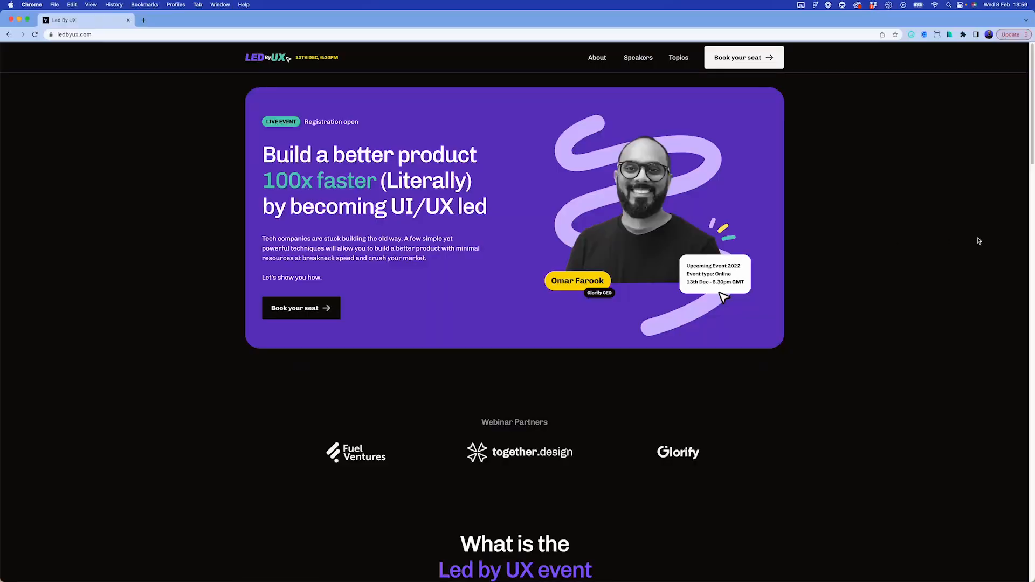
- Narrow the browser window on ledbyux.com to examine how the landing page layout adapts to smaller widths
left_click_drag(1033, 237, 694, 236)
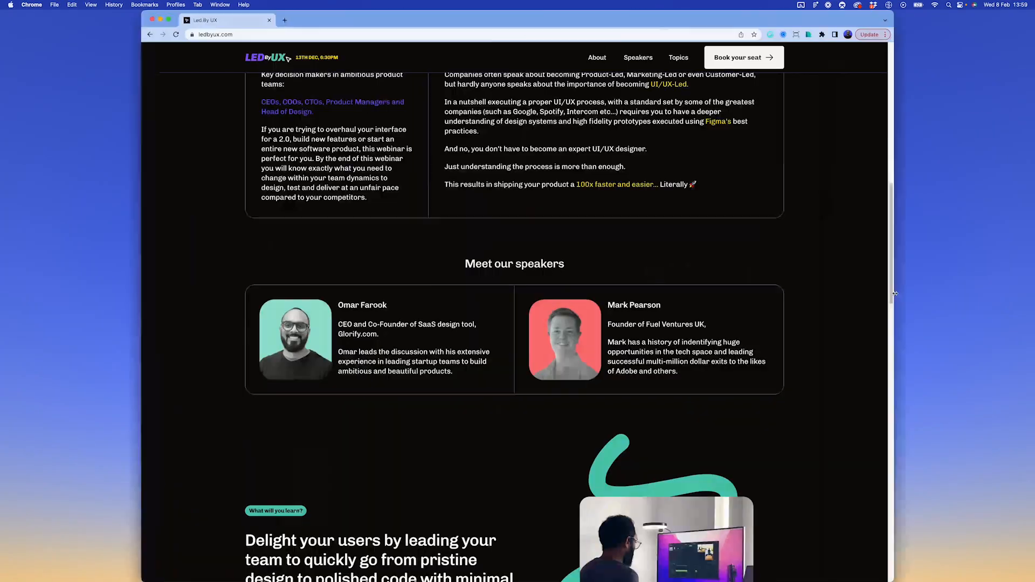
left_click_drag(894, 294, 681, 286)
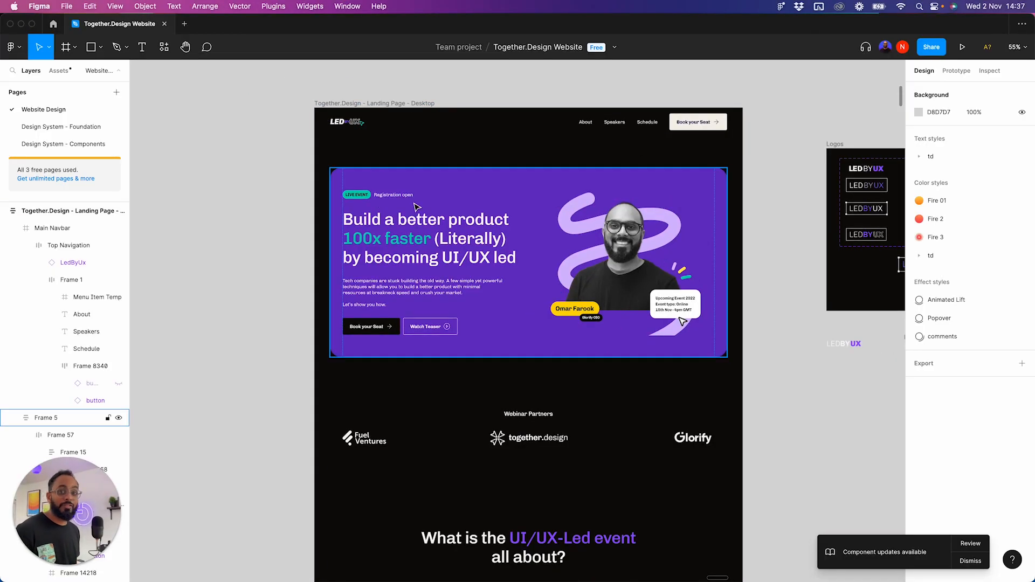
- Review the Together.Design landing page frame in Figma, from the navbar and hero through the sections below
left_click(386, 108)
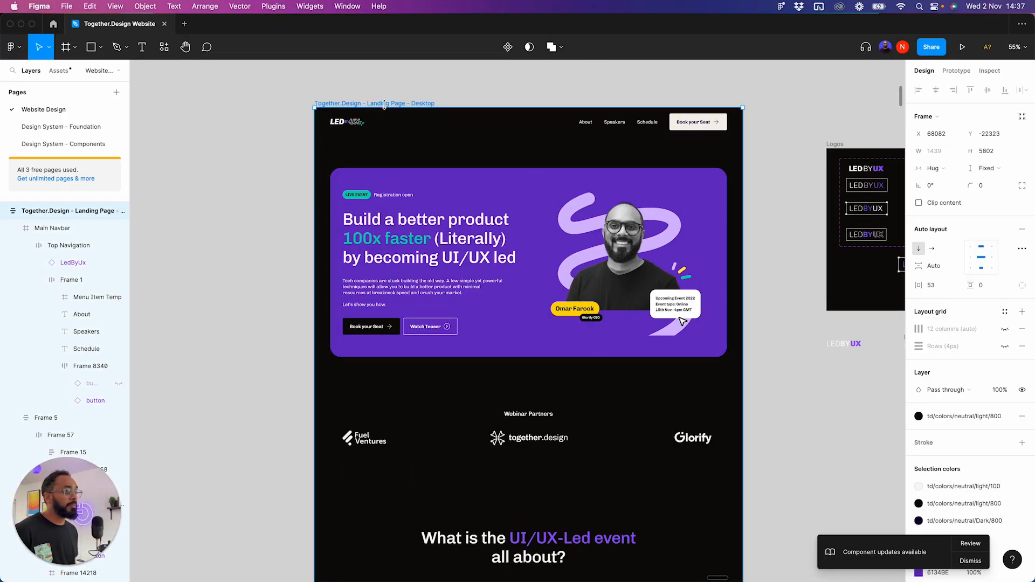
scroll(454, 136, "up", 2)
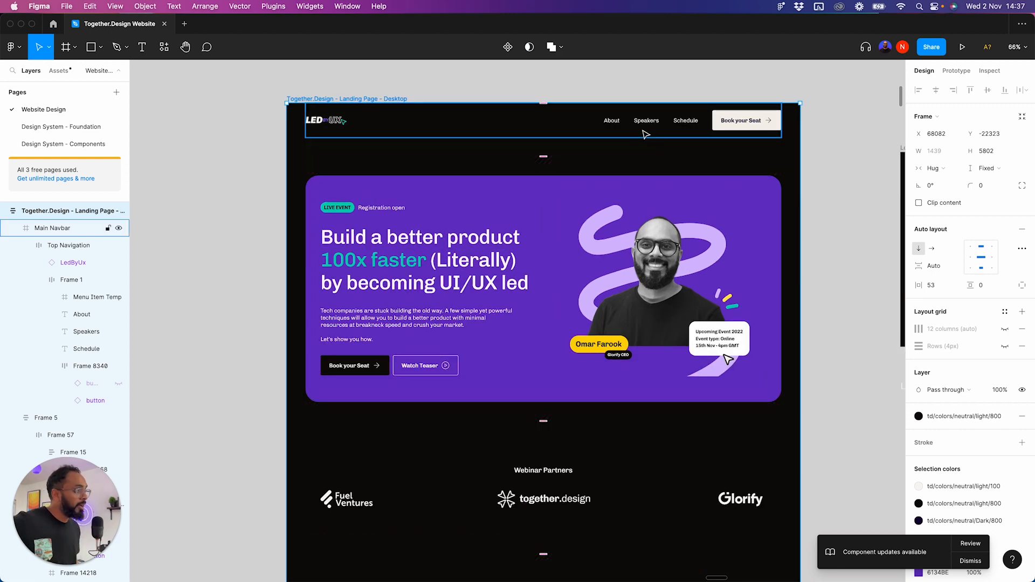
scroll(571, 206, "down", 3)
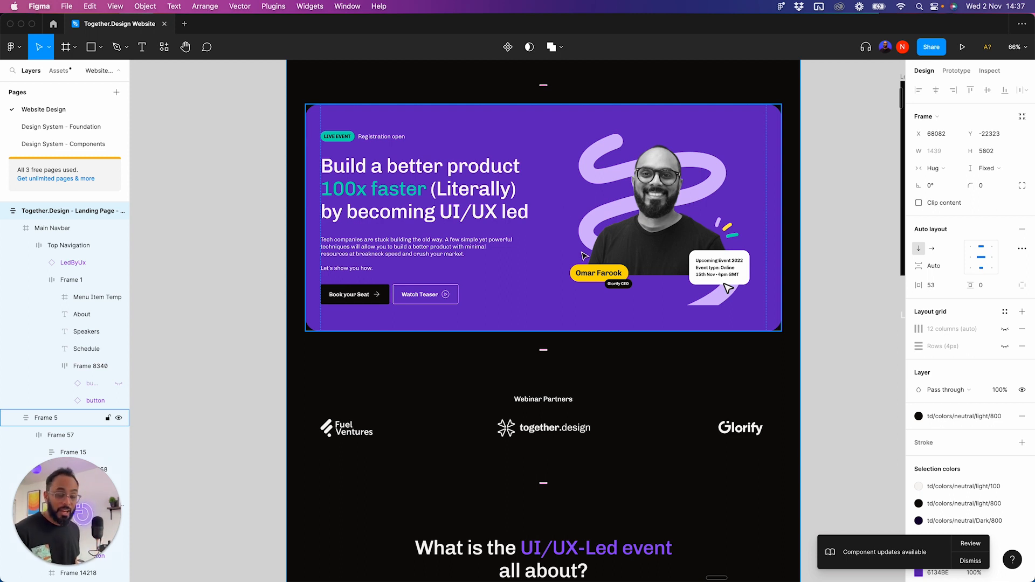
scroll(584, 255, "down", 5)
left_click(841, 173)
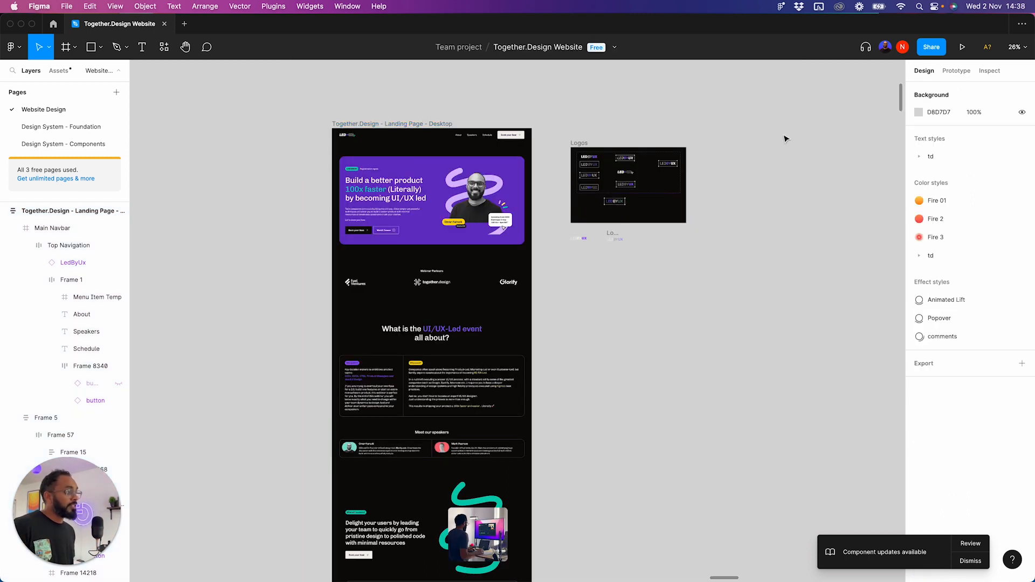
- Copy the Together.Design - Landing Page - Desktop frame by running the Figma to HTML with Framer plugin on it
left_click(346, 123)
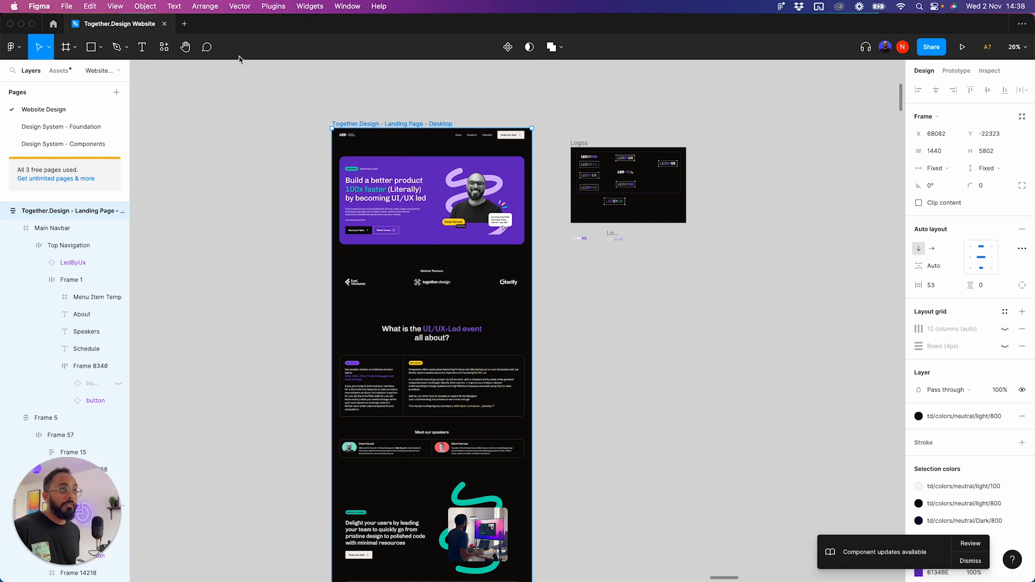
left_click(289, 84)
left_click(382, 124)
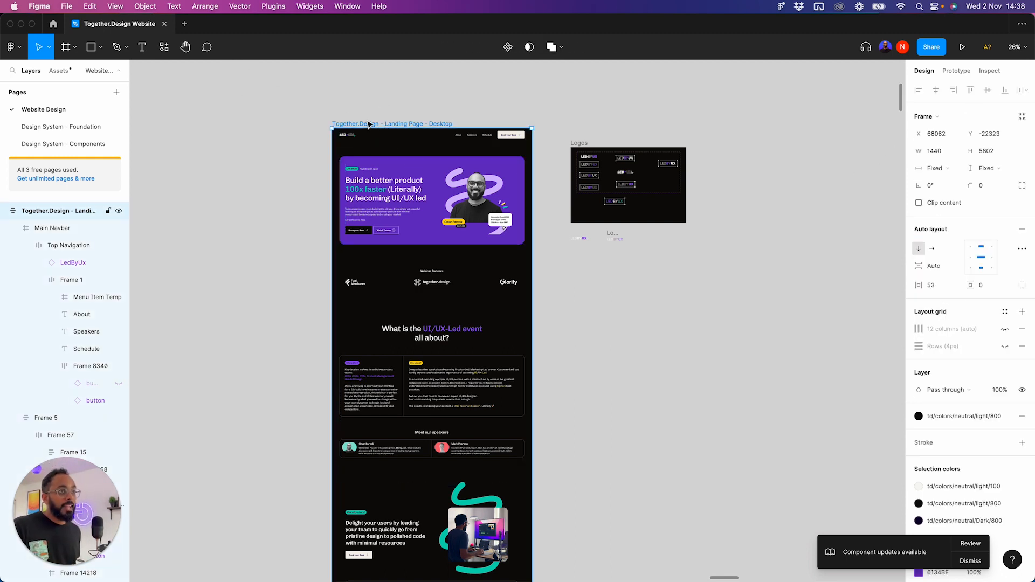
left_click(165, 47)
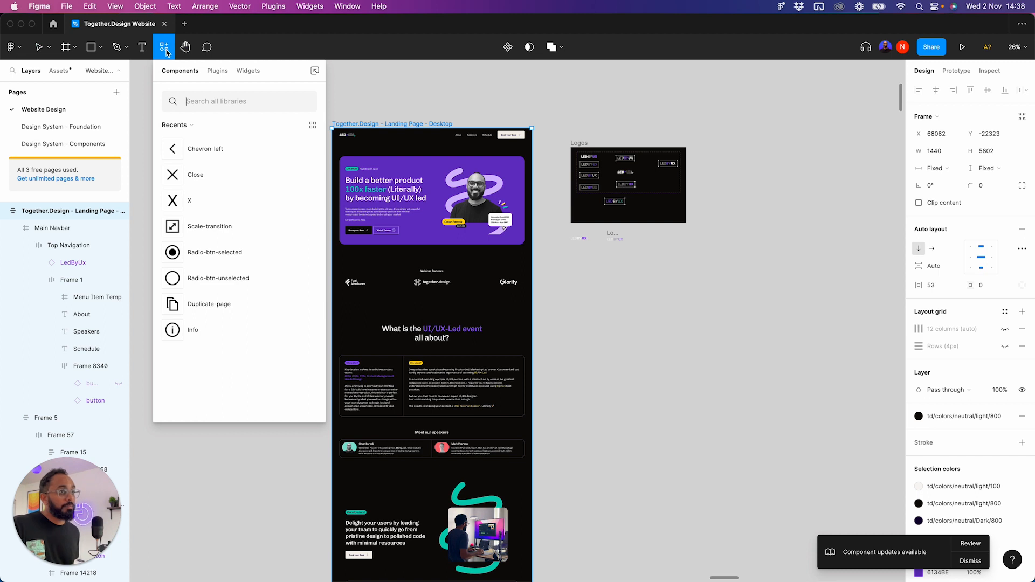
left_click(218, 72)
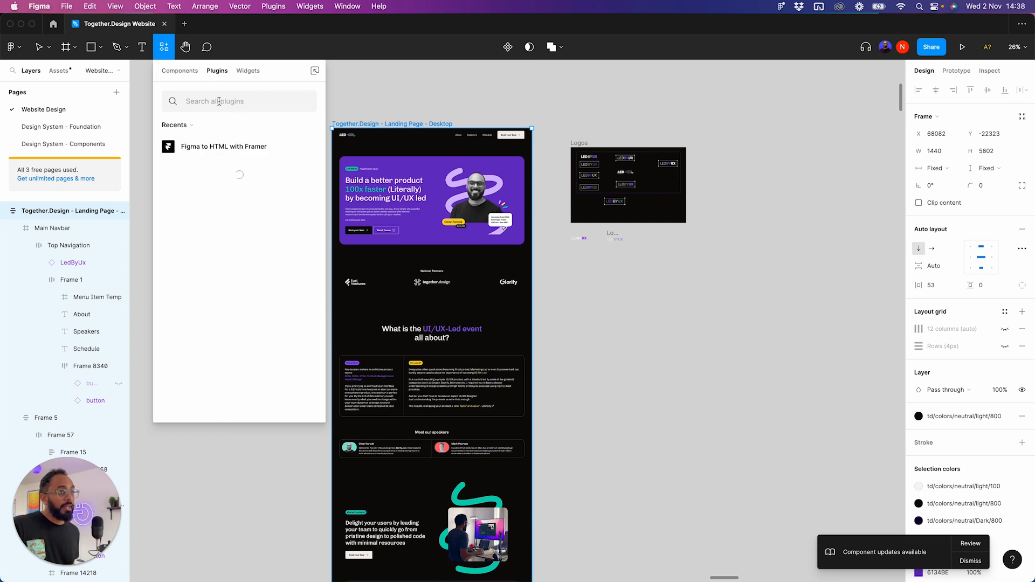
left_click(207, 150)
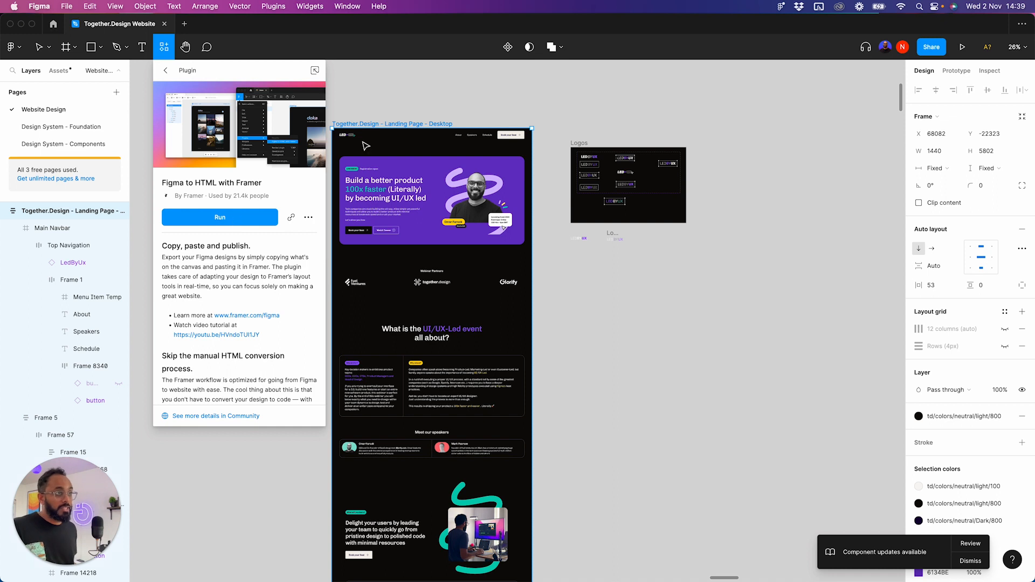
left_click(226, 222)
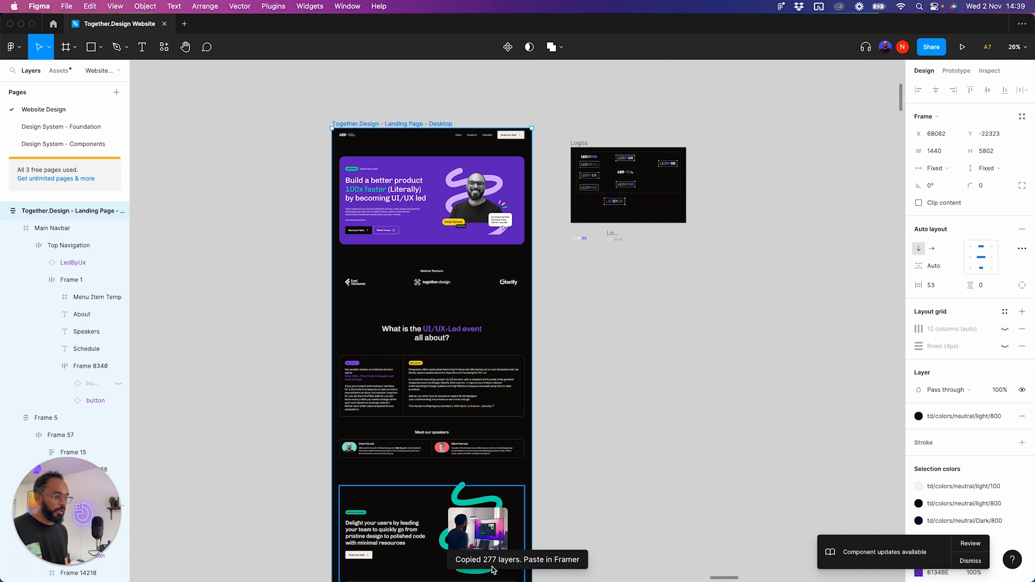
- Switch to Framer and paste the copied landing page design into the LedByUX project
mouse_move(505, 578)
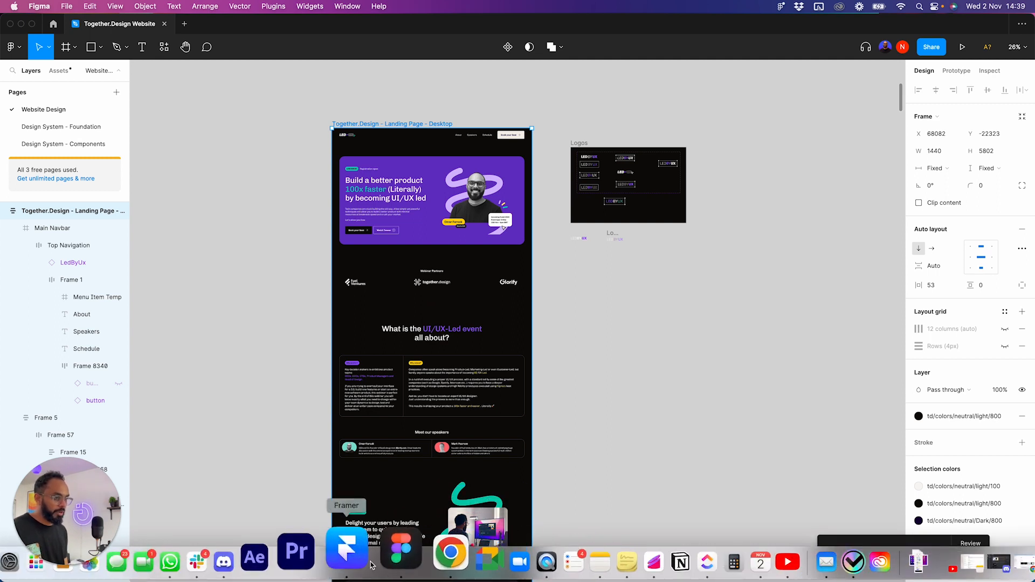
left_click(346, 560)
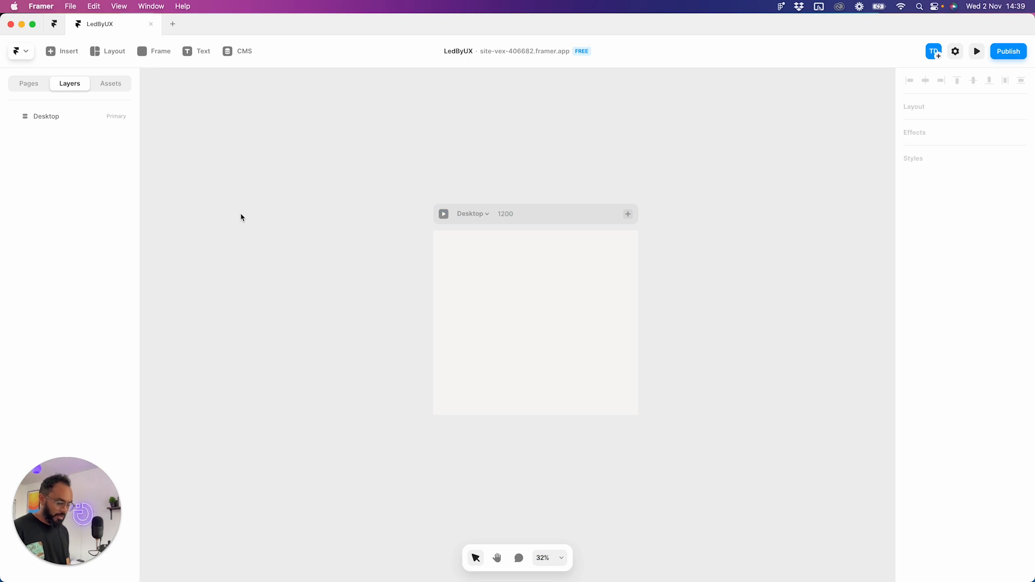
key("super+v")
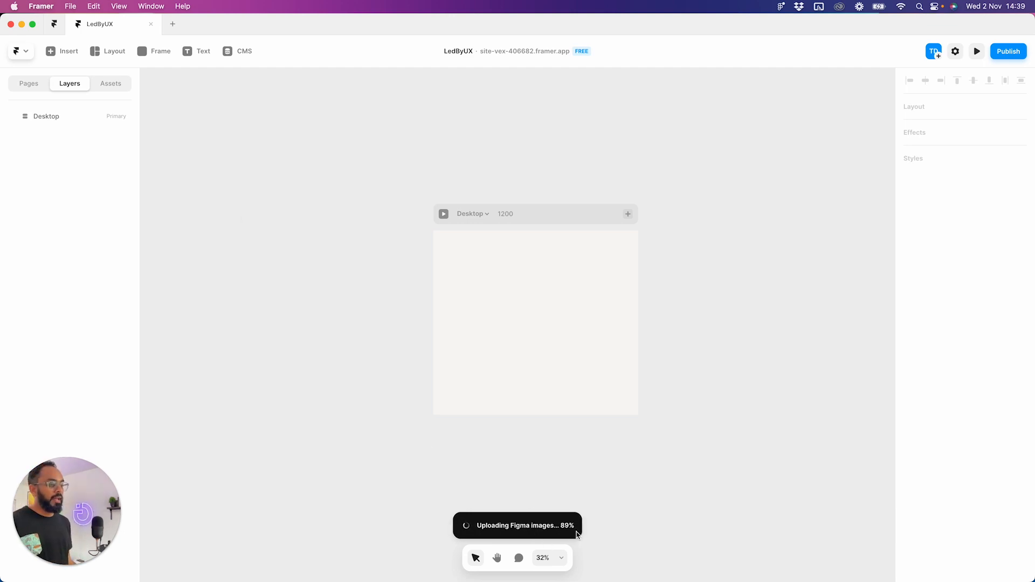
scroll(577, 361, "up", 5)
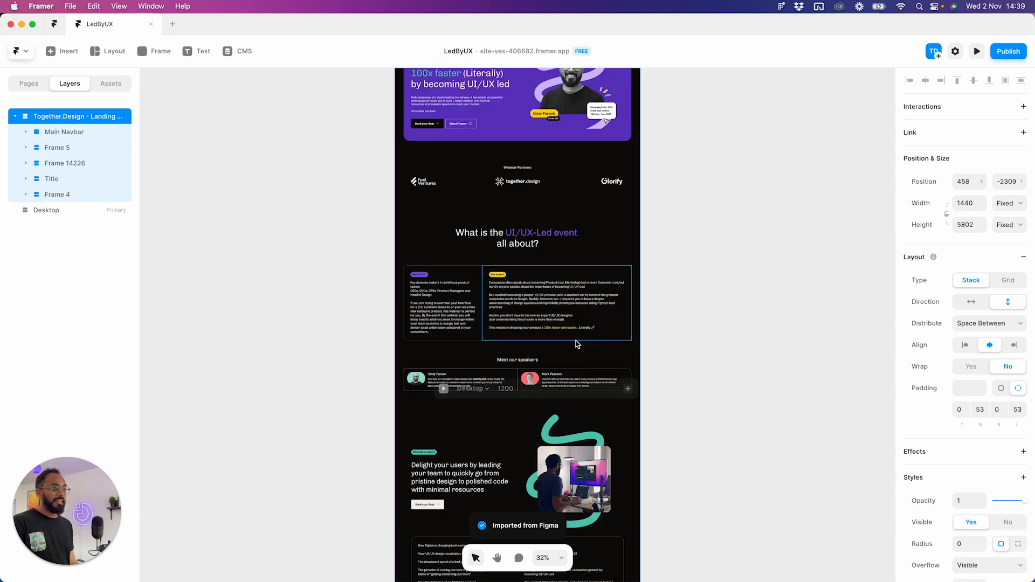
scroll(576, 344, "up", 3)
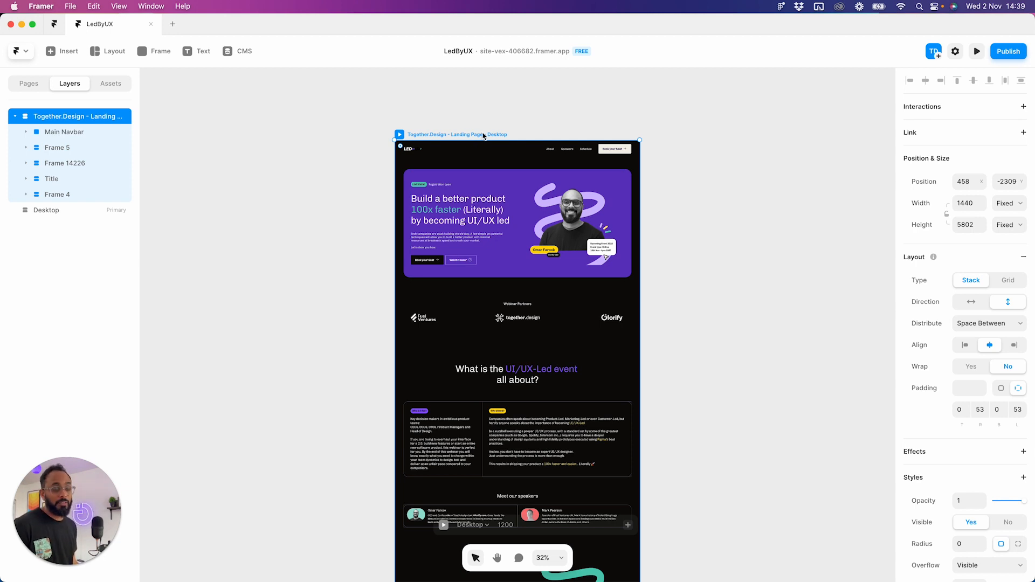
- Move the imported landing page frame beside the empty Desktop breakpoint, to about X -1522, Y -57
left_click_drag(483, 136, 278, 151)
scroll(503, 273, "down", 10)
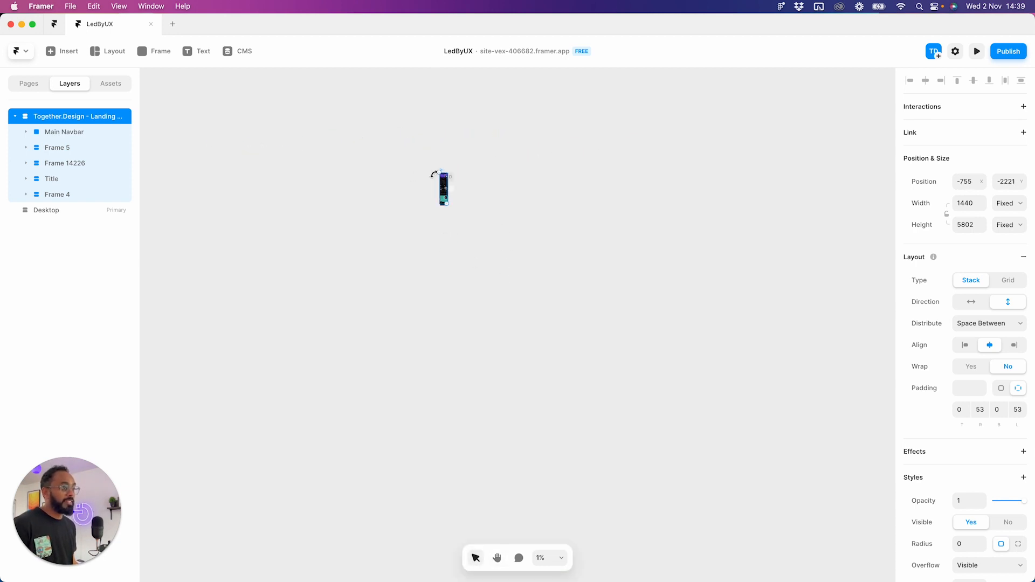
scroll(433, 174, "up", 8)
scroll(571, 188, "up", 2)
left_click_drag(628, 199, 516, 155)
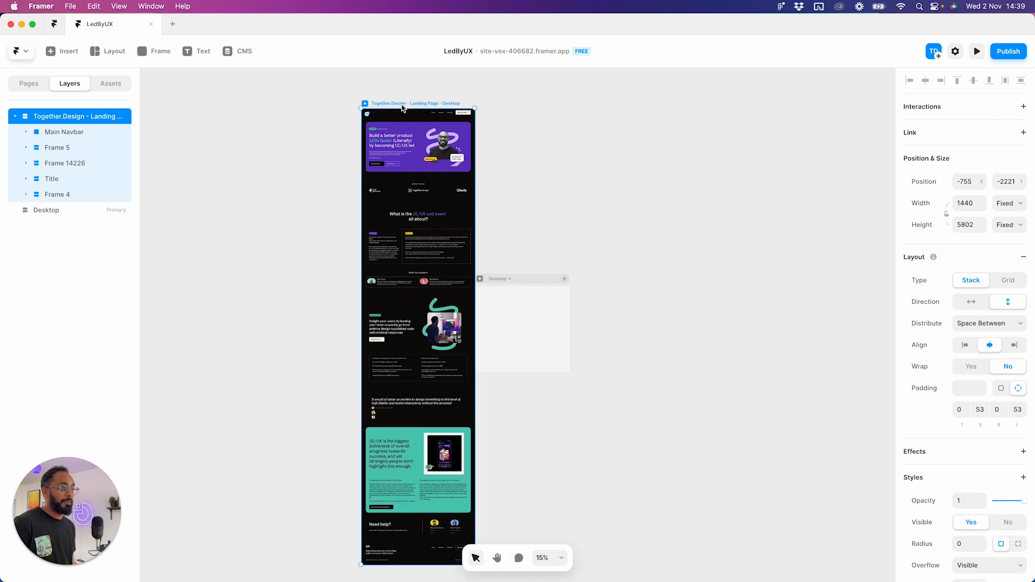
left_click_drag(401, 107, 341, 278)
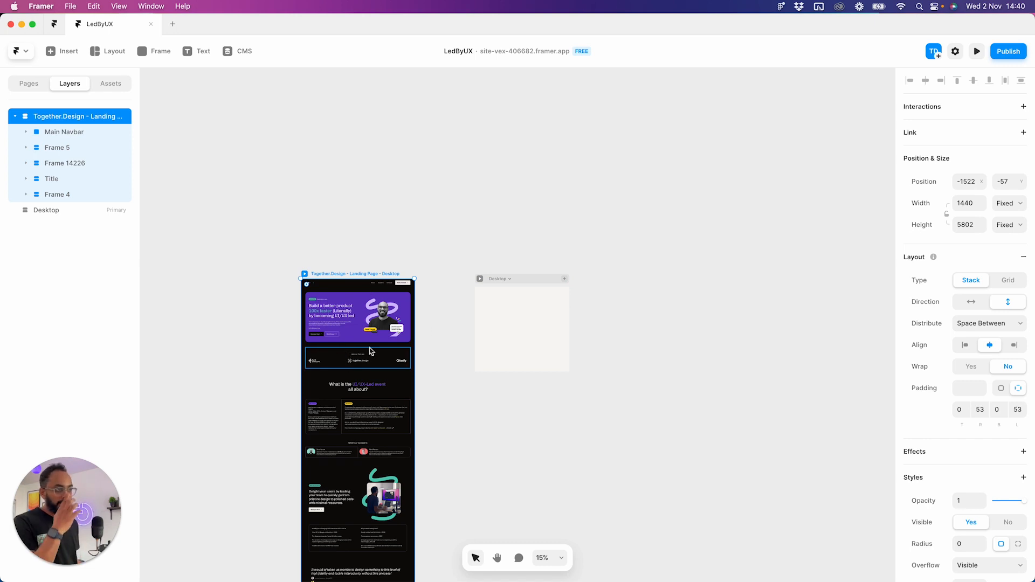
- Show the site's page list and set the /ledbyux page's empty Desktop breakpoint to the Desktop 1440 preset
left_click(32, 83)
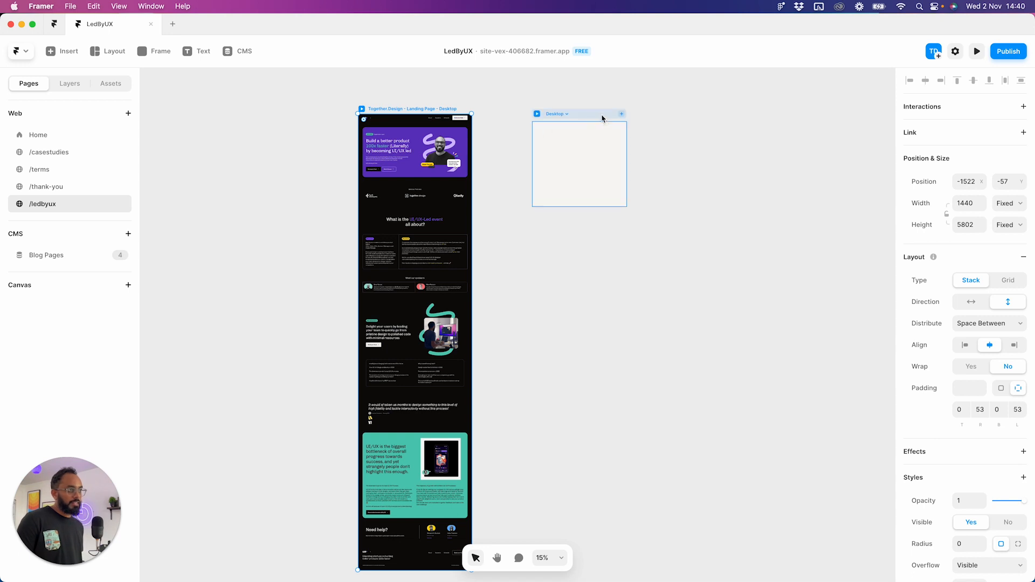
left_click(587, 127)
scroll(551, 179, "up", 2)
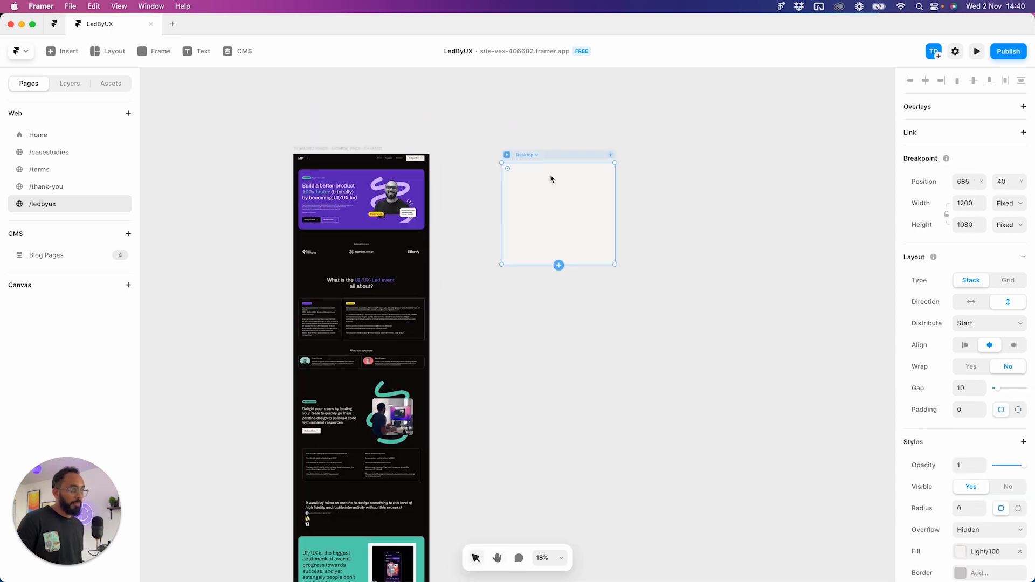
scroll(550, 179, "up", 5)
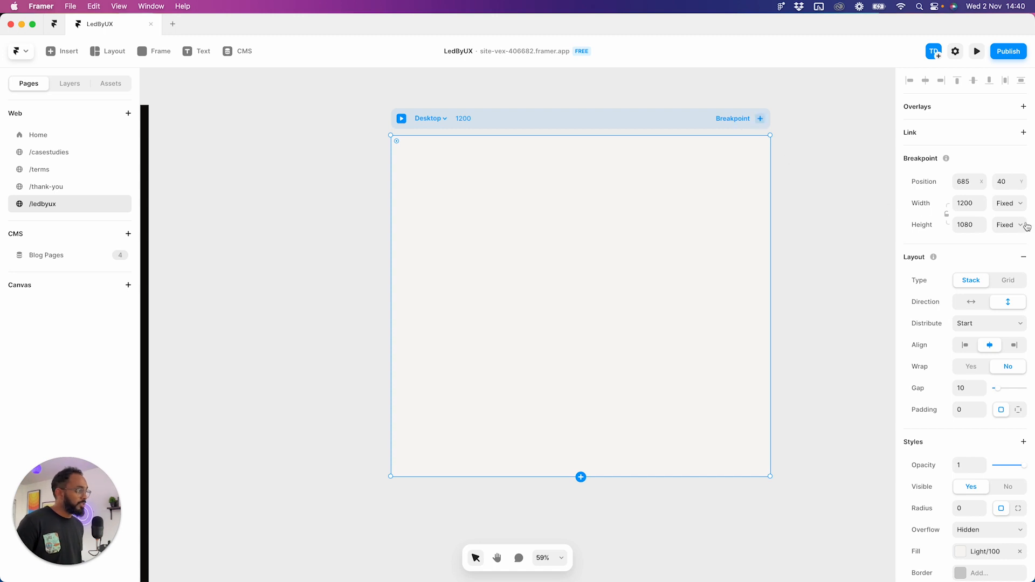
left_click(445, 119)
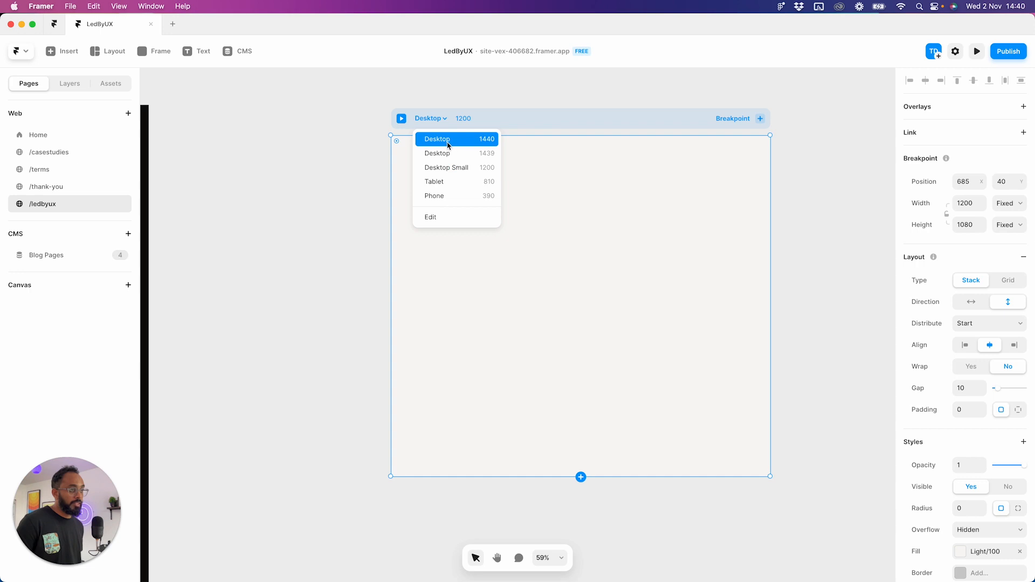
left_click(450, 141)
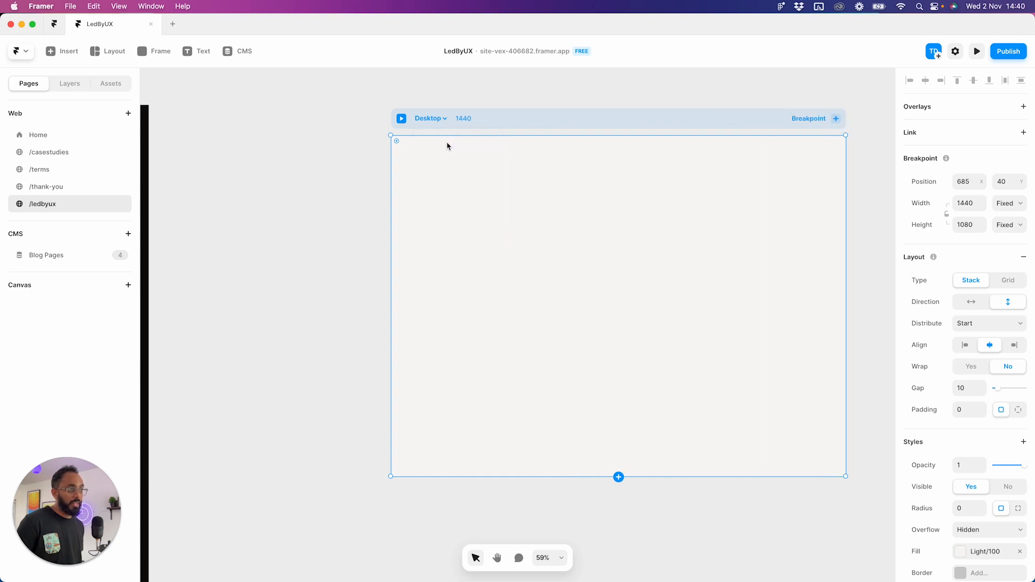
- Place the imported landing page frame inside the 1440-wide Desktop breakpoint
scroll(506, 156, "down", 10)
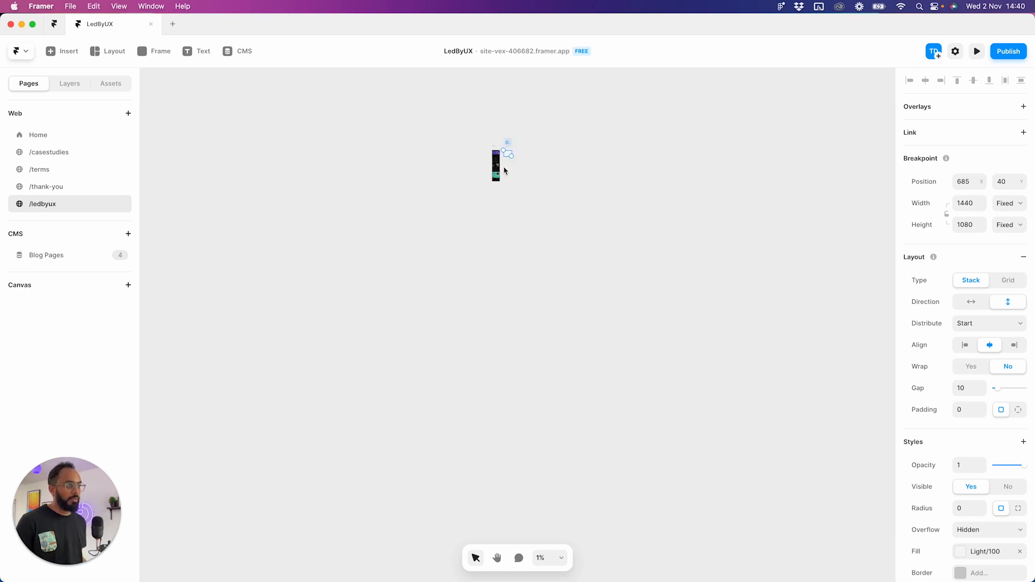
scroll(502, 147, "up", 5)
left_click(424, 158)
scroll(424, 160, "up", 5)
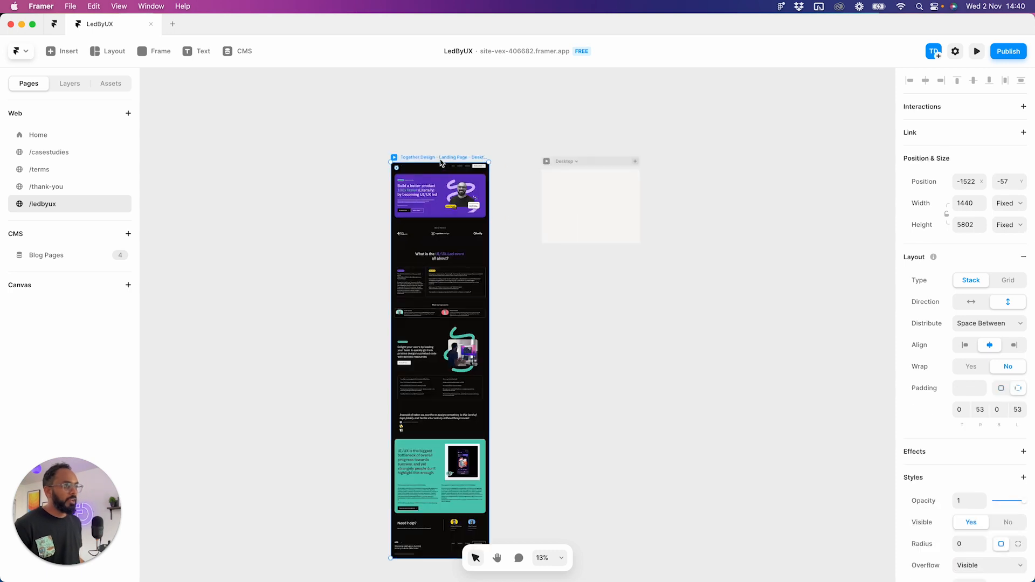
left_click_drag(525, 215, 708, 197)
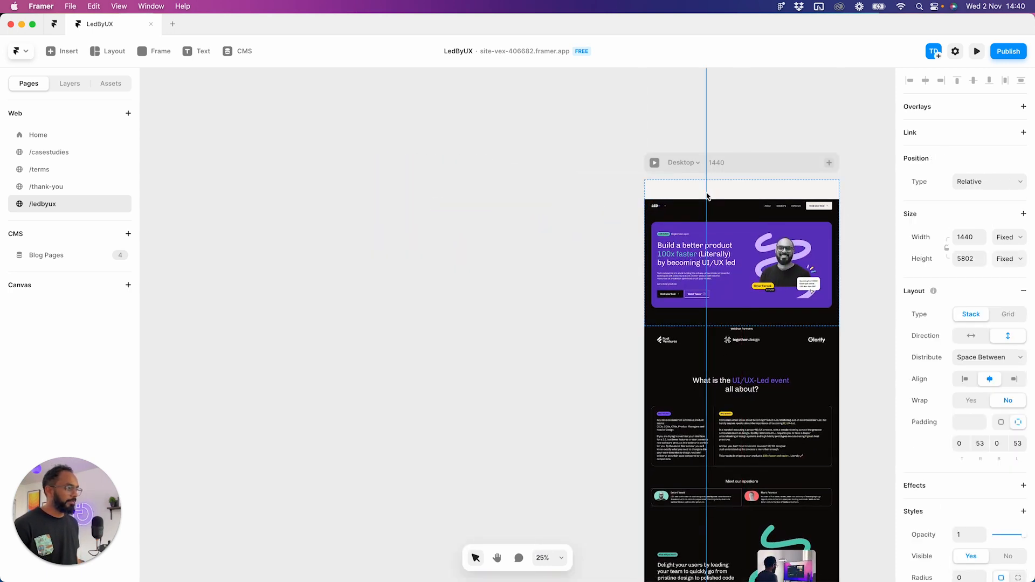
scroll(744, 180, "up", 6)
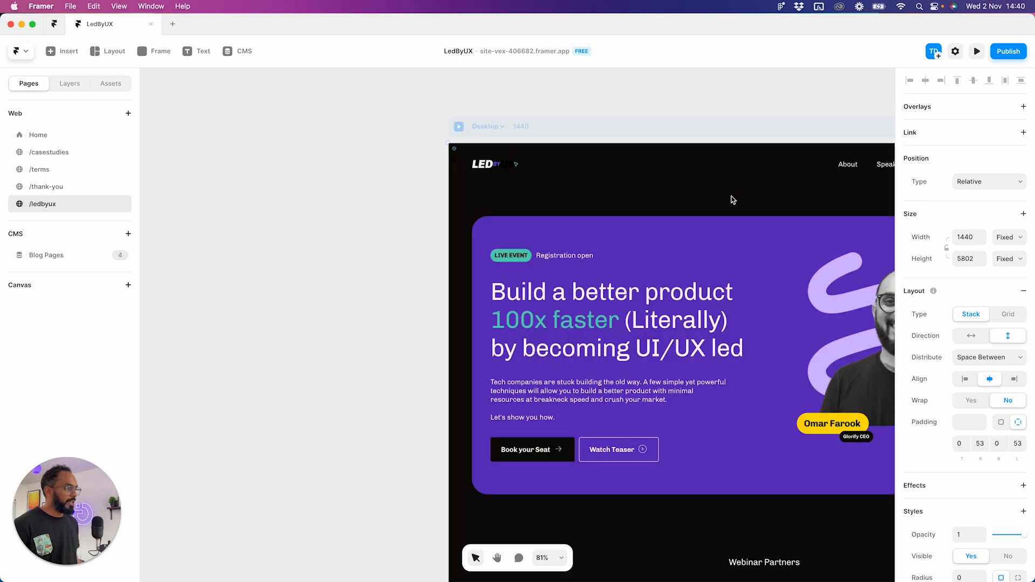
scroll(714, 153, "down", 2)
- Select the Desktop breakpoint and examine its width and height sizing options
left_click(758, 137)
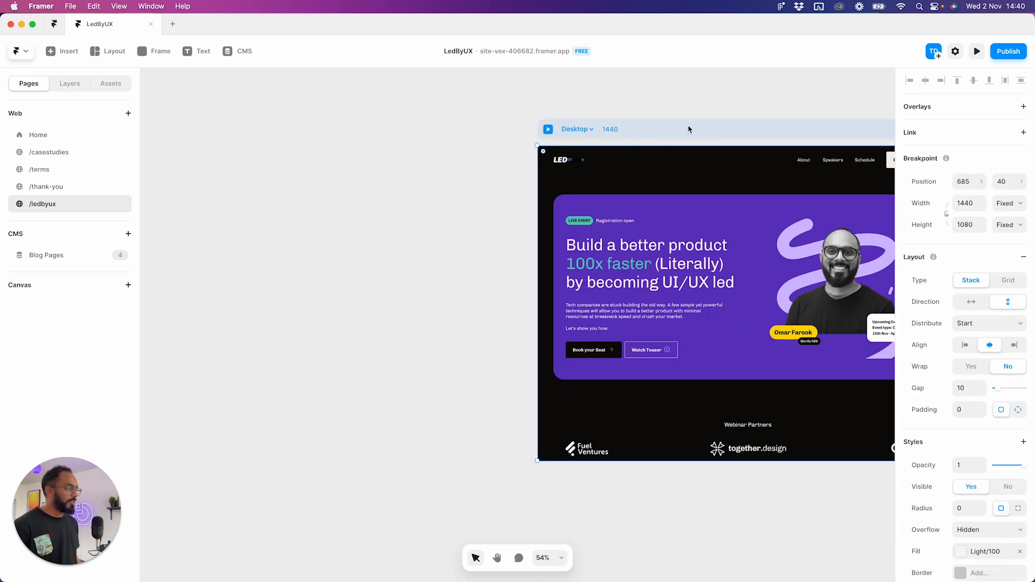
left_click_drag(687, 163, 500, 159)
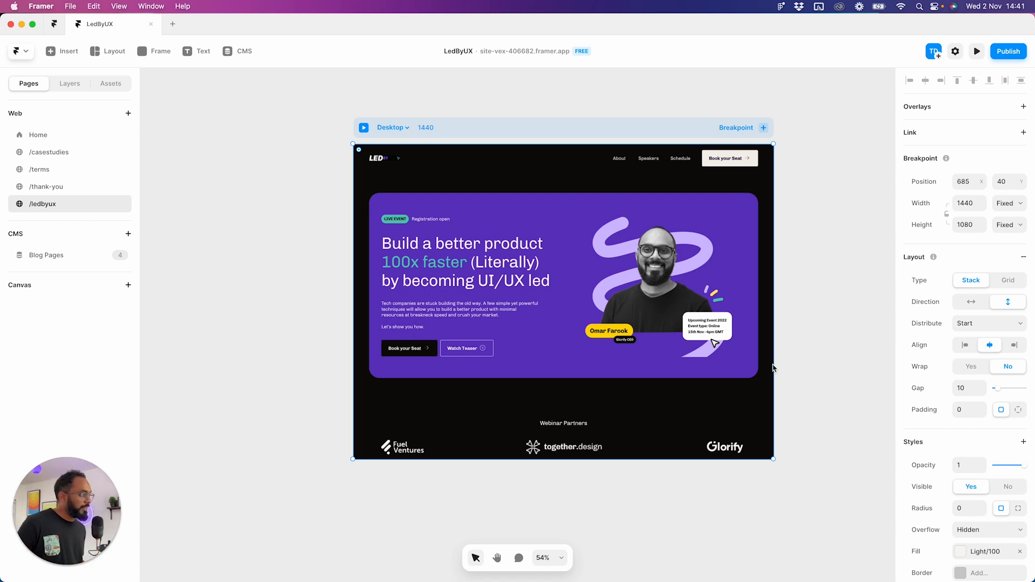
left_click(1015, 204)
left_click(931, 218)
left_click(1007, 224)
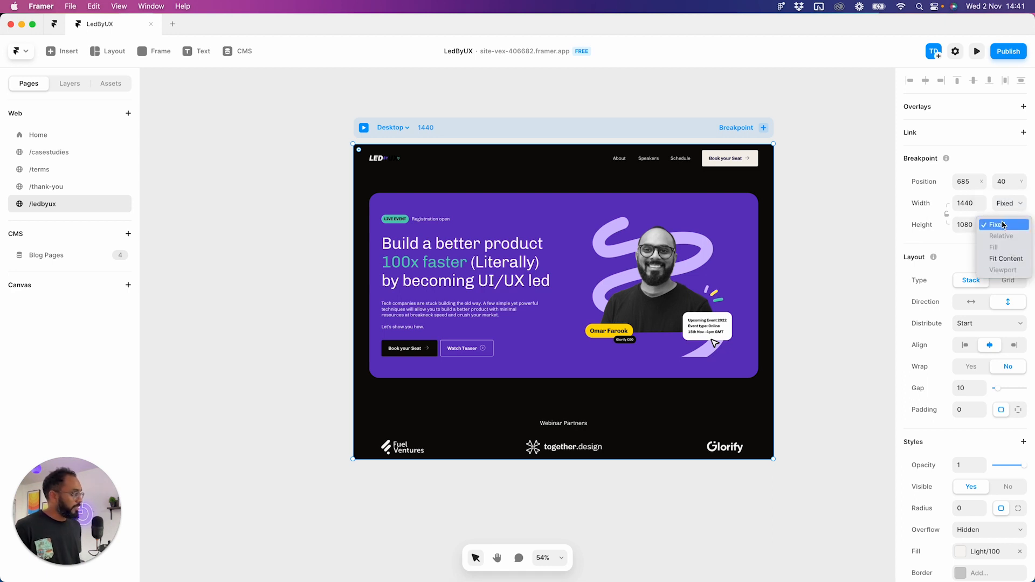
left_click(938, 248)
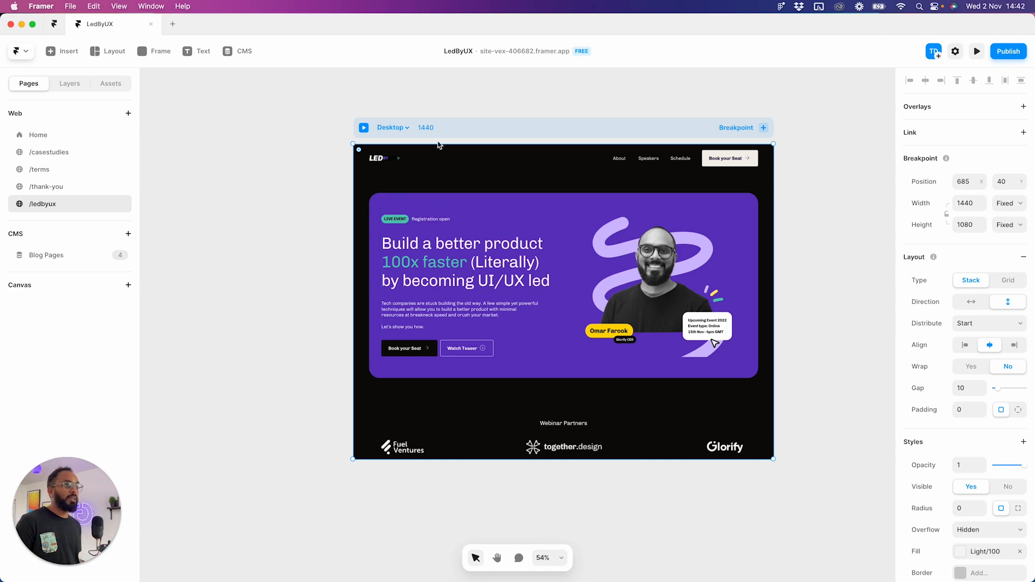
- Add a Tablet 810 breakpoint to the page from the Desktop breakpoint
left_click(426, 163)
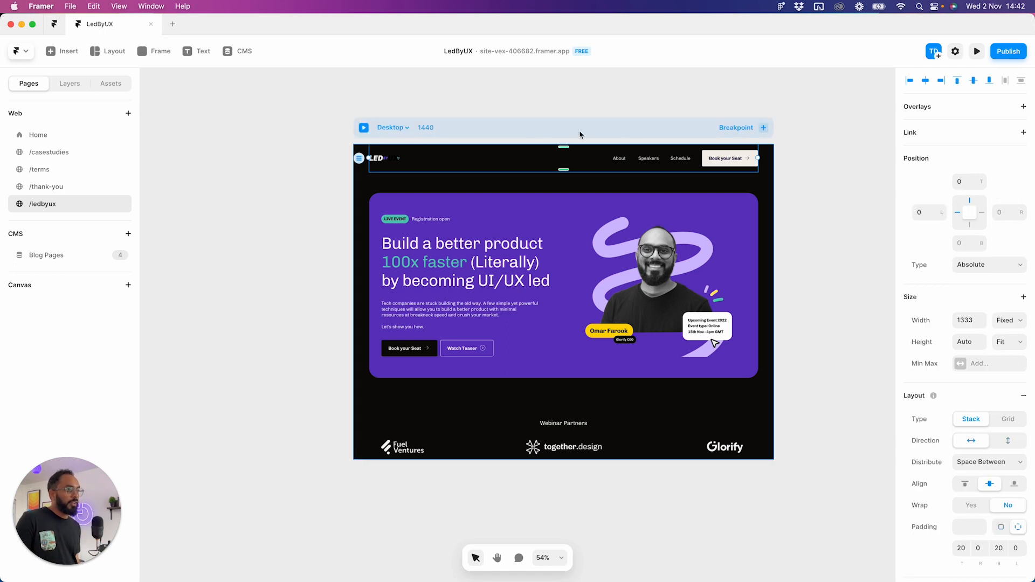
left_click_drag(678, 139, 505, 141)
scroll(445, 146, "down", 3)
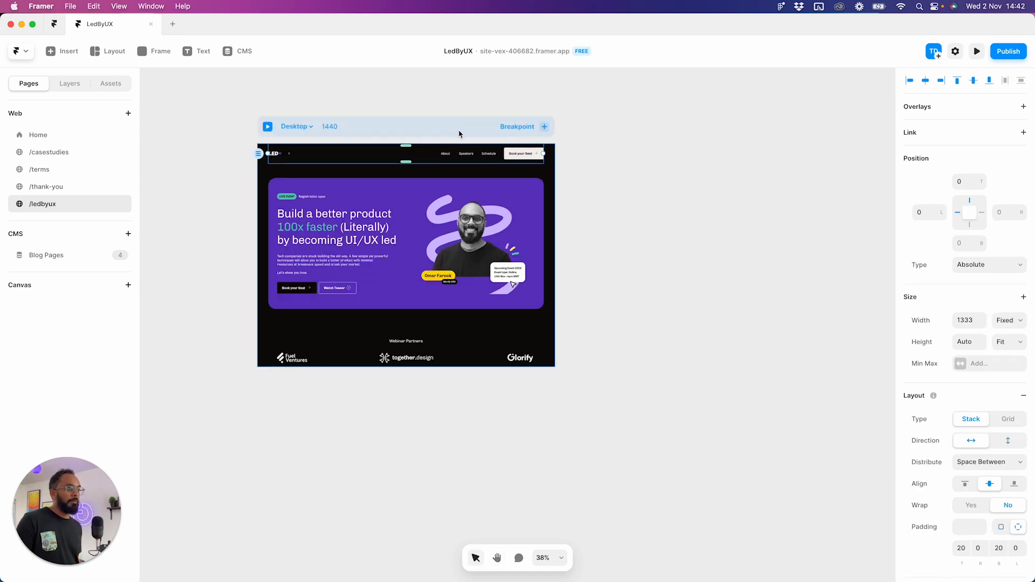
left_click(465, 130)
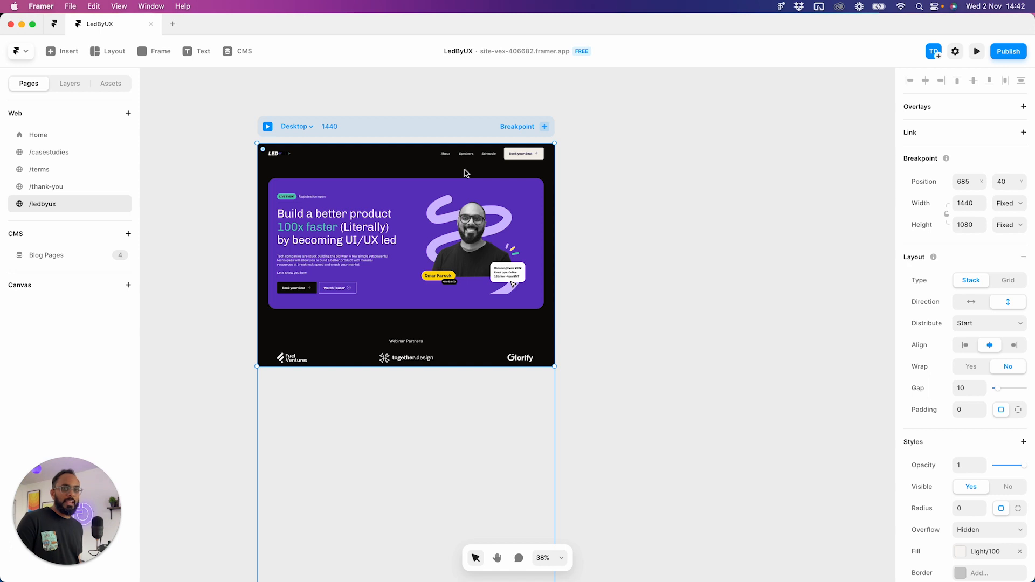
left_click(544, 127)
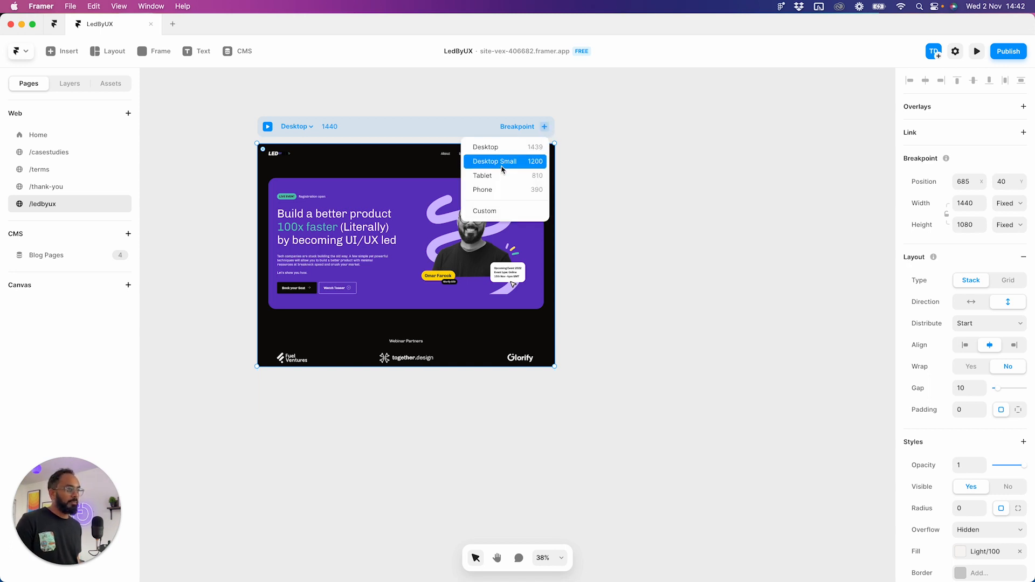
left_click(511, 176)
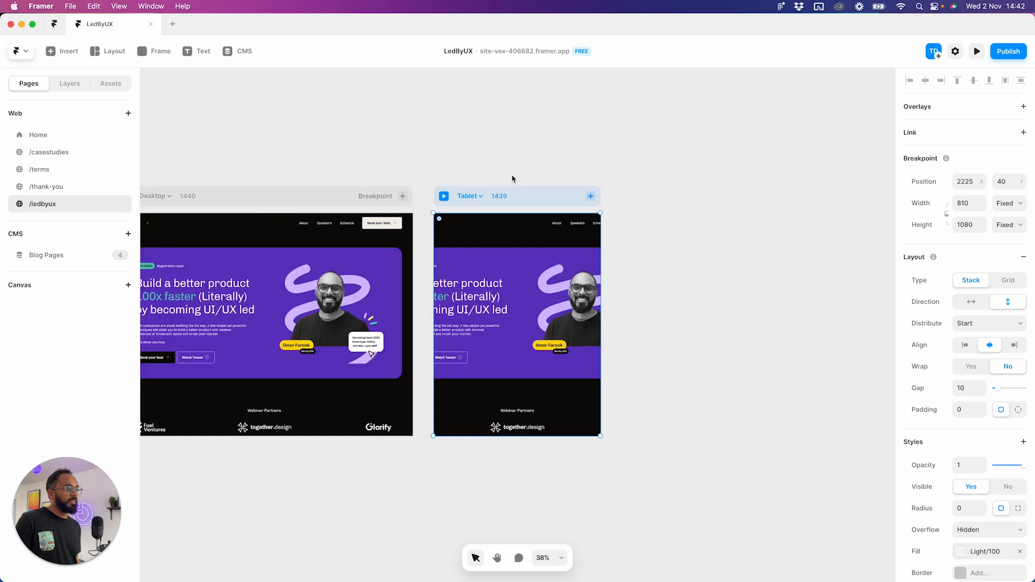
- Add a Phone 390 breakpoint to the page after the Tablet breakpoint
left_click(590, 196)
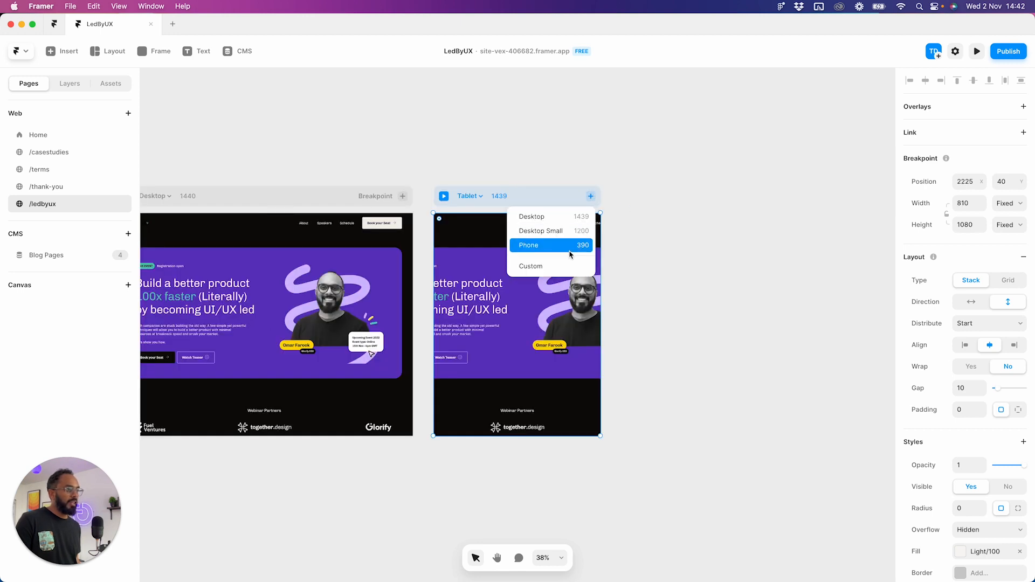
left_click(571, 248)
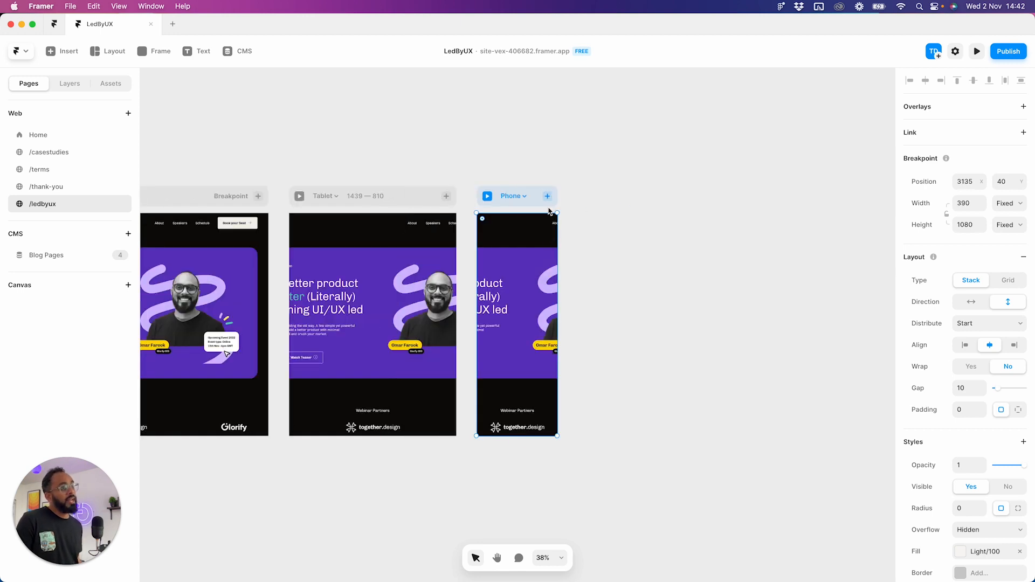
key("space")
left_click_drag(483, 182, 658, 170)
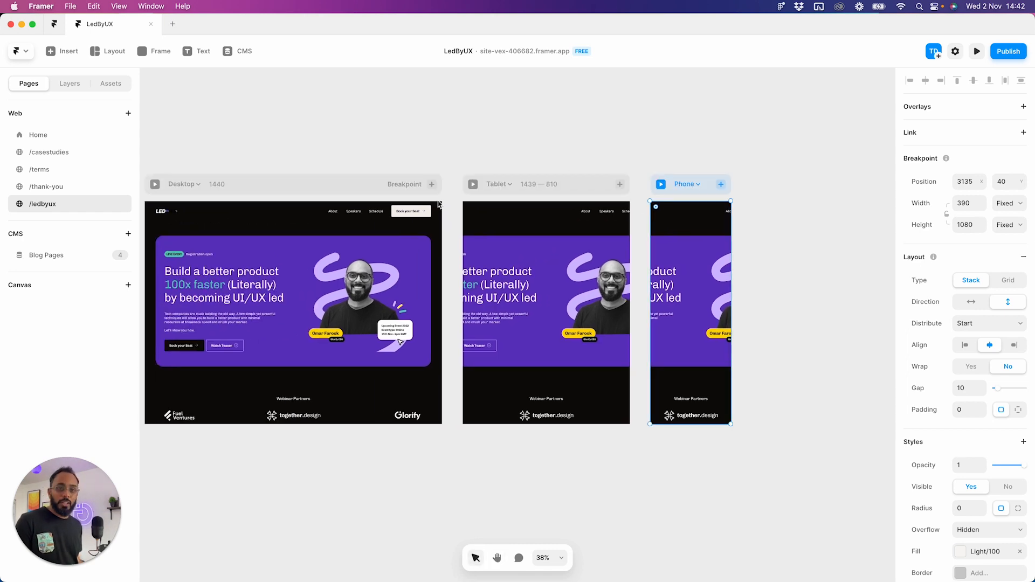
scroll(438, 205, "down", 5)
scroll(485, 201, "left", 5)
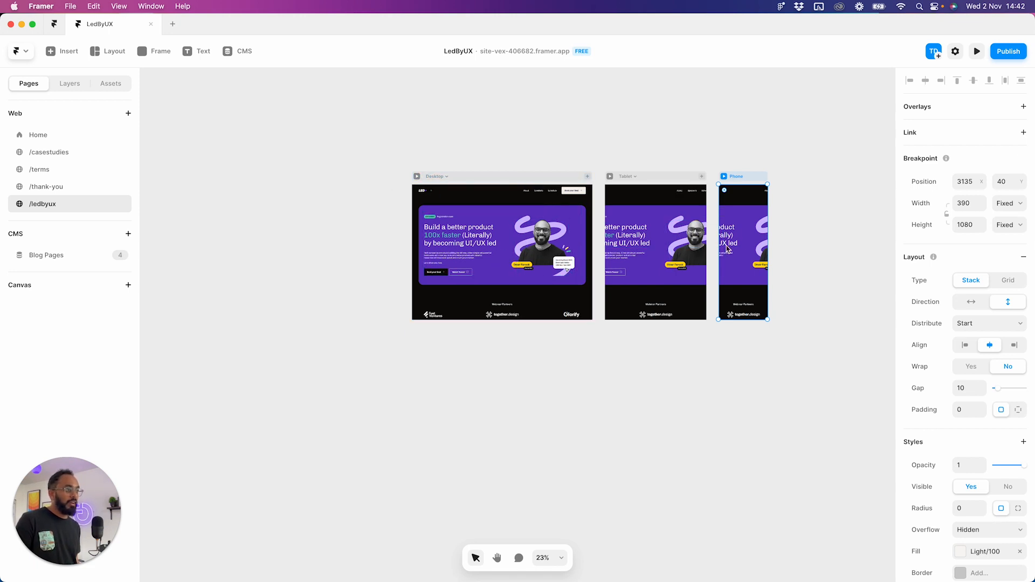
- Try moving the hero's portrait image and headline in the Desktop breakpoint, and undo each move
left_click_drag(550, 241, 469, 222)
left_click_drag(767, 241, 541, 246)
key("super+z")
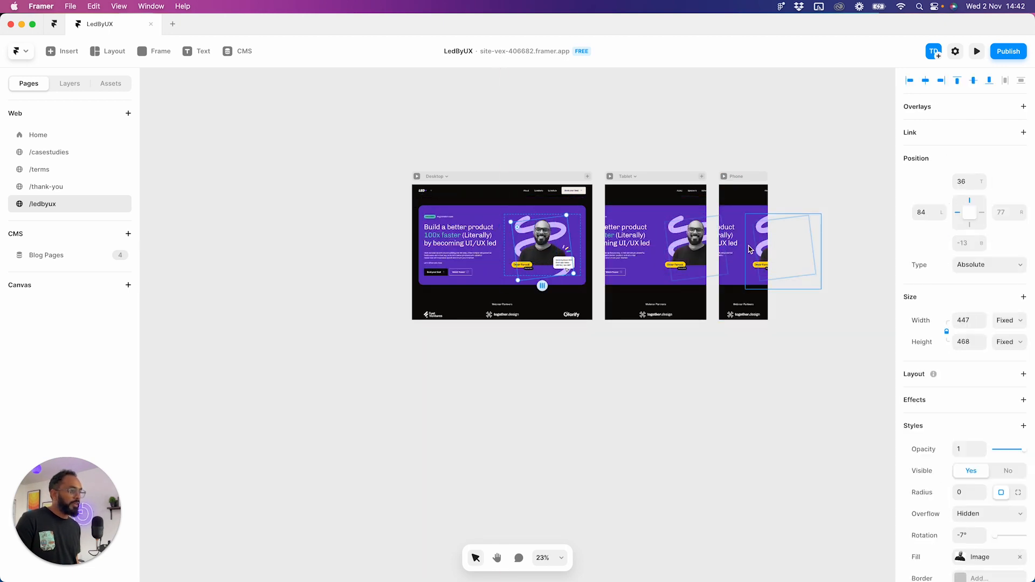
left_click(521, 264)
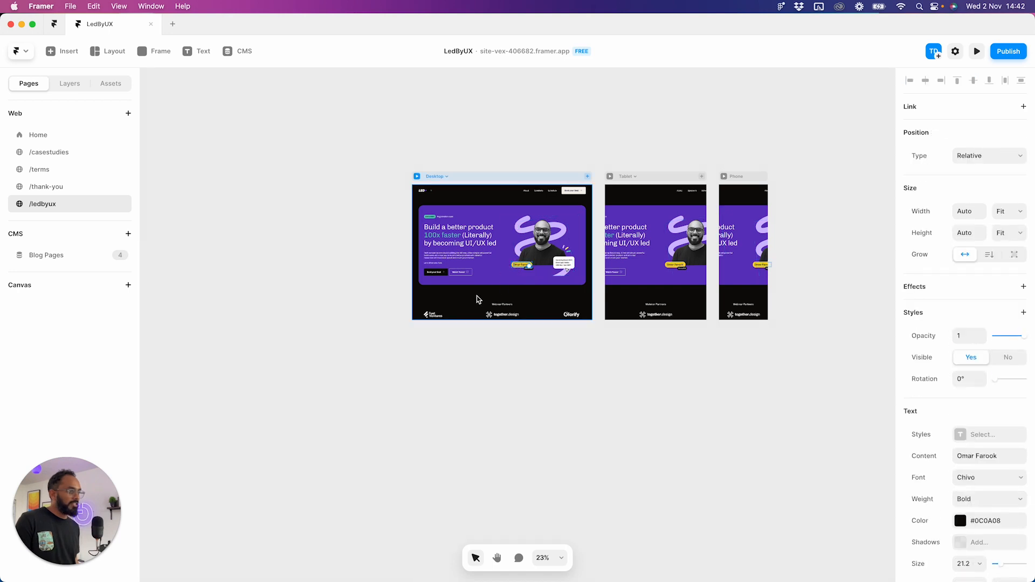
left_click(475, 242)
mouse_move(474, 241)
left_mouse_down()
mouse_move(485, 241)
mouse_move(465, 242)
left_mouse_up()
key("super+z")
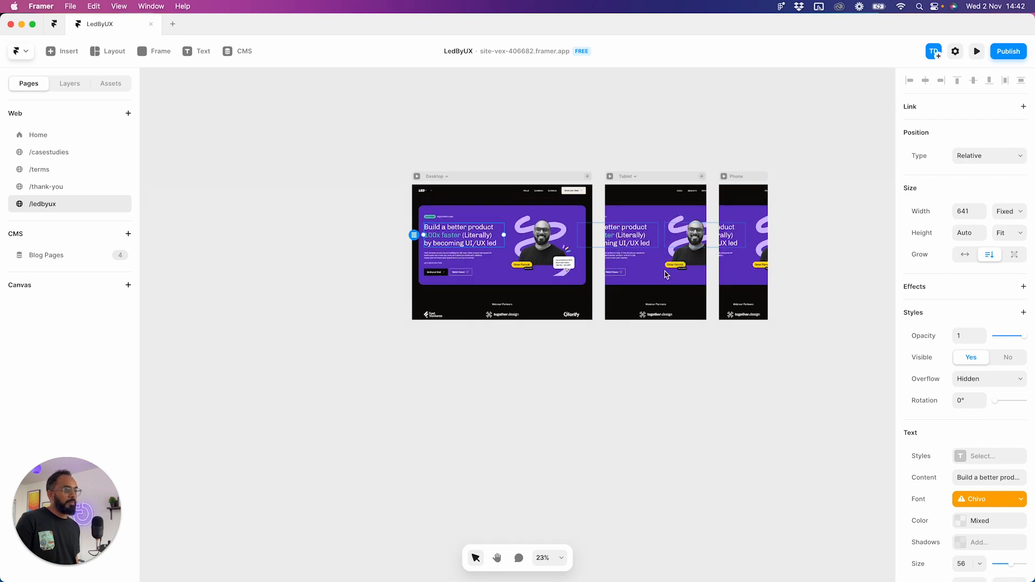
- Preview the page from the Desktop breakpoint and check how far the landing page scrolls
scroll(506, 277, "up", 3)
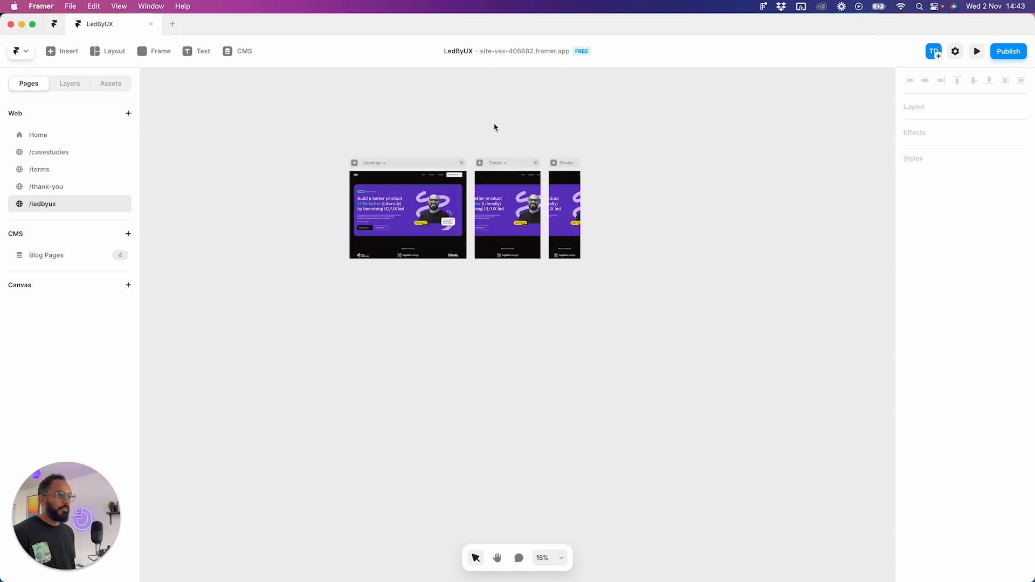
key("shift+1")
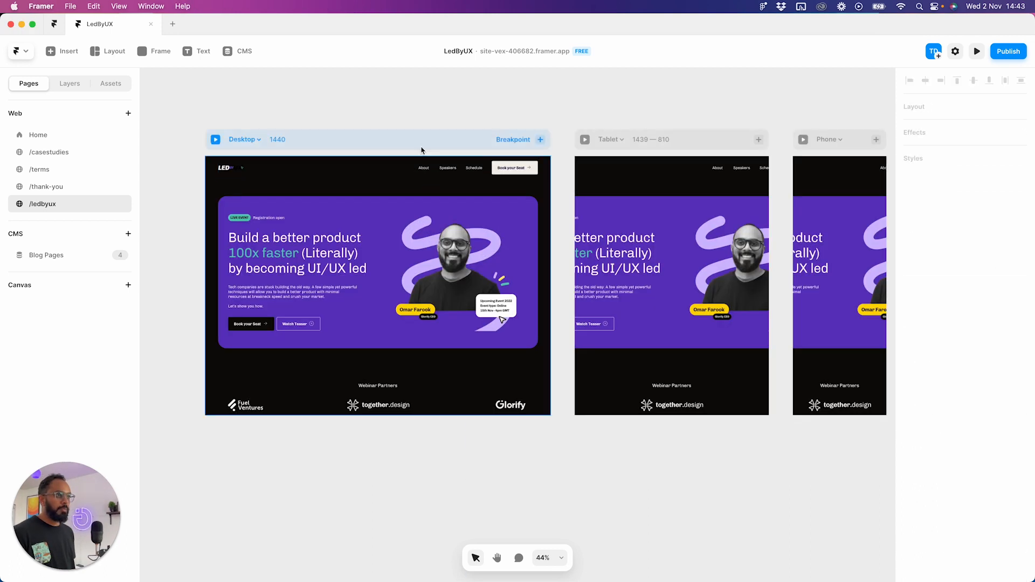
left_click(439, 144)
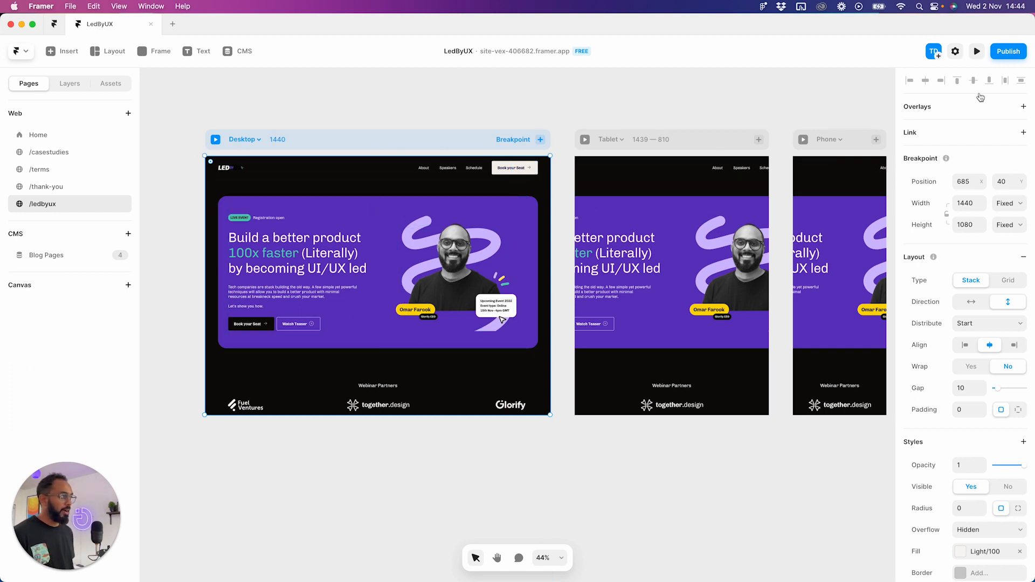
left_click(977, 51)
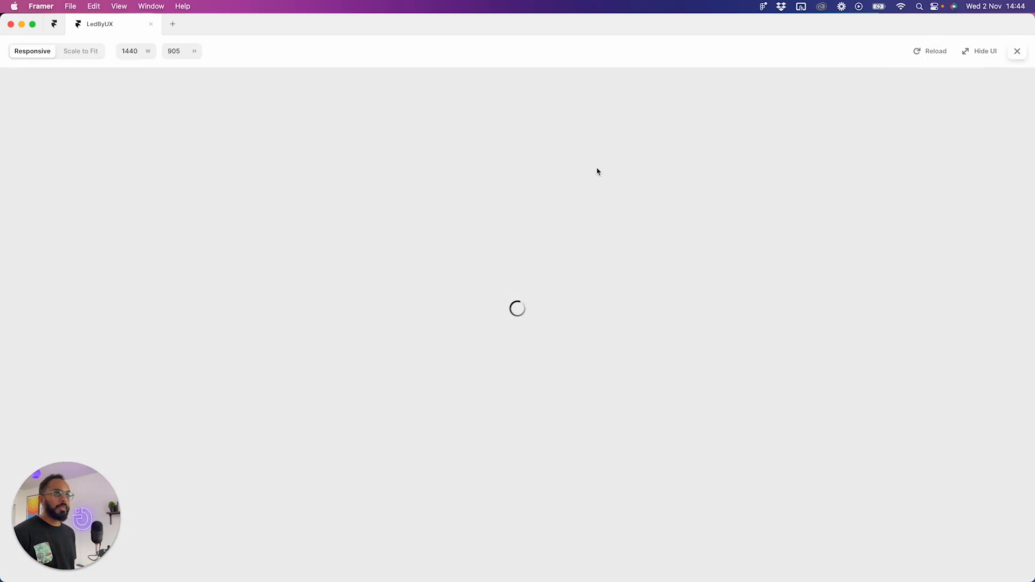
scroll(650, 365, "down", 3)
scroll(651, 340, "up", 3)
scroll(651, 318, "down", 3)
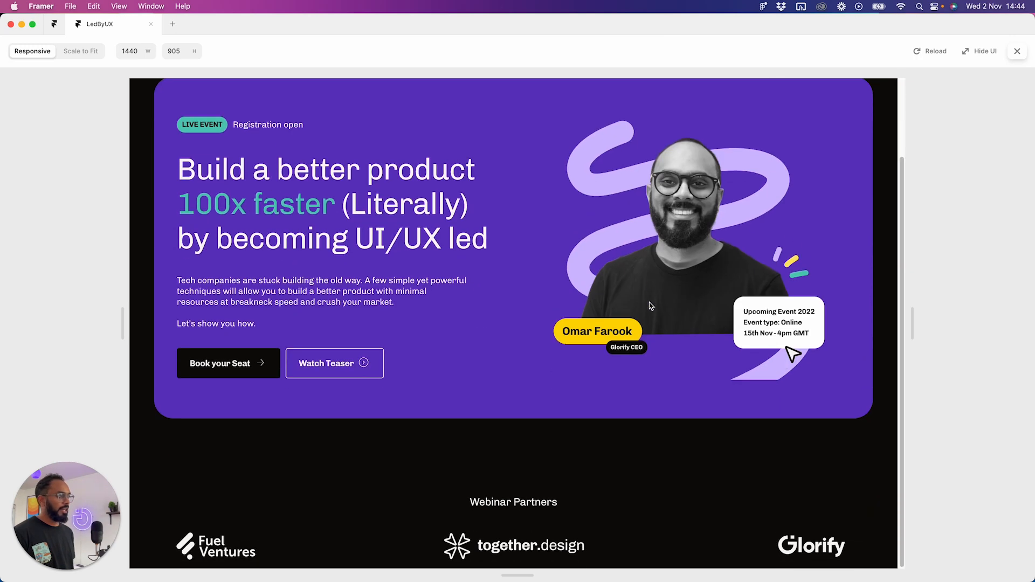
scroll(649, 306, "up", 3)
left_click(1017, 50)
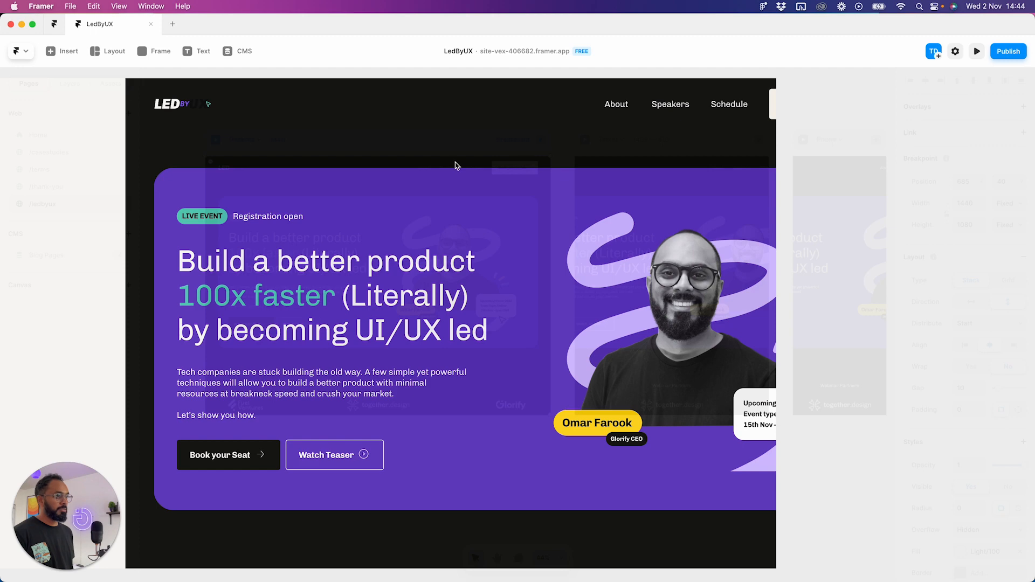
- Set the Desktop breakpoint's height to Fit Content so the whole landing page is shown
scroll(415, 248, "down", 2)
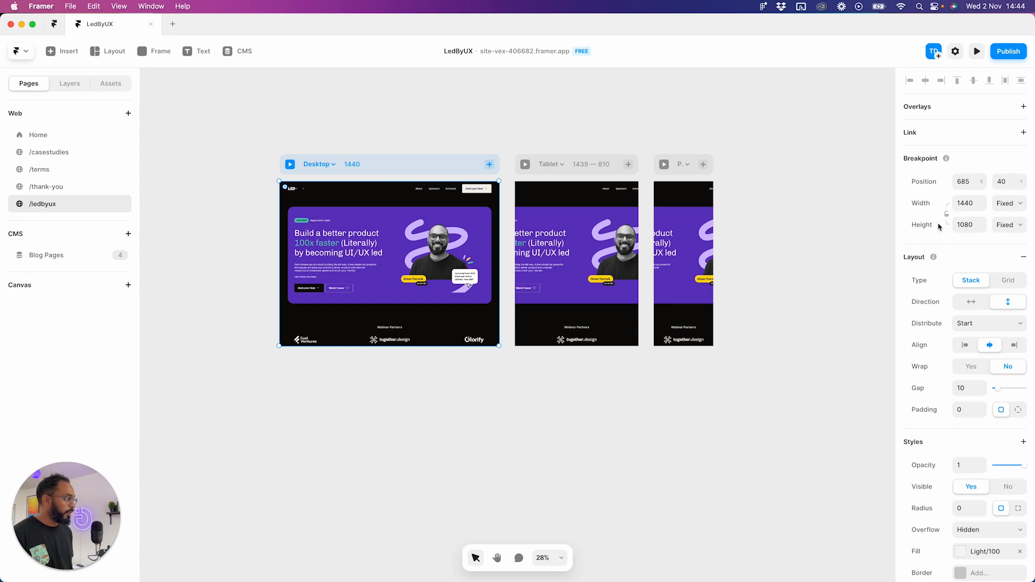
left_click(1007, 225)
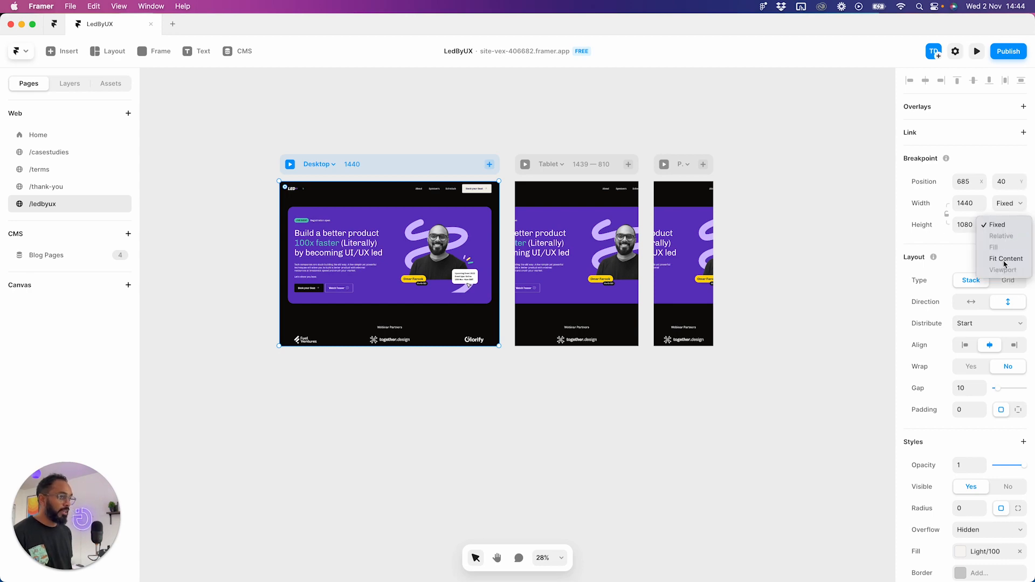
left_click(1005, 259)
scroll(746, 319, "down", 10)
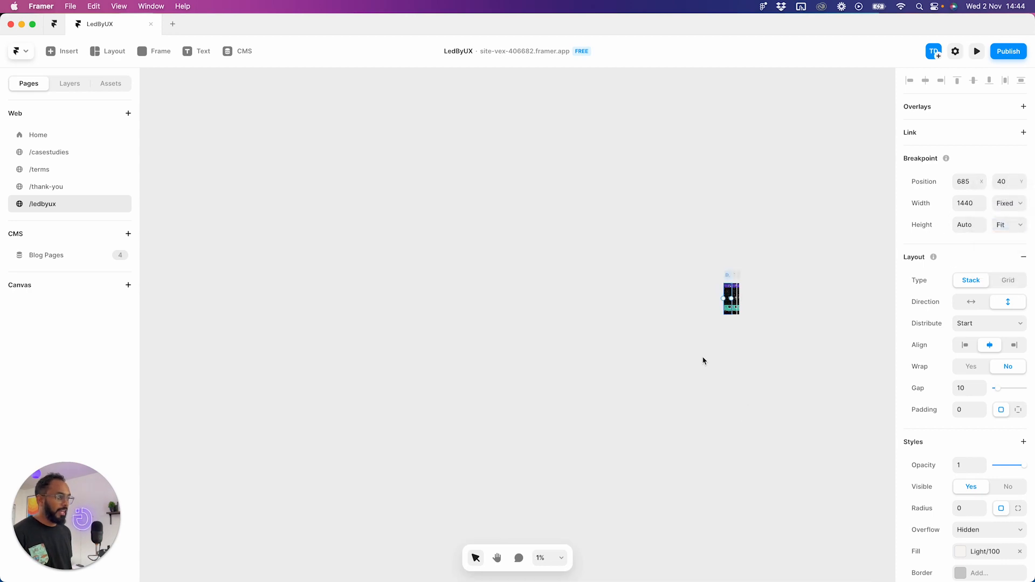
left_click(785, 308)
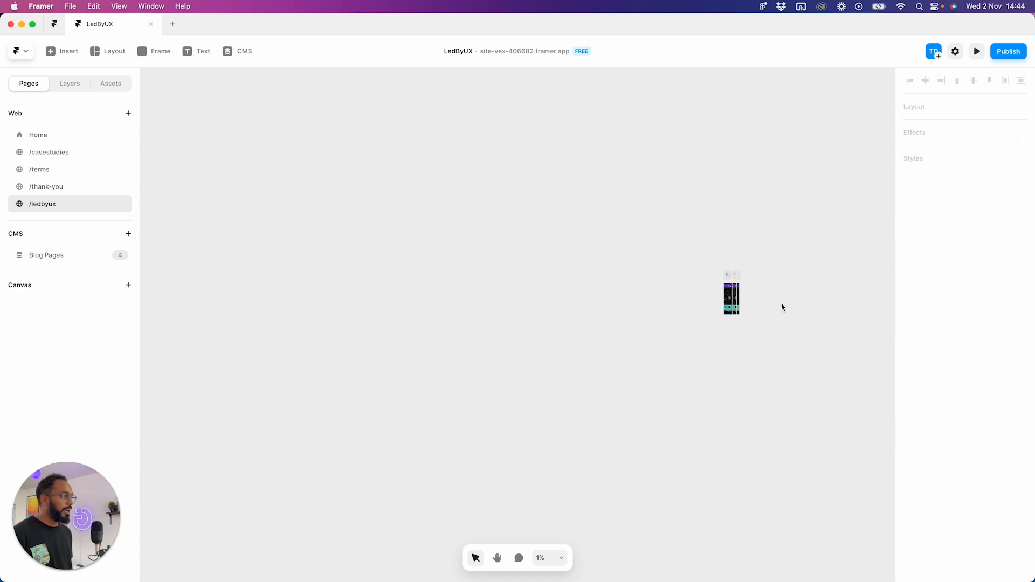
key("shift+1")
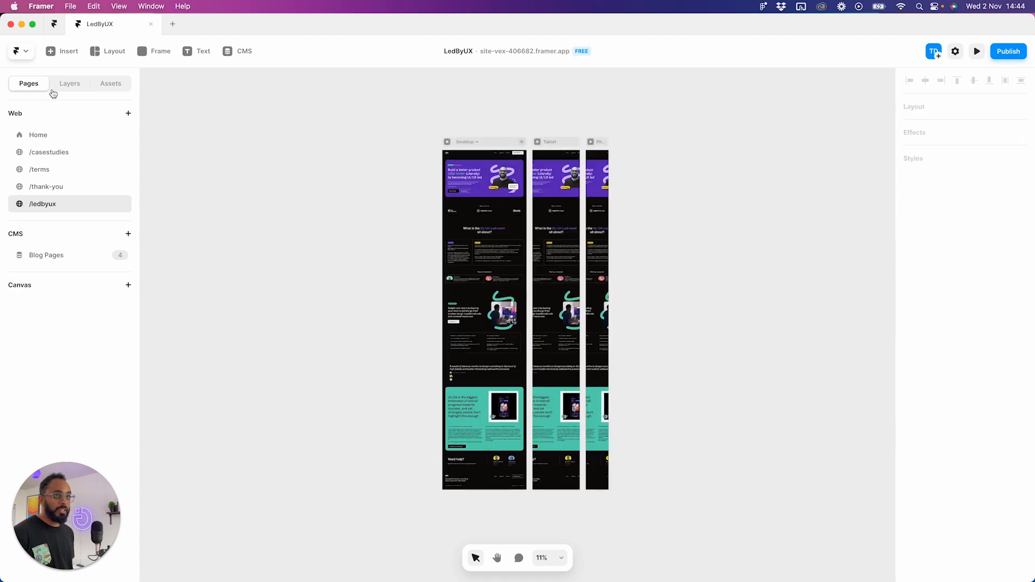
- Examine the Desktop breakpoint's layer structure, selecting the imported landing page frame and the navbar's "Book your Seat" button
left_click(70, 84)
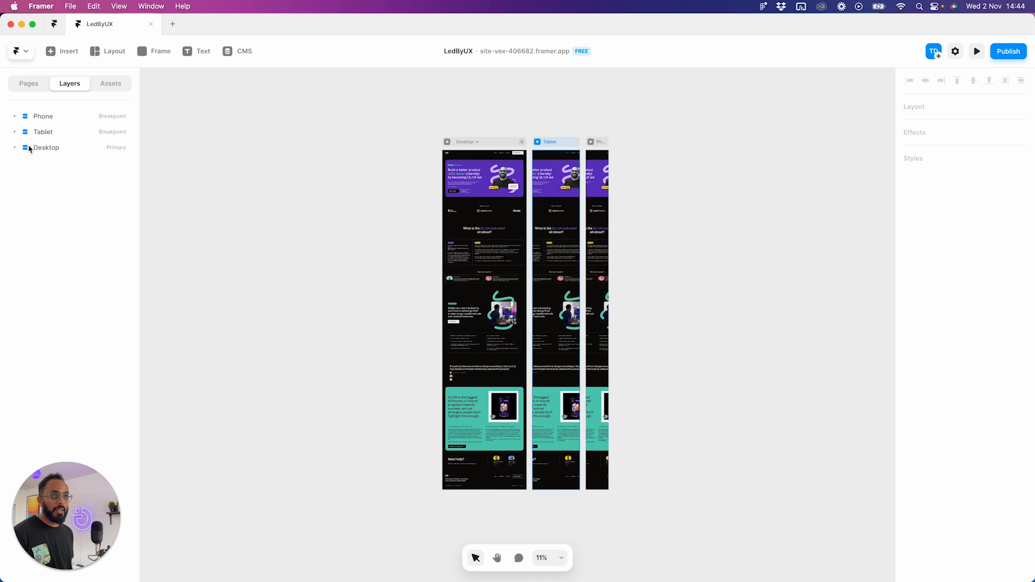
left_click(466, 142)
left_click(60, 165)
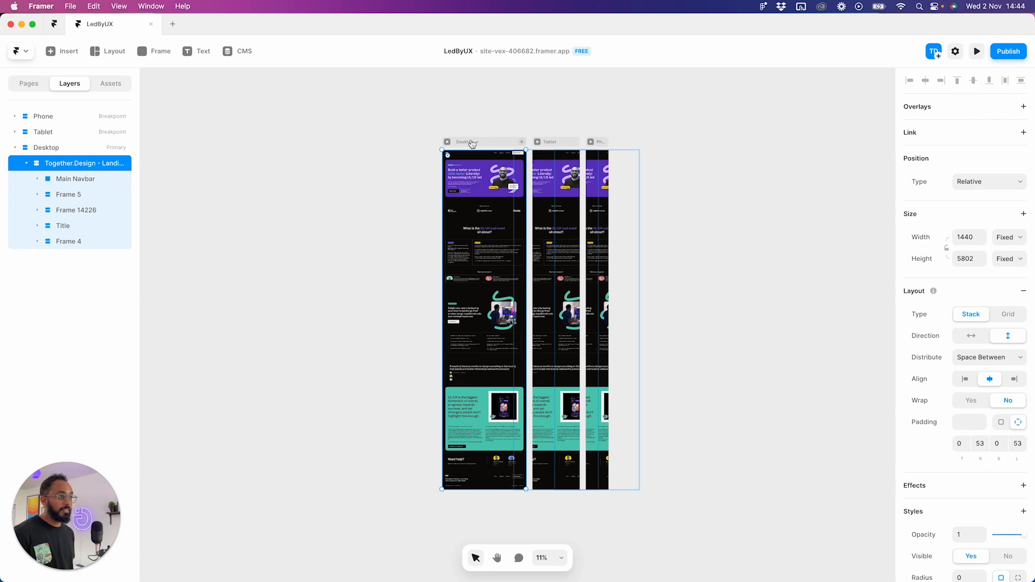
scroll(486, 223, "up", 3)
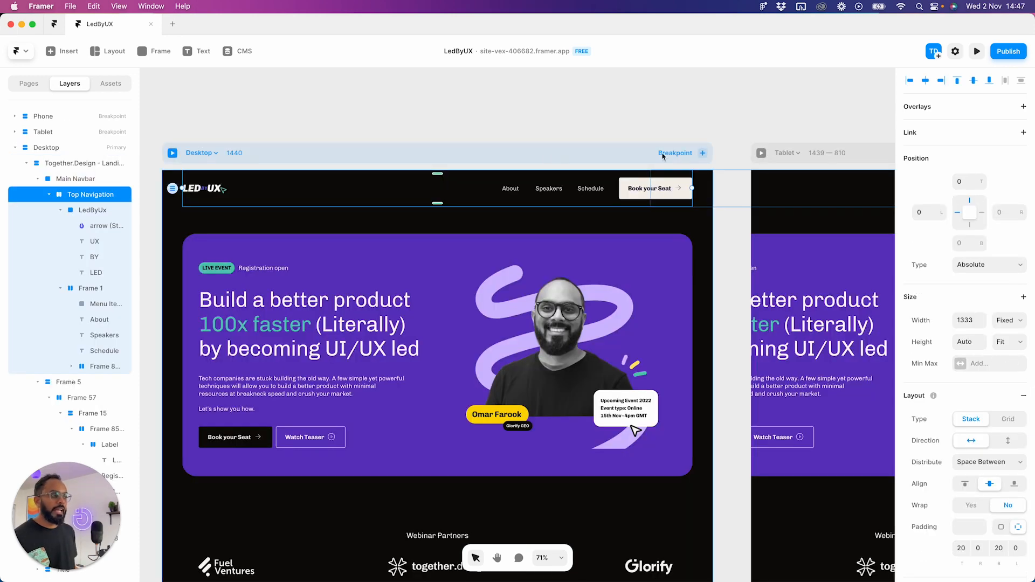
left_click(637, 182)
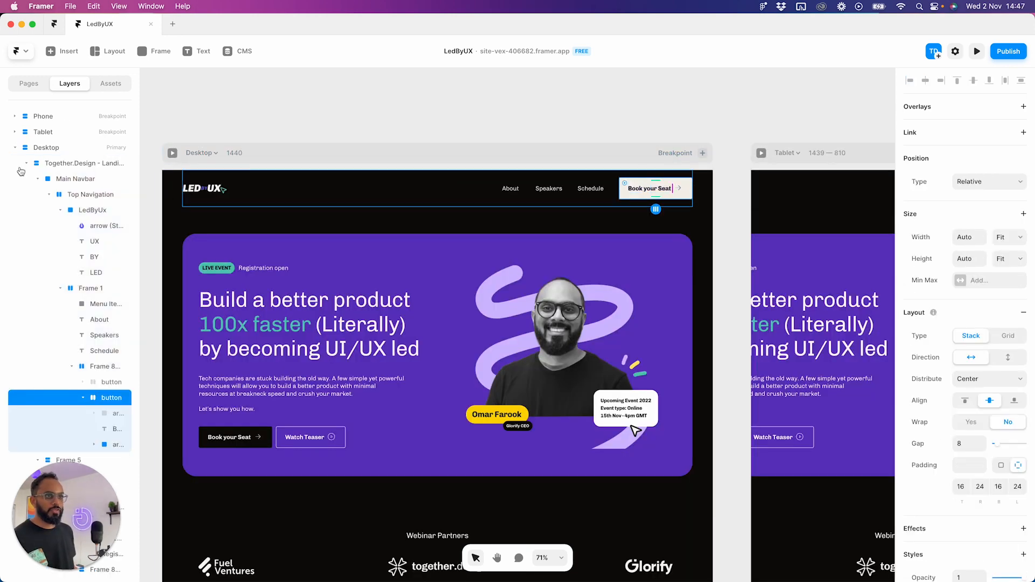
- Open the project's Button component from the component assets
left_click(108, 85)
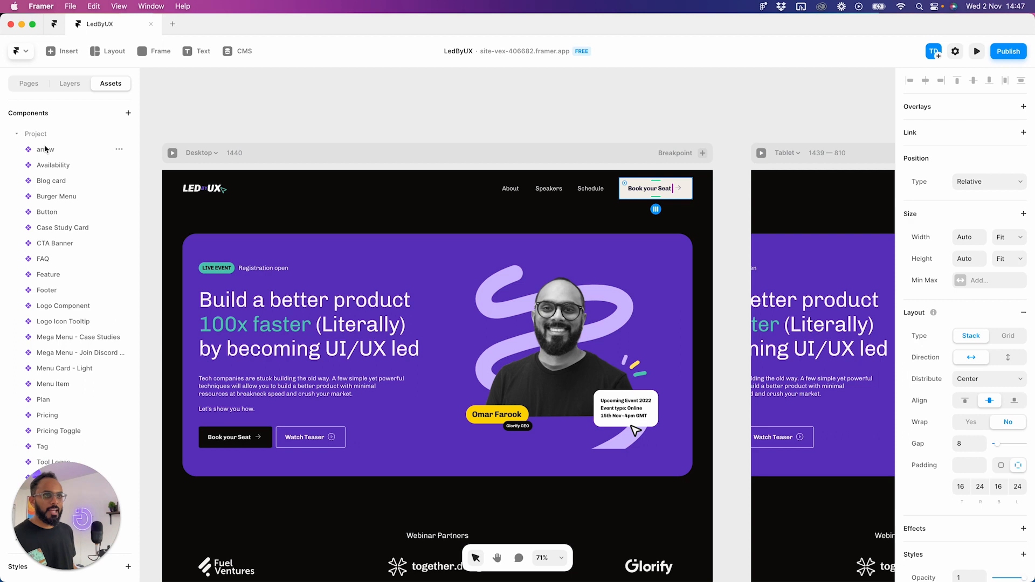
scroll(46, 166, "down", 1)
left_click(47, 192)
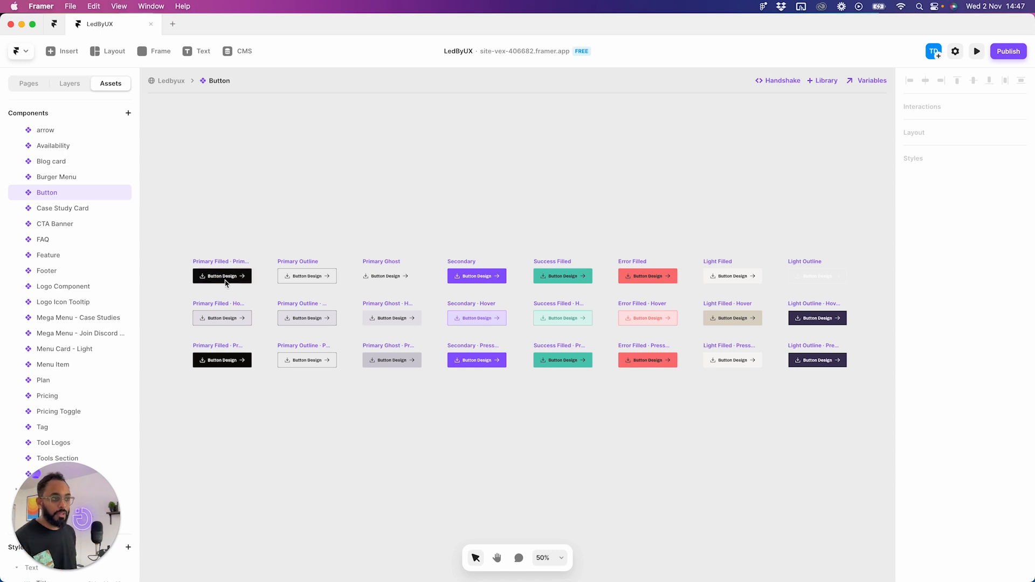
- Add a new variant to the Button component beside the Light Outline variant
key("space")
left_click_drag(830, 260, 497, 260)
scroll(479, 285, "up", 3)
scroll(479, 286, "up", 3)
scroll(492, 298, "down", 15)
scroll(490, 239, "up", 12)
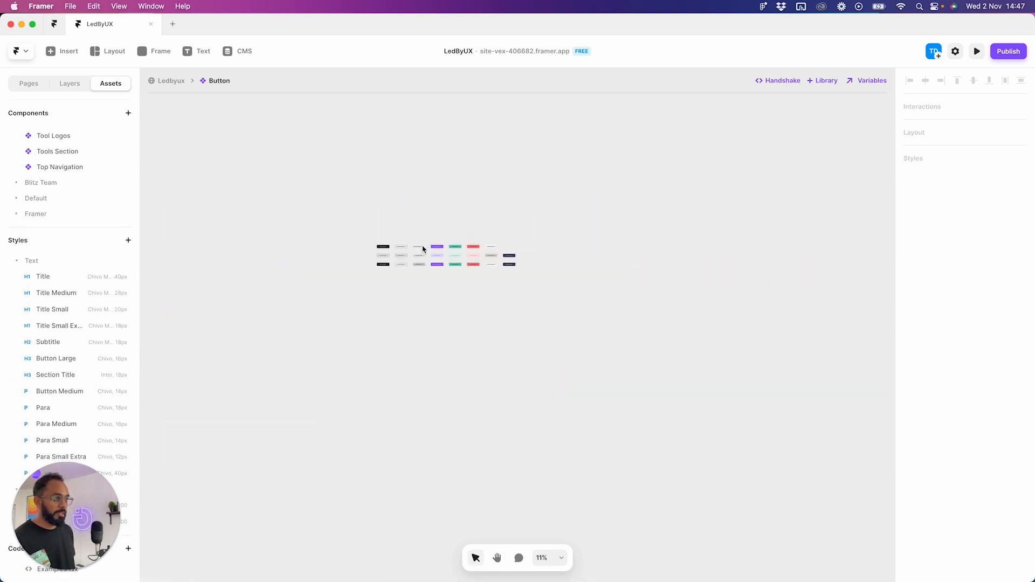
left_click(477, 239)
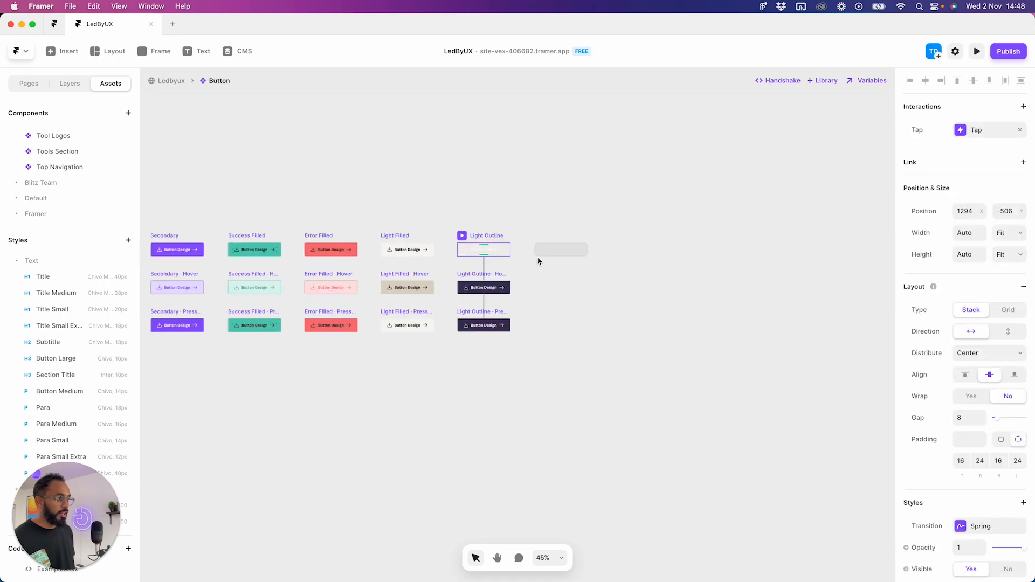
scroll(537, 258, "up", 3)
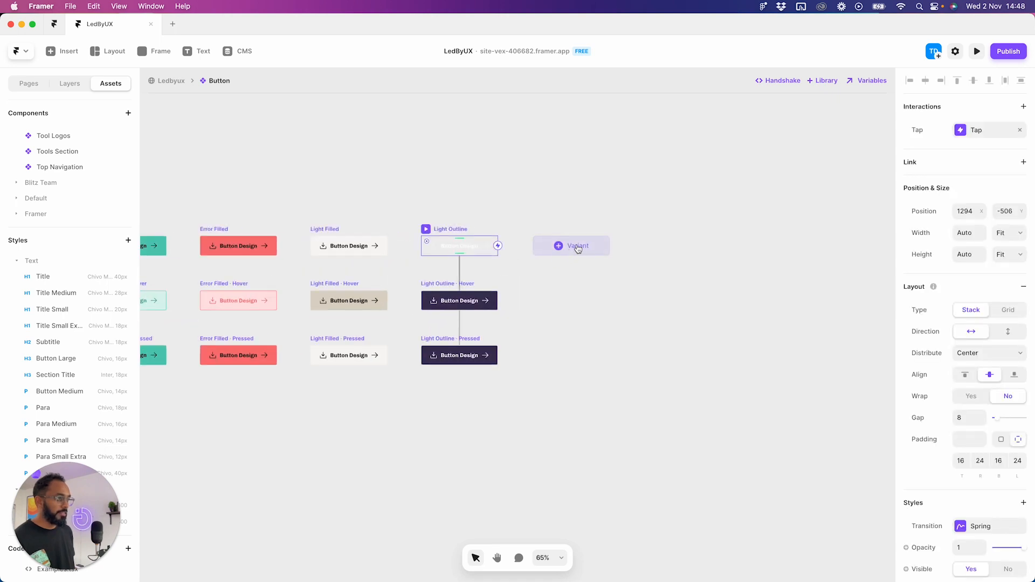
left_click(578, 249)
scroll(529, 361, "up", 3)
- Fill the new button variant with the shared color Info/400
scroll(970, 453, "down", 5)
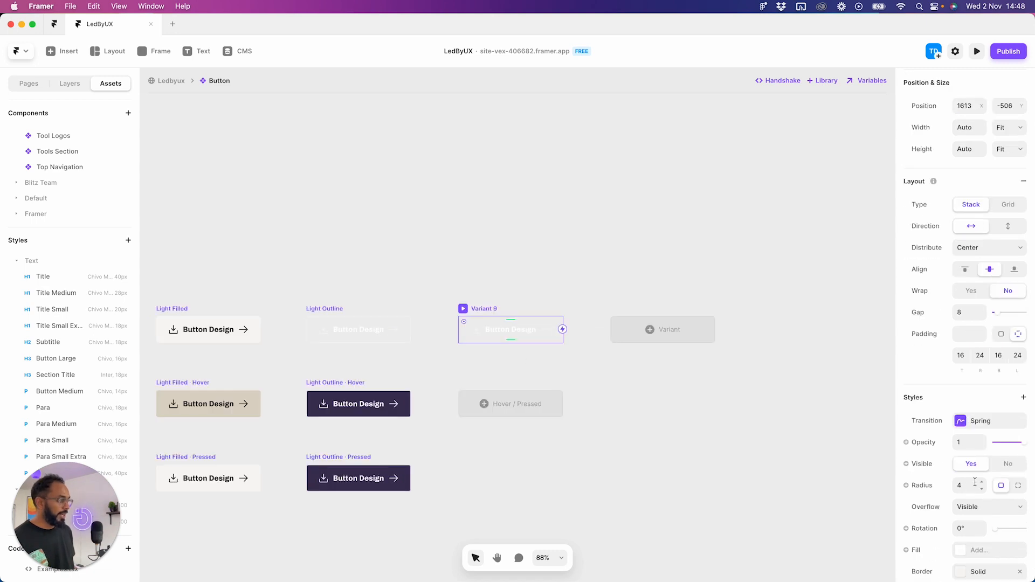
left_click(972, 452)
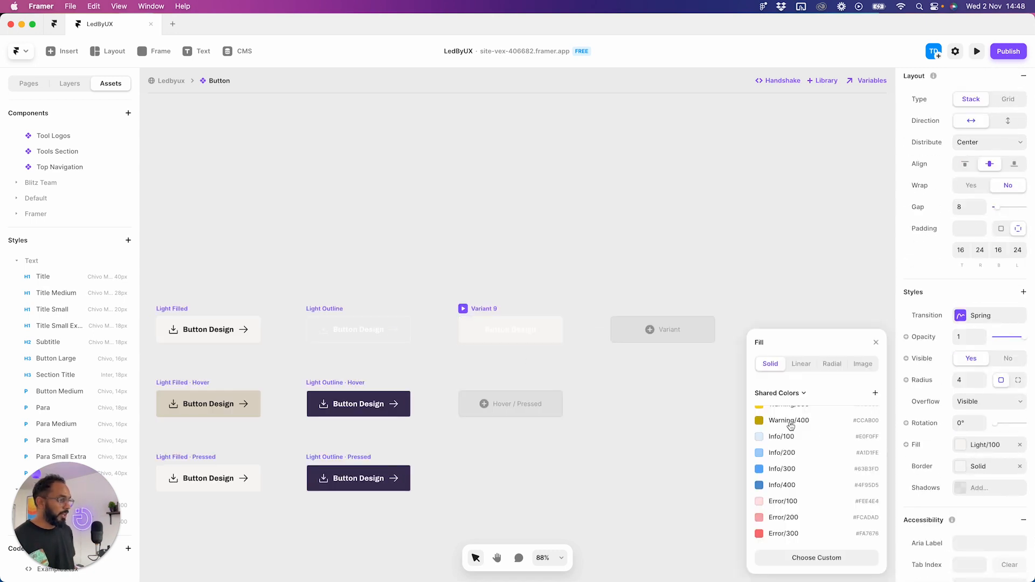
left_click(781, 485)
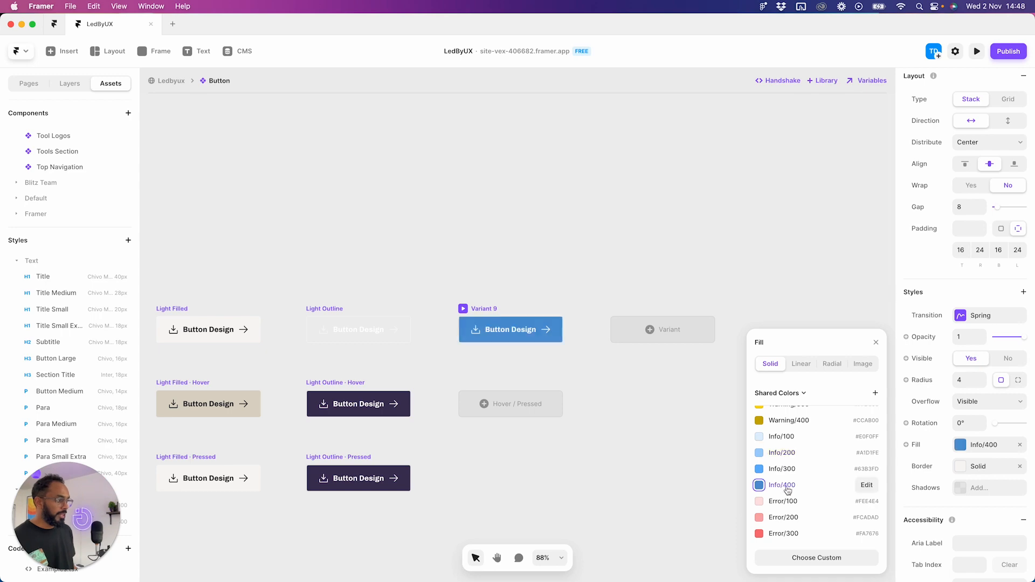
- Add a Hover state beneath the new blue variant of the Button component
double_click(532, 366)
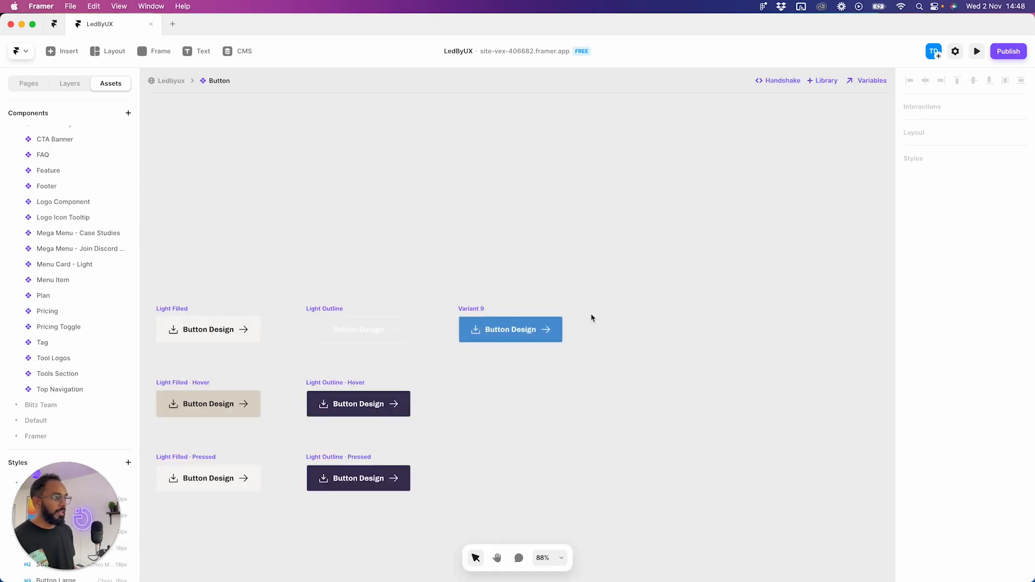
left_click(478, 308)
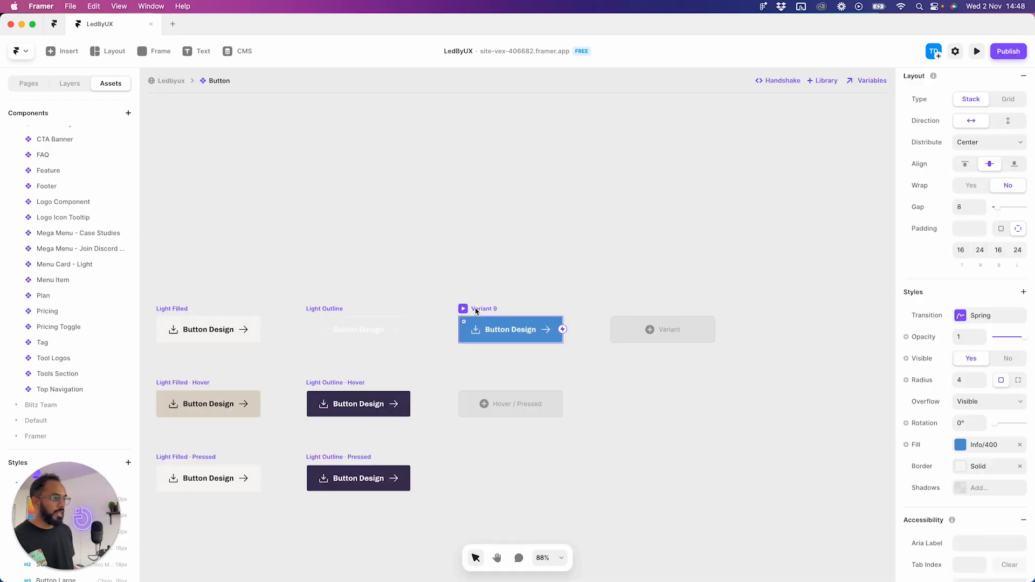
left_click(515, 406)
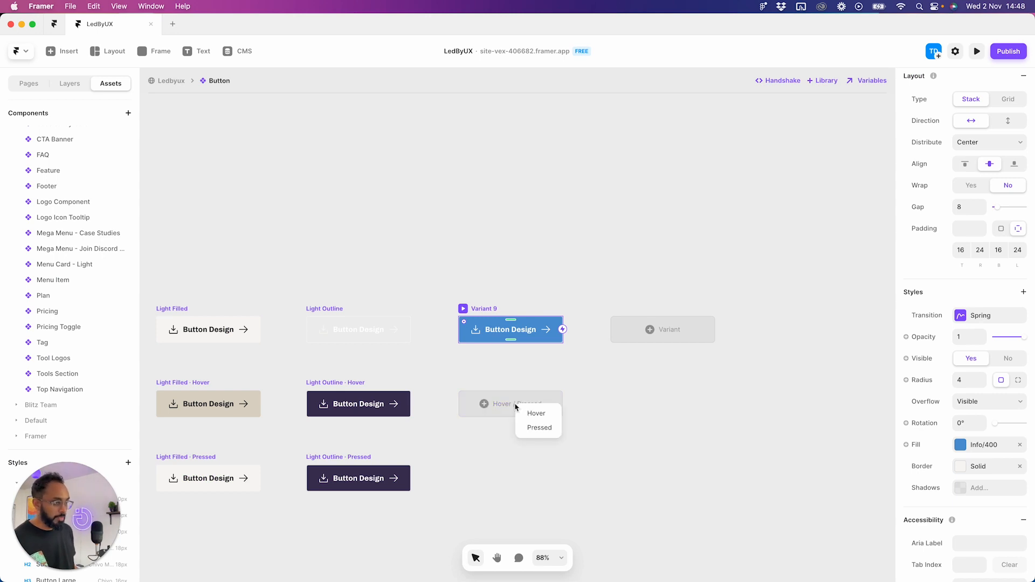
left_click(546, 418)
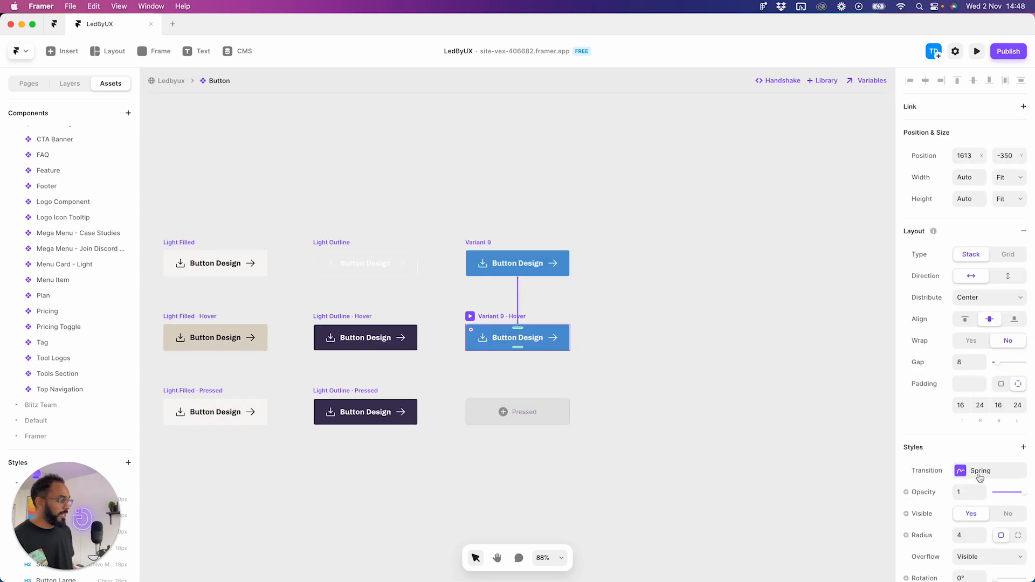
- Fill the blue variant's Hover state with the shared color Info/300
scroll(979, 478, "down", 5)
left_click(962, 380)
scroll(795, 498, "down", 3)
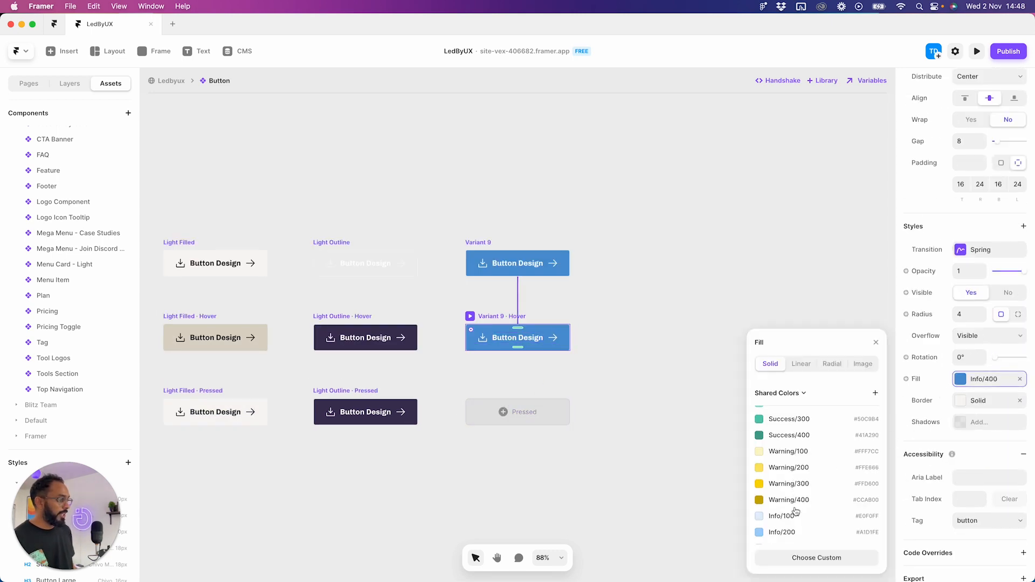
left_click(787, 473)
scroll(806, 498, "up", 5)
scroll(813, 534, "down", 3)
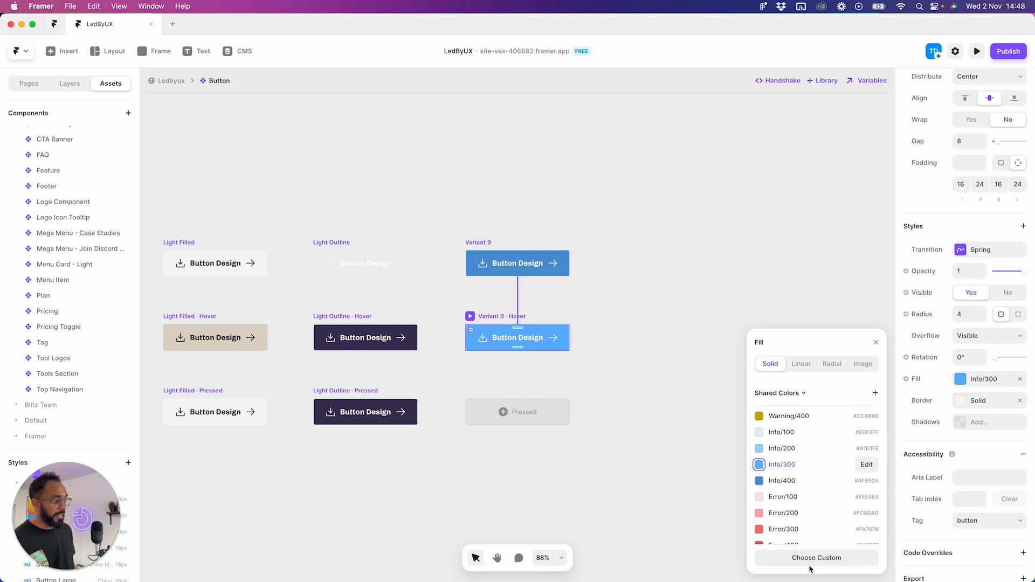
- Open the new shared color form, examine the Primary and Secondary palettes on Figma's Design System - Foundation page, and return to Framer
left_click(874, 395)
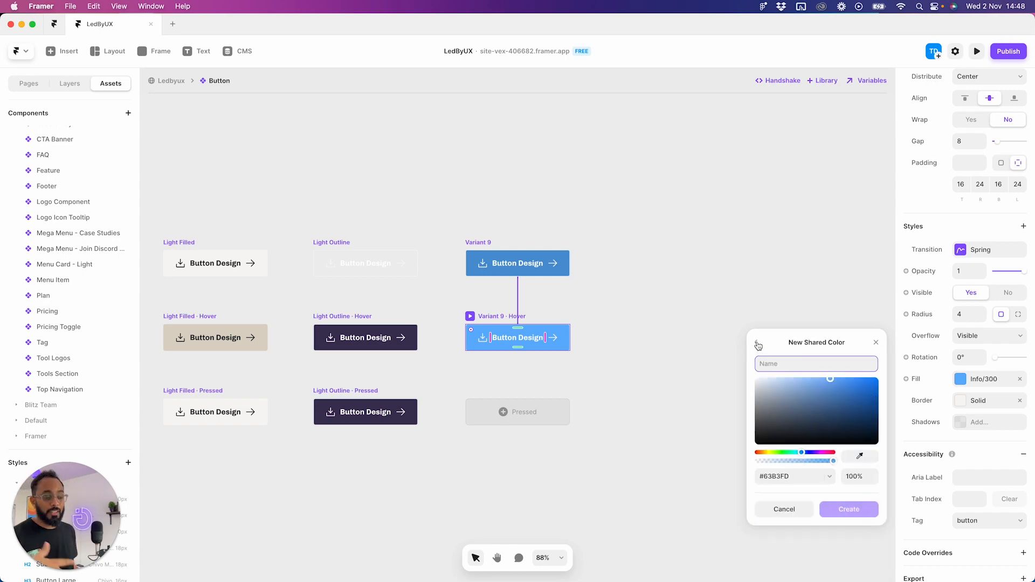
mouse_move(286, 581)
left_click(395, 550)
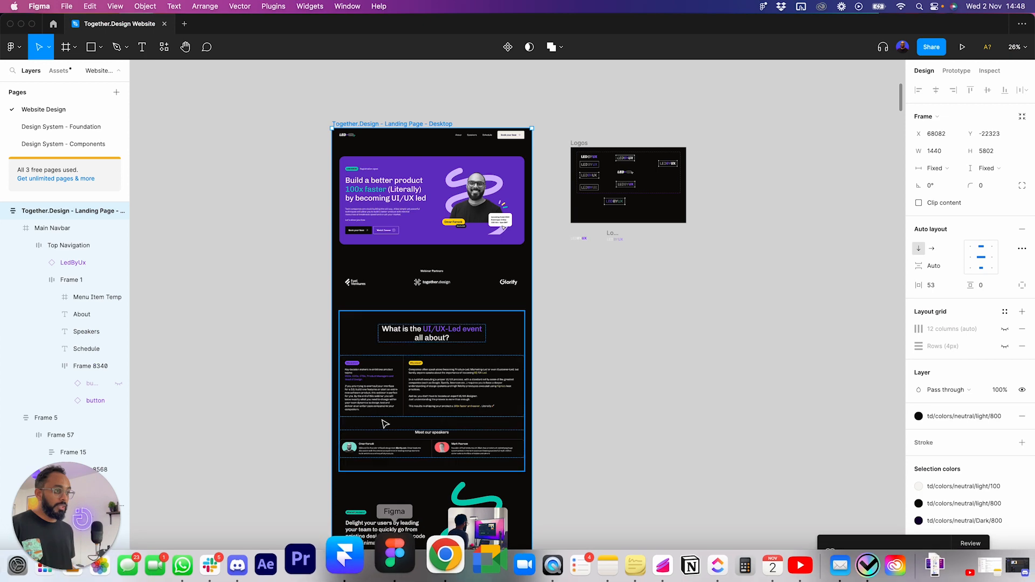
left_click(64, 126)
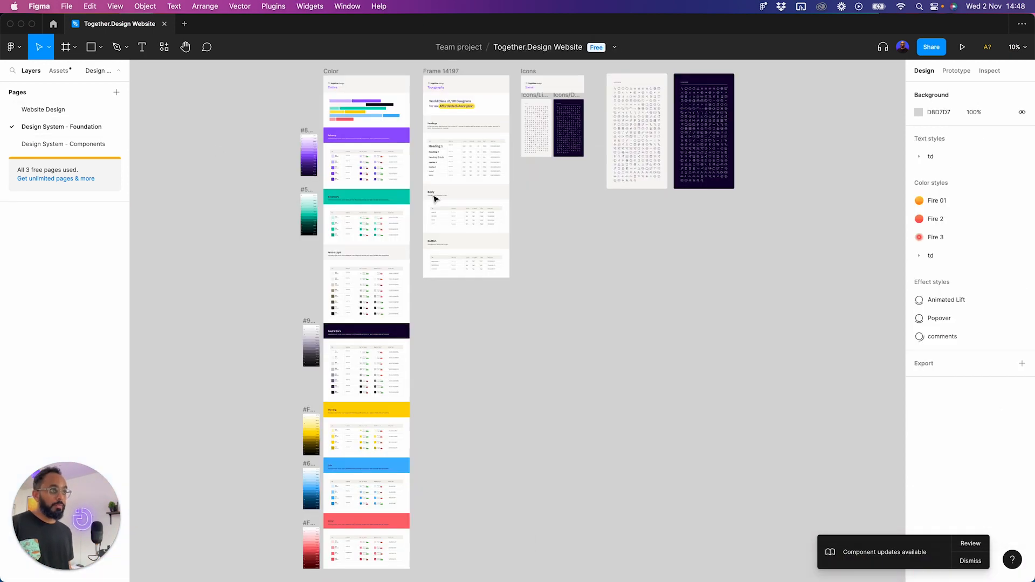
scroll(332, 168, "up", 5)
scroll(332, 168, "up", 3)
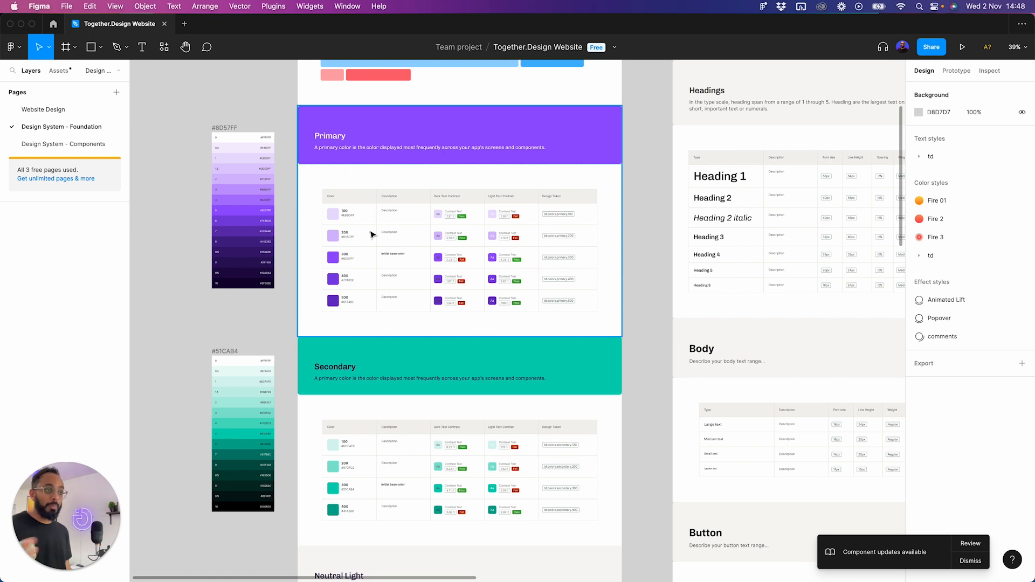
scroll(351, 217, "up", 2)
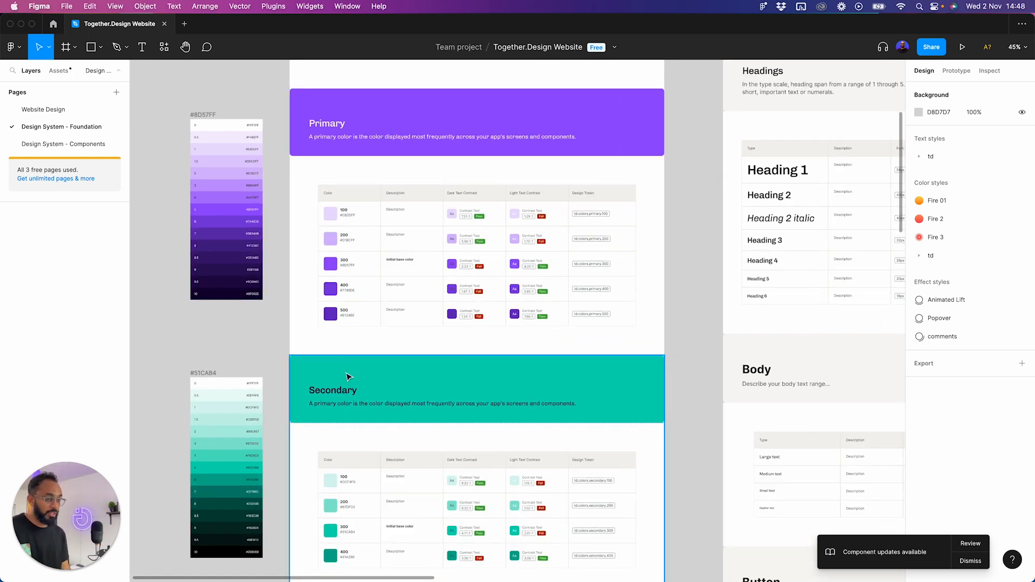
mouse_move(421, 564)
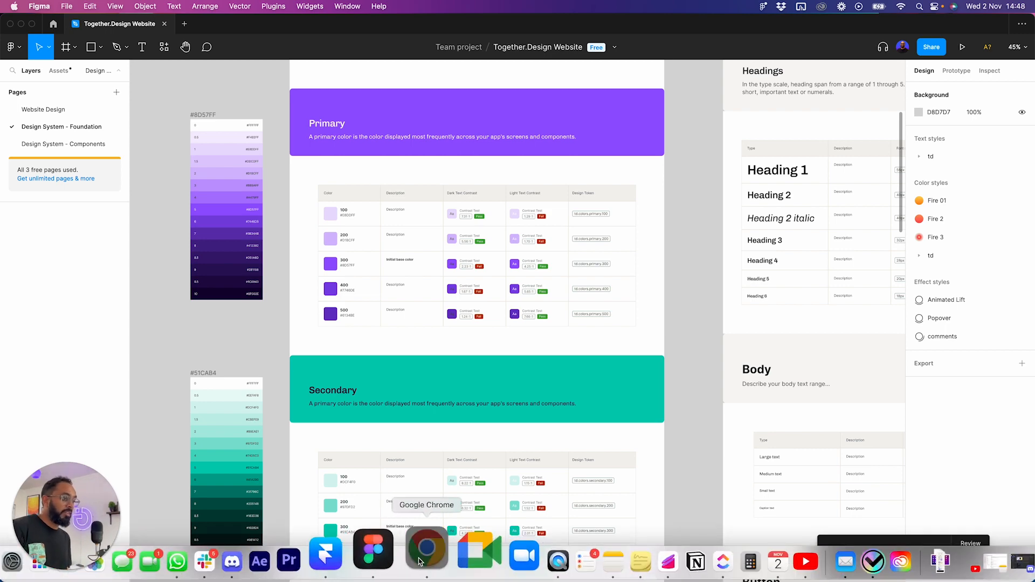
left_click(324, 555)
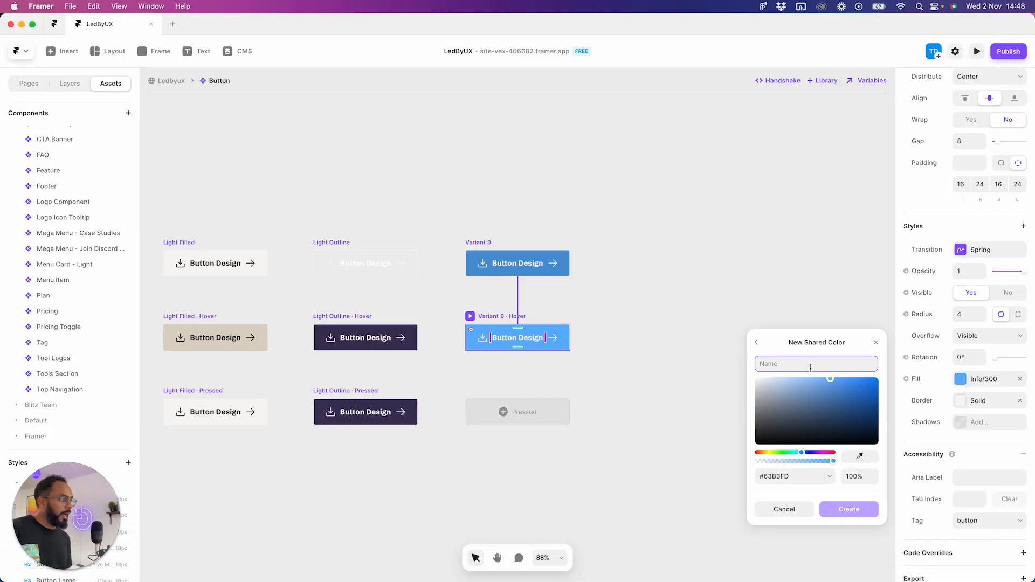
left_click(874, 346)
- Add a Pressed state to the blue button variant and fill it with the shared color Info/400
left_click(531, 408)
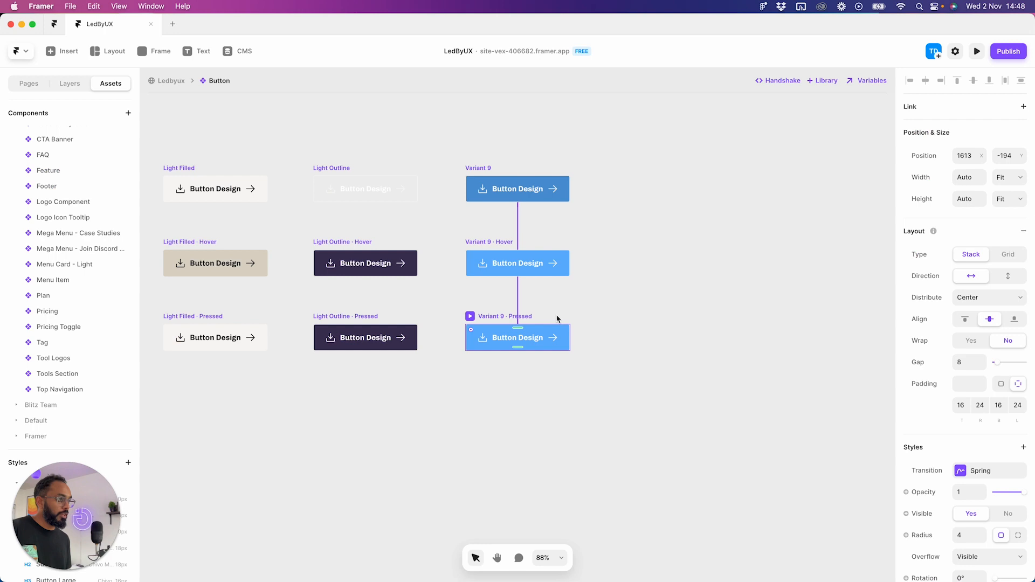
scroll(1024, 486, "down", 5)
left_click(969, 392)
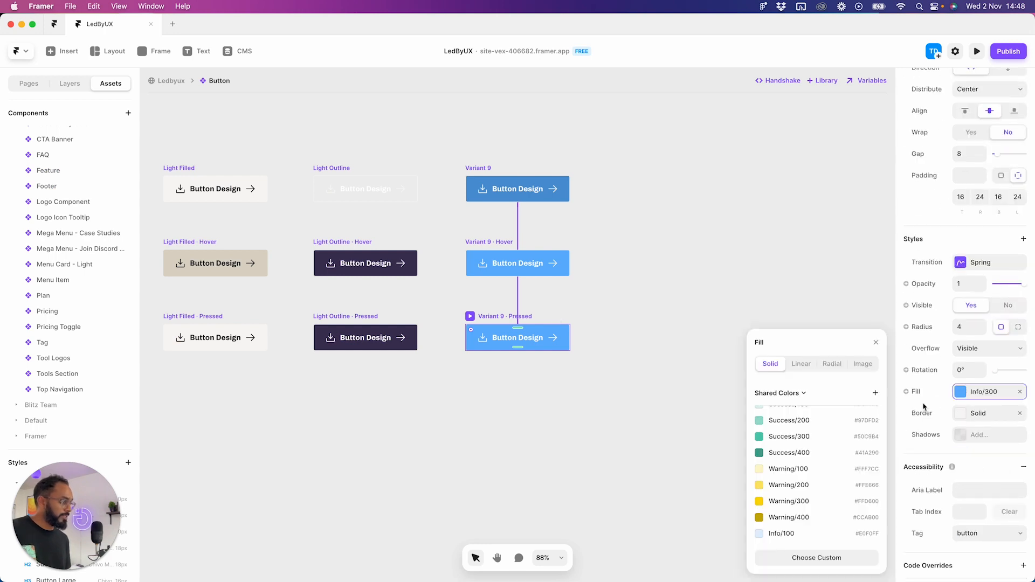
scroll(788, 520, "down", 5)
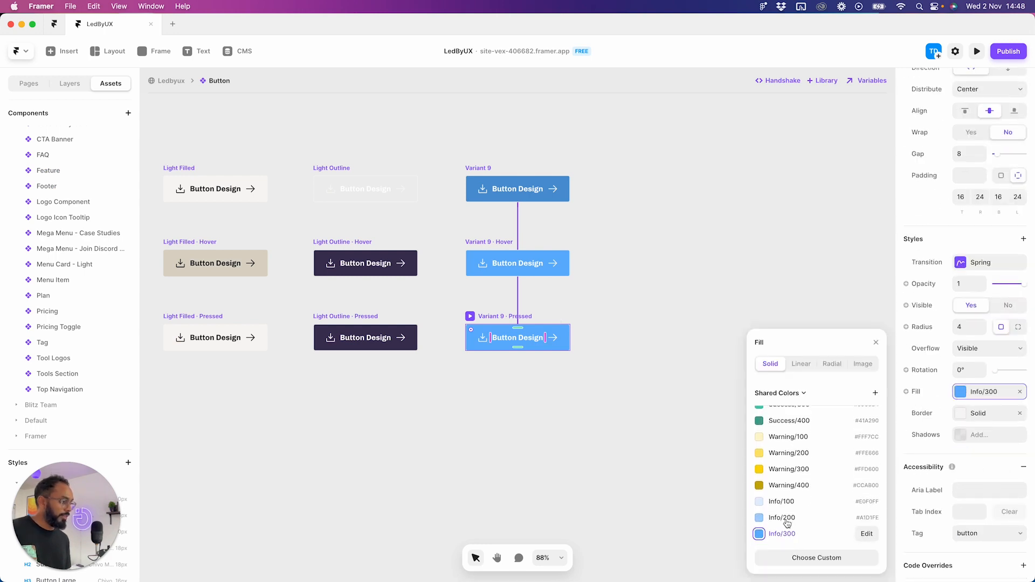
left_click(777, 456)
left_click(554, 361)
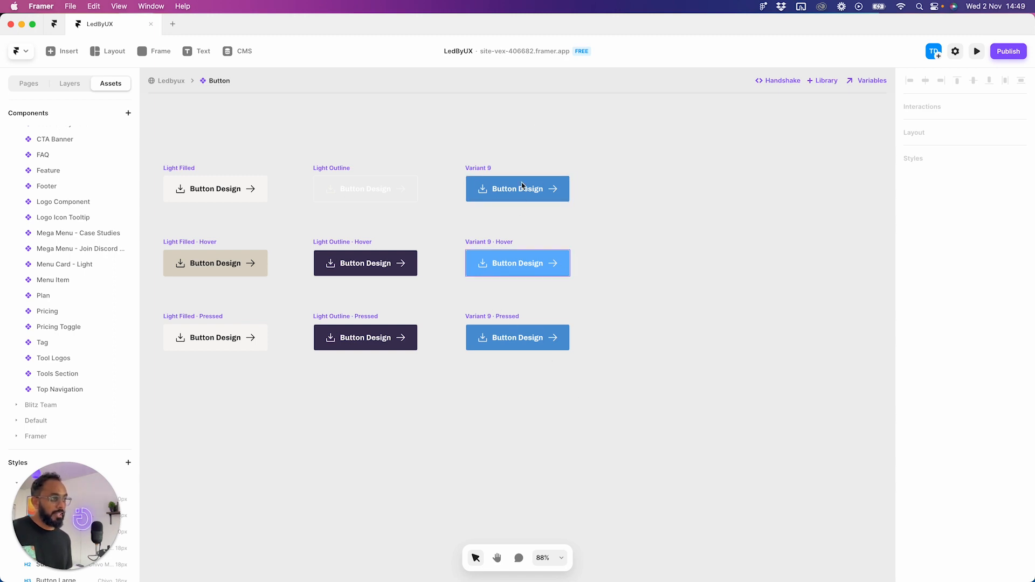
- Delete the blue button variant together with its Hover and Pressed states
left_click_drag(455, 150, 631, 411)
key("Delete")
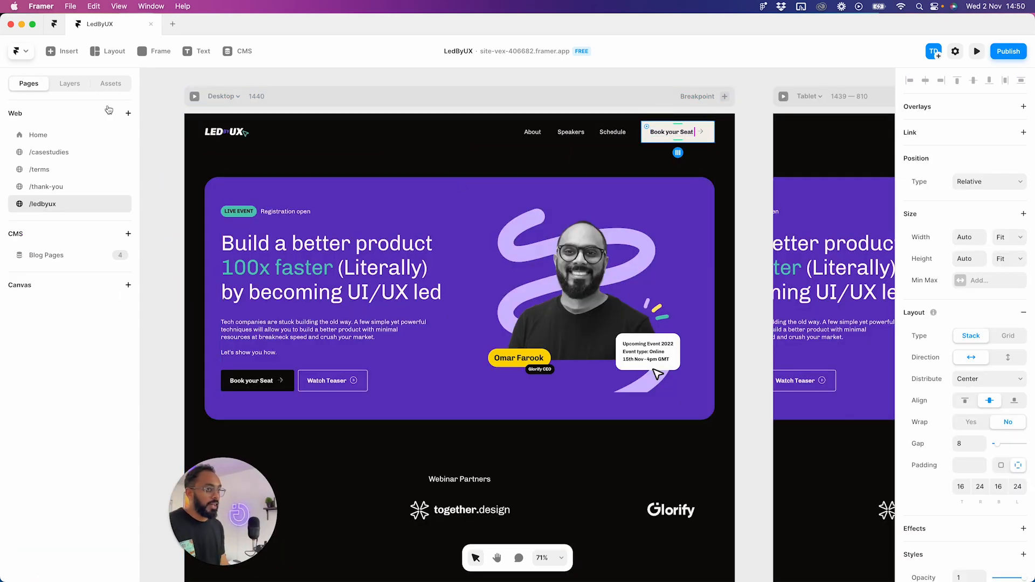
- Insert the project's Button component into the Desktop navbar between the Schedule link and the "Book your Seat" button
left_click(111, 83)
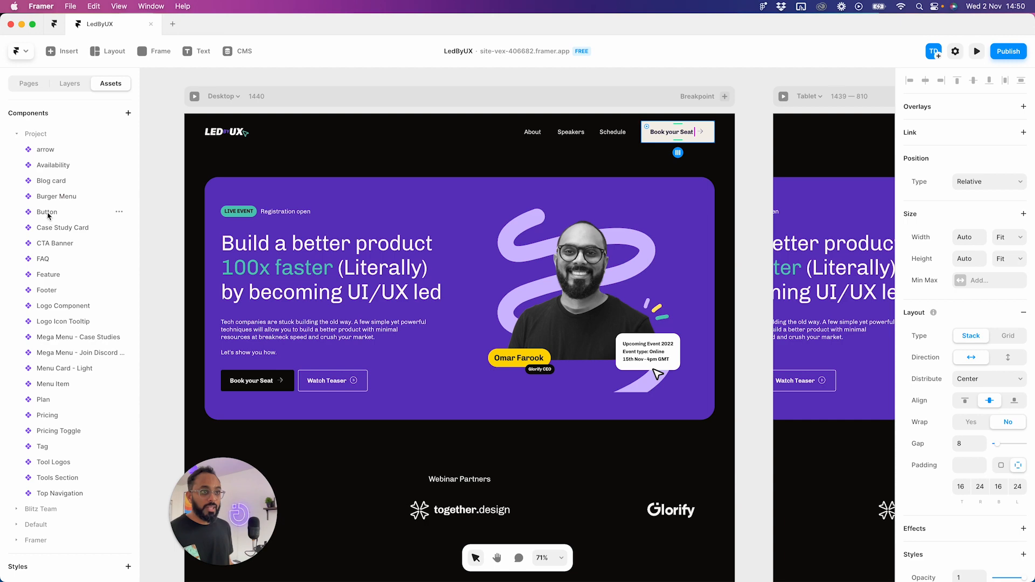
left_click_drag(48, 211, 650, 131)
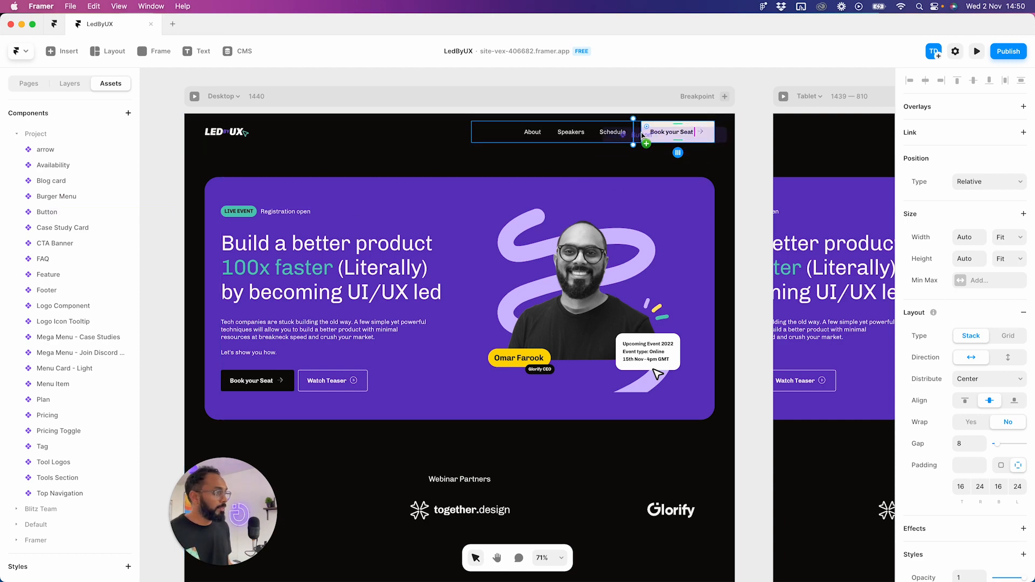
scroll(602, 137, "up", 1)
scroll(602, 138, "up", 3)
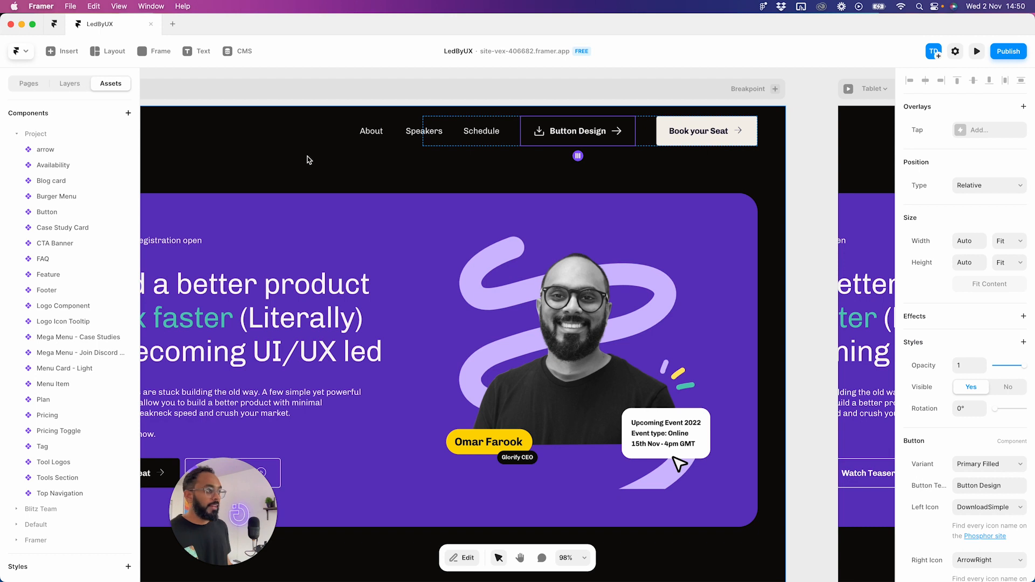
- Set the inserted navbar button's variant to Light Filled and check that variant in the main component
left_click(30, 85)
scroll(990, 356, "down", 5)
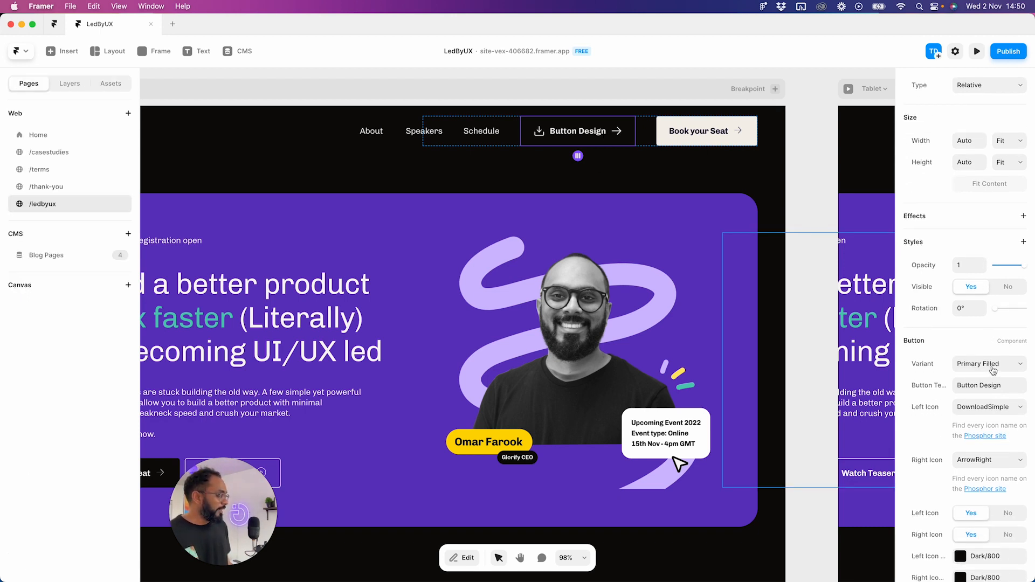
left_click(992, 368)
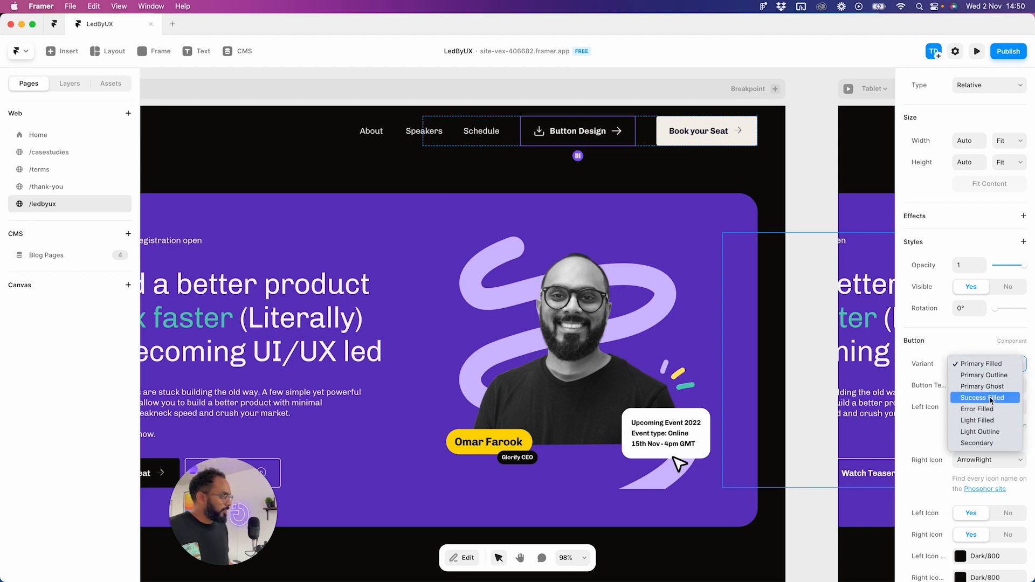
left_click(995, 424)
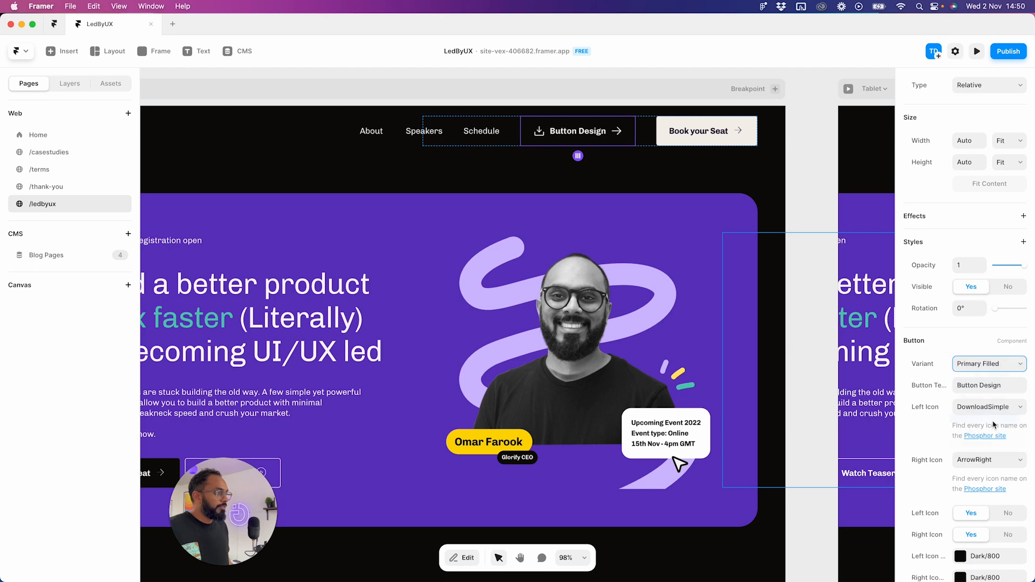
double_click(595, 131)
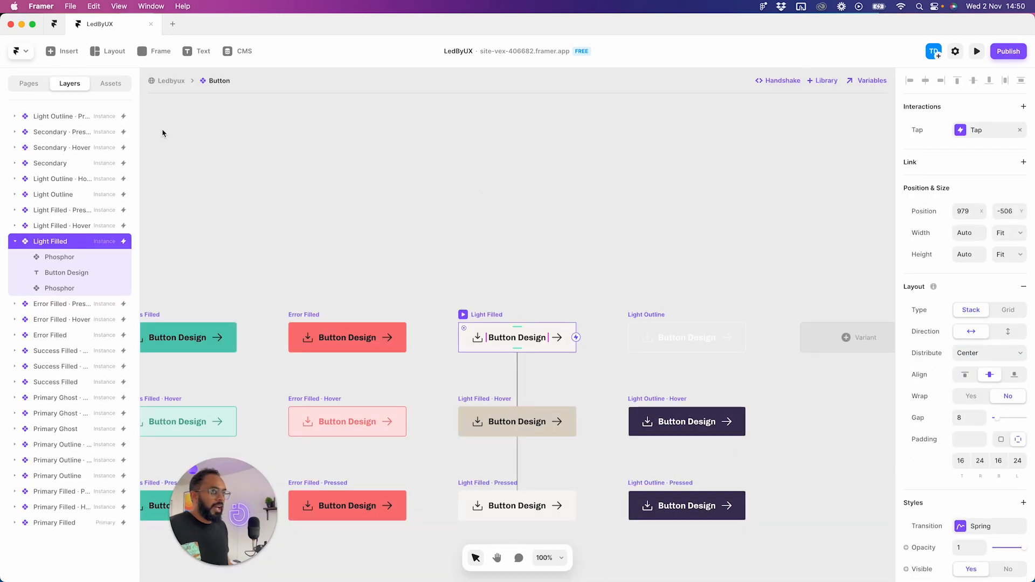
left_click(162, 81)
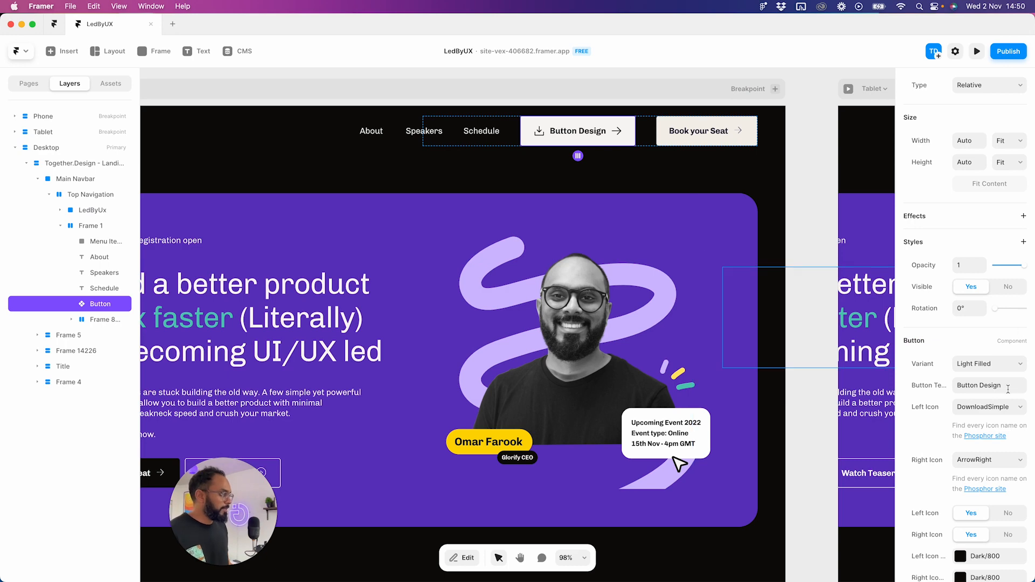
- Set the inserted navbar button's text to "Book your seat" and hide its left icon
left_click(955, 386)
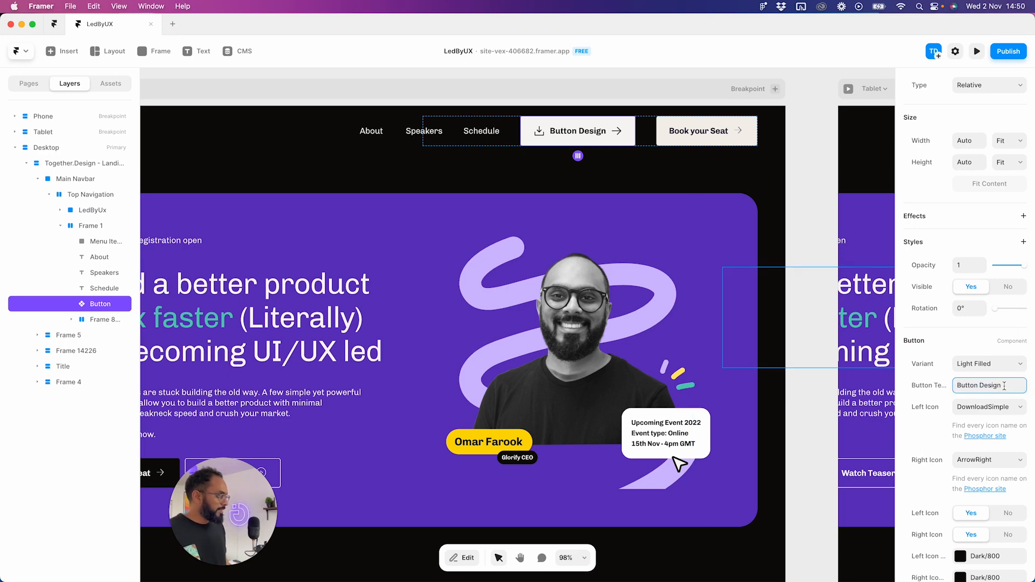
left_click_drag(998, 383, 936, 387)
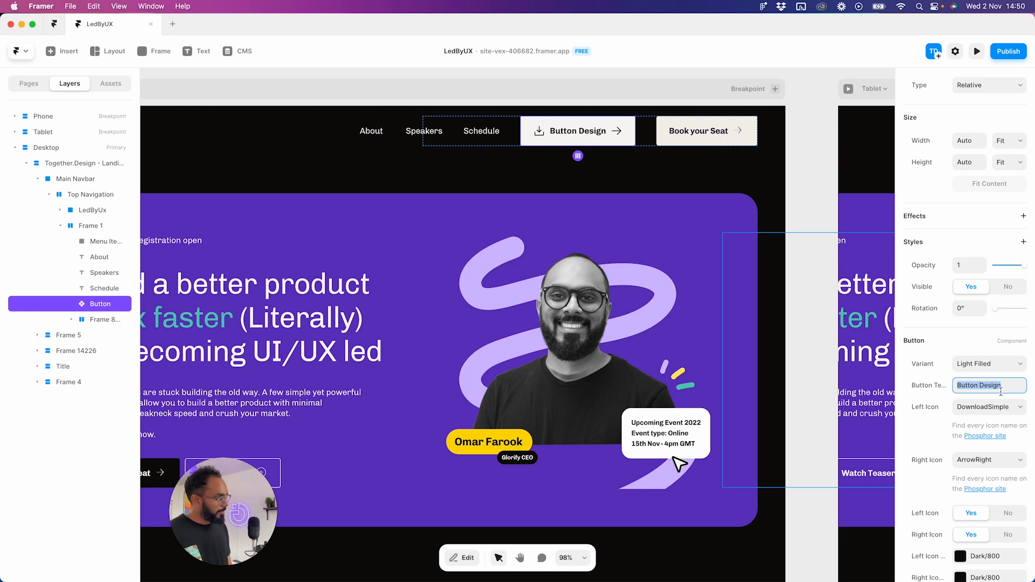
type("Book your seat")
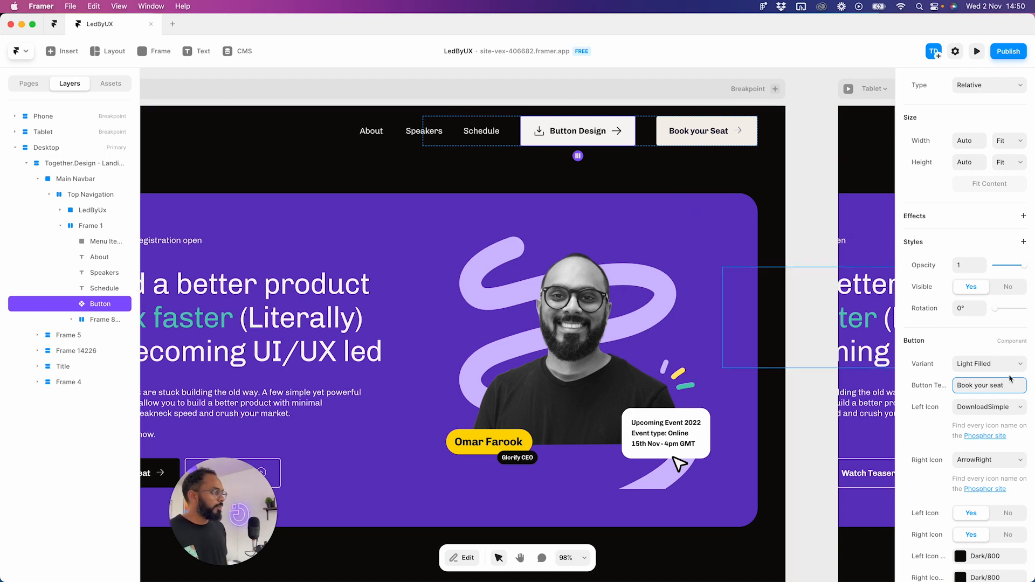
scroll(977, 427, "down", 3)
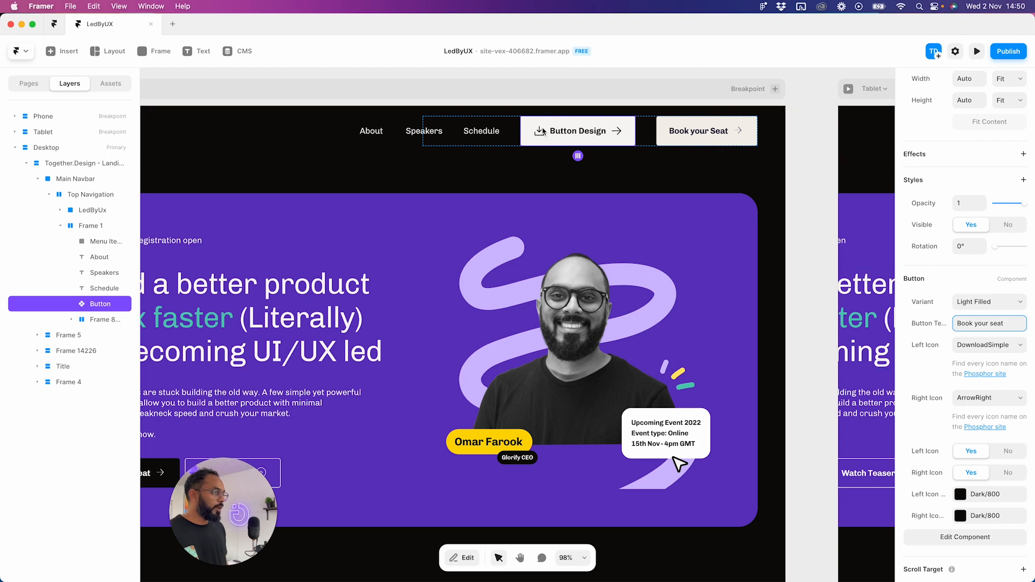
left_click(1007, 456)
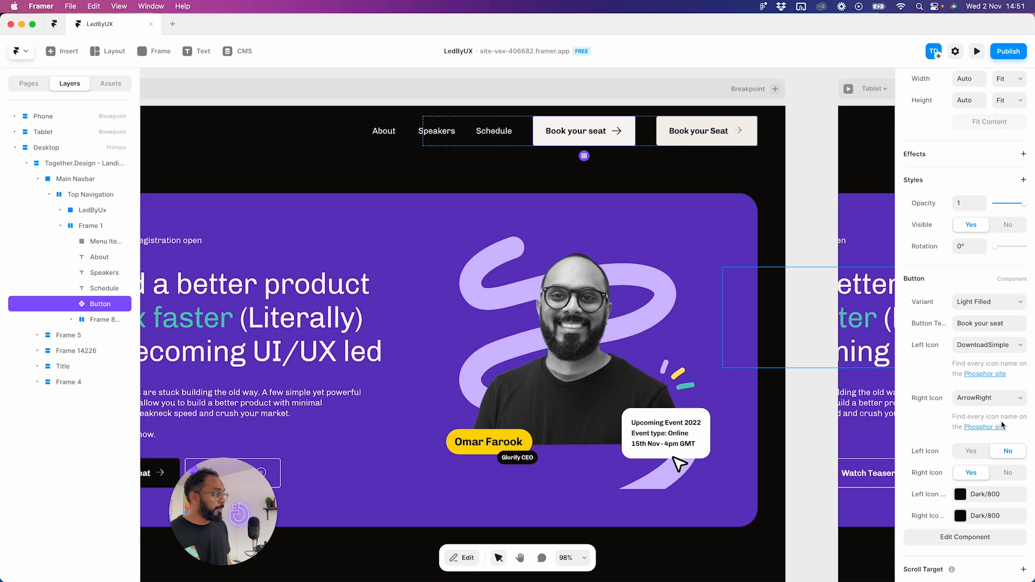
- Compare the imported navbar button with the Button component, inspecting the Light Filled variant's styles and its text layer's settings
left_click(716, 143)
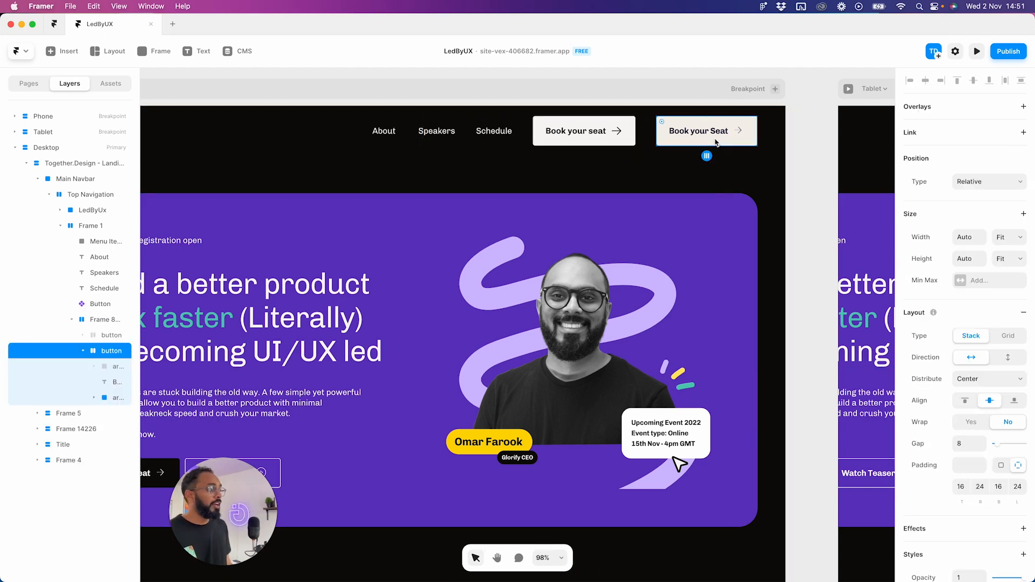
double_click(580, 131)
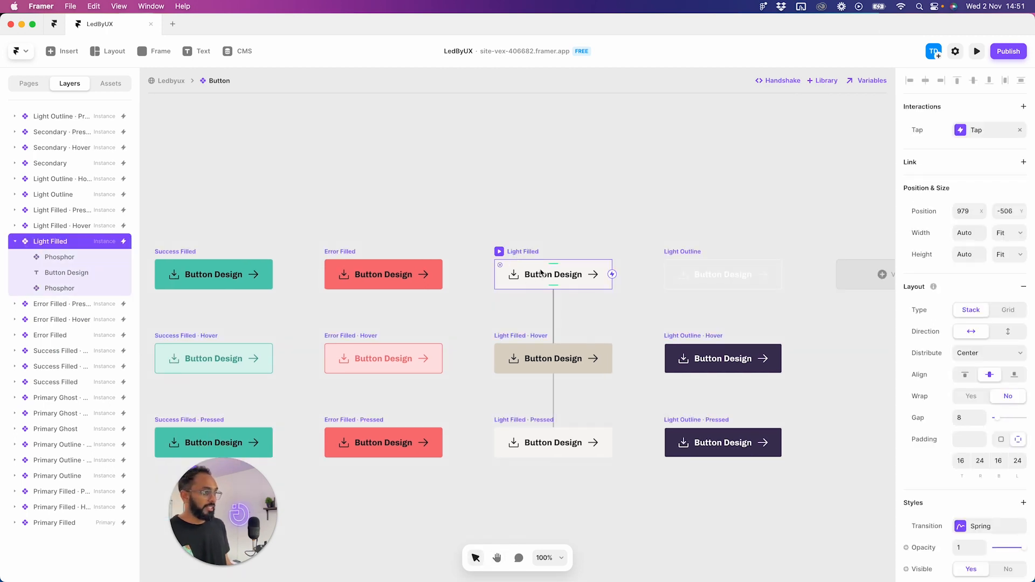
scroll(976, 480, "down", 10)
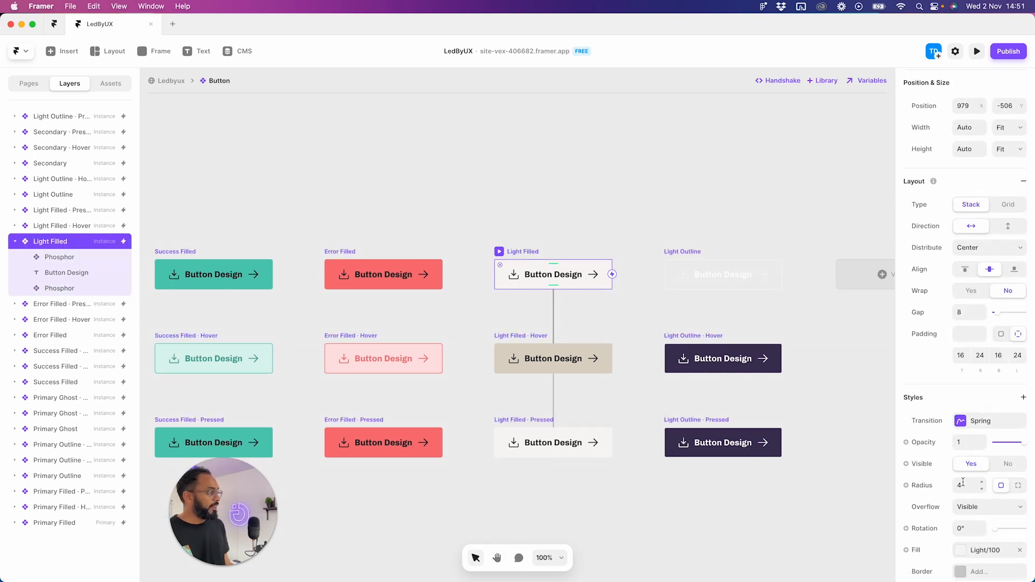
left_click(555, 276)
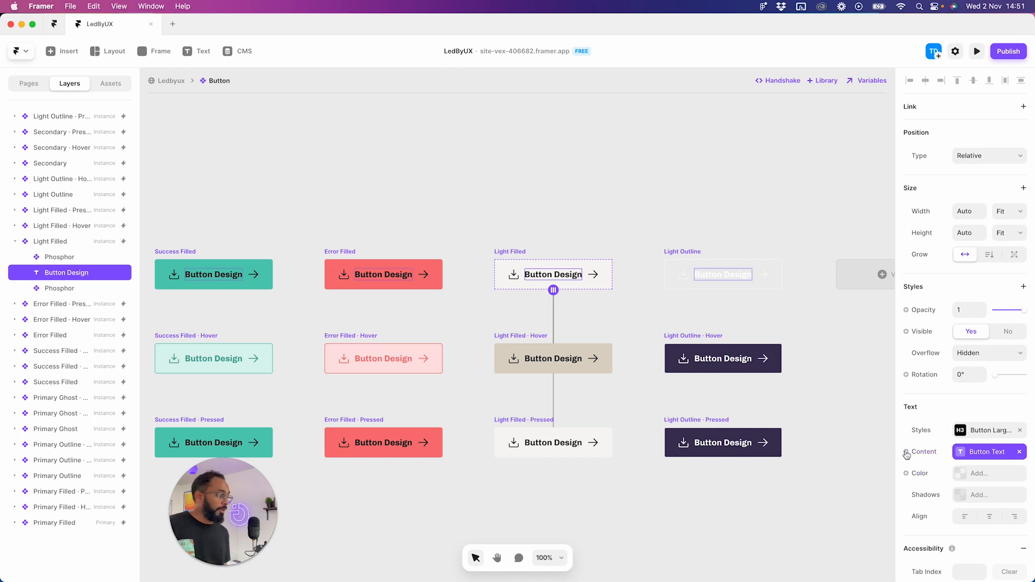
- Examine the Light Filled variant's text settings and the Left Icon variable of its left icon, and return to the page
scroll(911, 442, "down", 3)
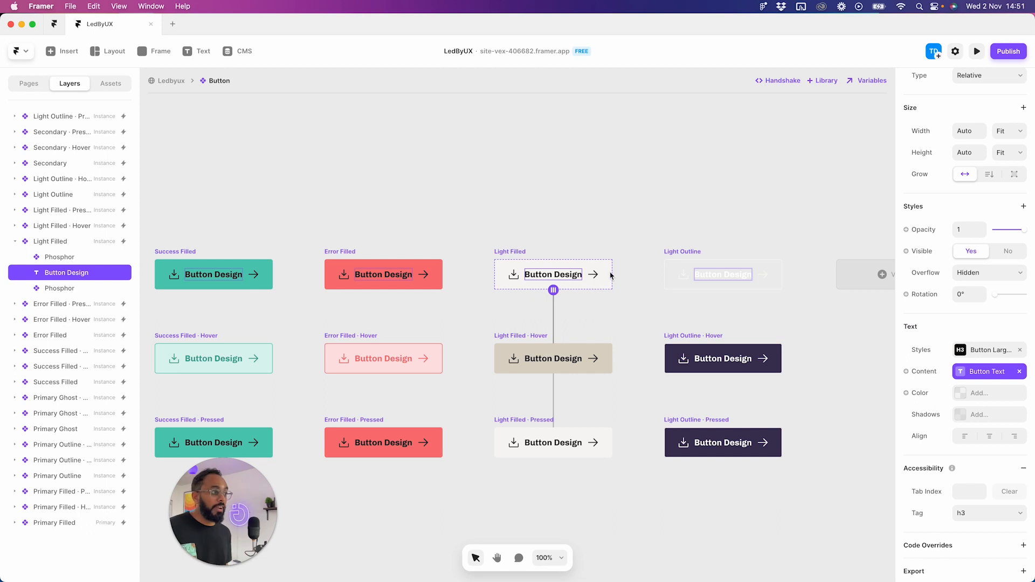
left_click(513, 275)
scroll(971, 436, "down", 1)
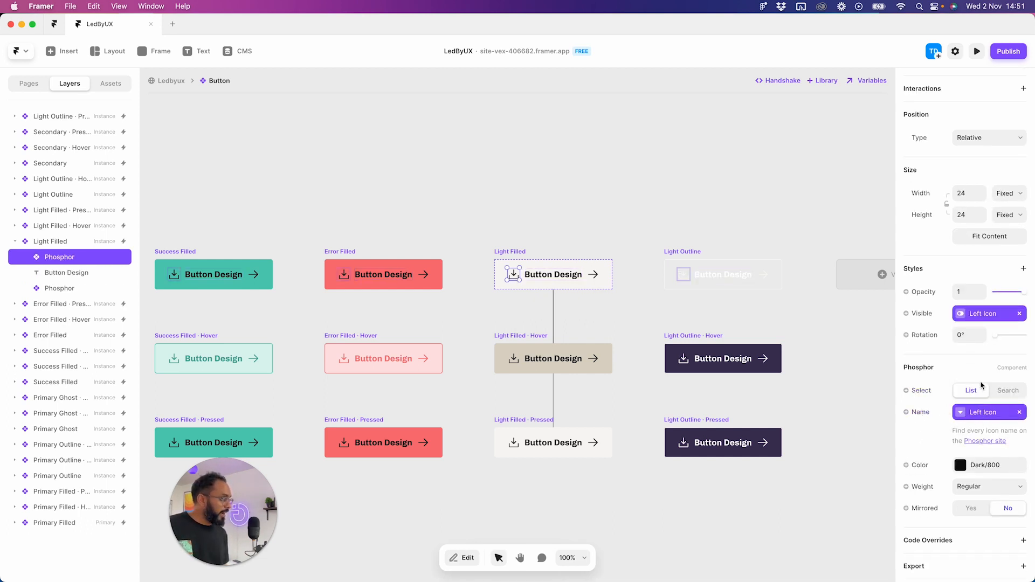
left_click(983, 412)
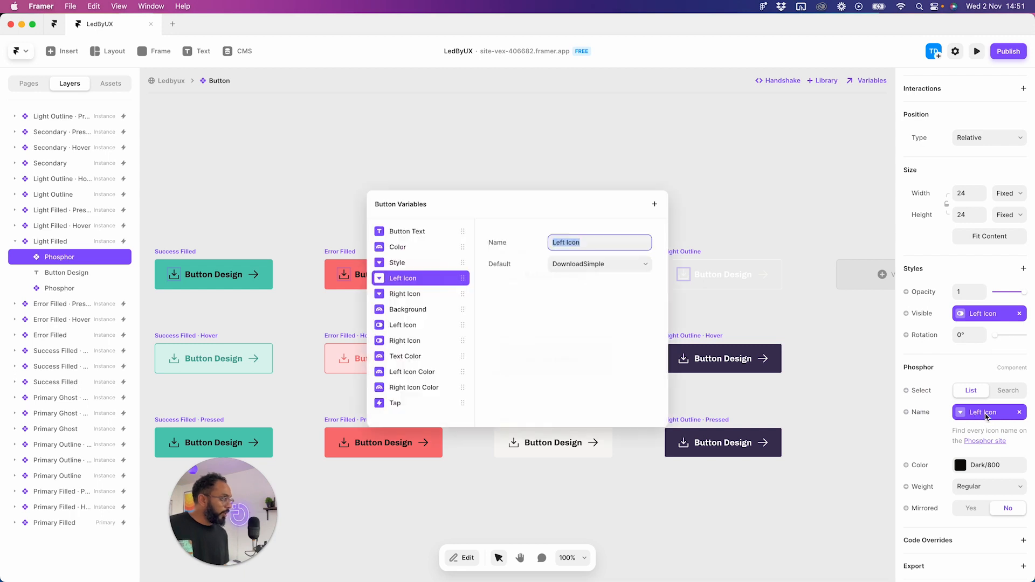
left_click(654, 204)
left_click(700, 176)
left_click(701, 176)
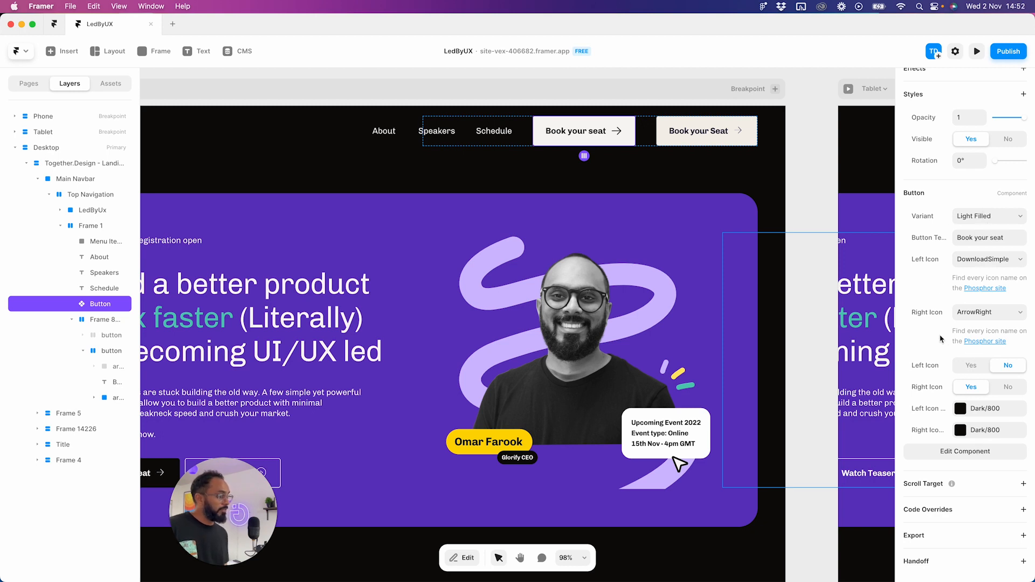
- Delete the imported "Book your Seat" button and its leftover empty frame from the Desktop navbar
double_click(702, 133)
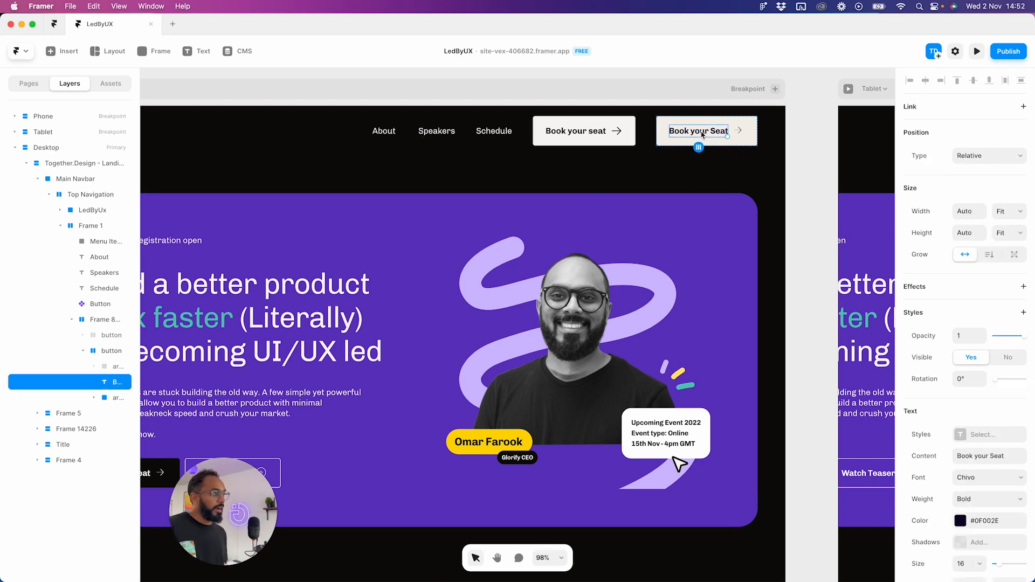
left_click(659, 144)
key("Delete")
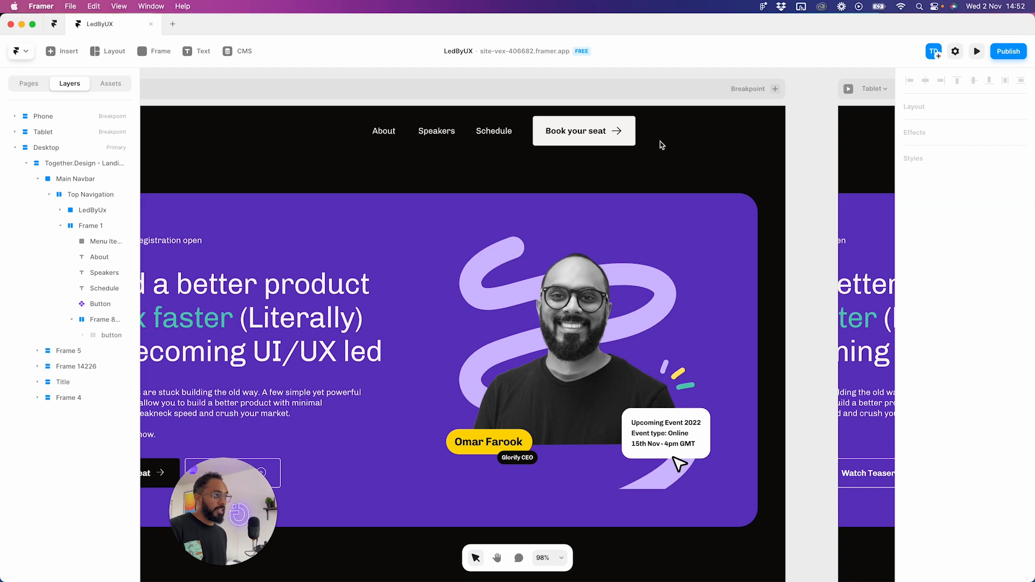
left_click(695, 134)
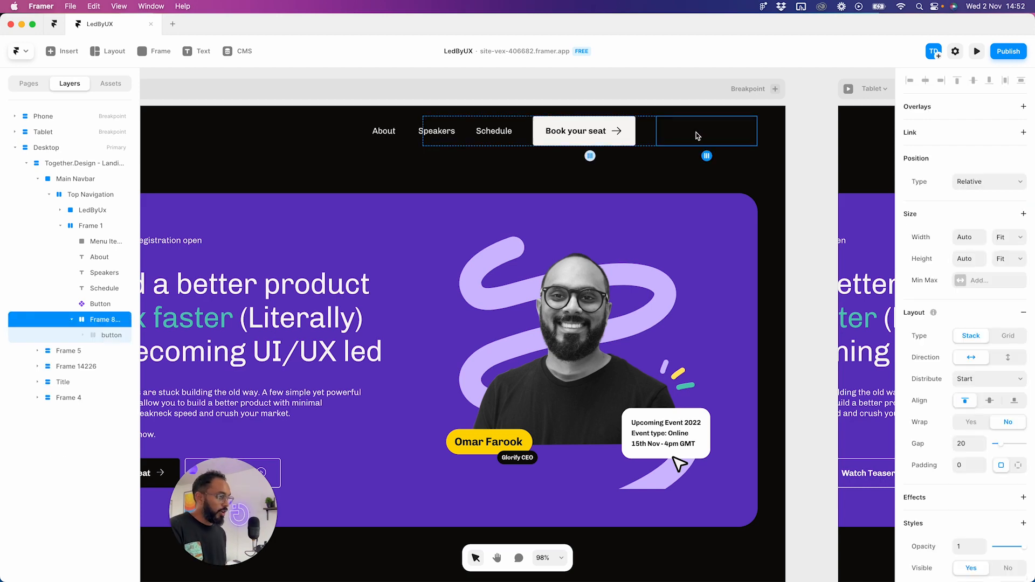
key("Delete")
left_click(627, 133)
scroll(539, 140, "down", 4)
left_click(486, 102)
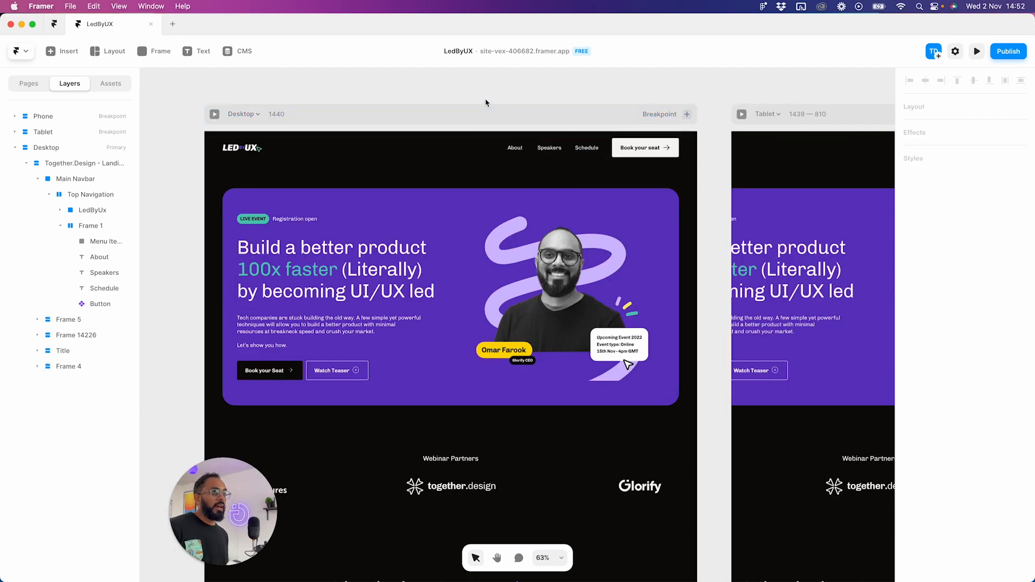
- Set the Together.Design landing page frame inside Desktop to Fill width and Fit Content height
scroll(433, 122, "left", 3)
scroll(527, 189, "right", 2)
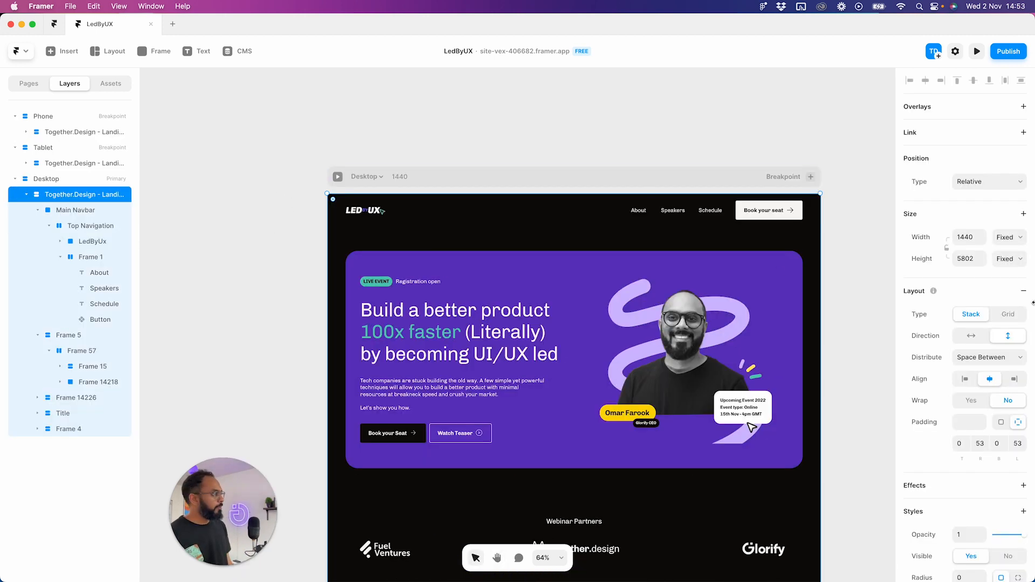
left_click(1010, 238)
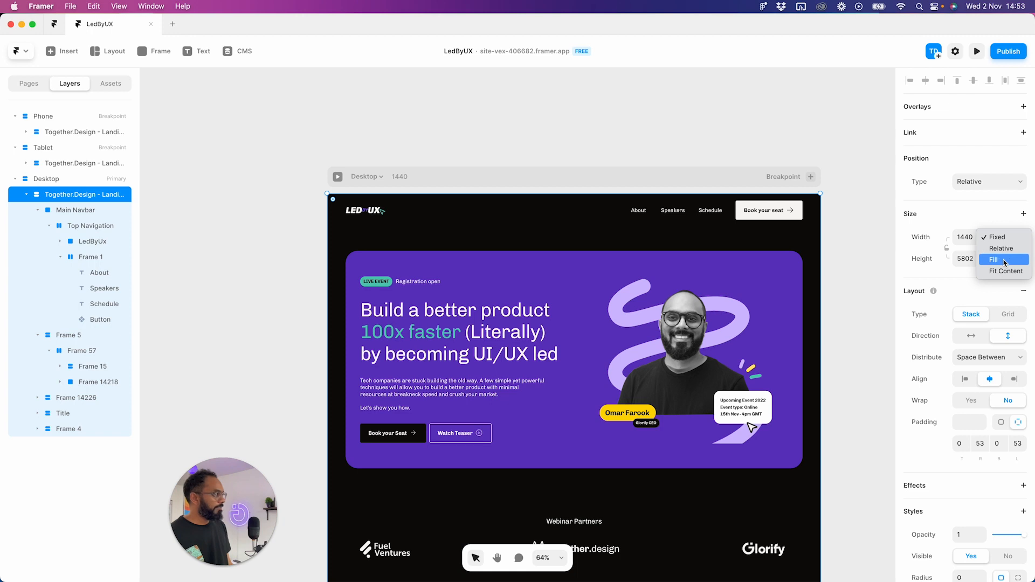
left_click(1004, 260)
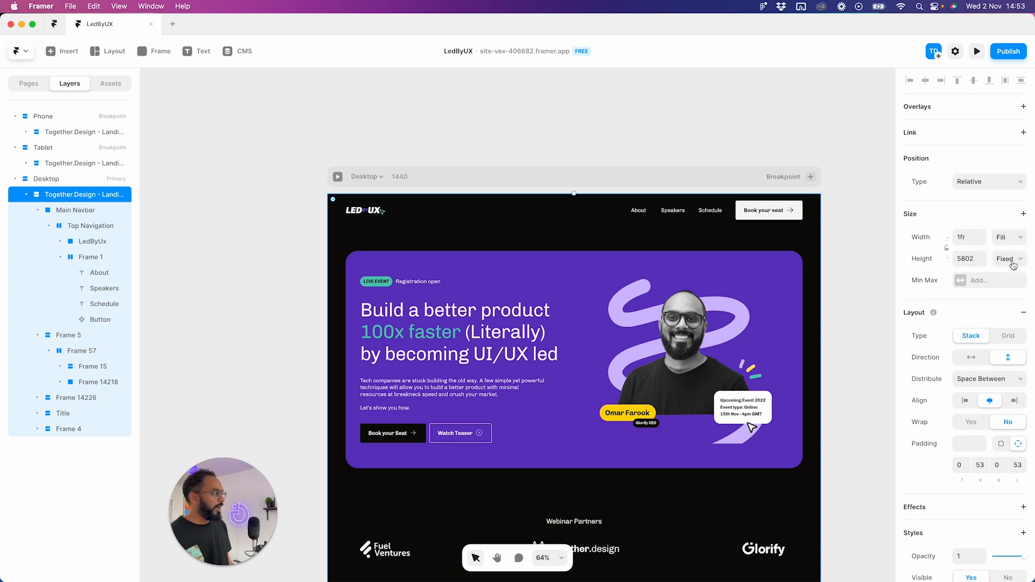
left_click(1012, 263)
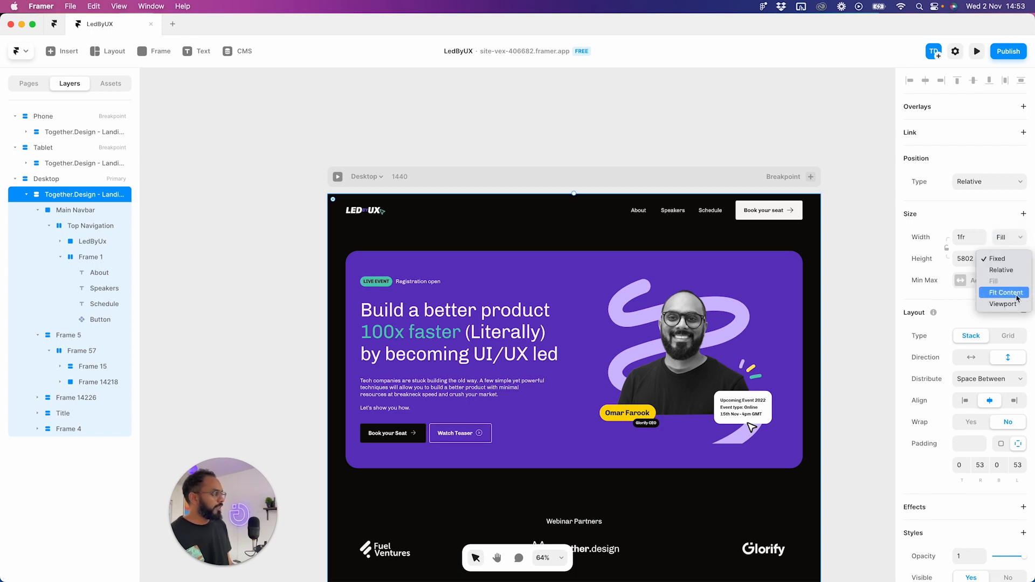
left_click(1016, 296)
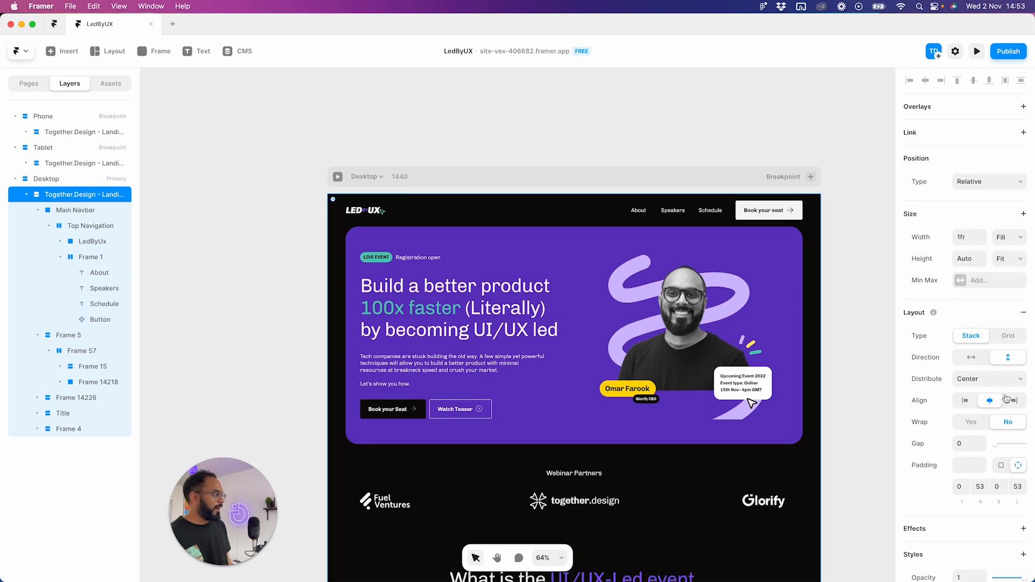
- Switch to Figma and set the spacing between items of the desktop landing page frame to 96
left_click(962, 445)
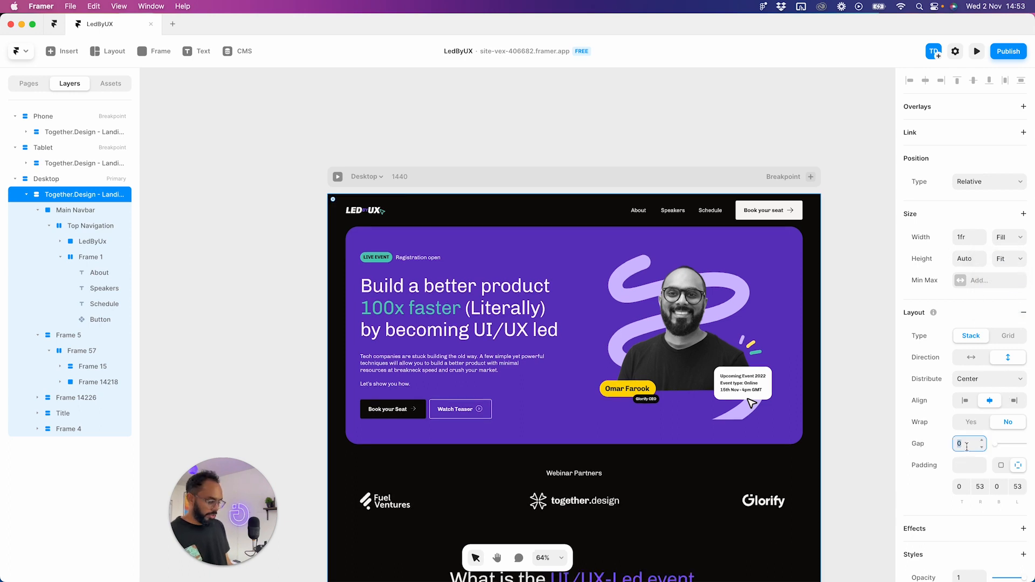
left_click_drag(235, 521, 212, 517)
mouse_move(380, 581)
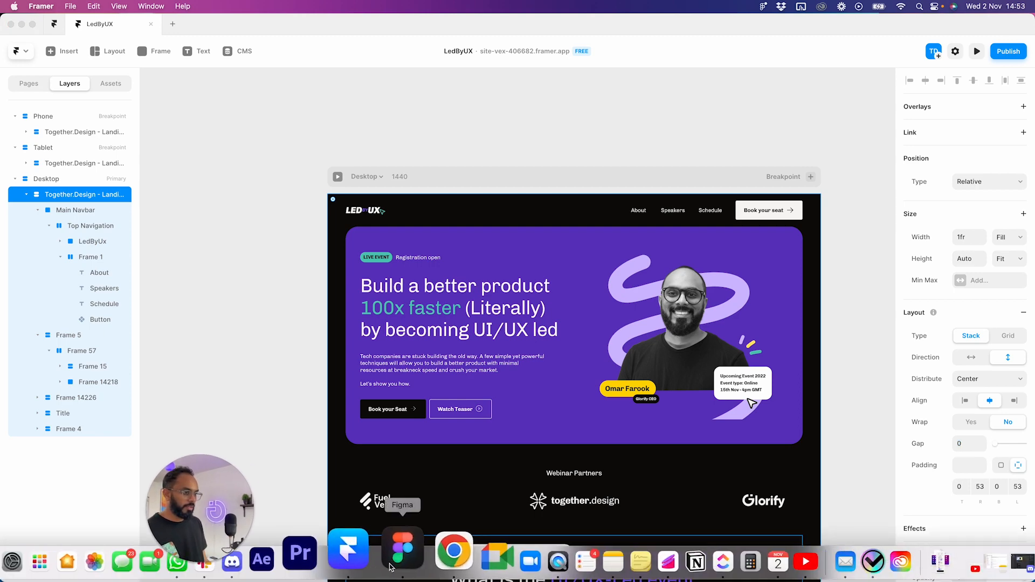
left_click(401, 556)
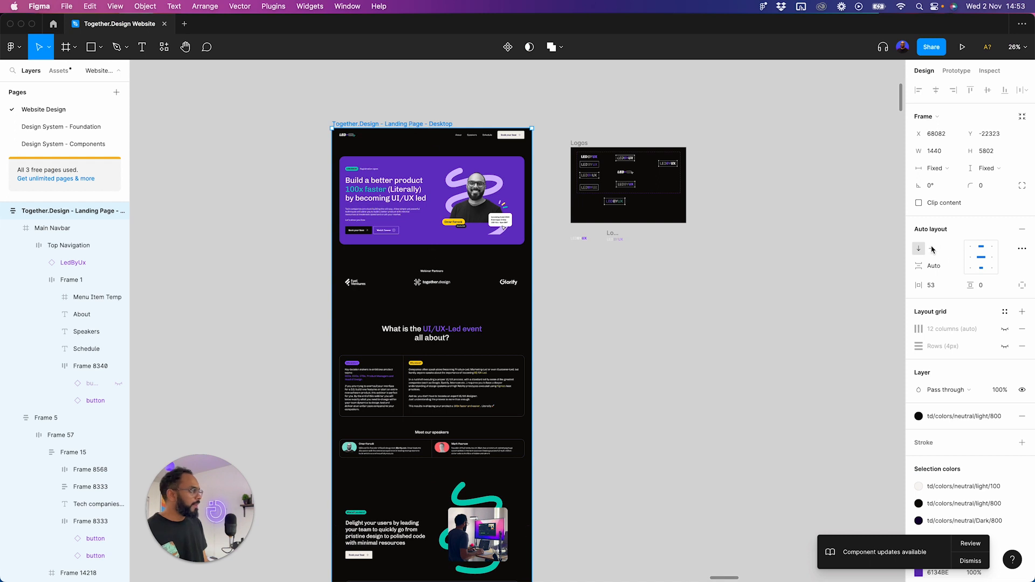
left_click(938, 269)
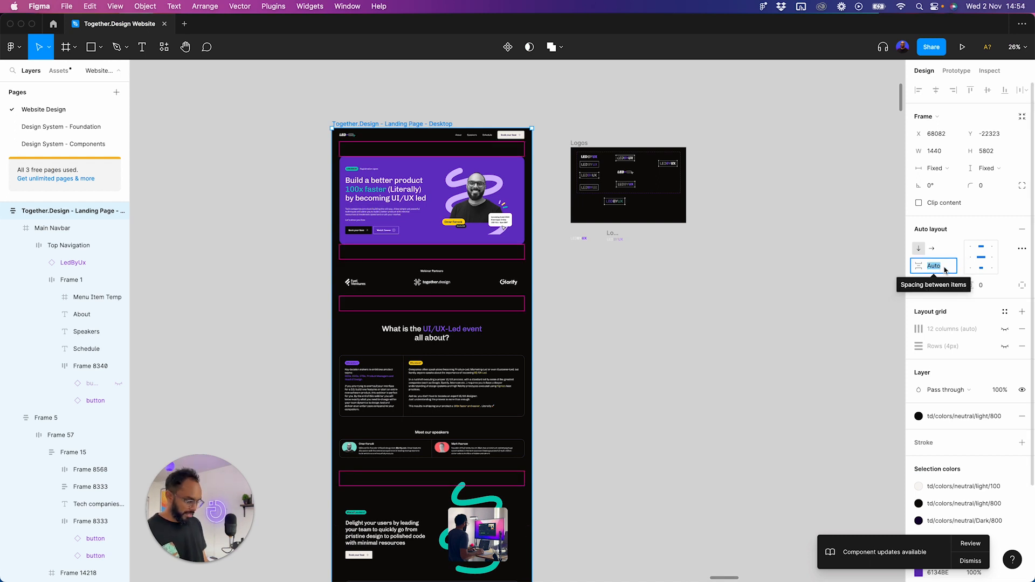
type("96")
key("Return")
mouse_move(391, 548)
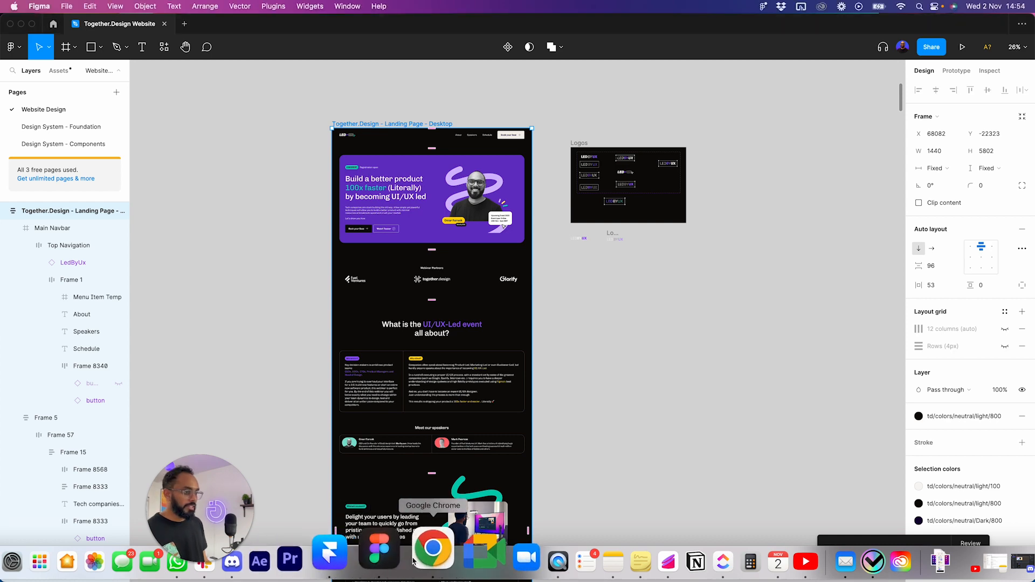
- Switch back to Framer and set the Desktop breakpoint's stack gap to 96
left_click(335, 551)
left_click(461, 180)
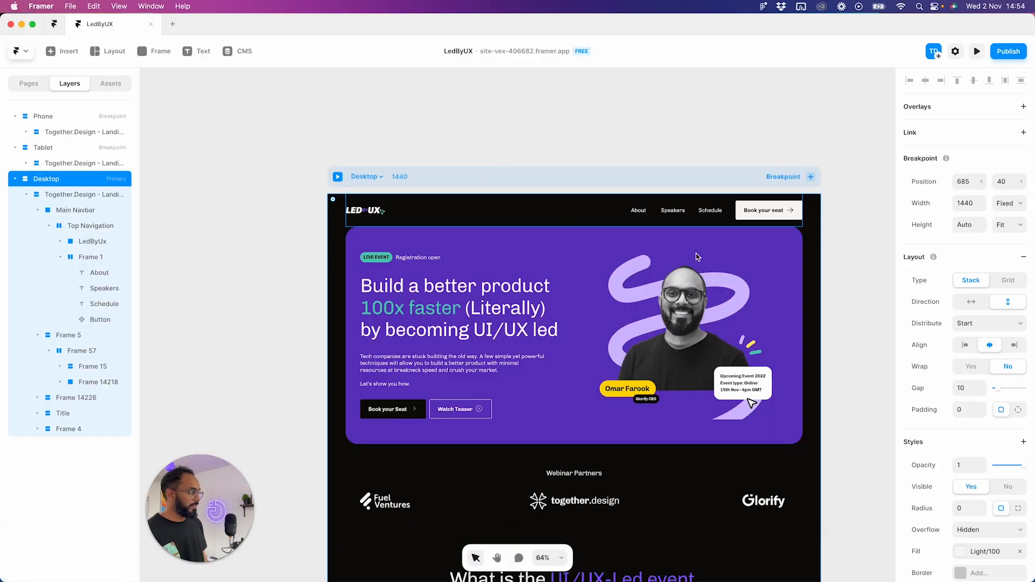
left_click(969, 226)
left_click(1006, 230)
left_click(969, 225)
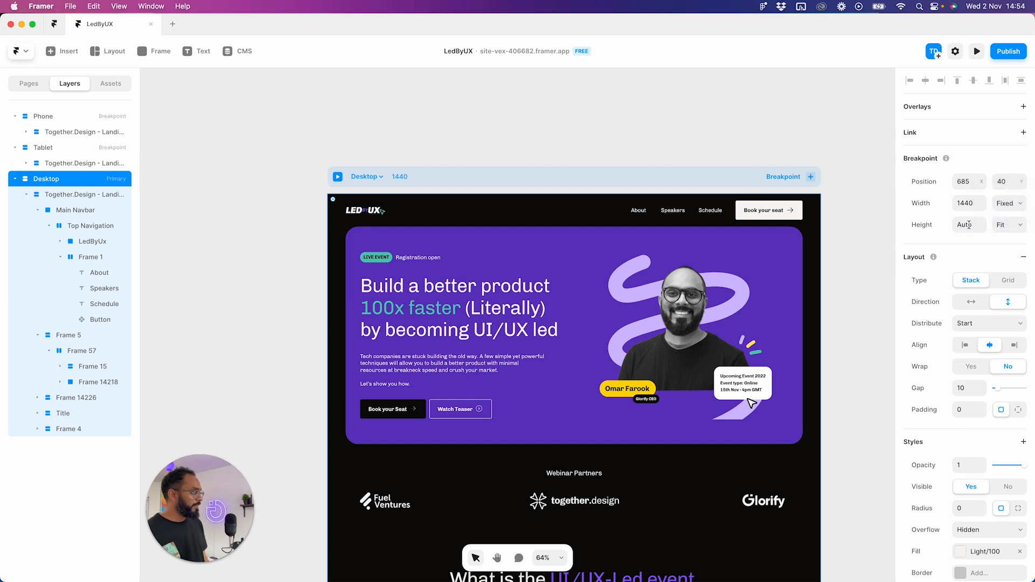
left_click(961, 389)
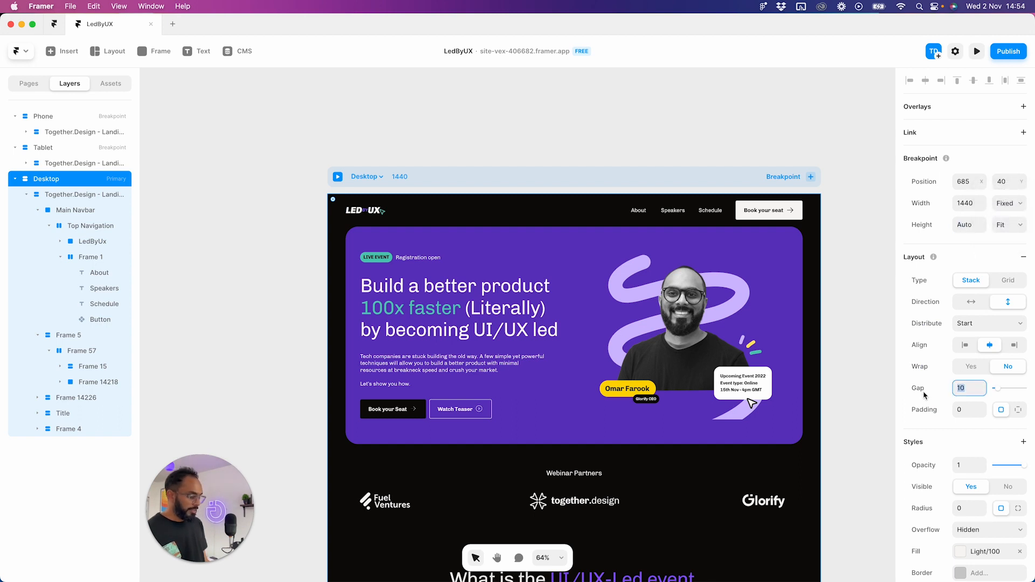
type("96")
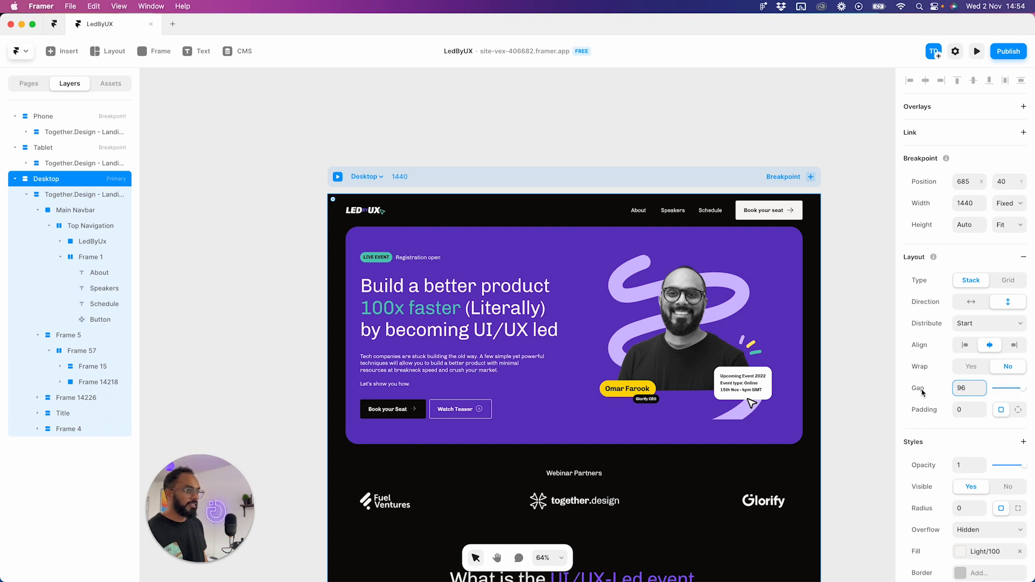
left_click(839, 324)
- Set the stack gap of the Together.Design landing page frame inside Desktop to 96
left_click(539, 208)
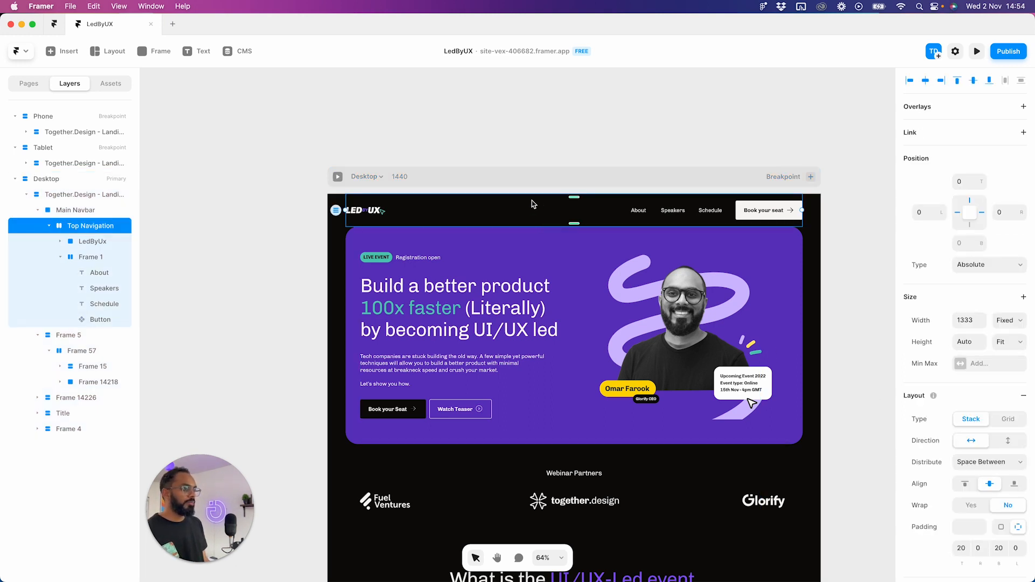
left_click(335, 246)
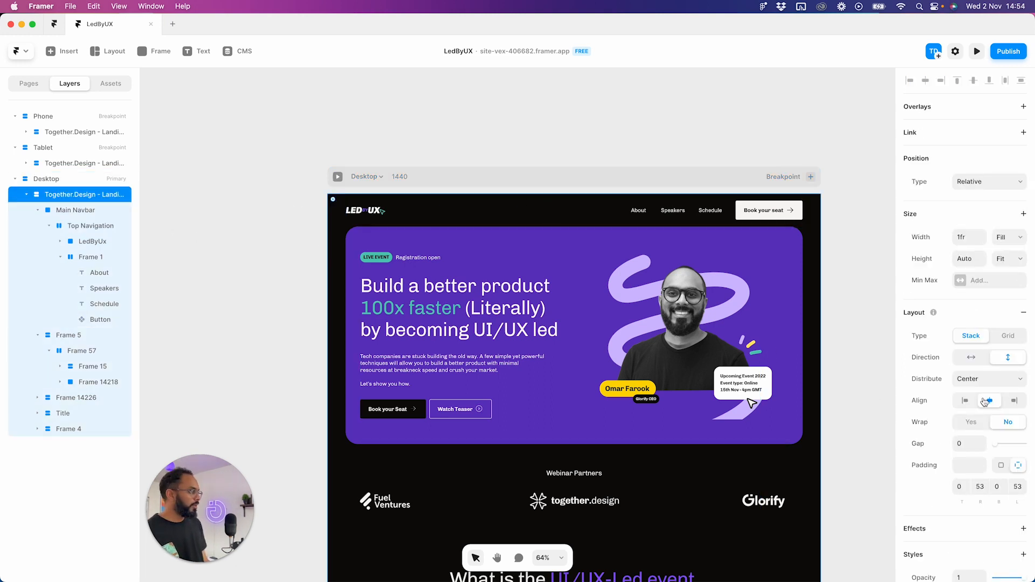
left_click(959, 443)
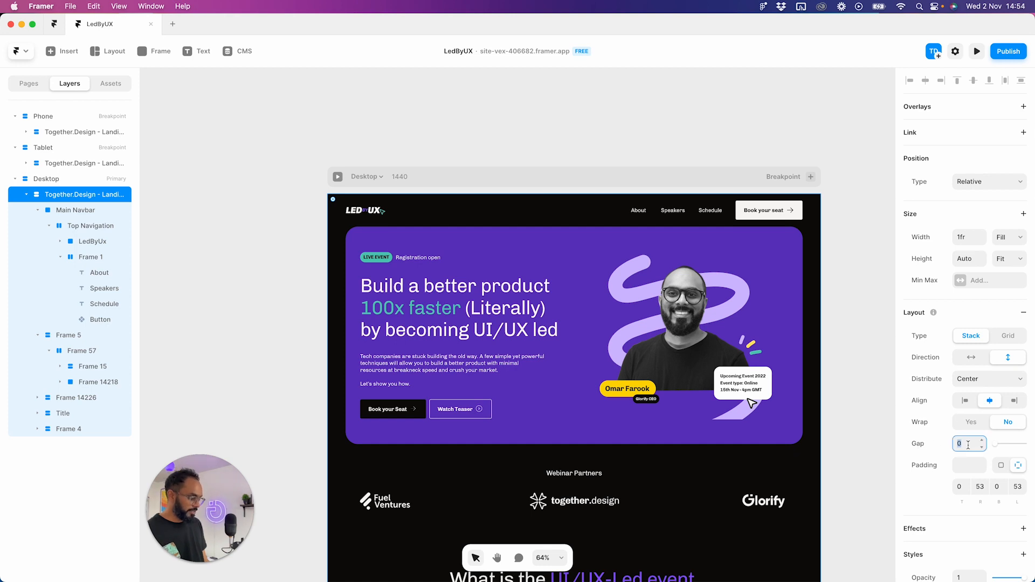
type("96")
key("Return")
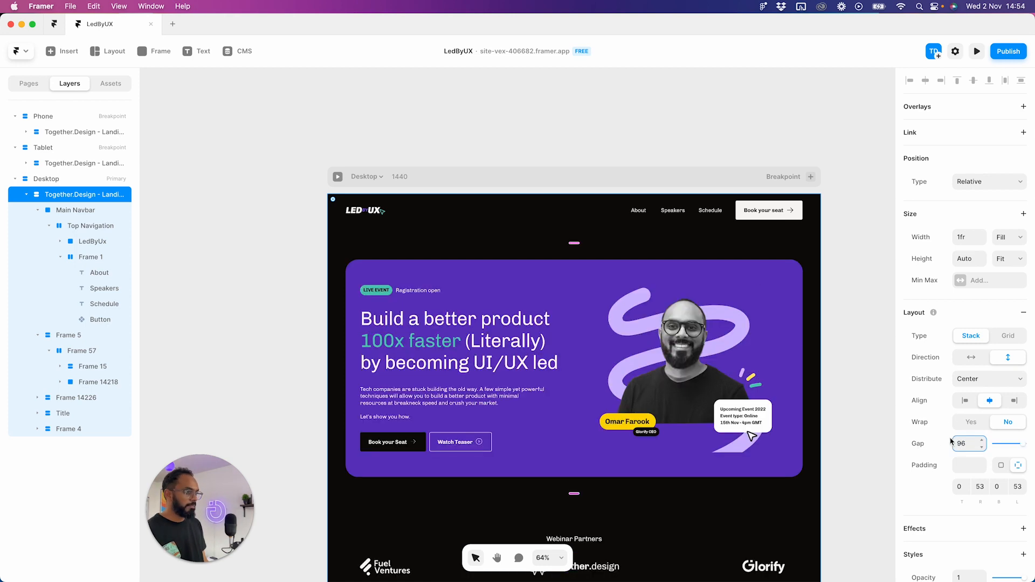
scroll(574, 243, "down", 10)
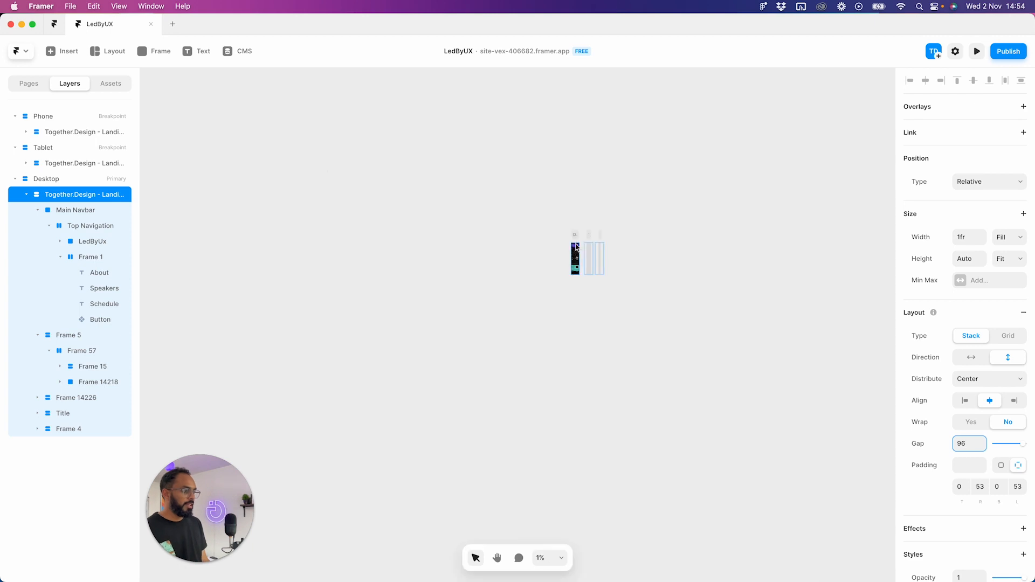
left_click_drag(582, 263, 578, 265)
key("super+z")
scroll(586, 241, "up", 10)
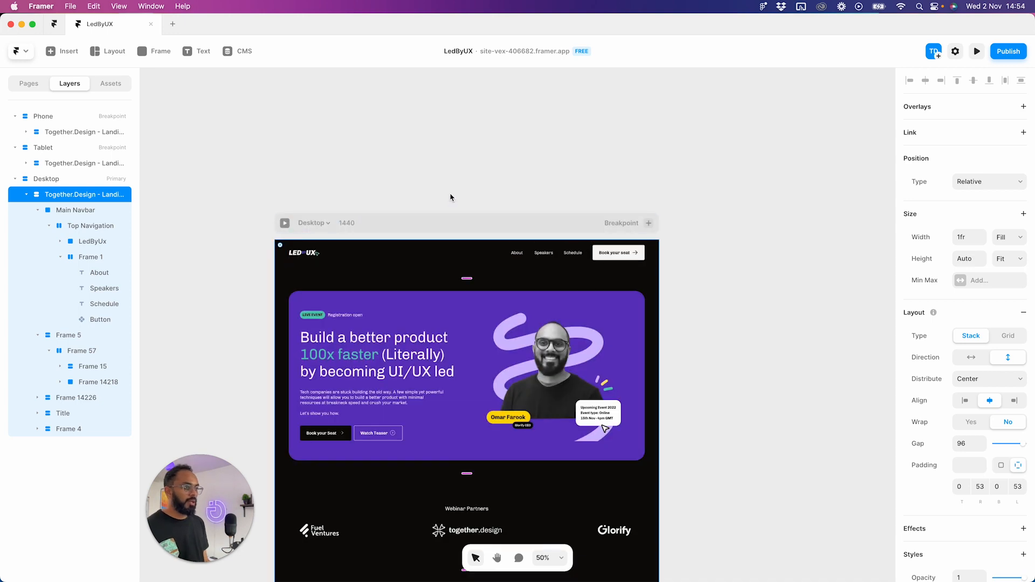
- Check the width sizing options of Top Navigation and its parent Main Navbar inside Desktop
scroll(469, 210, "down", 3)
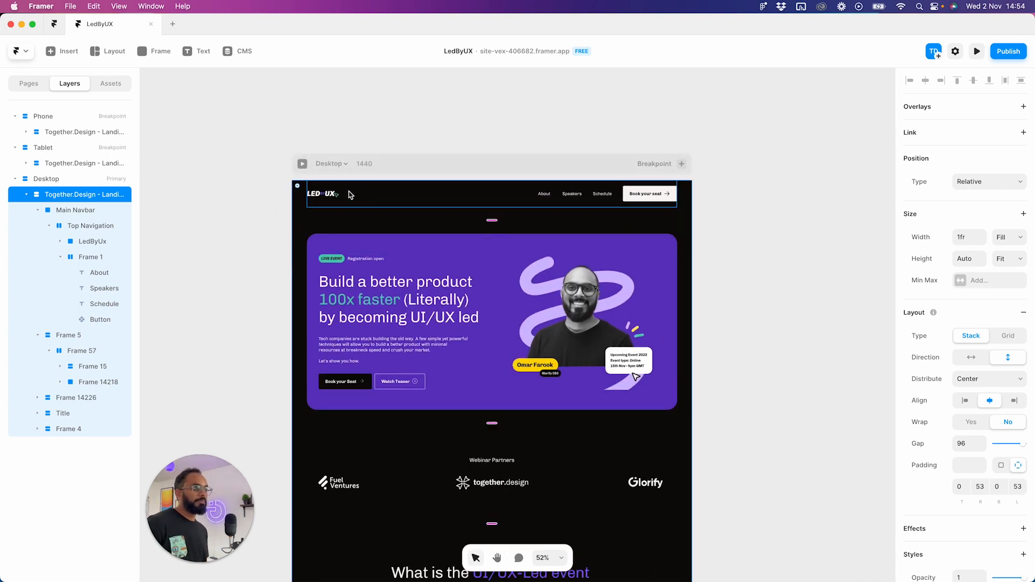
left_click(492, 196)
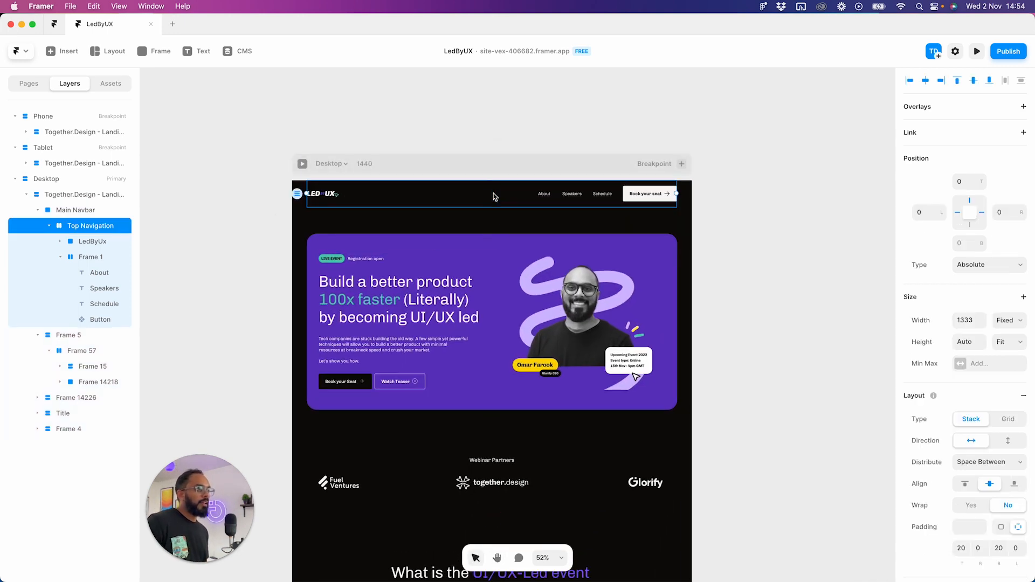
left_click(1008, 320)
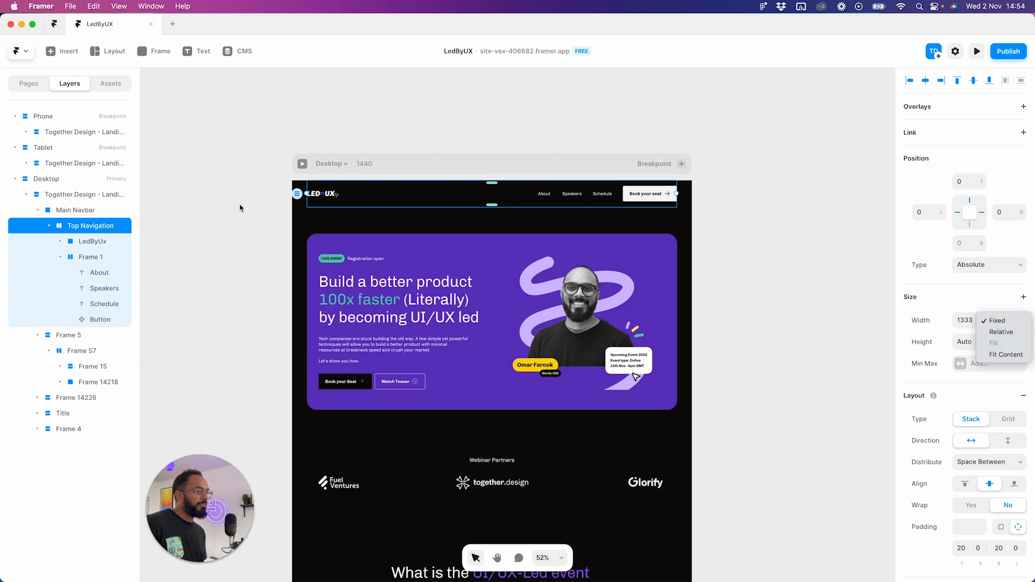
left_click(78, 213)
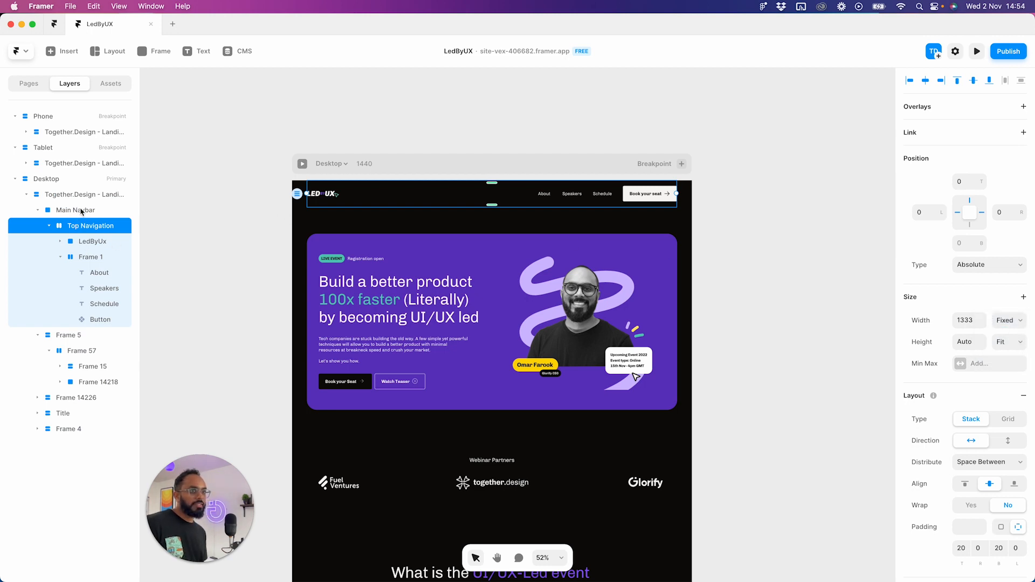
left_click(81, 212)
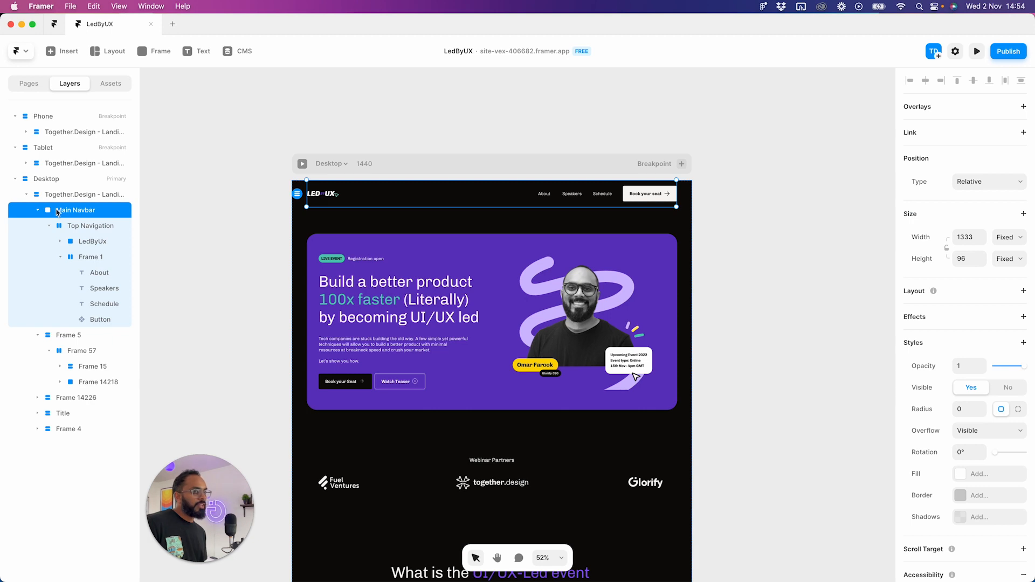
left_click(1019, 237)
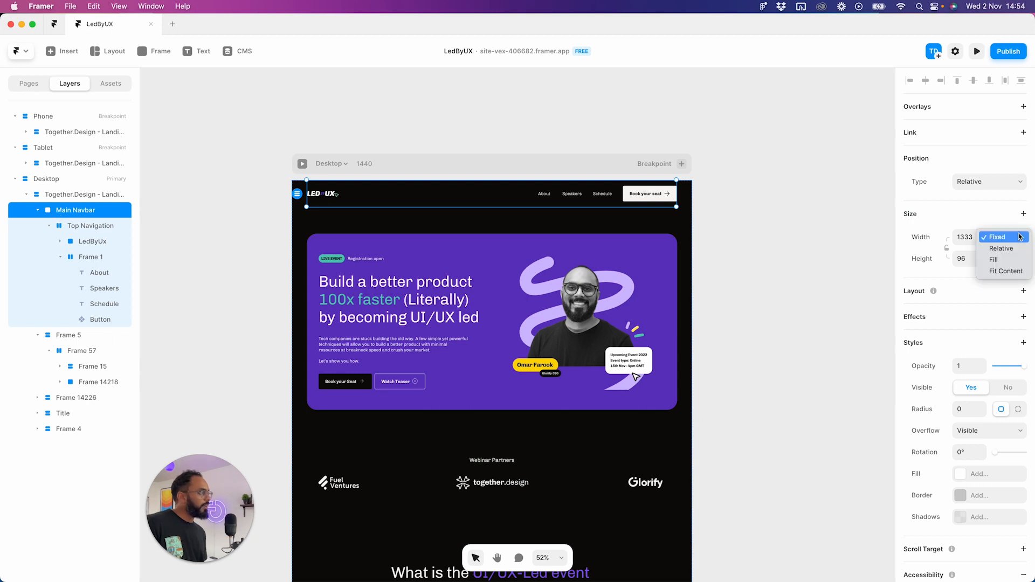
left_click(1013, 260)
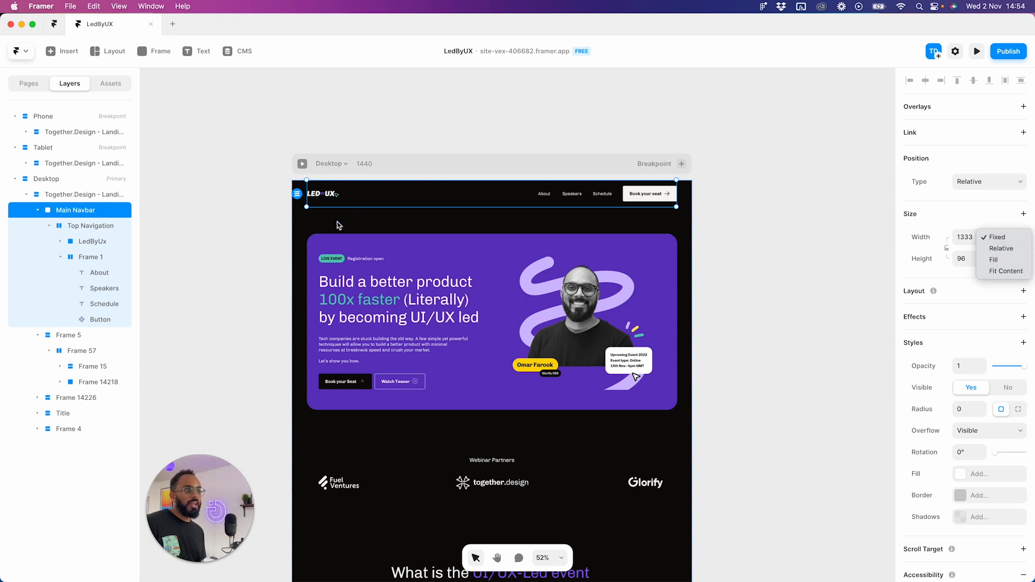
left_click(349, 209)
left_click(258, 219)
left_click(350, 202)
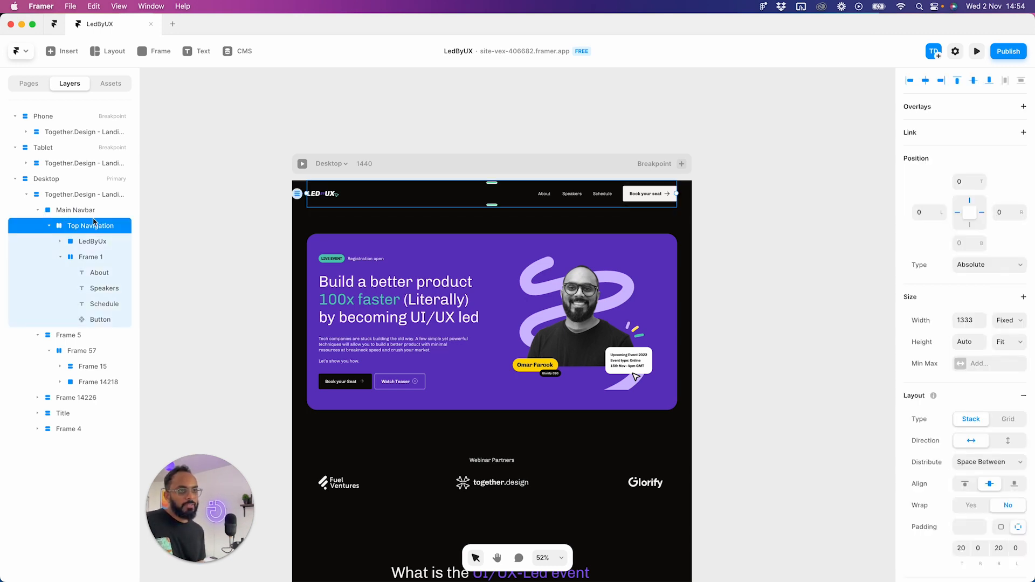
left_click(50, 226)
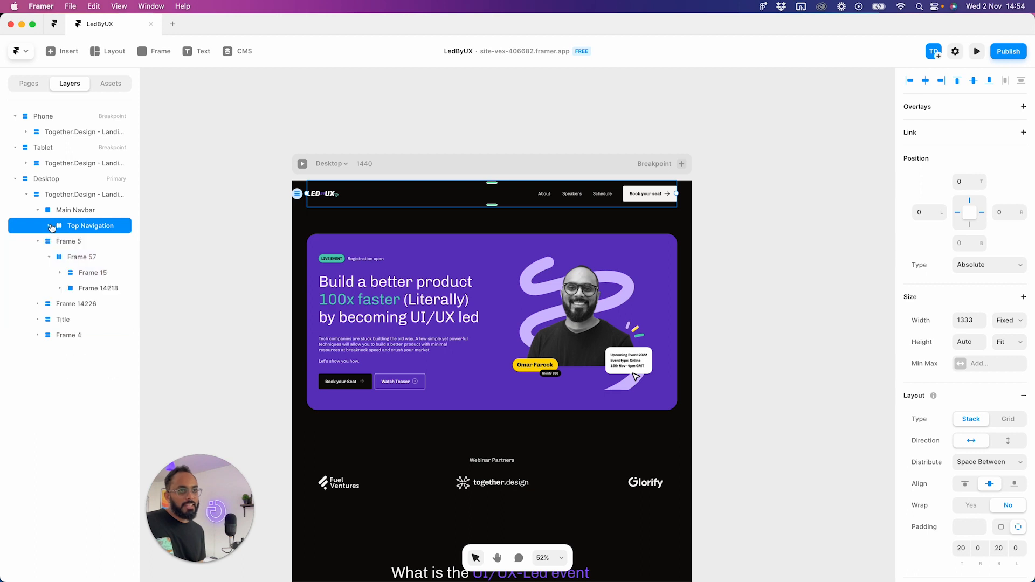
- Try Fill as the width sizing of Main Navbar inside Desktop
left_click(89, 214)
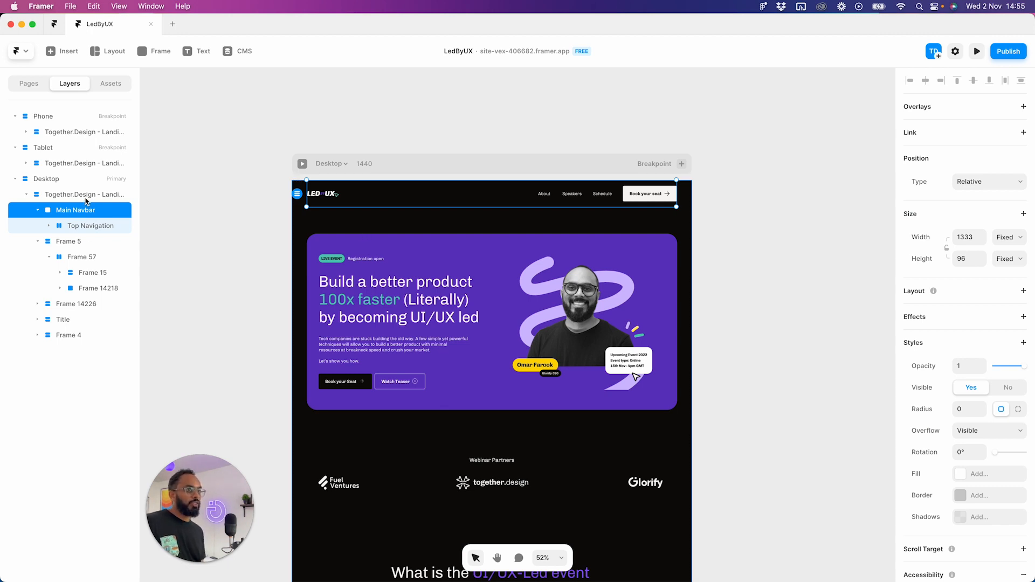
left_click(1012, 242)
left_click(1001, 259)
left_click(750, 213)
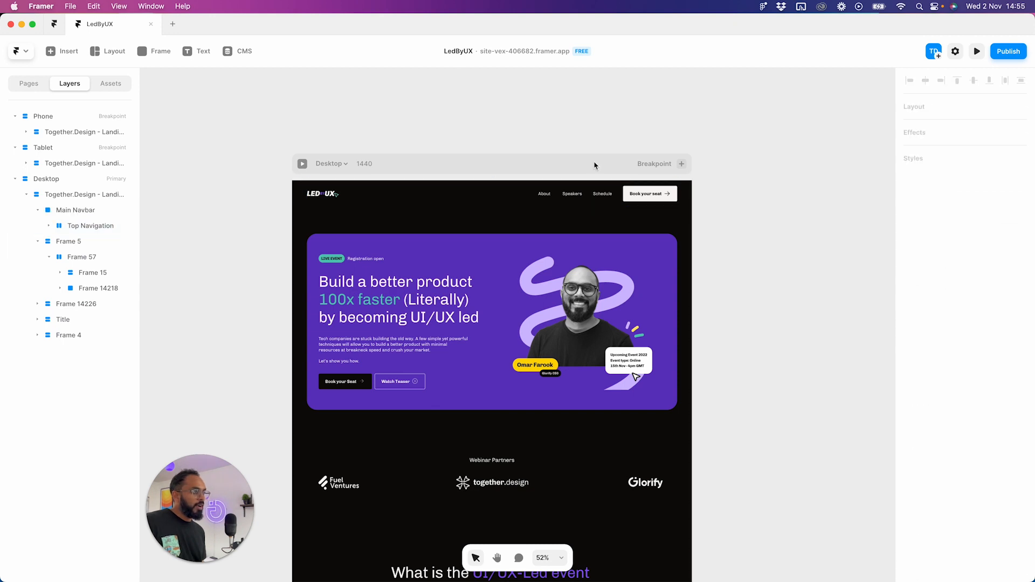
- Widen the Desktop breakpoint to about 1756 to test the navbar, and undo both the resize and the navbar's Fill width
left_click(417, 171)
left_click_drag(292, 228, 205, 228)
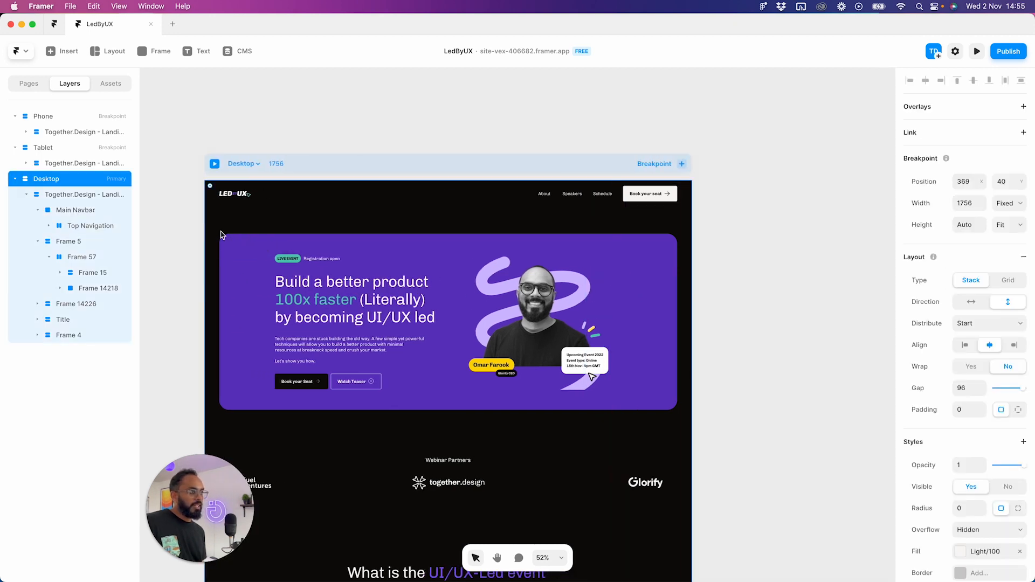
key("super+z")
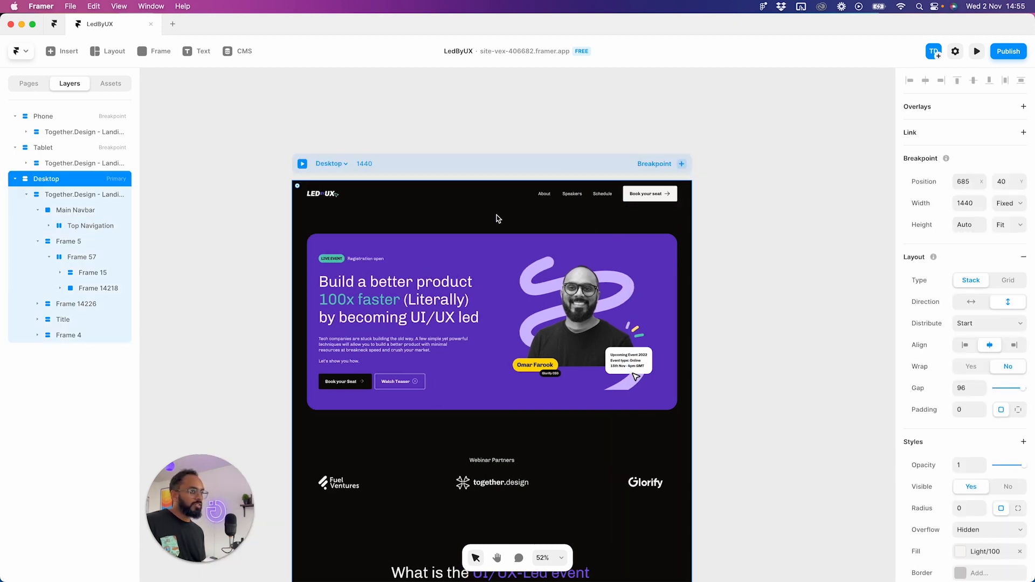
key("super+z")
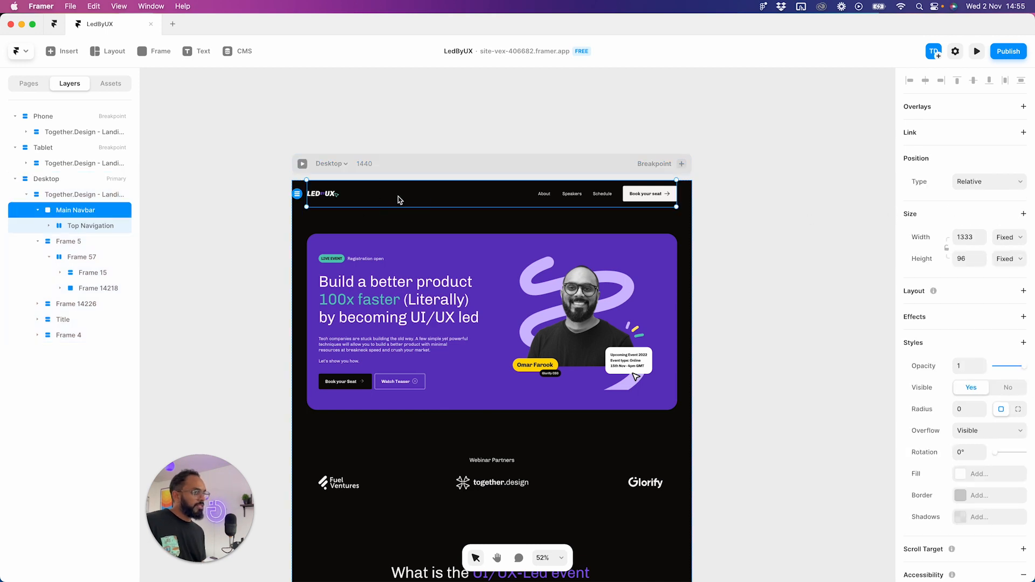
- Widen the Desktop breakpoint to about 1909 to test the fixed-width navbar, and undo the resize
left_click(406, 162)
left_click_drag(291, 215, 180, 215)
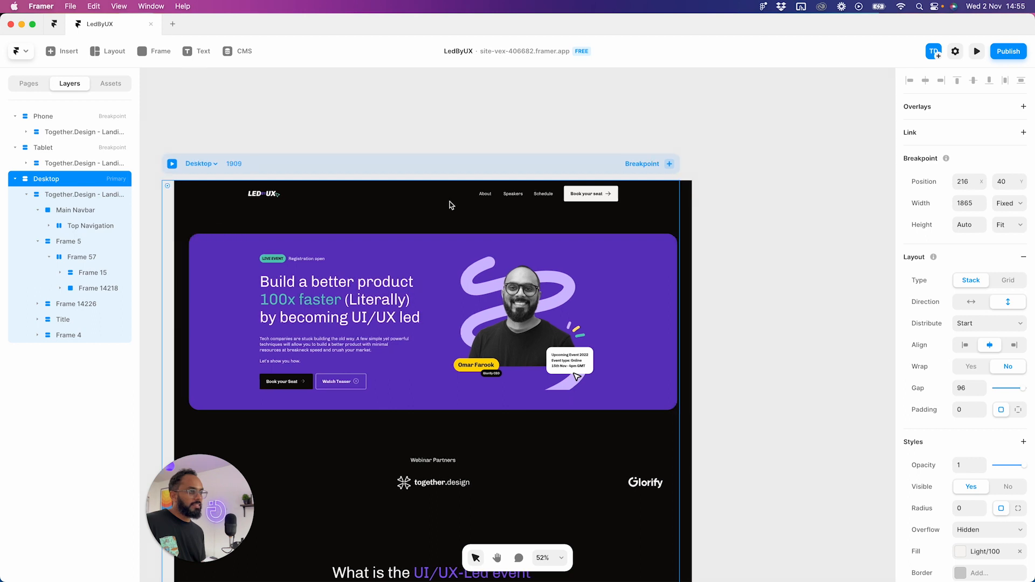
left_click(483, 200)
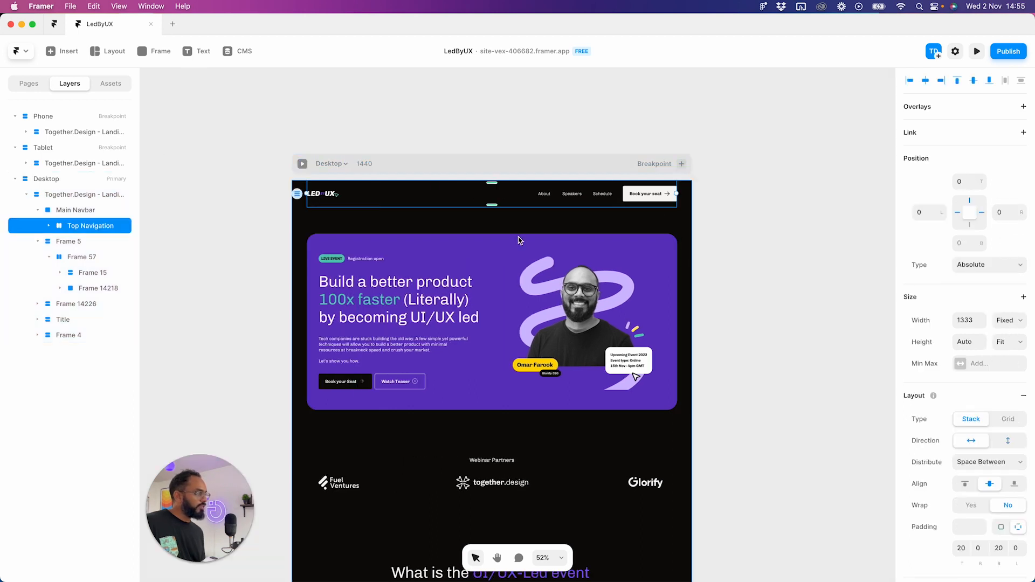
- Set the width of Main Navbar inside Desktop to Fill
left_click(64, 211)
left_click(1013, 240)
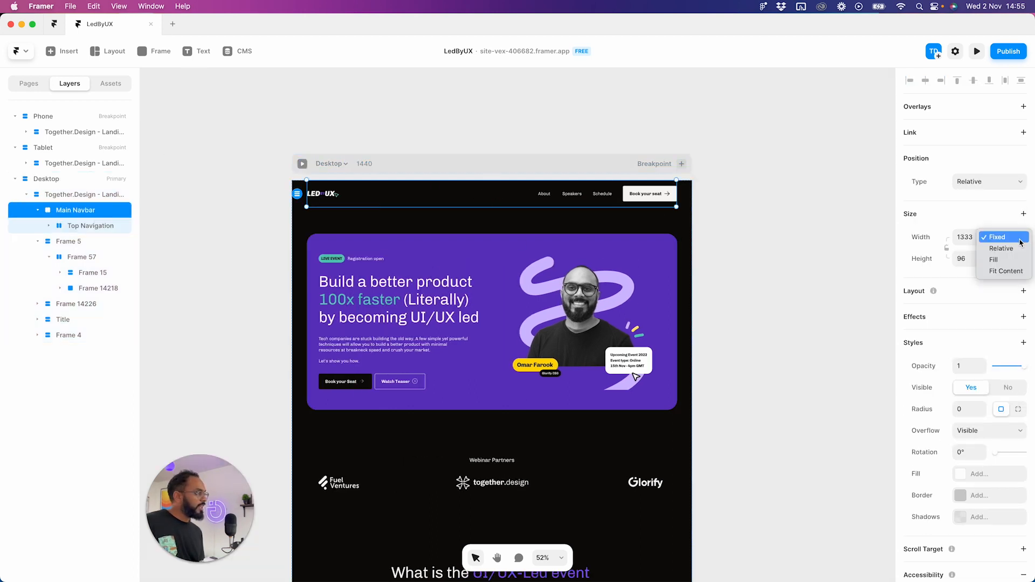
key("Return")
- Set the width of Frame 5, the purple hero banner, to Fill and collapse the Frame 5 and Main Navbar layers
left_click(332, 246)
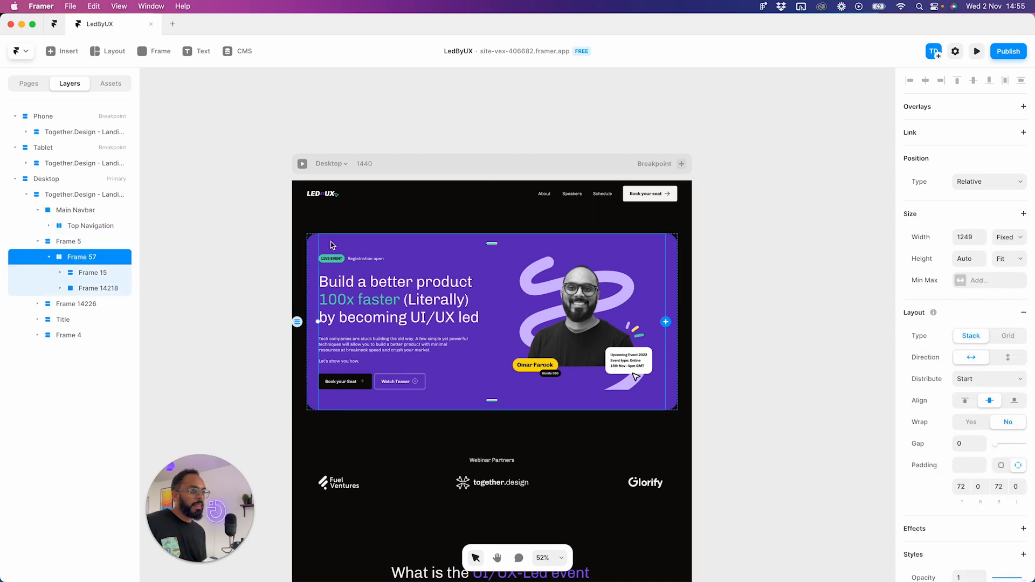
left_click(1005, 240)
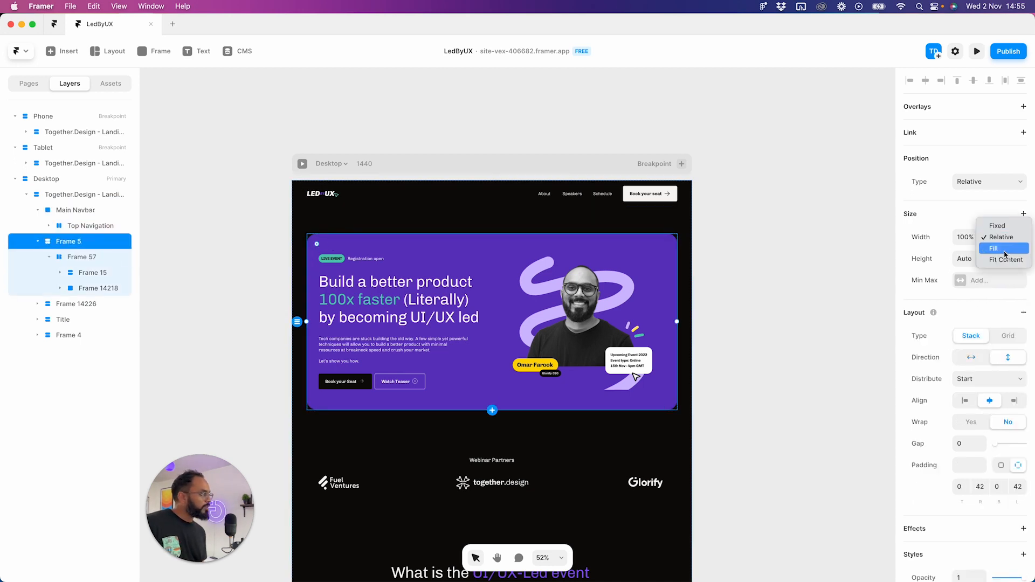
left_click(1004, 251)
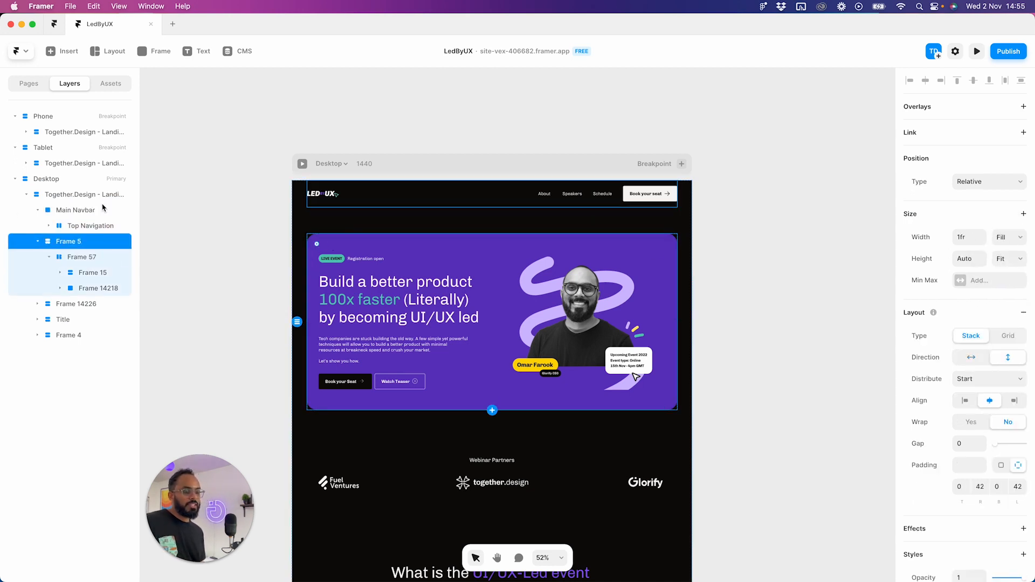
left_click(37, 241)
left_click(37, 210)
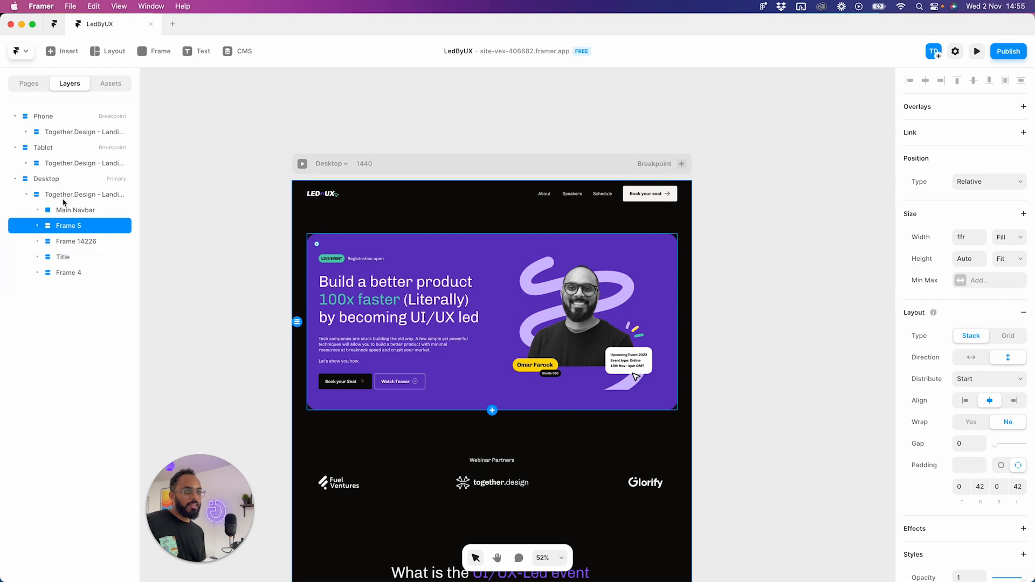
left_click(65, 209)
left_click(62, 226)
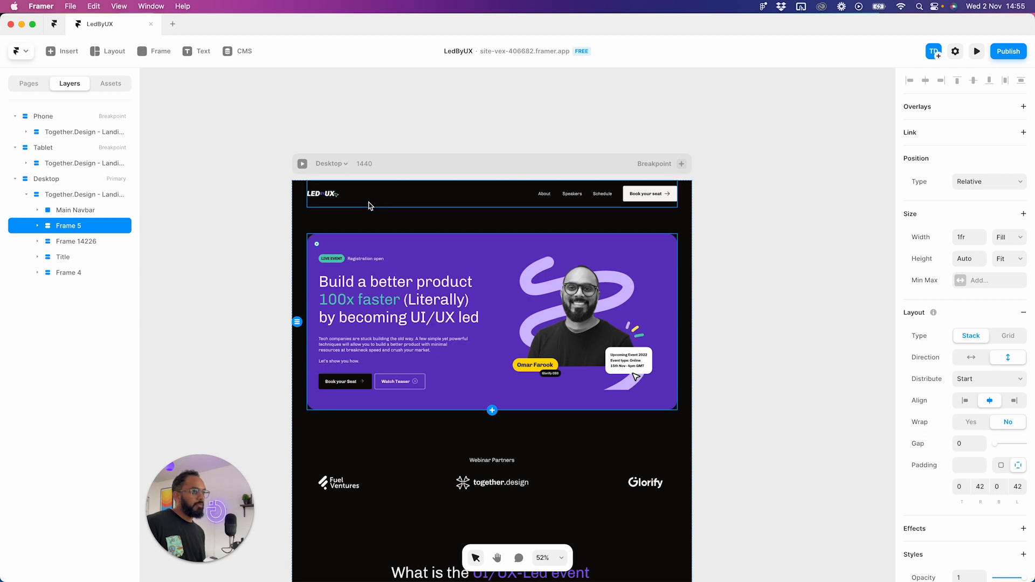
- Add a maximum width to Main Navbar and make it a Fixed value instead of Relative
left_click(46, 210)
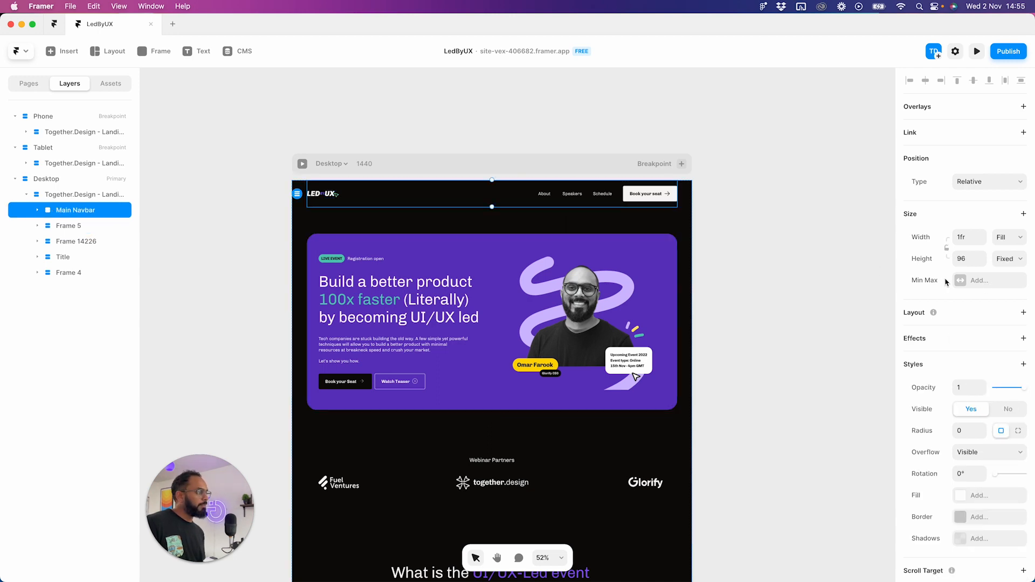
left_click(979, 281)
left_click(993, 294)
left_click(988, 301)
left_click(970, 300)
left_click(1001, 282)
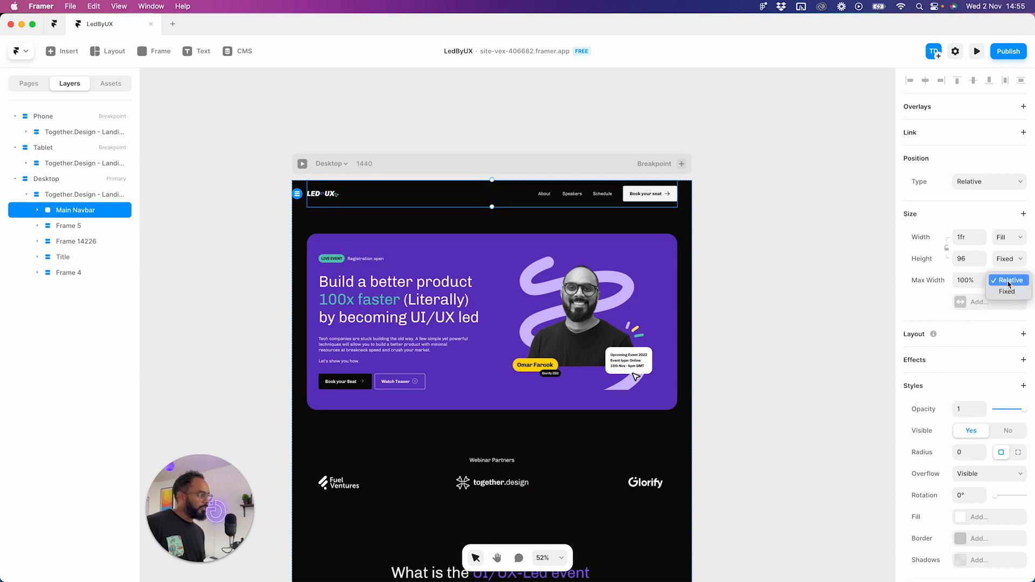
left_click(1002, 292)
left_click_drag(957, 280, 967, 279)
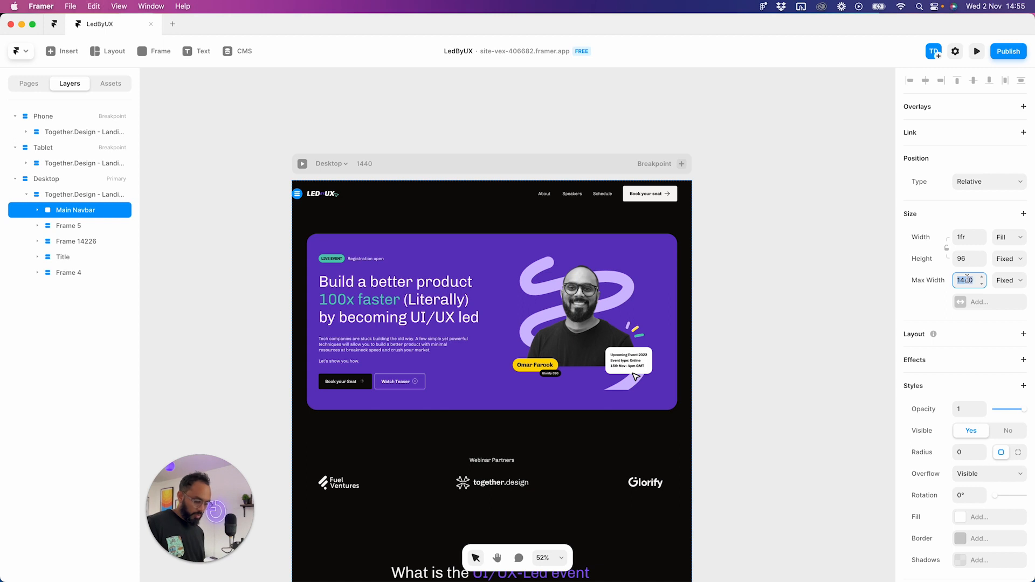
left_click(839, 291)
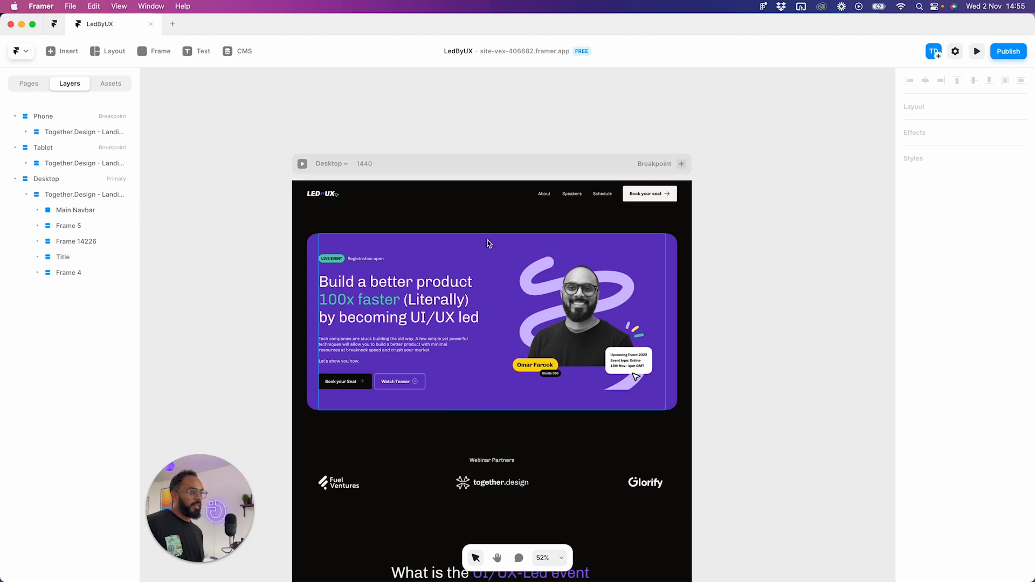
- Rename the hero banner layer Frame 5 as TopFold
left_click(316, 247)
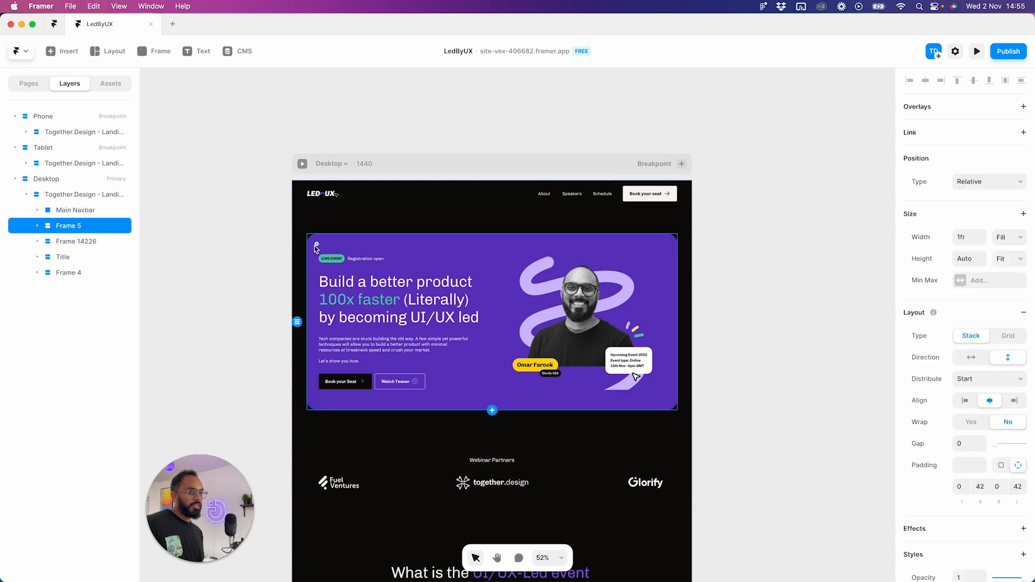
double_click(68, 227)
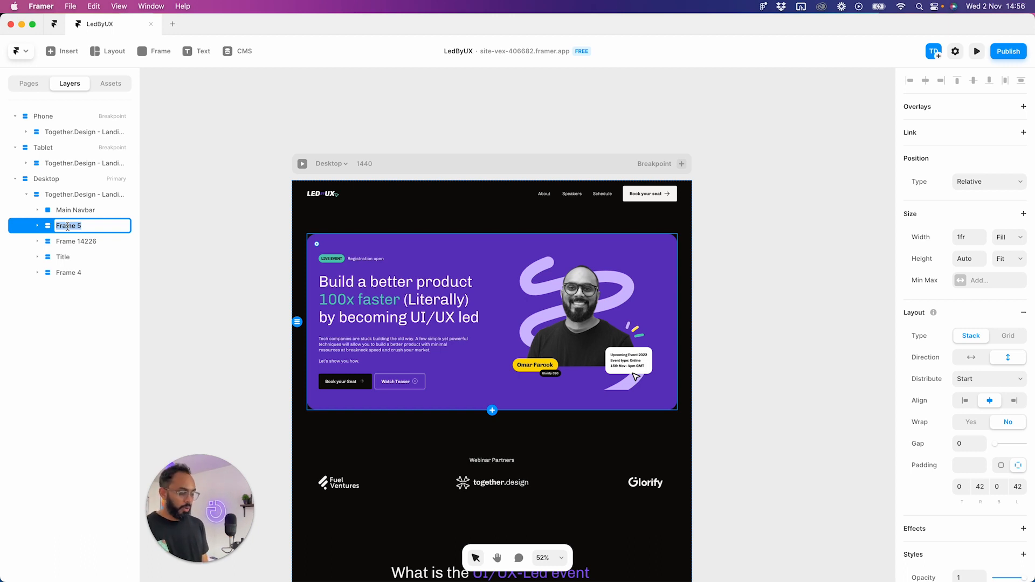
type("TopFold")
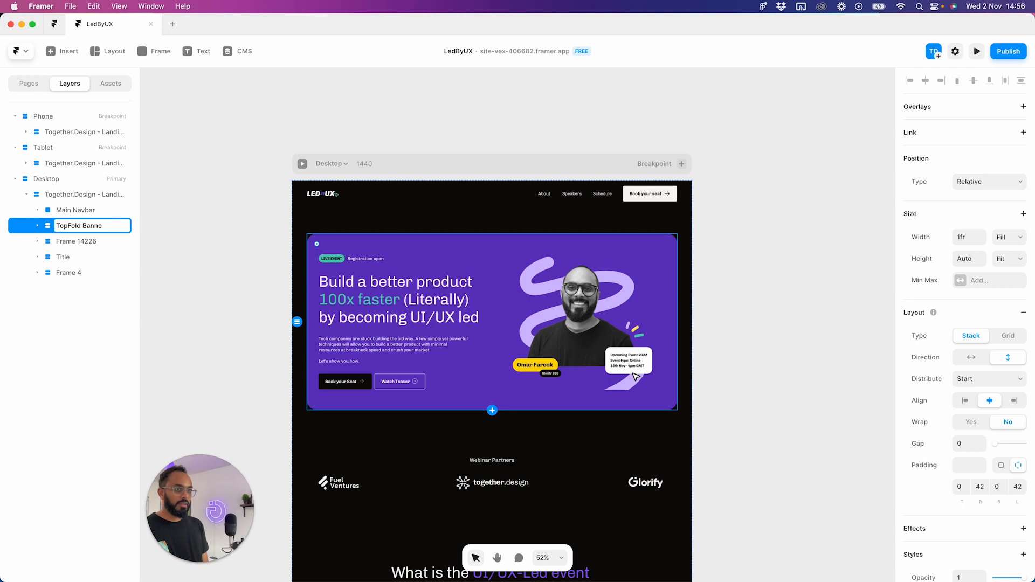
key("Return")
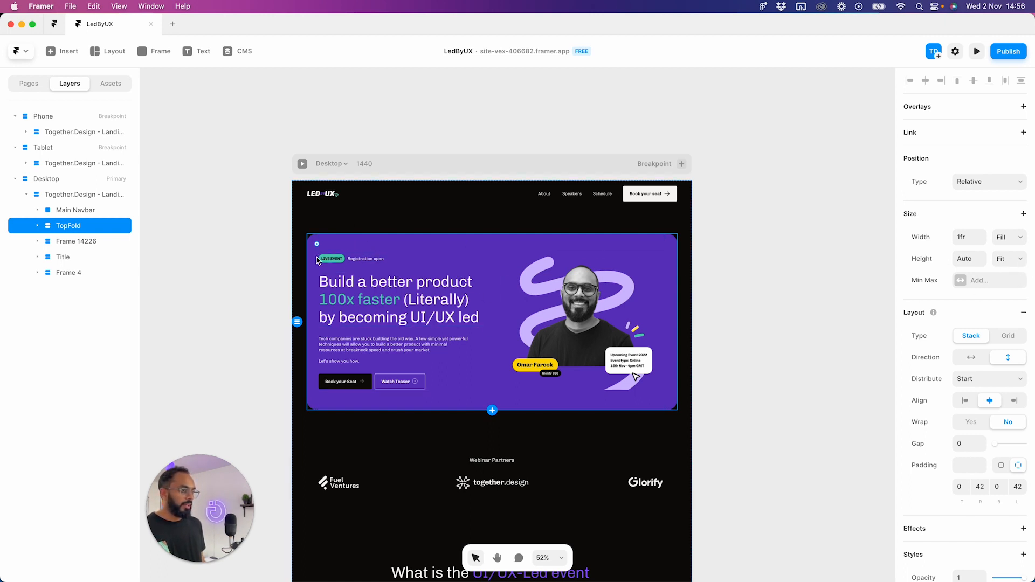
- Add a Fixed maximum width of 1333 to TopFold
left_click(37, 225)
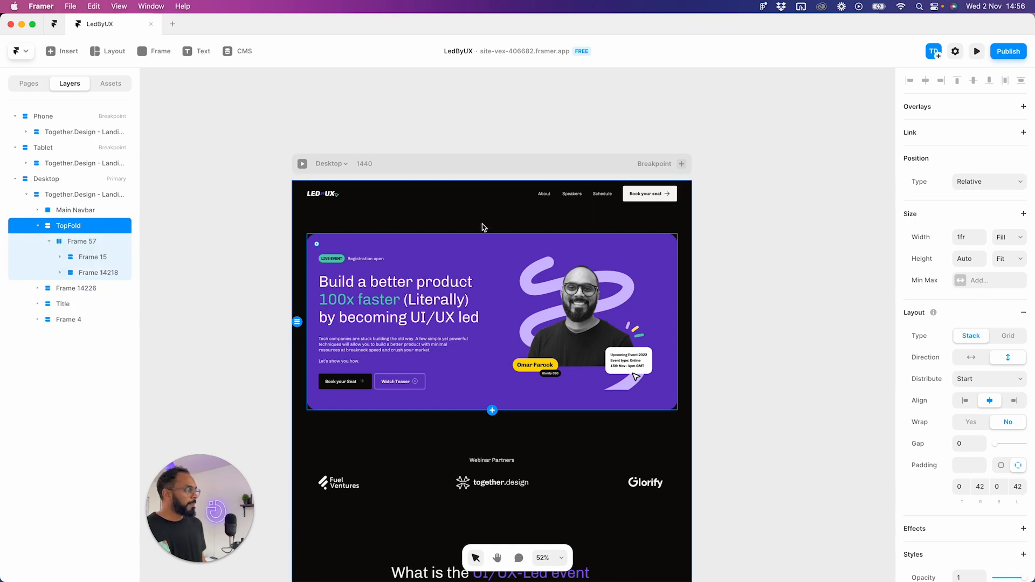
left_click(992, 285)
left_click(992, 291)
left_click(1009, 280)
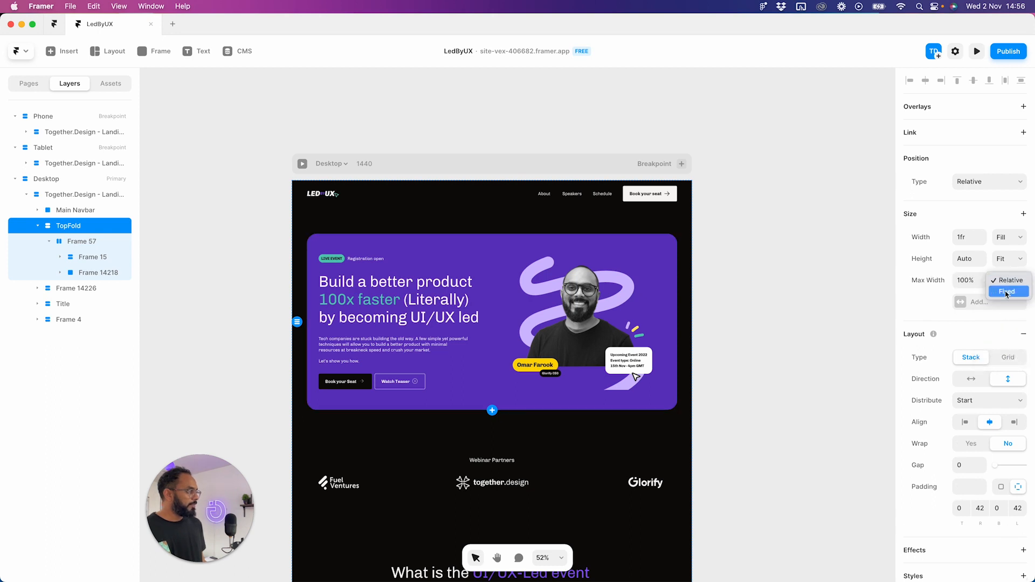
left_click(1006, 292)
left_click(967, 280)
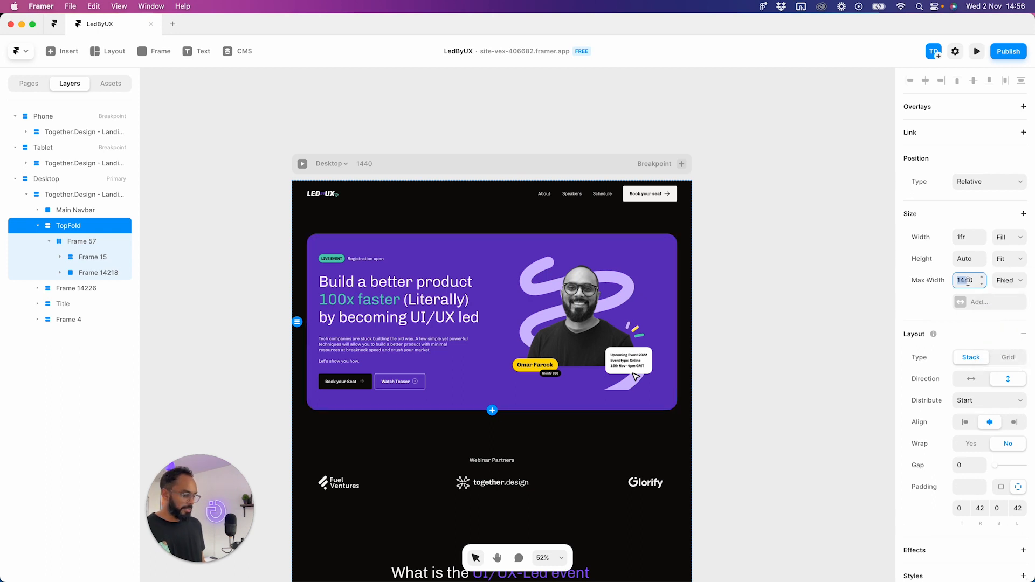
type("1333")
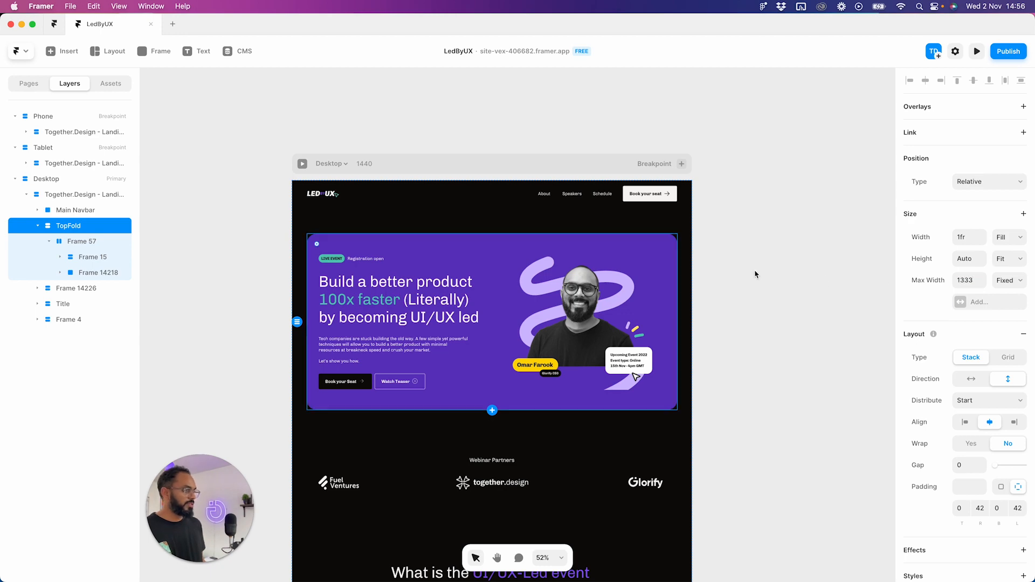
left_click(755, 275)
- Compare the layouts of the Desktop and Tablet breakpoints
scroll(668, 291, "down", 3)
left_click_drag(840, 306, 560, 291)
scroll(560, 291, "down", 3)
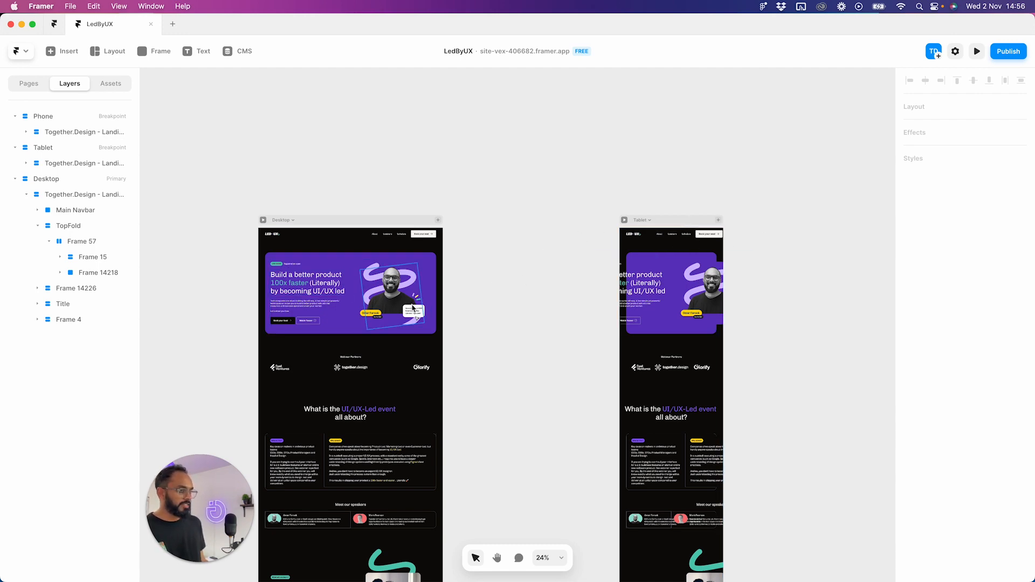
- Set the width of the Desktop hero banner's Frame 57 to Fill
scroll(331, 274, "up", 5)
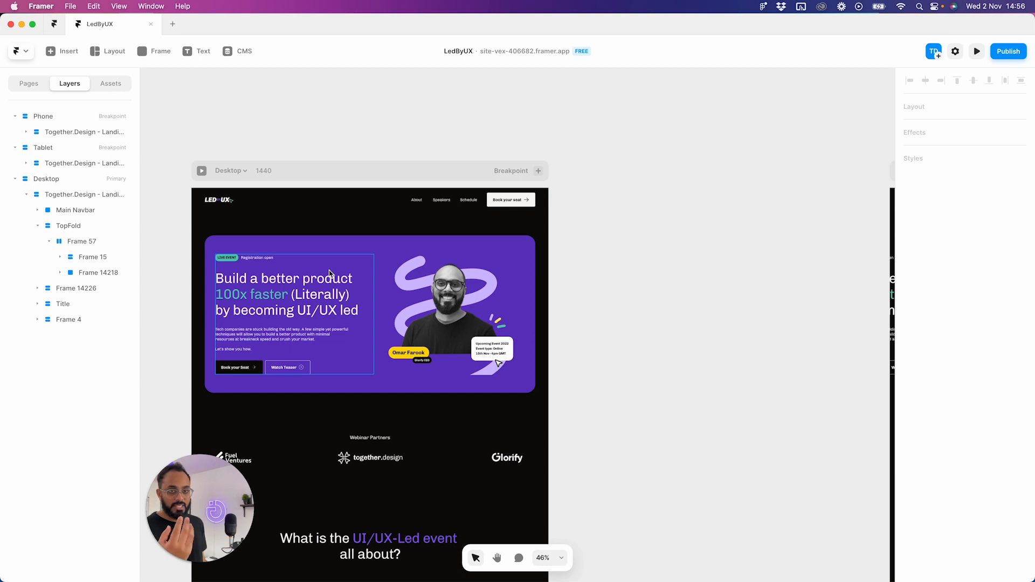
left_click(362, 247)
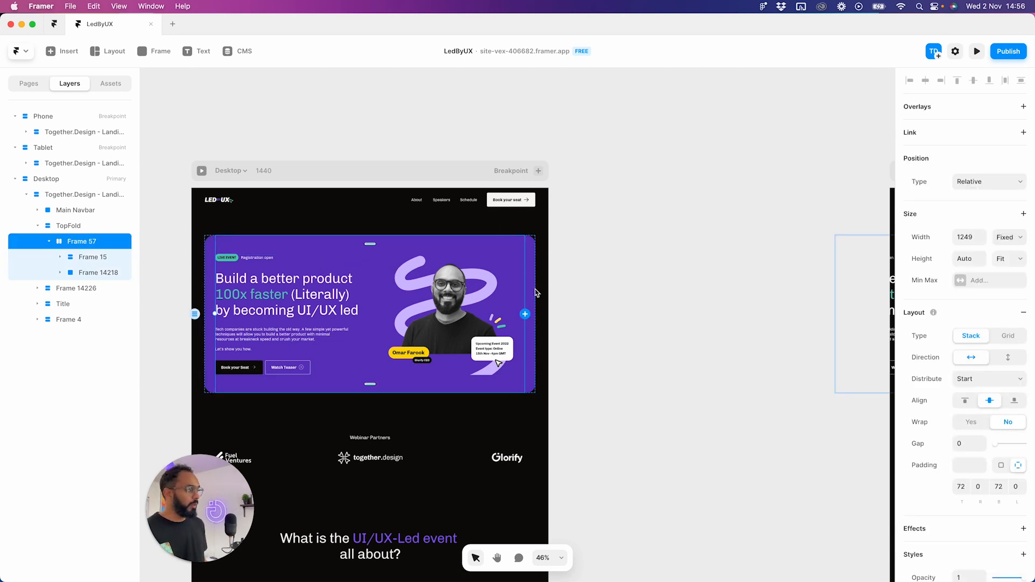
scroll(572, 257, "down", 2)
scroll(572, 258, "left", 2)
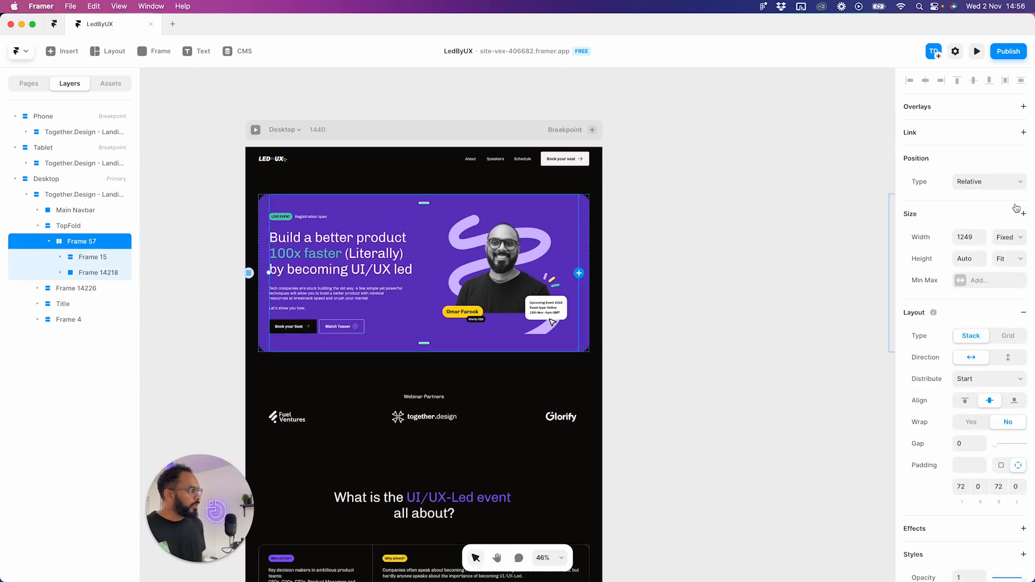
left_click(1018, 242)
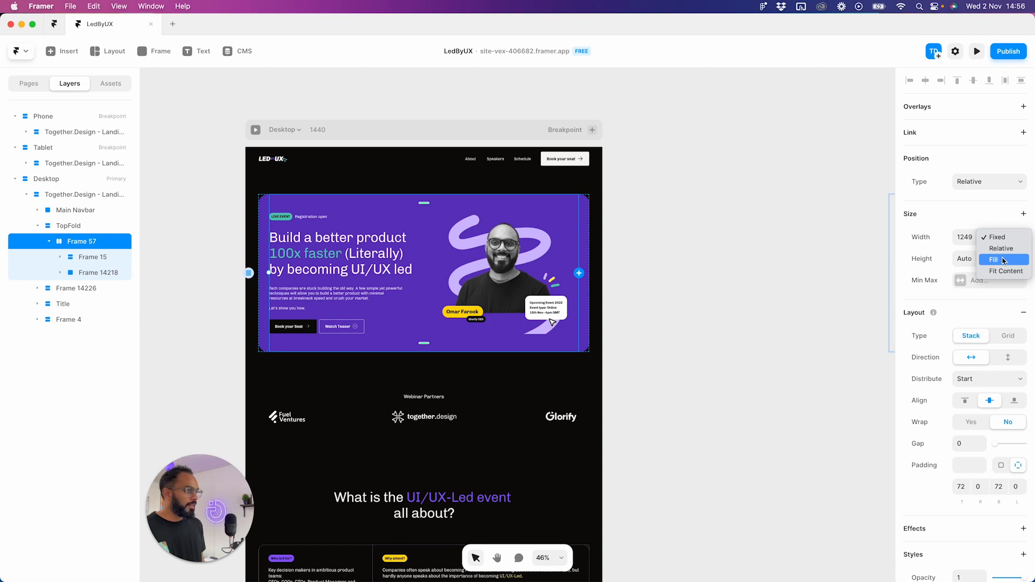
left_click(1003, 260)
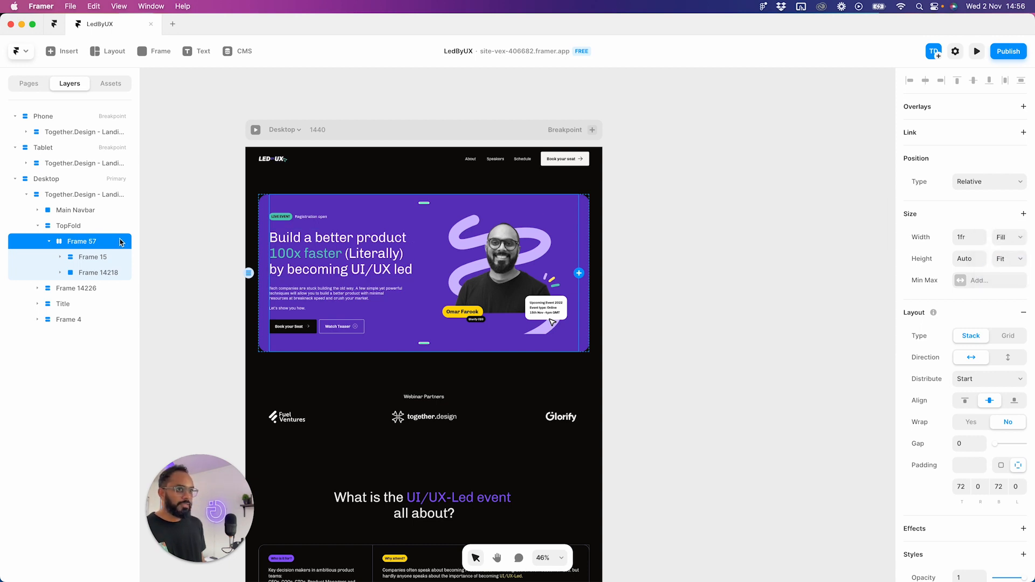
- Try removing the stack from Frame 57 and undo the removal
right_click(83, 246)
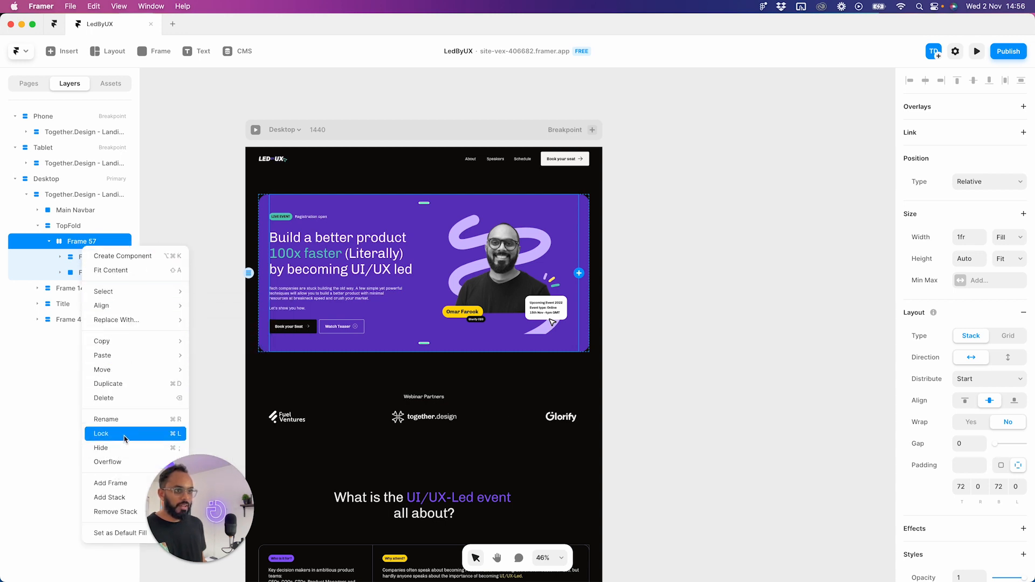
mouse_move(137, 303)
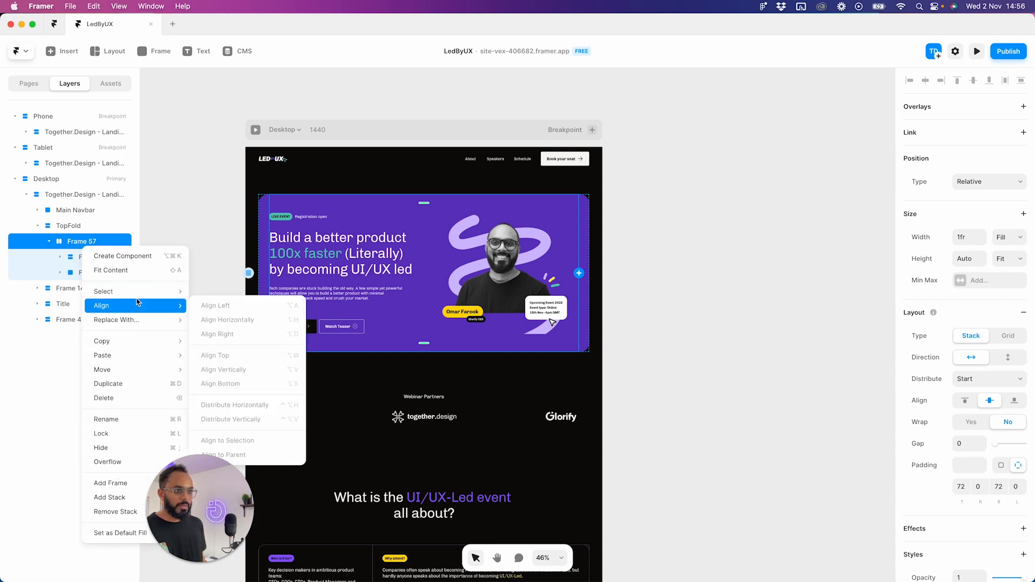
left_click(116, 512)
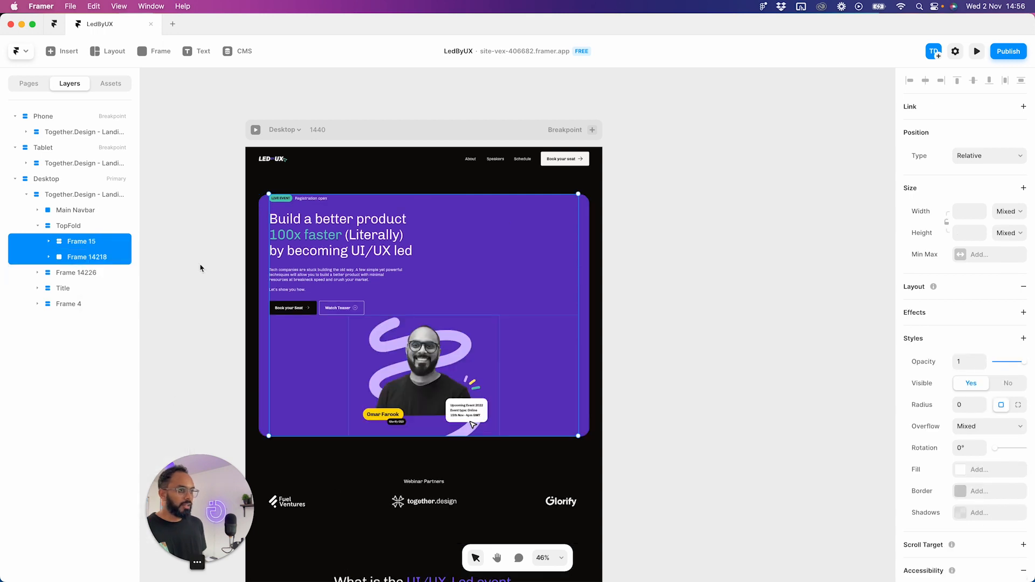
key("super+z")
left_click(94, 259)
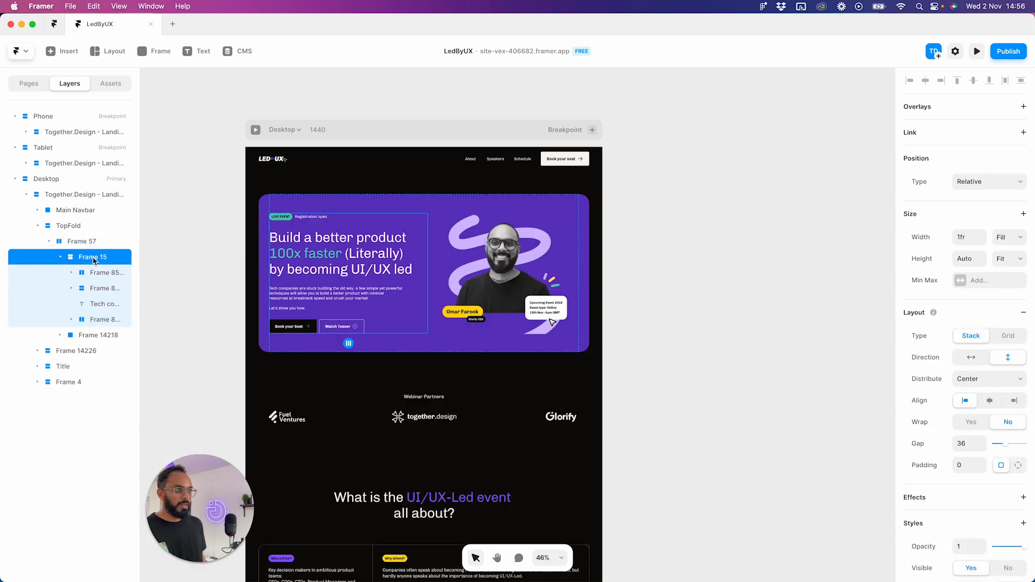
left_click(94, 273)
left_click(61, 257)
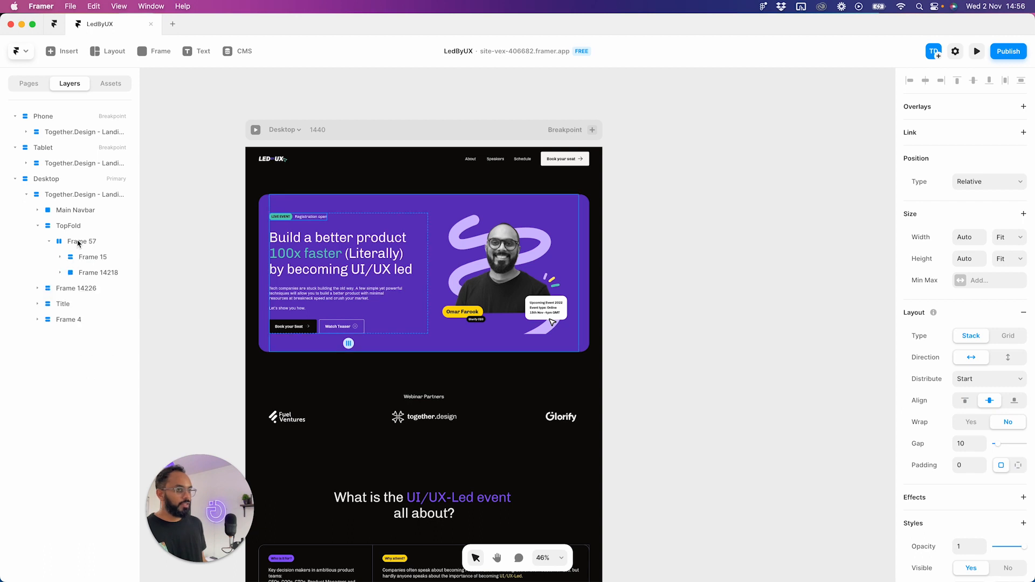
- Try a vertical stack direction on the Desktop Frame 57 and restore the horizontal direction
left_click(82, 244)
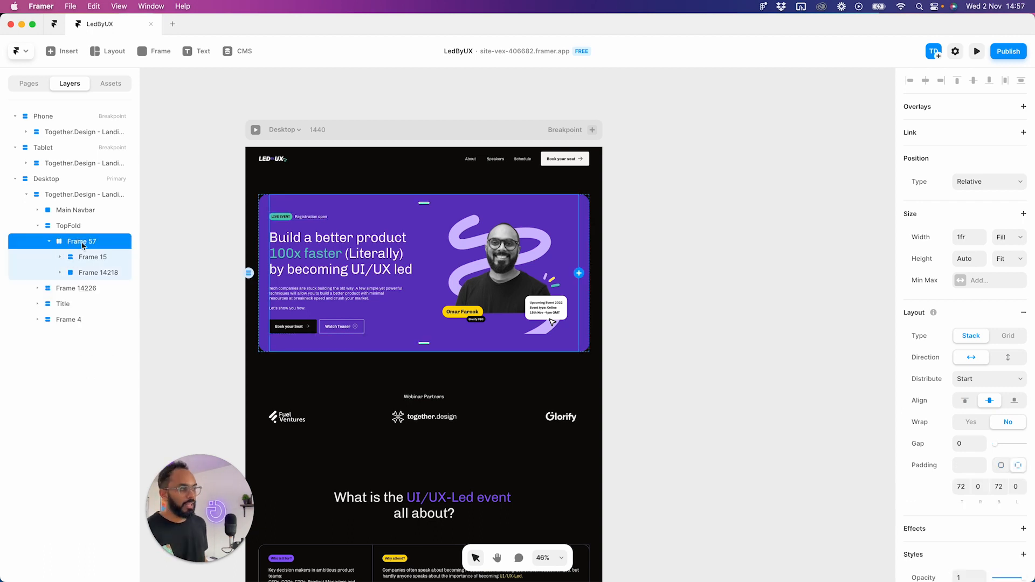
mouse_move(933, 315)
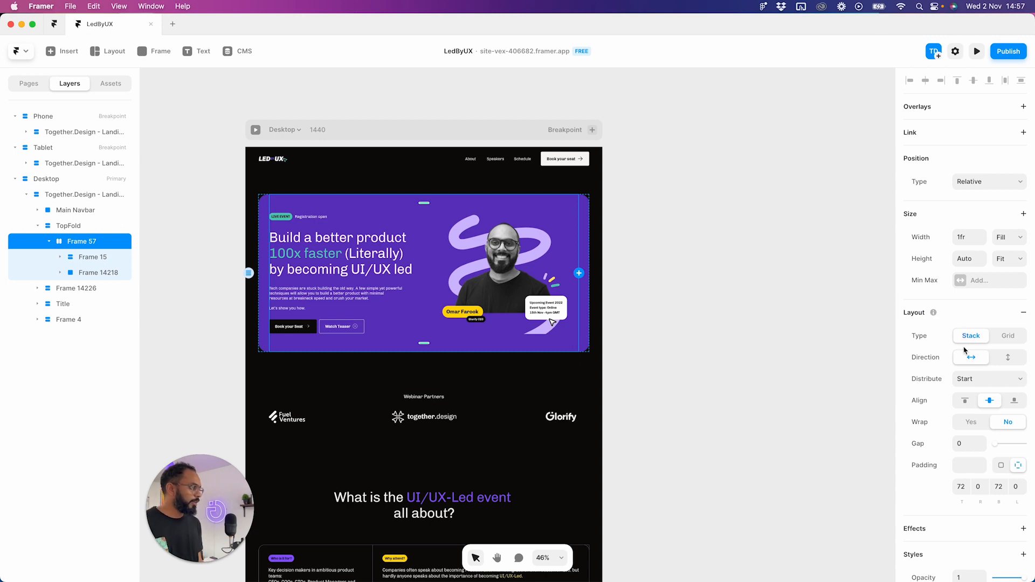
left_click(1007, 358)
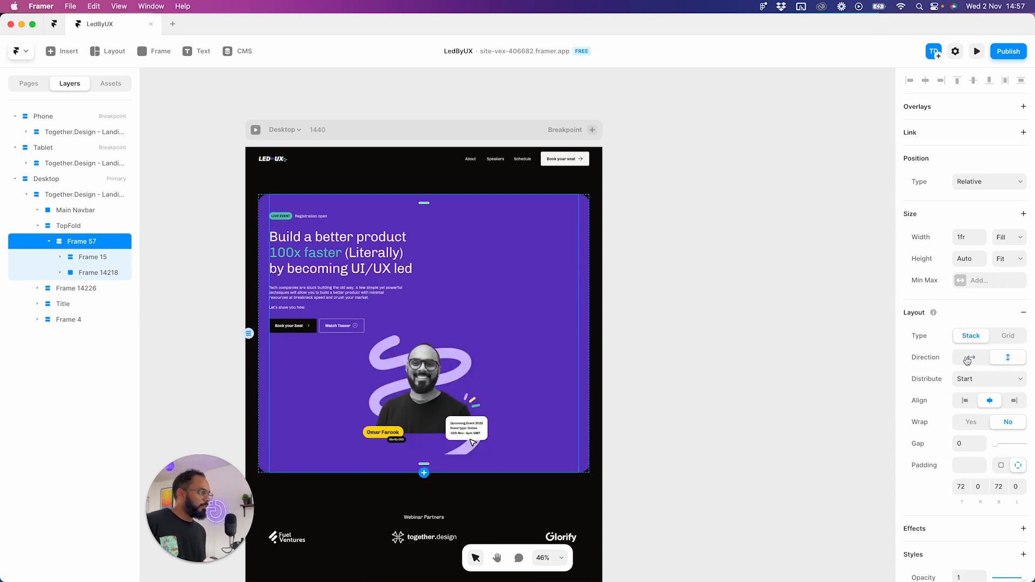
left_click(972, 358)
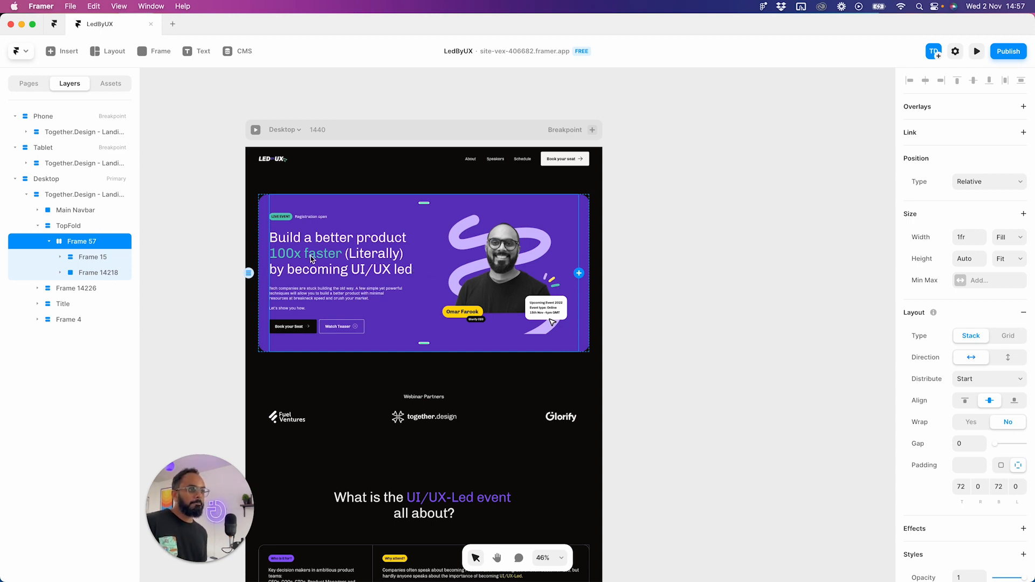
- Set the stack direction of Frame 57 to vertical on the Tablet breakpoint
left_click(754, 295)
scroll(754, 295, "right", 7)
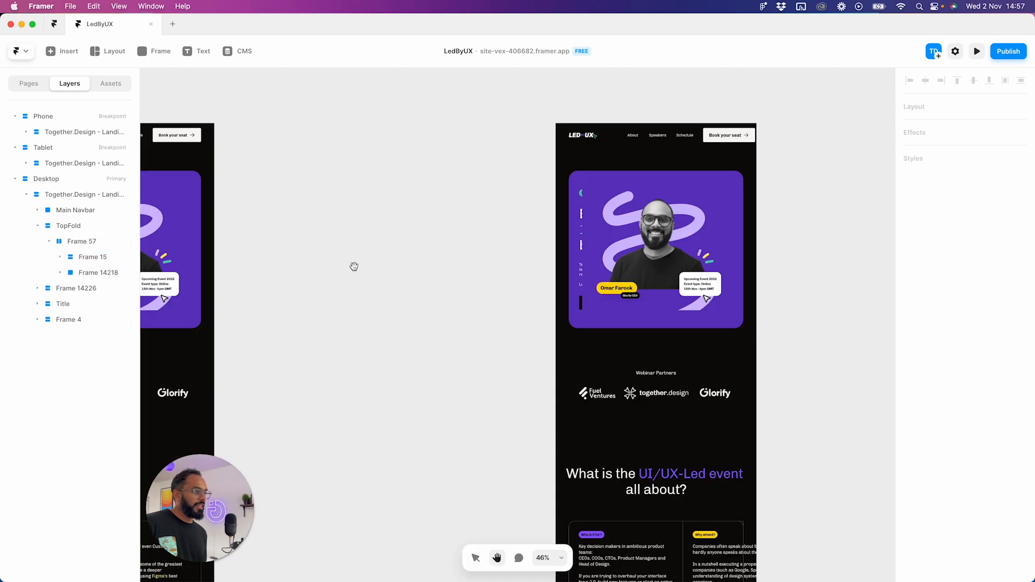
left_click(663, 187, "super")
left_click(675, 188)
left_click(675, 187)
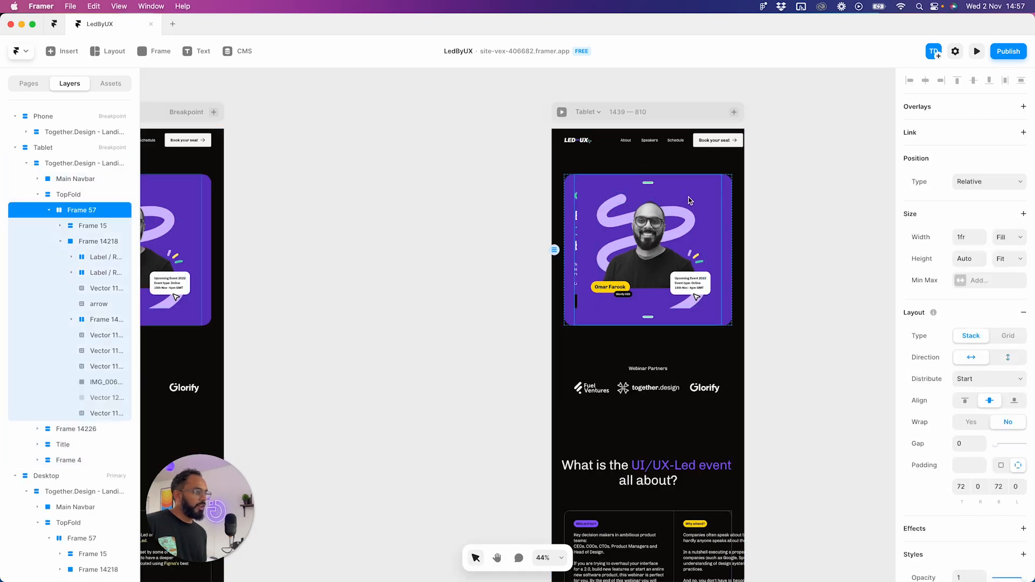
left_click(1001, 358)
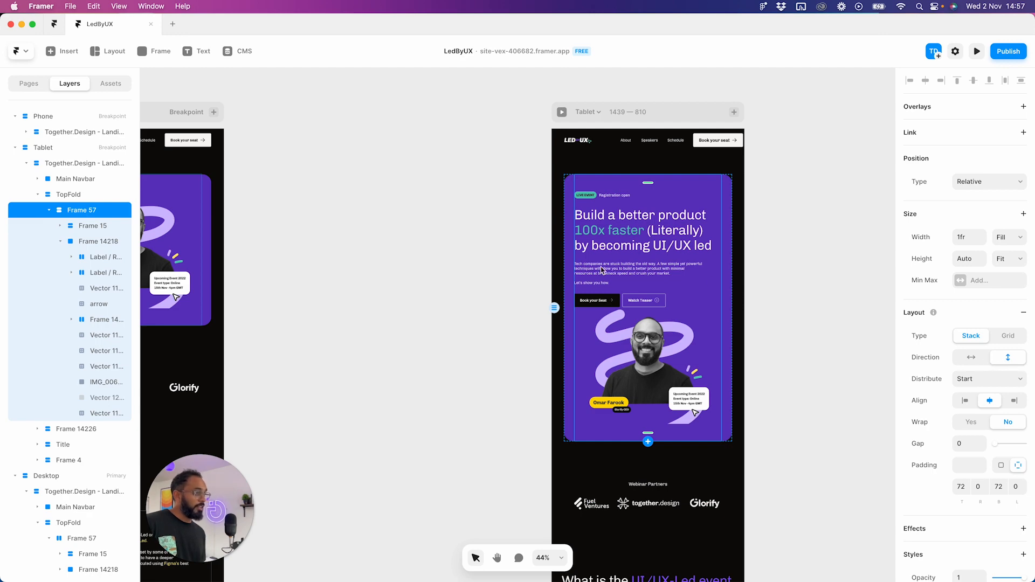
- Delete the existing Phone breakpoint
left_click(378, 311)
scroll(391, 309, "down", 3)
scroll(469, 267, "down", 5)
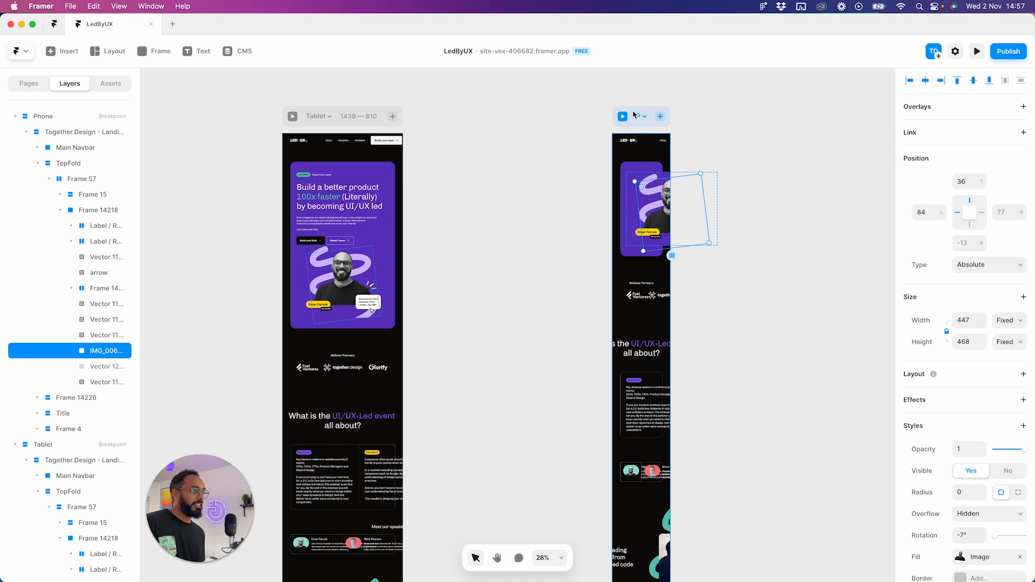
left_click(634, 108)
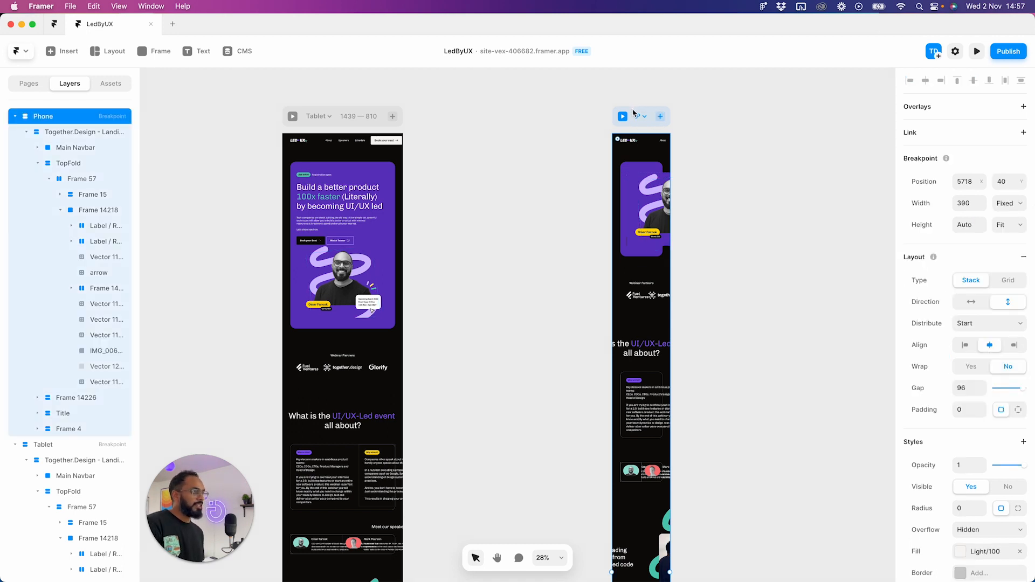
key("Delete")
left_click(545, 326)
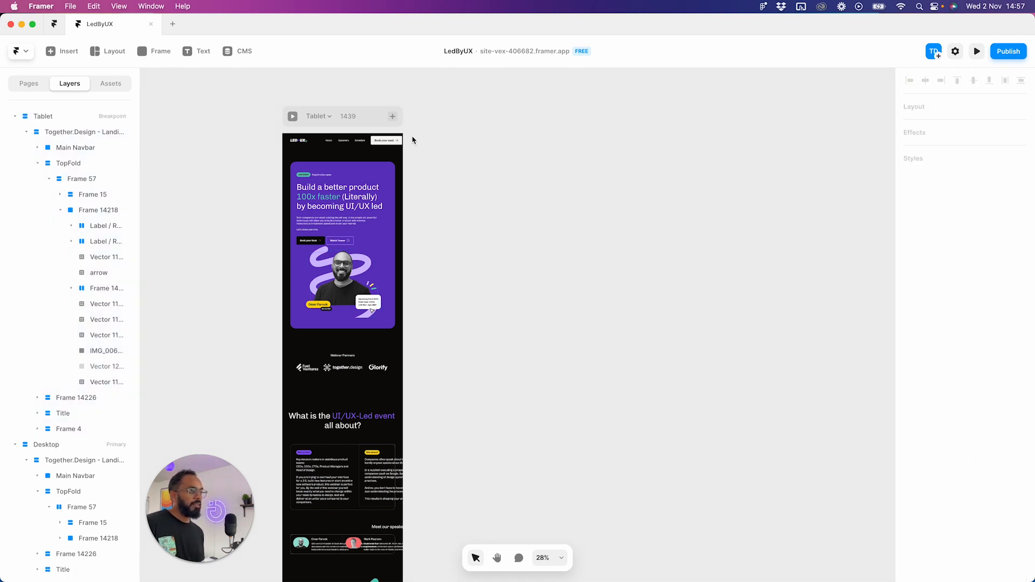
- Add a new Phone breakpoint beside the Tablet breakpoint and delete it again
left_click(318, 116)
left_click(351, 165)
scroll(581, 157, "up", 10)
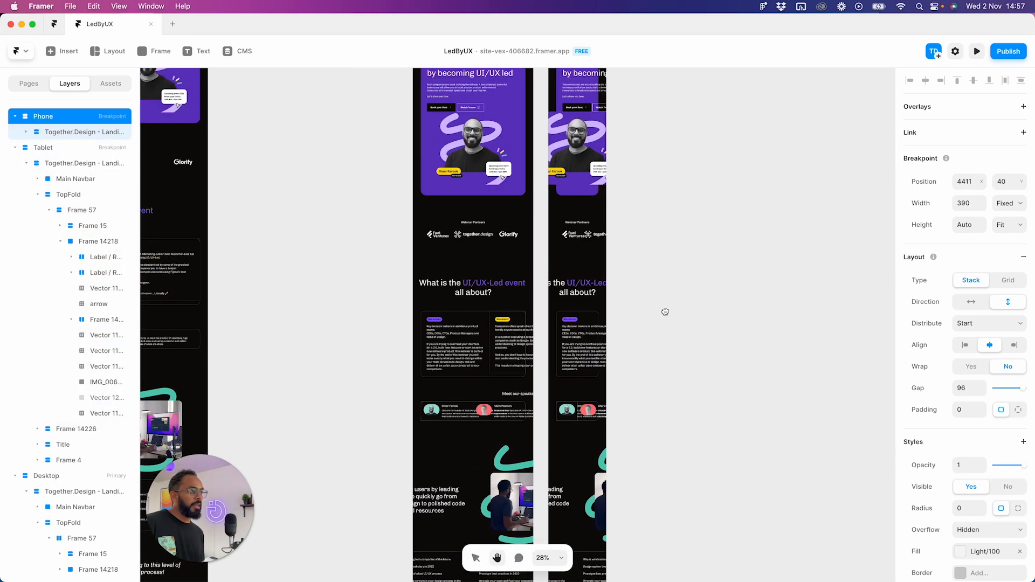
scroll(673, 297, "left", 5)
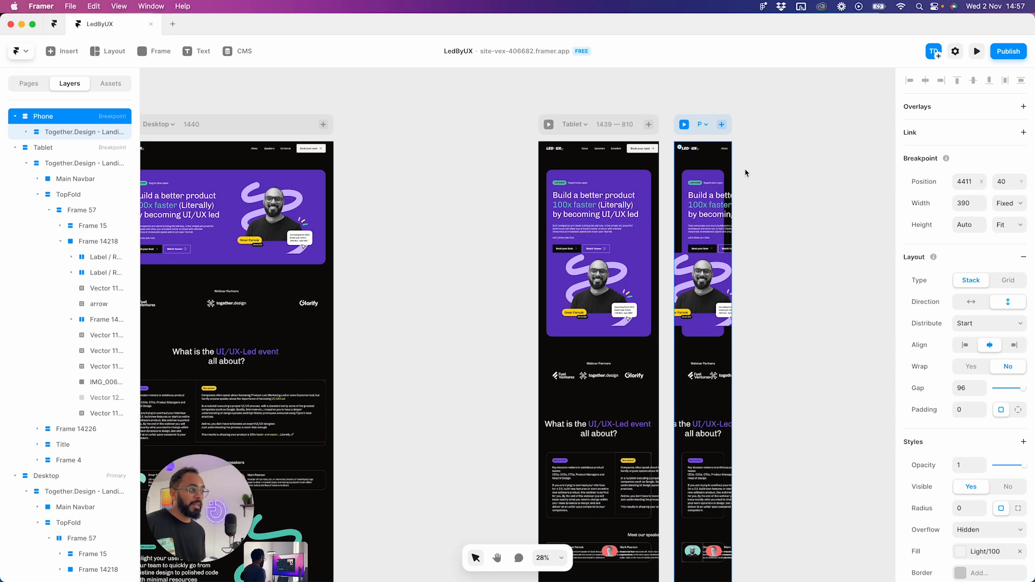
key("Delete")
- Examine the Desktop hero's Book your Seat button and the project's list of reusable components
key("space")
left_click_drag(348, 277, 494, 234)
scroll(601, 236, "down", 5)
key("space")
left_click_drag(654, 140, 596, 138)
left_click(630, 124)
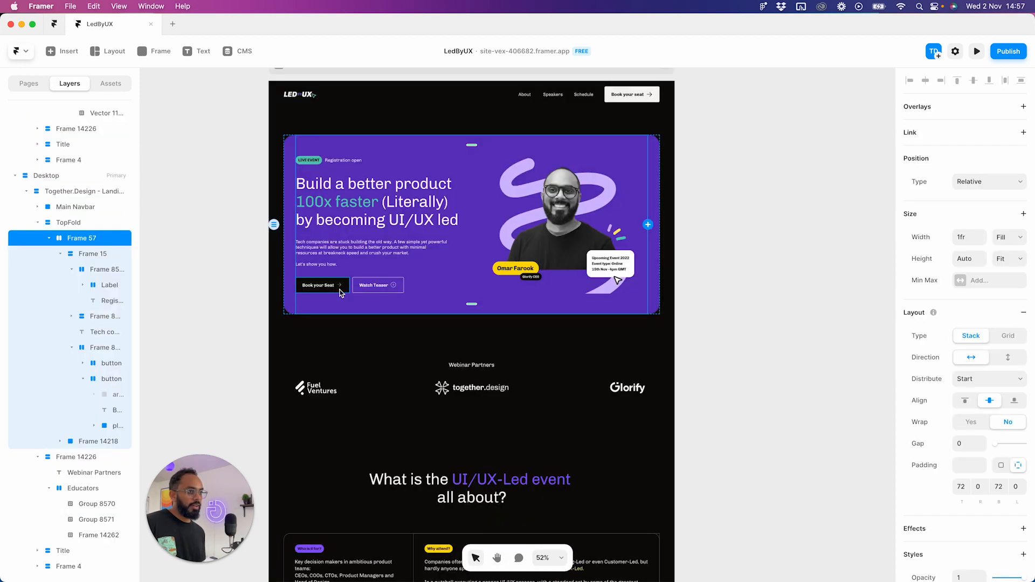
left_click(341, 292)
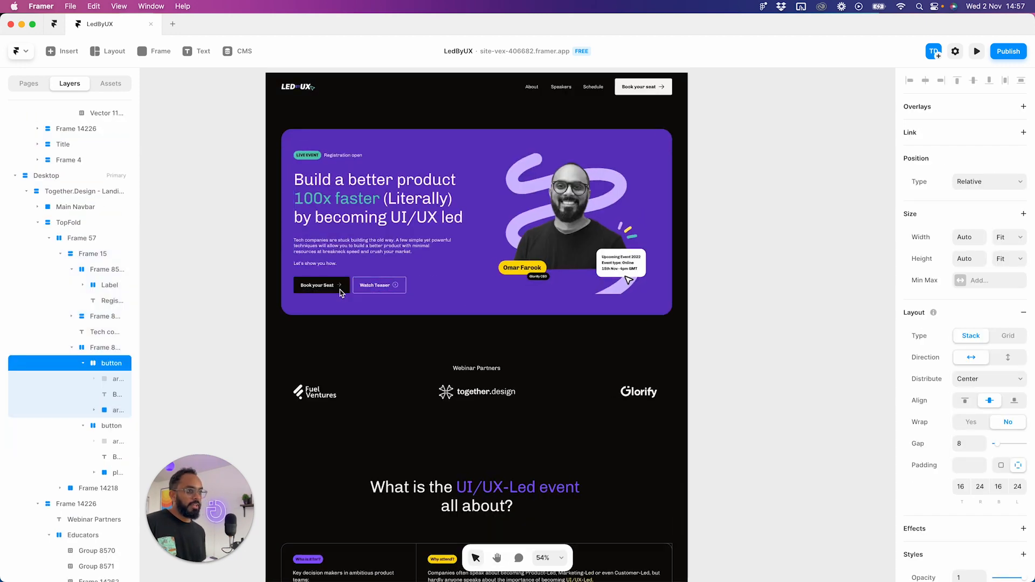
scroll(341, 293, "up", 6)
left_click(115, 84)
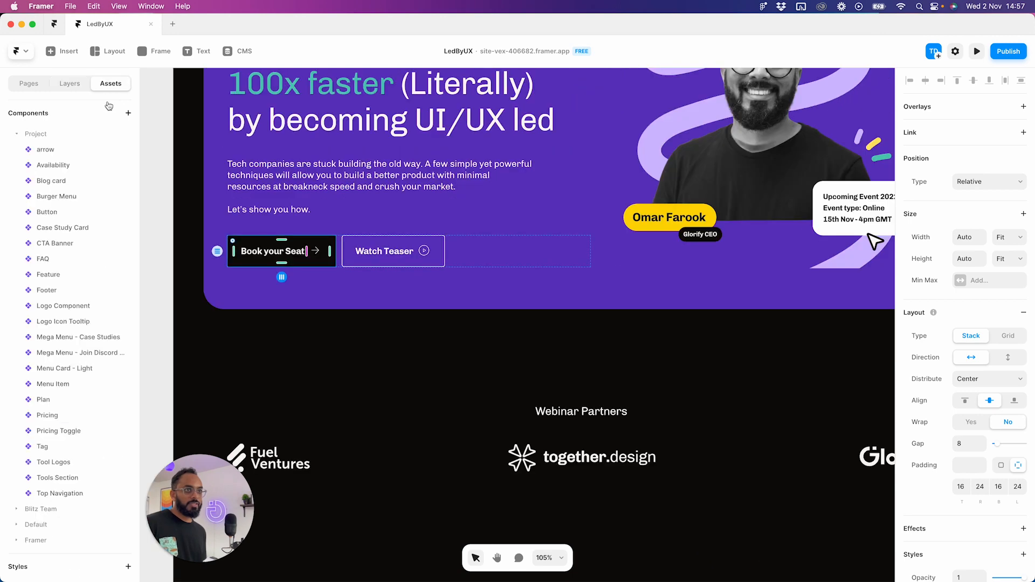
left_click(451, 316)
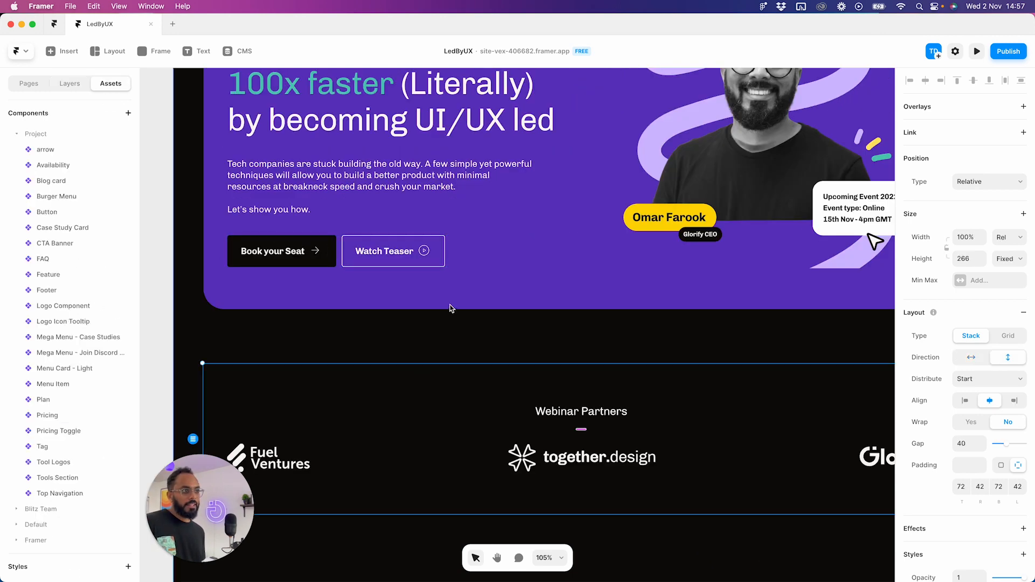
scroll(488, 261, "down", 5)
- Copy the navbar's Book your seat button component into the hero's button row and place it first
left_click(689, 82)
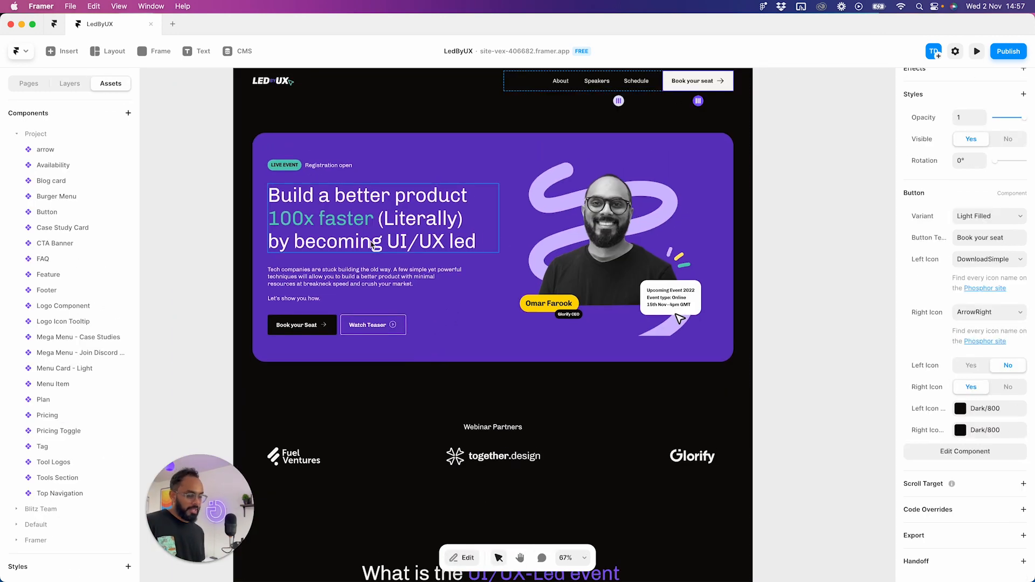
left_click(302, 330)
key("super+c")
key("super+v")
key("super+z")
left_click(442, 334)
key("super+v")
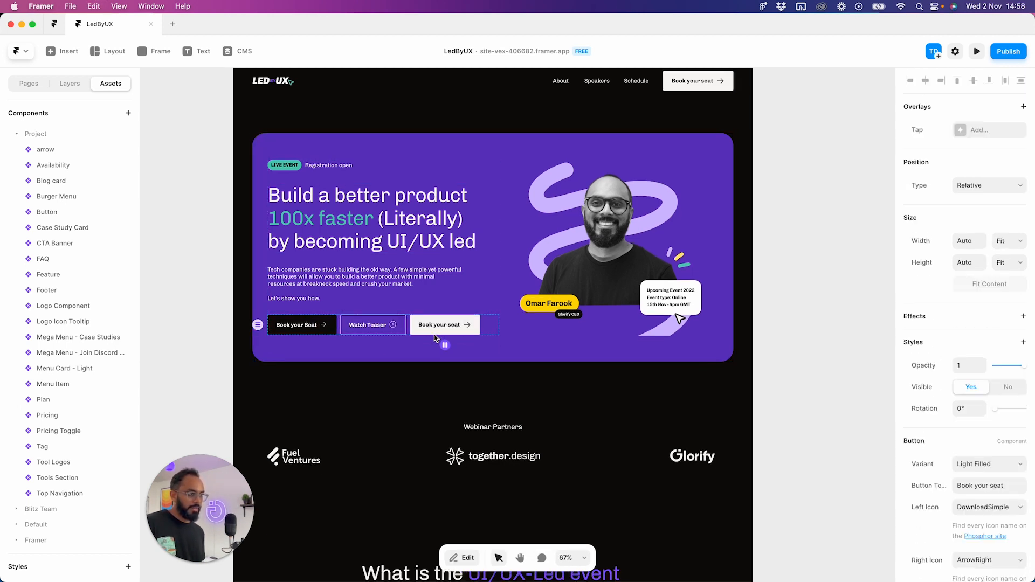
key("Left")
key("Left")
key("Right")
key("Left")
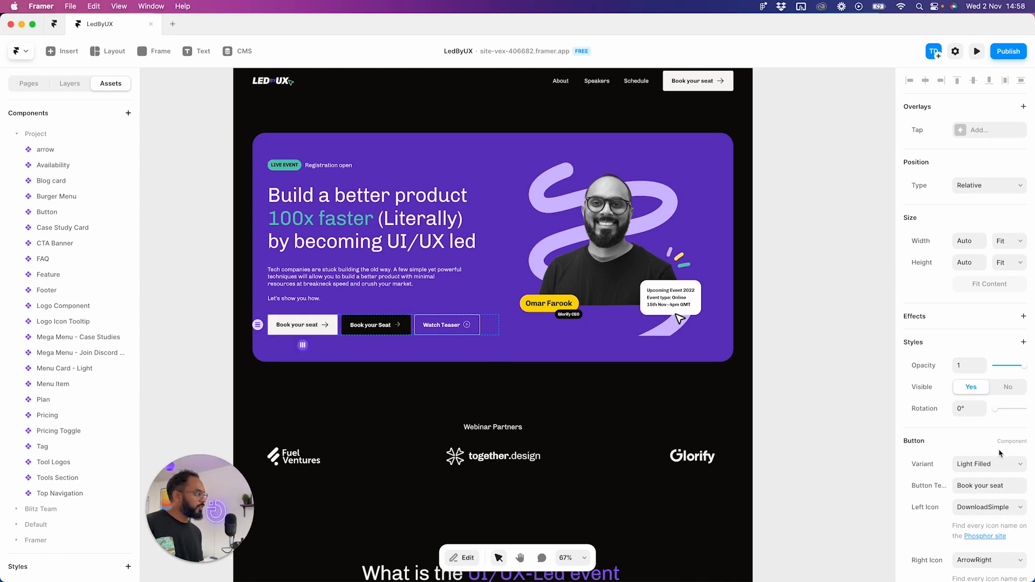
- Set the pasted hero button's variant to Primary Filled and delete the original Book your Seat button beside it
scroll(998, 452, "down", 5)
left_click(982, 242)
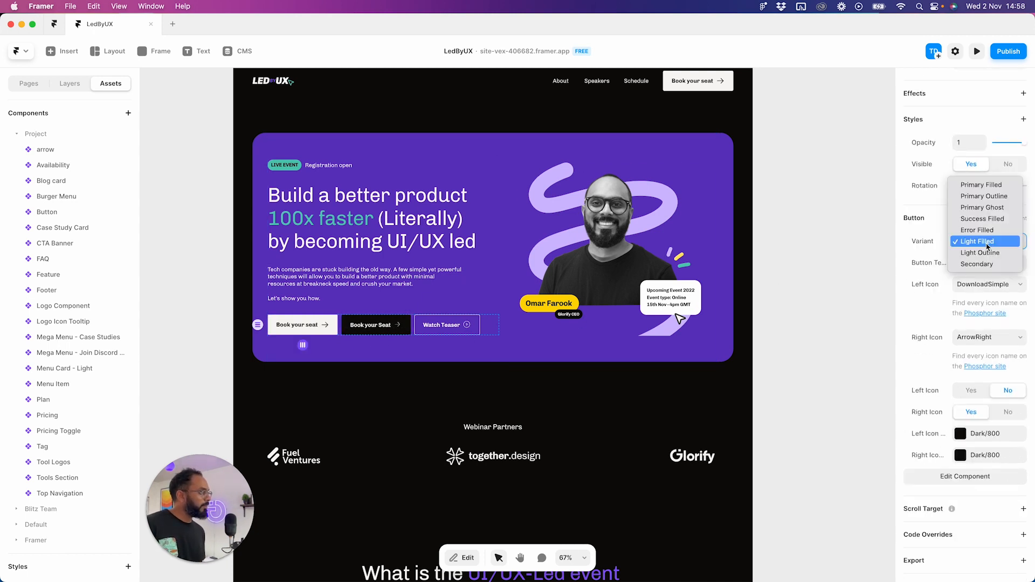
left_click(982, 185)
left_click(392, 325)
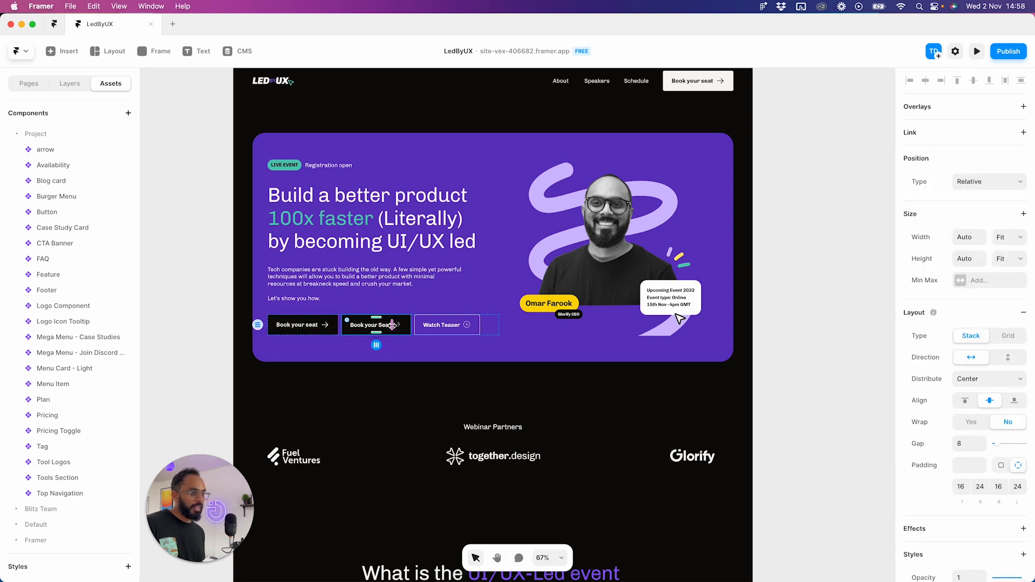
key("Delete")
- Duplicate the hero's Book your seat button component and set the copy's variant to Primary Outline
left_click(318, 327)
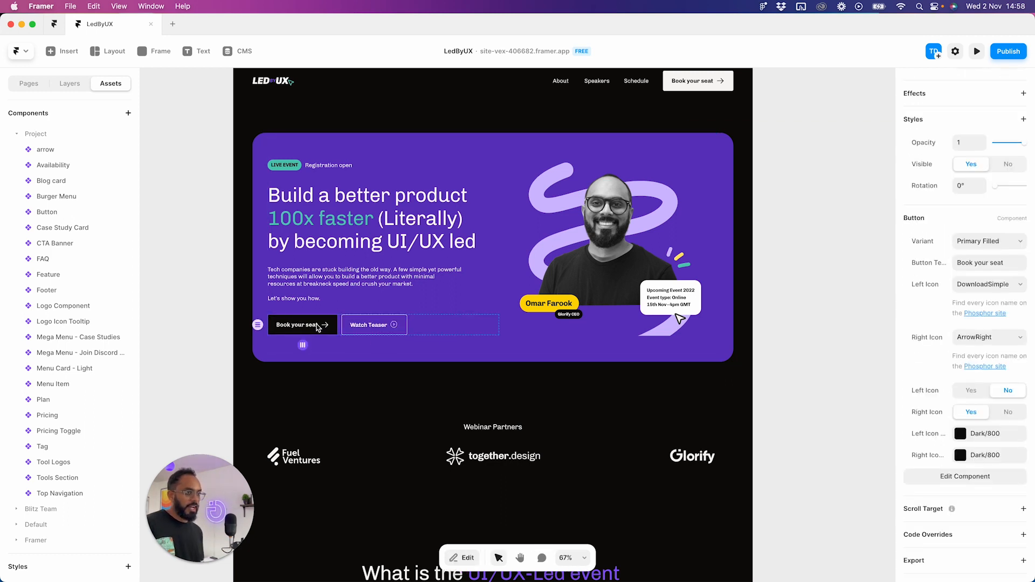
key("super+d")
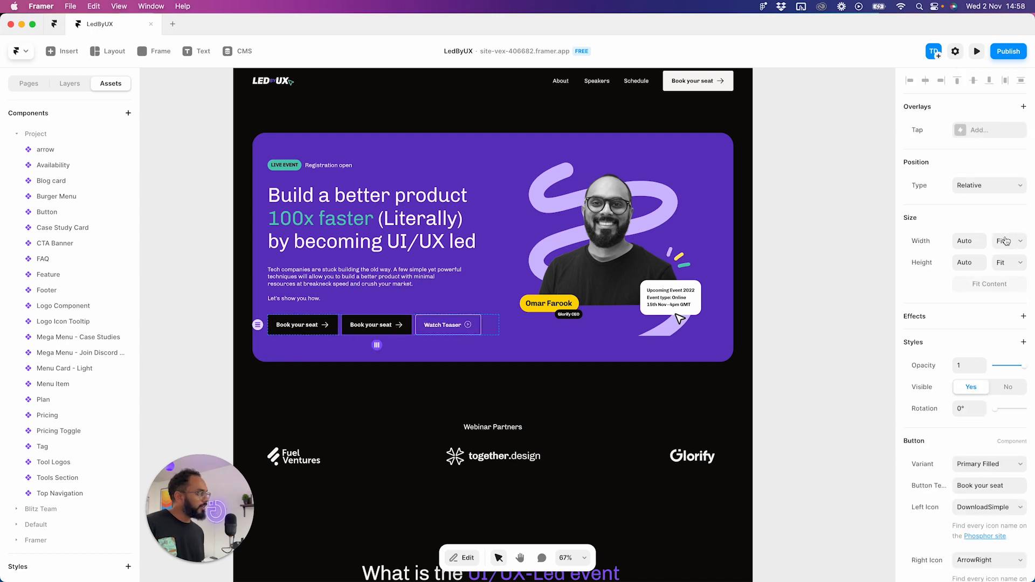
scroll(992, 464, "down", 1)
left_click(993, 443)
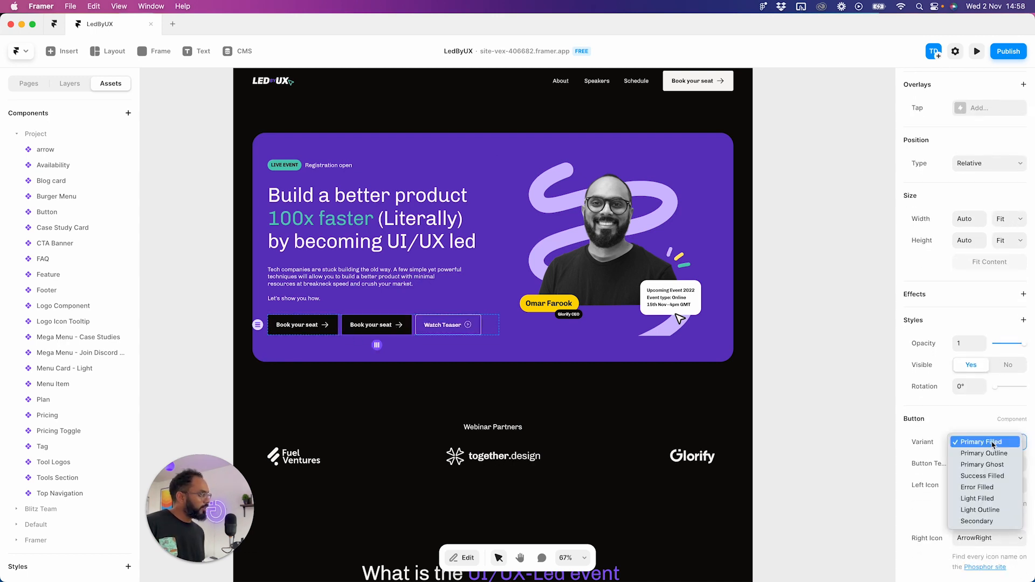
left_click(995, 454)
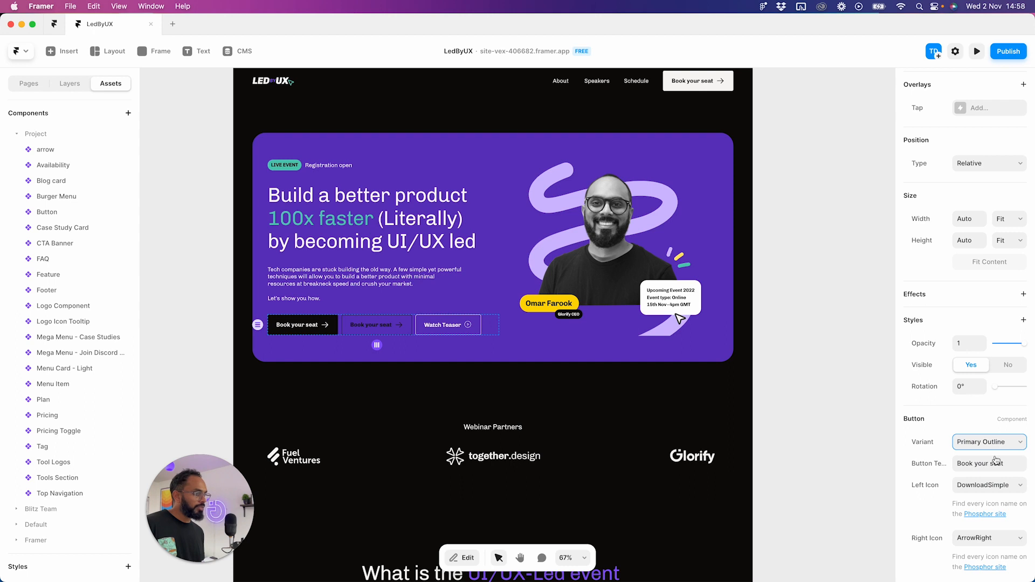
- Set the duplicated hero button's variant to Light Outline and its right icon to Play
left_click(991, 444)
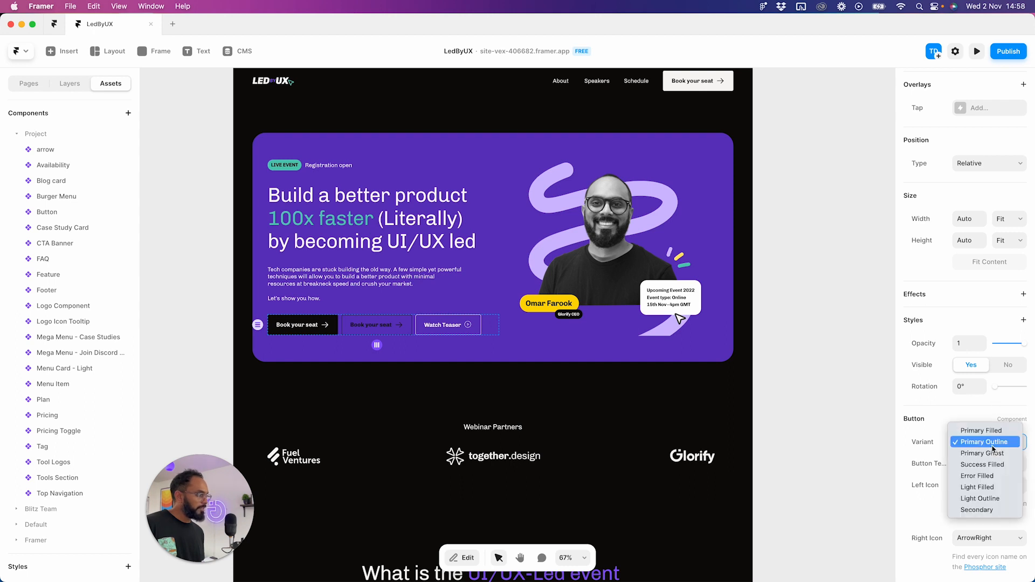
left_click(997, 498)
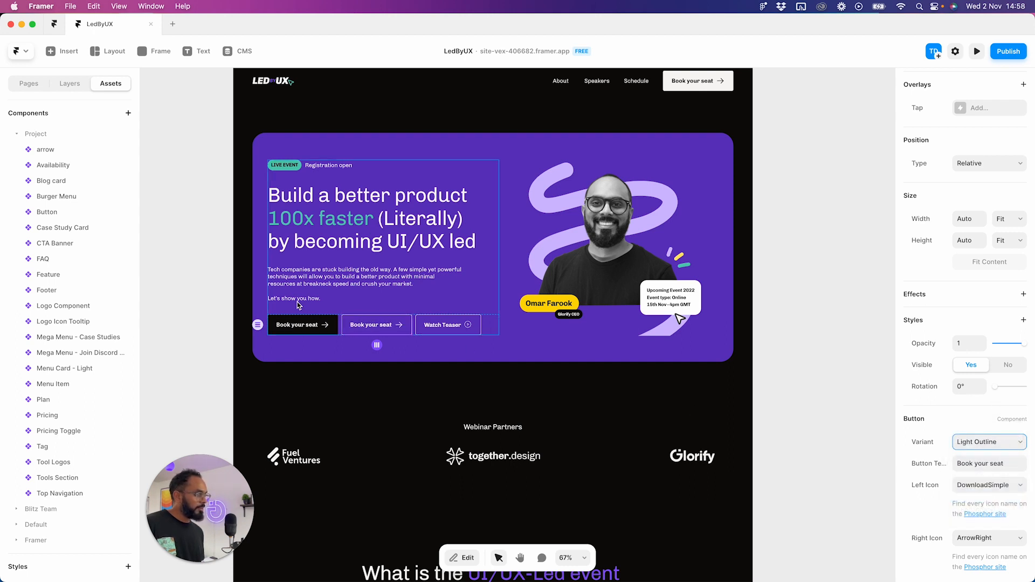
scroll(998, 458, "down", 5)
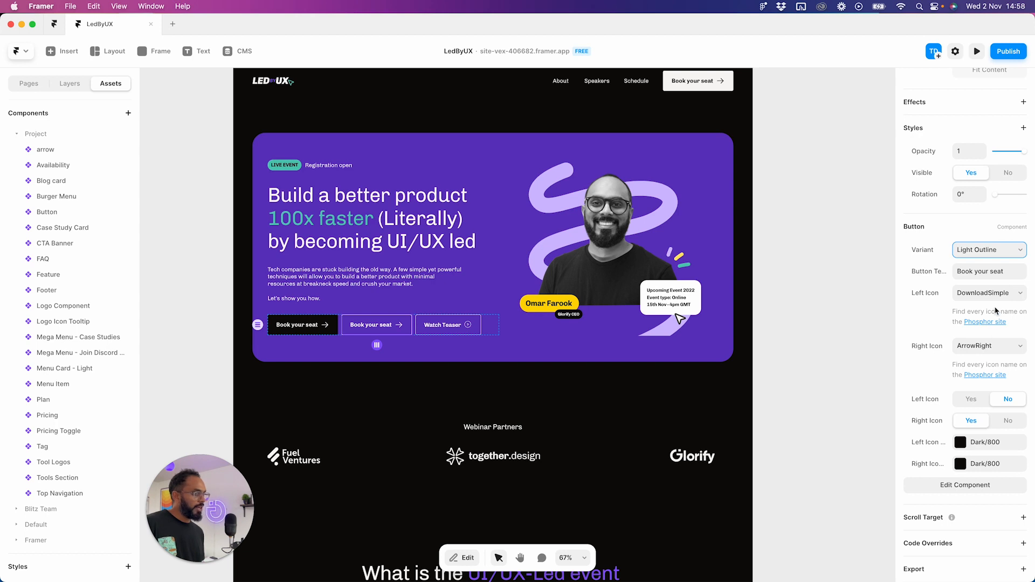
left_click(994, 353)
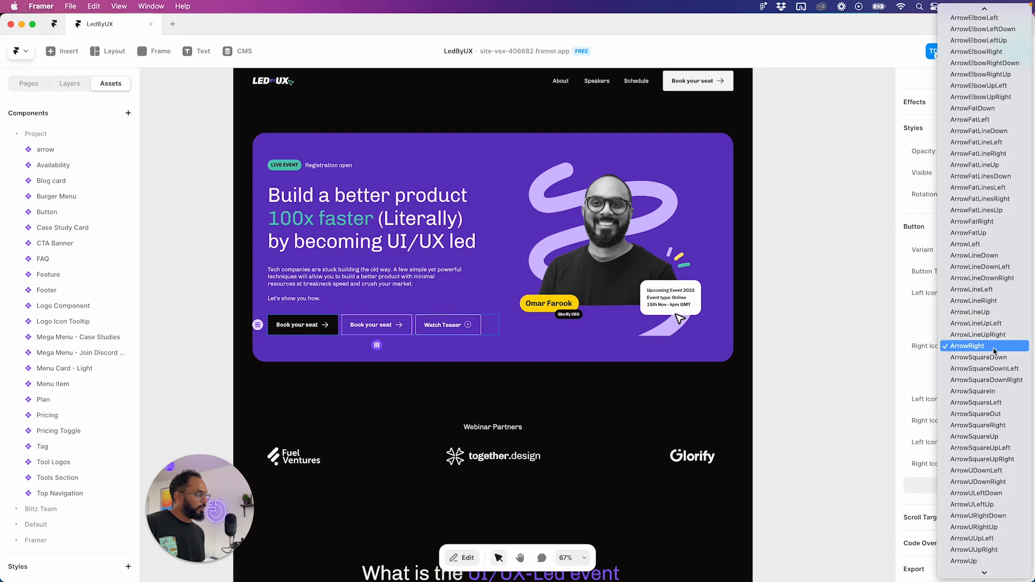
type("play")
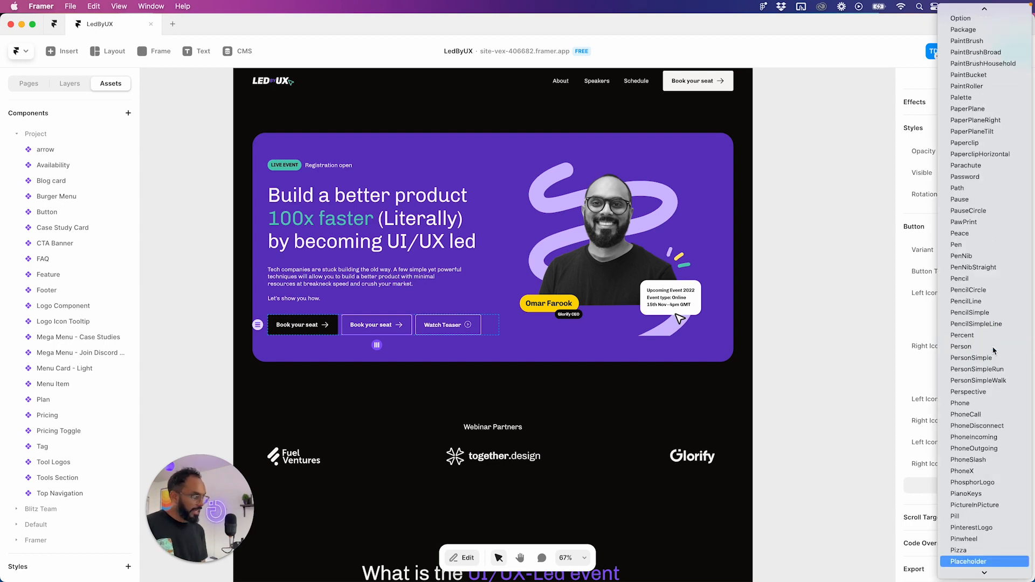
left_click(971, 562)
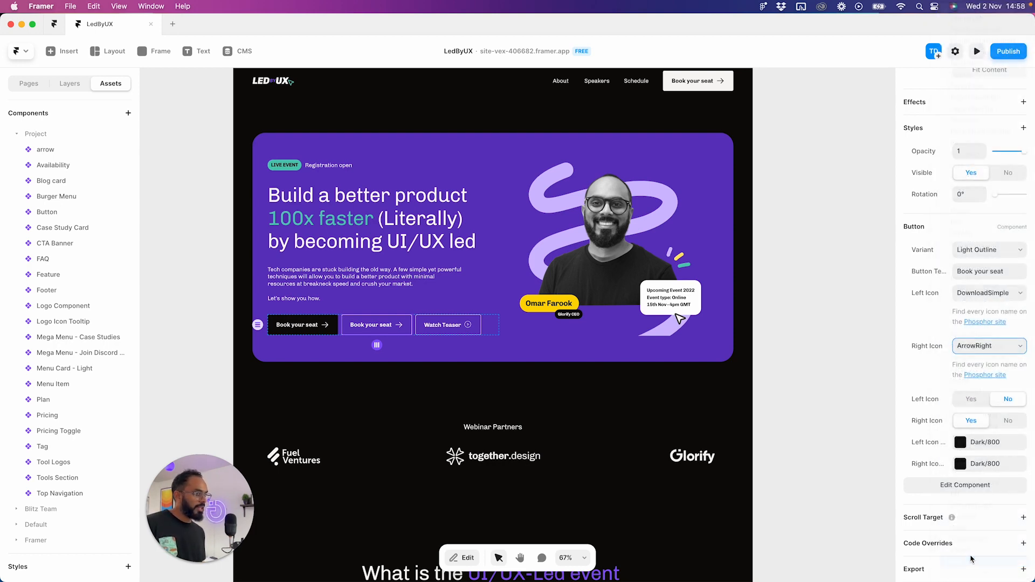
- Delete the original Watch Teaser button from the hero's button row
left_click(460, 334)
left_click(461, 334)
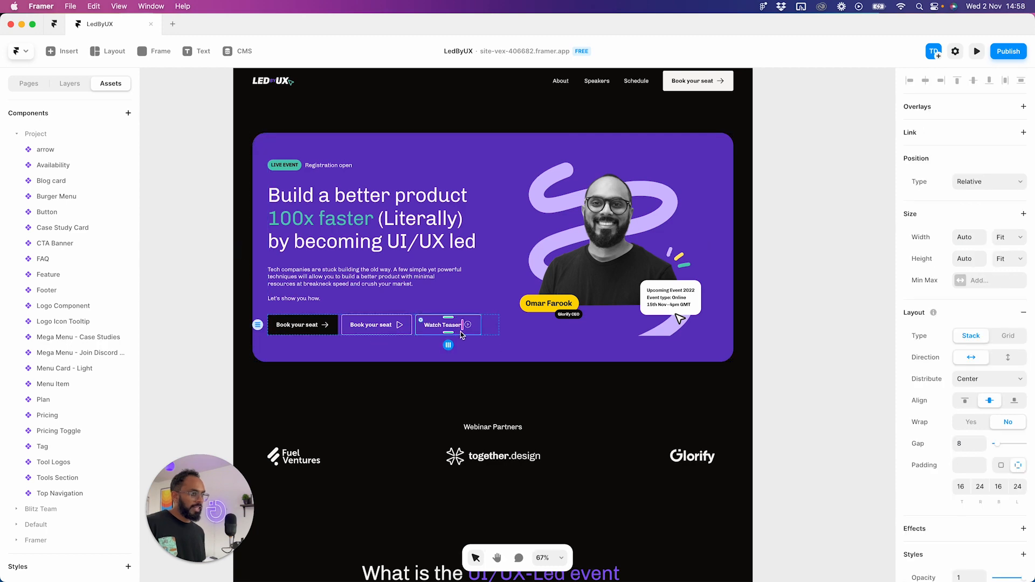
key("BackSpace")
- Set the Light Outline hero button's text to "Watch teaser"
scroll(397, 329, "up", 3)
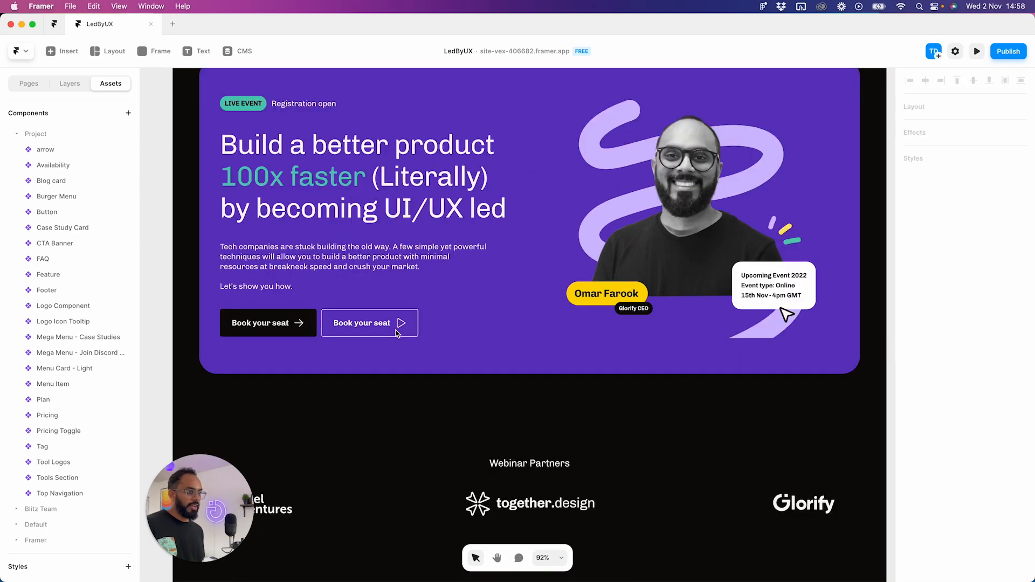
left_click(398, 328)
double_click(399, 326)
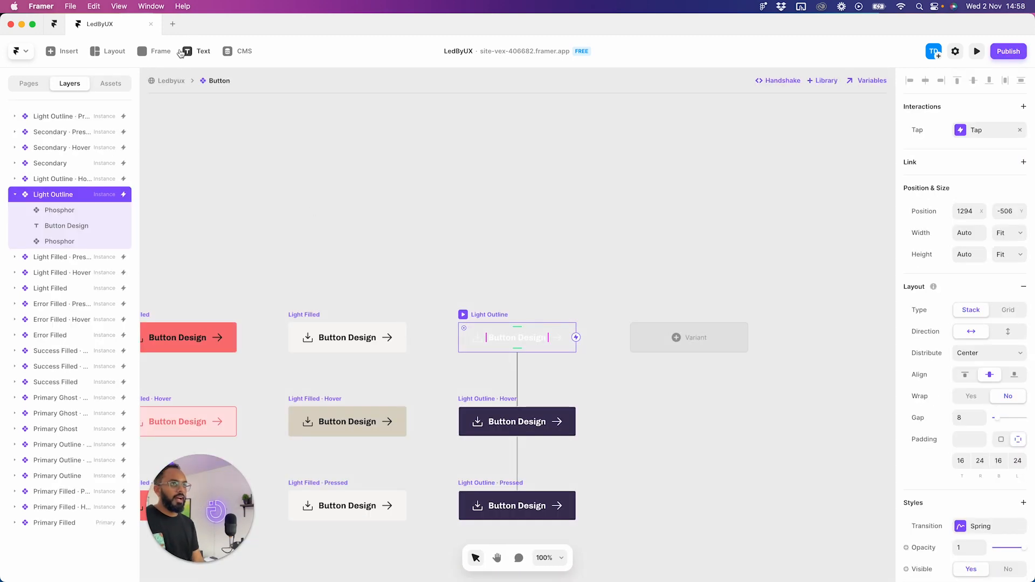
left_click(171, 81)
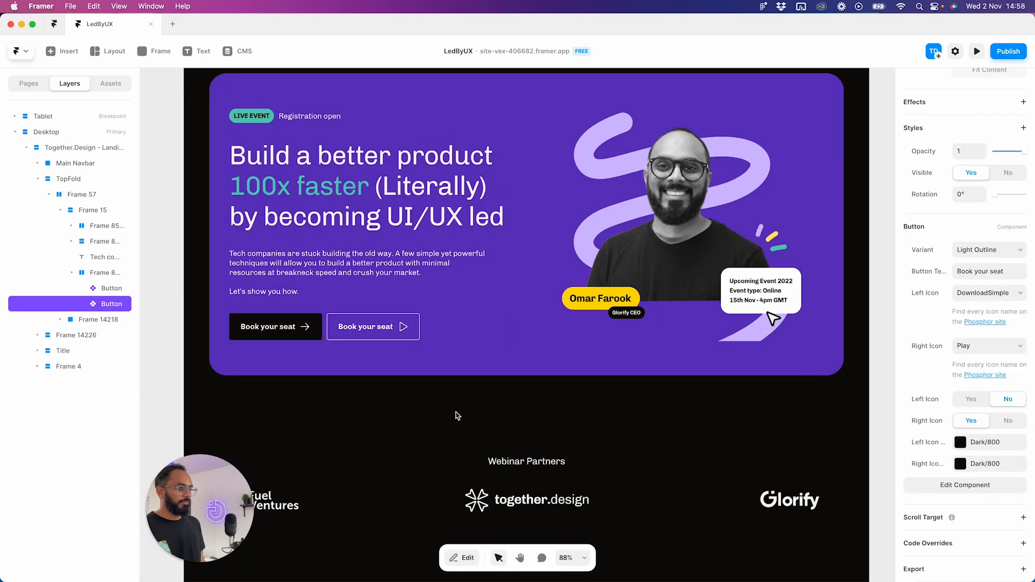
left_click(1001, 275)
type("Watch teaser")
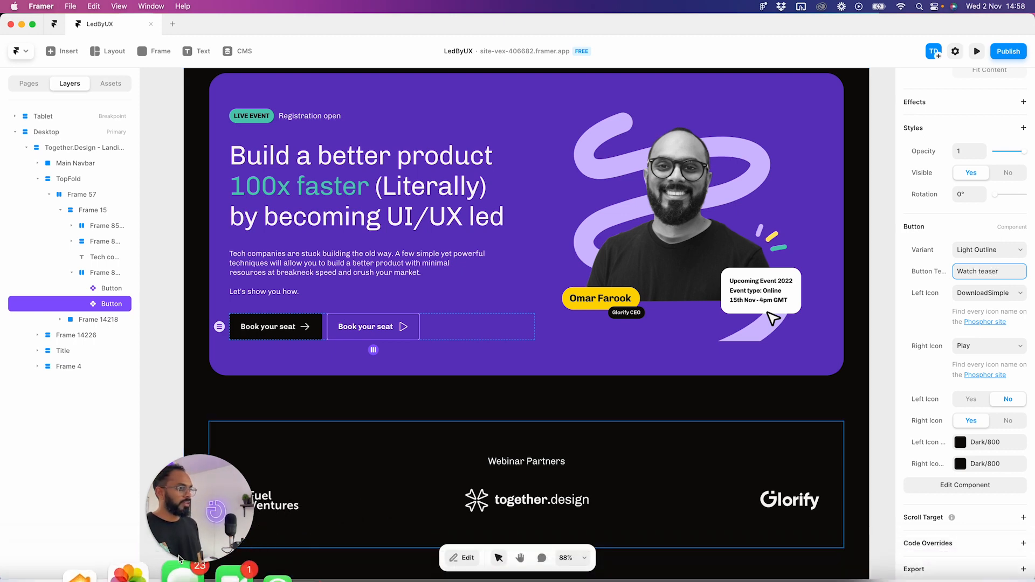
left_click(501, 373)
- Set the overflow of the hero's speaker picture frame, Frame 14218, to Visible
scroll(532, 401, "down", 3)
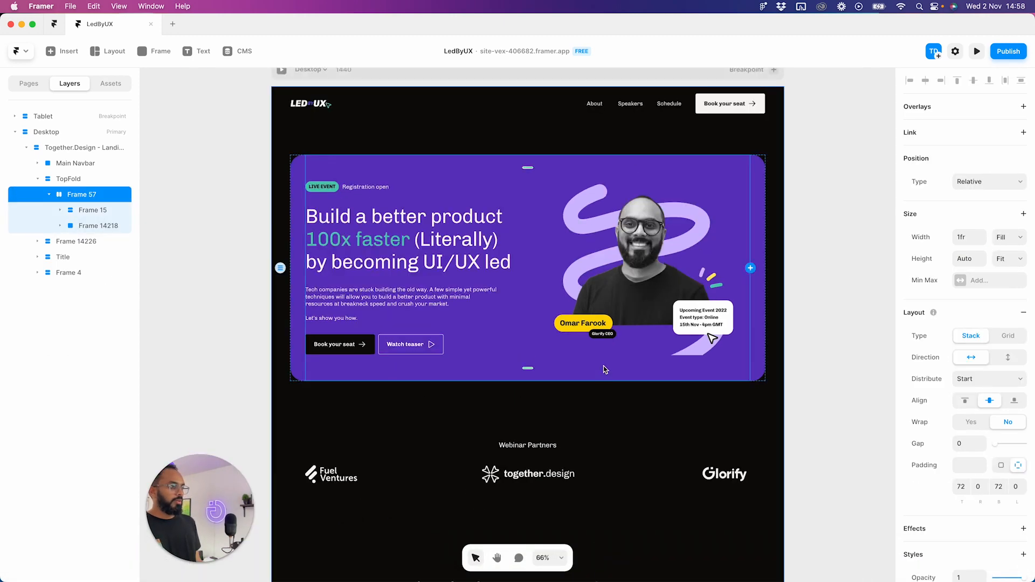
scroll(601, 321, "right", 1)
left_click(581, 258, "super")
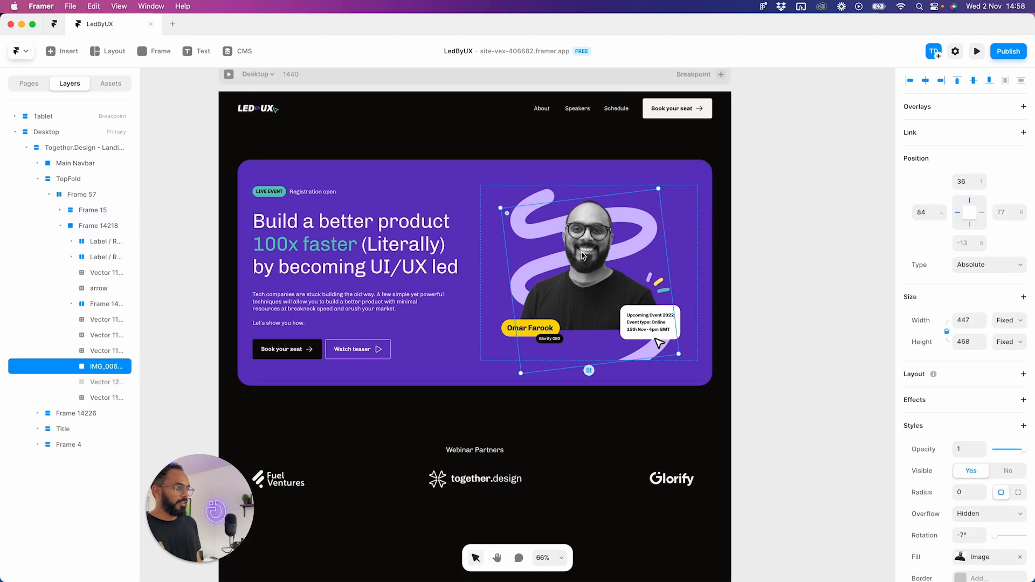
left_click(522, 195, "super")
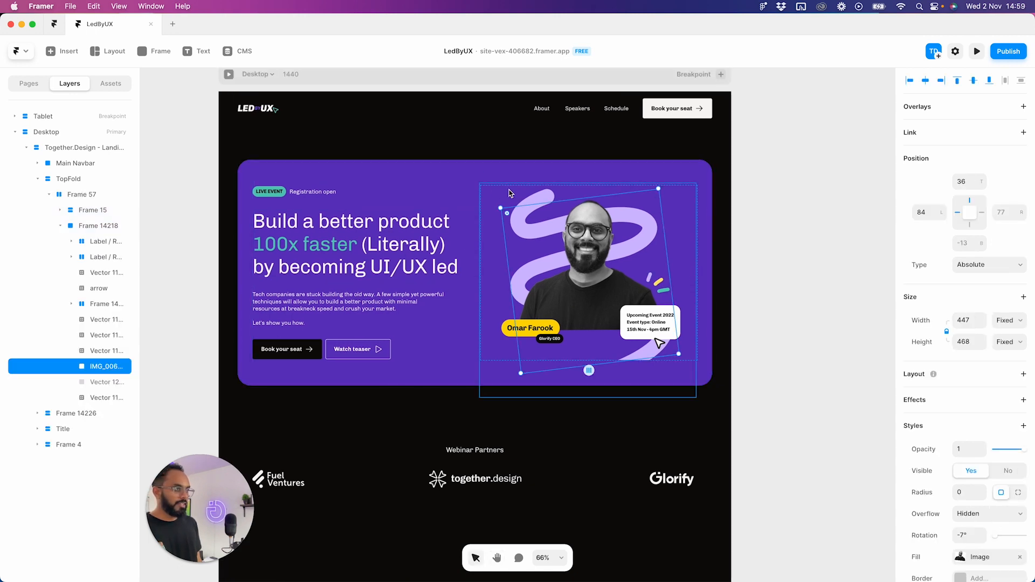
left_click(60, 225)
left_click(104, 227)
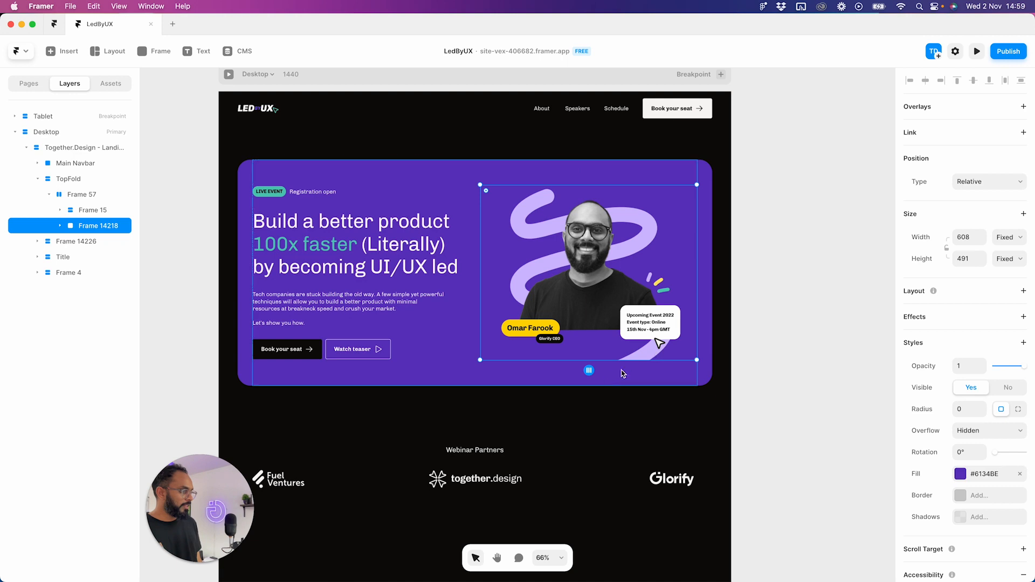
left_click(976, 433)
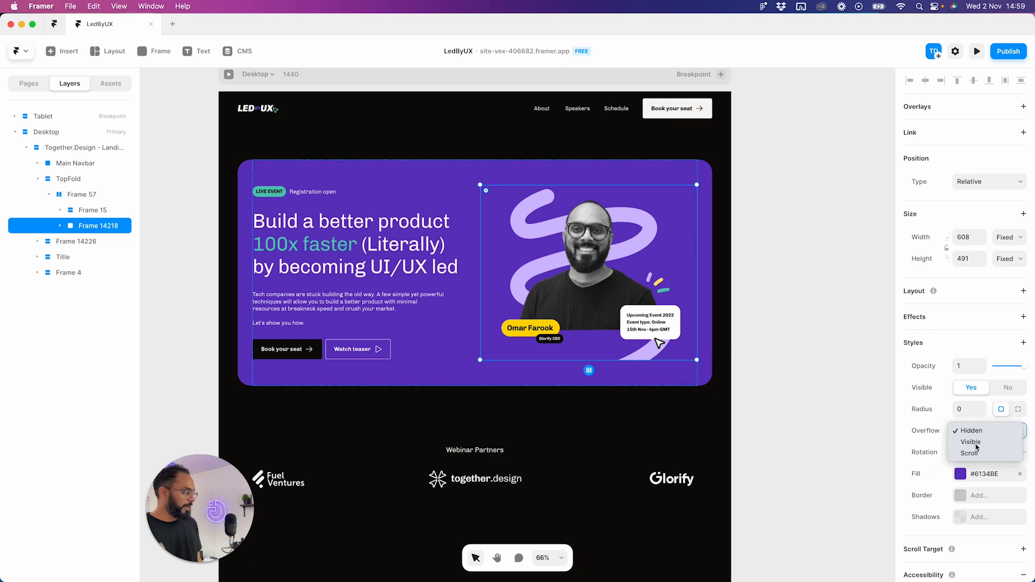
left_click(978, 443)
- Delete the stray purple vector that extends past the right edge of the Desktop hero
left_click(723, 327)
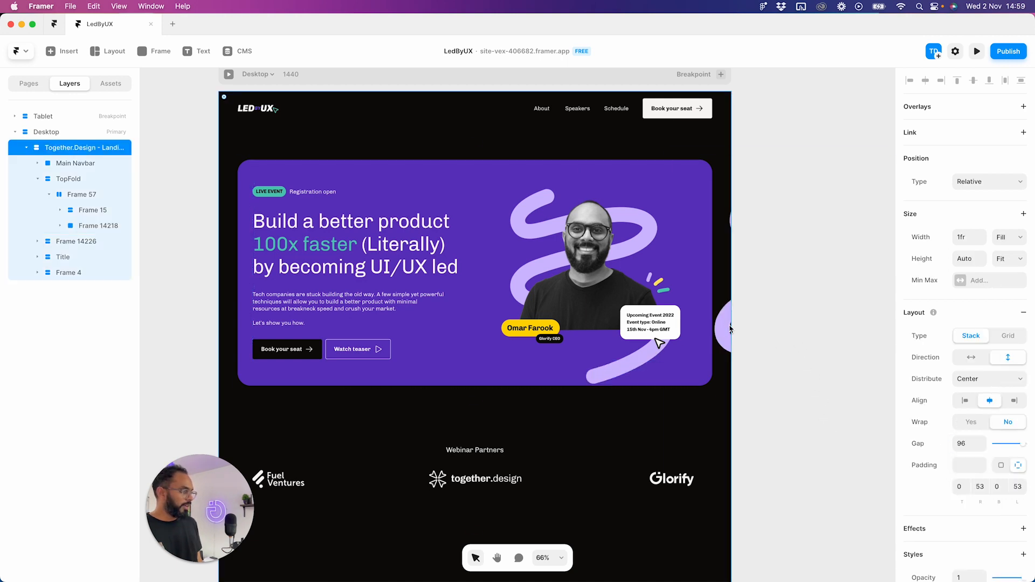
double_click(723, 327)
left_click(723, 328)
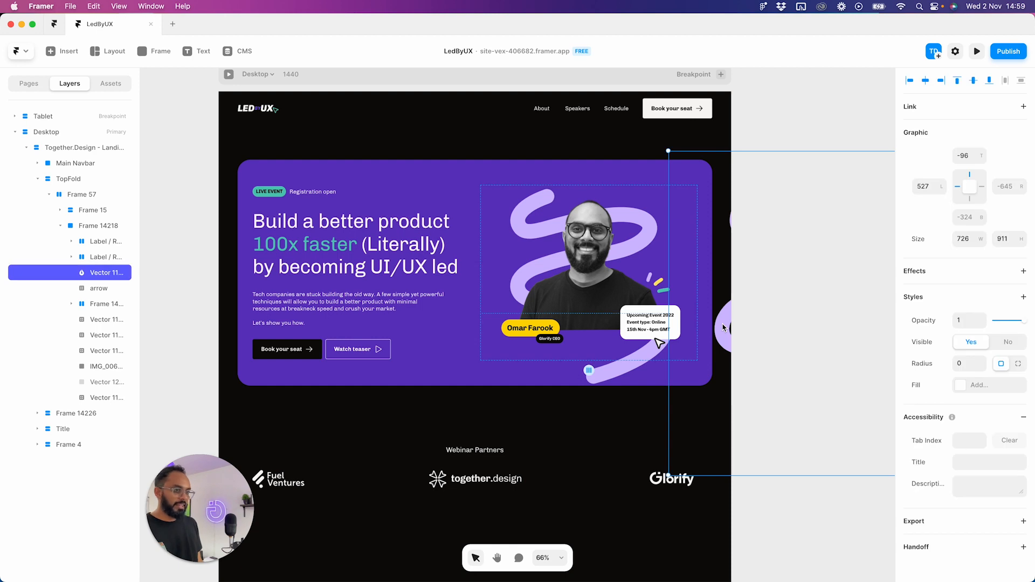
key("Delete")
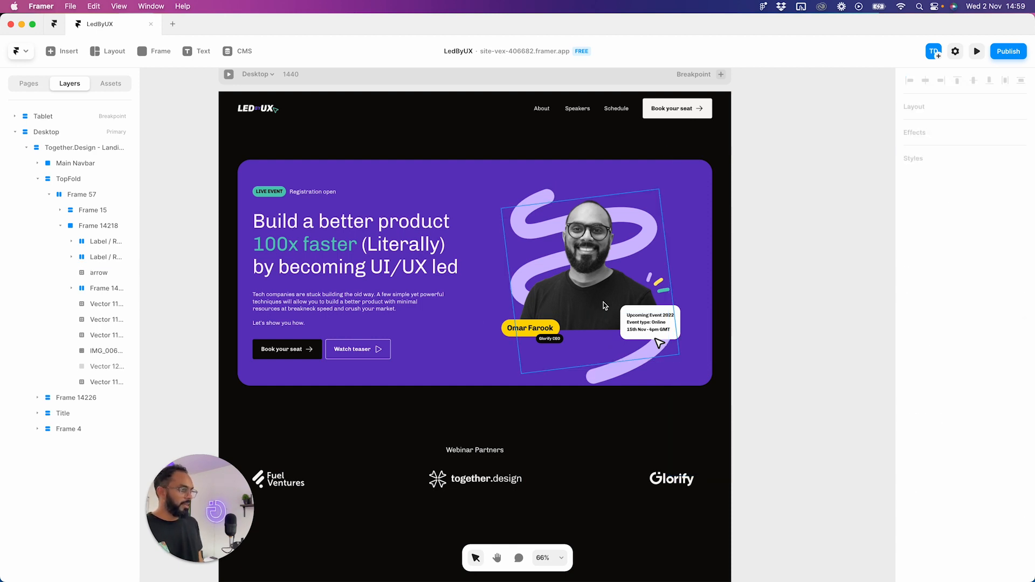
- Rename Frame 14218, the hero's speaker picture frame, as "Speaker Image"
left_click(572, 318)
left_click(92, 227)
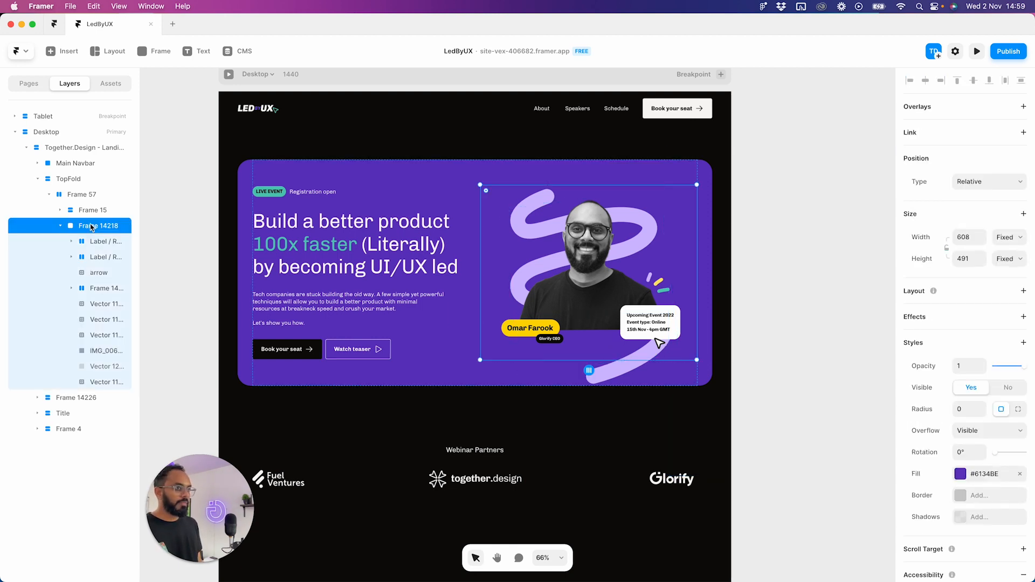
double_click(91, 226)
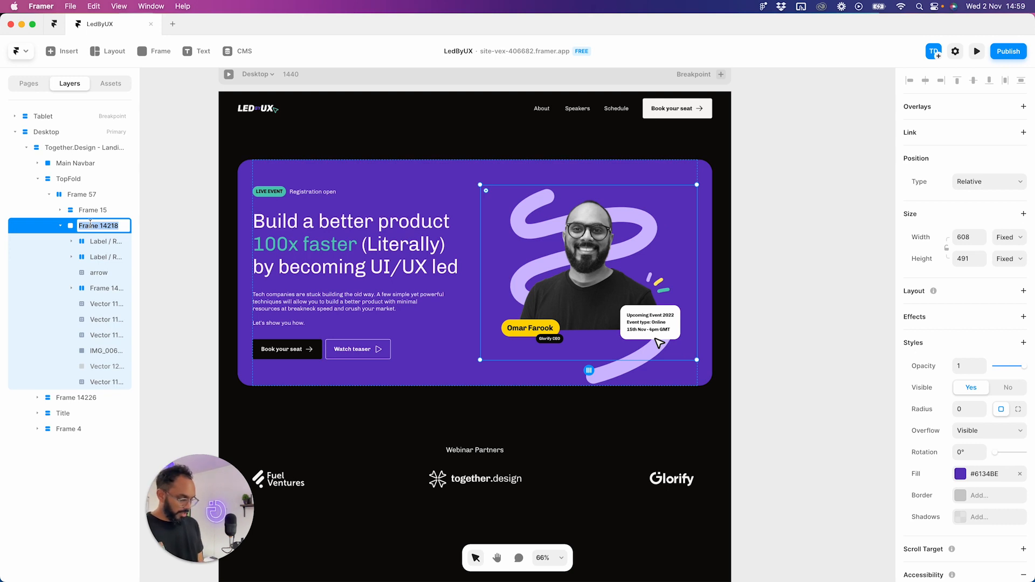
type("Spea")
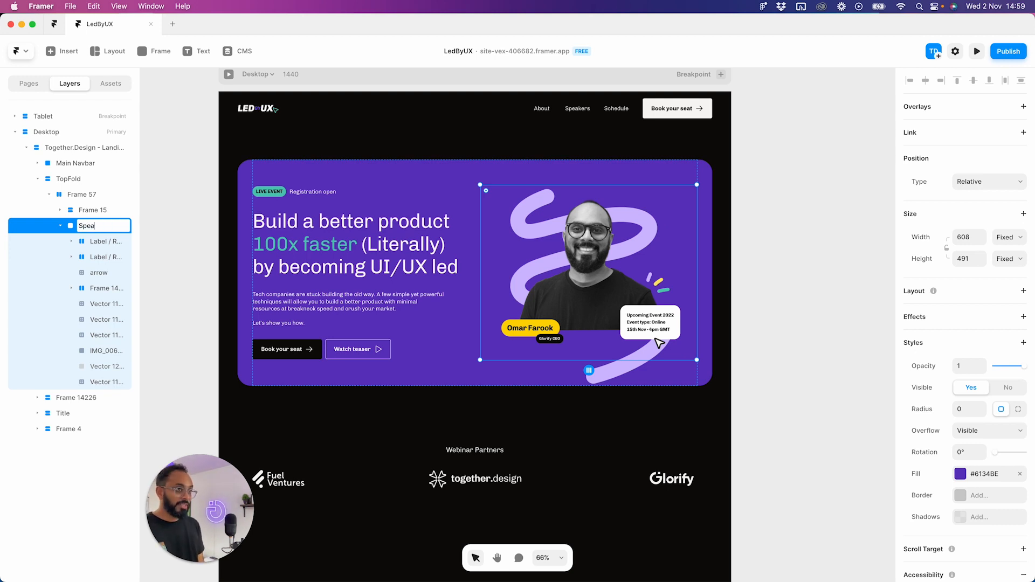
type("ker Image")
key("Return")
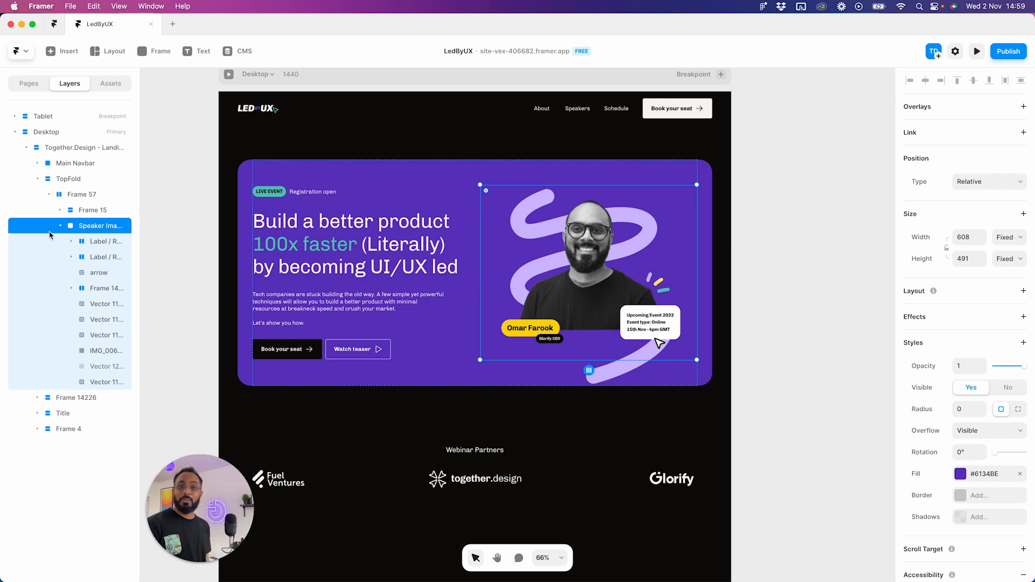
- Insert the project's Tag component between the hero's LIVE EVENT label and the Registration open text
left_click(258, 243, "super")
left_click(263, 194, "super")
scroll(260, 201, "up", 1)
scroll(259, 201, "up", 3)
left_click(256, 199)
left_click(256, 198, "super")
left_click(111, 82)
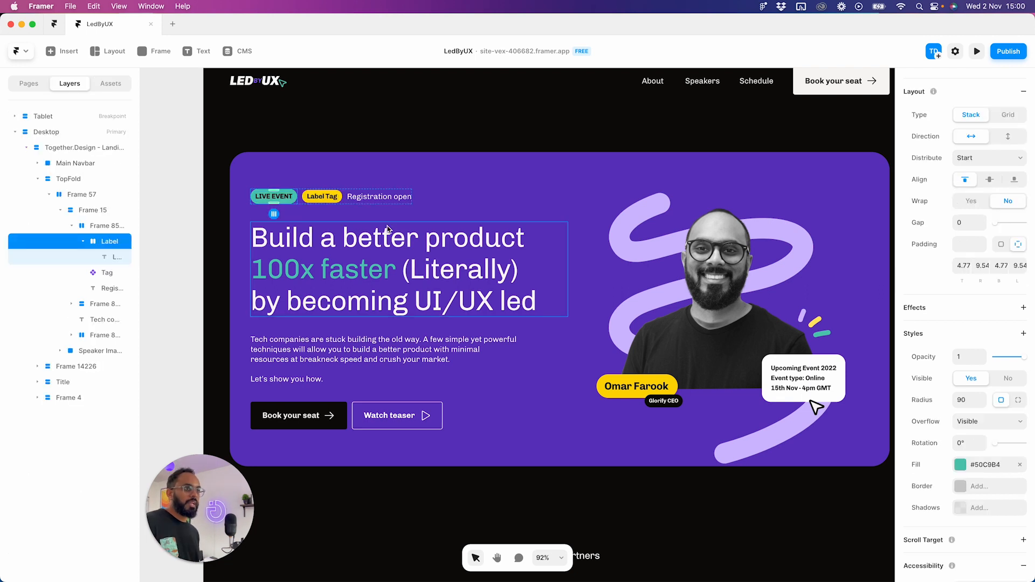
key("super+z")
key("super+shift+z")
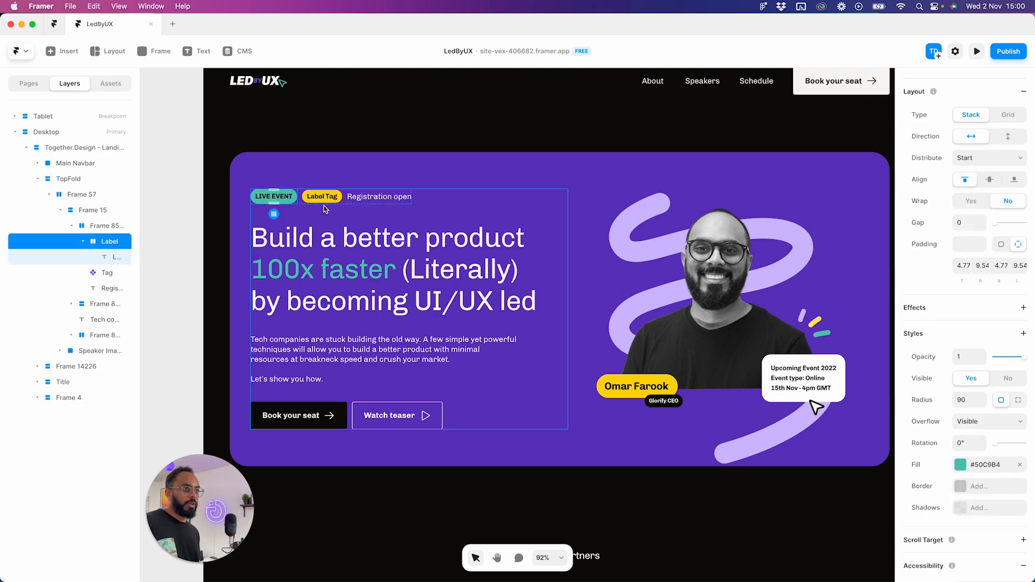
- Set the new tag's title to "LIVE EVENT" and its background color to Success/300
left_click(324, 200)
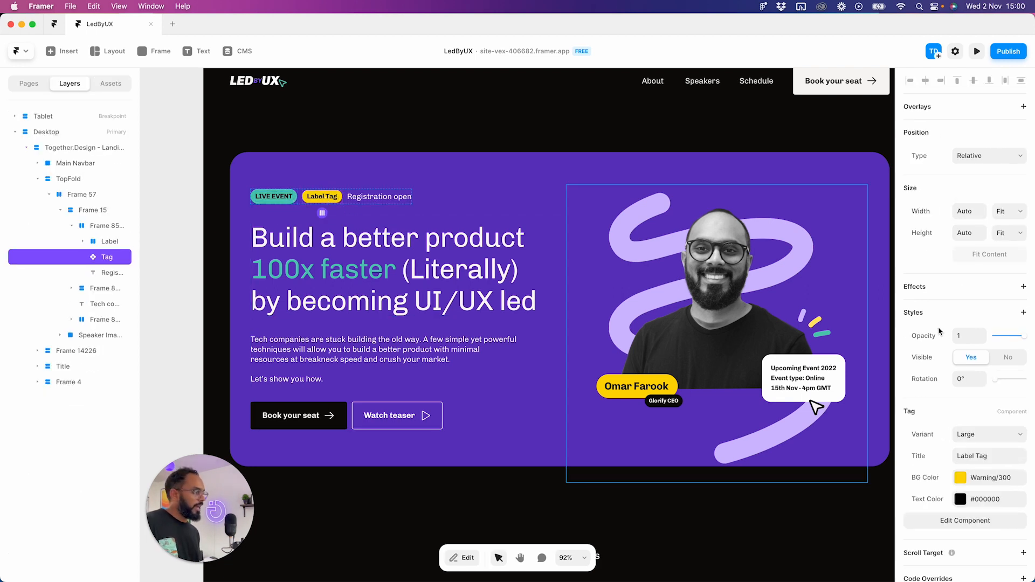
left_click(996, 456)
type("Li")
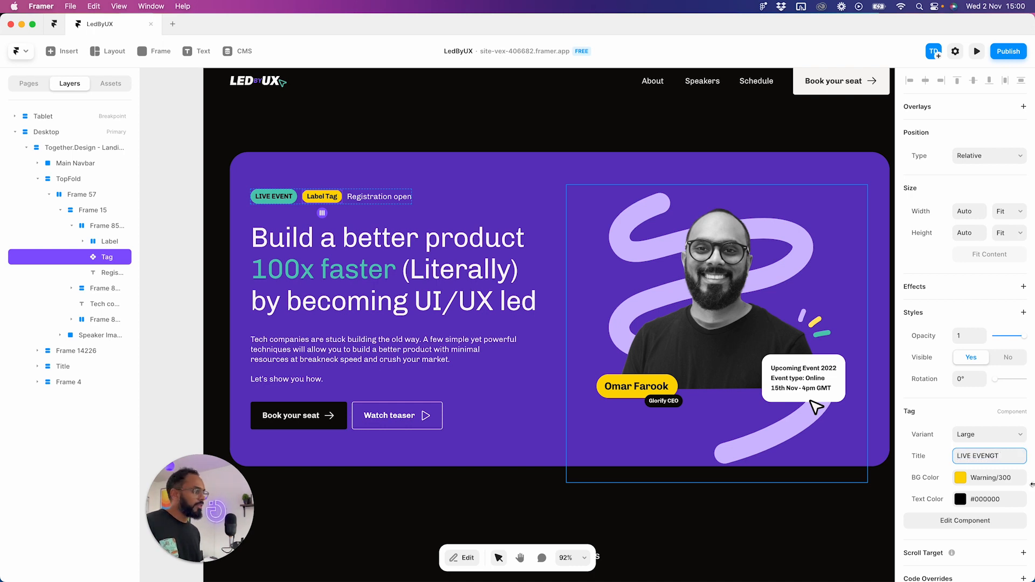
type("VE EVENT")
left_click(995, 479)
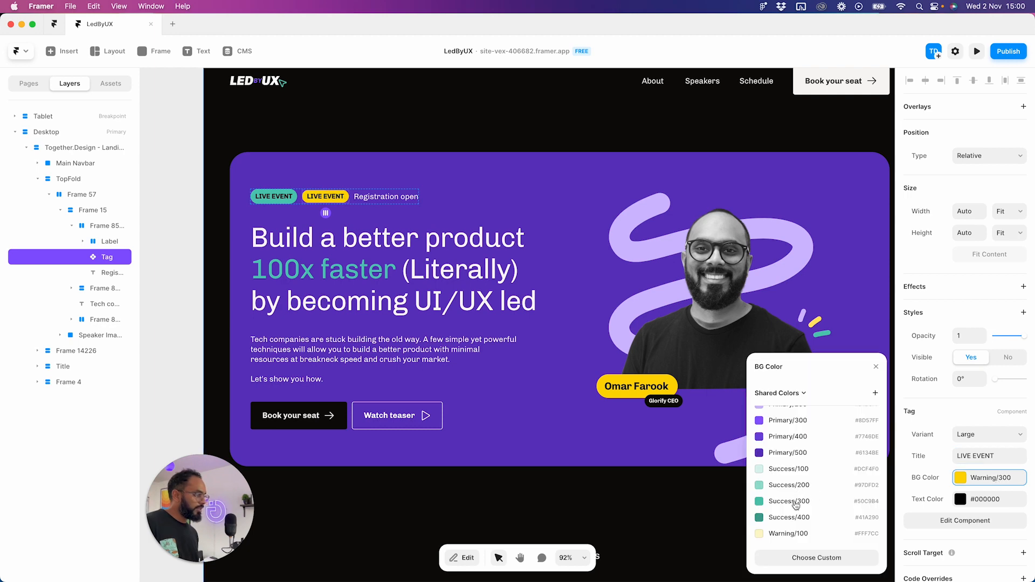
left_click(796, 504)
- Delete the original LIVE EVENT label beside the new tag component
left_click(279, 199)
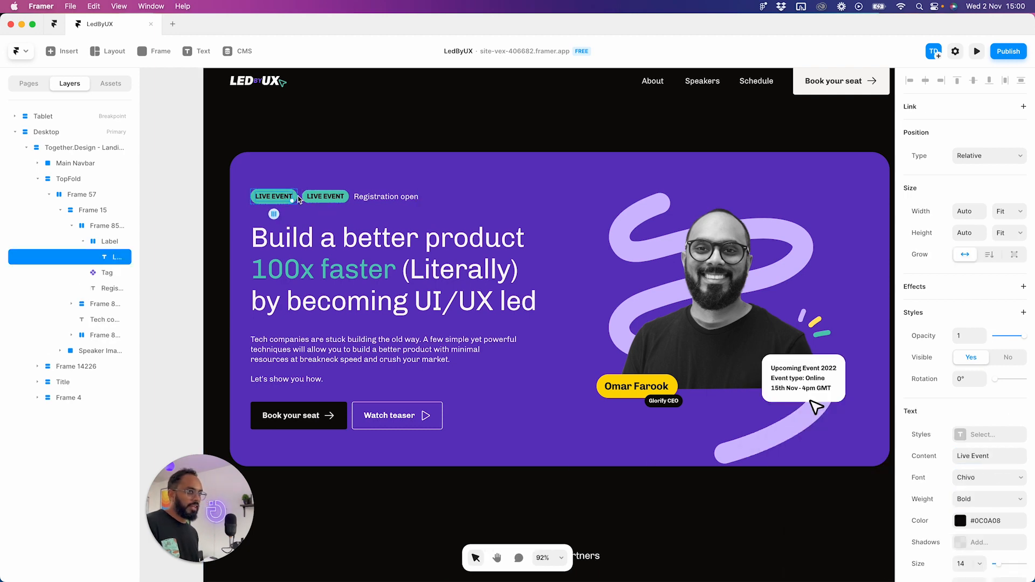
left_click(298, 199)
left_click(298, 199)
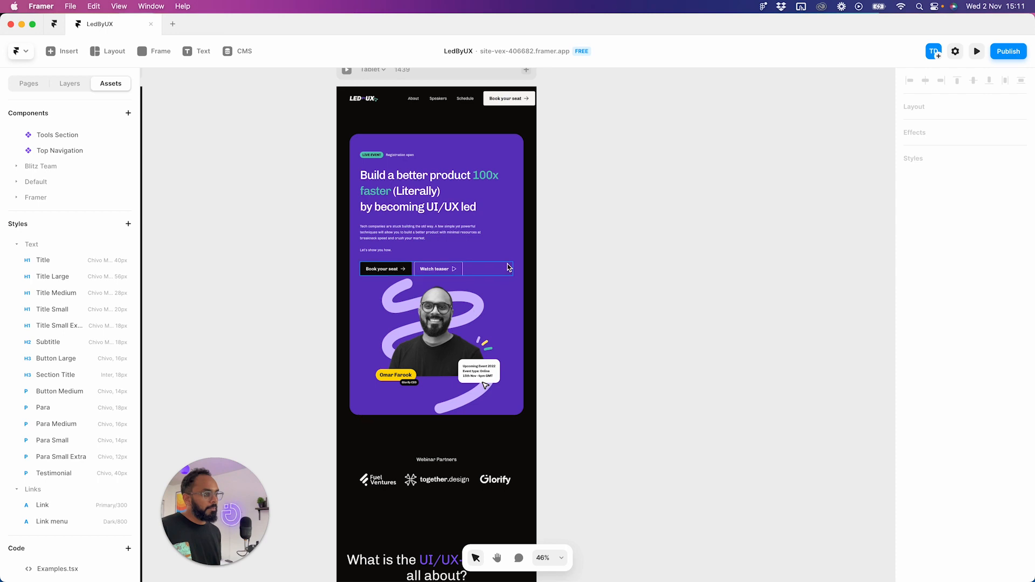
- Lock the large squiggle vector layer behind the speaker in the Desktop hero's Speaker Image frame
left_click(476, 352)
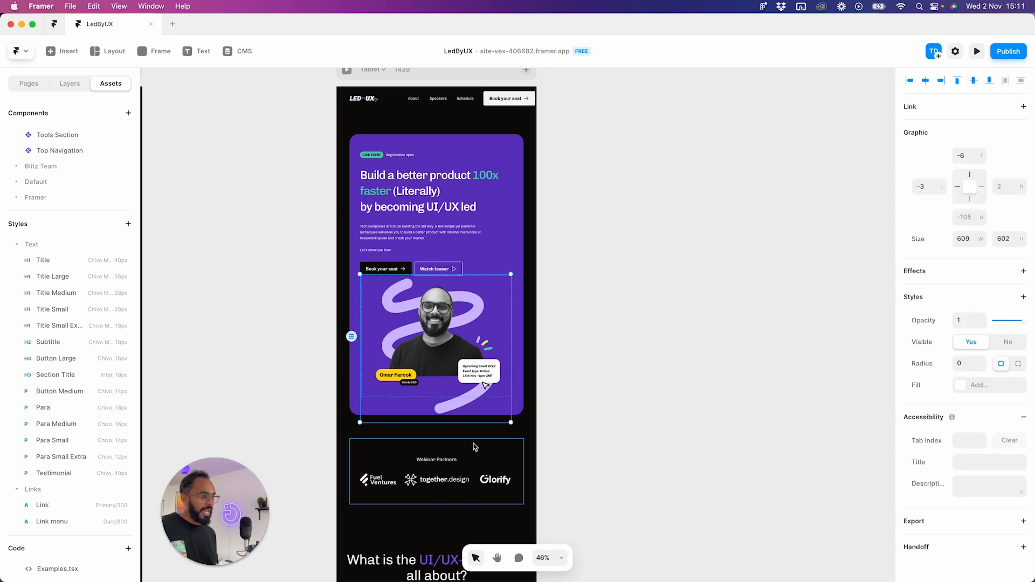
left_click(263, 324)
scroll(587, 303, "left", 10)
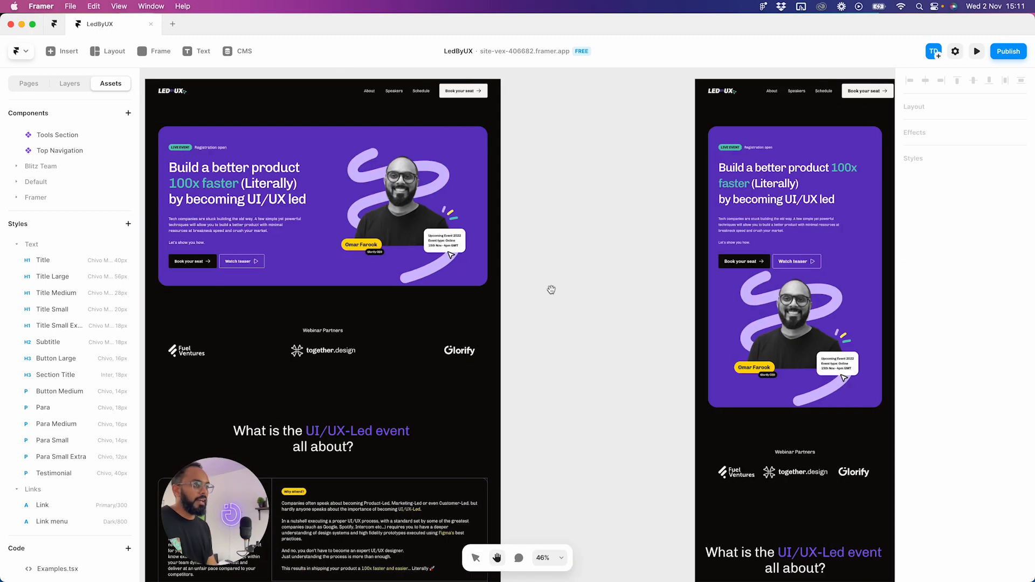
left_click(404, 207)
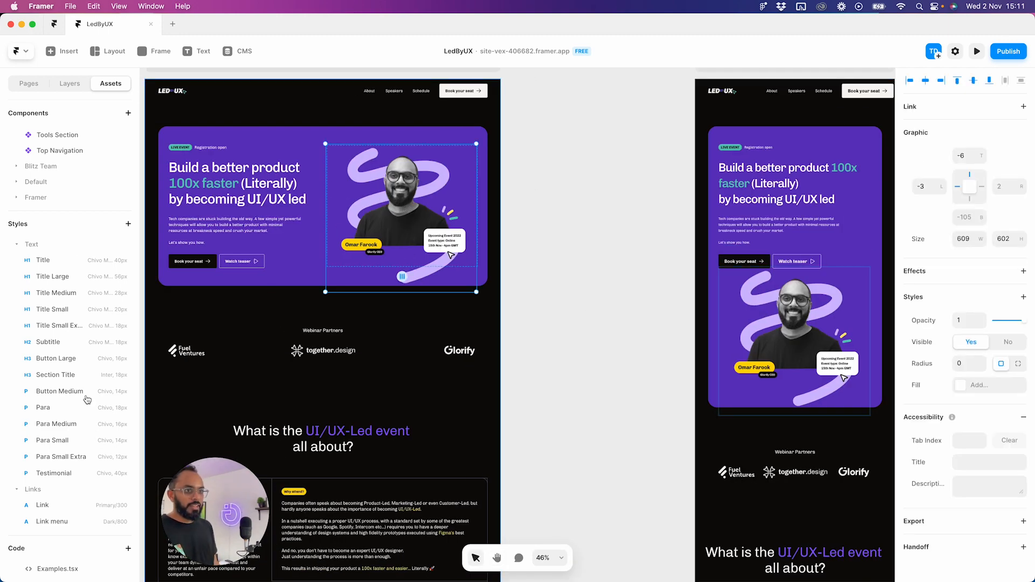
left_click(66, 83)
right_click(106, 384)
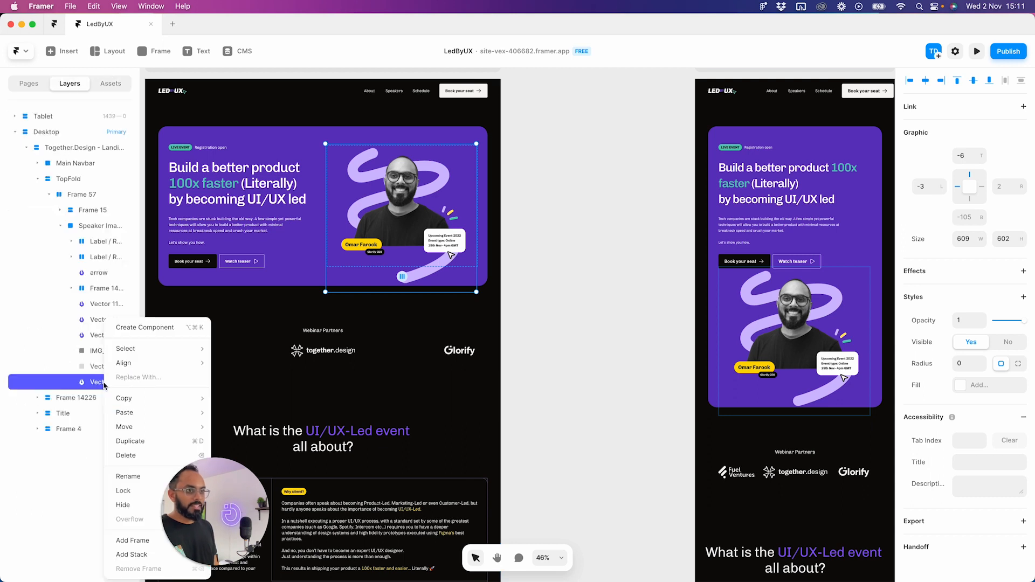
left_click(124, 491)
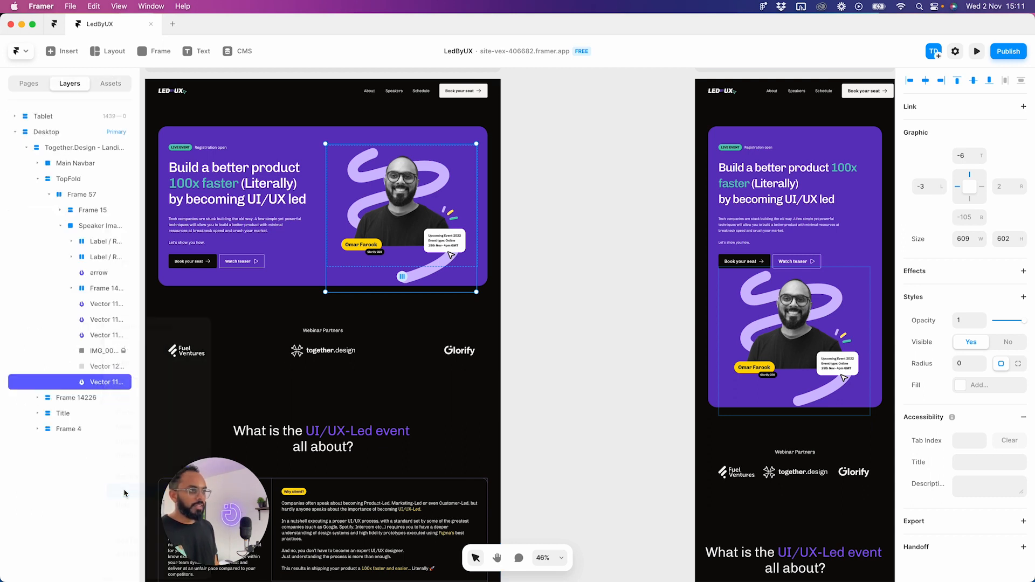
- Unlock the large squiggle vector behind the speaker in the Desktop hero and move it up to a top offset of -26
left_click(386, 245)
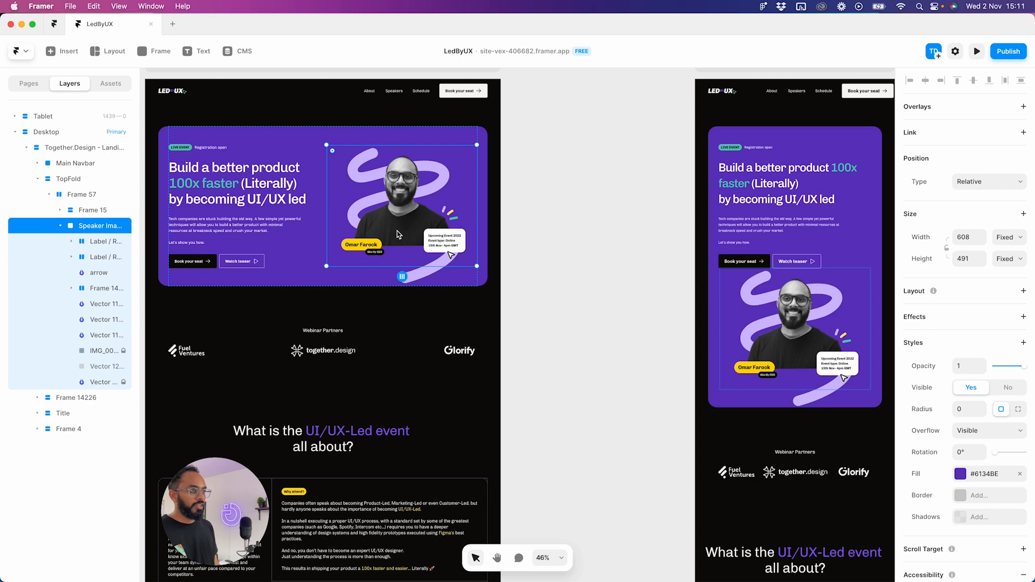
left_click(414, 284)
left_click(412, 247)
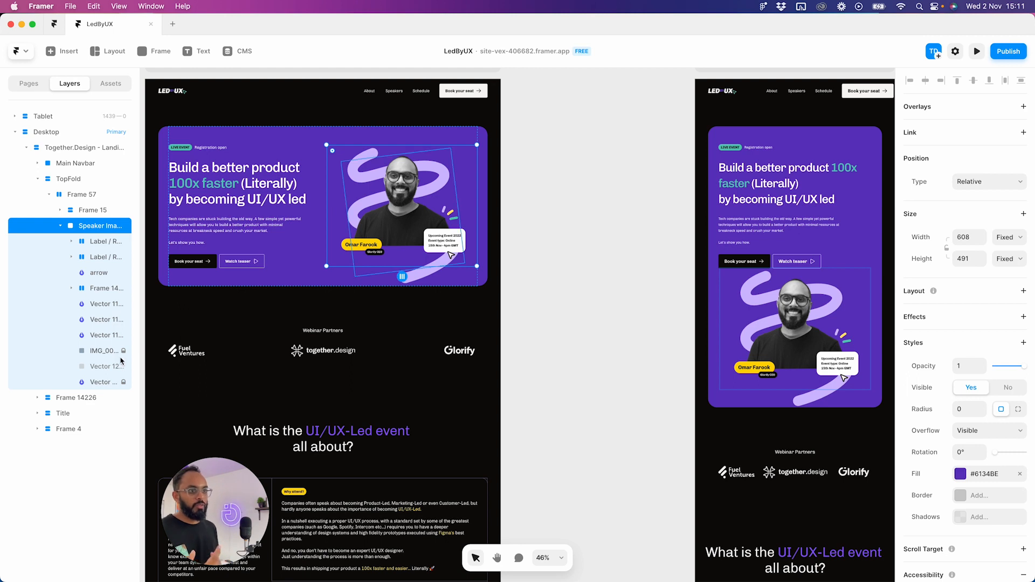
left_click(101, 381)
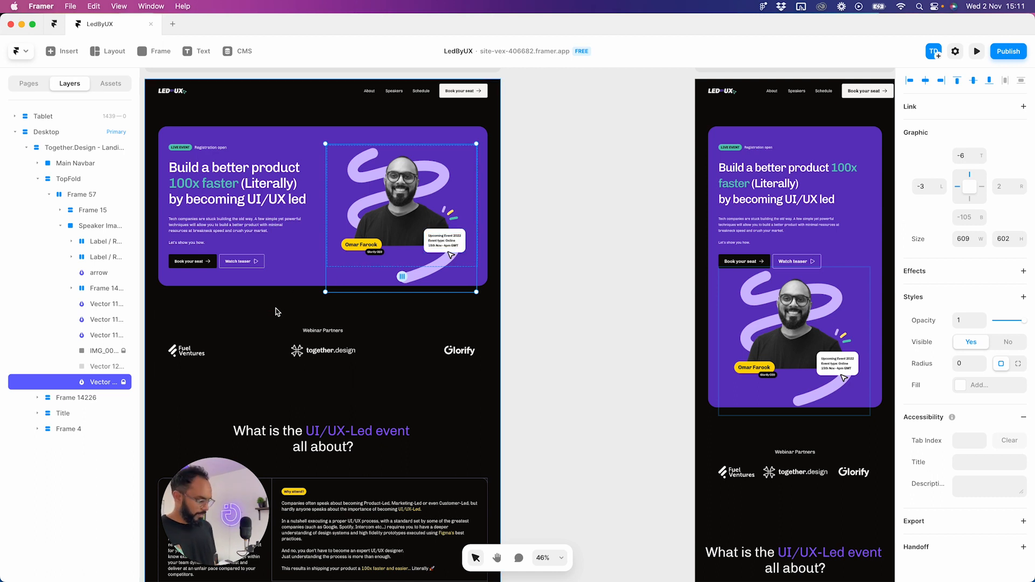
key("shift+Up")
key("shift+Up")
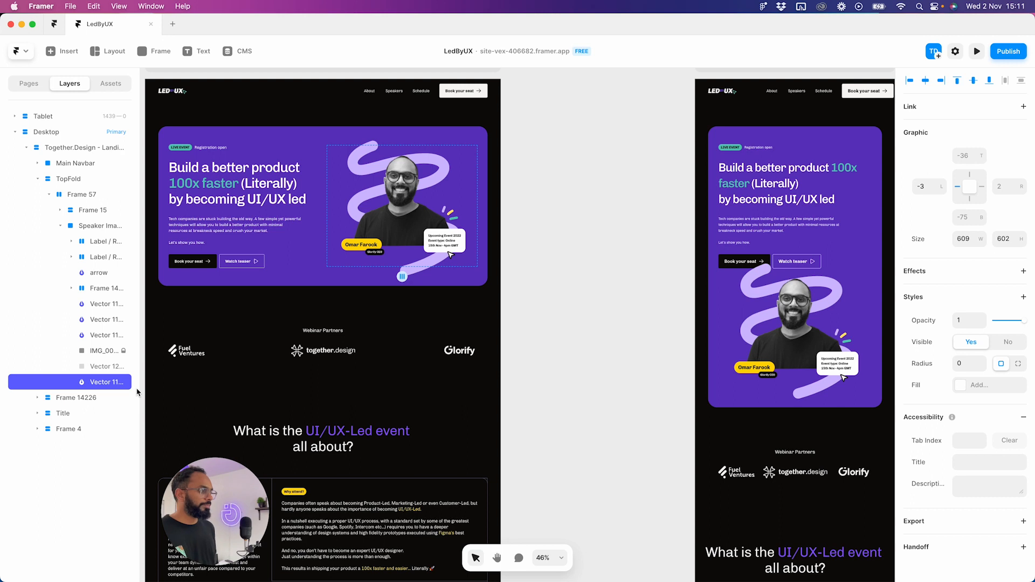
key("shift+Down")
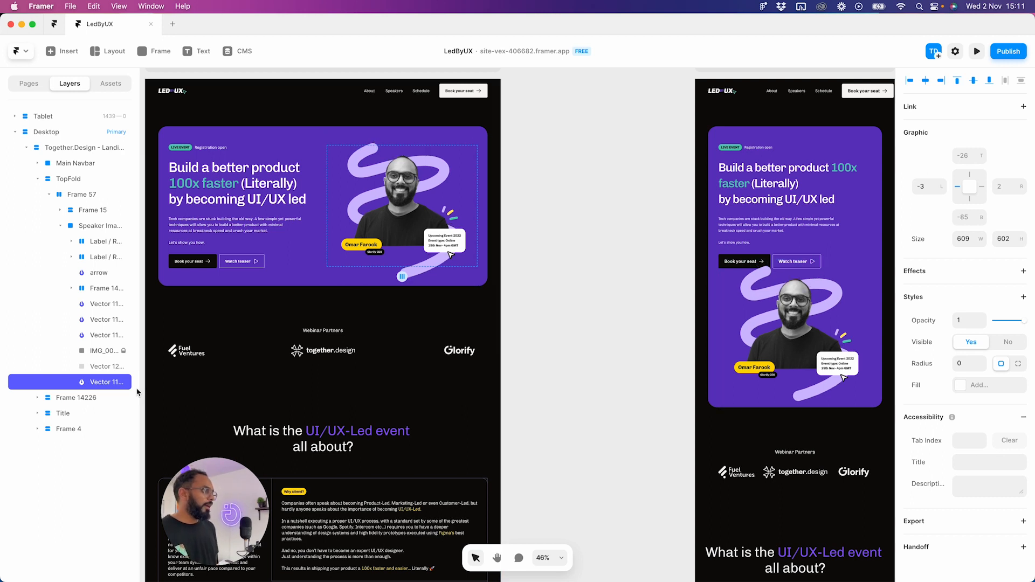
- Add a Z Index of 1 to Frame 15, the text and buttons stack in the Tablet hero
left_click(820, 257)
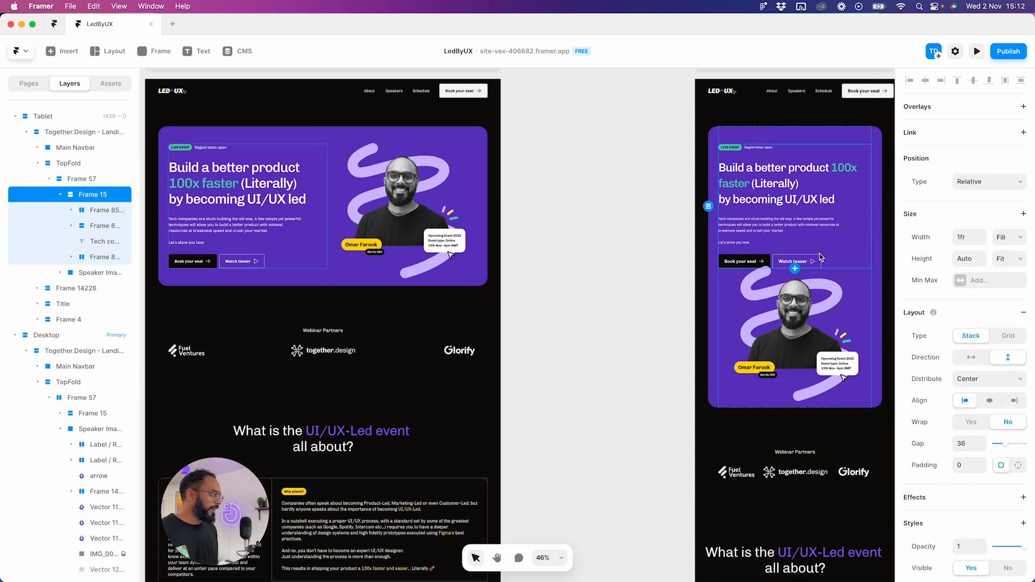
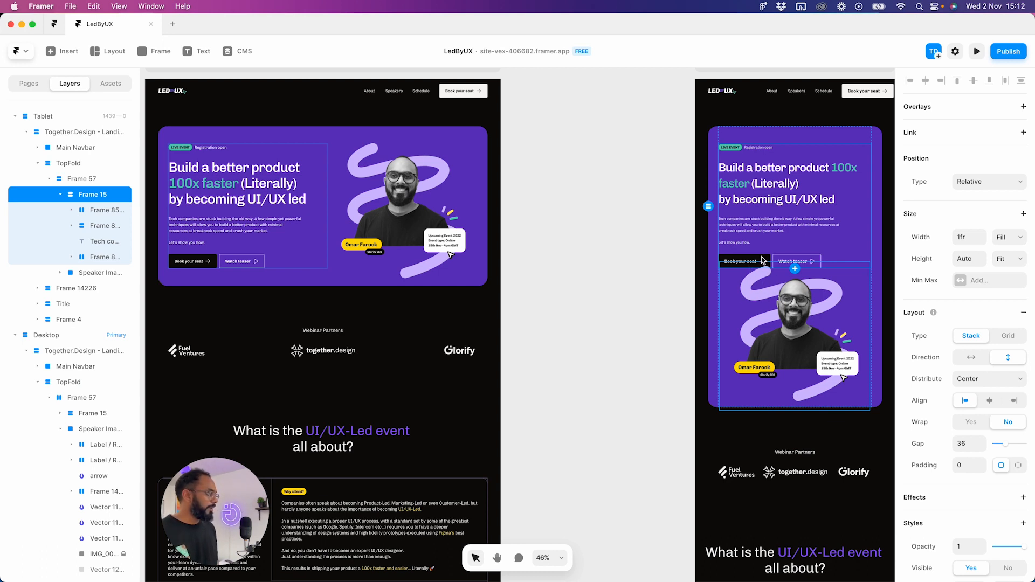
scroll(990, 414, "down", 6)
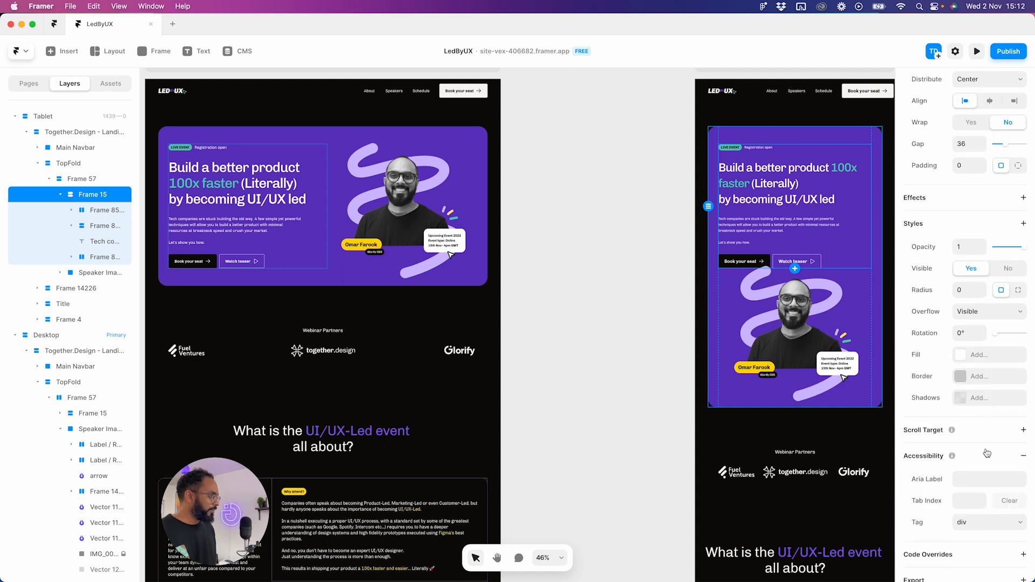
scroll(991, 496, "down", 1)
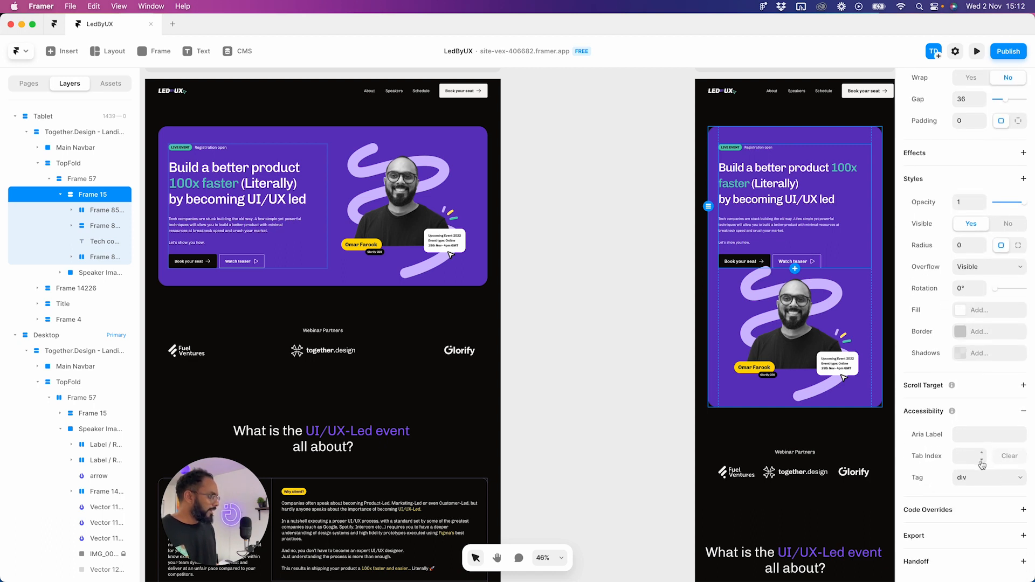
scroll(981, 431, "up", 3)
left_click(1024, 310)
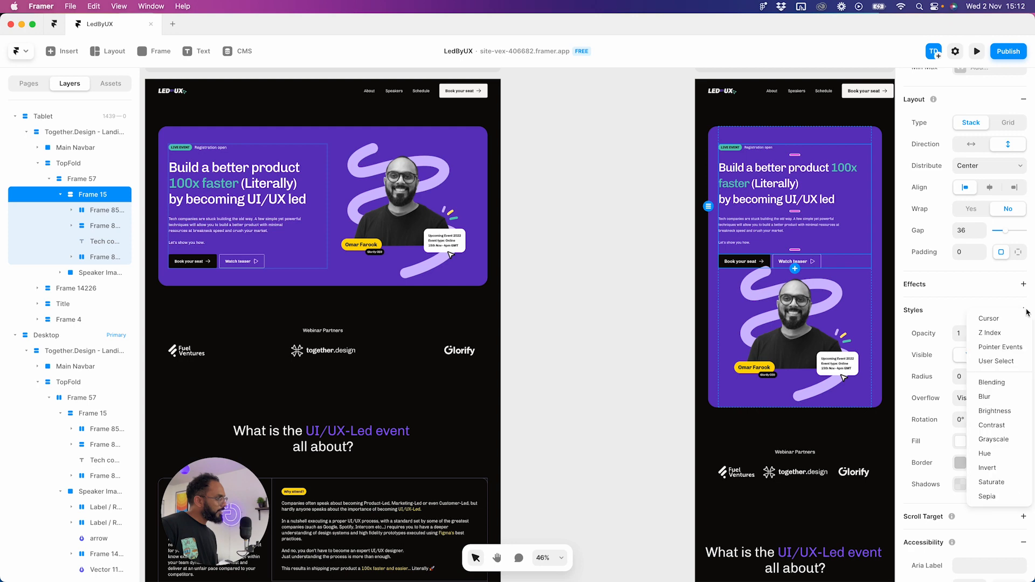
left_click(989, 333)
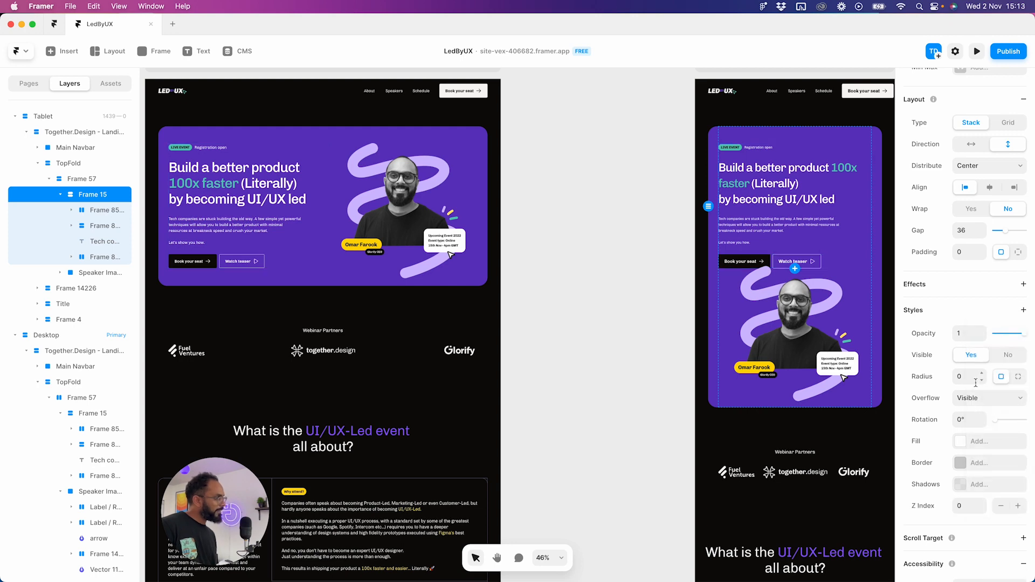
scroll(984, 400, "down", 2)
left_click(1018, 411)
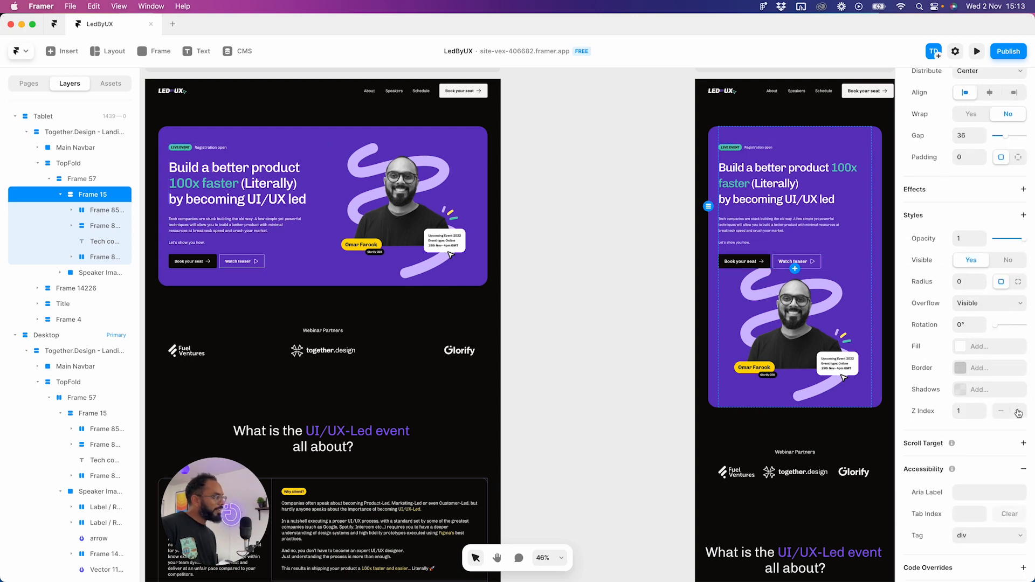
scroll(755, 269, "up", 3)
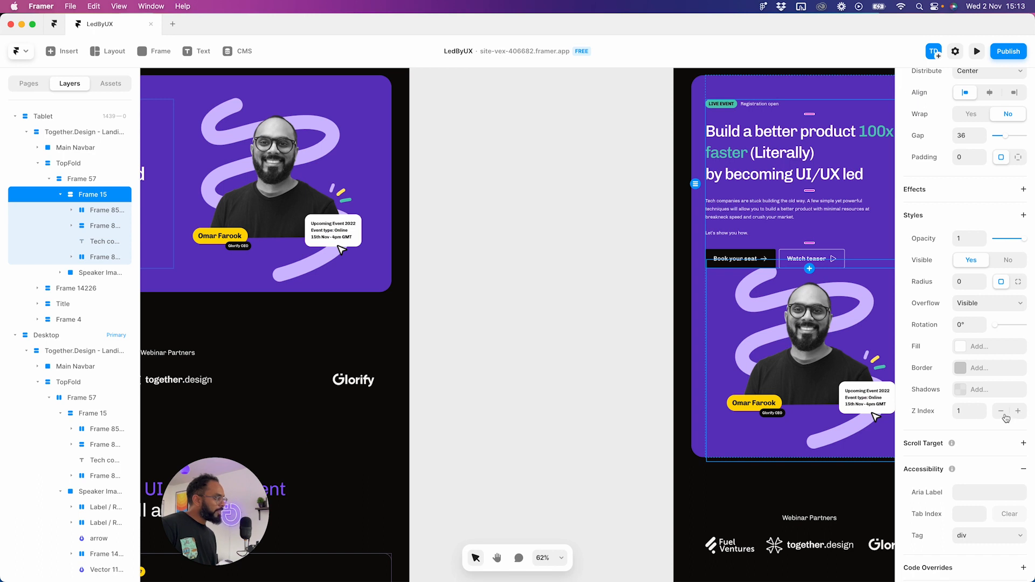
left_click(1016, 412)
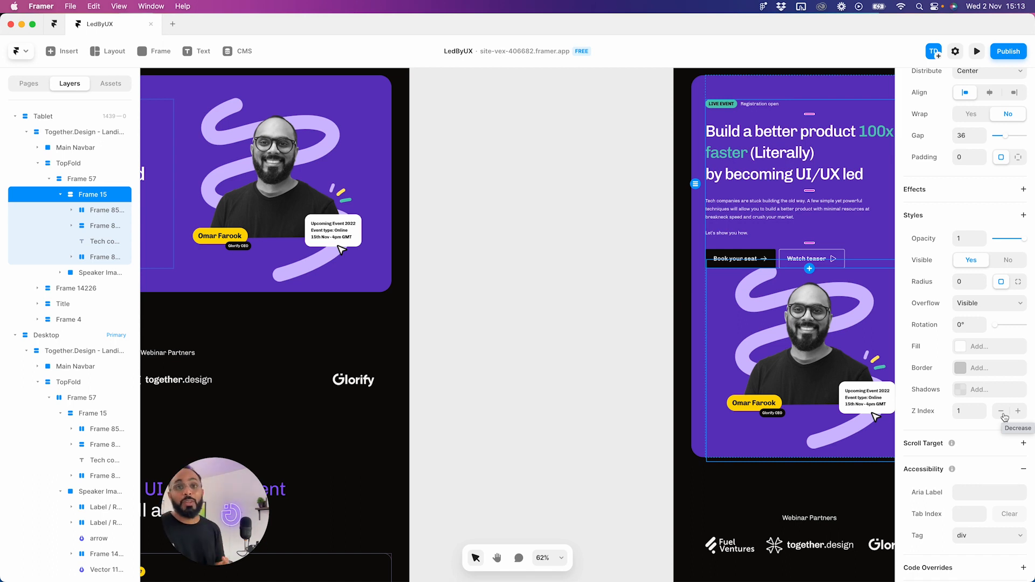
left_click(571, 349)
- Lock the repositioned squiggle vector in the Desktop hero's Speaker Image frame
scroll(571, 348, "right", 3)
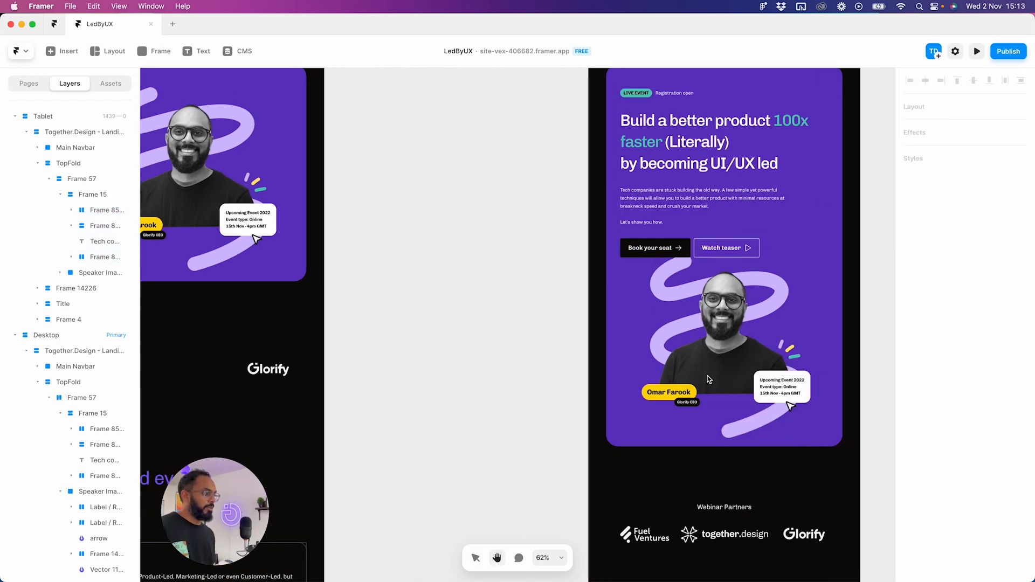
left_click(726, 364)
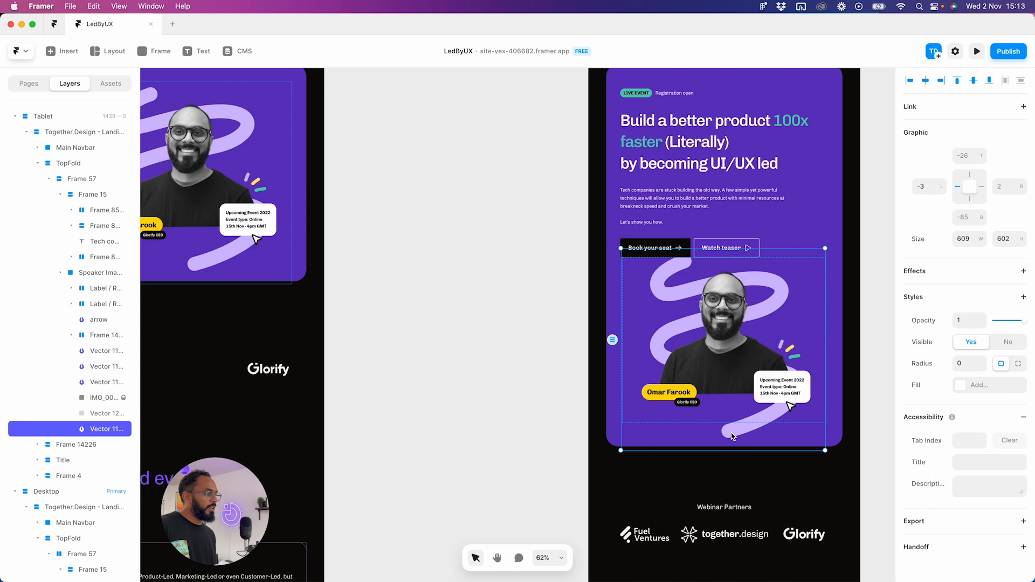
left_click(205, 267)
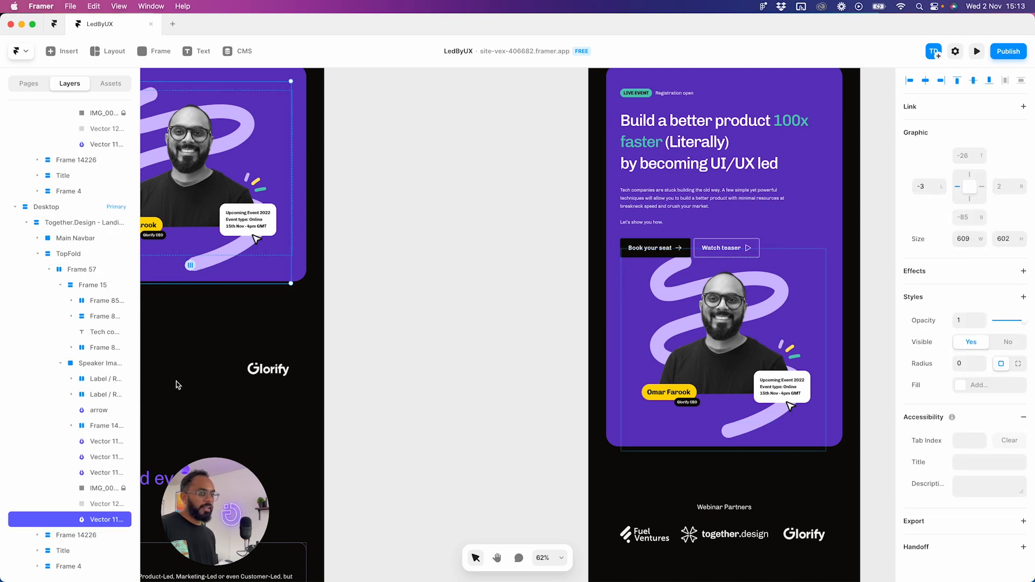
right_click(110, 521)
left_click(125, 490)
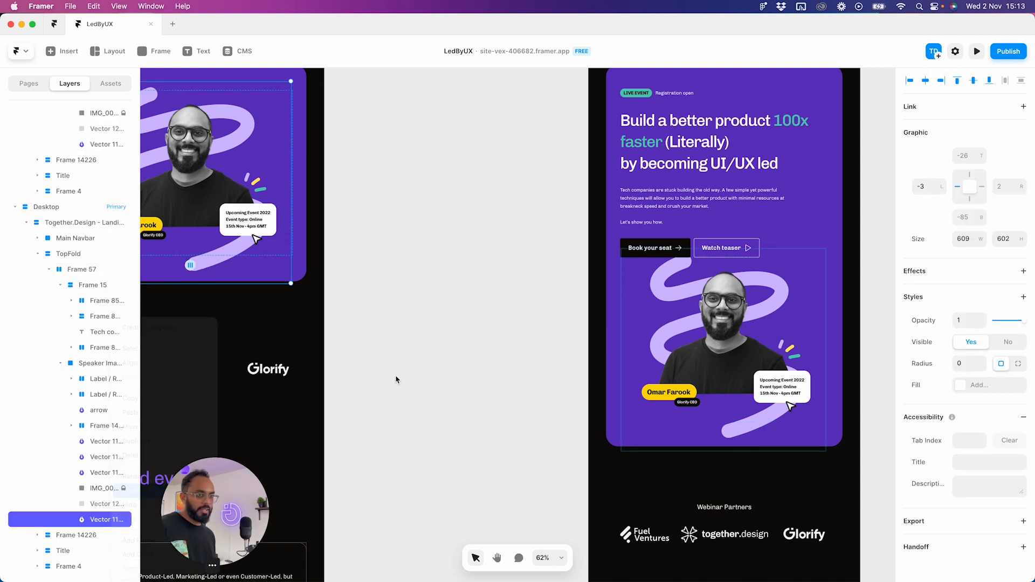
left_click(457, 337)
- Examine the height options, padding and layout settings of Frame 57, TopFold and the tag row in the Tablet hero
left_click(760, 427)
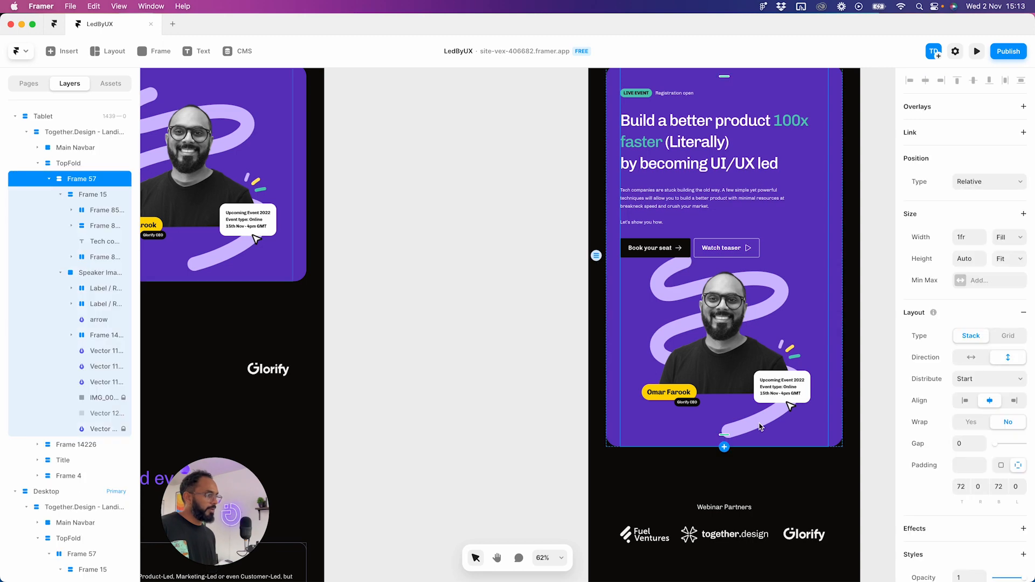
scroll(709, 423, "down", 3)
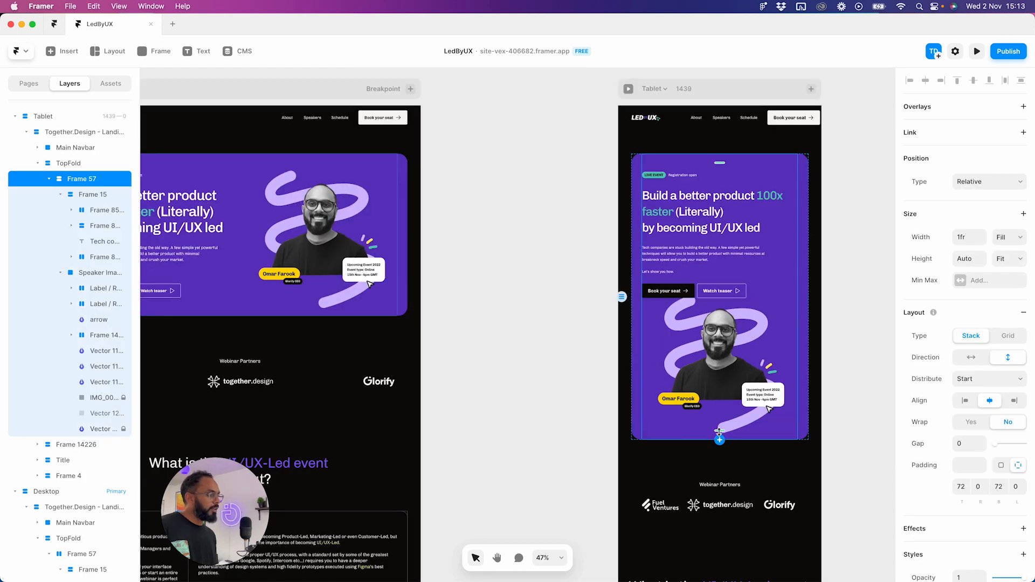
left_click(731, 408)
left_click(691, 433)
left_click(1012, 262)
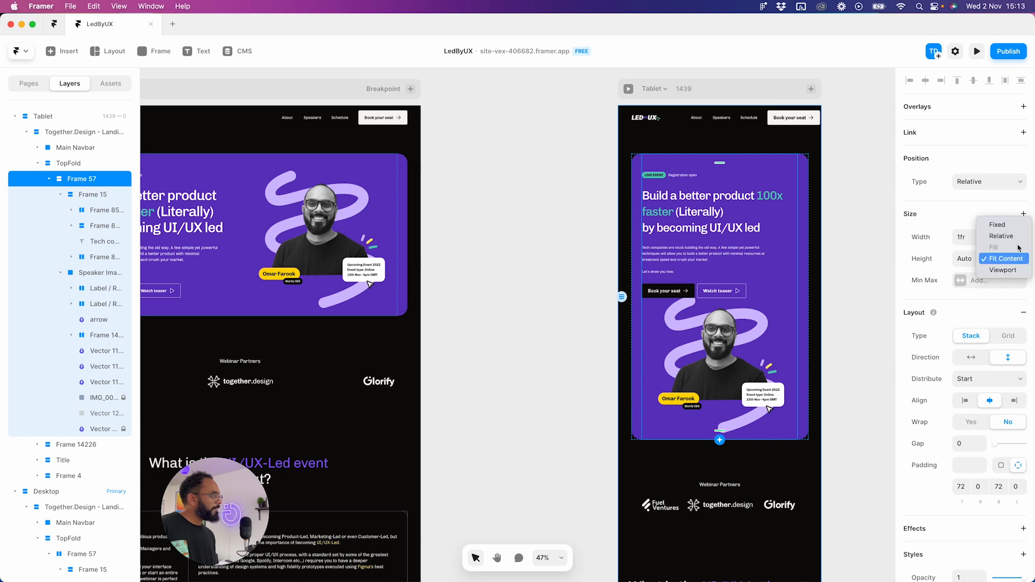
left_click(1016, 255)
left_click(806, 262)
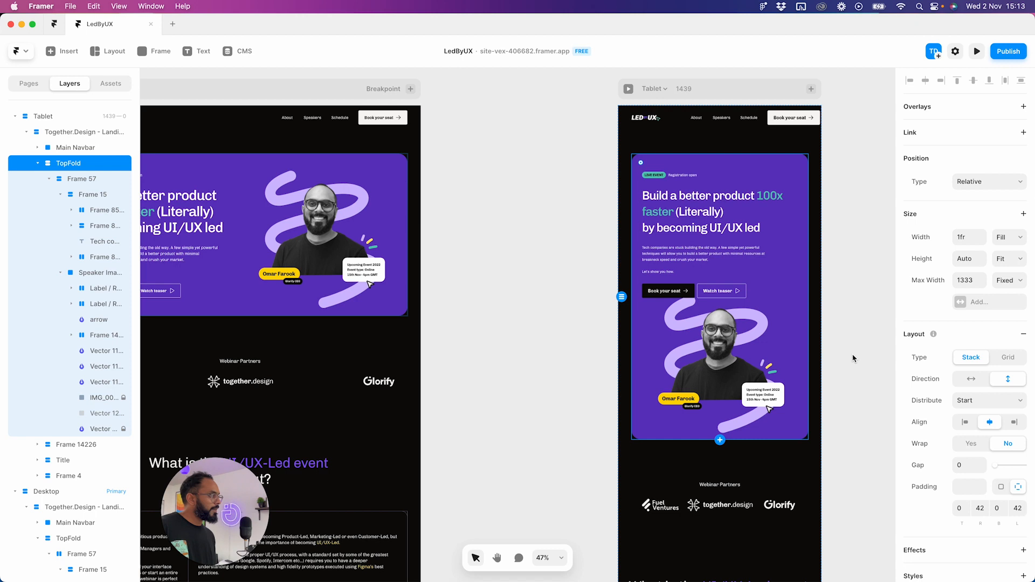
left_click(690, 176)
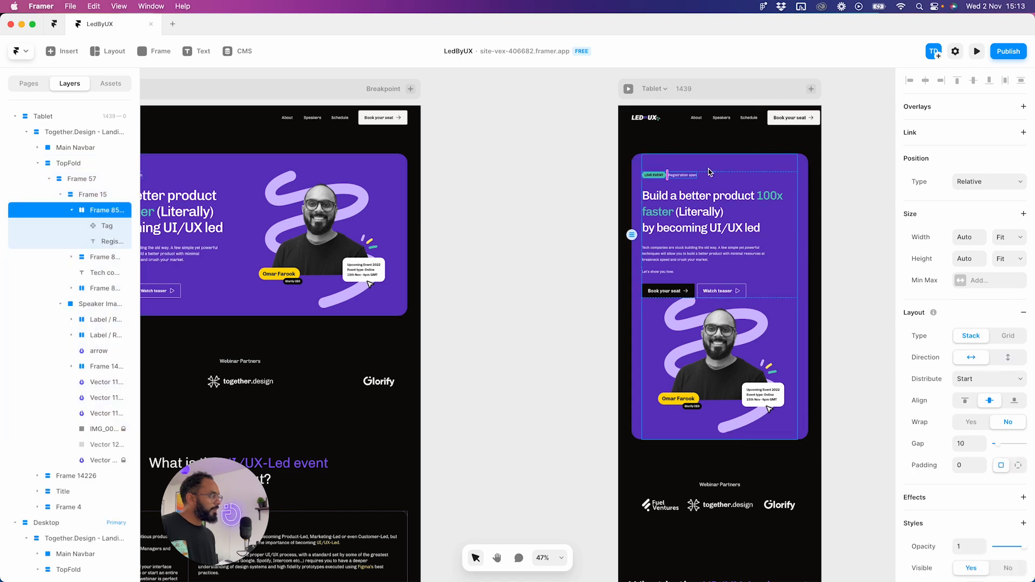
left_click(709, 172)
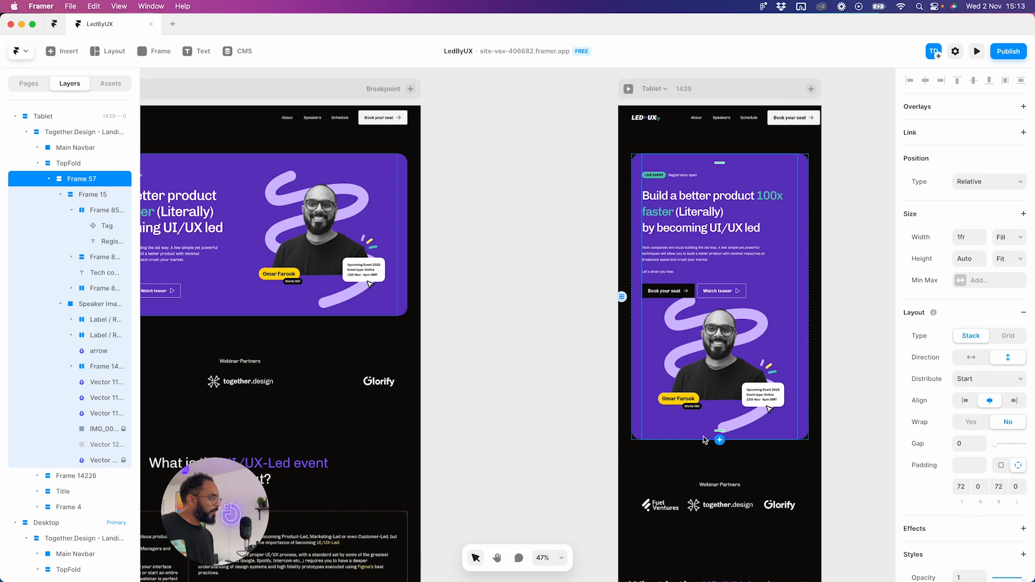
- Check the layout and padding settings of Frame 15, Frame 57 and TopFold in the Desktop hero for comparison
left_click(571, 343)
scroll(571, 343, "left", 2)
left_click(313, 262)
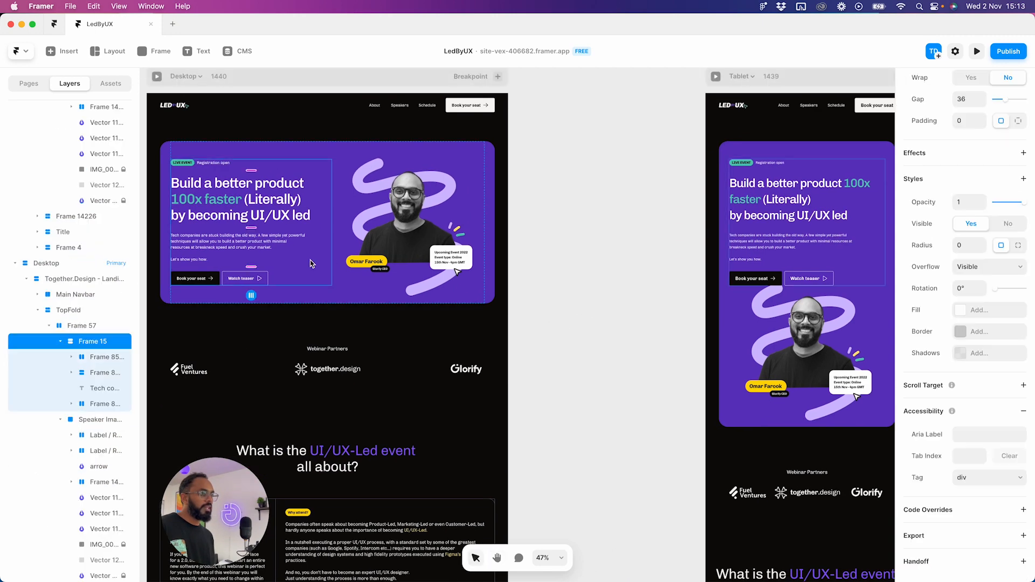
left_click(355, 158)
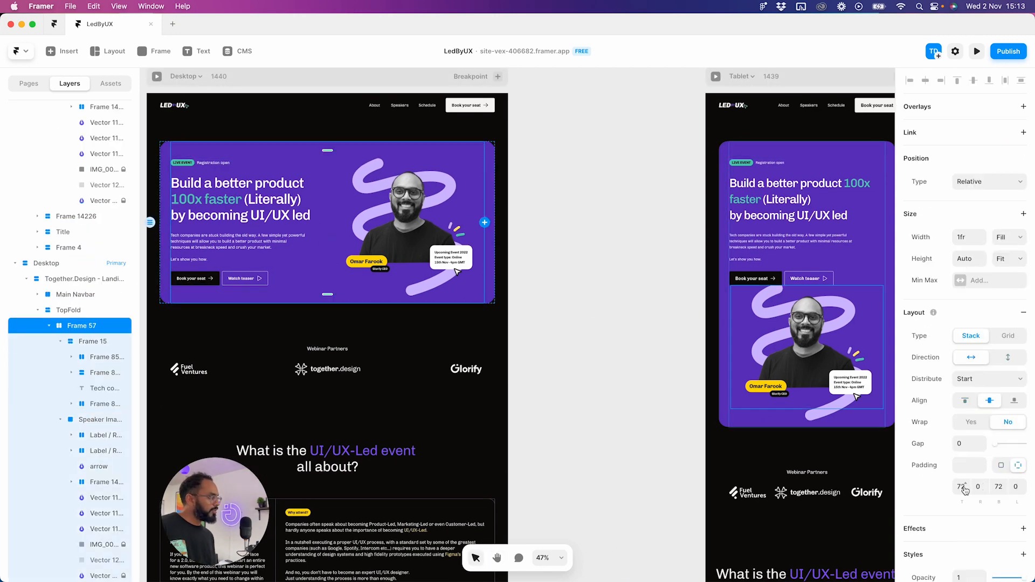
key("Escape")
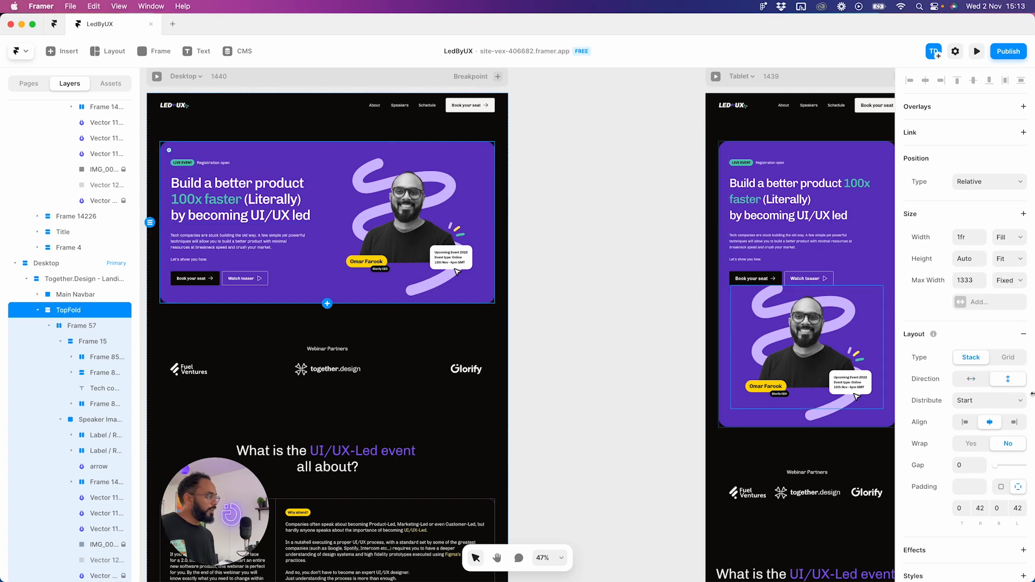
left_click(672, 406)
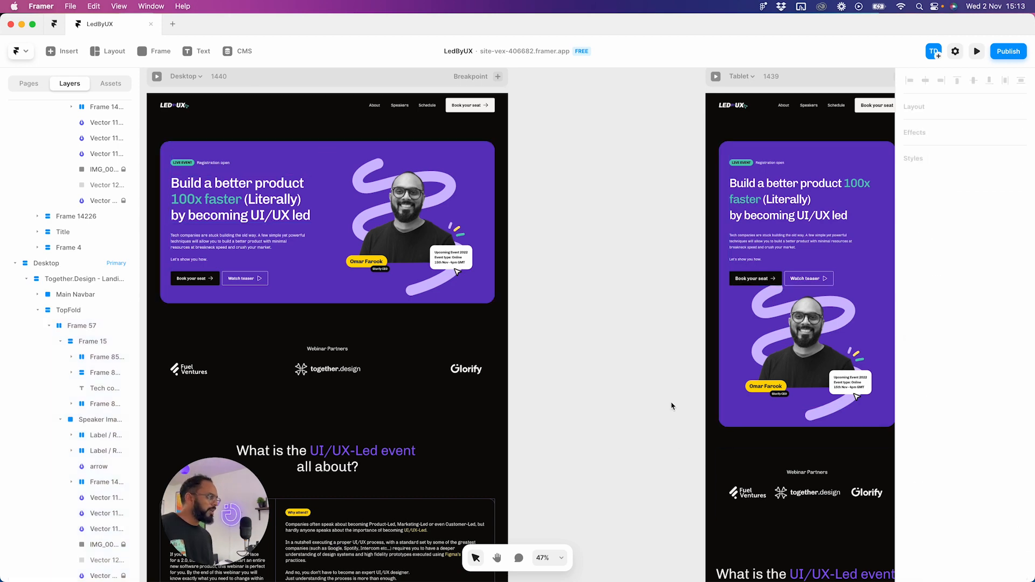
scroll(672, 406, "right", 3)
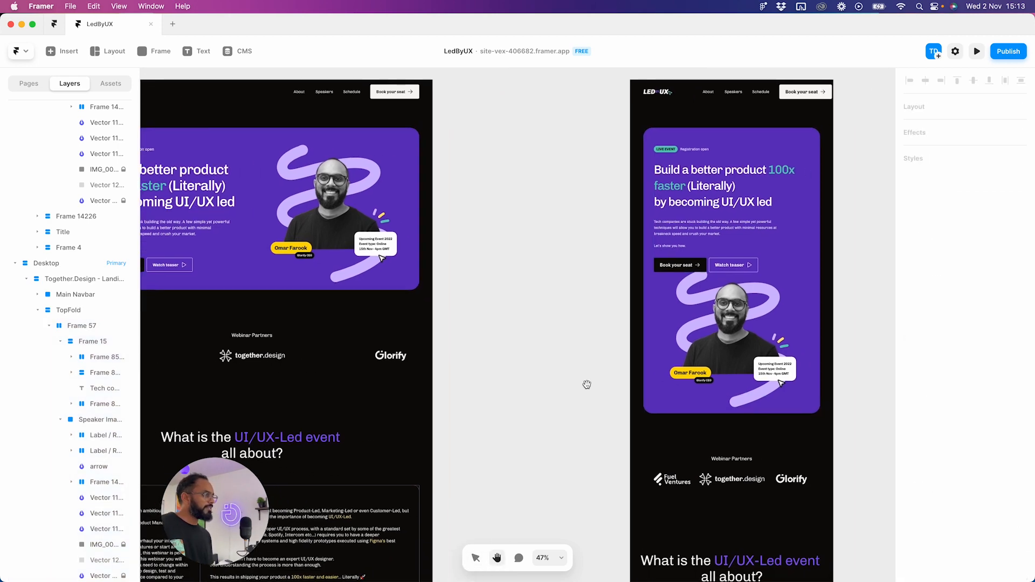
- Set the width of the Tablet hero's Speaker Image frame to Fill
left_click(783, 297)
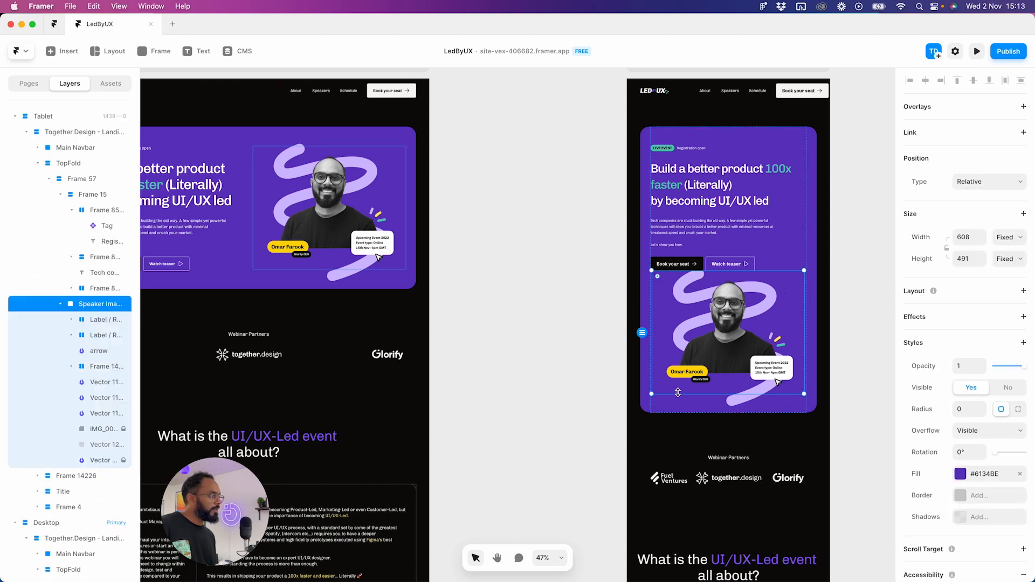
left_click(1005, 237)
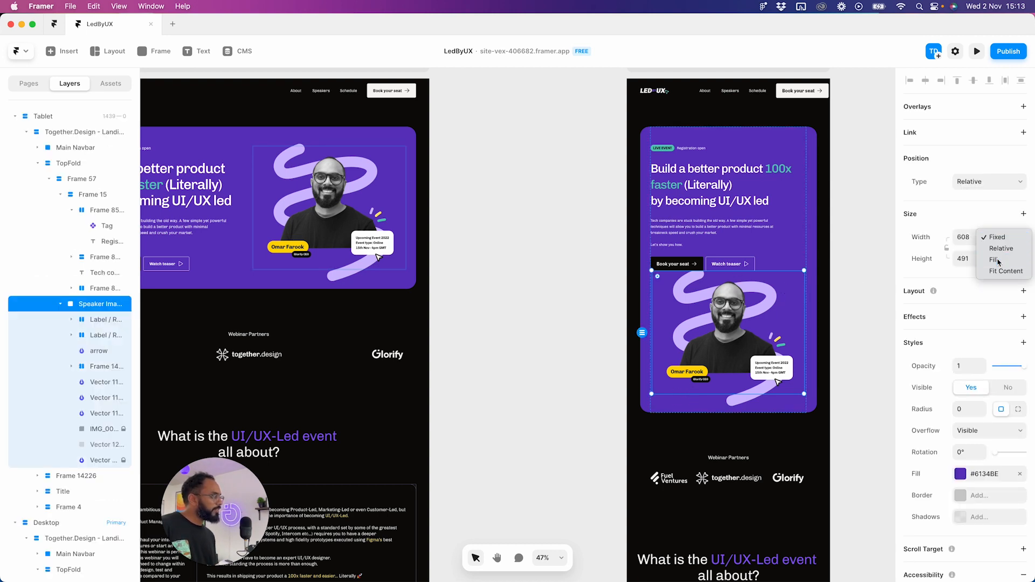
left_click(994, 259)
- Try Fit Content as the height of the Tablet hero's Speaker Image frame and undo the change
left_click(1009, 263)
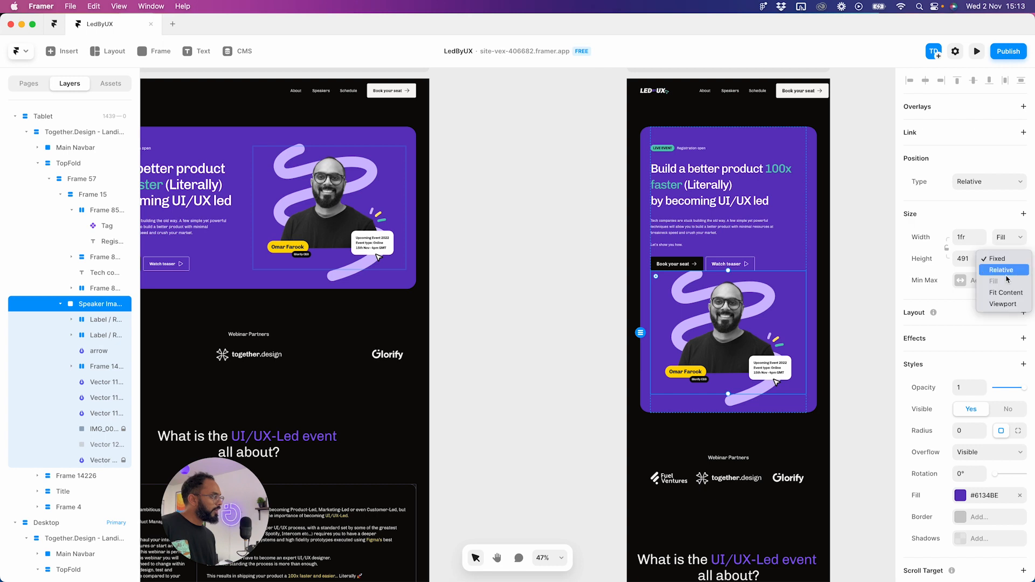
left_click(1010, 297)
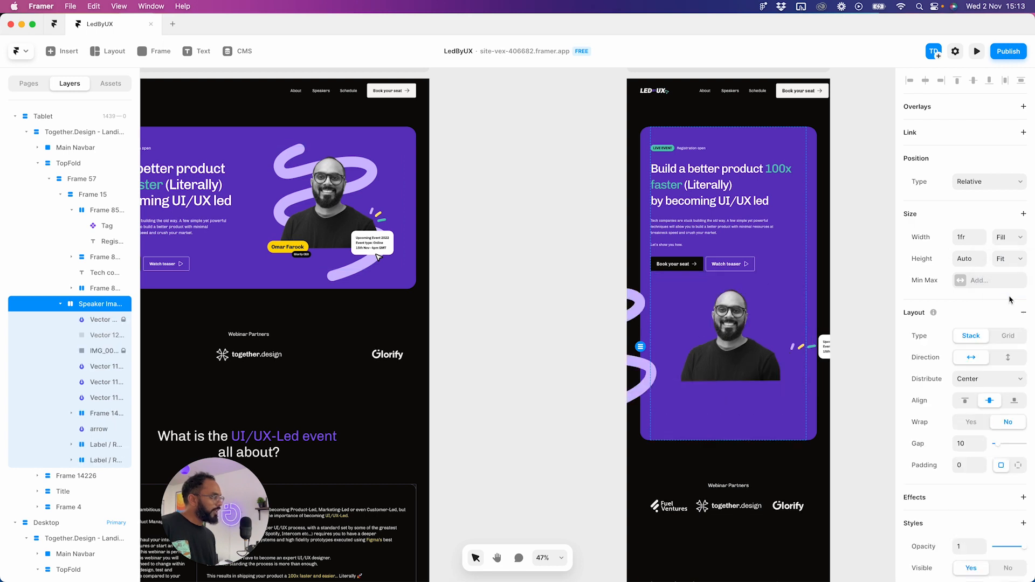
key("super+z")
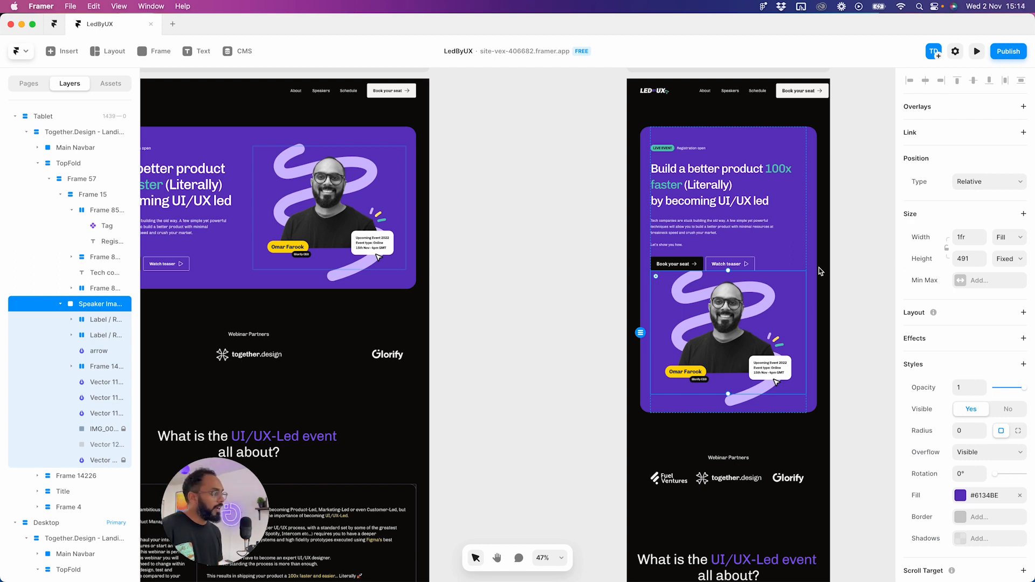
- Set the gap of Frame 57 in the Tablet hero to 36 to separate the text content from the speaker image
left_click(800, 250)
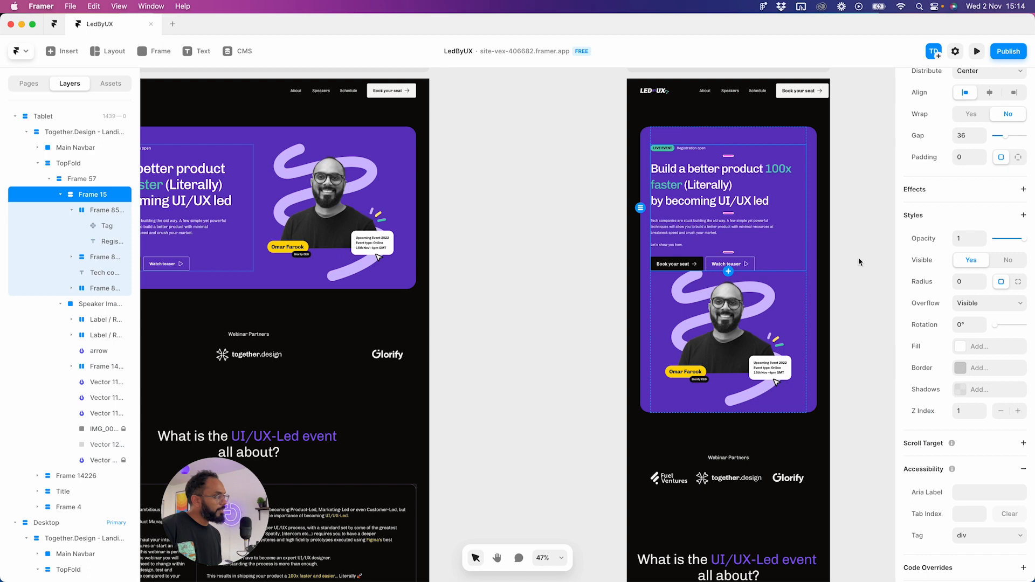
left_click(850, 252)
left_click(661, 411)
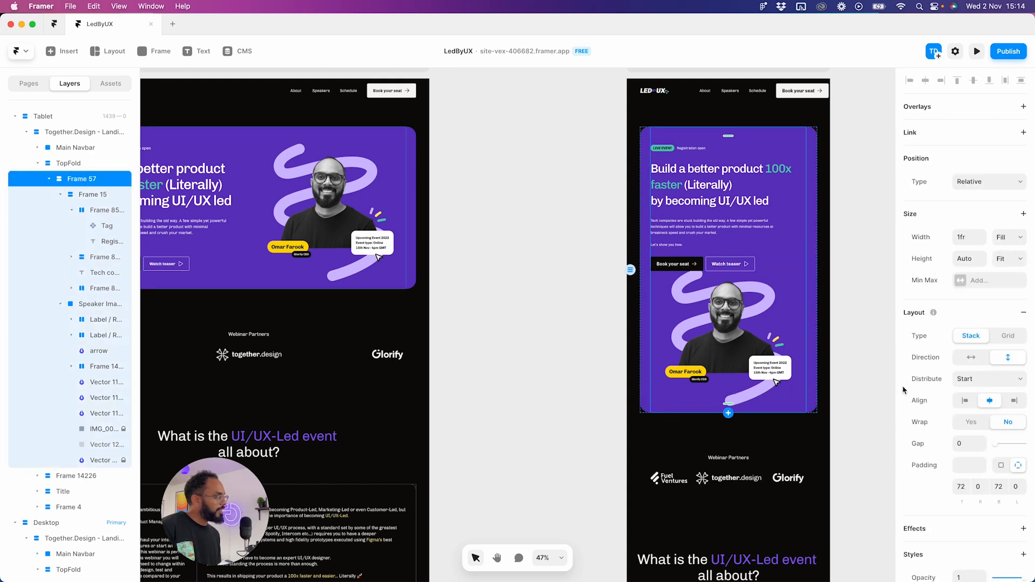
left_click_drag(995, 444, 1006, 448)
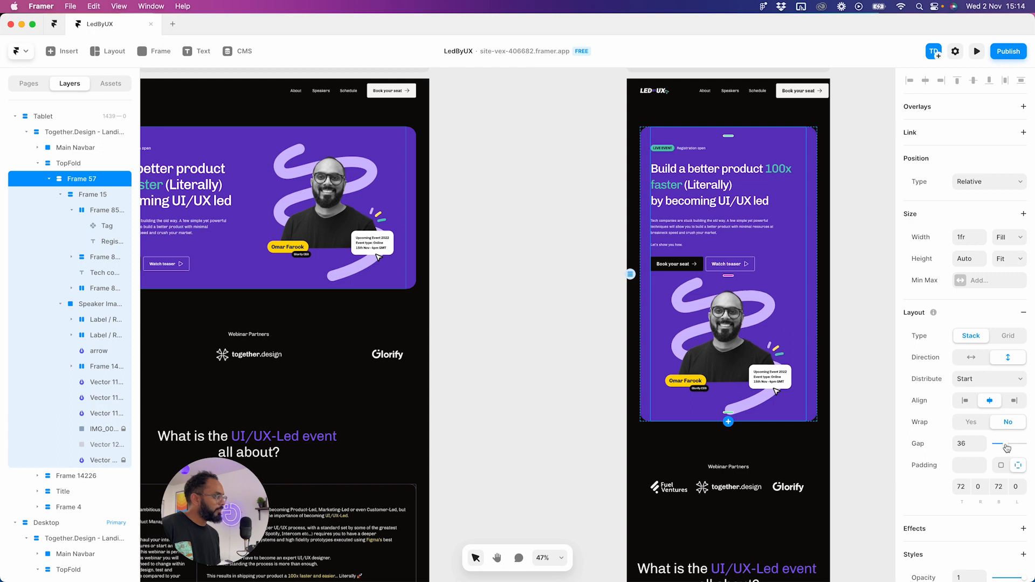
left_click(457, 353)
scroll(593, 296, "up", 1)
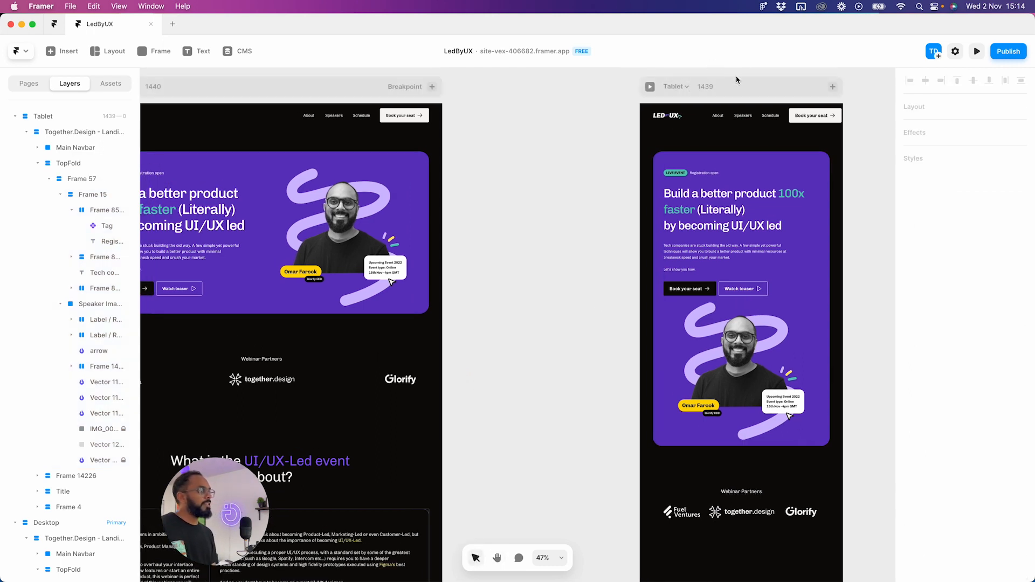
- Set the right and left padding of the Tablet's Together.Design landing page frame to 32 each
left_click(695, 86)
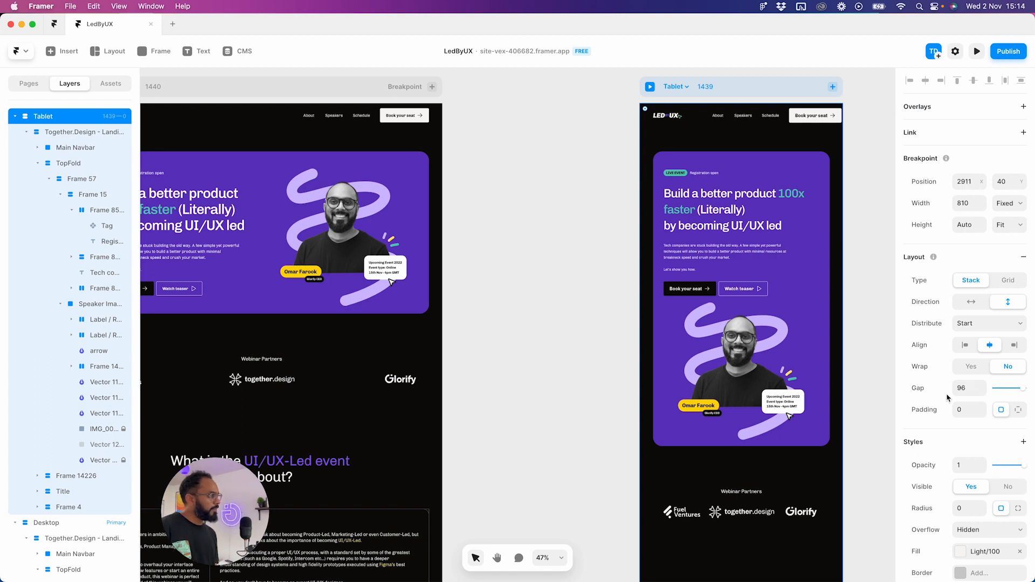
left_click(653, 159)
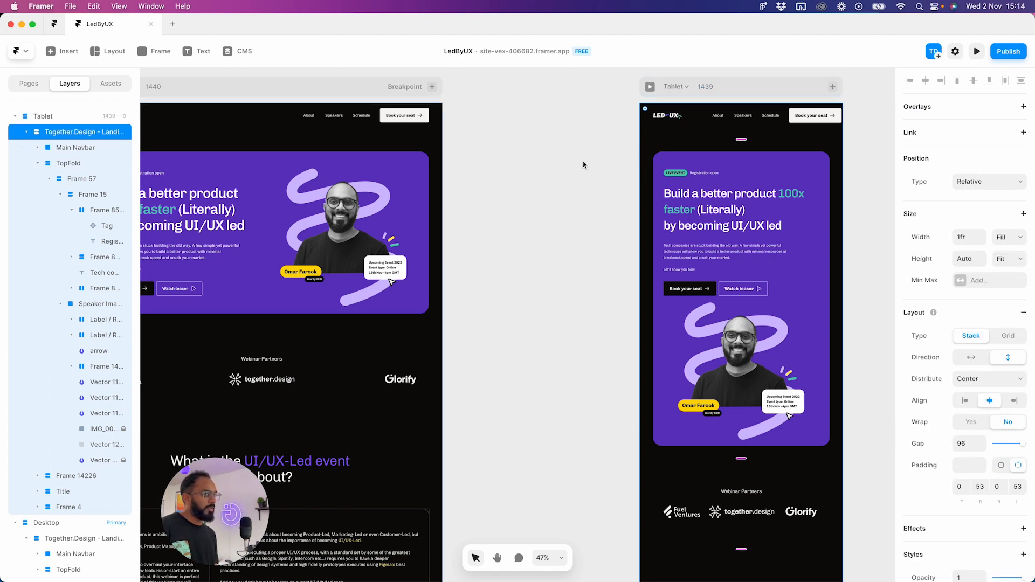
left_click(42, 116)
left_click(45, 129)
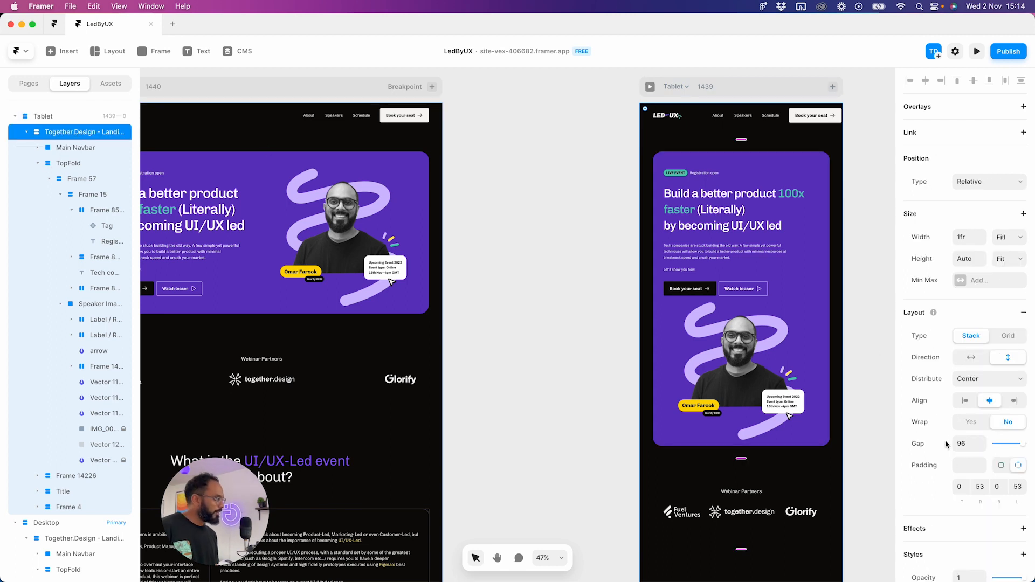
left_click(976, 487)
type("2")
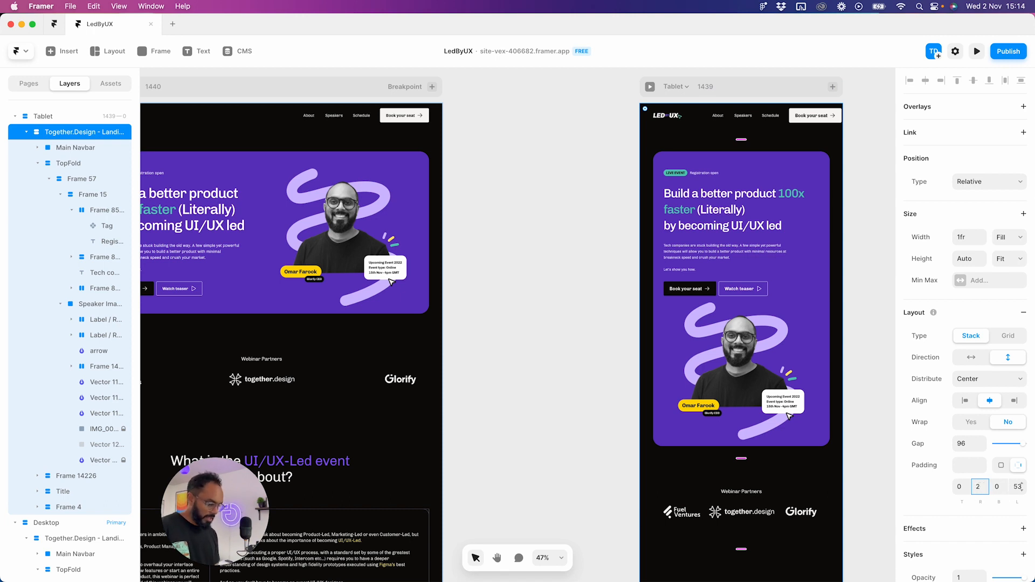
key("Return")
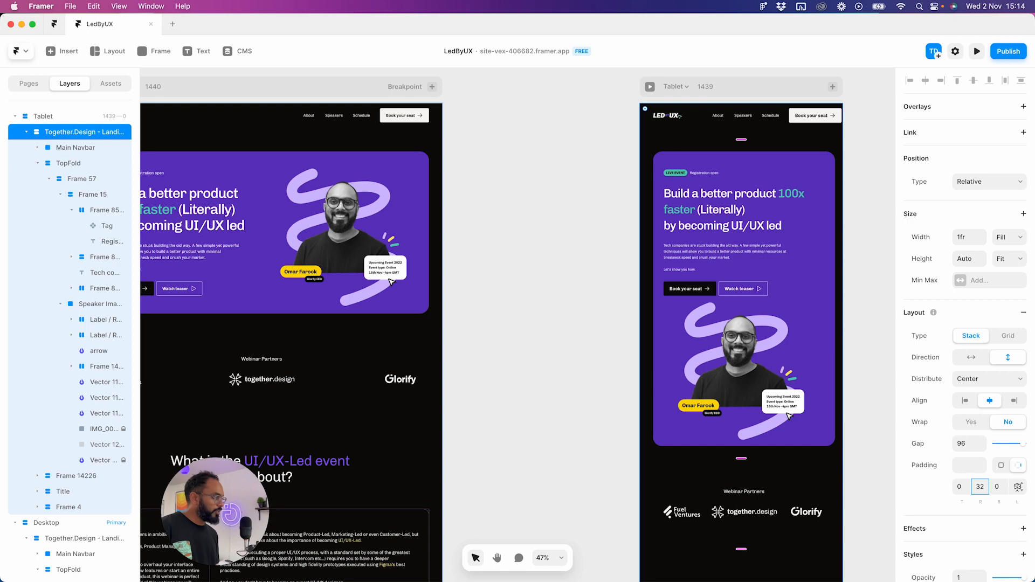
left_click(1013, 486)
type("3")
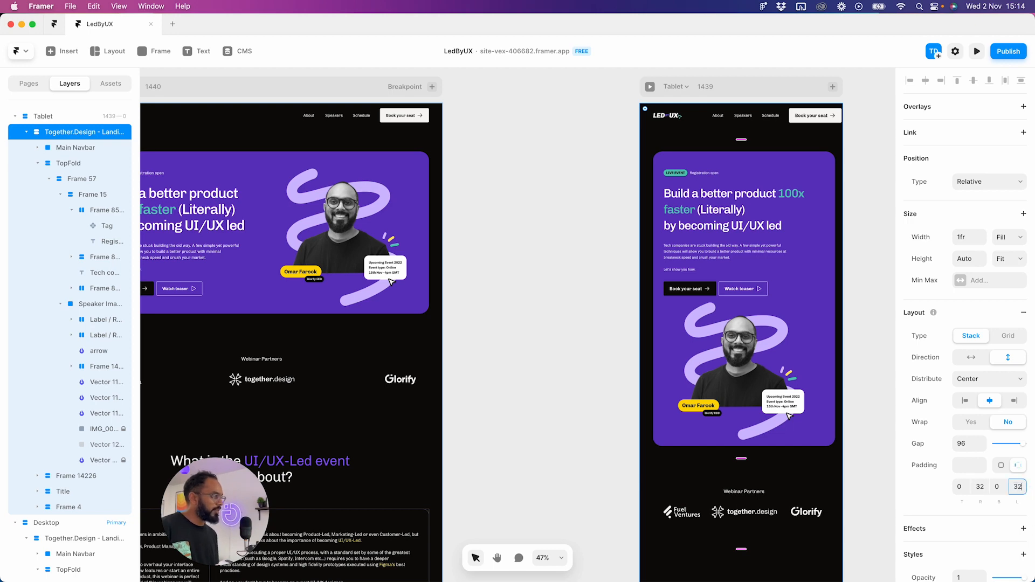
type("2")
key("Return")
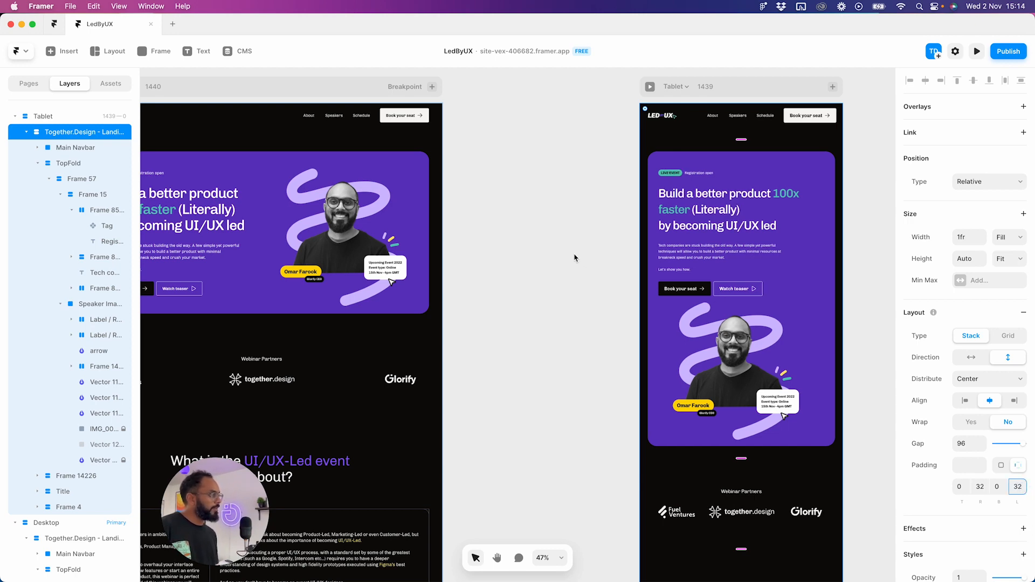
scroll(574, 258, "down", 4)
left_click(532, 314)
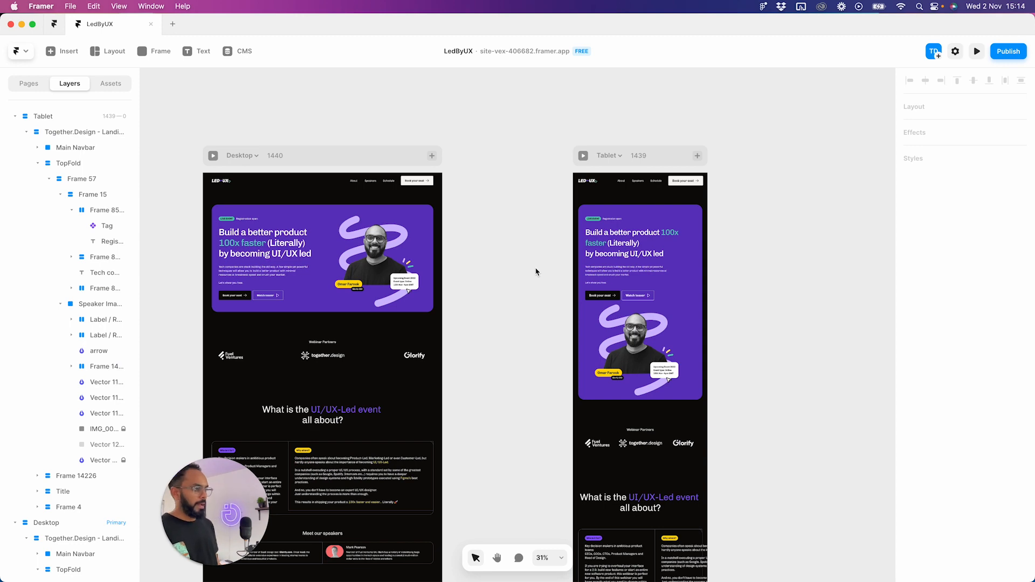
- Center-align the text of the "Build a better product 100x faster" headline in the Tablet hero
scroll(557, 280, "right", 5)
scroll(477, 311, "up", 3)
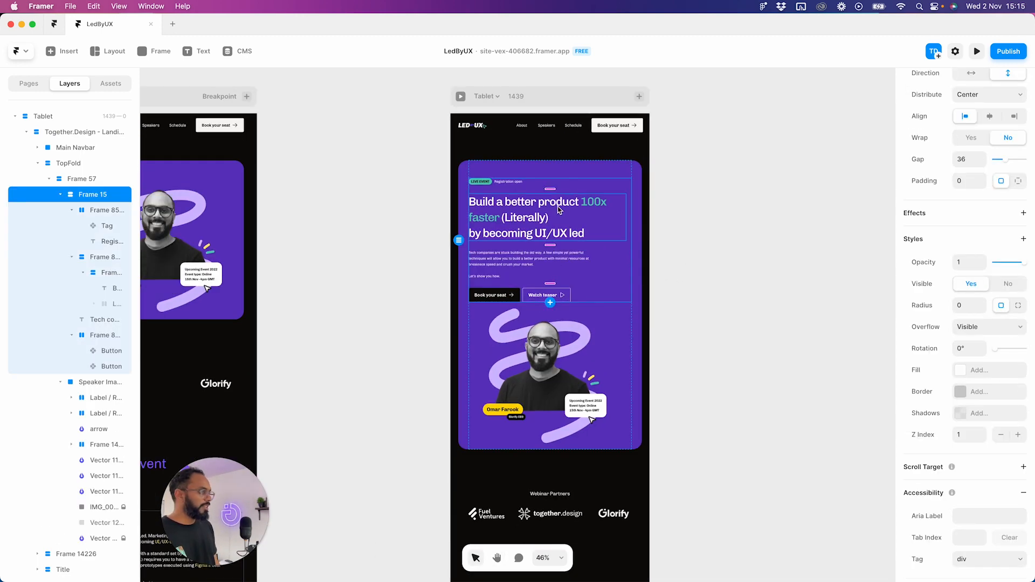
left_click(560, 210)
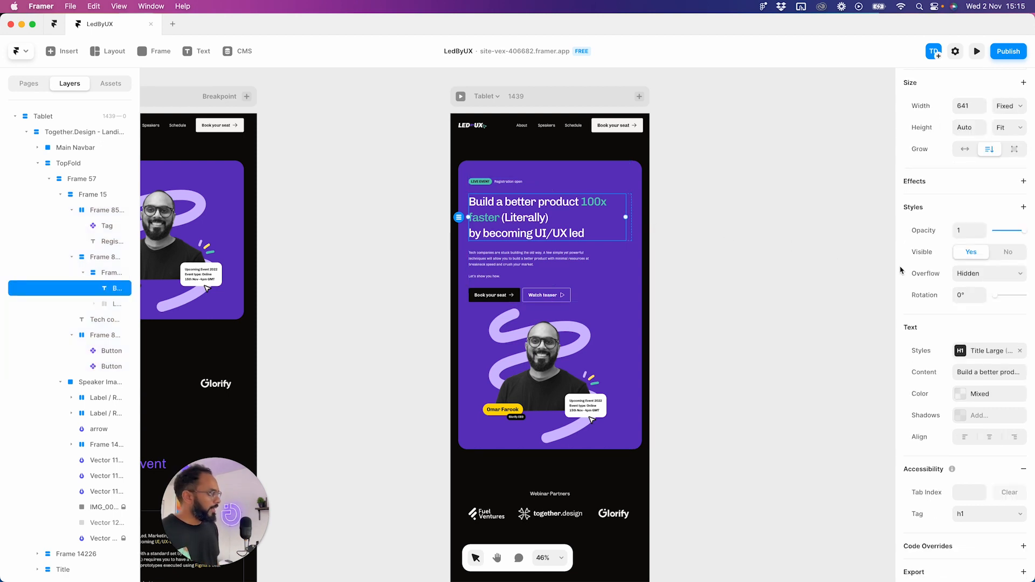
left_click(989, 437)
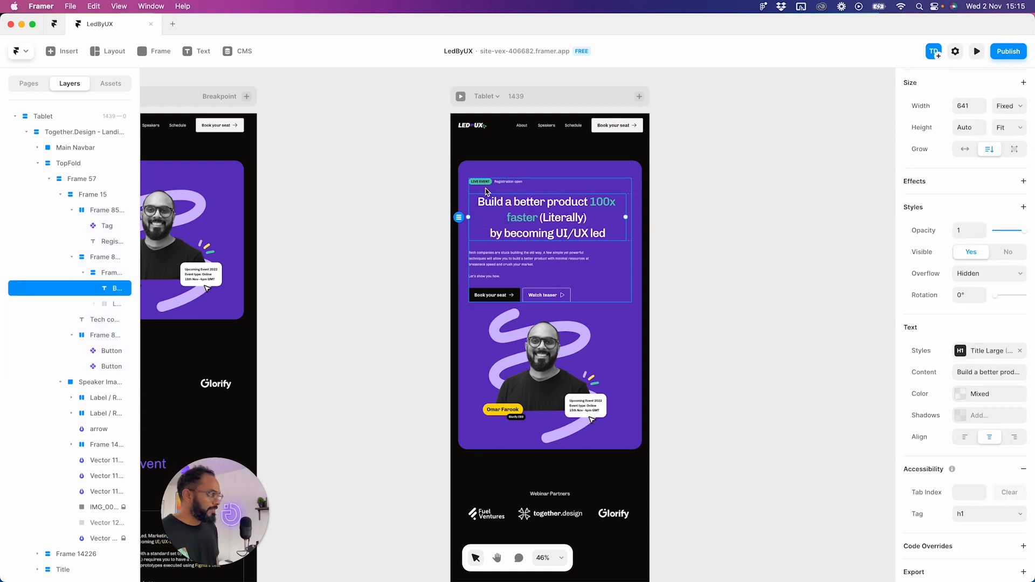
- Rename Frame 15, which holds the Tablet hero's tag row, headline, paragraph and buttons, as "Title Frame"
left_click(529, 189)
left_click(512, 184)
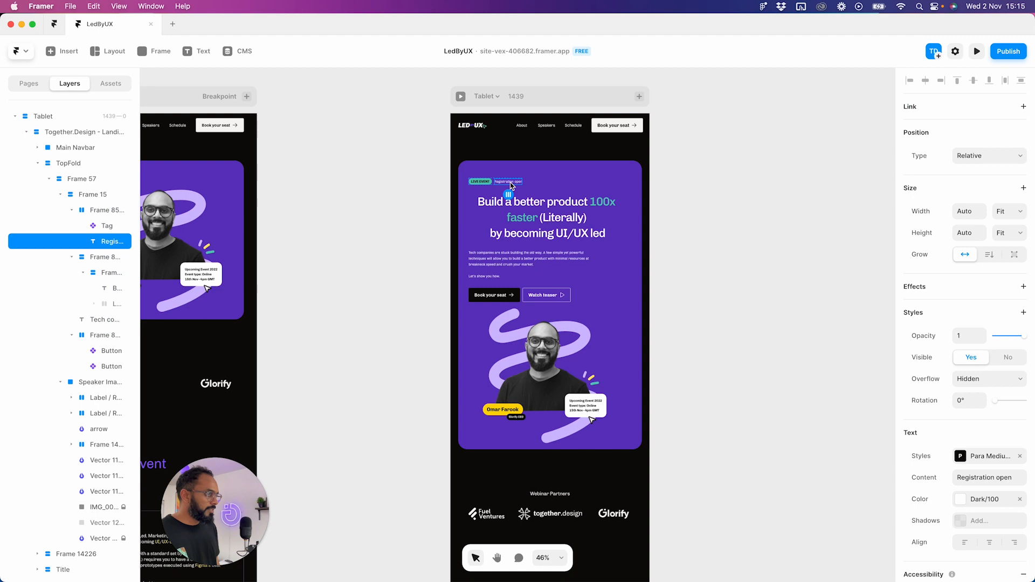
left_click(547, 194)
left_click(560, 188)
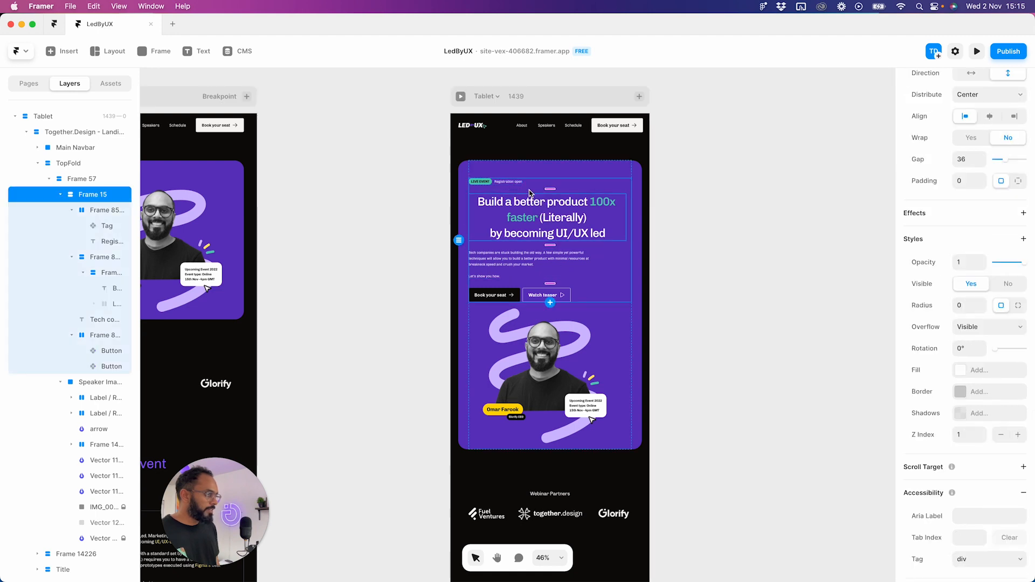
double_click(99, 193)
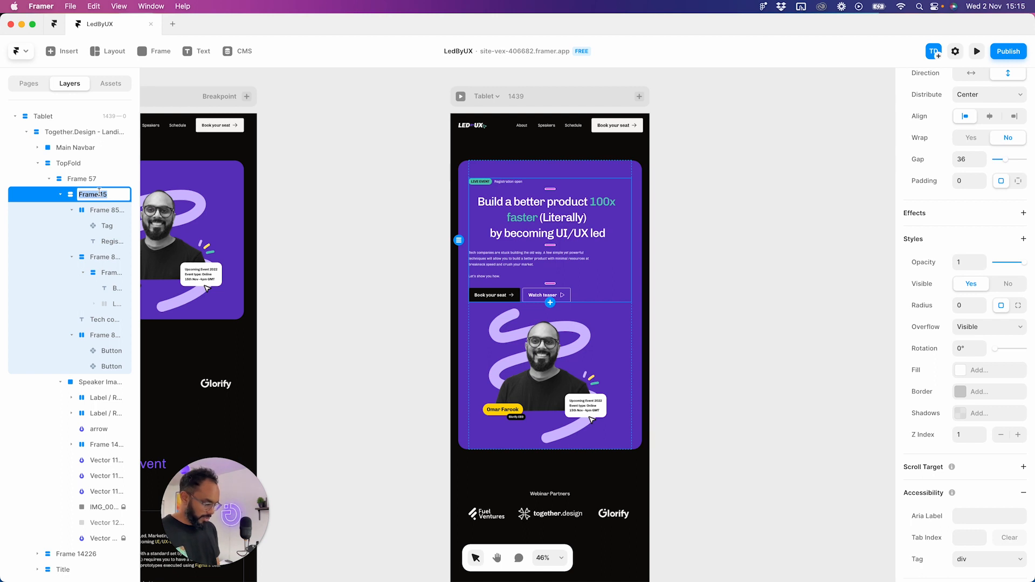
type("Title Frame")
key("Return")
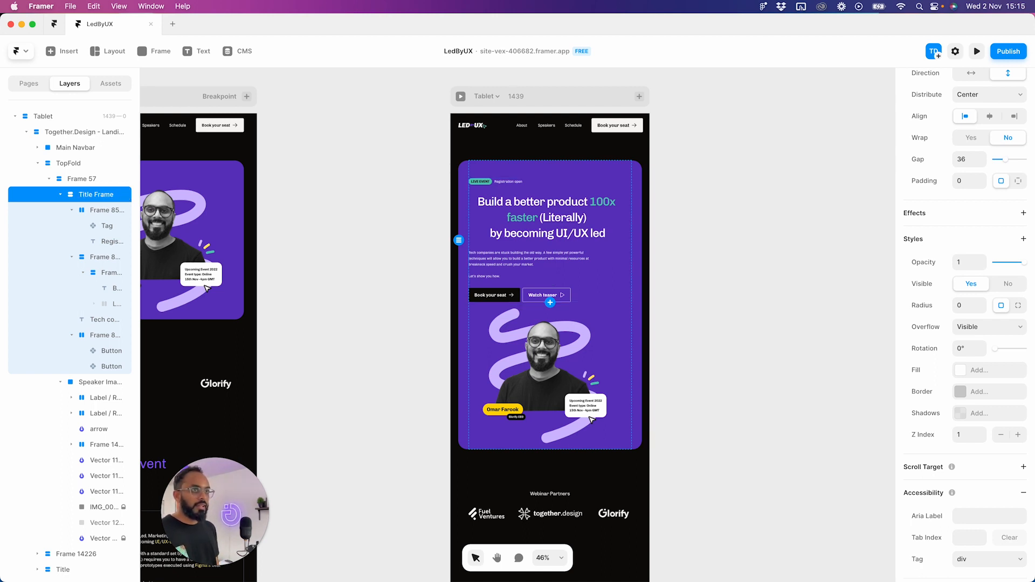
- Rename Frame 57 in the Tablet's TopFold section as "Stack"
left_click(81, 179)
double_click(88, 179)
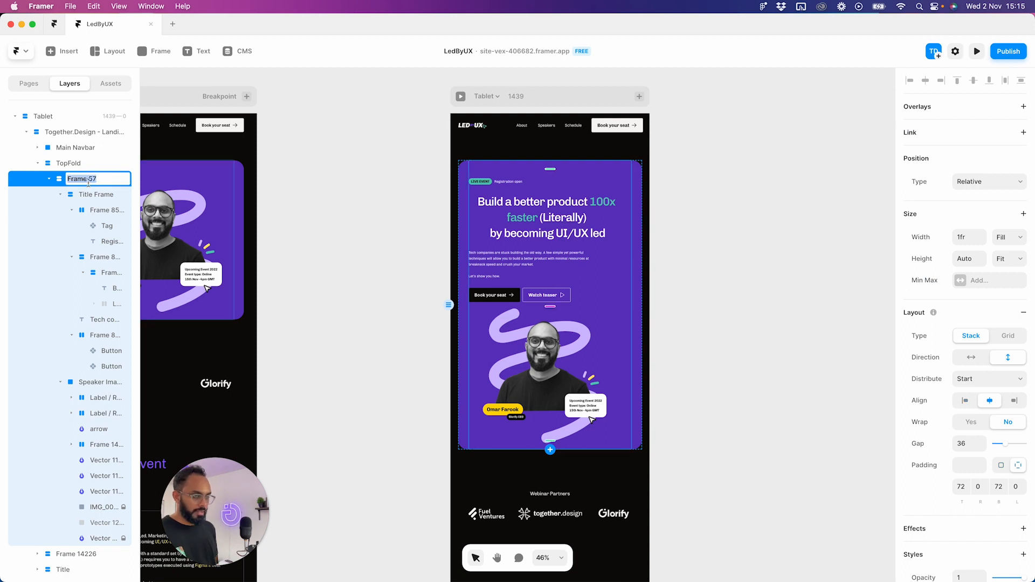
type("St")
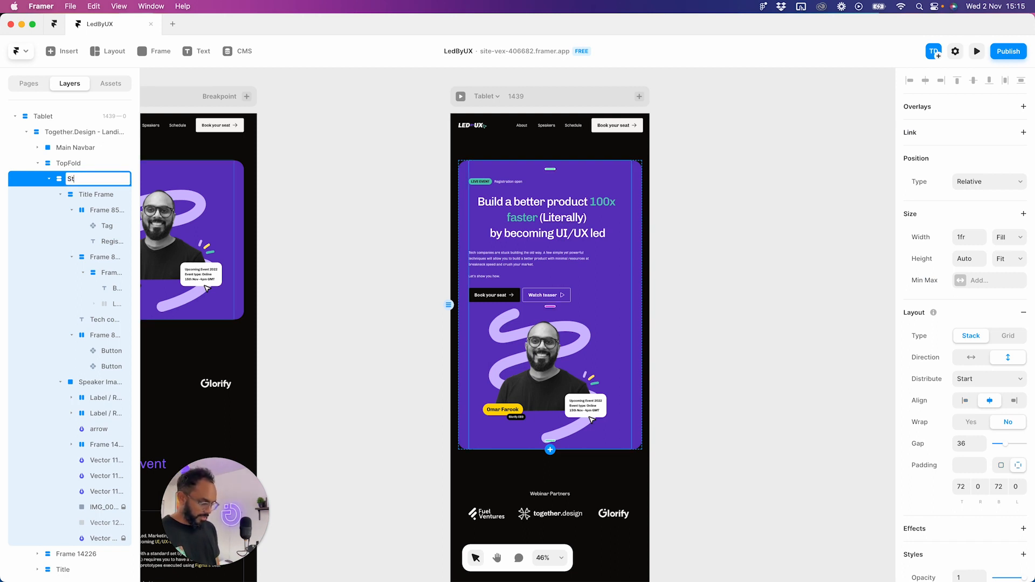
type("ack")
key("Return")
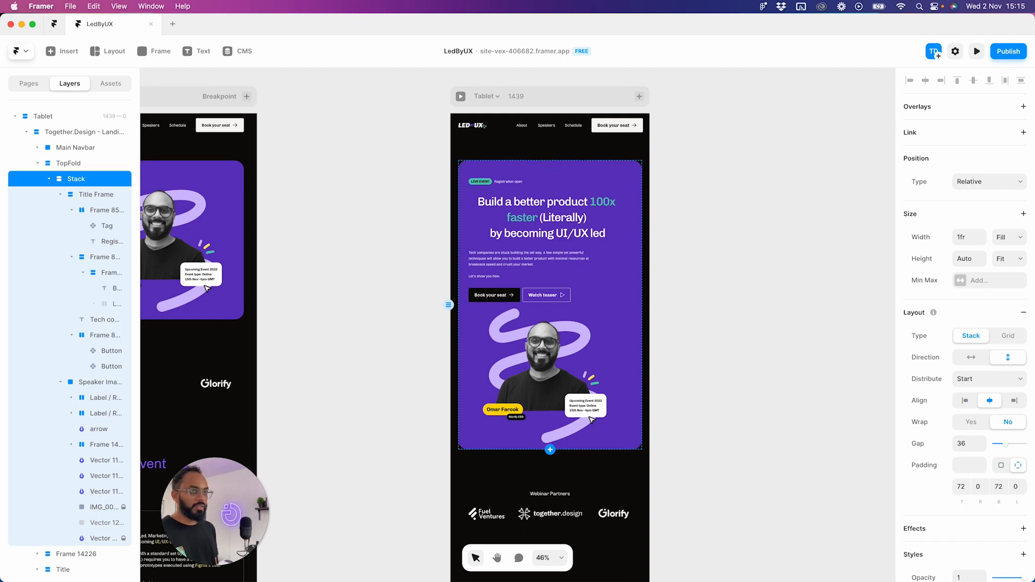
- Set the stack alignment of the Tablet hero's Title Frame to center
left_click(105, 195)
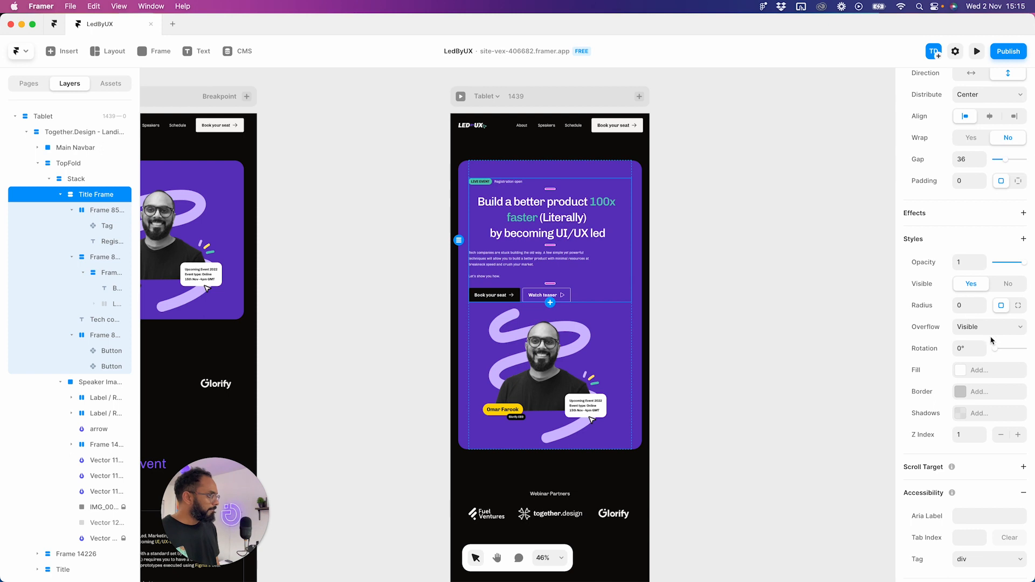
scroll(990, 178, "up", 5)
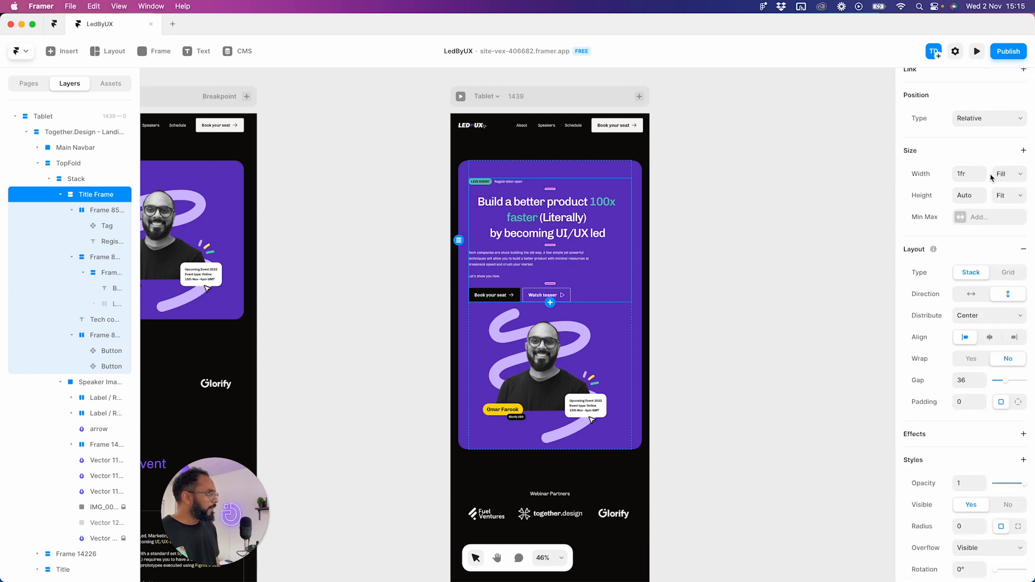
scroll(991, 178, "up", 2)
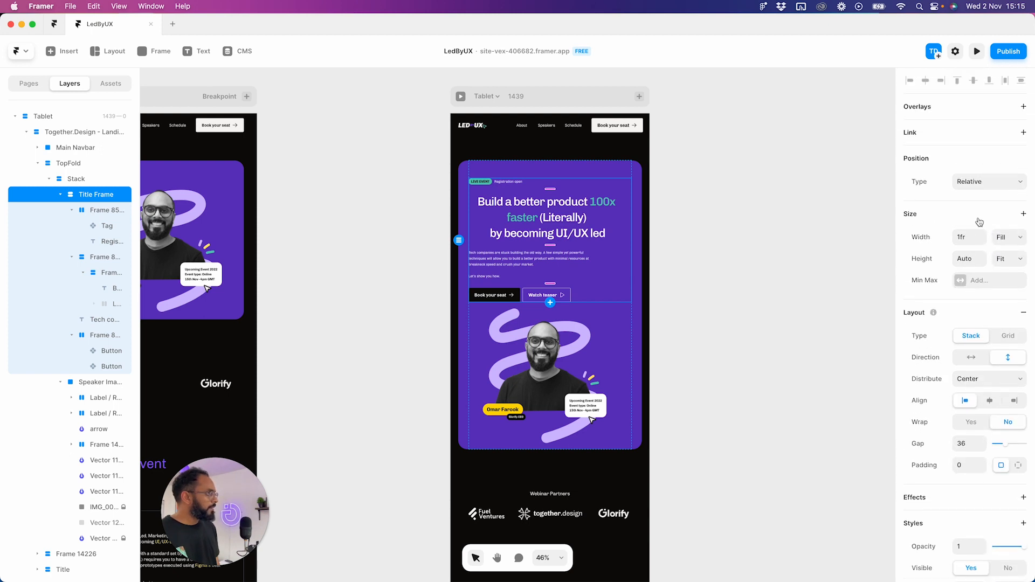
left_click(989, 401)
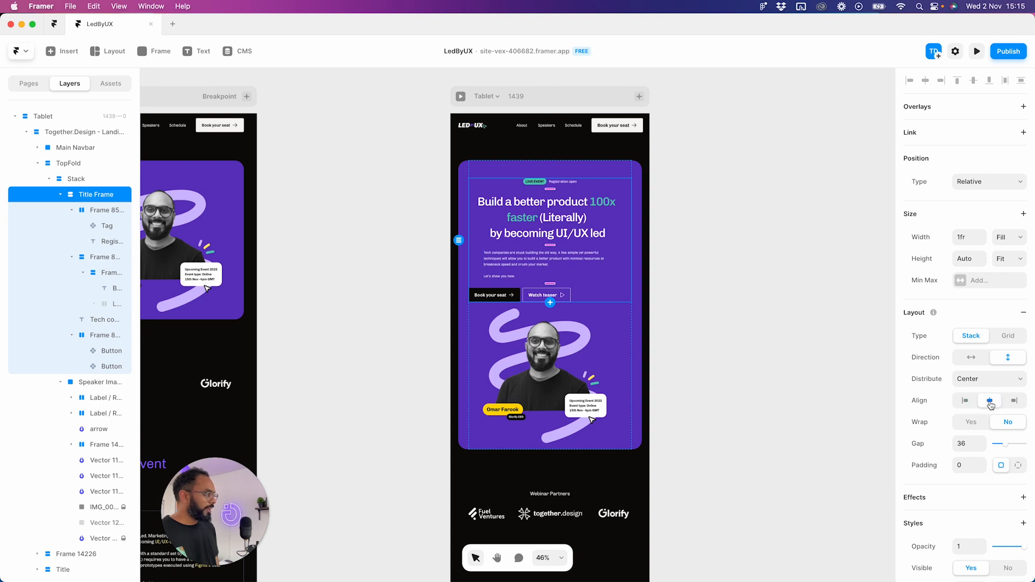
- Rename the frame holding the Tablet hero's "Book your seat" and "Watch teaser" buttons as "CTAs"
left_click(564, 295)
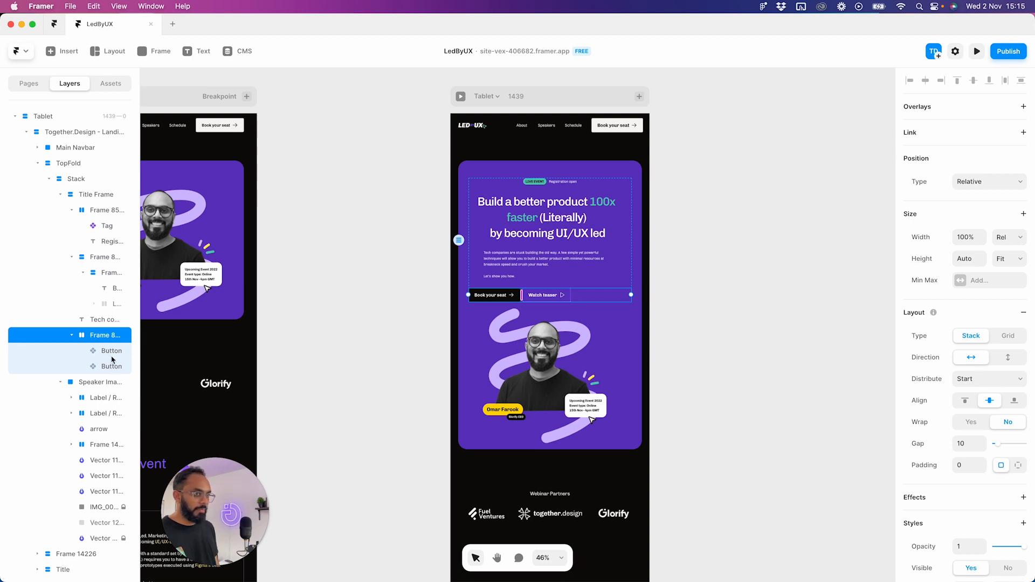
double_click(108, 339)
type("Buttons")
key("Return")
double_click(108, 335)
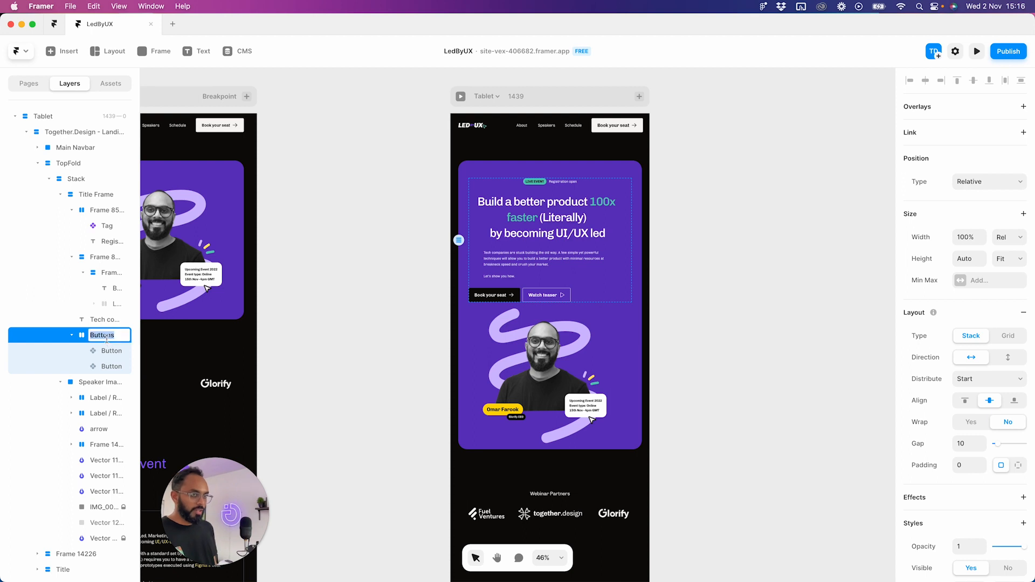
type("CTAs")
key("Return")
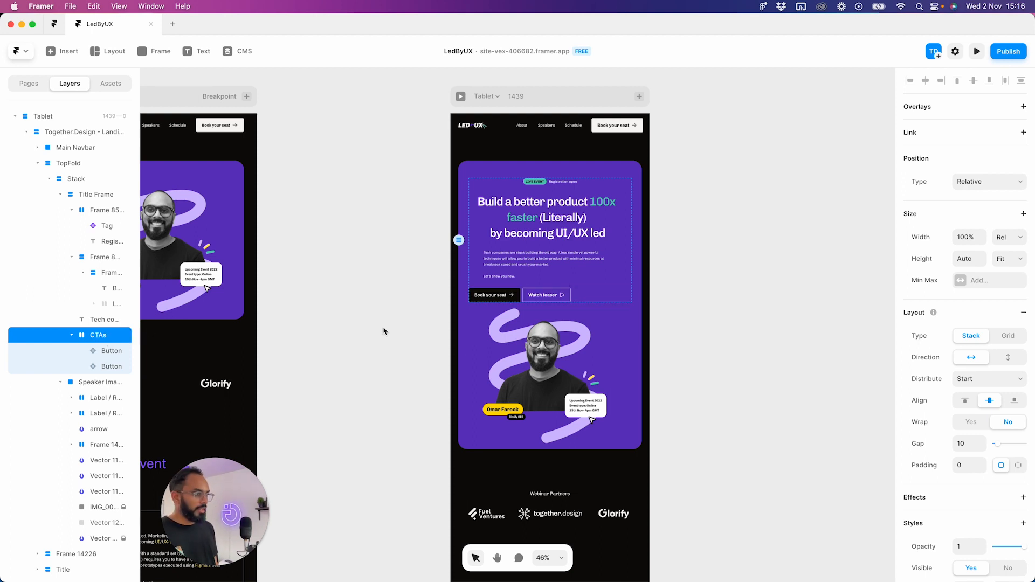
- Set the distribution of the CTAs frame to Center, keeping its items aligned to the middle
left_click(966, 403)
left_click(991, 402)
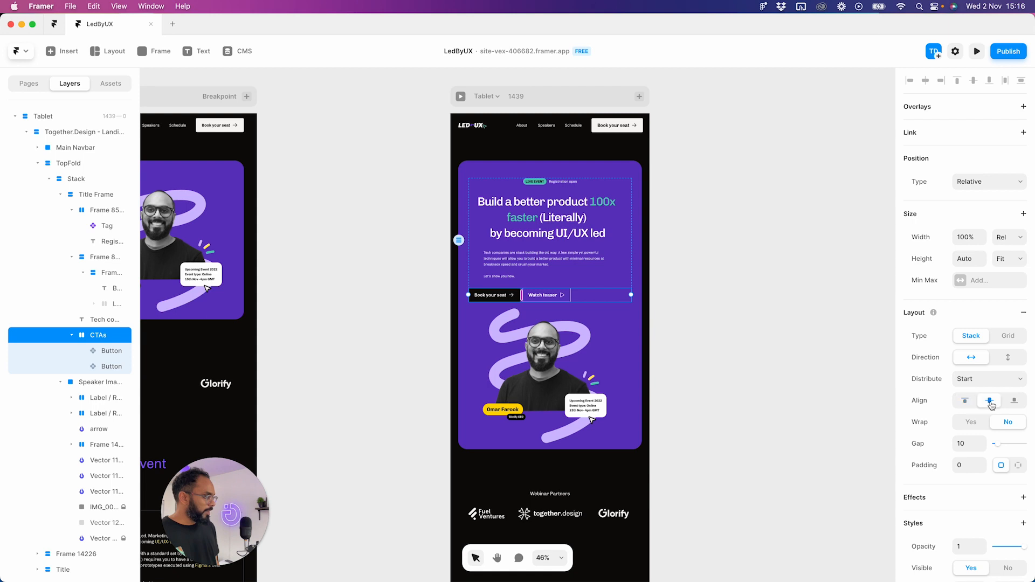
left_click(980, 380)
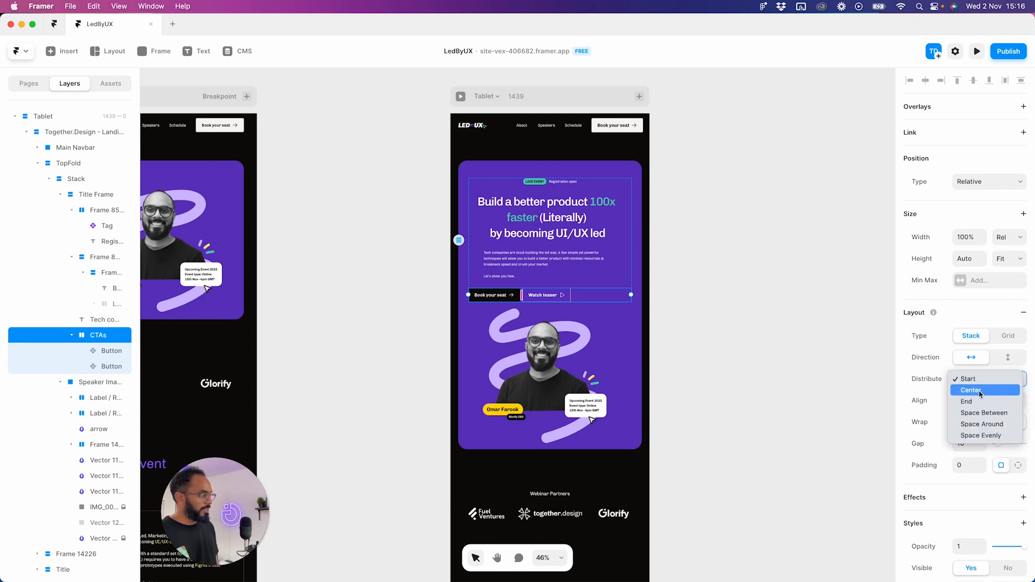
left_click(980, 390)
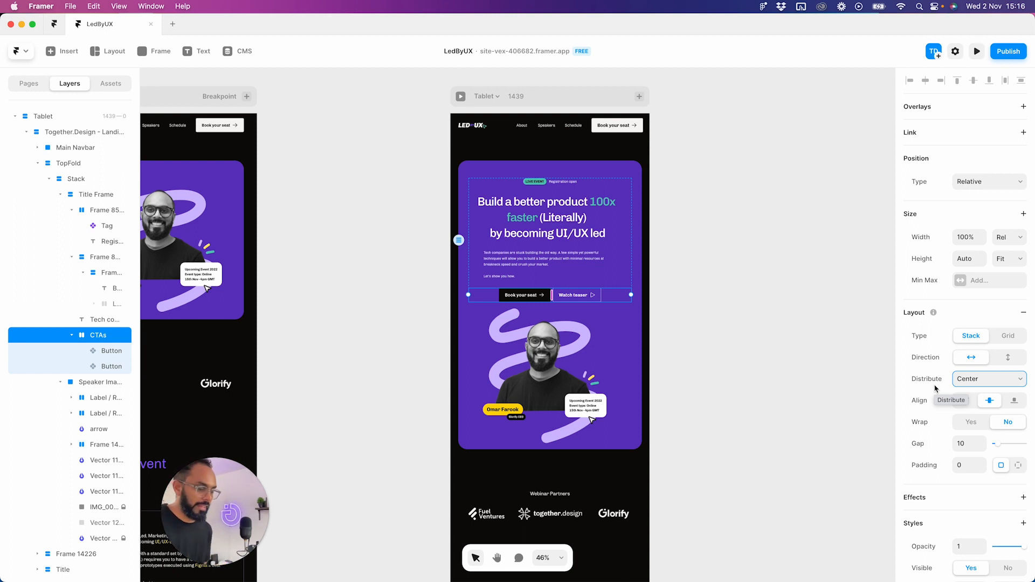
left_click(698, 275)
- Center-align the text of the "Tech companies" paragraph below the Tablet hero's headline
left_click_drag(698, 323, 827, 273)
scroll(744, 299, "down", 1)
scroll(797, 272, "down", 5)
scroll(793, 270, "up", 5)
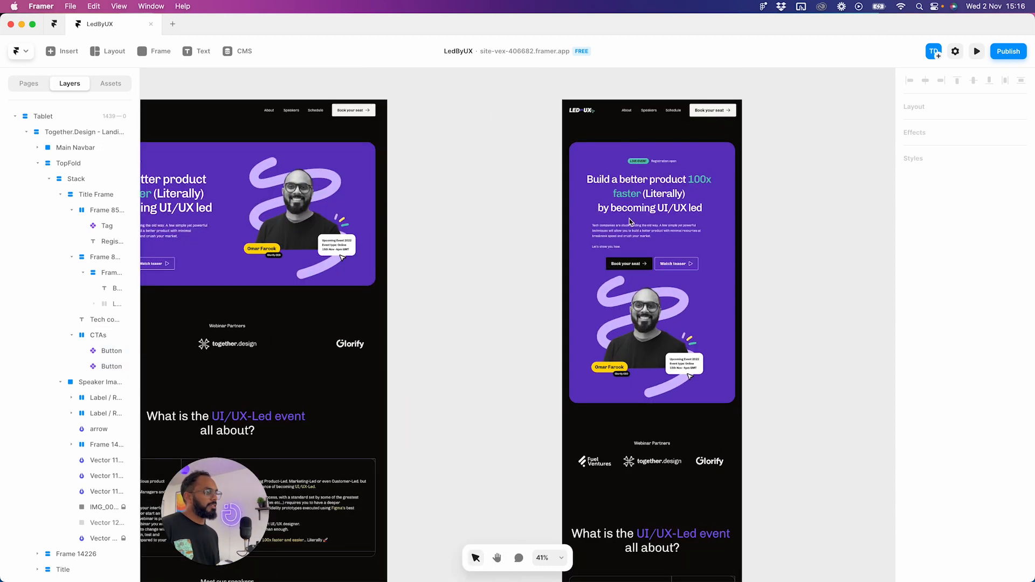
left_click(630, 234)
left_click(629, 234)
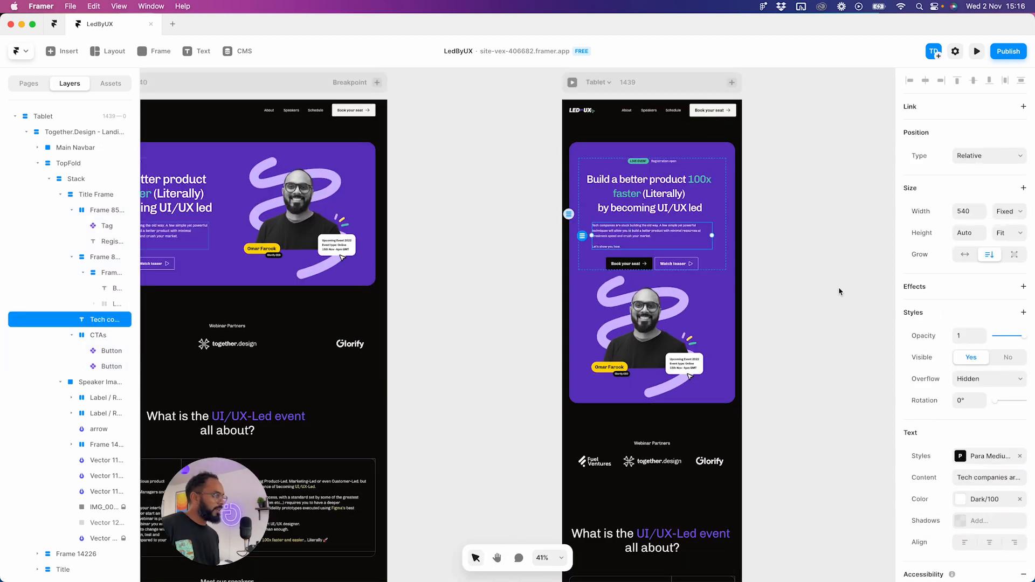
left_click(832, 273)
scroll(700, 232, "up", 5)
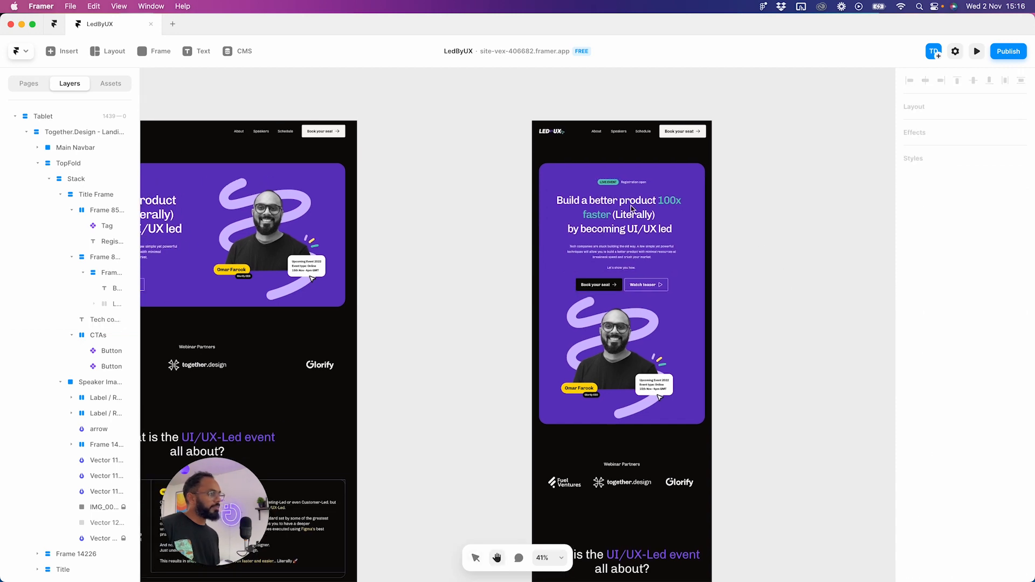
- Examine the Tablet hero and compare it with the Desktop layout and the sections below
scroll(739, 239, "down", 8)
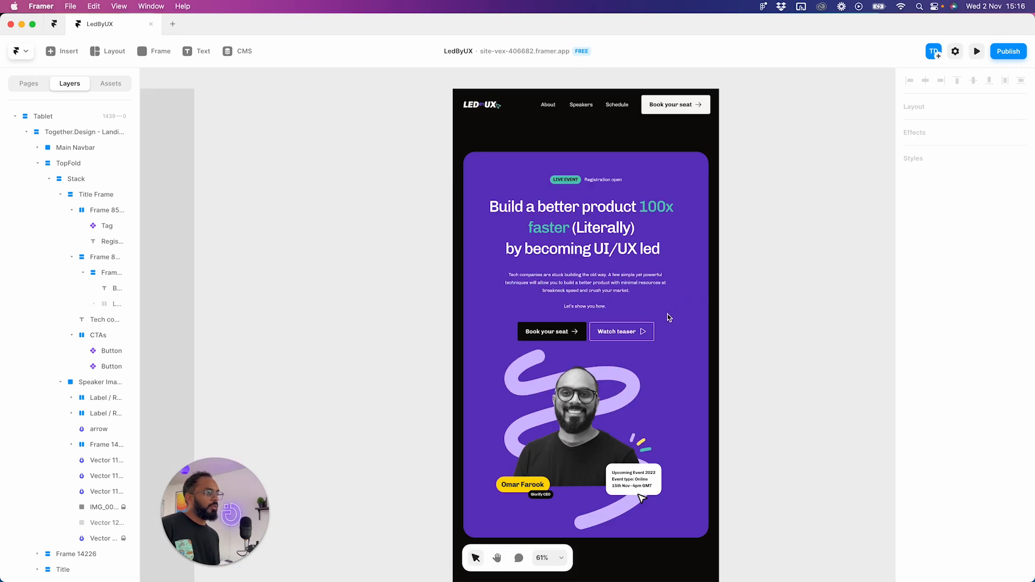
scroll(706, 450, "down", 4)
scroll(706, 450, "left", 3)
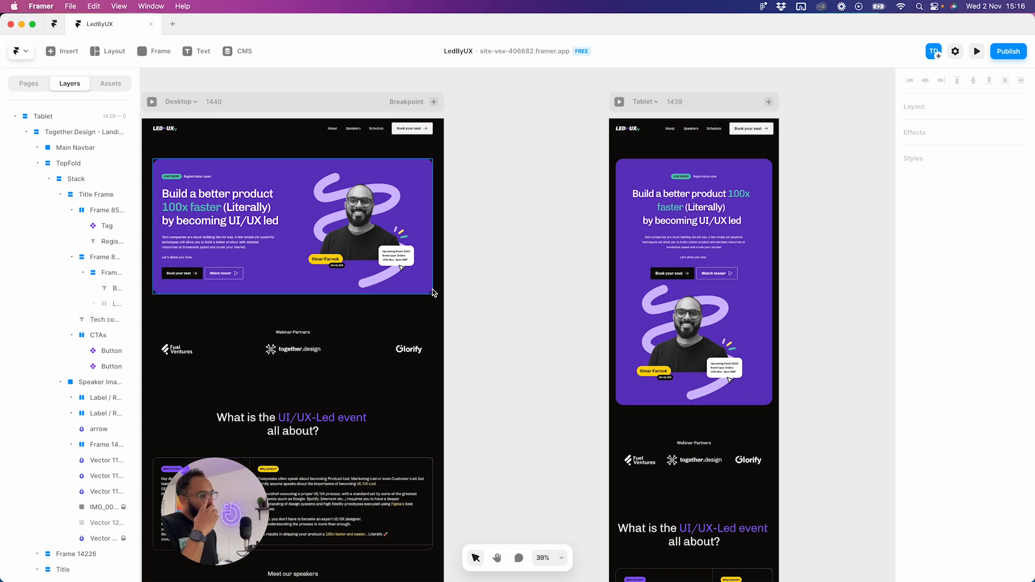
scroll(536, 303, "left", 5)
scroll(535, 302, "down", 2)
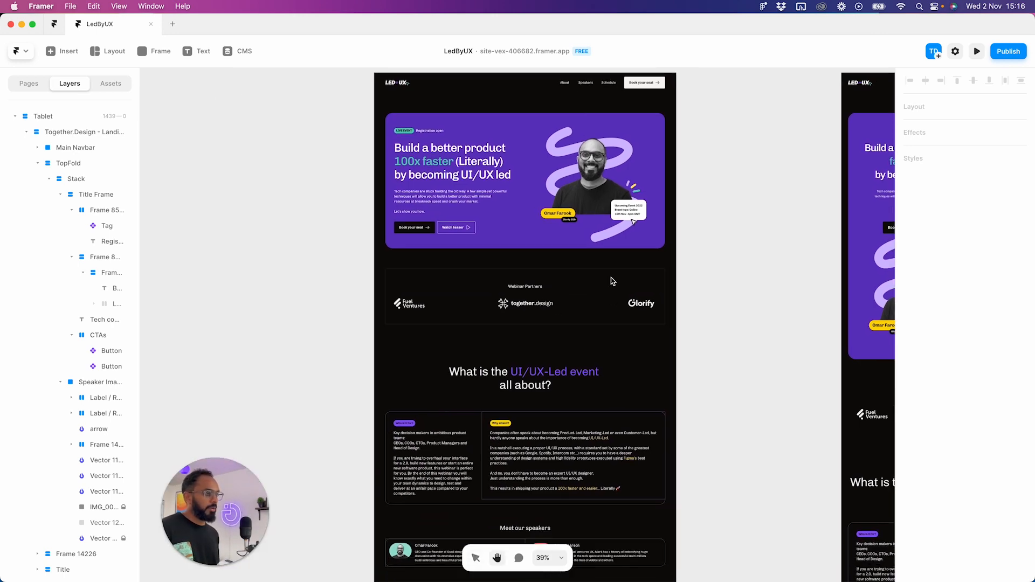
scroll(632, 295, "down", 10)
scroll(633, 295, "up", 10)
scroll(566, 311, "down", 10)
scroll(565, 313, "up", 8)
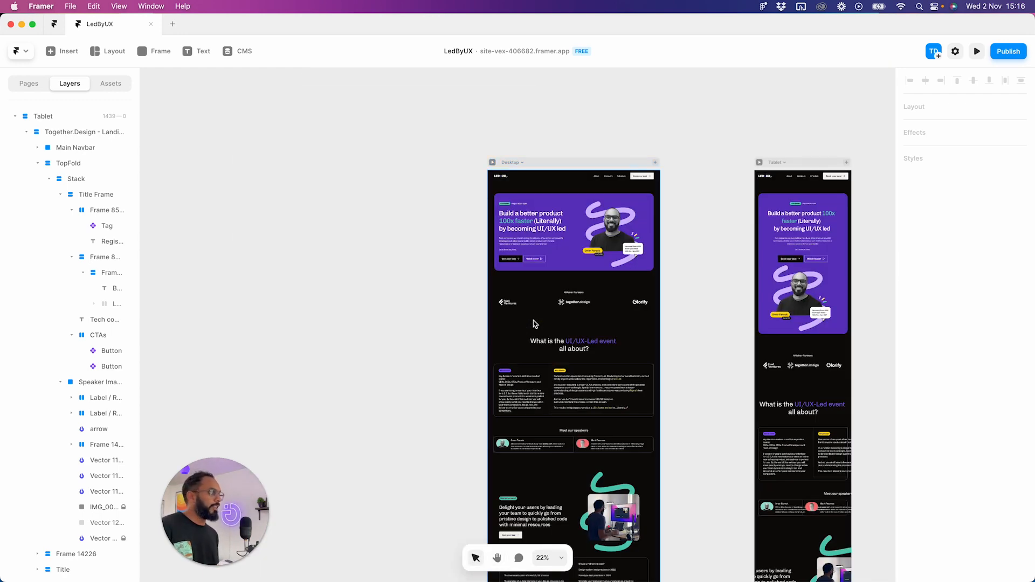
- Select the "Webinar Partners" label below the Desktop hero and open its available text styles
left_click(547, 312)
scroll(547, 312, "up", 5)
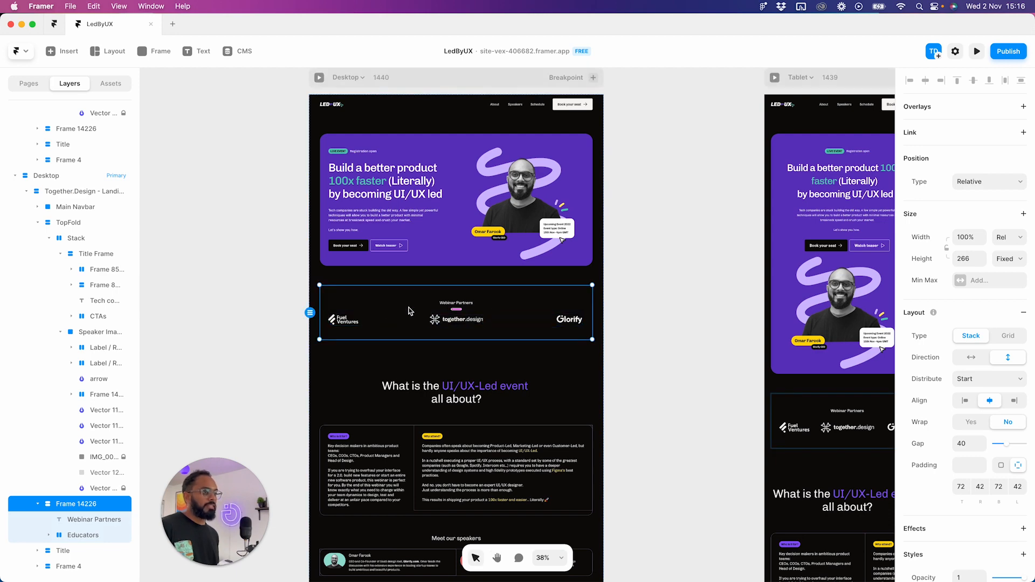
scroll(409, 311, "up", 3)
scroll(334, 326, "up", 1)
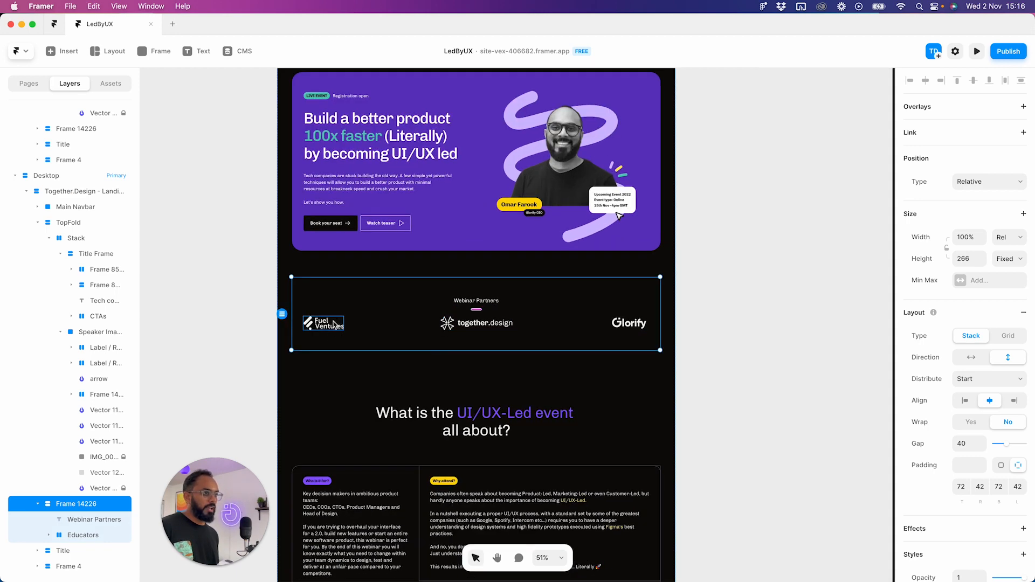
left_click(478, 301)
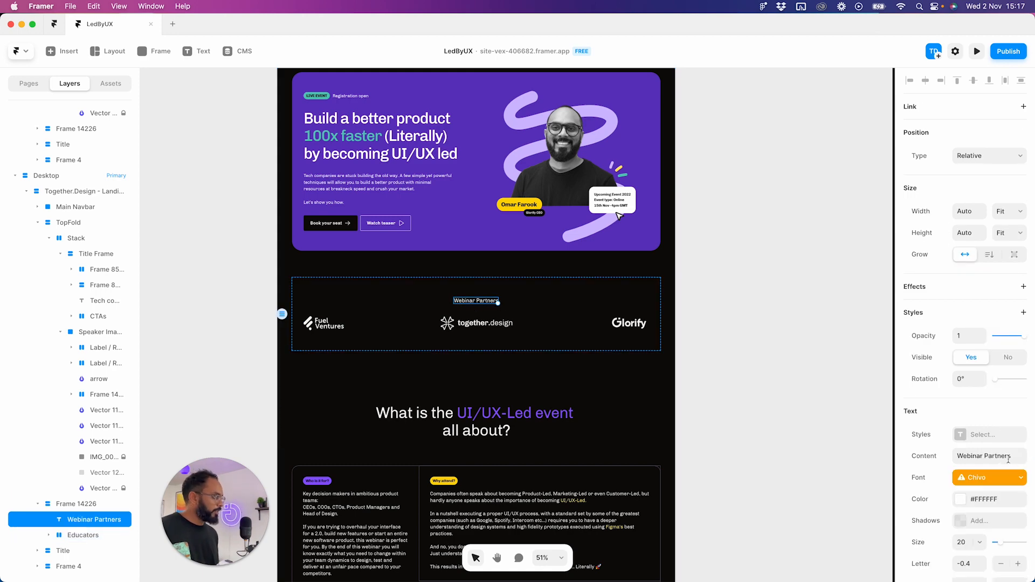
left_click(986, 441)
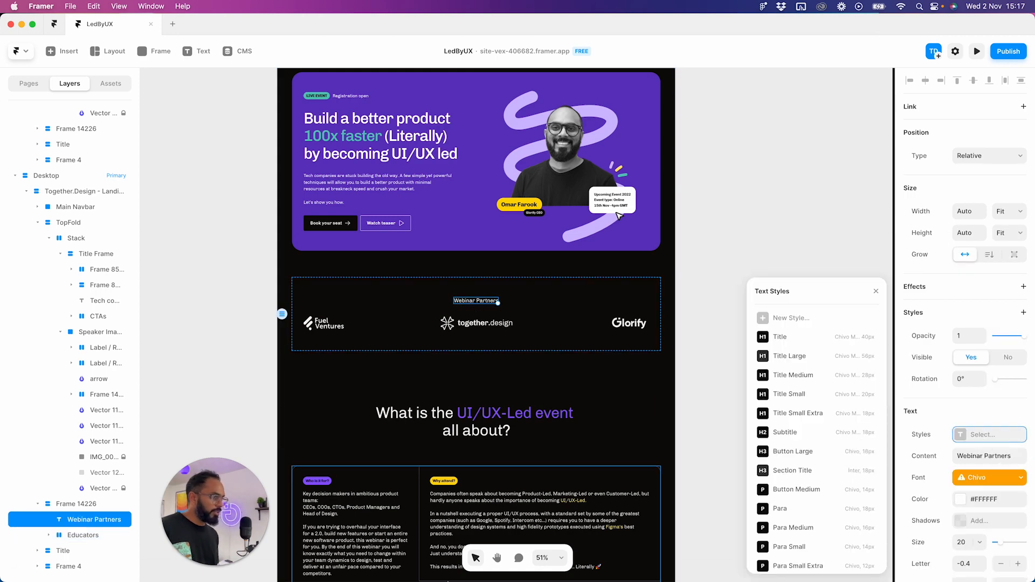
- Switch to Figma and inspect the text style used by the "Webinar Partners" label
mouse_move(447, 581)
left_click(382, 554)
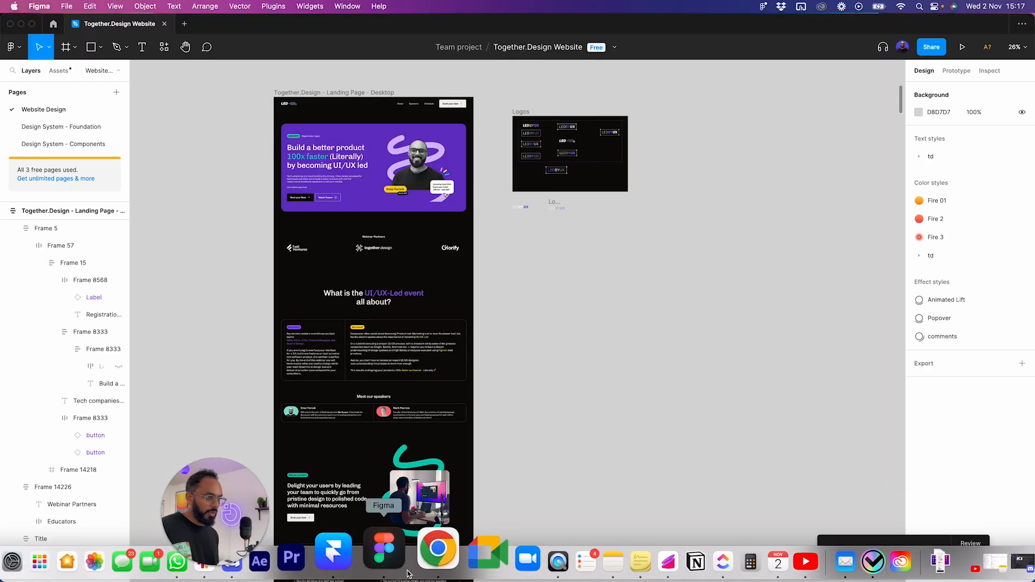
left_click(382, 241)
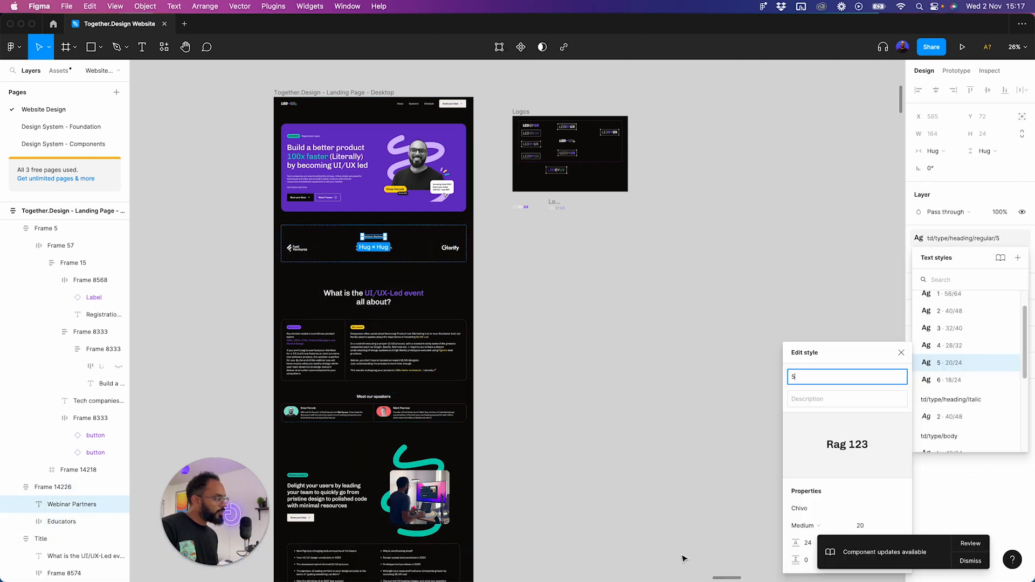
mouse_move(508, 581)
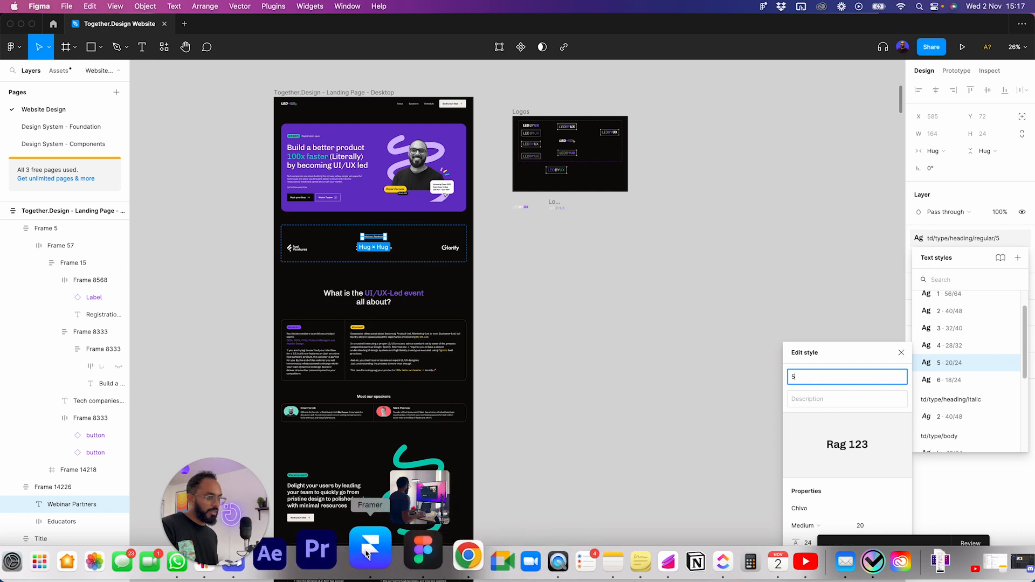
- Switch back to Framer and give the Desktop "Webinar Partners" label the Title Small text style and a white shared color
left_click(342, 553)
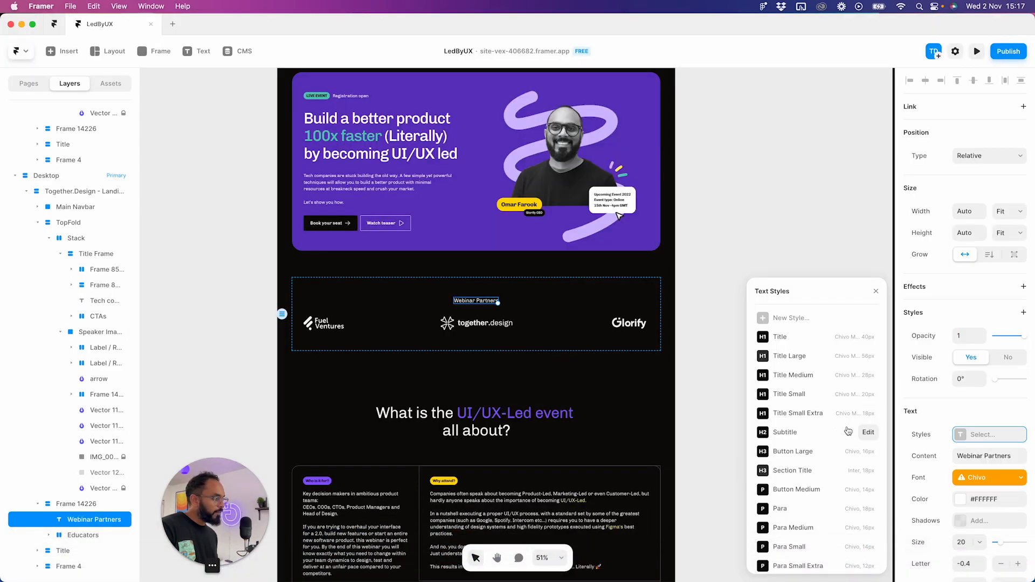
left_click(788, 395)
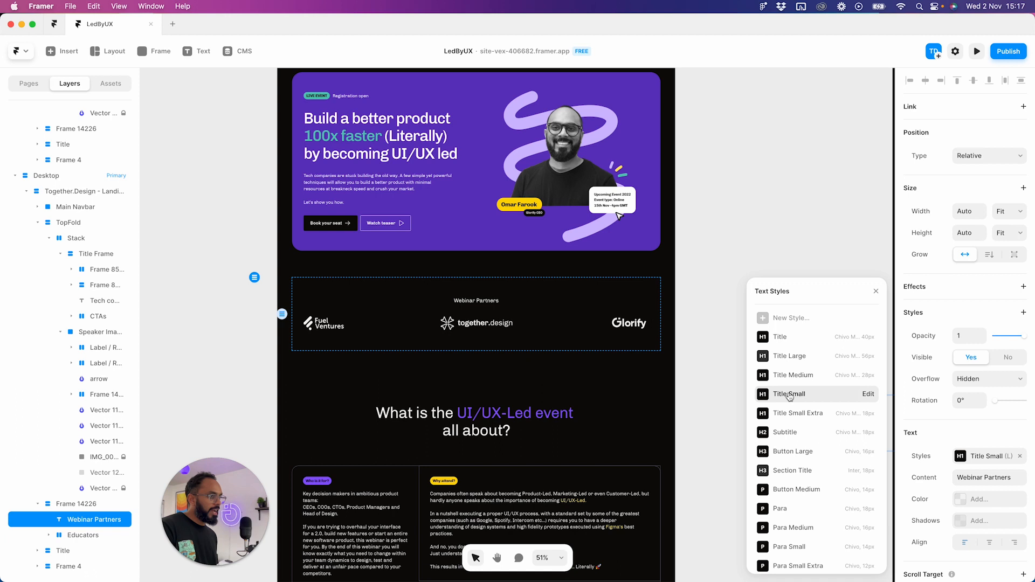
left_click(991, 493)
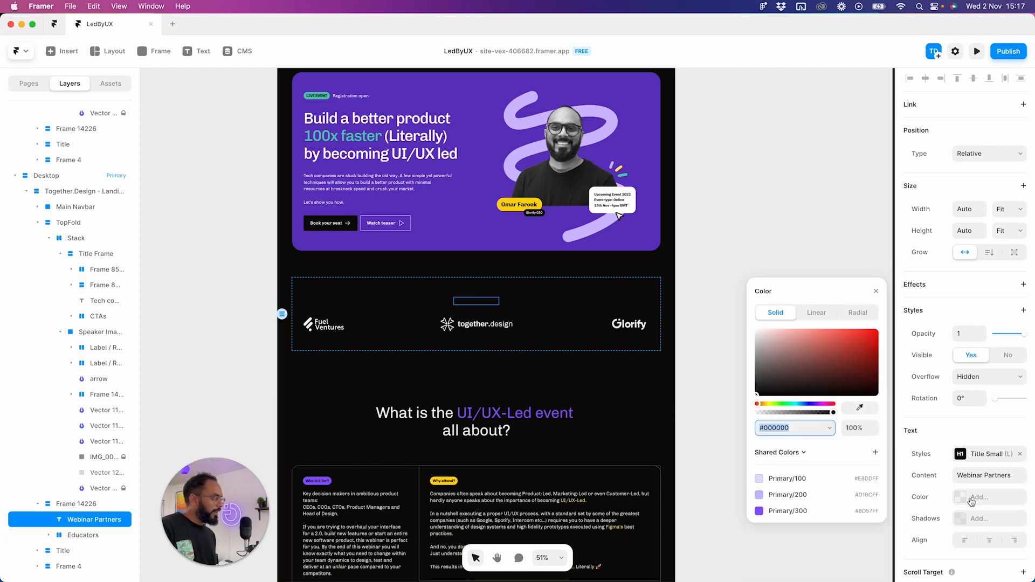
scroll(797, 484, "down", 3)
scroll(796, 484, "down", 6)
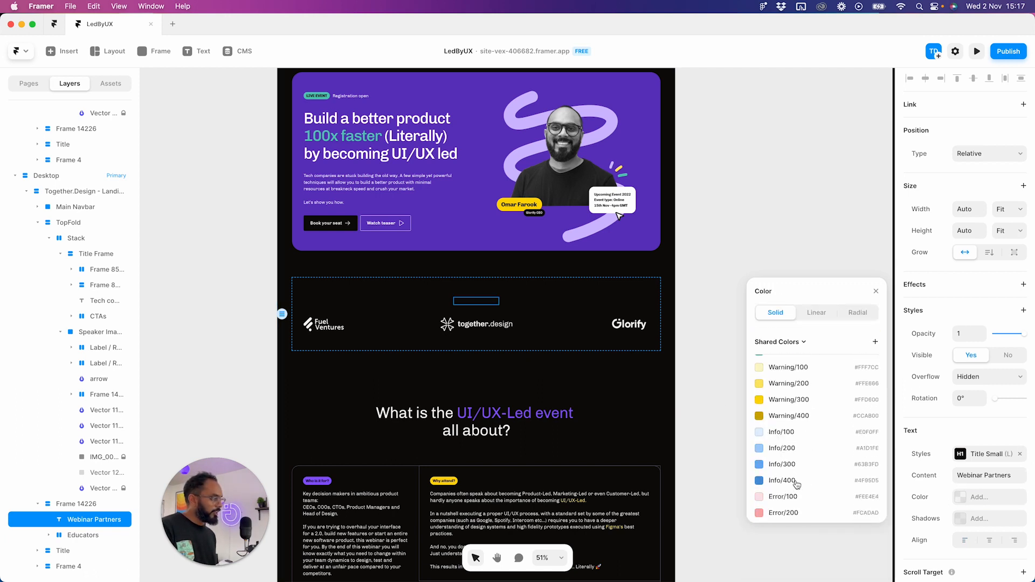
left_click(779, 464)
left_click(701, 389)
- Set the height of the Desktop frame containing the partner label and logos to Fit Content and its width to Fill
double_click(468, 325)
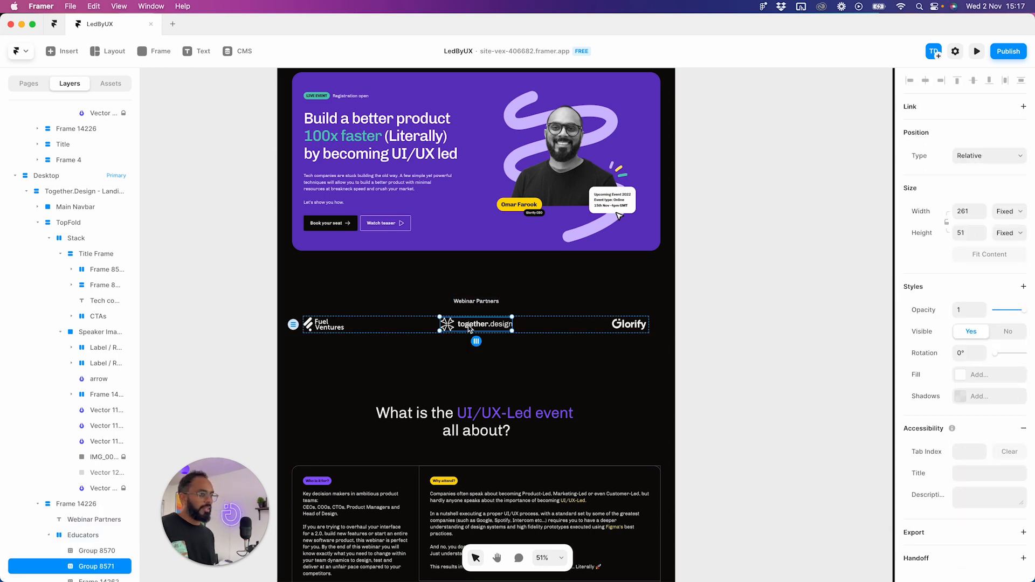
left_click(407, 314)
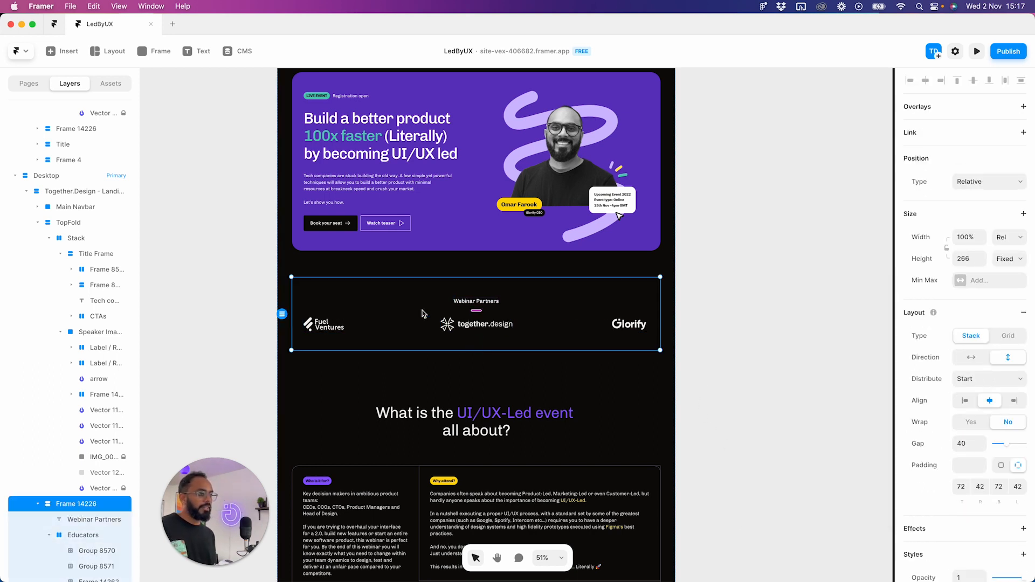
left_click(1007, 260)
left_click(1008, 299)
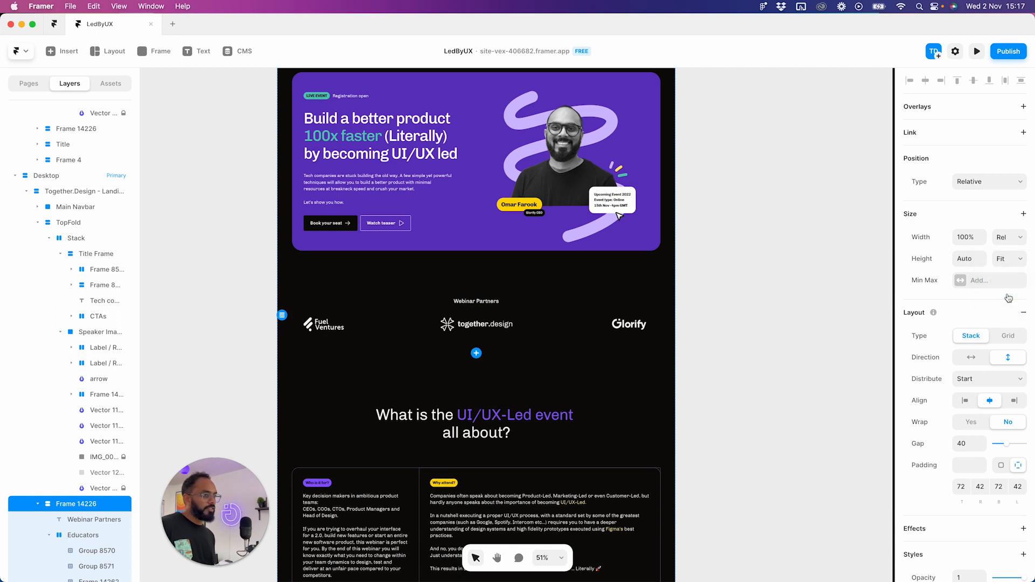
left_click(1006, 239)
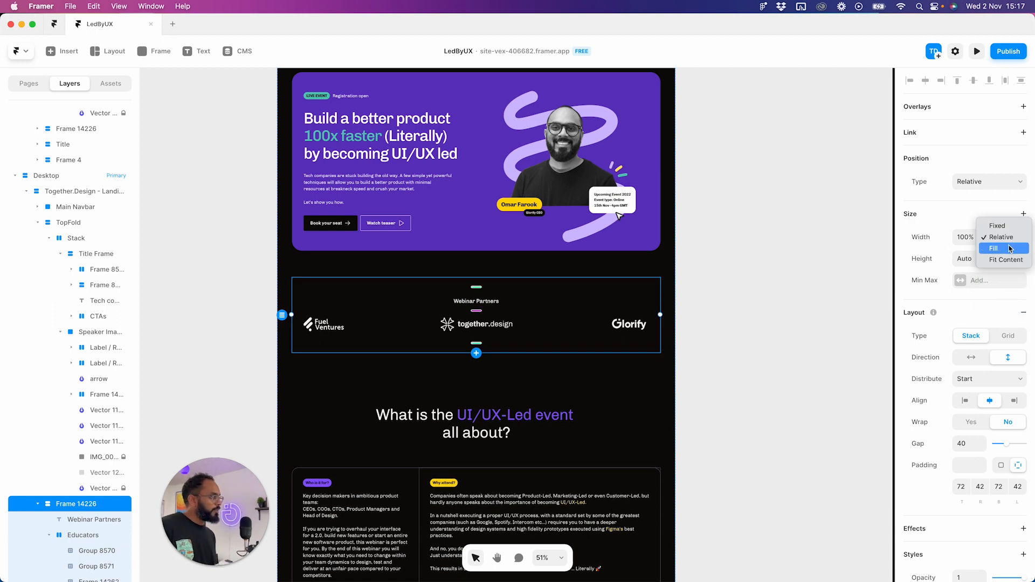
left_click(1009, 249)
- Rename the frame containing the partner label and logos as "Webinar Partners"
double_click(68, 505)
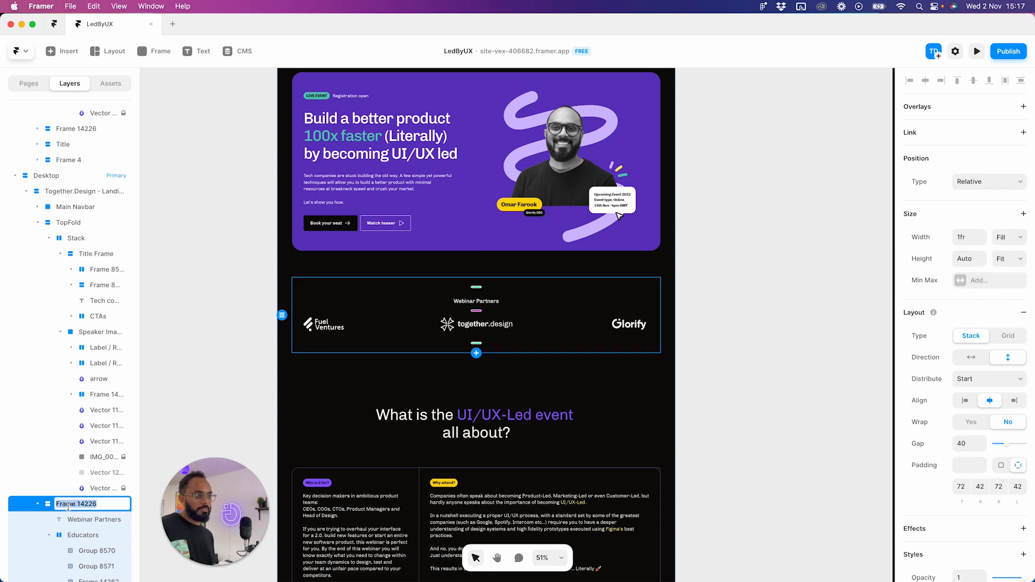
type("Webin")
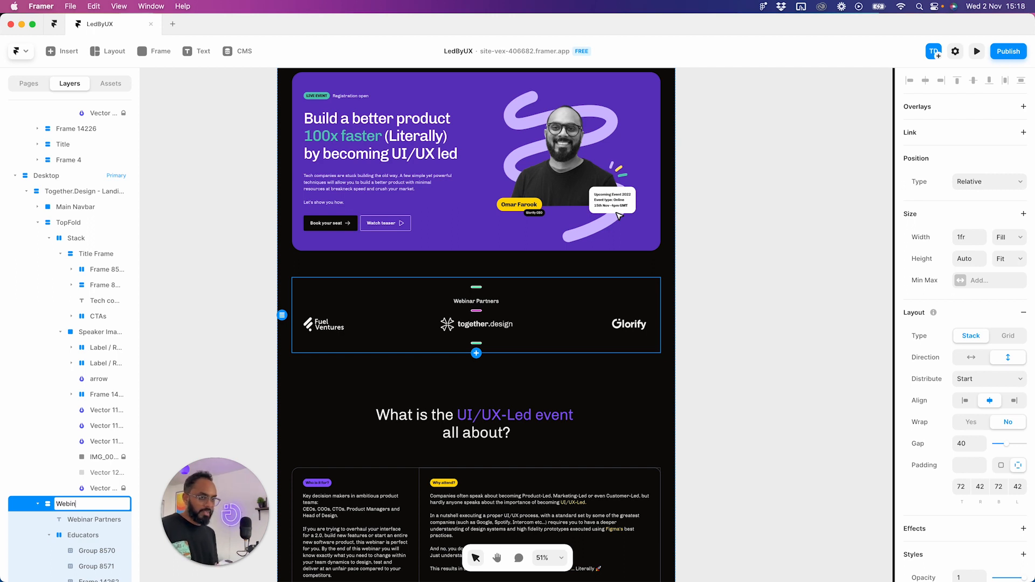
type("ar Partners")
key("Return")
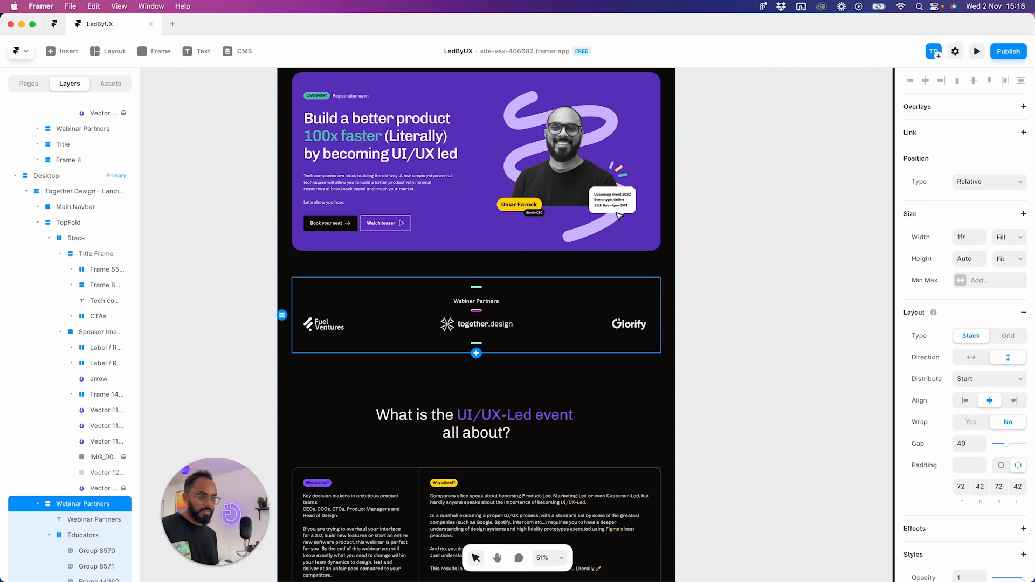
- Rename the Educators frame holding the three partner logos as "Partners"
left_click(49, 535)
left_click(70, 535)
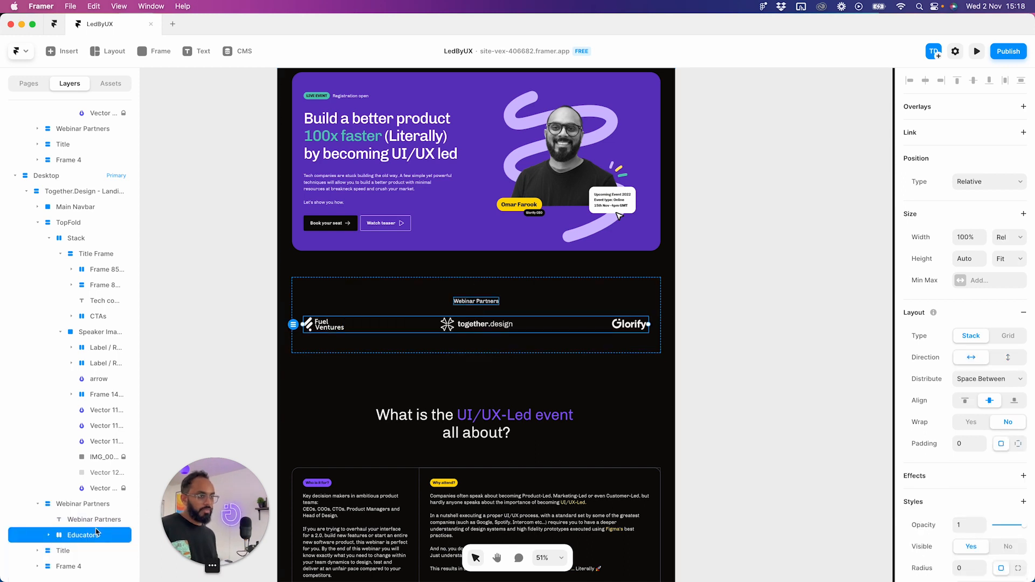
left_click(1012, 238)
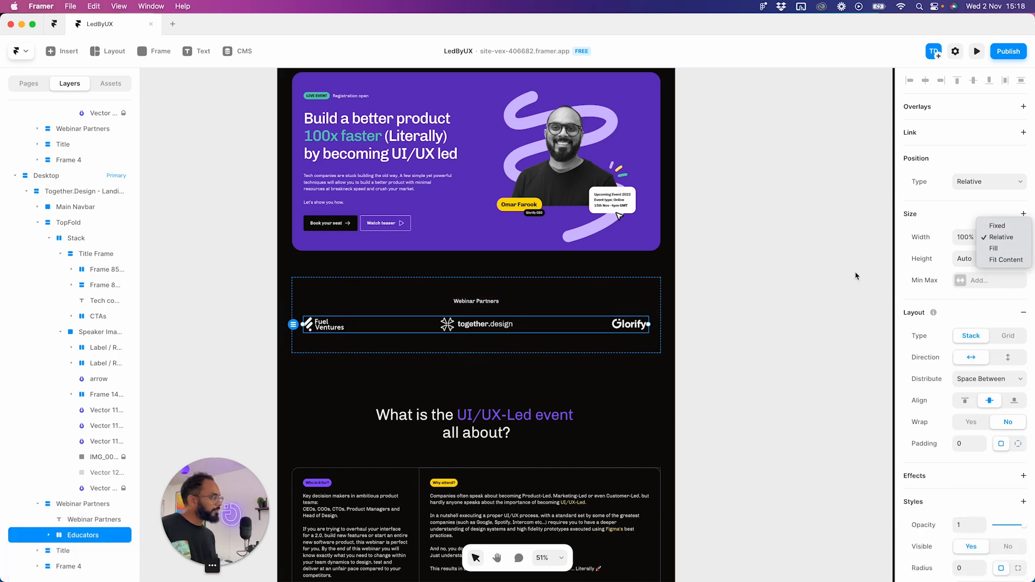
left_click(75, 538)
double_click(82, 536)
type("Par")
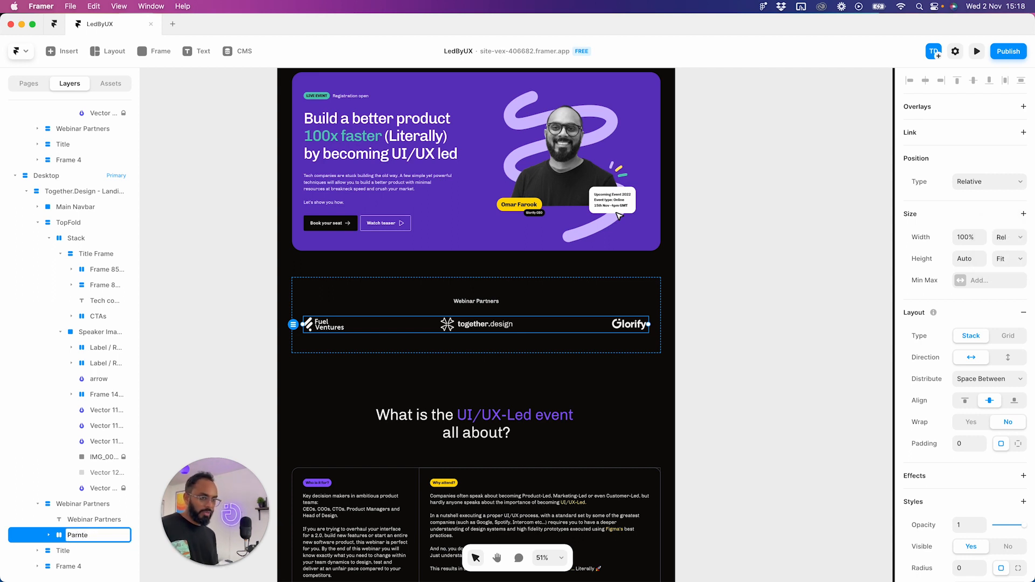
type("tners")
key("Return")
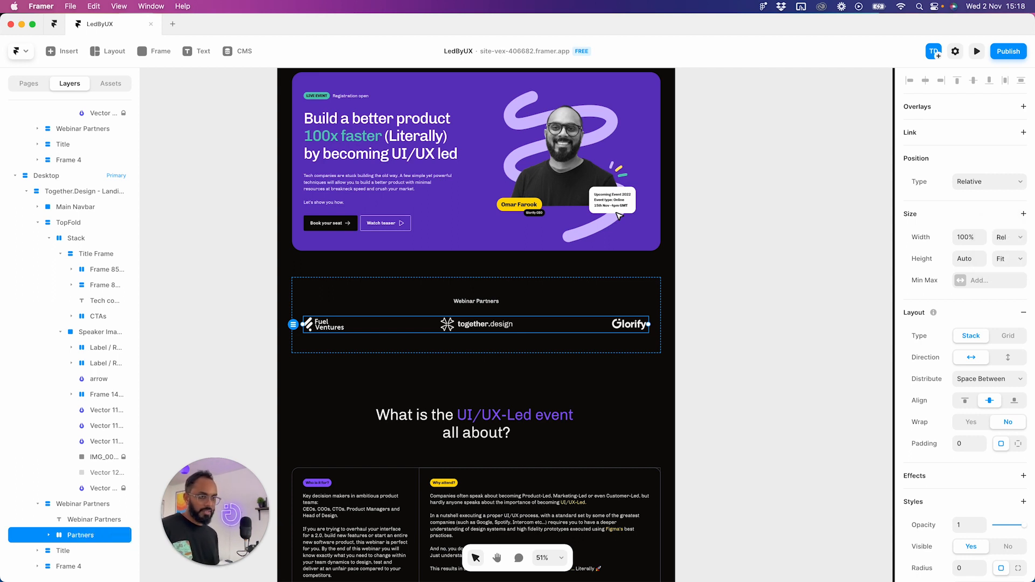
- Set the Partners frame's width to Fill and distribute its logos with Space Evenly
left_click(1007, 238)
left_click(1006, 250)
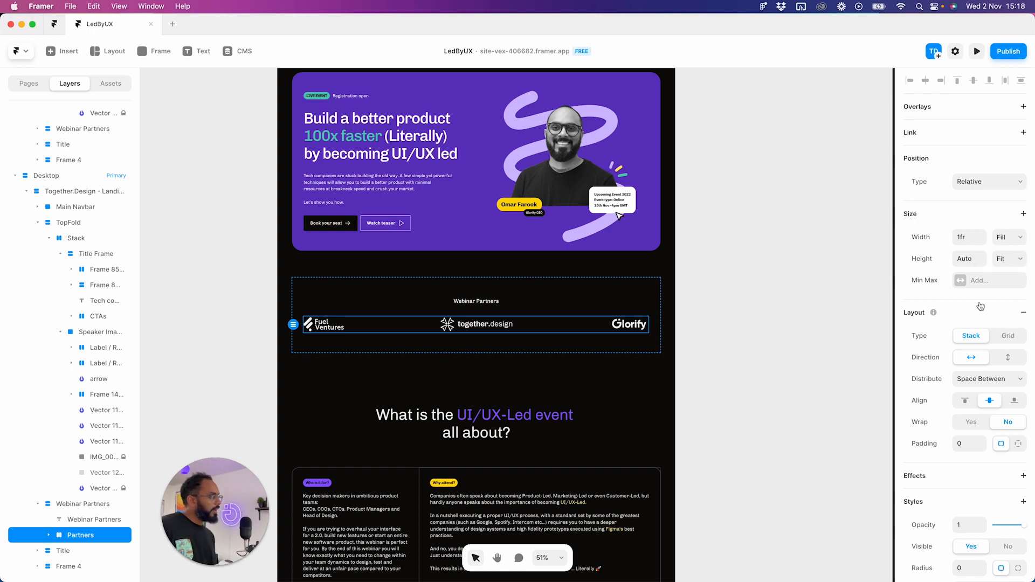
left_click(980, 380)
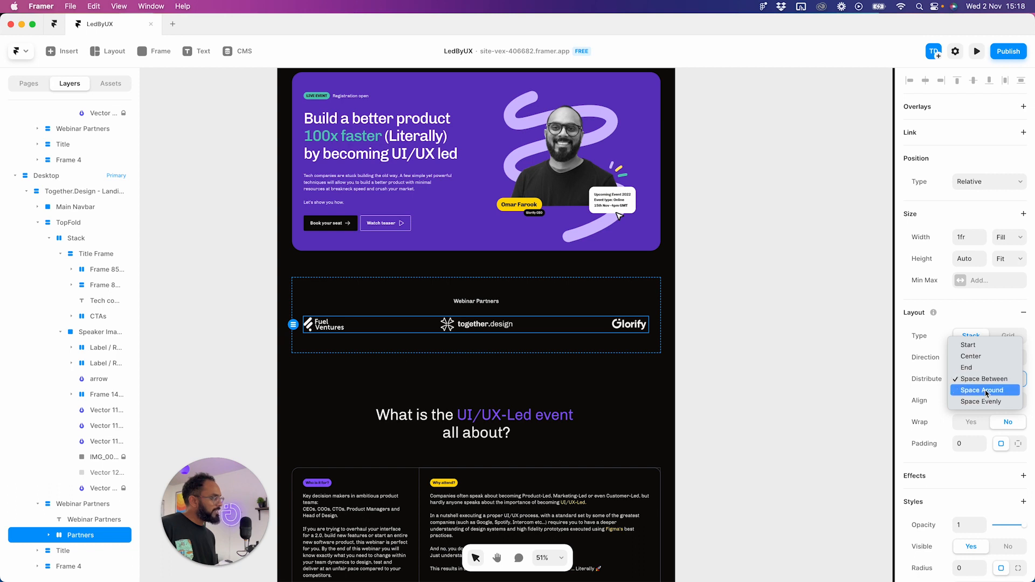
left_click(988, 403)
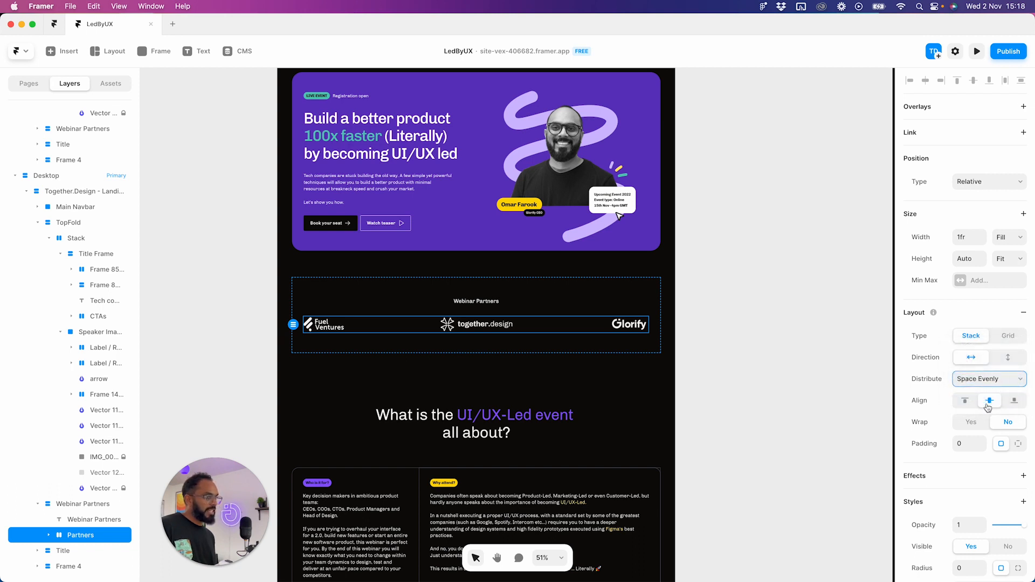
left_click(617, 407)
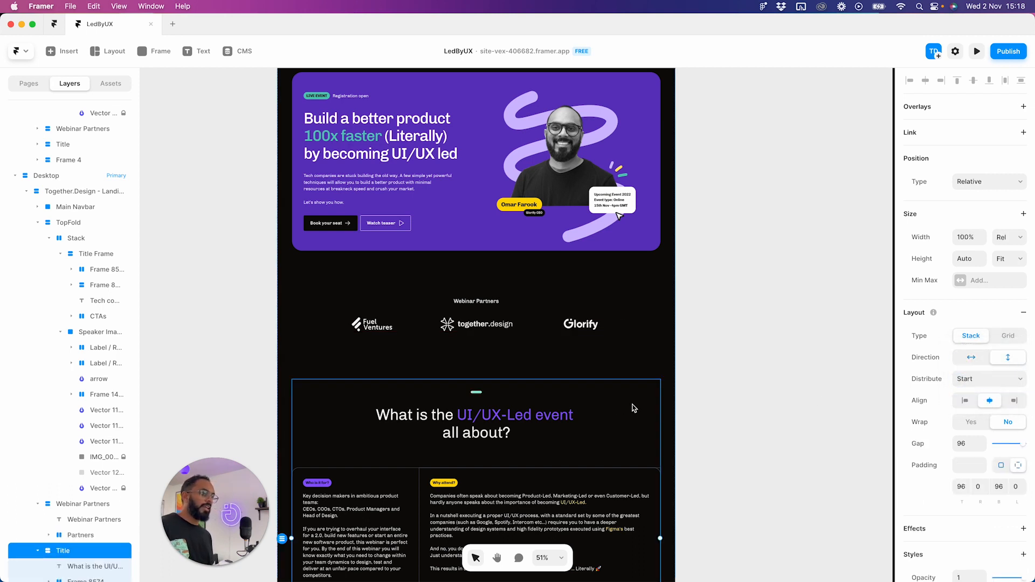
left_click(768, 401)
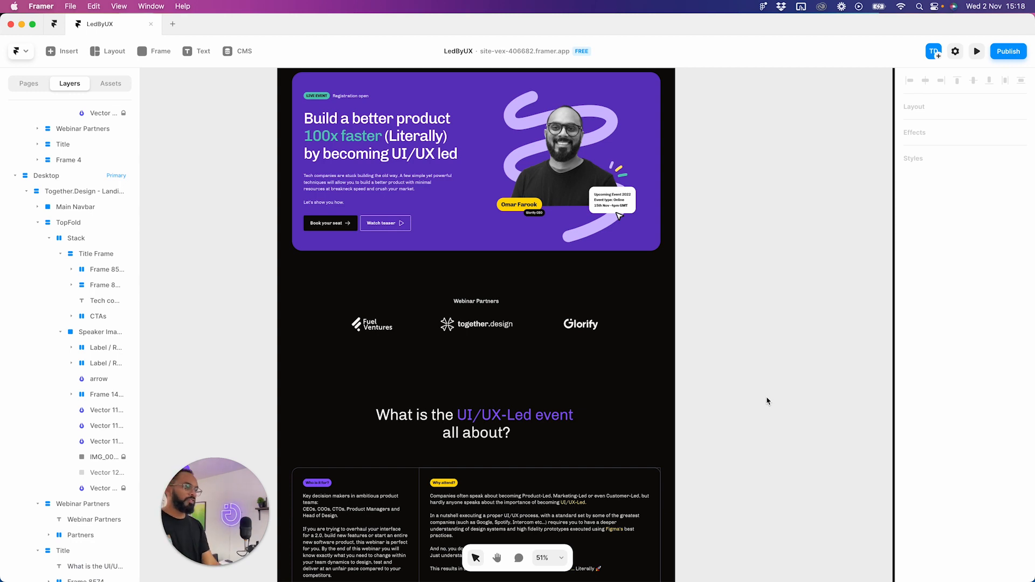
- Undo and redo the Space Evenly distribution of the Partners frame to compare the logo spacing
key("super+z")
left_click(769, 400)
key("super+shift+z")
left_click(788, 378)
- Set the width of the Partners frame holding the three logos to Fit Content
left_click(536, 327)
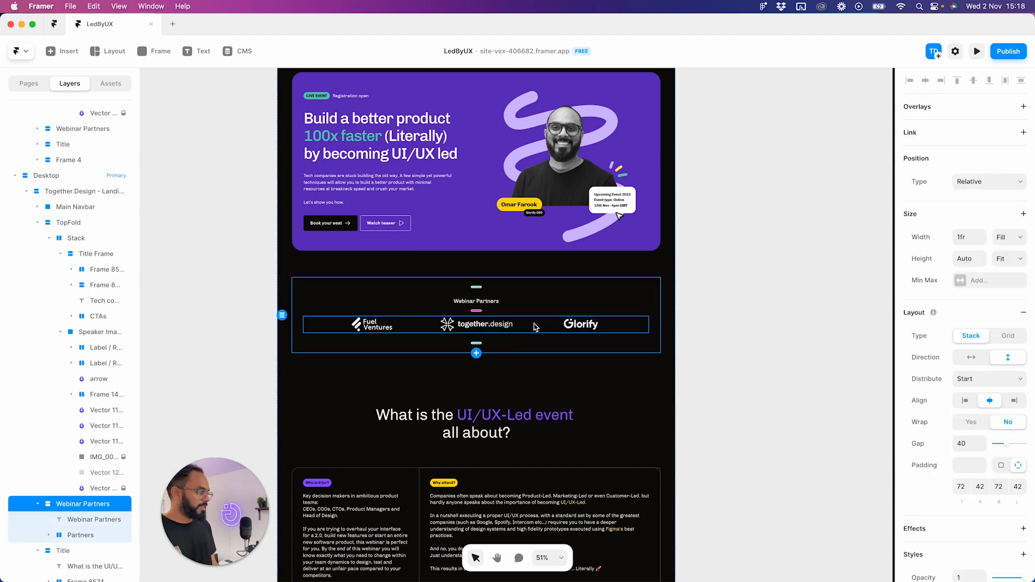
left_click(535, 327)
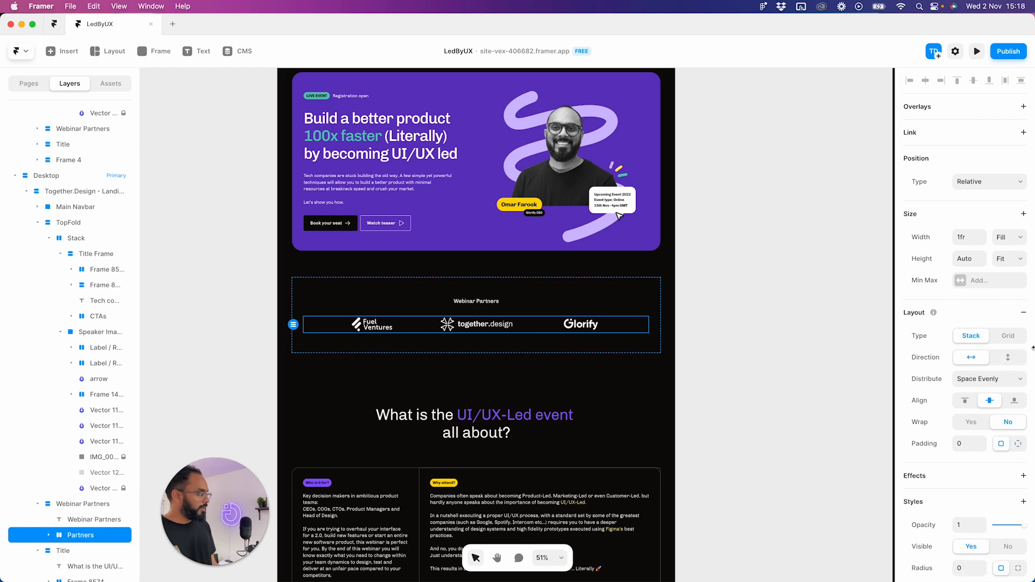
left_click(1009, 237)
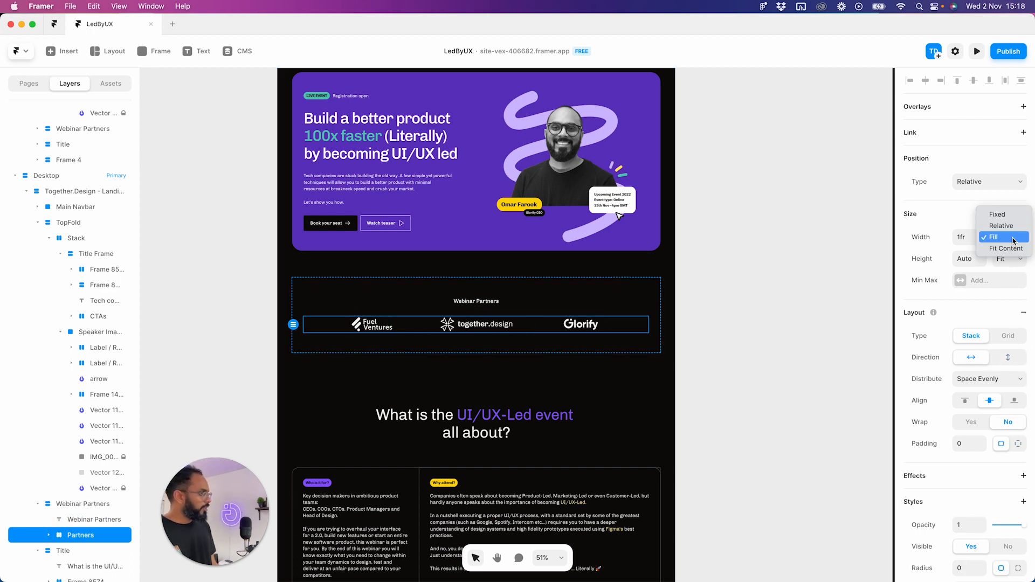
left_click(1007, 245)
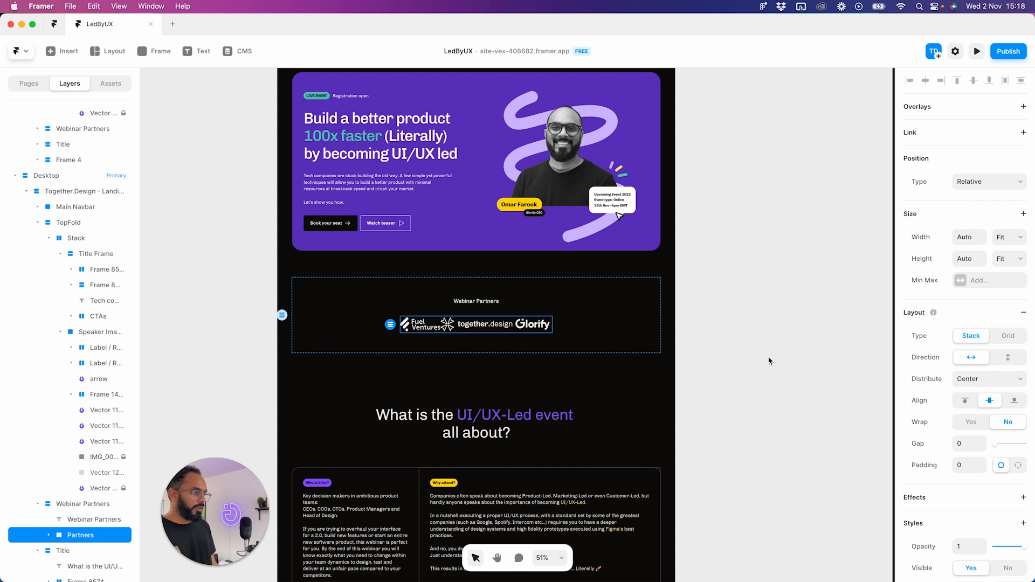
- Undo the latest width and distribution changes of the Partners frame, back to Fill and Space Evenly
key("super+z")
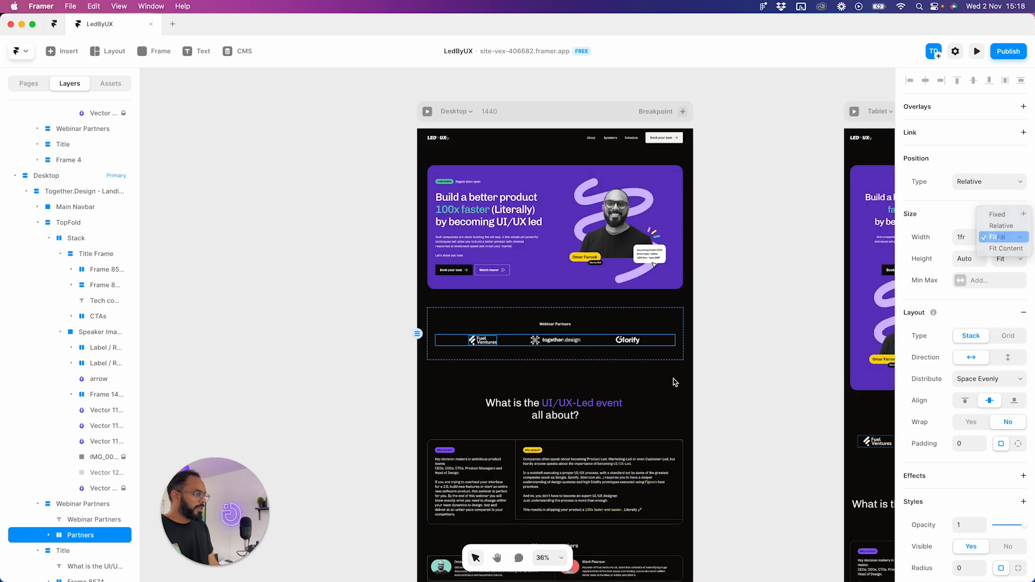
left_click(674, 379)
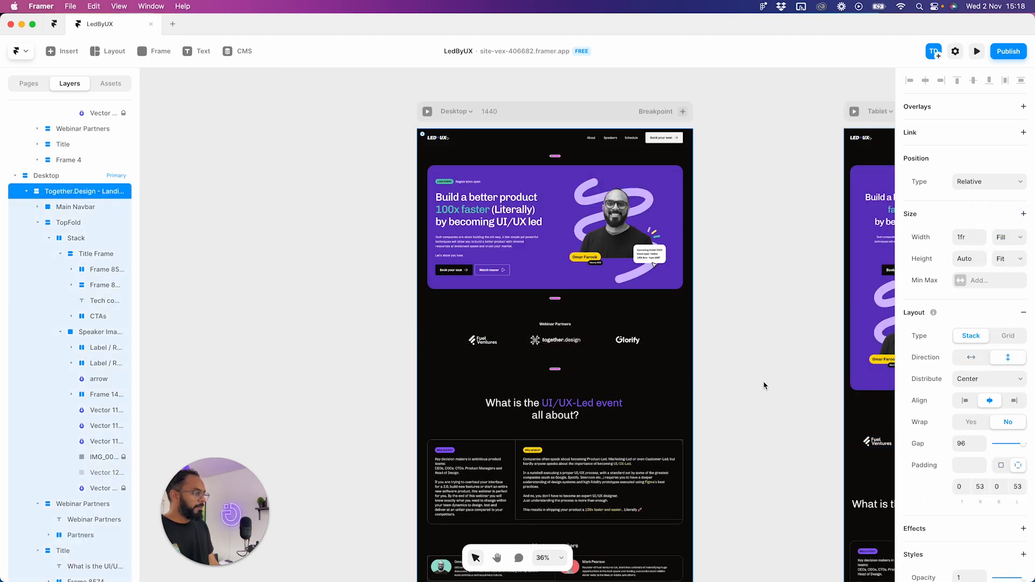
left_click(763, 385)
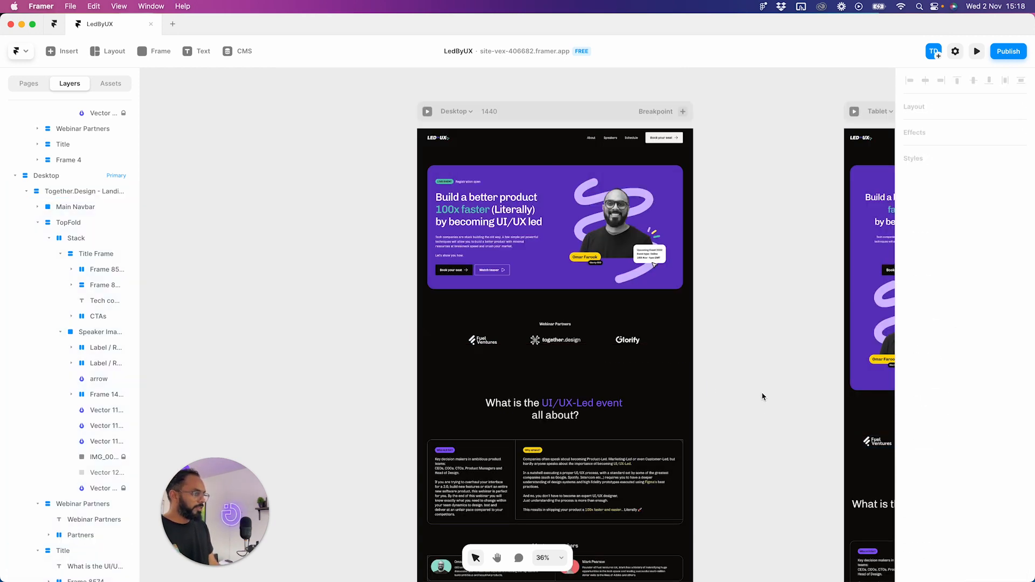
- Examine the width, distribution and padding of the Partners frame and its Webinar Partners section on the Tablet layout
scroll(765, 389, "right", 7)
scroll(765, 389, "down", 3)
left_click(570, 312)
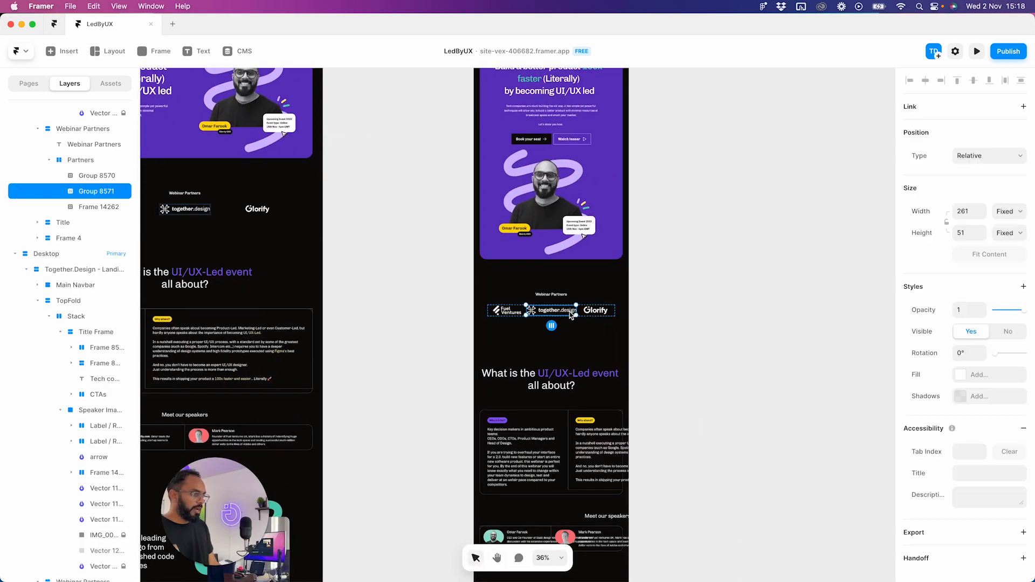
scroll(489, 311, "up", 3)
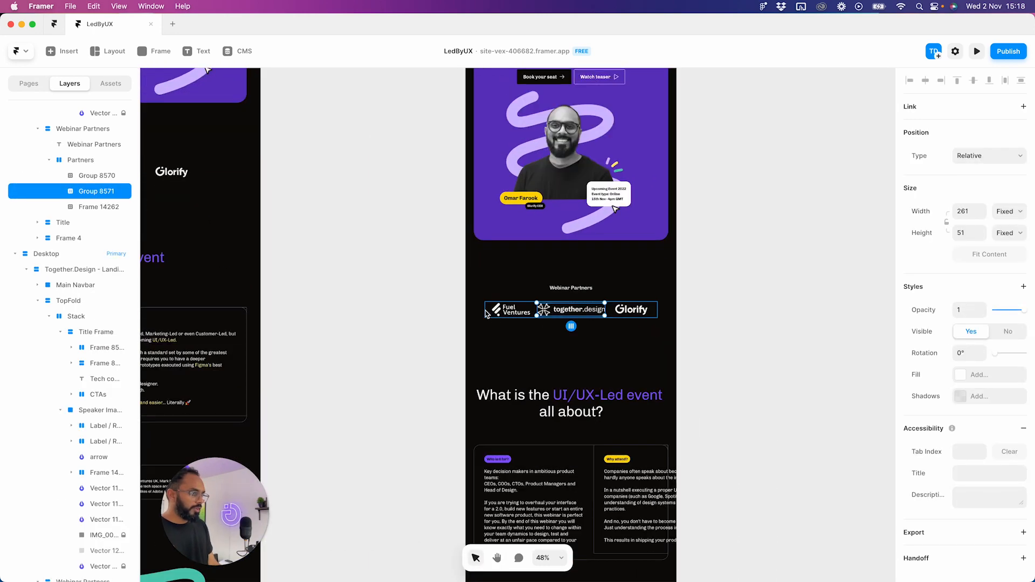
left_click(489, 311)
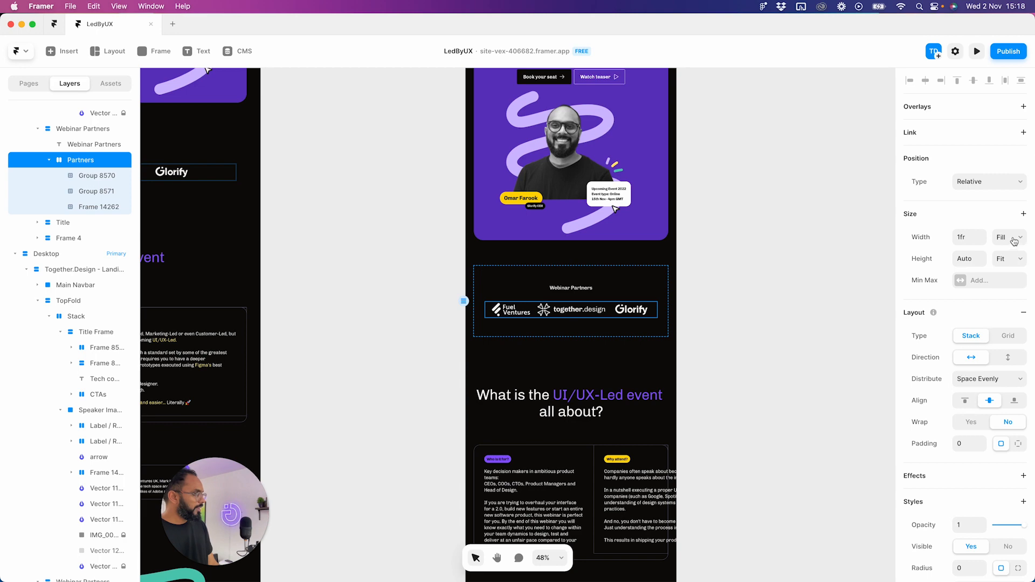
left_click(514, 291)
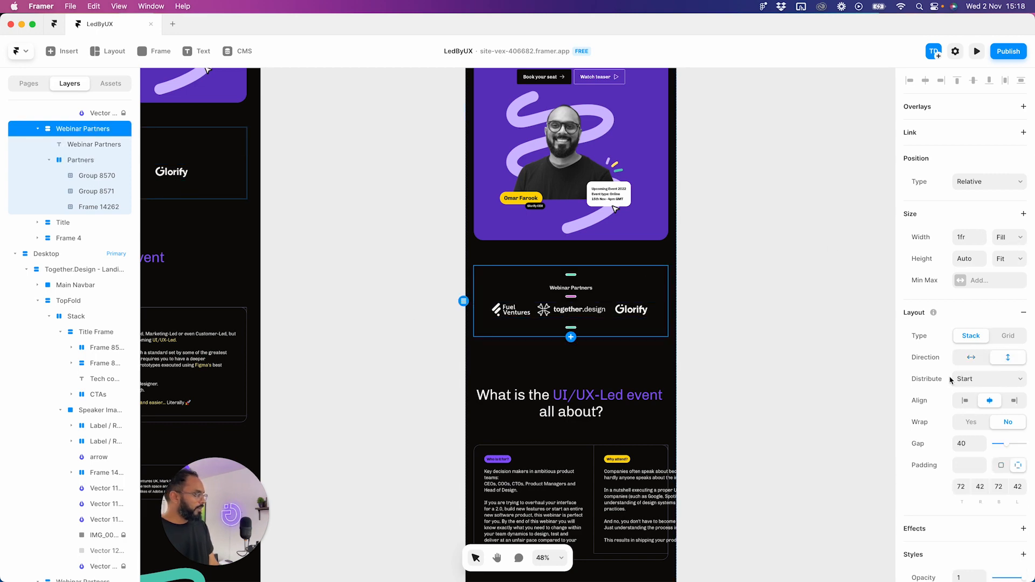
left_click(436, 294)
- Set the right and left padding of the Desktop layout's Webinar Partners section to 0
scroll(485, 314, "left", 10)
scroll(485, 314, "up", 3)
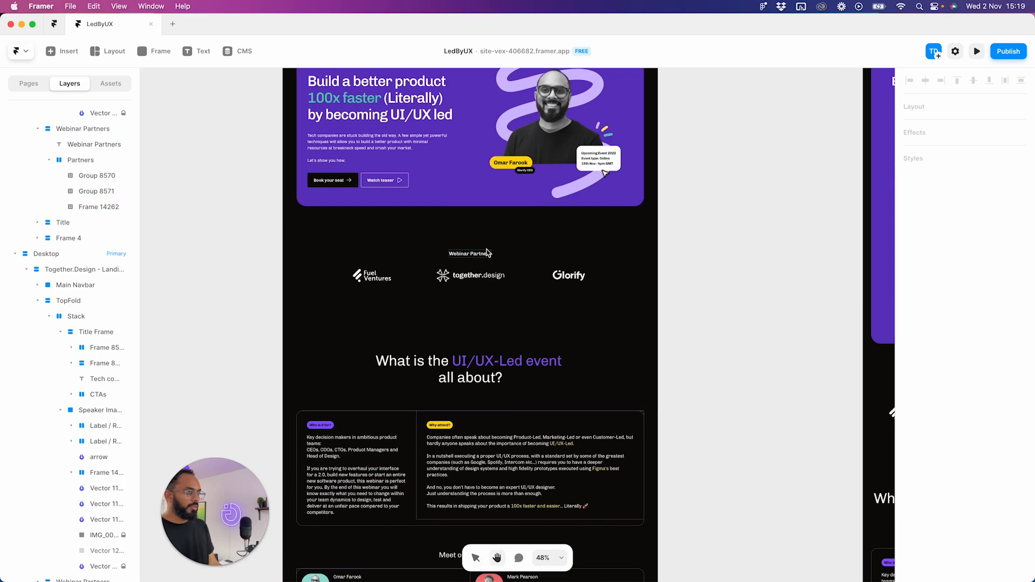
left_click(519, 250)
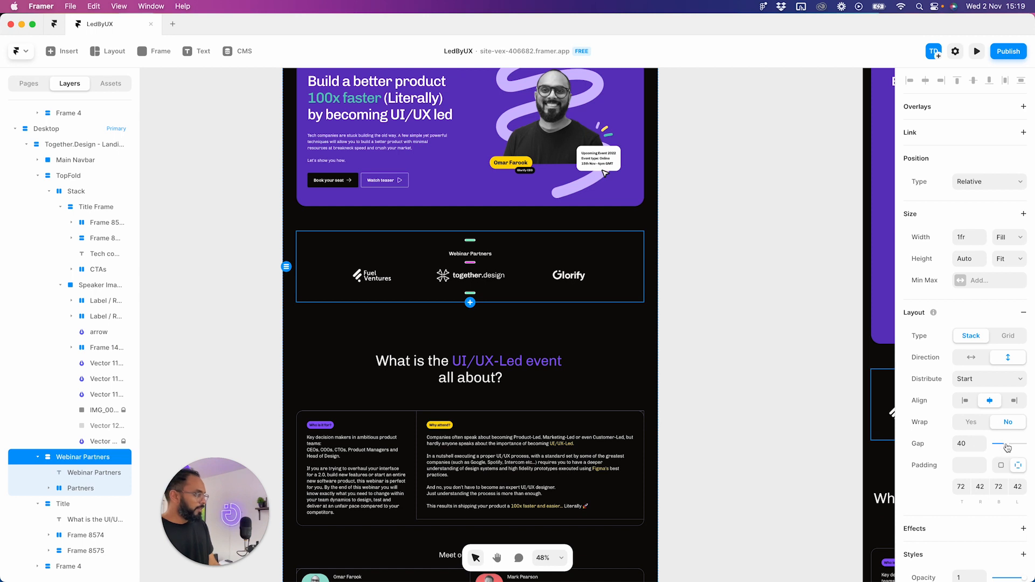
left_click(979, 487)
type("0")
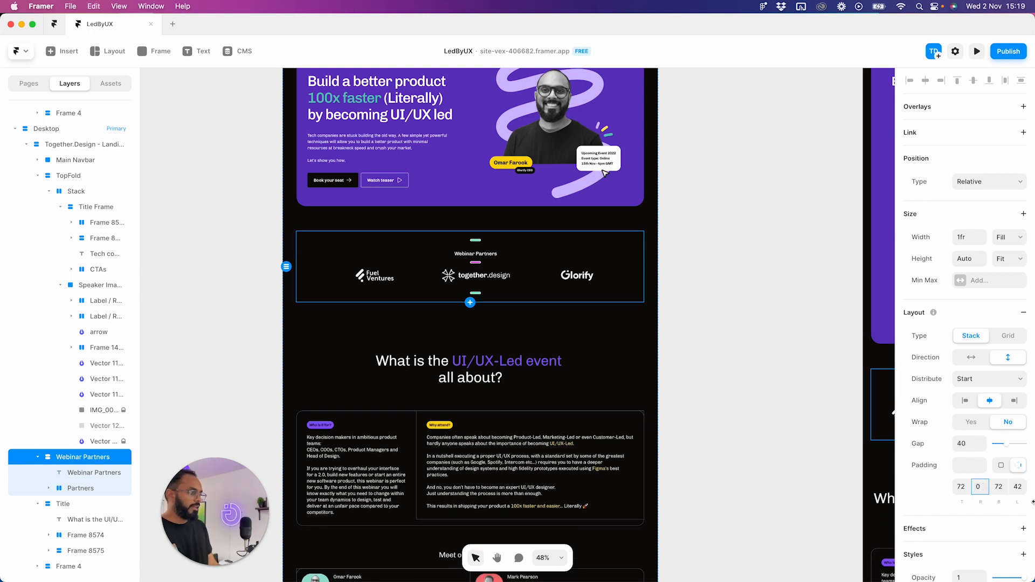
left_click(1020, 486)
left_click(1013, 487)
left_click_drag(1013, 487, 1032, 491)
type("0")
left_click(824, 397)
- Examine the Tablet layout's Webinar Partners section and compare the sizes of its three partner logos
key("space")
left_click_drag(703, 380, 671, 380)
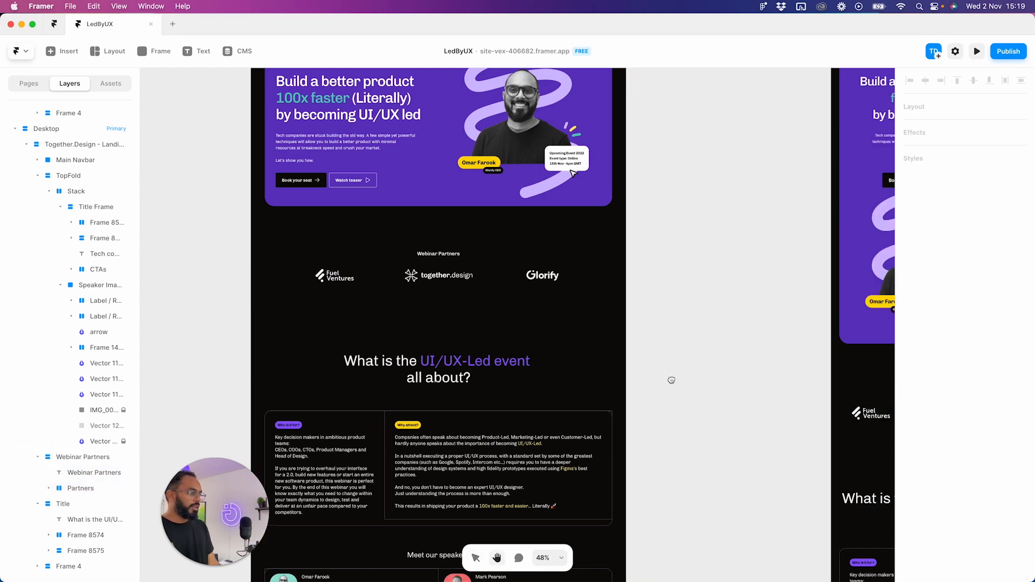
scroll(671, 380, "right", 5)
left_click(714, 421)
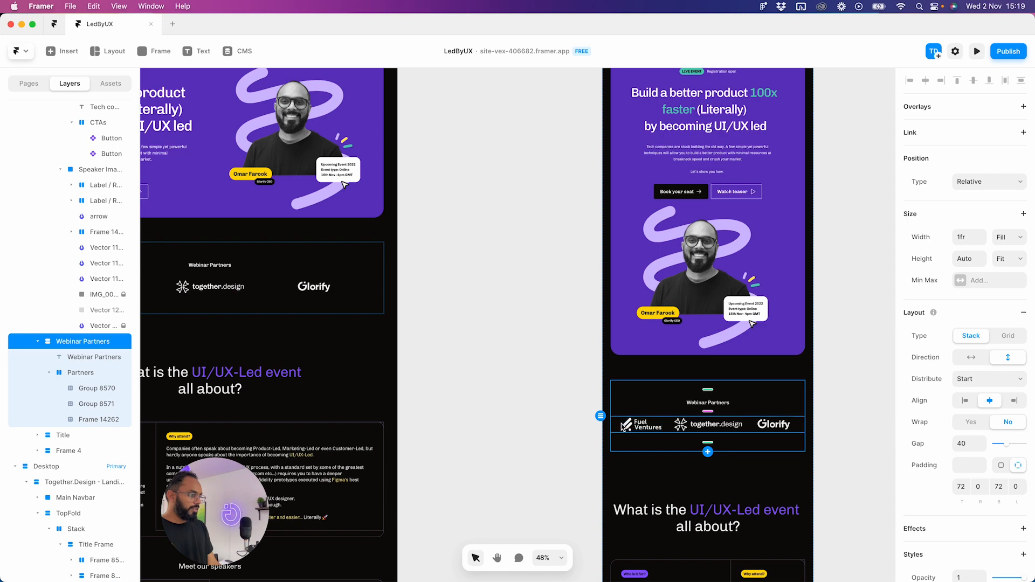
left_click(623, 427)
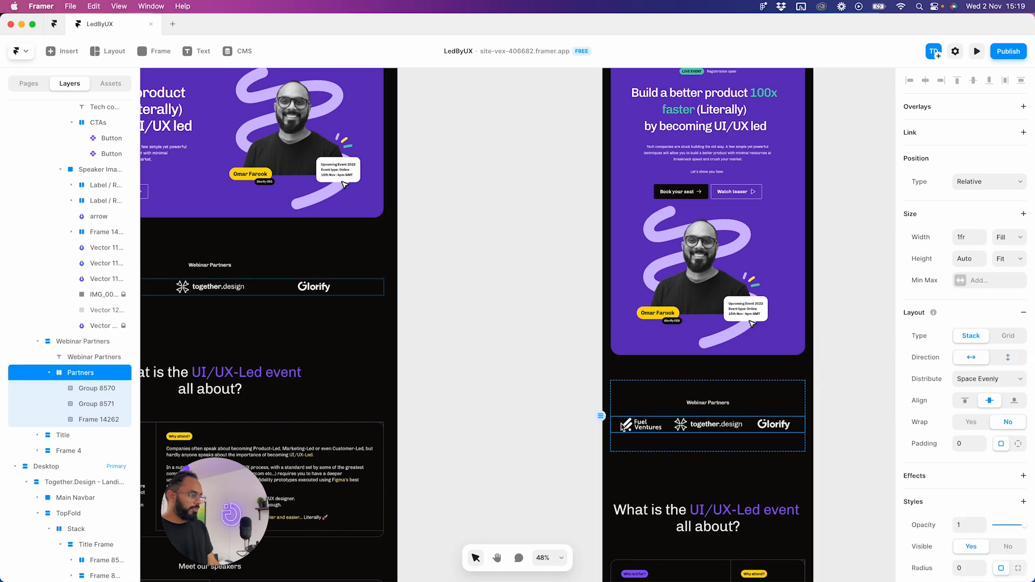
left_click(652, 430)
left_click(680, 427)
scroll(669, 437, "up", 3)
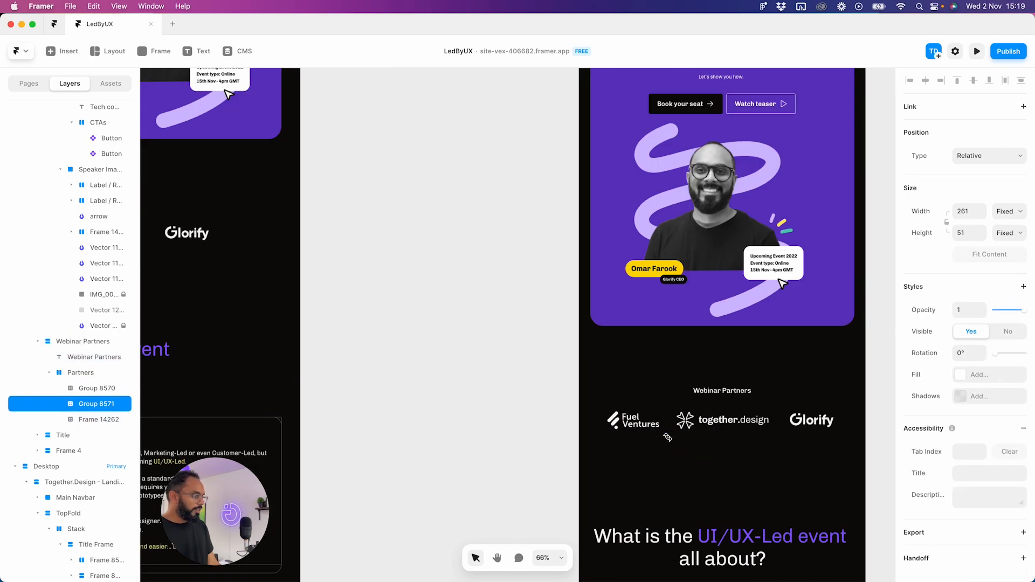
scroll(668, 438, "up", 5)
left_click(590, 399)
left_click(737, 406, "shift")
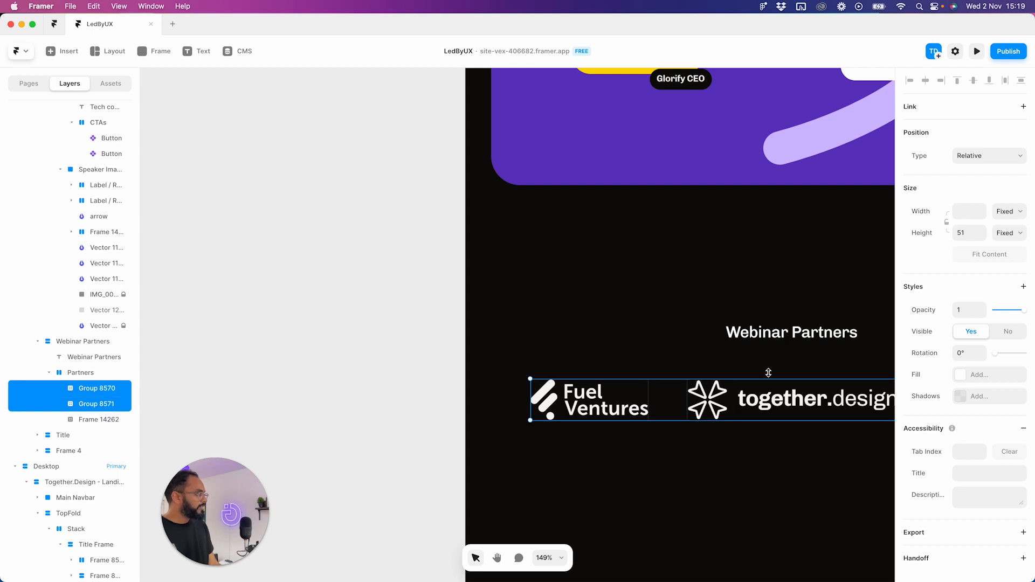
scroll(737, 359, "down", 3)
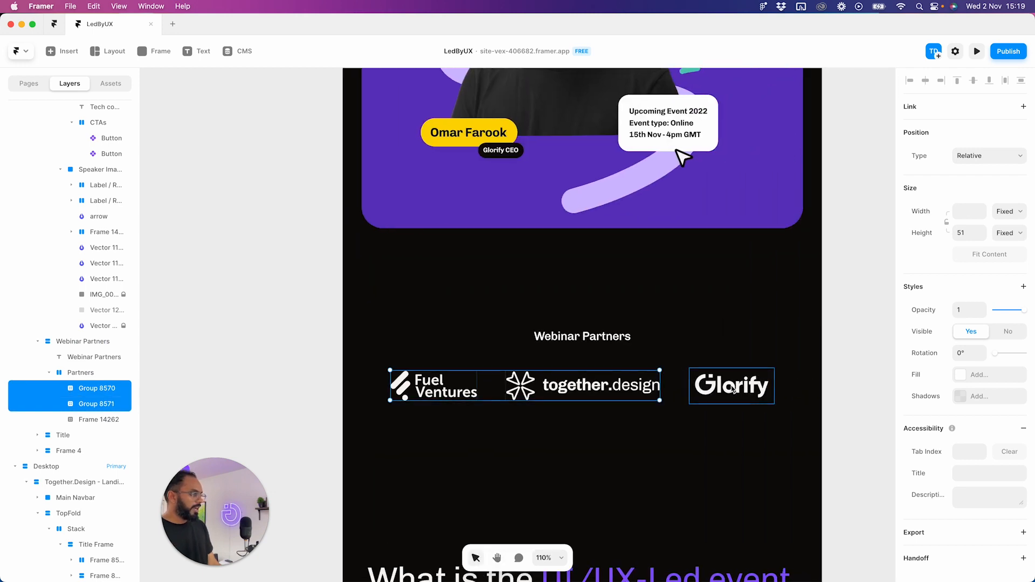
left_click(733, 389, "shift")
left_click(813, 379)
- Compare the sizes of the Fuel Ventures, together.design and Glorify logos on the Desktop layout
scroll(707, 388, "left", 5)
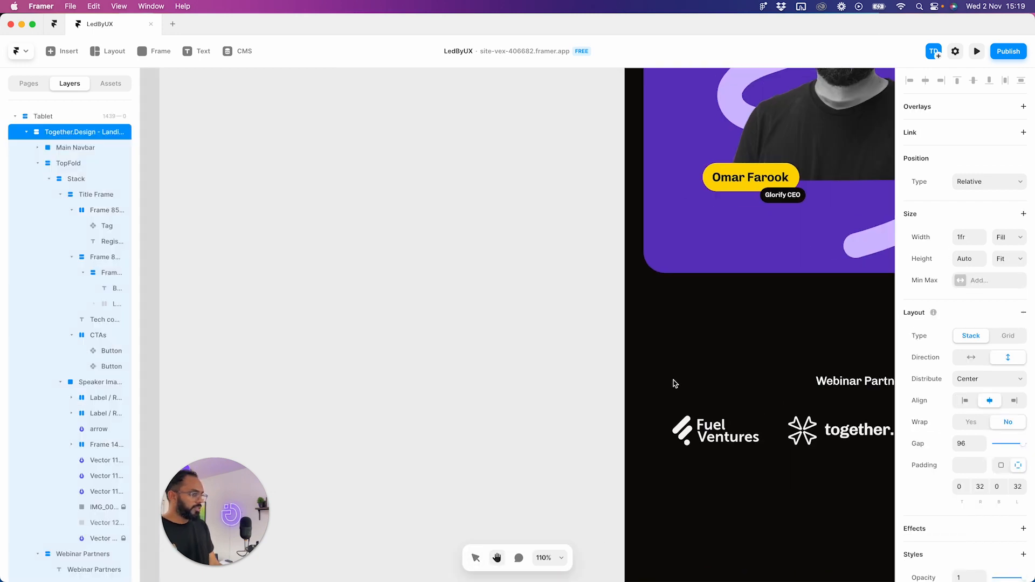
scroll(708, 388, "down", 10)
scroll(738, 387, "up", 5)
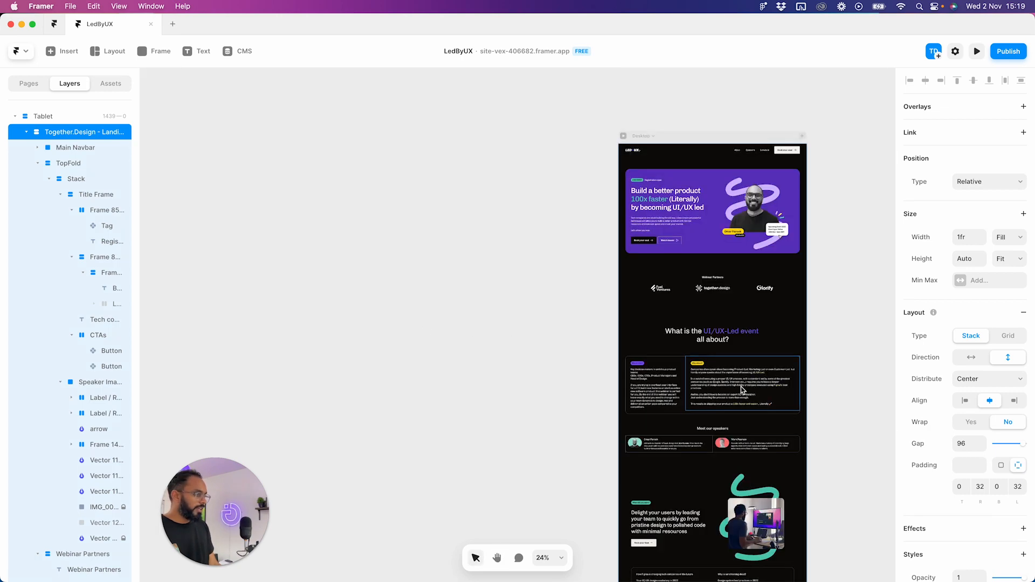
left_click(764, 290)
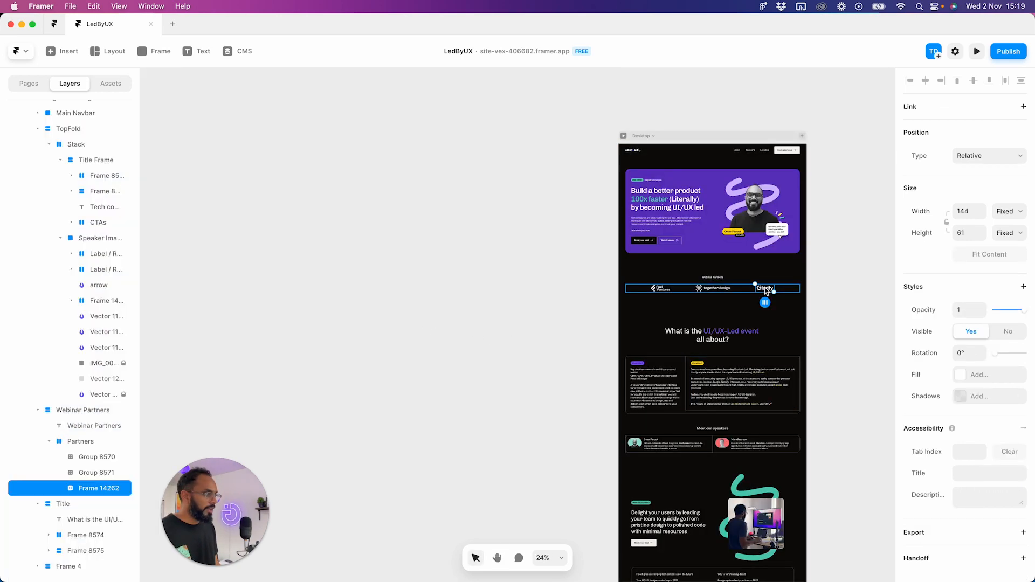
scroll(765, 290, "up", 5)
left_click(623, 295, "shift")
left_click(447, 298, "shift")
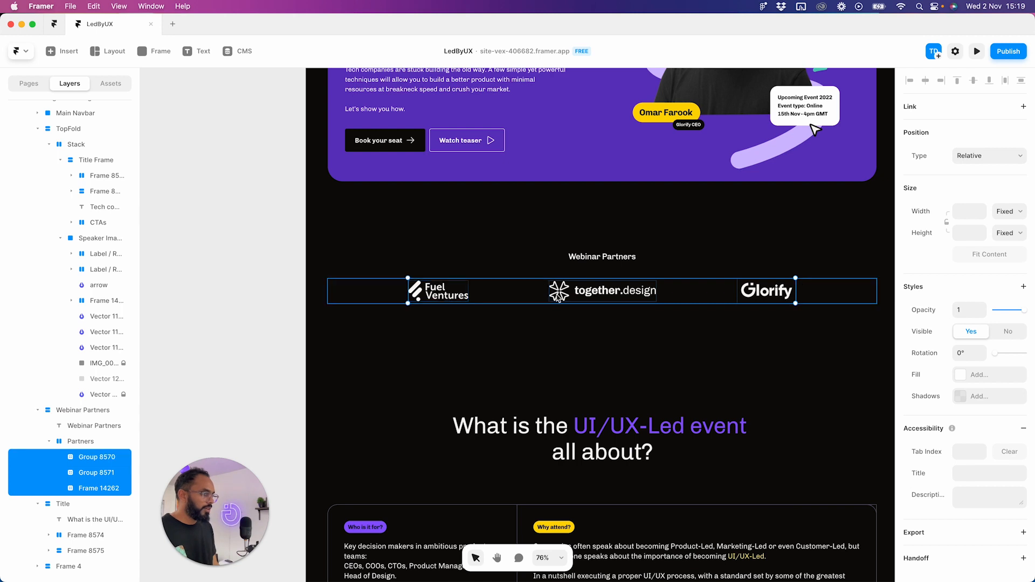
left_click(756, 316)
- Try setting the Desktop layout's Glorify logo height to 51 without locking its proportions
left_click(777, 294)
left_click(963, 234)
type("51")
key("Return")
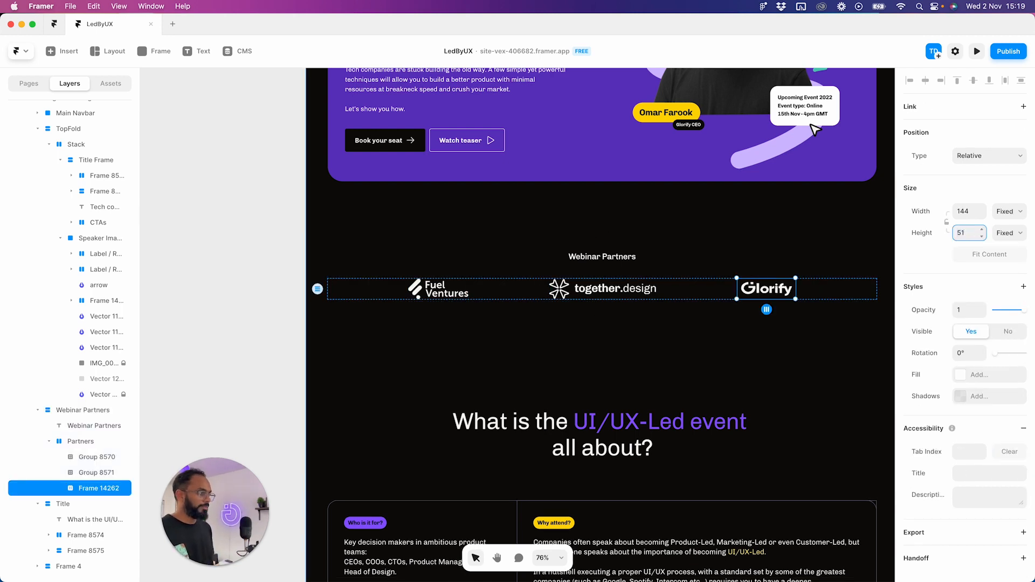
key("super+z")
- Lock the Glorify logo's aspect ratio and set its height to 51 on the Desktop layout
left_click(946, 223)
left_click(963, 233)
type("51")
key("Return")
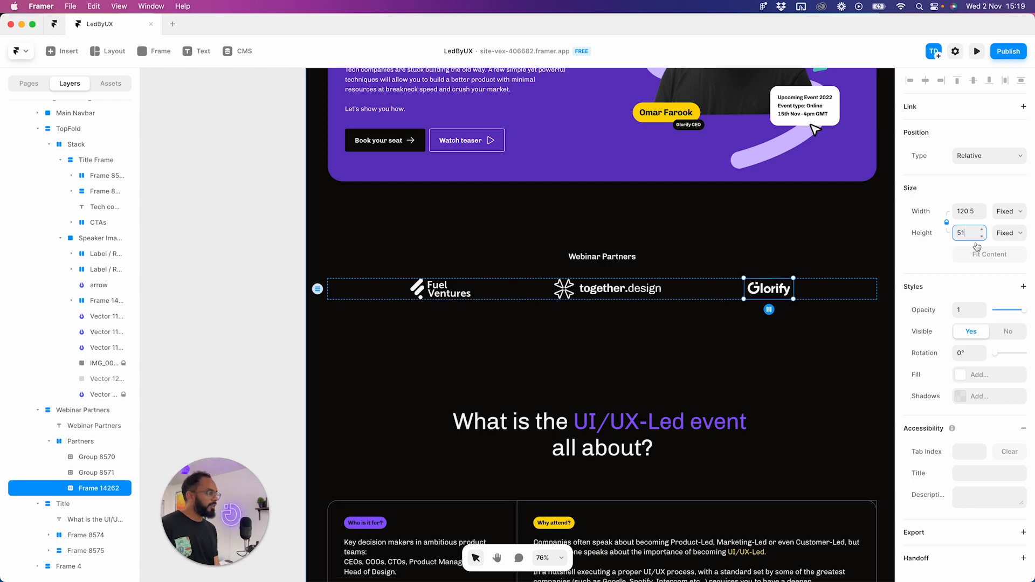
left_click(767, 324)
- Distribute the logos in the Tablet layout's Partners frame with Space Between
left_click(623, 294)
scroll(630, 295, "down", 4)
left_click_drag(644, 340, 396, 269)
scroll(715, 448, "down", 3)
scroll(715, 447, "right", 5)
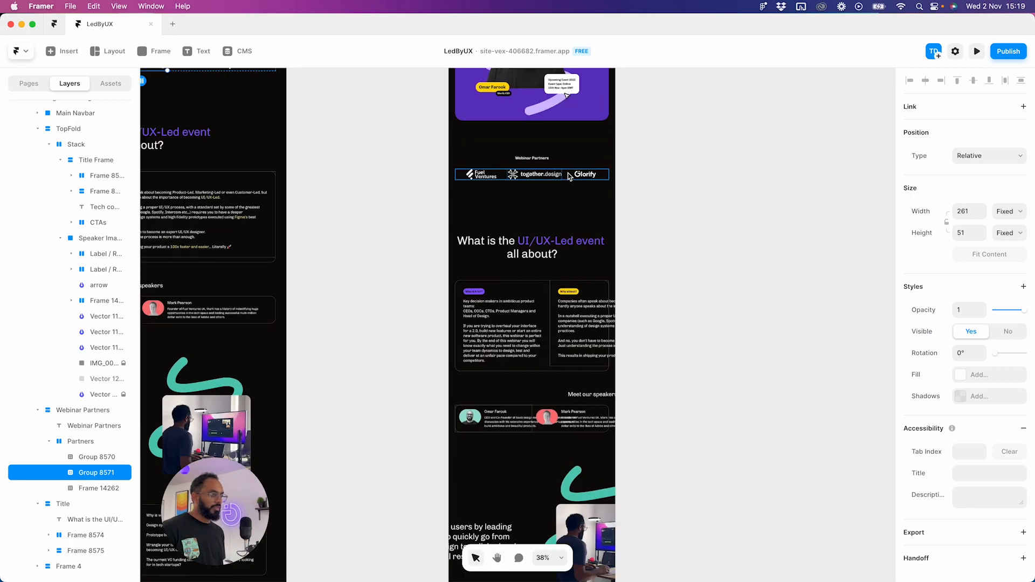
scroll(560, 172, "up", 10)
left_click(592, 193)
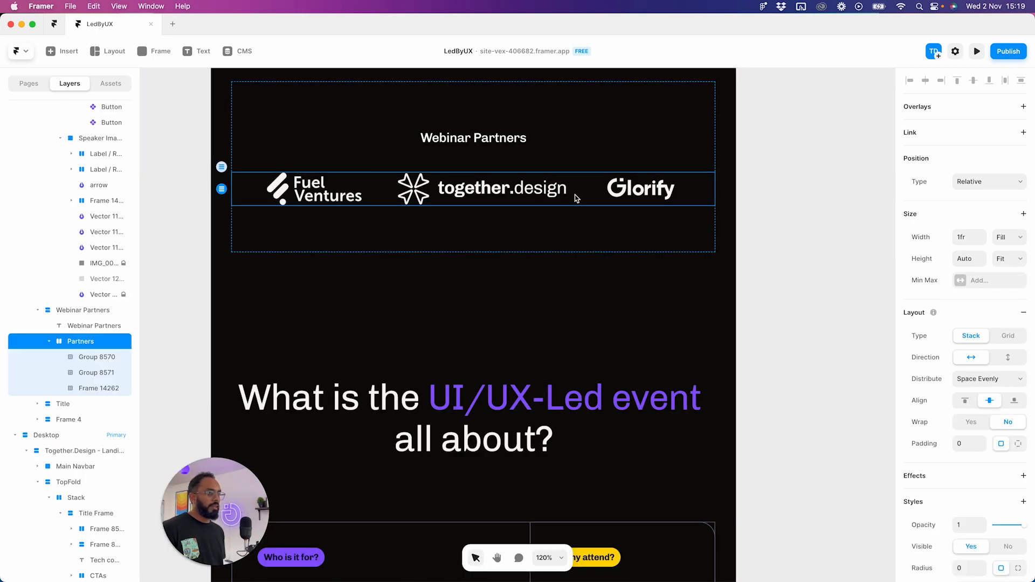
scroll(792, 216, "down", 5)
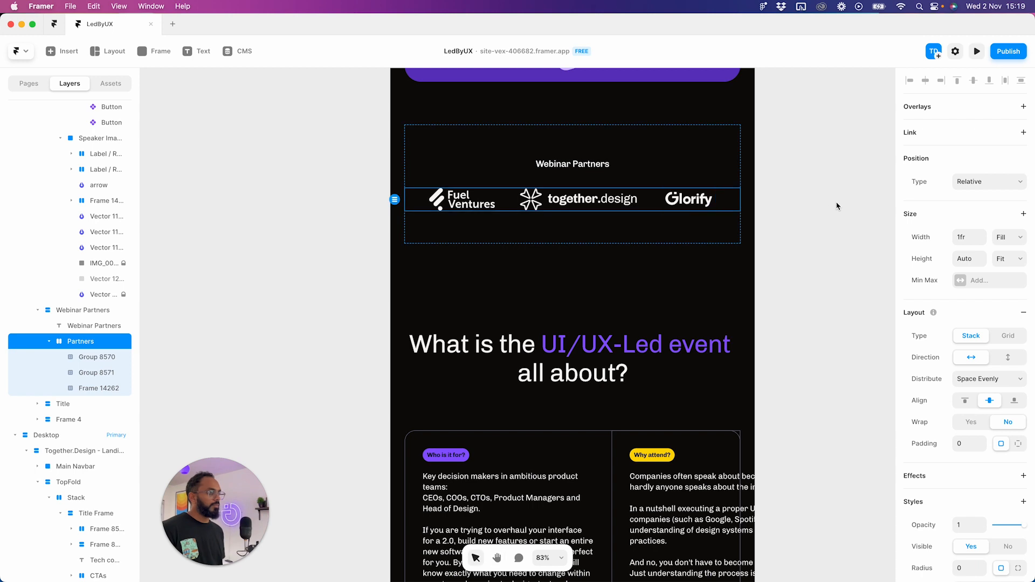
left_click(990, 375)
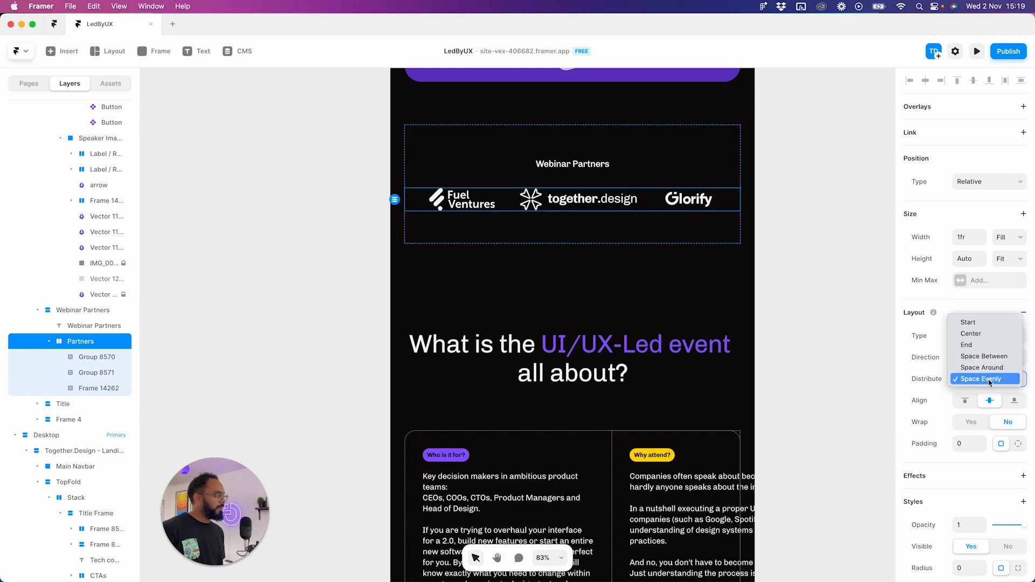
left_click(993, 358)
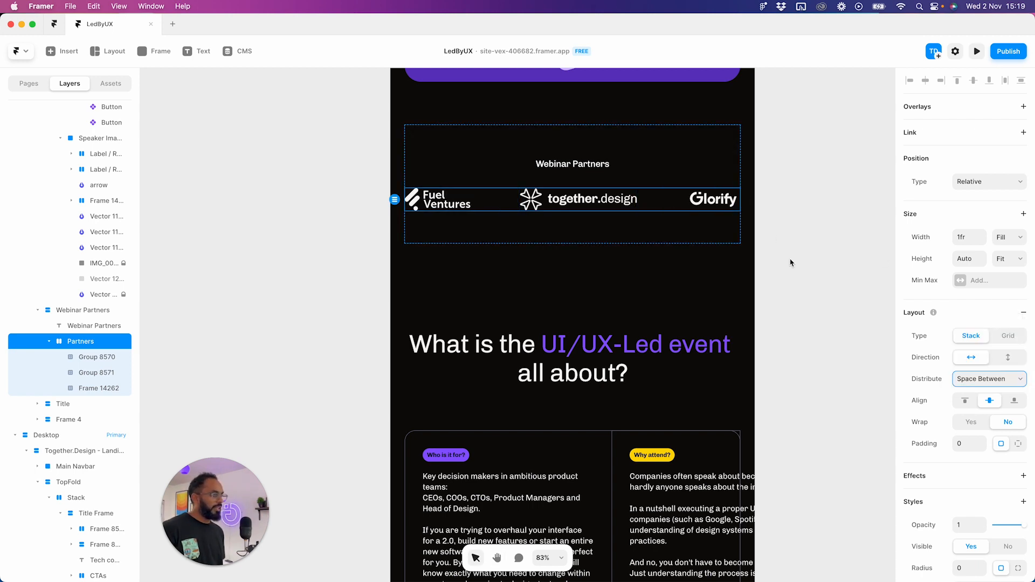
left_click(824, 232)
- Compare the Desktop and Tablet layouts side by side, from the hero through the Webinar Partners section
scroll(824, 232, "down", 4)
key("space")
left_click_drag(716, 250, 885, 334)
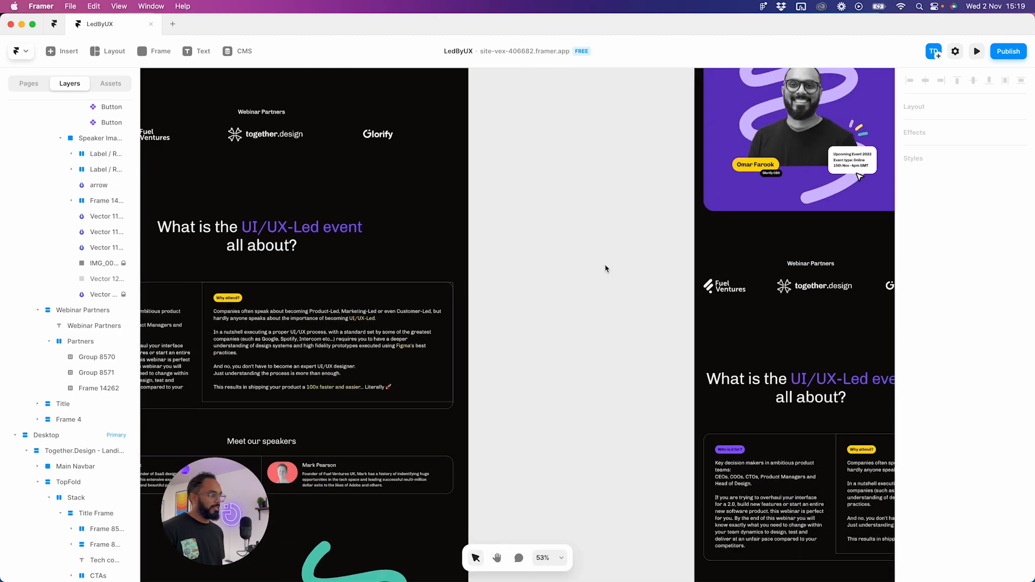
left_click_drag(604, 267, 524, 313)
scroll(524, 312, "down", 5)
scroll(521, 302, "up", 5)
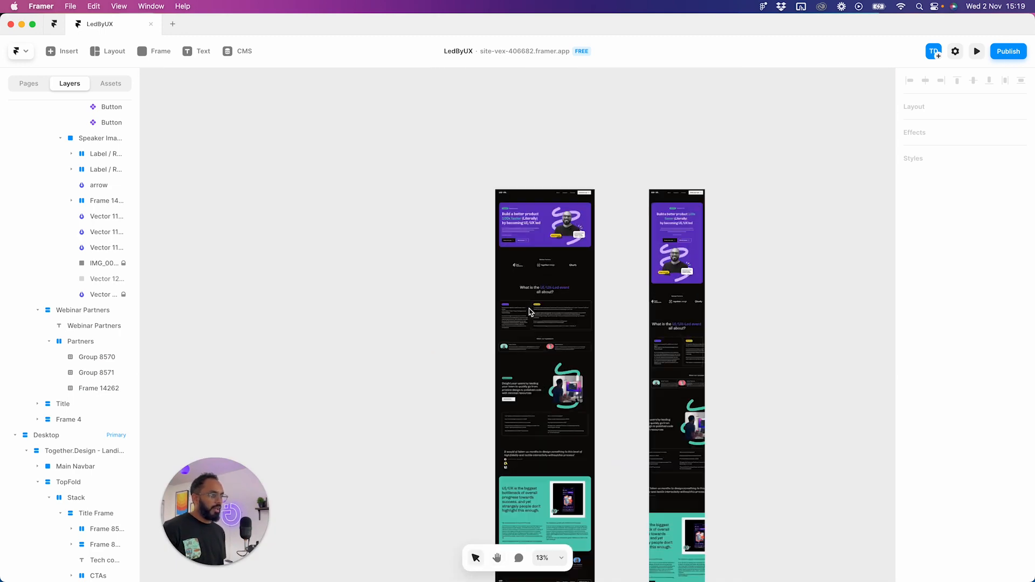
scroll(568, 243, "right", 5)
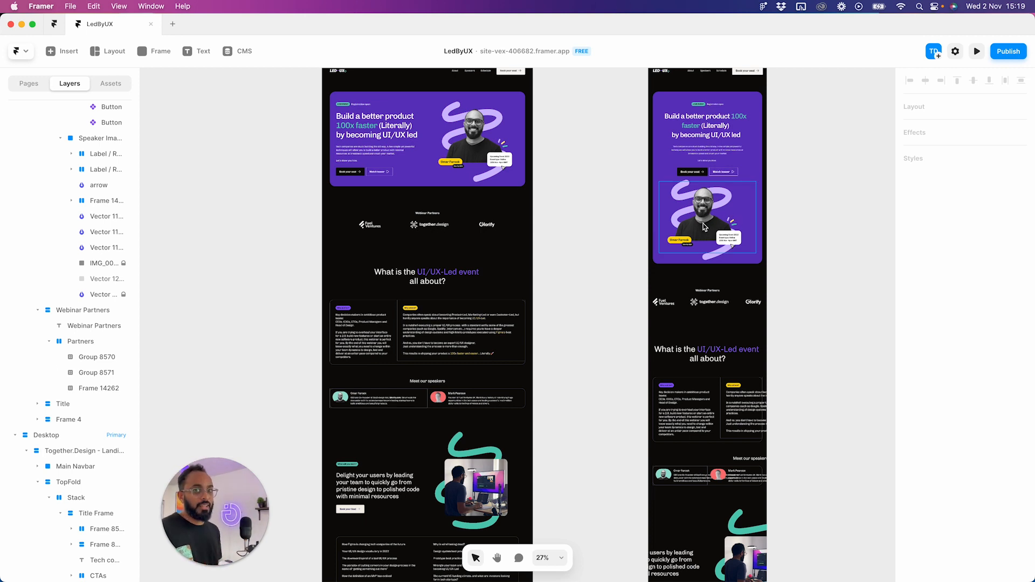
scroll(560, 245, "up", 2)
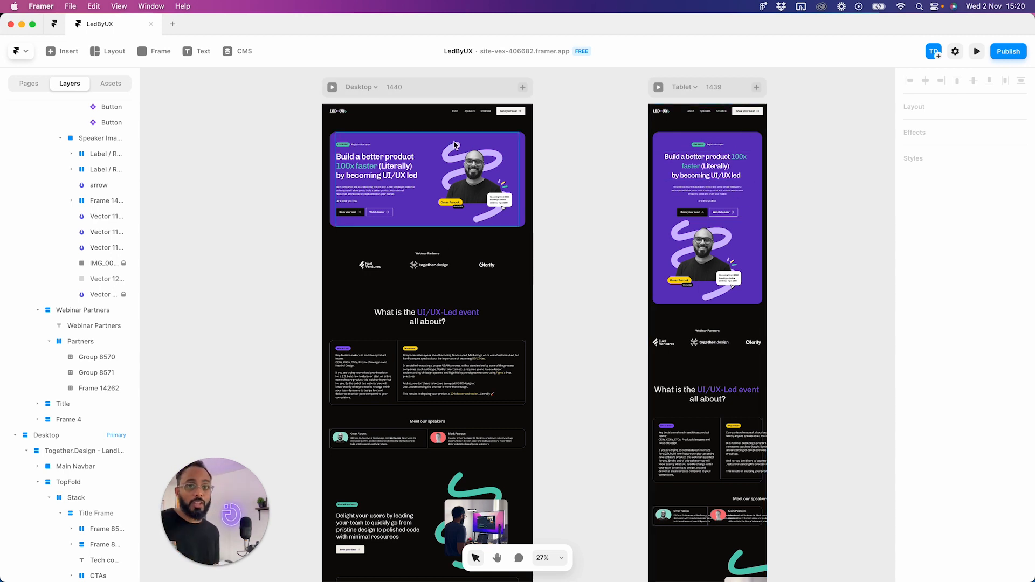
- Try different hero heading widths, about 641 and 419 on Desktop and about 477 on Tablet, and undo the resizing
left_click(390, 170)
left_click_drag(408, 167, 429, 166)
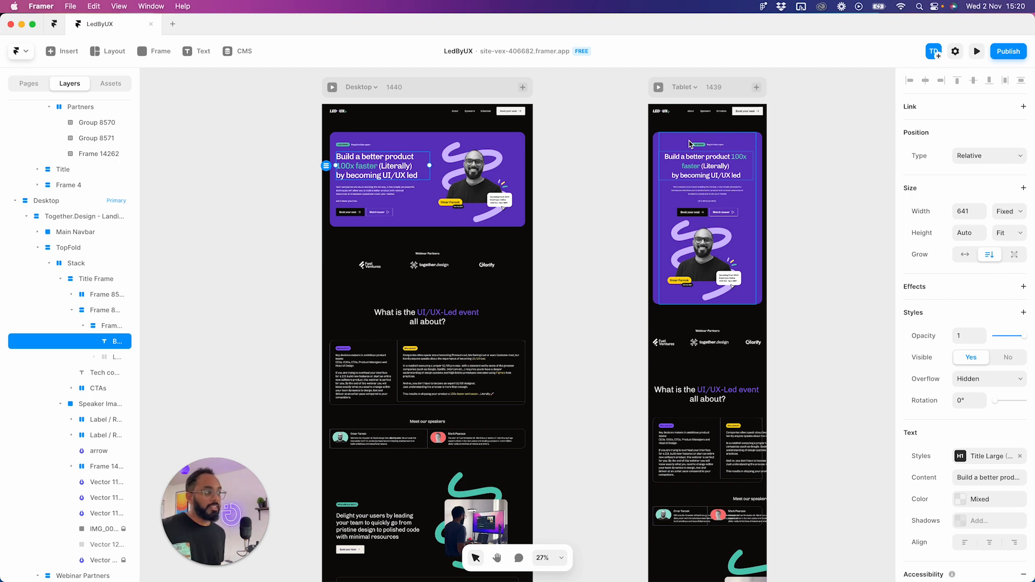
left_click(736, 169)
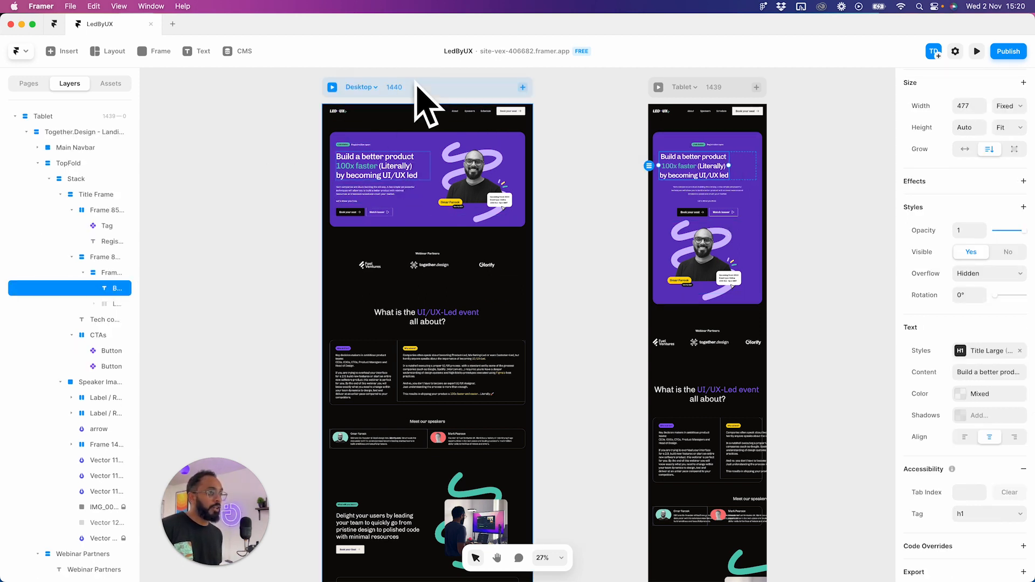
left_click(404, 170)
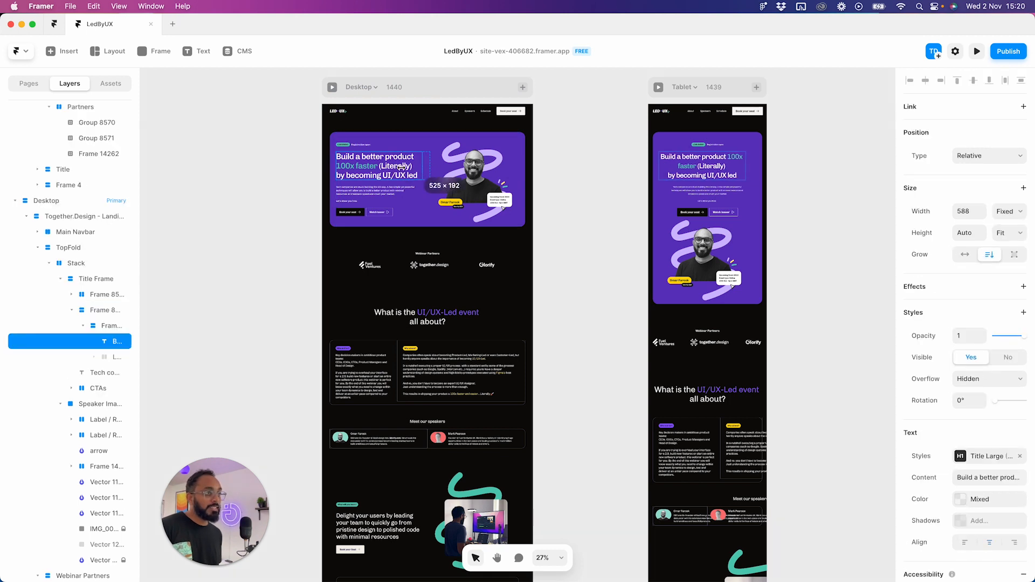
left_click_drag(431, 167, 397, 175)
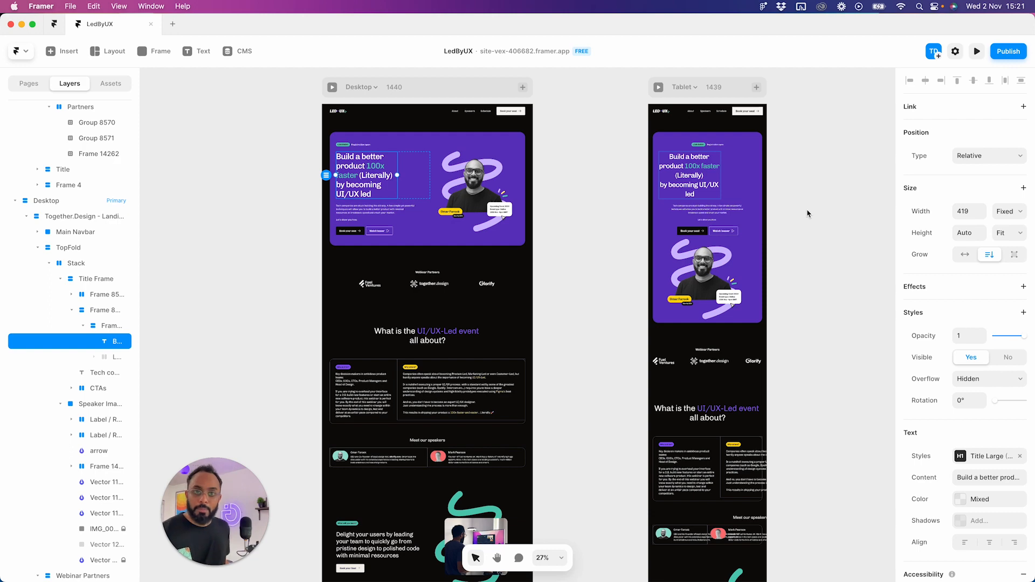
key("super+z")
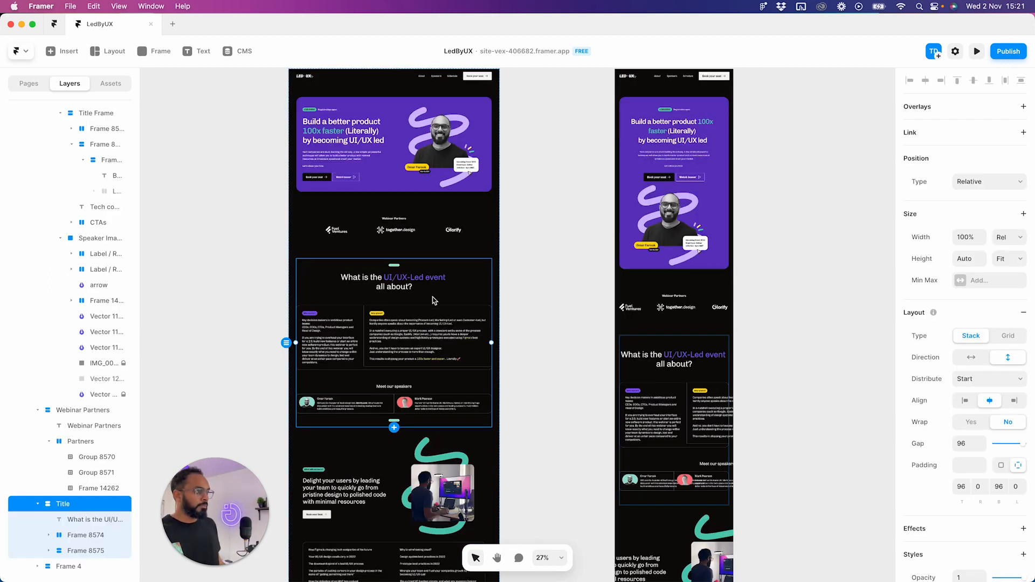
- Examine the layout settings of the Desktop layout's Webinar Partners section and the "What is the UI/UX-Led event all about?" section below it
scroll(408, 312, "up", 3)
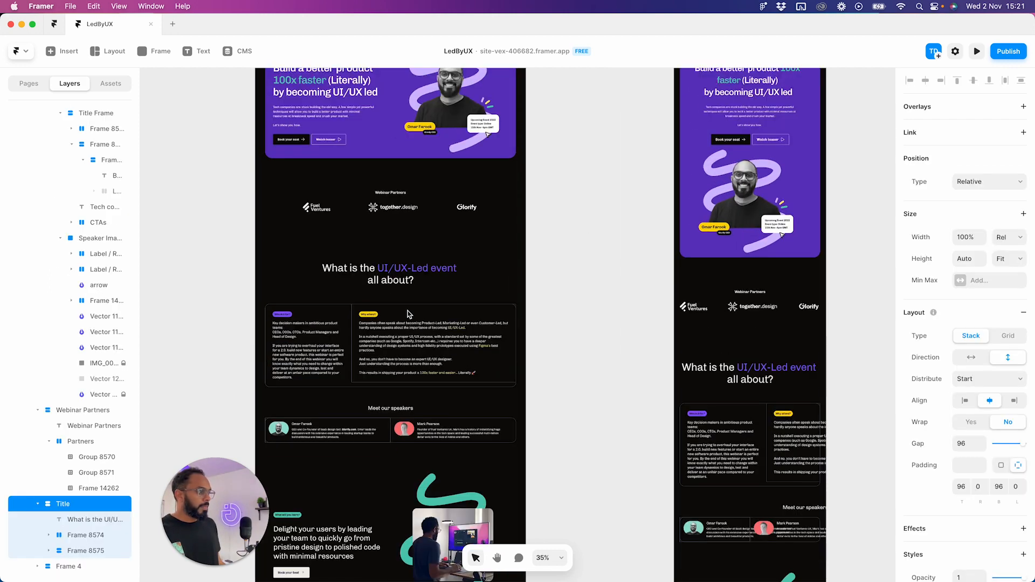
key("space")
left_click_drag(587, 312, 575, 269)
left_click(473, 236)
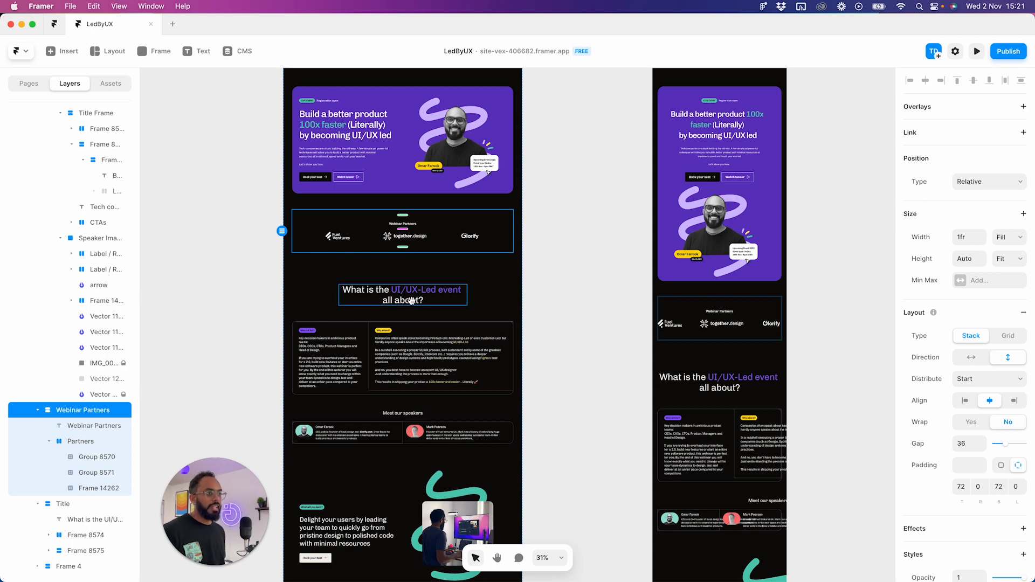
key("space")
left_click_drag(492, 311, 596, 264)
scroll(555, 262, "up", 3)
key("space")
left_click_drag(491, 274, 518, 254)
scroll(516, 254, "up", 3)
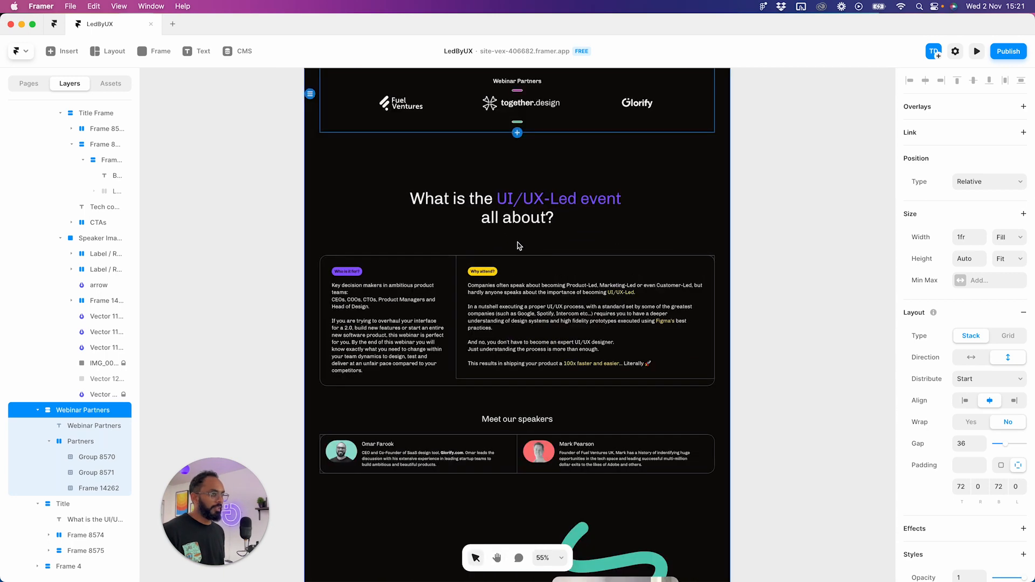
left_click(493, 245)
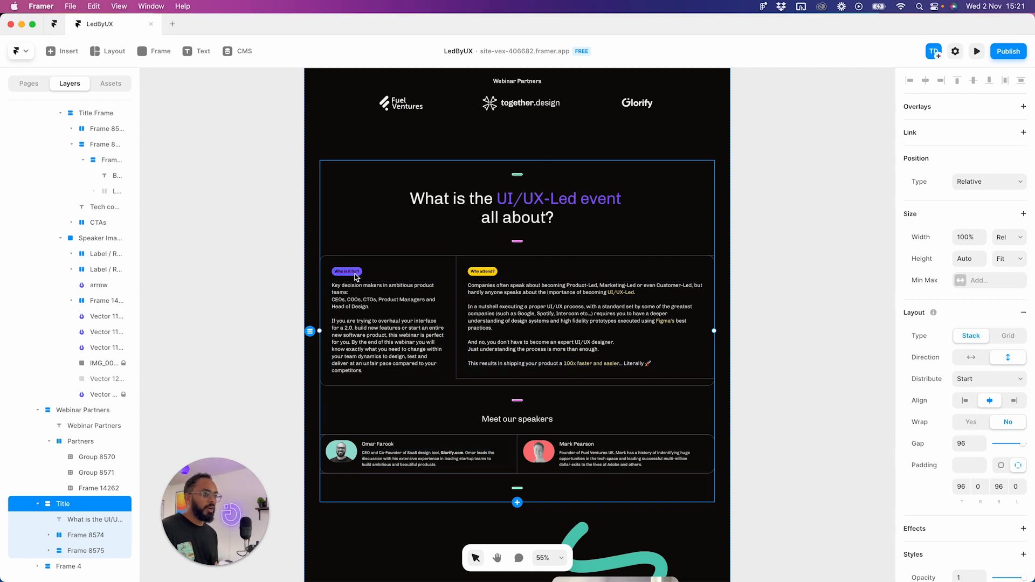
- Recolour the words "UI/UX-Led event all" in the event section heading with the shared colour Primary/300
left_click(774, 277)
scroll(755, 274, "down", 1)
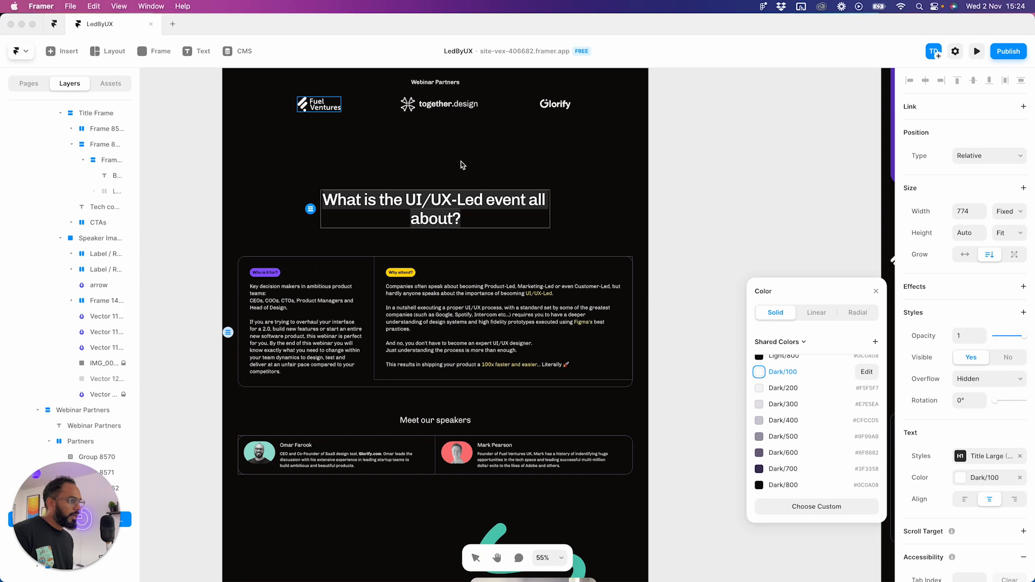
left_click_drag(405, 201, 481, 205)
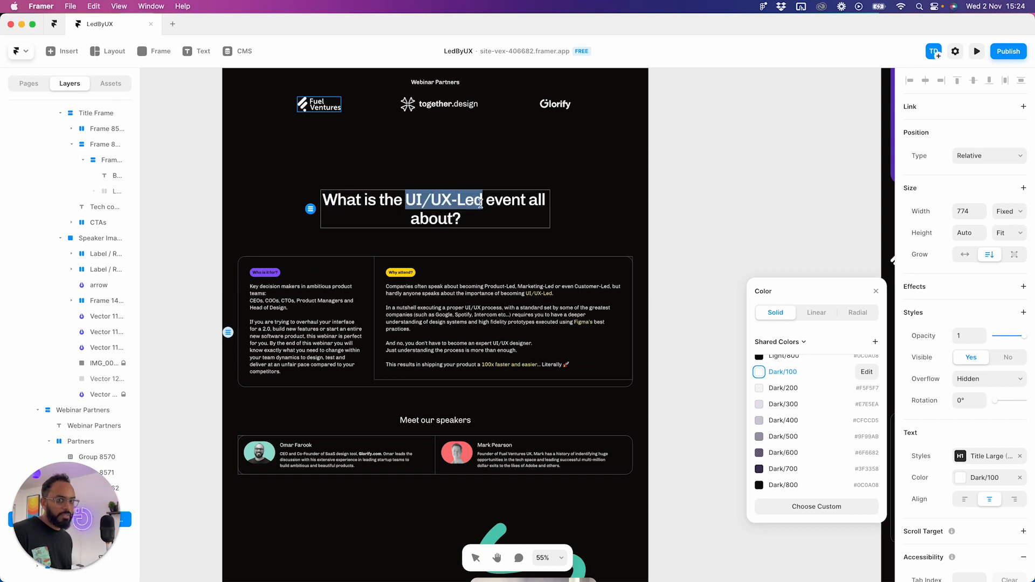
left_click(407, 200)
left_click_drag(408, 199, 447, 233)
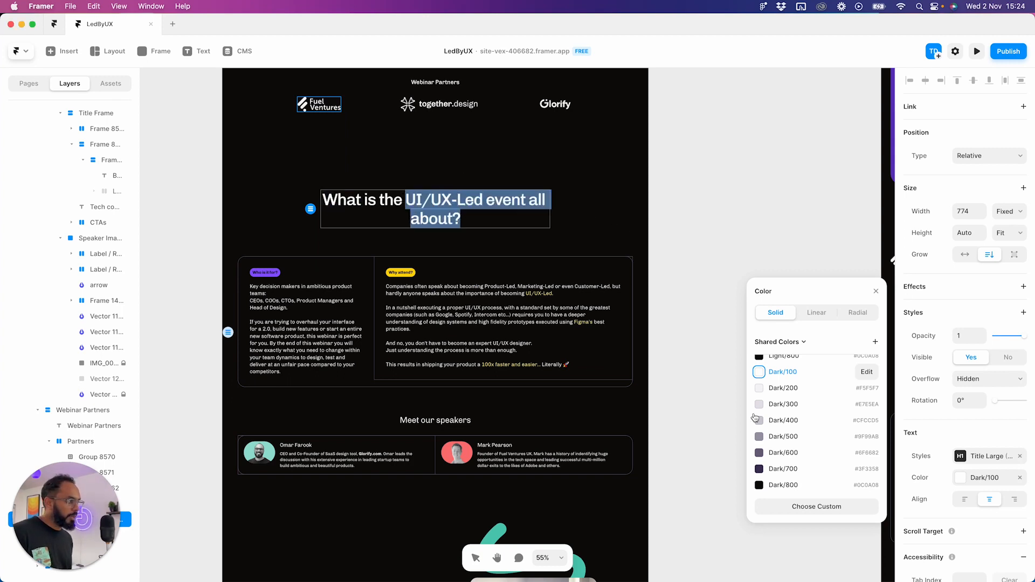
left_click(436, 210)
left_click_drag(405, 198, 604, 210)
scroll(791, 431, "down", 5)
left_click(793, 391)
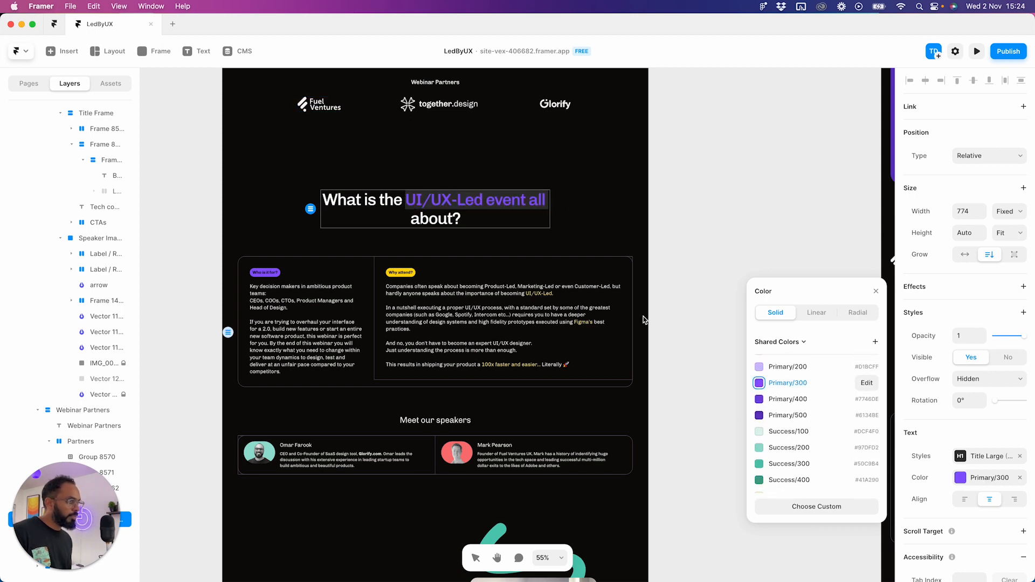
key("Escape")
- Copy the LIVE EVENT tag from the hero section into the "Who is it for?" box, placing it above the paragraph
double_click(263, 275)
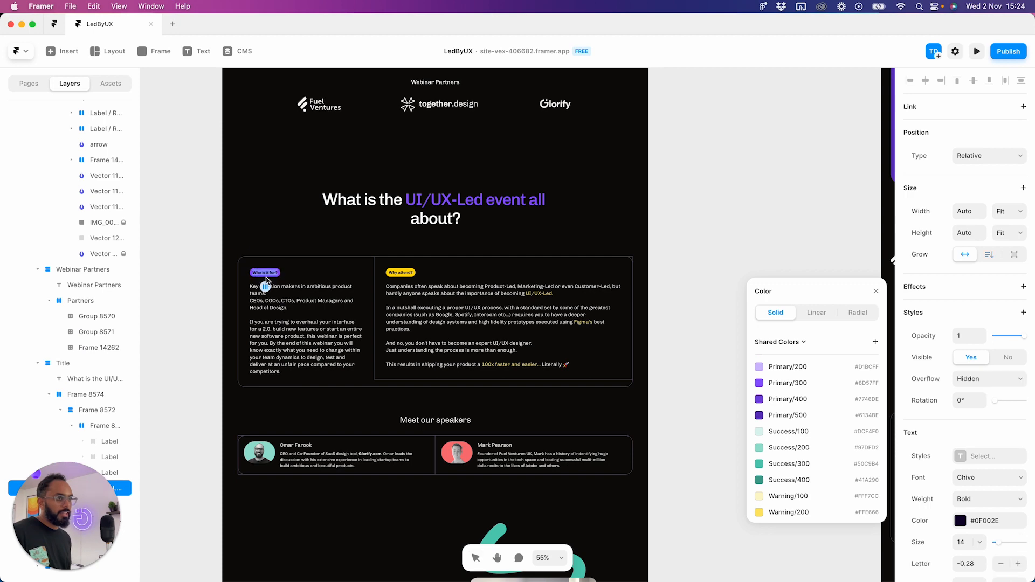
scroll(265, 277, "up", 6)
left_click(281, 264)
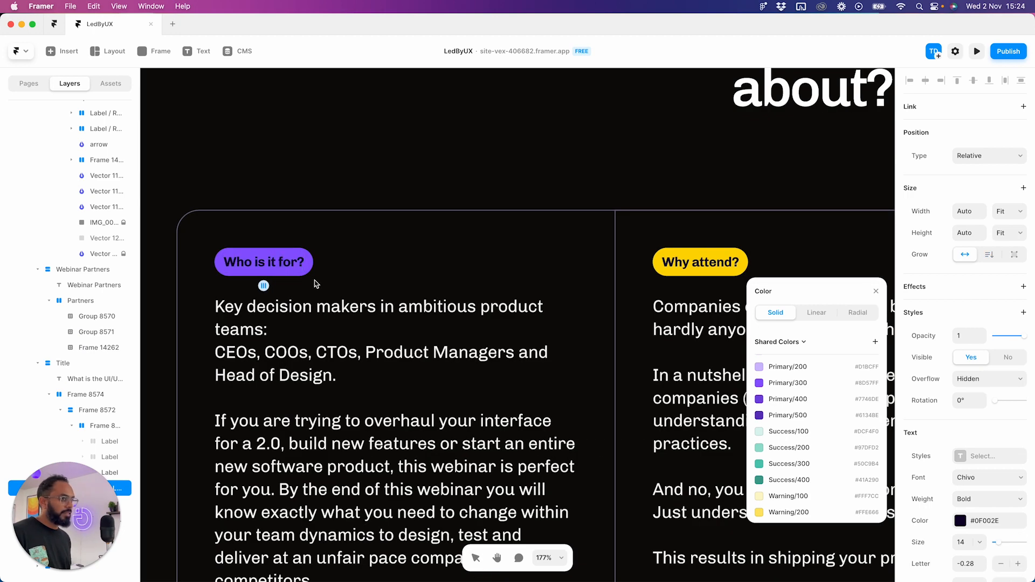
left_click(327, 291)
scroll(323, 270, "down", 10)
scroll(293, 263, "up", 8)
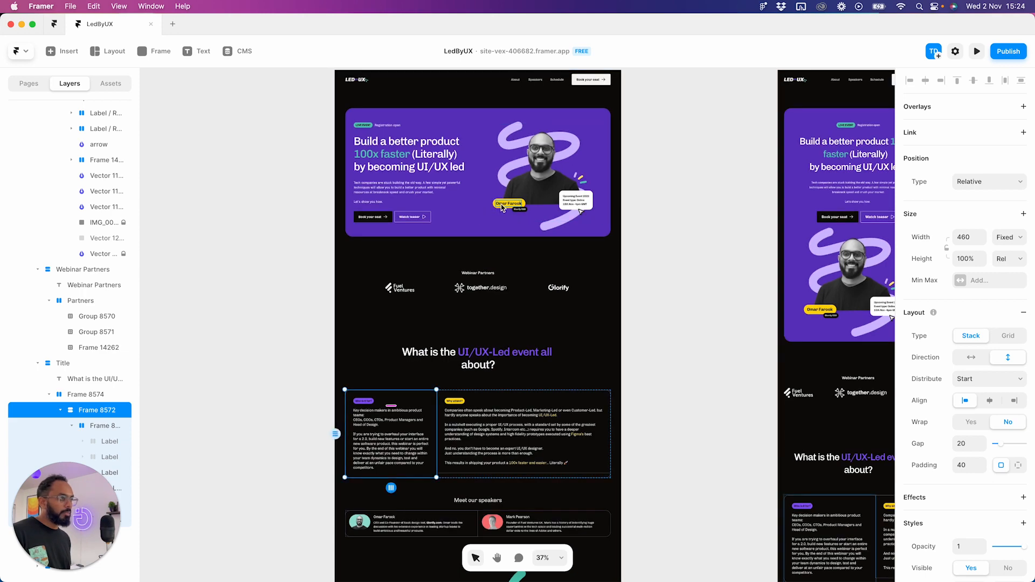
left_click(362, 125)
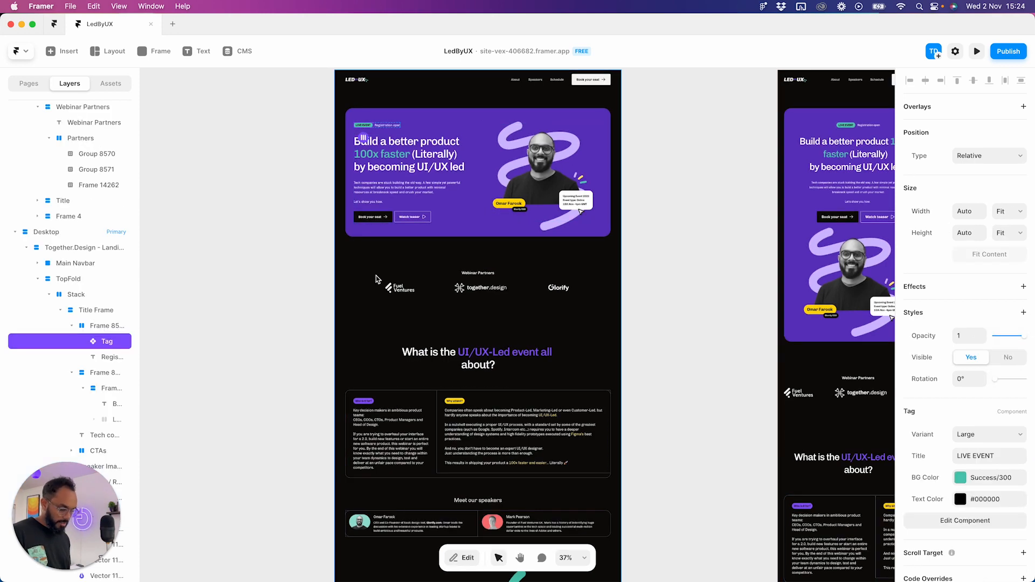
left_click(375, 412)
key("cmd+v")
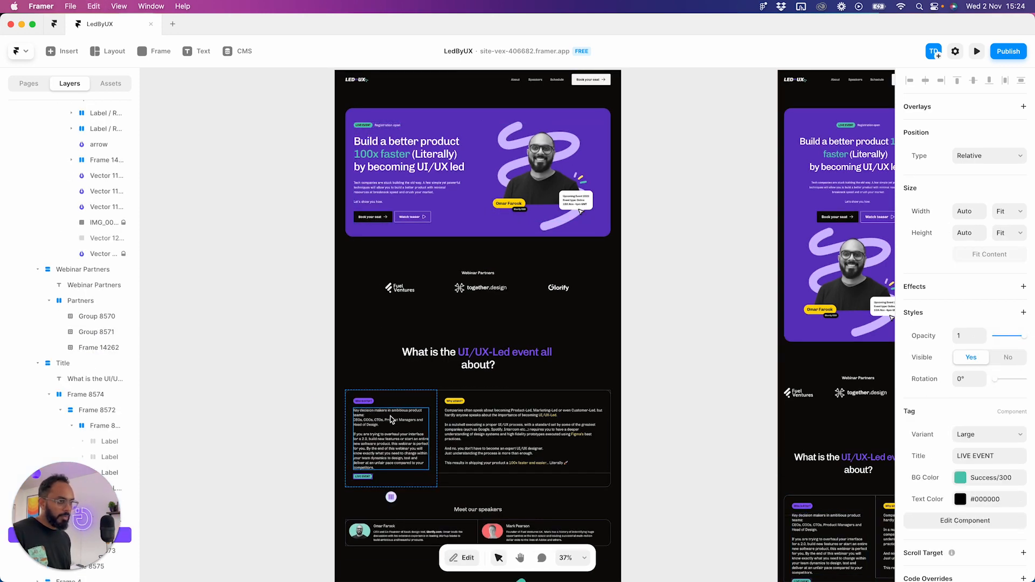
key("Up")
key("Down")
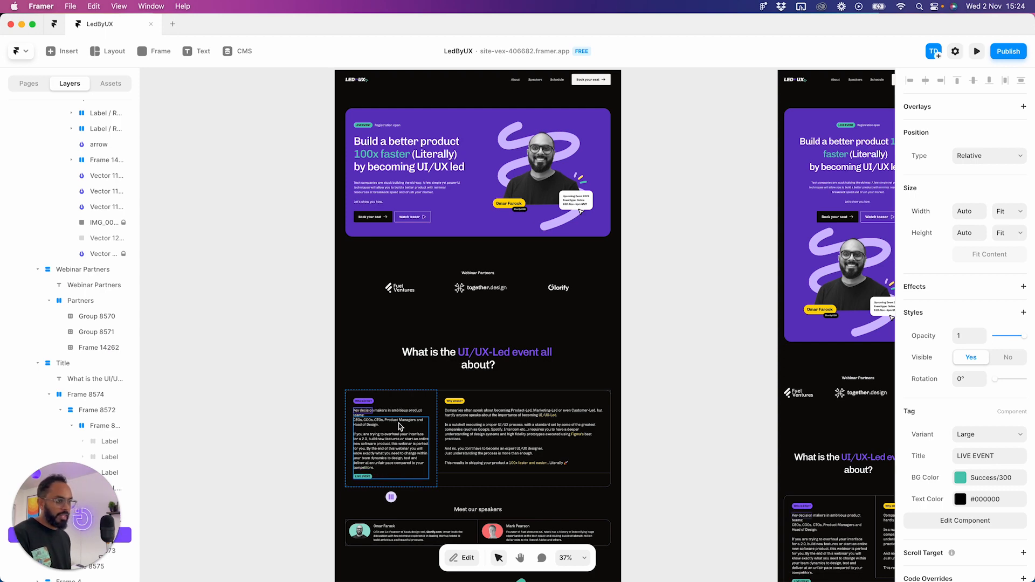
key("Up")
scroll(375, 451, "up", 5)
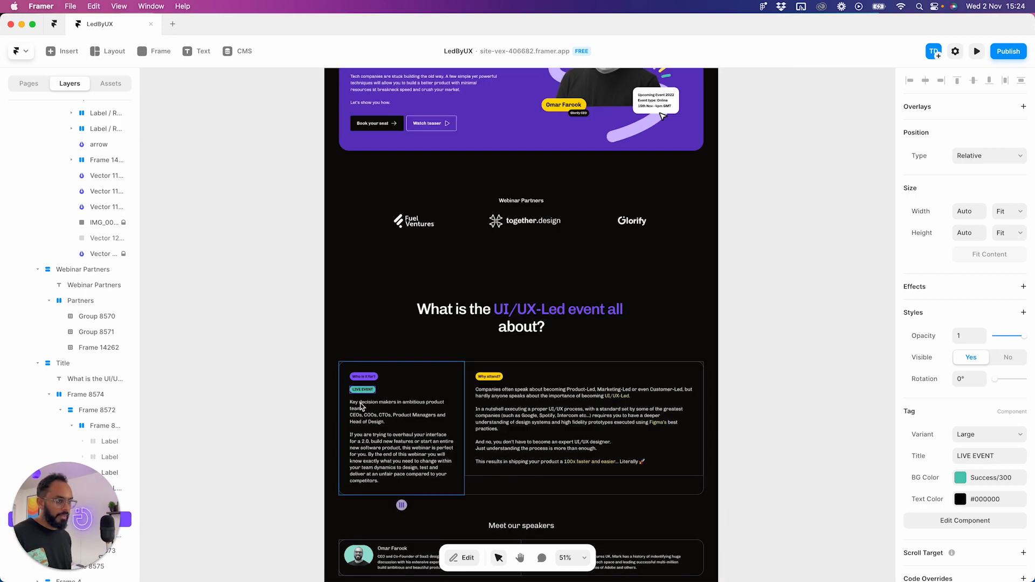
- Retitle the pasted tag "Who is it for?" and set its background colour to Primary/300
double_click(365, 384)
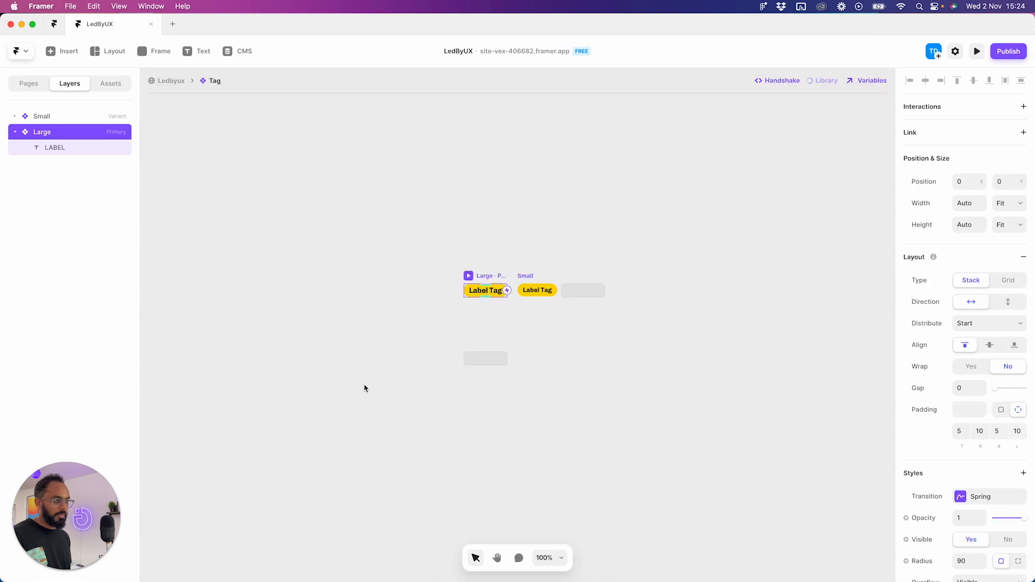
left_click(167, 82)
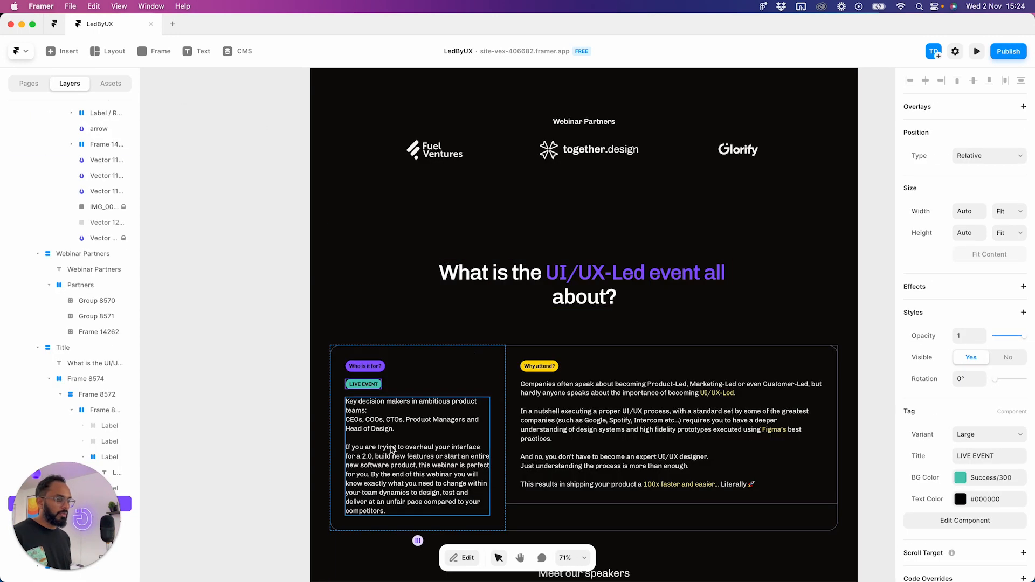
left_click_drag(969, 460, 934, 460)
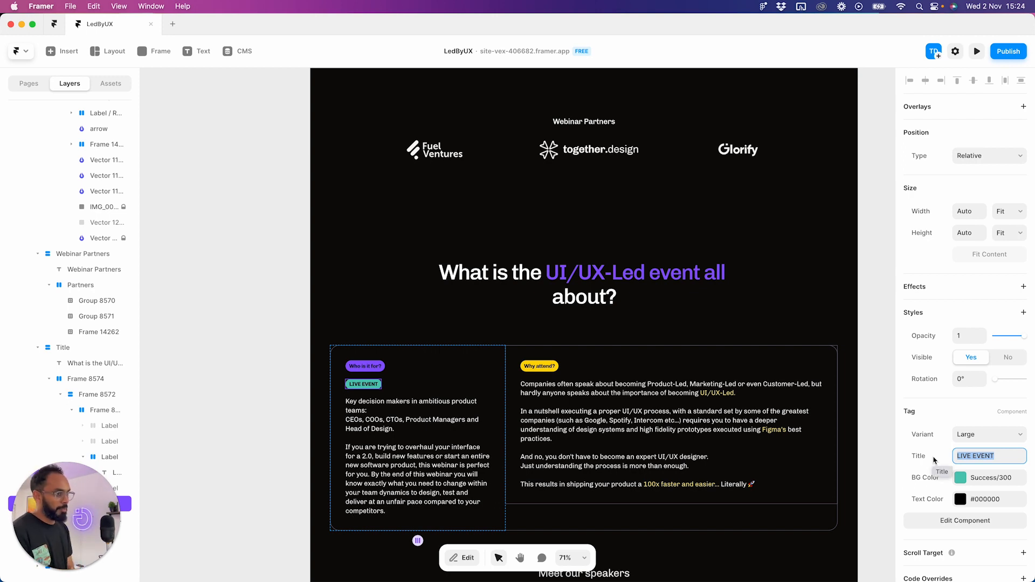
type("Who is it for?")
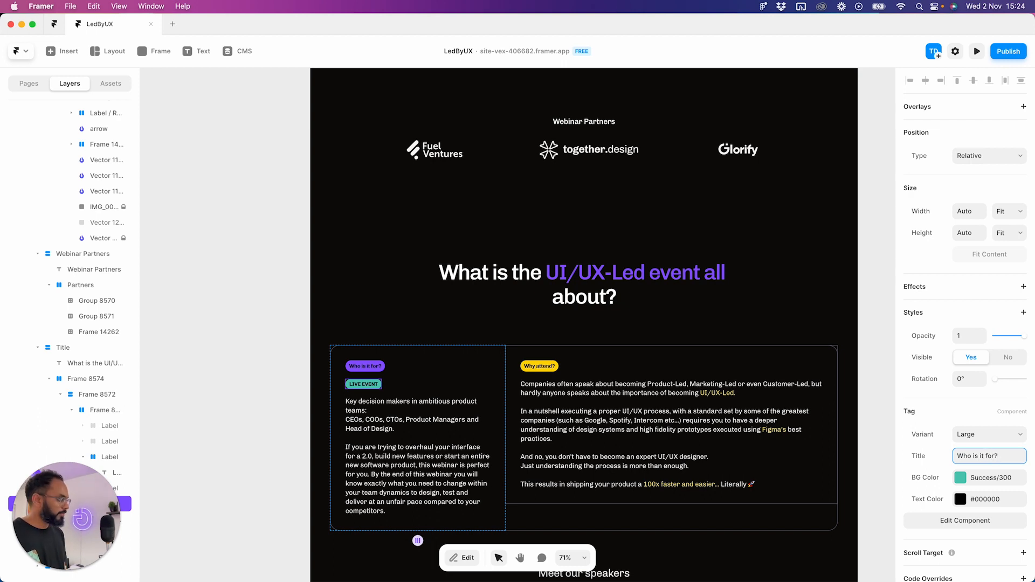
left_click(975, 479)
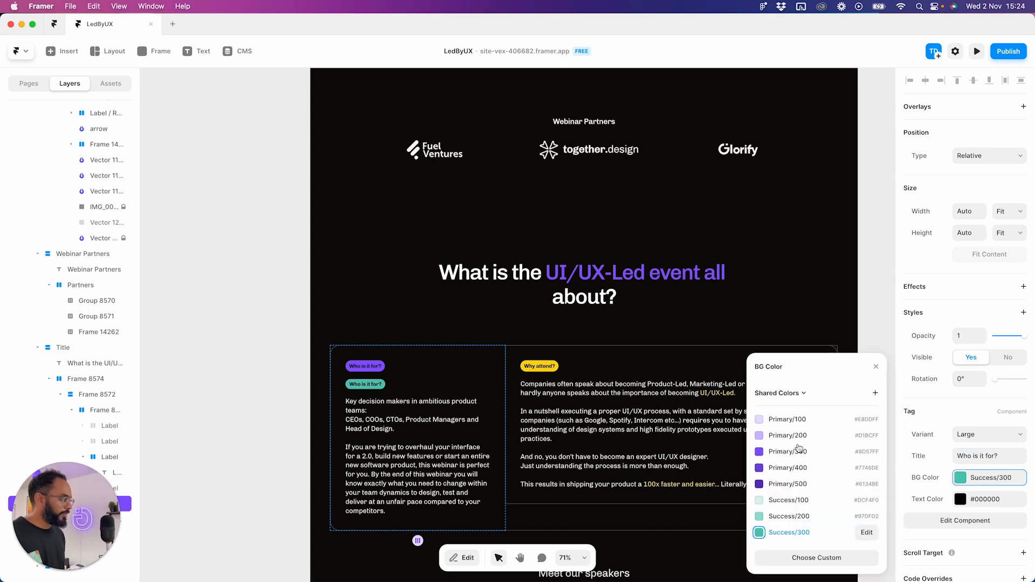
left_click(796, 451)
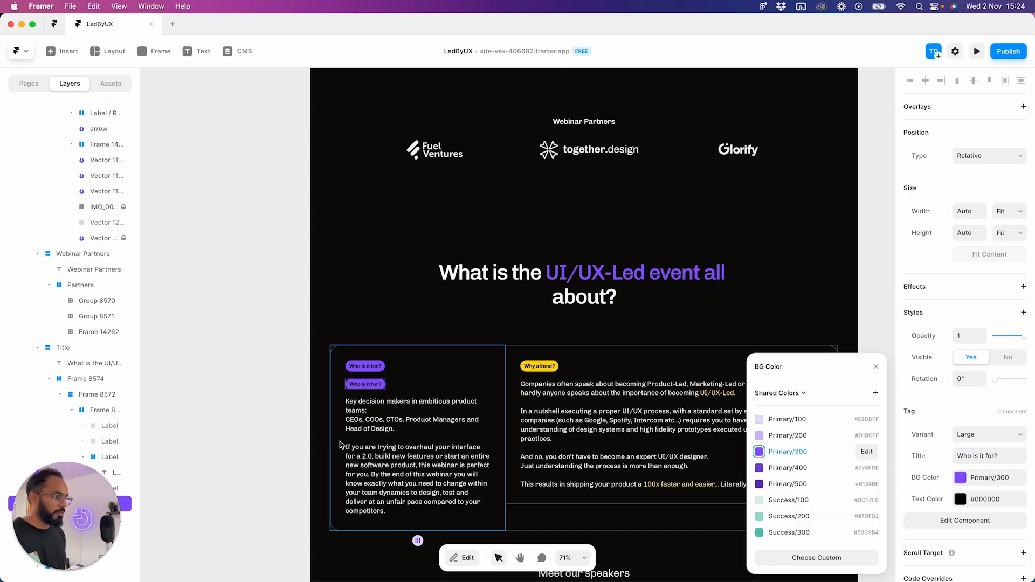
- Delete the old "Who is it for?" label and its leftover frame above the new tag
left_click(367, 369)
key("Delete")
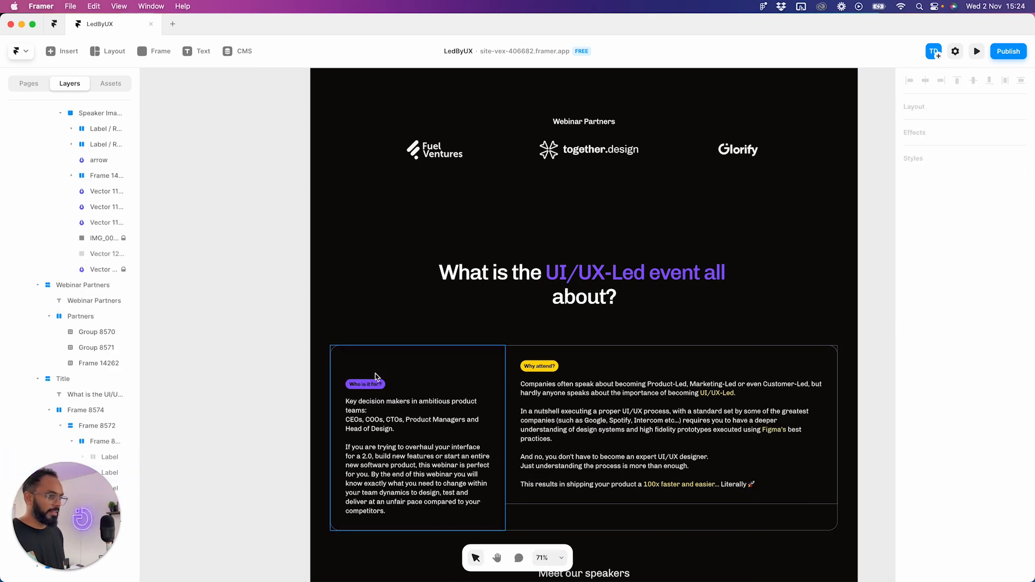
left_click(367, 361)
left_click(366, 365)
key("Delete")
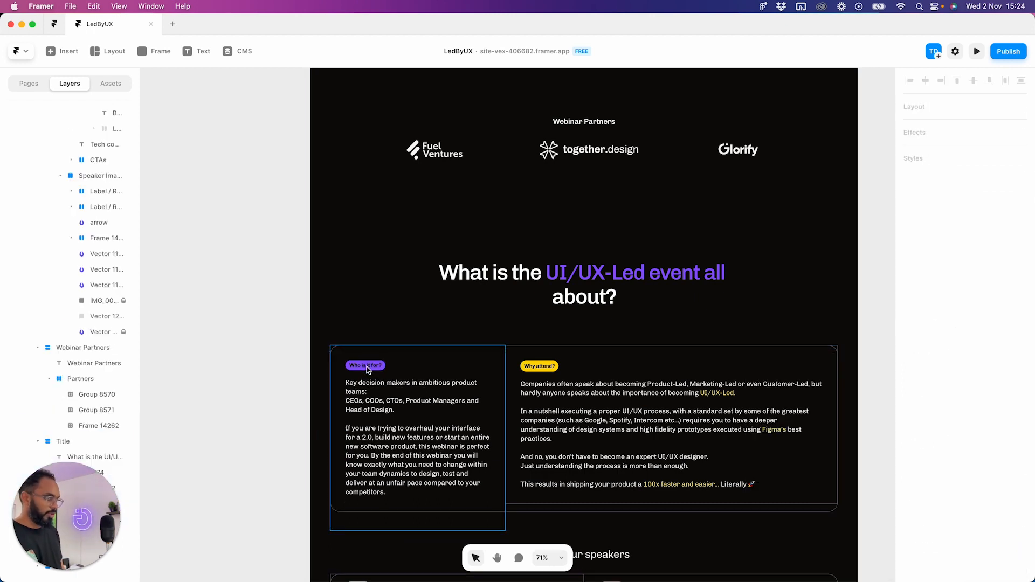
- Copy the new purple tag into the "Why attend?" box, placing it above the paragraph
left_click(368, 366)
left_click(372, 367)
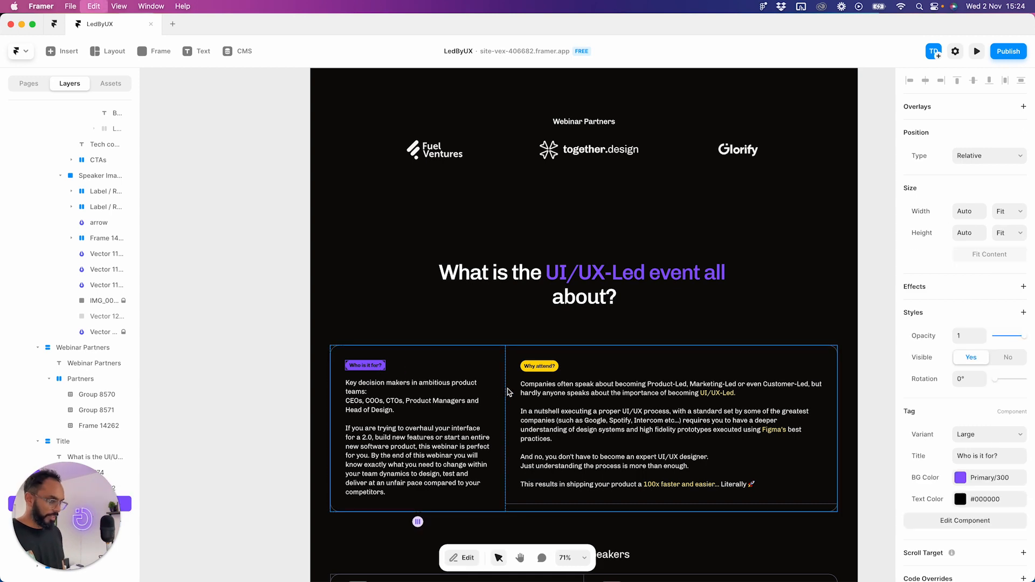
key("cmd+c")
left_click(575, 398)
key("cmd+v")
key("Up")
- Set the copied tag's background colour to Warning/300 and its title to "Why attend?"
left_click(991, 478)
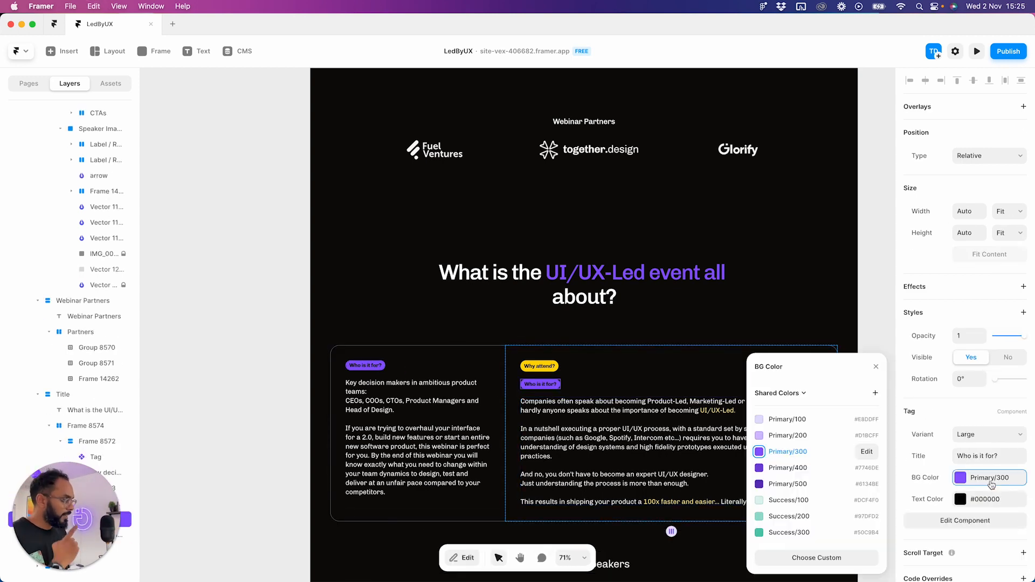
scroll(832, 471, "down", 3)
left_click(790, 480)
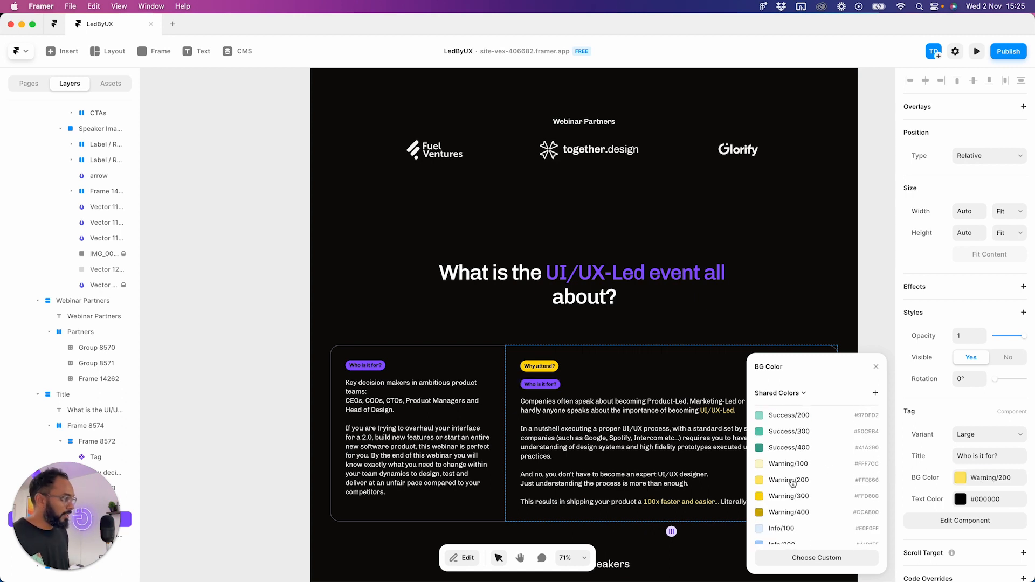
left_click(788, 496)
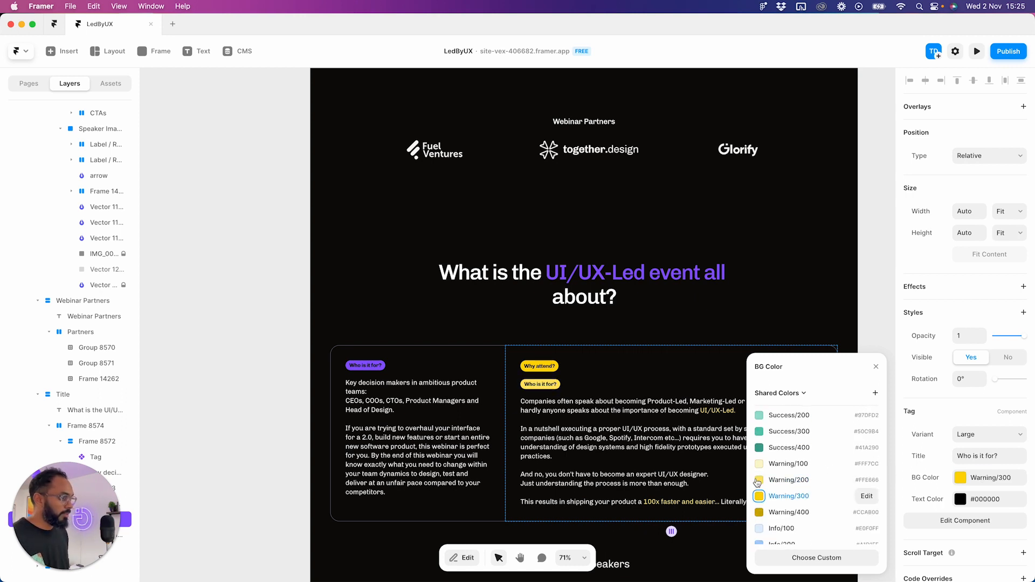
left_click(986, 456)
left_click(956, 456)
triple_click(1011, 456)
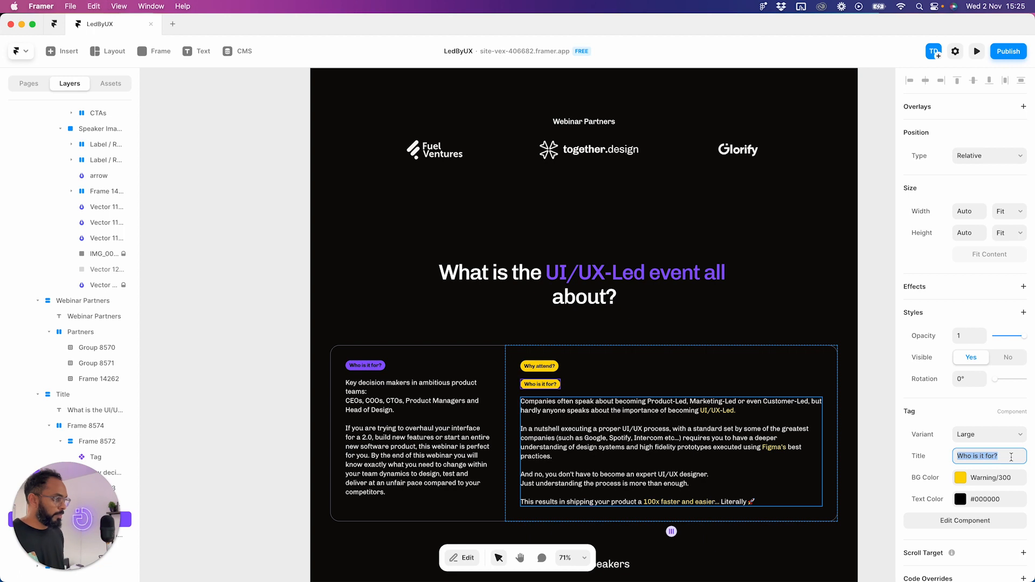
type("Wh")
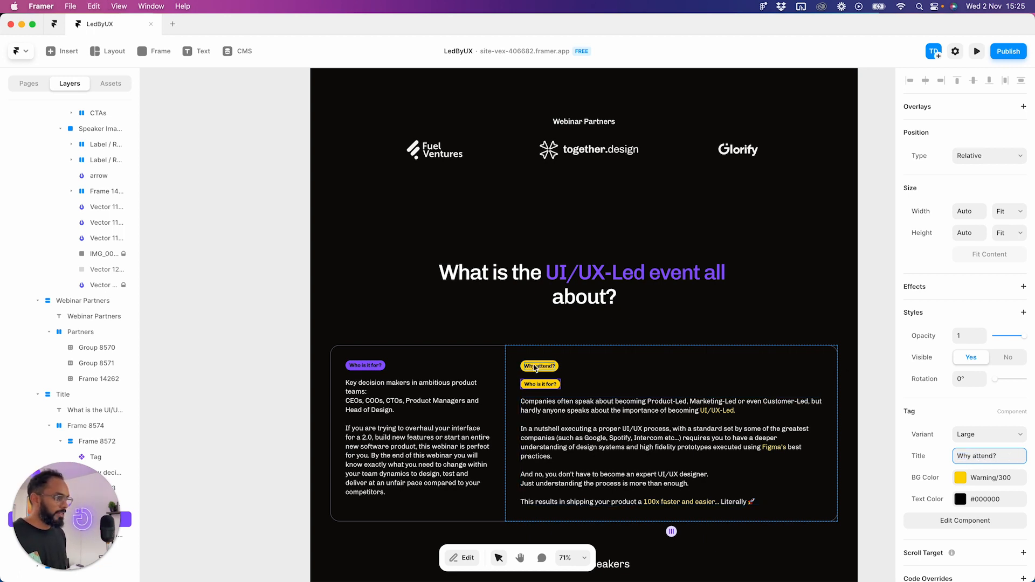
- Delete the old "Why attend?" label and its leftover frame above the new tag
left_click(570, 362)
left_click(549, 367)
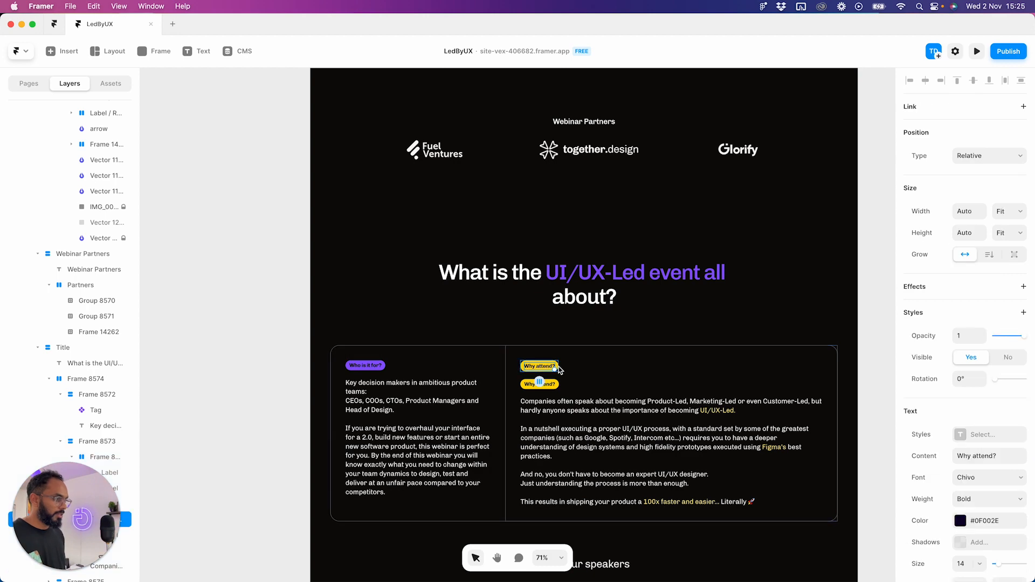
key("Delete")
left_click(549, 367)
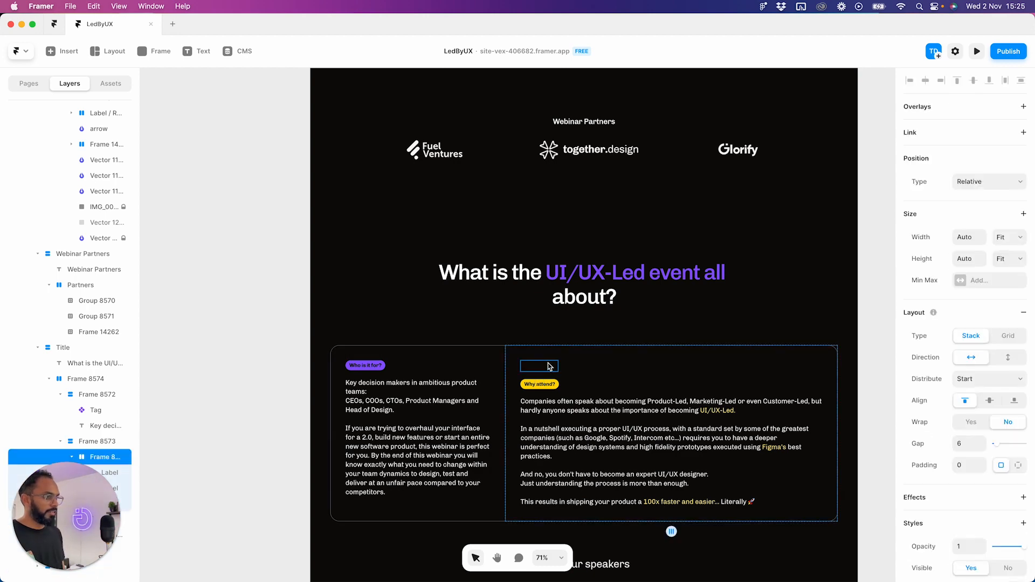
key("Delete")
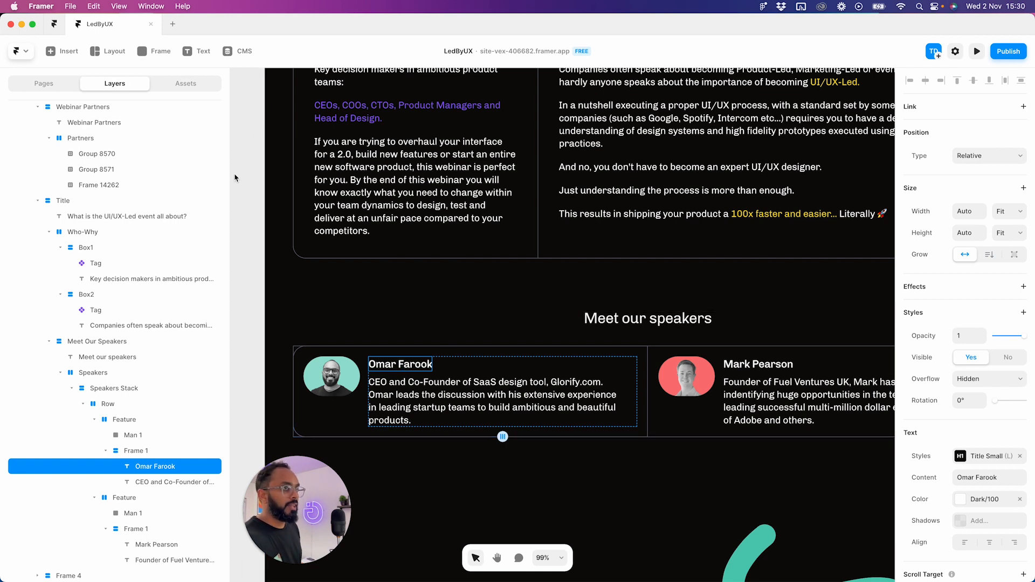
- Narrow the layer list and review the page layout around the "Meet our speakers" heading and speaker cards
left_click_drag(224, 178, 200, 179)
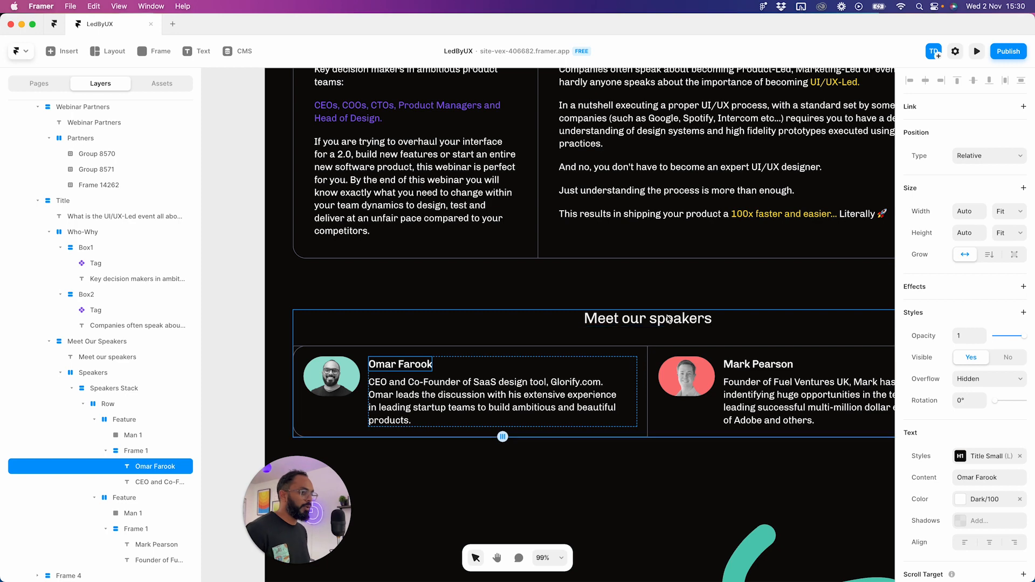
scroll(716, 318, "down", 2)
left_click_drag(734, 313, 420, 305)
left_click_drag(268, 528, 45, 529)
scroll(388, 358, "down", 15)
scroll(356, 350, "up", 3)
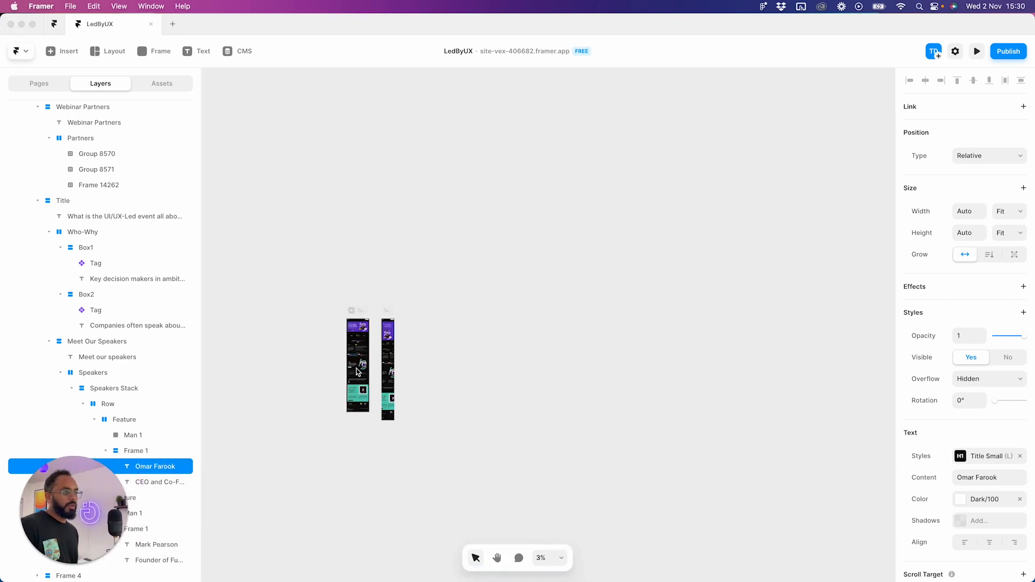
scroll(345, 348, "up", 10)
scroll(363, 265, "down", 2)
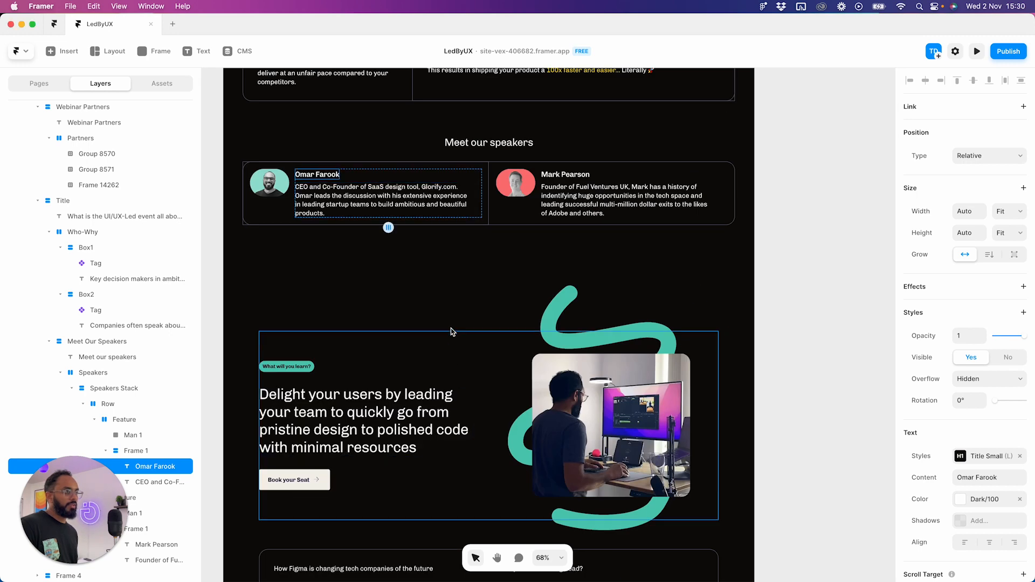
scroll(523, 274, "up", 3)
left_click(572, 227)
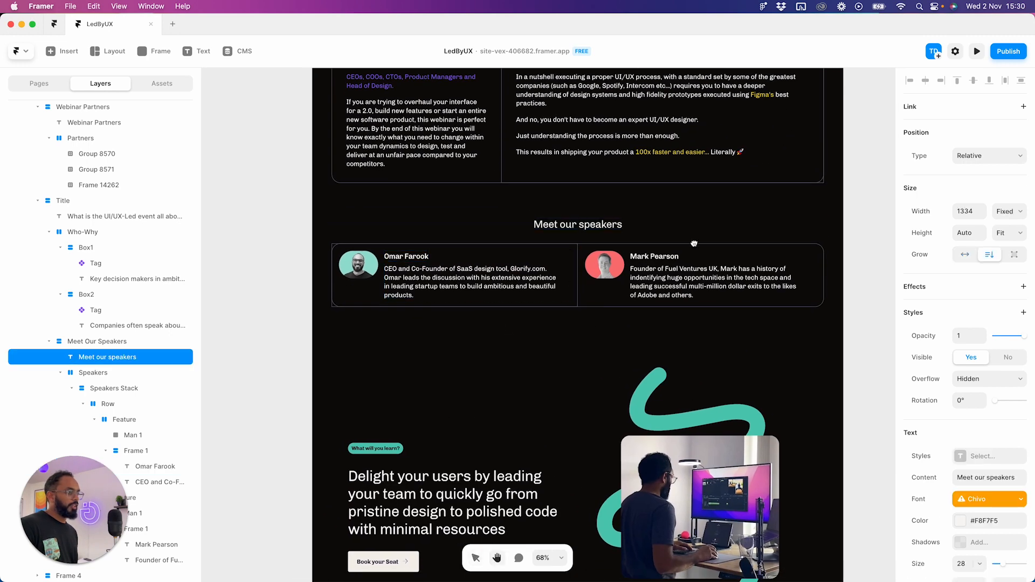
scroll(598, 296, "up", 2)
scroll(598, 296, "down", 3)
scroll(566, 234, "up", 3)
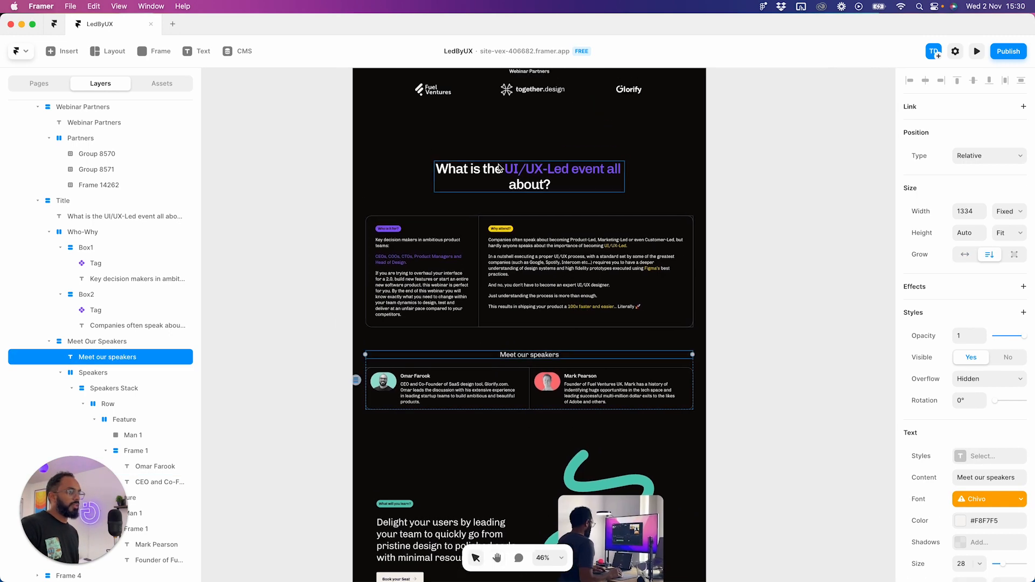
- Check the width sizing options of the "What is the UI/UX-Led event all about?" heading
left_click(501, 166)
left_click(1006, 211)
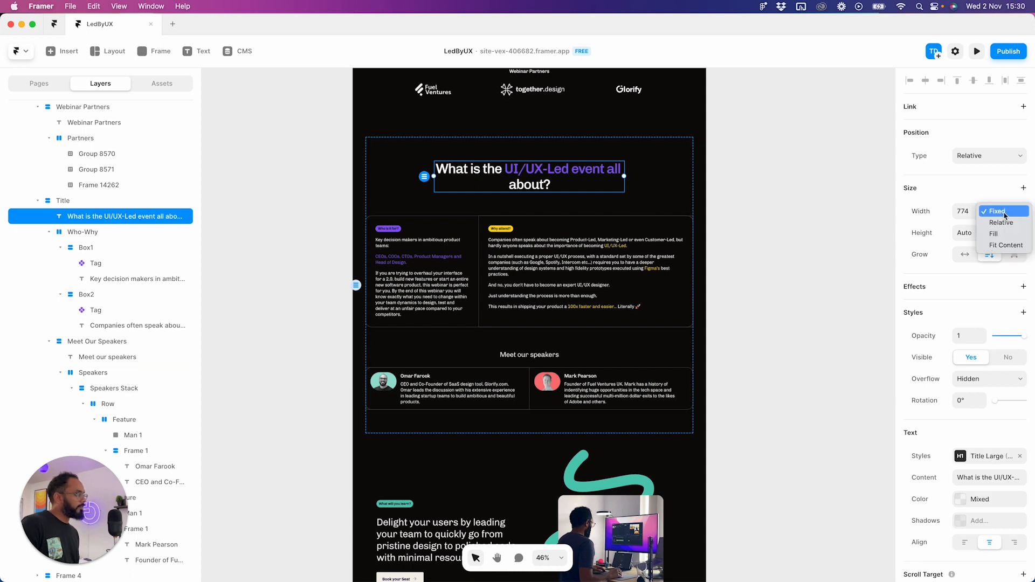
left_click(790, 188)
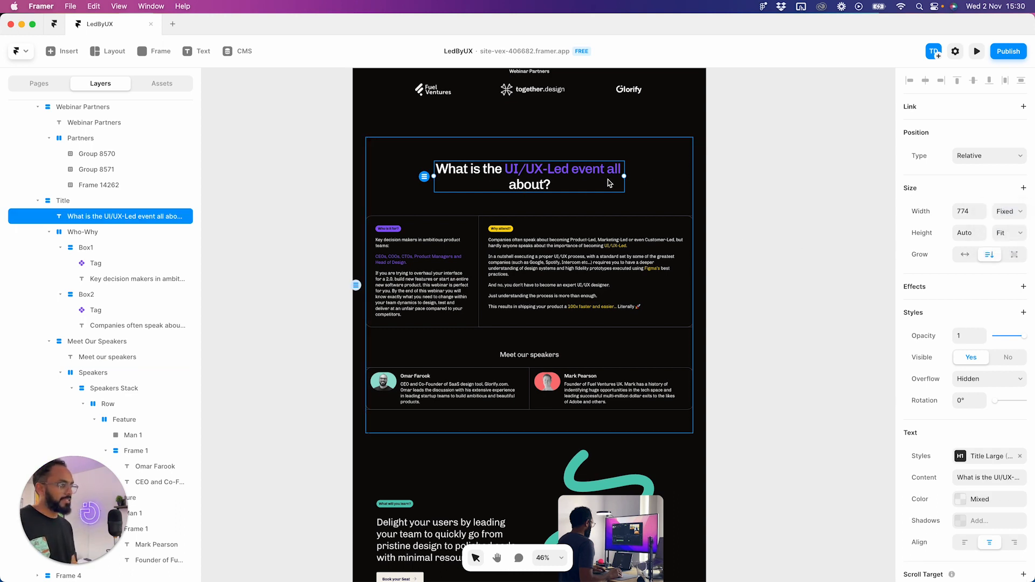
- Narrow the "What is the UI/UX-Led event all about?" heading to a width of 448 and colour its words "all about?" with Dark/100
key("alt")
left_click_drag(626, 177, 585, 185)
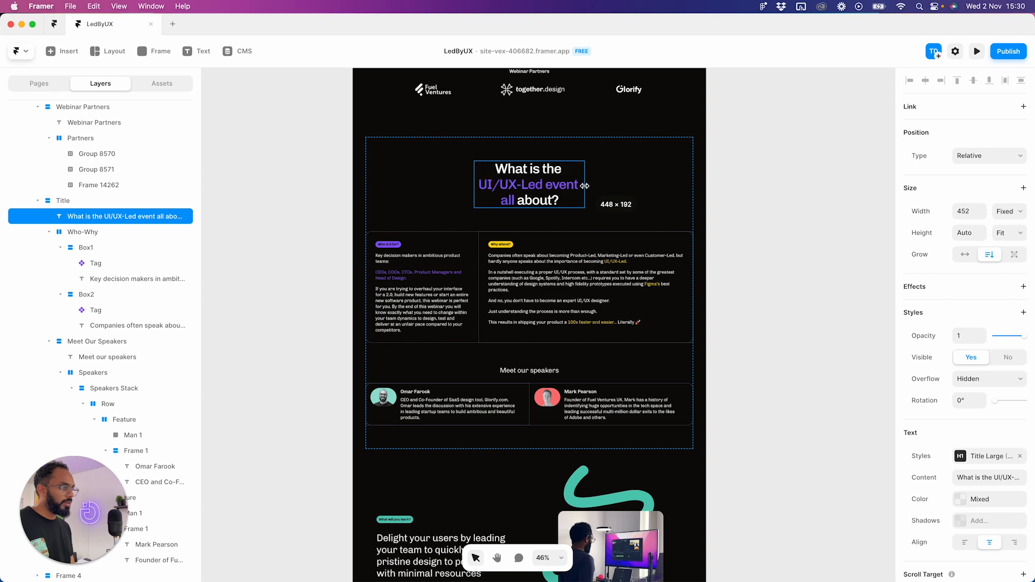
double_click(530, 200)
left_click_drag(494, 198, 615, 205)
scroll(991, 529, "down", 5)
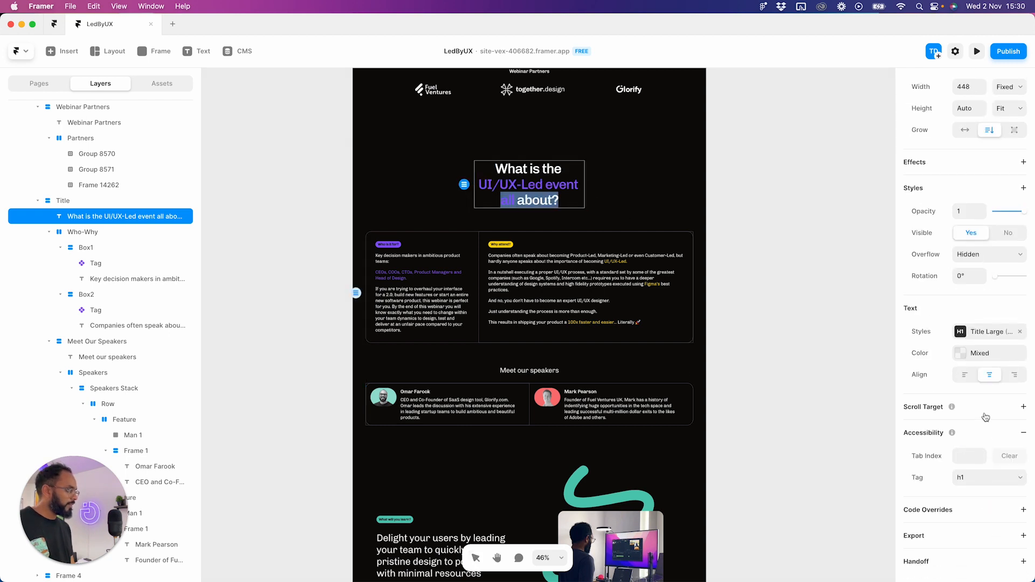
left_click(973, 353)
scroll(819, 485, "down", 10)
scroll(819, 498, "down", 5)
left_click(794, 512)
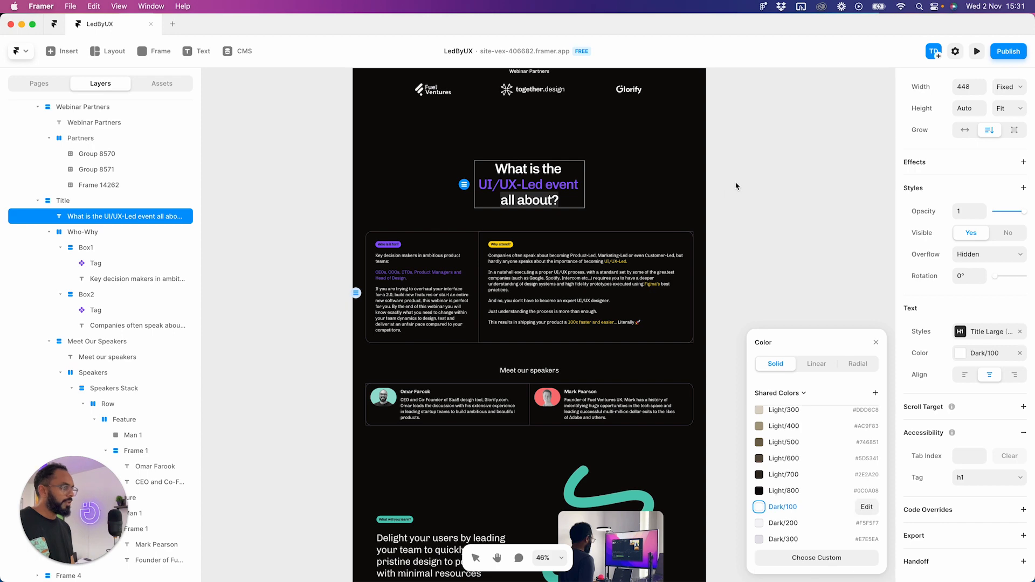
left_click(753, 170)
- Examine the resized event heading's size settings and compare its line breaks on the desktop and tablet layouts
scroll(668, 199, "right", 3)
scroll(668, 199, "up", 2)
scroll(512, 215, "up", 3)
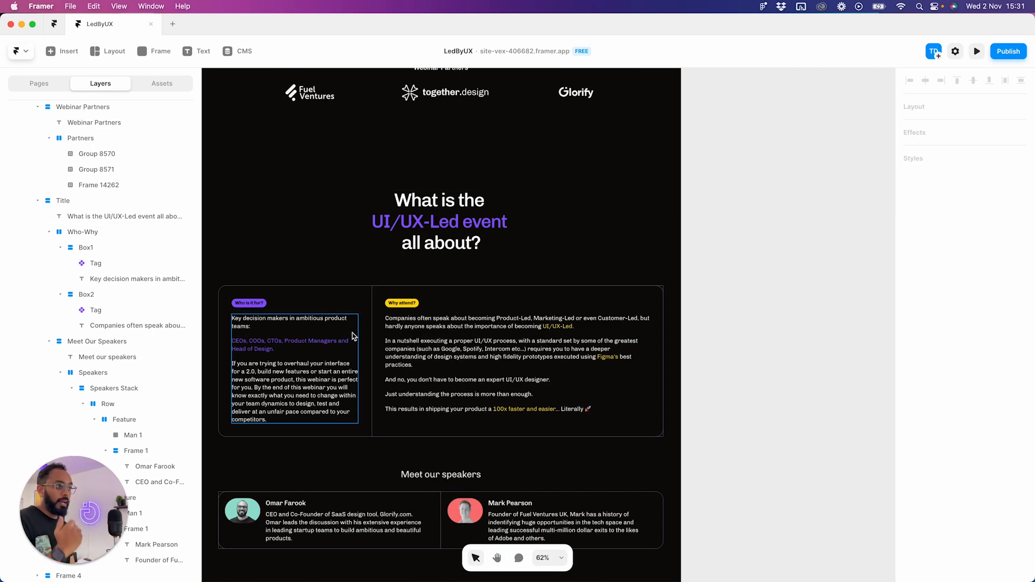
left_click(428, 231)
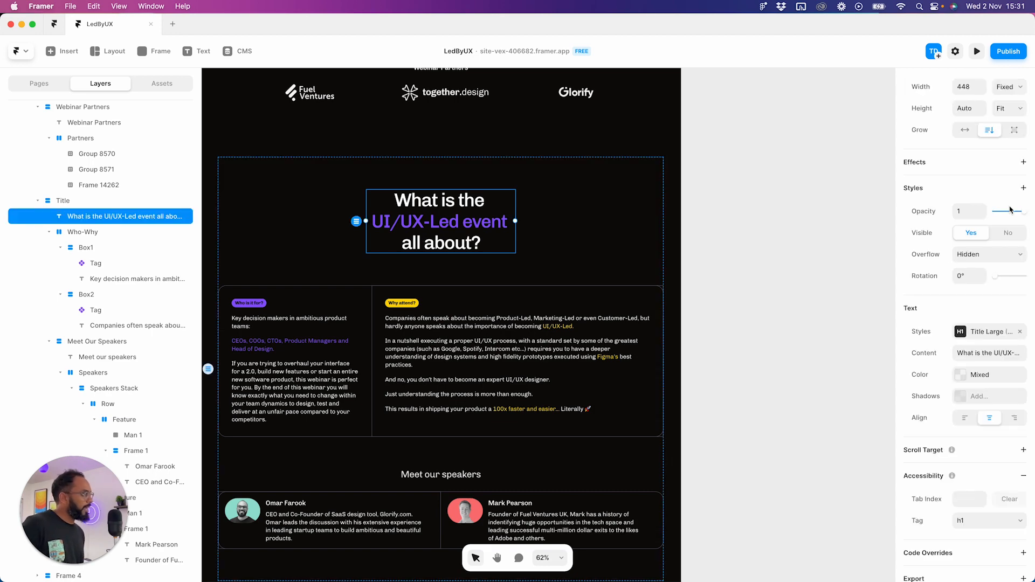
scroll(1010, 210, "up", 3)
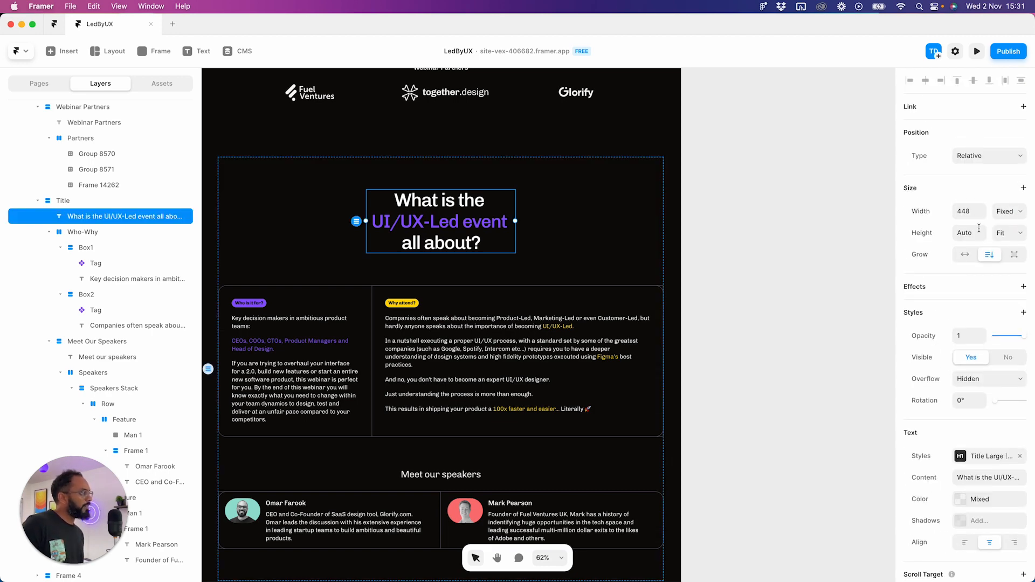
left_click(760, 265)
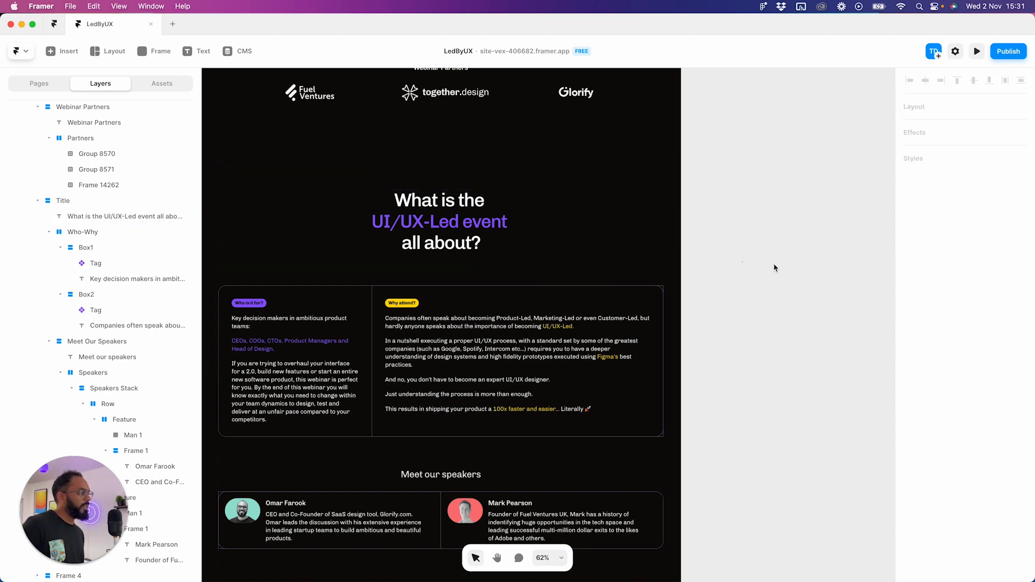
scroll(787, 271, "down", 10)
scroll(773, 190, "up", 6)
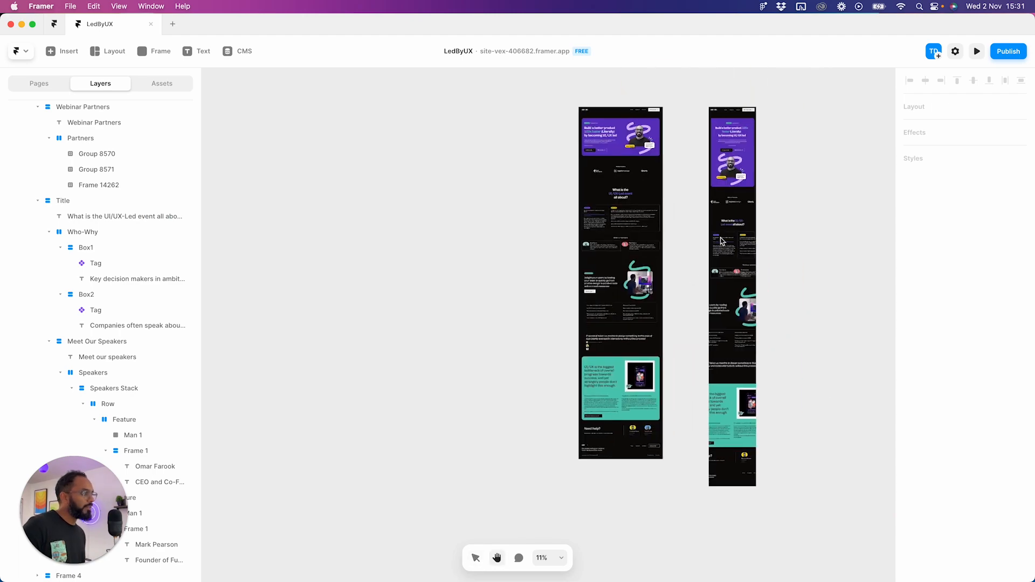
left_click_drag(593, 259, 638, 313)
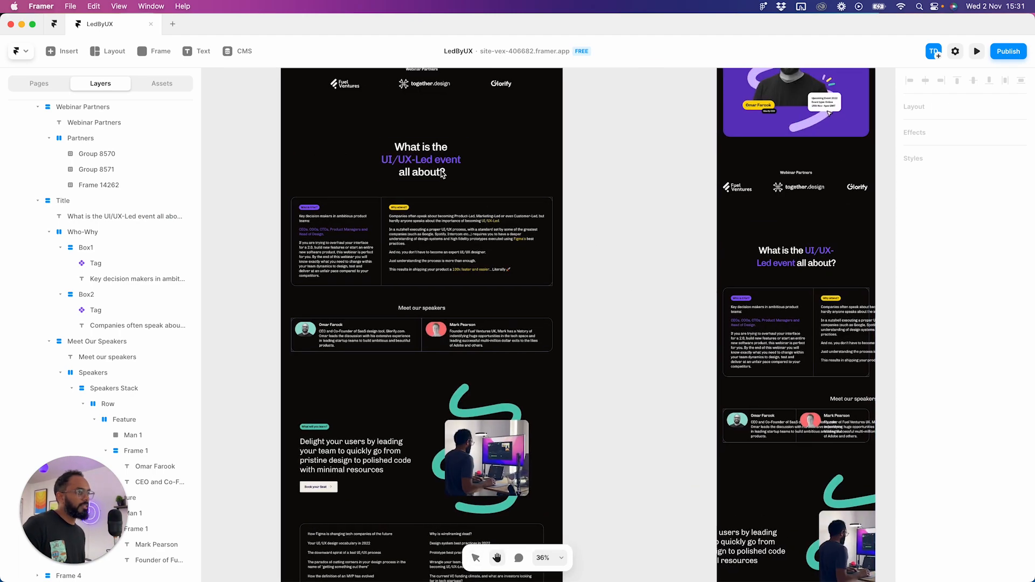
left_click(443, 172)
left_click(797, 256)
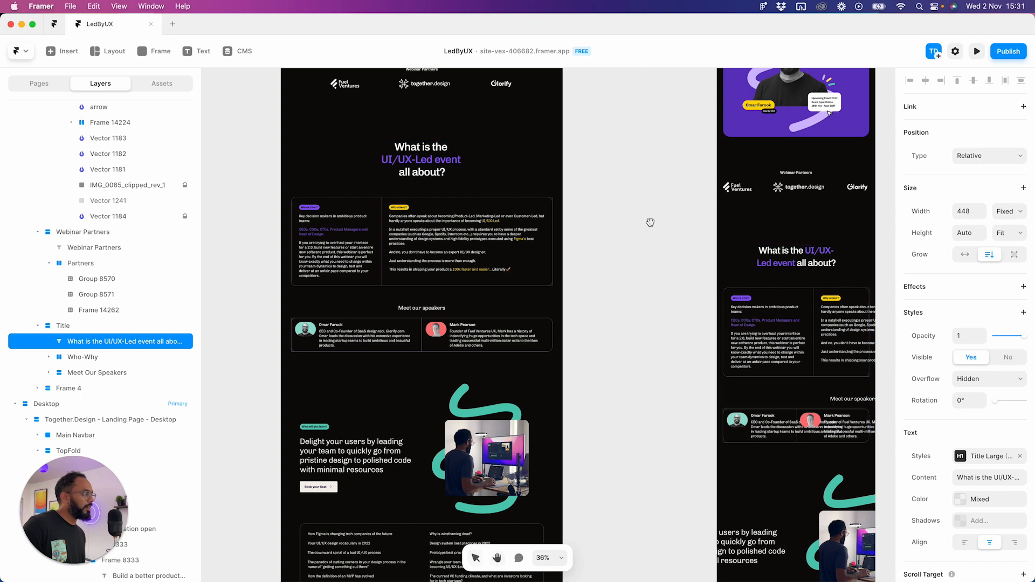
scroll(644, 245, "up", 2)
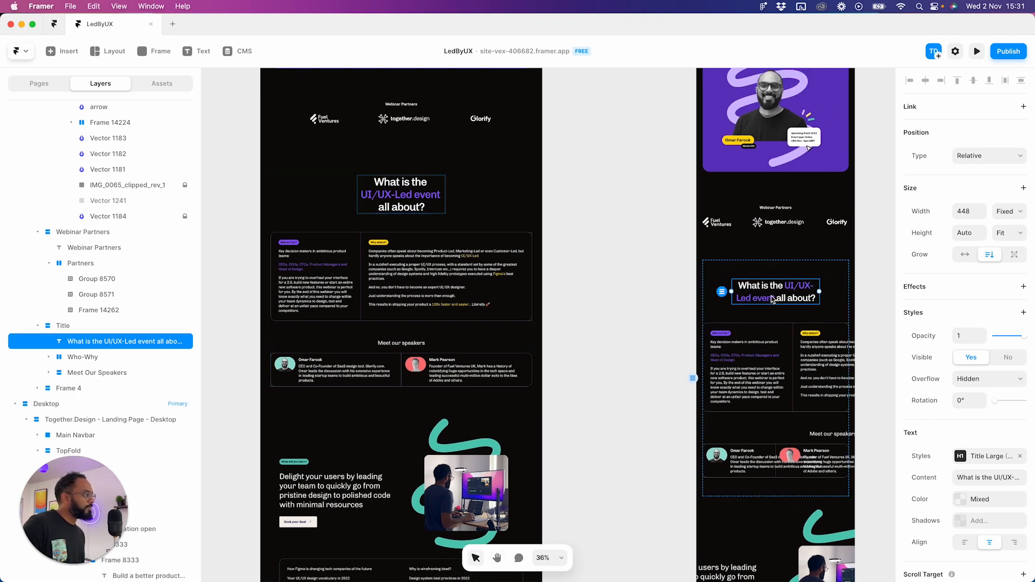
- Set the size of the Title Large text style's M breakpoint to 56, matching its L breakpoint
left_click(421, 202)
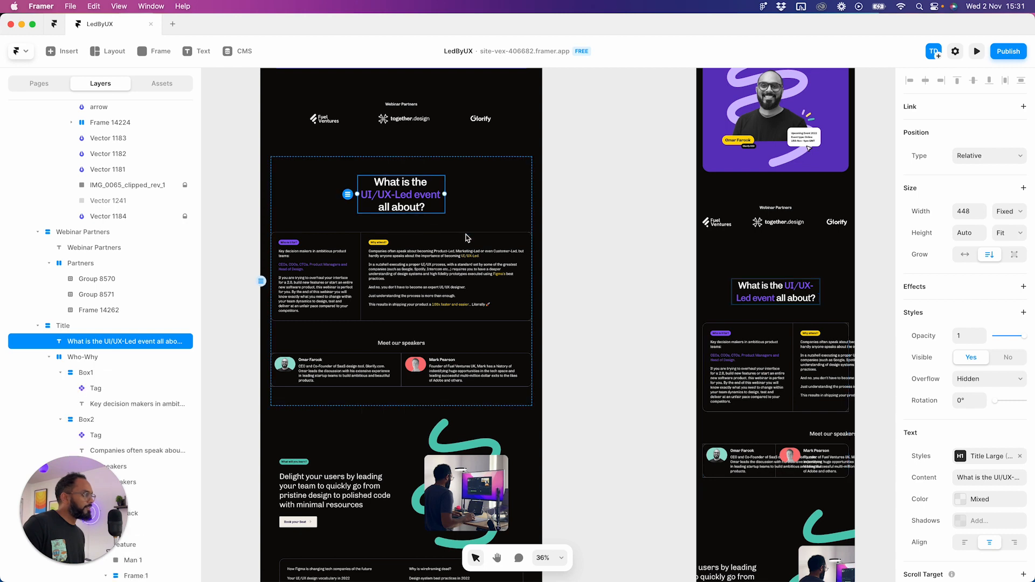
left_click(757, 293)
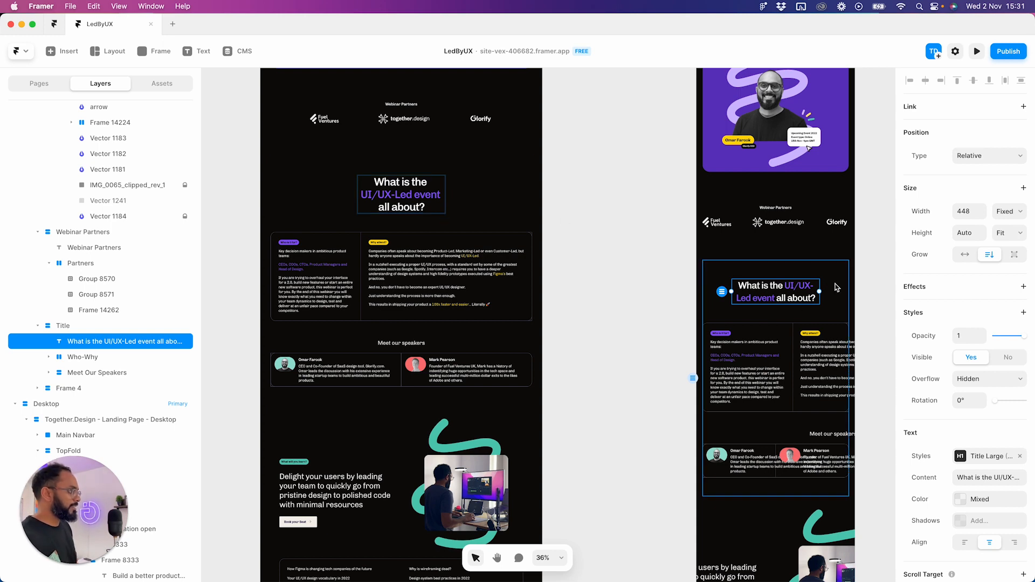
left_click(986, 462)
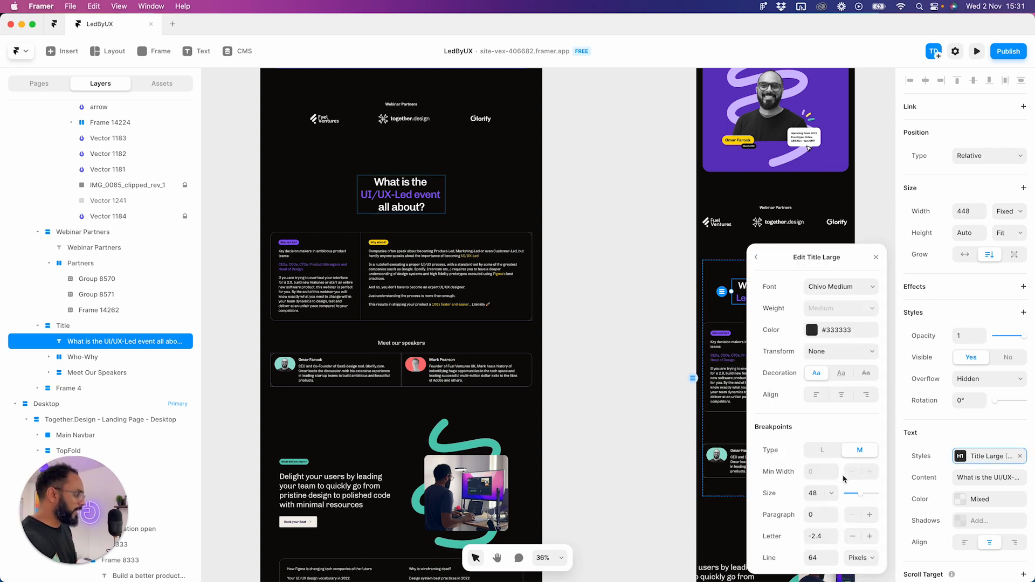
left_click(823, 450)
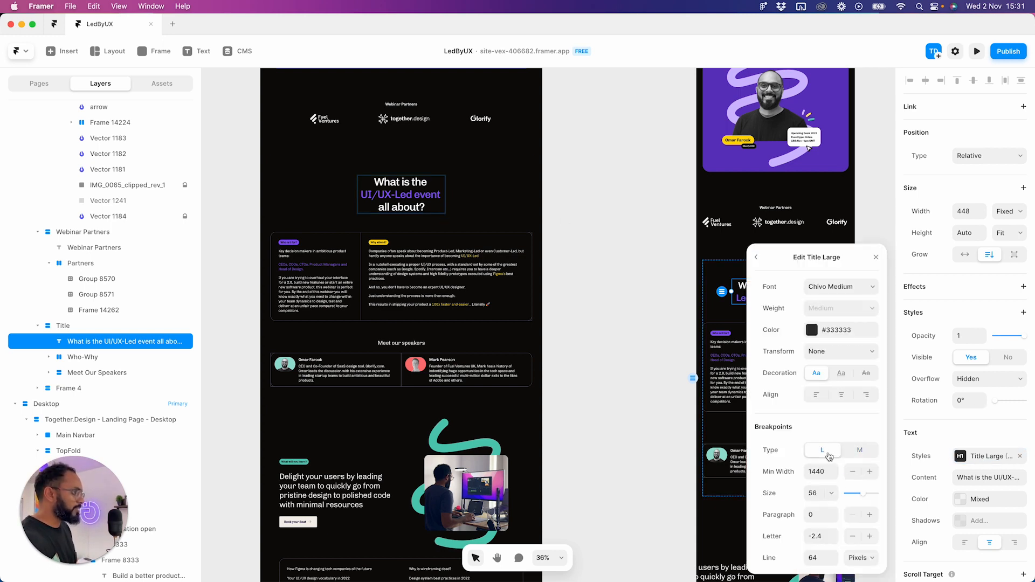
left_click(876, 258)
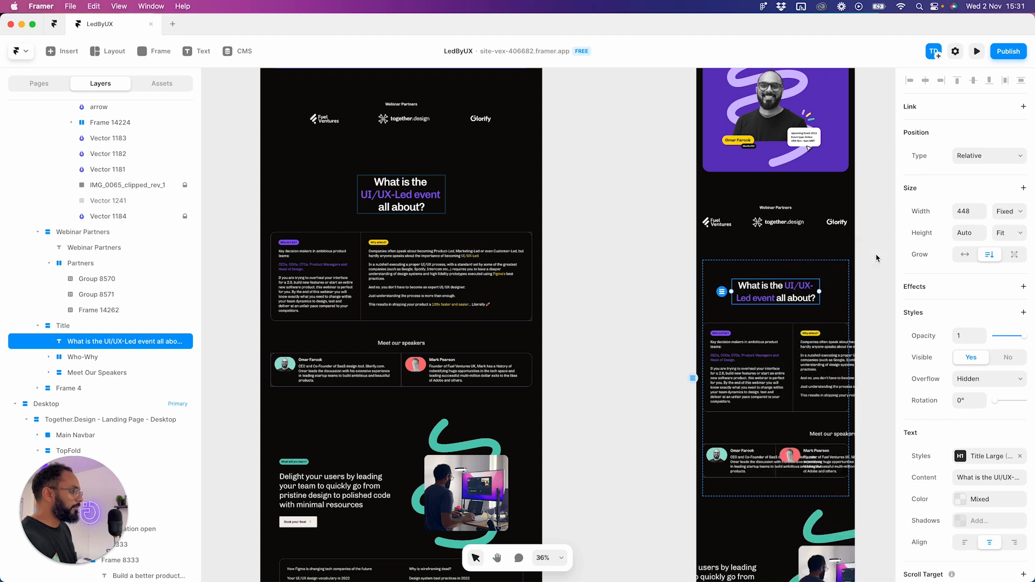
left_click(991, 460)
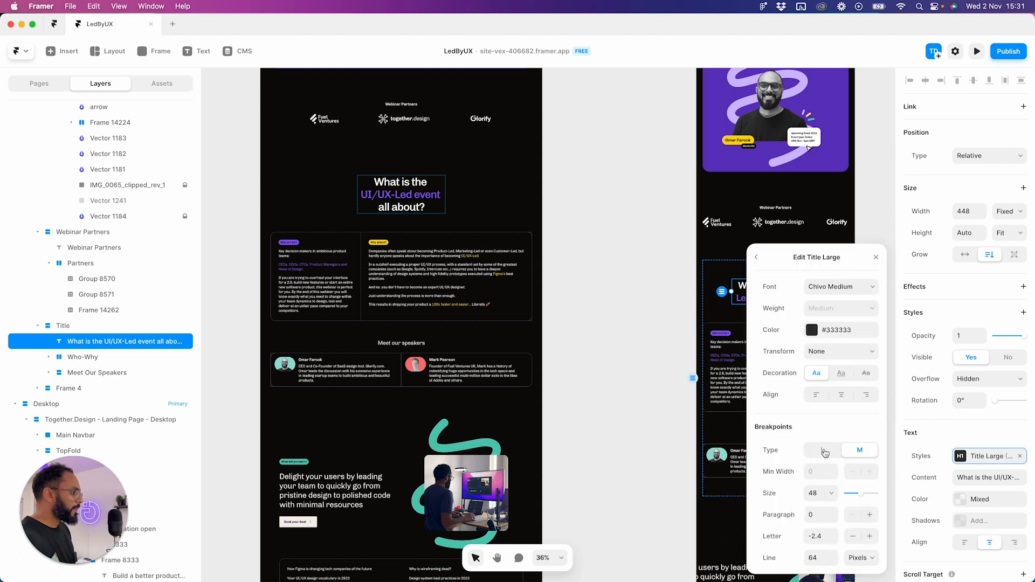
left_click_drag(861, 499, 865, 498)
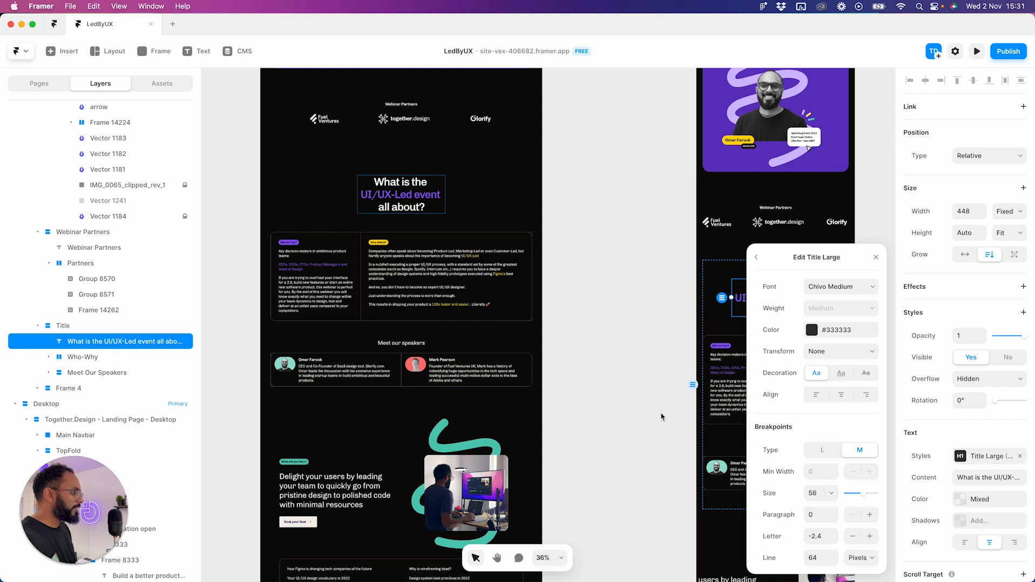
left_click(662, 417)
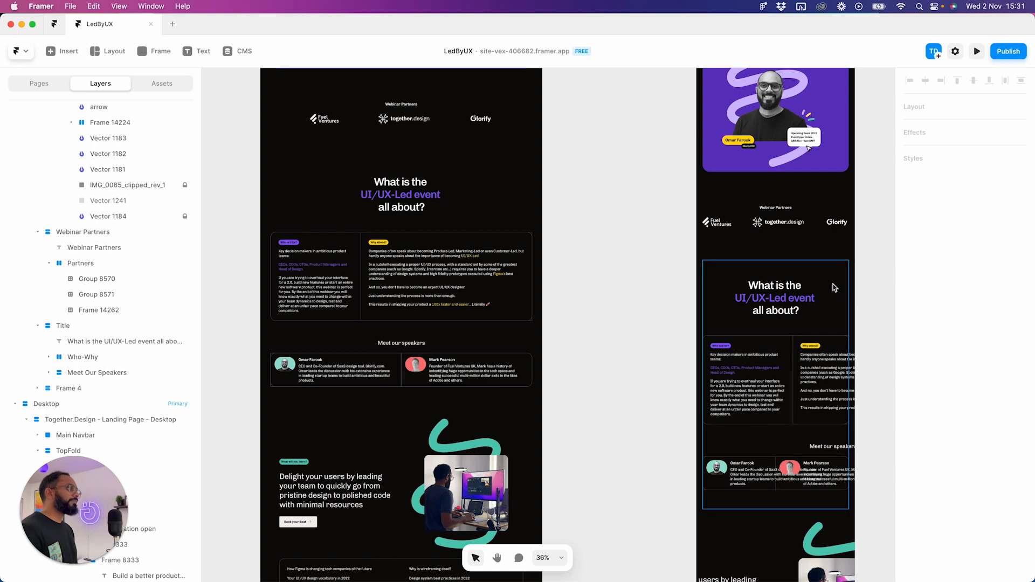
- Check the Title Large style settings on the tablet hero heading "Build a better product 100x faster (Literally) by becoming UI/UX led"
scroll(836, 289, "up", 5)
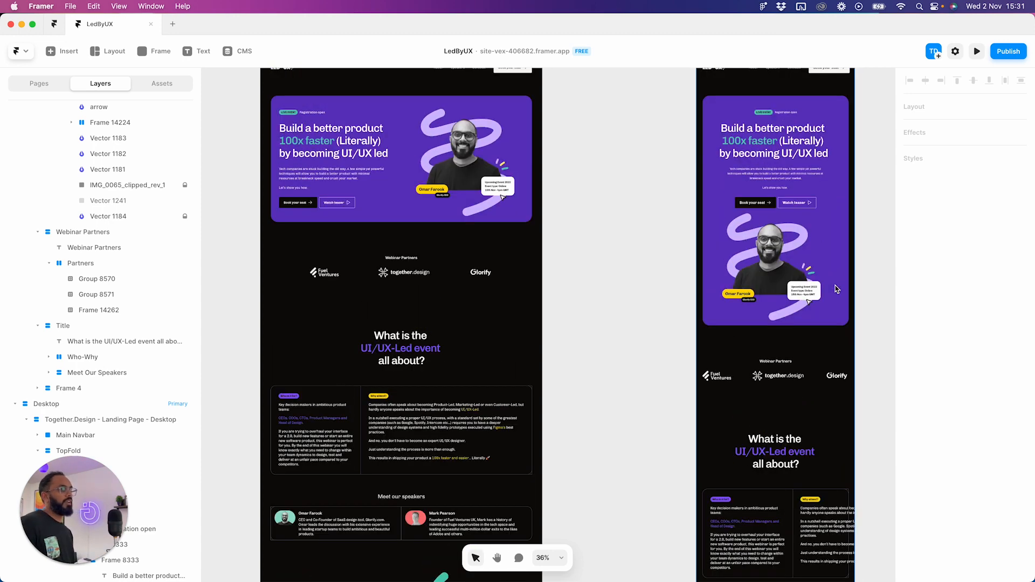
scroll(835, 290, "down", 1)
scroll(836, 289, "up", 2)
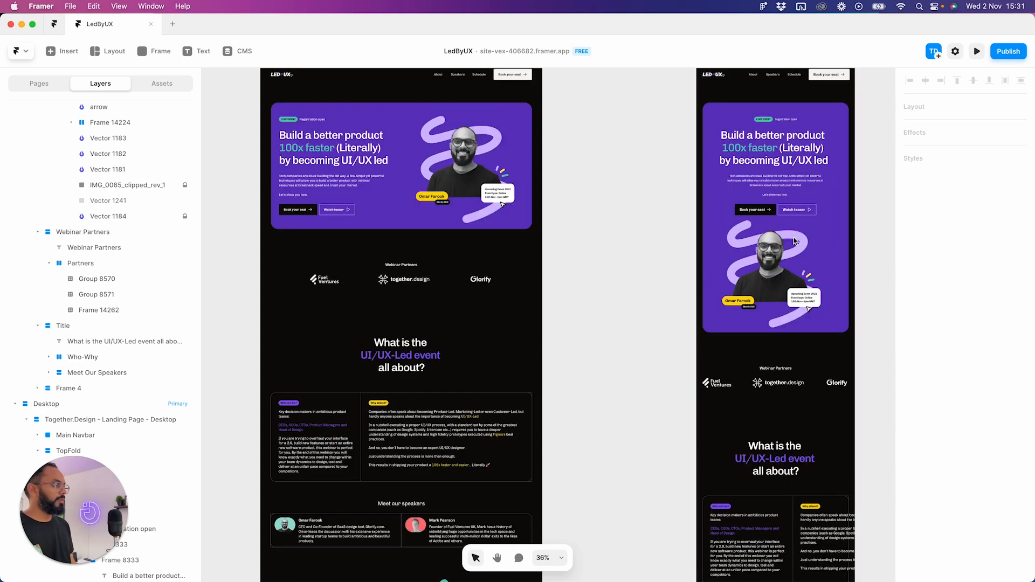
left_click(774, 147)
left_click(977, 352)
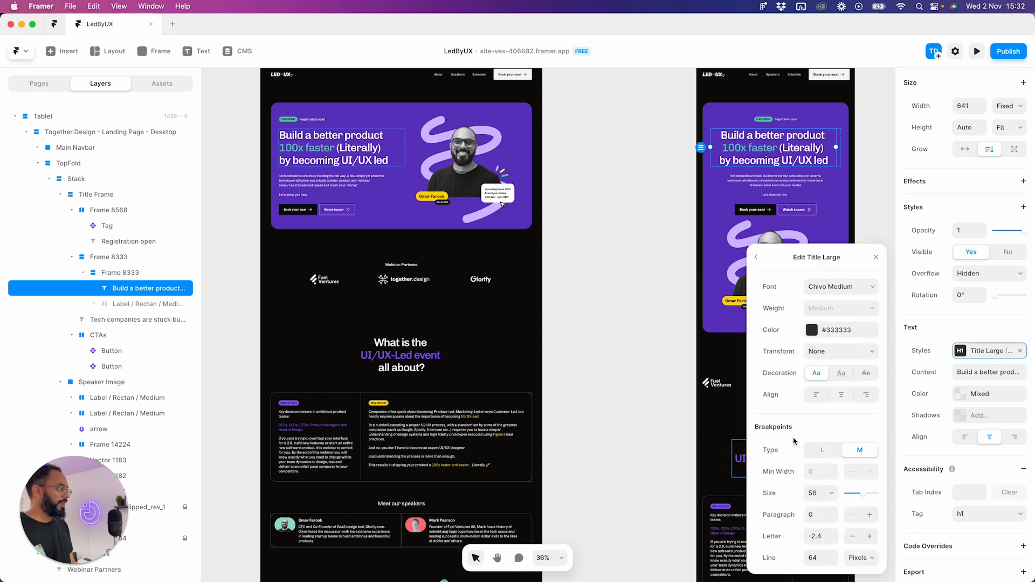
left_click(590, 312)
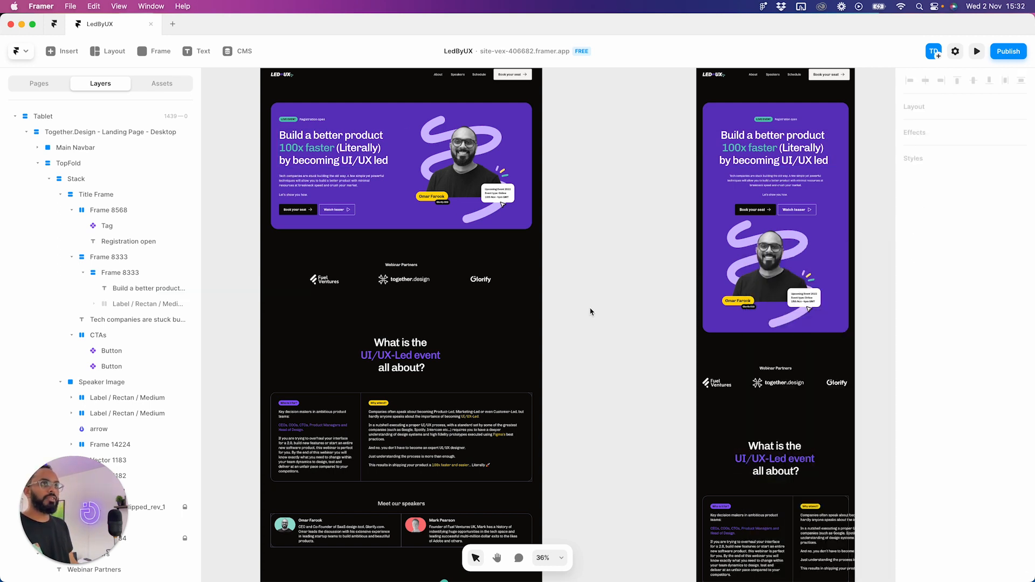
- Set the width of the Title stack around the desktop event section to Fill
scroll(642, 376, "down", 5)
scroll(647, 222, "down", 2)
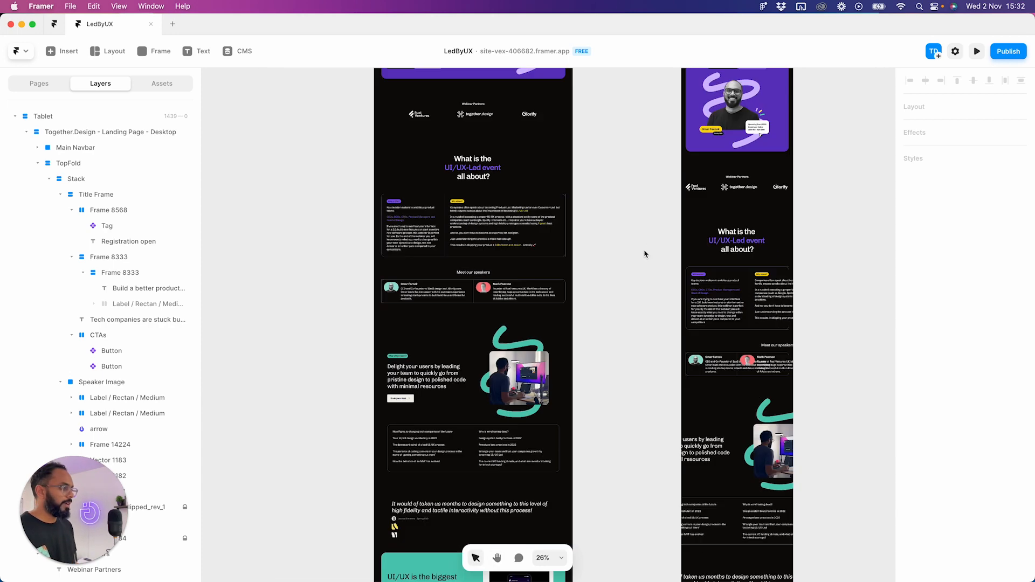
scroll(425, 202, "up", 3)
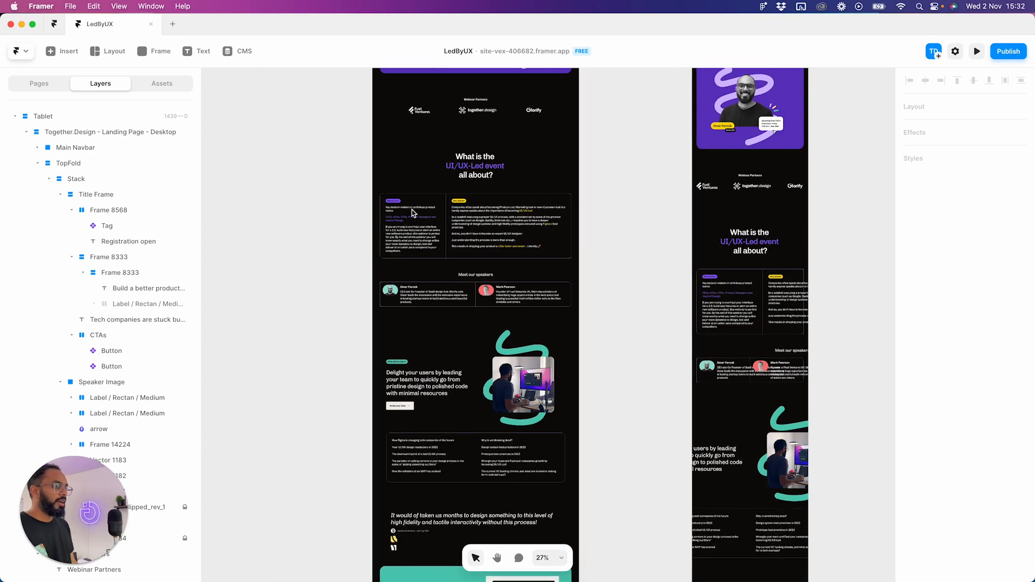
scroll(425, 203, "up", 2)
left_click_drag(602, 200, 405, 247)
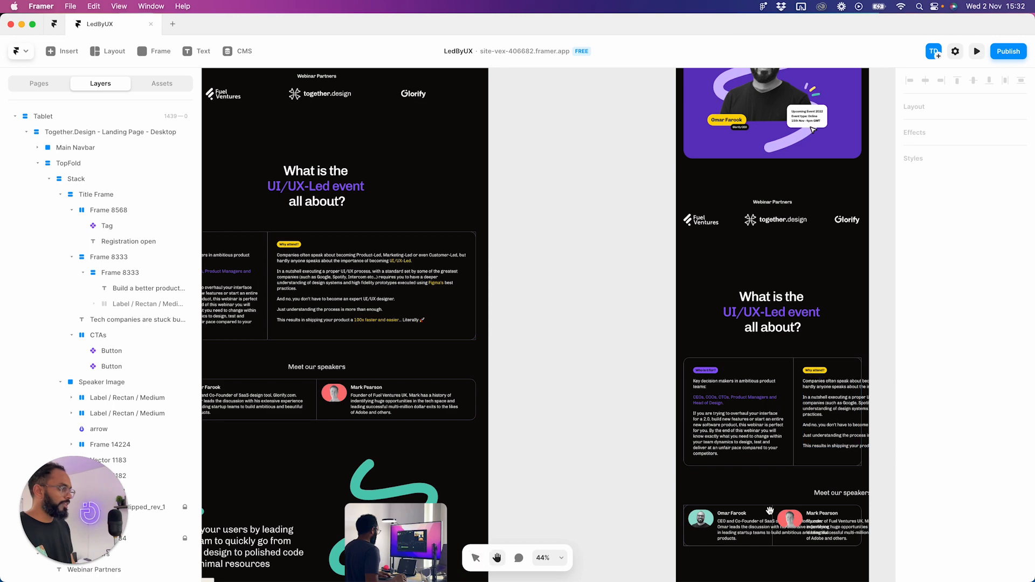
scroll(760, 469, "left", 5)
scroll(440, 269, "up", 2)
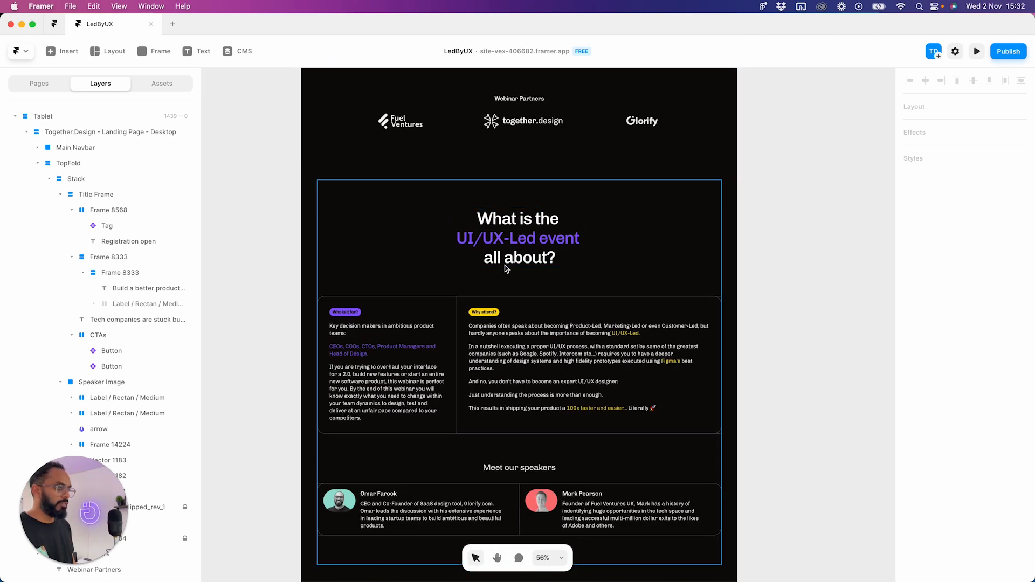
left_click(437, 282)
left_click(1009, 237)
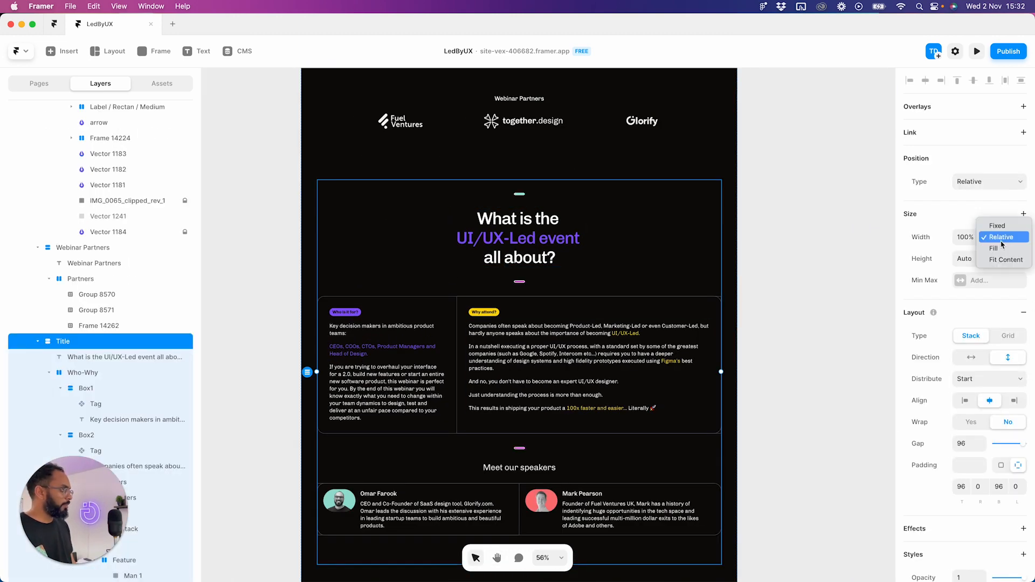
left_click(1001, 248)
- Rename the event section's Title layer as "What is the event about?"
scroll(789, 348, "down", 3)
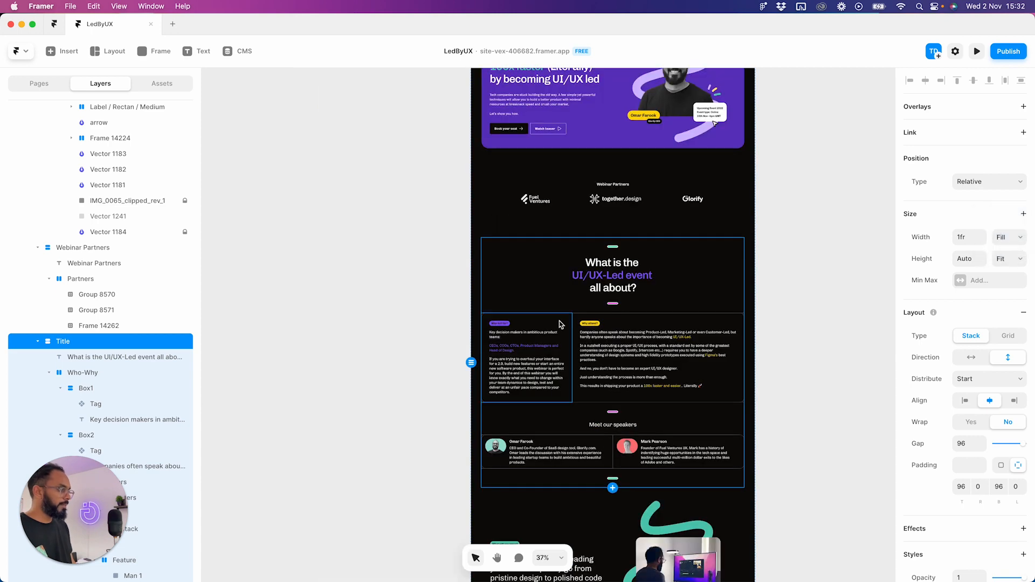
left_click(782, 329)
left_click(718, 291)
left_click_drag(790, 337, 605, 302)
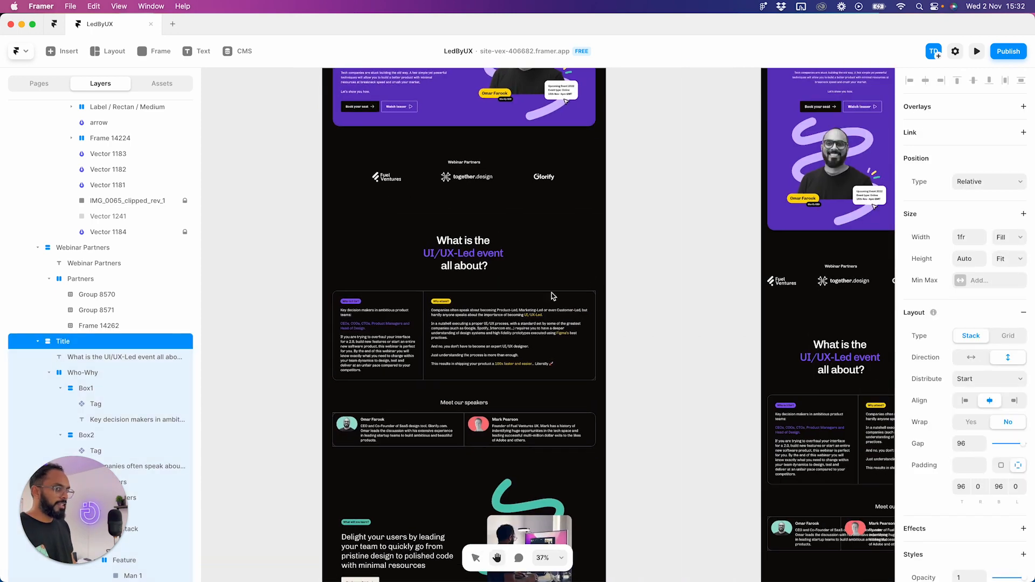
double_click(63, 343)
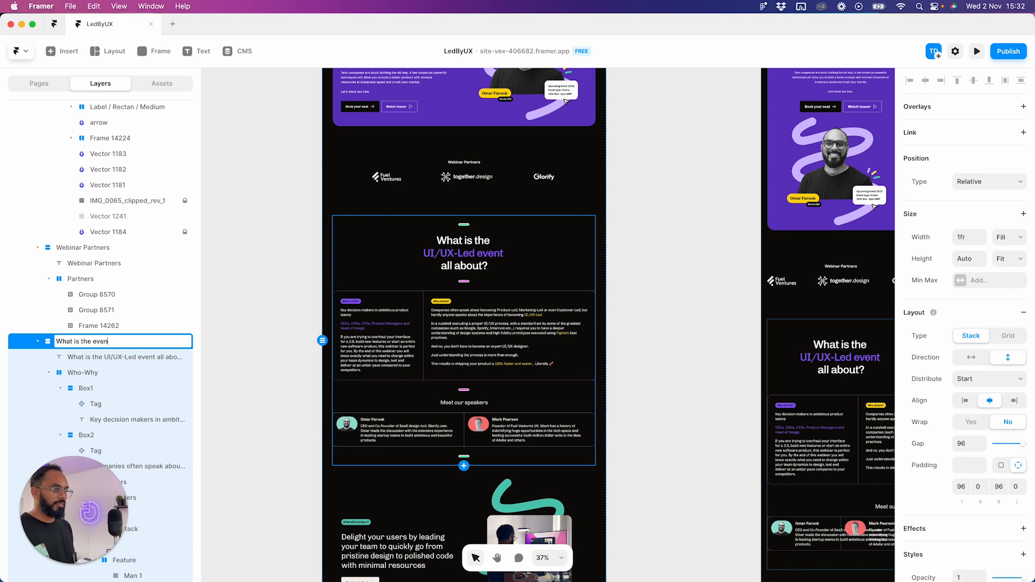
type("What is the event about")
key("Return")
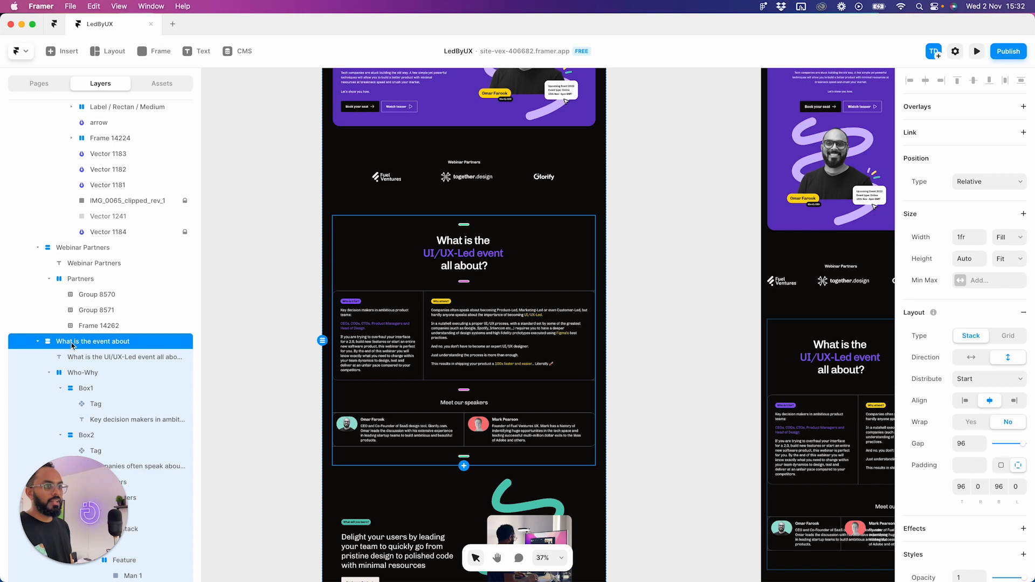
double_click(113, 341)
left_click(140, 341)
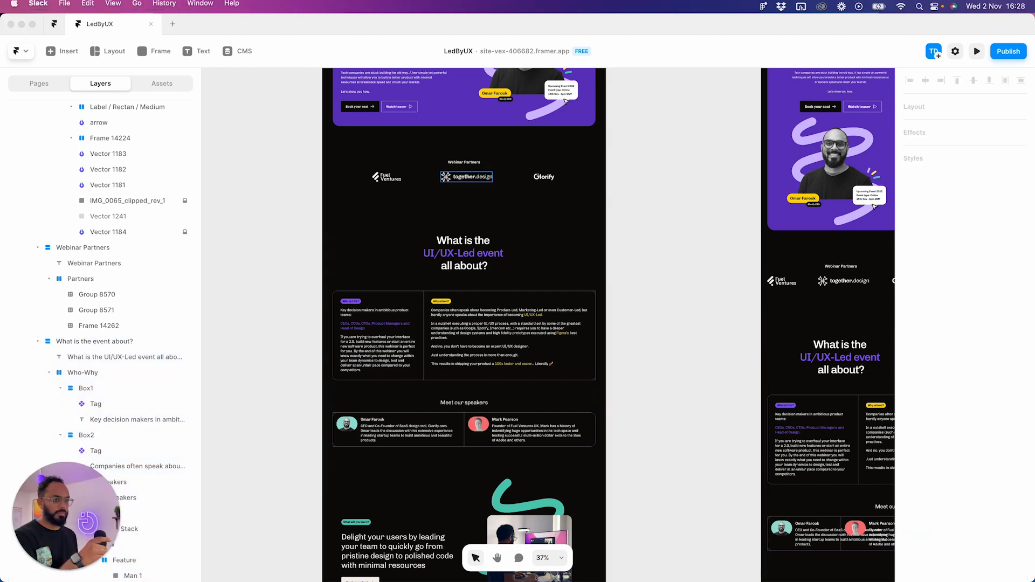
left_click(388, 353)
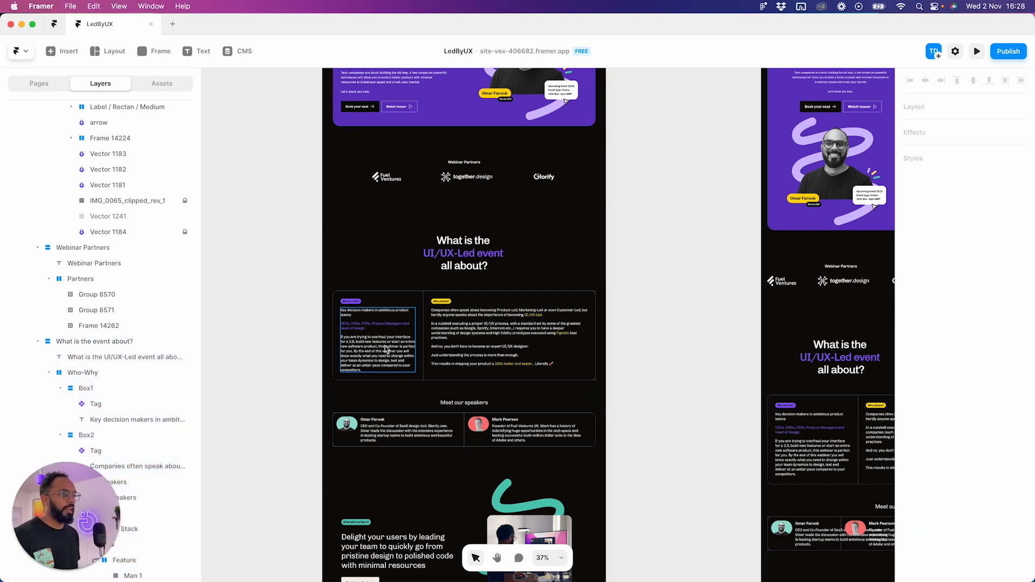
left_click(381, 325)
left_click(388, 300)
left_click(463, 253)
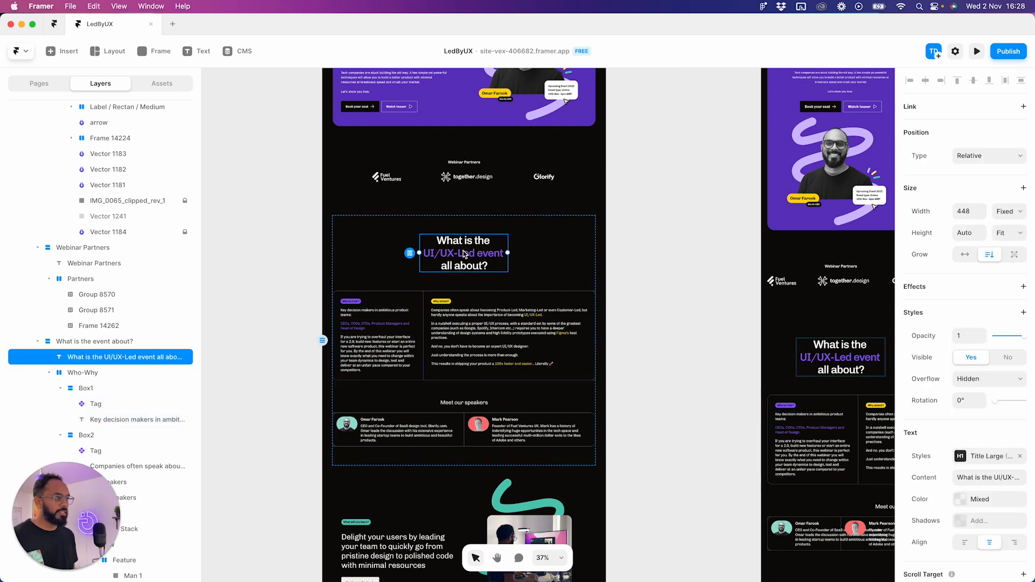
- Compare the event section's layout on the desktop and tablet pages, including the "Who is it for?" paragraph
scroll(493, 251, "right", 5)
scroll(420, 258, "left", 5)
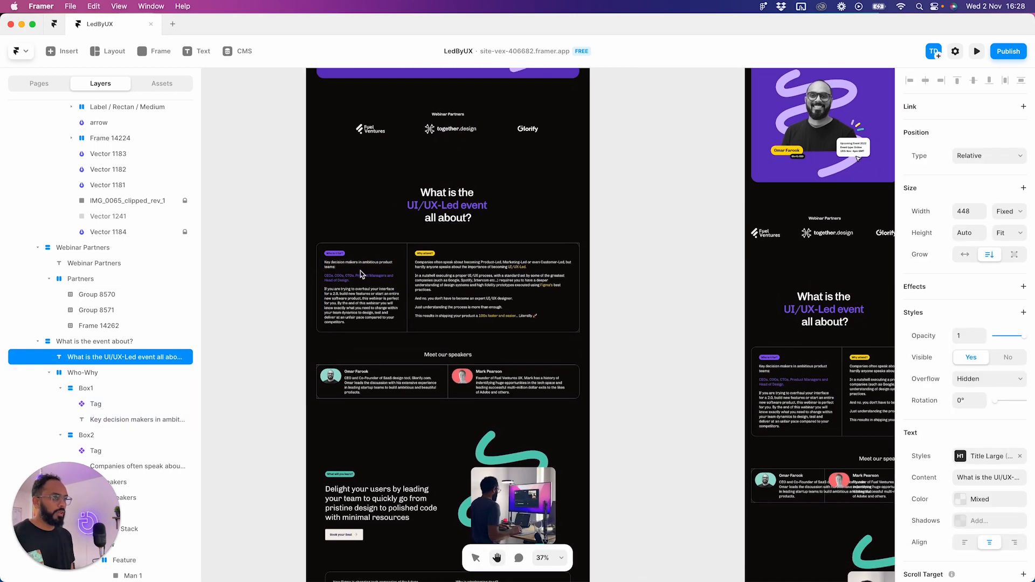
scroll(346, 268, "up", 3)
left_click(346, 269)
scroll(611, 295, "down", 3)
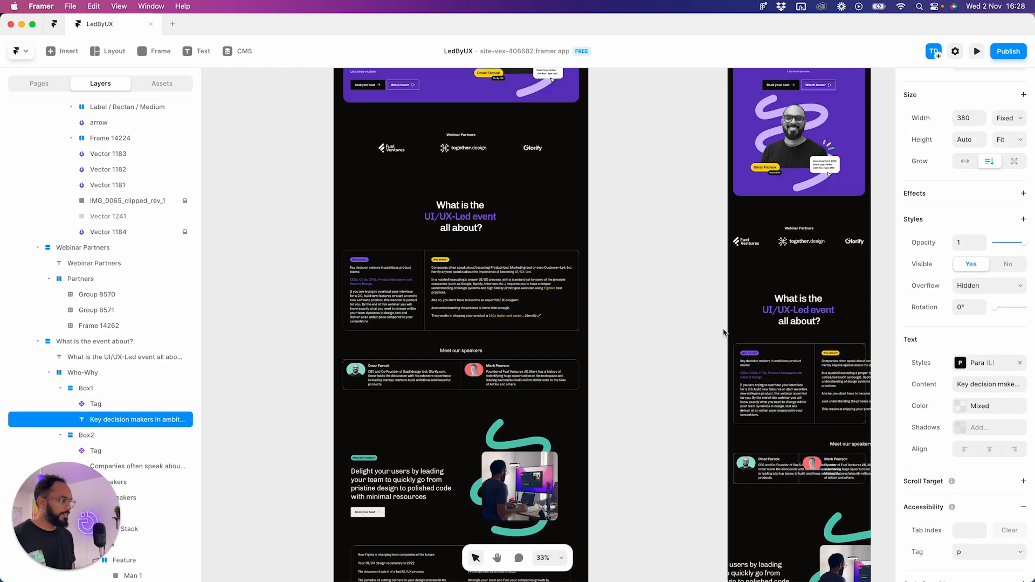
scroll(722, 330, "right", 5)
scroll(555, 344, "left", 5)
scroll(462, 243, "up", 5)
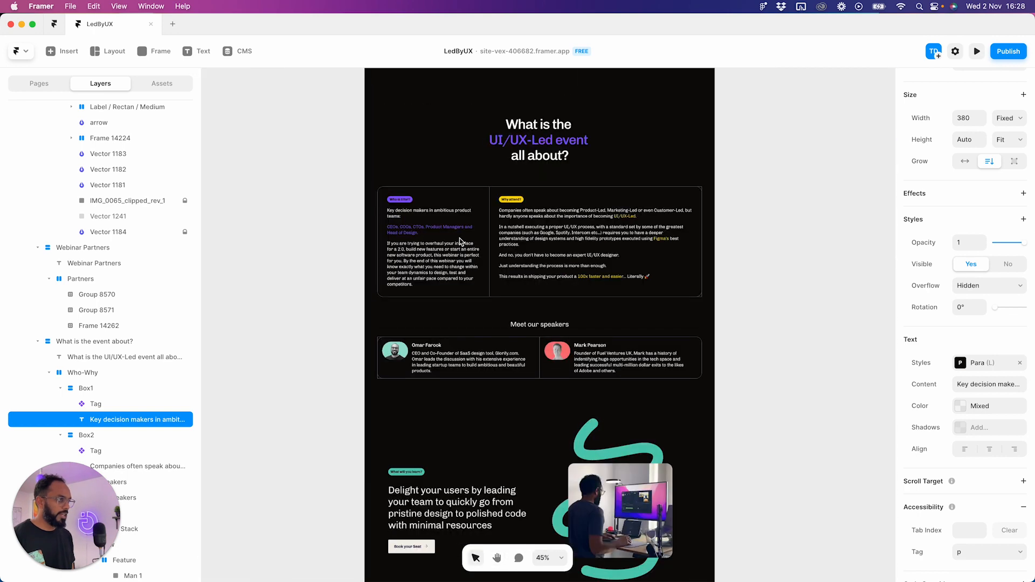
- Check the size and layout settings of Box2 and its parent Who-Why stack in the desktop event section
left_click(86, 435)
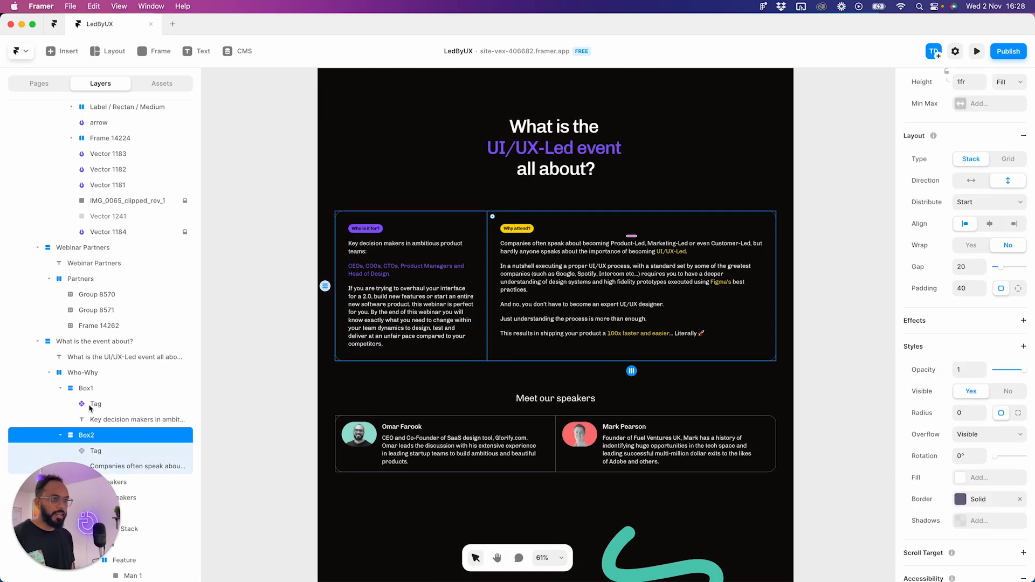
left_click(81, 439)
left_click(97, 385)
left_click(93, 375)
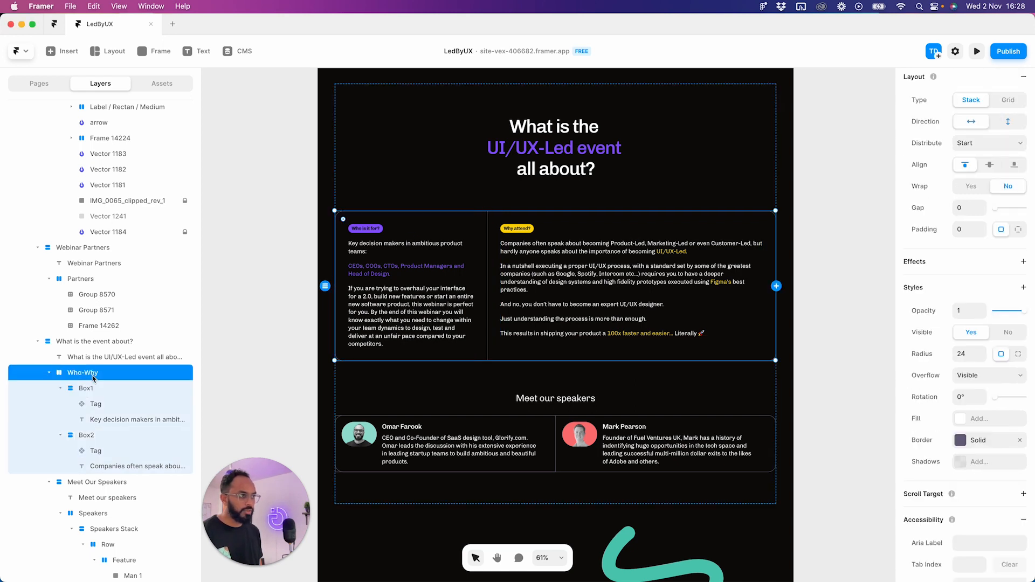
scroll(964, 254, "up", 5)
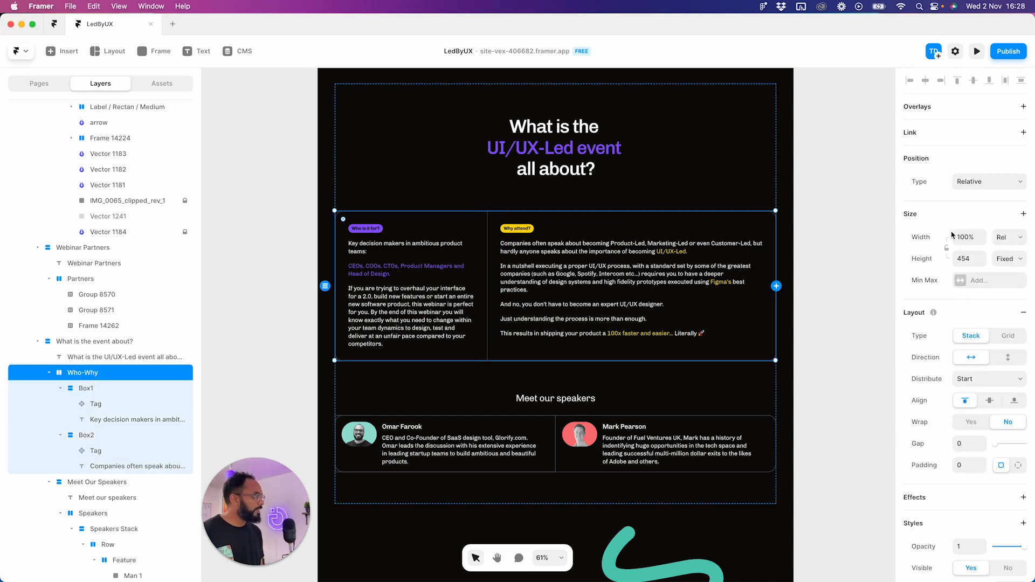
scroll(775, 291, "down", 5)
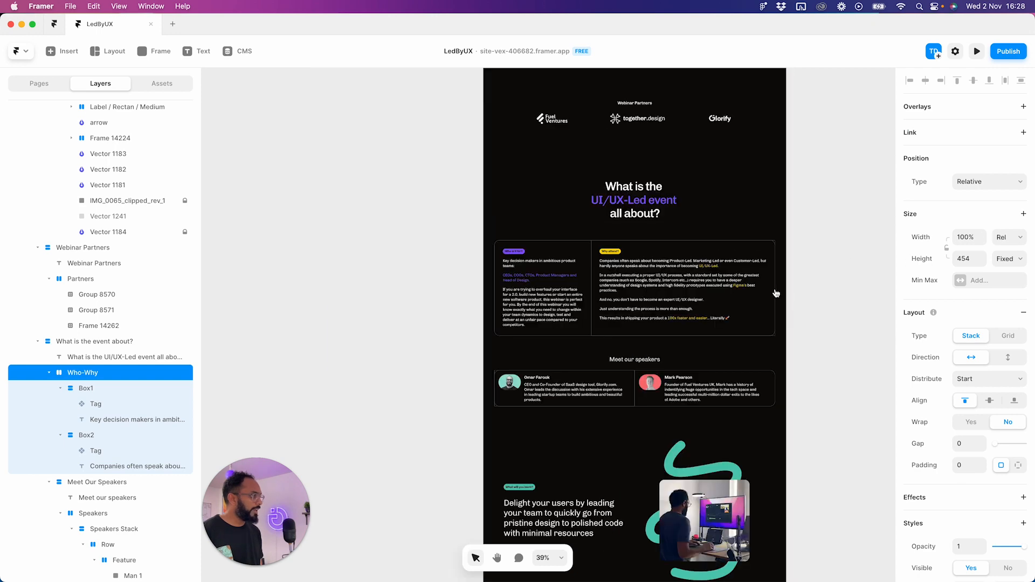
- Compare how the two bordered event boxes fit on the tablet and desktop pages
key("space")
left_click_drag(729, 337, 308, 334)
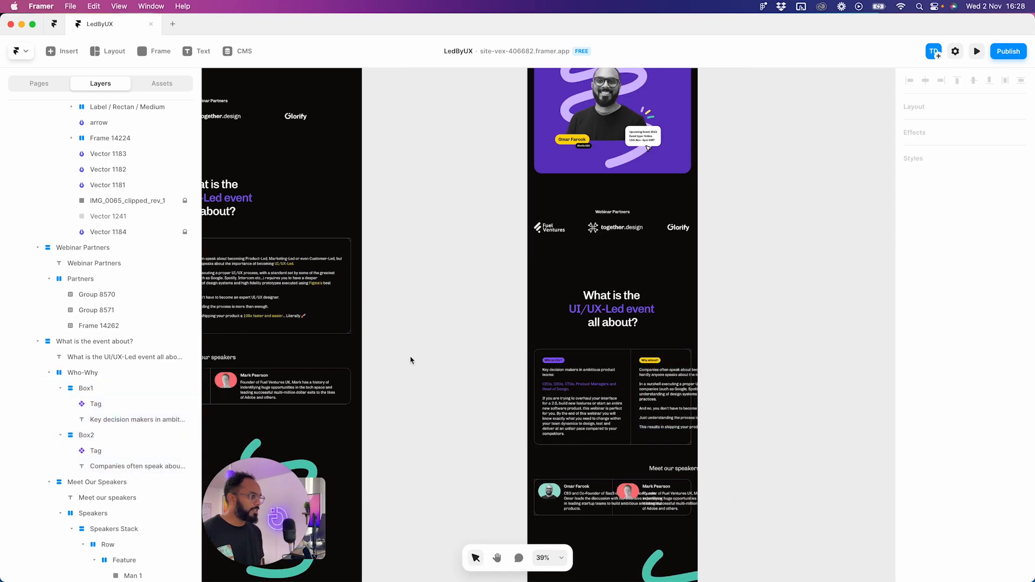
key("space")
left_click_drag(378, 350, 620, 321)
left_click(403, 223)
left_click(706, 247)
scroll(566, 224, "up", 5)
left_click(611, 206)
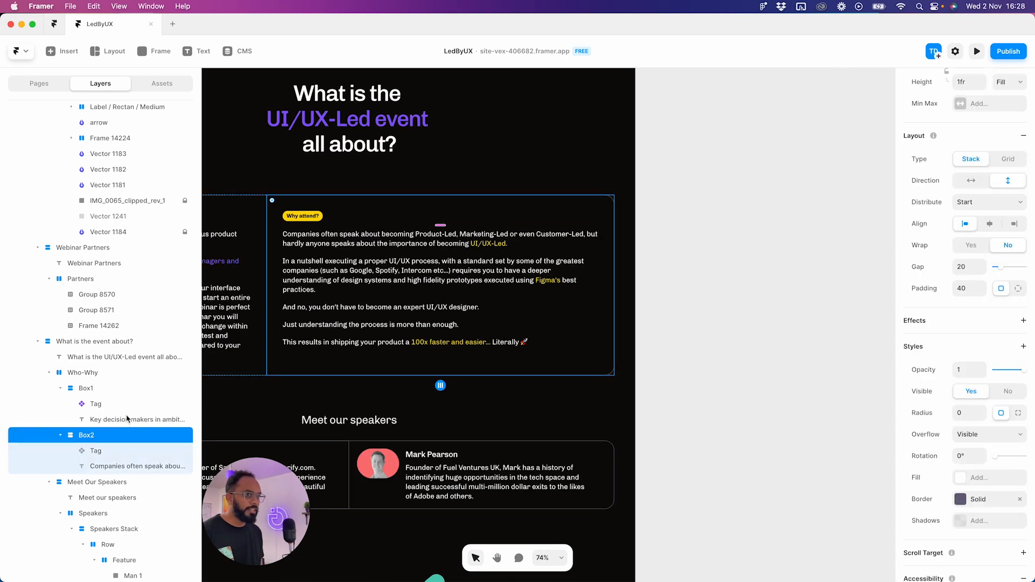
- Examine the Who-Why stack's radius and border styles, and the paragraph layers inside its two boxes
left_click(113, 376)
scroll(948, 485, "down", 6)
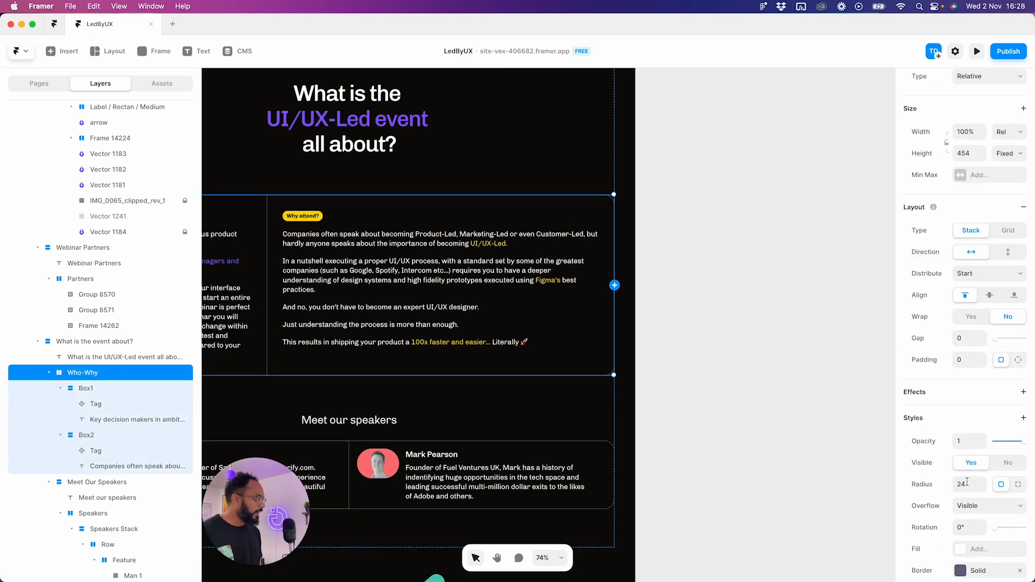
left_click(775, 353)
left_click_drag(697, 353, 888, 352)
left_click(846, 347)
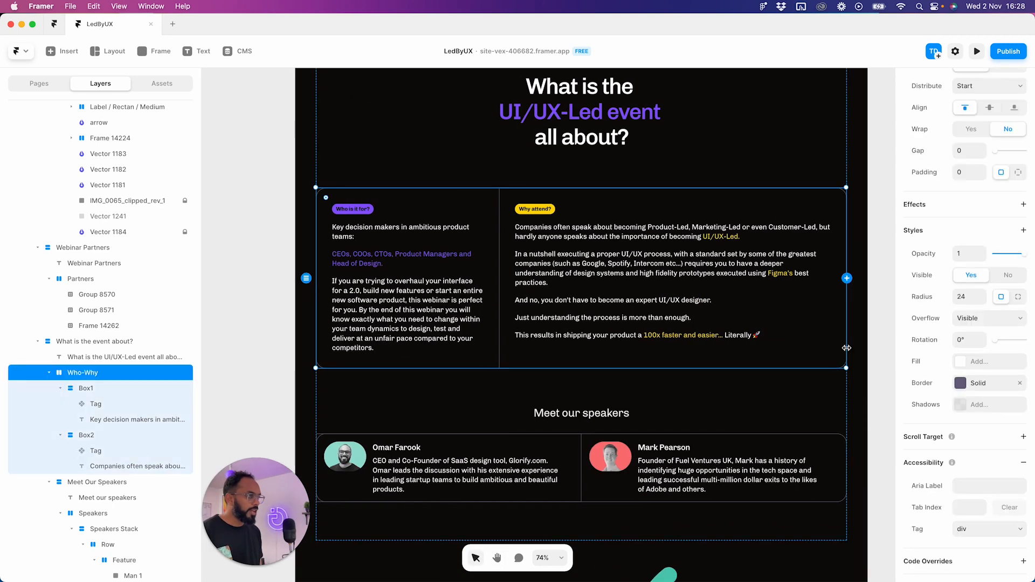
double_click(708, 305)
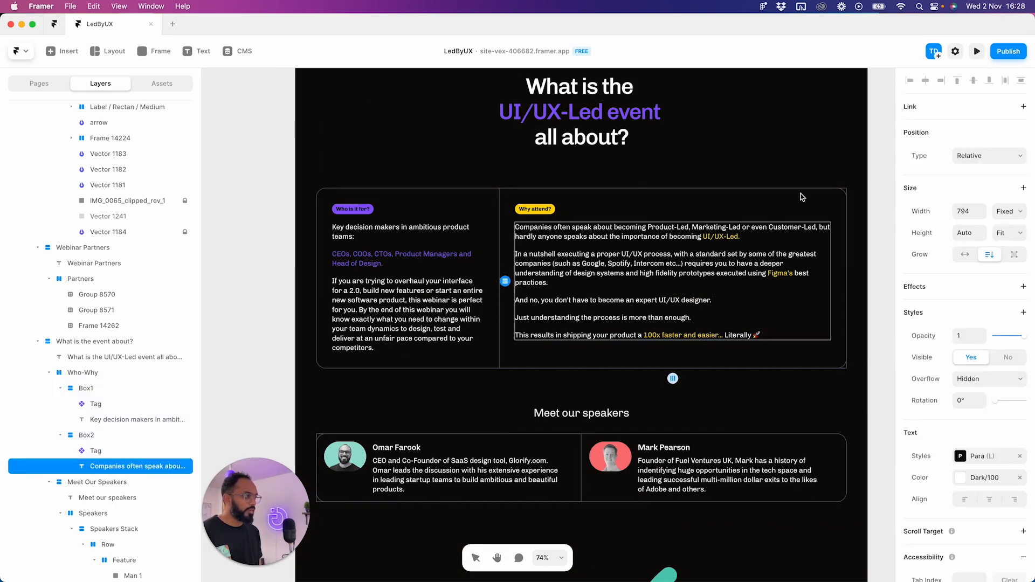
key("Escape")
key("Escape")
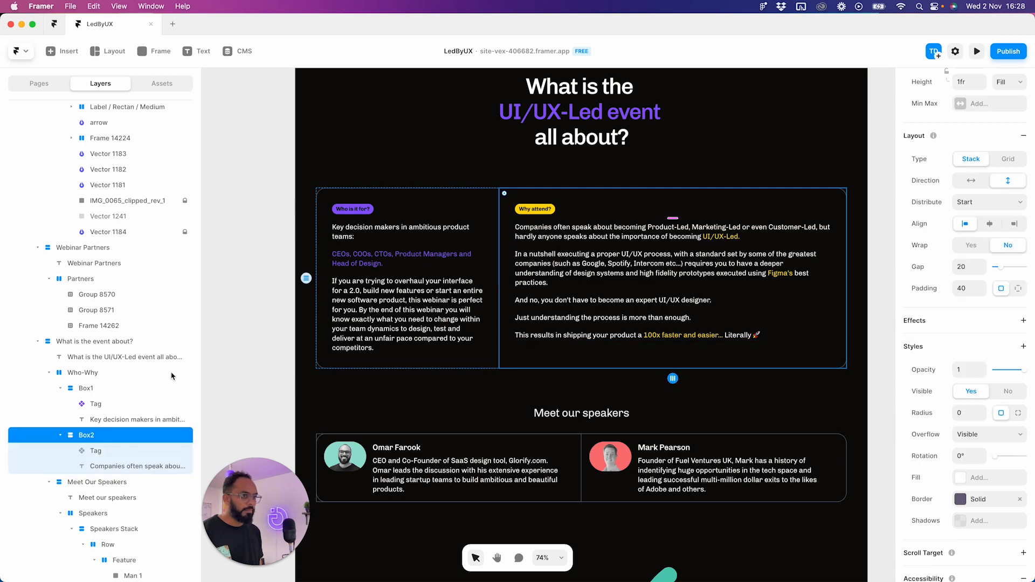
left_click(338, 340)
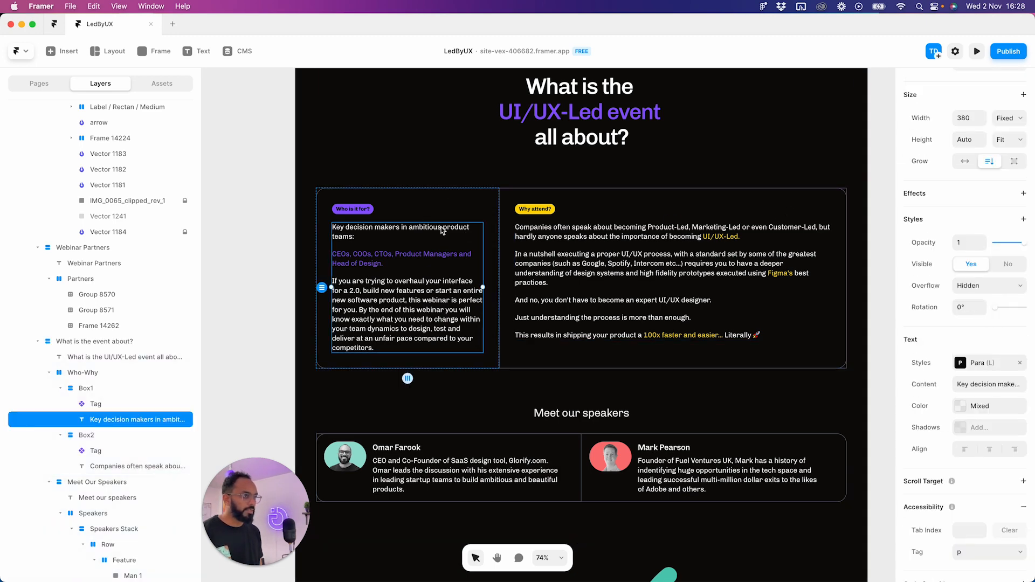
- Try removing the border from Box2, the "Why attend?" box
left_click(119, 437)
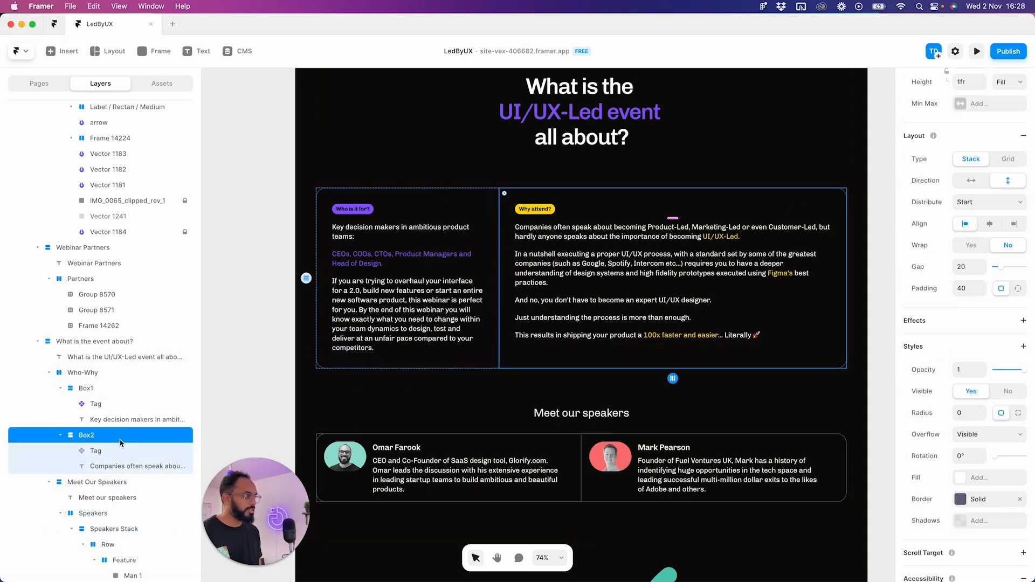
scroll(1013, 468, "down", 1)
left_click(1019, 479)
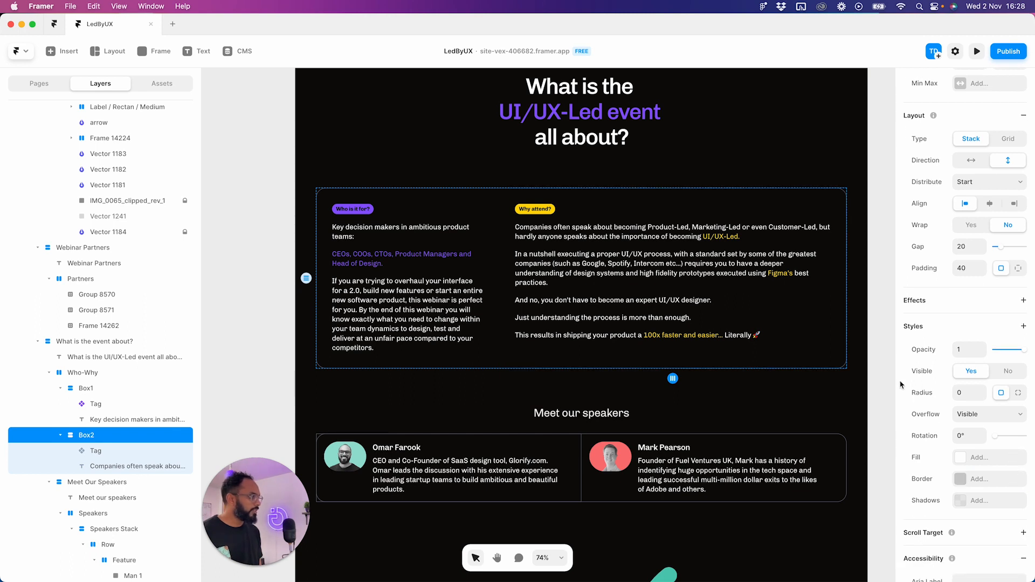
left_click(776, 412)
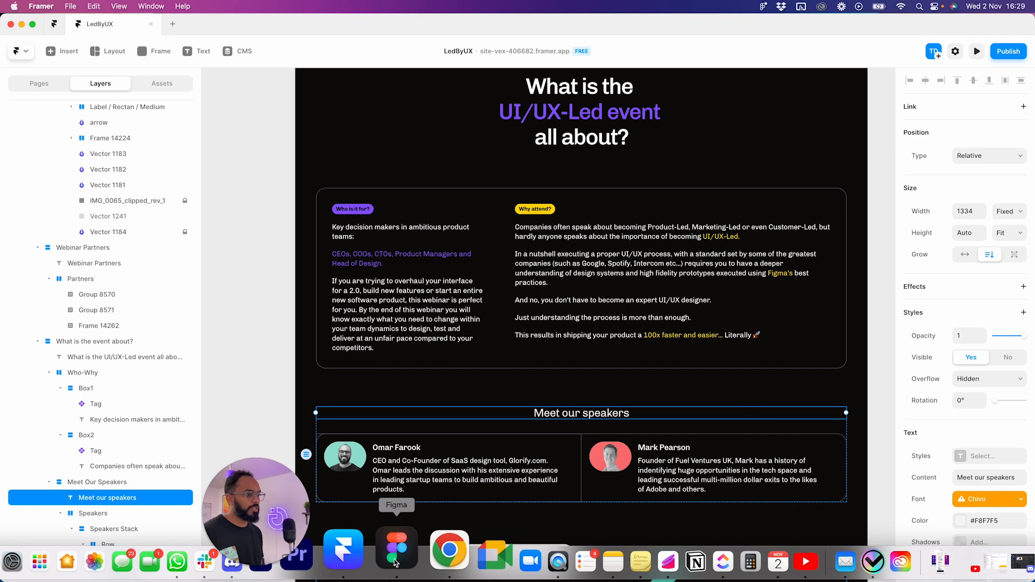
- Switch to Figma and inspect the stroke settings of the frame around the "Who is it for?" and "Why attend?" boxes
left_click(504, 553)
left_click(415, 369)
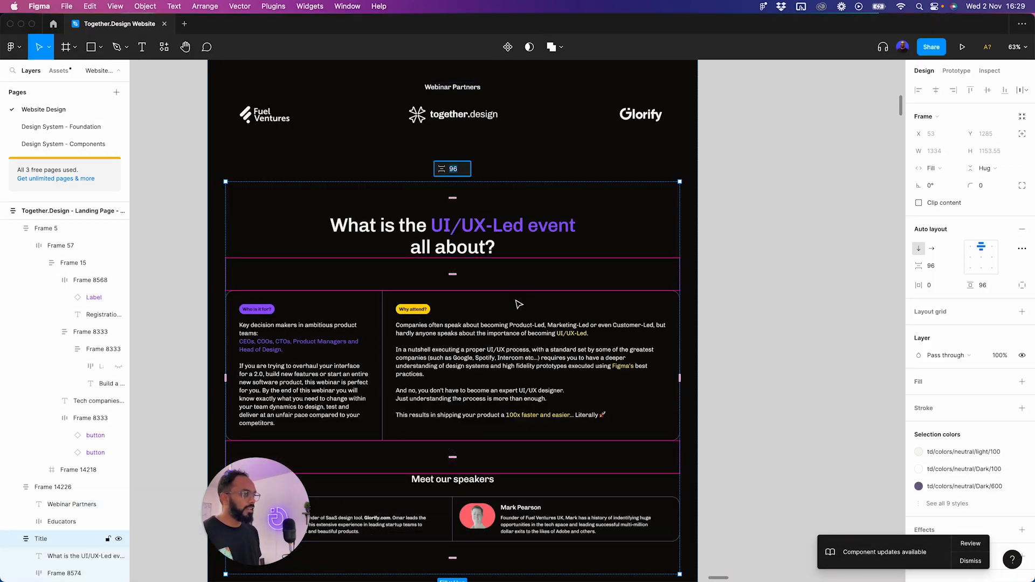
left_click(518, 300)
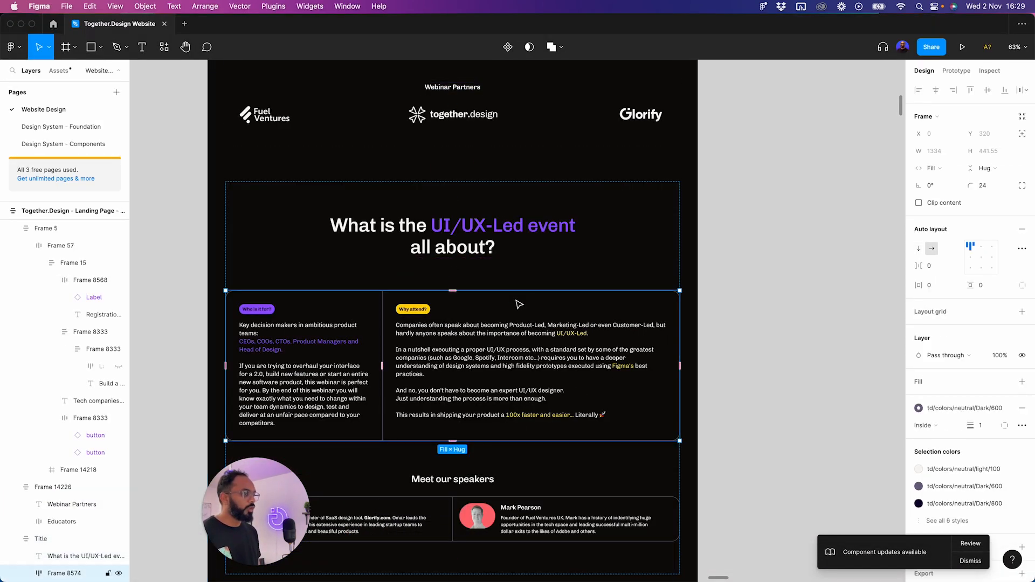
left_click(1001, 424)
left_click(716, 306)
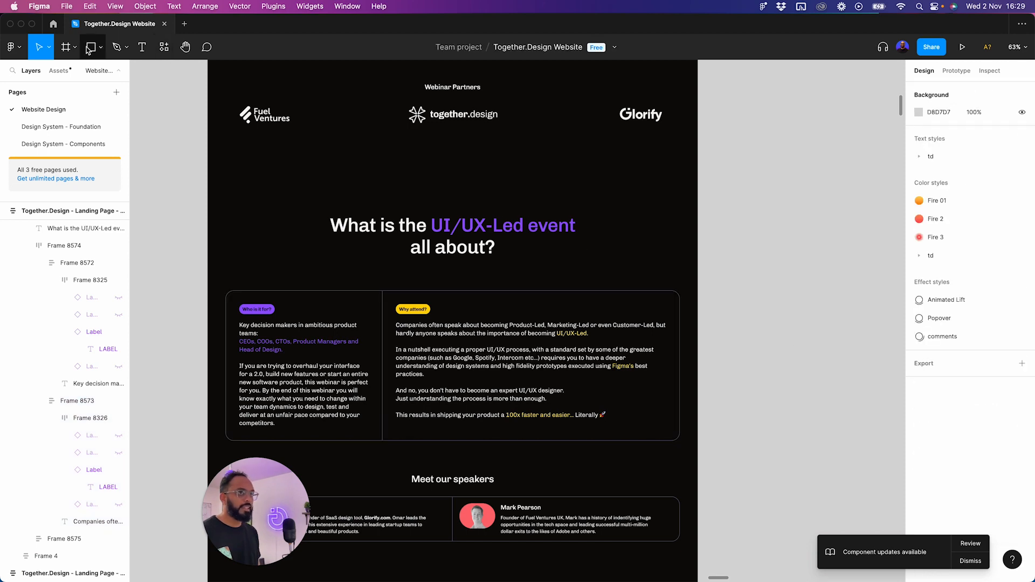
- Switch back to Framer and limit Box2's Dark/600 solid border to its left side, with a width of 1
mouse_move(366, 577)
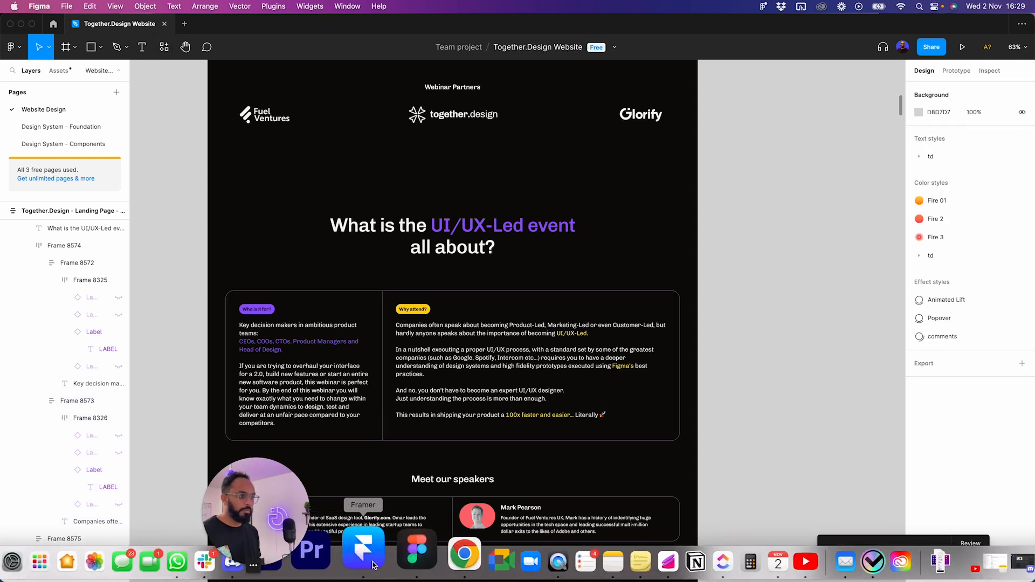
left_click(371, 565)
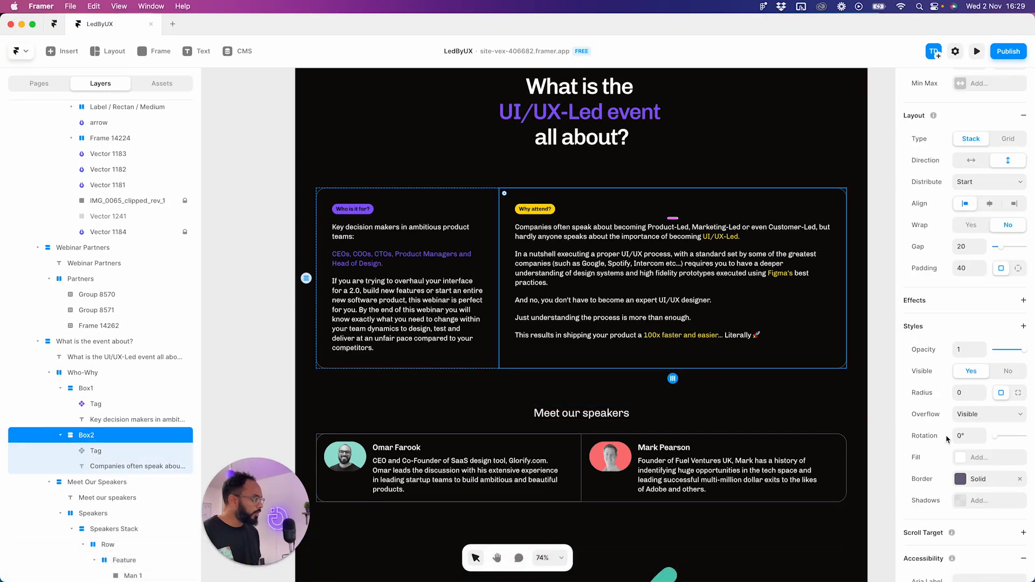
scroll(941, 440, "down", 1)
left_click(959, 462)
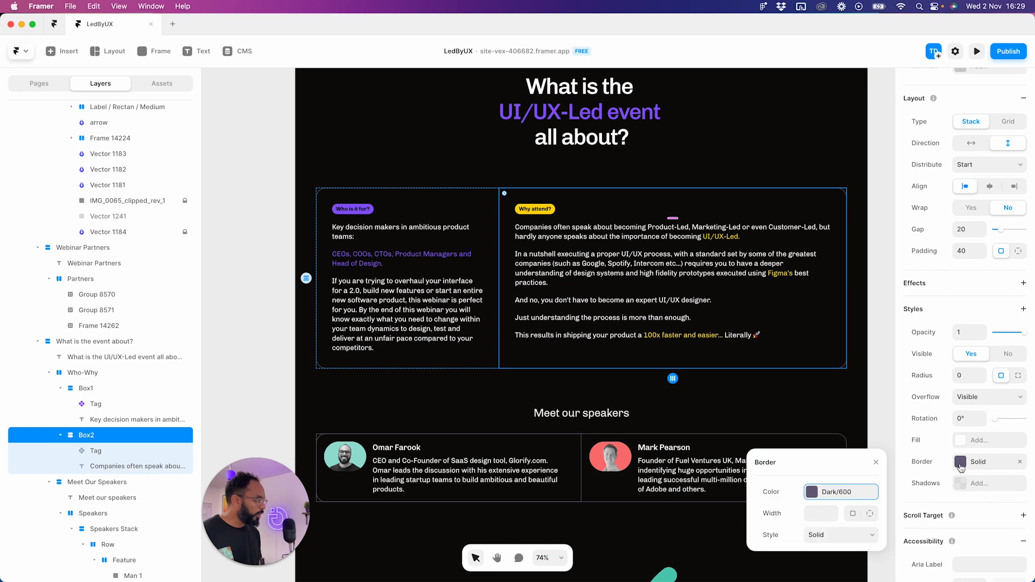
left_click(868, 514)
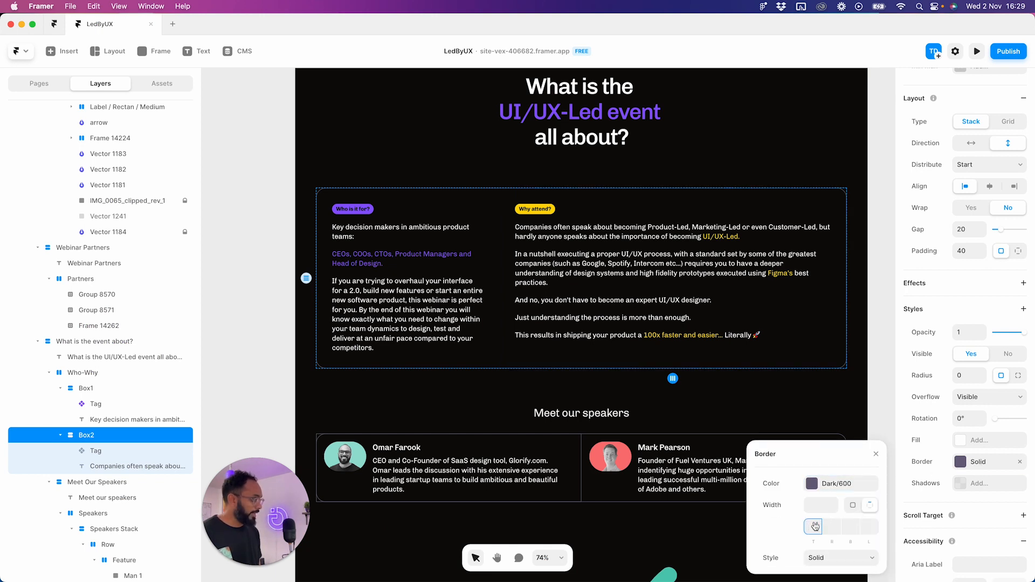
left_click(835, 526)
type("1")
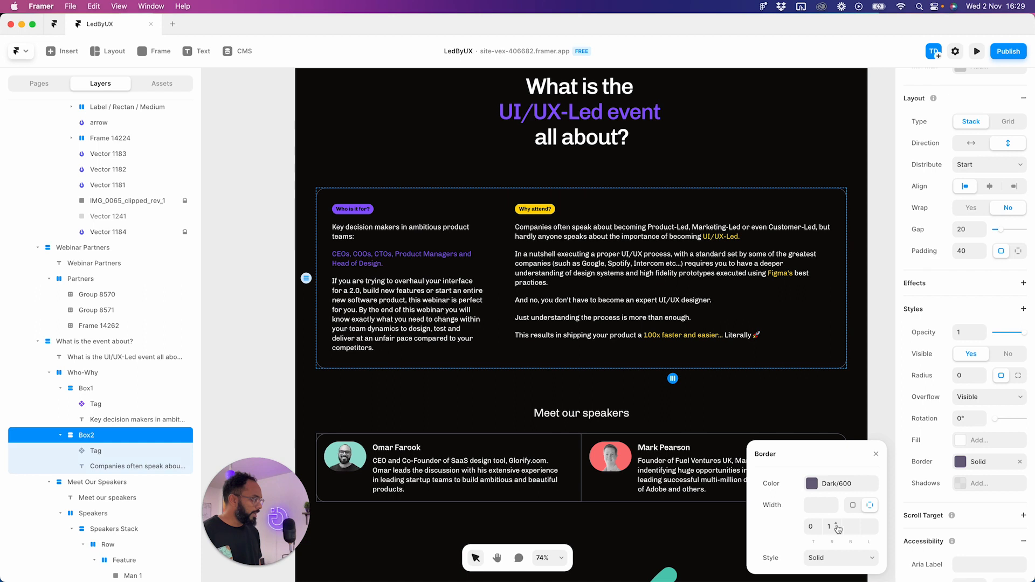
left_click(836, 531)
left_click(874, 526)
type("1")
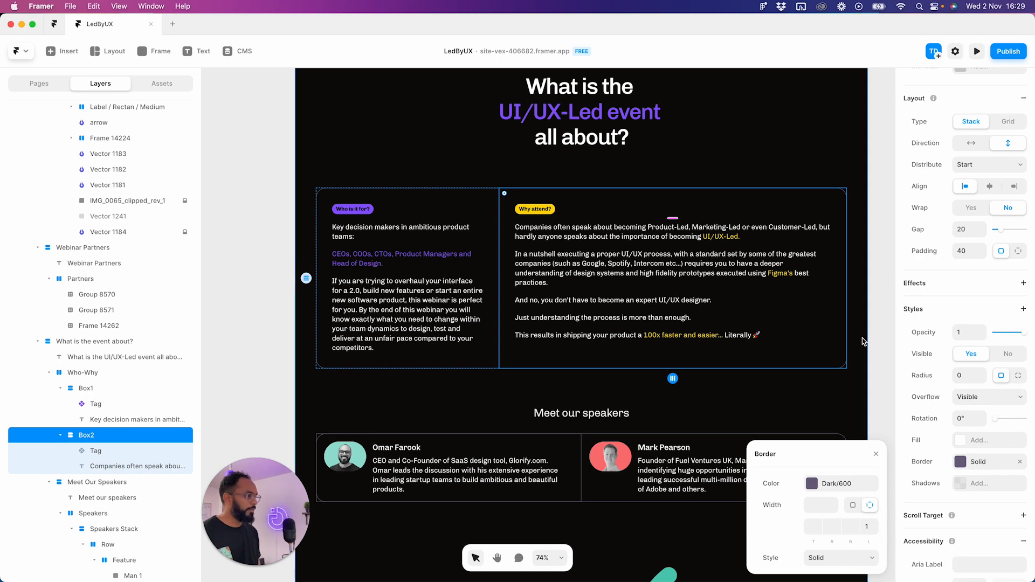
left_click(864, 337)
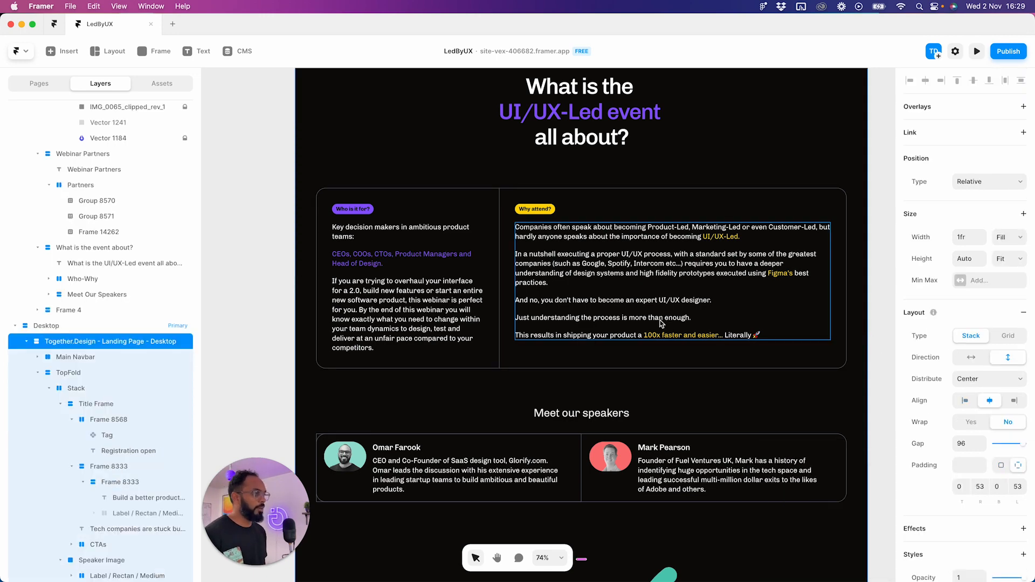
- Set the desktop Who-Why stack's width to Fill and its height to Fit Content
scroll(520, 311, "up", 1)
scroll(521, 310, "left", 1)
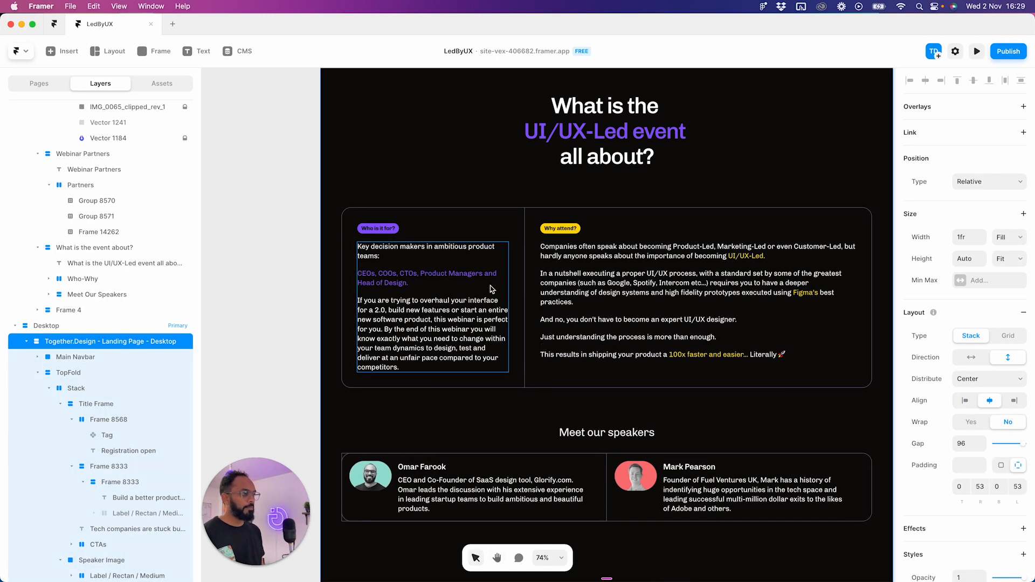
left_click(448, 276)
scroll(1014, 230, "up", 2)
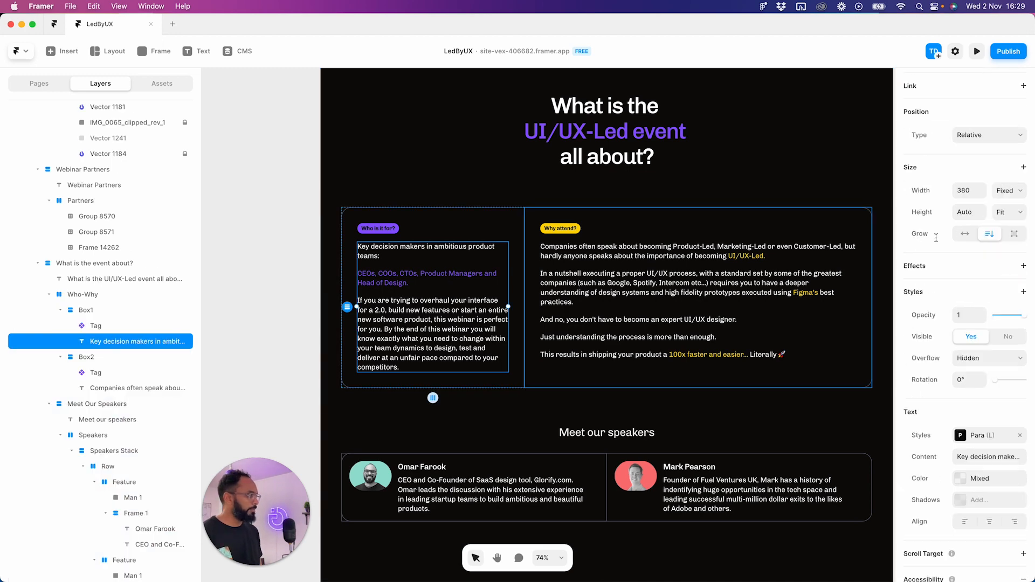
left_click(660, 225)
left_click(100, 298)
scroll(978, 178, "up", 4)
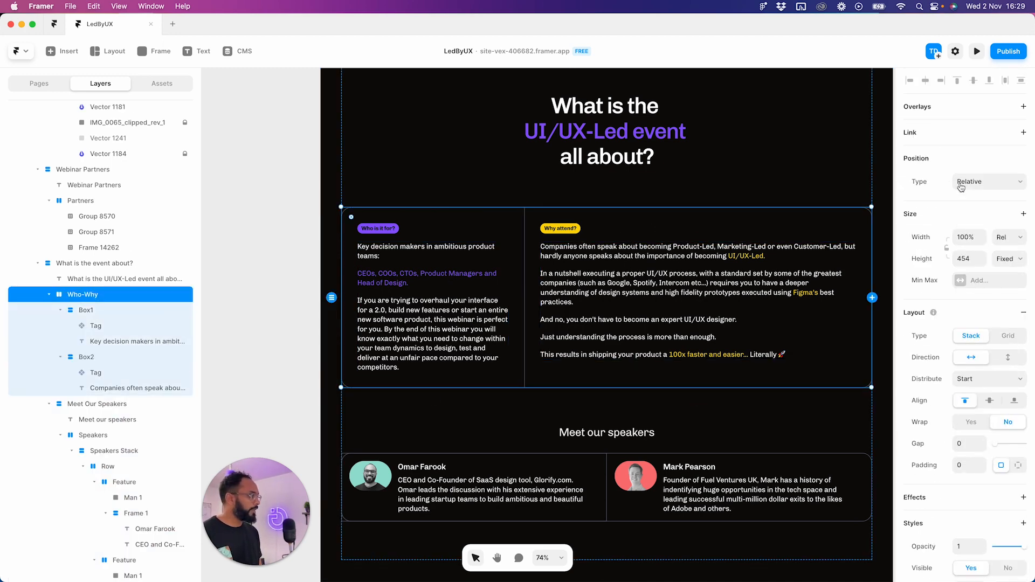
left_click(1006, 237)
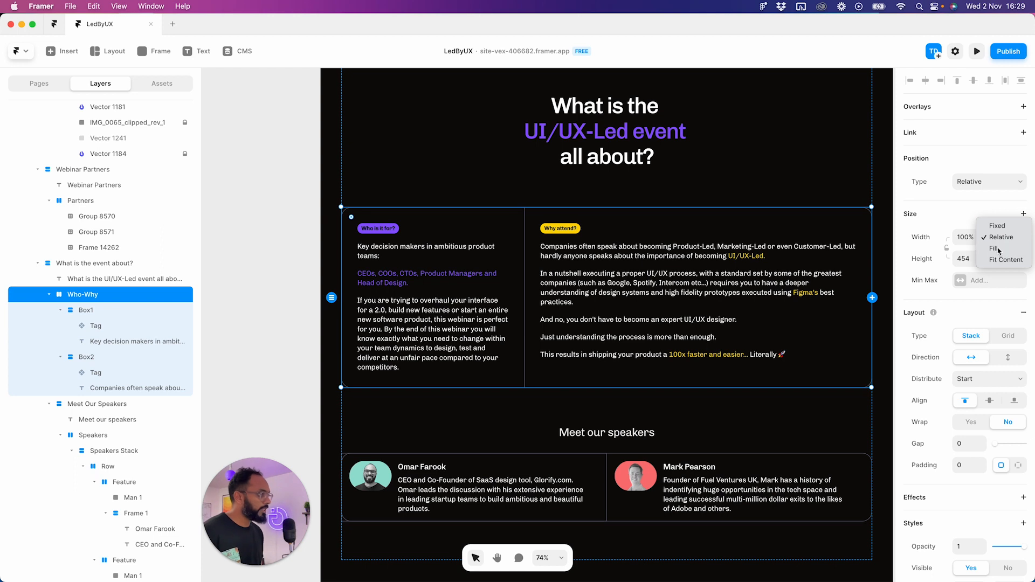
left_click(994, 249)
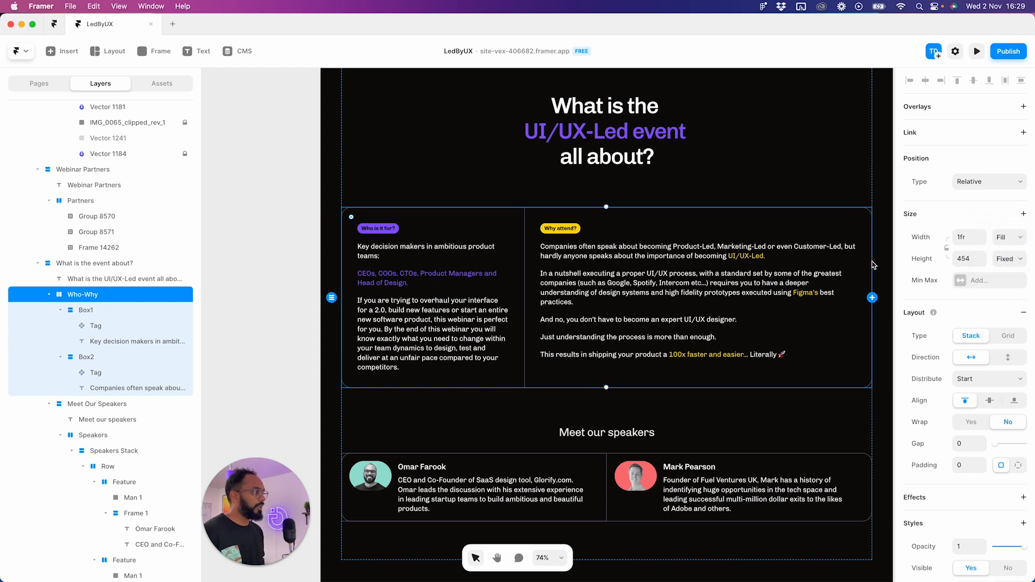
left_click(1009, 260)
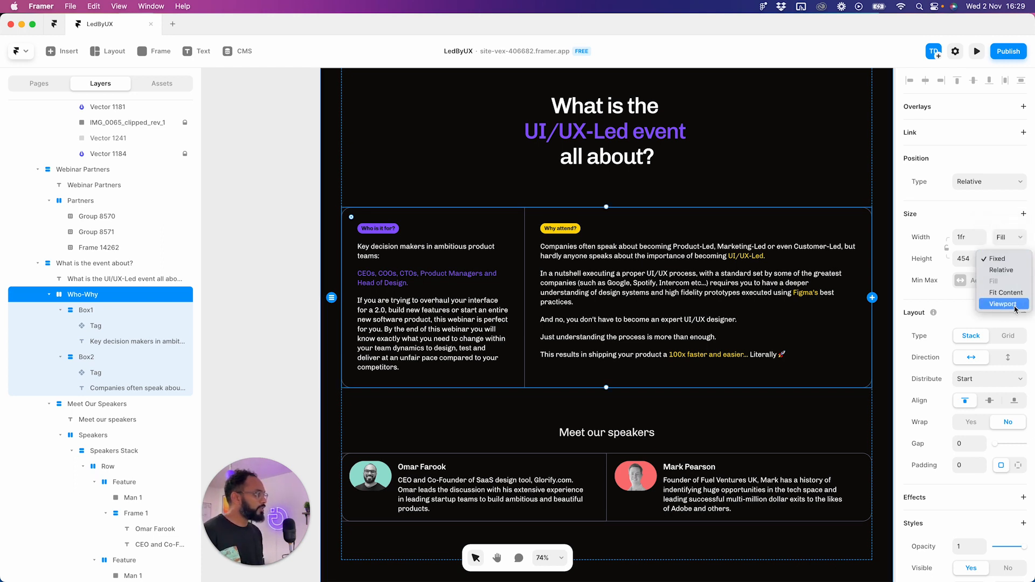
left_click(1005, 292)
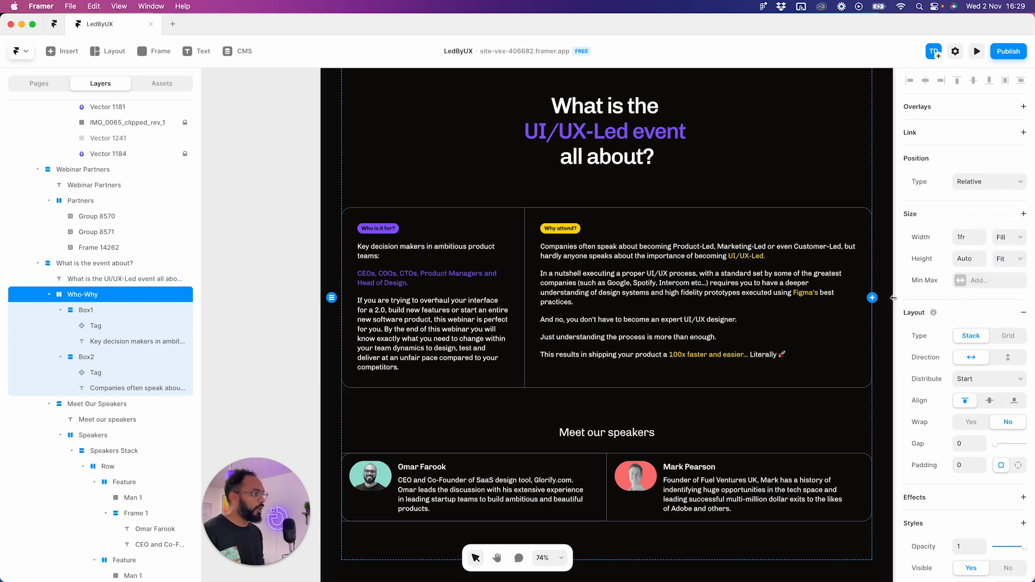
- Set the height of Box1, the "Who is it for?" box, to Fill
left_click(457, 283)
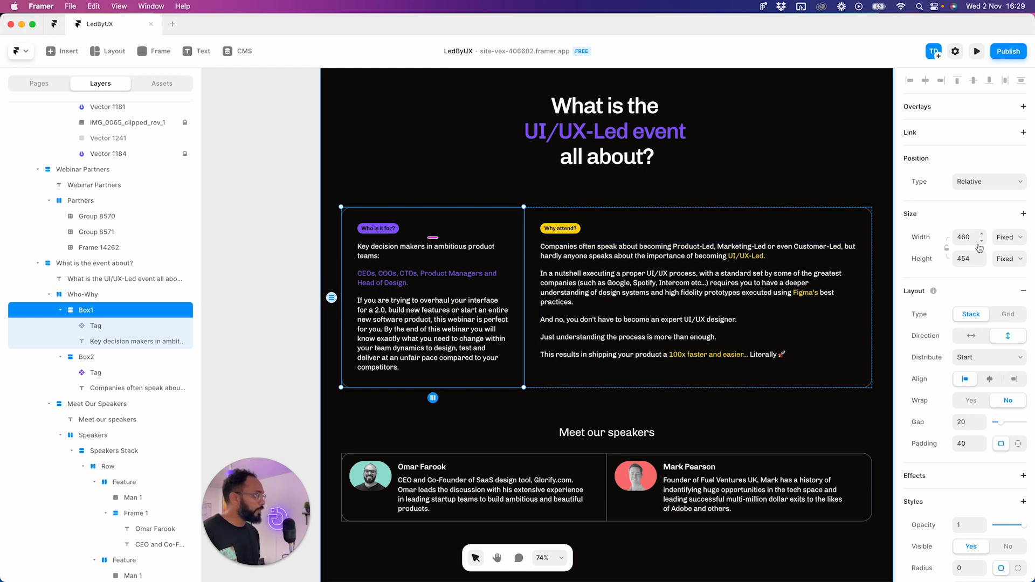
left_click(996, 257)
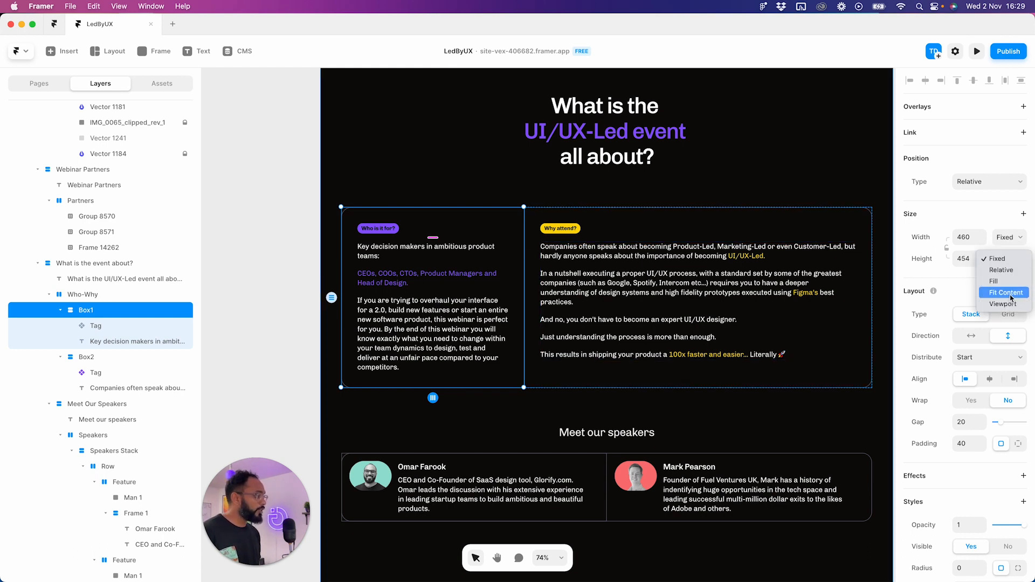
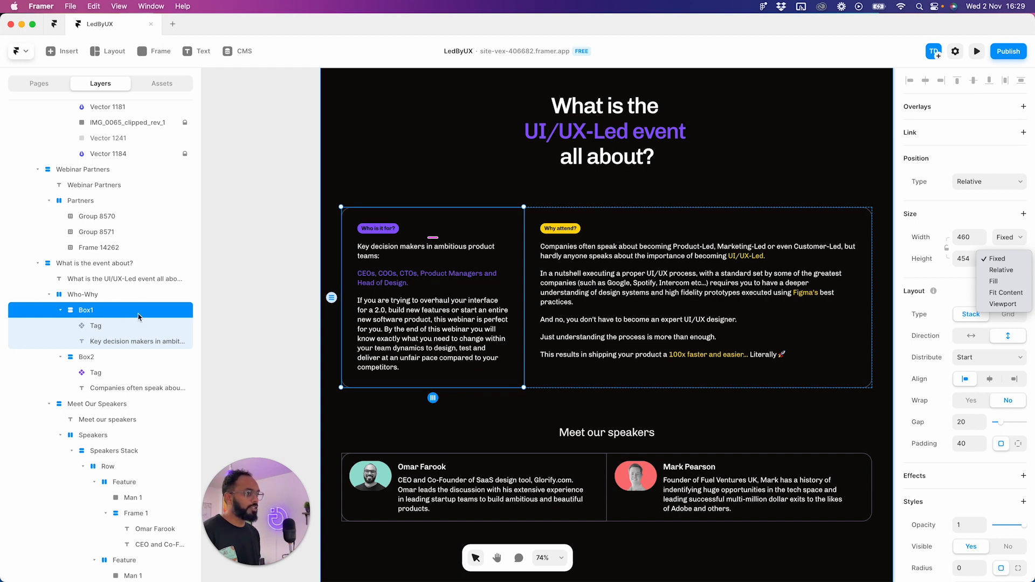
left_click(993, 281)
- Collapse Box1's layers and set the height of Box2, the "Why attend?" box, to Fill
left_click(59, 310)
left_click(91, 296)
left_click(93, 323)
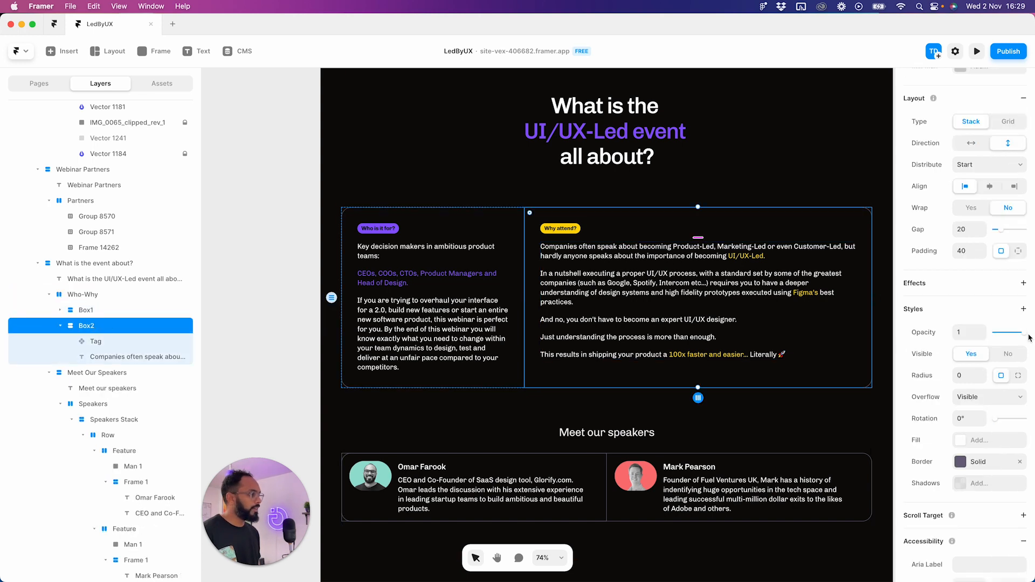
scroll(1012, 213, "up", 5)
left_click(1013, 257)
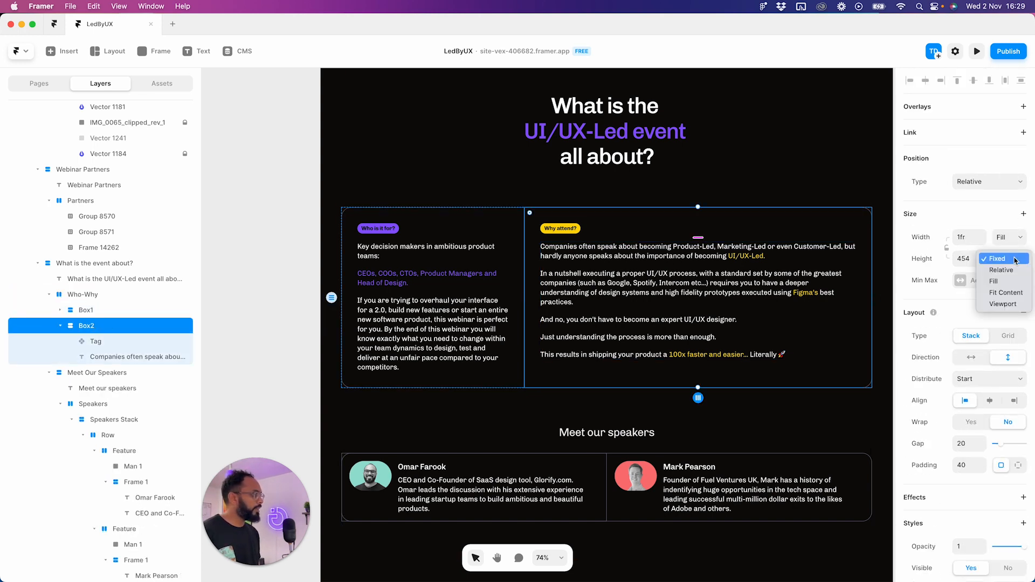
left_click(1004, 281)
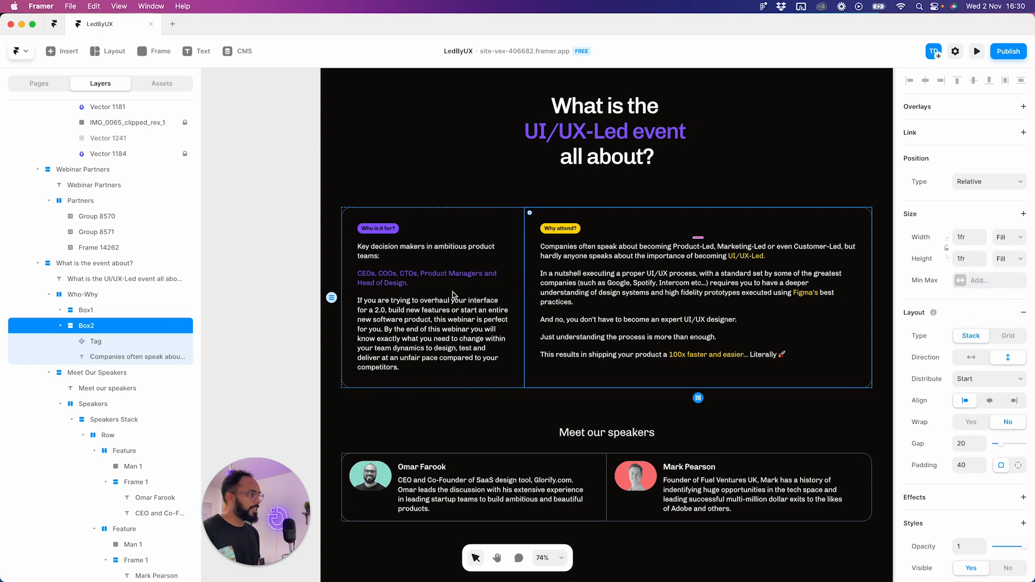
- Compare the size settings of Box1 and Box2, and set Box1's height to Fit Content
left_click(506, 229)
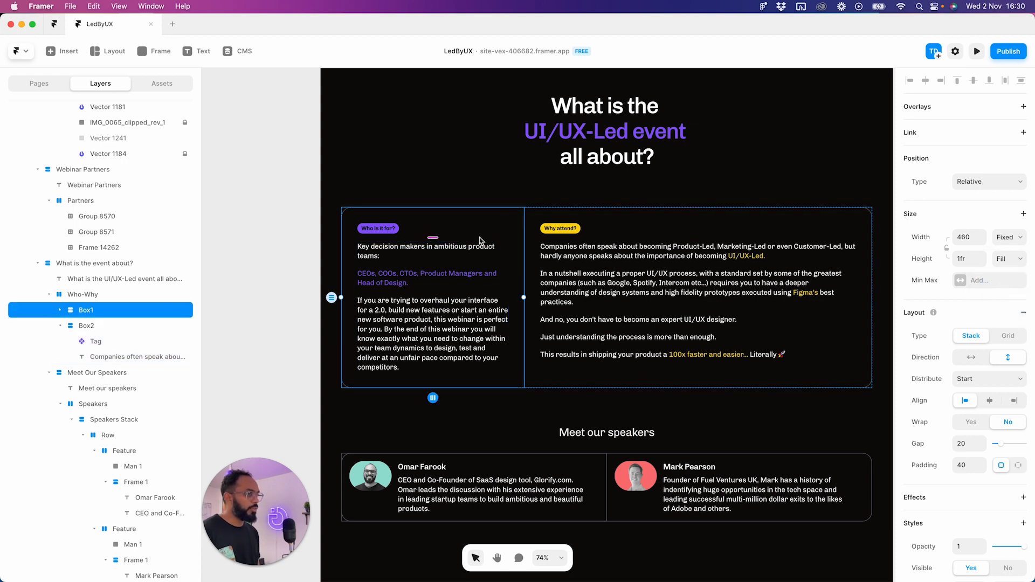
left_click(87, 328)
left_click(88, 313)
left_click(85, 326)
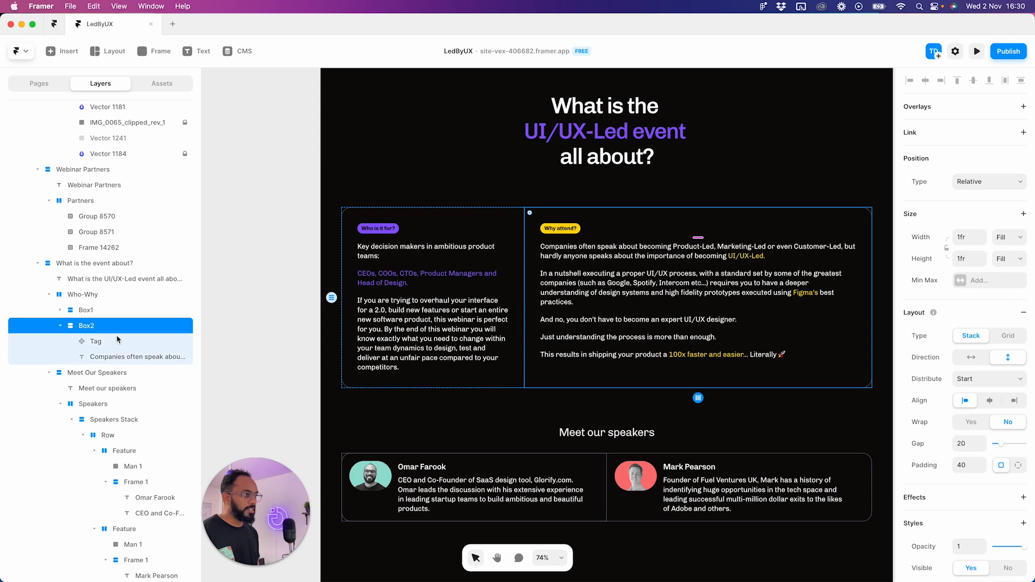
left_click(90, 312)
left_click(1005, 237)
left_click(989, 239)
left_click(1003, 259)
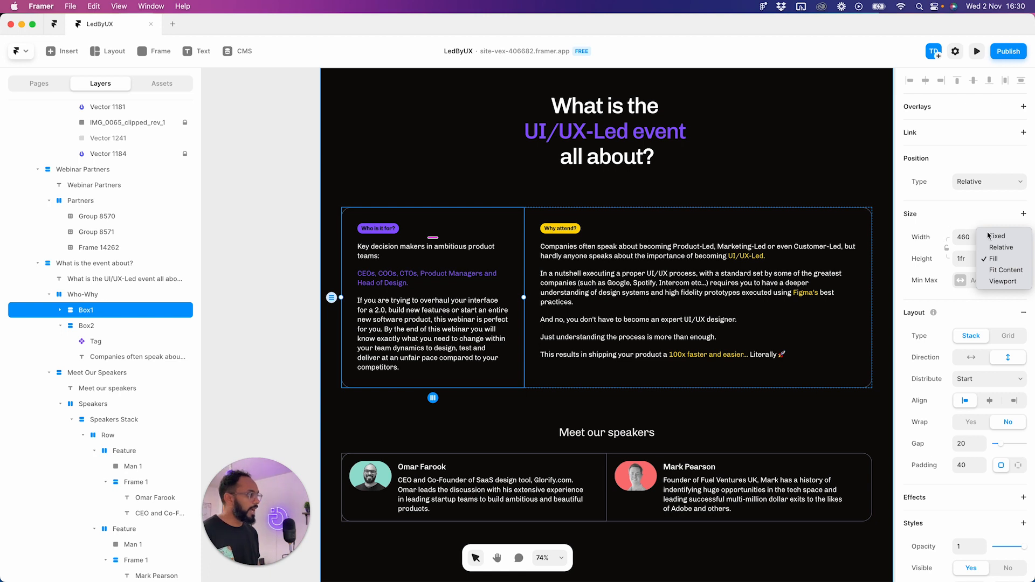
left_click(929, 246)
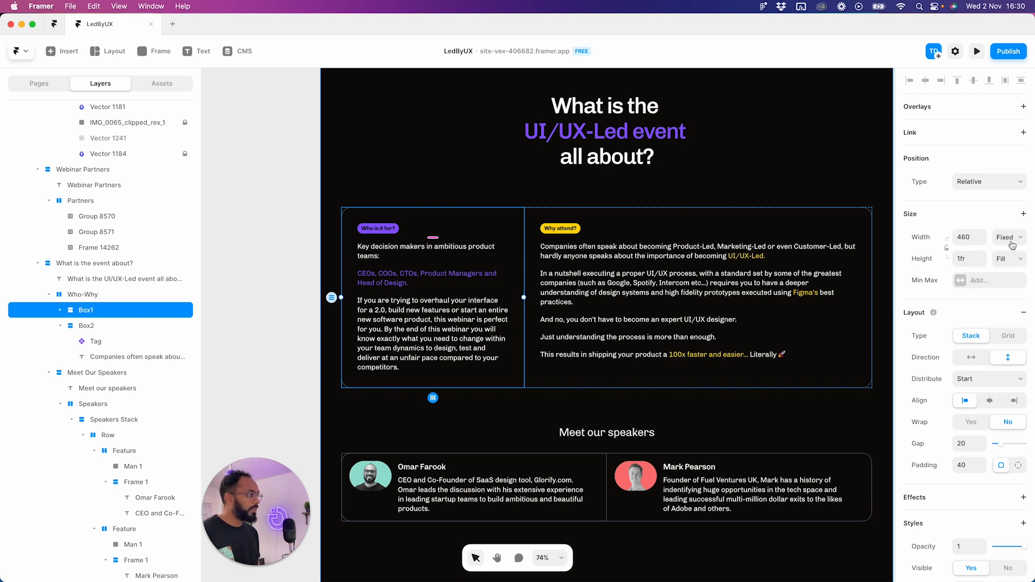
left_click(1014, 261)
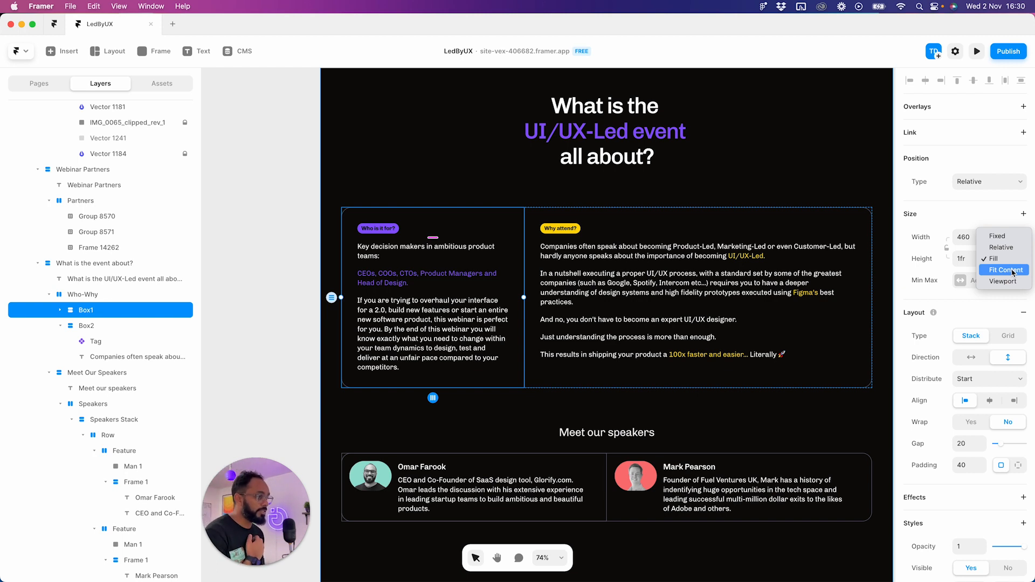
left_click(1003, 269)
- Try widening the paragraph in Box1 to 460 and undo the resize
left_click(466, 365)
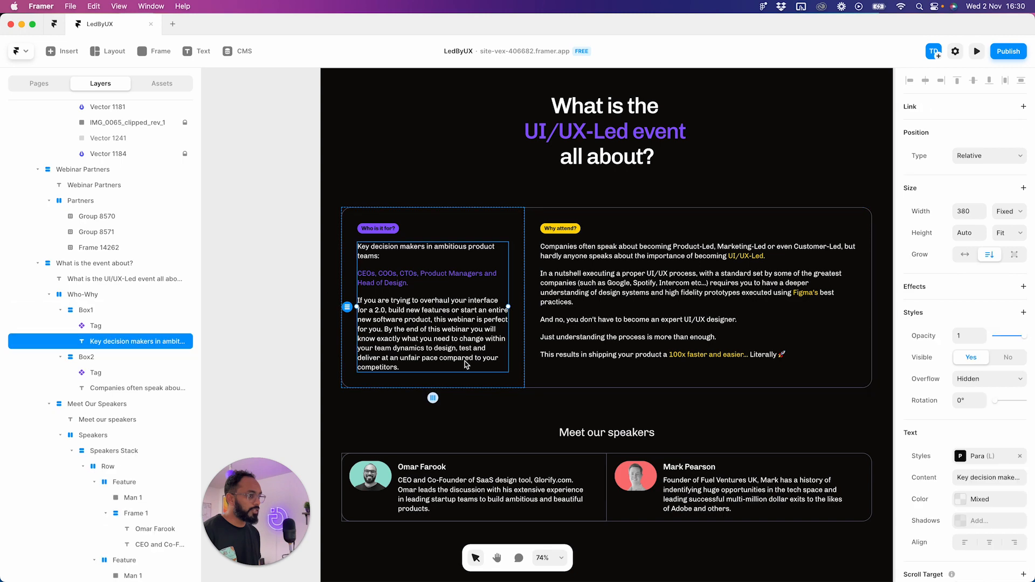
left_click_drag(508, 307, 541, 307)
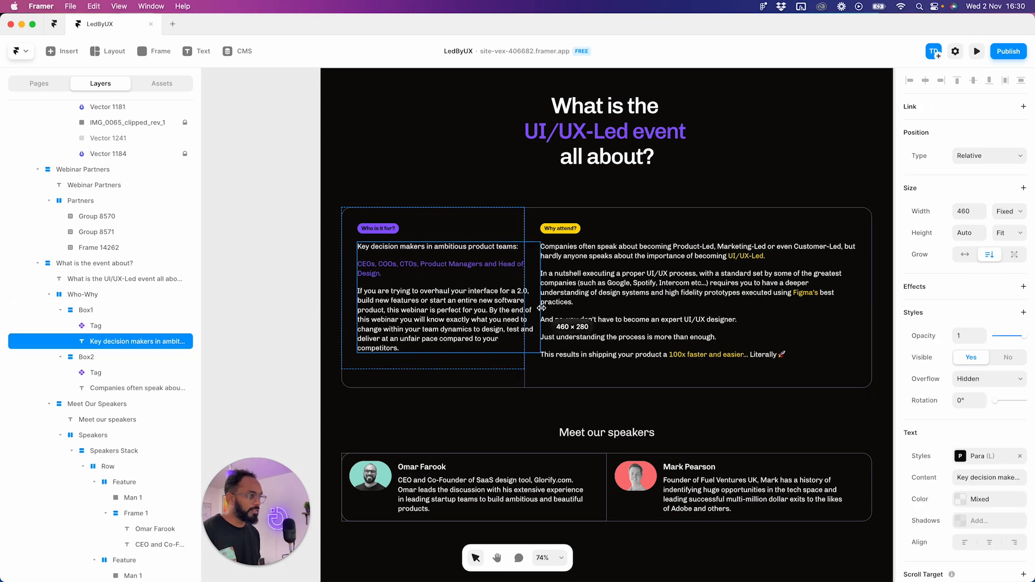
key("super+z")
left_click(522, 242)
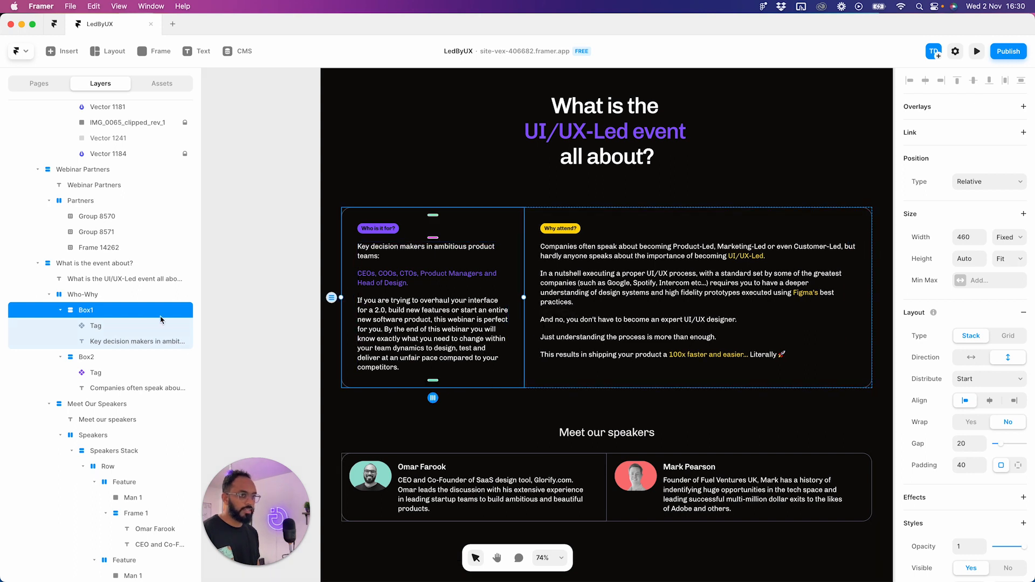
left_click(1007, 259)
left_click(525, 393)
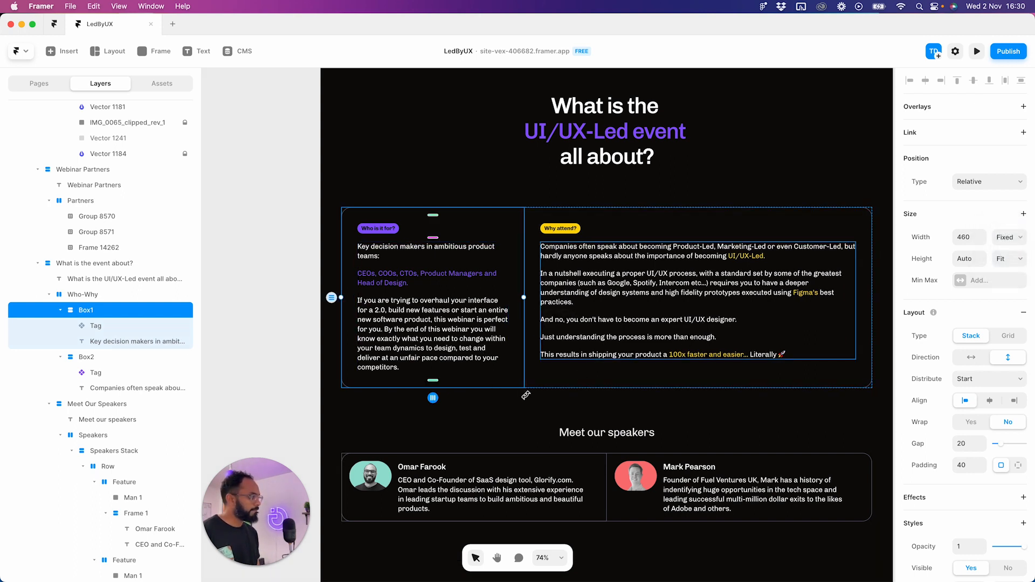
double_click(473, 340)
left_click(503, 345)
key("Escape")
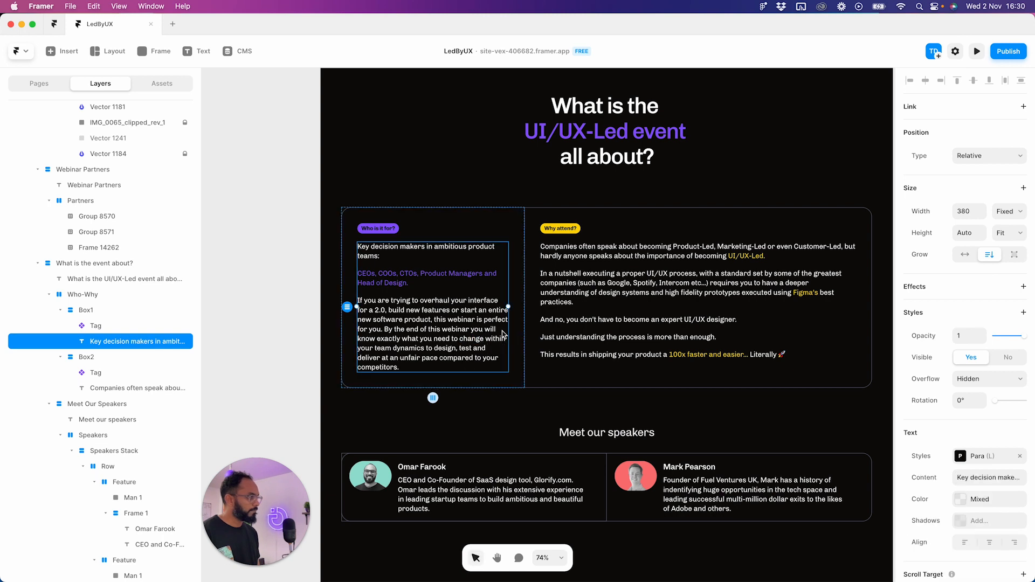
- Try adding filler lines such as "asd" and "sdv" at the end of Box1's paragraph and undo them
double_click(455, 361)
left_click(391, 367)
key("Return")
type("asd")
key("Return")
type("sdv")
key("Return")
type("s")
key("super+z")
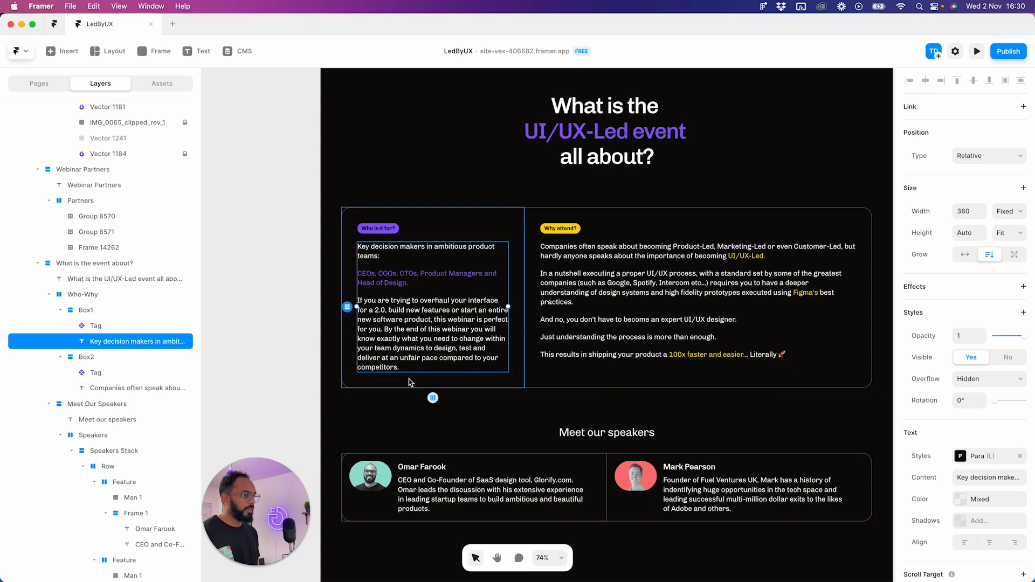
- Set the height of the Who-Why stack around both boxes to Fit Content
left_click(535, 384)
left_click(521, 393)
left_click(518, 387)
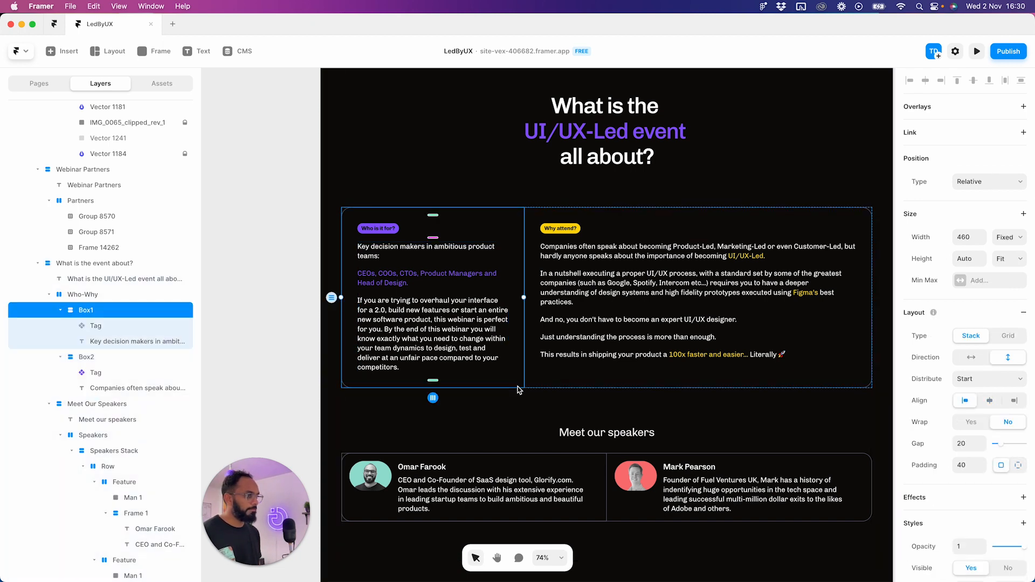
left_click(98, 264)
left_click(95, 294)
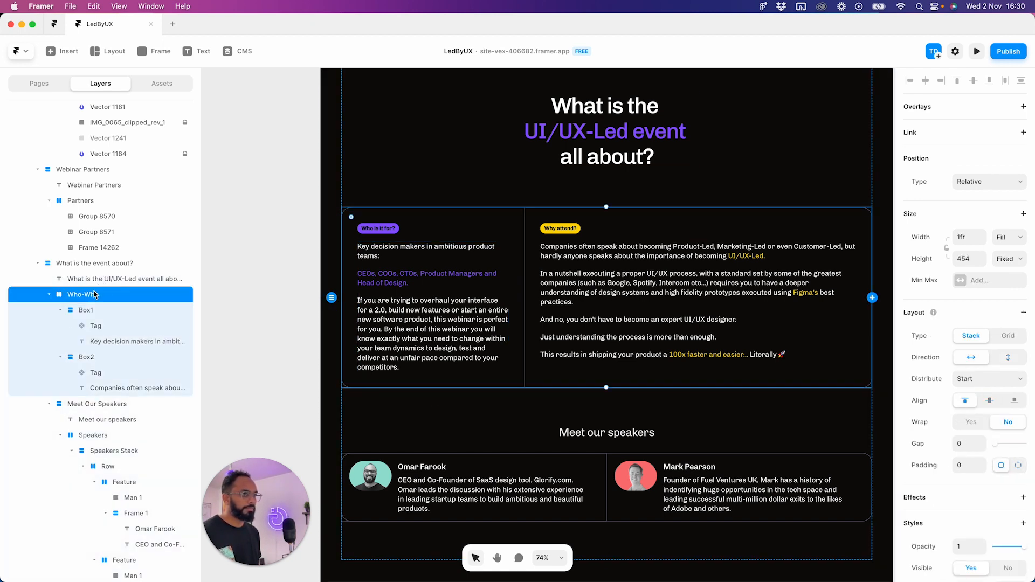
left_click(1012, 260)
left_click(1004, 294)
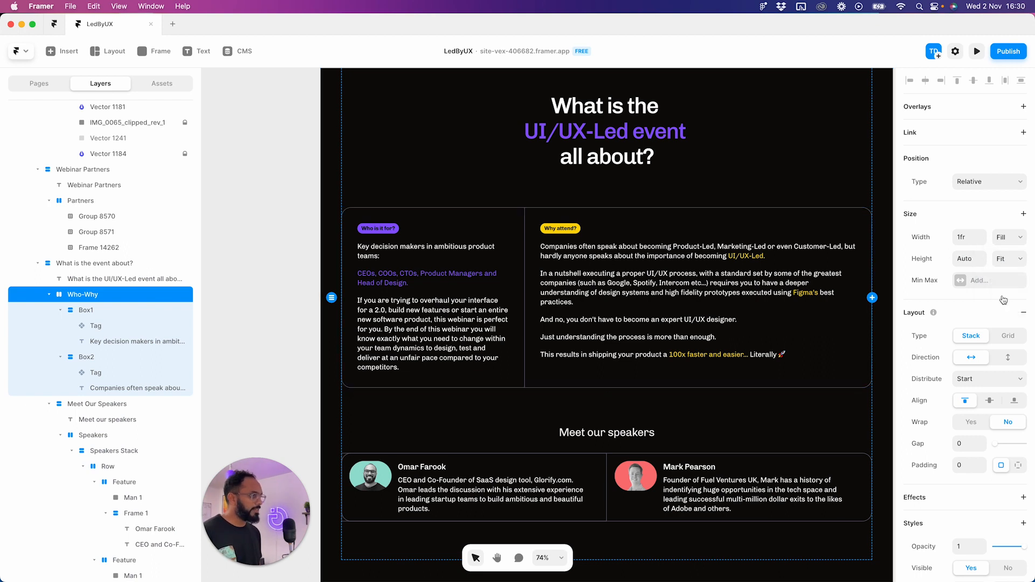
- Test the stack's automatic height by adding "dsds" and more filler lines to Box1's paragraph, and undo the added text
left_click(424, 277)
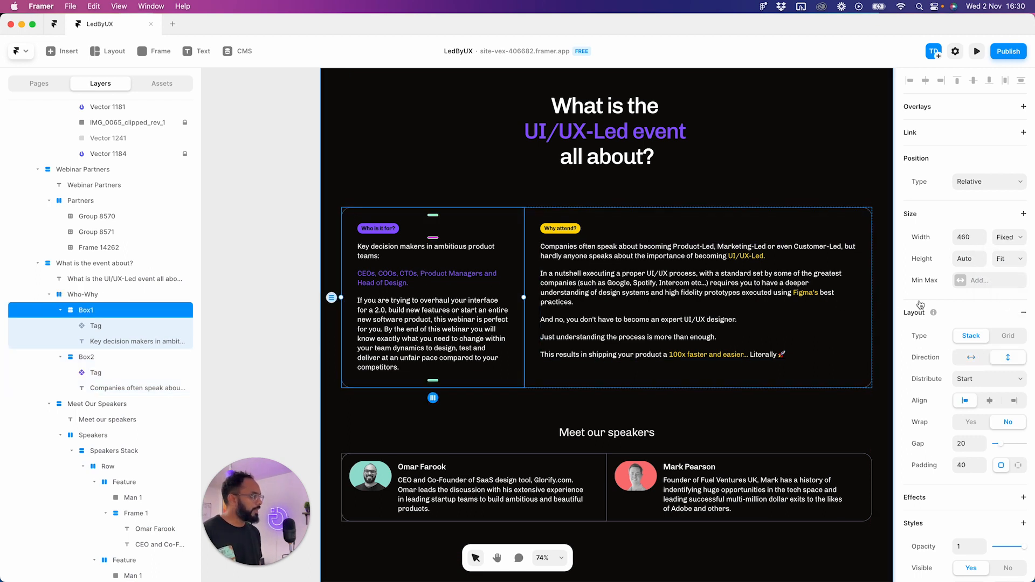
left_click(398, 372)
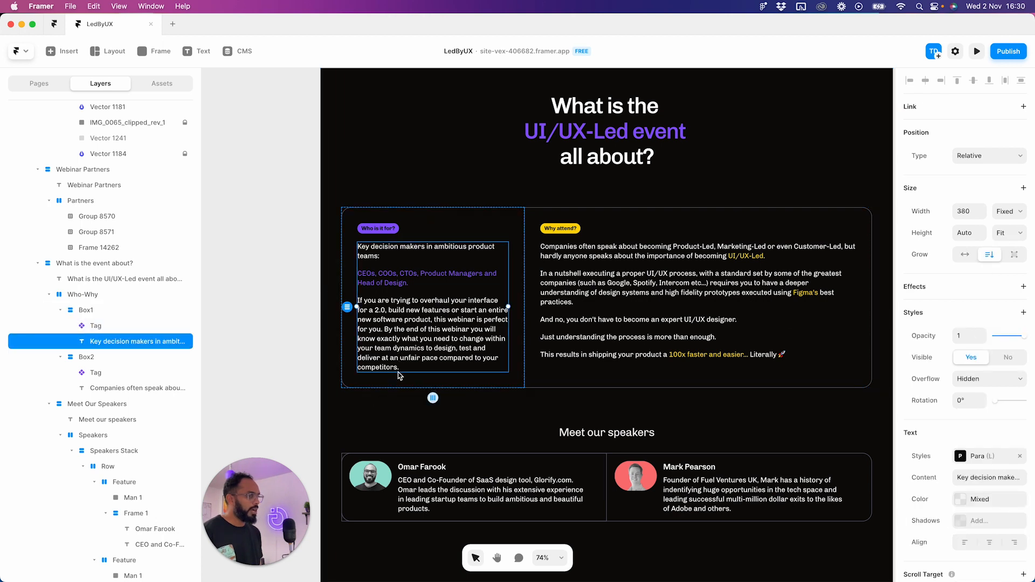
double_click(402, 368)
type("dsds")
key("Return")
type("sdsds")
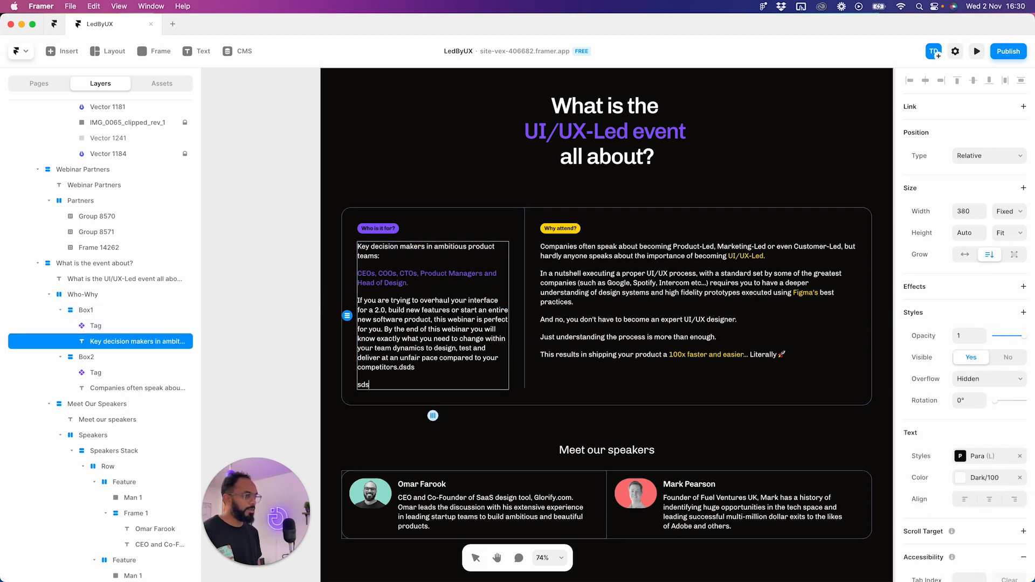
key("Return")
type("dsd")
key("Return")
type("s")
key("Escape")
key("ctrl+z")
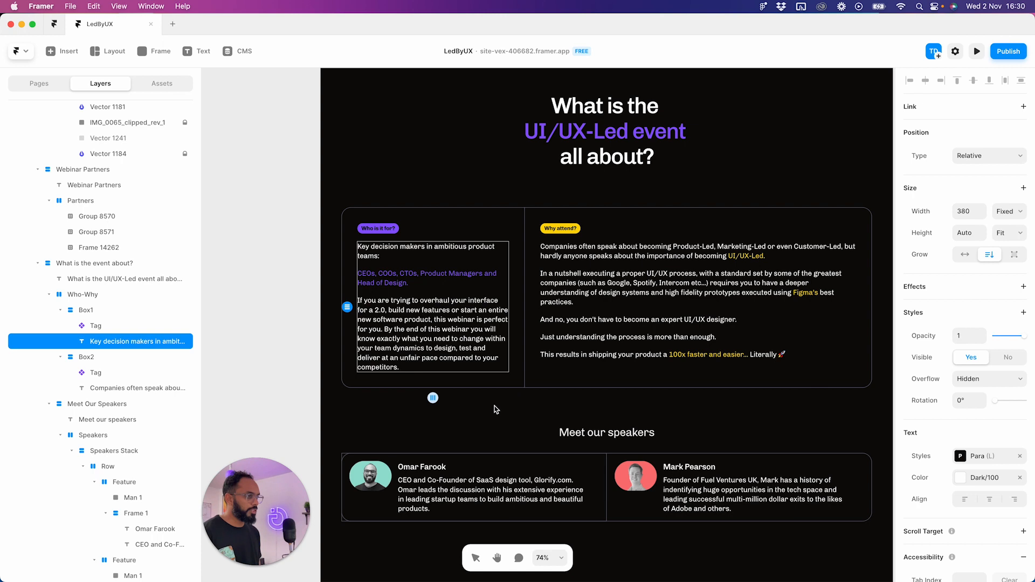
- Check the sizing of Box1 and the Who-Why stack, and set Box2's height to Fill
left_click(112, 317)
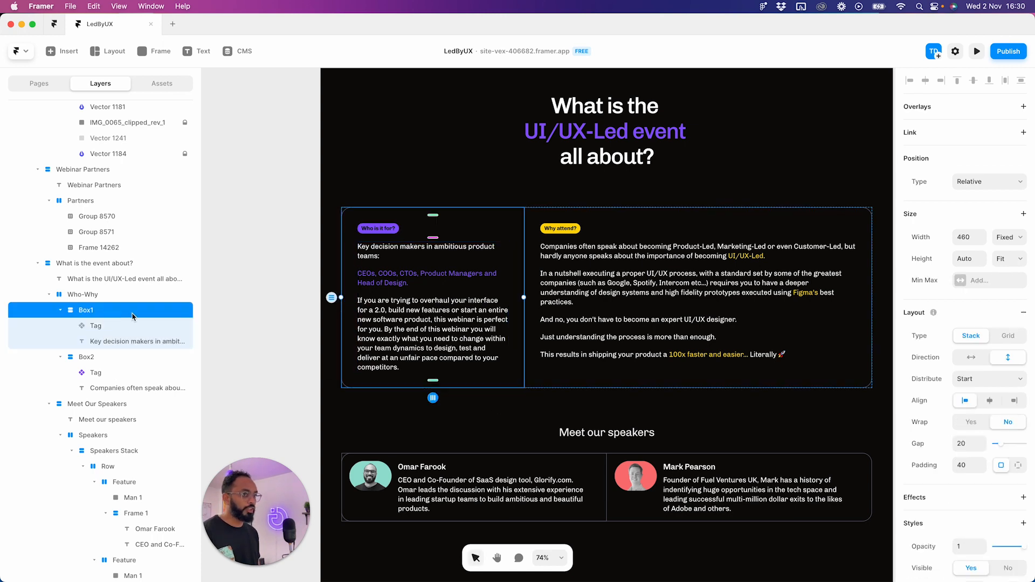
left_click(1006, 258)
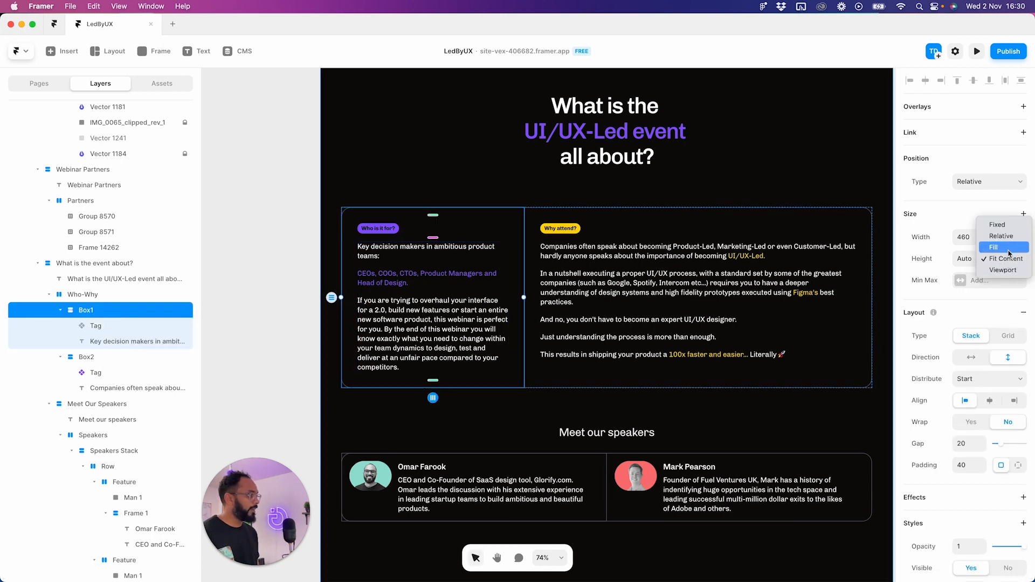
left_click(96, 294)
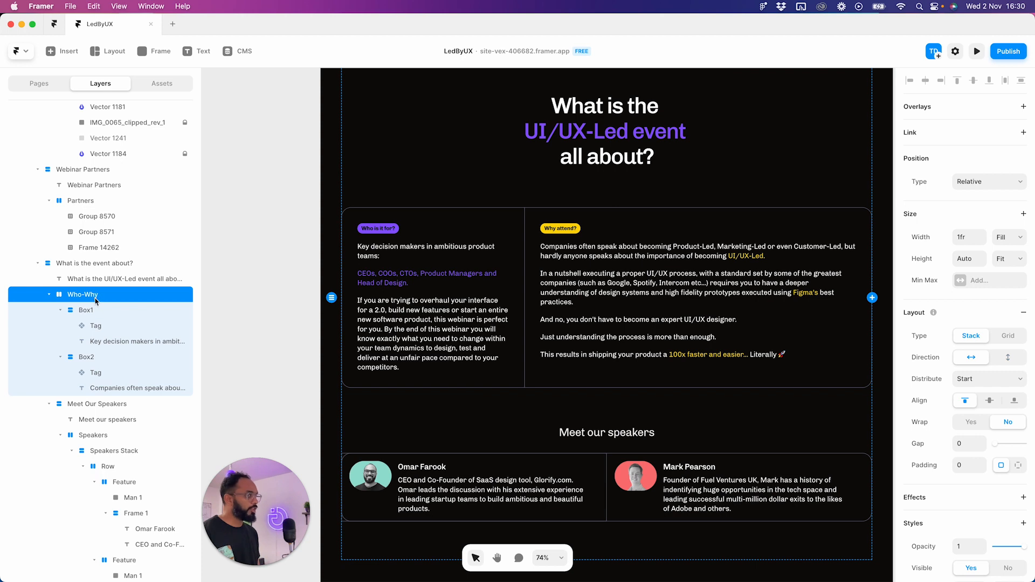
left_click(94, 311)
left_click(97, 296)
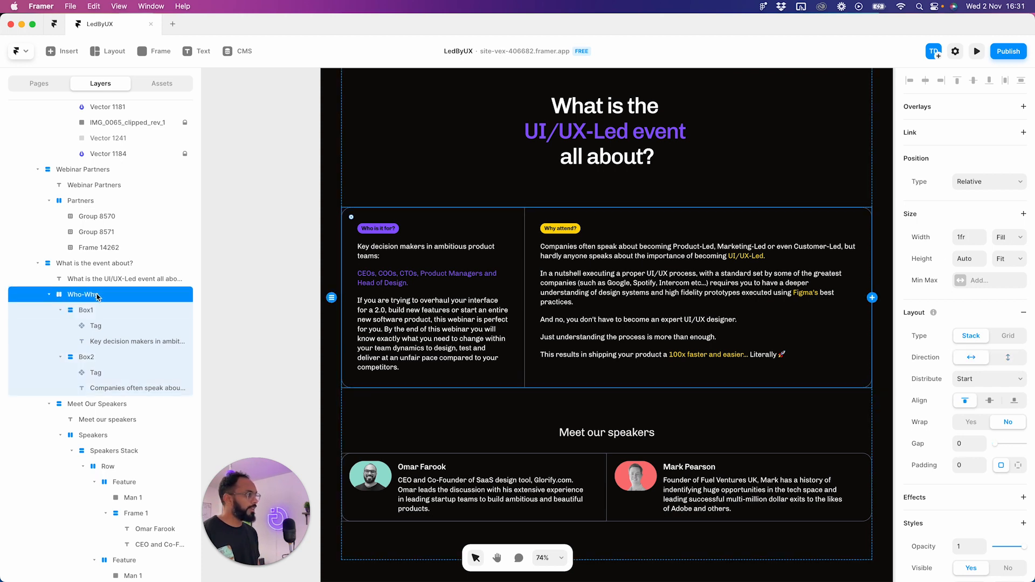
left_click(93, 311)
left_click(87, 358)
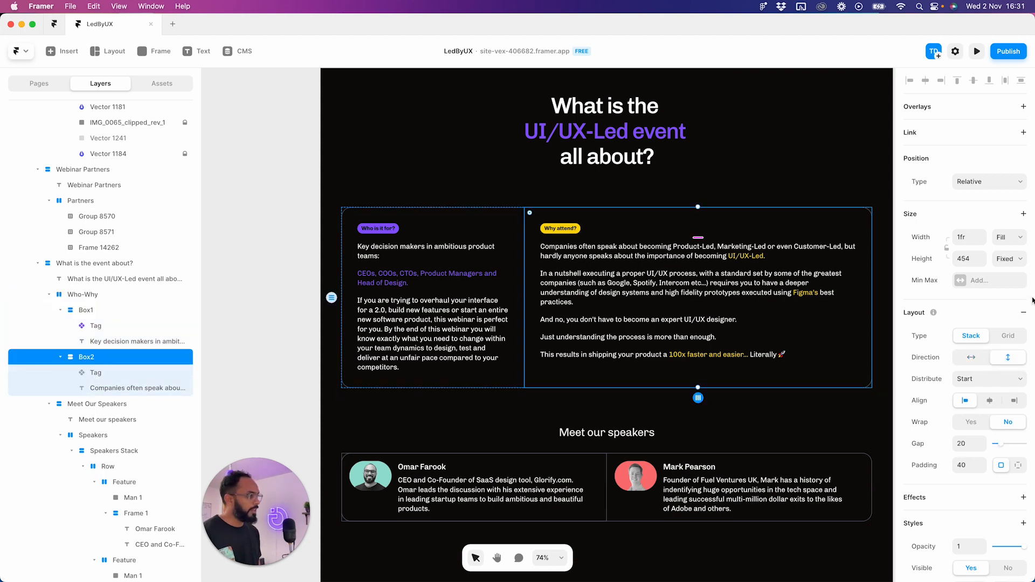
left_click(1009, 260)
left_click(1005, 281)
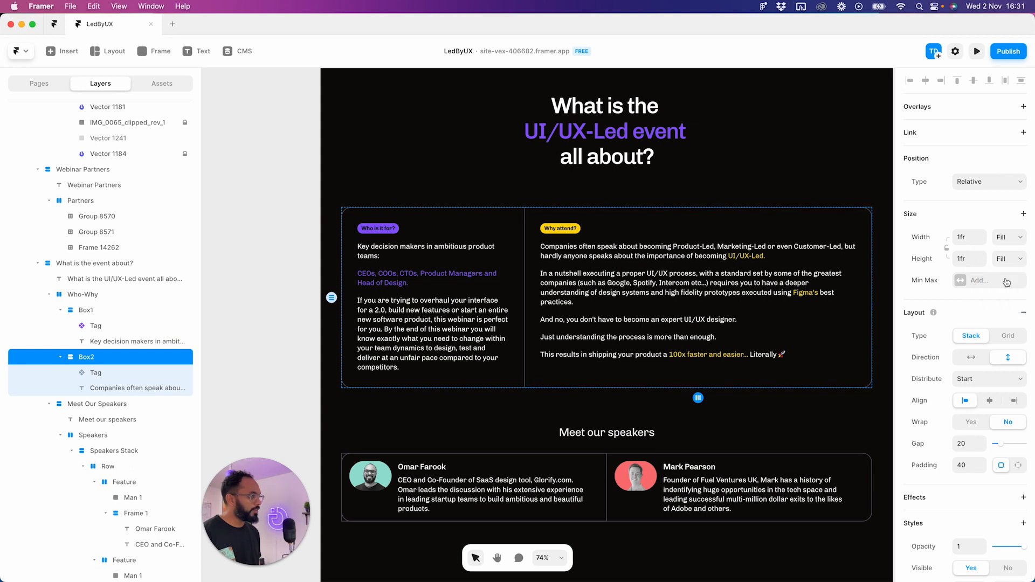
left_click(522, 402)
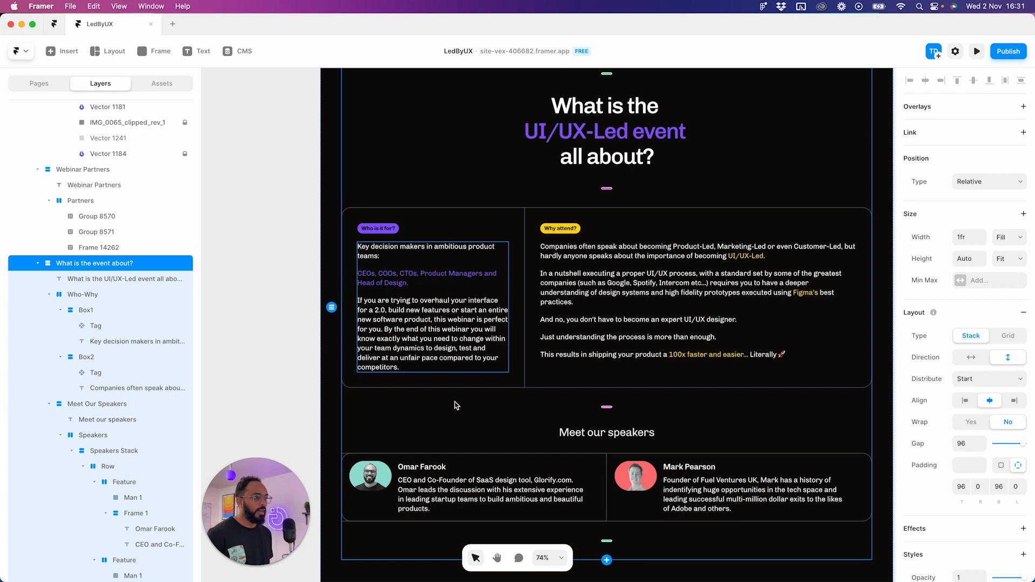
double_click(446, 261)
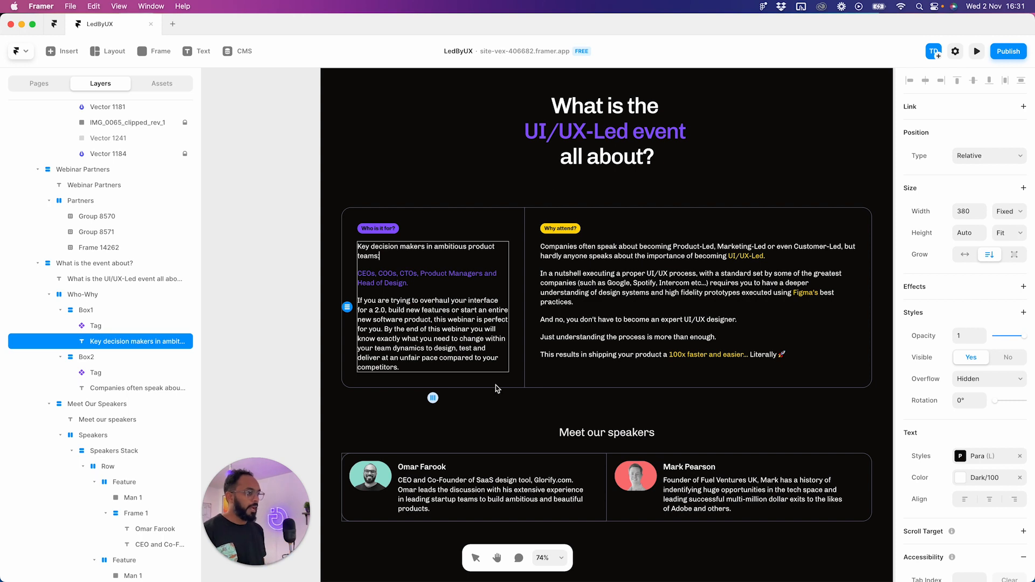
double_click(406, 293)
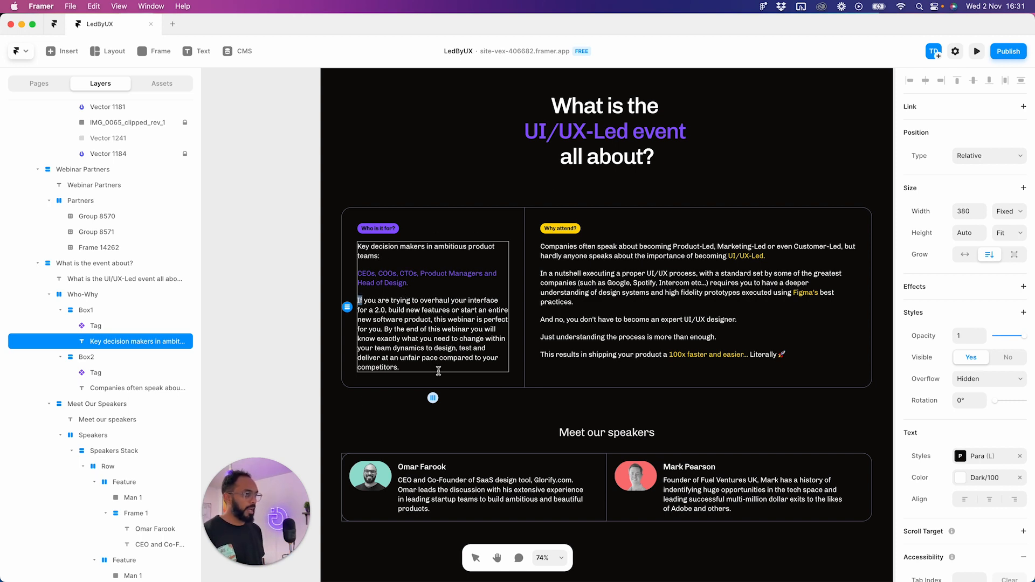
left_click(513, 420)
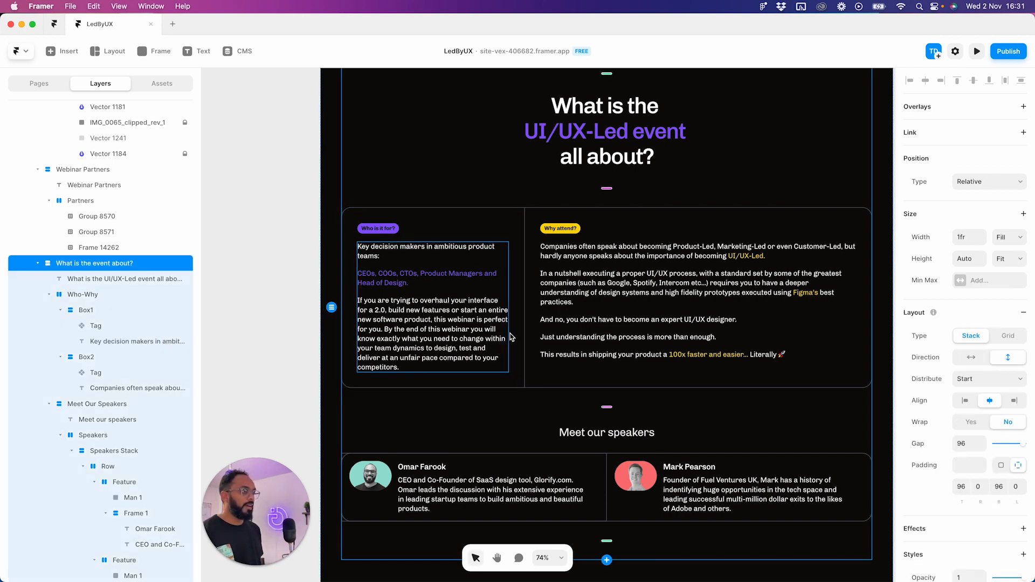
scroll(516, 334, "down", 5)
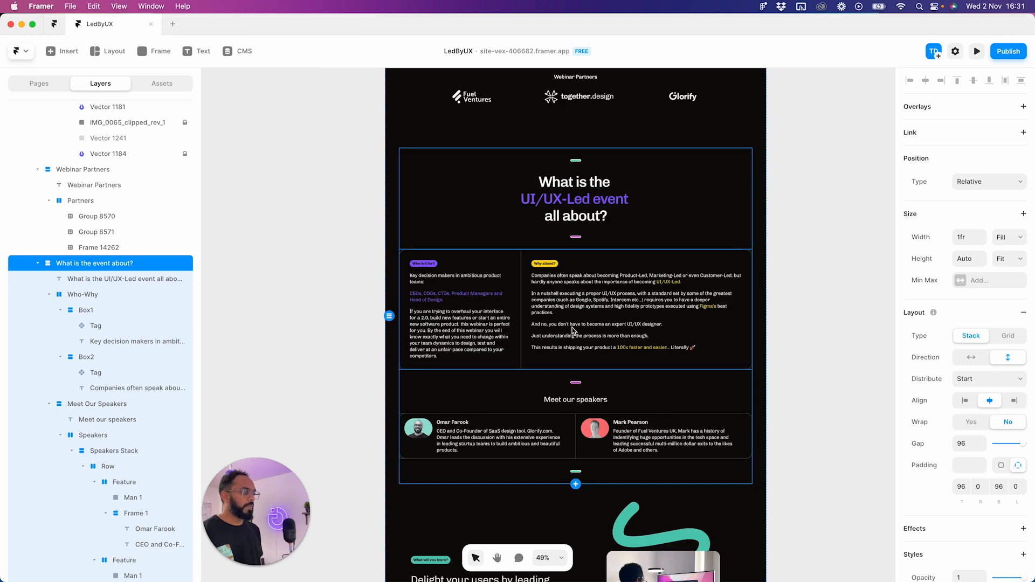
- Examine how the event section's two boxes and their text fit on the tablet layout compared with desktop
left_click(805, 311)
left_click_drag(810, 312, 314, 317)
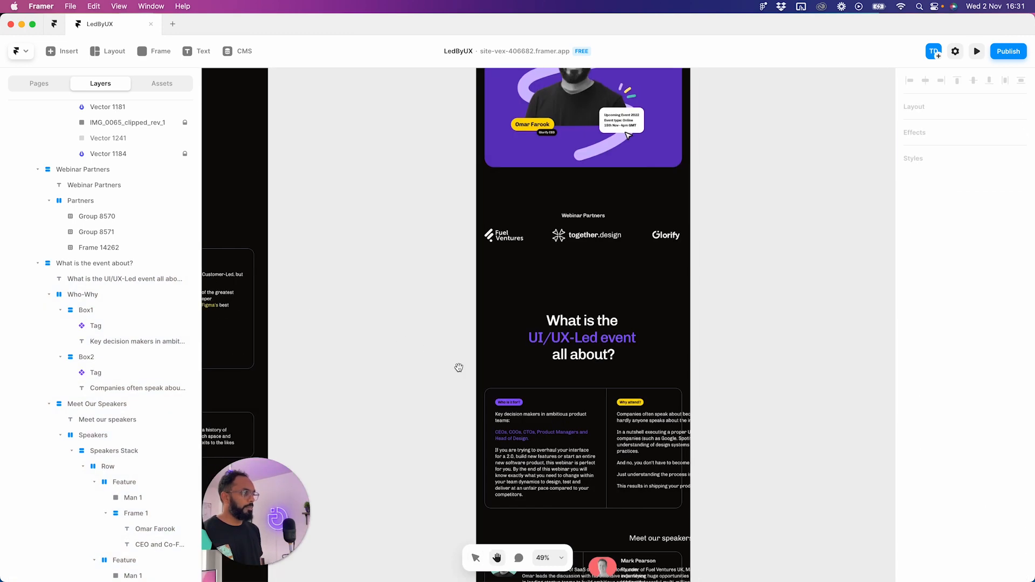
left_click_drag(562, 474, 551, 381)
scroll(551, 381, "up", 5)
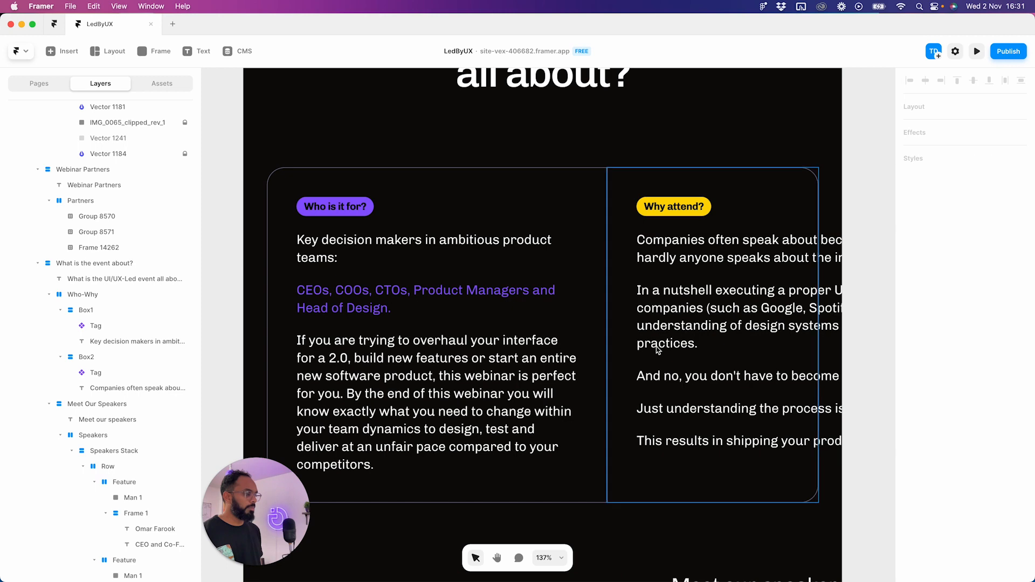
scroll(592, 345, "down", 2)
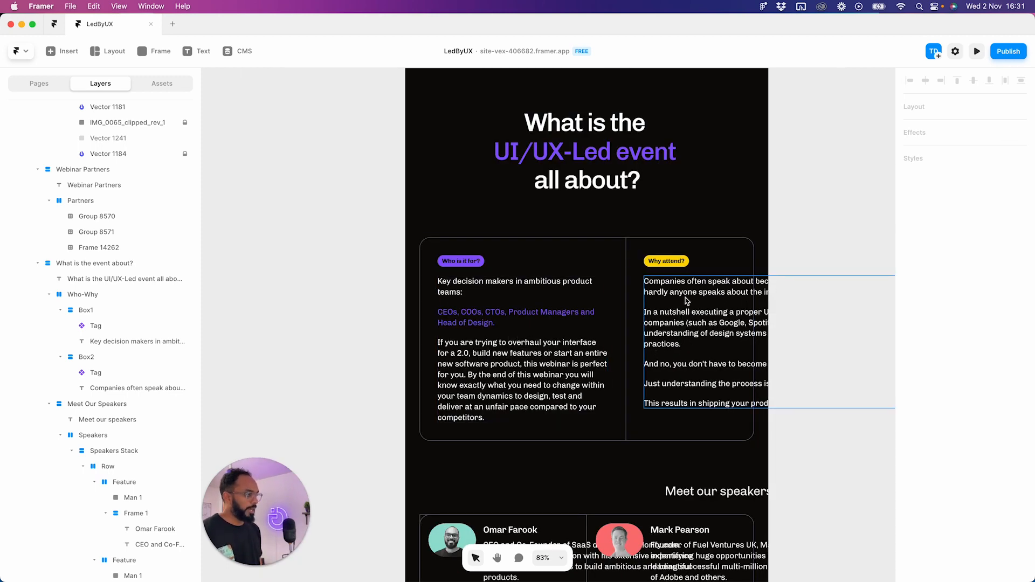
scroll(686, 300, "down", 10)
scroll(605, 300, "up", 5)
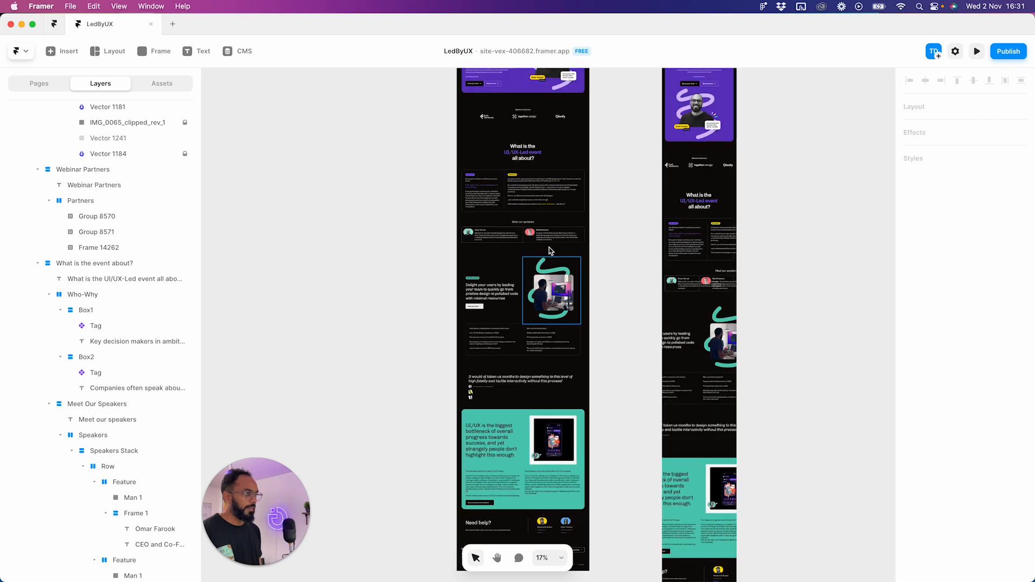
scroll(551, 254, "up", 3)
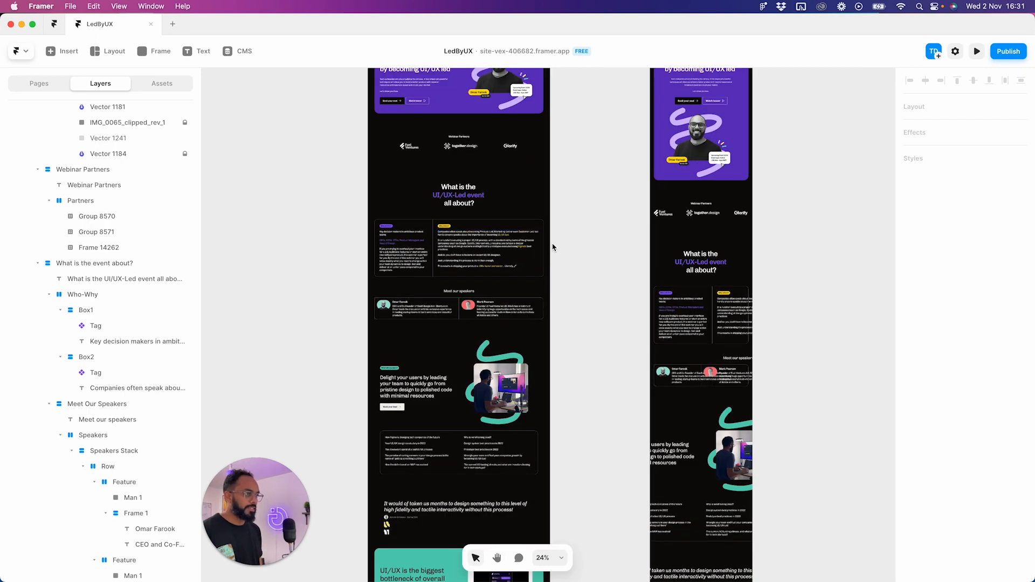
scroll(554, 246, "up", 4)
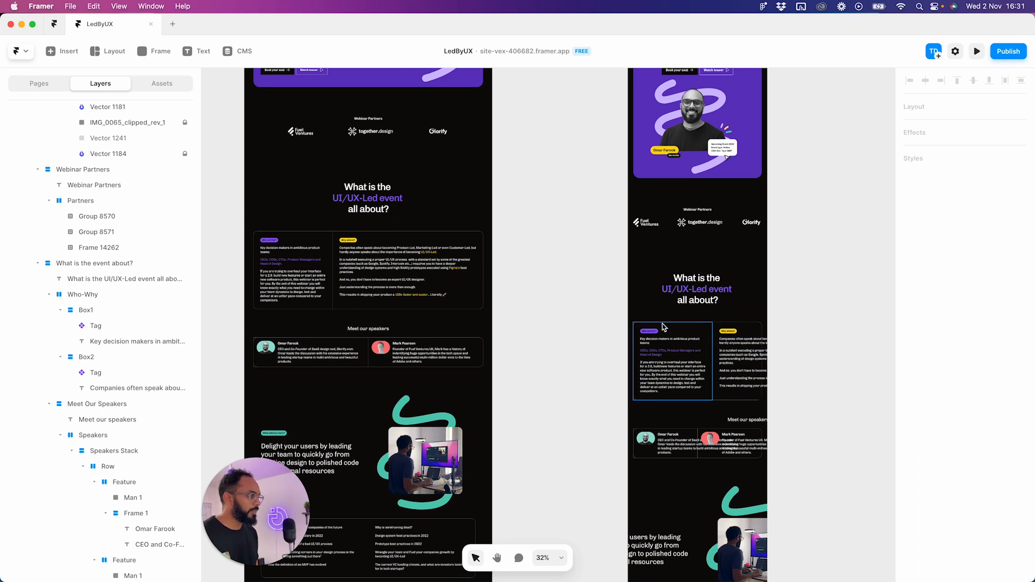
- Set Box1's width to Relative on the desktop layout
left_click(280, 257)
left_click(315, 243)
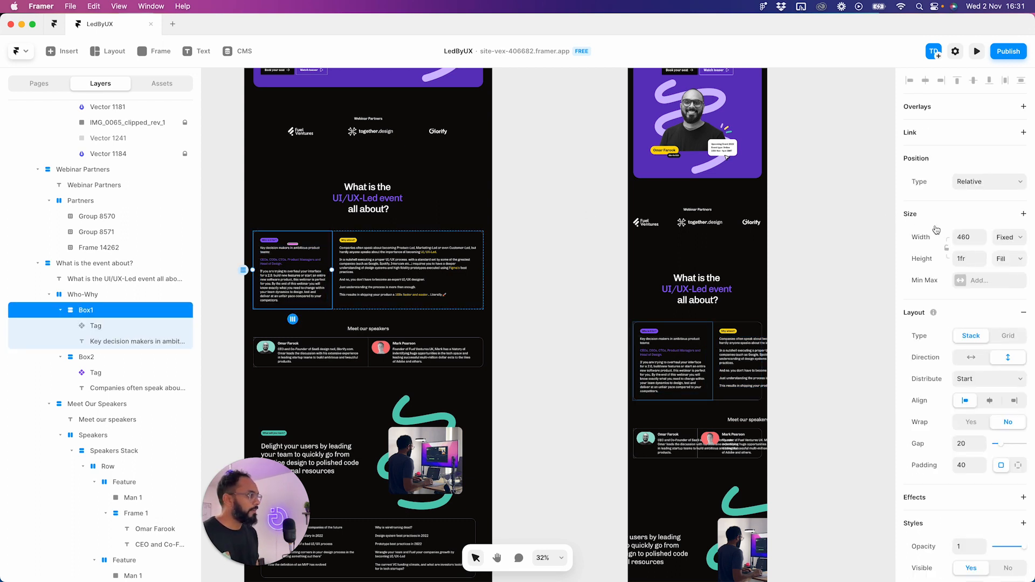
left_click(1006, 237)
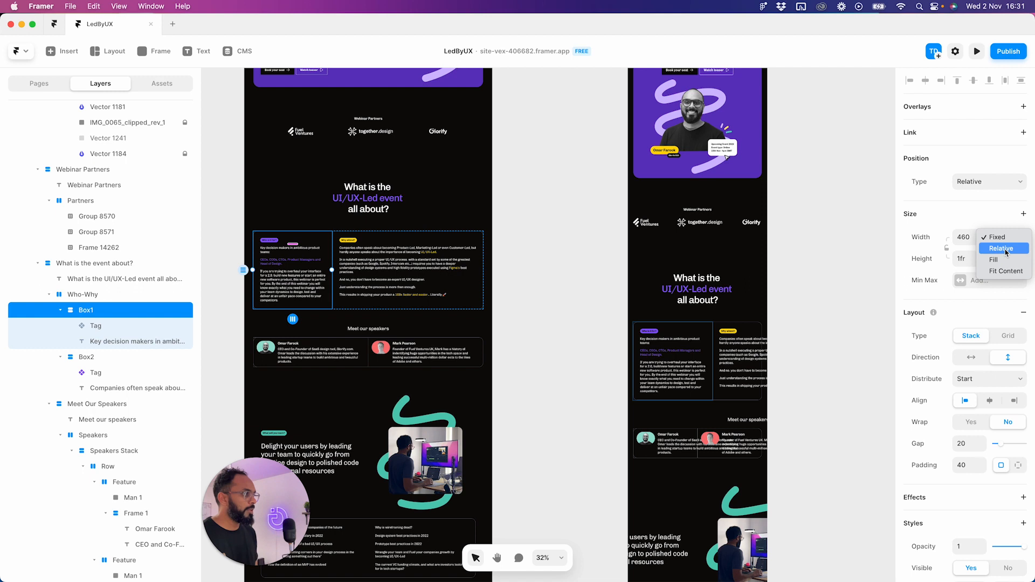
left_click(1001, 249)
- Try a Relative width of 66% for Box2 on the desktop layout
left_click(392, 242)
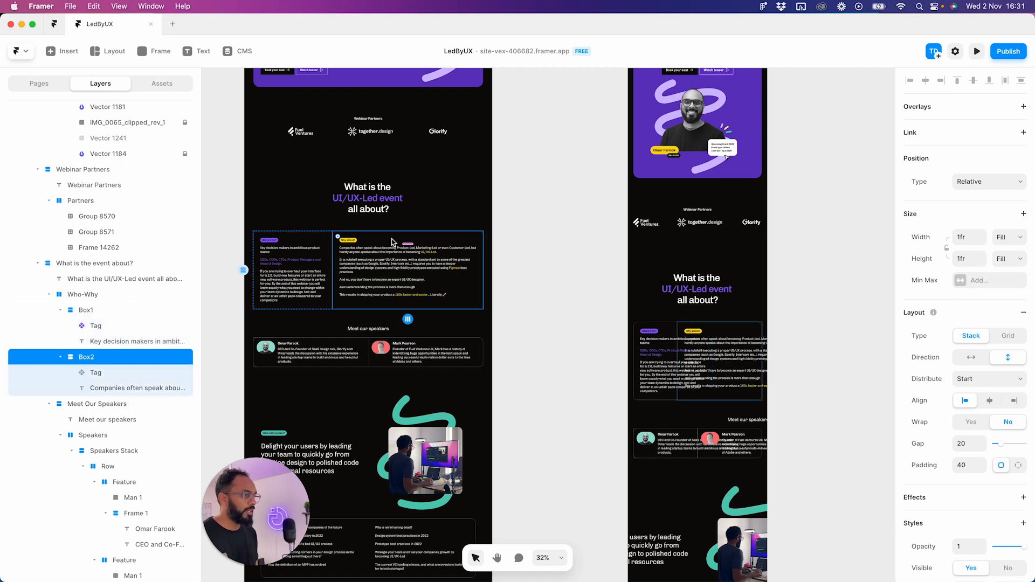
left_click(1023, 242)
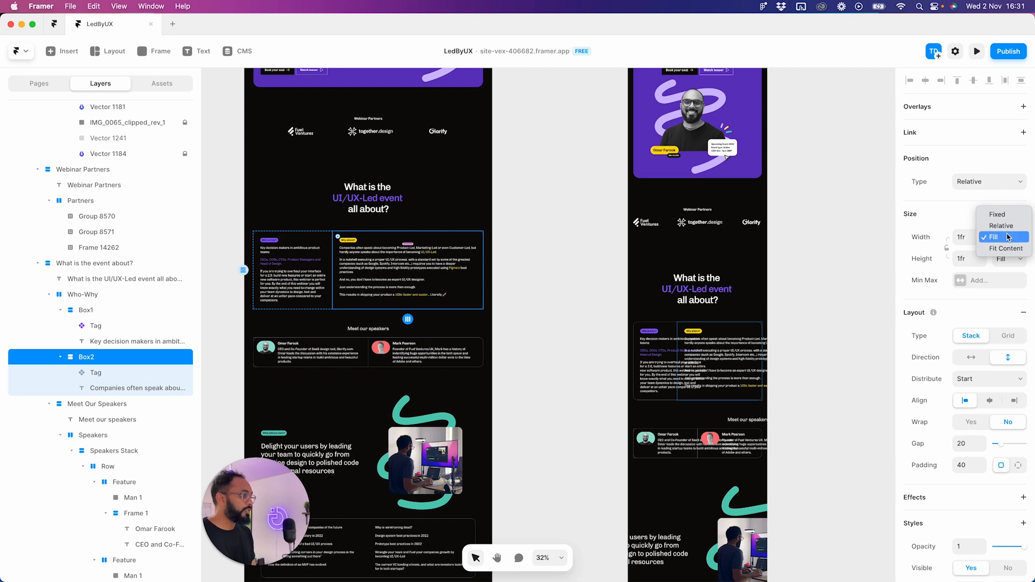
key("Up")
key("Return")
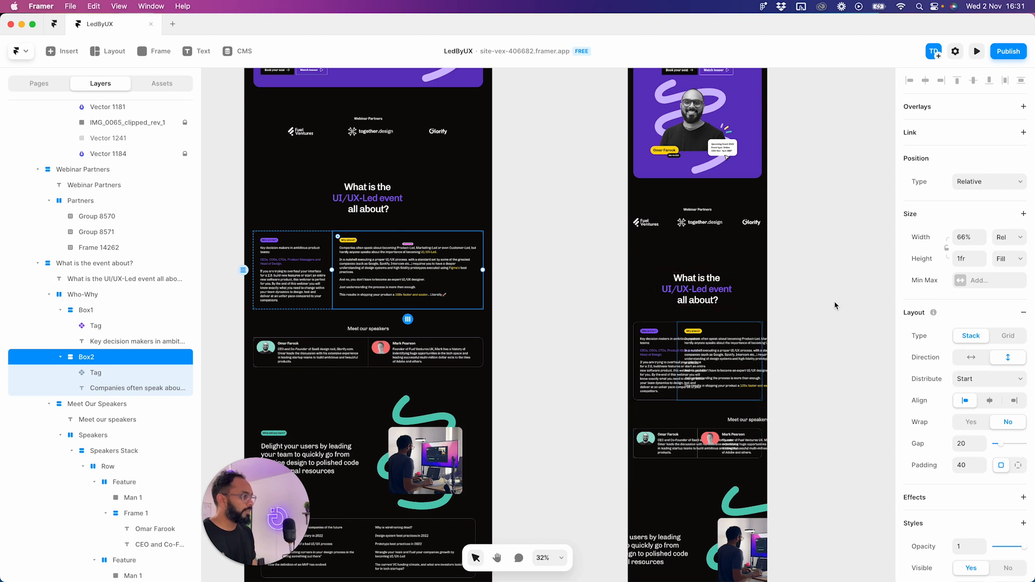
left_click(834, 304)
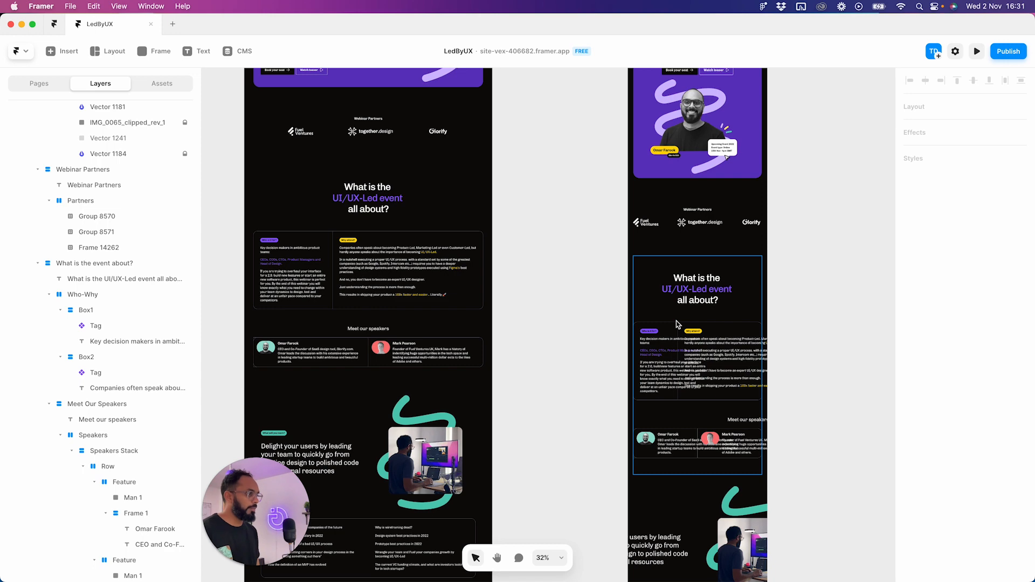
- Set Box1's width to Fill on the tablet layout and check Box2's width sizing there
scroll(677, 329, "up", 3)
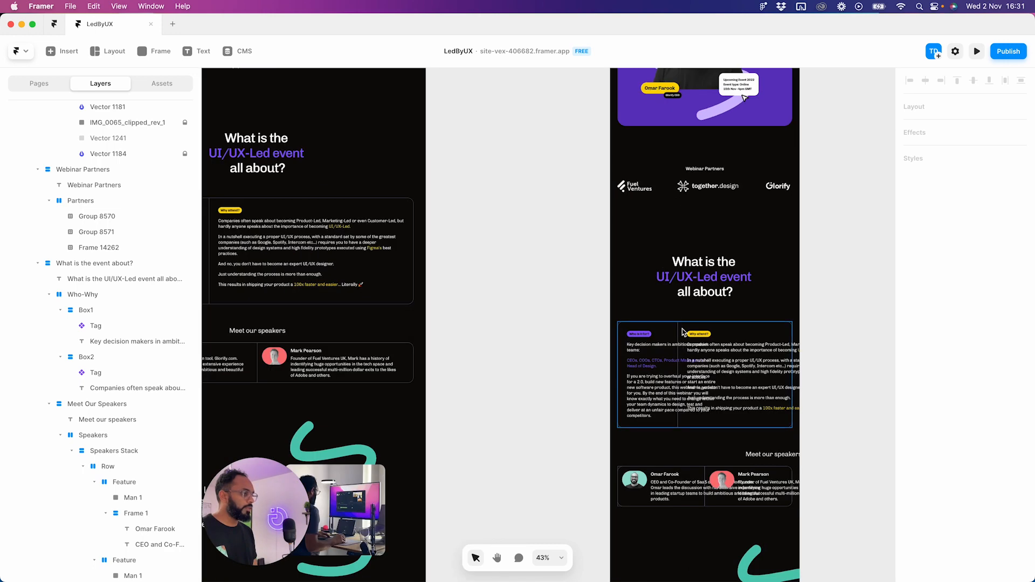
left_click(672, 331)
left_click(997, 239)
left_click(992, 251)
left_click(753, 338)
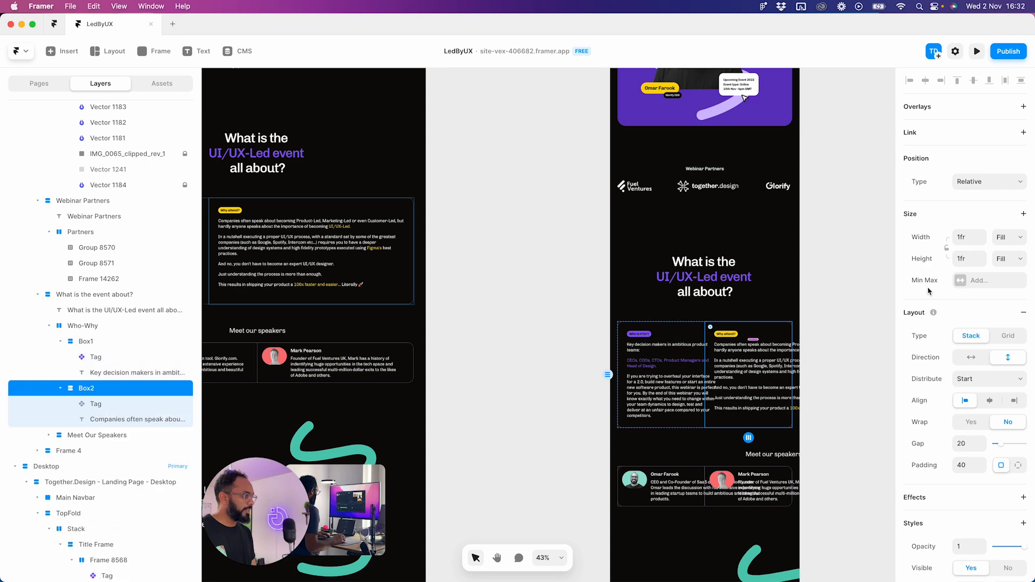
left_click(998, 243)
- Set the width of the paragraph inside Box1 to Fill on the desktop layout
left_click(674, 391)
double_click(663, 386)
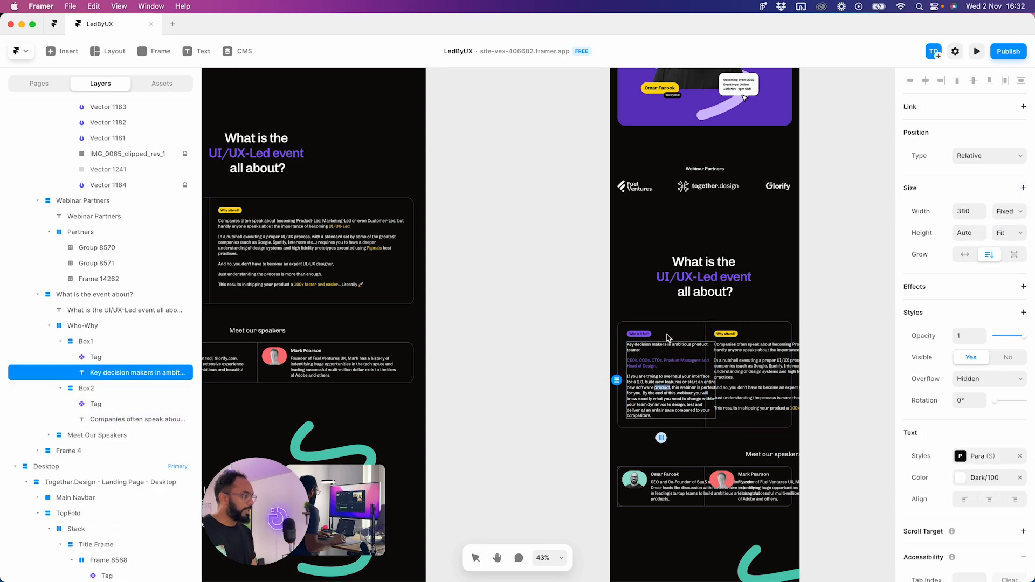
scroll(669, 338, "right", 10)
double_click(423, 260)
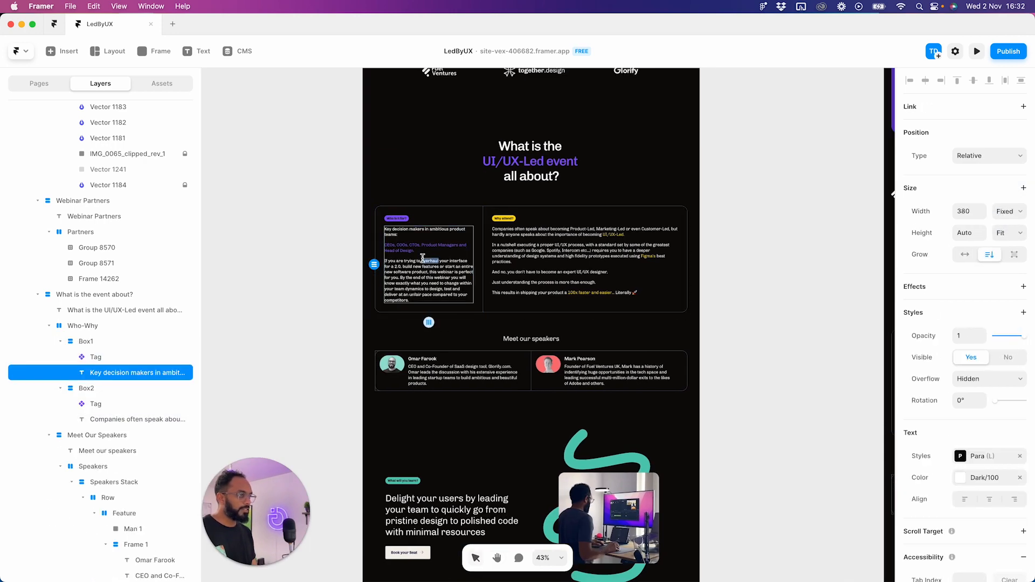
left_click(458, 266)
left_click(457, 264)
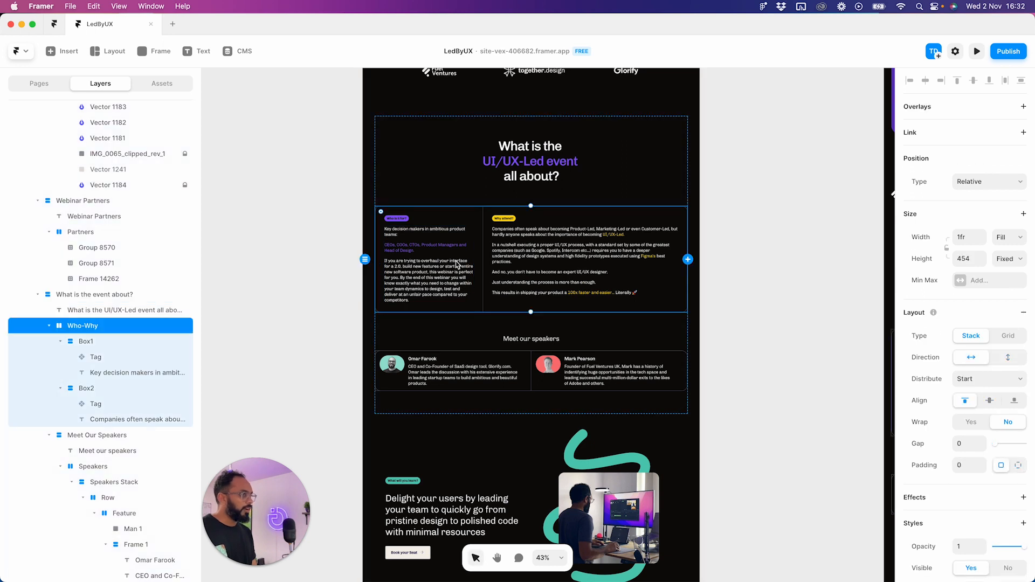
left_click(434, 250)
left_click(434, 250)
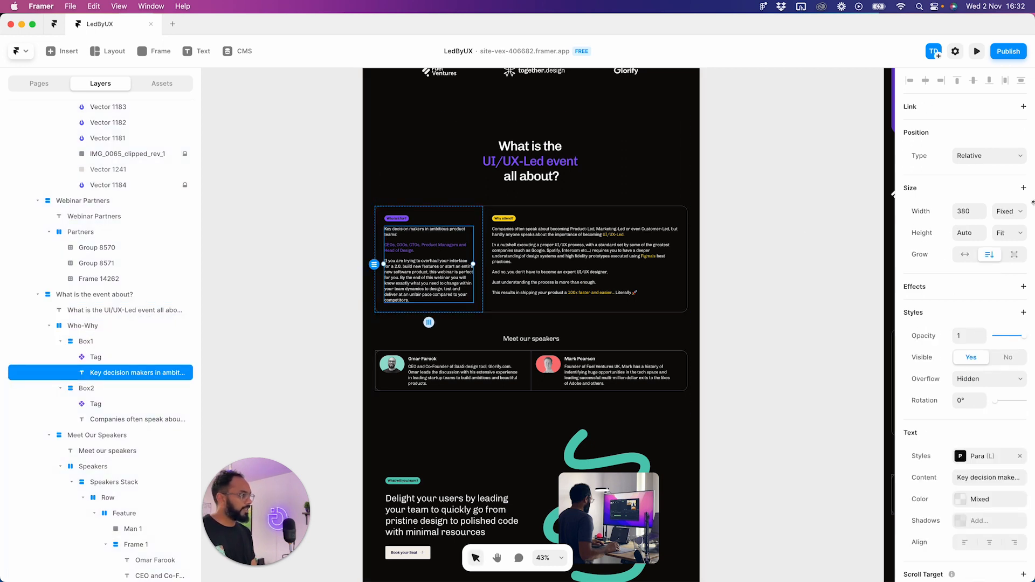
left_click(1005, 211)
left_click(1008, 234)
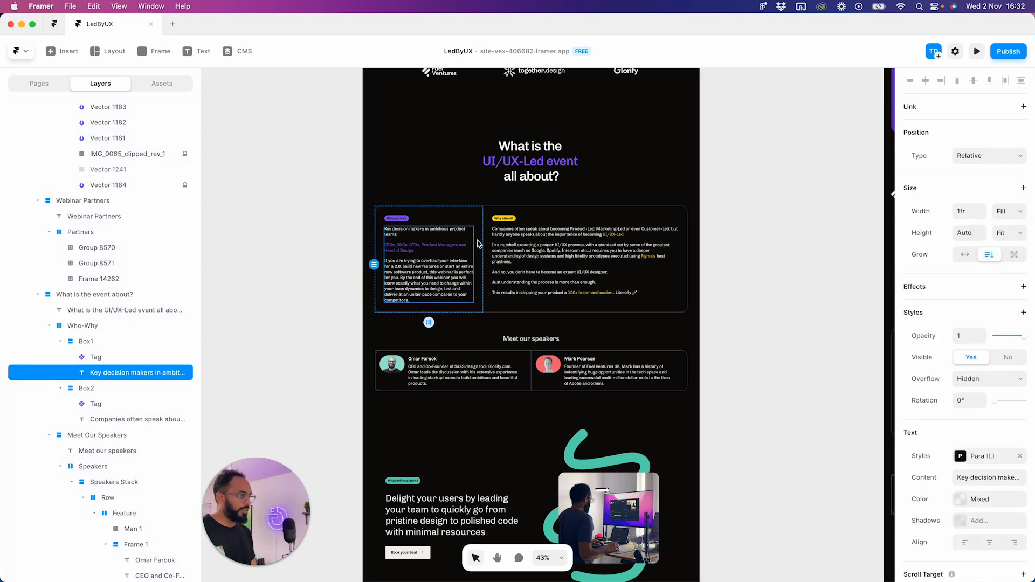
- Set the width of Box2's paragraph to Fill on desktop and check how the text wraps on tablet
left_click(540, 250)
left_click(1005, 211)
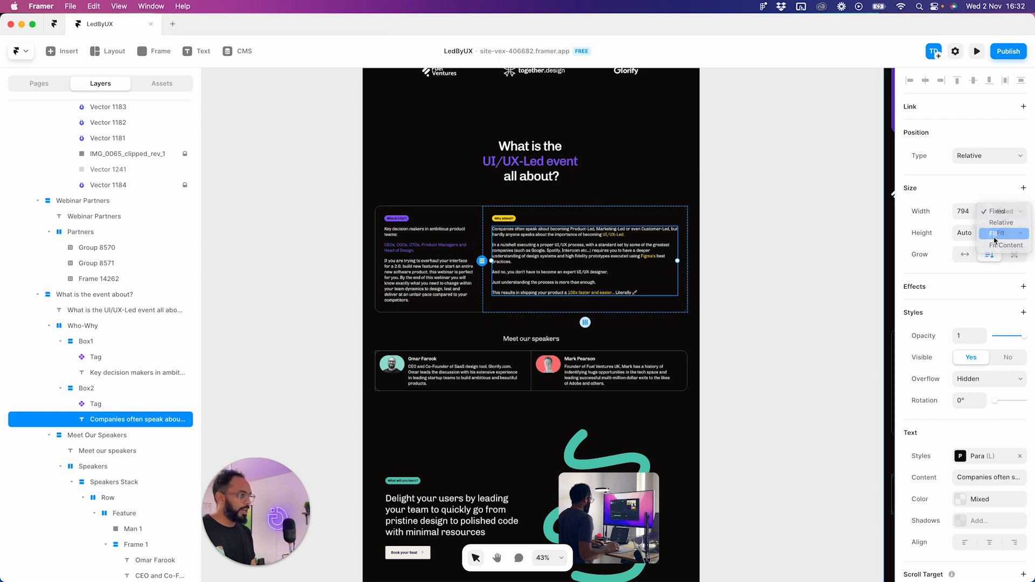
left_click(1005, 233)
left_click(760, 311)
key("space")
left_click_drag(791, 350, 546, 330)
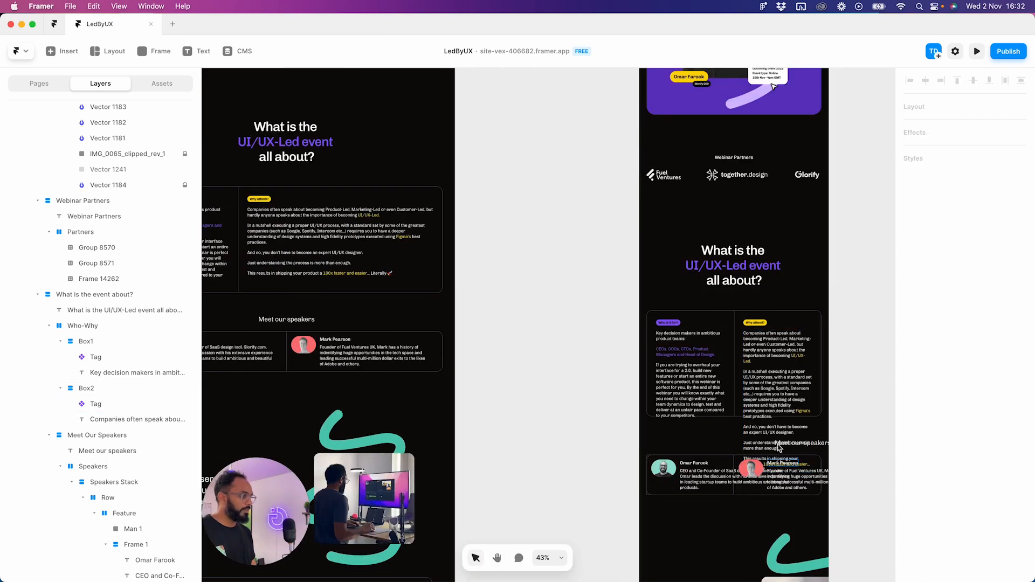
scroll(755, 392, "left", 3)
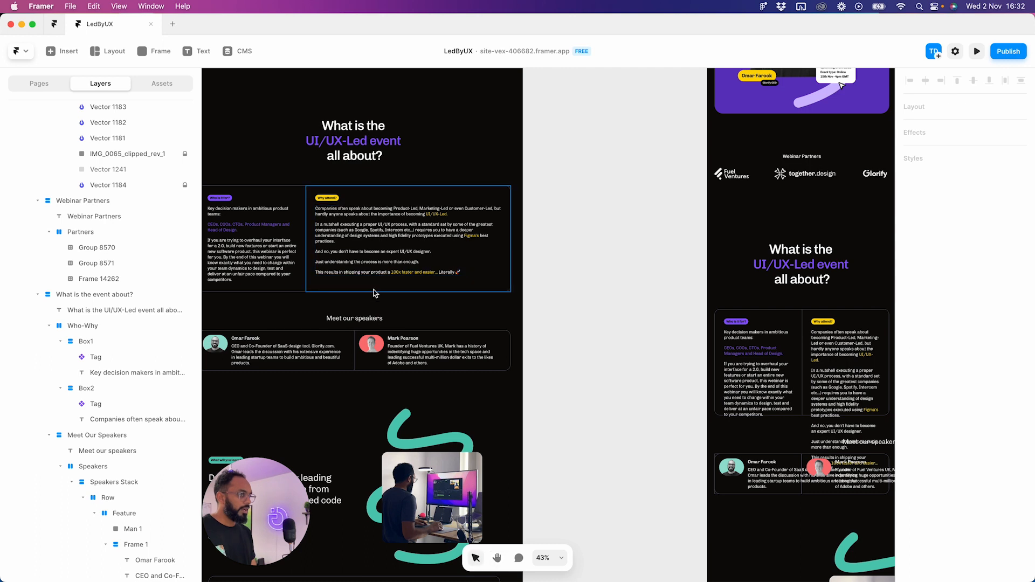
- Set the height of the desktop Who-Why stack to Fit Content
left_click(313, 302)
left_click(86, 325)
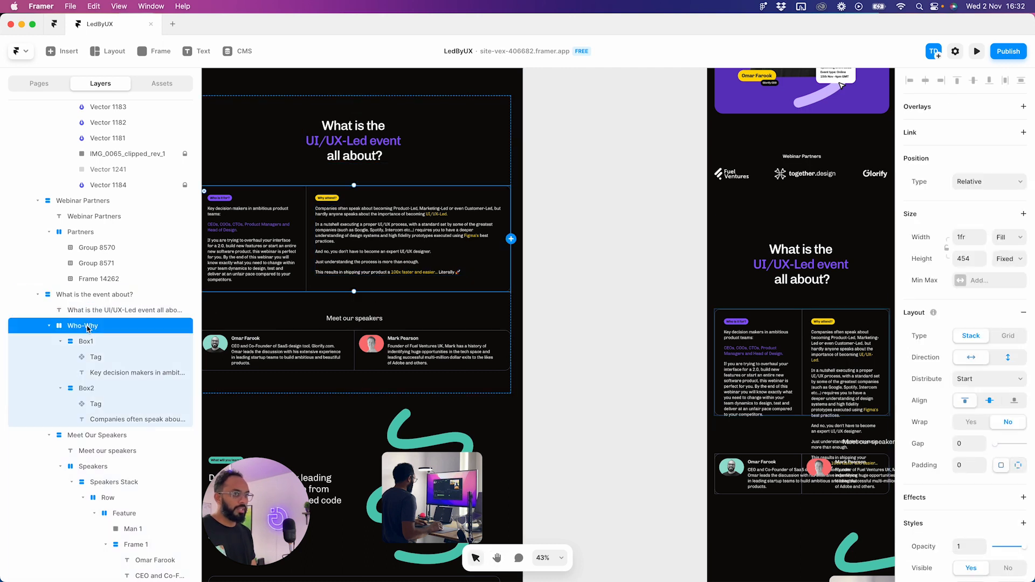
left_click(1005, 259)
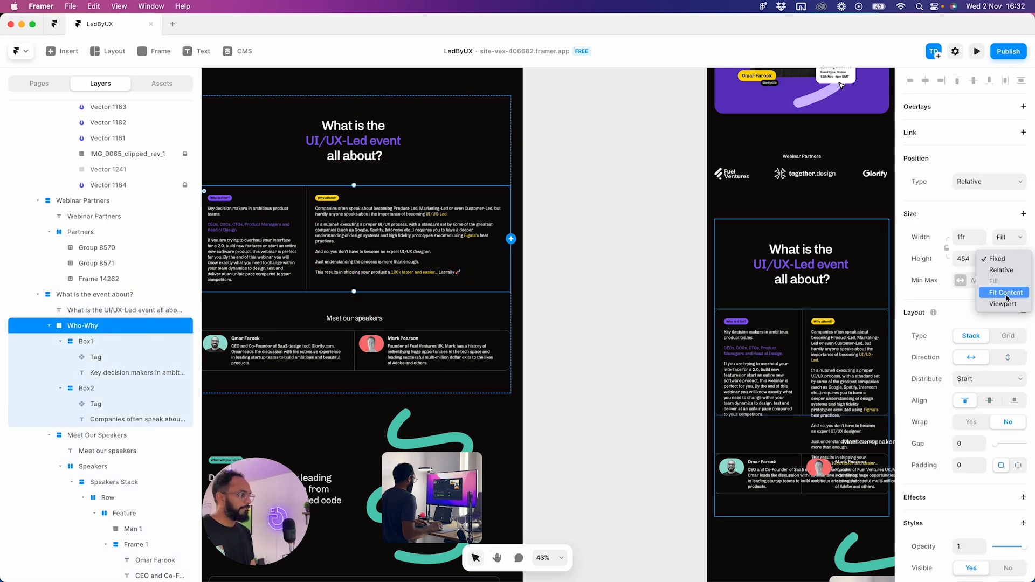
left_click(1006, 294)
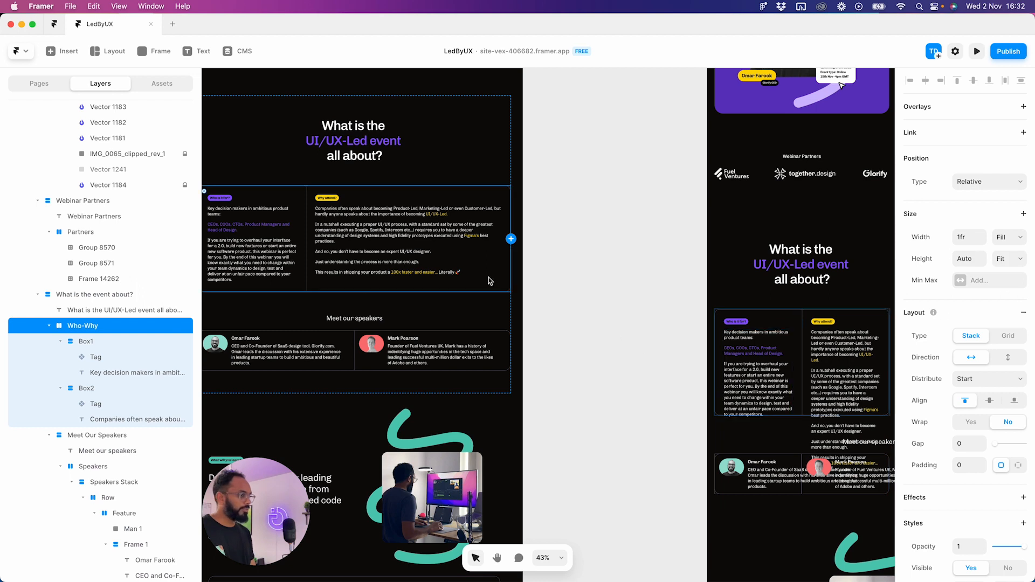
- Set the heights of Box1 and Box2 inside the desktop Who-Why stack to Fill
left_click(120, 340)
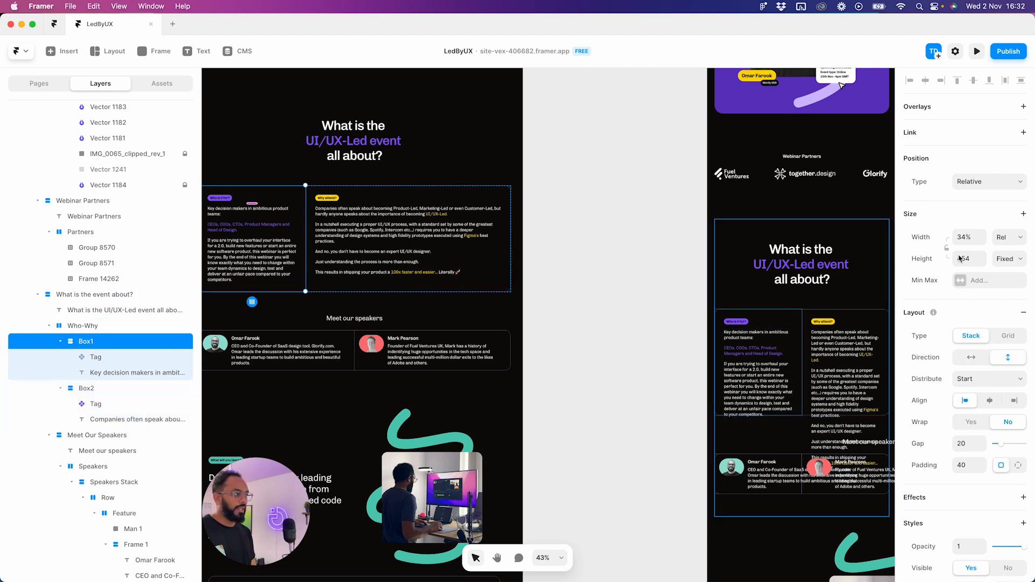
left_click(1008, 259)
left_click(1003, 281)
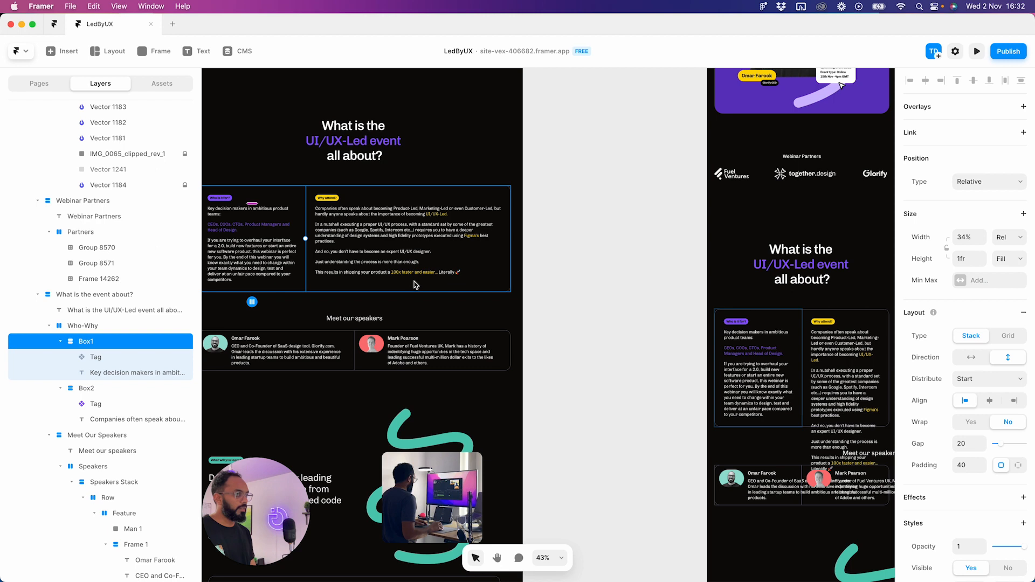
left_click(101, 388)
left_click(1008, 258)
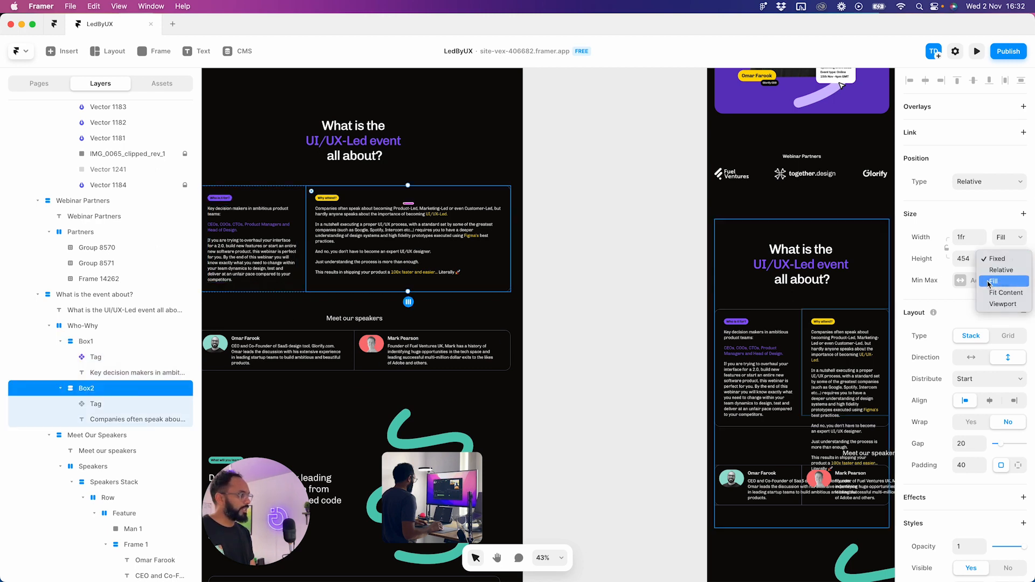
left_click(993, 280)
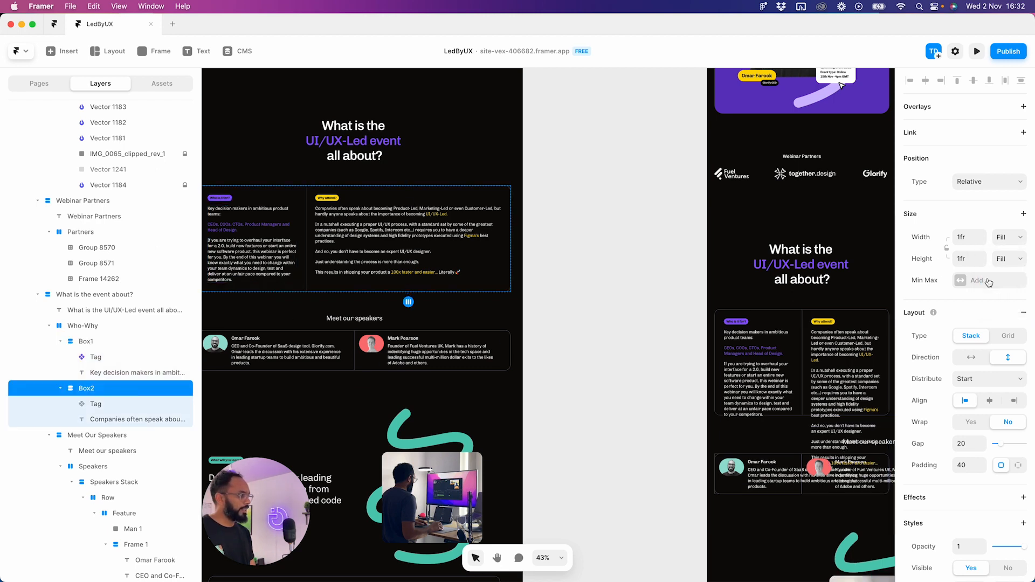
- Check the height sizing options of Box2's paragraph on the tablet layout
left_click(873, 376)
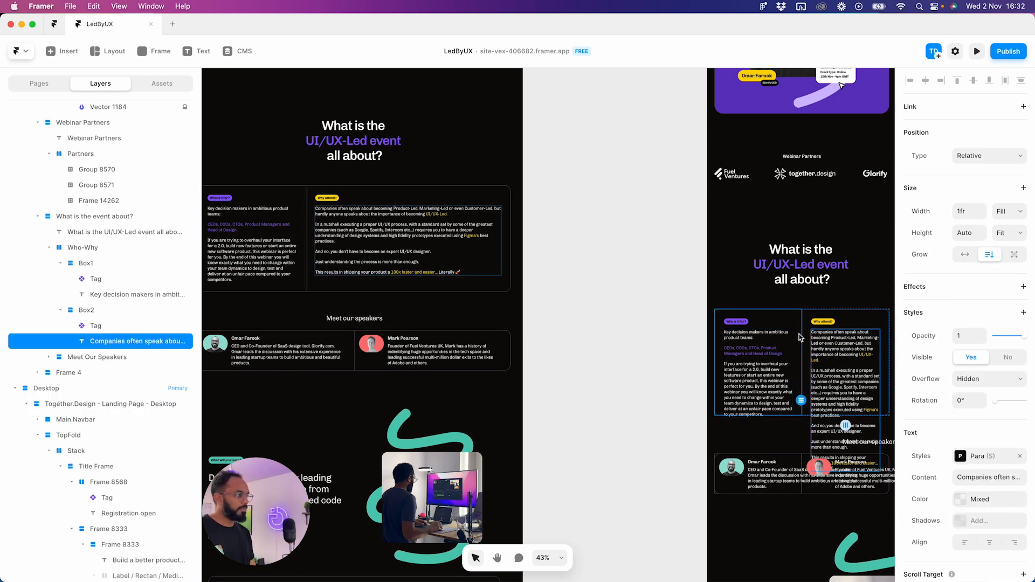
left_click(1015, 242)
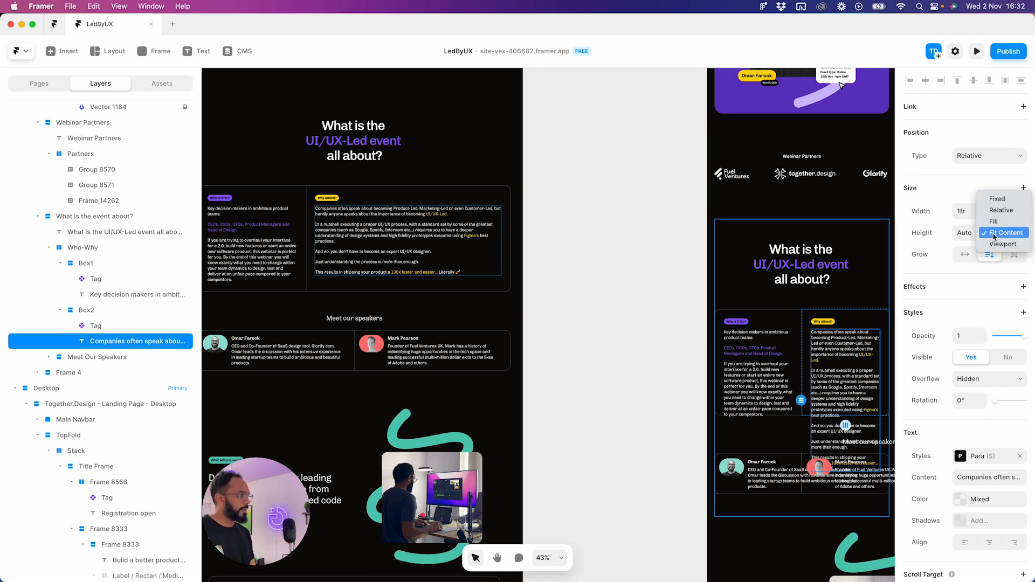
left_click(346, 283)
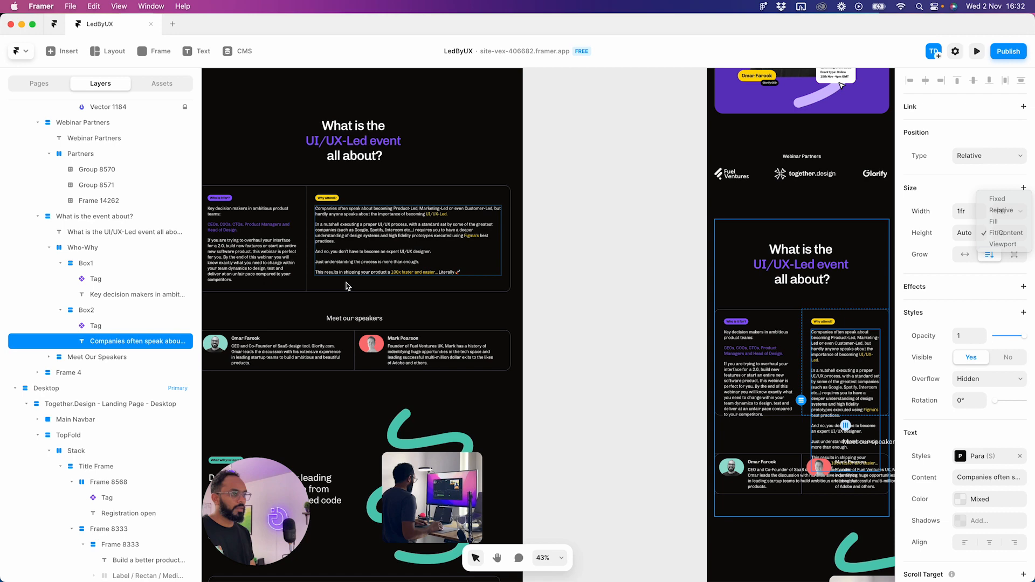
- Set the desktop Box2's height to Fit Content and inspect the divider at the box's lower edge
left_click(367, 285)
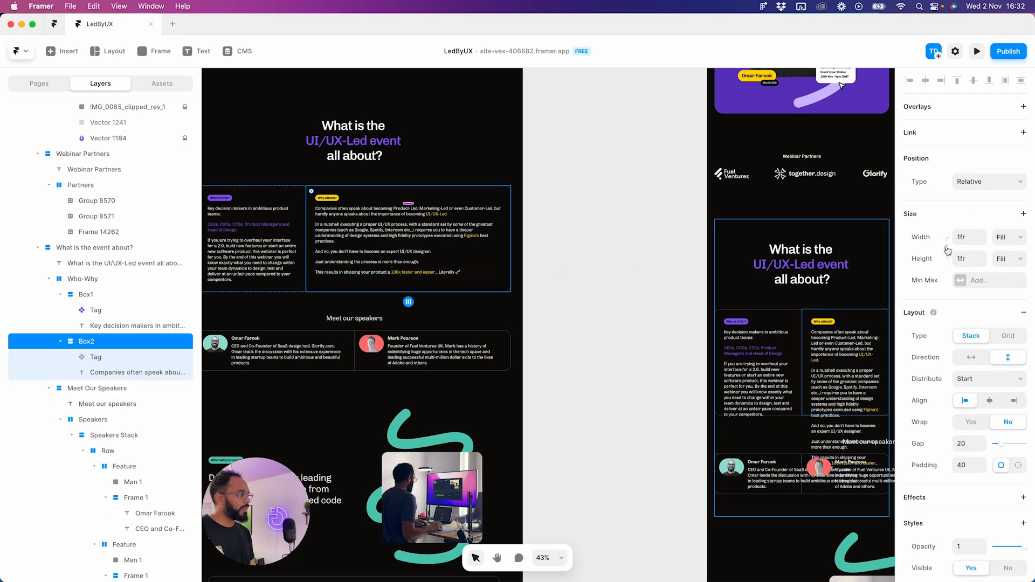
left_click(1008, 259)
left_click(1010, 269)
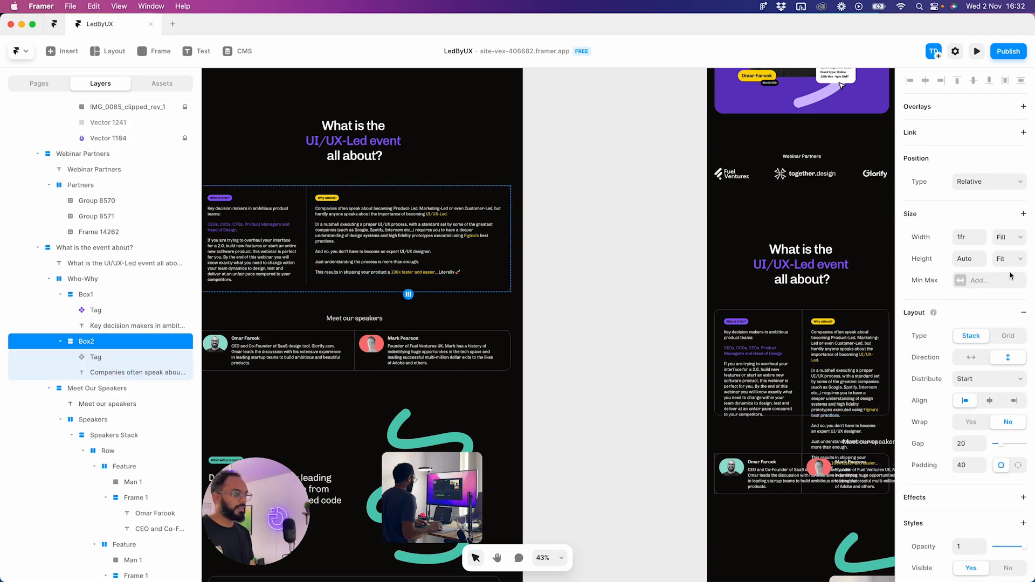
left_click(633, 353)
scroll(291, 289, "up", 5)
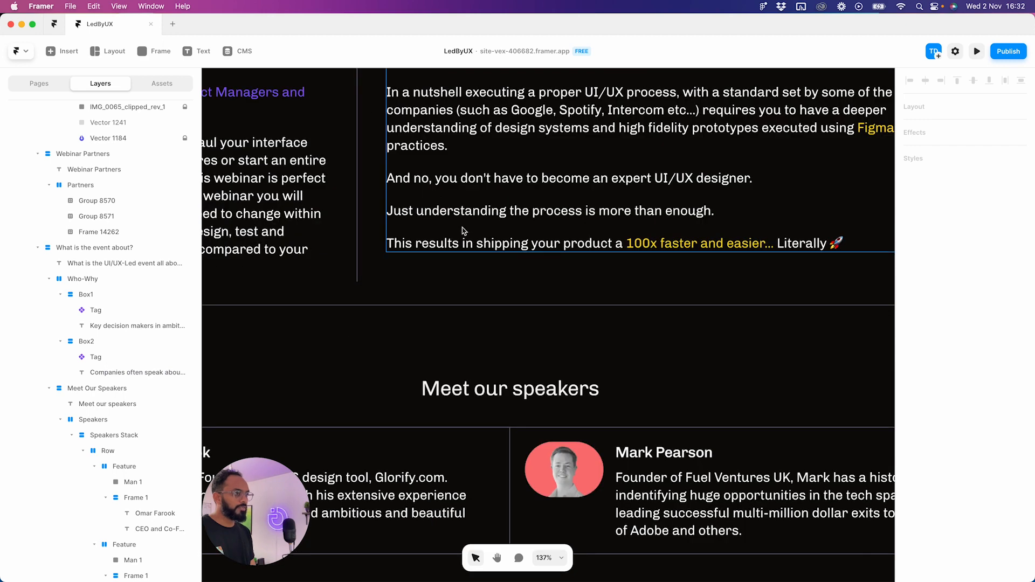
- Compare how the Who-Why boxes and their paragraphs are laid out on the desktop and tablet versions
left_click(463, 245)
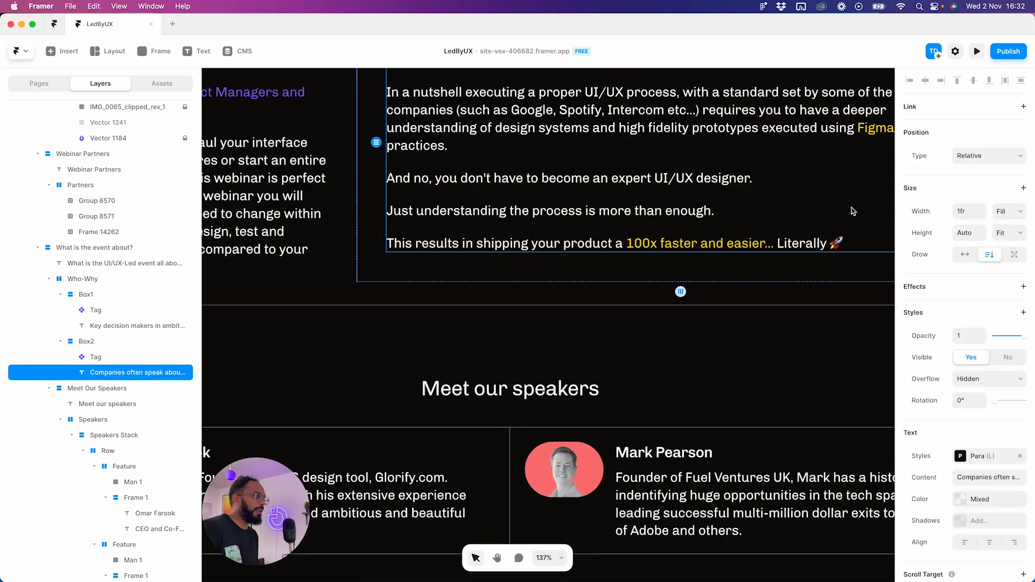
scroll(708, 299, "down", 15)
scroll(722, 300, "up", 8)
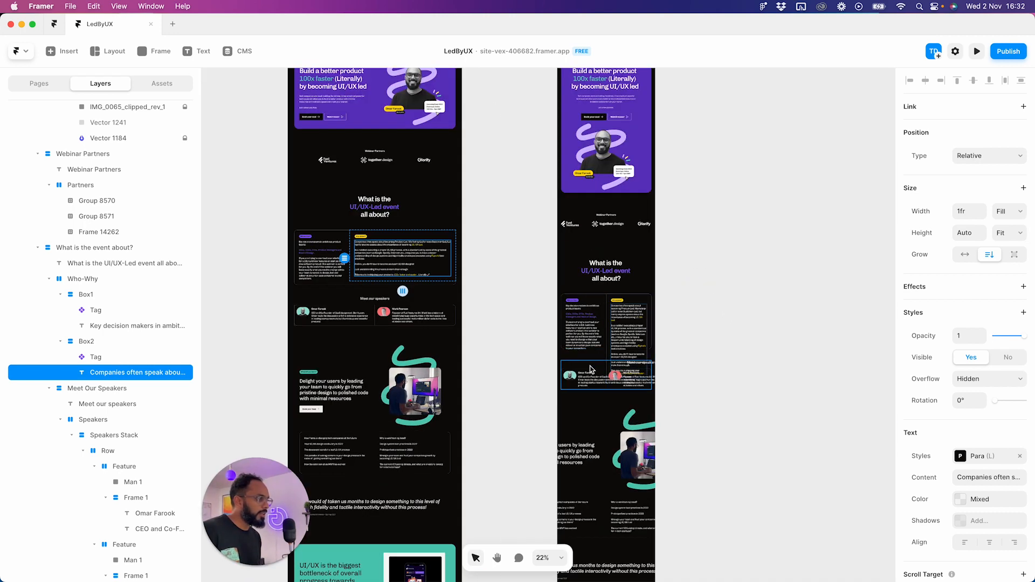
scroll(609, 347, "up", 6)
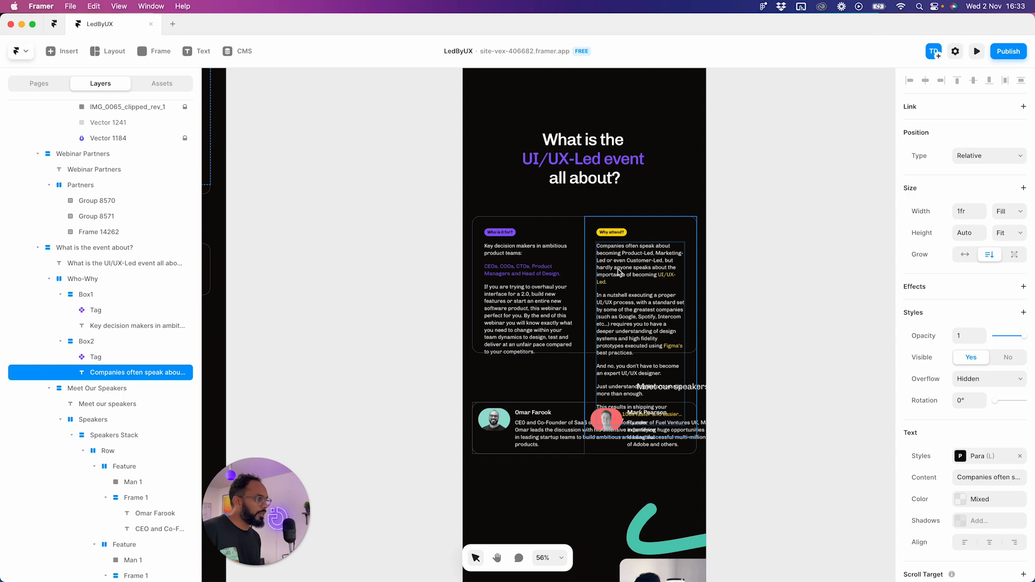
scroll(614, 289, "down", 4)
key("Escape")
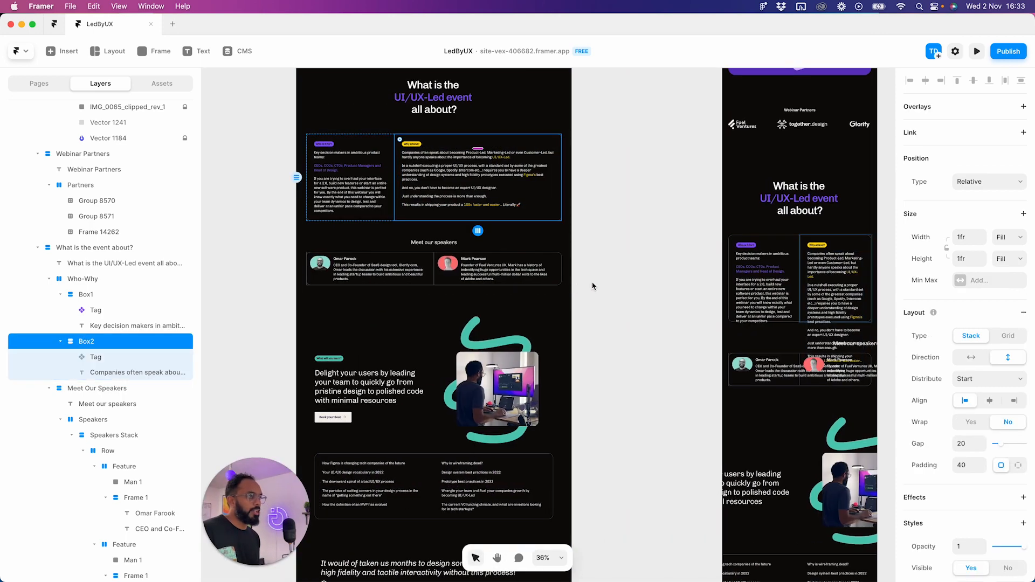
left_click(592, 285)
scroll(592, 285, "up", 1)
scroll(593, 286, "left", 1)
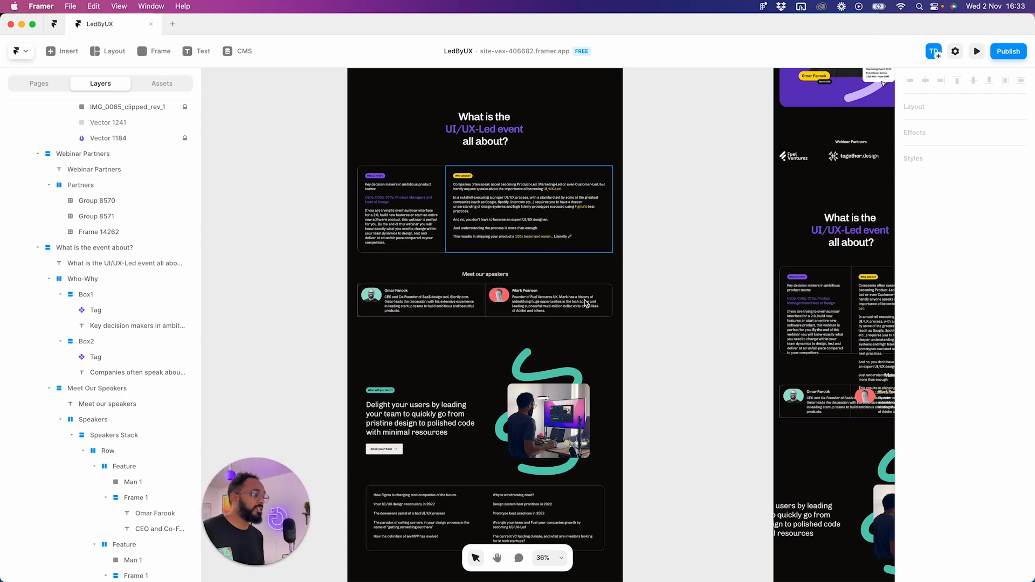
scroll(556, 335, "up", 3)
scroll(657, 308, "right", 1)
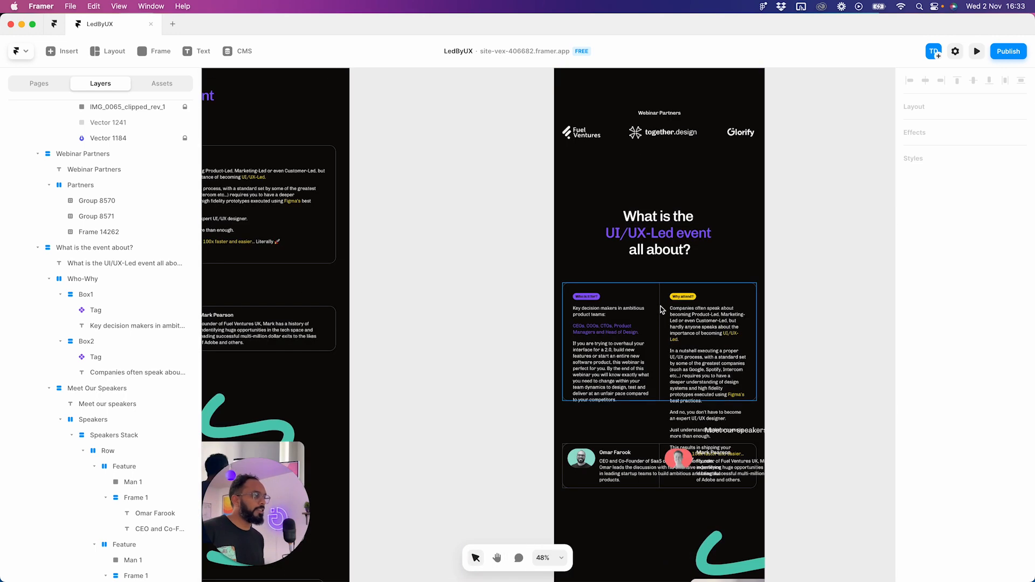
scroll(658, 309, "up", 3)
scroll(709, 285, "up", 10)
scroll(701, 277, "down", 10)
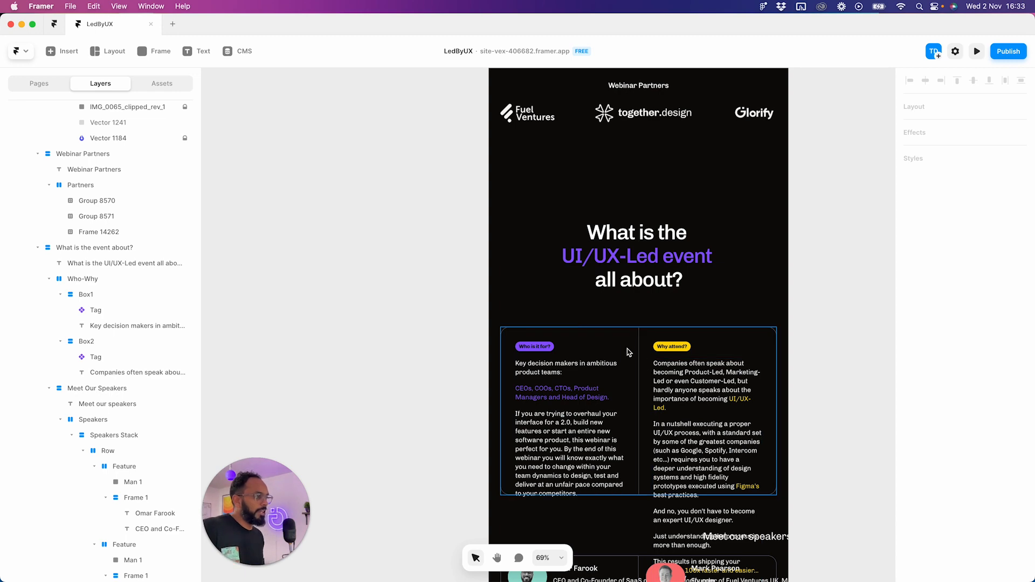
scroll(624, 351, "down", 5)
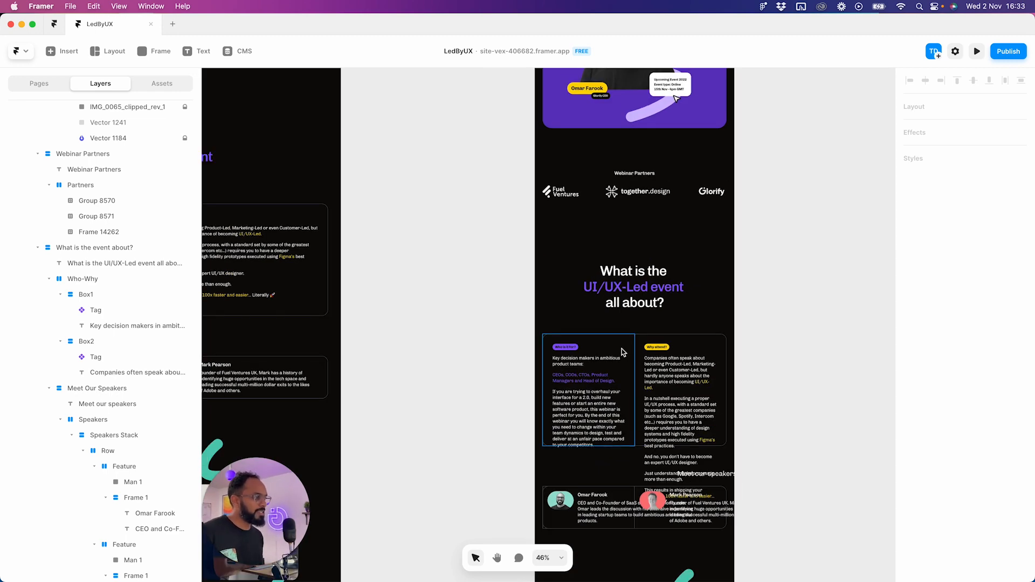
- Check the size settings of Box1 on the tablet layout and on the desktop layout
scroll(605, 423, "down", 1)
key("space")
left_click_drag(554, 423, 715, 265)
left_click(717, 265)
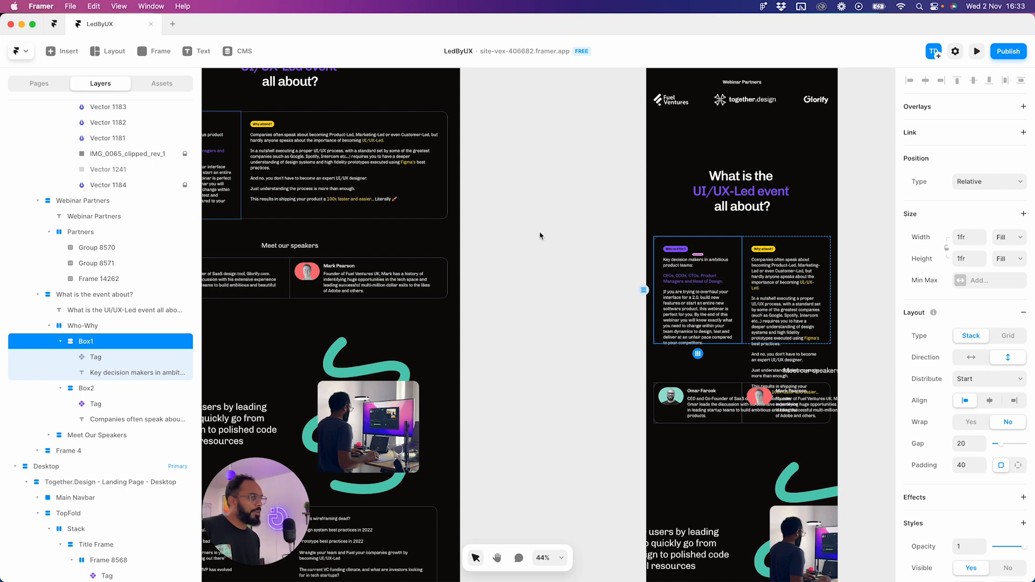
left_click(540, 236)
key("space")
left_click_drag(540, 235, 735, 271)
left_click(400, 164, "super")
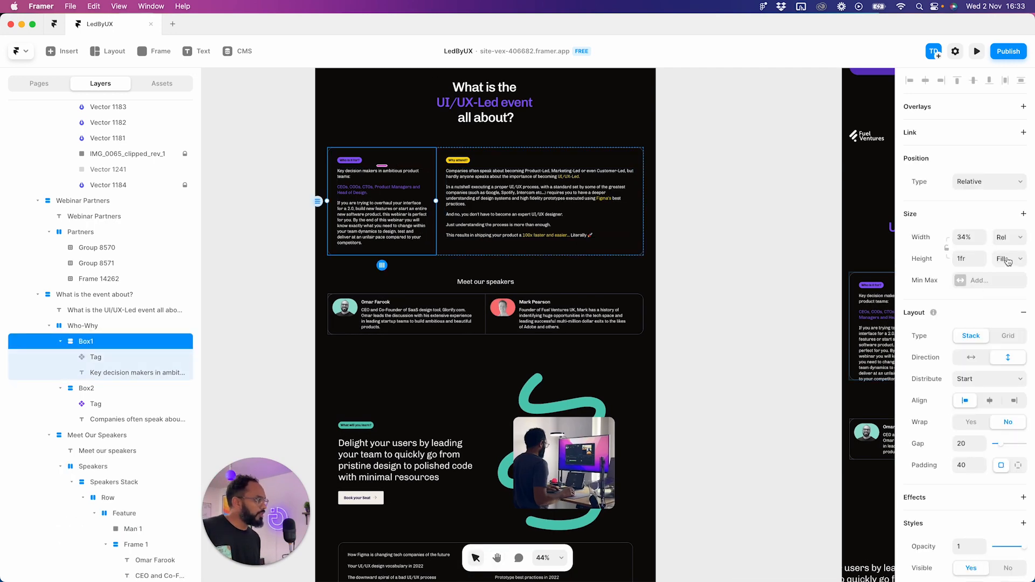
- Set the height of the Who-Why stack on the desktop layout to Fit Content
left_click(79, 326)
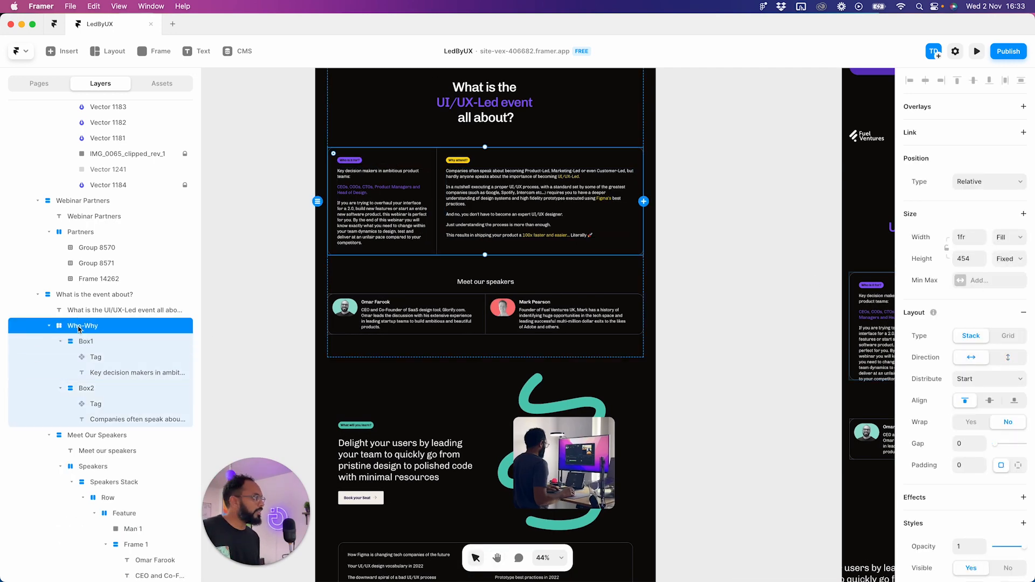
left_click(1021, 259)
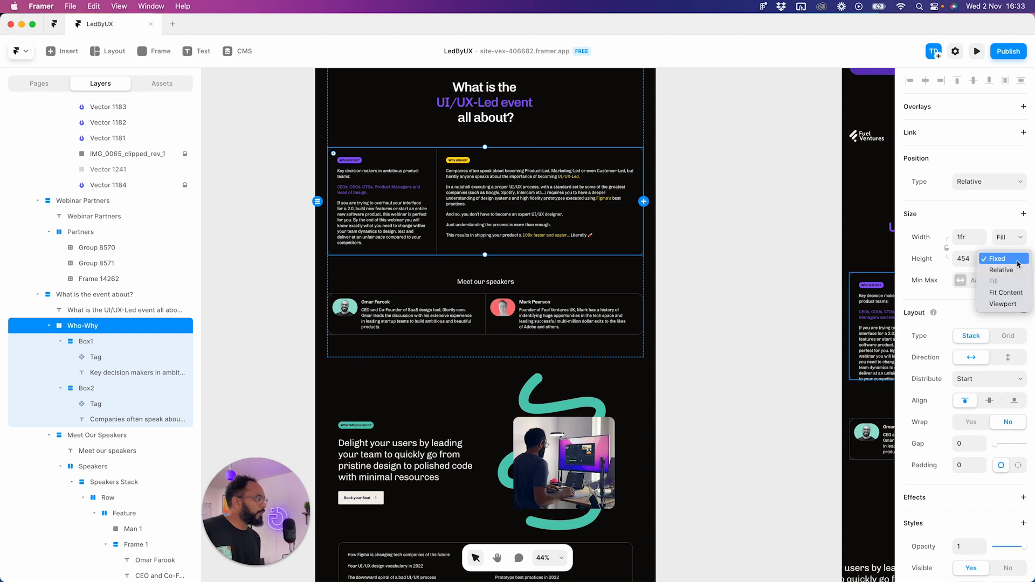
left_click(1012, 293)
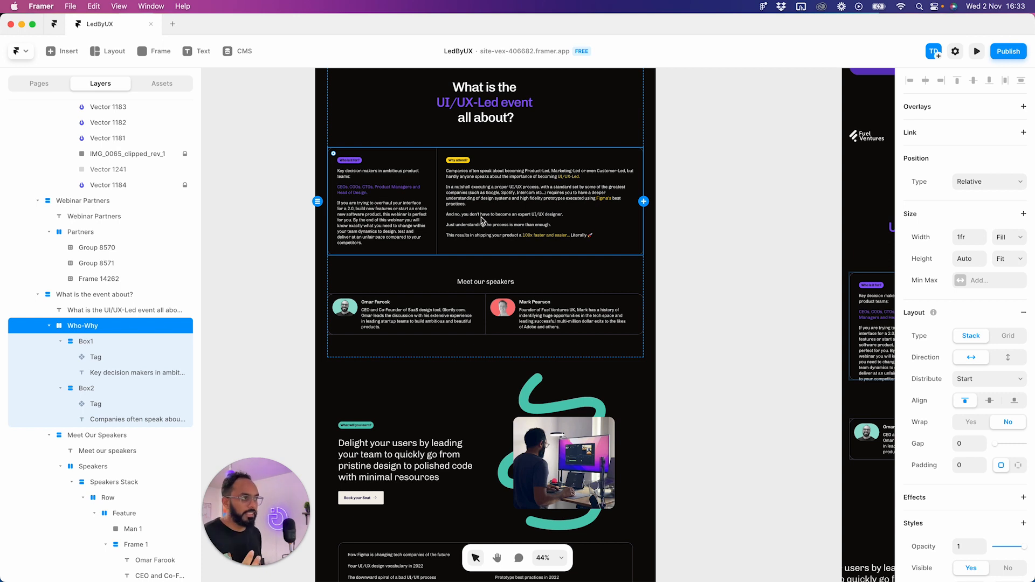
- Set the height of Box1 in the desktop Who-Why stack to Fit Content and recheck its height options
left_click(497, 213)
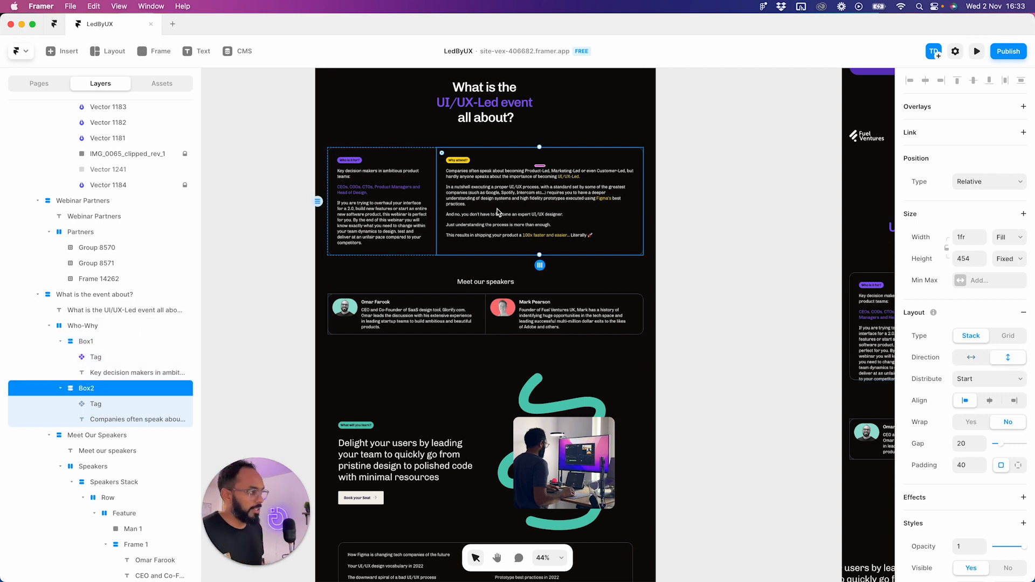
left_click(96, 327)
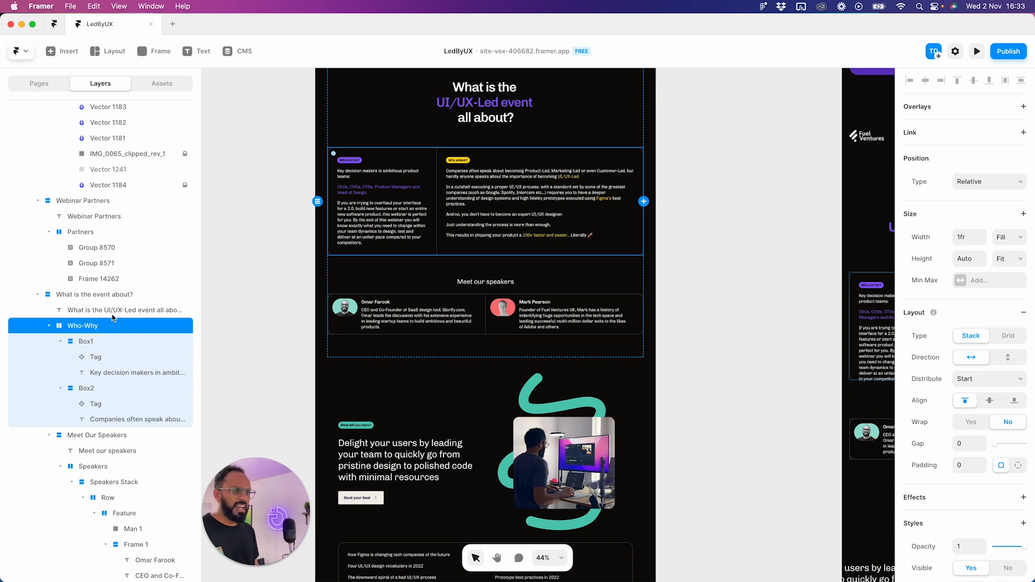
left_click(86, 342)
left_click(1009, 259)
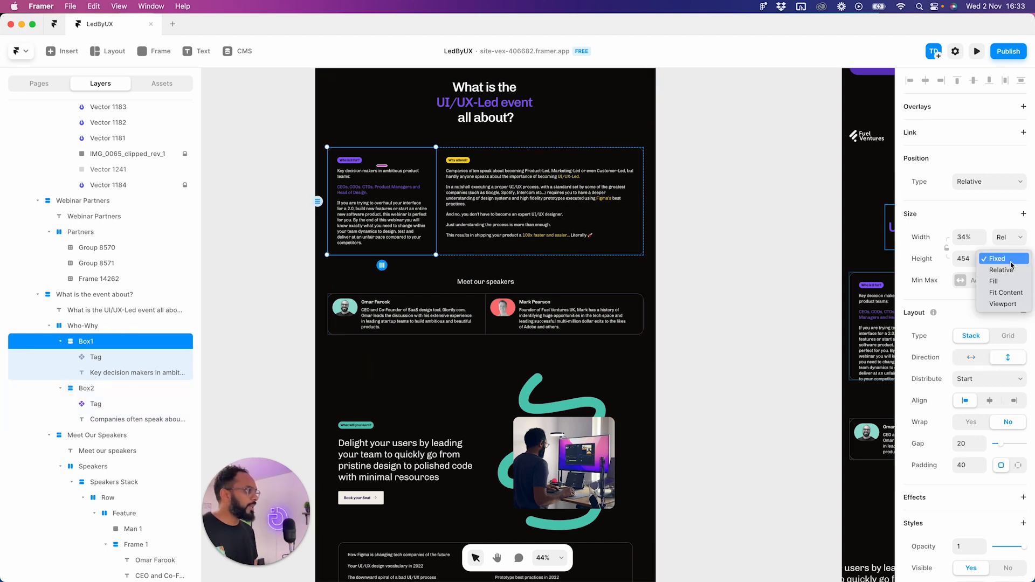
left_click(866, 277)
left_click(89, 329)
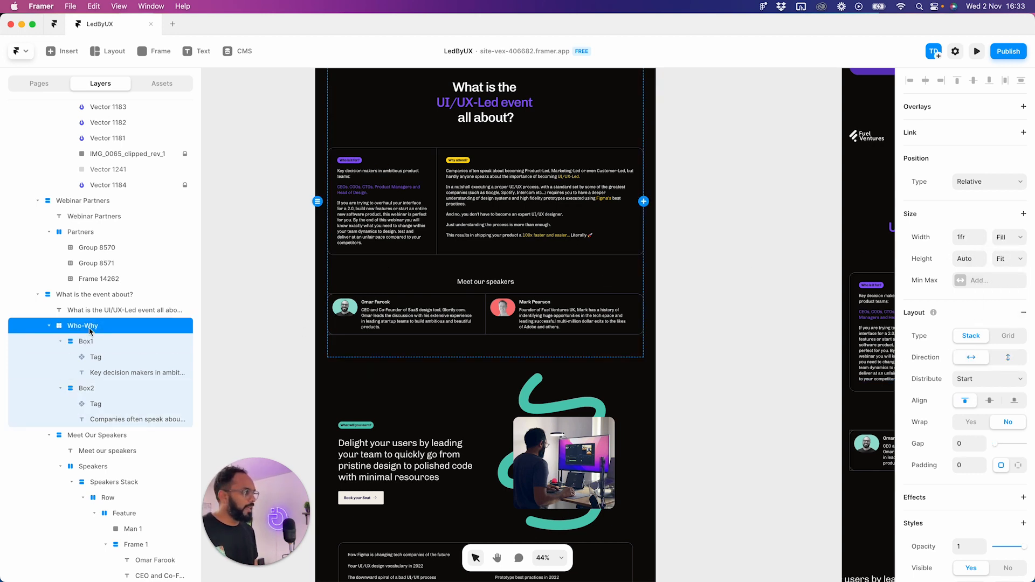
left_click(128, 342)
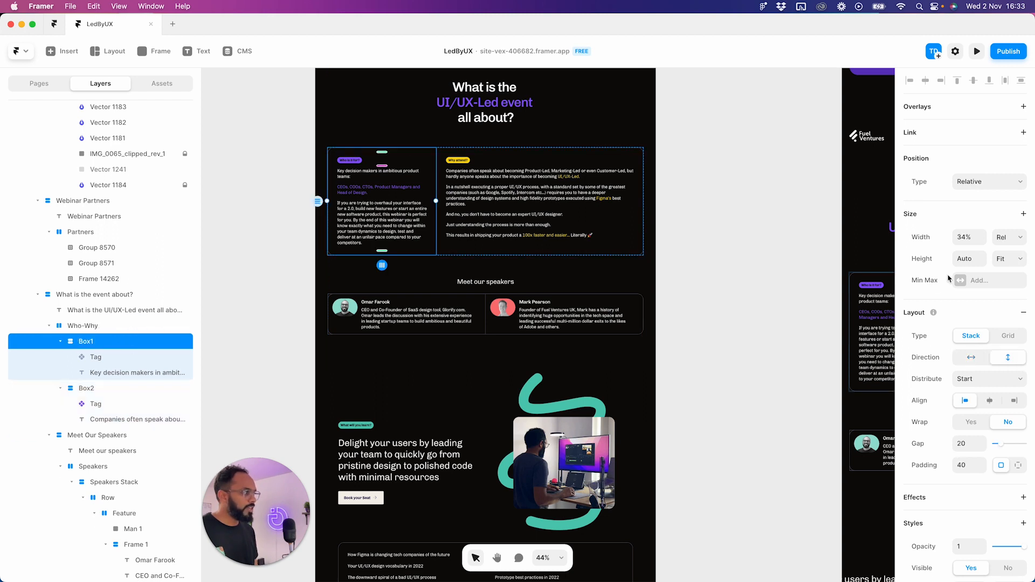
left_click(1009, 259)
left_click(960, 245)
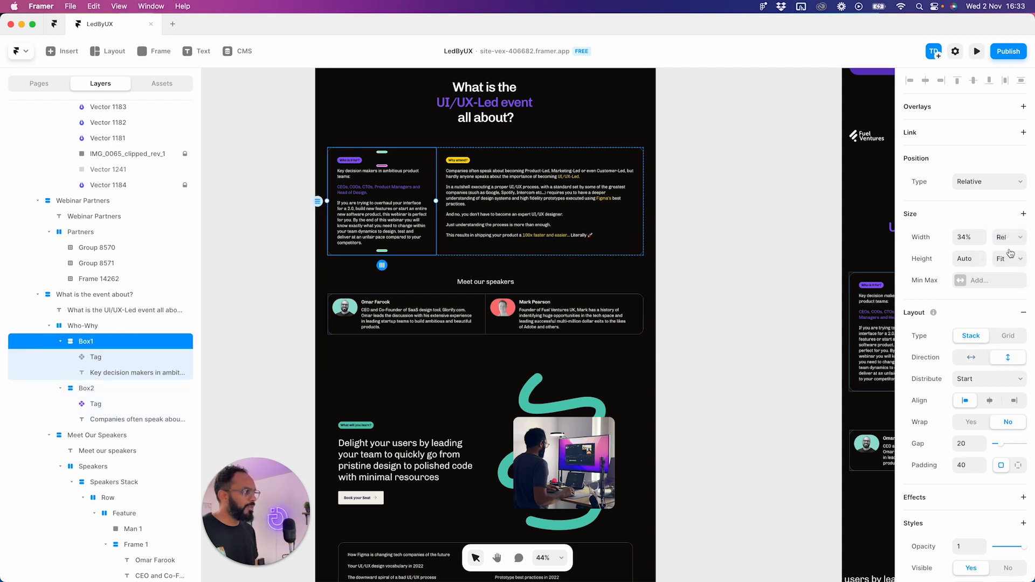
left_click(72, 329)
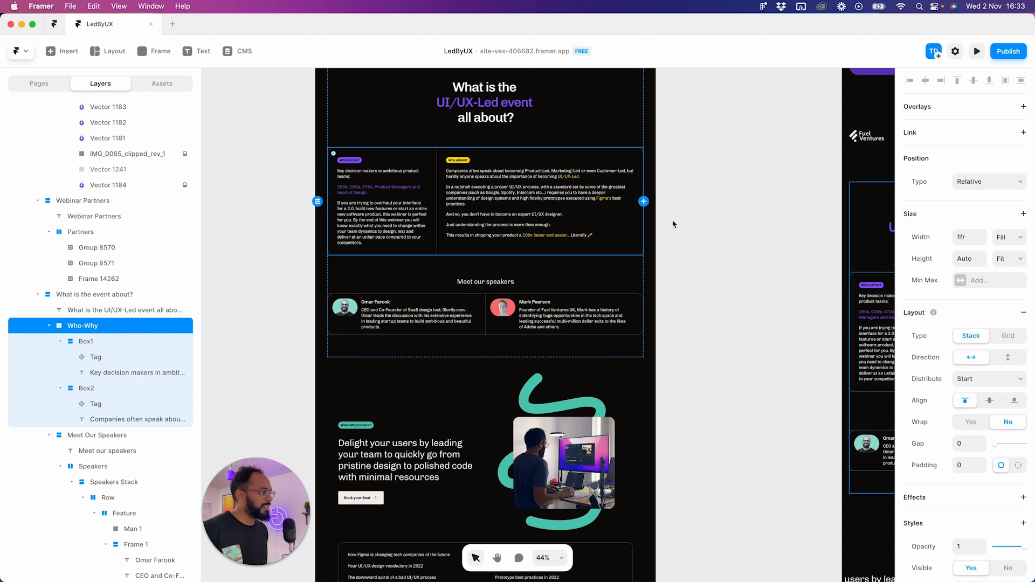
- Set the height of Box2 in the desktop Who-Why stack to Fit Content
left_click(558, 240)
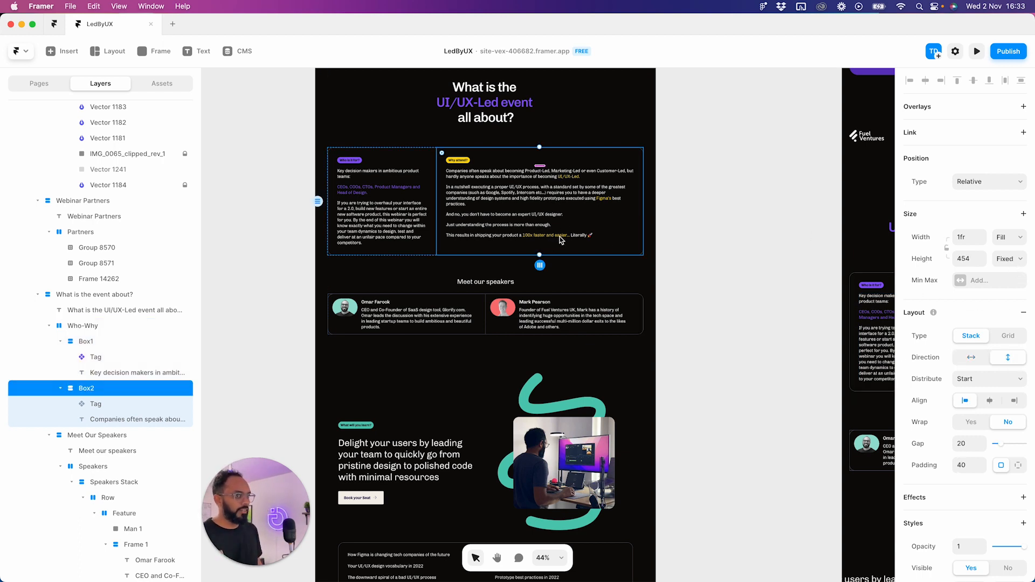
left_click(1001, 260)
left_click(1002, 295)
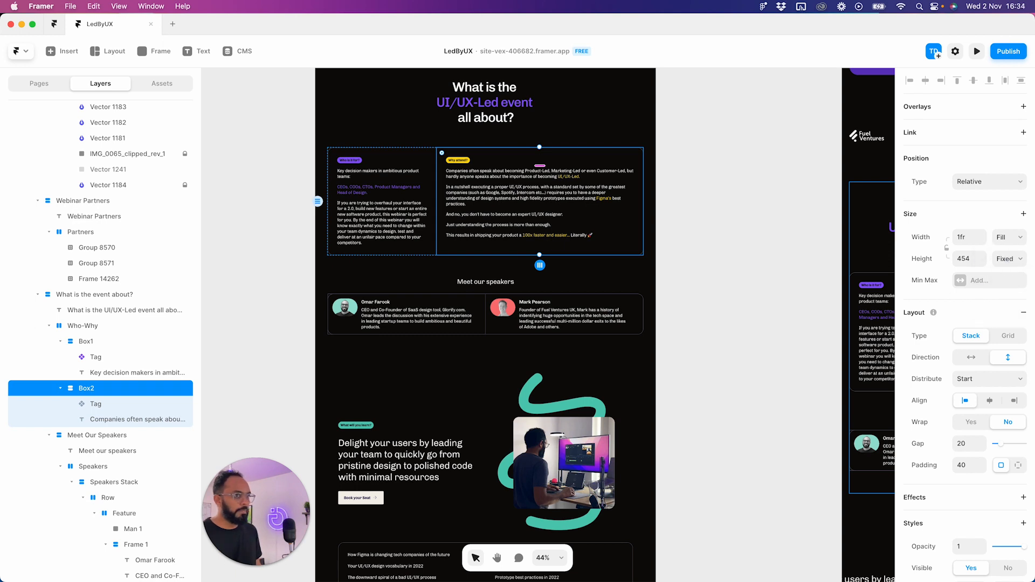
key("Escape")
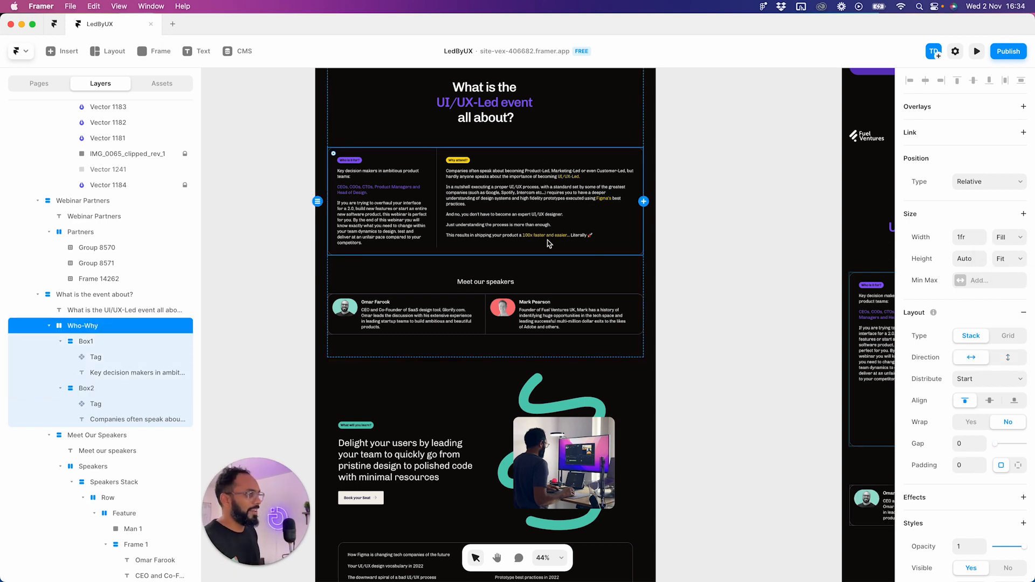
- Set the height of Box2 in the desktop Who-Why stack to Fill
left_click(437, 226)
left_click(1008, 259)
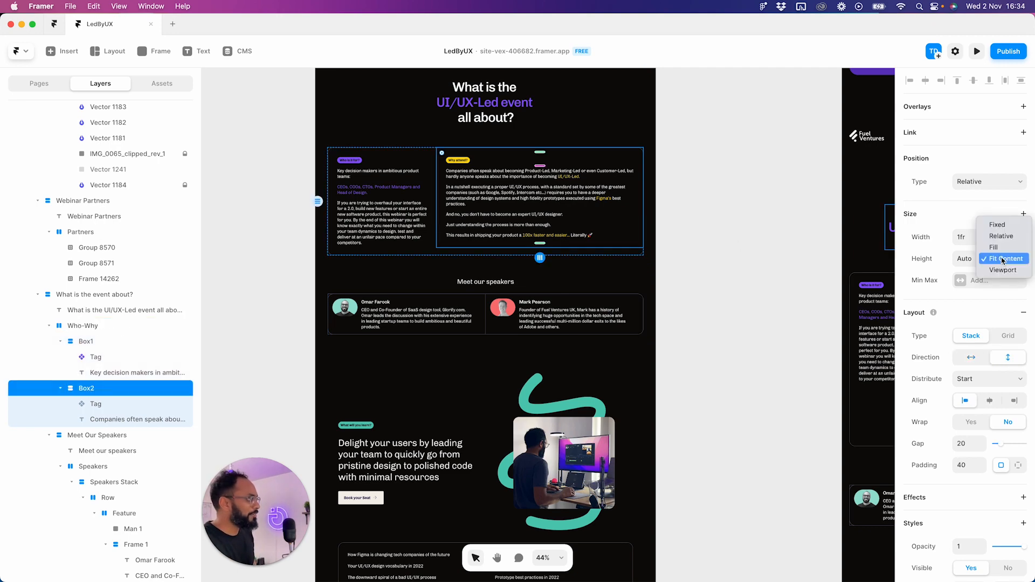
left_click(1004, 248)
left_click(735, 301)
- Check the height sizing of the Box1 and Box2 paragraphs on the tablet layout
key("space")
left_click_drag(752, 291, 409, 290)
left_click(579, 364)
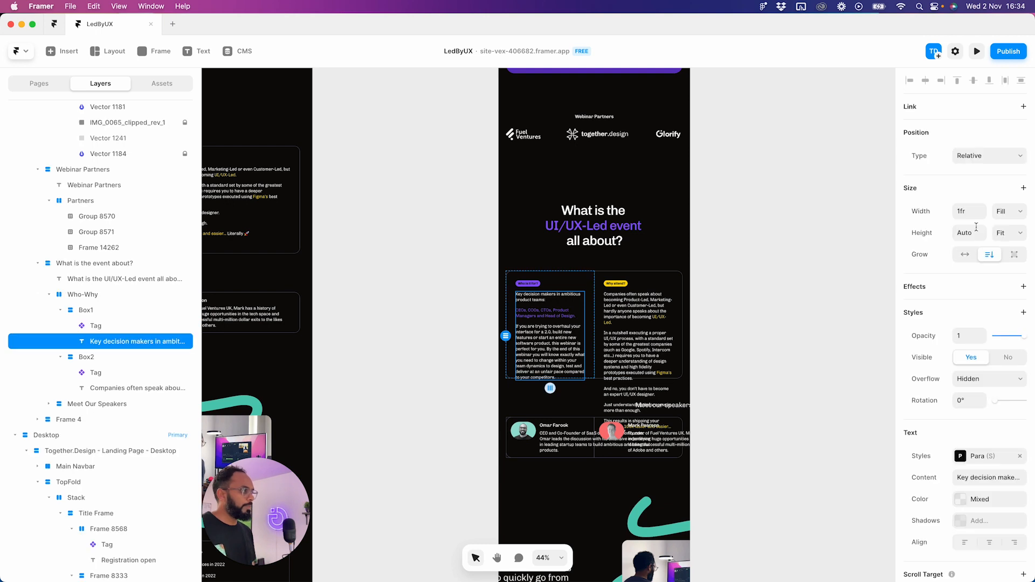
left_click(1009, 234)
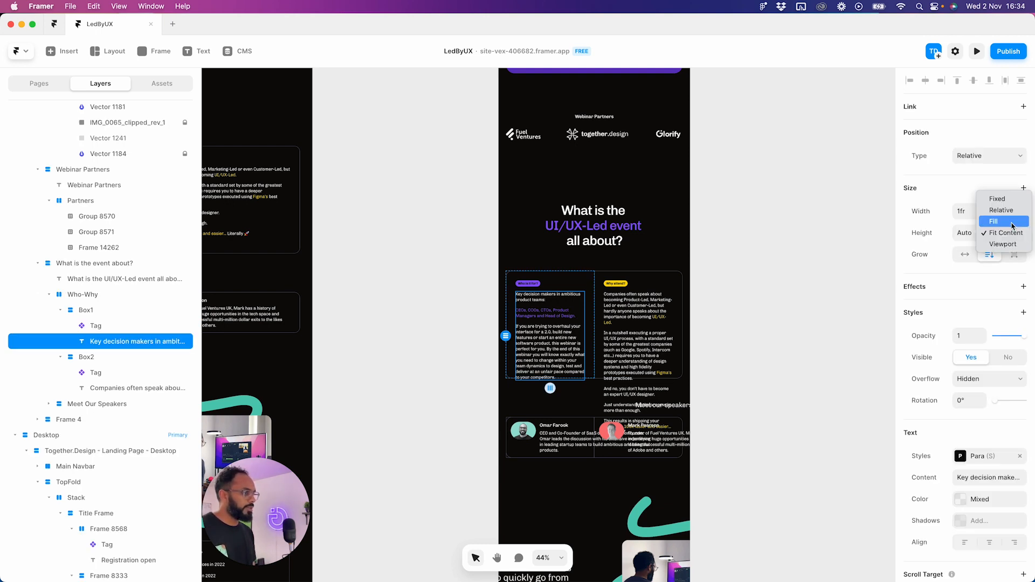
left_click(615, 350)
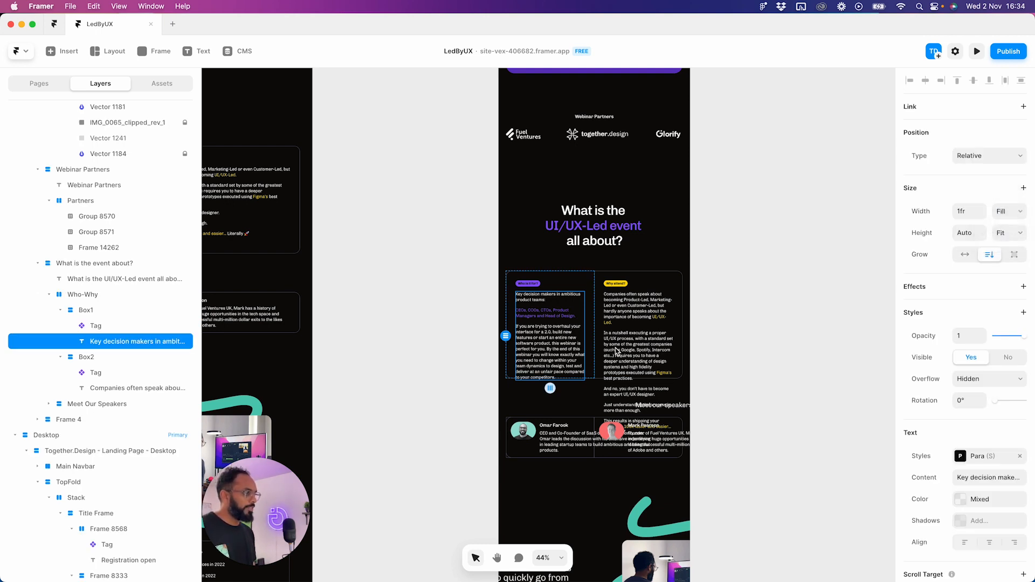
left_click(620, 344)
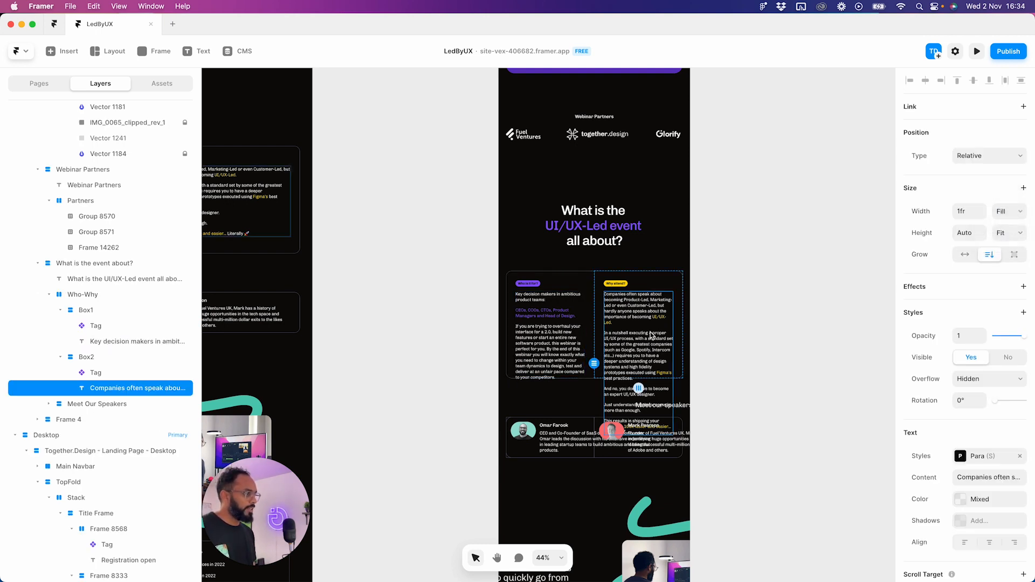
- Set the height of Box2 on the tablet layout to Fit Content
left_click(680, 314)
left_click(1008, 259)
left_click(1003, 269)
- Set the height of the Who-Why stack on the tablet layout to Fit Content
left_click(589, 377)
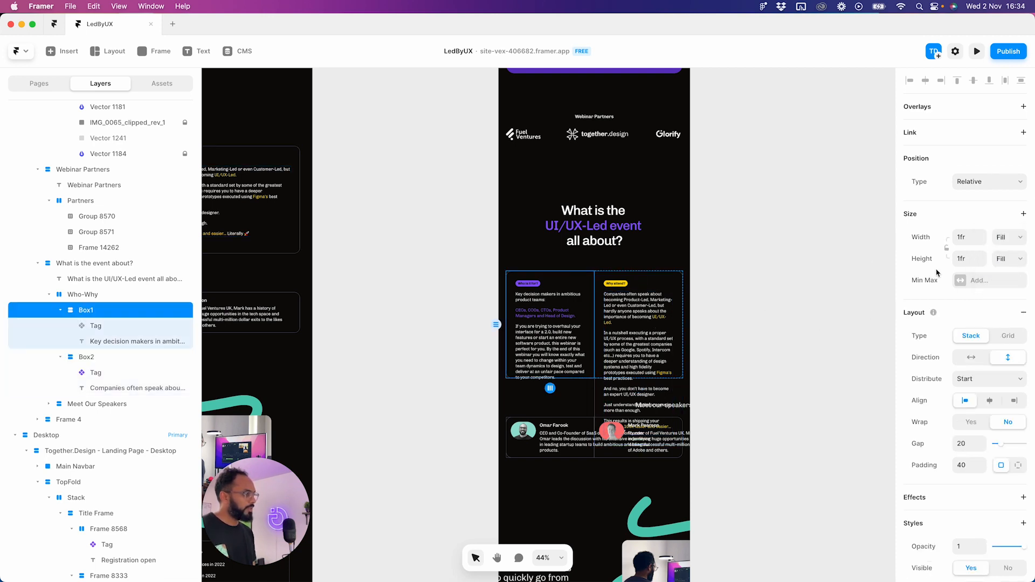
left_click(1001, 259)
left_click(98, 295)
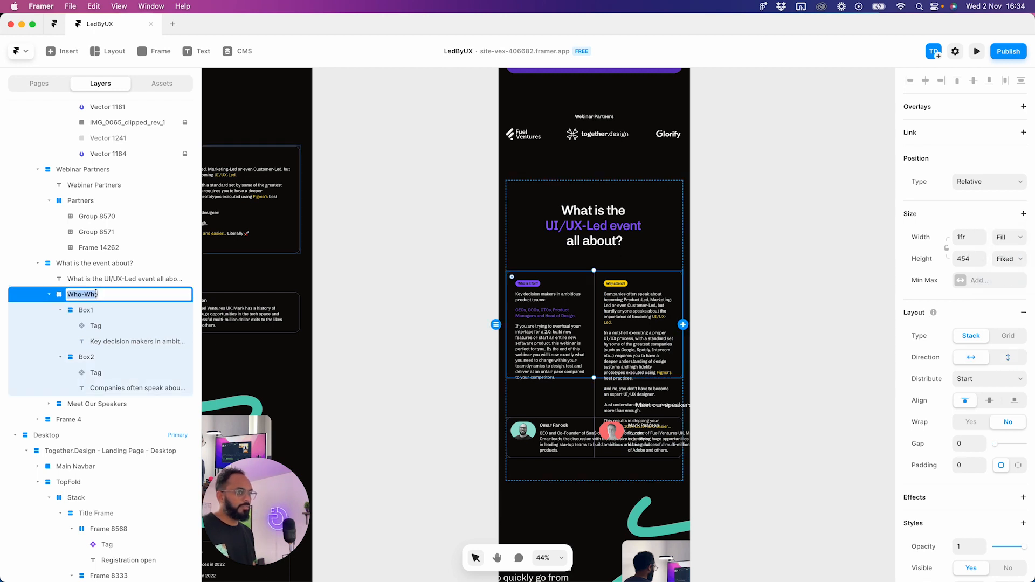
left_click(1008, 259)
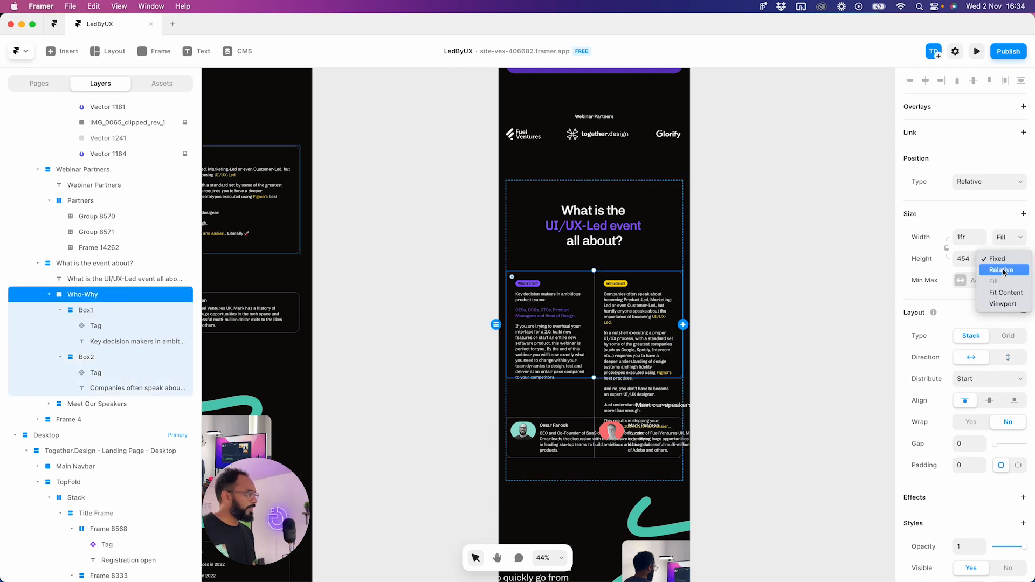
left_click(1002, 296)
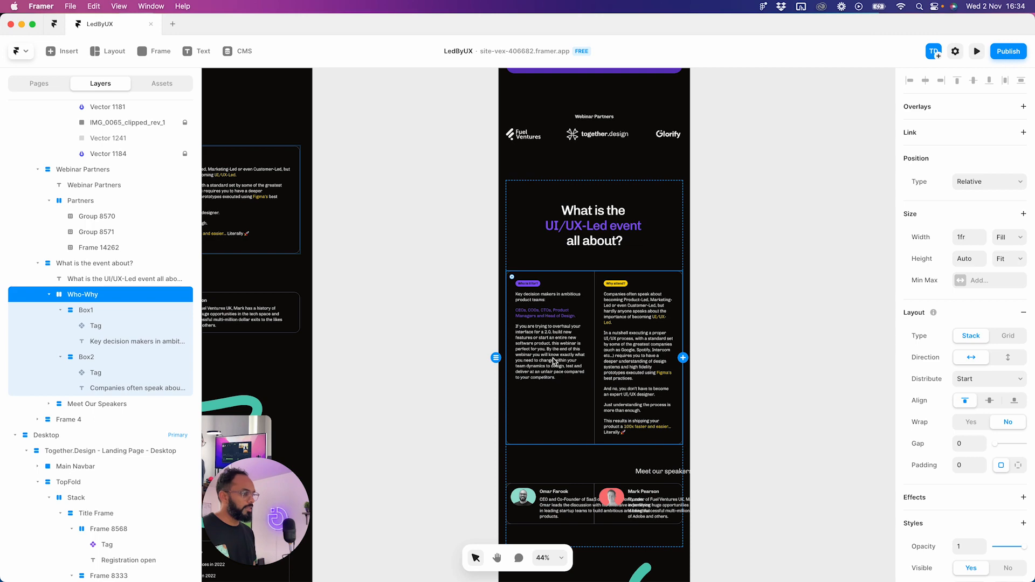
left_click(822, 336)
- Set the height of Box1's paragraph on the tablet layout to Fill and select its parent Box1
scroll(496, 367, "up", 5)
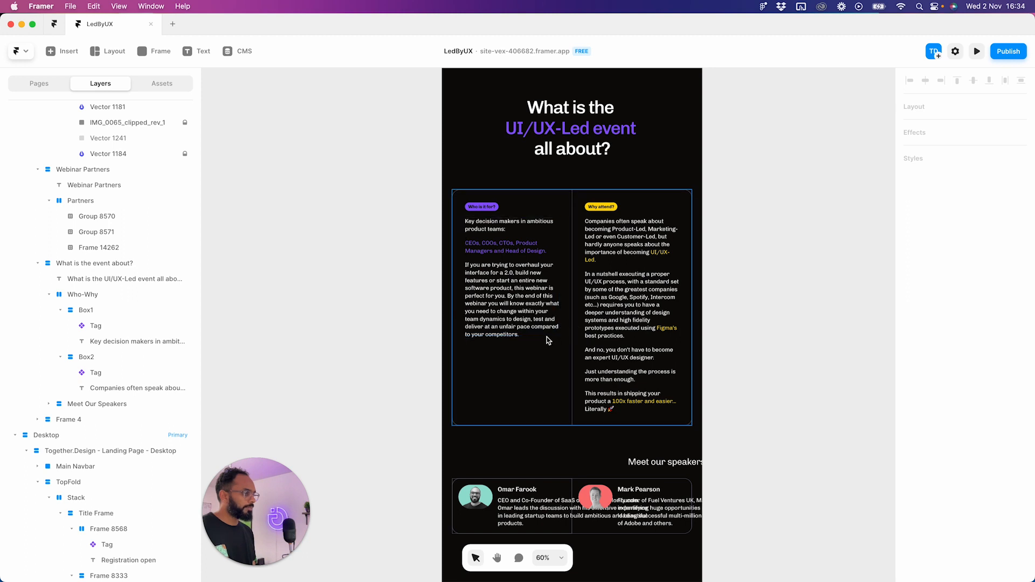
left_click(551, 336)
left_click(1010, 232)
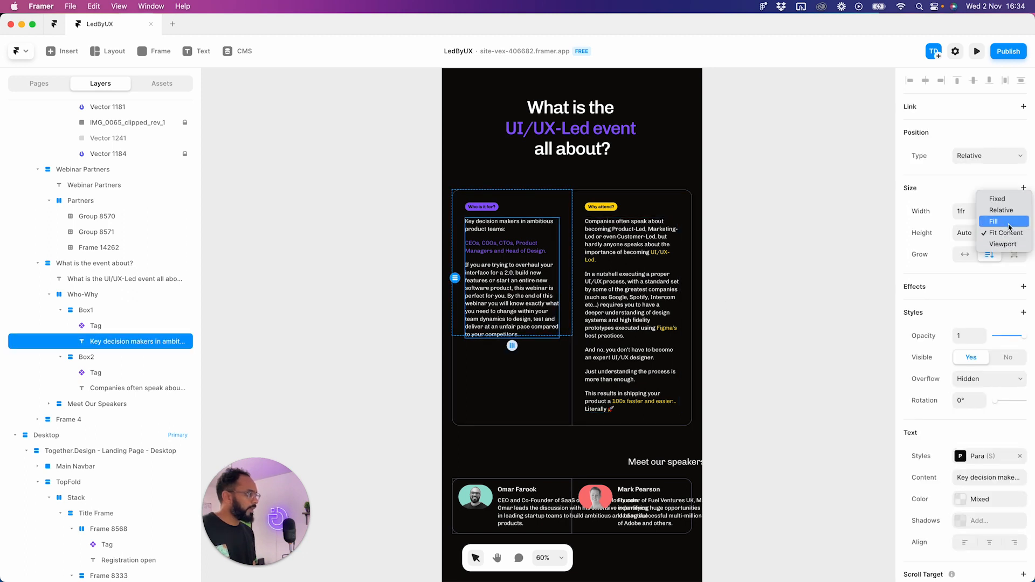
left_click(986, 222)
key("Escape")
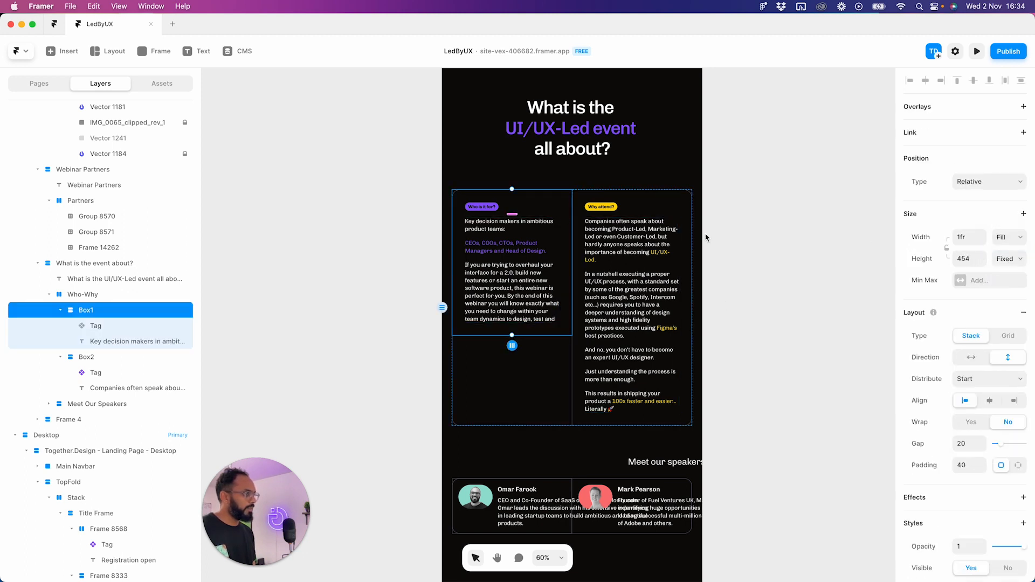
- Set the heights of Box1 and Box2 on the tablet layout to Fill
left_click(1016, 261)
left_click(996, 282)
left_click(641, 303)
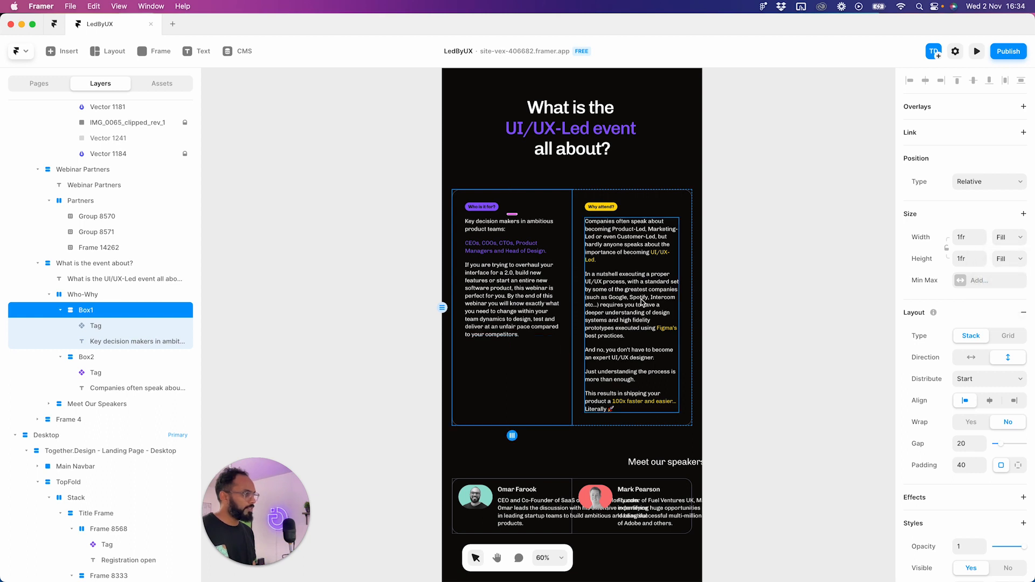
key("Escape")
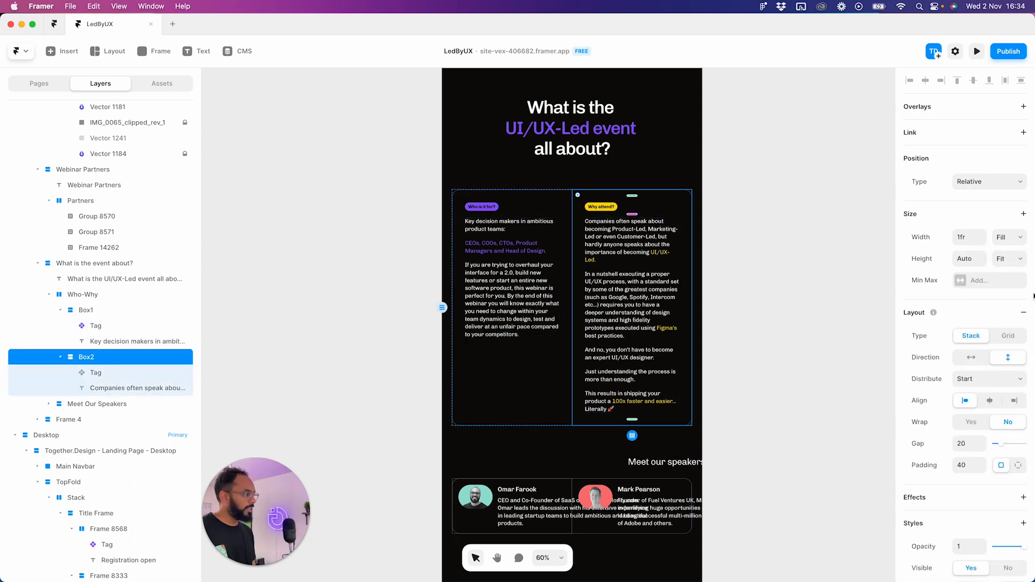
left_click(1013, 262)
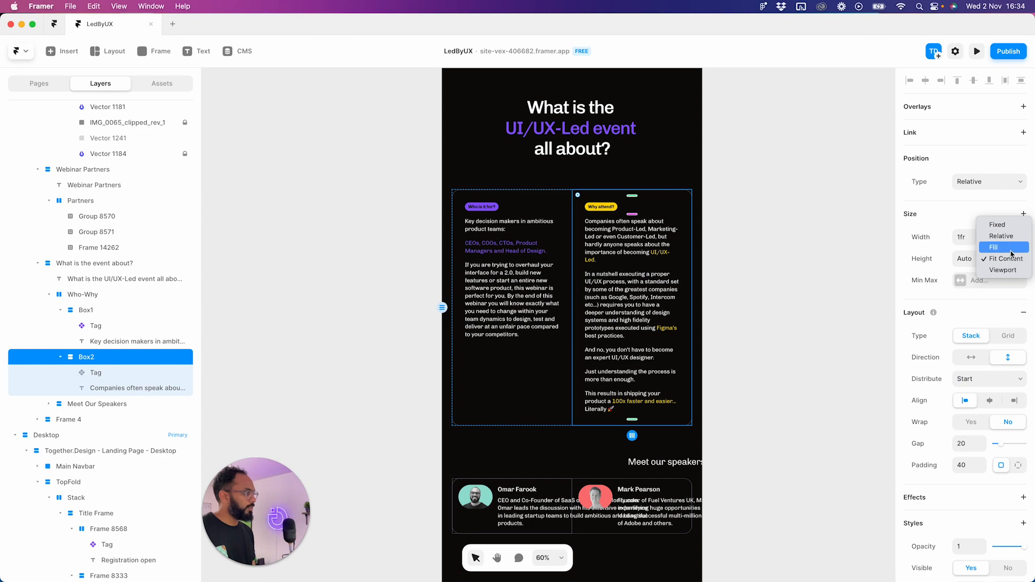
left_click(996, 246)
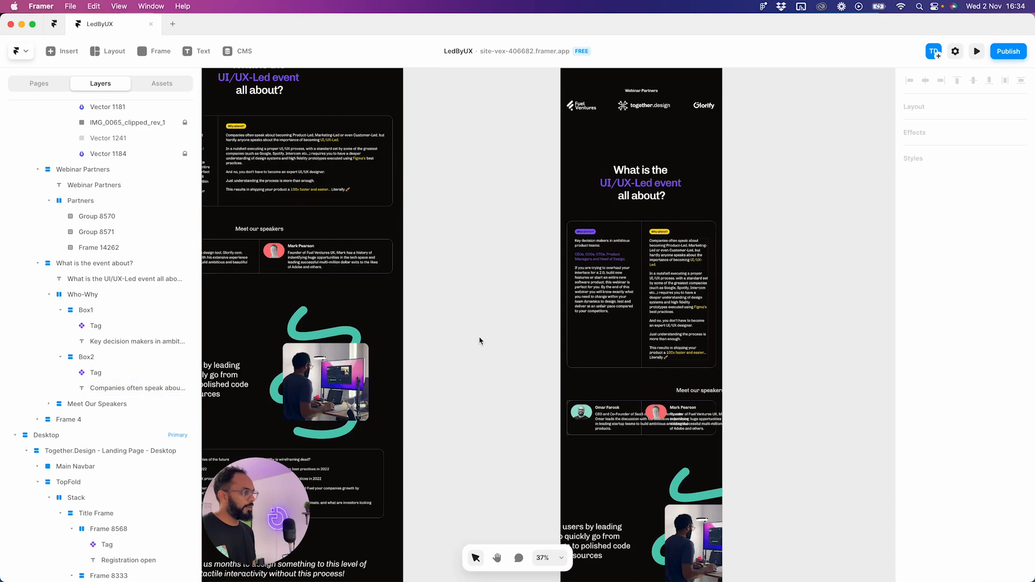
- Compare the Who-Why section on the desktop and tablet layouts and check the override options of Box2's tablet paragraph
scroll(479, 341, "left", 5)
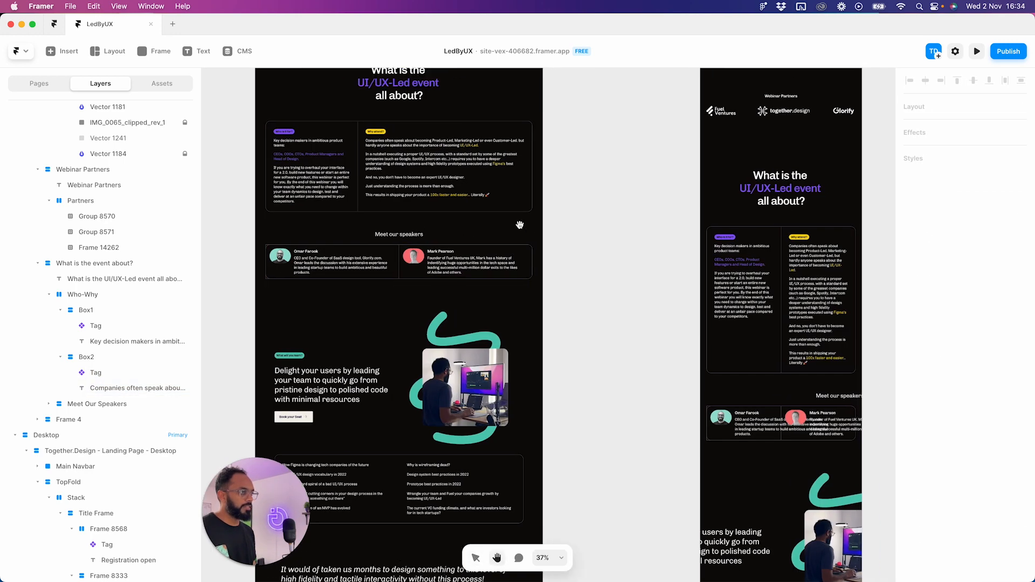
scroll(824, 312, "right", 5)
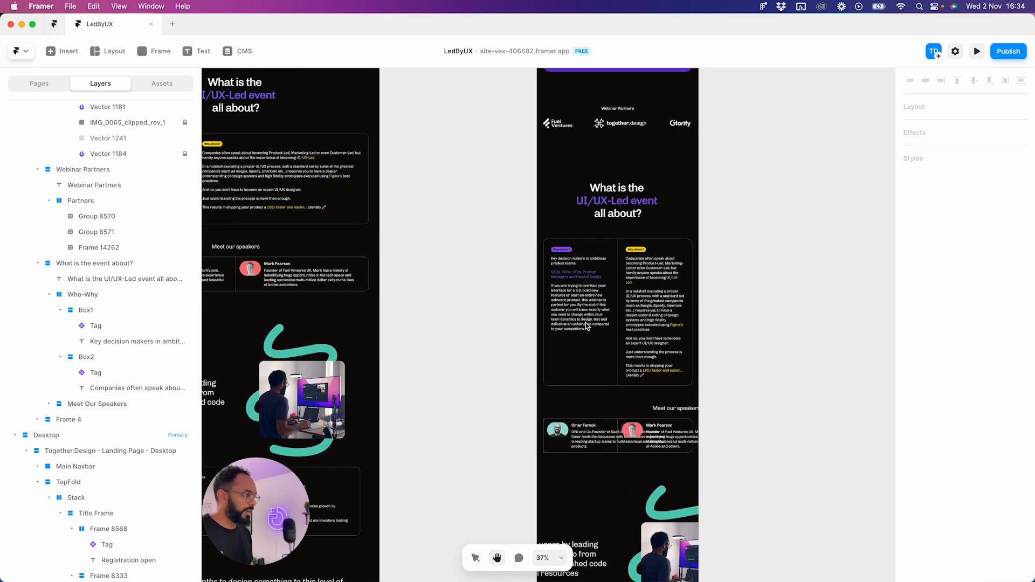
scroll(635, 280, "left", 3)
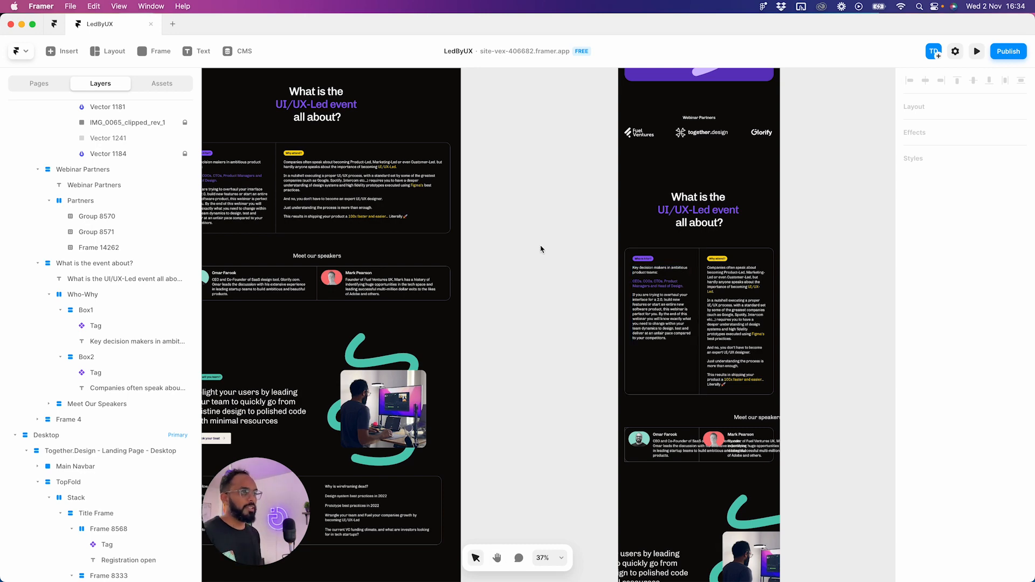
scroll(416, 198, "left", 3)
scroll(689, 340, "right", 10)
scroll(565, 311, "up", 1)
left_click(565, 311)
right_click(552, 299)
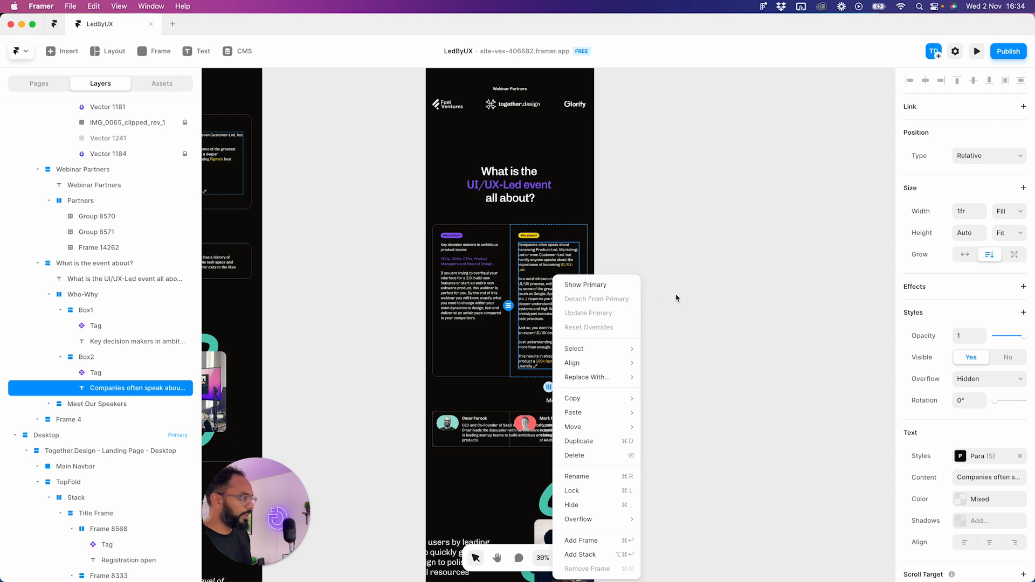
left_click(700, 307)
- Reset the overrides of Box1's paragraph on the tablet layout so it follows the primary desktop layout
left_click(468, 287)
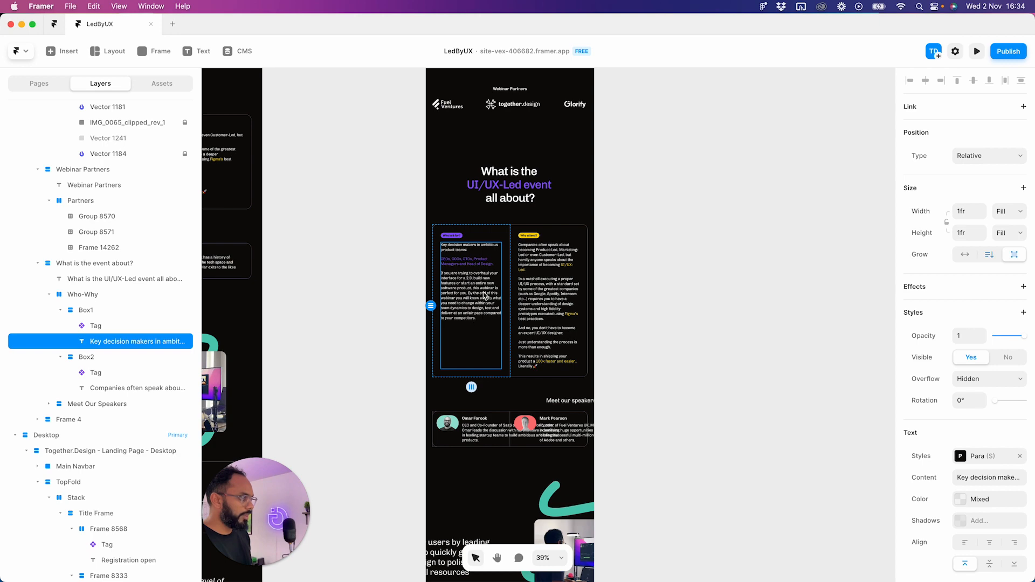
right_click(484, 295)
left_click(507, 327)
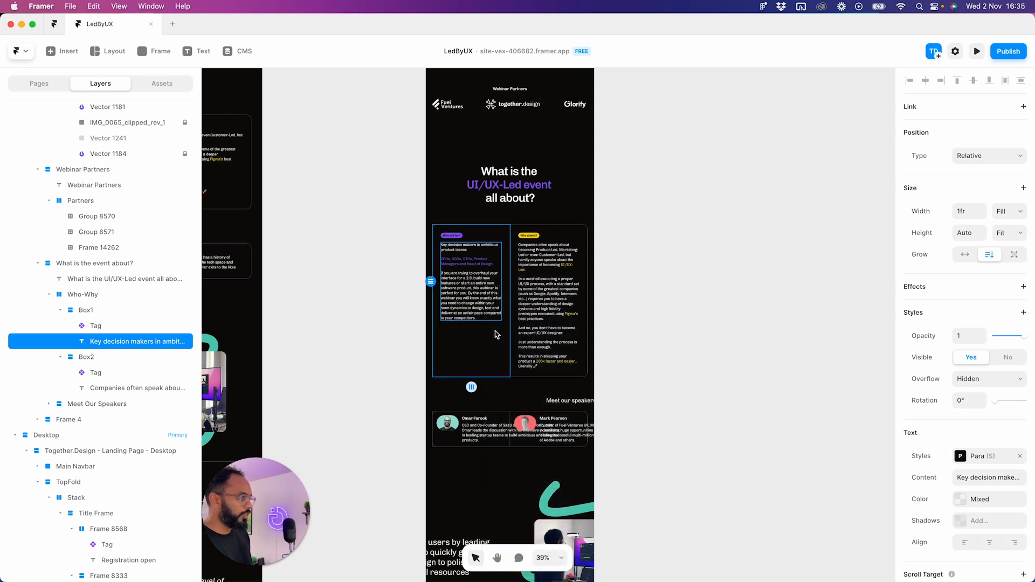
left_click(702, 317)
- Set the height of Box1's paragraph on the desktop layout to Fill
scroll(593, 321, "left", 5)
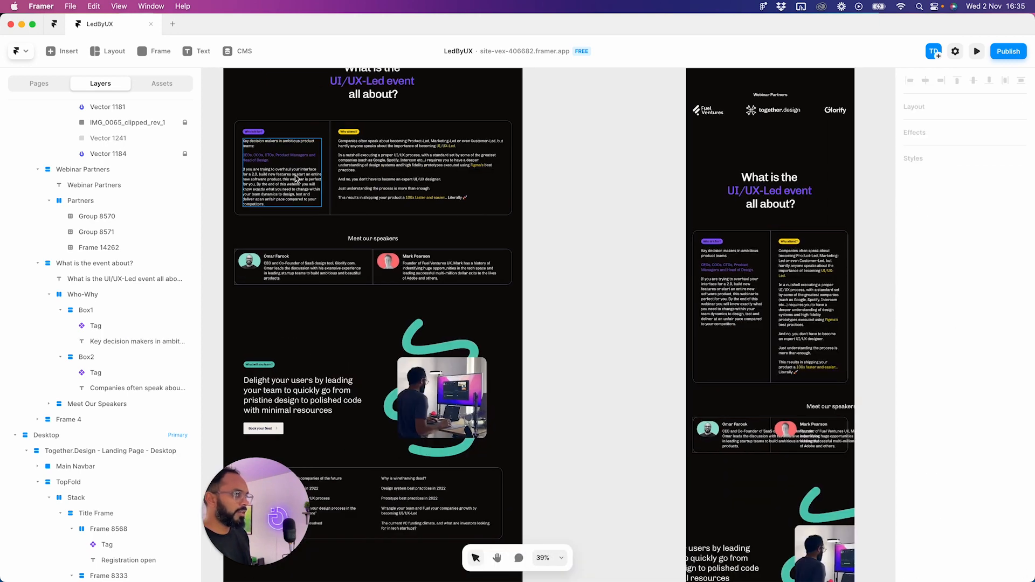
left_click(297, 179)
left_click(1016, 241)
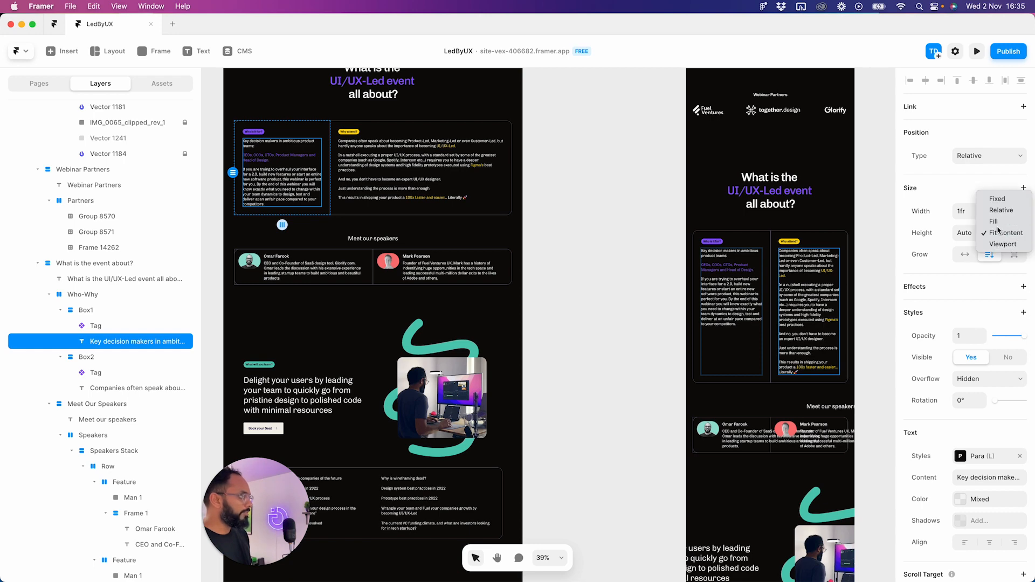
left_click(1003, 221)
left_click(582, 264)
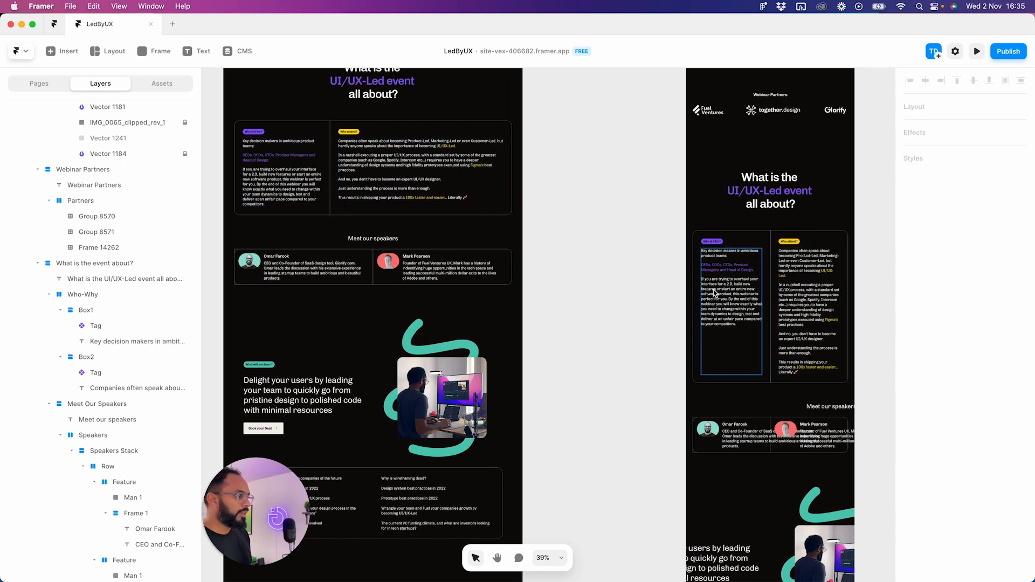
- Examine how Box1, Box2 and their paragraphs are laid out on tablet compared with the desktop layout
scroll(480, 305, "right", 5)
left_click(560, 335)
left_click(600, 366)
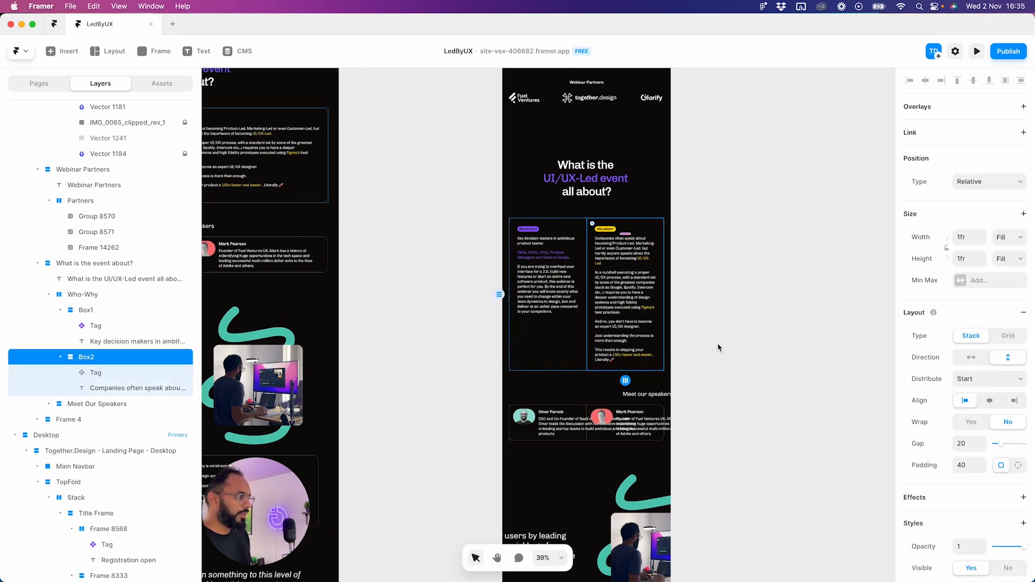
left_click(719, 345)
scroll(749, 355, "left", 3)
scroll(751, 363, "left", 3)
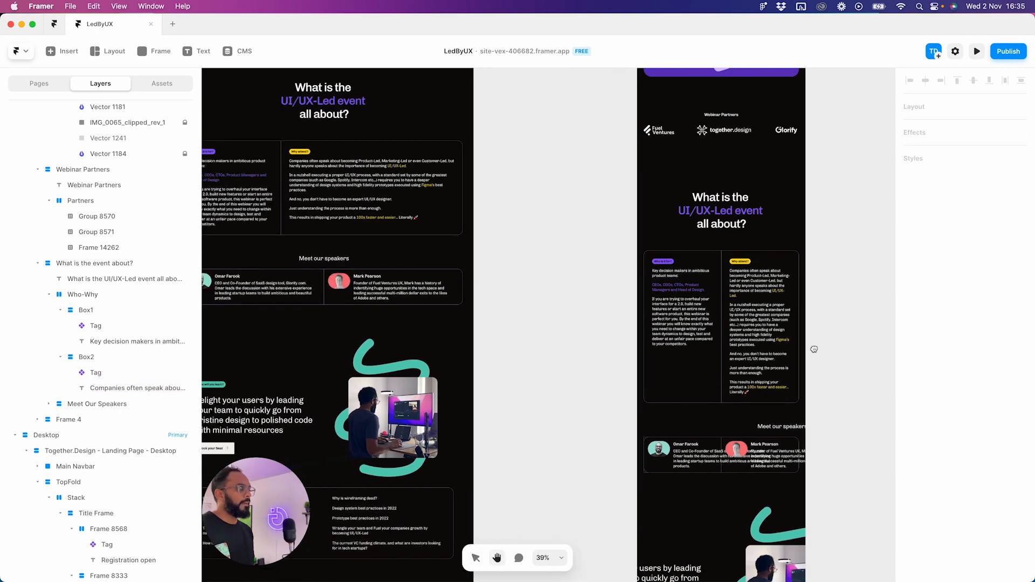
left_click_drag(726, 377, 525, 354)
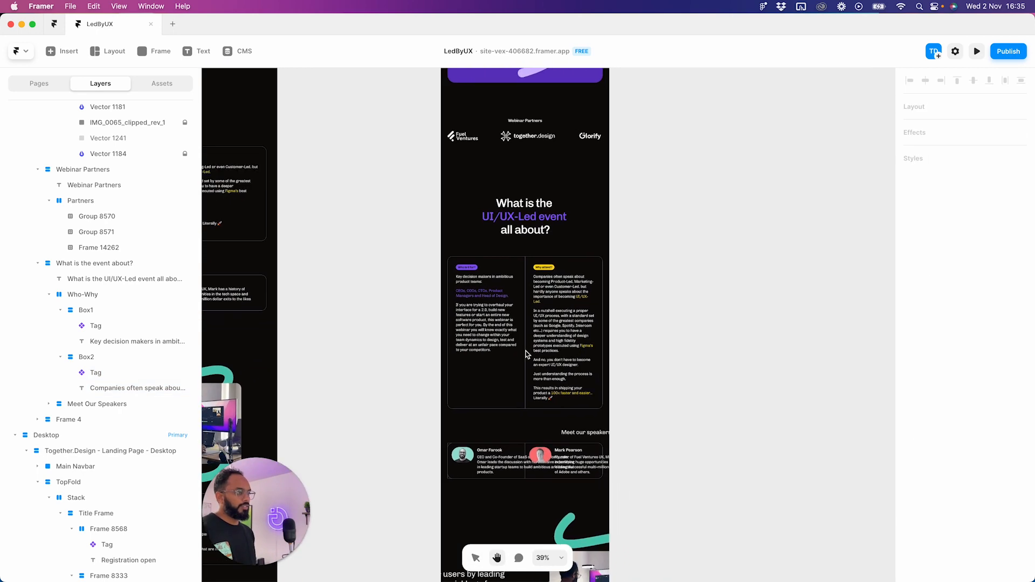
scroll(525, 354, "up", 5)
scroll(525, 353, "down", 15)
scroll(524, 354, "up", 3)
scroll(500, 344, "up", 10)
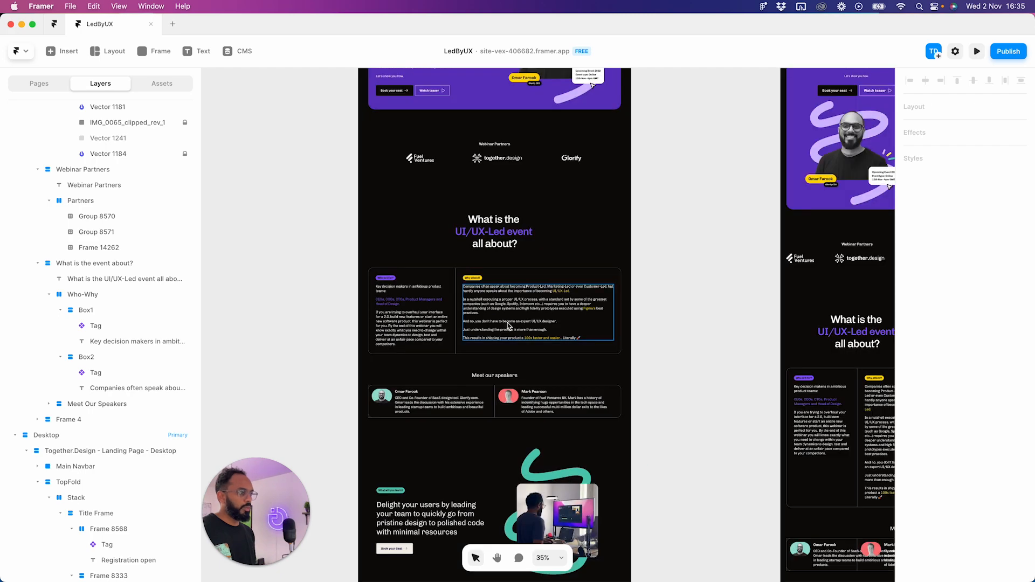
scroll(431, 312, "right", 3)
scroll(387, 284, "down", 2)
left_click(387, 284)
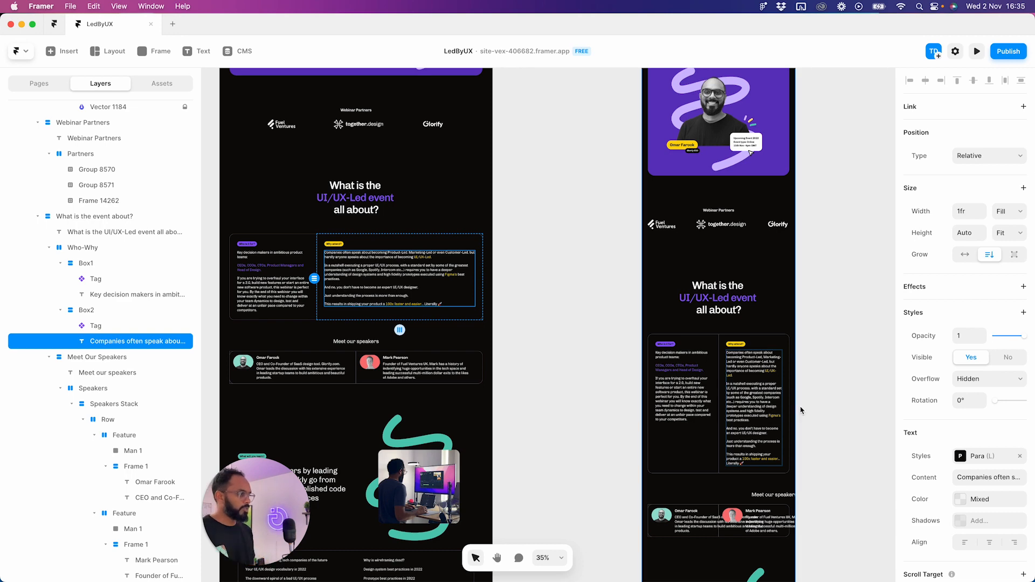
scroll(754, 378, "right", 3)
scroll(755, 377, "down", 2)
scroll(633, 332, "up", 5)
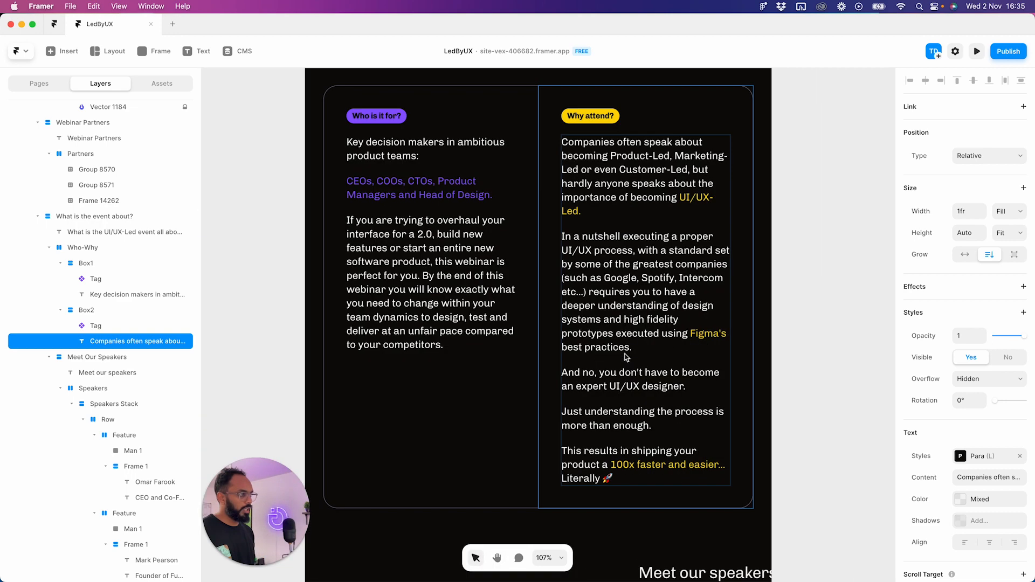
scroll(623, 280, "up", 1)
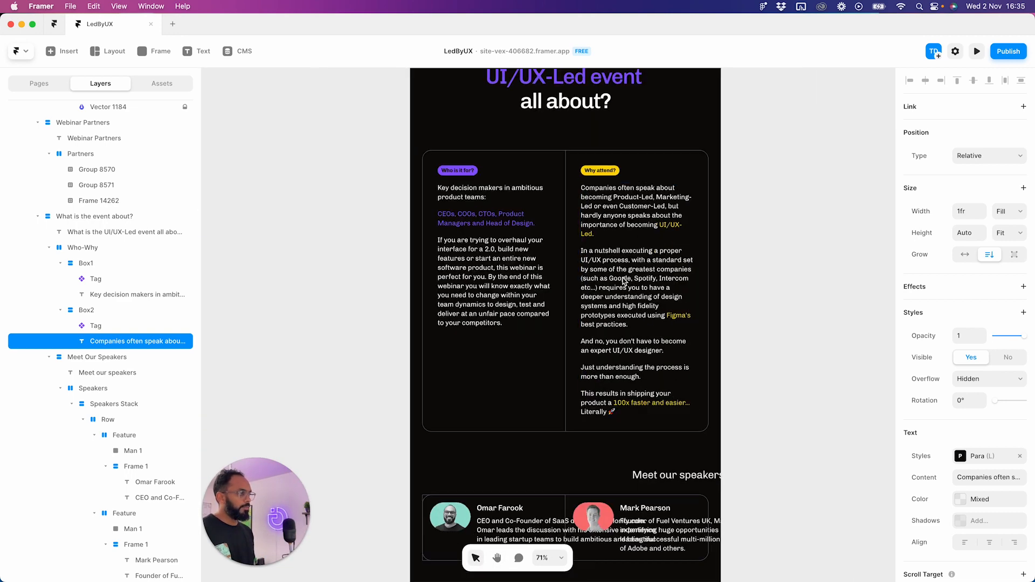
scroll(624, 280, "down", 5)
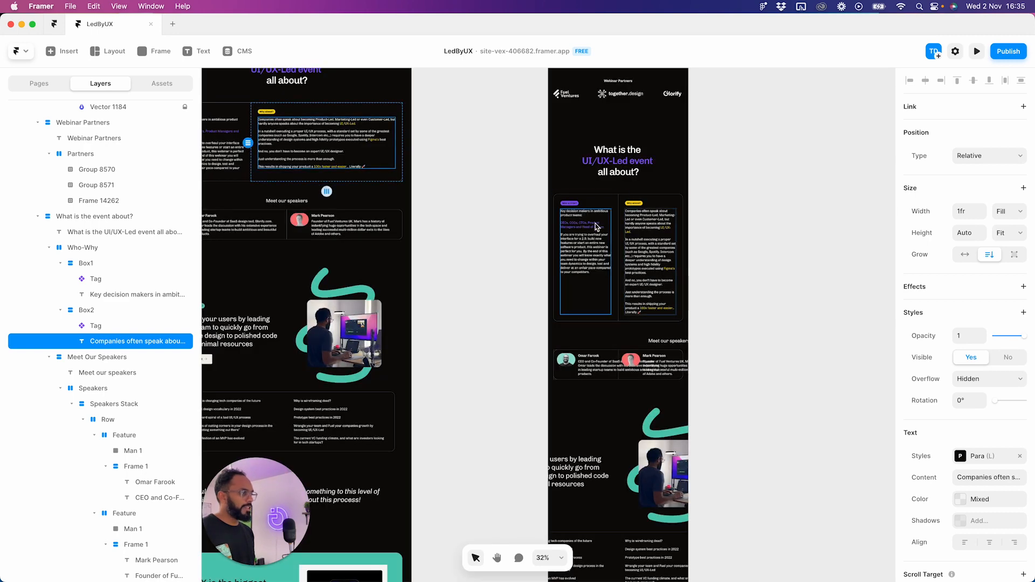
- Change Box1's width on the tablet layout to Fixed and narrow the box to about 298
scroll(663, 215, "up", 2)
left_click(582, 203)
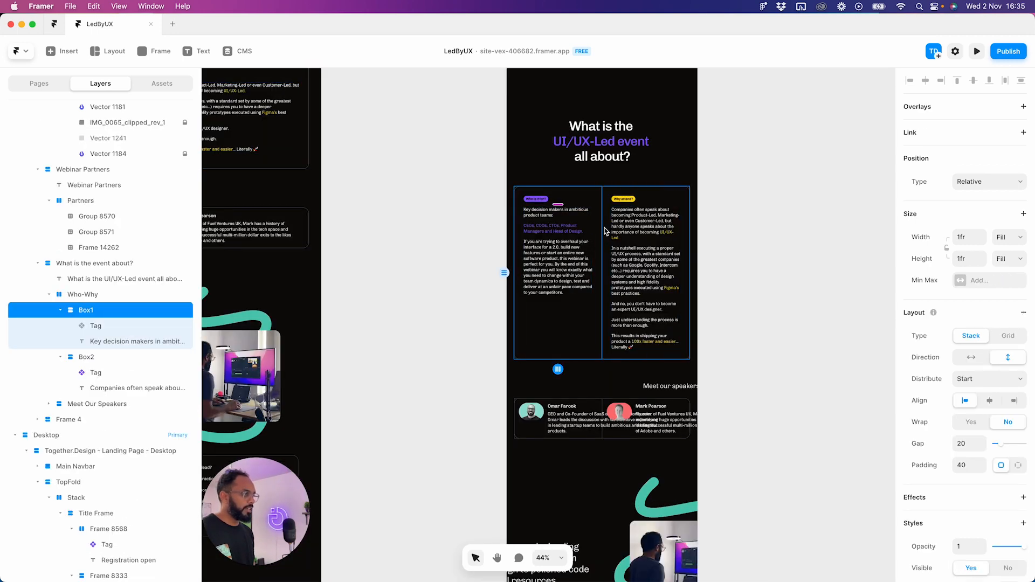
left_click(1014, 242)
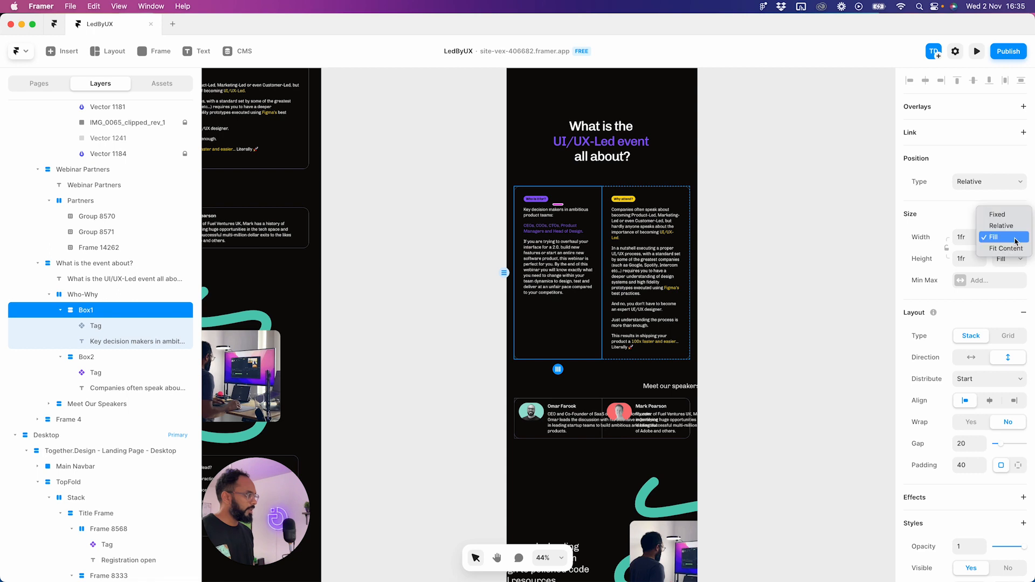
left_click(1010, 218)
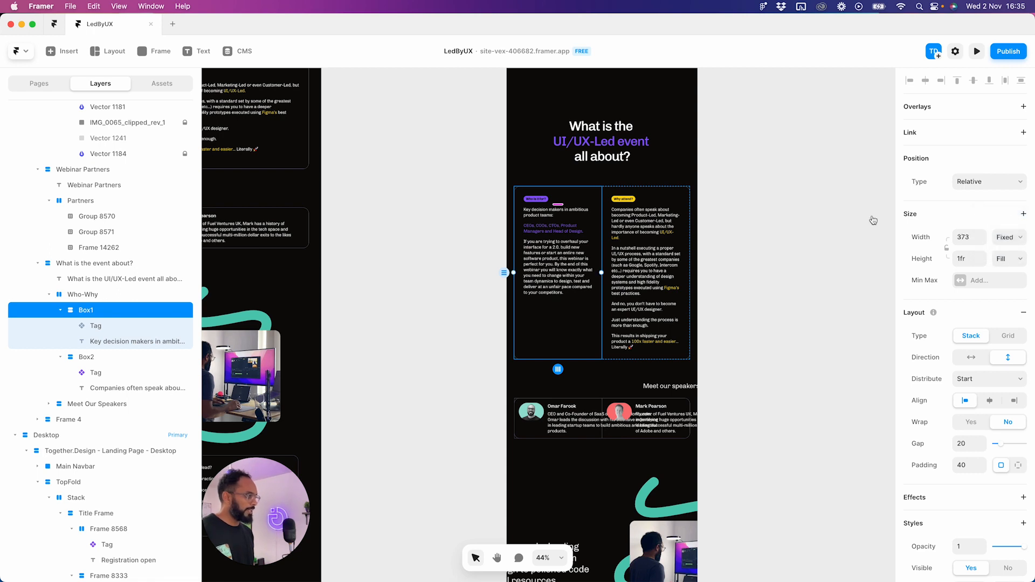
left_click_drag(601, 274, 582, 275)
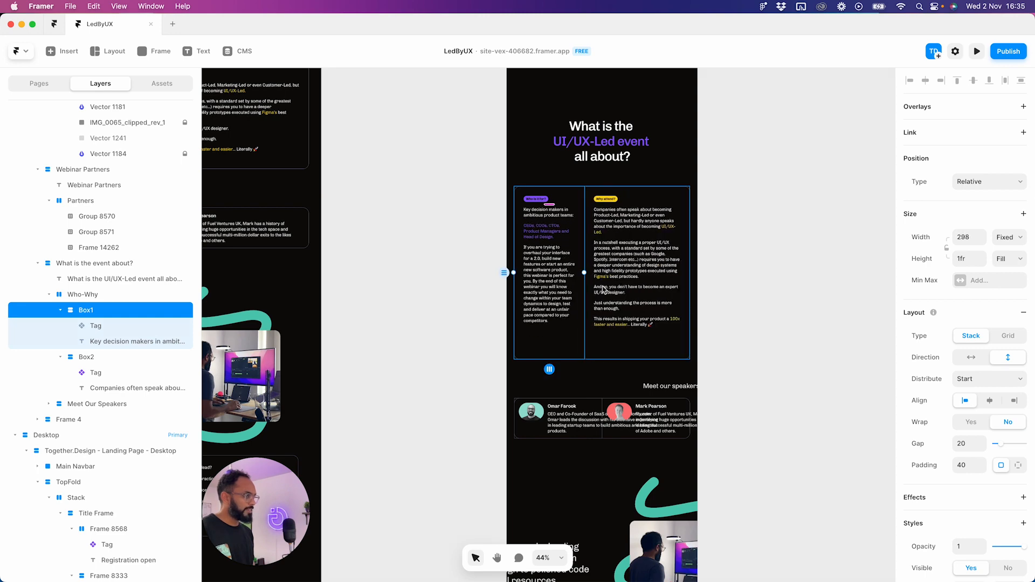
left_click(698, 296)
- Try setting Box2's height on the tablet layout to Fit Content, check Box1's height options, and undo the change
scroll(557, 316, "up", 3)
left_click(555, 301)
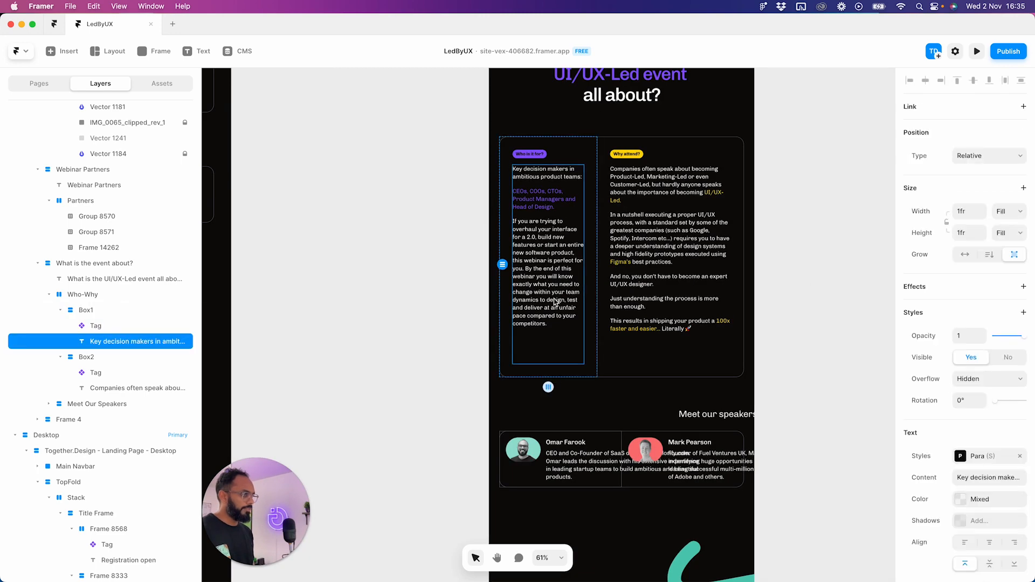
left_click(623, 372)
left_click(1004, 259)
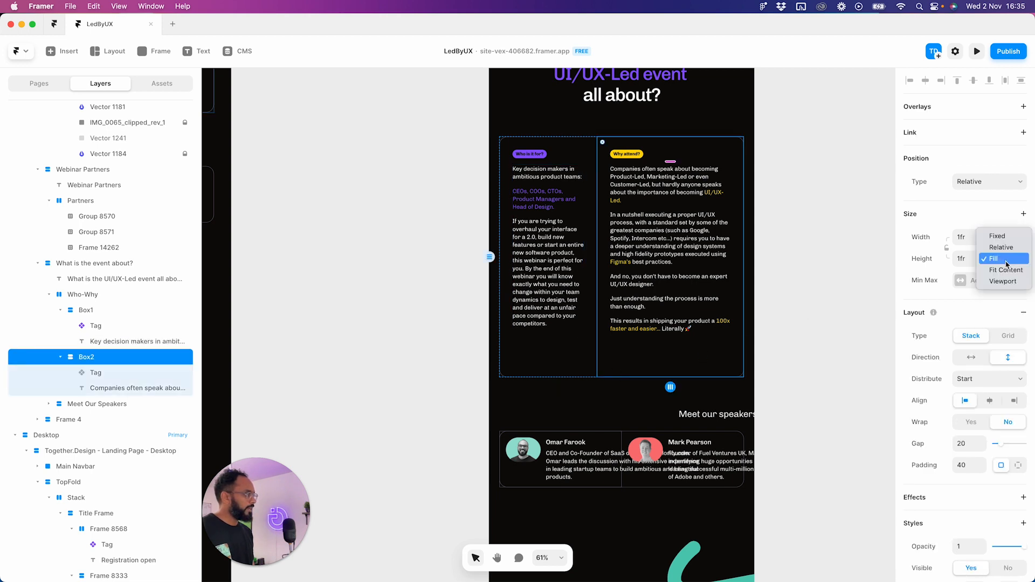
left_click(1006, 270)
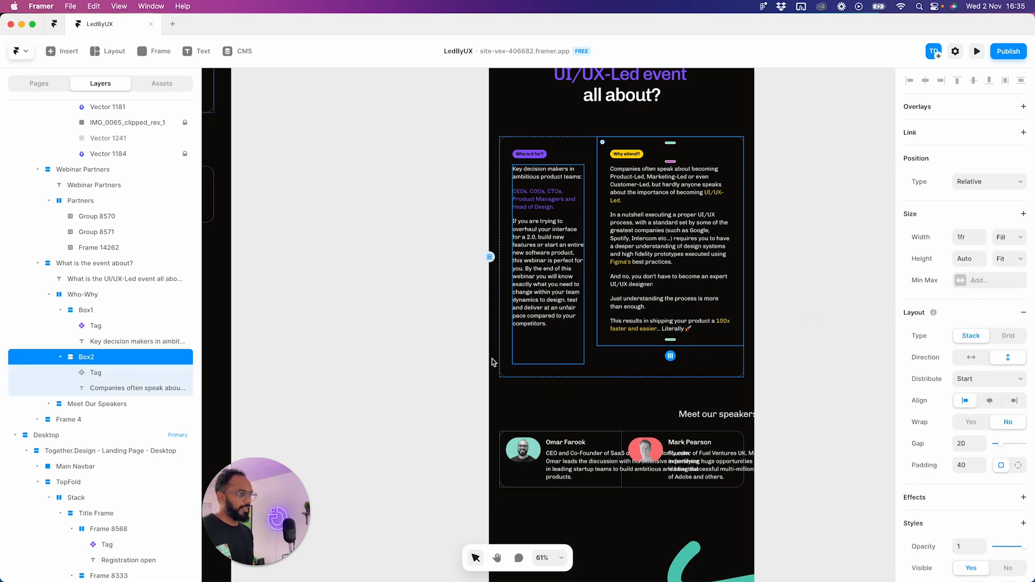
left_click(119, 311)
left_click(1004, 259)
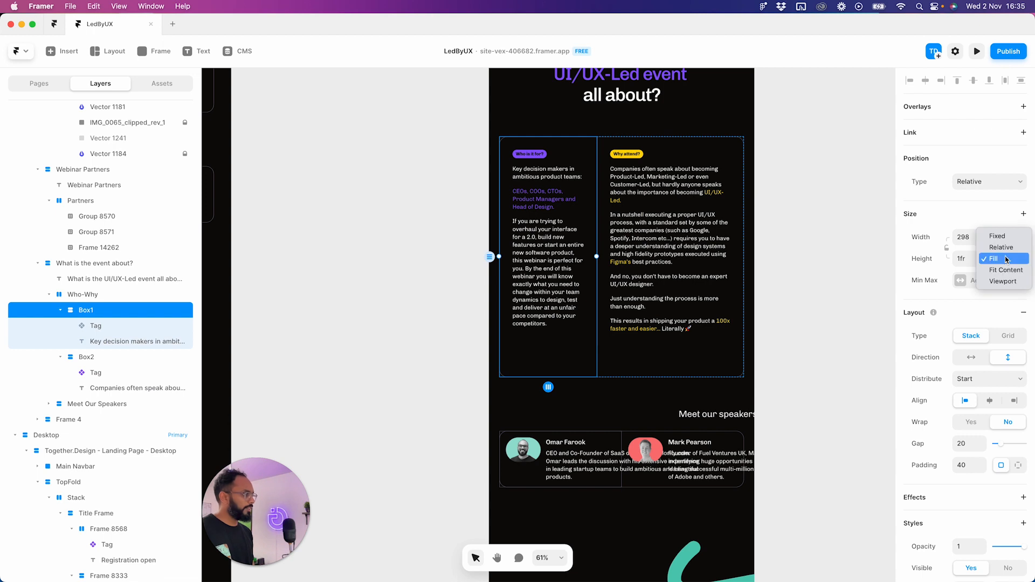
left_click(855, 283)
key("super+z")
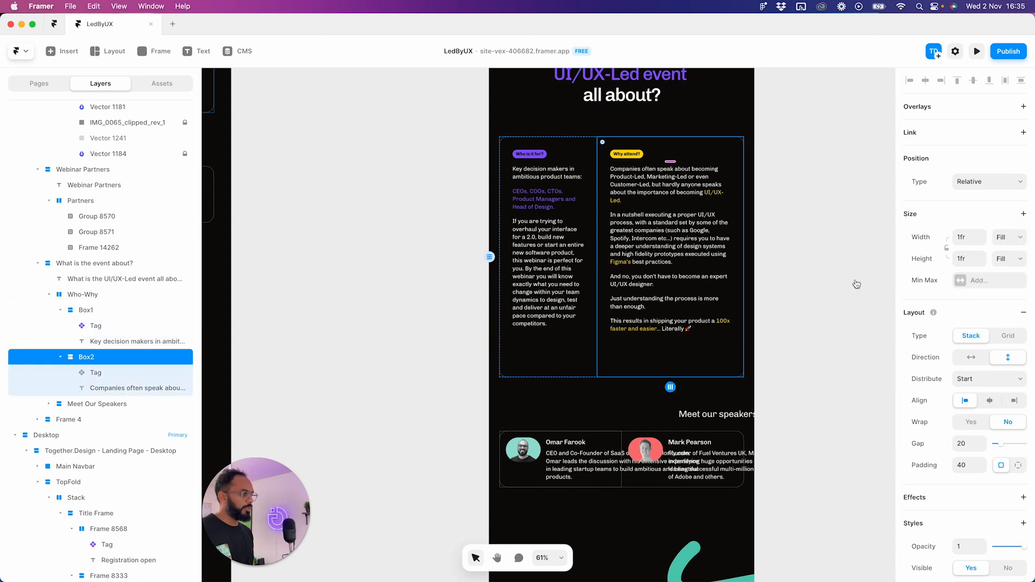
- Try setting the height of the Who-Why stack on the tablet layout to Fit Content
left_click(98, 298)
left_click(1005, 258)
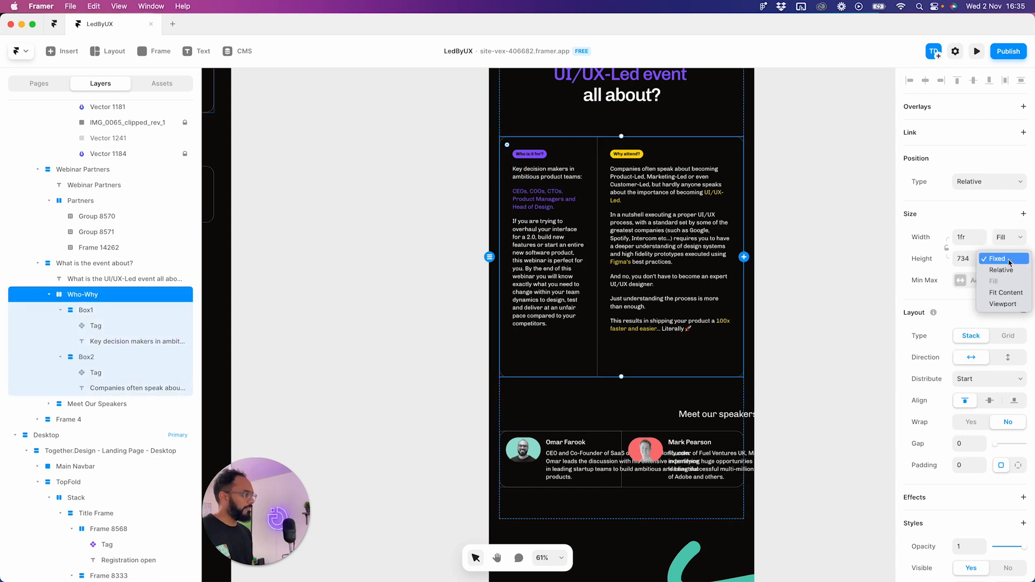
key("Return")
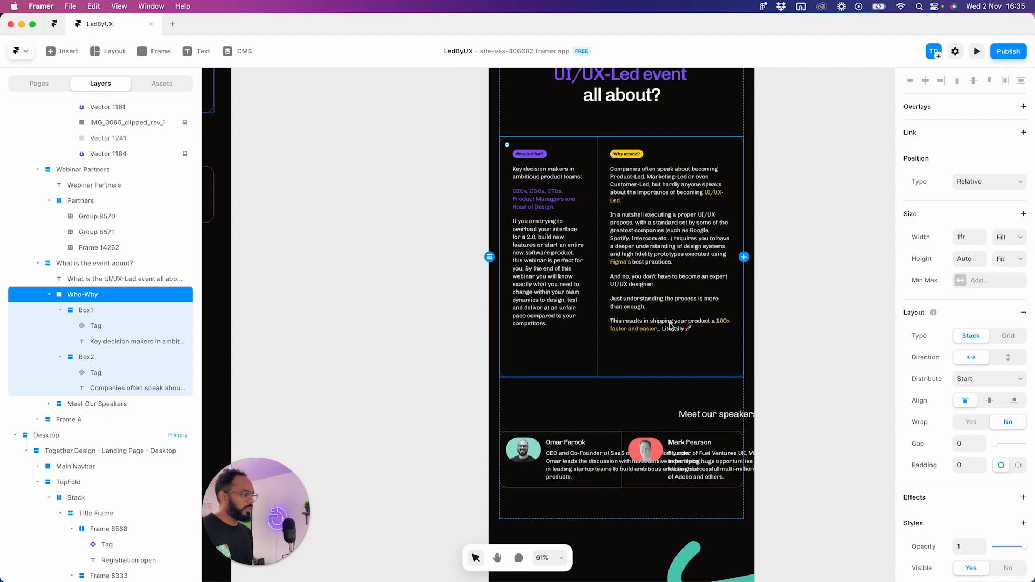
- Set the heights of Box1 and Box2 on the tablet layout back to Fill and select their parent Who-Why stack
left_click(115, 313)
left_click(1007, 259)
left_click(1005, 282)
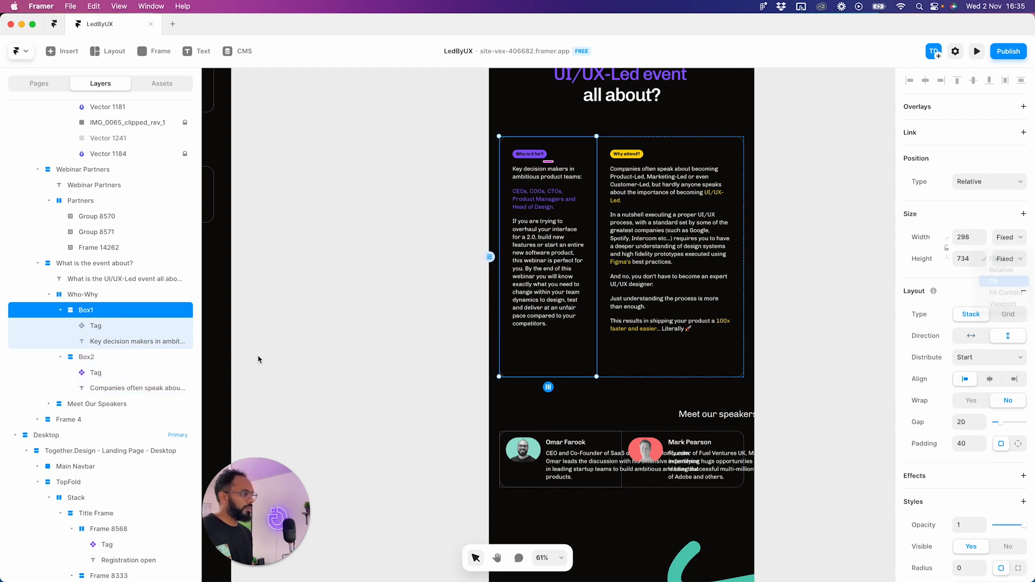
left_click(98, 359)
left_click(1019, 259)
left_click(1002, 280)
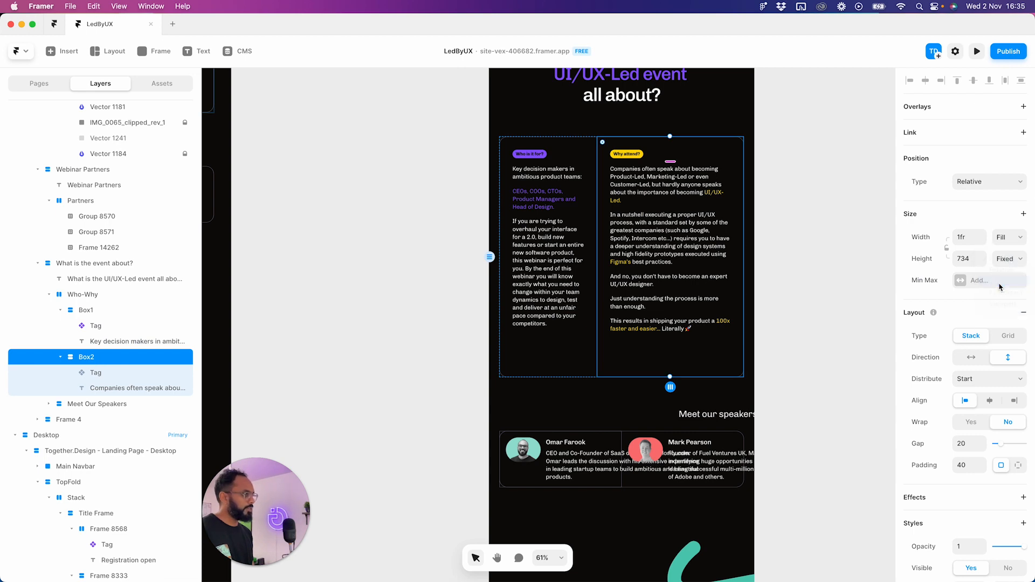
left_click(109, 299)
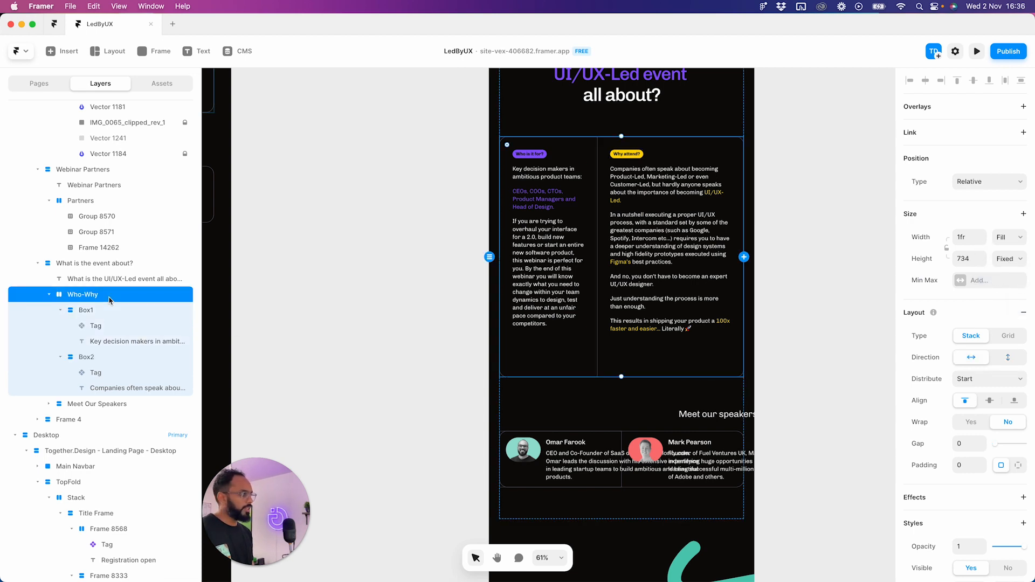
- Set the Who-Why stack's height on the tablet layout to Fit Content and Box1's height to Fill
left_click(1006, 260)
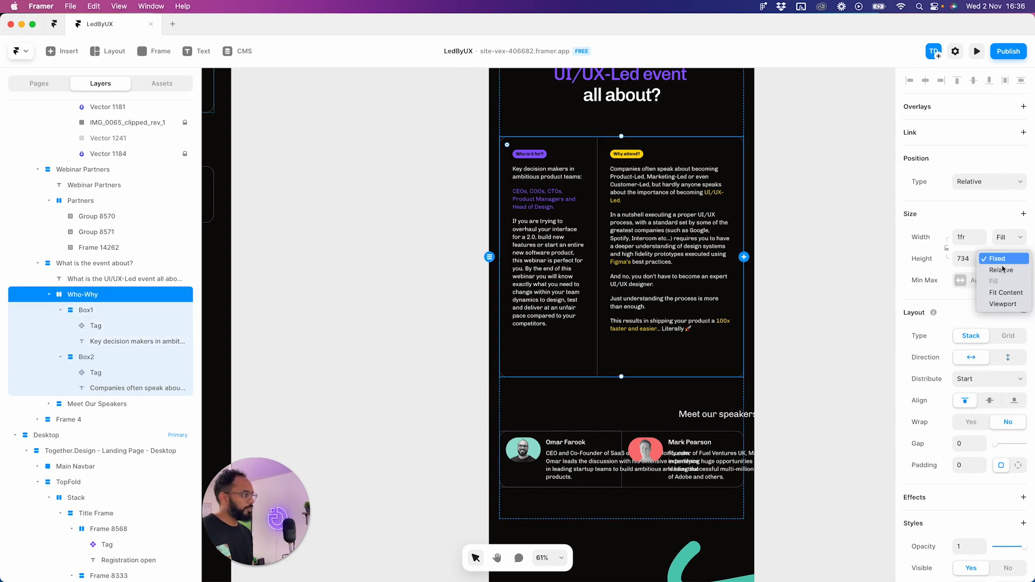
left_click(1005, 293)
left_click(95, 312)
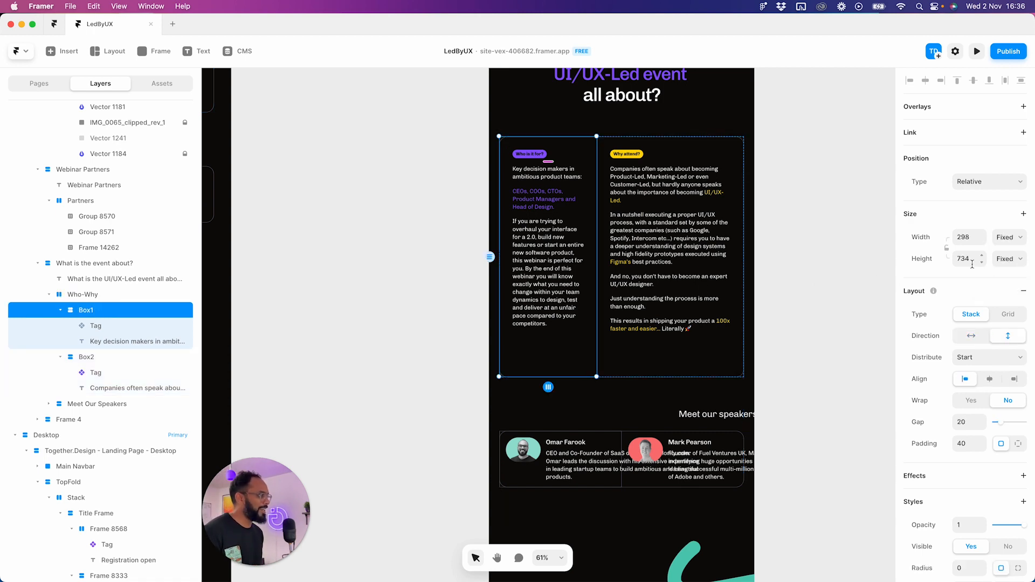
left_click(1004, 260)
left_click(994, 281)
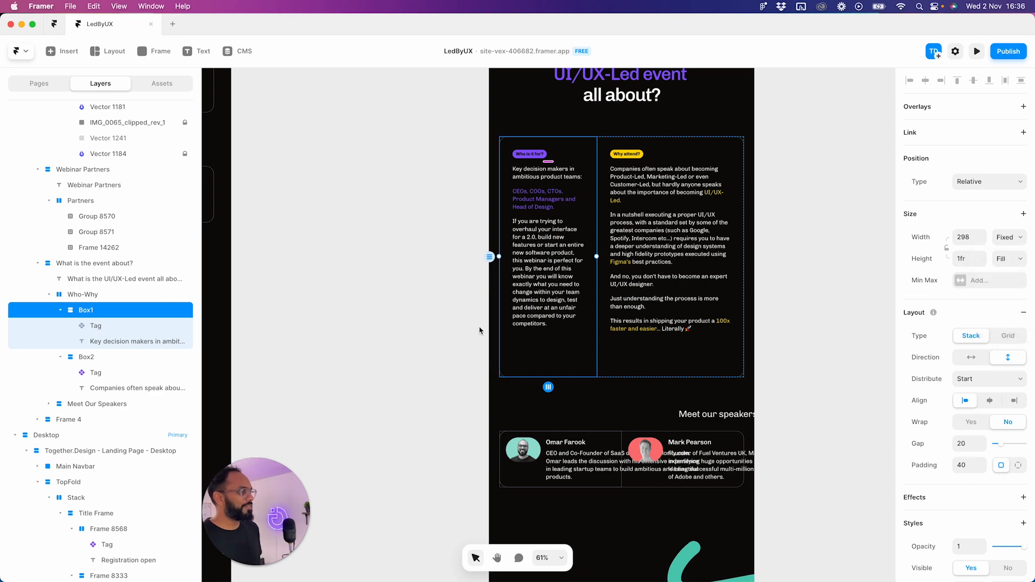
left_click(107, 358)
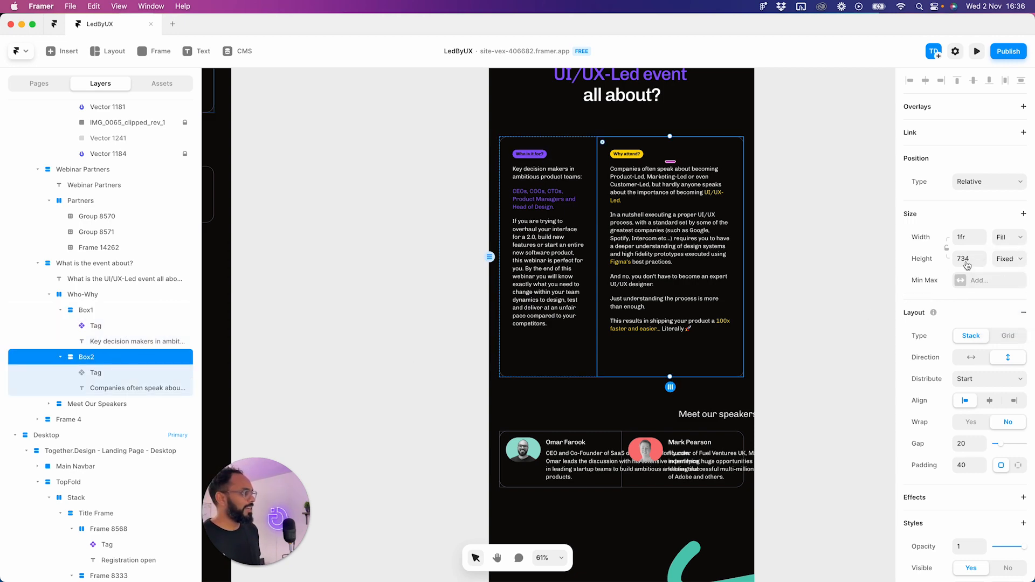
- Try setting the height of the Who-Why stack on the desktop layout to Fit Content
left_click(280, 286)
left_click_drag(277, 284, 671, 290)
left_click_drag(436, 248, 562, 432)
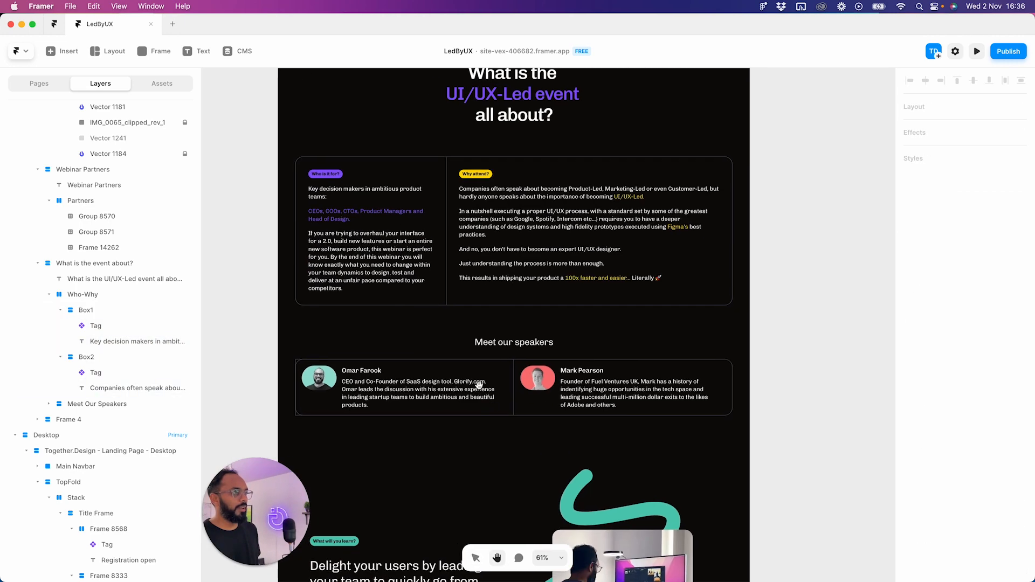
left_click(536, 260)
left_click(101, 310)
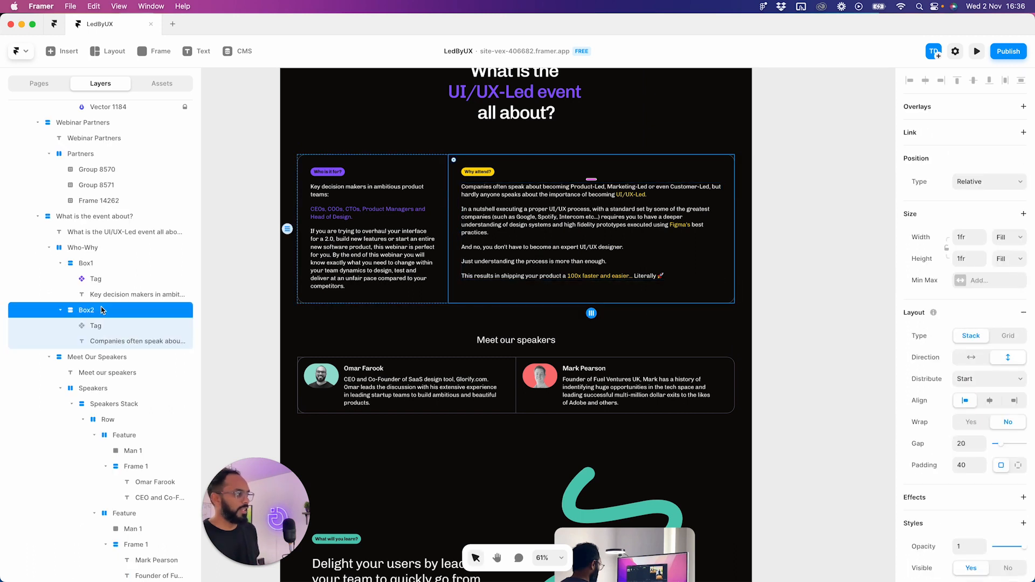
left_click(97, 278)
left_click(98, 254)
left_click(98, 262)
left_click(104, 249)
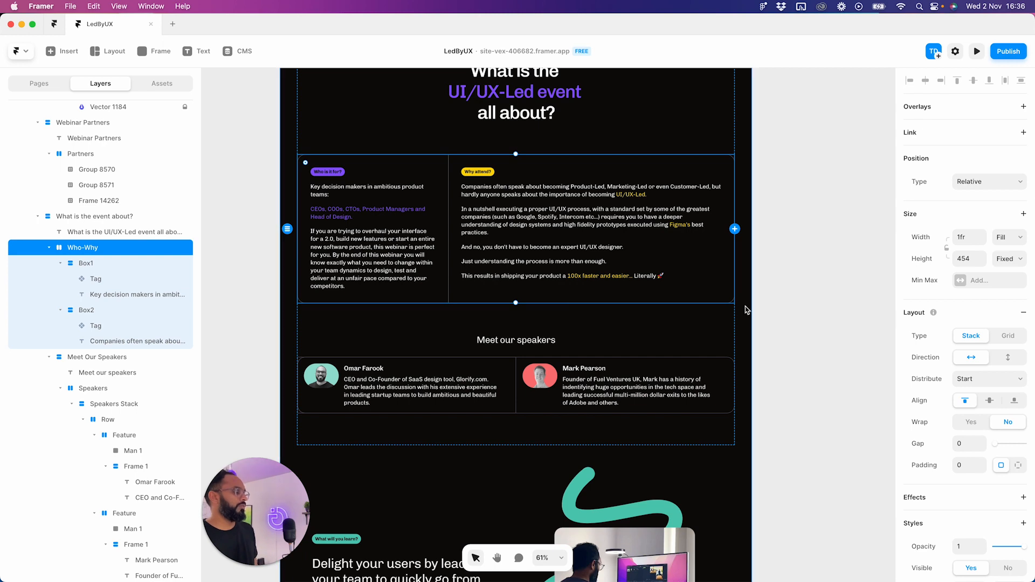
left_click(1008, 259)
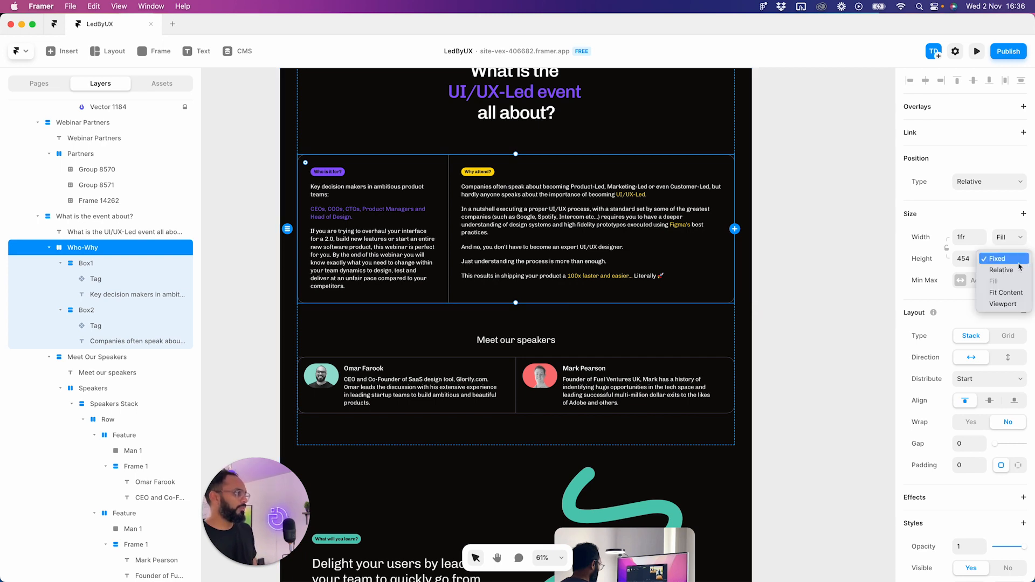
left_click(994, 294)
- Try setting Box1's height on the desktop layout to Fill, check Box2's height options, and undo the height changes
left_click(92, 264)
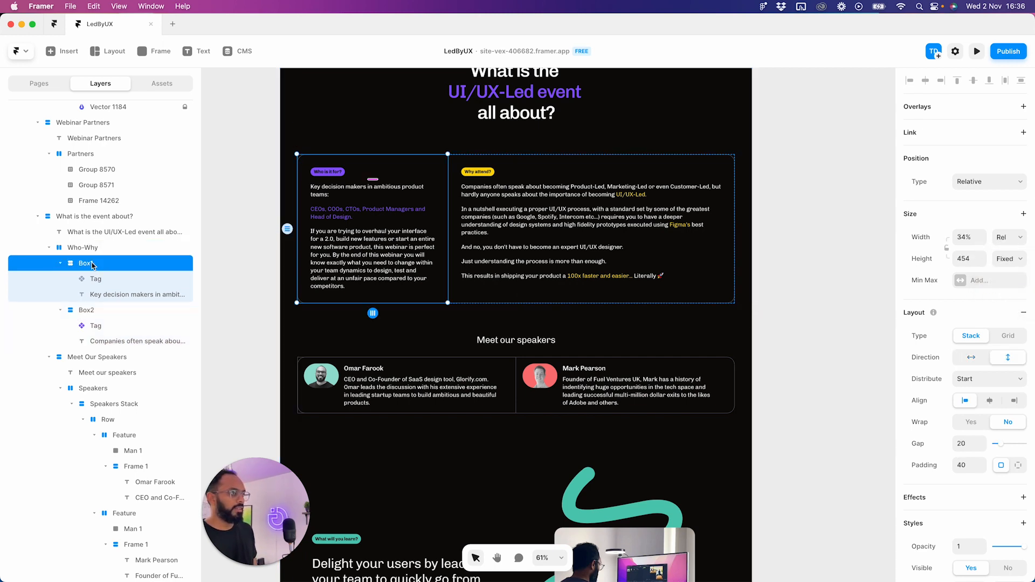
left_click(1008, 259)
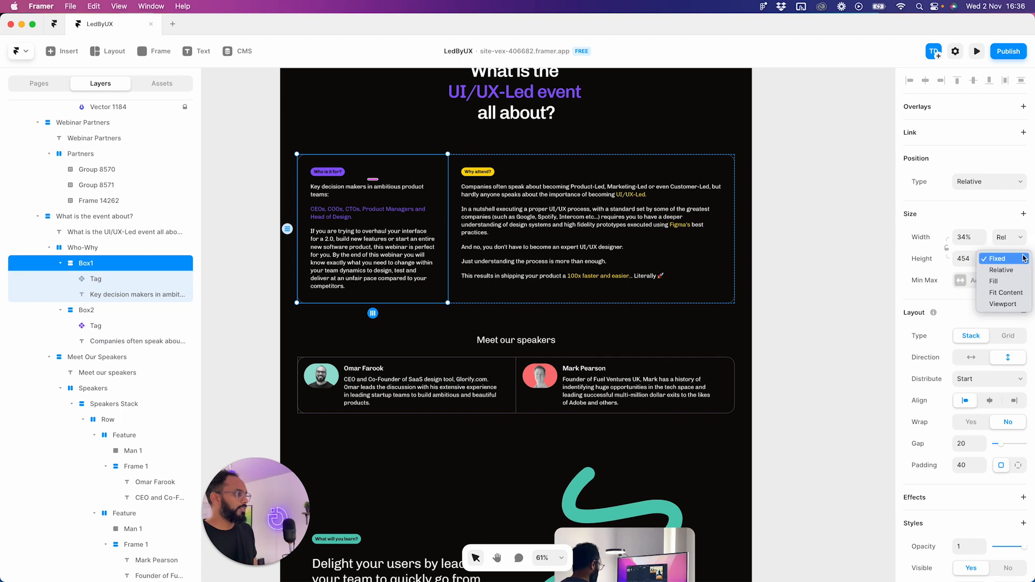
left_click(996, 281)
left_click(117, 311)
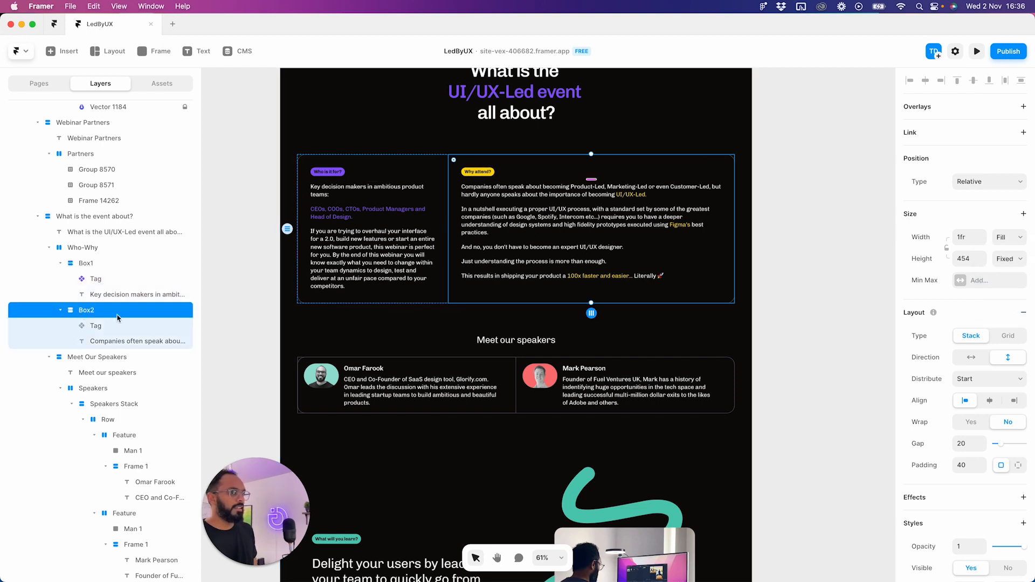
left_click(1007, 260)
key("Escape")
key("Escape")
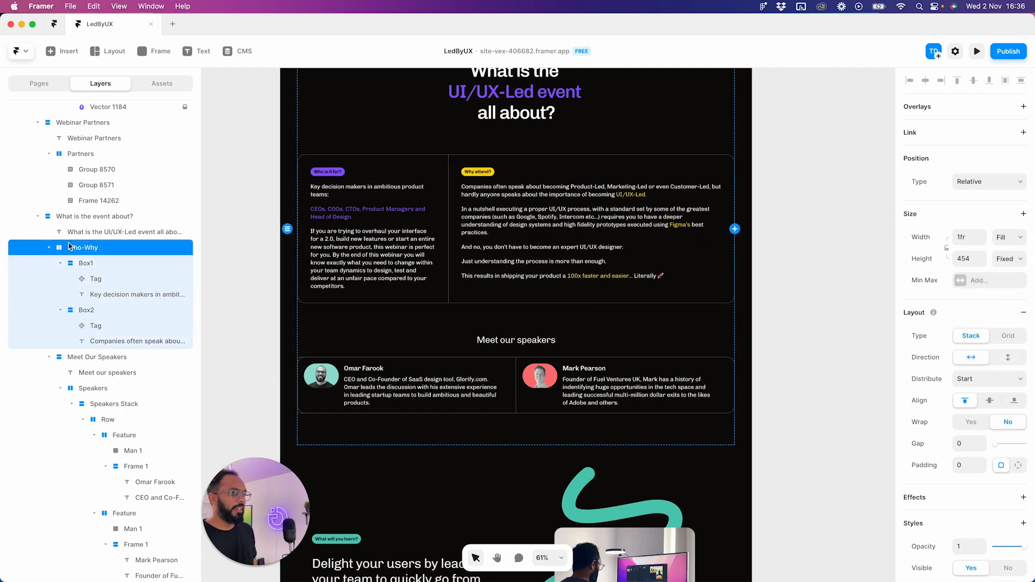
- Set the Who-Why stack's height on the desktop layout to Fit Content and Box1's height to Fill
left_click(1008, 260)
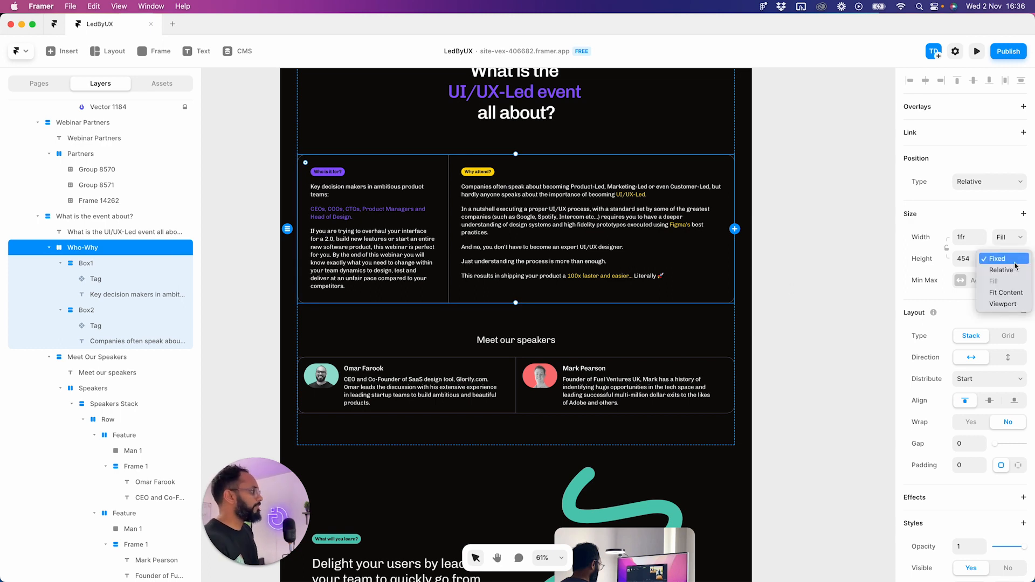
left_click(1006, 293)
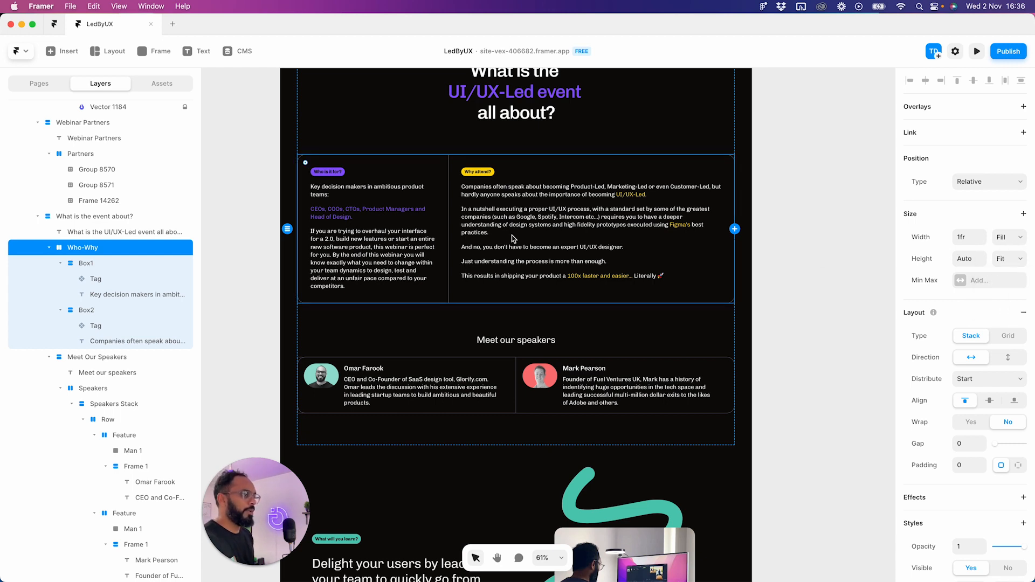
left_click(107, 262)
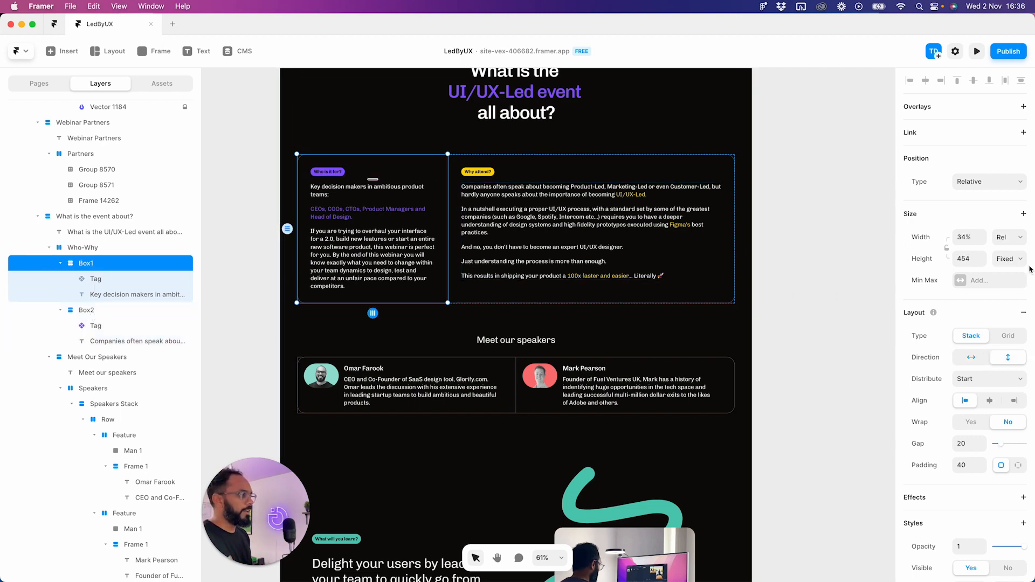
left_click(1008, 259)
left_click(1005, 282)
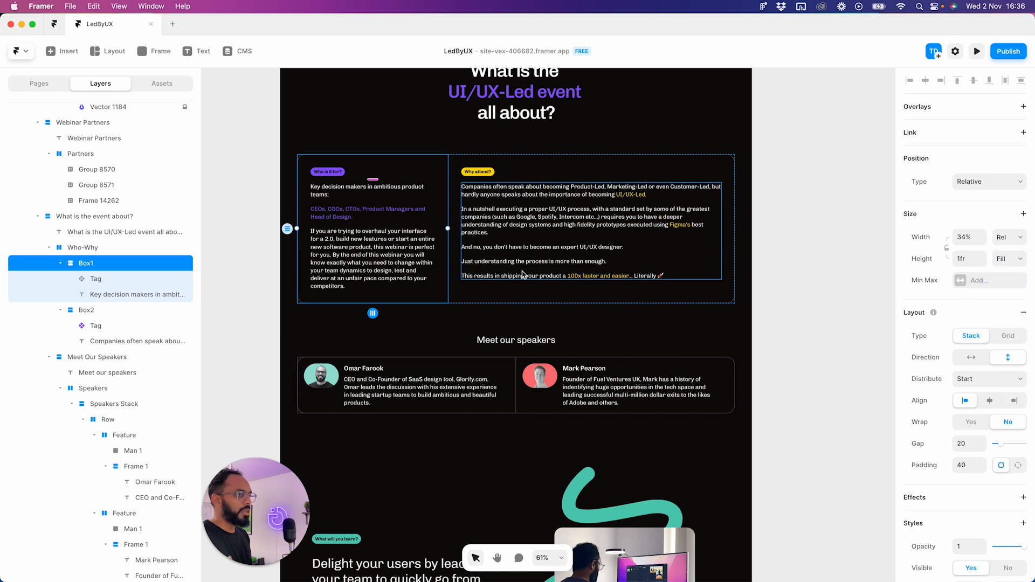
- Set Box2's height on the desktop layout to Fit Content
left_click(107, 309)
left_click(1009, 259)
left_click(1006, 292)
- Check the size settings of the event section, the Who-Why stack, Box1 and Box2 on the desktop layout
left_click(514, 330)
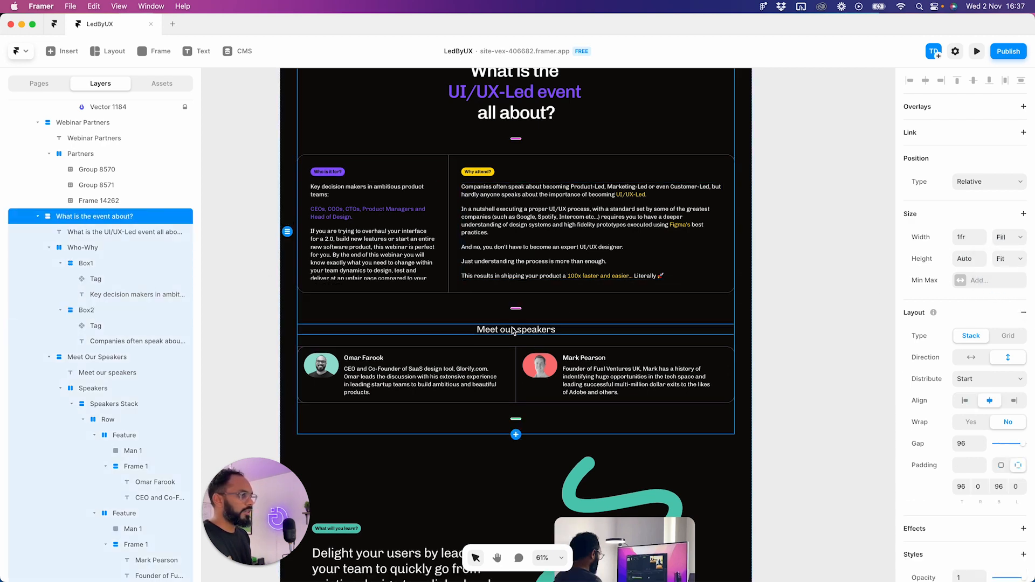
left_click(118, 232)
left_click(125, 220)
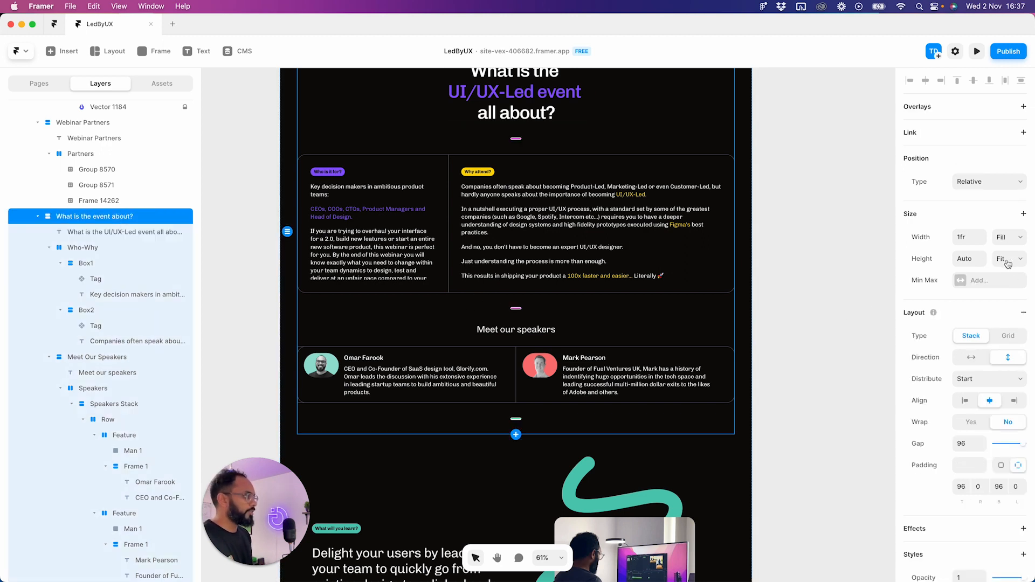
left_click(83, 248)
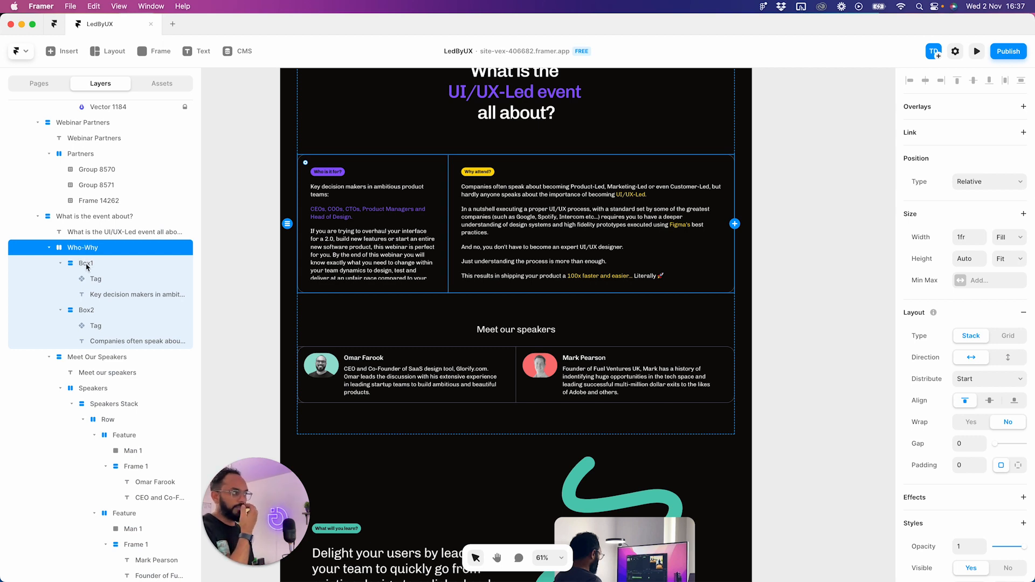
left_click(87, 263)
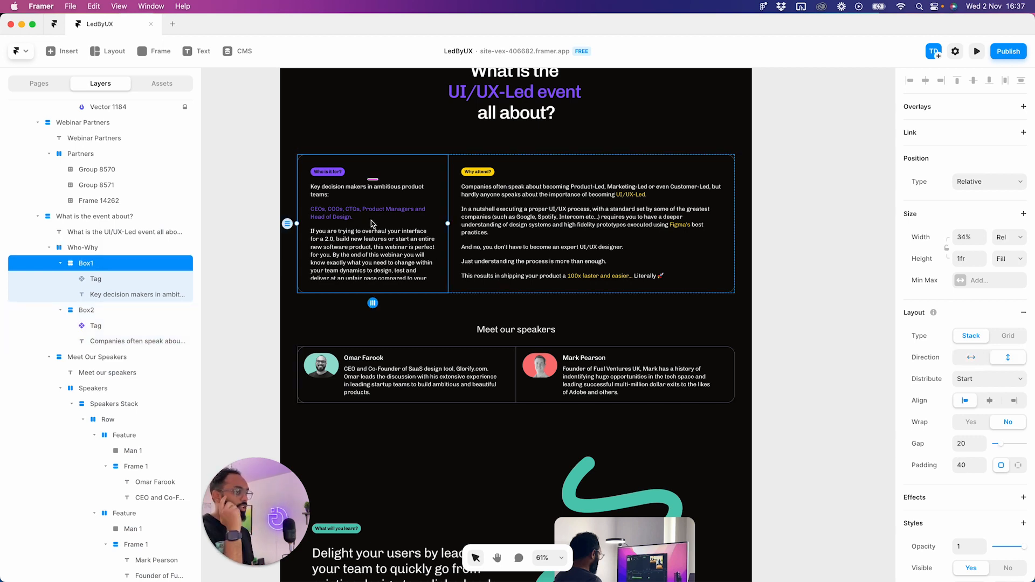
left_click(103, 311)
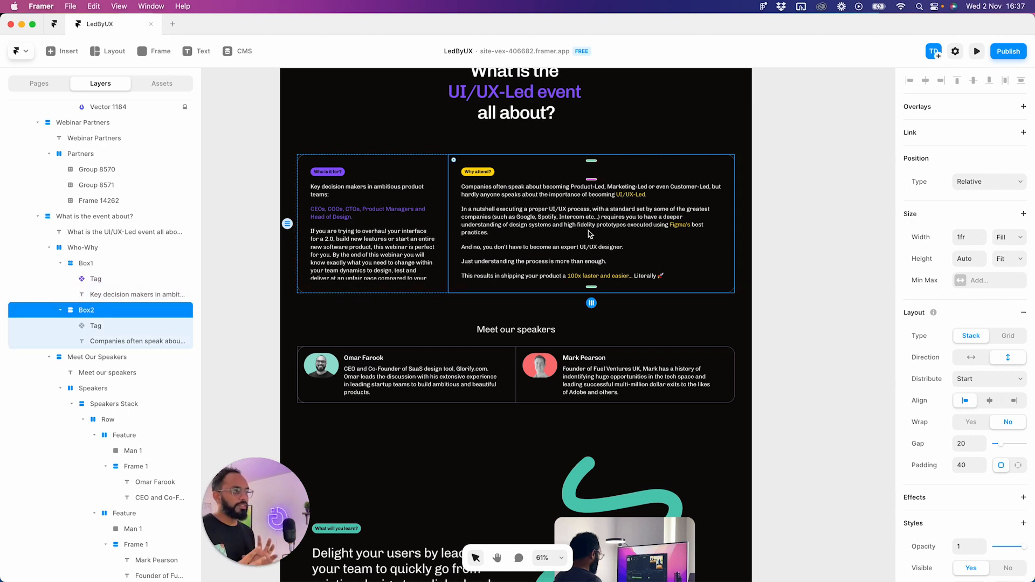
- Examine the Box1 paragraph and Box1's height options on the tablet layout
scroll(796, 292, "down", 1)
left_click(798, 293)
key("space")
scroll(515, 280, "down", 3)
left_click_drag(701, 302, 490, 272)
left_click_drag(714, 370, 608, 345)
scroll(610, 344, "up", 1)
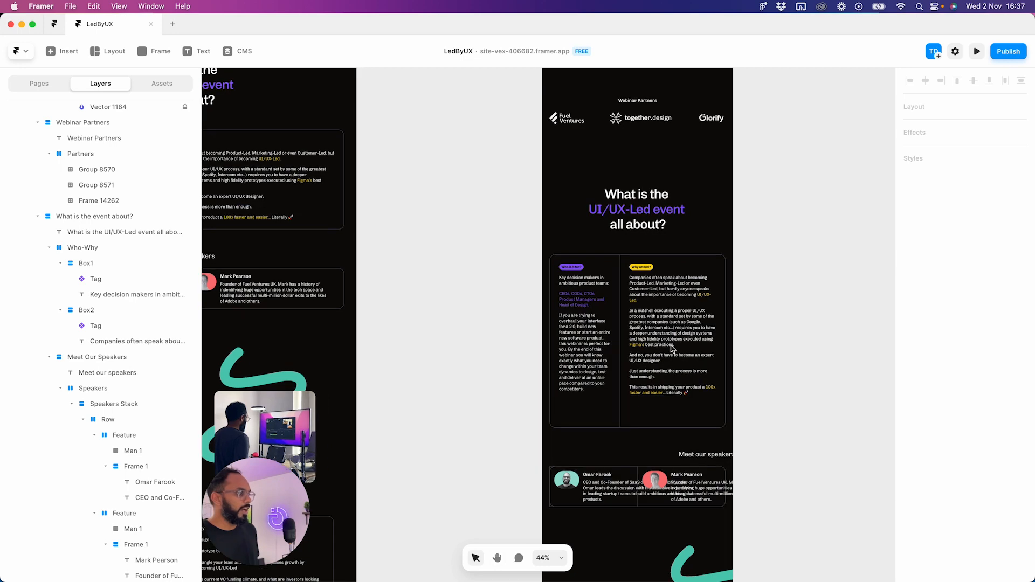
left_click_drag(672, 349, 598, 325)
scroll(536, 336, "up", 2)
left_click(502, 353)
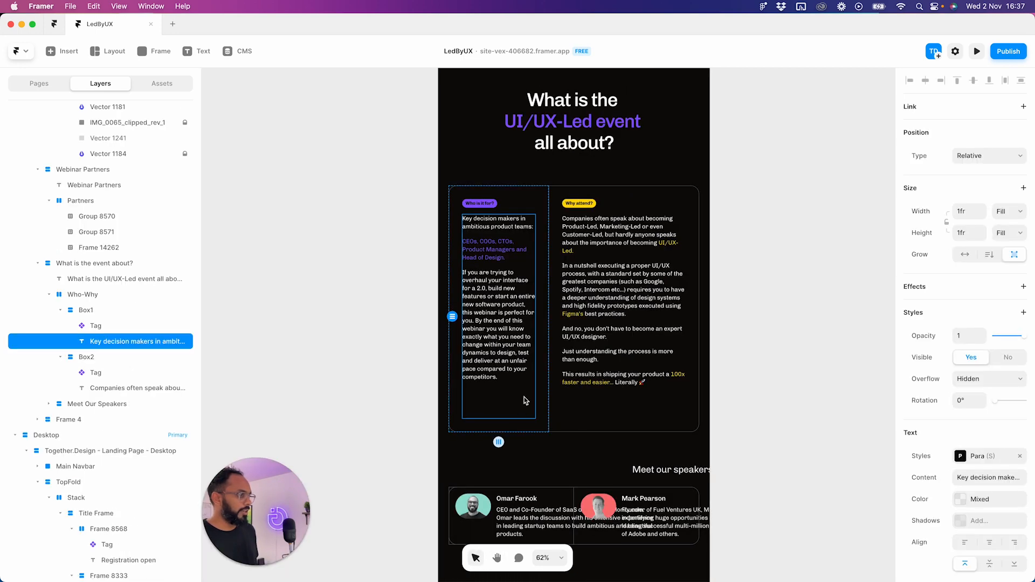
left_click(102, 310)
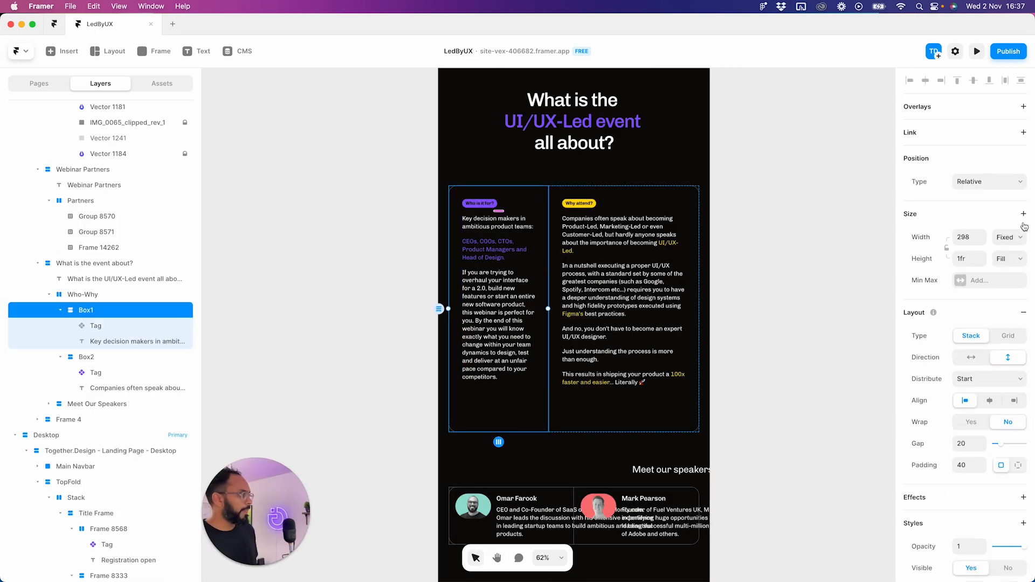
left_click(1009, 259)
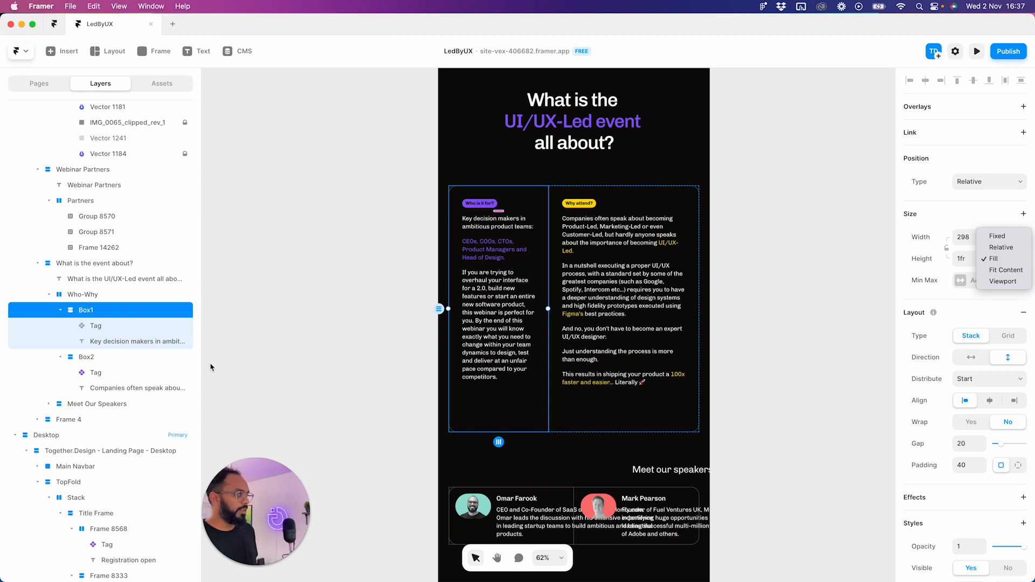
- Set Box2's height on the tablet layout to Fit Content and clear the selection
left_click(101, 356)
left_click(100, 356)
left_click(1010, 259)
left_click(1006, 292)
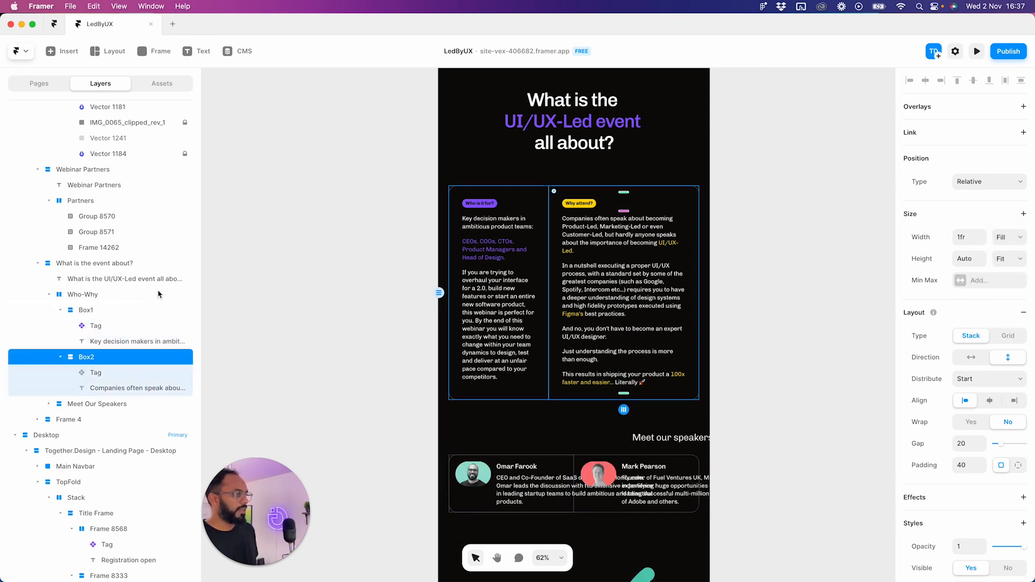
left_click(119, 296)
left_click(820, 337)
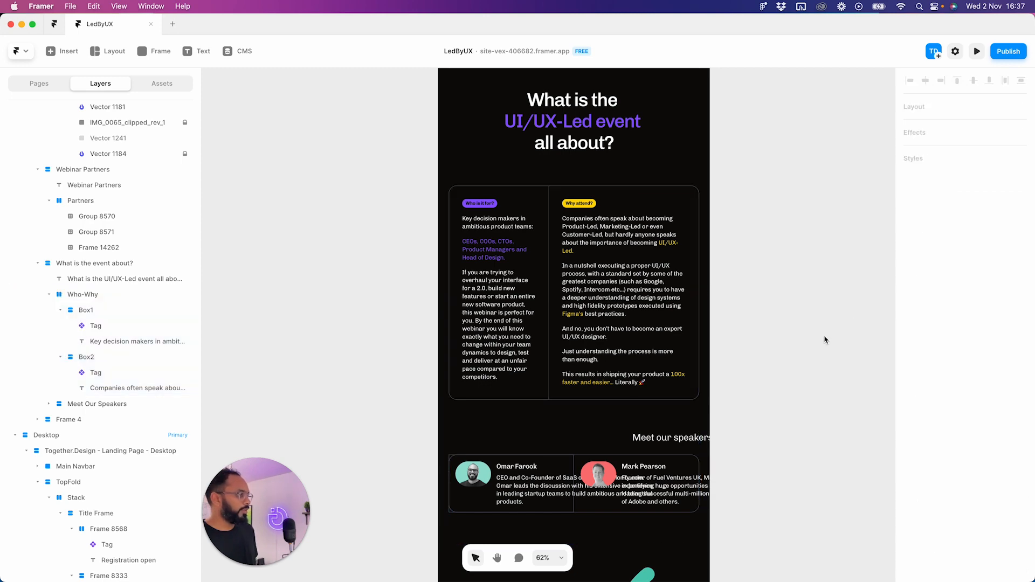
- Check Box1's width setting on the desktop layout and change its tablet width to Relative at 40%
left_click_drag(834, 355, 742, 351)
scroll(672, 339, "down", 5)
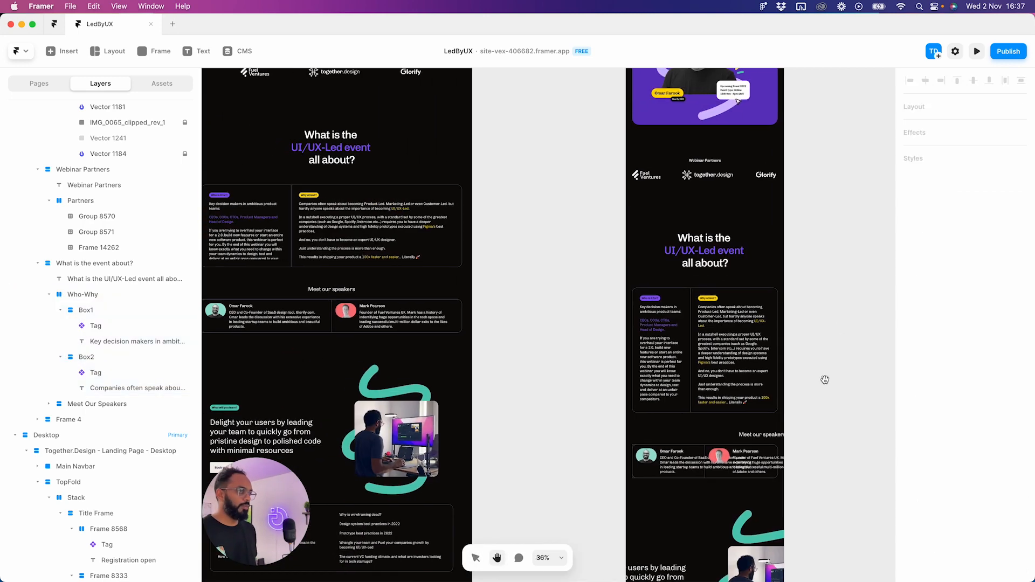
scroll(506, 316, "left", 2)
left_click(326, 213)
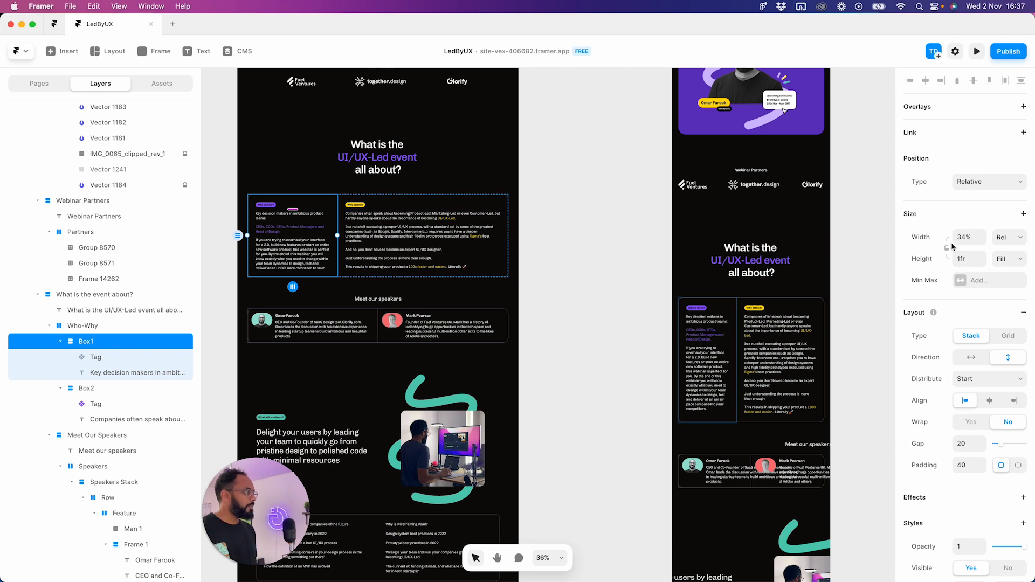
left_click(730, 304)
left_click(1011, 242)
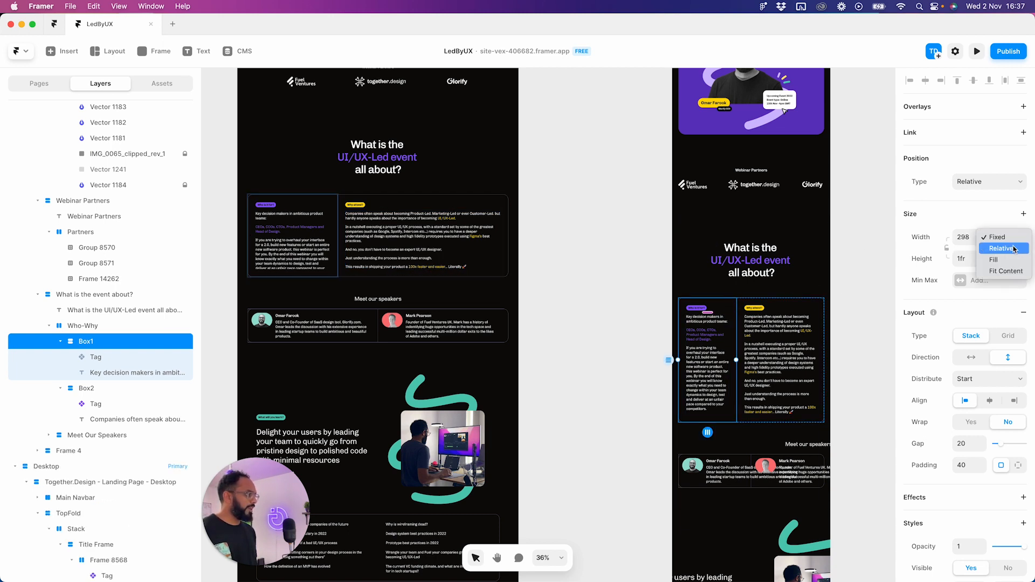
left_click(1001, 247)
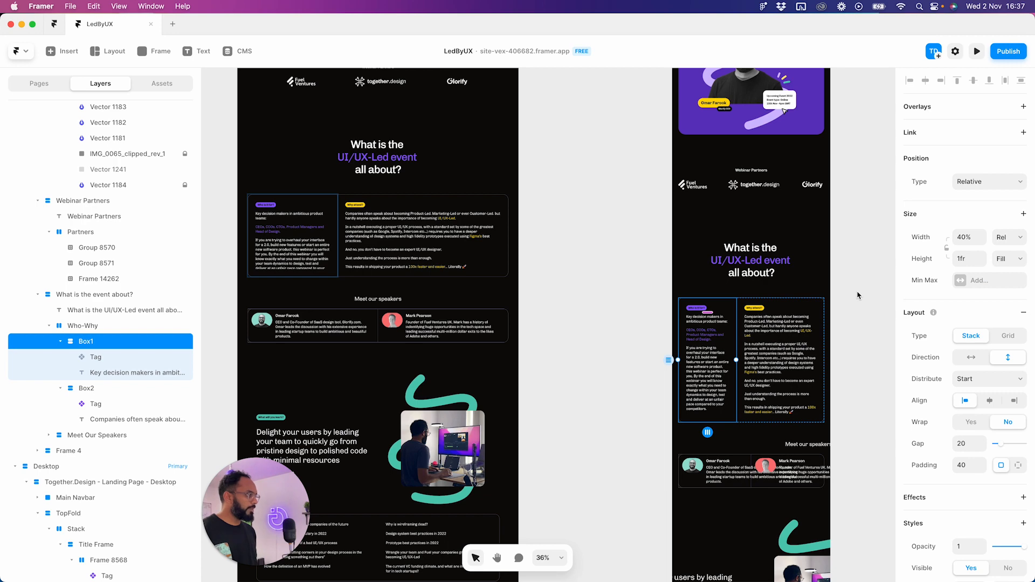
- Compare the event section and the overall page between the desktop and tablet layouts
scroll(858, 295, "right", 3)
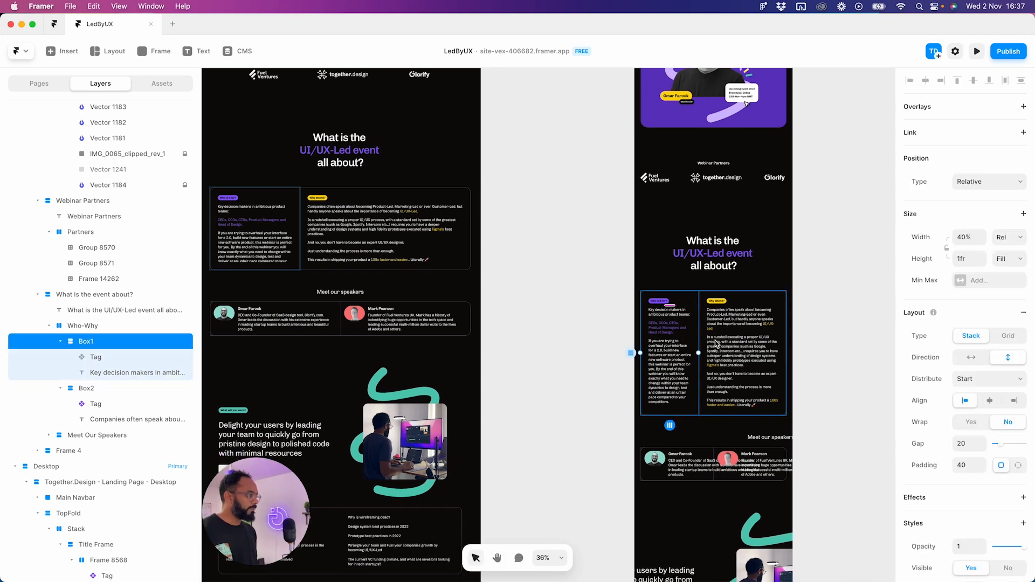
left_click(838, 275)
scroll(797, 286, "down", 5)
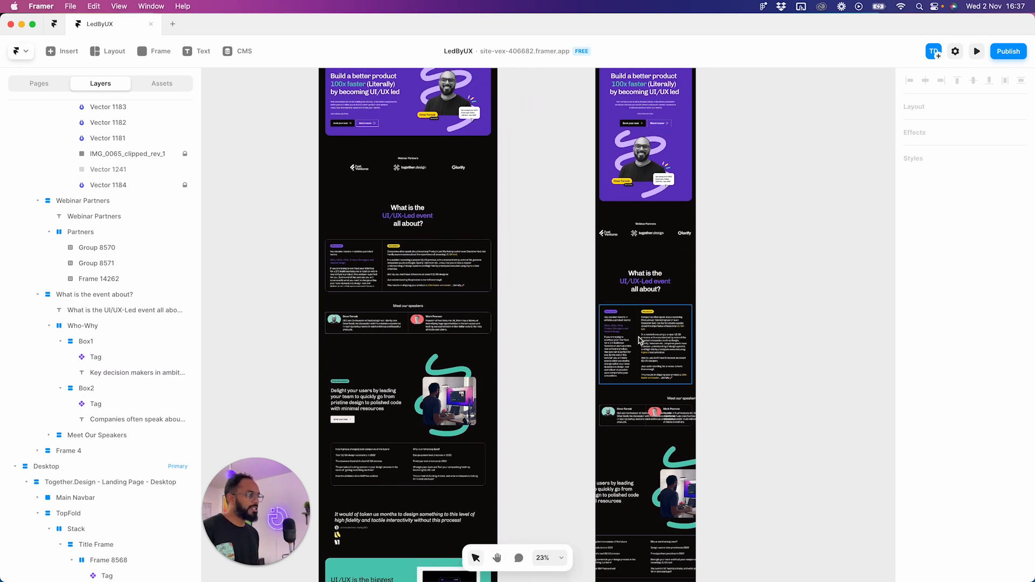
scroll(663, 319, "up", 4)
scroll(657, 347, "up", 3)
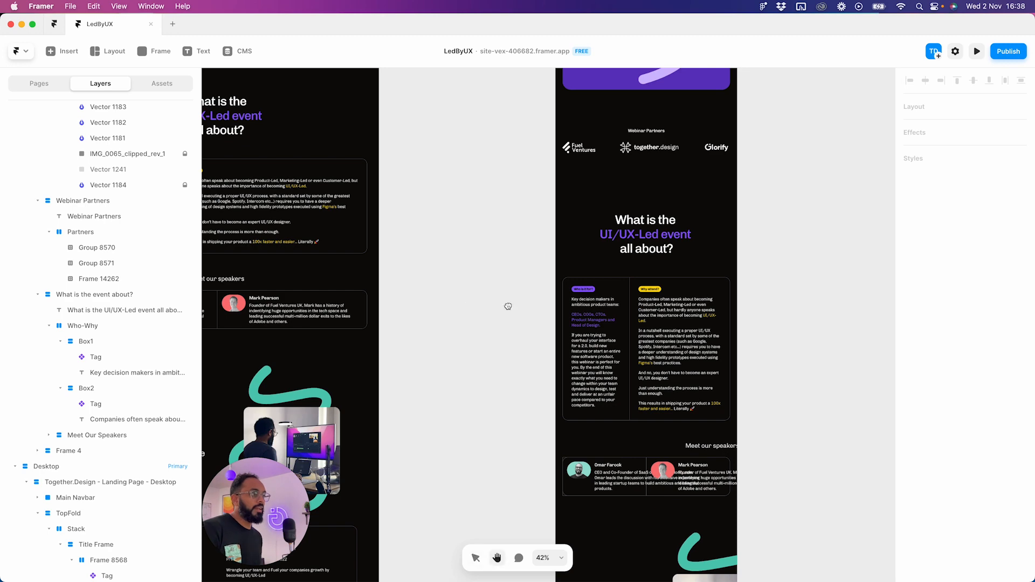
scroll(640, 337, "down", 3)
scroll(635, 319, "up", 5)
scroll(635, 319, "right", 3)
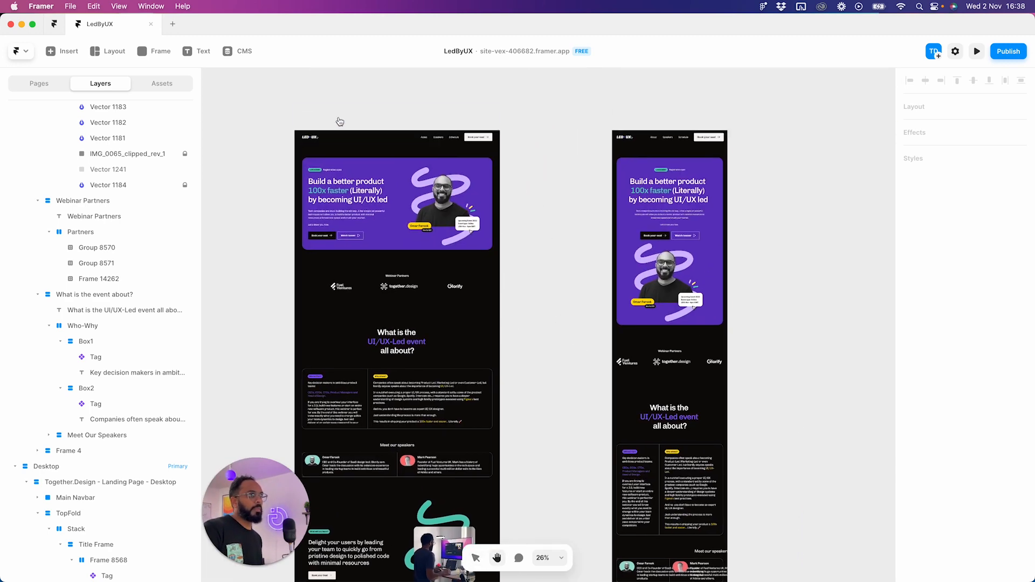
- Preview the desktop page and narrow it to about 1162 px wide to examine how the hero and event section respond
left_click(423, 126)
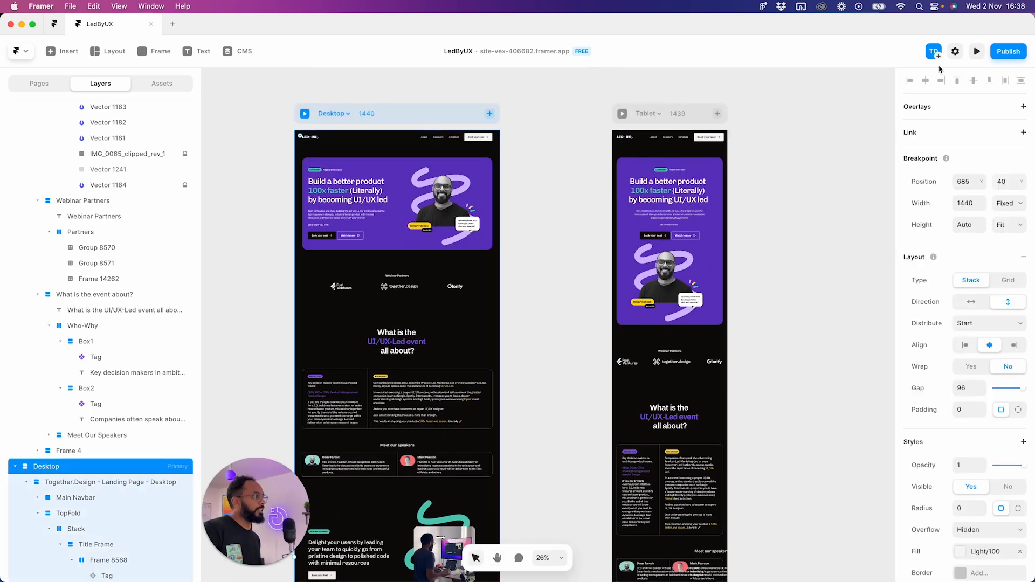
left_click(976, 51)
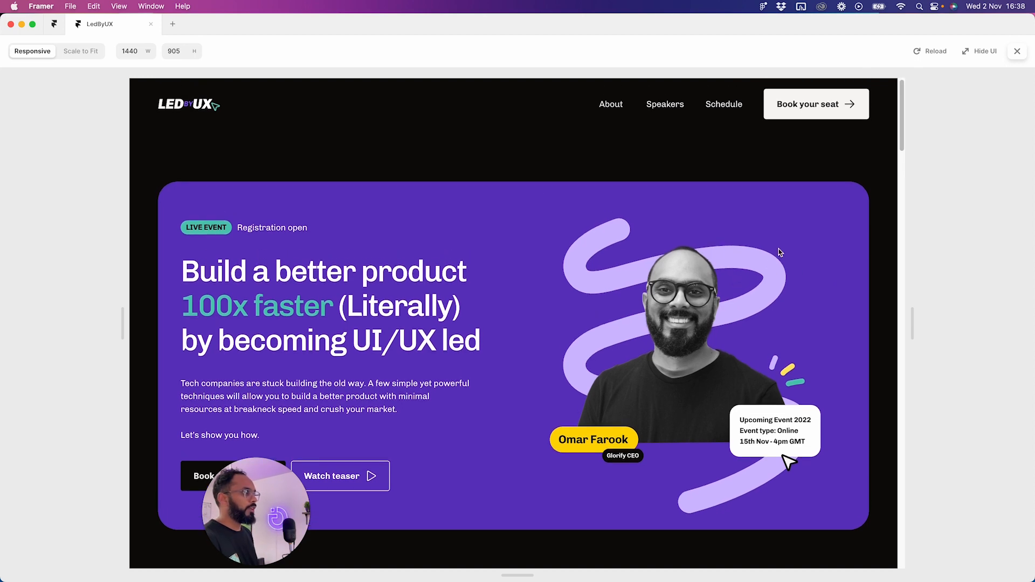
left_click_drag(908, 335, 876, 336)
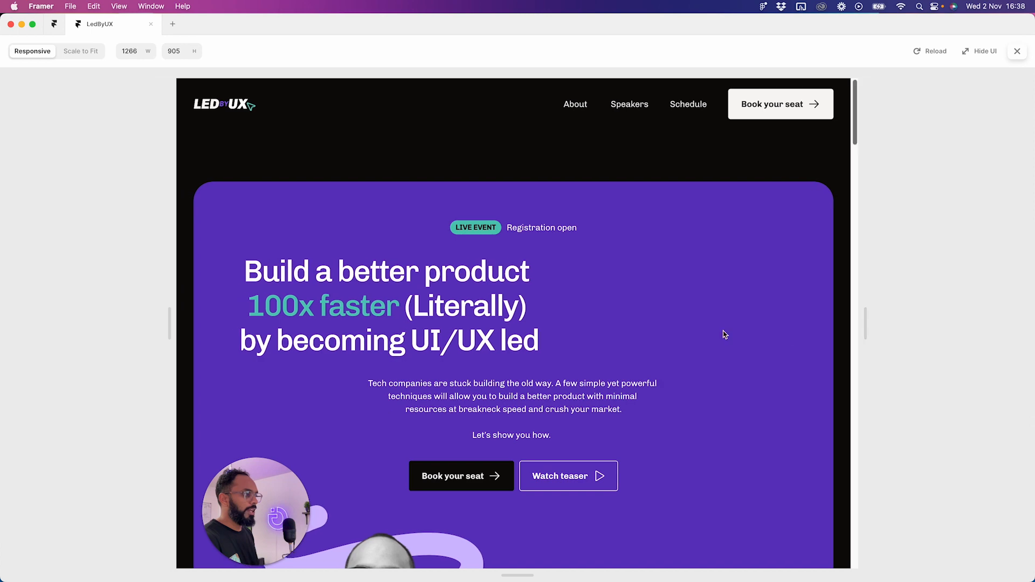
scroll(695, 334, "down", 3)
scroll(687, 334, "up", 2)
left_click_drag(869, 319, 840, 332)
scroll(687, 339, "down", 3)
scroll(572, 349, "down", 4)
scroll(547, 419, "down", 10)
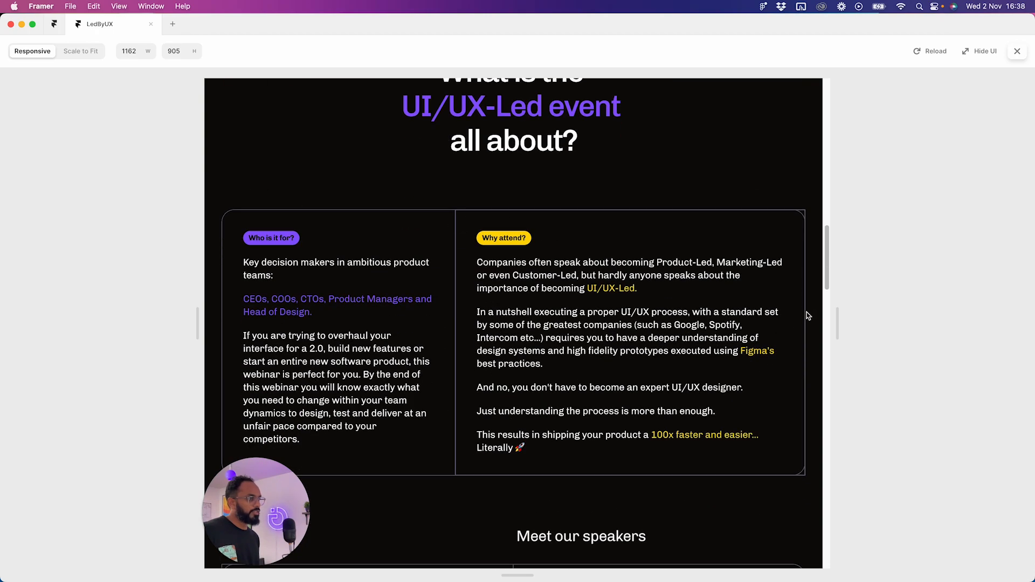
- Check the event boxes in the preview at about 1870 px wide and again at about 1354 px
left_click_drag(837, 323, 974, 324)
scroll(830, 363, "up", 1)
left_click_drag(977, 319, 1030, 317)
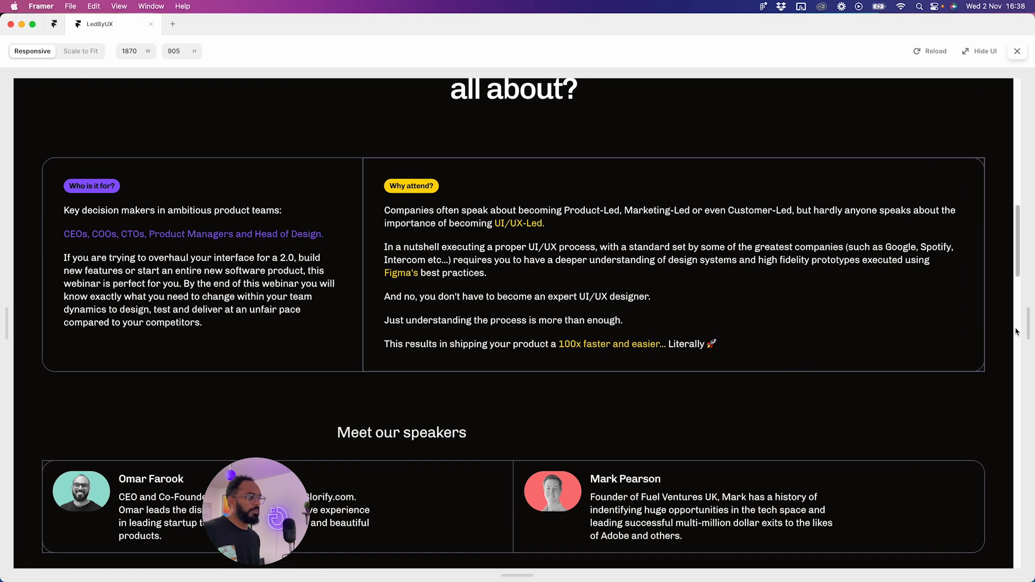
left_click_drag(1027, 319, 888, 323)
scroll(729, 340, "down", 5)
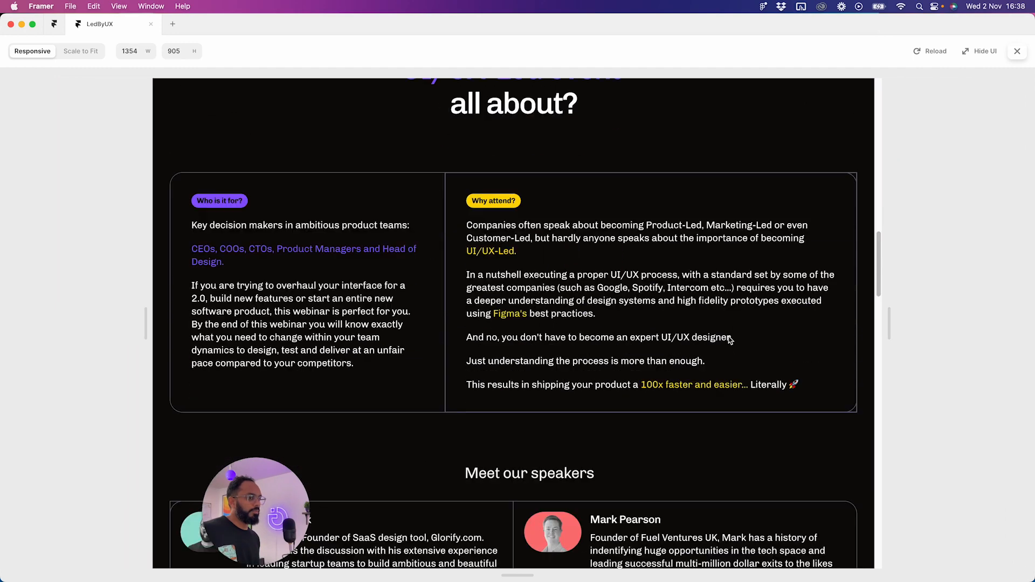
scroll(792, 323, "up", 3)
- Examine the event boxes at about 582 px wide, restore the preview to about 1870 px, and close it
left_click_drag(889, 327, 679, 339)
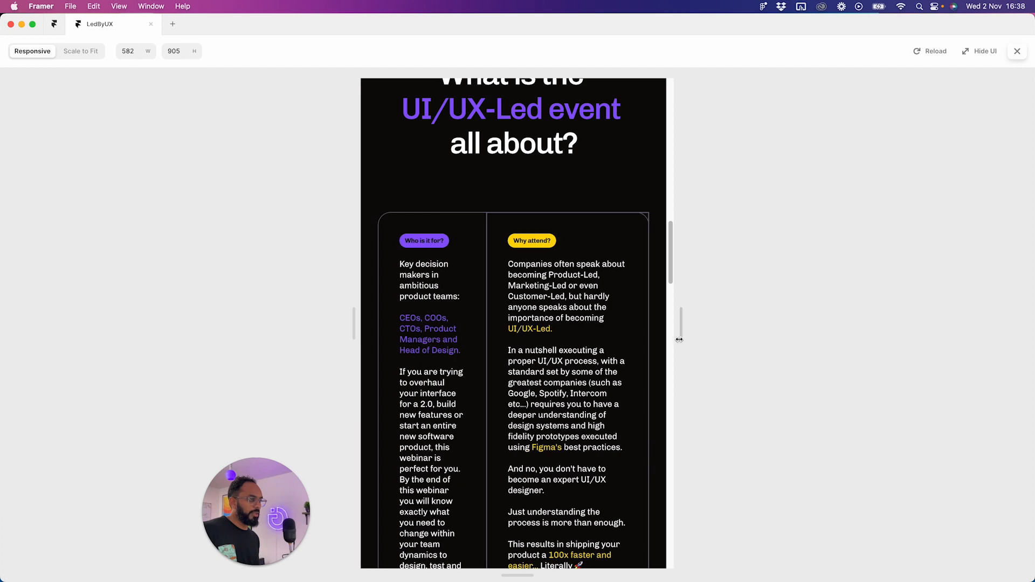
scroll(495, 388, "down", 4)
scroll(523, 358, "up", 2)
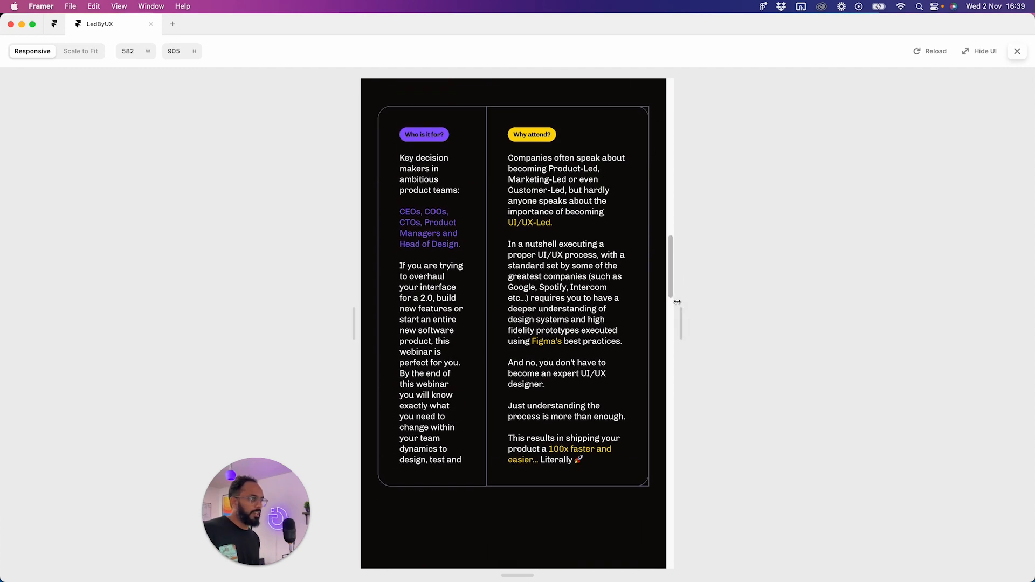
left_click_drag(674, 312, 661, 312)
left_click_drag(644, 316, 1033, 316)
scroll(617, 281, "up", 13)
scroll(616, 281, "up", 4)
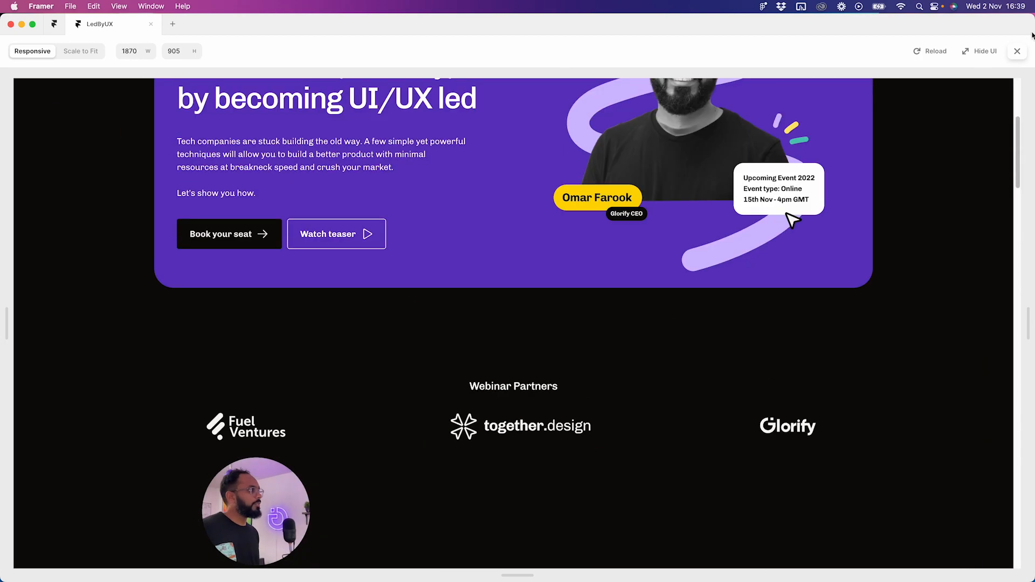
left_click(1018, 51)
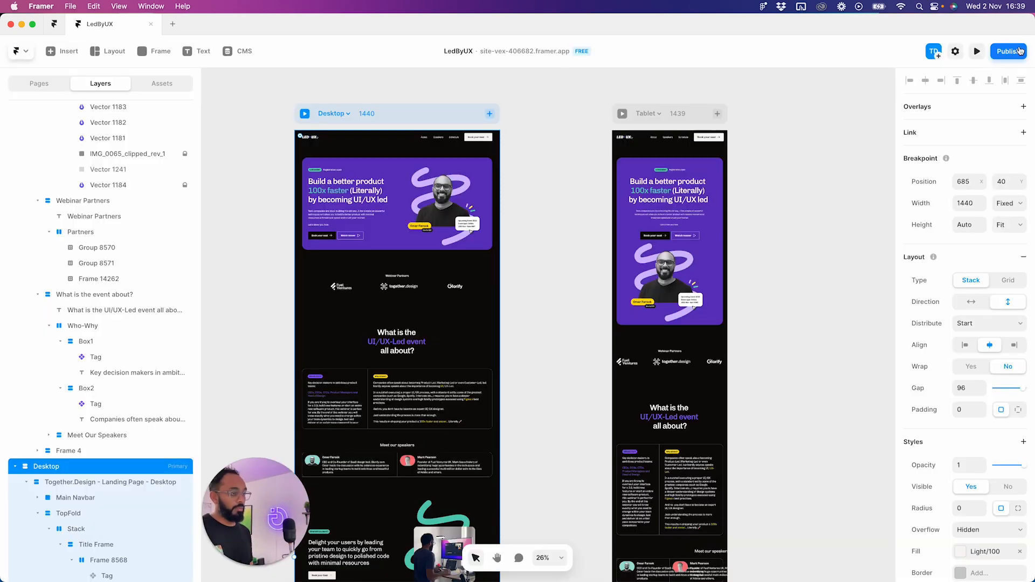
- Inspect the two event boxes up close on the desktop layout and clear the selection
left_click(470, 384)
key("Escape")
scroll(384, 430, "up", 10)
left_click_drag(354, 431, 450, 419)
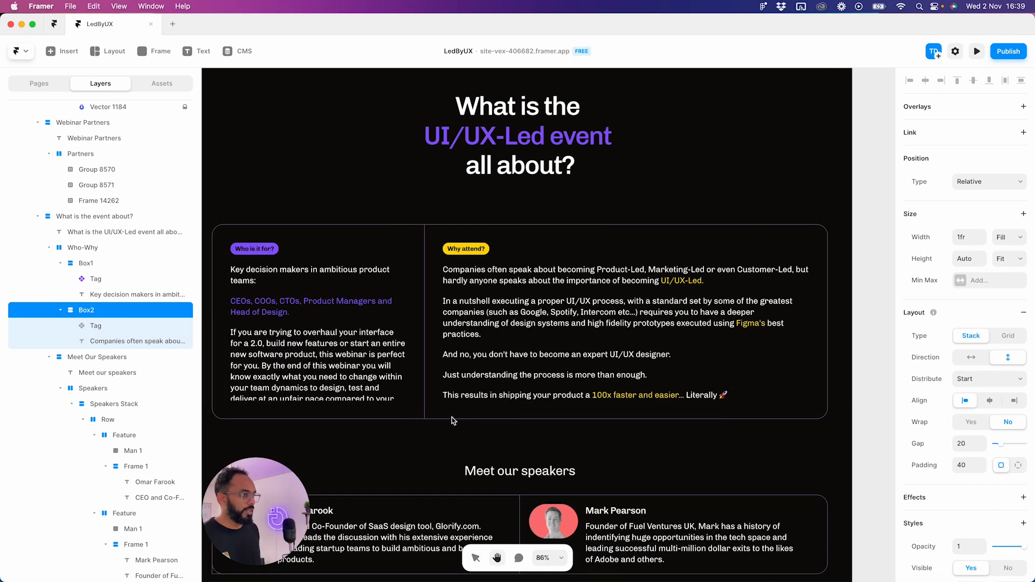
scroll(566, 319, "down", 5)
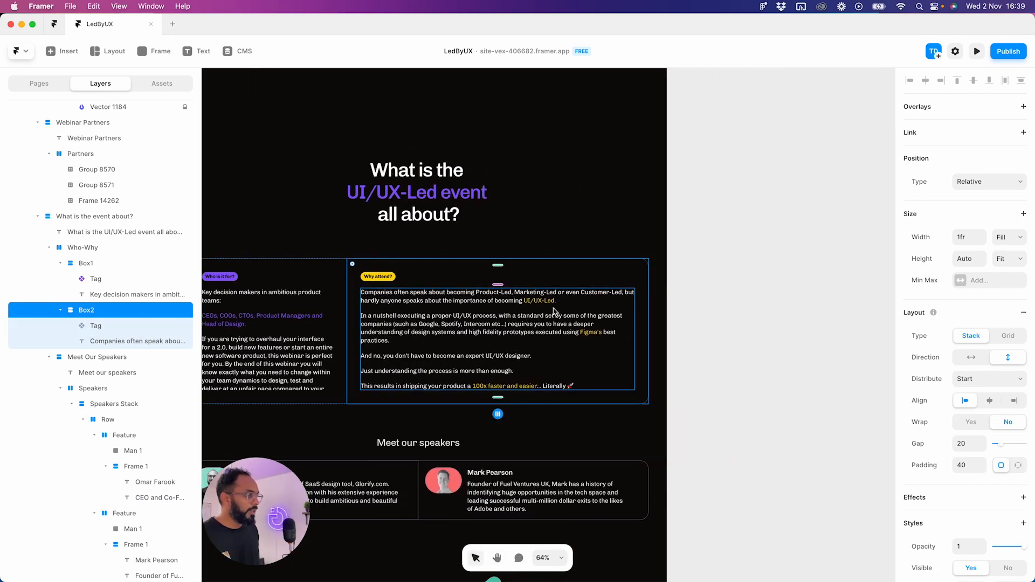
left_click(694, 298)
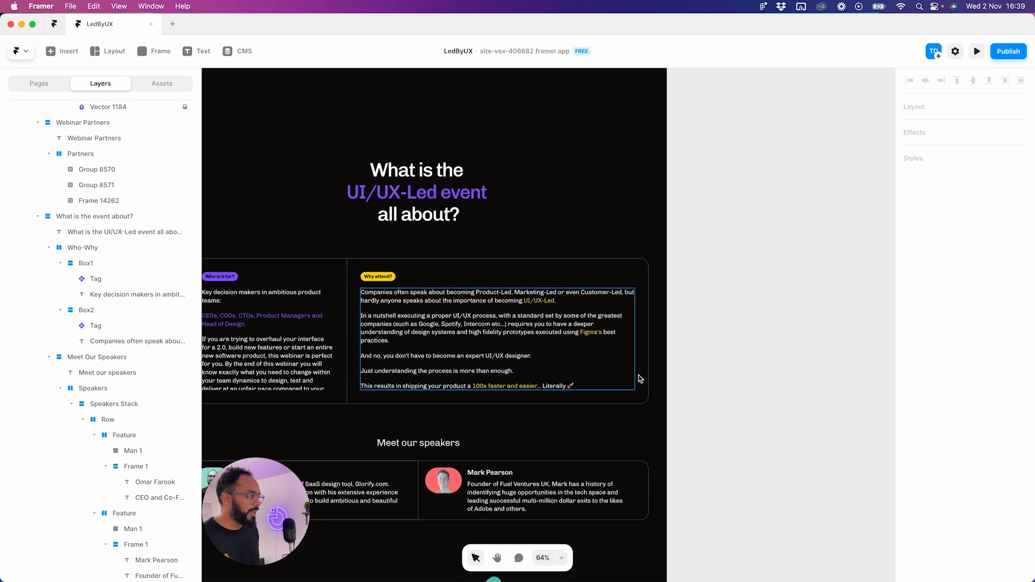
- Try removing Box2's border on the desktop layout and undo the removal
scroll(711, 388, "down", 4)
key("space")
left_click_drag(769, 377, 554, 298)
scroll(291, 240, "up", 3)
left_click(465, 264)
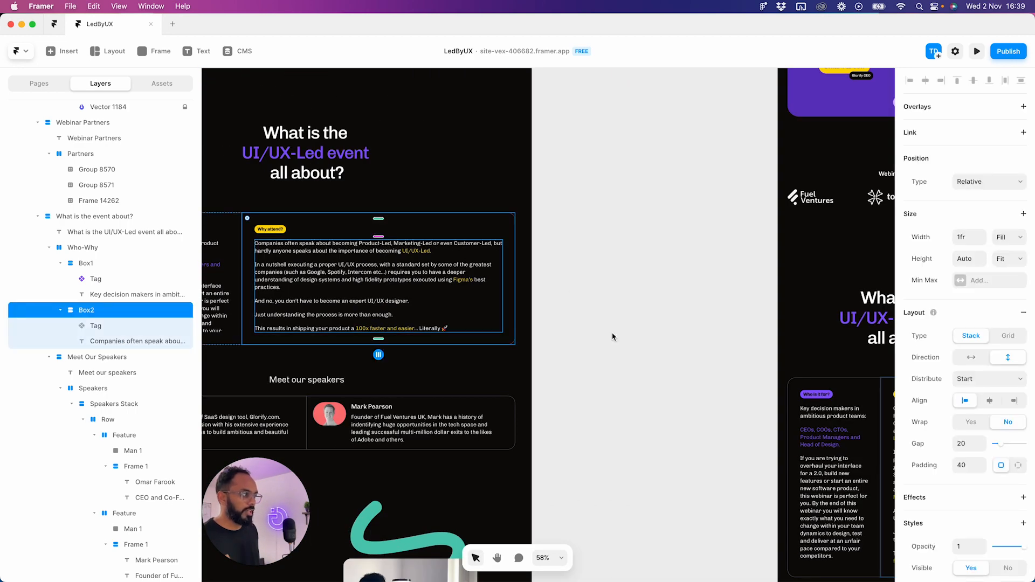
scroll(1019, 469, "down", 2)
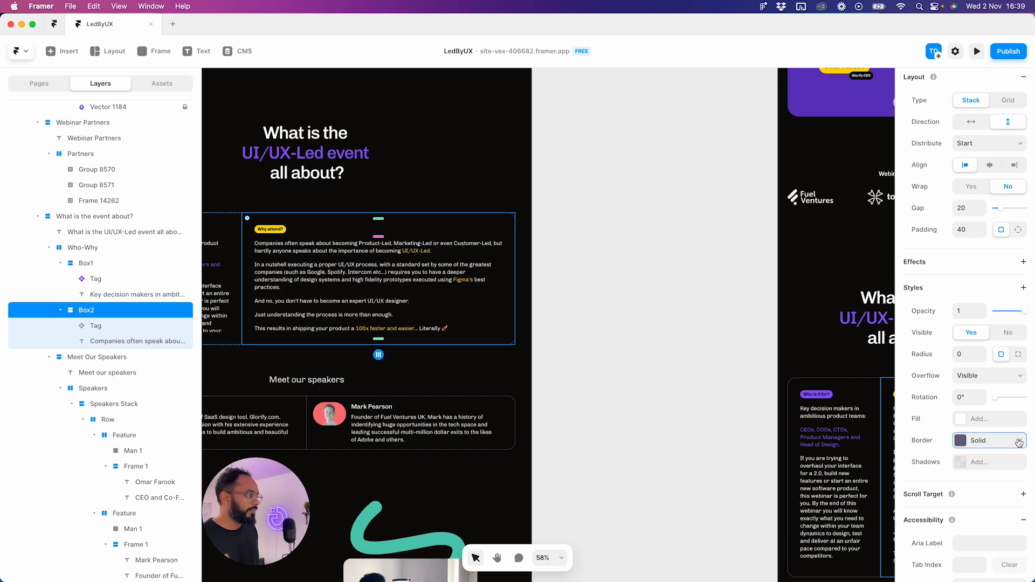
left_click(621, 342)
left_click_drag(555, 347, 679, 343)
key("super+z")
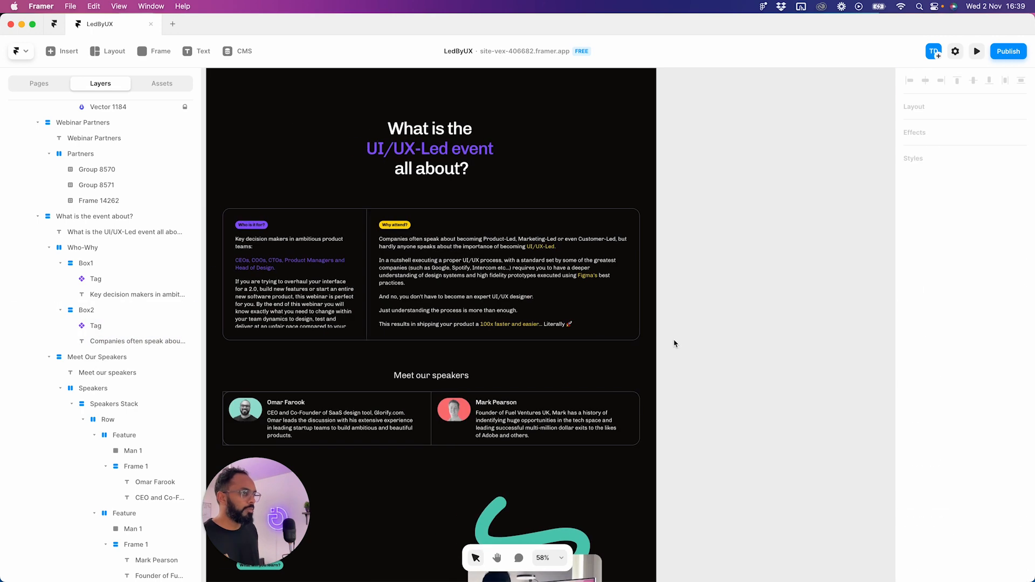
- Publish the updated page to site-vex-406682.framer.app
left_click(690, 346)
left_click(588, 267)
left_click(582, 225)
left_click(1008, 51)
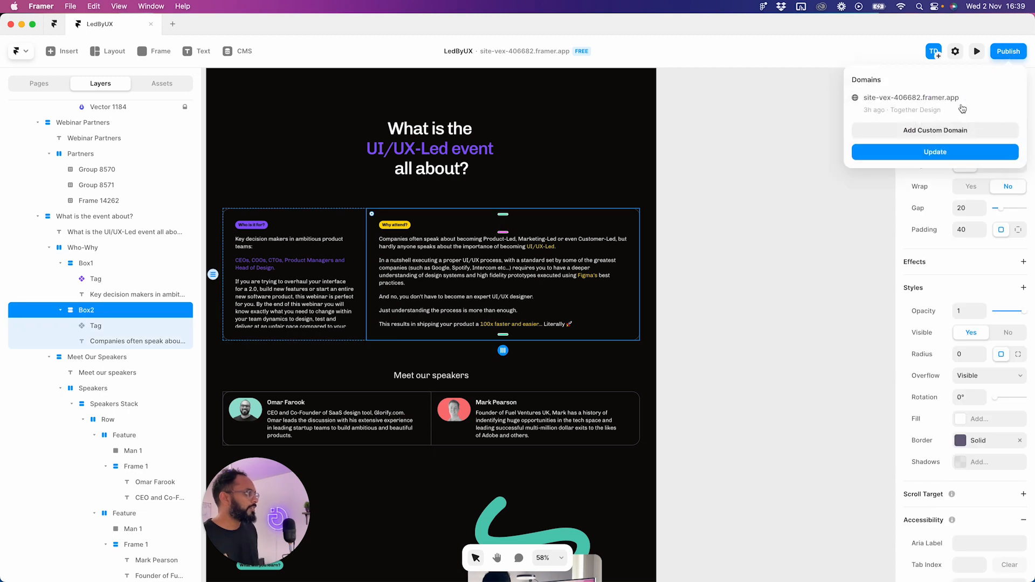
left_click(934, 153)
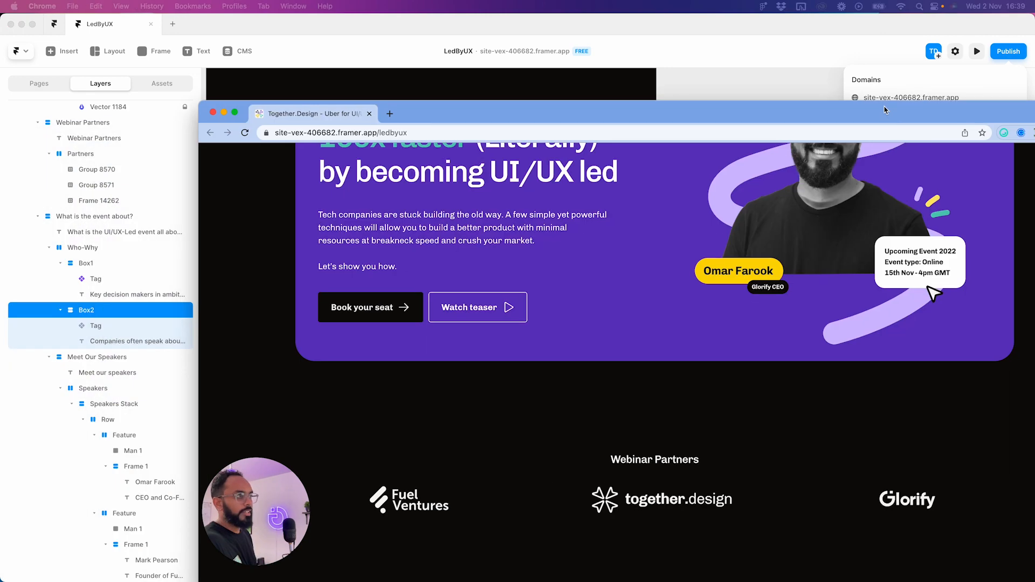
- Switch to Chrome, examine the published event section while narrowing the browser window, and return to Framer
left_click_drag(885, 108, 729, 30)
scroll(670, 177, "down", 10)
scroll(659, 229, "up", 12)
scroll(659, 230, "down", 12)
scroll(667, 233, "down", 5)
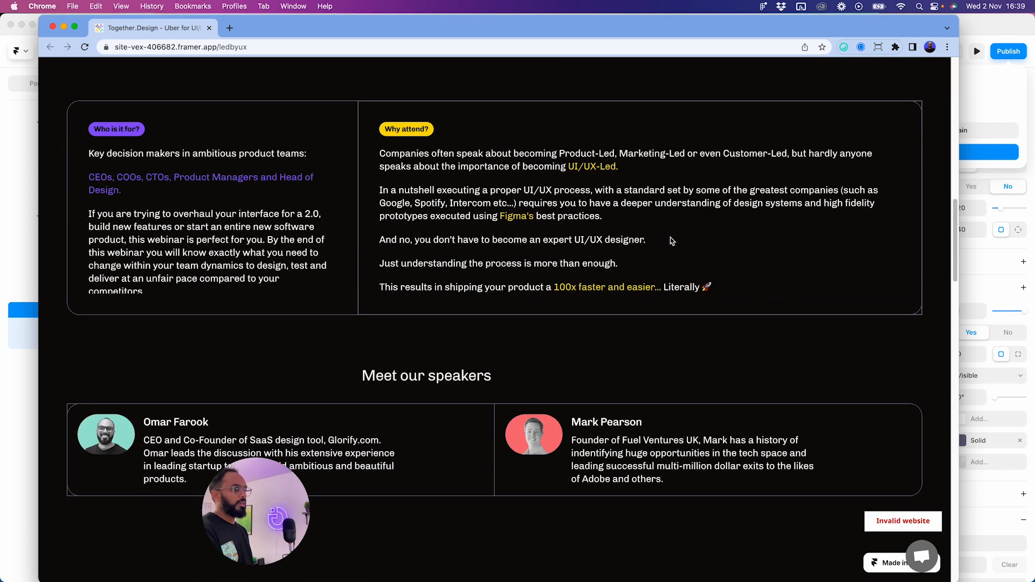
scroll(915, 191, "up", 2)
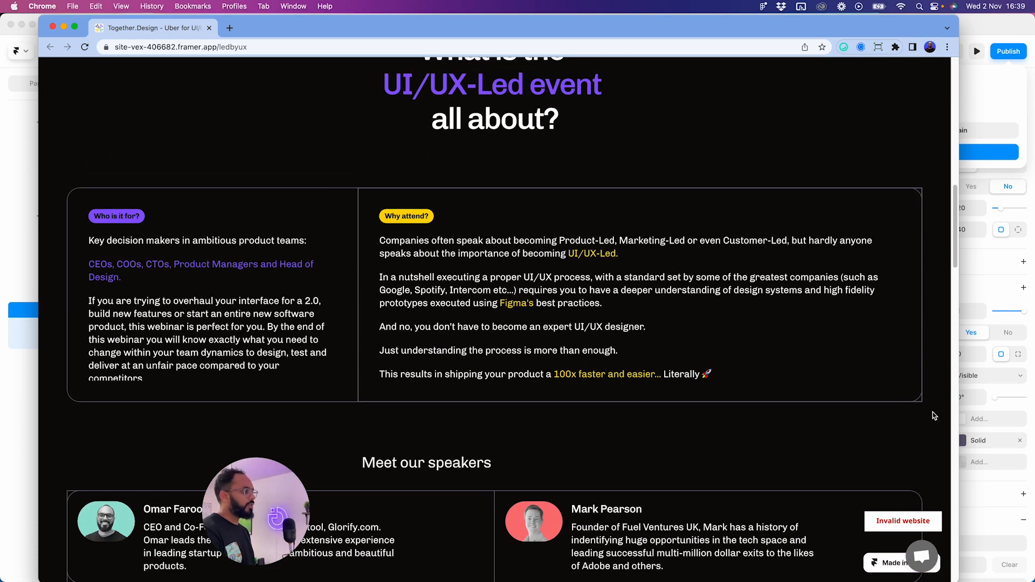
left_click_drag(959, 405, 862, 399)
left_click(887, 313)
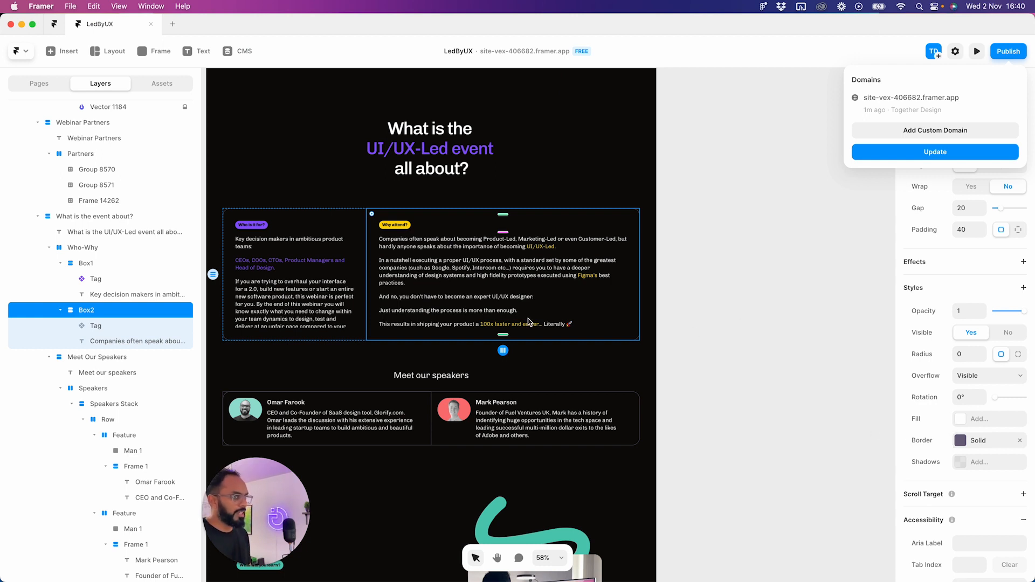
- Try removing the border of the Who-Why stack on the desktop layout and undo the removal
left_click(397, 316)
left_click(95, 265)
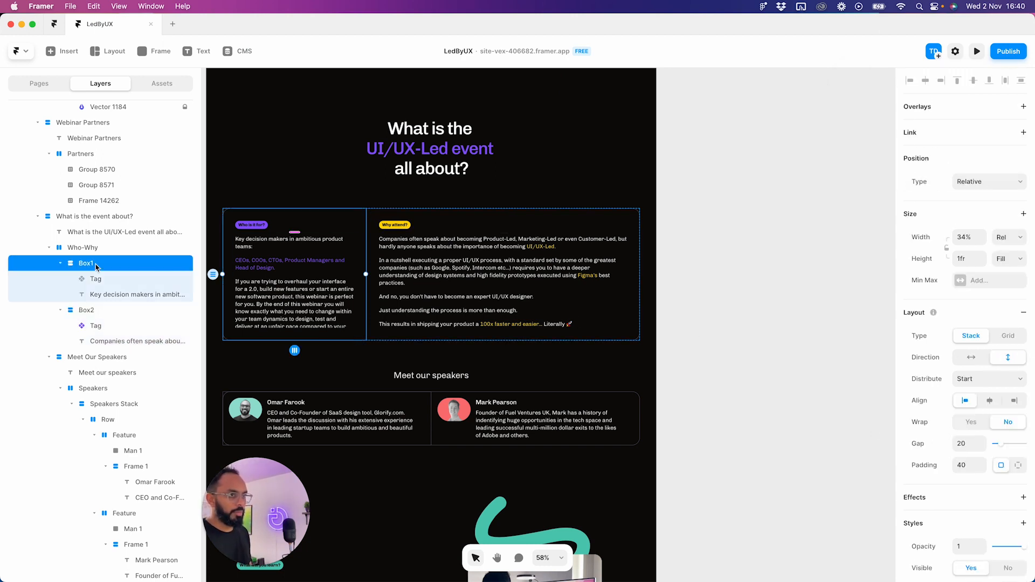
left_click(104, 248)
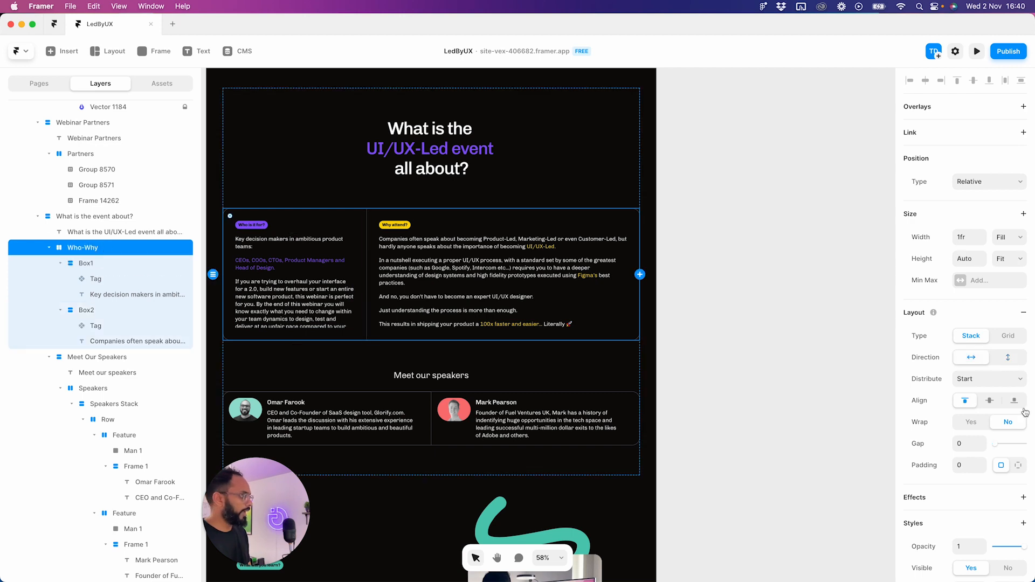
scroll(986, 441, "down", 10)
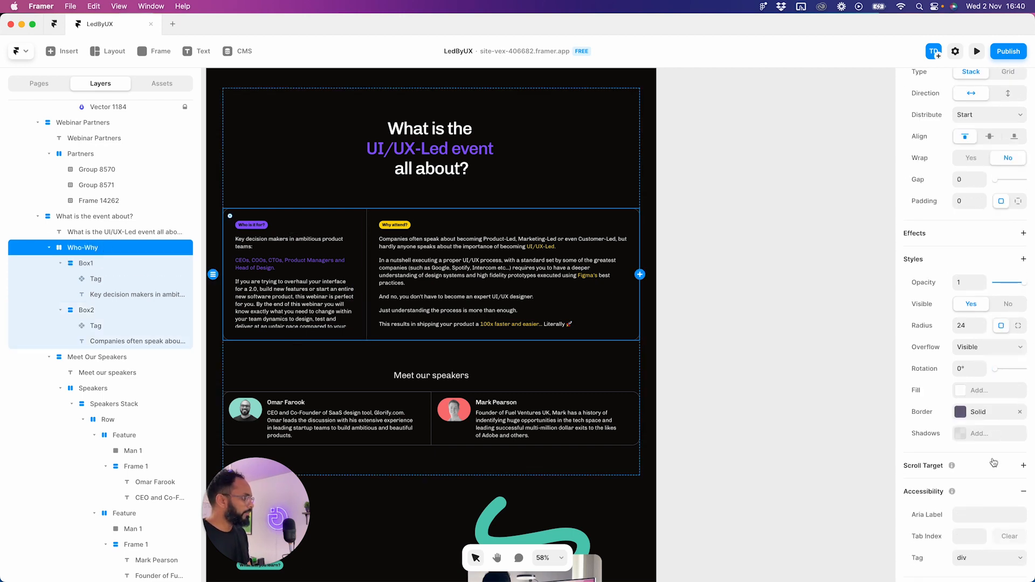
left_click(851, 369)
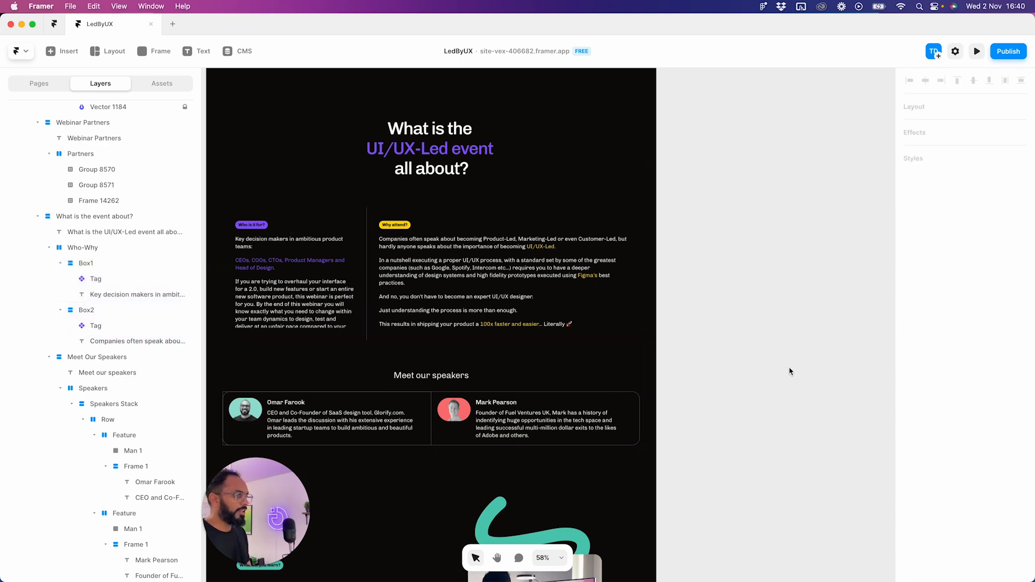
key("super+z")
left_click(686, 303)
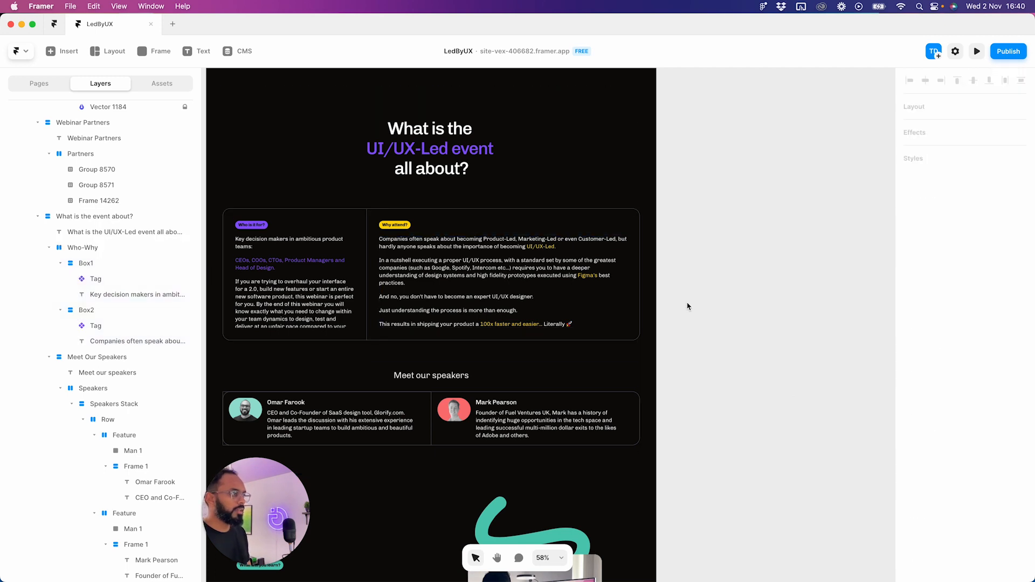
- Compare the radius and border settings of Box1 and Box2 on the desktop layout
left_click(87, 264)
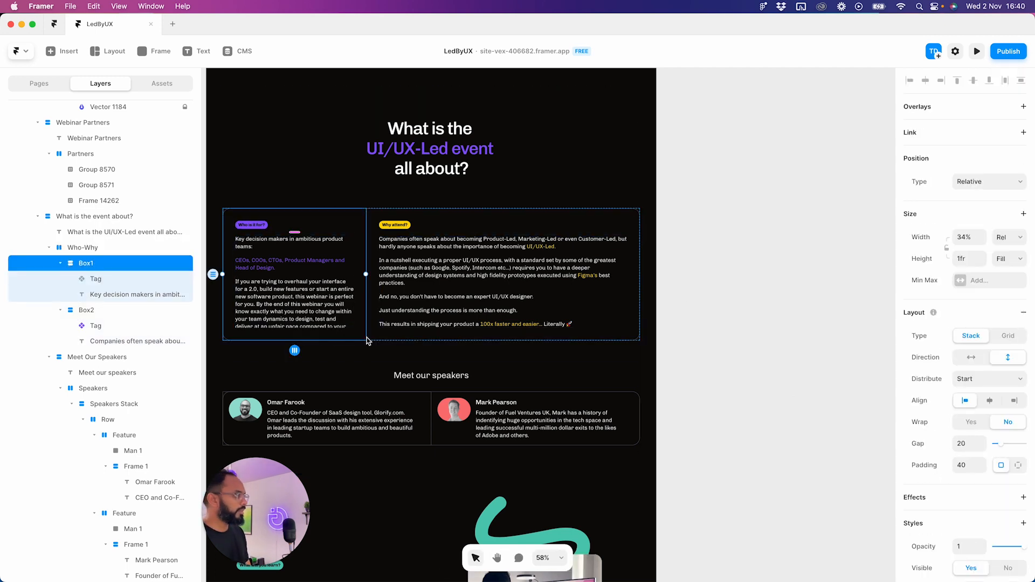
scroll(916, 463, "down", 10)
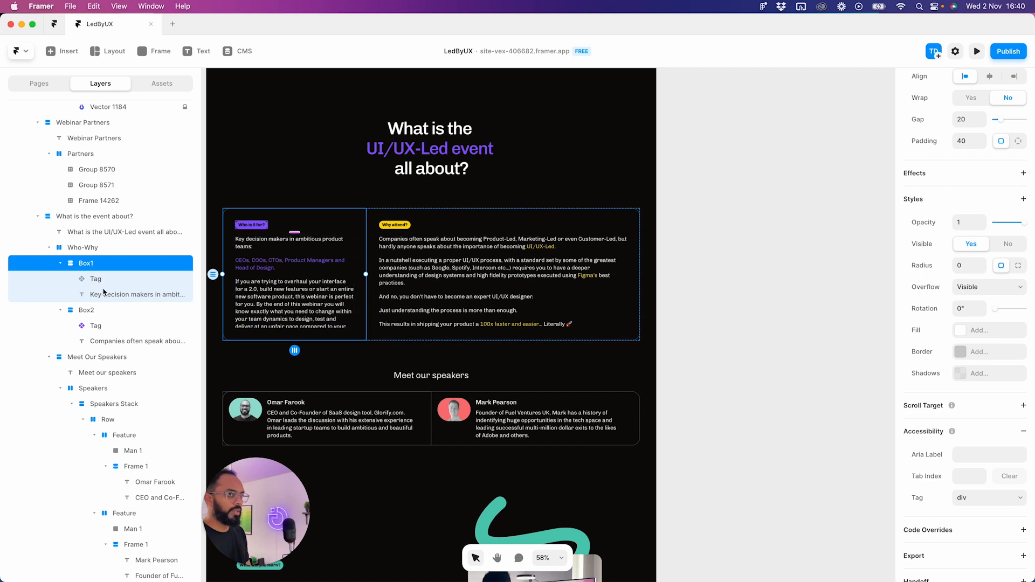
left_click(100, 311)
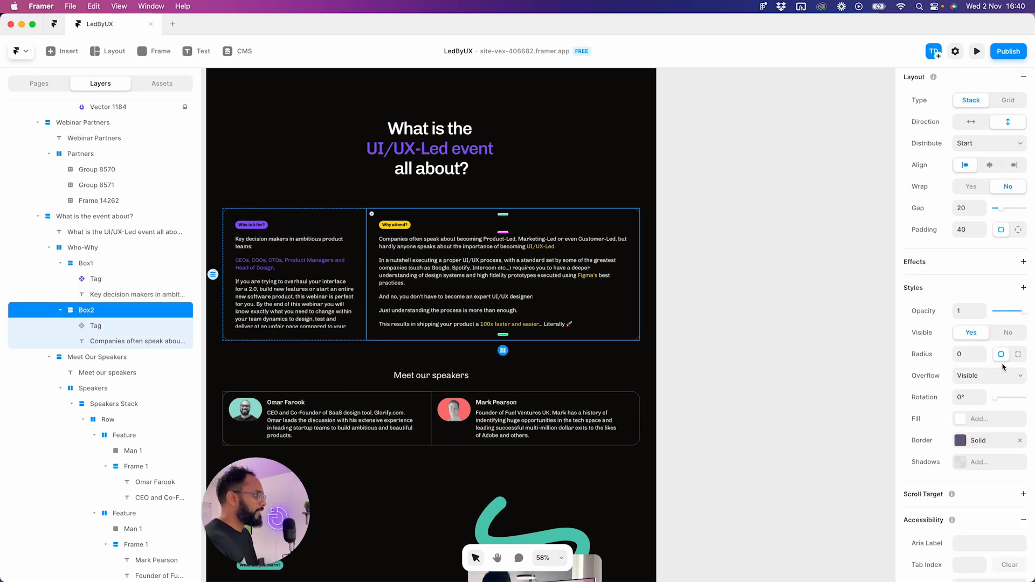
left_click(93, 267)
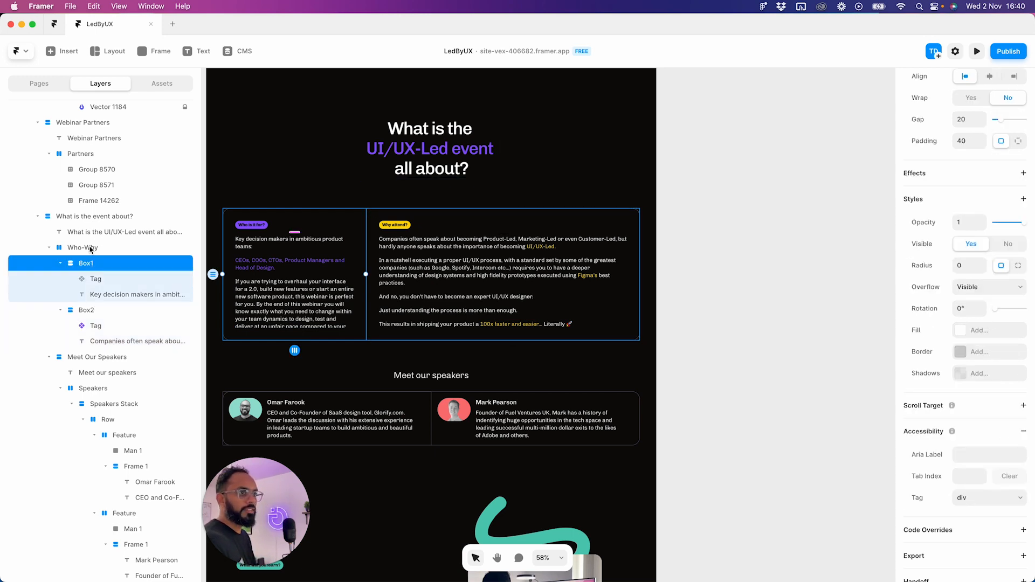
- Copy the Who-Why stack's corner radius and set Box2's radius to 24 on the desktop layout
key("Escape")
left_click_drag(965, 328, 930, 332)
key("super+c")
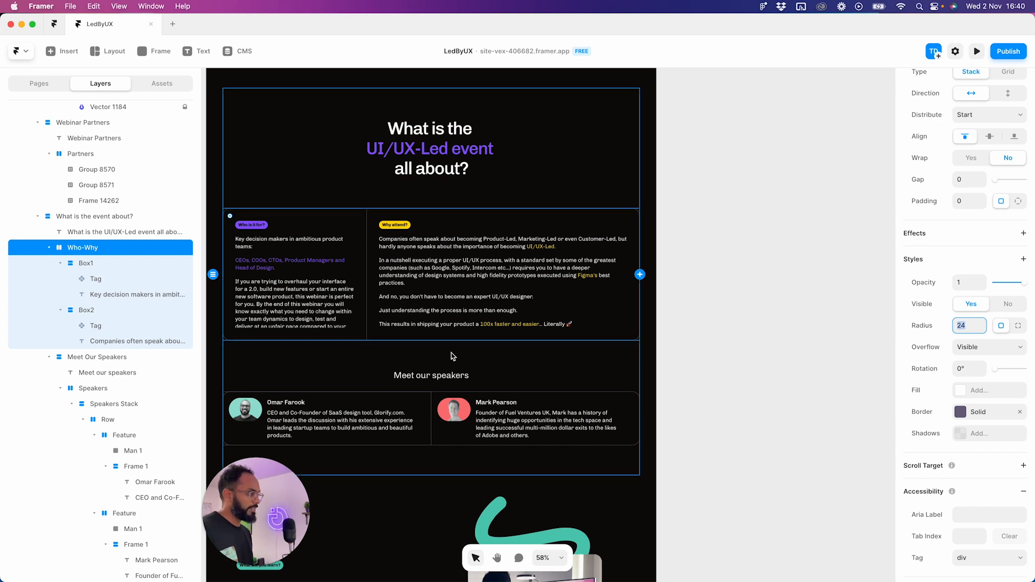
left_click(450, 354, "super")
left_click(394, 328, "super")
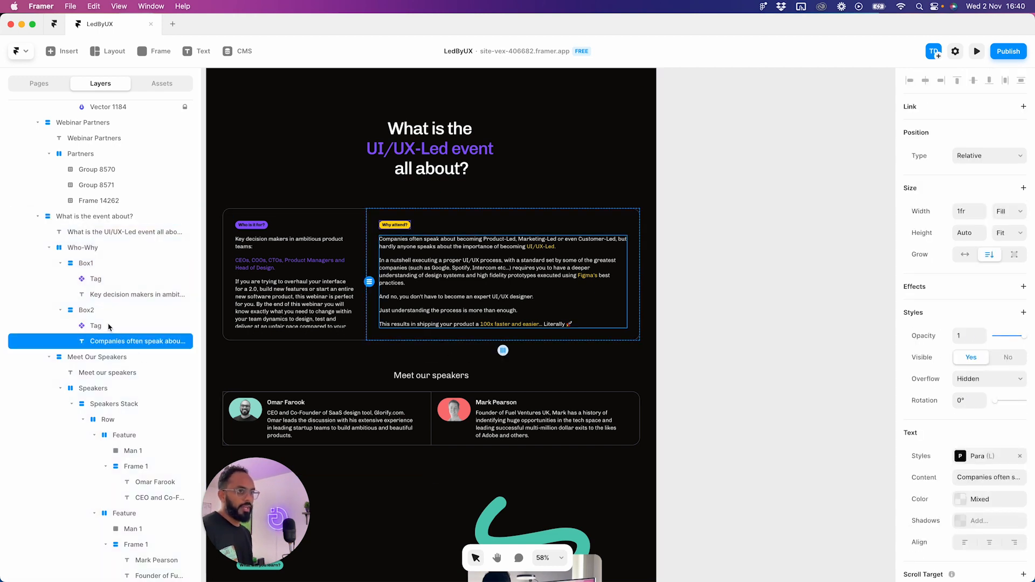
left_click(88, 317)
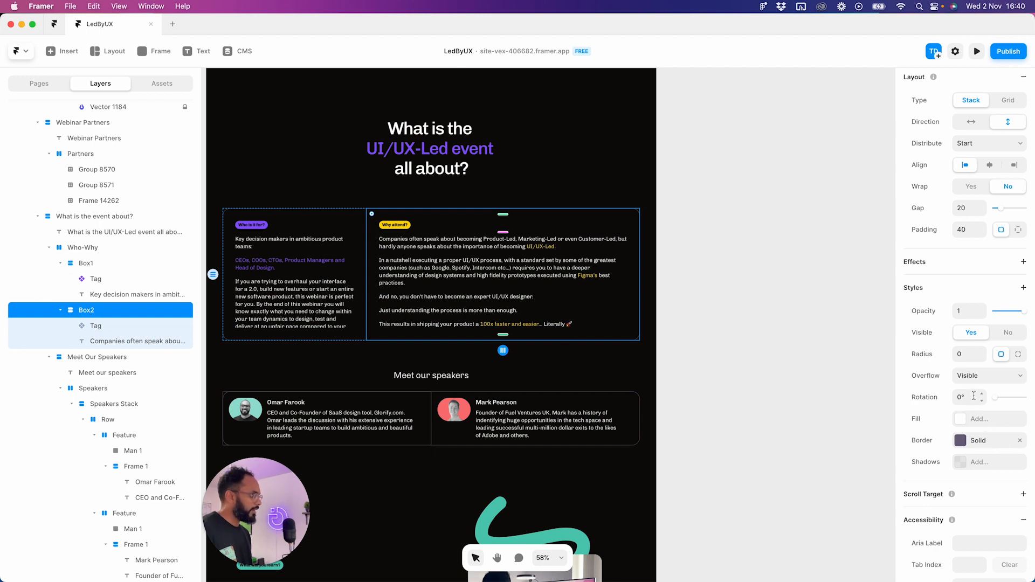
left_click(965, 354)
type("24")
key("Return")
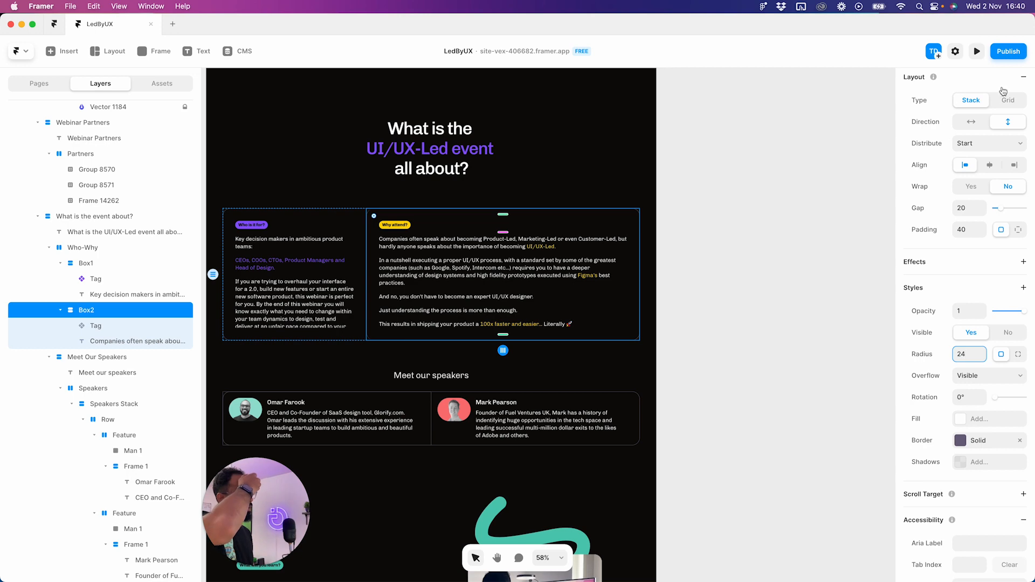
- Preview the page, examine the corners of the two boxes in the event section, and return to the canvas
left_click(976, 51)
scroll(699, 330, "down", 5)
scroll(699, 330, "down", 10)
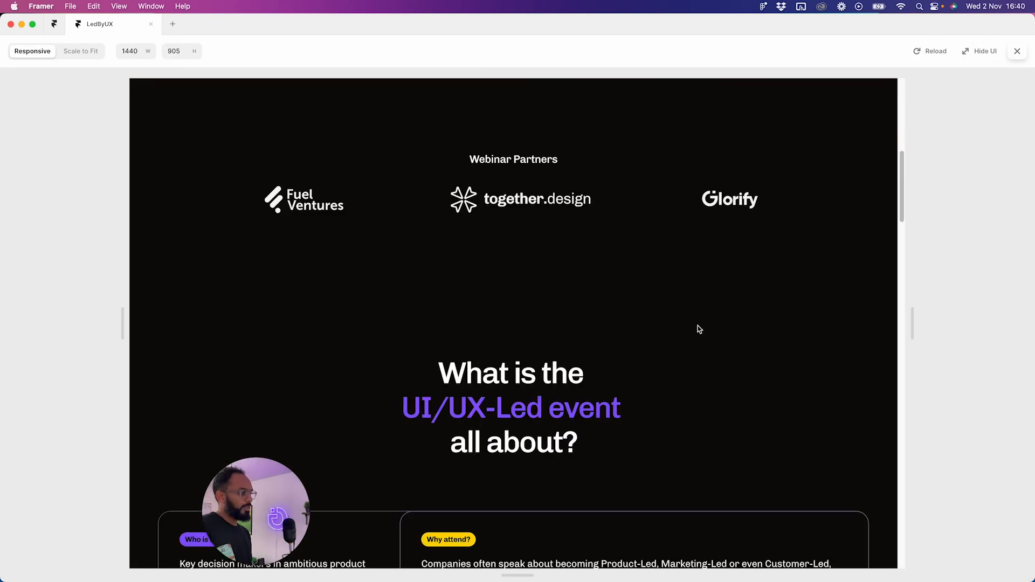
scroll(900, 337, "down", 2)
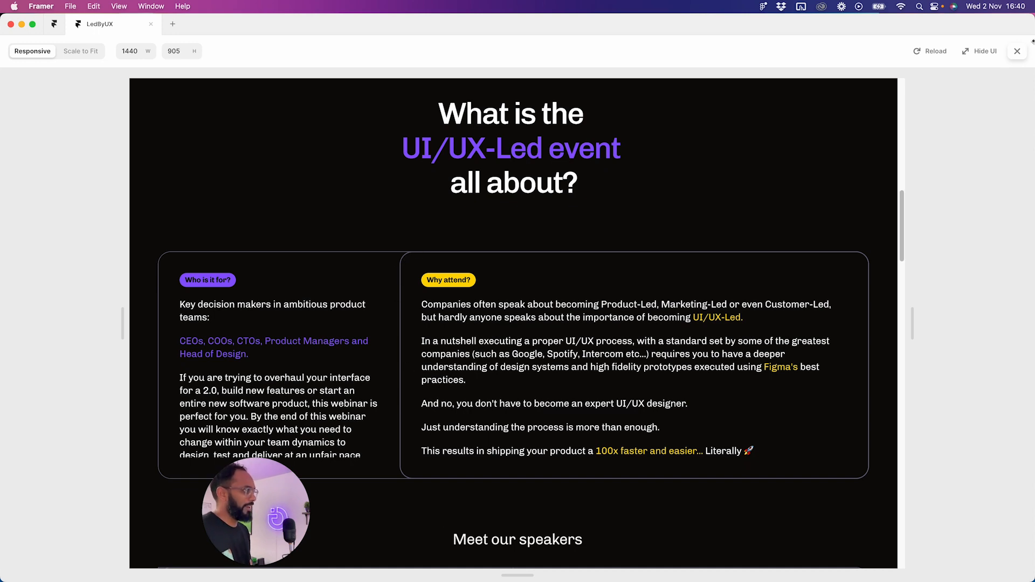
left_click(1017, 51)
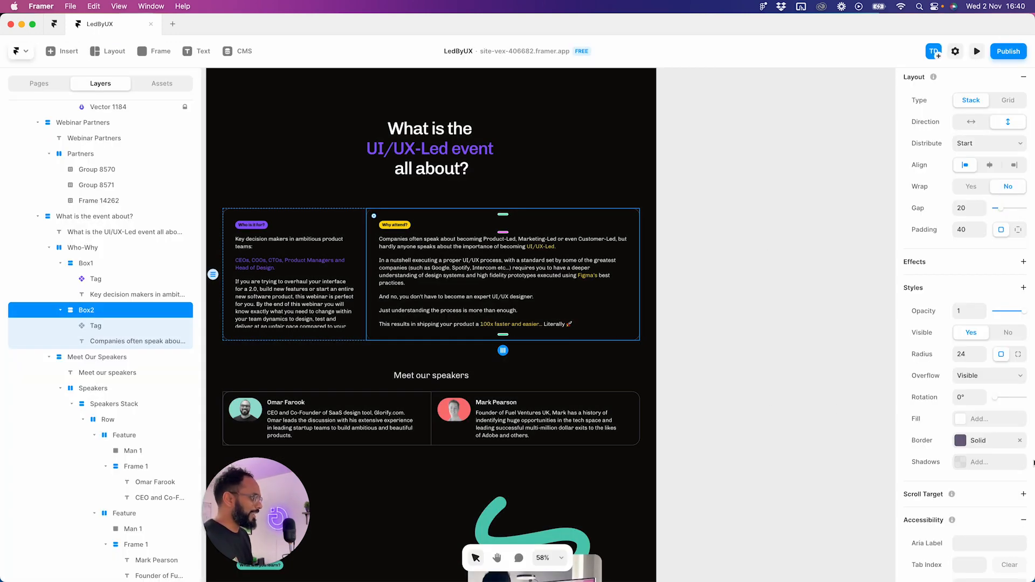
- Give Box2 individual corner radii on the desktop layout, with top-left and bottom-left at 0 and top-right and bottom-right at 24
left_click(996, 446)
left_click(995, 446)
left_click(1020, 357)
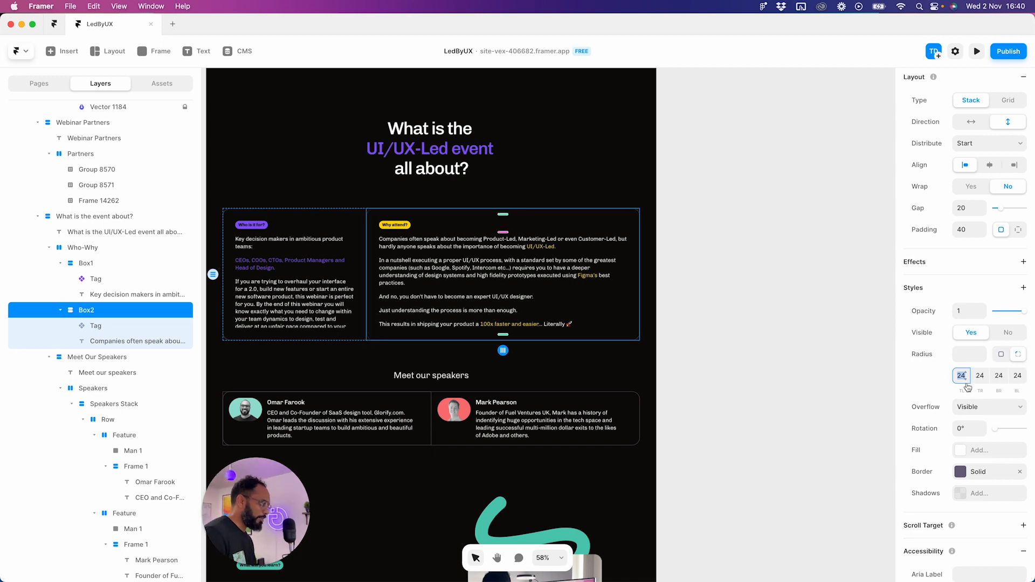
type("0")
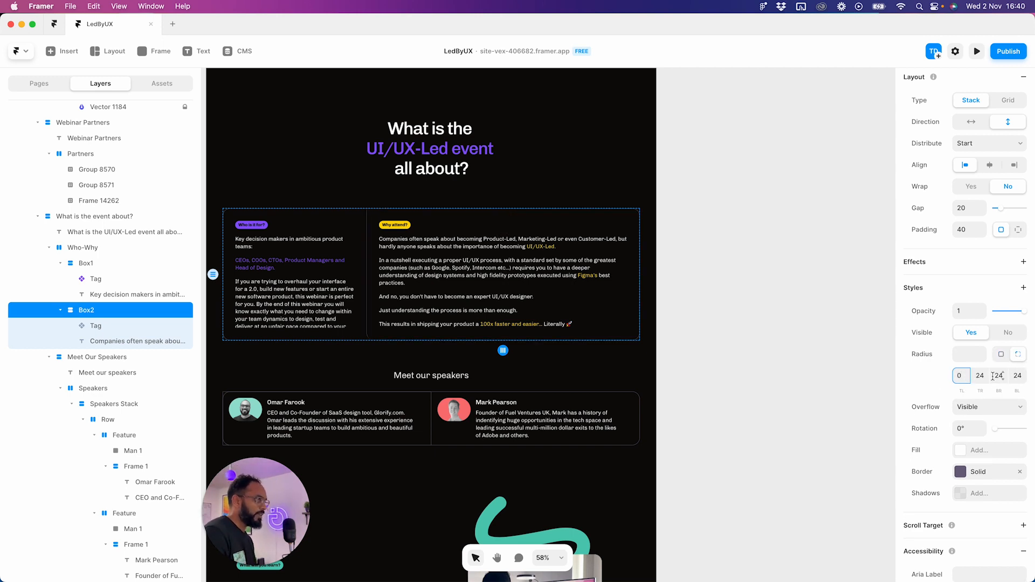
left_click(999, 376)
left_click(1010, 376)
type("4")
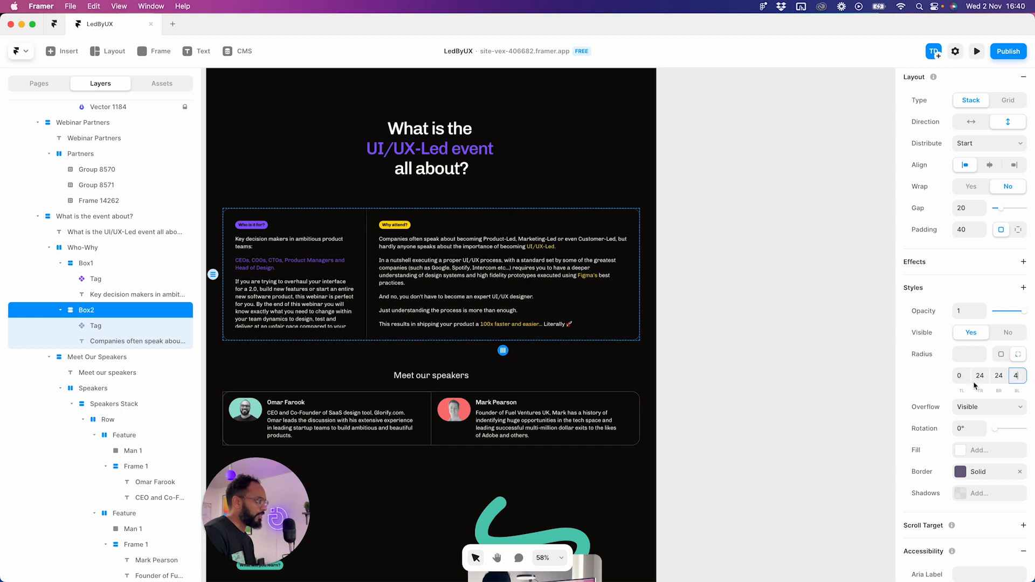
left_click(1023, 381)
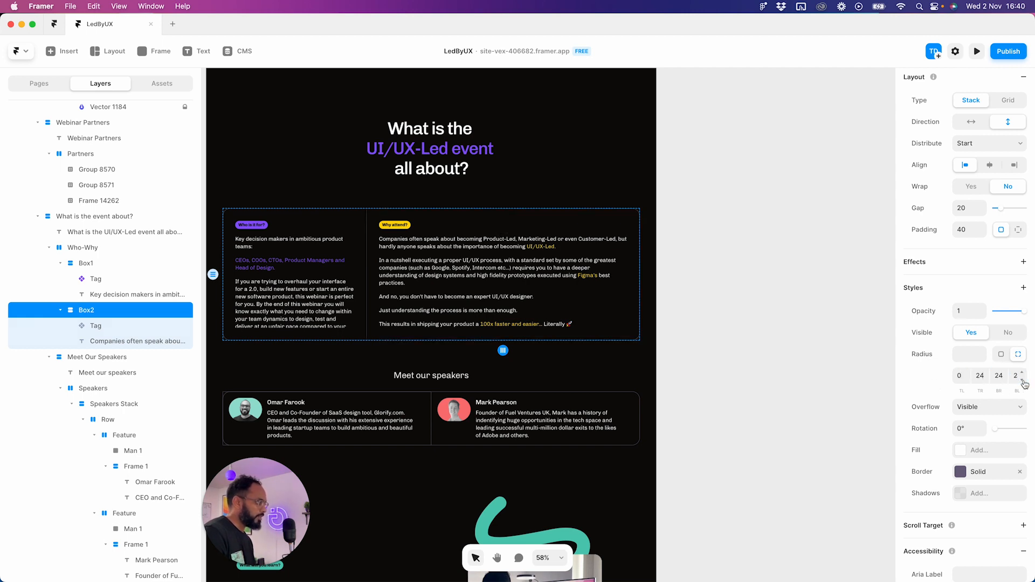
left_click(782, 389)
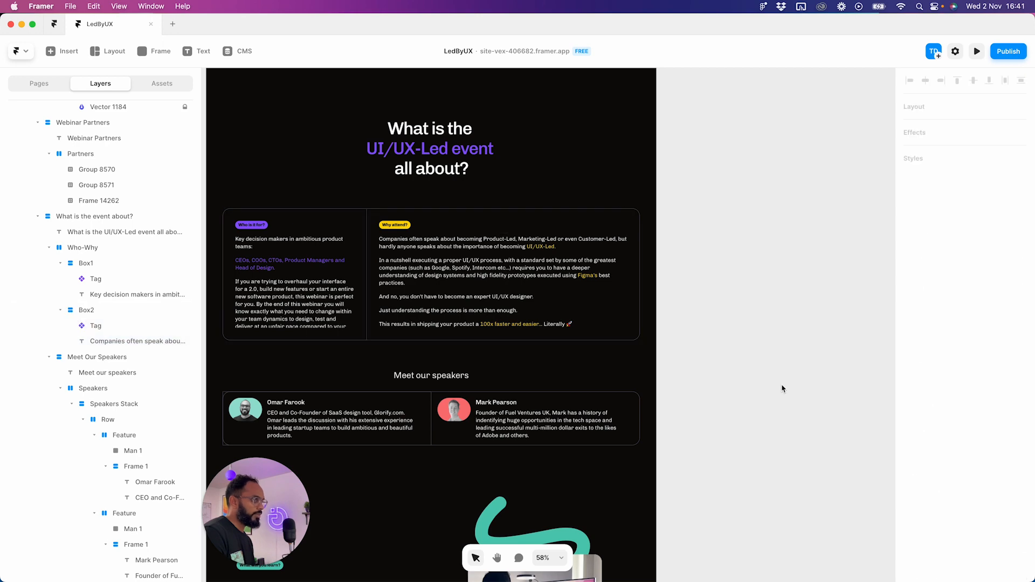
- Preview the page again, check the divider and outer corners of the event boxes, and close the preview
left_click(977, 51)
scroll(634, 333, "down", 10)
scroll(634, 333, "down", 5)
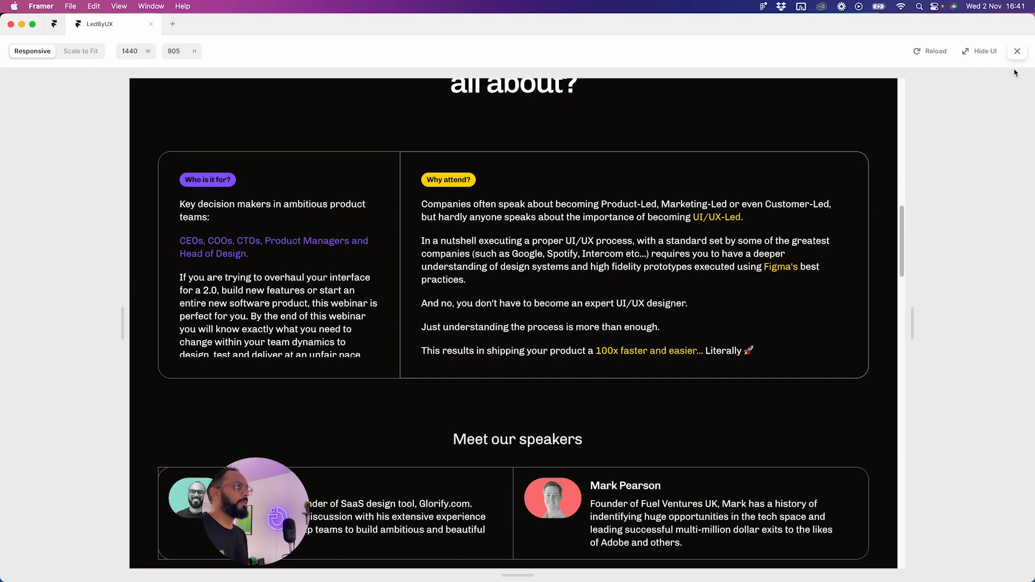
left_click(1018, 52)
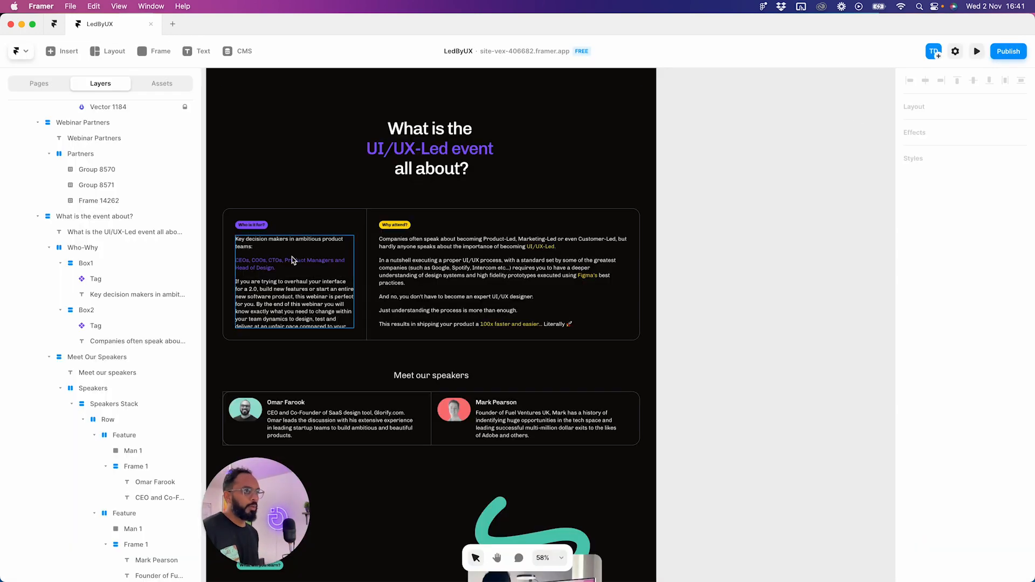
- Compare the border and size settings of Box1 and Box2 on the desktop layout
left_click(320, 227)
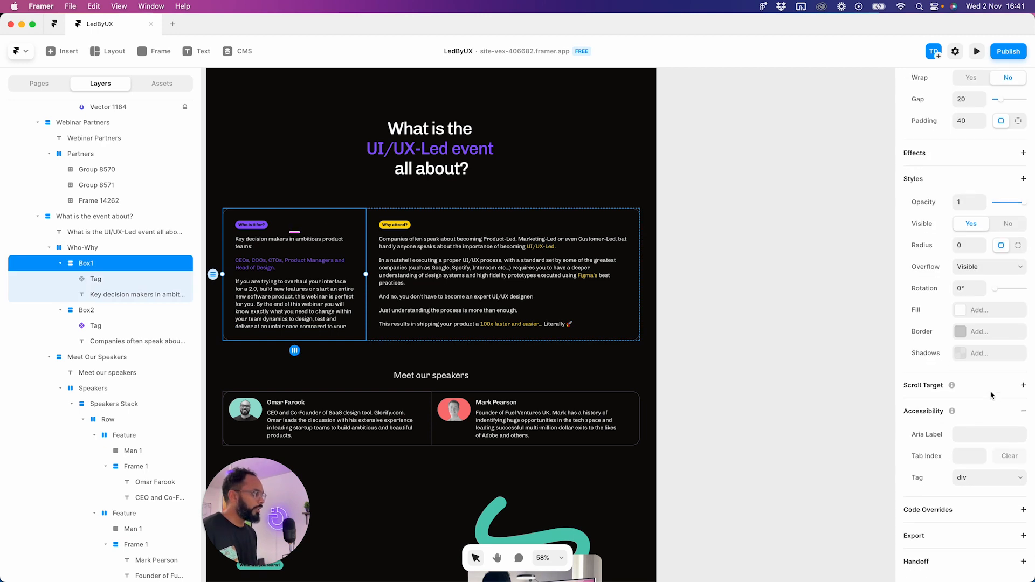
left_click(470, 214)
left_click(954, 471)
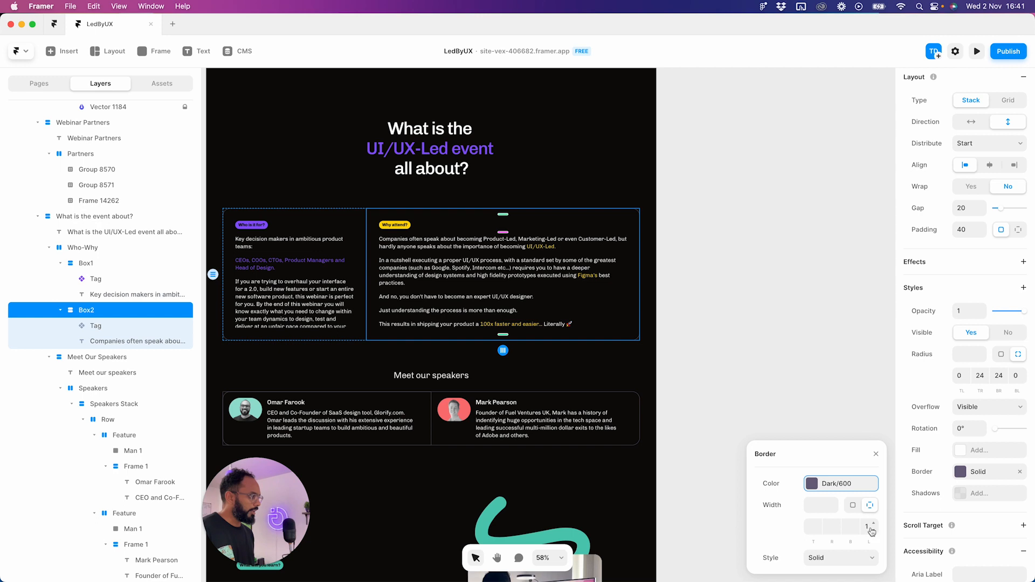
left_click(359, 276)
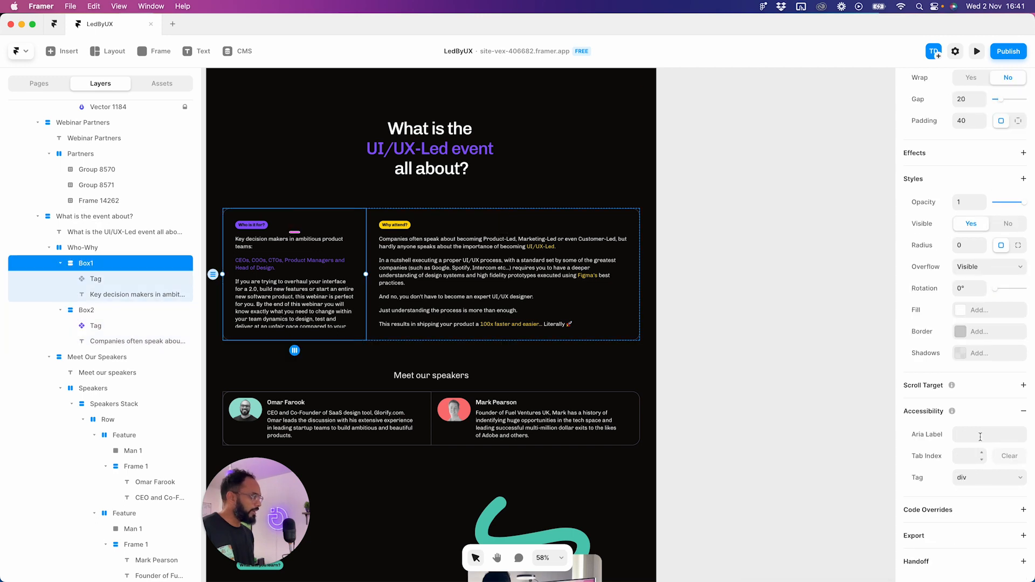
scroll(1007, 406, "up", 5)
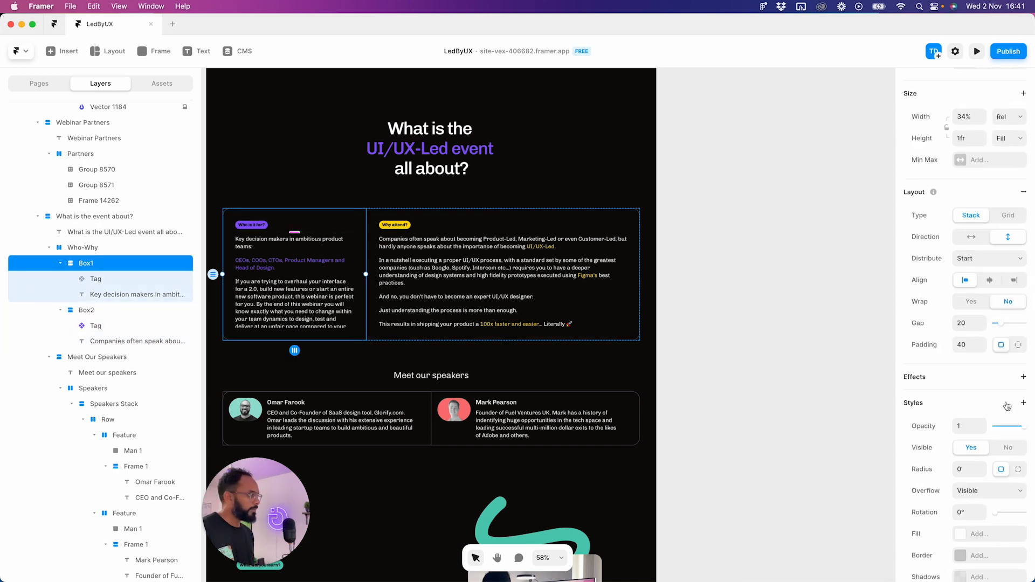
- Set the Who-Why stack's border width to 1 on all sides and deselect the stack
left_click(67, 249)
left_click(969, 414)
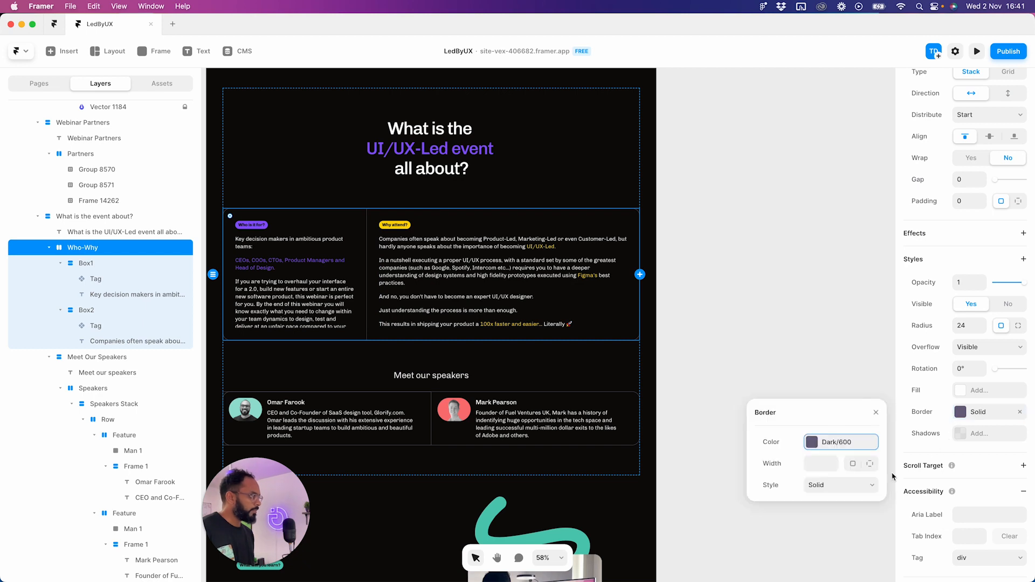
left_click(818, 465)
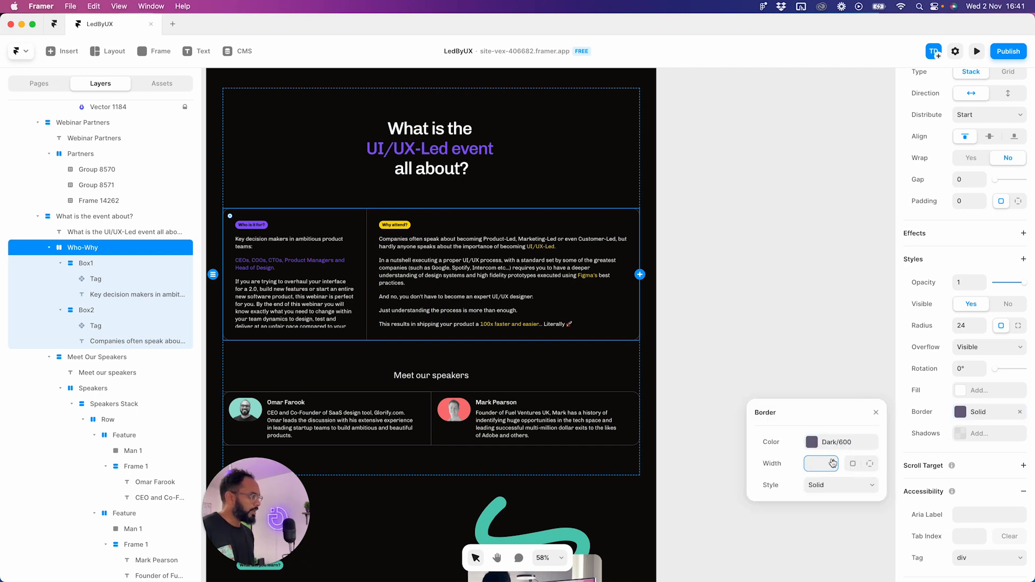
type("1")
key("Return")
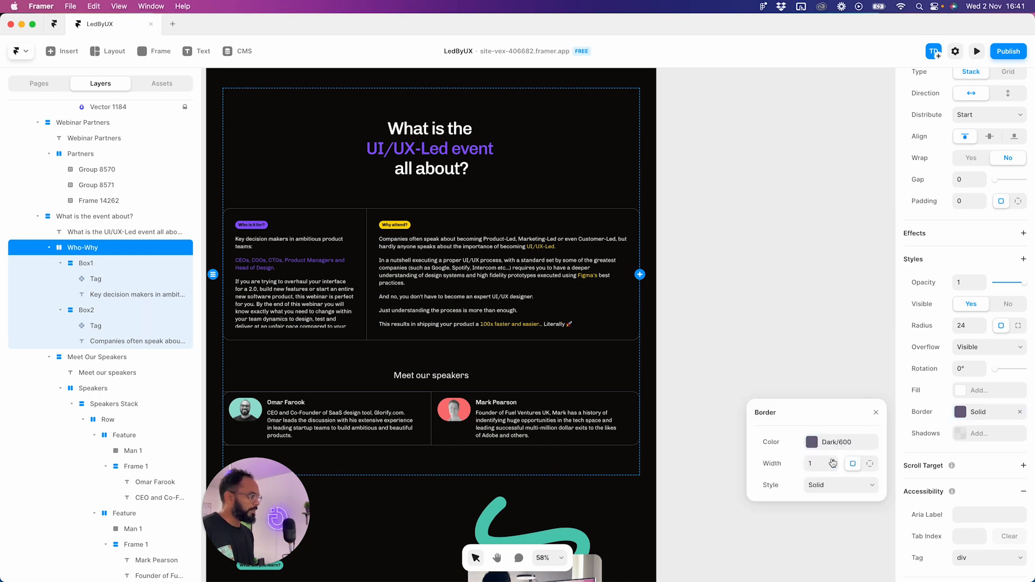
left_click(769, 291)
- Inspect the event section's borders up close, publish the update to site-vex-406682.framer.app, and open the live page in Chrome
scroll(250, 254, "up", 3)
scroll(303, 267, "up", 3)
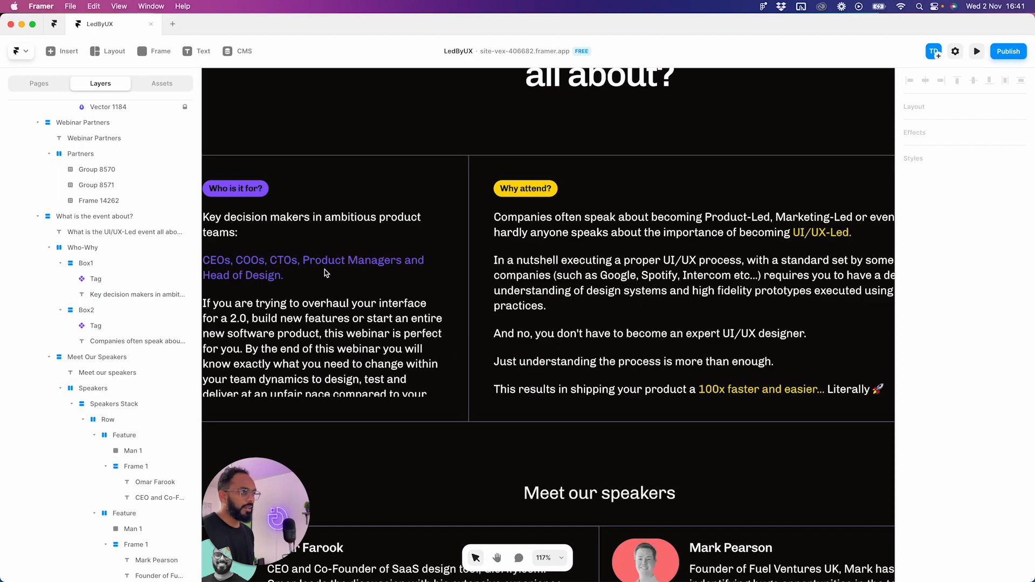
key("space")
left_click_drag(652, 144, 820, 143)
scroll(479, 239, "down", 10)
scroll(591, 258, "up", 3)
scroll(411, 261, "up", 4)
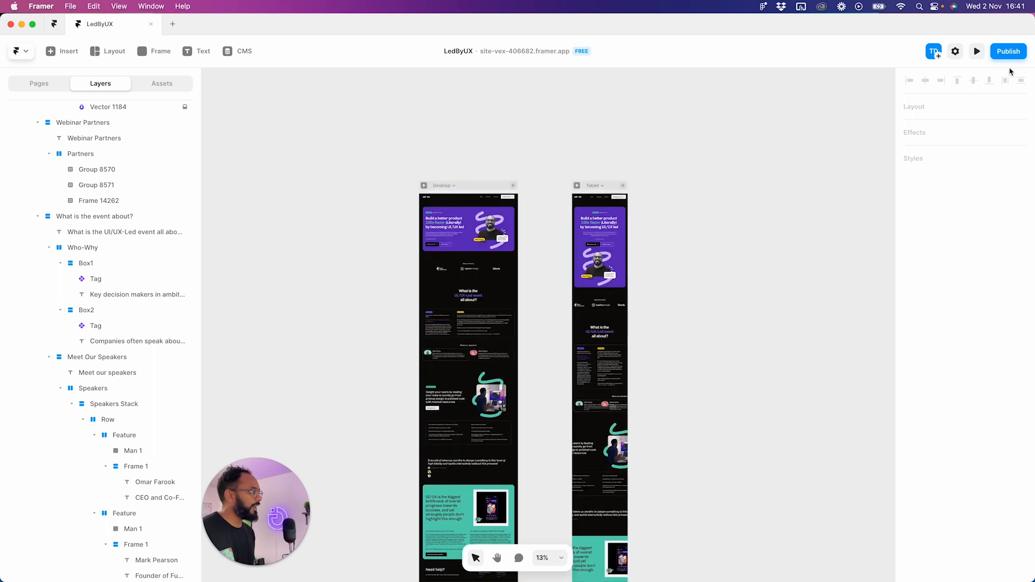
left_click(1007, 52)
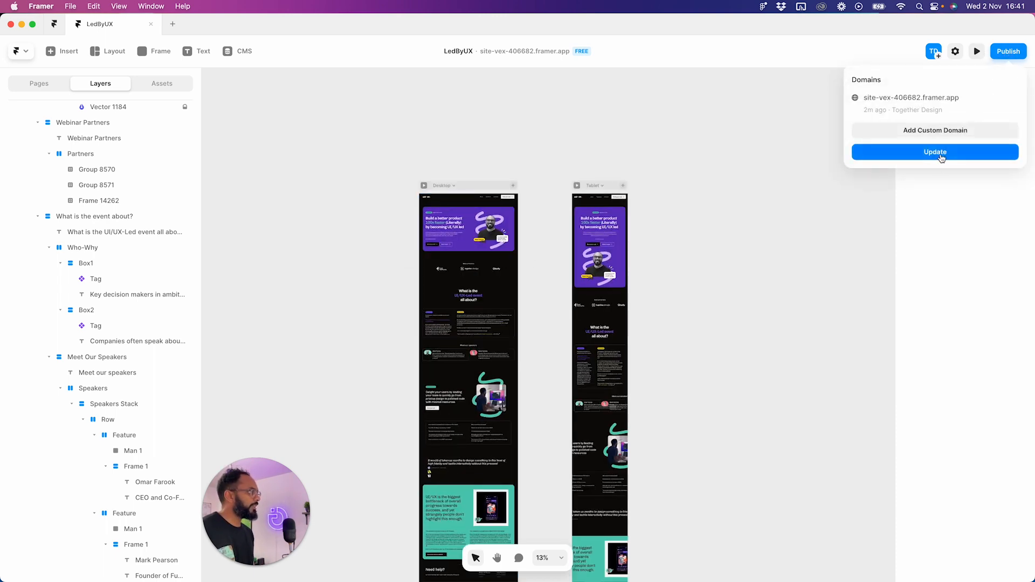
left_click(940, 101)
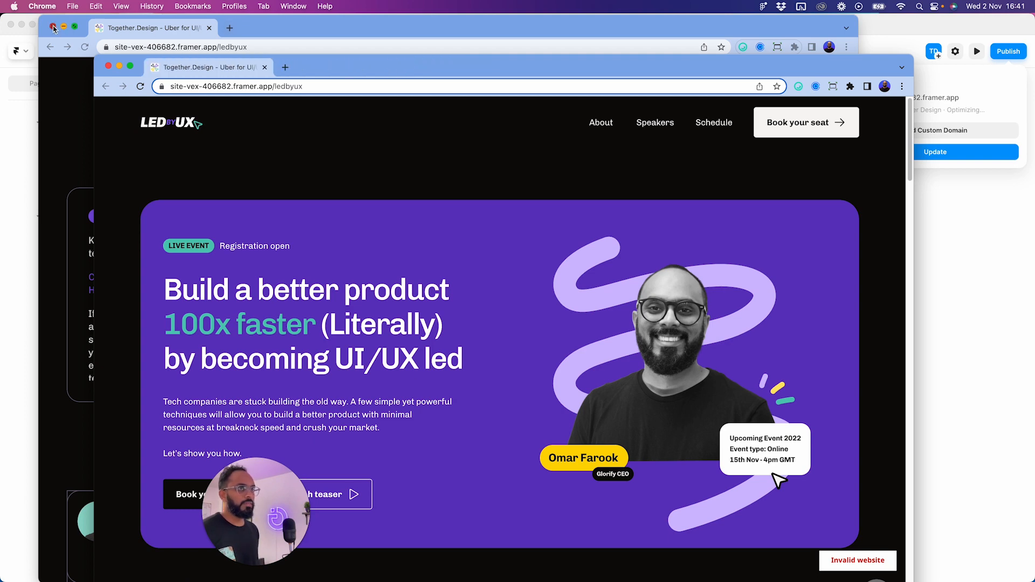
- Close the older browser window, then narrow and reposition the window showing the newly published page
left_click(53, 28)
left_click_drag(912, 56, 803, 157)
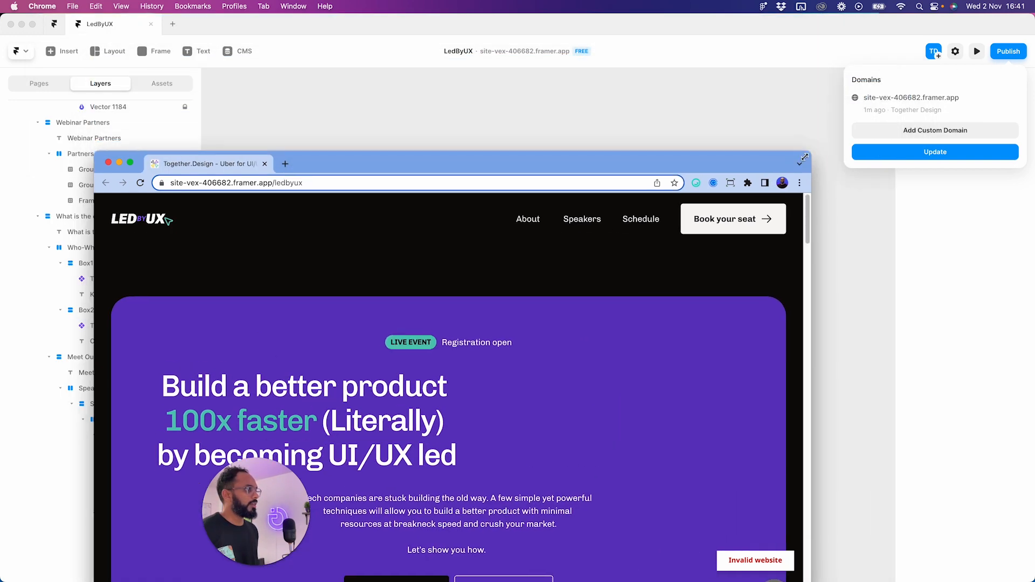
left_click_drag(714, 164, 760, 60)
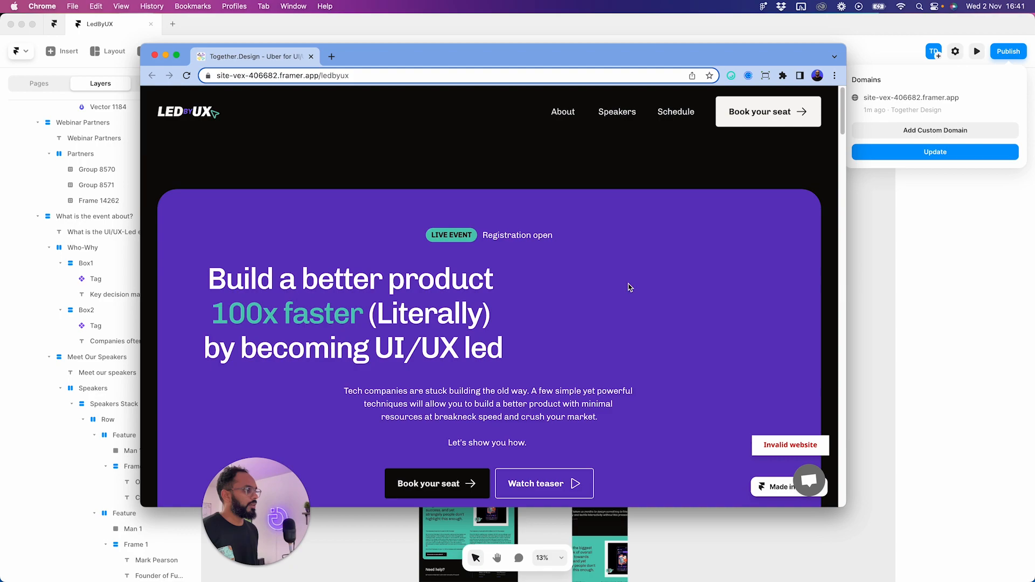
- Examine the published event and hero sections while narrowing the browser window further, then close it to return to Framer
scroll(629, 287, "down", 15)
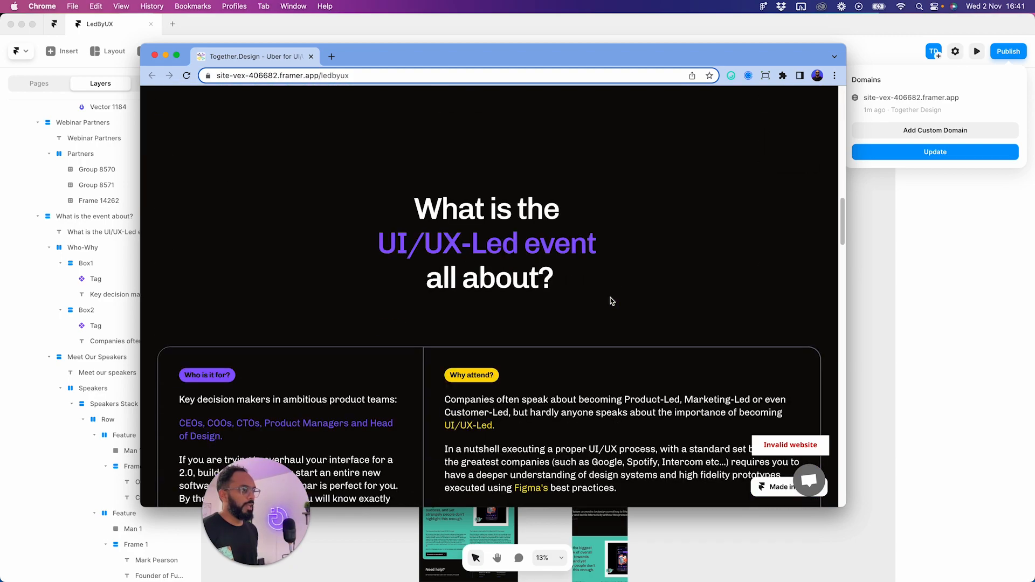
scroll(612, 300, "down", 10)
scroll(612, 301, "up", 3)
left_click_drag(846, 291, 799, 286)
scroll(563, 242, "up", 20)
scroll(558, 231, "down", 3)
scroll(558, 232, "up", 3)
left_click(154, 55)
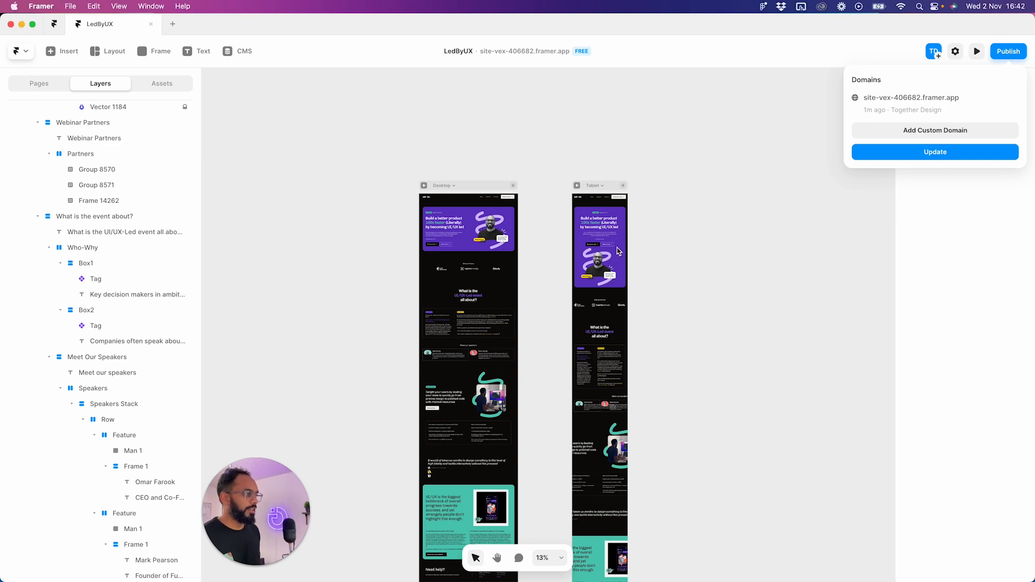
- Select the Tablet breakpoint and try widening it to about 1762 to test how its hero section stretches
left_click(647, 254)
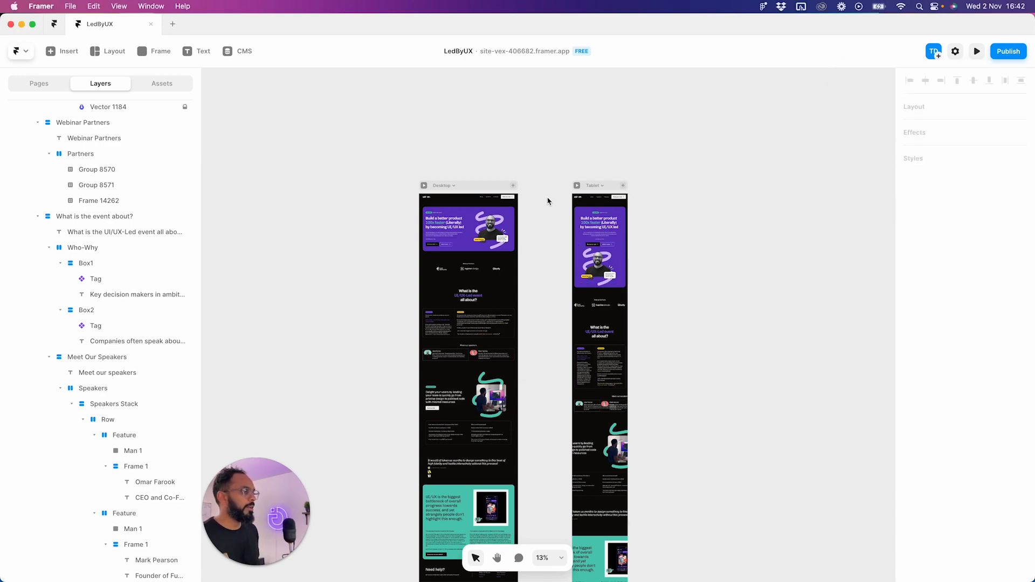
scroll(546, 198, "up", 5)
left_click(713, 381)
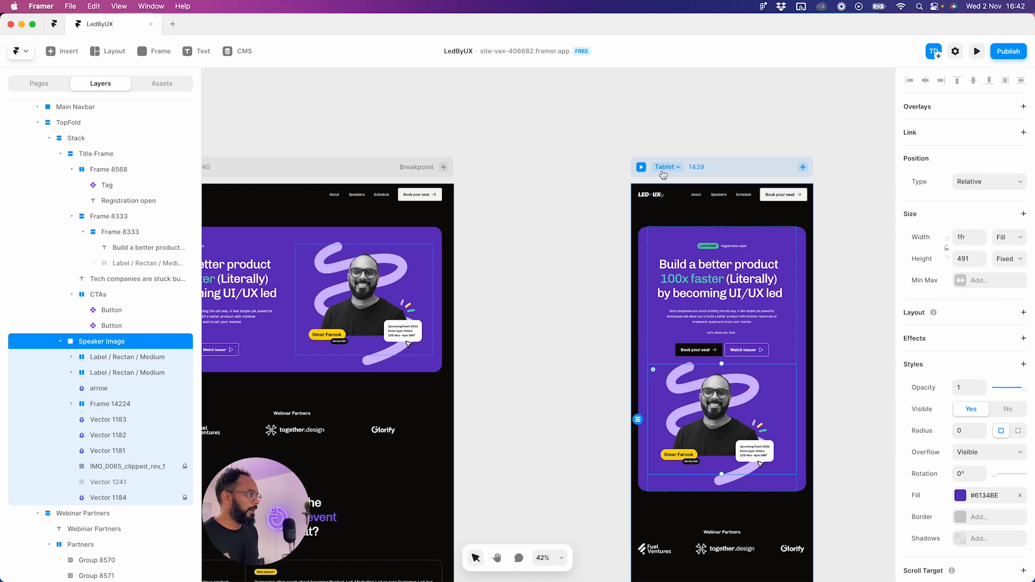
left_click(718, 170)
key("space")
left_click_drag(719, 241, 464, 155)
scroll(557, 189, "down", 1)
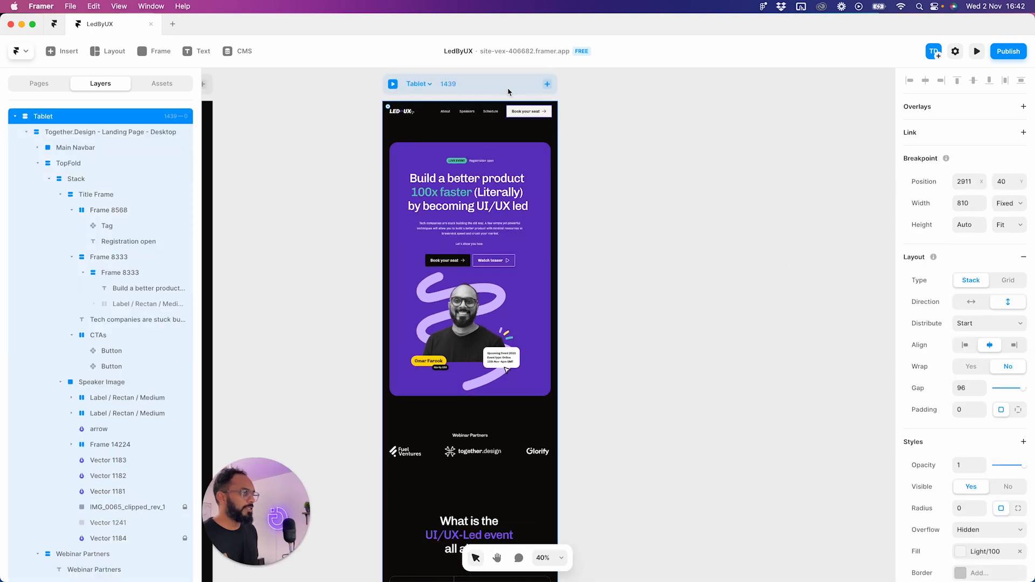
left_click_drag(557, 220, 762, 226)
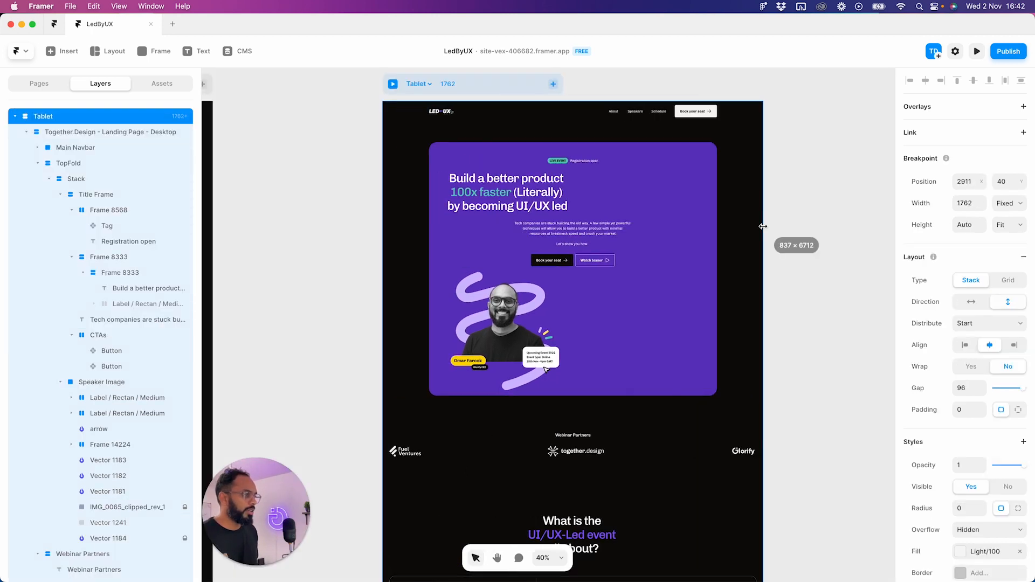
- Inspect the tablet Speaker Image frame's size, style and position type settings
left_click(528, 314)
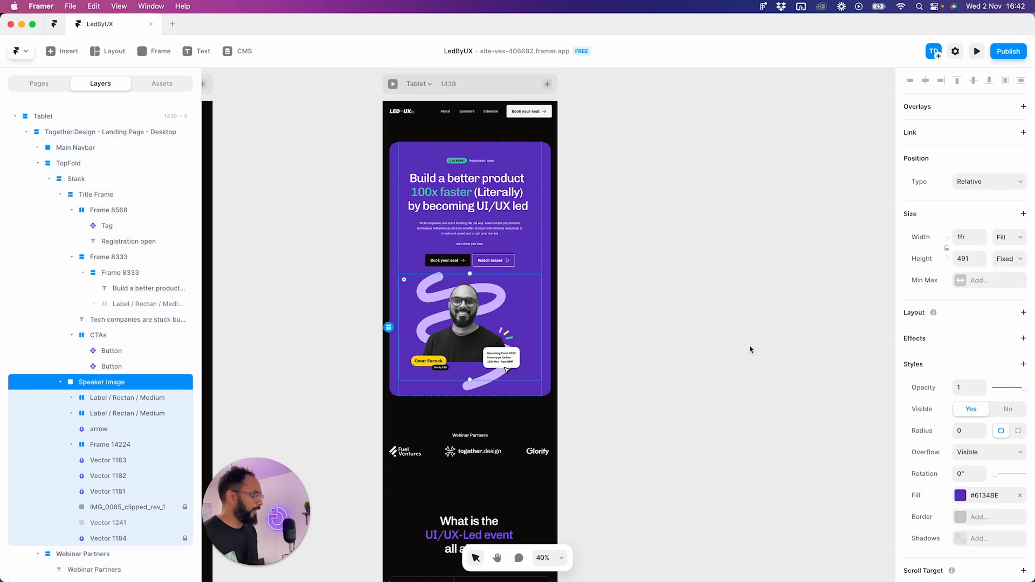
left_click(60, 382)
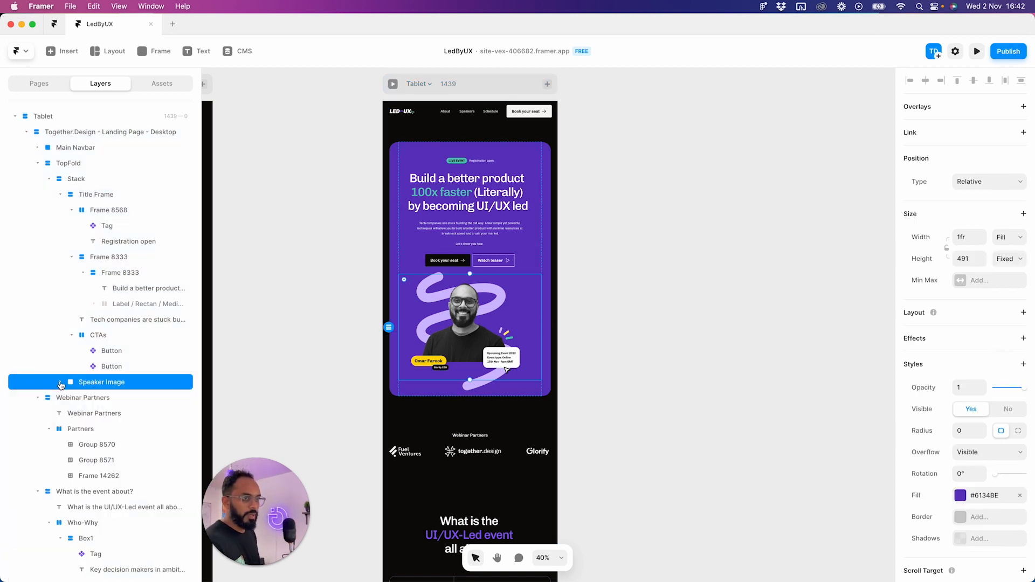
scroll(1016, 463, "down", 4)
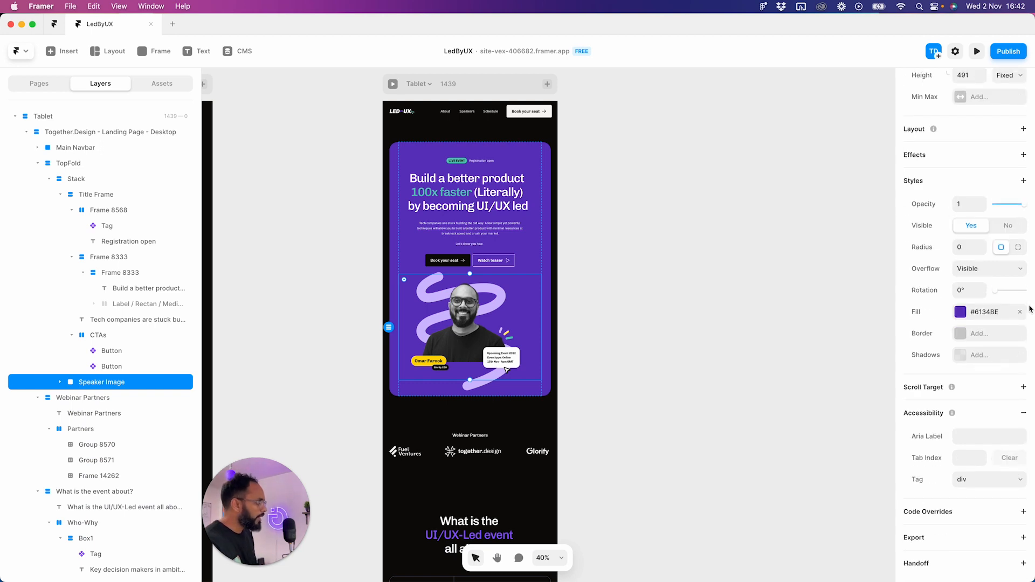
scroll(992, 291, "up", 4)
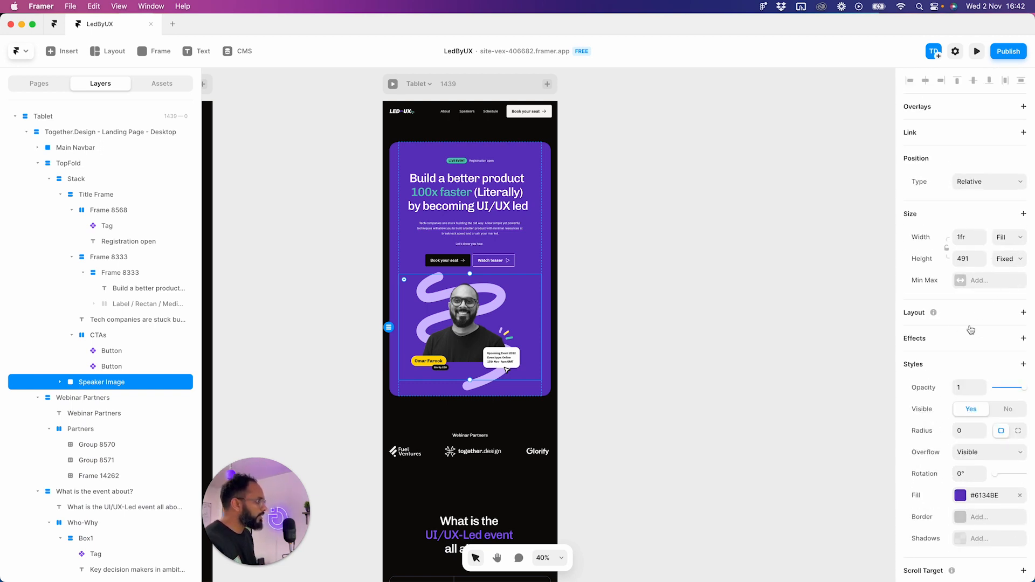
scroll(984, 356, "down", 1)
scroll(997, 232, "up", 1)
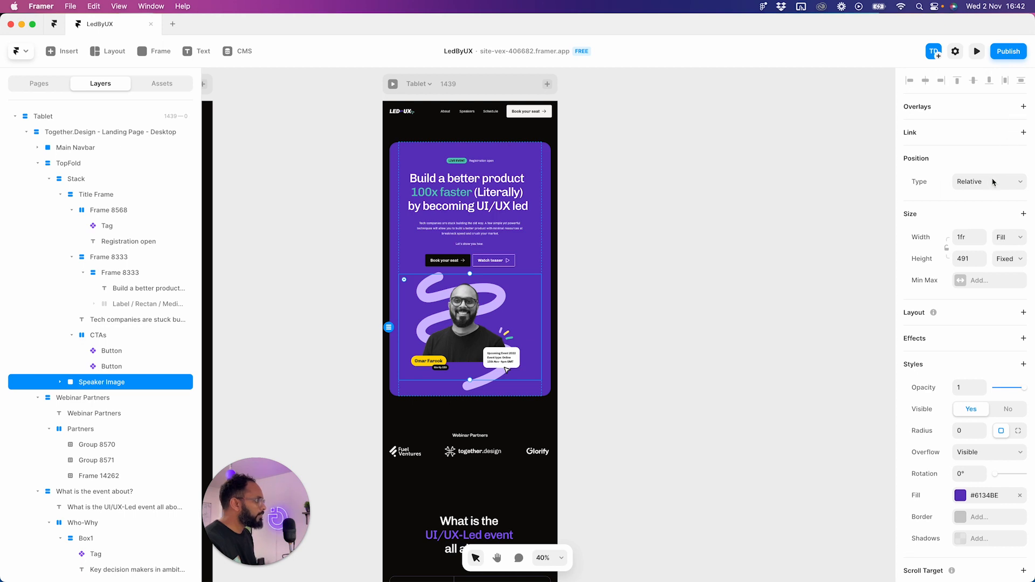
left_click(993, 182)
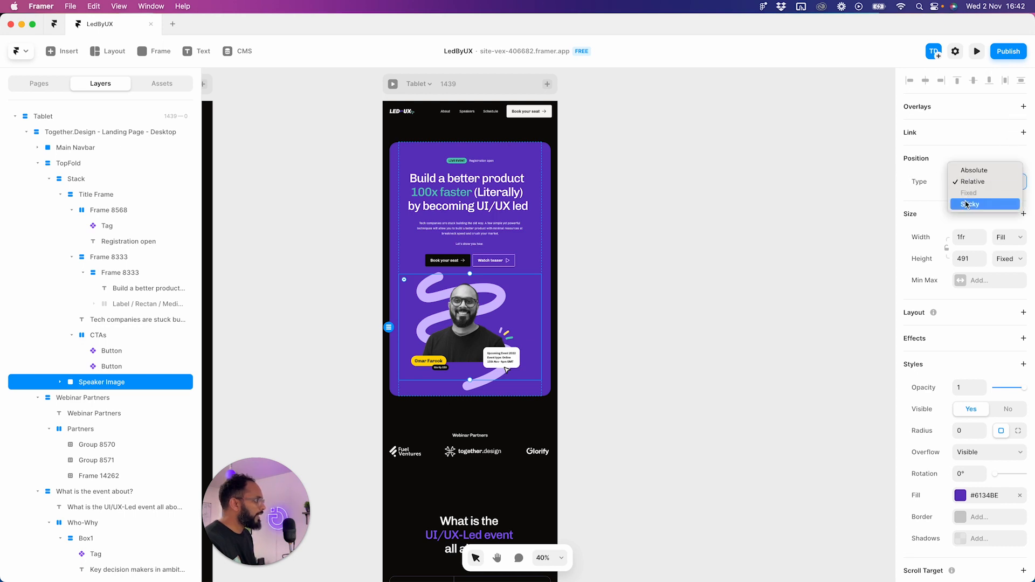
left_click(924, 169)
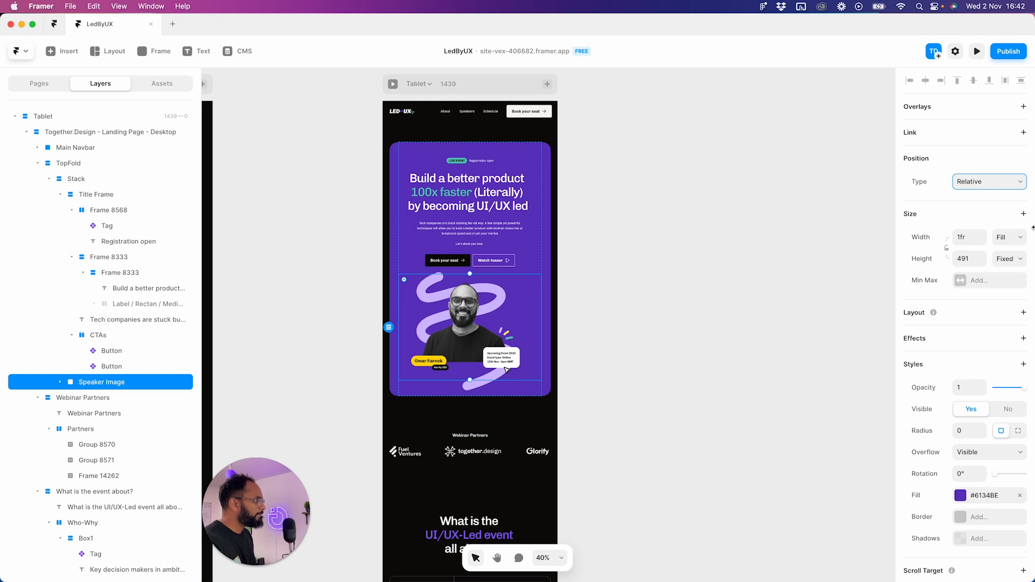
- Pin all layers inside the tablet Speaker Image frame to its centre both horizontally and vertically
left_click(60, 382)
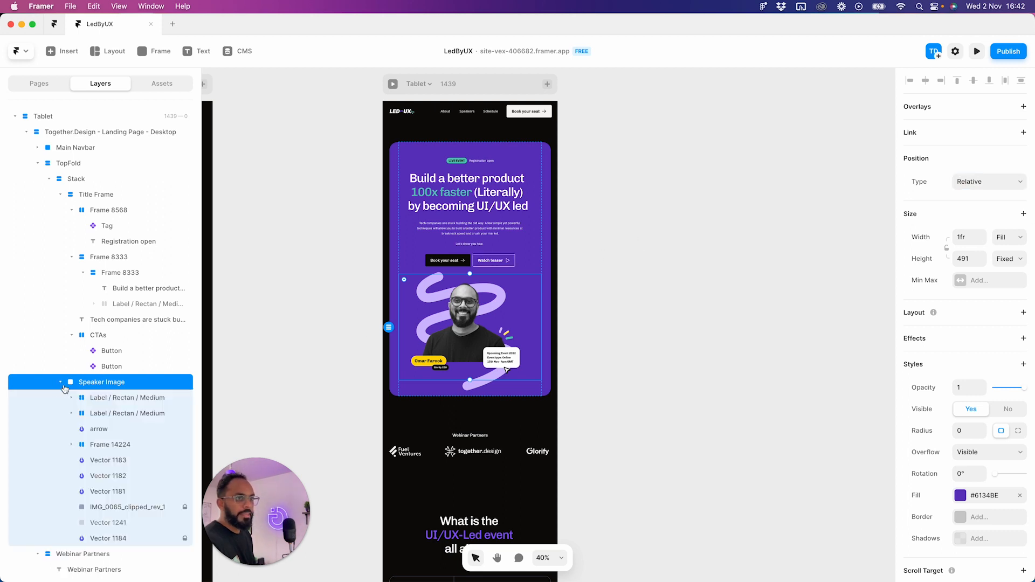
left_click(115, 399)
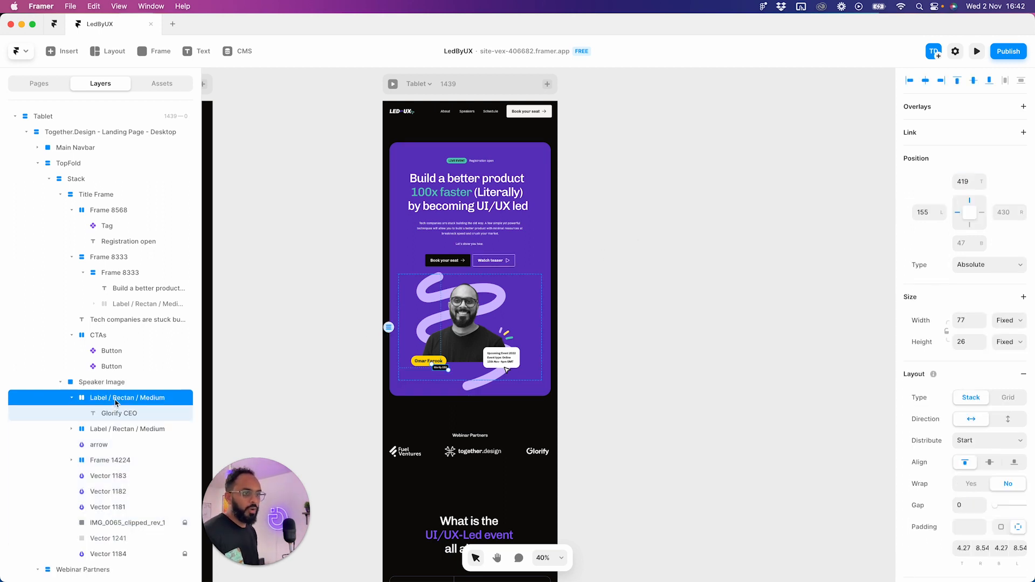
left_click(123, 554, "shift")
left_click(969, 162)
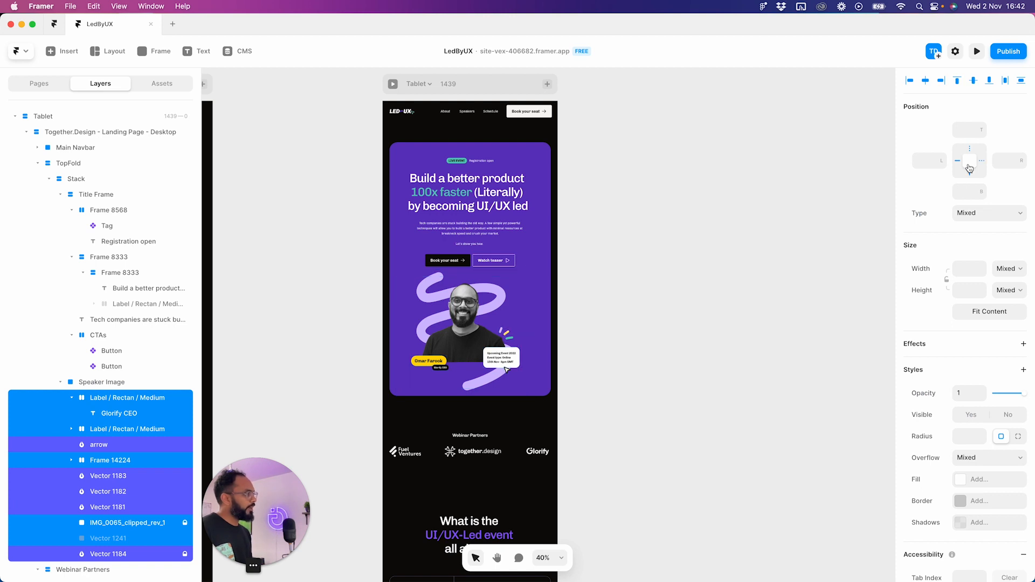
left_click(970, 162)
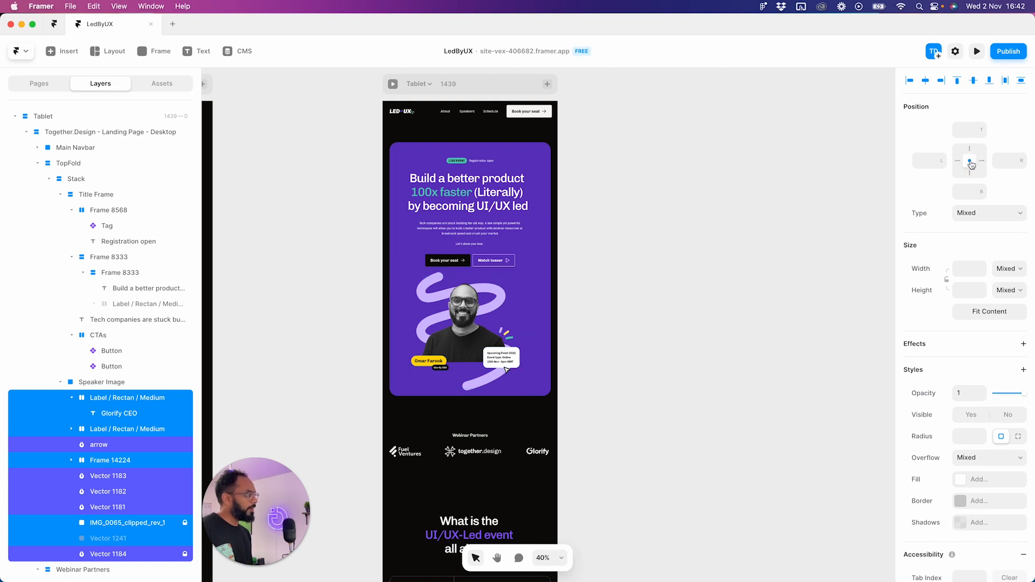
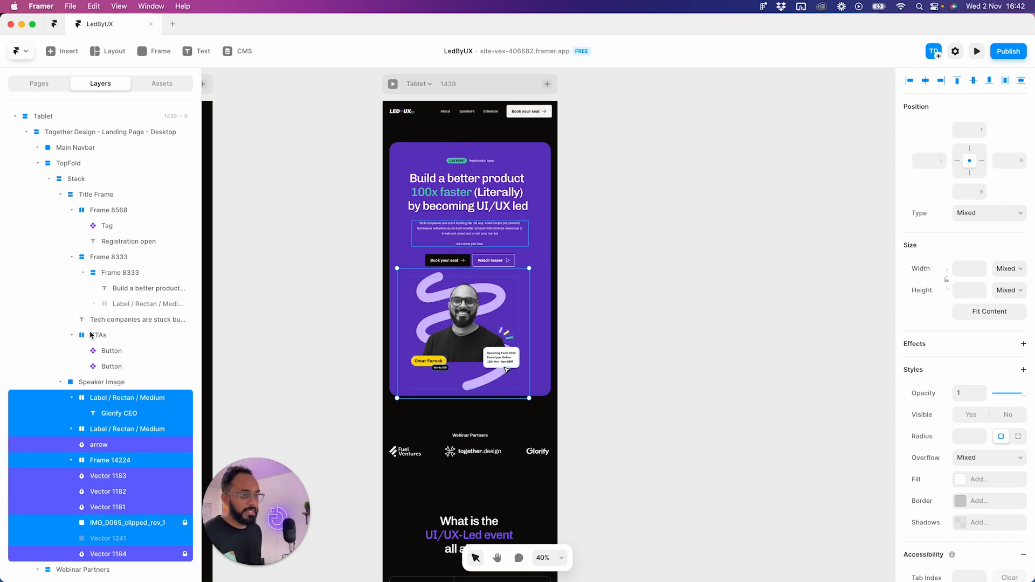
- Preview the Tablet page, check the hero's heading, buttons and speaker image while widening it to about 1136, and close the preview
scroll(119, 333, "down", 5)
scroll(119, 333, "up", 2)
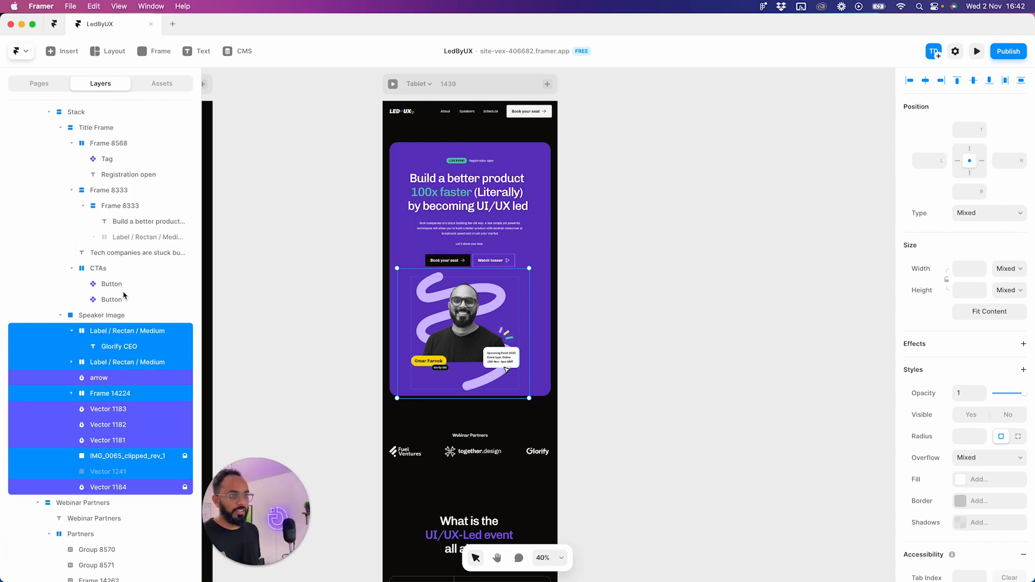
left_click(520, 261)
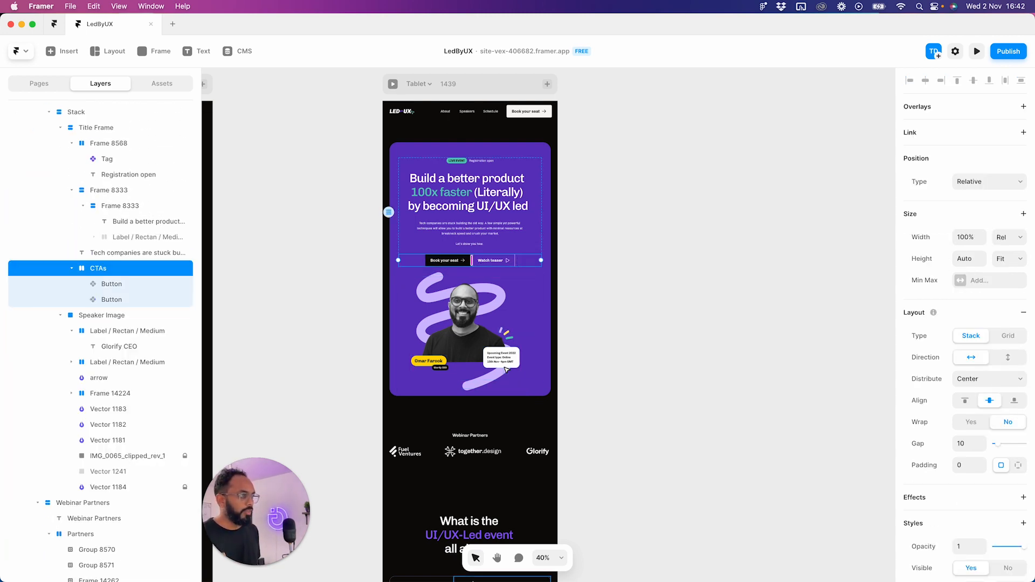
left_click(975, 53)
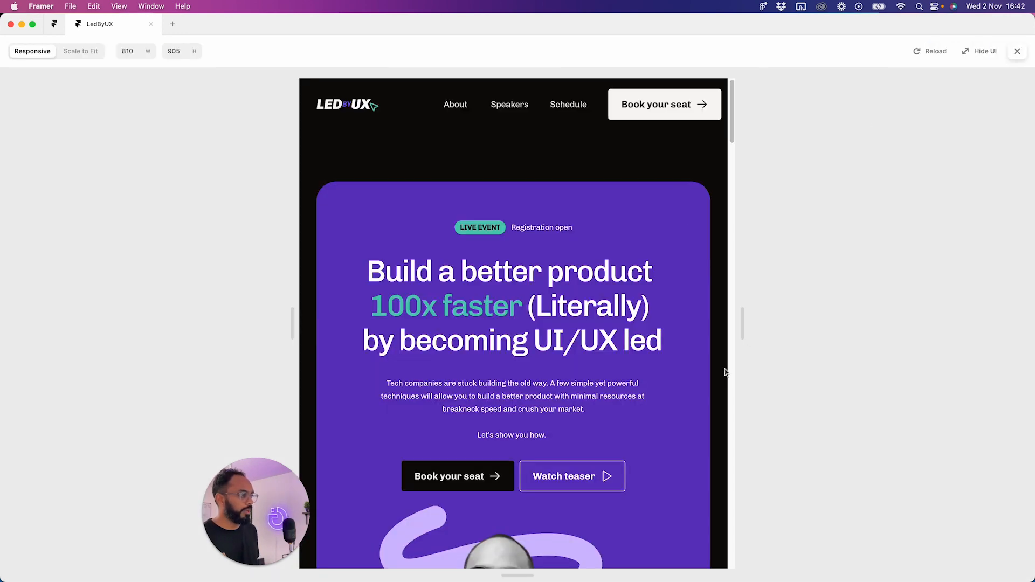
scroll(726, 372, "down", 3)
scroll(725, 372, "up", 2)
scroll(725, 372, "down", 10)
scroll(725, 371, "up", 7)
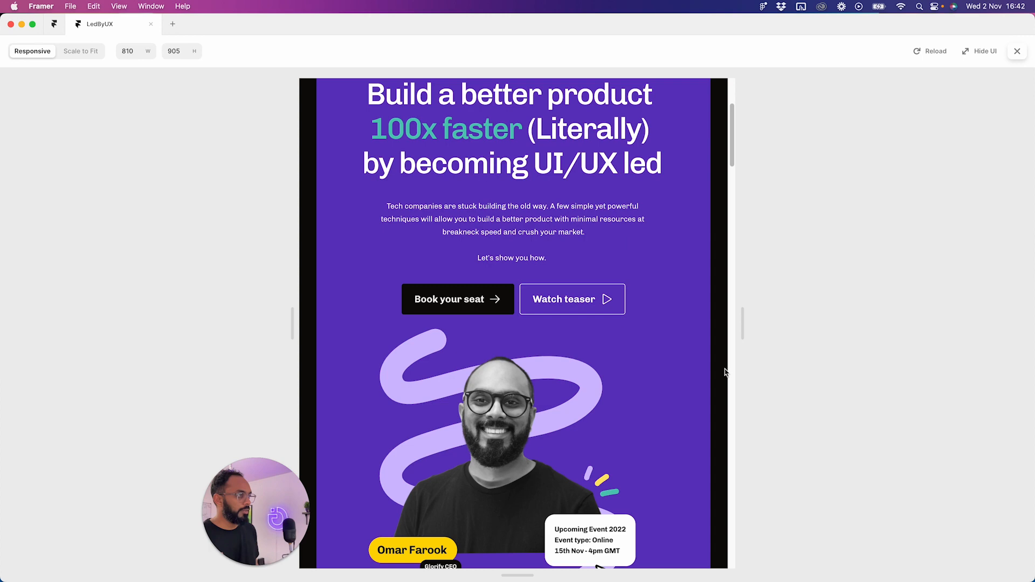
scroll(725, 371, "up", 1)
left_click_drag(752, 331, 832, 331)
scroll(631, 317, "up", 6)
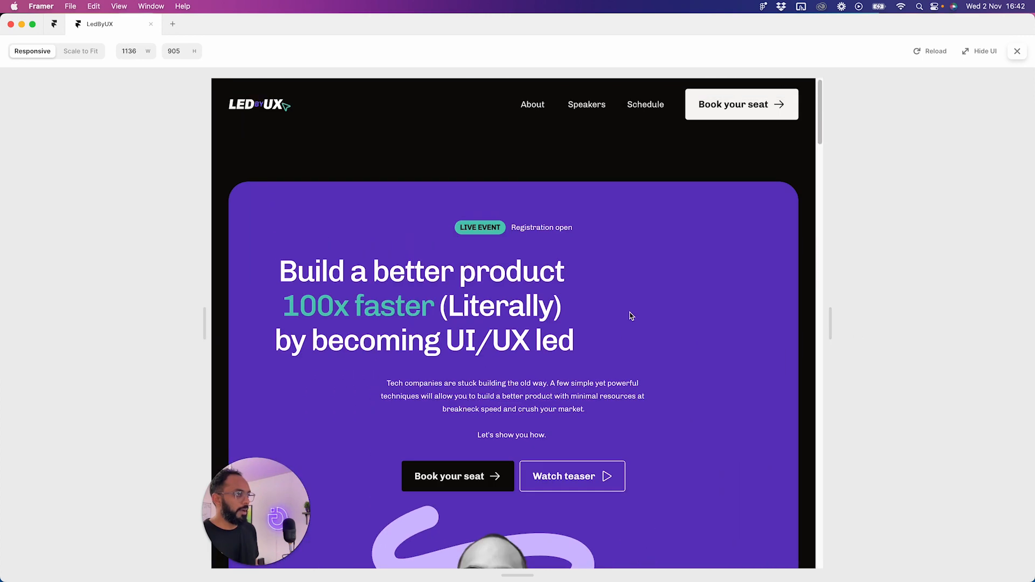
left_click(1020, 52)
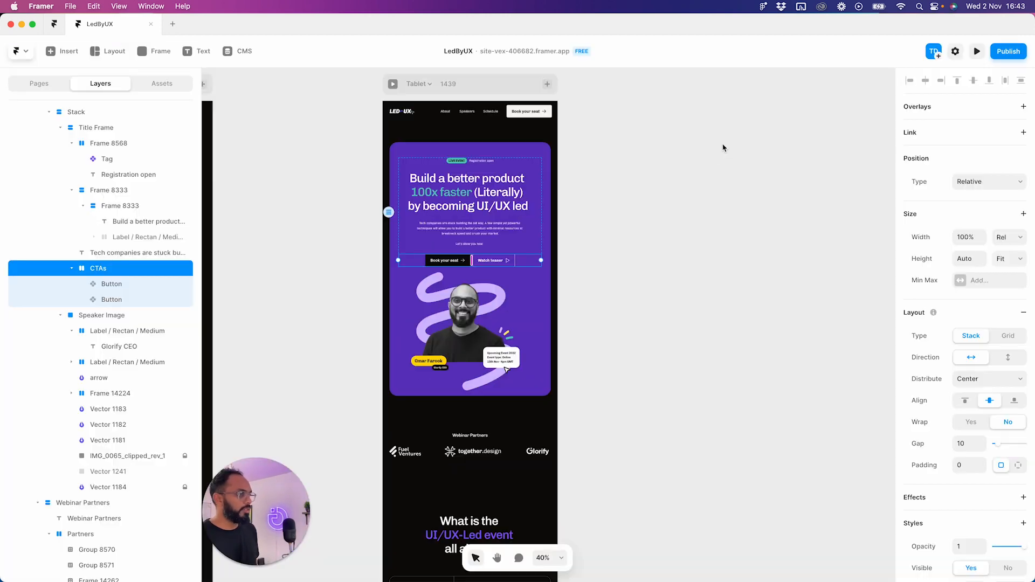
- Set the tablet hero heading's width to Fill and check the width sizing options of its parent Frame 8333
left_click(525, 206)
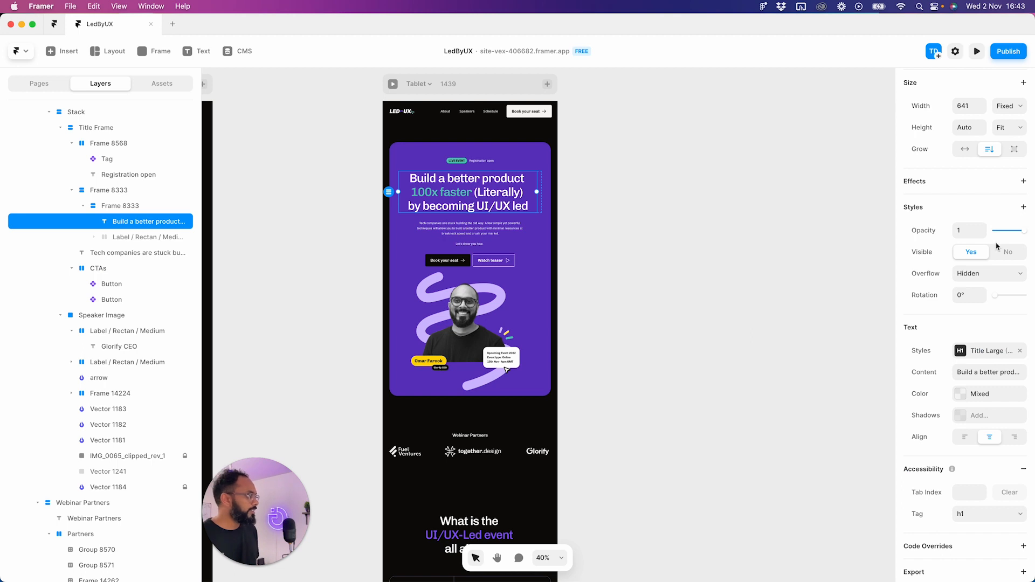
scroll(983, 313, "up", 3)
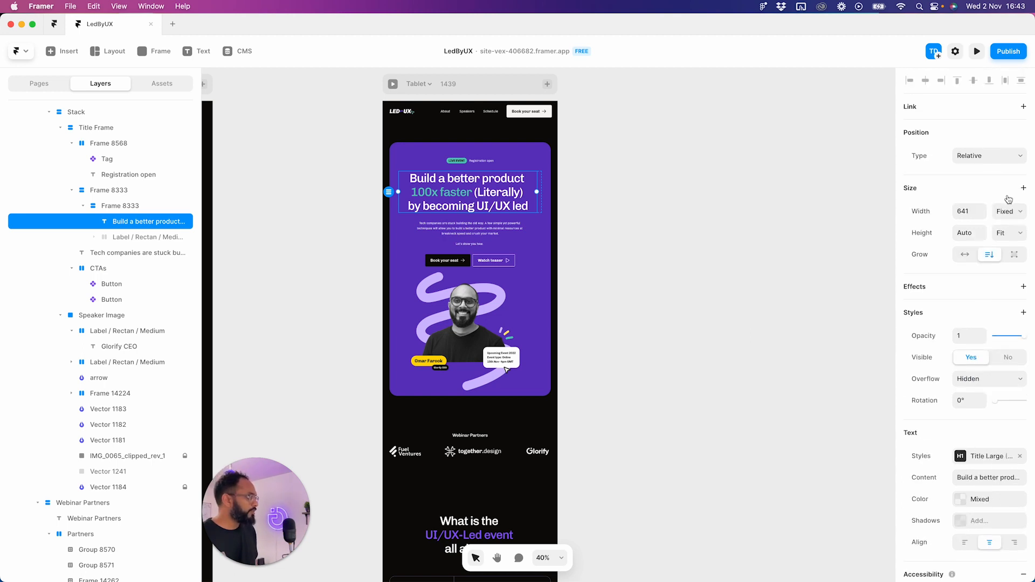
left_click(1010, 210)
left_click(1002, 234)
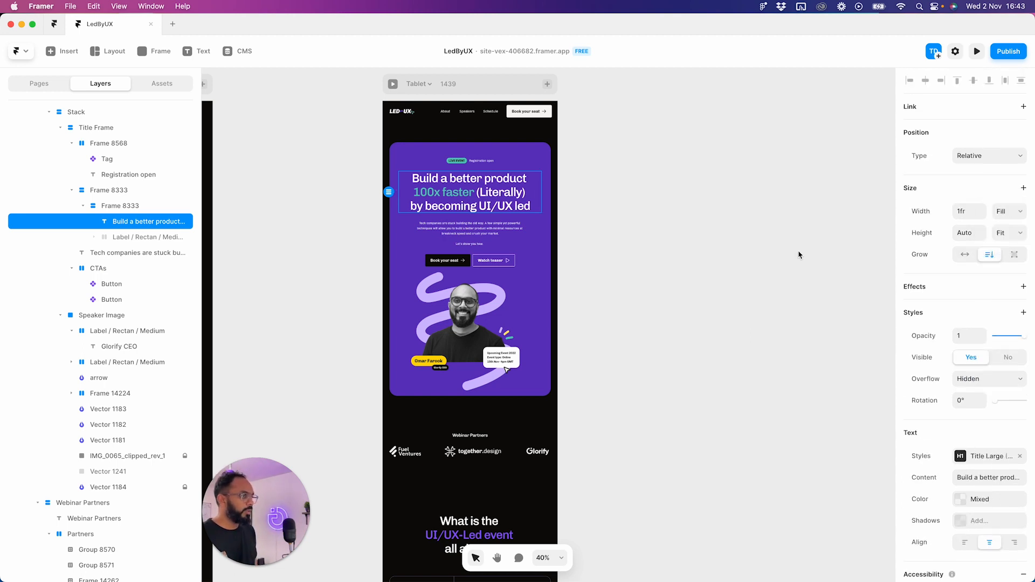
left_click(138, 207)
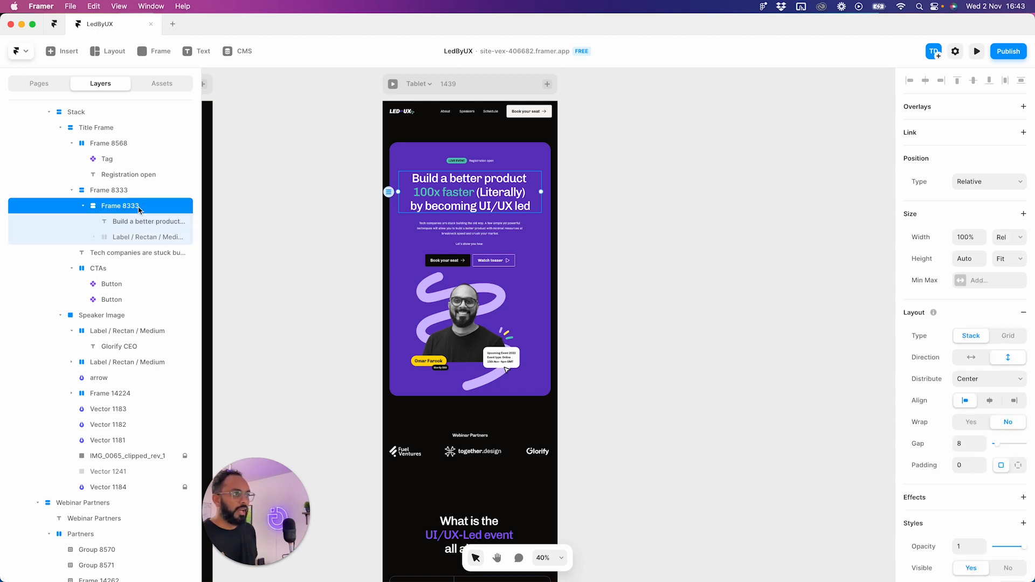
left_click(1017, 241)
left_click(1005, 251)
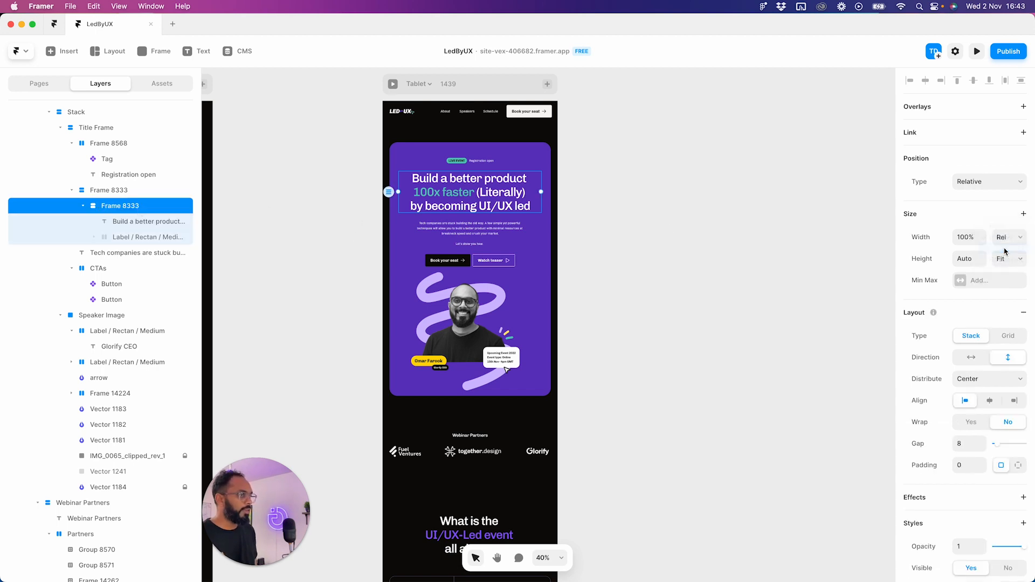
- Delete the hidden "Plug & Play" label from the hero heading's frame and check the desktop heading's layers
left_click(140, 238)
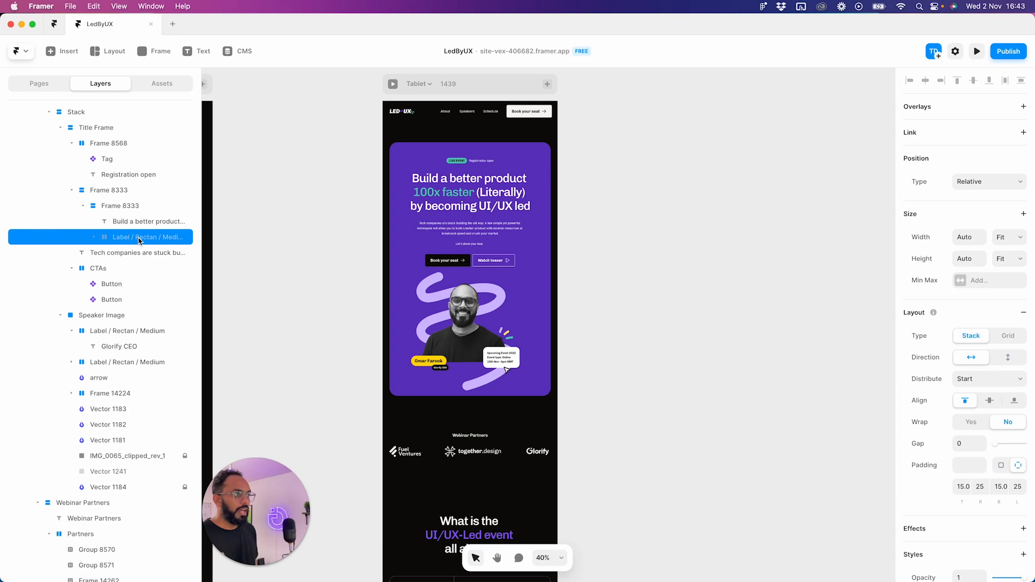
left_click(95, 238)
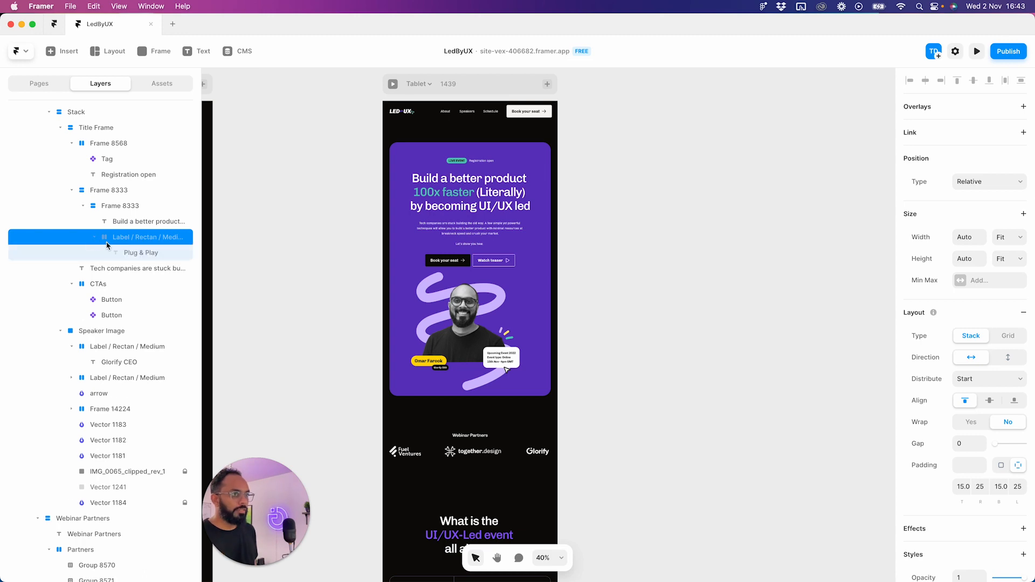
key("Delete")
left_click(265, 247)
left_click(460, 189)
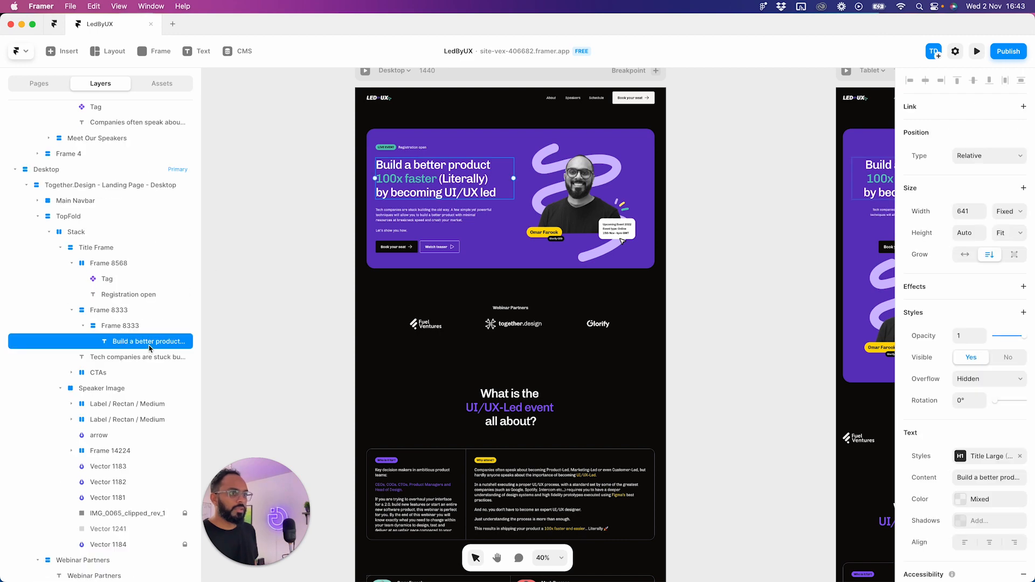
- Preview the Tablet breakpoint and examine the hero and event sections while narrowing it to about 640 and widening it again
left_click(792, 215)
scroll(883, 151, "right", 5)
scroll(883, 150, "up", 1)
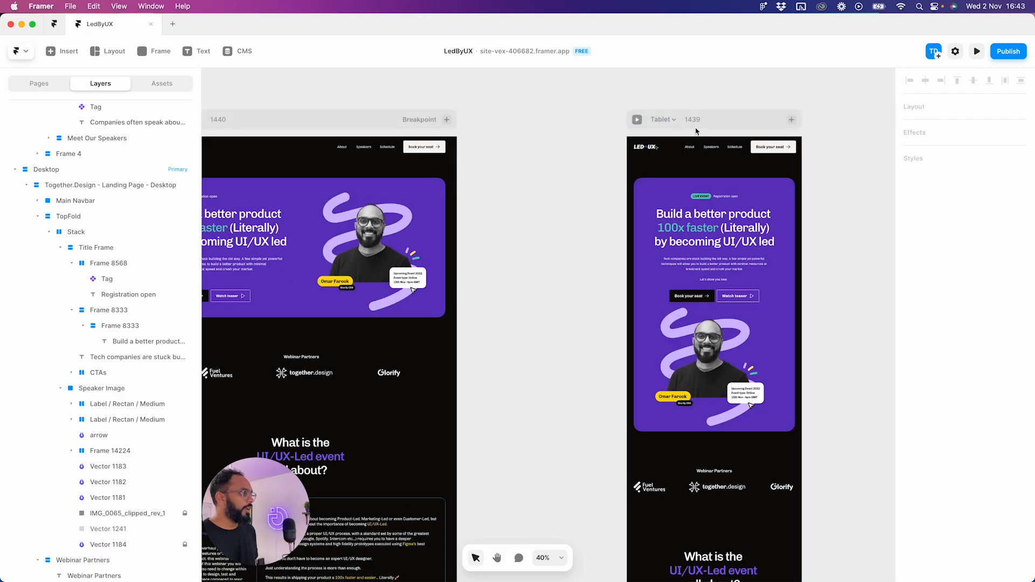
left_click(698, 134)
left_click(977, 53)
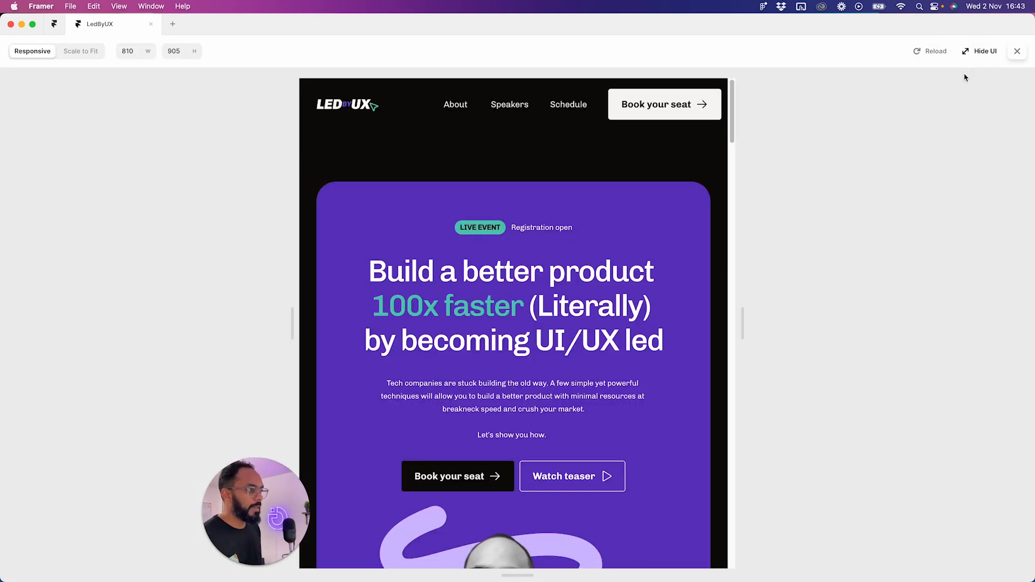
scroll(515, 331, "down", 5)
scroll(515, 330, "up", 5)
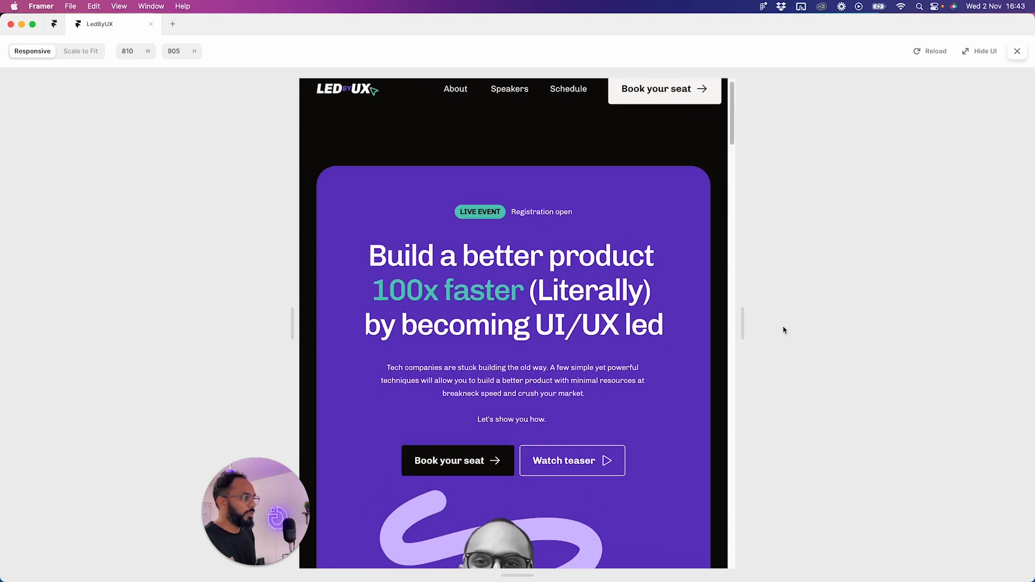
left_click_drag(743, 324, 700, 321)
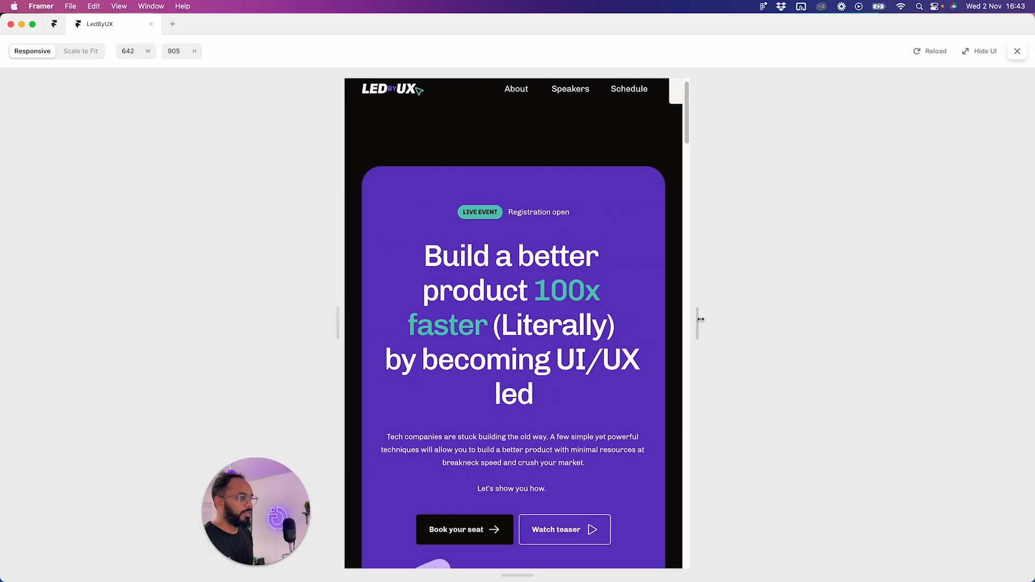
scroll(640, 325, "down", 5)
scroll(643, 326, "down", 10)
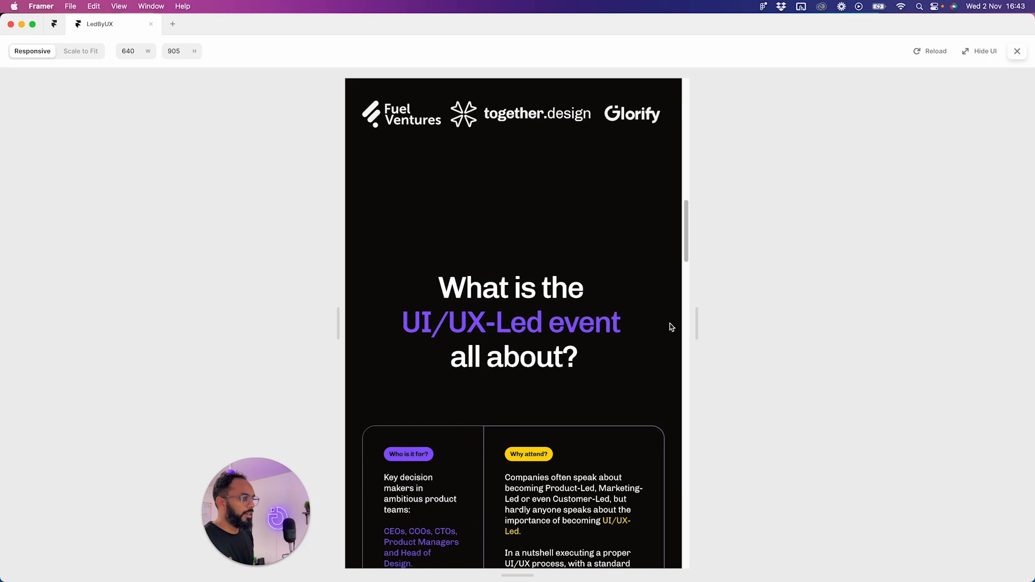
left_click_drag(704, 324, 862, 323)
scroll(632, 323, "down", 5)
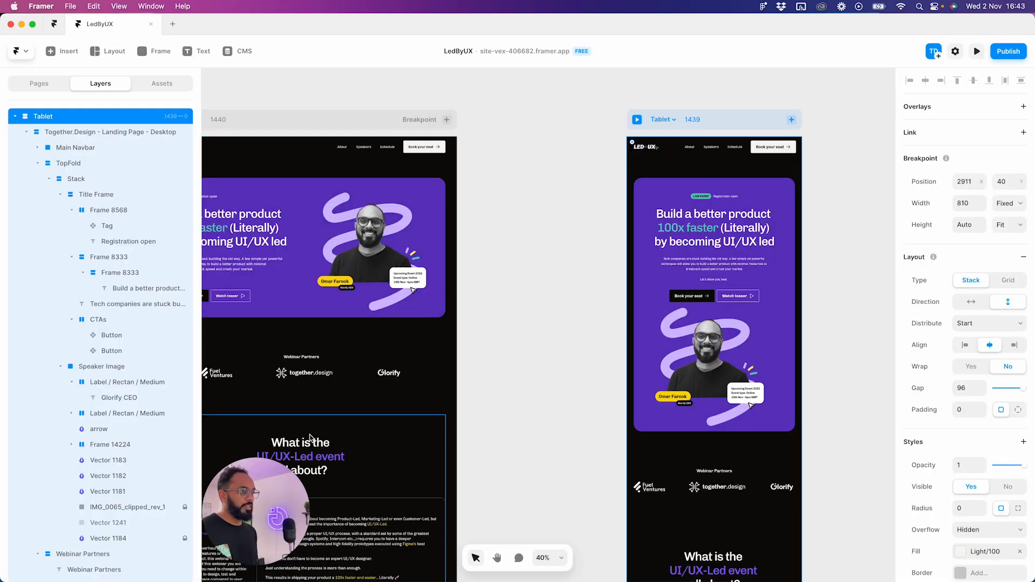
- Set the first speaker's description in the desktop Meet our speakers section to Fill width and open the second description's width options
left_click(520, 434)
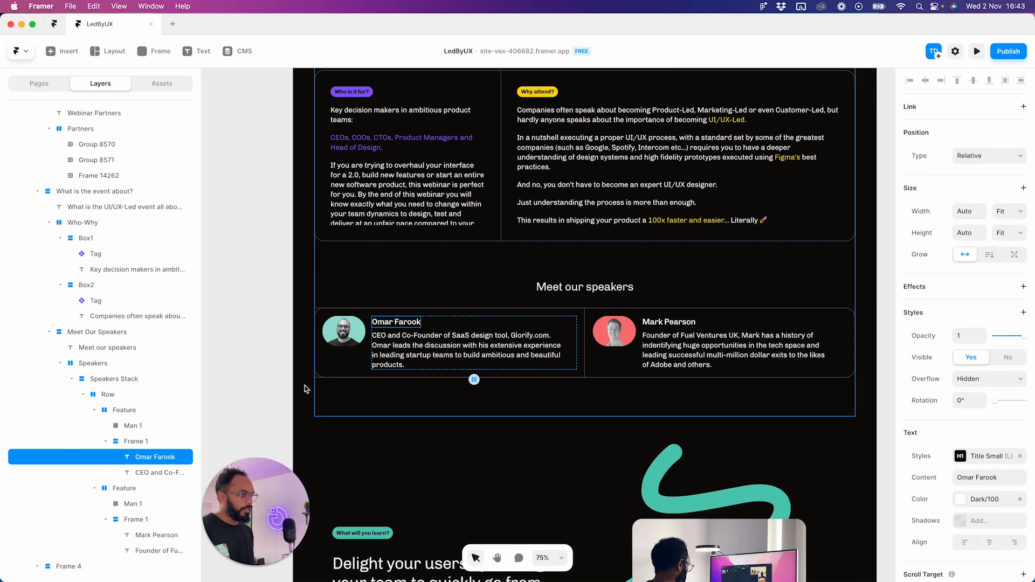
left_click(1013, 211)
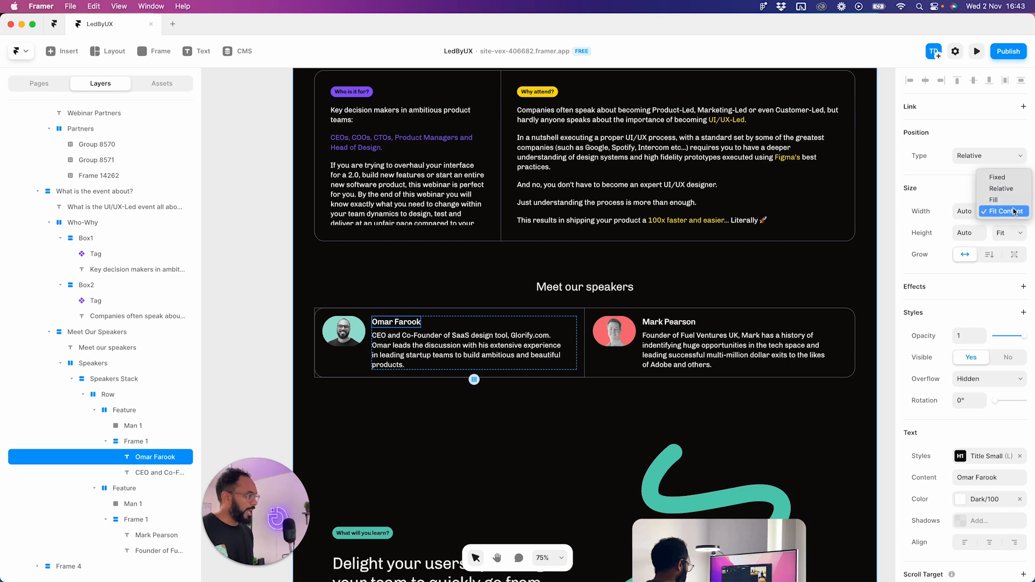
left_click(393, 351)
left_click(418, 349)
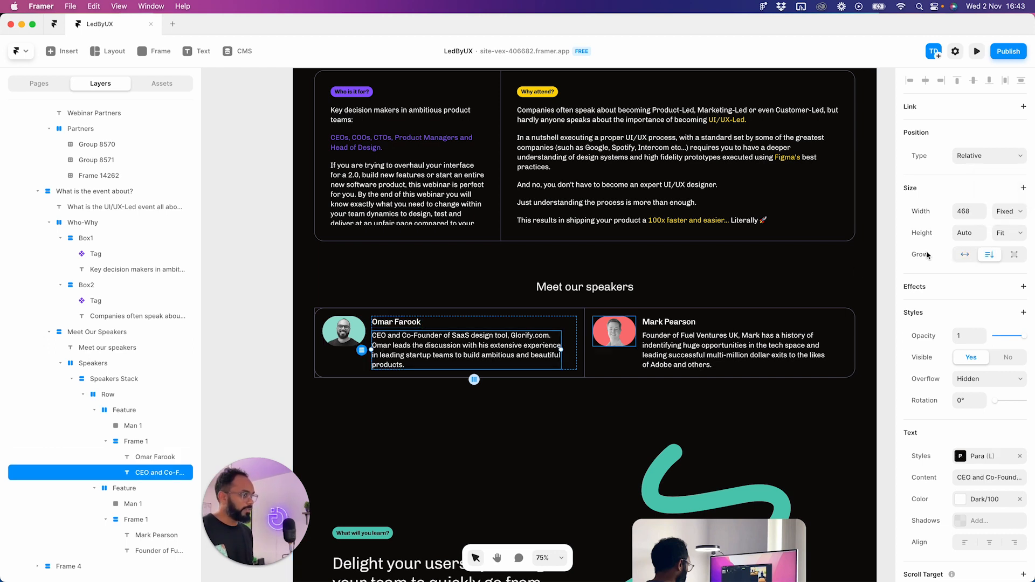
left_click(1014, 219)
left_click(1006, 234)
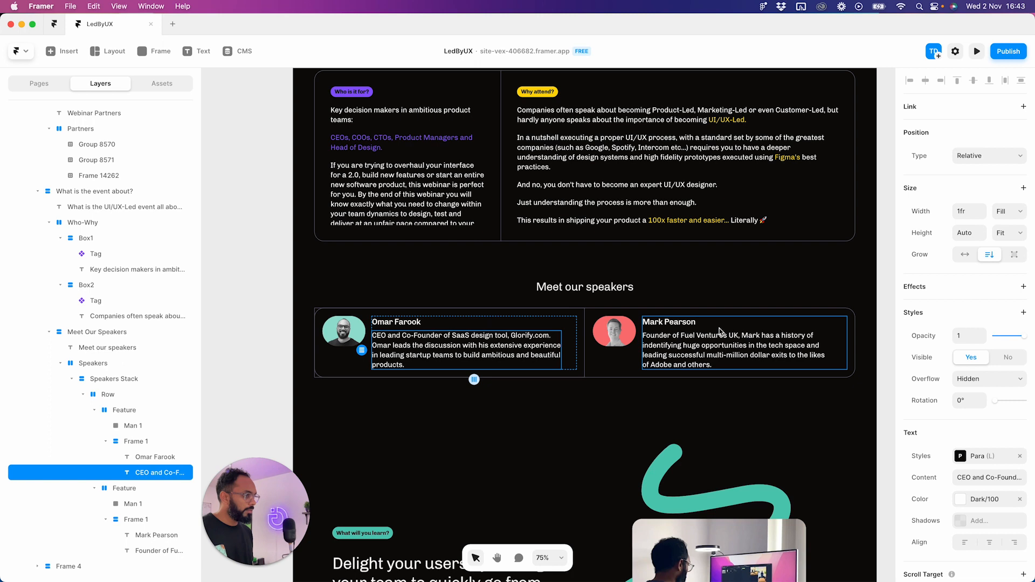
left_click(683, 356)
left_click(1005, 211)
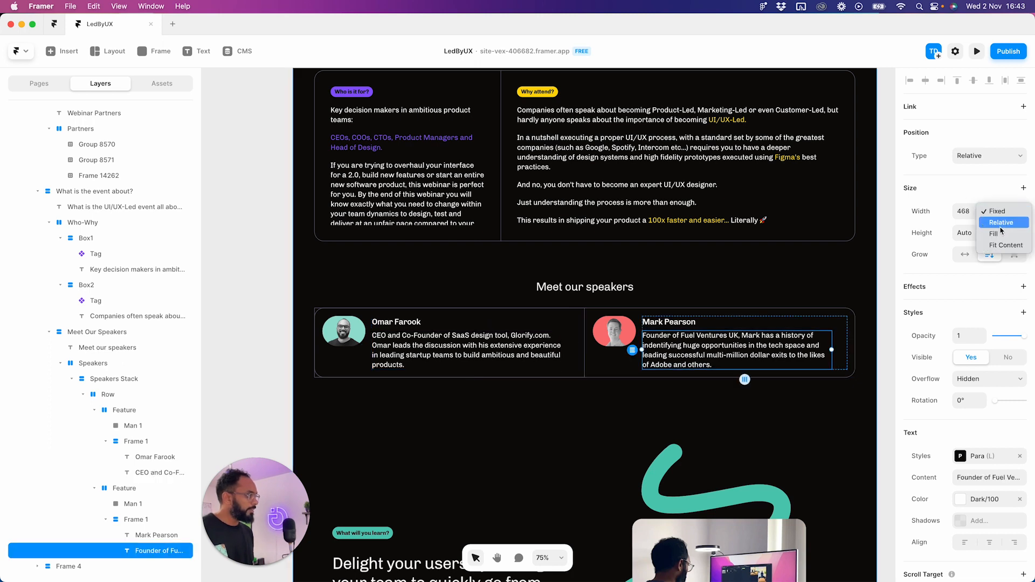
- Set the width of the second speaker's description text to Fill and compare it with the first speaker's description
left_click(647, 322)
left_click(658, 327)
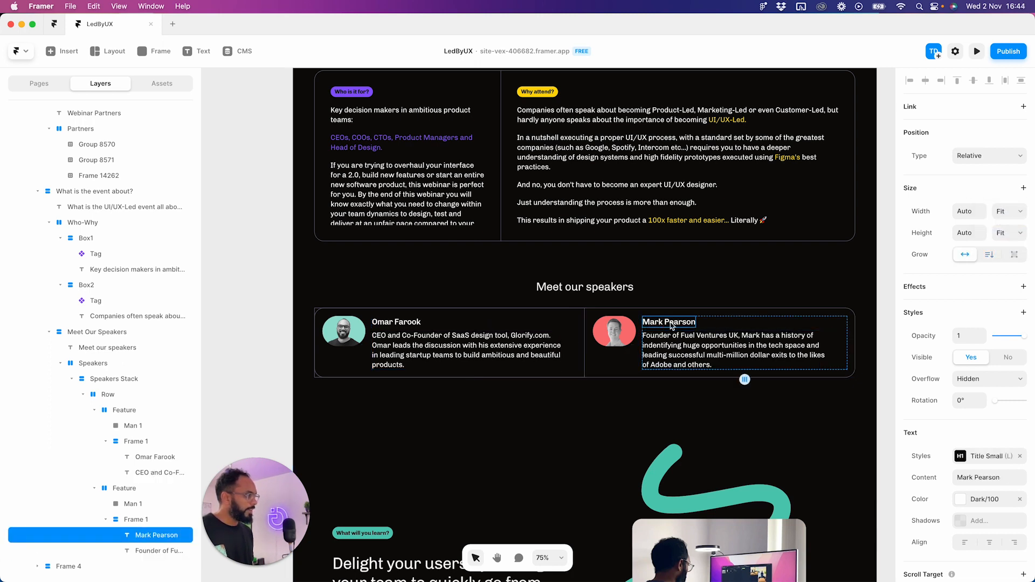
left_click(444, 351)
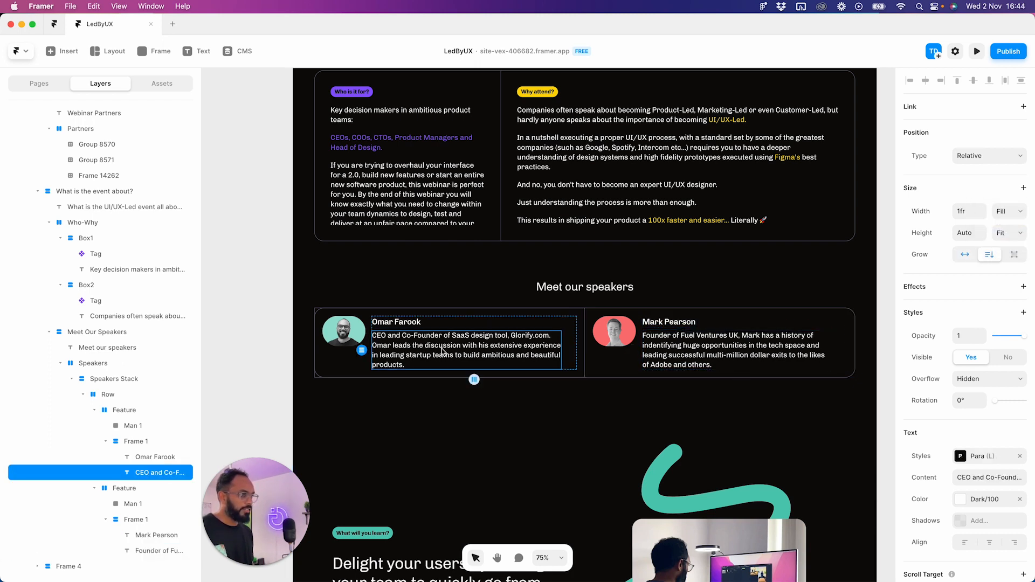
left_click(715, 351)
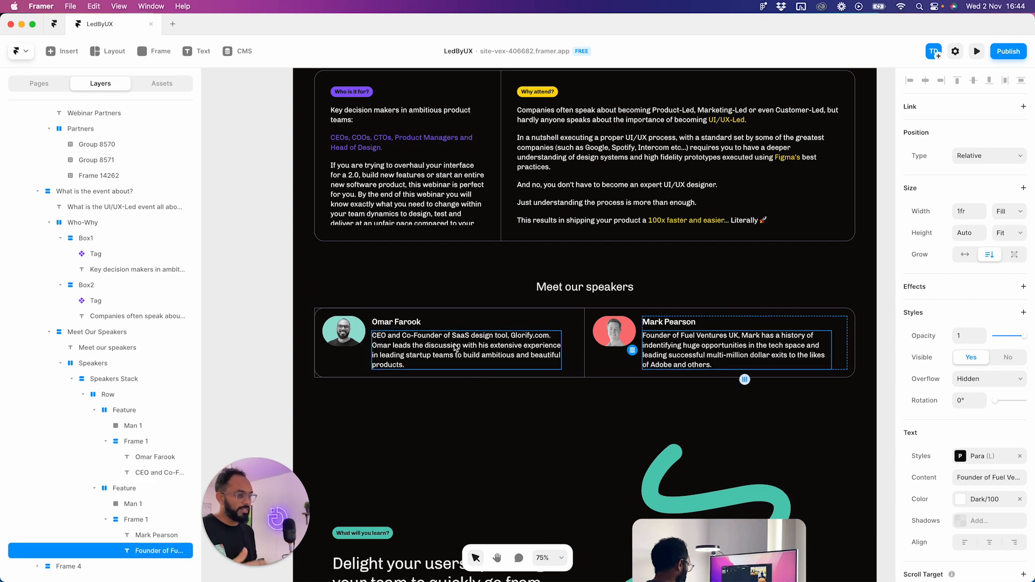
- Examine the sizing settings of both speakers' text frames, the second speaker's card and the "Meet our speakers" heading
left_click(477, 320)
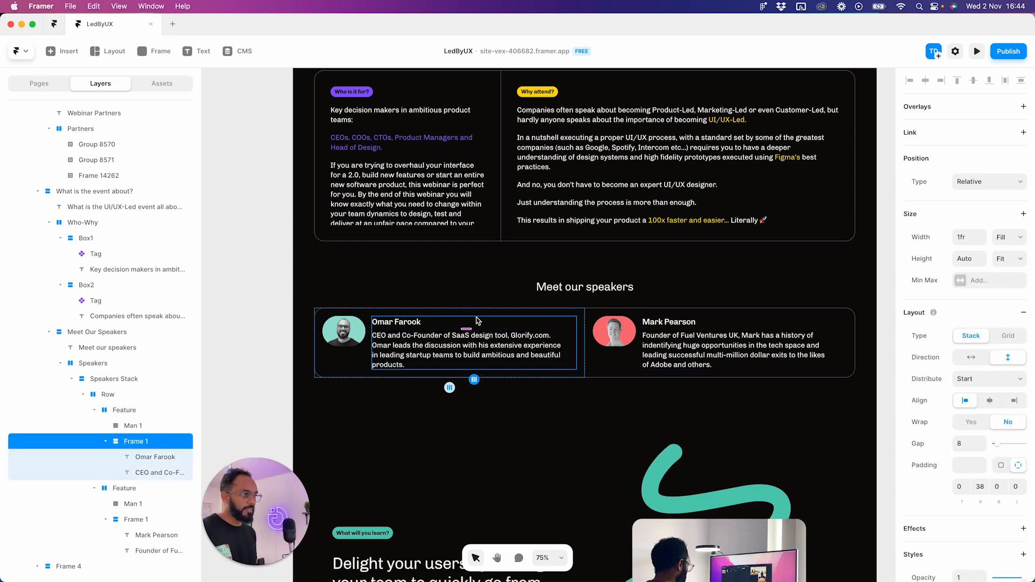
left_click(1009, 260)
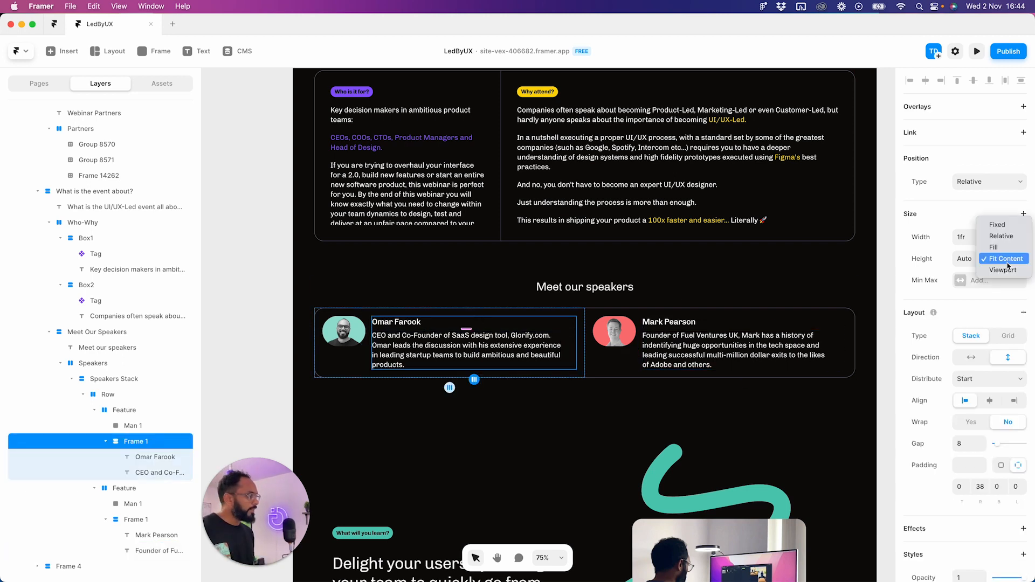
left_click(694, 347)
left_click(709, 344)
left_click(748, 326)
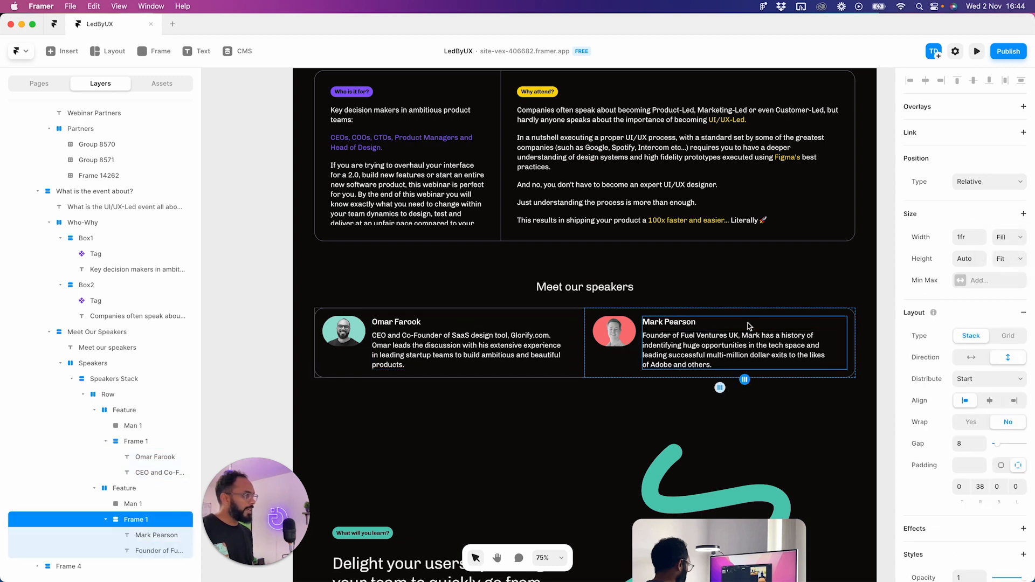
left_click(597, 316)
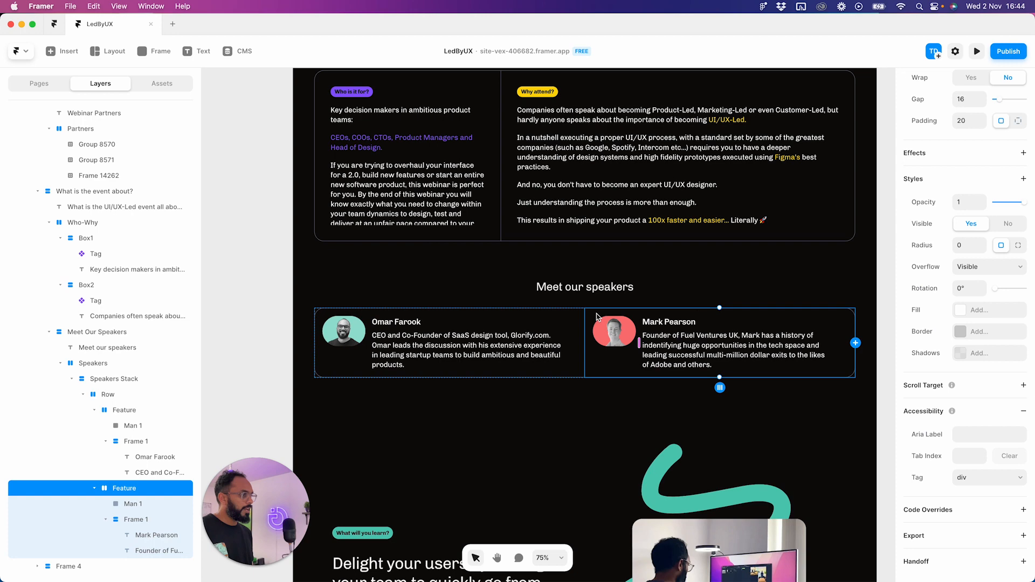
scroll(943, 312, "up", 3)
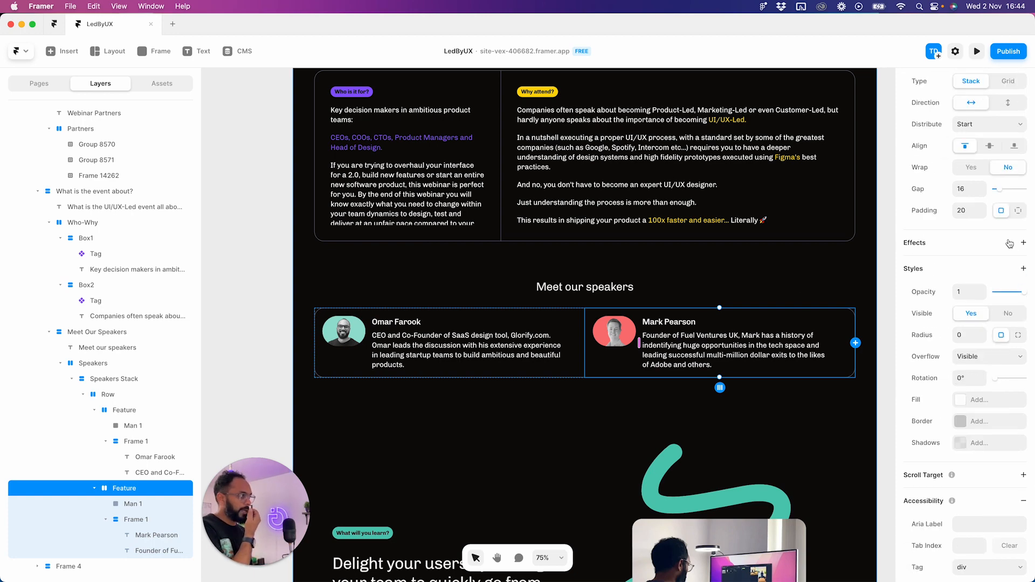
scroll(1004, 246, "up", 7)
left_click(820, 290)
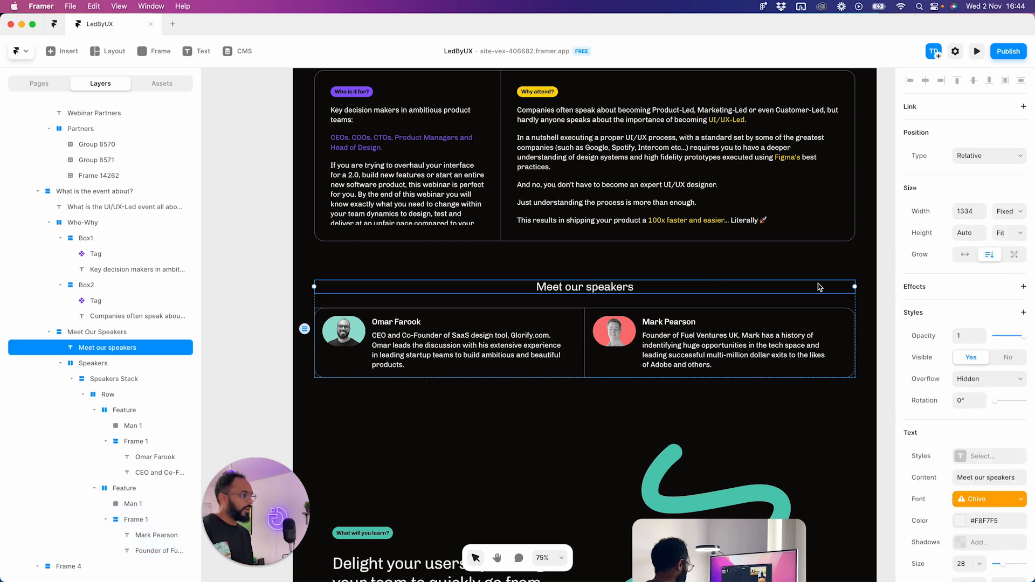
- Move the Tablet breakpoint closer to the Desktop one, to position 2360, 95
scroll(658, 321, "down", 15)
scroll(659, 321, "up", 5)
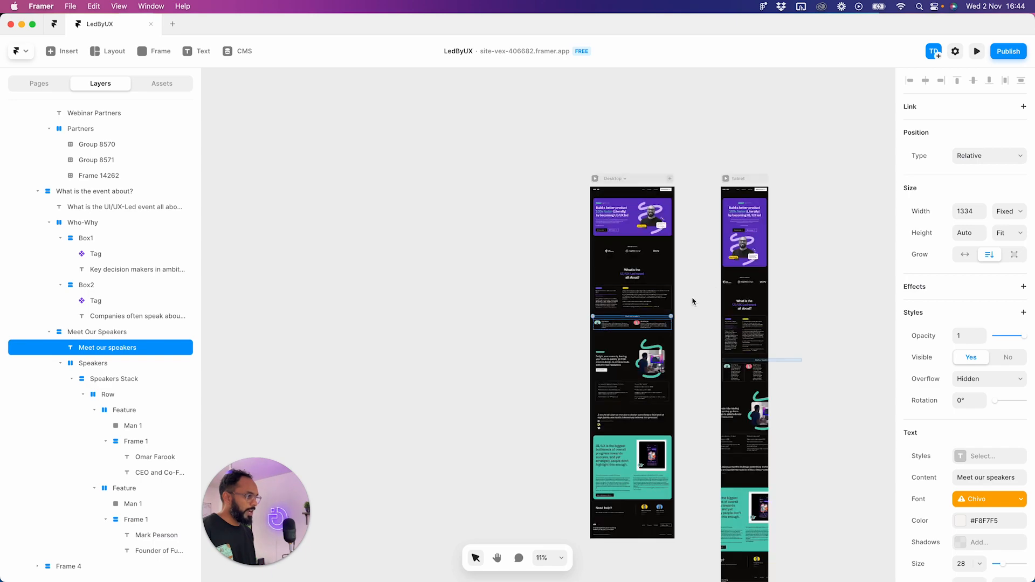
left_click(721, 182)
left_click_drag(723, 183, 713, 185)
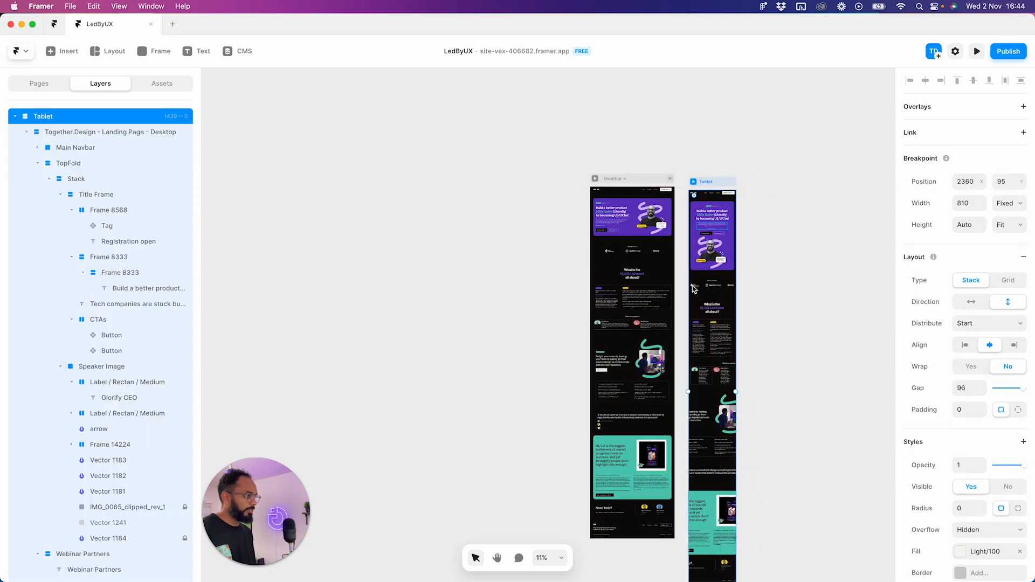
- Set the width of the desktop "Meet our speakers" heading to Fill, checking the effect with an undo and a redo
scroll(659, 310, "up", 5)
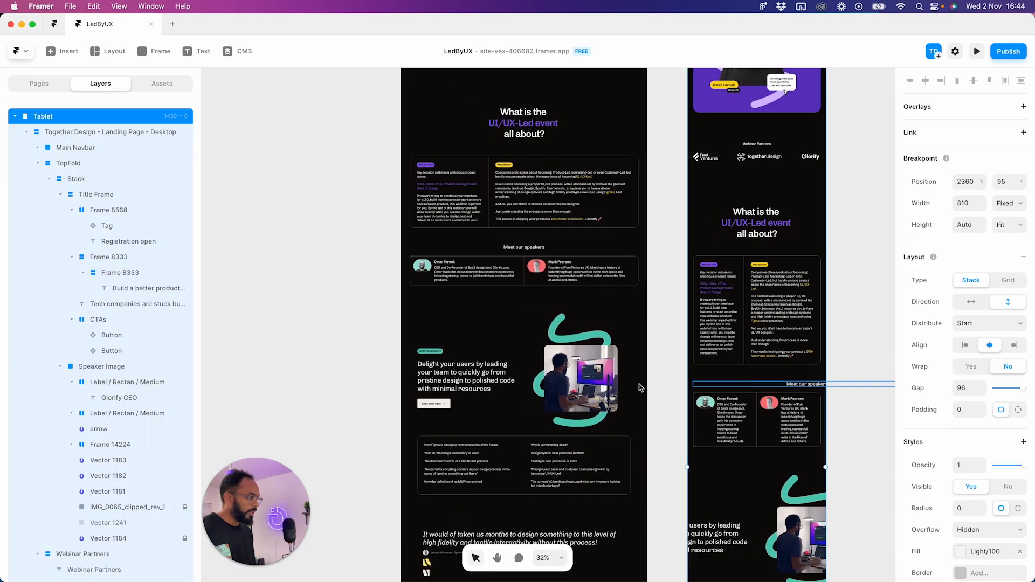
left_click(525, 247)
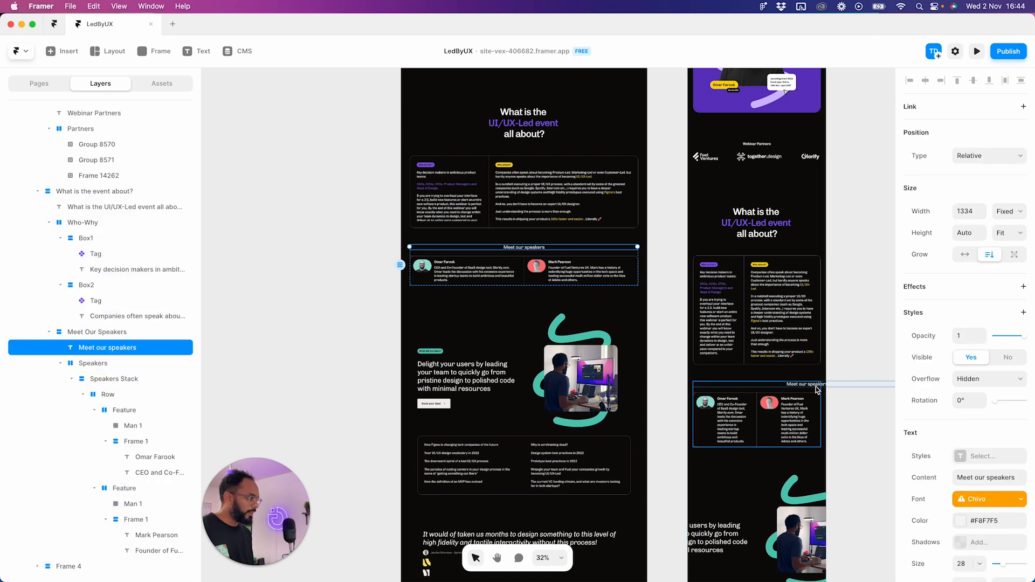
left_click(1007, 211)
left_click(1010, 234)
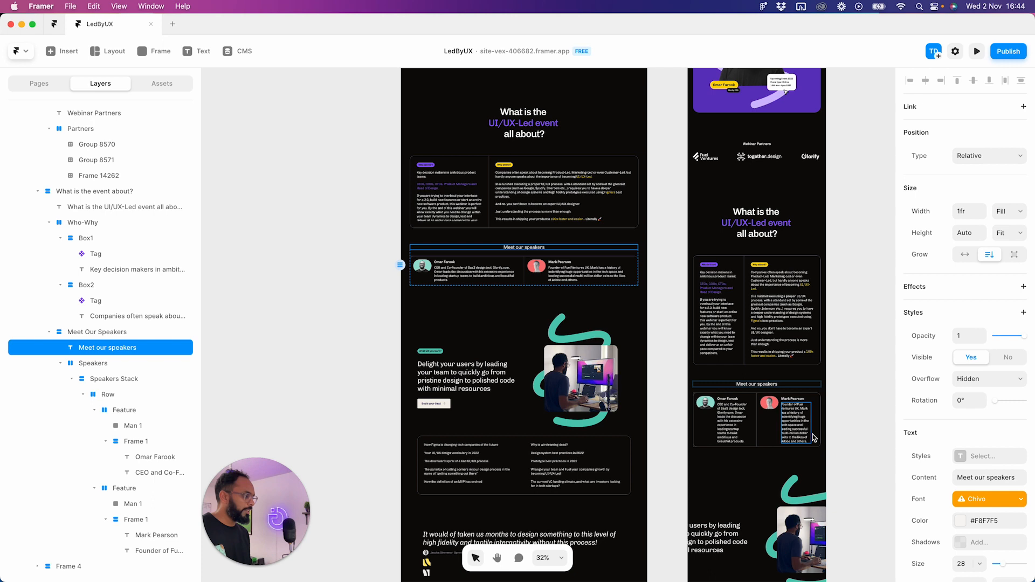
key("super+z")
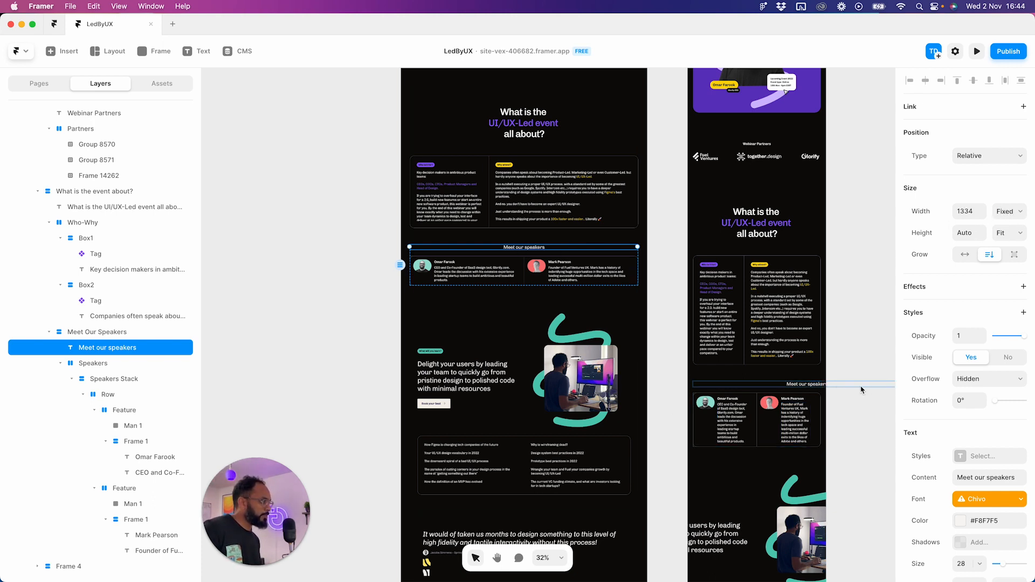
key("super+shift+z")
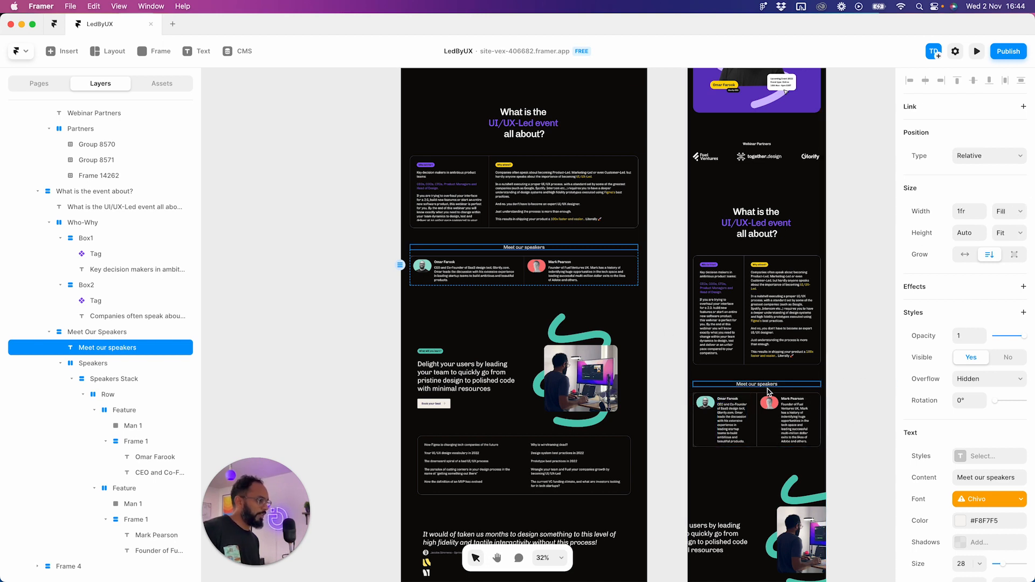
- Give the first speaker's card individual border widths, with 0 for the top side and 1 for the right side
left_click(450, 271)
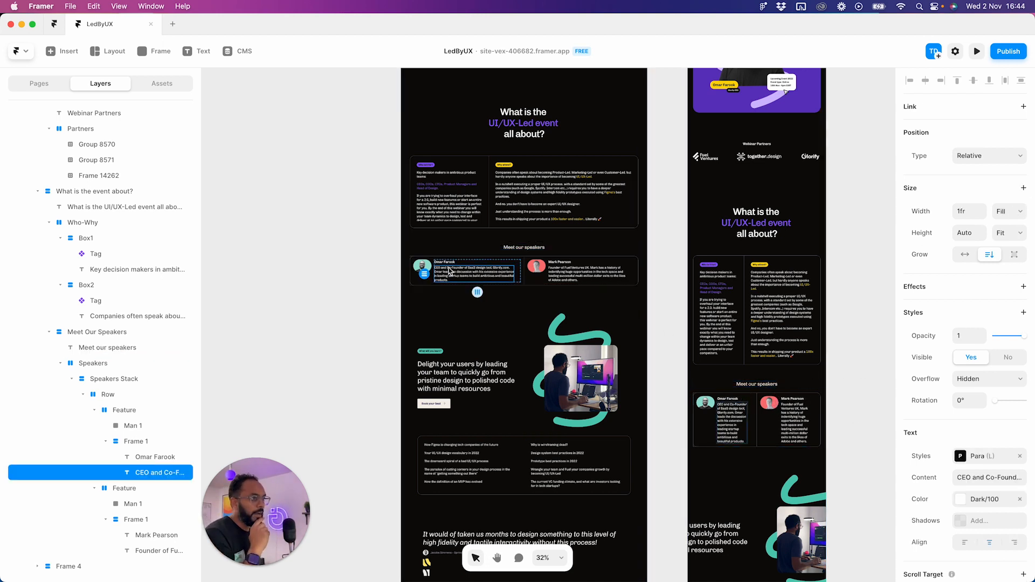
left_click(449, 265)
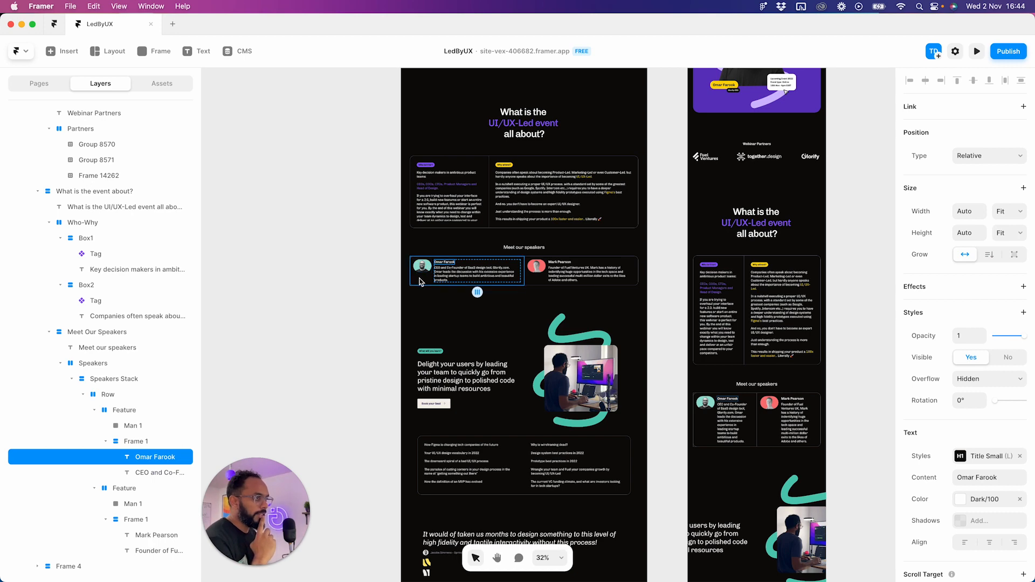
scroll(411, 274, "up", 5)
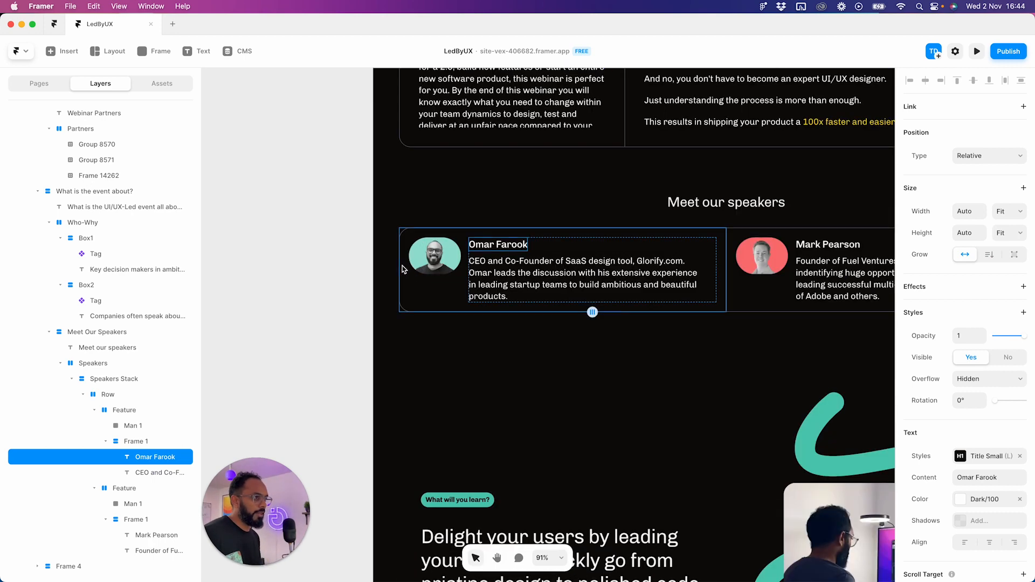
left_click(408, 247)
scroll(1015, 429, "down", 1)
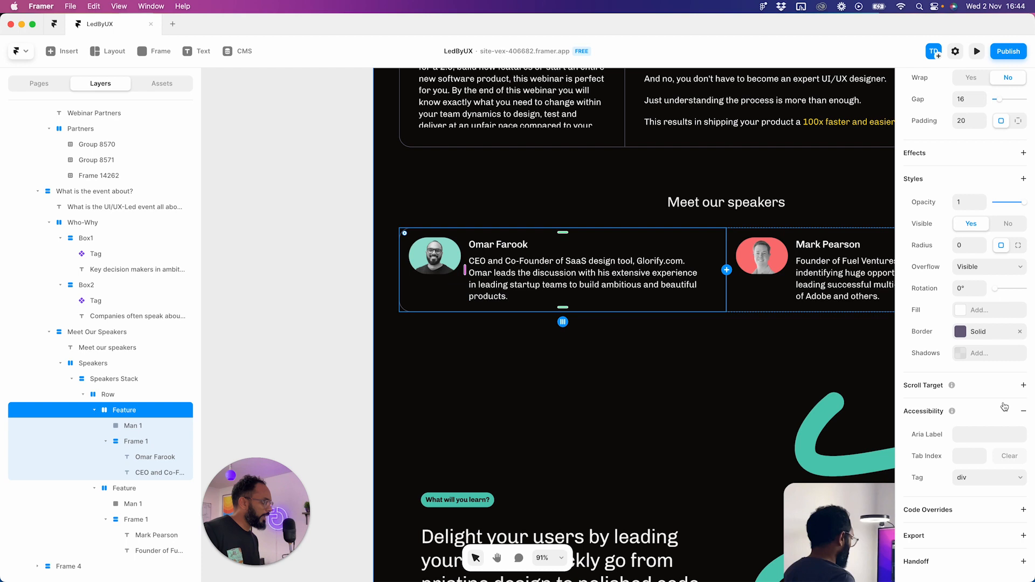
left_click(976, 331)
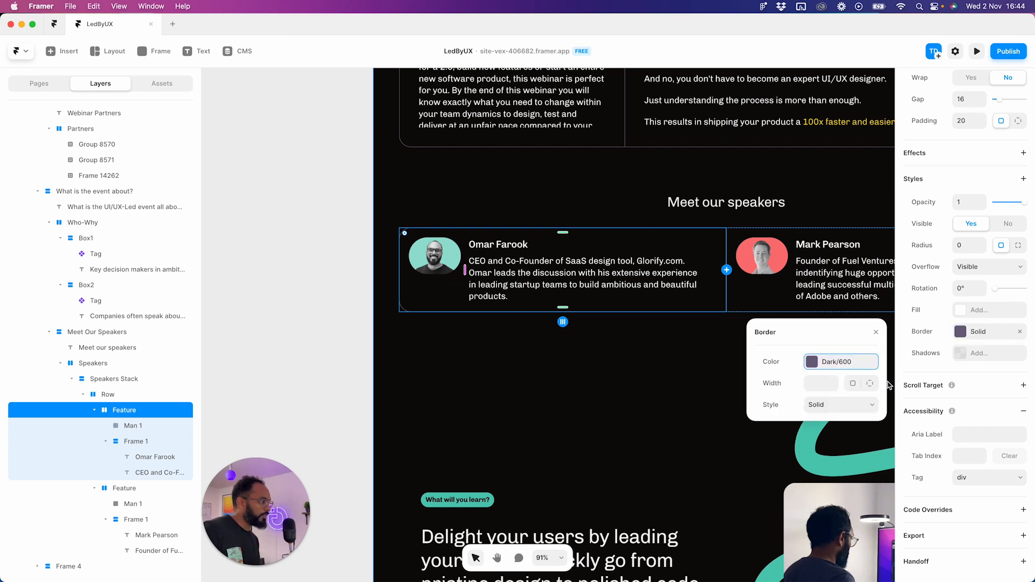
left_click(869, 383)
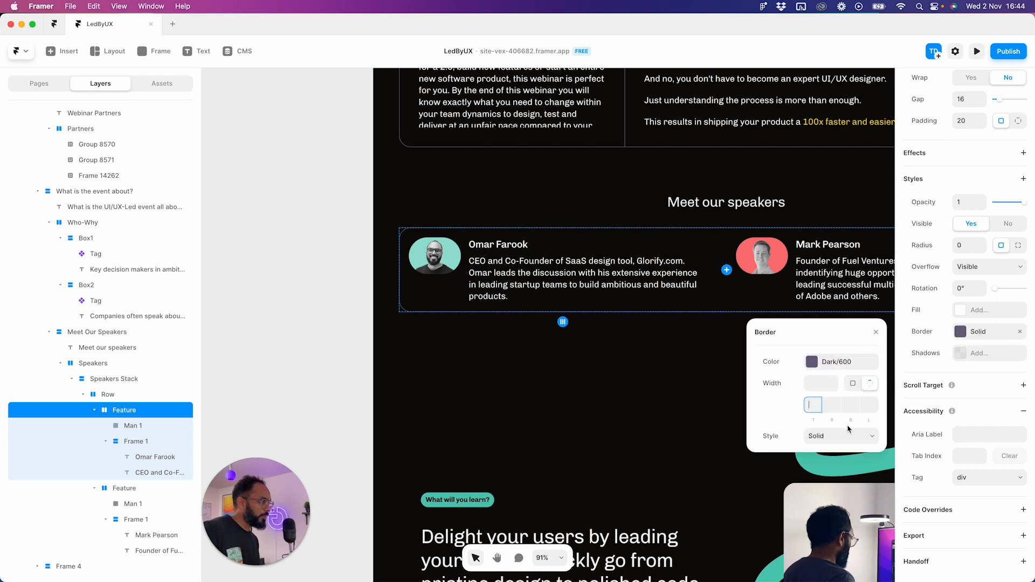
left_click(831, 410)
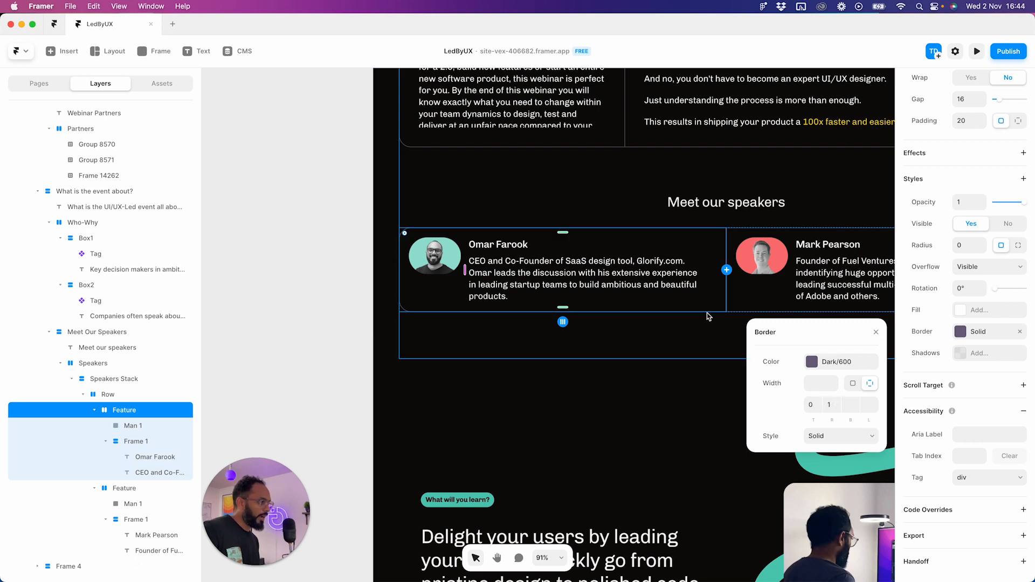
left_click(677, 354)
- Inspect the border settings of the Speakers Stack container
scroll(628, 357, "right", 3)
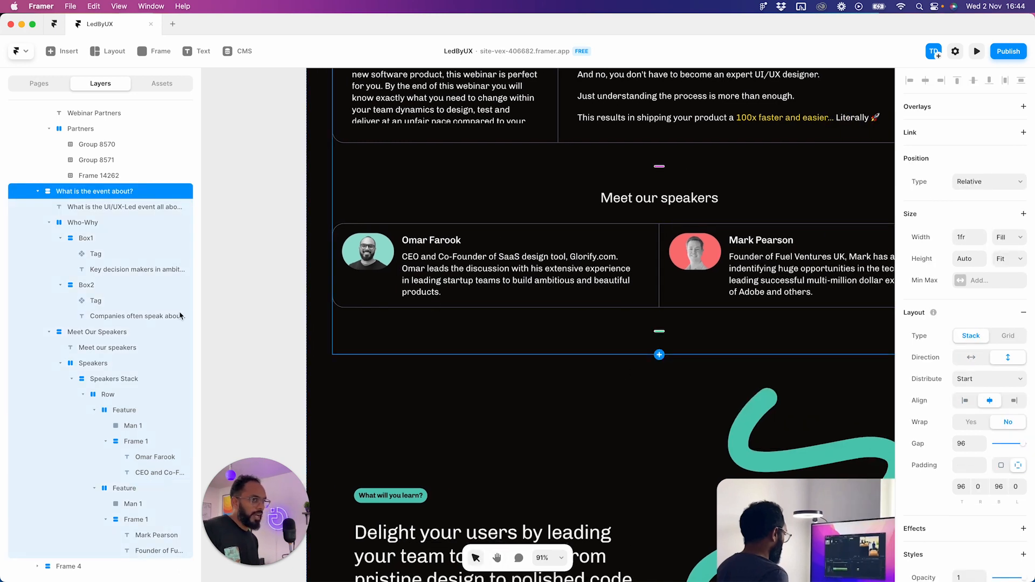
left_click(420, 292)
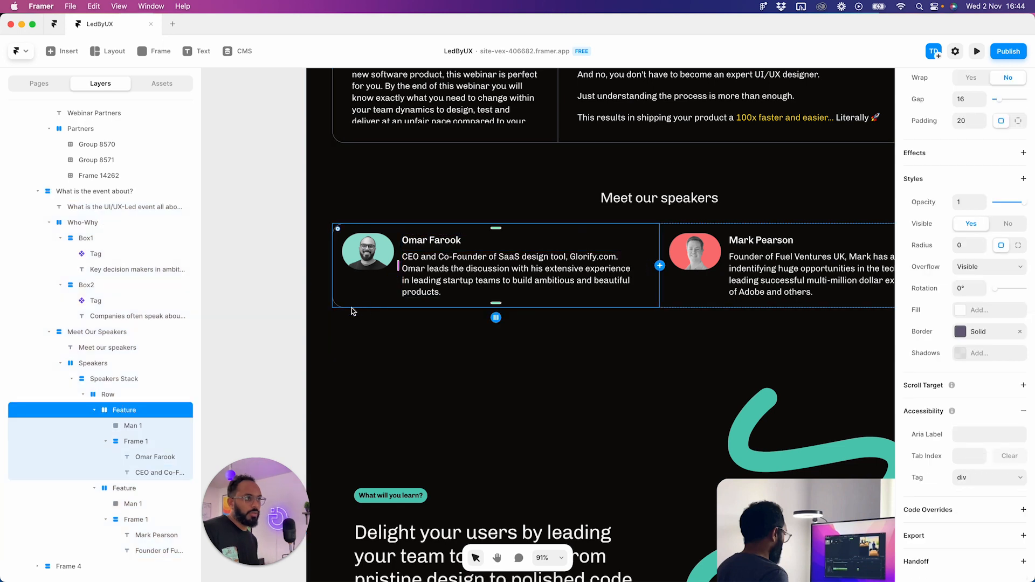
left_click(108, 366)
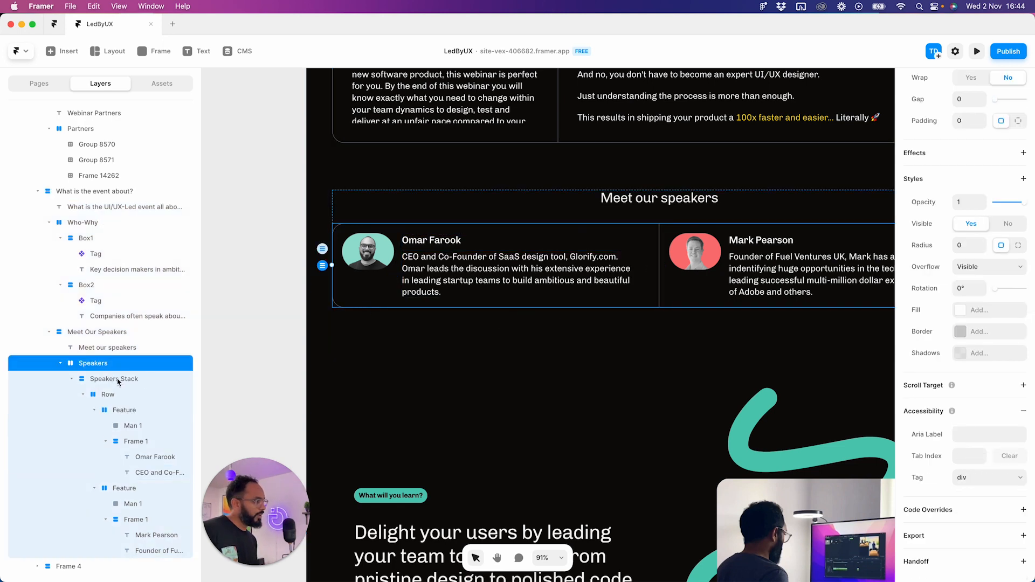
left_click(118, 380)
left_click(994, 372)
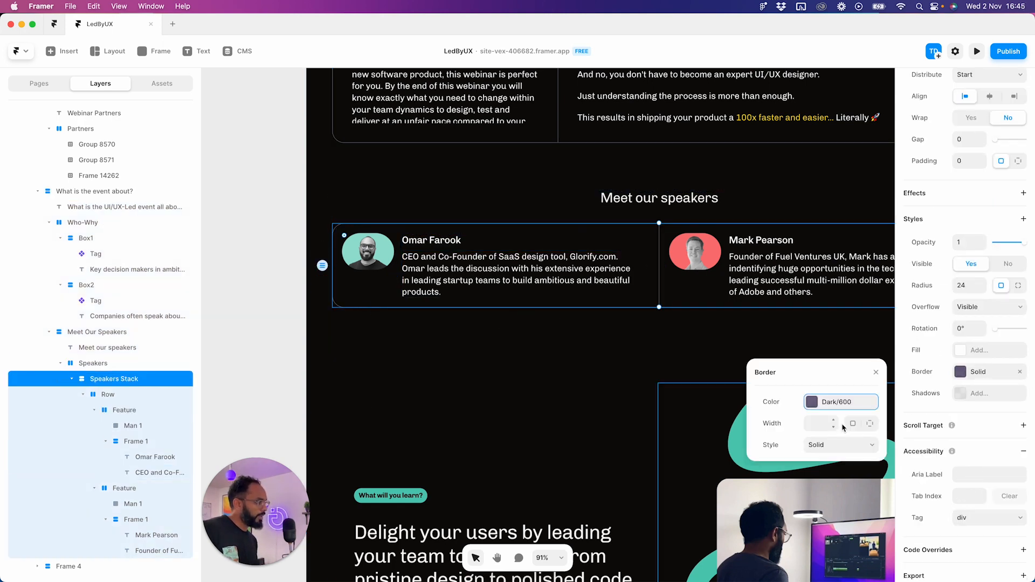
left_click(632, 409)
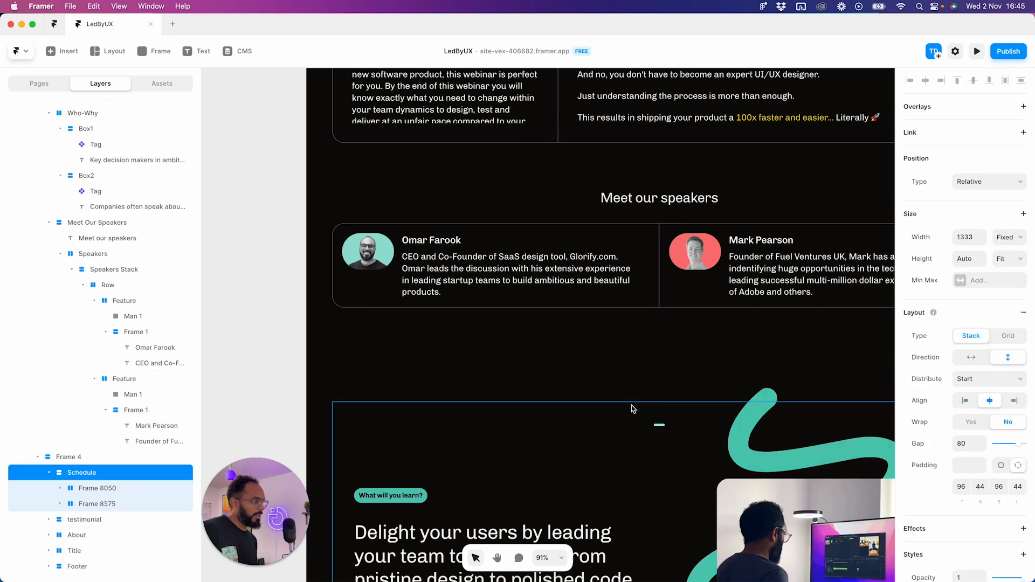
- Compare the speaker cards in the desktop and tablet layouts, examining how the first speaker's description fits on tablet
scroll(656, 358, "down", 15)
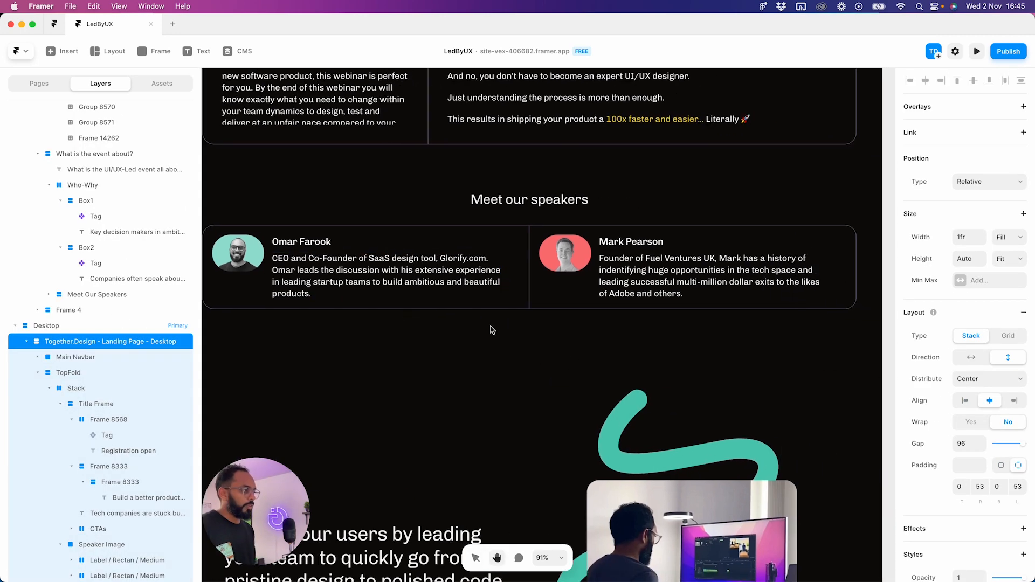
scroll(547, 329, "up", 15)
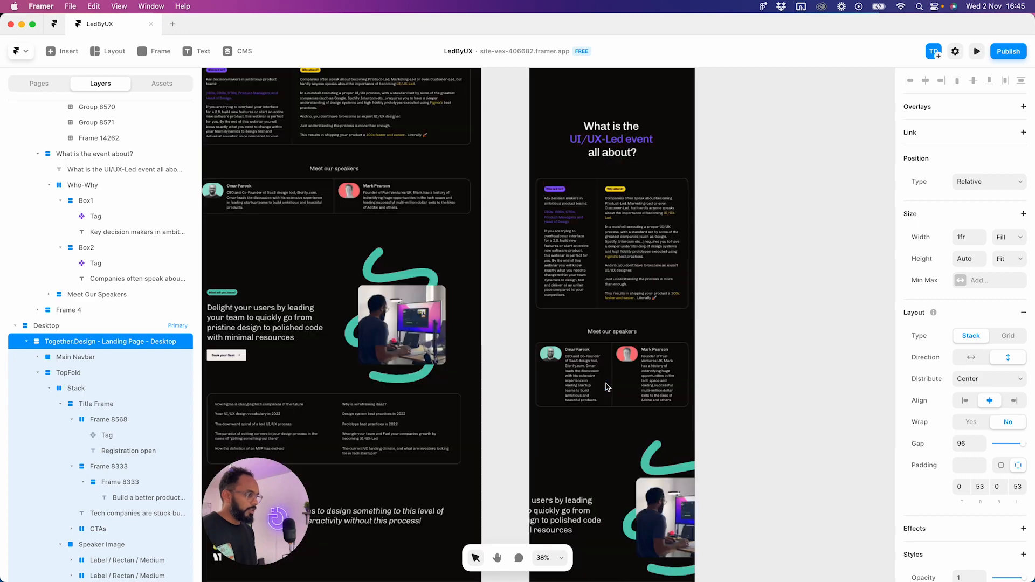
scroll(609, 383, "up", 10)
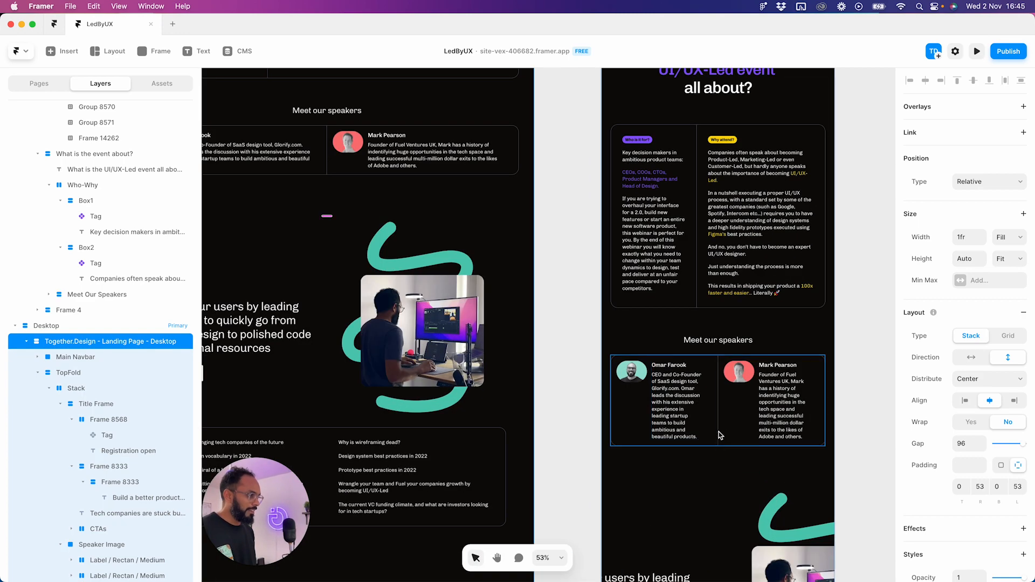
scroll(720, 437, "down", 6)
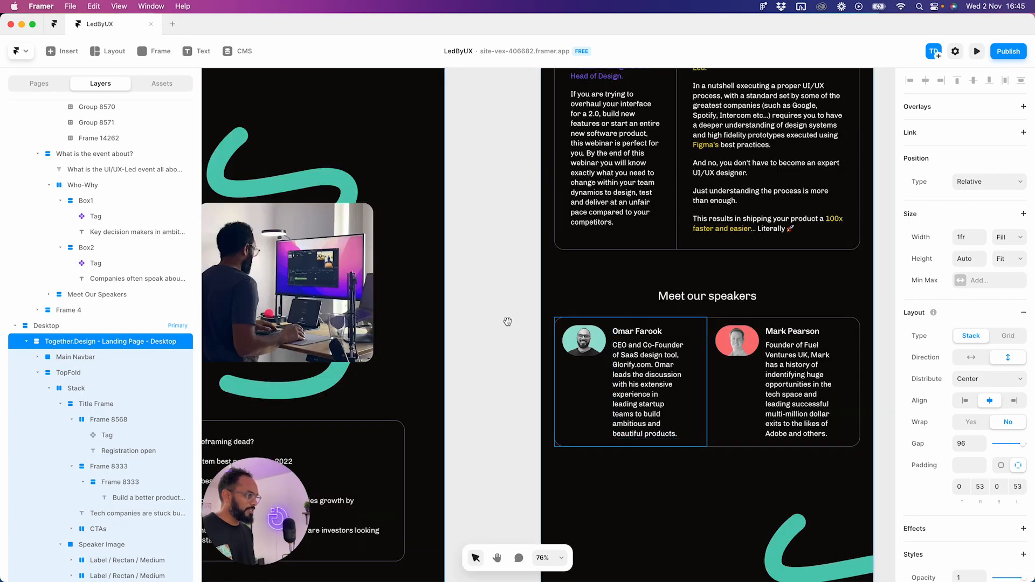
scroll(543, 377, "up", 2)
scroll(544, 380, "up", 3)
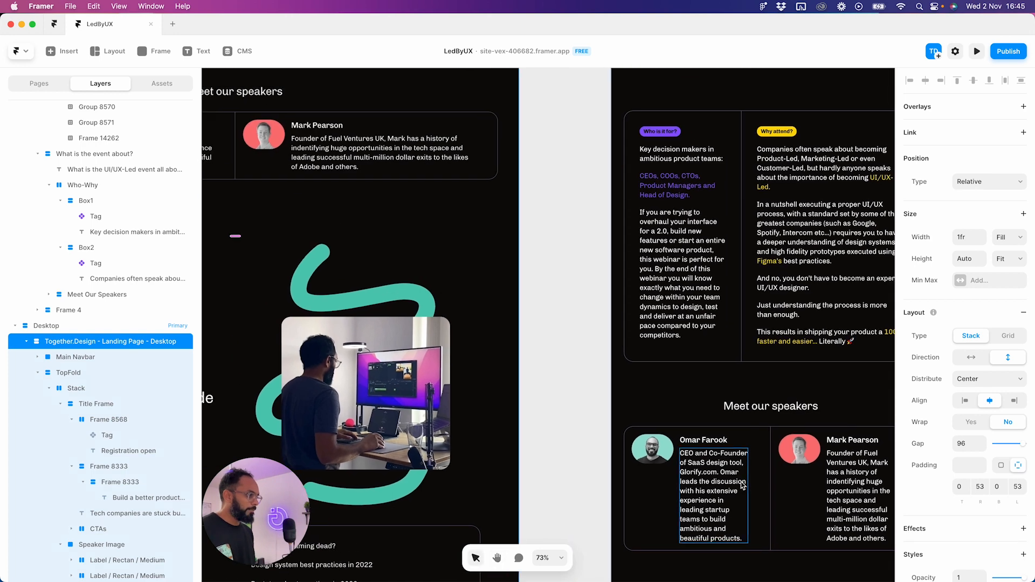
left_click(746, 488)
scroll(671, 433, "down", 3)
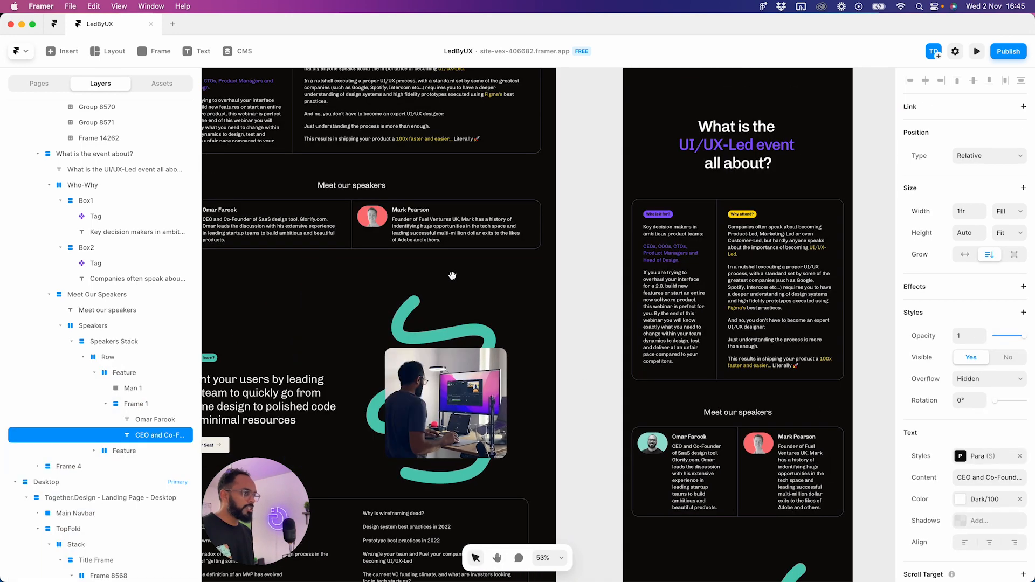
- Set the right padding of the first speaker's text frame in the desktop layout to 0
left_click_drag(291, 206, 320, 278)
left_click(338, 288)
scroll(377, 296, "up", 3)
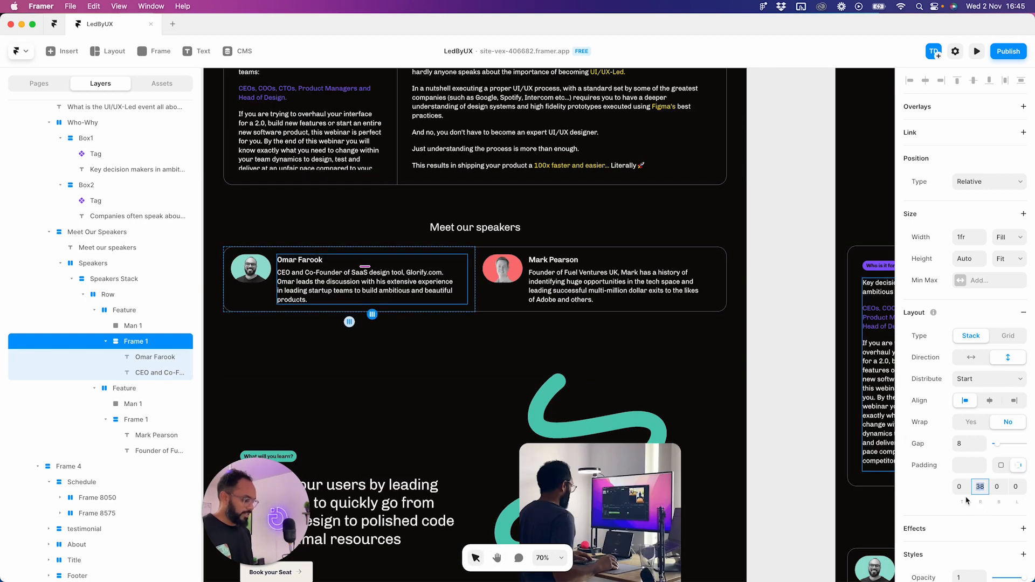
- Set the right padding of the second speaker's text frame to 0, checking it against the first speaker's text
left_click(671, 288)
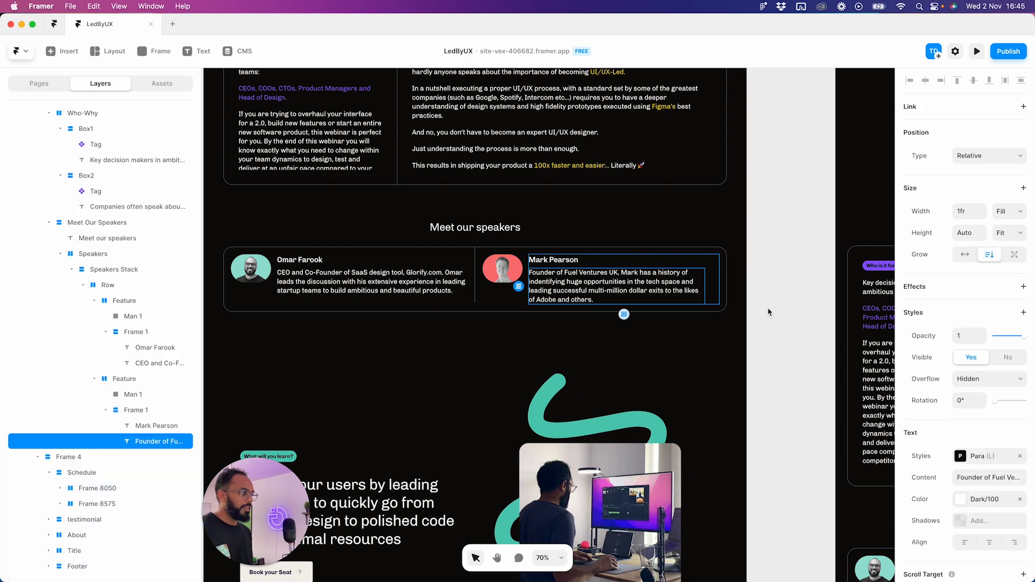
scroll(1000, 515, "down", 3)
scroll(1004, 487, "down", 2)
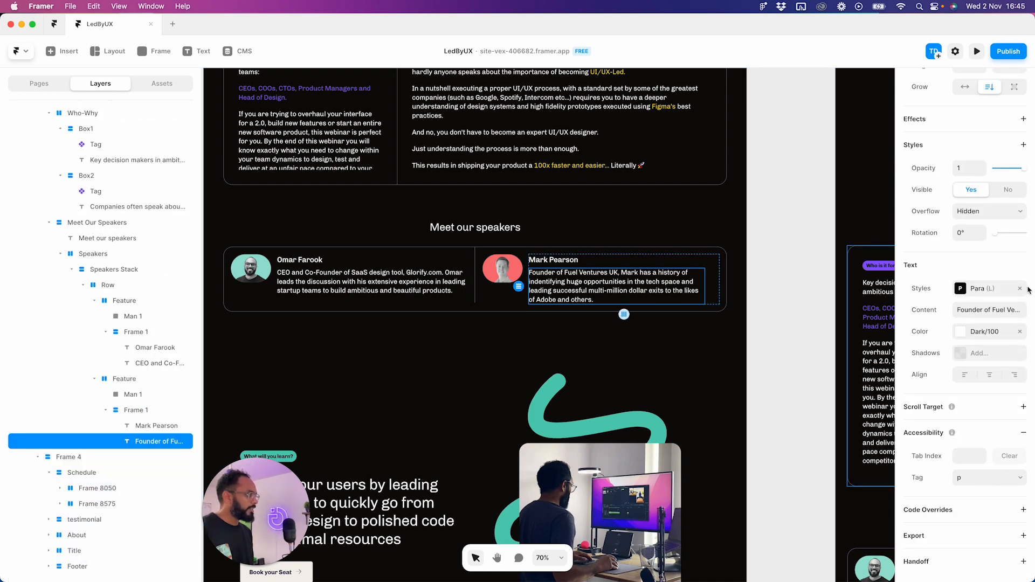
scroll(1003, 298, "up", 5)
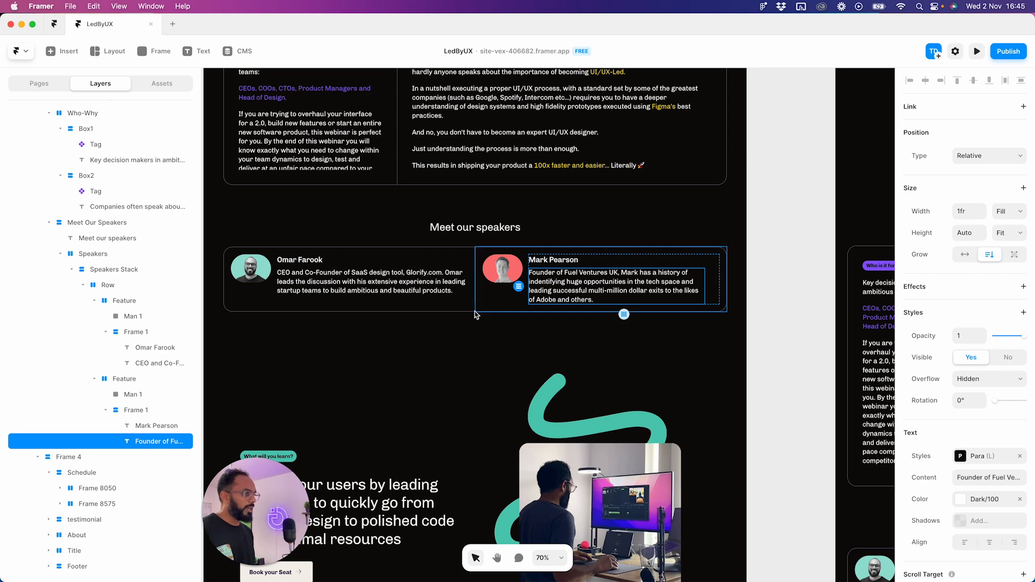
left_click(389, 294)
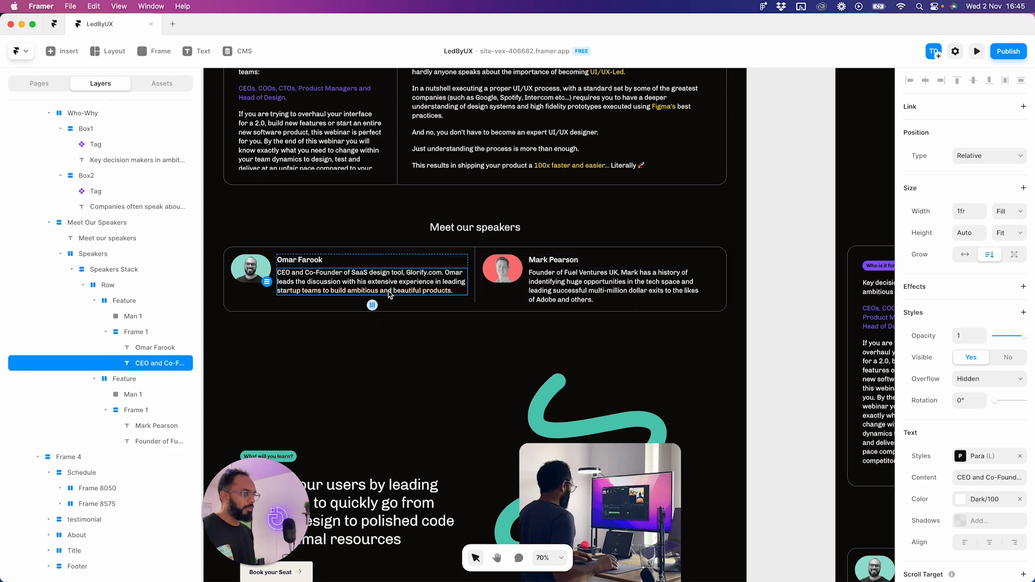
left_click(444, 258)
left_click(652, 267)
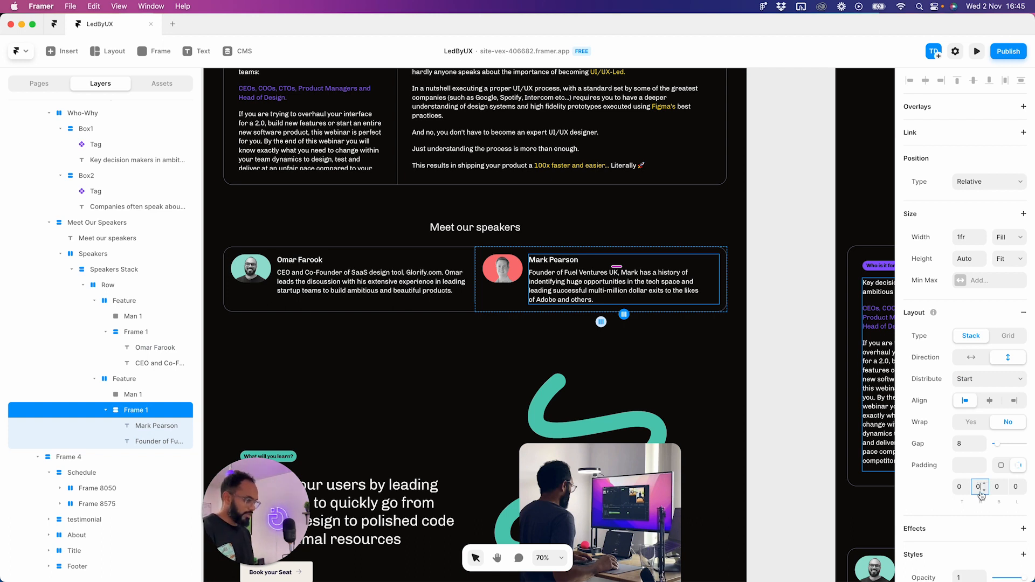
left_click(746, 336)
- Try Fit Content as the height of the second speaker's card and compare it with the first card's settings
left_click(510, 301)
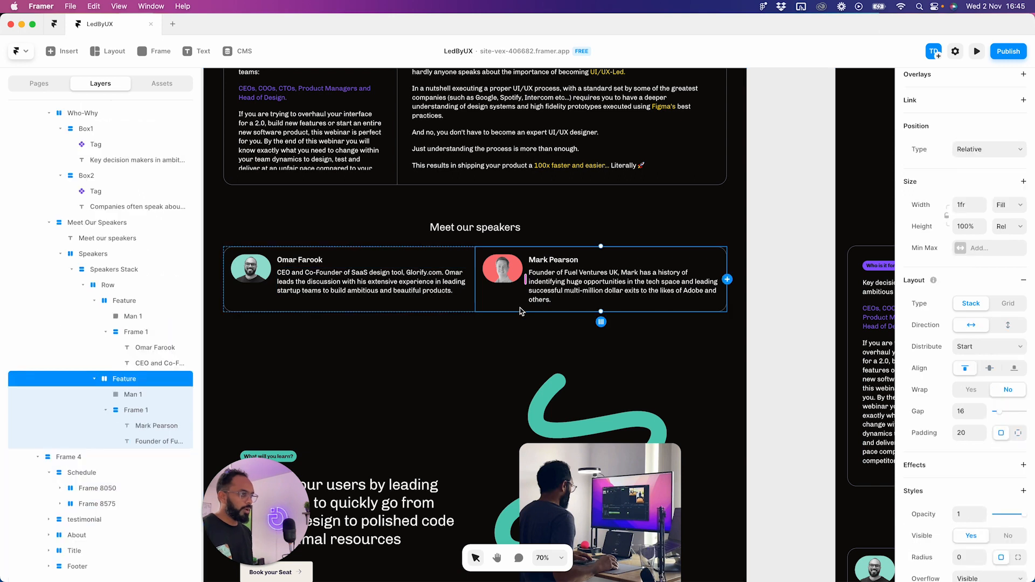
left_click(1011, 228)
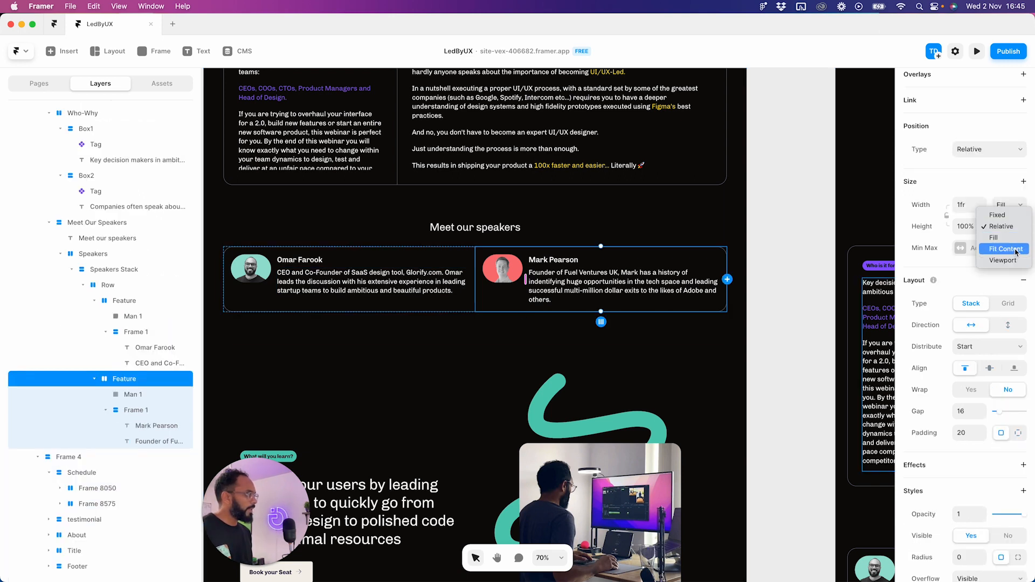
left_click(1002, 249)
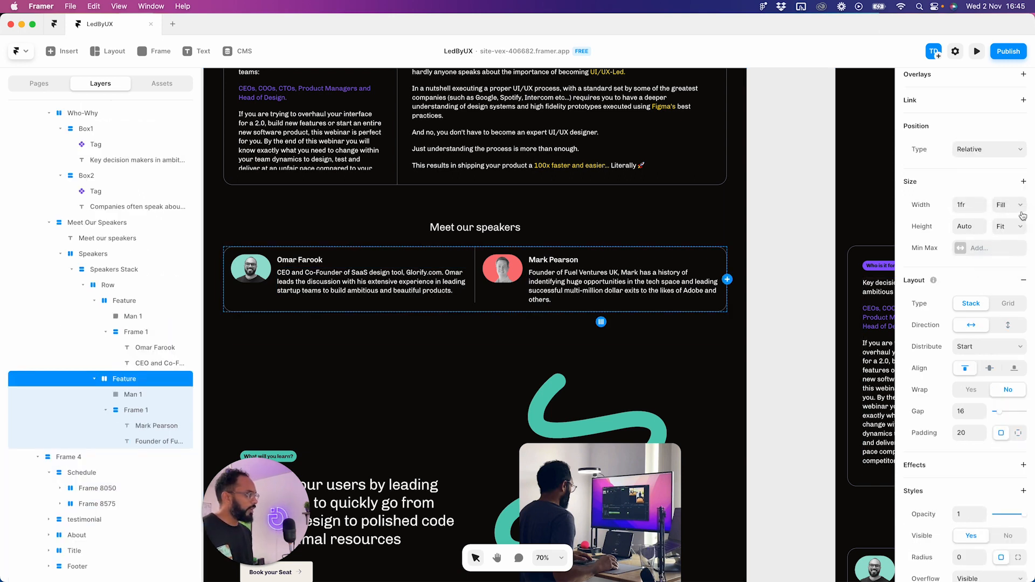
left_click(443, 302)
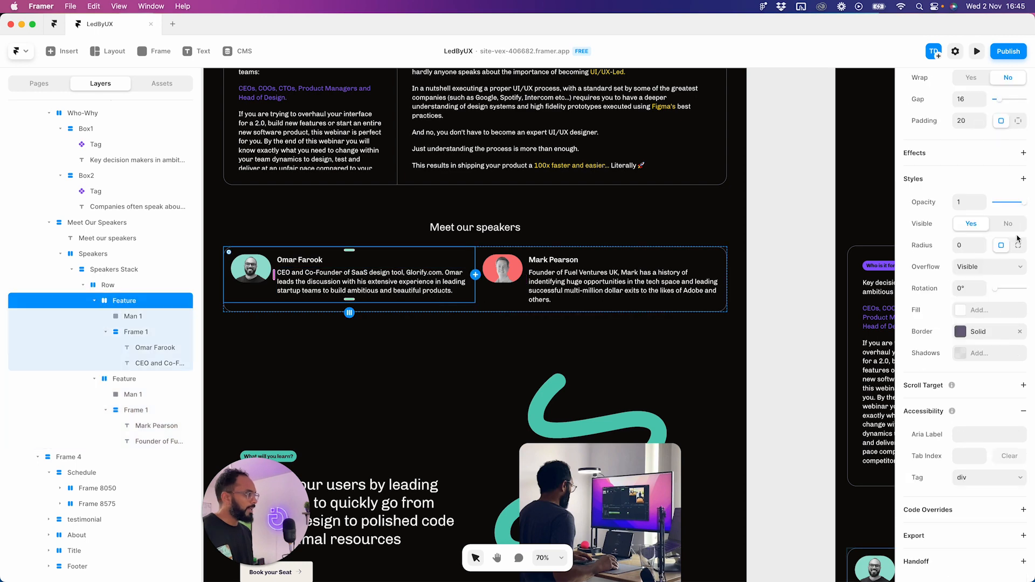
scroll(1006, 255, "up", 10)
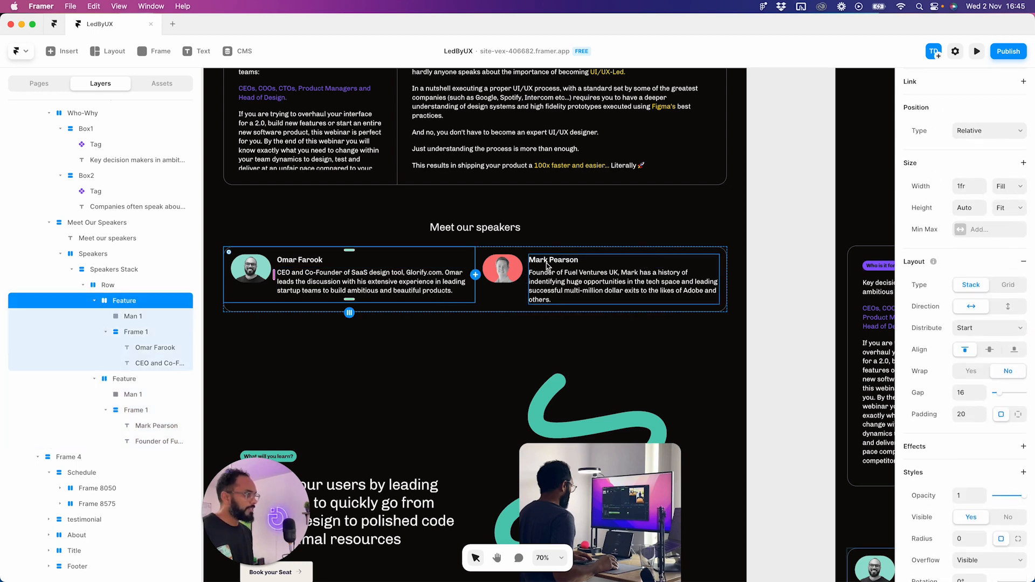
- Set the height of the second speaker's card to Fill
left_click(503, 292)
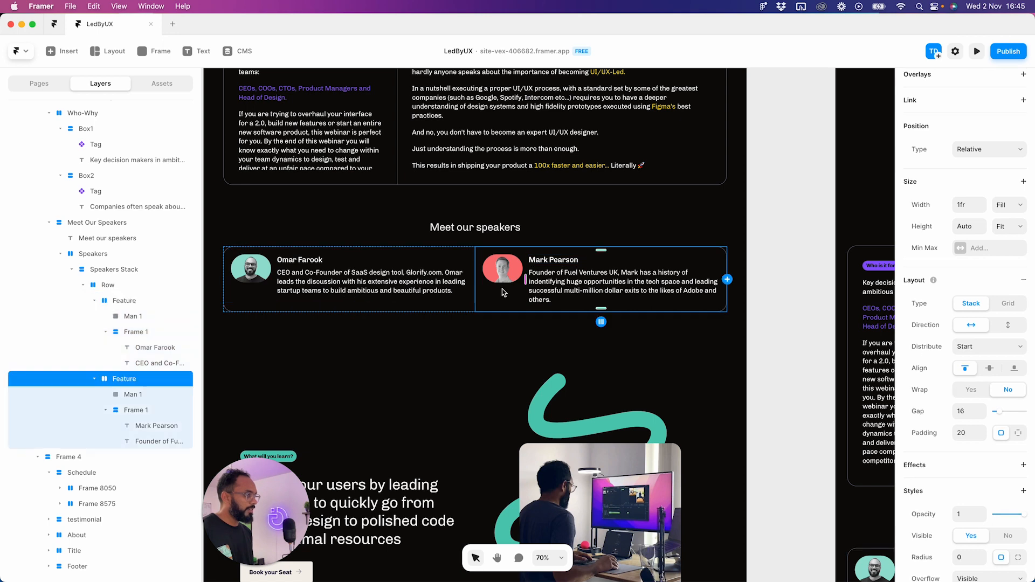
left_click(1009, 227)
left_click(1005, 221)
- Set the height of the first speaker's card to Fill
left_click(457, 256)
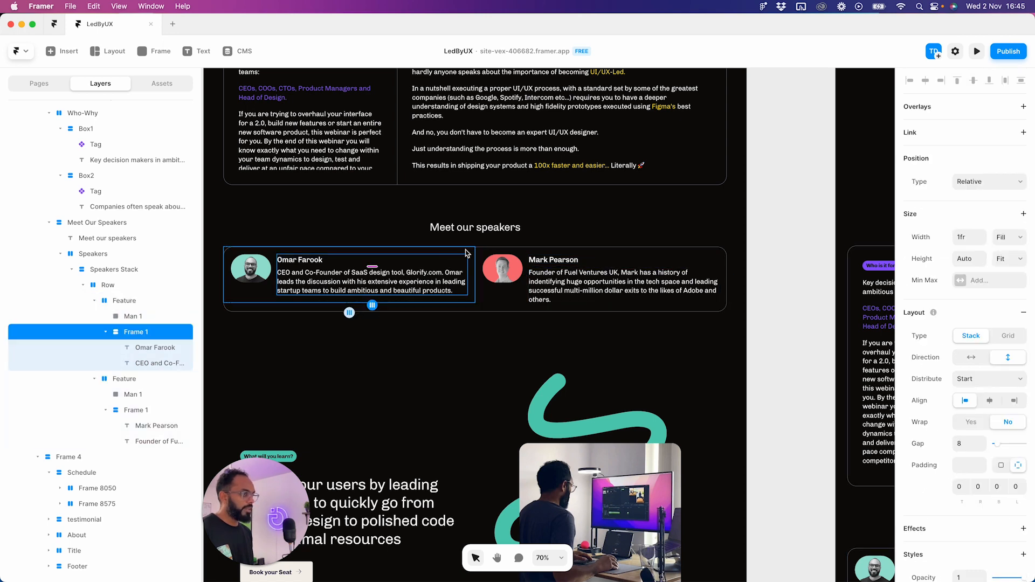
left_click(261, 302)
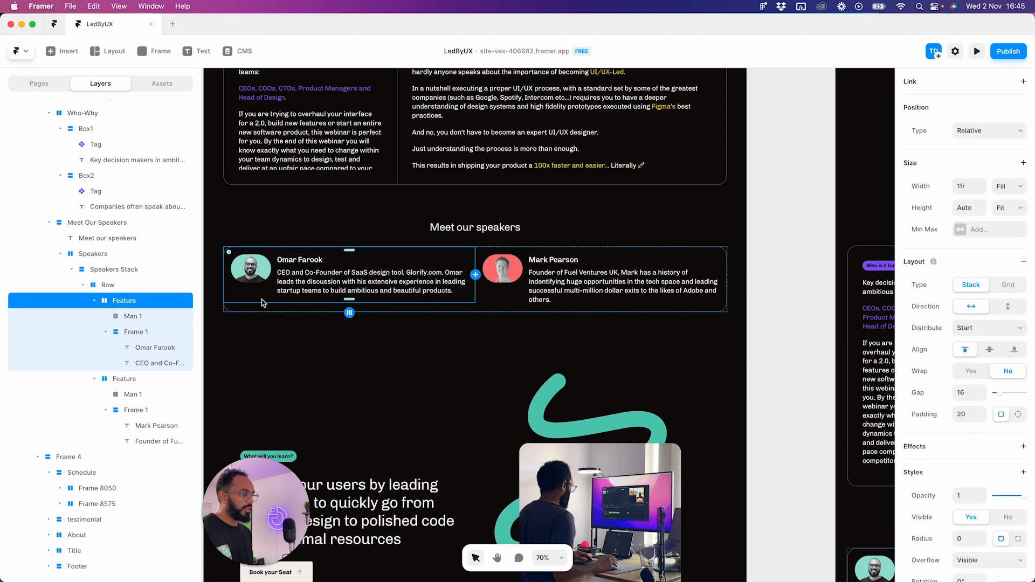
left_click(1009, 209)
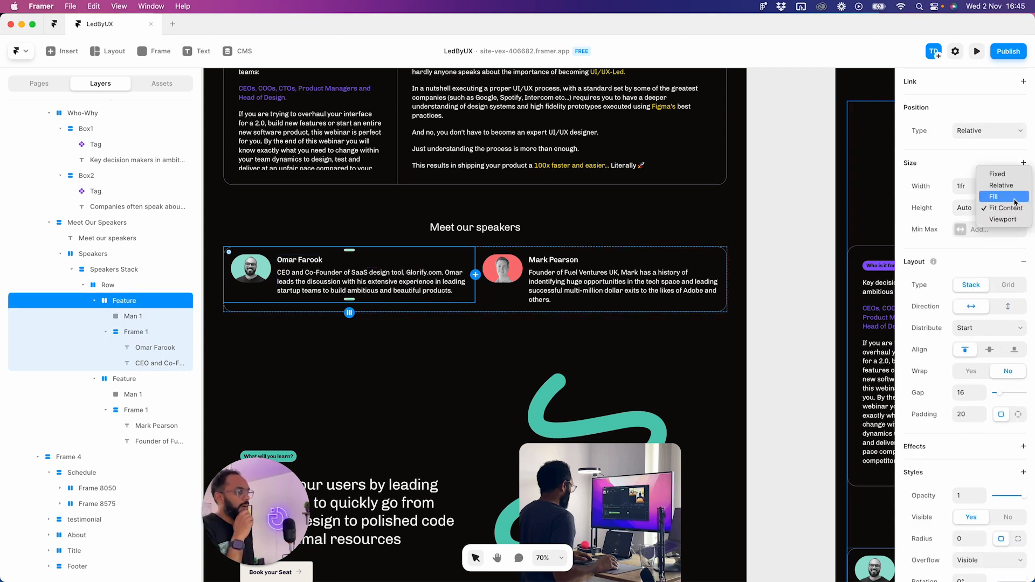
left_click(1014, 200)
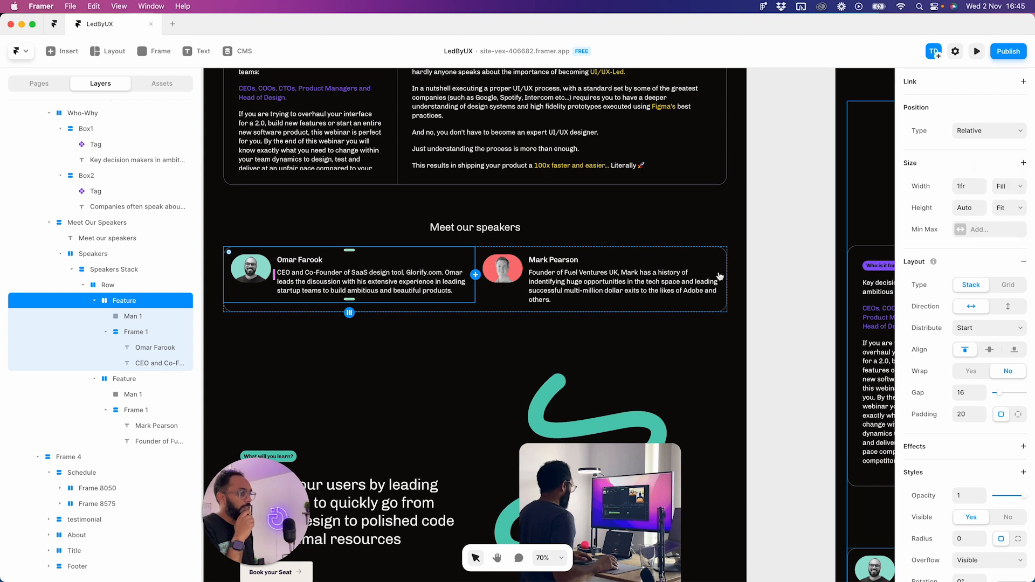
- Review the second speaker card's height sizing and compare how the speaker cards fit in the desktop and tablet layouts
left_click(681, 267)
left_click(501, 306)
left_click(1009, 227)
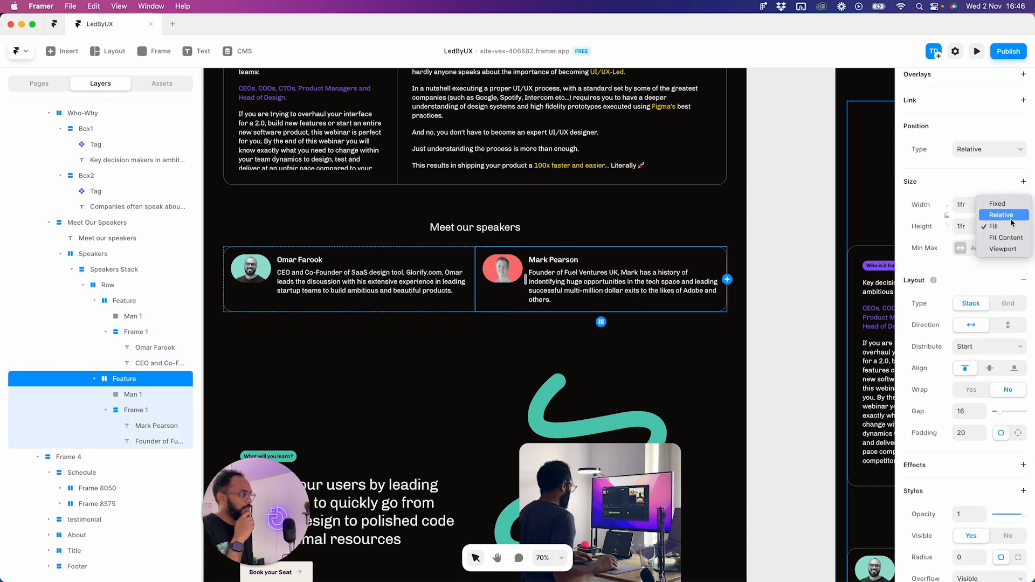
left_click(1001, 237)
left_click(781, 389)
key("space")
left_click_drag(803, 394, 677, 356)
scroll(677, 355, "down", 3)
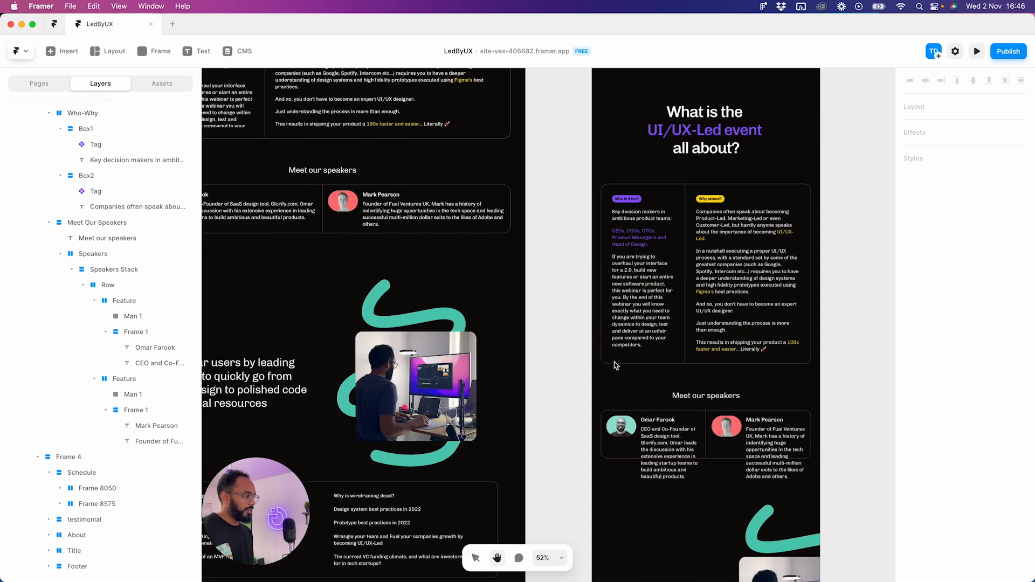
scroll(311, 286, "left", 5)
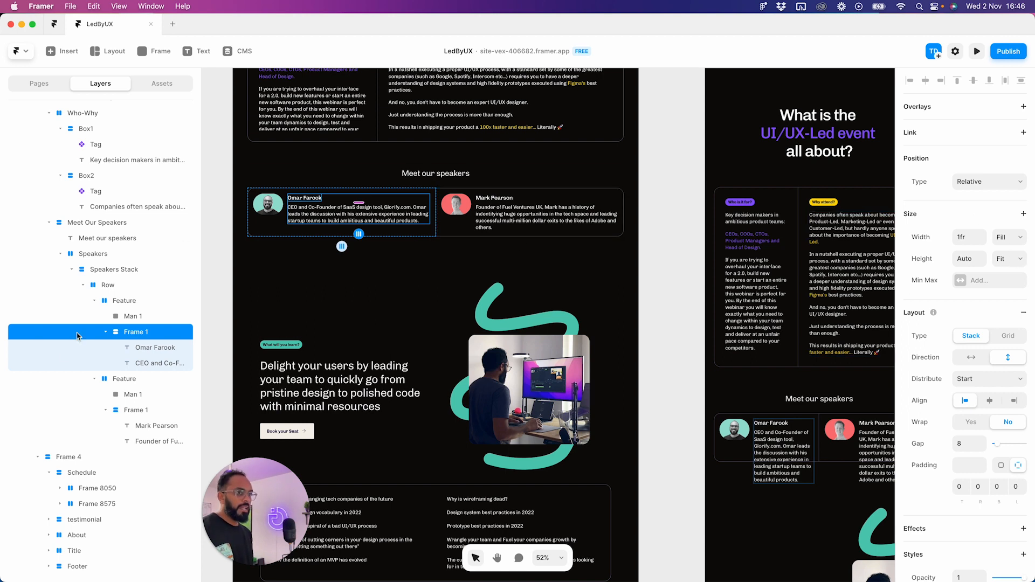
- Remove the outer Speakers stack so that Speakers Stack sits directly inside Meet Our Speakers
left_click(118, 271)
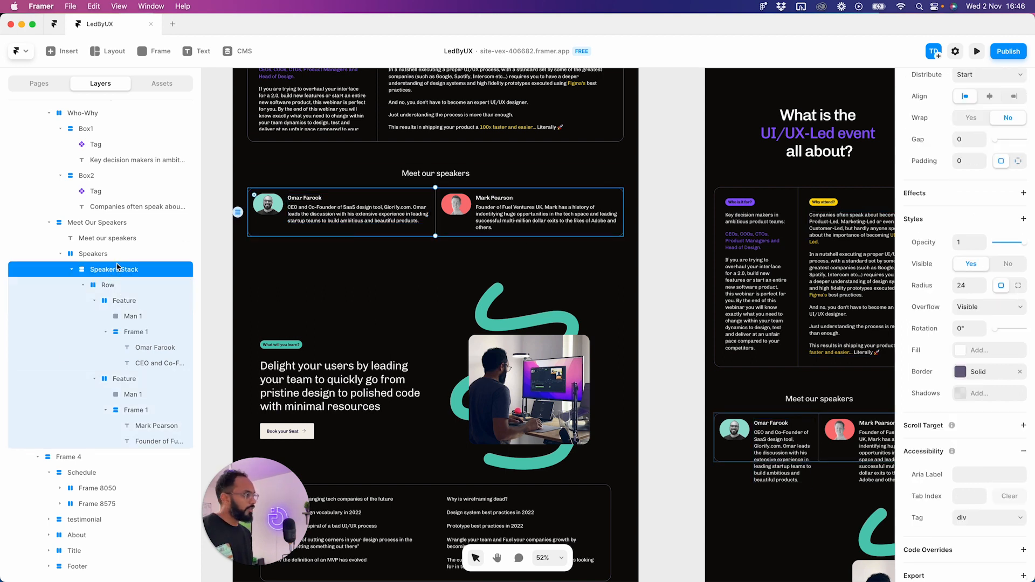
left_click(84, 286)
left_click(105, 442)
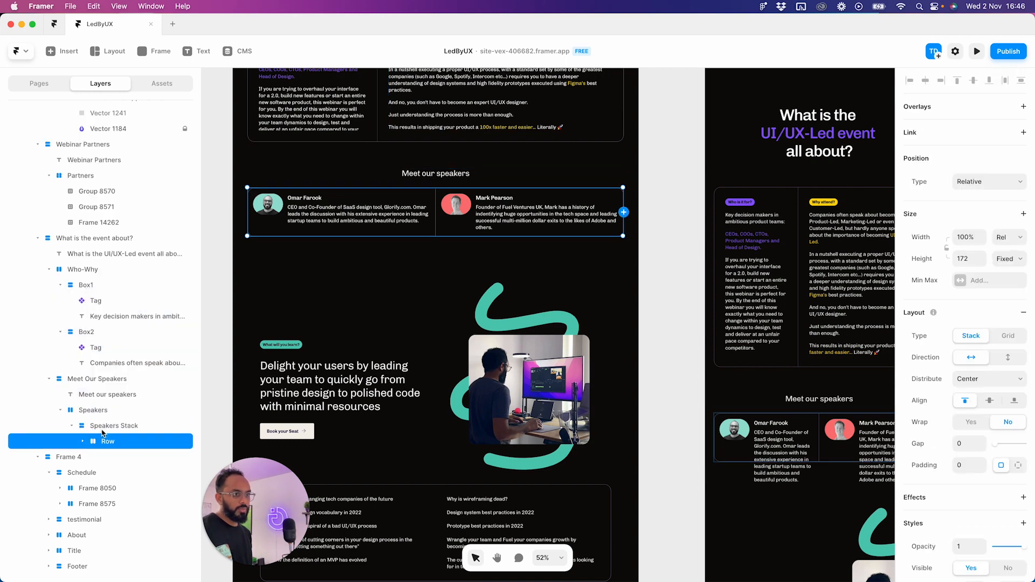
left_click(101, 426)
left_click(95, 410)
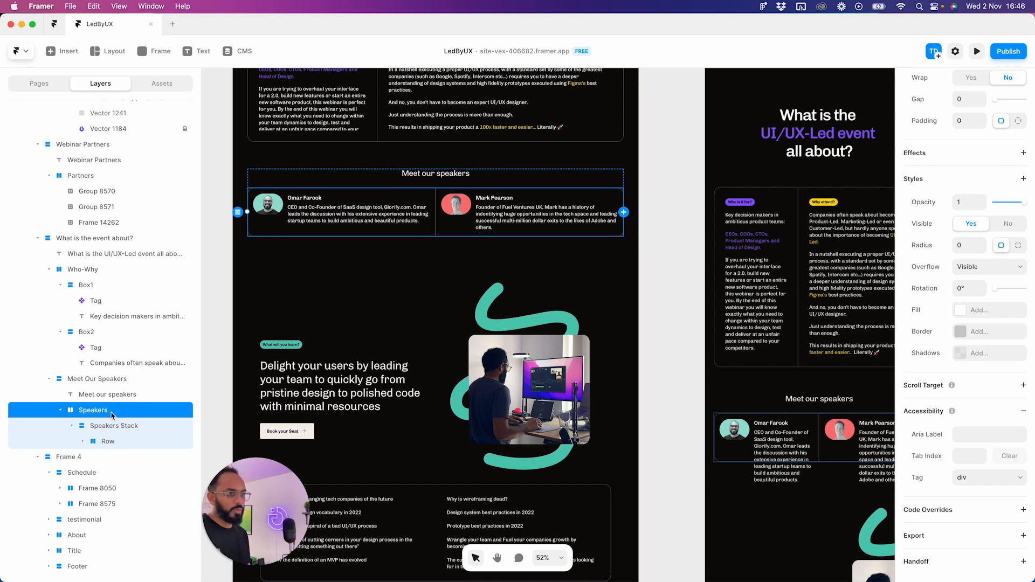
right_click(112, 414)
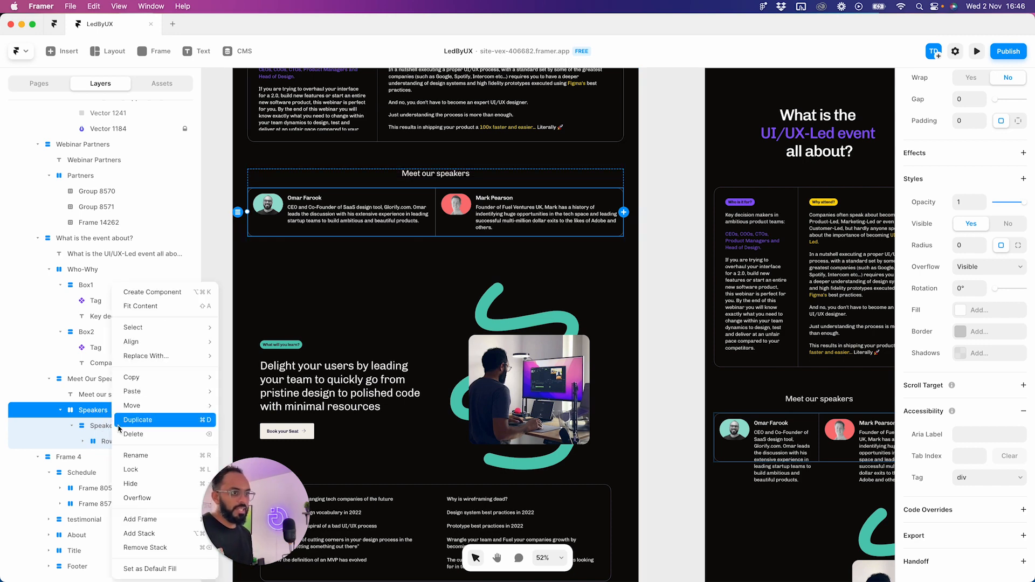
left_click(146, 548)
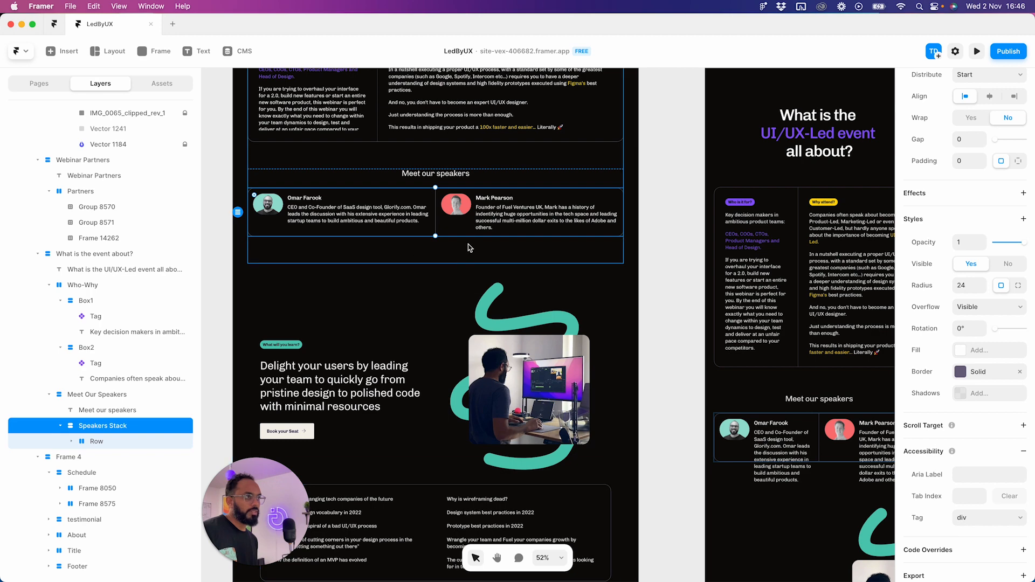
- Rename the Row layer inside Speakers Stack to Boxes
left_click(429, 268)
left_click(418, 234, "super")
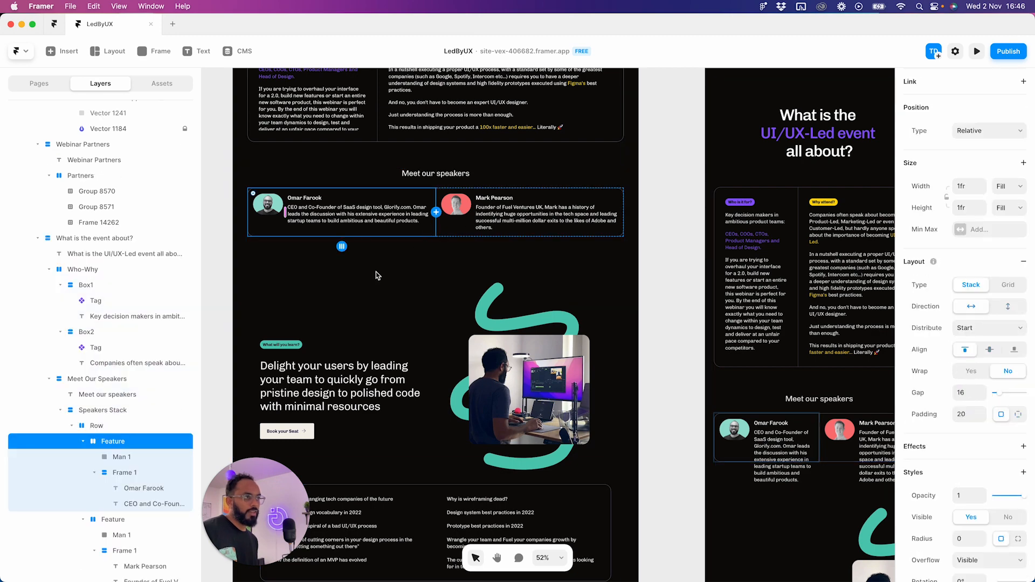
left_click(85, 441)
key("shift+Return")
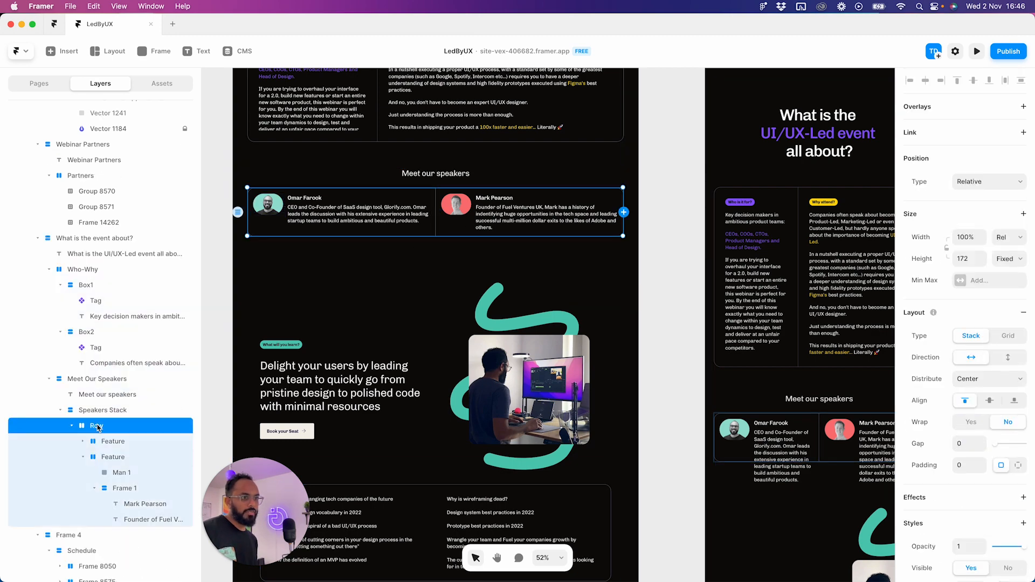
left_click(79, 425)
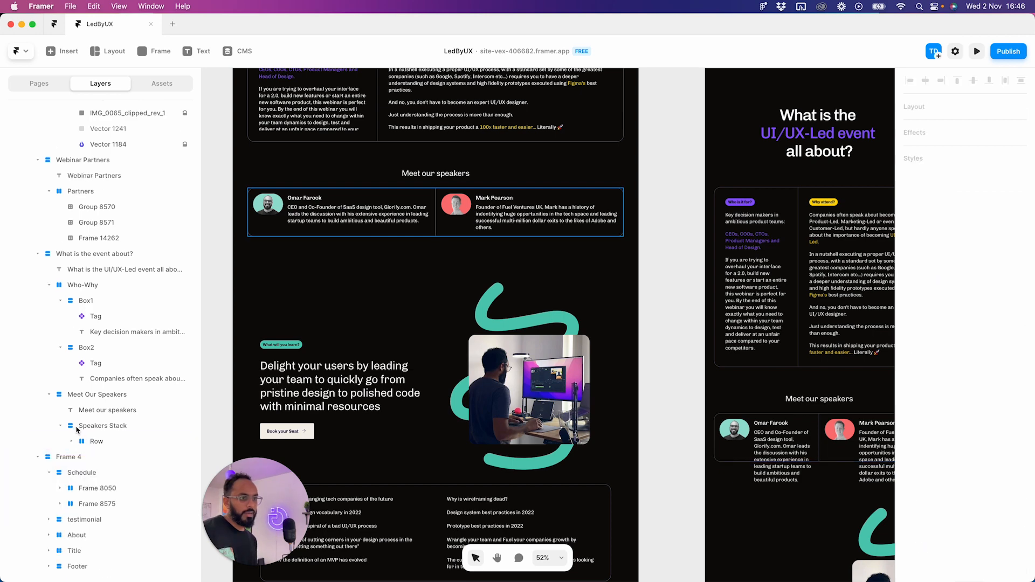
left_click(92, 441)
left_click(107, 426)
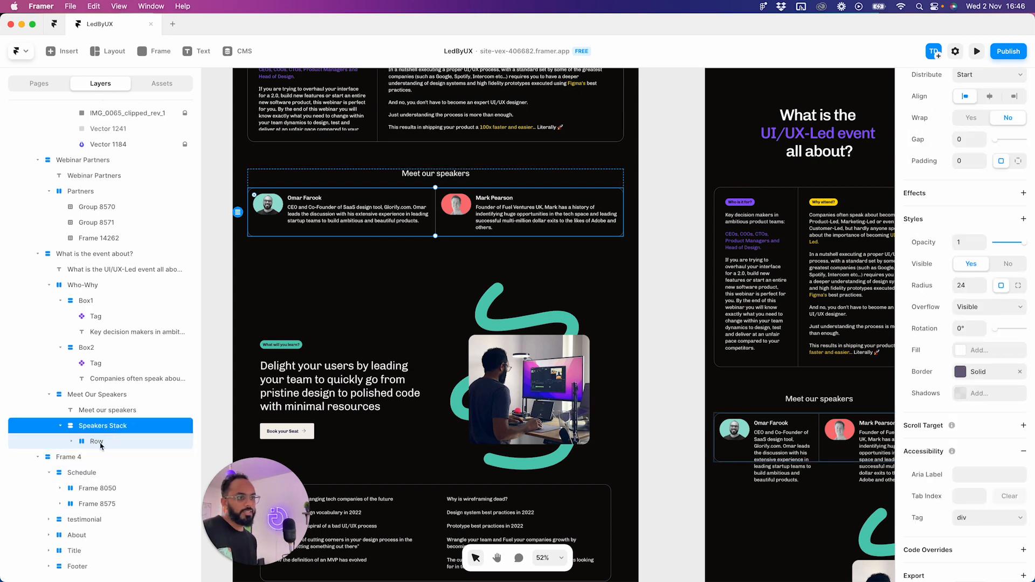
double_click(99, 442)
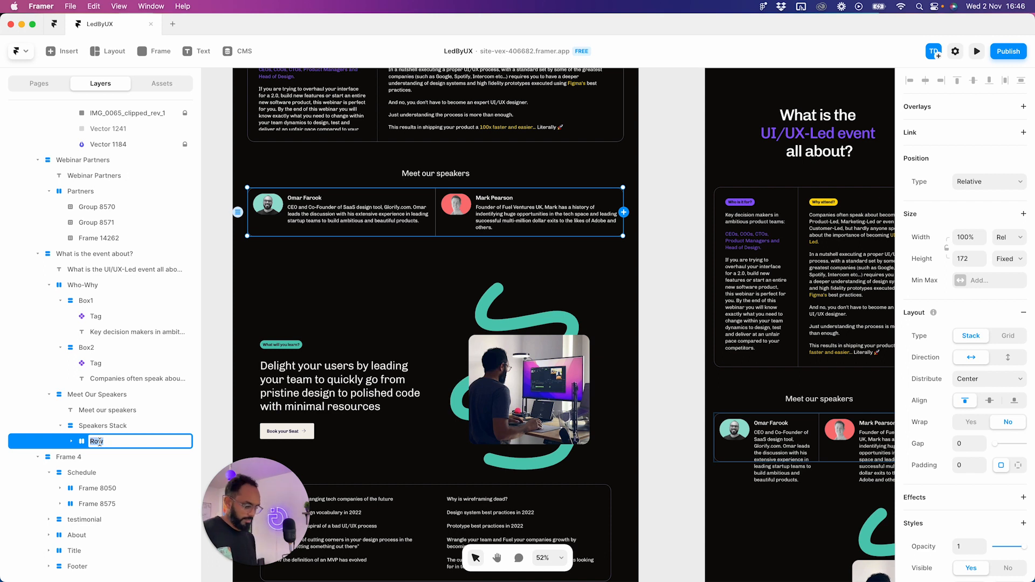
key("Return")
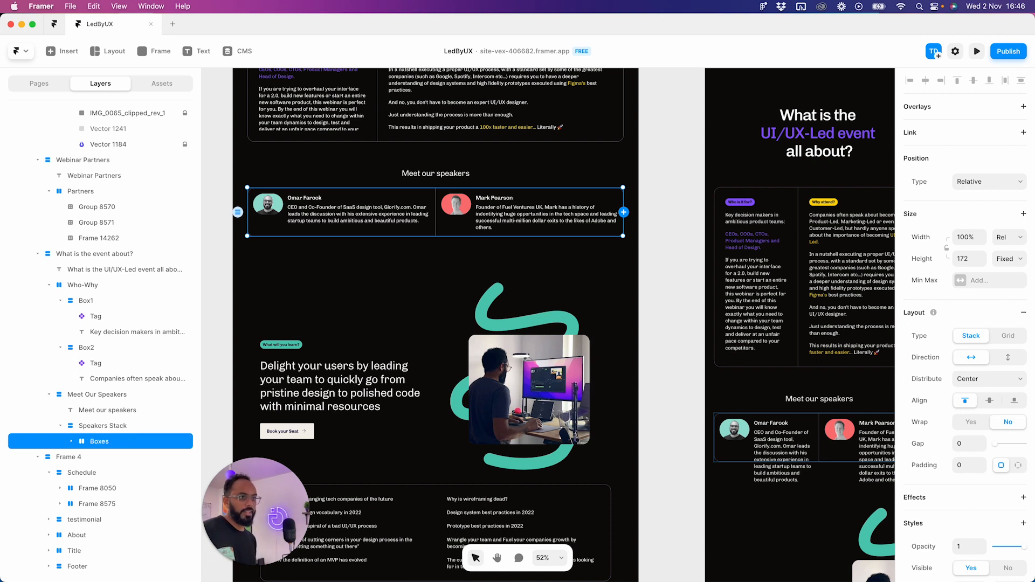
- Rename the two speaker card layers, both called Feature, to Box1 and Box2
left_click(72, 441)
left_click(113, 457)
double_click(112, 457)
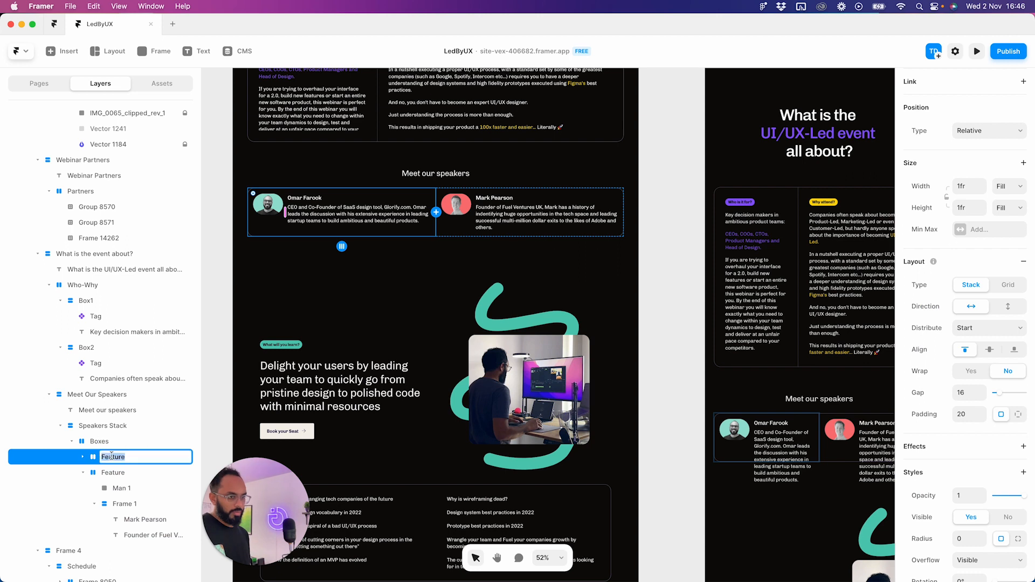
type("Box1")
key("Return")
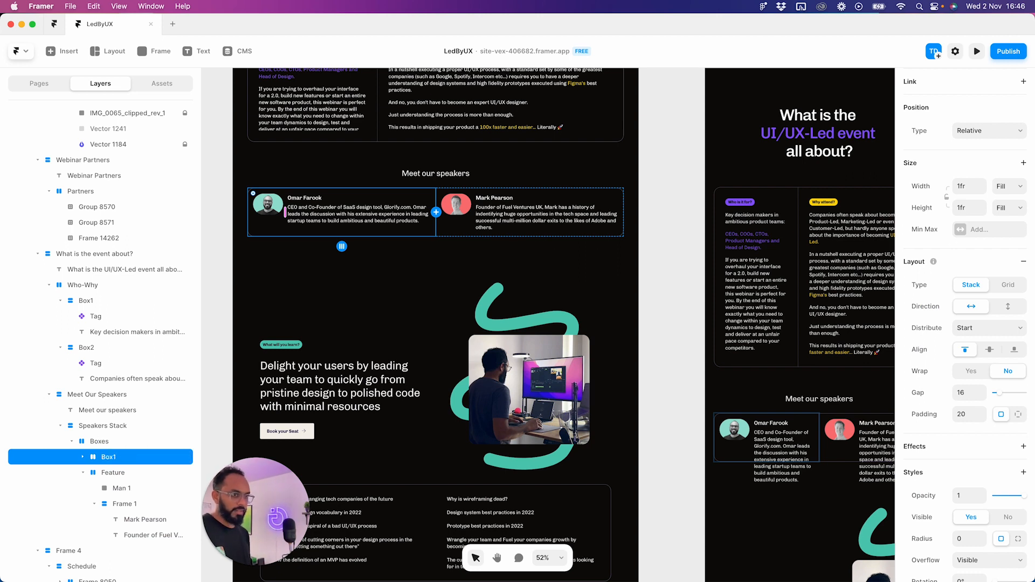
left_click(113, 473)
double_click(115, 468)
type("Box2")
key("Return")
- Rename the Boxes layer to Speaker Boxes
left_click(117, 442)
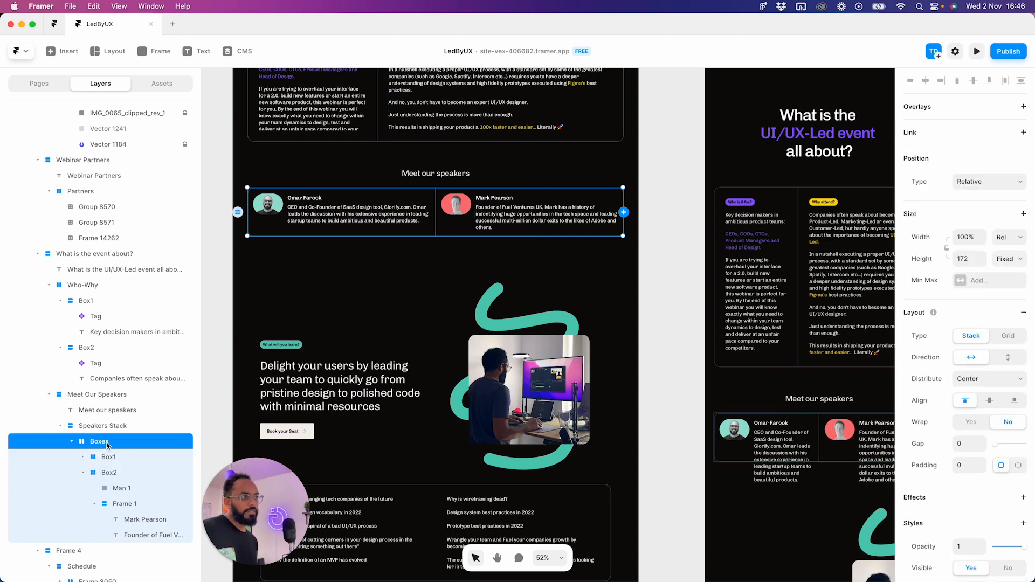
double_click(108, 442)
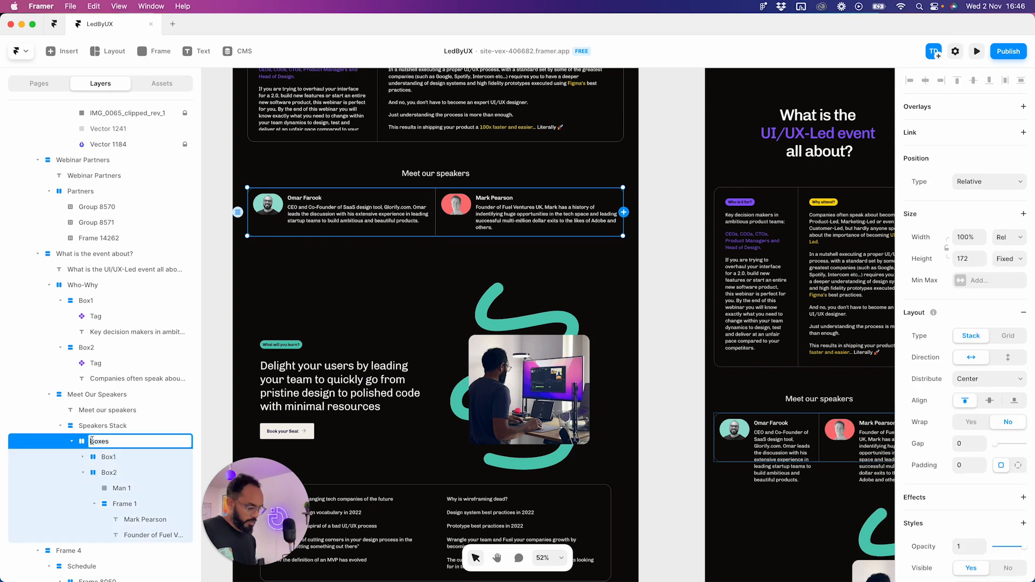
key("Return")
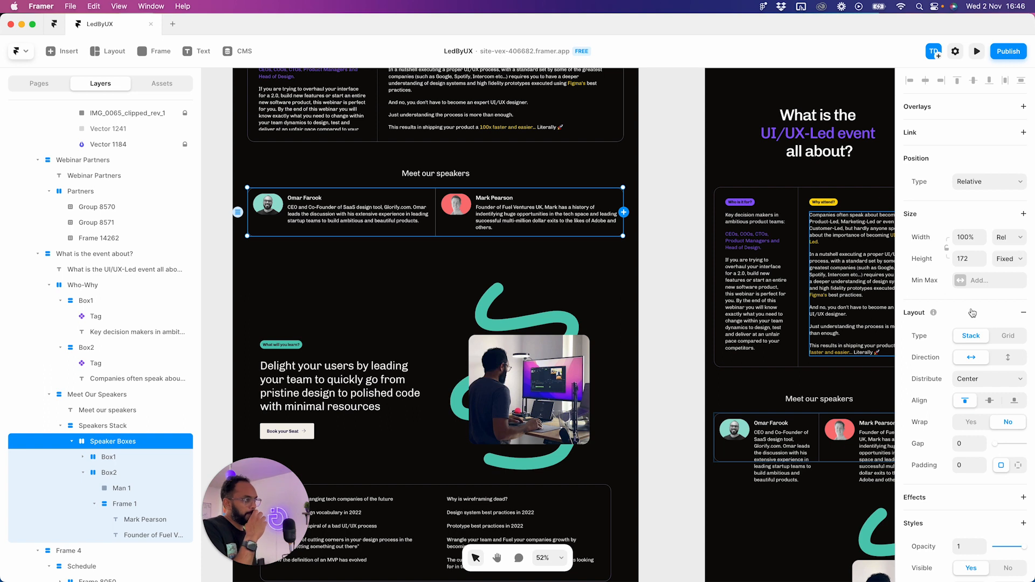
- Set the Speaker Boxes stack to Fill width and Fit Content height
left_click(1012, 244)
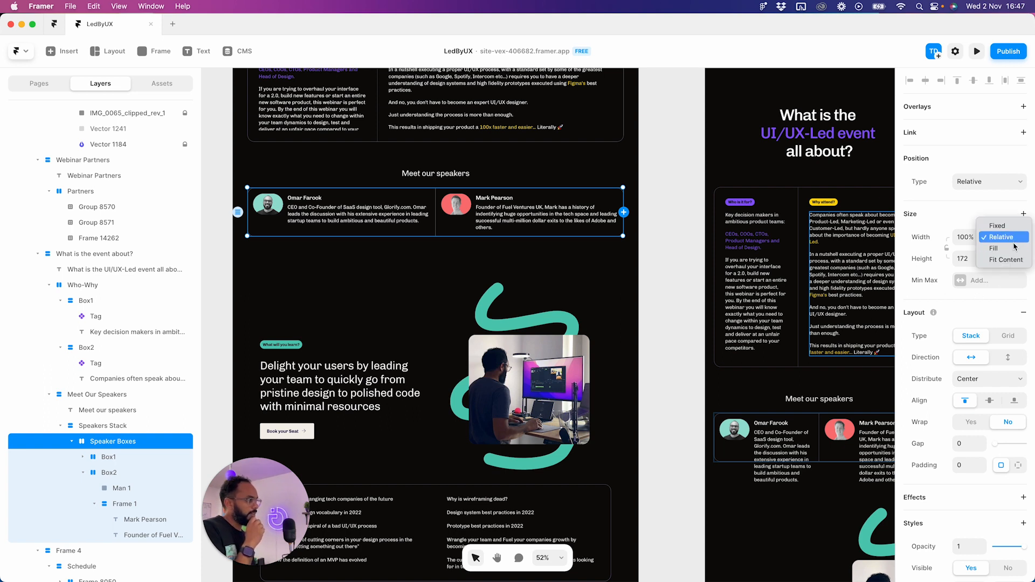
left_click(1010, 253)
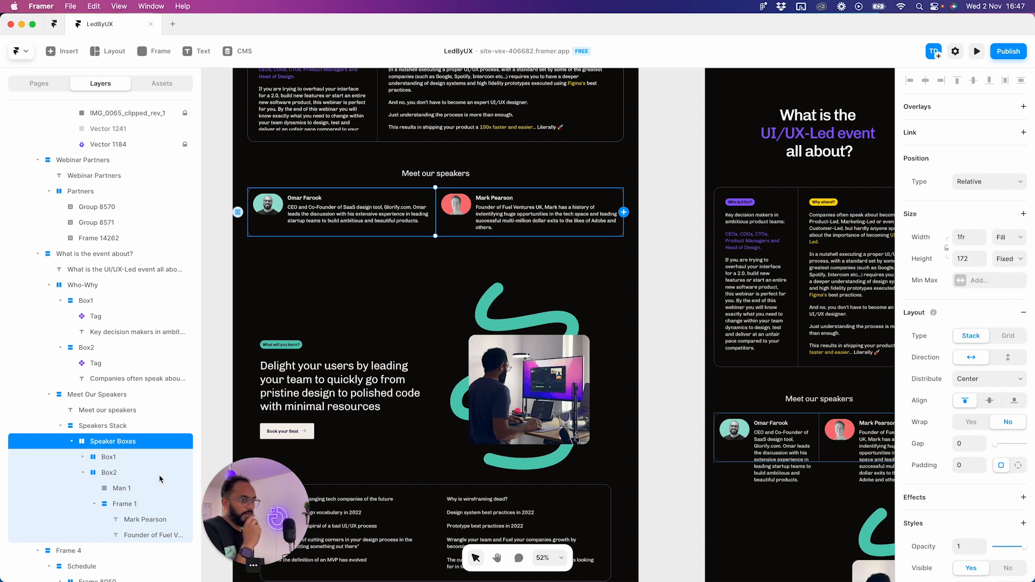
left_click(109, 456)
left_click(111, 441)
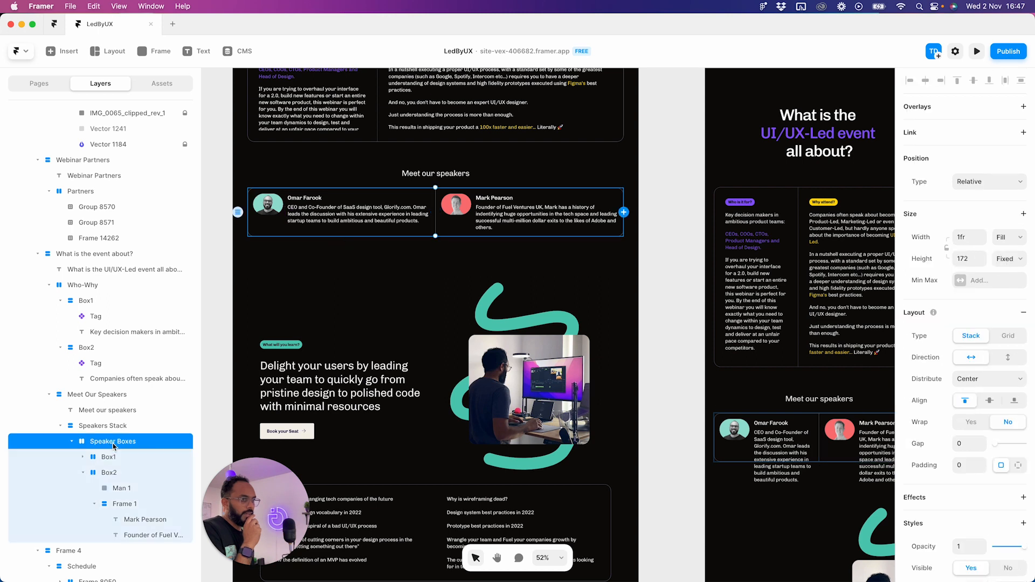
left_click(1009, 259)
left_click(1005, 293)
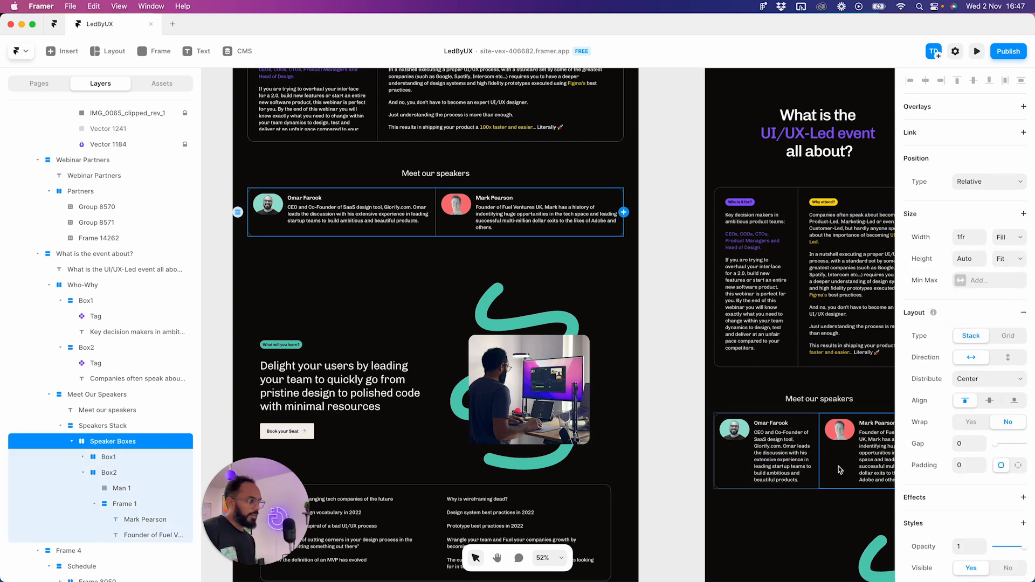
- Set the height of Box1, the first speaker card inside Speaker Boxes, to Fill
left_click(817, 425)
left_click(410, 210)
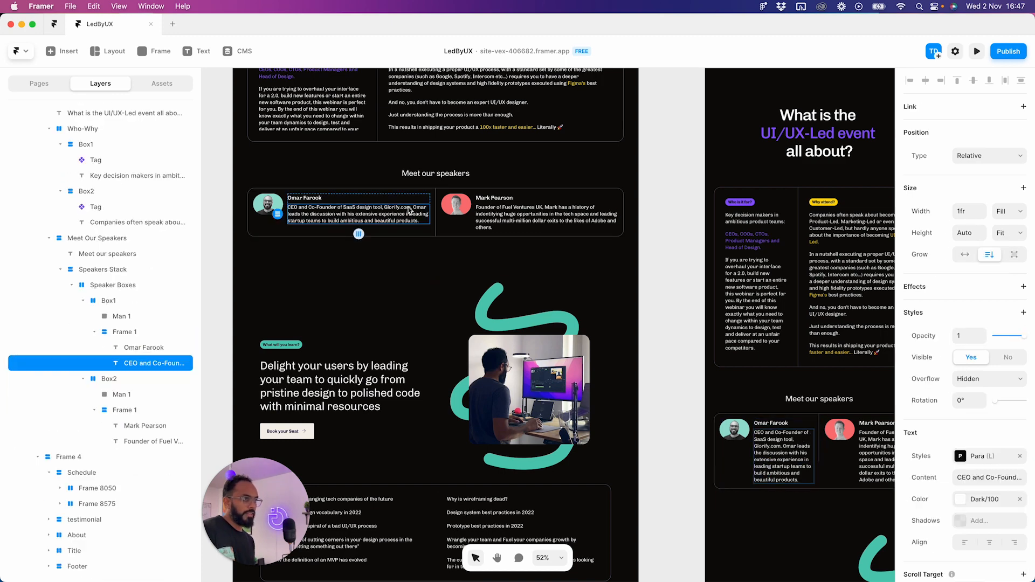
left_click(270, 231)
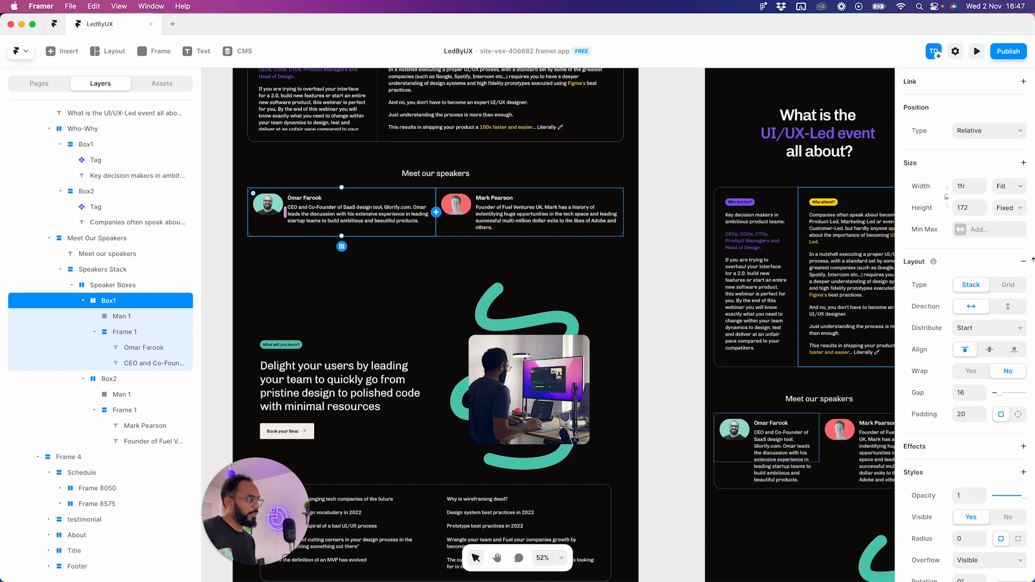
left_click(1008, 208)
left_click(1012, 232)
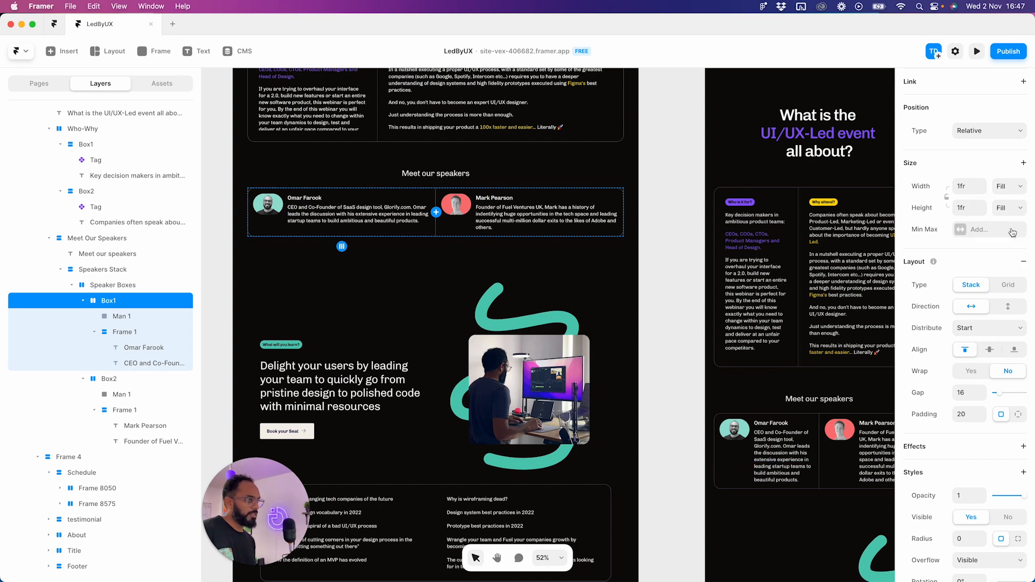
- Compare the Meet our speakers section in the desktop and tablet layouts, examining how the two cards fit their text
left_click(797, 504)
scroll(793, 448, "right", 5)
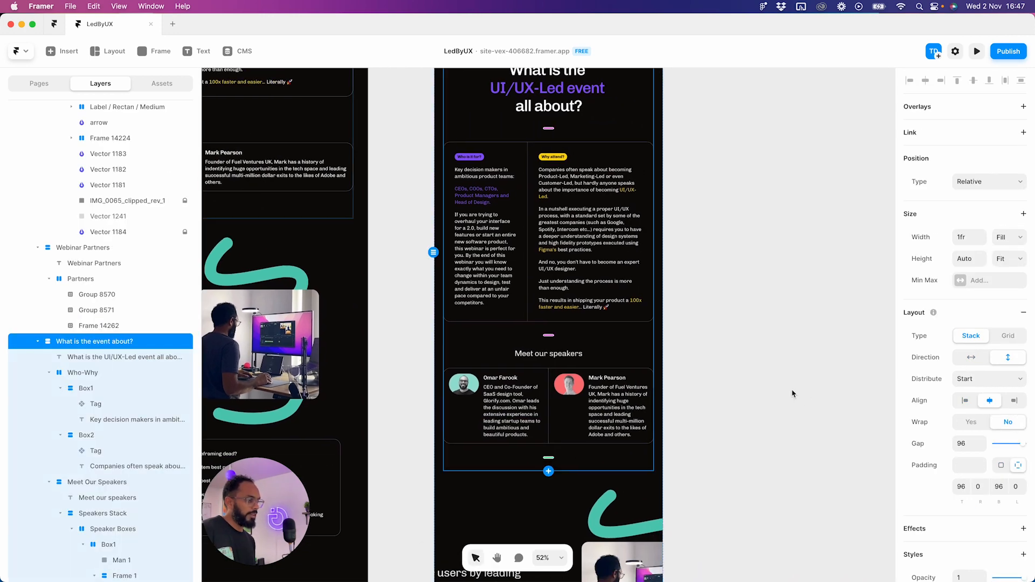
left_click(792, 393)
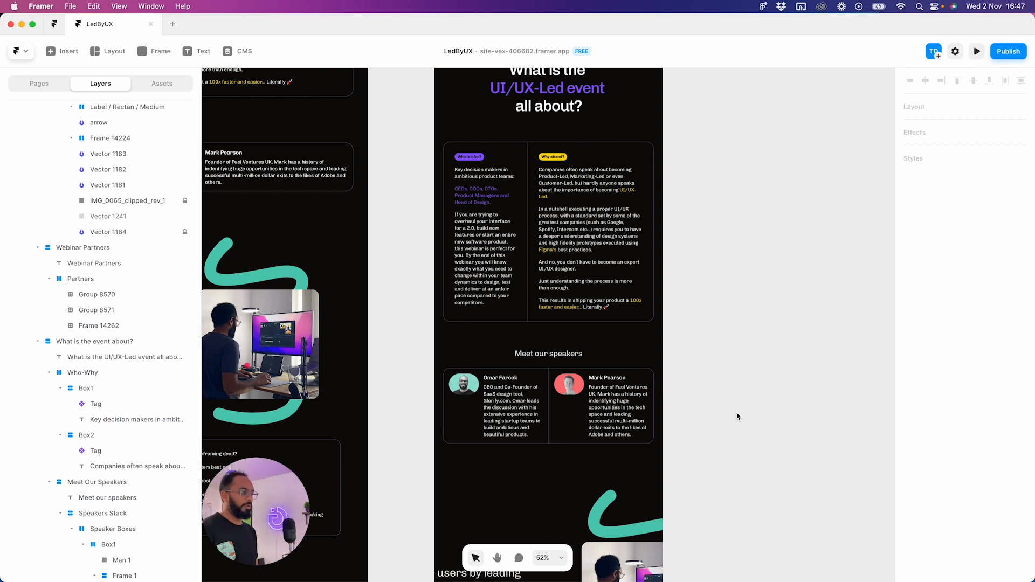
left_click_drag(738, 416, 816, 413)
scroll(808, 423, "down", 4)
left_click_drag(751, 477, 817, 367)
left_click_drag(775, 315, 647, 388)
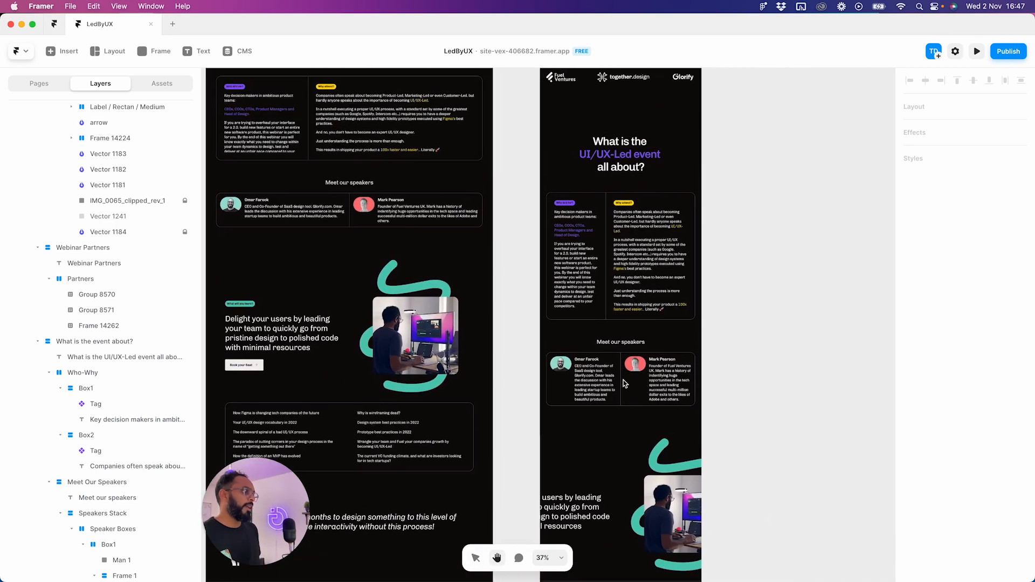
scroll(647, 388, "up", 5)
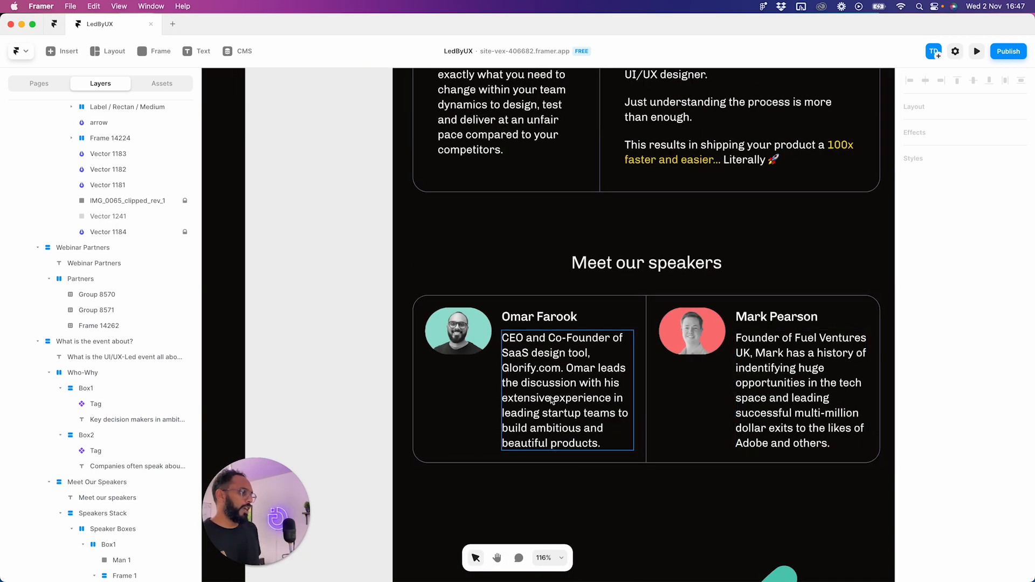
scroll(580, 474, "down", 4)
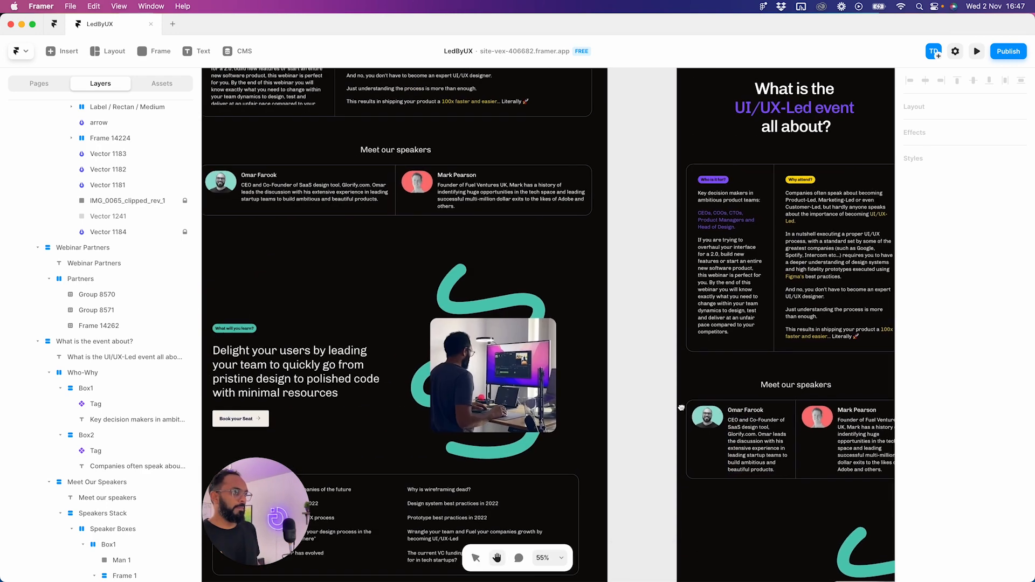
left_click_drag(681, 408, 789, 430)
key("v")
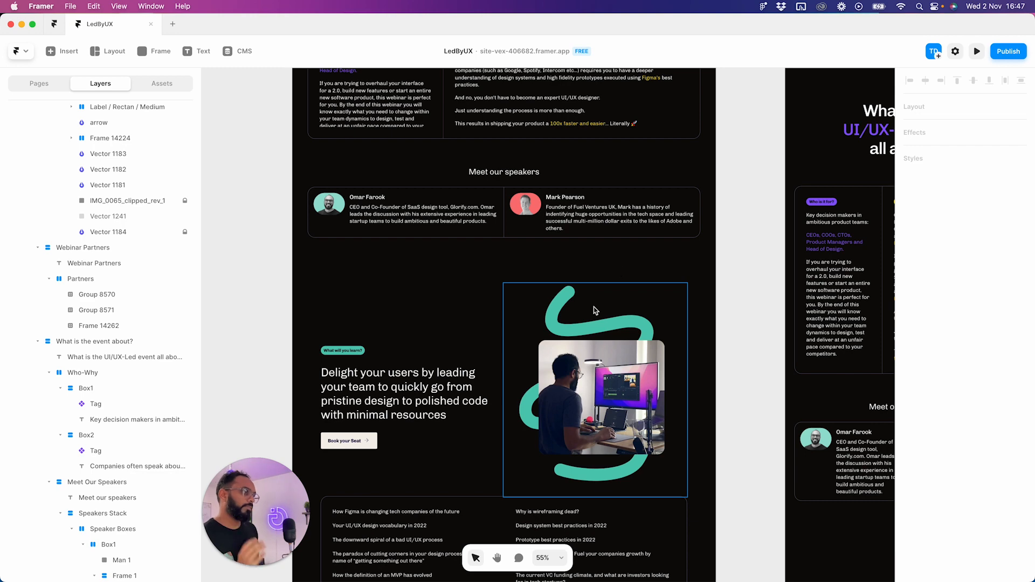
left_click_drag(648, 242, 589, 298)
left_click_drag(416, 342, 500, 401)
scroll(531, 305, "up", 2)
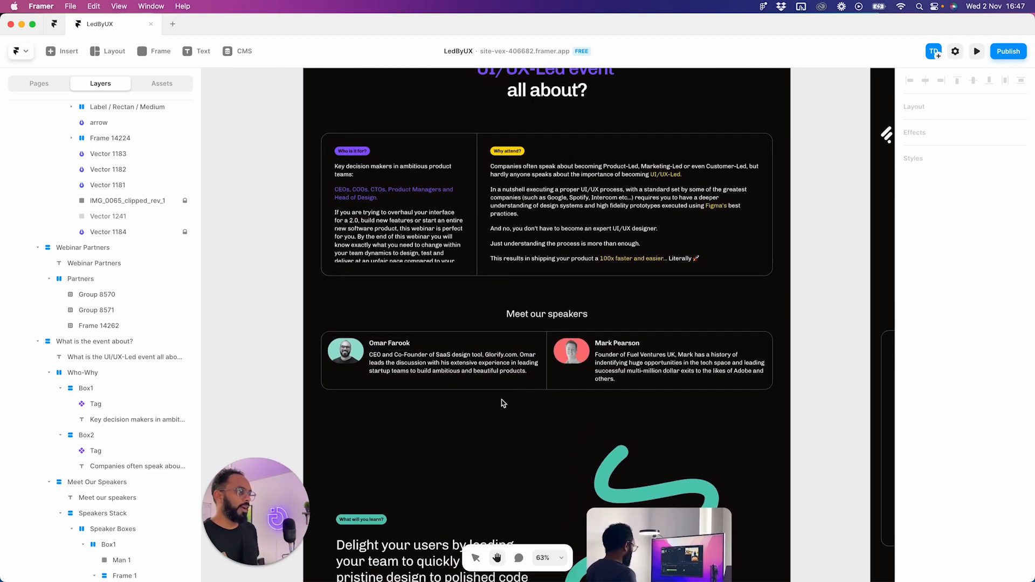
scroll(500, 402, "down", 4)
key("v")
left_click_drag(648, 413, 559, 416)
left_click_drag(618, 400, 444, 219)
scroll(709, 364, "up", 3)
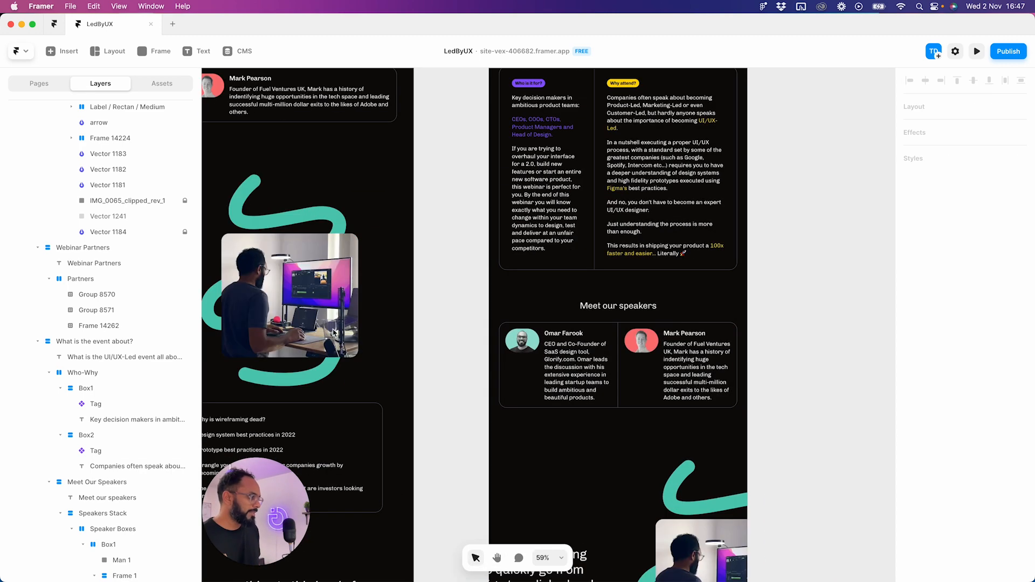
scroll(334, 332, "left", 5)
scroll(334, 332, "up", 2)
- Set the right padding of the Frame 1 text stack in both speaker cards, Box1 and Box2, to 36
left_click(380, 203)
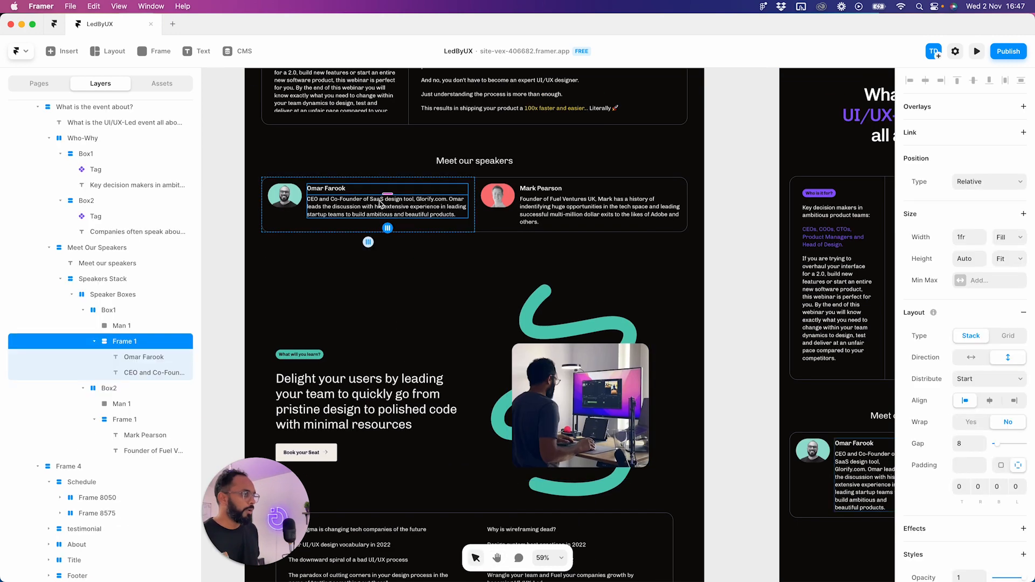
left_click(977, 487)
type("3")
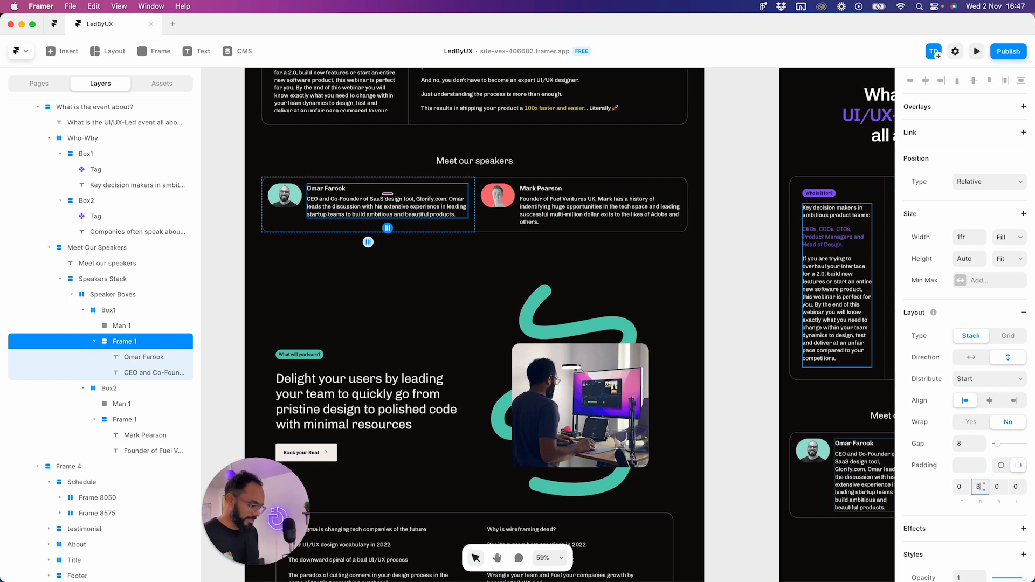
type("6")
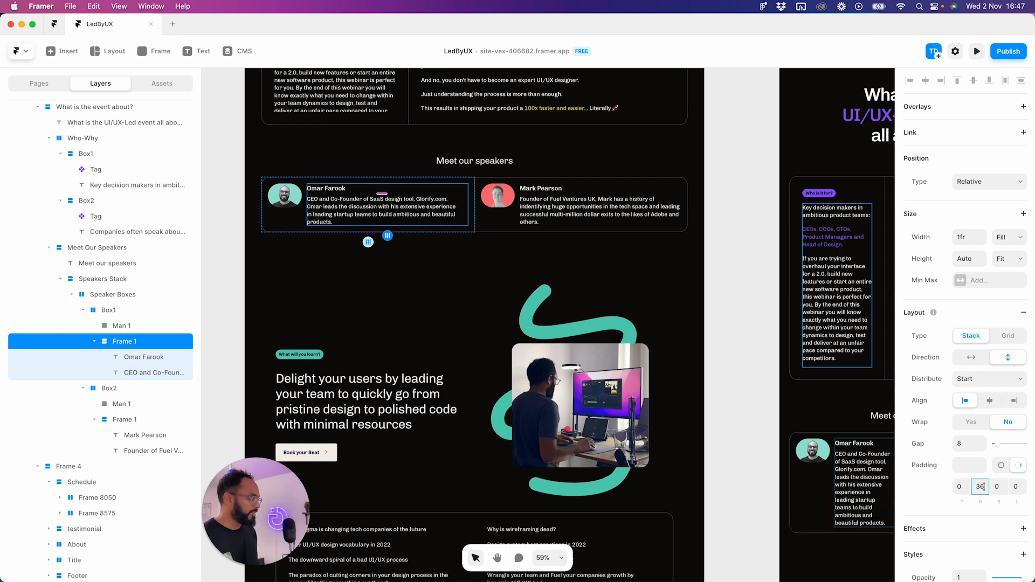
left_click(747, 362)
left_click(613, 207)
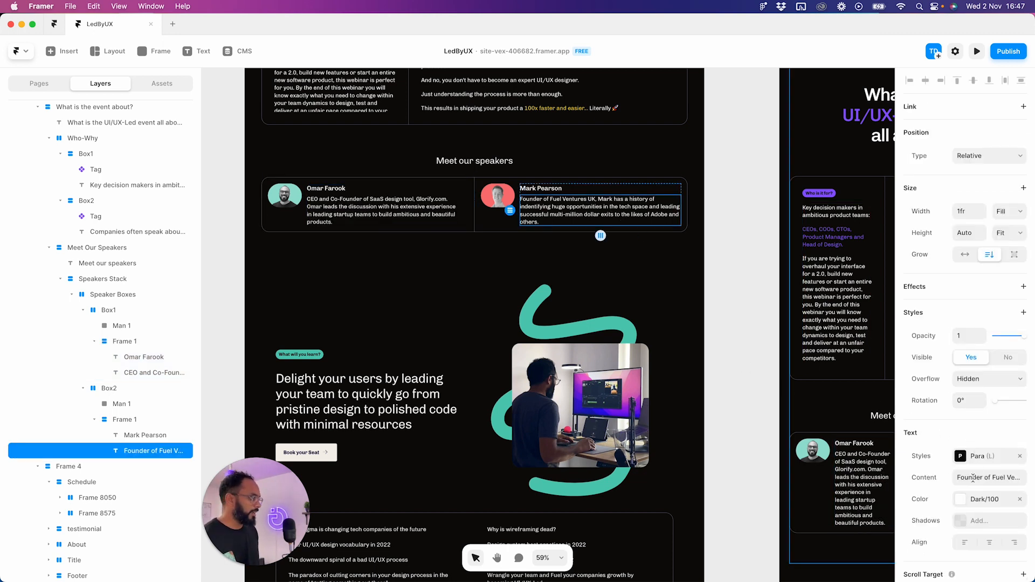
scroll(973, 478, "down", 6)
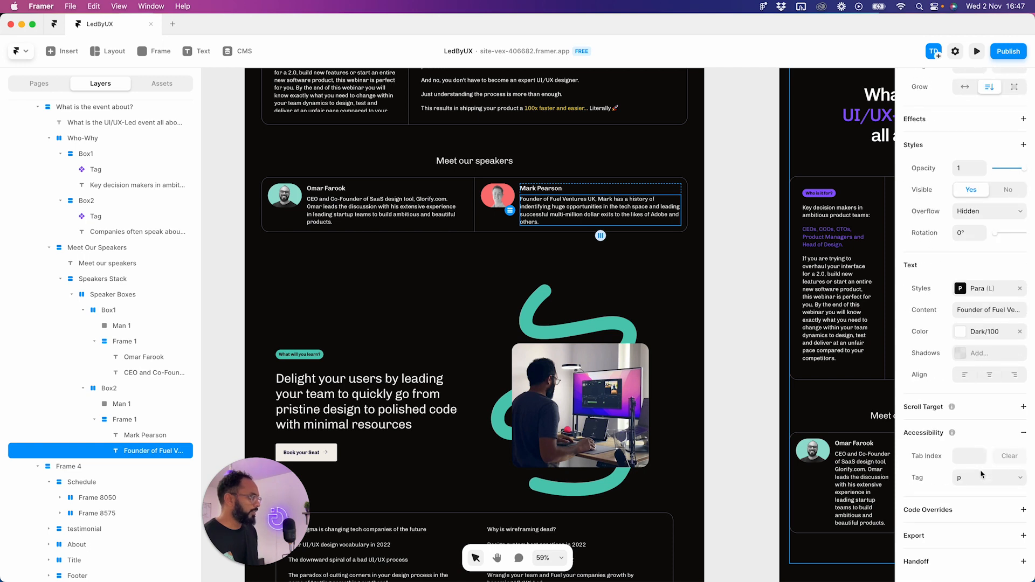
left_click(595, 194)
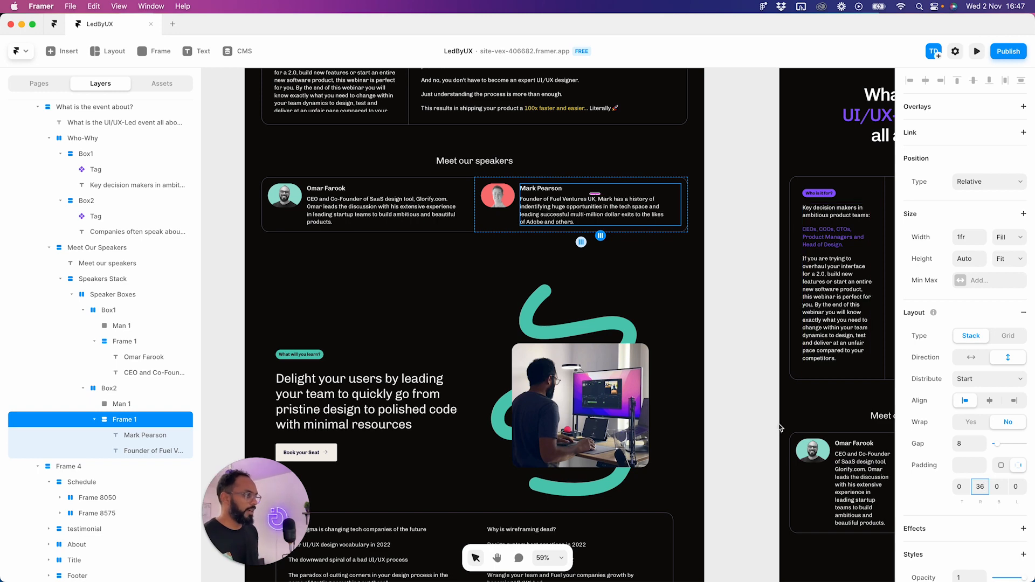
- Examine how the padded speaker cards look on the tablet layout compared with the desktop one
left_click(801, 441)
scroll(801, 440, "right", 10)
scroll(801, 440, "down", 4)
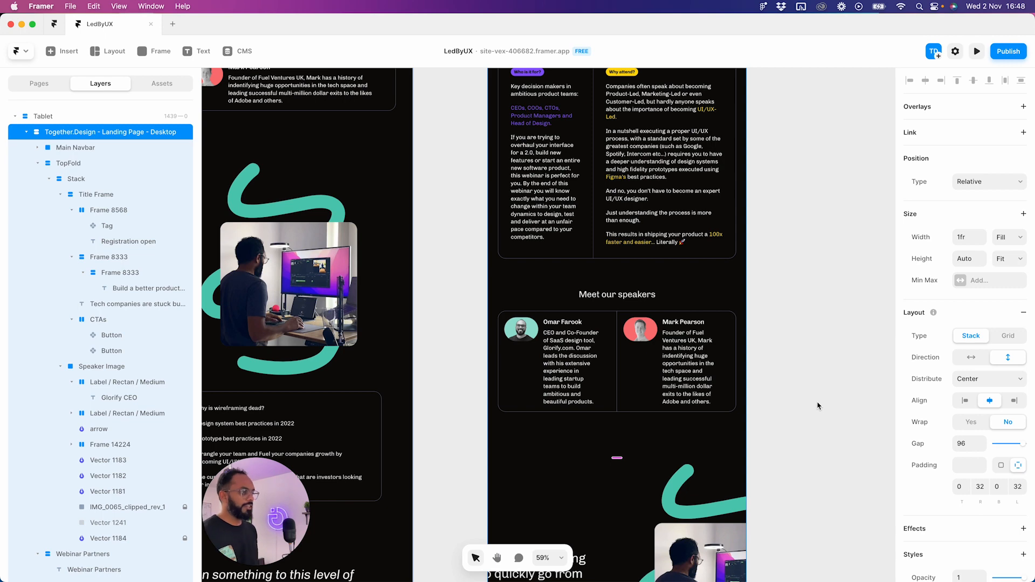
scroll(827, 404, "left", 5)
scroll(826, 404, "up", 2)
scroll(505, 308, "down", 1)
left_click_drag(505, 308, 578, 337)
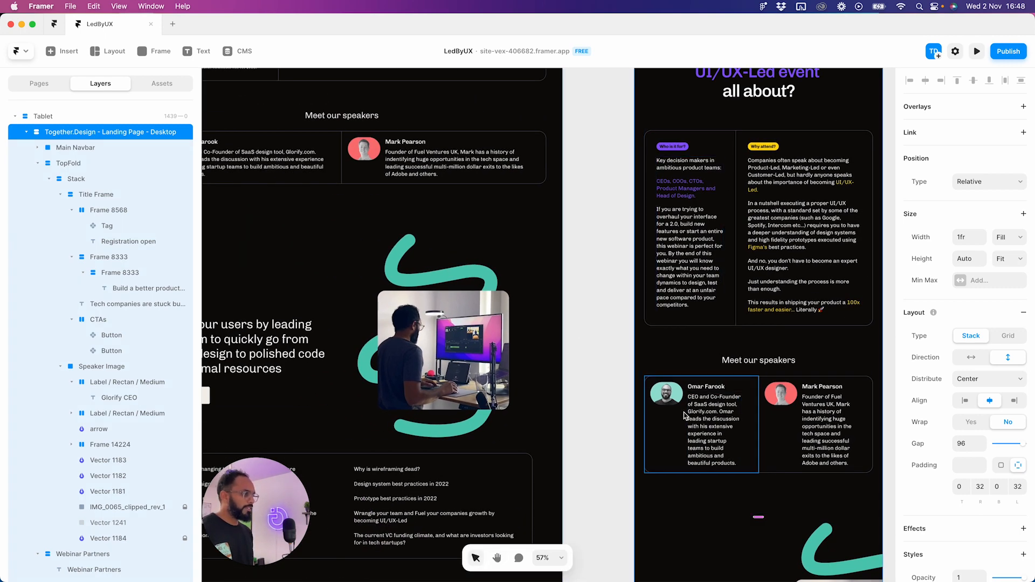
left_click_drag(429, 261, 561, 374)
left_click(834, 258)
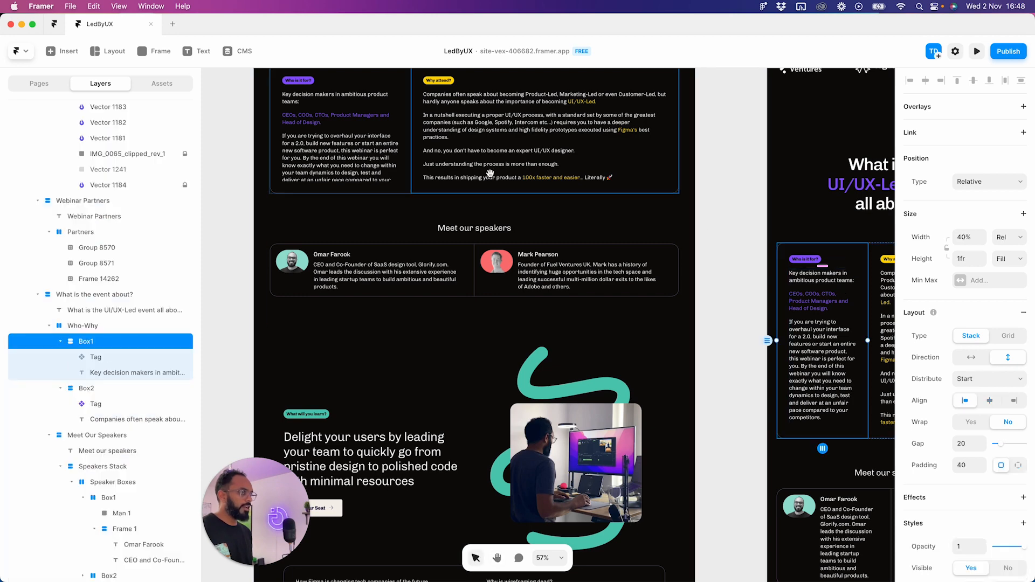
left_click_drag(490, 173, 558, 265)
- Check the padding of the Why attend box and set the first speaker card, Box1, to a matching padding of 40
left_click(569, 176)
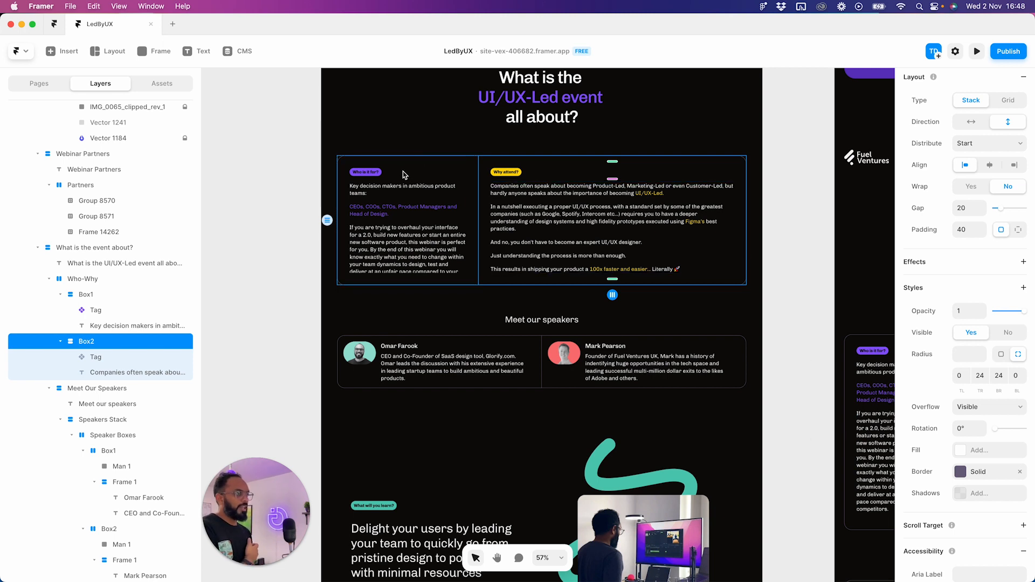
scroll(998, 372, "up", 4)
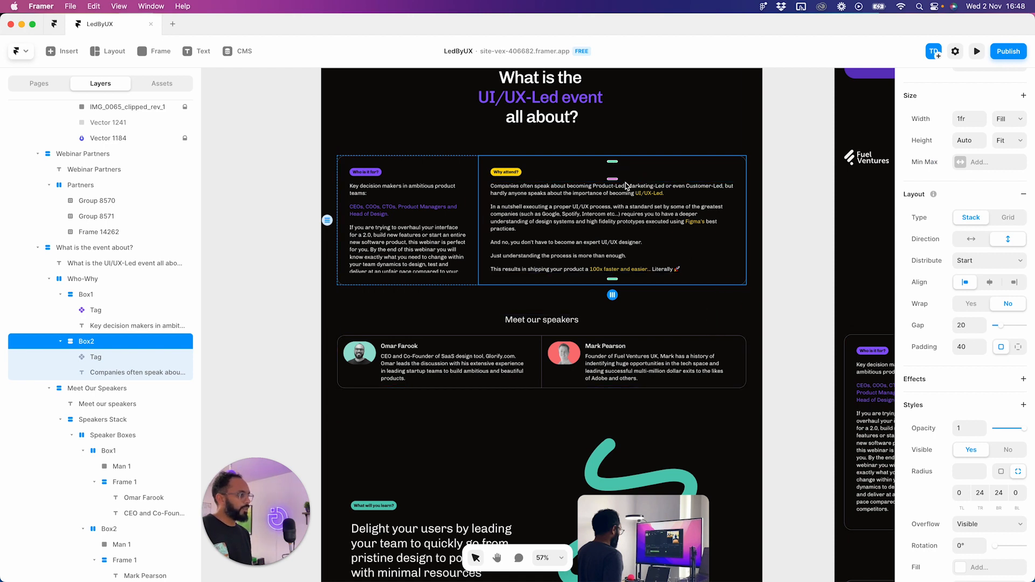
left_click(515, 340)
left_click(553, 163)
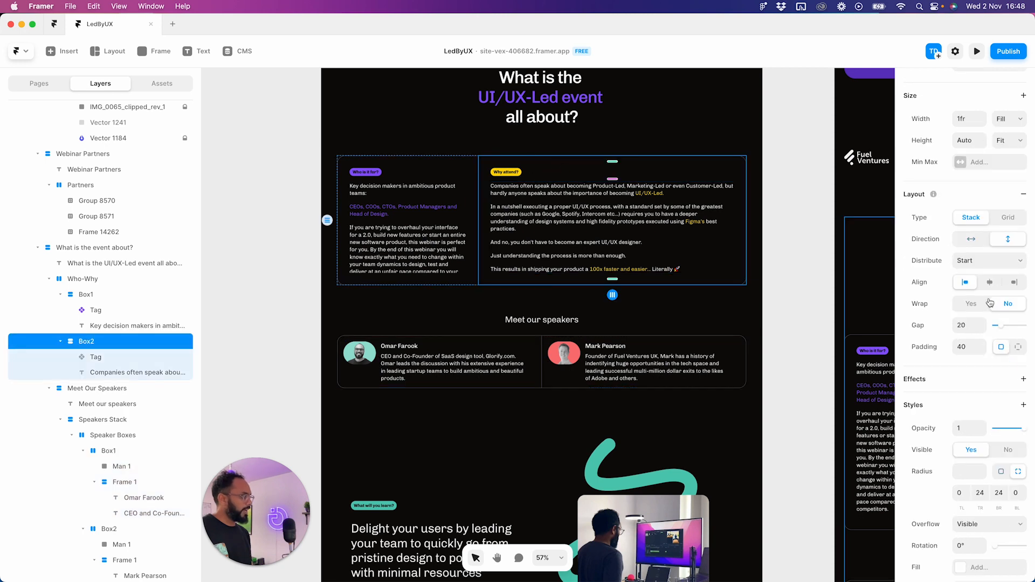
left_click(431, 384)
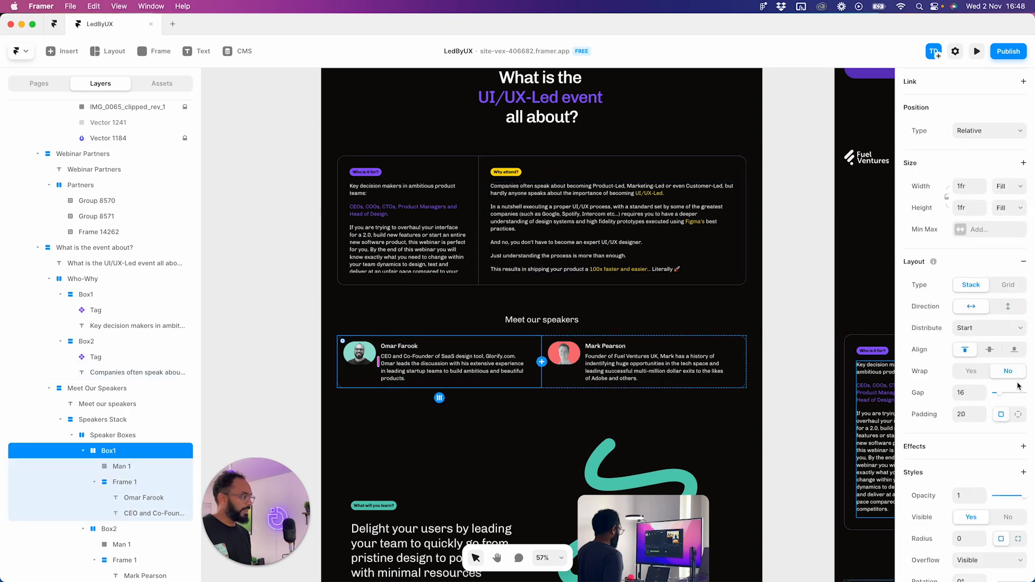
left_click(963, 414)
type("40")
key("Return")
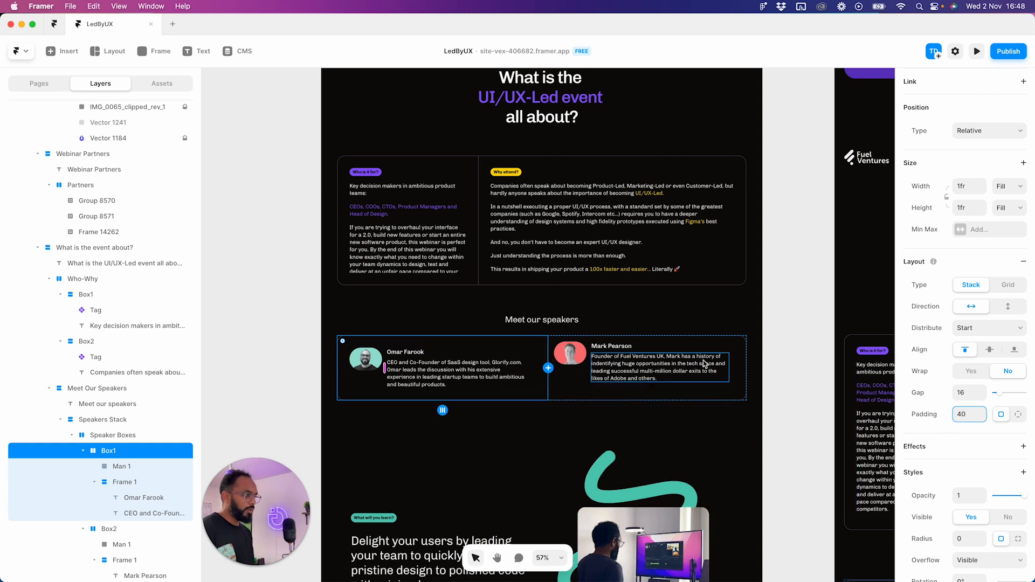
- Set the padding of the second speaker card, Box2, to 40
left_click(714, 344)
left_click(961, 432)
type("40")
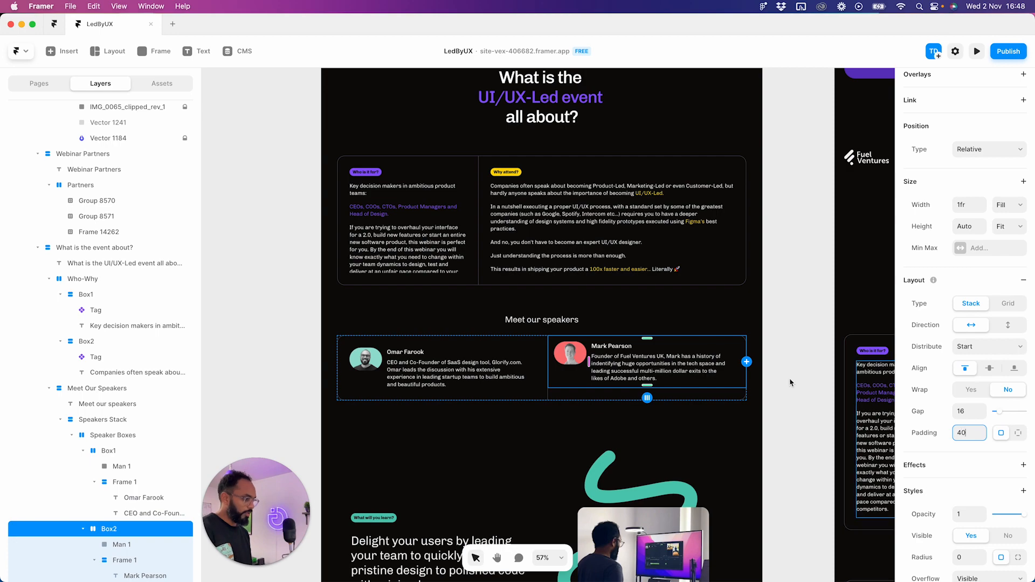
key("Return")
left_click(784, 281)
- Review the spacing and text wrapping inside both speaker cards across the desktop and tablet layouts
left_click_drag(799, 392, 753, 374)
scroll(753, 374, "down", 1)
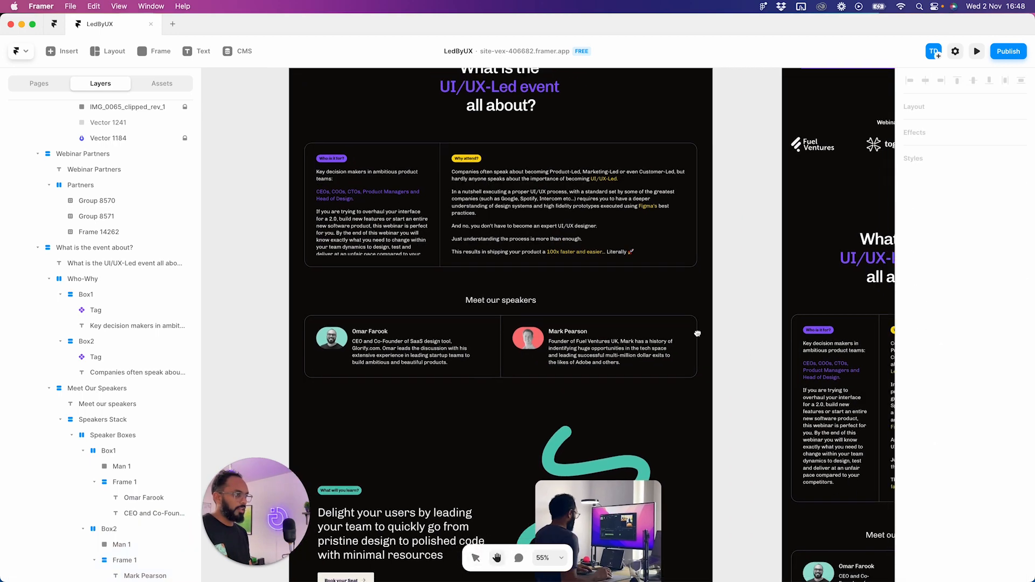
left_click_drag(826, 411, 457, 261)
left_click_drag(552, 413, 619, 220)
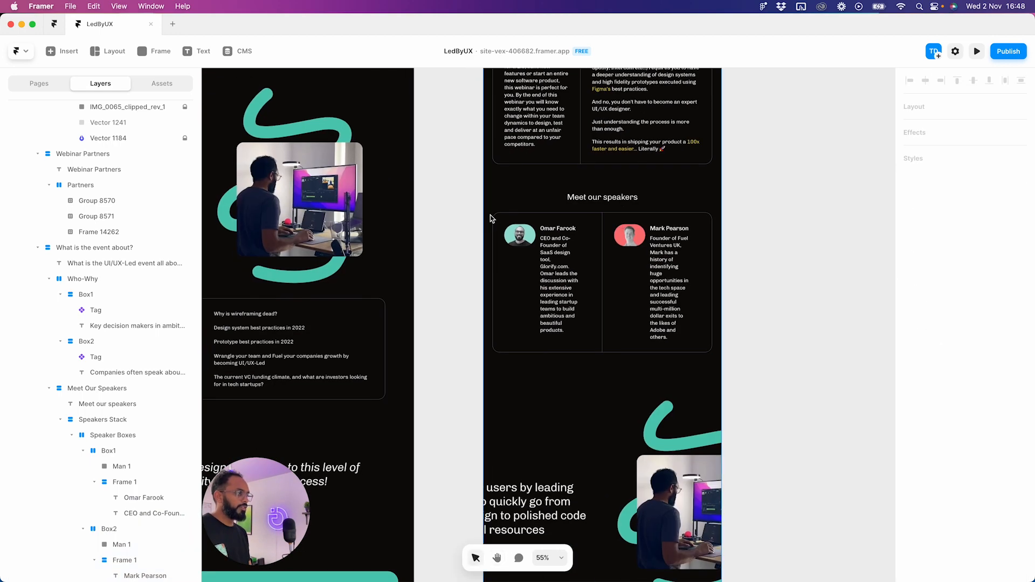
left_click_drag(355, 145, 658, 384)
left_click_drag(527, 281, 595, 334)
key("v")
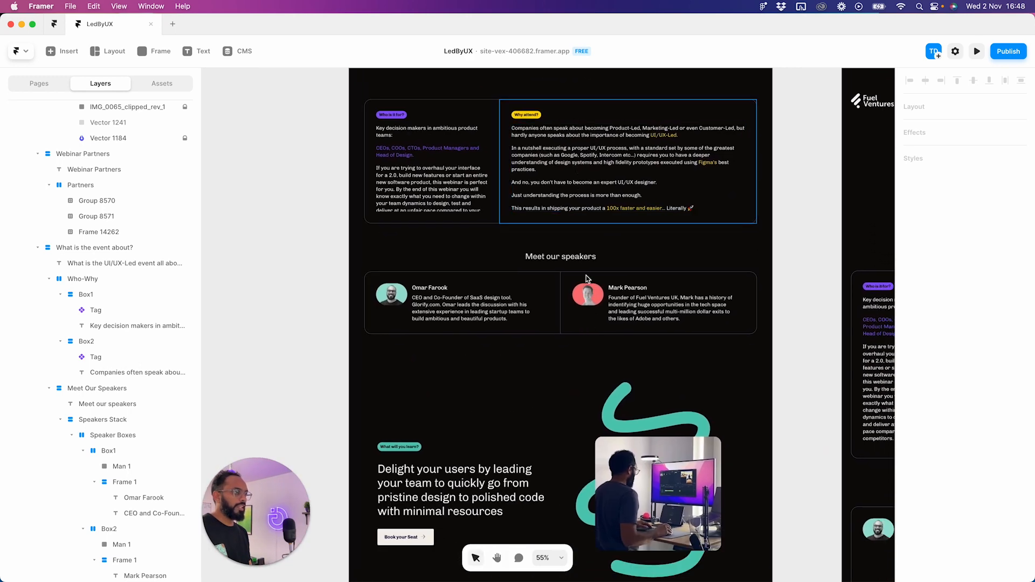
- Set the right padding of the text frame, Frame 1, inside the first speaker card to 0
left_click(511, 298)
key("Escape")
left_click_drag(982, 490, 980, 486)
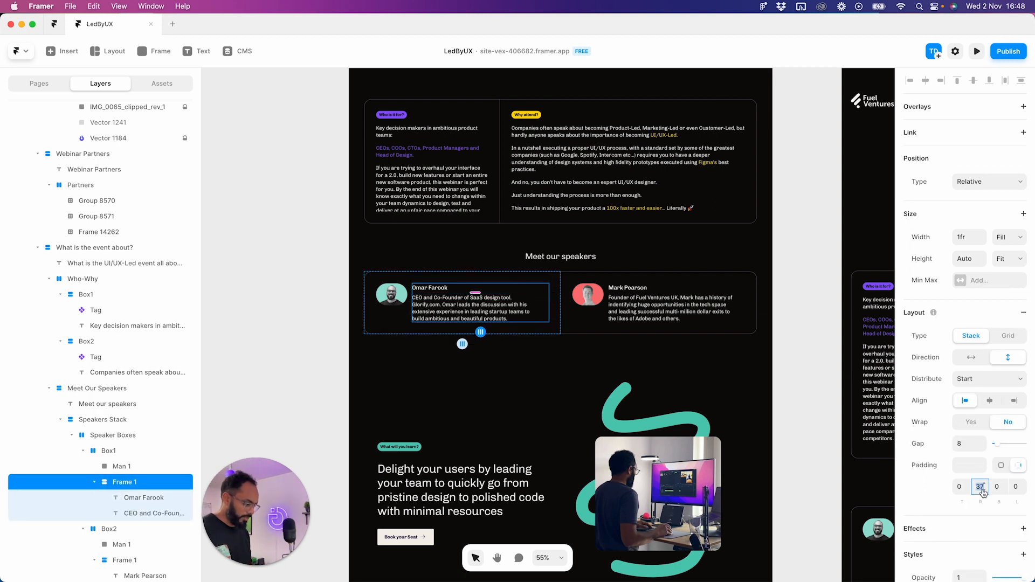
key("Return")
- Remove the right padding from the text frame, Frame 1, inside the second speaker card
left_click(710, 315, "super")
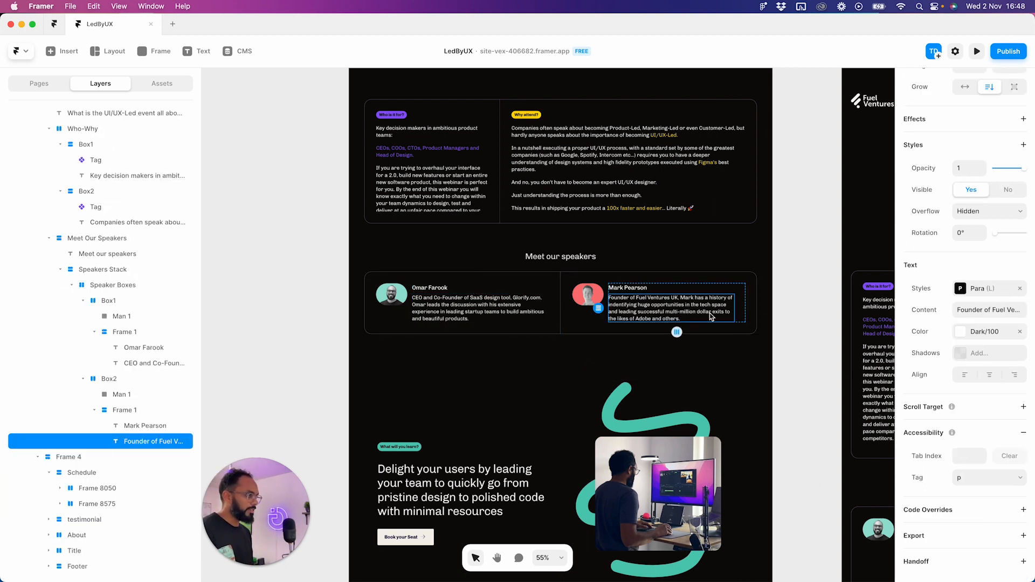
left_click(747, 294, "super")
left_click(741, 297)
left_click(980, 487)
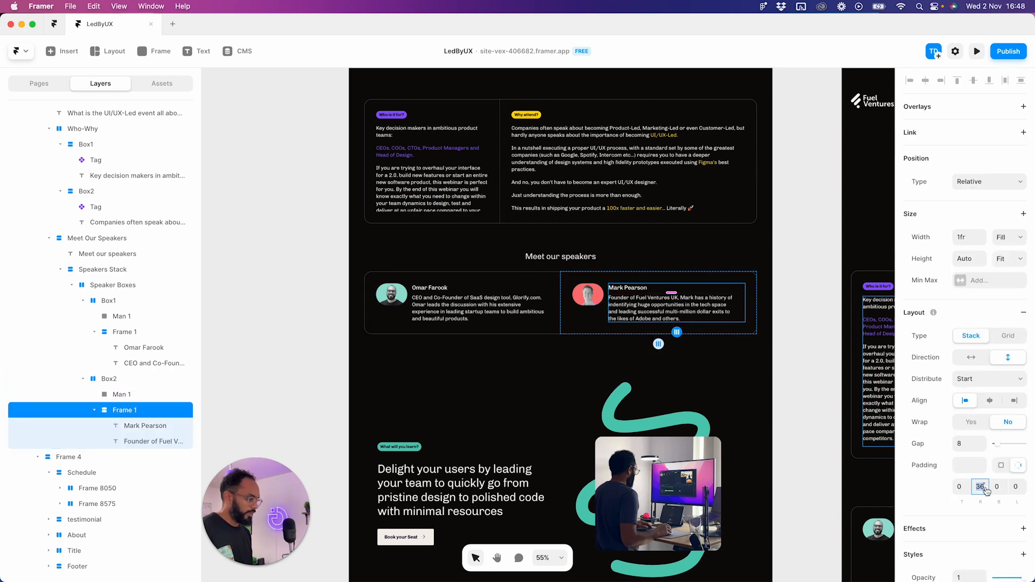
key("Return")
- Examine the text wrapping and spacing of both speaker cards on the tablet layout compared with the desktop one
left_click(795, 410)
left_click_drag(796, 411, 681, 361)
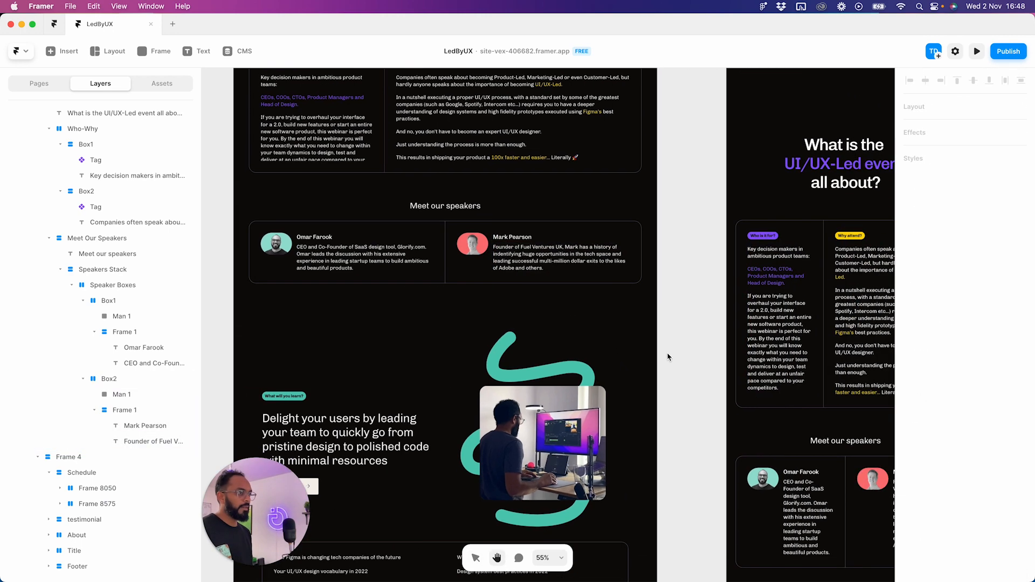
left_click_drag(579, 332, 366, 185)
scroll(741, 398, "up", 4)
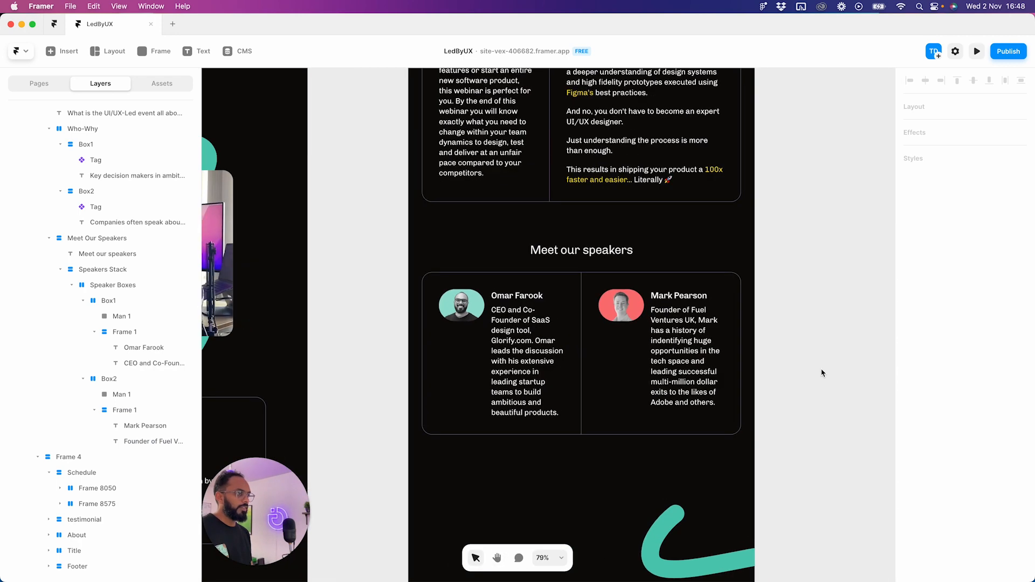
left_click_drag(687, 321, 805, 404)
scroll(621, 364, "down", 3)
scroll(453, 300, "down", 5)
scroll(573, 321, "left", 3)
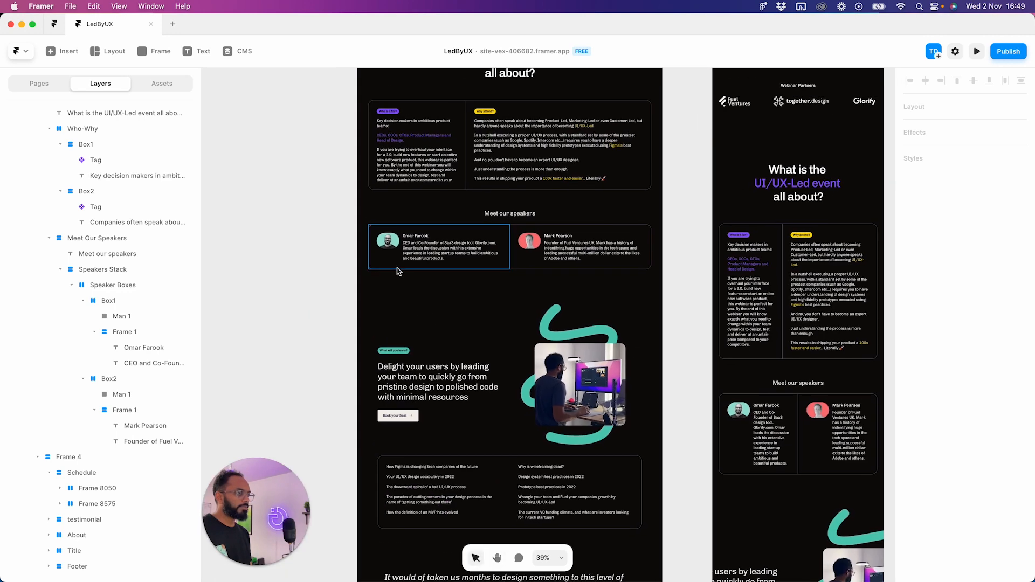
- Set the padding of the first desktop speaker card, Box1, to 36
left_click(423, 249)
key("Escape")
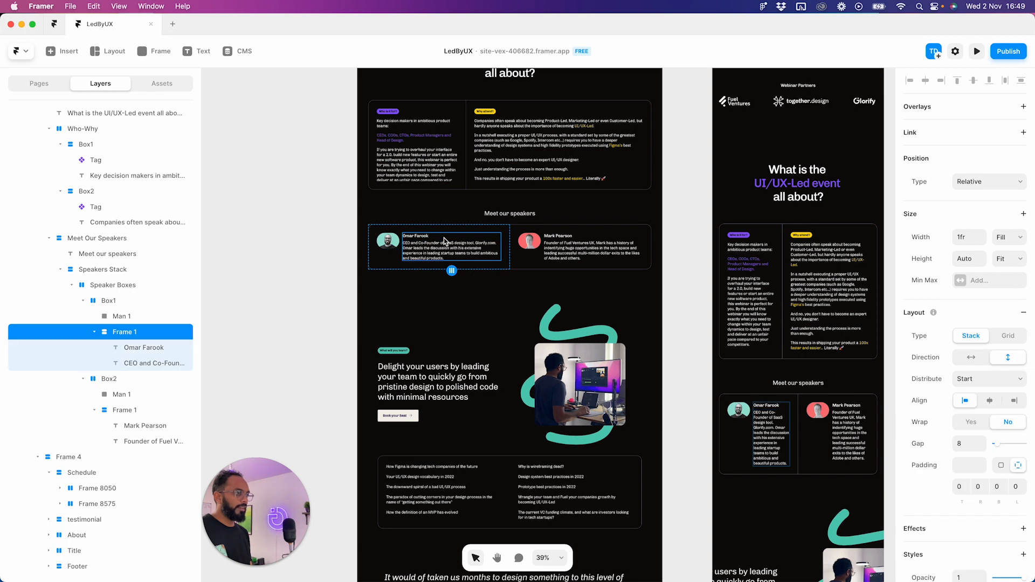
key("Escape")
left_click(966, 413)
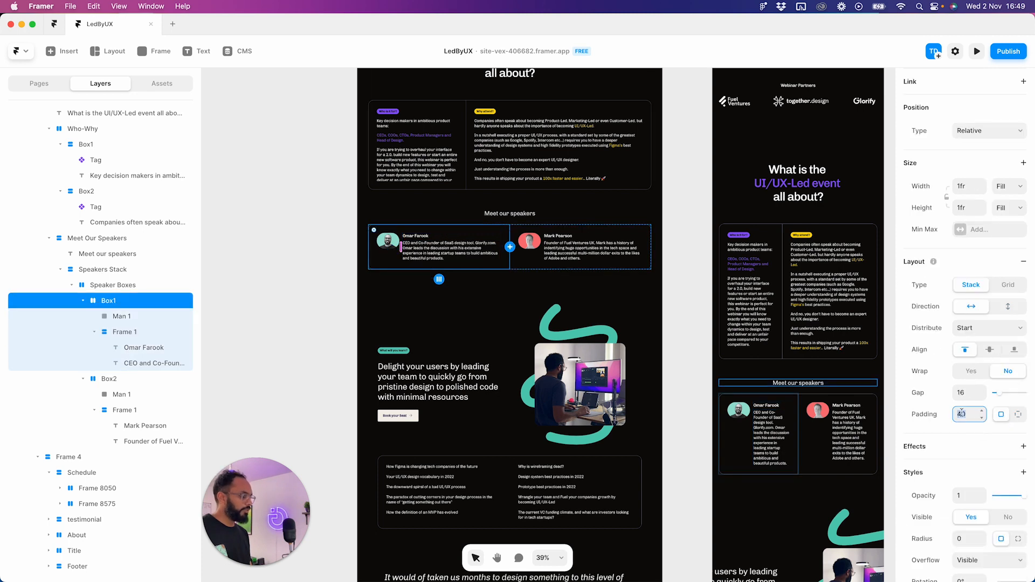
type("3")
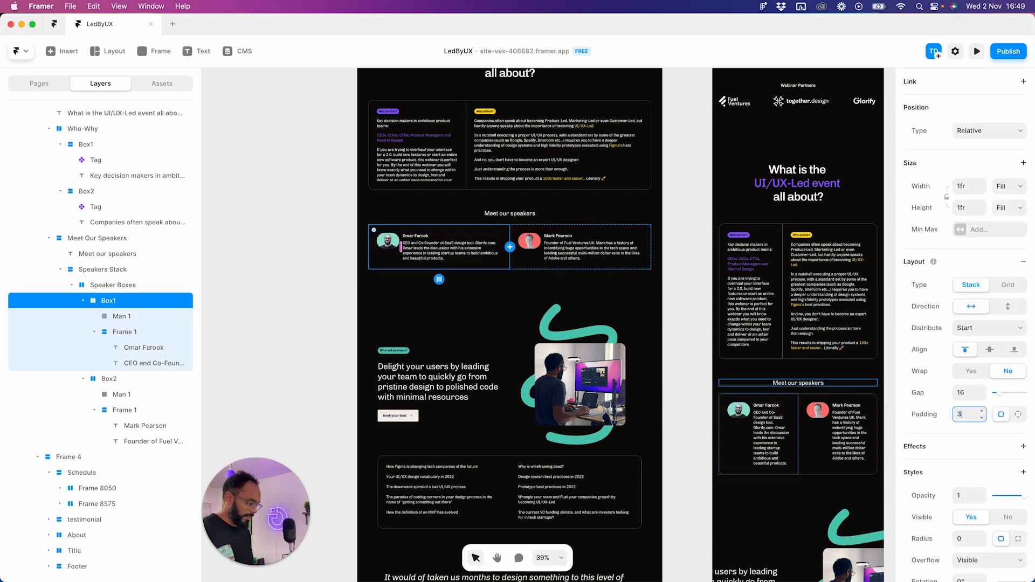
type("6")
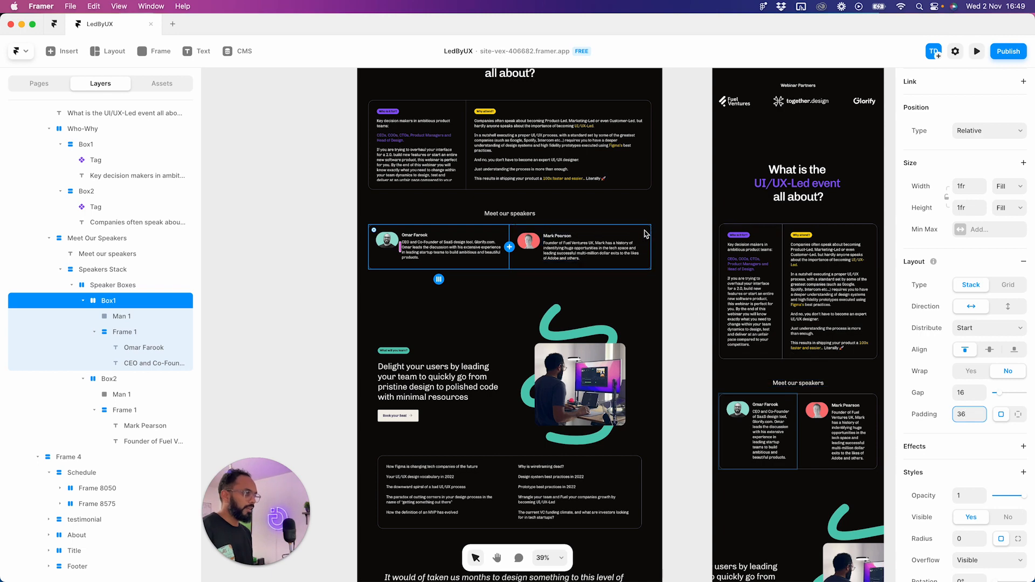
- Set the padding of the second desktop speaker card, Box2, to 36 as well
left_click(645, 232)
left_click(970, 428)
type("36")
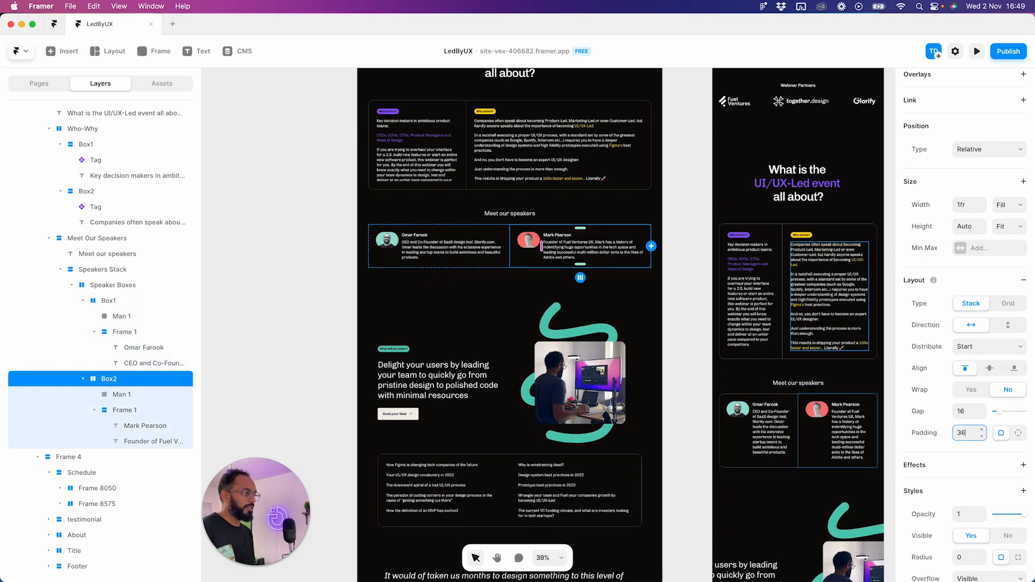
left_click(338, 365)
- Preview the page and check how the speaker cards adapt when the preview is resized between desktop and tablet widths
scroll(360, 258, "down", 3)
scroll(361, 259, "right", 6)
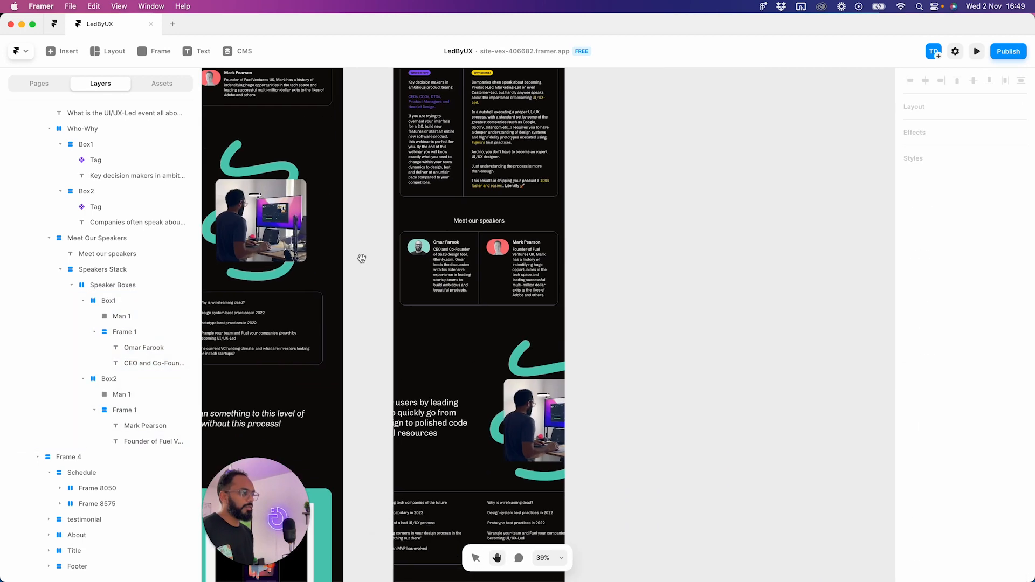
scroll(468, 303, "up", 5, "ctrl")
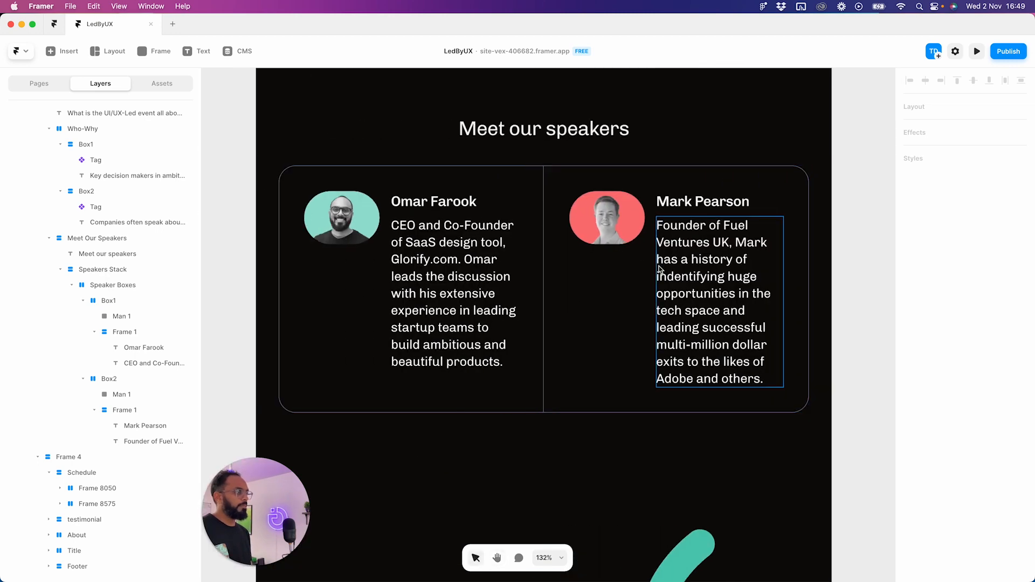
left_click(977, 52)
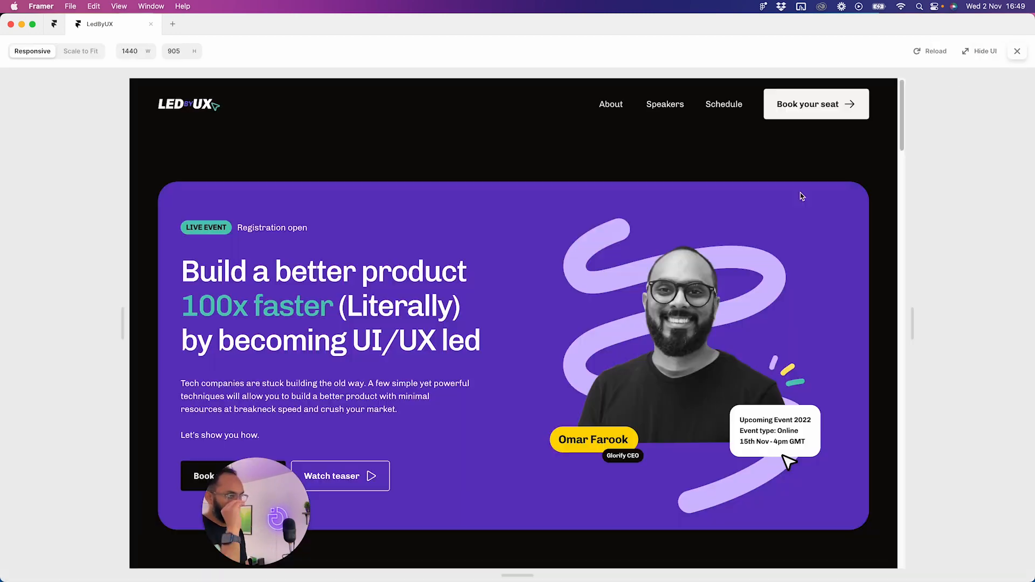
scroll(744, 251, "down", 10)
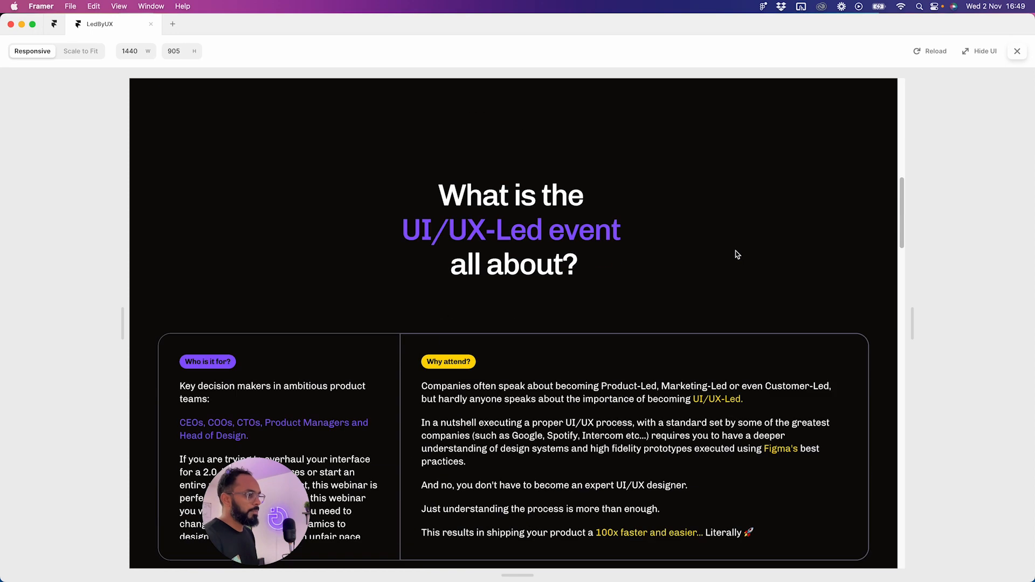
left_click_drag(916, 312, 701, 319)
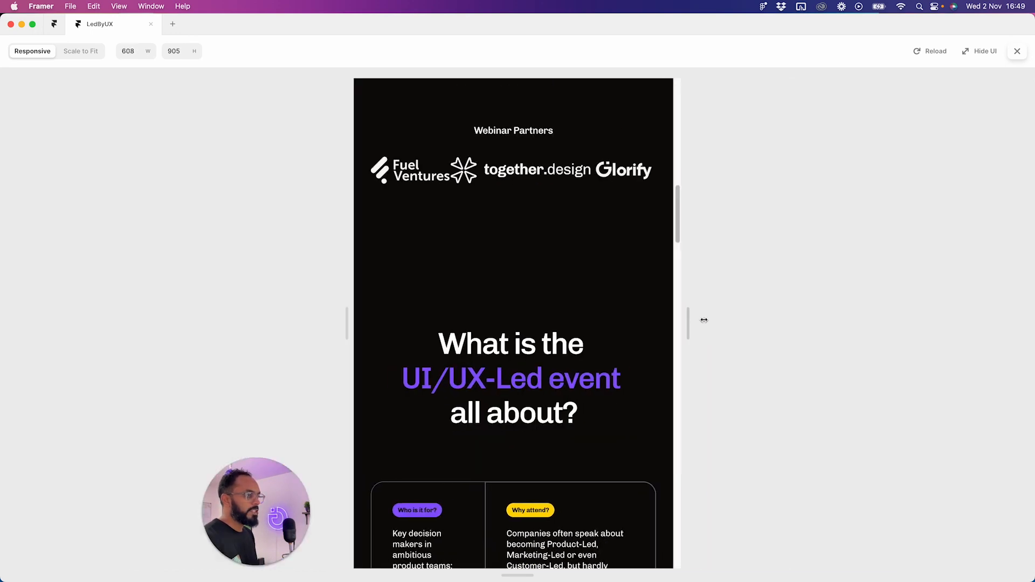
scroll(668, 320, "down", 1)
left_click_drag(700, 325, 865, 324)
left_click_drag(867, 321, 724, 321)
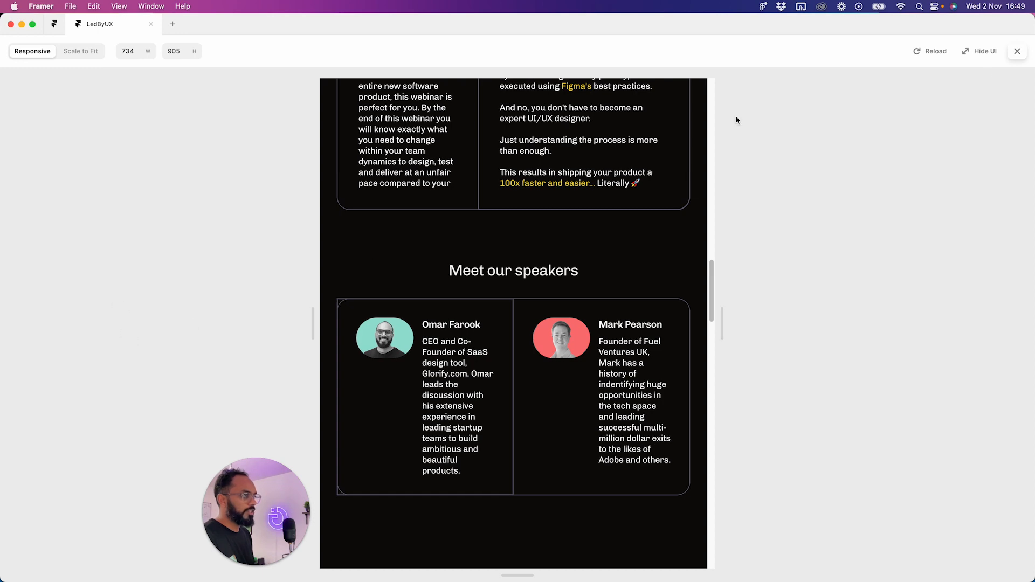
left_click(1019, 51)
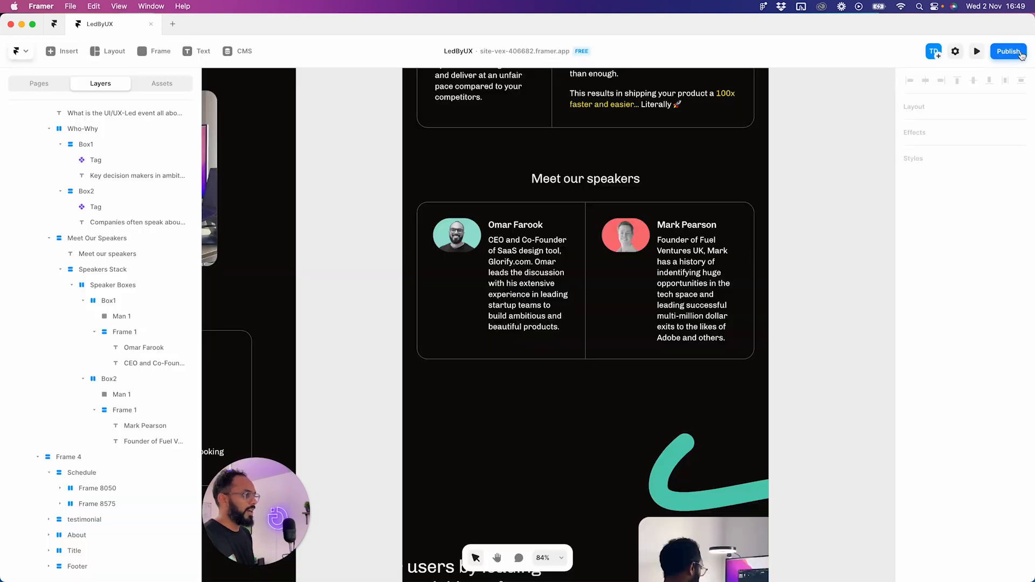
- Inspect the border and corner radius settings of the two speaker cards, Box1 and Box2, on the desktop layout
left_click(433, 309)
scroll(801, 290, "down", 5)
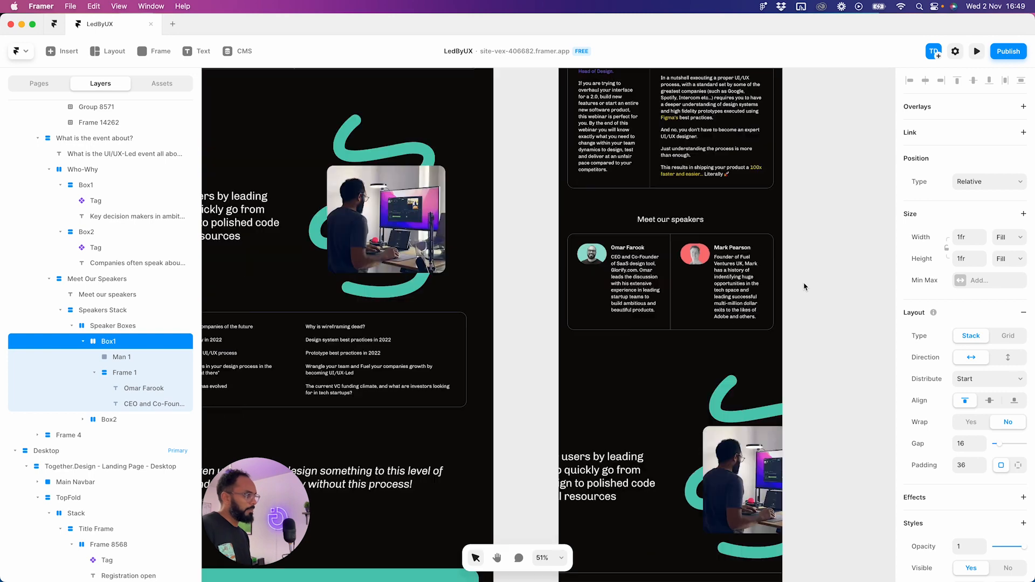
left_click_drag(285, 373, 490, 377)
scroll(488, 377, "down", 10)
scroll(487, 380, "up", 10)
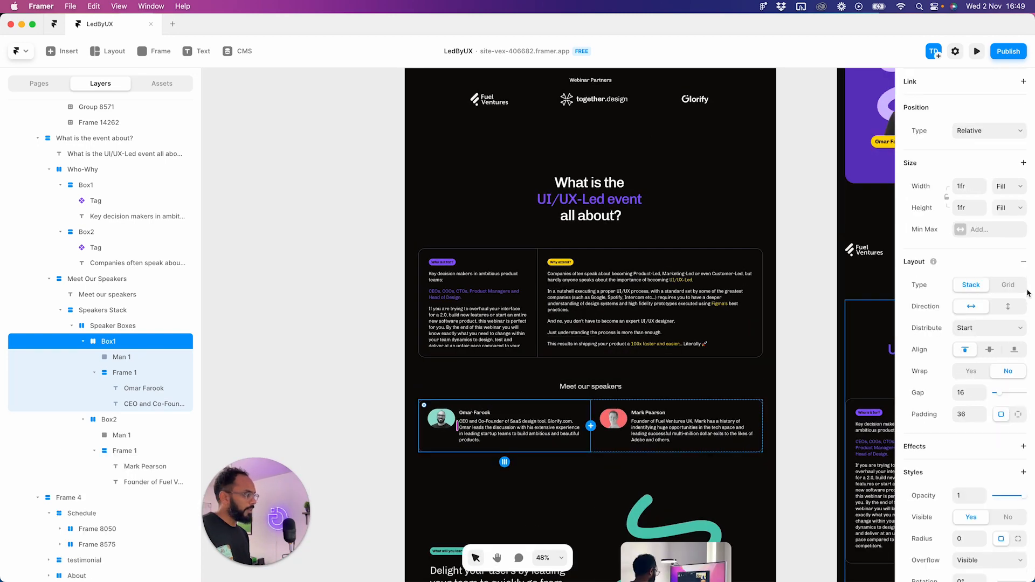
scroll(980, 394, "down", 2)
scroll(982, 397, "down", 1)
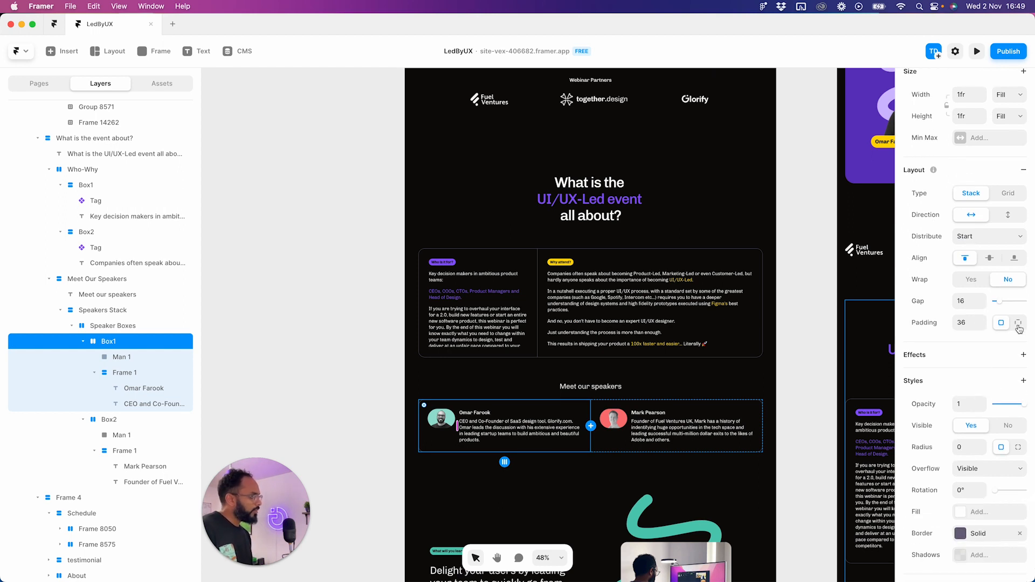
scroll(993, 396, "down", 2)
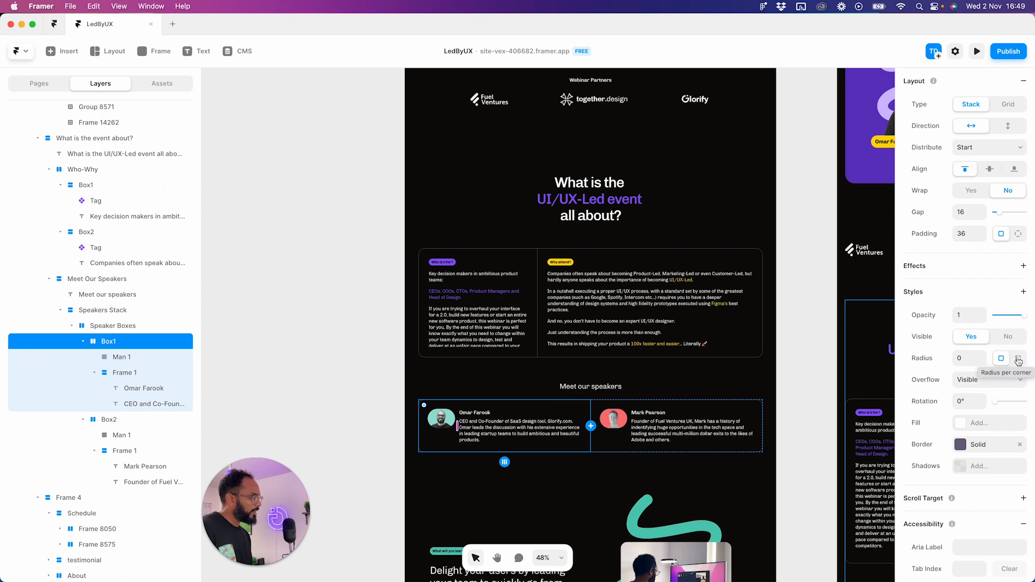
left_click(722, 412)
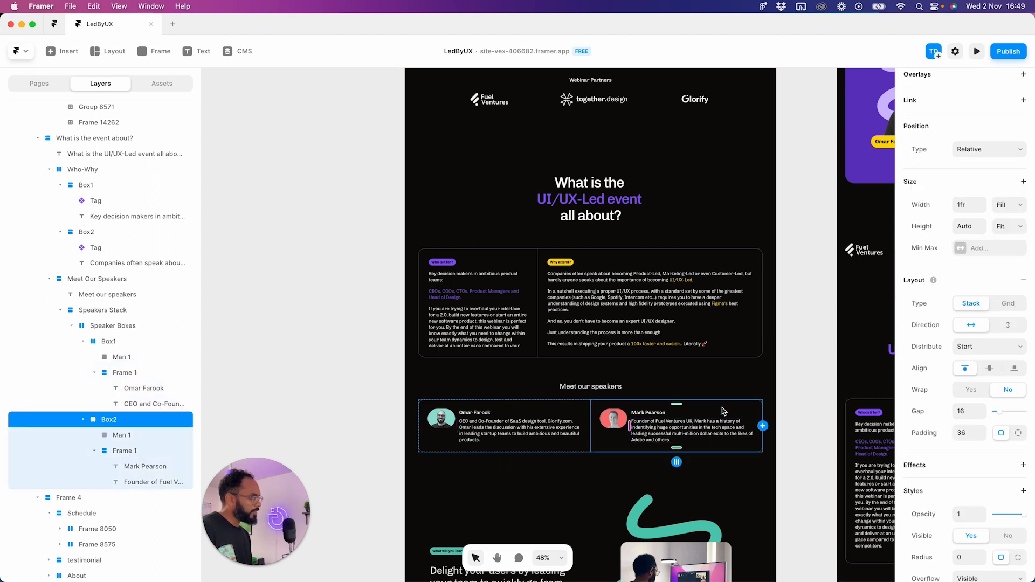
scroll(970, 442, "down", 2)
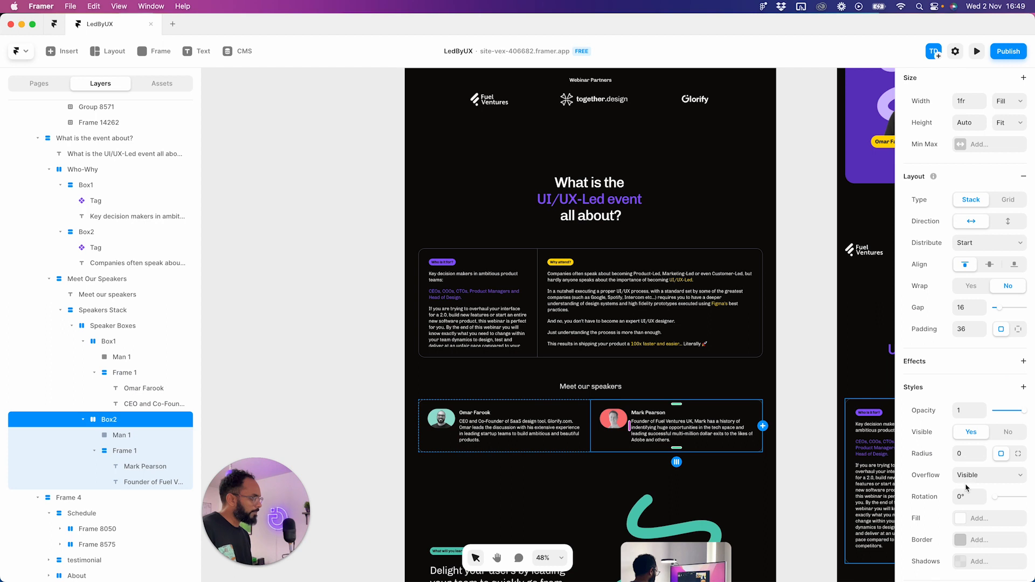
scroll(966, 488, "down", 2)
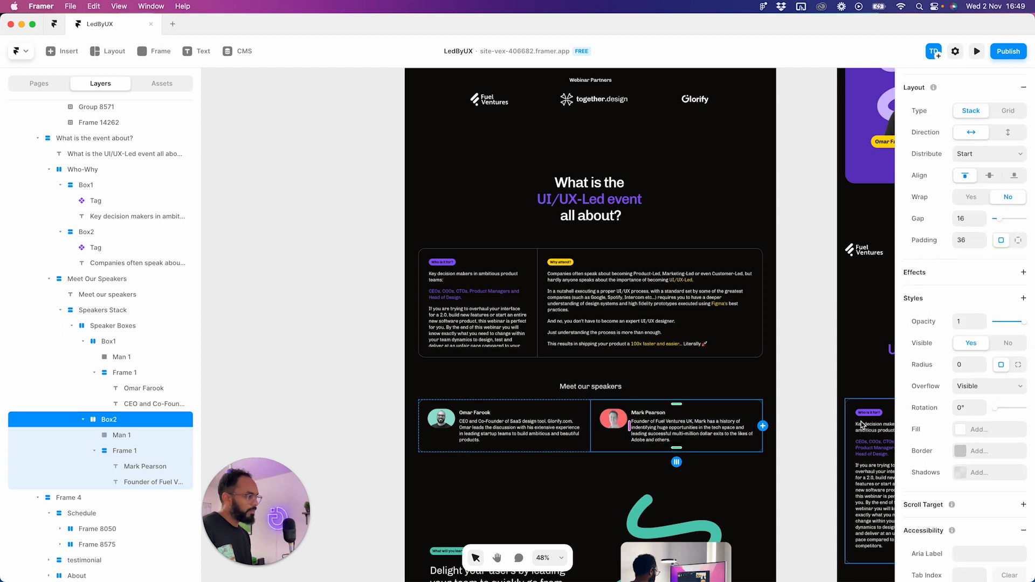
- Inspect the border and radius styles of the Speaker Boxes and Speakers Stack layers, collapsing the Speaker Boxes contents
left_click(120, 327)
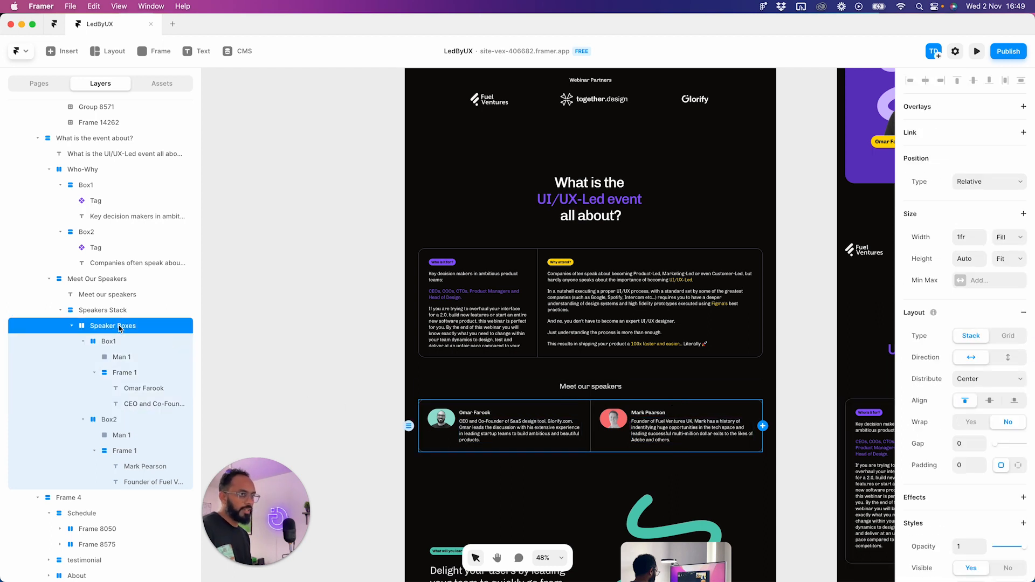
scroll(984, 260, "down", 4)
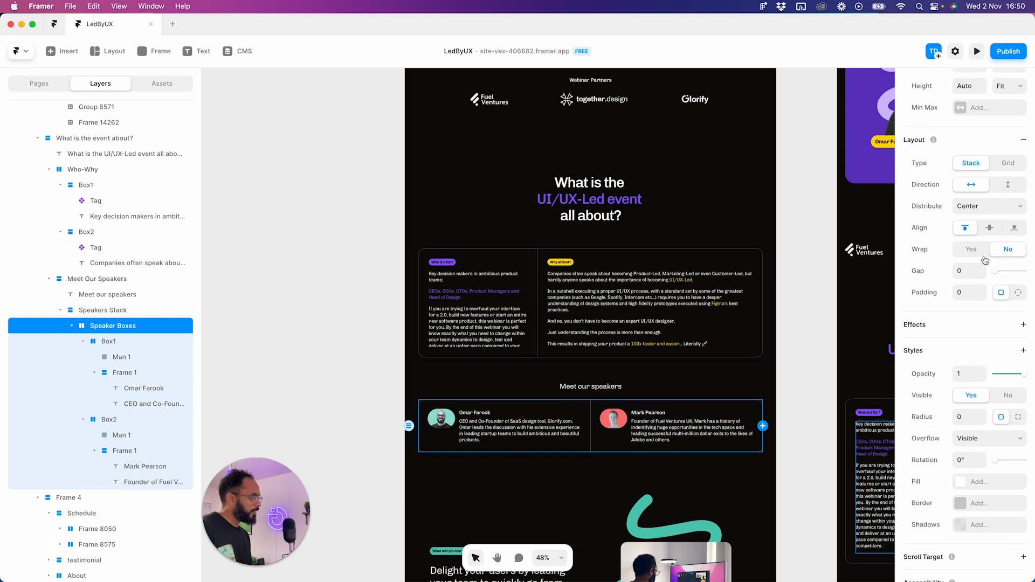
scroll(978, 507, "up", 2)
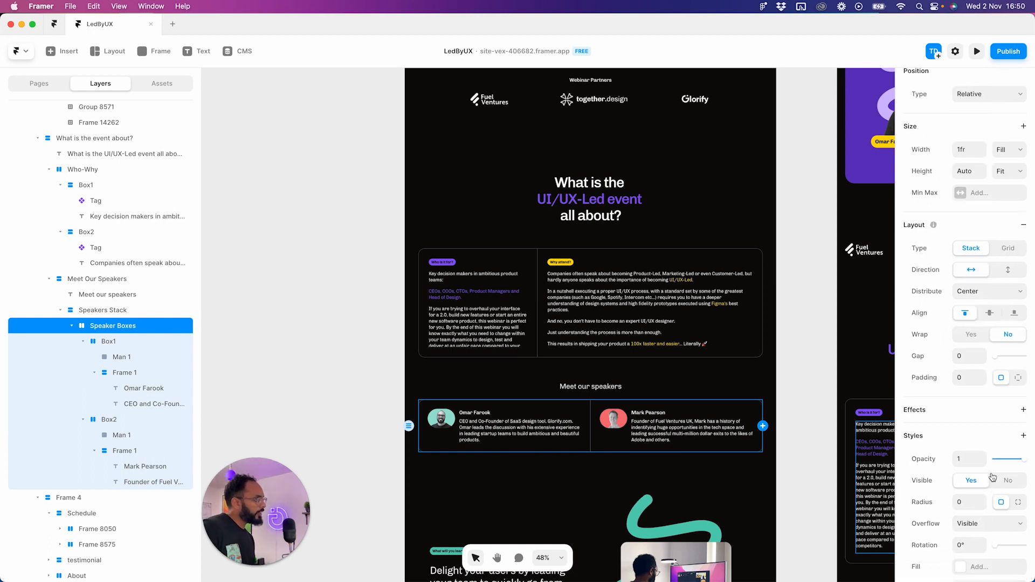
scroll(992, 477, "down", 4)
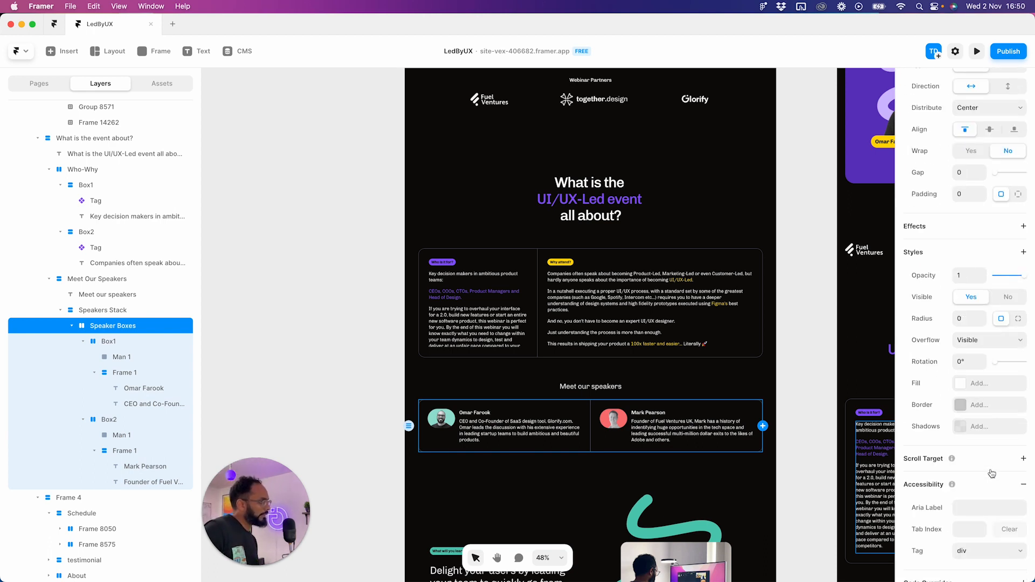
left_click(113, 311)
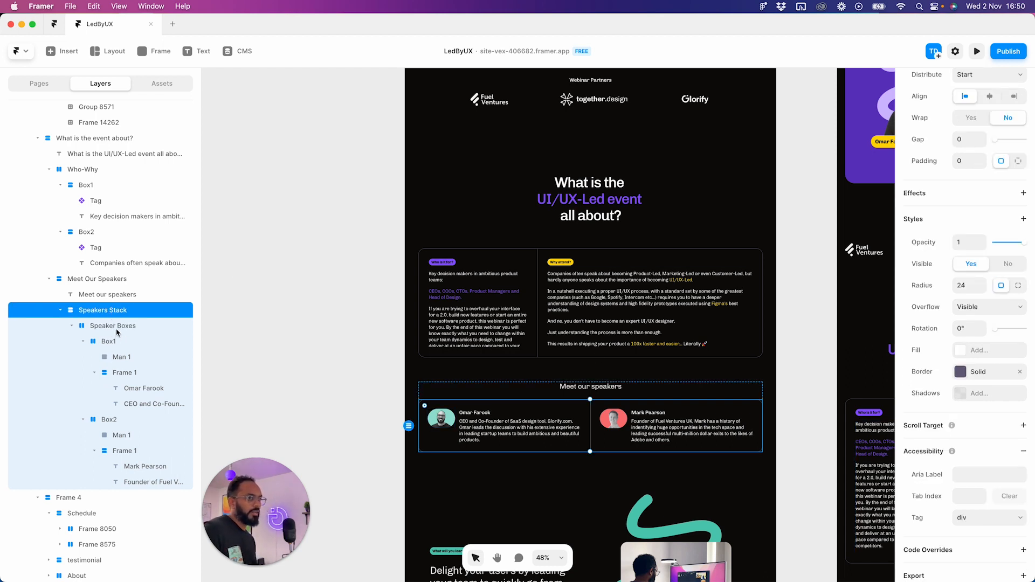
left_click(117, 331)
left_click(72, 326)
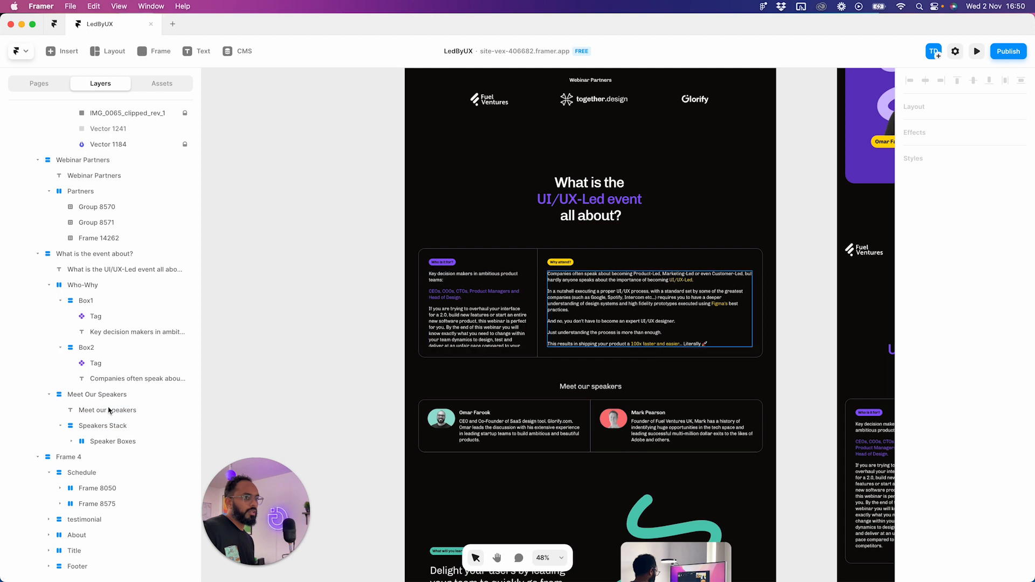
left_click(112, 426)
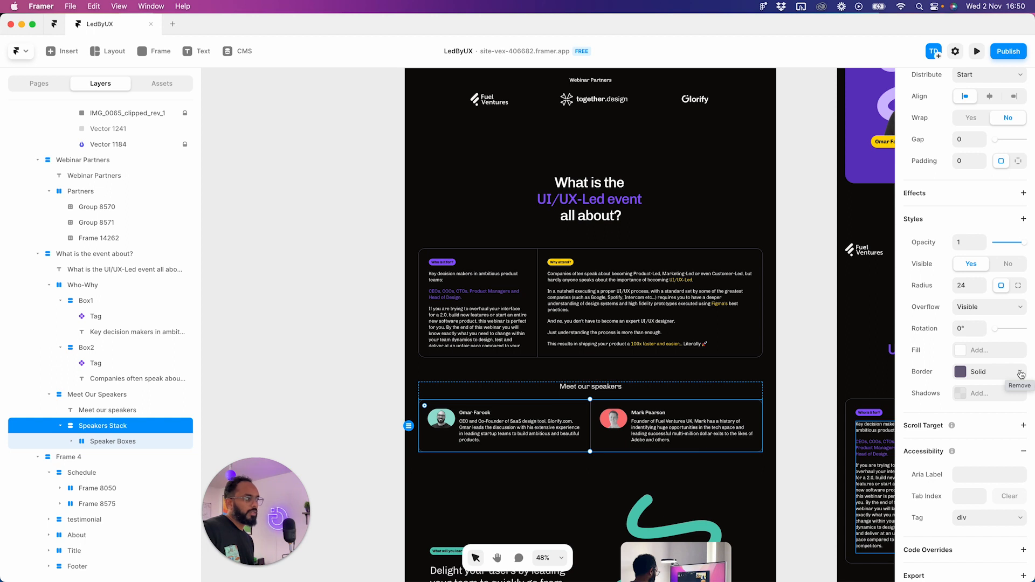
- Try removing the Speakers Stack wrapper around the Speaker Boxes, and undo the removal
right_click(100, 425)
mouse_move(139, 399)
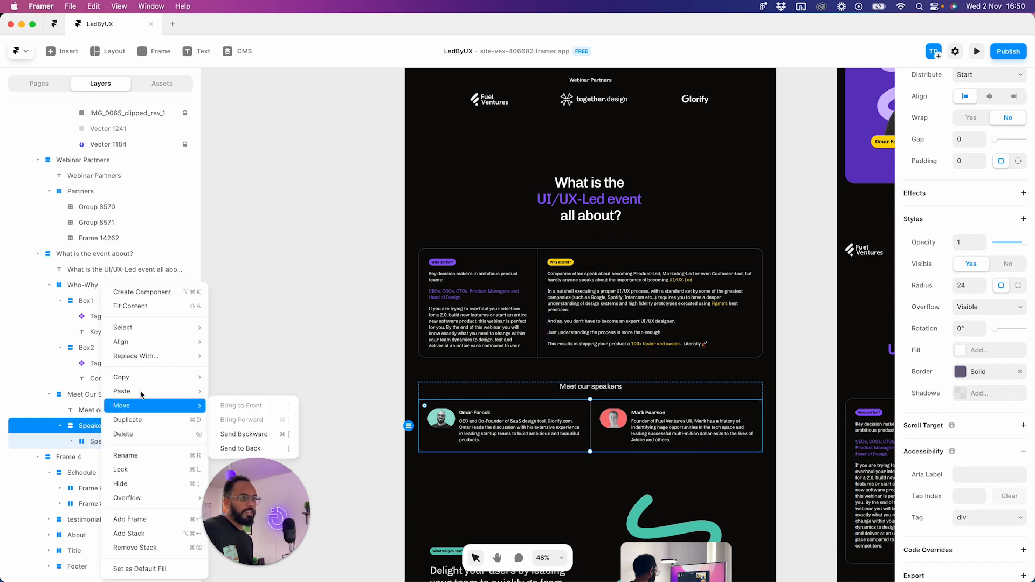
left_click(135, 547)
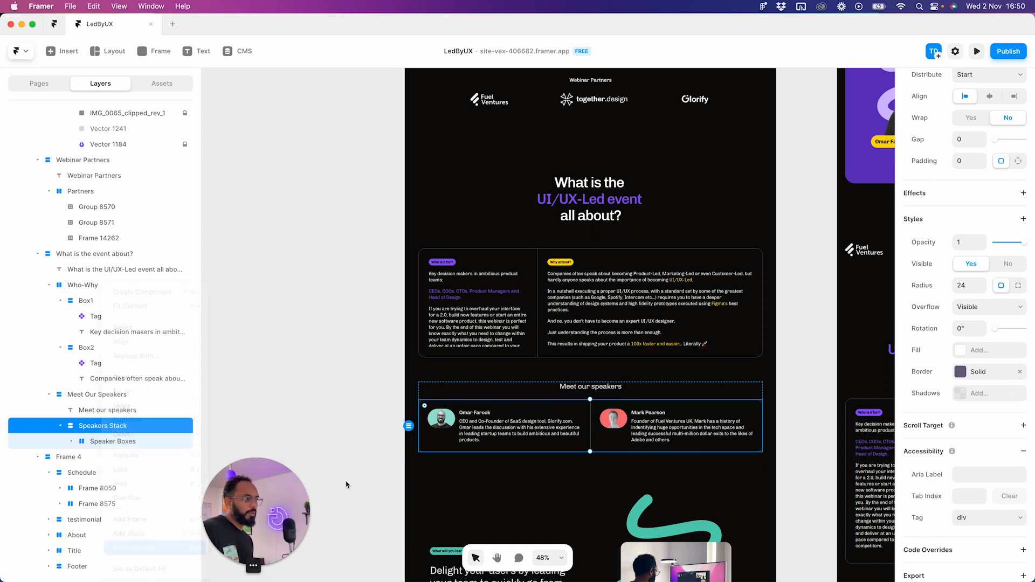
left_click(360, 390)
key("super+z")
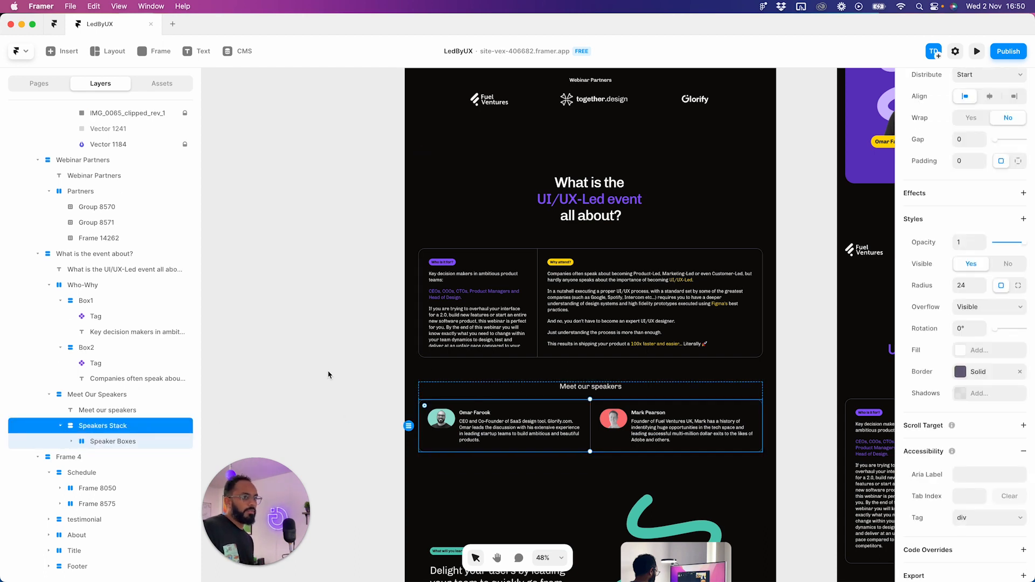
- Compare the layout and style settings of the Meet Our Speakers, Who-Why and Speaker Boxes layers on the desktop layout
left_click(51, 396)
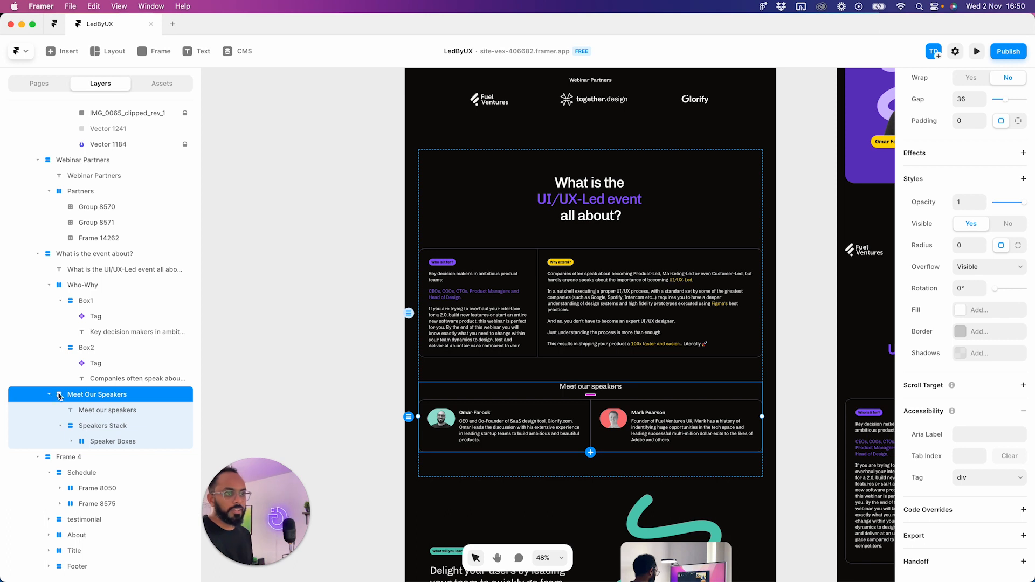
left_click(83, 285)
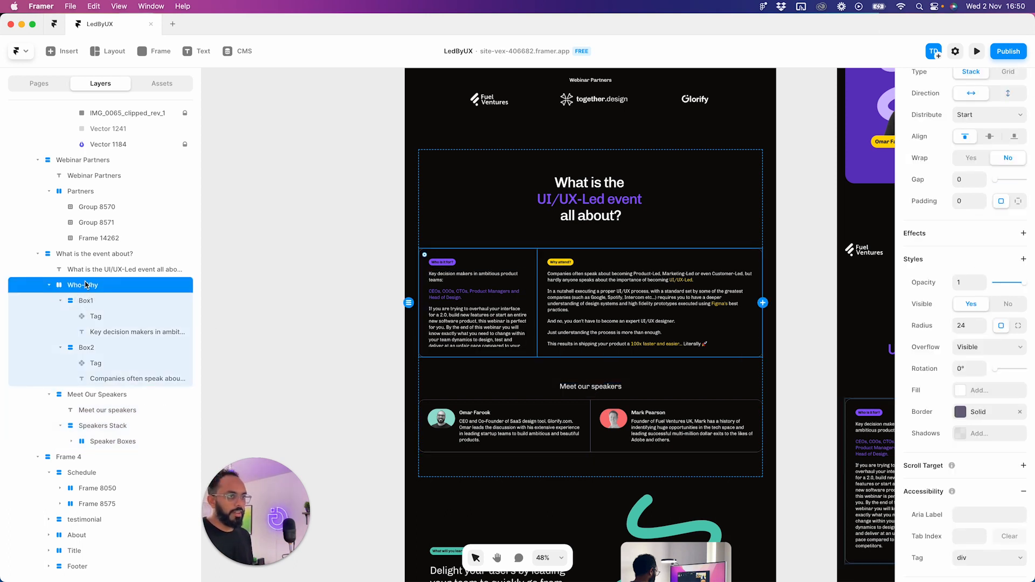
left_click(100, 427)
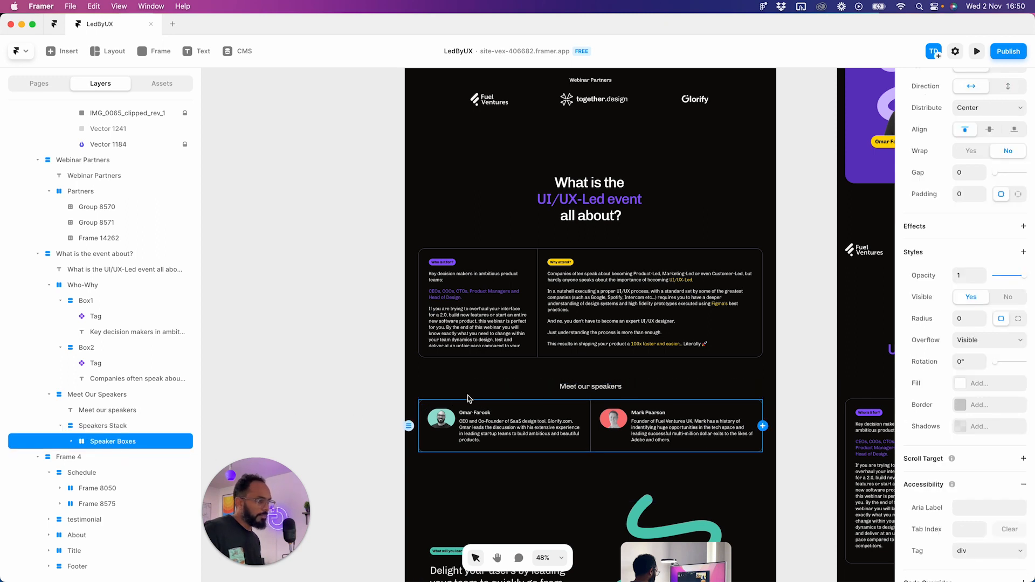
key("Escape")
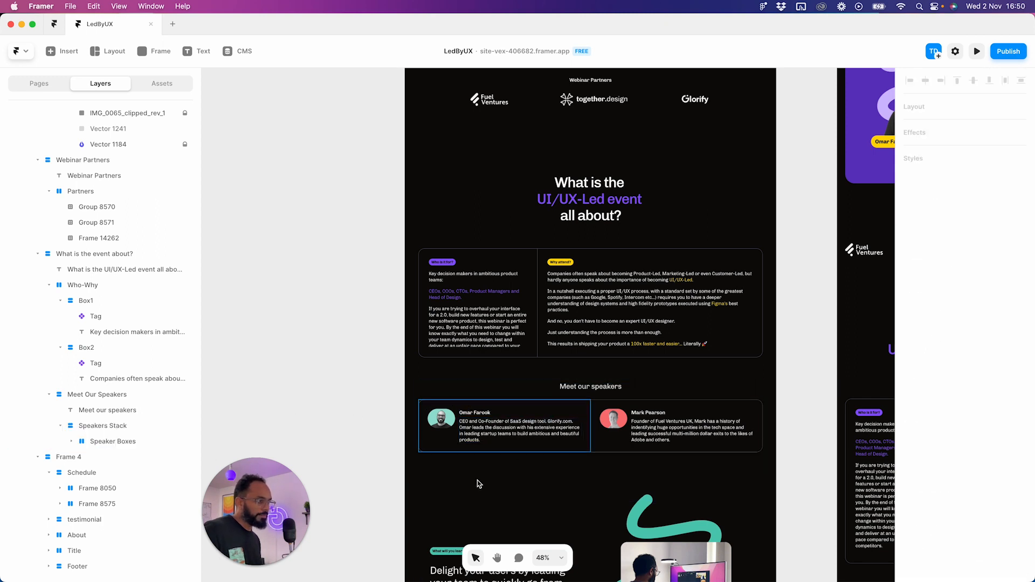
- Remove the Speakers Stack wrapper, keeping Speaker Boxes directly inside Meet Our Speakers, and collapse the Speaker Boxes contents
left_click(108, 426)
left_click(71, 441)
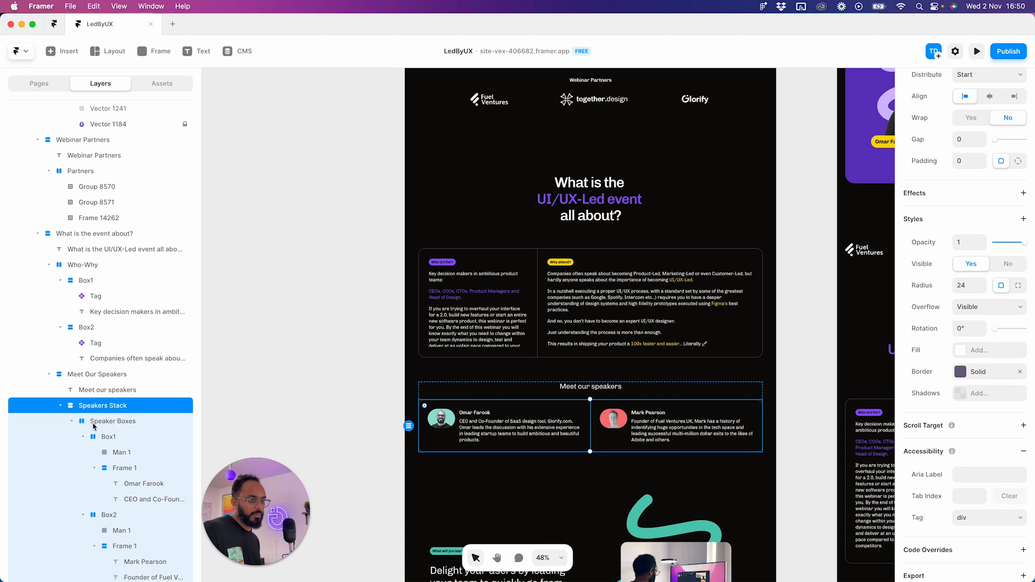
right_click(109, 427)
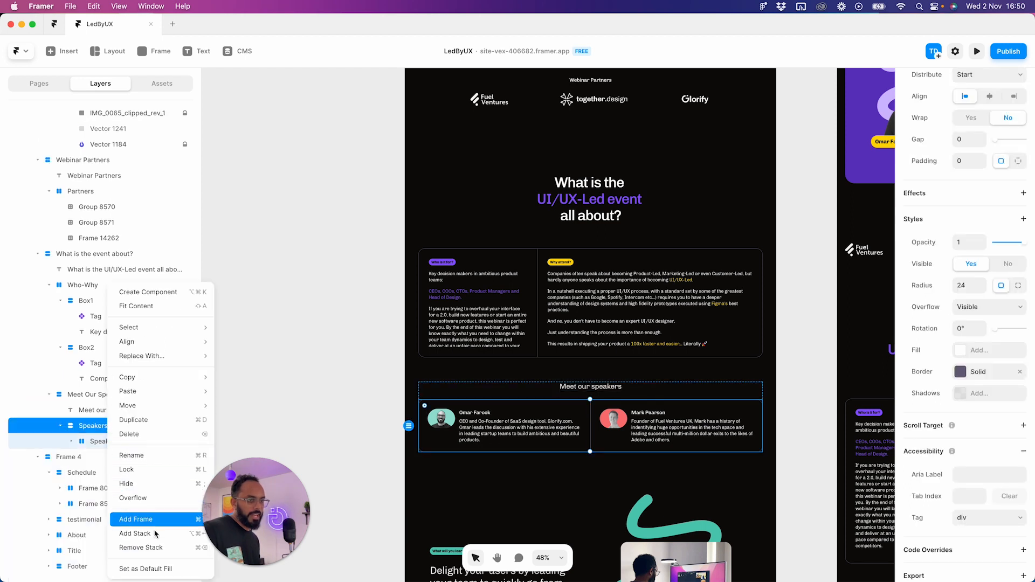
left_click(152, 548)
left_click(273, 422)
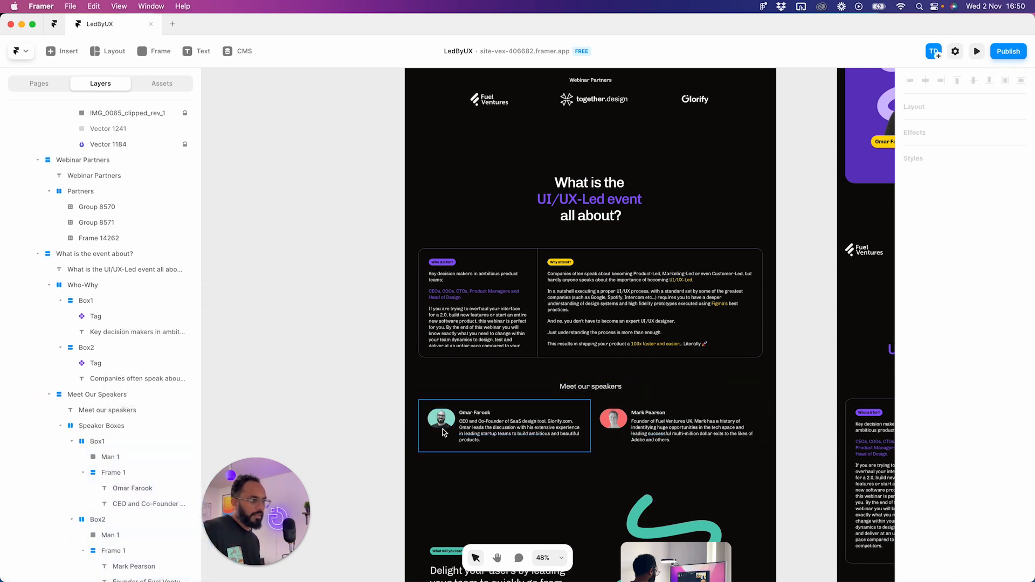
left_click(95, 425)
left_click(61, 427)
left_click(323, 424)
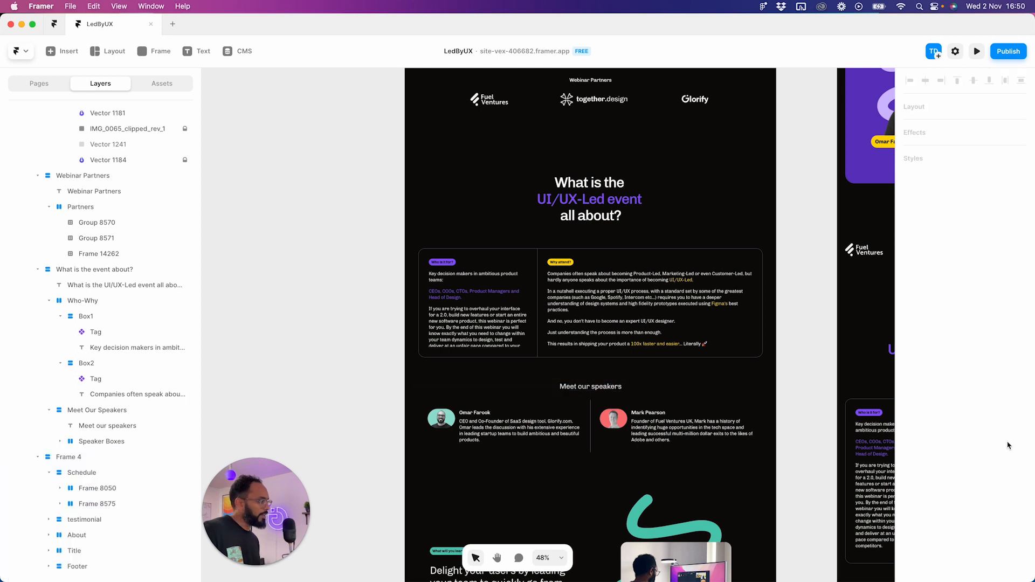
- Add a solid border in the shared colour Dark/600 to the Speaker Boxes stack
left_click(95, 446)
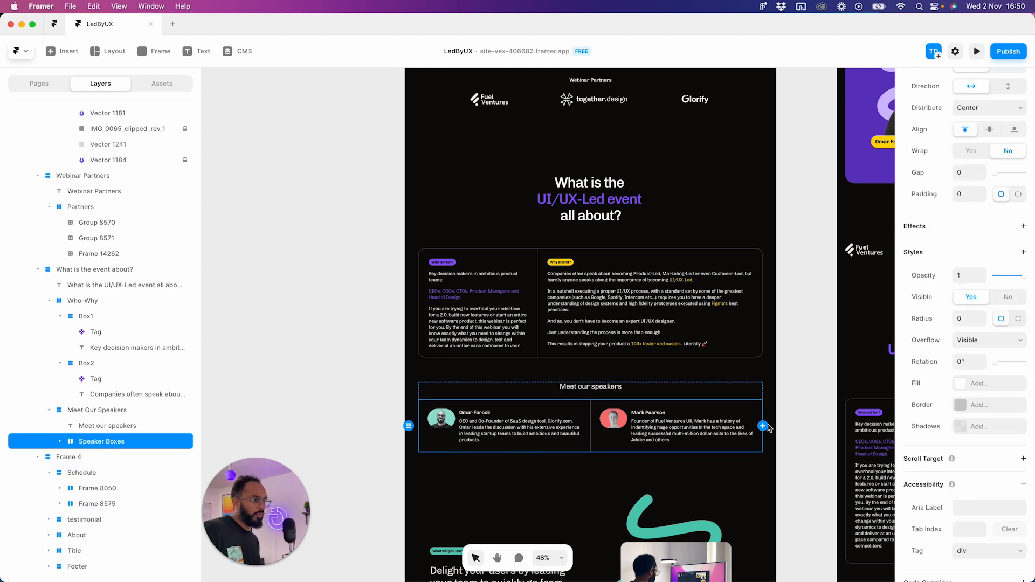
left_click(994, 405)
left_click(813, 443)
left_click(813, 498)
left_click(797, 530)
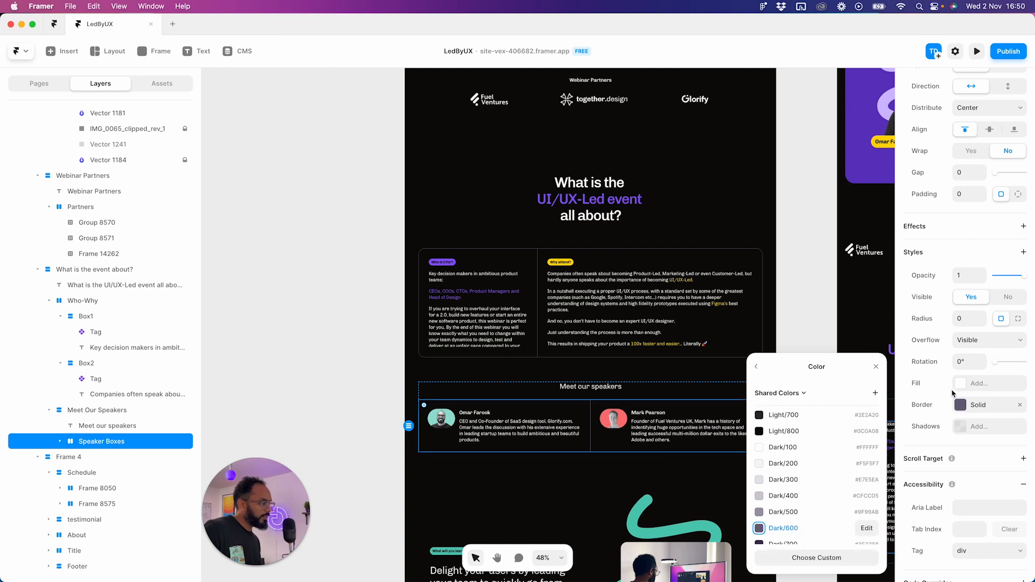
left_click(965, 322)
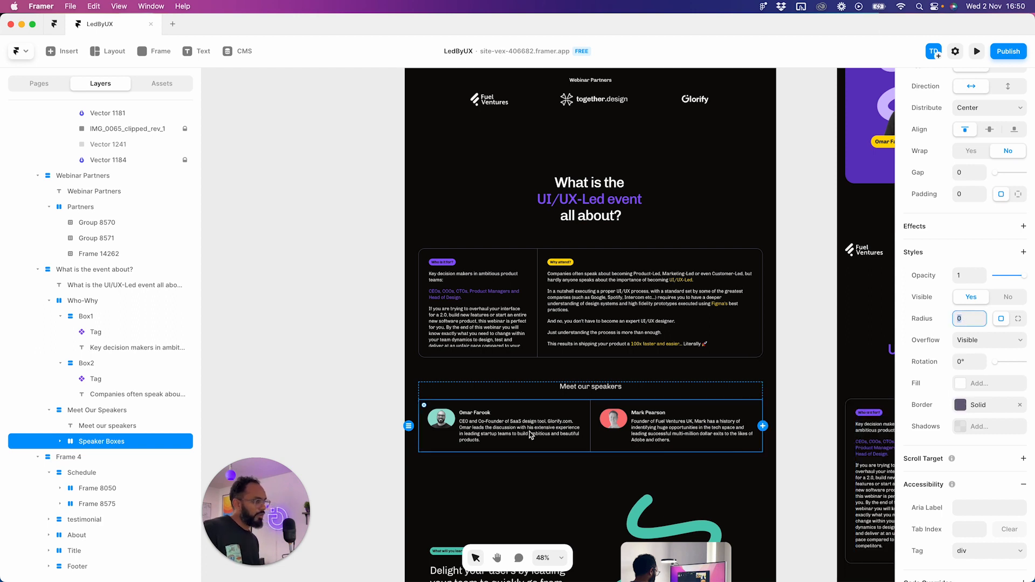
- Examine the size, padding, radius and border settings of the Who-Why stack and its Box1 and Box2 as a reference
left_click(525, 263)
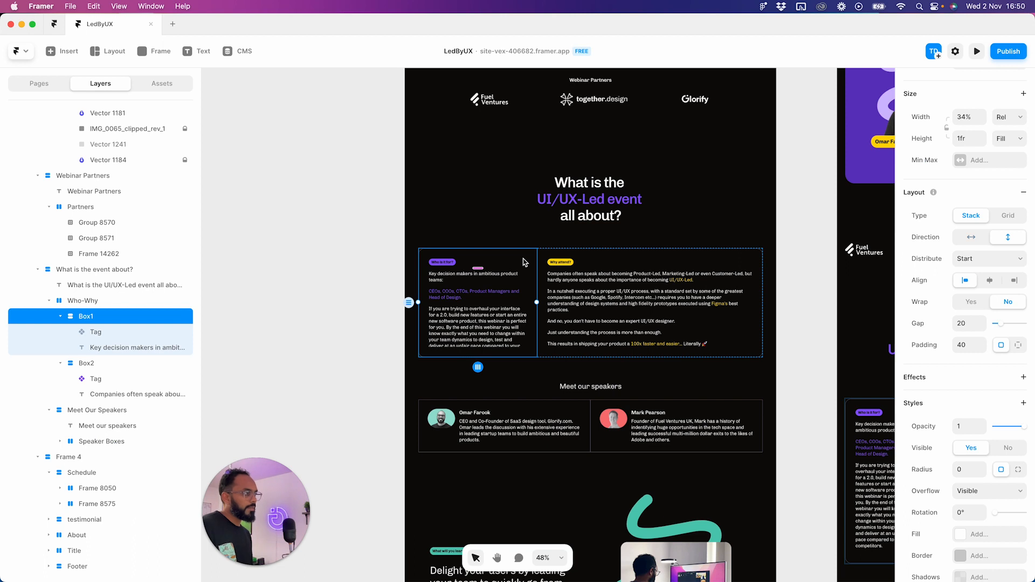
left_click(663, 303)
scroll(971, 501, "down", 2)
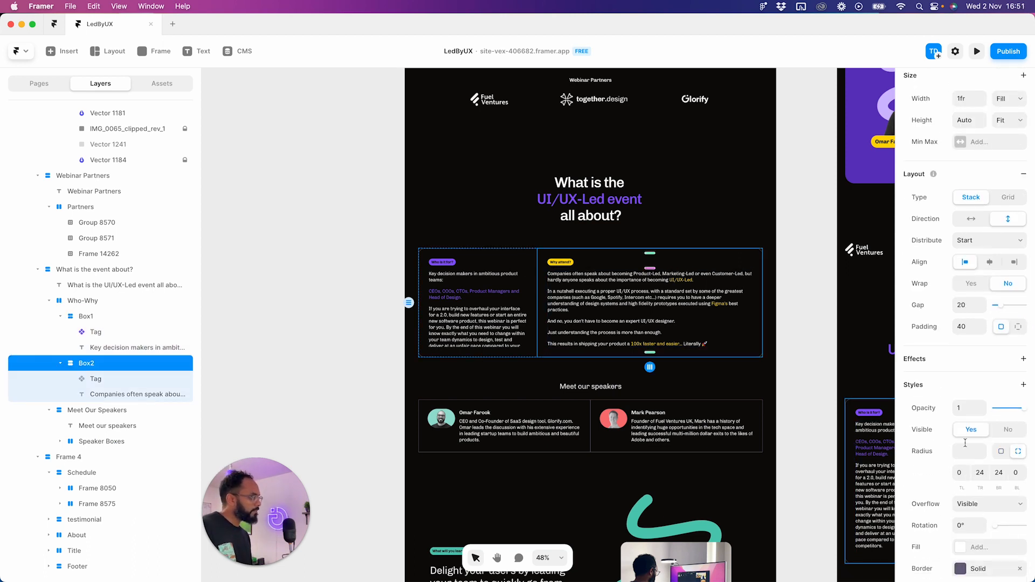
scroll(970, 388, "down", 5)
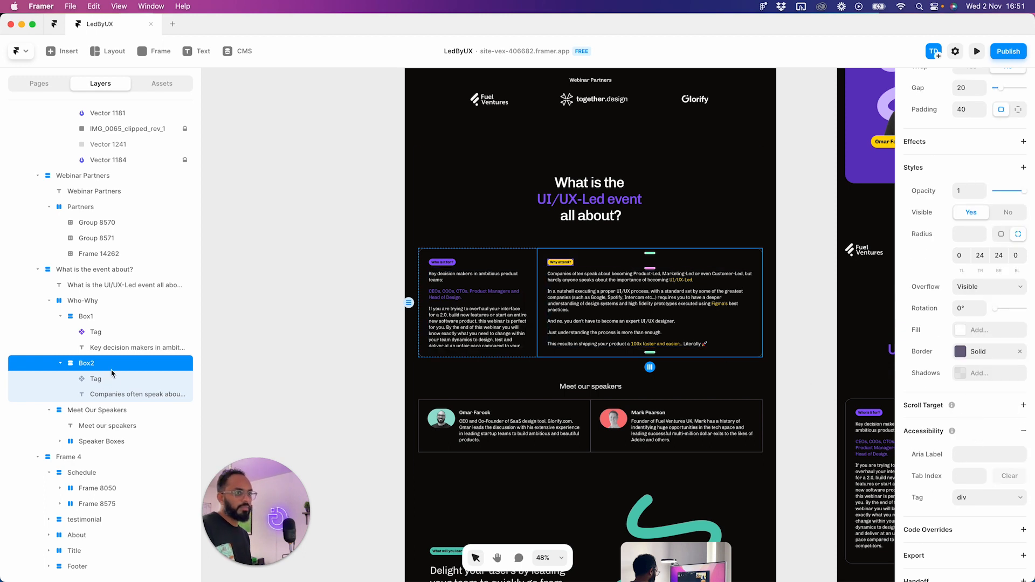
left_click(123, 319)
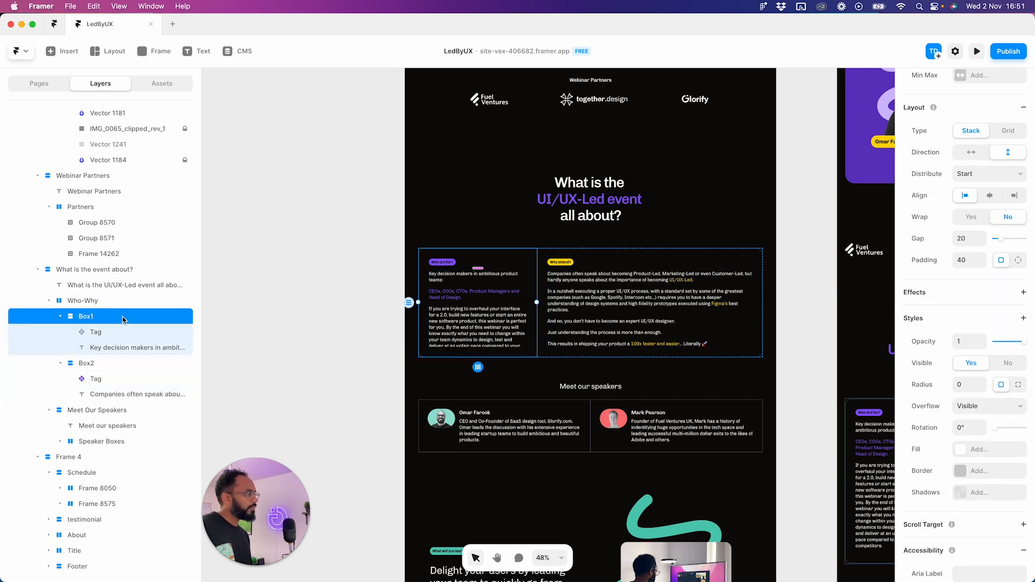
scroll(969, 326, "up", 2)
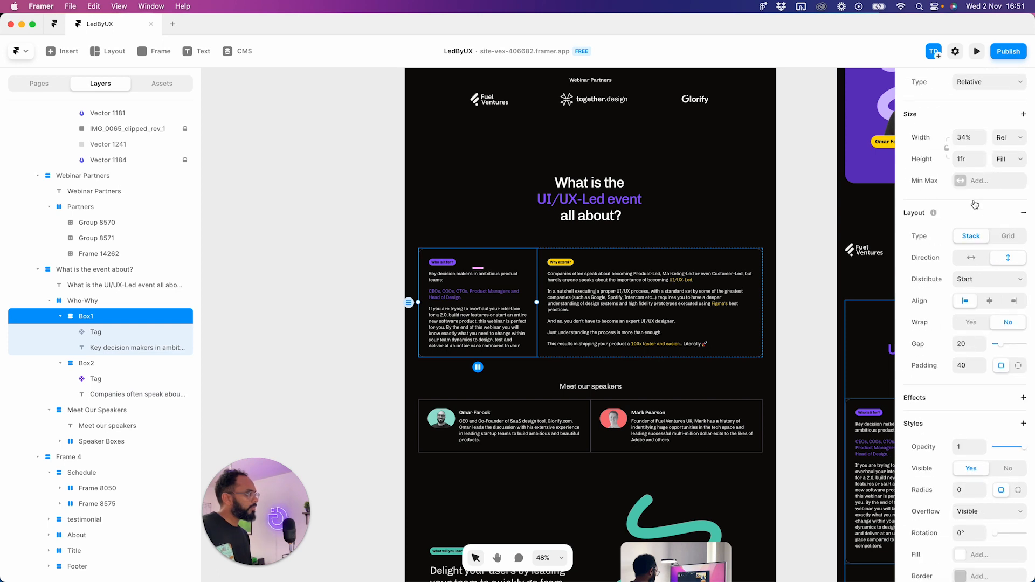
scroll(951, 413, "down", 2)
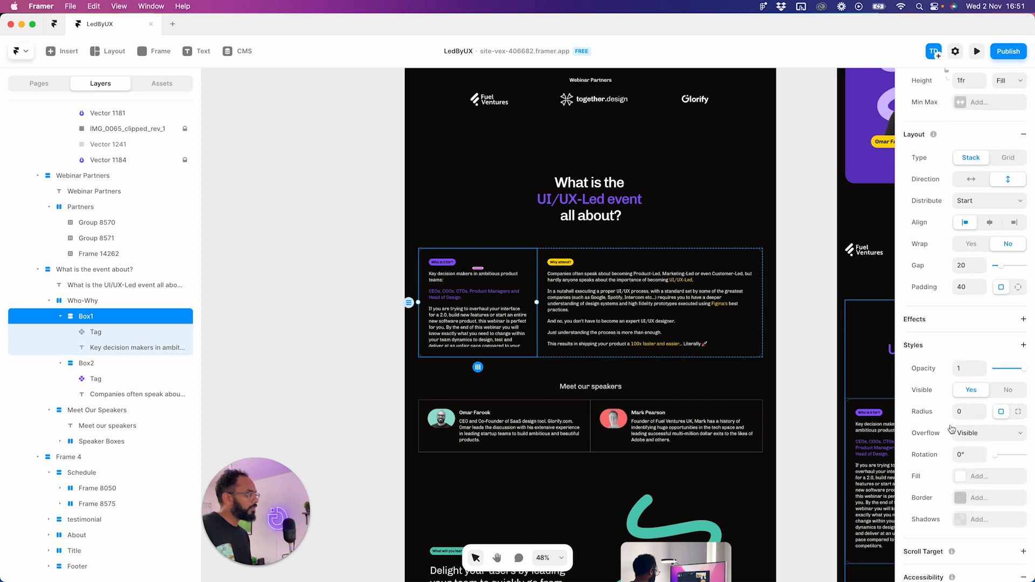
left_click(113, 301)
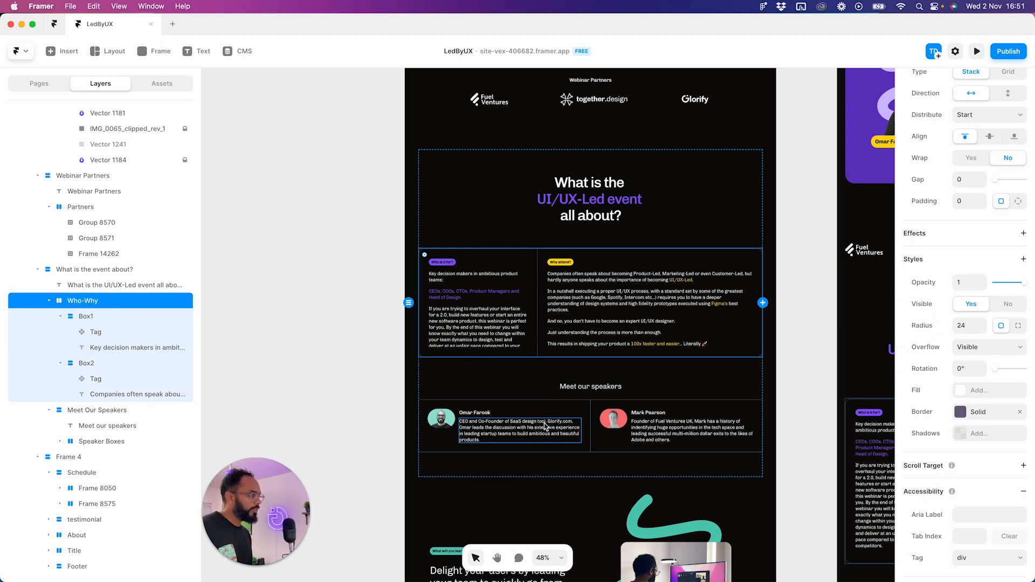
- Set the corner radius of the Speaker Boxes stack to 24
left_click(588, 408)
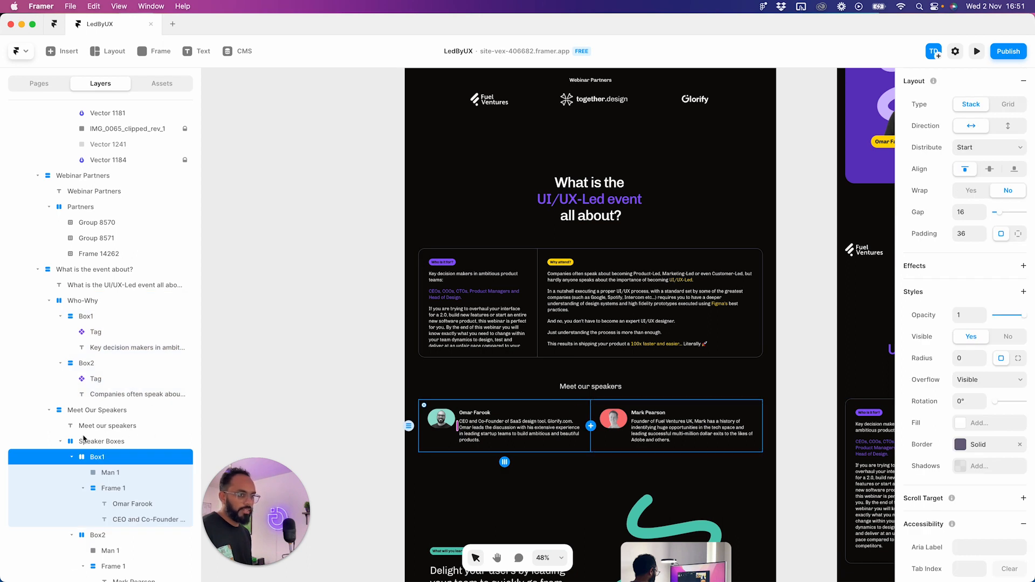
left_click(83, 440)
left_click(966, 320)
type("24")
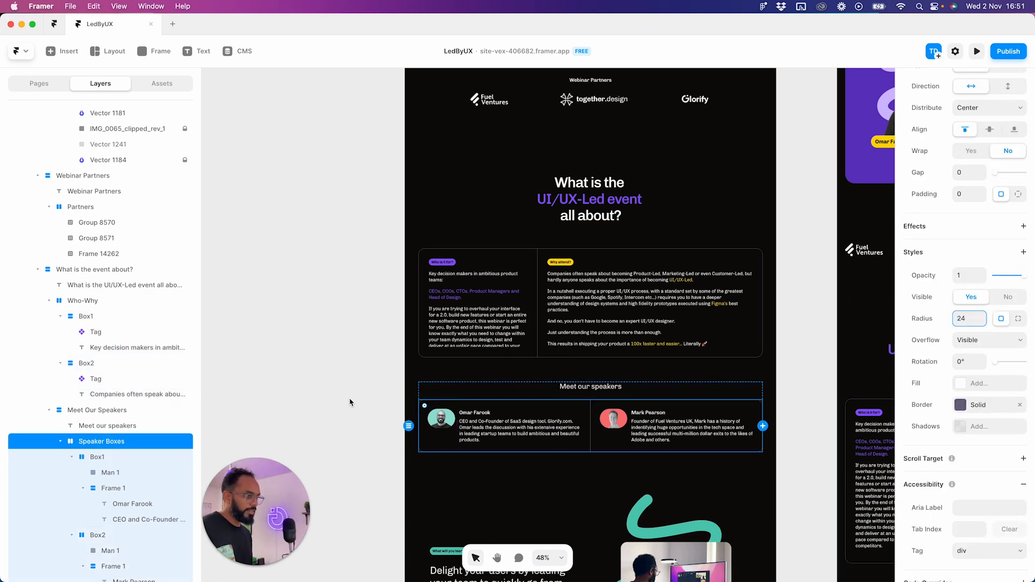
left_click(352, 403)
- Preview the page at desktop width, check the borders and corners of the speaker cards, and close the preview
scroll(414, 330, "down", 5)
scroll(448, 291, "up", 3)
left_click_drag(661, 365, 335, 131)
key("v")
key("super+p")
scroll(566, 340, "down", 15)
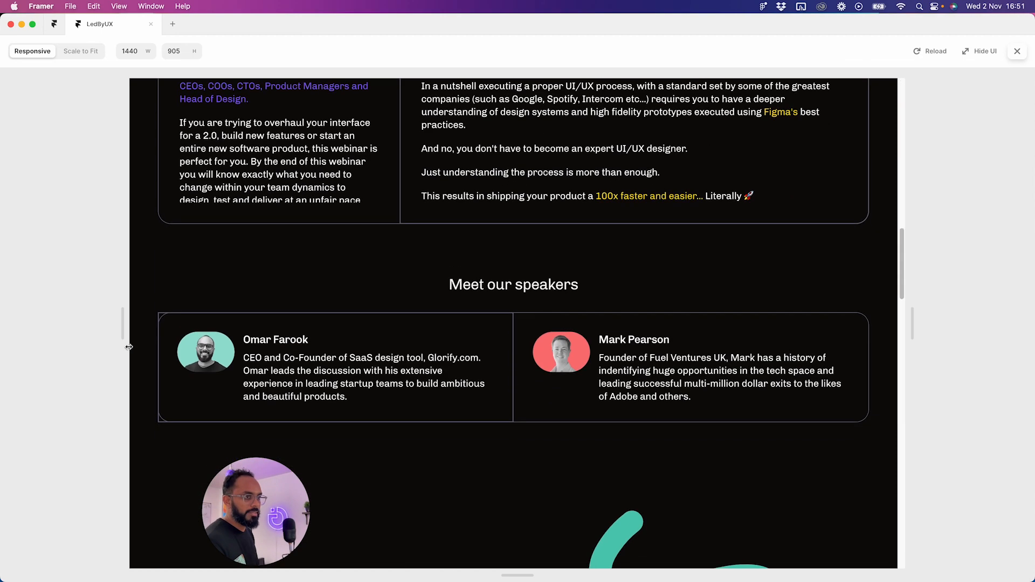
left_click(1017, 51)
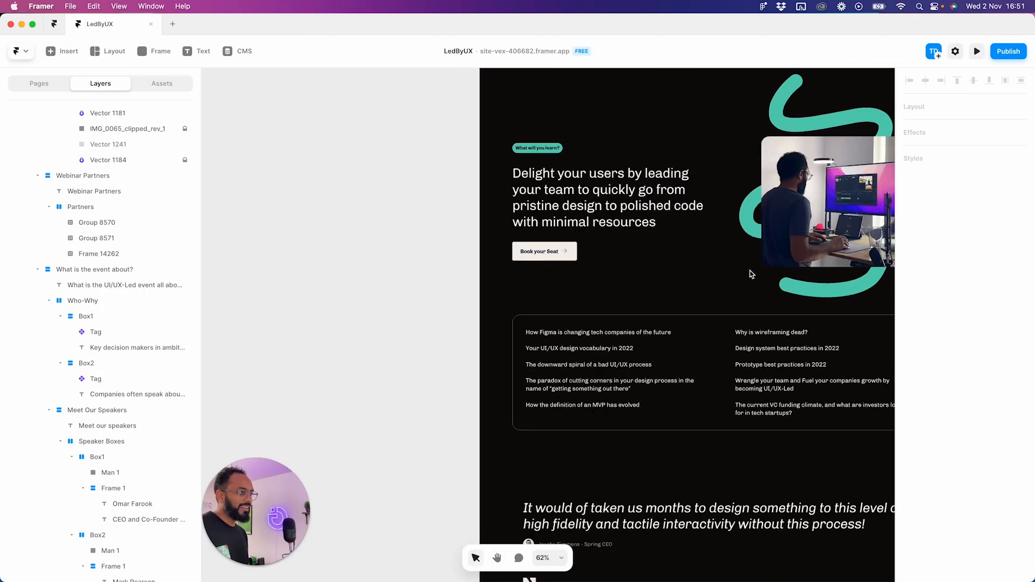
- Check the border of the first speaker card, Box1, and set its corner radius to 24
left_click(534, 275)
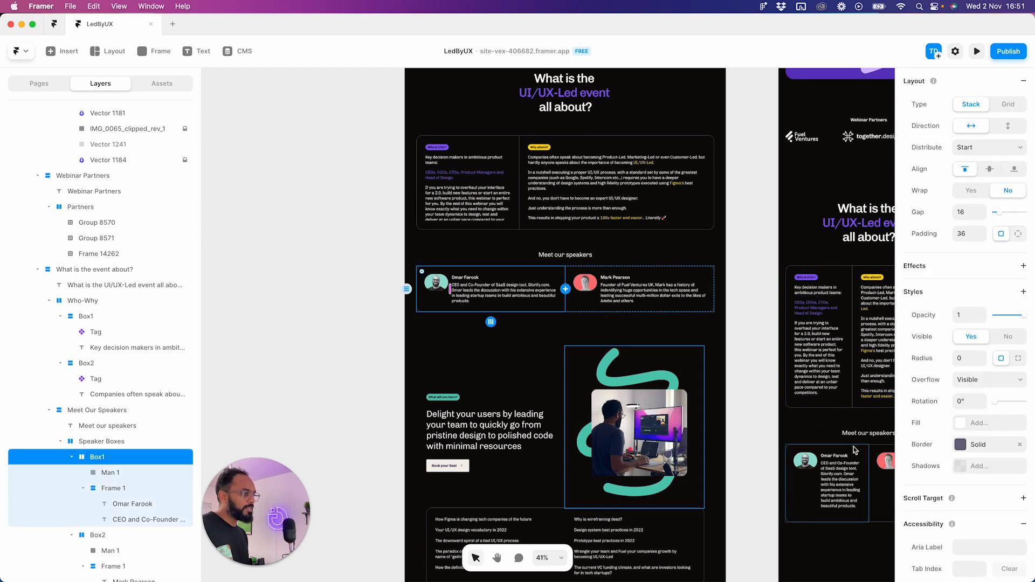
left_click(986, 346)
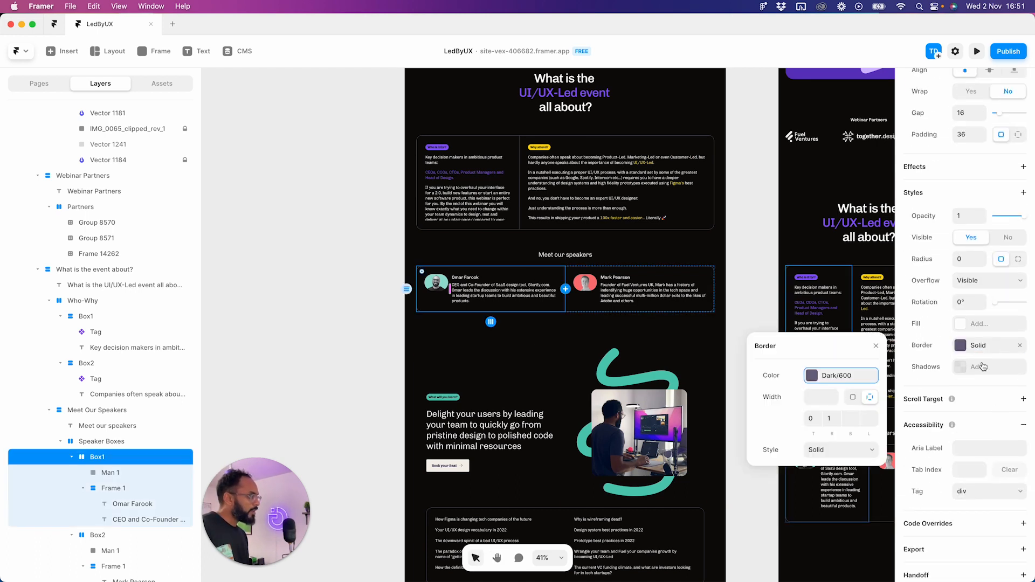
left_click(987, 346)
left_click(968, 259)
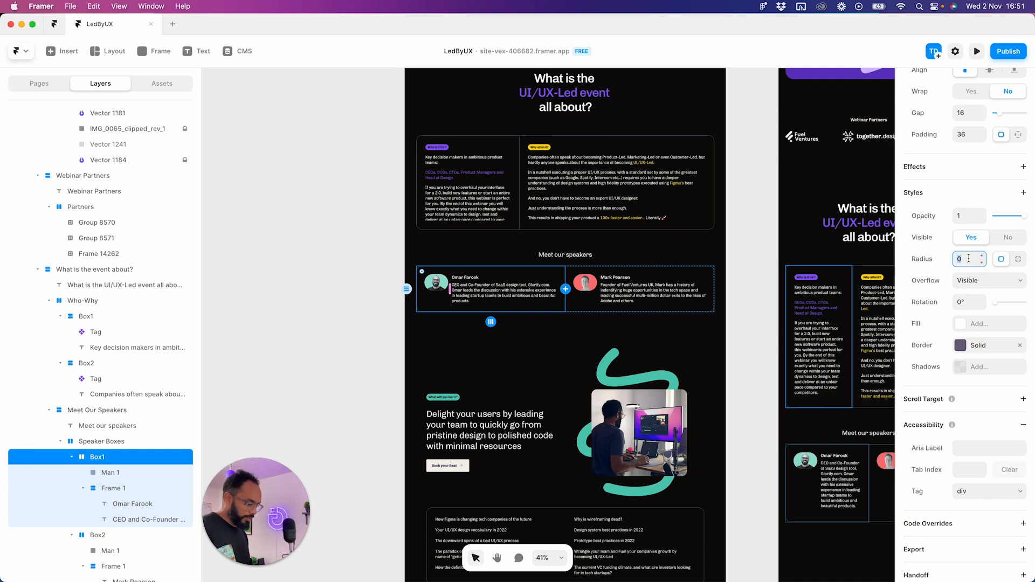
type("24")
scroll(555, 316, "up", 3)
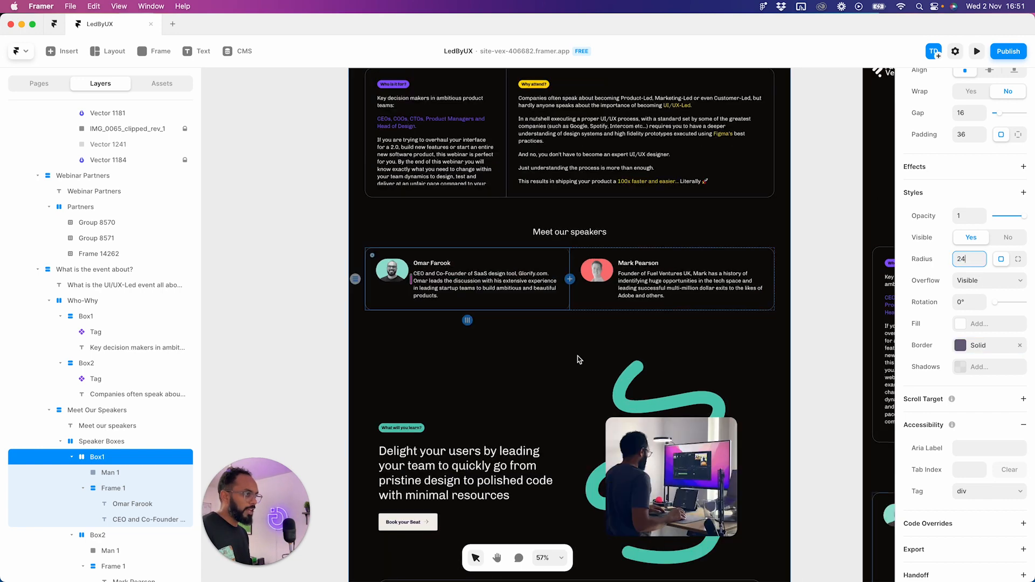
left_click(578, 358)
scroll(559, 262, "up", 5)
left_click(541, 249)
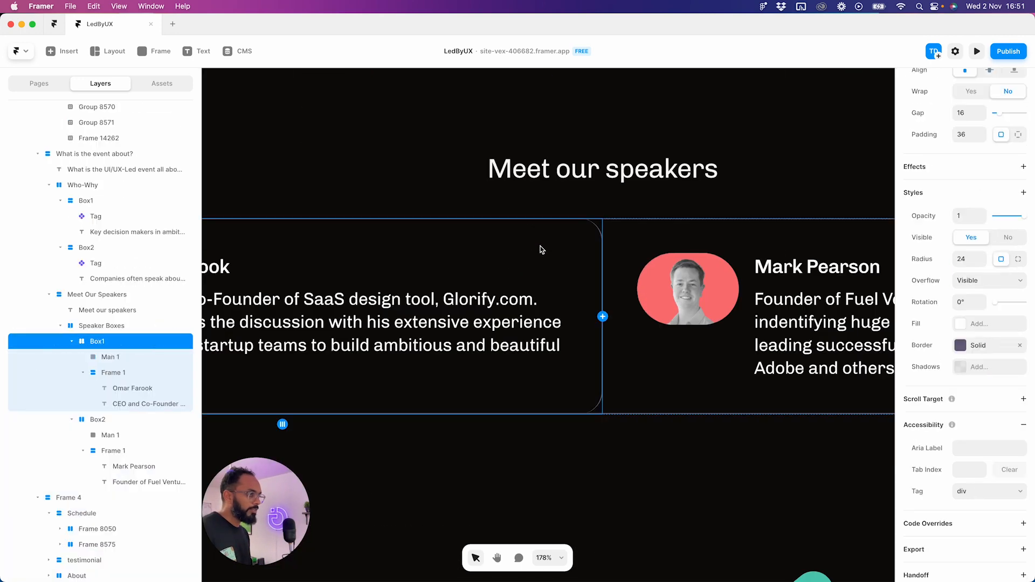
- Switch the first speaker card to individual corner radii and set its top-right and bottom-right corners to 0
left_click(1018, 263)
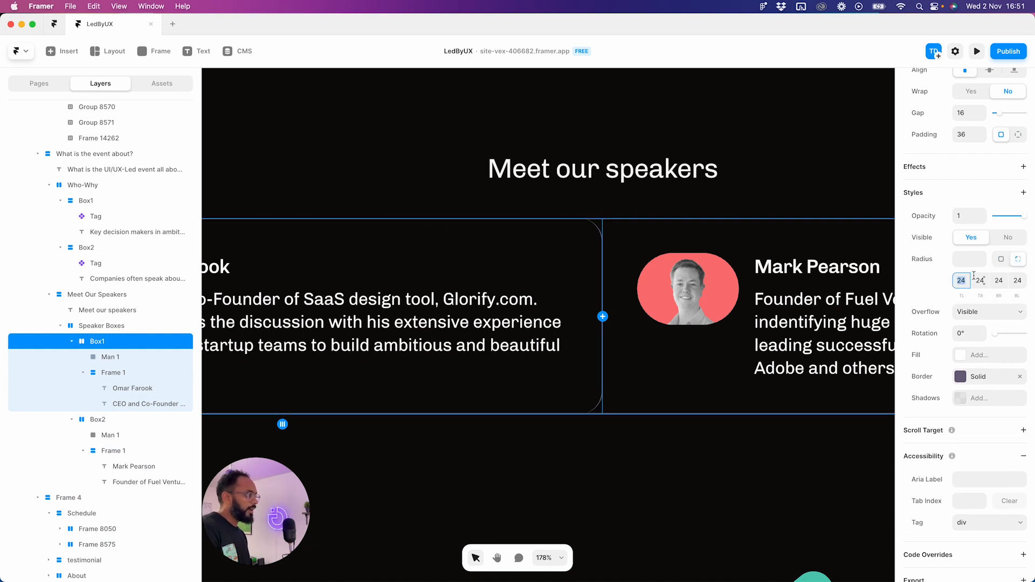
type("0")
key("super+z")
left_click(979, 281)
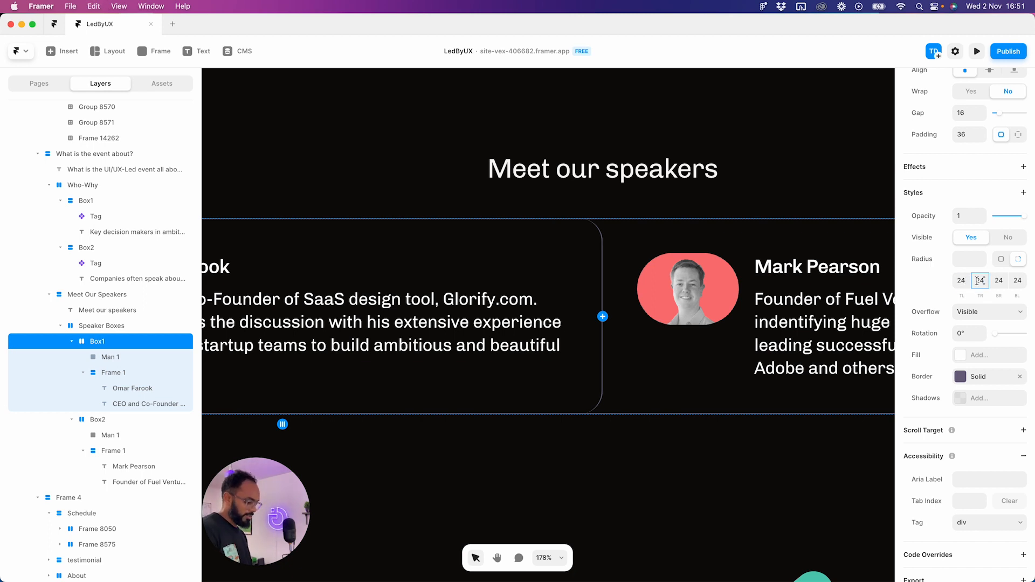
type("0")
left_click(999, 280)
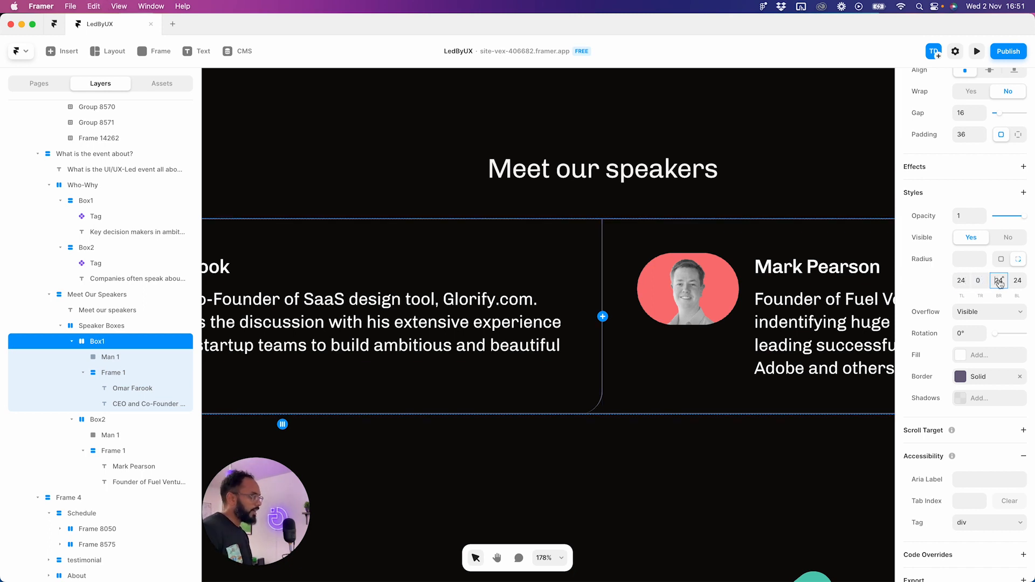
type("0")
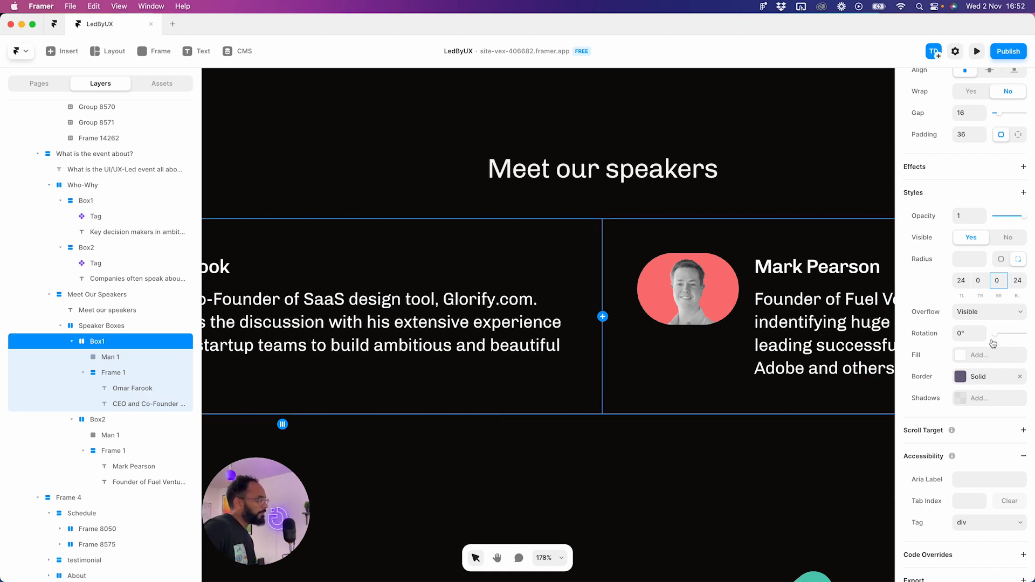
- Set the first speaker card's border width to 0 on the top, bottom and left sides, and reset its overall radius to 0
left_click(982, 382)
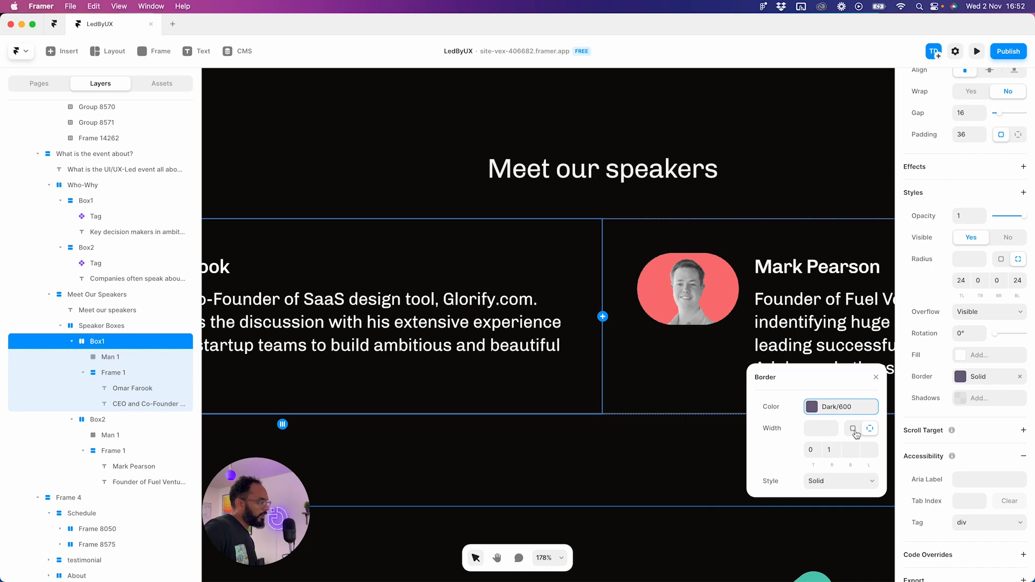
left_click(817, 456)
left_click(854, 455)
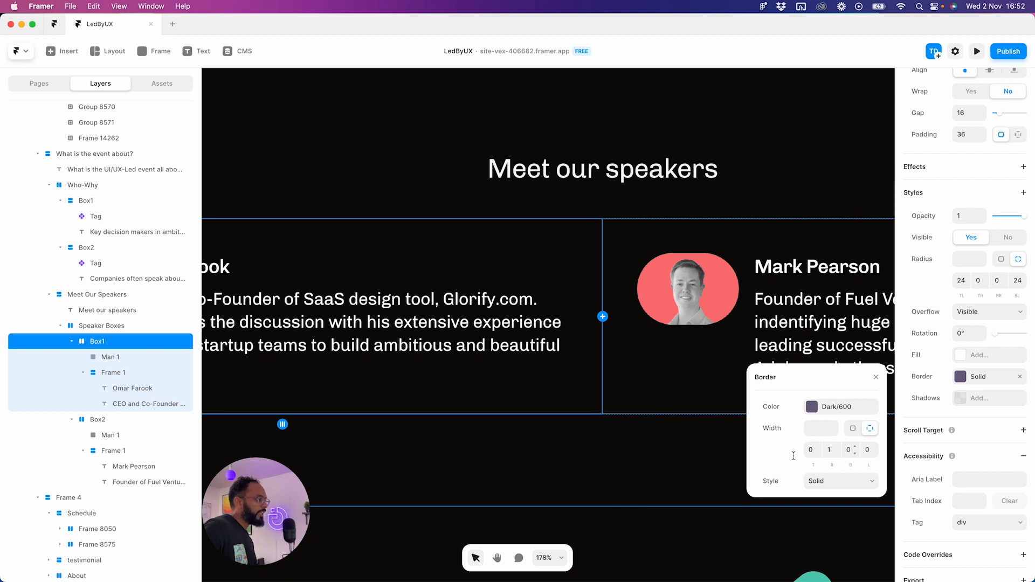
left_click(1000, 260)
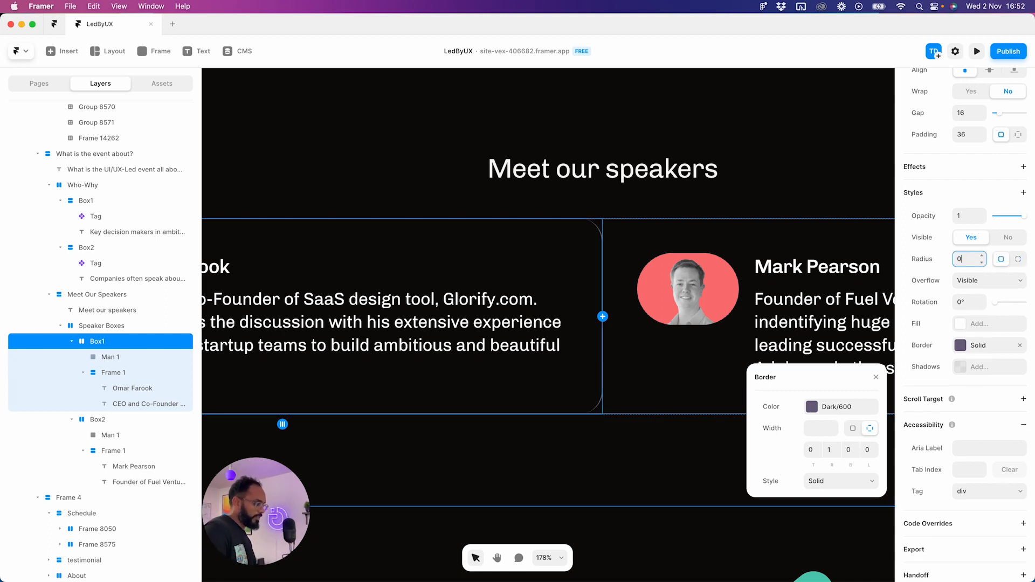
left_click(603, 181)
scroll(652, 262, "left", 5)
scroll(652, 262, "down", 5)
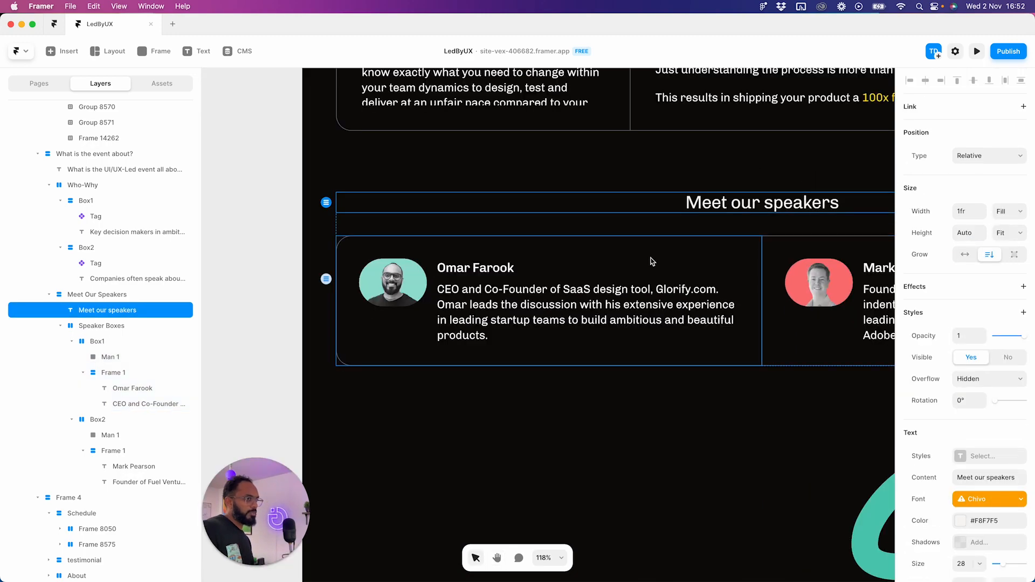
- Preview the page again, inspect the outer border and divider of the "Meet our speakers" cards, and close the preview
left_click(977, 53)
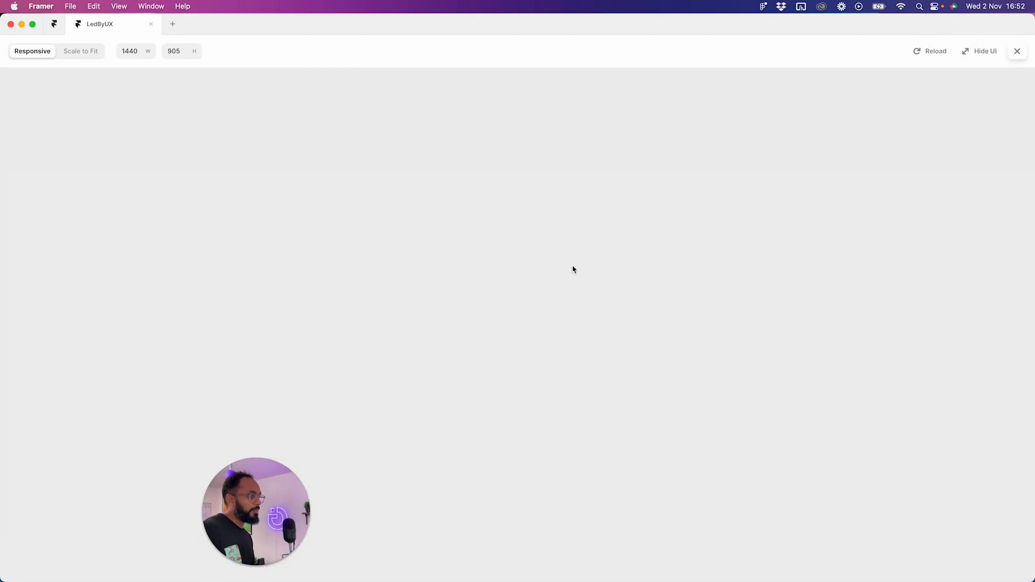
scroll(555, 285, "down", 10)
scroll(550, 282, "down", 7)
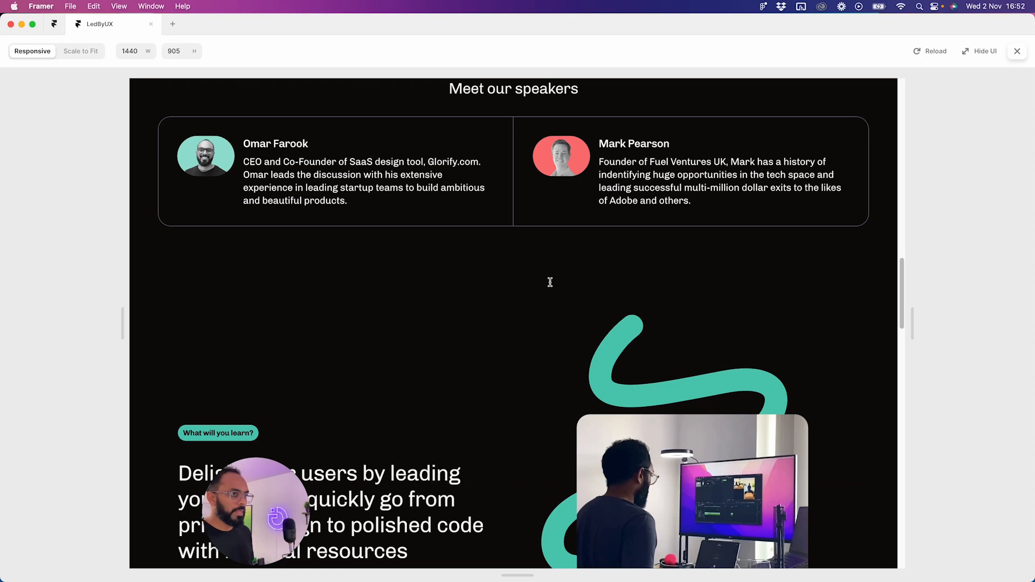
scroll(547, 282, "up", 2)
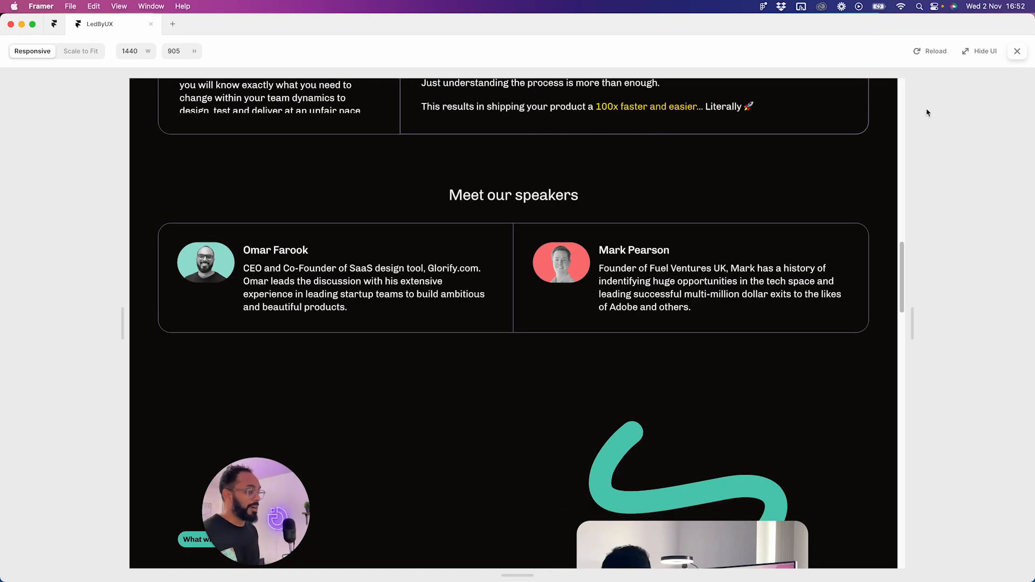
left_click(1017, 53)
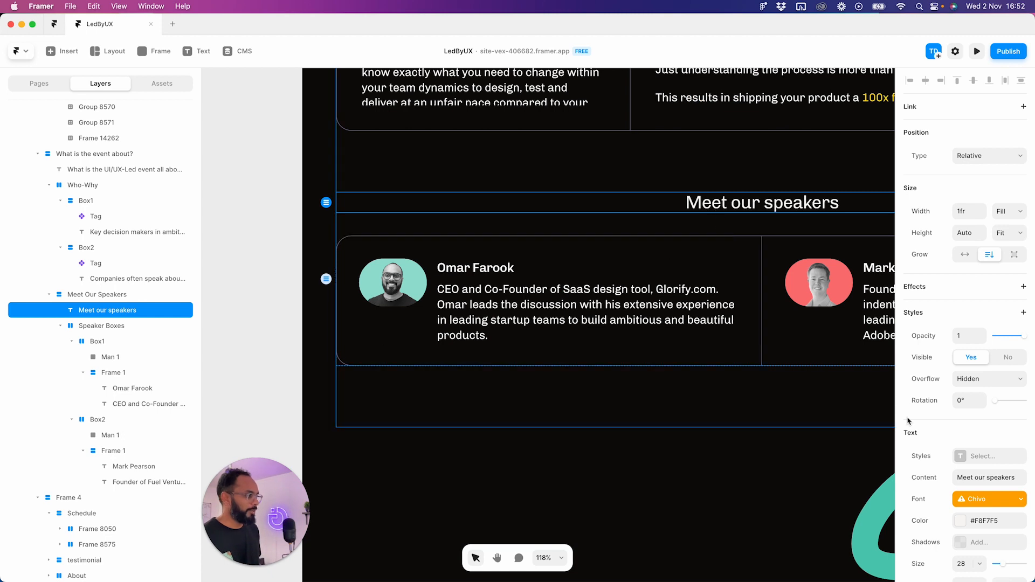
- Inspect the per-side border widths of the first speaker card, Box1, and deselect the card
left_click(551, 257)
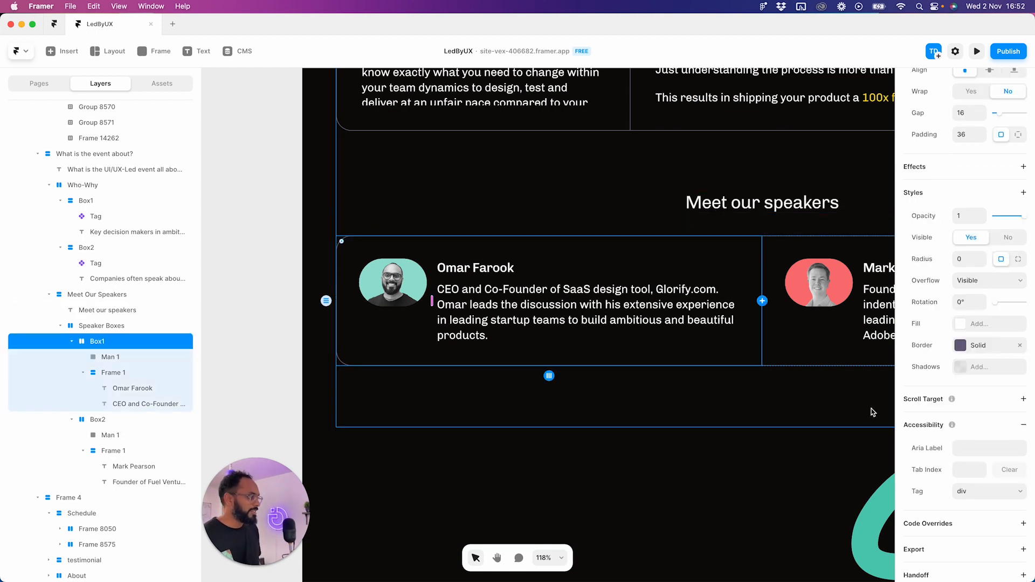
left_click(976, 346)
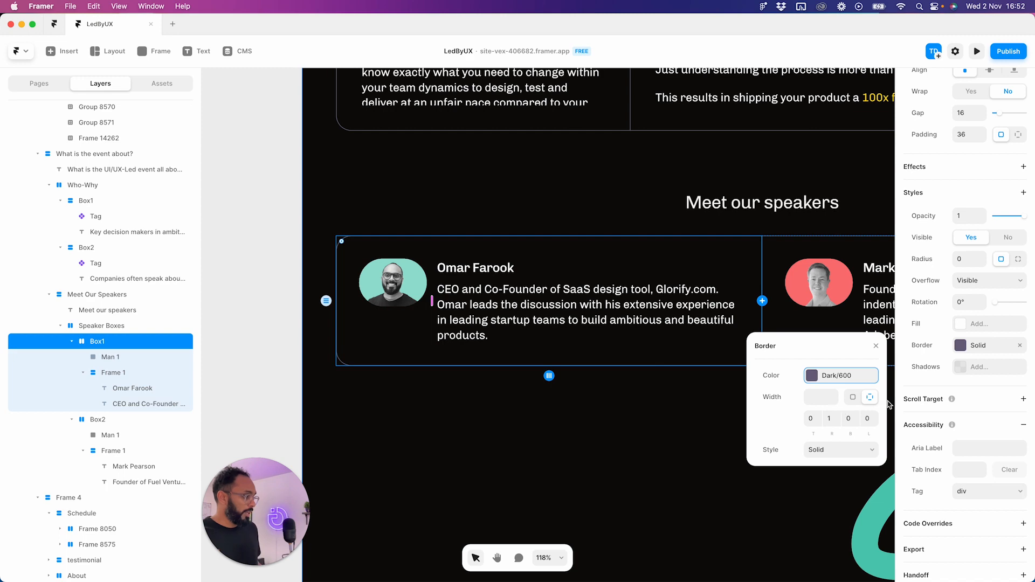
scroll(544, 438, "down", 1)
left_click(544, 439)
- Preview the page, widen the viewport to 1866 to check how the speaker cards stretch, and close the preview
key("space")
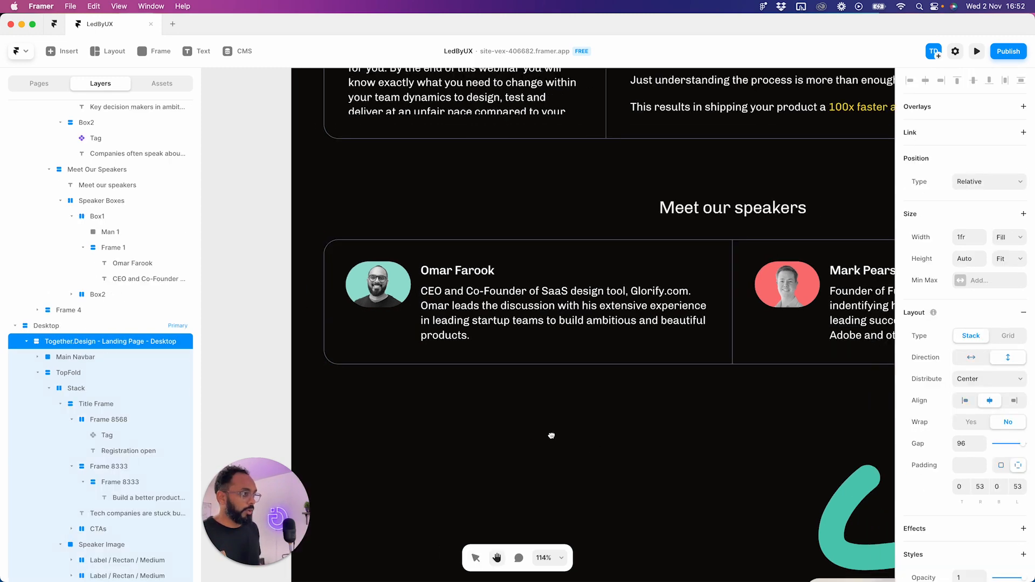
scroll(546, 432, "down", 15)
scroll(542, 430, "up", 10)
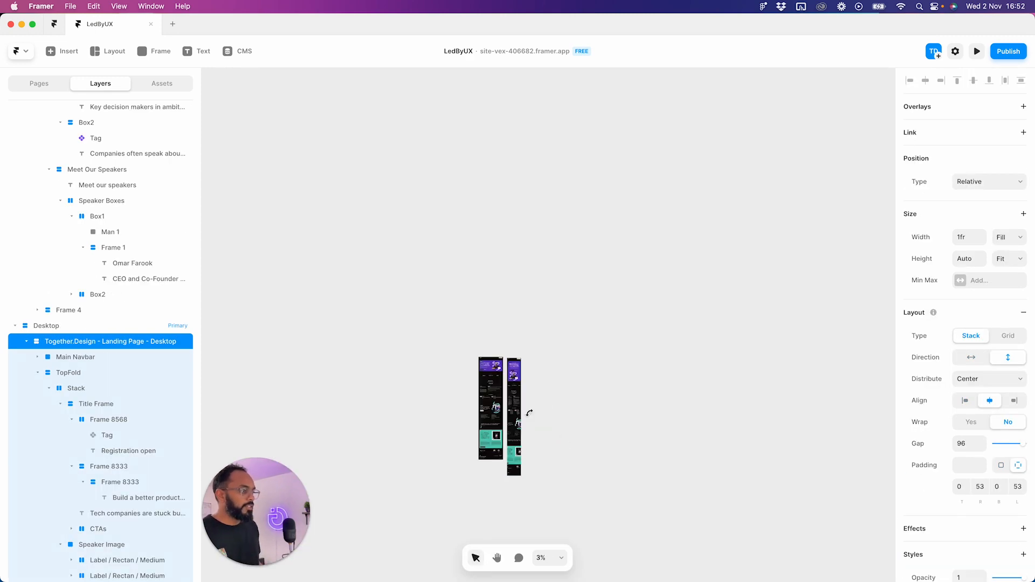
left_click(977, 51)
scroll(772, 305, "down", 10)
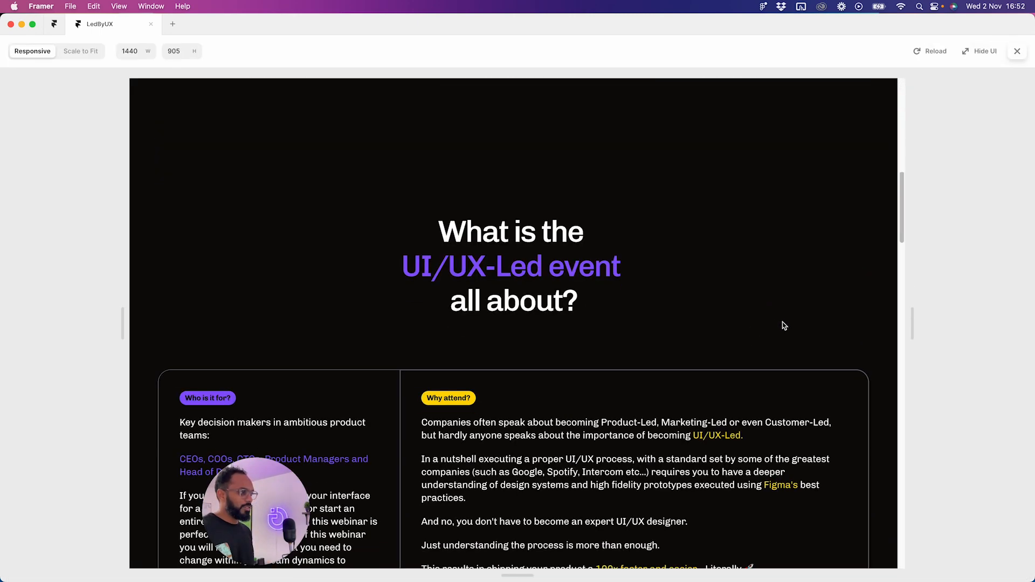
scroll(819, 321, "down", 1)
scroll(812, 358, "down", 5)
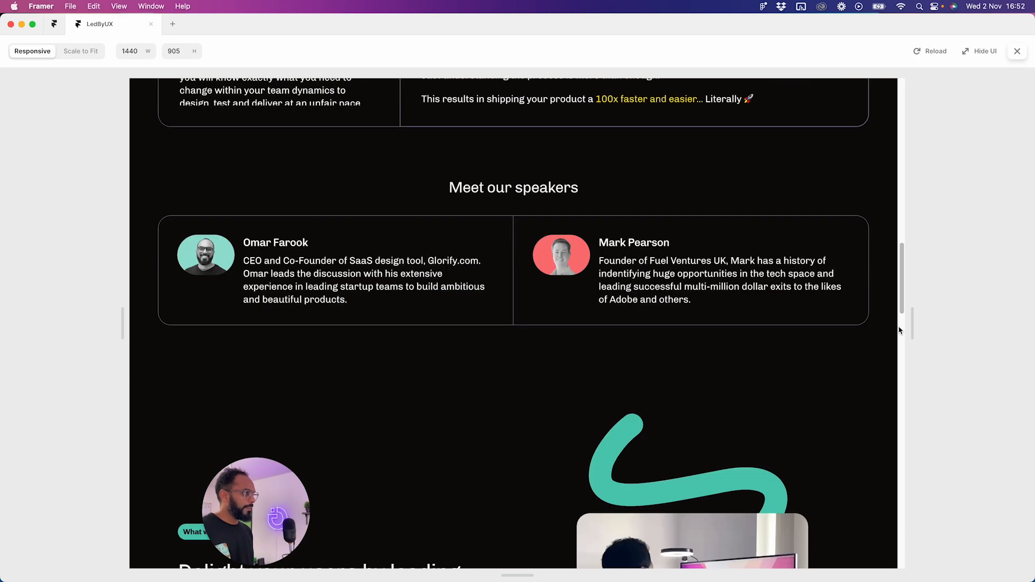
left_click_drag(912, 326, 1019, 343)
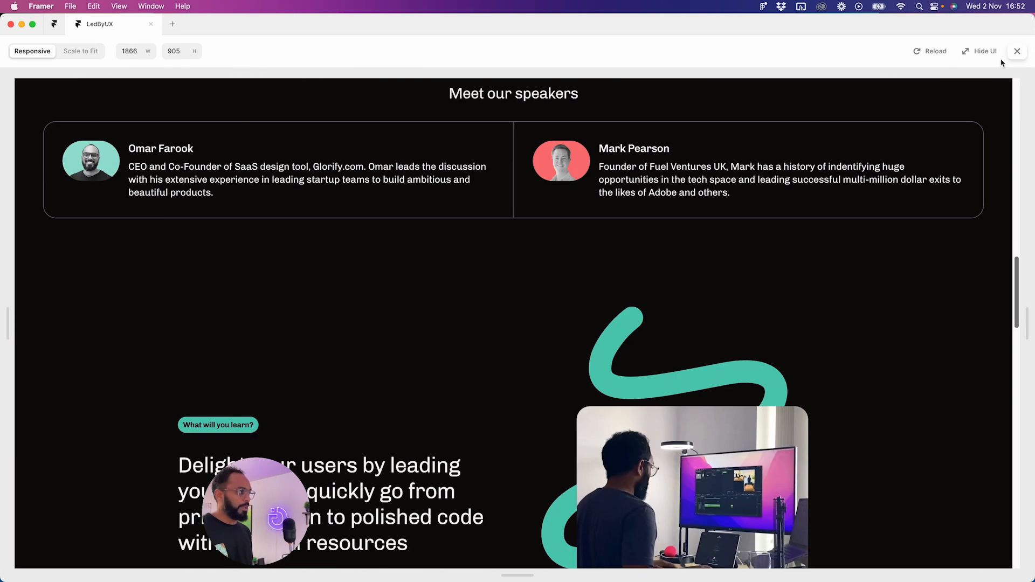
left_click(1017, 51)
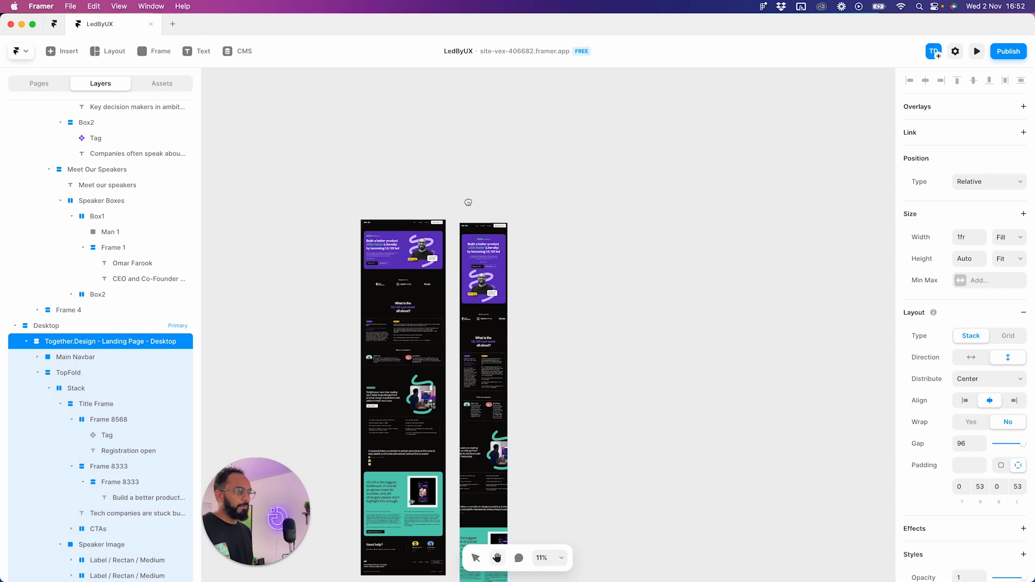
- Try widening the Desktop breakpoint to 2836 to examine how the sections stretch, and undo the resize
scroll(472, 292, "left", 5)
scroll(472, 293, "down", 3)
left_click(566, 138)
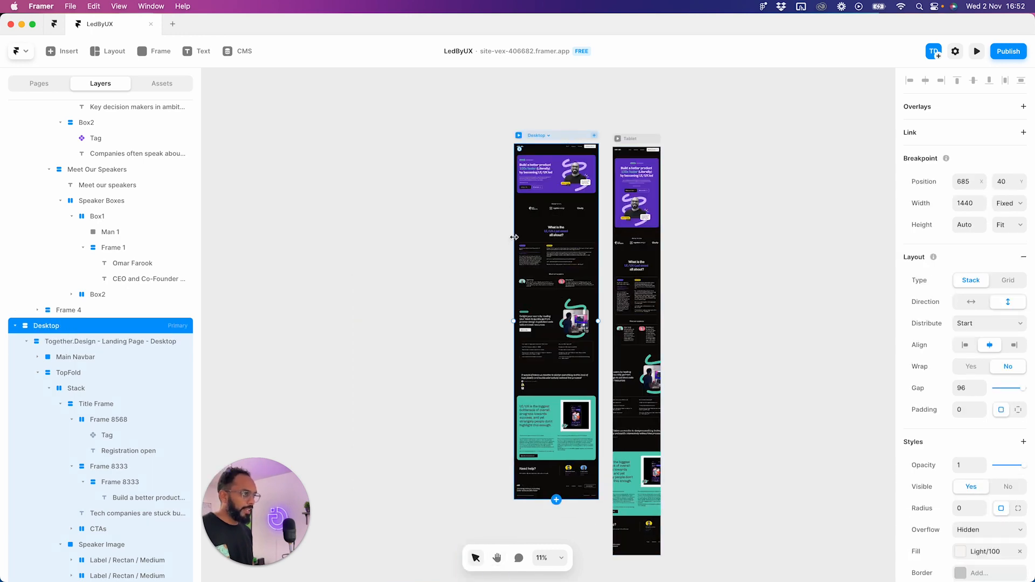
left_click_drag(514, 237, 433, 233)
scroll(517, 259, "up", 5)
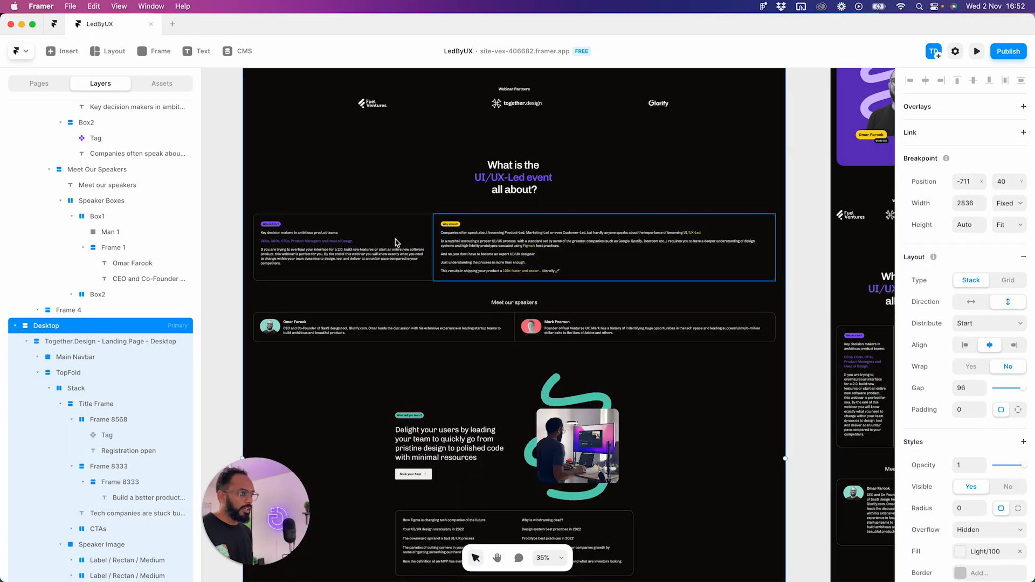
scroll(521, 322, "up", 5)
scroll(521, 322, "up", 2)
key("super+z")
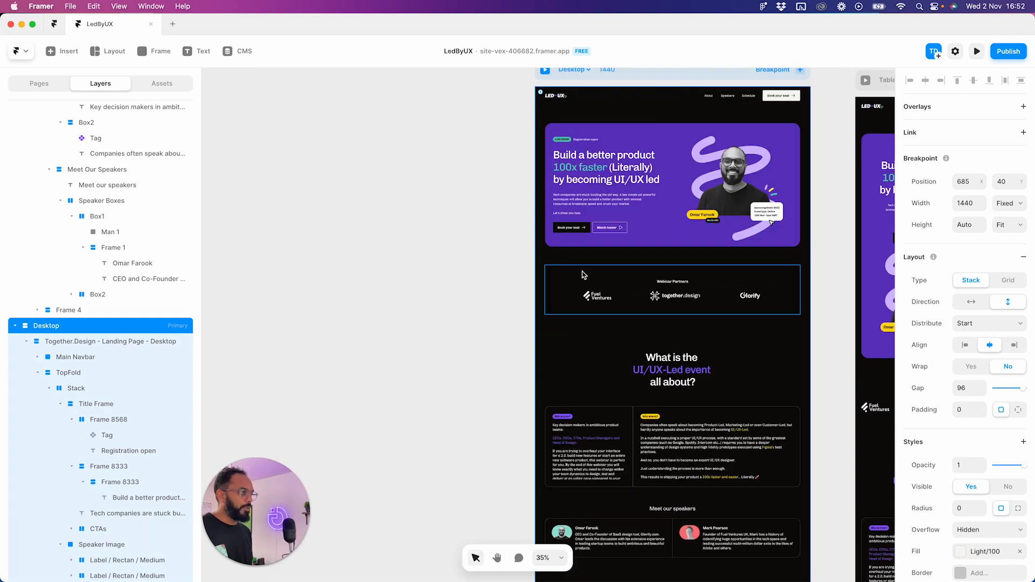
- Check the maximum width applied to the TopFold section on the Desktop breakpoint
left_click(604, 252)
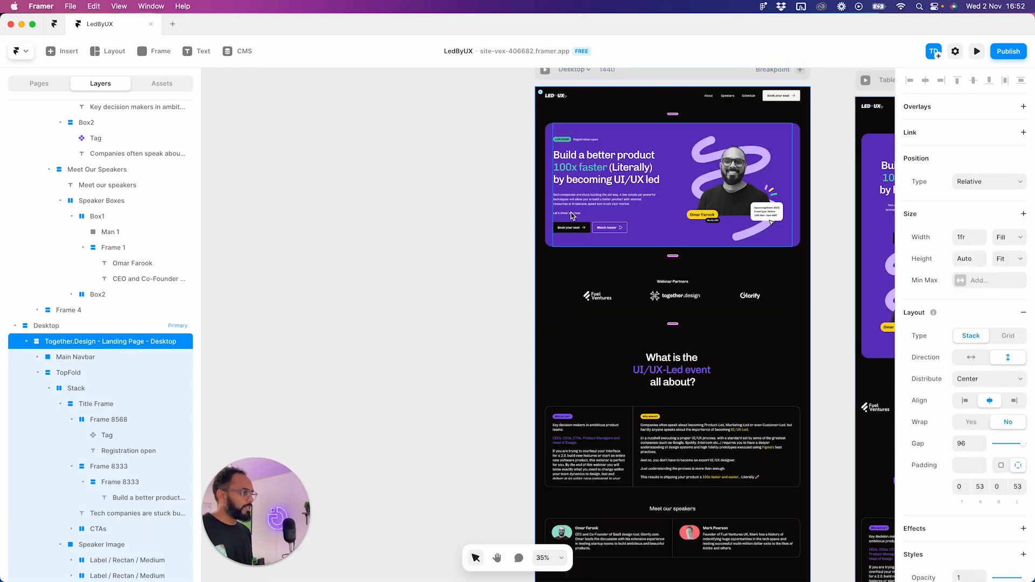
left_click(546, 135)
left_click(999, 226)
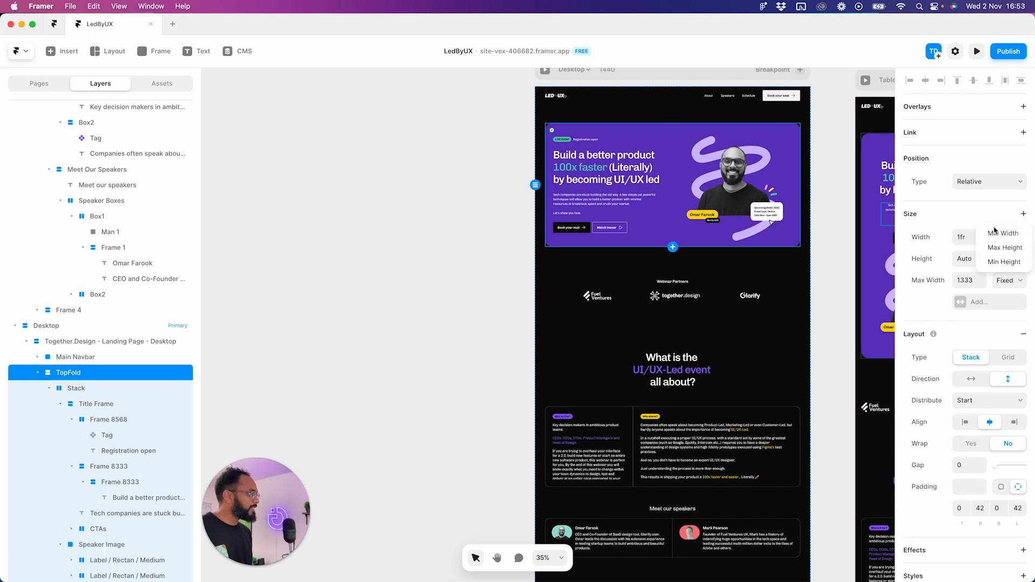
left_click(928, 216)
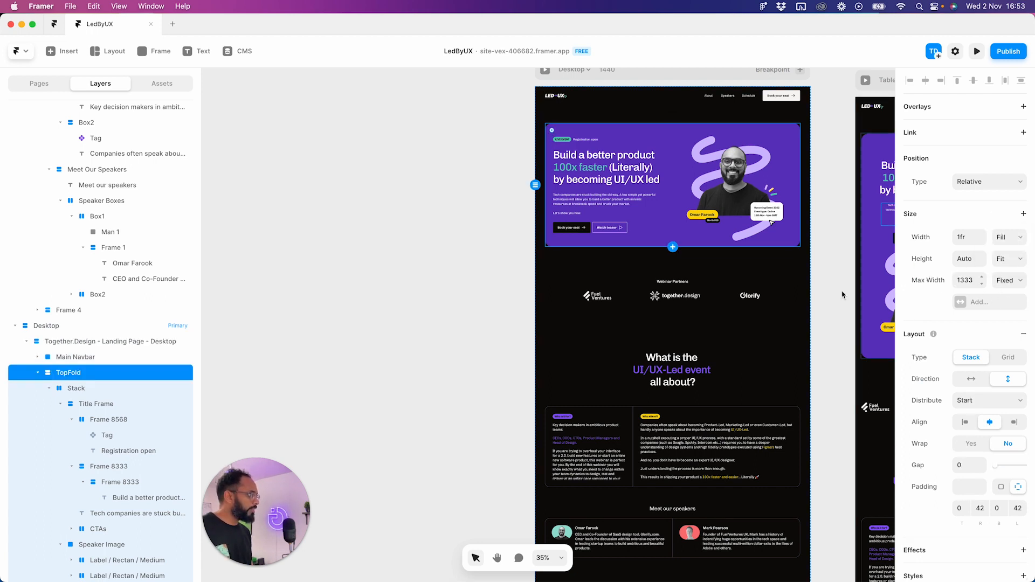
- Add a fixed maximum width of 1333 to the Webinar Partners section
left_click(627, 288)
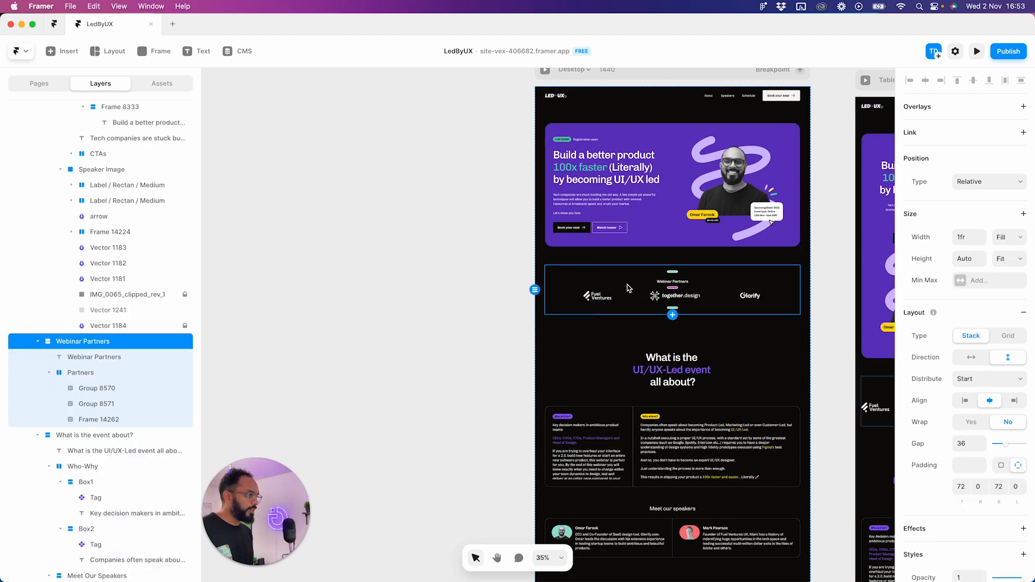
left_click(991, 281)
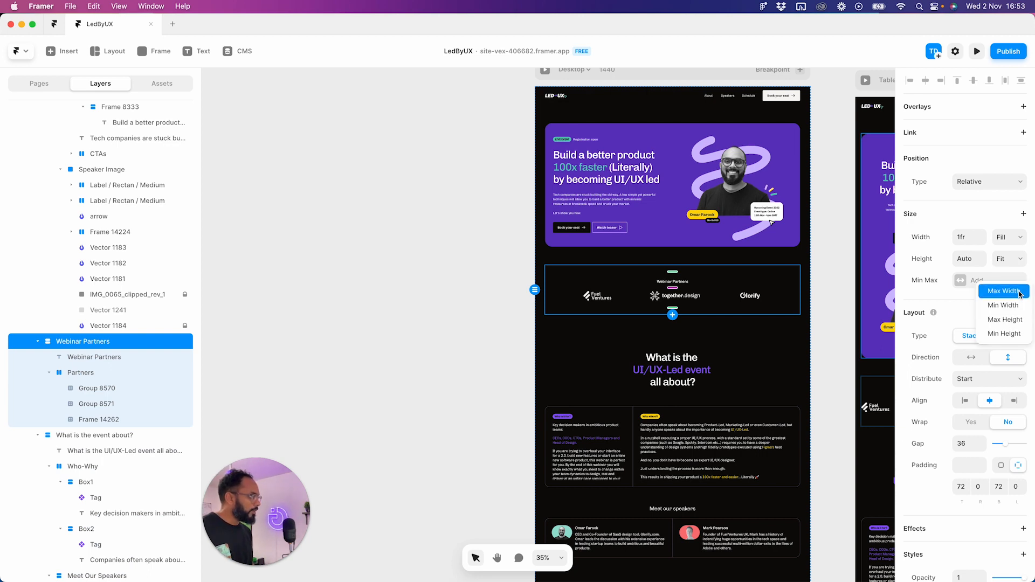
left_click(997, 292)
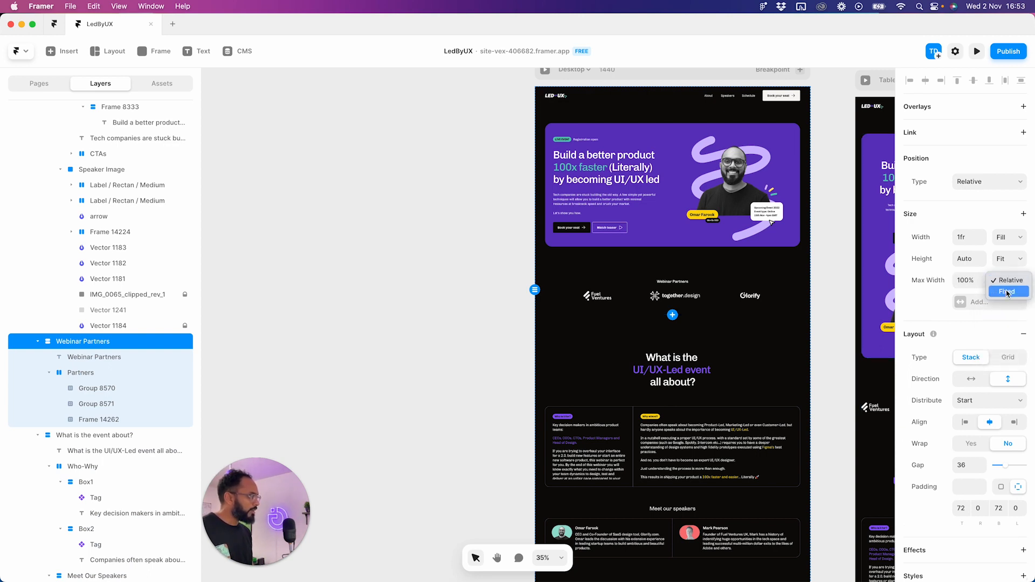
left_click(965, 284)
type("1333]")
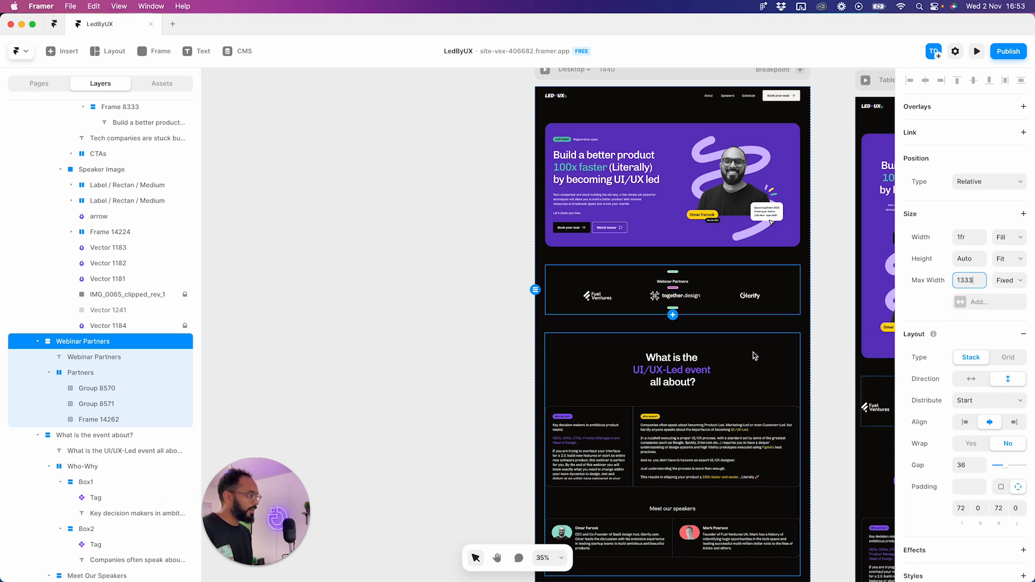
- Add a fixed maximum width of 1333 to the "What is the event about?" section and deselect it
left_click(728, 366)
left_click(992, 282)
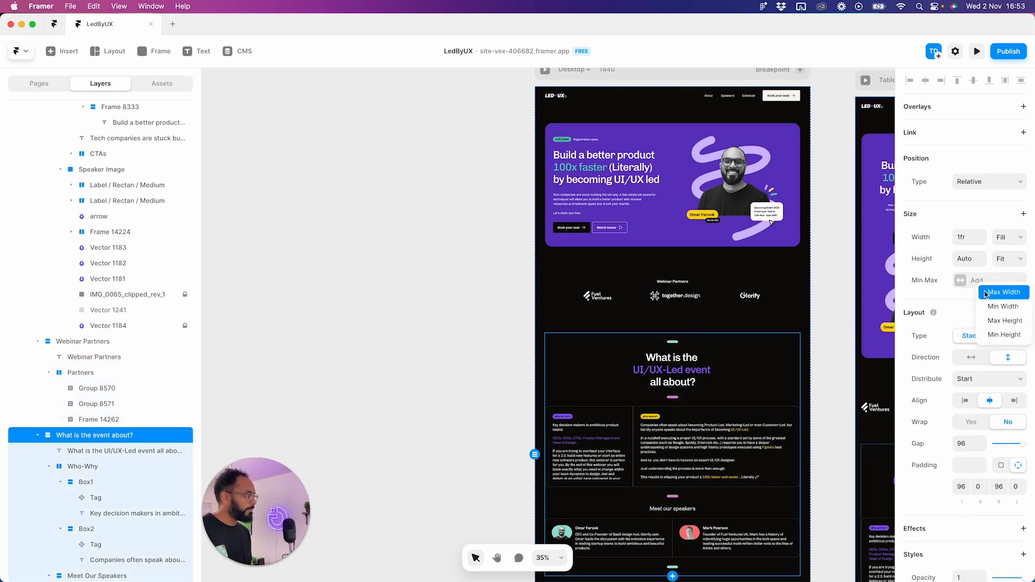
left_click(988, 292)
left_click(1008, 281)
left_click(1003, 291)
left_click(965, 279)
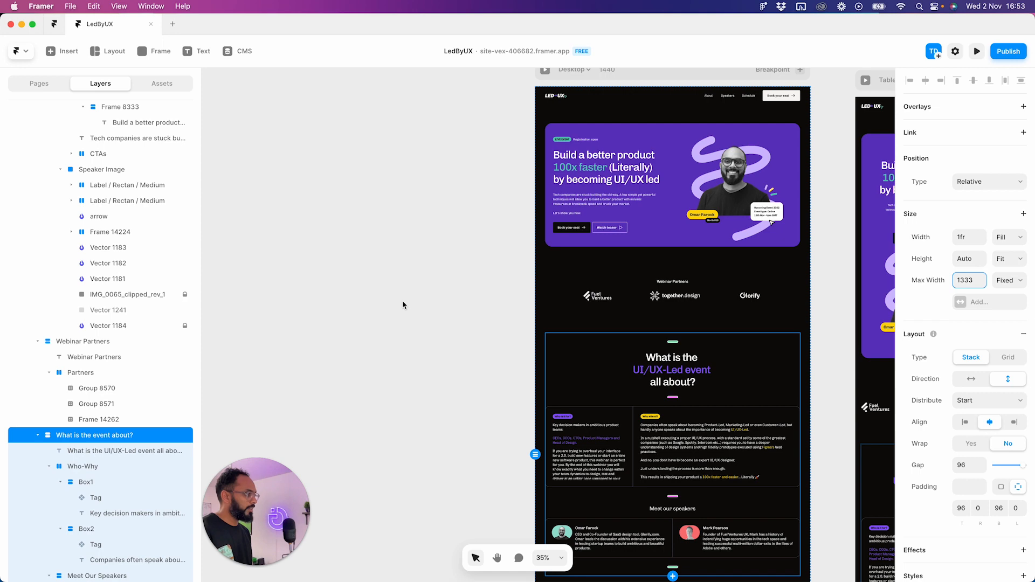
left_click(397, 214)
- Preview the page, widen the viewport to 1870 to check the width-limited sections, and close the preview
left_click(977, 52)
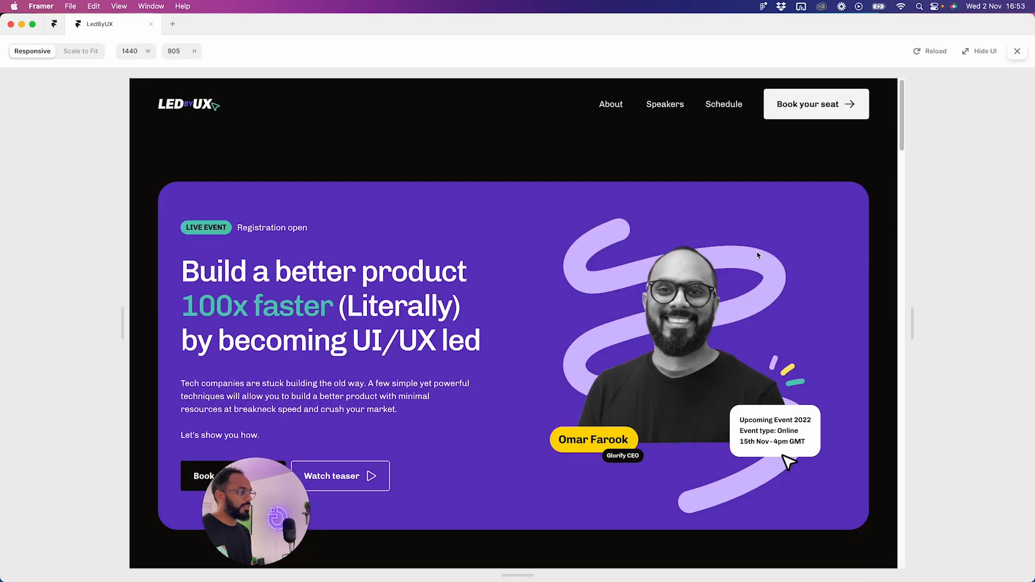
scroll(736, 272, "down", 10)
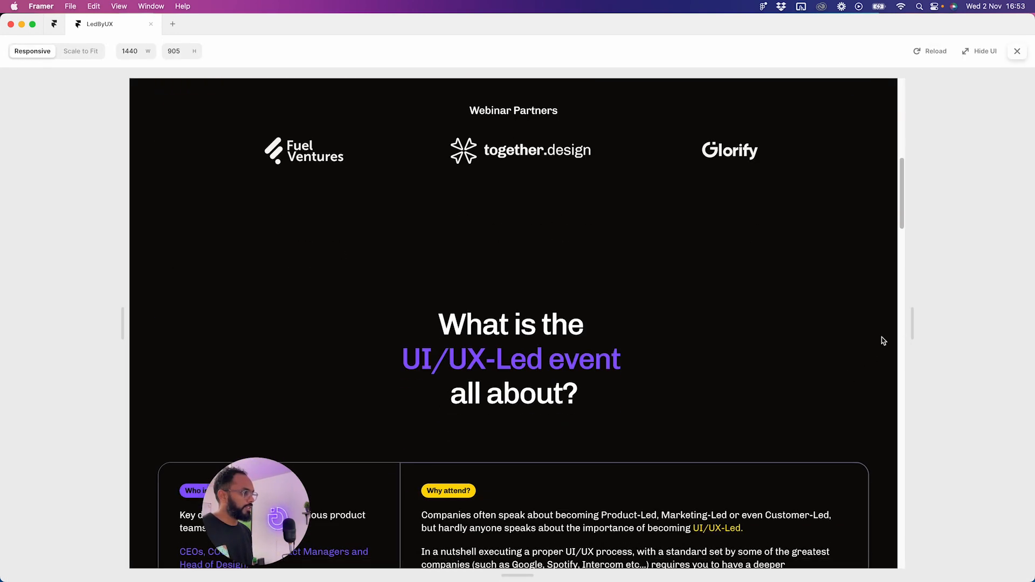
left_click_drag(918, 330, 1027, 335)
scroll(924, 360, "down", 6)
scroll(846, 208, "up", 3)
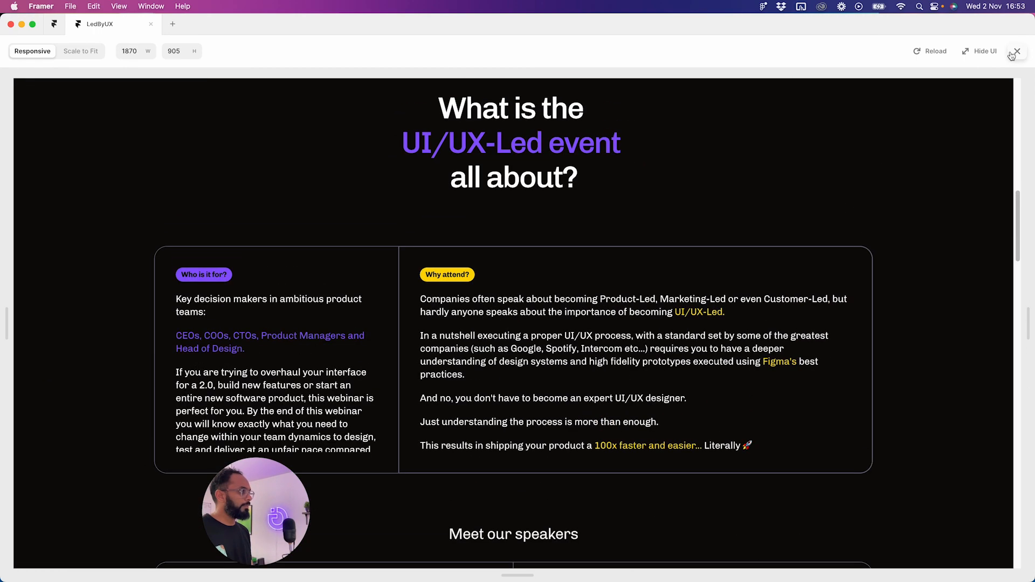
left_click(1016, 50)
- Examine the sections below the speaker cards on the Desktop breakpoint, focusing on the "What will you learn?" block and its image
scroll(655, 353, "down", 10)
scroll(431, 425, "down", 3)
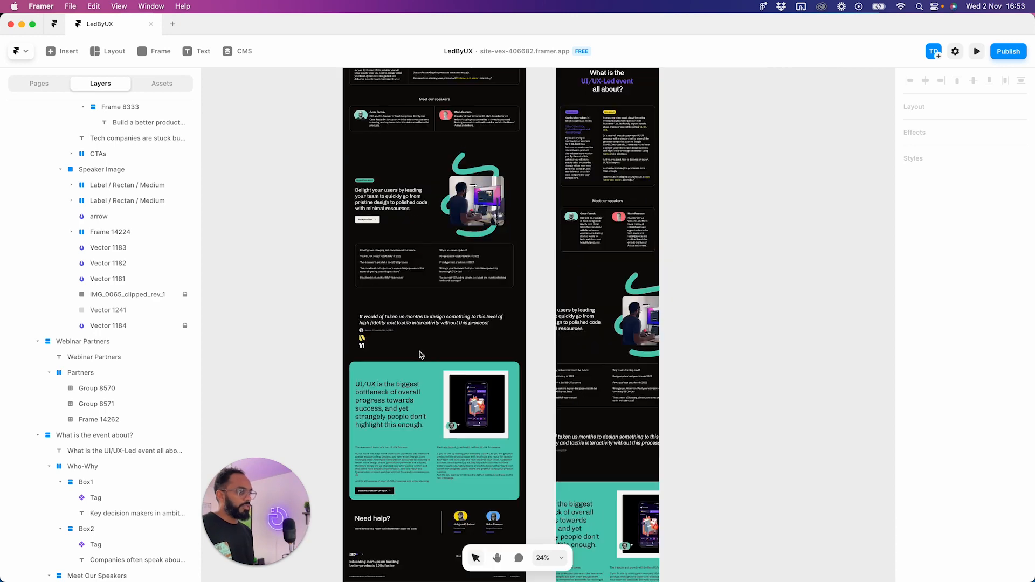
scroll(431, 425, "down", 5)
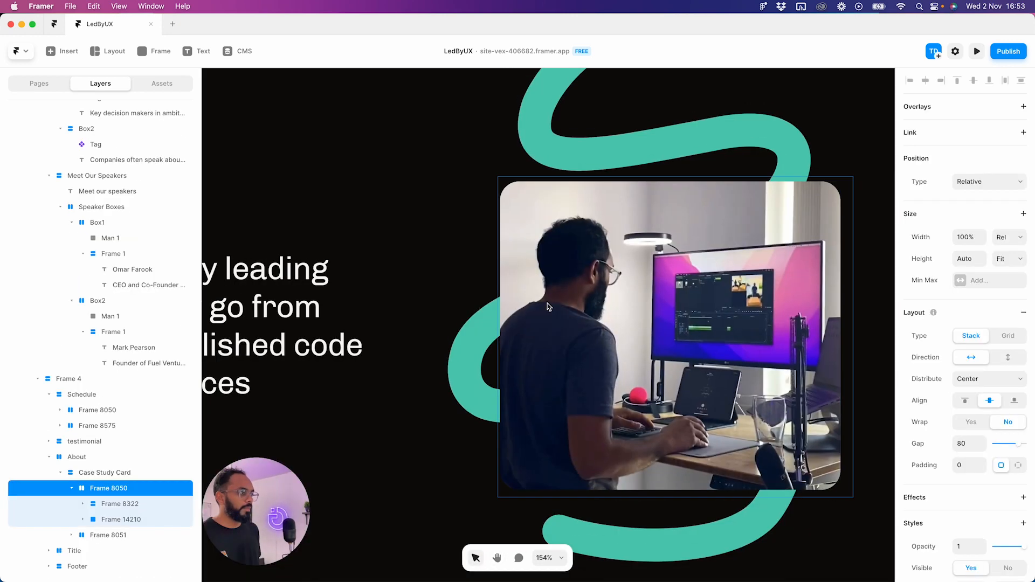
scroll(539, 302, "down", 10)
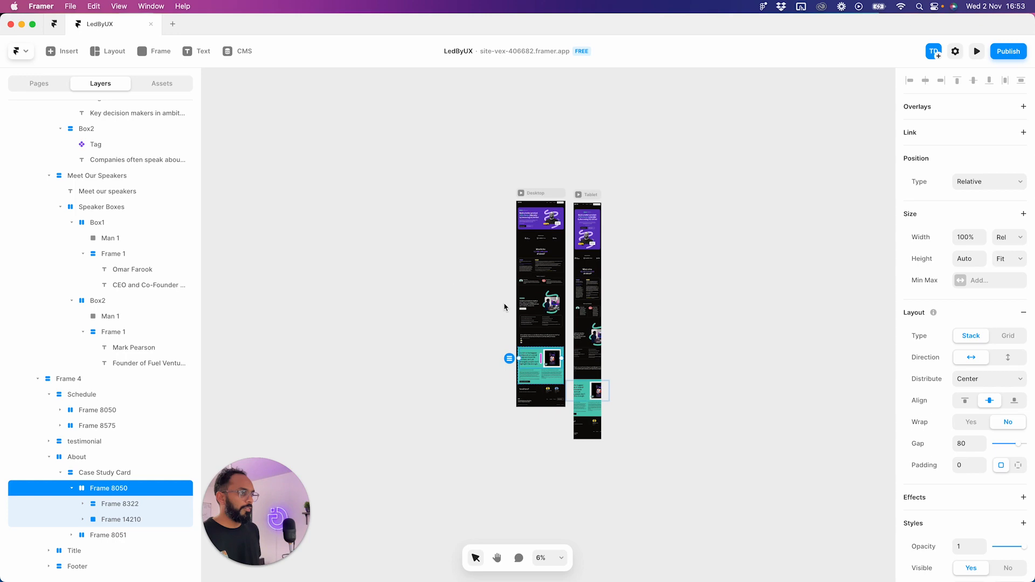
scroll(520, 293, "up", 6)
scroll(577, 337, "up", 5)
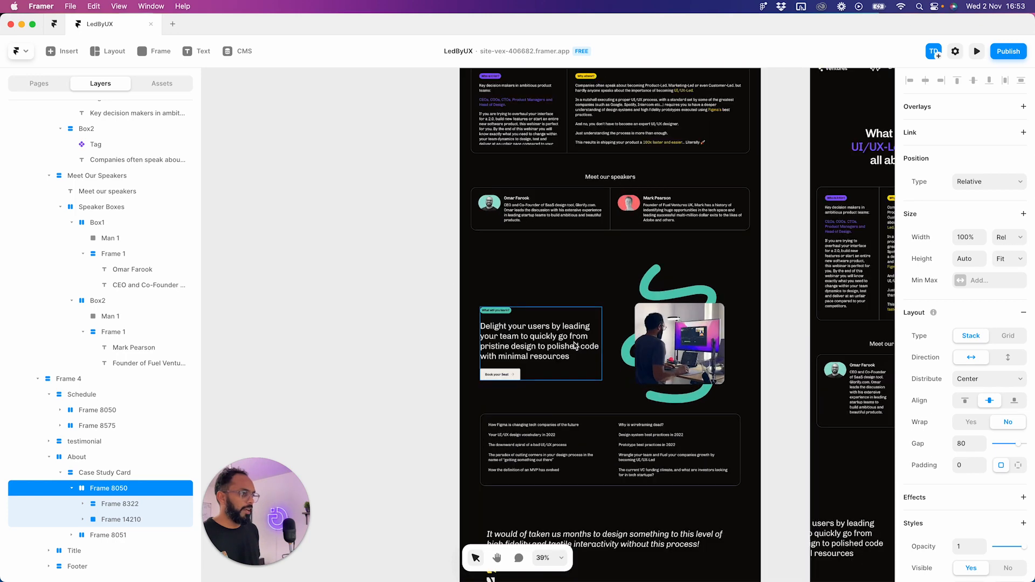
scroll(576, 358, "up", 4)
scroll(343, 348, "right", 3)
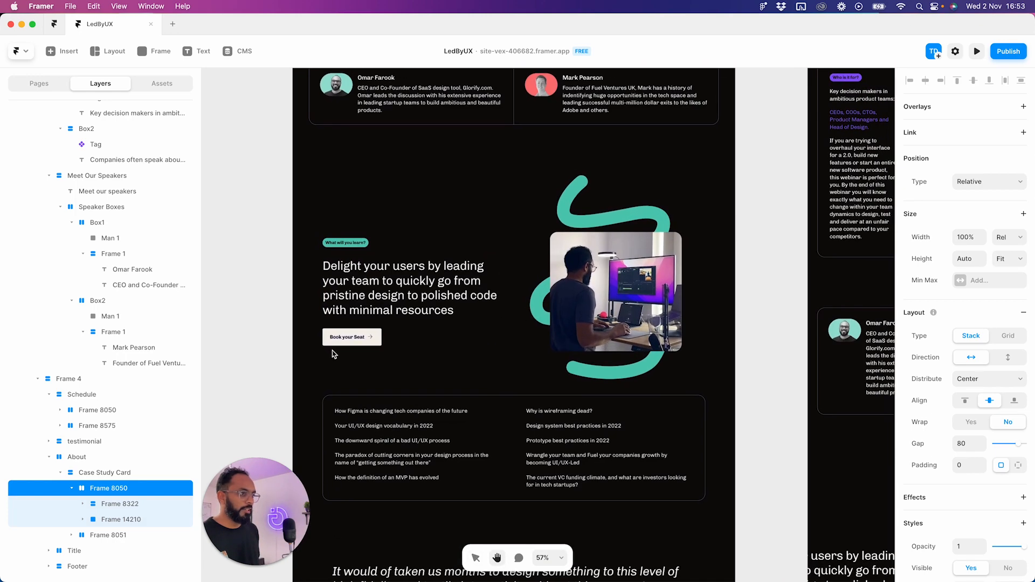
scroll(411, 323, "up", 5)
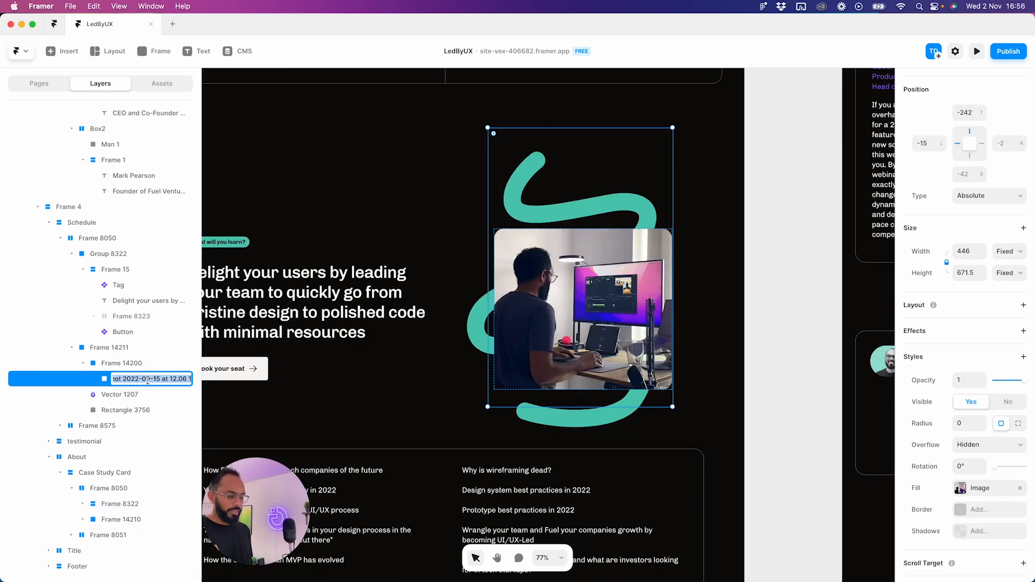
- Rename the screenshot image layer inside Frame 14200 to the pictured person's first name followed by "Working"
type("S")
key("BackSpace")
type("O")
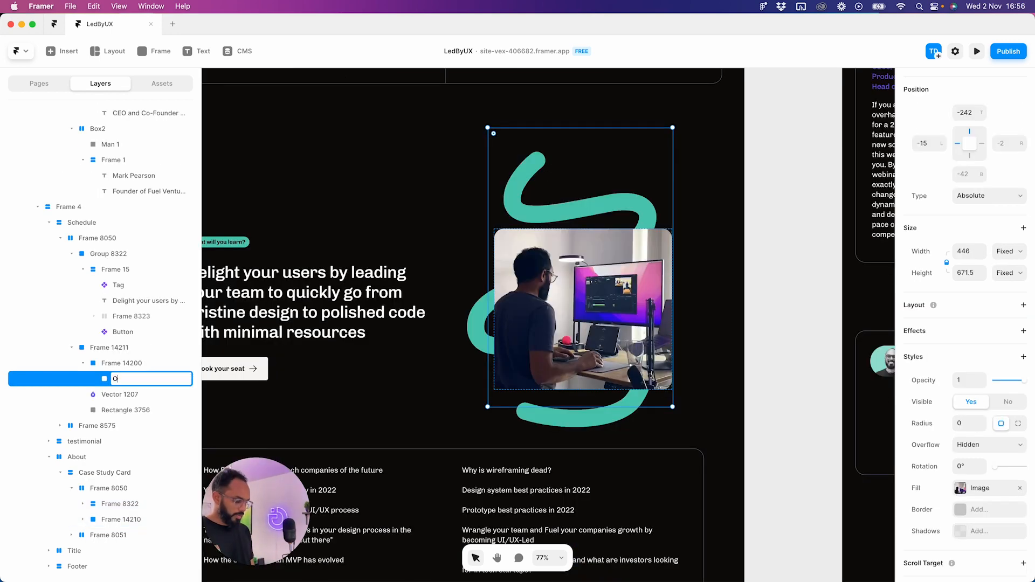
type("mar Working")
key("Return")
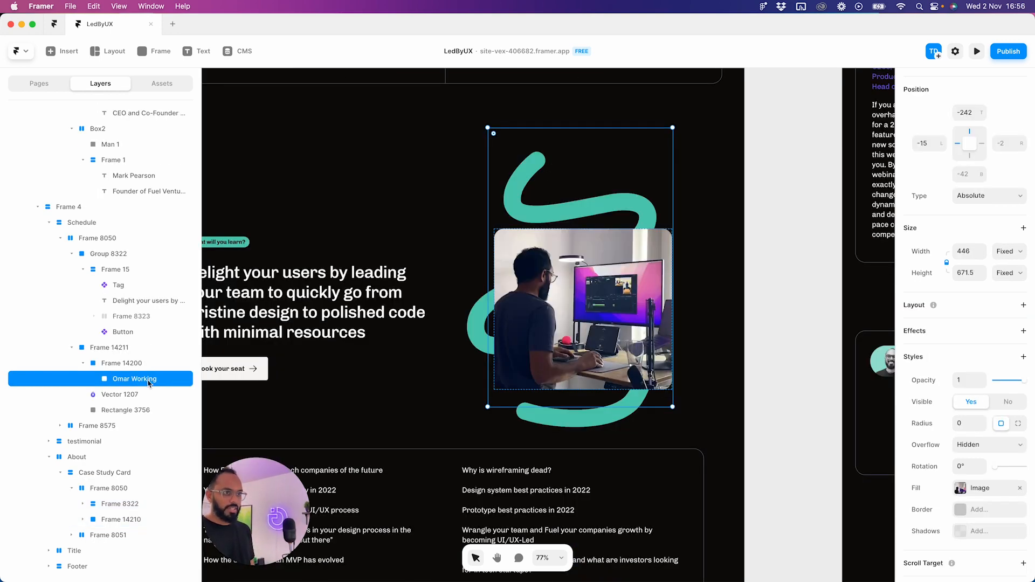
- Rename Frame 14200, which holds the working photo in the Schedule section, to "Image Frame"
double_click(123, 364)
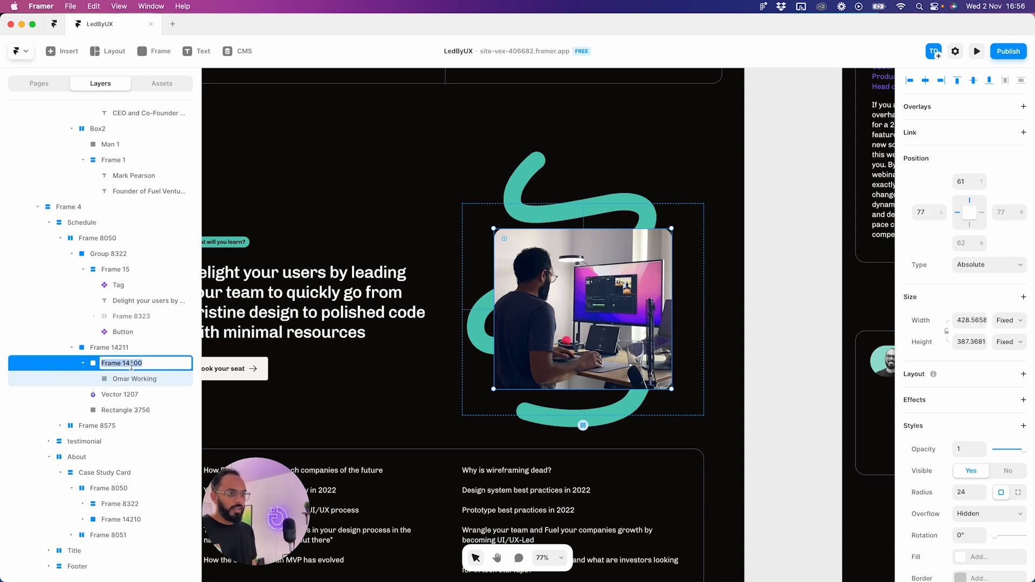
key("BackSpace")
type("Image Fr")
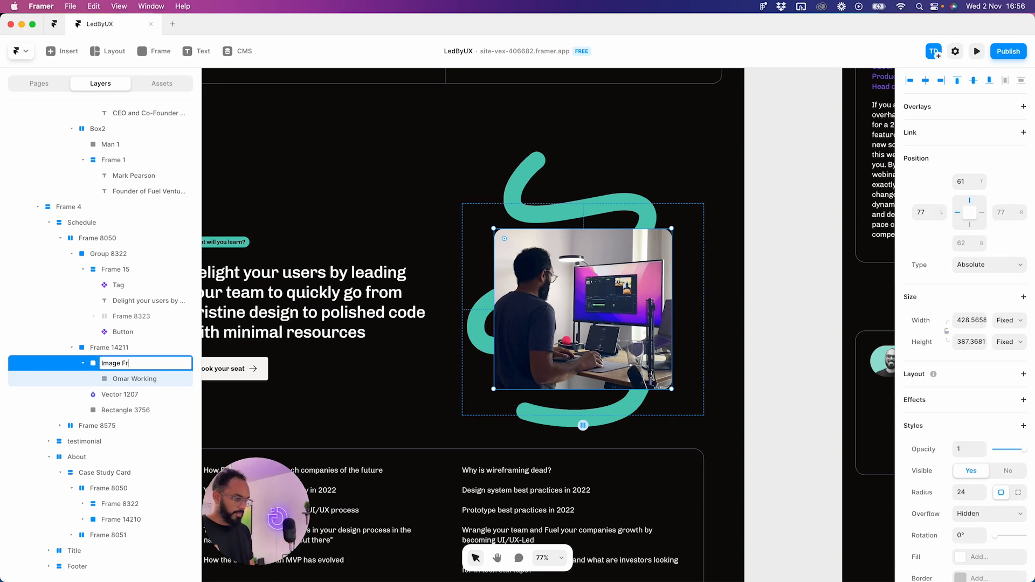
type("ame")
key("Return")
- Rename Frame 14211, the parent of the Image Frame and Vector 1207 layers, to "Image"
left_click(136, 349)
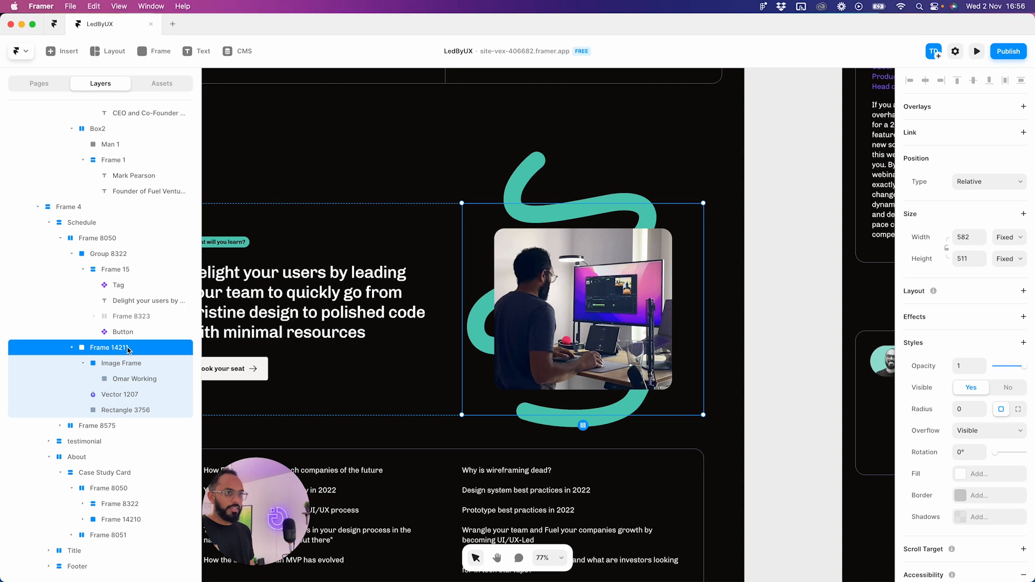
double_click(129, 348)
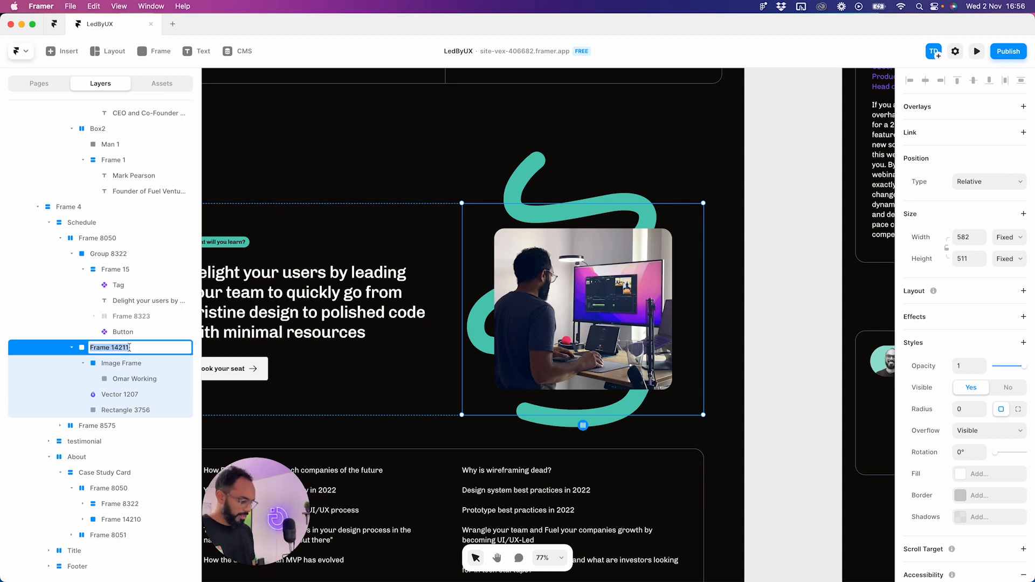
type("Image")
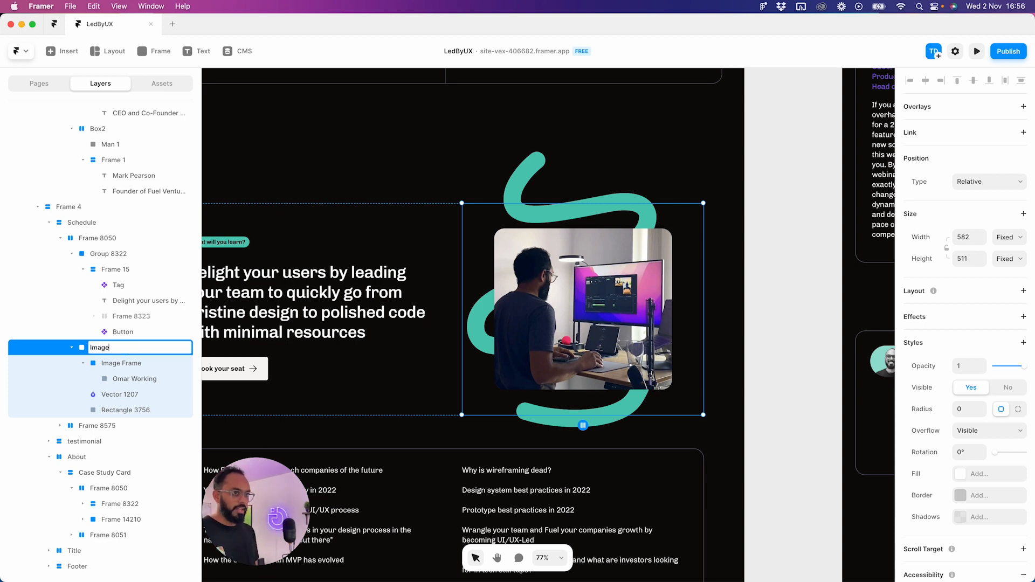
key("Return")
- Remove the Frame 4 wrapper so that the Schedule, testimonial, About, Title and Footer sections move up one level
left_click(294, 212)
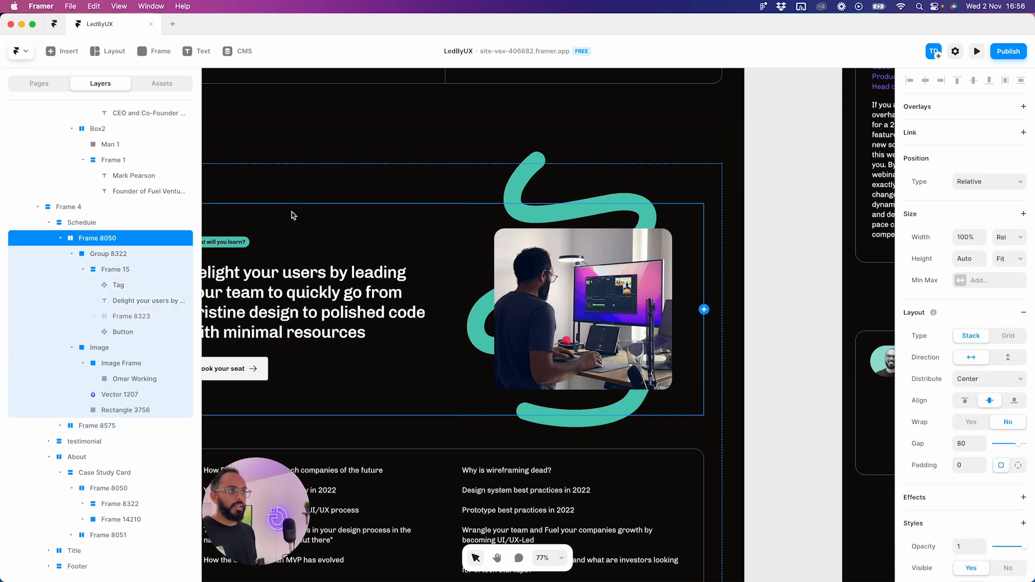
left_click_drag(277, 203, 451, 193)
left_click(44, 220)
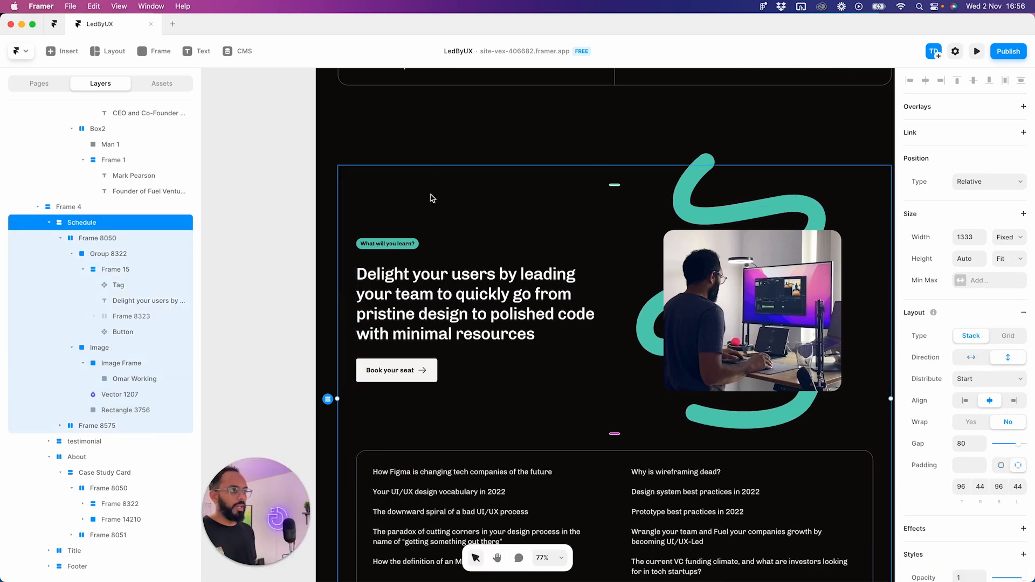
left_click(72, 209)
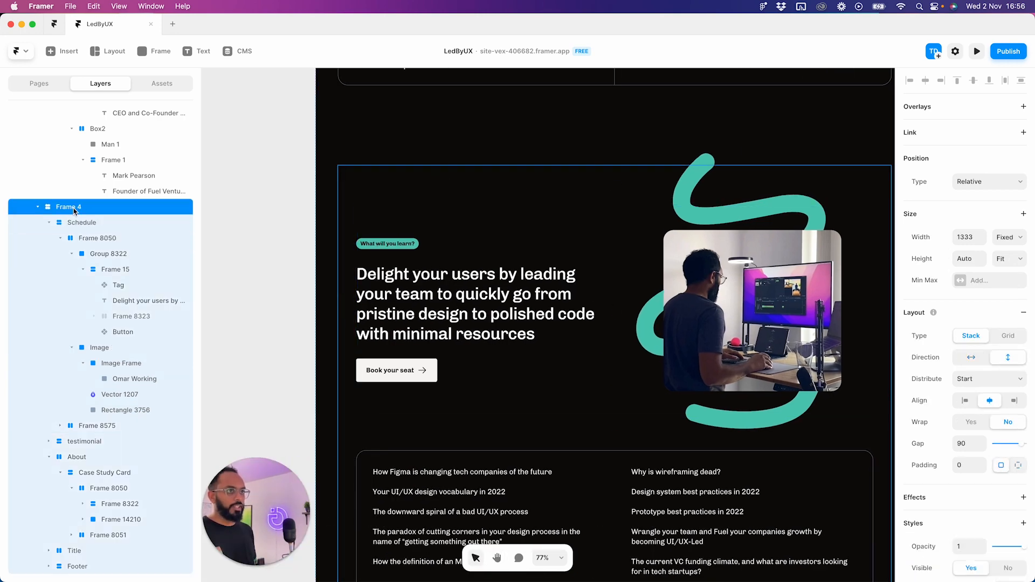
scroll(566, 201, "down", 10)
scroll(565, 200, "up", 8)
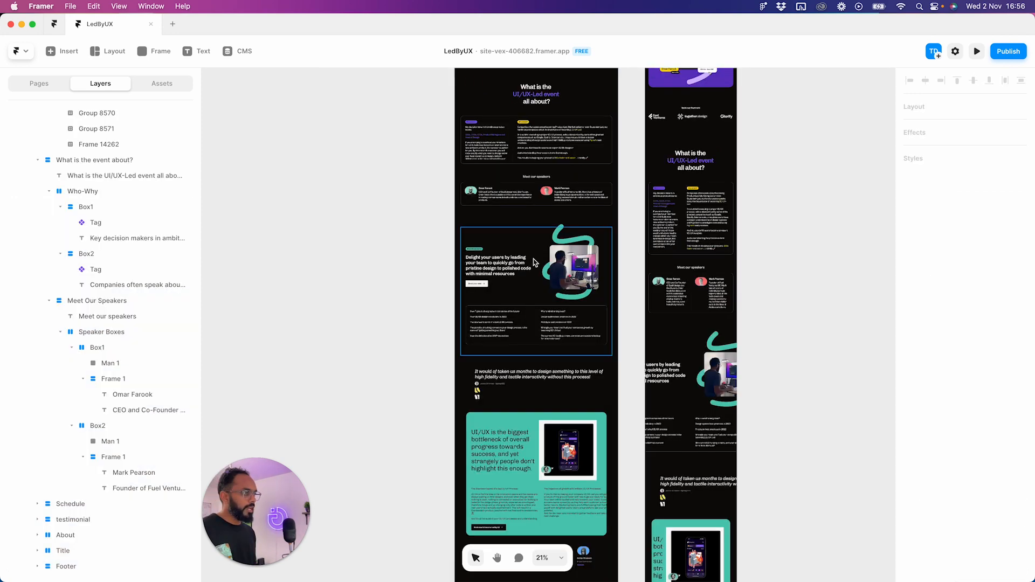
- Lock the Vector 1207 squiggle and the working photo layer inside the Schedule section's Image group
scroll(534, 263, "up", 5)
left_click(432, 271)
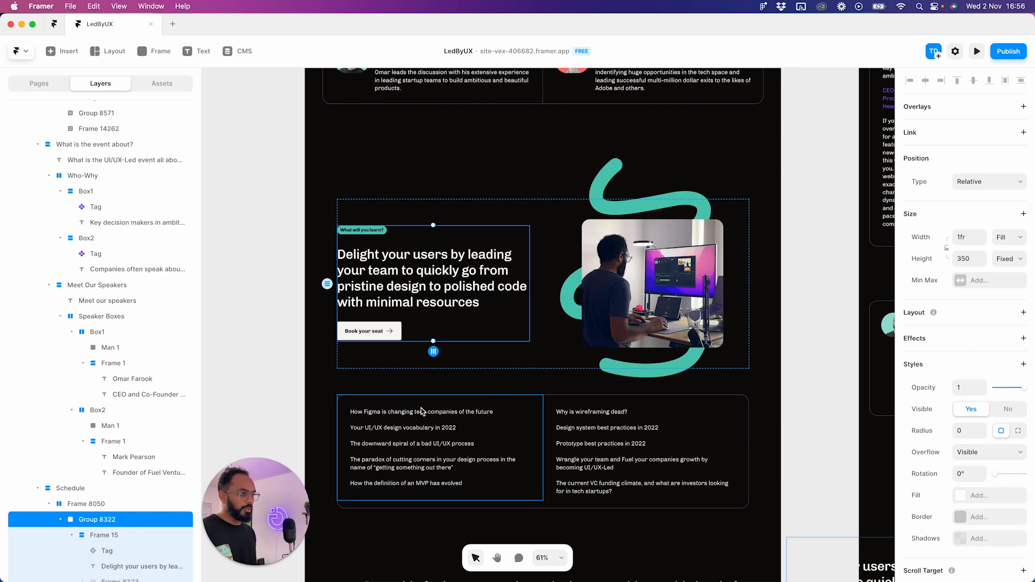
left_click(656, 312)
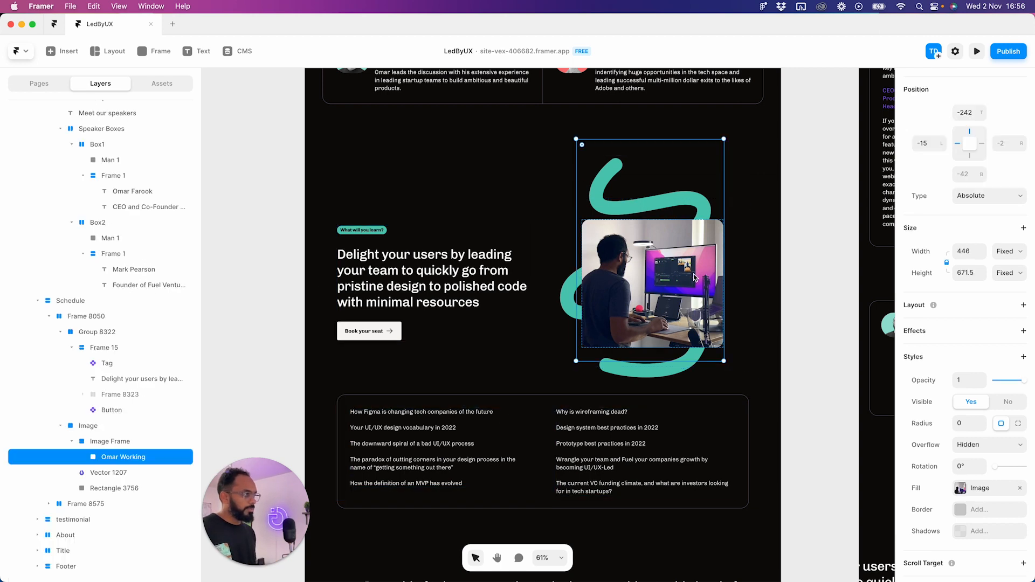
left_click(99, 474)
right_click(103, 478)
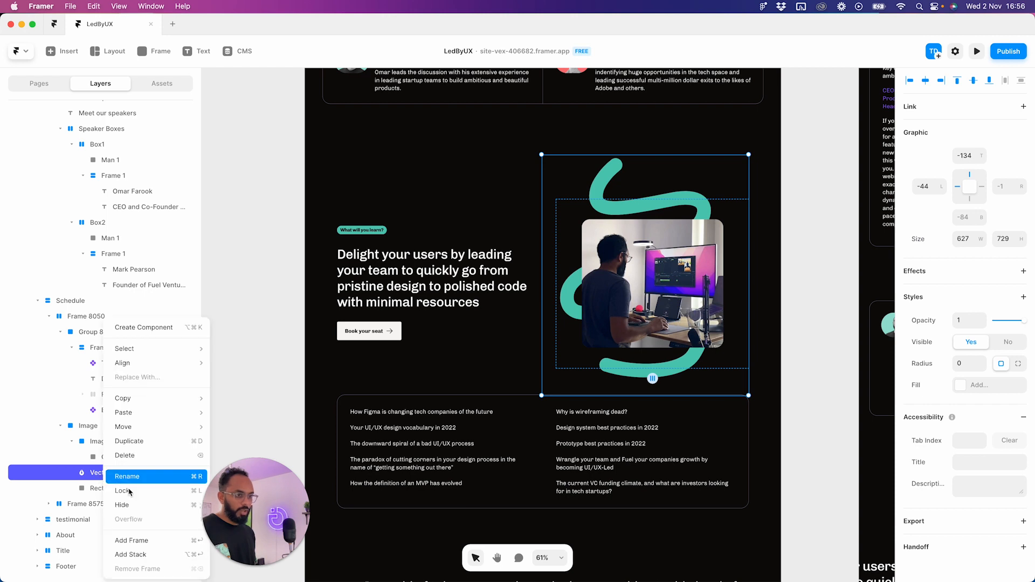
left_click(147, 492)
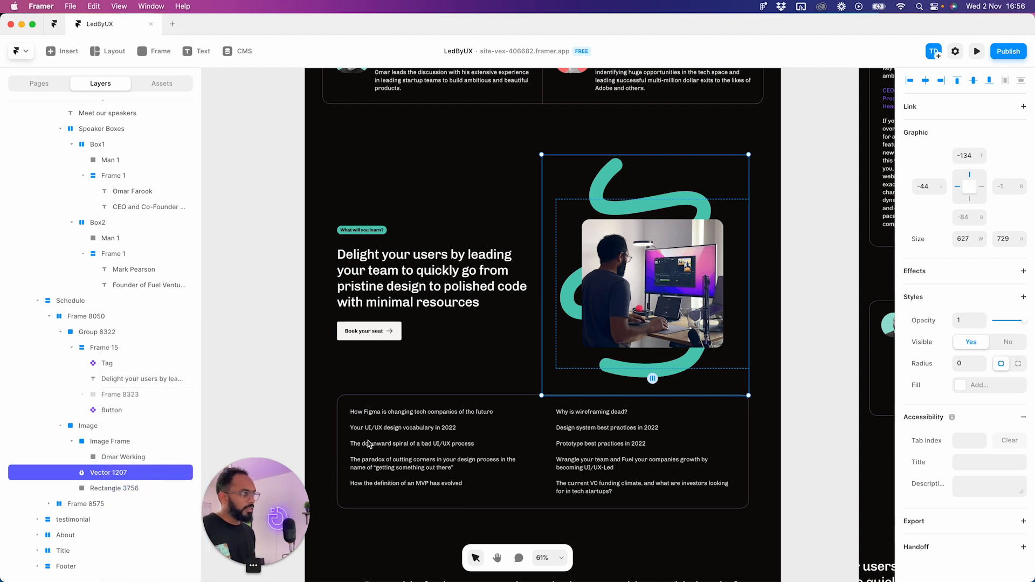
right_click(128, 459)
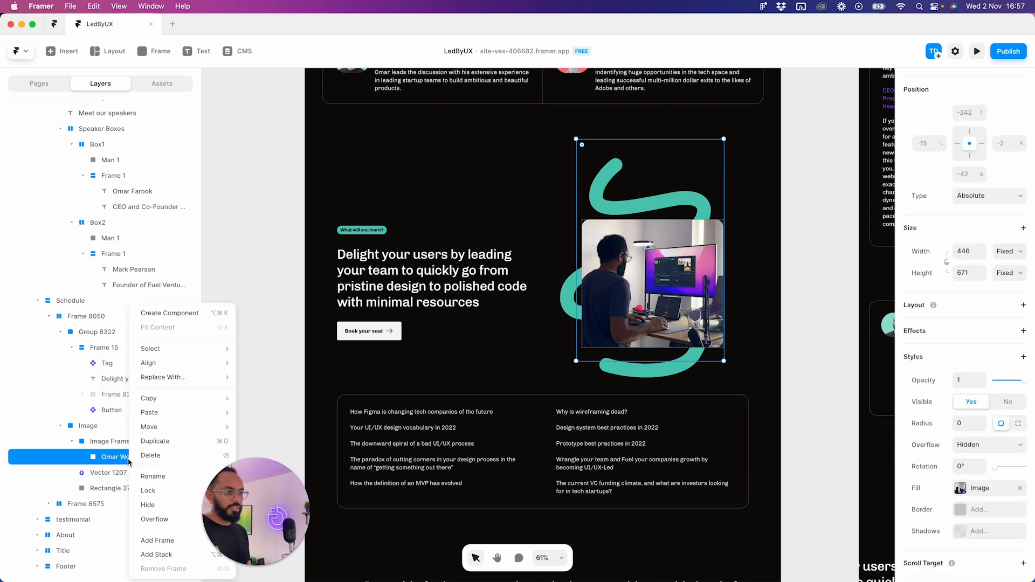
left_click(154, 495)
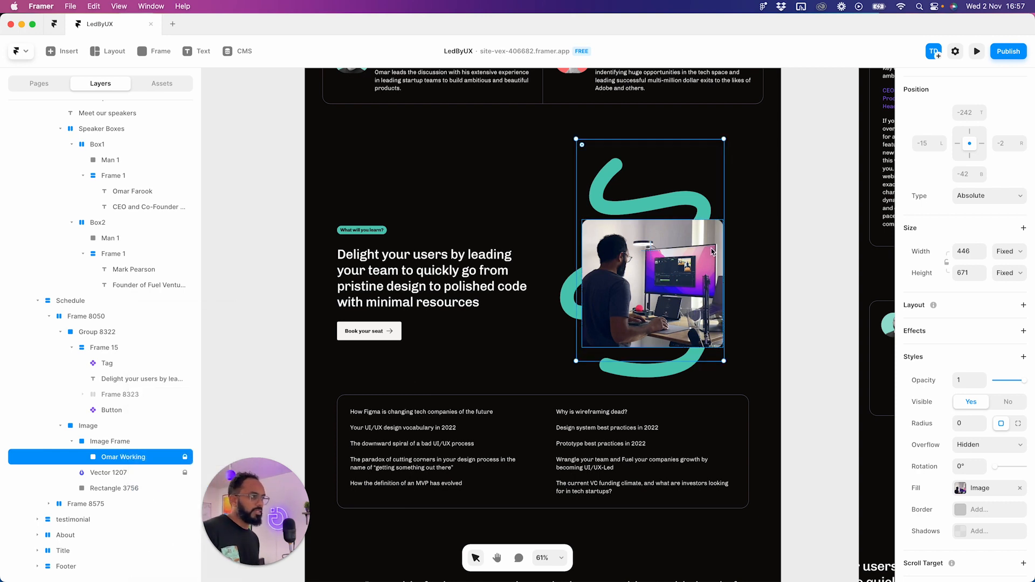
left_click(818, 240)
- Delete the unused Rectangle 3756 layer from the Schedule section's Image group
left_click(123, 457)
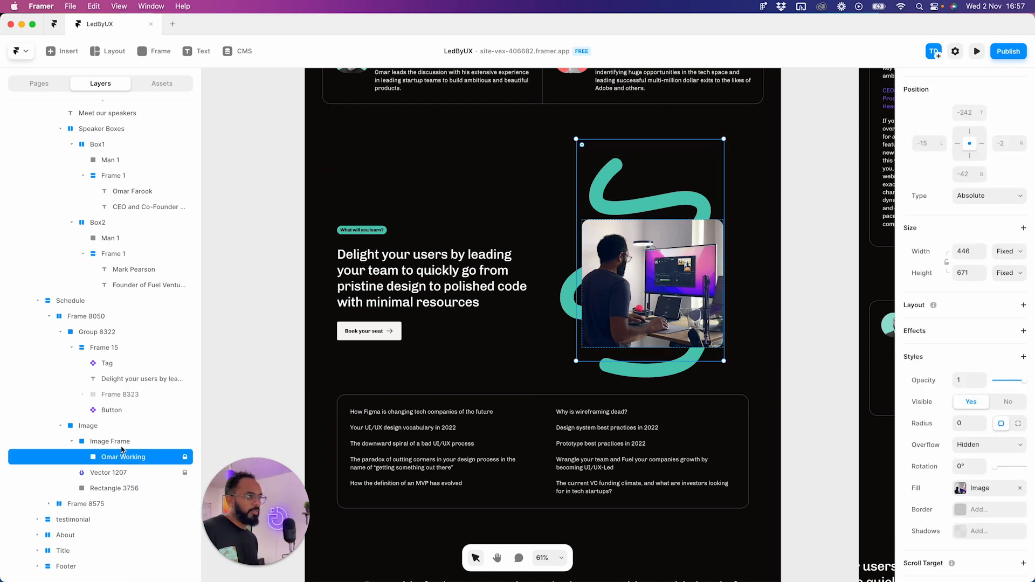
left_click(124, 442)
left_click(732, 249)
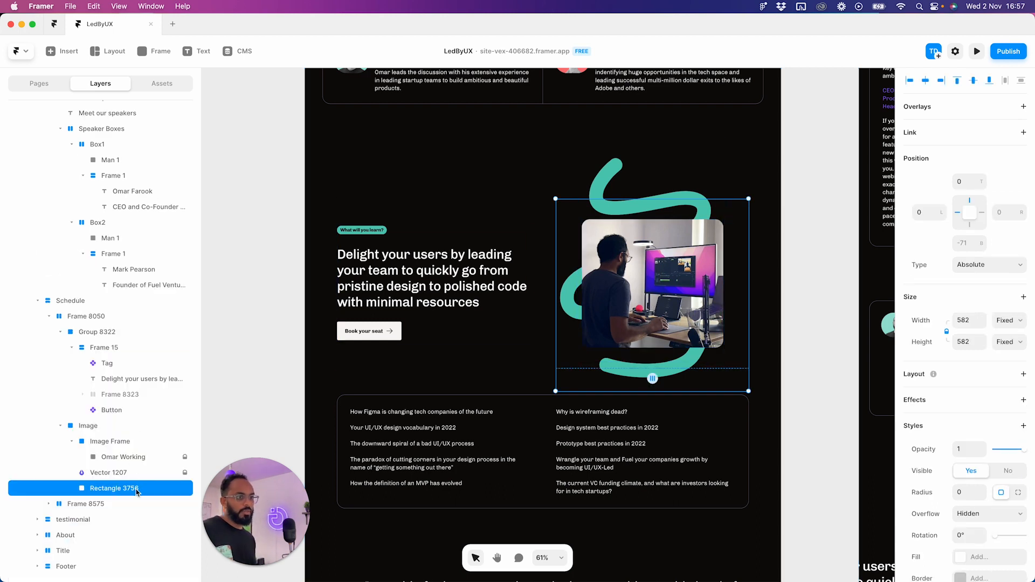
key("Delete")
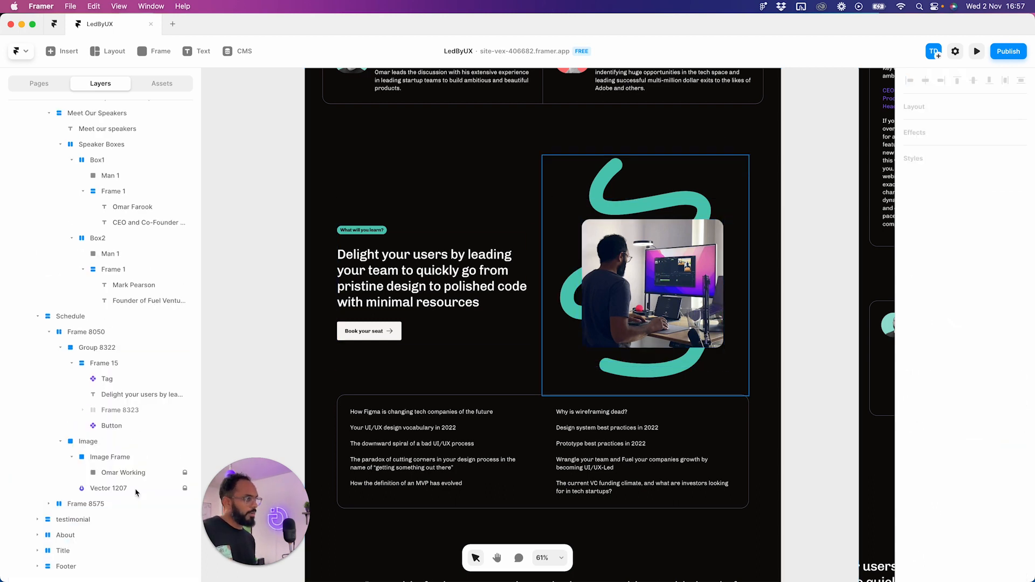
key("super+z")
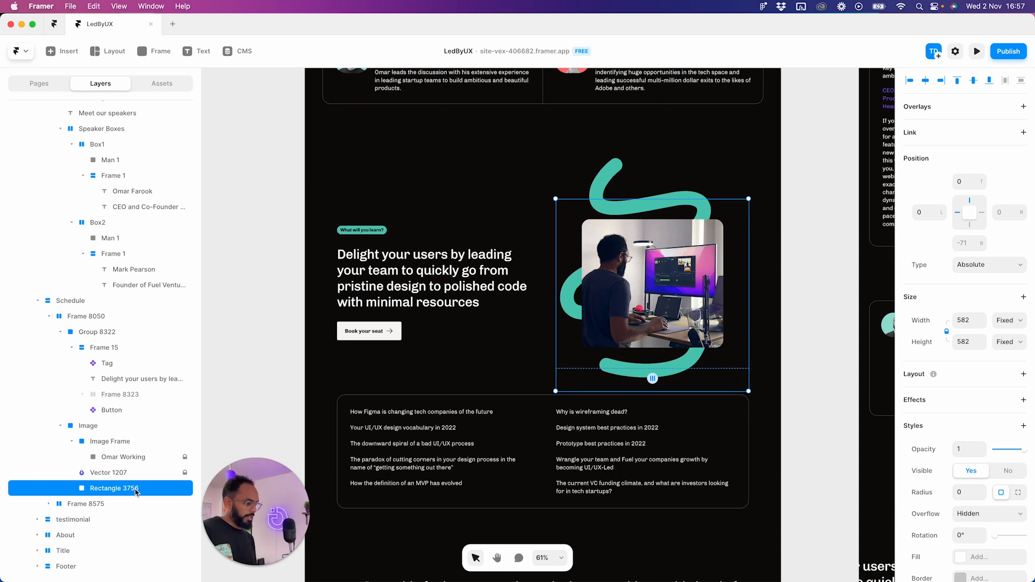
key("Delete")
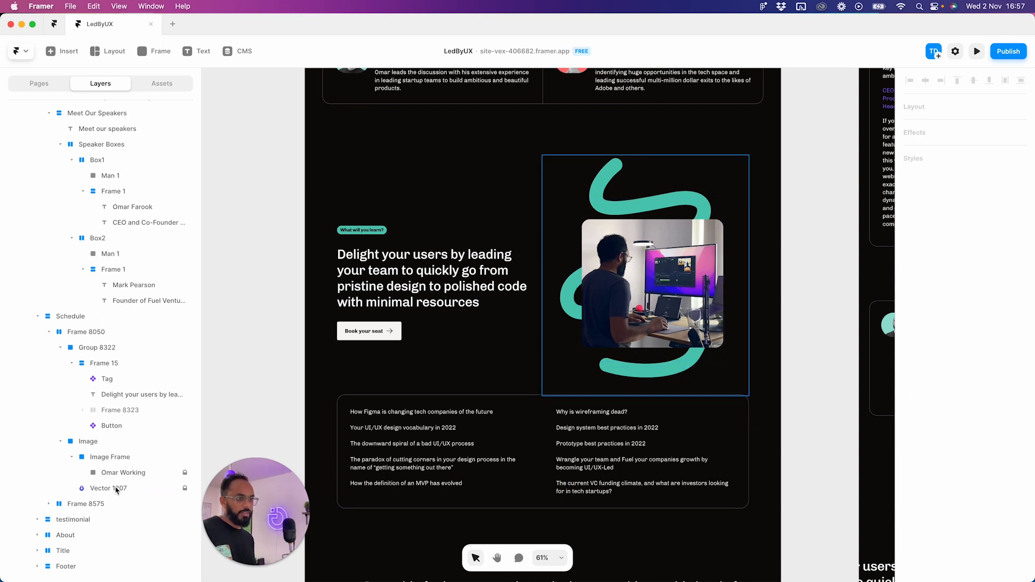
- Collapse the Image Frame and Group 8322 layers in the Schedule section's layer tree
left_click(120, 456)
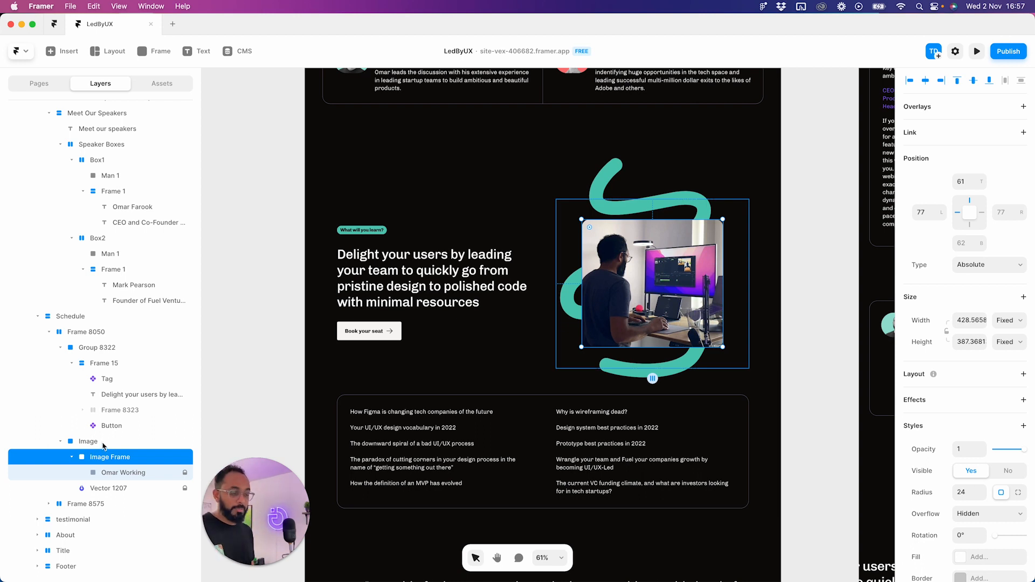
left_click(72, 457)
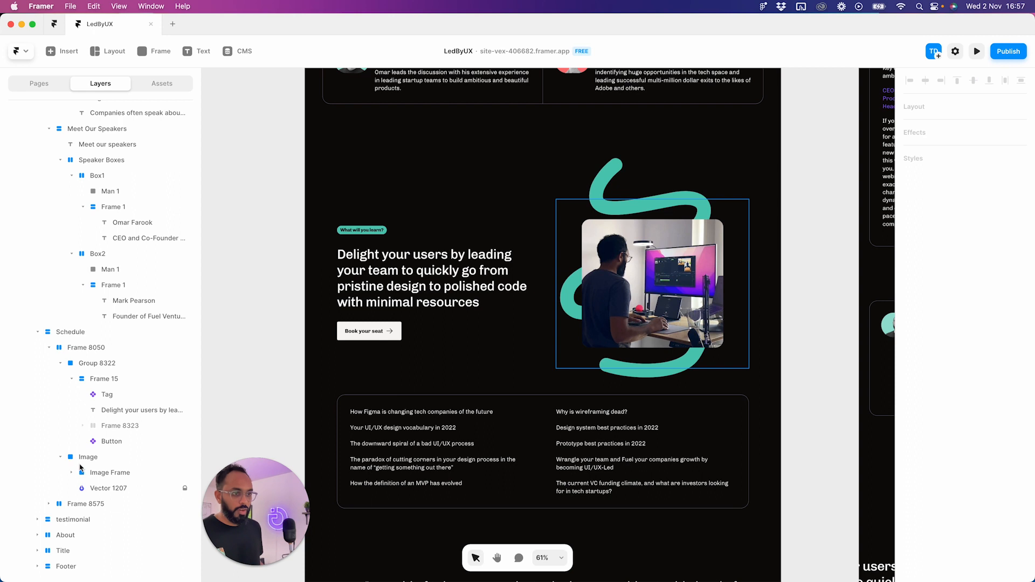
left_click(88, 457)
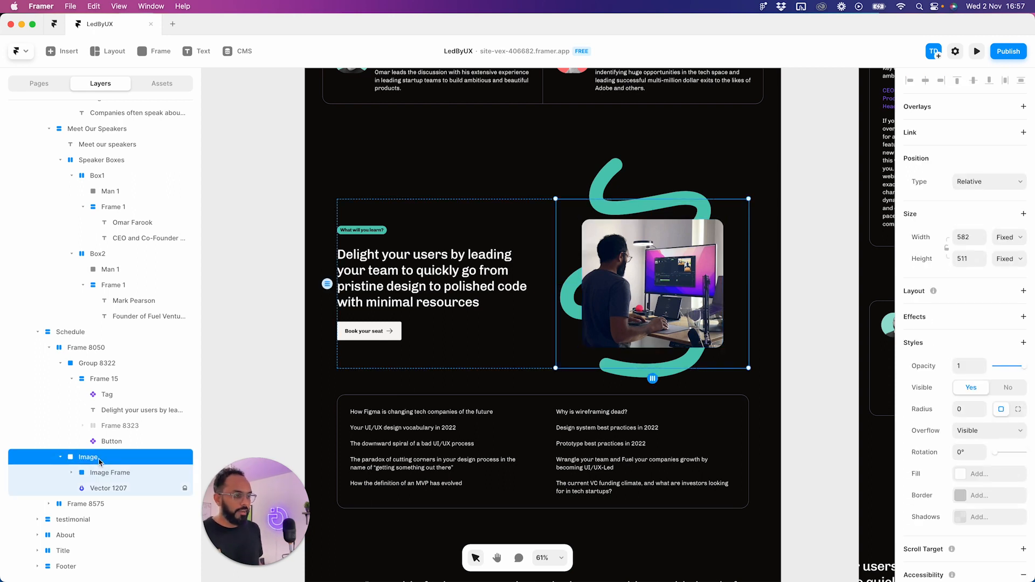
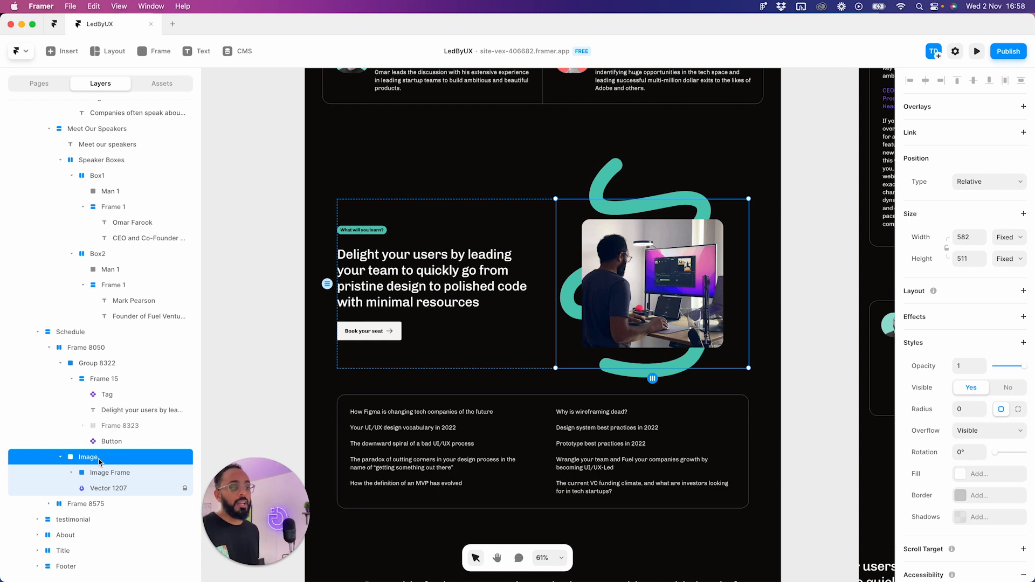
left_click(83, 364)
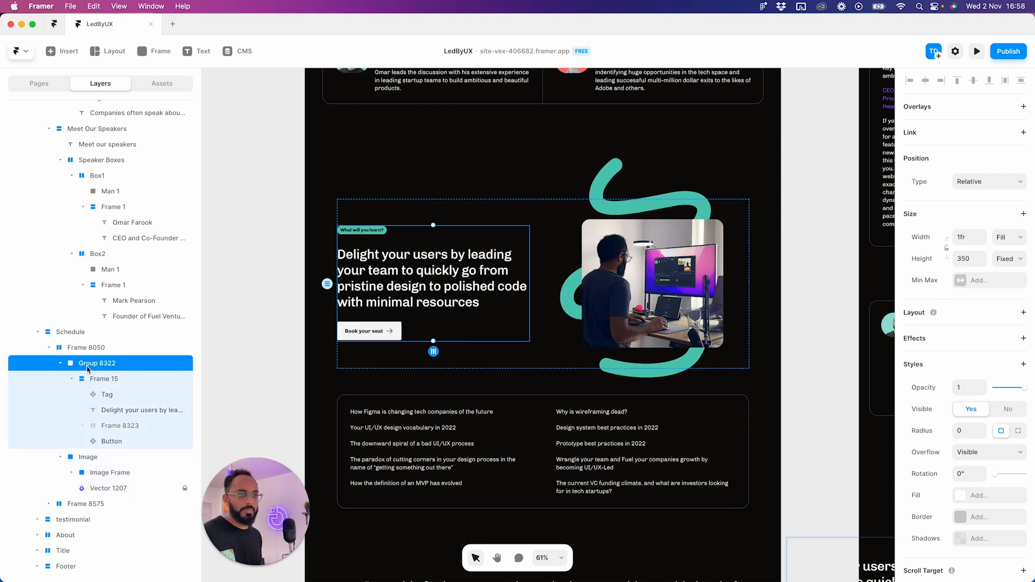
double_click(82, 365)
left_click(27, 394)
left_click(60, 364)
left_click(83, 365)
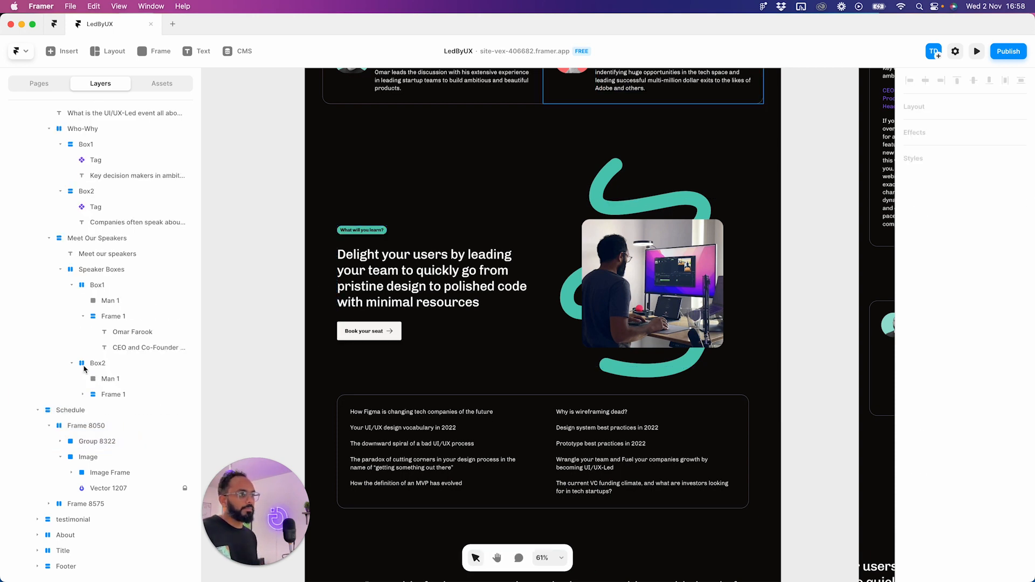
- Rename Frame 15, which holds the tag, the "Delight your users" heading and the button, to "Title"
left_click(487, 255)
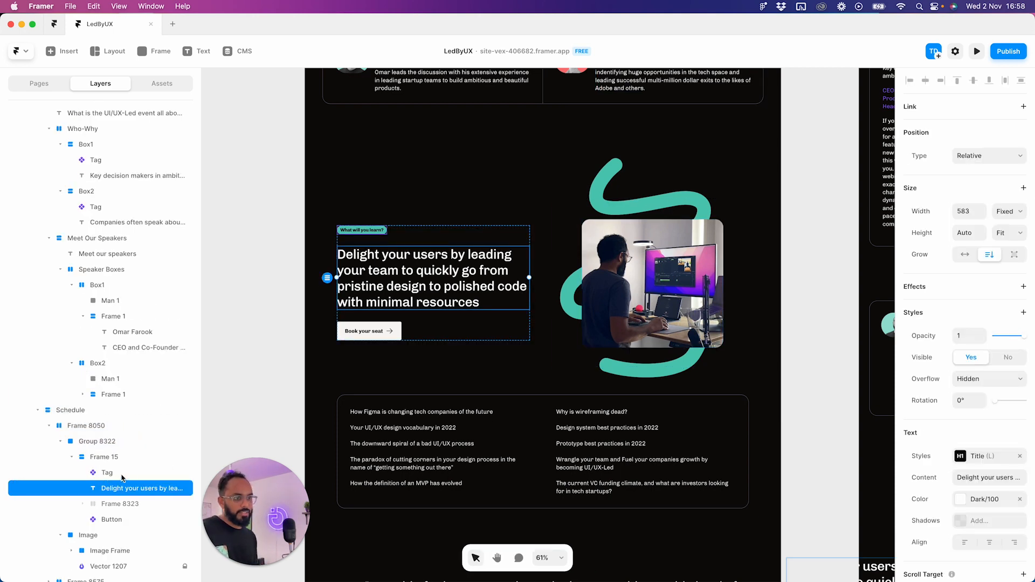
left_click(109, 458)
double_click(100, 458)
type("Content")
key("super+a")
type("Title")
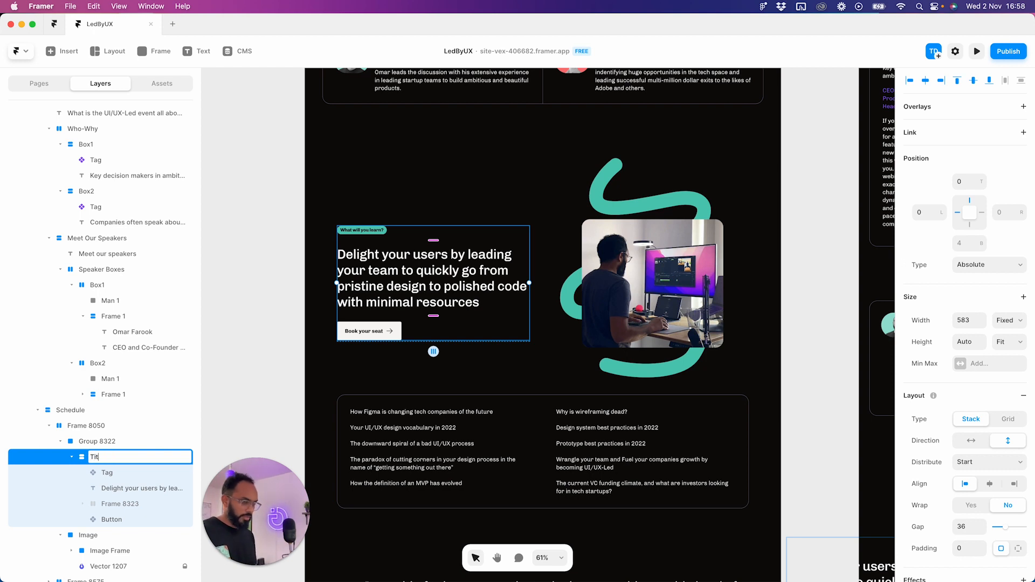
key("Return")
- Remove the Group 8322 frame around the Title stack so that Title sits directly inside Frame 8050
left_click(92, 445)
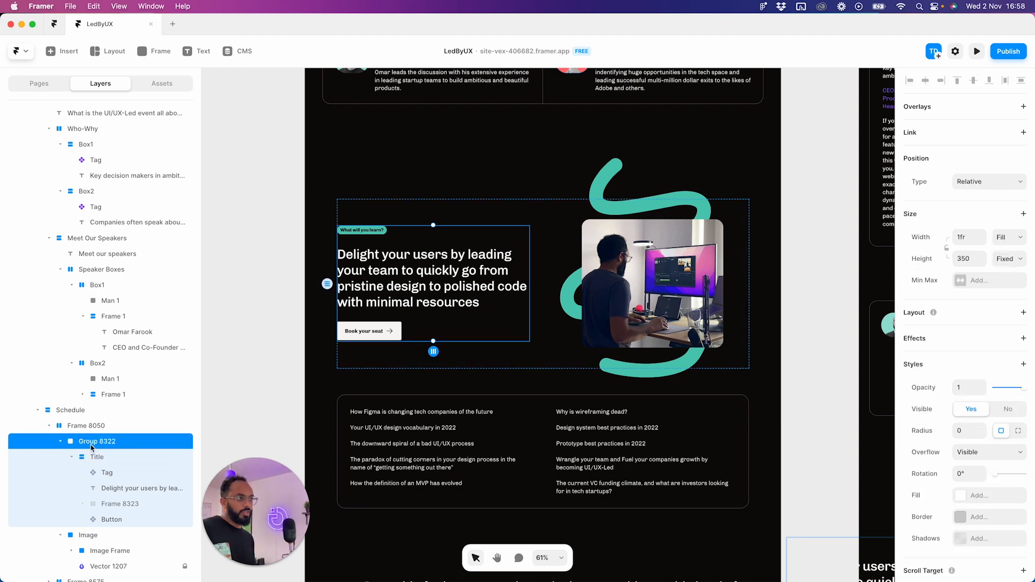
right_click(94, 445)
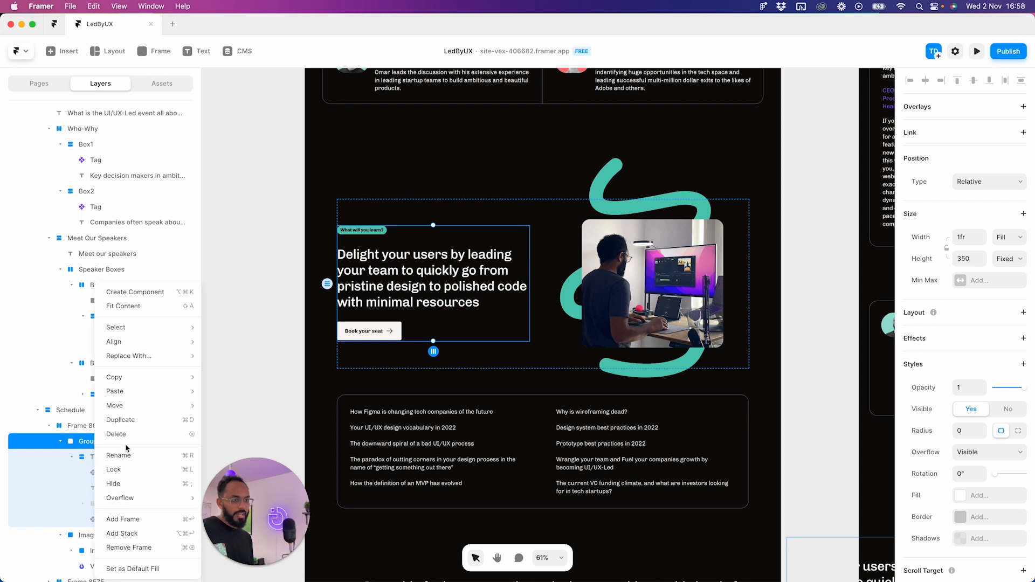
left_click(137, 549)
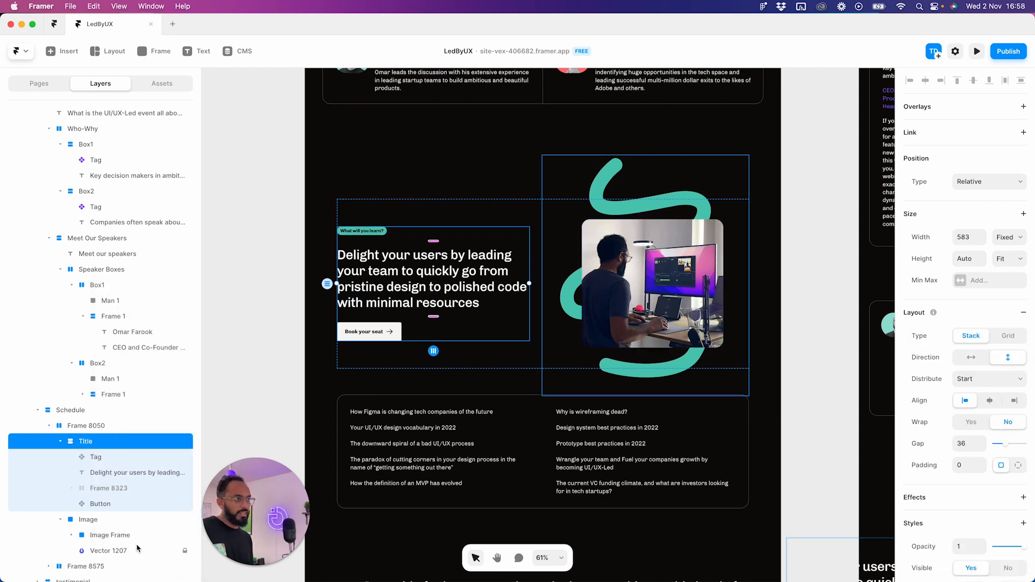
- Collapse the Image layer, select the Title stack inside Frame 8050 and bring the layer tree back into view
left_click(60, 441)
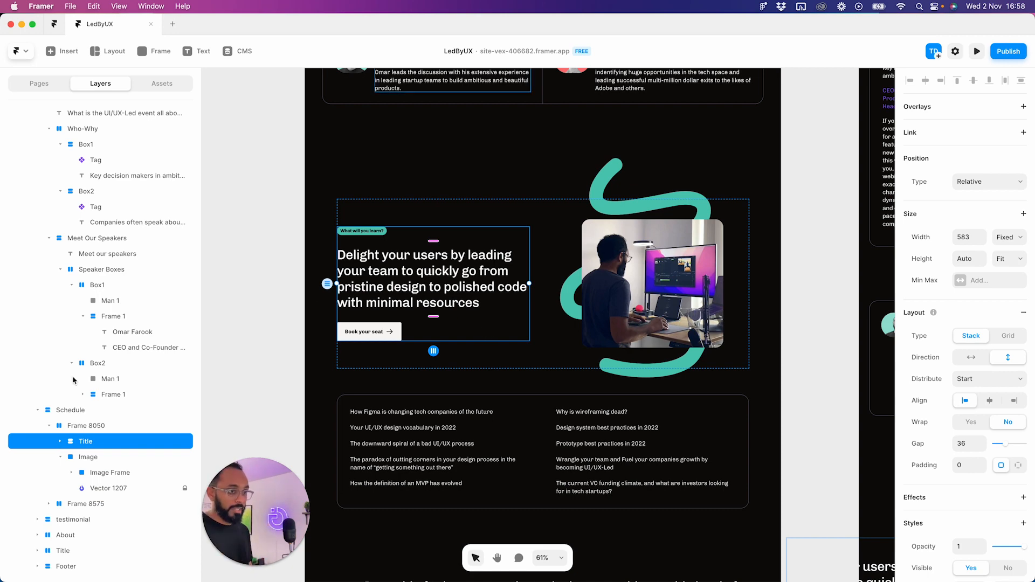
left_click(96, 458)
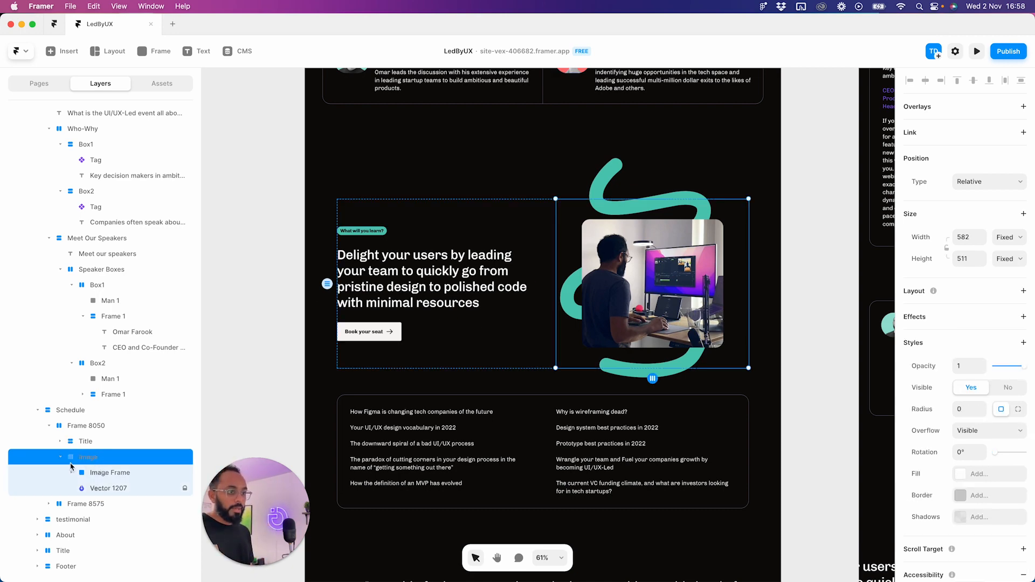
left_click(84, 443)
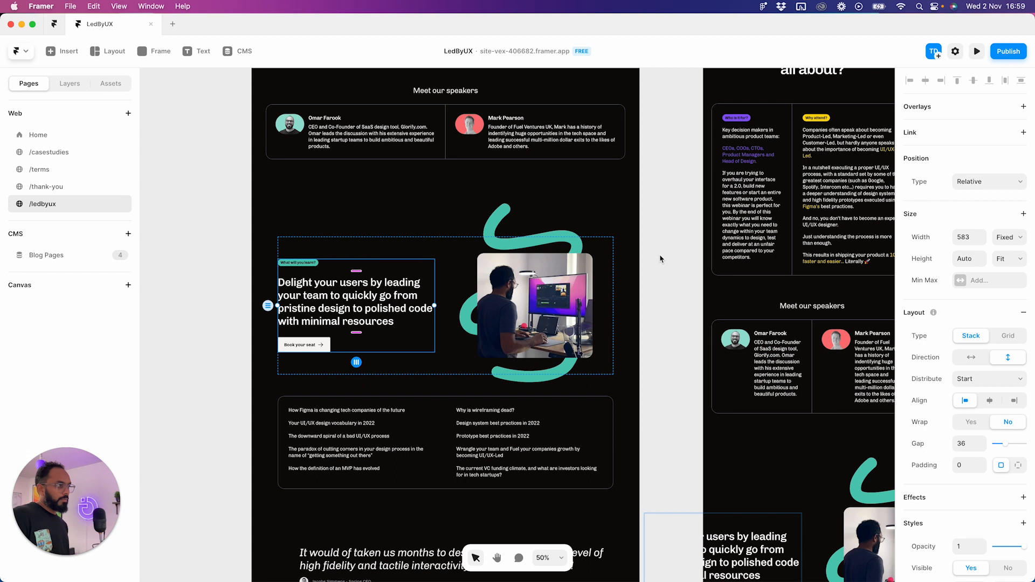
left_click(70, 83)
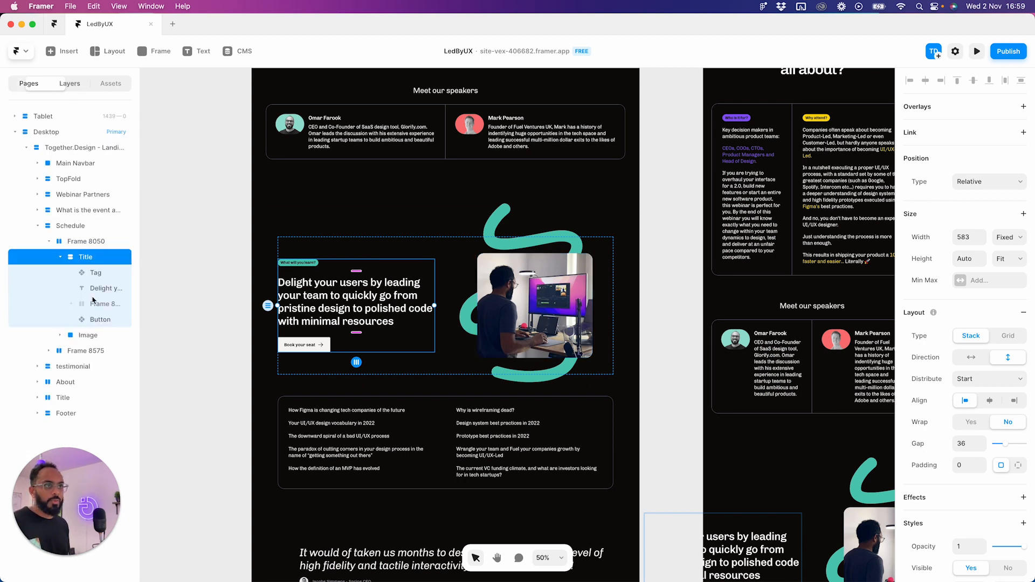
- Expand the hidden frame between the heading and the button in the Title stack to inspect its nested groups
left_click(103, 305)
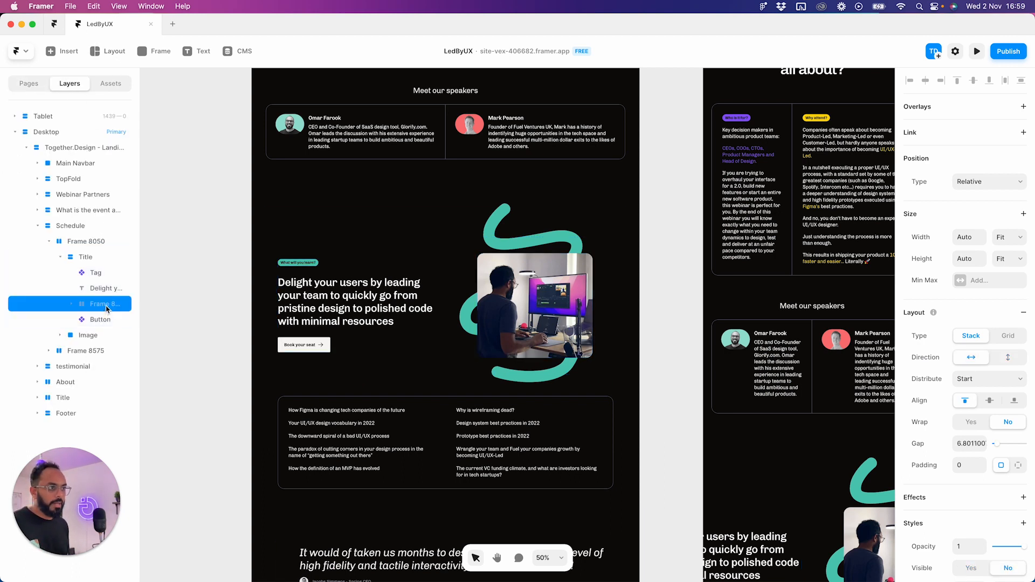
left_click(73, 305)
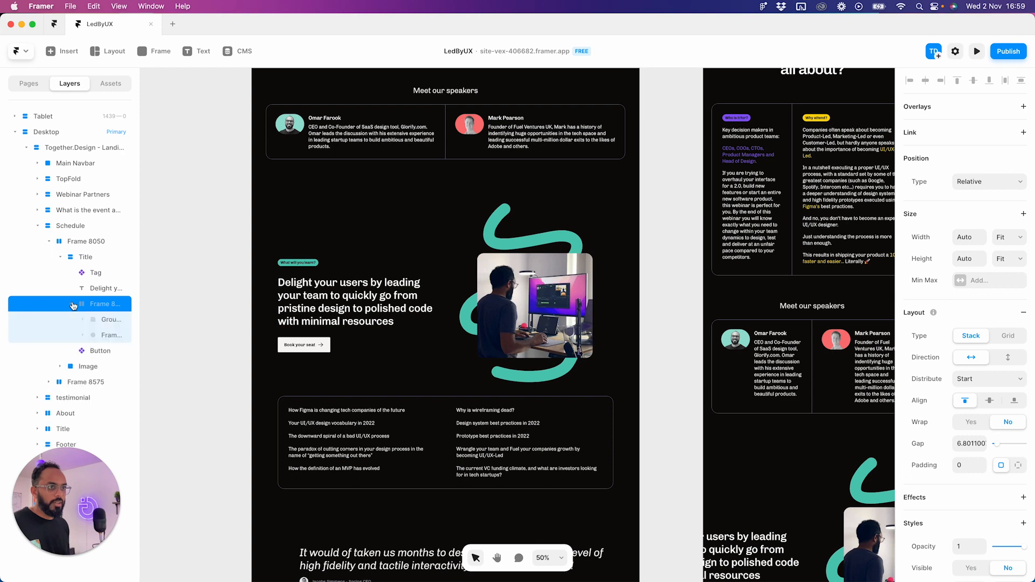
left_click(107, 335)
left_click(109, 383)
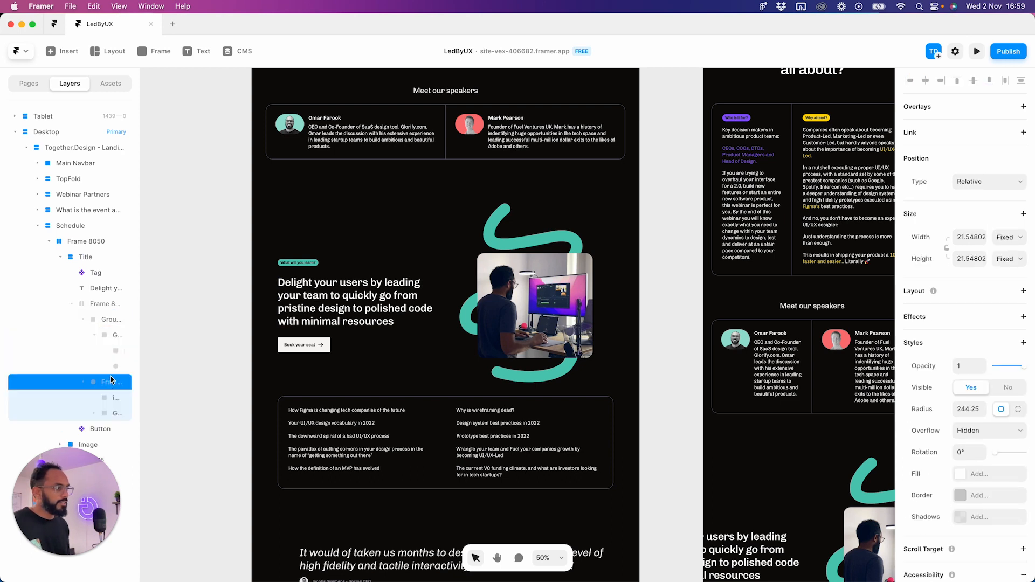
- Make the hidden frame in the Title stack visible to check its contents, and delete it
left_click(103, 305)
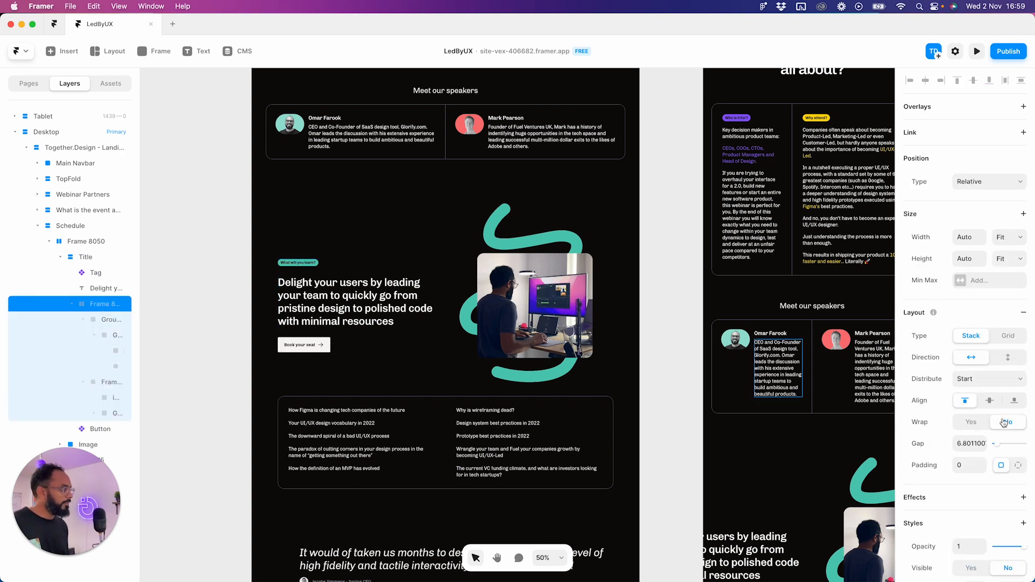
left_click(972, 424)
left_click(1011, 424)
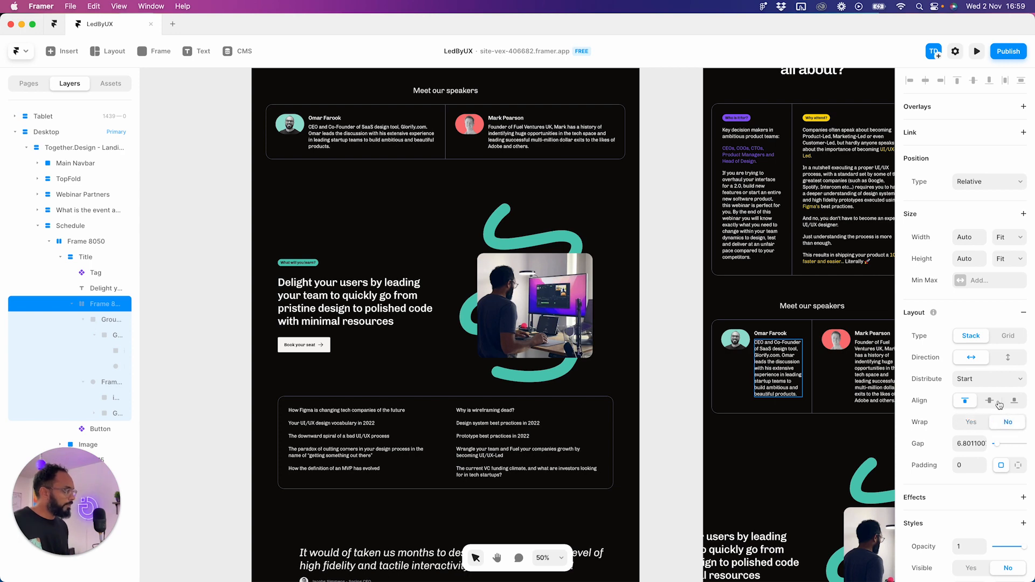
scroll(1000, 377, "down", 3)
left_click(972, 476)
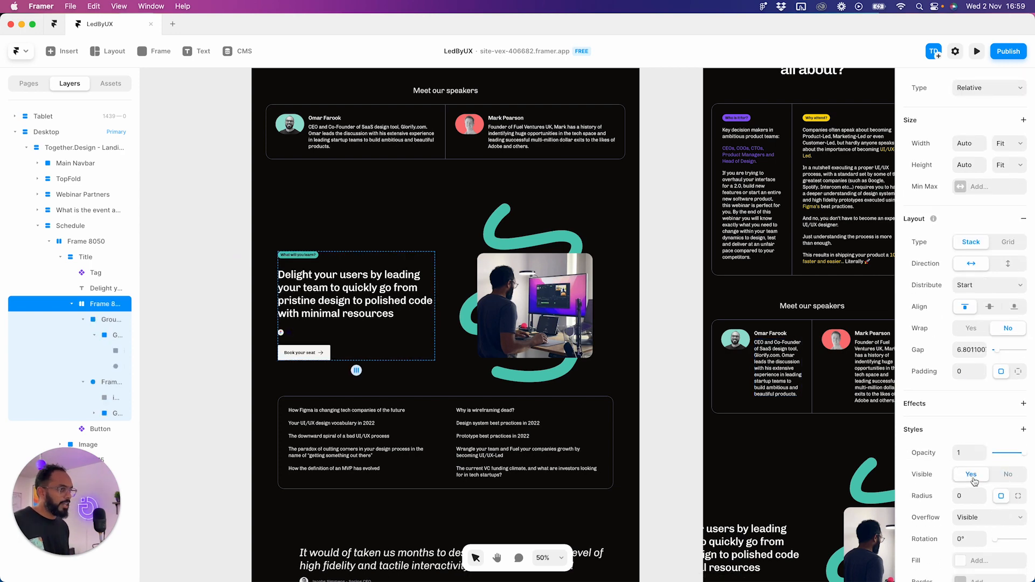
scroll(239, 347, "up", 2)
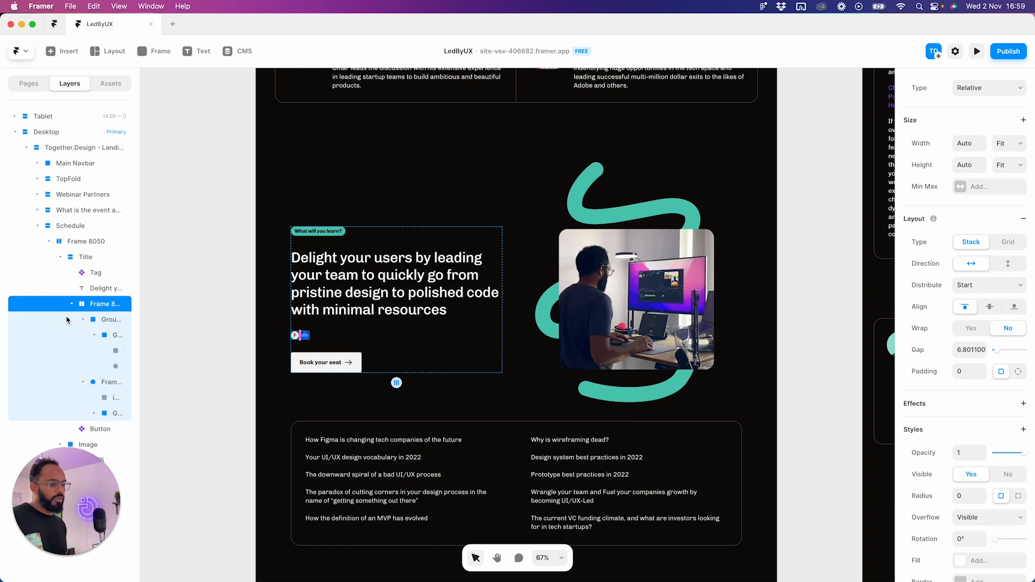
key("BackSpace")
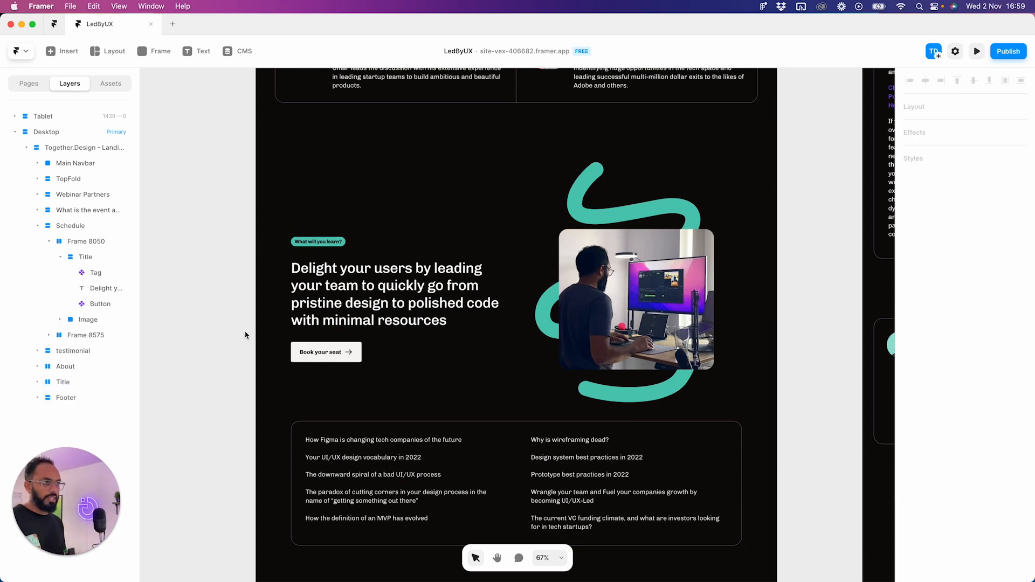
- Rename Frame 8050, which holds the Title and Image layers in the Schedule section, as "Stack"
scroll(245, 334, "down", 2)
left_click(94, 275)
left_click(93, 261)
left_click(92, 246)
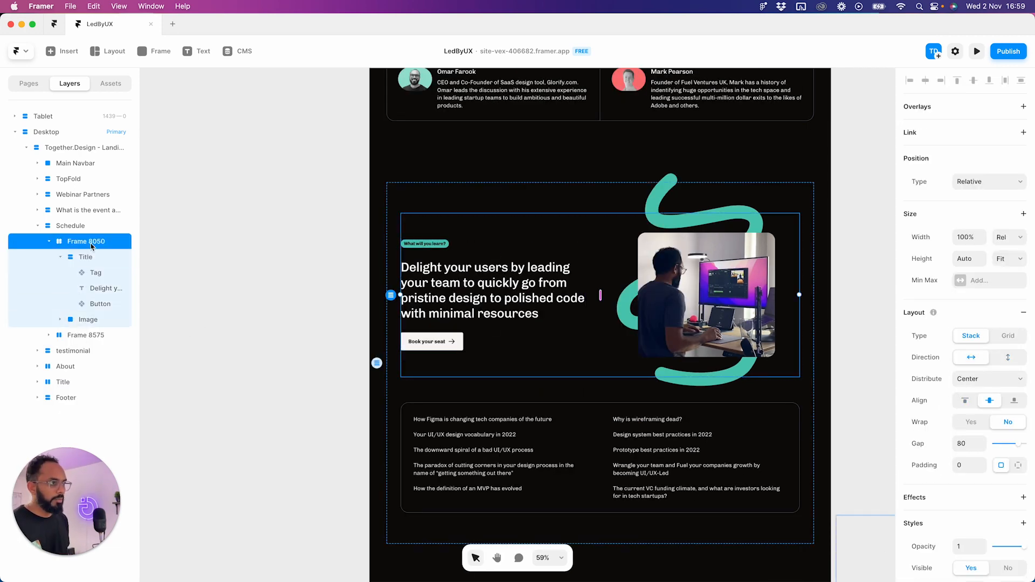
double_click(91, 242)
type("STACK")
key("Return")
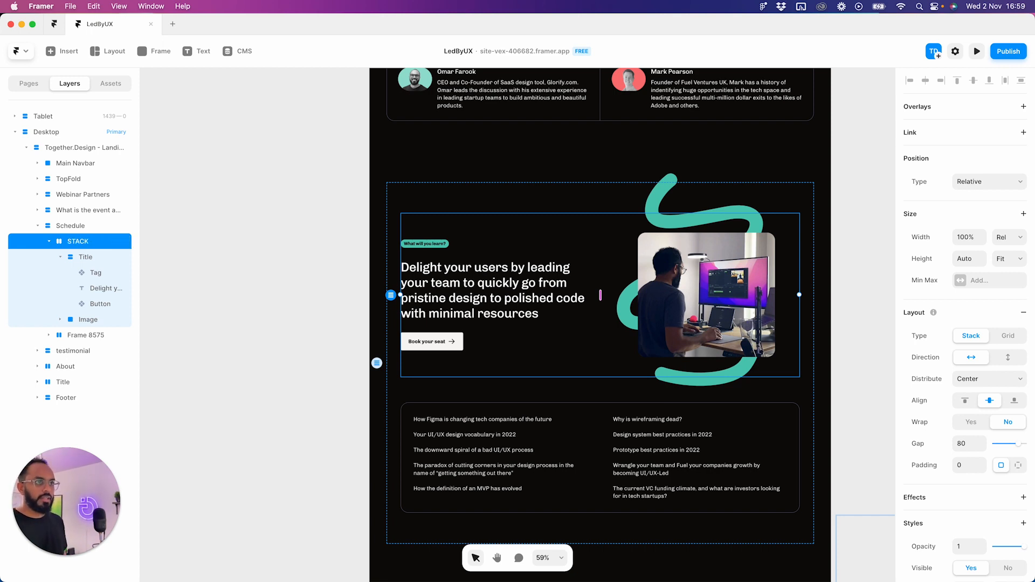
double_click(98, 244)
key("super+a")
type("St")
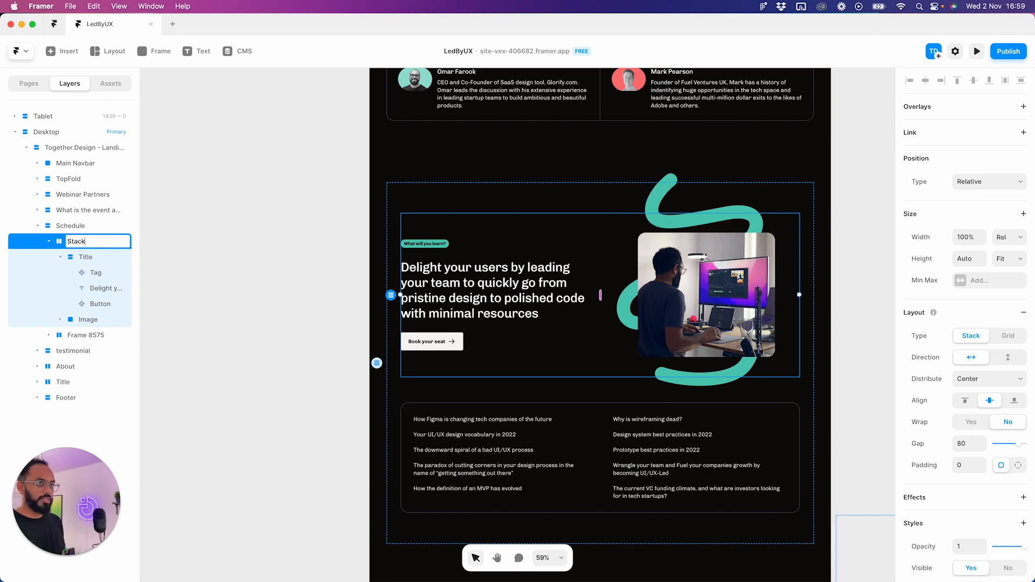
key("Return")
- Rename the layer holding Title and Image inside the Schedule section as "Topfold"
left_click(85, 226)
left_click(83, 242)
left_click(84, 229)
left_click(80, 244)
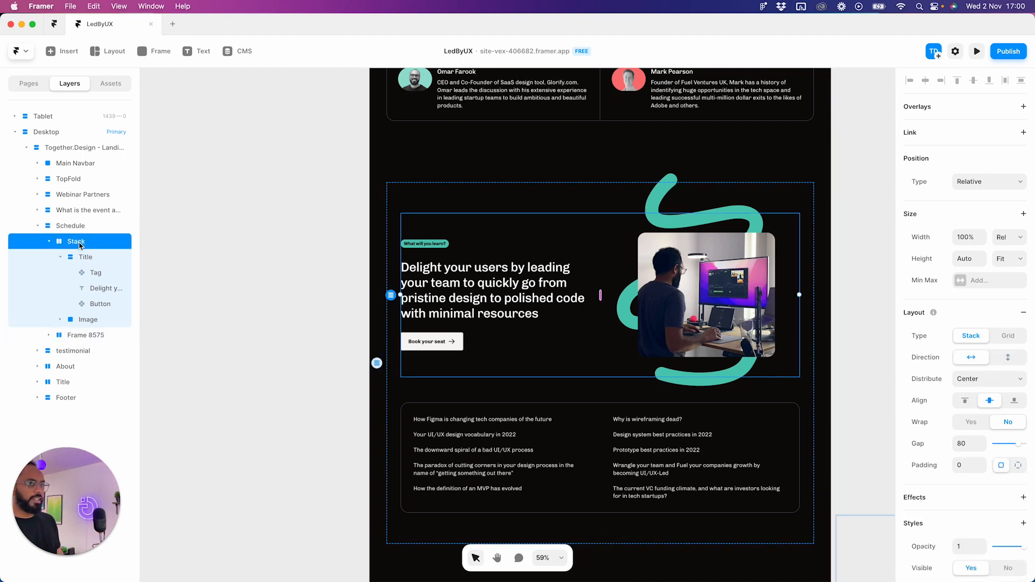
double_click(79, 242)
type("Topfold")
key("Return")
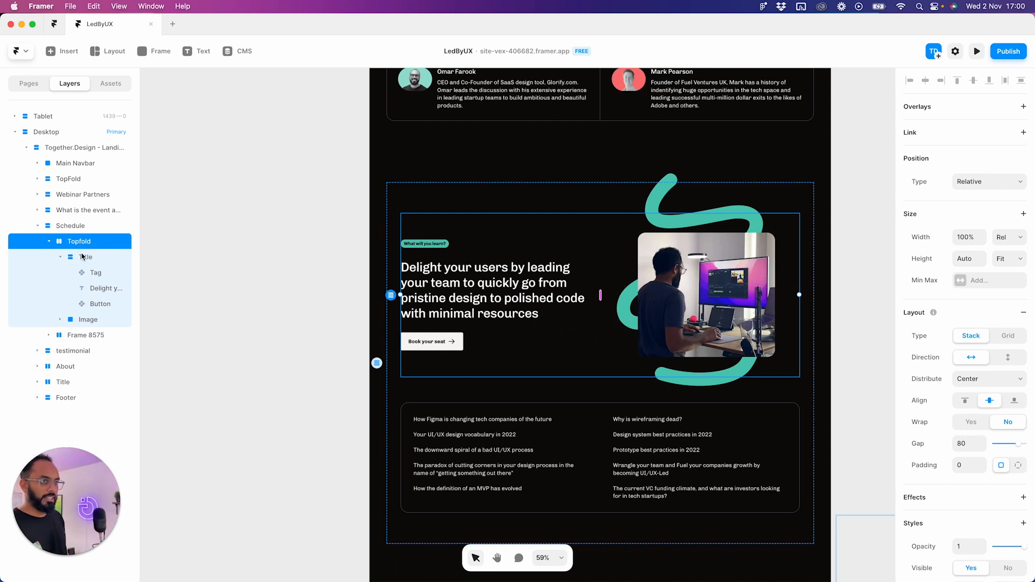
- Collapse Topfold, locate Frame 8575 and compare the Schedule section with the page sections above, returning to the two-column topic list
left_click(50, 242)
left_click(79, 258)
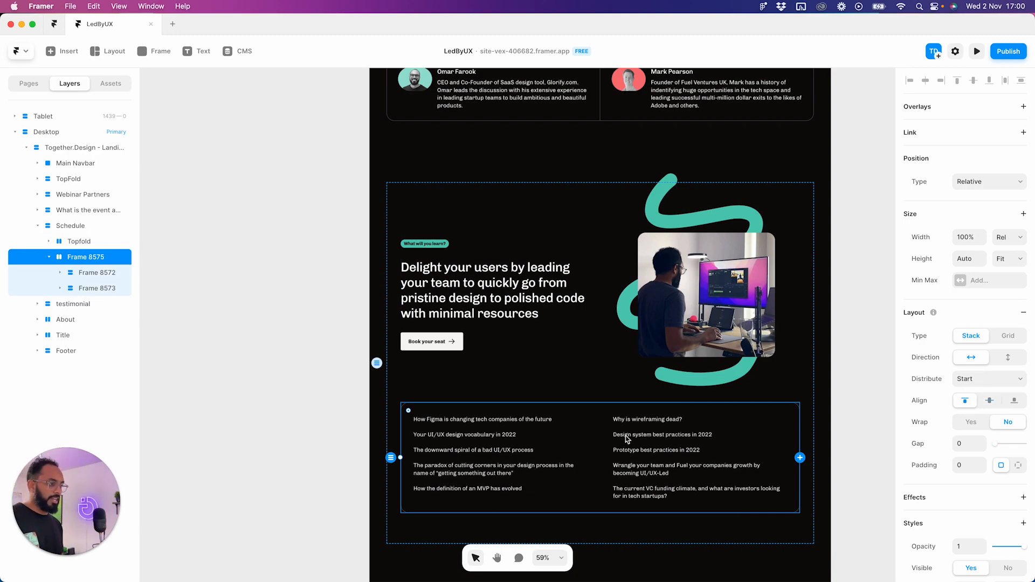
scroll(625, 437, "down", 1)
double_click(695, 285)
left_click_drag(673, 216, 653, 451)
left_click_drag(598, 148, 576, 414)
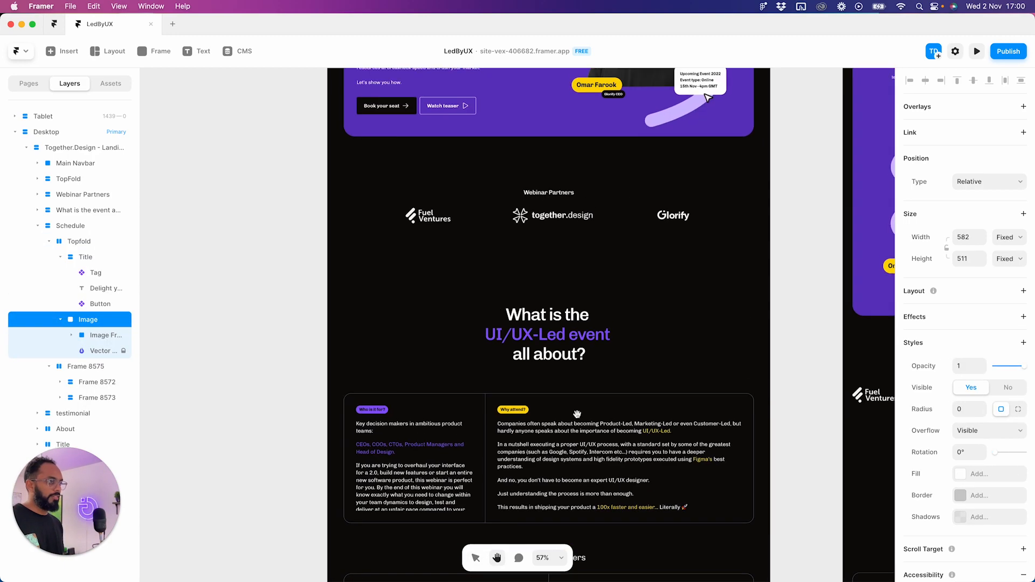
left_click_drag(591, 503, 531, 134)
left_click_drag(561, 491, 593, 157)
scroll(378, 276, "up", 3)
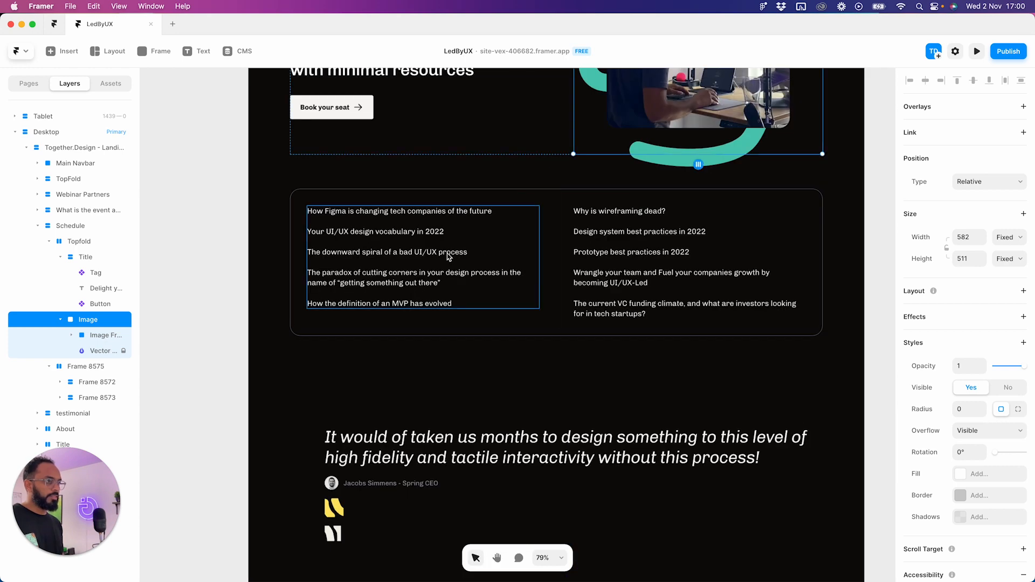
- Apply the Para text style and the shared colour Dark/100 to all text in the topic list's first column
left_click(448, 258)
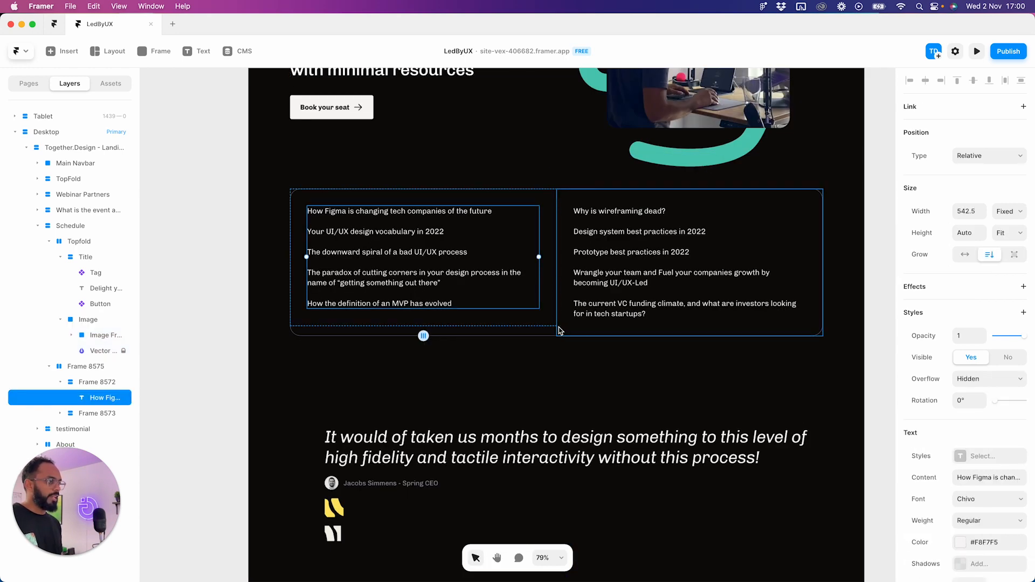
double_click(440, 277)
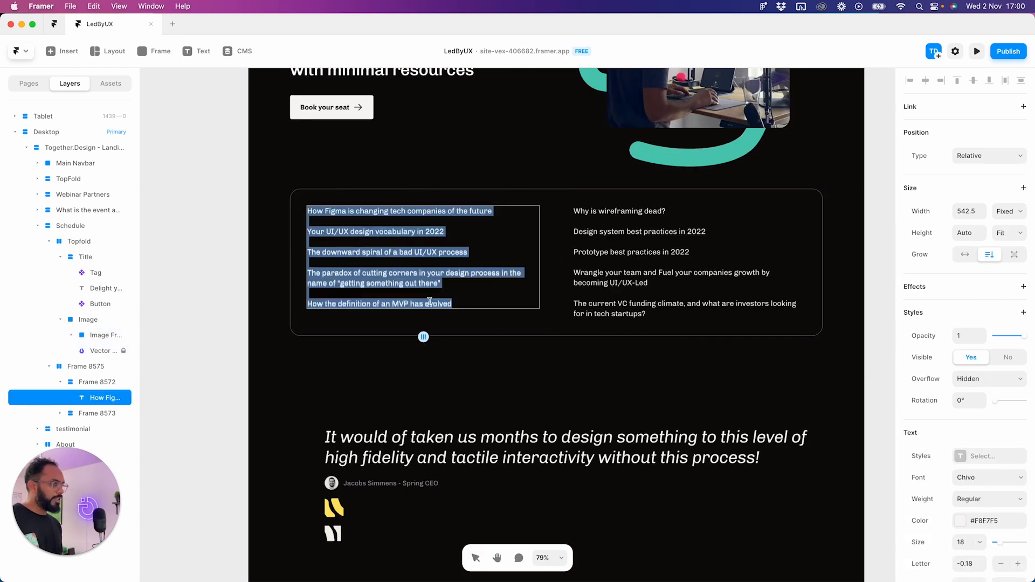
left_click(983, 435)
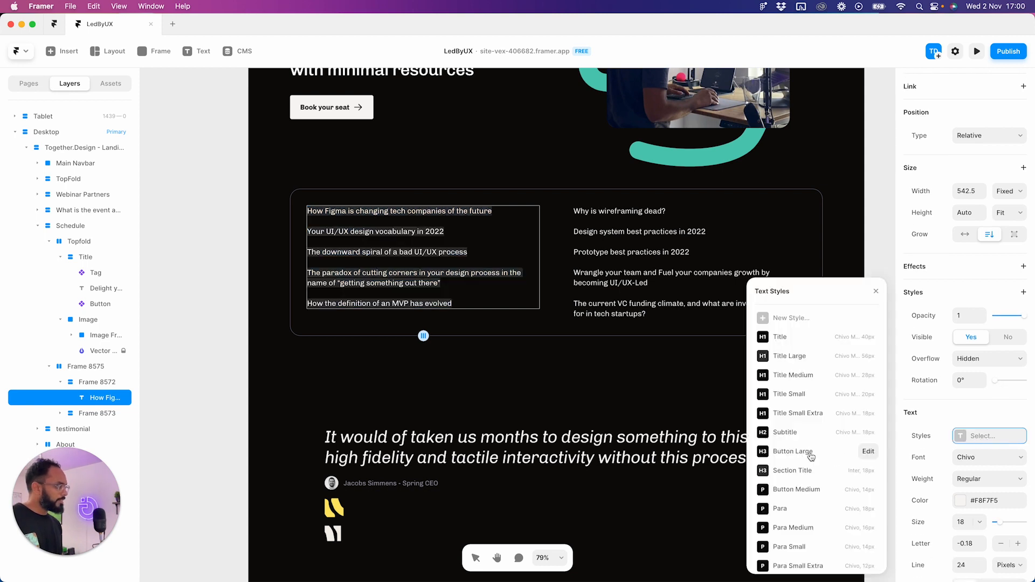
scroll(805, 504, "down", 1)
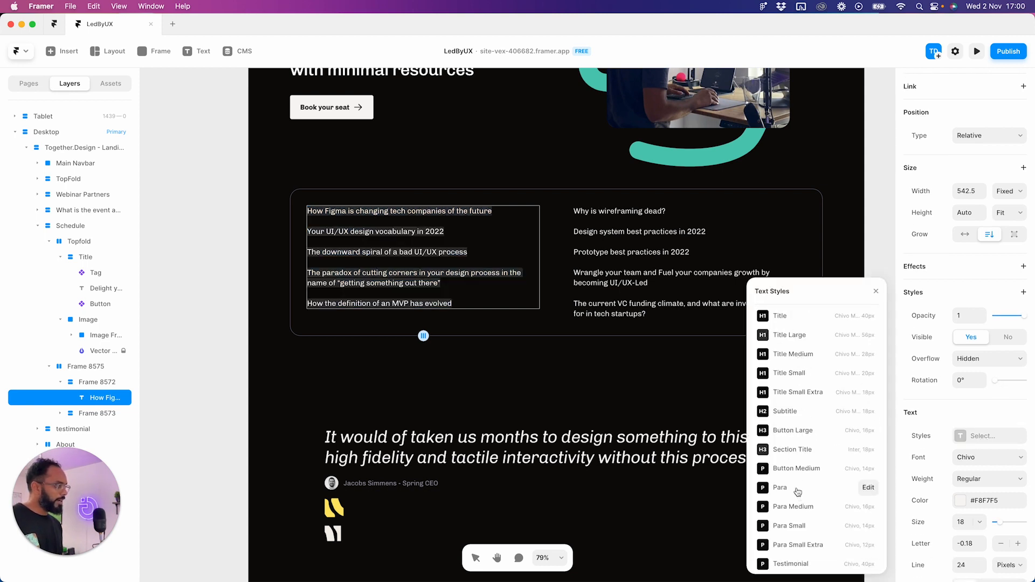
left_click(797, 490)
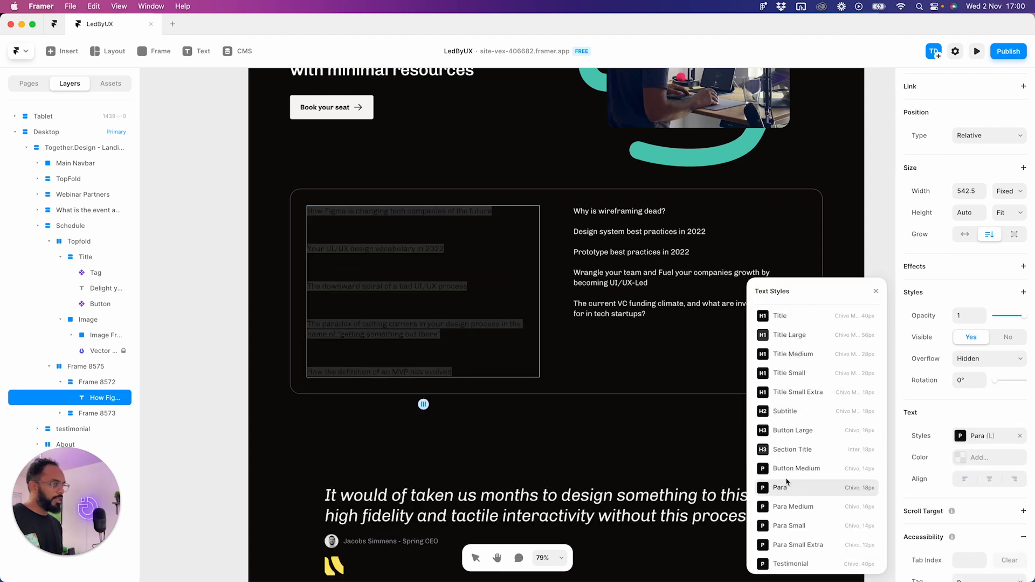
left_click(961, 459)
scroll(797, 489, "down", 10)
scroll(795, 479, "up", 1)
left_click(785, 507)
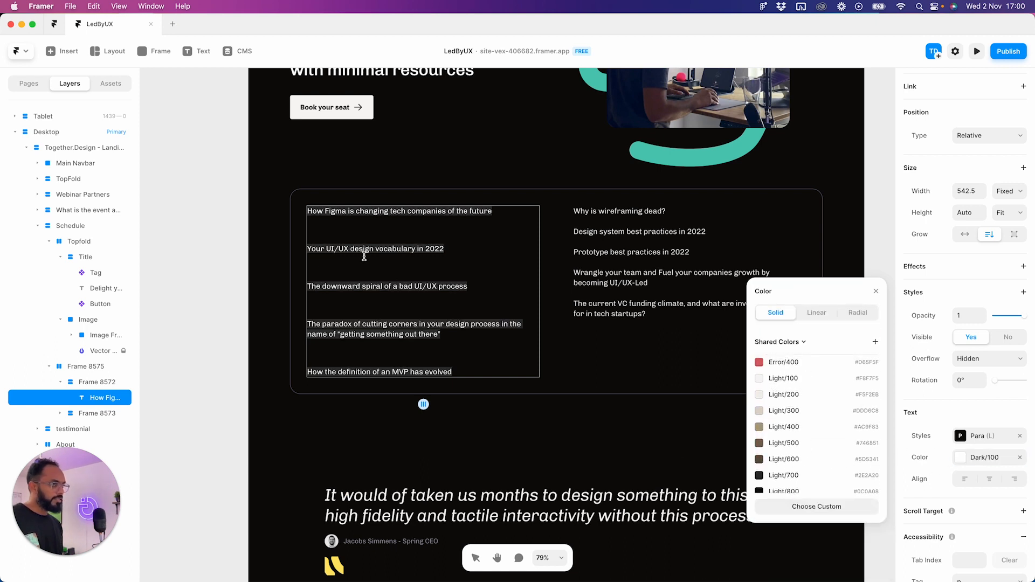
- Remove the blank lines between the topics in the first column and select all of its text
left_click(365, 264)
key("BackSpace")
left_click(351, 235)
key("BackSpace")
left_click(350, 265)
key("BackSpace")
left_click(343, 288)
key("BackSpace")
key("super+a")
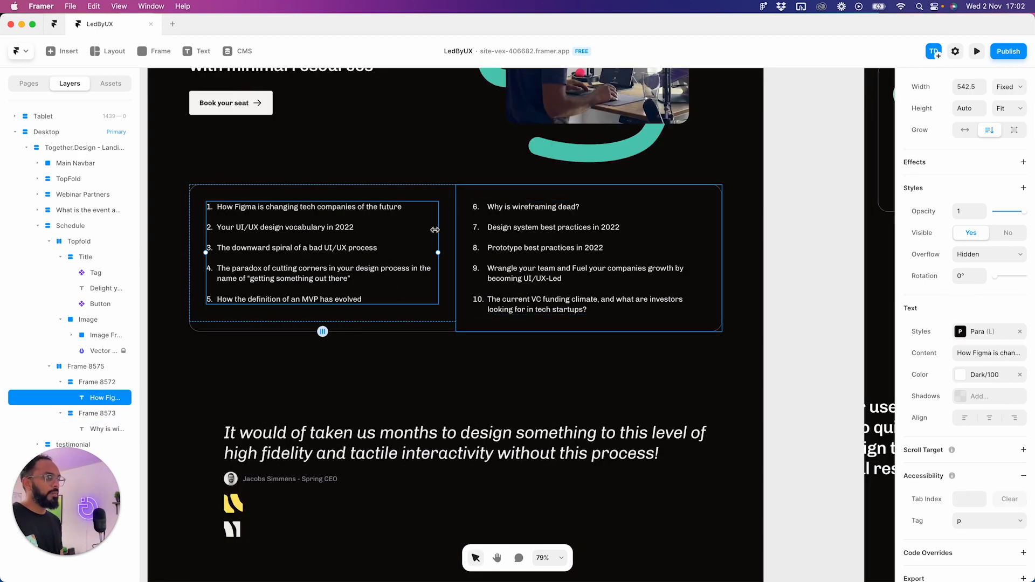
- Rename Frame 8575, which holds the two topic columns, as "Info Table"
scroll(464, 259, "up", 10)
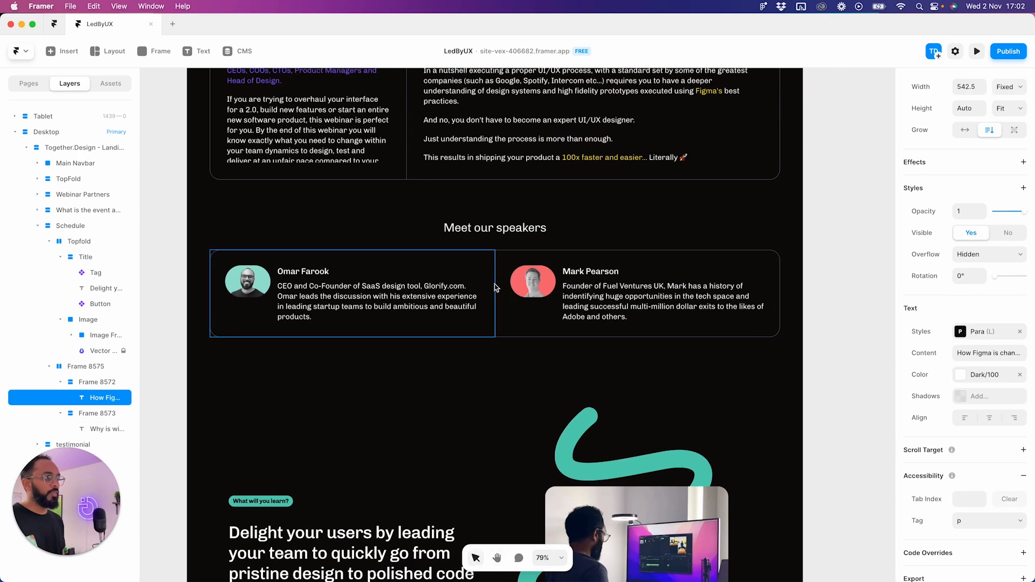
scroll(496, 288, "down", 10)
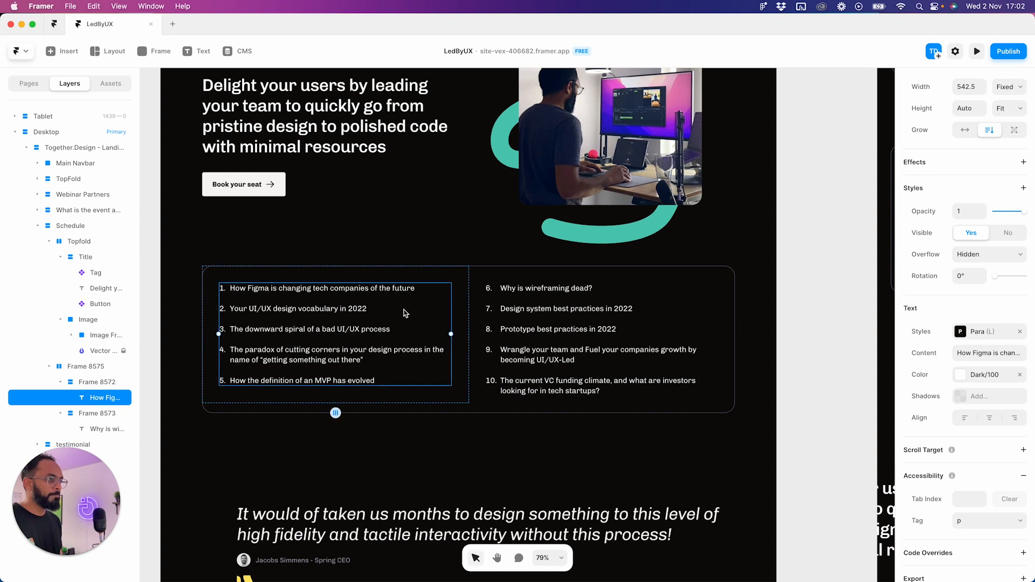
left_click(74, 368)
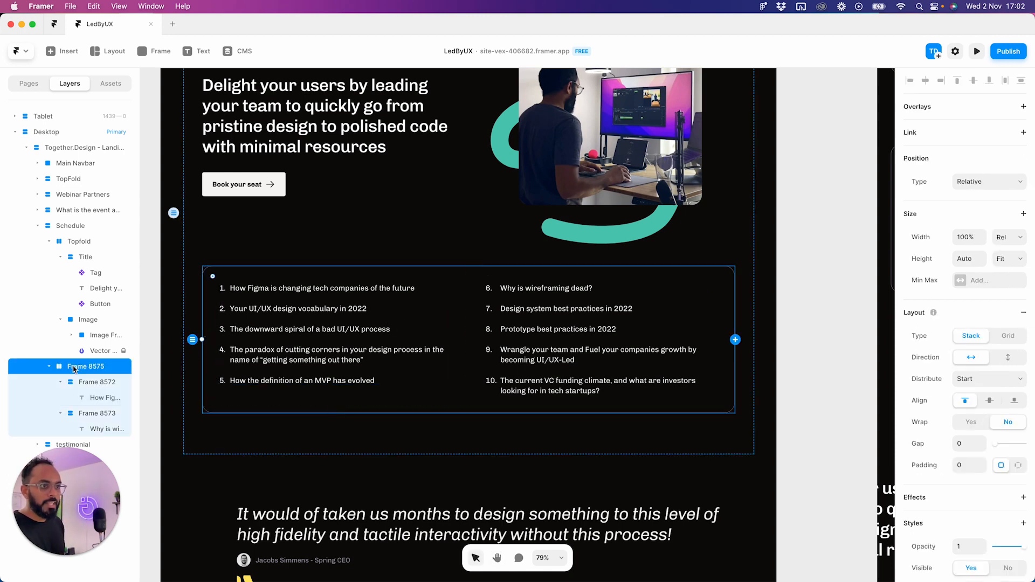
double_click(84, 369)
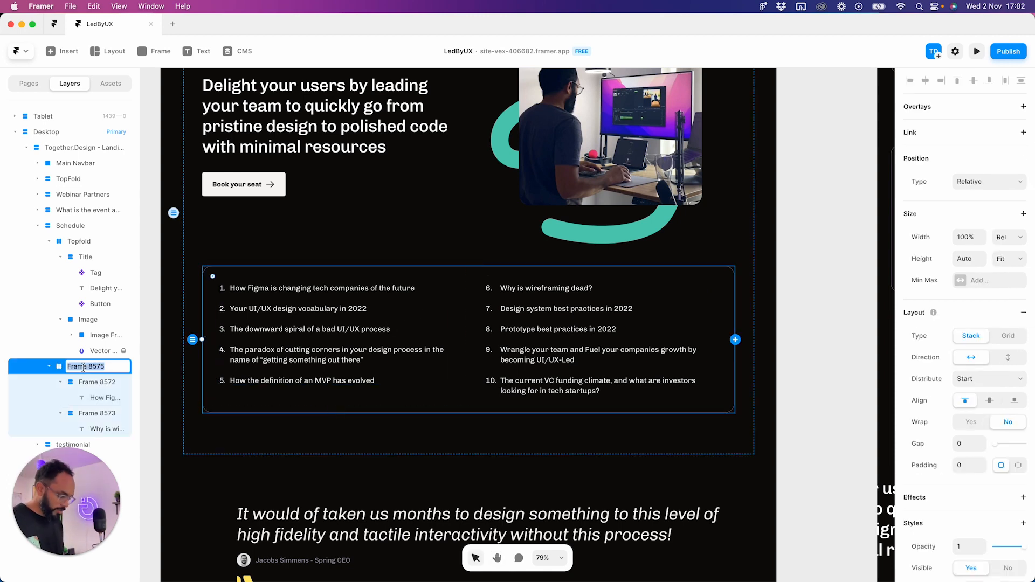
type("Info Tab")
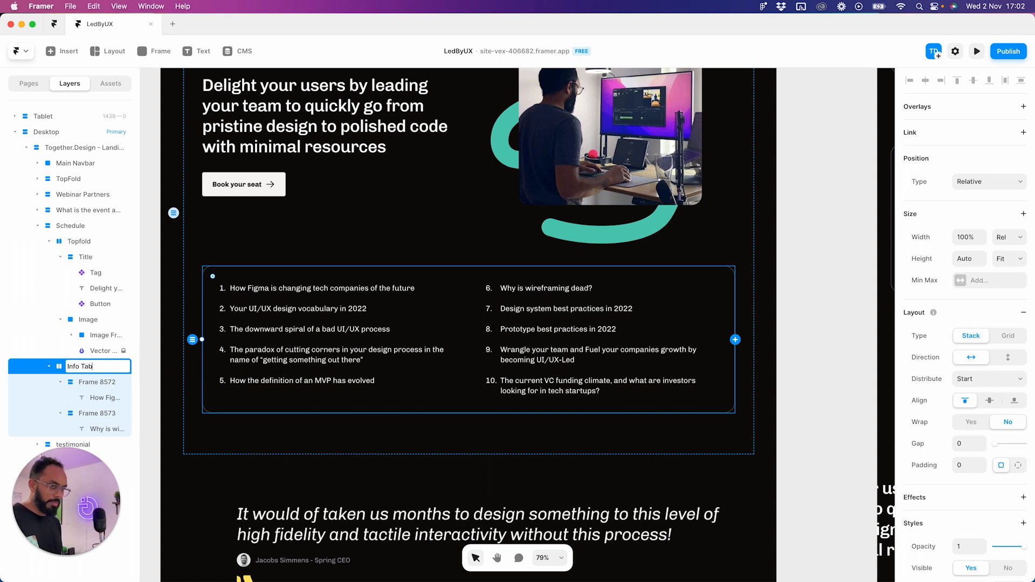
type("le")
key("Return")
- Rename the two frames inside Info Table as "Column1" and "Column2"
left_click(79, 384)
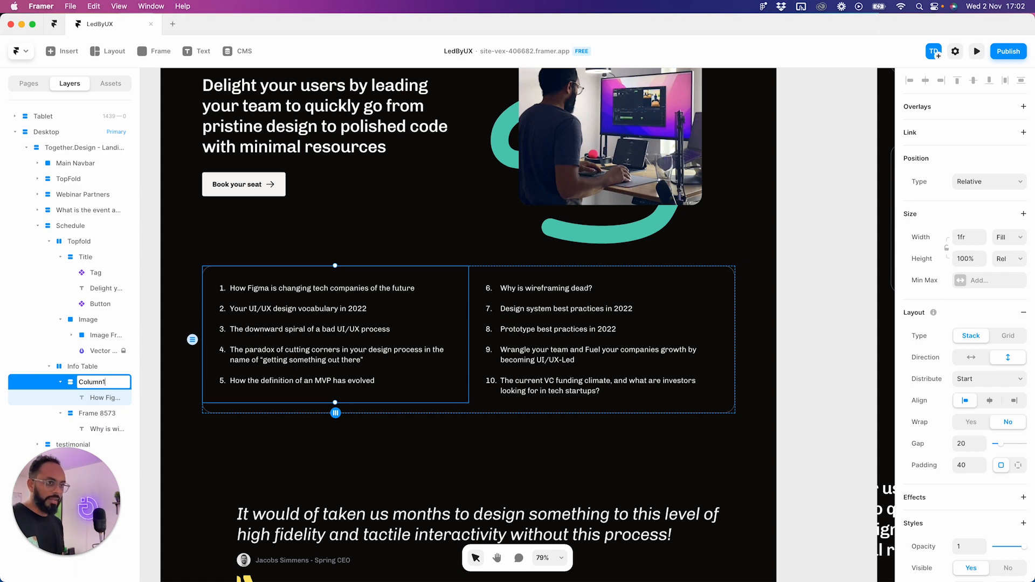
key("super+c")
double_click(112, 420)
key("super+v")
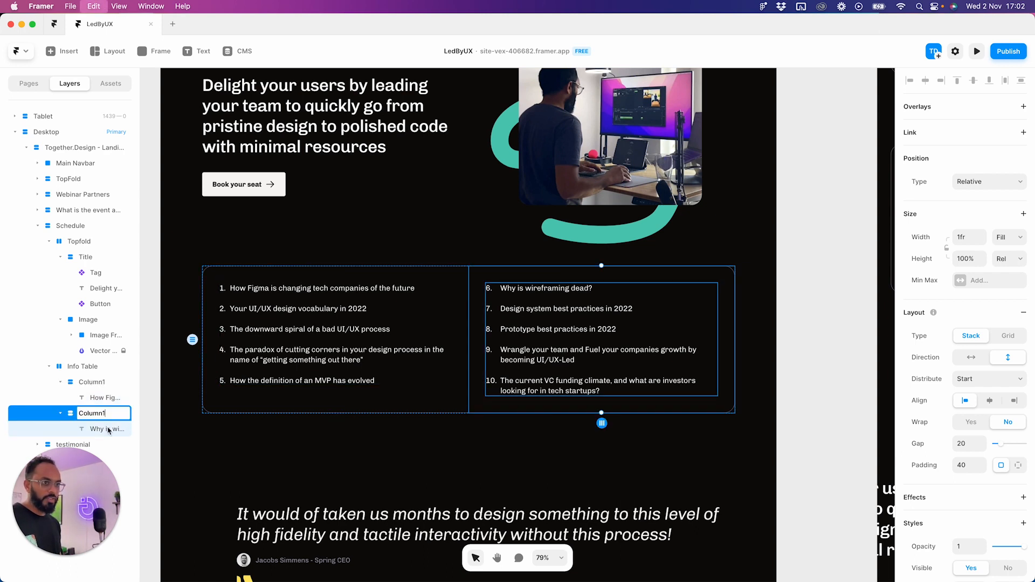
key("Return")
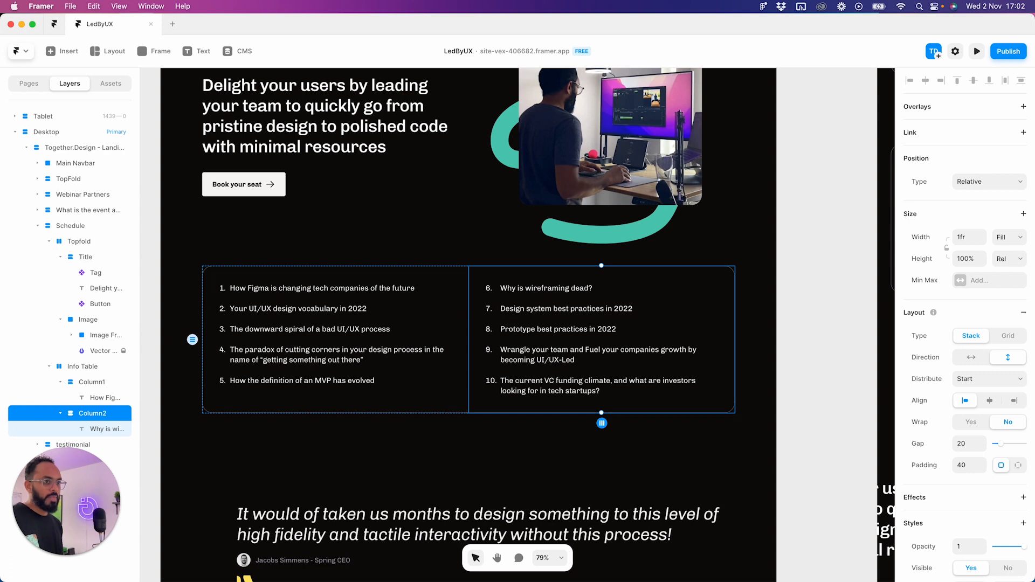
- Set the height of the topic texts in Column1 and Column2 to Fill
left_click(348, 349)
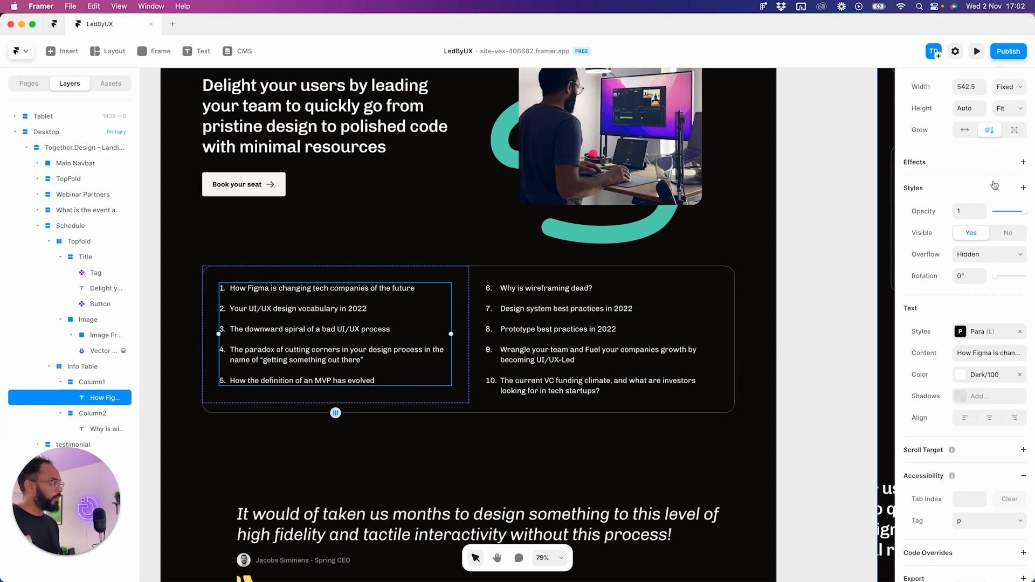
scroll(993, 187, "up", 3)
left_click(1006, 209)
left_click(1011, 200)
left_click(543, 347)
left_click(1010, 234)
left_click(1003, 222)
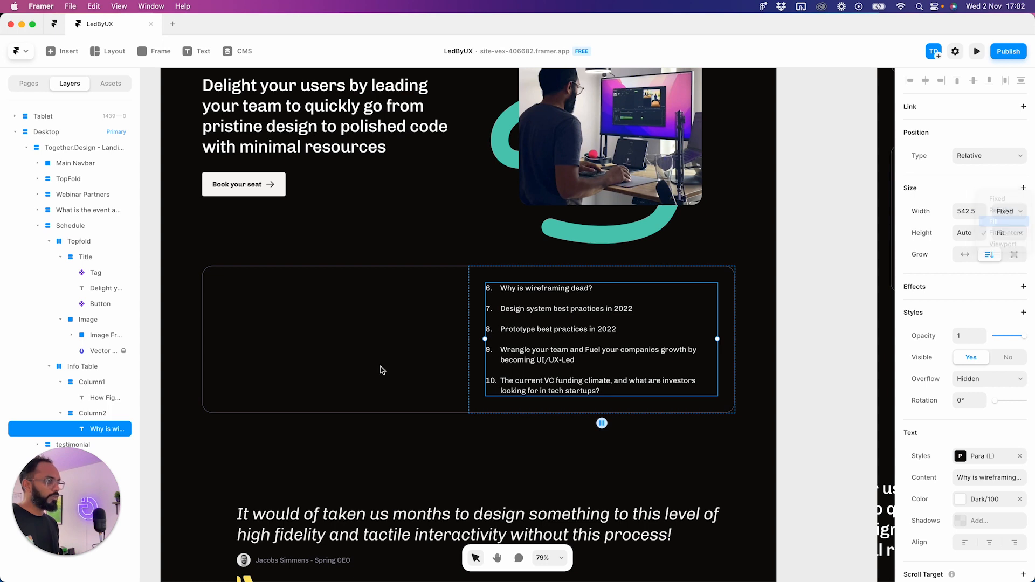
- Set the height of Column1 and Column2 in the Info Table to Fit Content
left_click(375, 374)
left_click(395, 293)
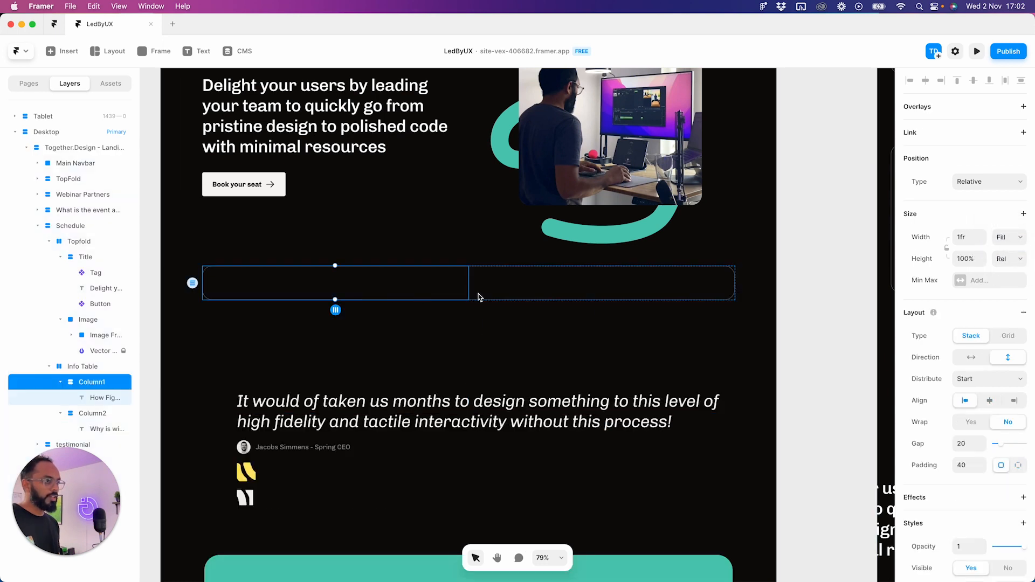
left_click(1004, 258)
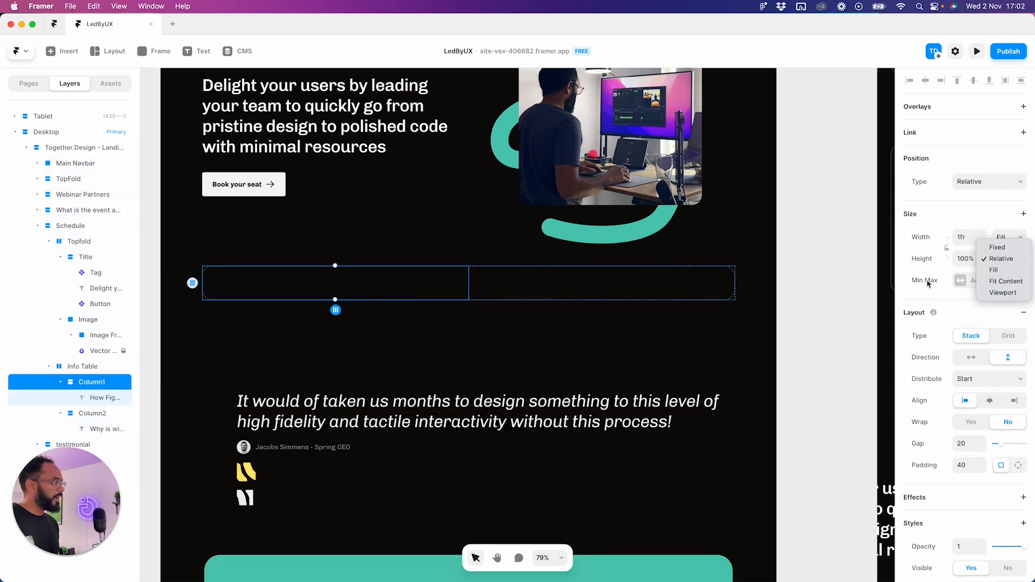
left_click(1005, 281)
left_click(597, 288)
left_click(1005, 257)
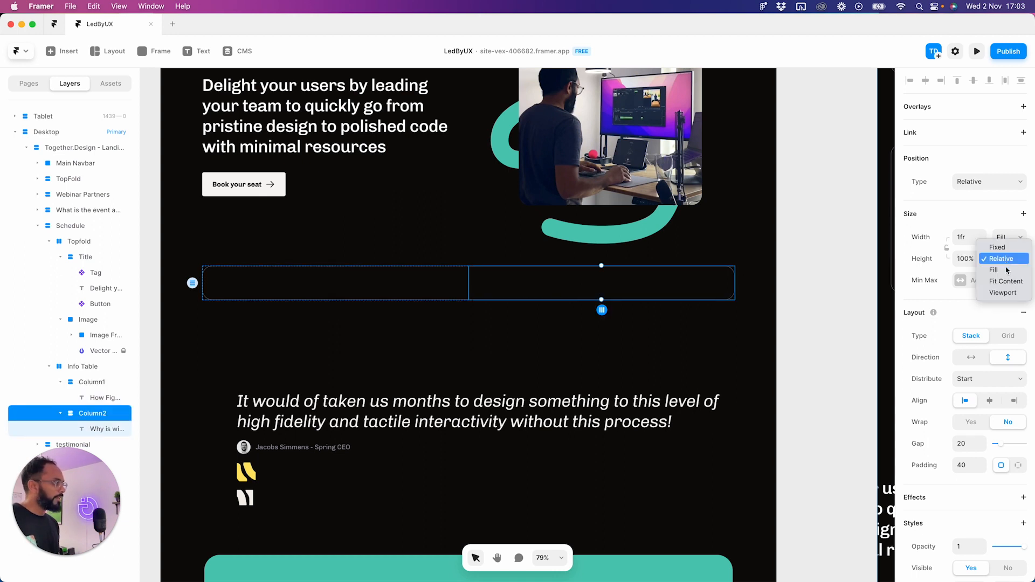
left_click(1005, 282)
- Check the size settings of Info Table, Column1 and the topic text inside Column1
left_click(300, 284)
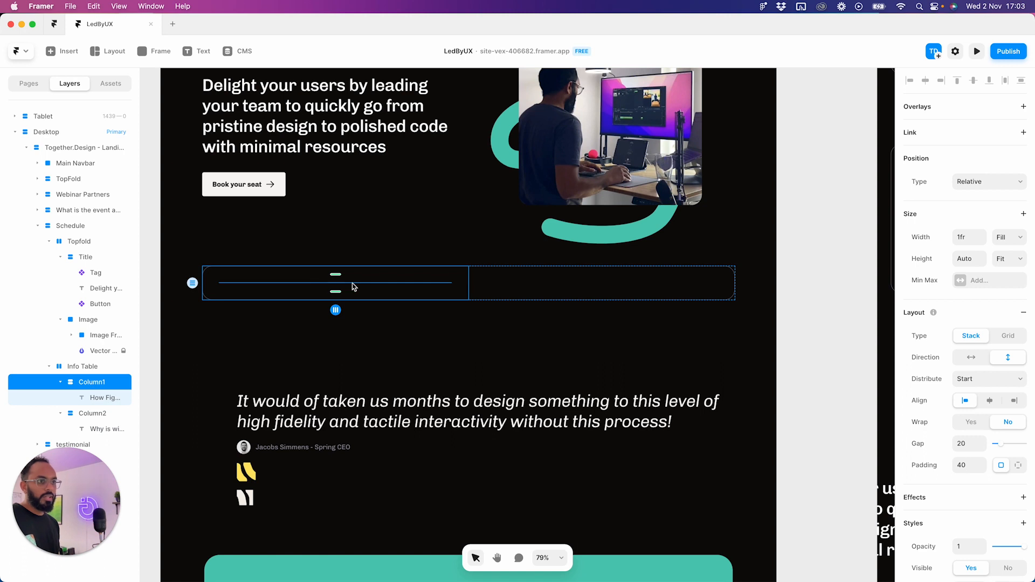
left_click(89, 368)
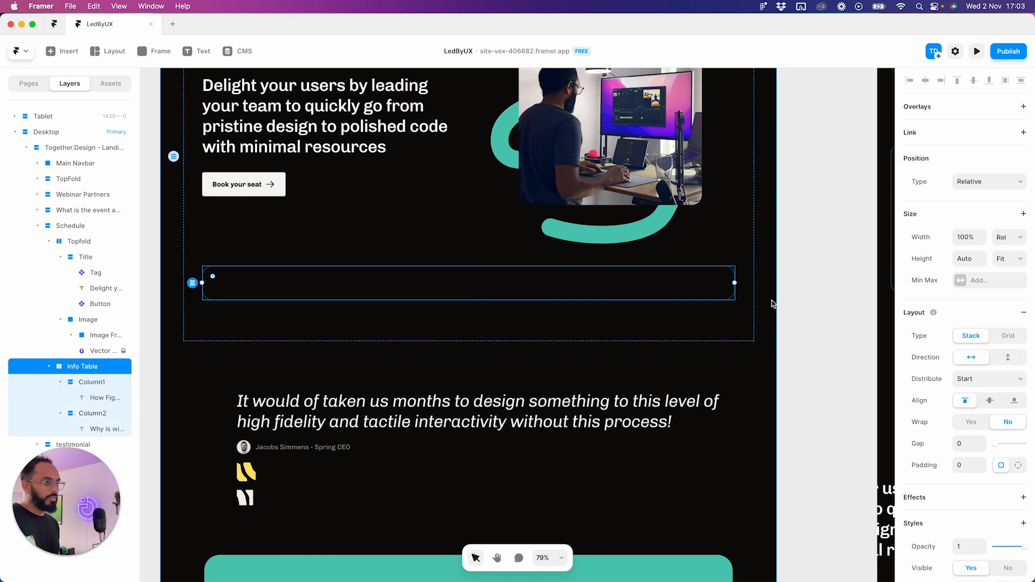
left_click(99, 382)
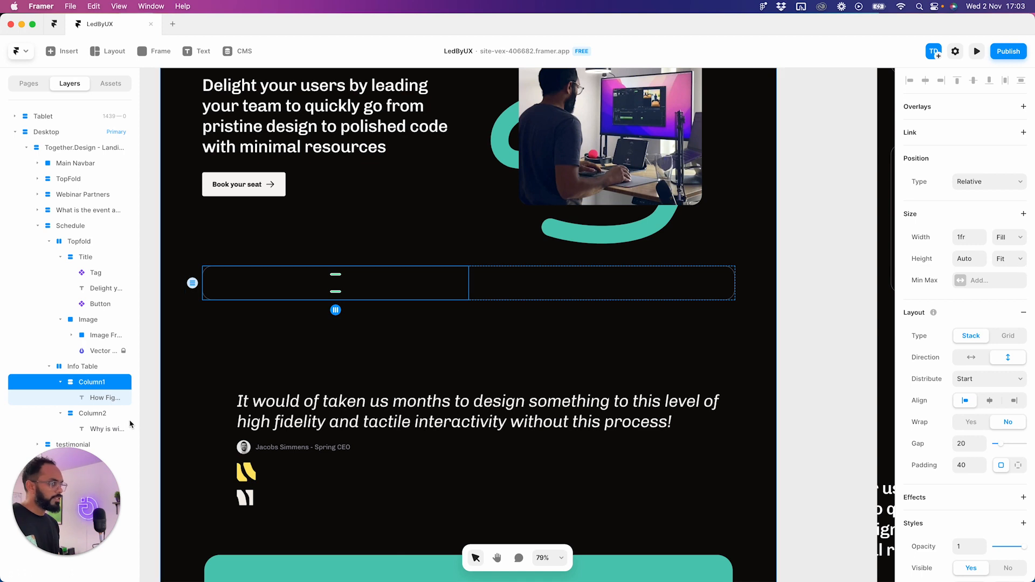
left_click(105, 397)
left_click(1005, 211)
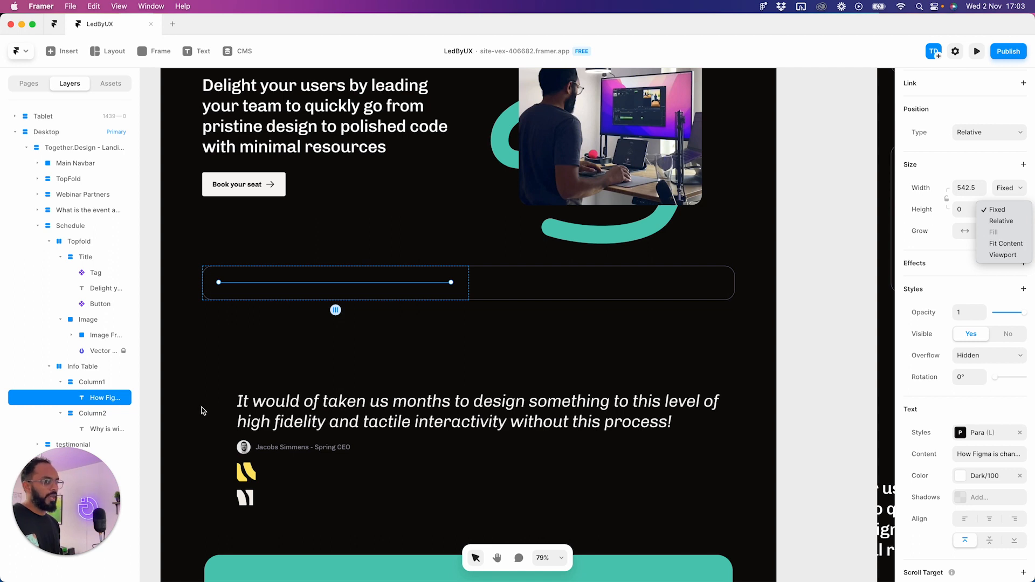
left_click(90, 372)
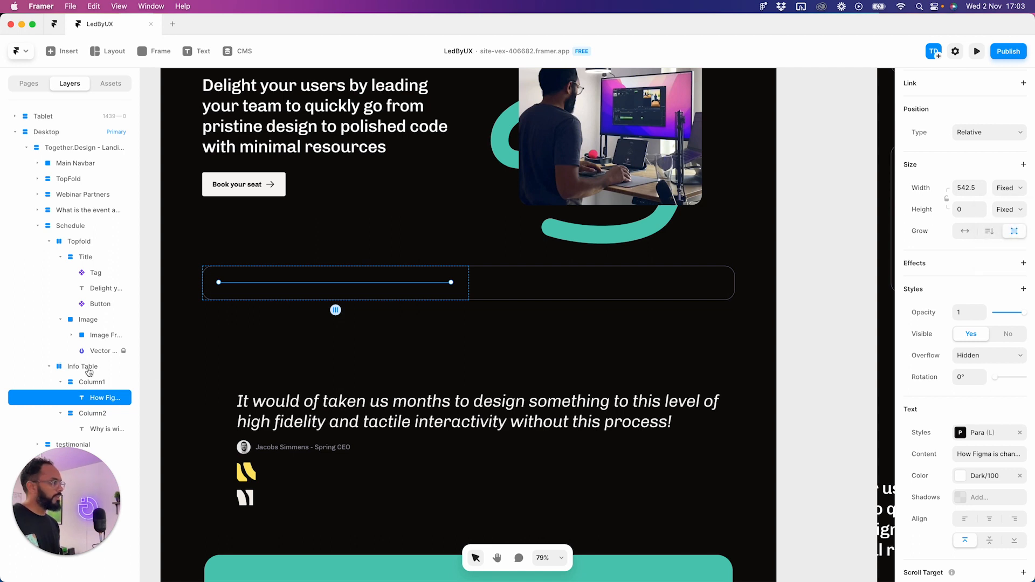
left_click(90, 369)
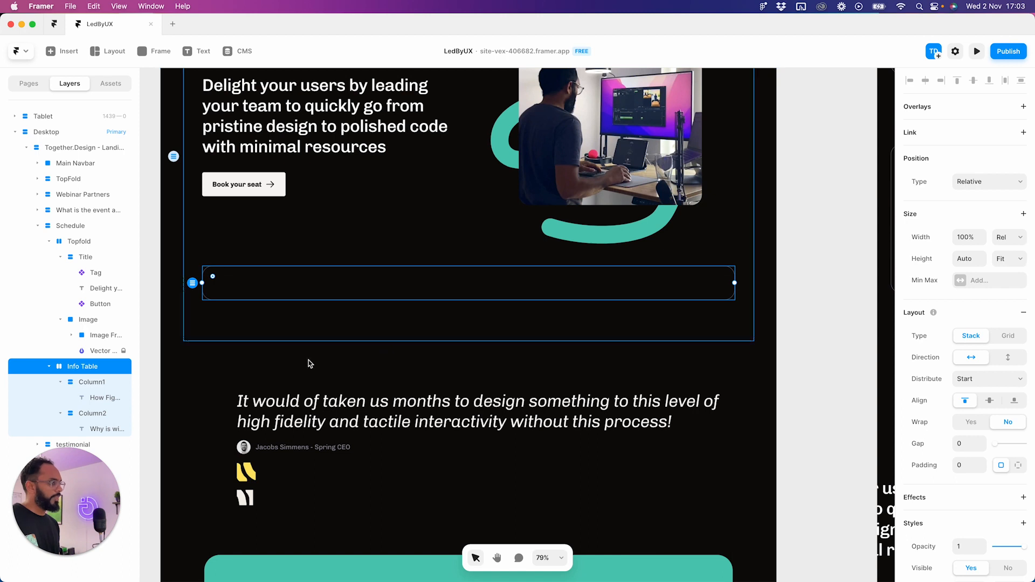
- Try Fill as the height of Column1 and Column2
left_click(334, 283)
left_click(1007, 259)
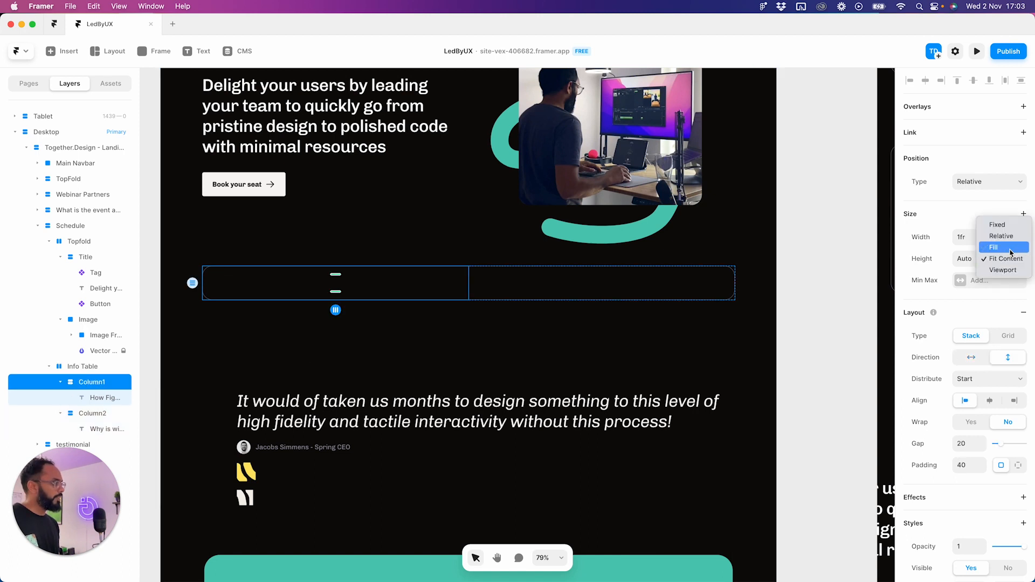
left_click(1009, 249)
left_click(99, 416)
left_click(1007, 258)
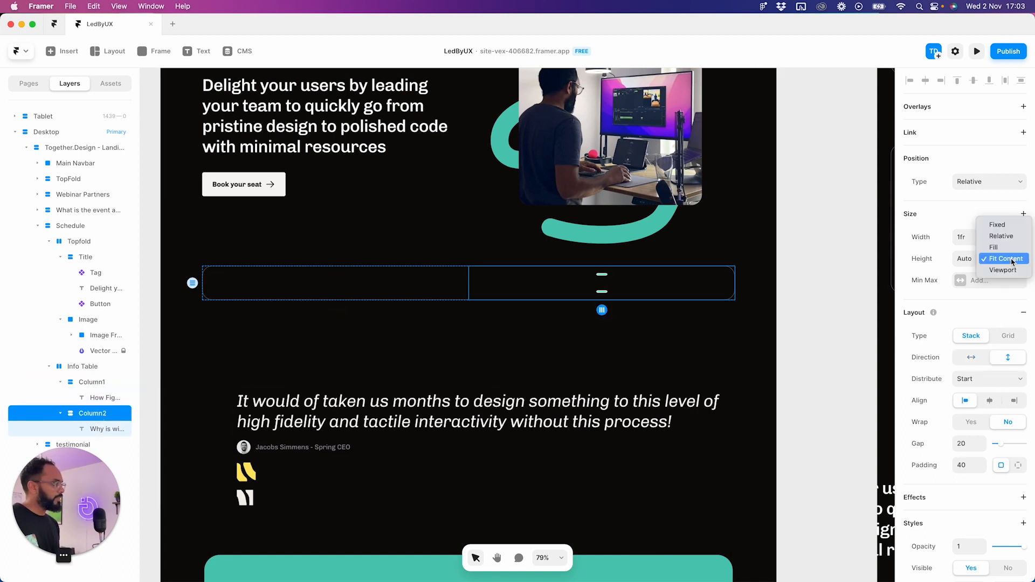
left_click(1009, 252)
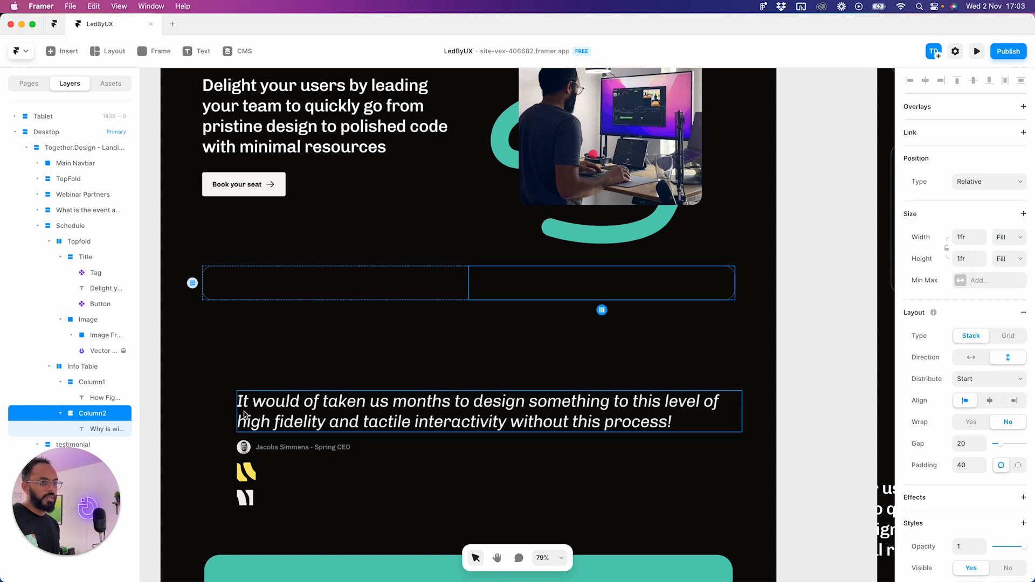
- Set the height of the topic texts in Column2 and Column1 to Fit Content
left_click(98, 429)
left_click(1018, 236)
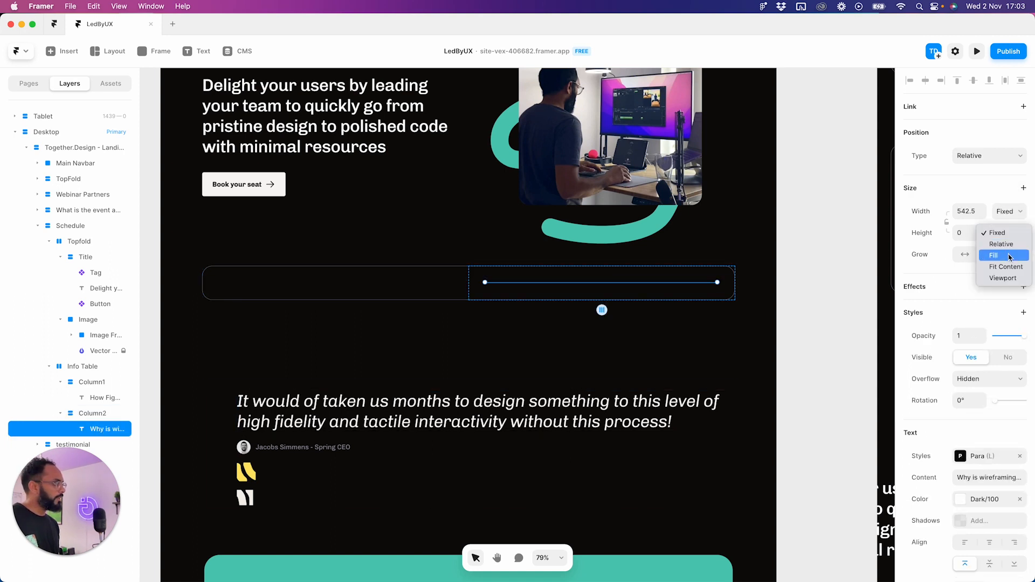
left_click(847, 282)
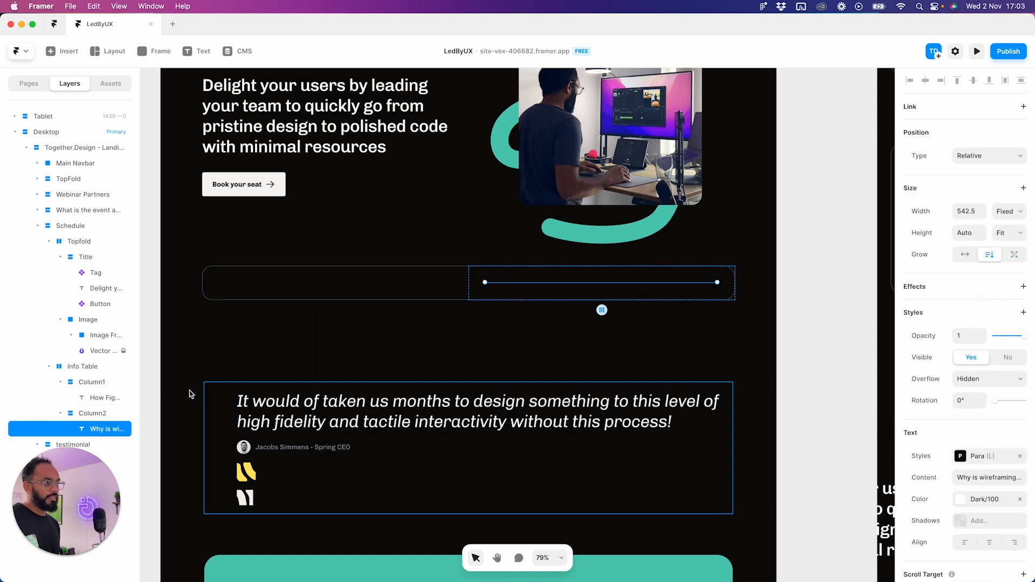
left_click(105, 397)
left_click(1014, 209)
left_click(1005, 243)
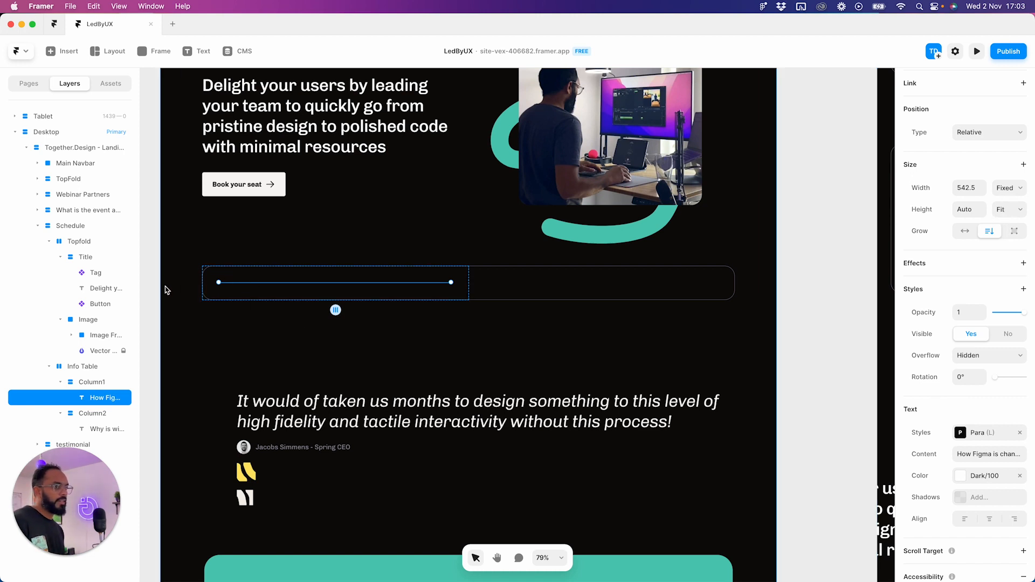
- Set the height of the Column1 and Column2 frames to Fit Content
left_click(95, 382)
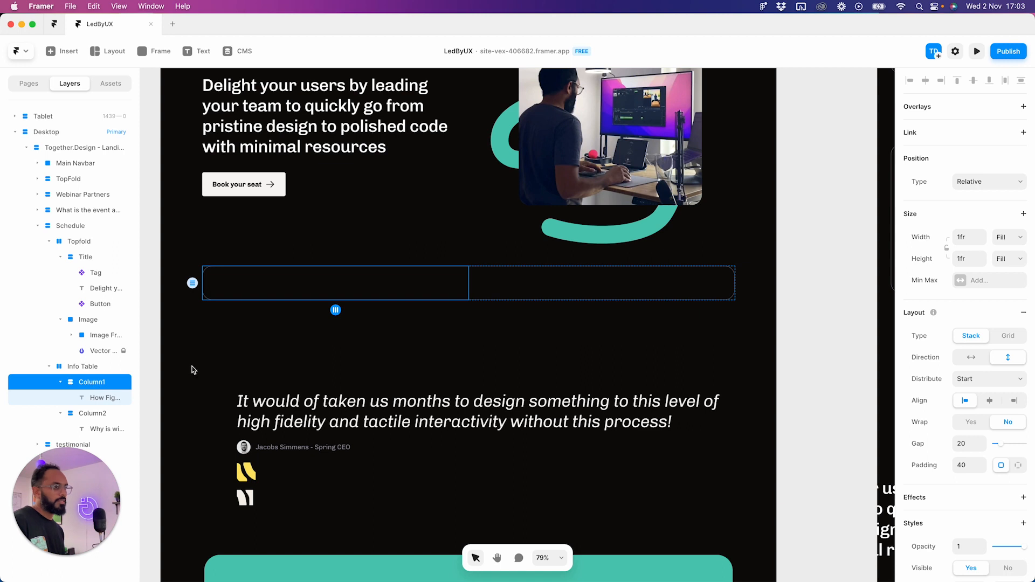
left_click(1016, 262)
left_click(1006, 270)
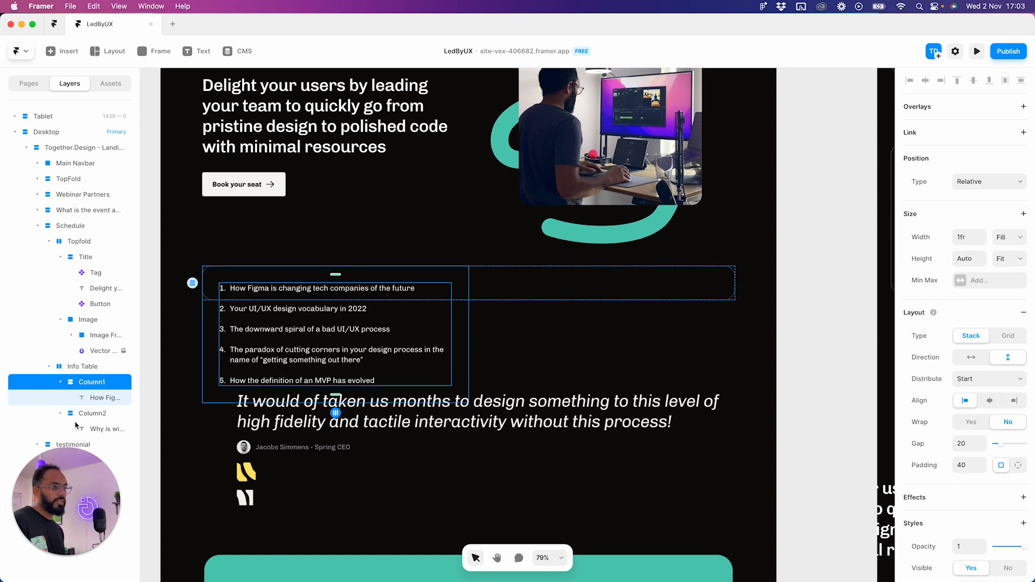
key("Tab")
left_click(1016, 259)
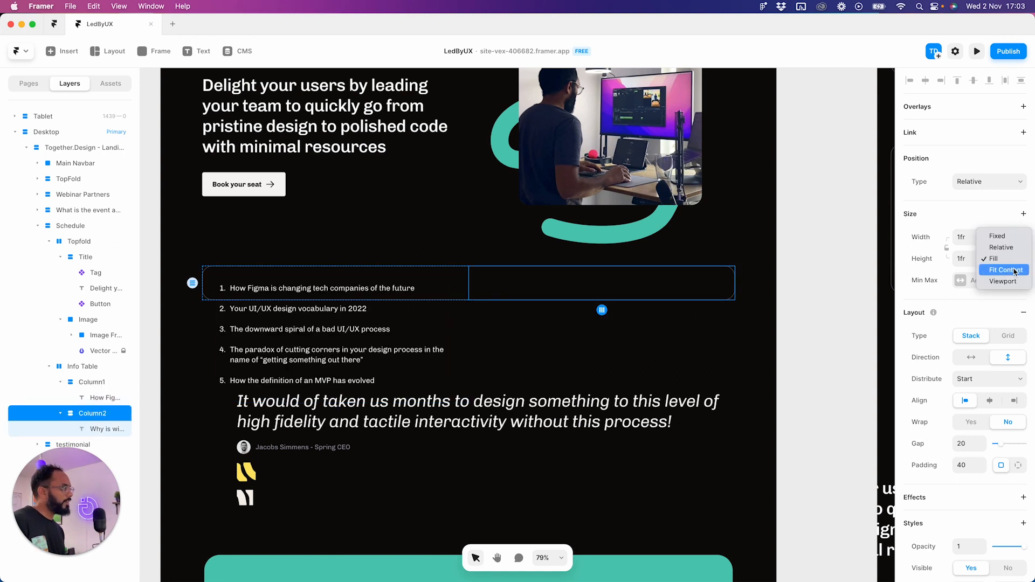
left_click(1005, 269)
- Set the height of the Info Table frame to Fit Content
left_click(94, 368)
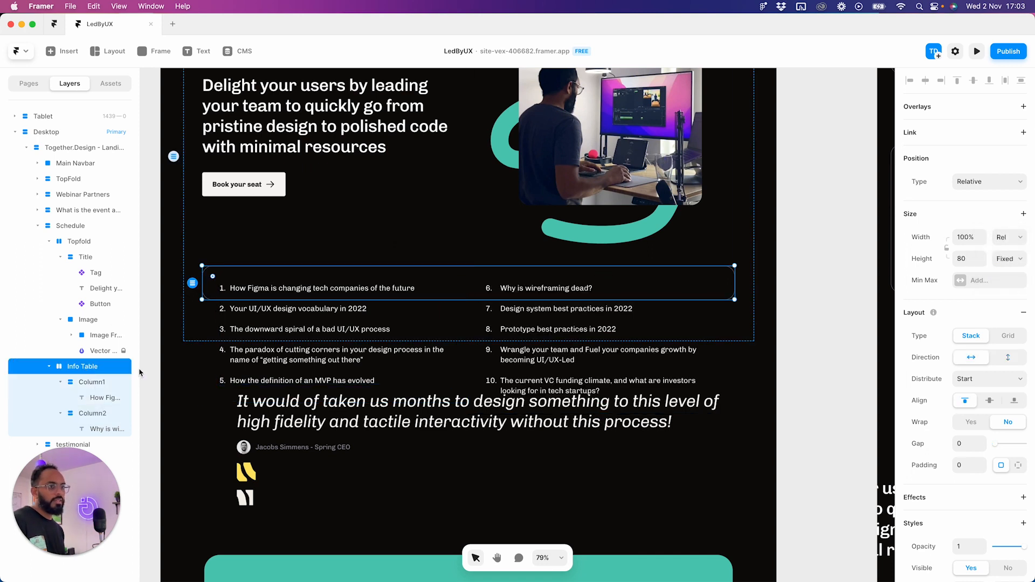
left_click(1001, 260)
left_click(1005, 292)
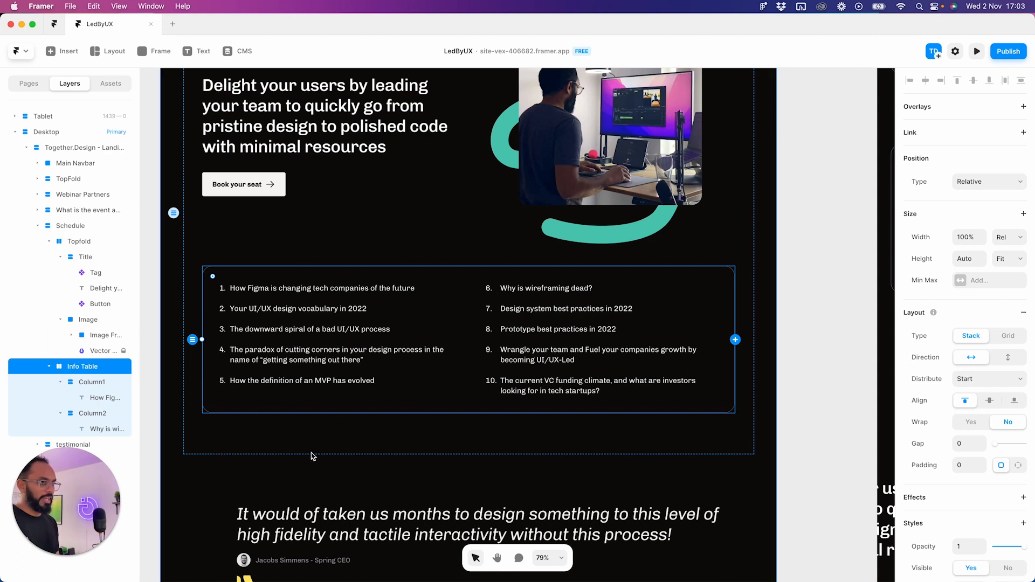
- Check the width settings of the two topic texts and of their Column1 and Column2 frames
left_click(95, 384)
left_click(93, 412)
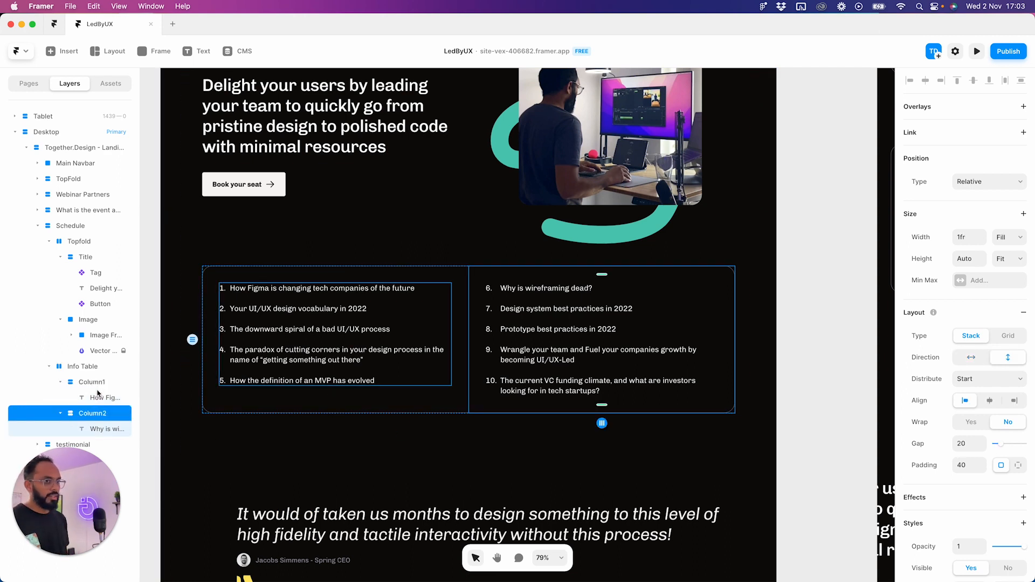
left_click(97, 397)
left_click(109, 423)
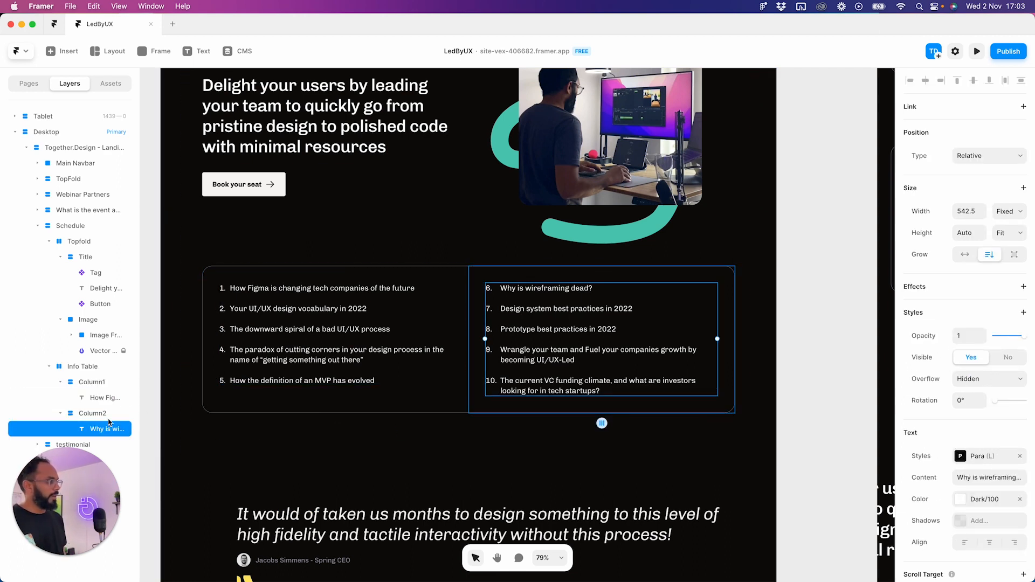
left_click(280, 304)
left_click(1017, 204)
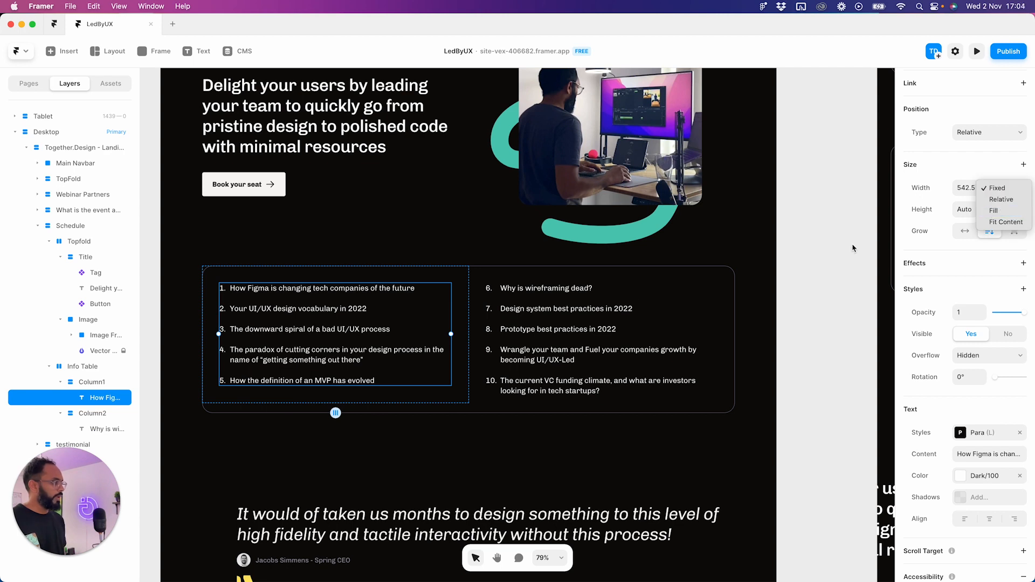
left_click(594, 311)
left_click(594, 312)
left_click(1018, 214)
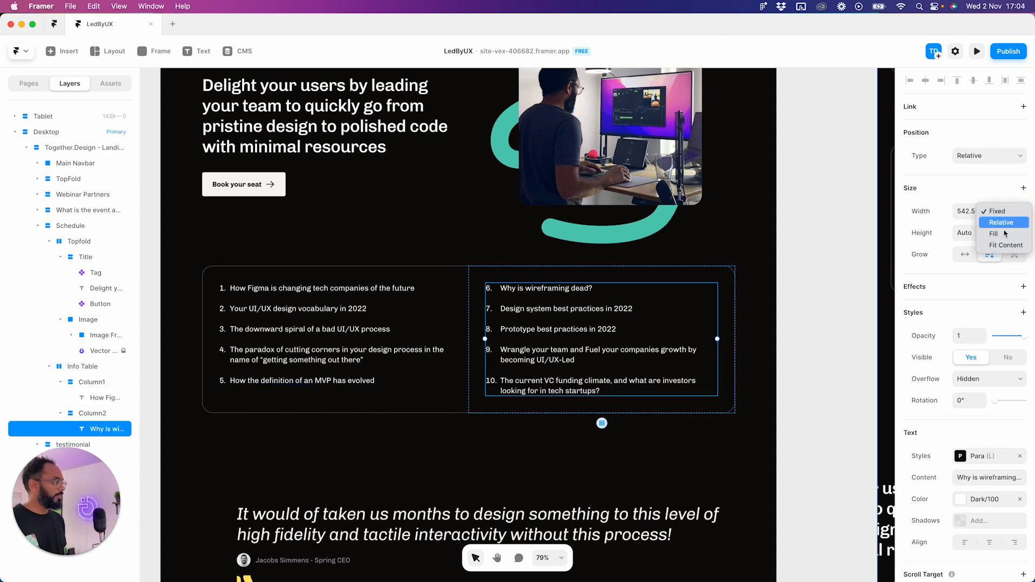
left_click(642, 248)
left_click(644, 246)
left_click(587, 272)
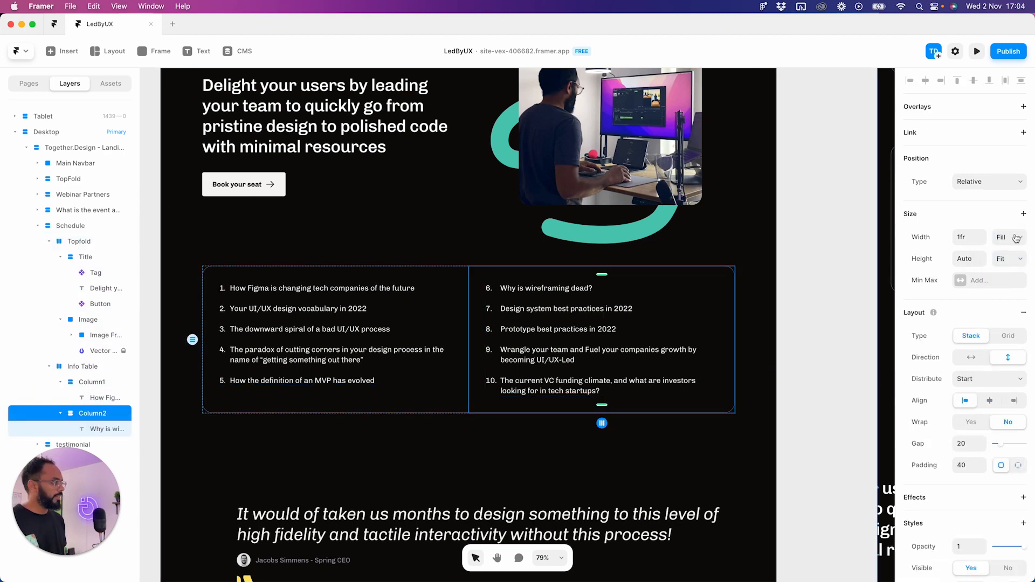
left_click(456, 280)
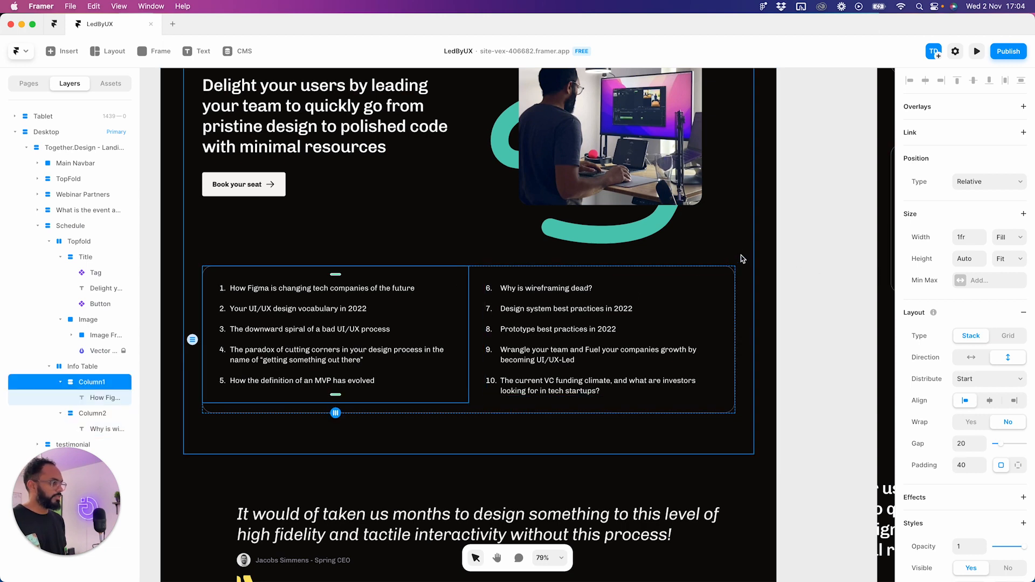
- Set the width of the Info Table frame to Fill and deselect it
left_click(72, 368)
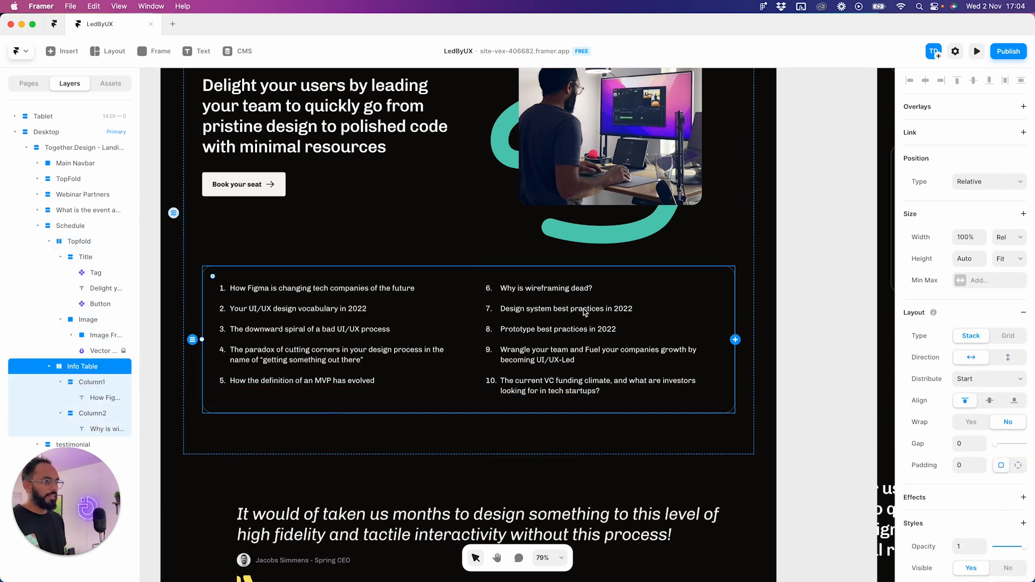
left_click(1001, 238)
left_click(999, 248)
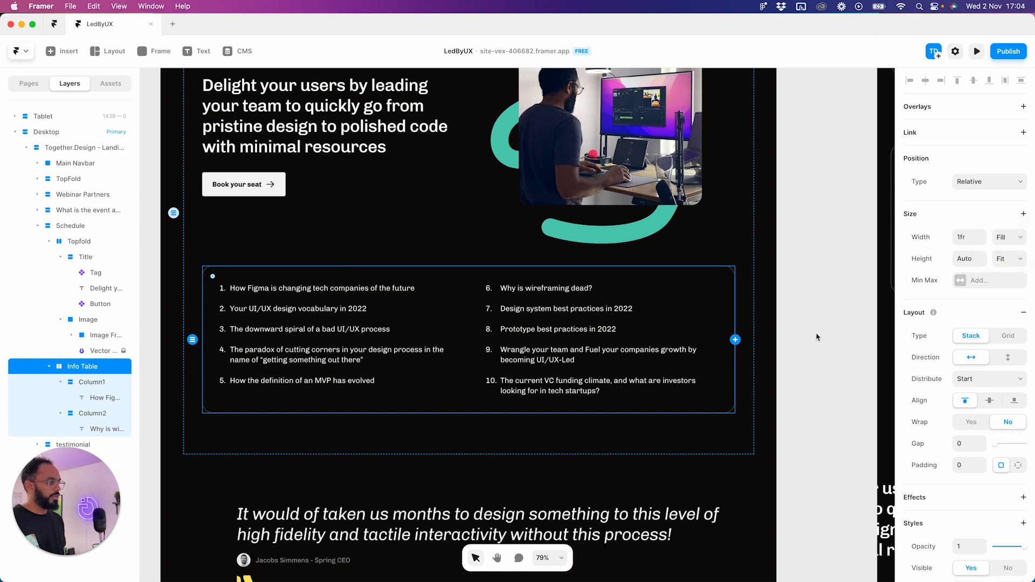
scroll(816, 337, "down", 1)
left_click(834, 337)
- Compare the Schedule section and the sections around it in the desktop layout with the narrower tablet layout
left_click_drag(792, 300, 730, 335)
scroll(727, 331, "down", 5)
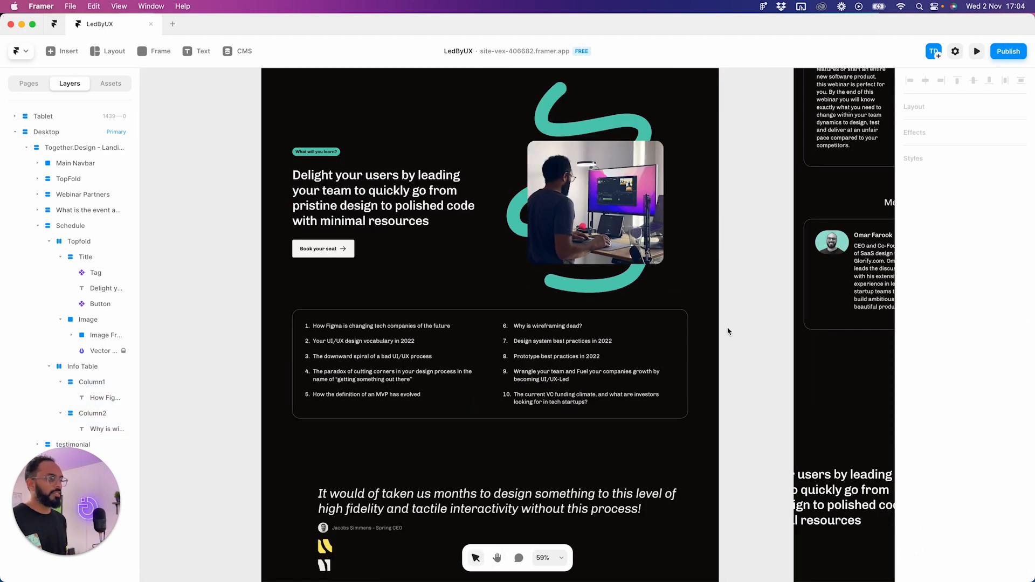
scroll(469, 388, "up", 2)
scroll(469, 388, "right", 1)
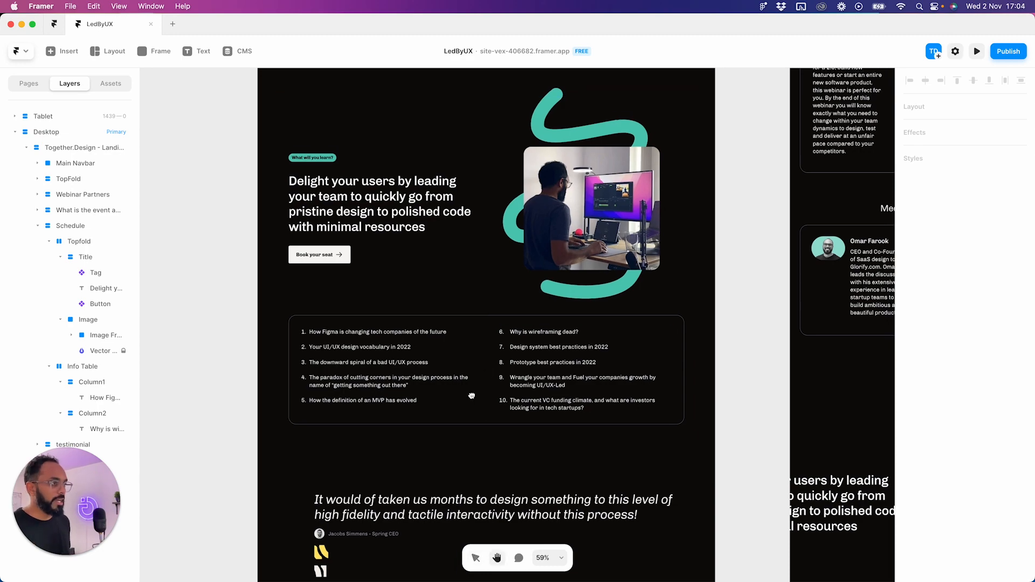
scroll(456, 419, "right", 6)
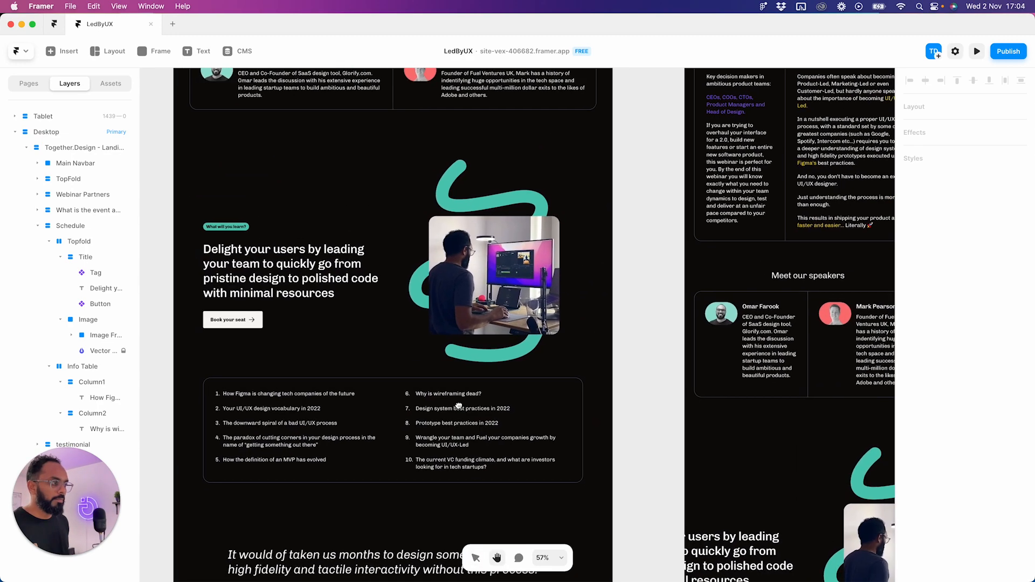
scroll(443, 471, "down", 5)
scroll(508, 364, "left", 3)
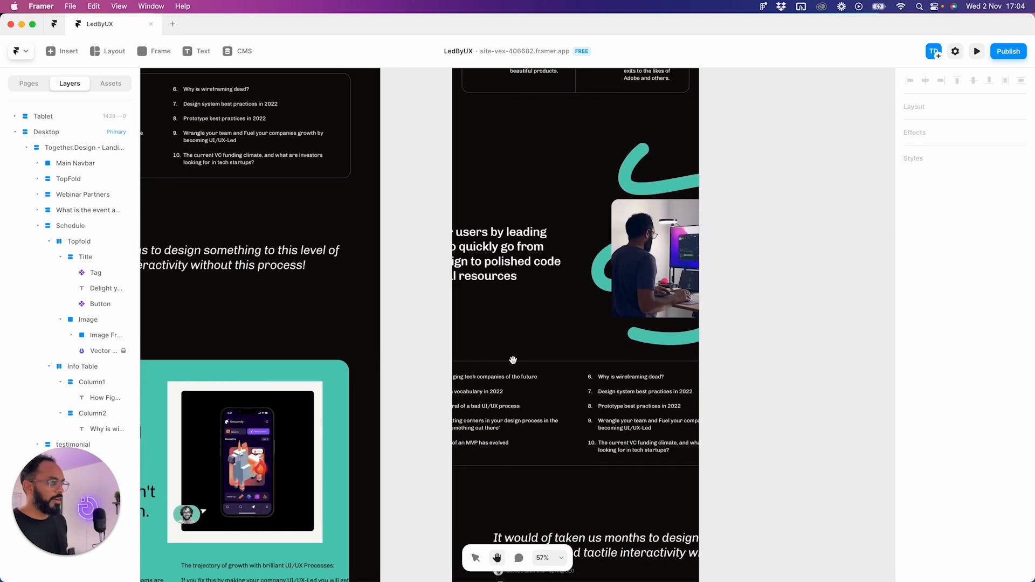
scroll(578, 240, "up", 2)
scroll(709, 277, "down", 4)
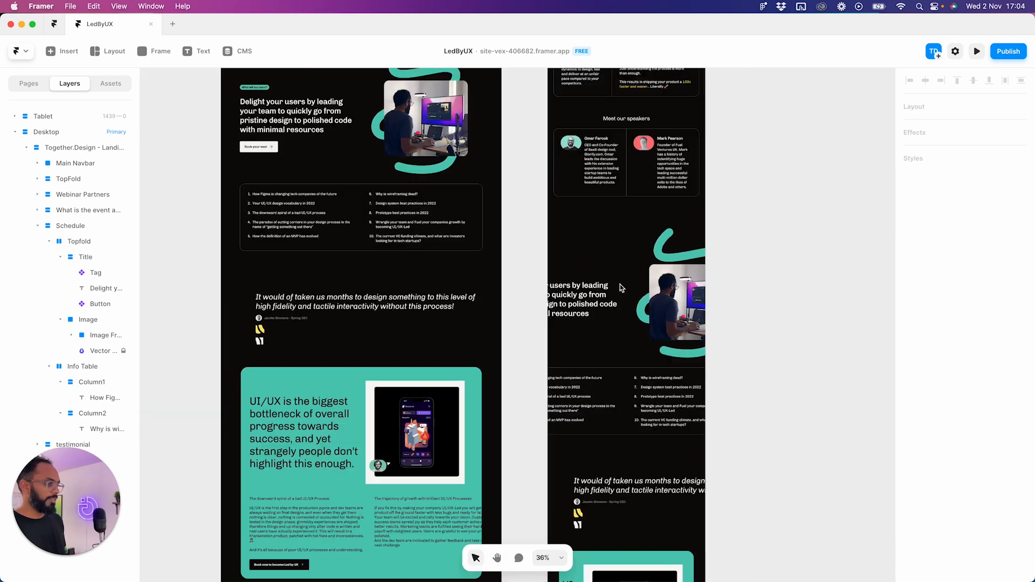
left_click_drag(321, 251, 360, 302)
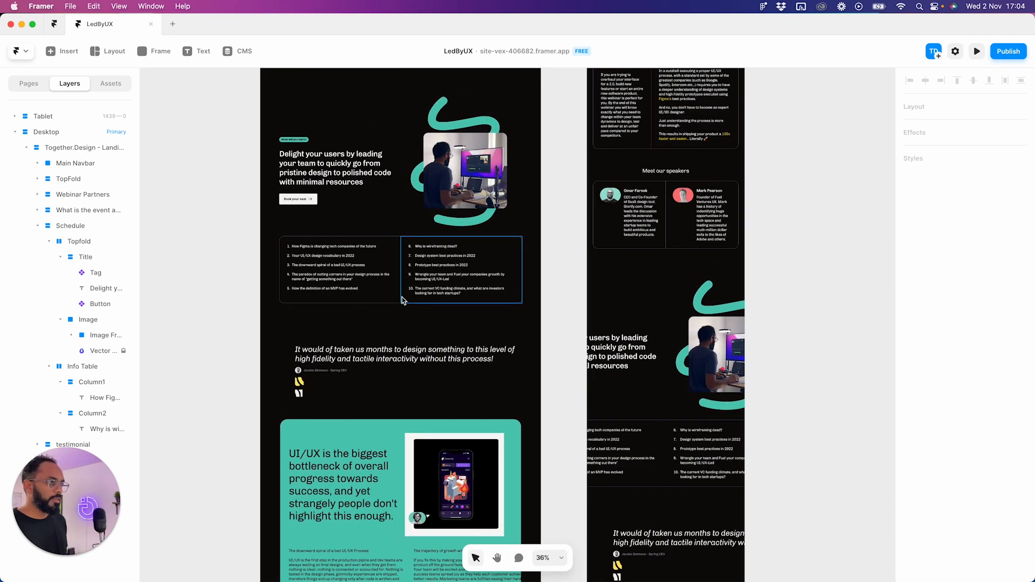
scroll(377, 280, "up", 3)
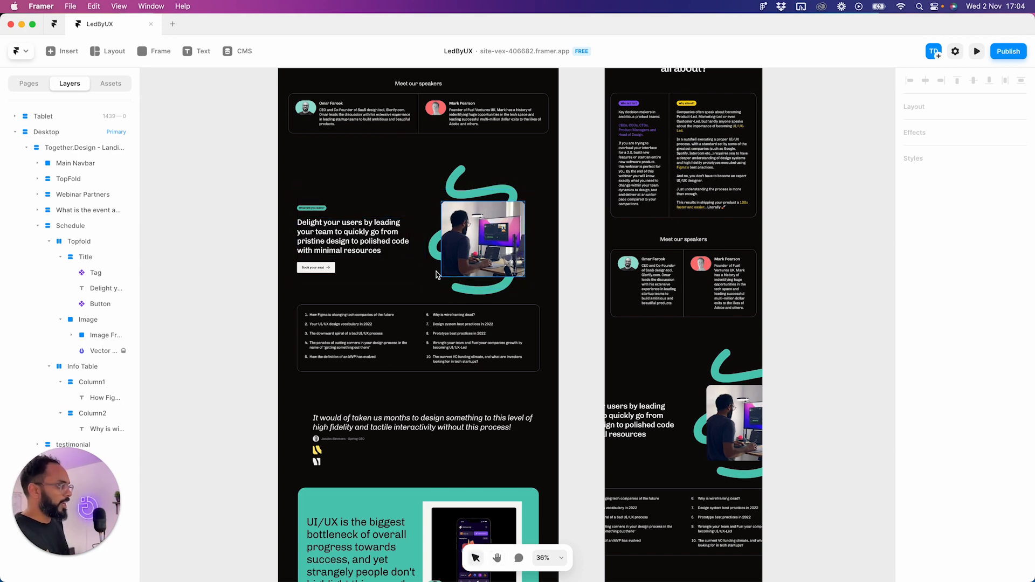
- Set the width of the first topic text, inside Column1 of the desktop Info Table, to Fill
scroll(460, 282, "up", 5)
scroll(449, 387, "down", 2)
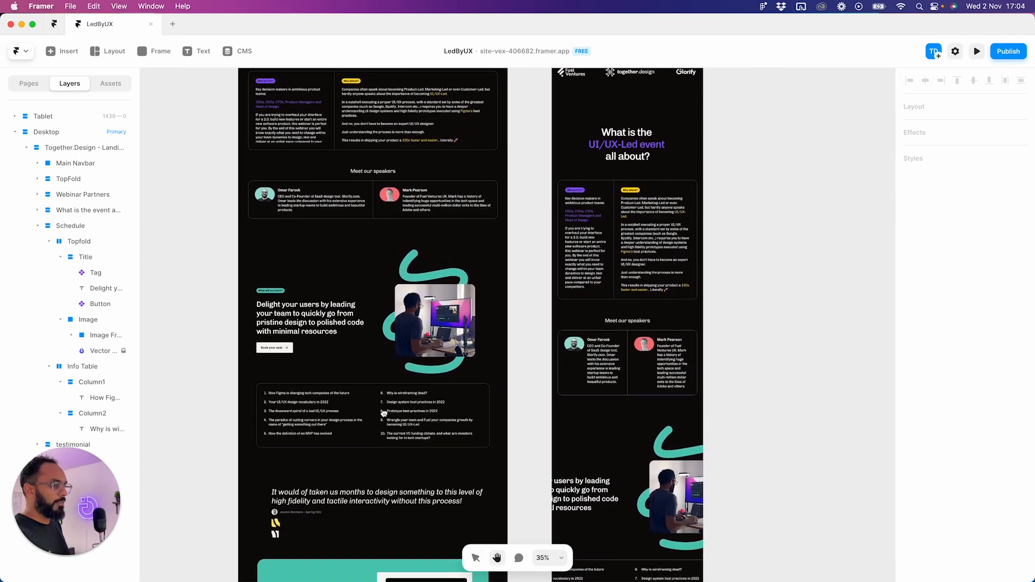
left_click(371, 379)
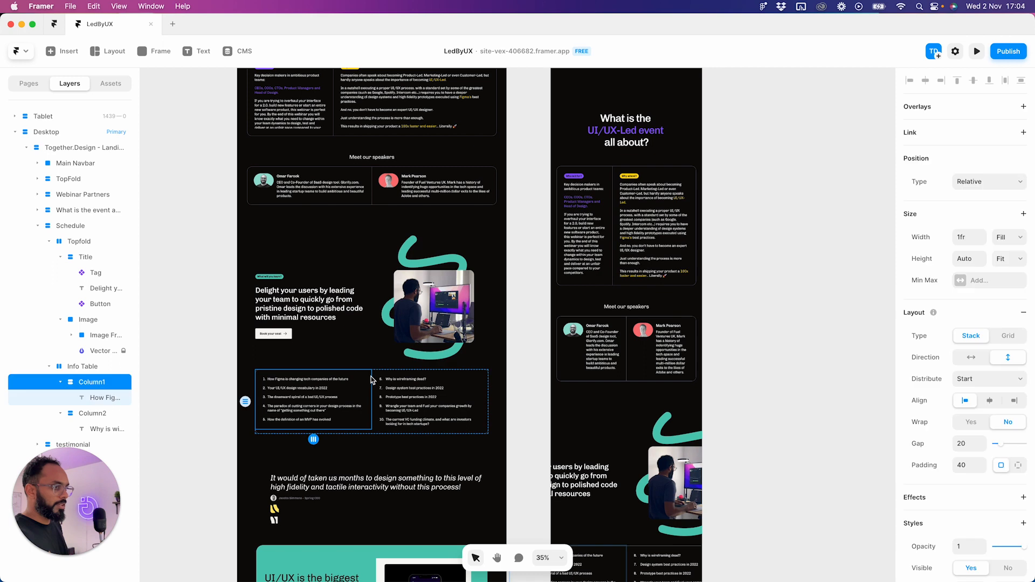
left_click(373, 439)
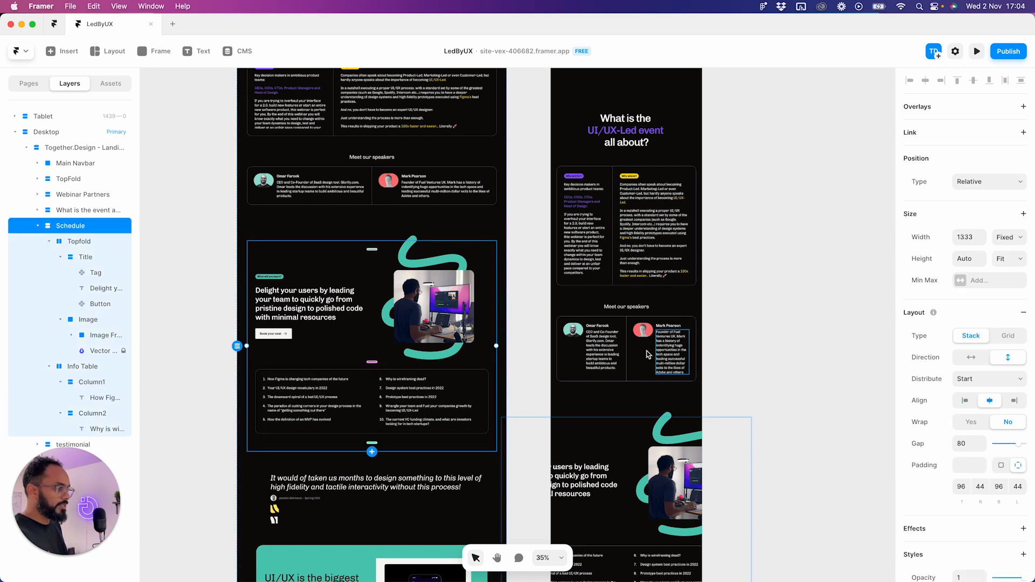
left_click(356, 405)
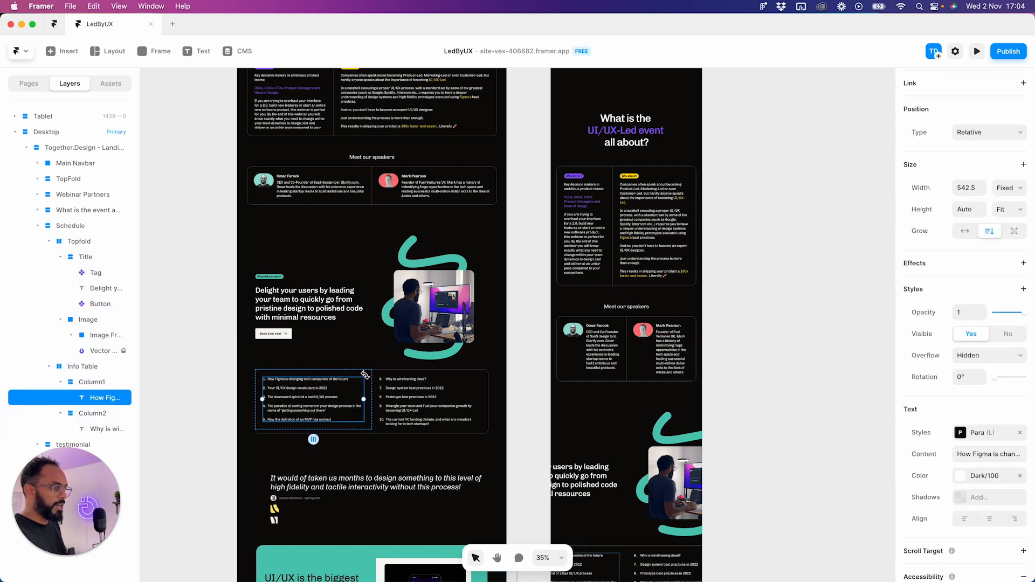
left_click(1004, 188)
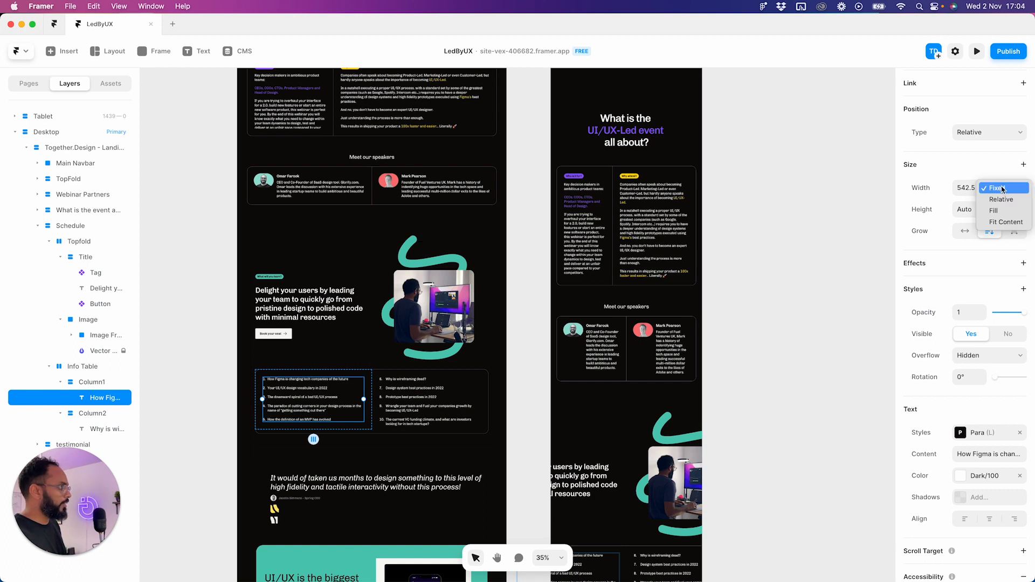
left_click(996, 212)
- Check the width settings of both topic texts, the Column1 and Column2 frames and the Info Table around them
left_click(415, 398)
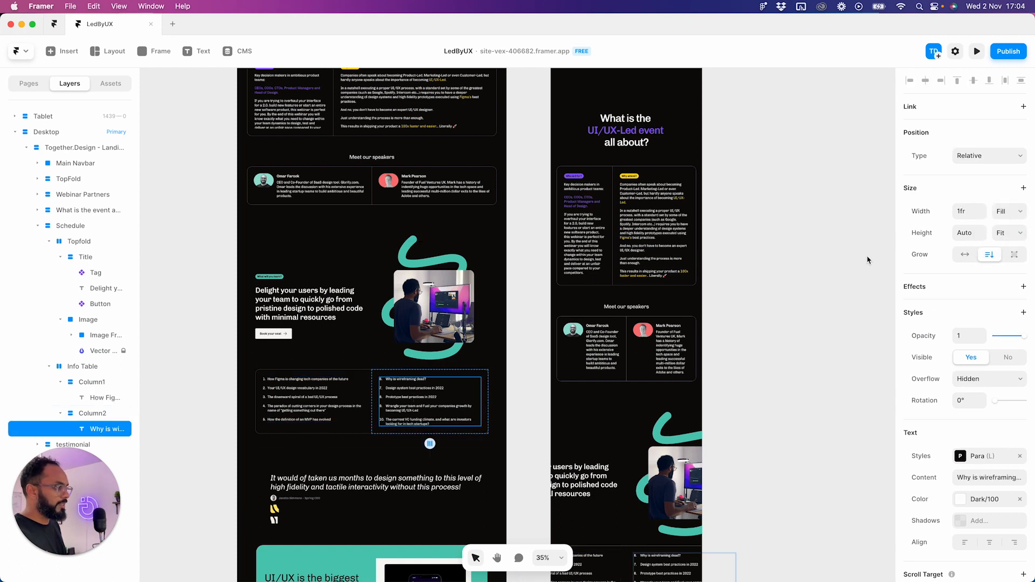
scroll(428, 389, "down", 5)
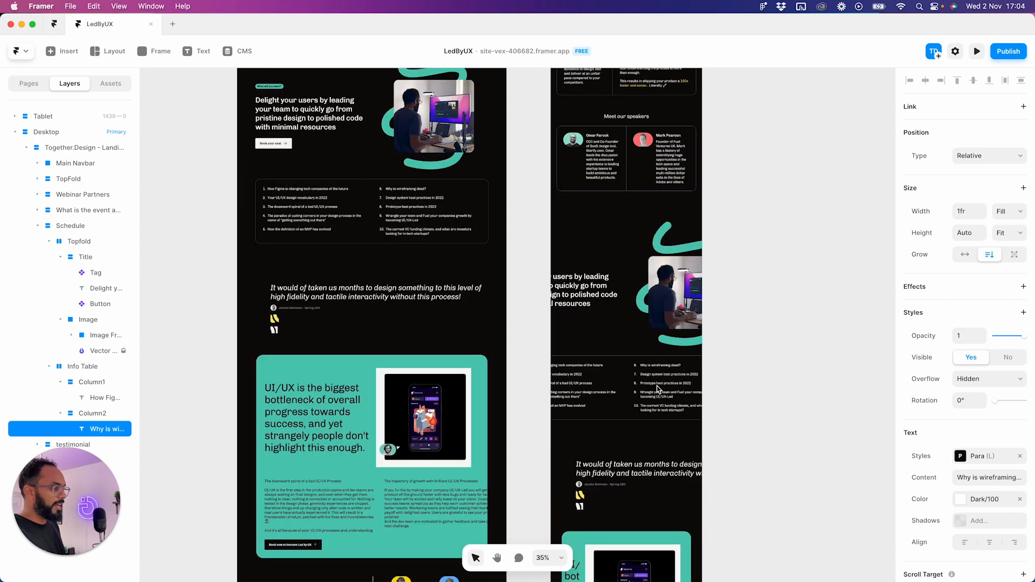
left_click(305, 207)
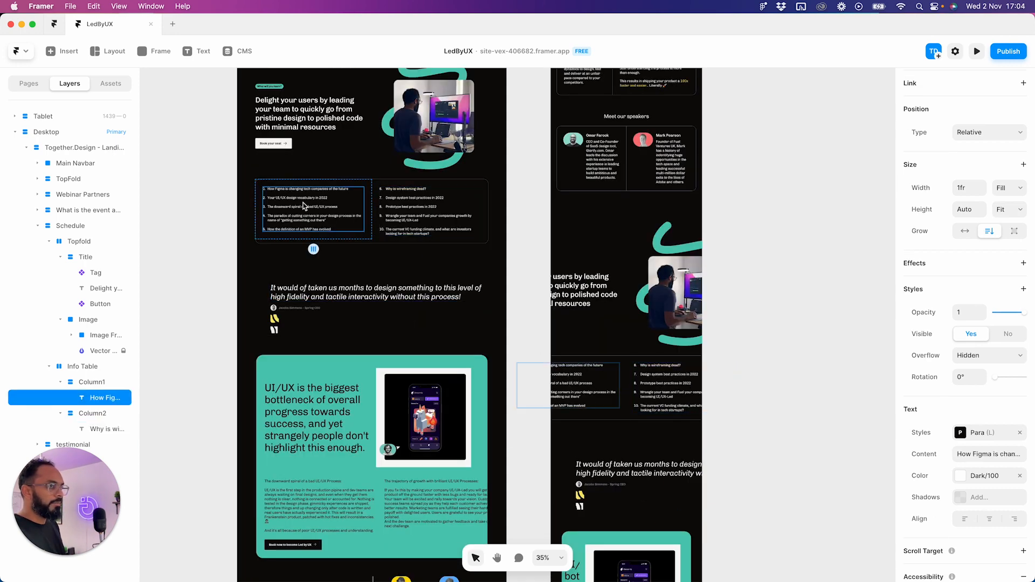
left_click(92, 383)
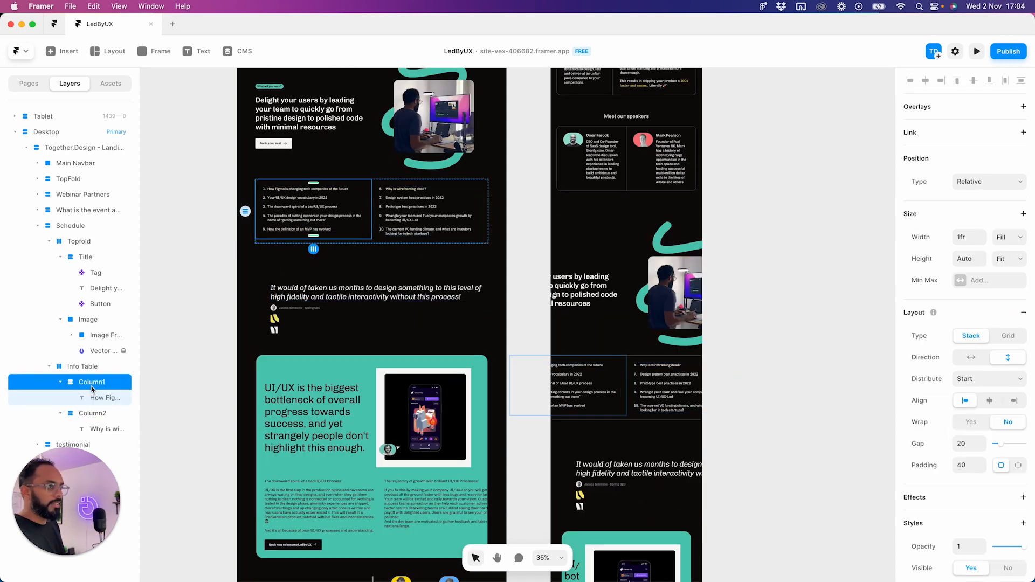
left_click(92, 413)
left_click(92, 368)
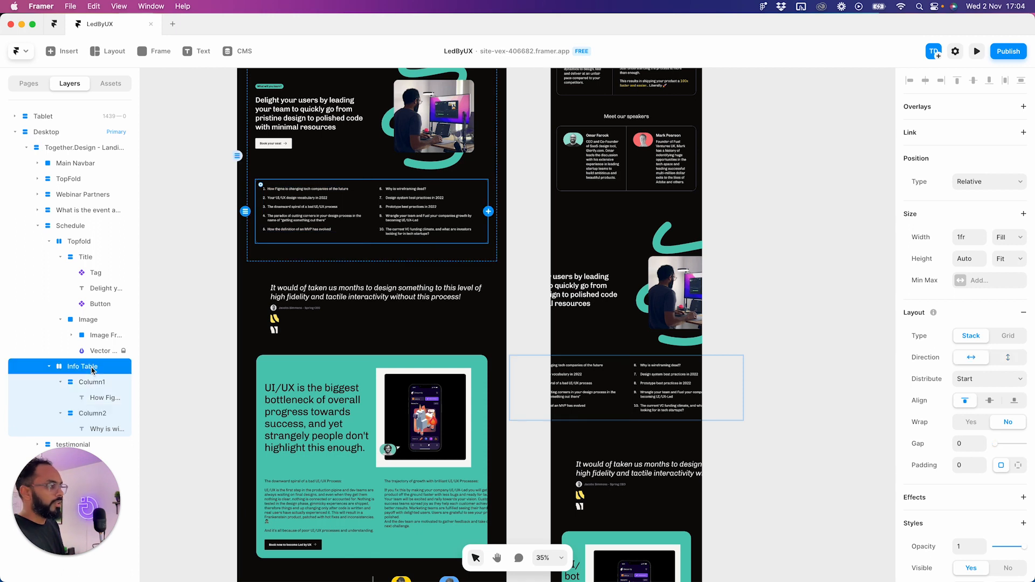
left_click_drag(52, 472, 202, 477)
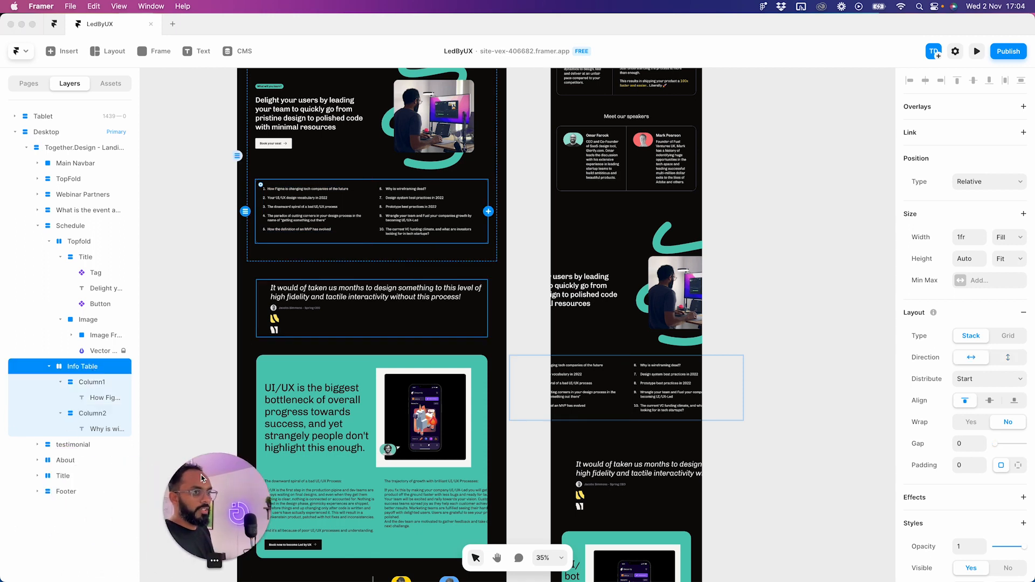
left_click(92, 382)
left_click(103, 399)
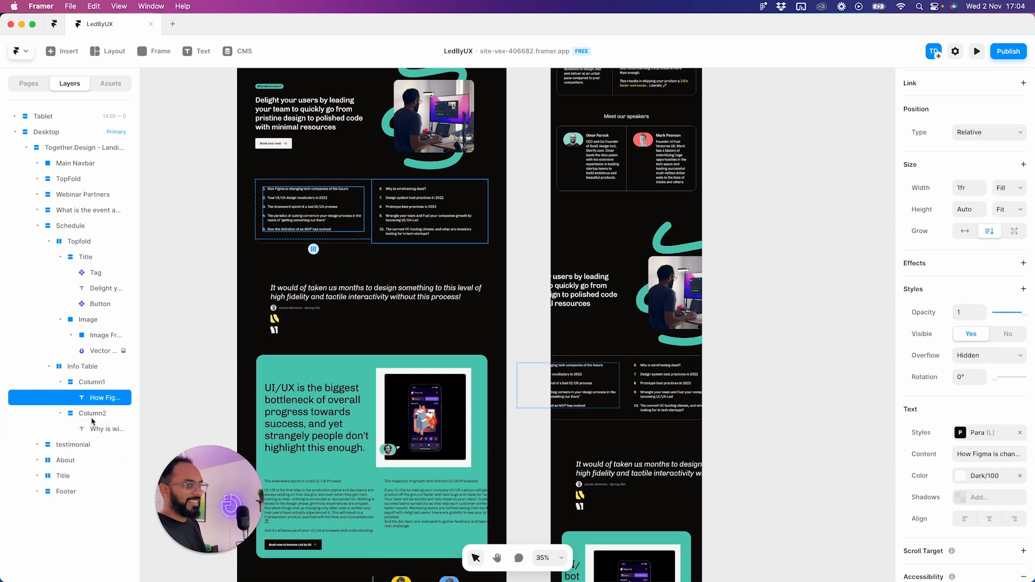
left_click(98, 412)
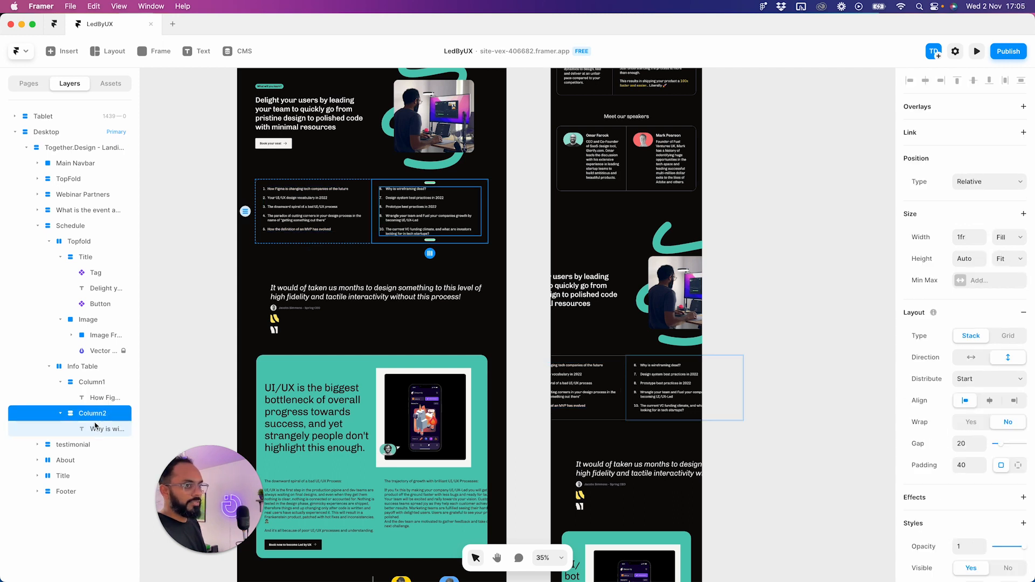
left_click(99, 430)
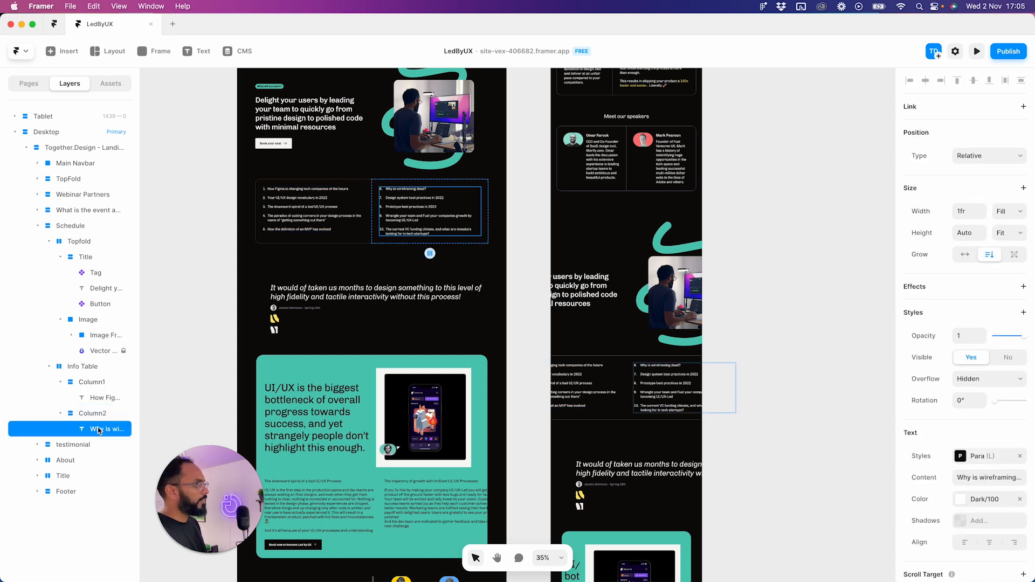
left_click(82, 365)
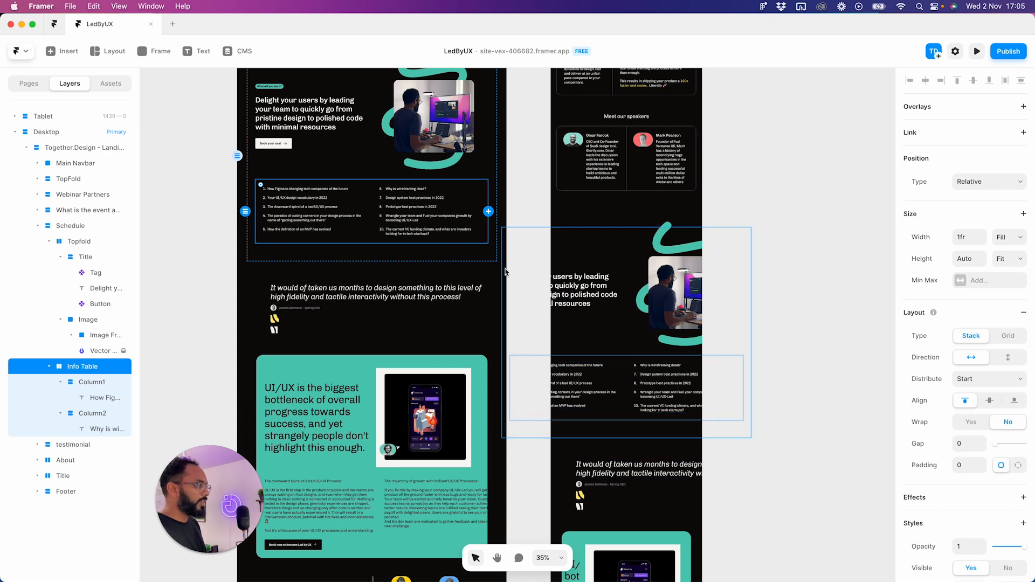
- Set the width of the desktop Schedule section to Fill and deselect it
left_click(335, 162)
left_click(334, 176)
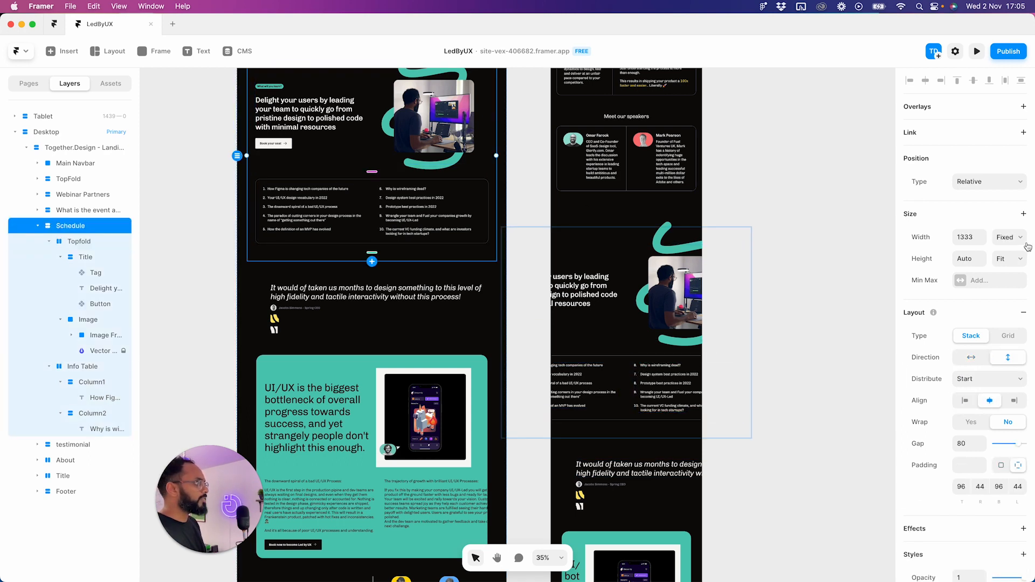
left_click(1009, 237)
left_click(994, 260)
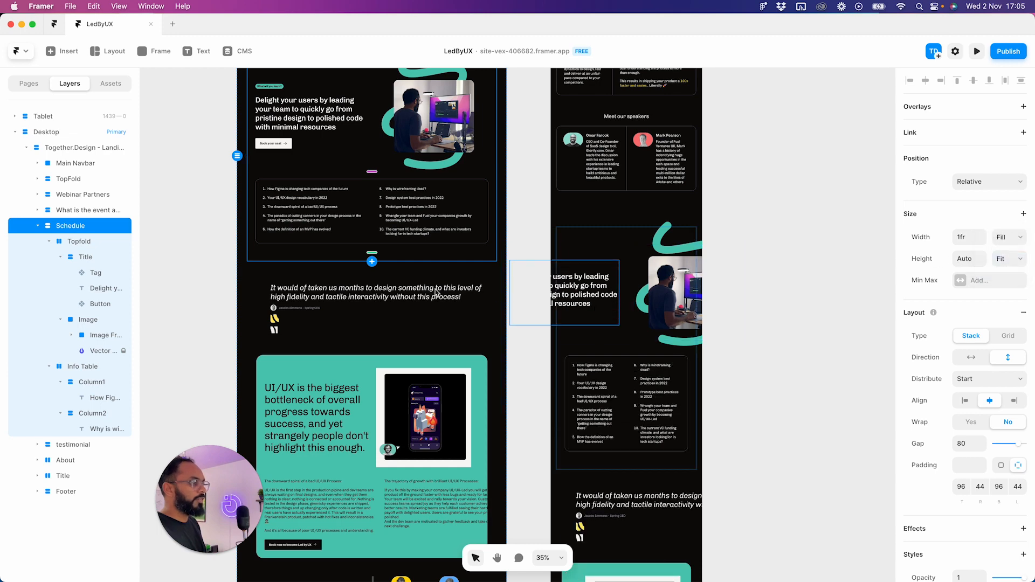
scroll(495, 306, "up", 5)
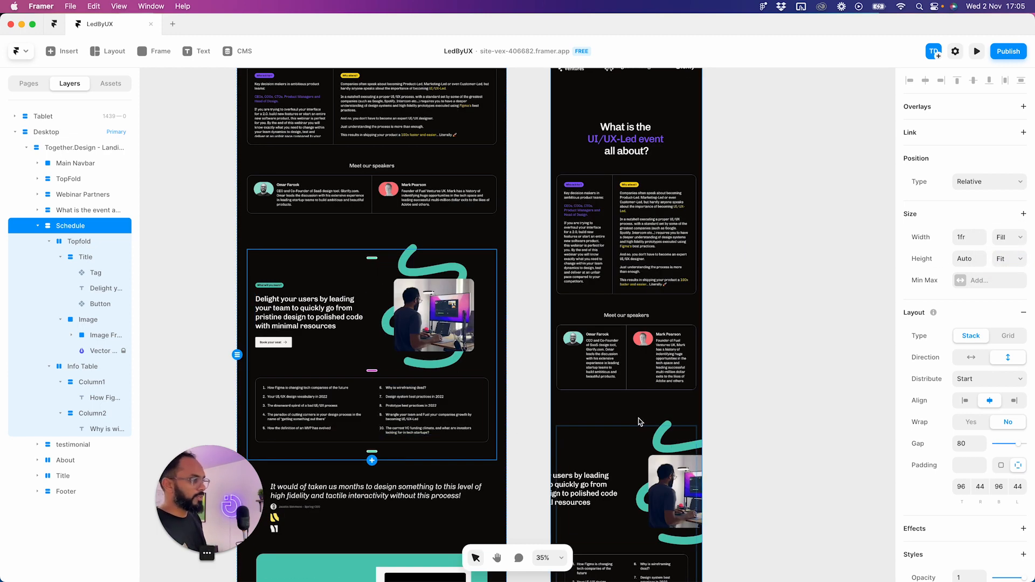
scroll(639, 377, "down", 5)
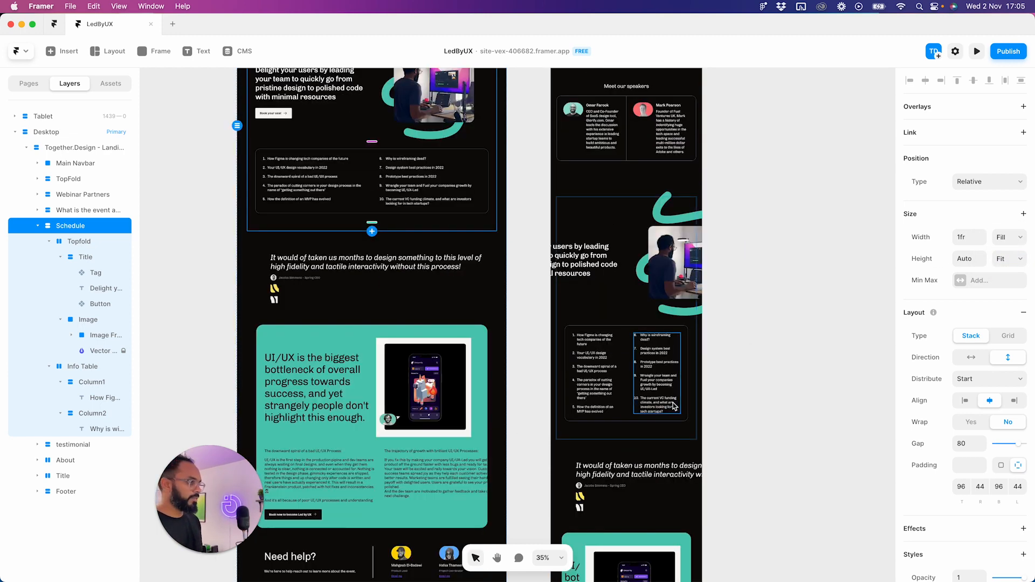
scroll(673, 408, "up", 5)
left_click(778, 368)
left_click(780, 365)
scroll(701, 383, "down", 5)
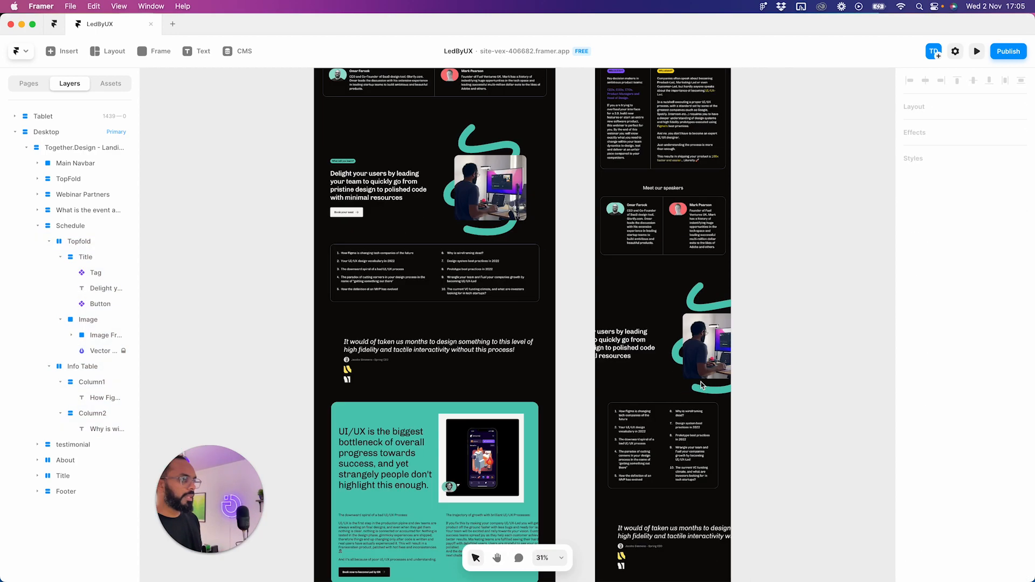
- Compare the sizing and padding of the Topfold, the Schedule section, the event section above and the Desktop breakpoint
scroll(447, 215, "up", 3)
left_click(434, 220)
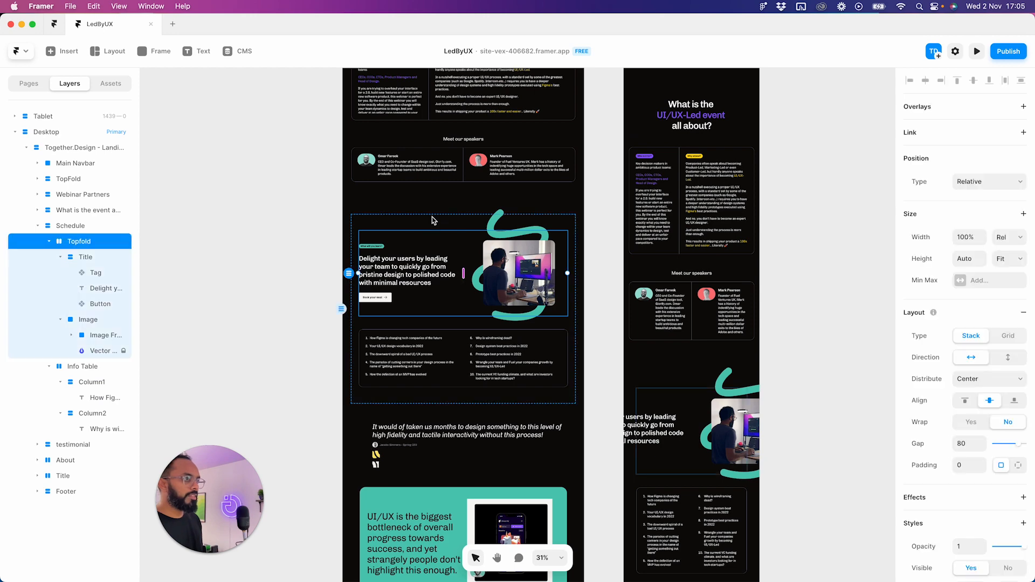
left_click(434, 220)
scroll(434, 221, "up", 5)
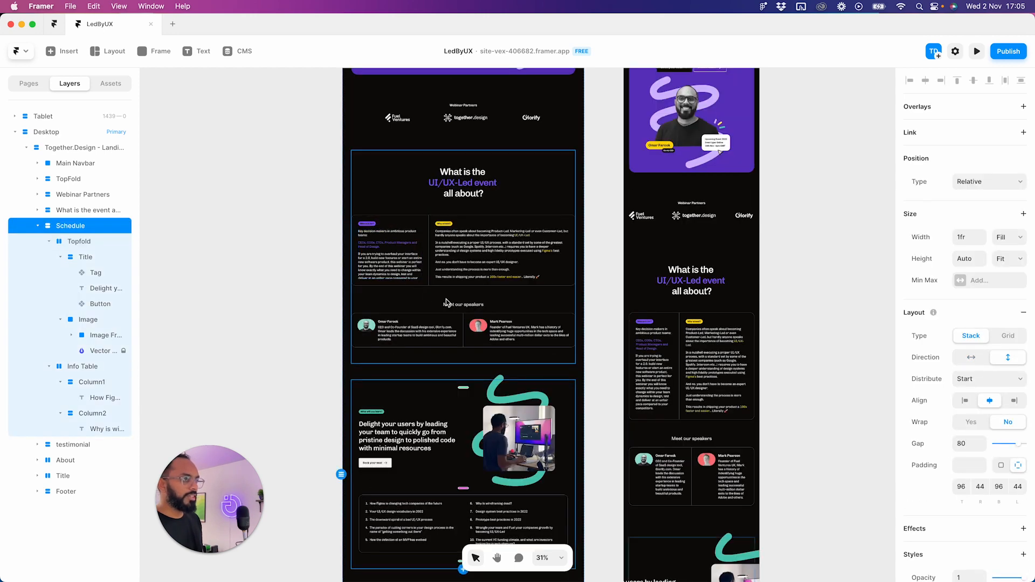
left_click(447, 302)
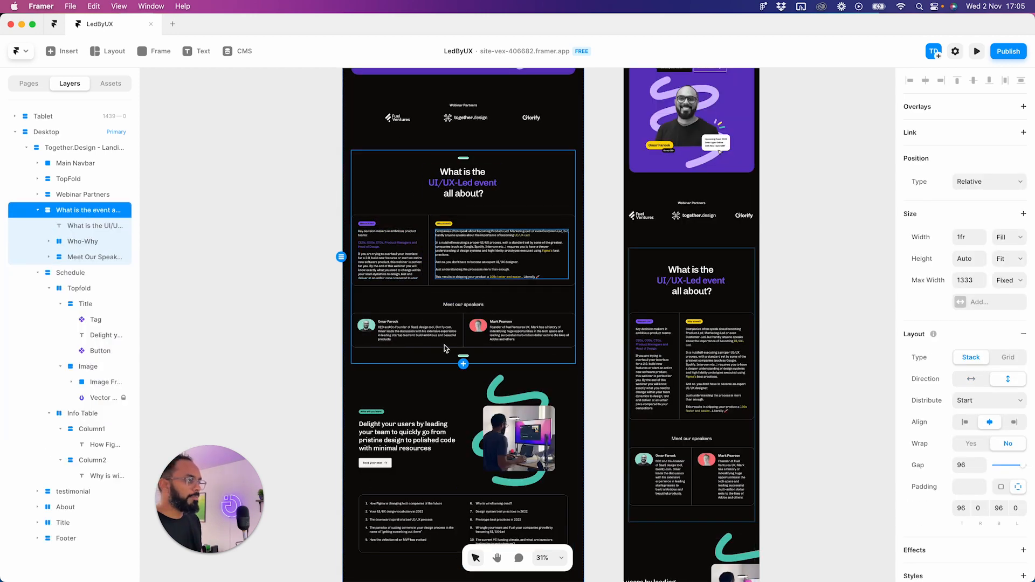
scroll(515, 172, "up", 4)
scroll(516, 173, "up", 1)
left_click(428, 101)
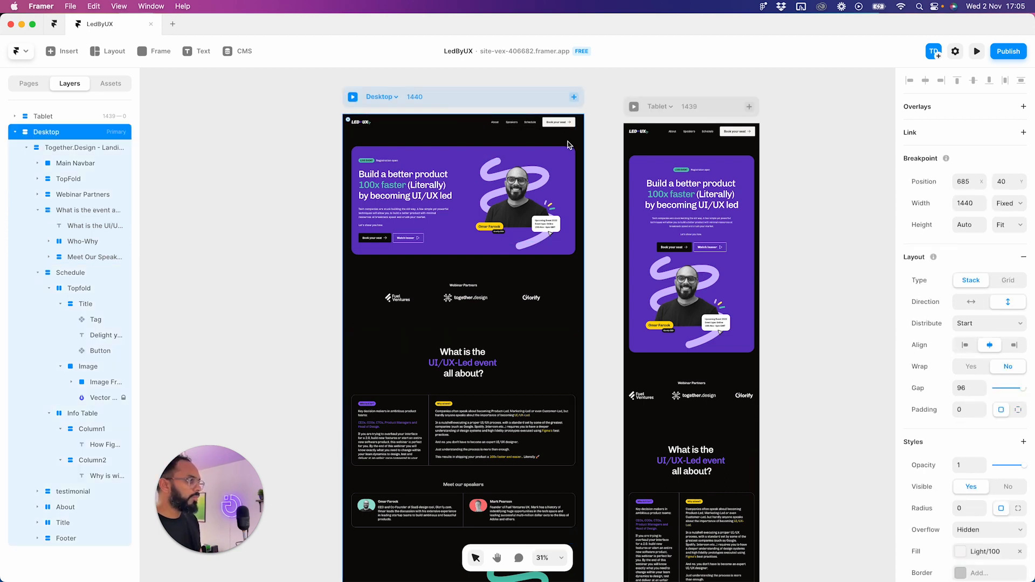
key("Escape")
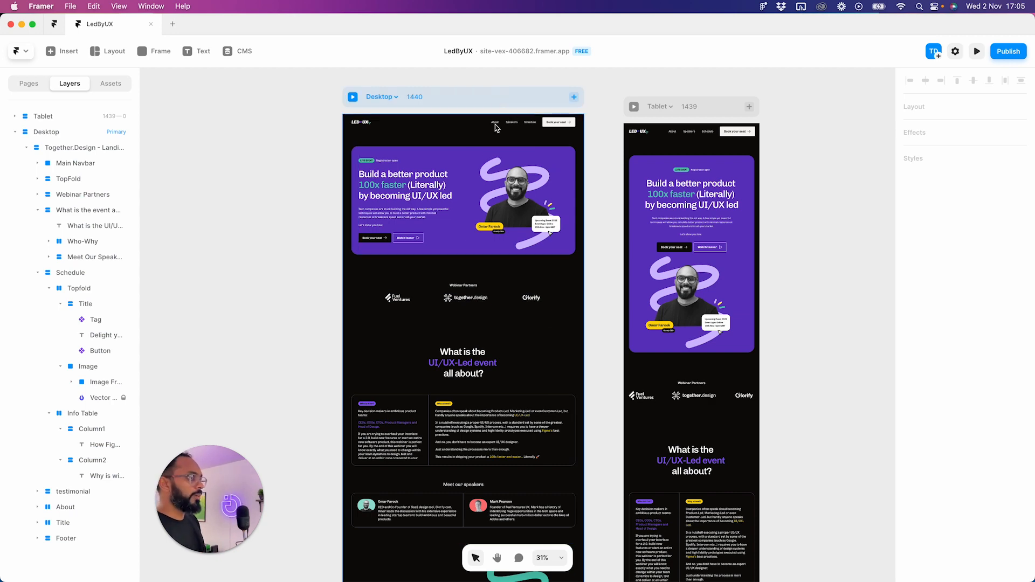
scroll(429, 412, "down", 5)
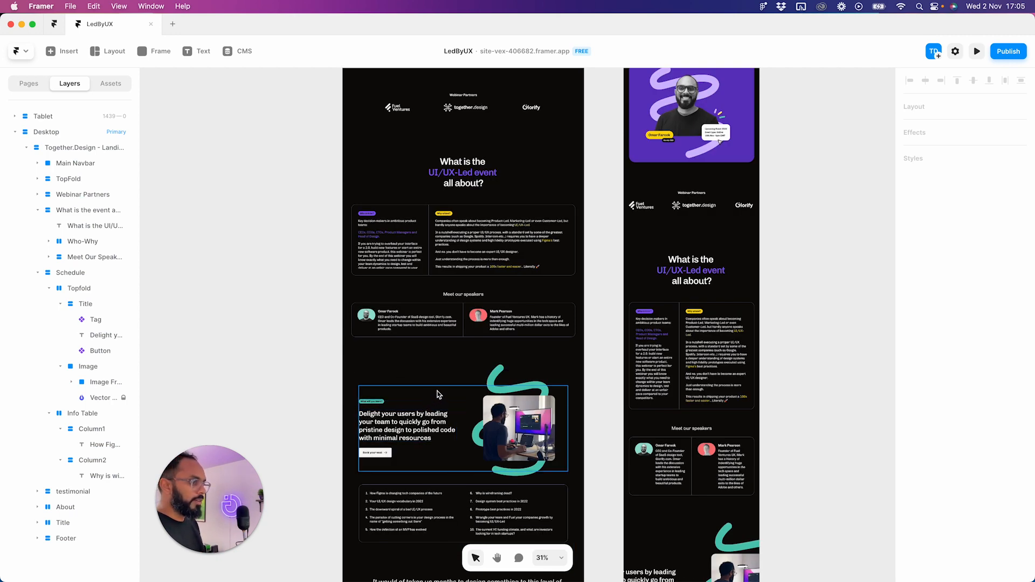
scroll(437, 395, "down", 4)
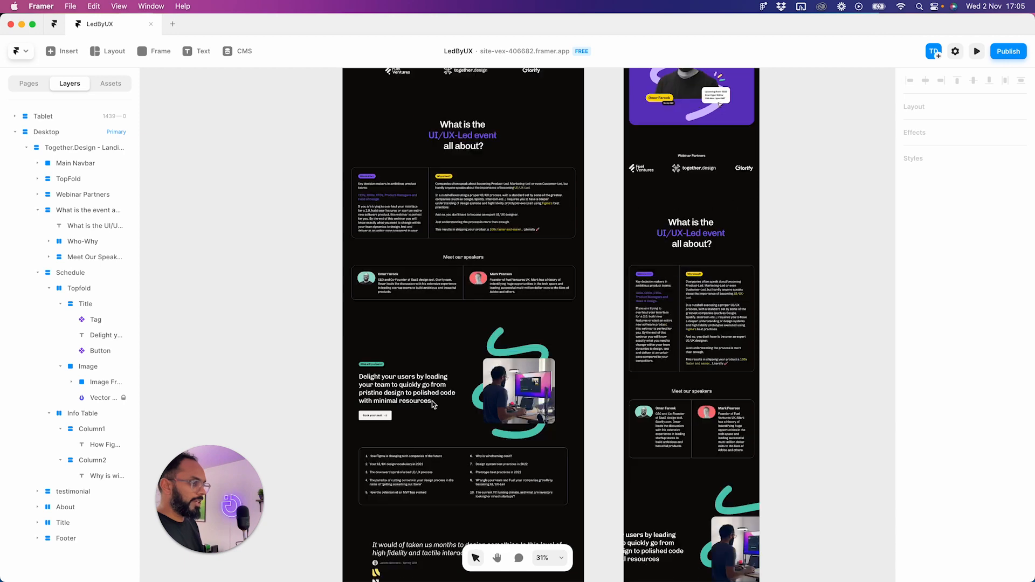
- Set the padding of the desktop Schedule section to a uniform 0 on all sides
left_click(437, 244)
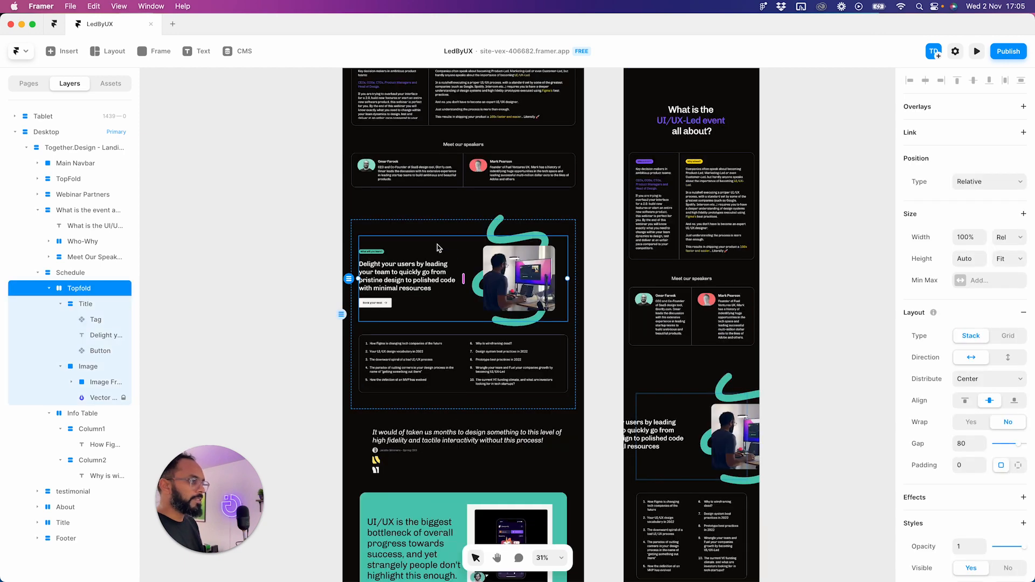
left_click(442, 219)
left_click(434, 229)
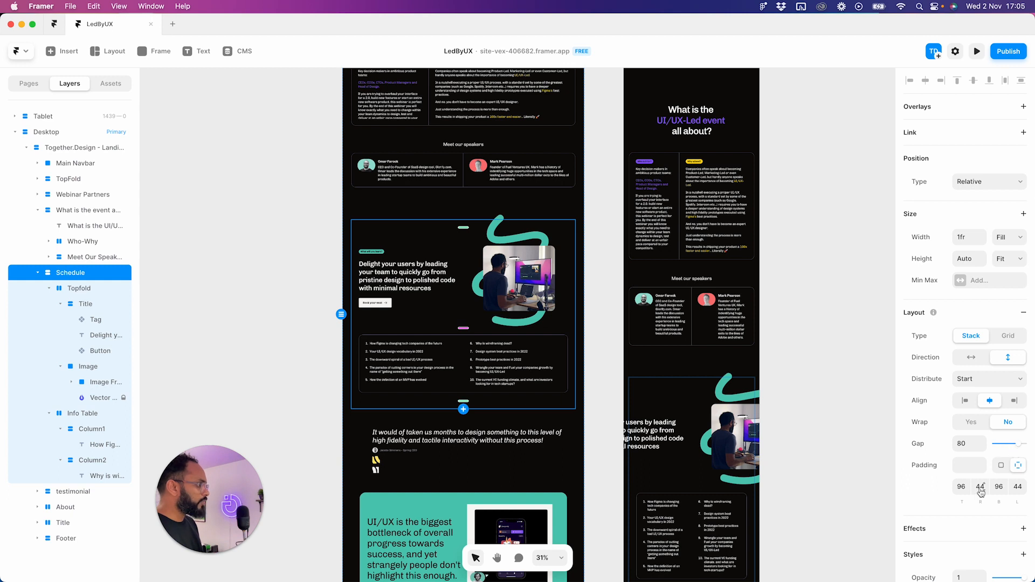
left_click(1001, 467)
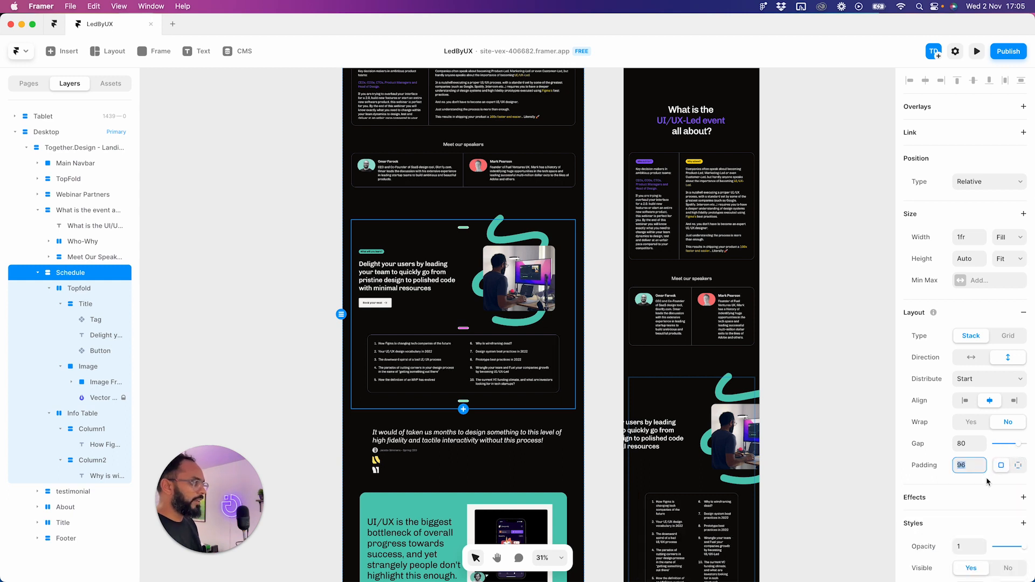
type("0")
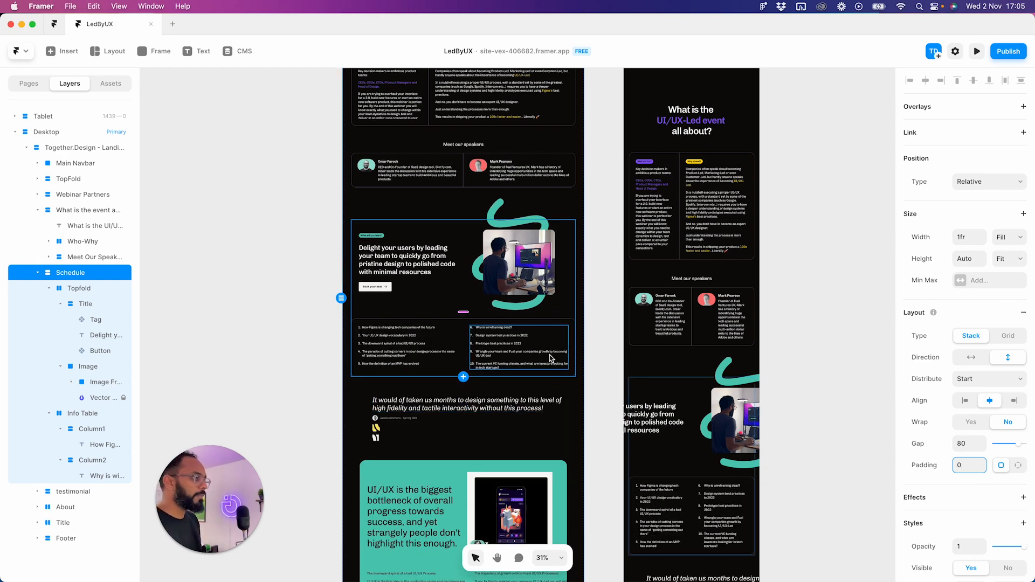
- Nudge the green squiggle vector behind the Schedule section's photo slightly downward
left_click(519, 264)
left_click(89, 368)
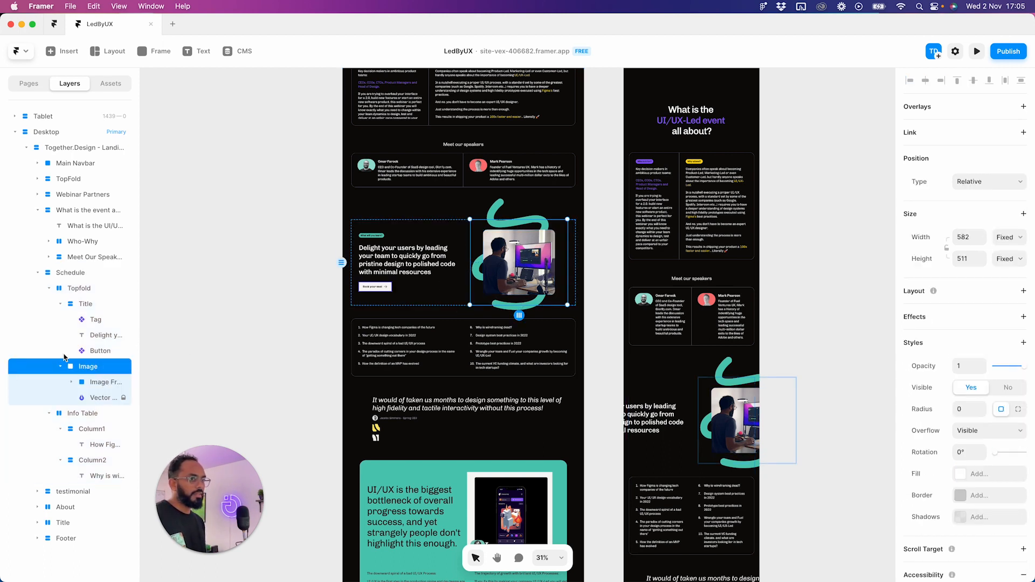
left_click(98, 399)
key("shift+Down")
key("shift+Down")
key("shift+Down")
- Lock the photo frame and the squiggle vector inside the Schedule section's Image frame
right_click(106, 388)
key("Escape")
left_click(100, 384, "shift")
right_click(98, 386)
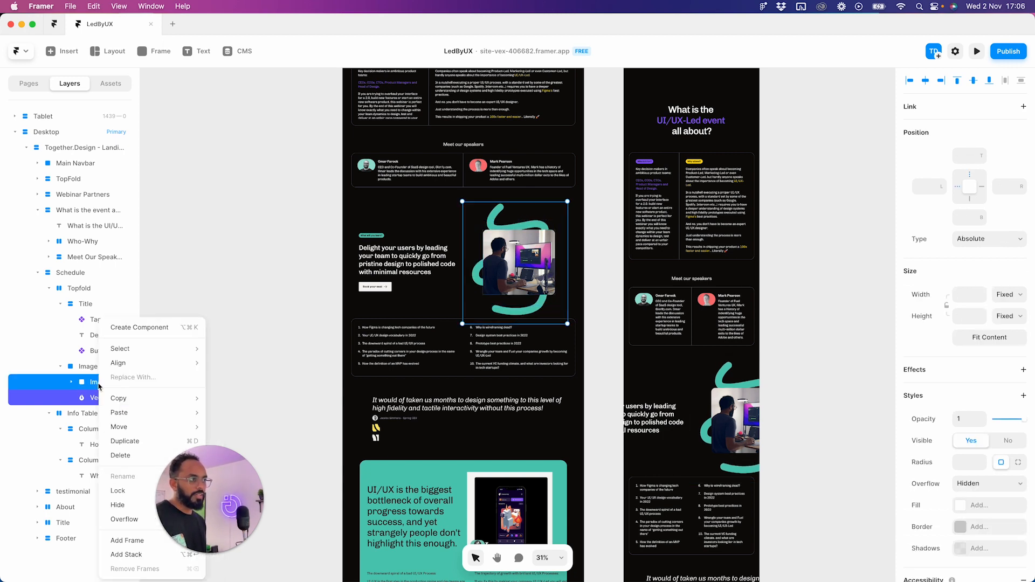
left_click(135, 496)
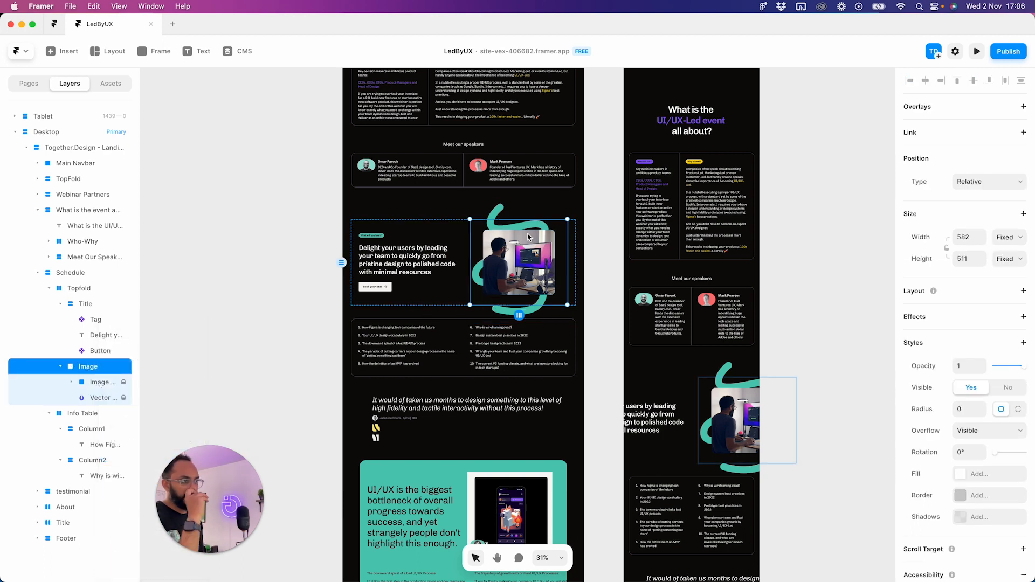
- Change the stack direction of the tablet Schedule section's Topfold to vertical
left_click(415, 289)
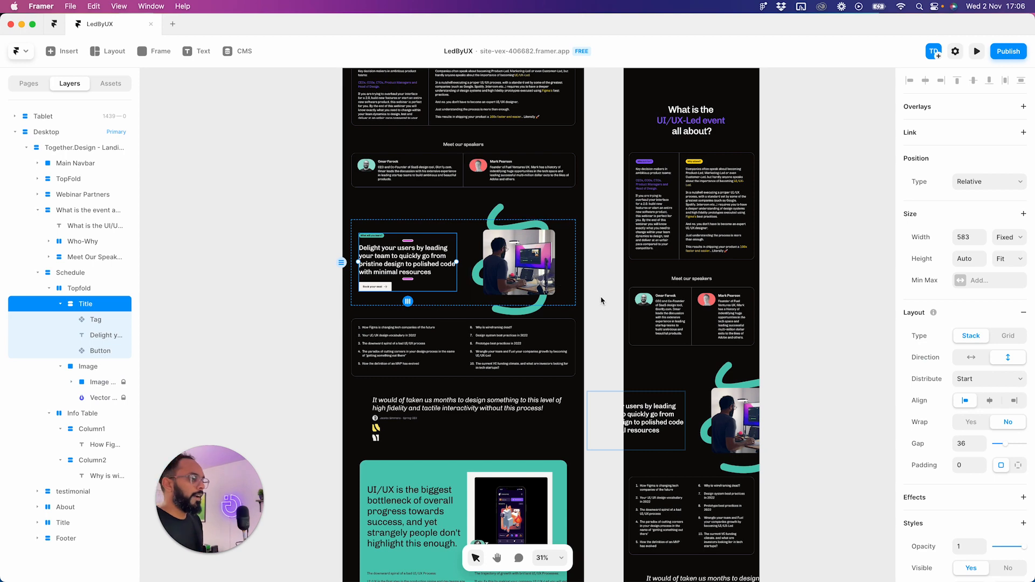
scroll(514, 259, "up", 3)
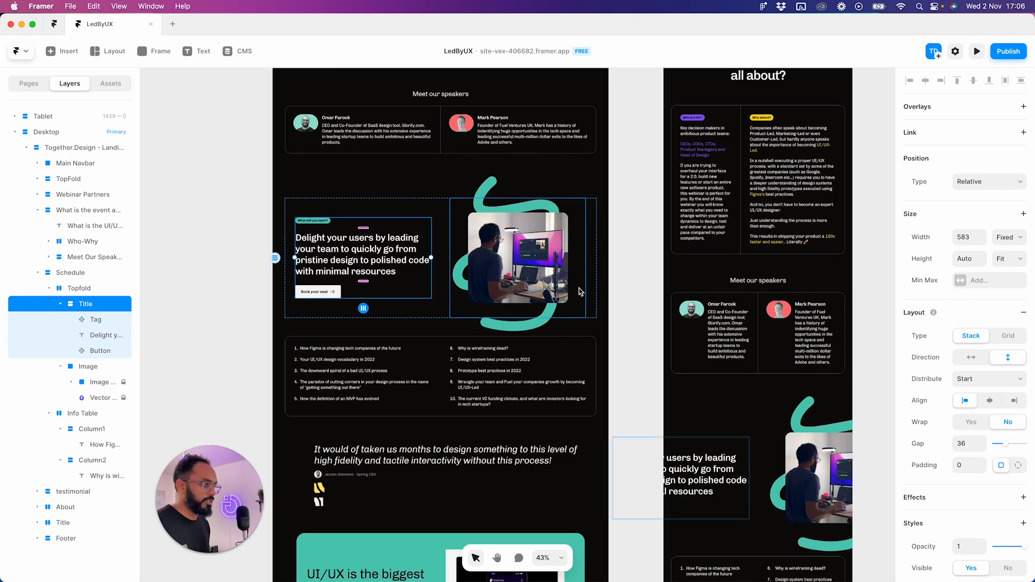
left_click_drag(621, 351, 565, 325)
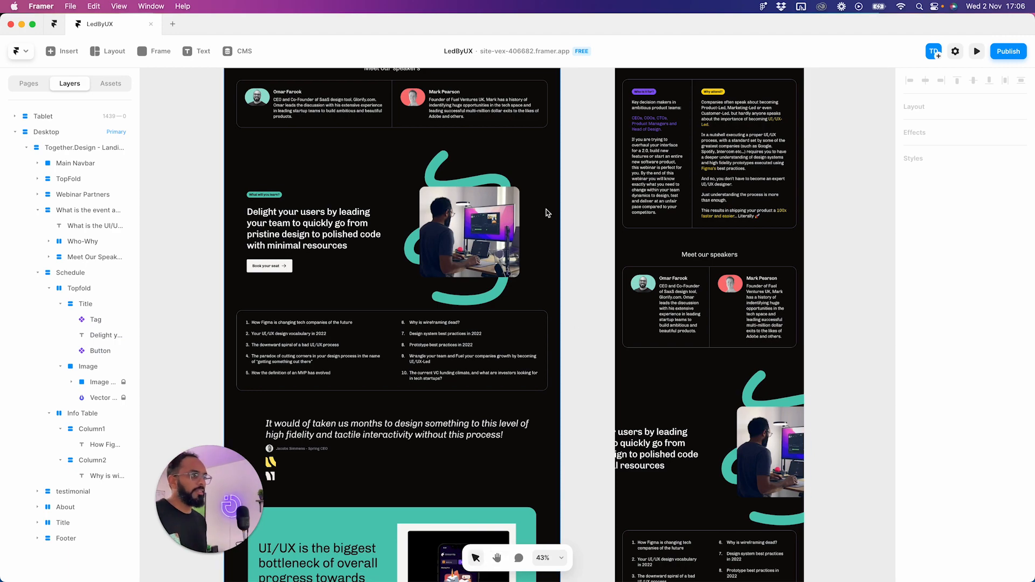
scroll(463, 372, "up", 3)
left_click_drag(484, 418, 460, 253)
left_click_drag(454, 301, 361, 452)
left_click_drag(463, 458, 492, 238)
key("v")
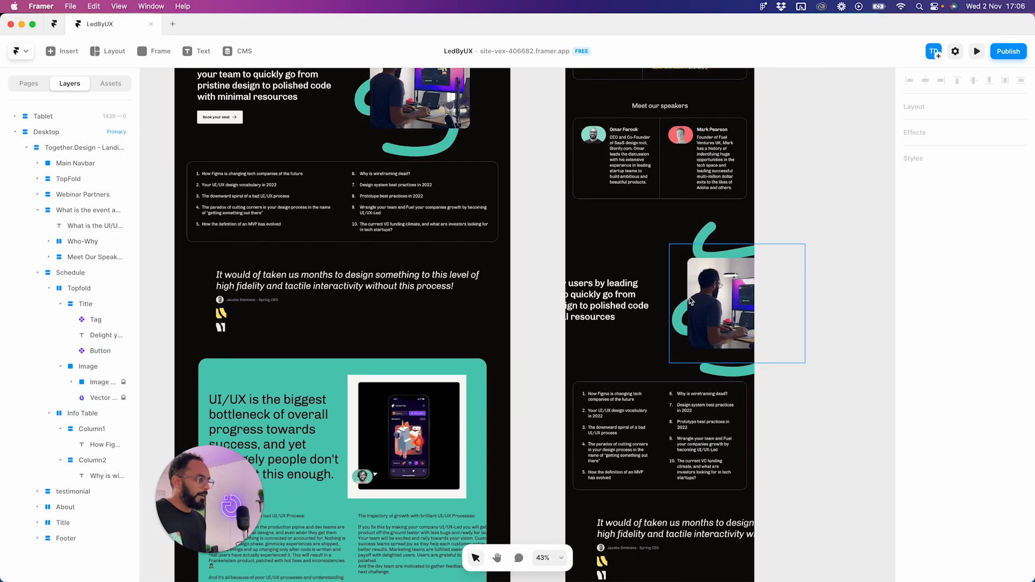
left_click(728, 292)
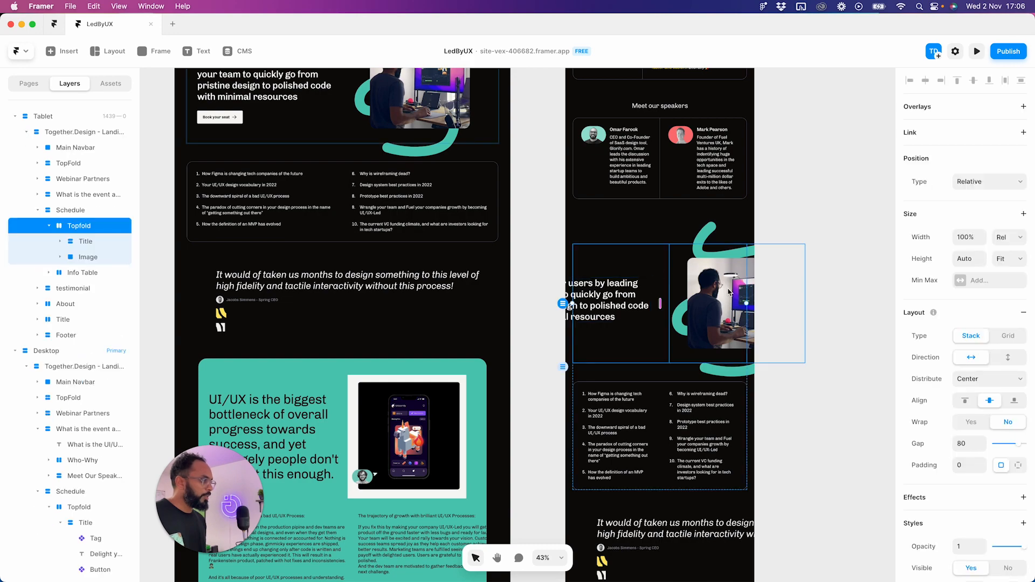
left_click(1009, 363)
left_click(757, 276)
scroll(817, 513, "up", 10)
scroll(751, 318, "down", 5)
scroll(750, 319, "right", 3)
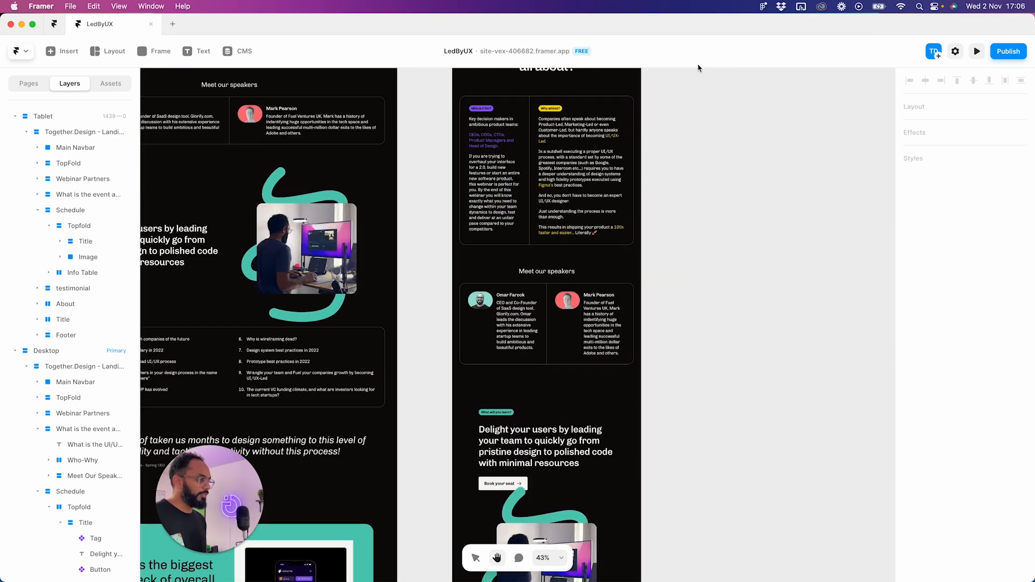
left_click_drag(610, 486, 684, 144)
left_click_drag(583, 142, 587, 202)
scroll(588, 202, "up", 1)
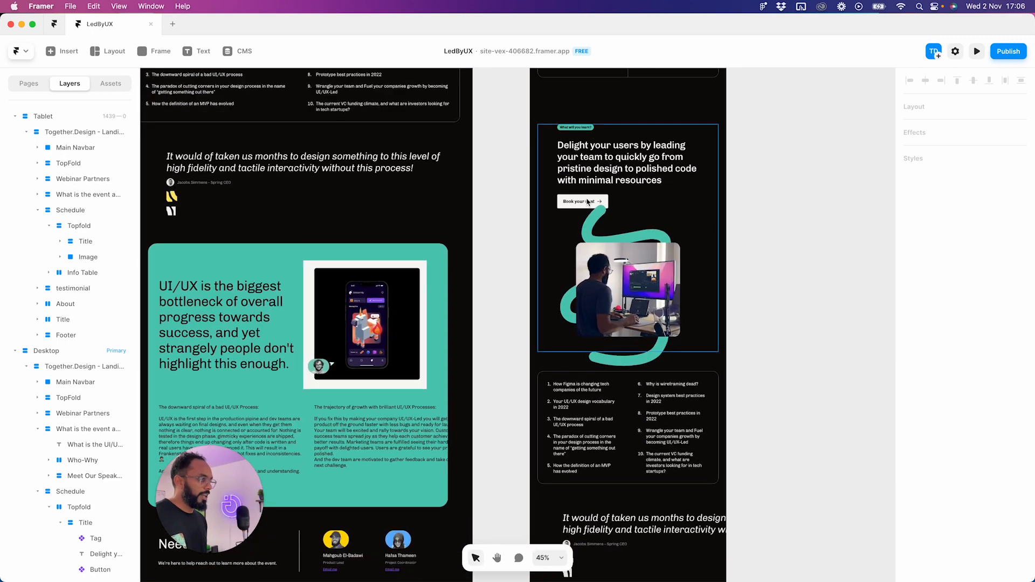
left_click(587, 201, "super")
left_click(647, 190, "super")
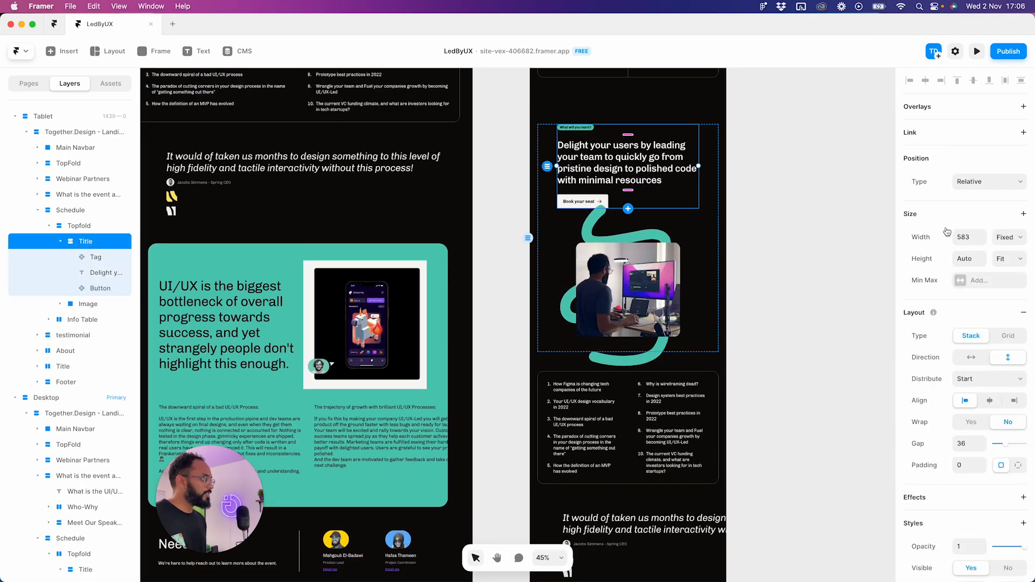
left_click(1005, 237)
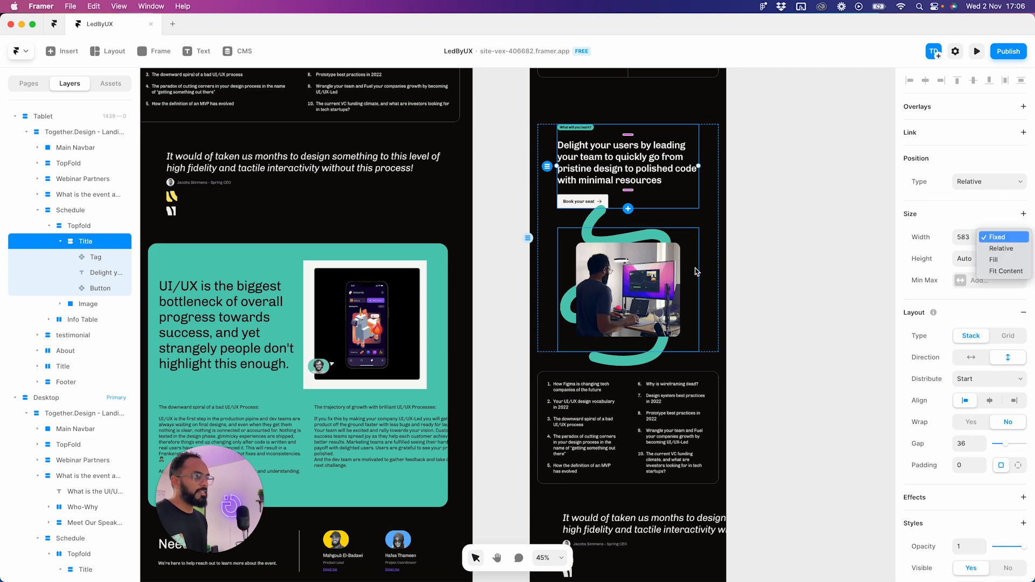
left_click(850, 232)
left_click(850, 232)
- Set the width of the Title stack in the desktop Schedule section's Topfold to Fill
left_click_drag(560, 199, 776, 332)
left_click_drag(347, 166, 395, 343)
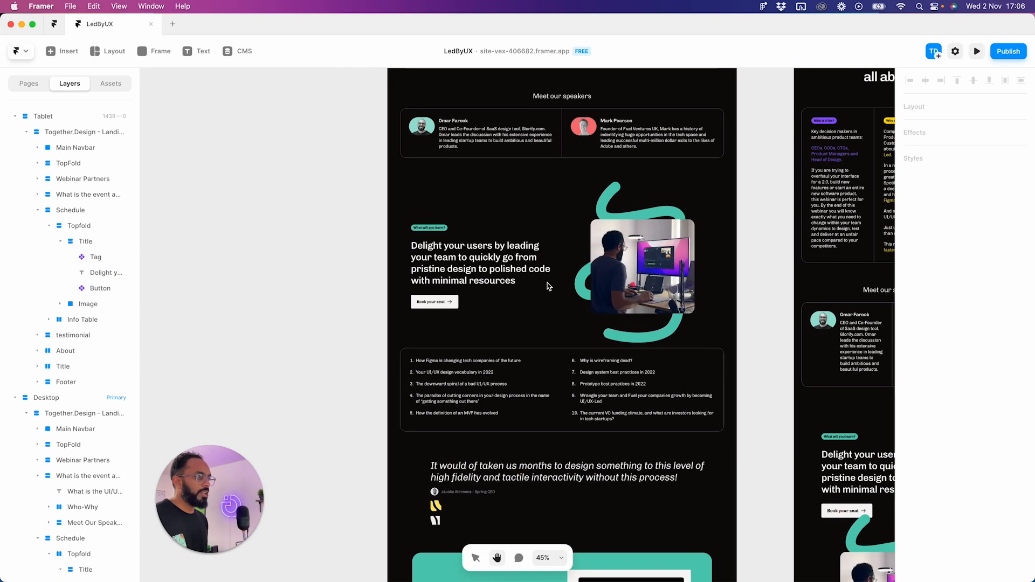
left_click(527, 295, "super")
left_click(986, 241)
left_click(1007, 260)
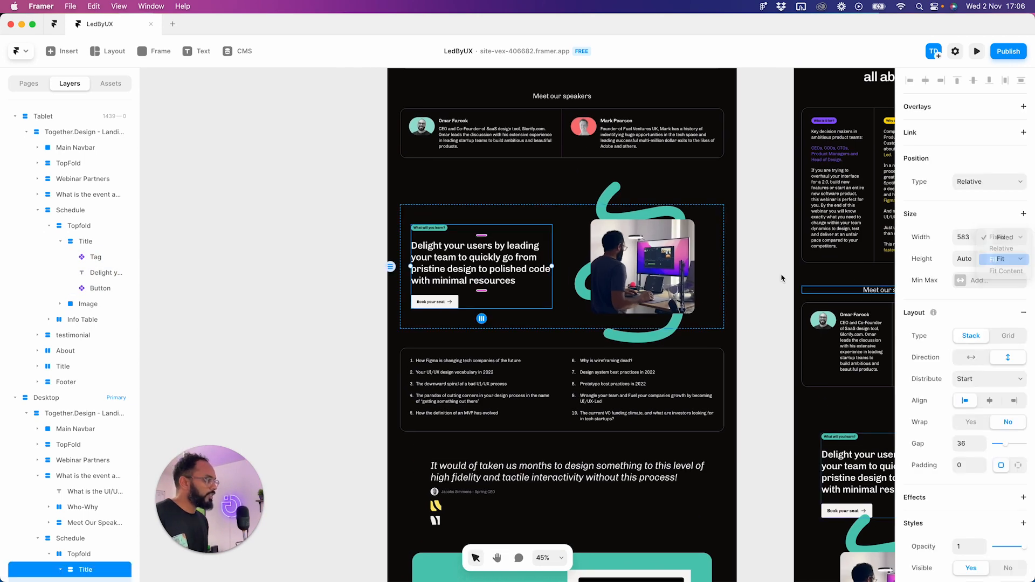
left_click(597, 244)
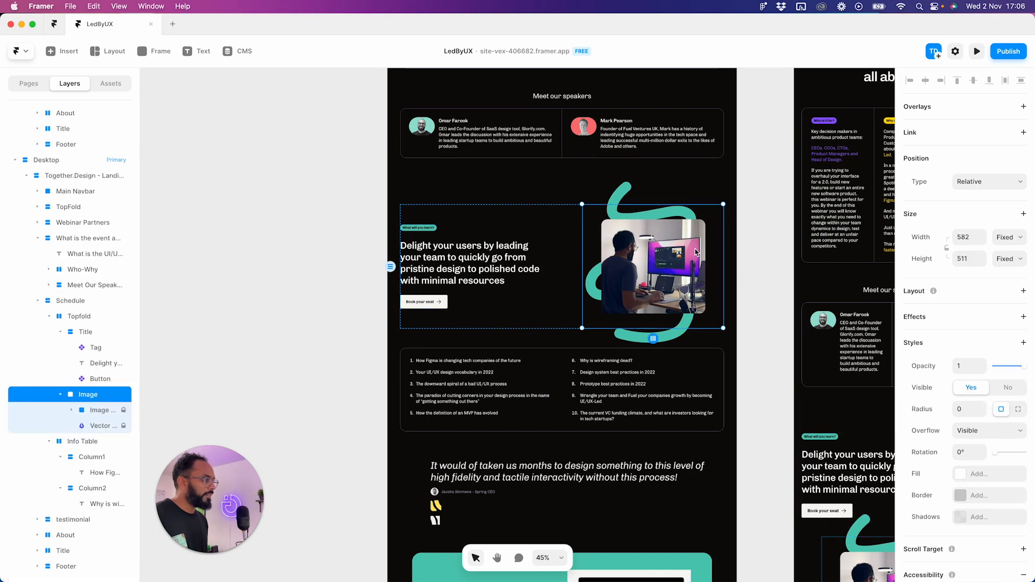
left_click(354, 289)
- Set the width of the "Delight your users" heading text in the desktop Schedule section to Fill
left_click_drag(525, 255, 196, 122)
left_click(602, 361)
left_click(609, 379)
left_click(595, 342)
left_click(345, 246)
key("space")
left_click_drag(304, 209, 469, 247)
left_click(307, 167)
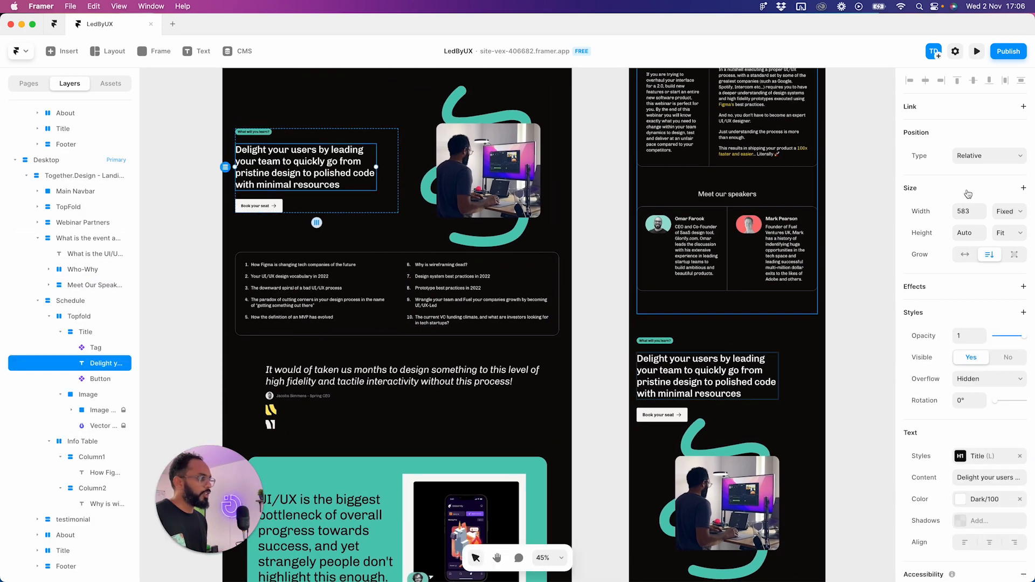
left_click(1007, 210)
left_click(1004, 234)
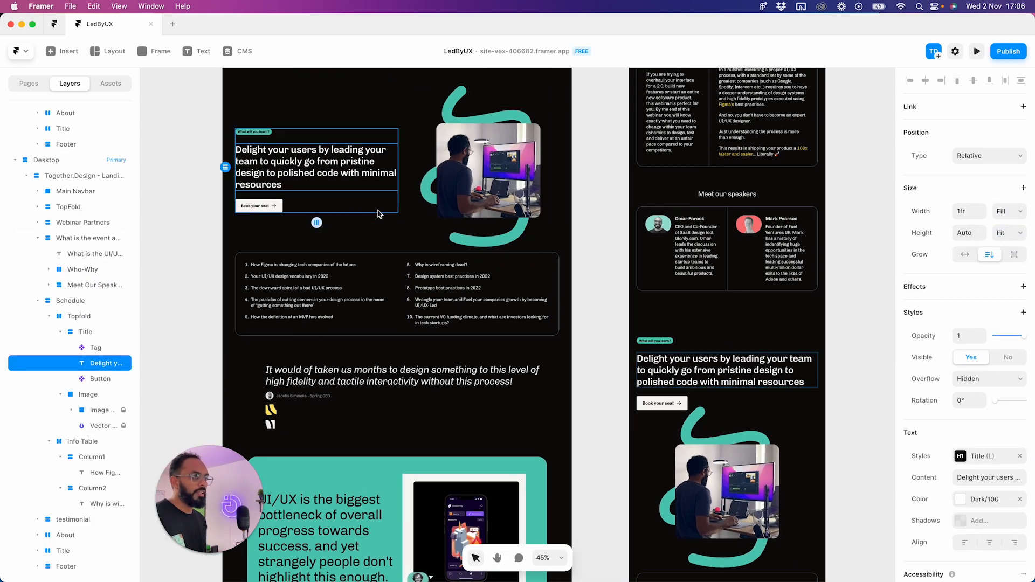
left_click(274, 209)
left_click(267, 134)
left_click(211, 191)
- Centre the tablet Schedule section's heading text and align the Title stack's tag, heading and button to the centre
key("space")
left_click_drag(663, 290, 442, 83)
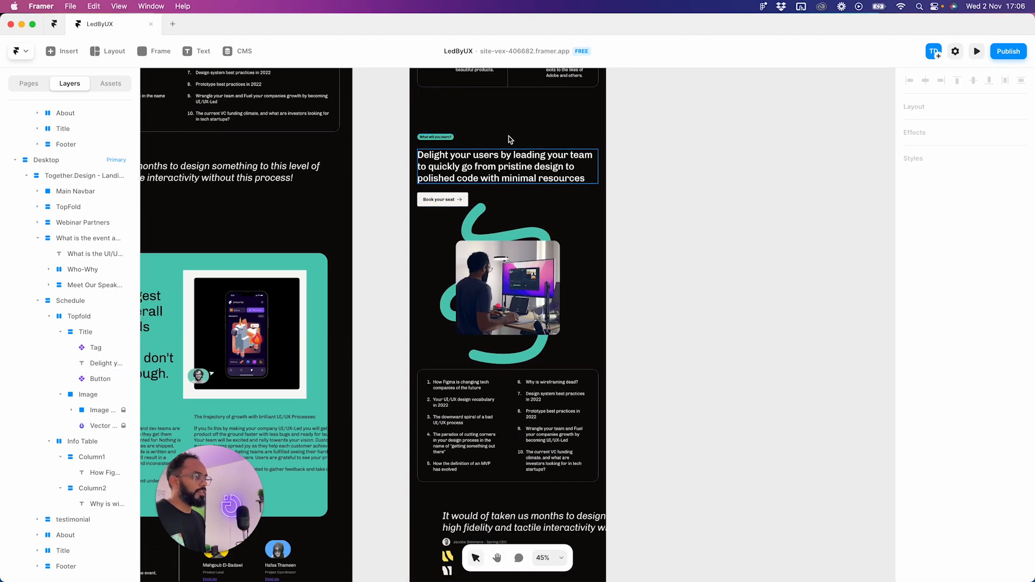
key("space")
left_click_drag(570, 175, 832, 559)
left_click_drag(485, 241, 534, 498)
scroll(534, 497, "down", 15)
scroll(534, 498, "right", 6)
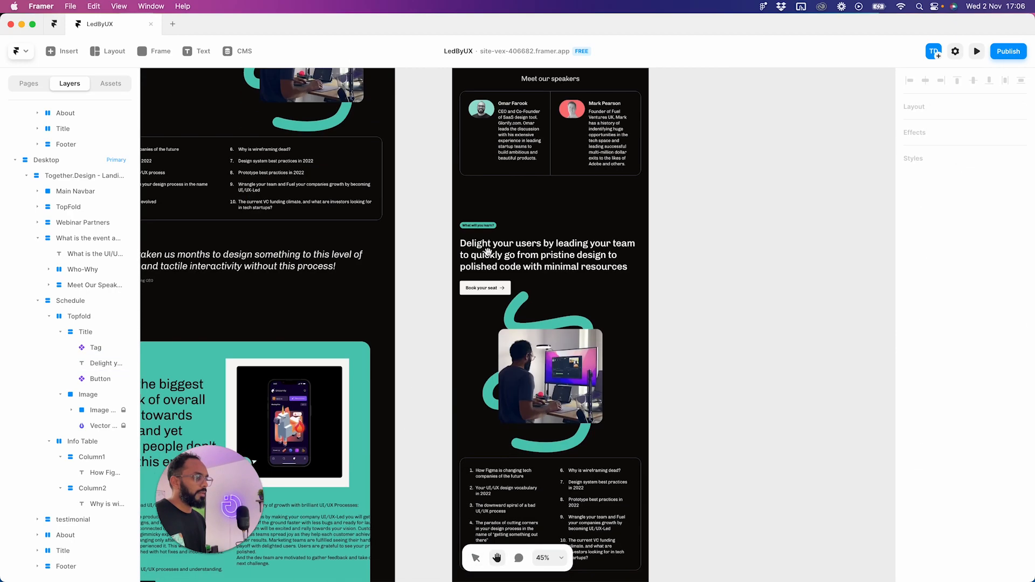
left_click(564, 261)
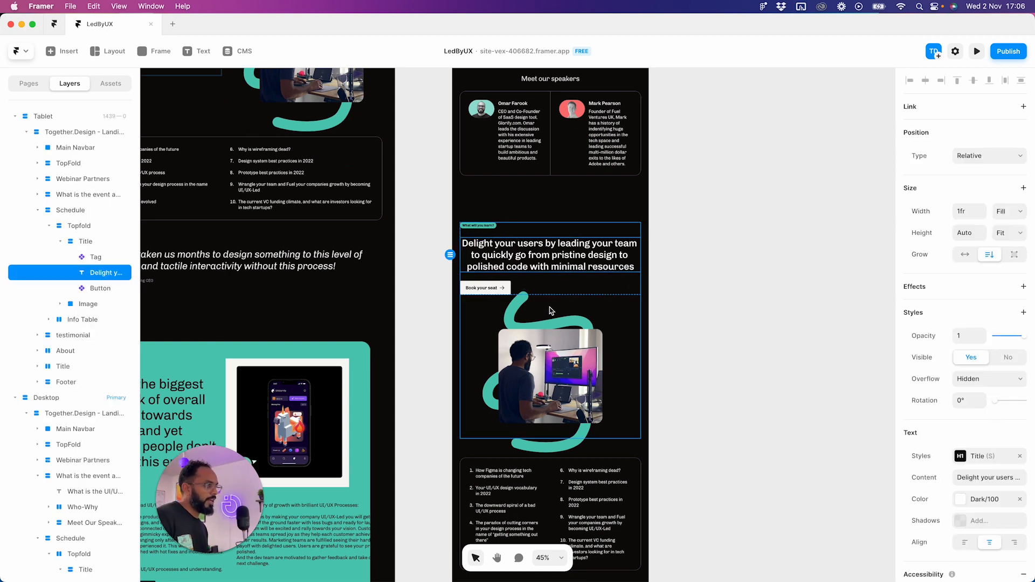
left_click(484, 285)
left_click(992, 401)
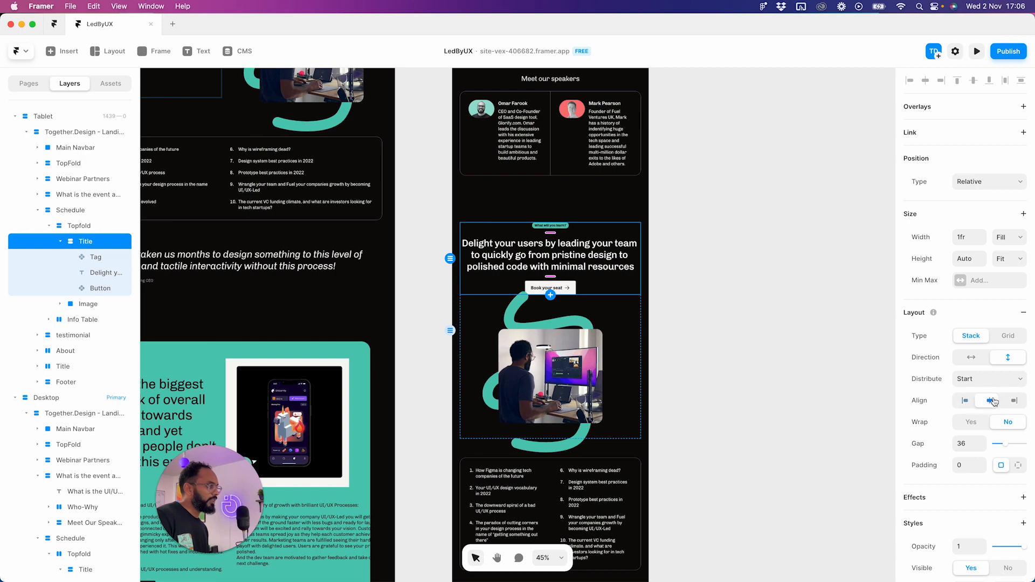
left_click(668, 281)
- Add a Z Index of 1 to the tablet Schedule section's Title stack so it sits above the green squiggle
scroll(699, 265, "down", 3)
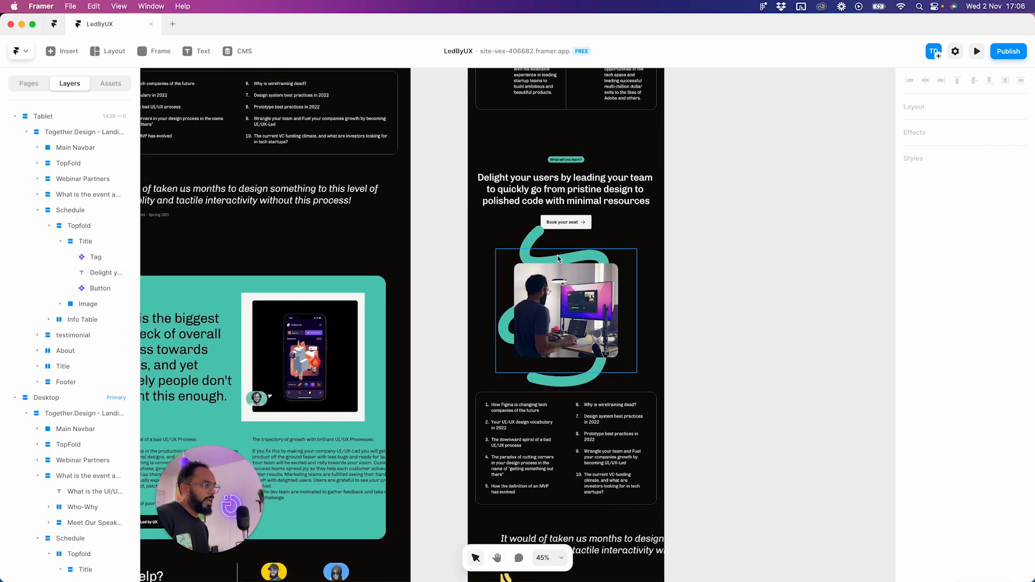
left_click(560, 259)
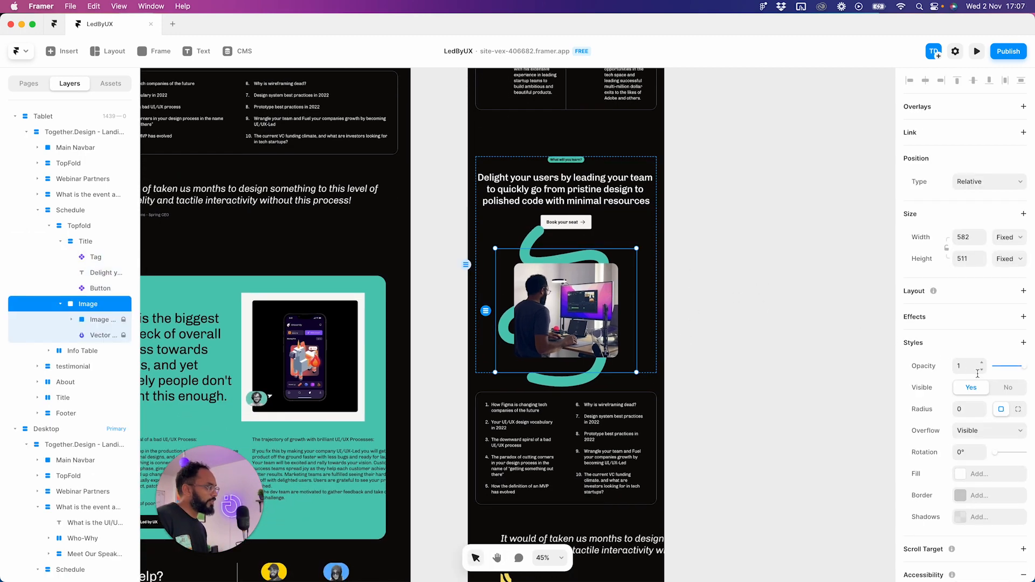
scroll(997, 453, "down", 3)
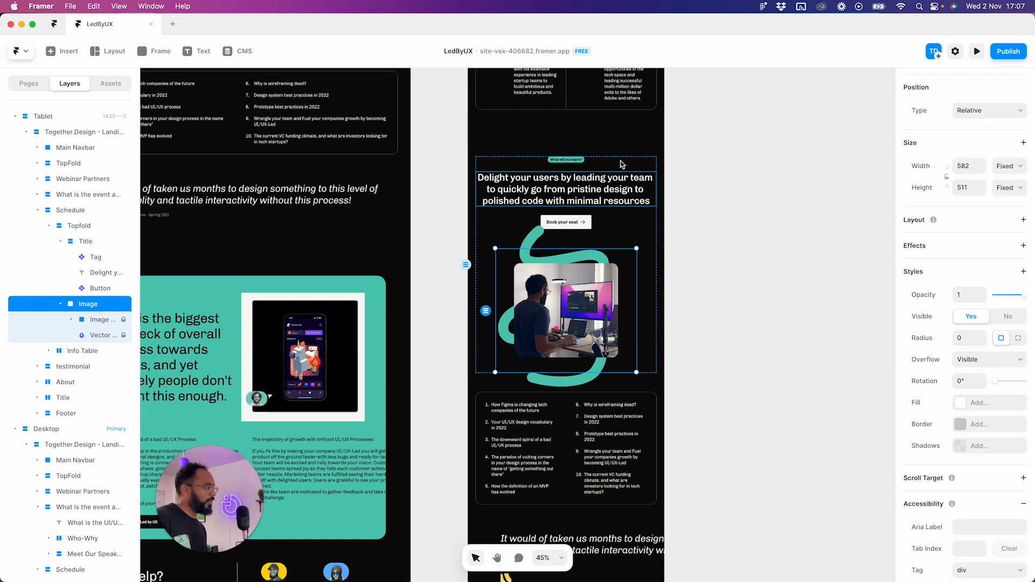
scroll(625, 169, "up", 2)
left_click(628, 263)
scroll(1001, 345, "down", 5)
left_click(1022, 402)
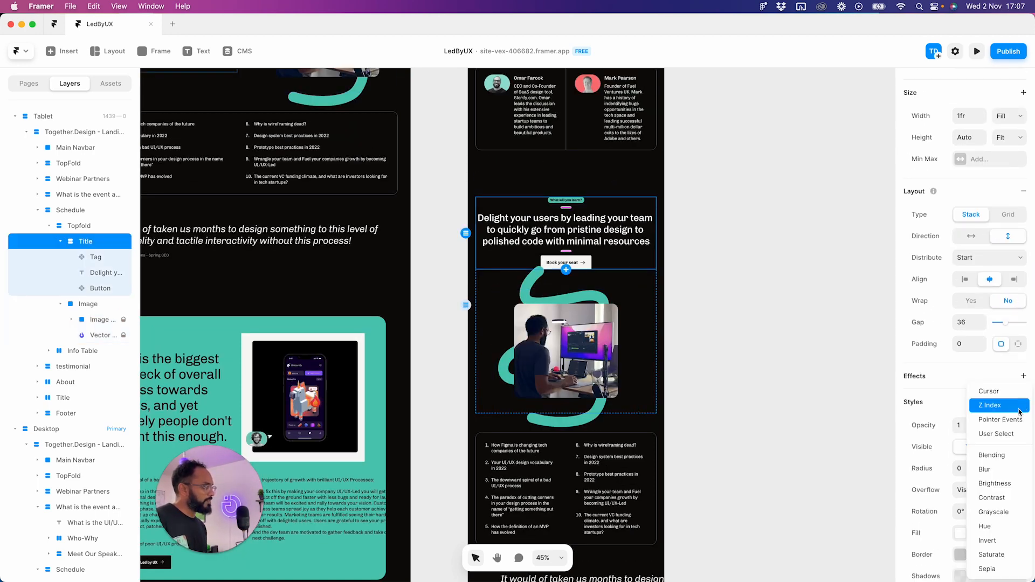
left_click(1004, 409)
scroll(1008, 416, "down", 7)
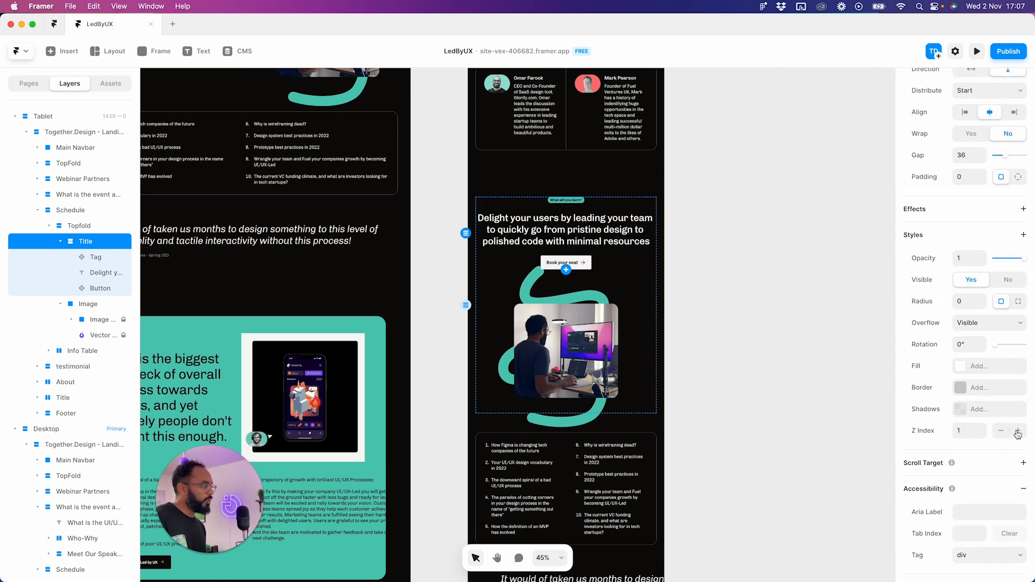
scroll(510, 277, "up", 5)
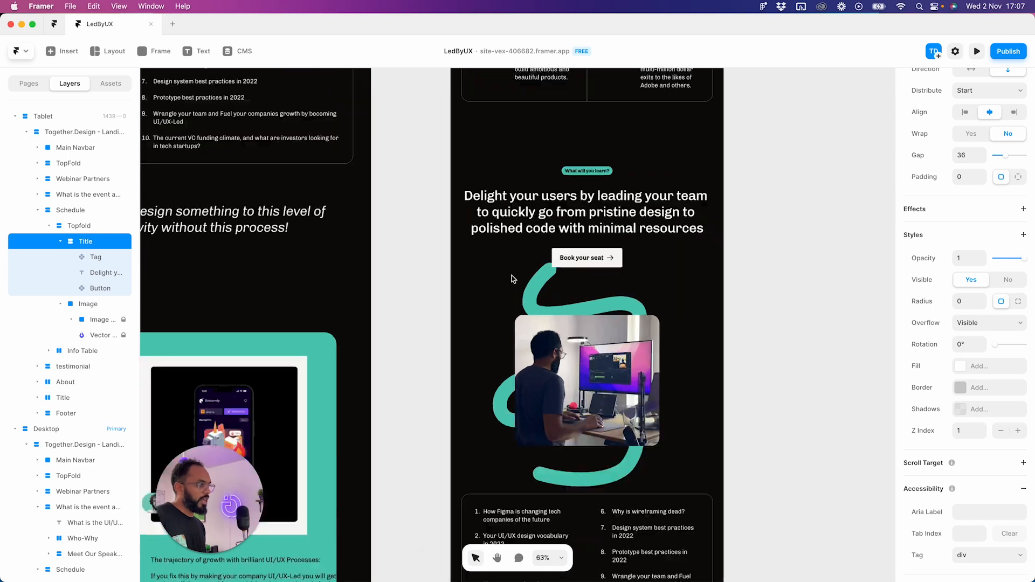
scroll(597, 306, "down", 5)
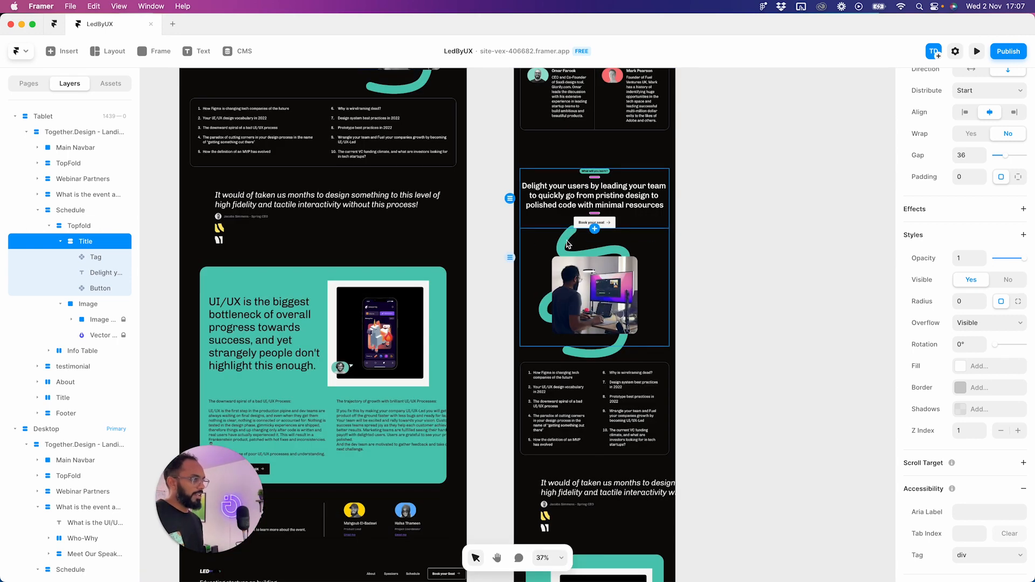
- Review the desktop and tablet layouts from the event section down to the footer
left_click(567, 241)
left_click(740, 252)
left_click_drag(740, 252, 766, 302)
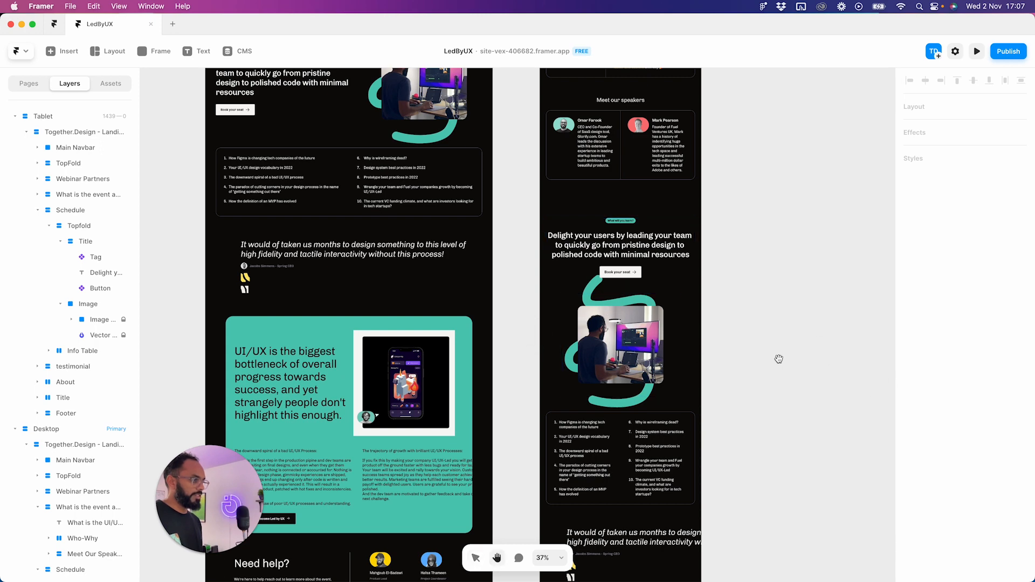
scroll(778, 357, "left", 3)
scroll(815, 314, "down", 3)
left_click_drag(776, 368, 676, 309)
left_click_drag(610, 195, 644, 320)
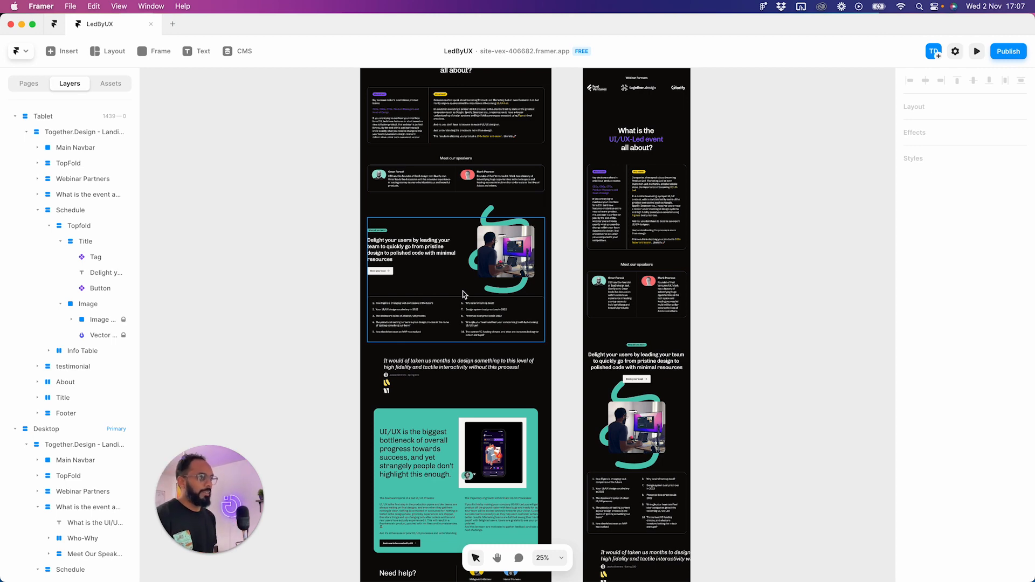
scroll(462, 295, "up", 5)
scroll(468, 269, "down", 10)
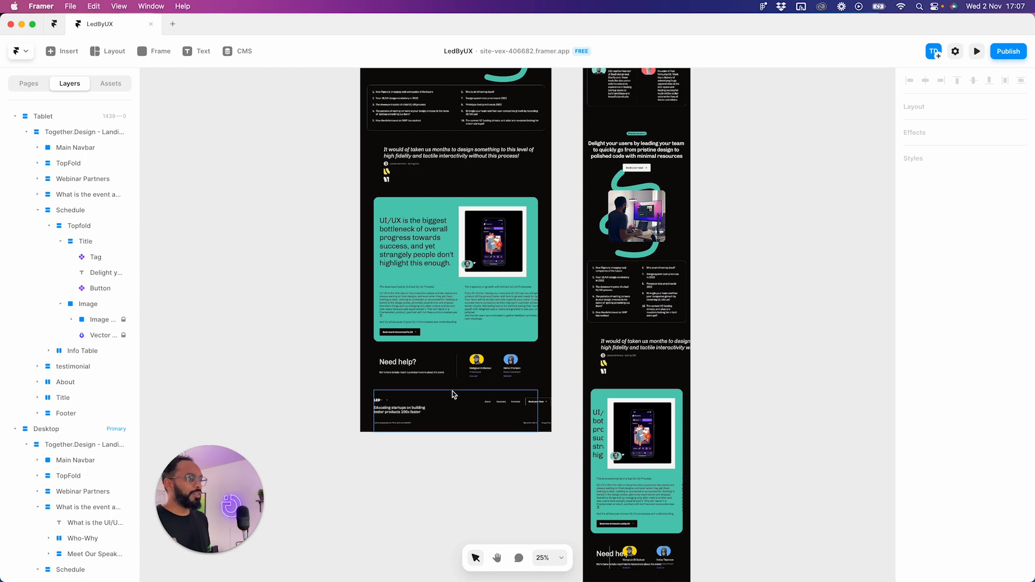
scroll(315, 261, "up", 5)
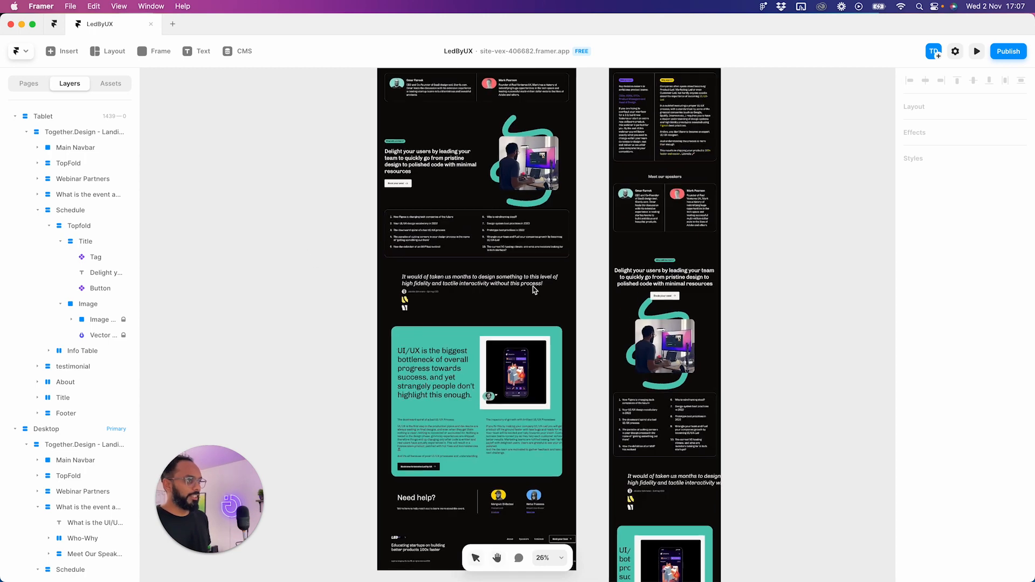
scroll(284, 289, "left", 3)
- Compare the testimonial section's quote marks and spacing with the testimonial on the Home page
left_click(405, 300)
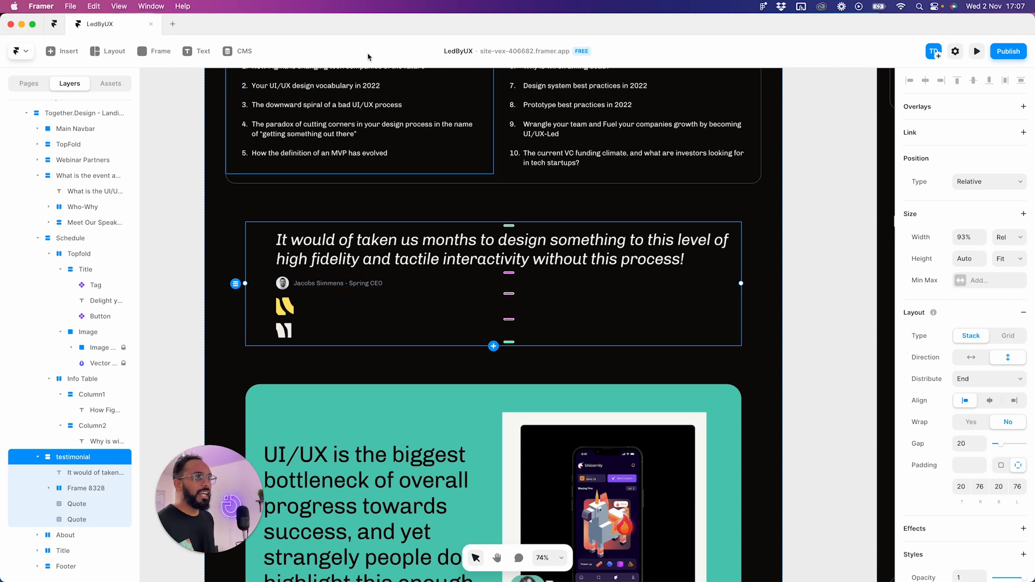
left_click(29, 84)
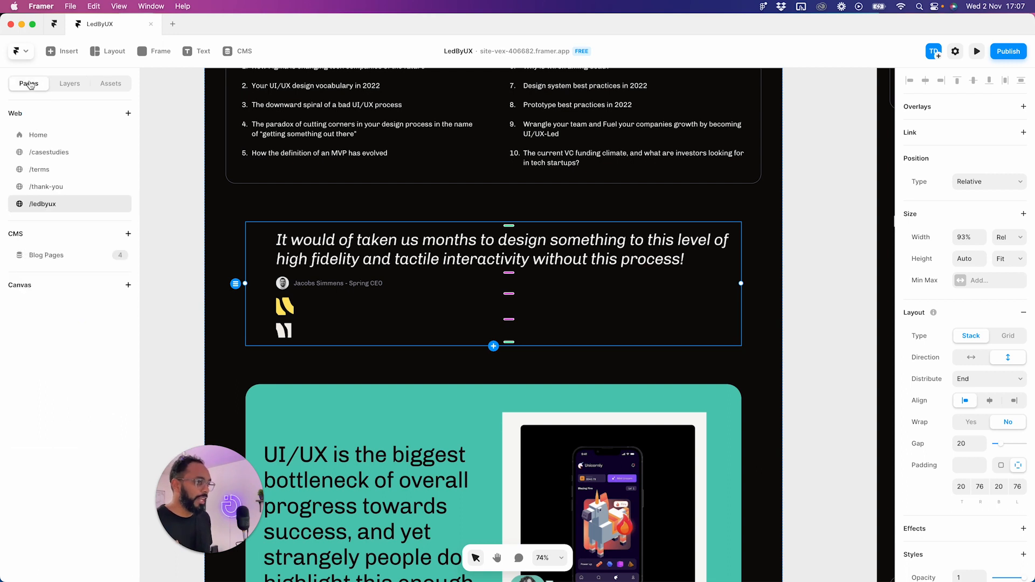
left_click(49, 134)
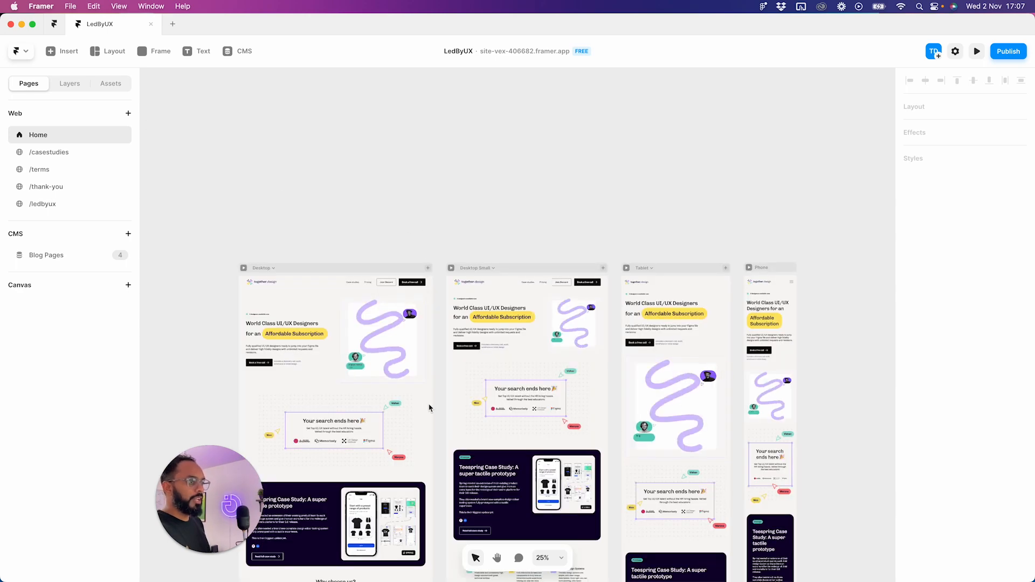
key("space")
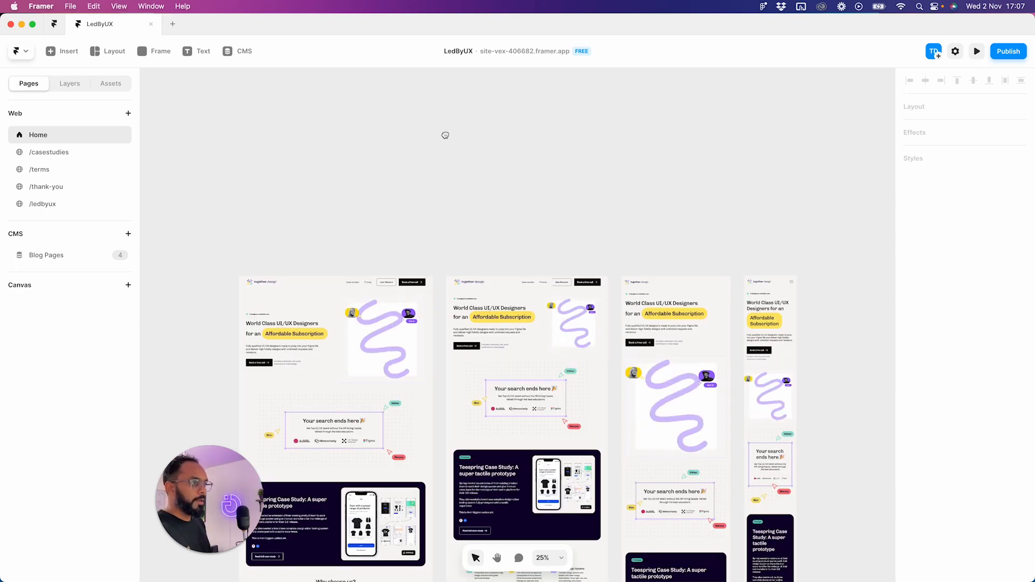
scroll(401, 198, "down", 8)
left_click(398, 207)
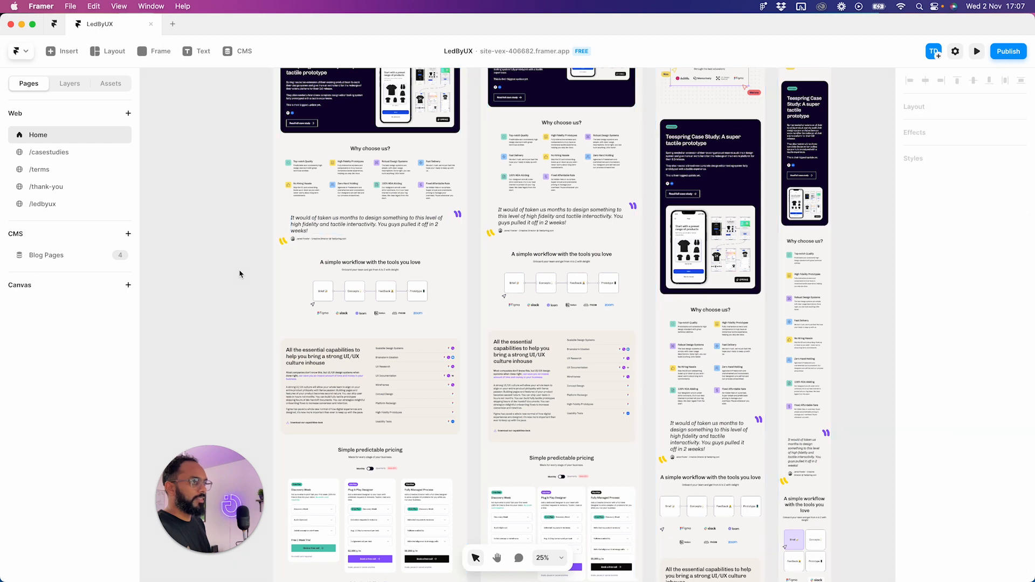
scroll(237, 273, "up", 3)
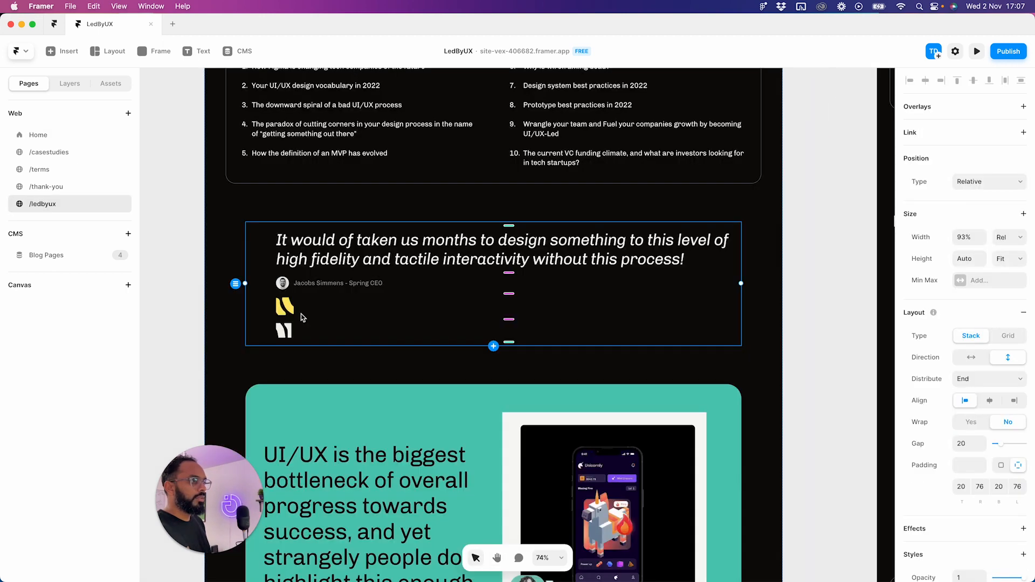
left_click(39, 135)
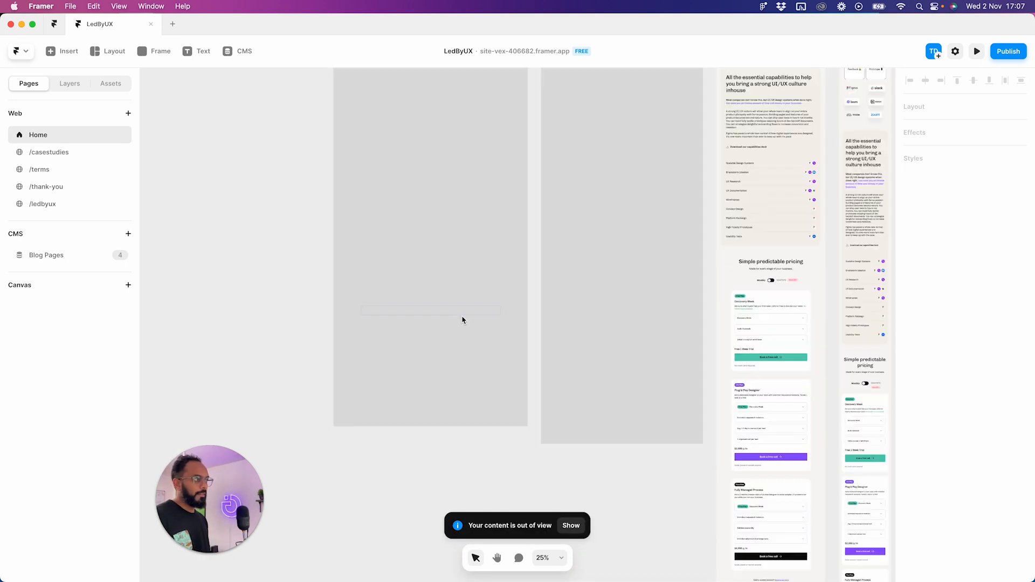
- Copy the testimonial section from the desktop layout of the Home page and open the /ledbyux page
scroll(461, 315, "up", 15)
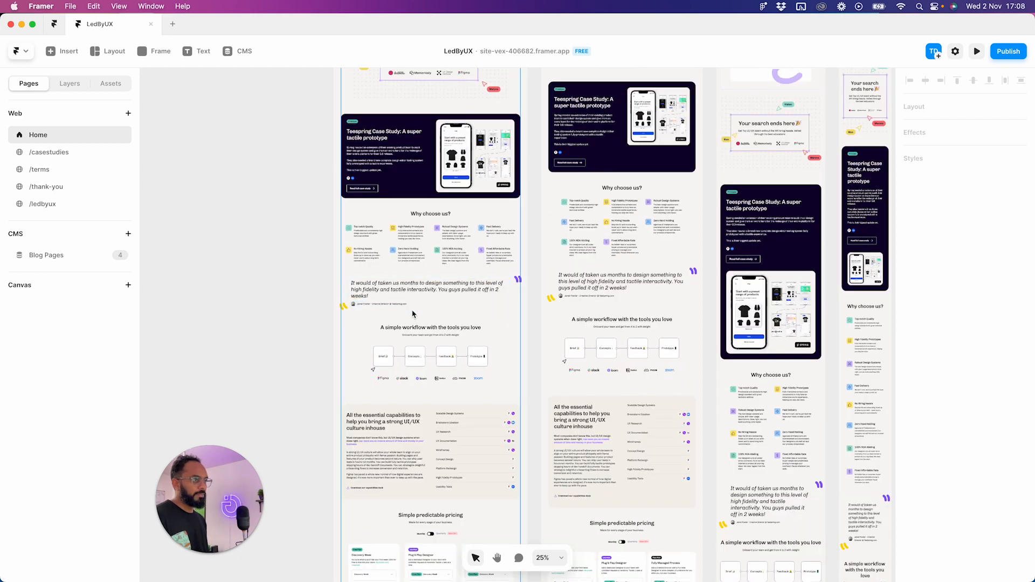
left_click(413, 311)
scroll(399, 305, "up", 2)
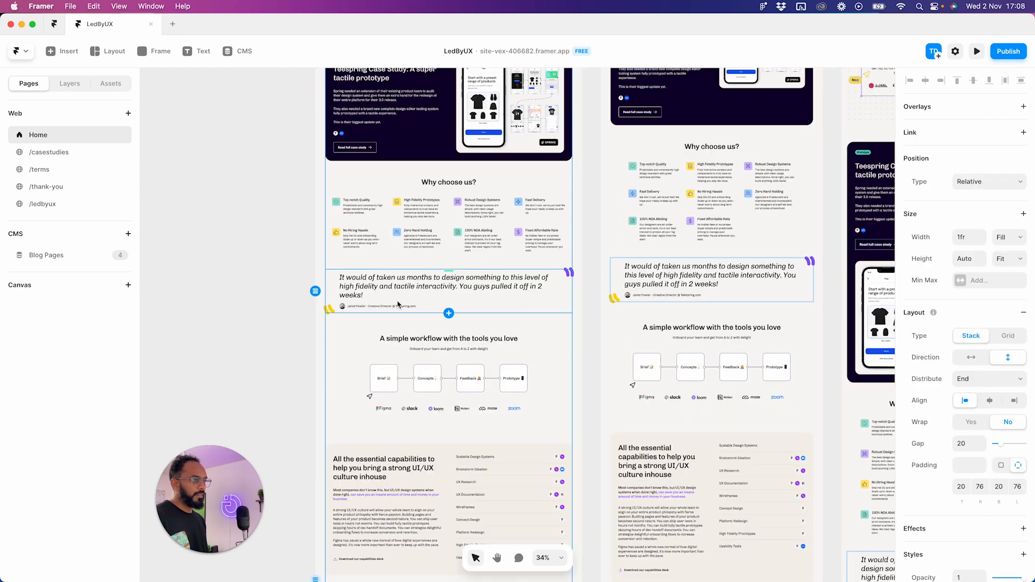
left_click(65, 86)
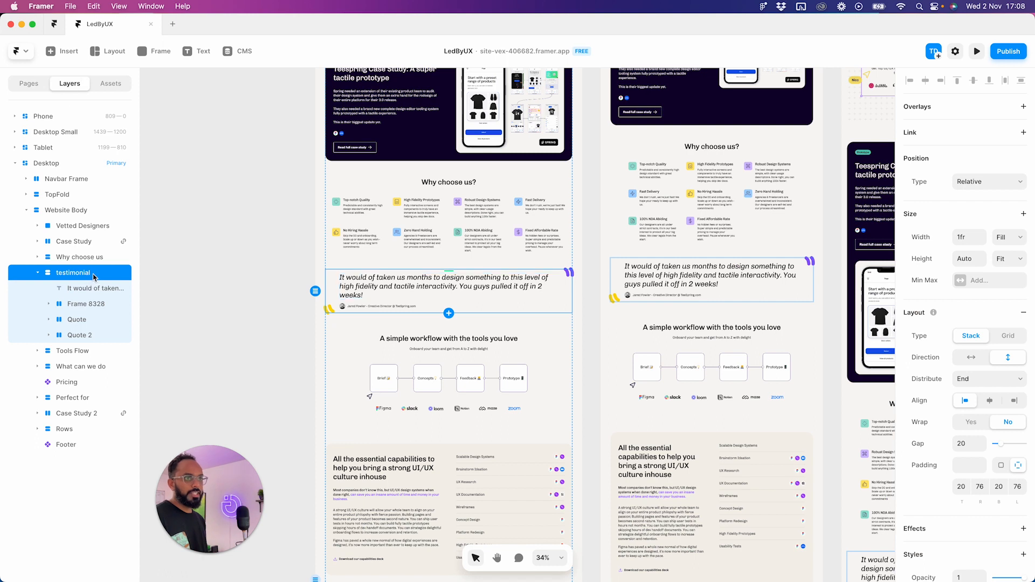
left_click(24, 86)
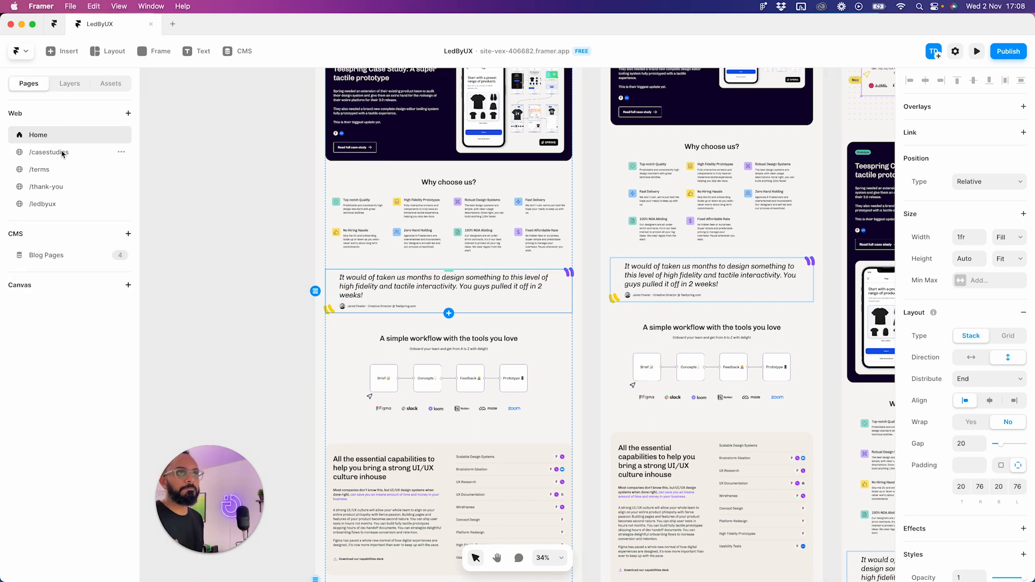
left_click(48, 208)
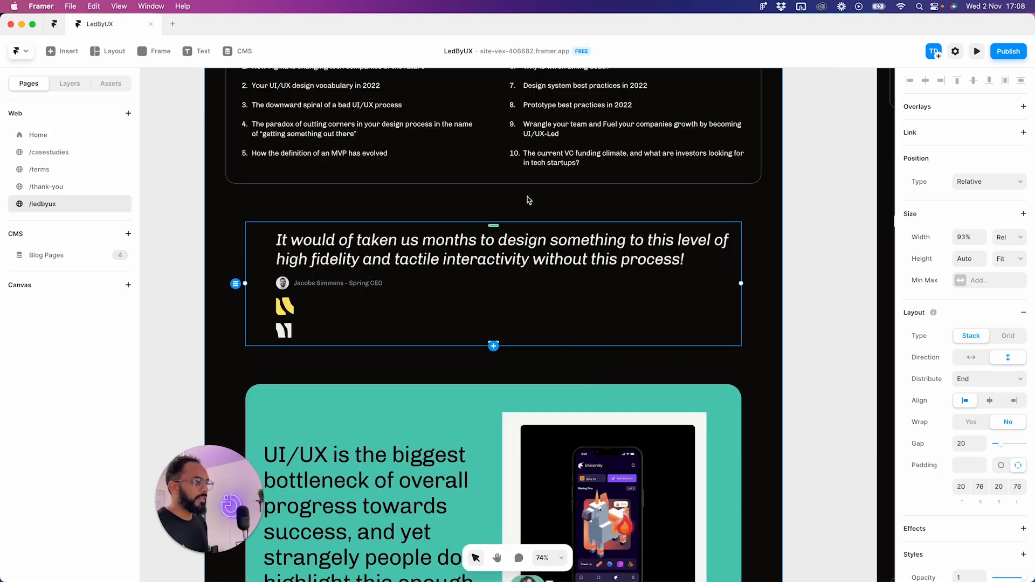
- Paste the copied testimonial section into the desktop content stack of the /ledbyux page
left_click(528, 200)
scroll(525, 210, "down", 3)
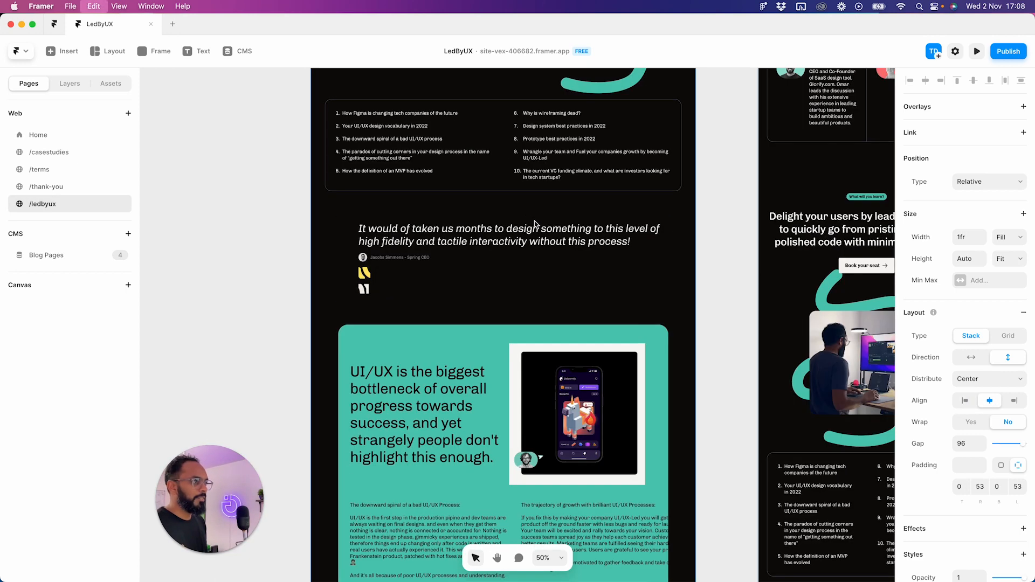
key("super+z")
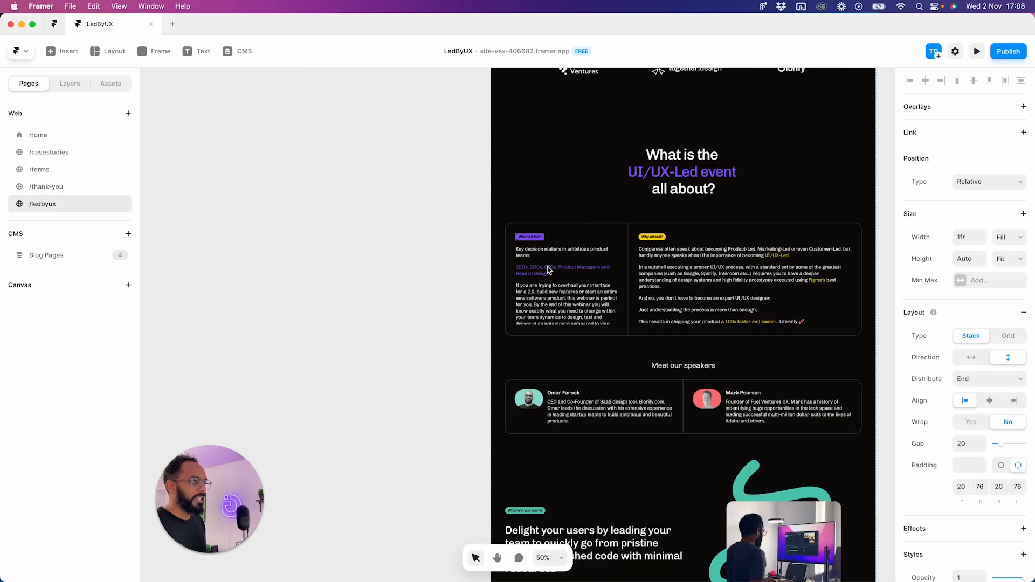
- Move the pasted testimonial up three places so it sits directly above the green UI/UX bottleneck card
scroll(693, 348, "down", 7)
scroll(694, 350, "down", 3)
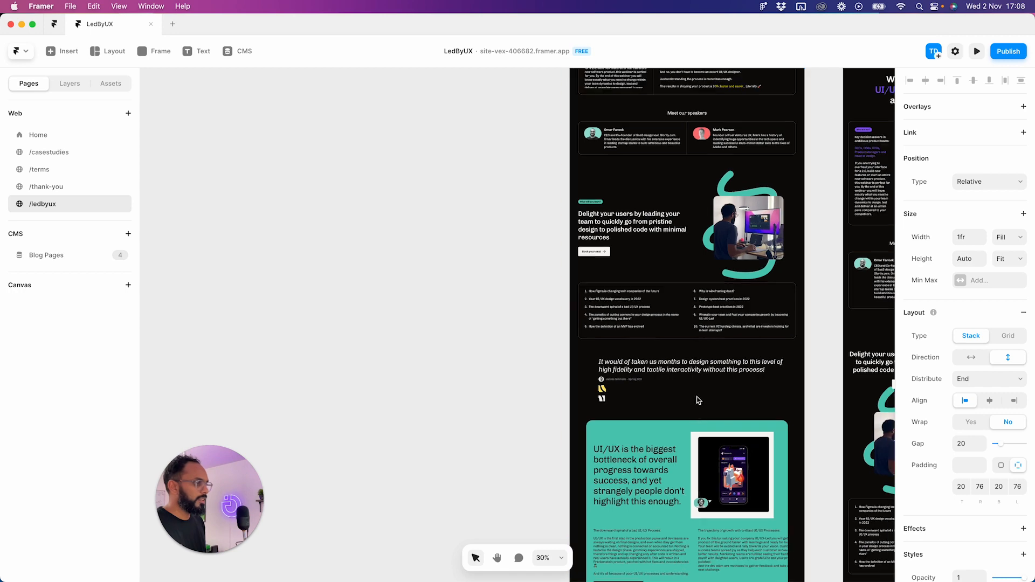
scroll(698, 400, "down", 6)
scroll(698, 400, "right", 3)
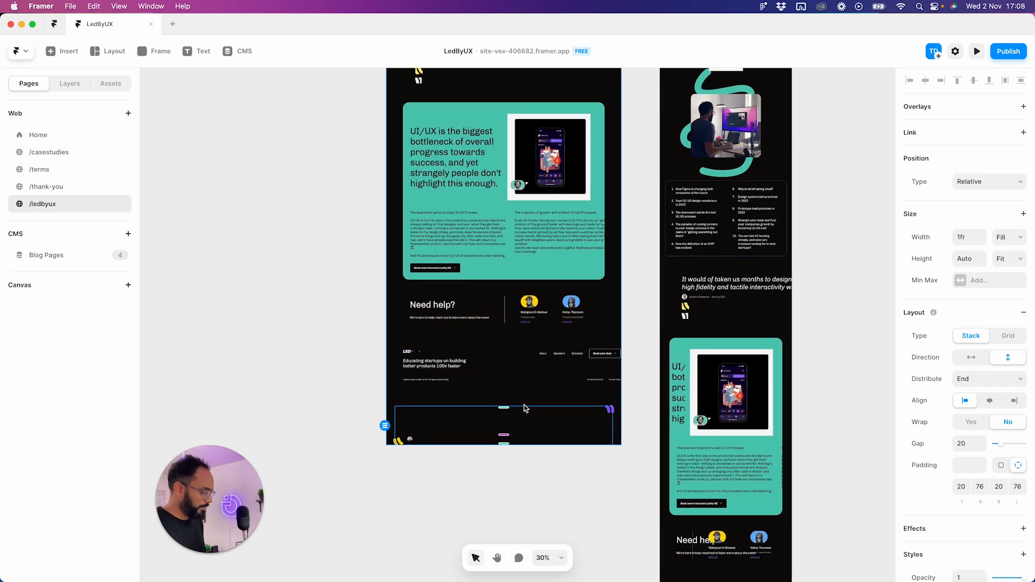
key("Up")
key("Up")
key("Up")
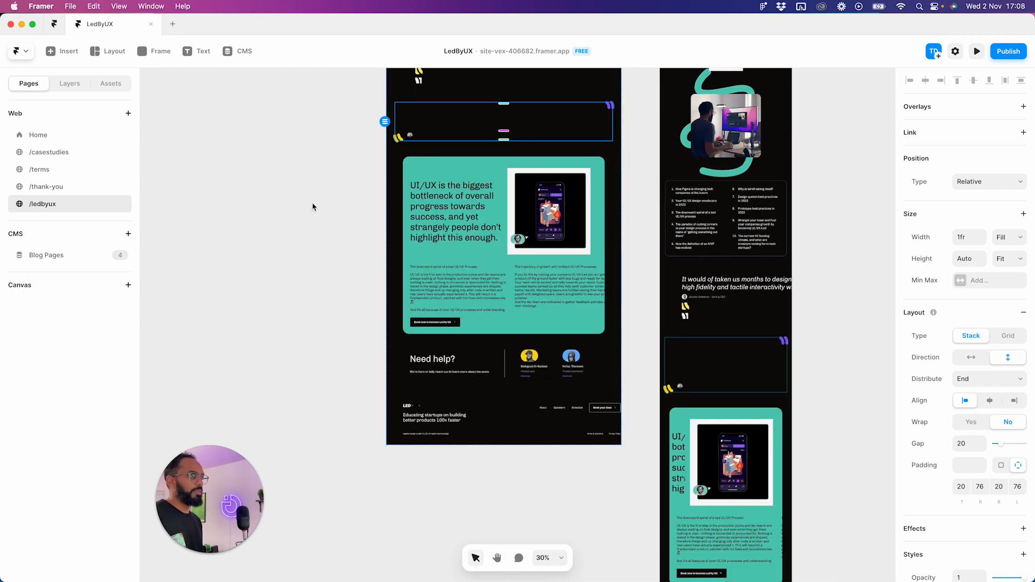
- Copy the full quote text from the old testimonial above the pasted one
left_click(332, 240)
scroll(329, 254, "up", 5)
scroll(403, 244, "up", 3)
left_click(405, 246)
double_click(407, 223)
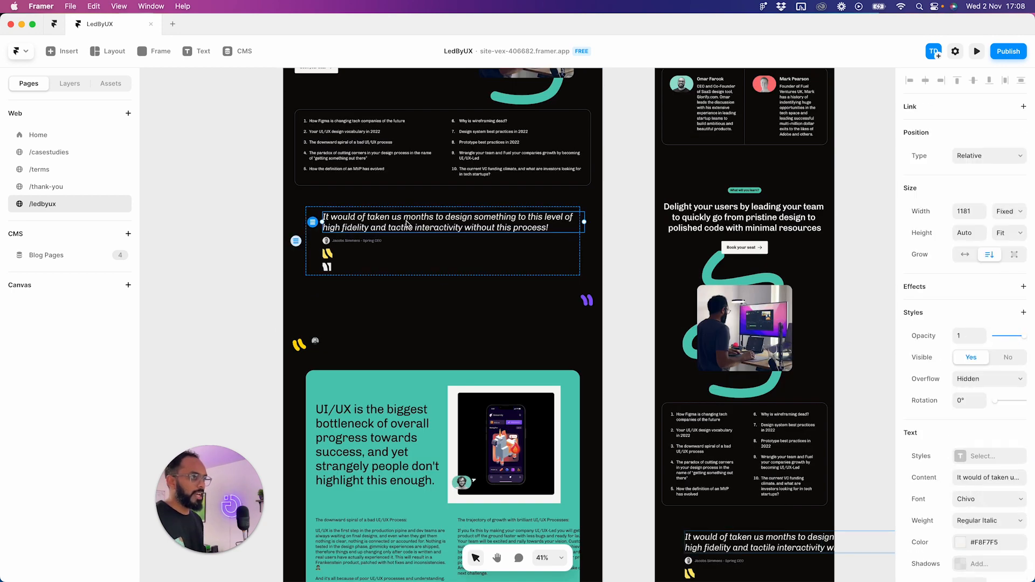
double_click(407, 223)
- Give the pasted testimonial's quote a light shared color and replace its wording with the quote copied from the old testimonial
left_click(392, 317)
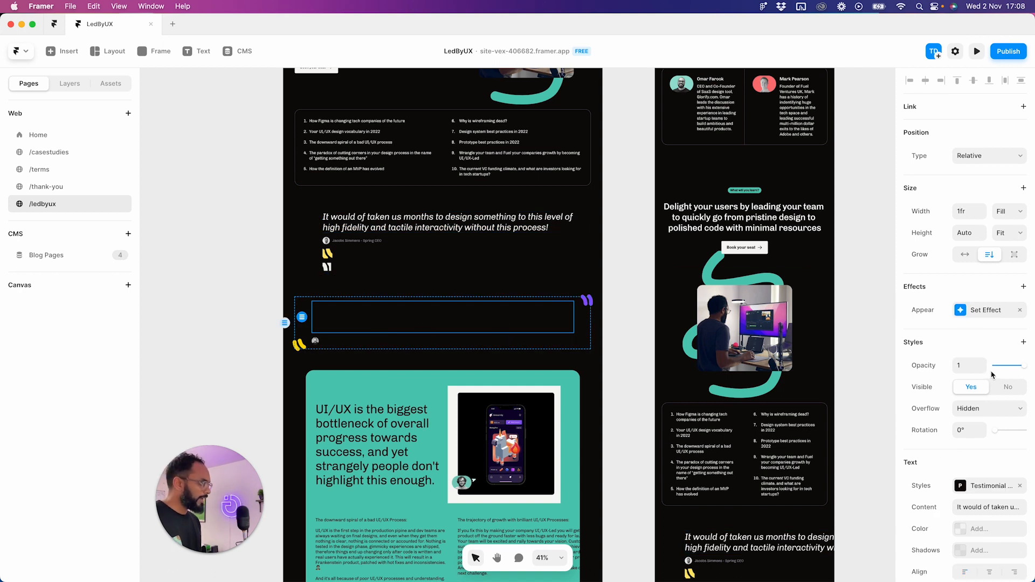
scroll(990, 484, "down", 5)
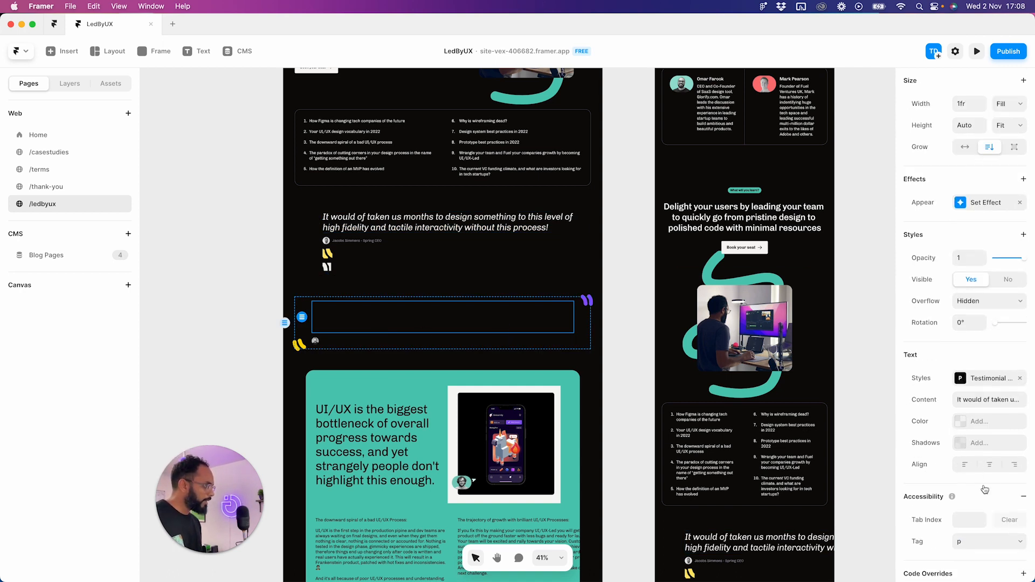
left_click(976, 421)
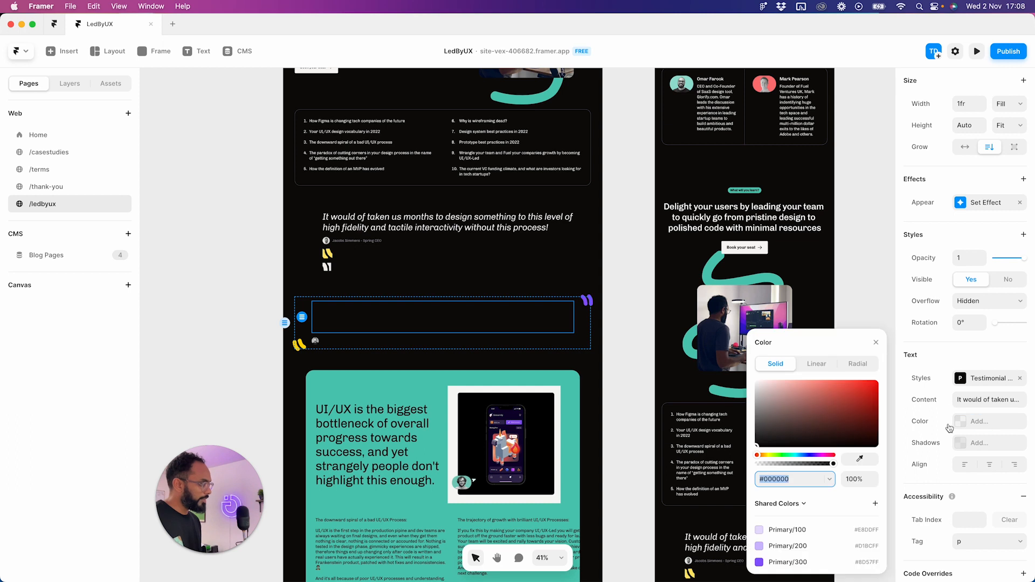
scroll(799, 536, "down", 10)
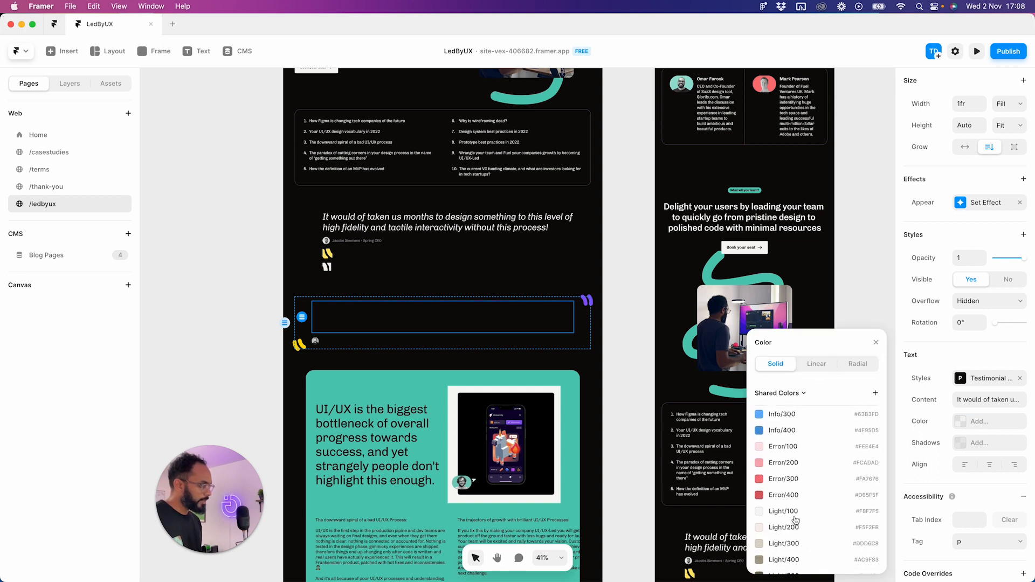
left_click(781, 539)
double_click(375, 322)
left_click(244, 331)
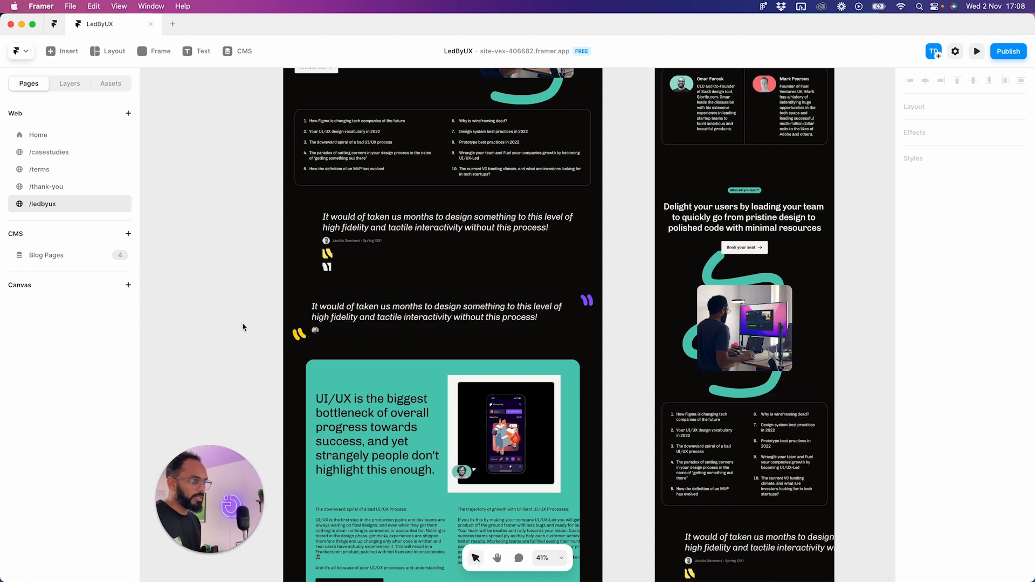
left_click(375, 262)
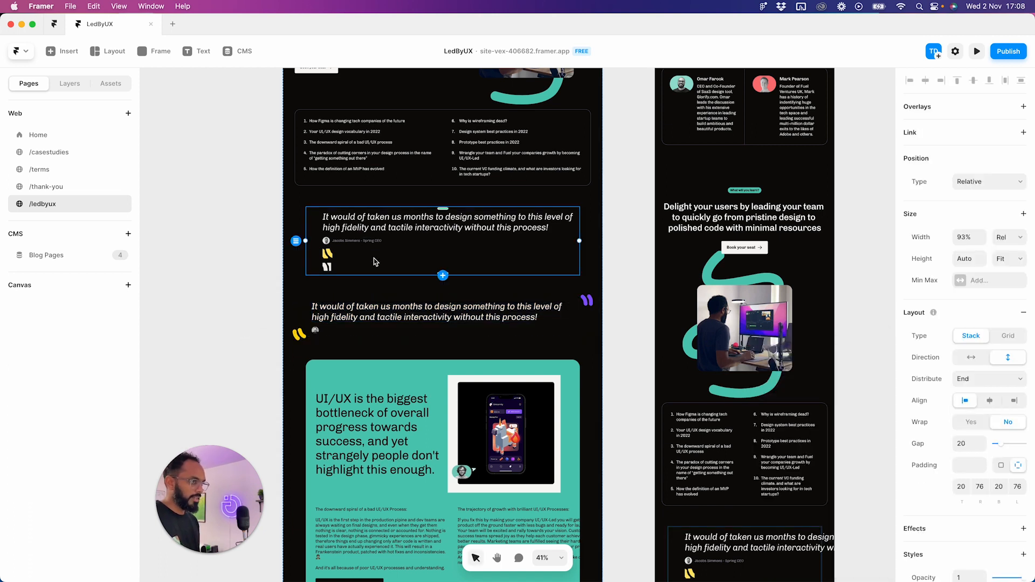
left_click(328, 258)
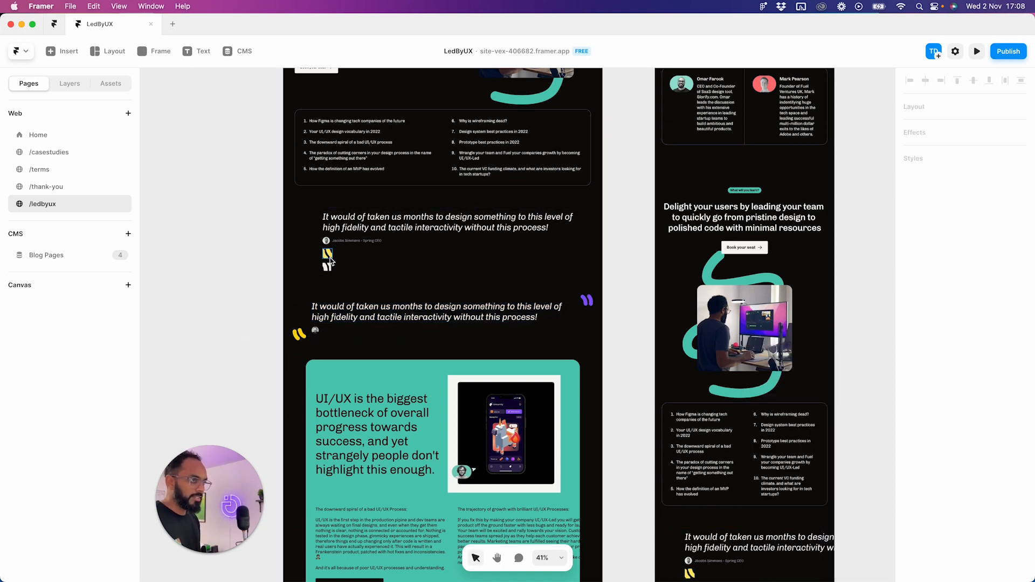
left_click(587, 301)
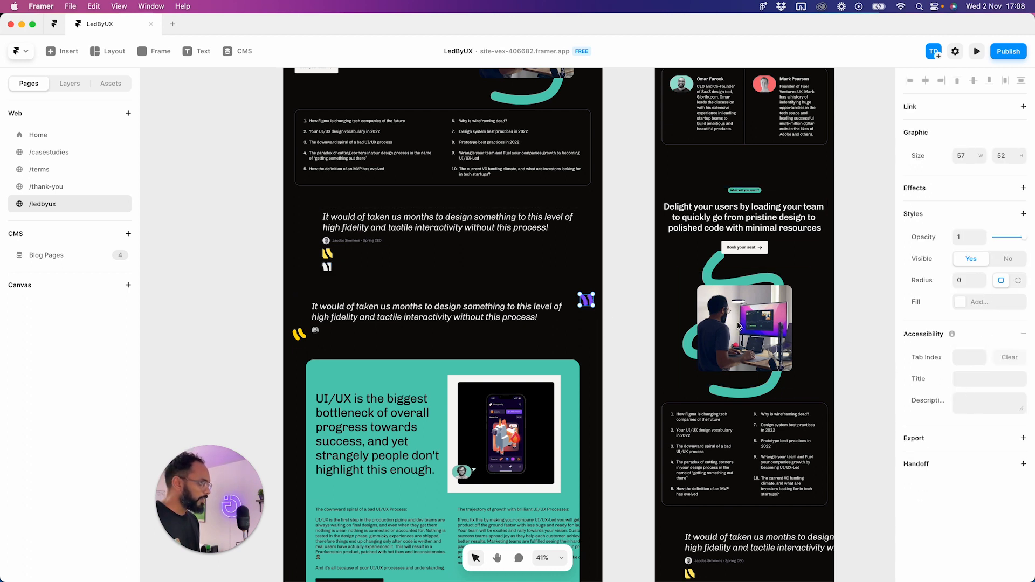
double_click(589, 304)
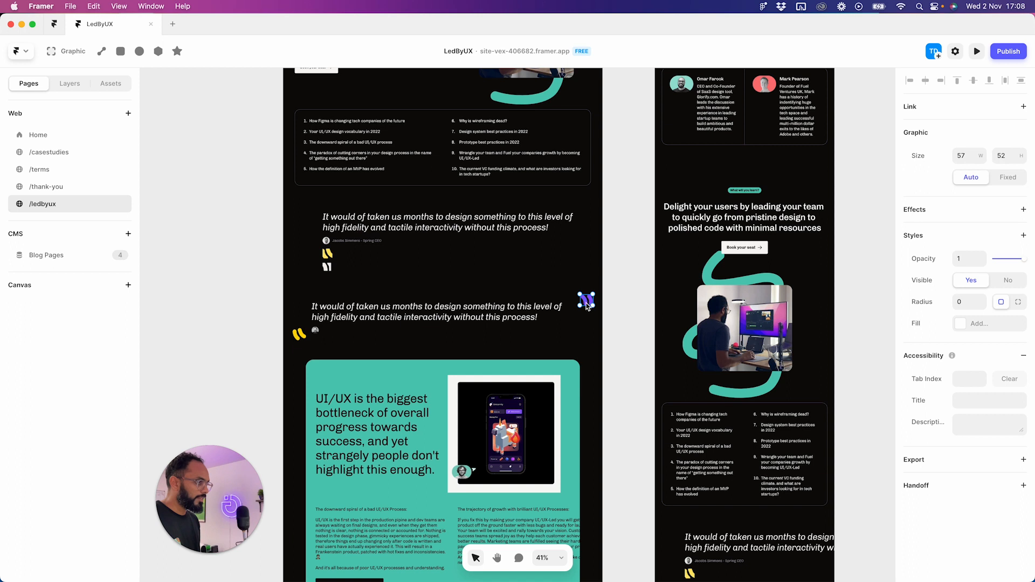
left_click(441, 246)
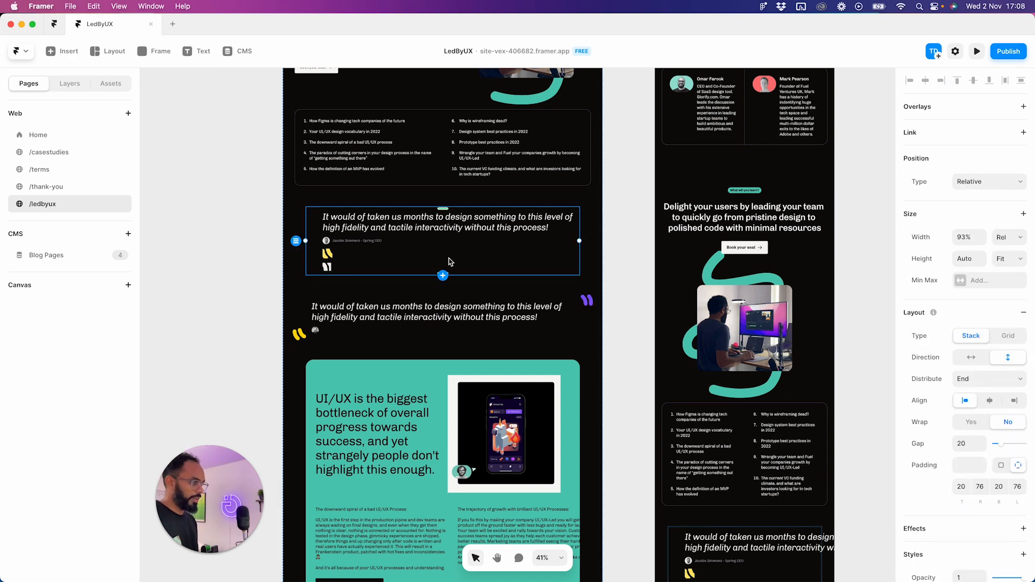
- Set the color of the author line in the pasted testimonial to the shared color Dark/500
left_click(354, 330)
left_click(351, 330)
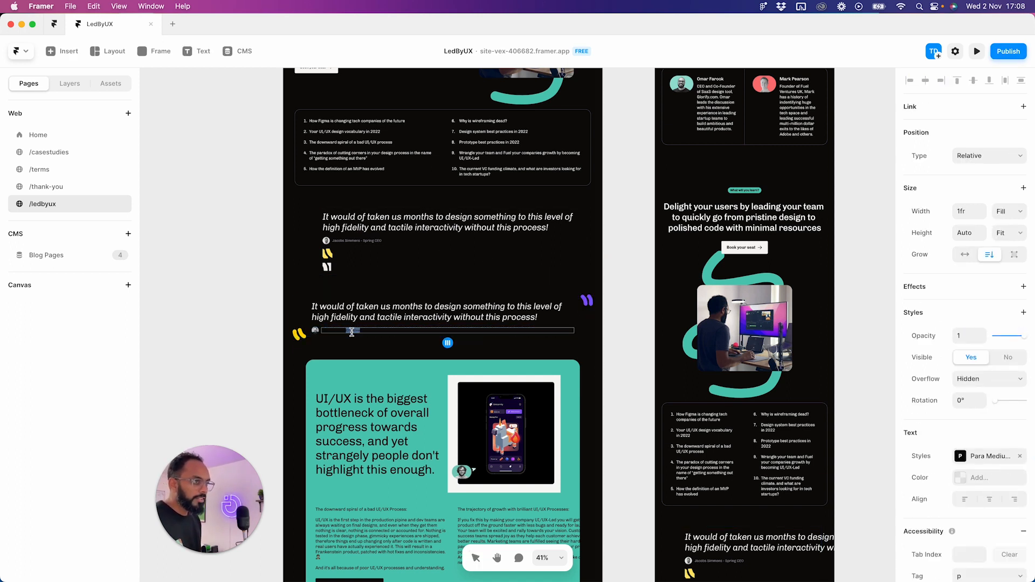
key("Escape")
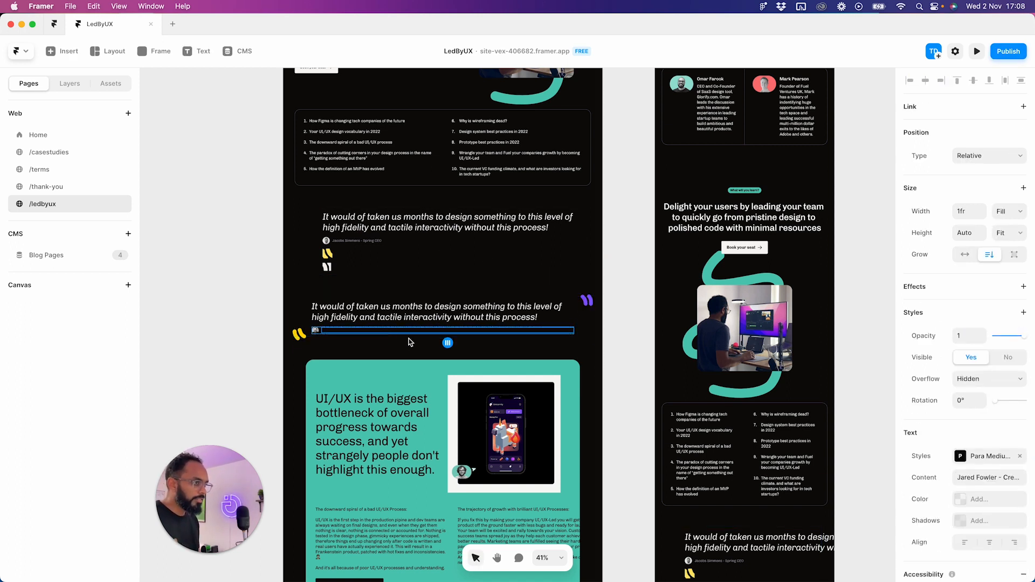
left_click(979, 500)
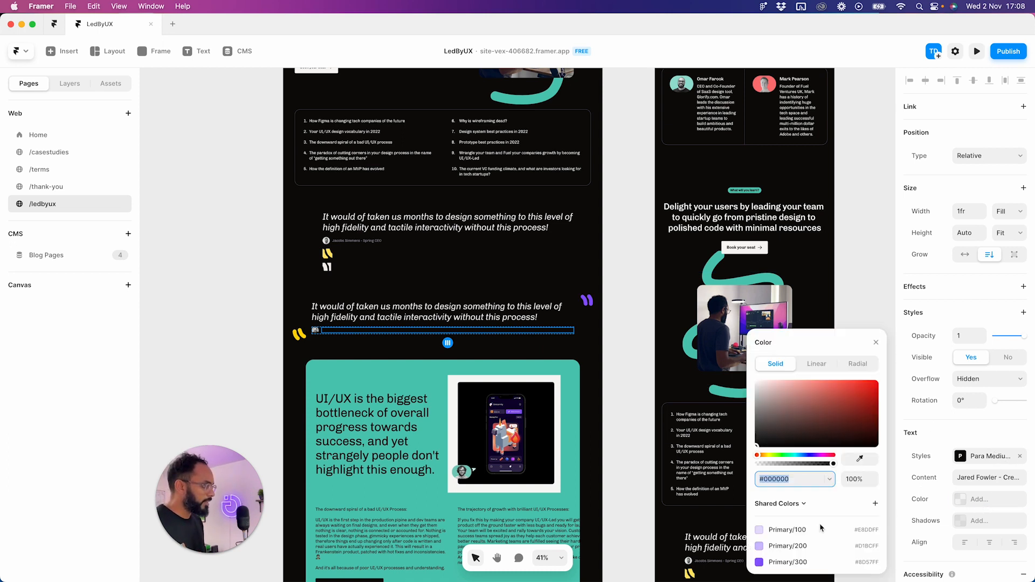
scroll(844, 521, "down", 10)
scroll(812, 512, "down", 5)
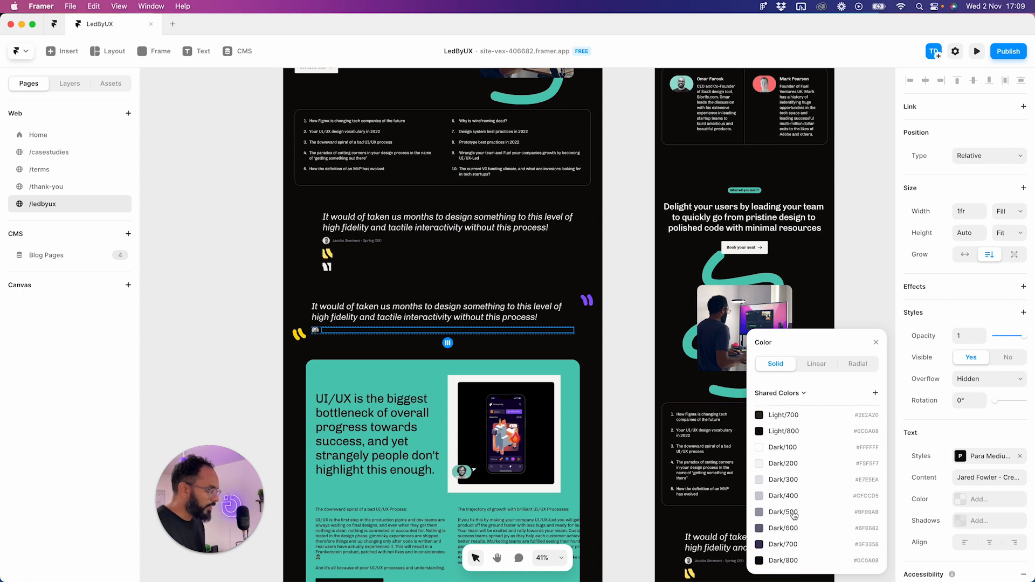
left_click(792, 529)
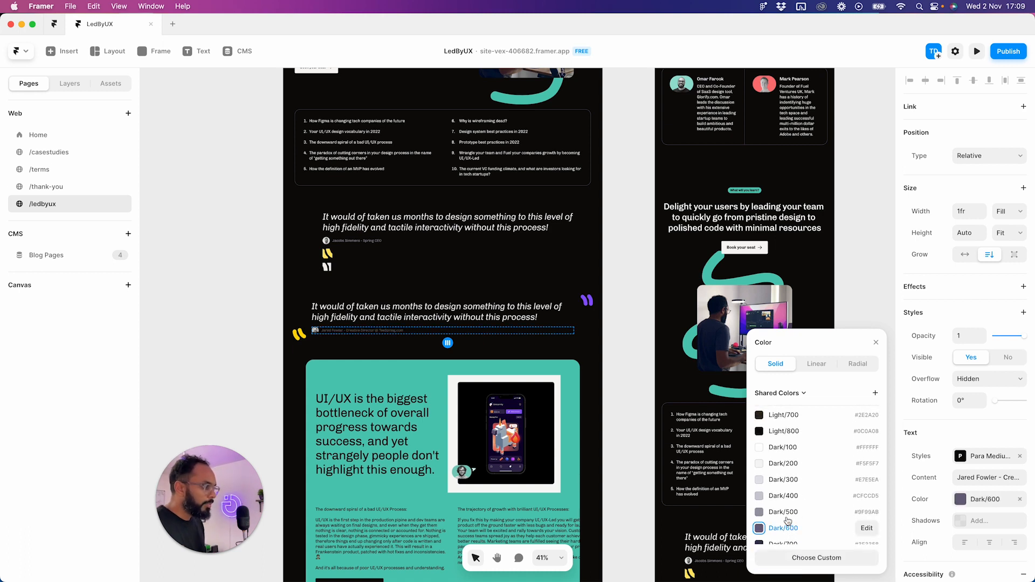
left_click(788, 511)
left_click(248, 330)
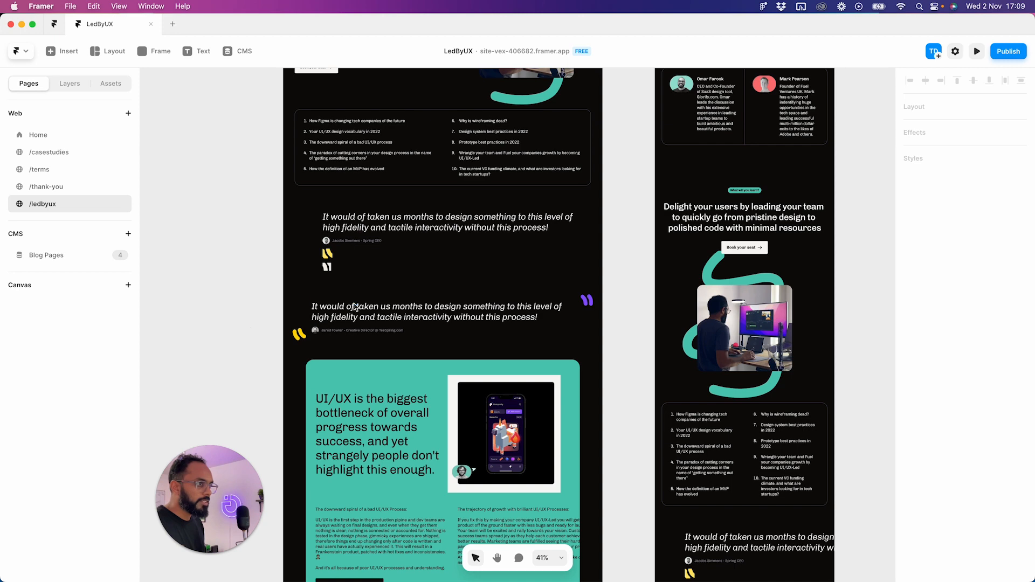
- Delete the old testimonial with the misaligned quotation marks from the desktop layout
left_click(384, 259)
key("Delete")
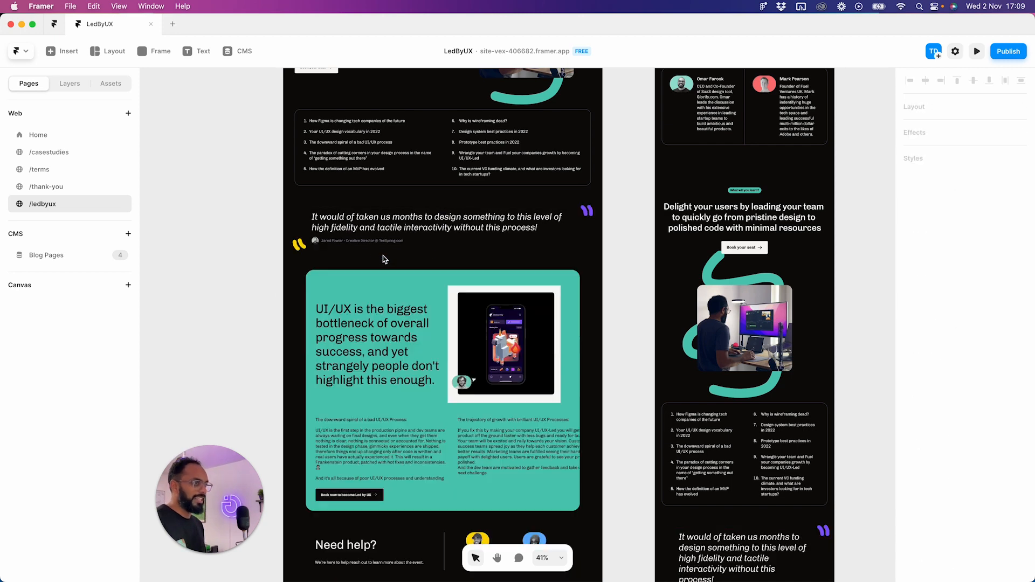
scroll(424, 259, "up", 1)
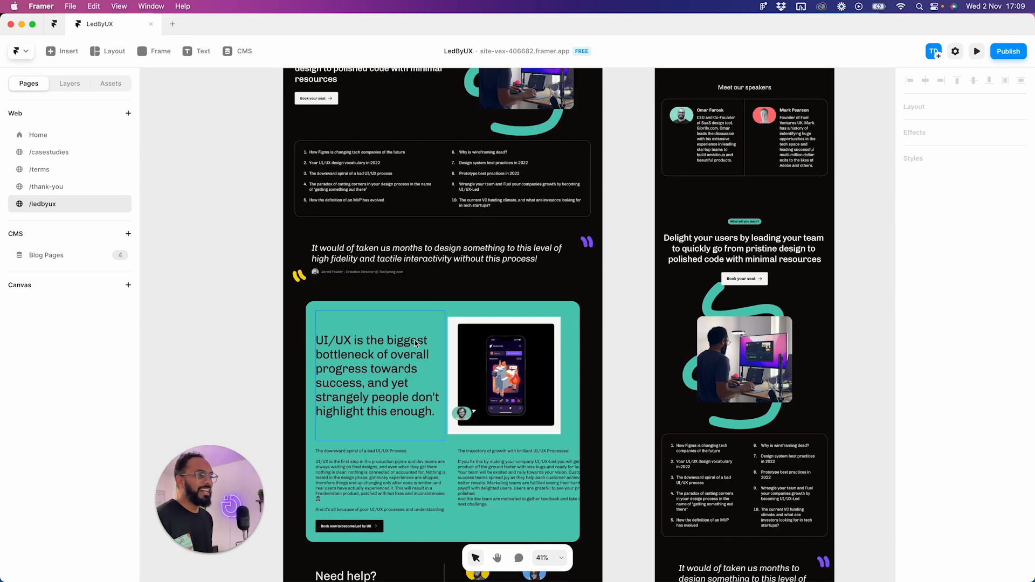
- Examine how the testimonial looks in the narrower breakpoint and review its layout and style settings
key("space")
left_click_drag(433, 237, 399, 88)
key("space")
left_click_drag(772, 426, 636, 349)
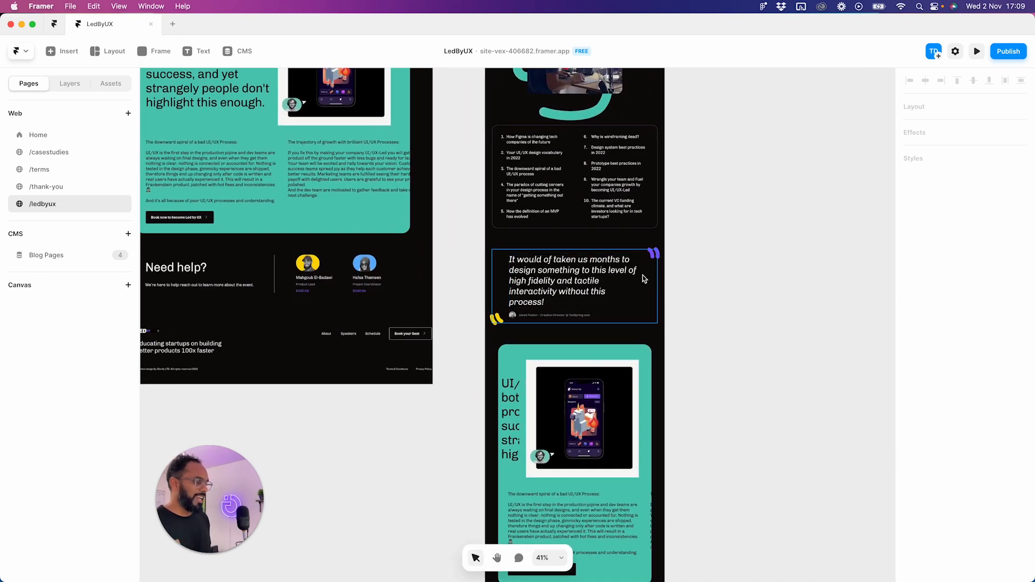
left_click(644, 293)
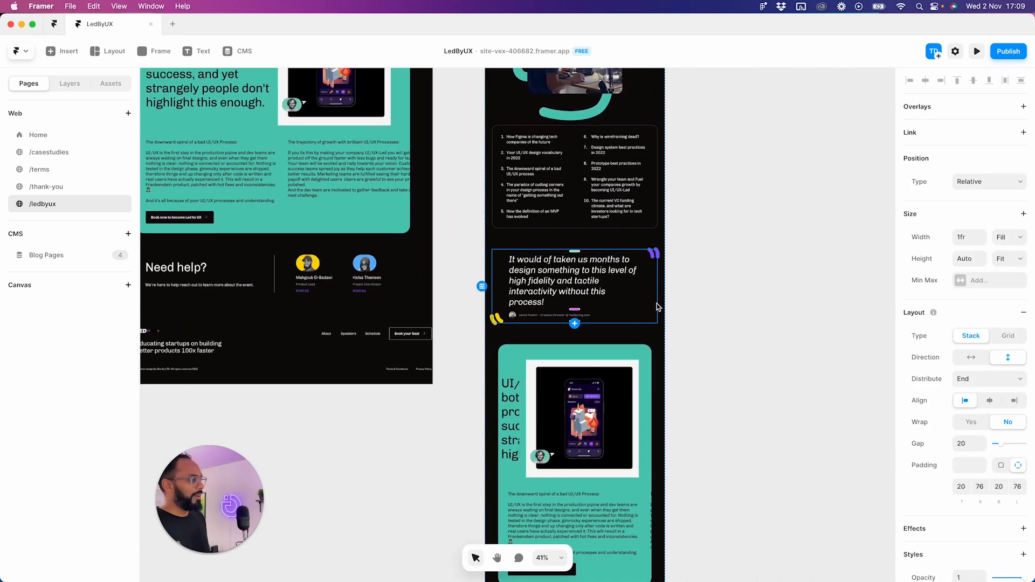
scroll(995, 478, "down", 3)
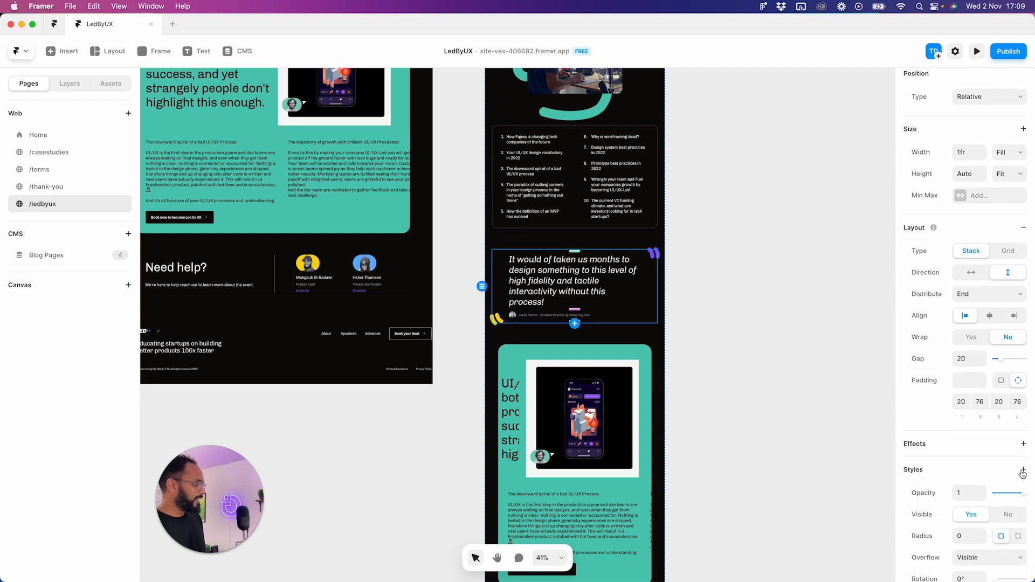
scroll(997, 477, "down", 3)
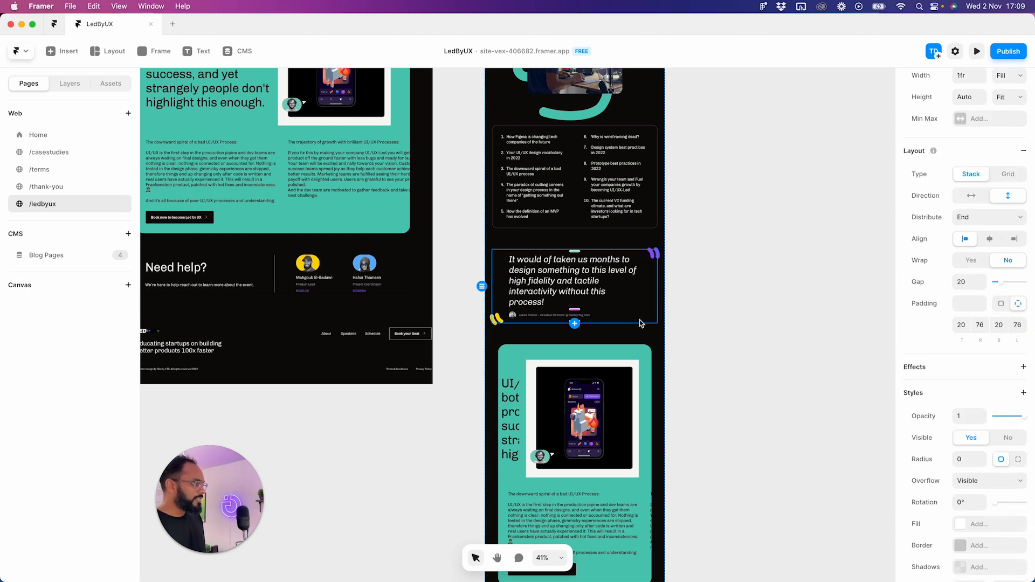
scroll(274, 218, "up", 5)
scroll(274, 219, "left", 3)
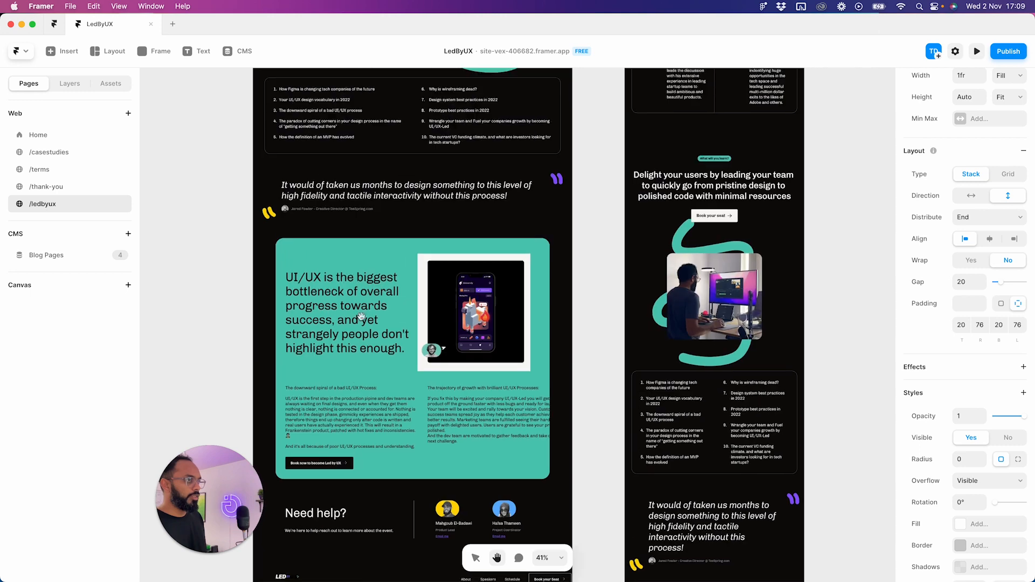
- Shift the yellow quotation mark in the desktop testimonial slightly downward, to a left offset of about -11 and a bottom offset of about -28
left_click(272, 216)
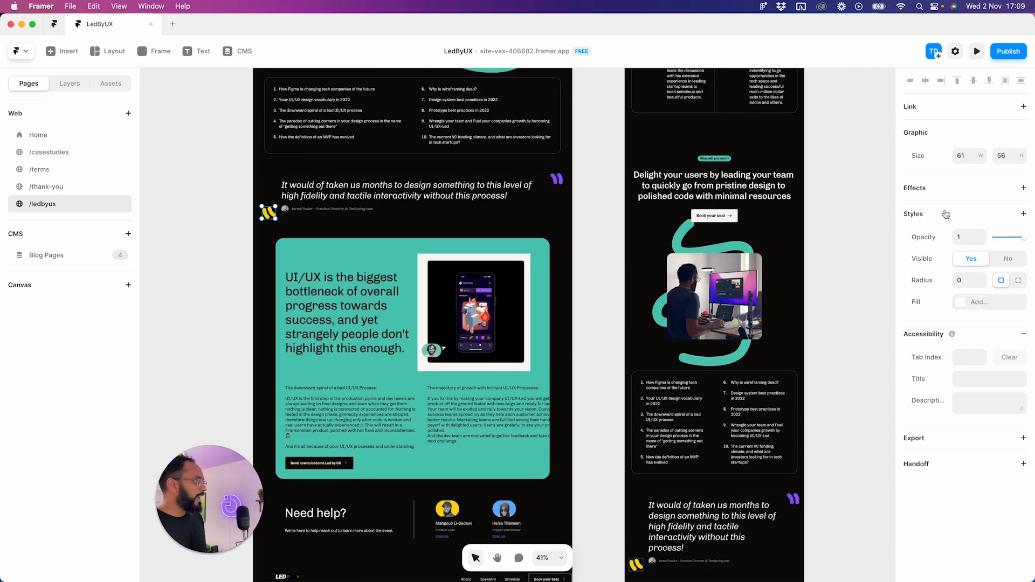
scroll(358, 226, "up", 3)
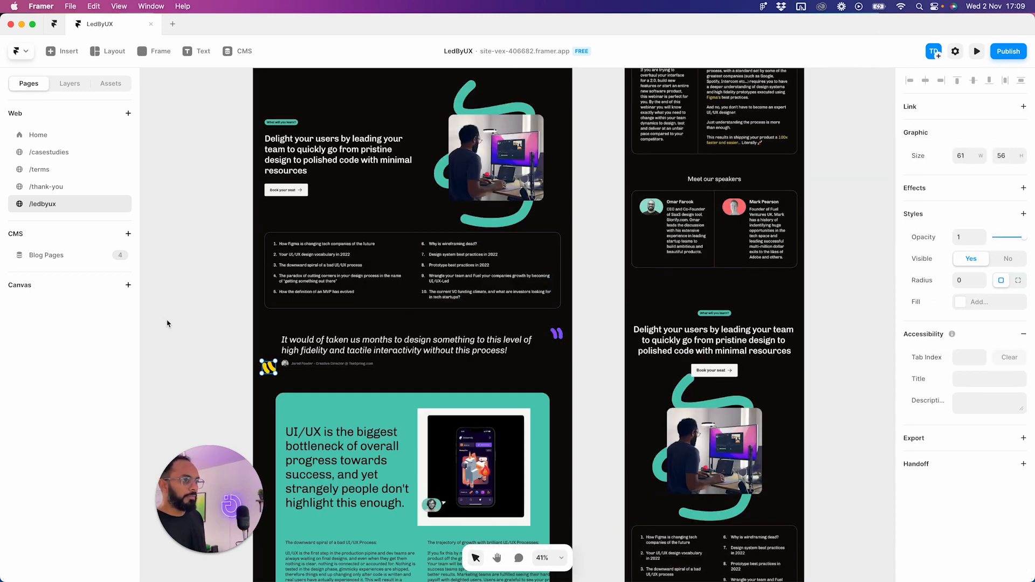
left_click(267, 357)
left_click(556, 334)
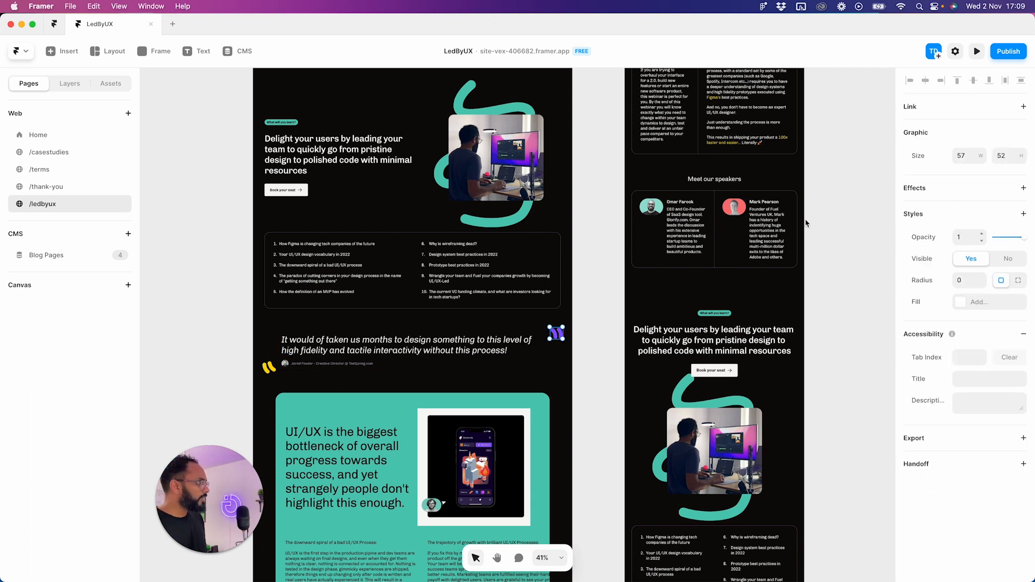
left_click(69, 84)
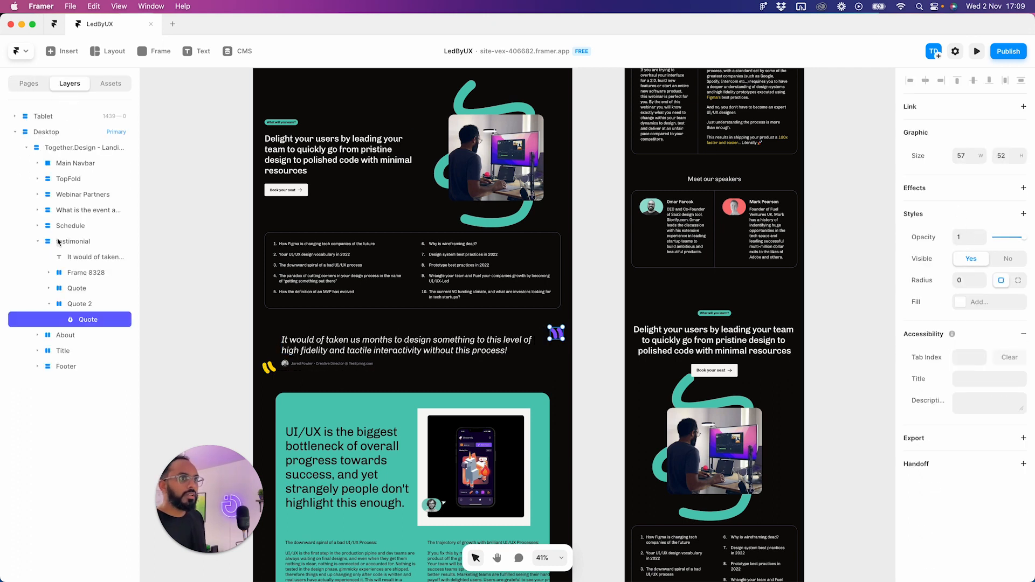
left_click(80, 304)
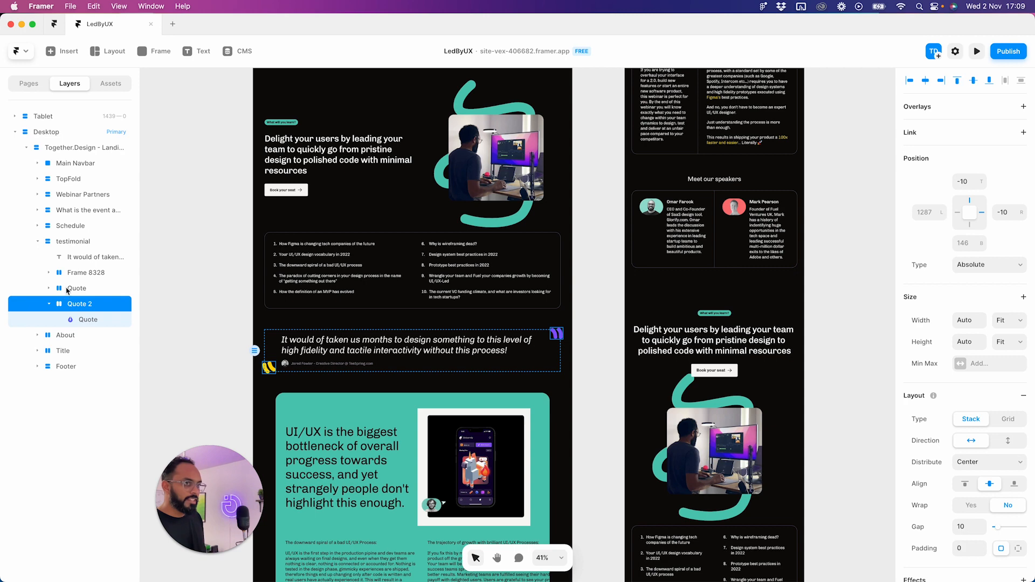
left_click(271, 368)
scroll(844, 339, "down", 5)
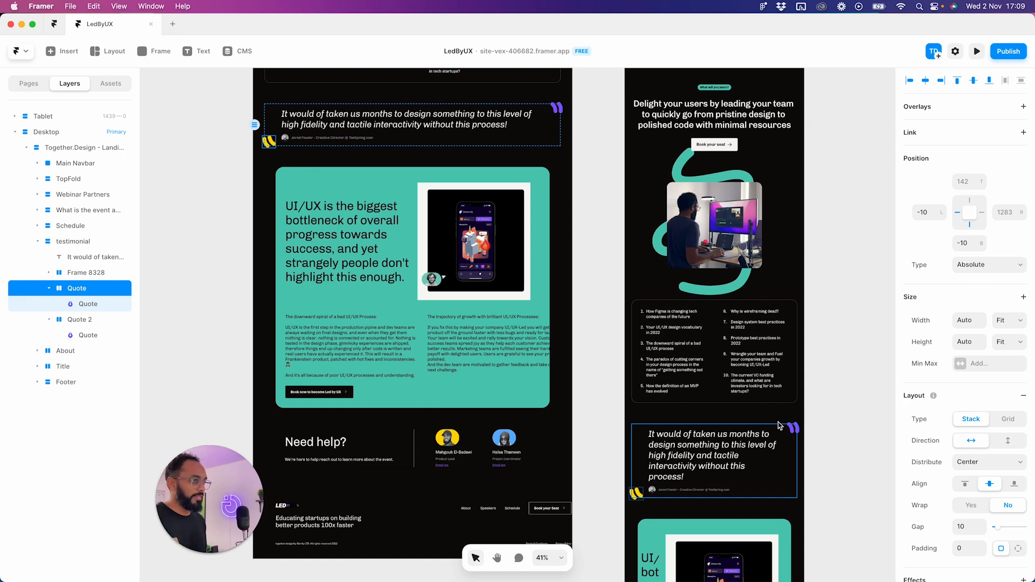
scroll(410, 324, "up", 3)
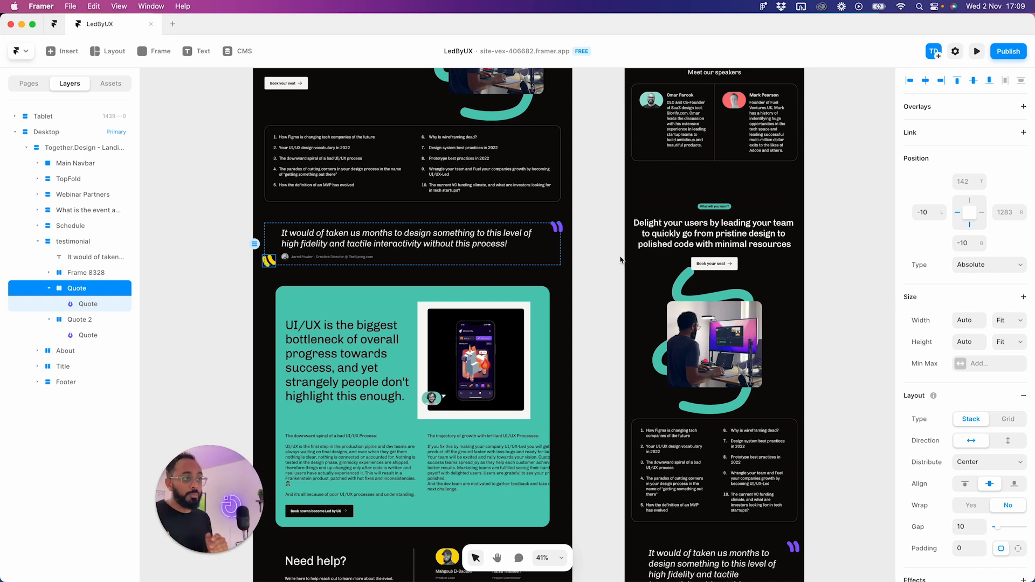
mouse_move(268, 263)
left_mouse_down()
mouse_move(267, 277)
mouse_move(283, 261)
mouse_move(268, 268)
left_mouse_up()
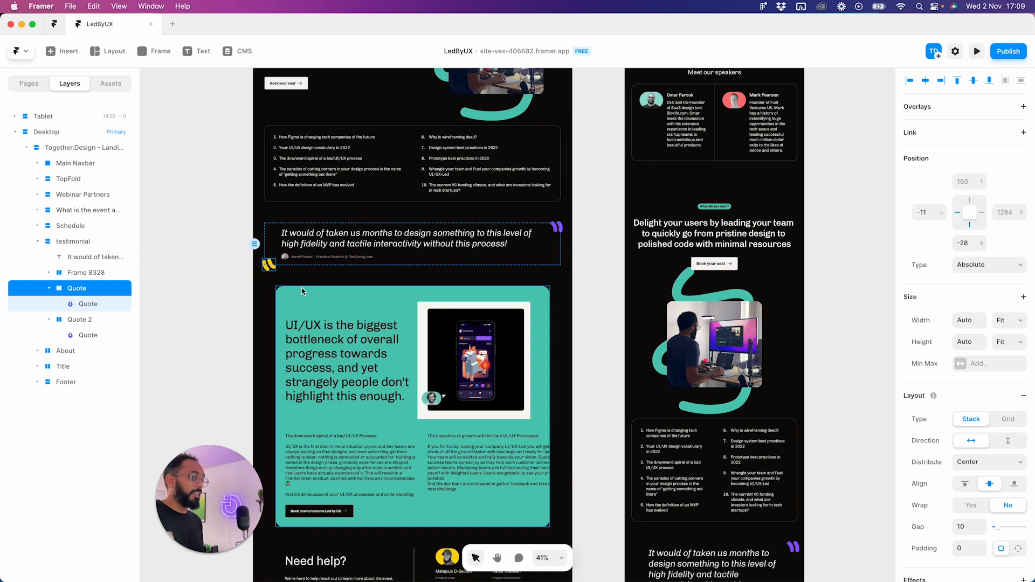
left_click(209, 290)
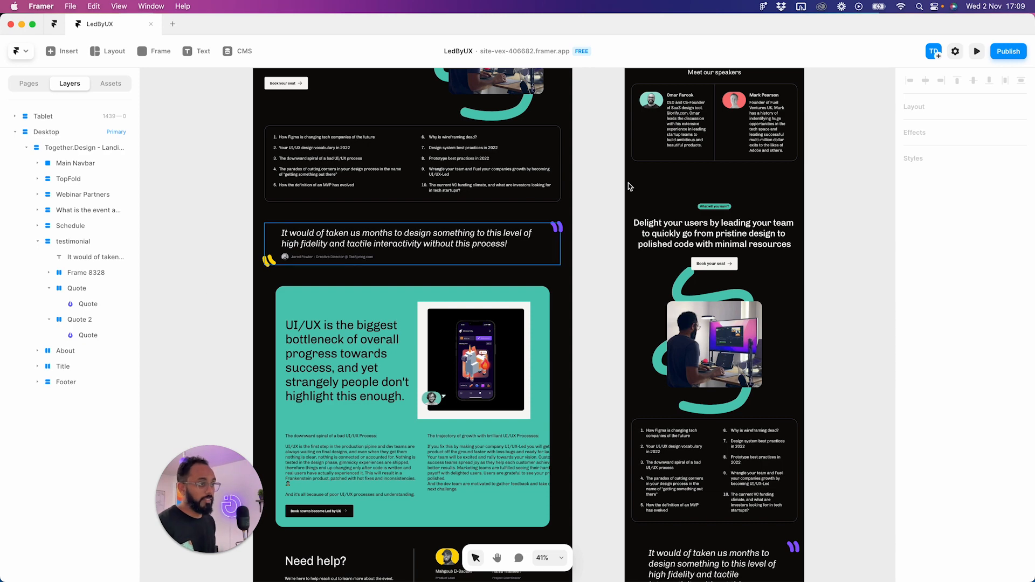
- Try widening the desktop breakpoint to about 2790 to check how its sections stretch, and undo the resize
scroll(788, 482, "down", 5)
scroll(485, 259, "down", 10)
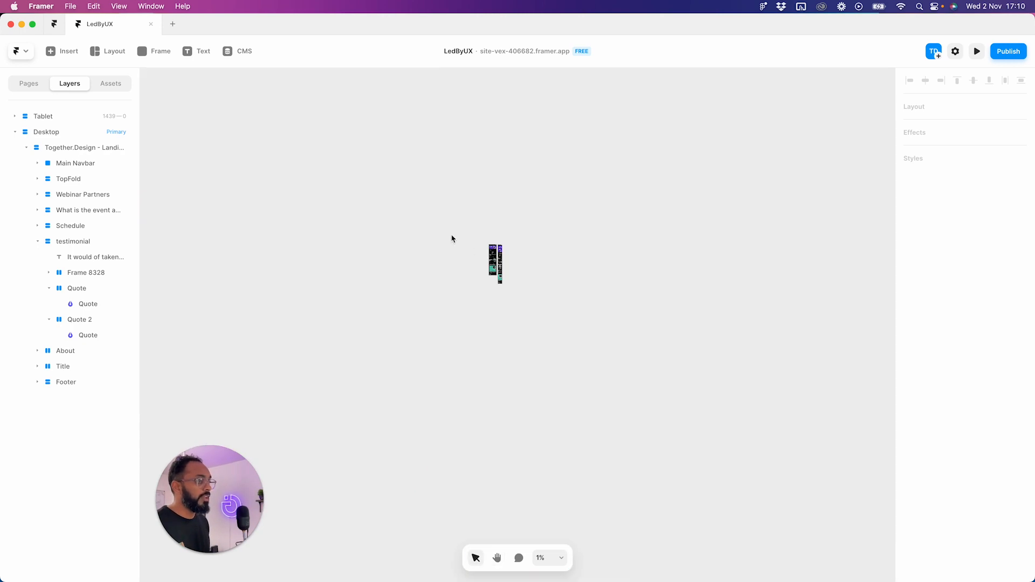
scroll(570, 329, "up", 6)
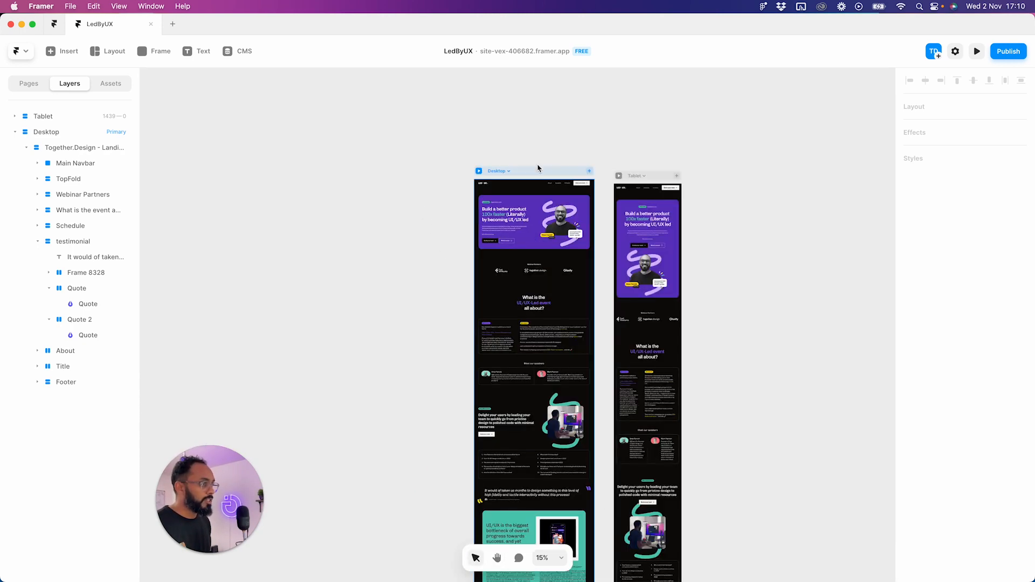
left_click(539, 171)
key("space")
left_click_drag(481, 274, 468, 185)
left_click_drag(461, 384, 346, 389)
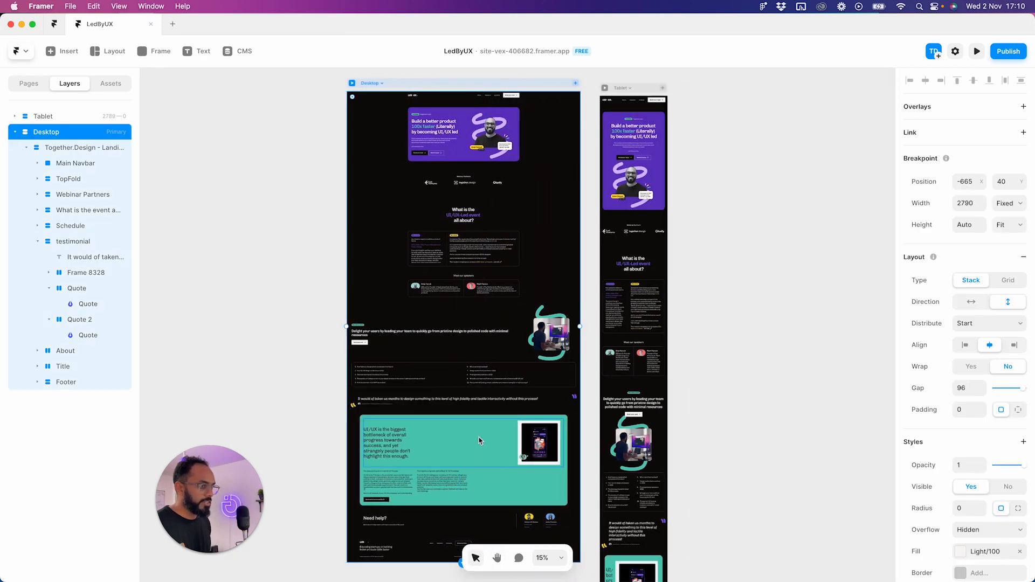
key("super+z")
- Give the Schedule section of the desktop layout a fixed maximum width of 1333
scroll(529, 408, "up", 5)
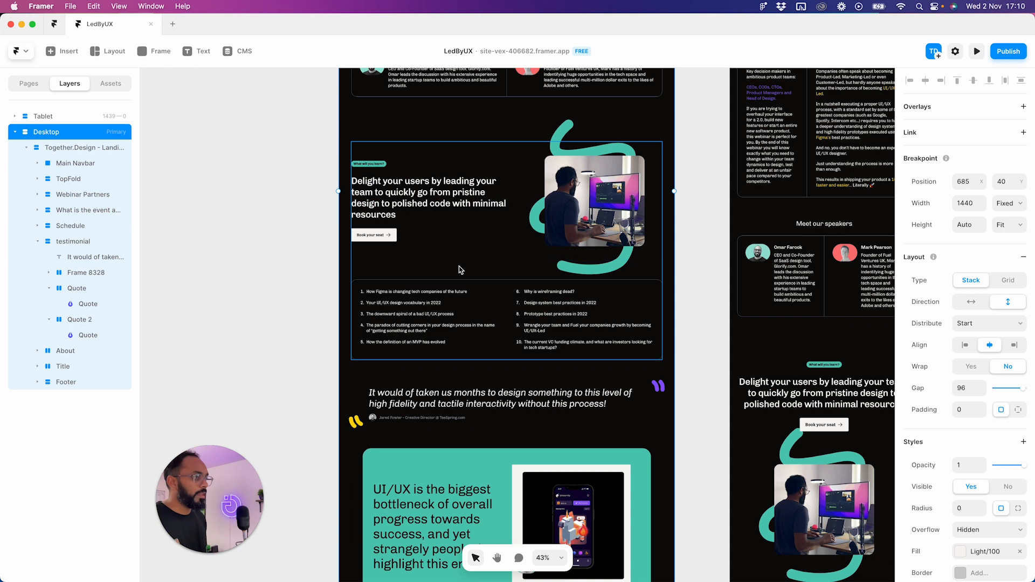
left_click(459, 272)
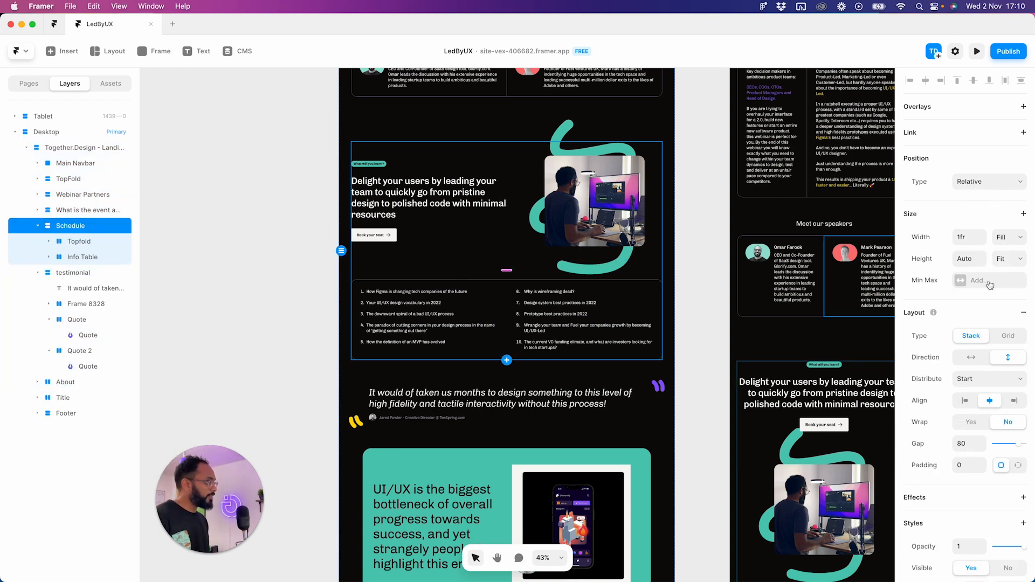
left_click(990, 285)
left_click(986, 291)
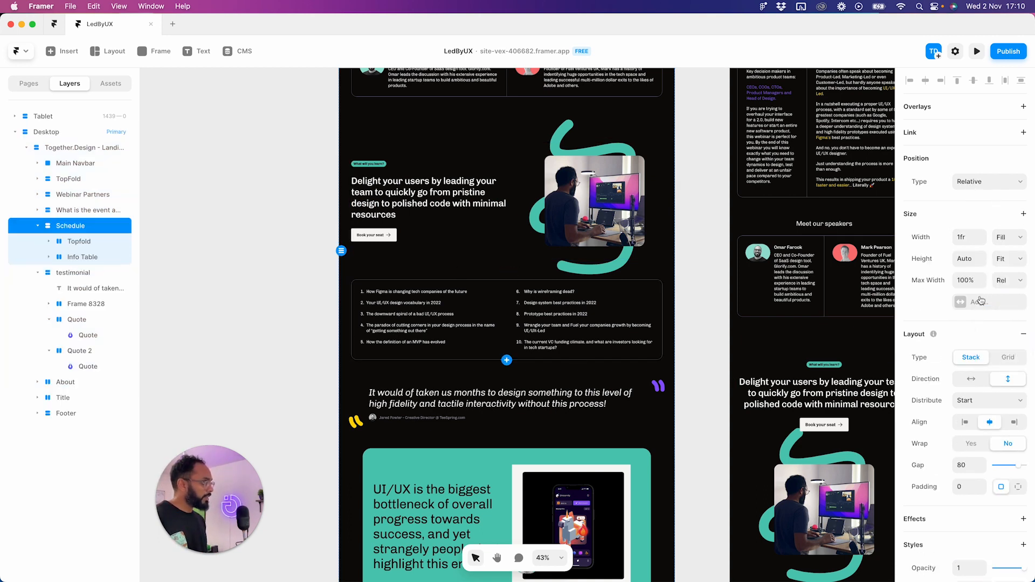
left_click(1019, 285)
left_click(1007, 295)
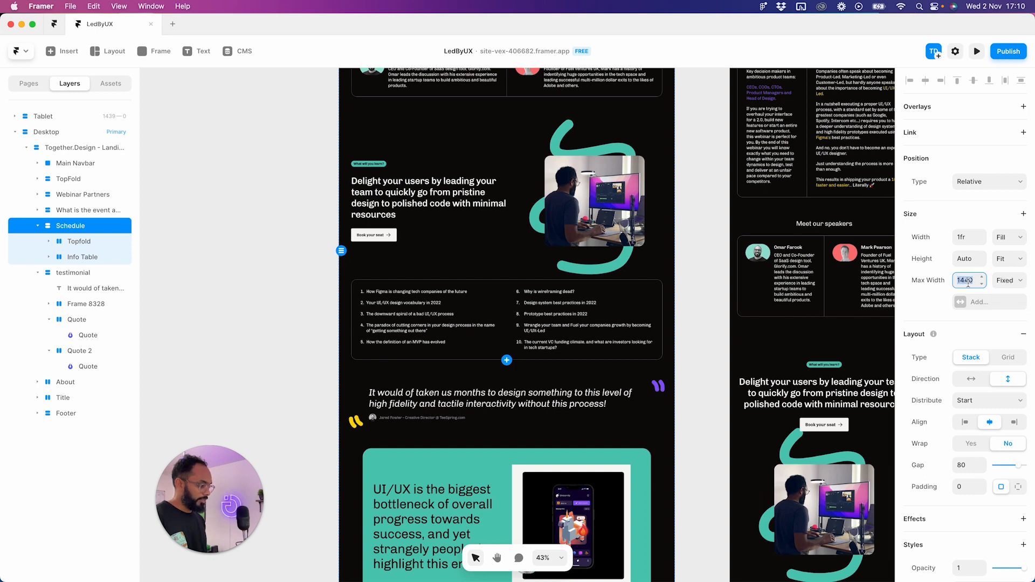
key("Return")
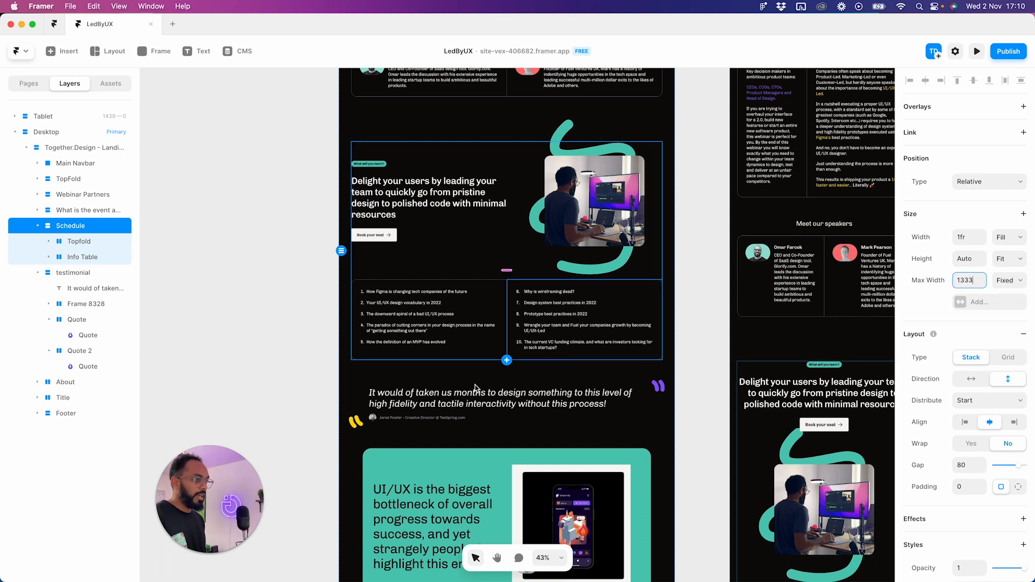
left_click(419, 385)
left_click(990, 287)
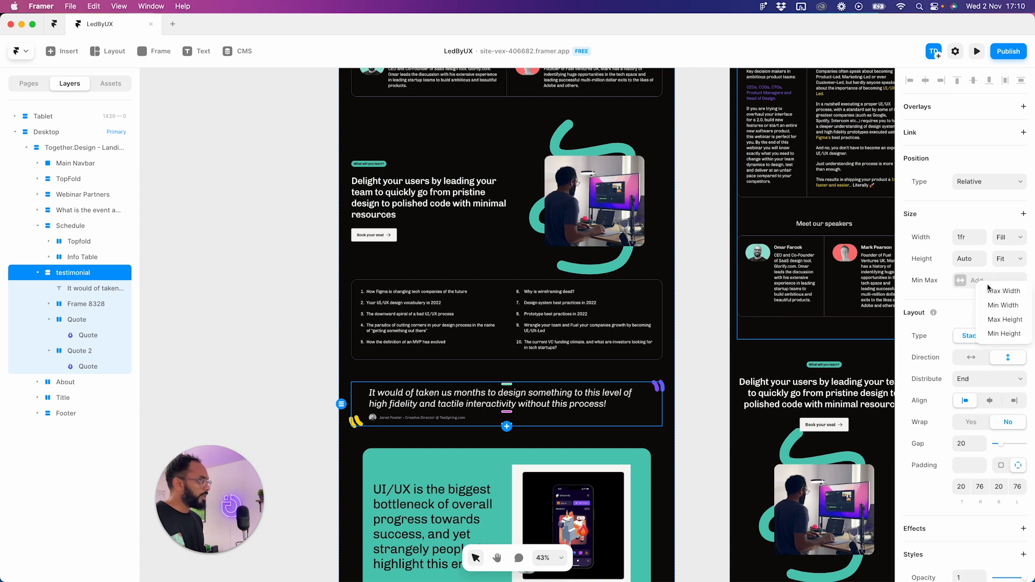
left_click(1004, 307)
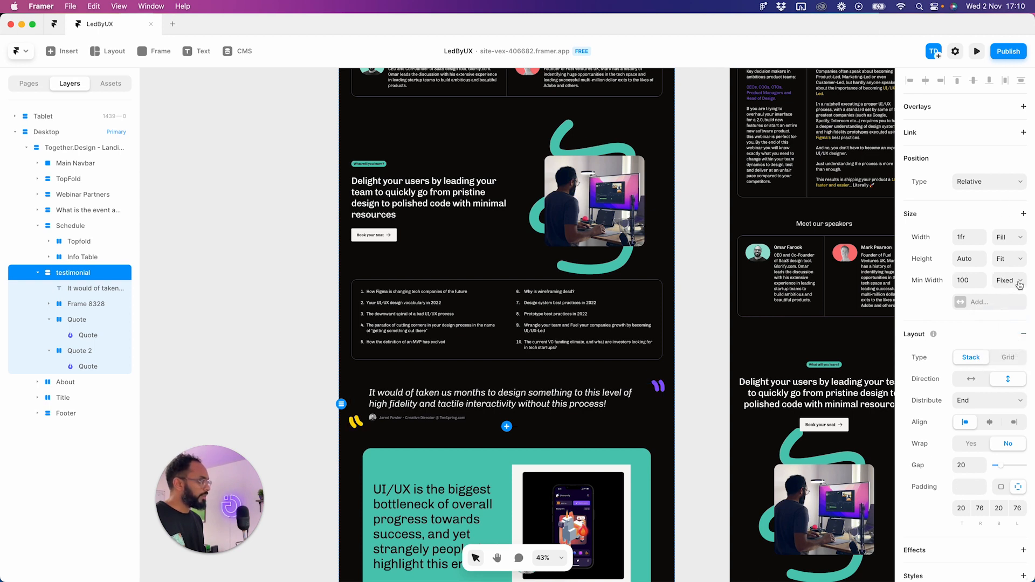
left_click(927, 281)
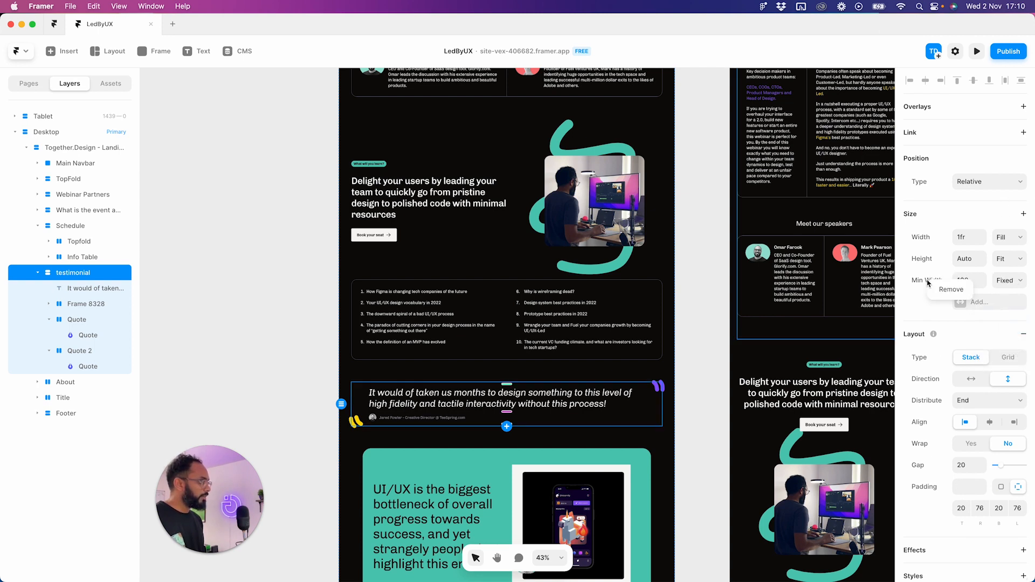
left_click(975, 293)
- Limit the desktop testimonial section to a maximum width of 1333
left_click(981, 287)
left_click(990, 297)
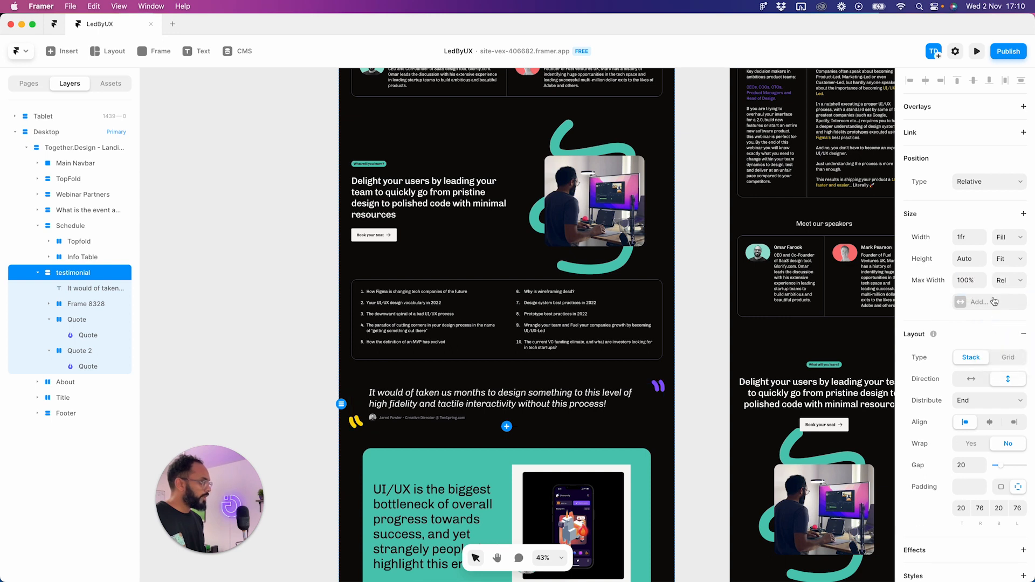
type("1333")
left_click(273, 305)
- Copy the hero video from the Home page's desktop layout and paste it into the phone screenshot in the teal card on /ledbyux
left_click_drag(305, 388, 256, 132)
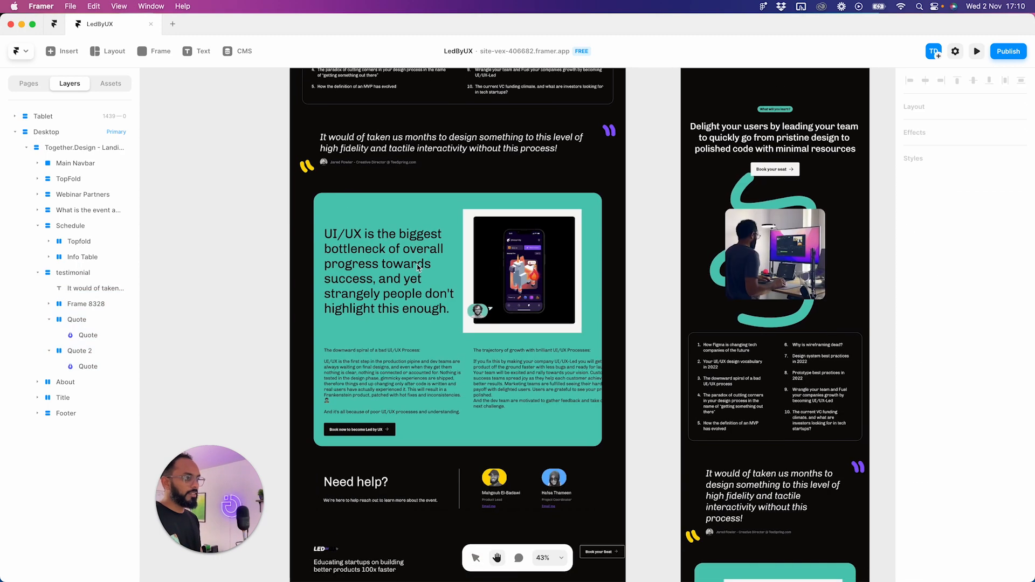
scroll(434, 258, "down", 5)
key("space")
left_click_drag(519, 263, 319, 261)
left_click_drag(297, 307, 431, 201)
left_click_drag(340, 185, 342, 202)
left_click(423, 185)
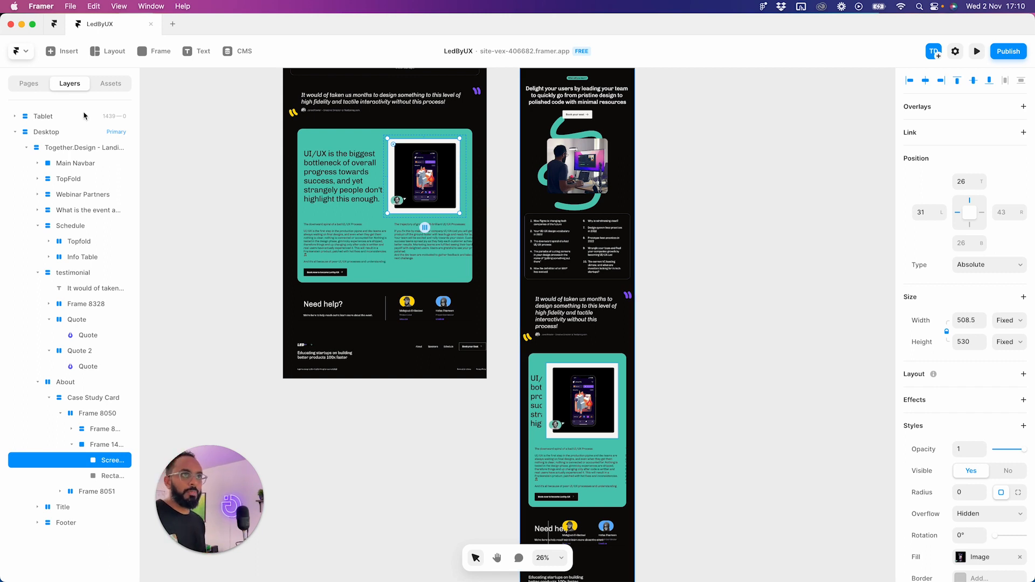
left_click(22, 85)
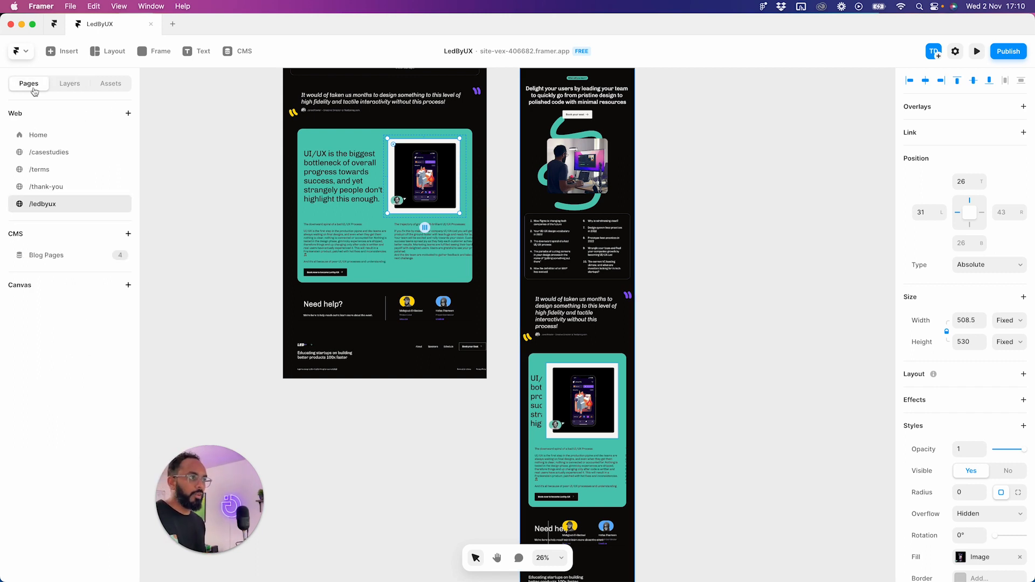
left_click(43, 135)
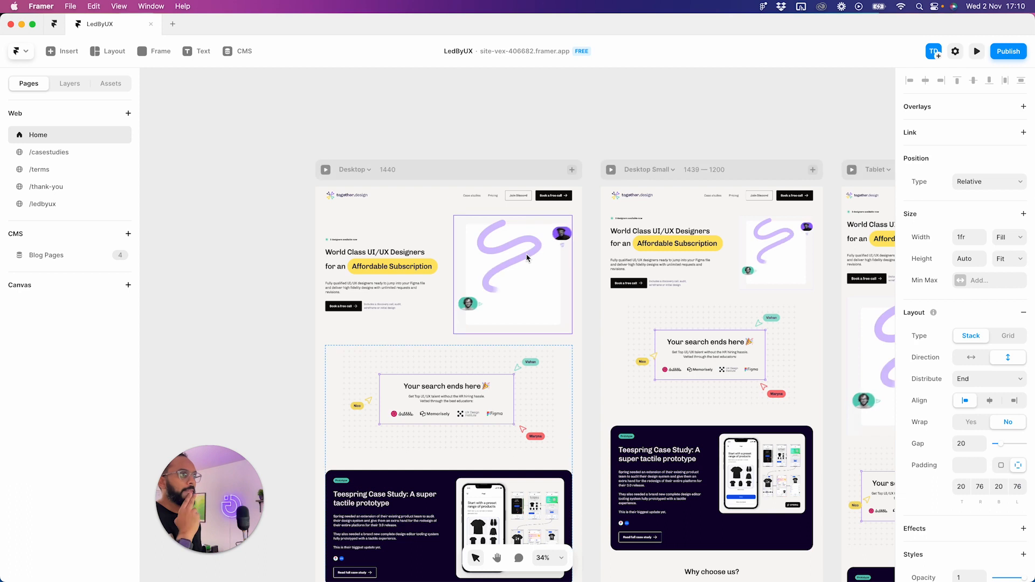
left_click(565, 286)
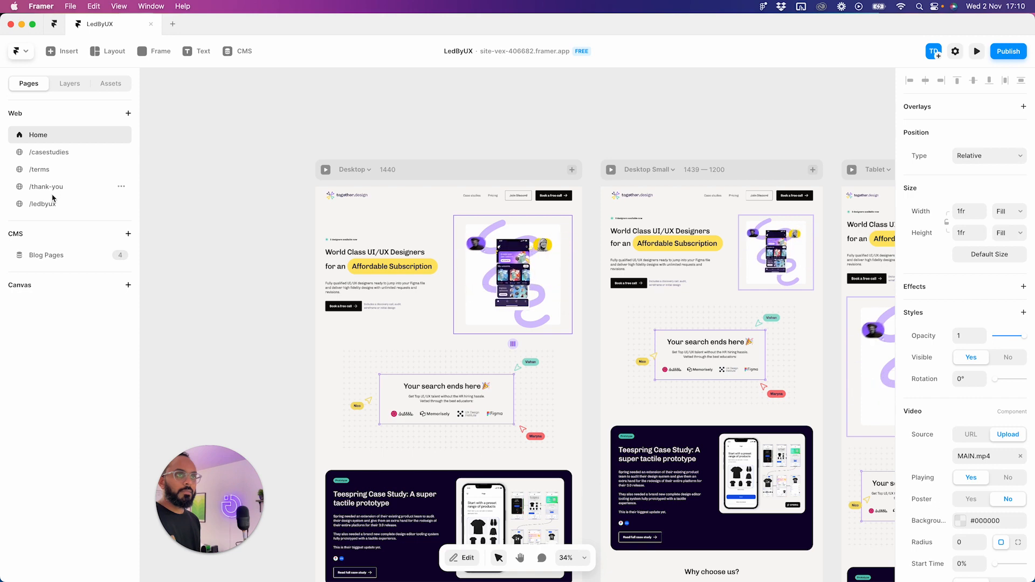
left_click(43, 203)
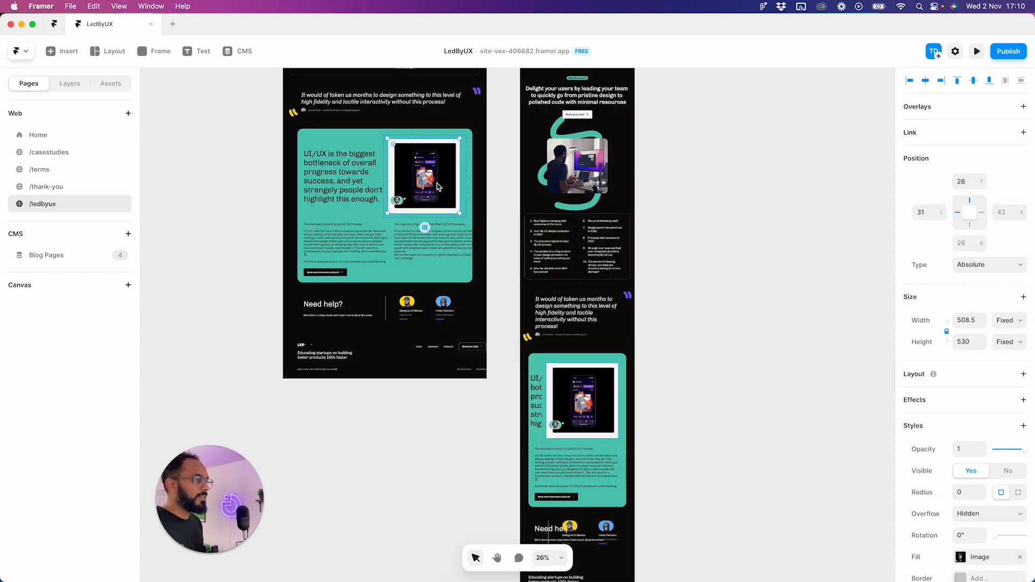
key("super+v")
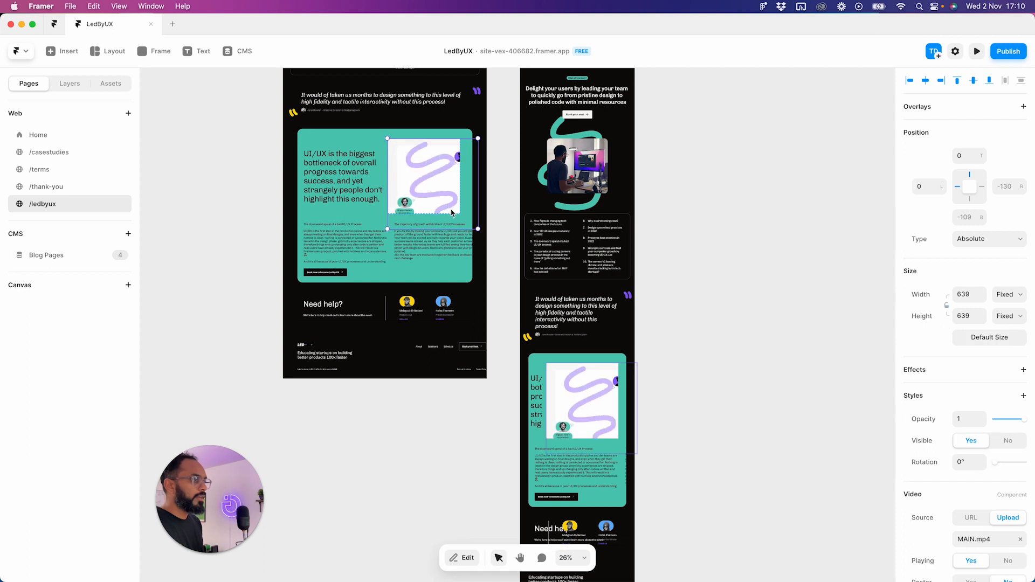
- Move the pasted video out of the screenshot layer, placing it directly above that layer in the same parent frame
left_click(1005, 294)
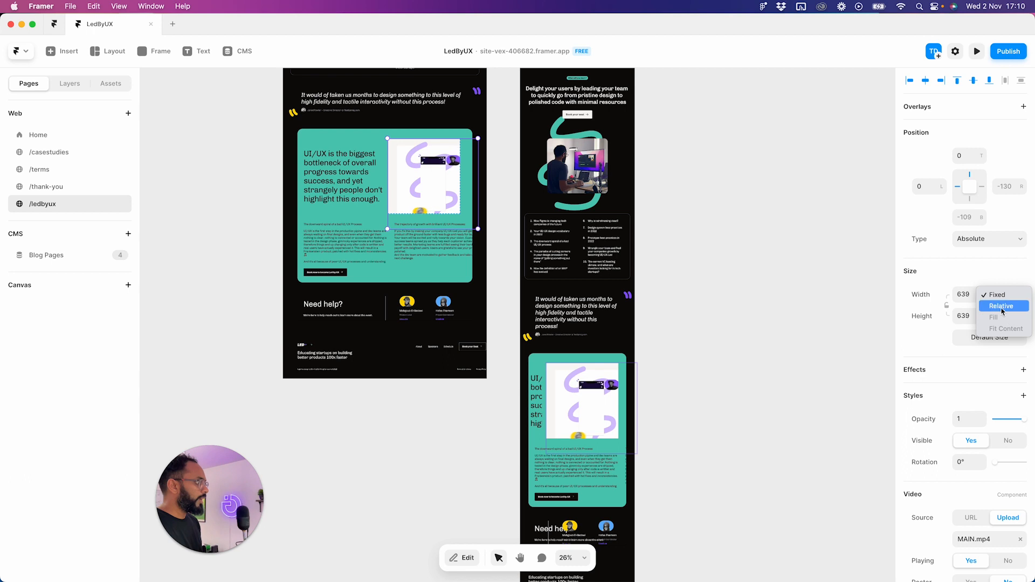
left_click(69, 88)
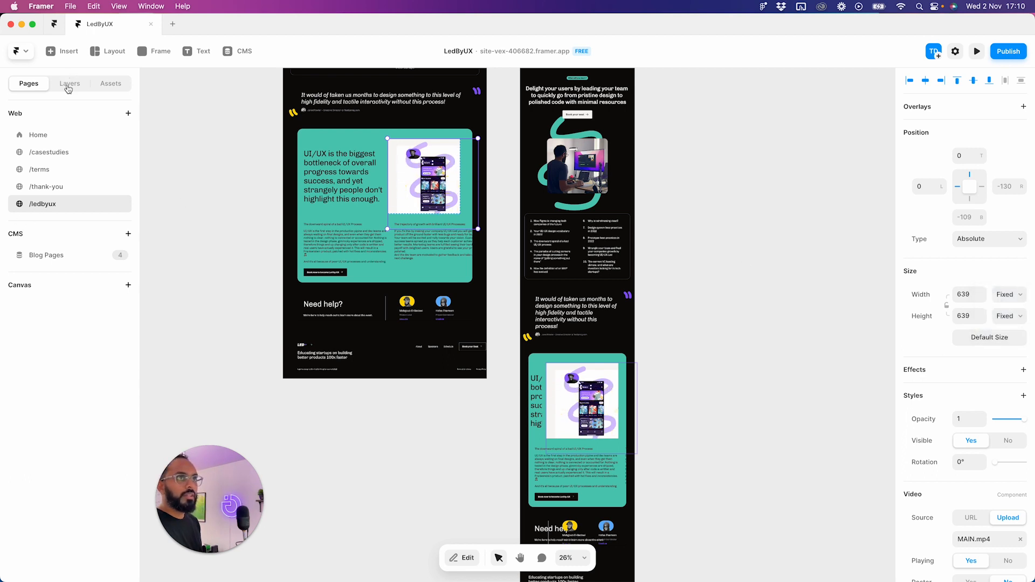
left_click(69, 84)
left_click(109, 366)
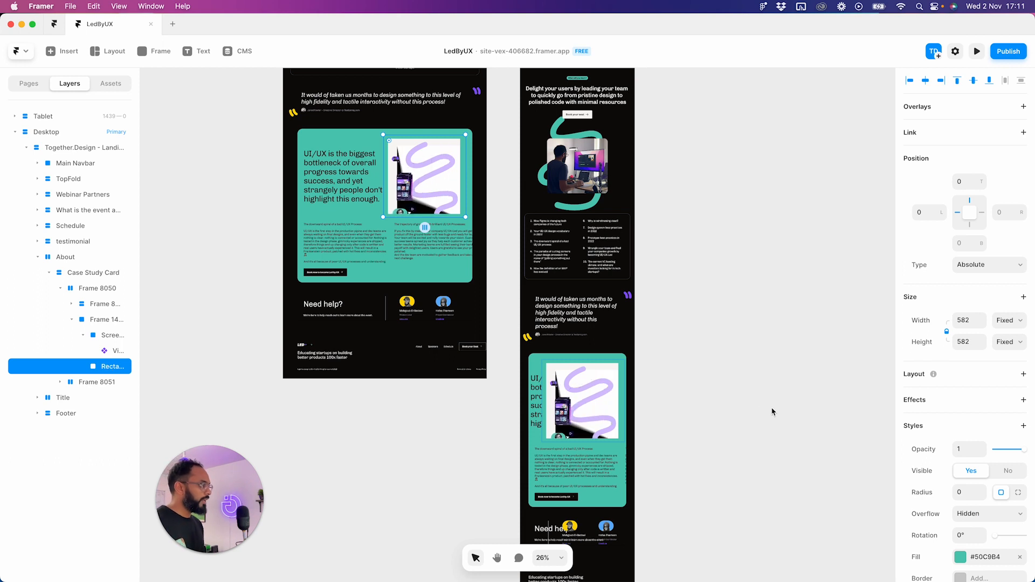
scroll(978, 410, "down", 3)
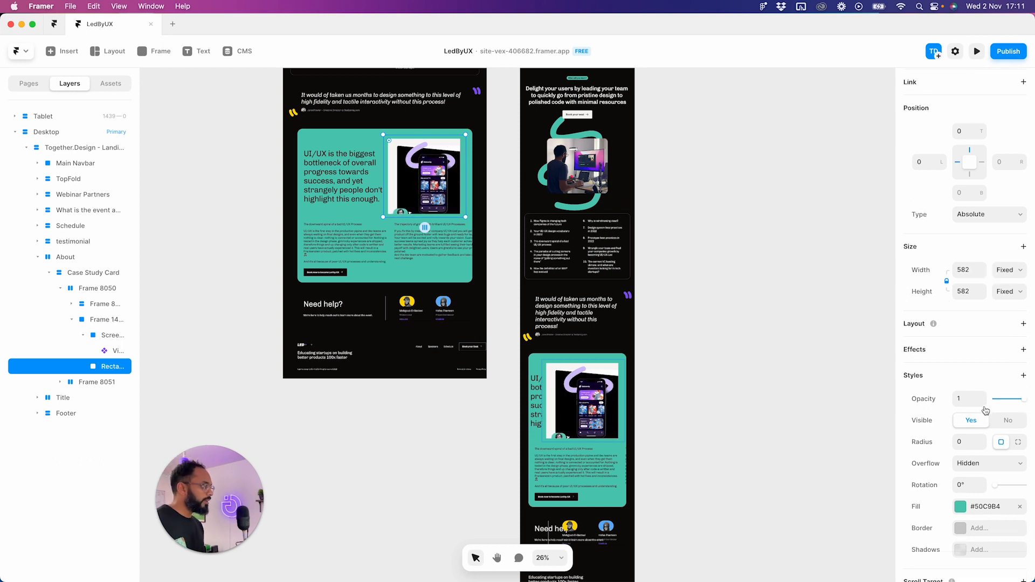
left_click(108, 351)
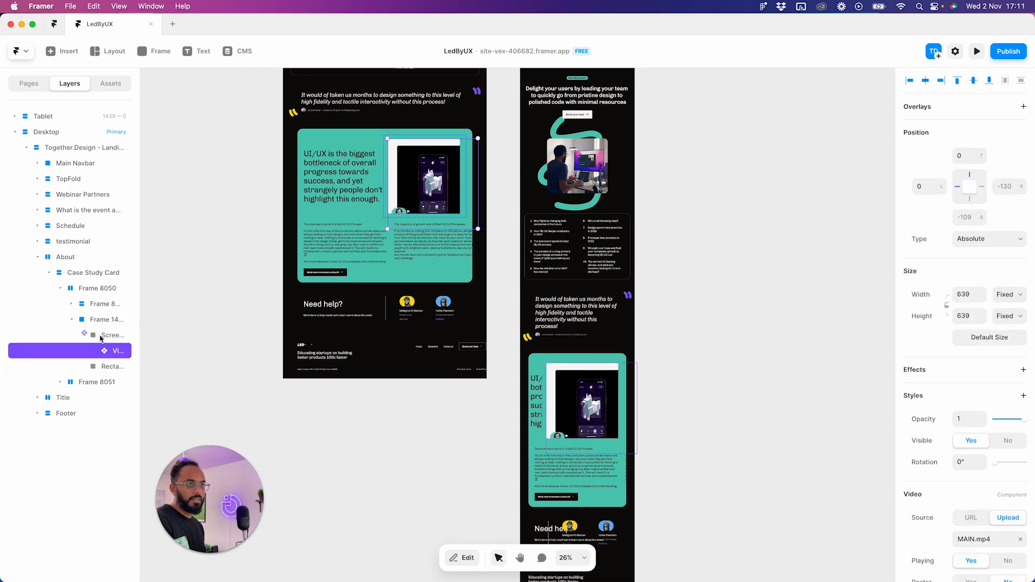
left_click_drag(101, 338, 103, 340)
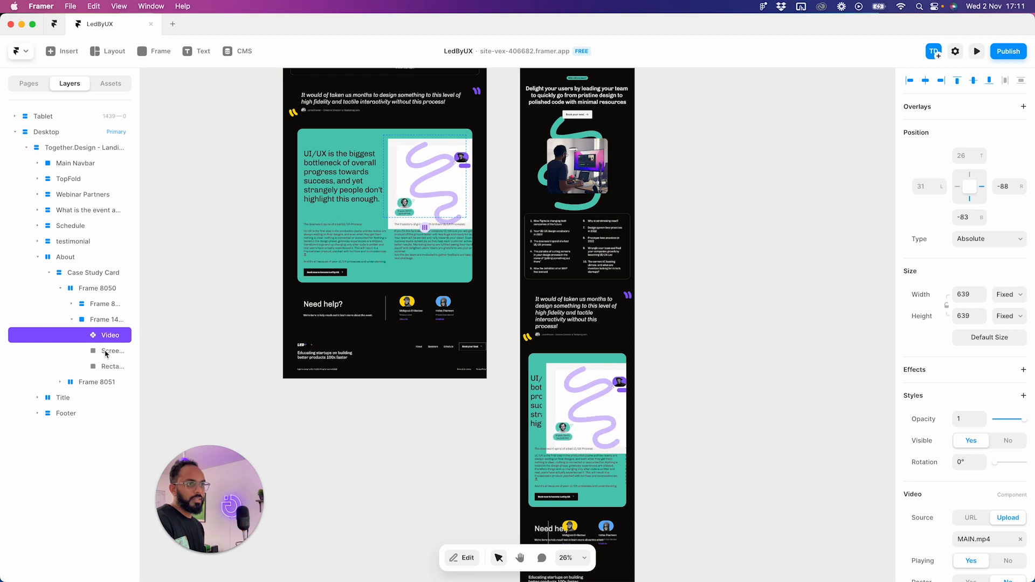
left_click(106, 323)
left_click(109, 337)
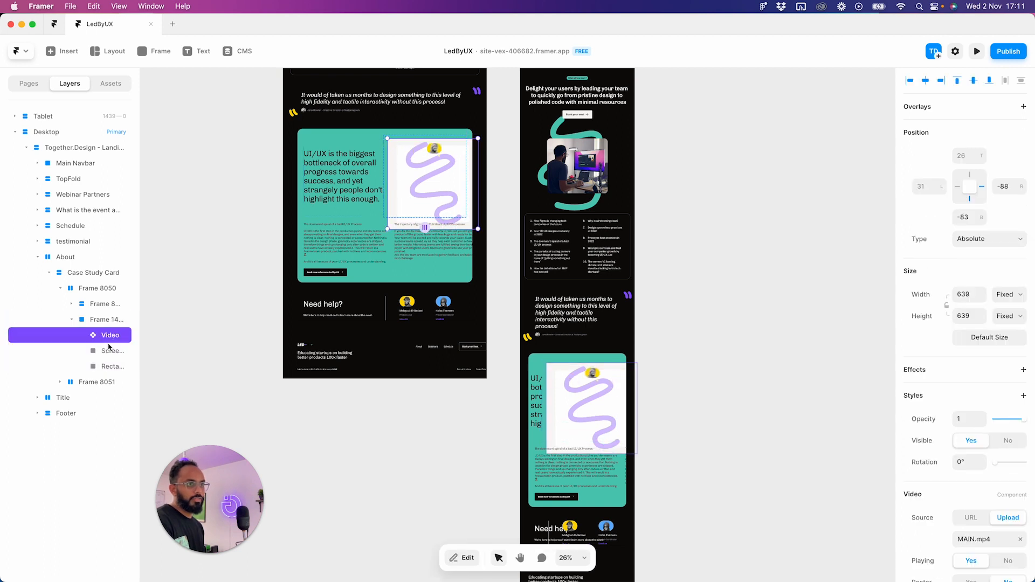
- Delete the screenshot and rectangle layers beneath the video in the teal card's image frame
left_click(109, 351)
key("Delete")
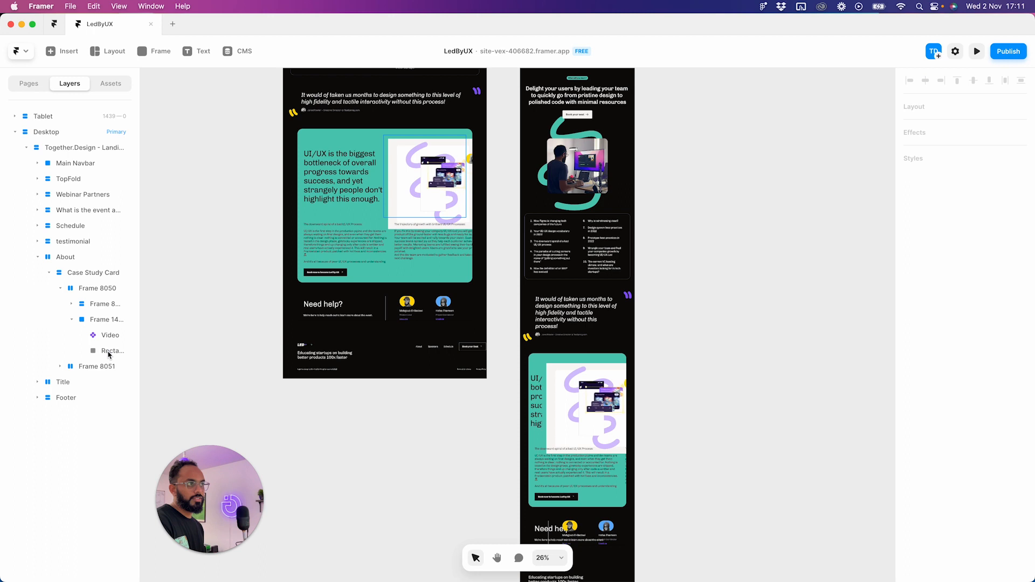
left_click(108, 351)
key("Delete")
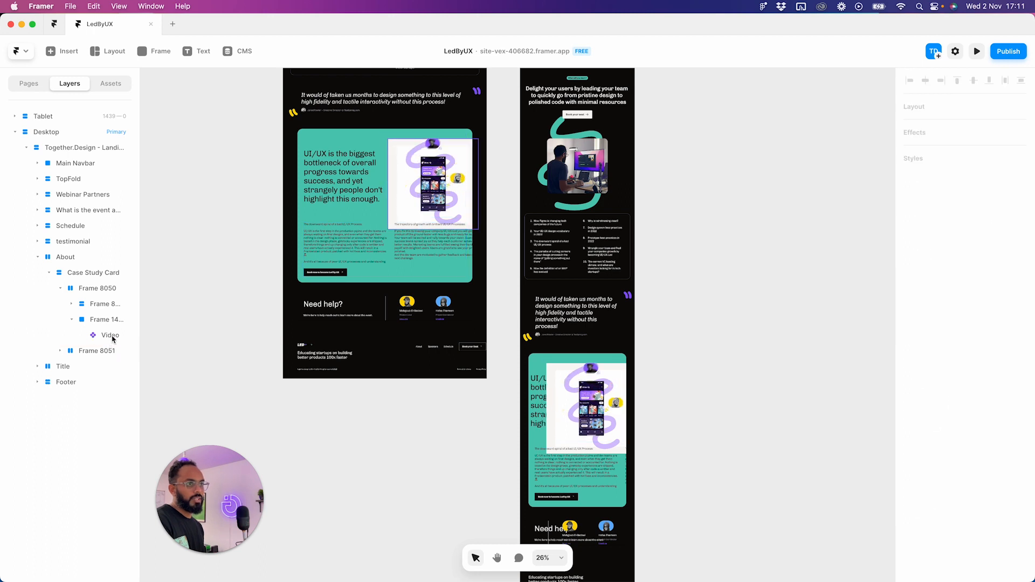
- Center the video horizontally and vertically within its parent frame in the teal card
left_click(89, 336)
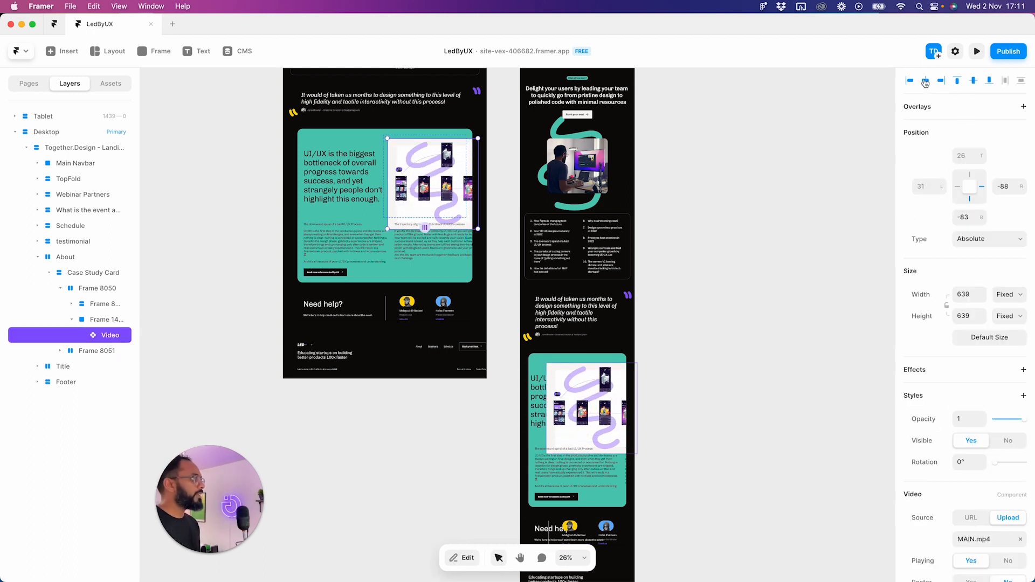
left_click(973, 82)
left_click(970, 84)
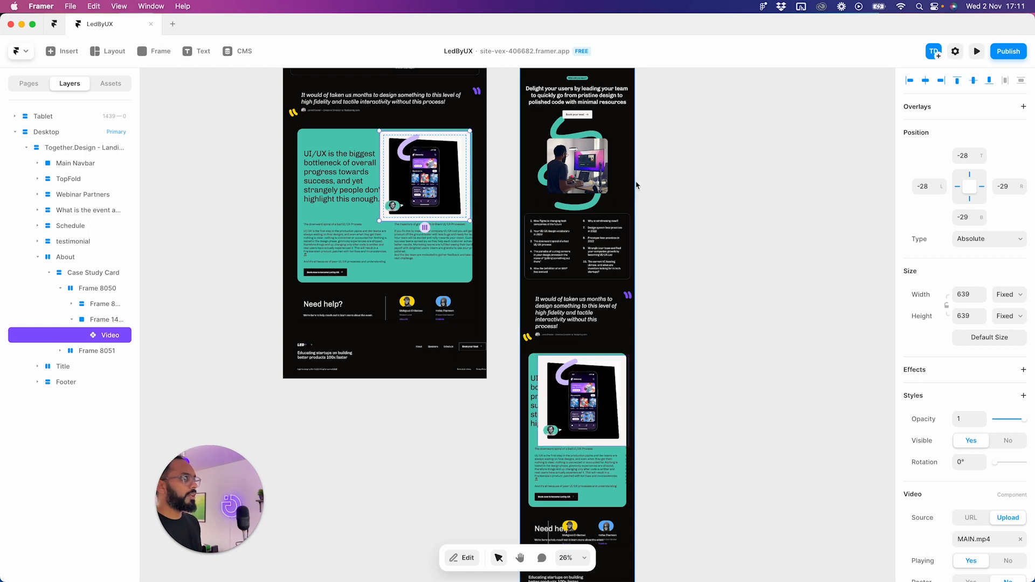
left_click(996, 298)
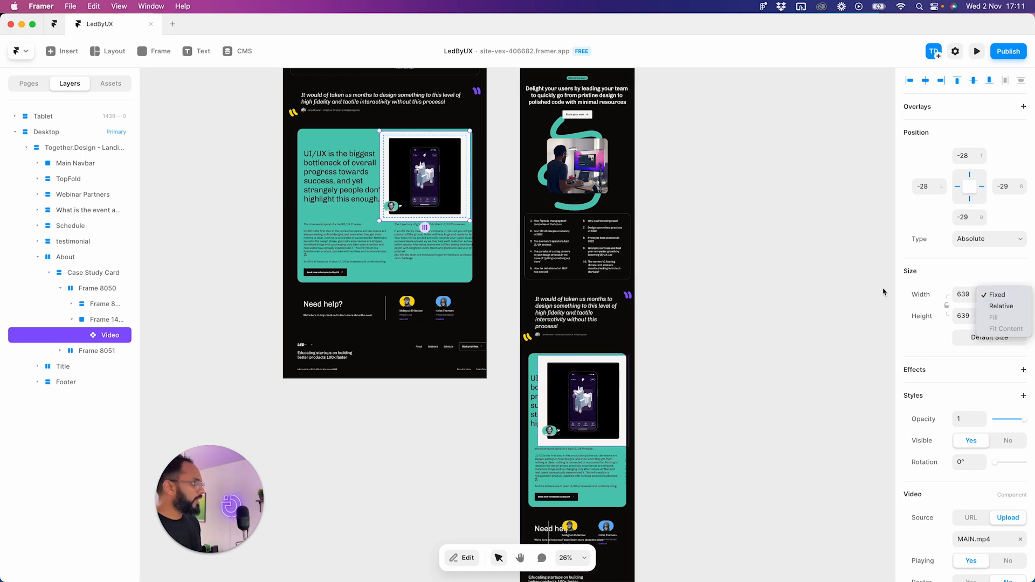
- Rename the video's parent frame to Video and give it a horizontal stack layout
left_click(107, 321)
left_click(106, 321)
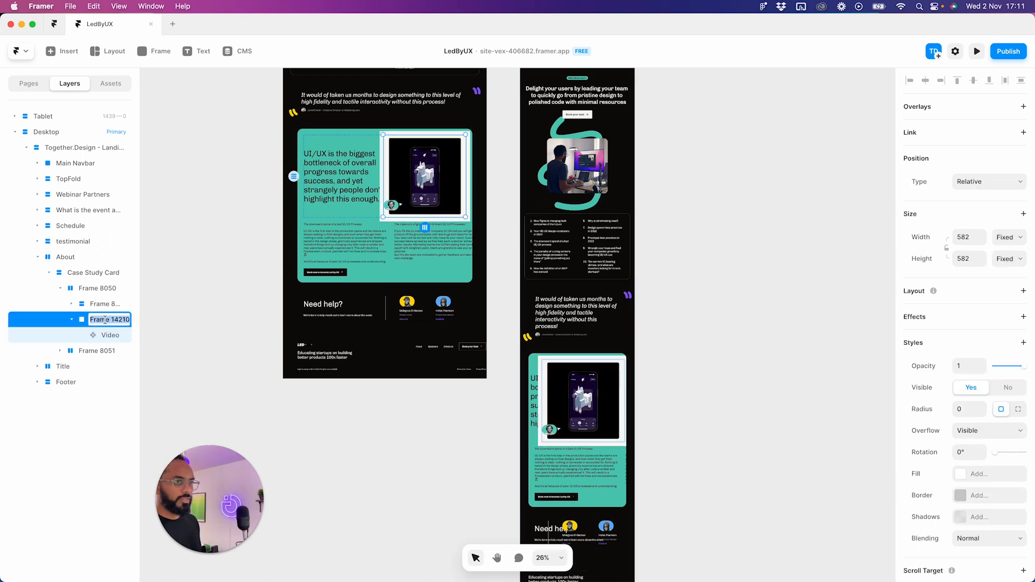
type("Video")
key("Return")
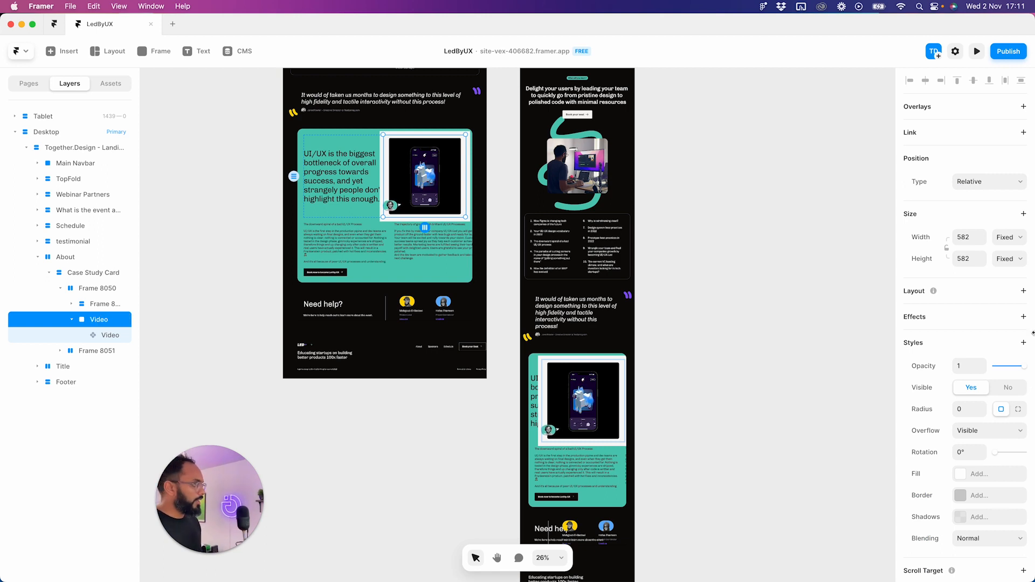
left_click(1024, 292)
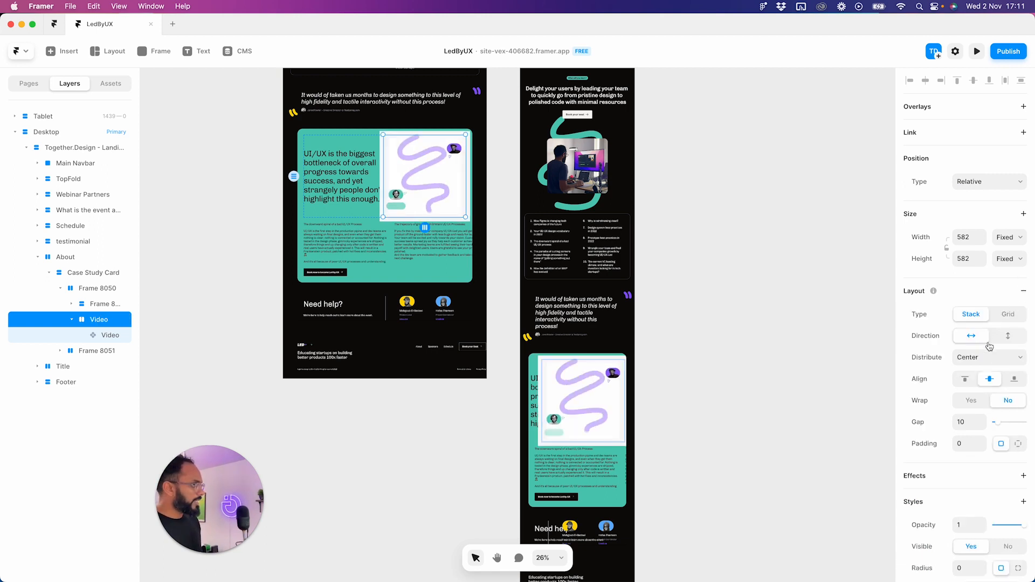
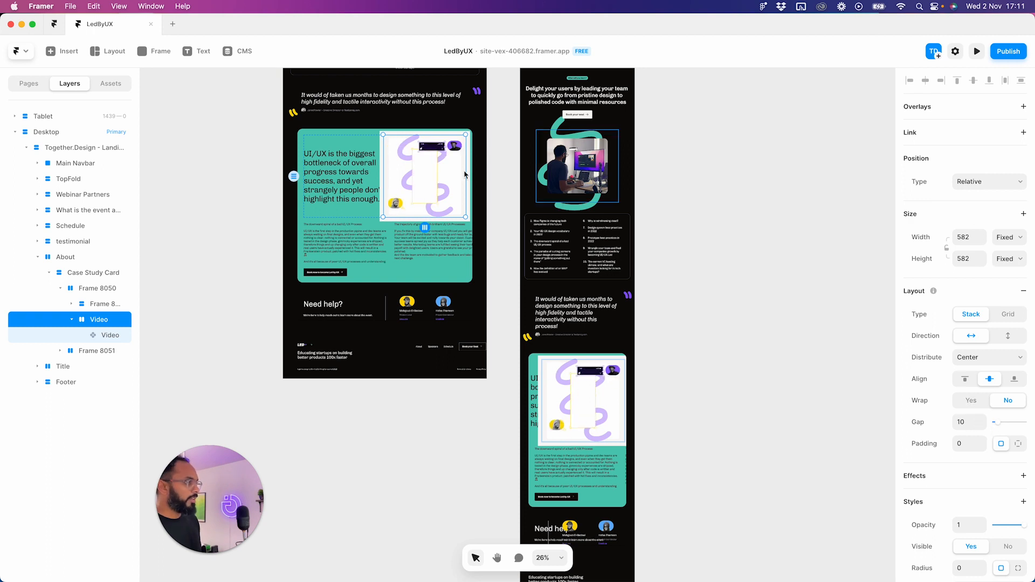
- Set the nested video's width and height to Fill and lock its aspect ratio
left_click(110, 335)
left_click(1011, 212)
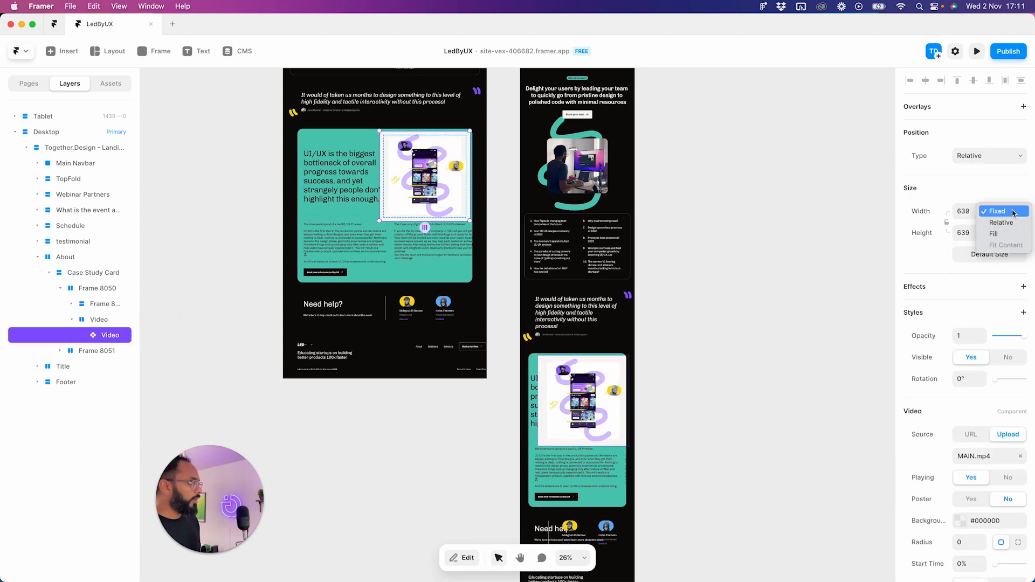
left_click(1005, 234)
left_click(1006, 233)
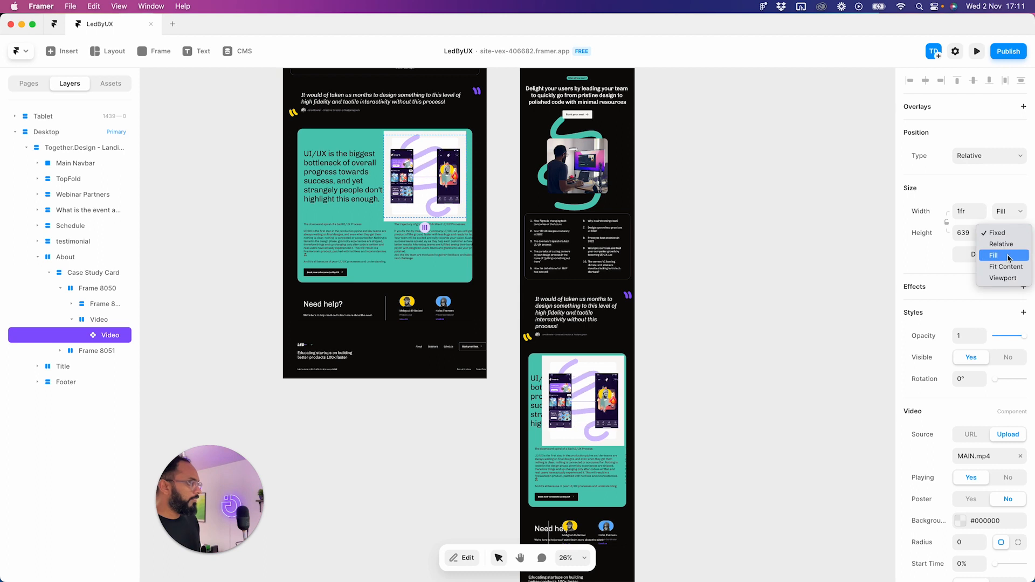
left_click(1007, 256)
left_click(946, 222)
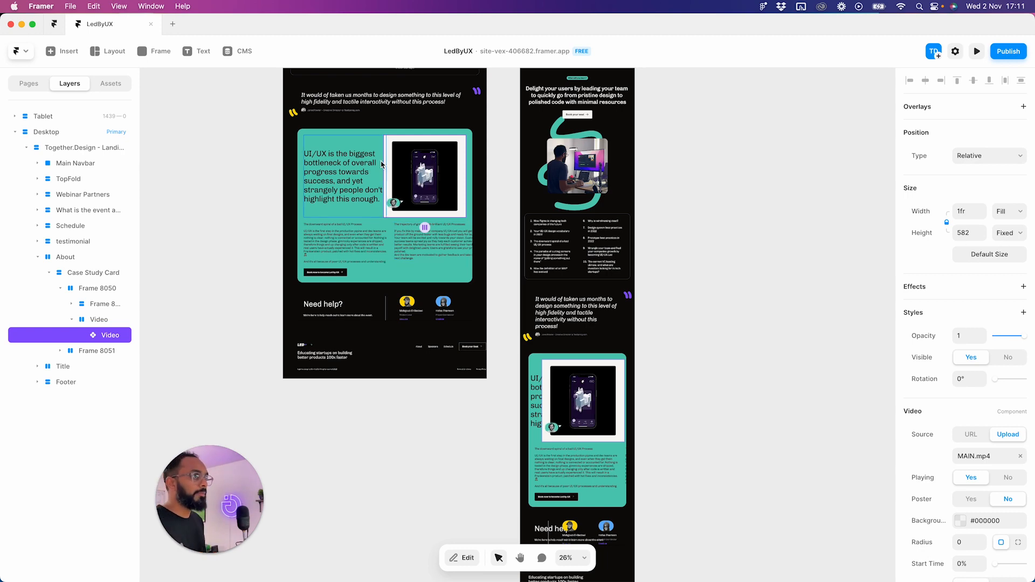
- Examine up close how the video and the adjacent heading fit inside the desktop teal card
scroll(399, 173, "up", 5)
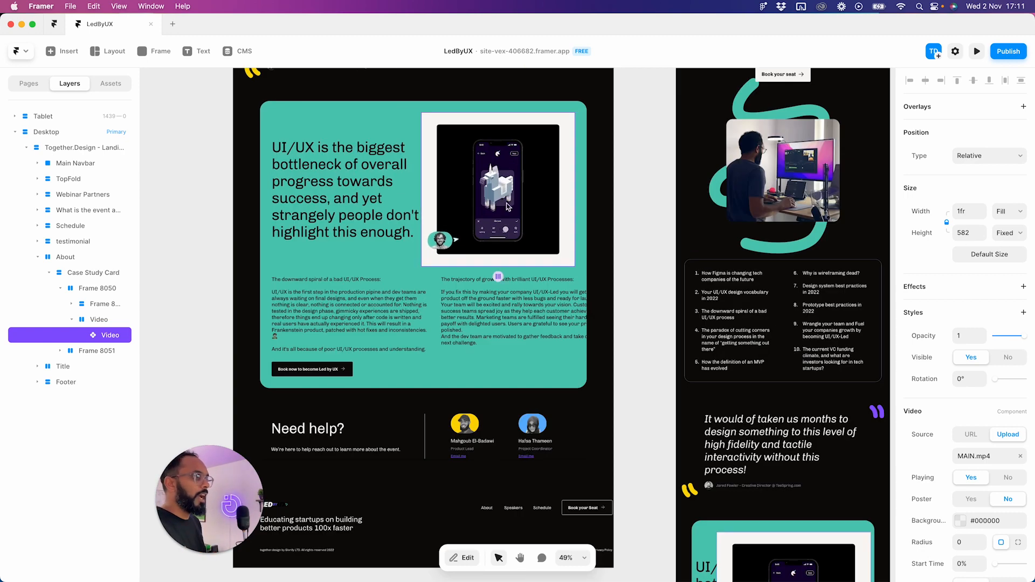
left_click(627, 198)
scroll(626, 198, "left", 1)
scroll(627, 198, "up", 1)
scroll(532, 180, "up", 3)
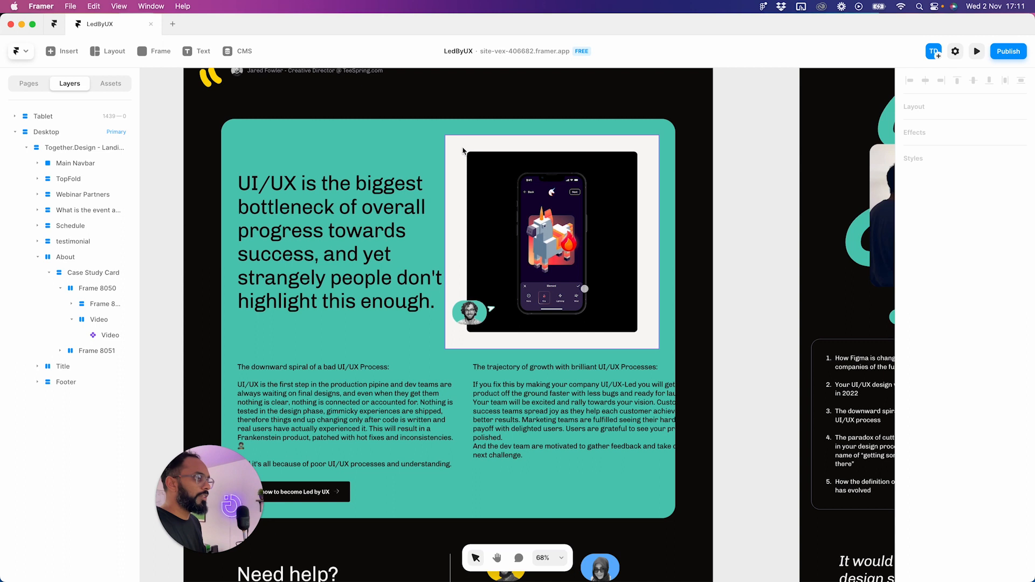
left_click(470, 149)
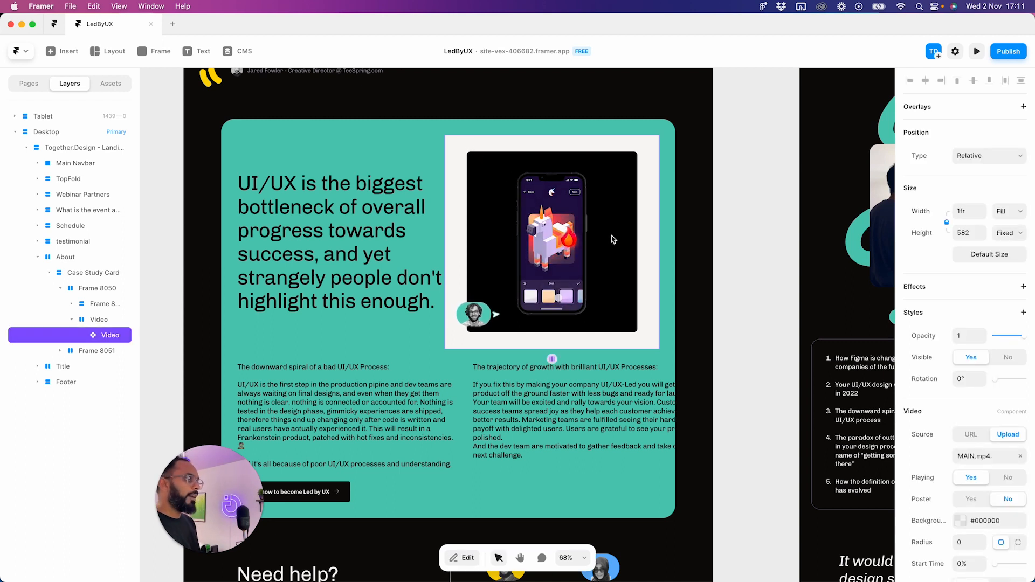
left_click(329, 218)
double_click(344, 269)
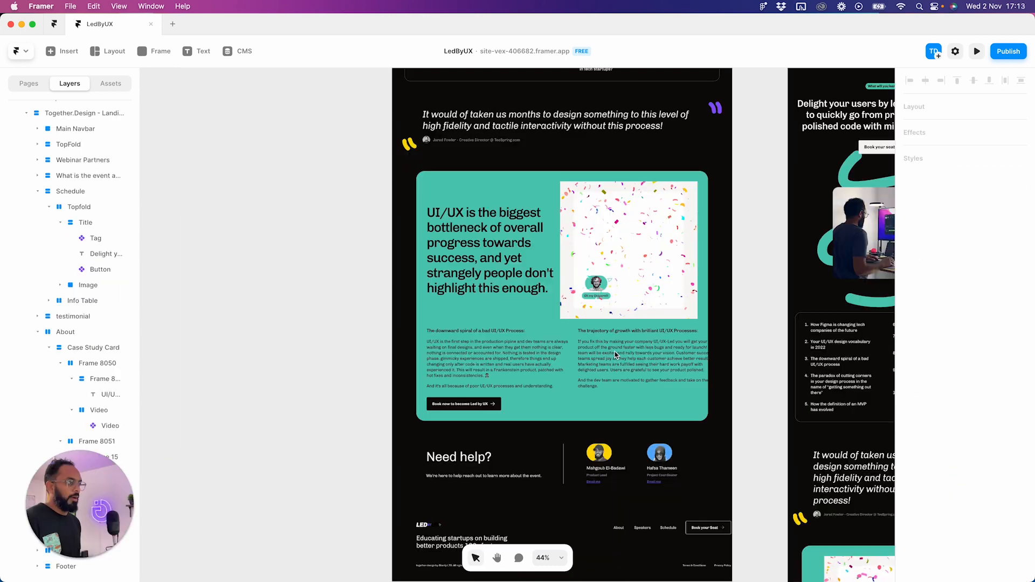
- Set the teal card's heading text to Fill width and Fit Content height
scroll(564, 393, "up", 3)
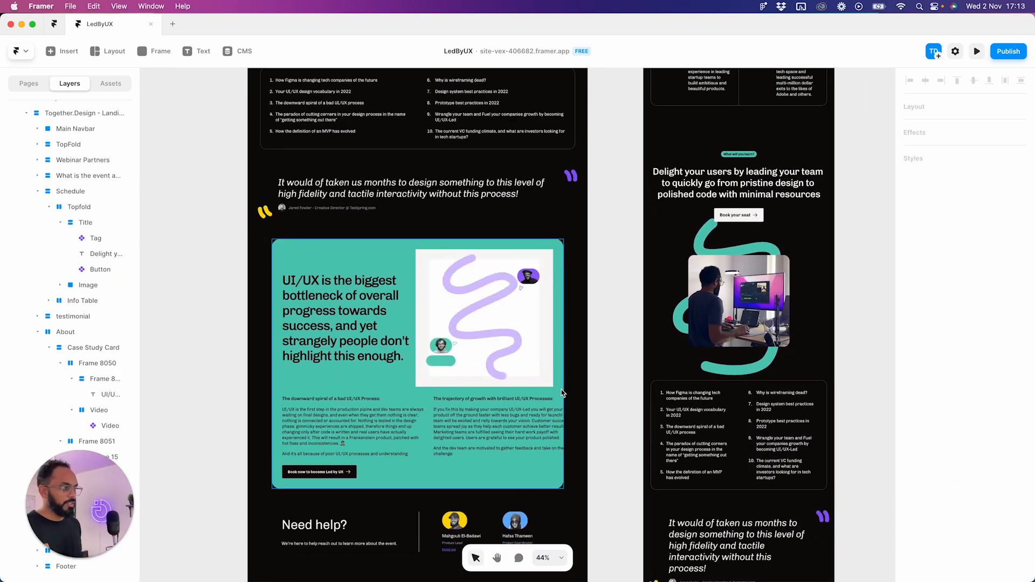
left_click(365, 325)
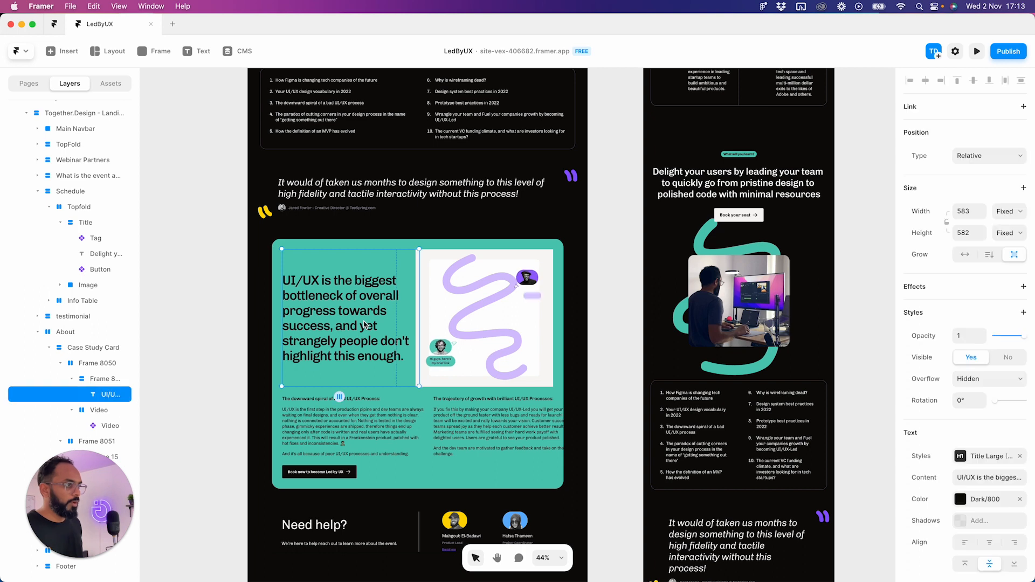
left_click(1012, 212)
left_click(1006, 234)
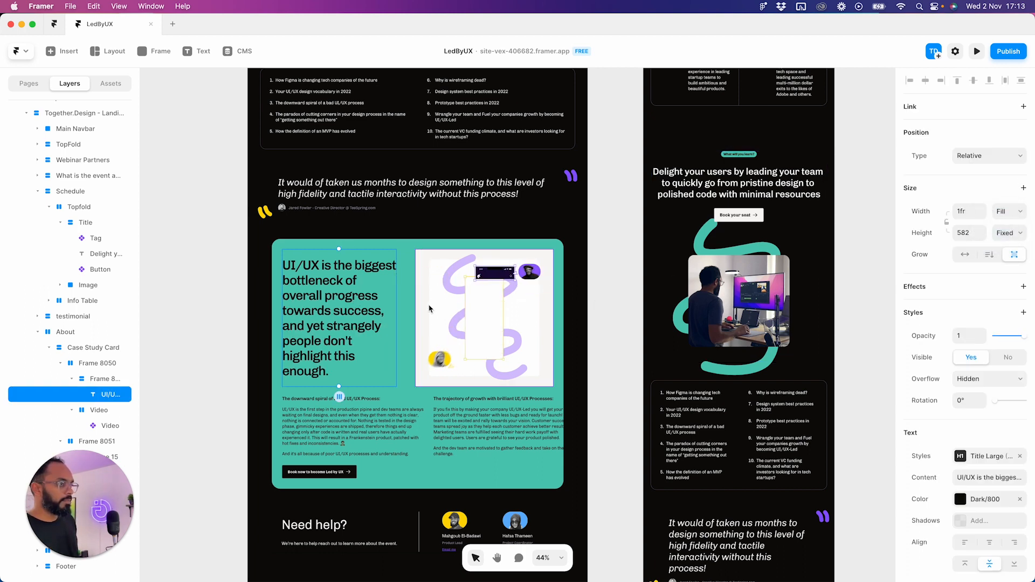
left_click(1008, 241)
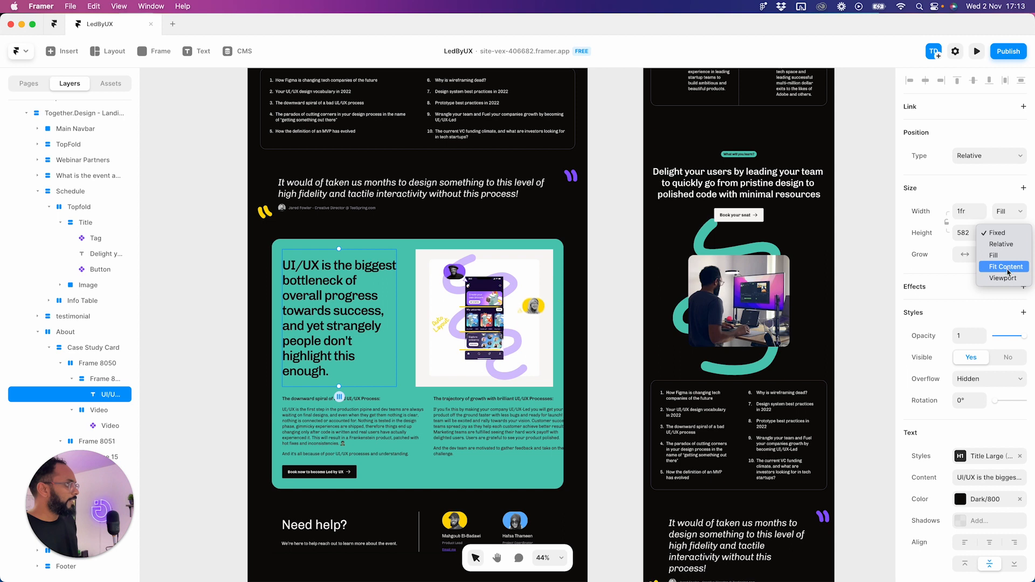
left_click(1009, 271)
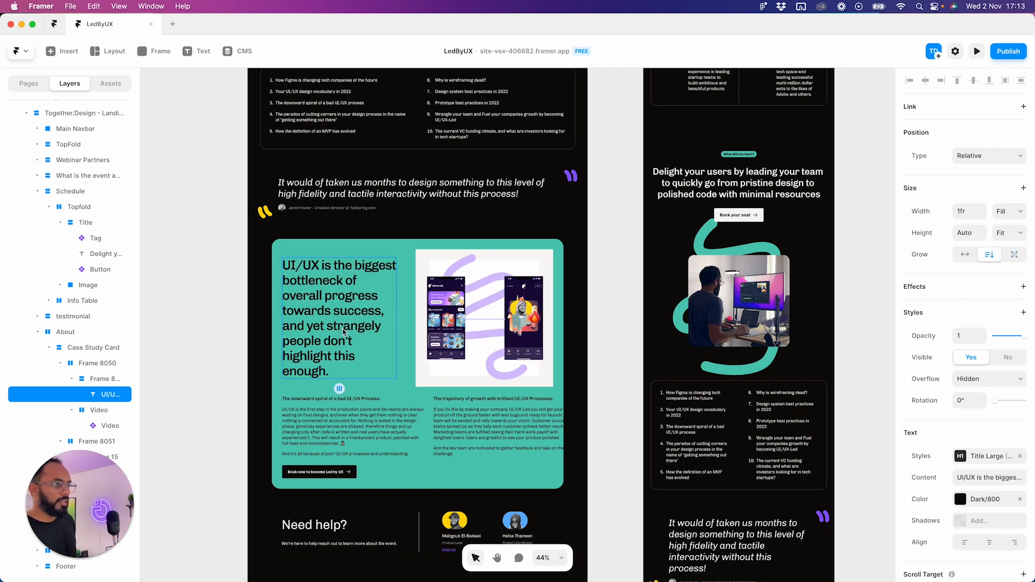
- Set the width of the frame holding the heading and video to Fill, and rename that frame Title
left_click(319, 387)
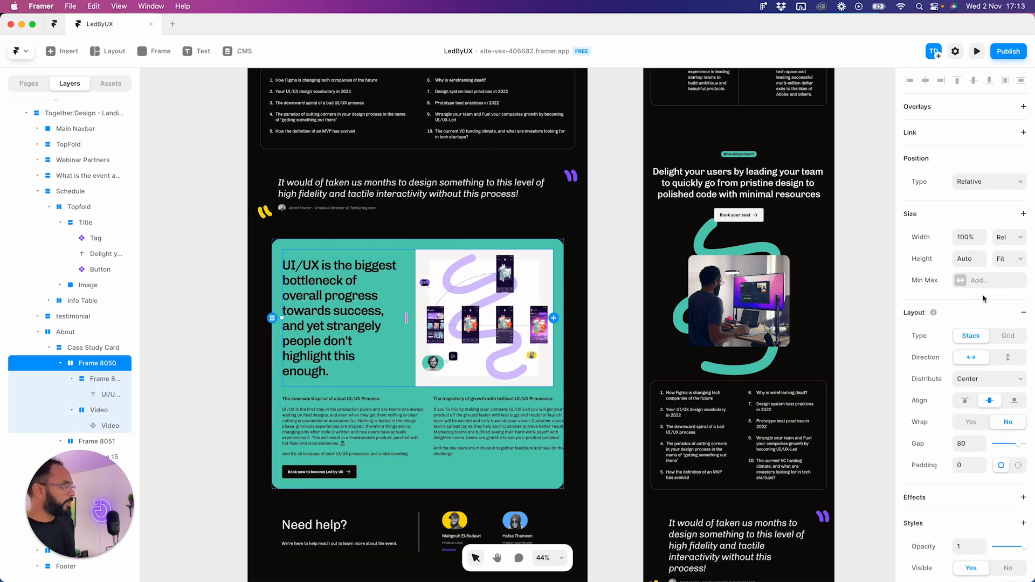
left_click(1010, 238)
left_click(1008, 247)
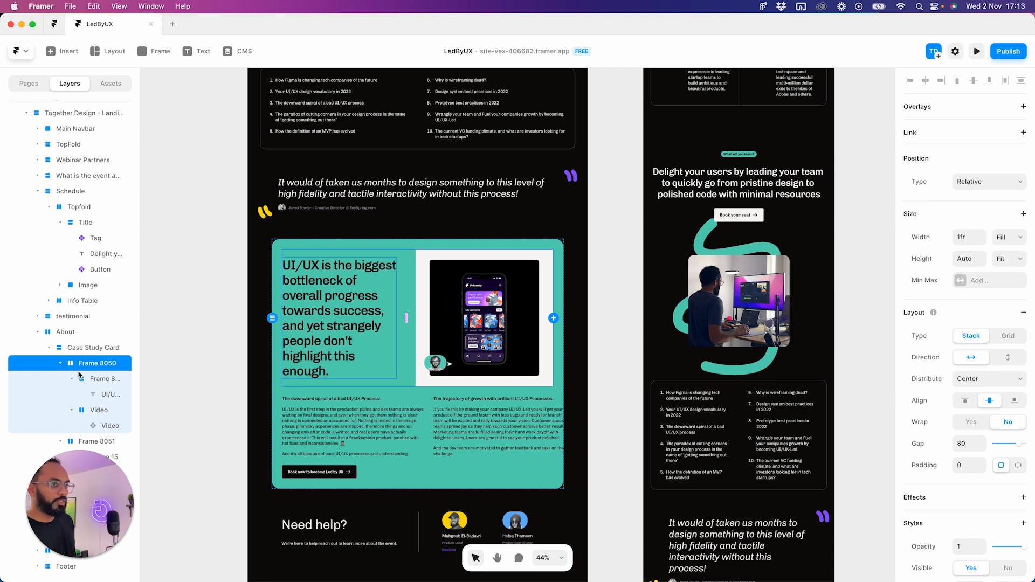
double_click(108, 364)
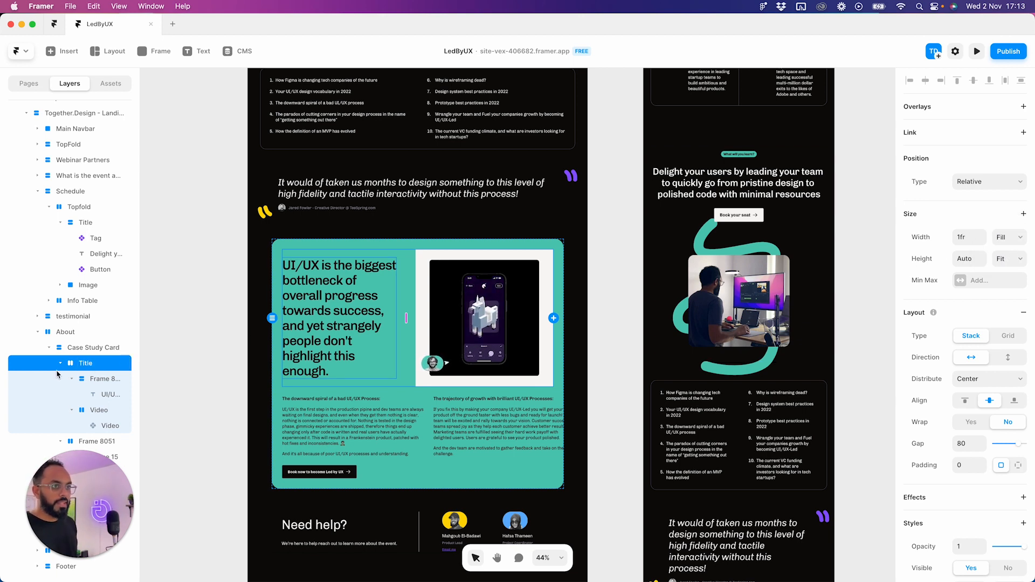
- Rename the Case Study Card layer to Pain of Poor UX
left_click(102, 348)
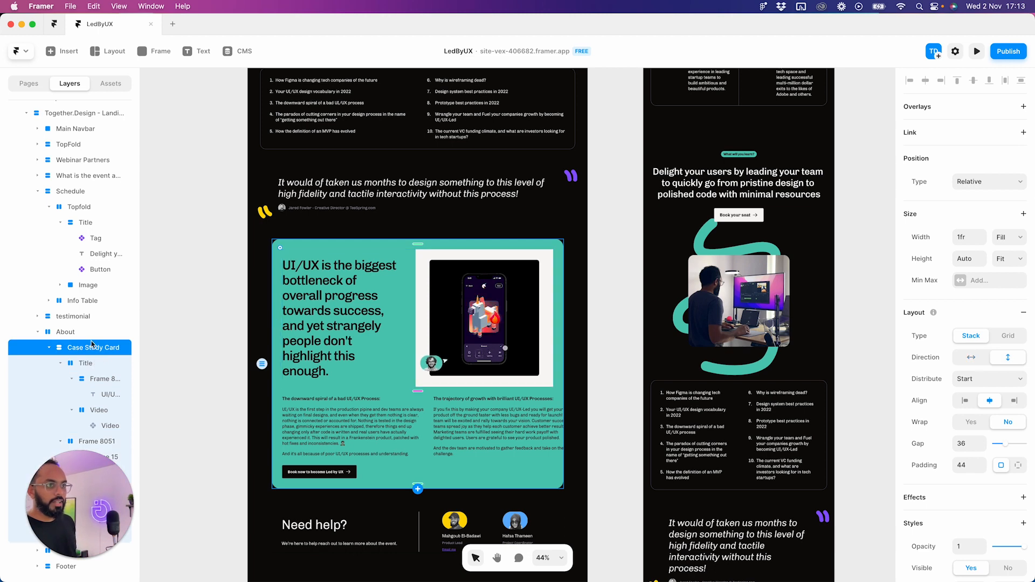
double_click(95, 350)
type("Pain of")
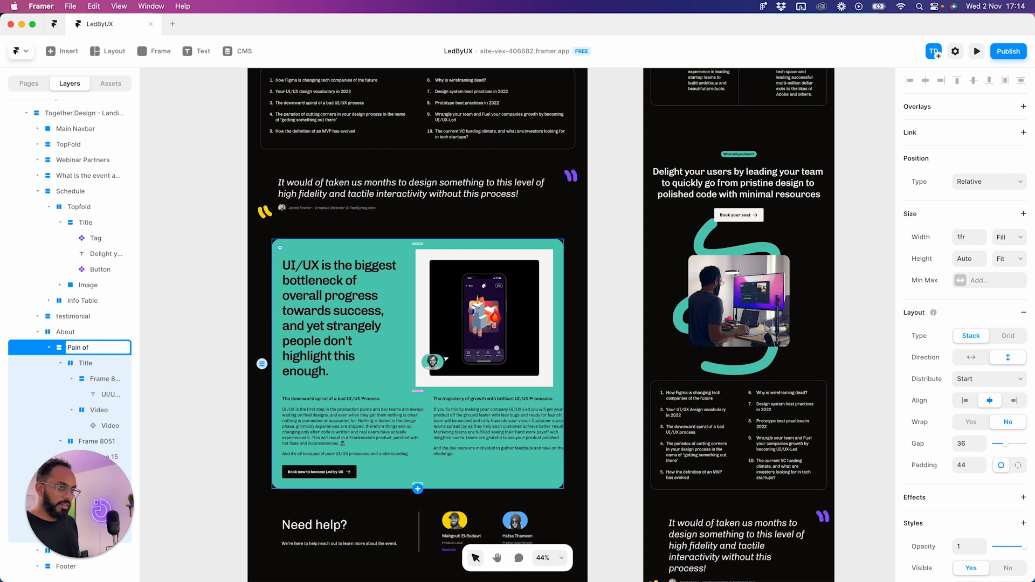
type(" Poor UX")
key("Return")
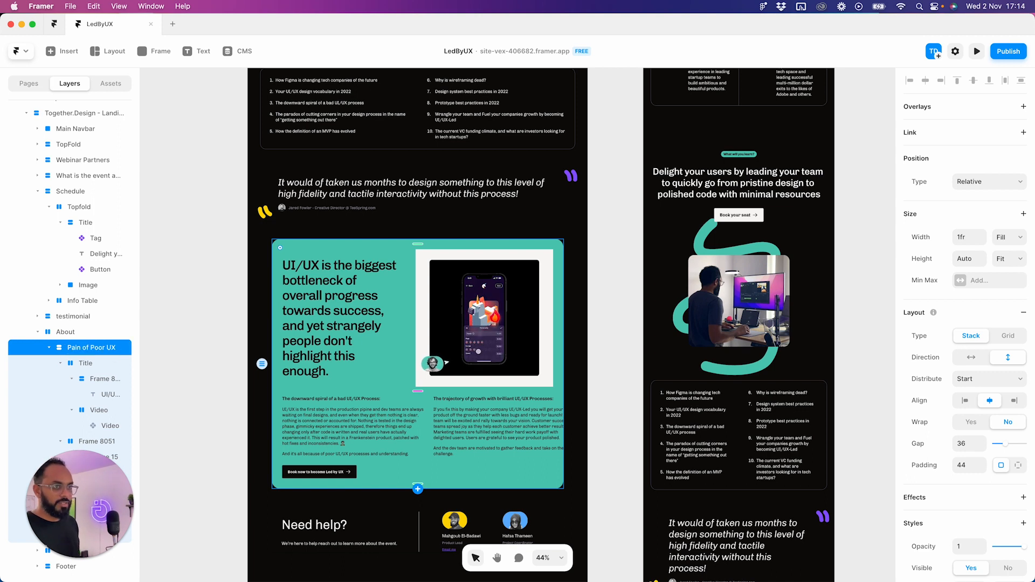
- Remove the About stack wrapper so the Pain of Poor UX card sits directly in the page's main stack
left_click(66, 333)
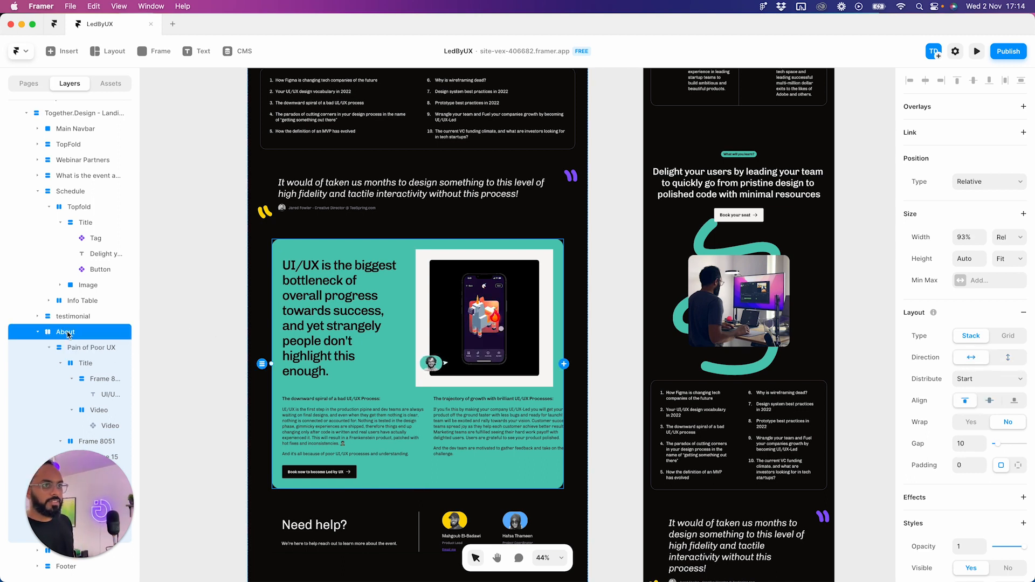
right_click(75, 336)
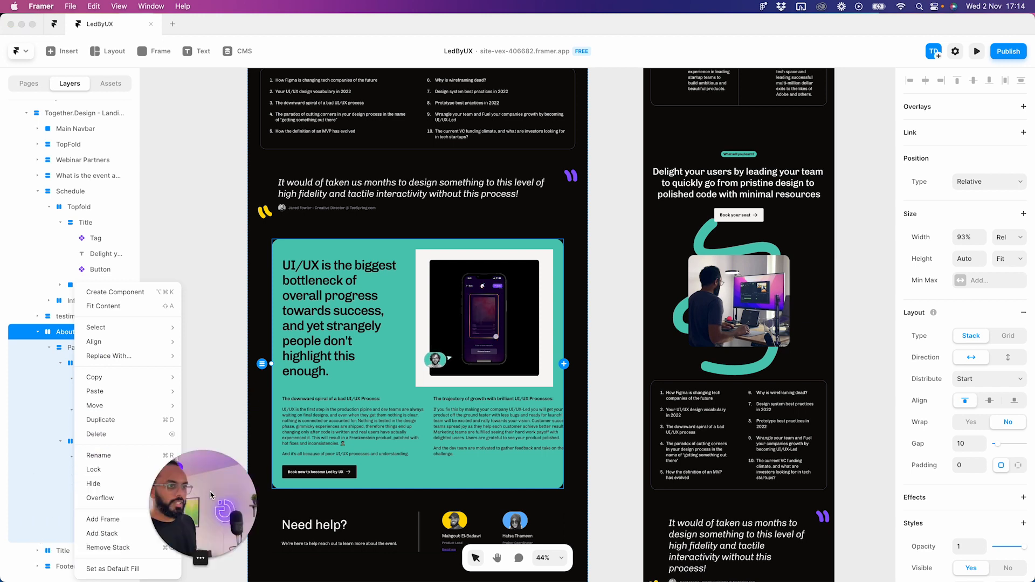
left_click(105, 547)
key("super+z")
key("super+shift+z")
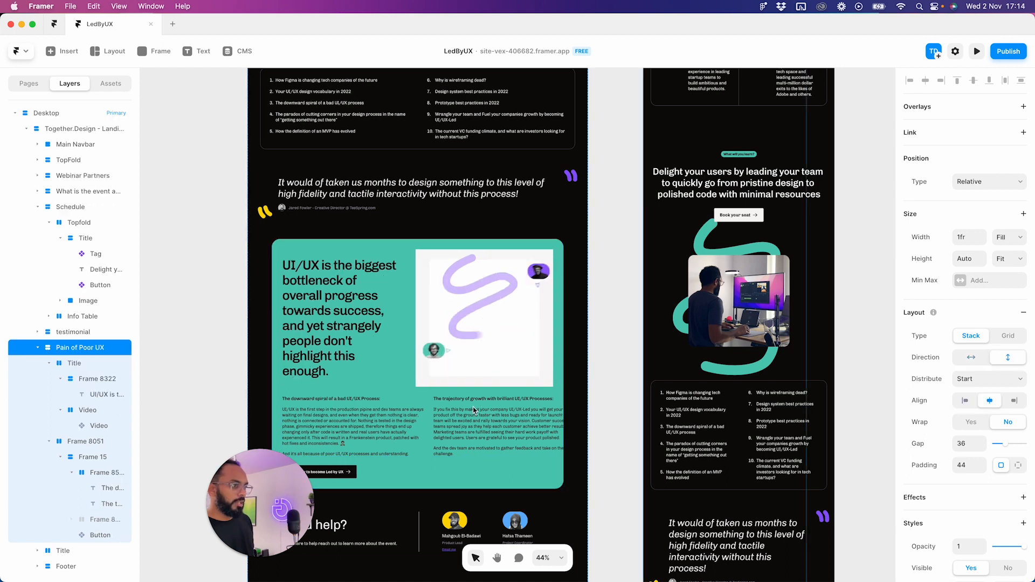
- Examine the size and layout settings of the Pain of Poor UX card, its heading and its downward spiral paragraph
left_click(350, 333)
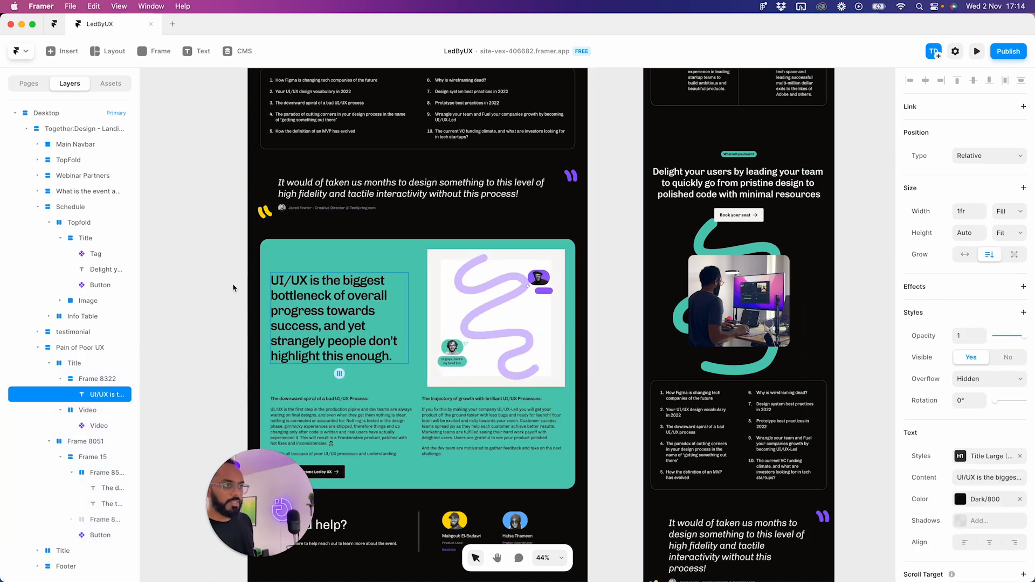
left_click(311, 254)
left_click(315, 246)
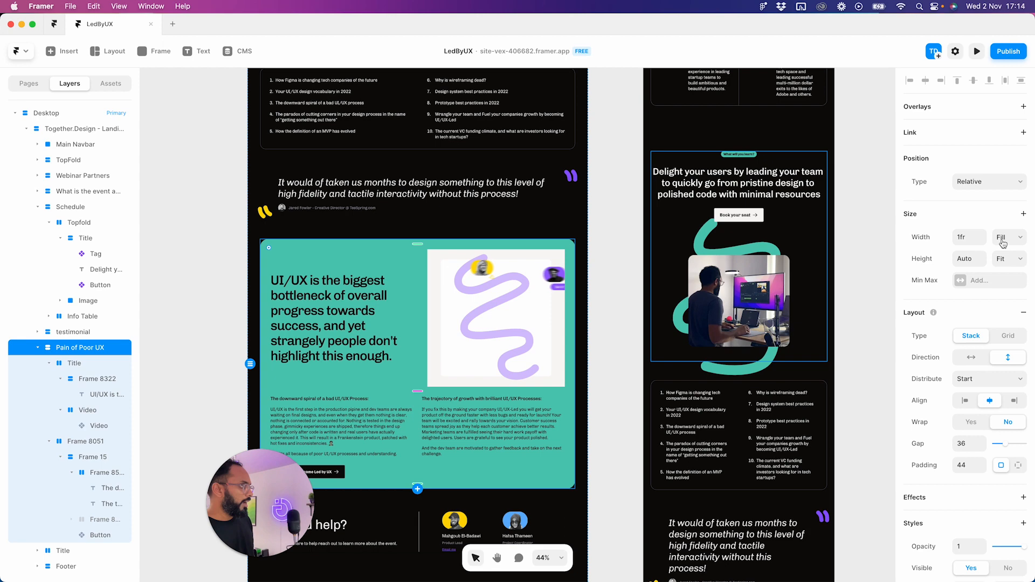
left_click(1007, 259)
left_click(295, 297)
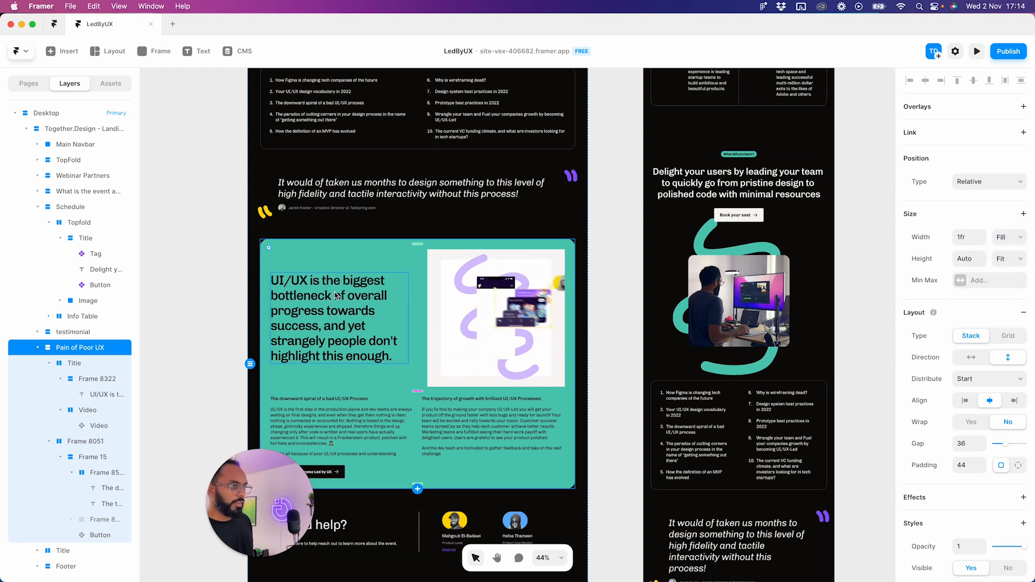
left_click(295, 297)
scroll(403, 366, "down", 5)
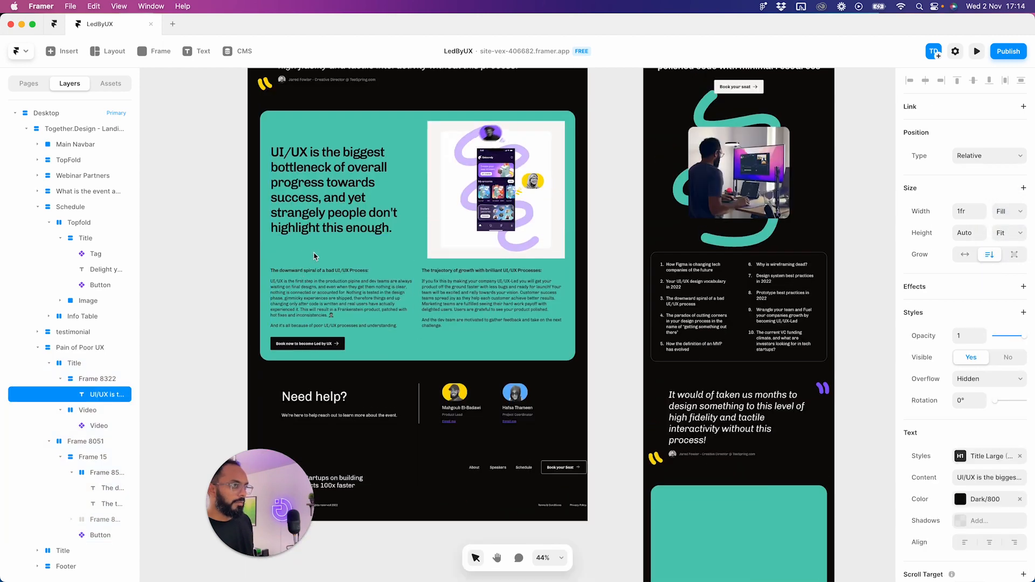
left_click(334, 302)
scroll(936, 272, "down", 6)
scroll(970, 243, "up", 5)
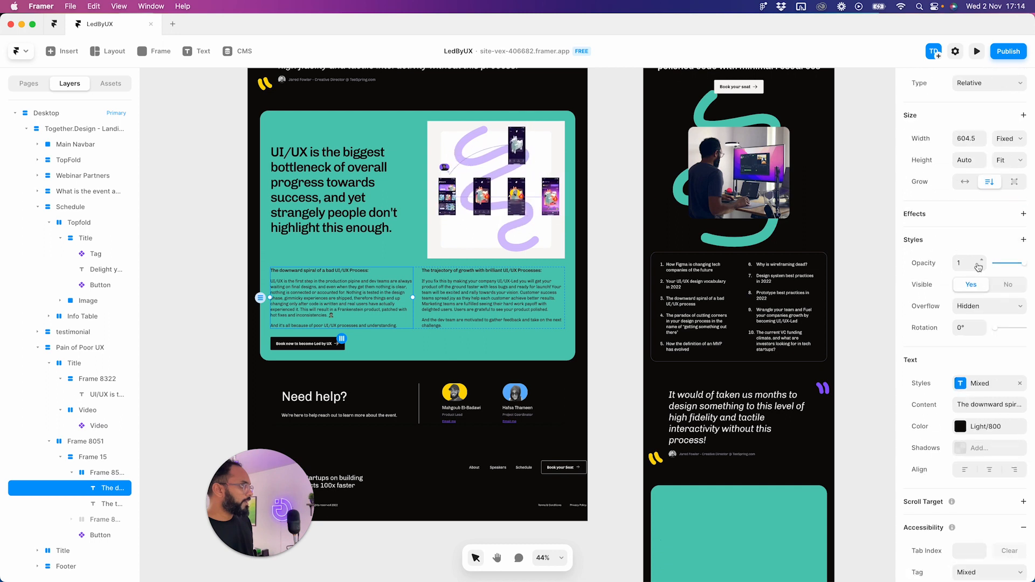
- Set the widths of both the downward spiral and the trajectory of growth paragraphs to Fill
left_click(1013, 216)
left_click(1004, 234)
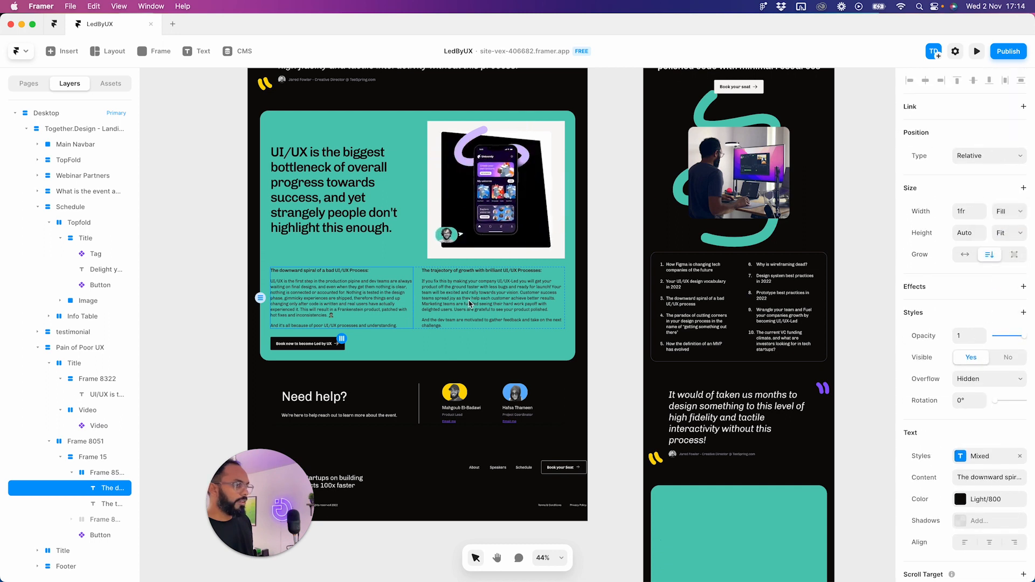
left_click(472, 303)
left_click(1020, 216)
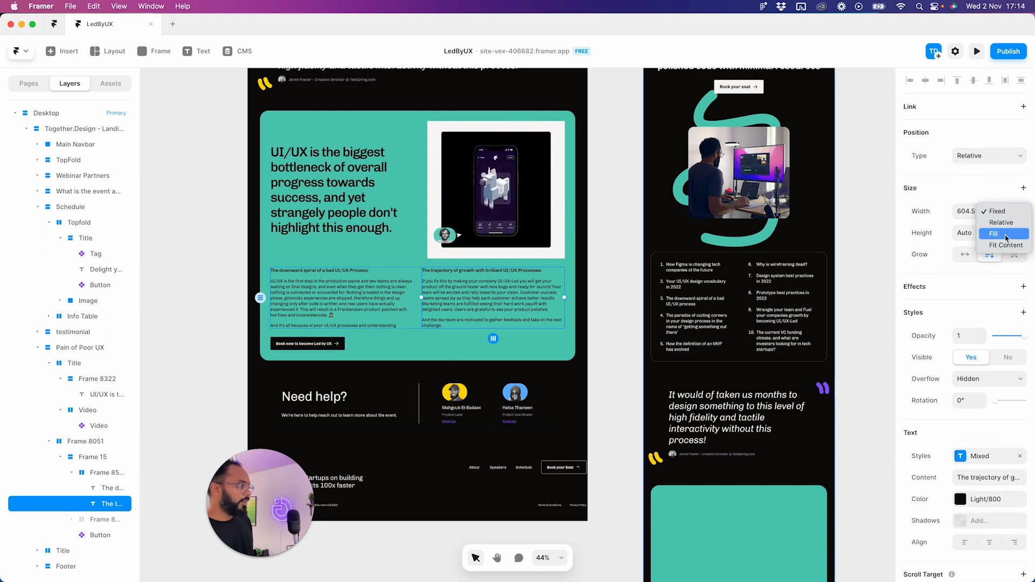
left_click(1003, 232)
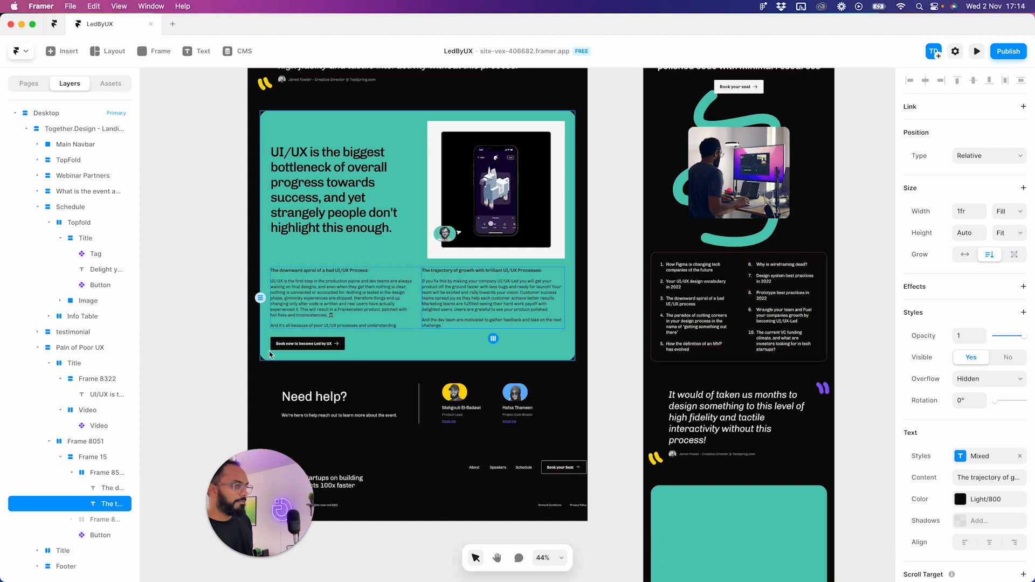
left_click(308, 347)
left_click(474, 336)
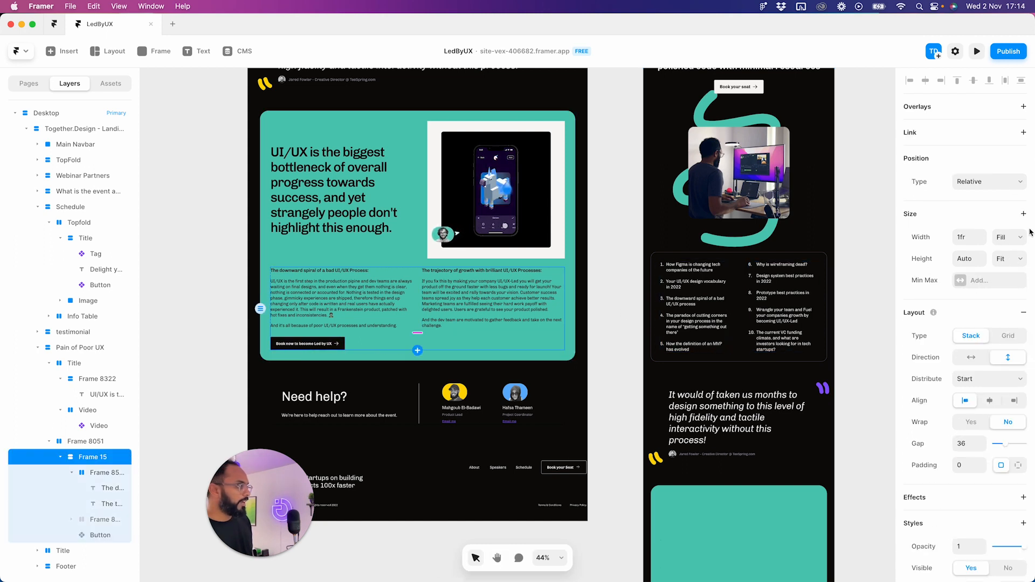
left_click(1018, 257)
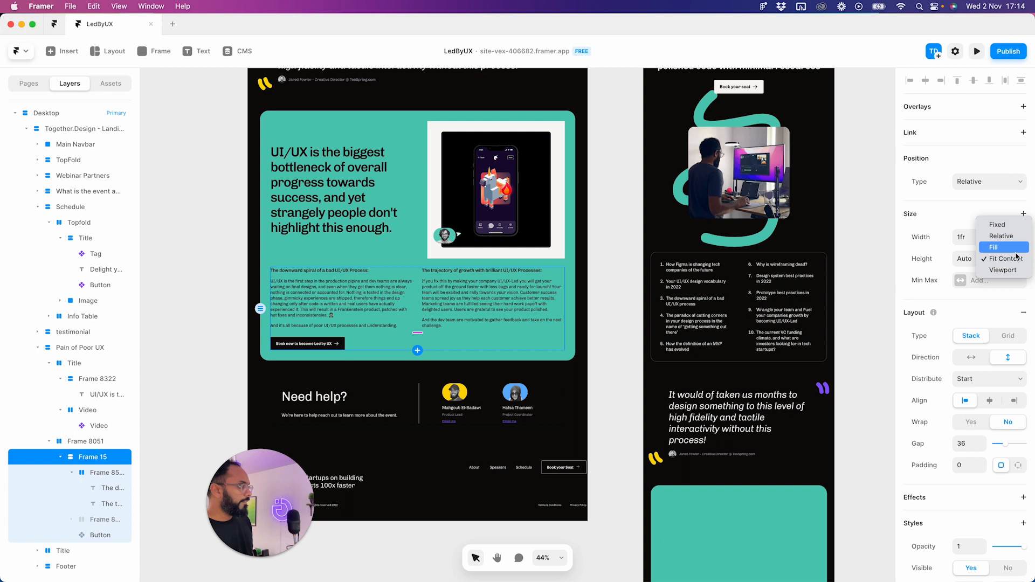
left_click(386, 362)
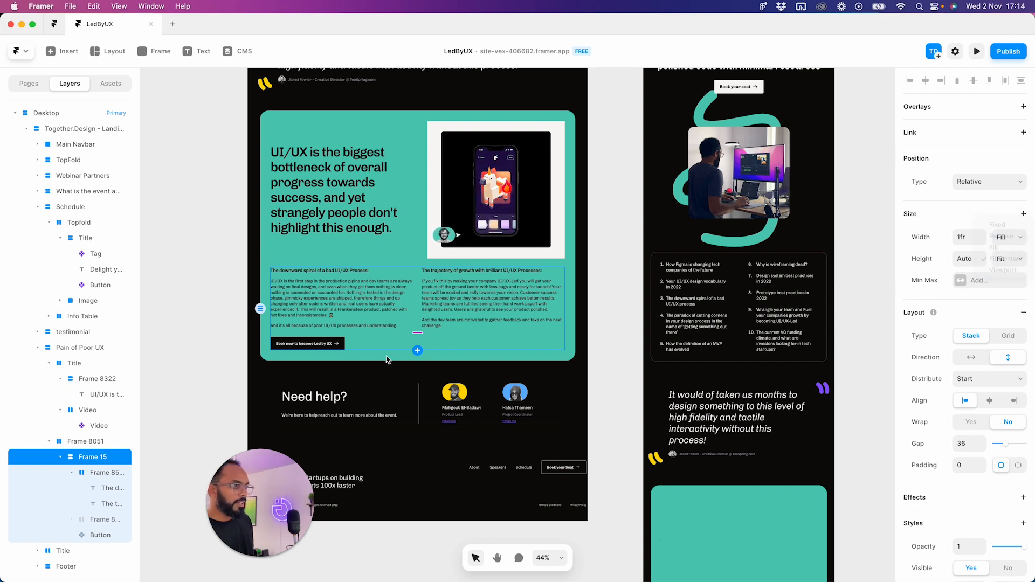
left_click(387, 361)
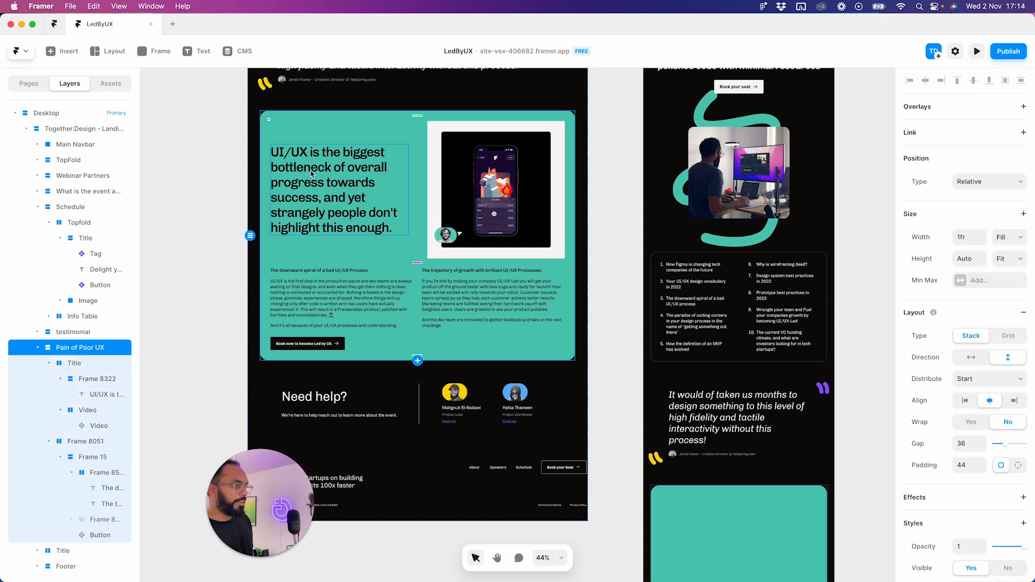
- Set both the width and the height of the Video frame in the Pain of Poor UX card to Fill
left_click(485, 200)
left_click(94, 408)
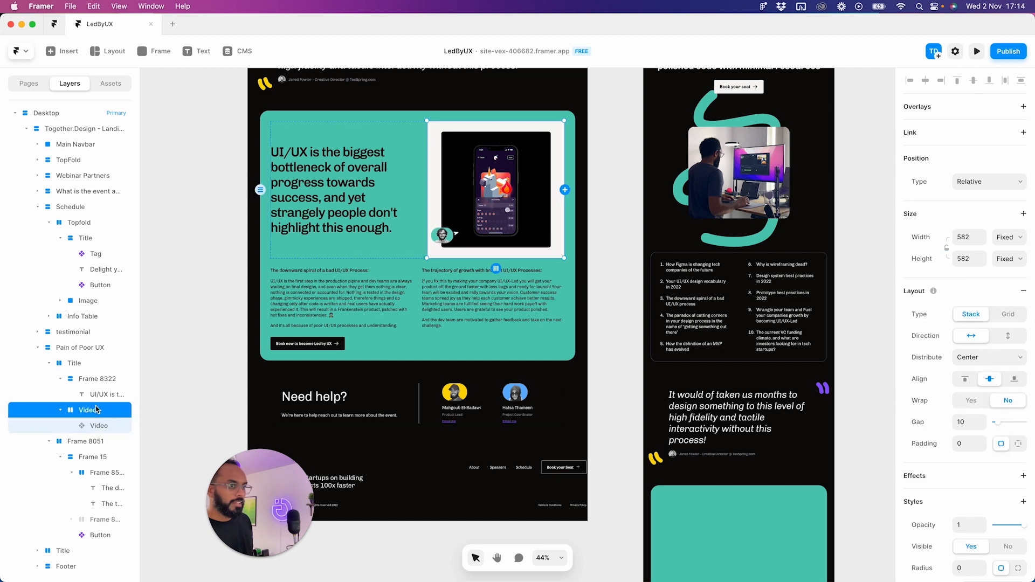
left_click(1008, 237)
left_click(997, 259)
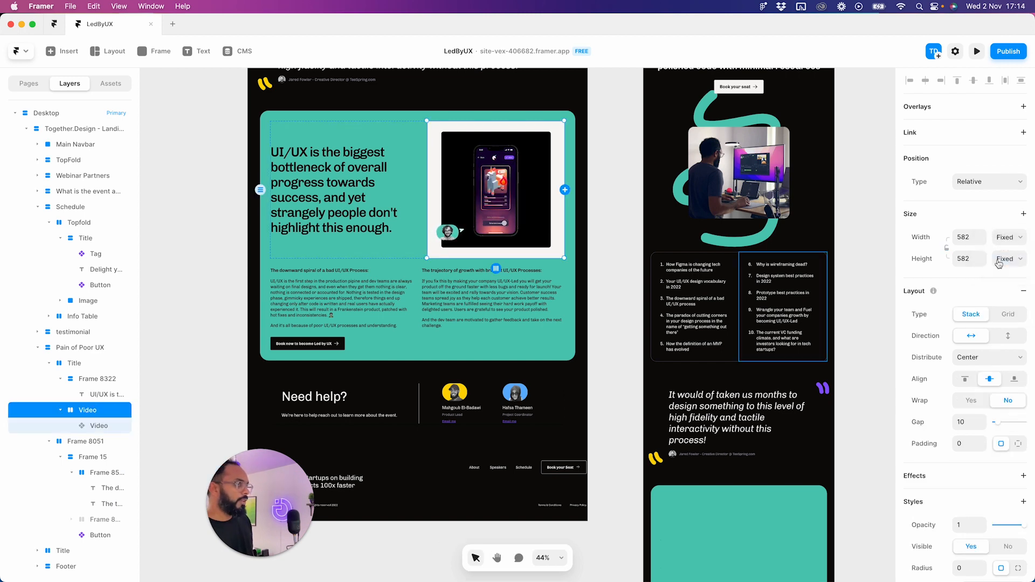
left_click(1008, 260)
left_click(1005, 281)
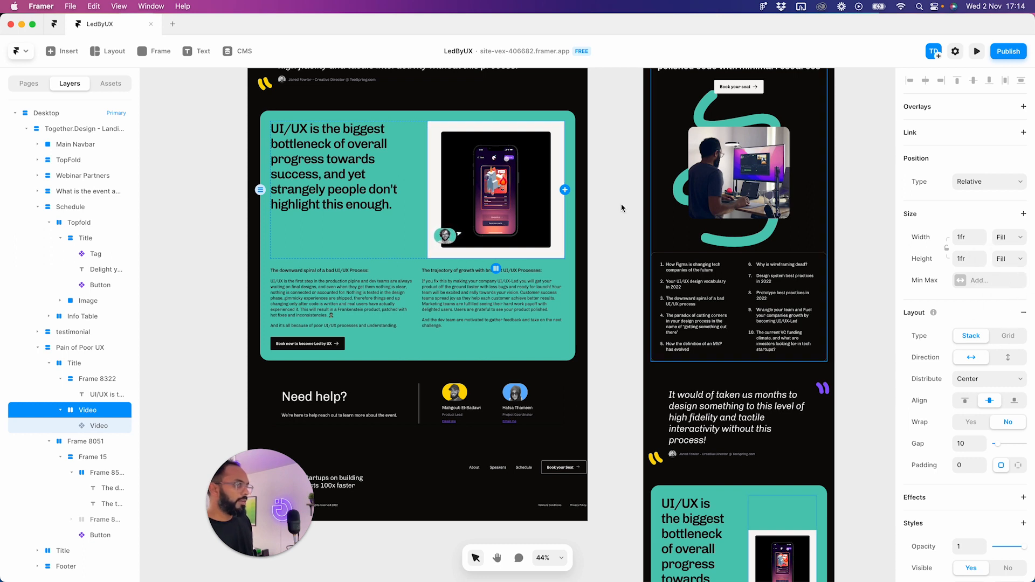
- Reduce the gap of the Title frame holding the heading and video to 0
left_click(330, 242)
left_click(422, 254)
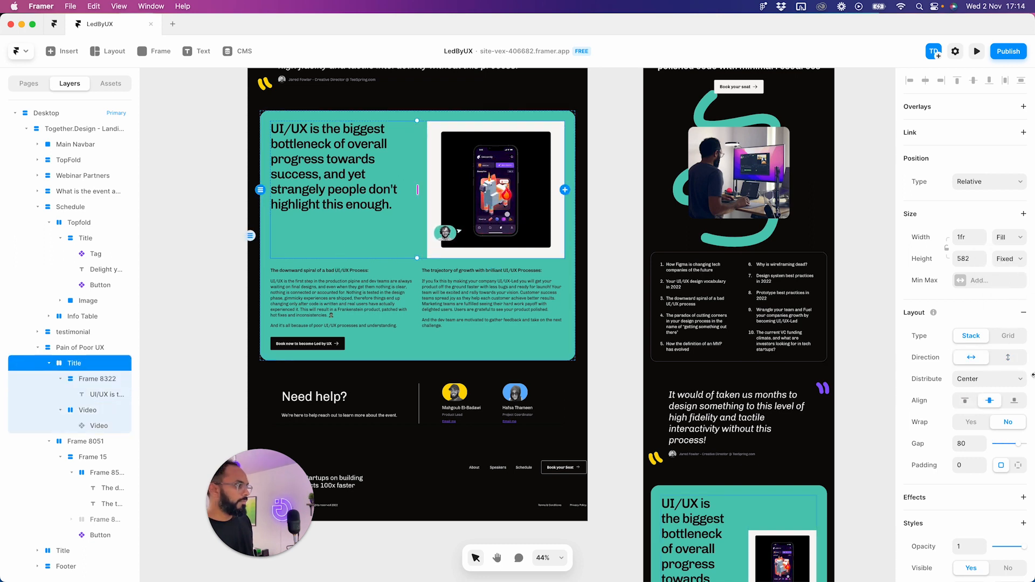
left_click_drag(1017, 445, 905, 452)
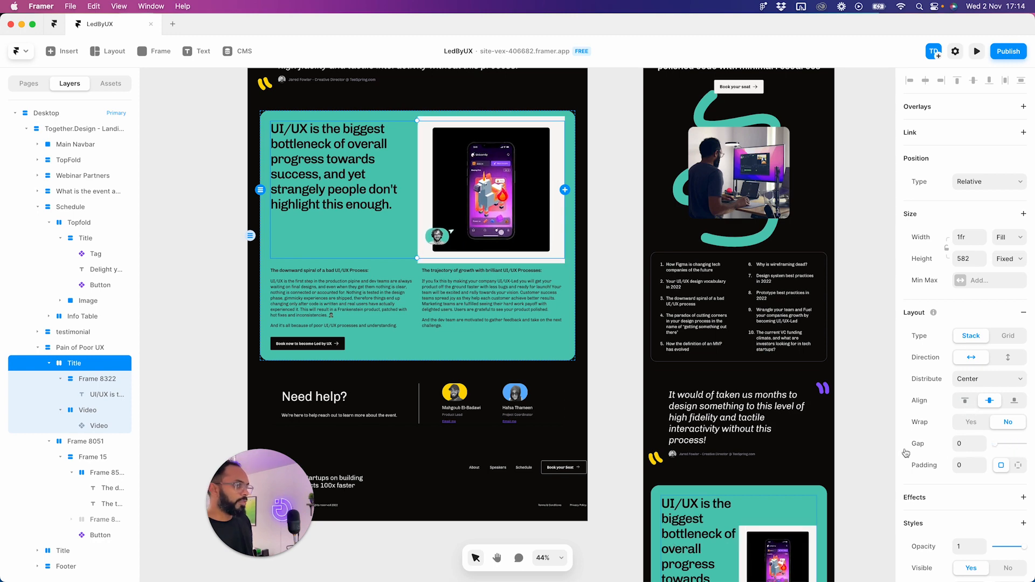
left_click(488, 200)
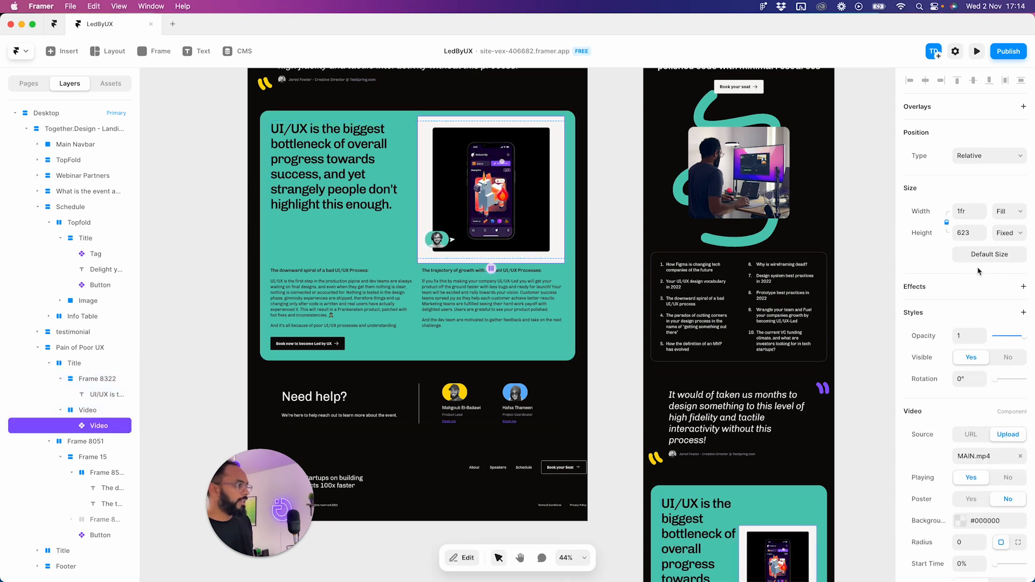
left_click(1006, 233)
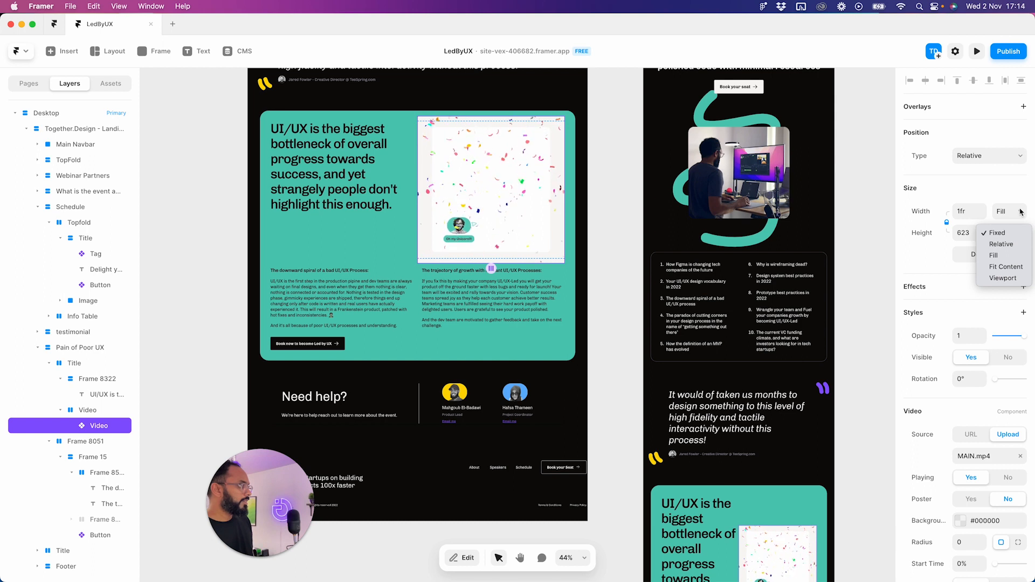
left_click(997, 233)
- Try locking the Video frame's aspect ratio and switching its height to Fit Content
left_click(84, 410)
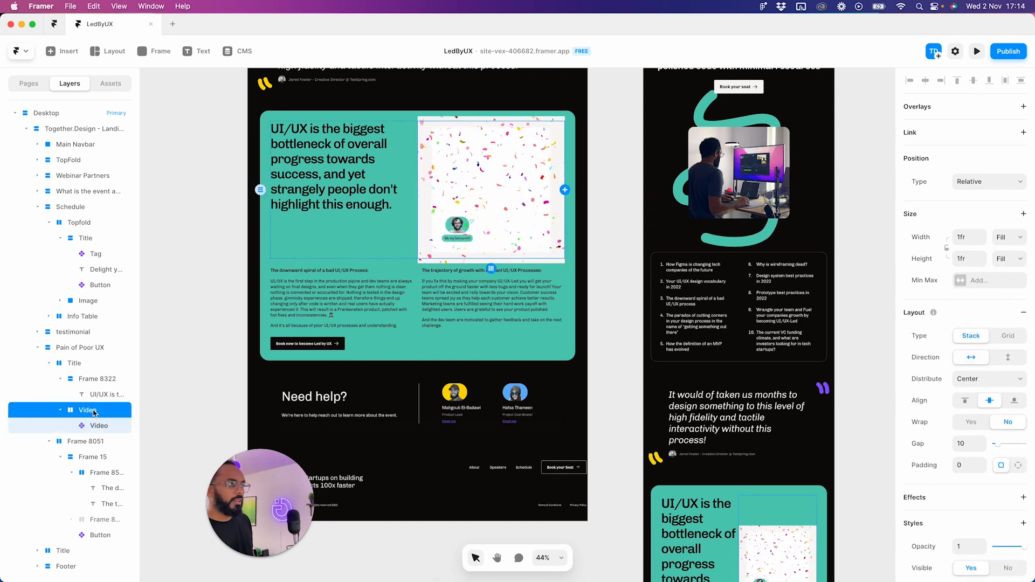
left_click(948, 250)
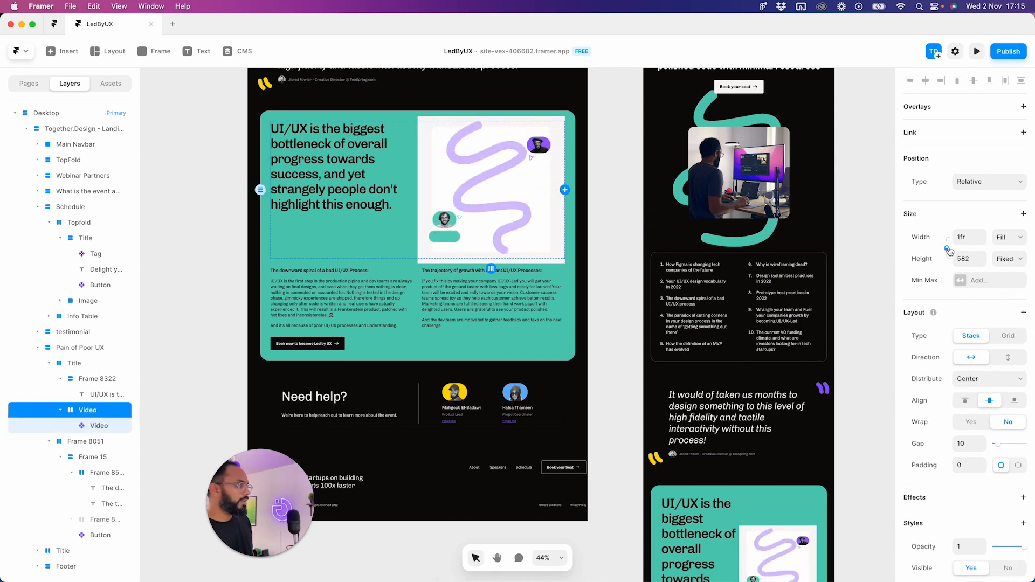
left_click(1011, 260)
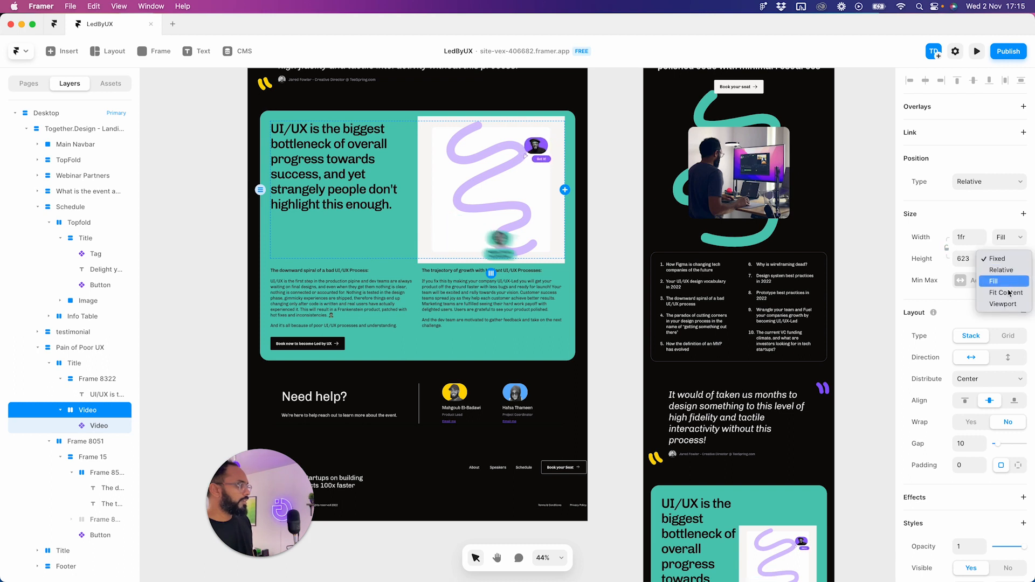
left_click(1004, 293)
left_click(1008, 259)
left_click(1006, 259)
left_click(1009, 259)
left_click(996, 247)
- Set the heights of the heading's wrapper, Frame 8322, and of the surrounding Title frame to Fit Content
left_click(408, 243)
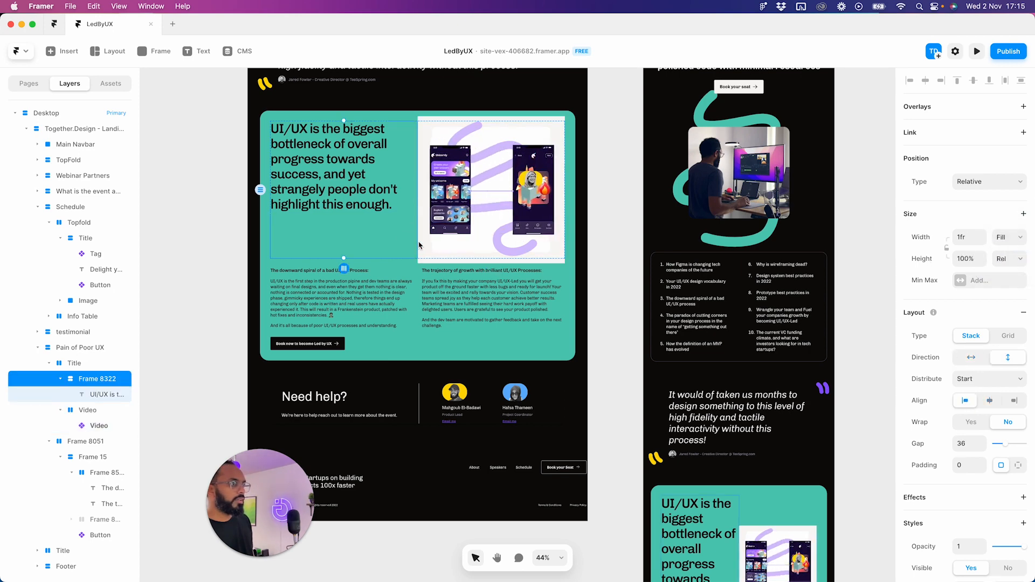
left_click(1007, 258)
left_click(1006, 281)
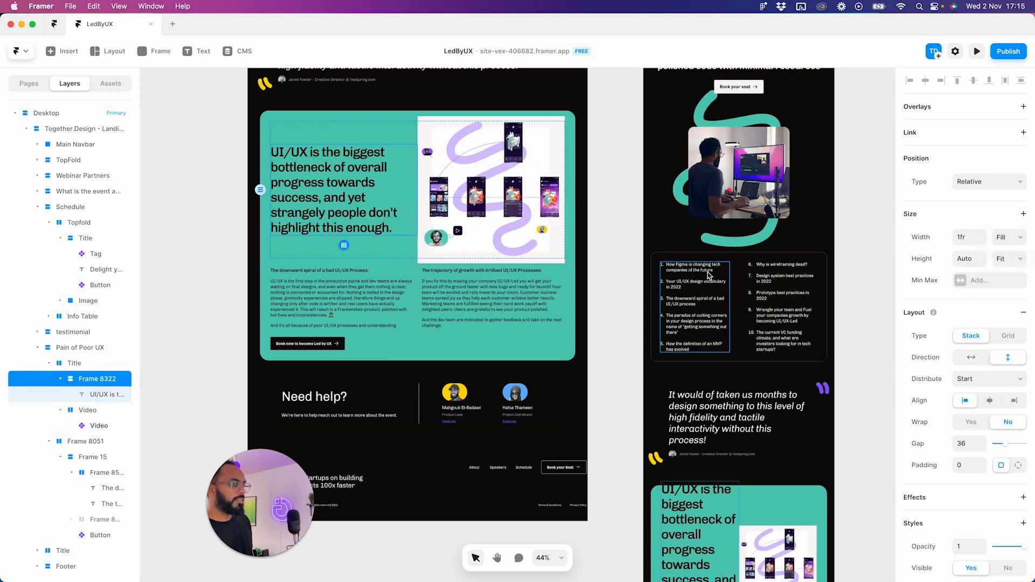
left_click(403, 130)
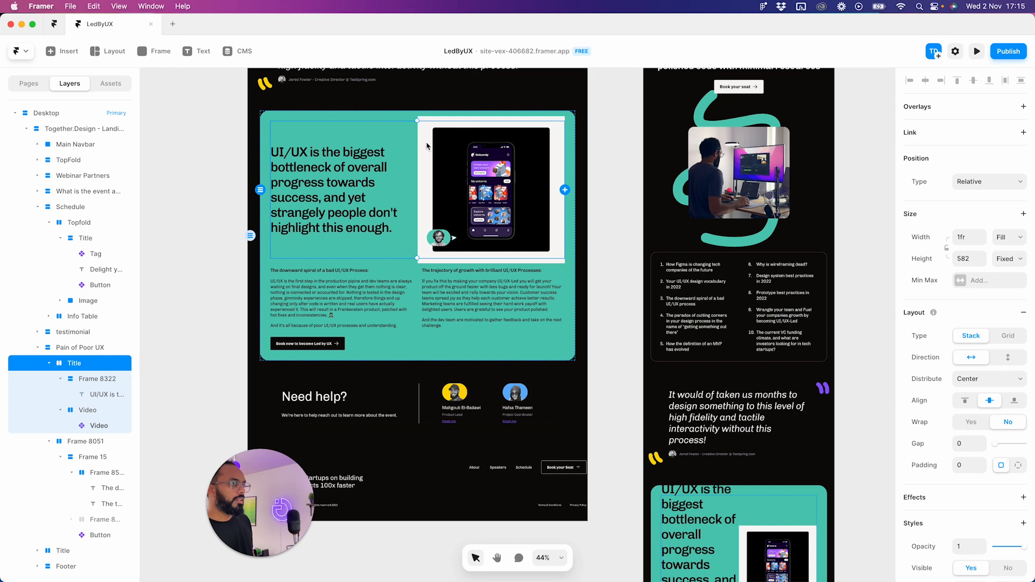
left_click(1012, 259)
left_click(1008, 294)
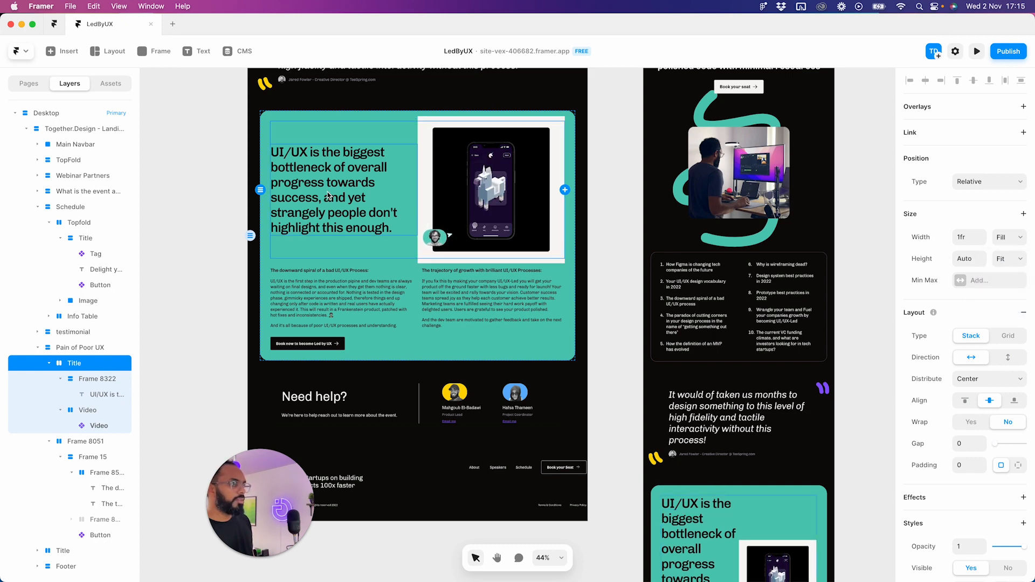
- Remove the Frame 8322 stack wrapper so the UI/UX heading sits directly in the Title frame
left_click(101, 378)
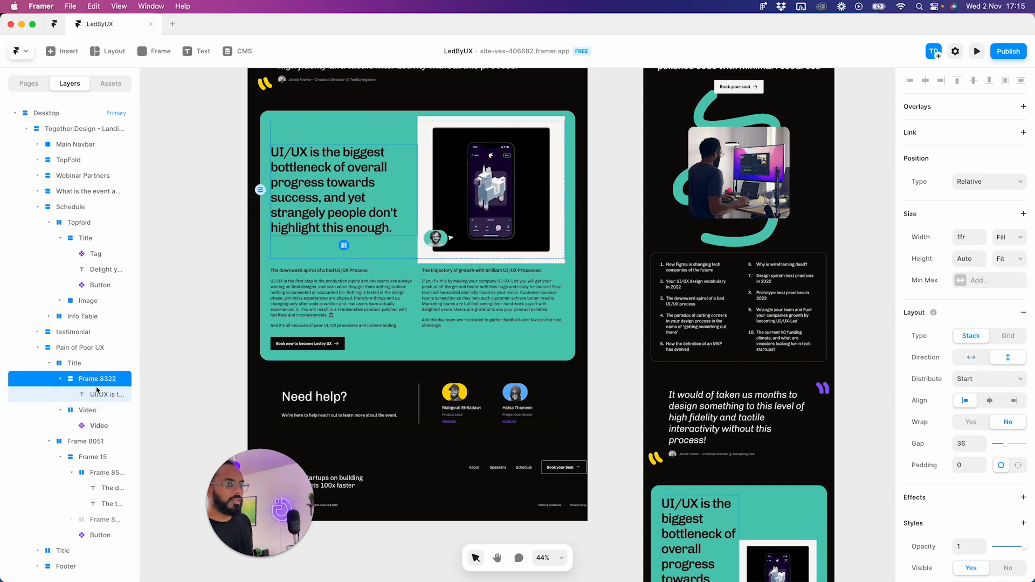
double_click(99, 383)
left_click(89, 411)
right_click(99, 378)
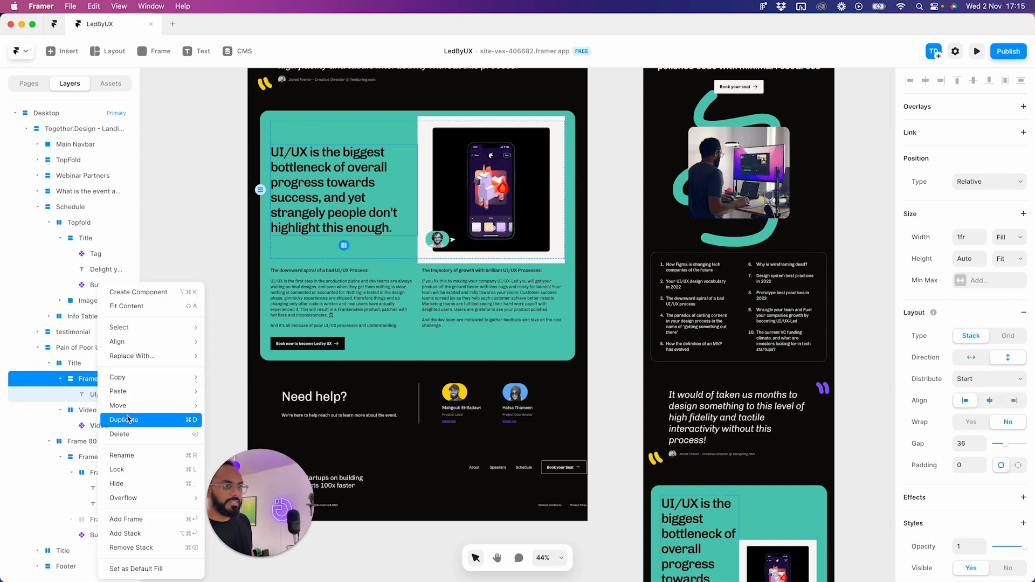
left_click(141, 547)
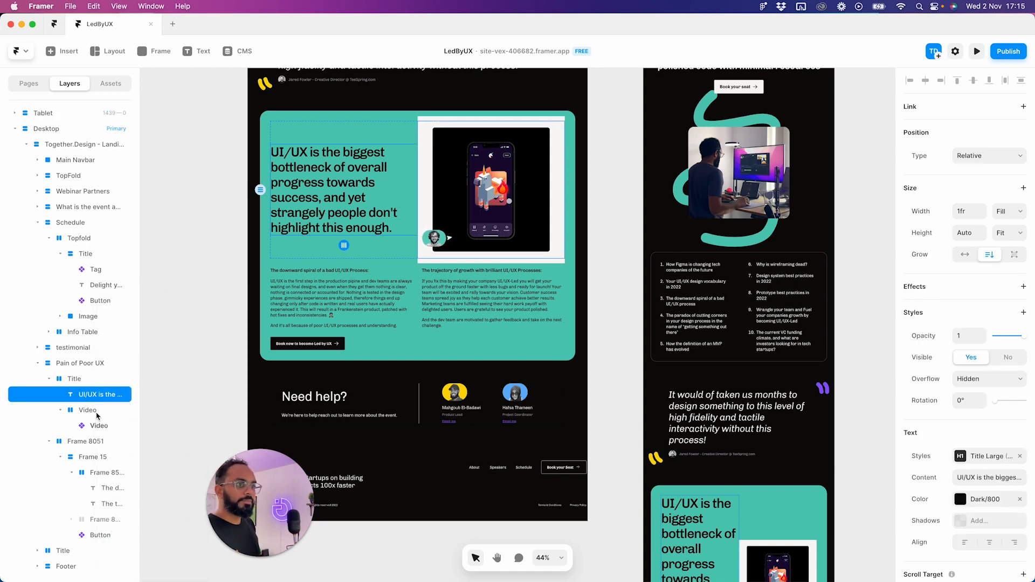
- Set the height of the Video frame beside the heading to Fit Content
left_click(89, 410)
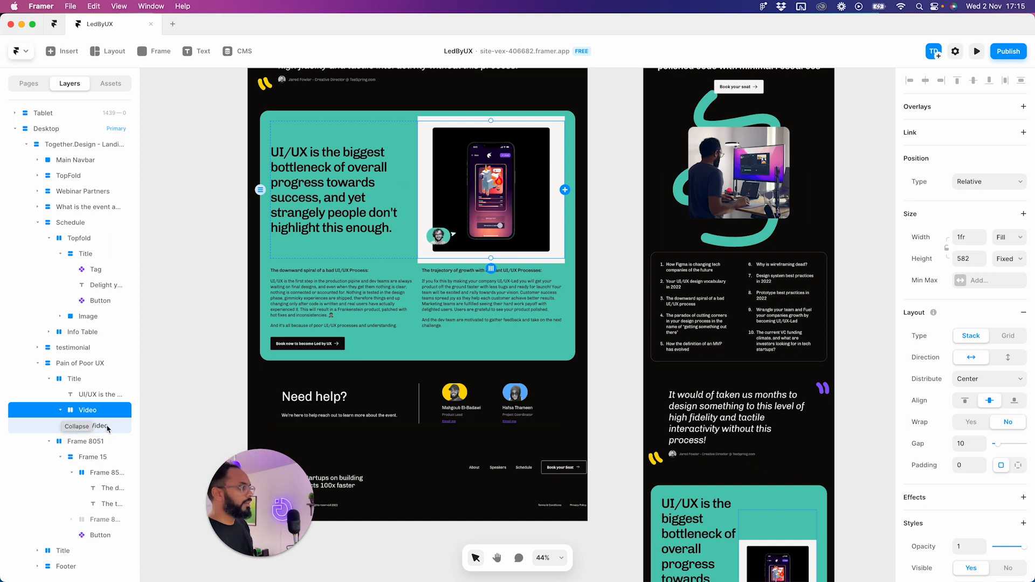
left_click(1008, 258)
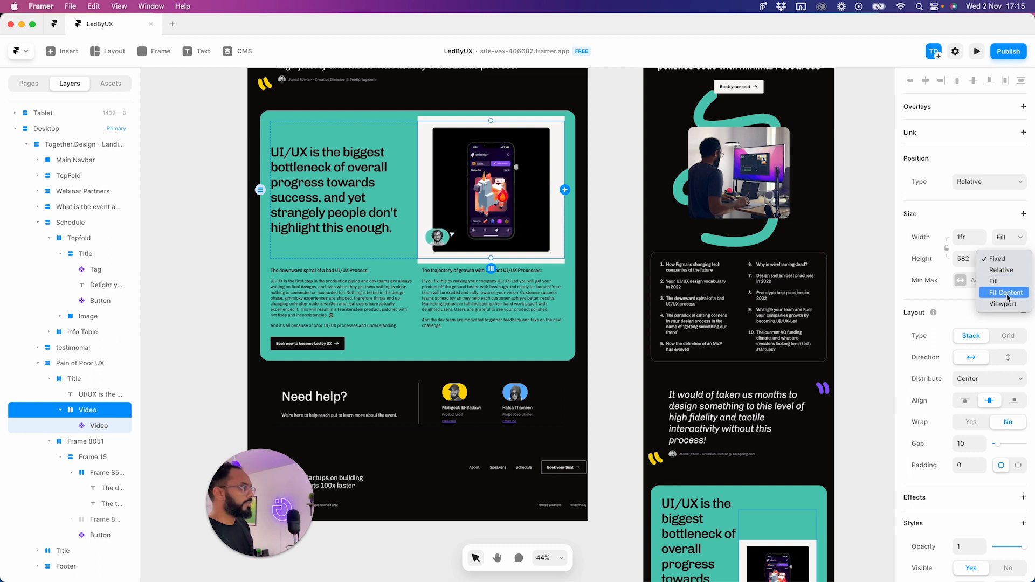
left_click(1007, 298)
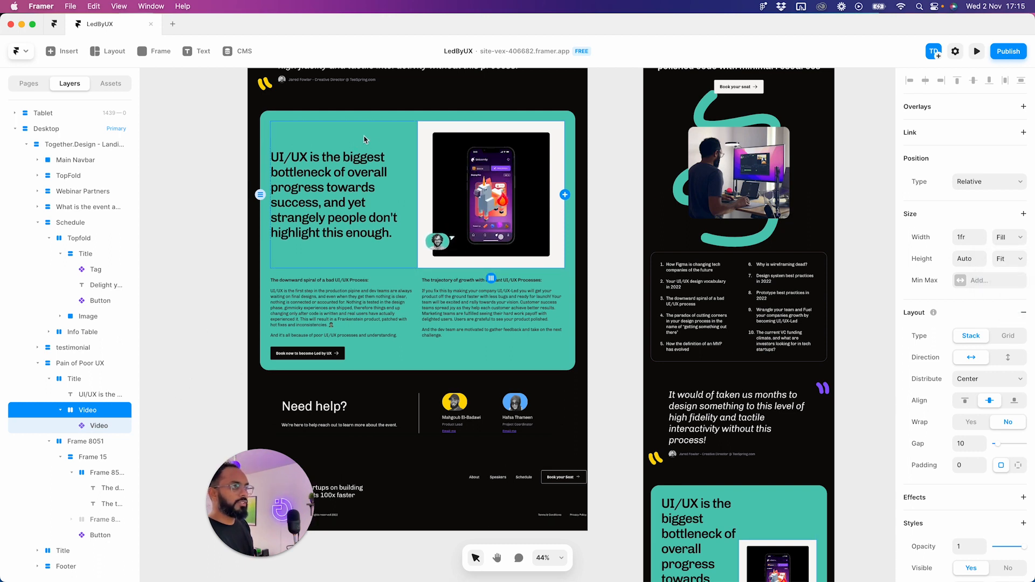
key("Escape")
left_click(473, 198)
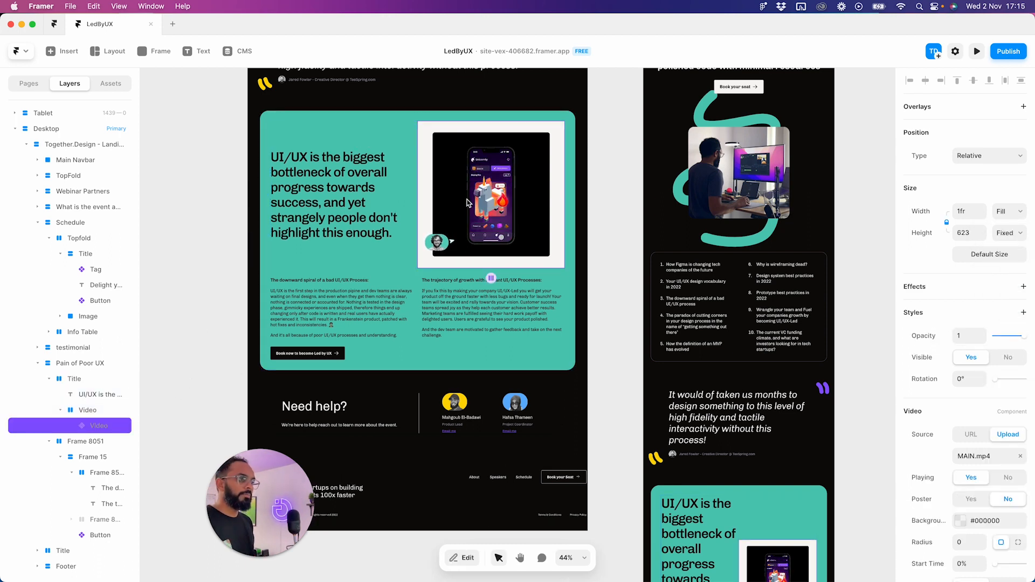
left_click(1007, 233)
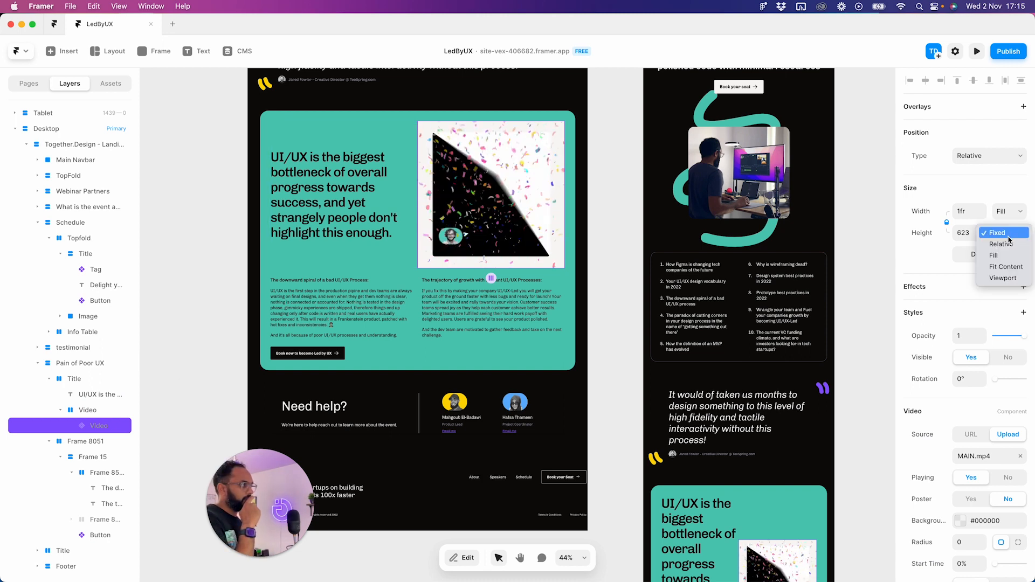
left_click(1006, 222)
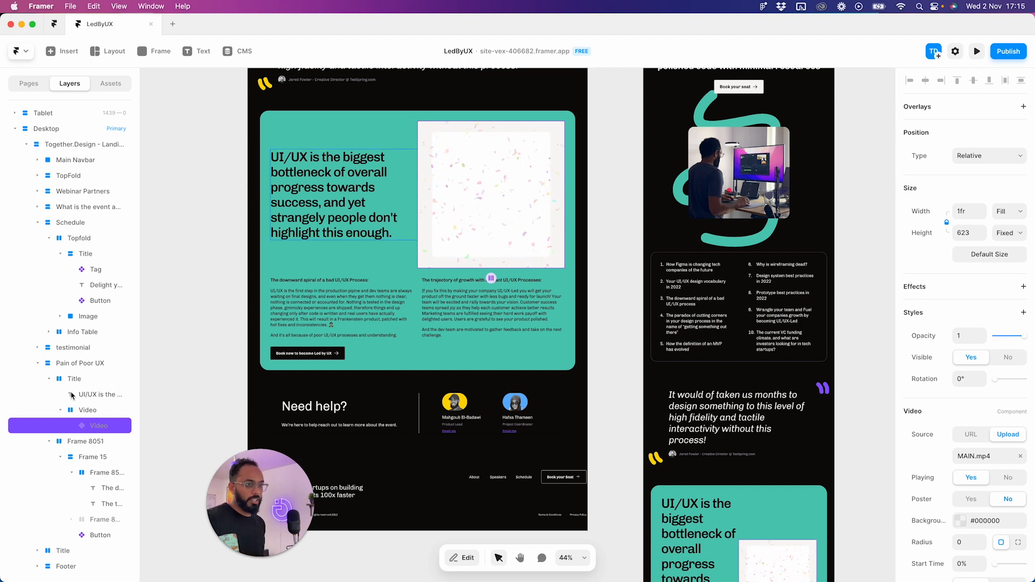
- Set the gap between the heading and the video in the Pain of Poor UX card's Title frame to 20
left_click(325, 243)
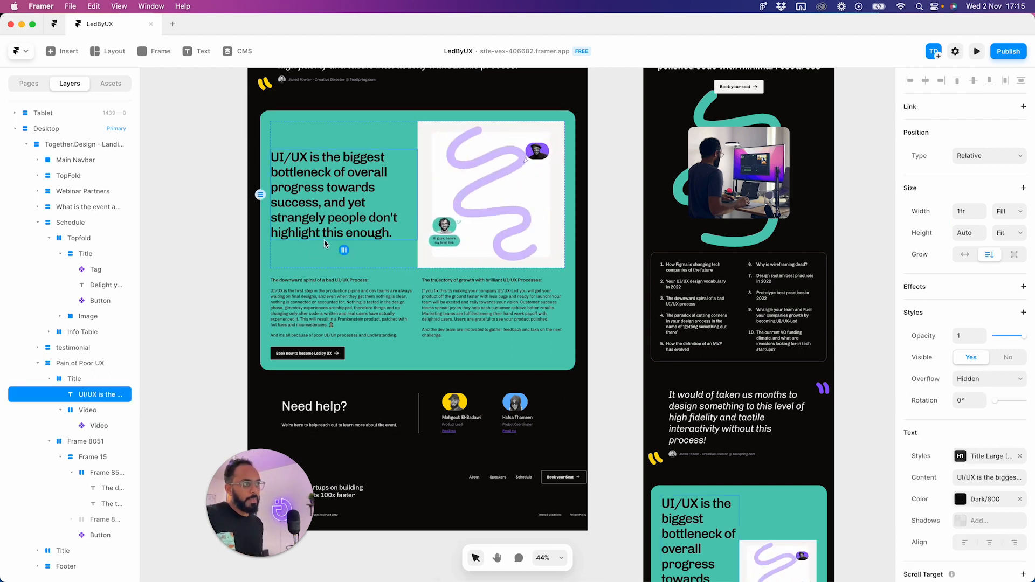
left_click(388, 265)
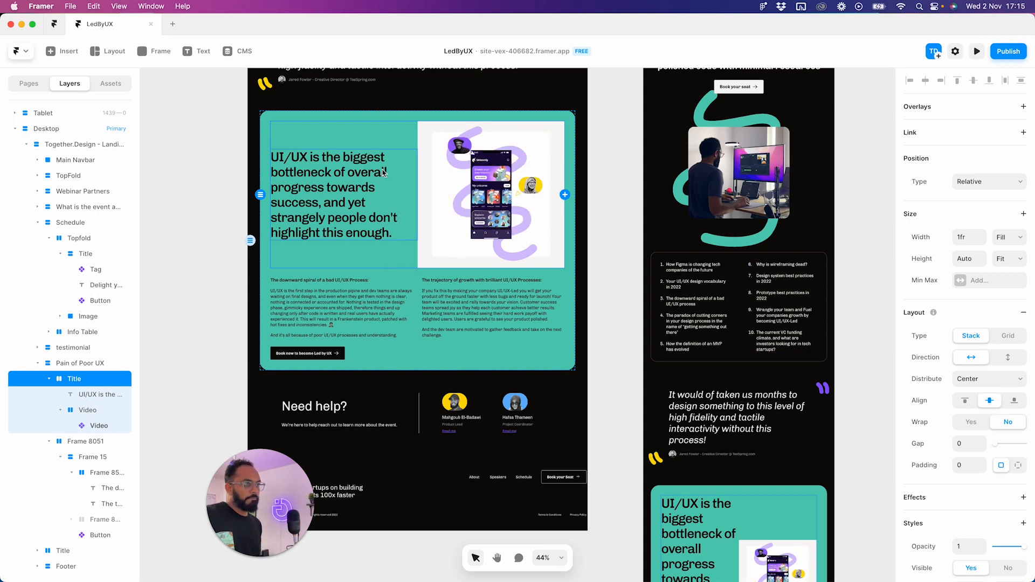
left_click(362, 170)
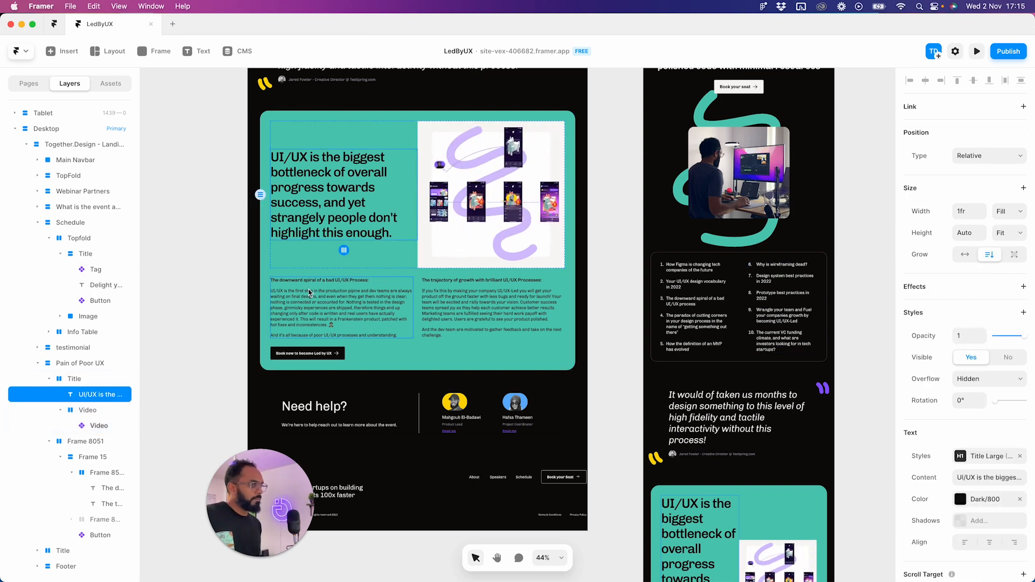
key("Escape")
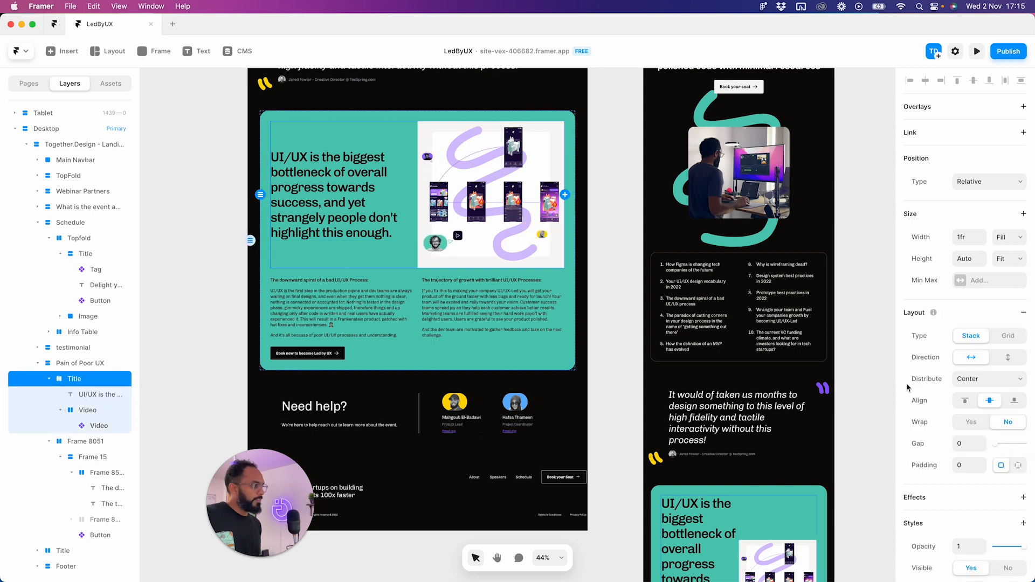
left_click(972, 446)
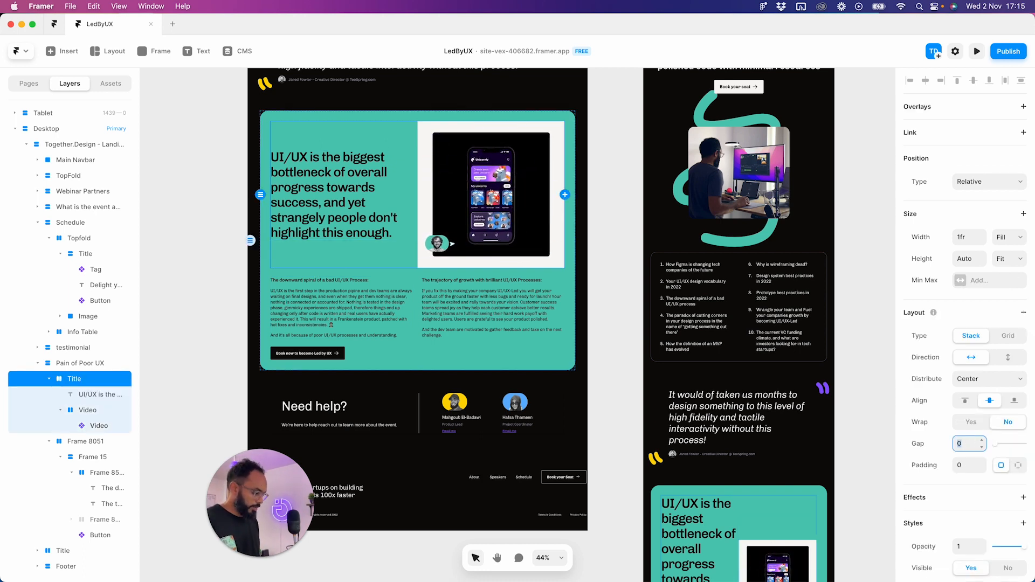
type("20")
key("Return")
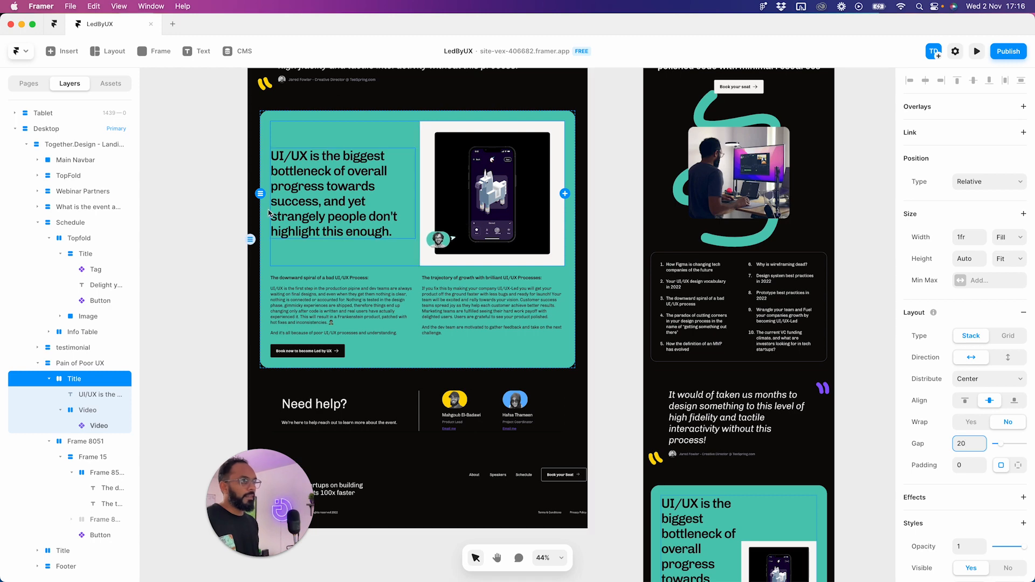
double_click(370, 178)
left_click(208, 174)
left_click(278, 217)
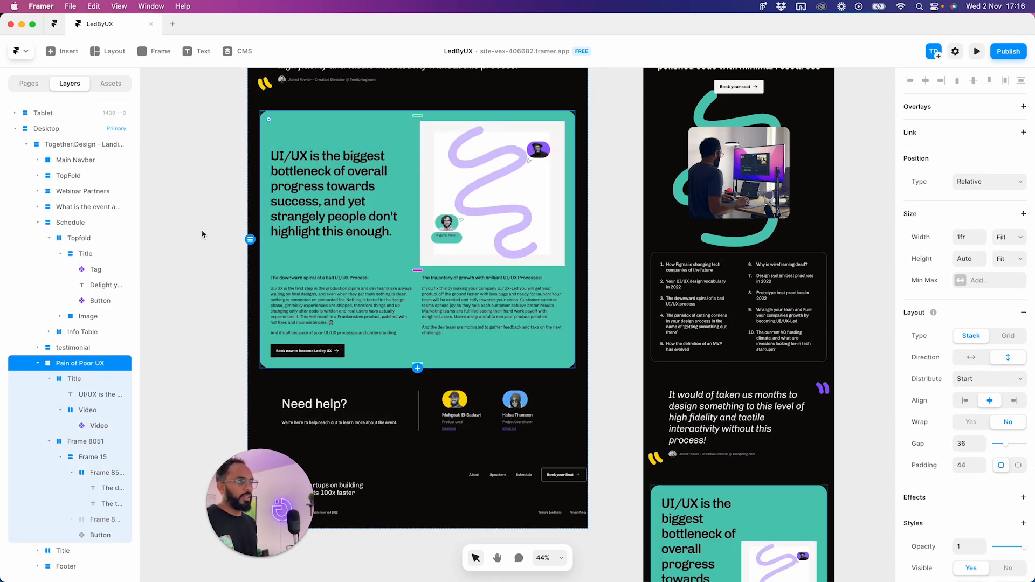
left_click(330, 230, "super")
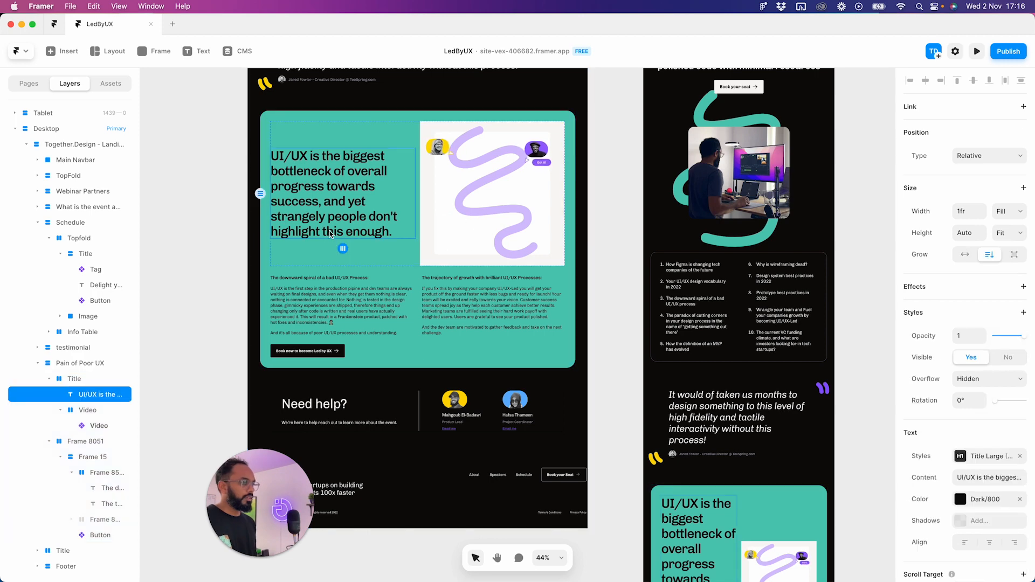
key("Escape")
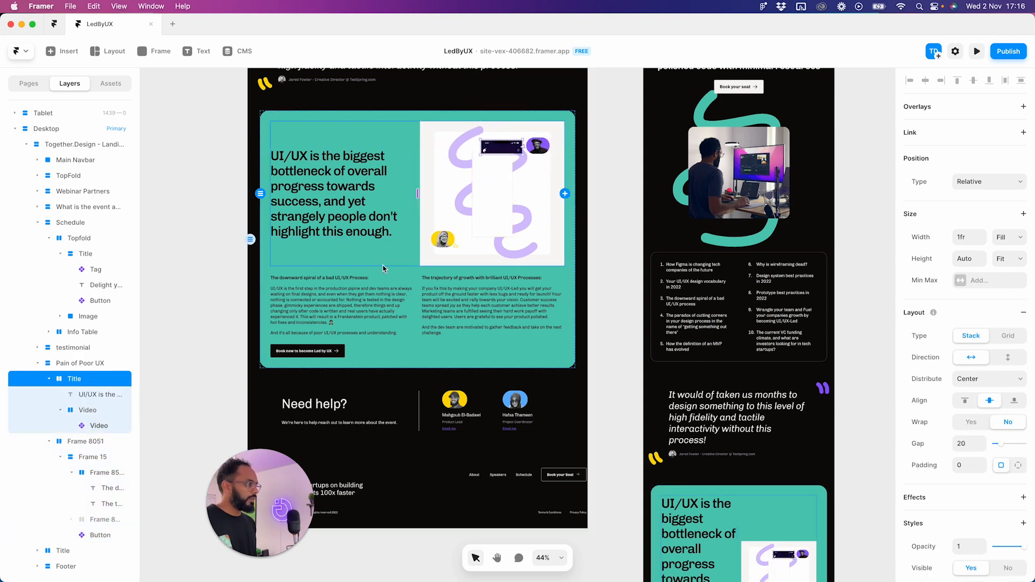
left_click(226, 261)
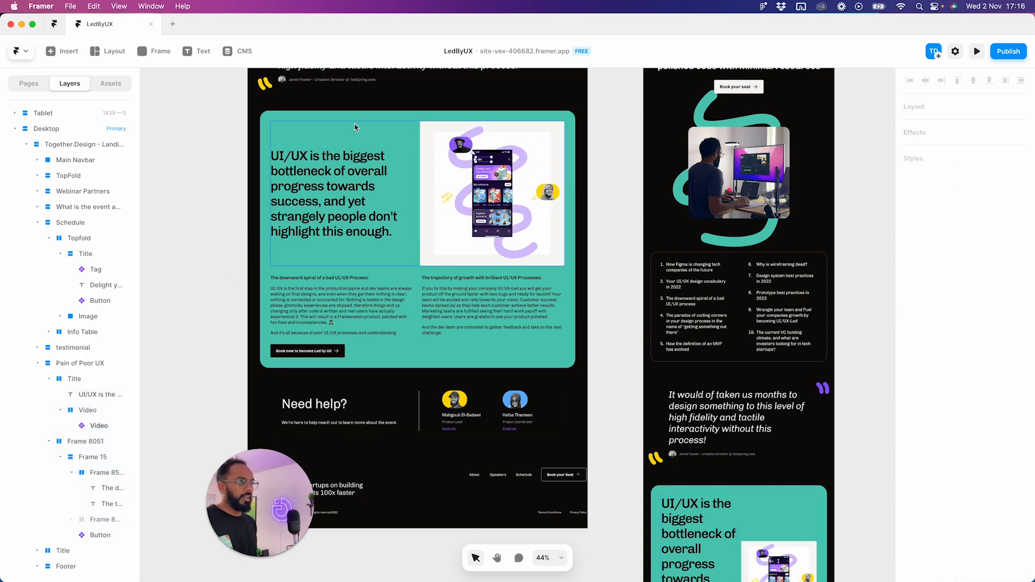
- Replace the Pain of Poor UX card's custom teal fill with the shared color Success/300
left_click(305, 217)
key("Escape")
scroll(988, 399, "down", 6)
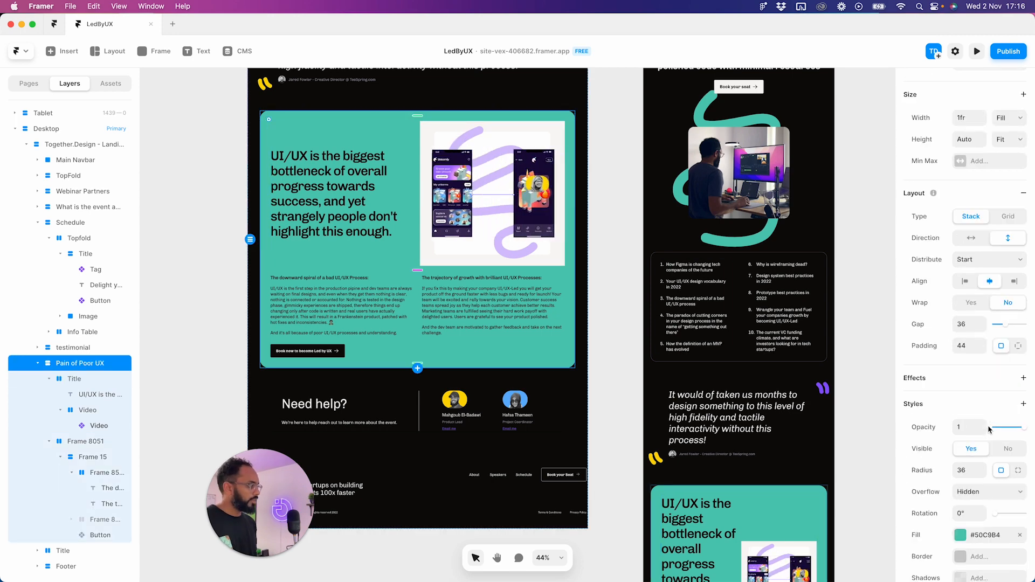
left_click(987, 312)
left_click(778, 472)
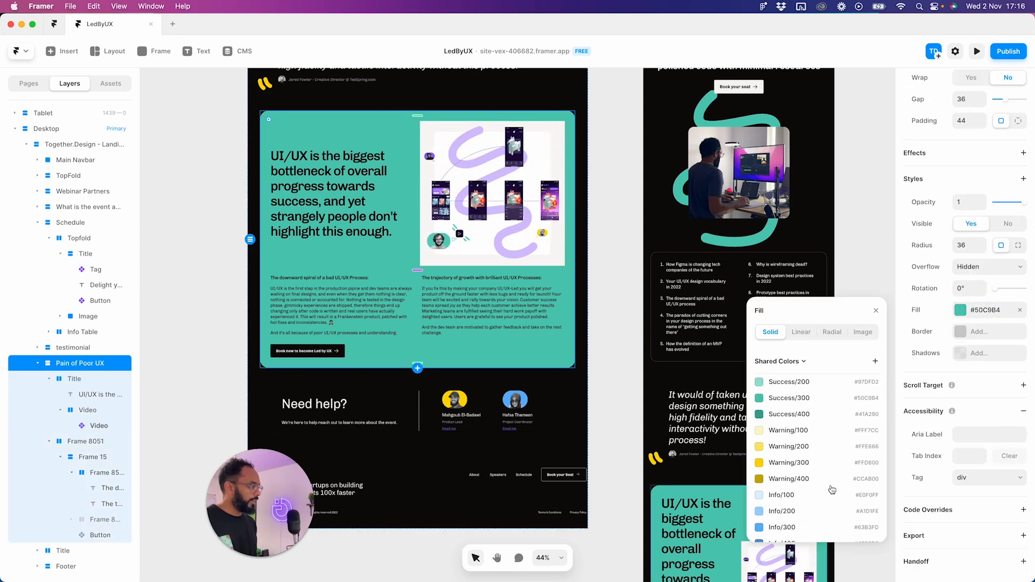
scroll(799, 431, "down", 5)
left_click(799, 408)
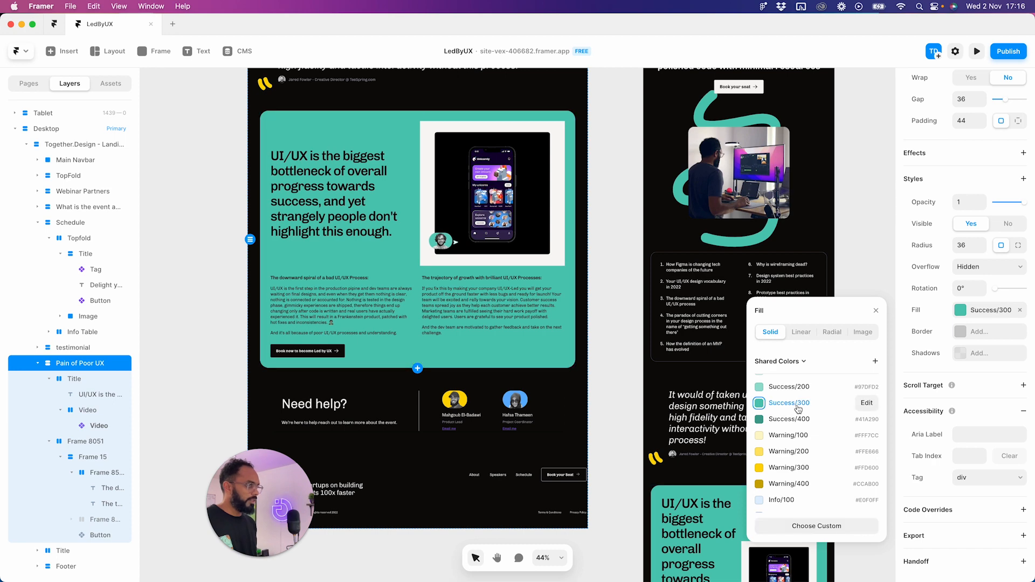
left_click(219, 194)
left_click_drag(208, 210, 319, 364)
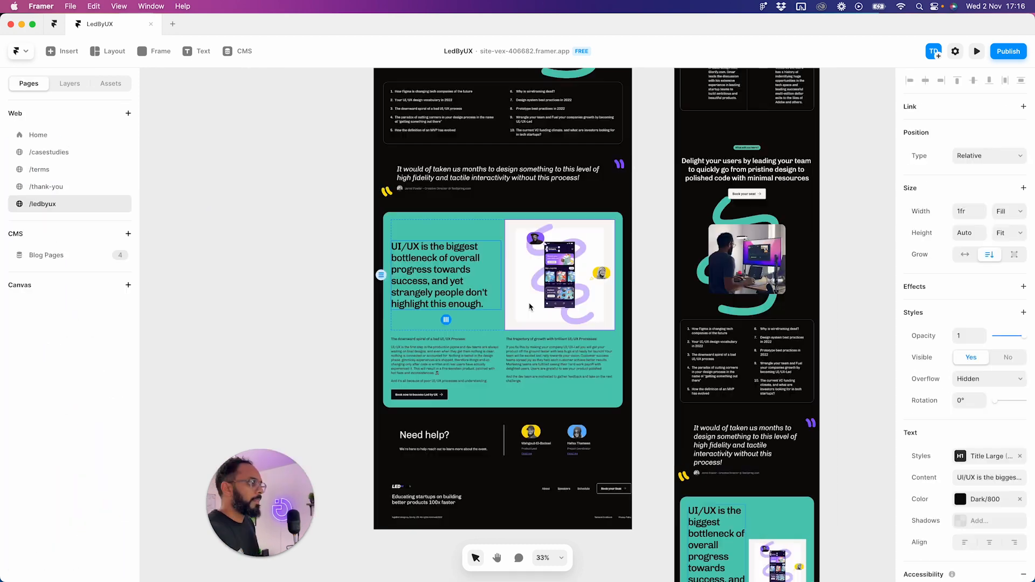
left_click(517, 278)
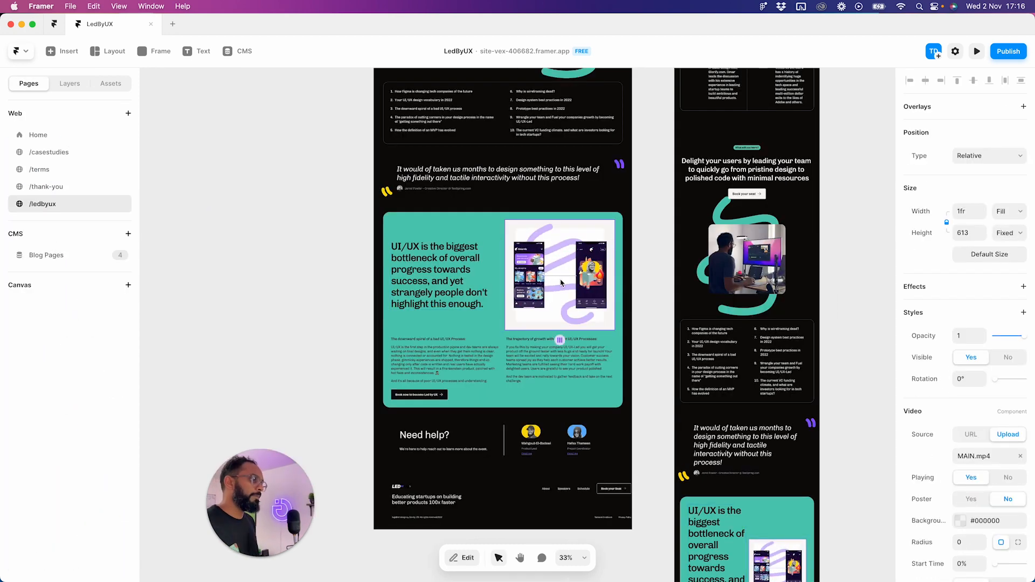
scroll(517, 278, "up", 3)
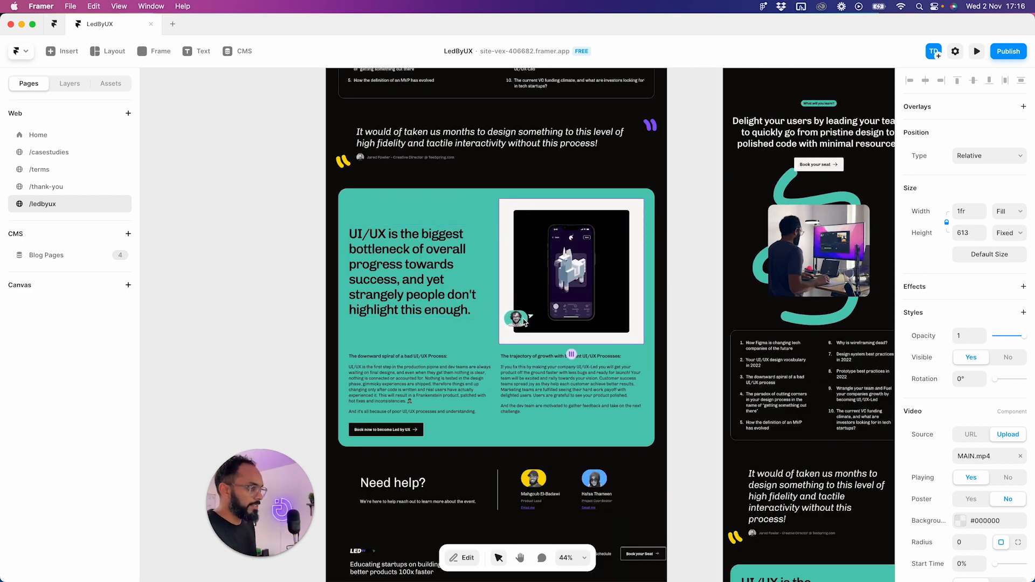
left_click(447, 298)
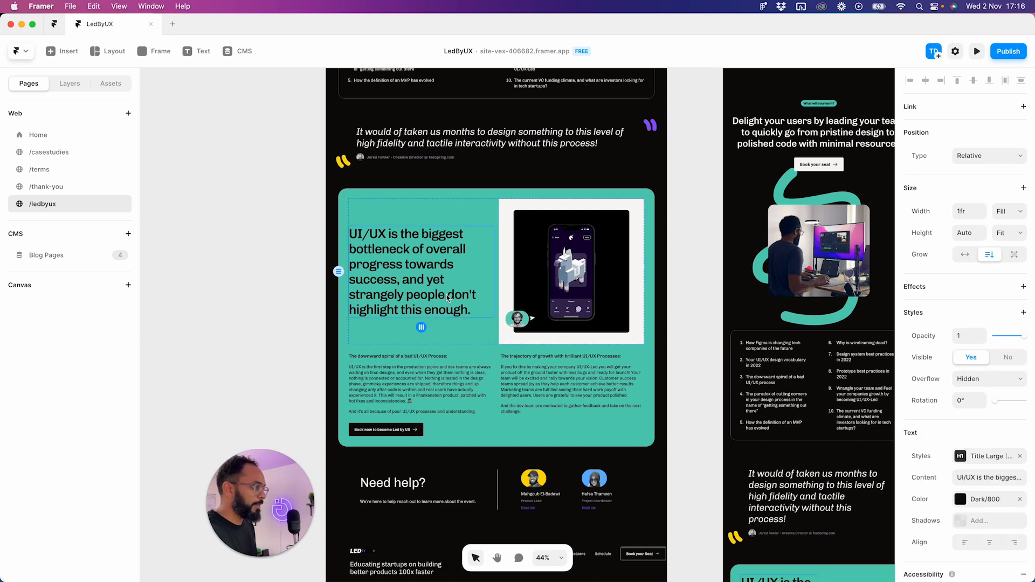
left_click(511, 297)
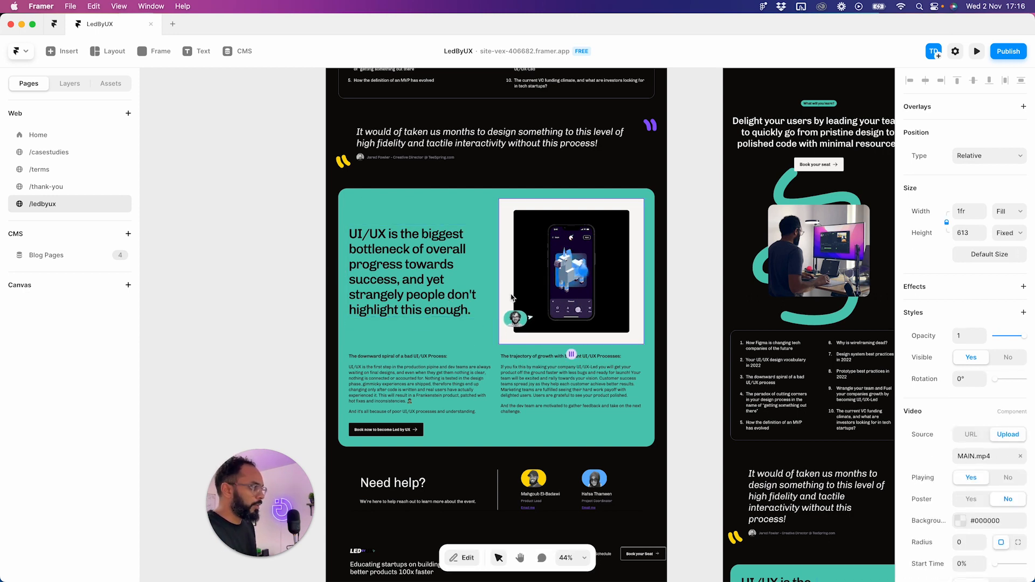
- Switch the Video frame's width to Fixed and narrow it to about 511, giving the UI/UX heading more room
left_click(68, 84)
left_click(90, 305)
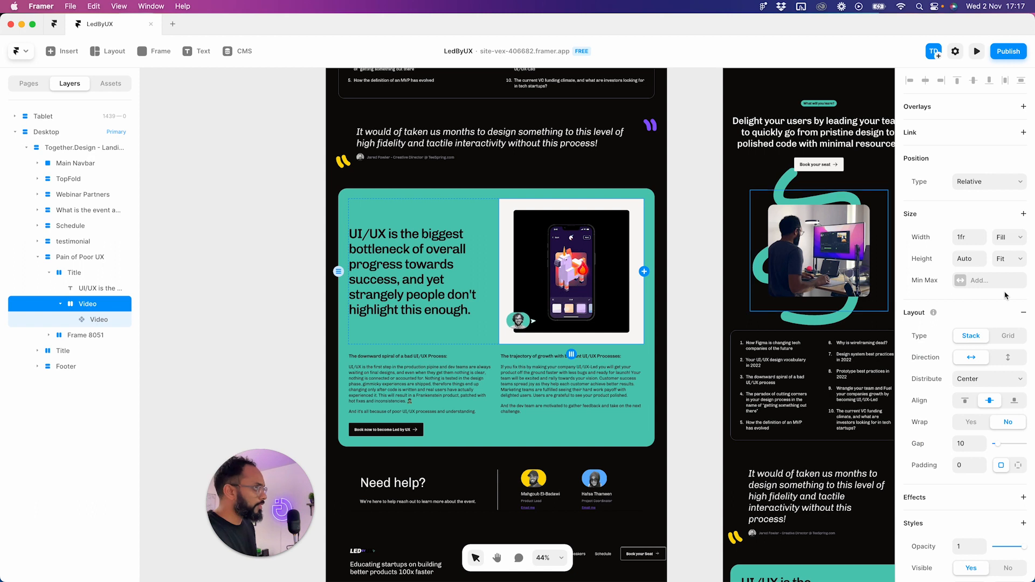
left_click(1011, 237)
left_click(1007, 212)
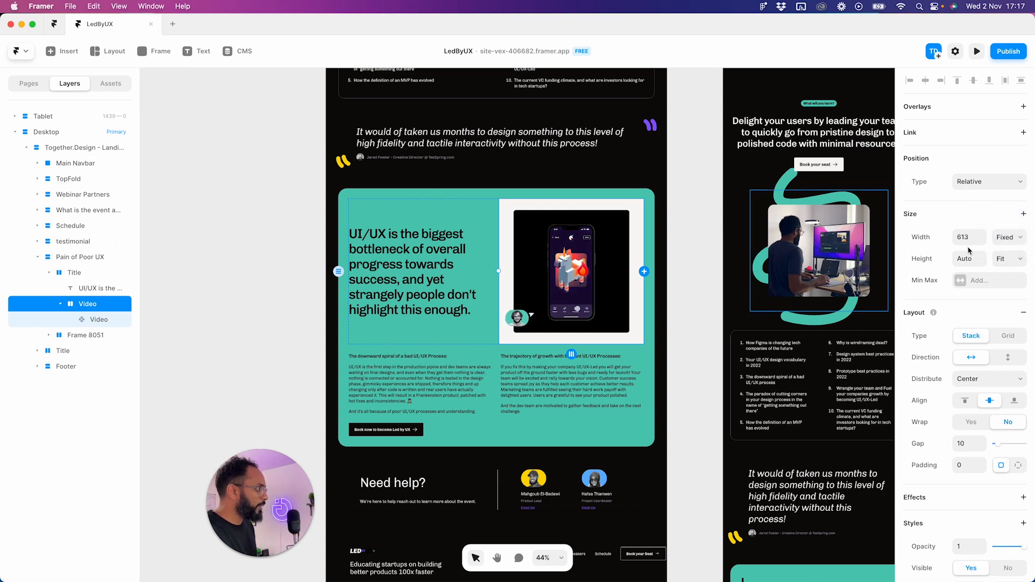
left_click_drag(500, 273, 522, 271)
key("Escape")
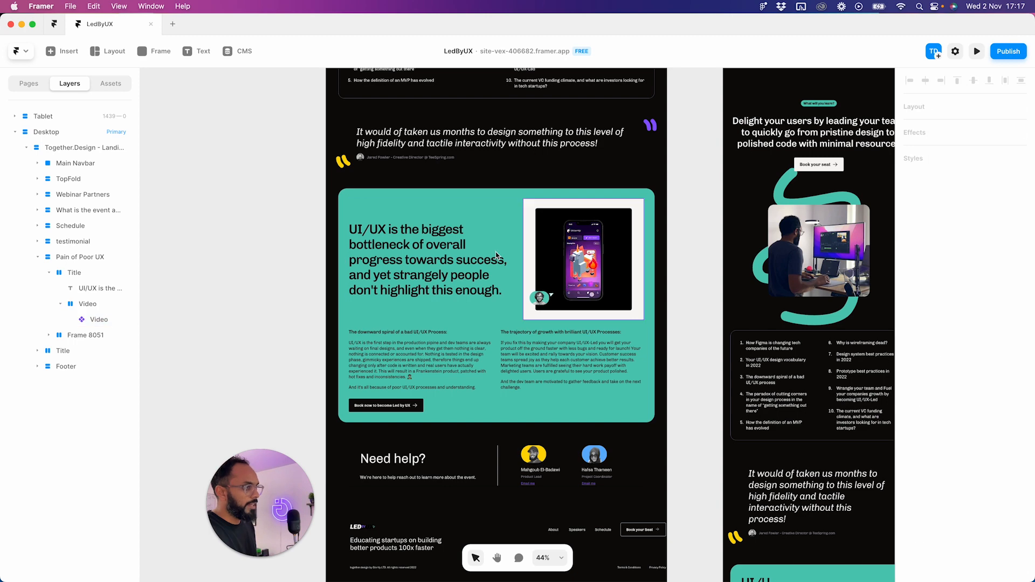
- Narrow the Video frame in the Desktop card further, to about 482 wide
left_click(531, 268)
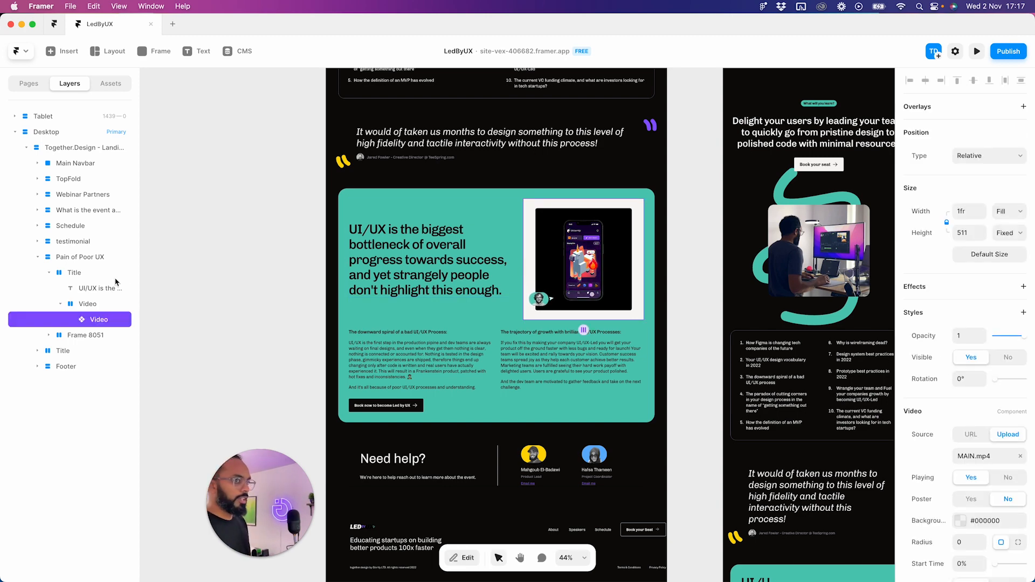
left_click(93, 308)
left_click_drag(522, 259, 530, 259)
- Set the gap of the Title frame holding the UI/UX heading and the video to 36
left_click(488, 306)
left_click(496, 311)
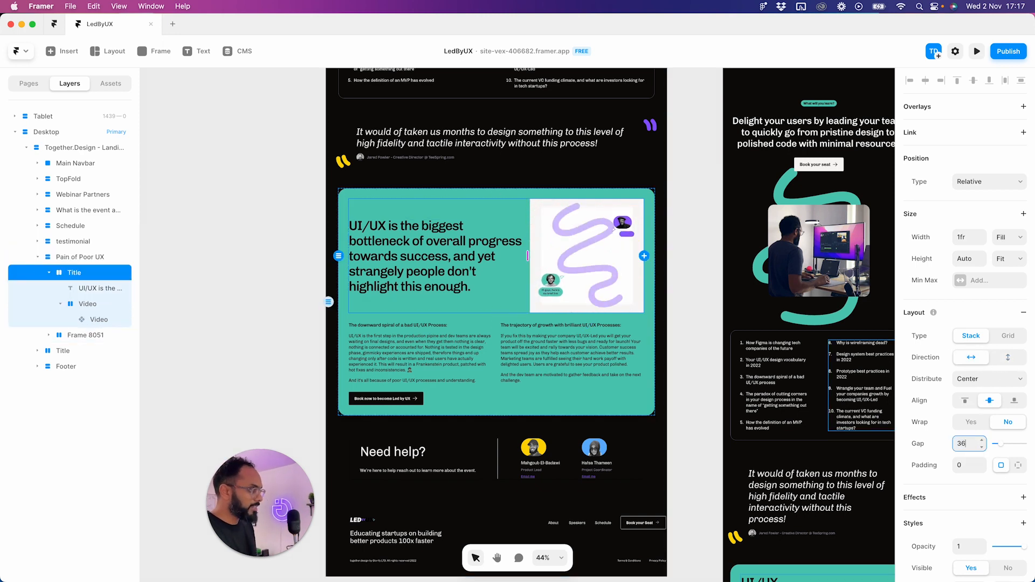
type("36")
key("Return")
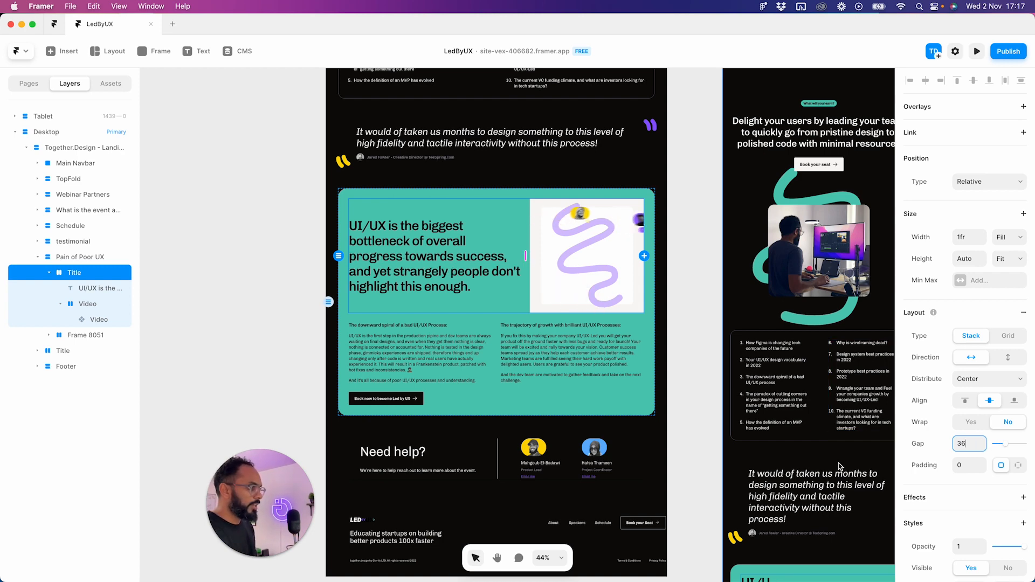
left_click(246, 323)
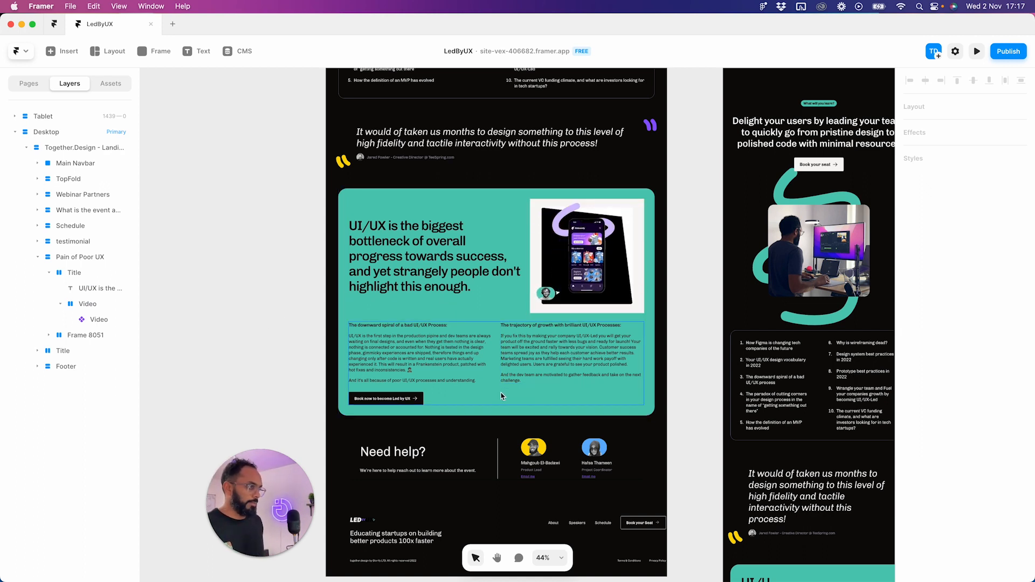
- Widen the Video frame slightly toward the UI/UX heading in the Desktop card
left_click(523, 298)
left_click(576, 291)
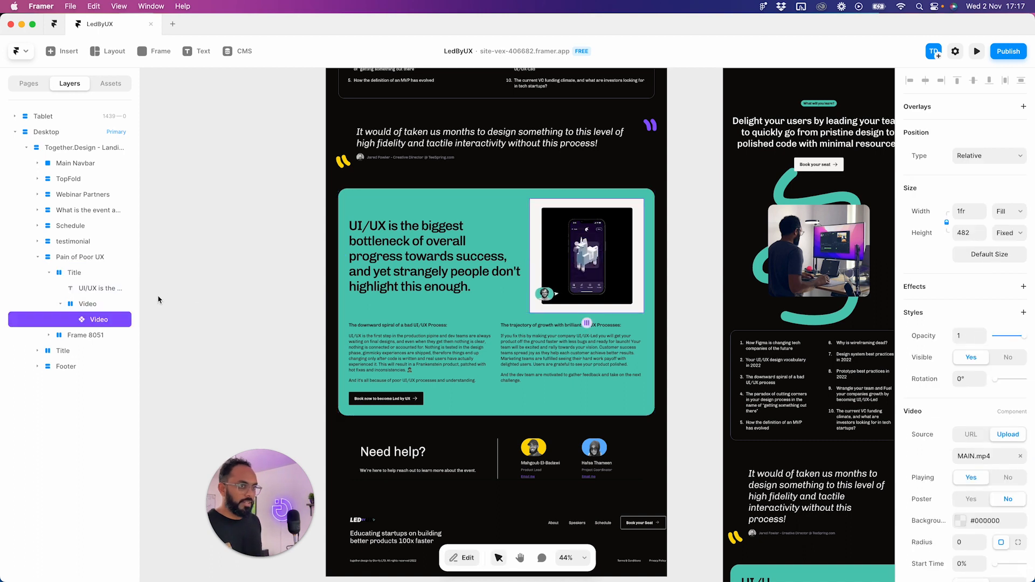
left_click(107, 303)
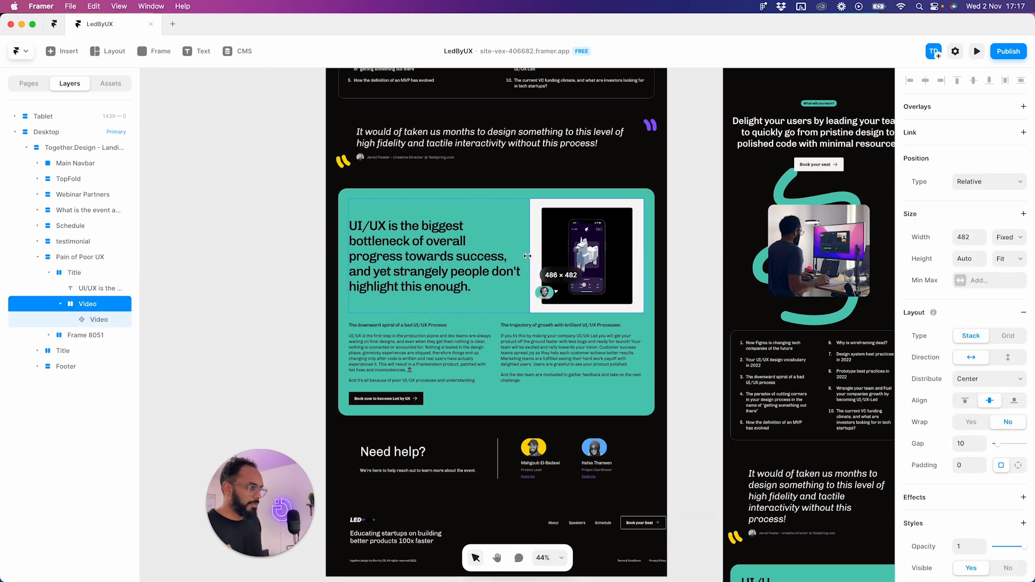
left_click_drag(531, 257, 522, 256)
left_click(195, 296)
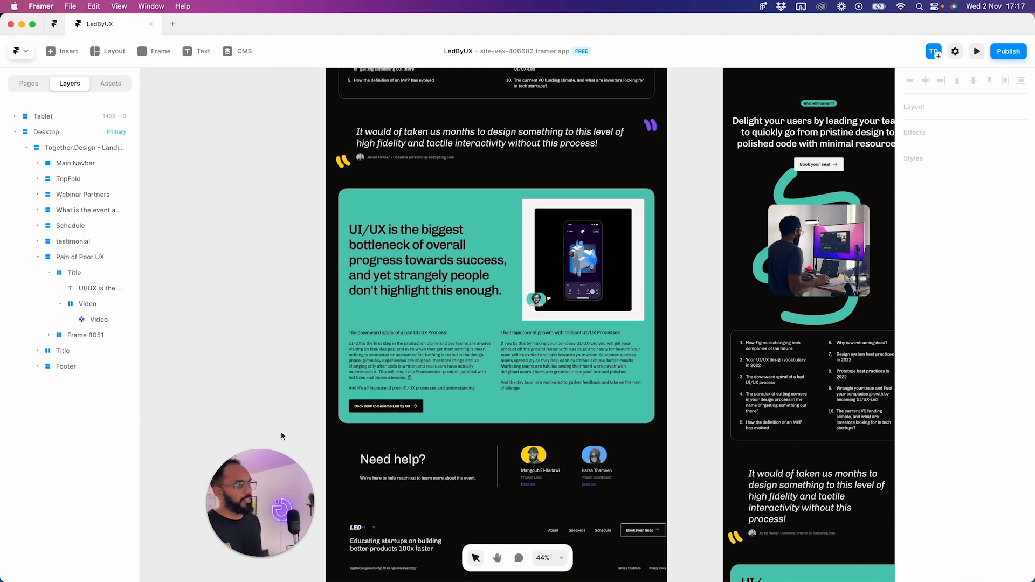
- Stack the heading above the video in the Tablet version by setting the Pain of Poor UX Title frame's direction to vertical
left_click_drag(544, 460, 485, 371)
scroll(399, 345, "down", 5)
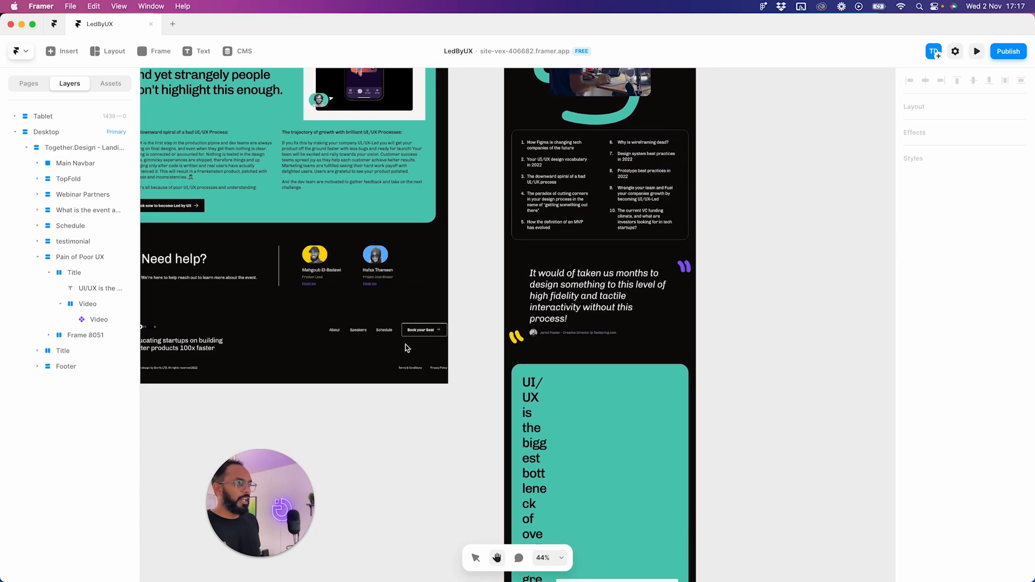
scroll(446, 416, "down", 5)
scroll(400, 236, "down", 8)
scroll(439, 251, "down", 5)
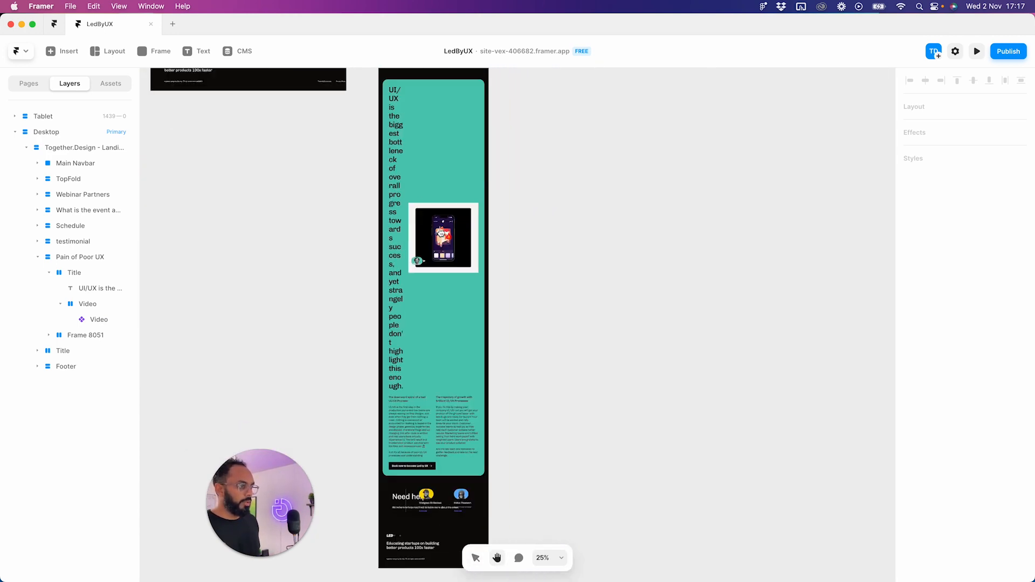
left_click(431, 171)
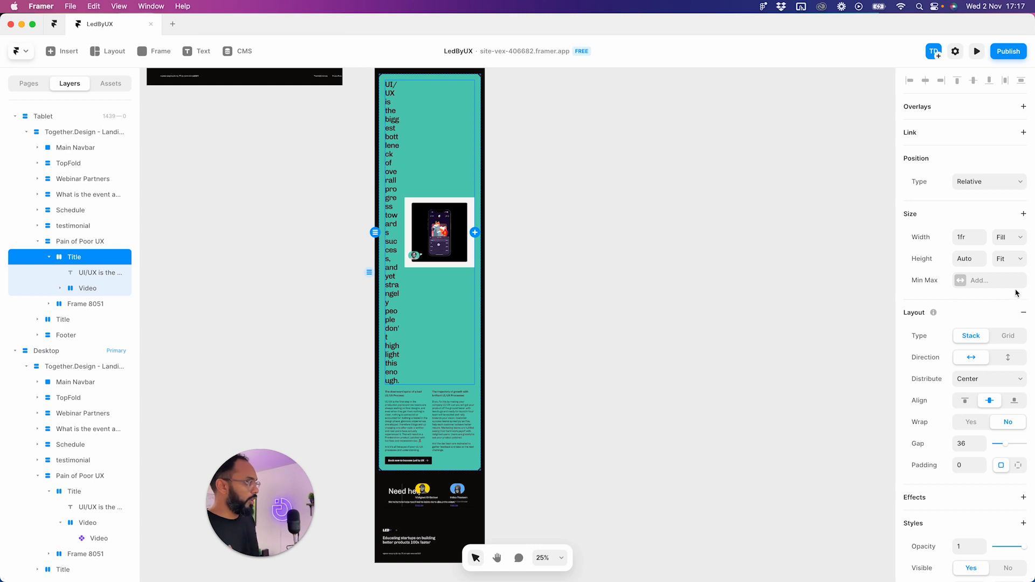
left_click(1009, 358)
- Align the contents of Frame 15 to the center in the Tablet card so the booking button sits centered below the text
scroll(737, 305, "up", 5)
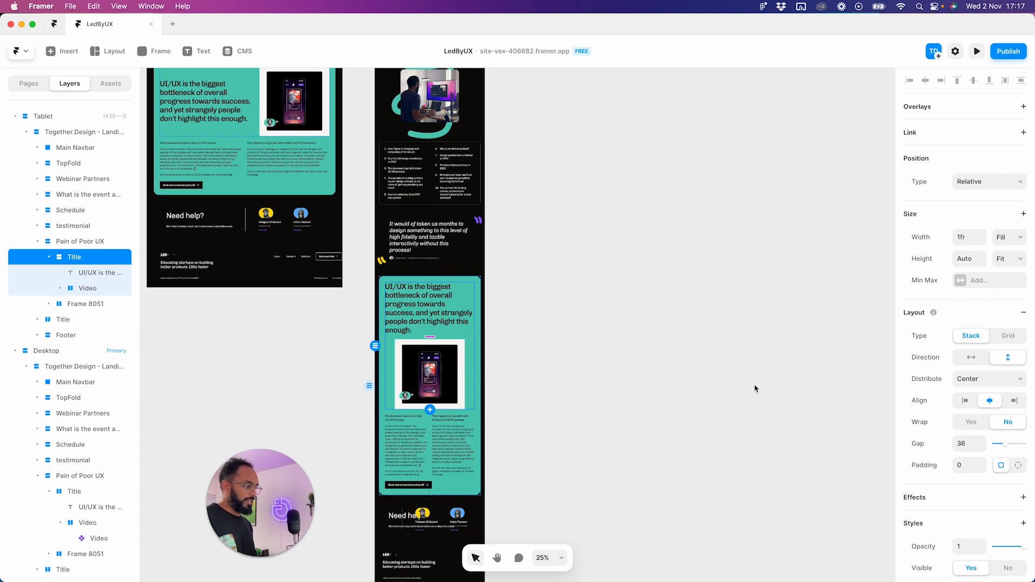
scroll(472, 348, "up", 5)
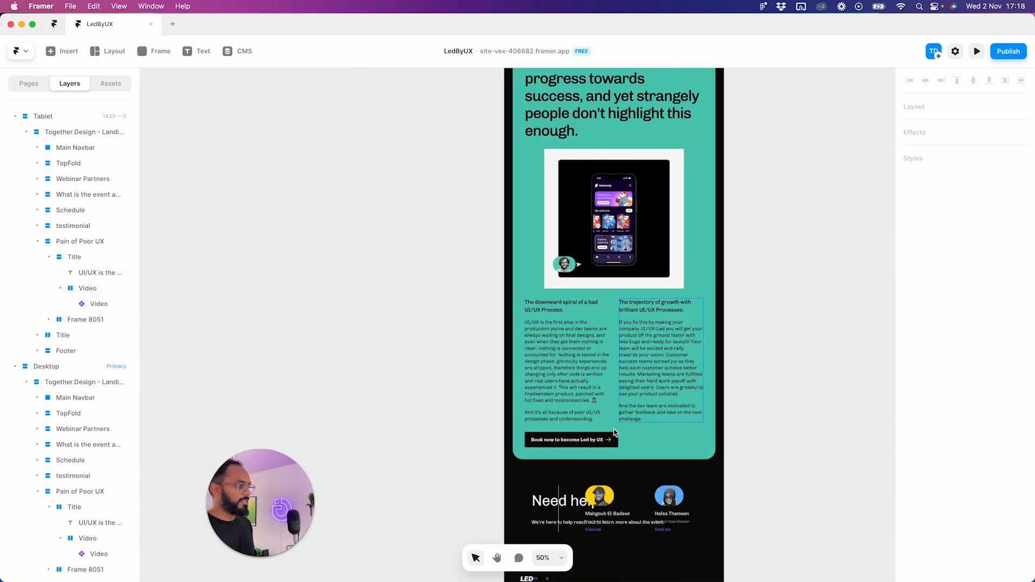
left_click(635, 431)
left_click(988, 400)
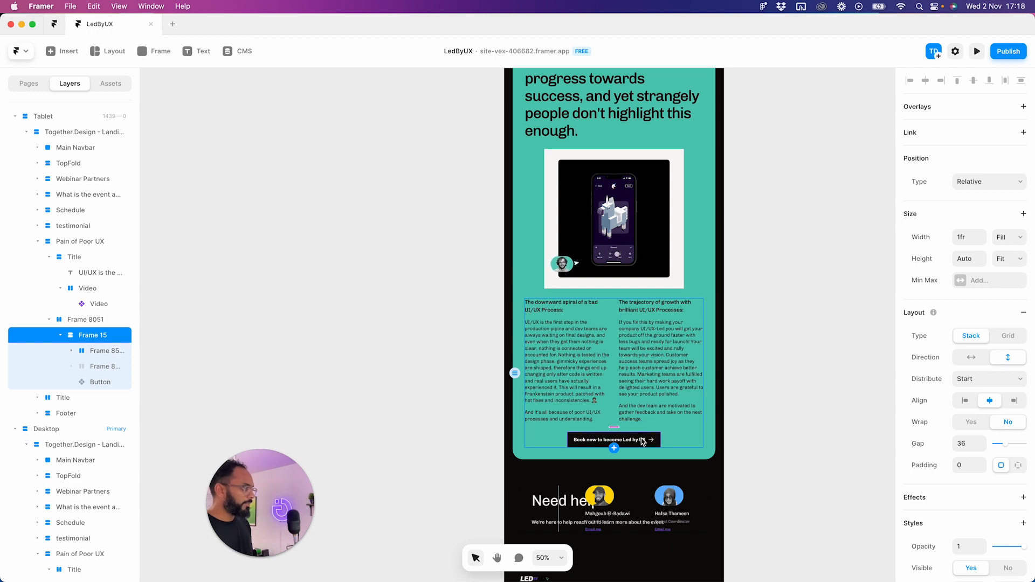
double_click(635, 416)
left_click(608, 431)
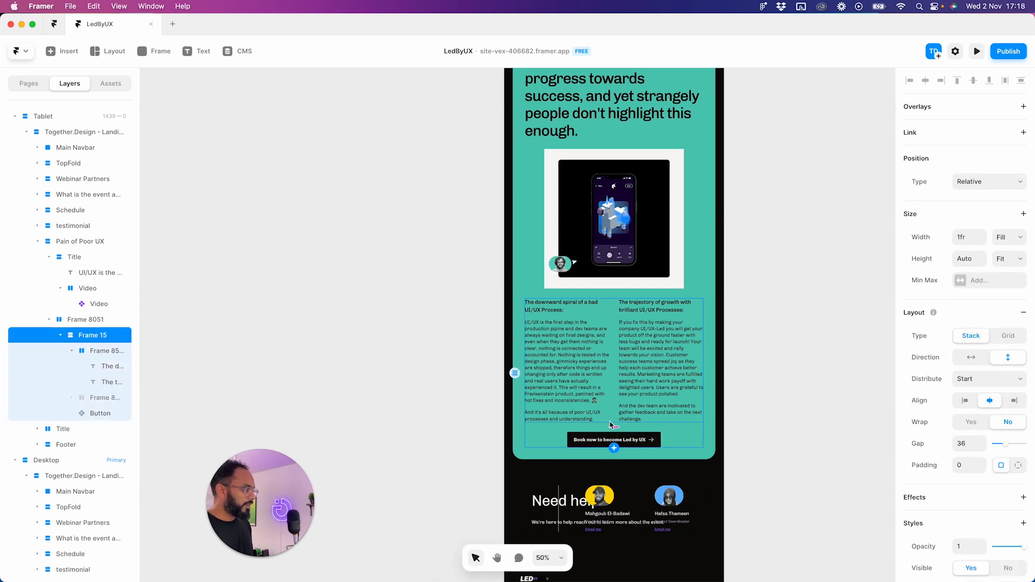
- Set the width of the frame holding the two text columns in the Desktop card to Fill
left_click(610, 422)
left_click(1008, 237)
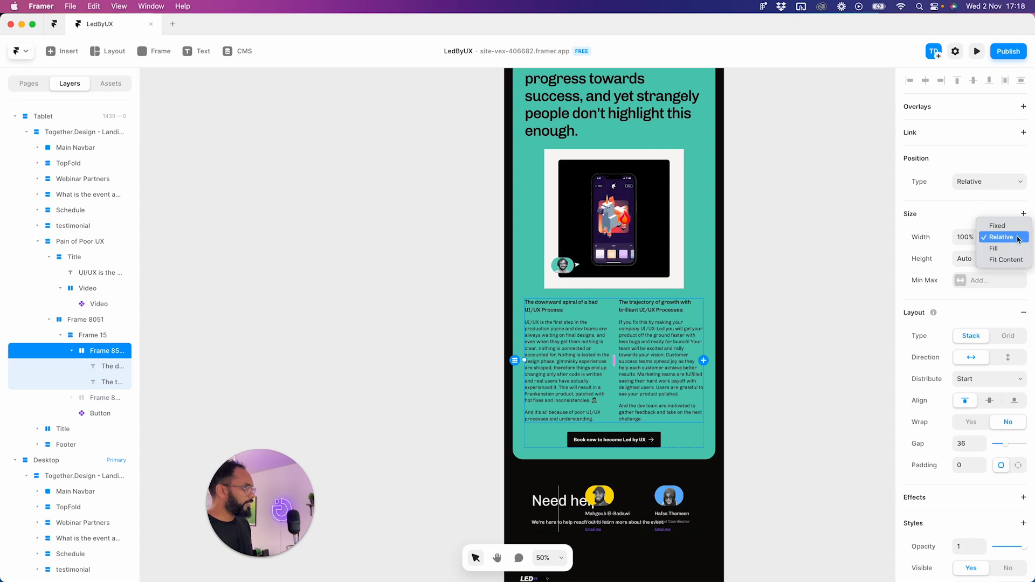
left_click(210, 215)
scroll(211, 216, "up", 10)
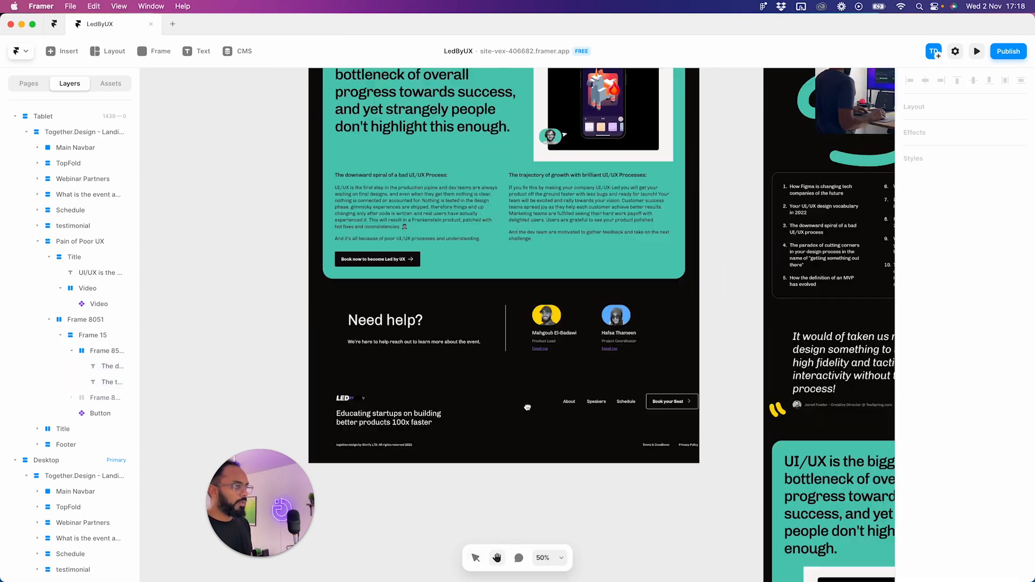
left_click(540, 271)
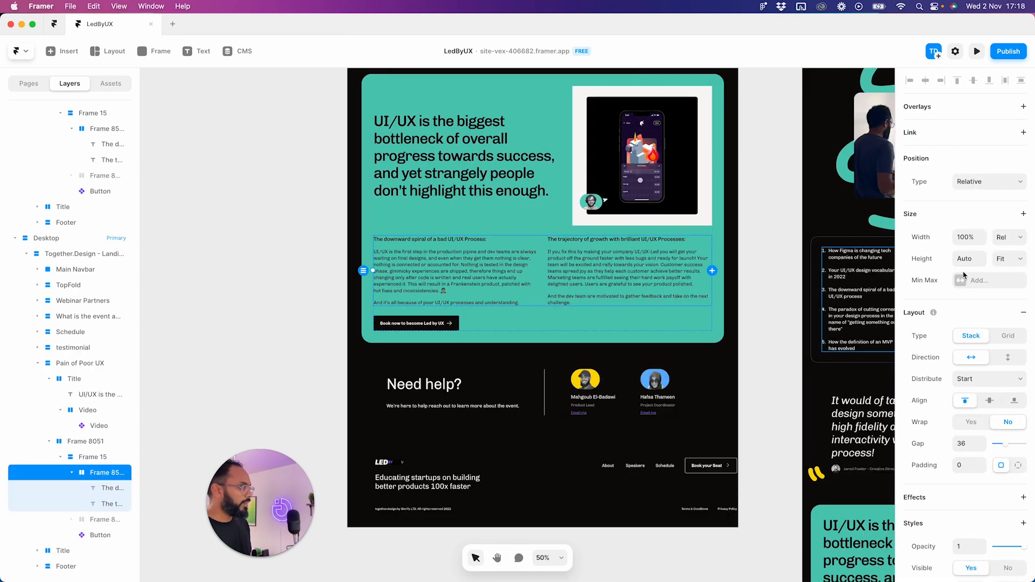
left_click(1008, 238)
left_click(1008, 248)
left_click(296, 299)
scroll(465, 248, "up", 1)
scroll(465, 248, "right", 1)
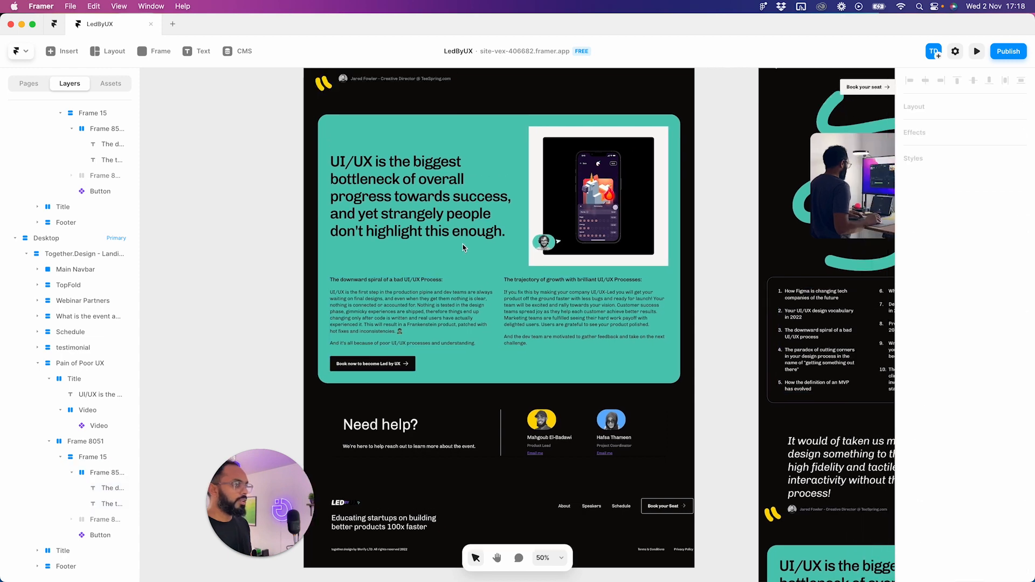
left_click(492, 261)
left_click(286, 321)
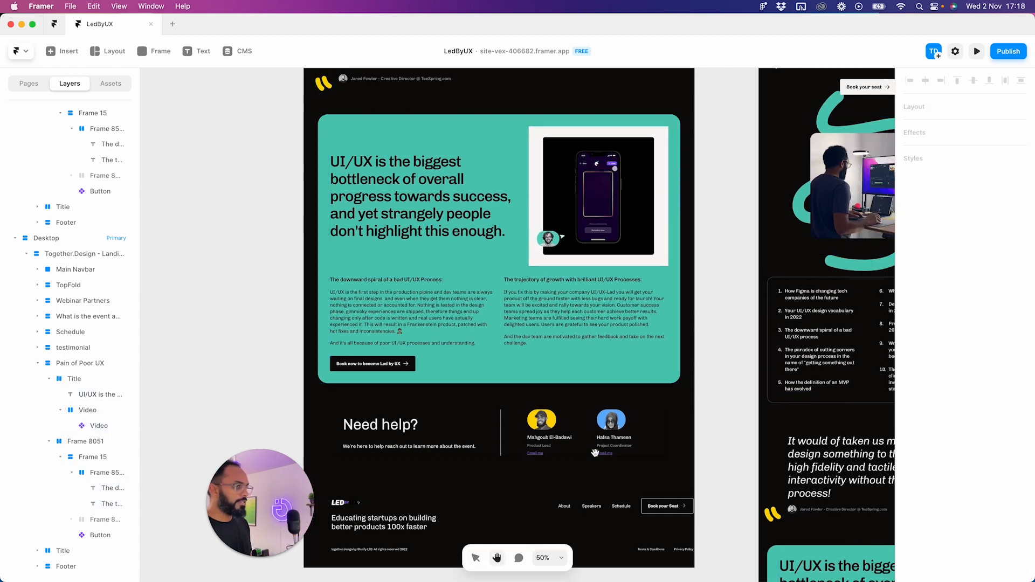
- Try centering the UI/UX heading text in the Tablet card, and undo that alignment
scroll(595, 452, "right", 8)
scroll(595, 453, "down", 10)
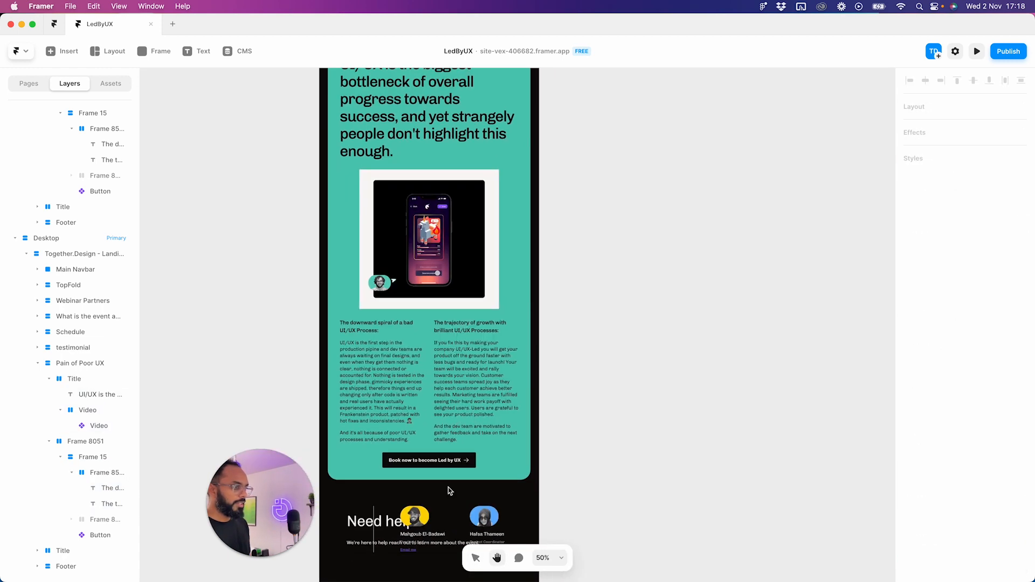
scroll(452, 372, "up", 5)
scroll(451, 372, "left", 2)
left_click(454, 253)
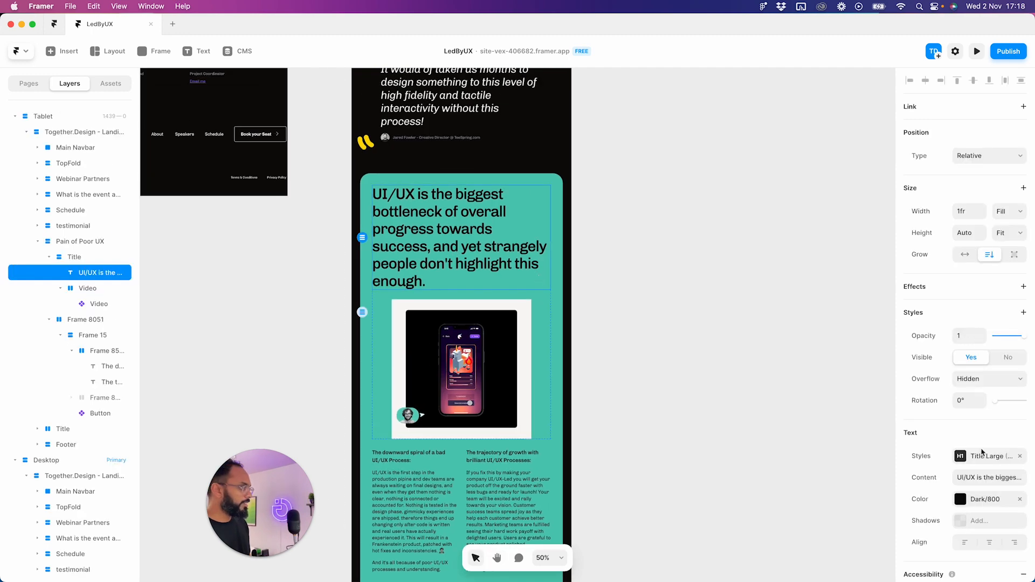
left_click(989, 541)
left_click(742, 357)
scroll(622, 363, "down", 3)
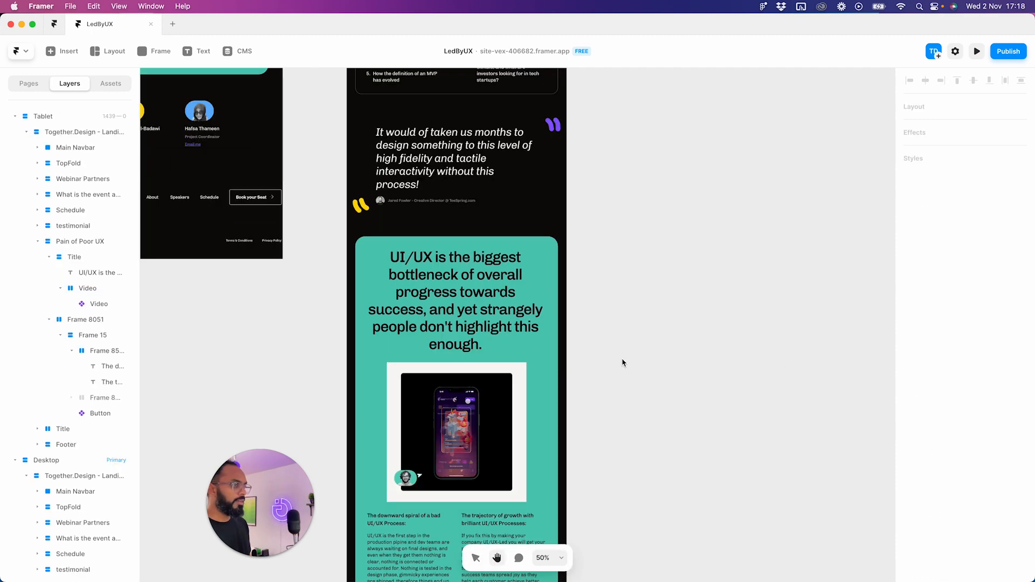
scroll(623, 363, "down", 3)
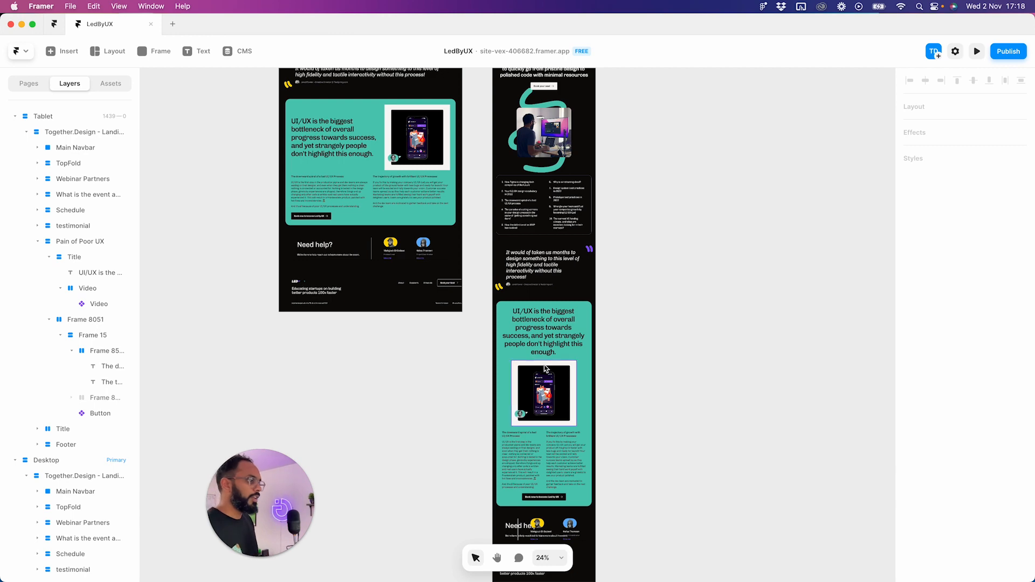
key("super+z")
left_click(642, 323)
left_click_drag(642, 324, 580, 300)
scroll(571, 345, "down", 2)
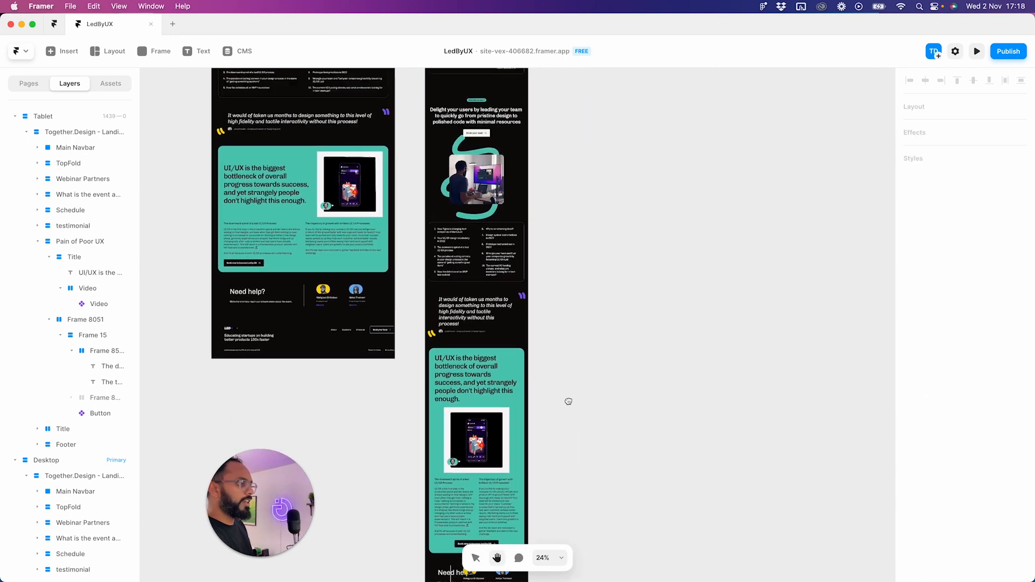
- Delete the old LED footer beneath the Need help section in the Desktop version
scroll(566, 463, "up", 10)
left_click_drag(605, 281, 596, 377)
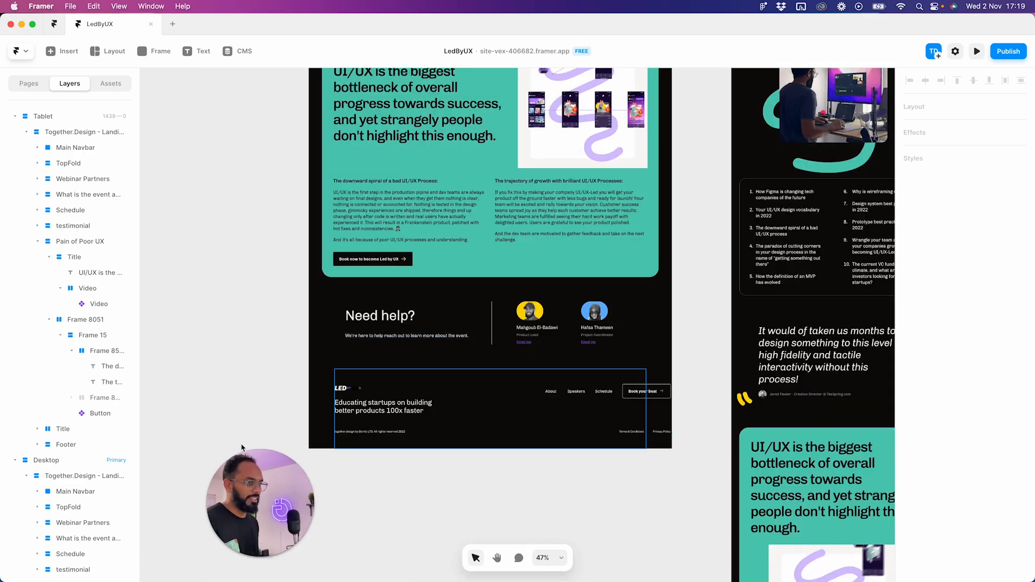
left_click(402, 330)
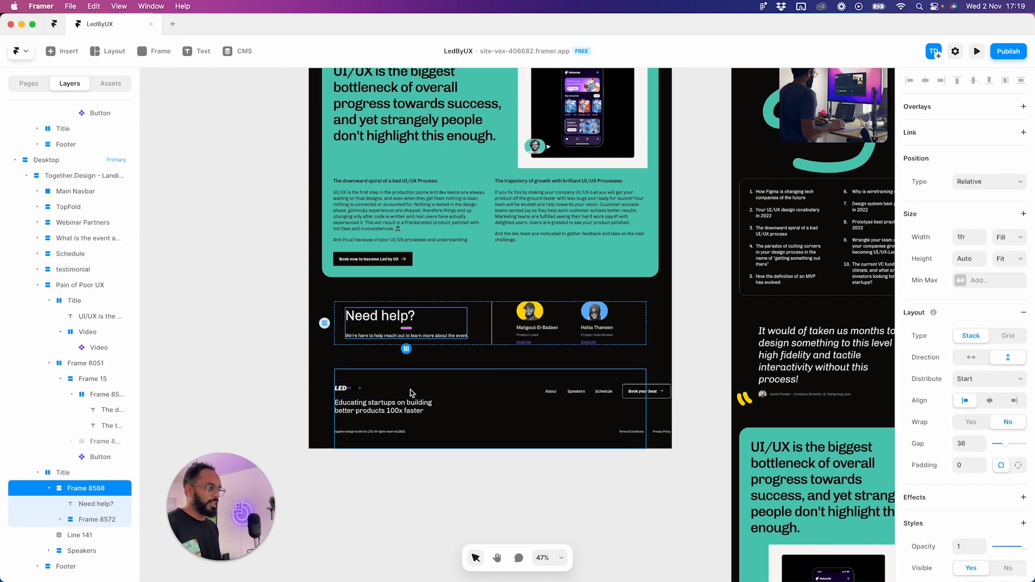
scroll(408, 377, "up", 3)
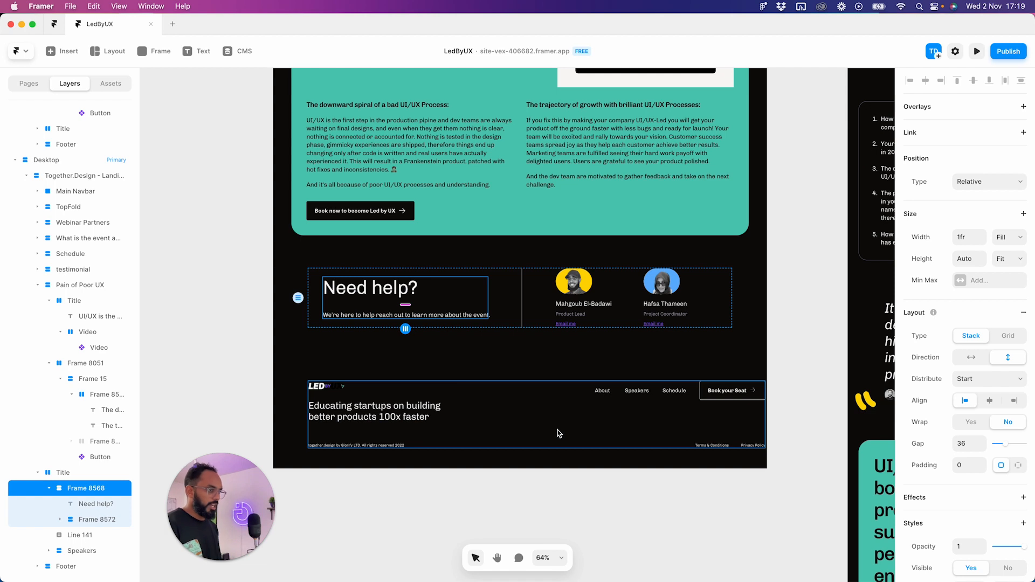
left_click(558, 433)
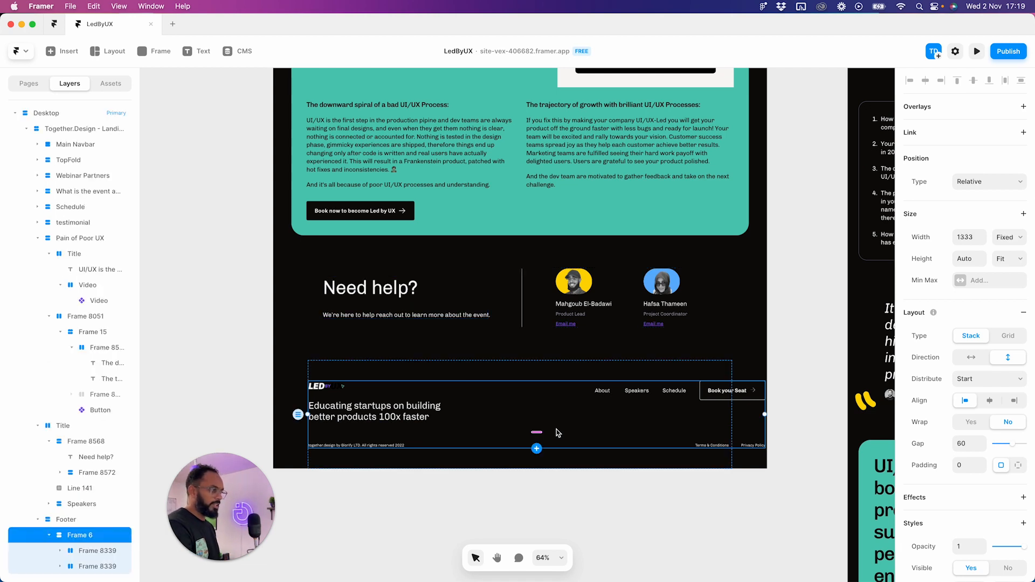
key("Delete")
left_click(530, 414)
key("Delete")
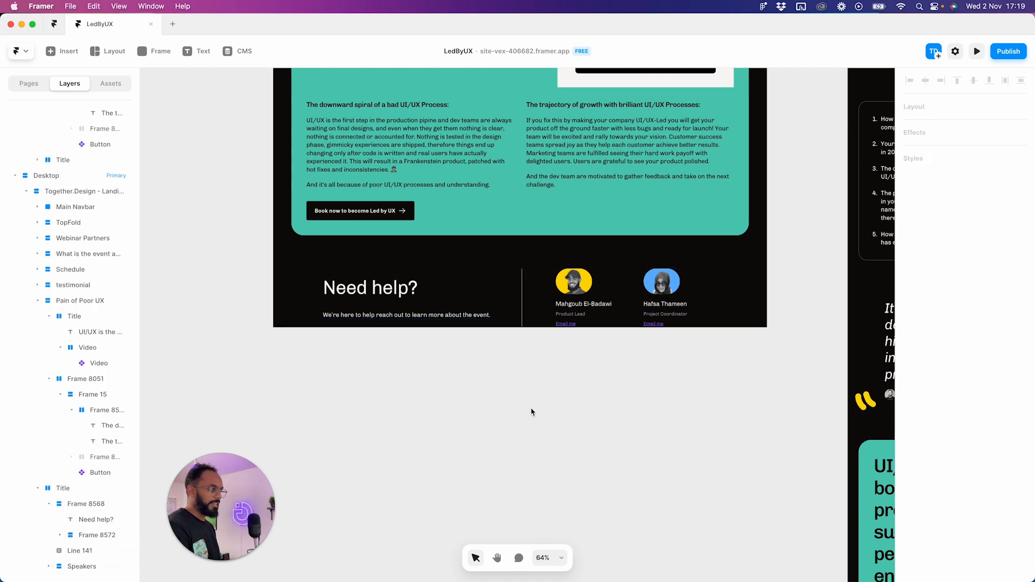
- Copy the Desktop Footer component from the Home page and paste it below the Need help section of the /ledbyux page
left_click(29, 85)
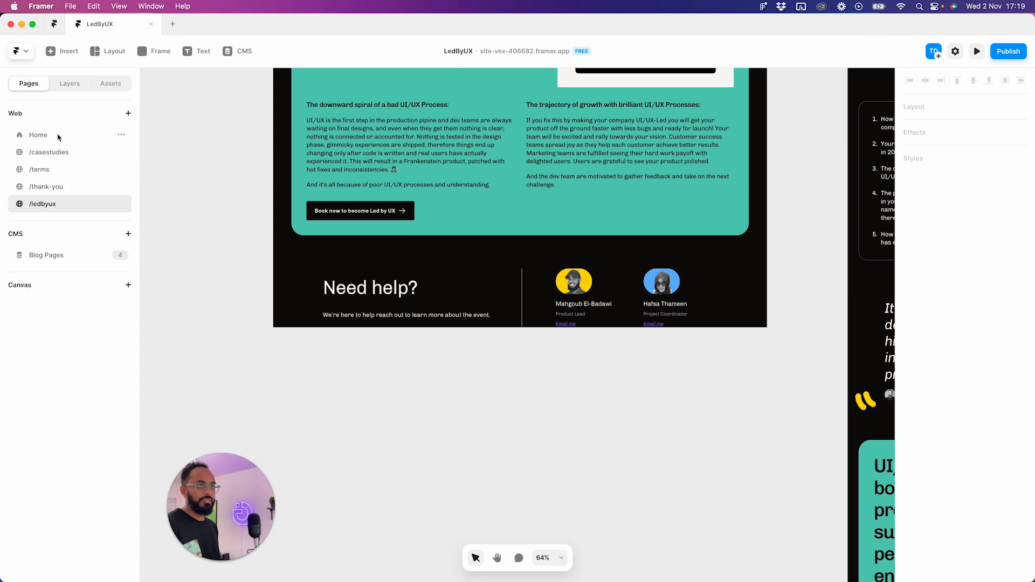
left_click(55, 138)
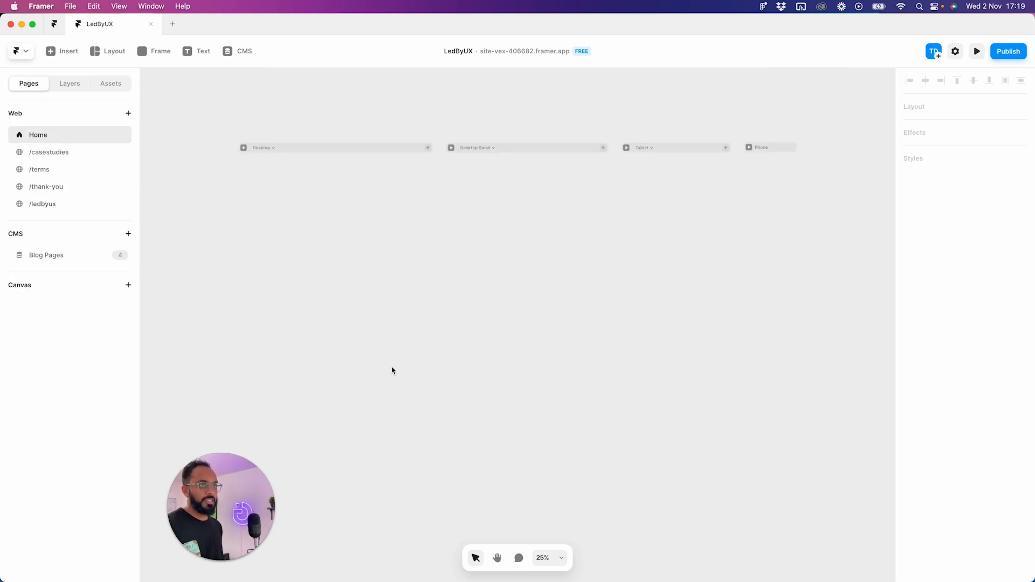
scroll(403, 369, "down", 15)
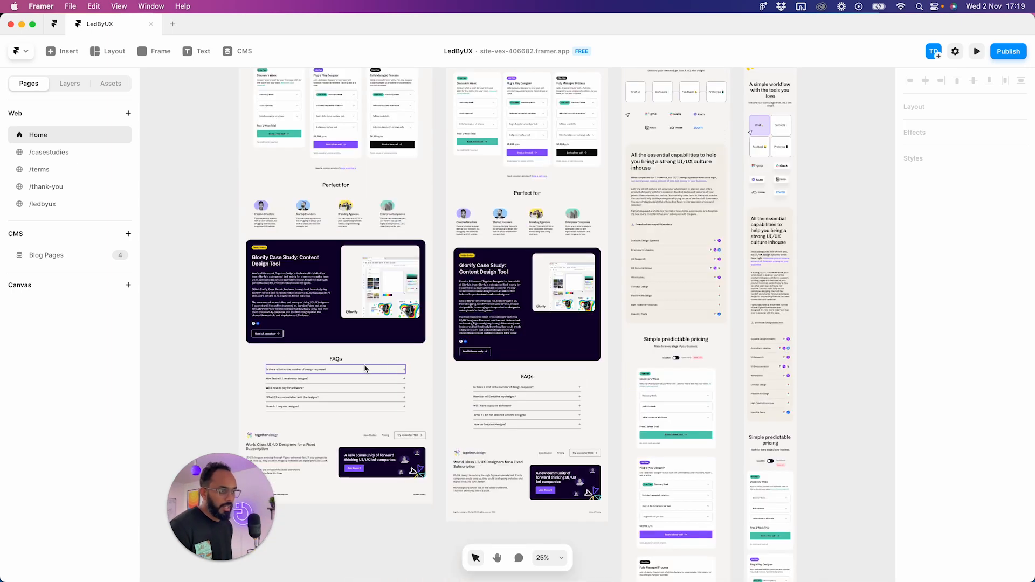
left_click(334, 448)
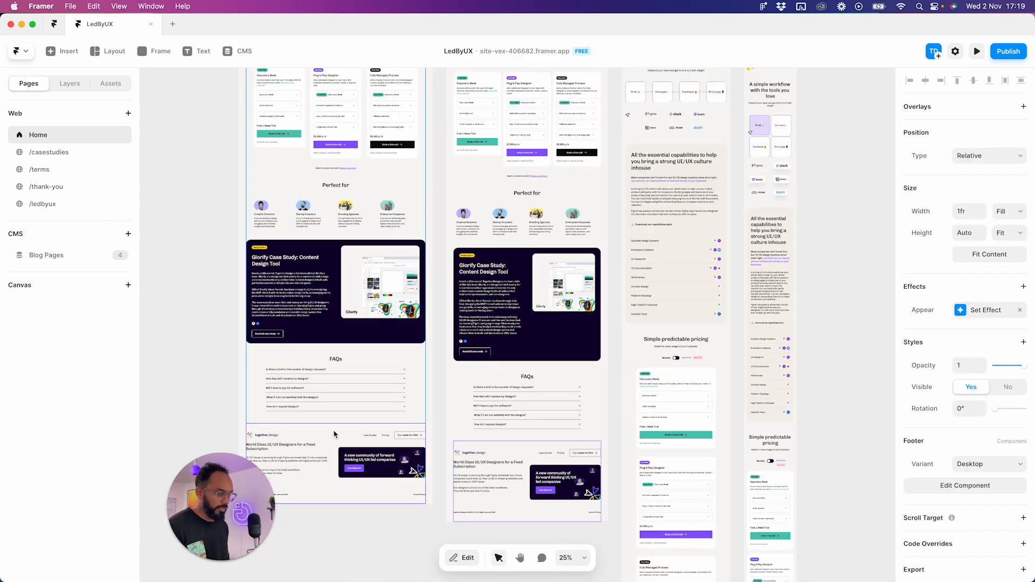
left_click(43, 204)
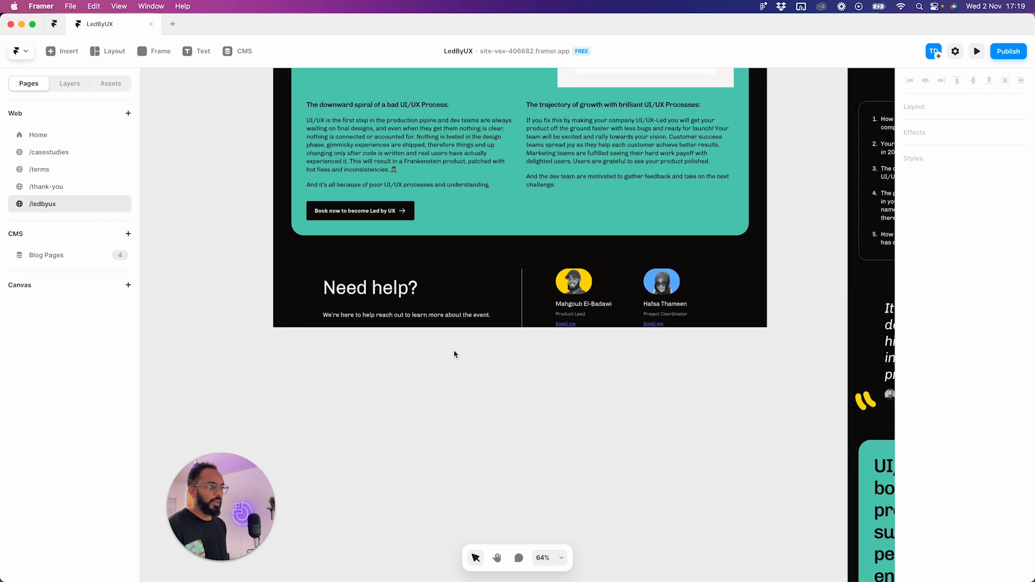
left_click(299, 252)
key("super+v")
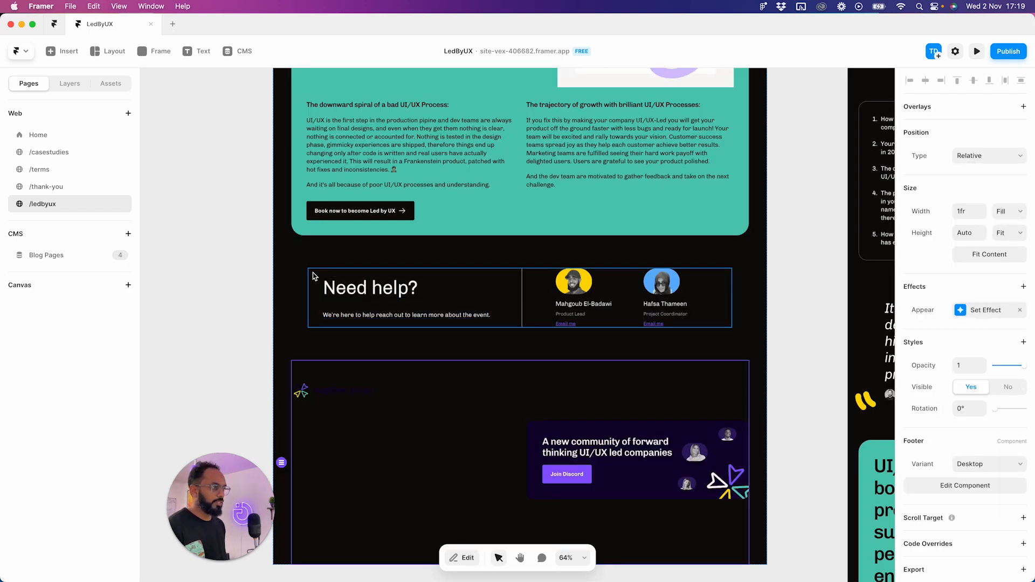
scroll(667, 379, "down", 3)
scroll(951, 445, "down", 2)
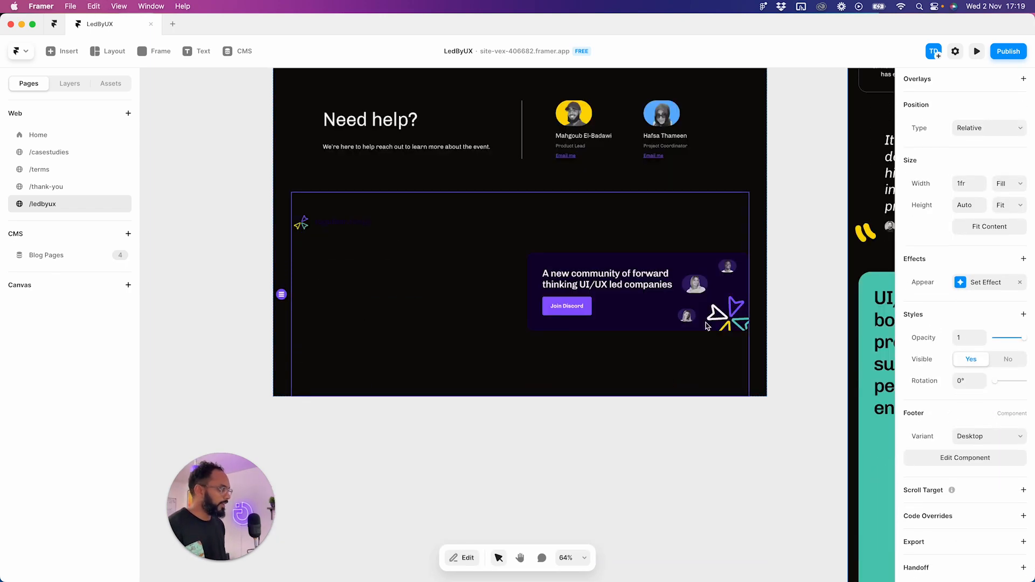
- Detach the pasted Footer instance from its component on the /ledbyux page
double_click(335, 224)
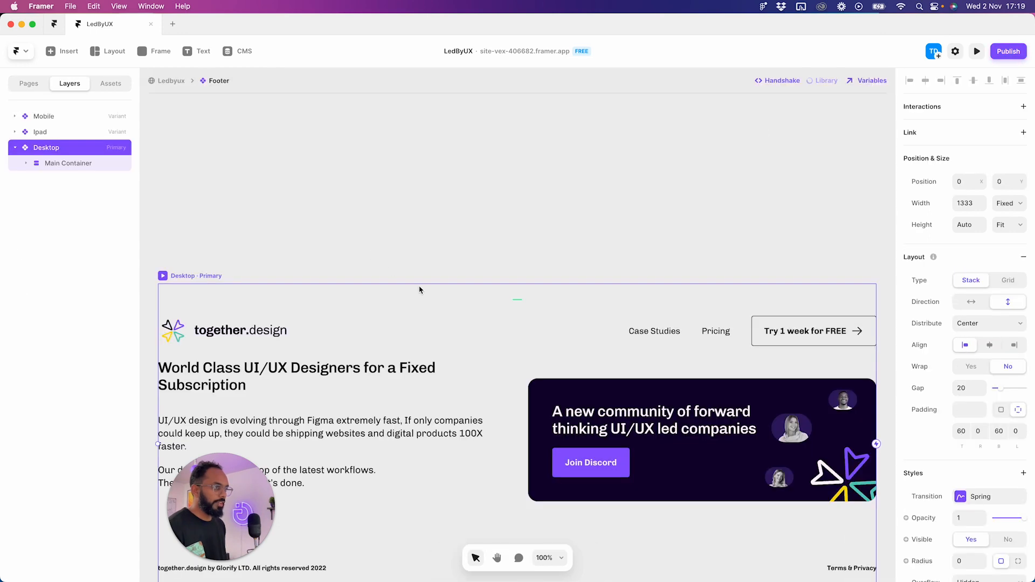
left_click(166, 82)
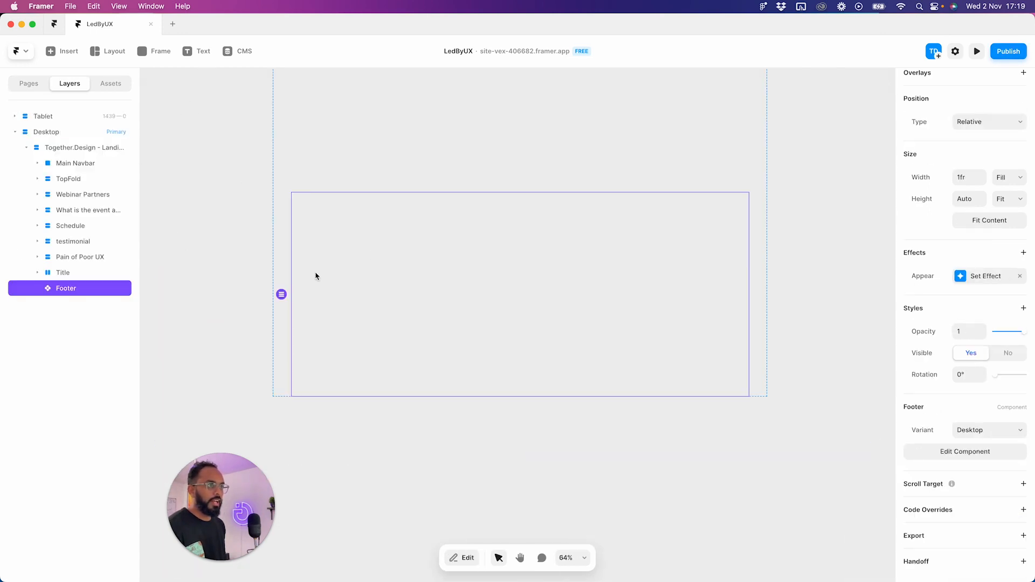
right_click(386, 280)
mouse_move(426, 322)
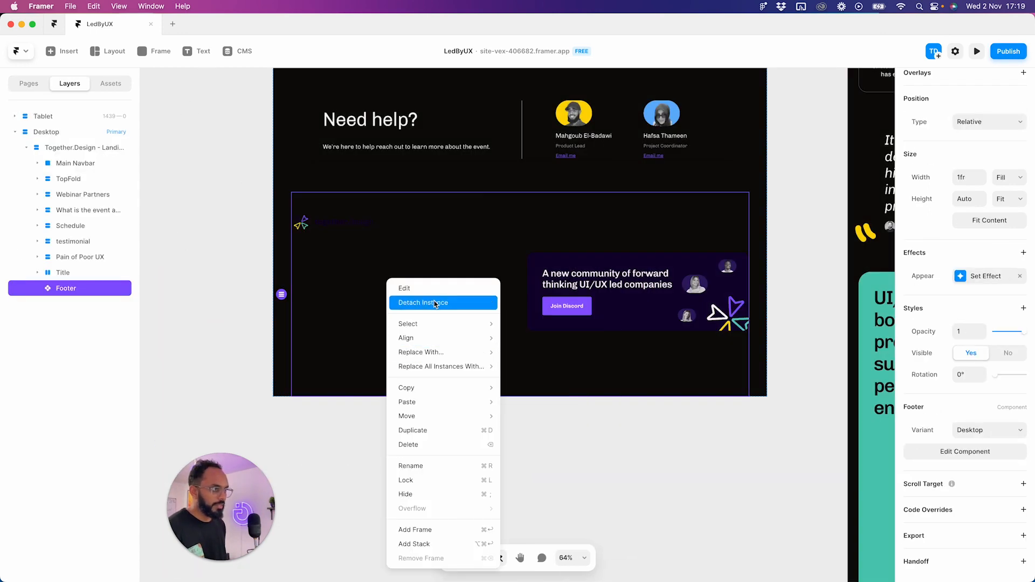
left_click(433, 303)
- Delete the together.design logo group from the detached footer's Body frame
left_click(338, 229)
left_click(331, 251)
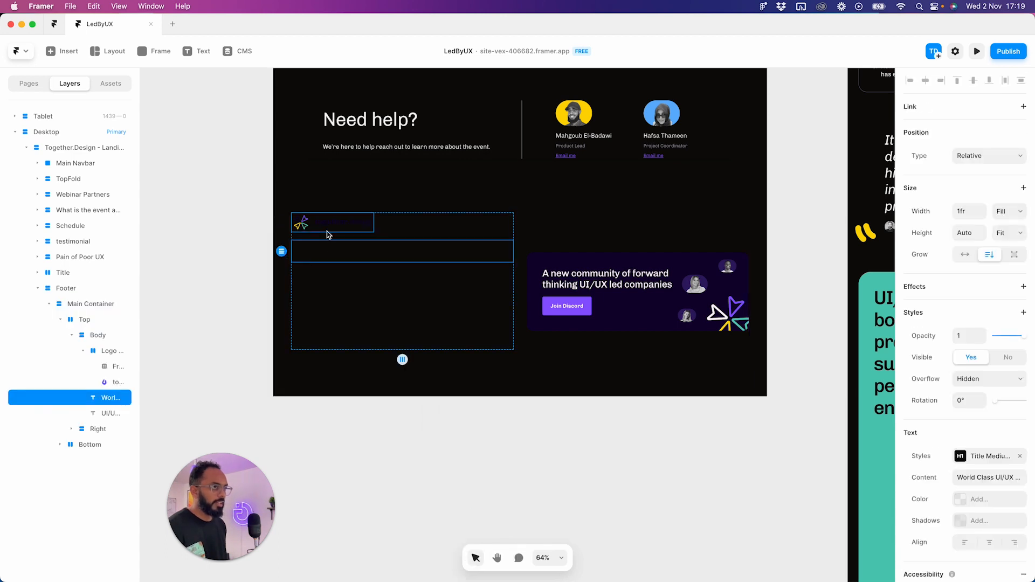
left_click(327, 229)
key("BackSpace")
- Set the color of the footer's "UI/UX design is evolving" paragraph to the shared color Dark/100
left_click(402, 255)
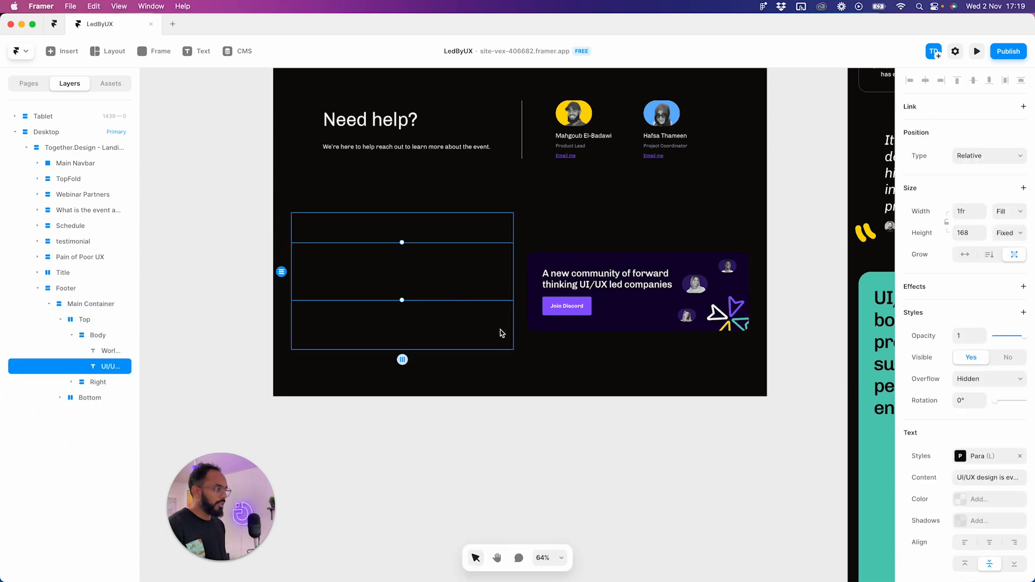
scroll(978, 369, "down", 5)
left_click(982, 346)
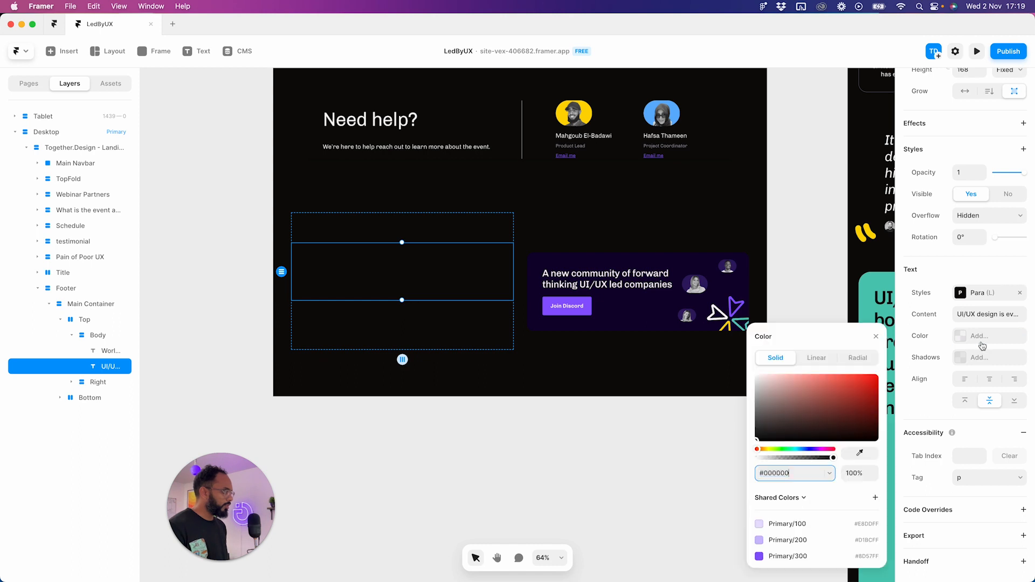
scroll(792, 536, "down", 8)
scroll(793, 539, "down", 5)
left_click(789, 451)
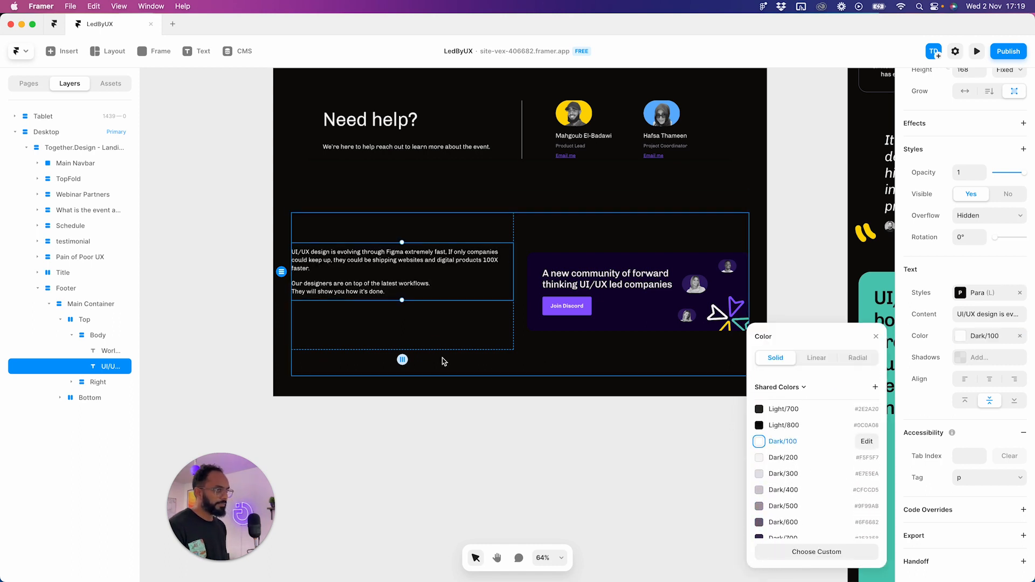
- Set the color of the footer's "World Class UI/UX" heading to the shared color Dark/100
left_click(426, 338)
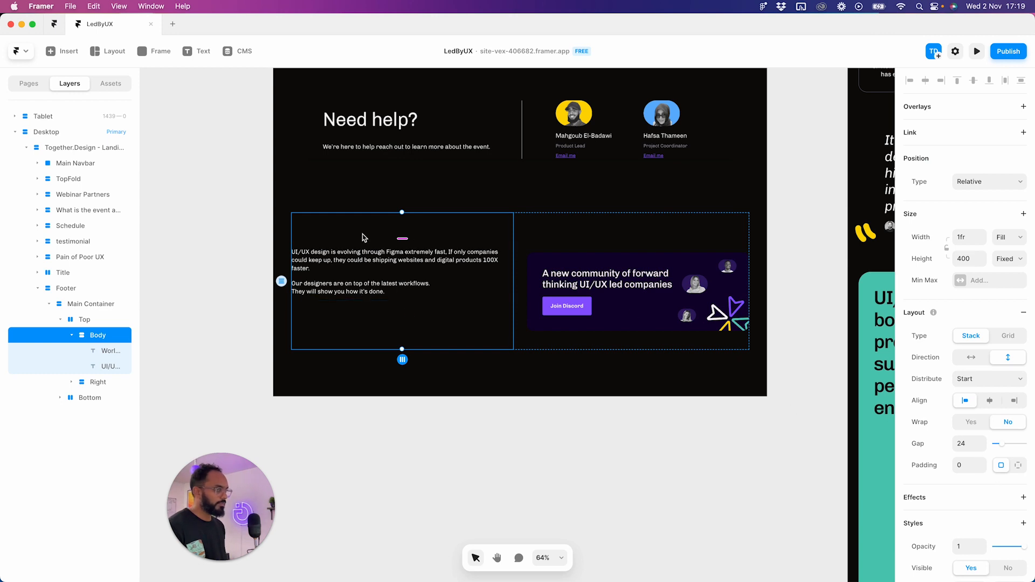
left_click(351, 226)
left_click(100, 367)
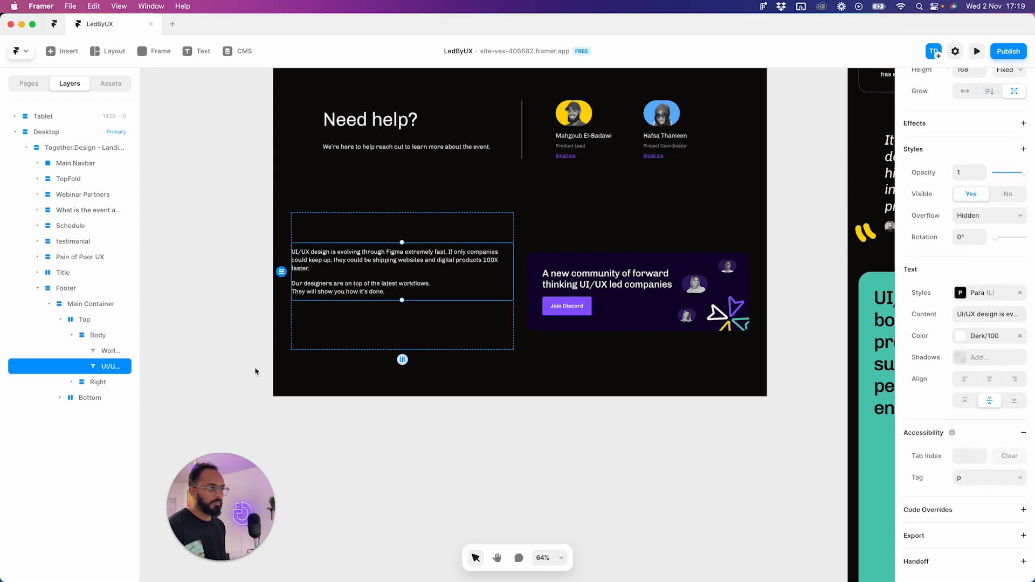
left_click(370, 235)
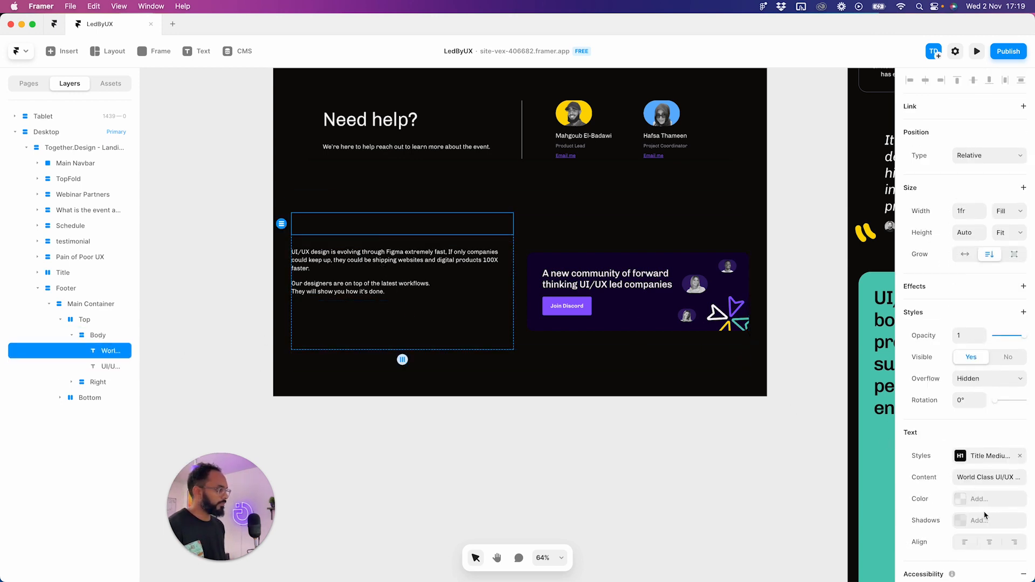
scroll(981, 458, "down", 3)
left_click(986, 397)
scroll(792, 512, "down", 5)
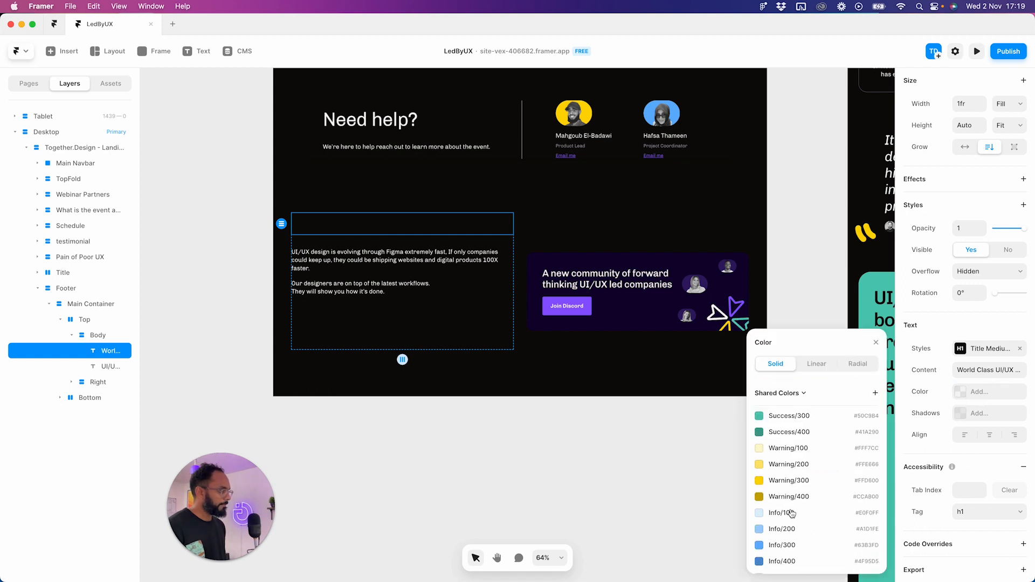
scroll(795, 515, "down", 3)
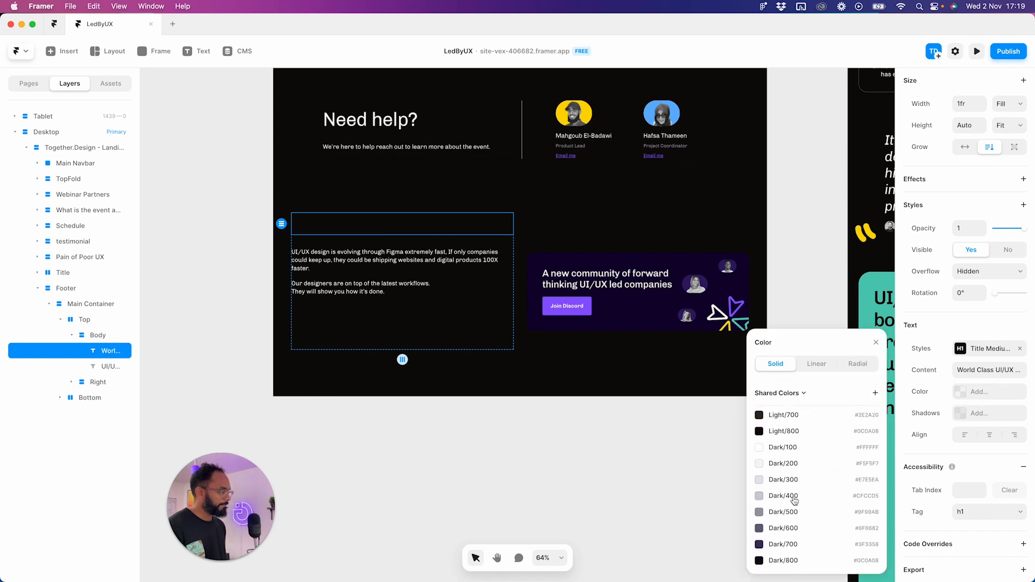
left_click(789, 447)
- Switch to Figma and copy the footer tagline text "Educating startups on building better products 100x faster"
left_click(397, 552)
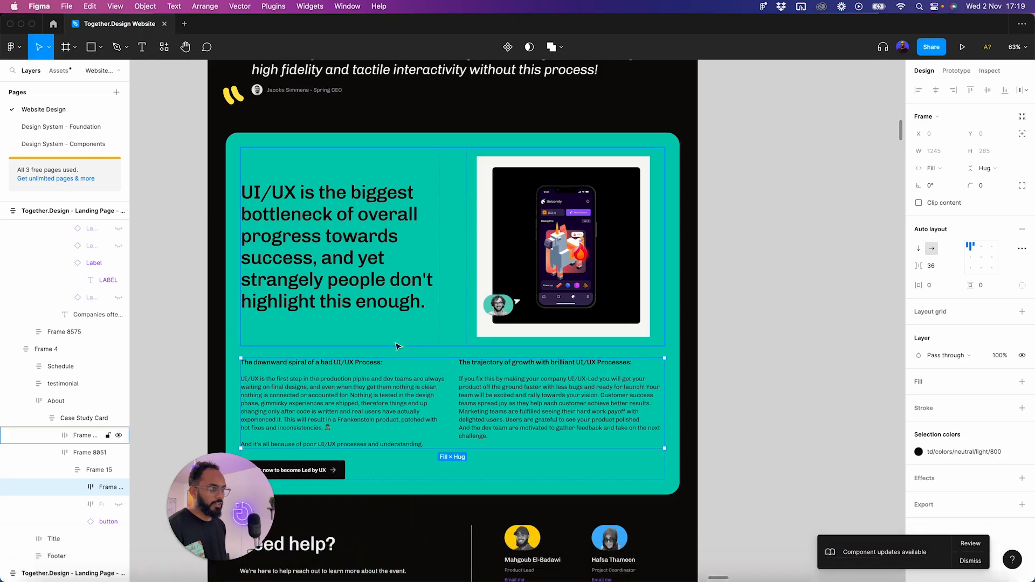
scroll(396, 346, "down", 8)
left_click(313, 337)
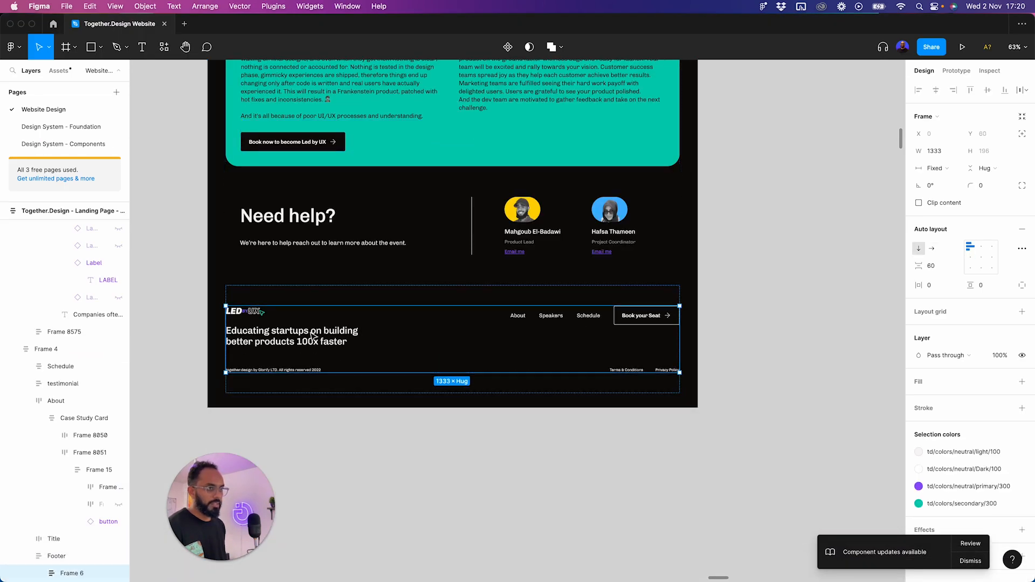
double_click(312, 334)
double_click(310, 332)
key("ctrl+c")
- Switch to Framer and replace the footer's "World Class UI/UX" heading text with the copied "Educating startups on building better products 100x faster"
mouse_move(399, 579)
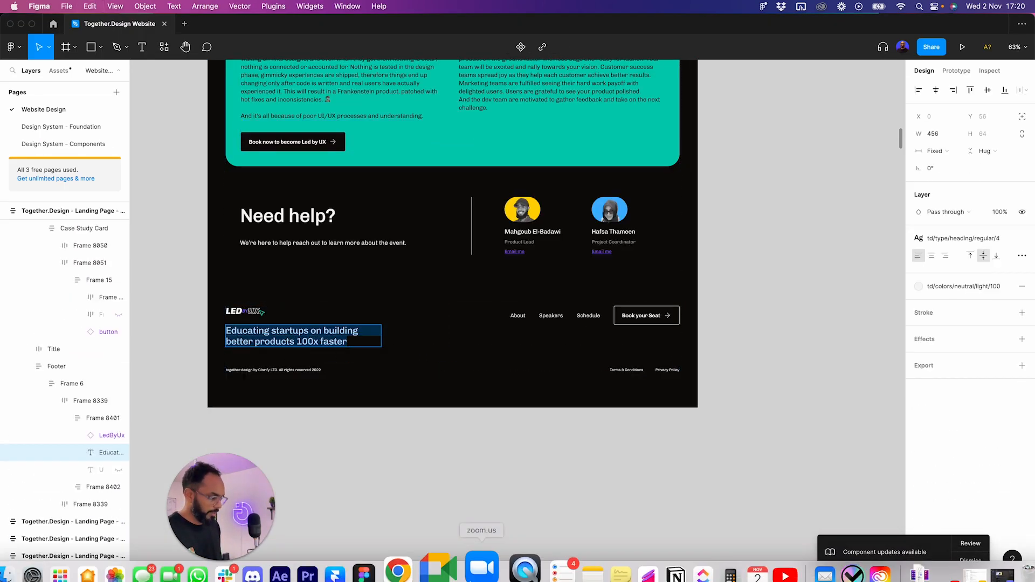
left_click(339, 550)
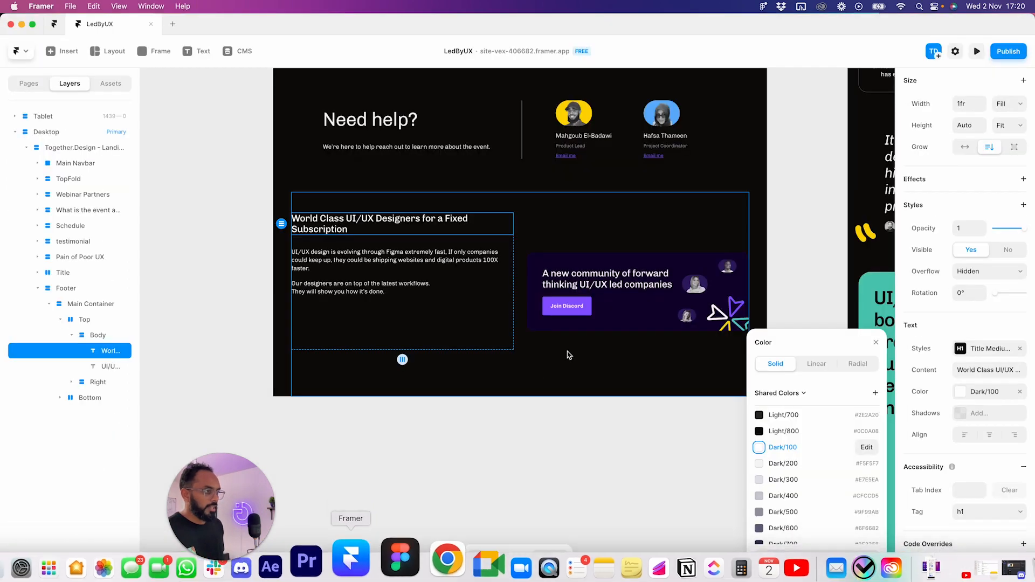
double_click(366, 220)
key("ctrl+a")
key("ctrl+v")
left_click(218, 206)
left_click(460, 244)
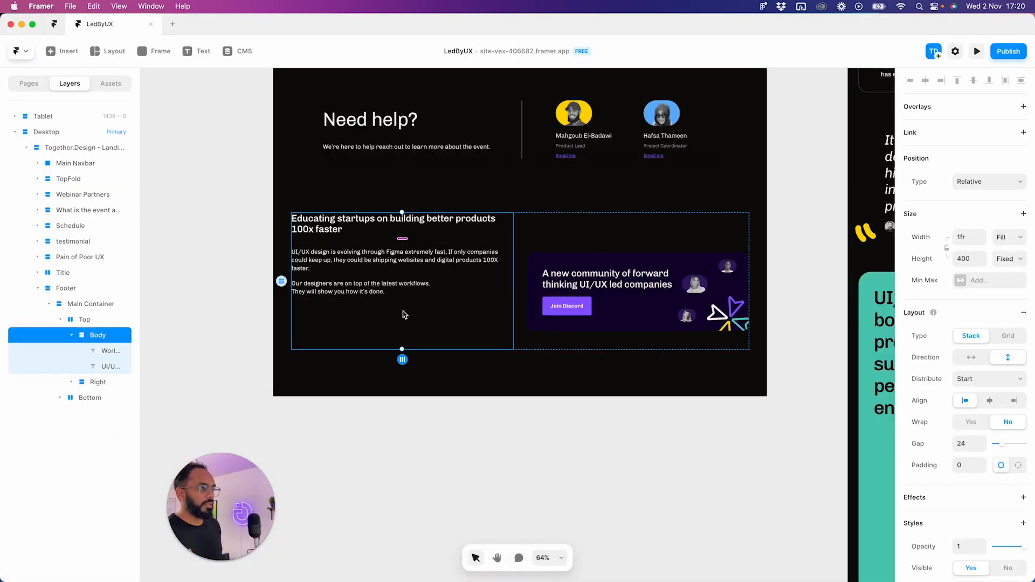
- Compare the footer's heading and paragraph in Framer with the footer in the Figma design
mouse_move(398, 579)
left_click(394, 564)
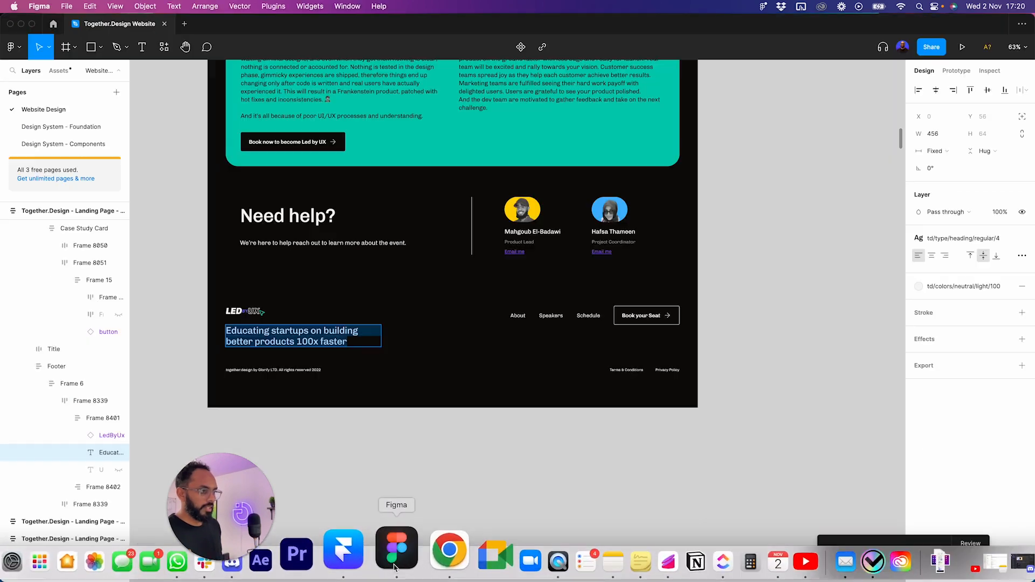
left_click(343, 552)
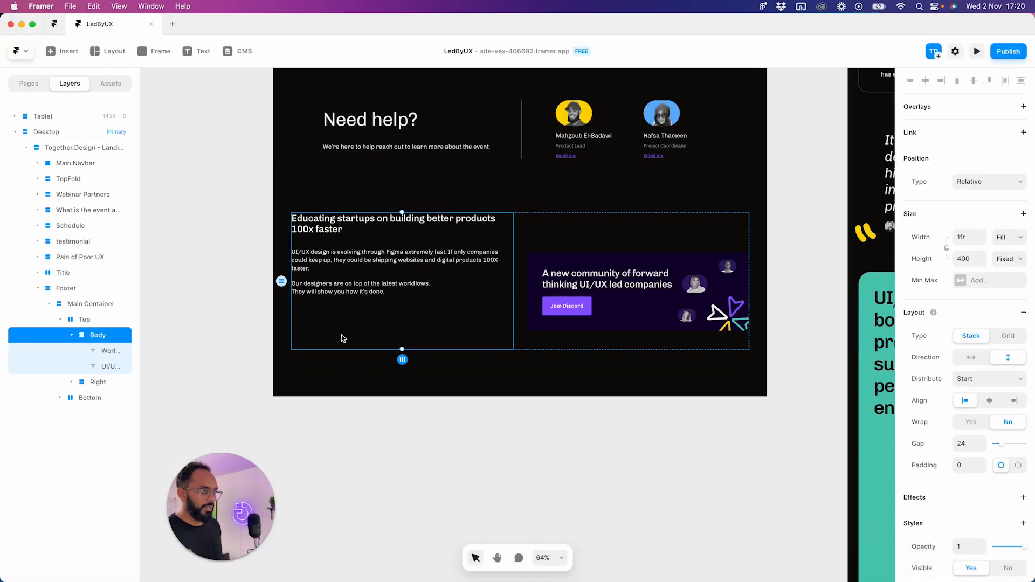
double_click(328, 293)
left_click(95, 352)
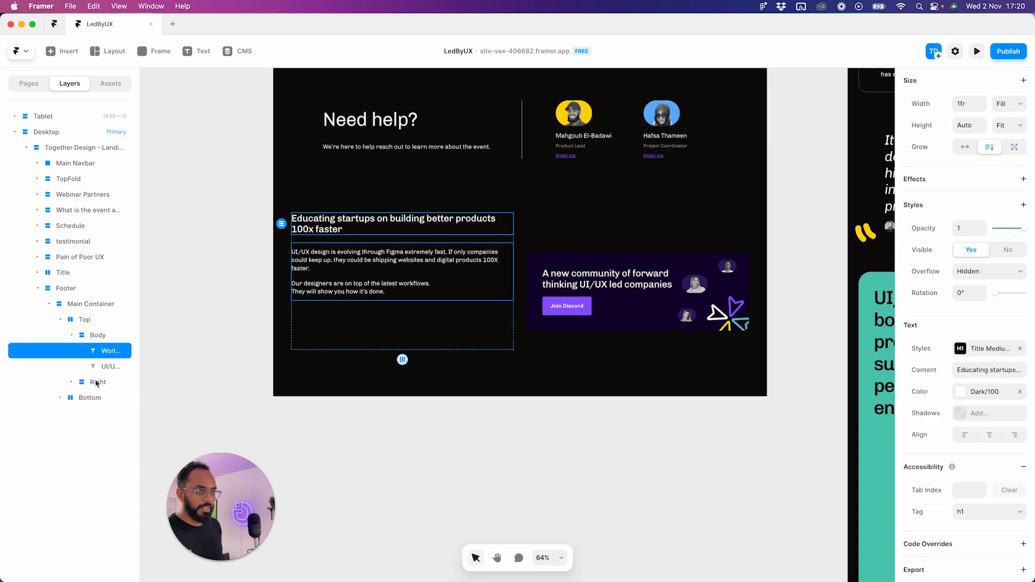
- Set the left and right icon colors of the button in the footer's Menu to the shared color Dark/100
left_click(71, 383)
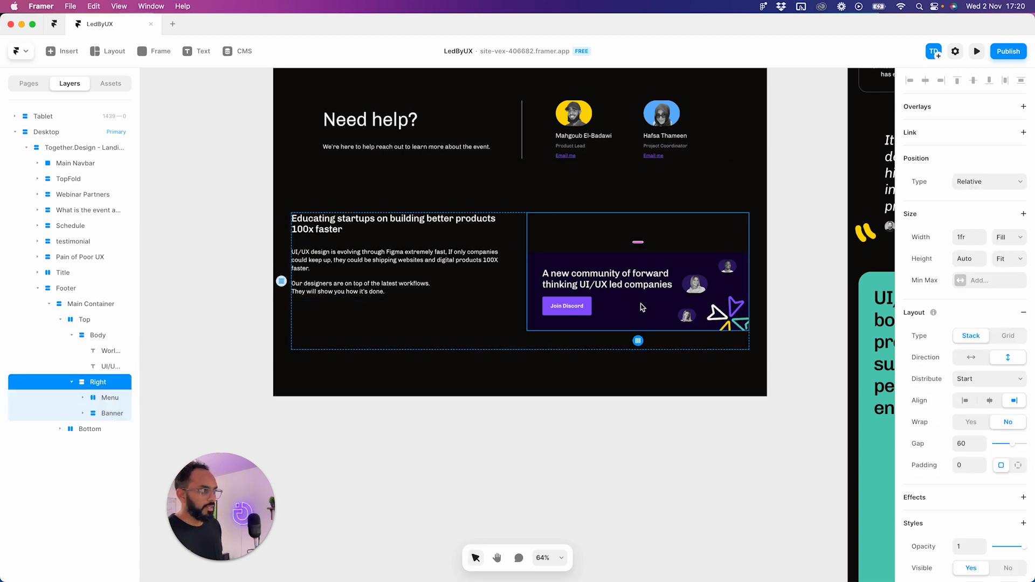
left_click(642, 231)
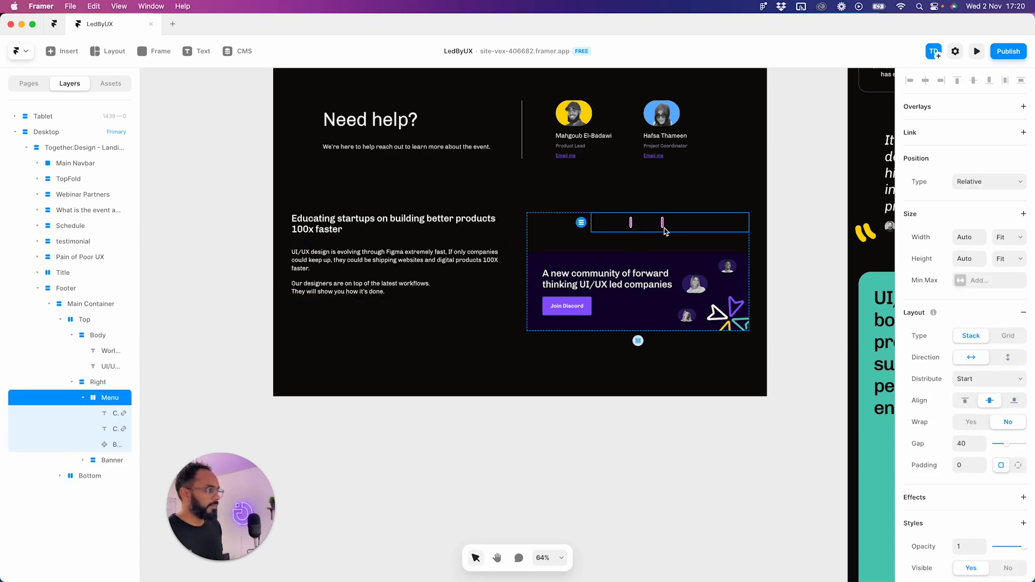
left_click(714, 225)
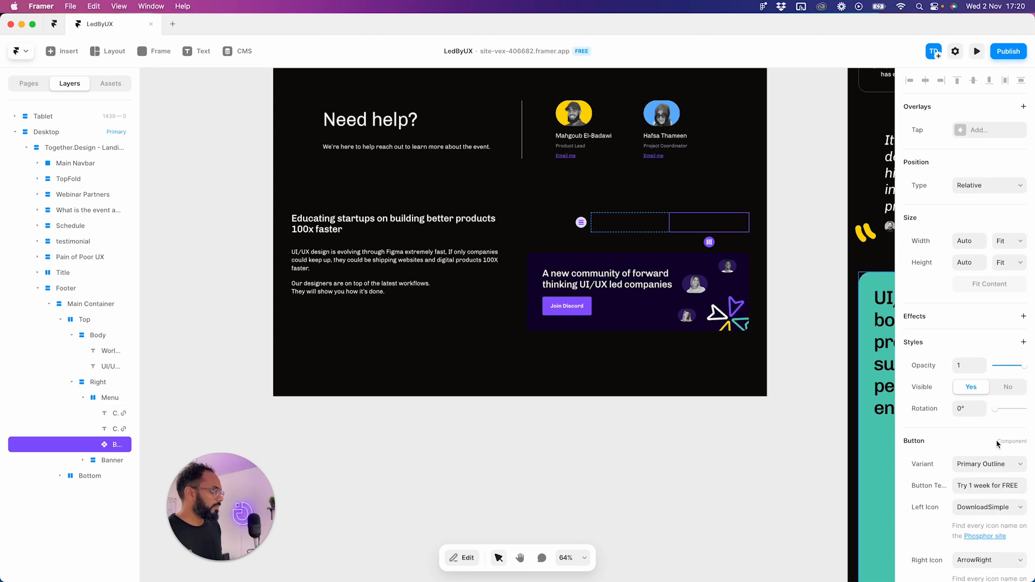
scroll(998, 444, "down", 5)
left_click(999, 408)
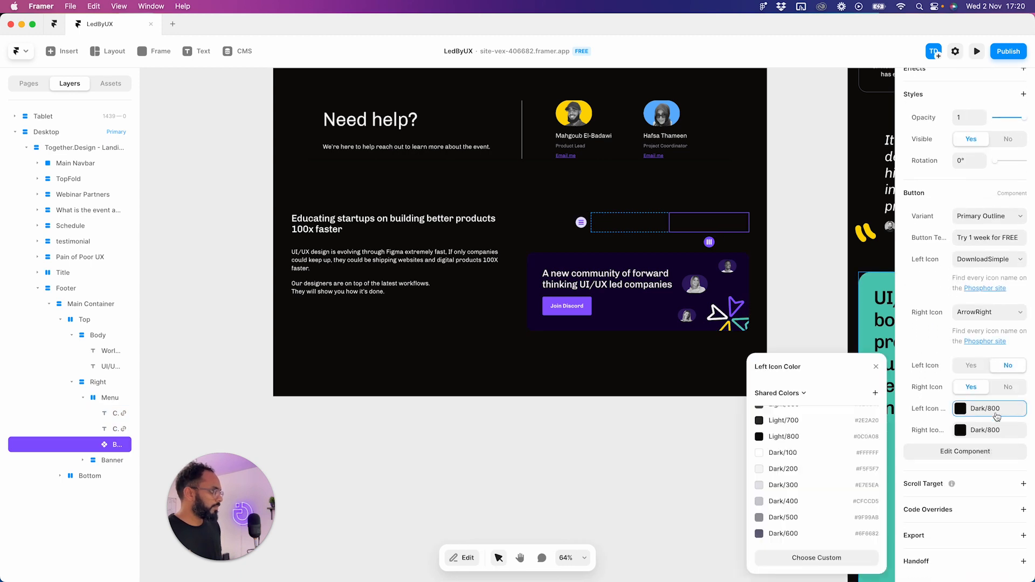
left_click(801, 455)
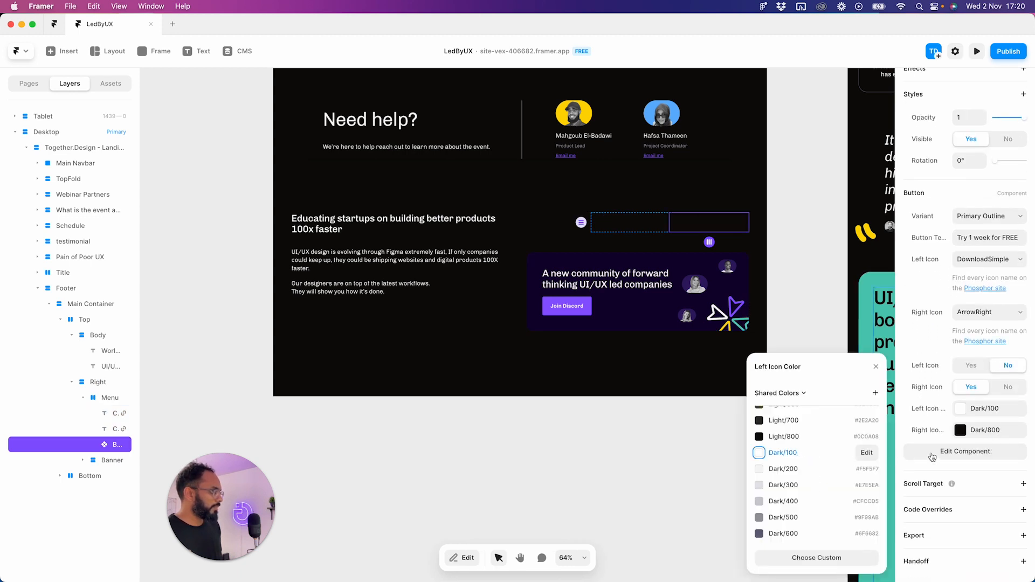
left_click(986, 430)
left_click(795, 453)
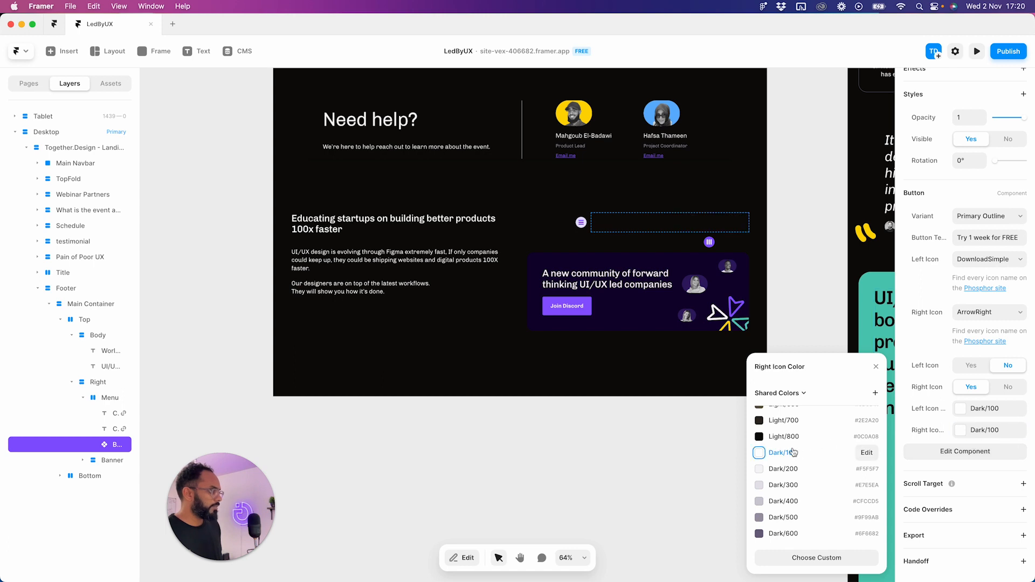
left_click(809, 261)
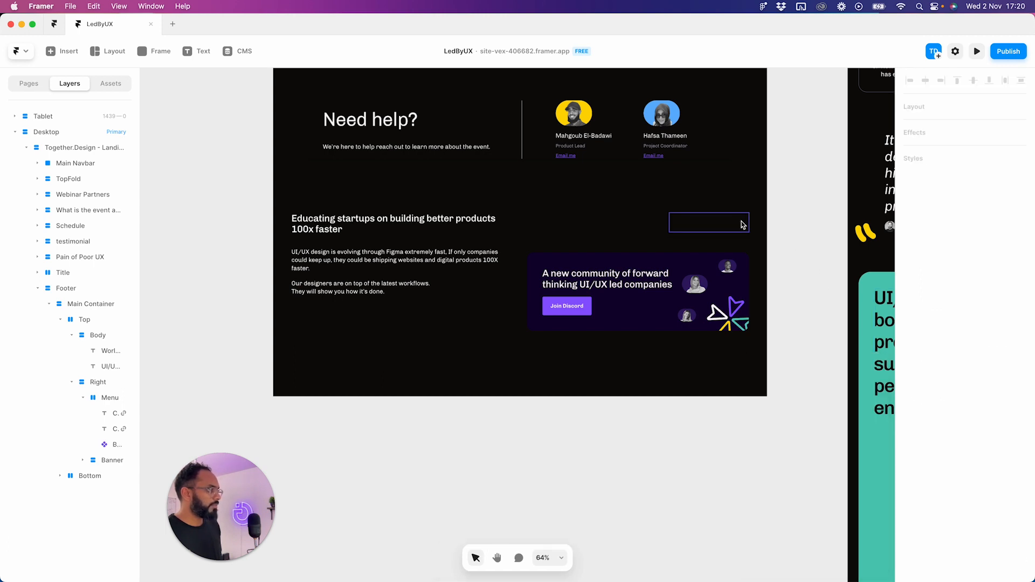
- Inspect the footer Menu's button and link layers and compare them with the footer navigation in the Figma design
left_click(737, 228)
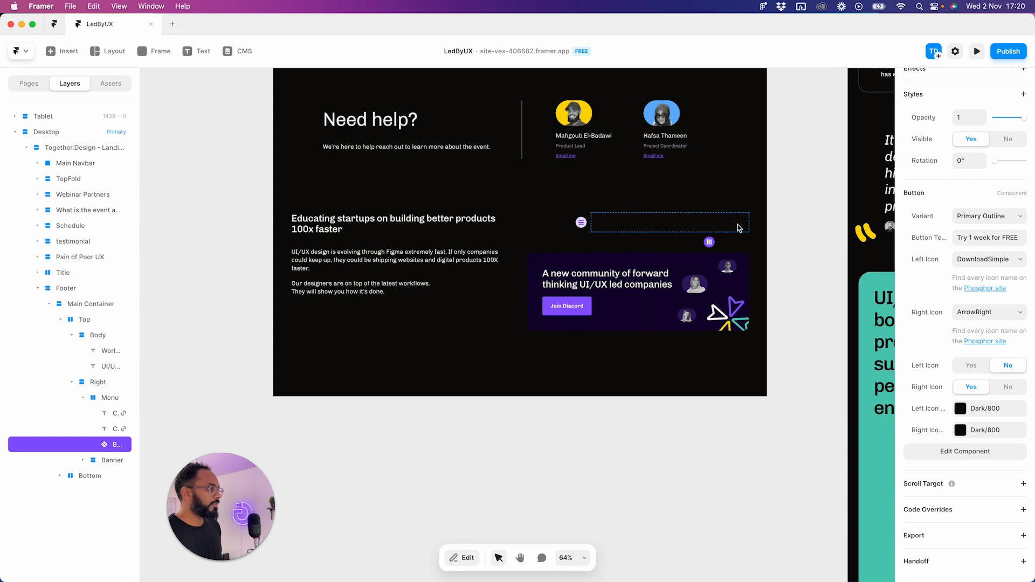
left_click(658, 223)
left_click(708, 224)
left_click(651, 224)
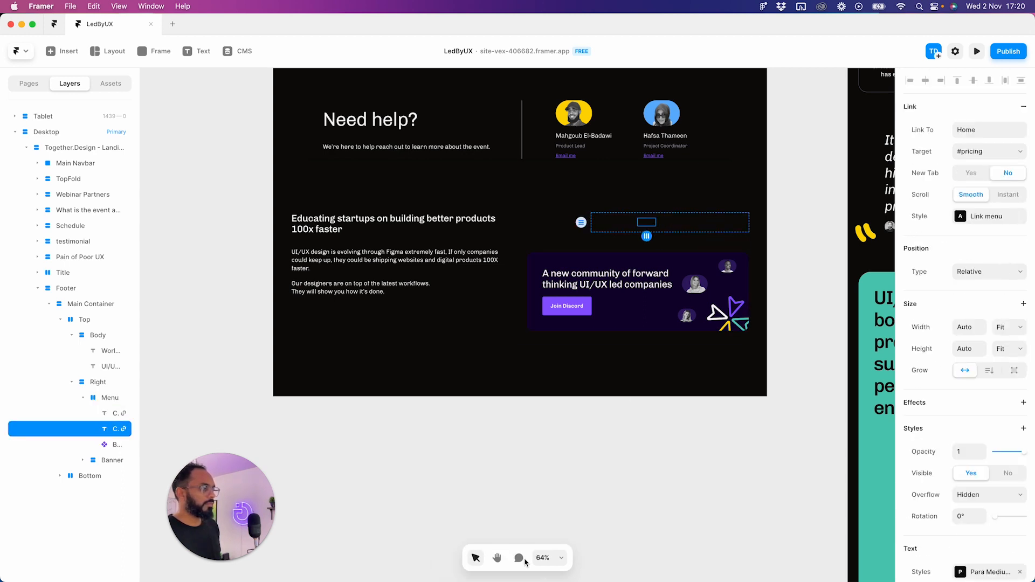
left_click(626, 472)
left_click_drag(636, 433, 509, 356)
scroll(603, 420, "down", 1)
mouse_move(398, 579)
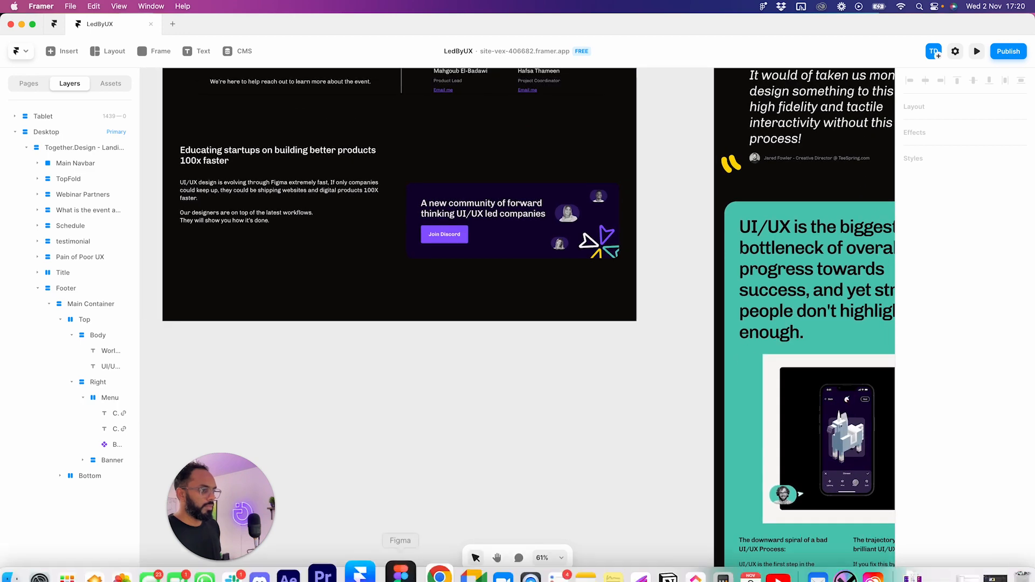
left_click(394, 550)
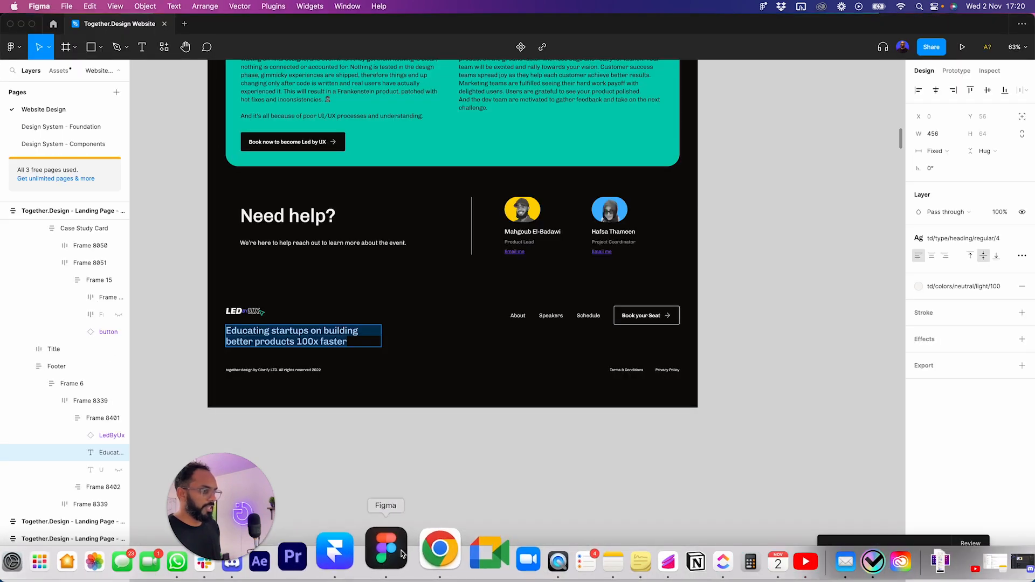
left_click(358, 549)
- Copy the Desktop navbar's Frame 1 with its links and button into the footer's Right frame, directly above the Banner
scroll(496, 481, "up", 10)
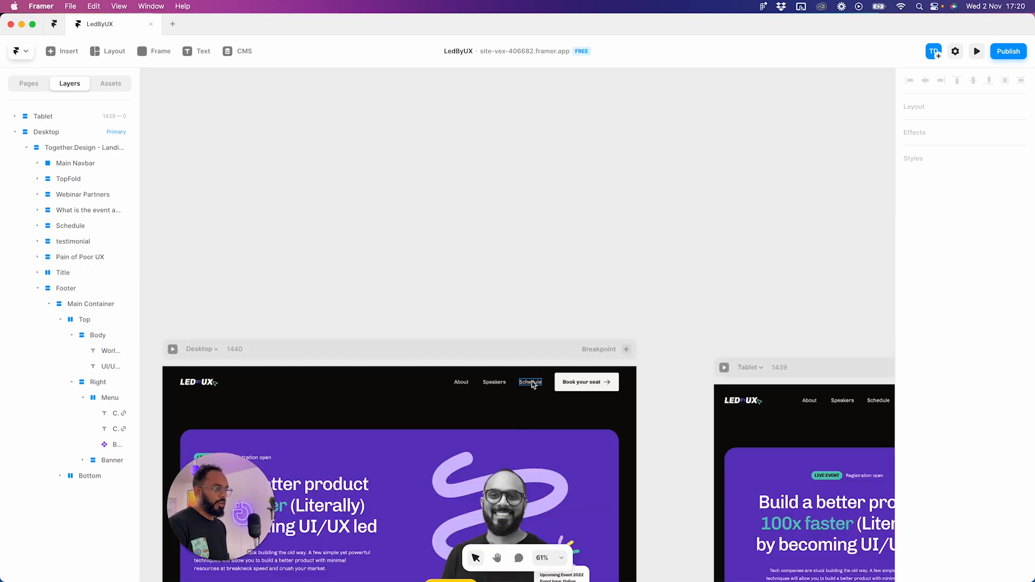
left_click(505, 393)
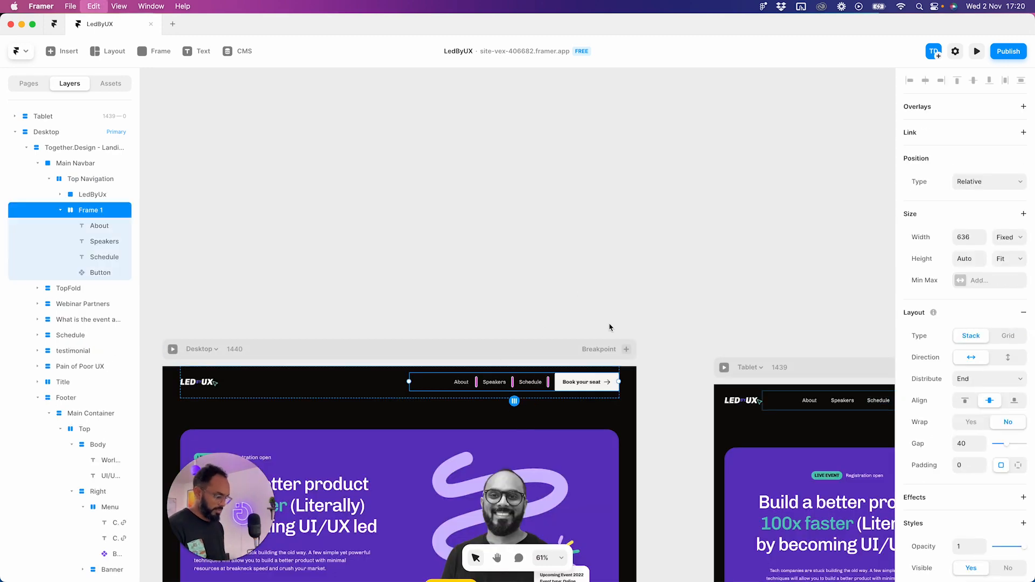
scroll(610, 326, "down", 15)
scroll(610, 325, "up", 5)
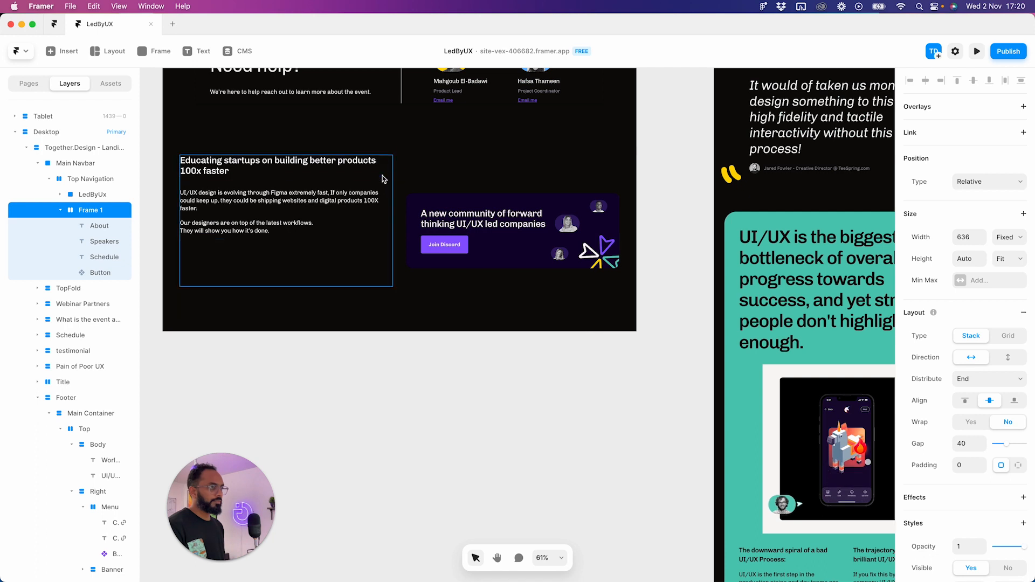
left_click(417, 186)
key("super+v")
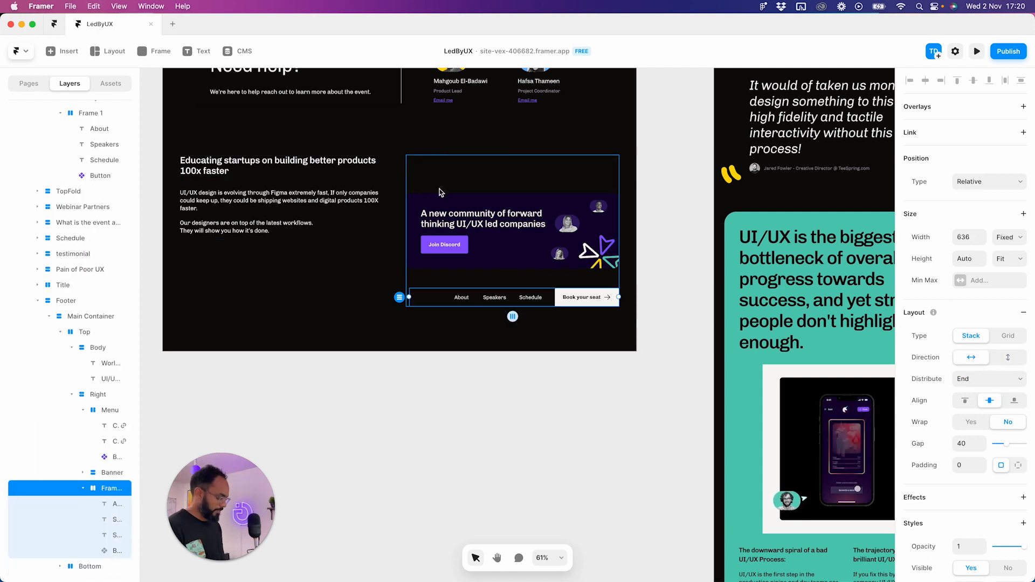
key("super+bracketright")
- Delete the old Menu frame from the footer's Right frame
left_click(504, 173)
left_click(506, 164)
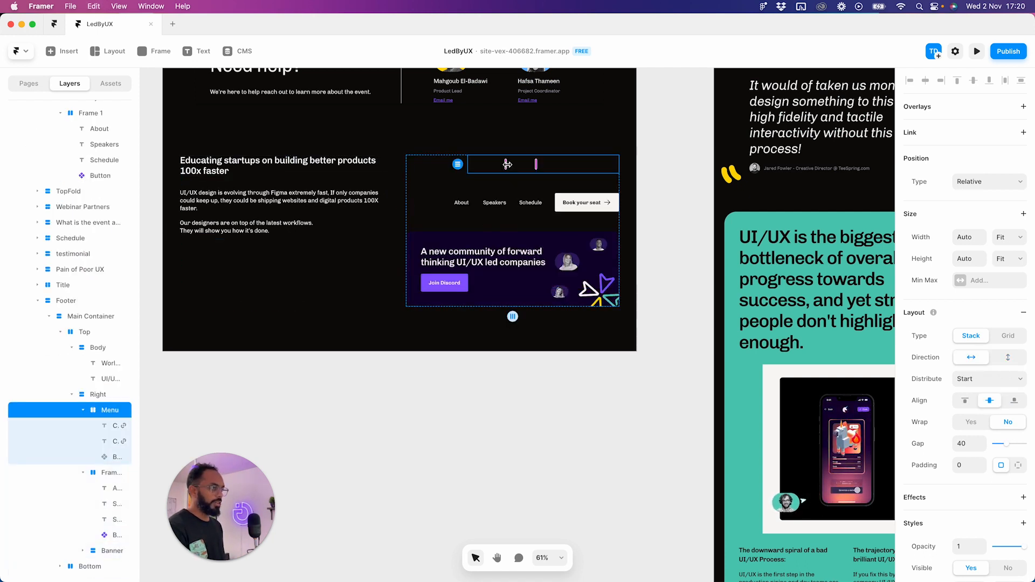
key("Delete")
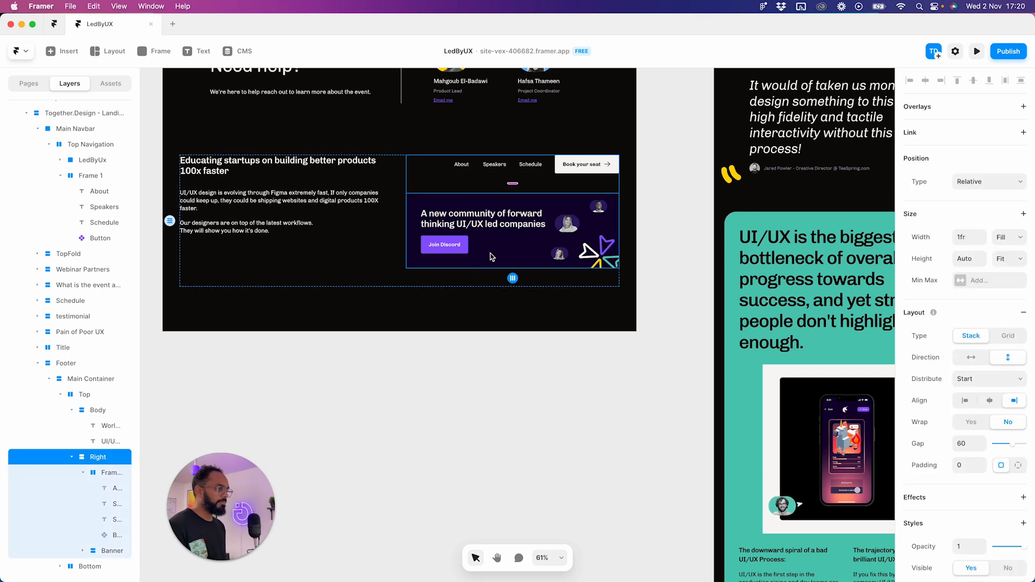
- Examine the Desktop footer's layout and its heading, paragraph, Right frame and navigation layers
left_click(469, 372)
left_click_drag(468, 372, 467, 466)
scroll(606, 402, "down", 3)
scroll(381, 424, "left", 2)
scroll(381, 424, "down", 1)
left_click(438, 354)
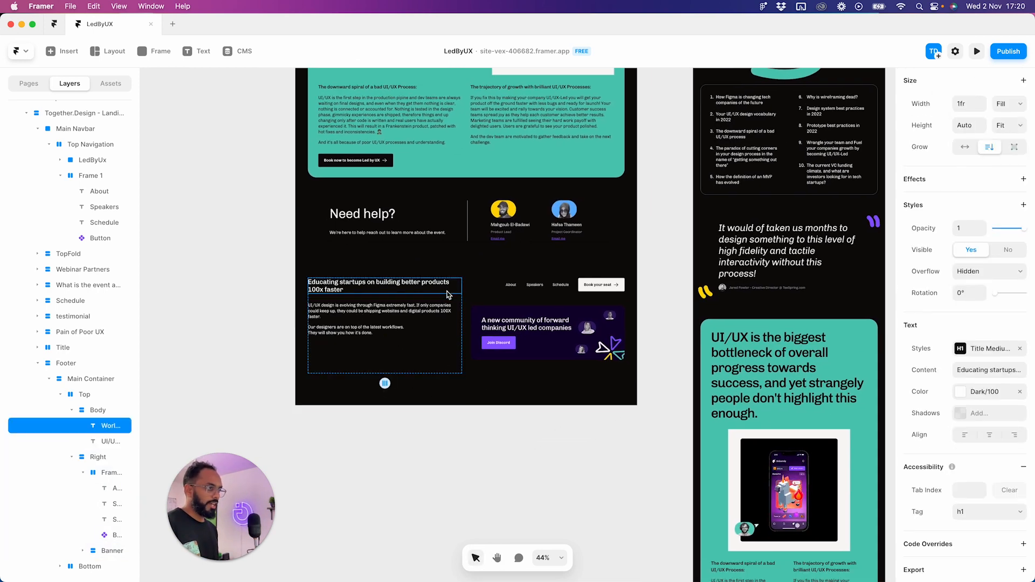
key("Escape")
left_click(108, 425)
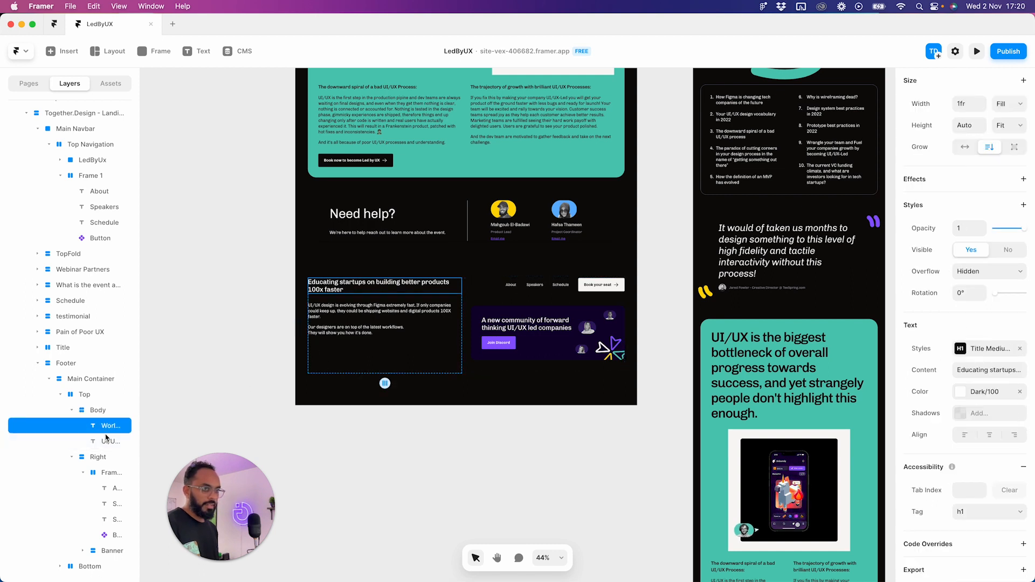
left_click(105, 440)
left_click(98, 457)
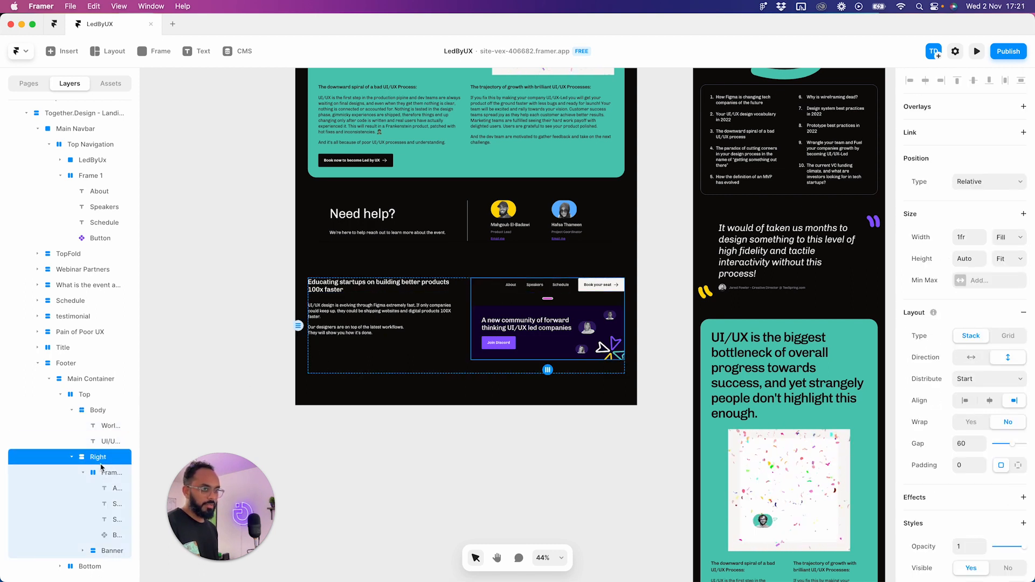
left_click(105, 474)
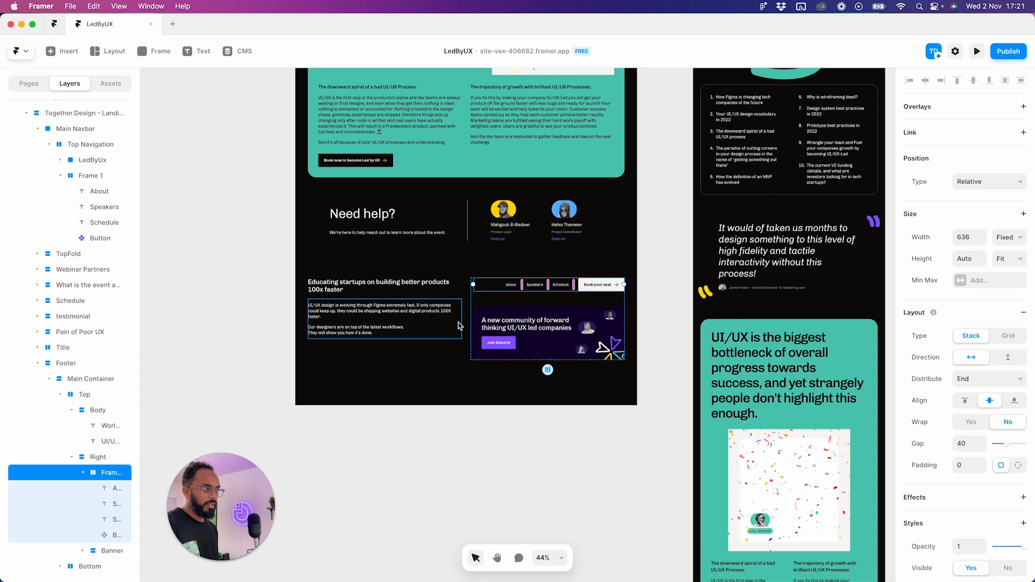
left_click(109, 441)
- Set the color of the together.design copyright text in the footer's Bottom frame to the shared color Dark/100
left_click(72, 457)
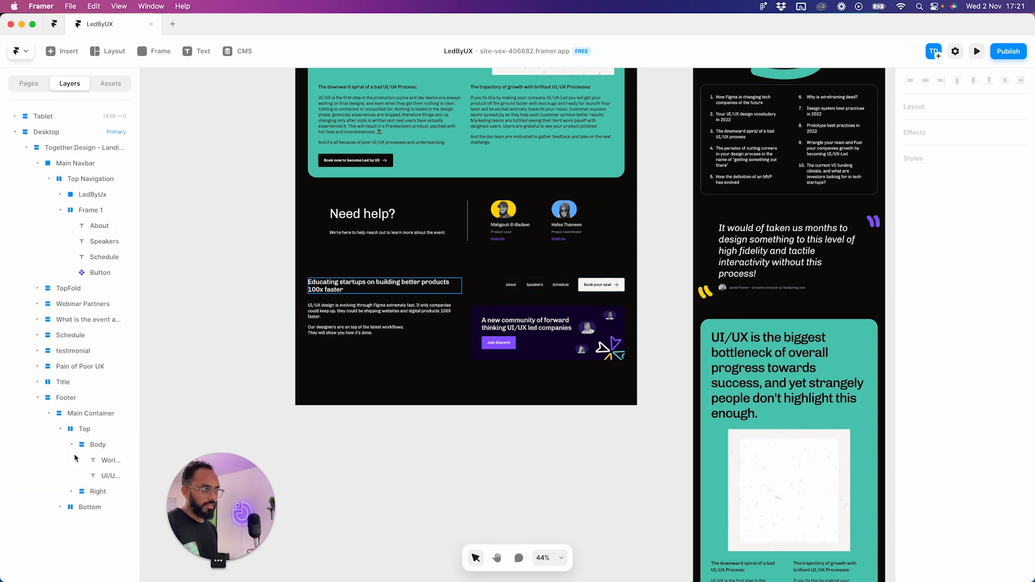
left_click_drag(84, 493, 65, 510)
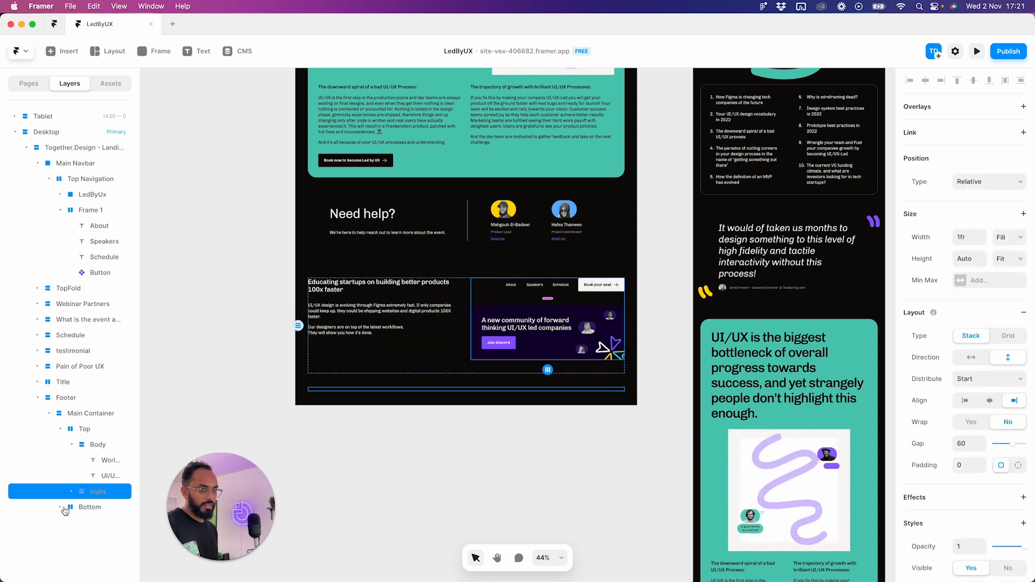
left_click(88, 525)
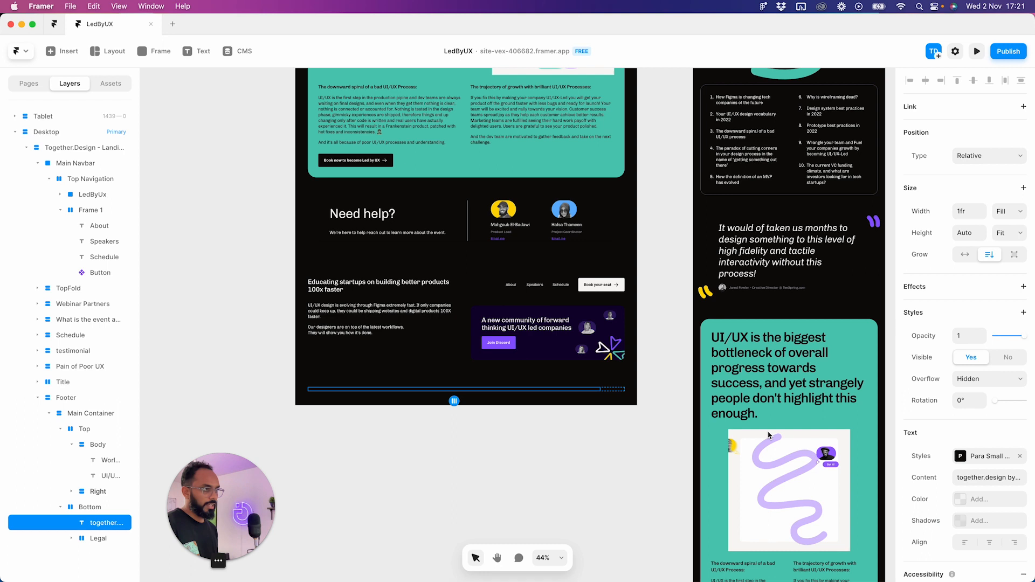
left_click(982, 498)
scroll(808, 524, "down", 3)
scroll(808, 523, "down", 10)
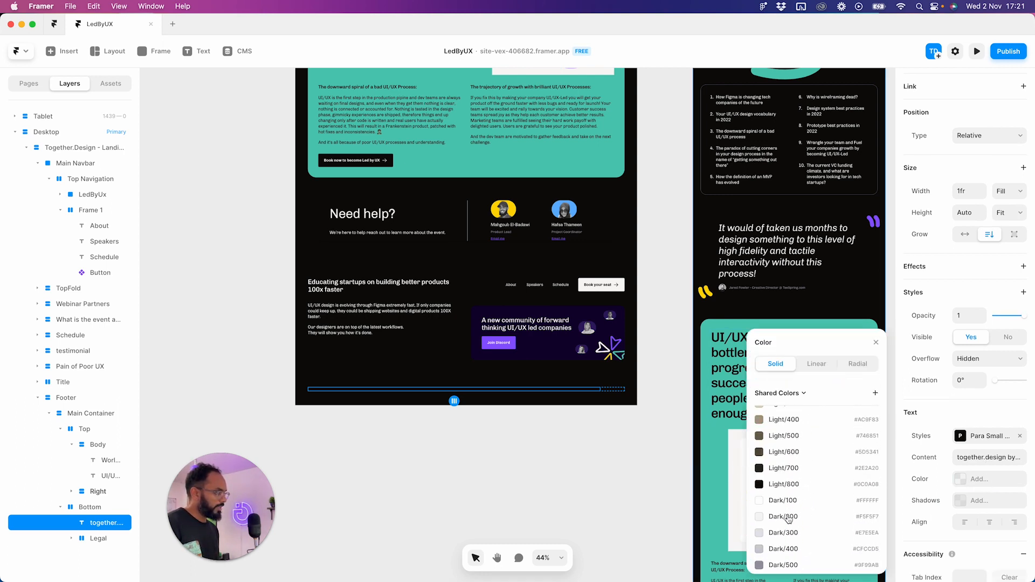
left_click(786, 500)
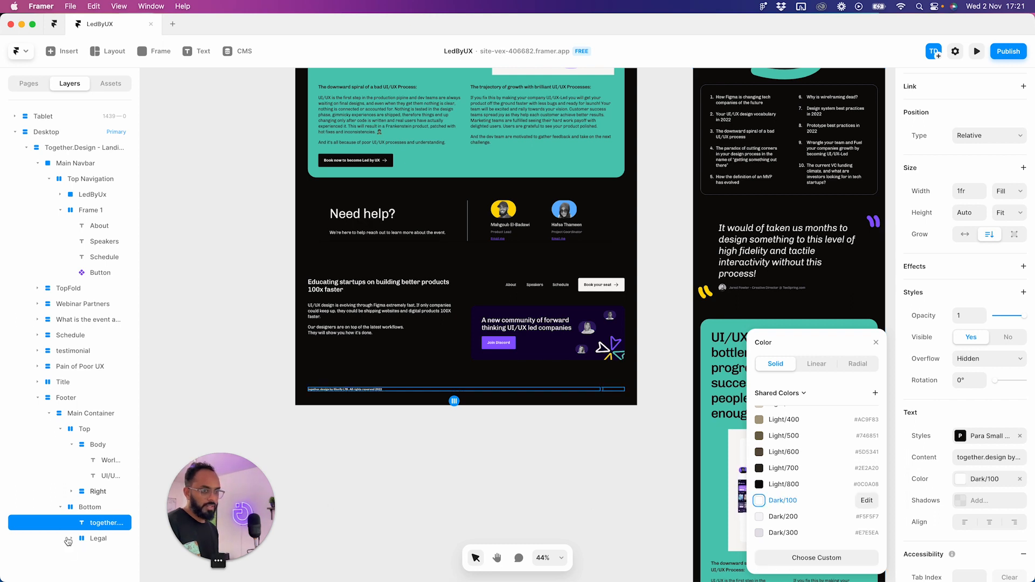
- Set the color of both text layers in the Desktop footer's Legal frame to the shared color Dark/100
left_click(110, 555)
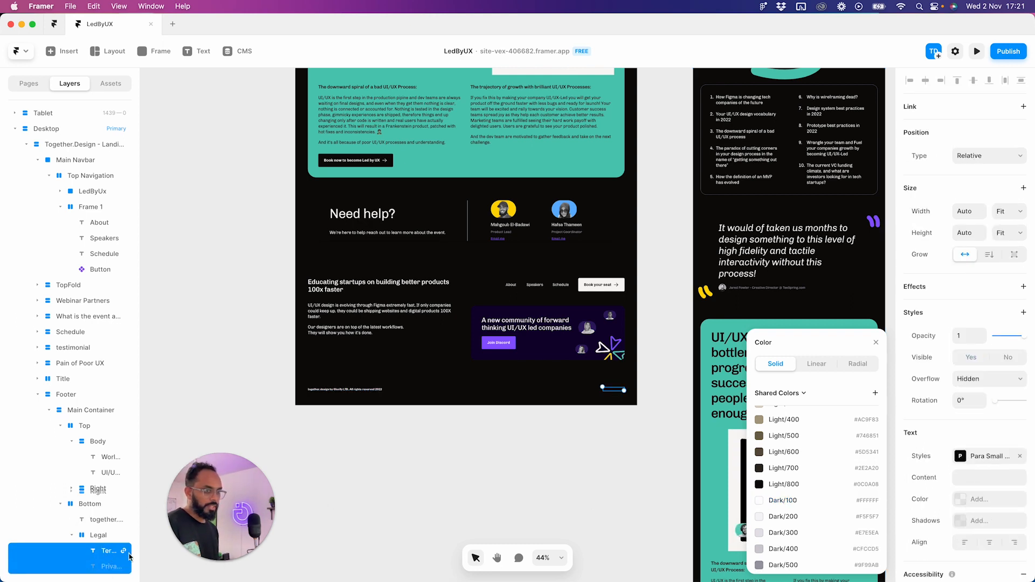
left_click(984, 504)
scroll(802, 528, "down", 10)
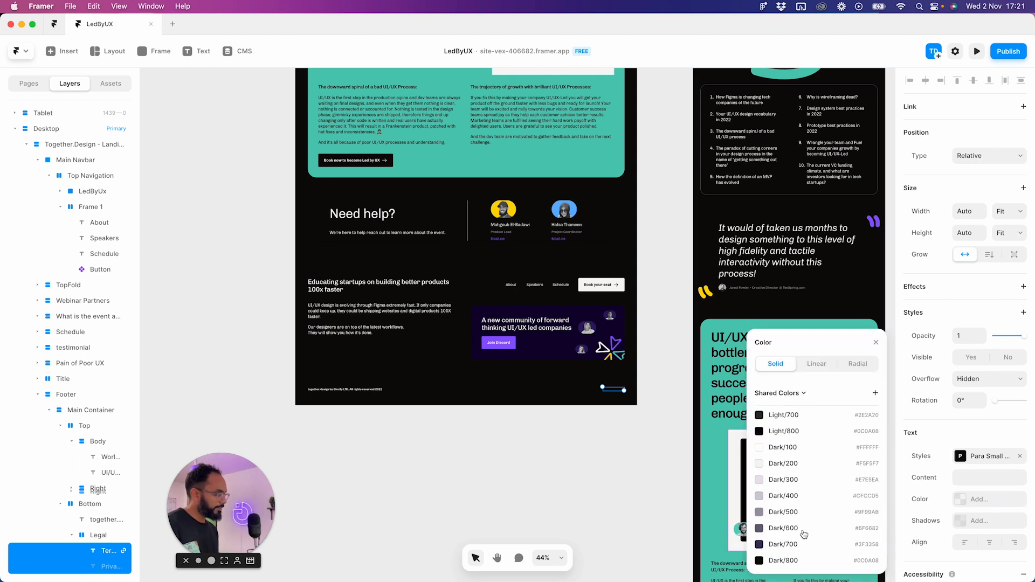
left_click(607, 464)
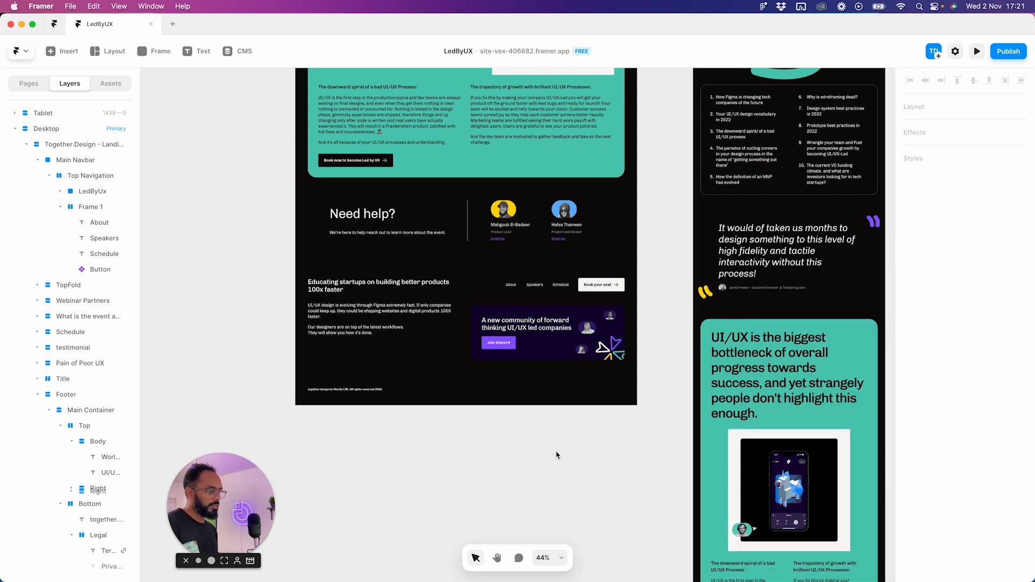
key("super+z")
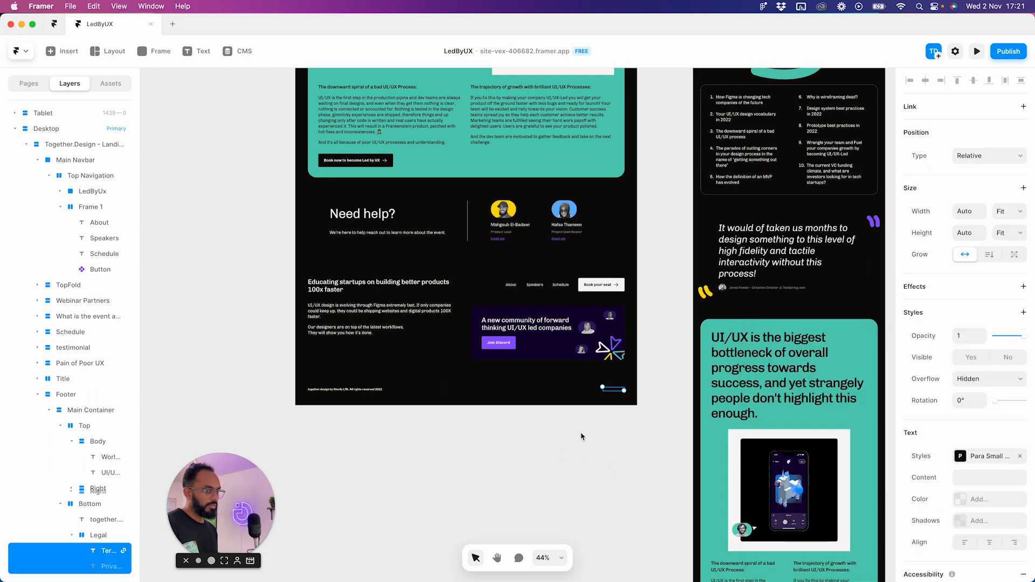
left_click(976, 506)
scroll(838, 532, "down", 10)
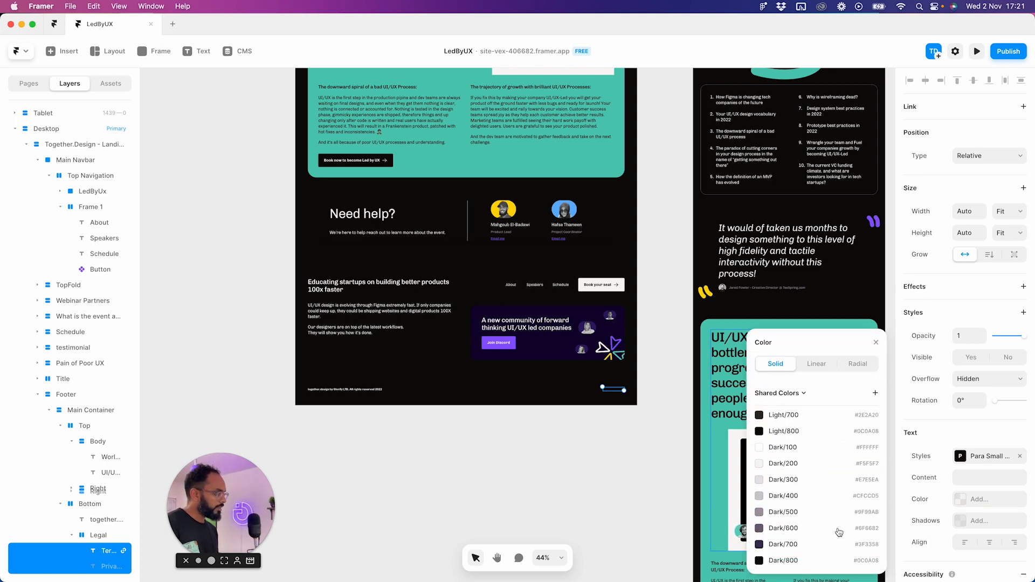
left_click(792, 448)
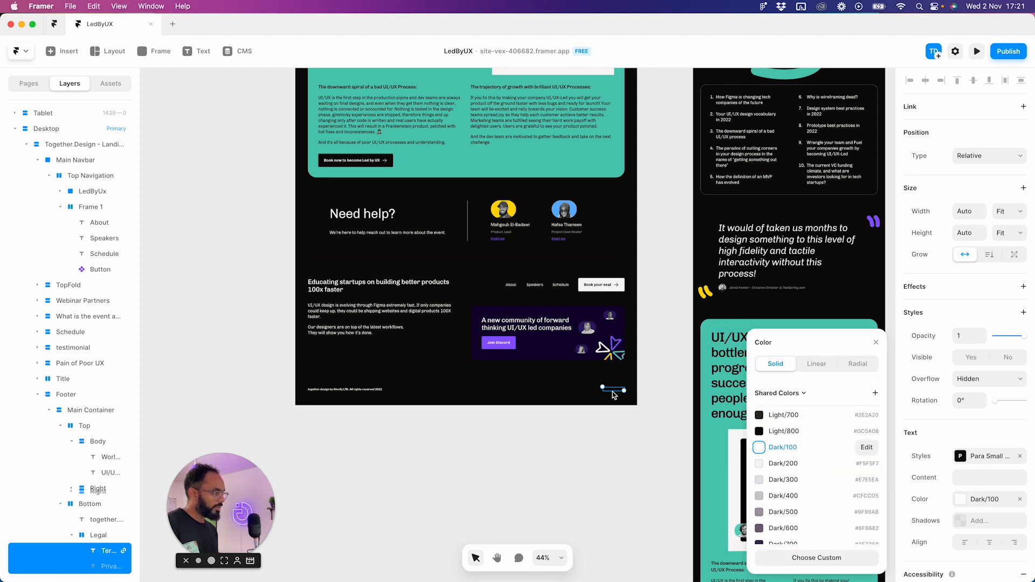
- Change the color of the Link menu link style used by the footer's Terms & Privacy text to Dark/100
left_click(65, 547)
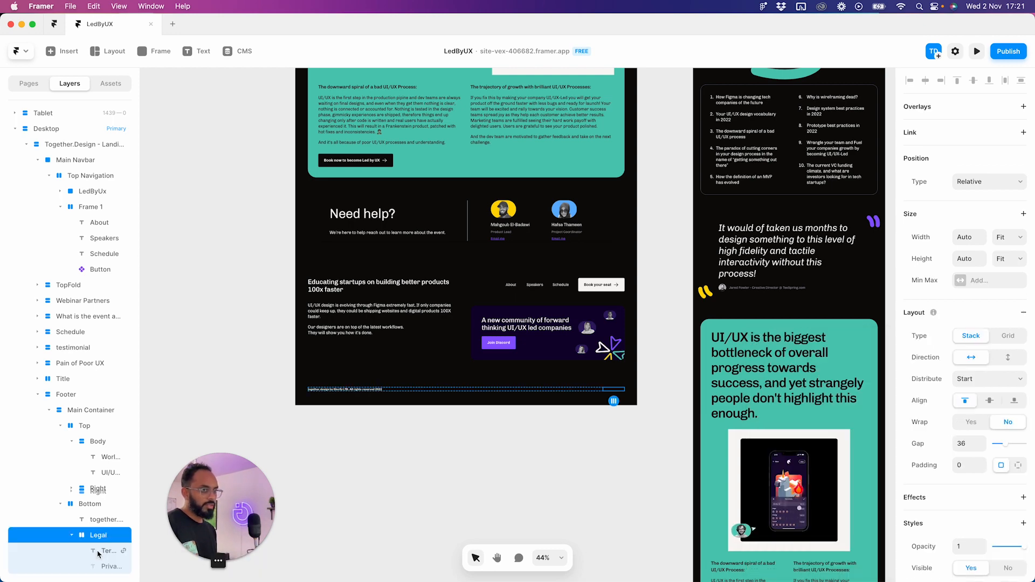
scroll(1001, 468, "down", 3)
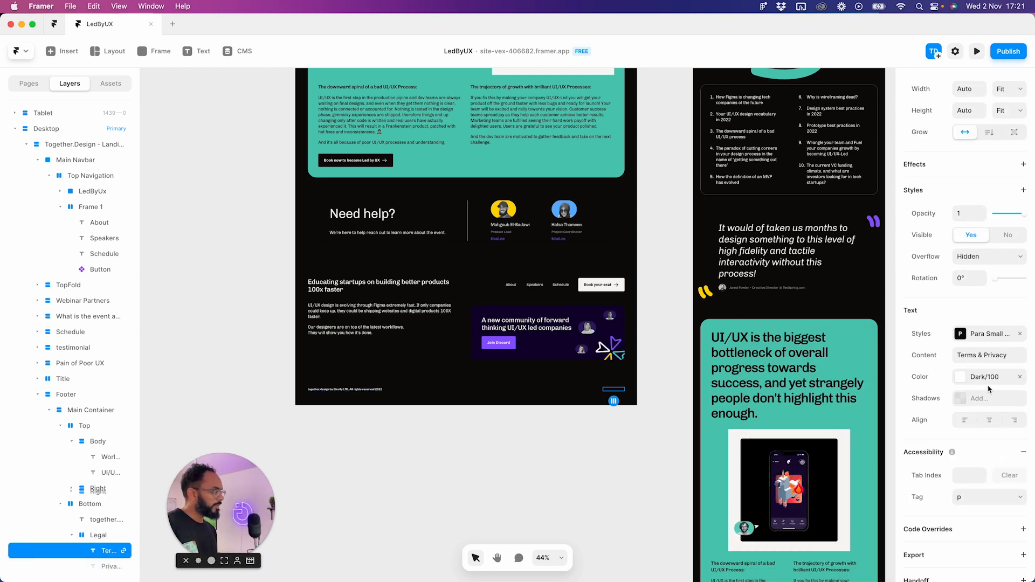
scroll(620, 388, "up", 5)
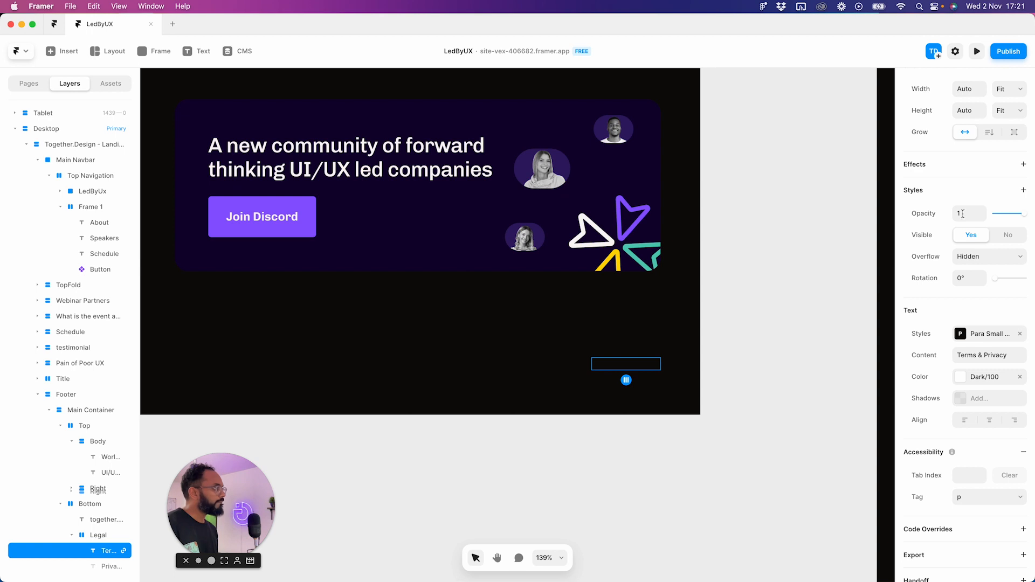
scroll(970, 207, "up", 4)
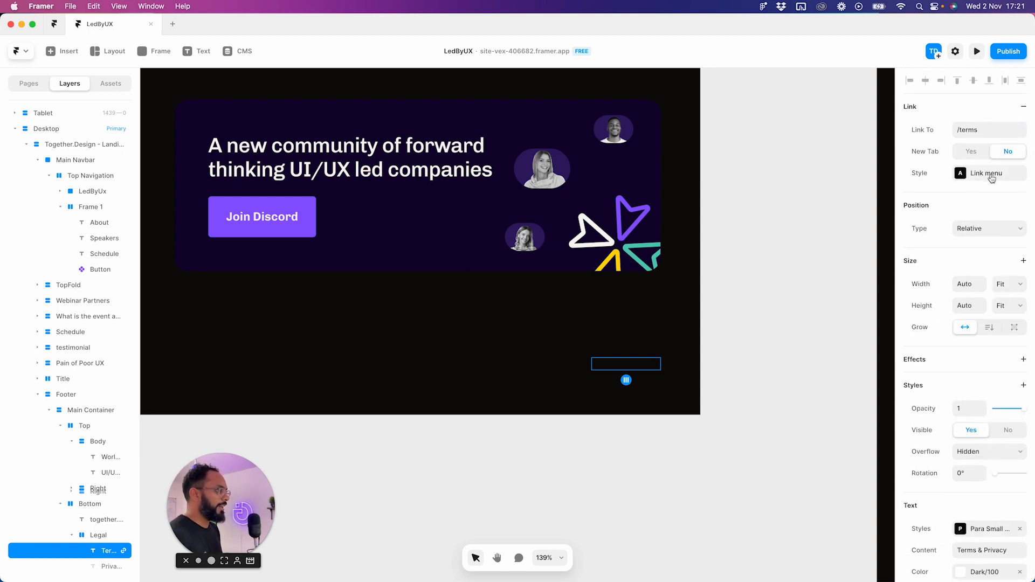
left_click(991, 179)
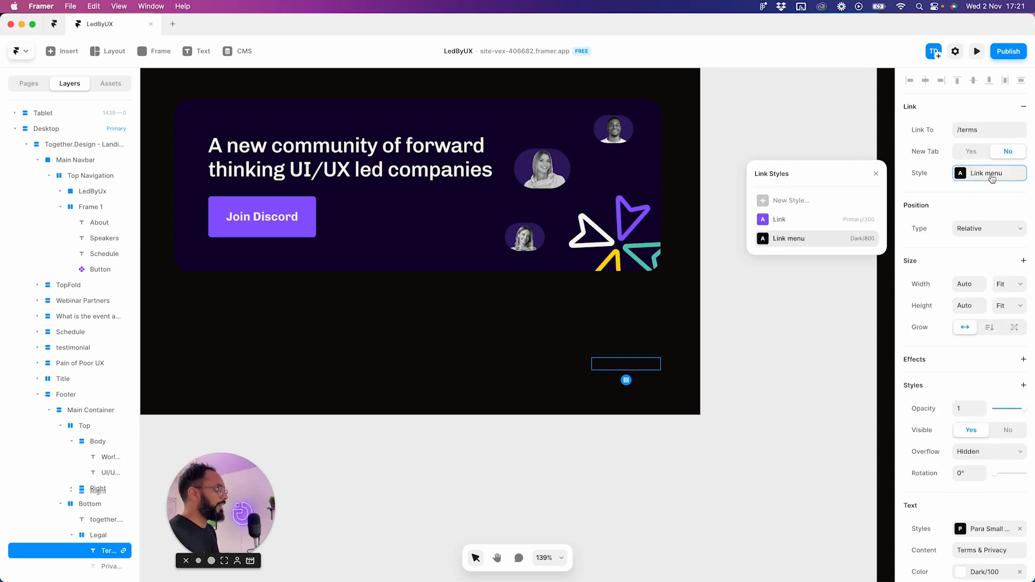
left_click(867, 238)
left_click(812, 226)
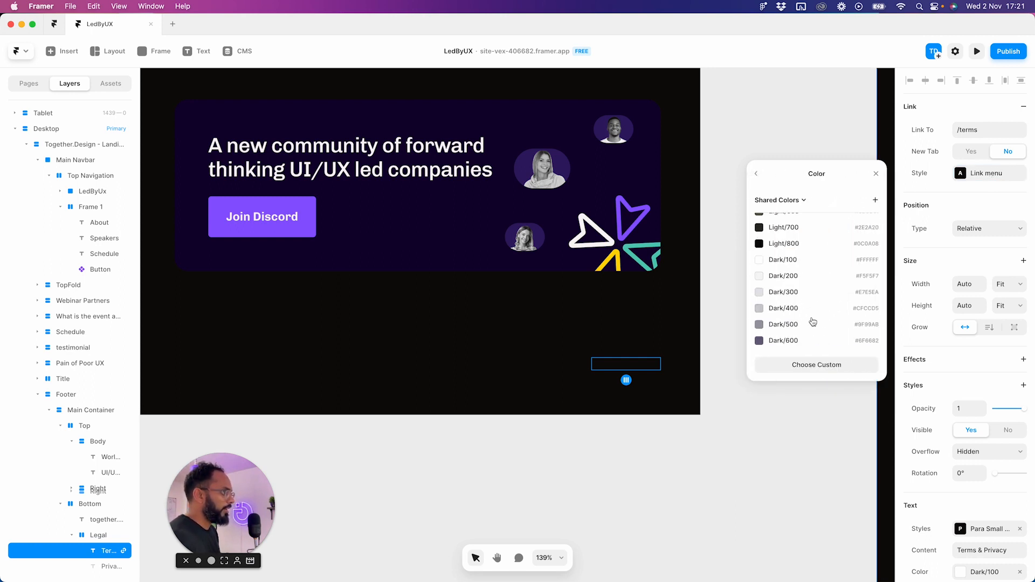
scroll(814, 320, "down", 2)
left_click(782, 230)
left_click(740, 492)
- Set the height of the paragraph under the Desktop footer's heading to Fit Content
scroll(715, 431, "down", 10)
scroll(716, 430, "up", 5)
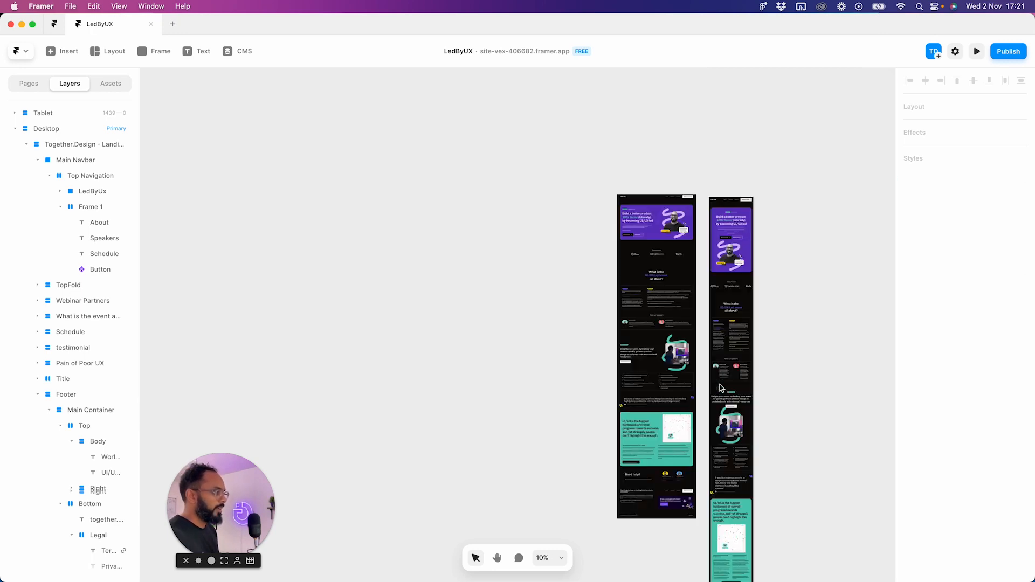
left_click_drag(737, 409, 662, 372)
left_click(532, 437)
mouse_move(554, 476)
left_mouse_down()
mouse_move(437, 322)
mouse_move(438, 332)
left_mouse_up()
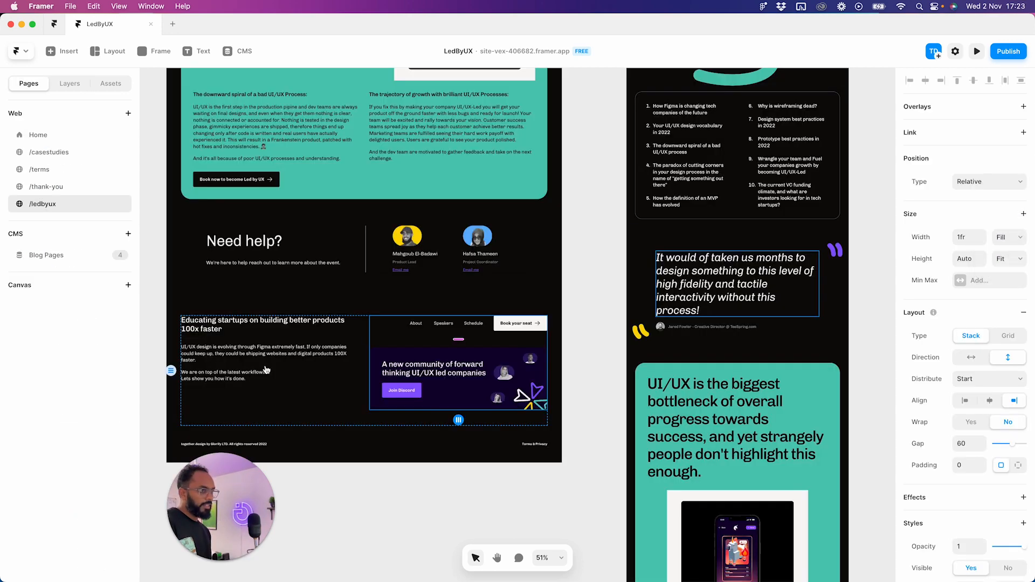
left_click(287, 366)
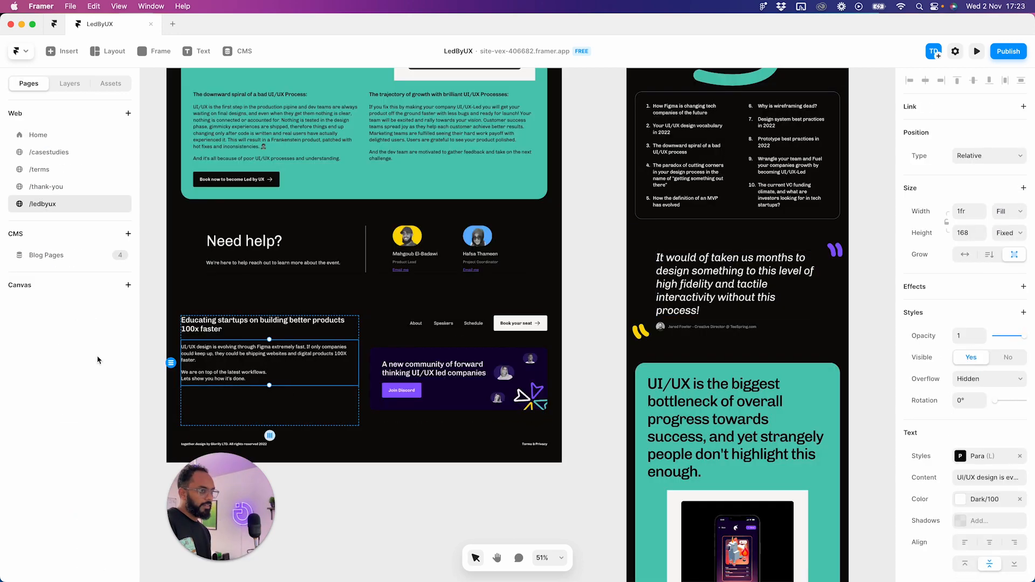
left_click(1009, 232)
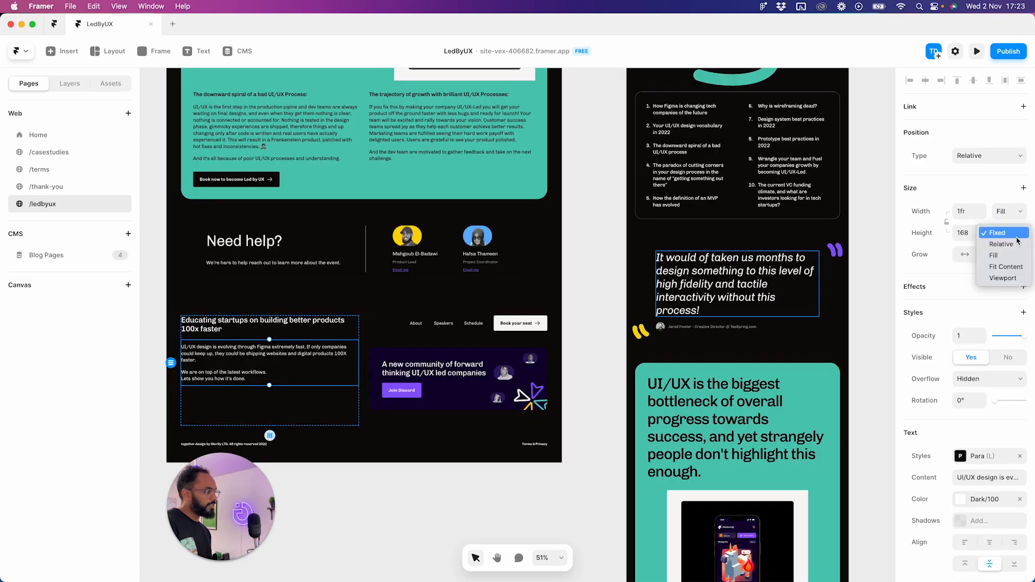
left_click(1006, 267)
- Set the height of the Desktop footer's Body frame, holding the heading and paragraph, to Fit Content
left_click(283, 324)
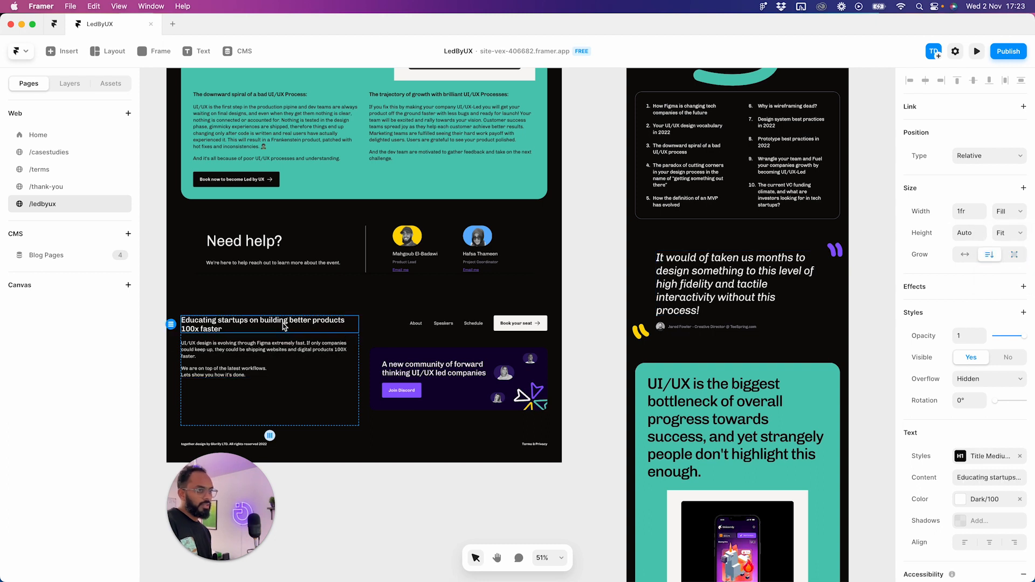
left_click(276, 396)
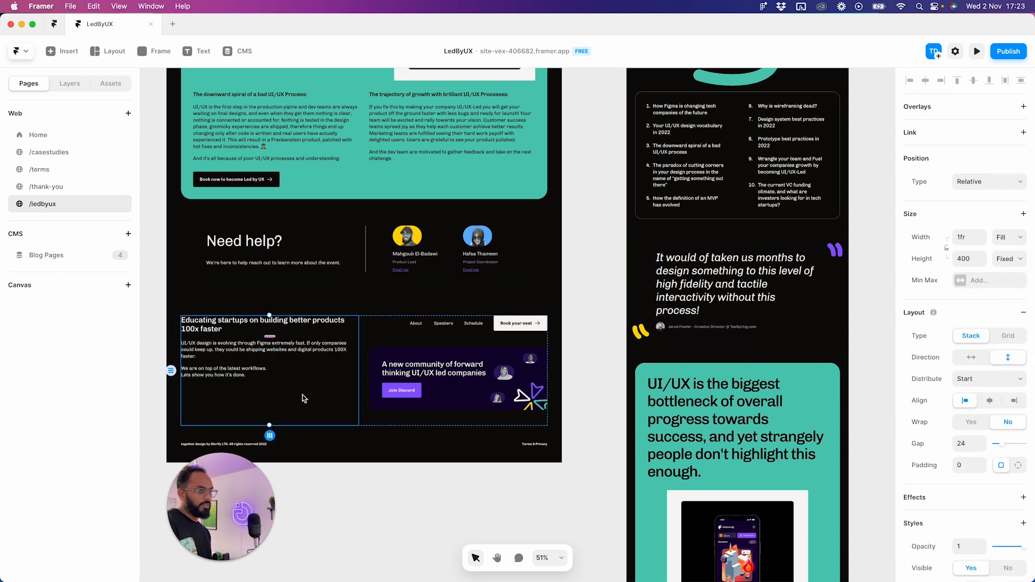
left_click(1008, 263)
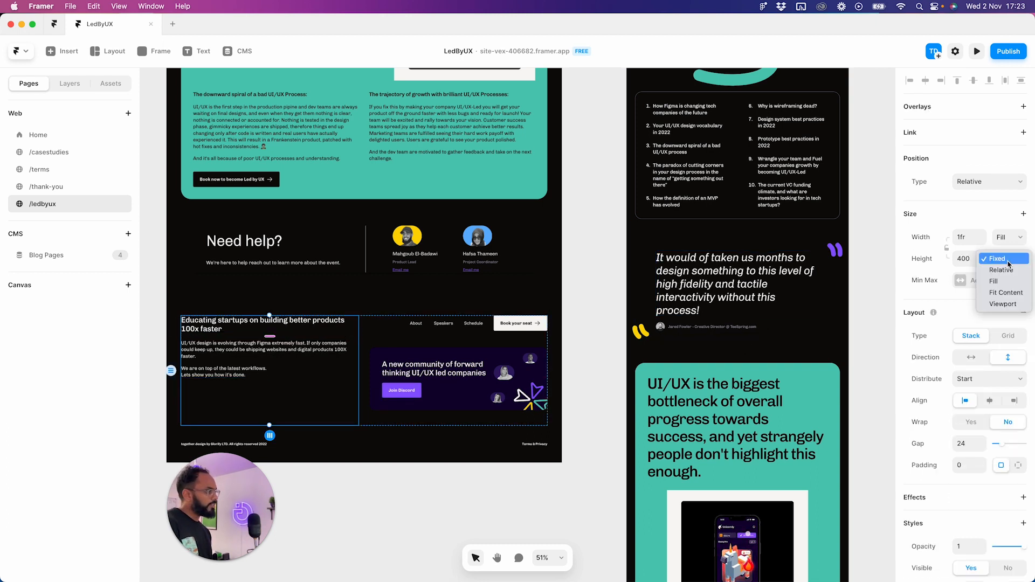
left_click(1016, 294)
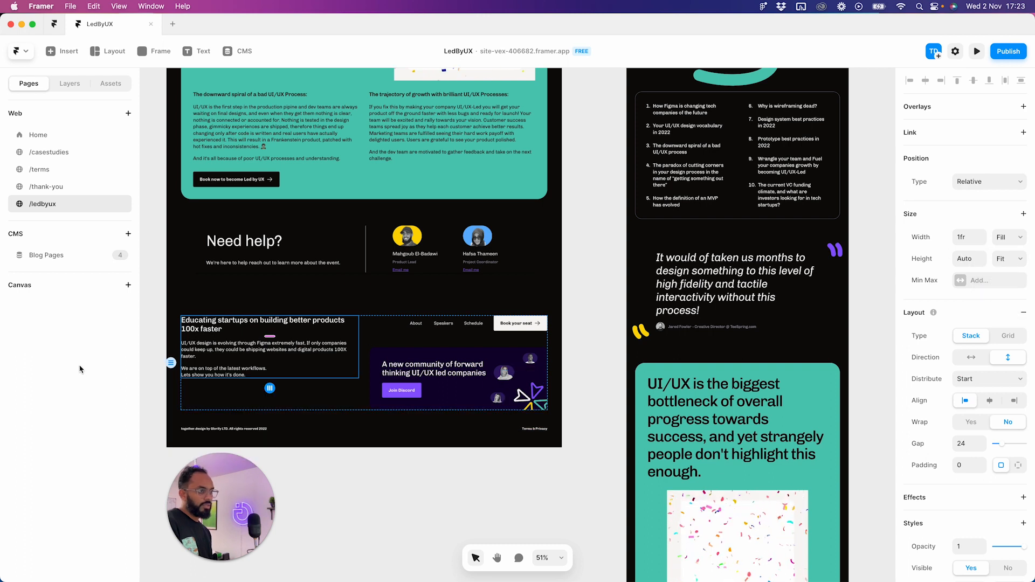
- Change the stack direction of the Tablet footer's Top frame to vertical so its text sits above the navigation and banner
scroll(231, 291, "down", 3)
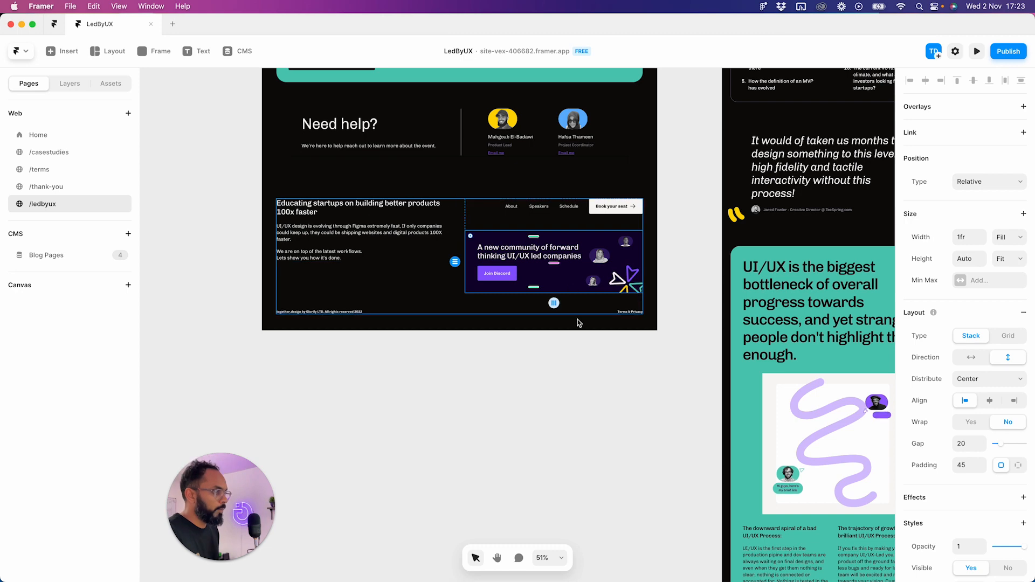
left_click(600, 408)
scroll(445, 382, "right", 5)
scroll(445, 383, "down", 5)
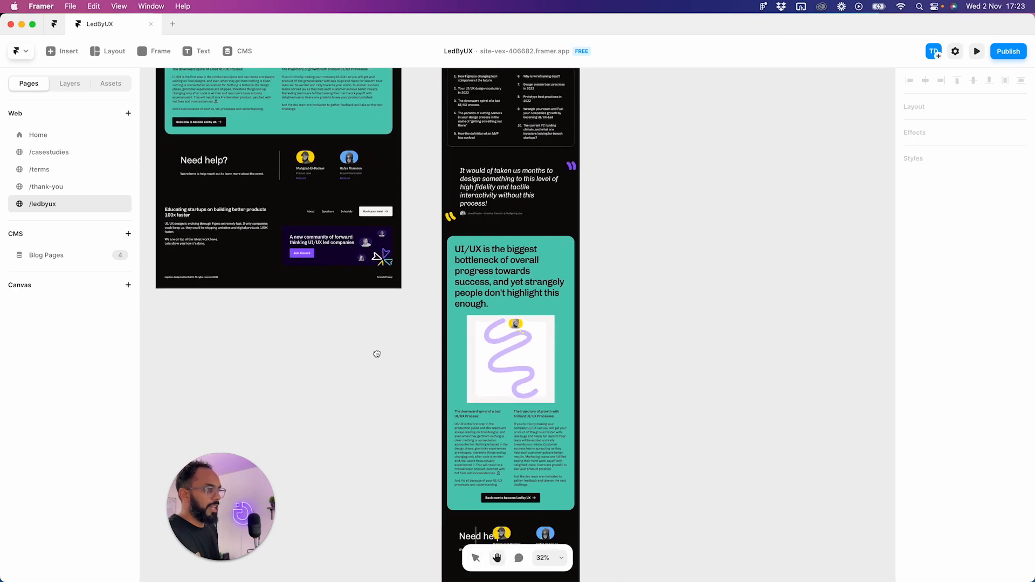
scroll(556, 384, "down", 10)
scroll(446, 342, "right", 5)
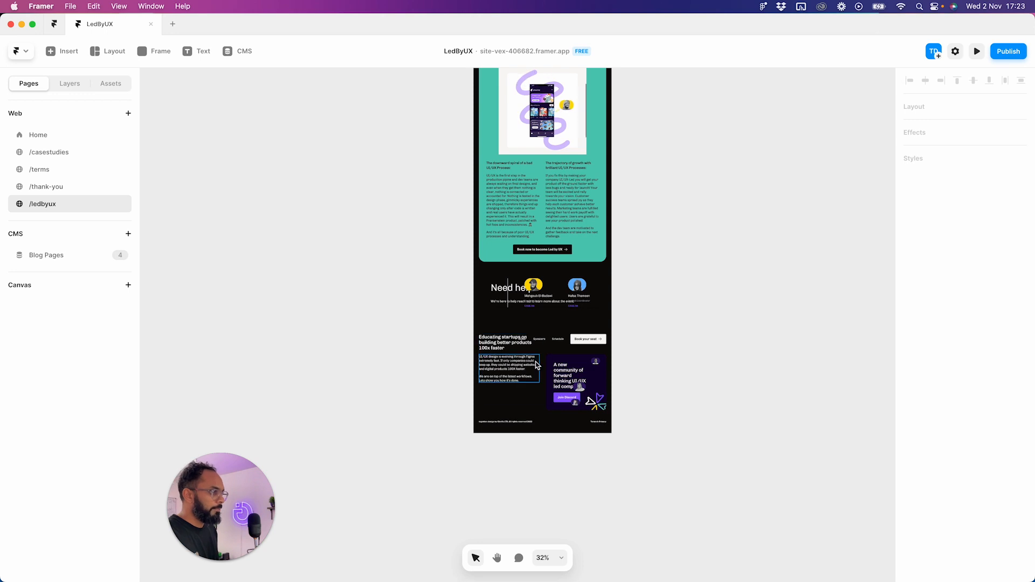
left_click(562, 366)
scroll(561, 378, "up", 3)
scroll(562, 380, "down", 1)
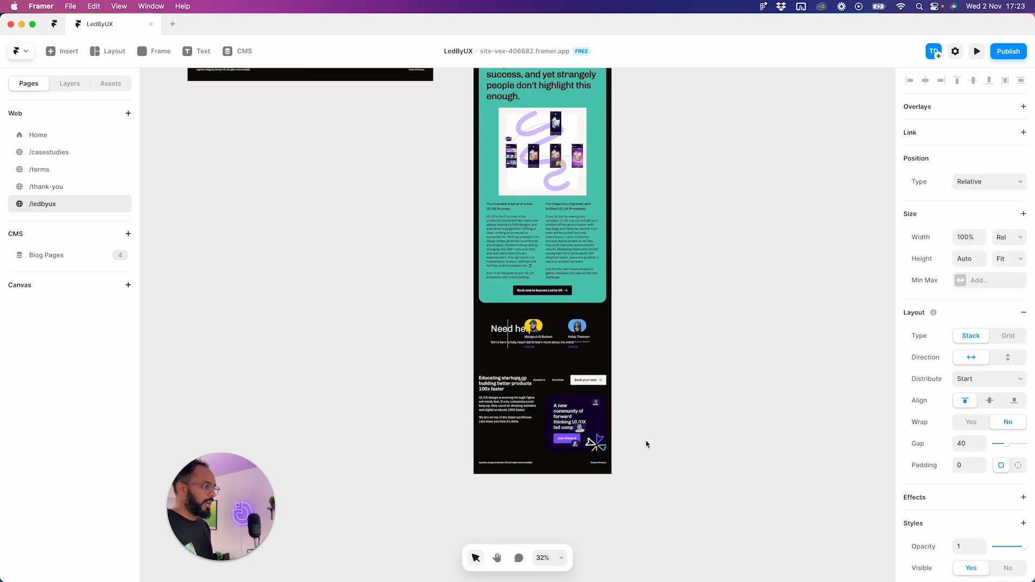
scroll(1002, 450, "down", 6)
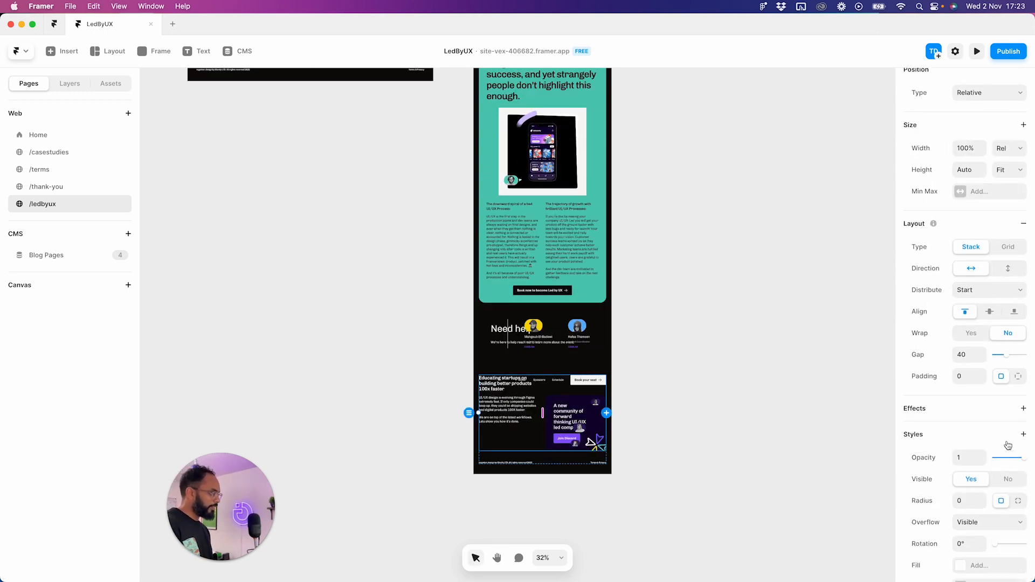
scroll(996, 457, "down", 3)
scroll(996, 457, "up", 9)
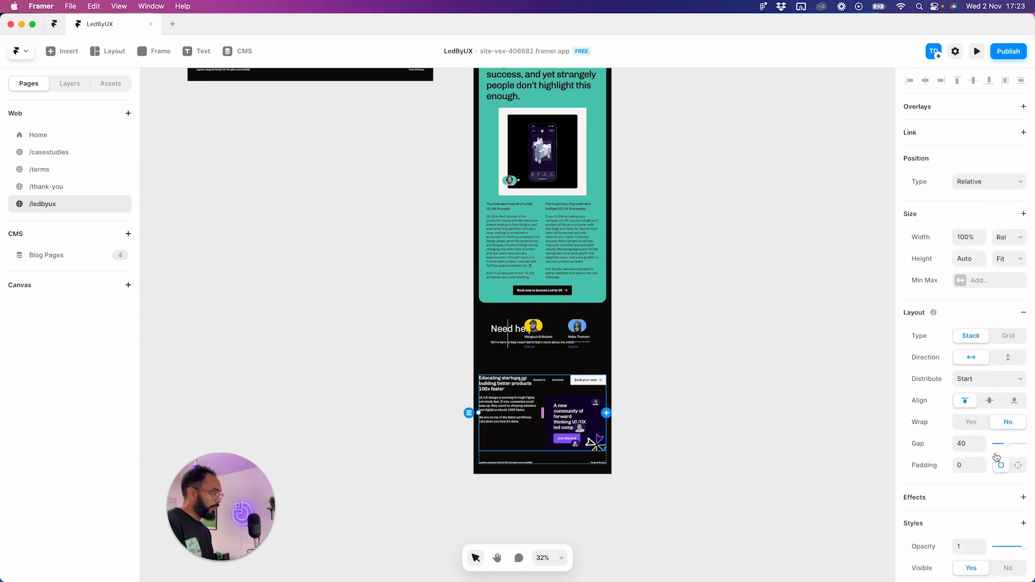
left_click(1008, 359)
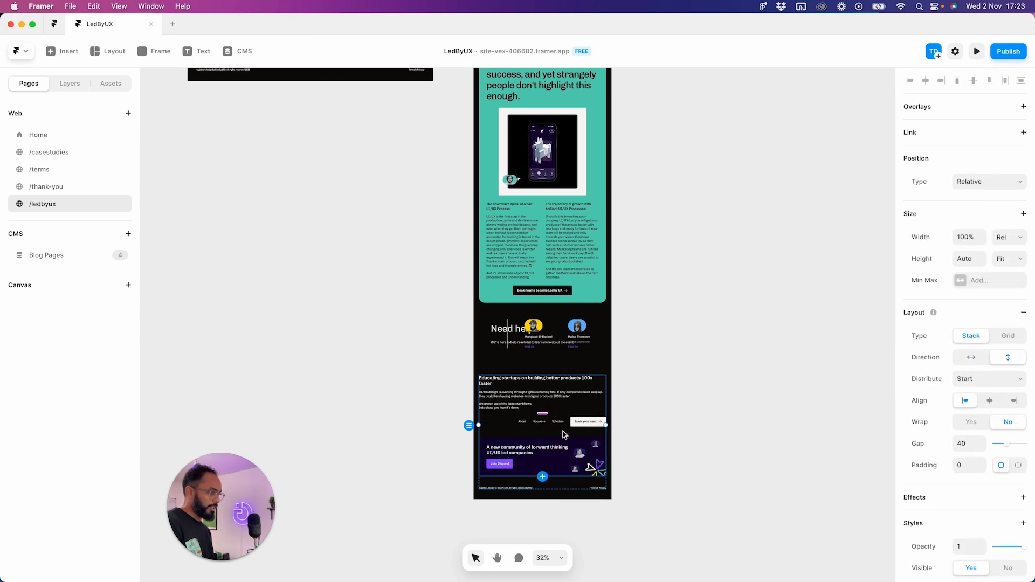
- Center-align the text of the Tablet footer's paragraph and heading
scroll(475, 438, "up", 3)
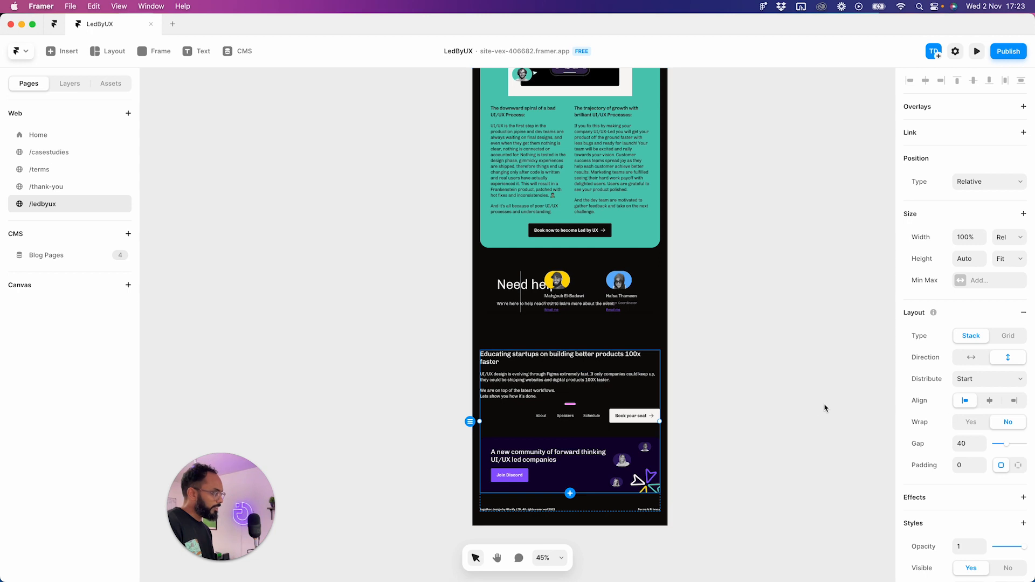
left_click(554, 381)
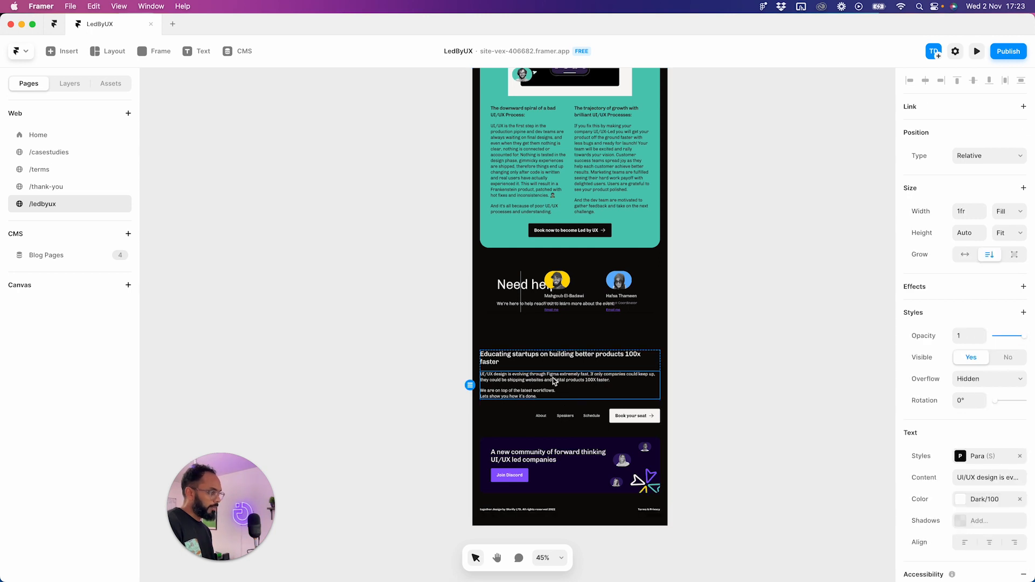
left_click(990, 542)
left_click(533, 359)
left_click(998, 549)
- Set the Tablet footer's navigation row to Fill width and its distribution to Center
left_click(587, 418)
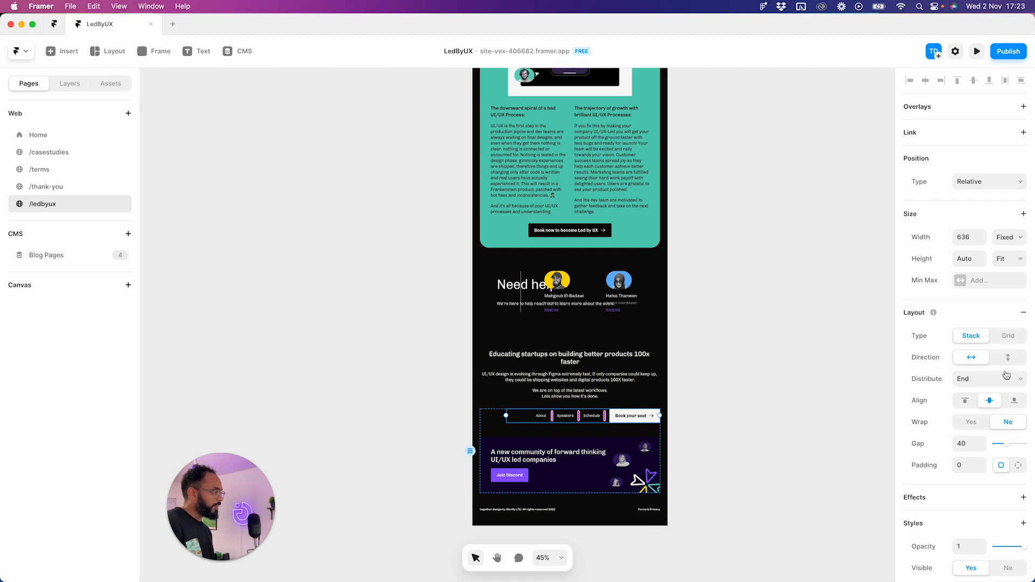
left_click(1007, 237)
left_click(998, 260)
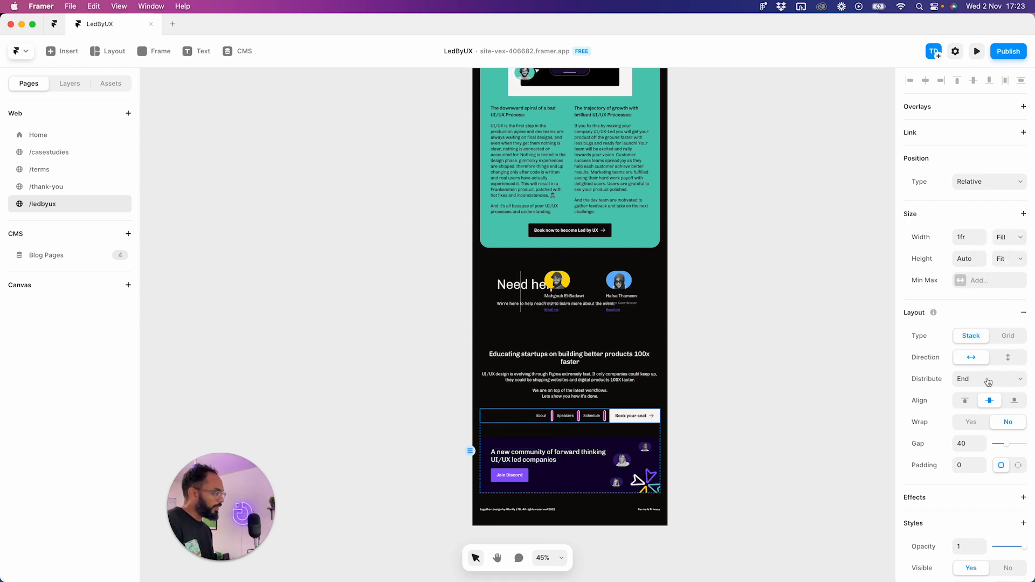
left_click(988, 382)
left_click(982, 366)
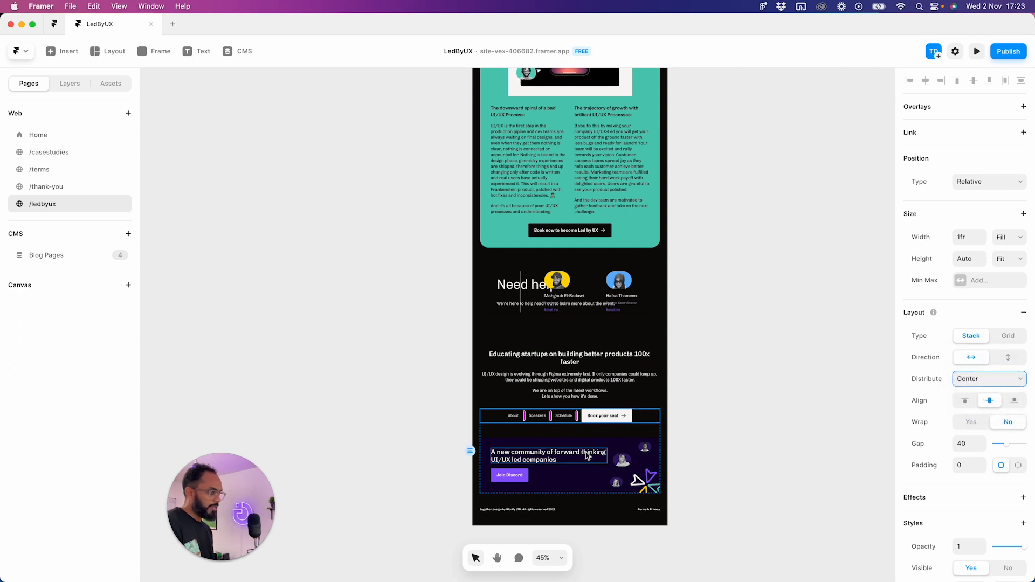
left_click(624, 510)
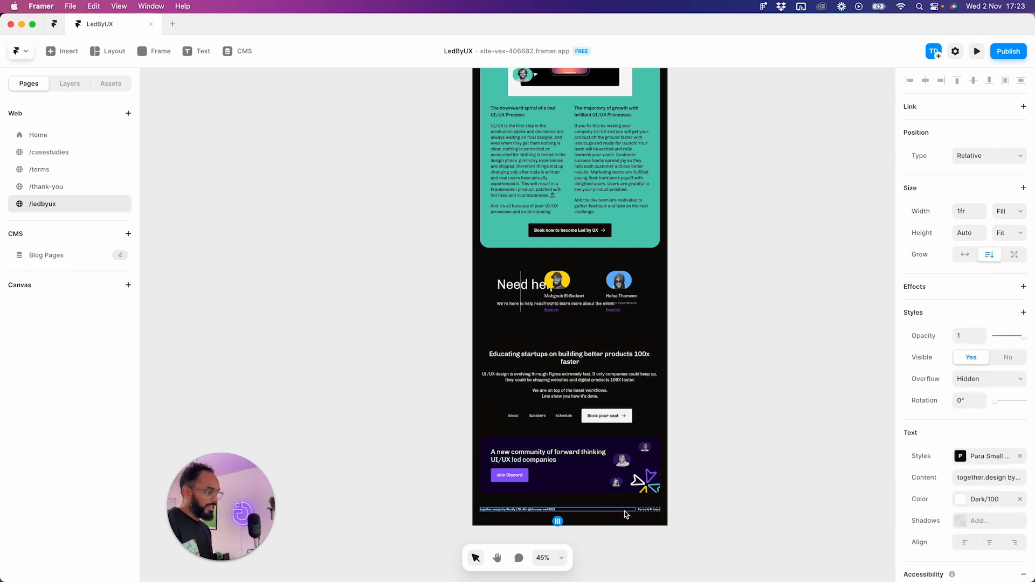
left_click(641, 482)
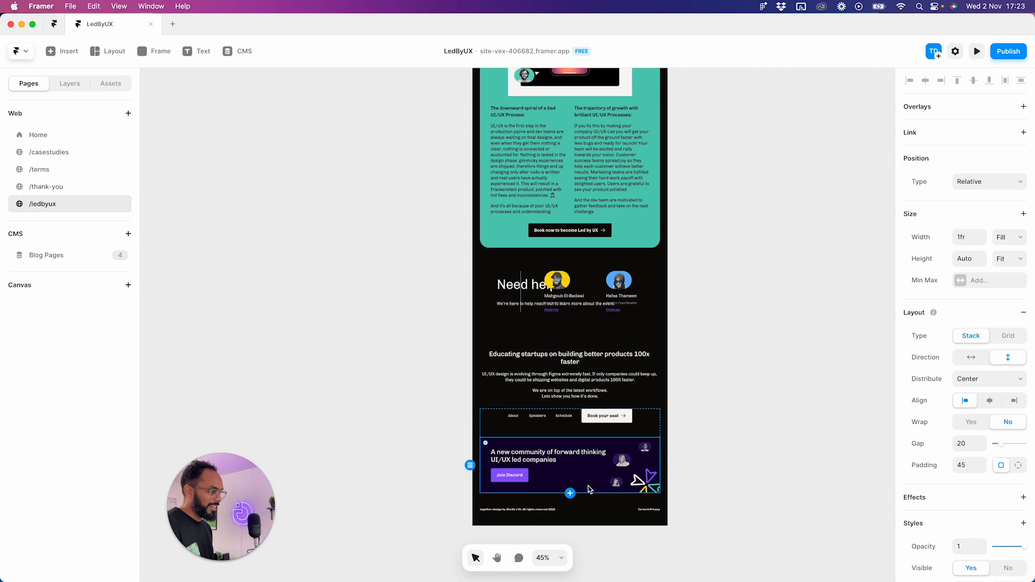
left_click(776, 378)
left_click_drag(689, 408, 819, 464)
scroll(768, 360, "down", 5)
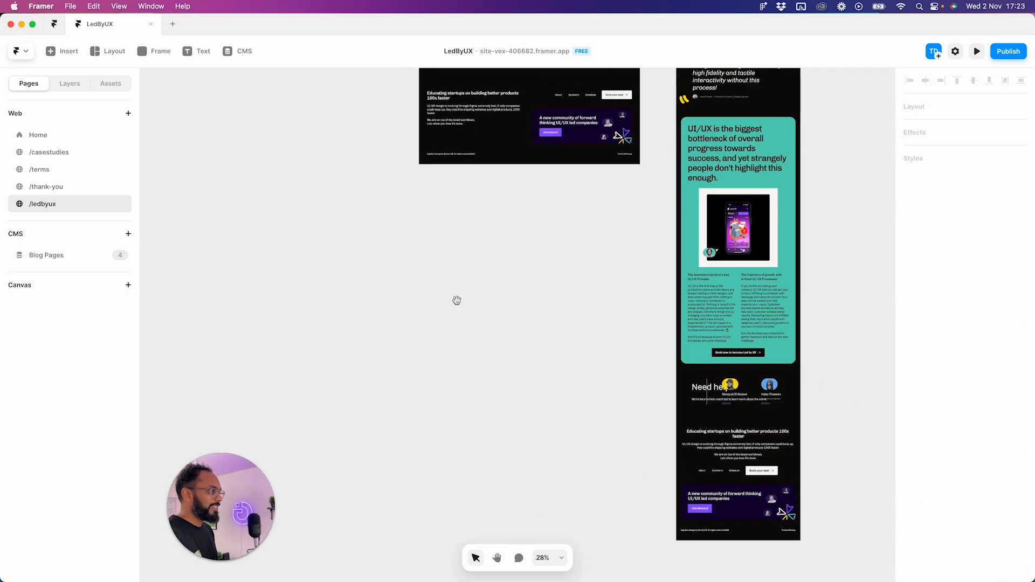
- Set the widths of the Desktop "Need help?" heading and the paragraph below it to Fill
scroll(456, 300, "up", 5)
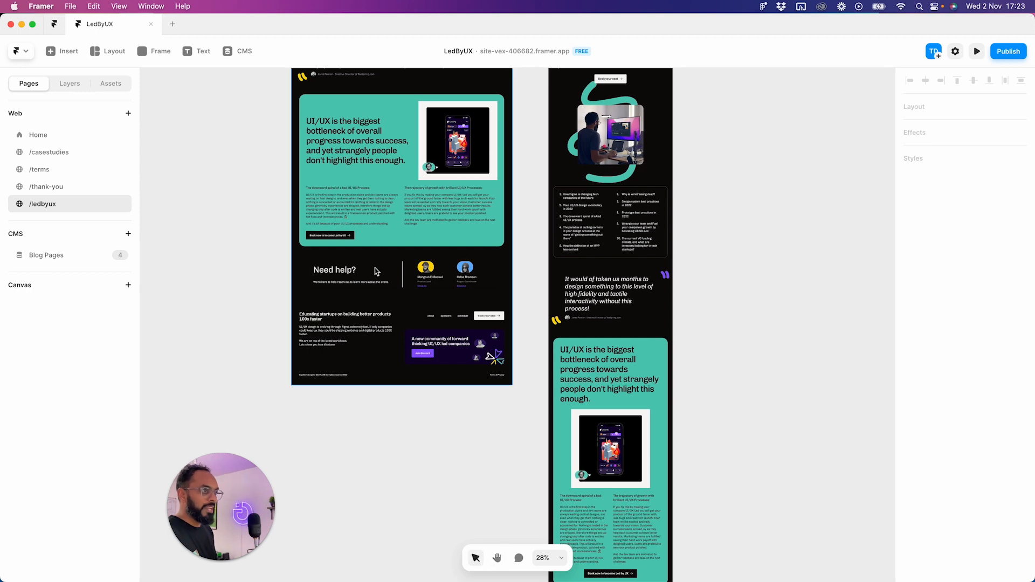
scroll(375, 271, "up", 3)
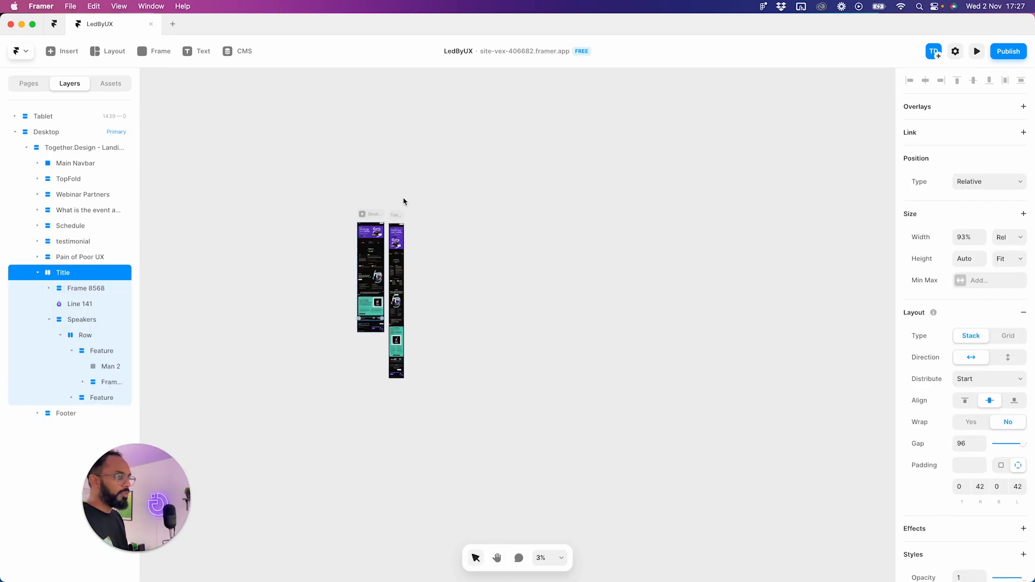
left_click_drag(396, 214, 399, 172)
scroll(347, 316, "up", 10)
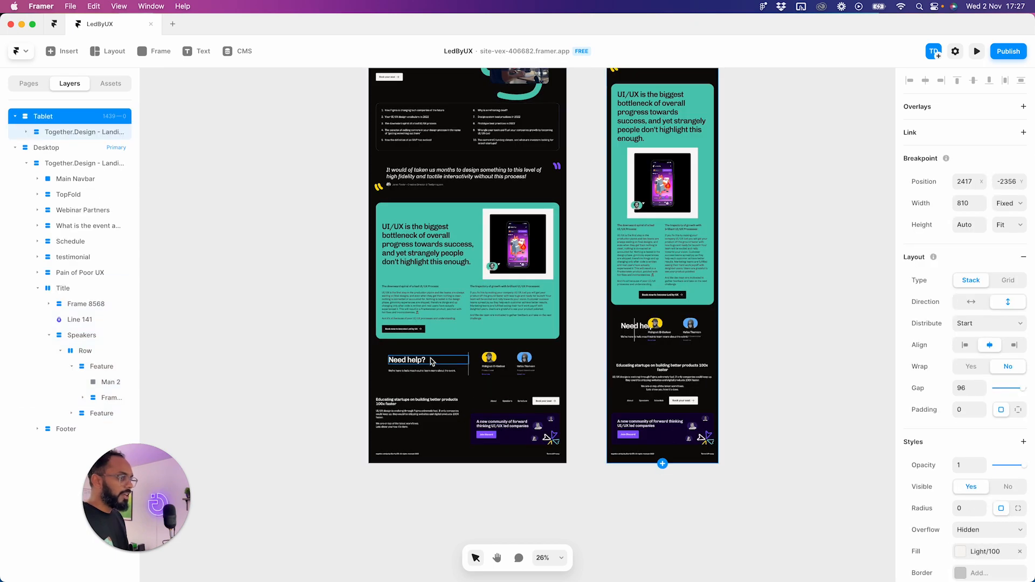
left_click(431, 361)
left_click(1011, 215)
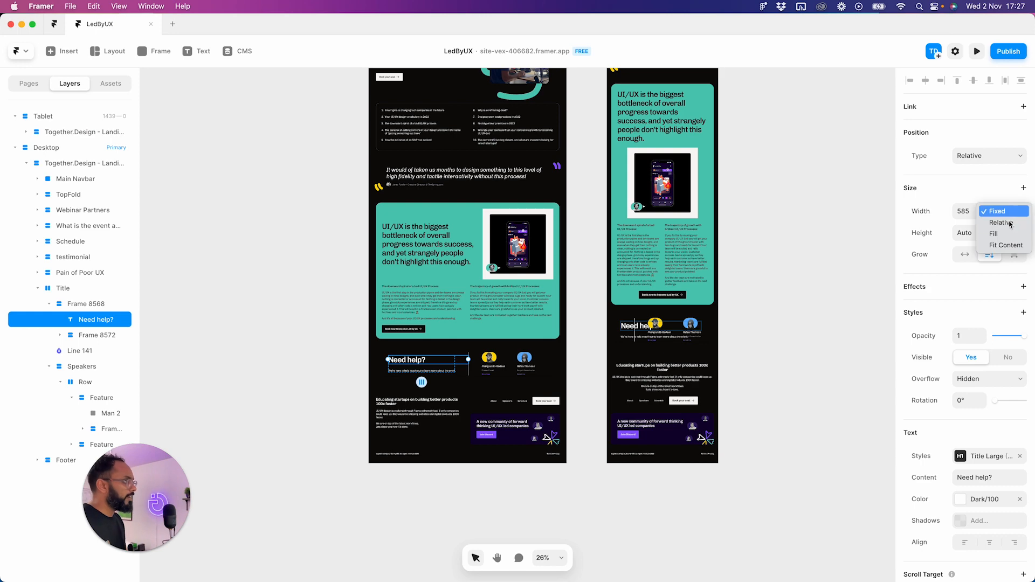
left_click(993, 233)
scroll(437, 366, "up", 5)
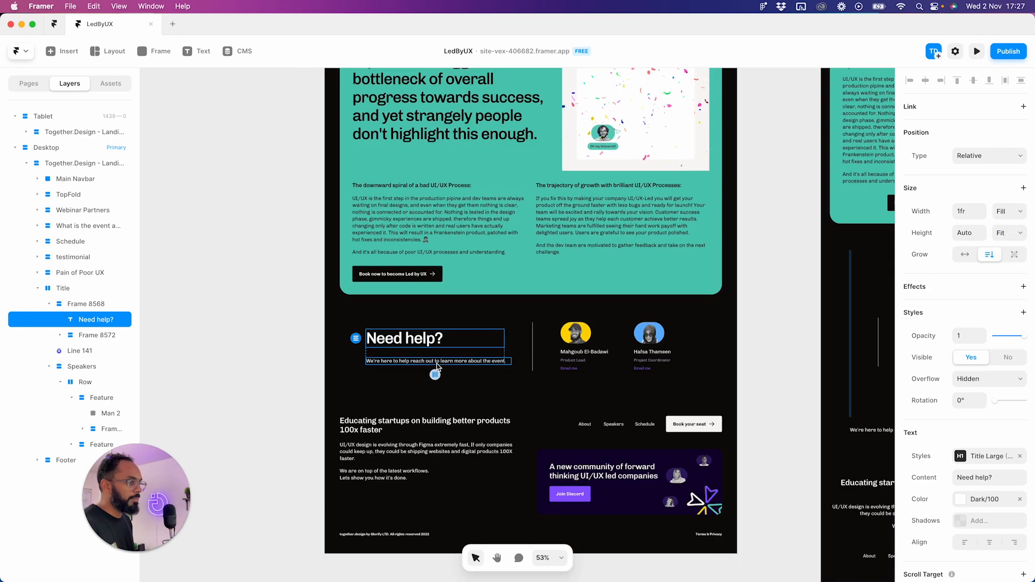
left_click(437, 362)
left_click(1008, 211)
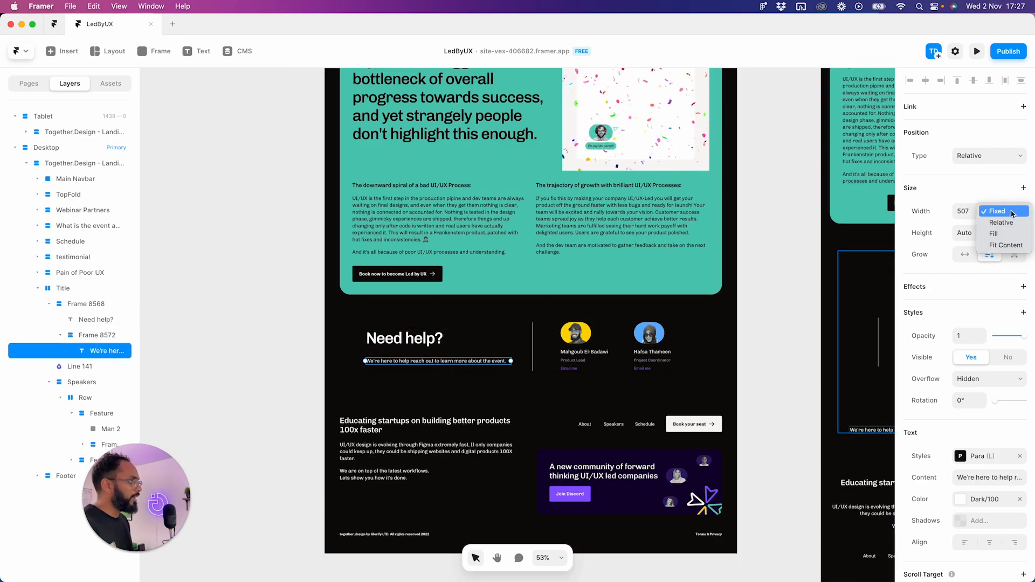
left_click(993, 234)
- Remove the Frame 8568 and Frame 8572 stacks so the heading and paragraph sit directly inside the Desktop Title section
left_click(65, 300)
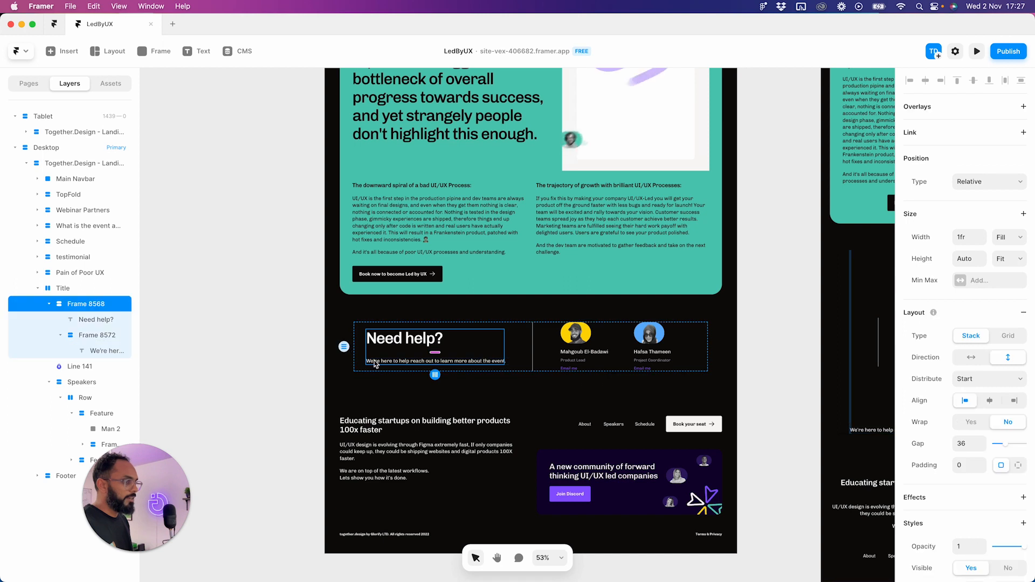
left_click(64, 294)
double_click(76, 305)
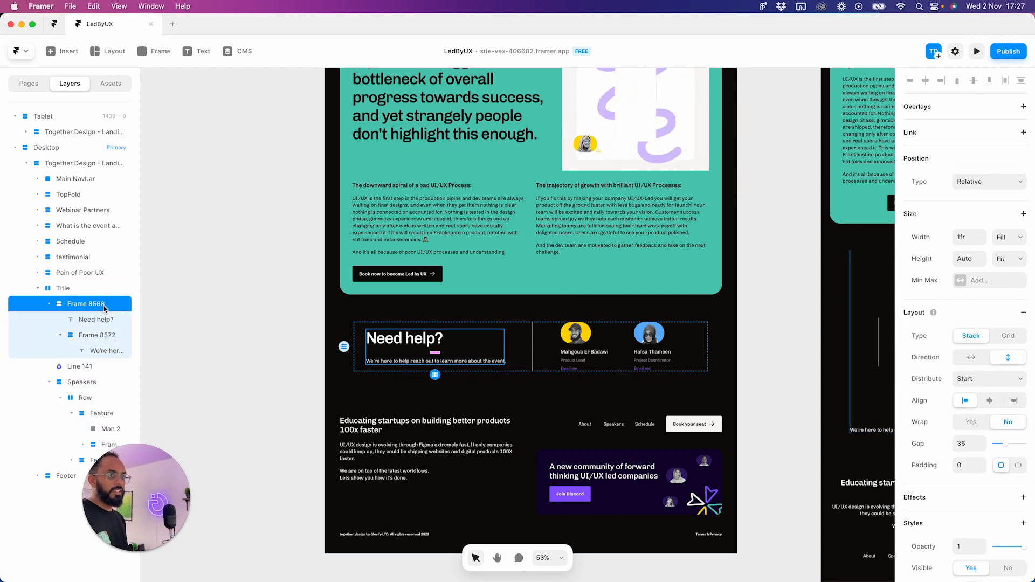
right_click(105, 304)
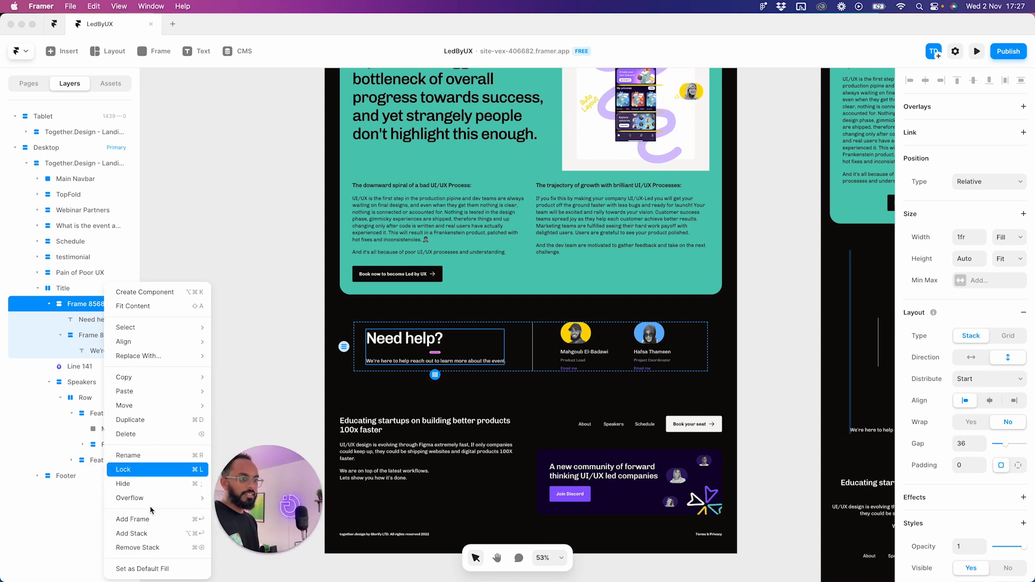
left_click(144, 548)
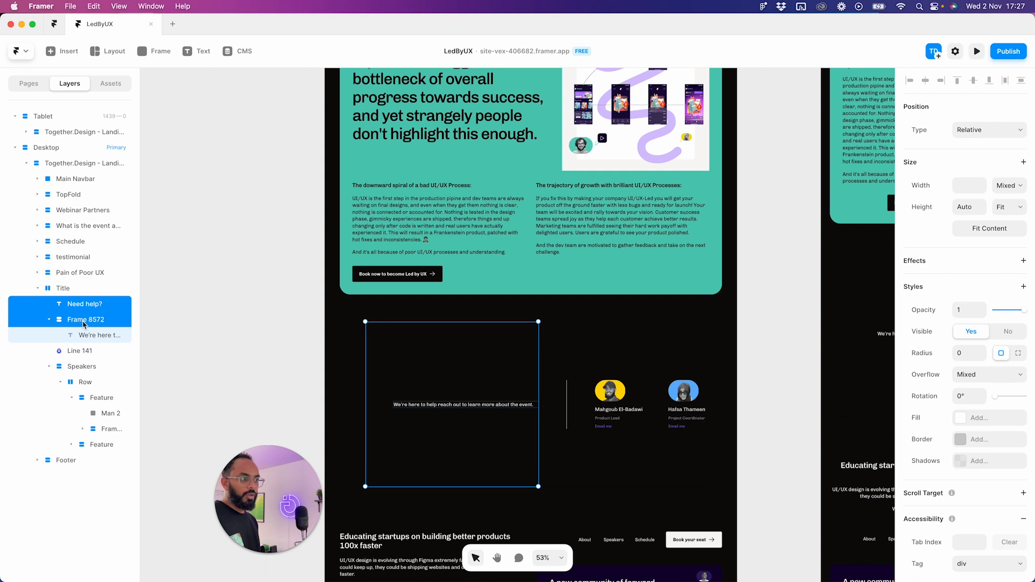
left_click(83, 322)
left_click(83, 305)
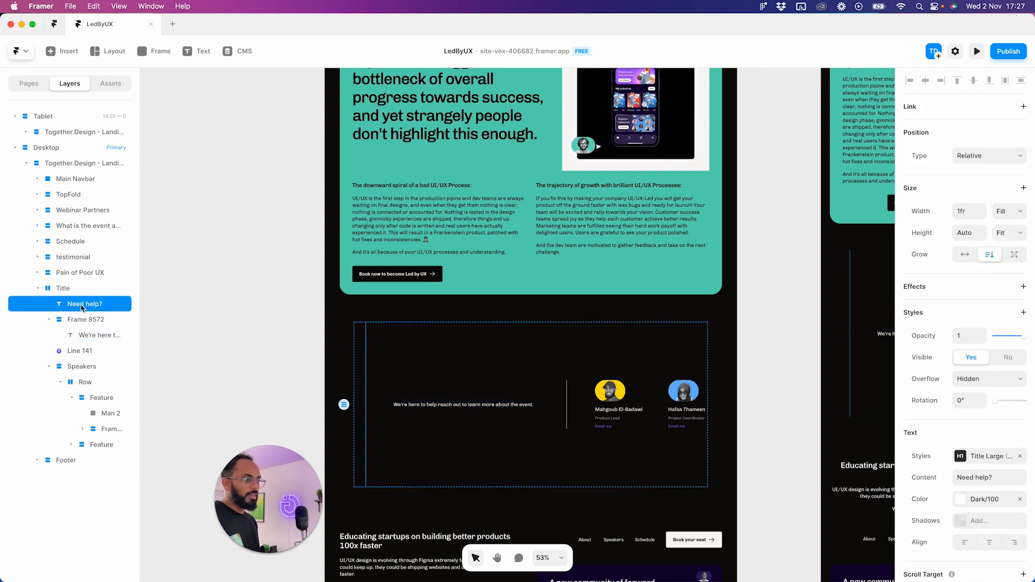
left_click(82, 318)
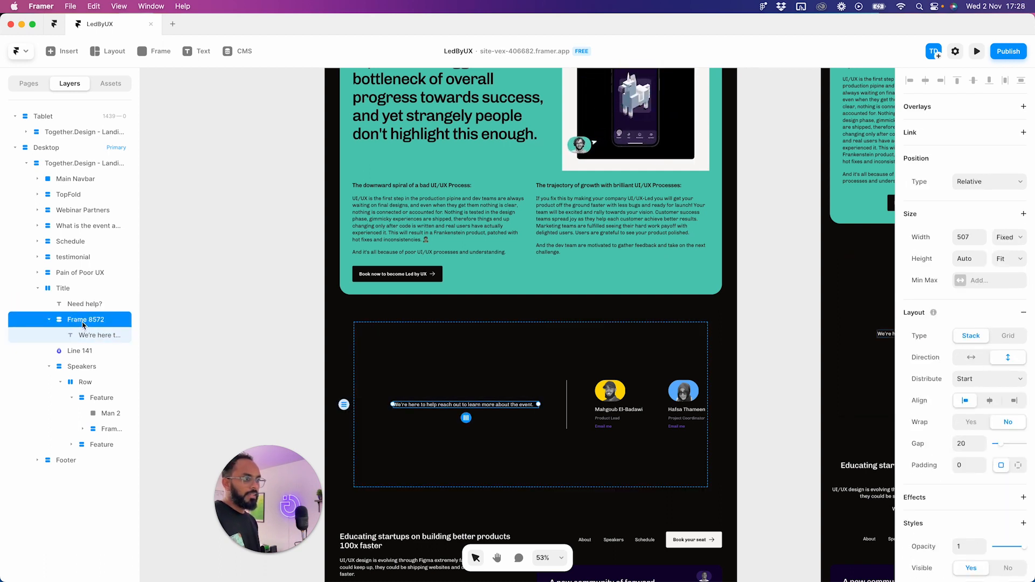
right_click(84, 323)
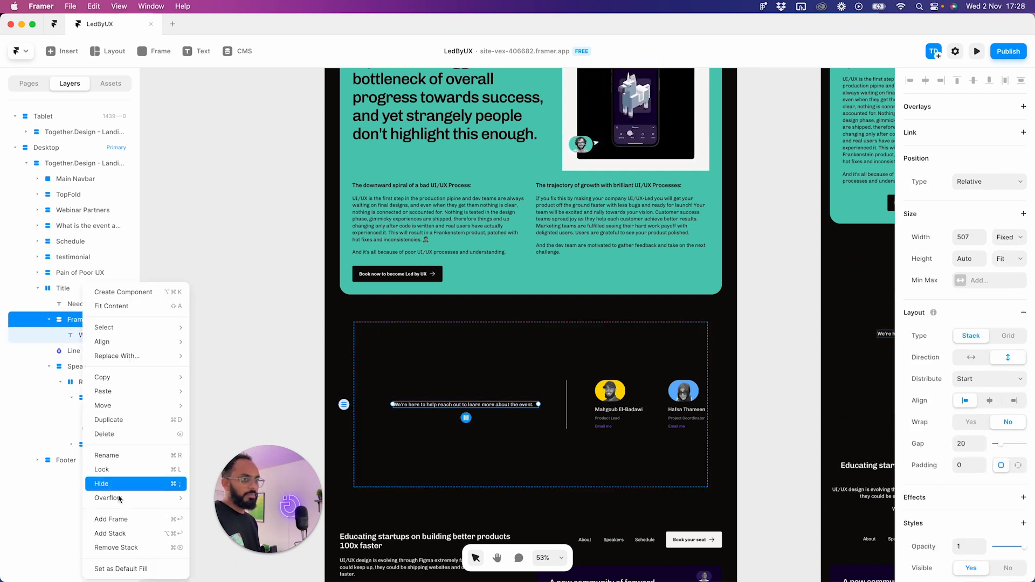
left_click(116, 548)
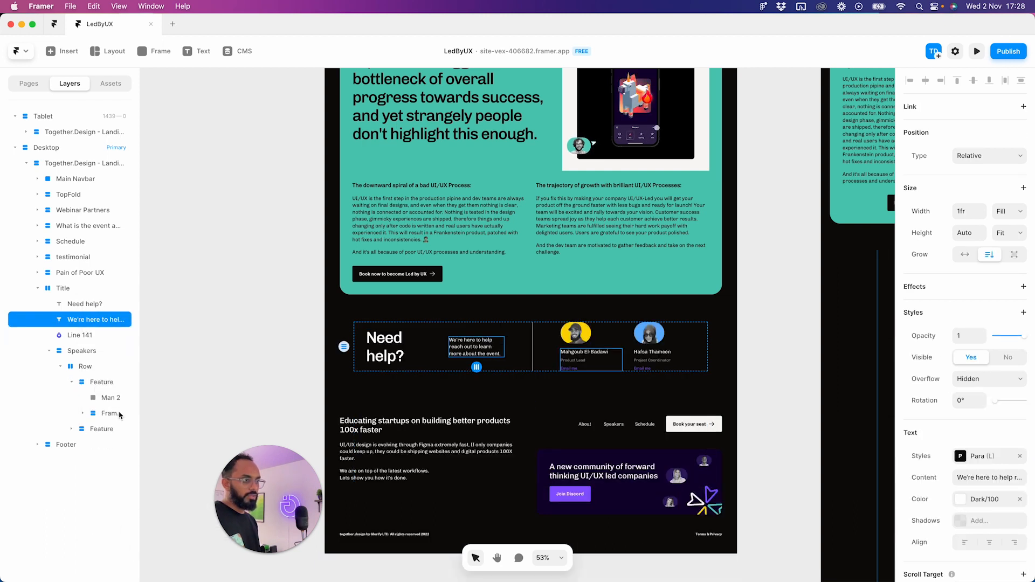
- Wrap the "Need help?" heading and its paragraph together in a new frame and rename it Text
left_click(76, 306)
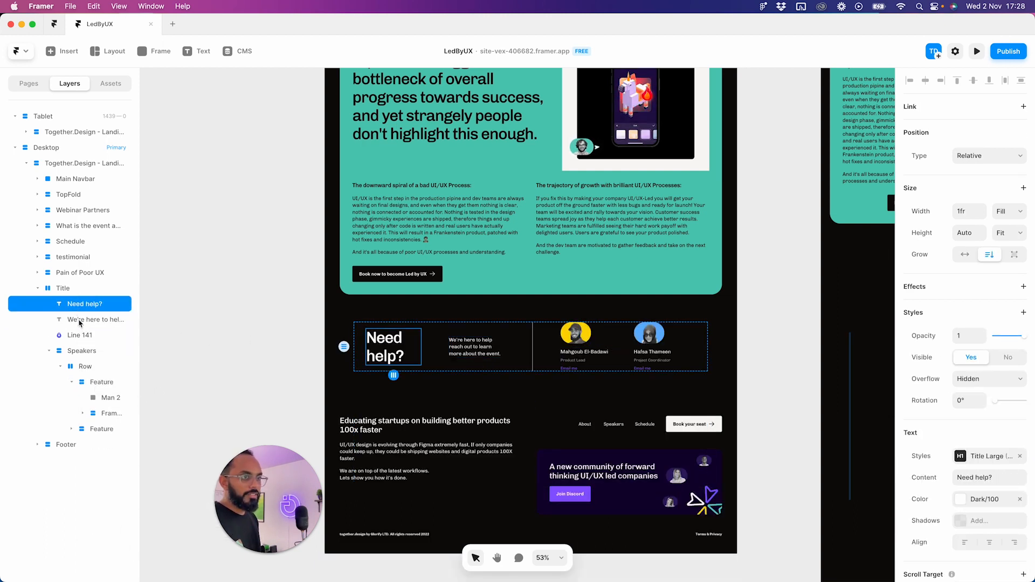
left_click(79, 321, "shift")
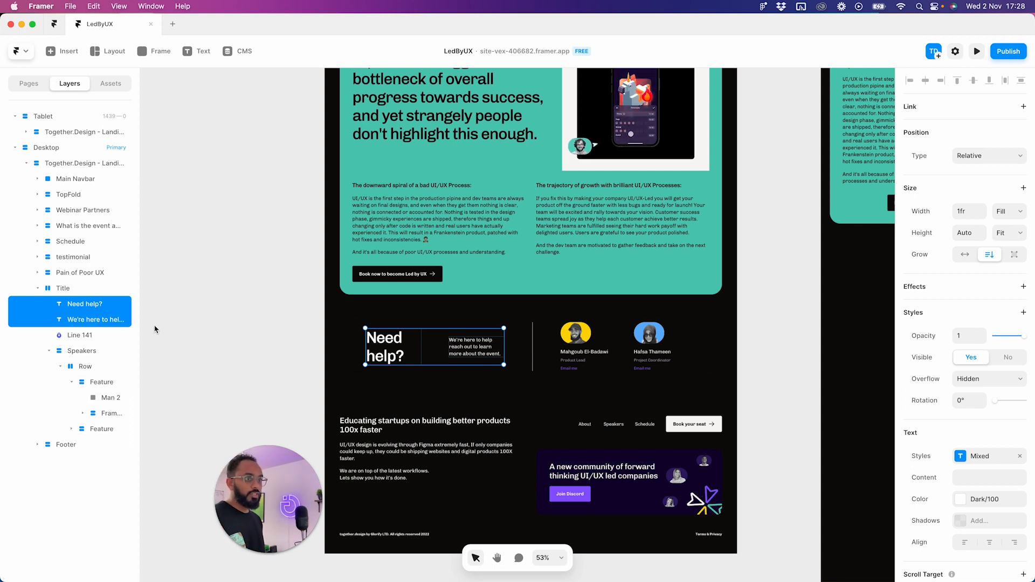
right_click(99, 312)
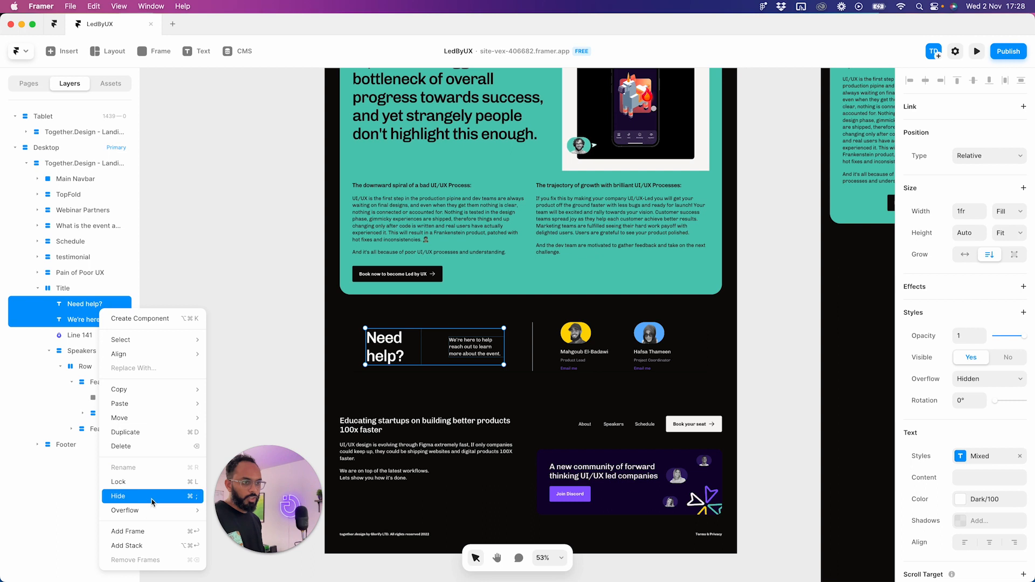
left_click(151, 533)
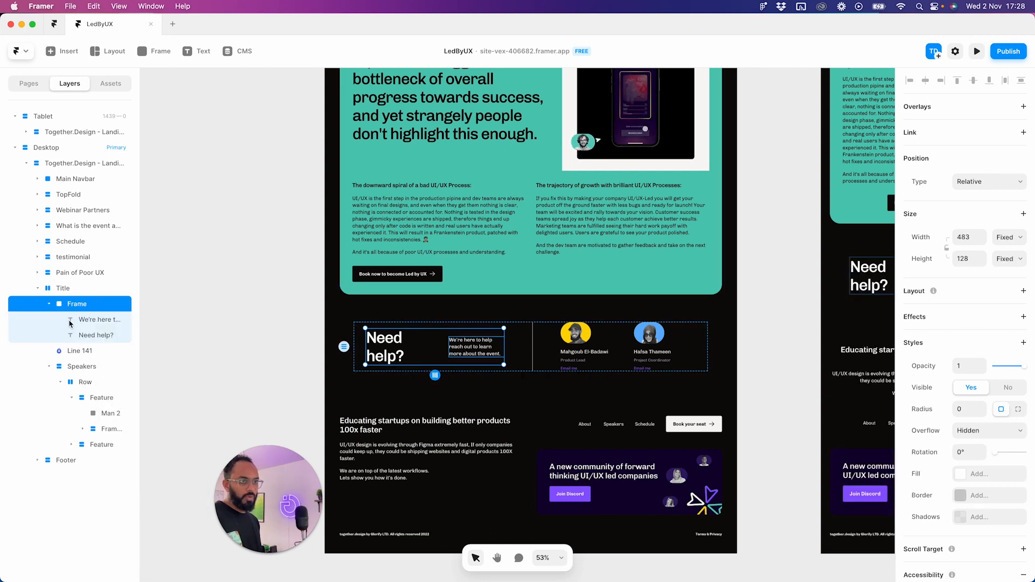
double_click(73, 305)
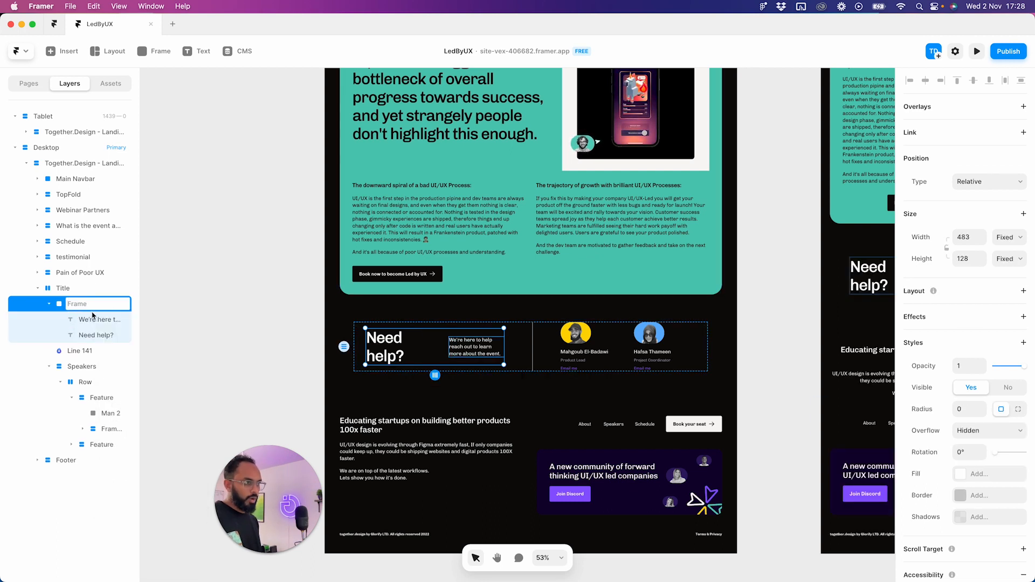
type("Text")
key("Return")
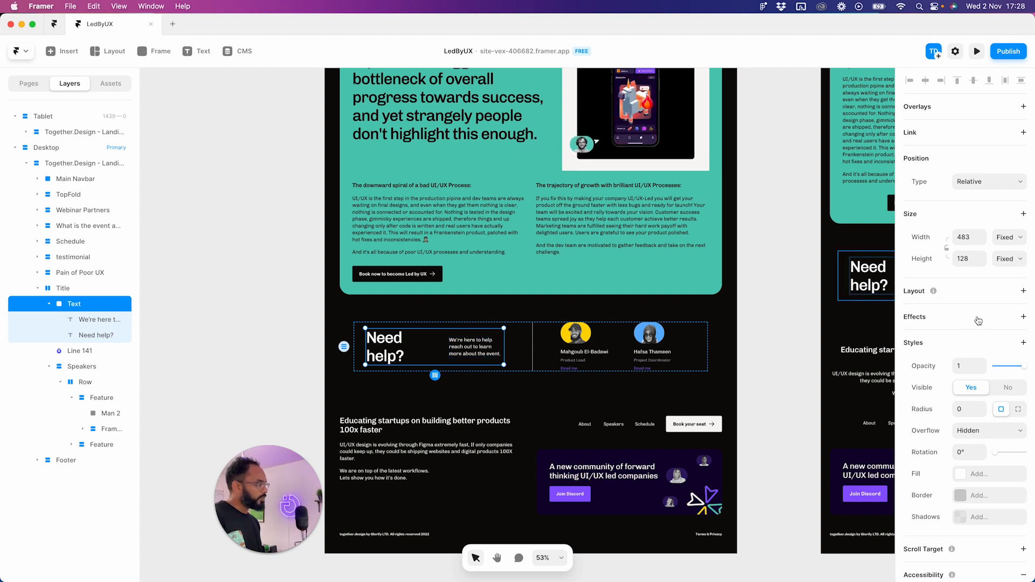
- Add a vertical stack layout to the Text frame and set the heading and paragraph inside it to Fill width
left_click(1024, 291)
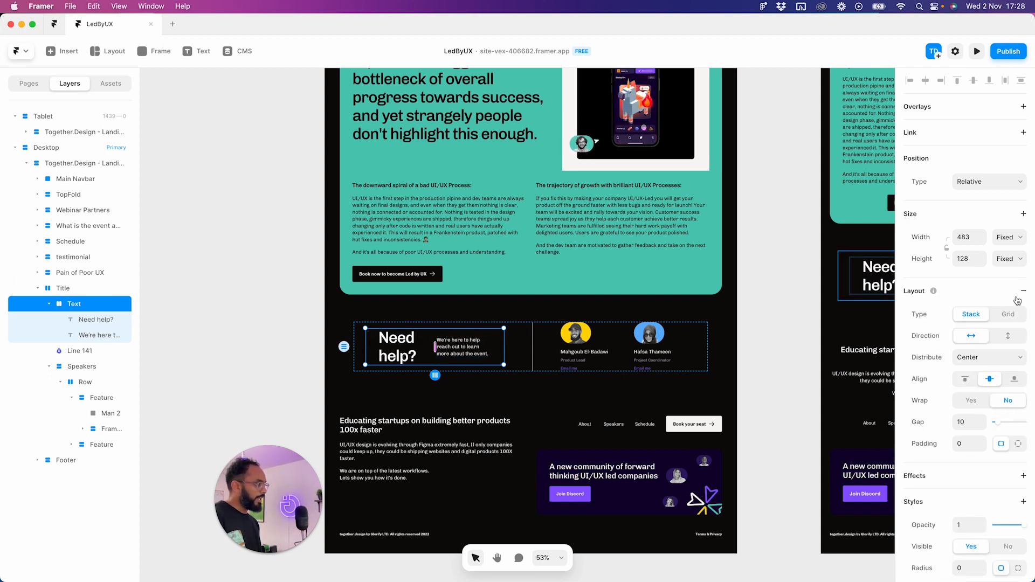
left_click(1008, 336)
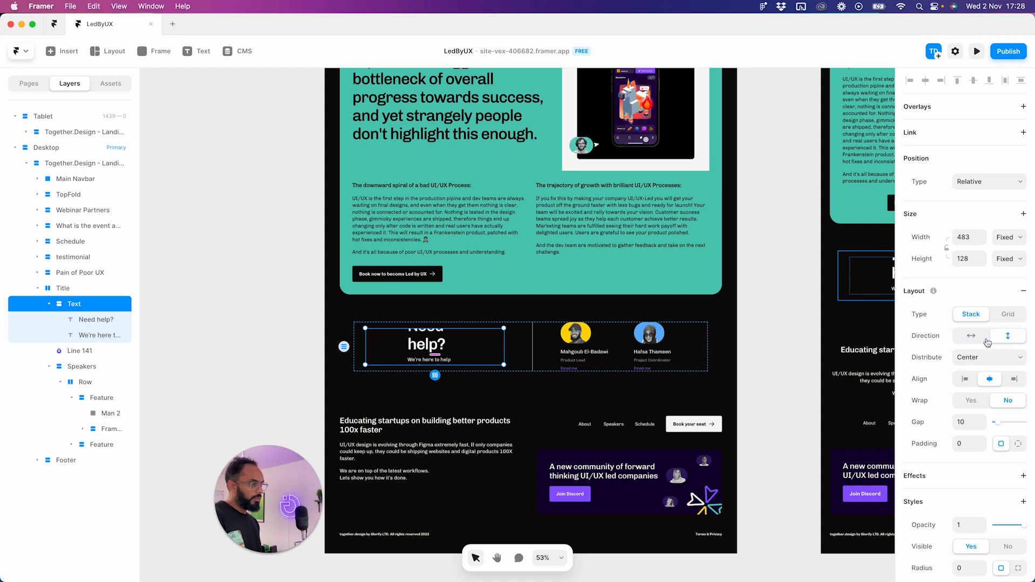
left_click(419, 344)
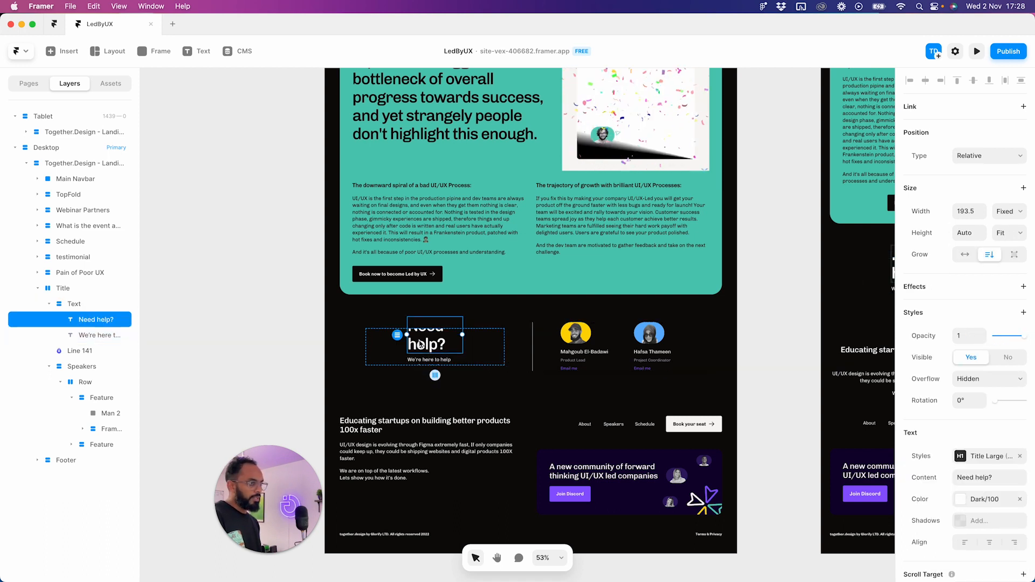
left_click(1006, 210)
left_click(1012, 232)
left_click(1011, 233)
left_click(412, 351)
left_click(412, 351)
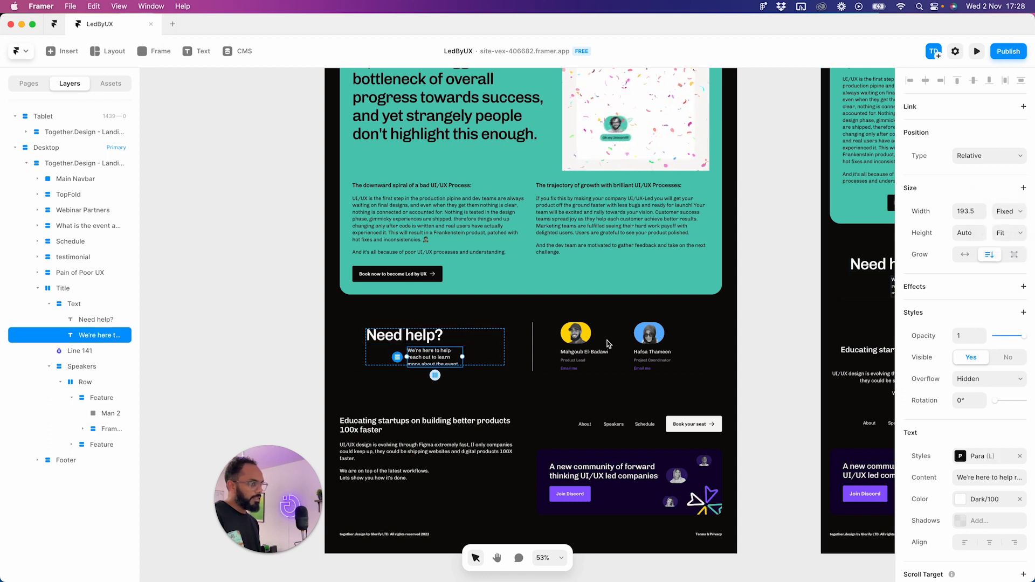
left_click(1008, 211)
left_click(1012, 233)
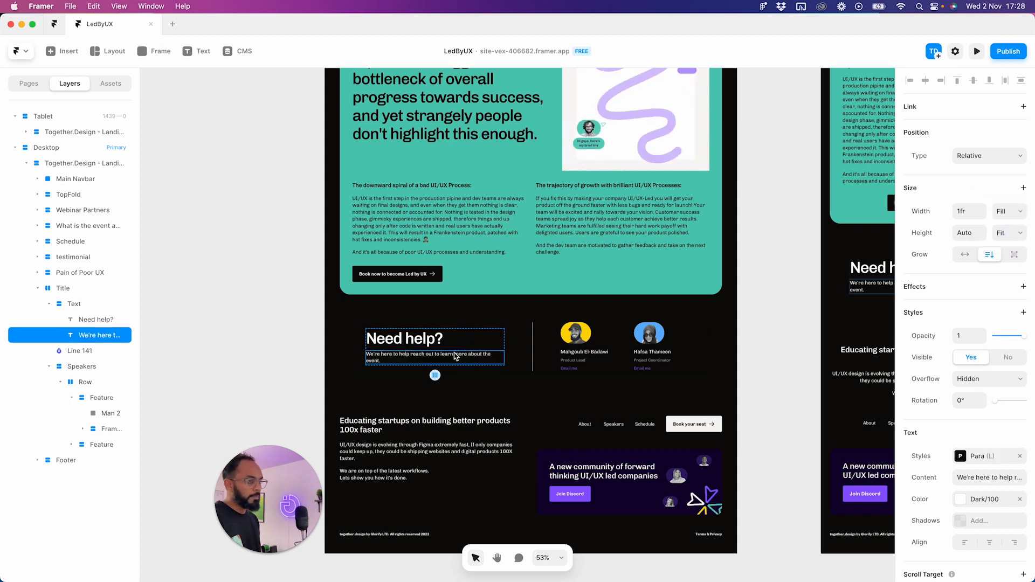
- Set the Text frame's width to Fill and its height to Fit Content
left_click(442, 357)
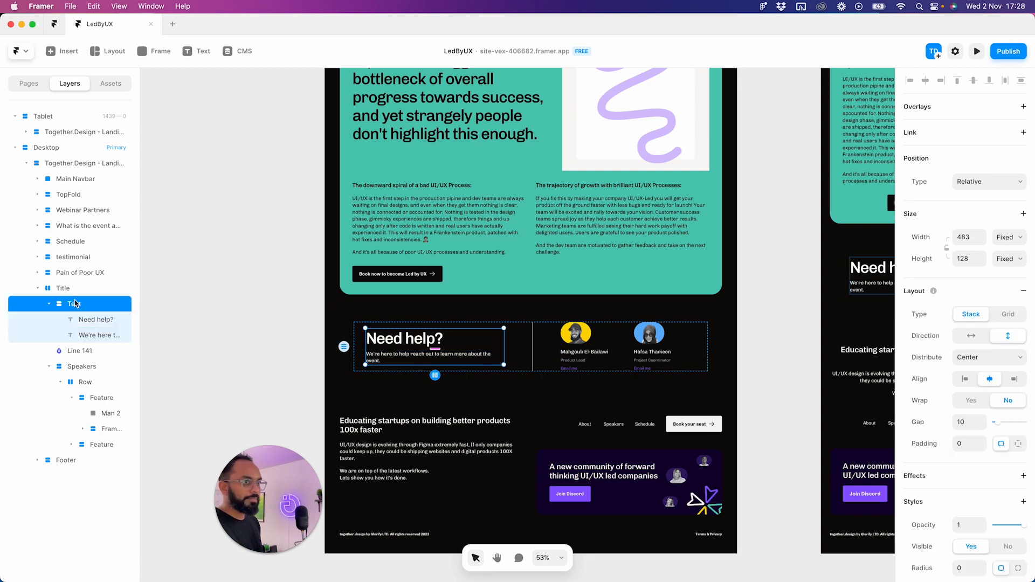
left_click(1012, 237)
left_click(1017, 240)
left_click(1017, 240)
left_click(1003, 260)
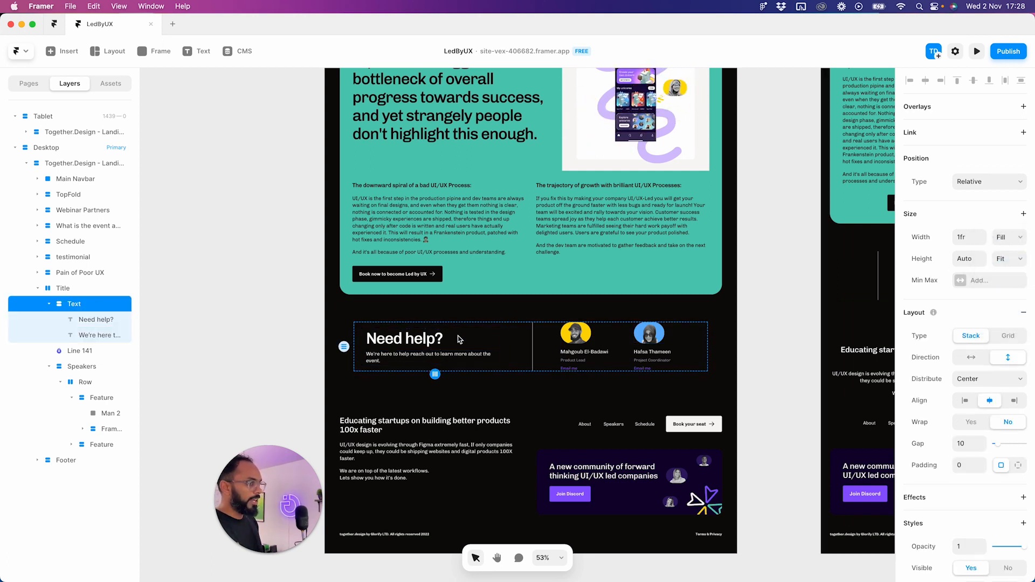
- Set the width of the Desktop Title section to Fill
left_click(81, 290)
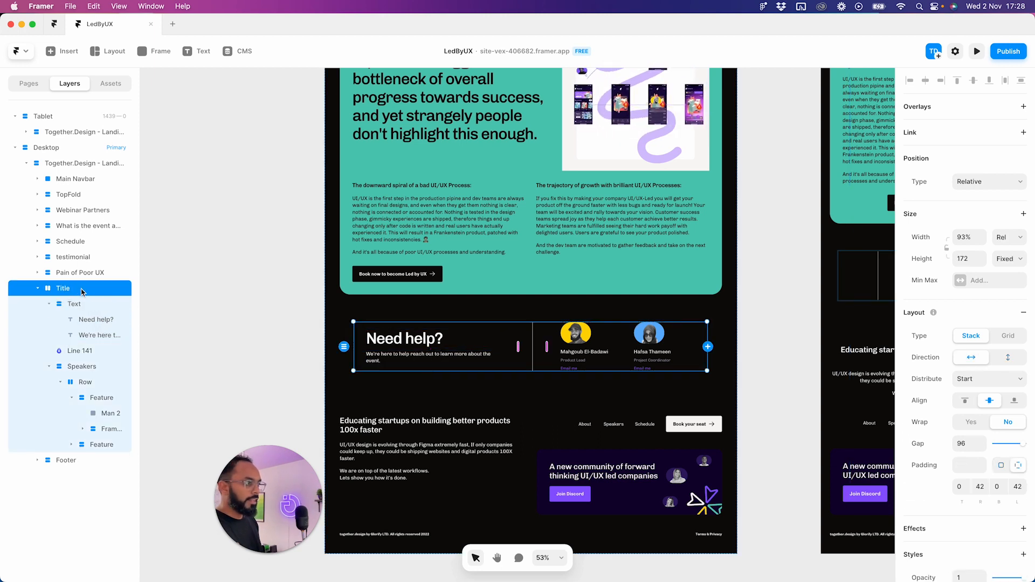
left_click(1010, 238)
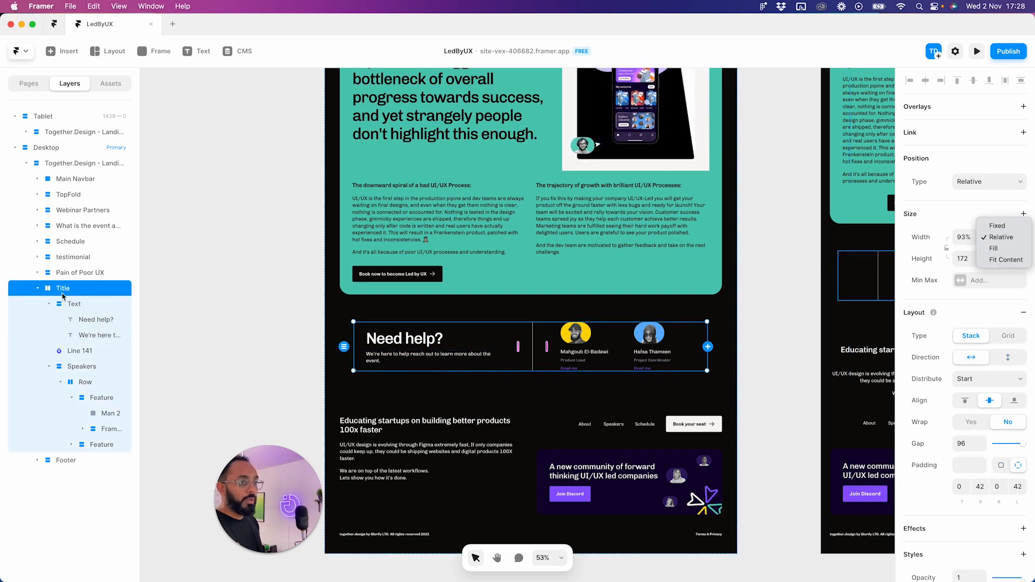
left_click(1003, 249)
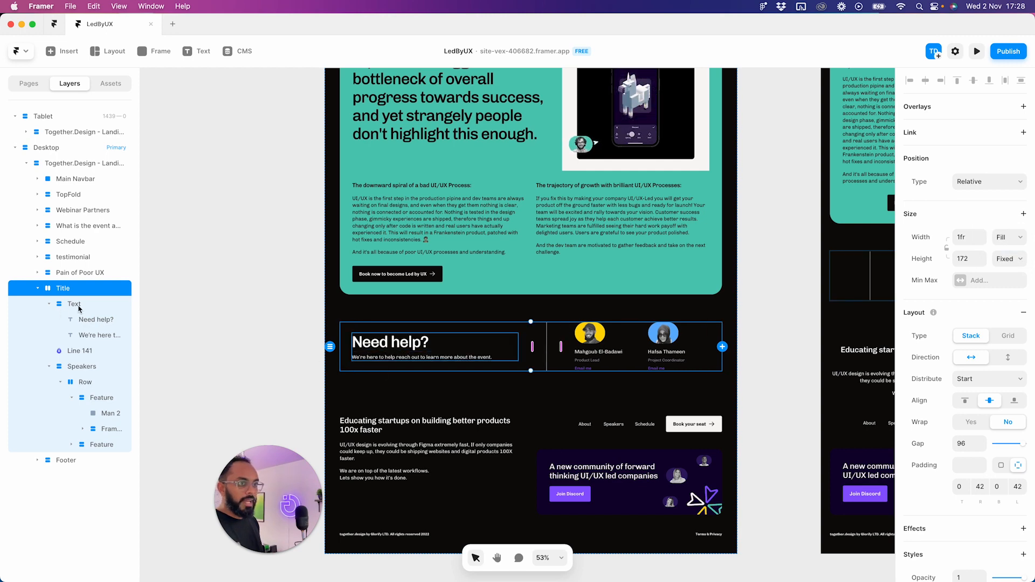
- Set the Speakers frame's width to Fill and its height to Fit Content
left_click(90, 367)
left_click(1017, 240)
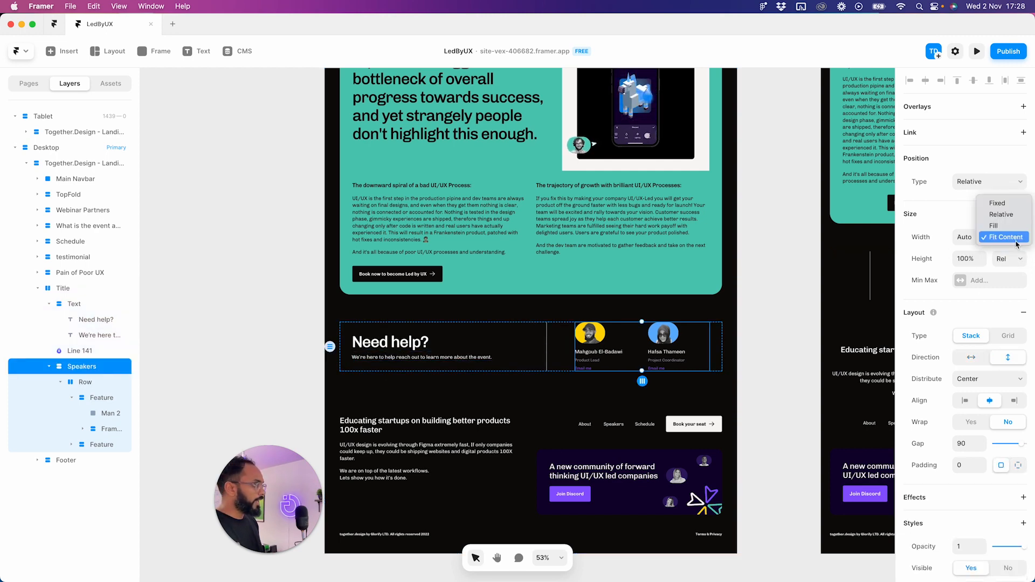
left_click(1011, 226)
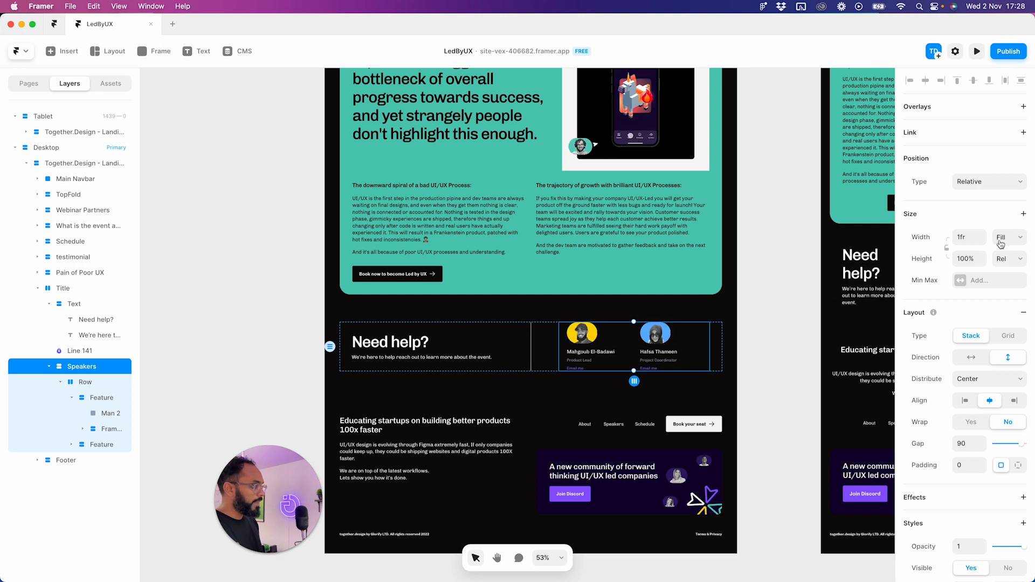
left_click(1014, 263)
left_click(1005, 281)
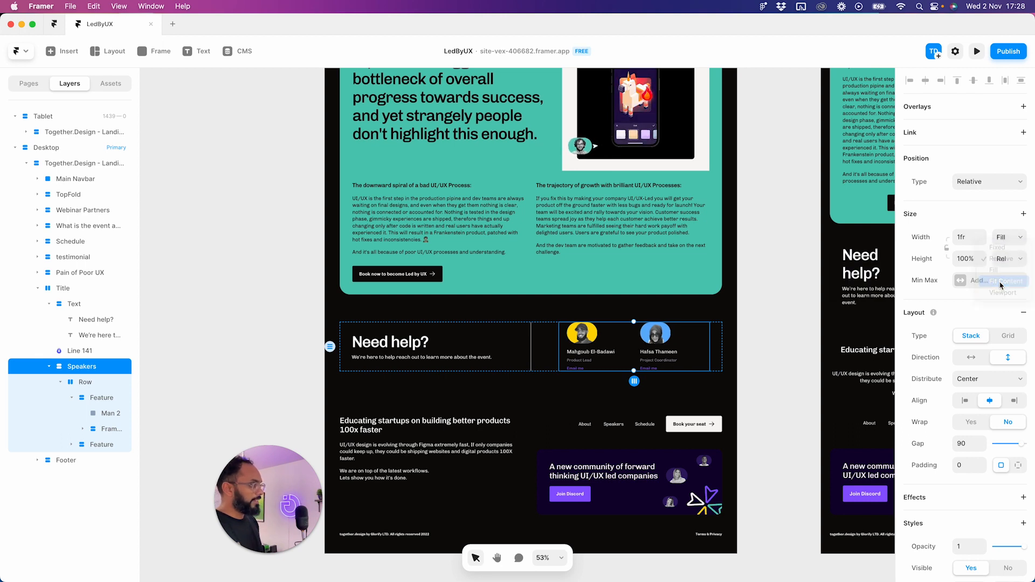
- Rename the two Feature frames inside the Speakers Row as Helper1 and Helper2
left_click(73, 383)
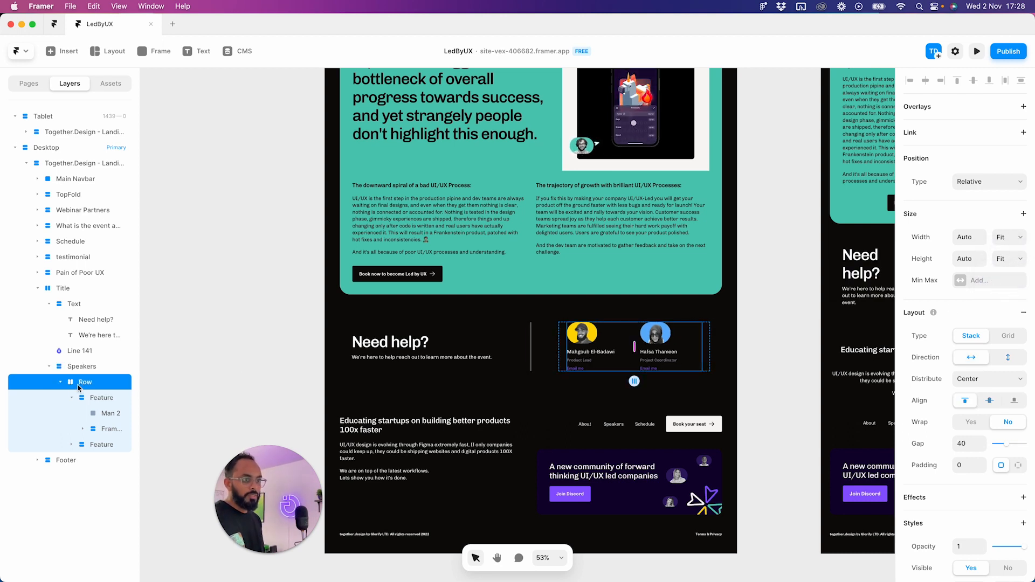
left_click(72, 398)
left_click(108, 401)
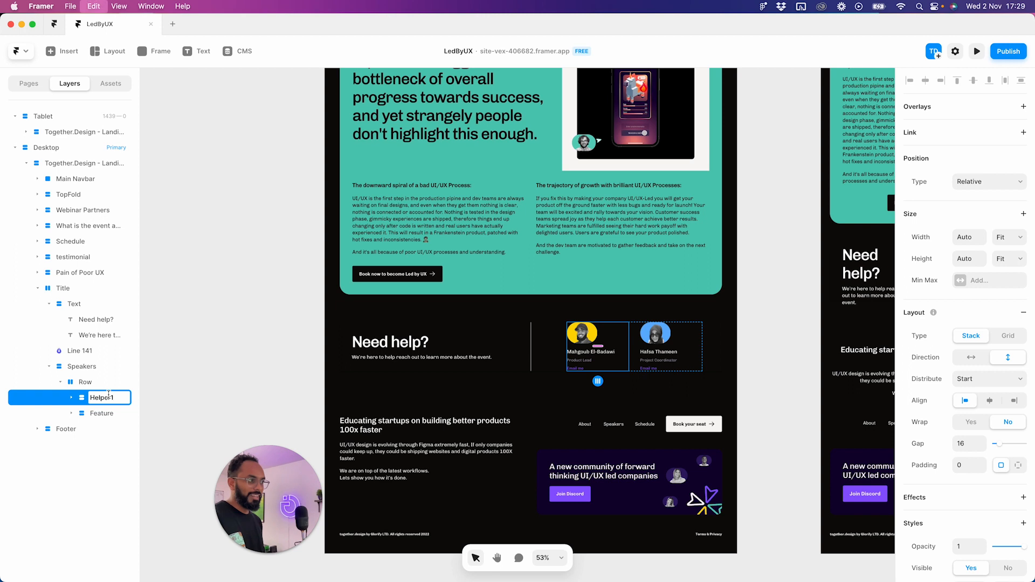
double_click(113, 415)
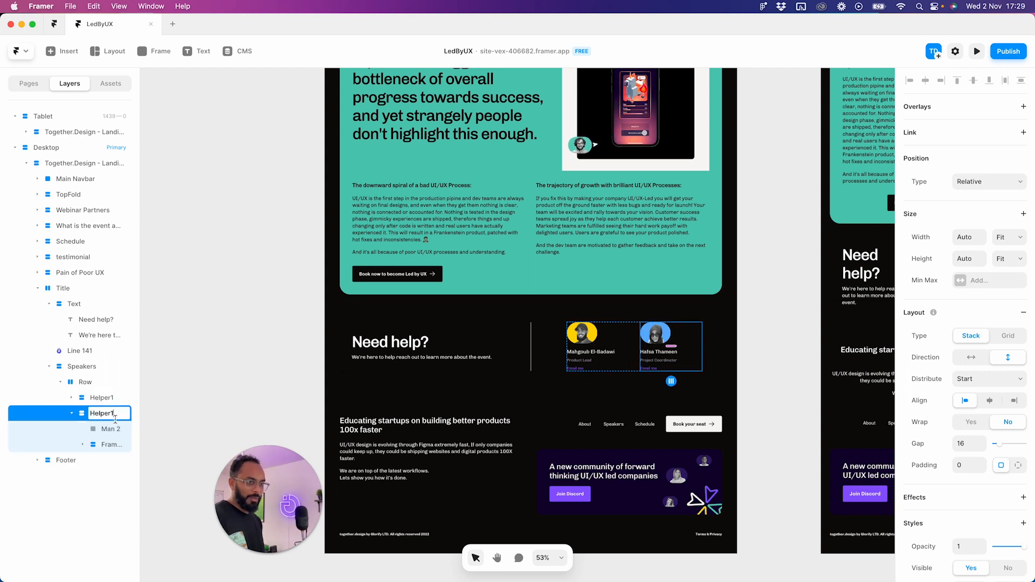
type("Helper2")
left_click(97, 397)
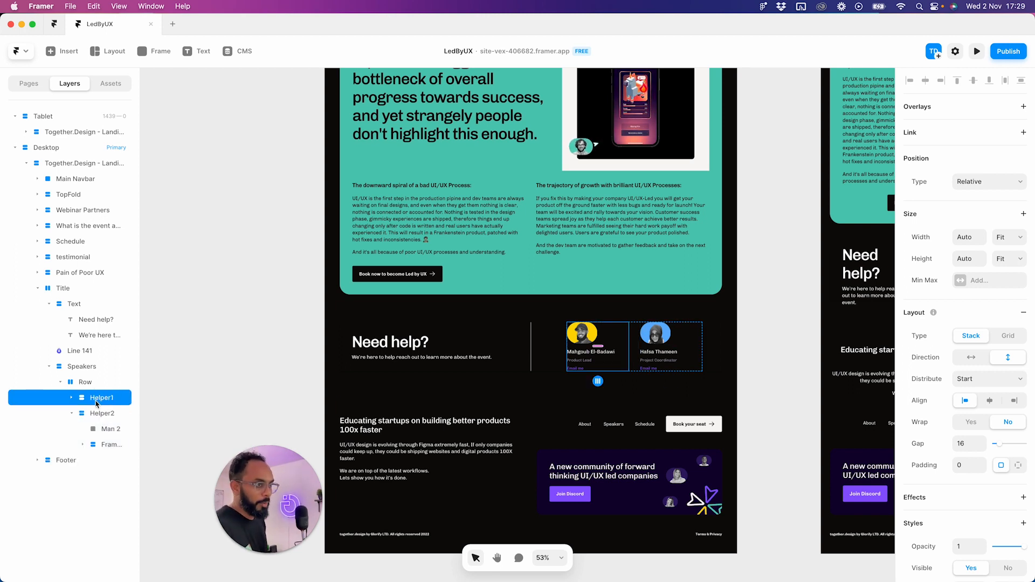
double_click(686, 354)
left_click(72, 414)
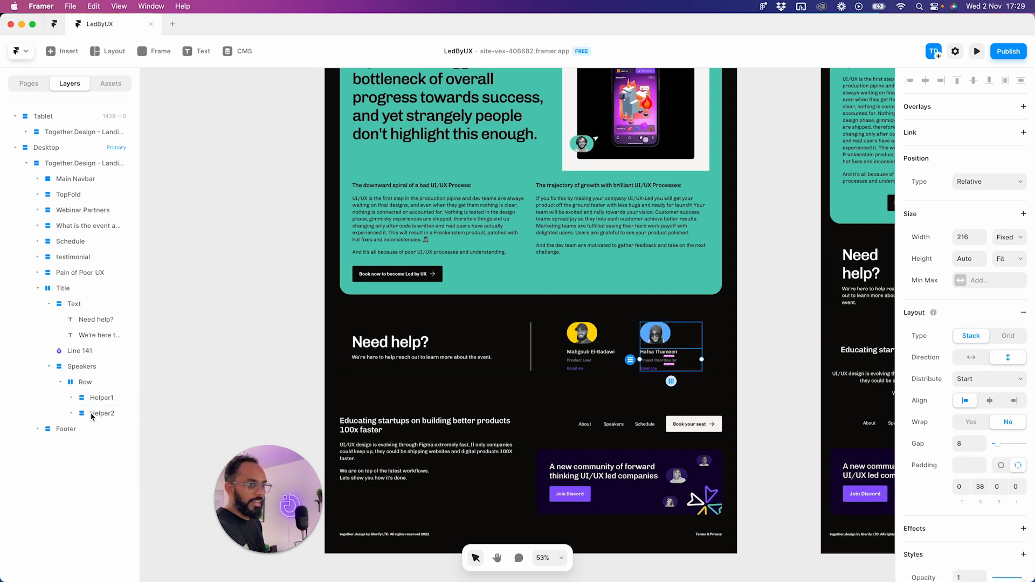
left_click(93, 415)
left_click(100, 399)
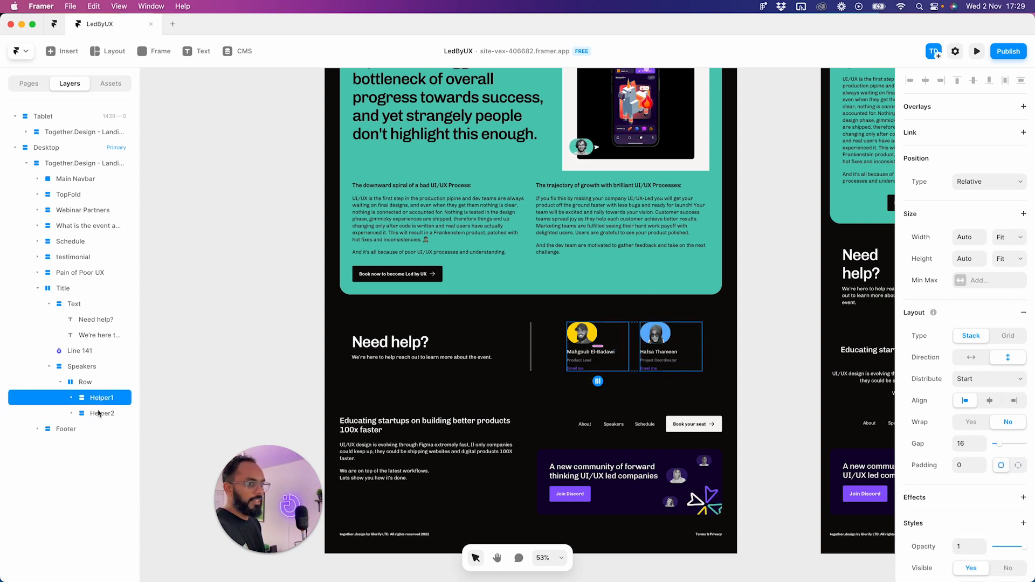
left_click(99, 413)
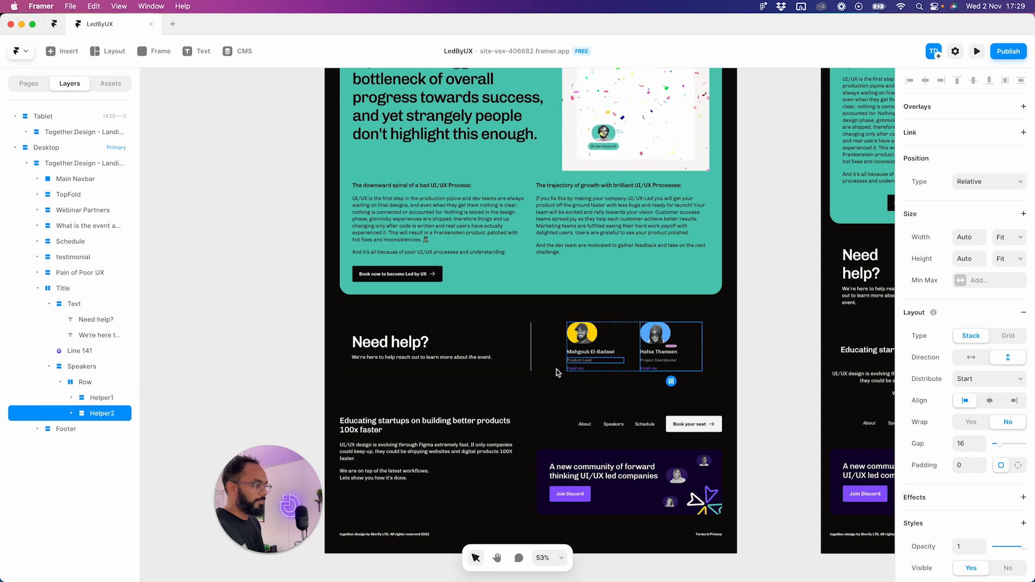
- Try recolouring the Email me texts of both Desktop helpers with the shared color Primary/200
scroll(556, 372, "up", 5)
scroll(574, 372, "down", 15)
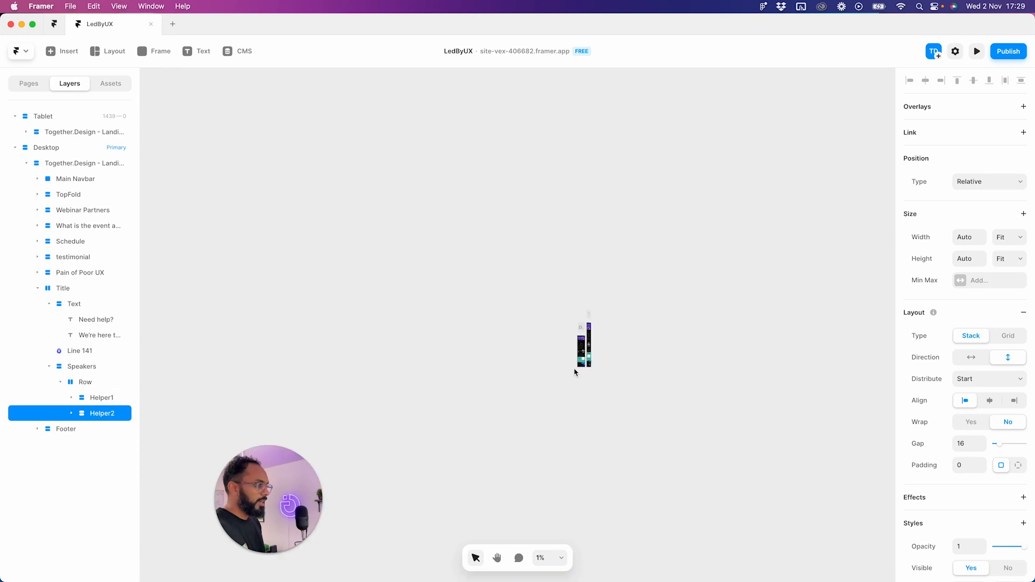
scroll(574, 371, "up", 10)
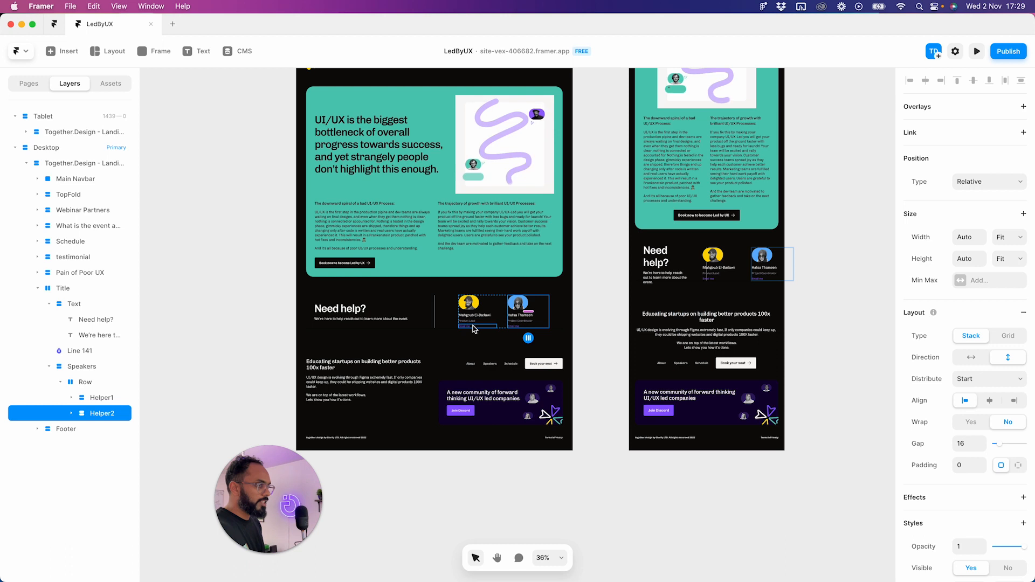
left_click(474, 327)
left_click(975, 500)
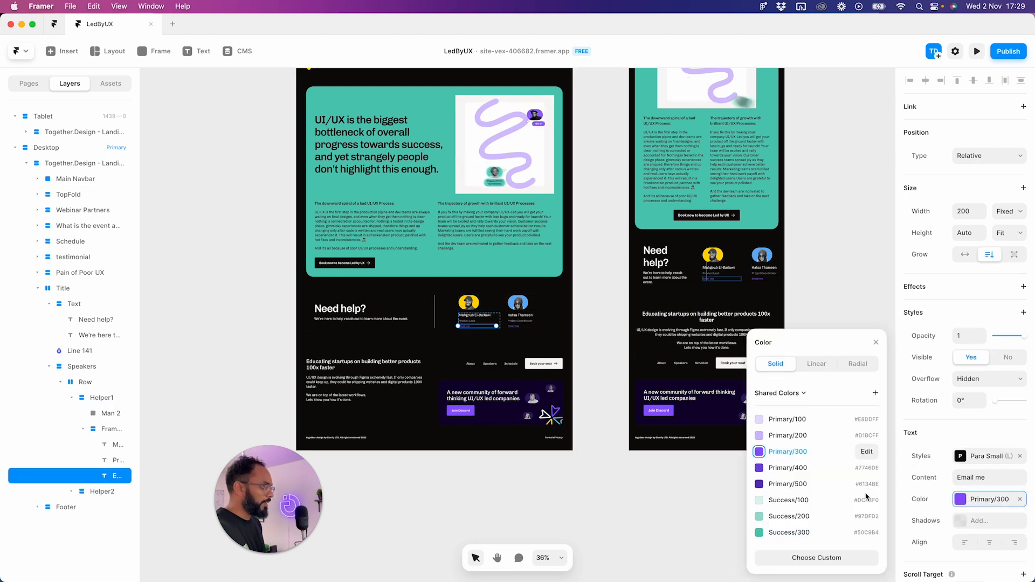
left_click(790, 435)
left_click(516, 327)
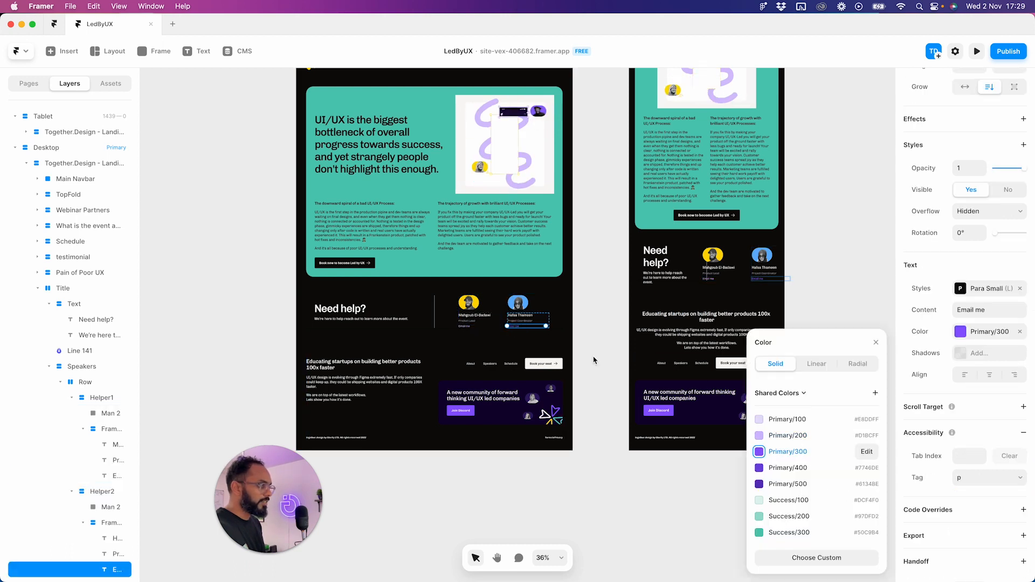
scroll(549, 356, "up", 5)
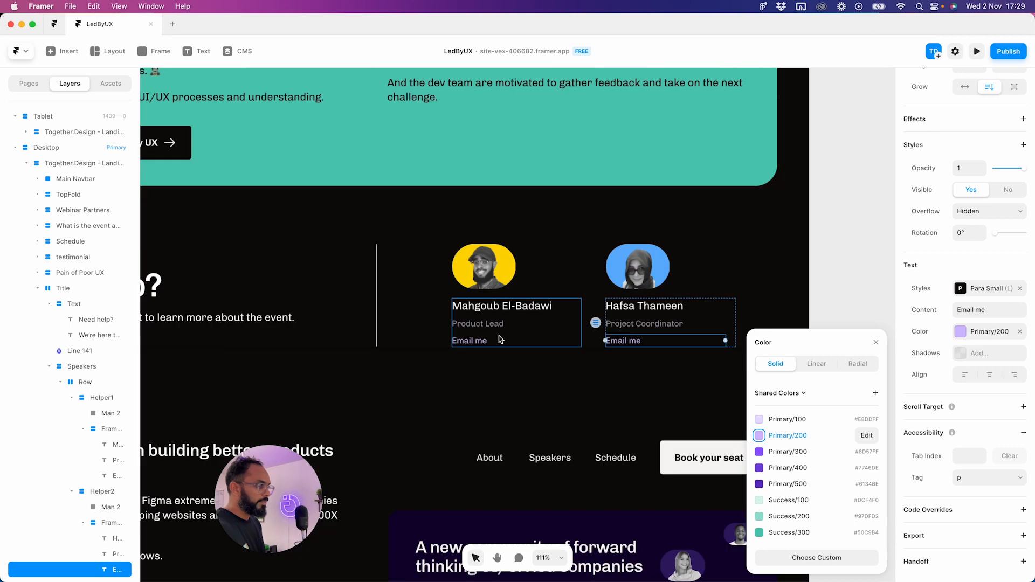
key("super+z")
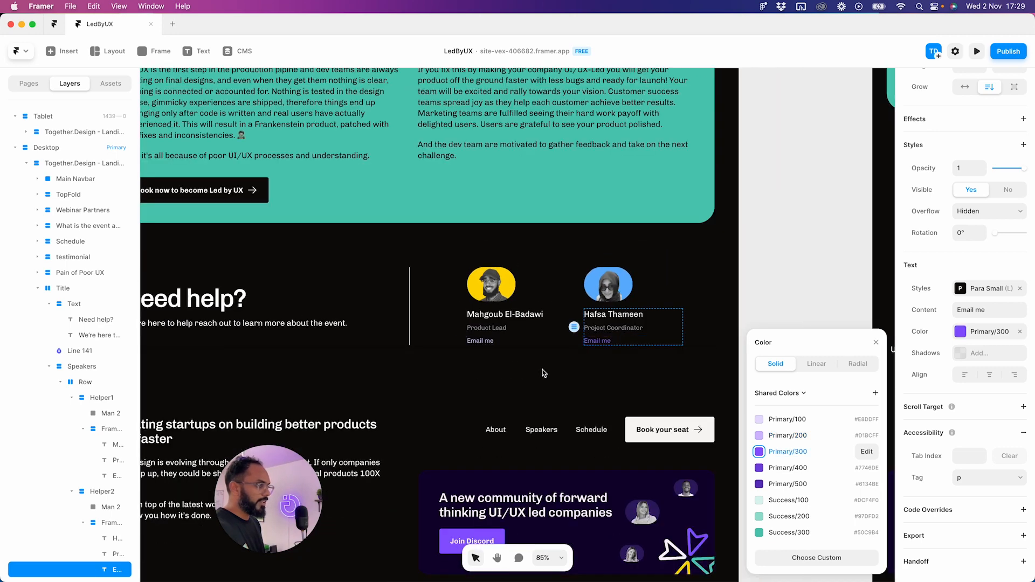
key("super+z")
- Apply the Para Medium text style to the Email me text in the Desktop Helper1 frame
left_click(984, 462)
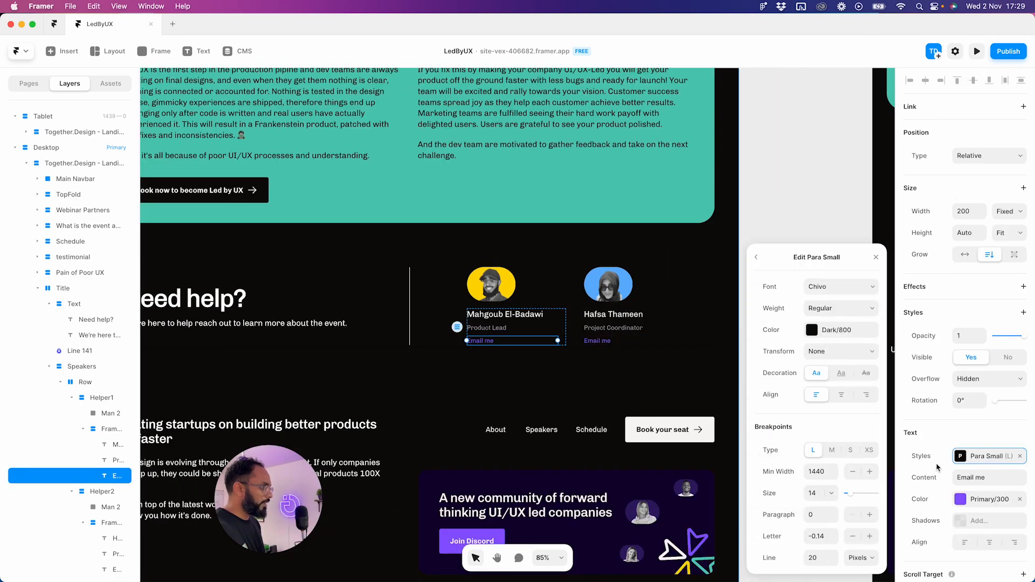
left_click(837, 310)
left_click(890, 372)
left_click(759, 257)
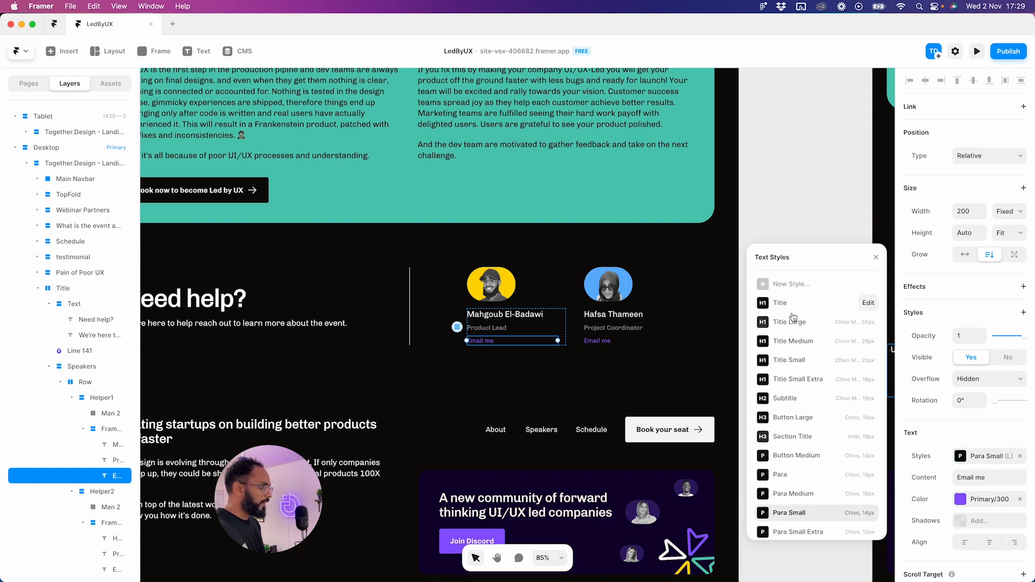
left_click(793, 494)
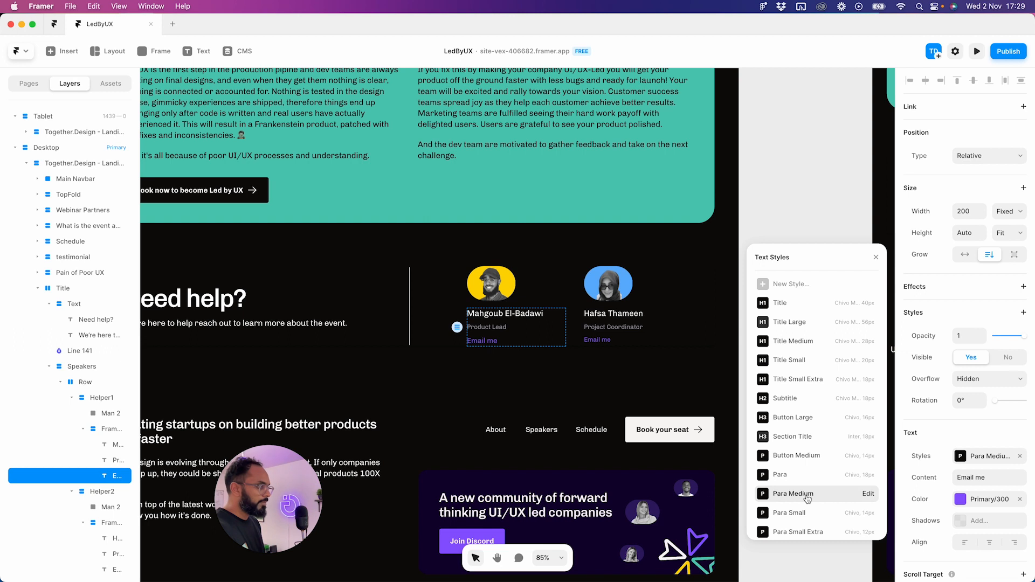
- Apply the Para Medium text style to the Product Lead and Project Coordinator role texts
left_click(597, 340)
left_click(626, 332)
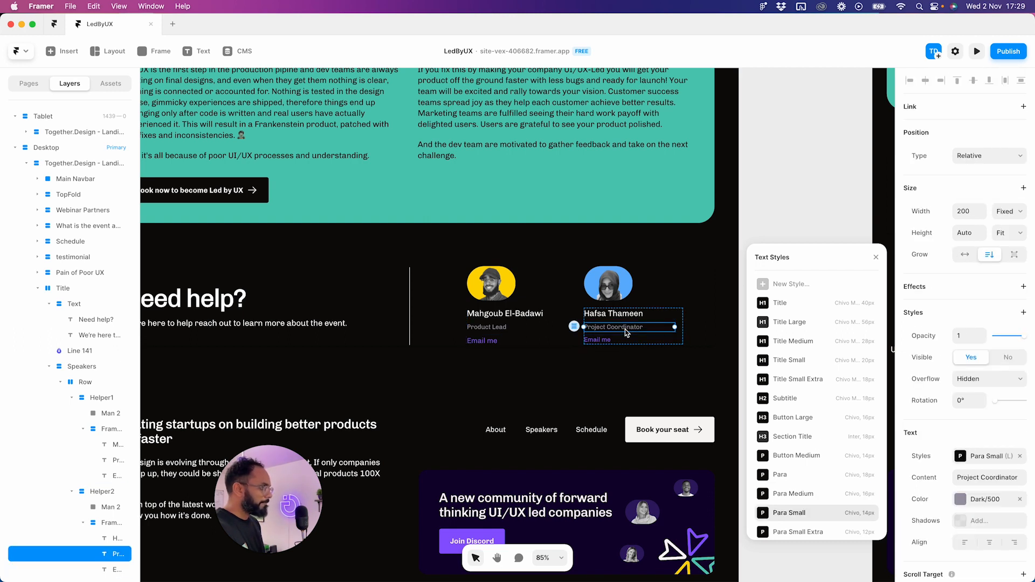
left_click(483, 331)
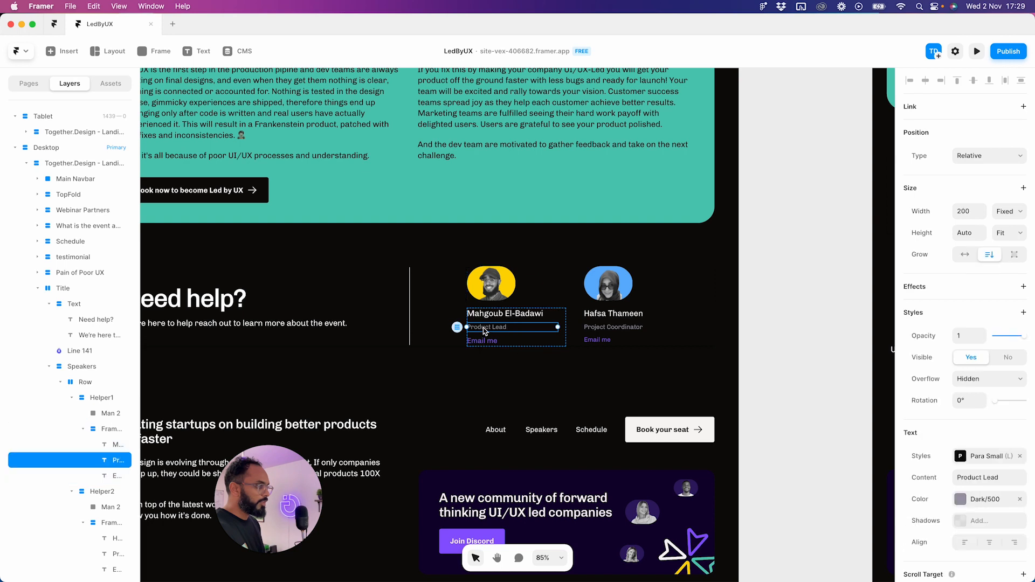
left_click(972, 460)
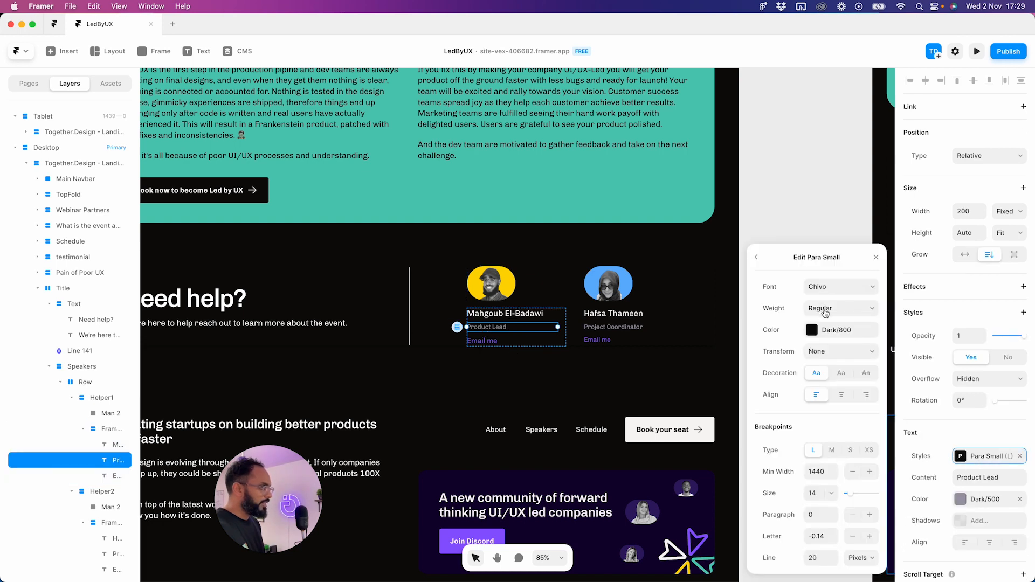
left_click(758, 259)
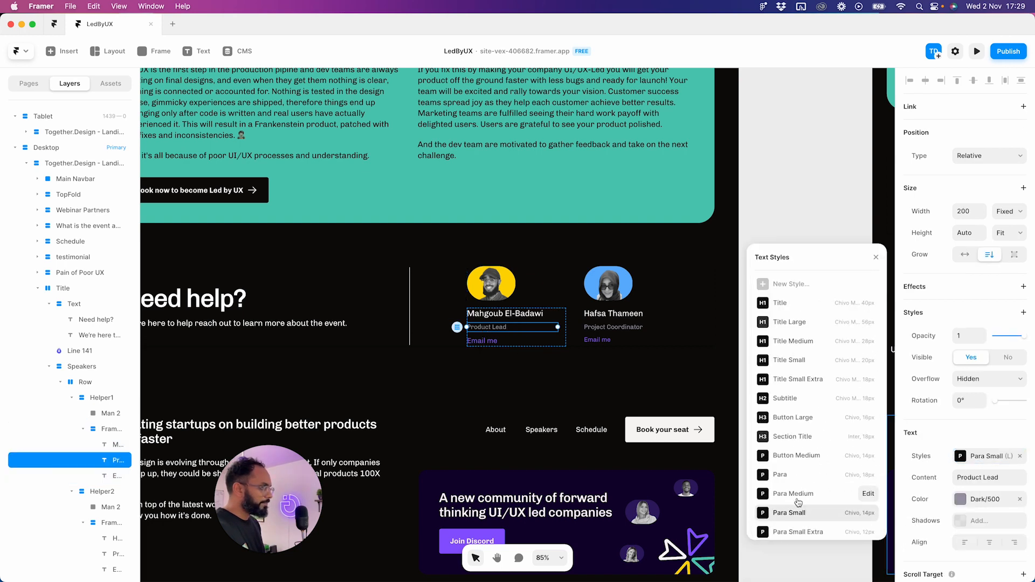
left_click(609, 327)
left_click(803, 494)
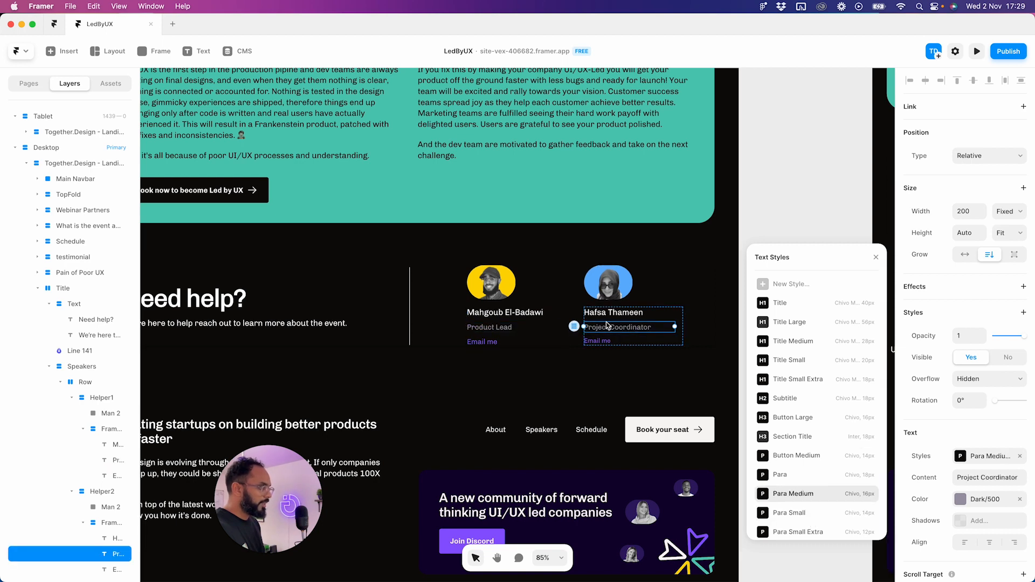
- Apply the Para Medium text style to the Email me text in the Desktop Helper2 frame
left_click(597, 338)
scroll(964, 323, "down", 3)
left_click(1000, 286)
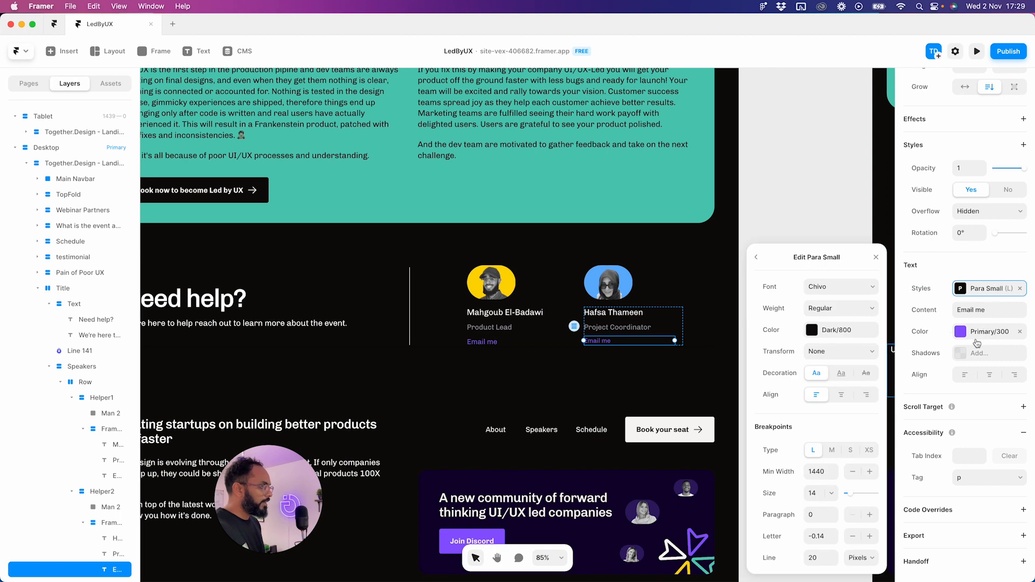
left_click(759, 260)
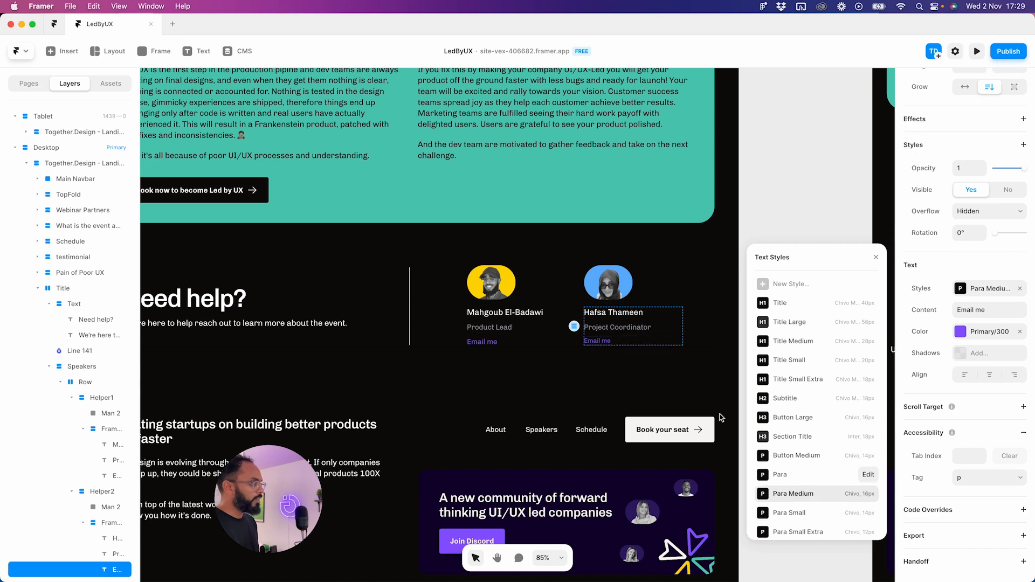
left_click(556, 369)
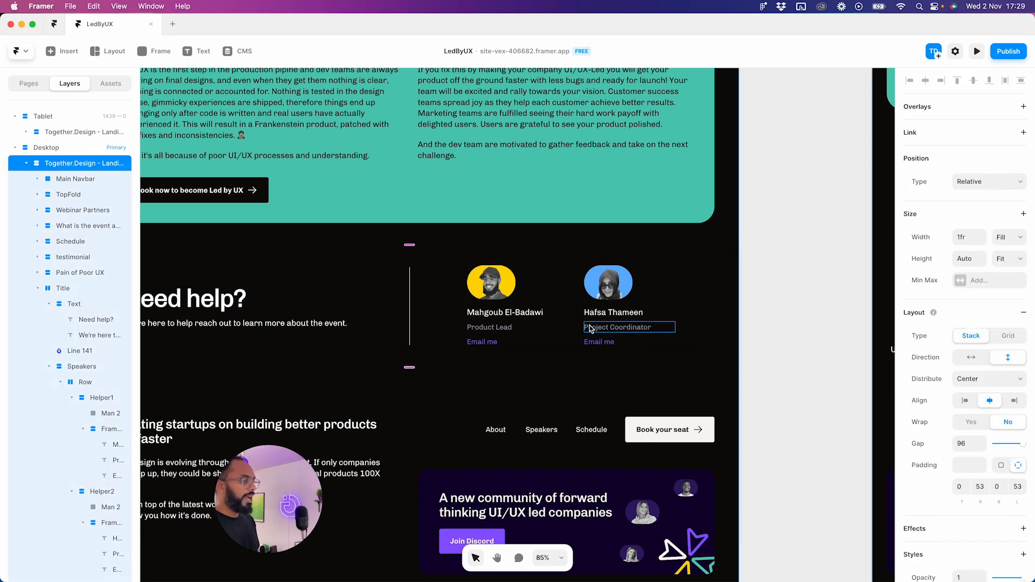
- Set the height of the Desktop Title section containing Need help? to Fit Content
left_click(808, 352)
left_click_drag(768, 328, 627, 327)
scroll(866, 320, "down", 5)
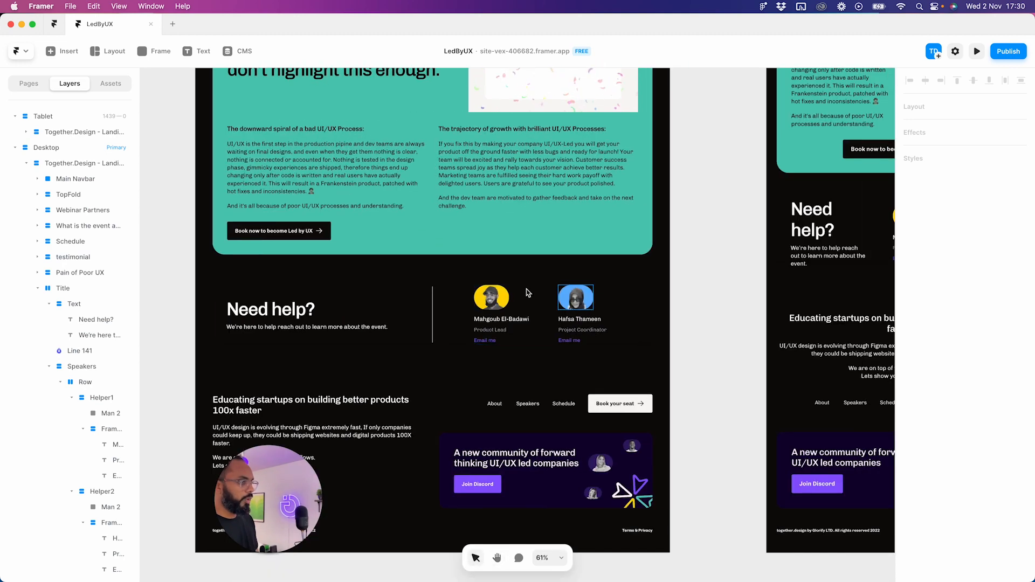
scroll(571, 302, "down", 1)
scroll(490, 319, "right", 5)
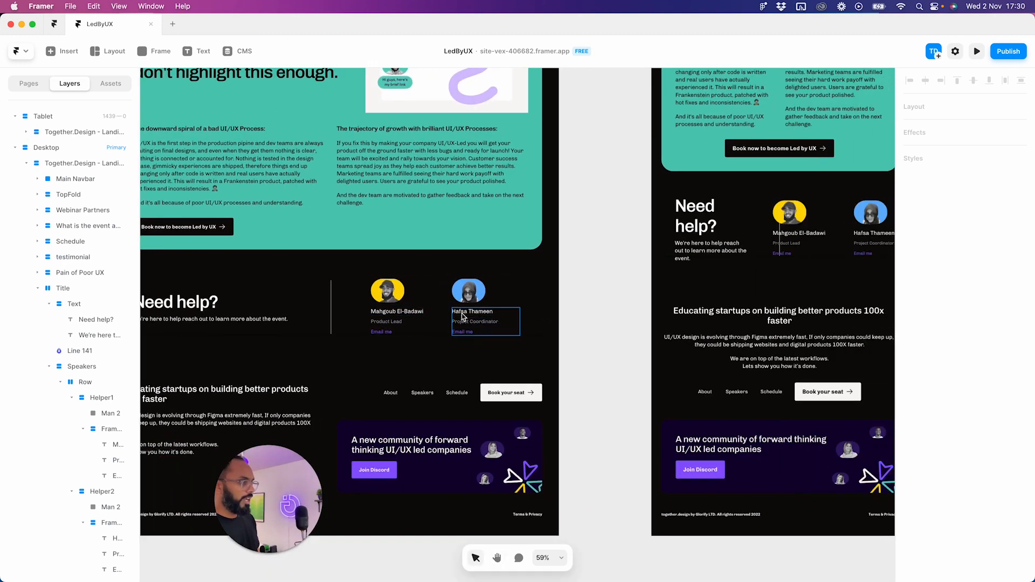
left_click(407, 325)
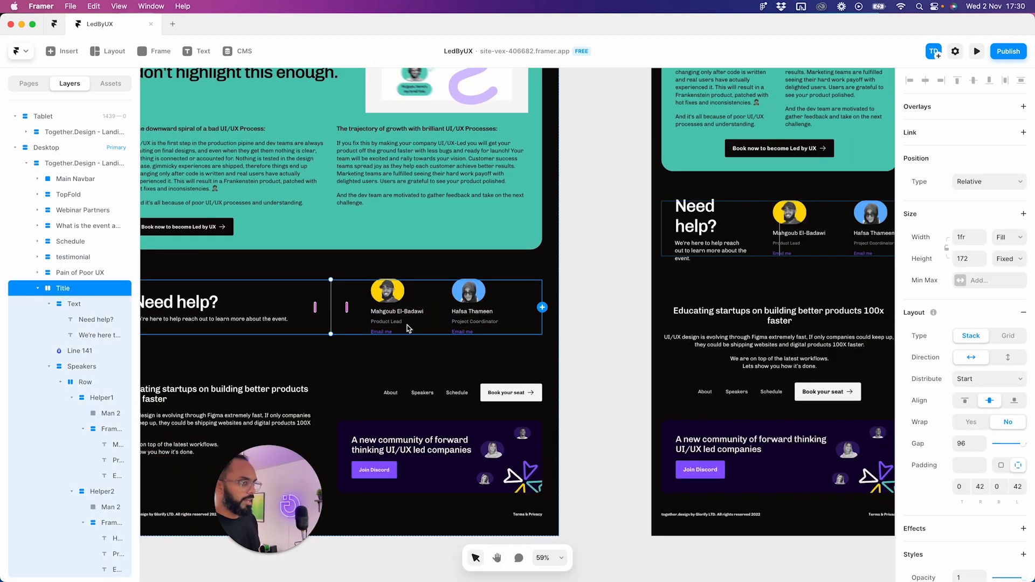
left_click(1023, 263)
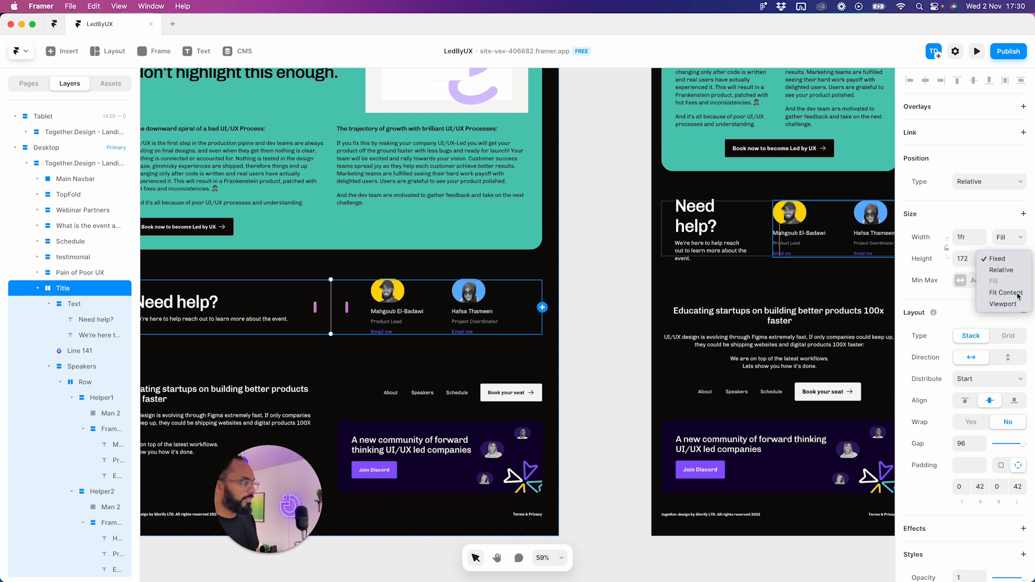
left_click(1006, 293)
- Set the gap of the Desktop Speakers stack to 0 with Center distribution
left_click(411, 314)
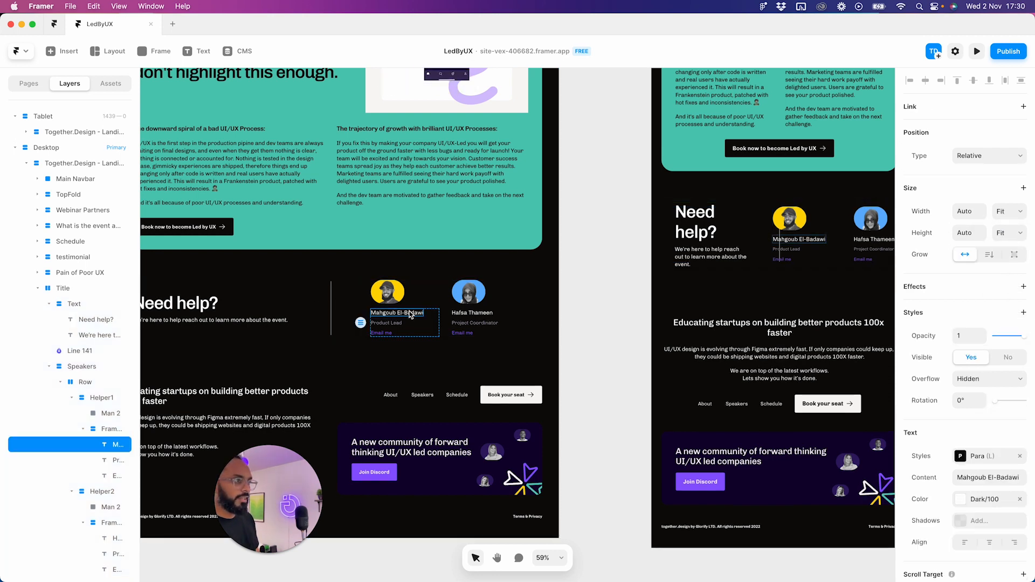
left_click(433, 305)
left_click(507, 309)
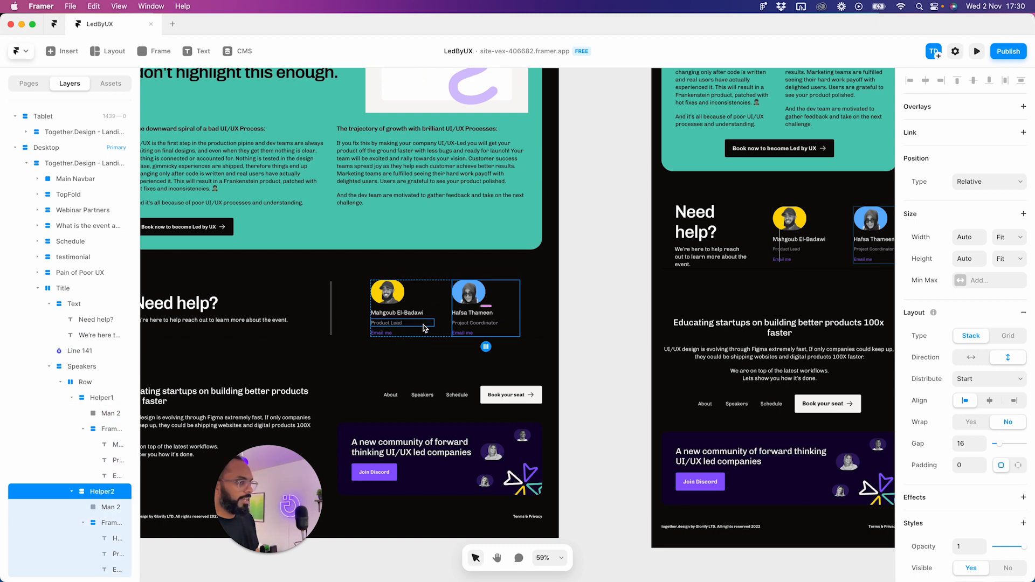
left_click(446, 308)
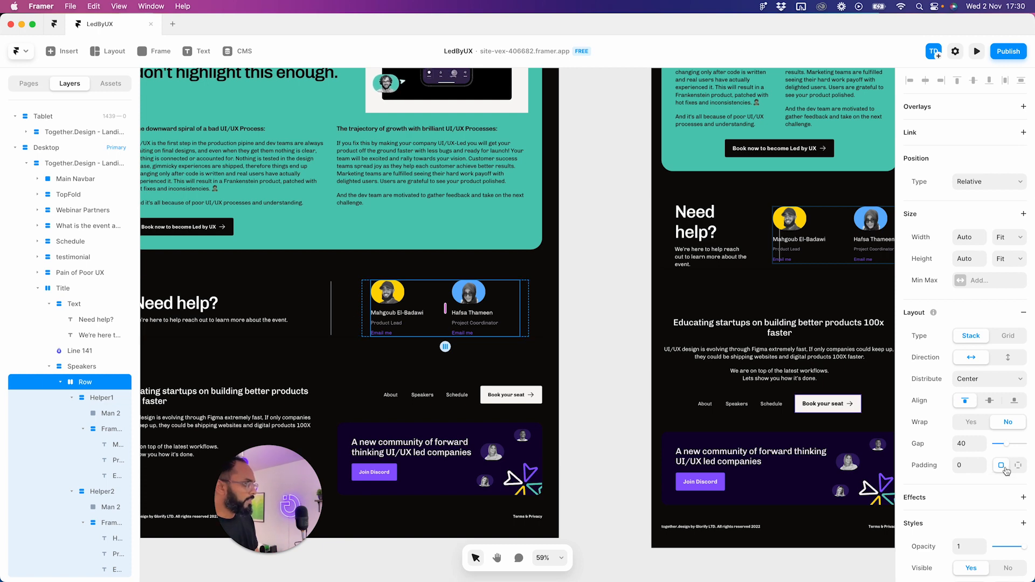
left_click(366, 327)
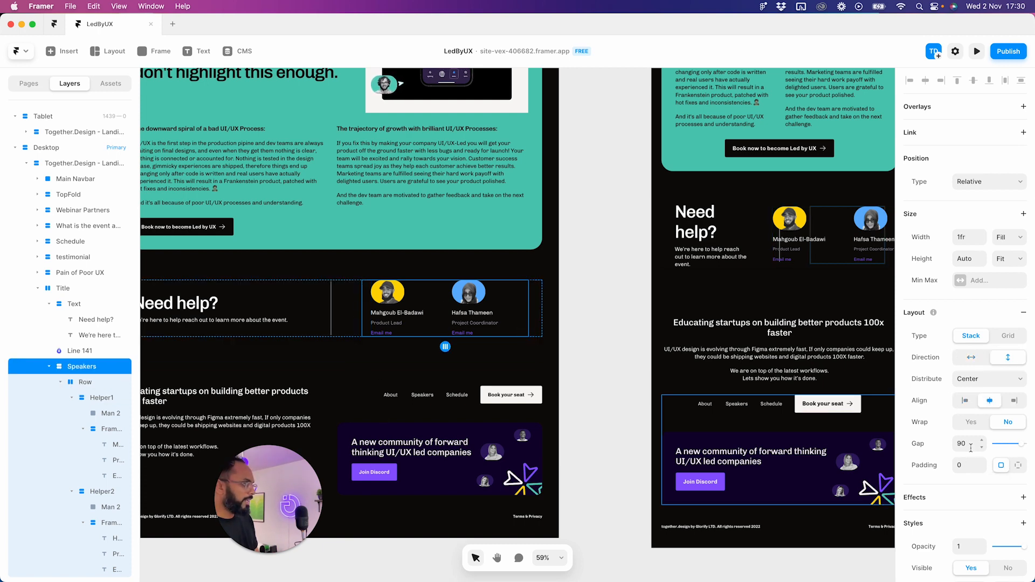
mouse_move(970, 447)
left_mouse_down()
mouse_move(930, 450)
mouse_move(989, 446)
left_mouse_up()
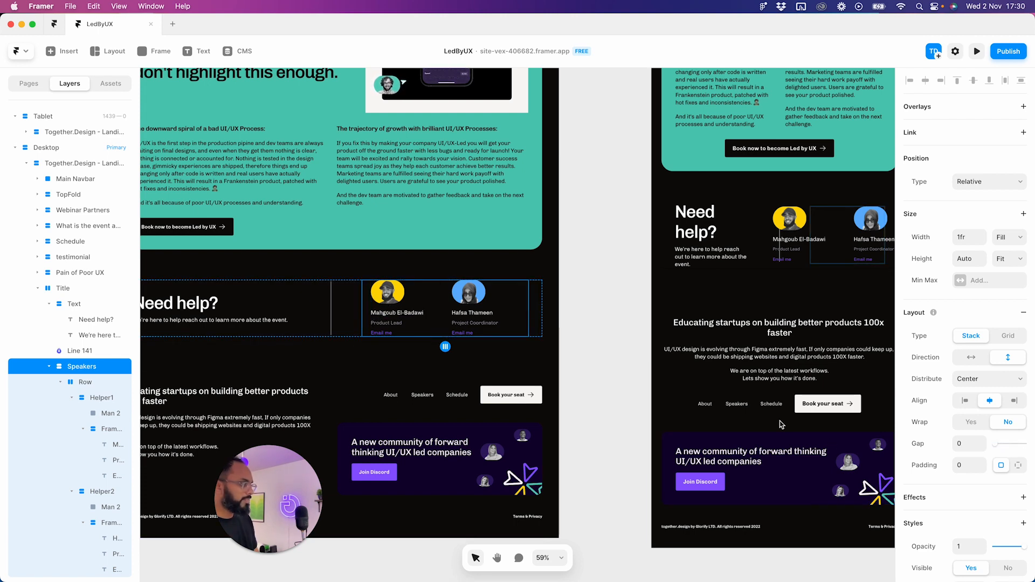
left_click(989, 379)
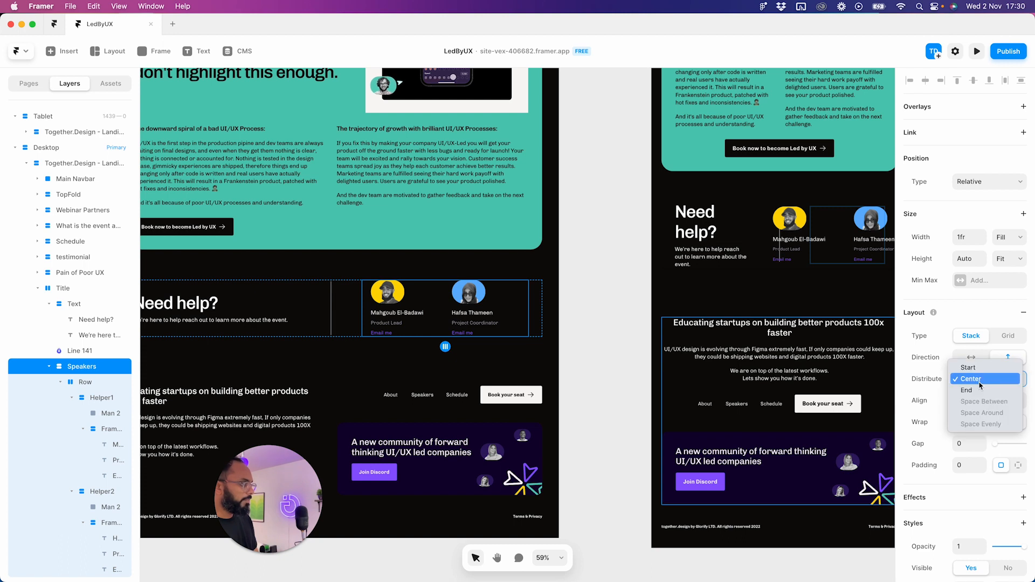
left_click(980, 381)
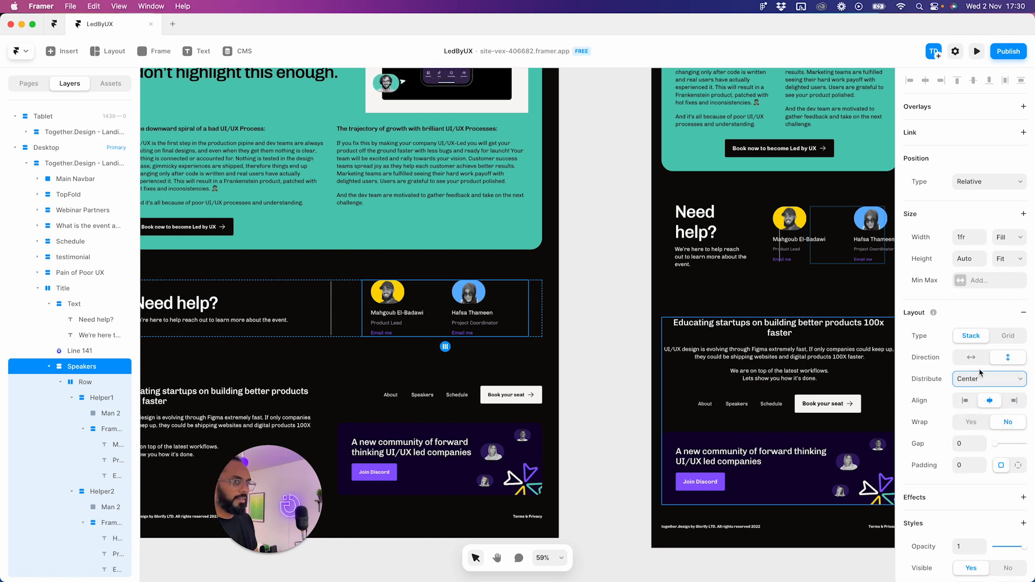
- Remove the Speakers wrapper from the Desktop Title section so that its Row sits directly in Title
left_click(60, 382)
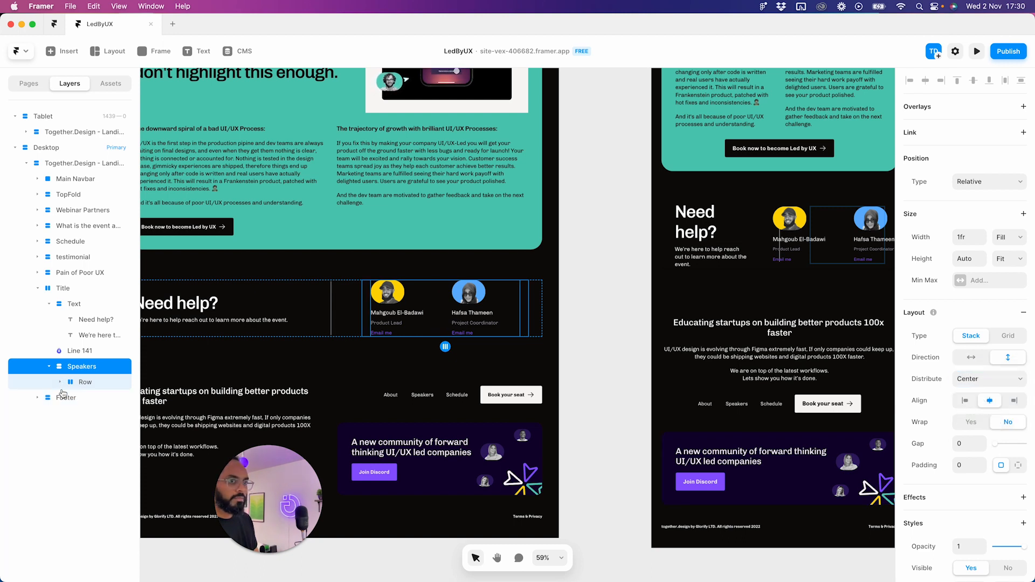
left_click(60, 381)
left_click(80, 382)
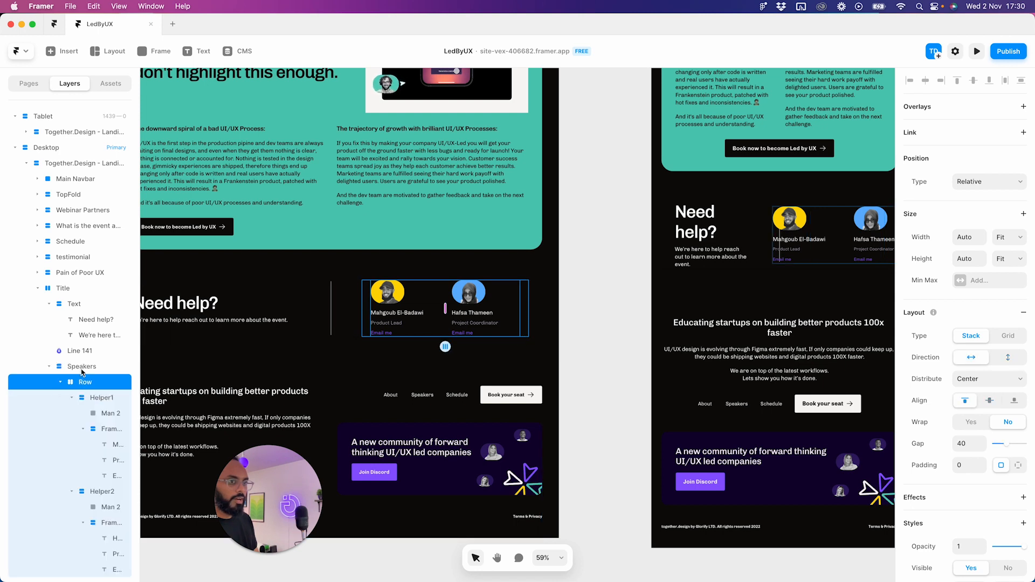
right_click(82, 371)
left_click(128, 547)
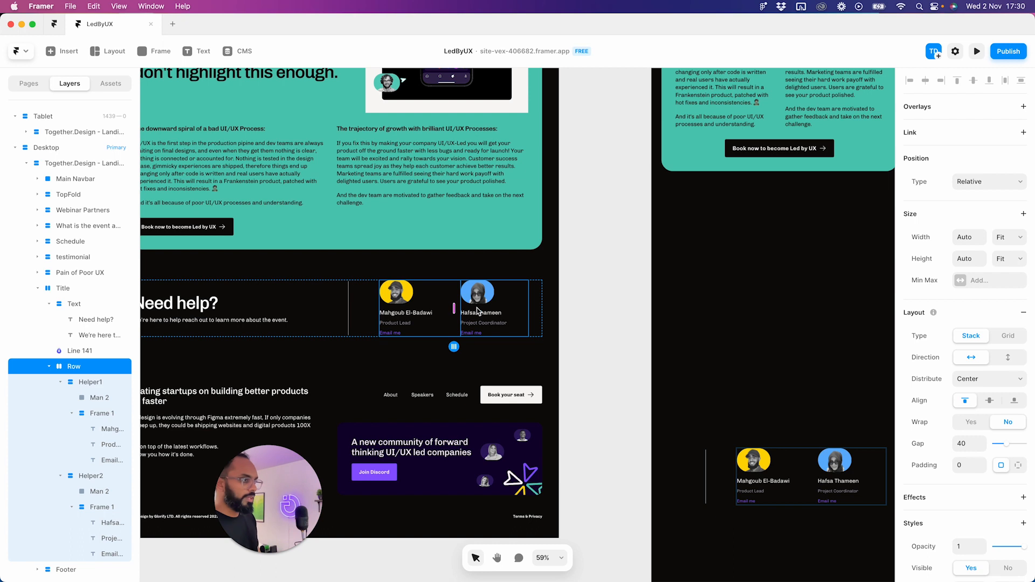
left_click(539, 320)
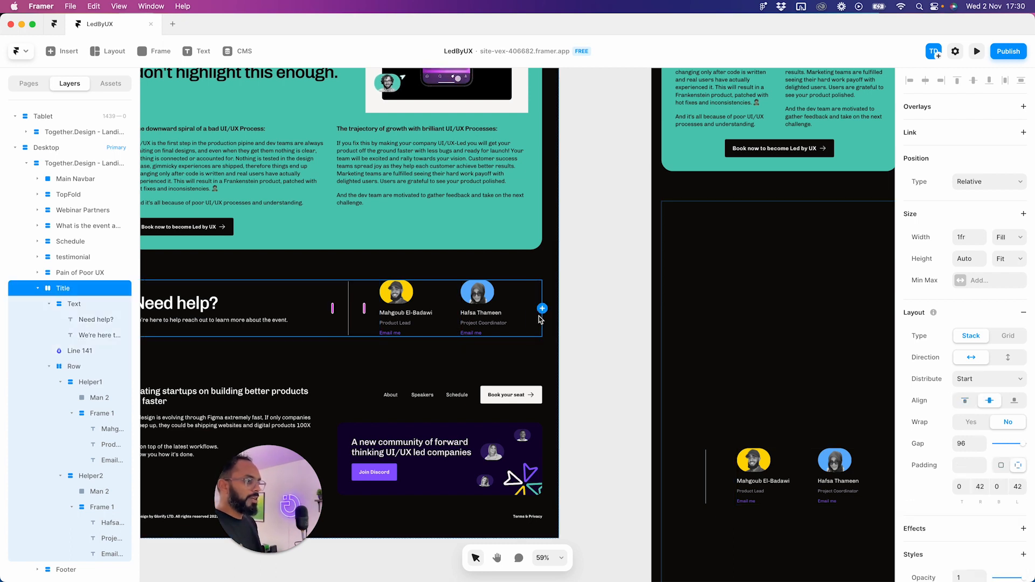
left_click(1013, 486)
left_click(490, 434)
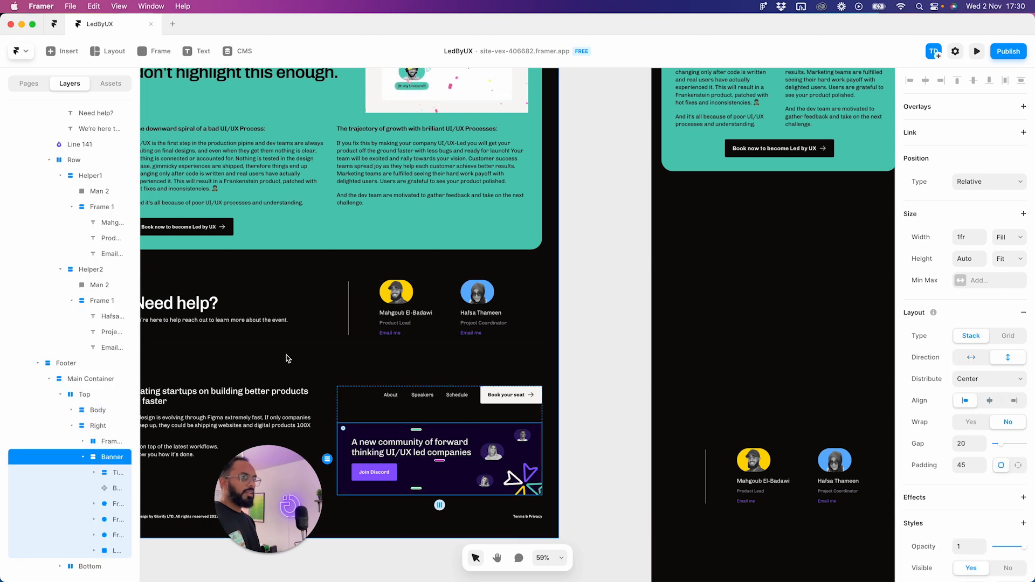
scroll(288, 359, "left", 5)
left_click(760, 295)
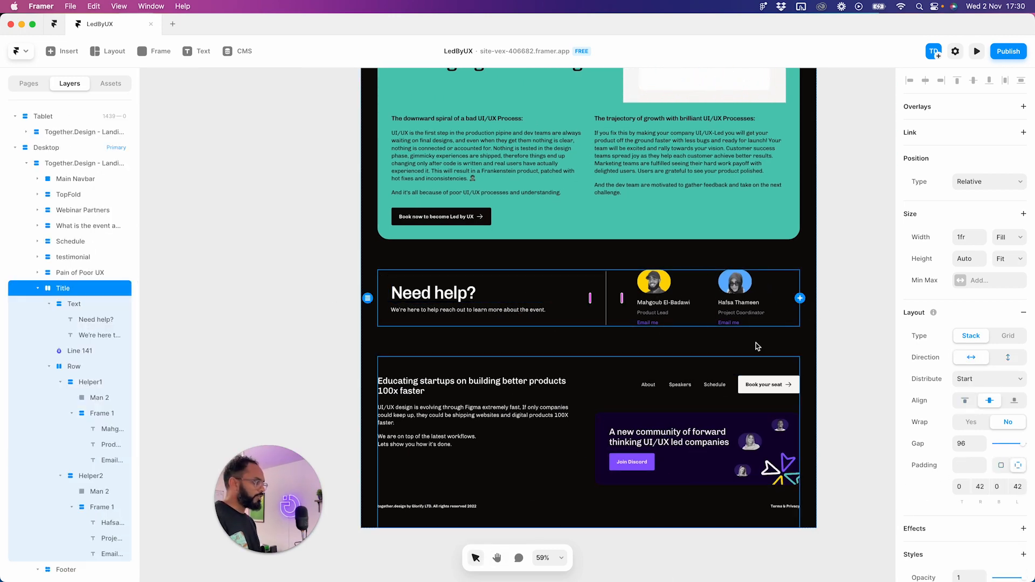
left_click(820, 340)
scroll(754, 324, "right", 4)
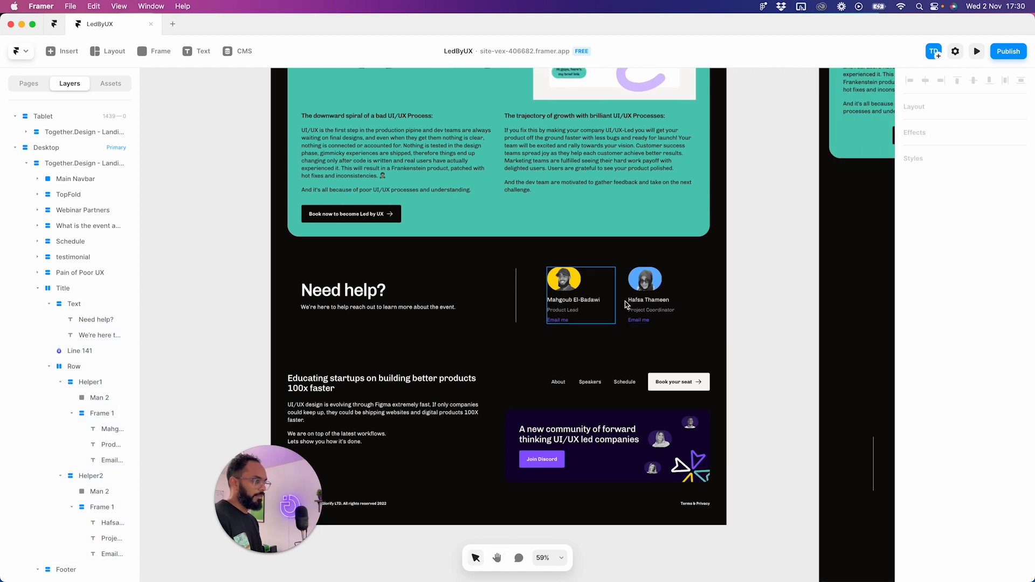
- Set the width of the Desktop Need help? heading to Fit Content
left_click(464, 296)
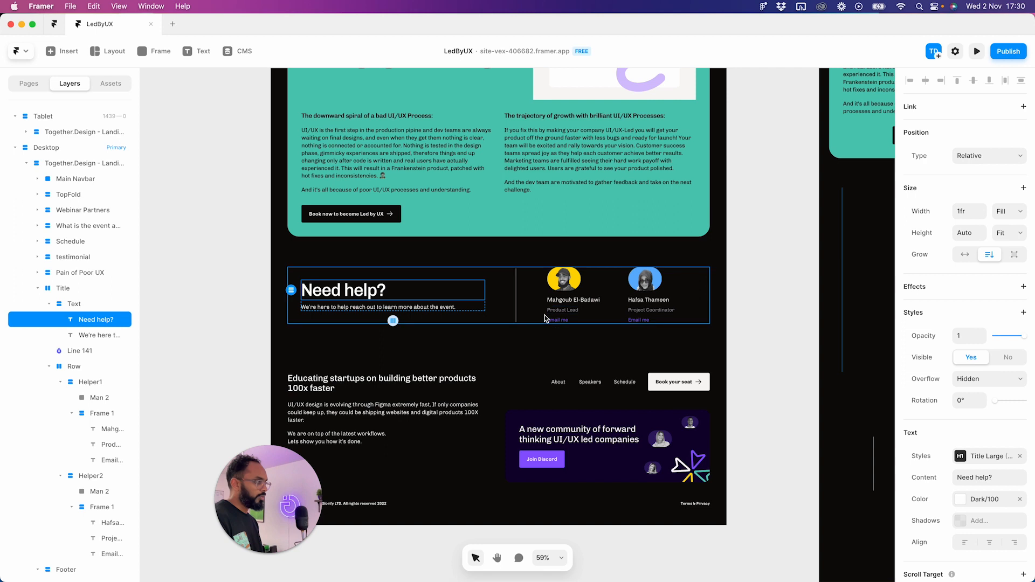
left_click(1018, 212)
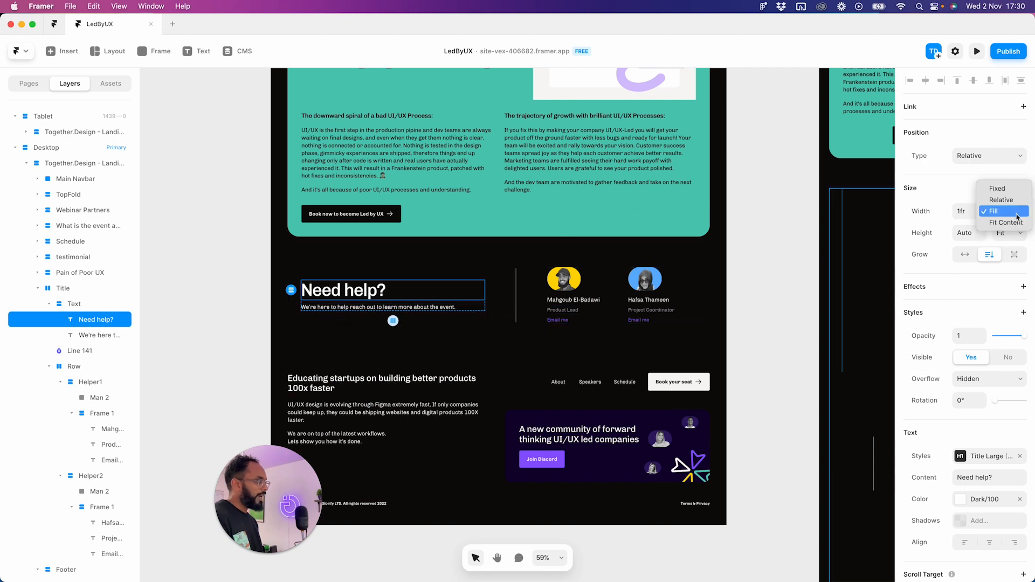
left_click(1006, 222)
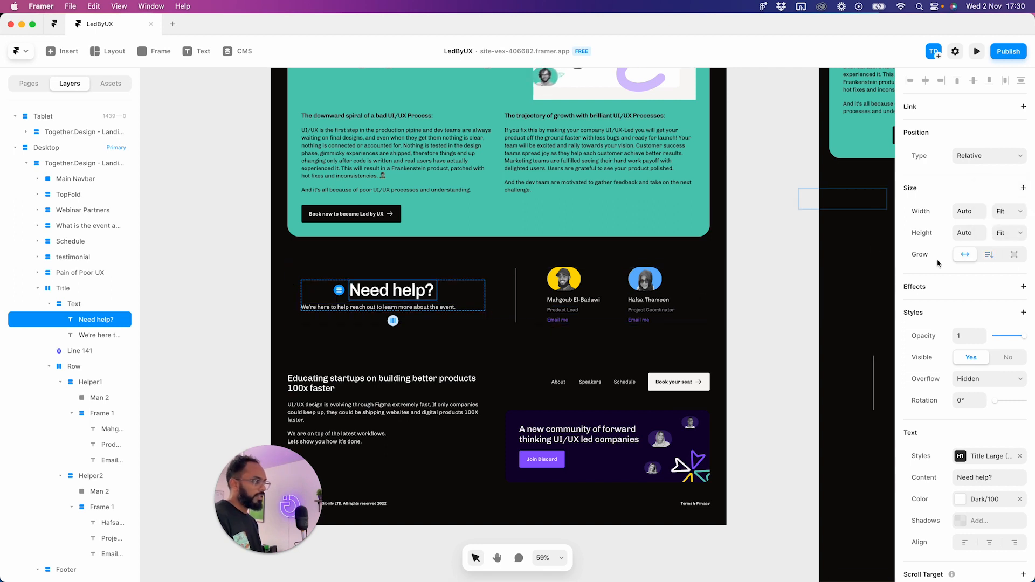
- Set the Text stack around the Desktop Need help? heading to Start distribution and left alignment
left_click(487, 294)
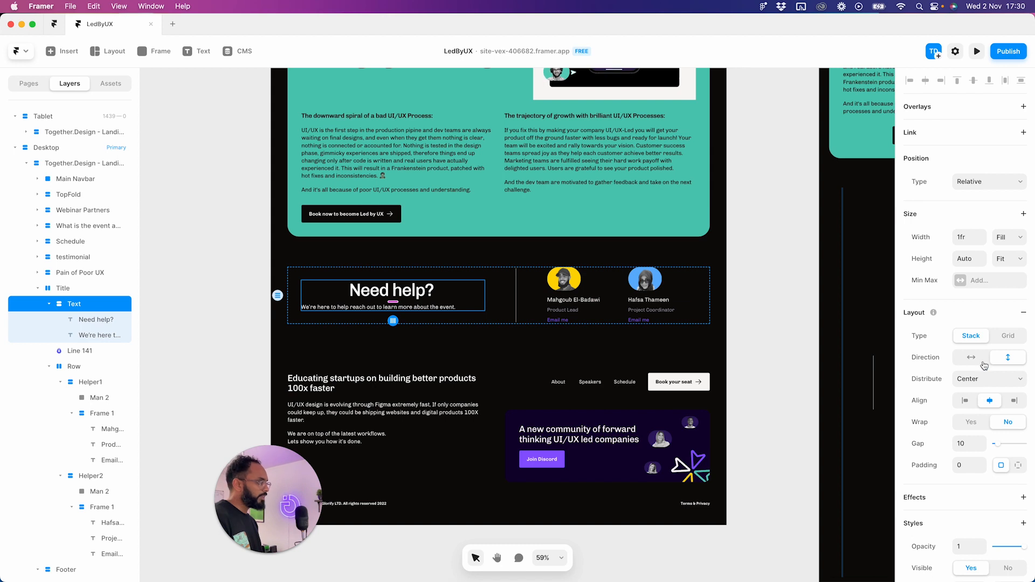
left_click(979, 380)
left_click(968, 367)
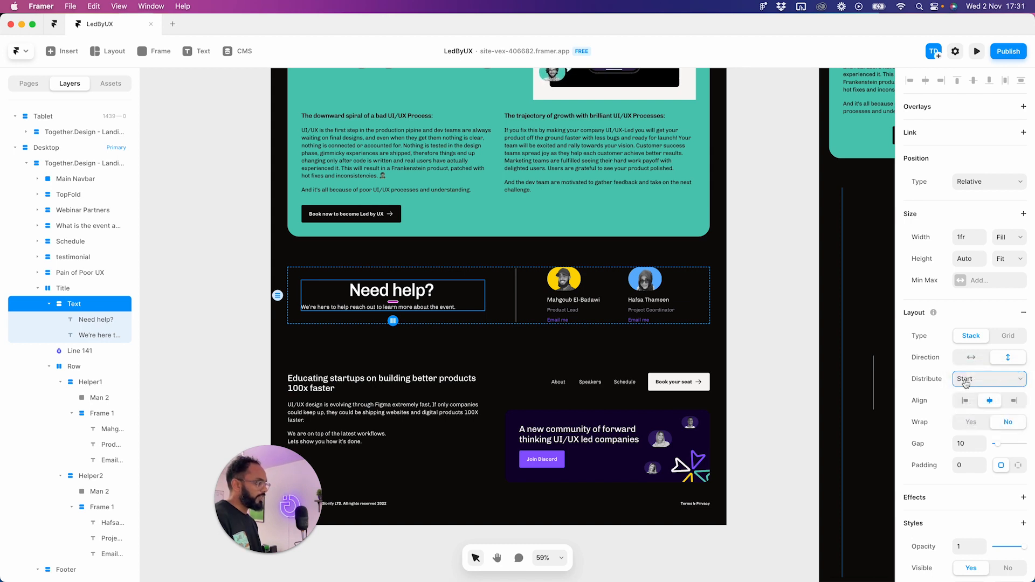
left_click(420, 293)
left_click(464, 305)
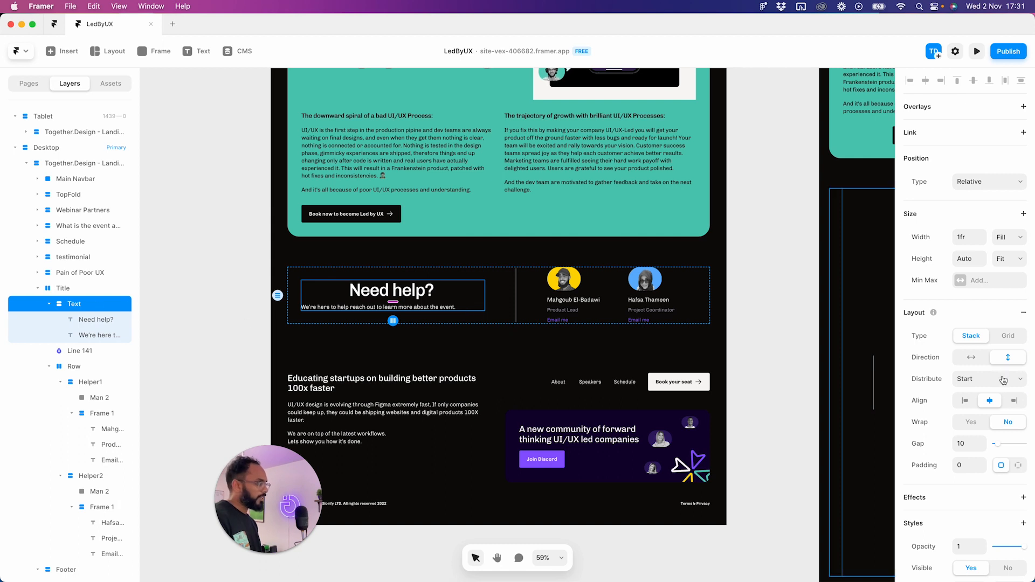
left_click(964, 401)
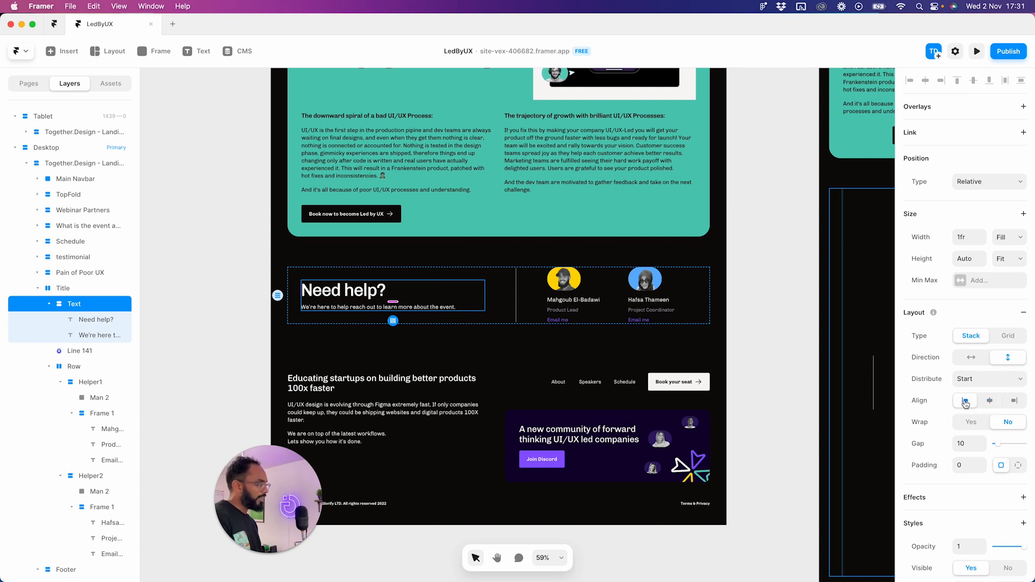
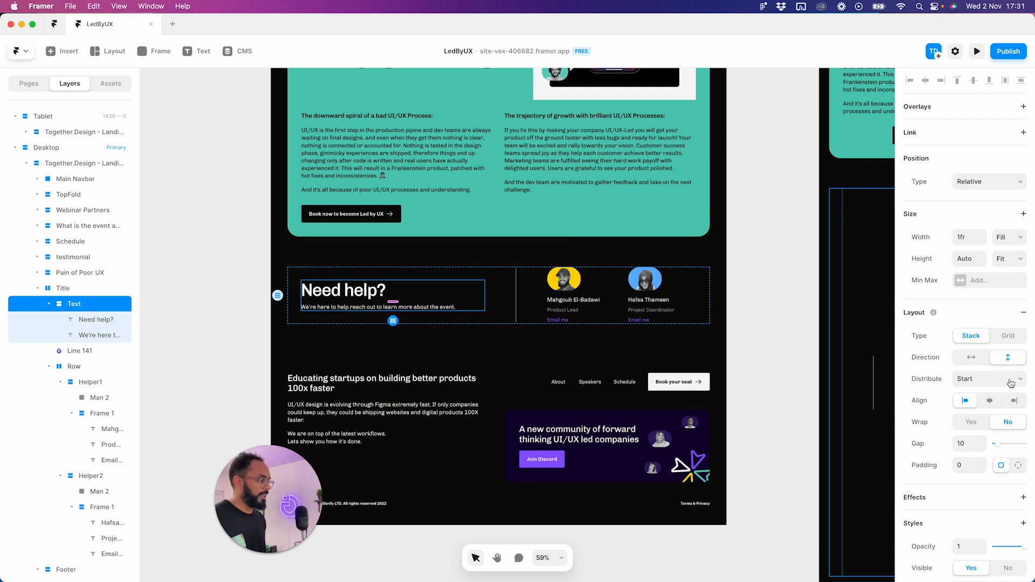
left_click(1011, 383)
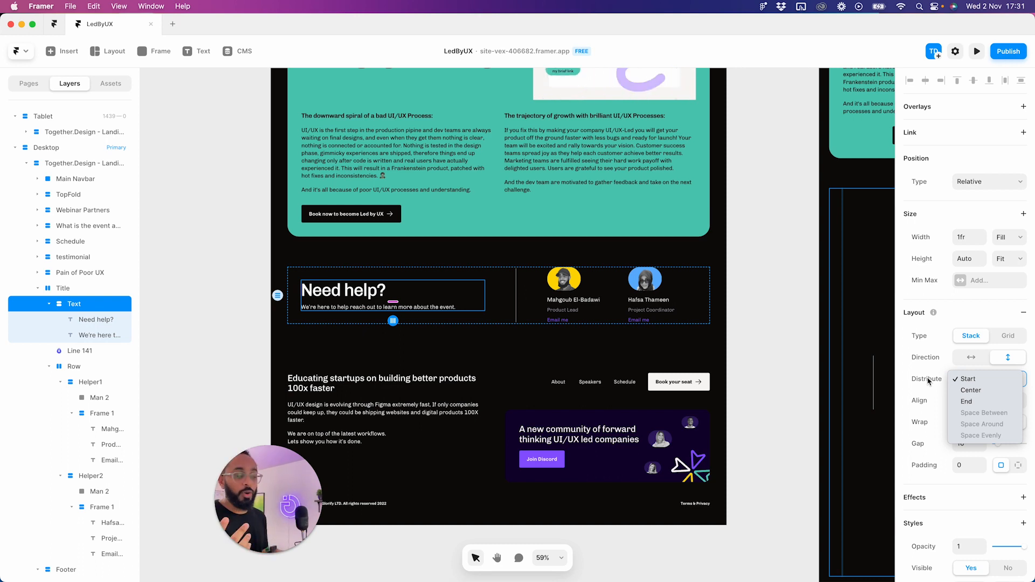
left_click(932, 398)
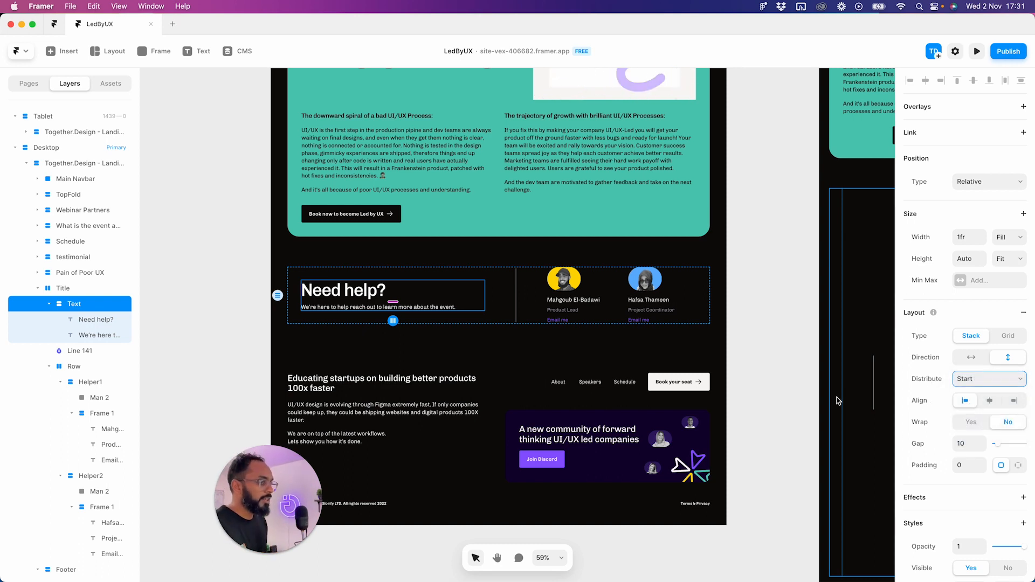
left_click(446, 310)
left_click(515, 314)
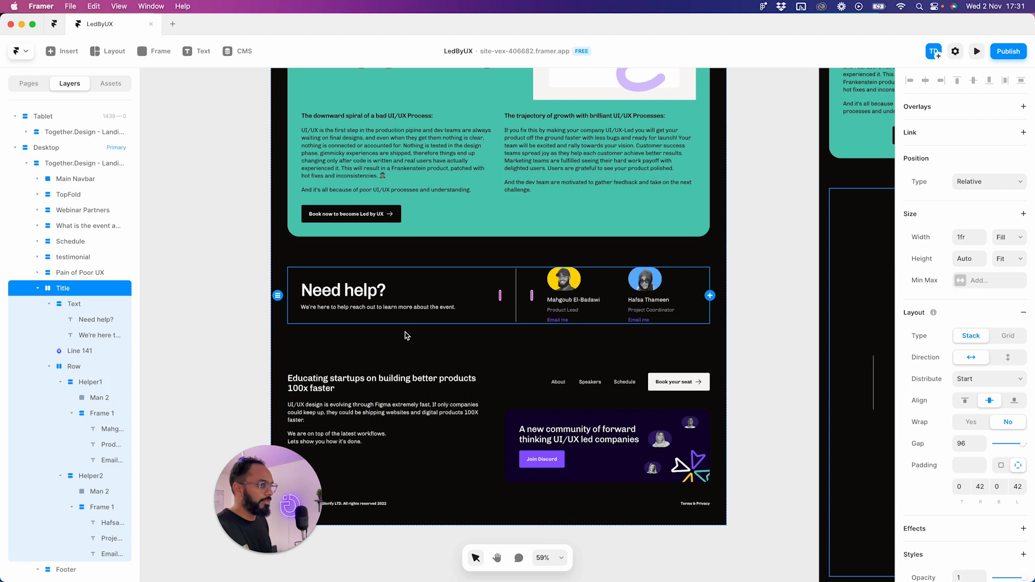
left_click(351, 294)
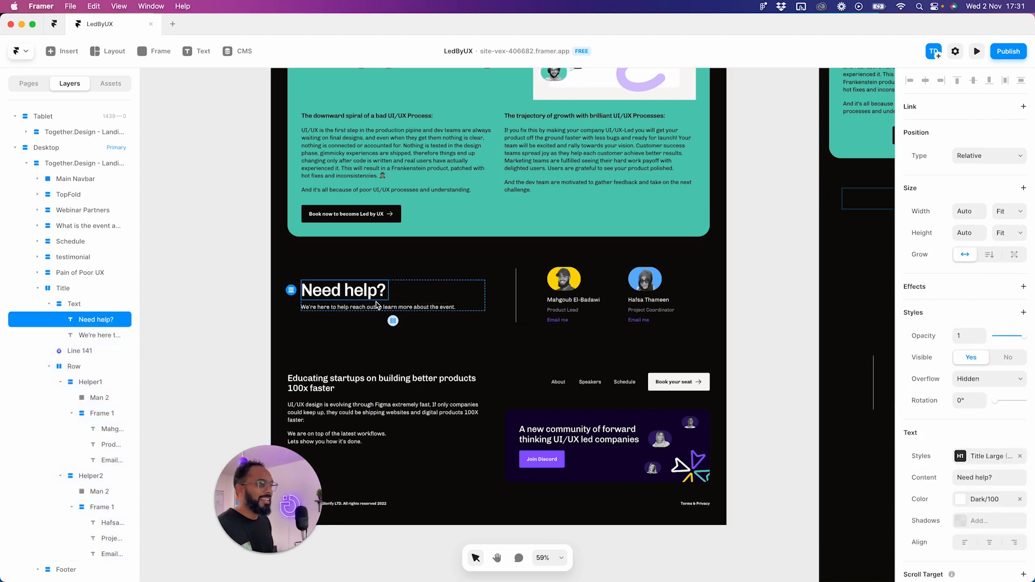
left_click(433, 301)
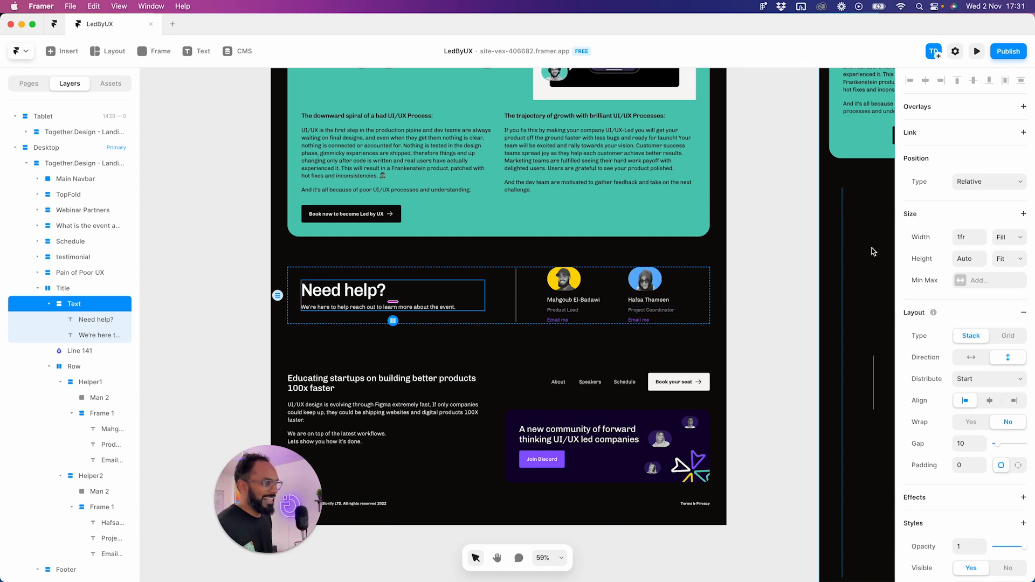
left_click(506, 309)
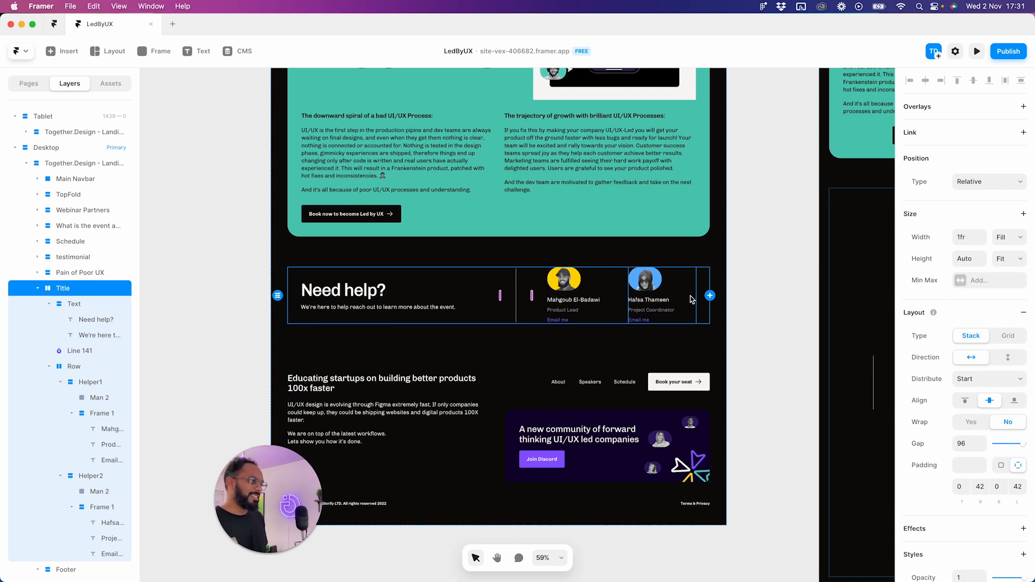
- Set the width of the Text stack in the Desktop Title section to Fit Content
left_click(434, 302)
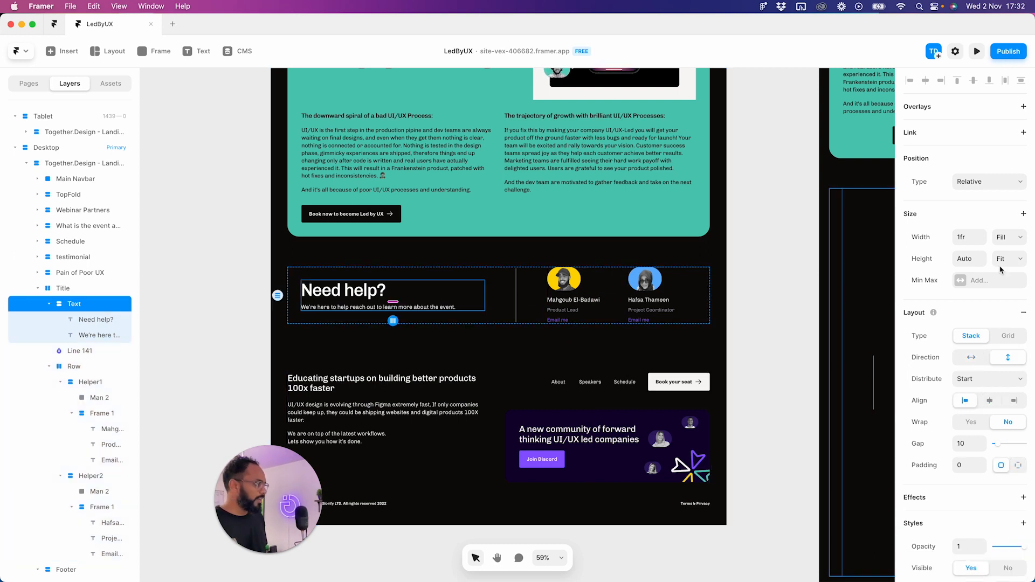
left_click(1013, 238)
left_click(1006, 248)
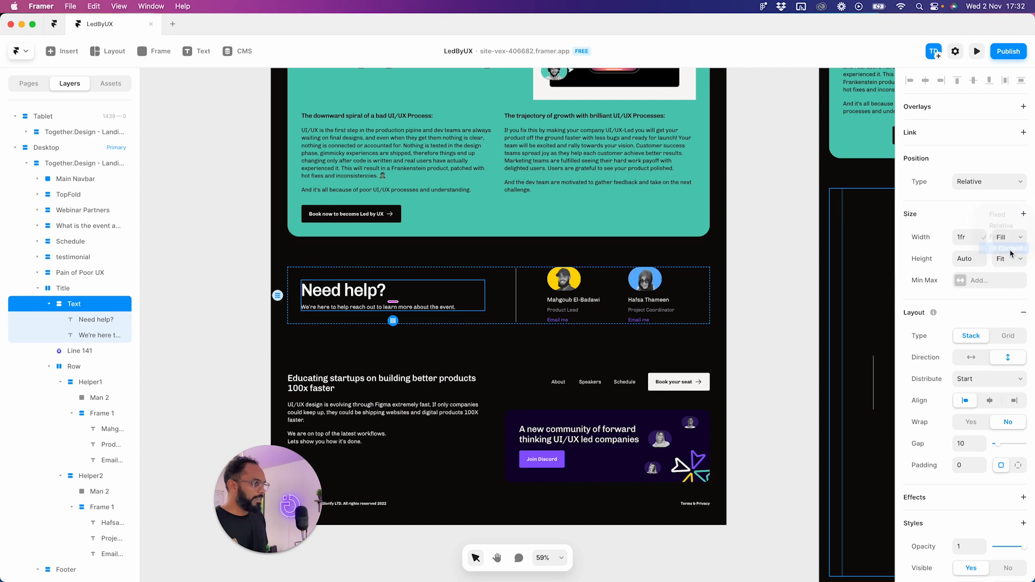
key("super+z")
left_click(1014, 242)
left_click(1014, 249)
- Set the width of the We're here to help text in the Desktop Title section to Fit Content
left_click(412, 306, "super")
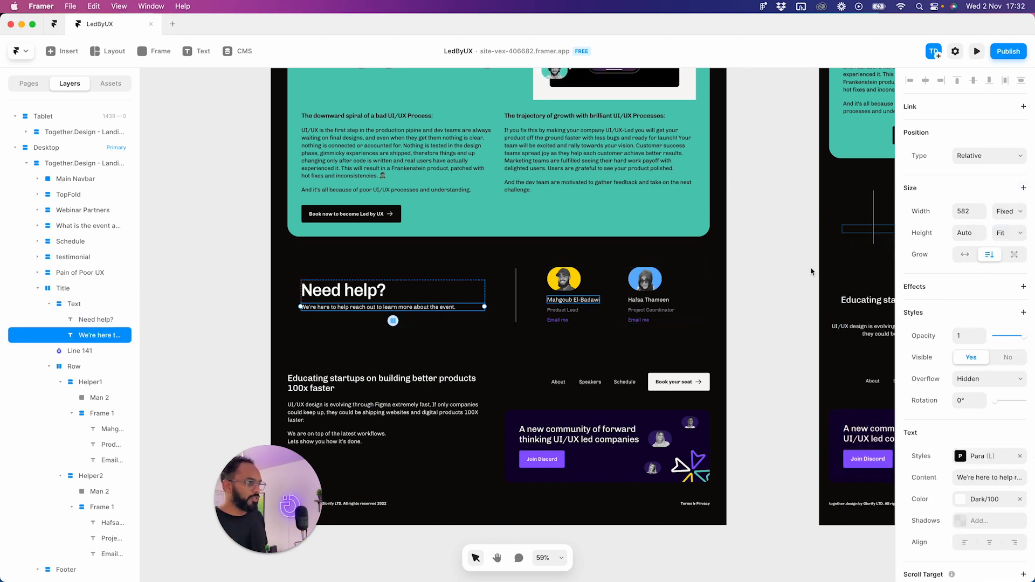
left_click(1016, 214)
left_click(1008, 247)
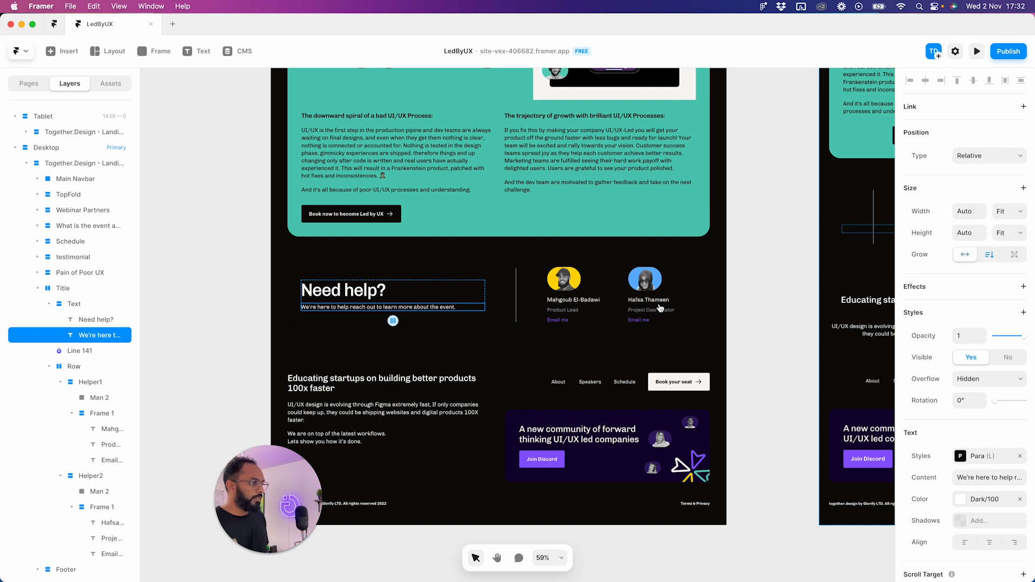
- Set the Desktop Title stack's distribution to Center and its padding to a uniform 0
left_click(477, 304)
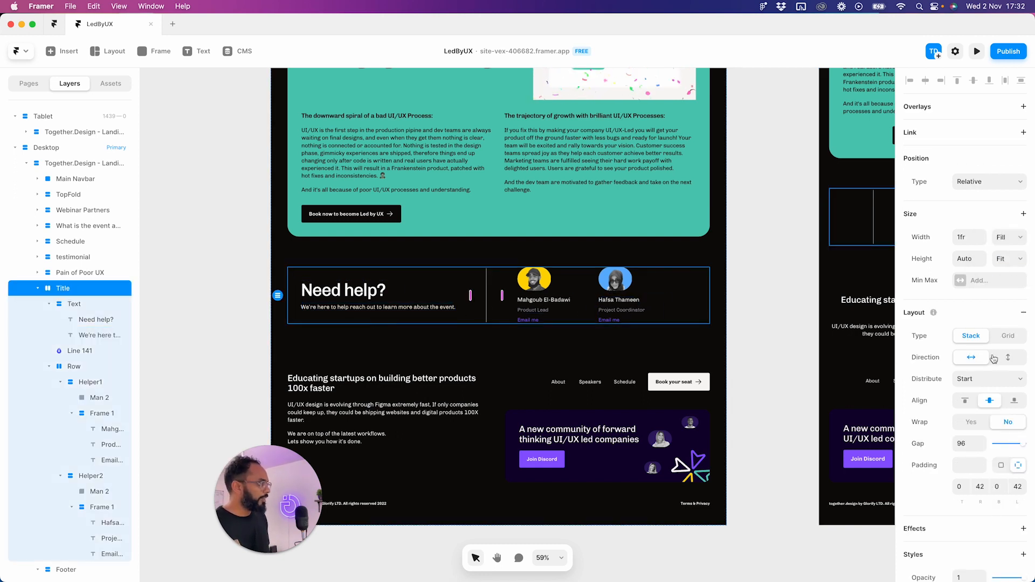
left_click(991, 379)
left_click(989, 390)
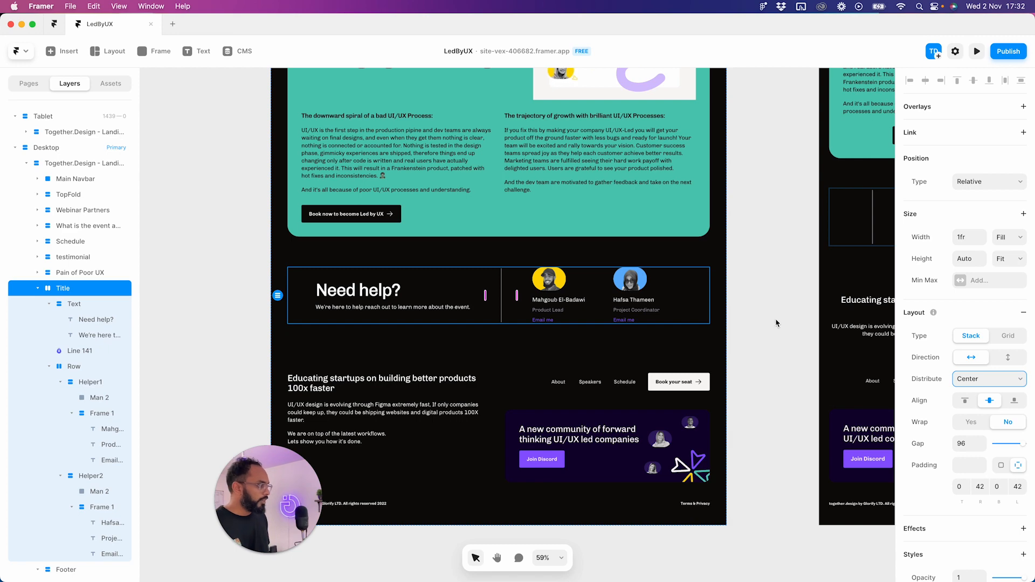
left_click(1001, 465)
left_click(978, 467)
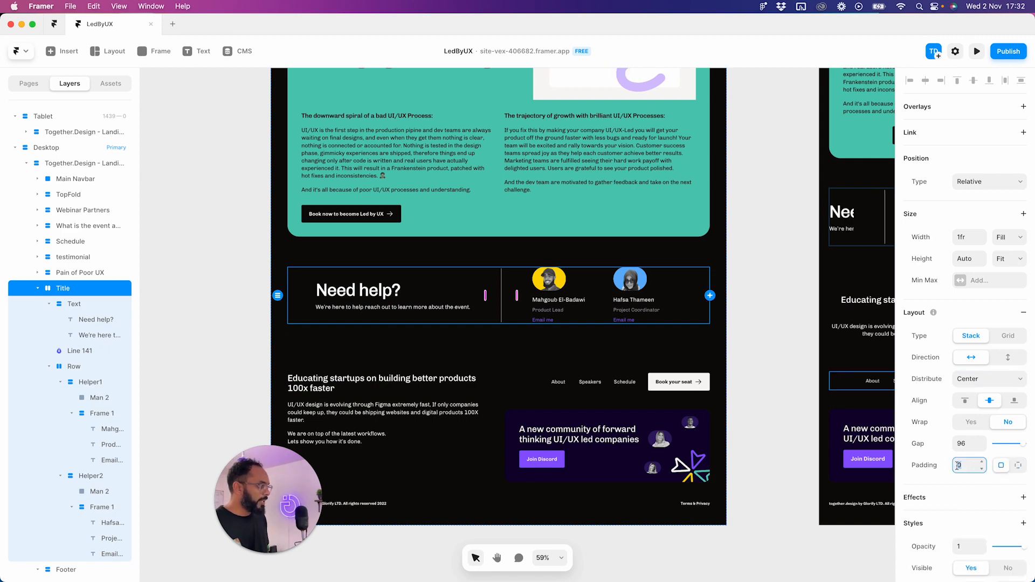
left_click(764, 380)
- Set the Tablet Title stack's direction to vertical
key("space")
left_click_drag(792, 402, 449, 394)
key("space")
left_click_drag(564, 256, 549, 384)
key("space")
left_click_drag(447, 394, 659, 270)
left_click_drag(706, 218, 550, 240)
left_click(576, 216)
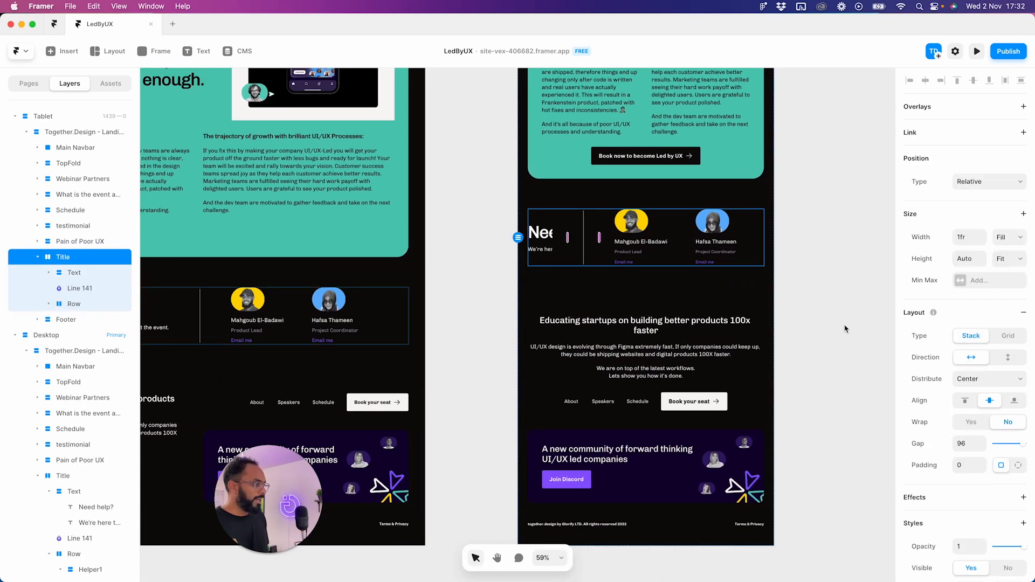
left_click(1008, 358)
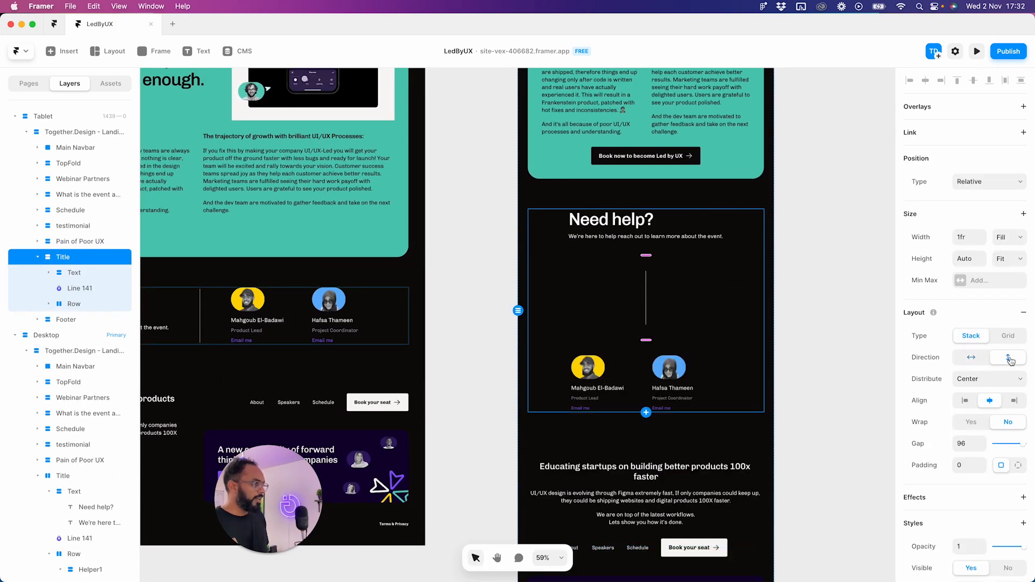
left_click(646, 300)
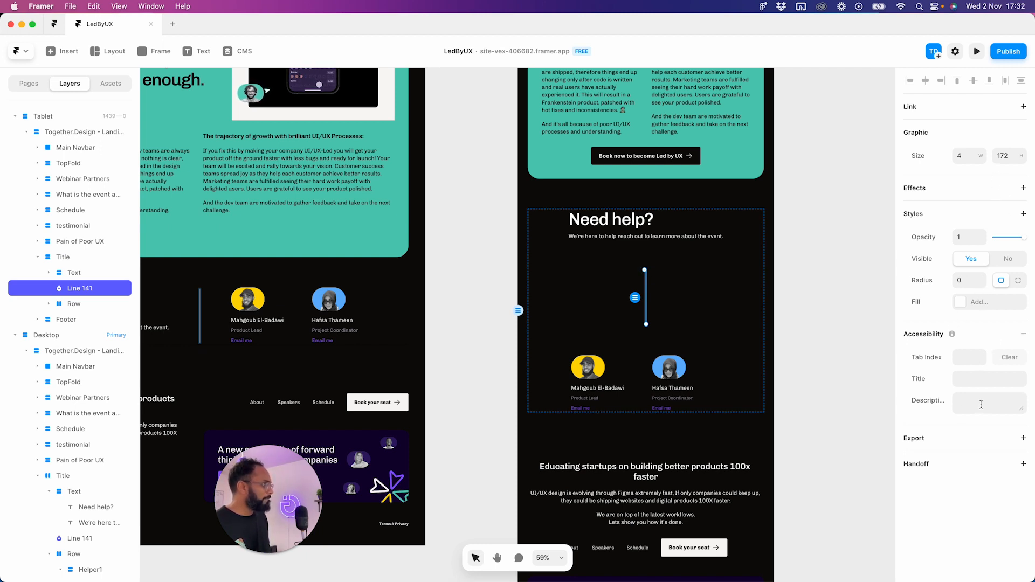
left_click(714, 273)
left_click(694, 385, "super")
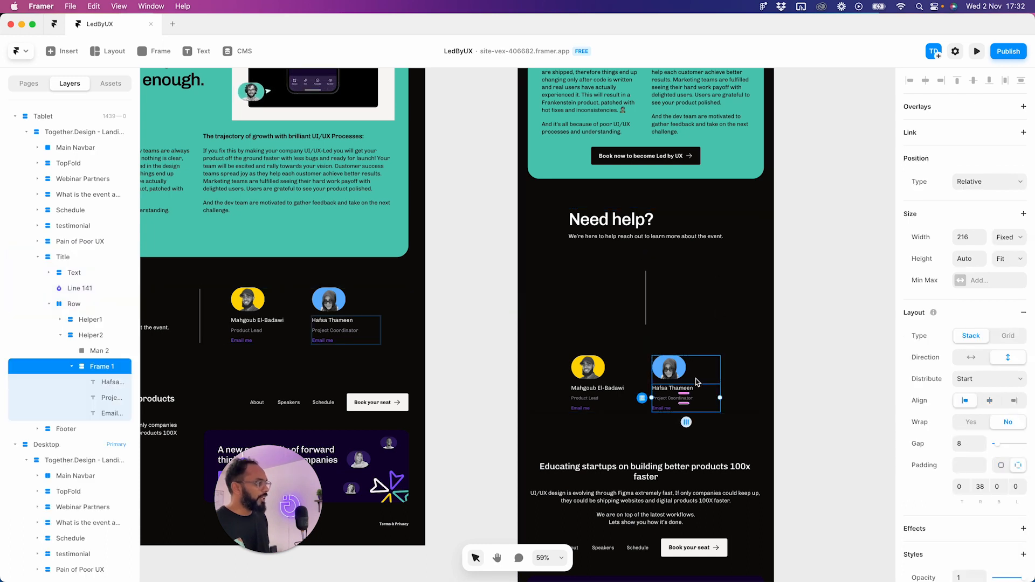
left_click(710, 371)
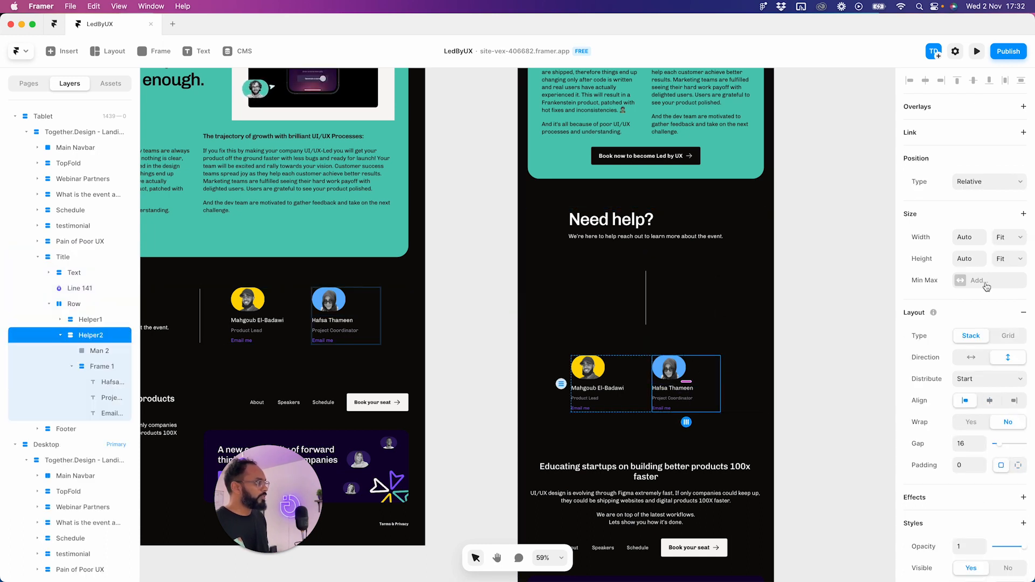
left_click(1023, 214)
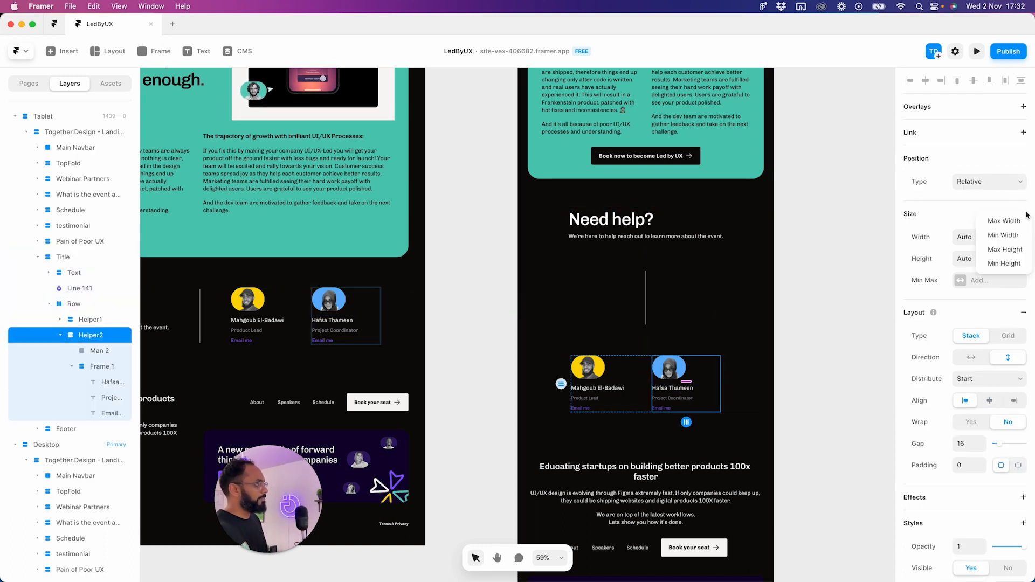
left_click(969, 217)
left_click(1015, 181)
left_click(916, 168)
- Remove the vertical divider Line 141 from the Need help? section on the Tablet breakpoint
left_click(647, 297)
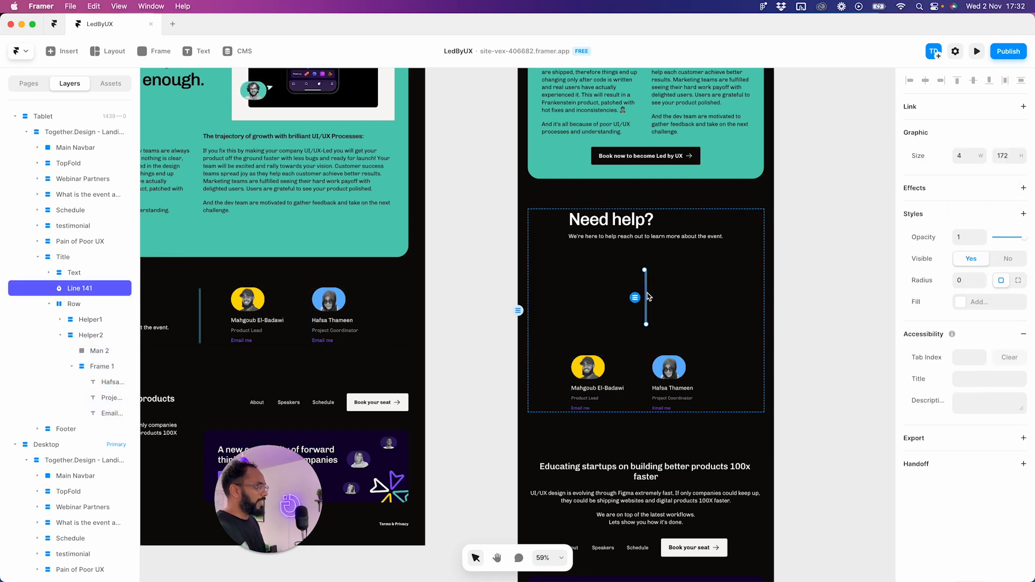
left_click_drag(645, 325, 596, 284)
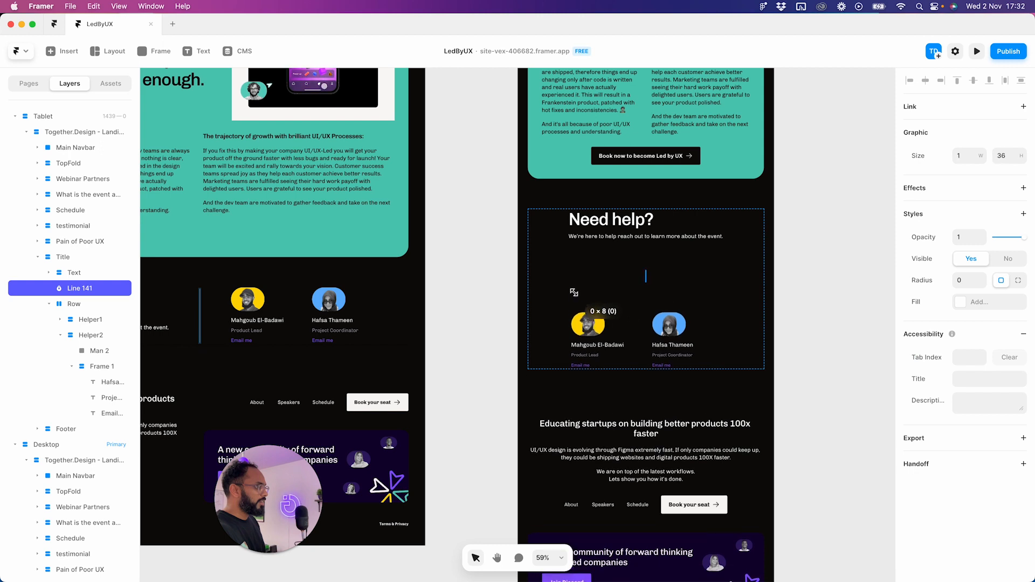
key("super+z")
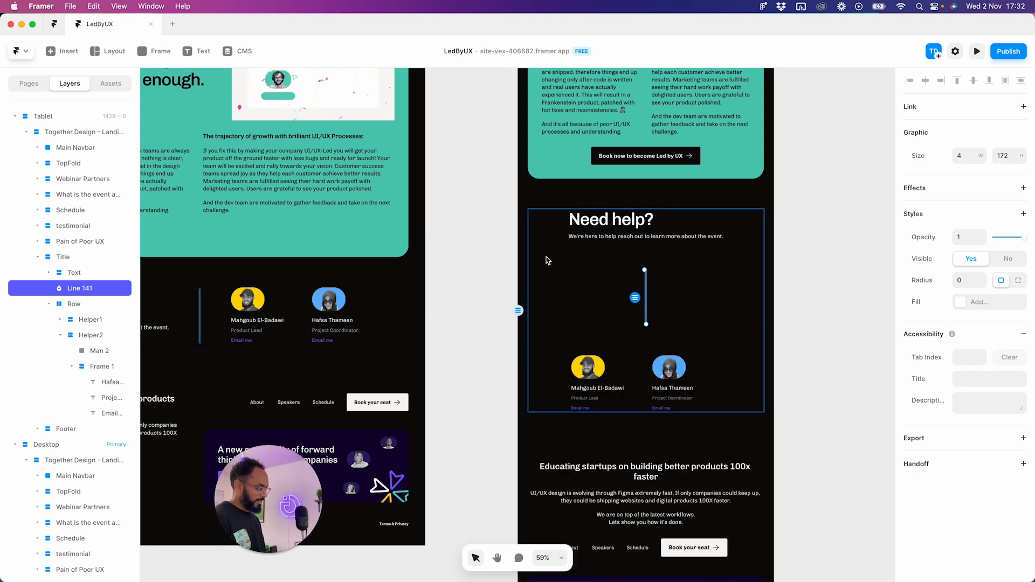
key("BackSpace")
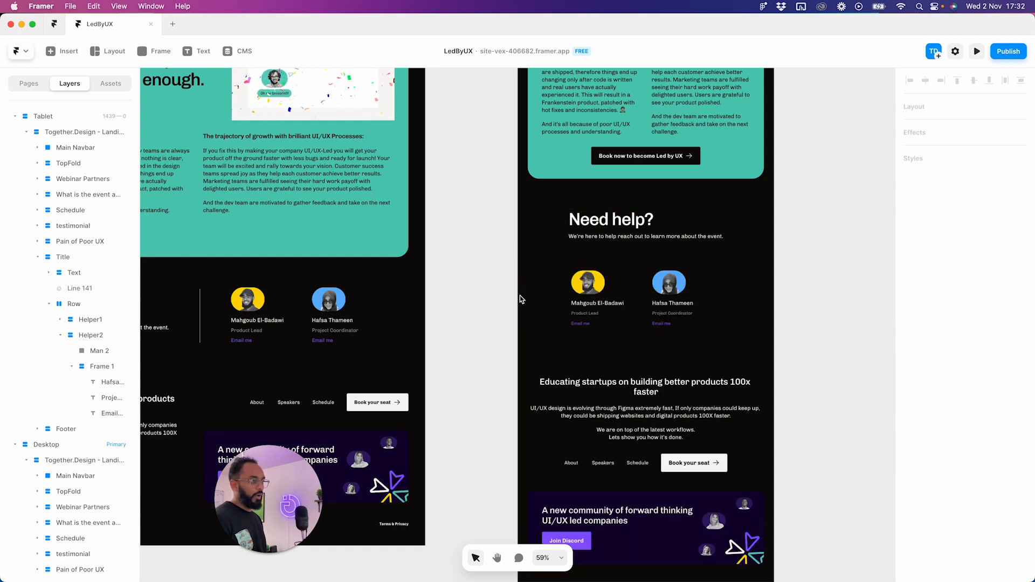
- Switch to the Figma design and select the Title frame around Need help? to examine its layout
scroll(483, 291, "up", 3)
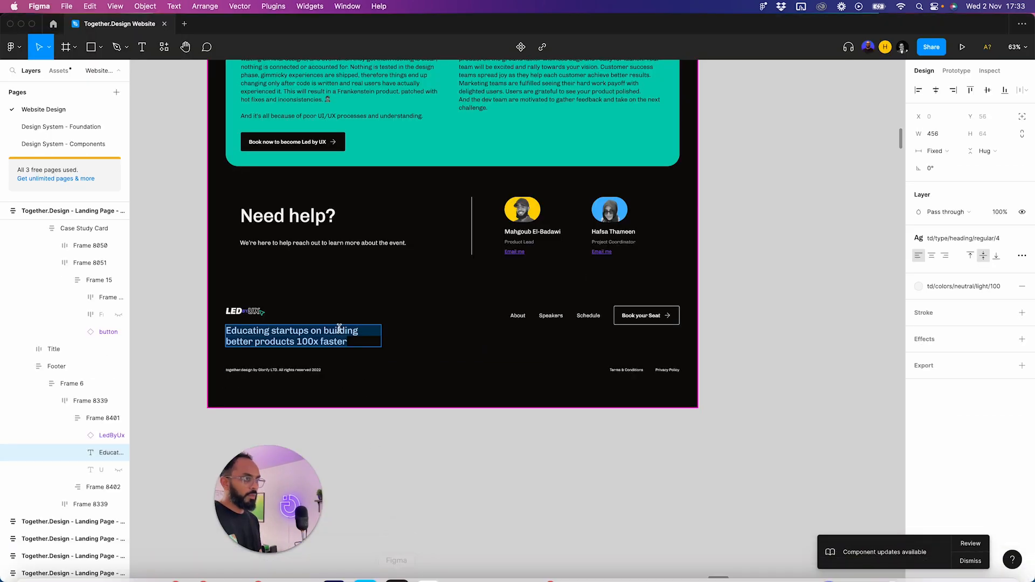
left_click(471, 219)
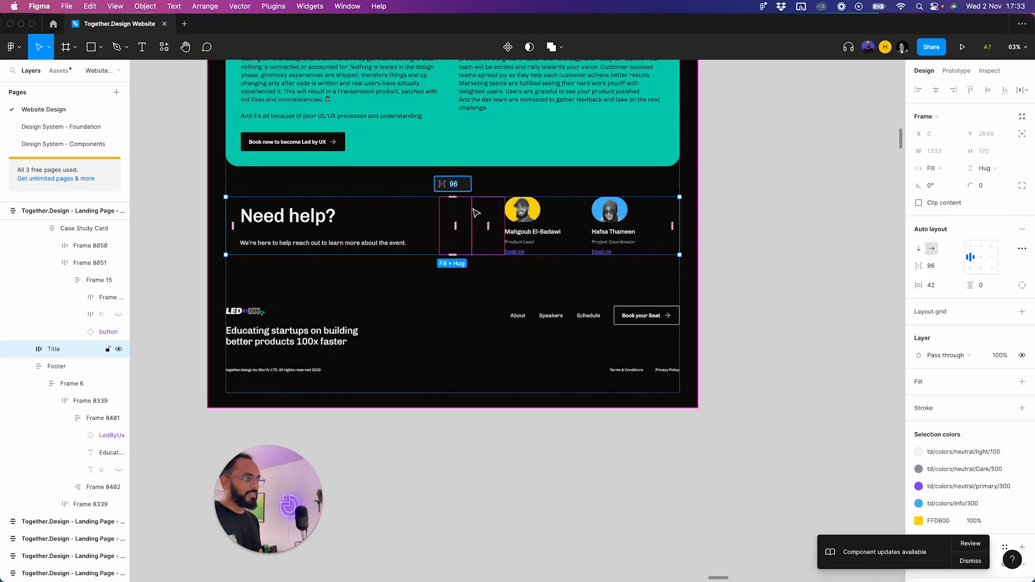
- Place a horizontal copy of the Need help section's vertical divider outside the page and copy it with the Figma to HTML with Framer plugin
left_click(474, 212)
key("super+d")
left_click_drag(474, 212, 760, 371)
left_click_drag(761, 354, 820, 395)
left_click(164, 47)
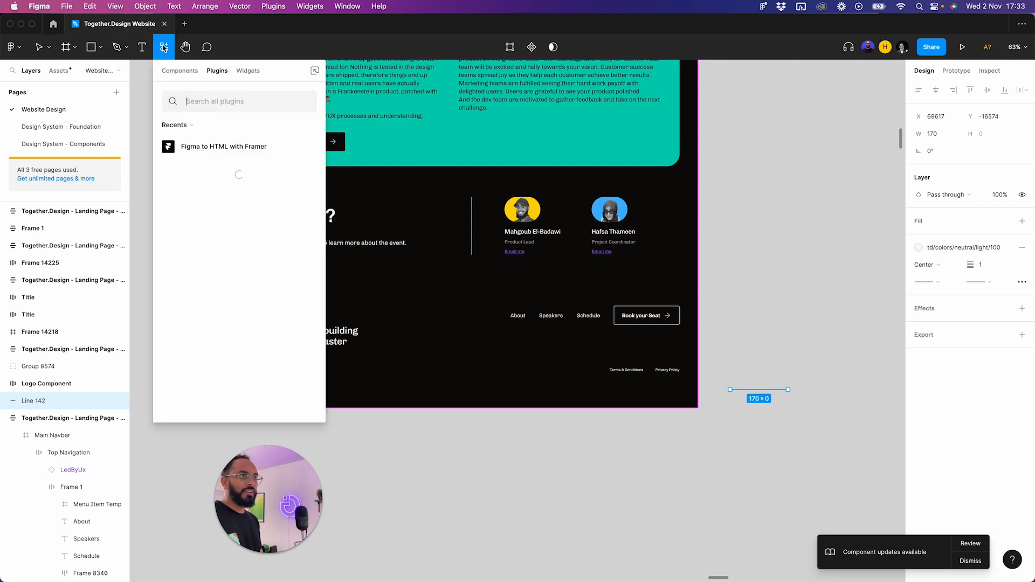
left_click(205, 143)
left_click(226, 222)
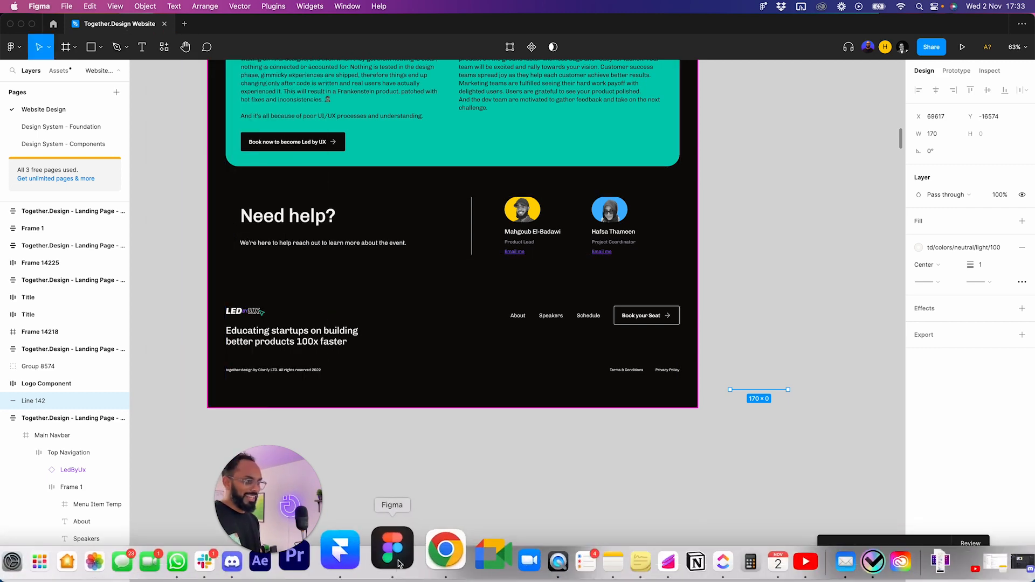
- Switch to Framer and paste the line into the tablet Need help stack, moving it above the row of contacts
left_click(366, 547)
scroll(596, 404, "right", 5)
left_click(620, 237)
key("super+v")
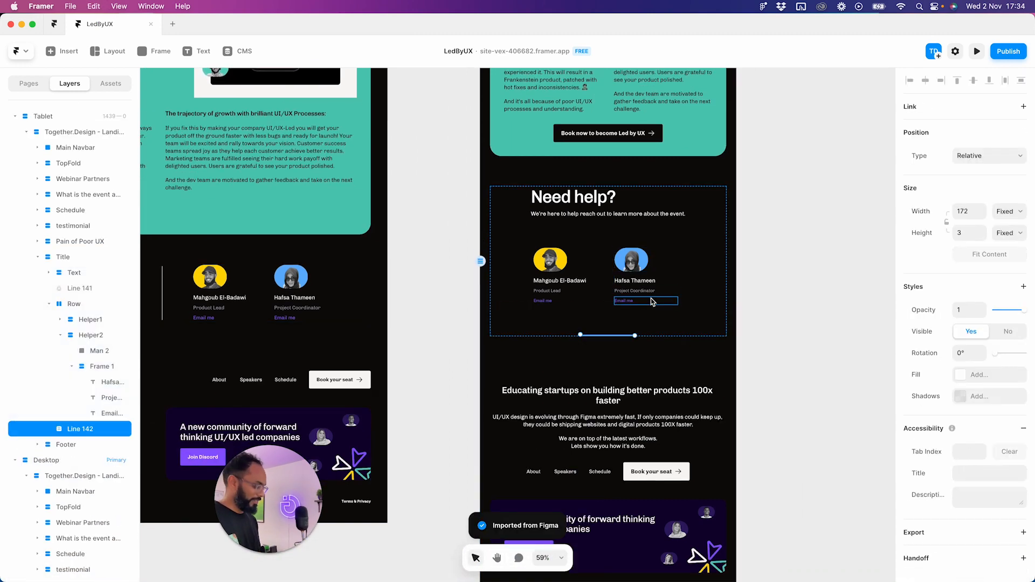
key("Up")
- Set the pasted divider line's width to Fill and its height to 1
left_click(1007, 211)
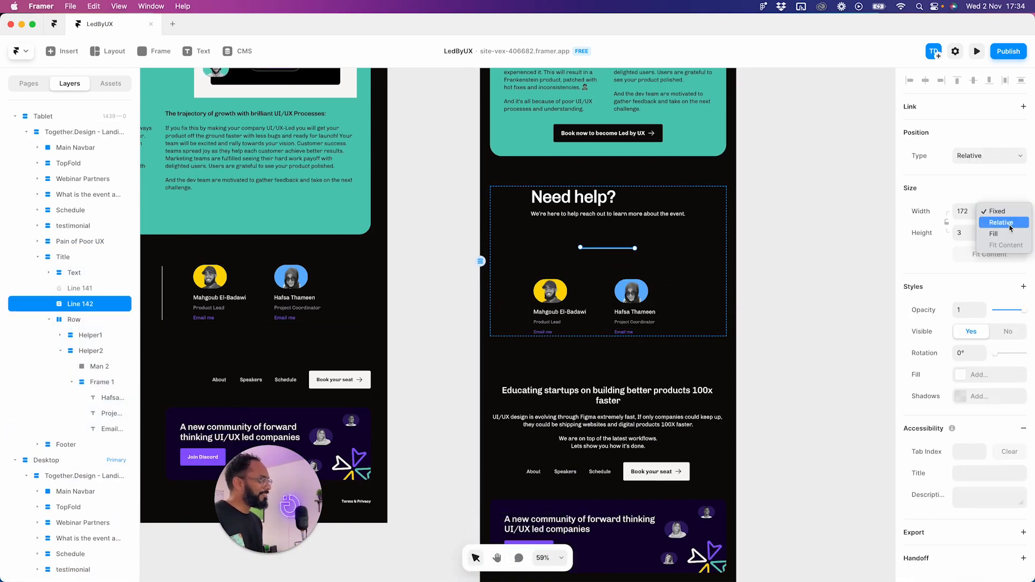
left_click(998, 230)
left_click(1018, 213)
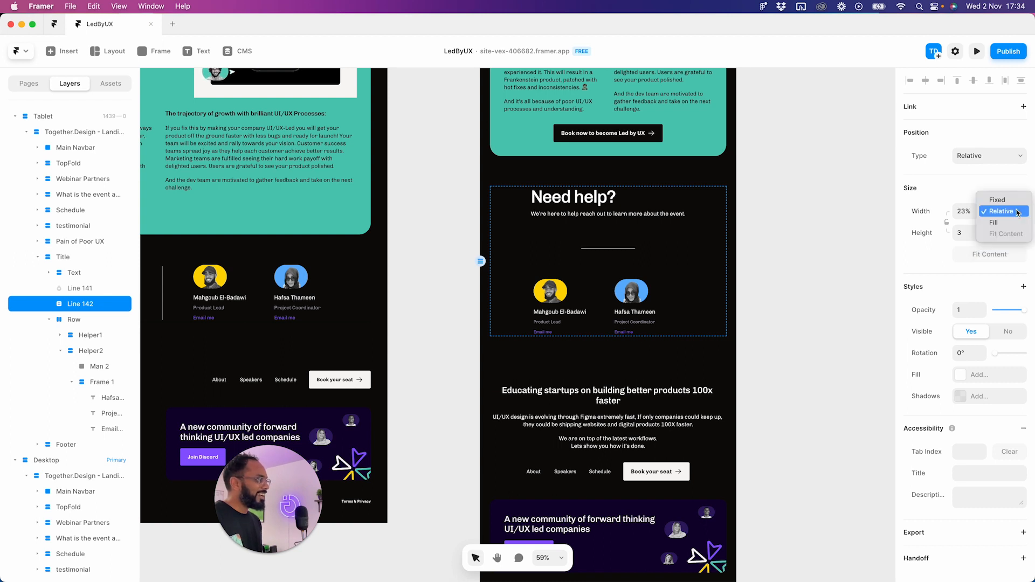
left_click(1013, 224)
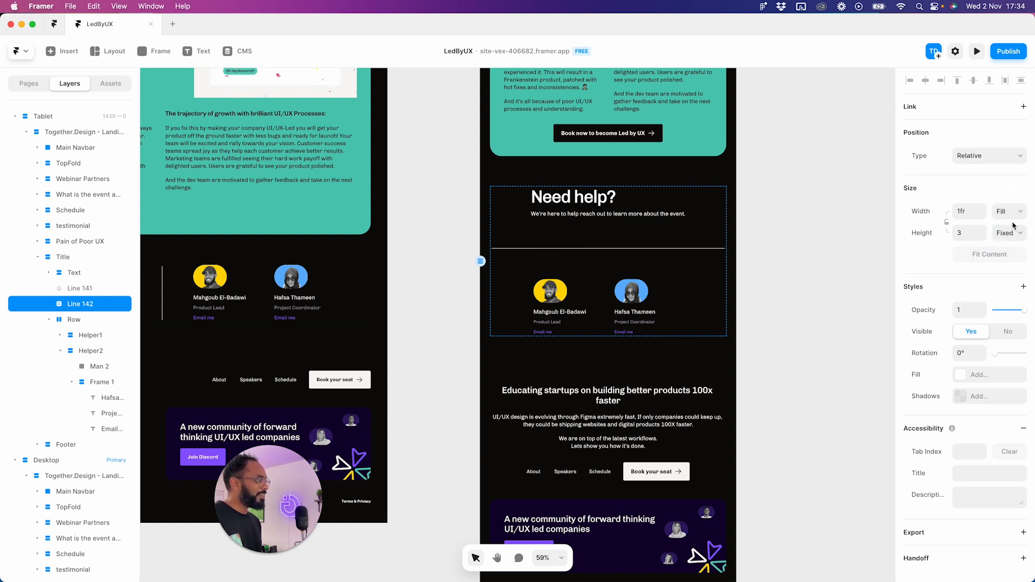
left_click(1011, 233)
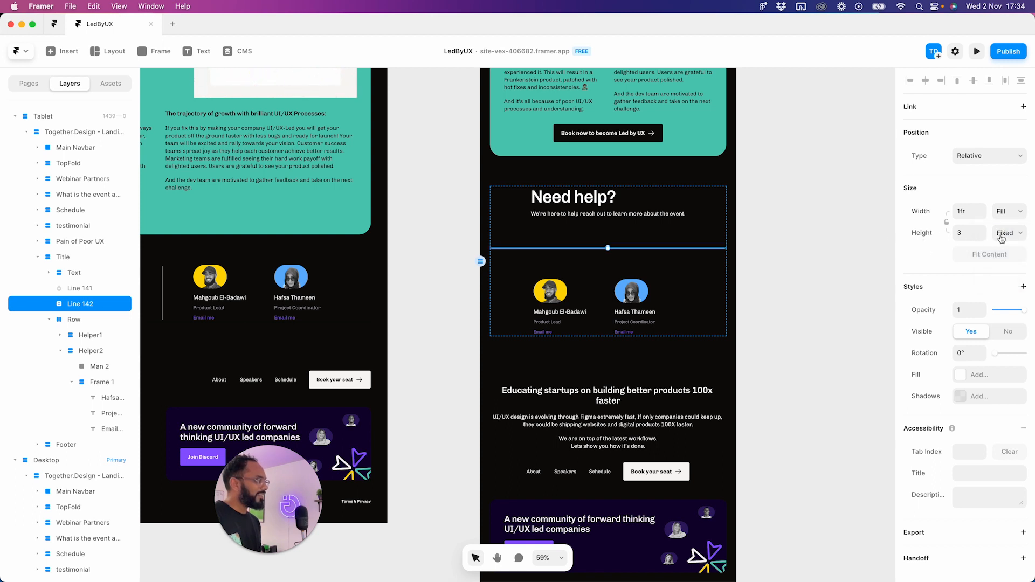
left_click(920, 252)
left_click(966, 232)
type("1")
key("Return")
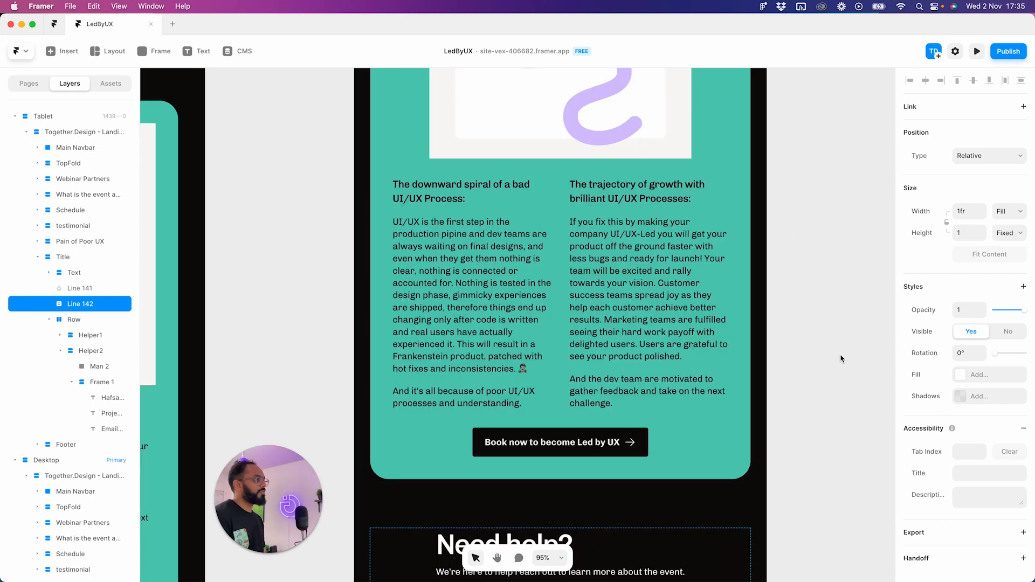
- Examine the divider and the spacing around it in the tablet layout's Need help section
scroll(839, 359, "down", 5)
left_click(838, 363)
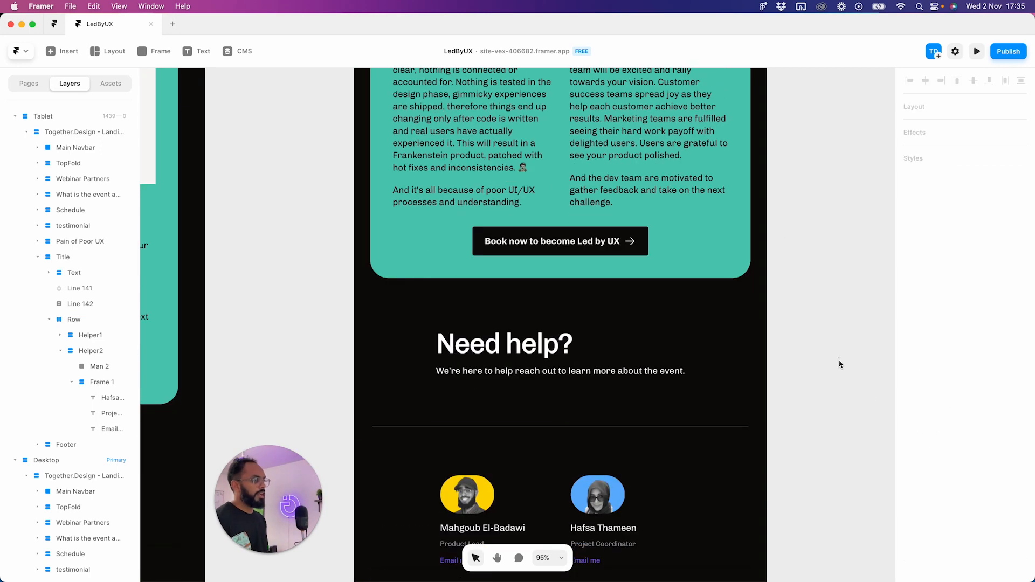
scroll(828, 380, "down", 5)
left_click(765, 213)
left_click_drag(765, 213, 760, 210)
left_click_drag(818, 427, 716, 225)
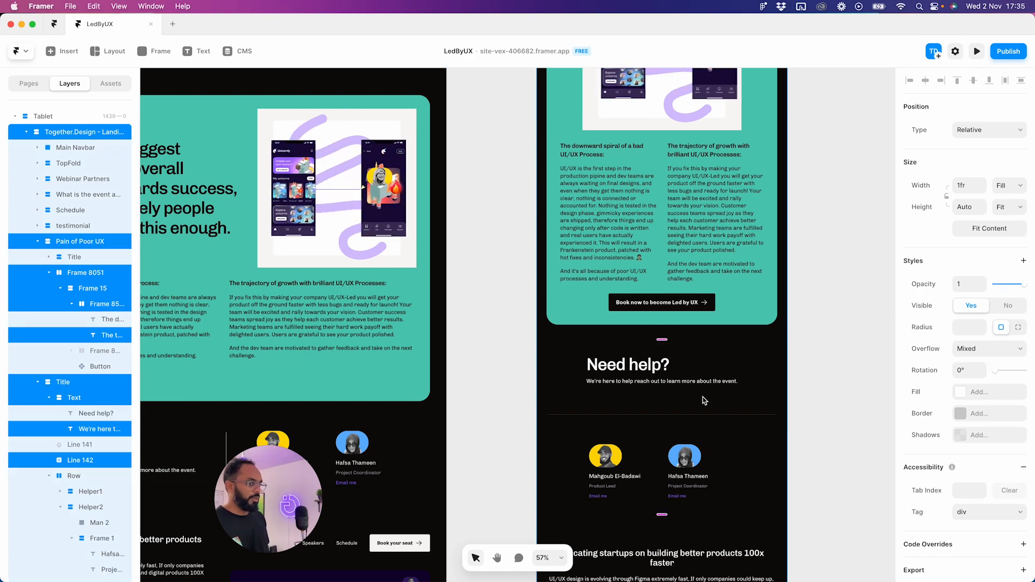
scroll(764, 407, "down", 5)
scroll(695, 460, "up", 5)
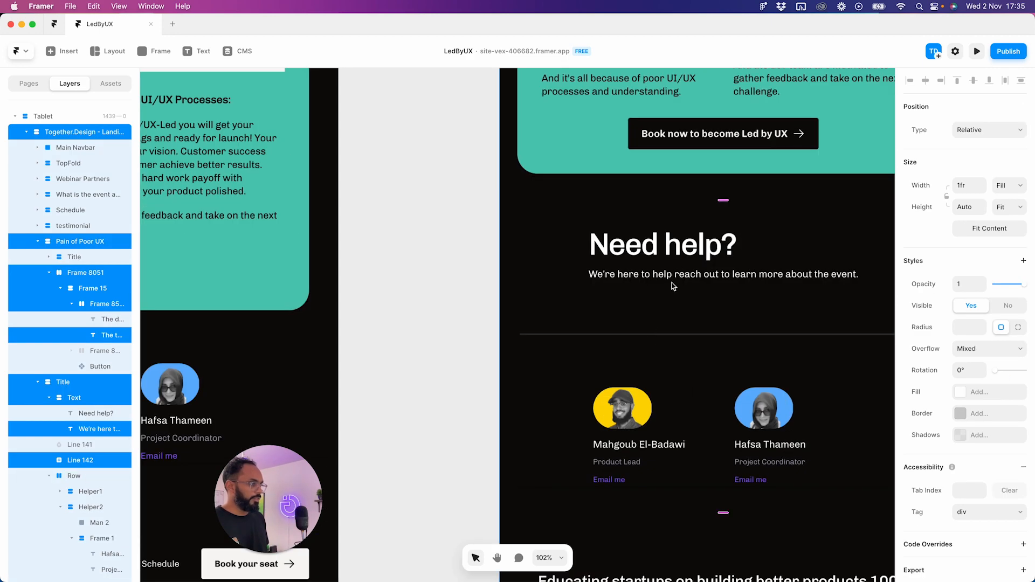
- Reduce the gap of the tablet Need help stack to 32
left_click(75, 164)
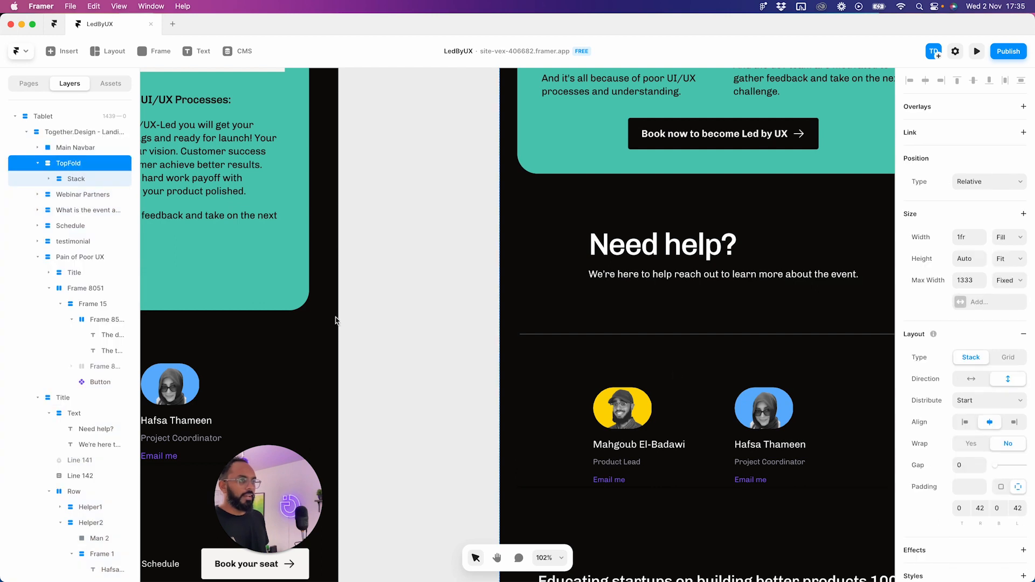
left_click(725, 261, "super")
left_click(717, 306)
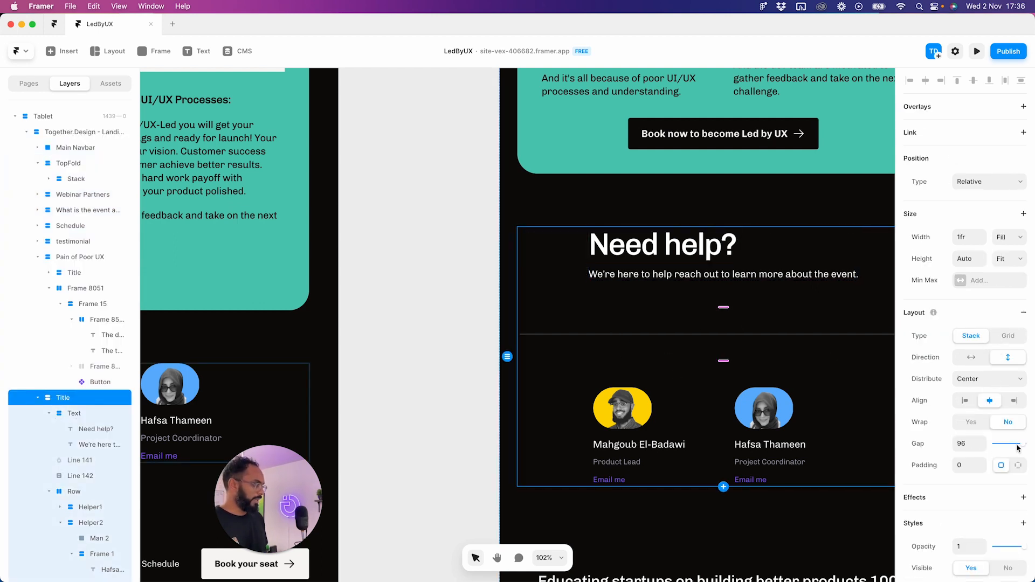
left_click_drag(1021, 449, 1003, 449)
left_click(380, 371)
left_click_drag(782, 394, 782, 372)
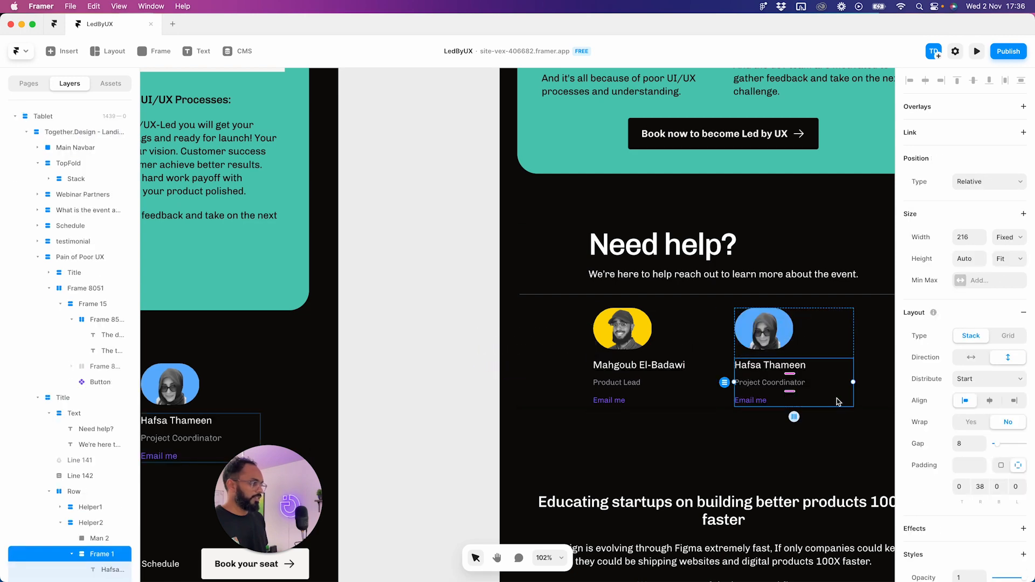
- Make the tablet Need help stack's width fit its content and set the divider's width to Fill
left_click(824, 261)
left_click(869, 284)
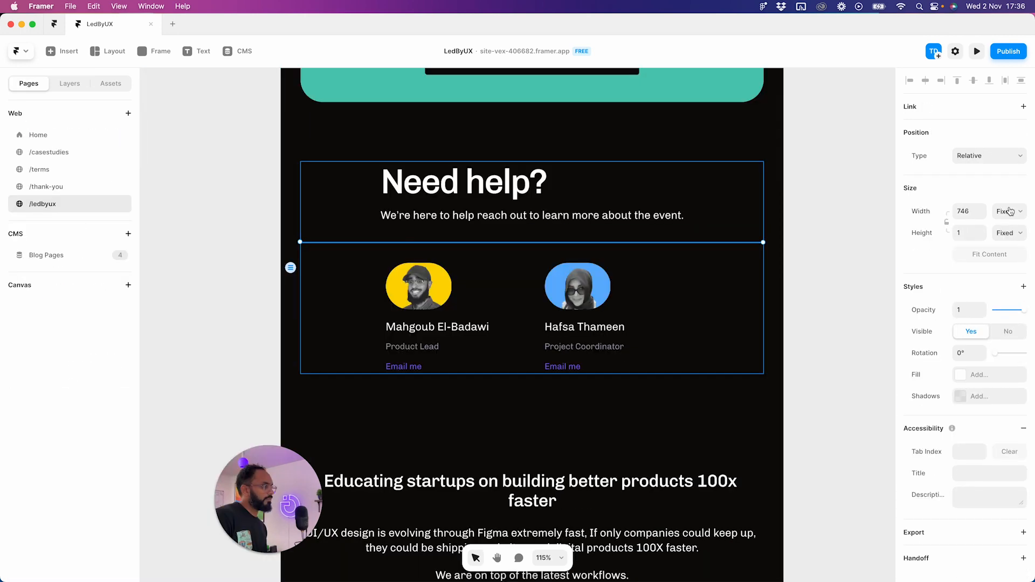
left_click(1008, 232)
left_click(1008, 237)
left_click(1008, 238)
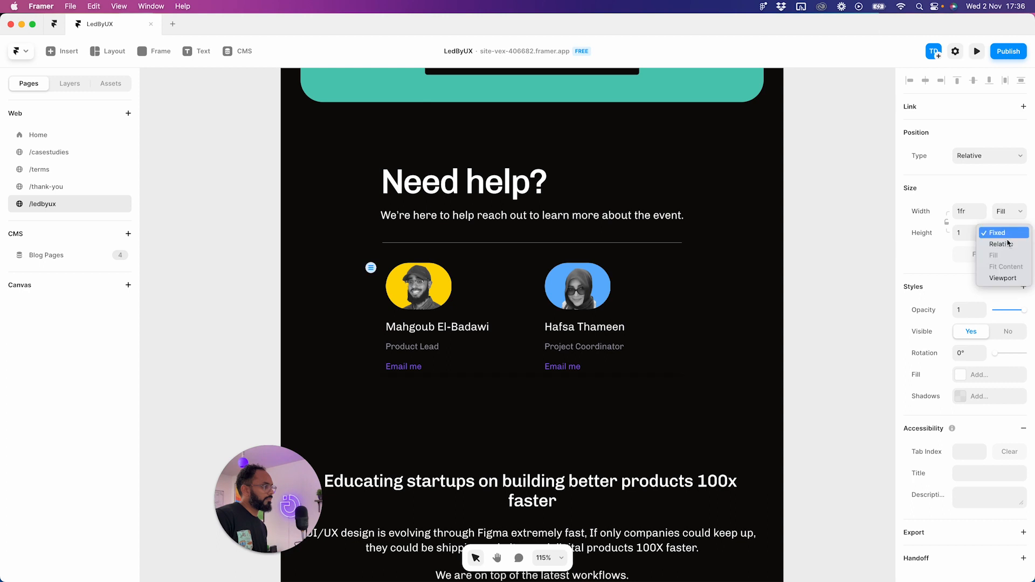
- Inspect the layout settings and layer order of the tablet Need help stack and its divider line
left_click(785, 258)
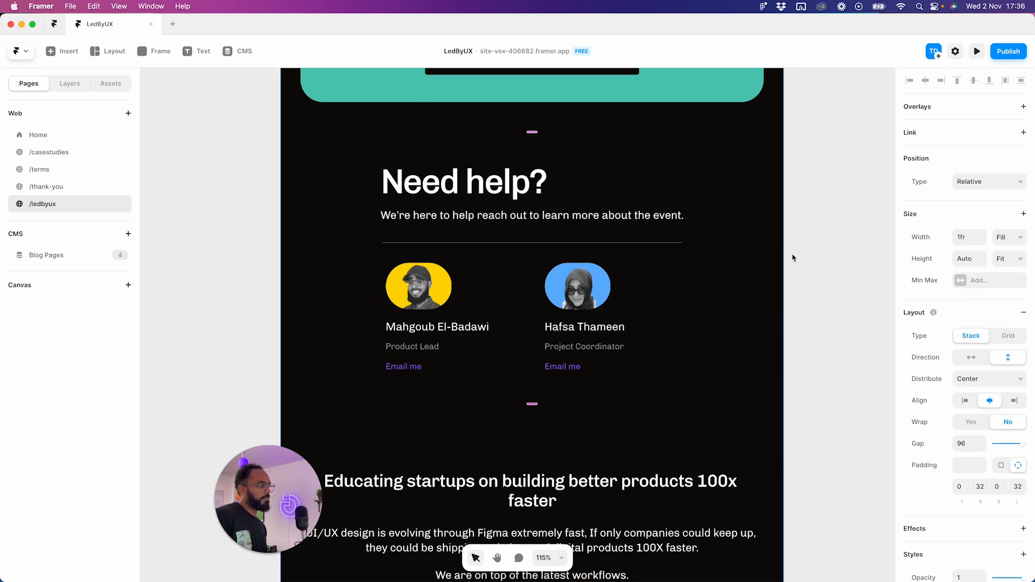
left_click(593, 248)
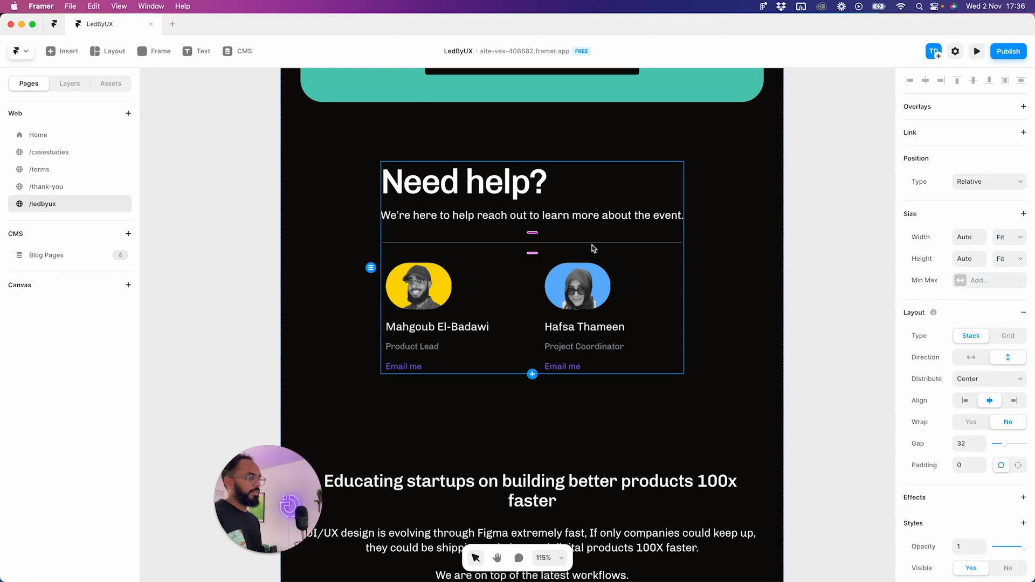
left_click(829, 212)
left_click(568, 243)
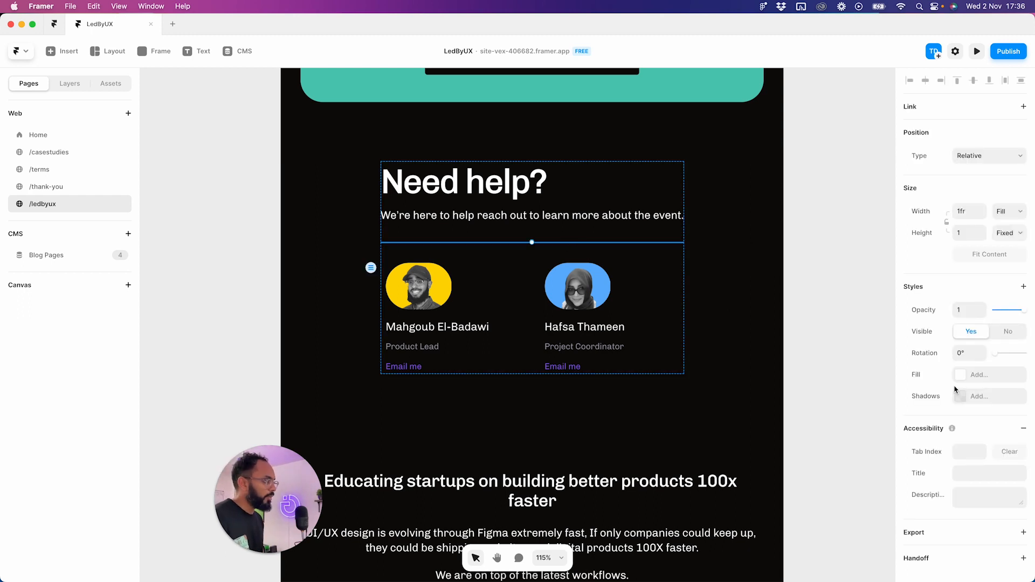
left_click(795, 291)
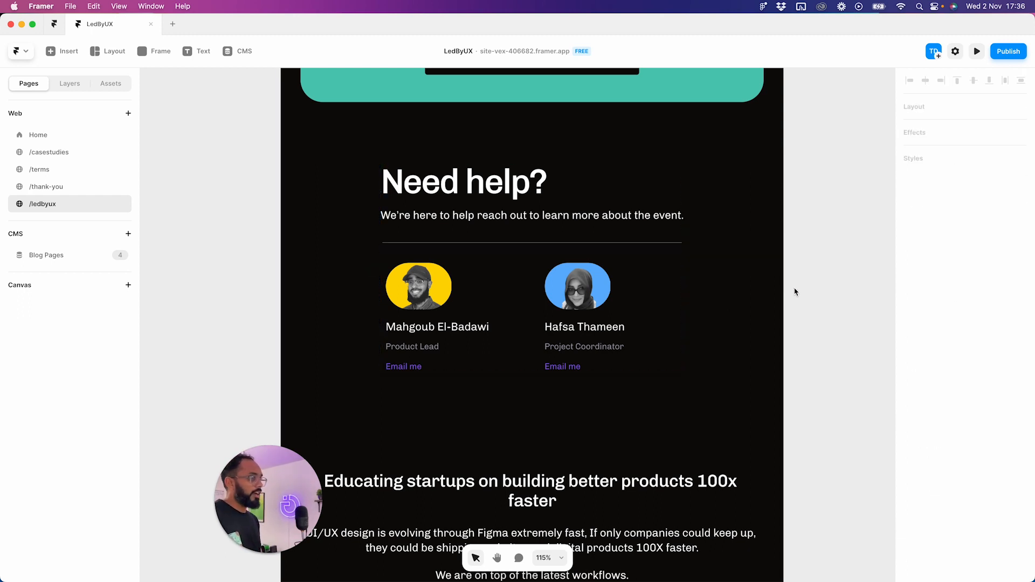
scroll(776, 284, "down", 1)
left_click(65, 83)
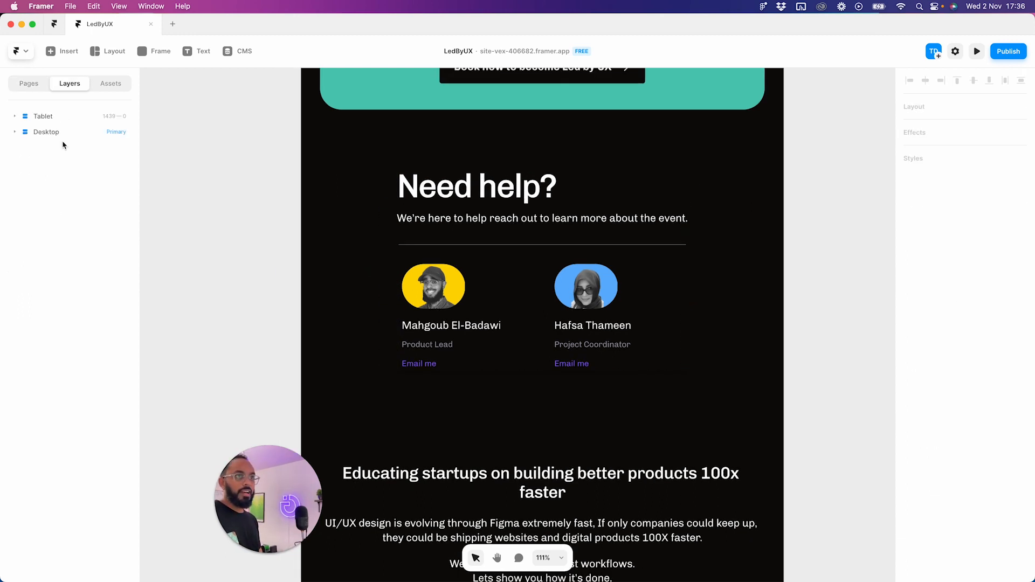
left_click(518, 249)
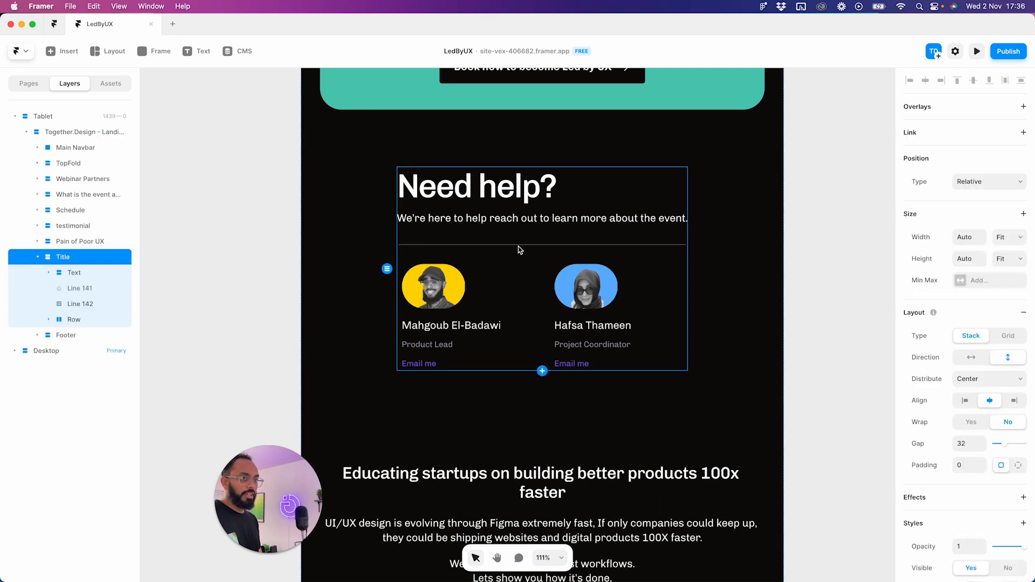
left_click(110, 304)
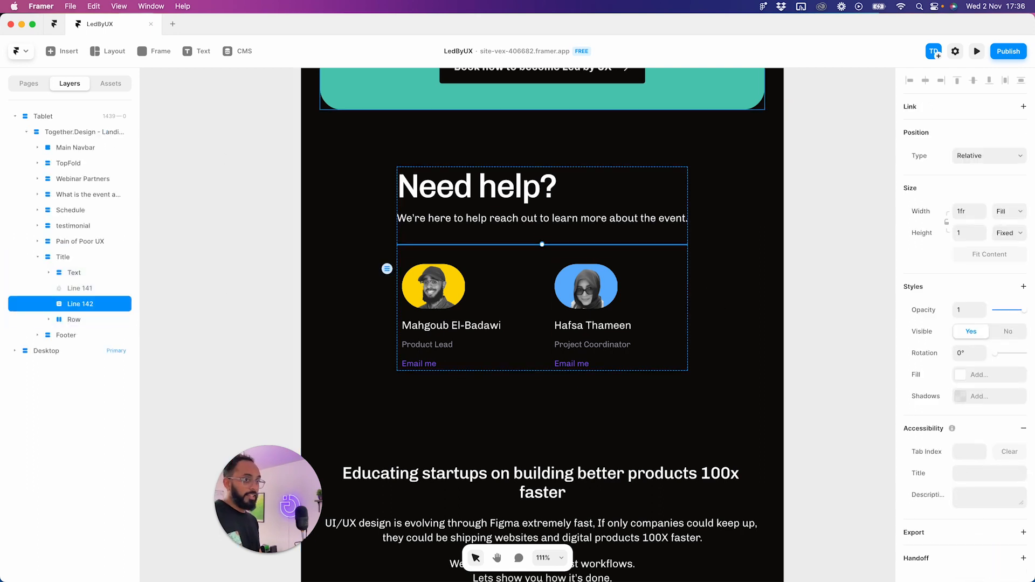
right_click(60, 307)
key("Escape")
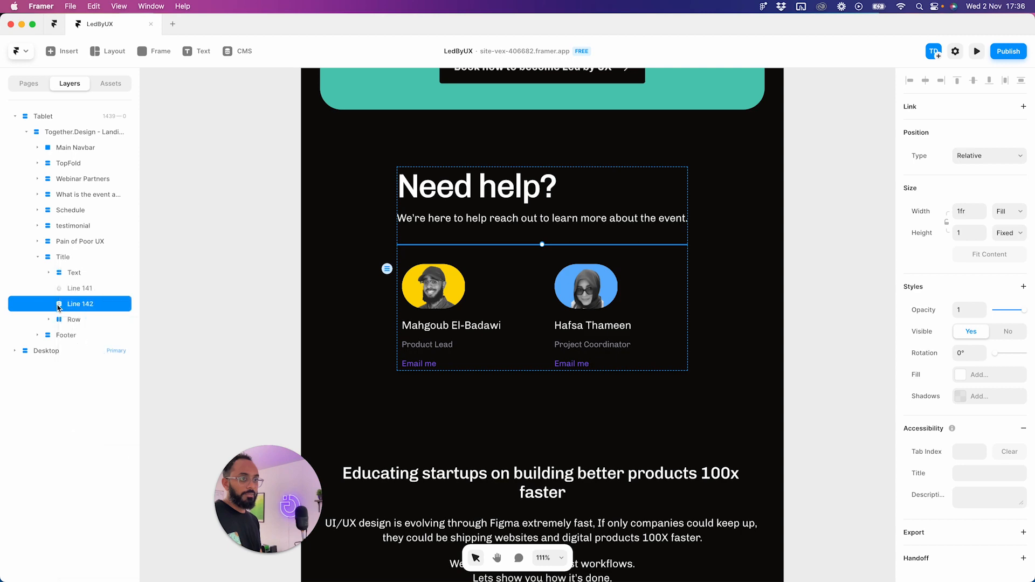
right_click(70, 308)
left_click(58, 308)
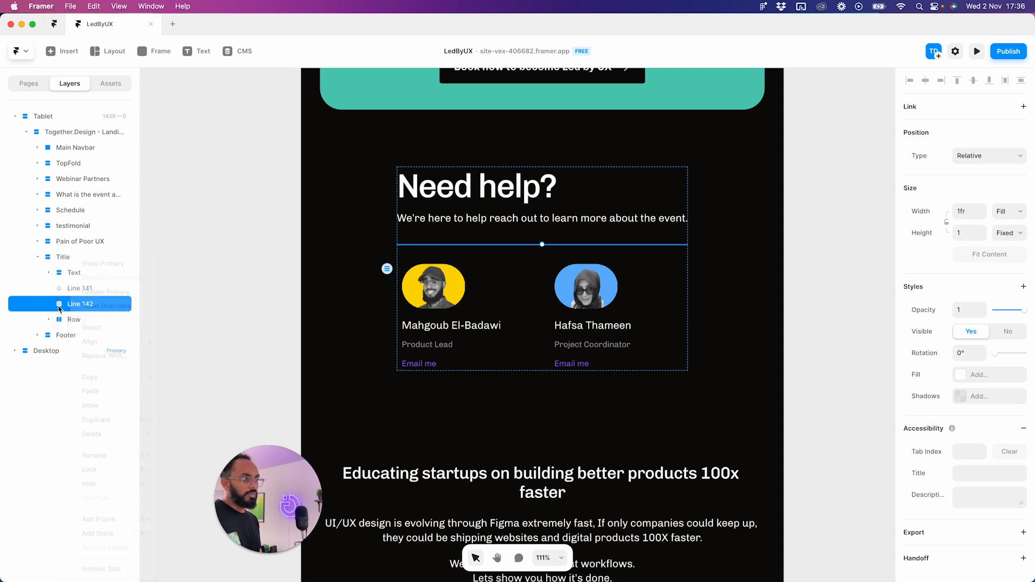
left_click(204, 292)
- Compare the desktop Need help section and its vertical divider with the tablet version, and review both page layouts in full
left_click_drag(229, 293, 554, 290)
scroll(424, 297, "down", 4)
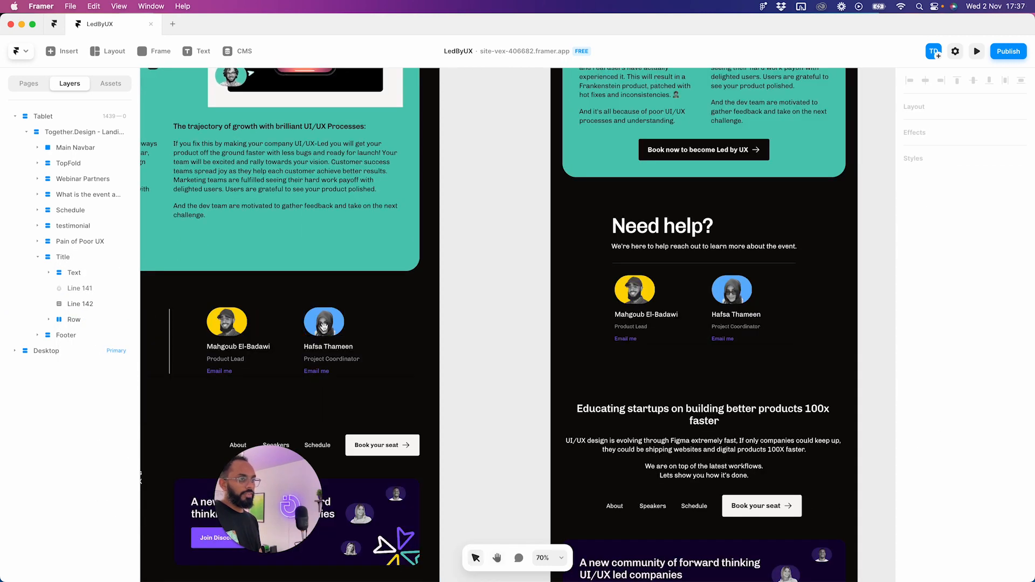
scroll(377, 270, "left", 5)
scroll(377, 270, "down", 2)
left_click(400, 254)
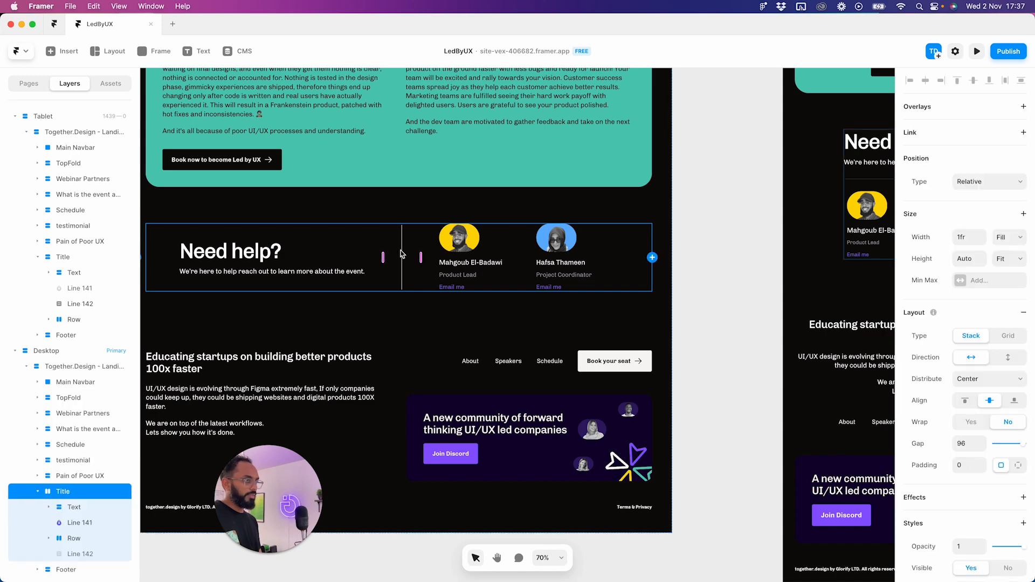
double_click(402, 240)
left_click(632, 221)
key("space")
left_click_drag(706, 244, 634, 258)
scroll(668, 243, "down", 10)
scroll(670, 243, "up", 4)
scroll(714, 238, "up", 5)
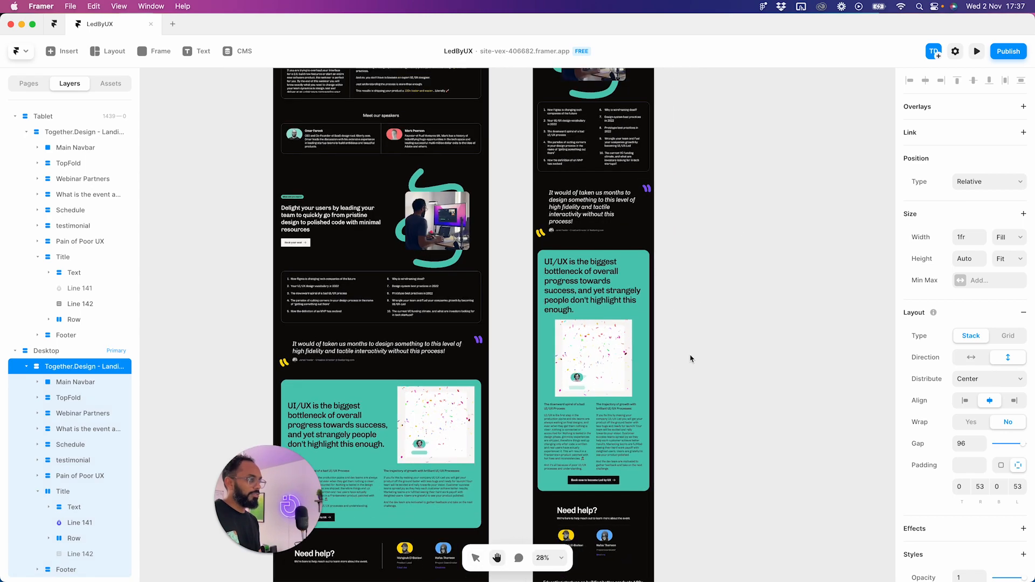
scroll(707, 288, "down", 5)
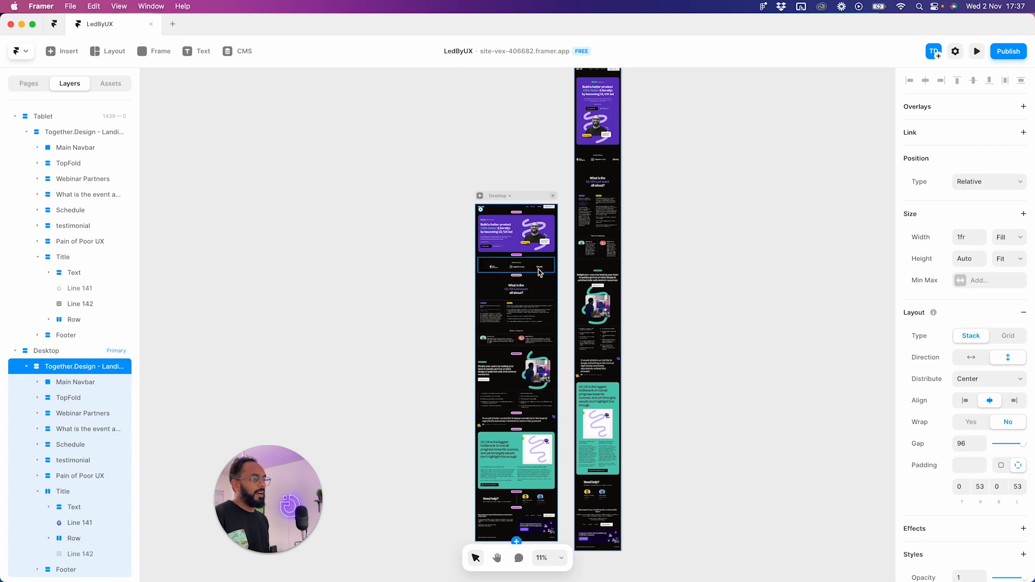
left_click(732, 300)
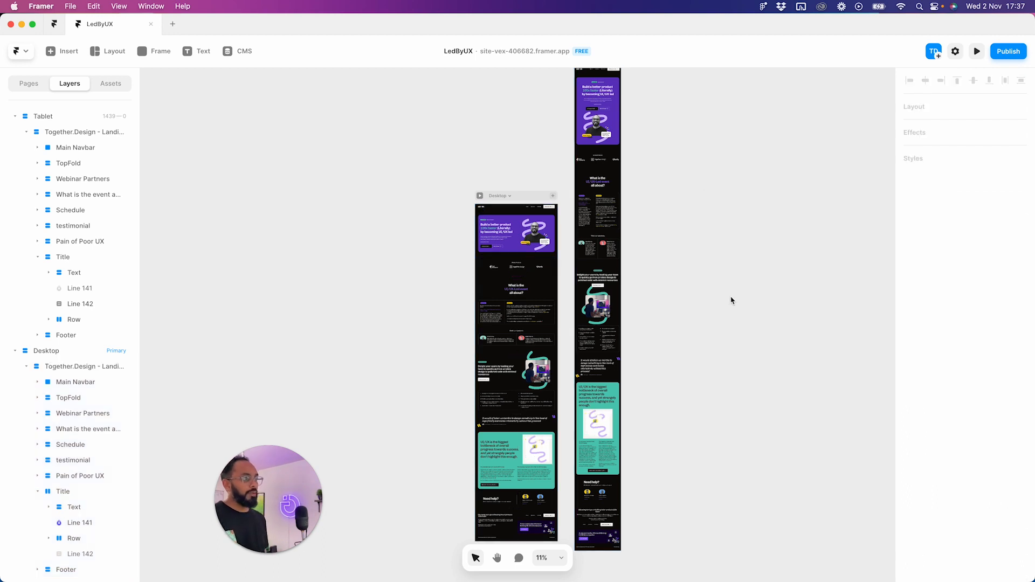
- Preview the page widened to 1870 and review its sections from the hero down to the footer
left_click(976, 51)
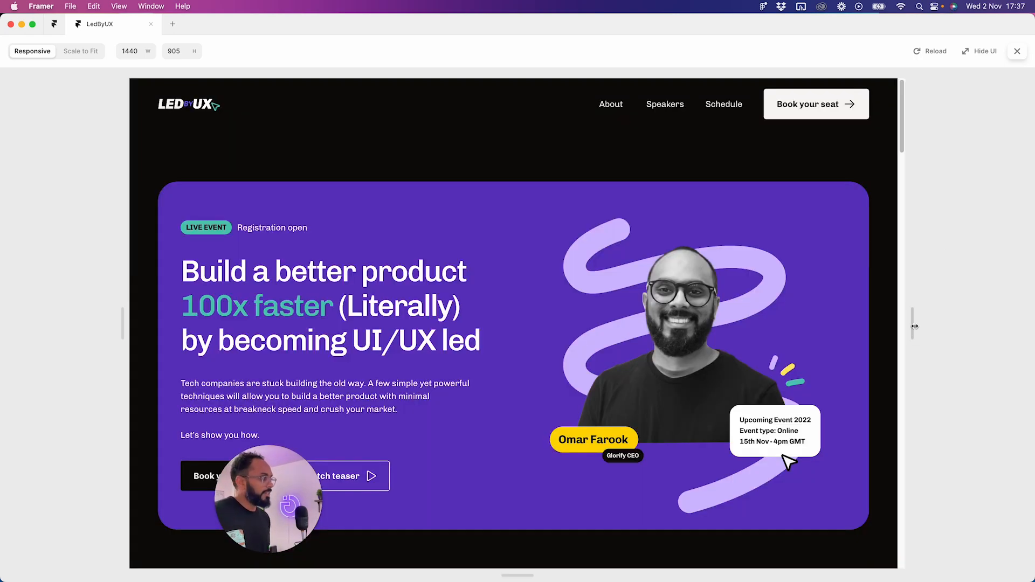
left_click_drag(956, 325, 1033, 321)
scroll(811, 277, "down", 20)
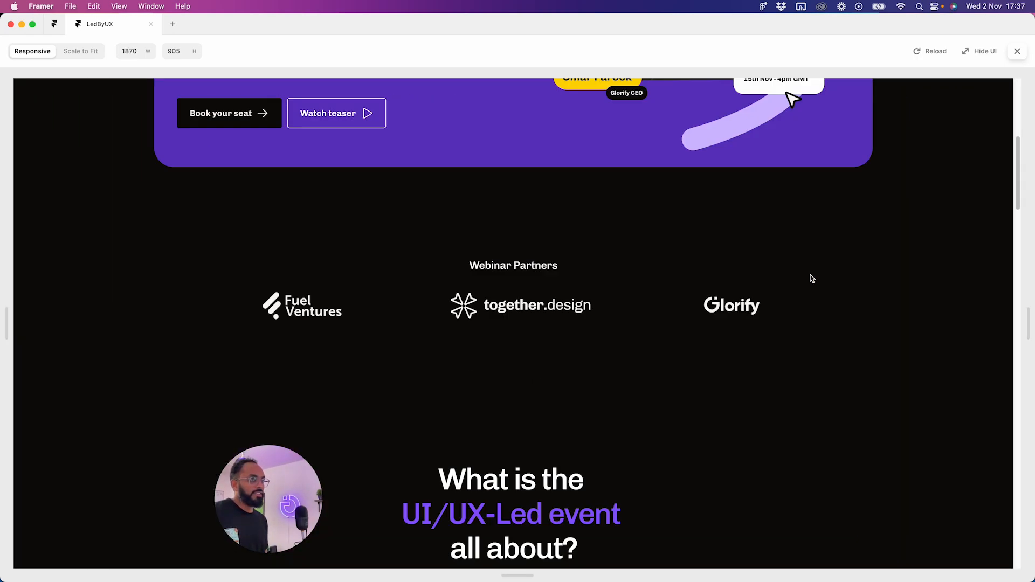
scroll(824, 283, "down", 10)
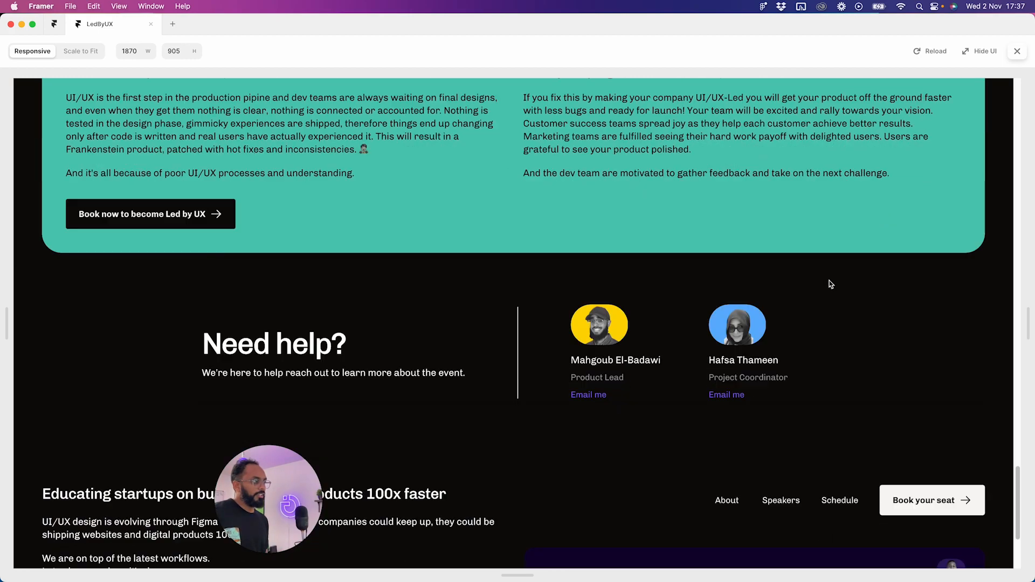
scroll(827, 284, "up", 7)
scroll(829, 286, "down", 7)
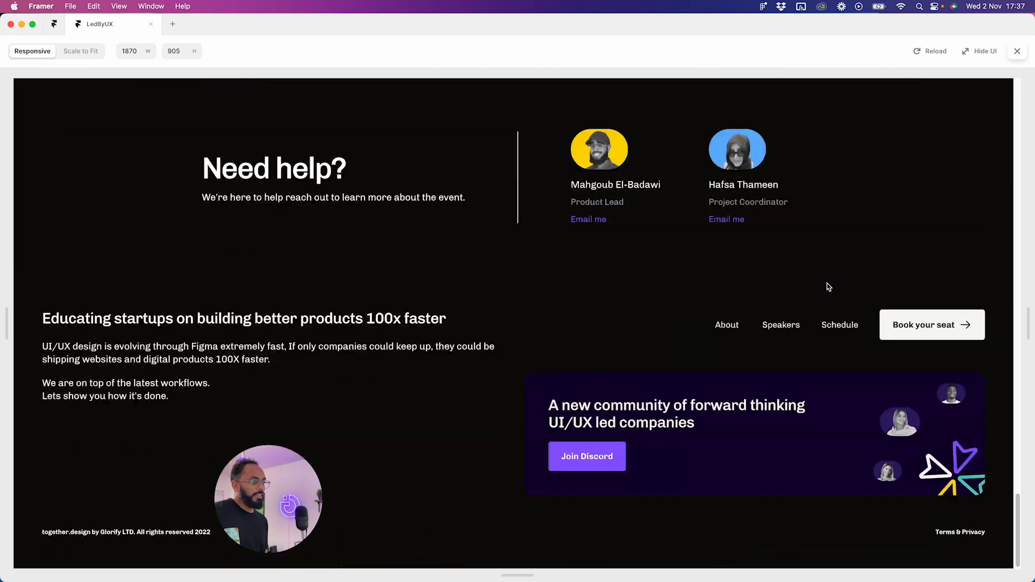
scroll(792, 319, "up", 15)
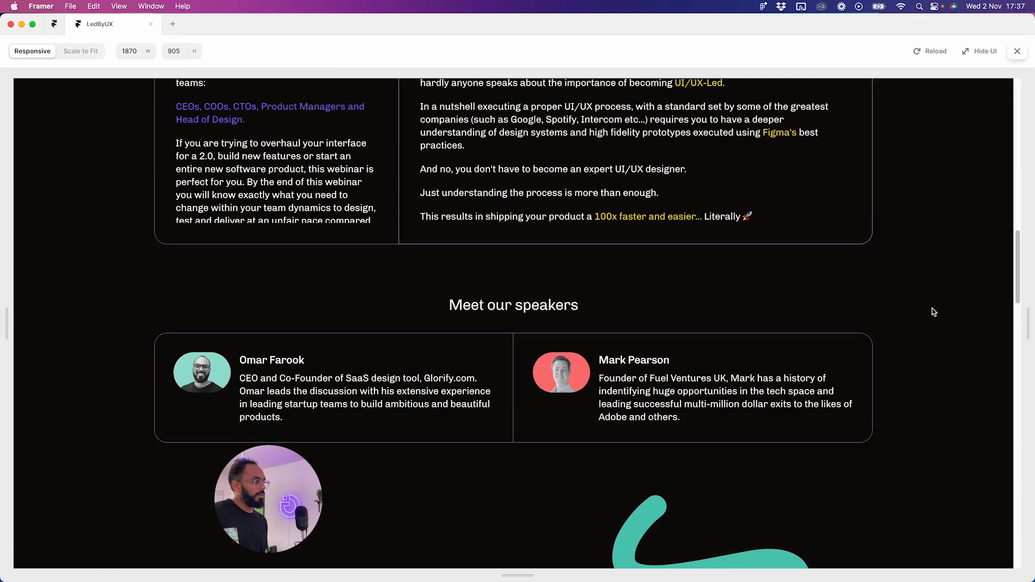
- Review the page in the preview at widths of 460, 530 and 800, and return to the canvas
left_click_drag(1027, 326, 648, 326)
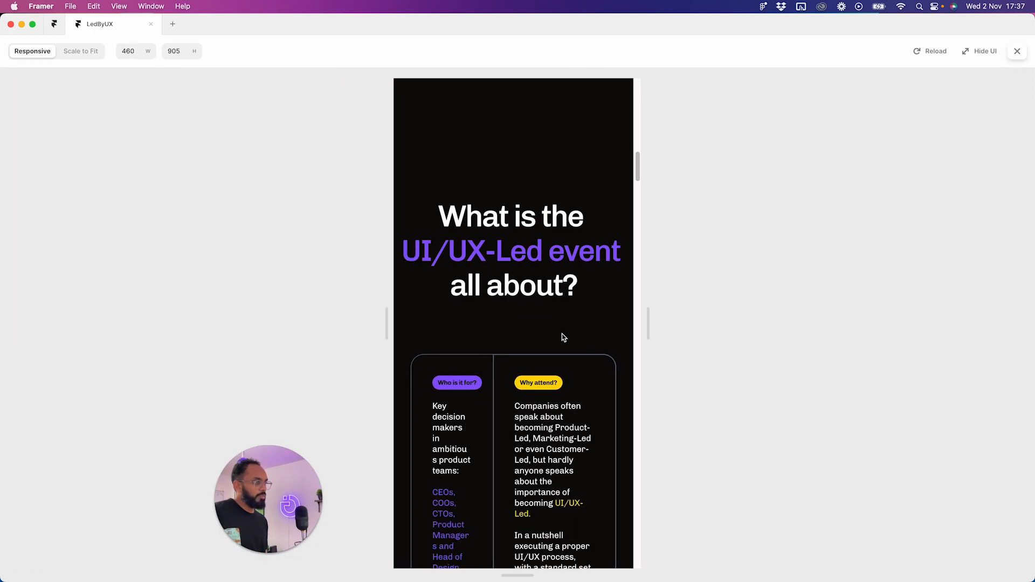
scroll(550, 337, "down", 8)
scroll(551, 337, "down", 5)
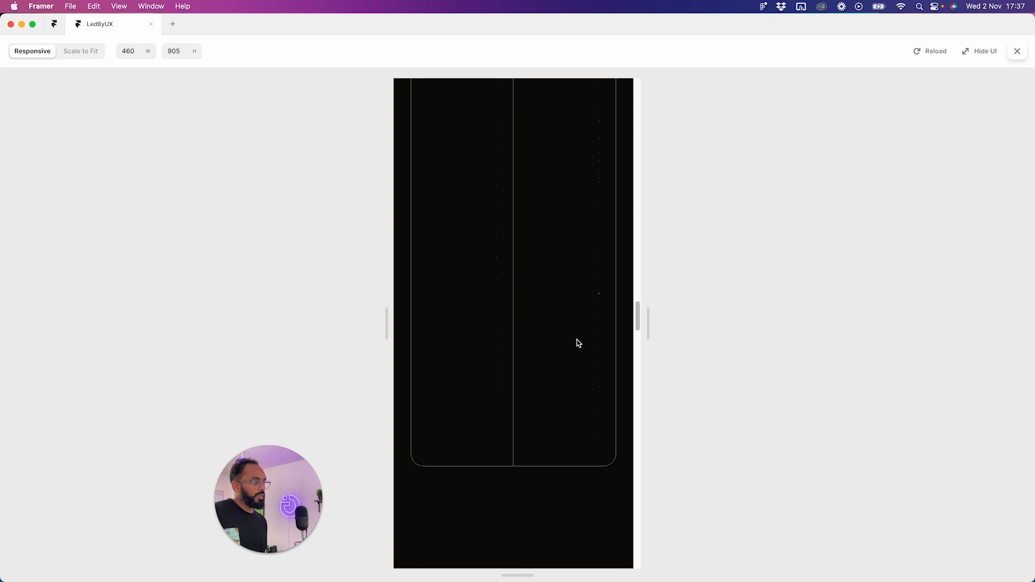
left_click_drag(648, 330, 667, 329)
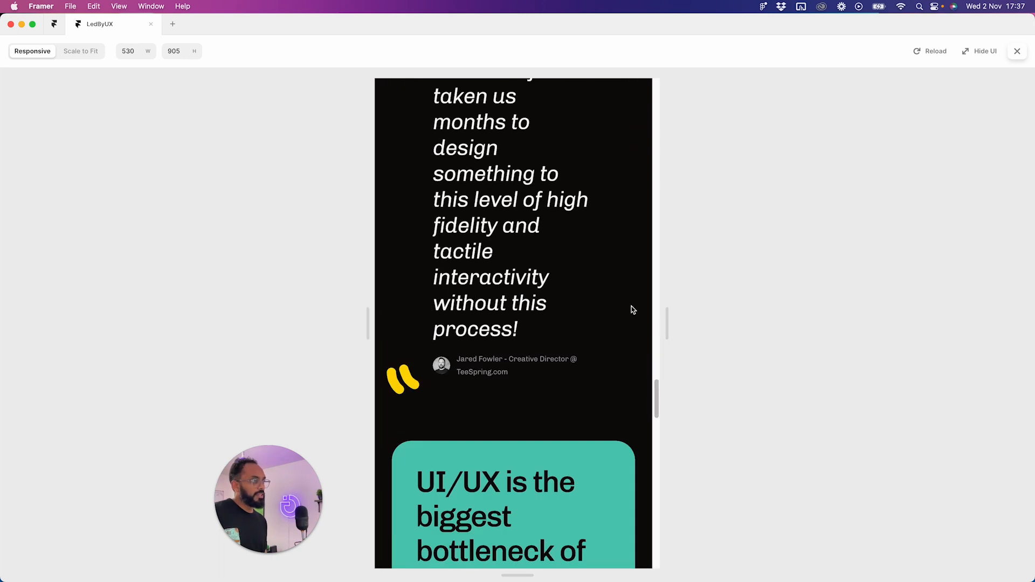
scroll(636, 318, "up", 12)
scroll(636, 327, "down", 15)
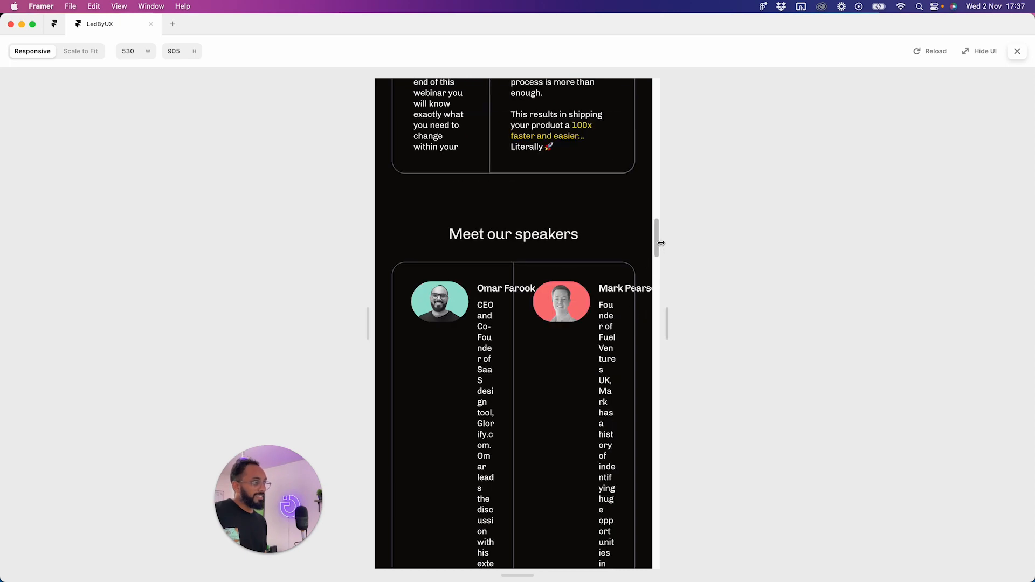
left_click_drag(677, 309, 748, 307)
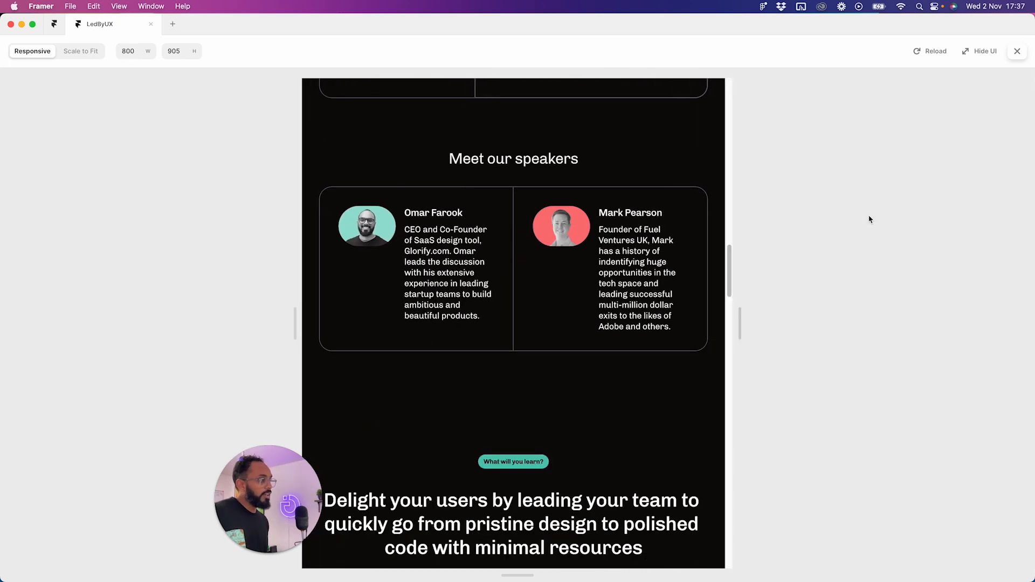
left_click(1017, 50)
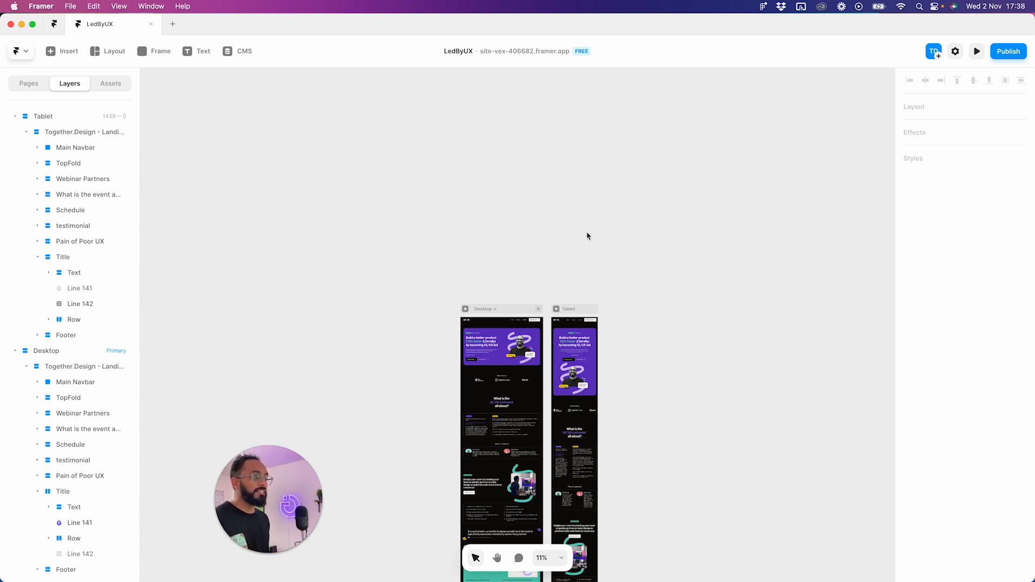
- Add a Phone breakpoint with a width of 390 beside the Tablet layout and look over its sections
scroll(548, 290, "up", 5)
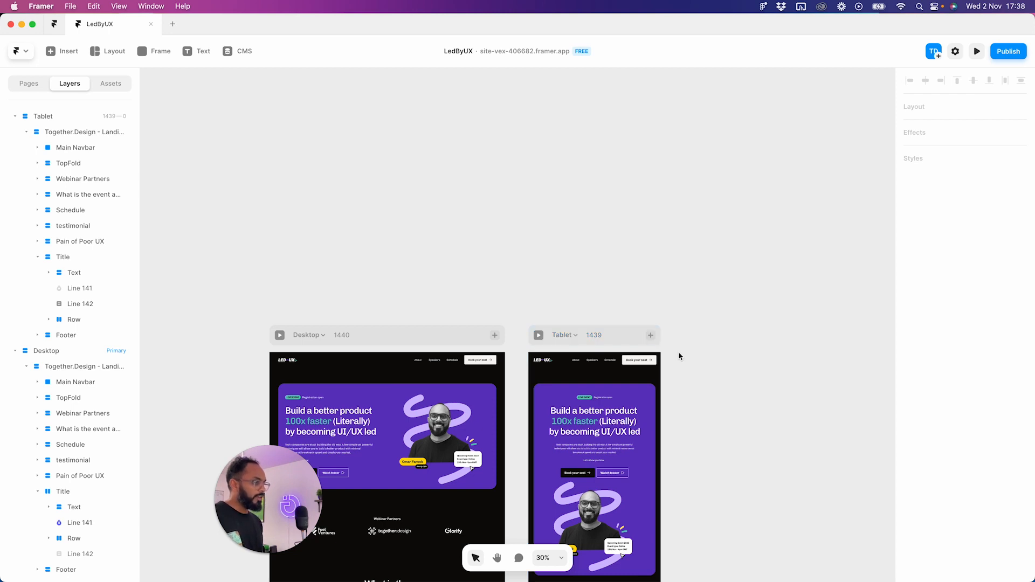
scroll(678, 353, "down", 3)
scroll(678, 353, "right", 3)
left_click(572, 259)
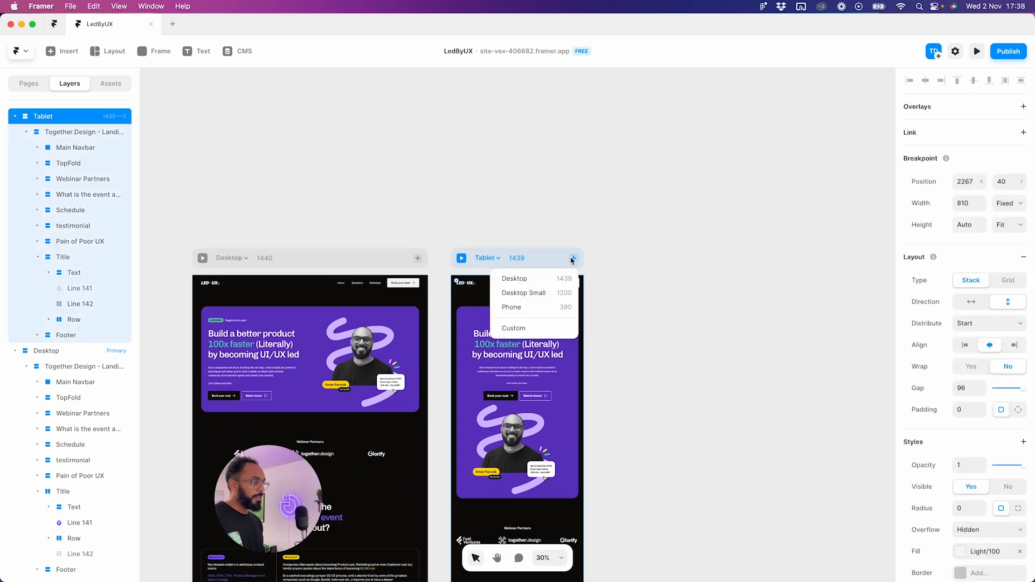
left_click(533, 309)
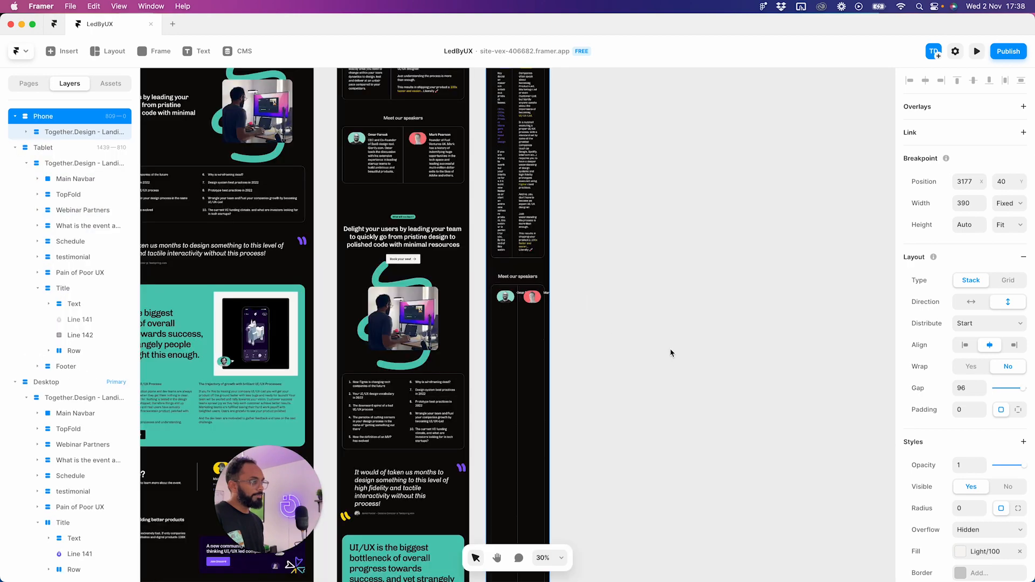
left_click_drag(614, 208, 667, 346)
left_click_drag(654, 271, 663, 344)
scroll(663, 344, "up", 10)
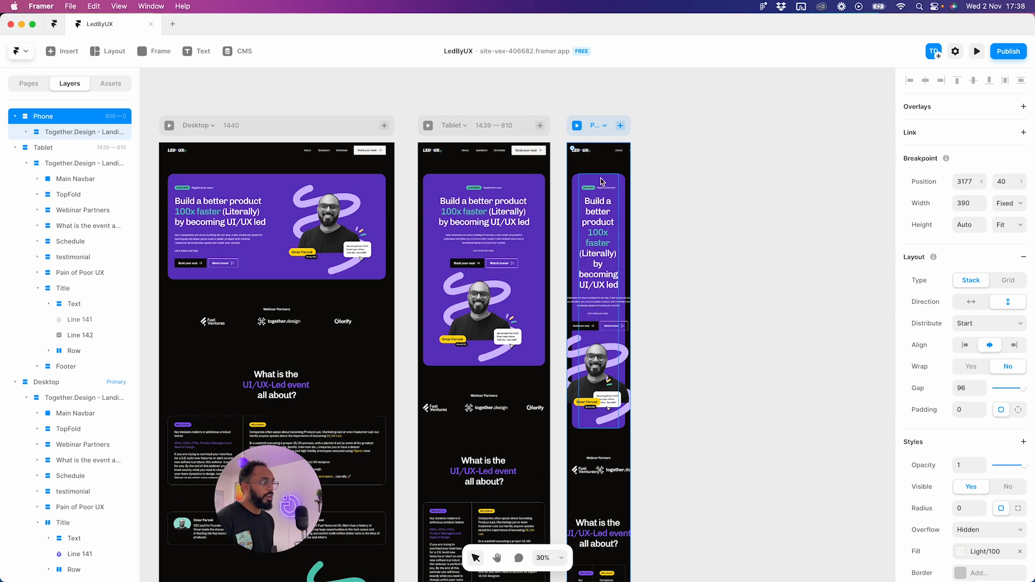
scroll(656, 197, "left", 3)
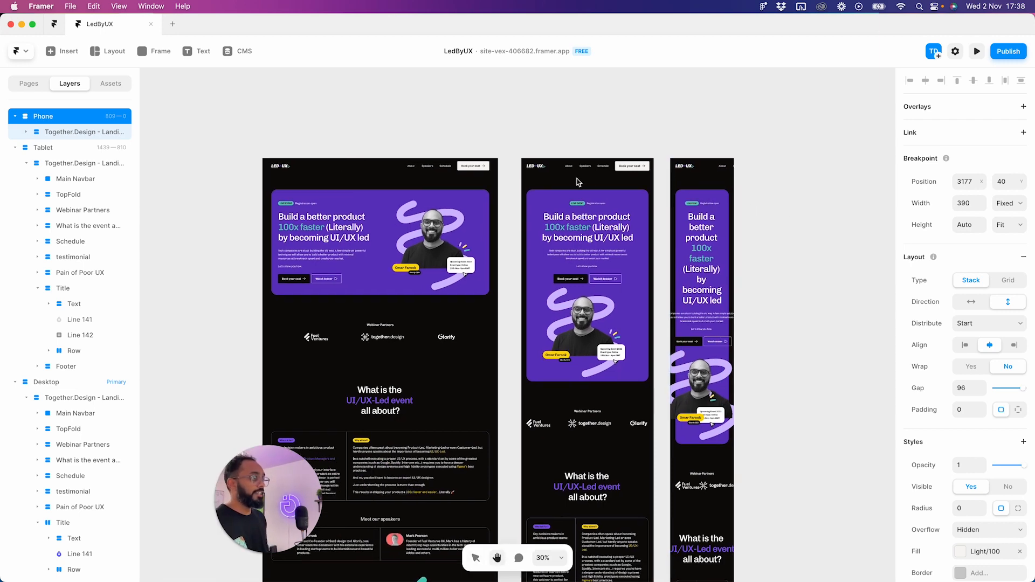
- Delete the About, Speakers and Schedule links from the Phone navbar, keeping the logo and the Book your seat button
scroll(658, 174, "up", 5)
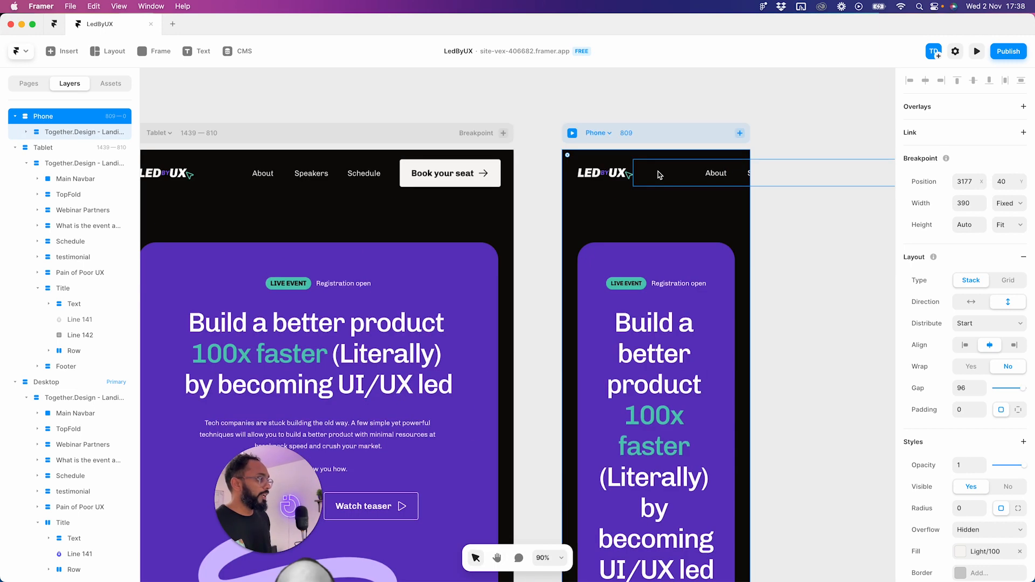
left_click(608, 185)
scroll(755, 180, "down", 3)
left_click(714, 183)
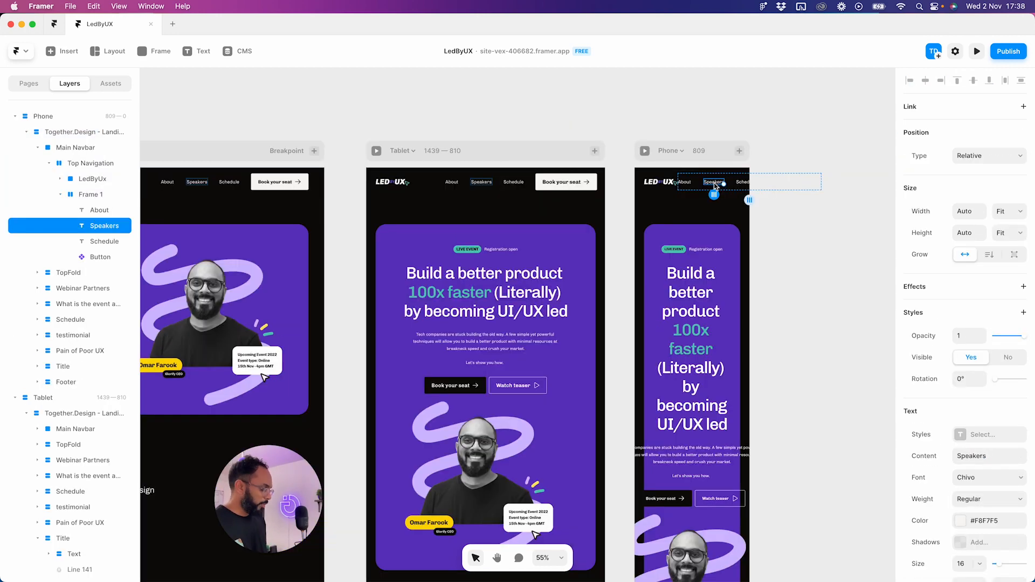
key("Delete")
left_click(687, 183)
key("Delete")
left_click(689, 182)
key("Delete")
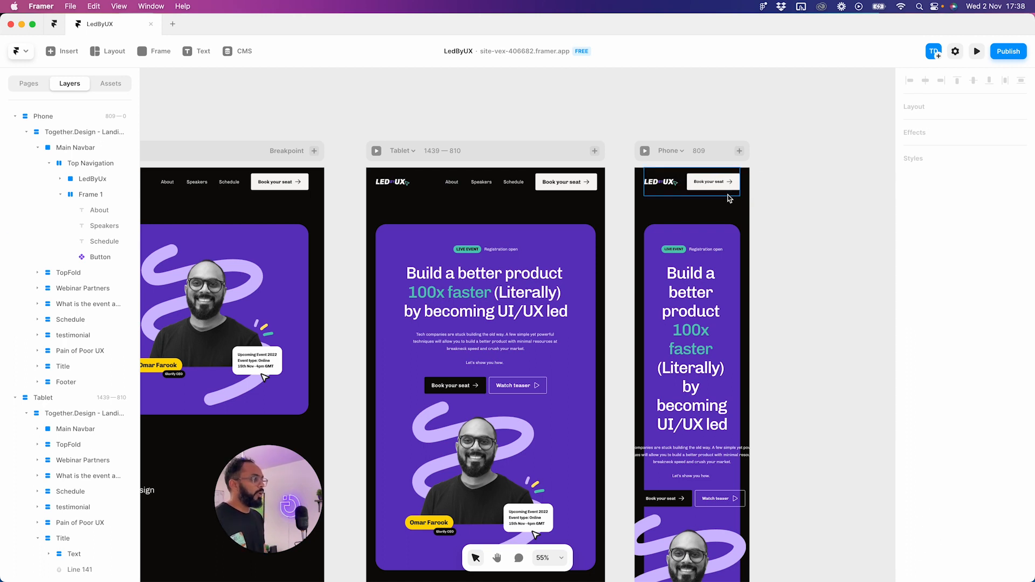
- Inspect the size and width options of the Phone's Top Navigation stack and its parent Main Navbar
left_click(728, 197)
left_click(1016, 320)
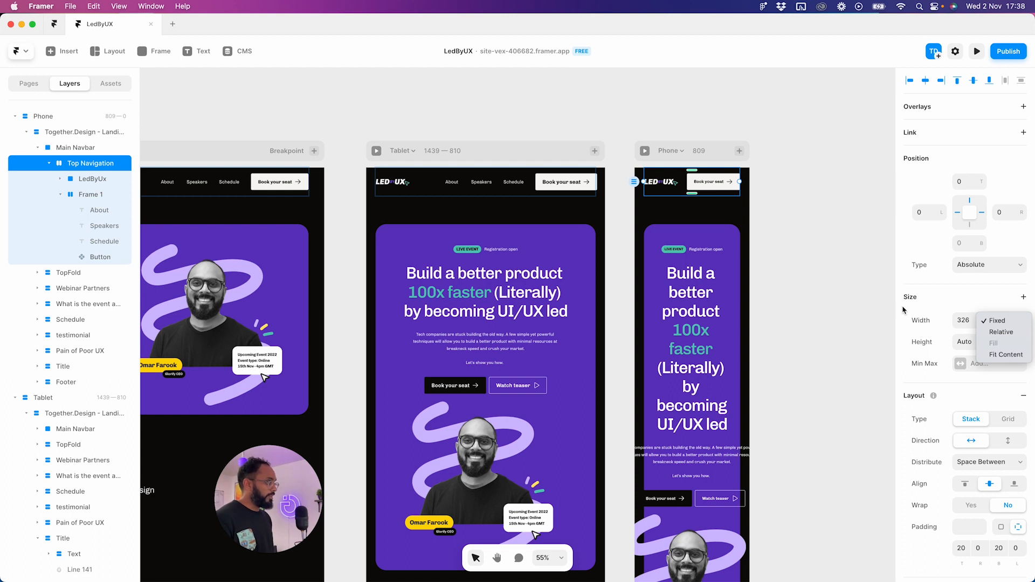
left_click(839, 307)
left_click(711, 217)
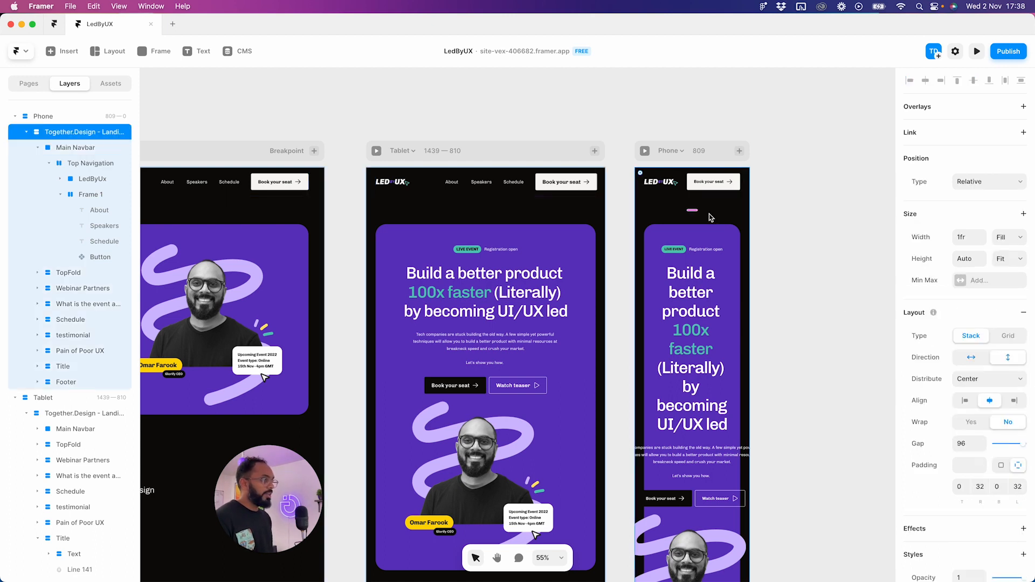
left_click(667, 189)
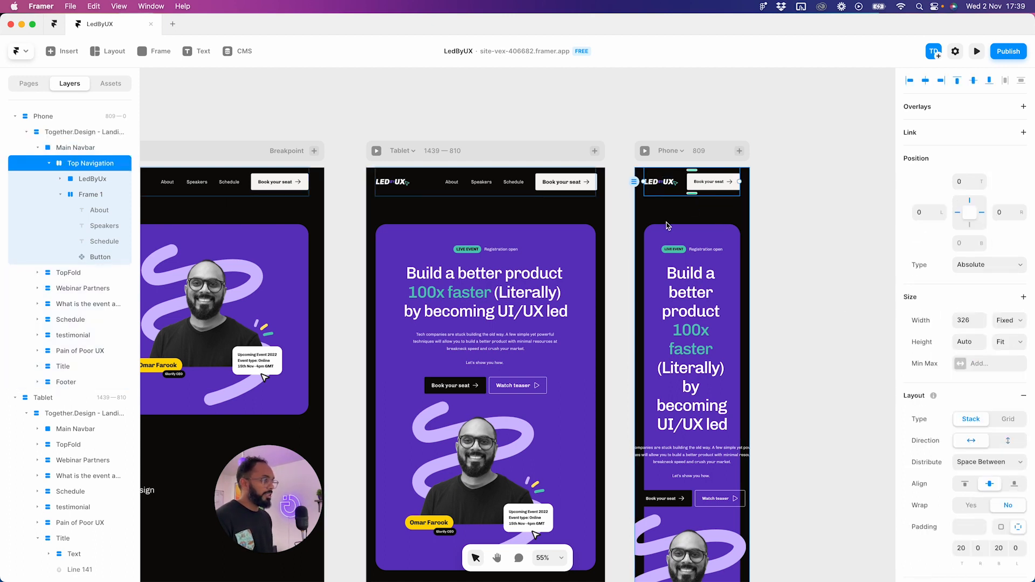
left_click(728, 156)
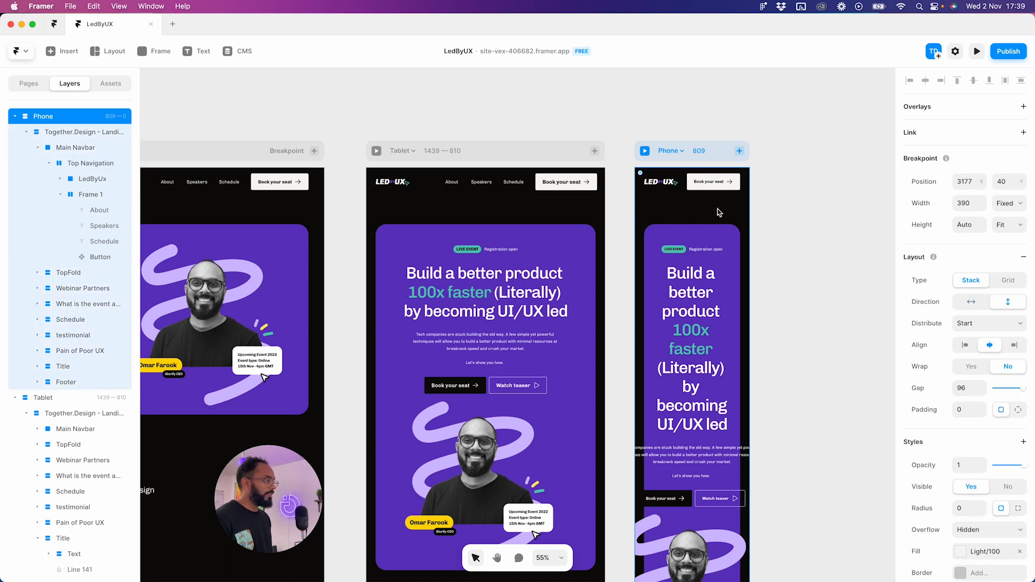
left_click(666, 190)
left_click(723, 159)
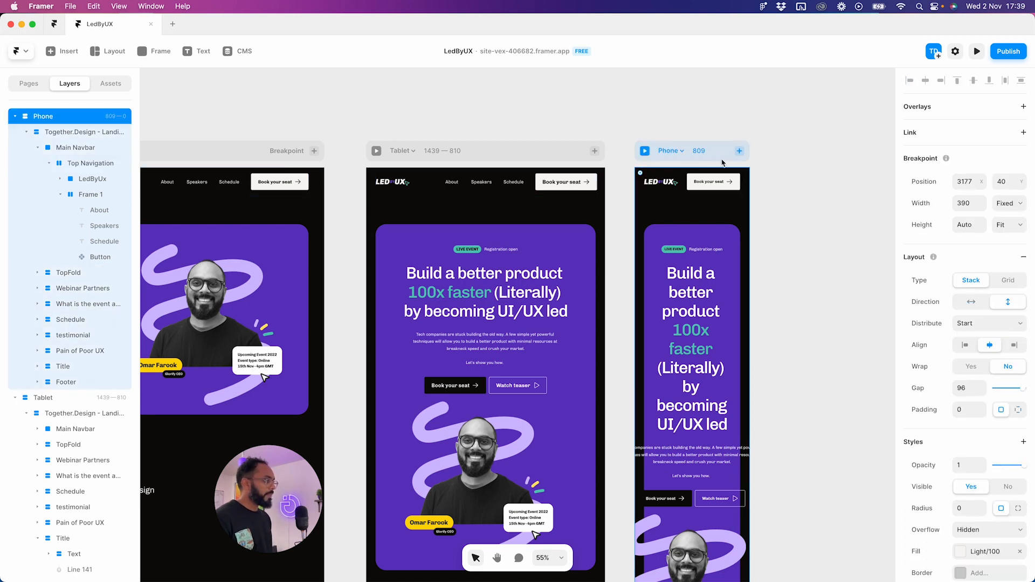
left_click(679, 192)
left_click(1019, 325)
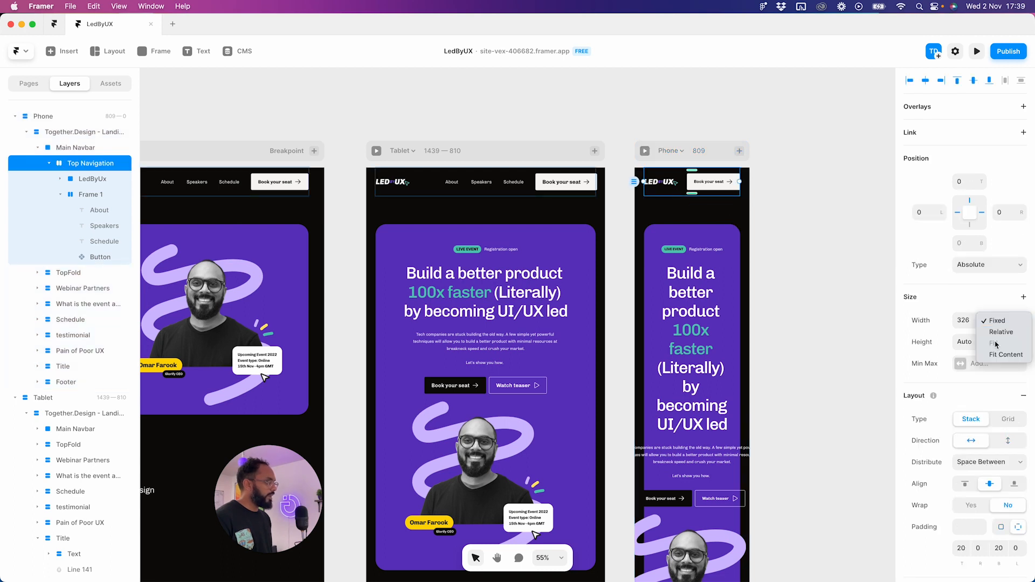
left_click(71, 146)
left_click(72, 147)
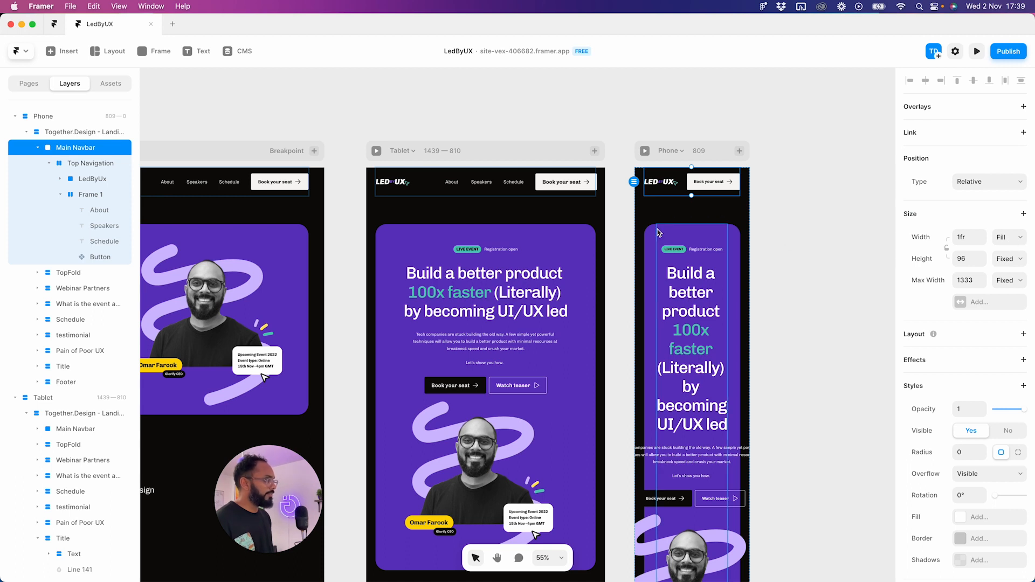
- Collapse the Tablet and Desktop layer trees and reduce the left and right padding of the Phone's main page stack
left_click(31, 133)
left_click(28, 132)
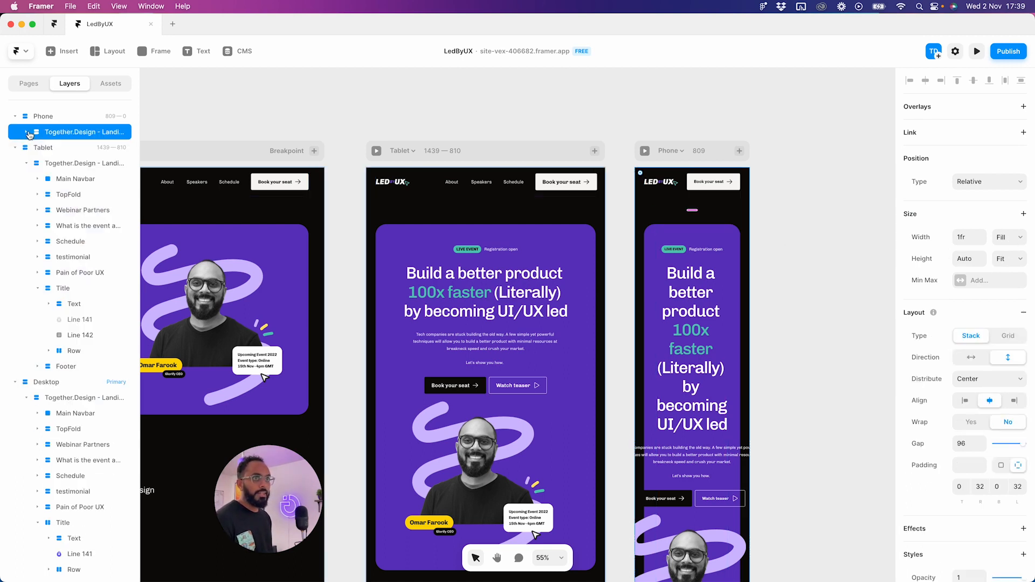
left_click(16, 147)
left_click(16, 163)
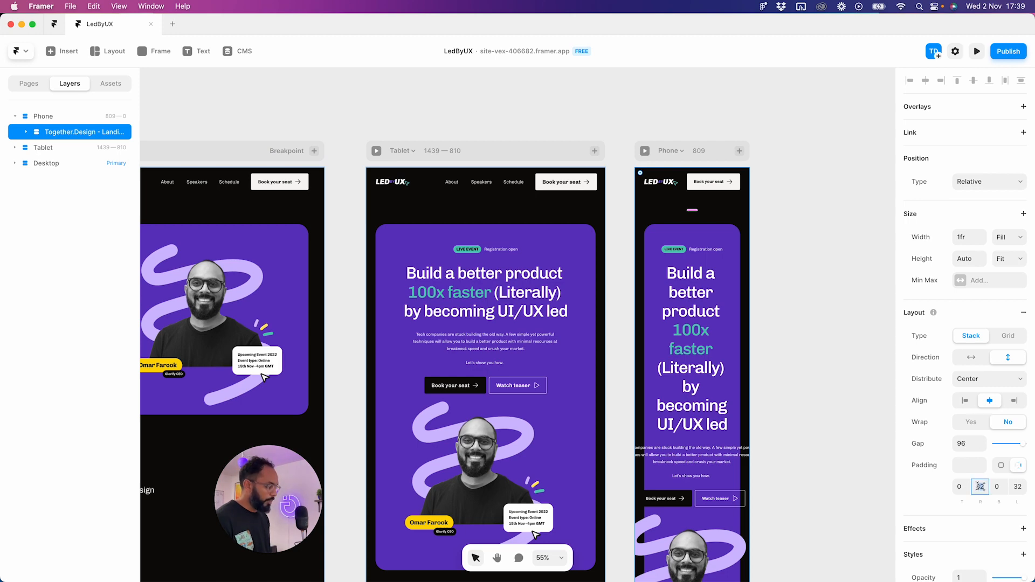
key("Return")
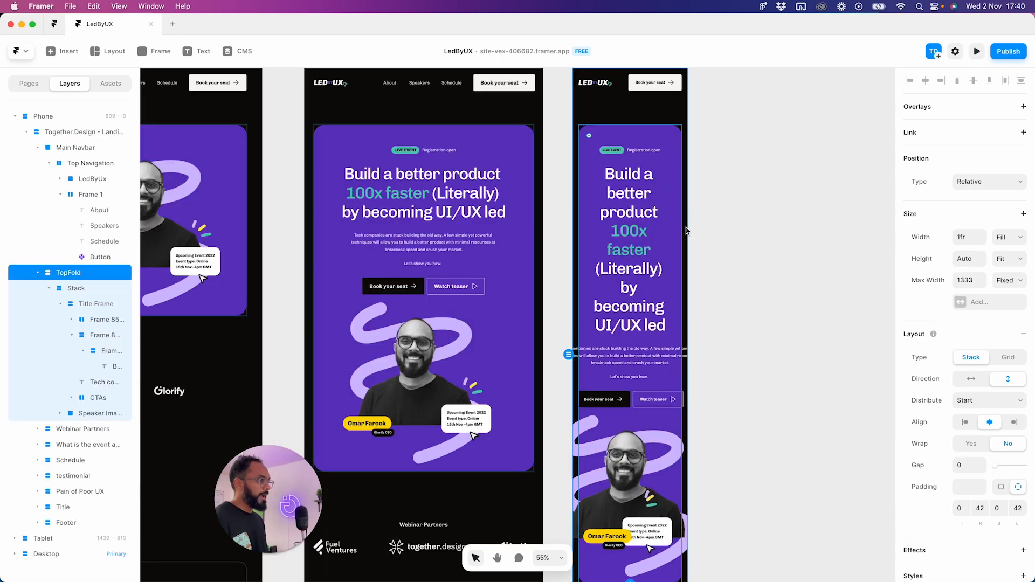
- Set the right and left padding of the Phone's TopFold section to 20
key("super+z")
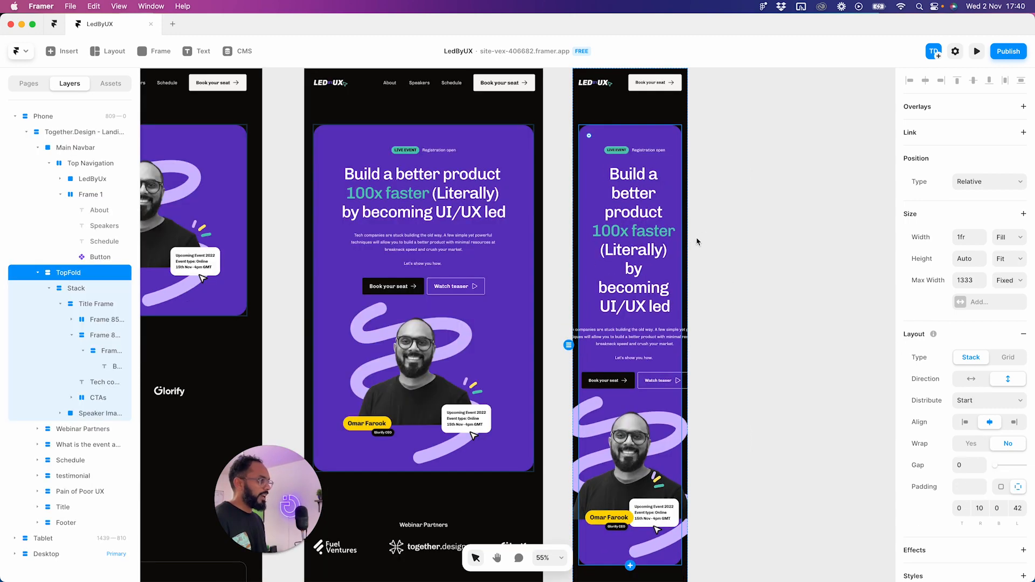
left_click(976, 507)
type("20")
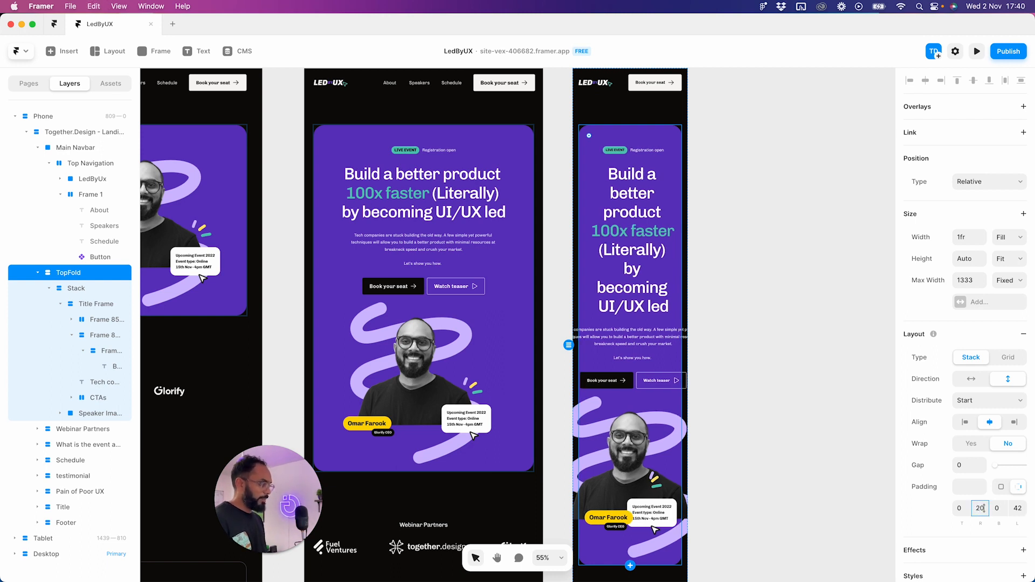
left_click(1016, 508)
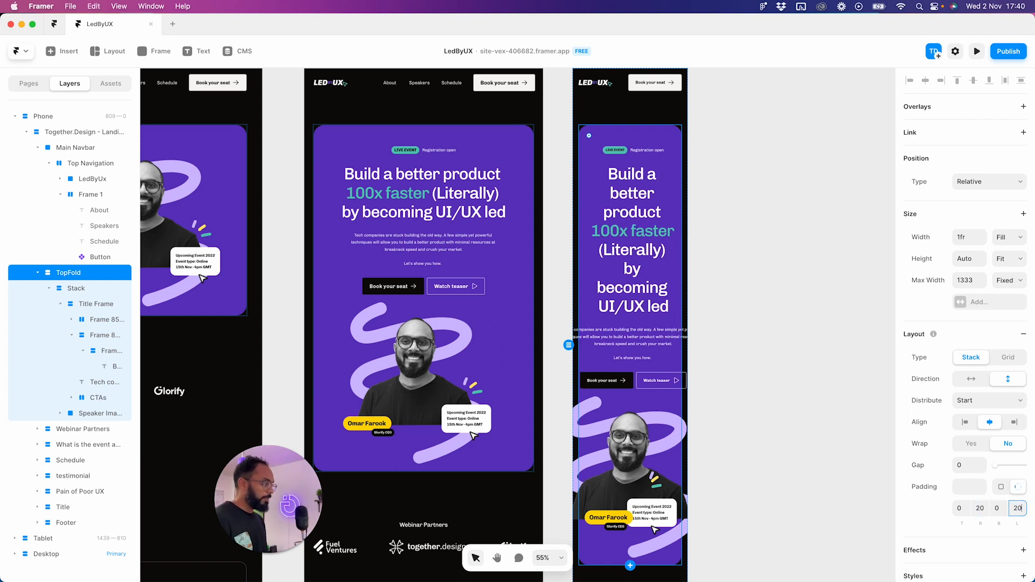
key("Return")
- Set the width of the Phone hero's description paragraph to Fill
left_click(608, 326)
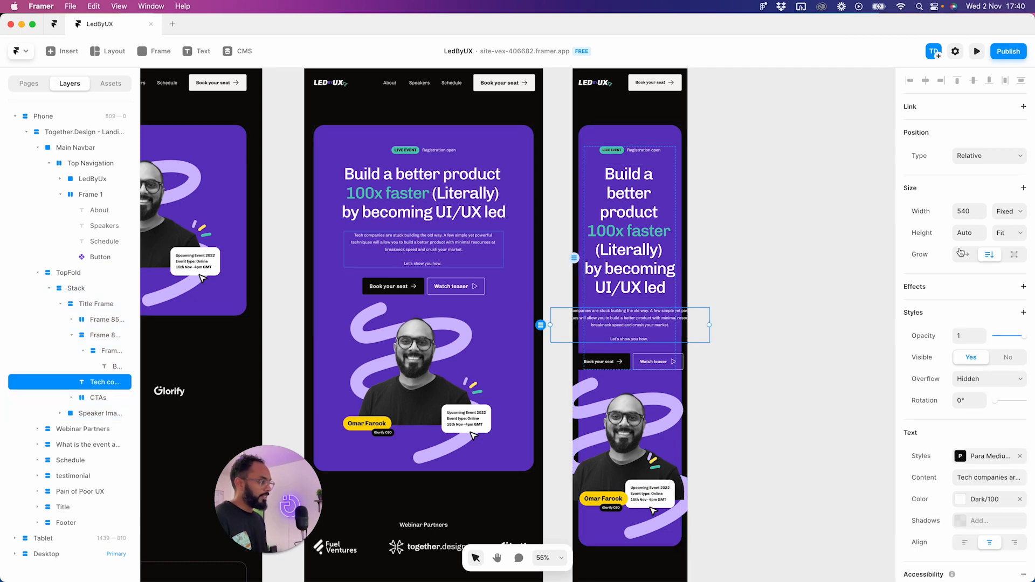
left_click(1020, 214)
left_click(1002, 231)
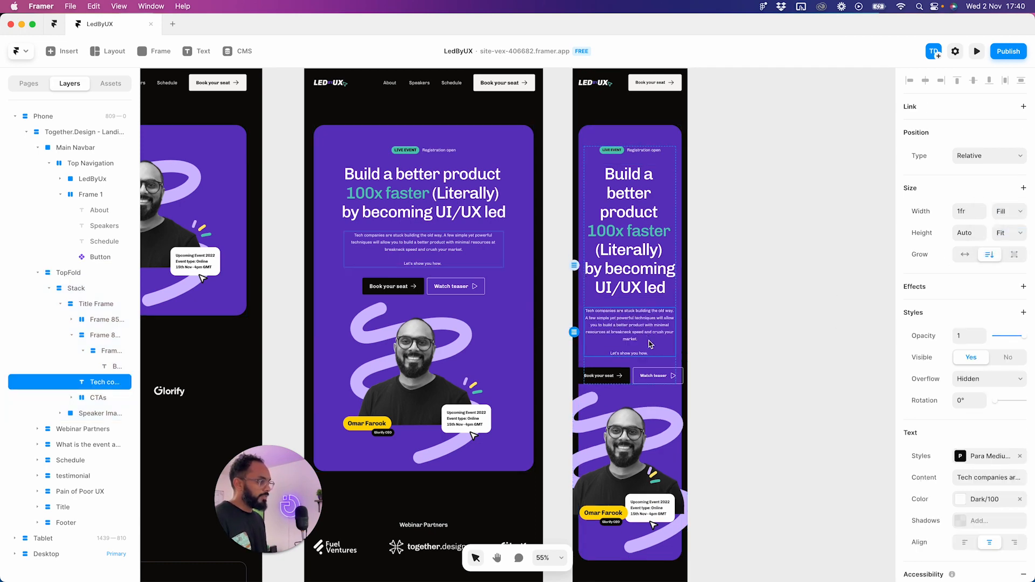
- Change the Phone hero's CTAs stack to vertical direction so its two buttons sit one above the other
left_click(646, 378)
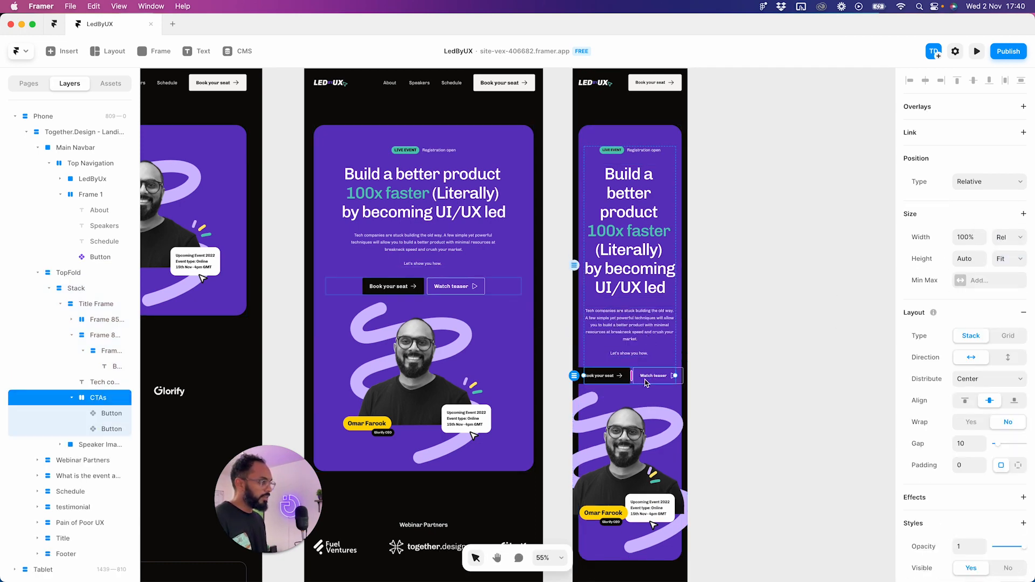
double_click(647, 382)
left_click(621, 382)
left_click(625, 388)
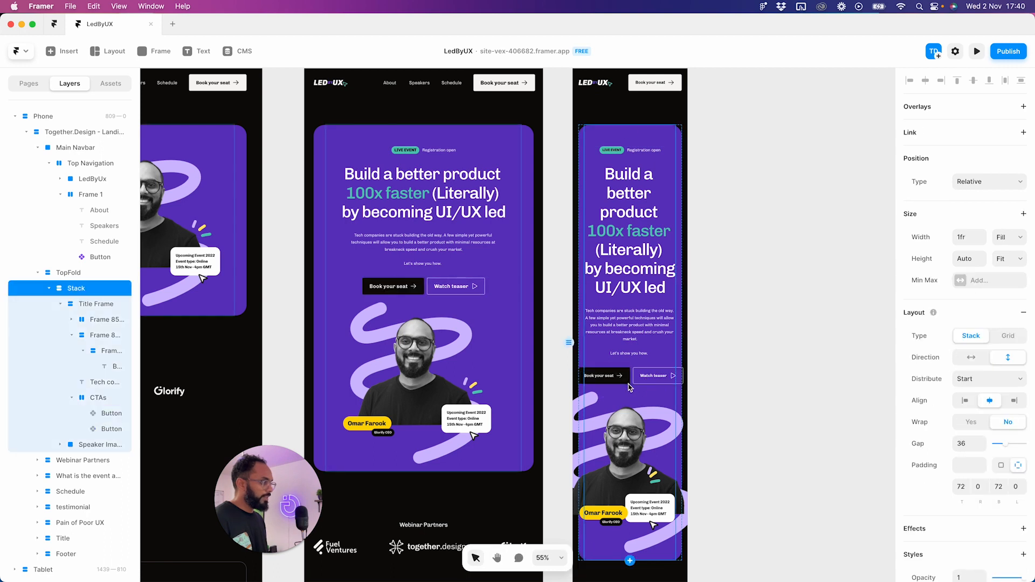
left_click(633, 379)
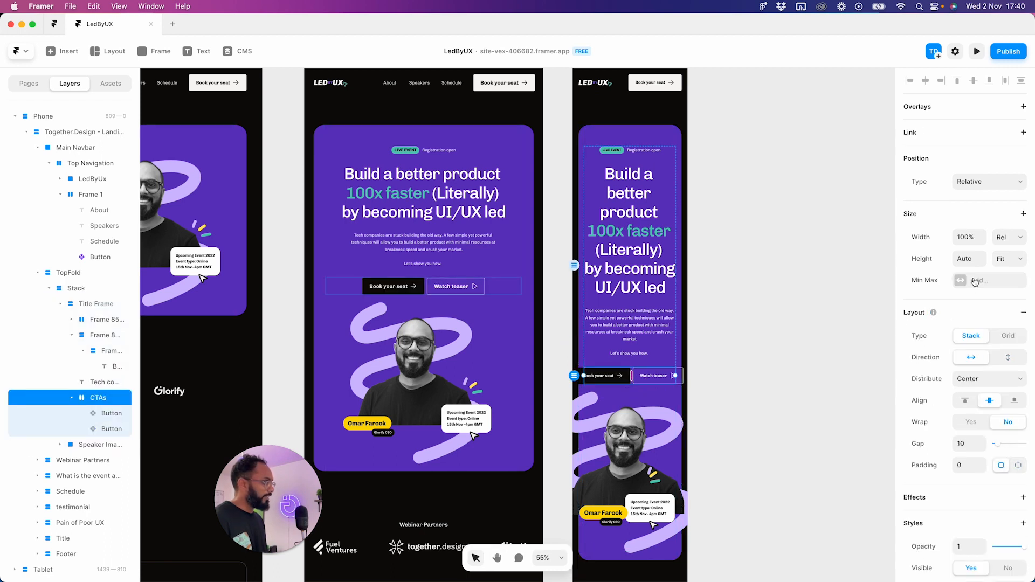
left_click(1006, 358)
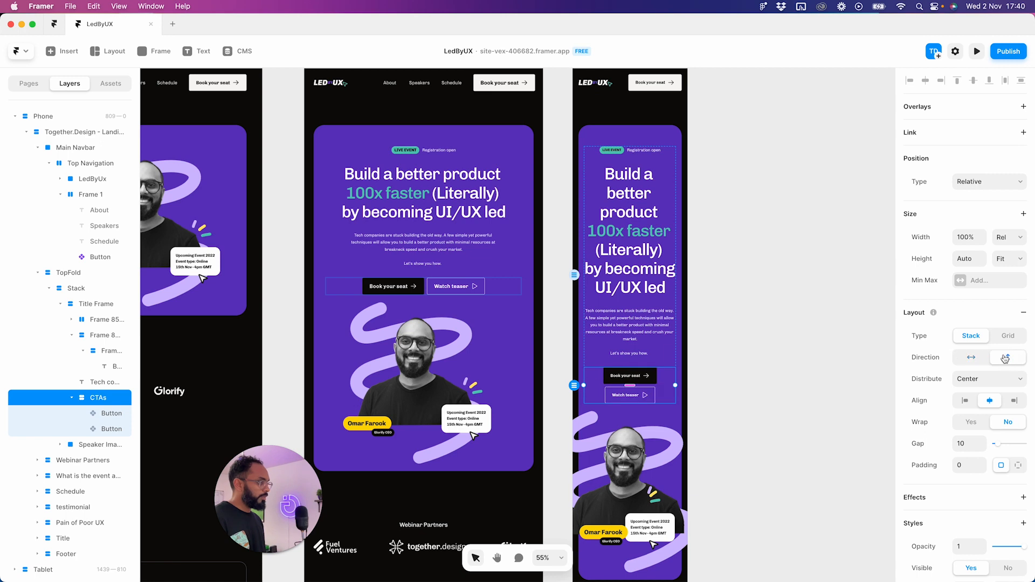
- Switch the Phone hero's CTAs stack back to horizontal direction so its two buttons sit side by side
left_click(757, 369)
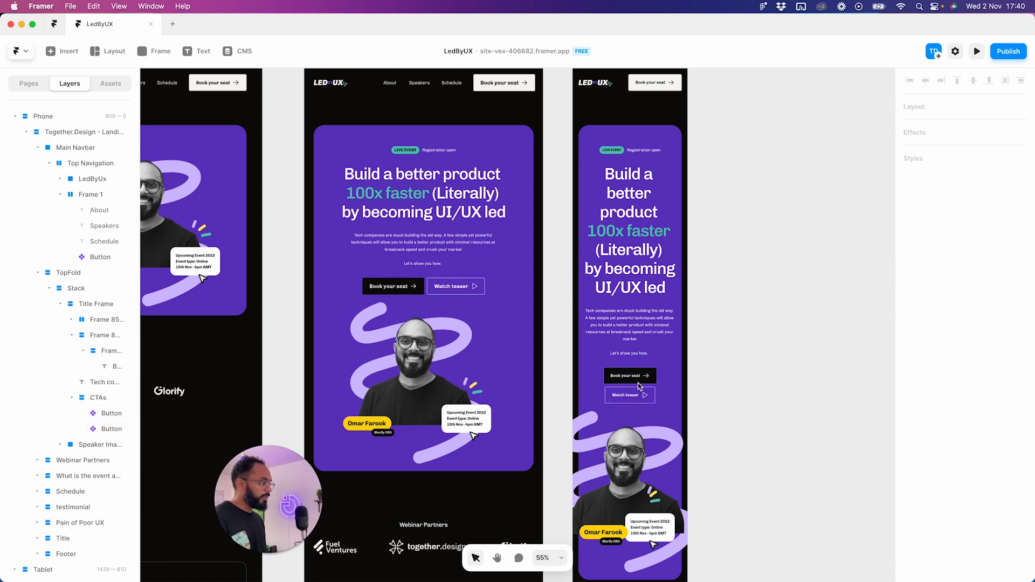
left_click(636, 380, "super")
left_click(651, 396)
left_click(671, 394)
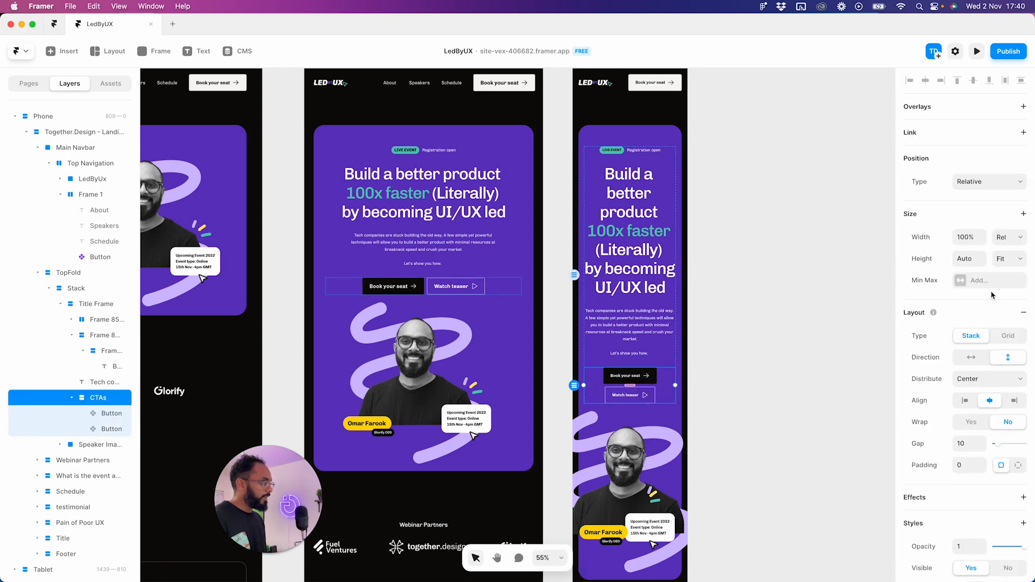
left_click(976, 358)
- Set the width of both buttons in the Phone hero's CTAs stack to Fill
left_click(616, 376)
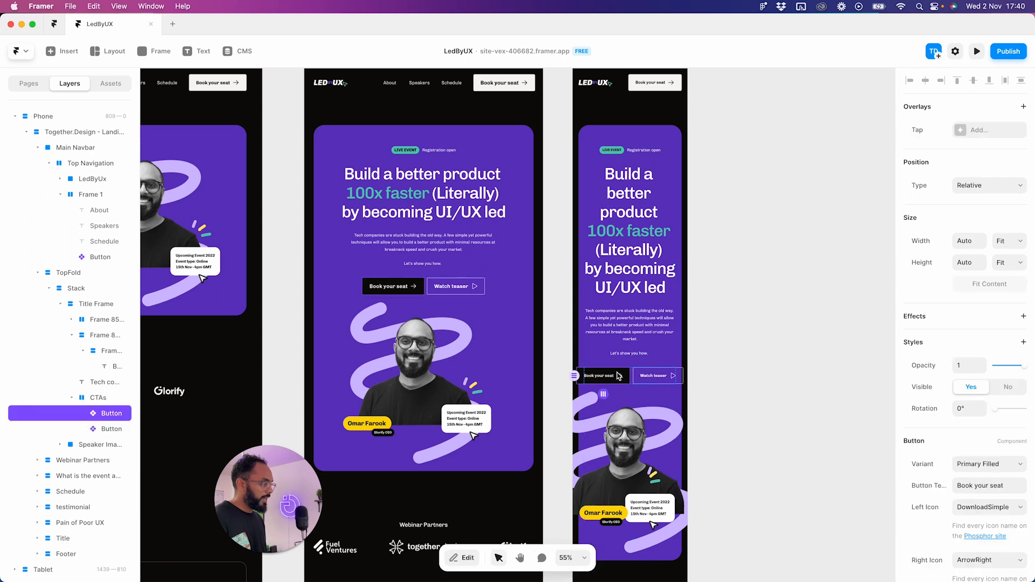
left_click(1005, 258)
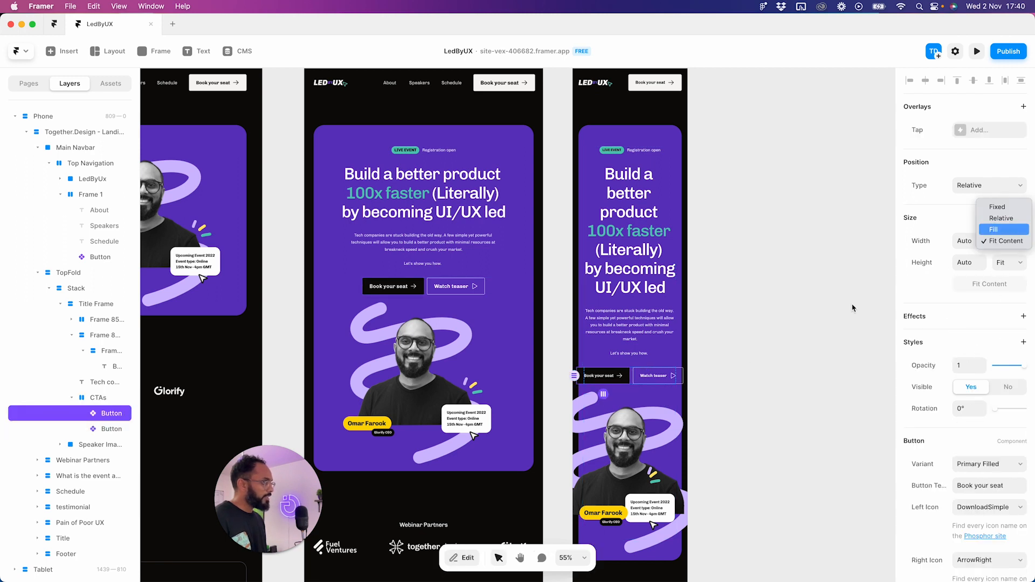
left_click(1008, 237)
left_click(649, 376)
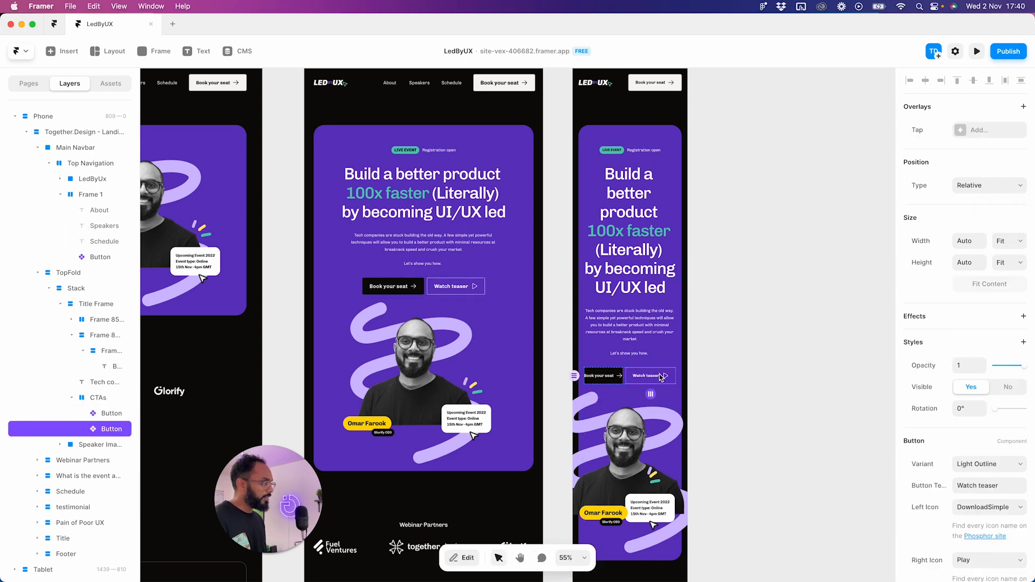
left_click(1021, 239)
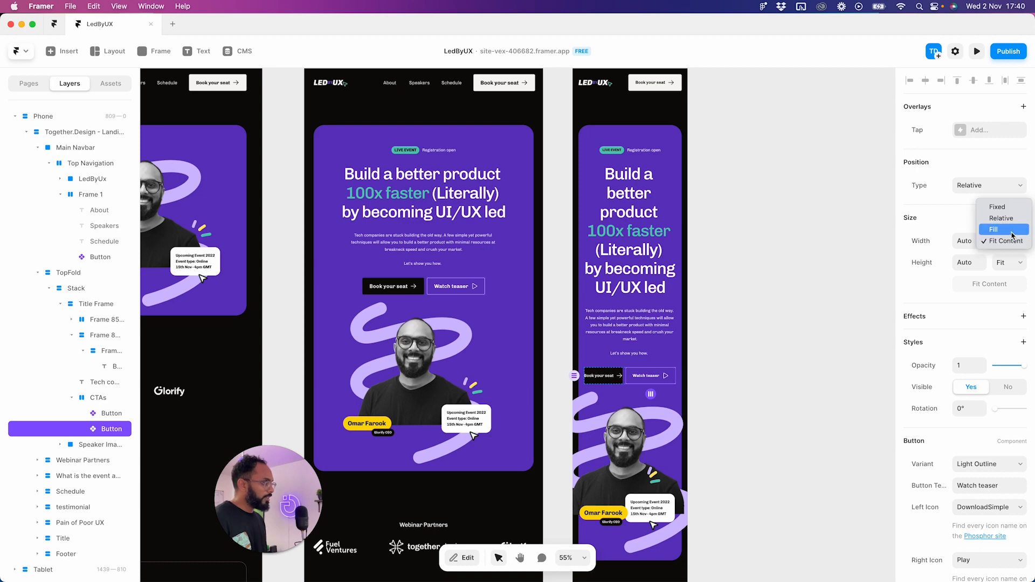
left_click(1003, 229)
- Change the text of the Phone hero's outlined second button to "Teaser"
scroll(654, 377, "up", 5)
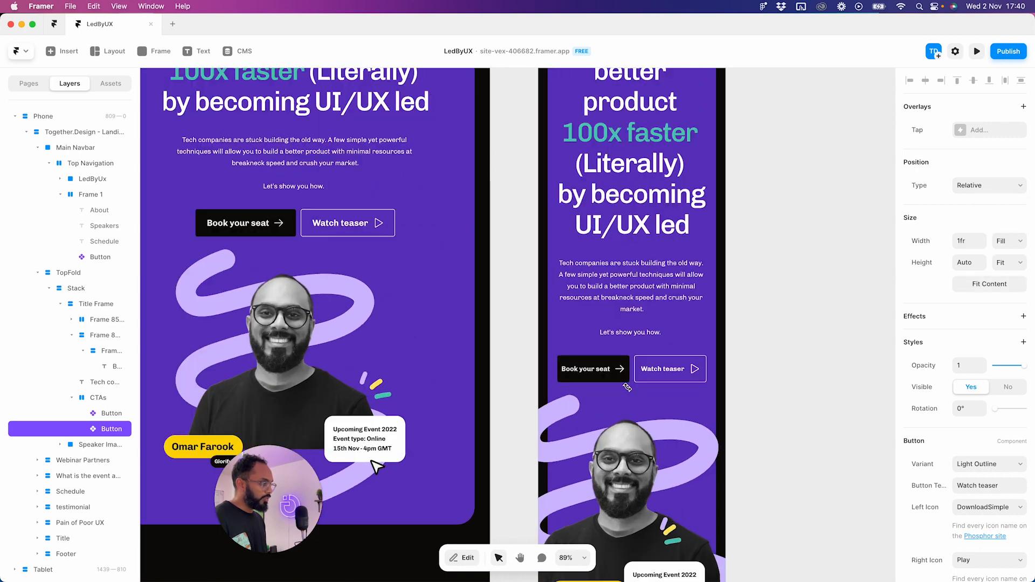
left_click(725, 393)
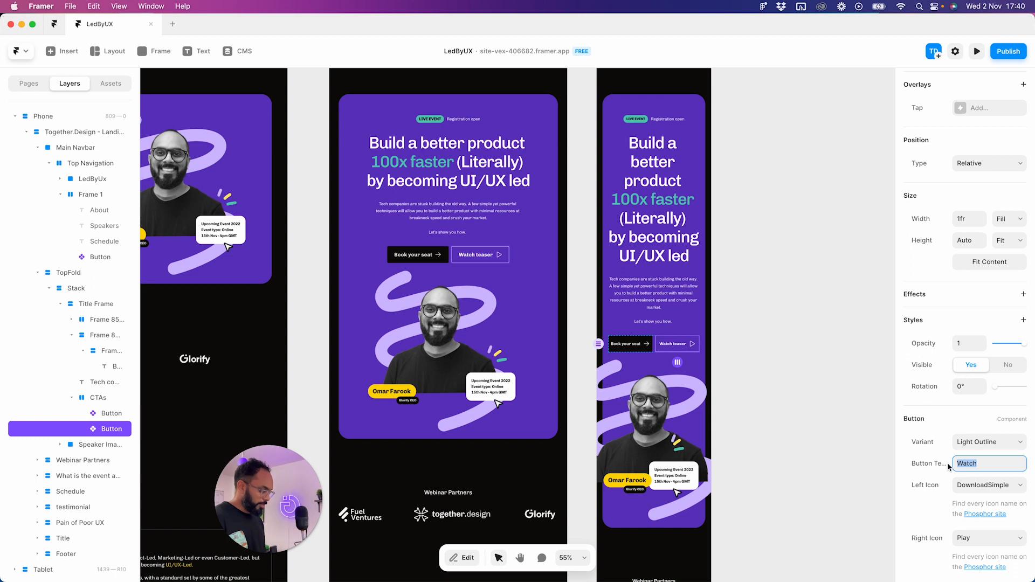
type("TEASER")
key("super+a")
key("BackSpace")
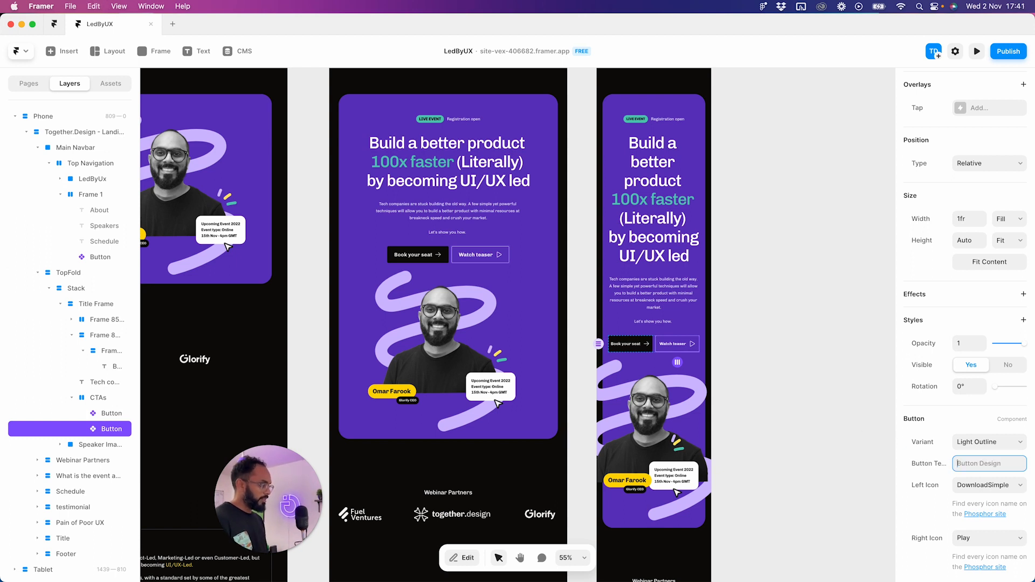
type("Teaser")
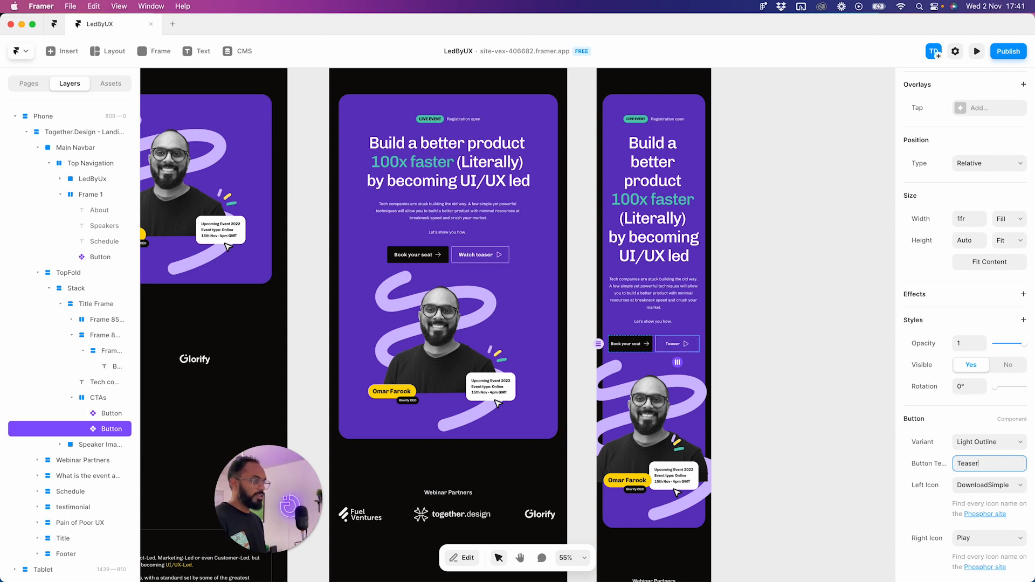
left_click(723, 364)
- Set the width of the Phone hero's Teaser button to Fit Content
left_click(676, 343)
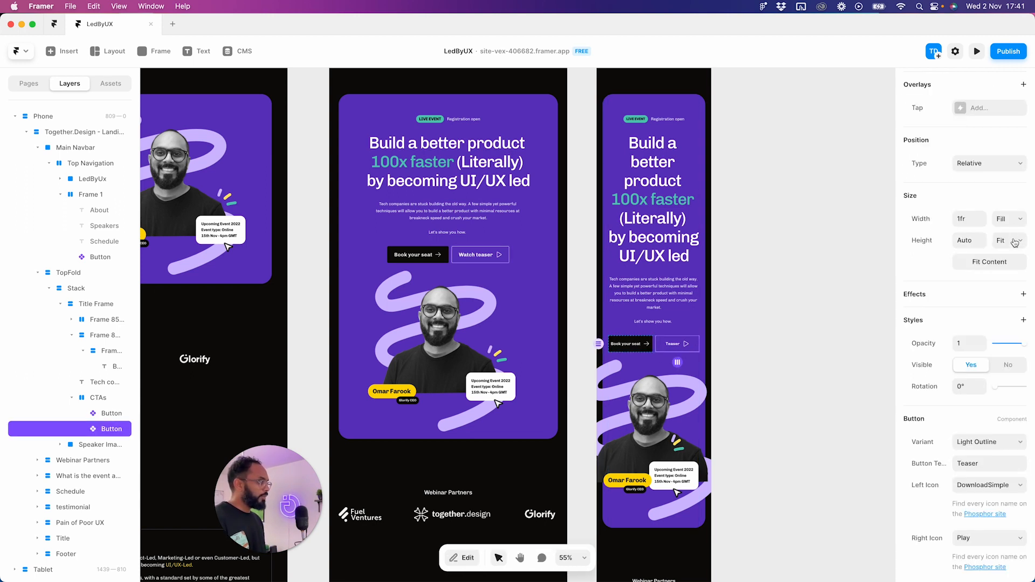
left_click(1016, 223)
left_click(1008, 229)
left_click(794, 326)
- Examine how the Phone hero's speaker image, labels and event card fit the narrow width compared with the Tablet layout
scroll(657, 343, "up", 3)
scroll(766, 407, "right", 3)
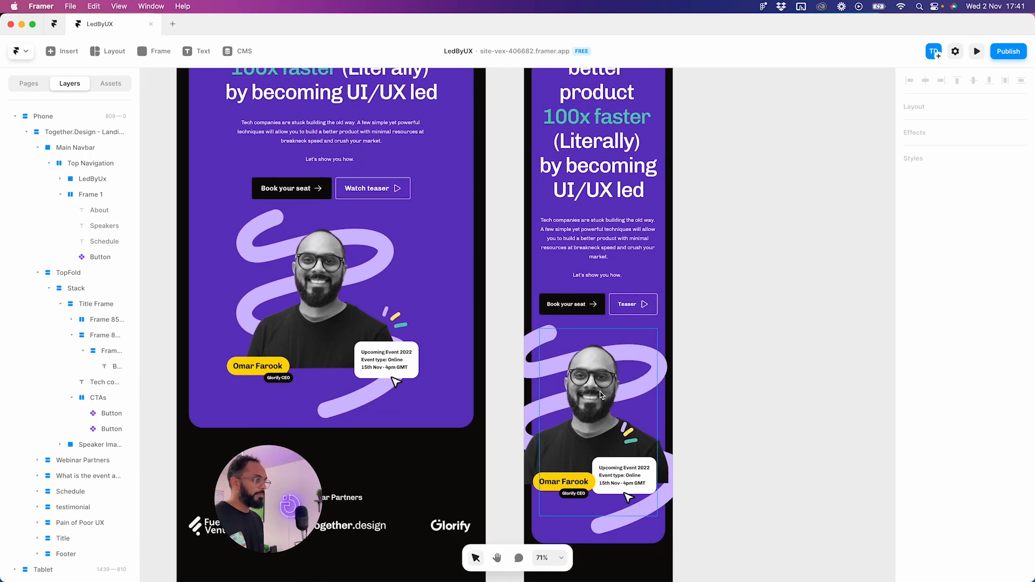
scroll(790, 363, "down", 3)
scroll(792, 365, "up", 3)
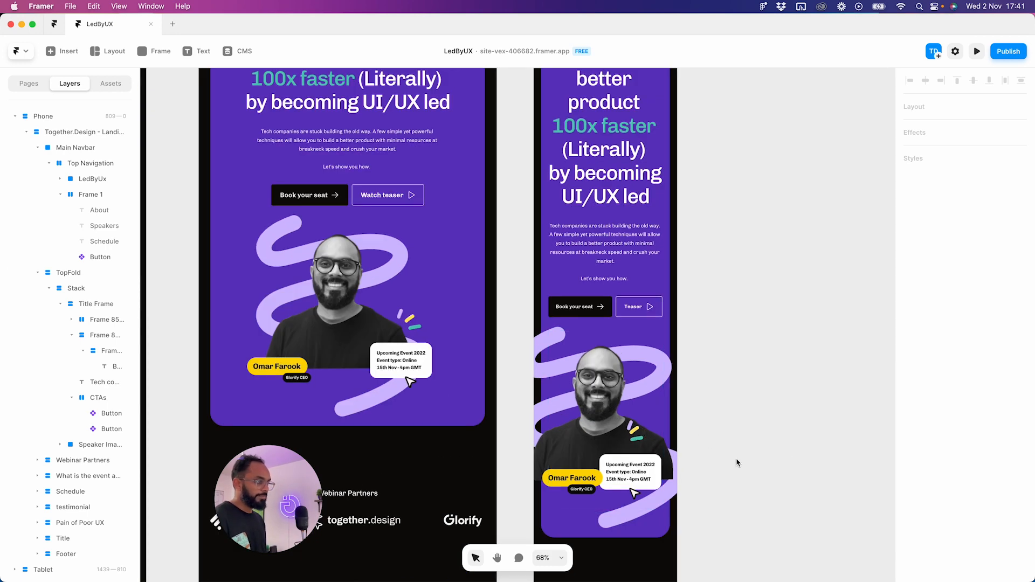
scroll(765, 454, "up", 3)
scroll(701, 454, "down", 3)
scroll(642, 455, "up", 3)
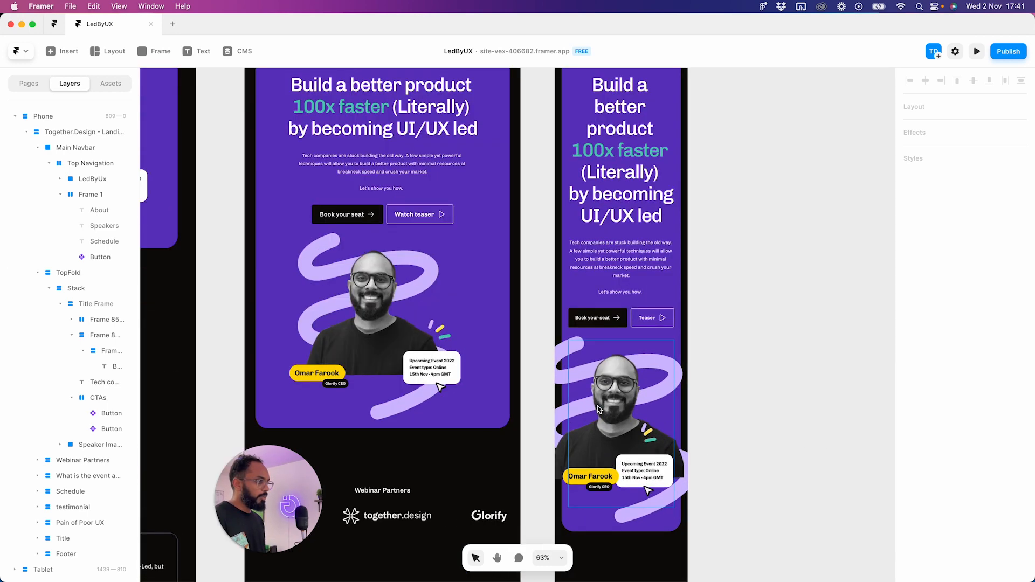
left_click(641, 418)
left_click(767, 442)
scroll(625, 350, "down", 5)
scroll(625, 350, "right", 5)
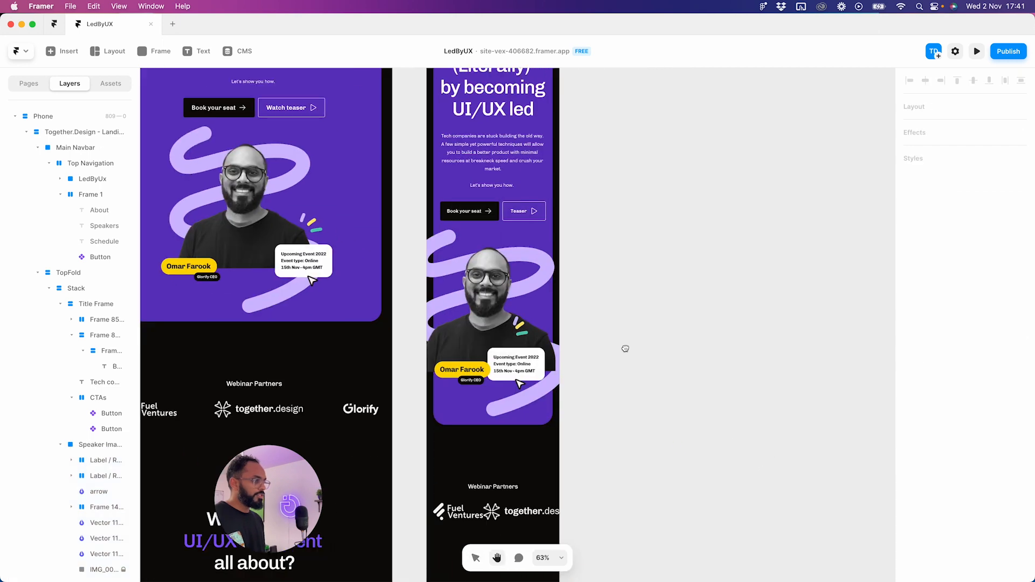
scroll(544, 361, "up", 2)
scroll(552, 376, "down", 5)
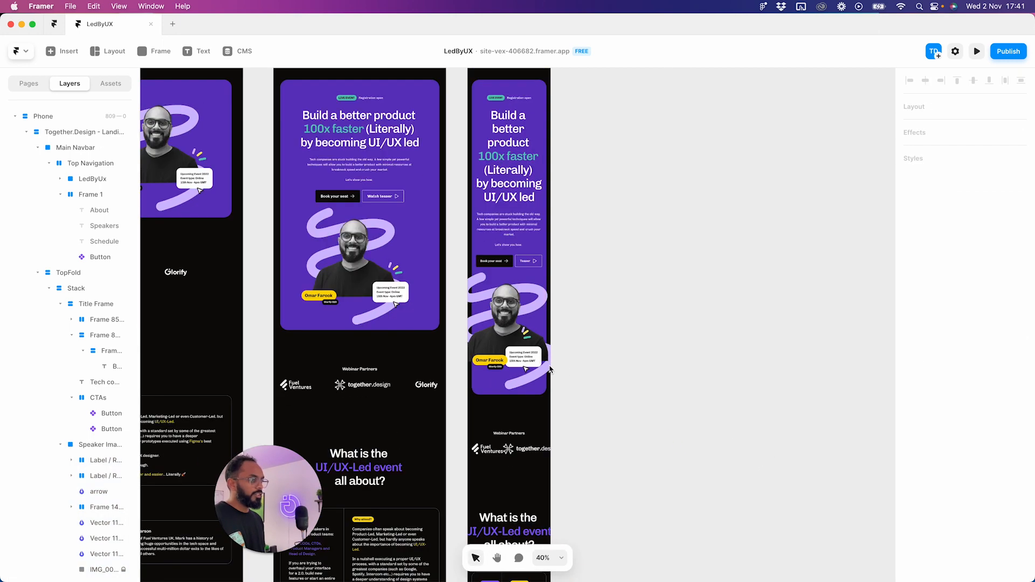
scroll(485, 372, "up", 8)
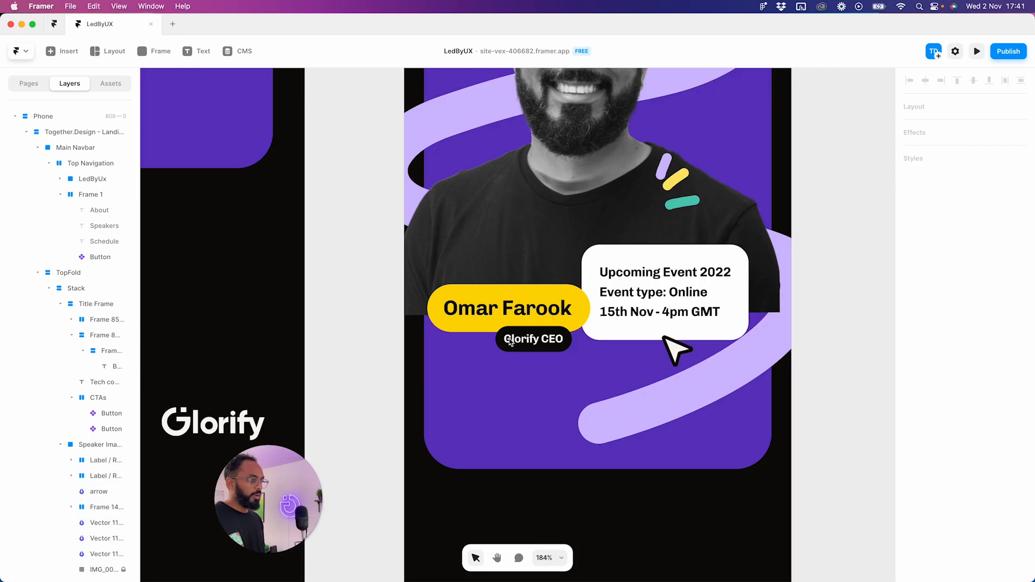
left_click(536, 286)
left_click(543, 298)
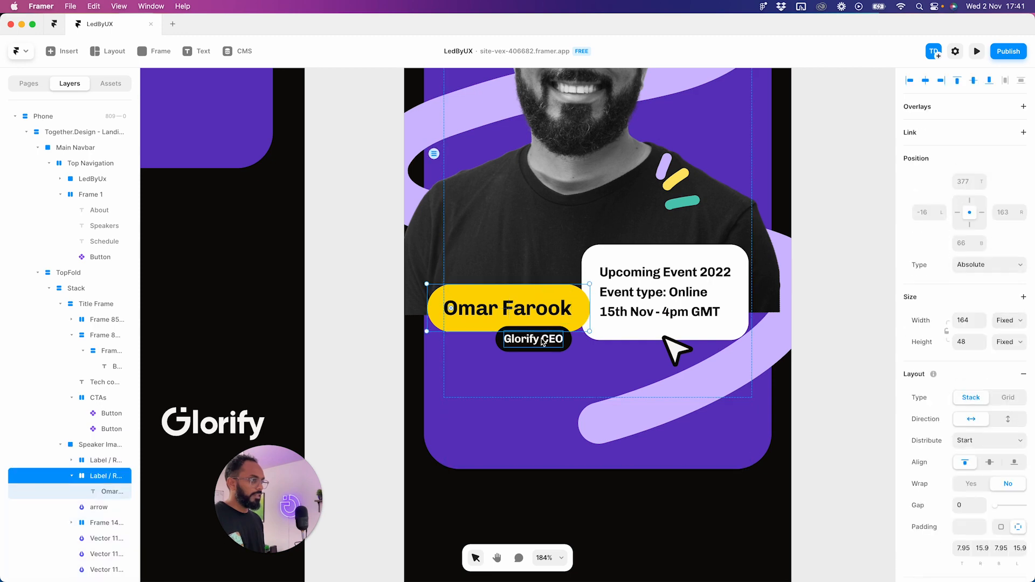
left_click(550, 332, "shift")
scroll(548, 331, "down", 2)
left_click(545, 322)
left_click(519, 311)
scroll(548, 348, "down", 5)
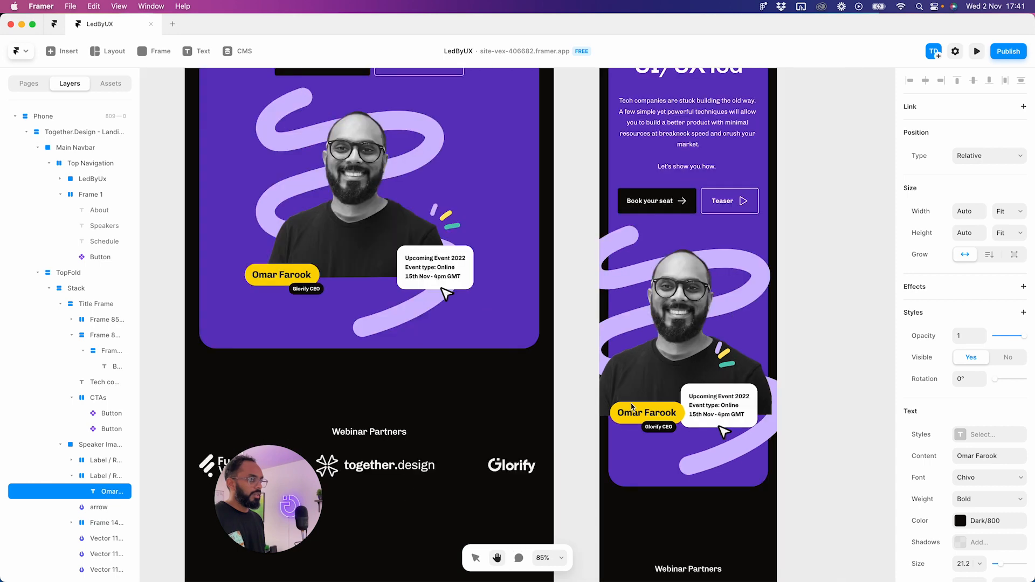
- Pin the speaker name label and the role label in the Tablet hero's speaker image to the bottom of their frame
left_click(317, 277)
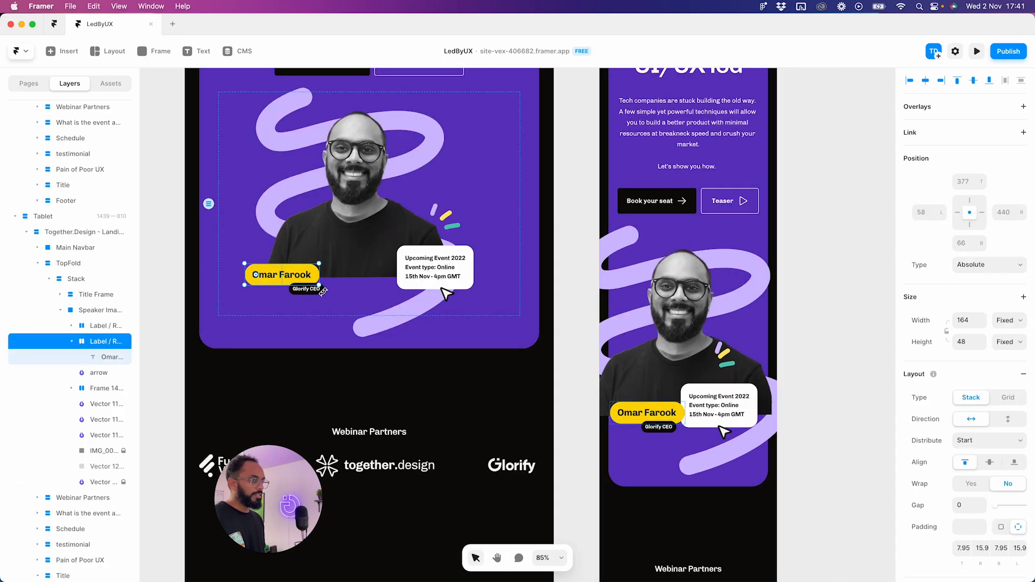
left_click(318, 295, "shift")
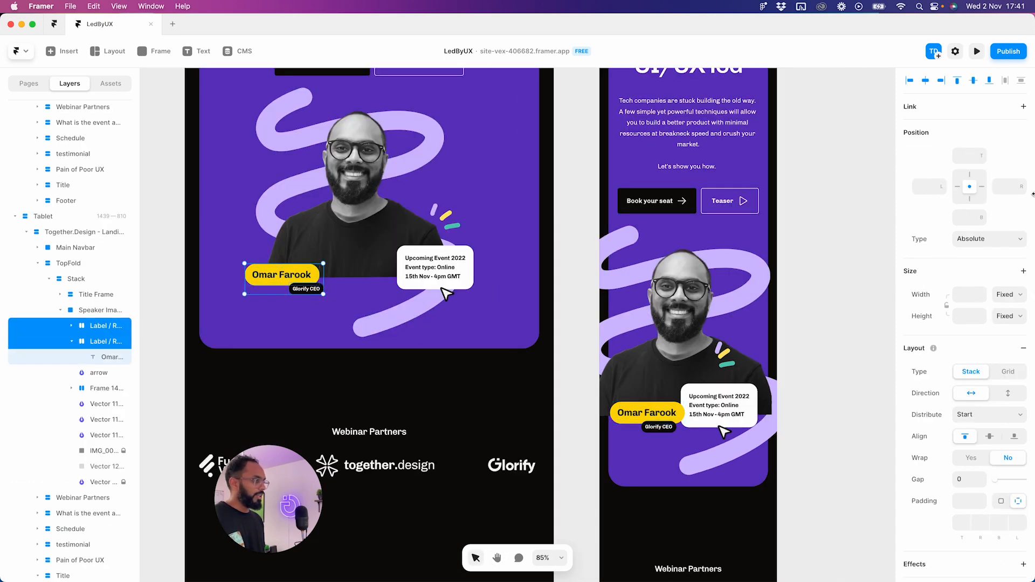
left_click(971, 201)
left_click(830, 341)
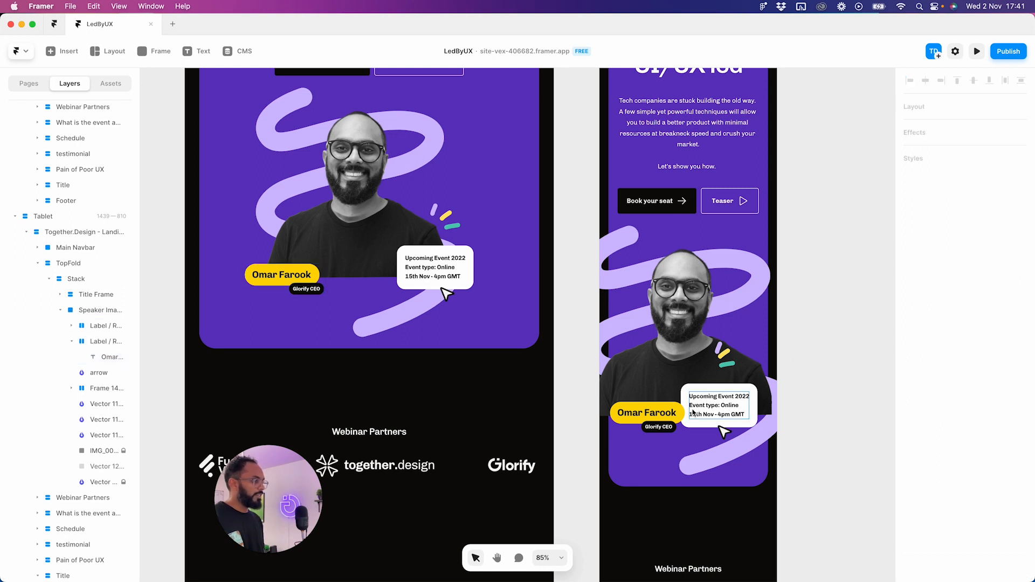
- Pin the white event details card in the Tablet hero's speaker image to the top and right of its frame
left_click(713, 389)
left_click(464, 255)
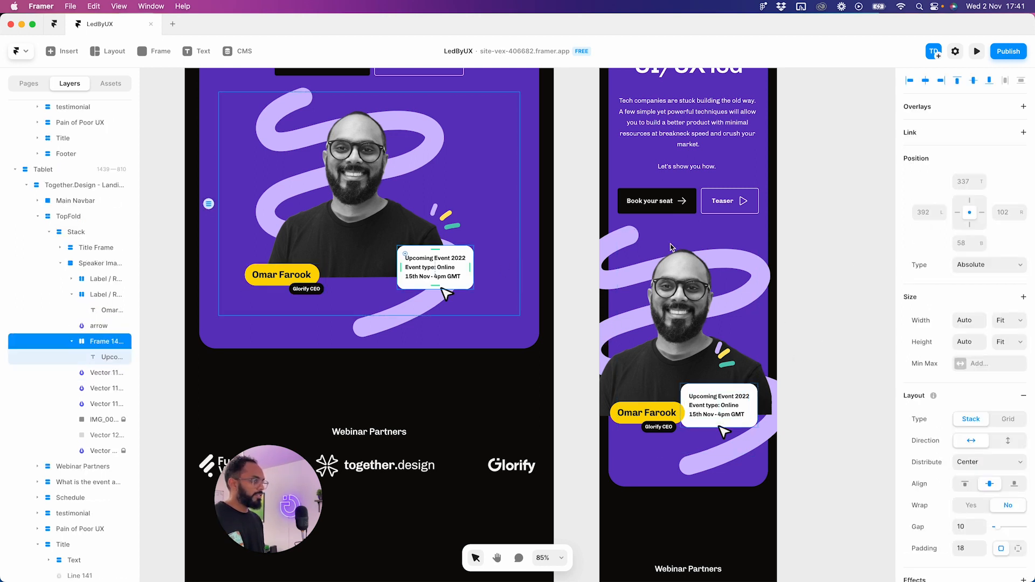
left_click(970, 199)
left_click(982, 212)
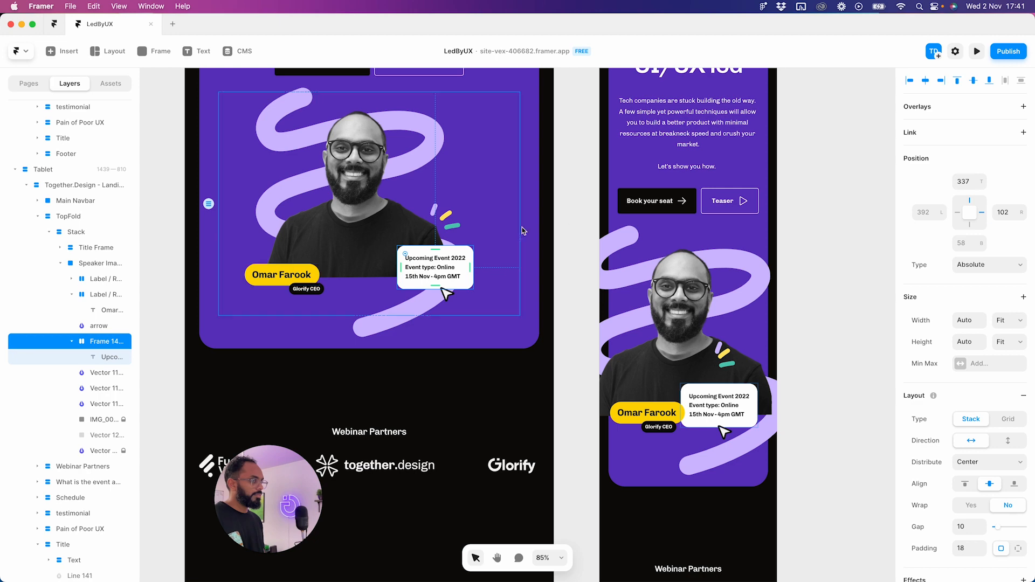
left_click(491, 221)
left_click(824, 348)
- Change the Partners stack in the Phone's Webinar Partners section to vertical direction so the three logos stack
scroll(824, 347, "down", 4)
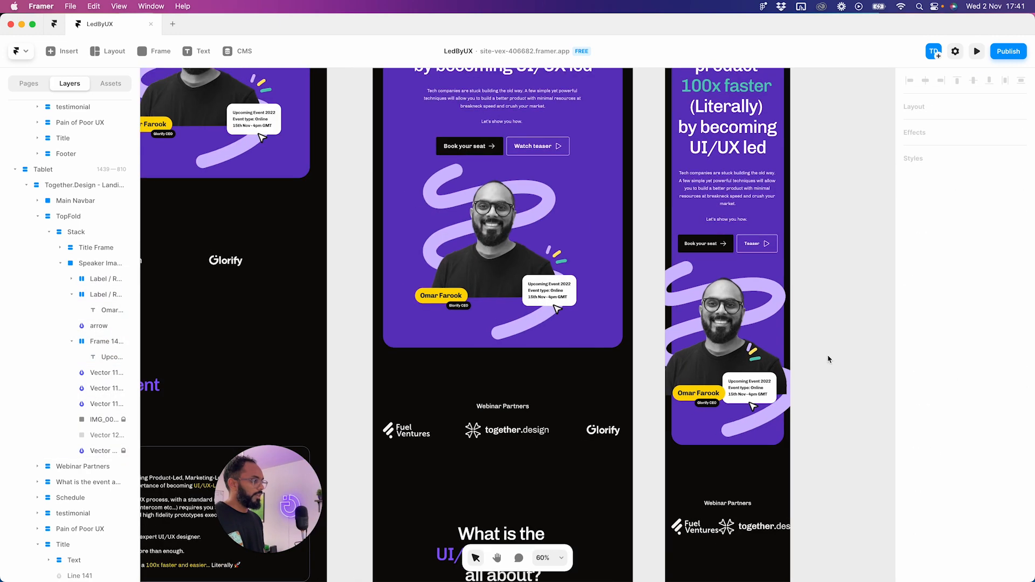
left_click_drag(827, 357, 711, 281)
scroll(711, 280, "down", 3)
scroll(631, 305, "down", 3)
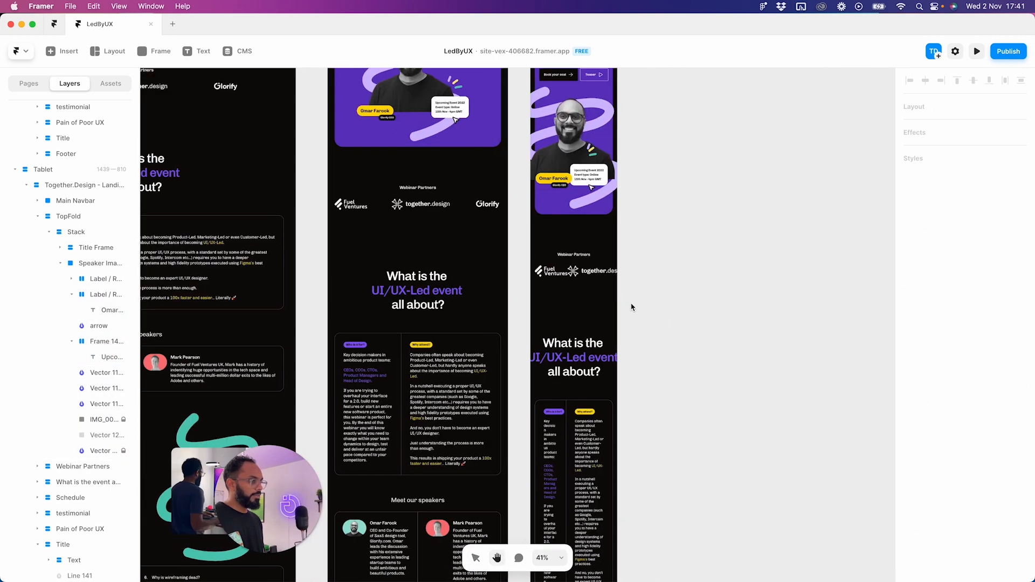
left_click(575, 275)
left_click(582, 256)
left_click(583, 264)
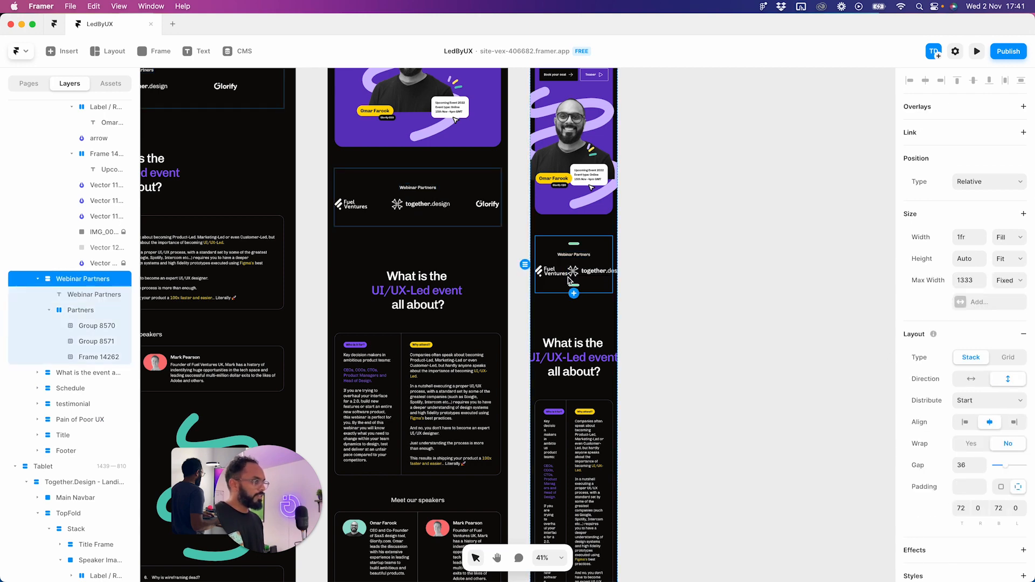
scroll(569, 278, "up", 3)
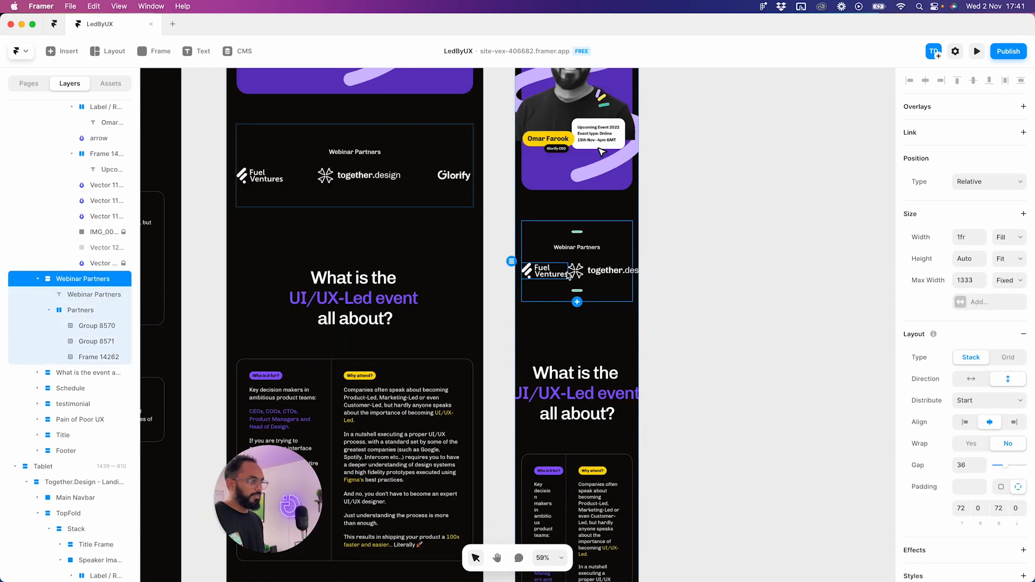
left_click(569, 276)
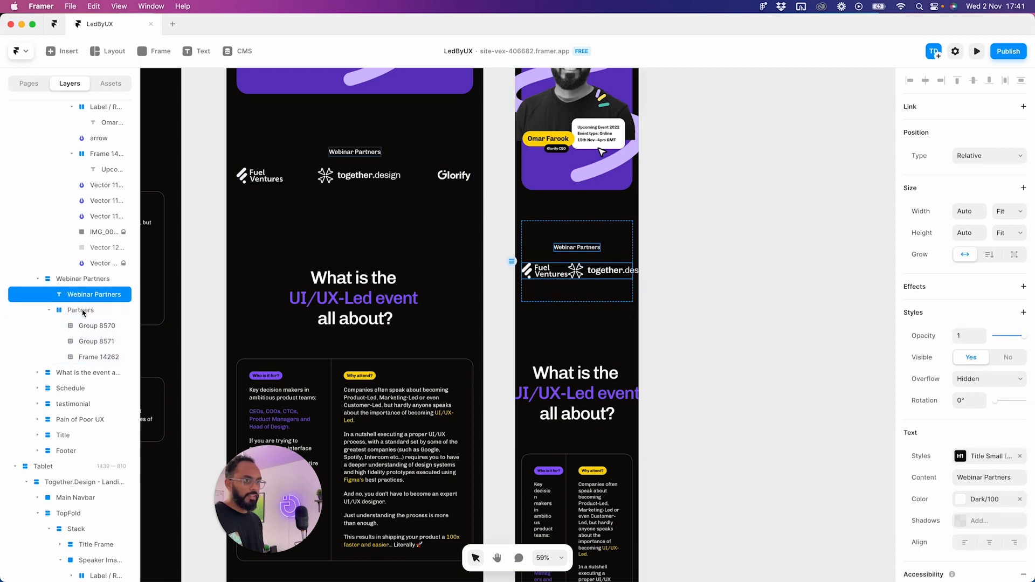
left_click(1006, 358)
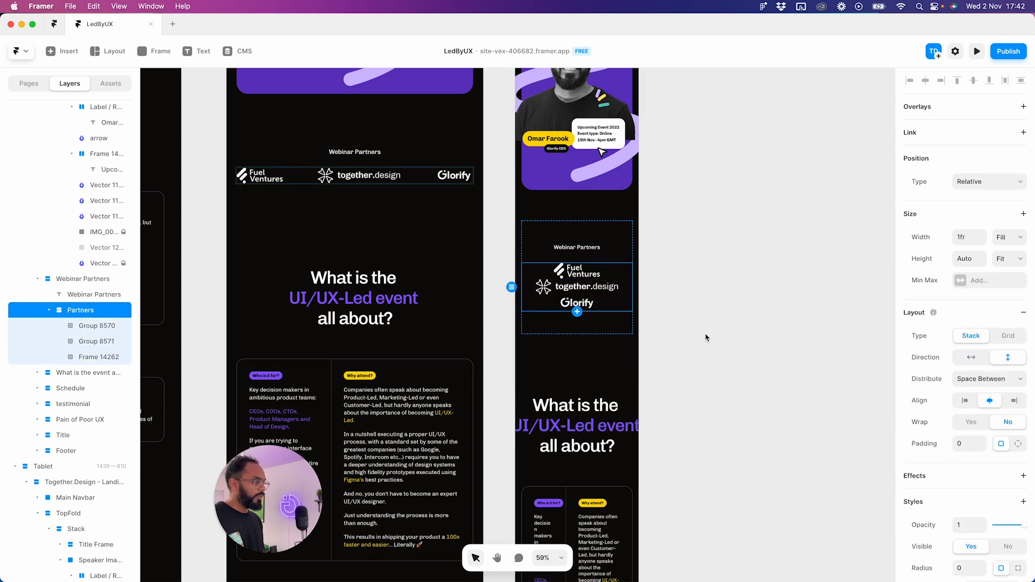
left_click(994, 383)
left_click(921, 391)
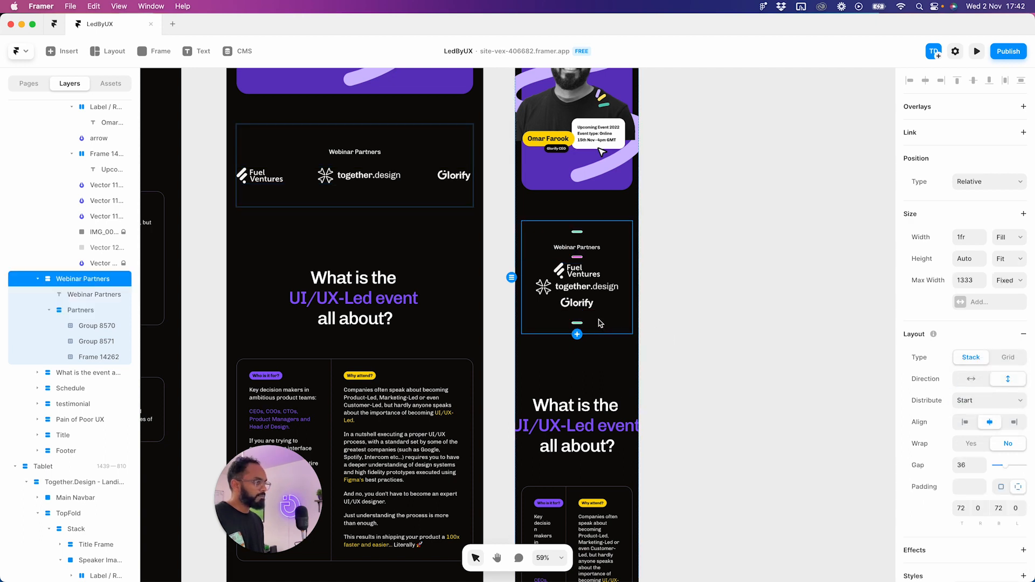
left_click(1012, 259)
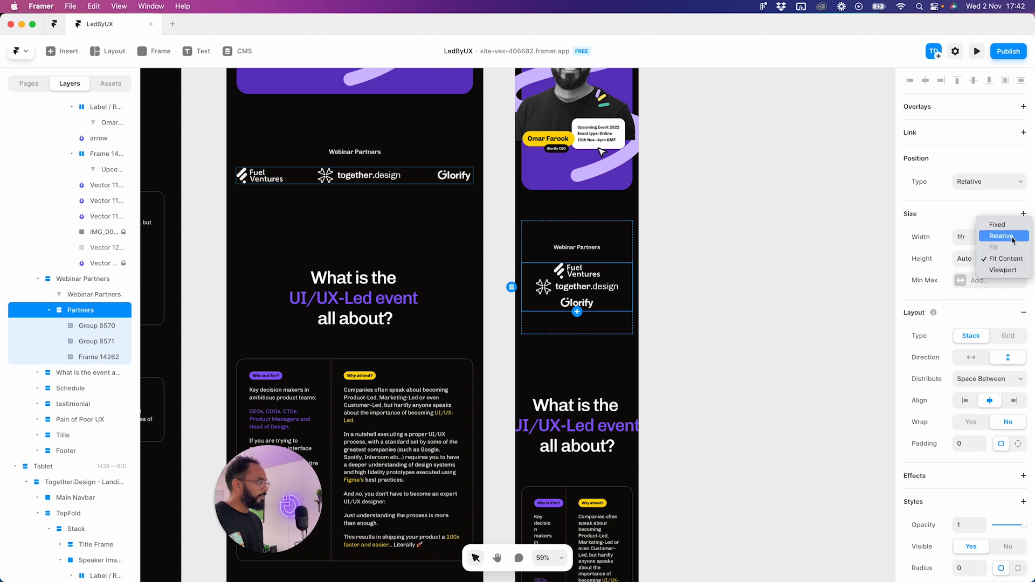
left_click(1005, 259)
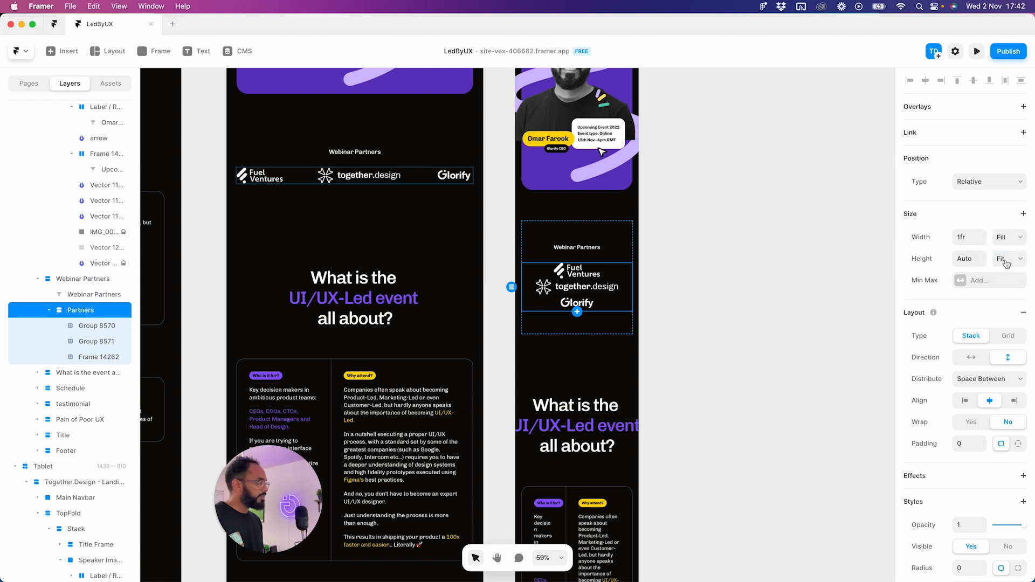
left_click(630, 254)
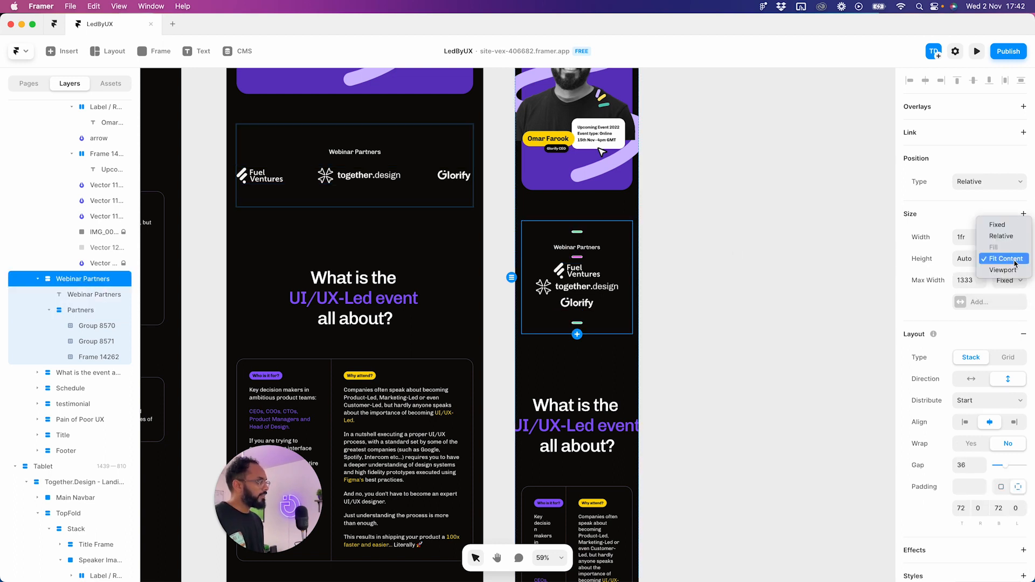
left_click(590, 250)
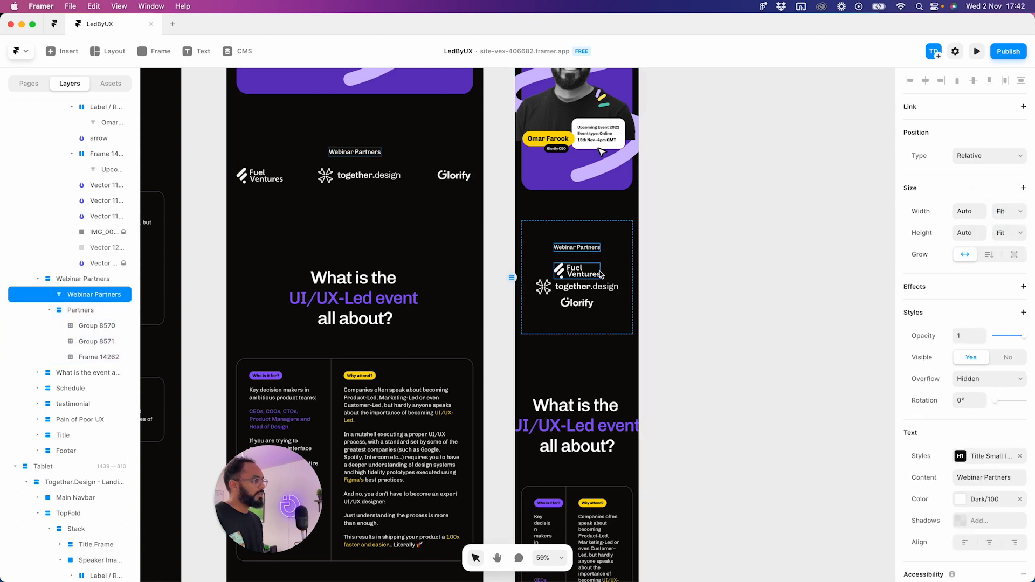
- Set the distribution of the Partners logo stack in the Phone's Webinar Partners section to Start
left_click(600, 272)
left_click(611, 306)
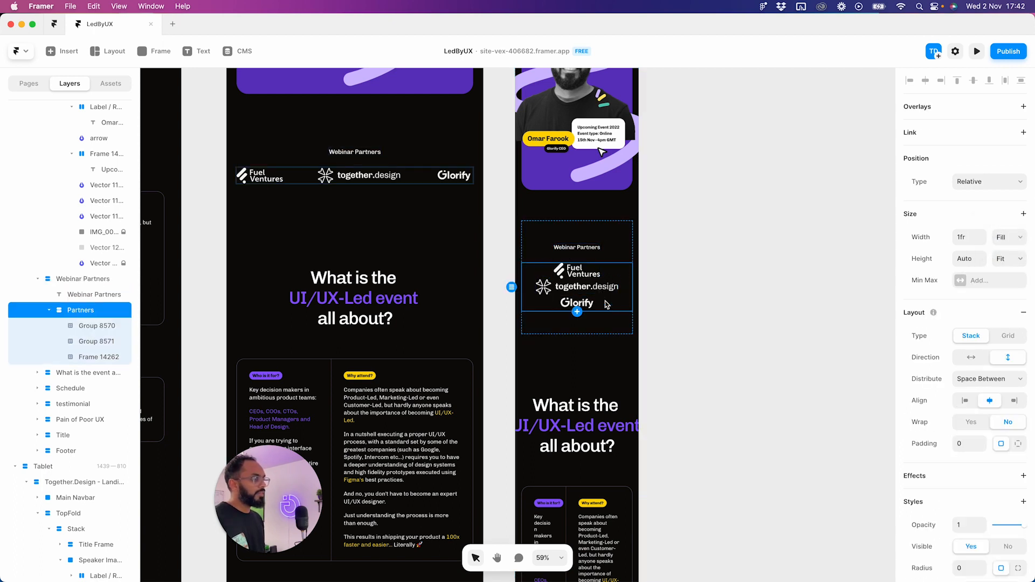
left_click(1000, 260)
left_click(968, 262)
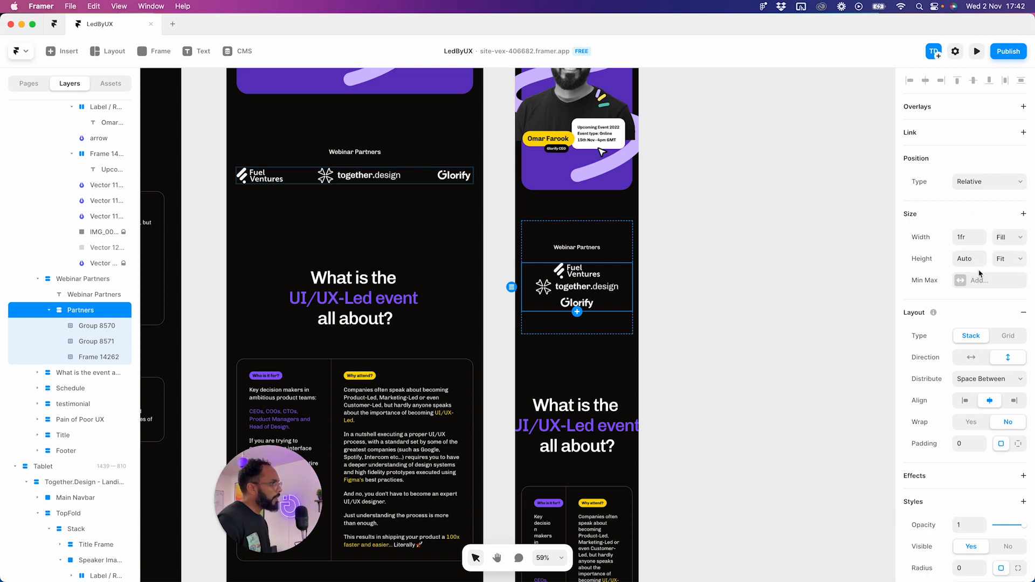
left_click(1001, 381)
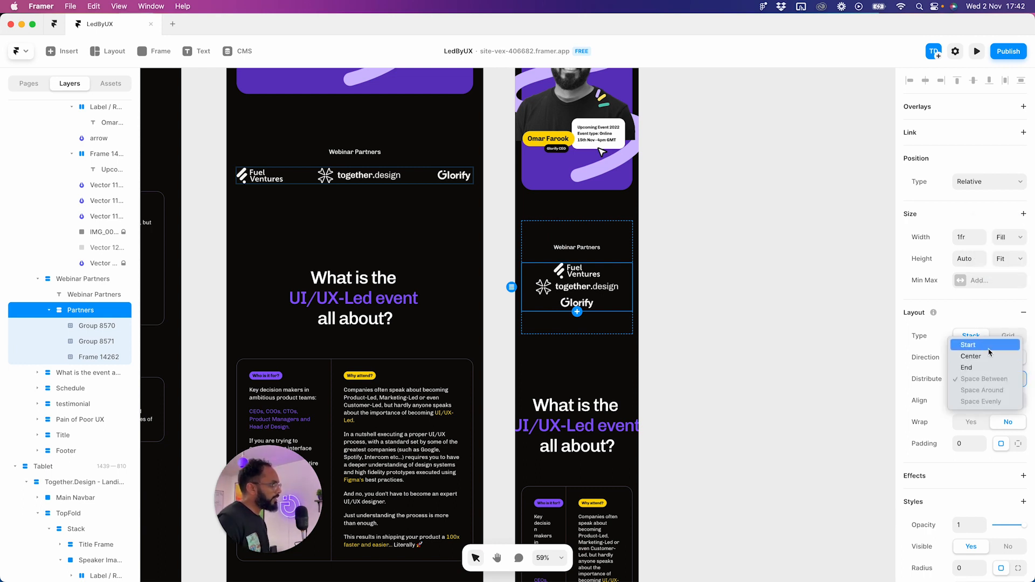
left_click(990, 348)
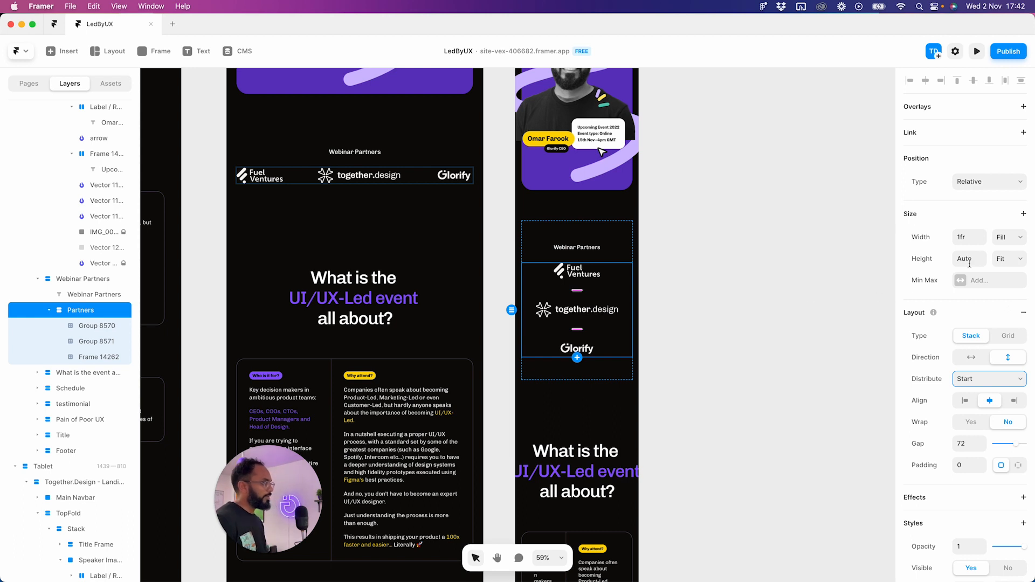
left_click(753, 347)
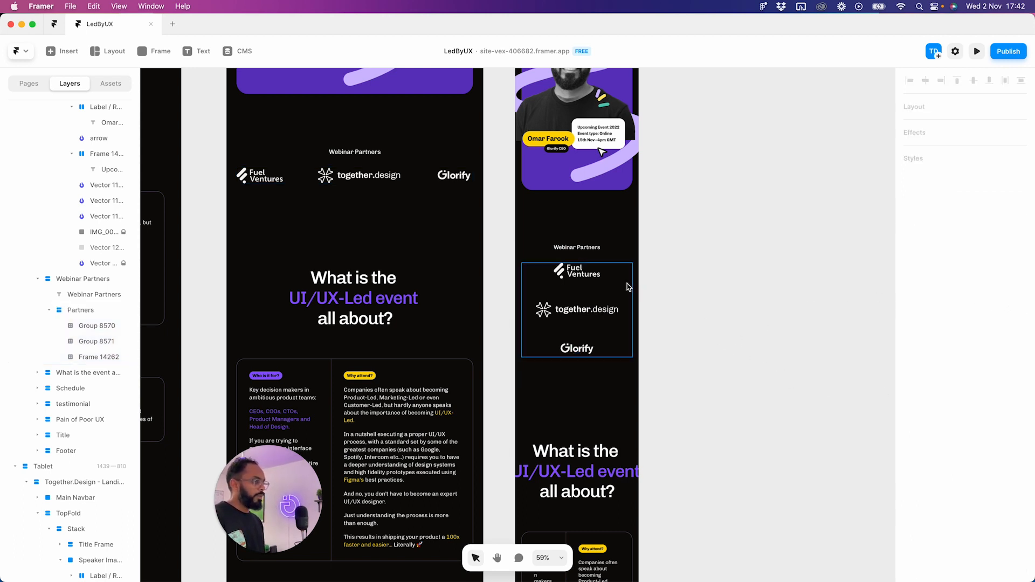
left_click(608, 357)
left_click(1022, 262)
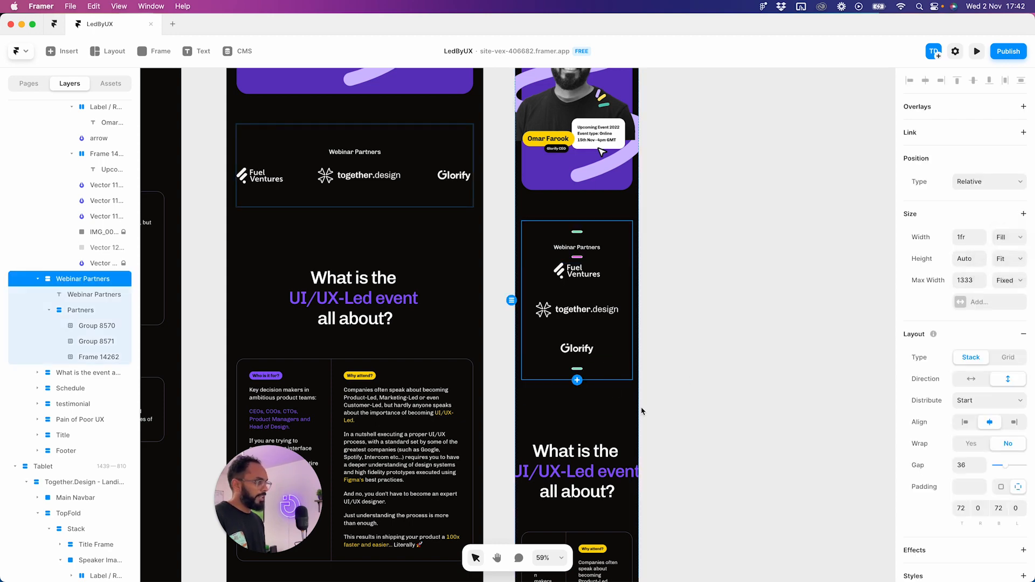
- Set the width of the Phone's "What is the UI/UX-Led event all about?" heading to Fill
left_click(596, 421)
scroll(597, 410, "down", 3)
left_click(579, 413)
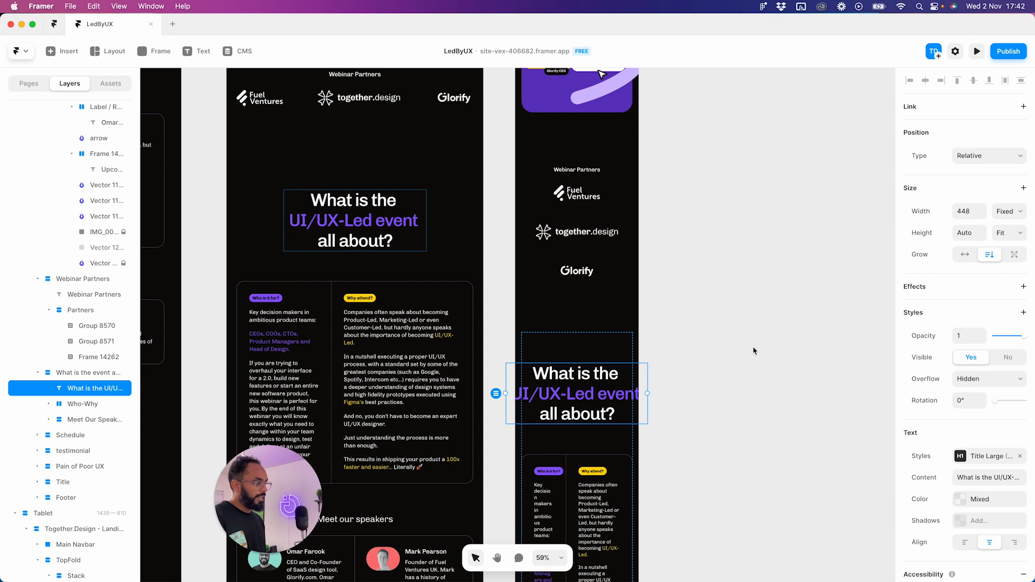
scroll(673, 408, "down", 5)
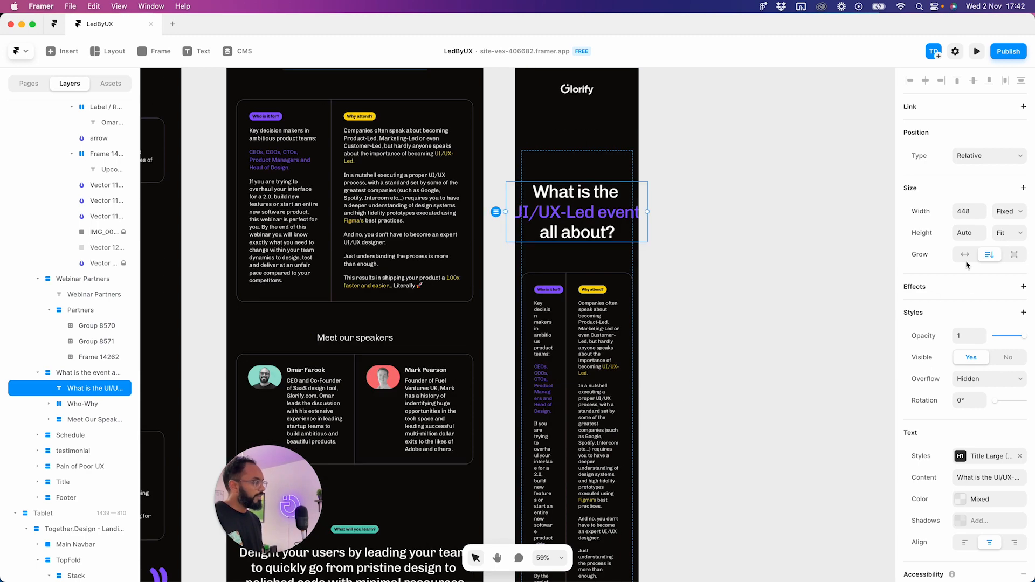
left_click(1010, 212)
left_click(998, 231)
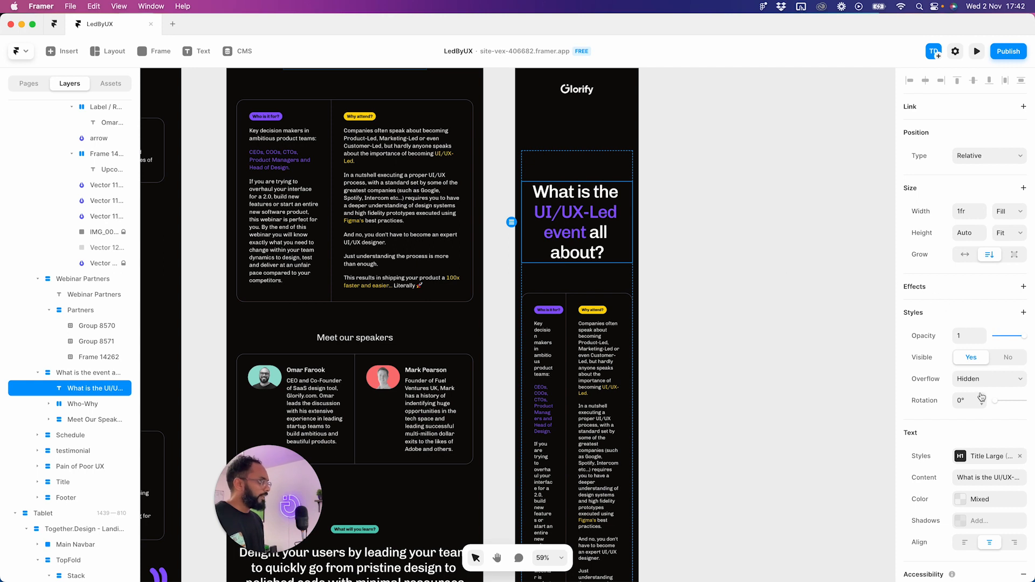
left_click(964, 458)
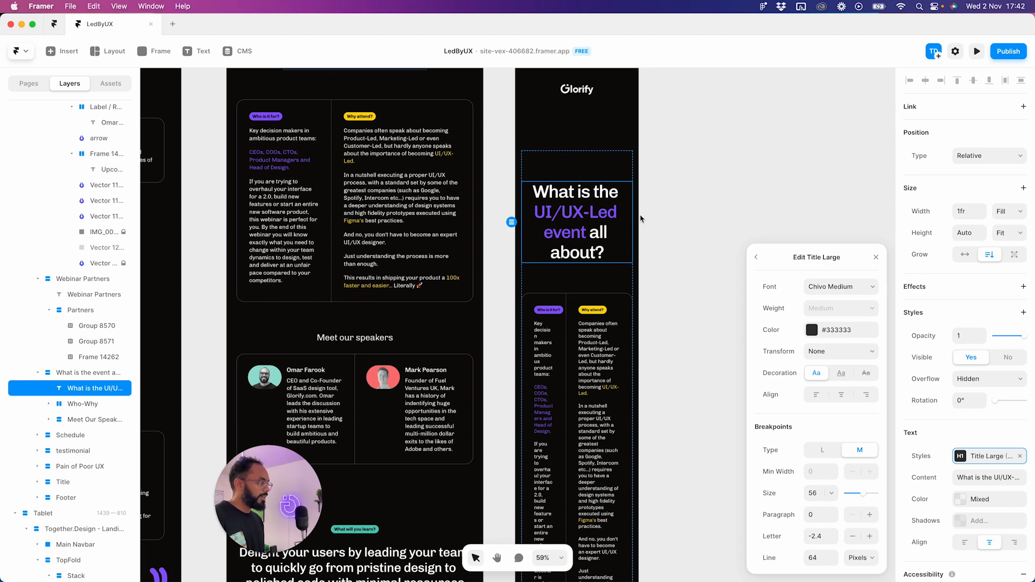
left_click(679, 227)
- Change the Phone's Who-Why stack to vertical direction so its two boxes sit one above the other
scroll(547, 377, "down", 3)
left_click(563, 154)
left_click(89, 406)
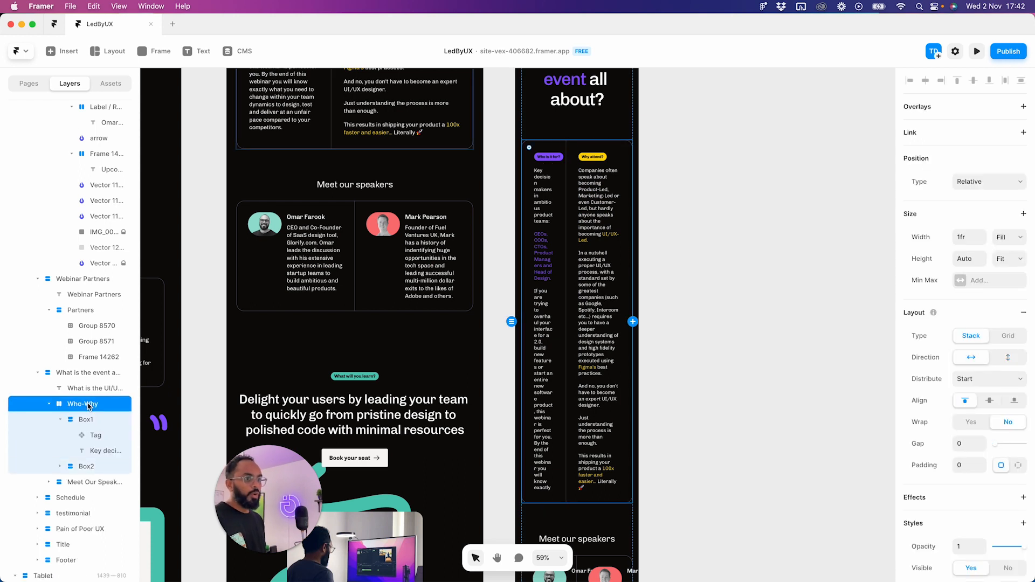
left_click(1008, 359)
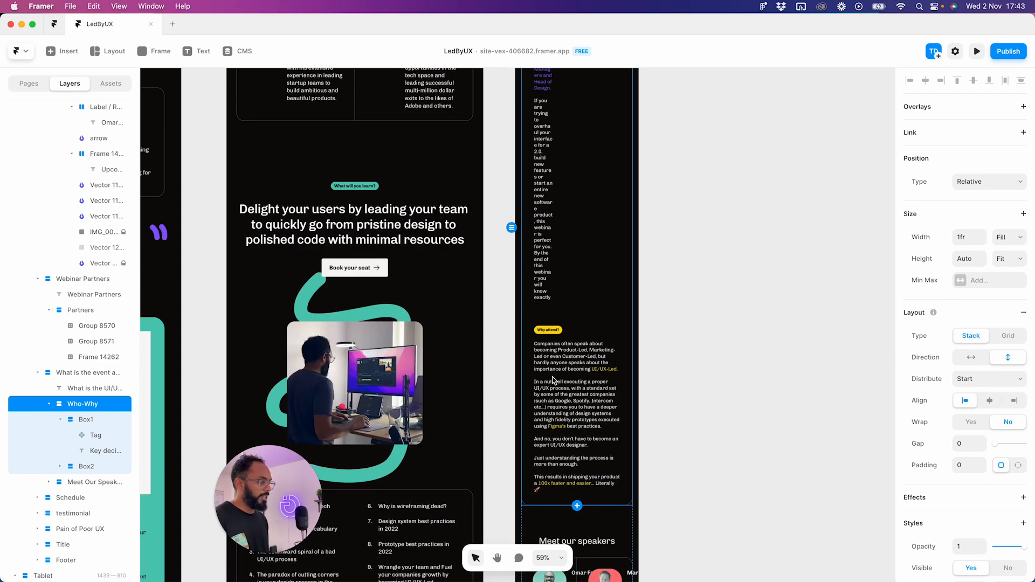
scroll(578, 377, "up", 5)
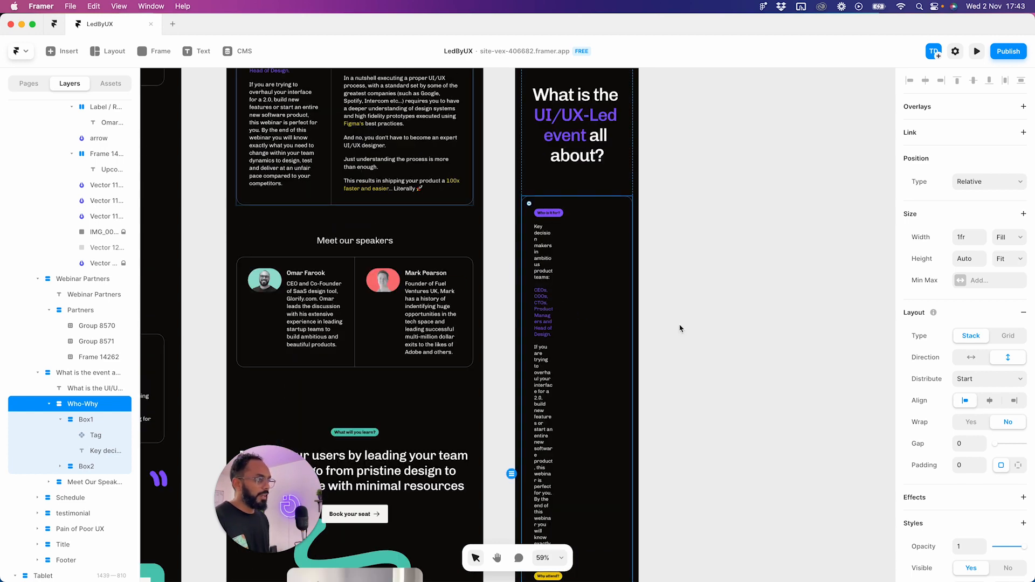
- Set Box1 in the Phone's Who-Why stack to Fill width and Fit Content height
scroll(680, 328, "down", 1)
left_click(89, 419)
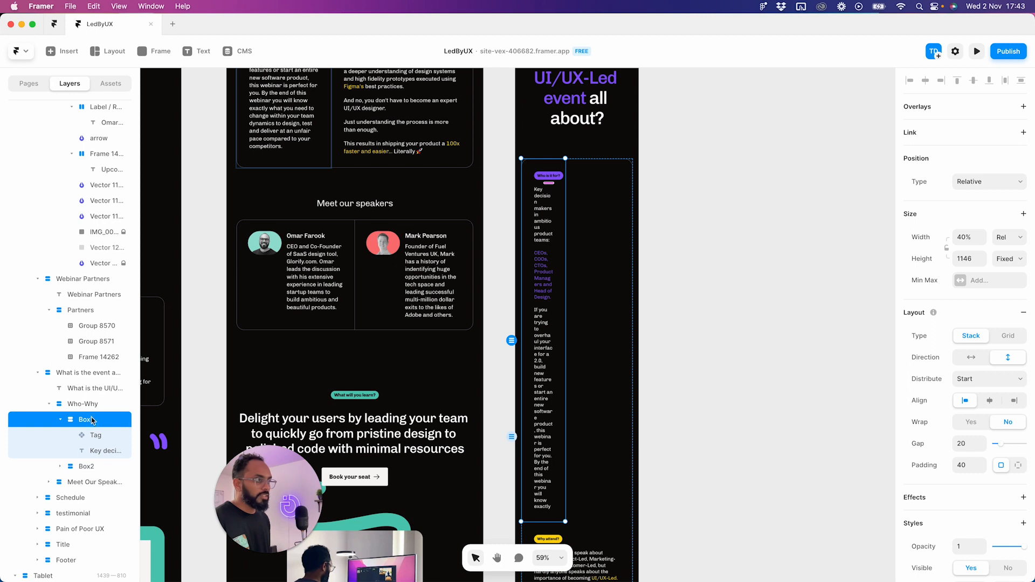
left_click(1008, 237)
left_click(995, 247)
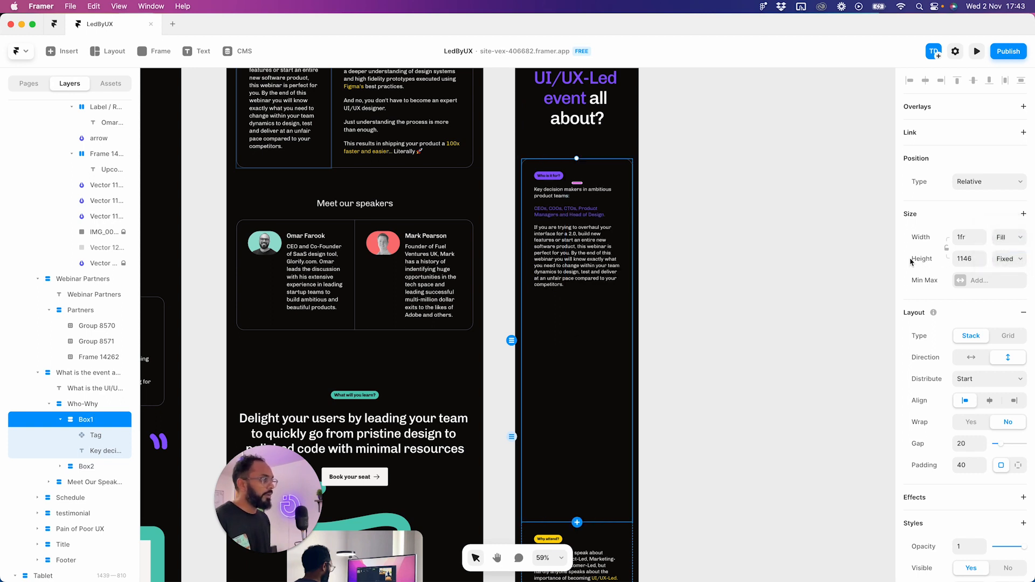
left_click(1015, 259)
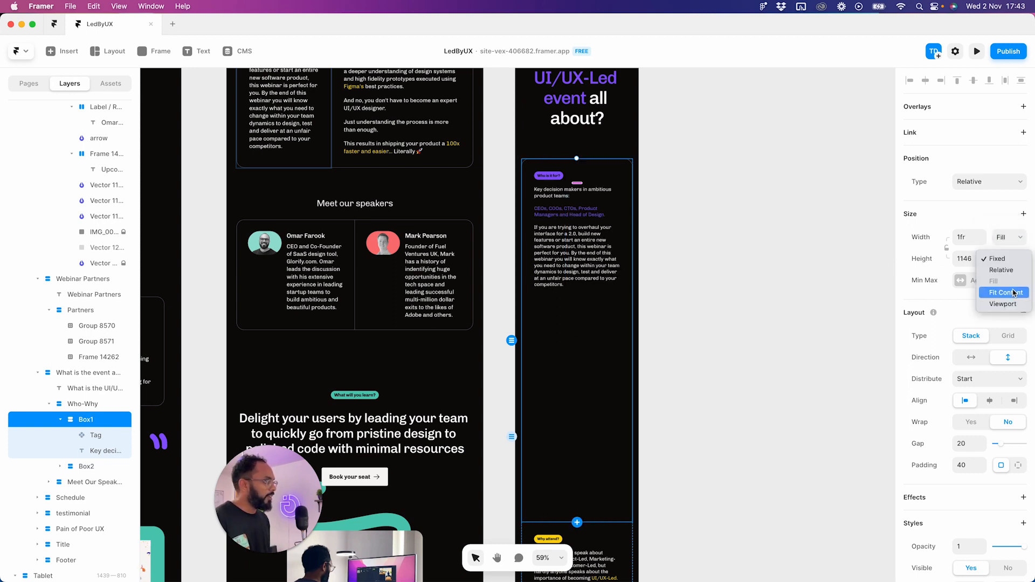
left_click(1010, 289)
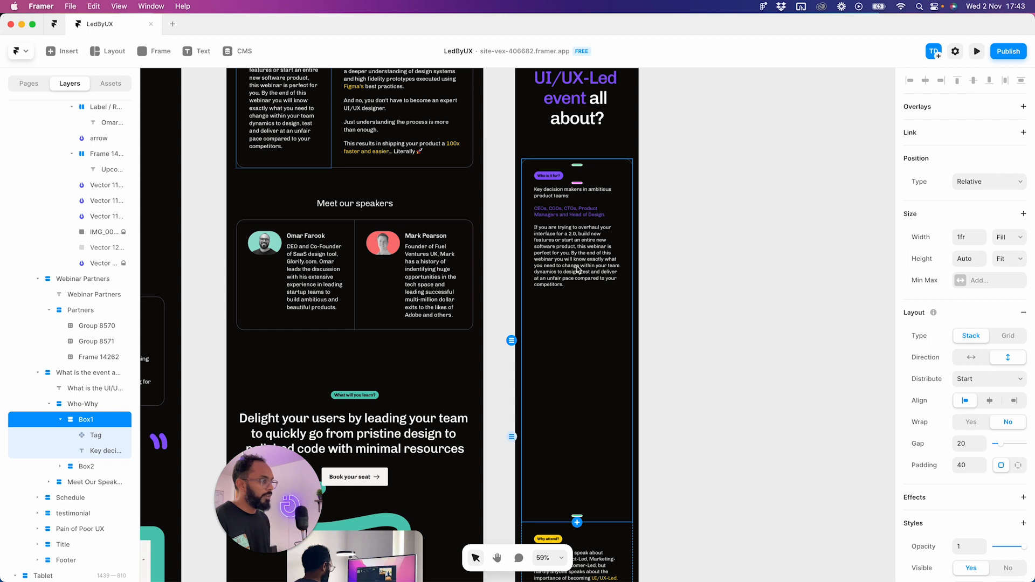
- Set the height of the "Key decision makers" text inside the Phone's Box1 to Fit Content
left_click(93, 435)
left_click(96, 406)
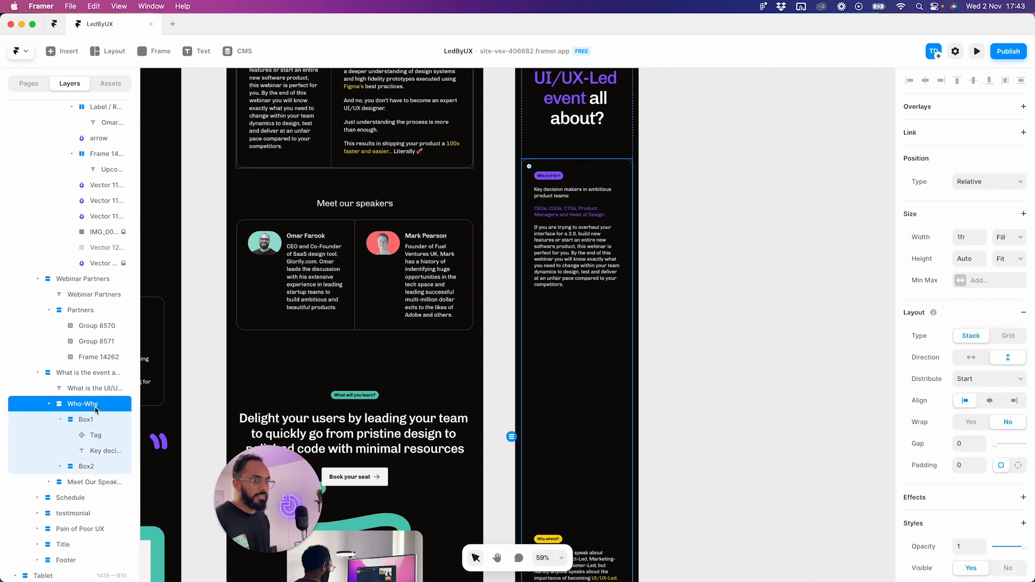
left_click(93, 450)
left_click(1009, 233)
left_click(1002, 267)
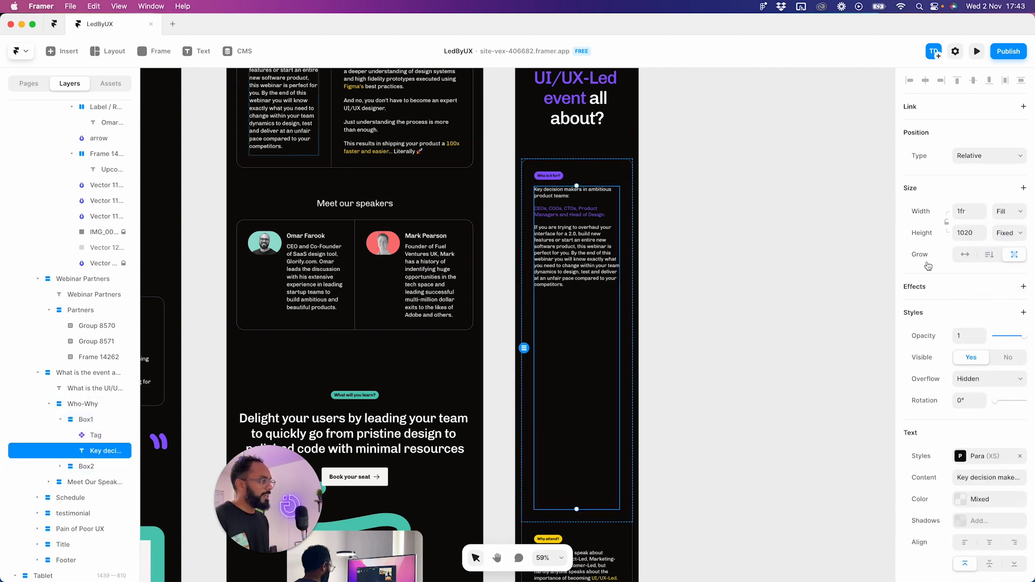
- Examine the text, sizing and edges of the "Why attend?" box in the Phone's Who-Why stack
scroll(617, 327, "down", 2)
left_click(576, 377)
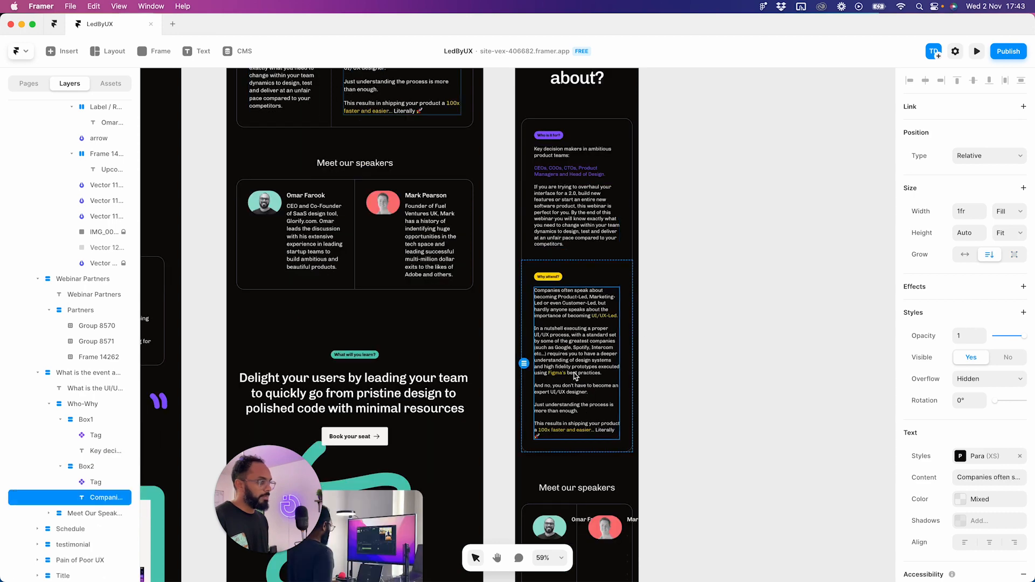
left_click(621, 275)
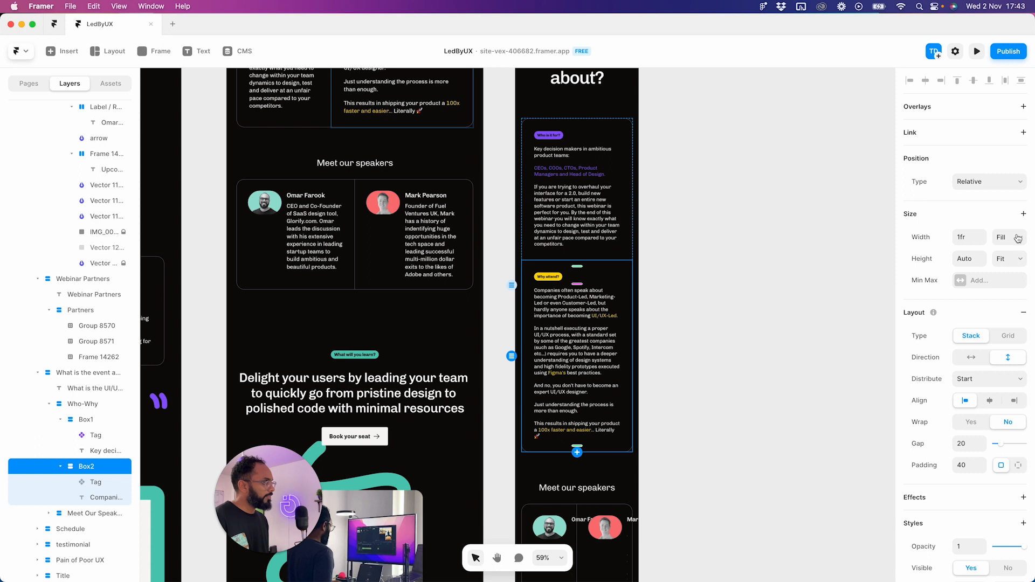
left_click(827, 338)
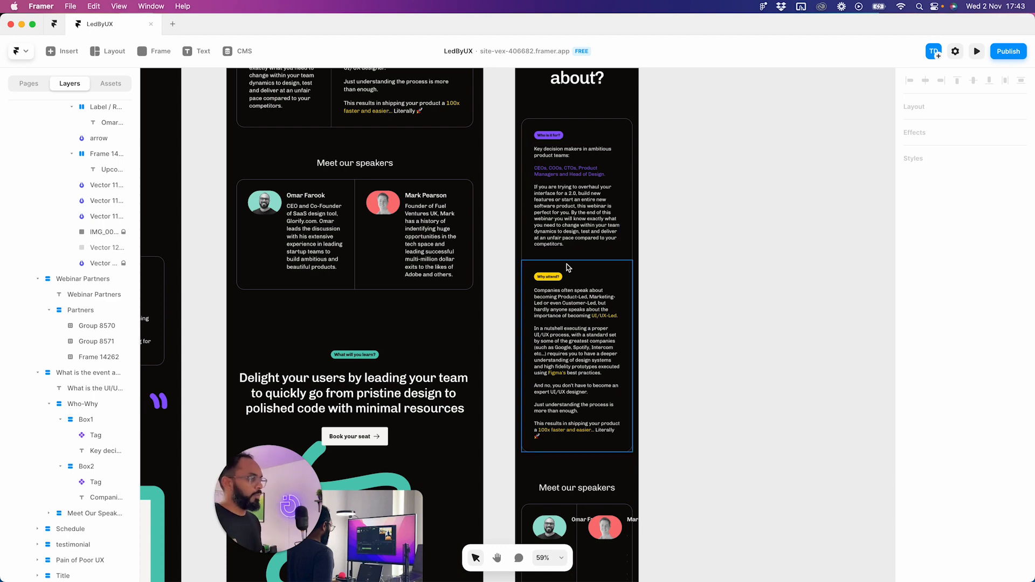
left_click(523, 453)
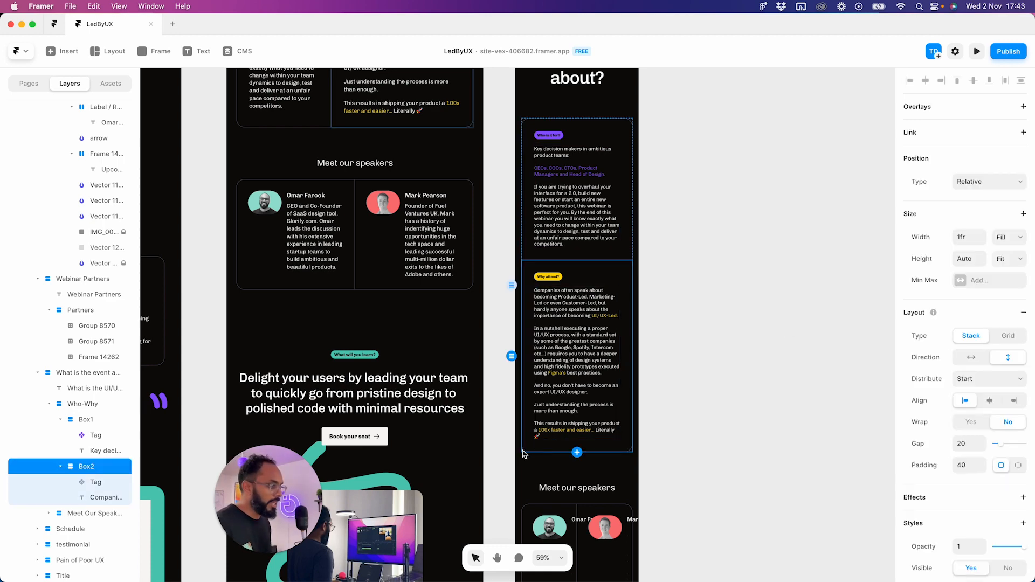
left_click(542, 488)
scroll(529, 462, "up", 3)
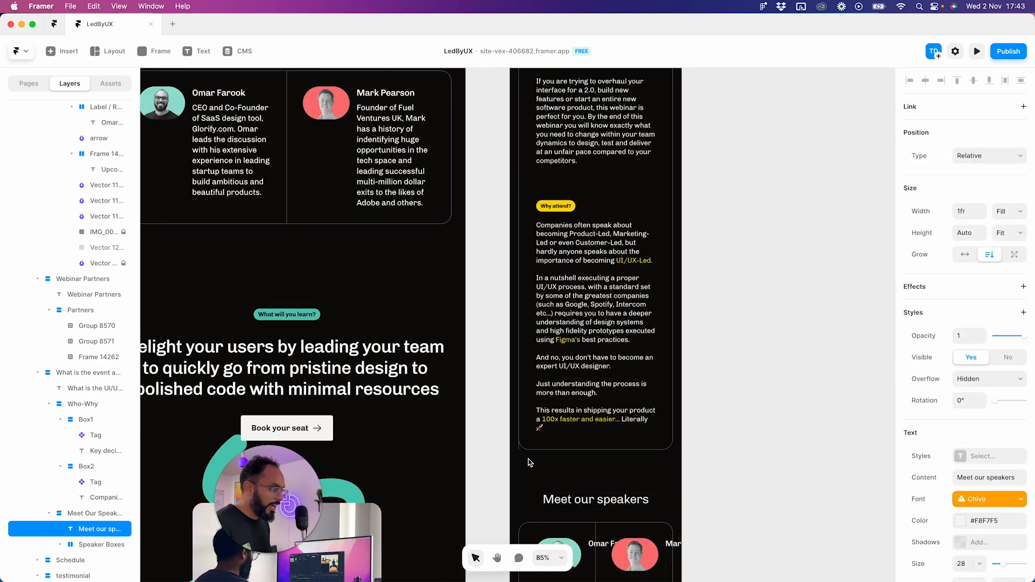
scroll(530, 462, "up", 3)
- Remove the border from Box2, the "Why attend?" box, in the Phone's Who-Why stack
left_click(533, 447)
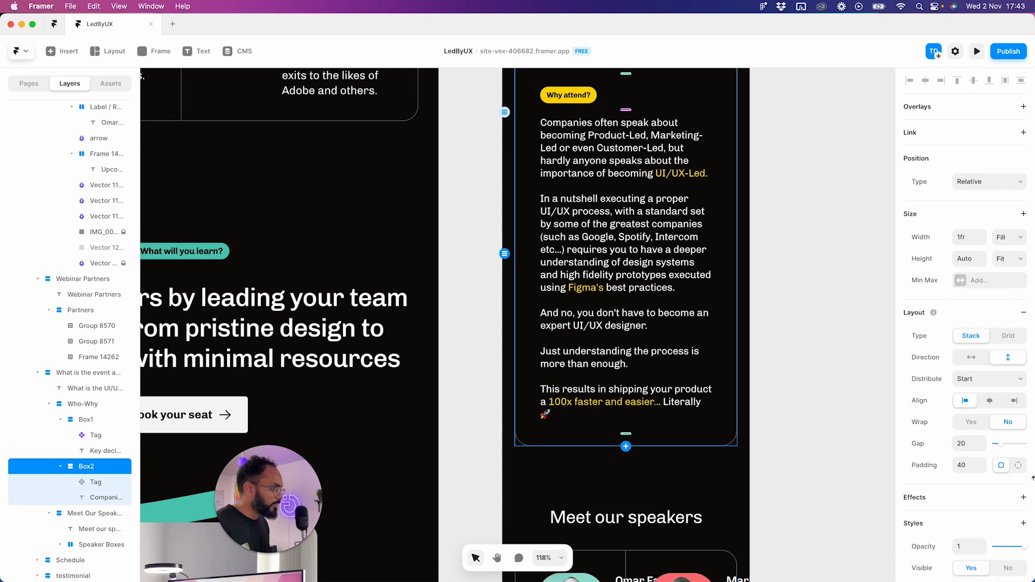
scroll(1012, 443, "down", 1)
left_click(1018, 447)
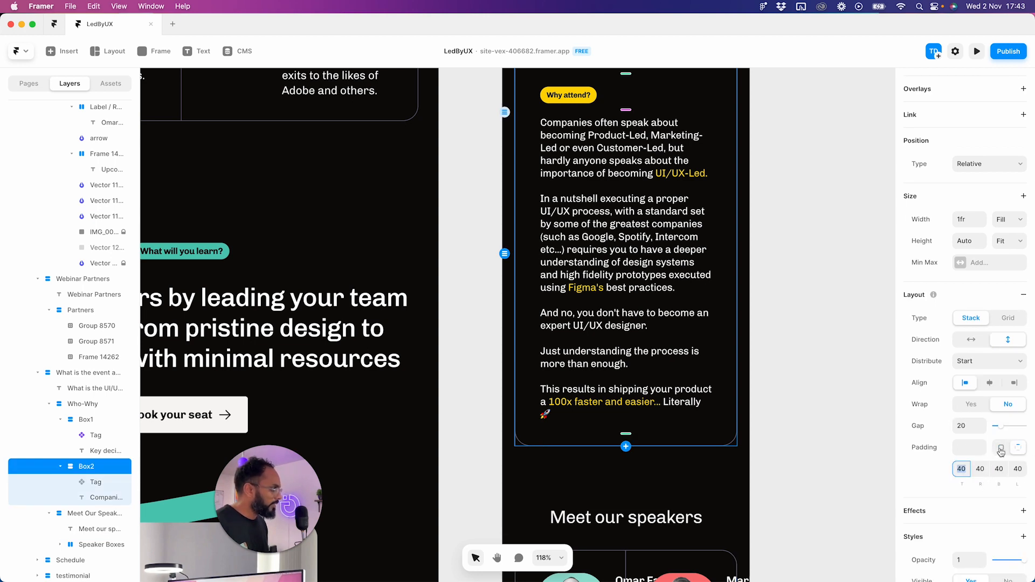
left_click(1001, 450)
scroll(1003, 381, "down", 5)
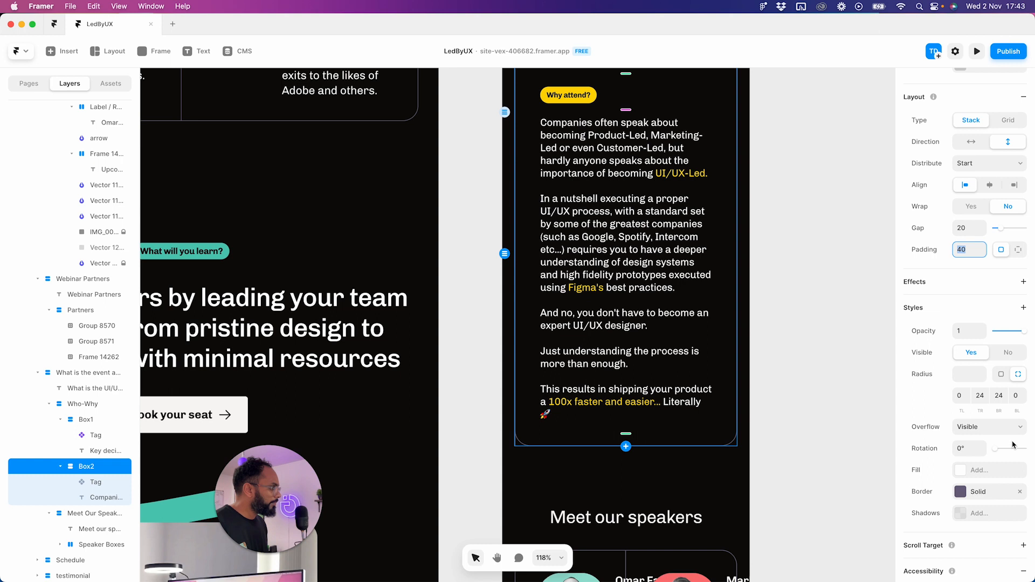
scroll(1005, 428, "down", 3)
left_click(984, 427)
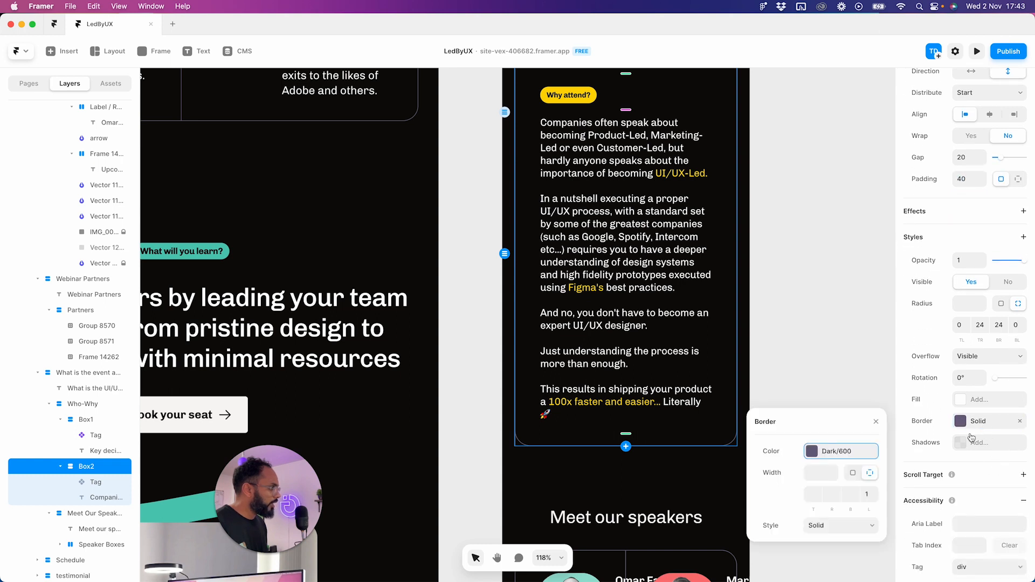
left_click(873, 499)
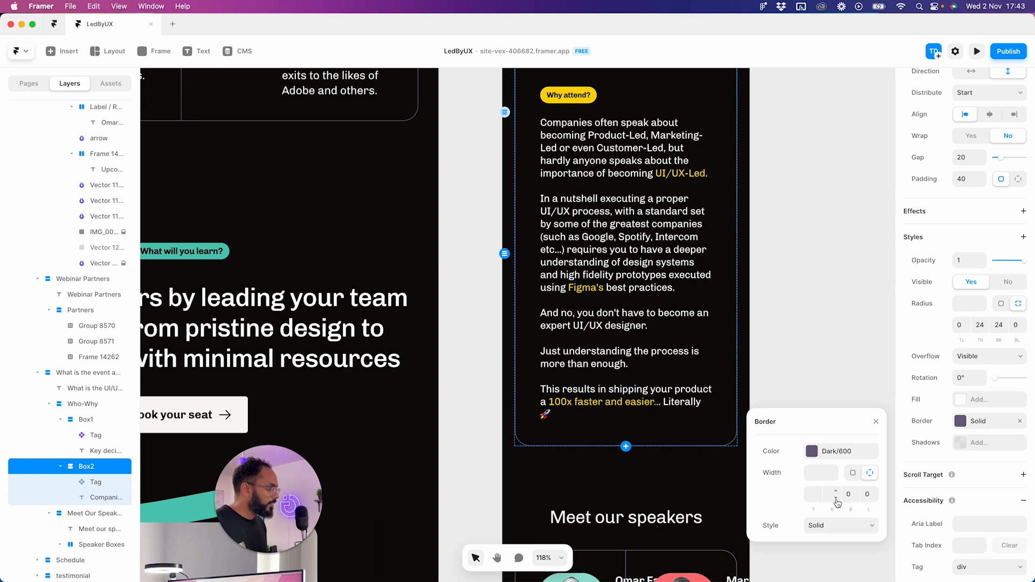
left_click(851, 475)
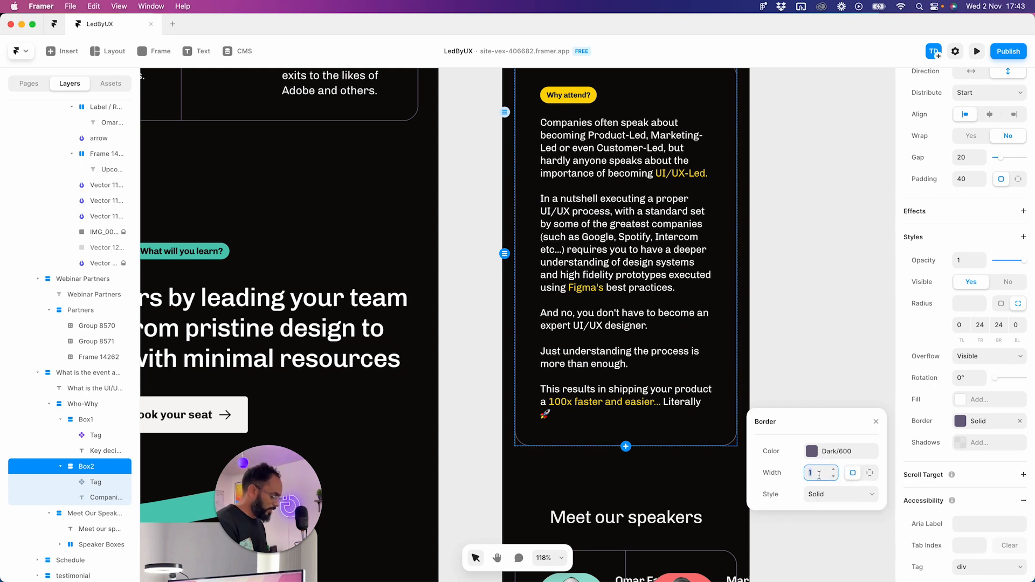
left_click(1019, 422)
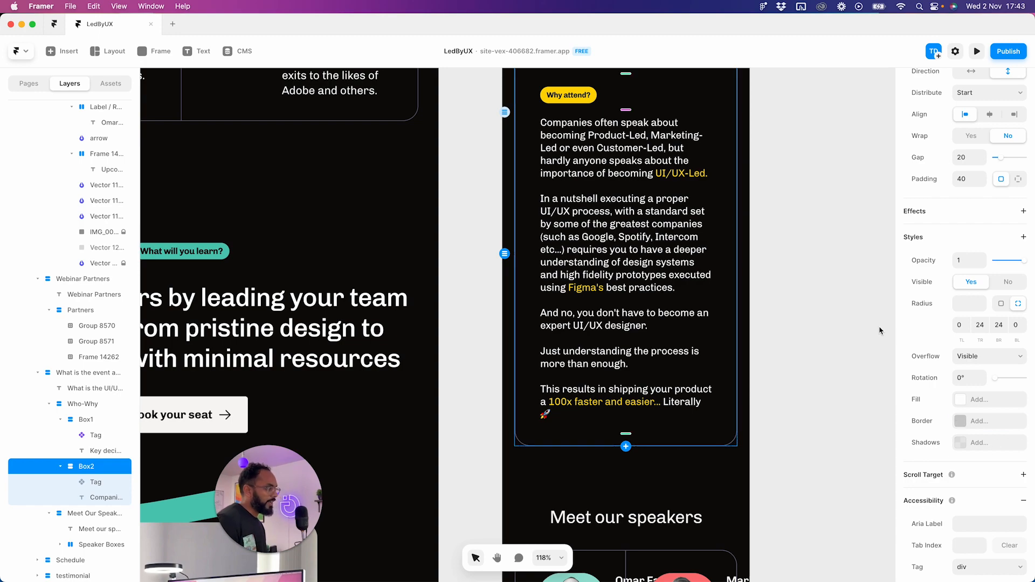
left_click(838, 351)
- Change the Speaker Boxes stack under the Phone's "Meet our speakers" heading to vertical direction
key("space")
left_click_drag(839, 360, 685, 169)
scroll(841, 368, "down", 5)
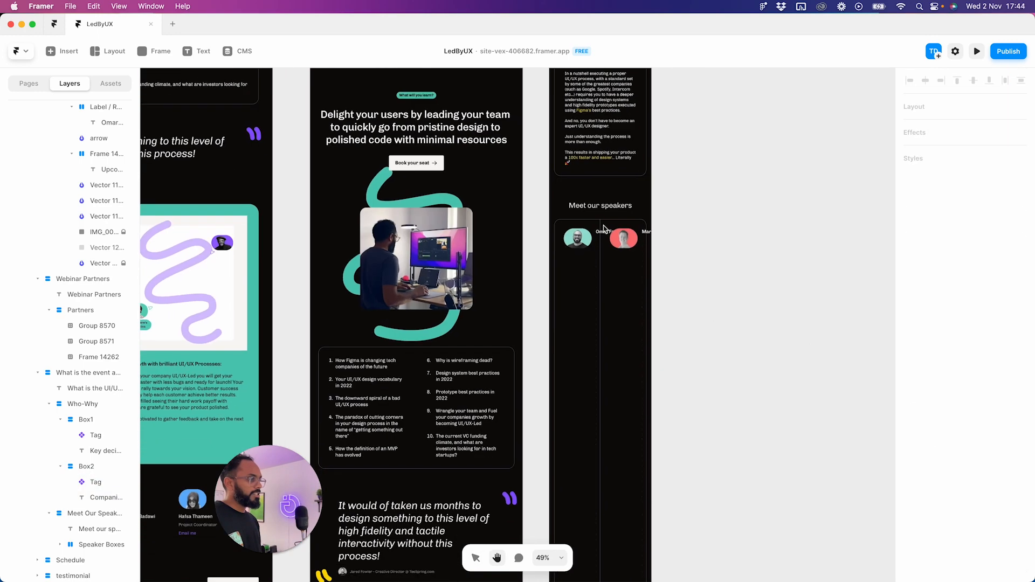
left_click(575, 259)
left_click(98, 543)
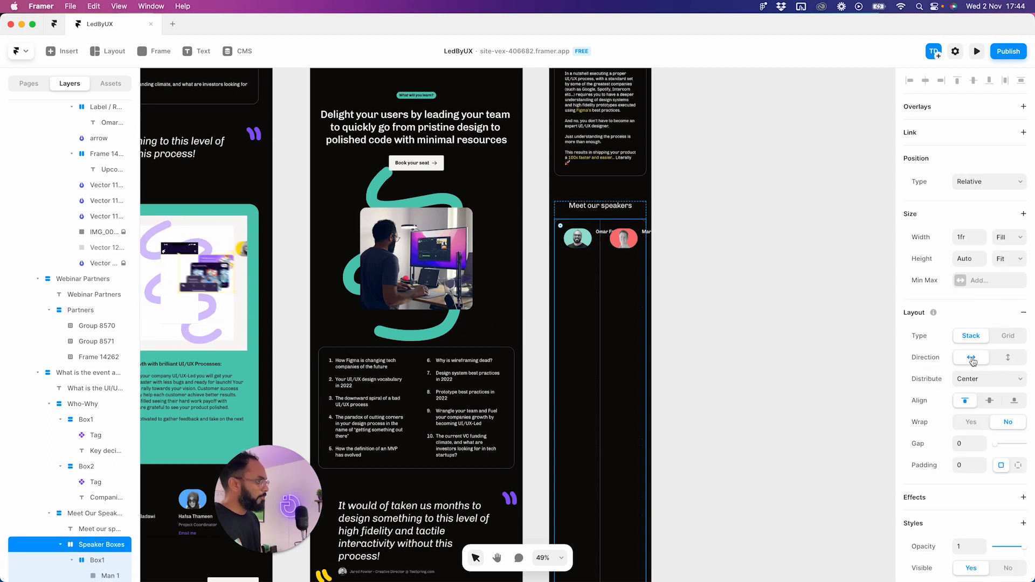
left_click(1007, 357)
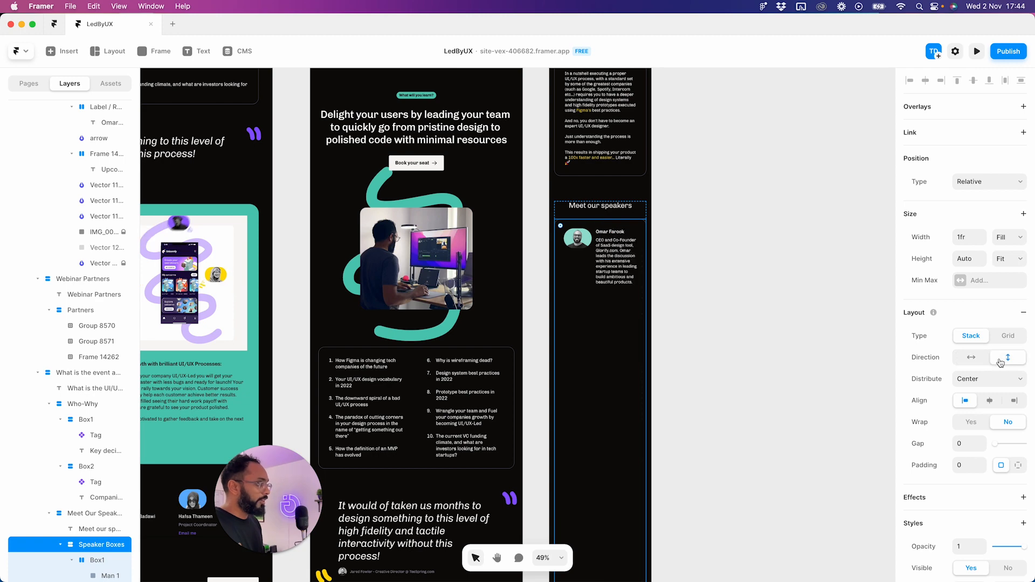
scroll(608, 234, "down", 1)
left_click(757, 241)
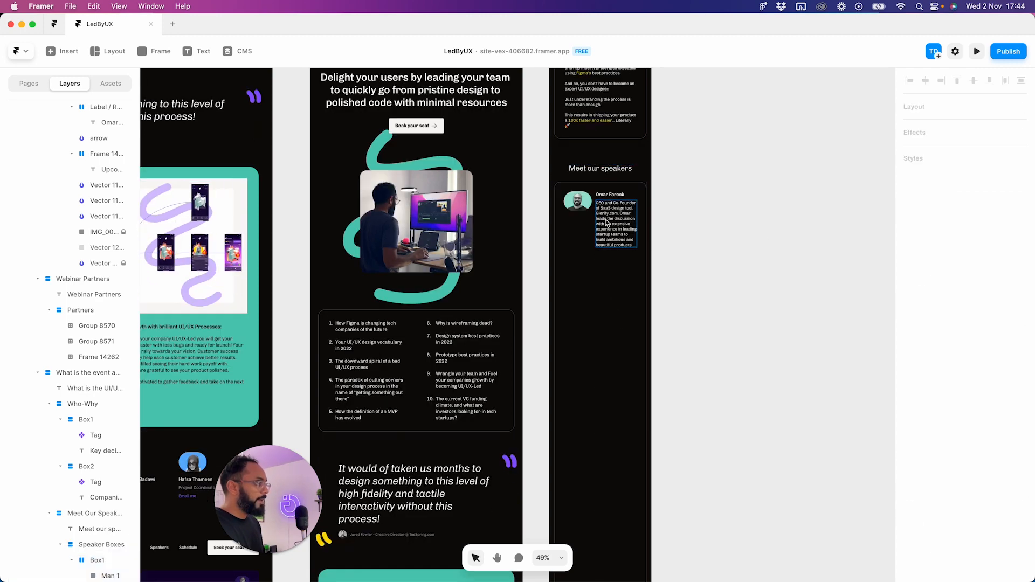
- Set the height of Box1, the first speaker's box under the Phone's "Meet our speakers" heading, to Fit Content
left_click(620, 215)
left_click(609, 269)
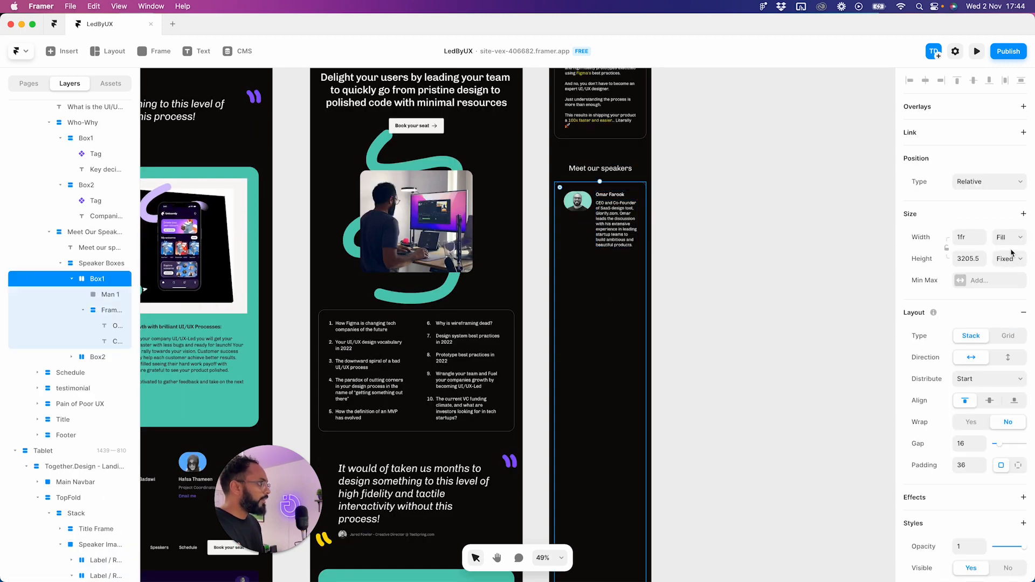
left_click(1008, 259)
left_click(1006, 292)
scroll(614, 286, "down", 4)
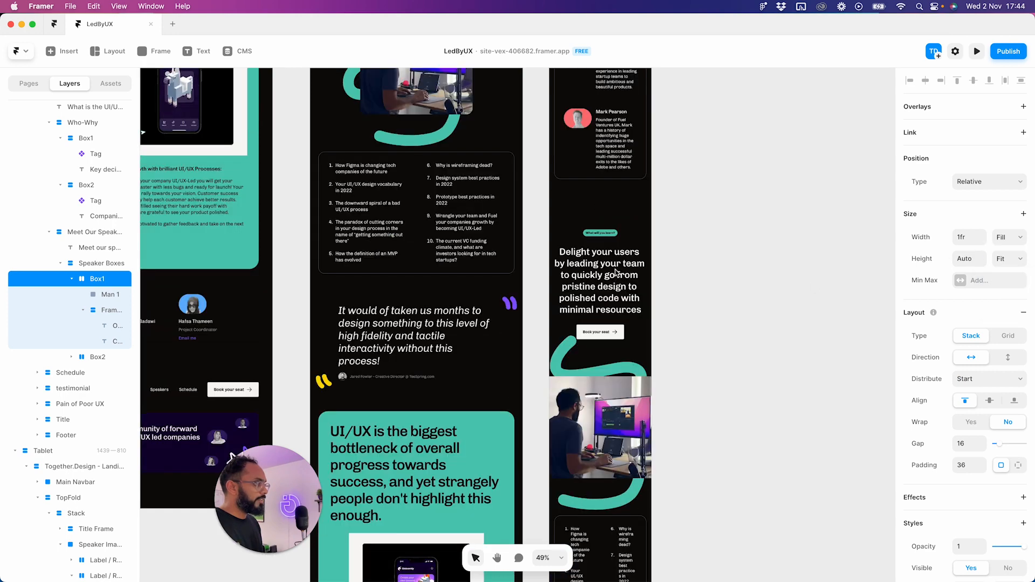
- Remove the border from Box1, the first speaker's box, in the Phone's Speaker Boxes stack
scroll(602, 194, "up", 5)
left_click(587, 317)
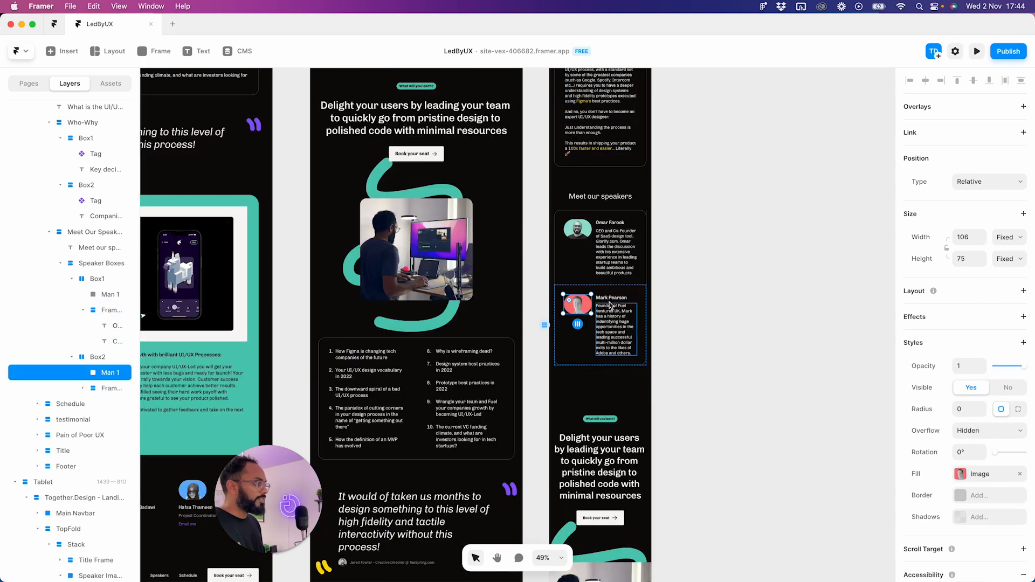
left_click(624, 373)
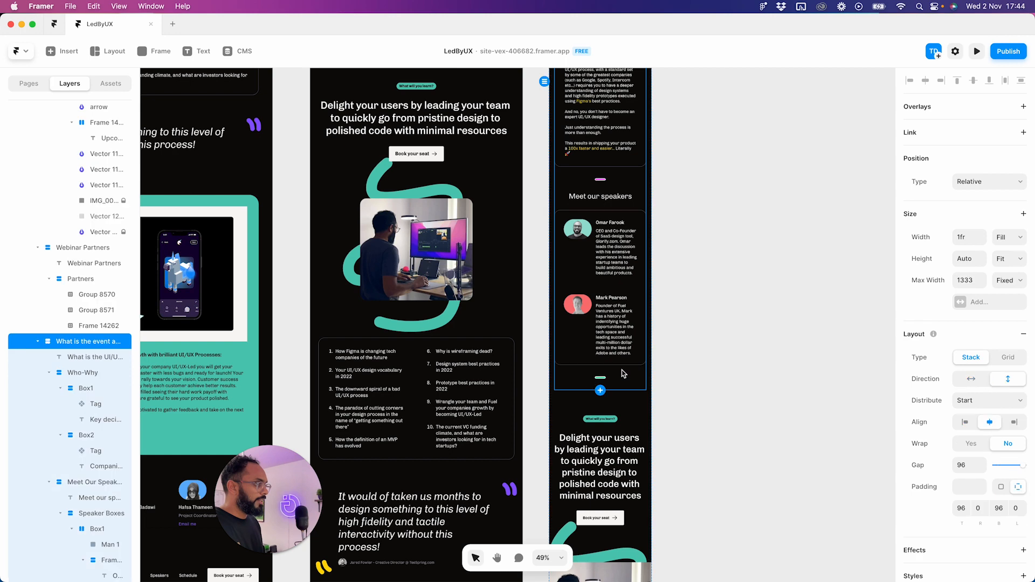
left_click(689, 362)
scroll(690, 357, "up", 5)
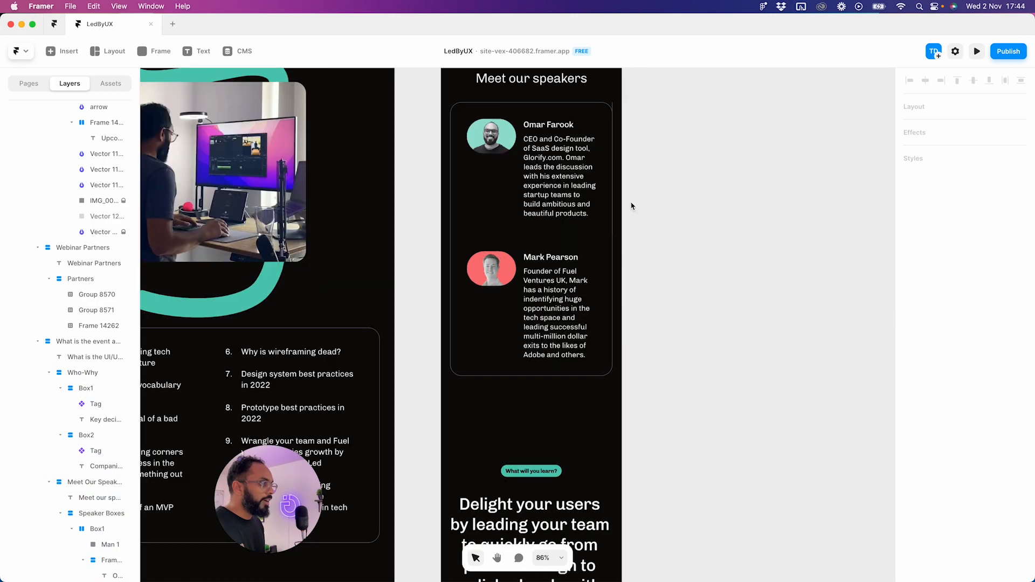
scroll(566, 102, "up", 3)
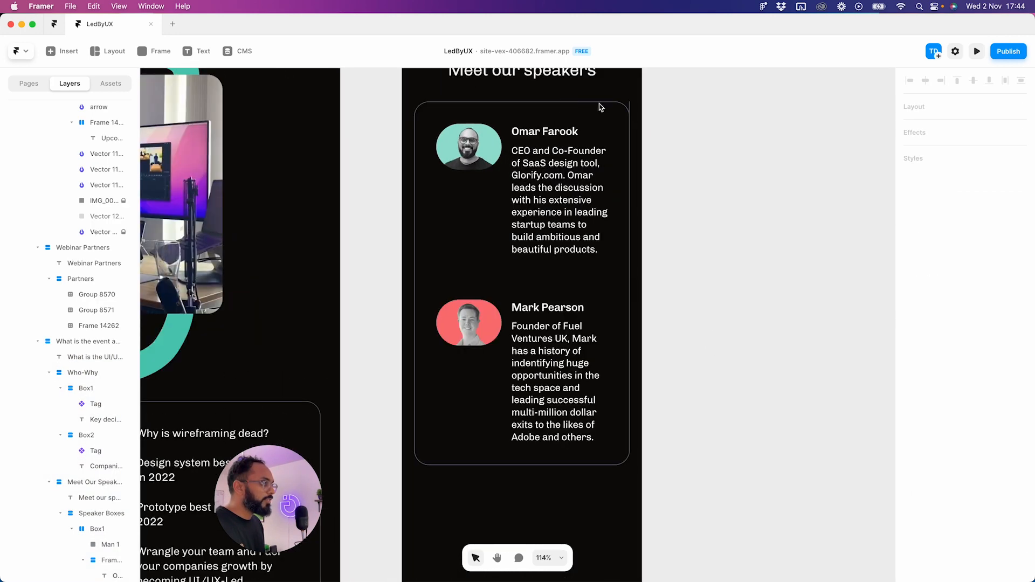
left_click(589, 115)
scroll(996, 480, "down", 5)
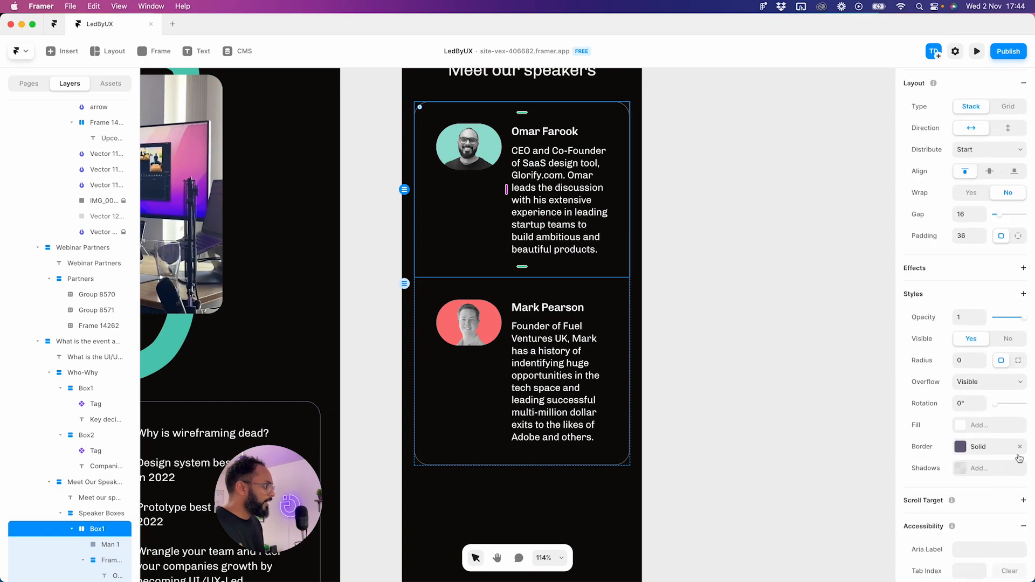
left_click(763, 326)
- Compare the Phone's speaker boxes with the Tablet's and examine the Phone's Schedule title, image, green squiggle and numbered topic list
scroll(695, 377, "down", 6)
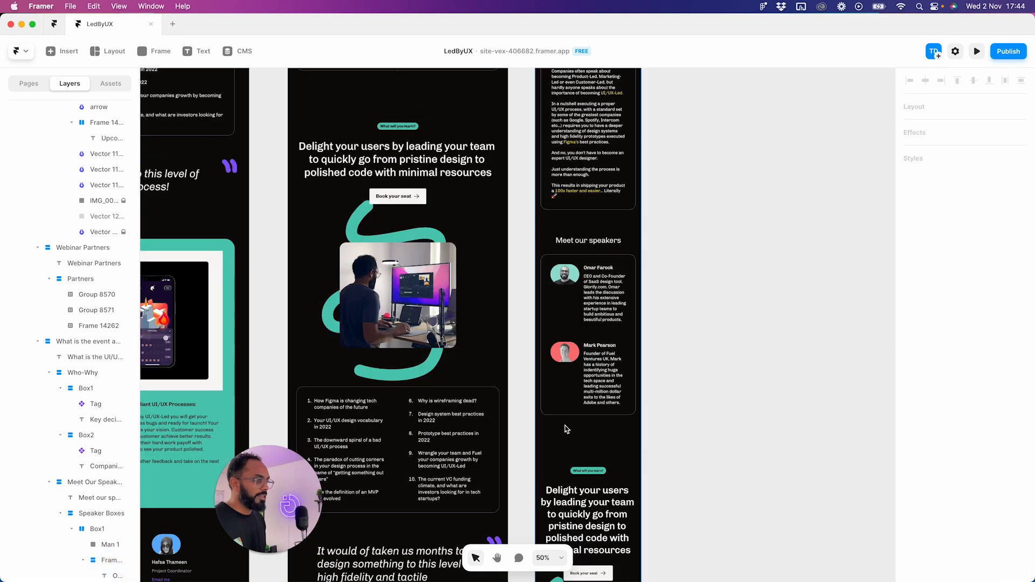
scroll(751, 245, "up", 10)
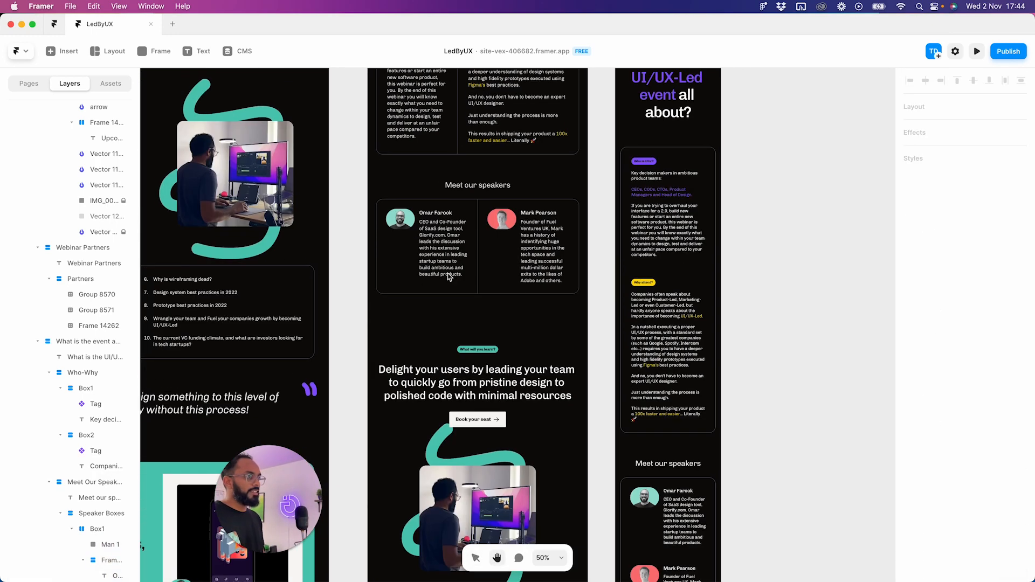
left_click_drag(837, 447, 664, 116)
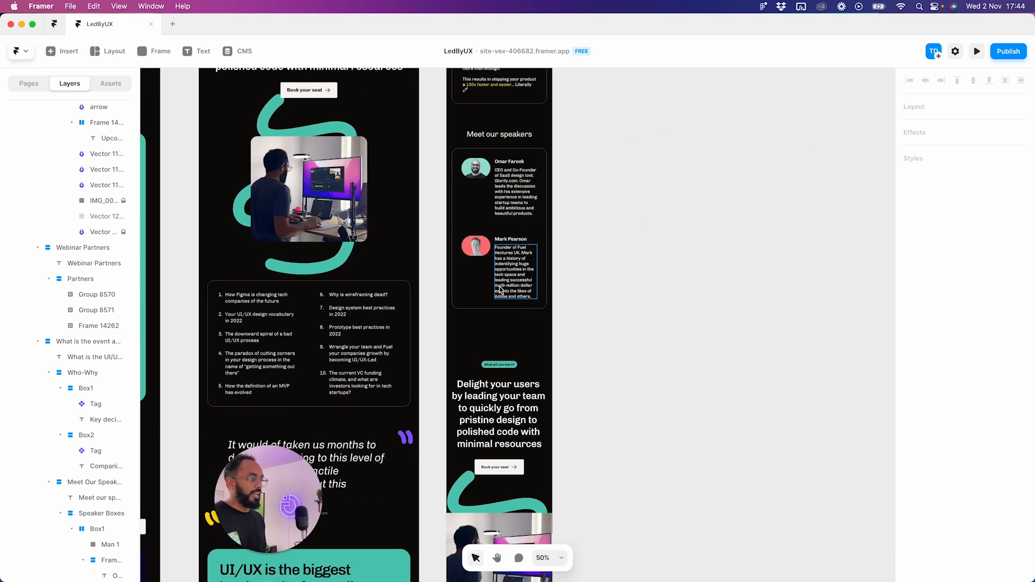
scroll(496, 348, "down", 5)
scroll(496, 347, "down", 2)
scroll(496, 347, "left", 2)
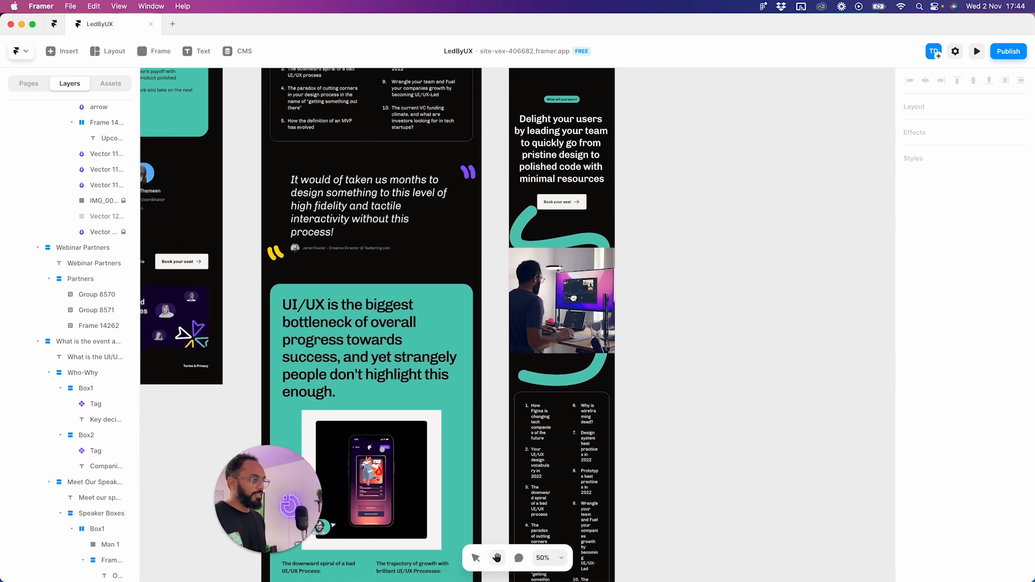
left_click(633, 241)
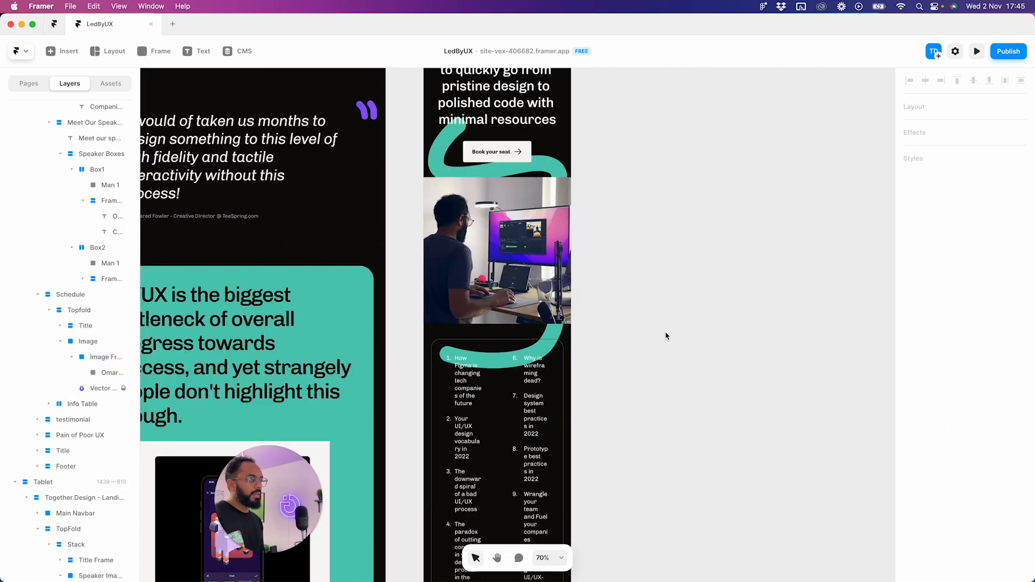
scroll(590, 332, "down", 4)
scroll(590, 331, "up", 1)
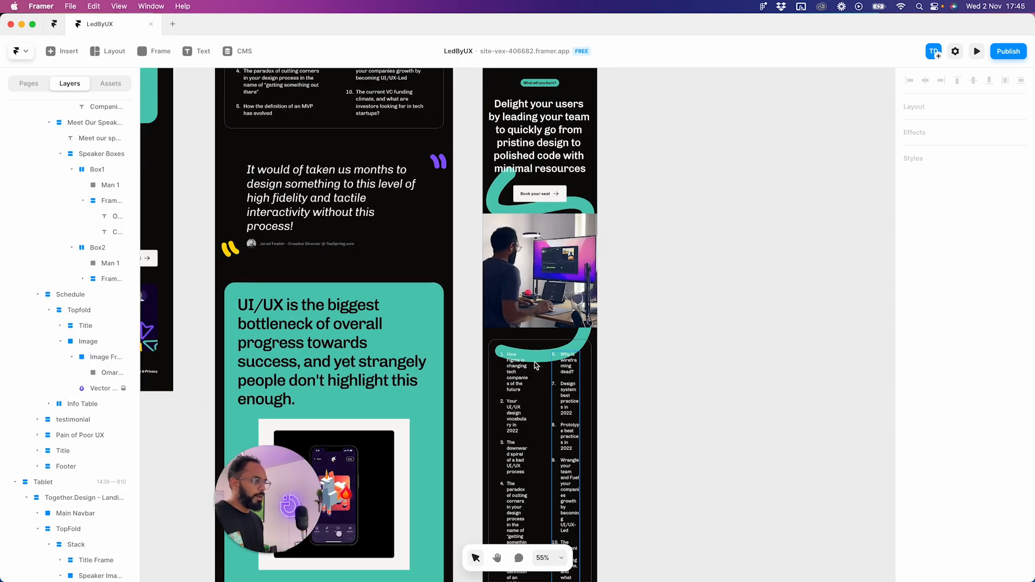
scroll(537, 360, "up", 2)
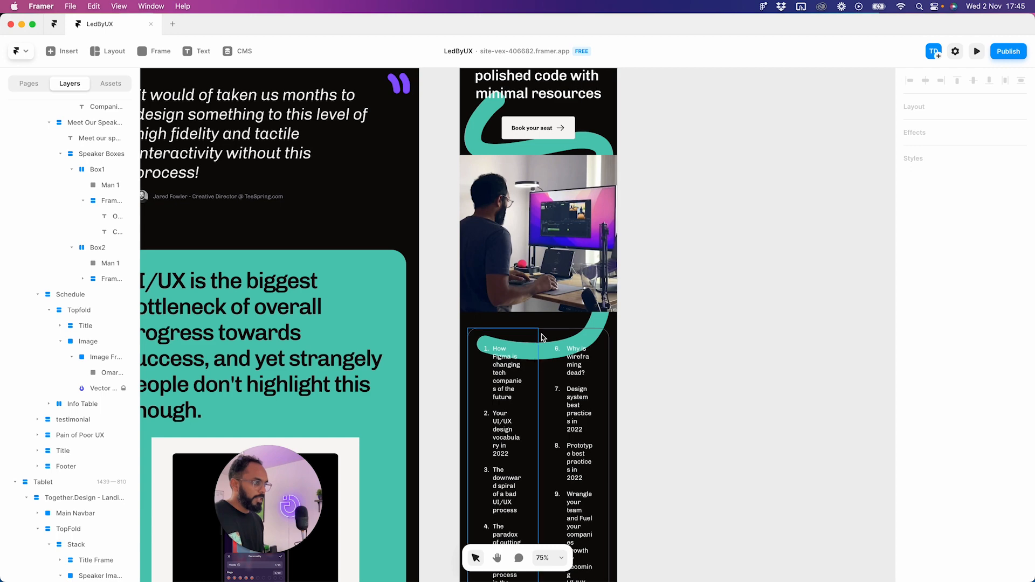
scroll(542, 338, "up", 5)
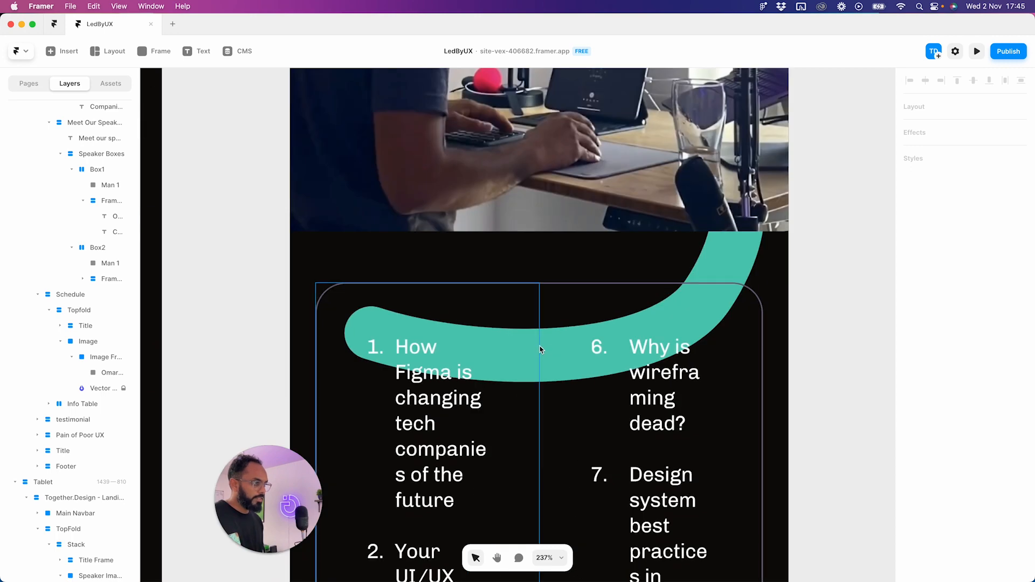
- Change the Info Table stack holding the numbered topics in the Phone's Schedule section to vertical direction
left_click(539, 347, "super")
left_click(565, 338, "super")
scroll(566, 338, "down", 3)
scroll(566, 338, "down", 4)
left_click(656, 243)
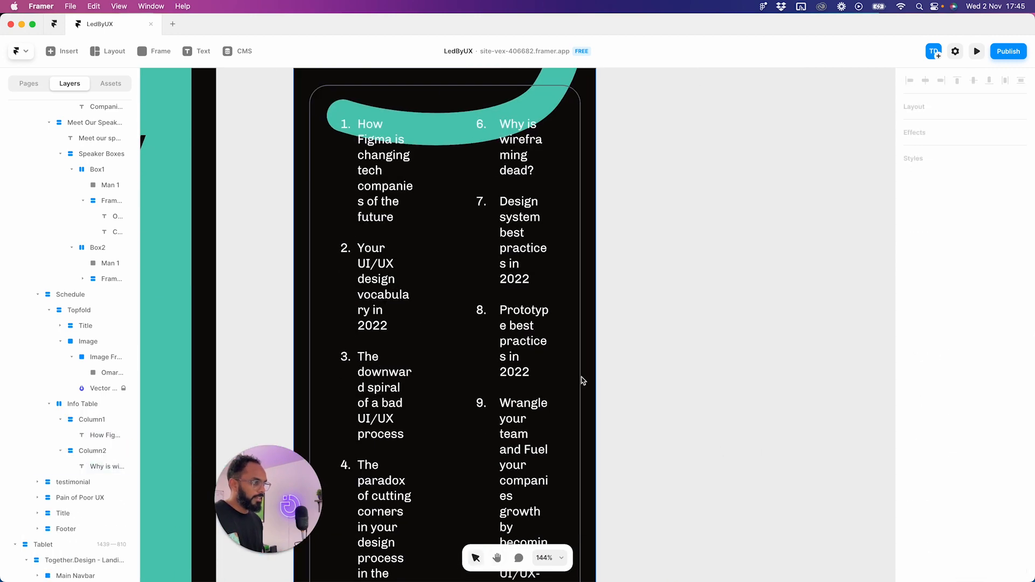
left_click(391, 365, "super")
left_click(73, 408)
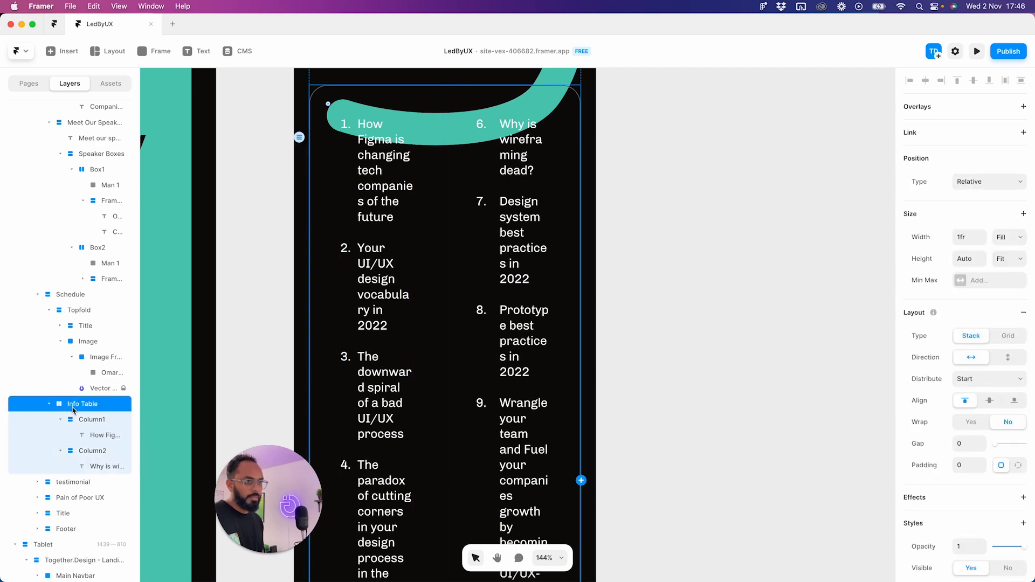
left_click(1007, 357)
scroll(458, 280, "down", 3)
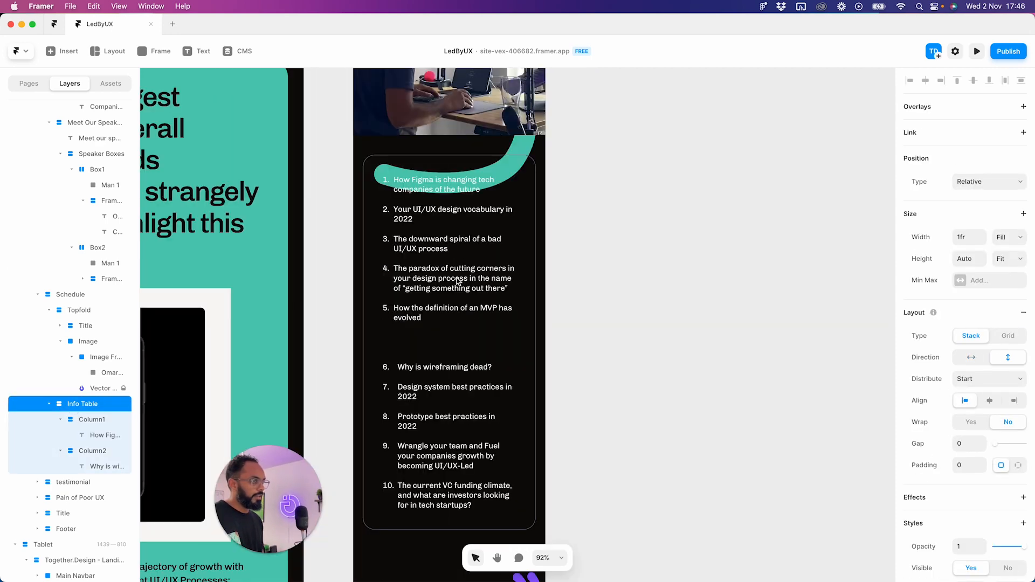
- Examine the Phone's Info Table columns, the testimonial quote and the green Pain of Poor UX section
scroll(457, 281, "down", 3)
left_click(458, 281)
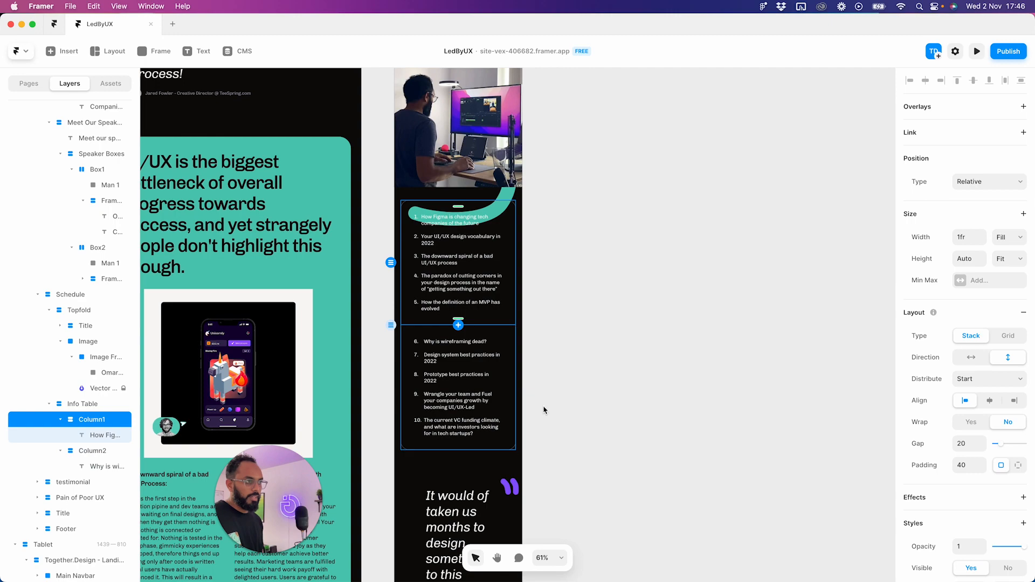
left_click_drag(570, 462, 603, 135)
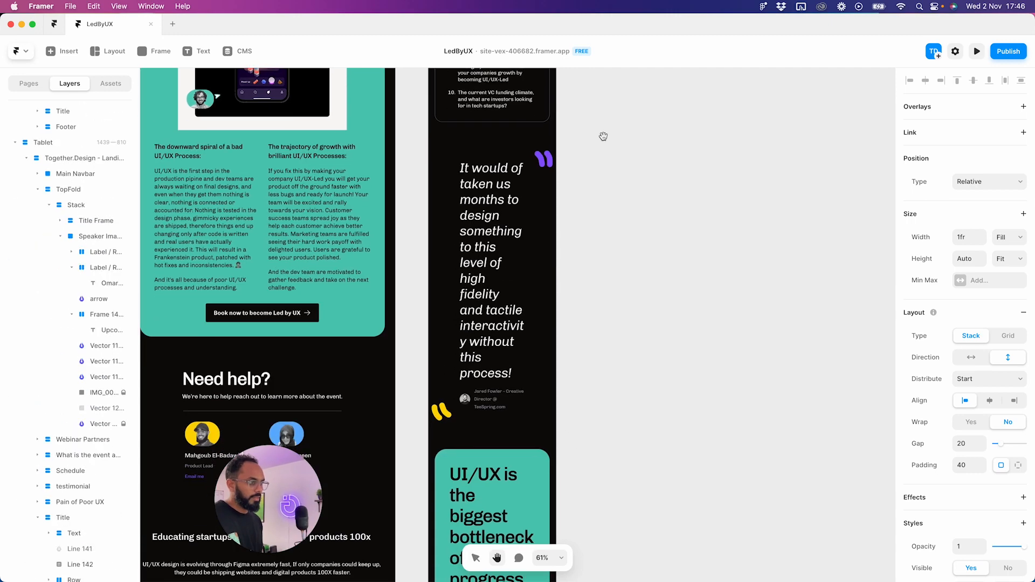
left_click(495, 297)
left_click(628, 298)
left_click_drag(590, 212, 593, 140)
scroll(593, 140, "down", 10)
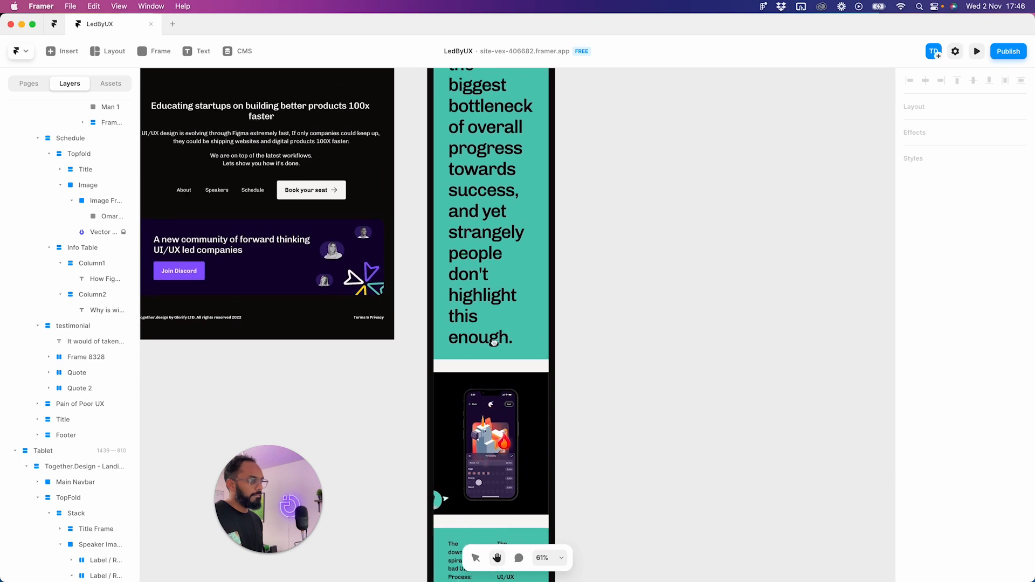
scroll(501, 398, "up", 5)
- Set the gap of the Phone's green Pain of Poor UX stack to 20
left_click(536, 245)
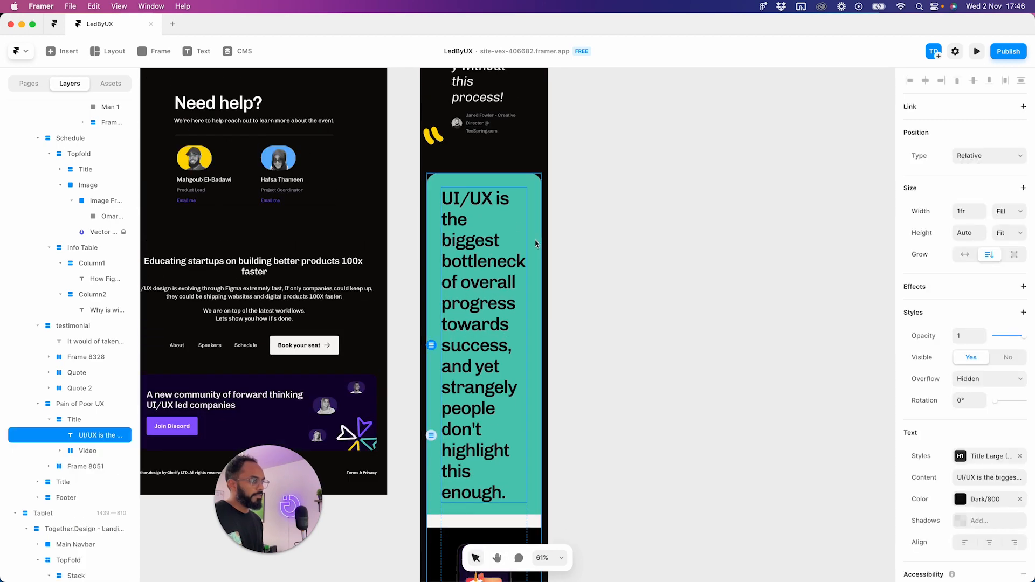
key("Escape")
left_click(973, 439)
type("20")
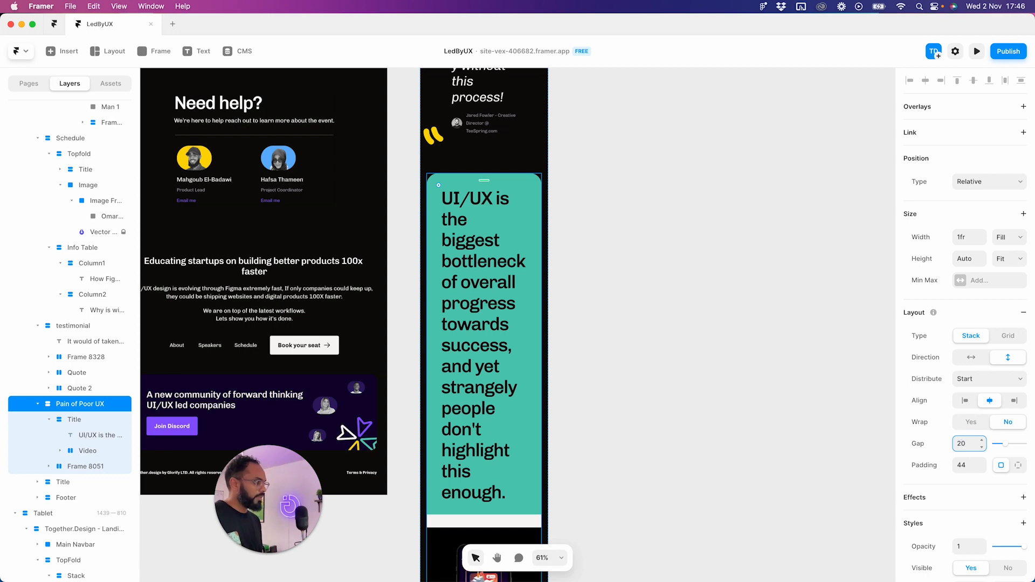
- Undo the gap change on the Phone's Pain of Poor UX stack and set its padding to 20 instead
key("super+z")
key("super+z")
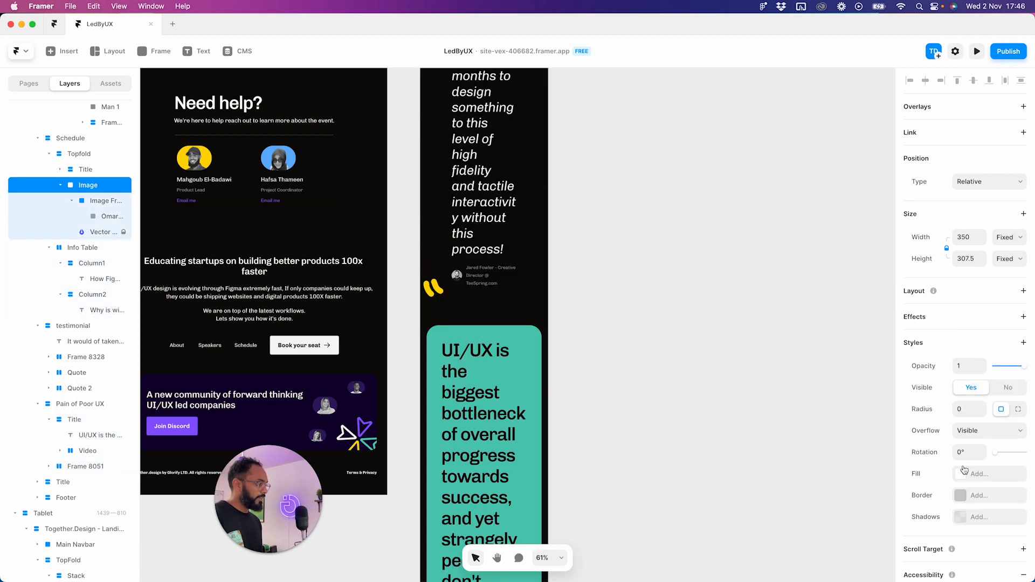
key("super+z")
key("super+z")
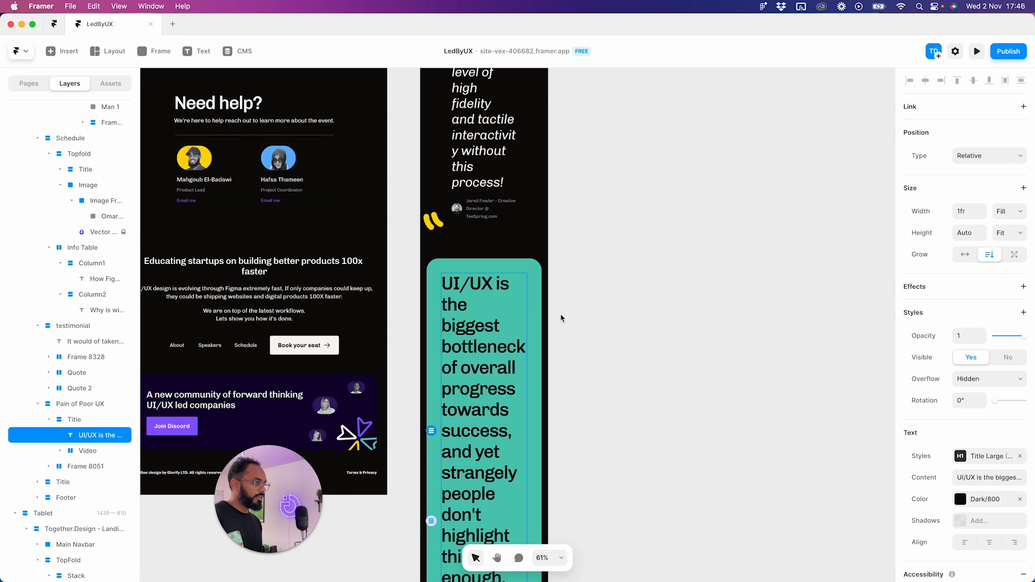
key("super+z")
key("super+z")
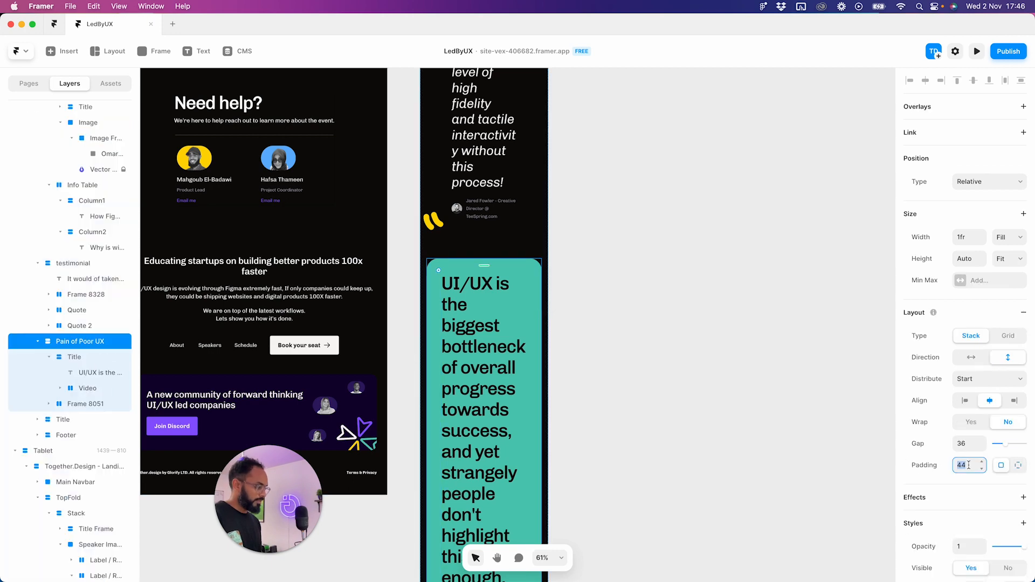
type("0")
scroll(595, 442, "down", 15)
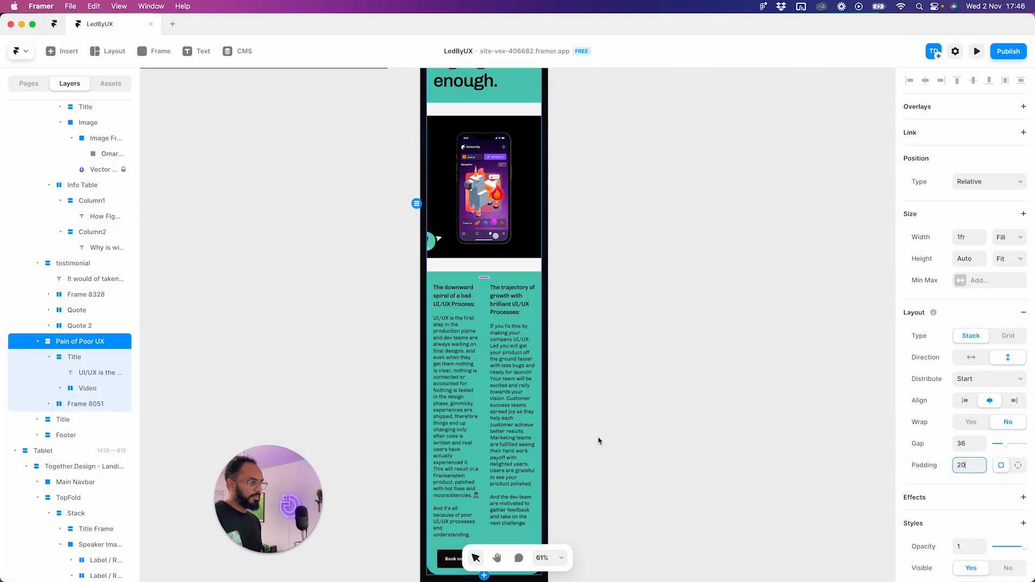
- Change the stack holding the "downward spiral" and "trajectory of growth" texts in the Phone's green section to vertical direction
left_click(482, 259)
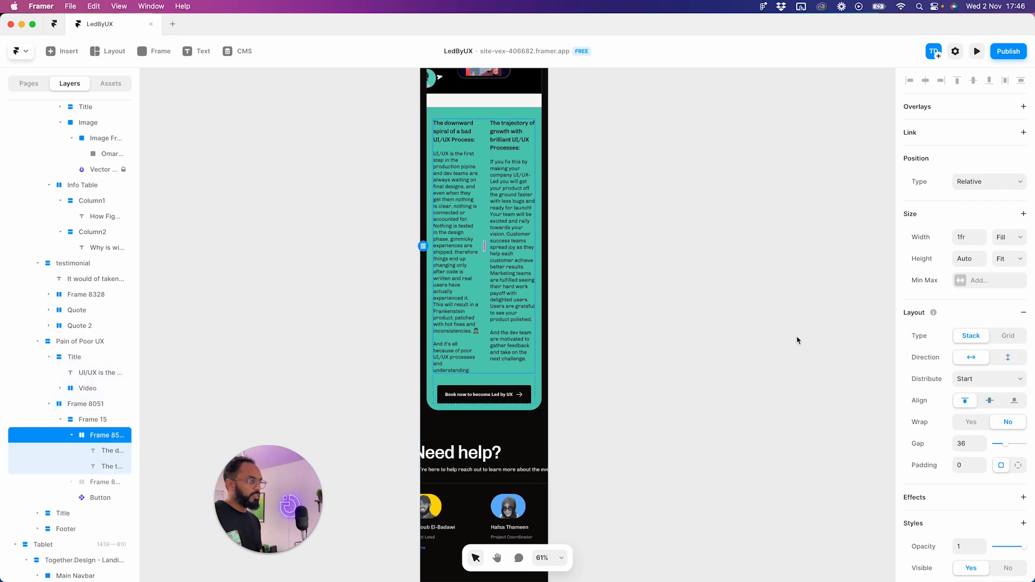
left_click(1008, 360)
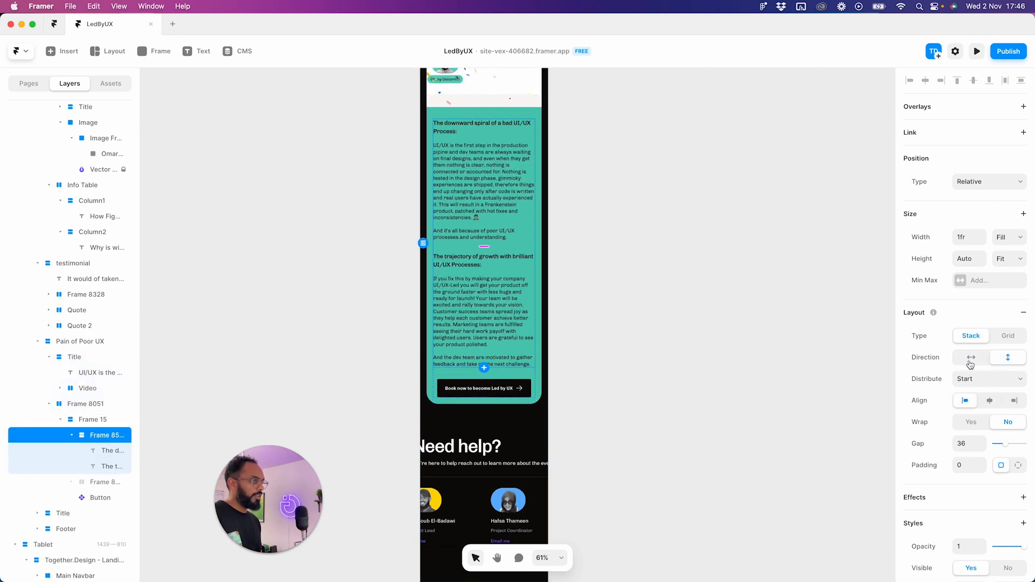
left_click(591, 341)
- Set the width of the Title stack containing the Phone's "Need help?" section to Fill
scroll(506, 390, "down", 5)
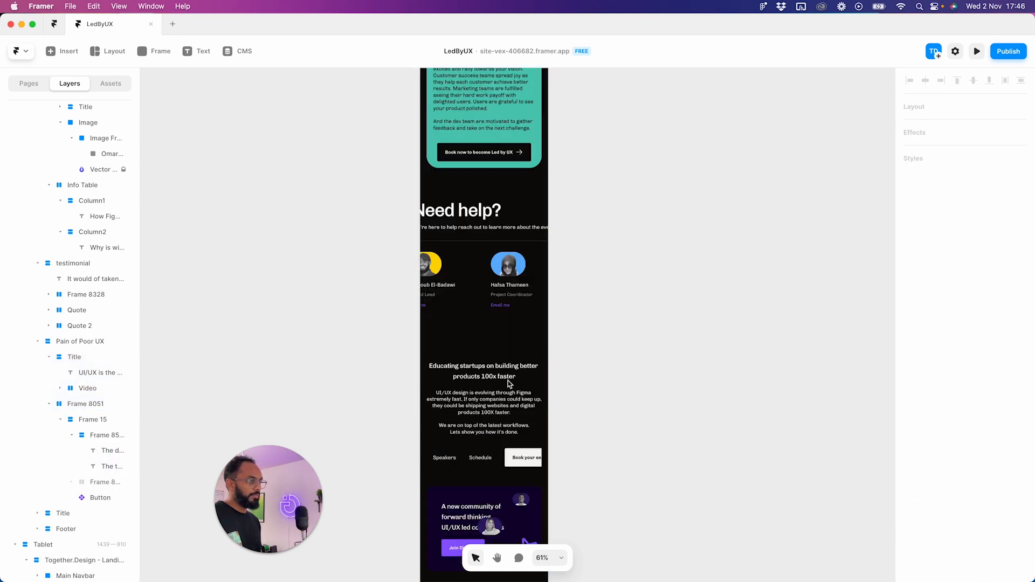
left_click(482, 239)
left_click(997, 241)
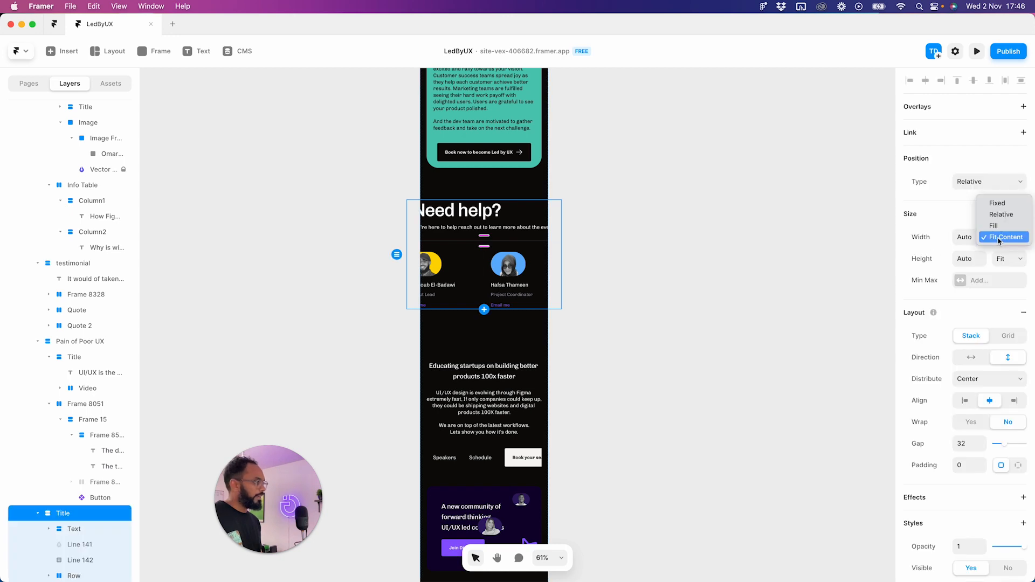
left_click(1004, 226)
- Set the widths of the Phone's "Need help?" heading and the "We're here to help" line below it to Fill
left_click(470, 221)
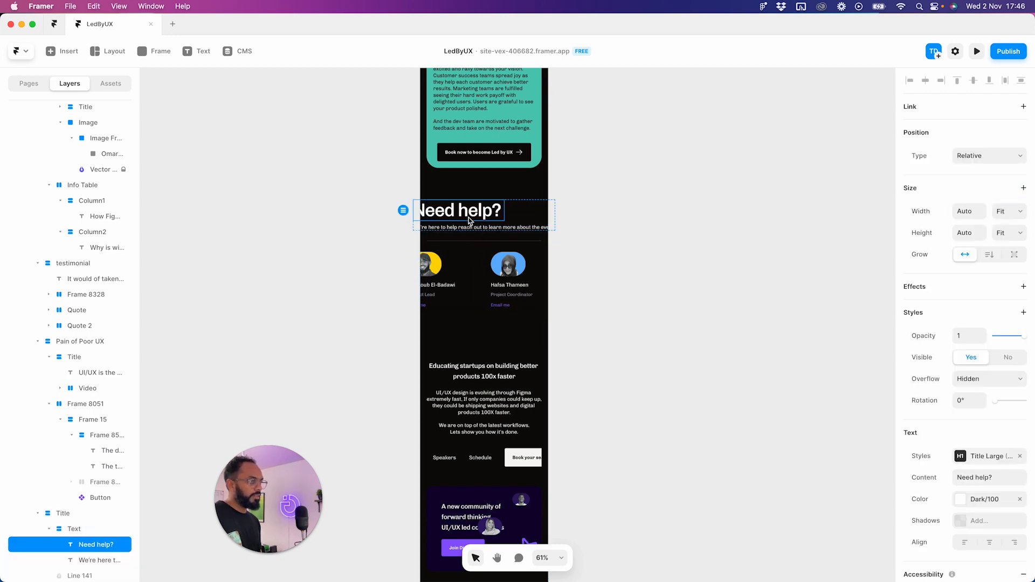
left_click(993, 238)
left_click(470, 245)
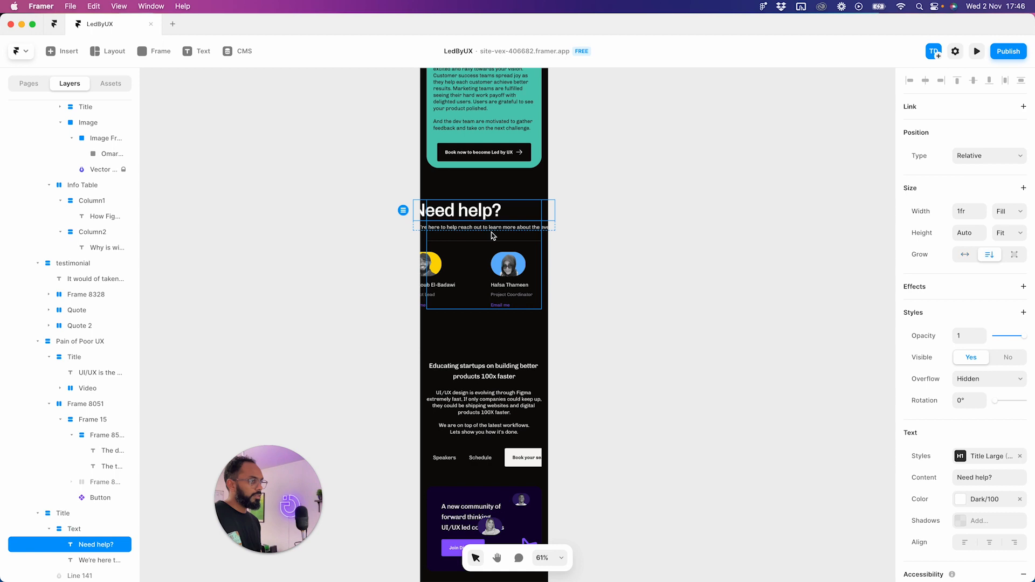
left_click(497, 231)
left_click(1012, 207)
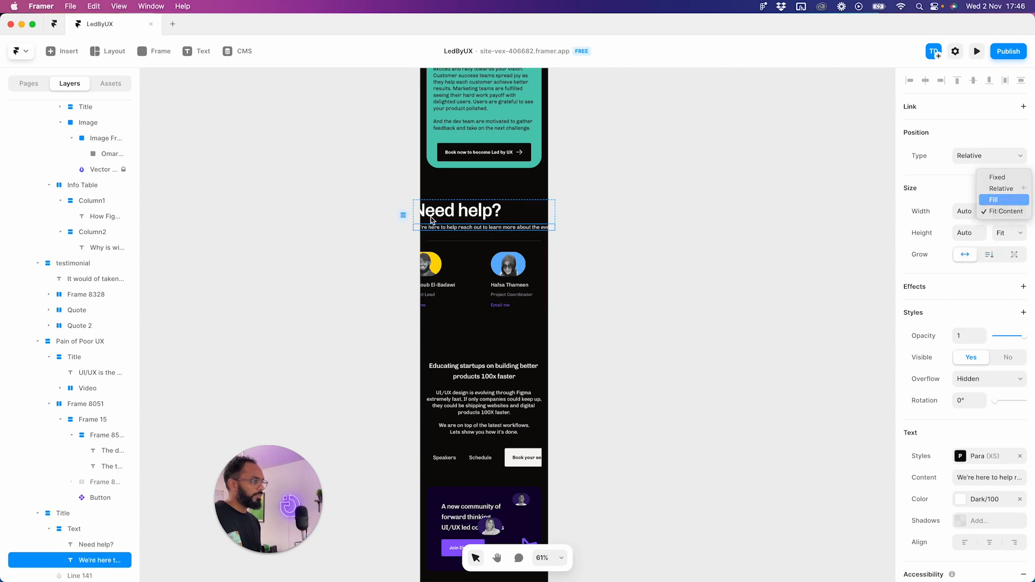
left_click(996, 199)
- Set the width of the Text stack holding the Phone's "Need help?" heading to Fill
left_click(90, 533)
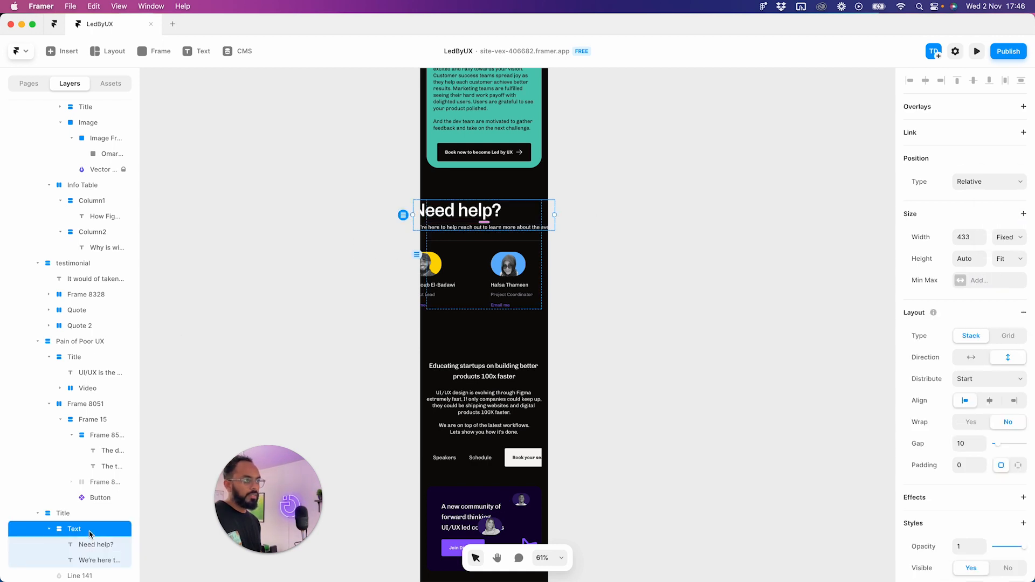
left_click(1012, 242)
left_click(1001, 258)
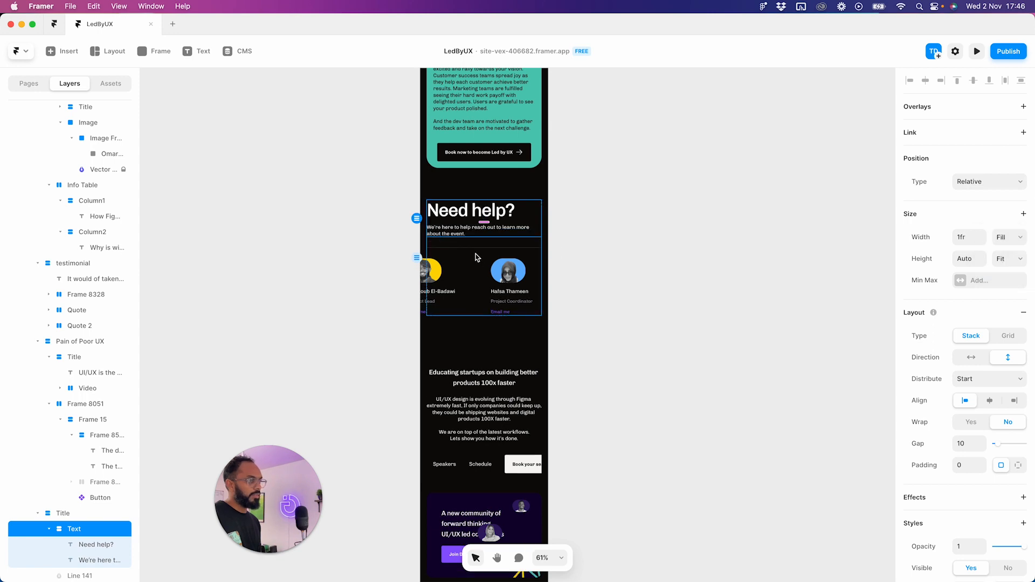
- Change the Row stack holding the Phone's two helpers to vertical direction and set its width to Fill
left_click(465, 248)
left_click(484, 271)
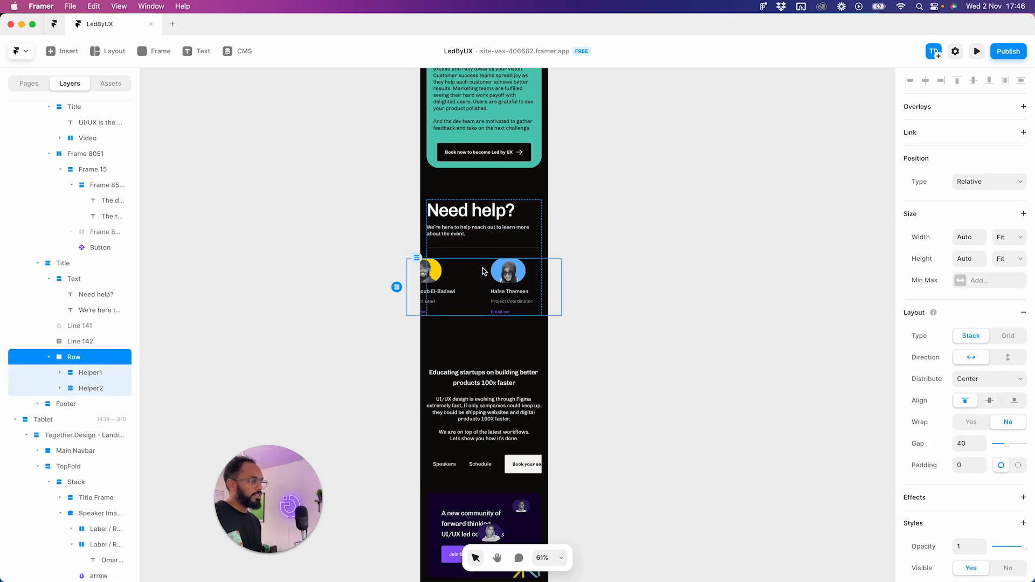
left_click(1008, 361)
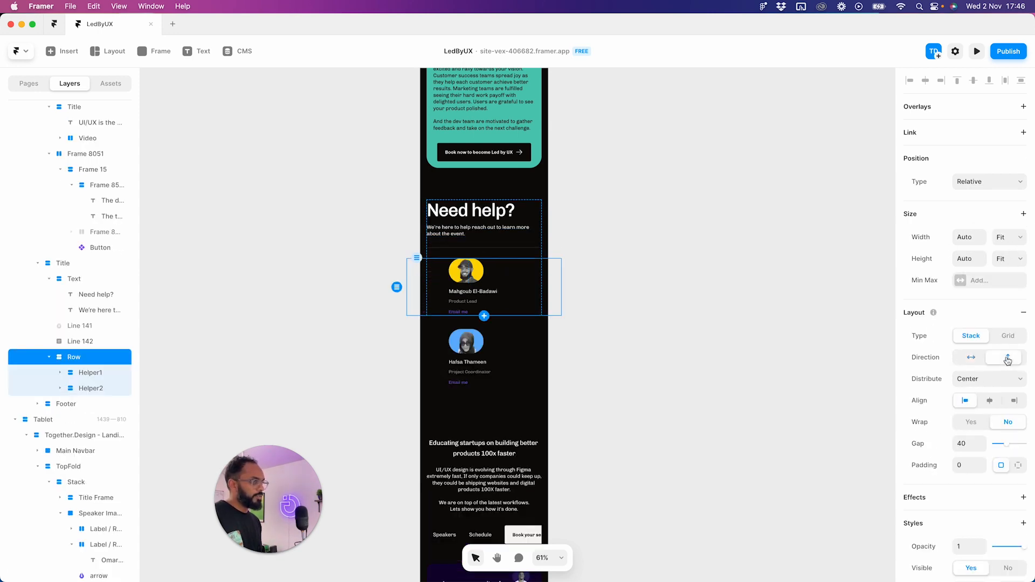
left_click(1008, 237)
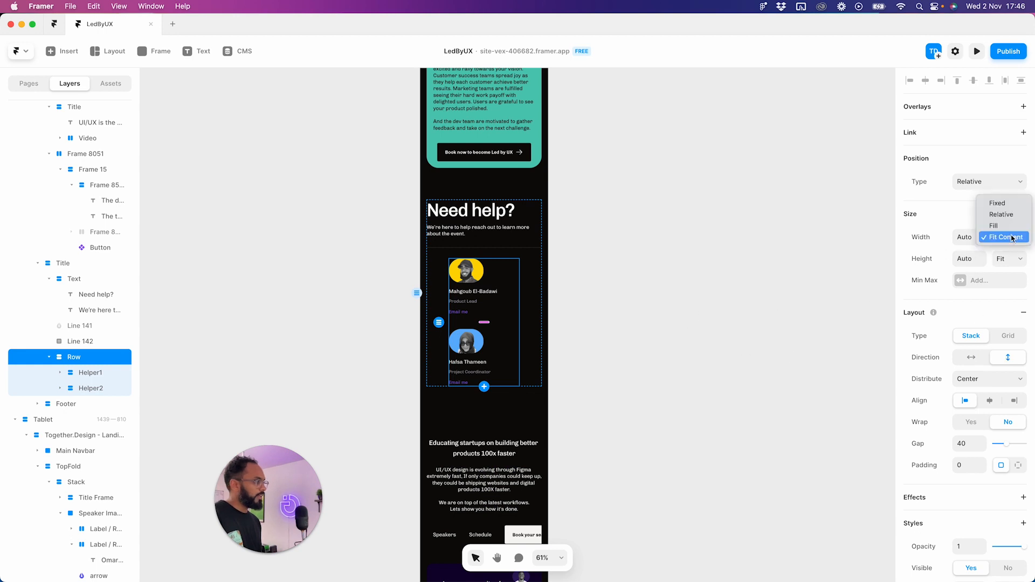
left_click(1007, 226)
- Set the widths of Helper1's text stack and the Helper2 stack to Fill
left_click(451, 300)
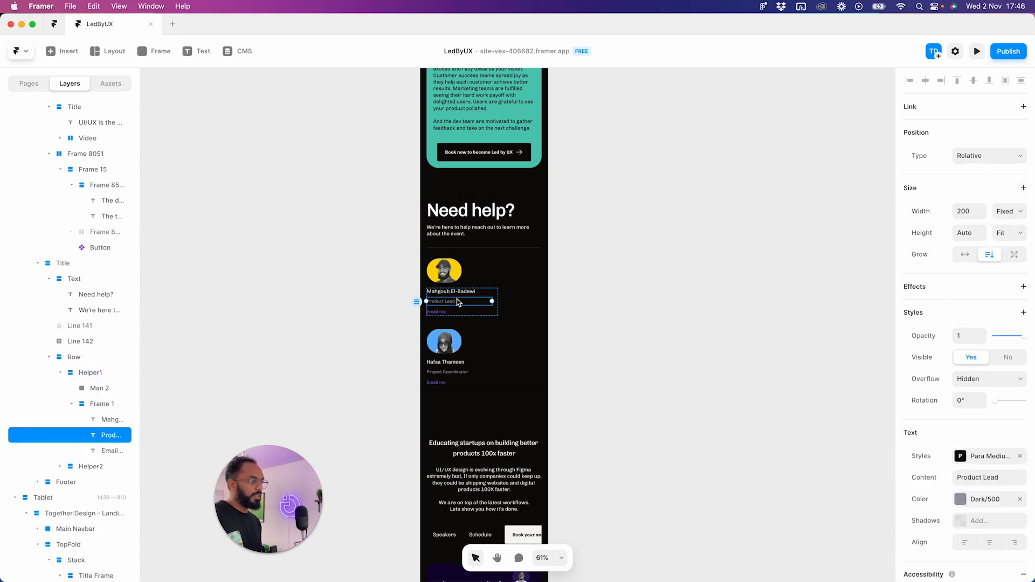
left_click(482, 346)
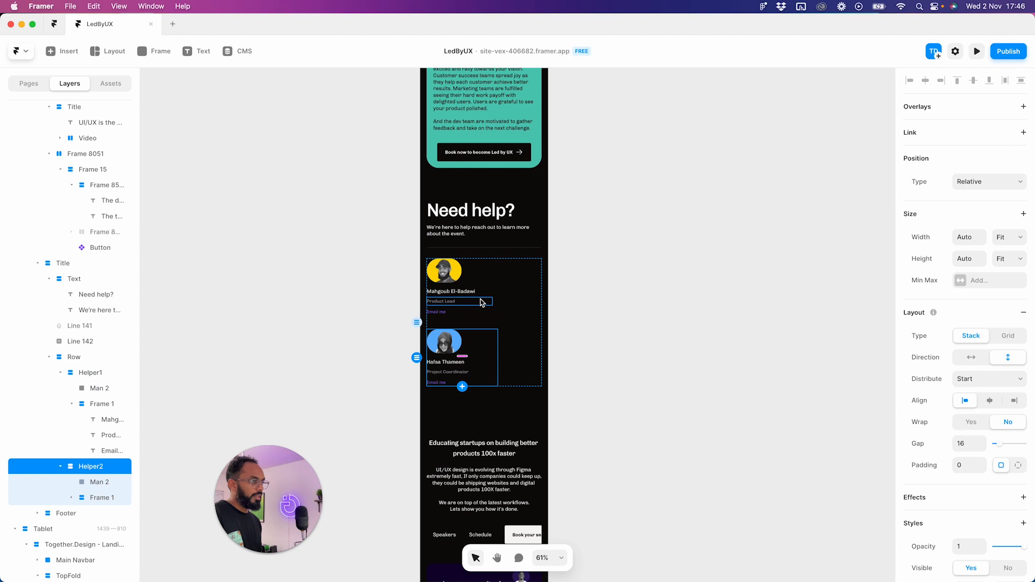
left_click(481, 311, "shift")
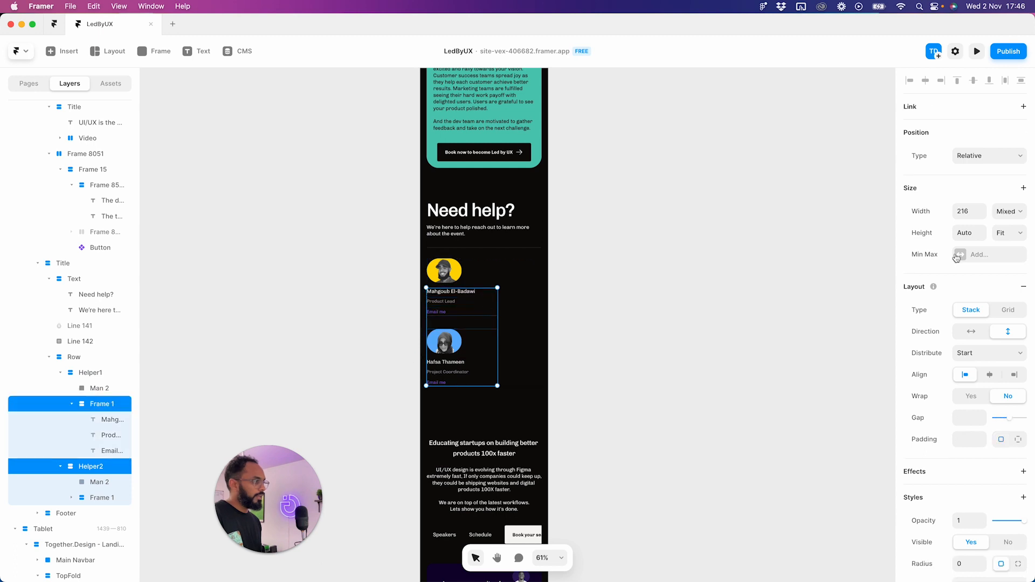
left_click(1015, 214)
left_click(989, 248)
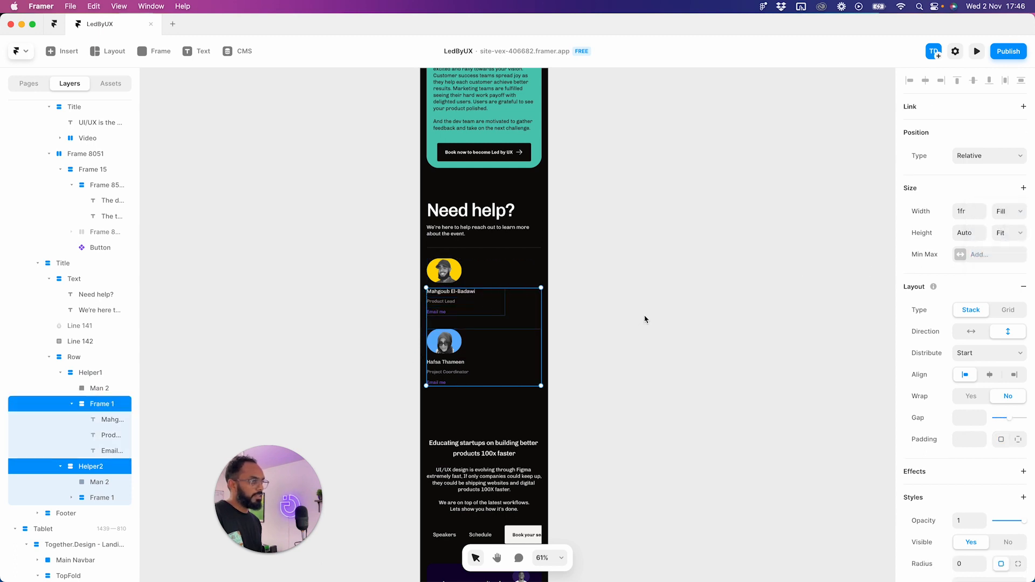
left_click(645, 319)
left_click(451, 301)
left_click(648, 294)
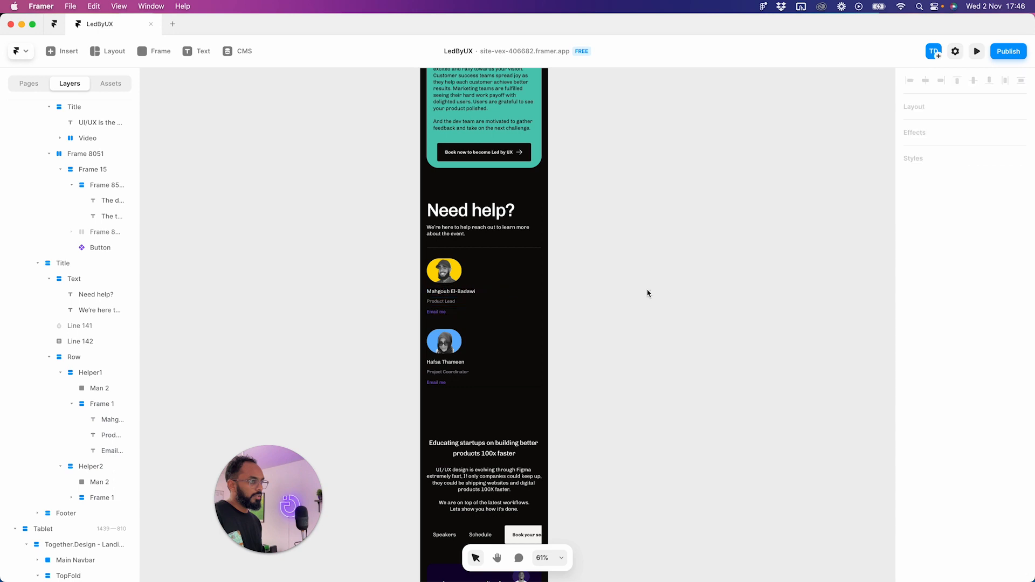
- Align the contents of the helpers' Row stack to the center
left_click(522, 286)
left_click(990, 379)
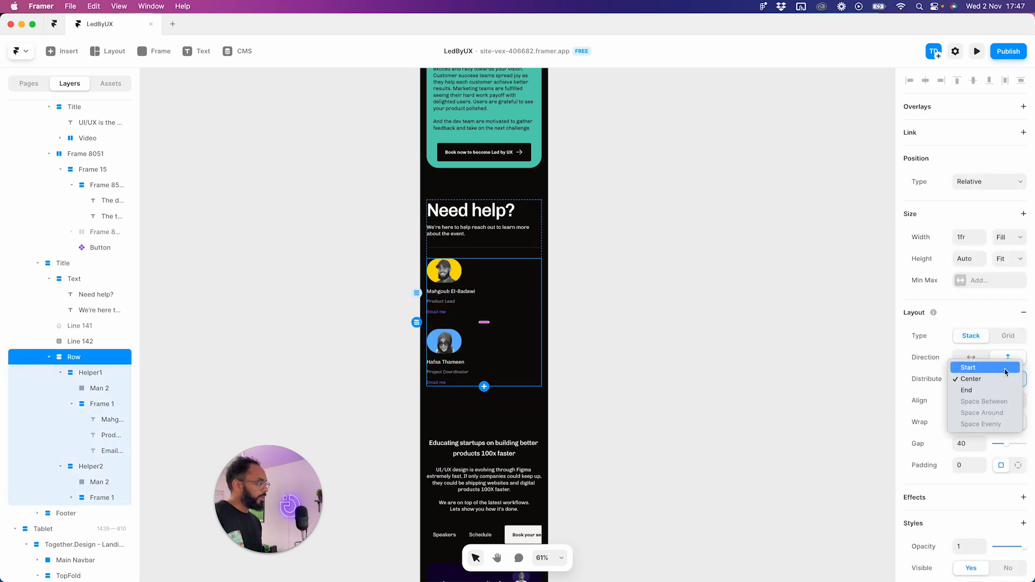
left_click(991, 379)
left_click(990, 400)
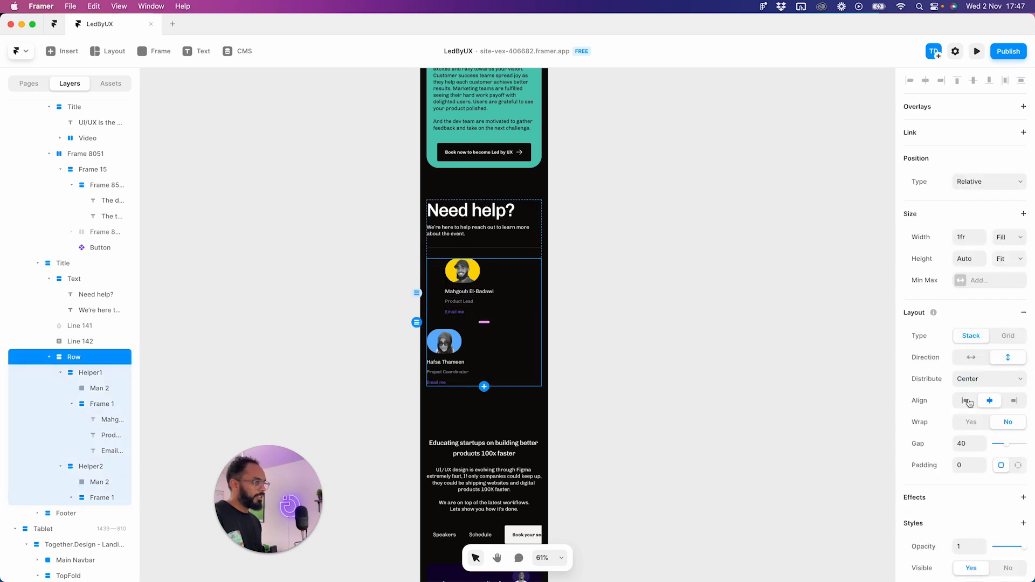
- Set the width of the Helper2 stack to Fit Content and align its contents to the start
left_click(537, 368)
left_click(991, 400)
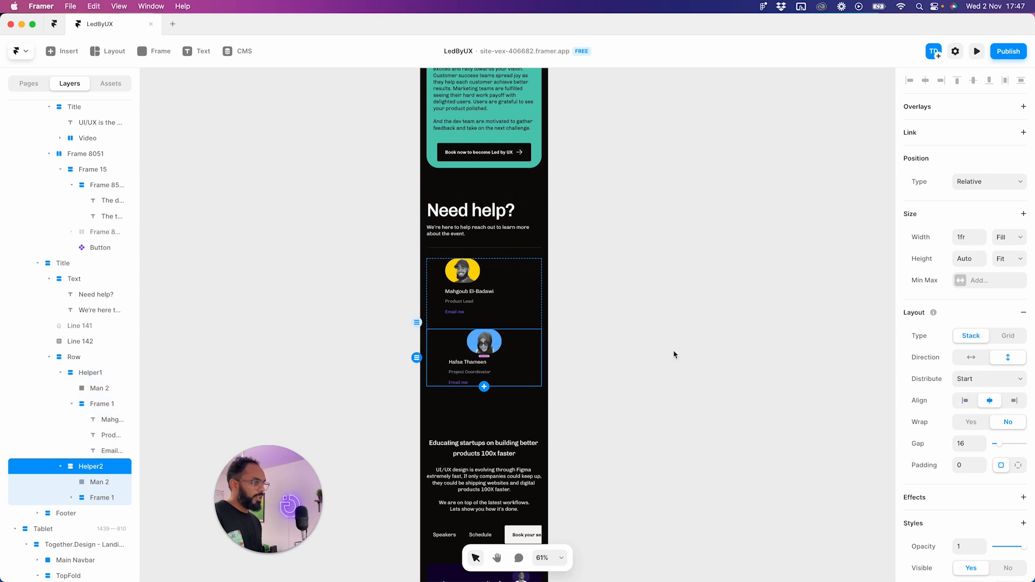
left_click(1007, 237)
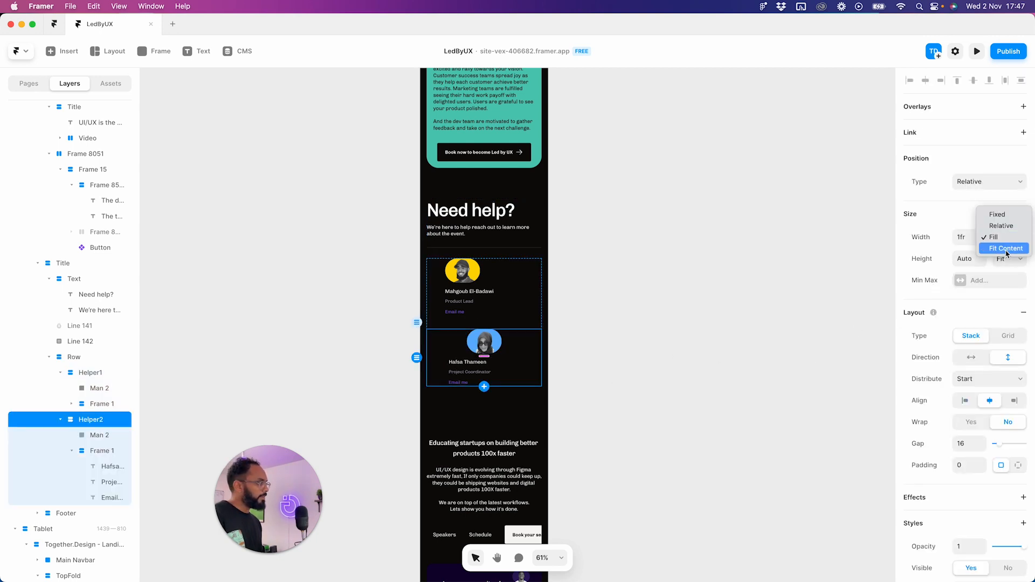
left_click(1003, 245)
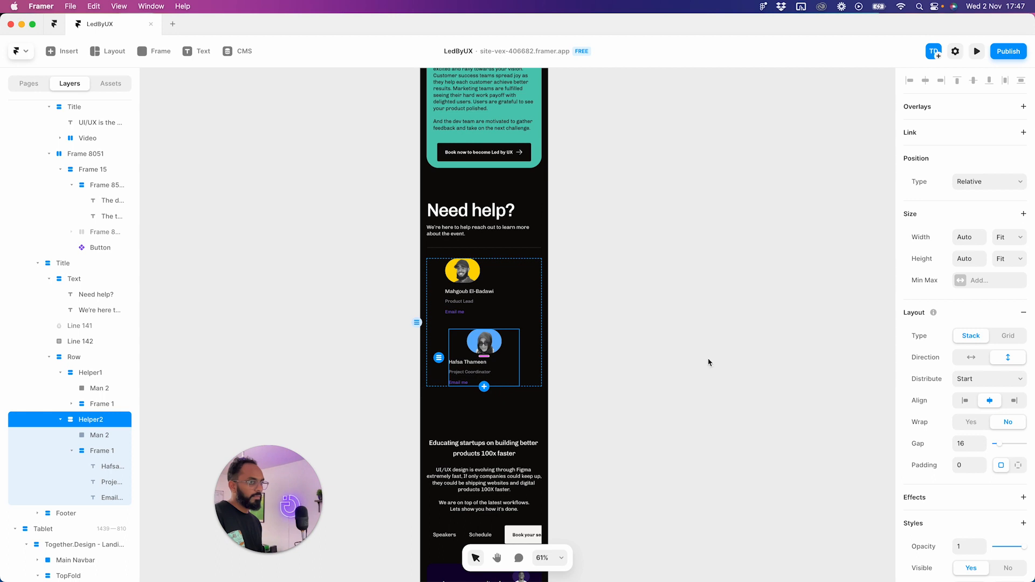
left_click(968, 403)
left_click(742, 380)
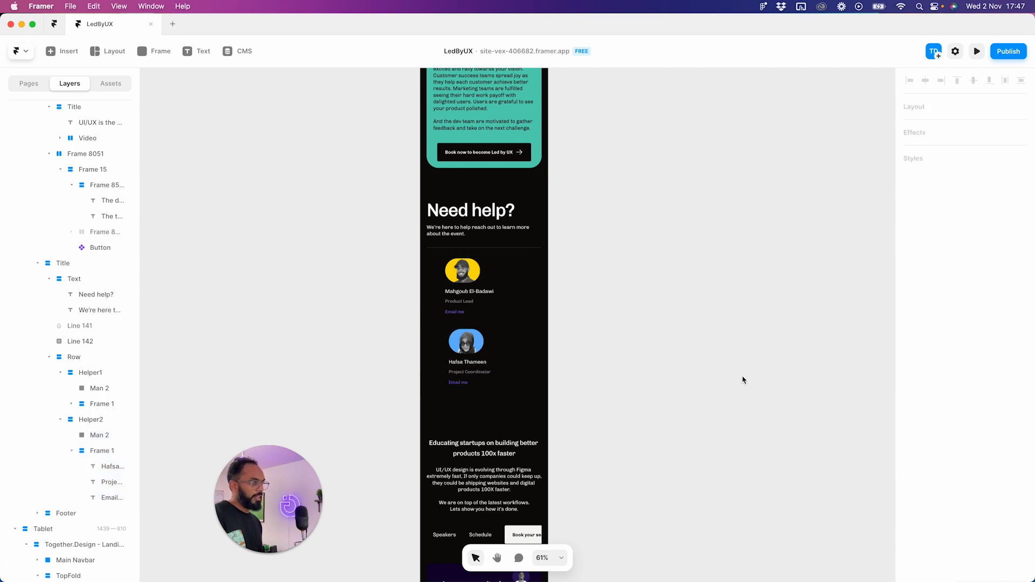
- Align the contents of both the Helper1 and Helper2 stacks to the center
left_click(498, 290)
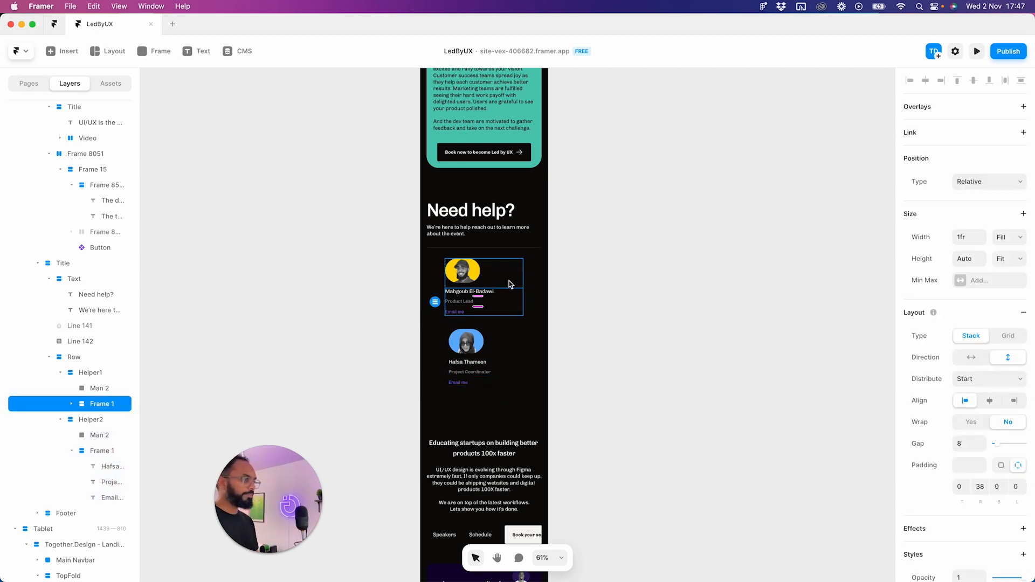
left_click(510, 282)
left_click(988, 401)
key("Tab")
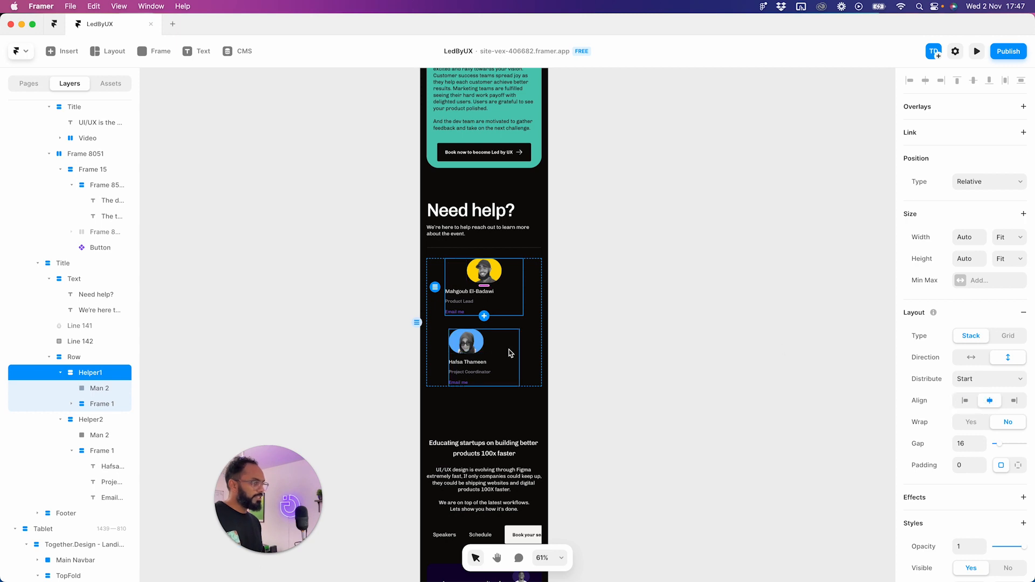
left_click(987, 402)
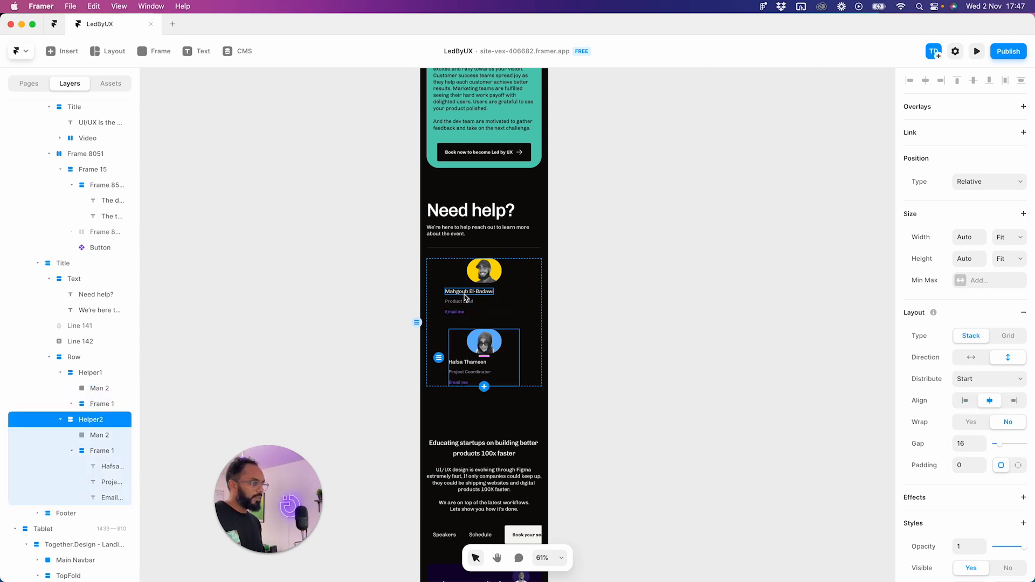
- Set the widths of Helper1's name, role and "Email me" texts to Fill and center their text alignment
left_click(464, 297)
left_click(467, 301, "shift")
left_click(467, 312, "shift")
left_click(1009, 215)
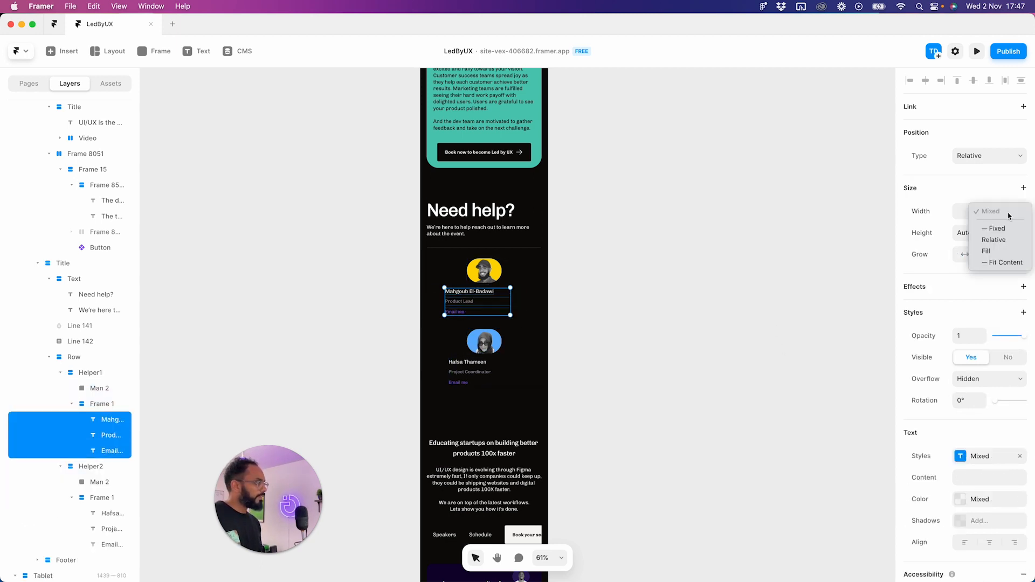
left_click(986, 251)
scroll(979, 437, "down", 1)
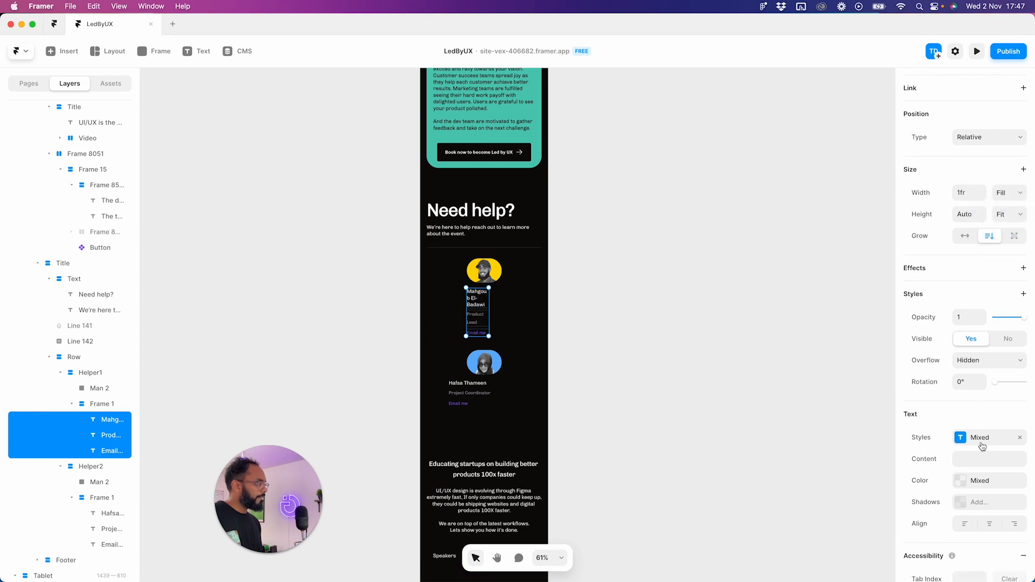
left_click(990, 523)
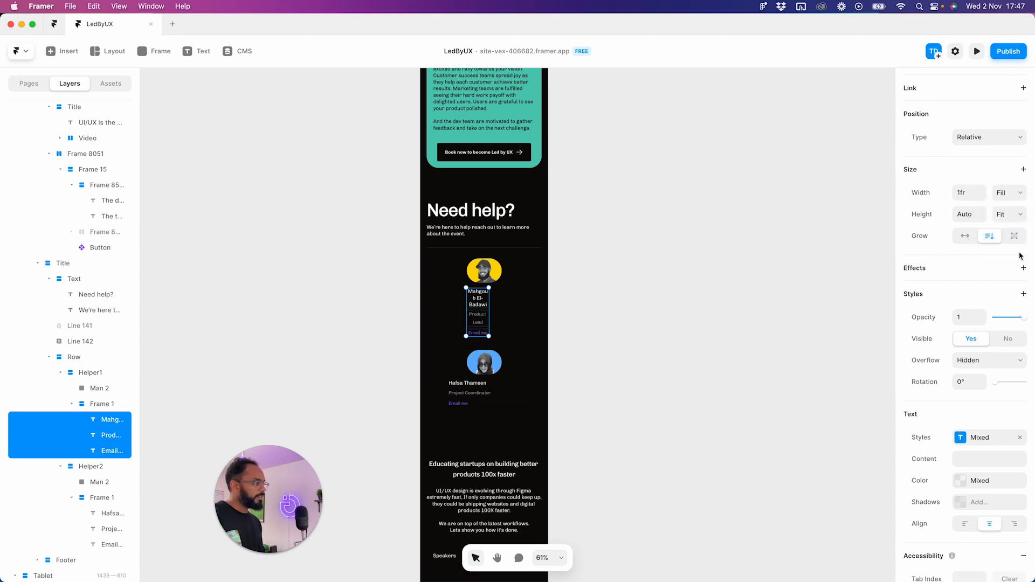
left_click(1015, 194)
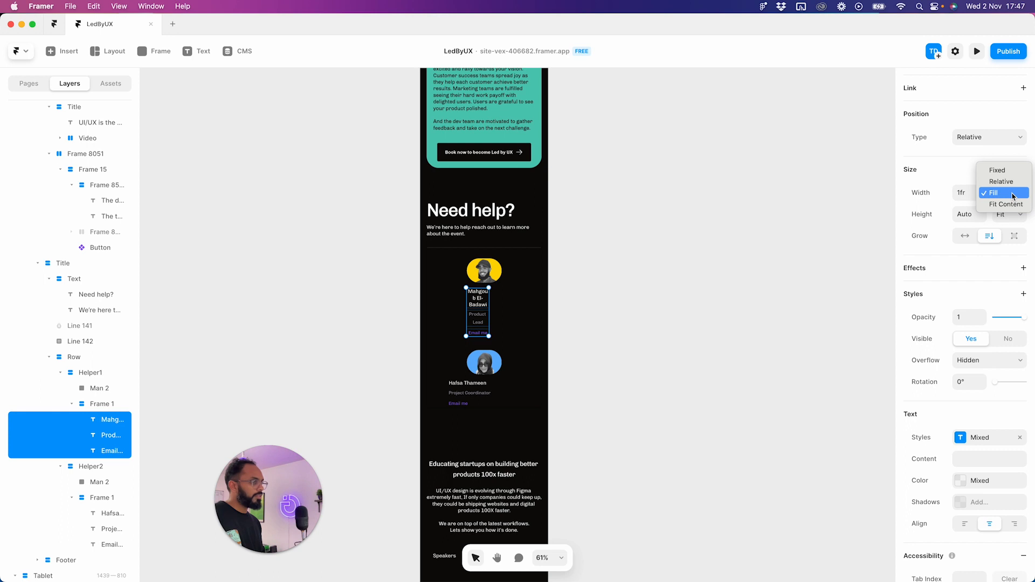
- Align the contents of Helper1's text stack, Frame 1, to the center
left_click(498, 310)
left_click(498, 309)
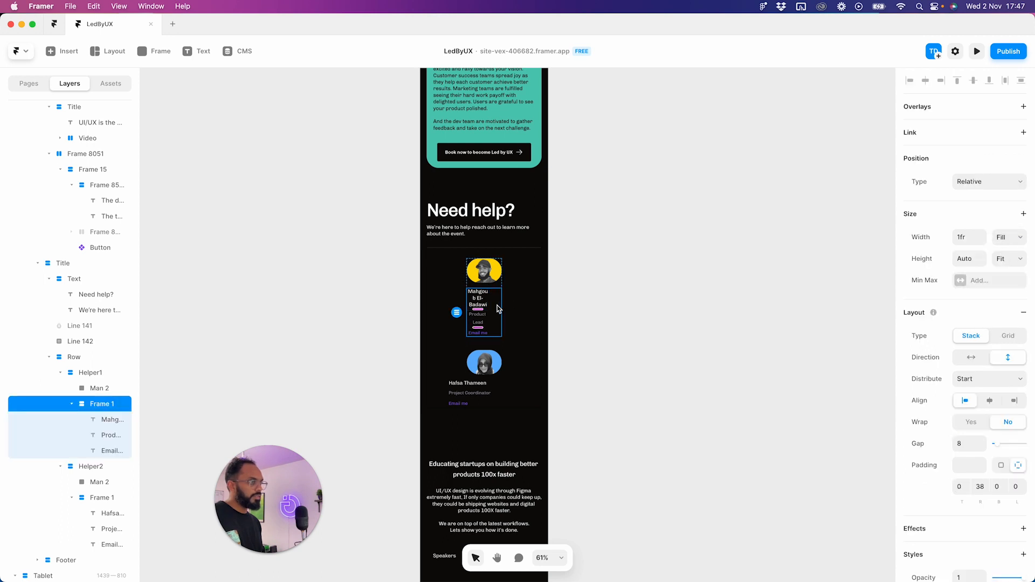
left_click(990, 401)
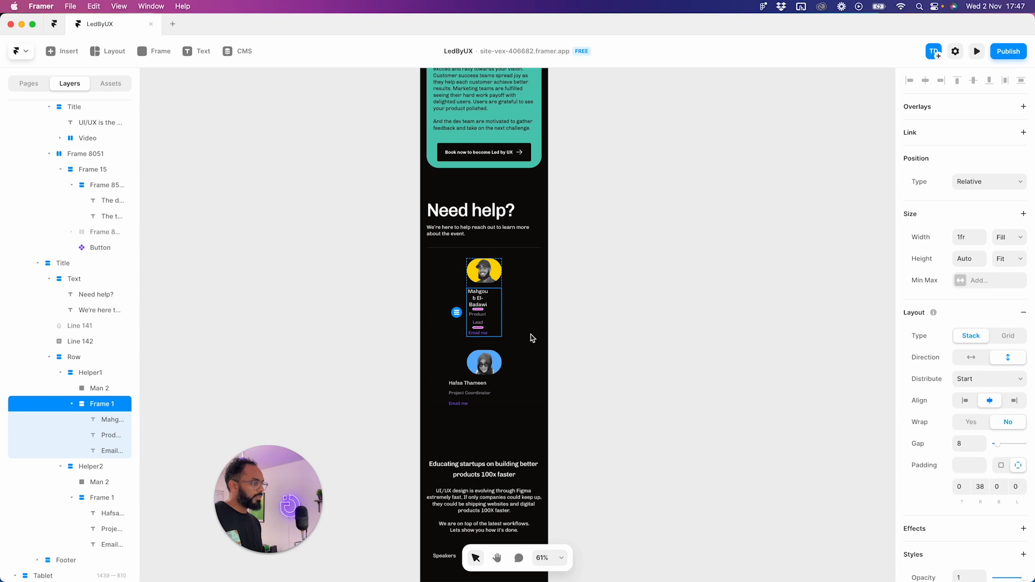
- Set the width of Helper1's text stack, Frame 1, to Fit Content
left_click(484, 306)
left_click(480, 320, "shift")
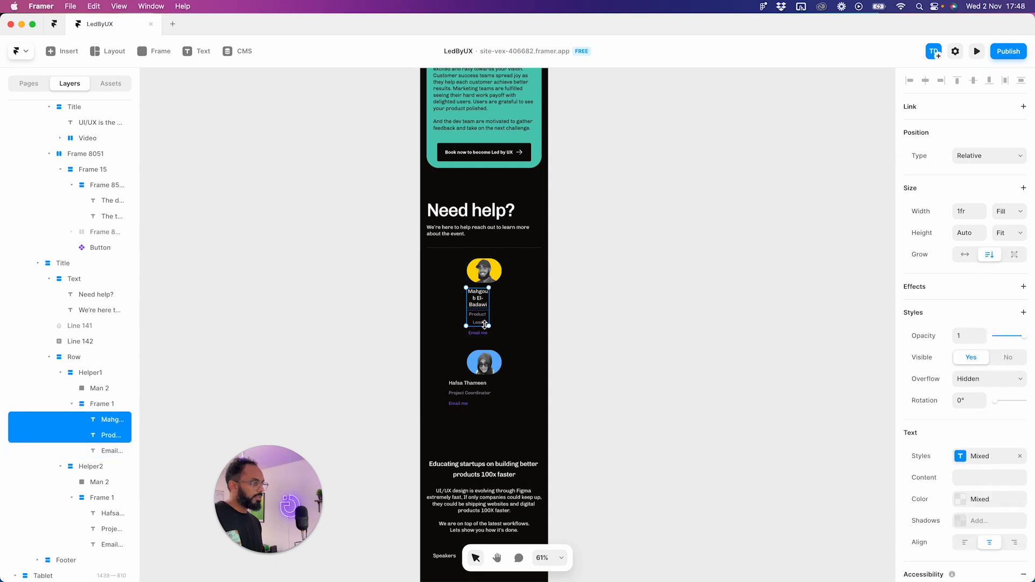
left_click(479, 332, "shift")
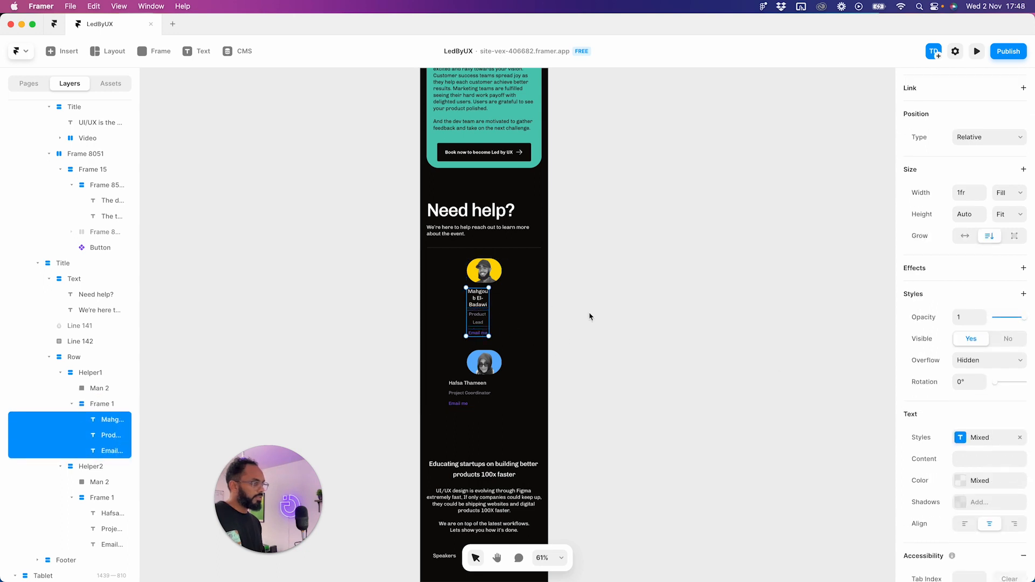
left_click(1009, 193)
left_click(95, 405)
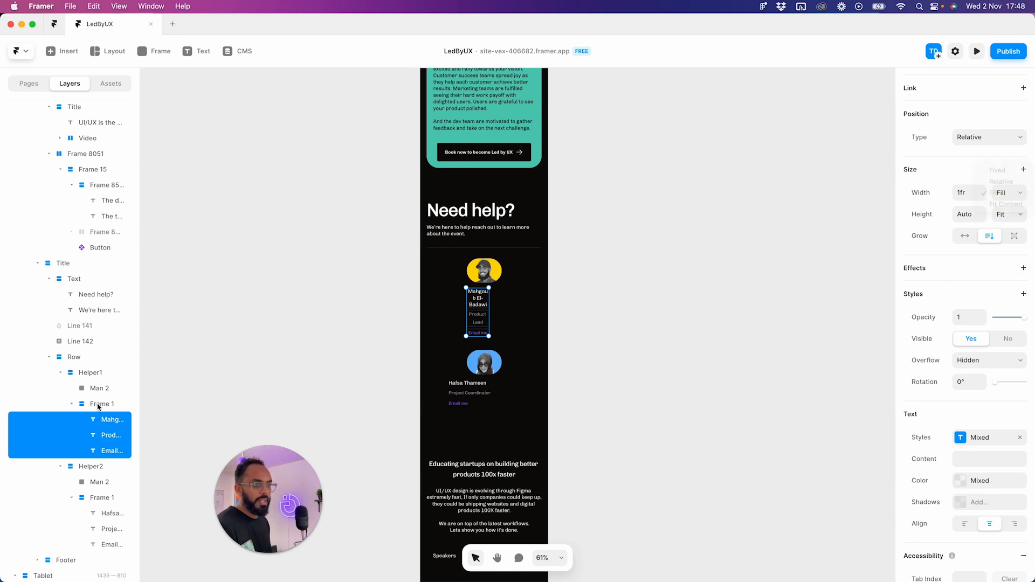
left_click(98, 404)
left_click(1007, 240)
left_click(1003, 249)
- Set the right padding of Helper1's Frame 1 stack to 0
left_click(99, 390)
left_click(101, 406)
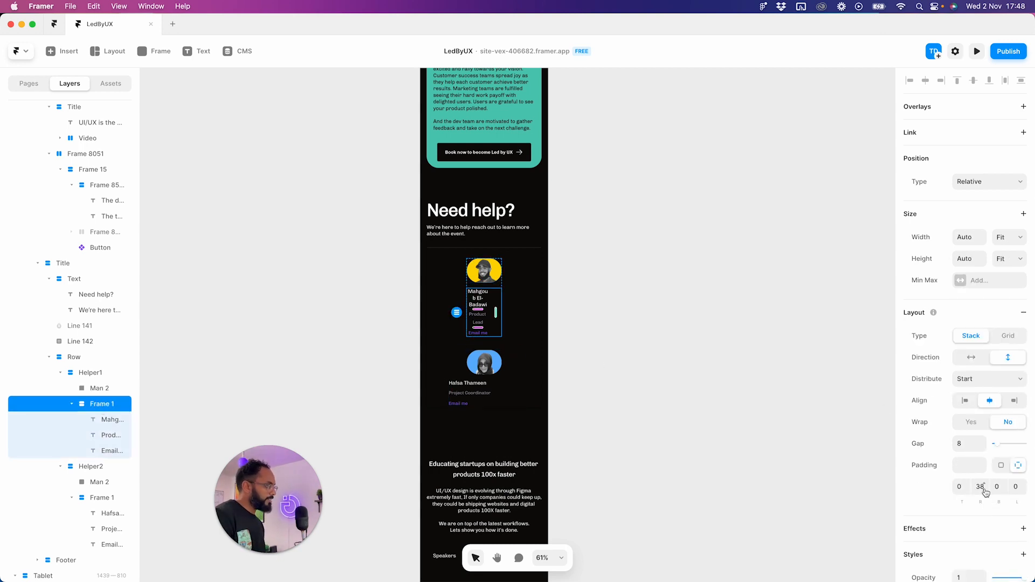
type("0")
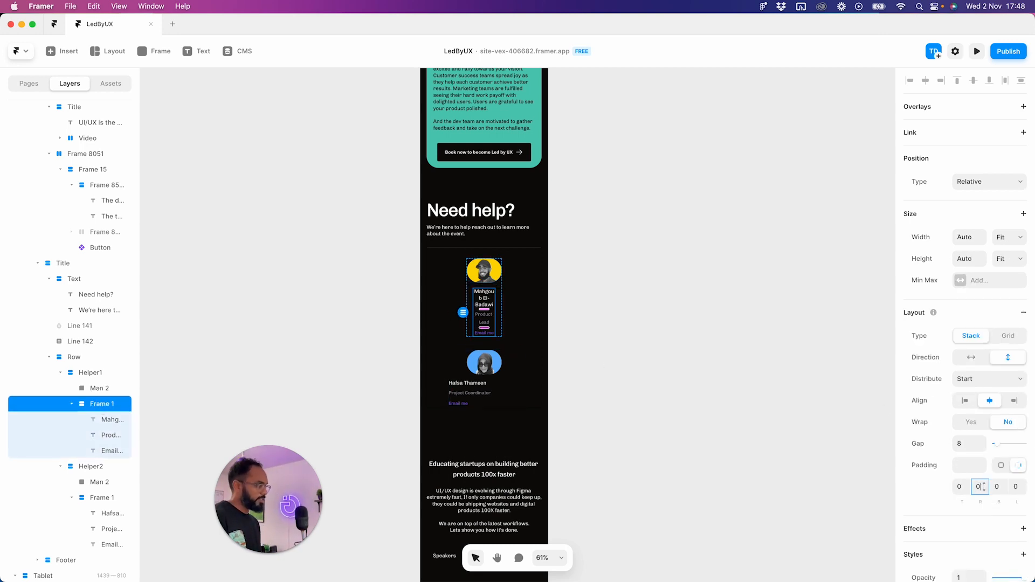
- Set the width of the Helper1 stack to Fill
left_click(996, 238)
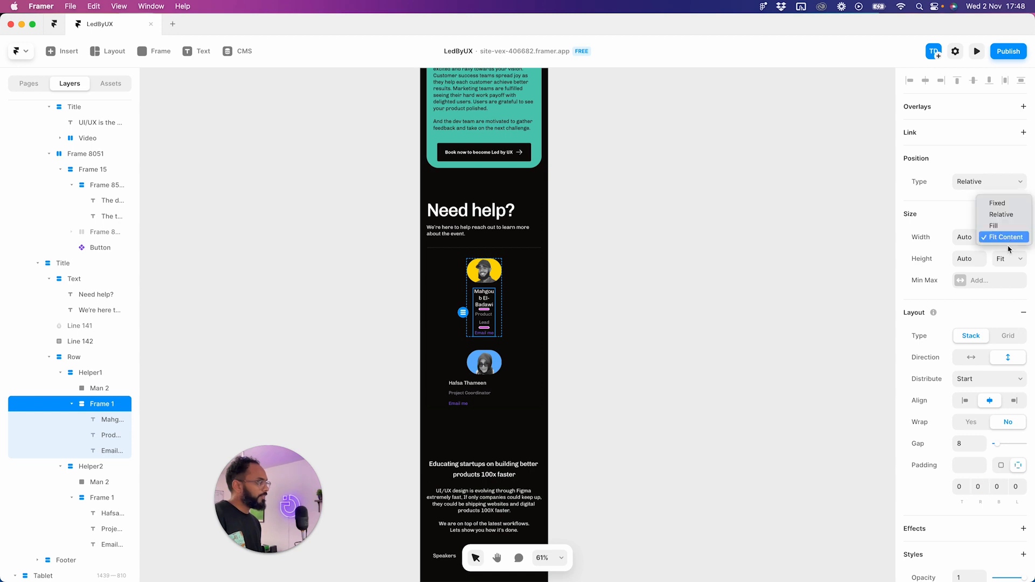
left_click(1005, 226)
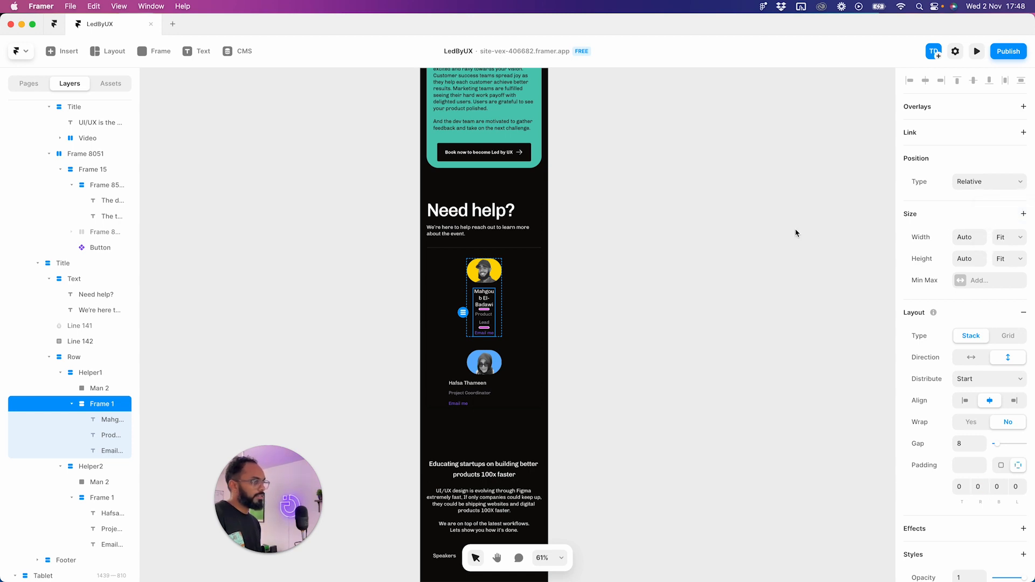
left_click(521, 283)
left_click(521, 283)
left_click(998, 239)
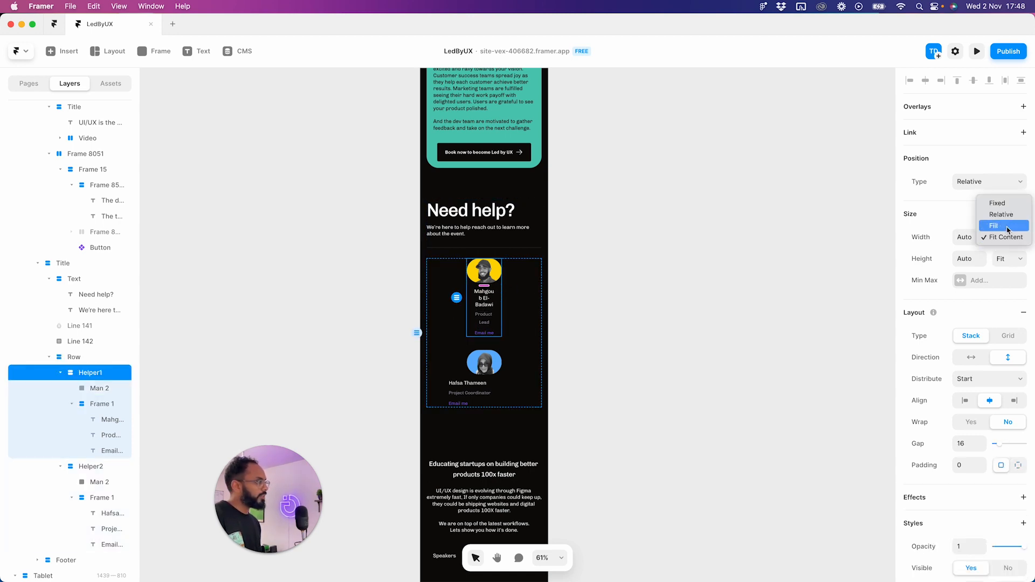
left_click(1006, 227)
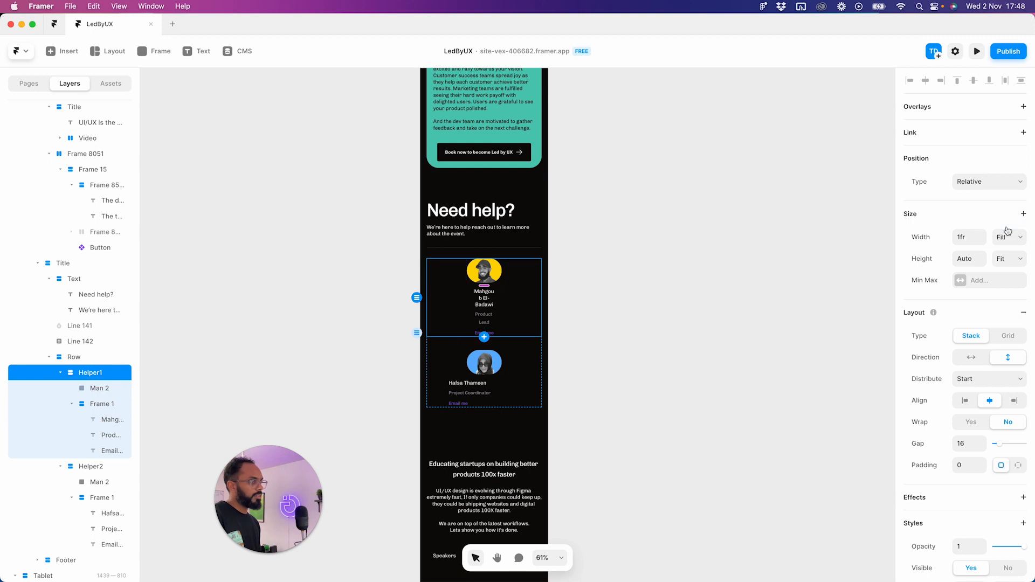
- Set the width of Helper1's three text layers in Frame 1 to Fill
left_click(494, 298)
left_click(489, 326, "shift")
left_click(489, 335, "shift")
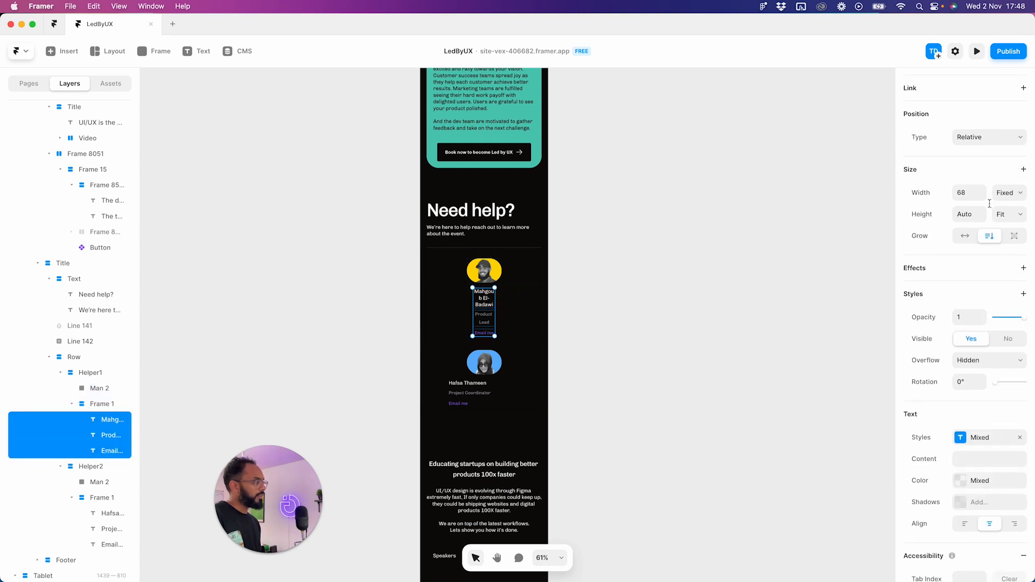
left_click(1009, 193)
left_click(1006, 212)
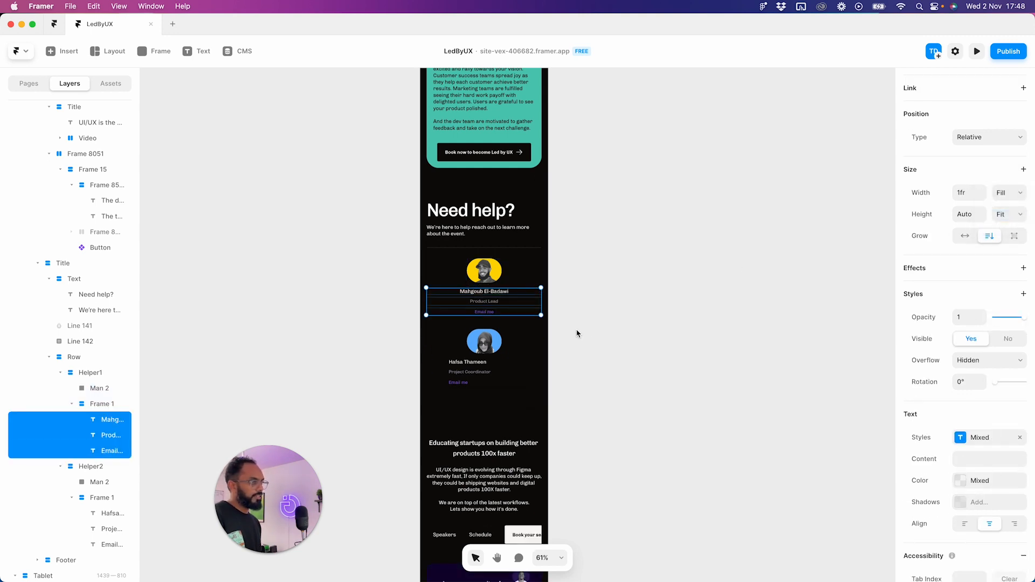
- Set the width of Helper2's three text layers in Frame 1 to Fill
left_click(476, 356)
left_click(467, 362)
left_click(469, 371, "shift")
left_click(458, 382, "shift")
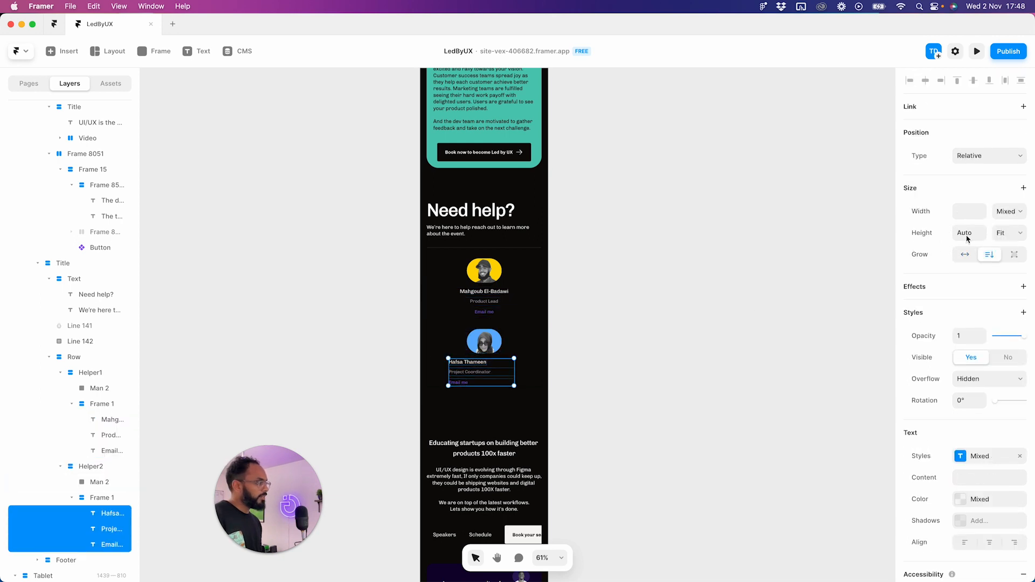
left_click(1018, 214)
left_click(996, 249)
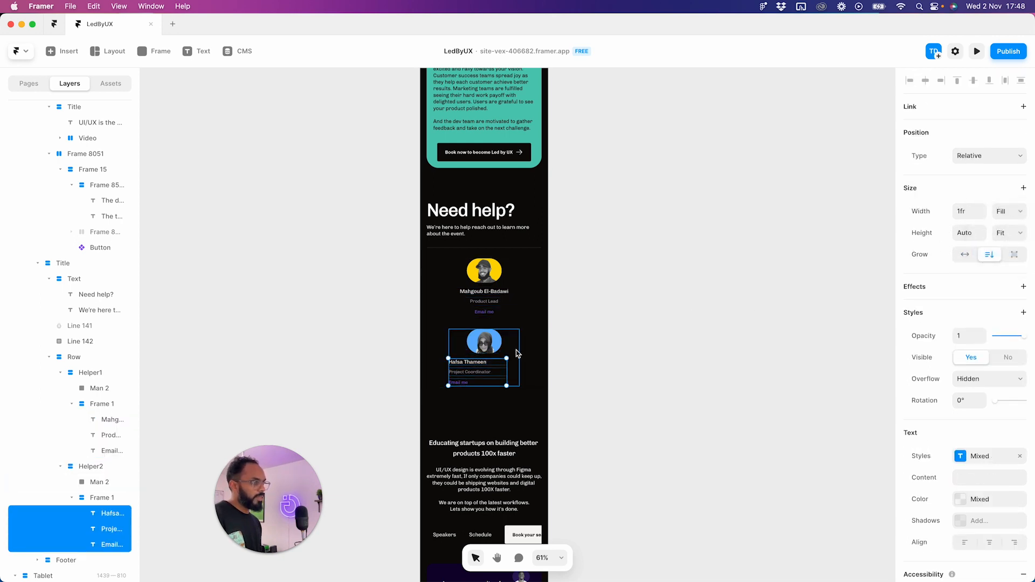
- Set the width of the Helper2 stack to Fill
left_click(516, 352)
left_click(1008, 237)
left_click(1002, 224)
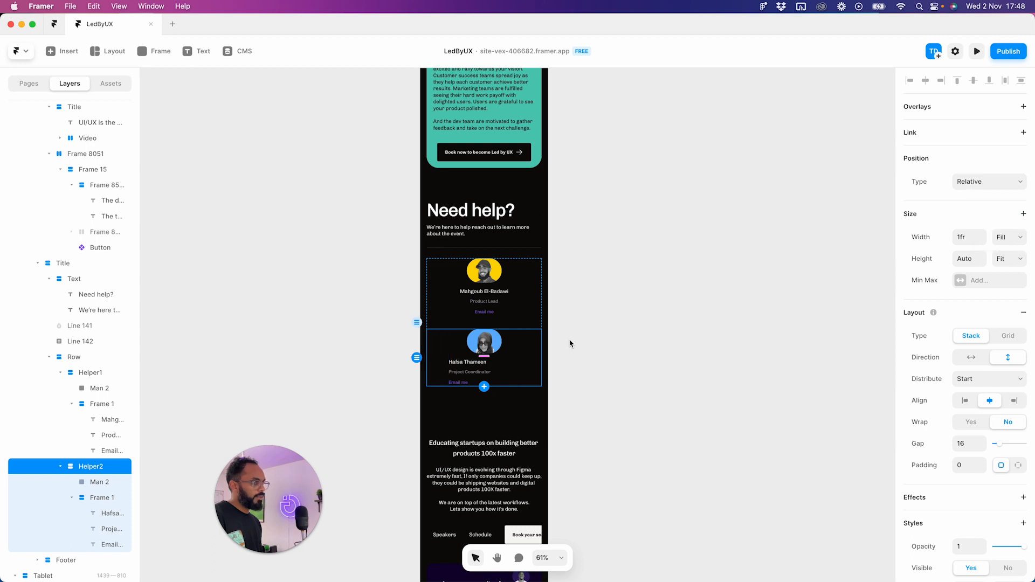
- Set the width of Helper2's text stack, Frame 1, to Fill
left_click(512, 374)
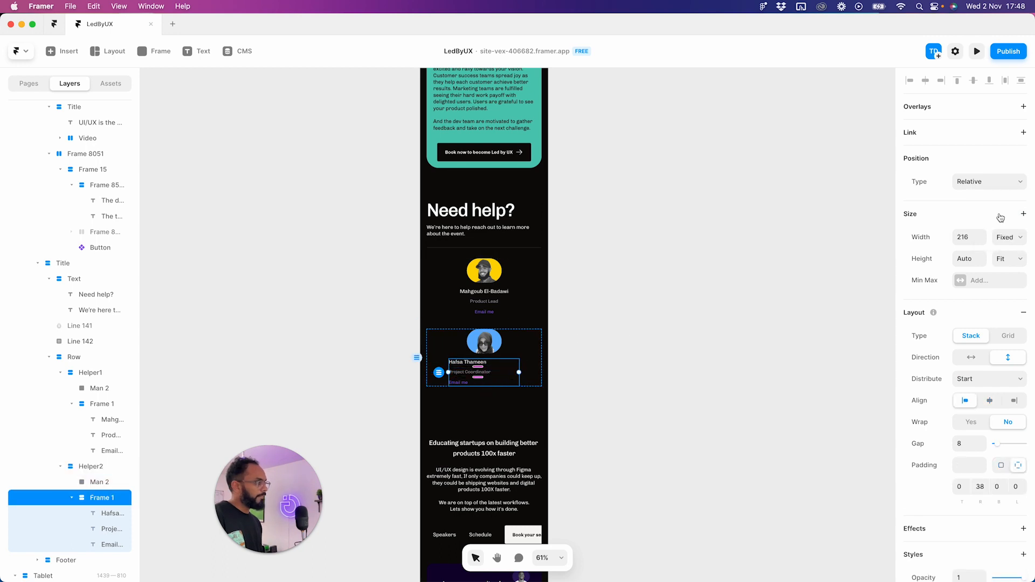
left_click(1006, 237)
left_click(994, 259)
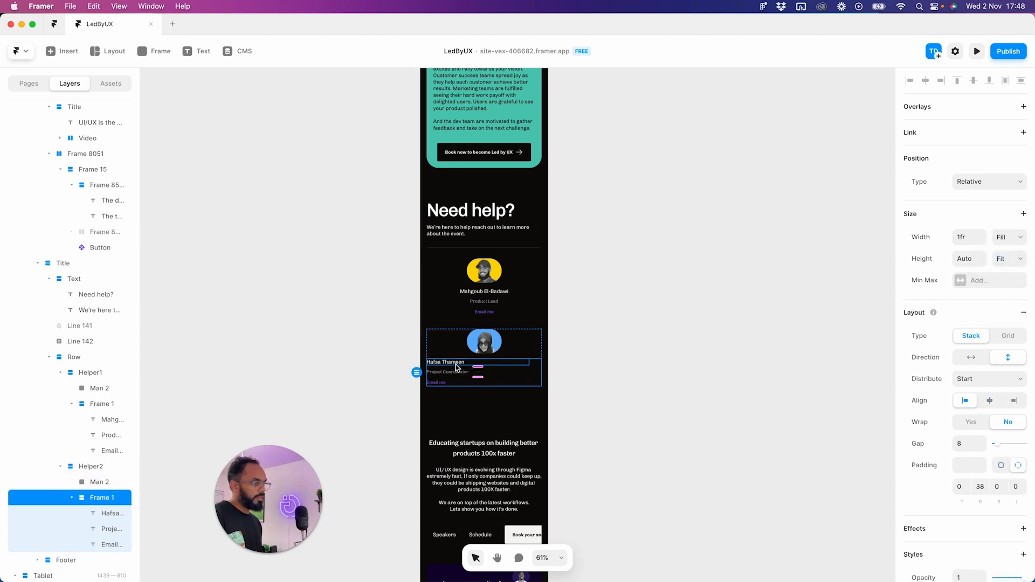
- Center-align the text of the three layers in Helper2's Frame 1, keeping their width at Fill
key("Return")
left_click(1002, 214)
left_click(1002, 210)
left_click(996, 541)
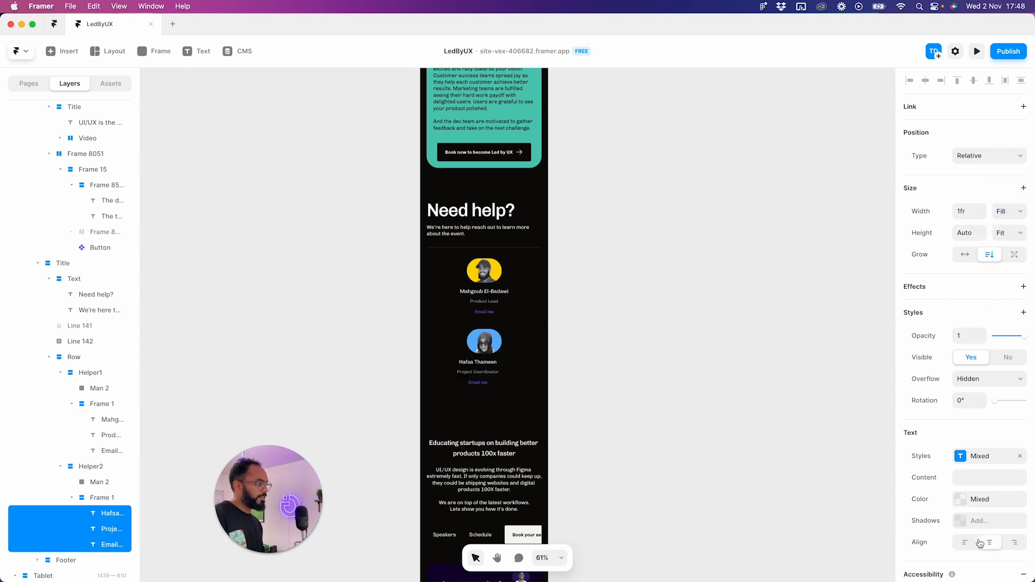
left_click(677, 388)
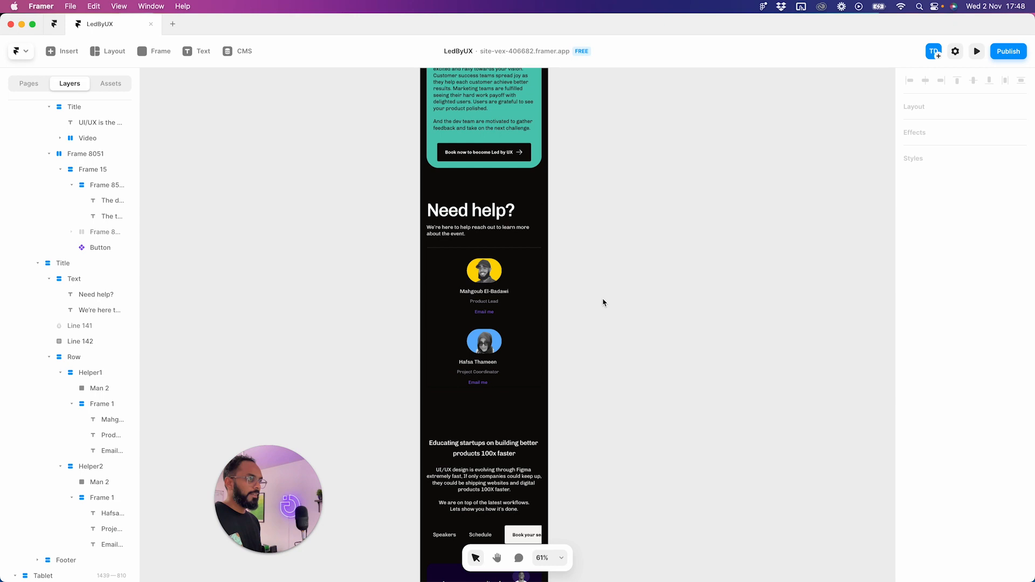
- Change the direction of the Phone footer's links and Book your seat stack to vertical
scroll(603, 302, "down", 5)
left_click(479, 278)
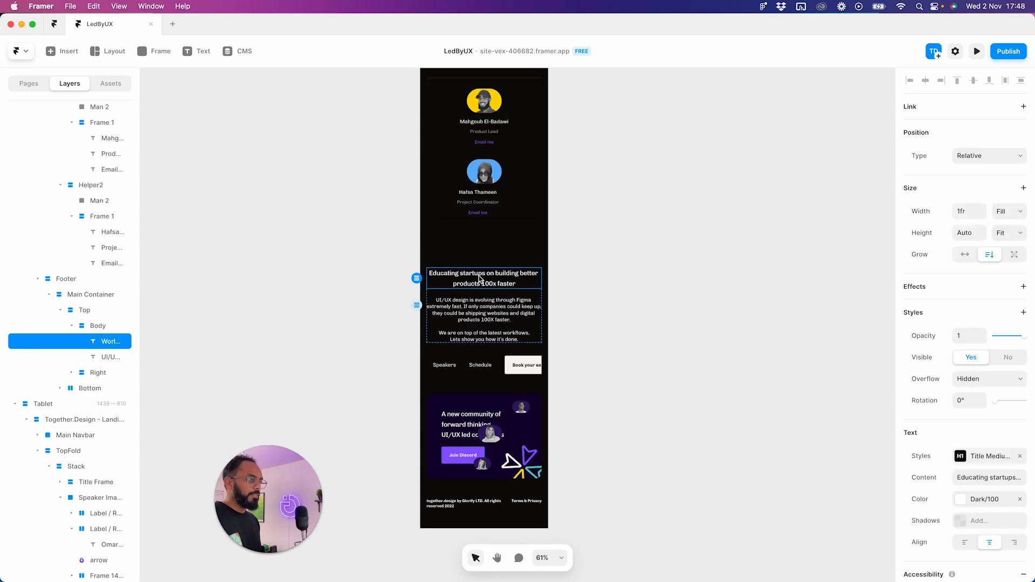
left_click(482, 368)
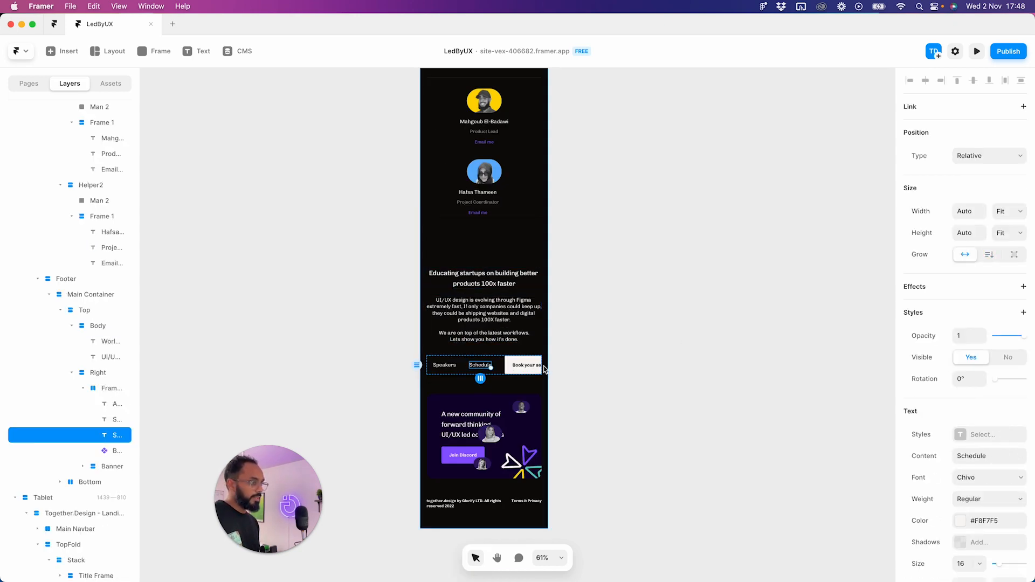
left_click(501, 367)
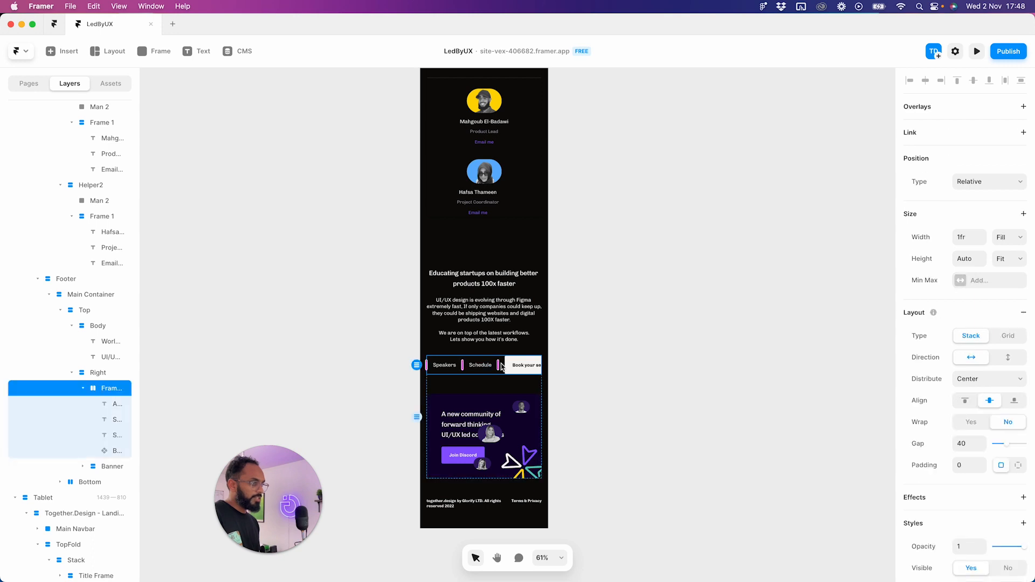
left_click(1005, 360)
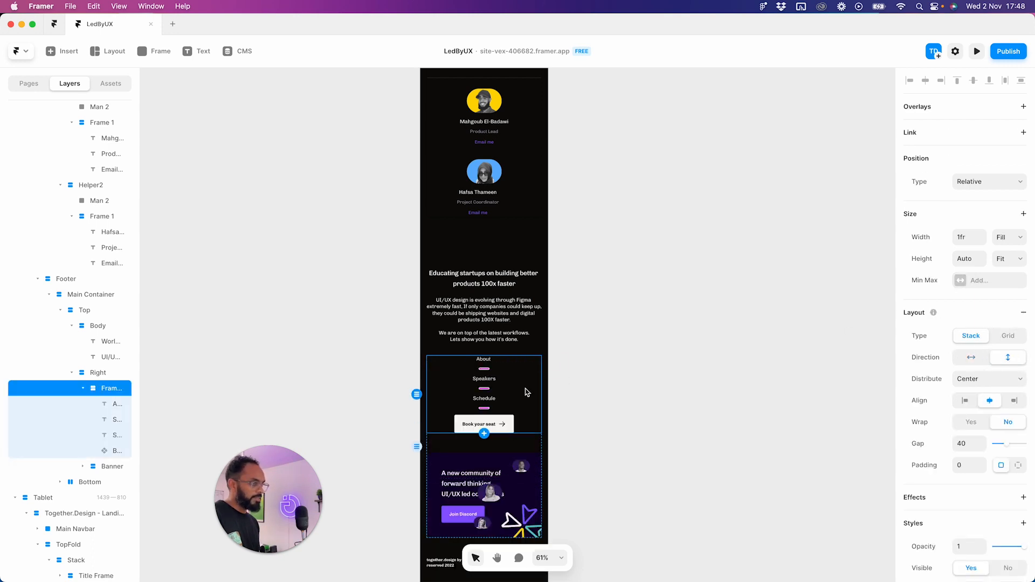
left_click(649, 392)
- Change the direction of the footer's Bottom stack, holding the copyright and Terms & Privacy texts, to vertical
scroll(508, 374, "down", 6)
scroll(507, 377, "up", 3)
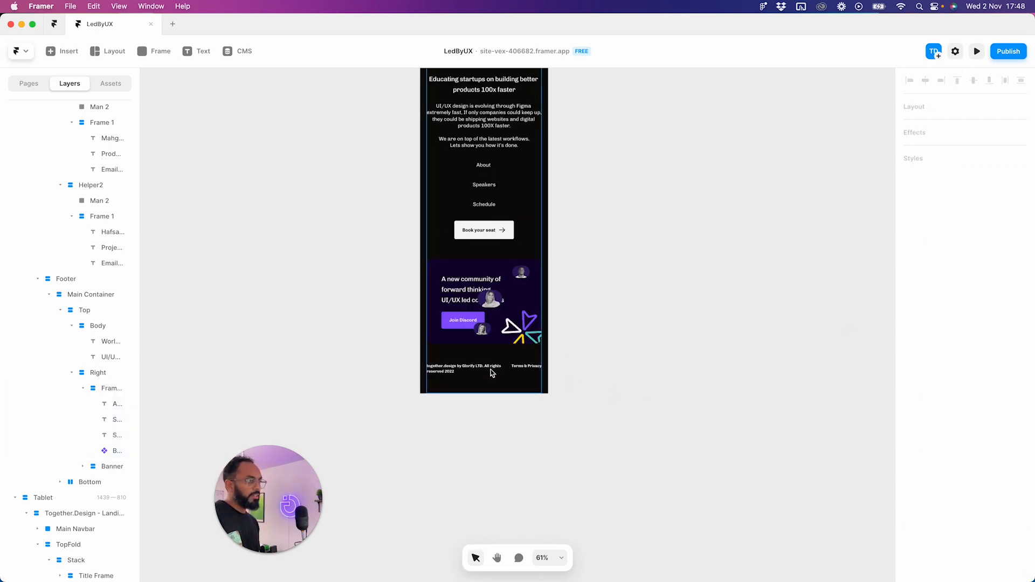
left_click(483, 372)
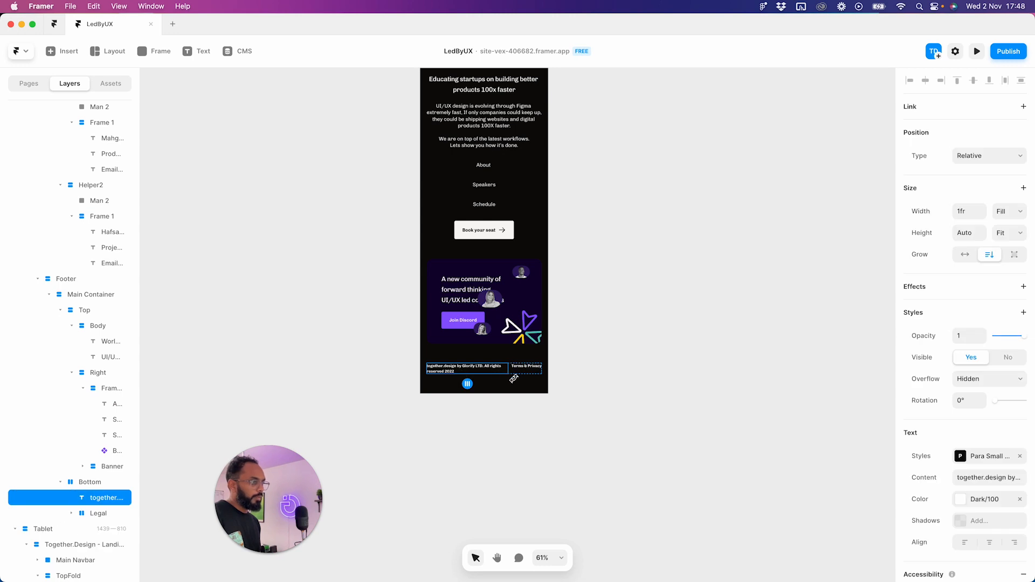
left_click(96, 480)
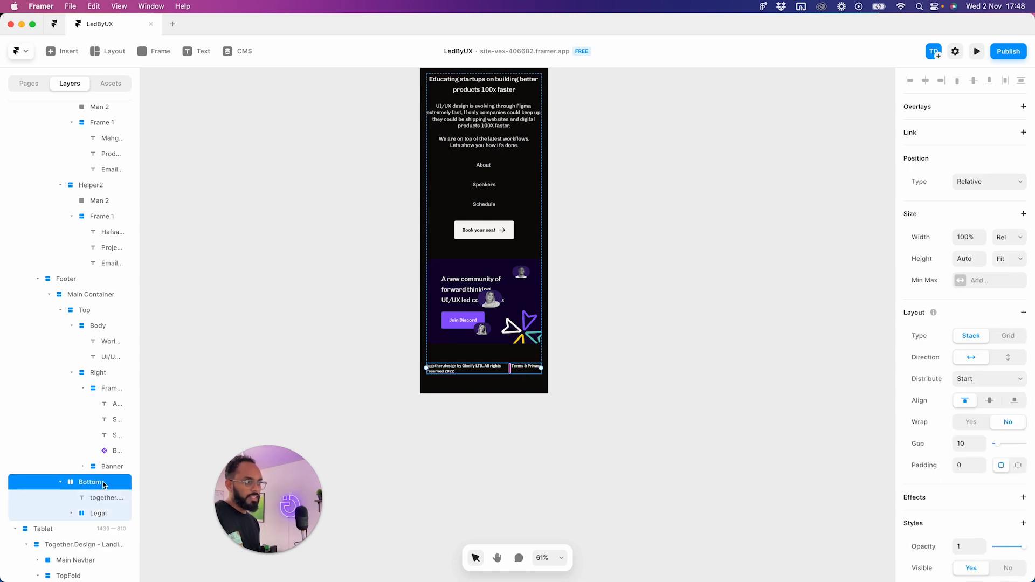
left_click(738, 354)
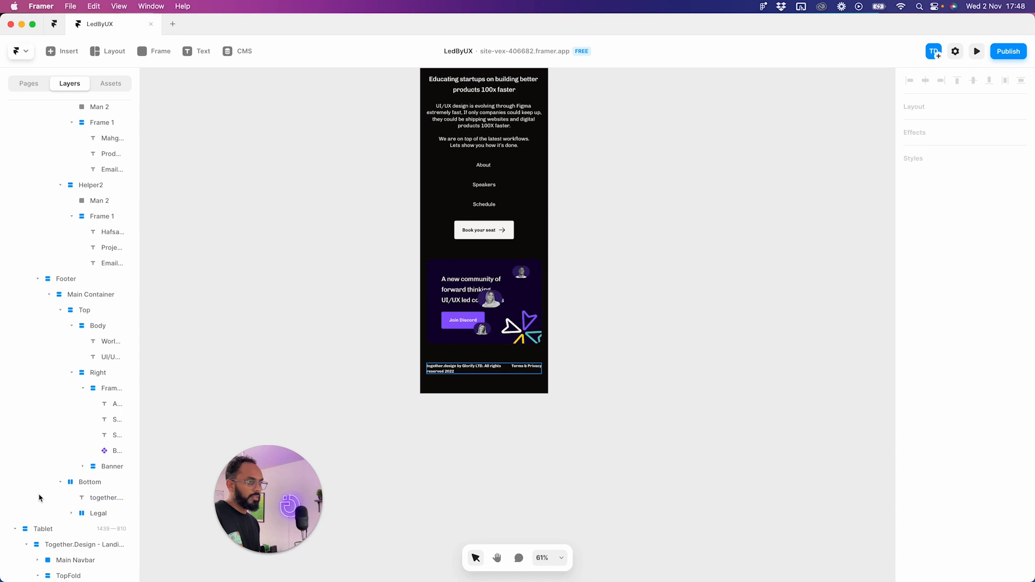
left_click(98, 483)
left_click(1008, 357)
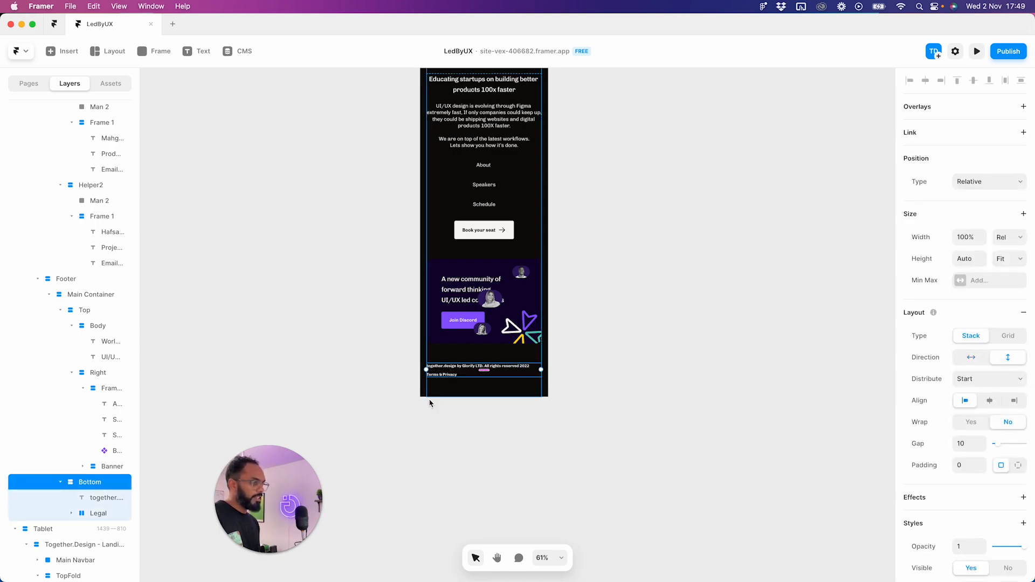
left_click(446, 368)
left_click(444, 377, "shift")
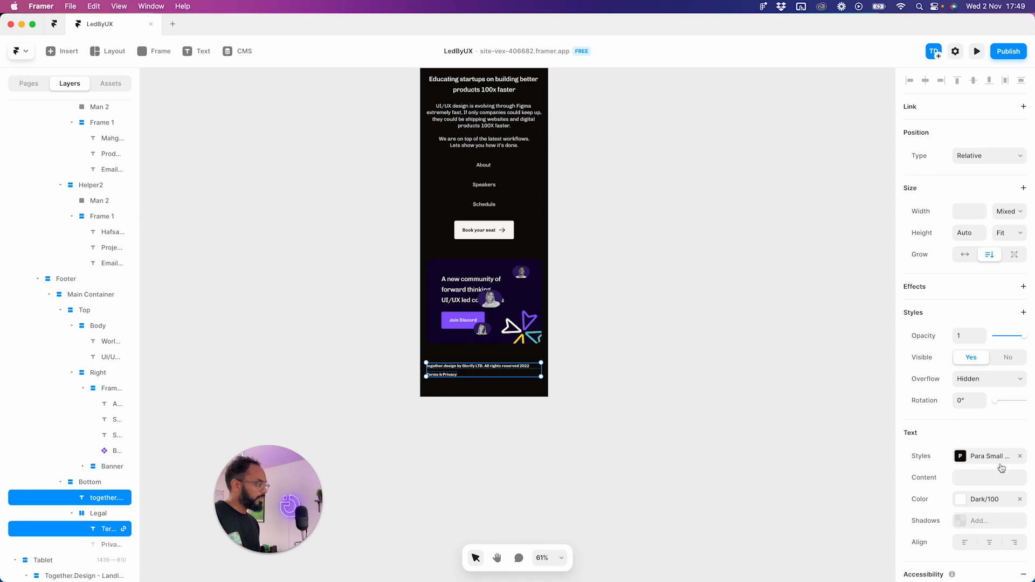
left_click(636, 343)
- Look over the finished Phone layout and compare it with the other breakpoints on the canvas
scroll(640, 341, "up", 10)
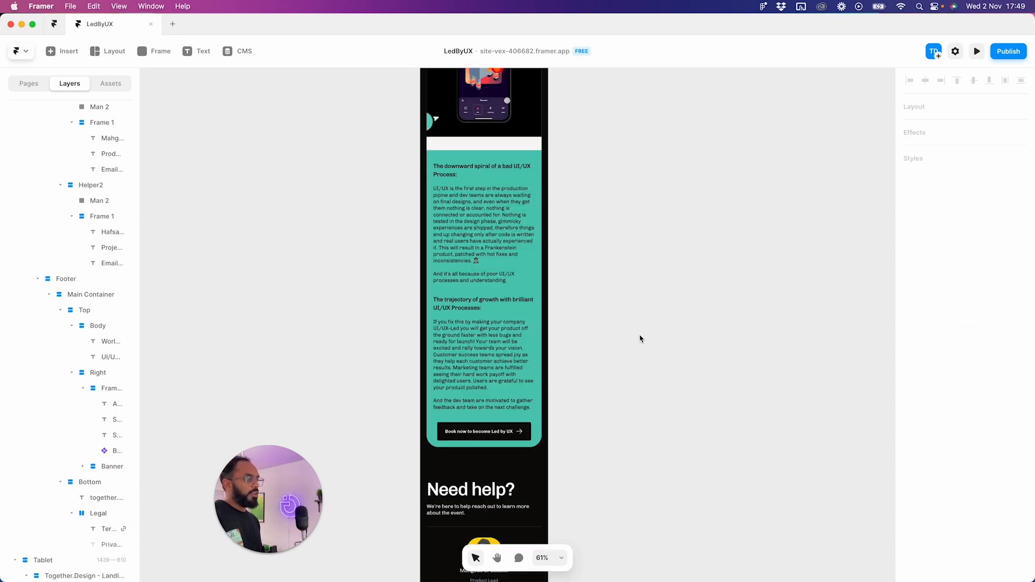
scroll(639, 339, "up", 12)
scroll(640, 339, "down", 10)
scroll(653, 333, "up", 4)
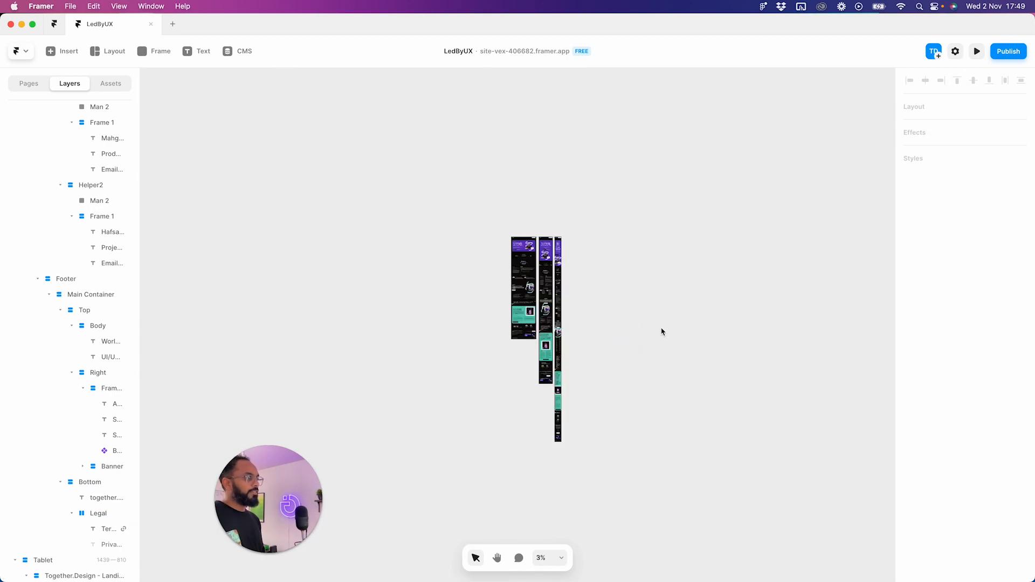
scroll(516, 300, "up", 4)
scroll(517, 301, "up", 3)
scroll(482, 280, "up", 5)
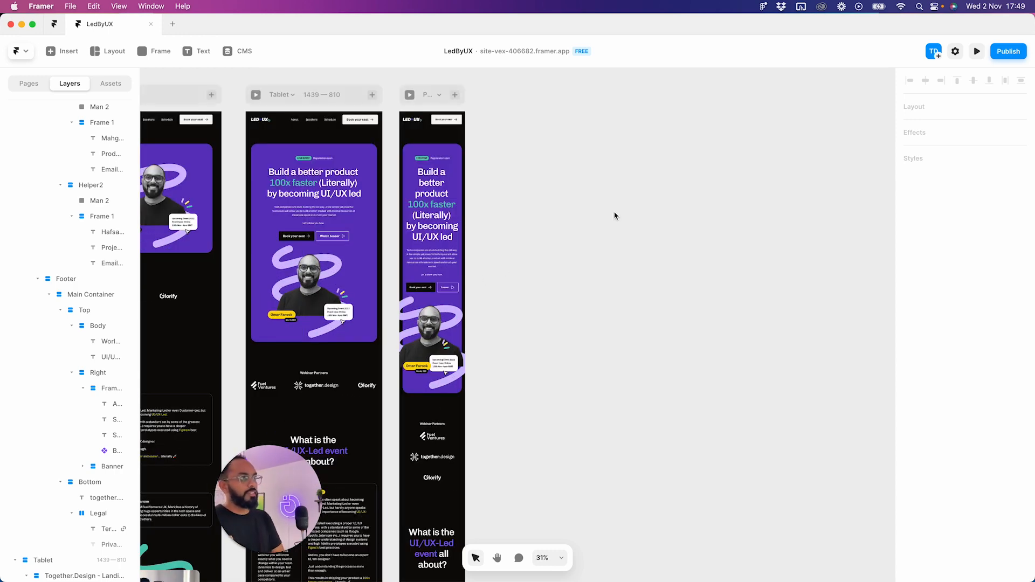
- Publish the site and open the live page in Chrome at phone width
left_click(977, 51)
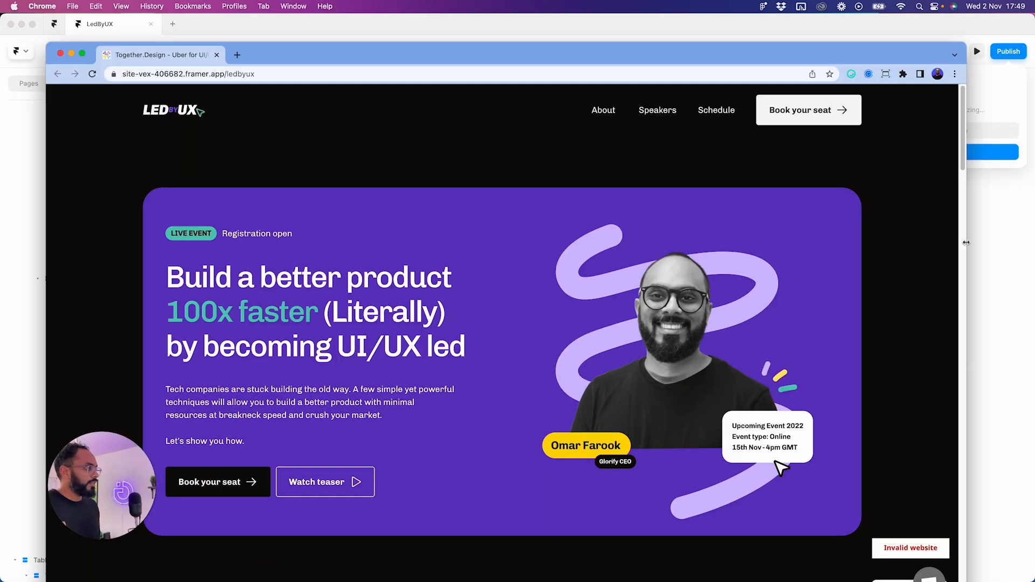
left_click_drag(962, 253, 271, 245)
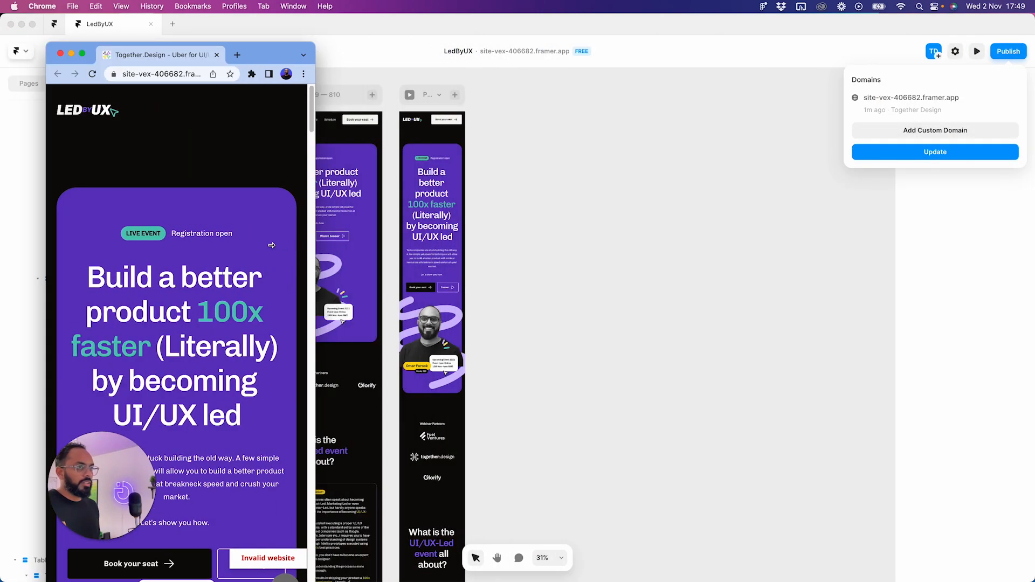
- Review the live page's sections at phone width, from the hero through the speakers to the UI/UX bottleneck section
scroll(242, 264, "down", 10)
scroll(242, 269, "down", 10)
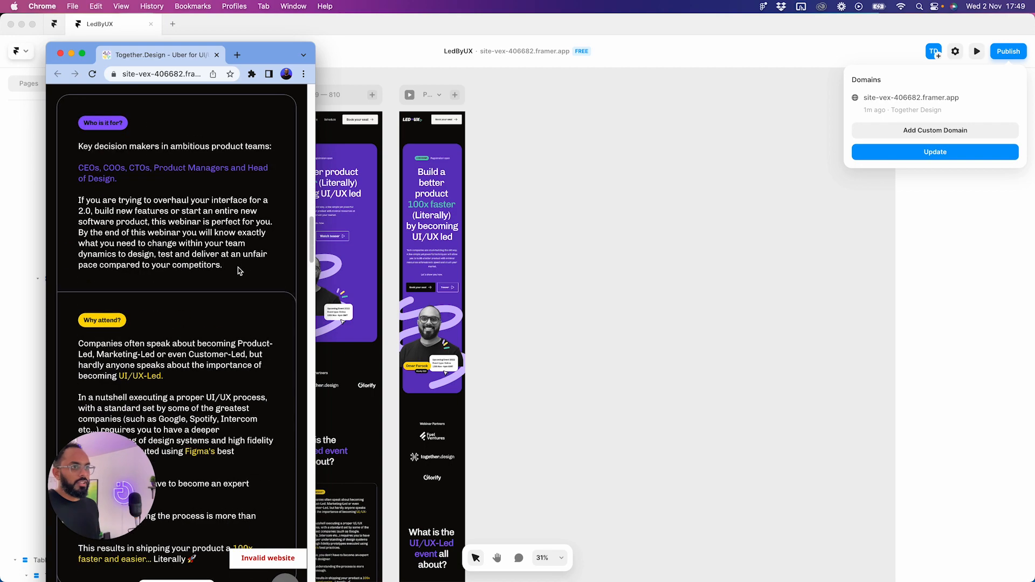
left_click_drag(272, 60, 549, 67)
scroll(532, 291, "down", 6)
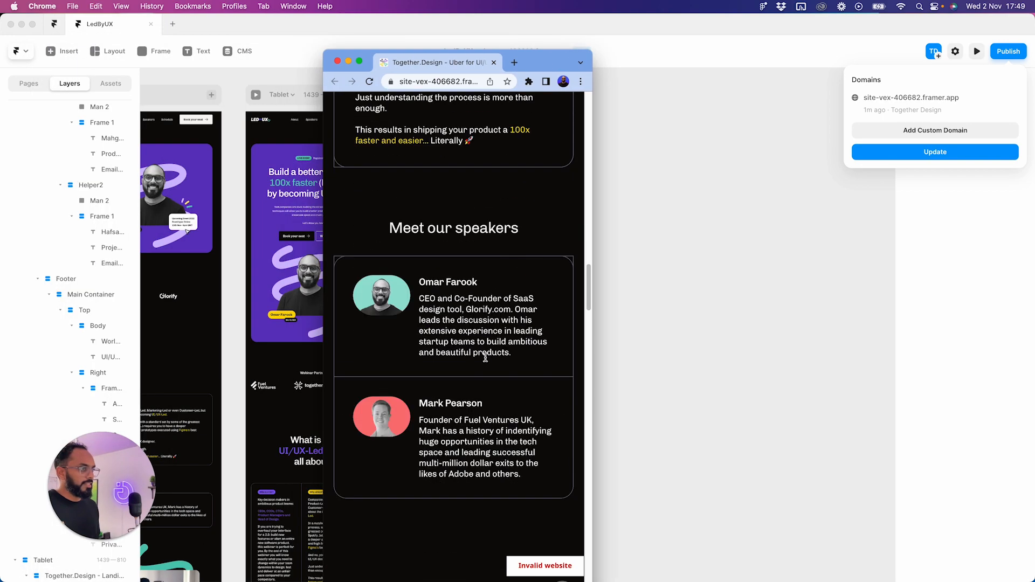
scroll(487, 366, "down", 15)
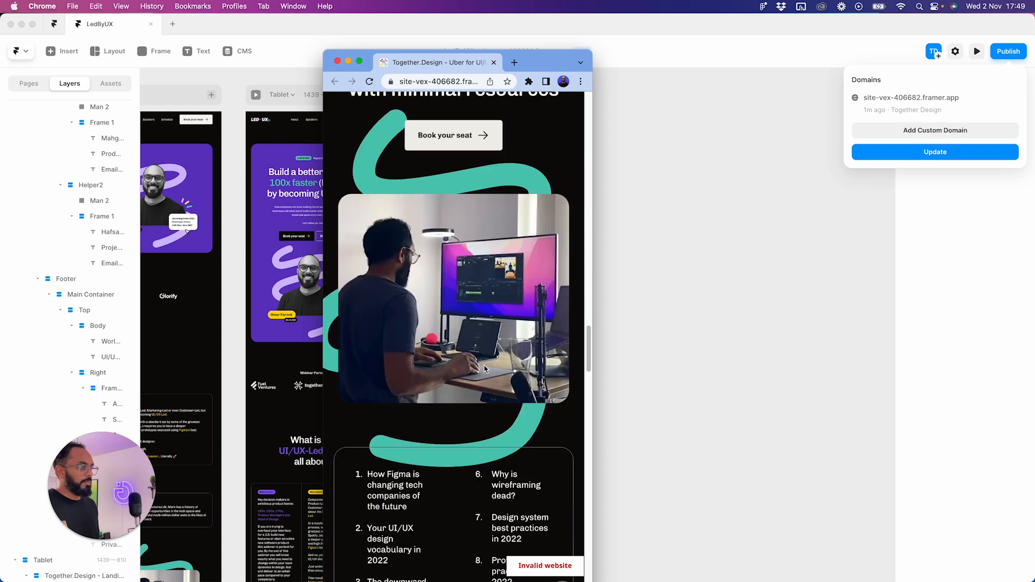
scroll(487, 369, "down", 15)
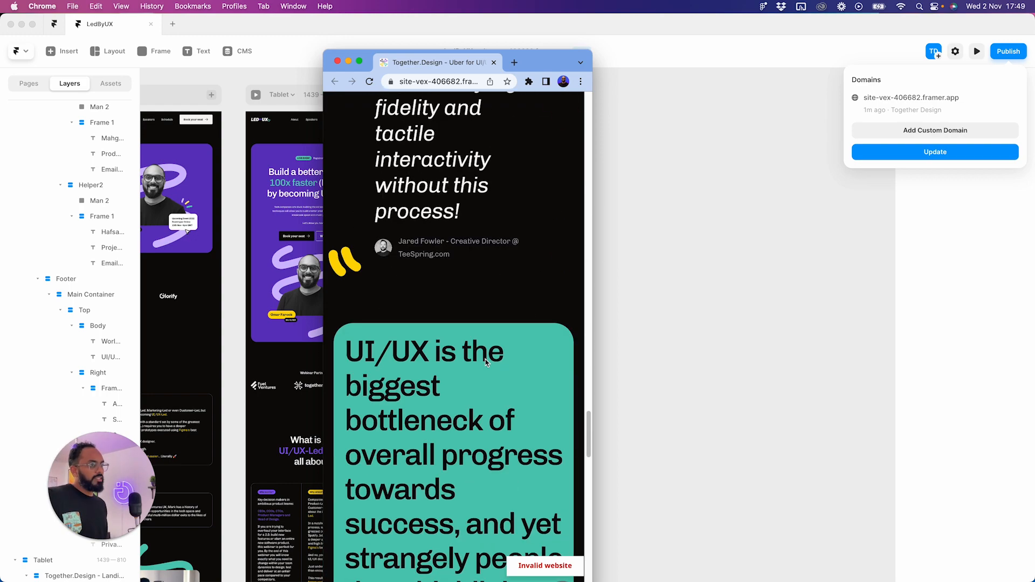
scroll(486, 360, "down", 15)
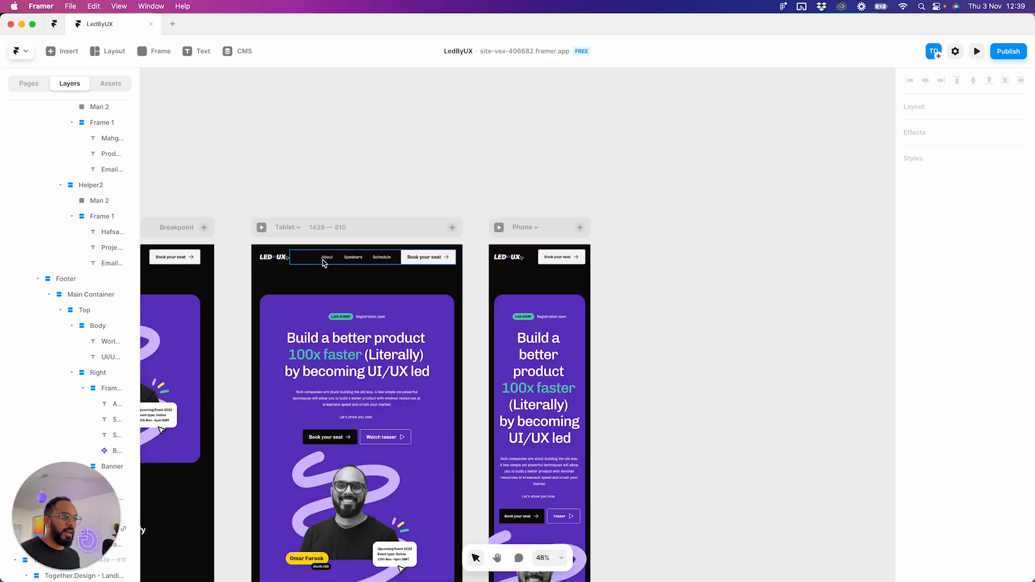
- Inspect the Phone breakpoint's Top Navigation and preview the page at a narrower width
scroll(536, 256, "up", 3)
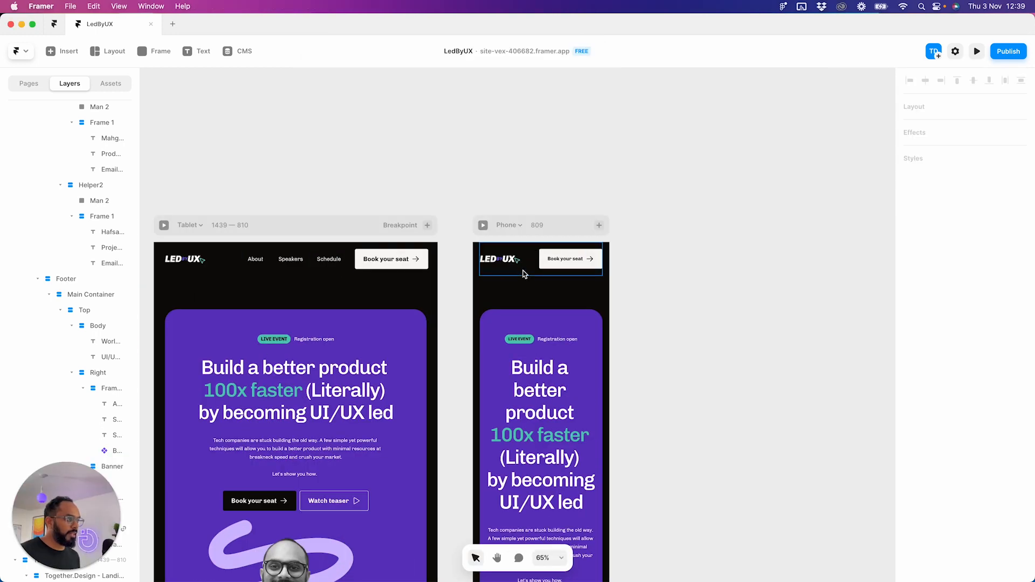
left_click(566, 269)
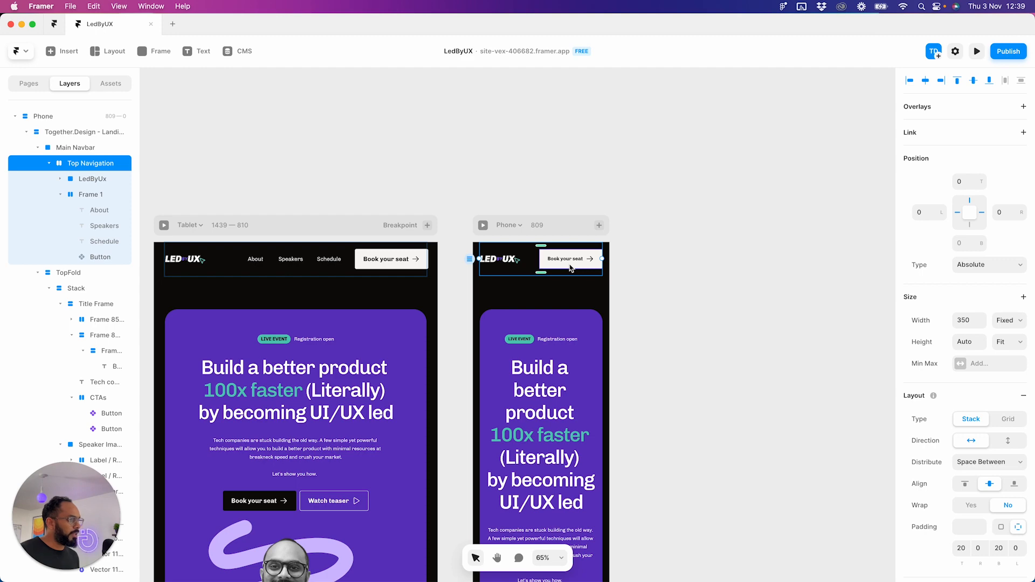
left_click(642, 275)
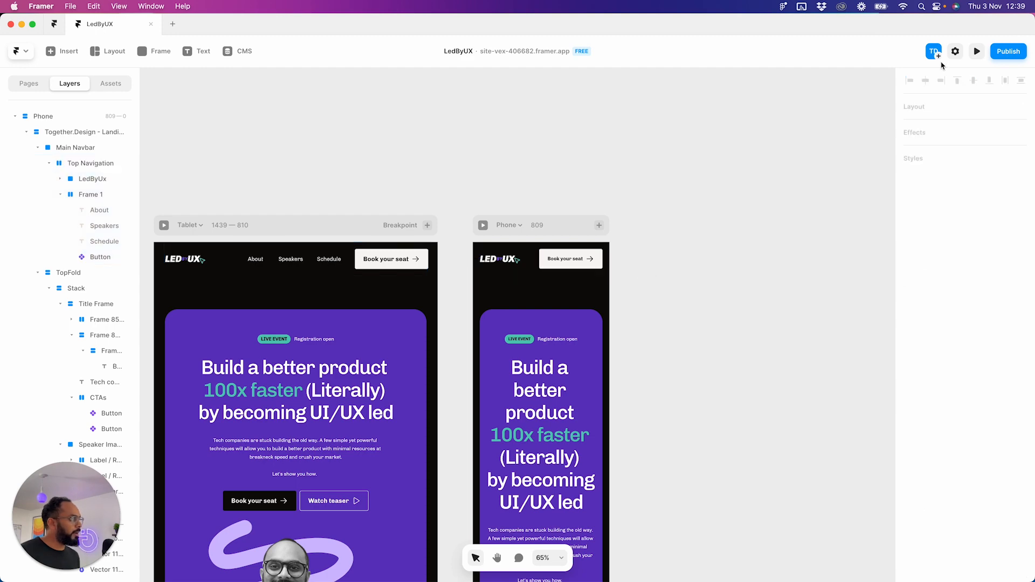
left_click(976, 51)
left_click_drag(915, 334, 682, 332)
left_click(1017, 52)
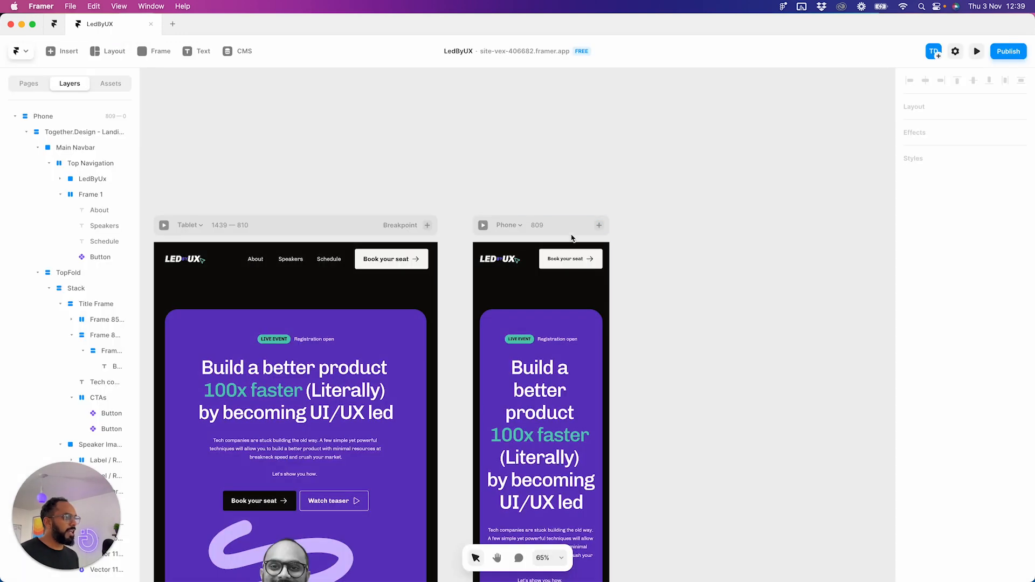
- Set the height of the Main Navbar that contains the Phone breakpoint's Top Navigation to Fit Content
left_click(513, 269)
left_click(513, 269)
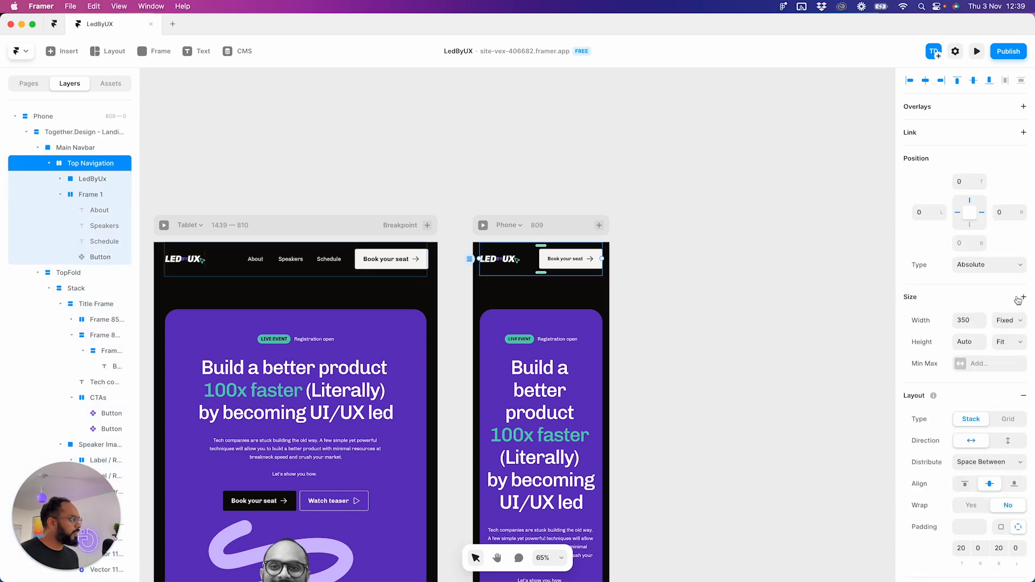
left_click(1008, 320)
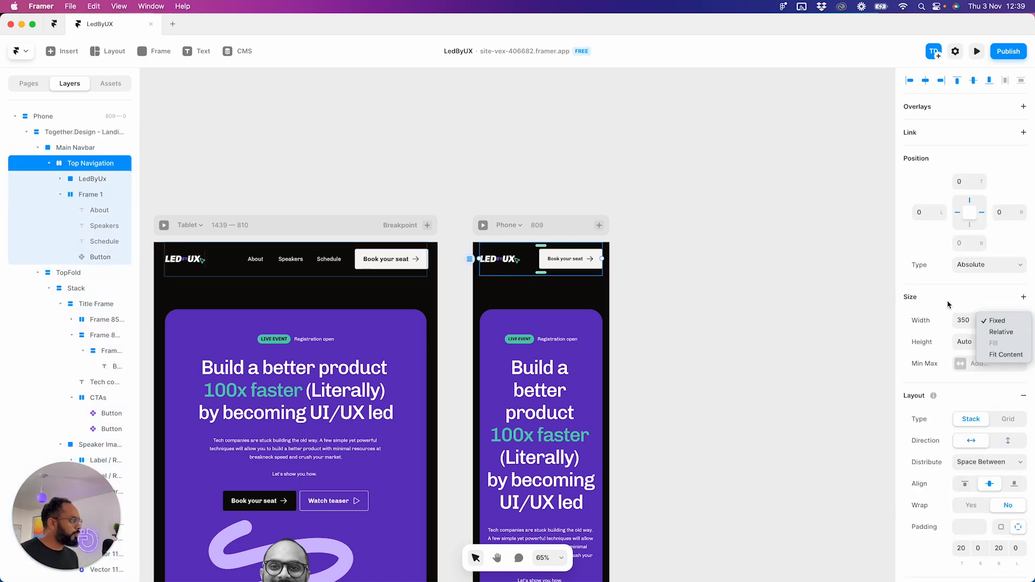
left_click(82, 155)
left_click(82, 154)
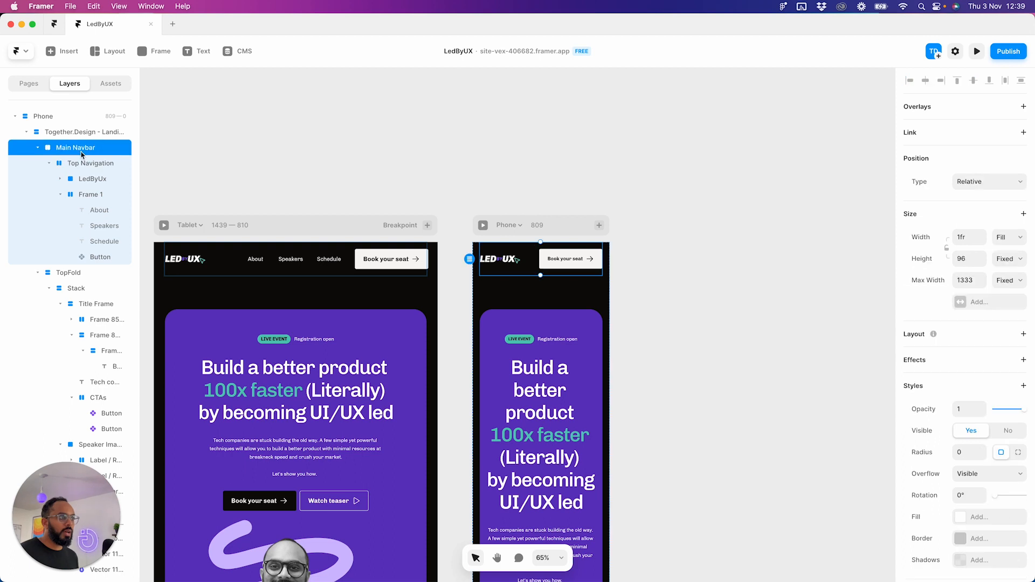
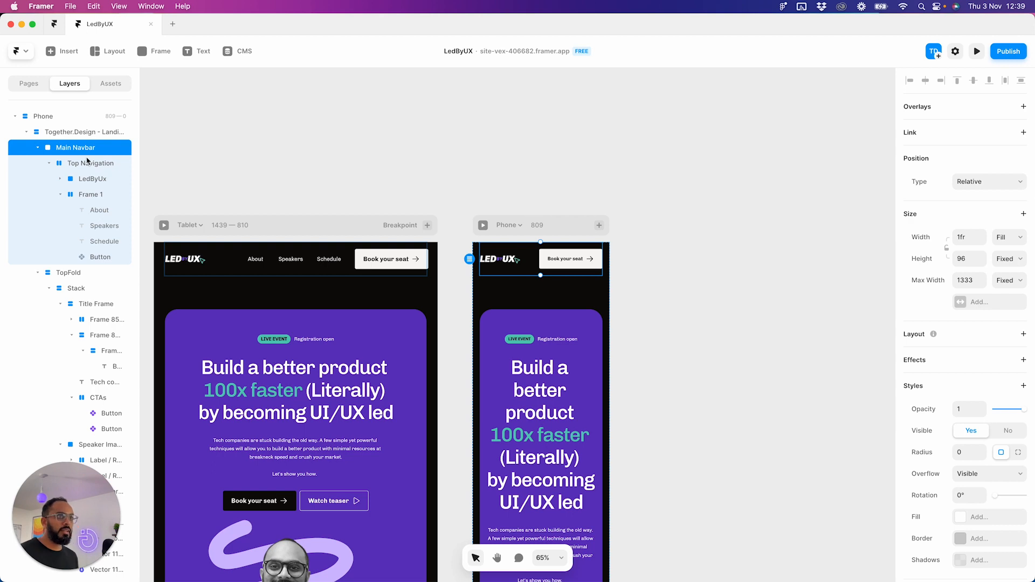
left_click(1020, 259)
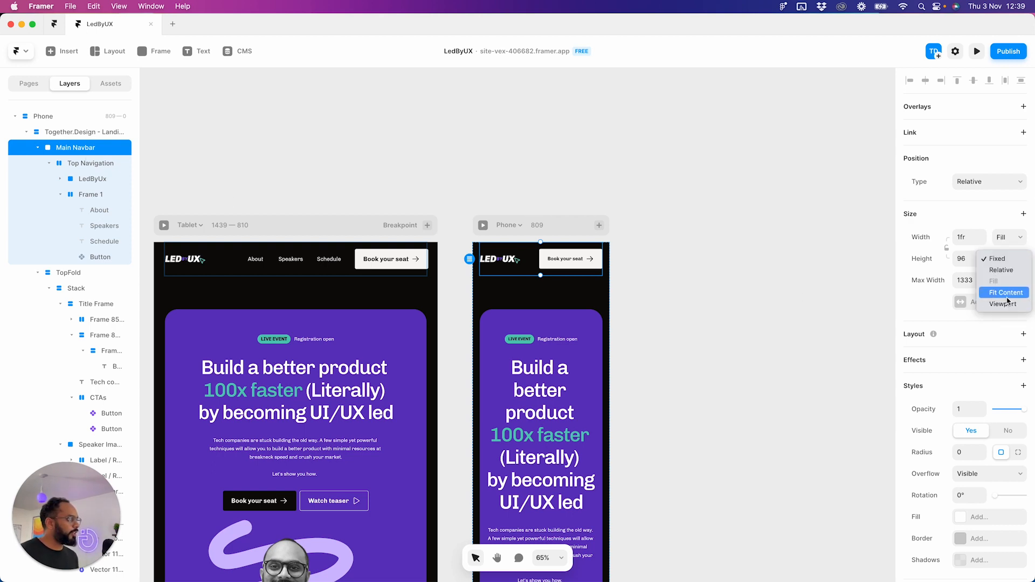
left_click(1005, 293)
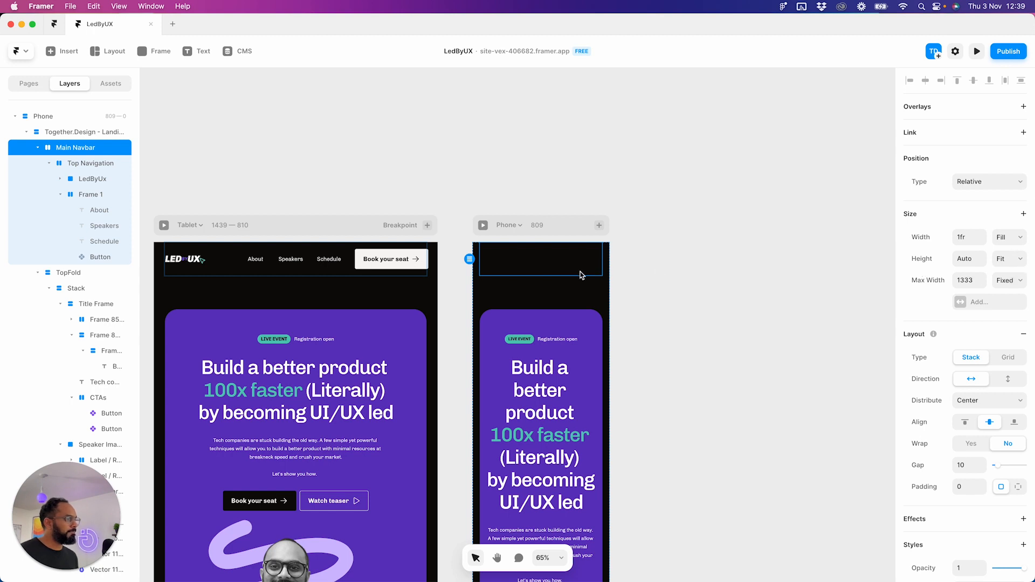
- Set the width of the Phone breakpoint's Top Navigation to Fill
left_click(87, 165)
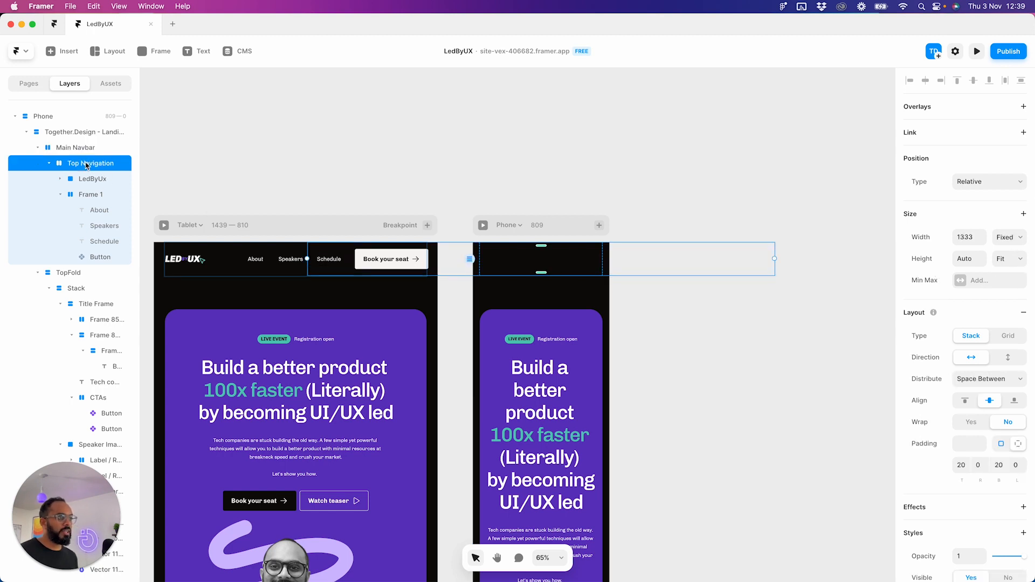
left_click(1020, 248)
left_click(999, 260)
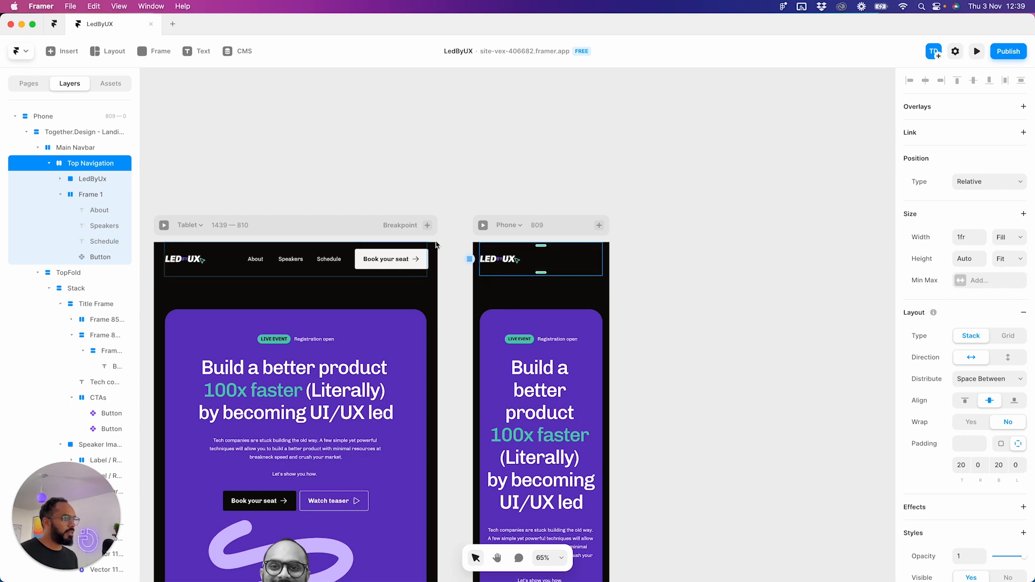
- Set the width of Frame 1, which holds the navigation links and button in the Phone Top Navigation, to Fit Content
left_click(81, 181)
left_click(90, 195)
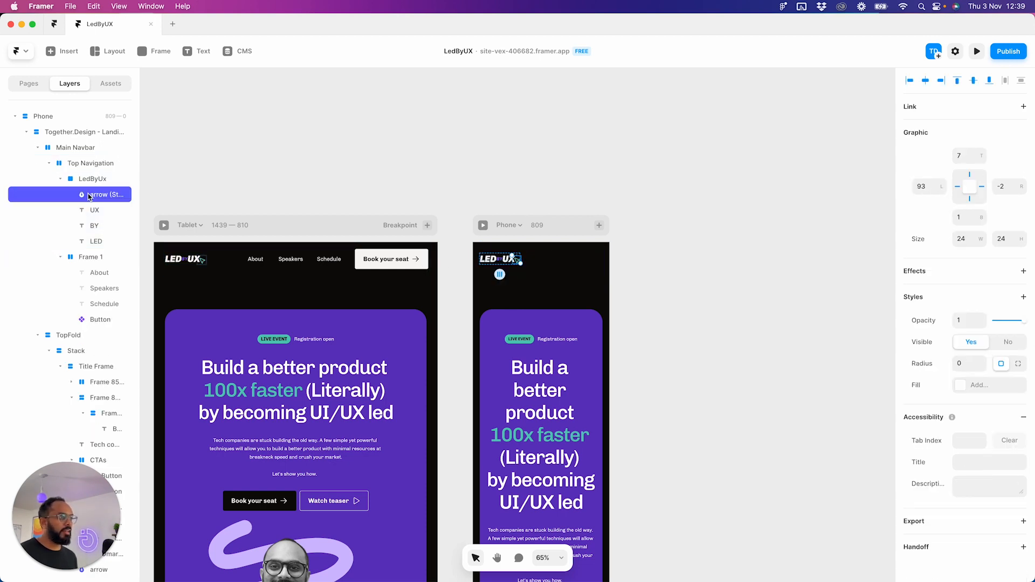
left_click(61, 178)
left_click(87, 180)
left_click(88, 195)
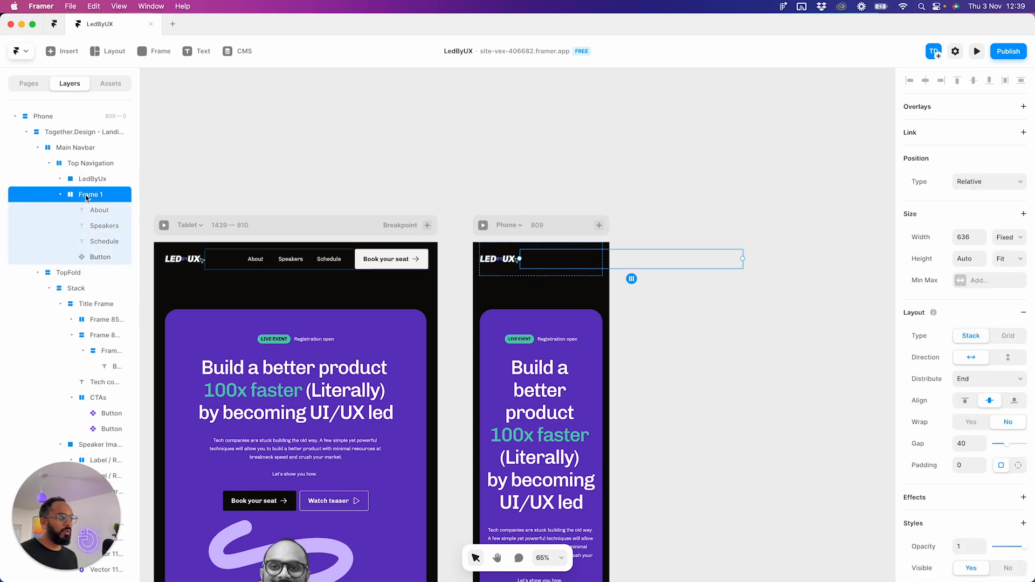
left_click(1009, 237)
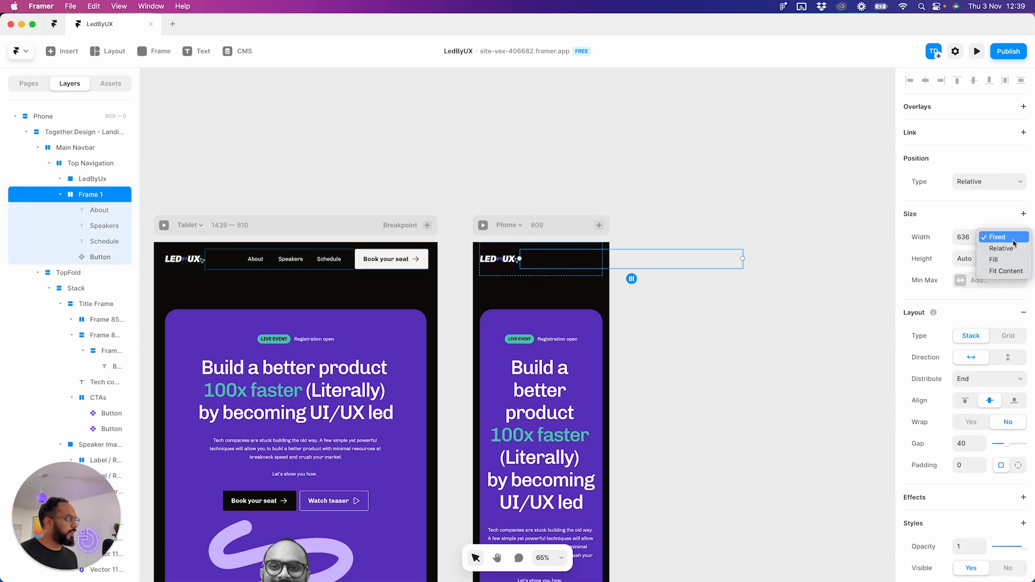
left_click(1005, 271)
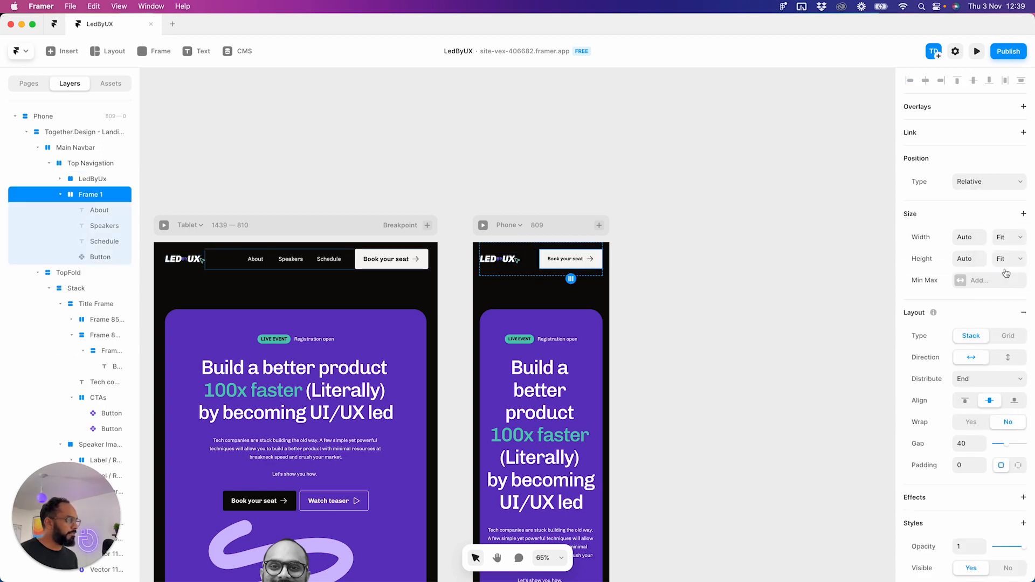
- Preview the page and check the navigation and hero section at widths of about 706, 574 and 478 px
left_click(685, 224)
left_click(976, 50)
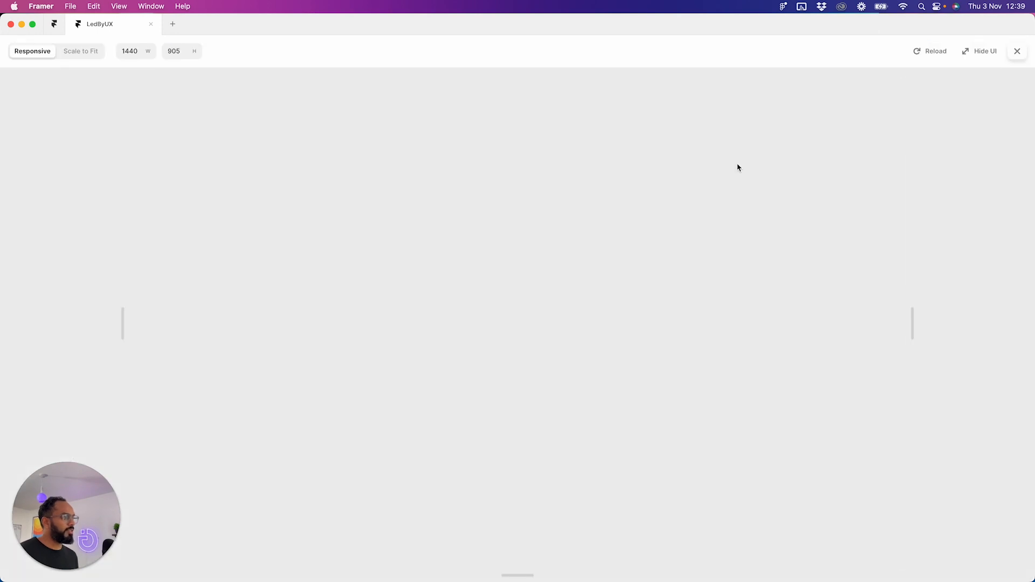
left_click_drag(907, 319, 636, 313)
scroll(548, 334, "down", 5)
scroll(561, 302, "up", 4)
scroll(599, 318, "down", 4)
left_click_drag(639, 321, 714, 321)
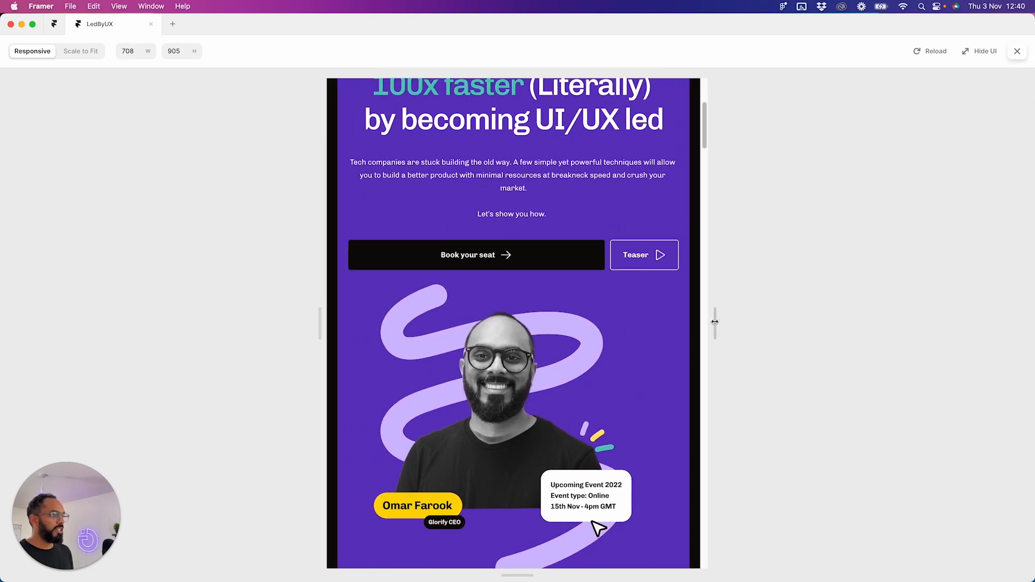
scroll(526, 353, "up", 3)
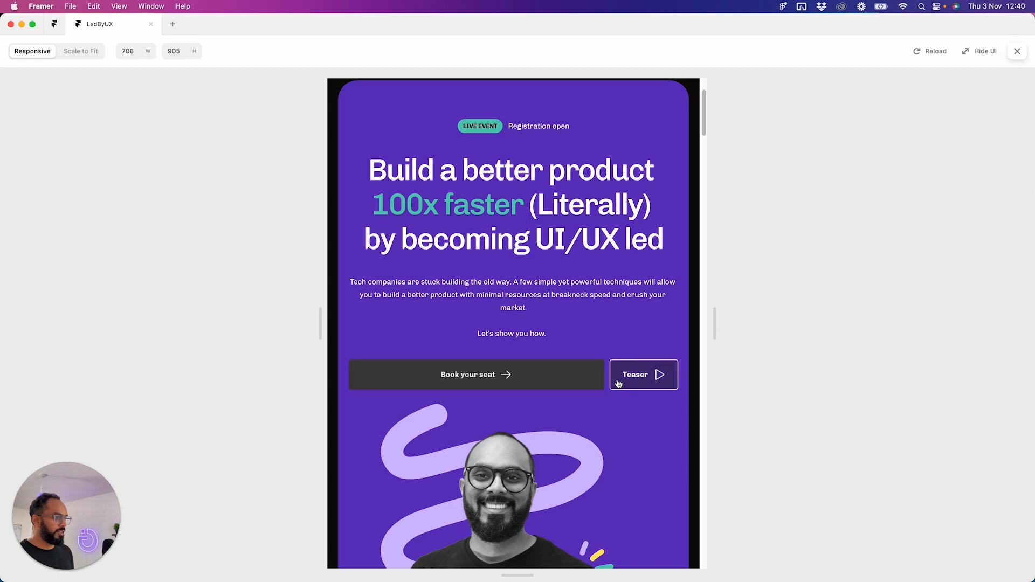
left_click_drag(718, 334, 676, 335)
scroll(638, 356, "down", 5)
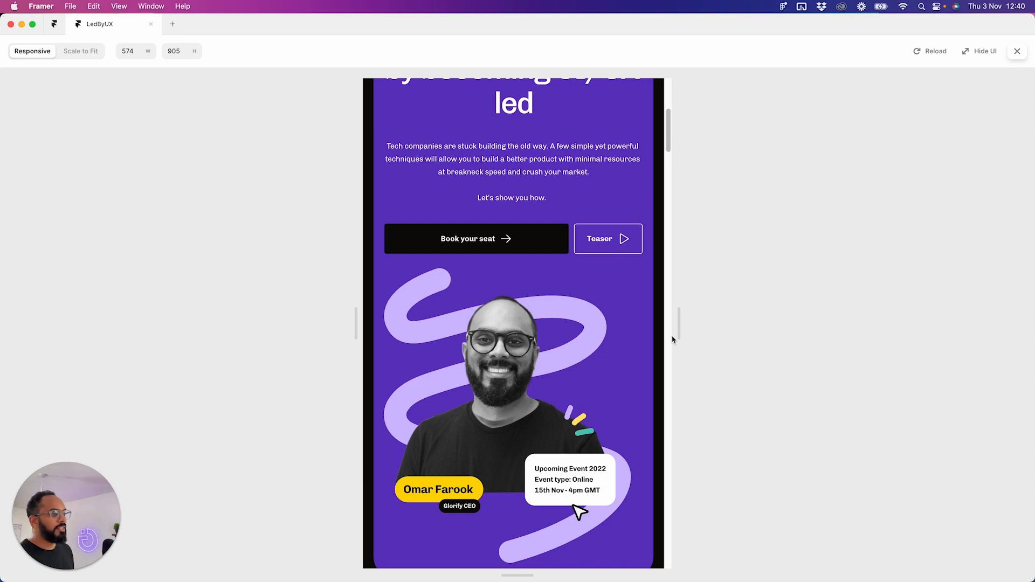
left_click_drag(675, 334, 652, 330)
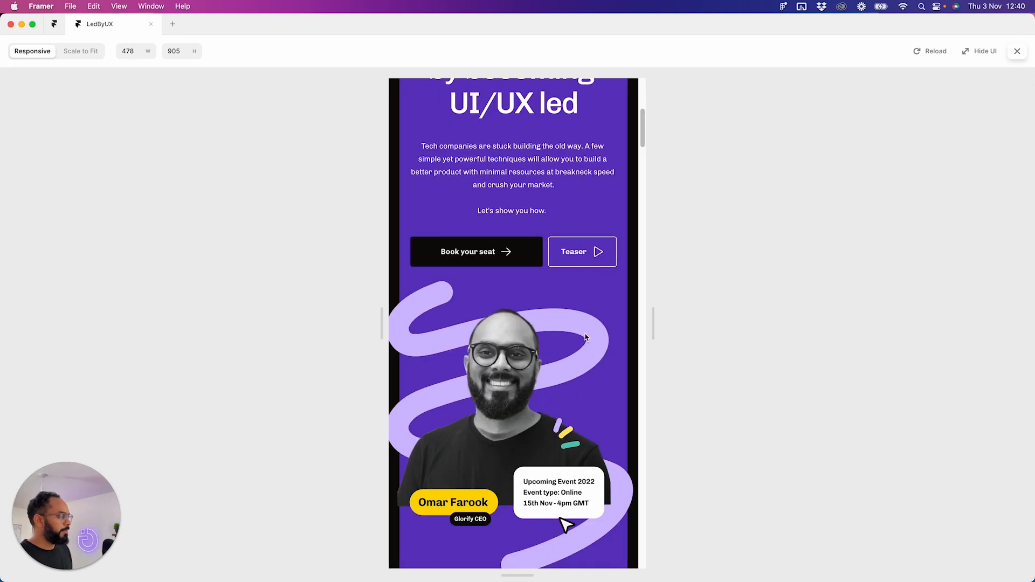
scroll(584, 338, "up", 6)
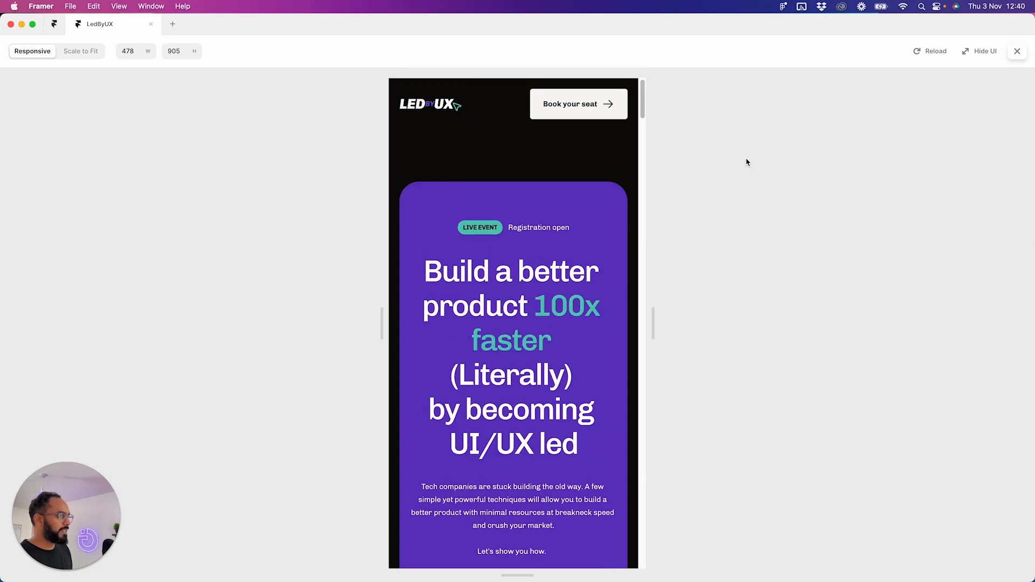
left_click(1016, 53)
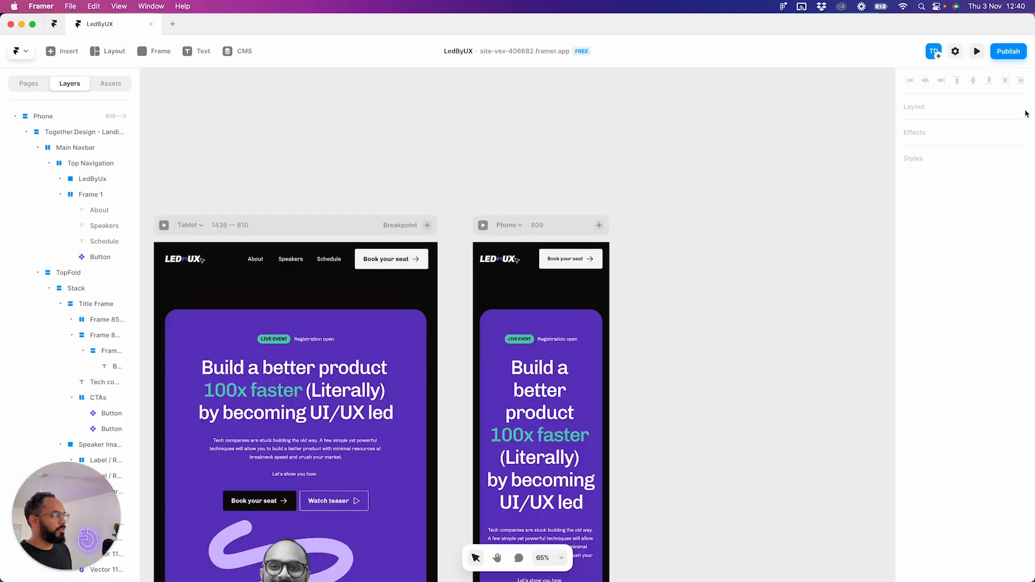
- Preview the page again at a width of 340 px and examine the navigation and hero buttons
left_click(980, 52)
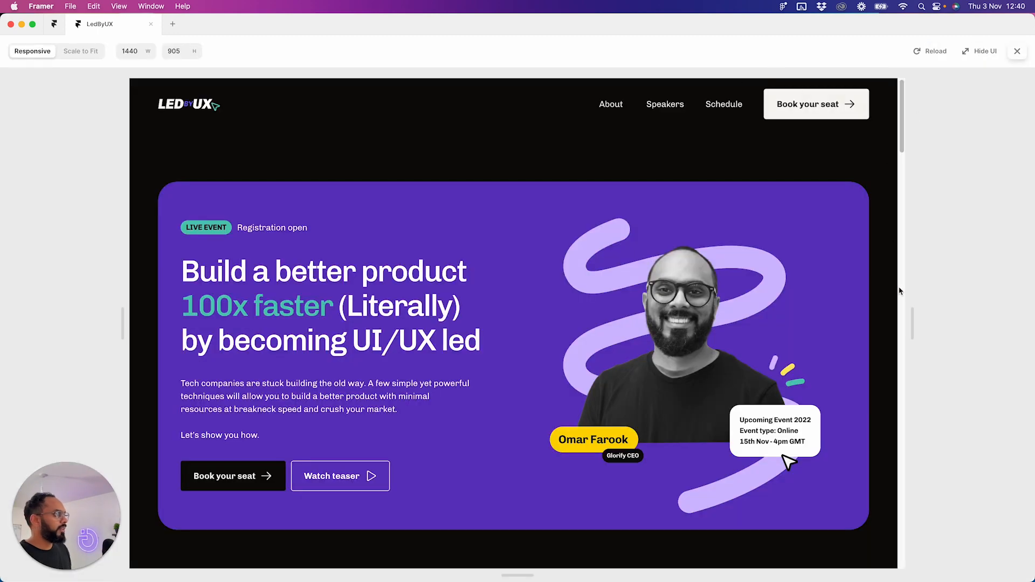
left_click_drag(912, 326, 650, 329)
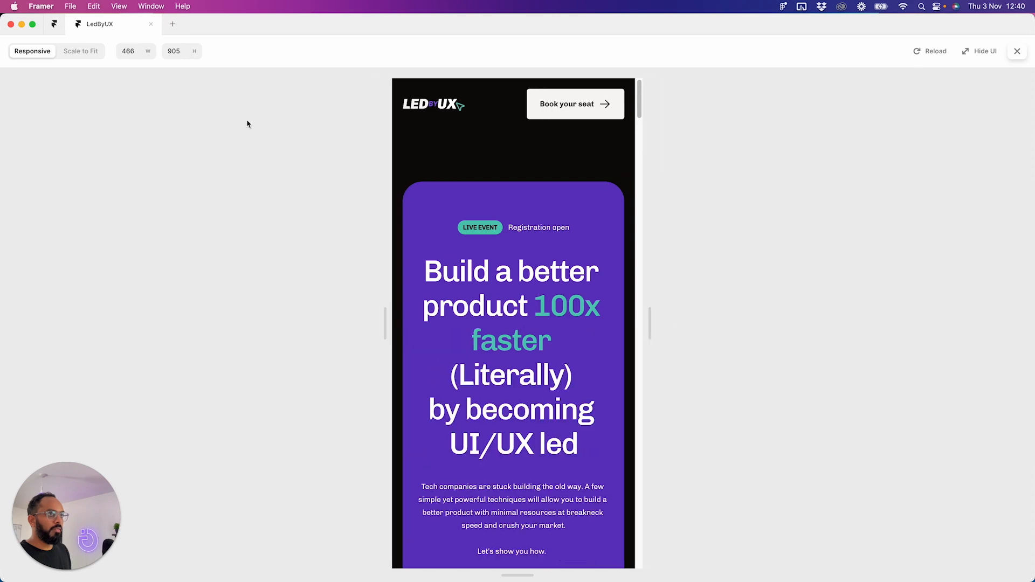
left_click(132, 50)
type("3")
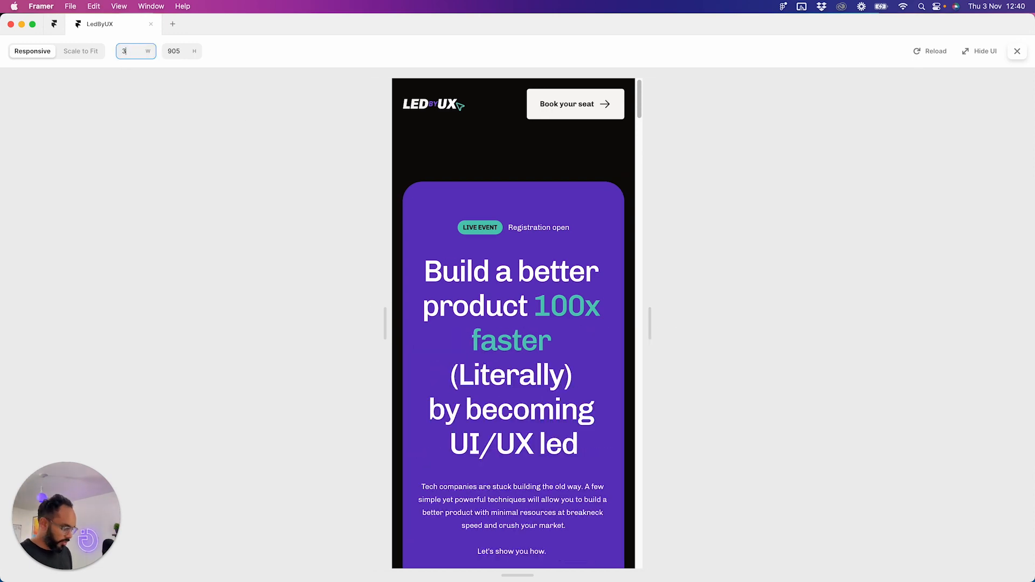
type("40")
scroll(581, 209, "down", 10)
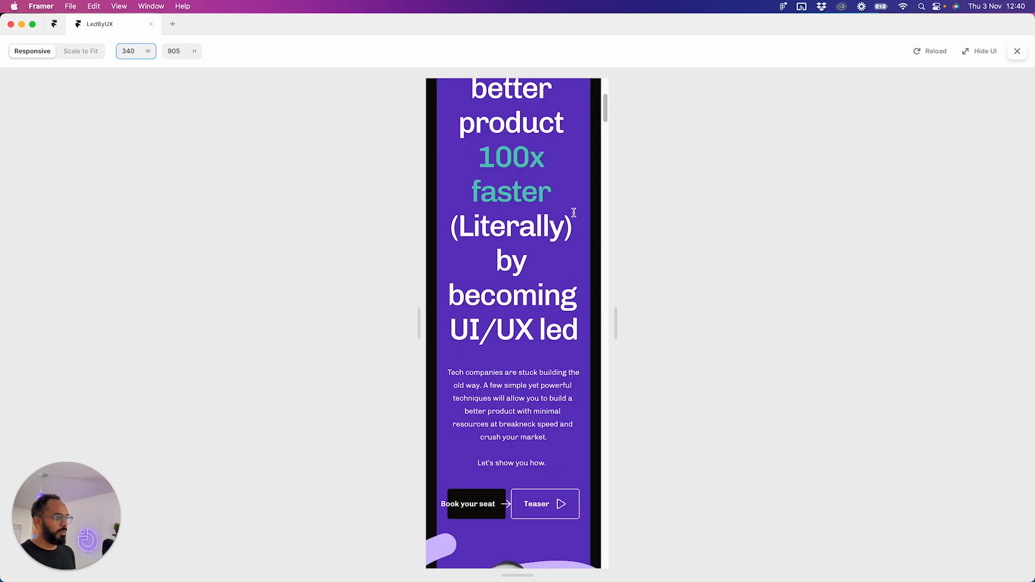
scroll(568, 218, "up", 10)
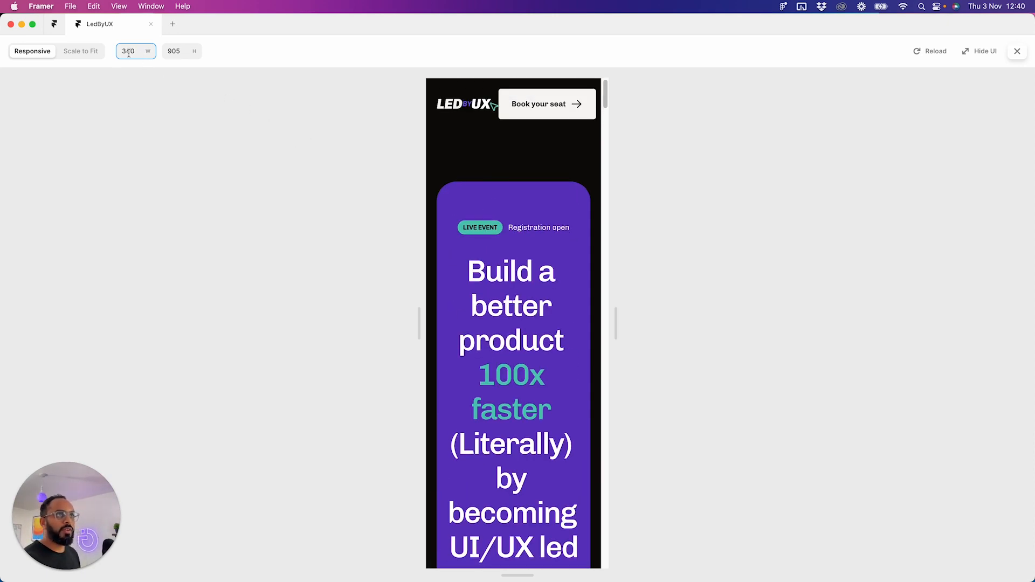
- Widen the preview to about 474 px, set it to 390 px, and examine the navigation and hero before closing it
left_click_drag(613, 317, 649, 317)
scroll(612, 319, "down", 4)
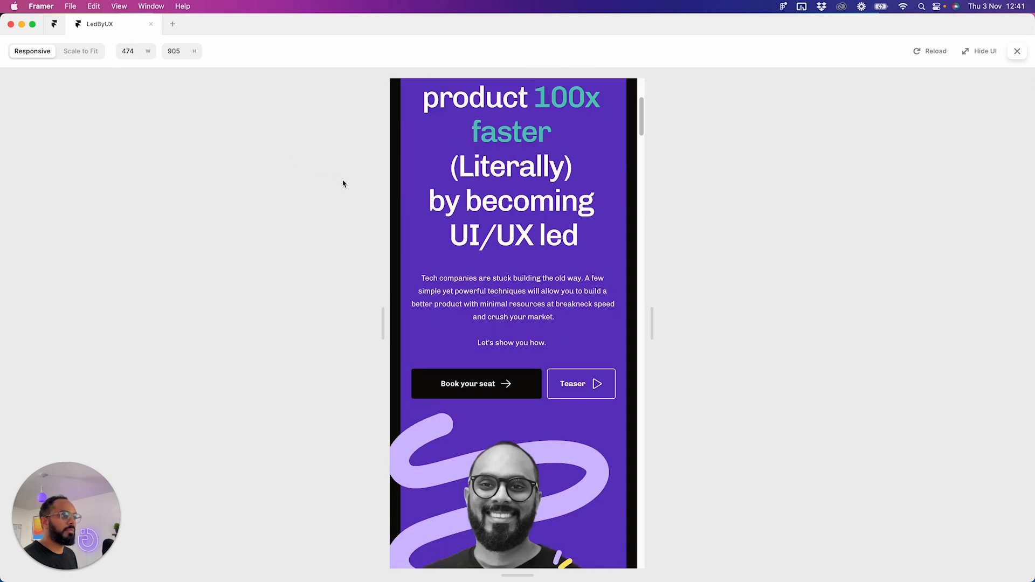
left_click(131, 53)
type("390")
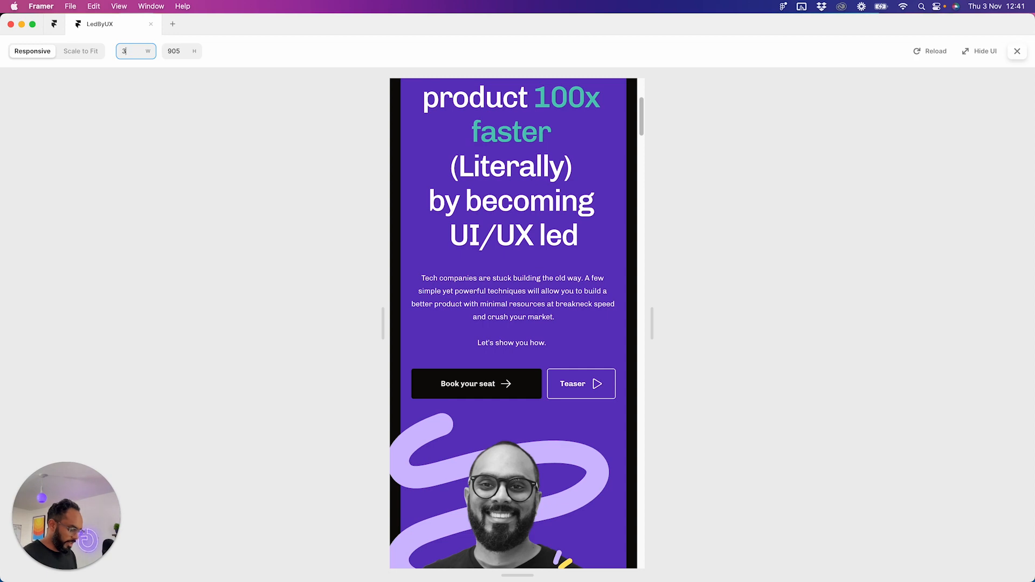
key("Return")
scroll(539, 295, "down", 5)
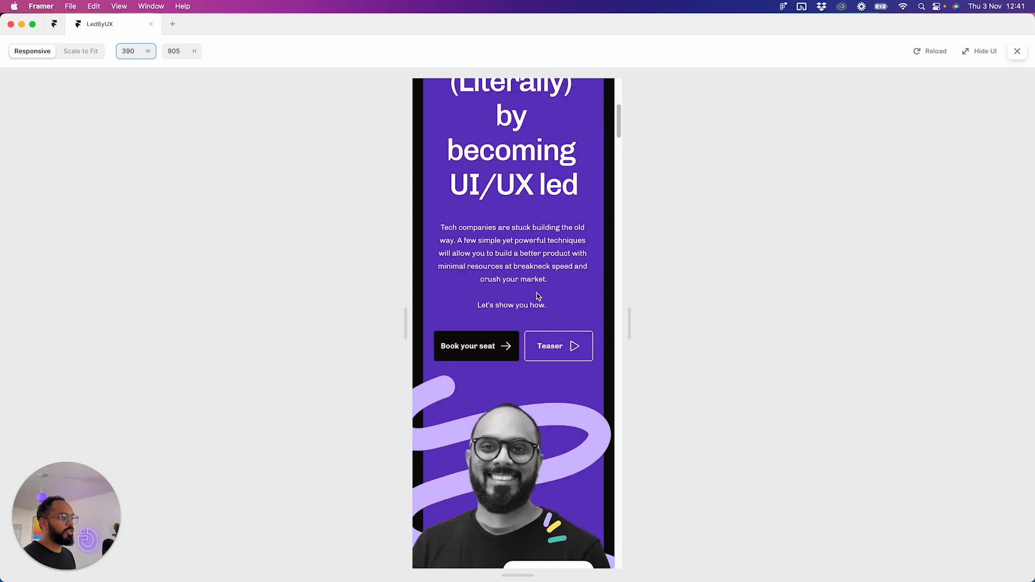
scroll(543, 293, "up", 9)
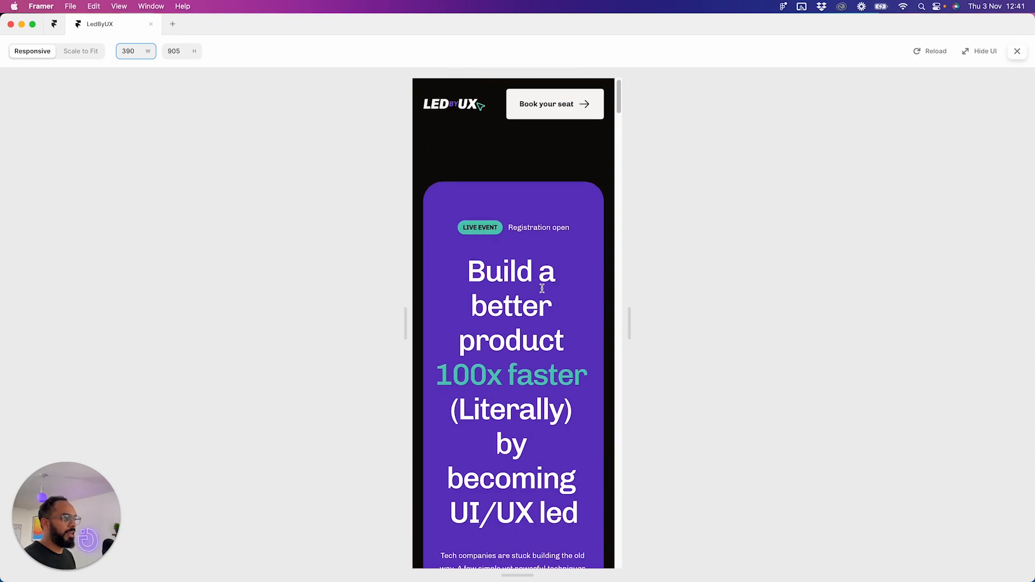
scroll(542, 288, "down", 7)
left_click_drag(635, 345, 610, 332)
key("Escape")
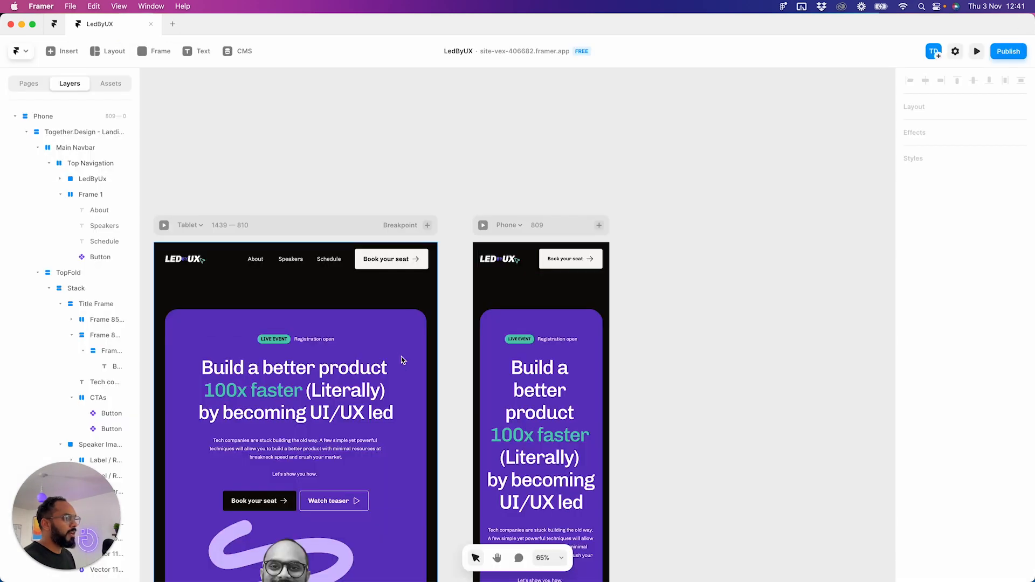
- Set the width of the "Book your seat" button in the Phone hero's CTAs to Fit Content
scroll(401, 357, "down", 5)
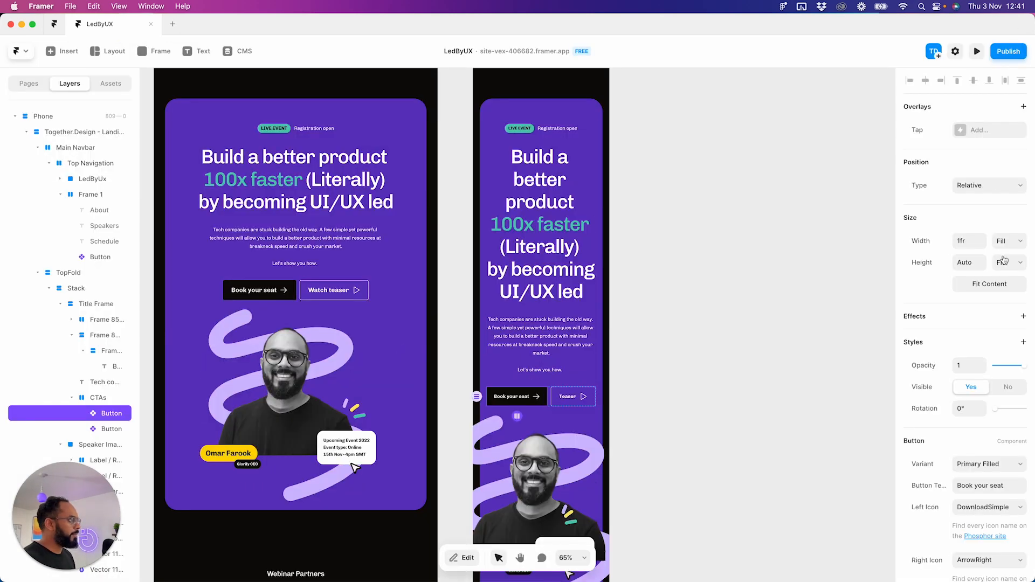
left_click(1008, 243)
left_click(1007, 255)
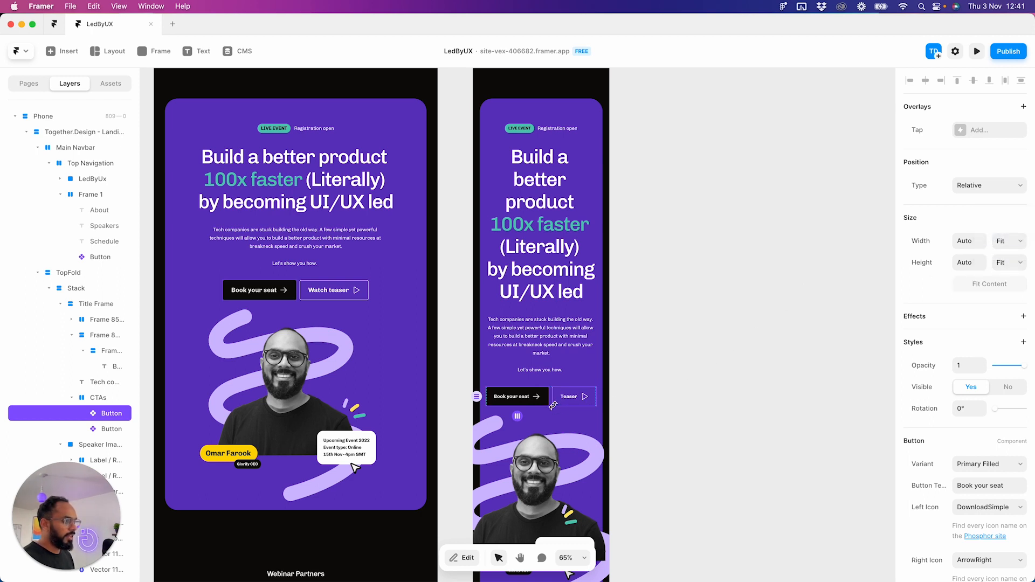
- Set the width of the Phone hero's CTAs stack to Fit Content and select the Title Frame around it
scroll(555, 408, "up", 3)
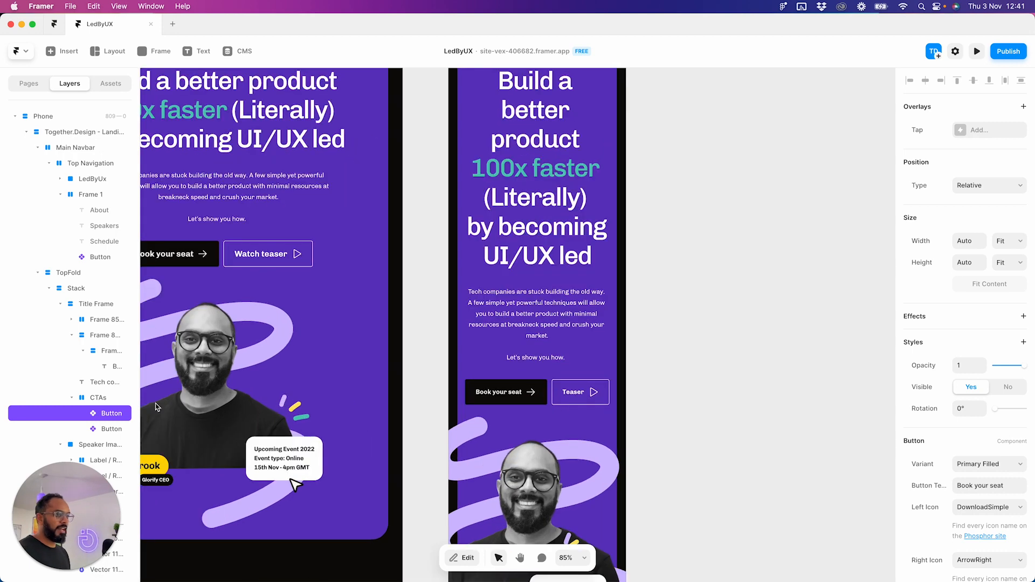
left_click(85, 398)
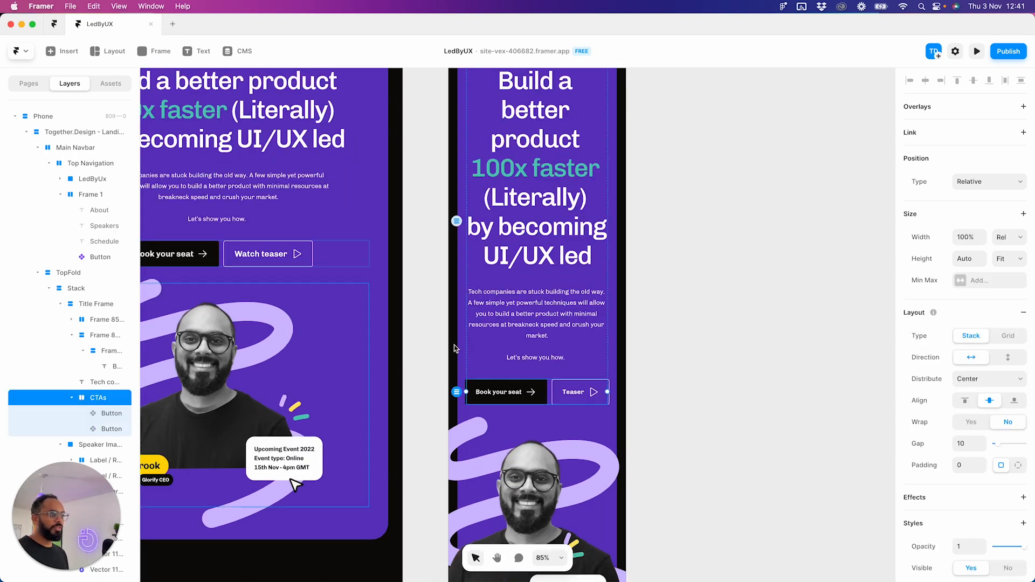
left_click(1010, 235)
left_click(1012, 262)
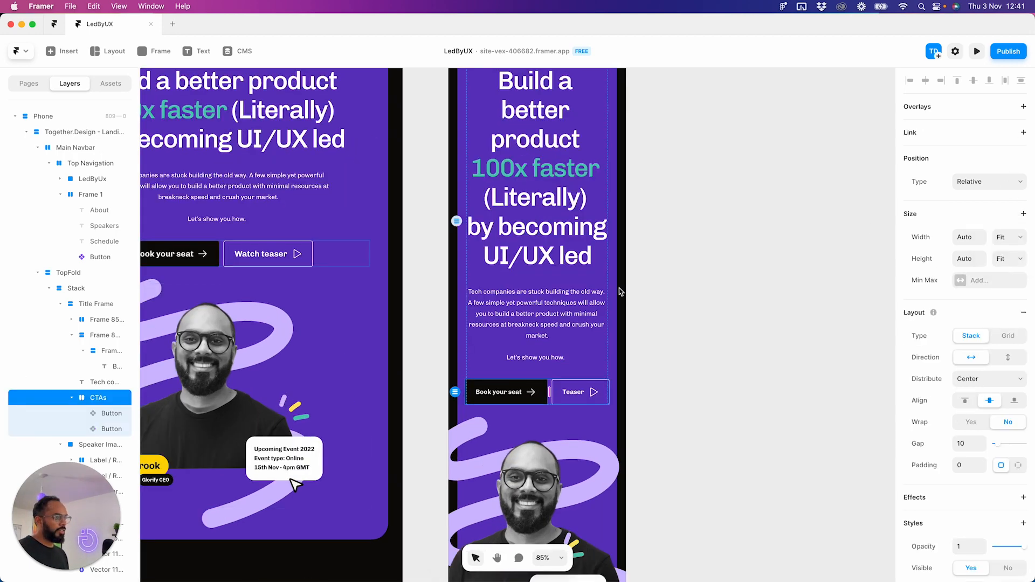
left_click(582, 373)
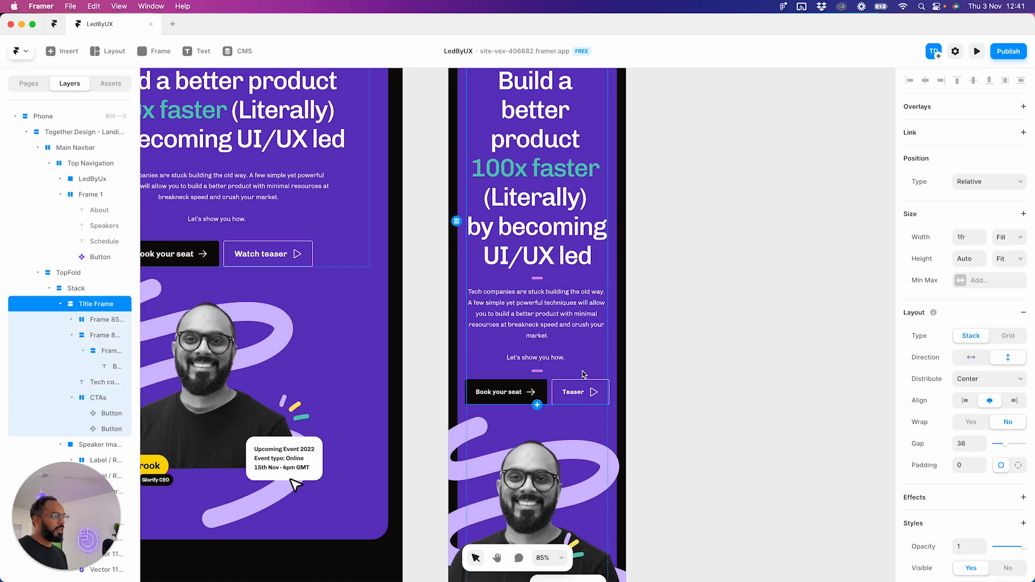
- Set the widths of the Title Frame and its parent Stack in the Phone hero to Fit Content
left_click(1016, 241)
left_click(1001, 251)
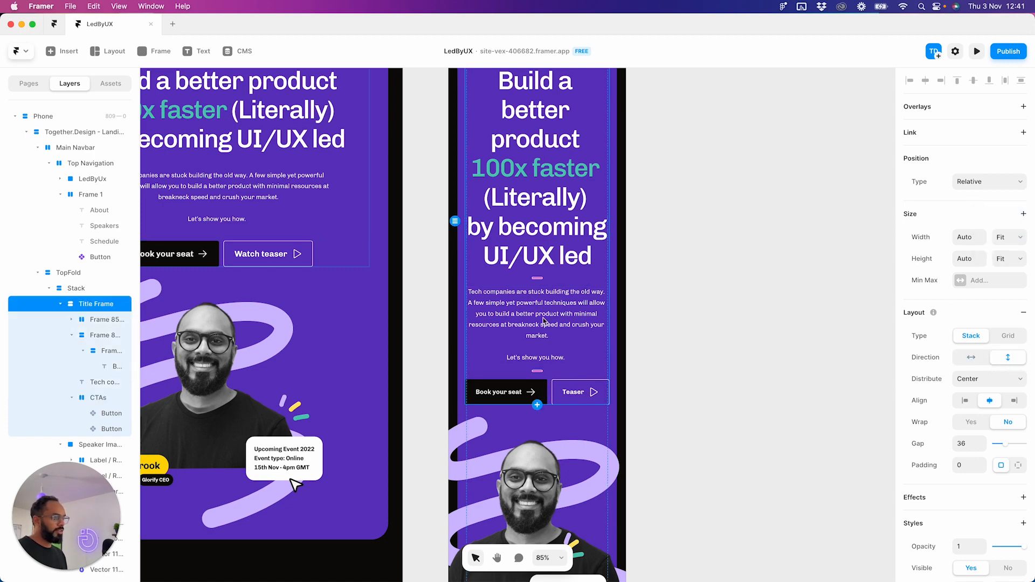
left_click(536, 433)
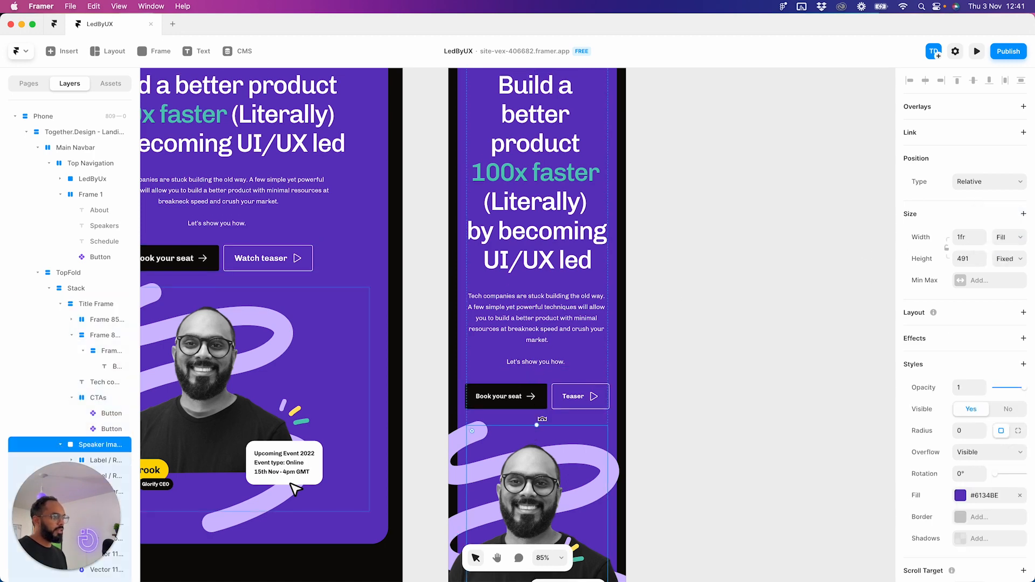
left_click(573, 416)
left_click(1018, 244)
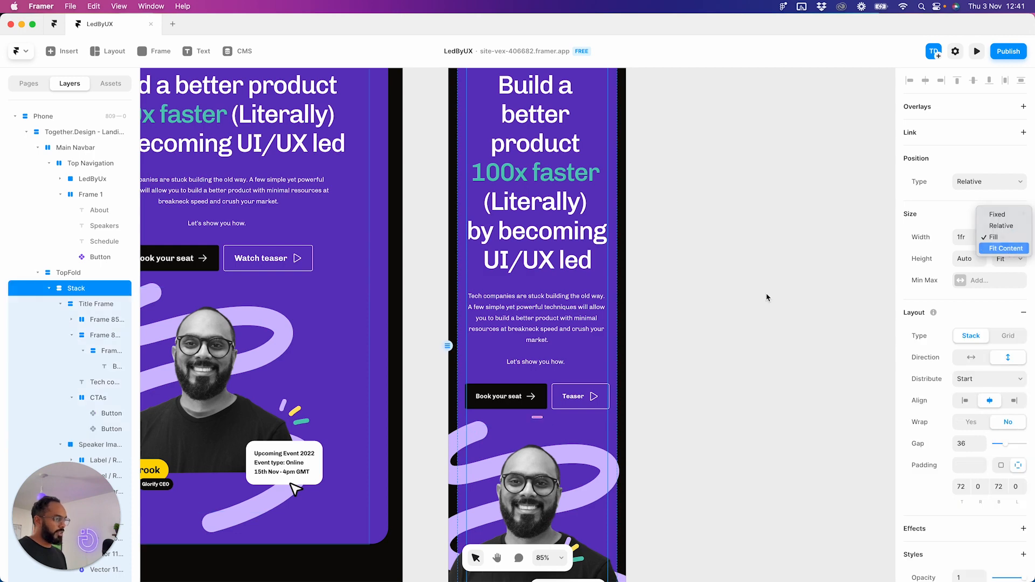
- Replace the Phone TopFold's individual side padding with a uniform padding of 0
left_click(620, 347)
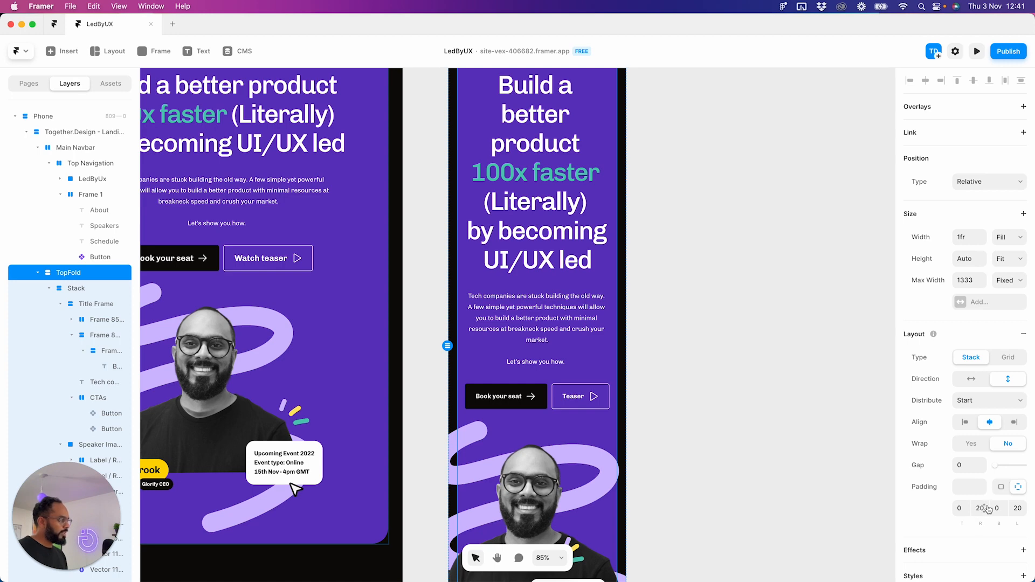
left_click(803, 431)
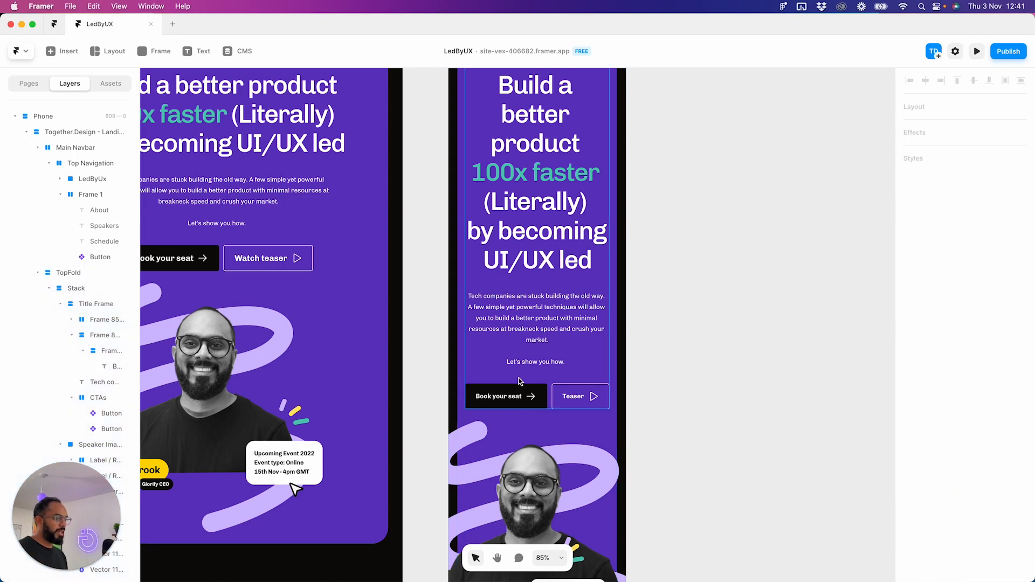
- Set the width of the frame holding the Phone hero heading to Fill
scroll(520, 381, "up", 5)
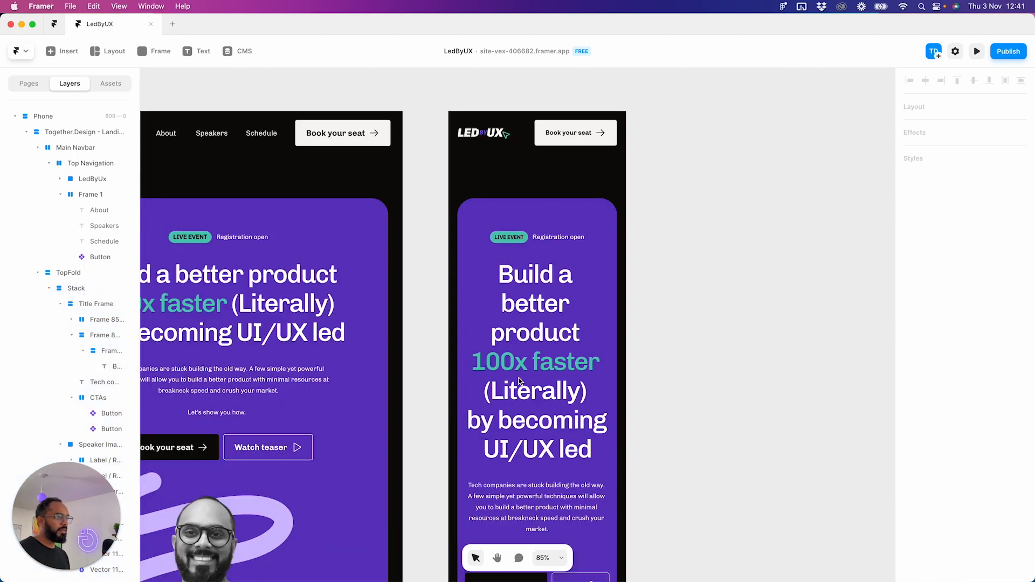
left_click(560, 253)
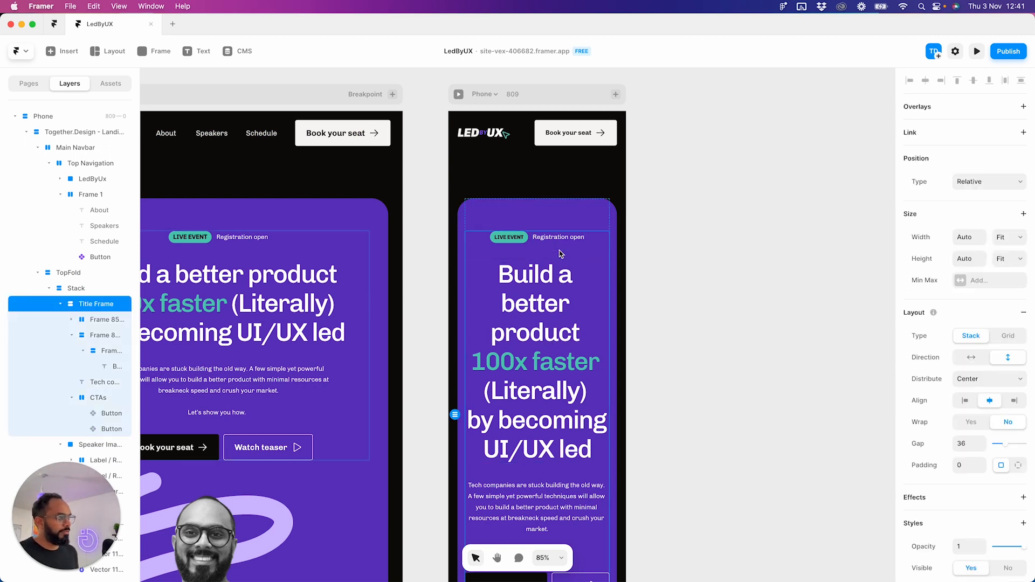
left_click(538, 347)
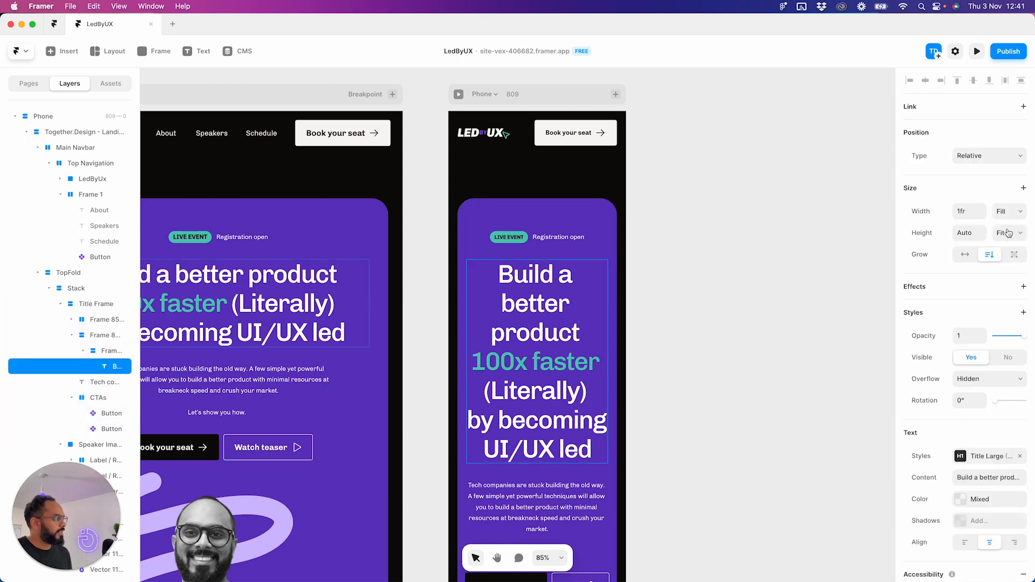
left_click(89, 355)
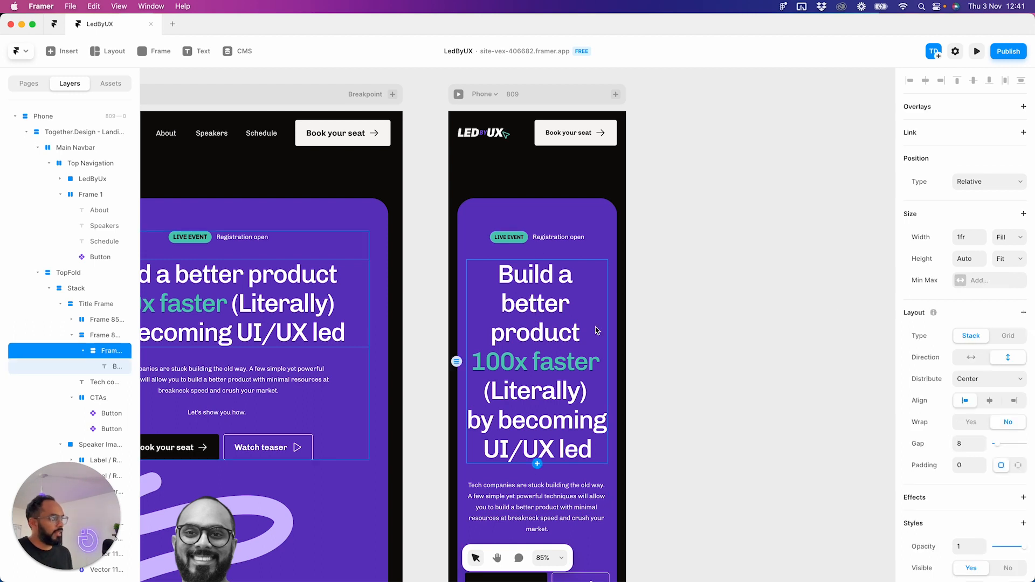
left_click(87, 336)
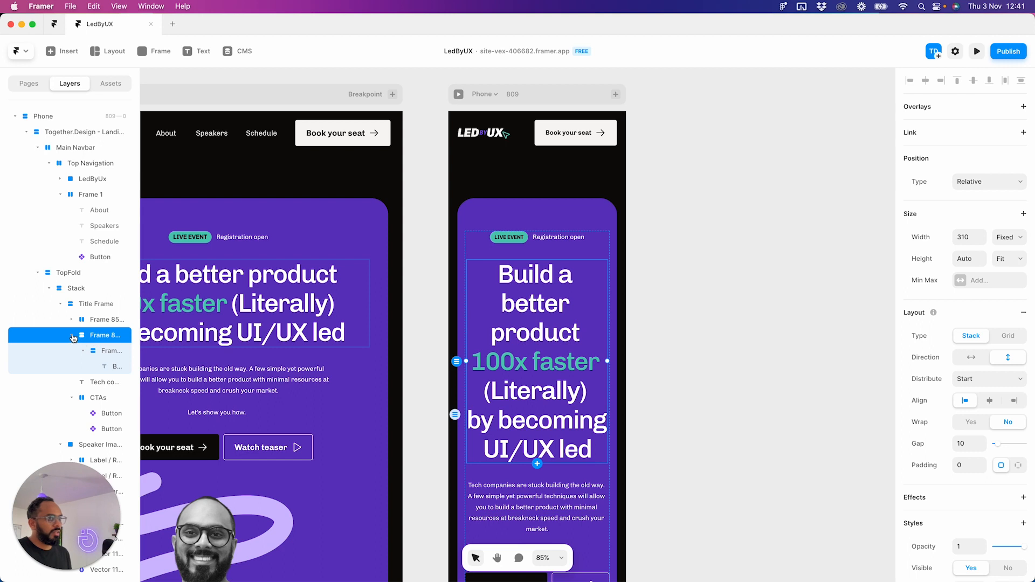
left_click(73, 335)
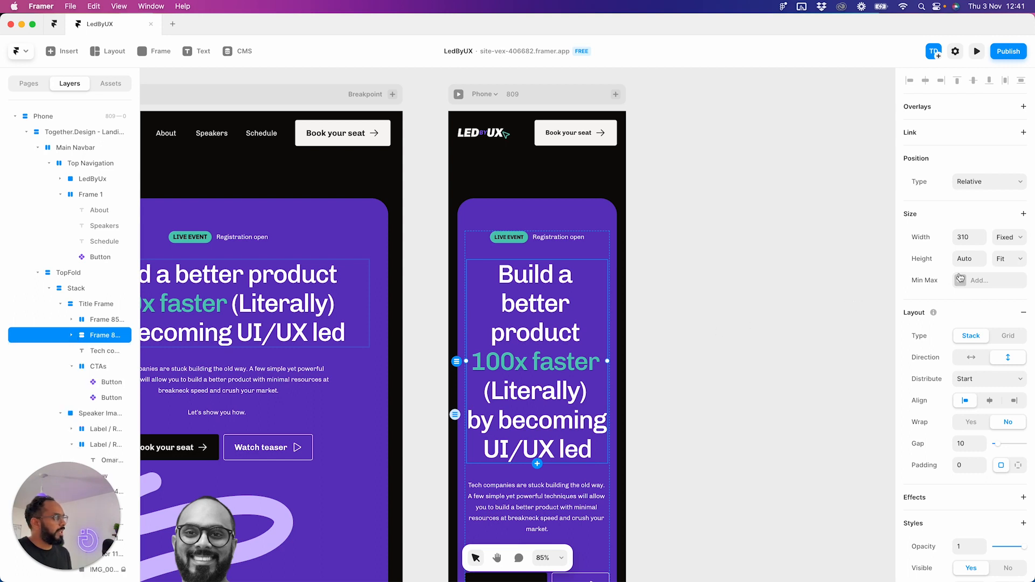
left_click(1013, 242)
left_click(1000, 259)
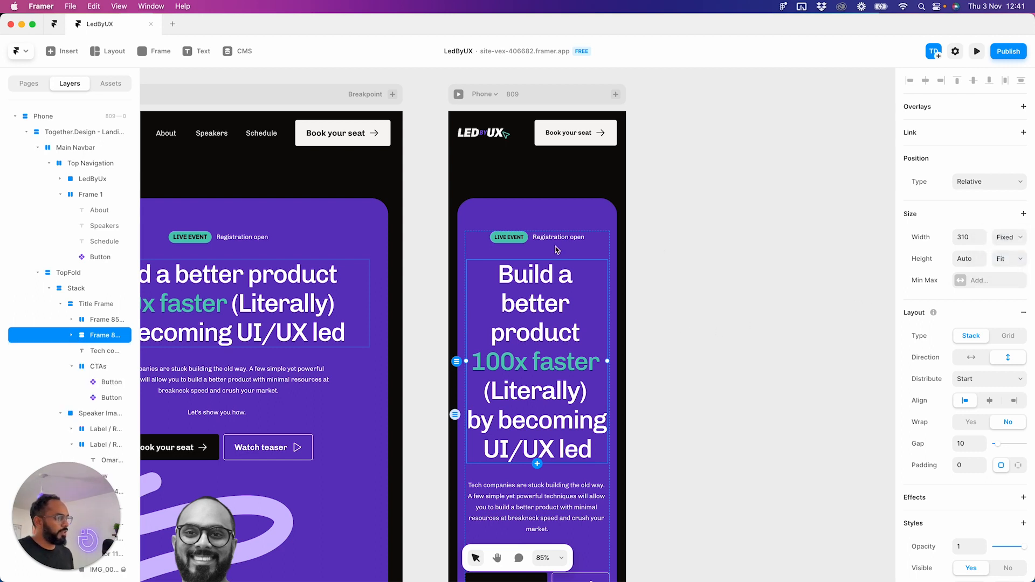
left_click(569, 249)
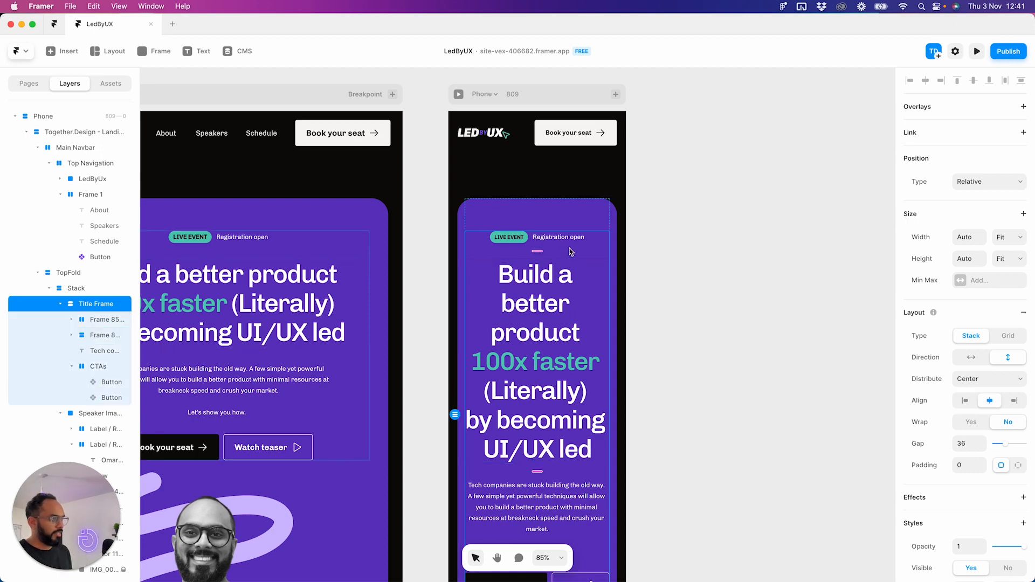
- Set the width of the "Tech companies are stuck" paragraph in the Phone hero to Fill
scroll(559, 237, "down", 4)
scroll(561, 239, "up", 4)
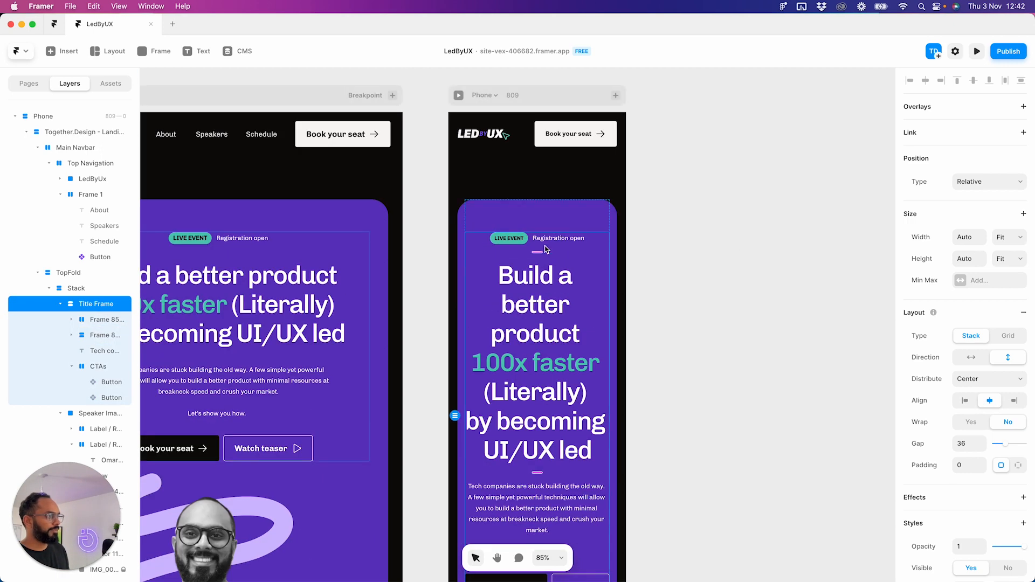
left_click(537, 215)
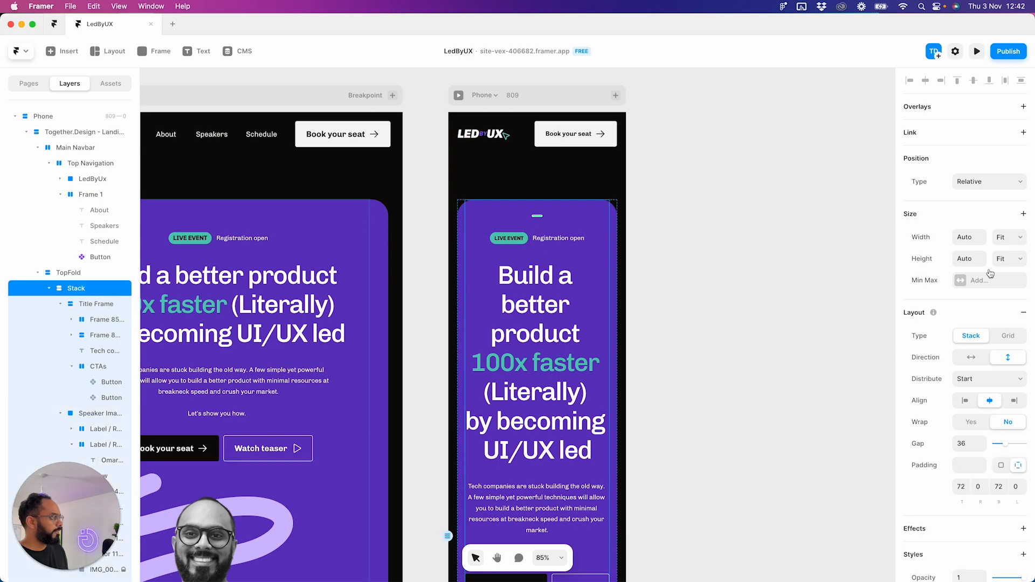
scroll(593, 324, "down", 3)
left_click(564, 360)
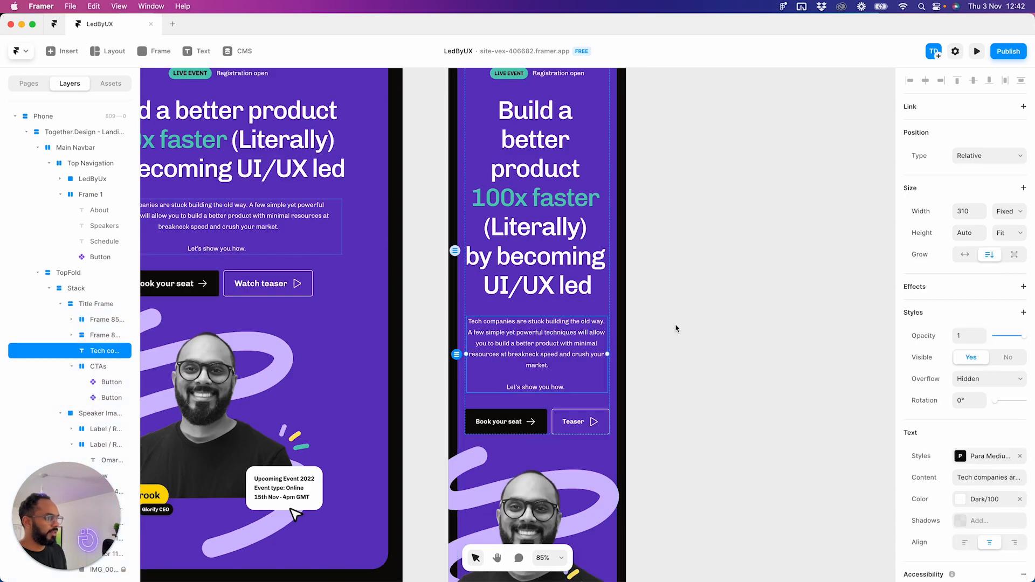
left_click(1003, 213)
left_click(997, 237)
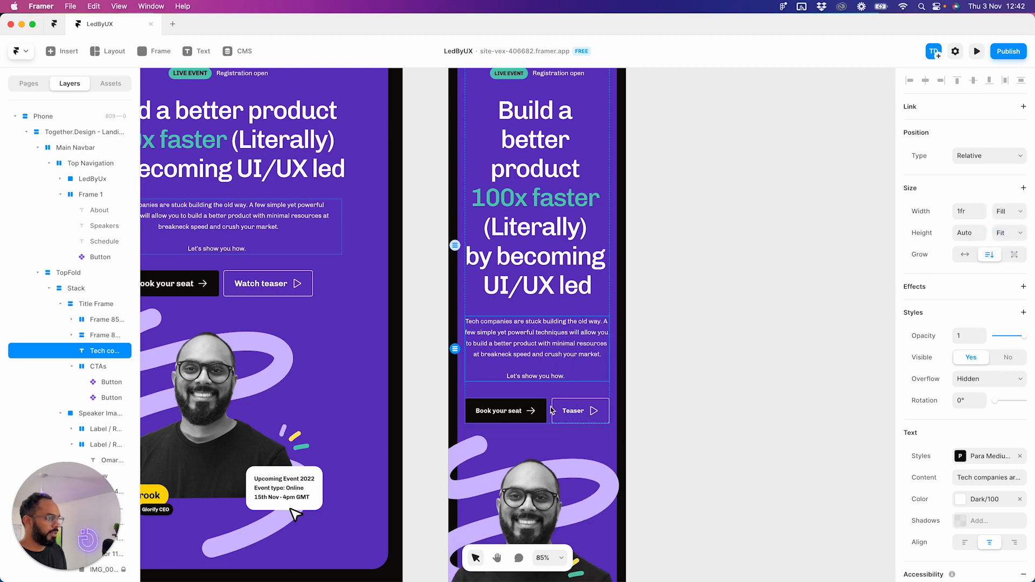
- Set the Phone TopFold's uniform padding to 10
left_click(549, 412)
key("Escape")
key("Escape")
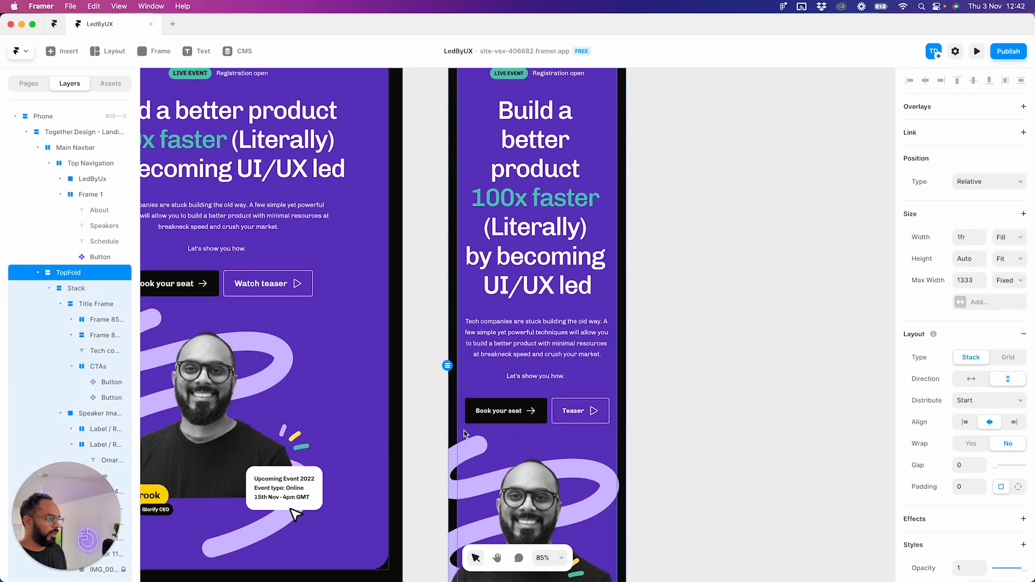
scroll(557, 275, "up", 2)
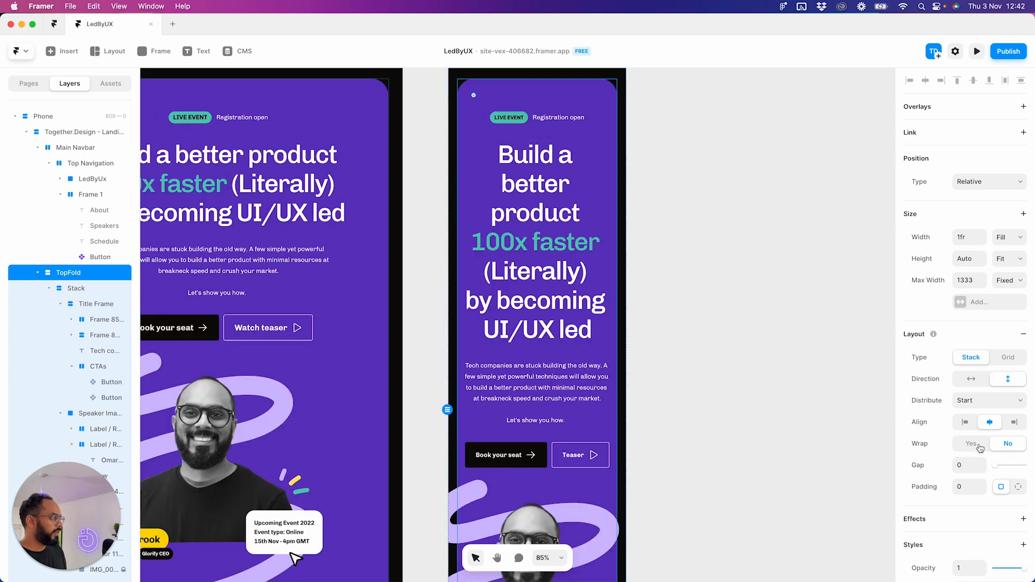
left_click(970, 466)
left_click(959, 486)
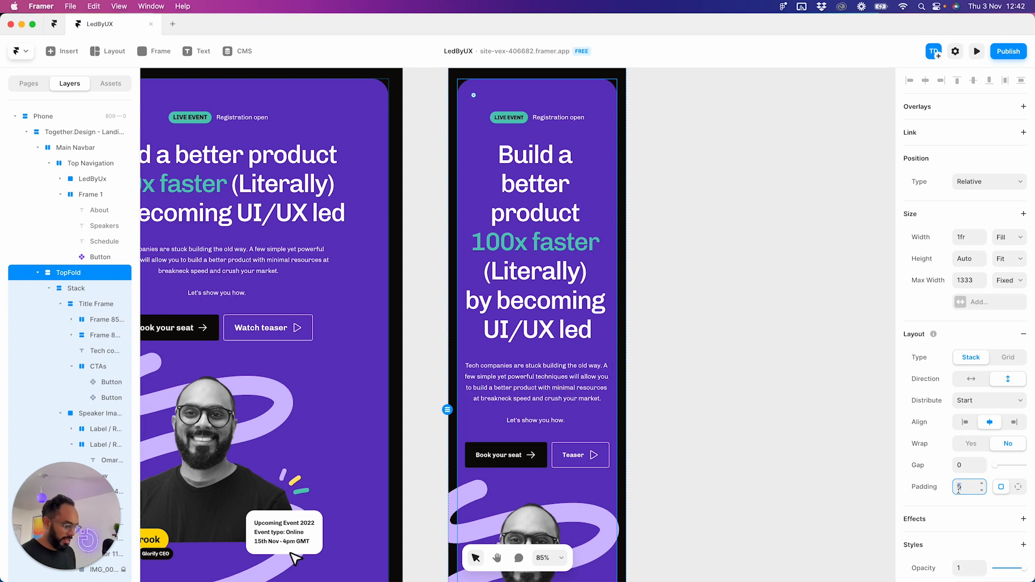
type("10")
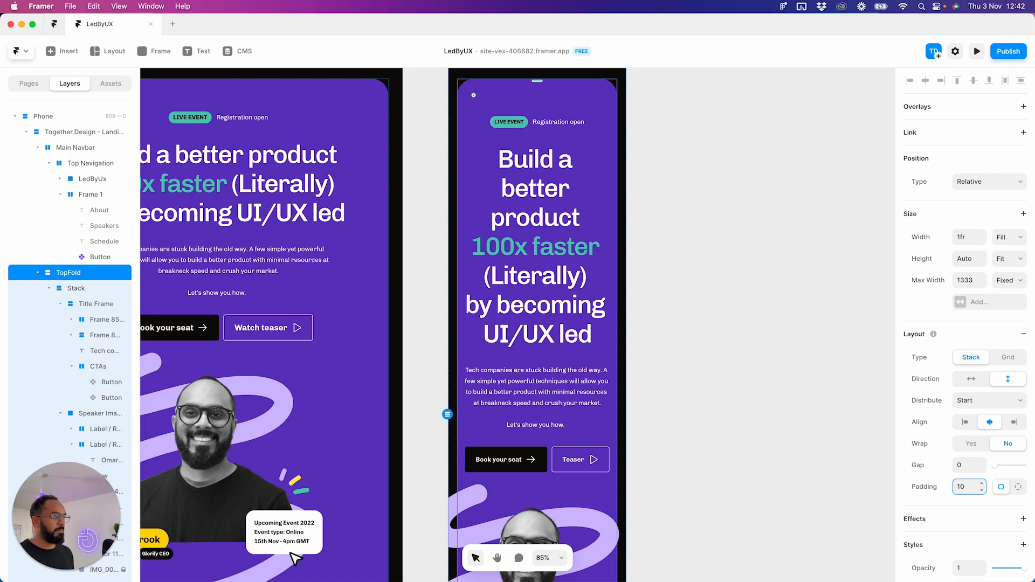
- Set both the top and bottom padding of the Stack inside the Phone TopFold to 36
left_click(529, 97)
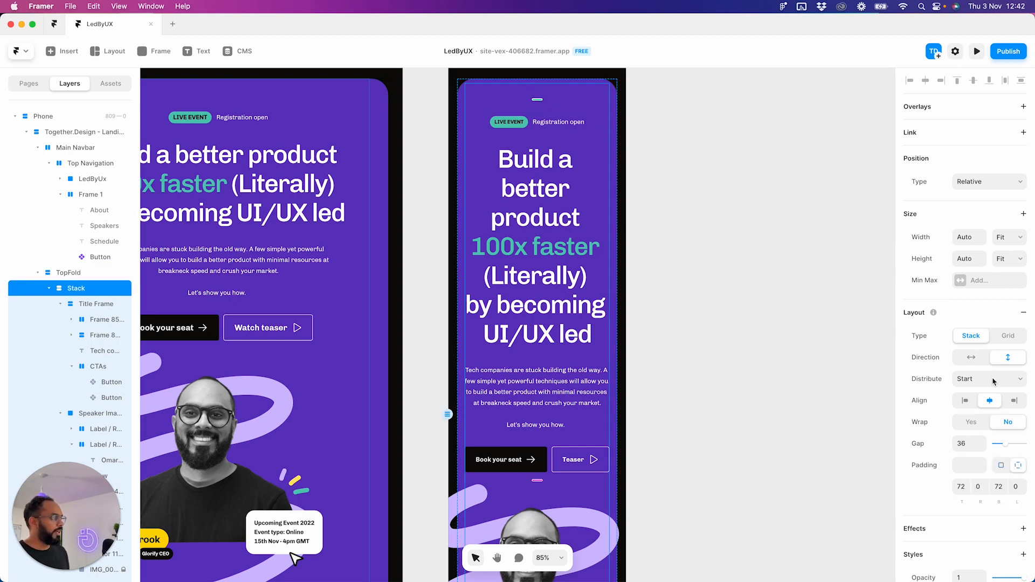
left_click(958, 489)
type("3")
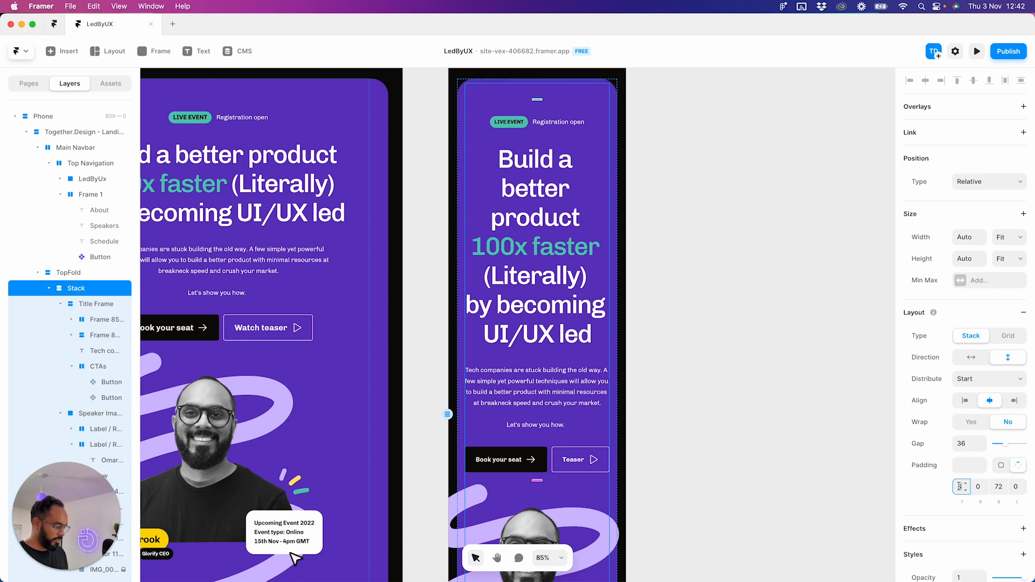
type("6")
left_click(997, 486)
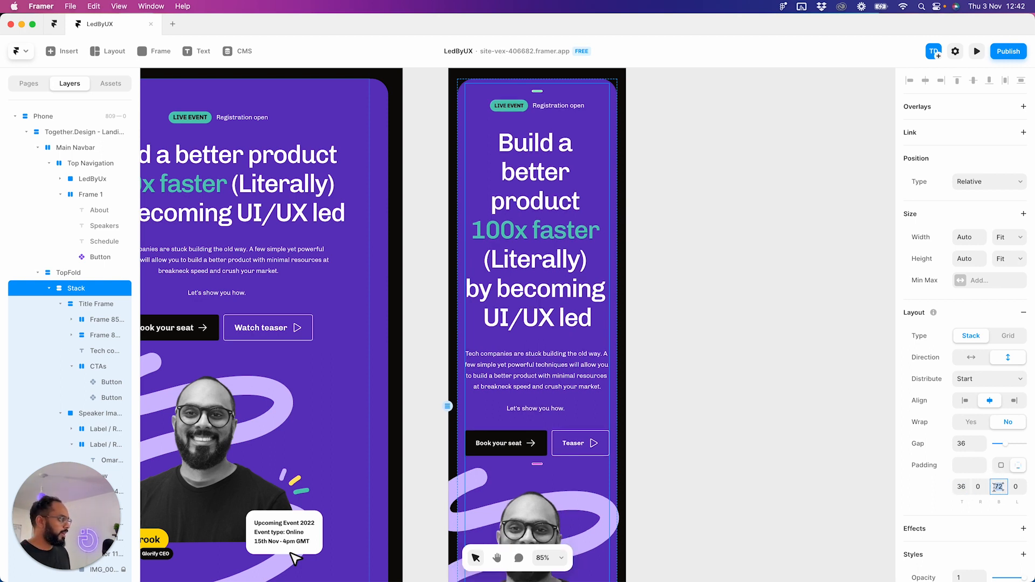
scroll(739, 448, "down", 5)
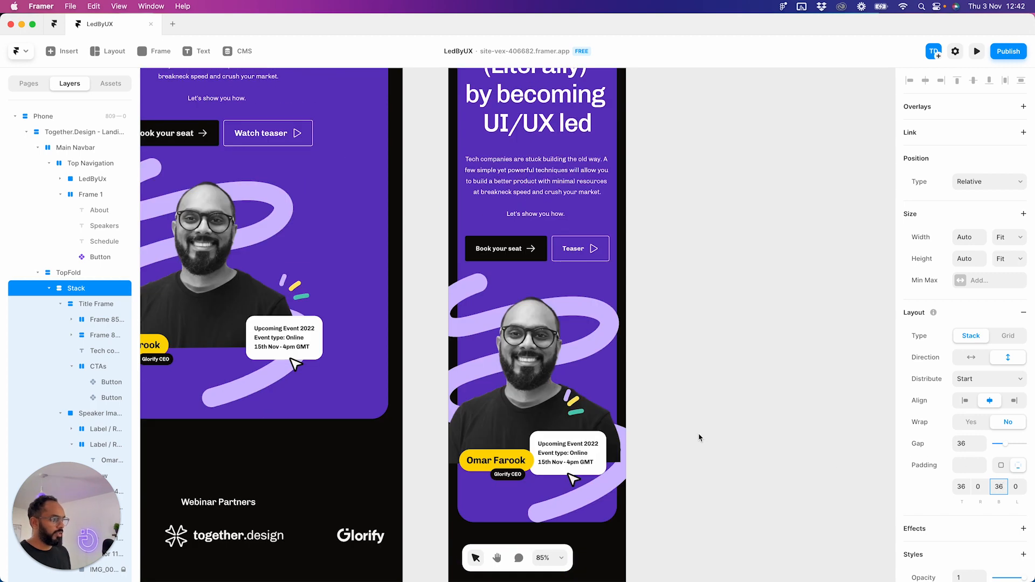
- Nudge the white "Upcoming Event 2022" card in the Phone hero 10 px up
left_click(670, 383)
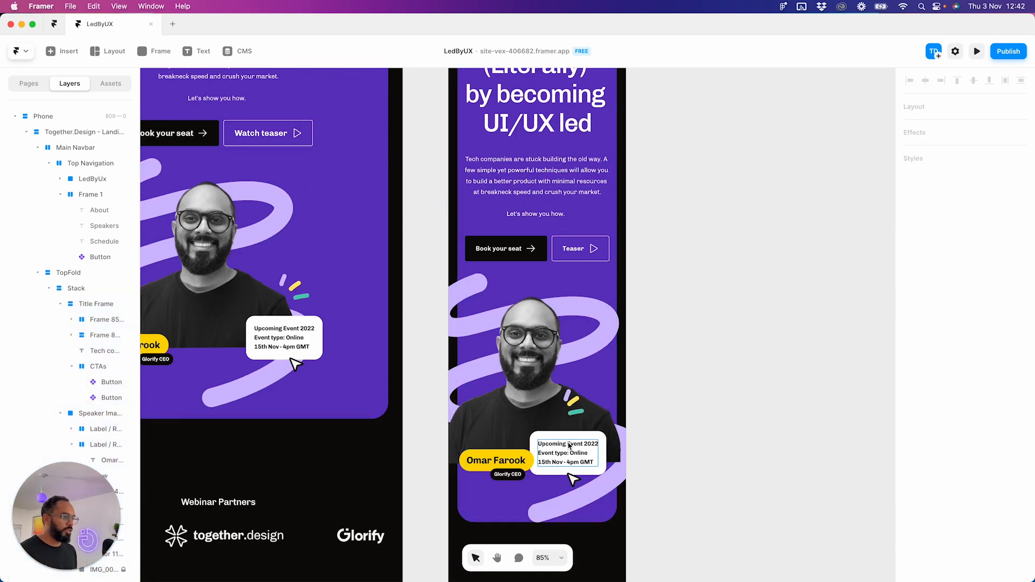
left_click(570, 443)
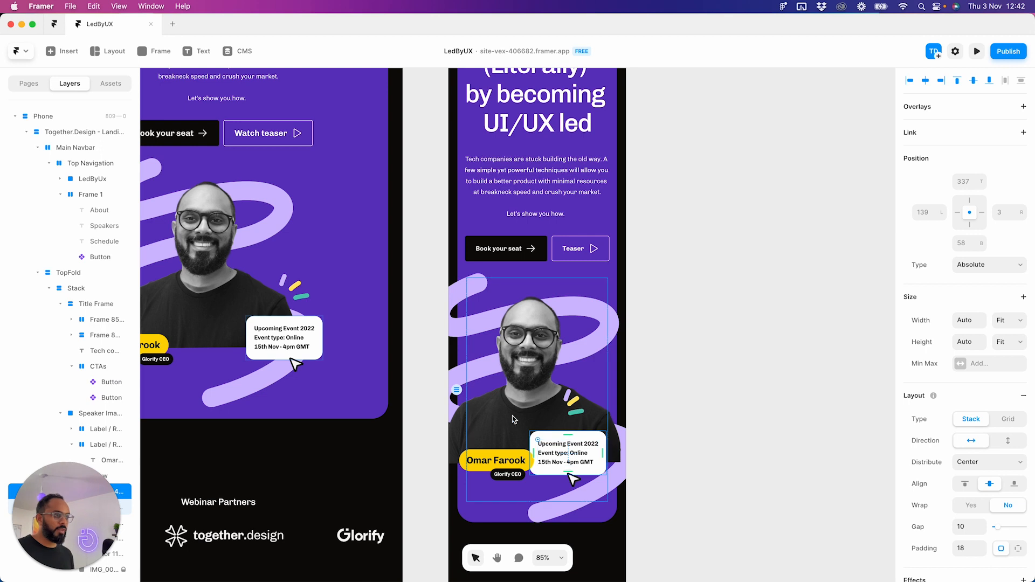
key("shift+Up")
key("shift+Up")
key("shift+Up")
key("shift+Up")
key("shift+Down")
key("shift+Down")
key("shift+Down")
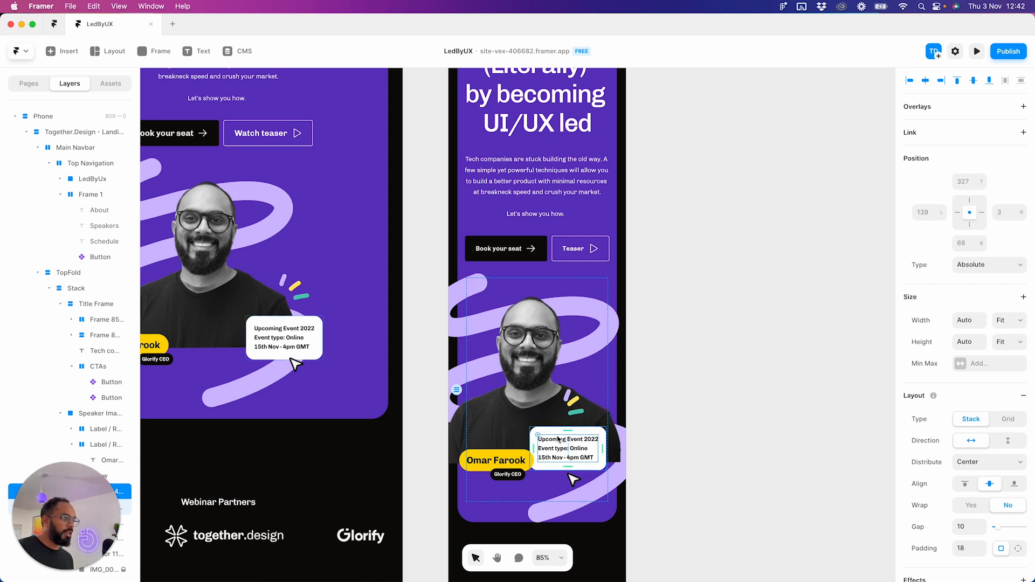
- Move the three coloured accent strokes about 90 px right and 50 px down to the event card's corner, and shift the arrow slightly up and right
left_click(576, 418)
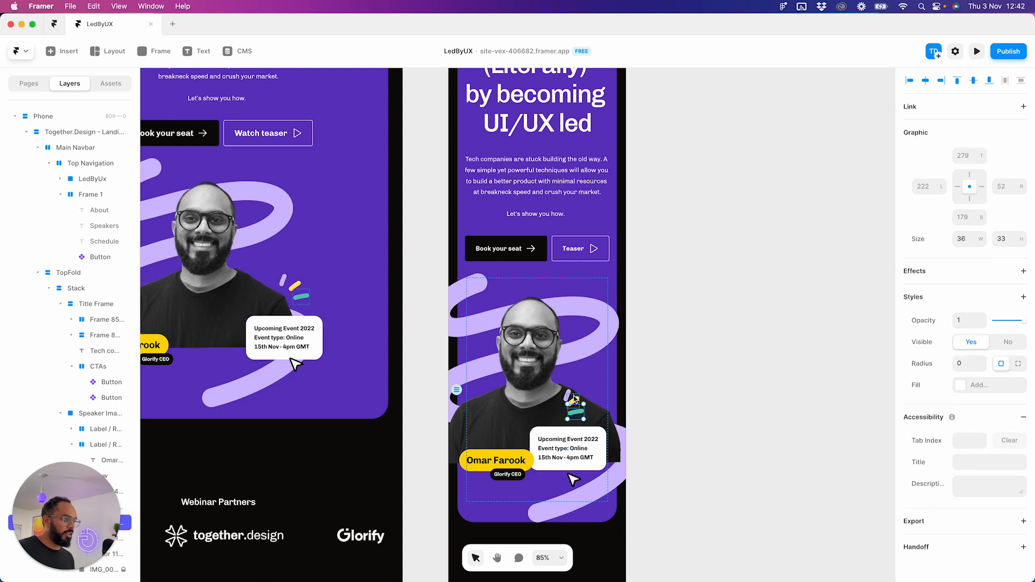
key("shift+Right")
key("shift+Down")
key("shift+Down")
key("shift+Right")
key("shift+Right")
key("shift+Right")
key("shift+Right")
key("shift+Right")
key("shift+Right")
key("shift+Right")
key("shift+Right")
key("shift+Down")
key("shift+Down")
key("shift+Down")
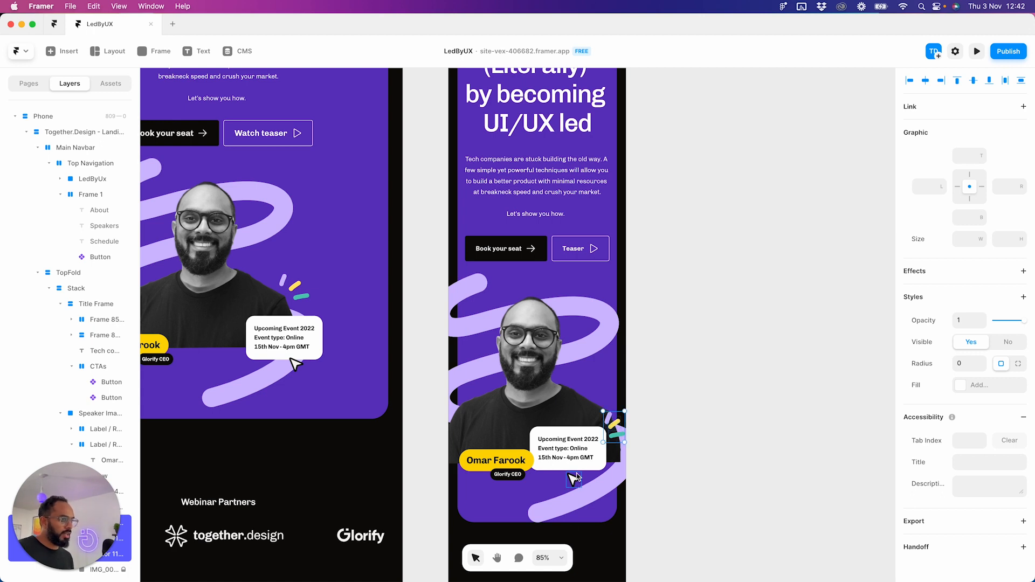
left_click_drag(575, 477, 584, 473)
left_click(591, 434, "shift")
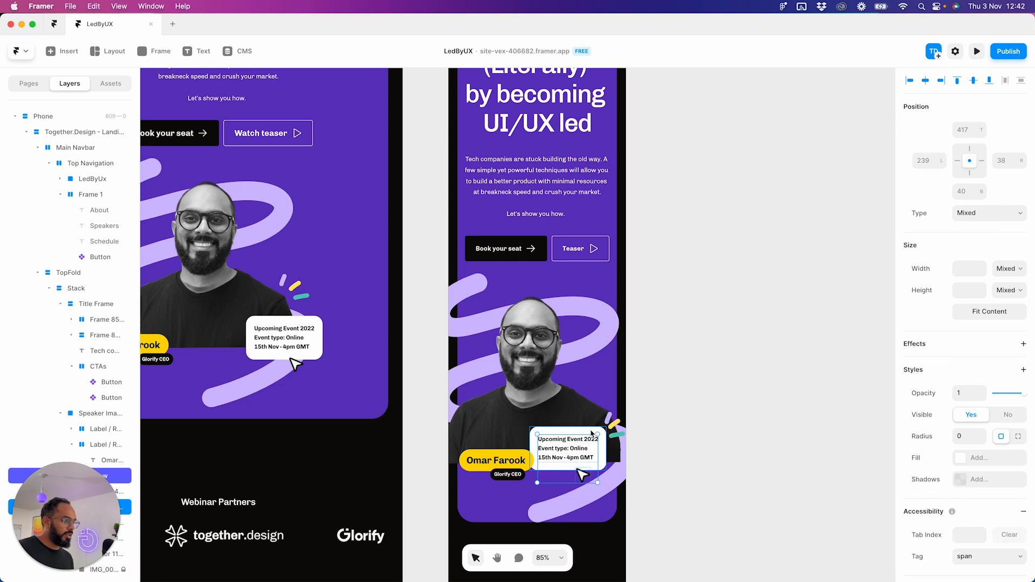
left_click(614, 424, "shift")
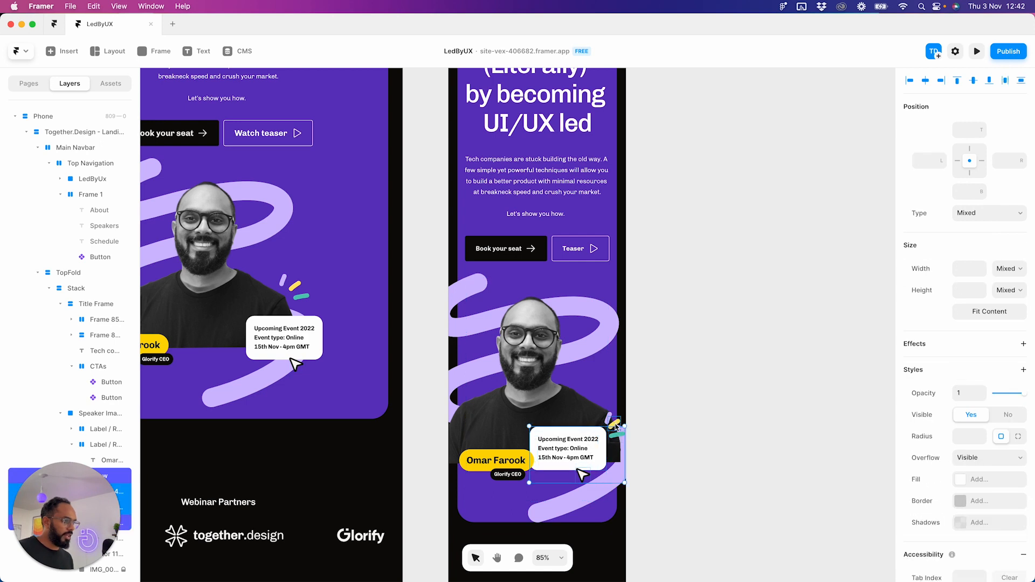
left_click(616, 424, "shift")
left_click(610, 416)
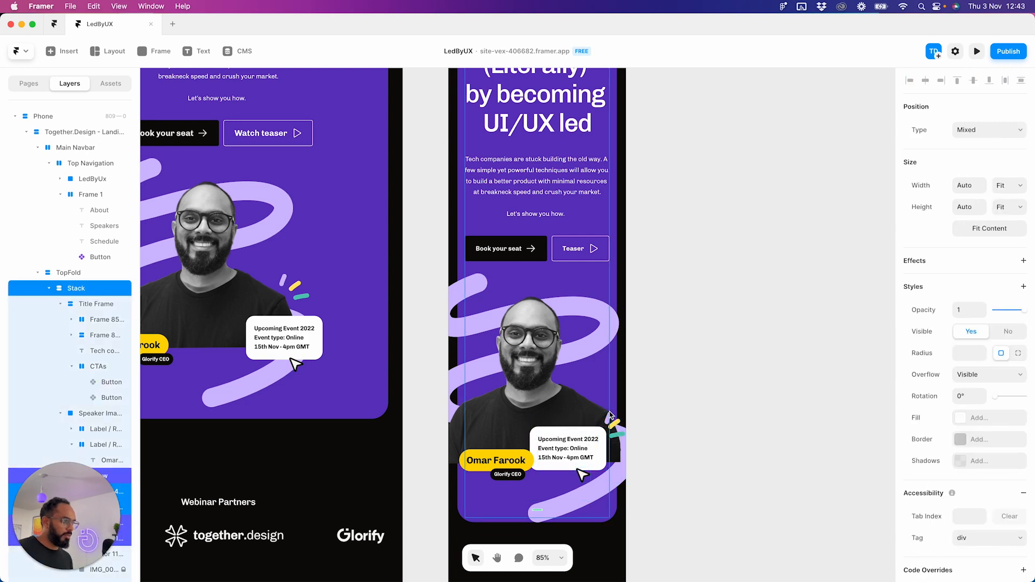
left_click(616, 426, "shift")
left_click(615, 433)
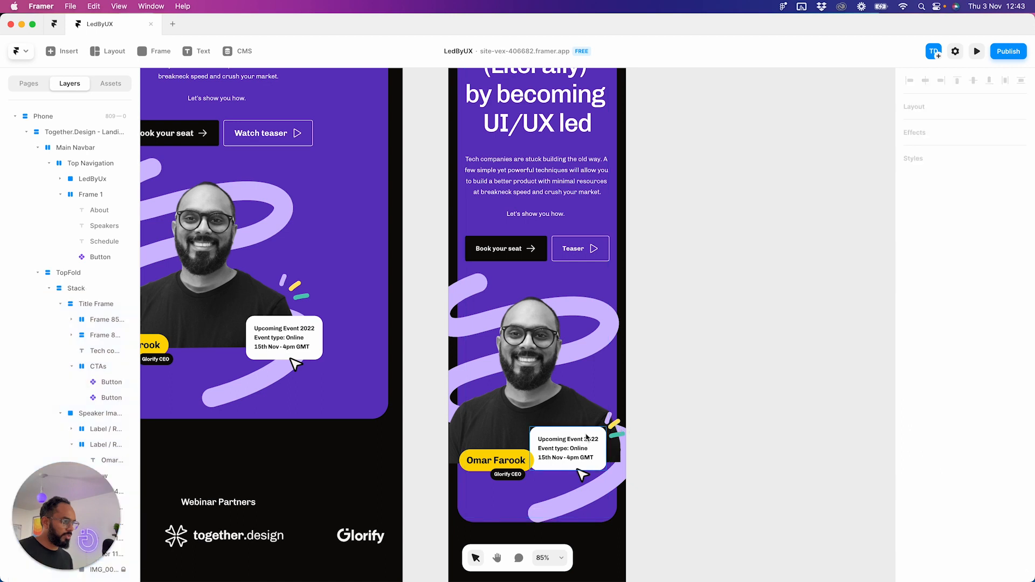
- Move the Phone hero's event card, arrow and coloured accent strokes together about 47 px up and 10 px right
left_click(606, 421, "shift")
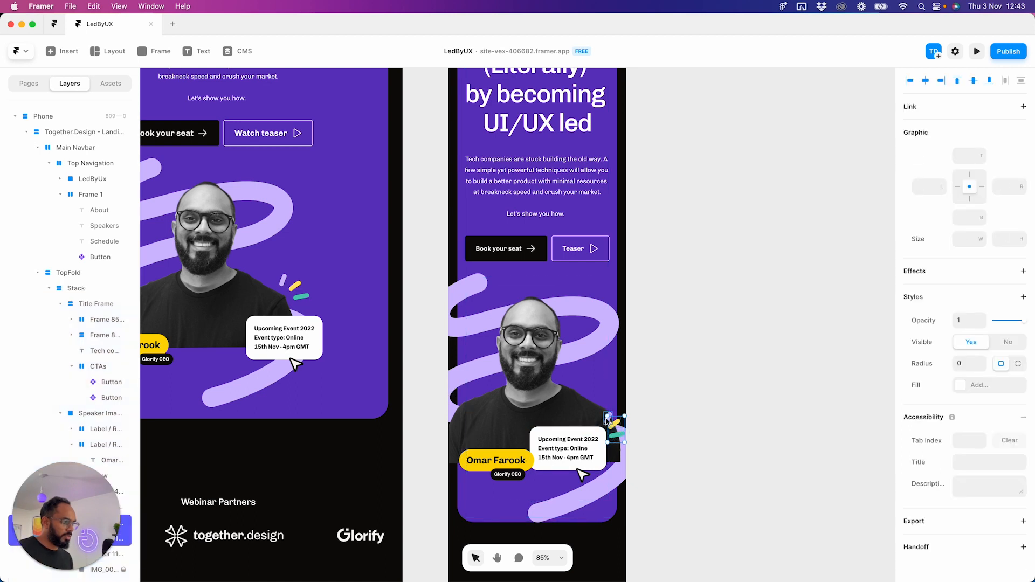
left_click(588, 435, "shift")
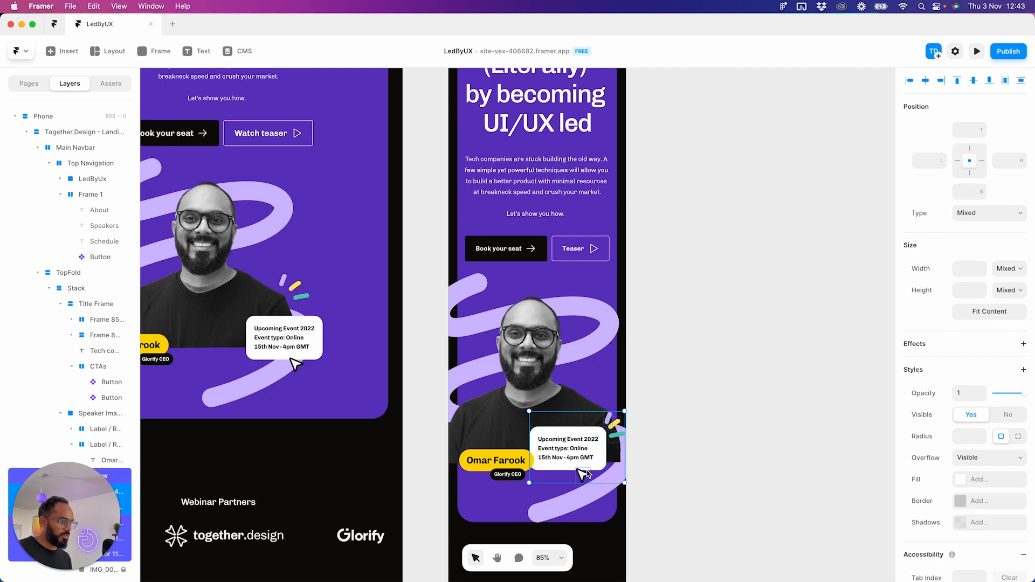
key("shift+Up")
key("shift+Up")
key("shift+Up")
key("shift+Up")
key("shift+Up")
key("shift+Down")
key("shift+Up")
key("shift+Up")
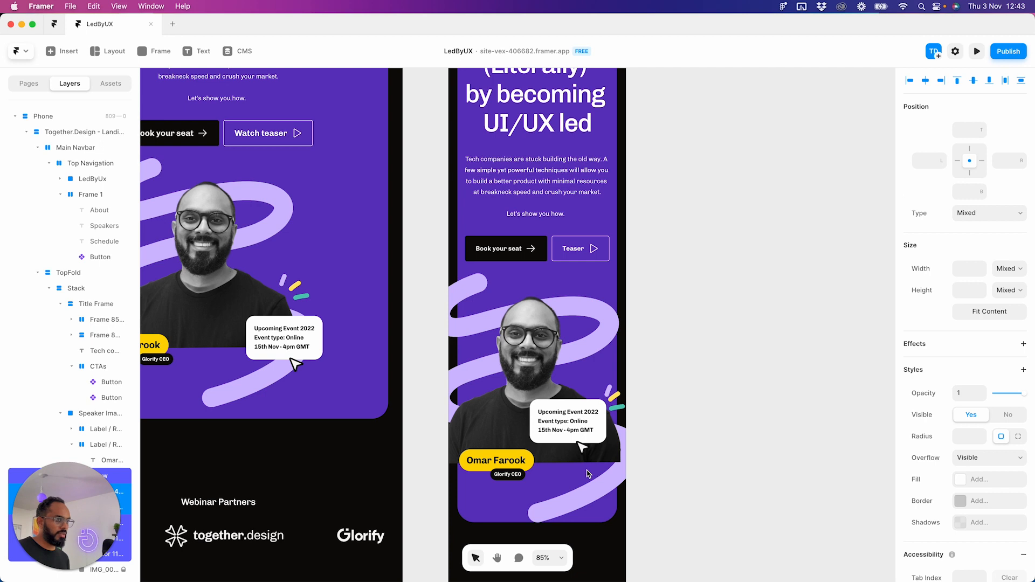
key("Down")
key("Down")
key("Down")
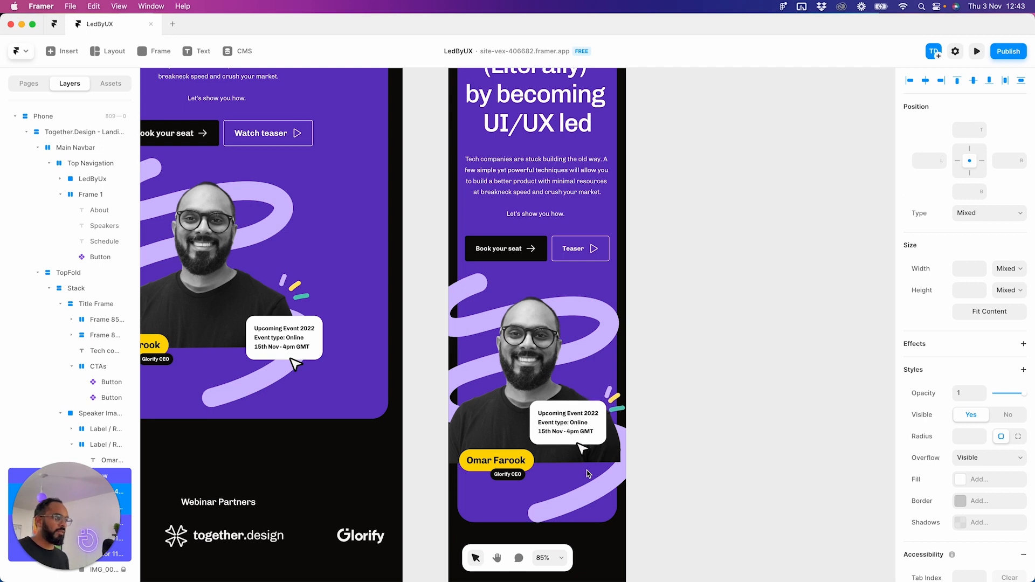
key("shift+Right")
key("shift+Down")
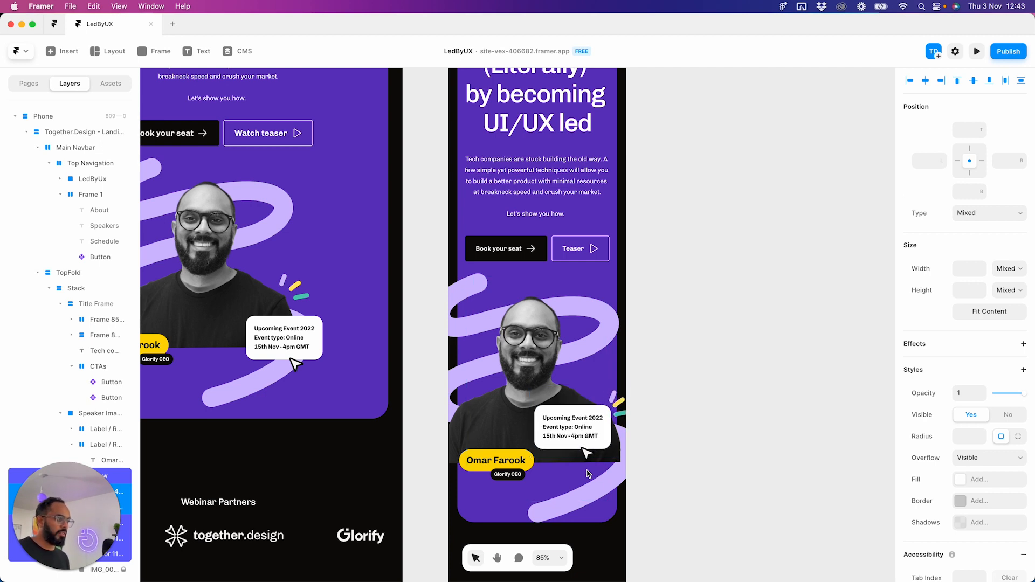
left_click(773, 381)
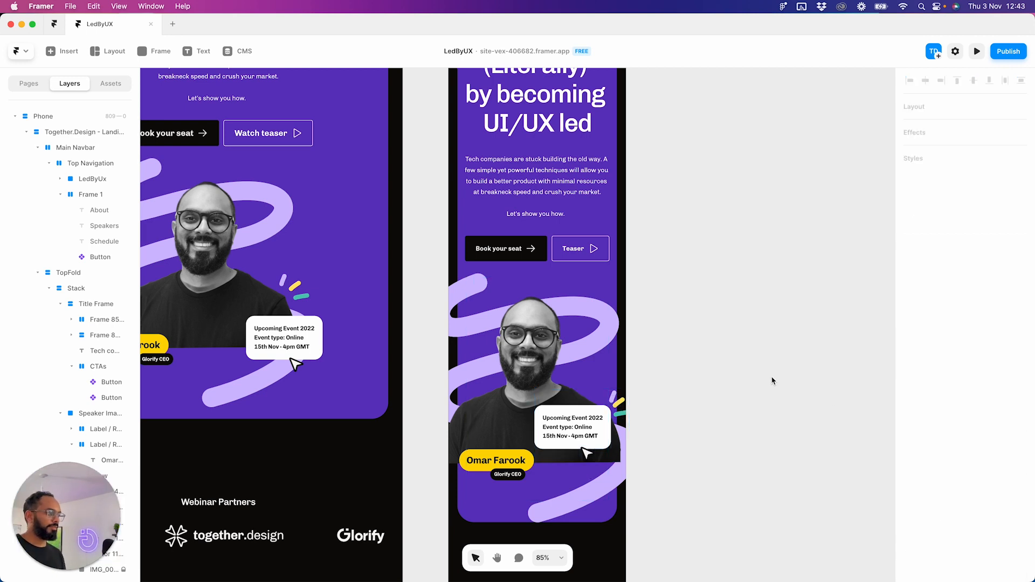
- Move the yellow speaker-name label and black "Glorify CEO" label in the Phone hero together 20 px down
left_click(510, 463)
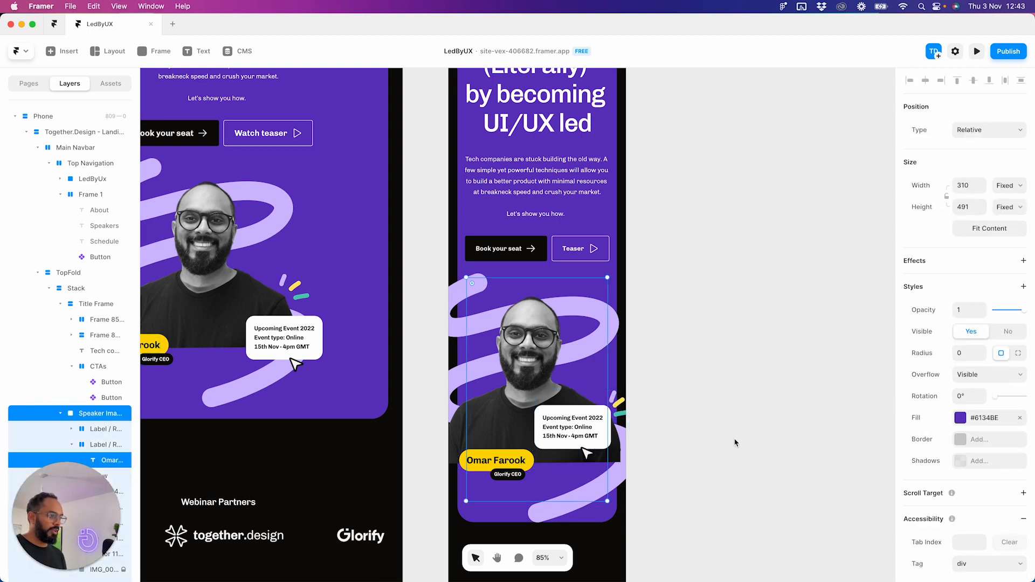
left_click(491, 455)
left_click(491, 452)
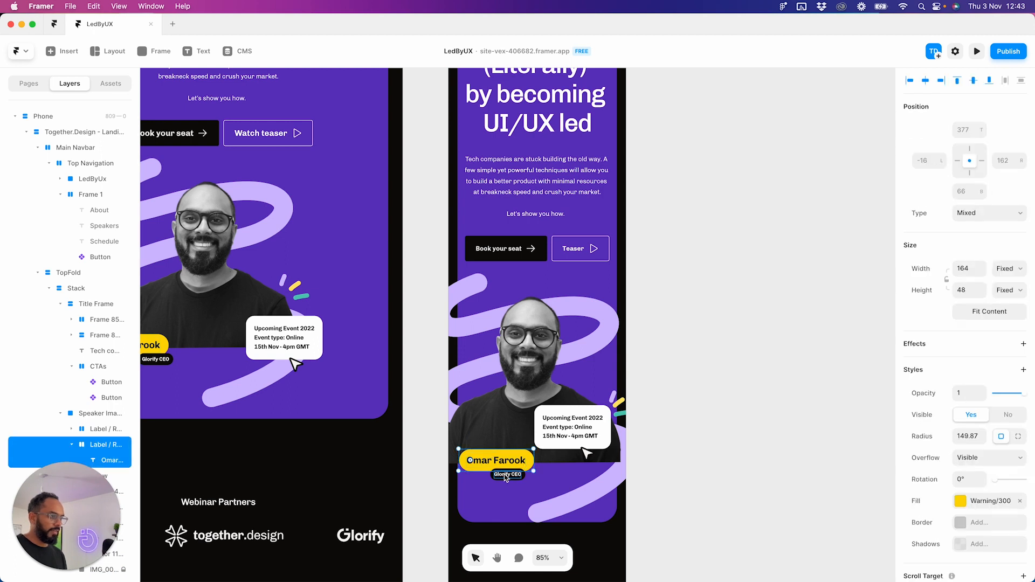
left_click(100, 430)
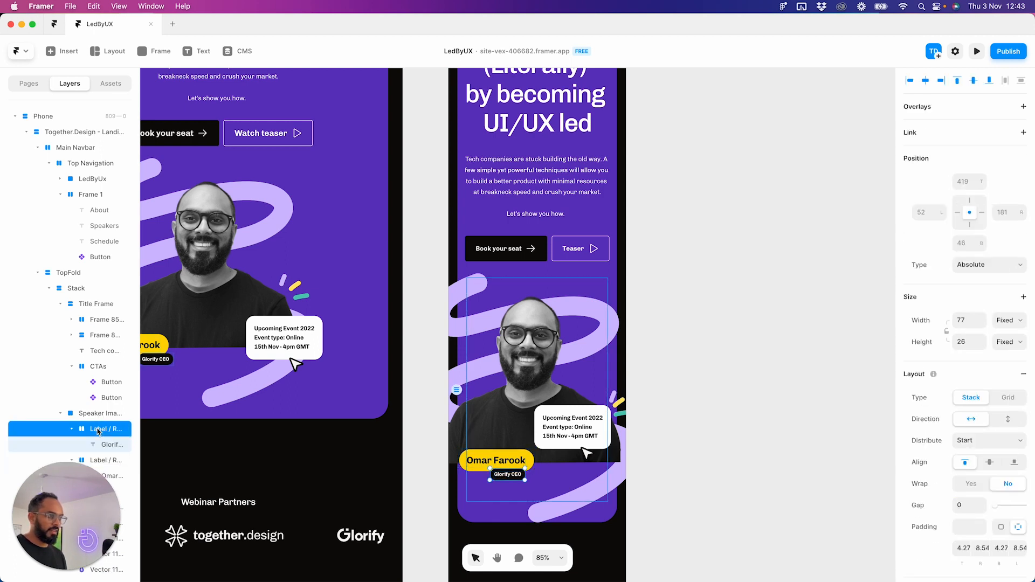
scroll(96, 433, "down", 1)
left_click(97, 394)
left_click(100, 412)
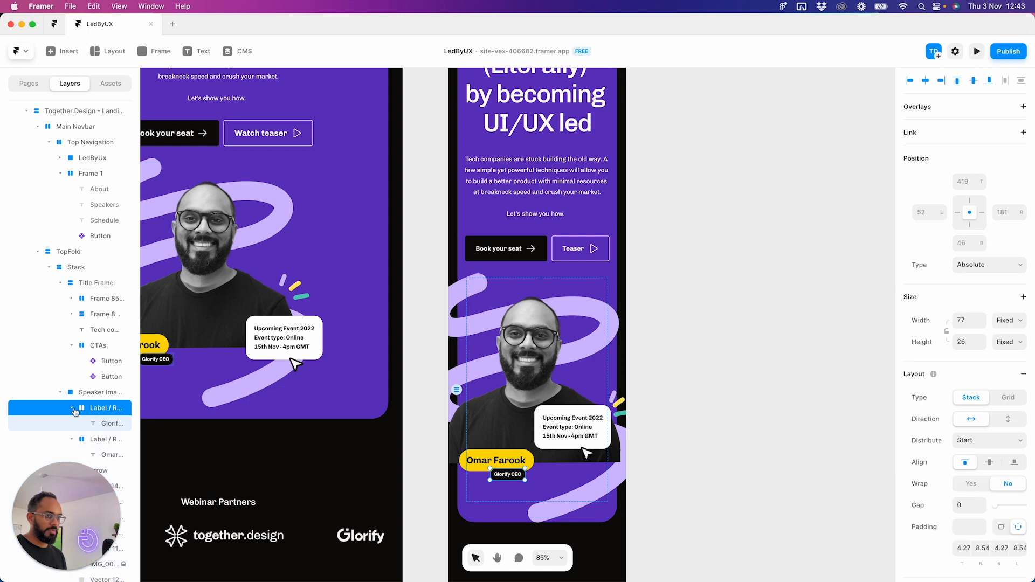
left_click(73, 408)
left_click(494, 460, "shift")
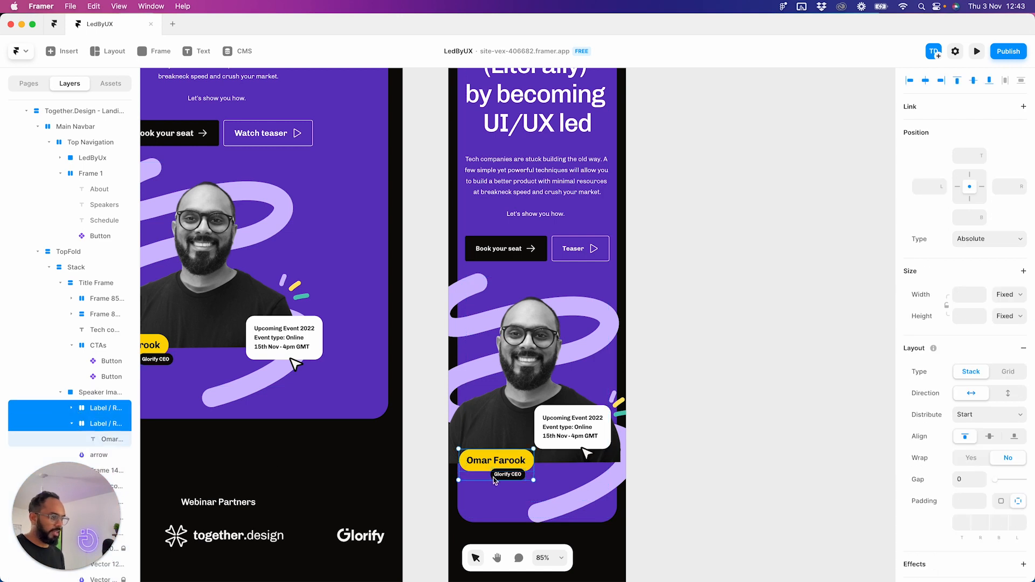
key("shift+Down")
key("shift+Down")
key("shift+Down")
key("shift+Up")
key("shift+Down")
key("shift+Right")
key("shift+Right")
key("shift+Down")
key("shift+Left")
key("shift+Up")
key("shift+Up")
key("shift+Left")
key("shift+Left")
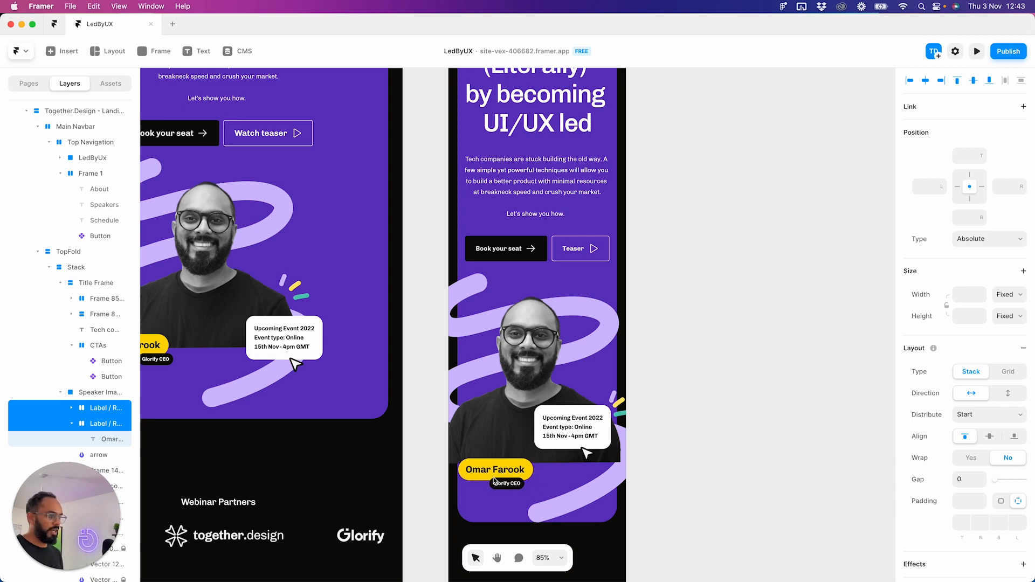
- Try the speaker-name and "Glorify CEO" labels 30 px lower, below the portrait
key("shift+Down")
key("shift+Down")
key("shift+Down")
key("shift+Right")
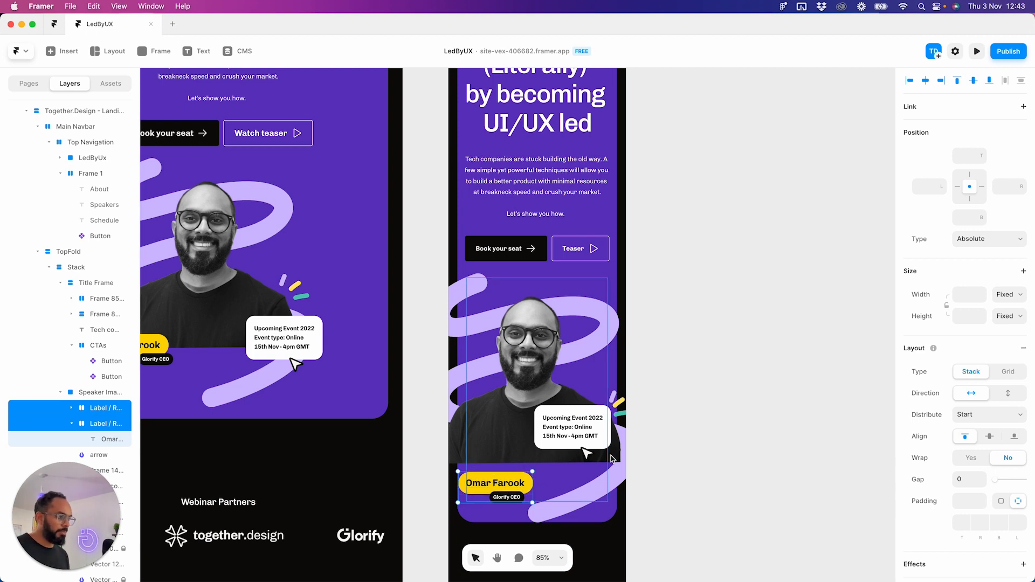
key("shift+Up")
key("shift+Up")
key("shift+Up")
- Shift the speaker-name and "Glorify CEO" labels together about 20 px right
key("shift+Left")
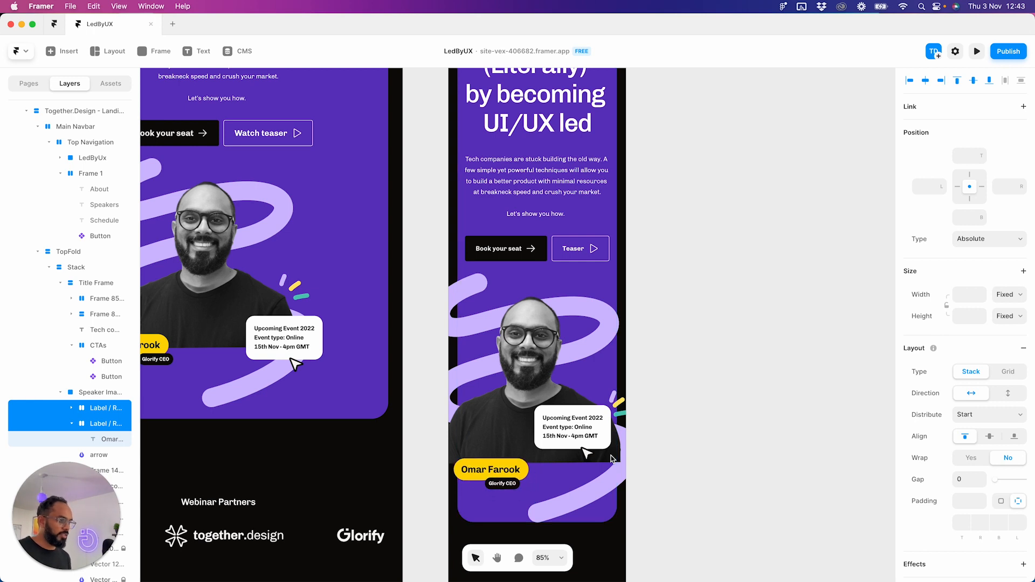
key("shift+Right")
key("shift+Right")
key("shift+Right")
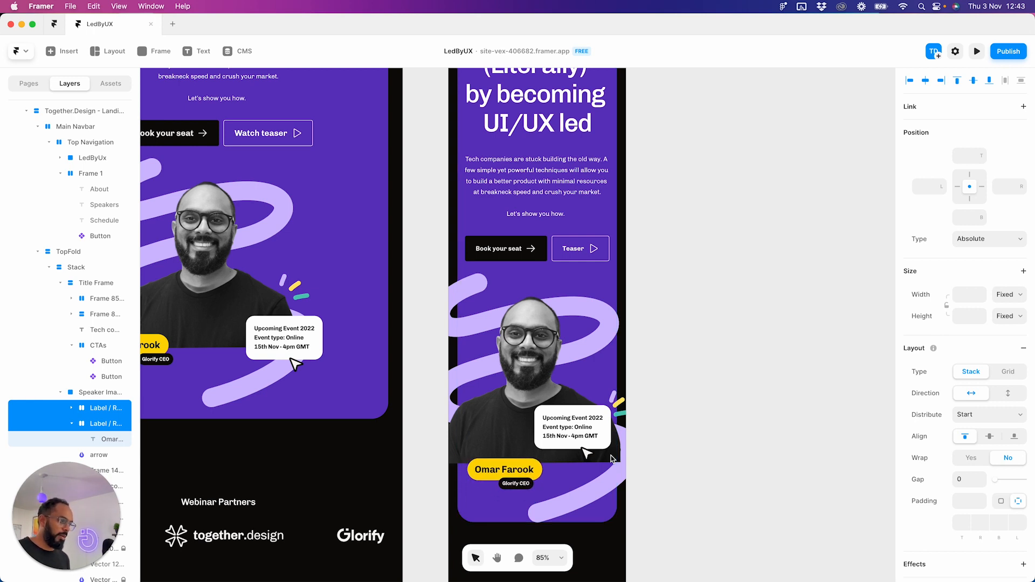
left_click(723, 436)
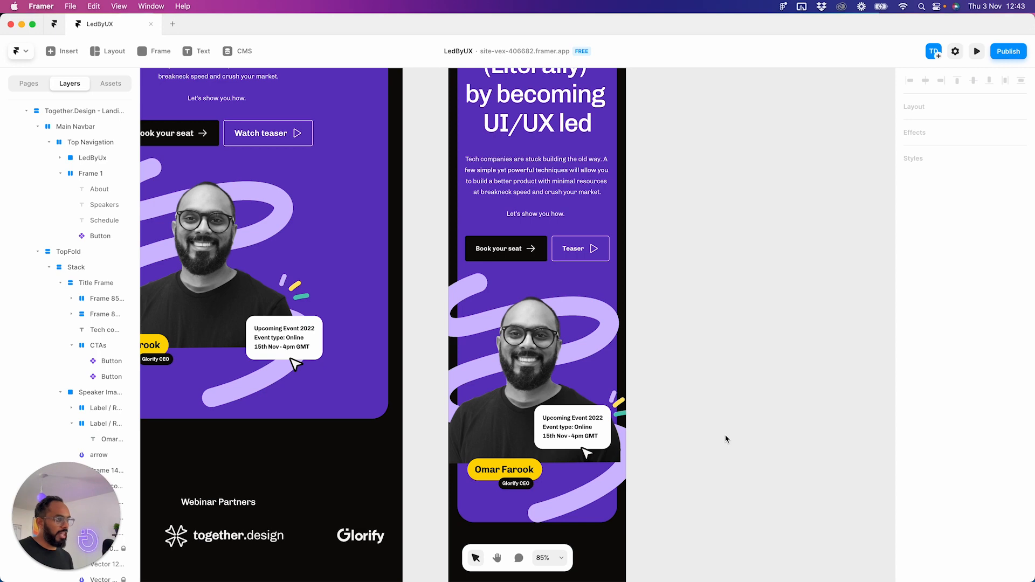
- Set the width of the Phone hero's Speaker Image frame to Fill
scroll(725, 439, "down", 5)
scroll(726, 439, "up", 5)
left_click(586, 392)
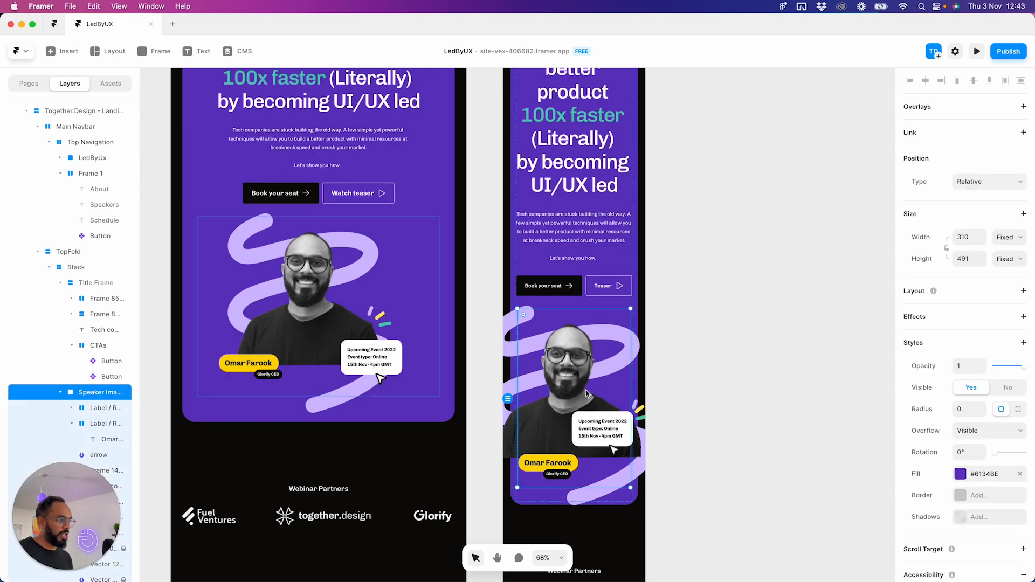
left_click(1006, 237)
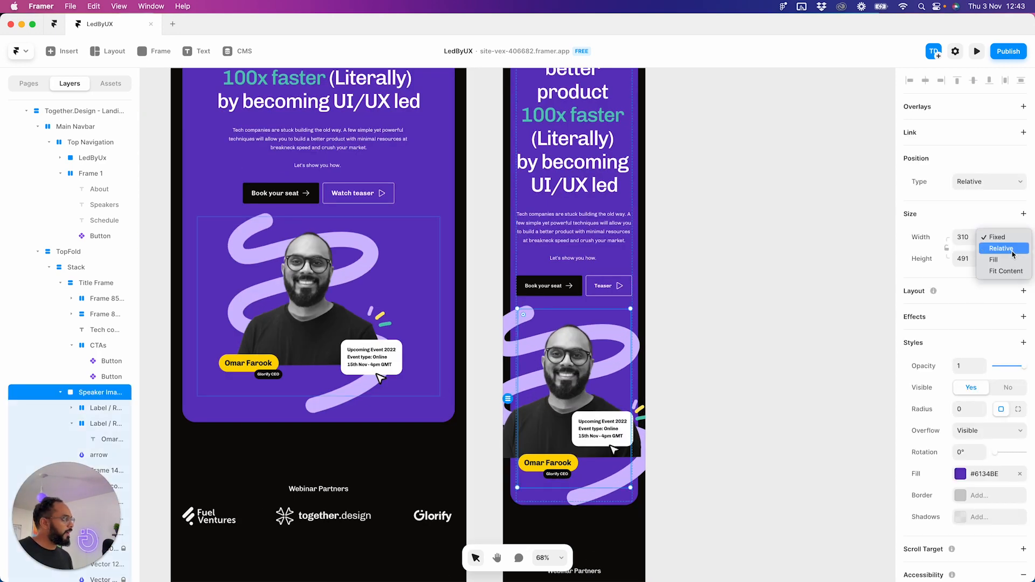
left_click(1007, 261)
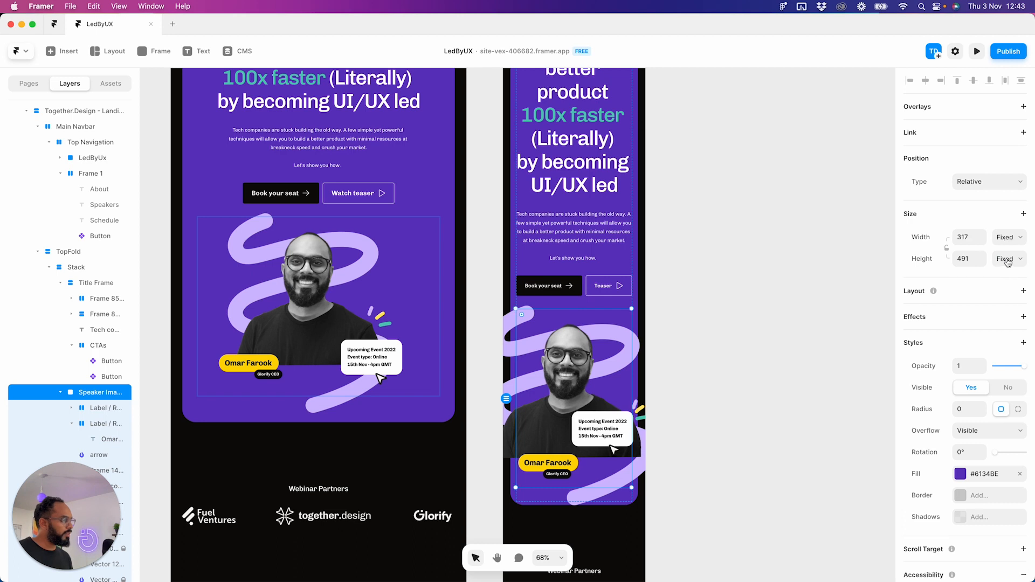
- Try Fit Content as the height of the Speaker Image frame
left_click(1013, 262)
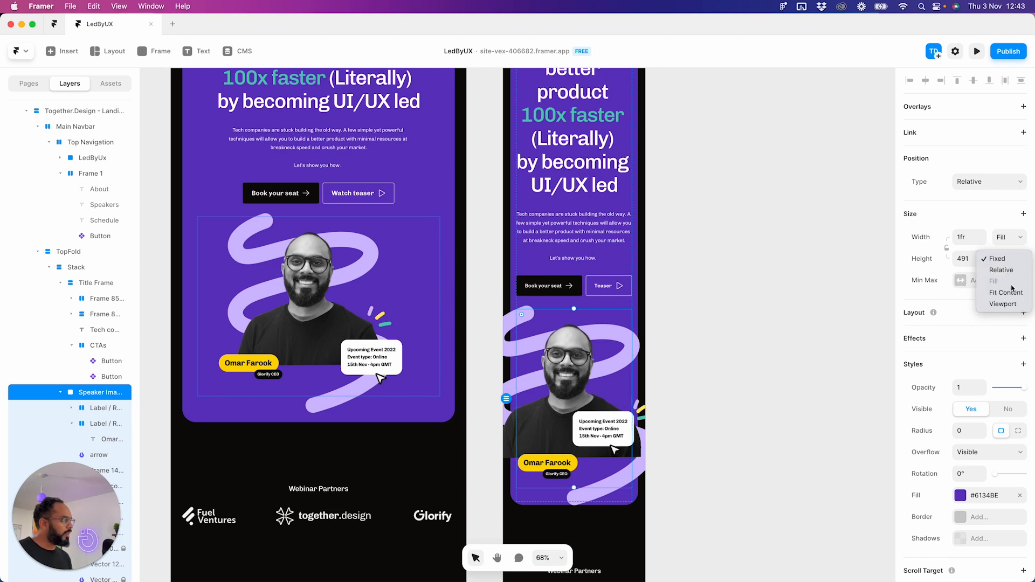
left_click(1009, 295)
key("super+z")
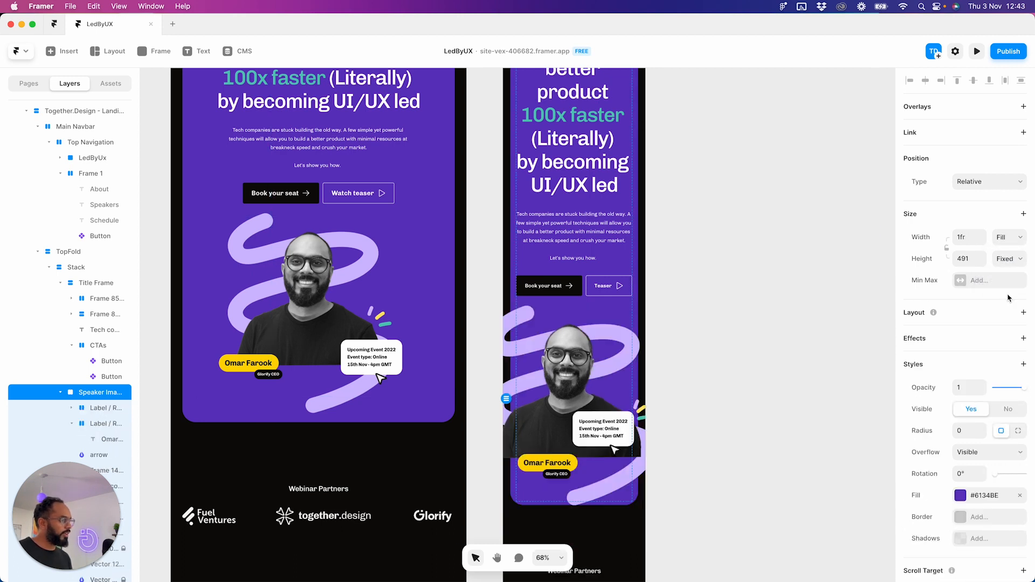
left_click(1009, 262)
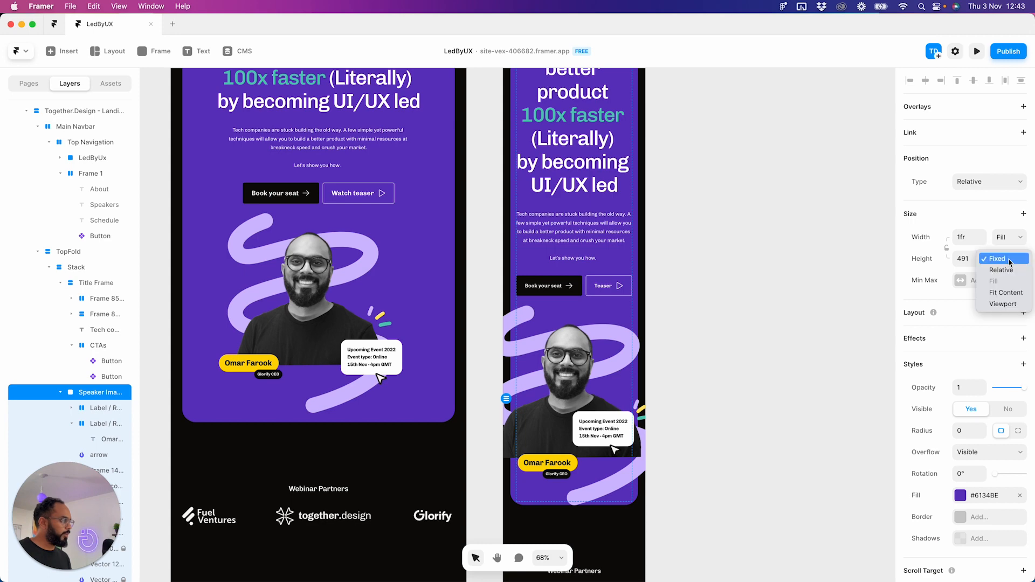
left_click(790, 395)
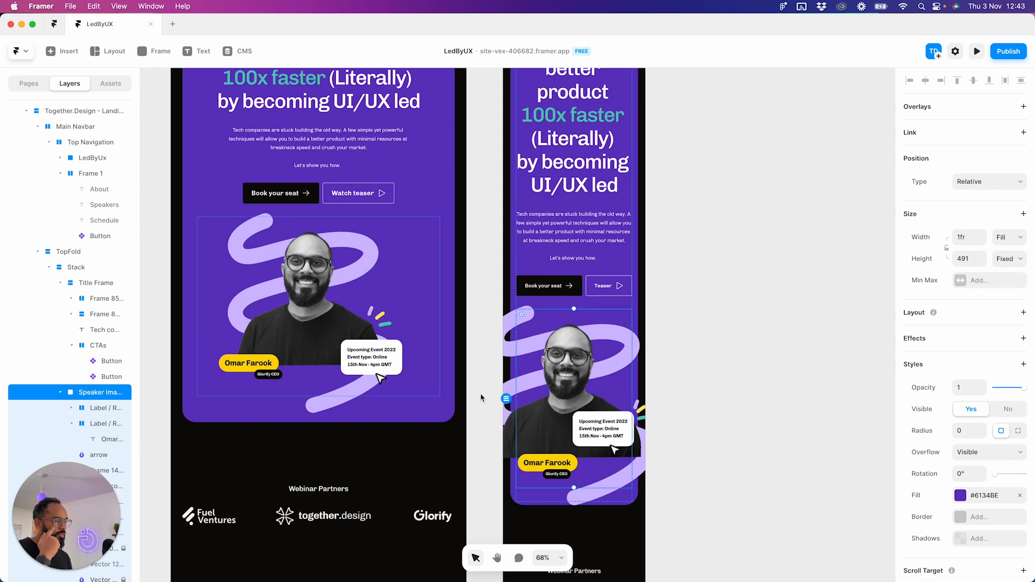
- Collapse the label and event card layers, unlock the portrait image in the Phone hero and nudge it 10 px right
left_click(72, 426)
left_click(71, 425)
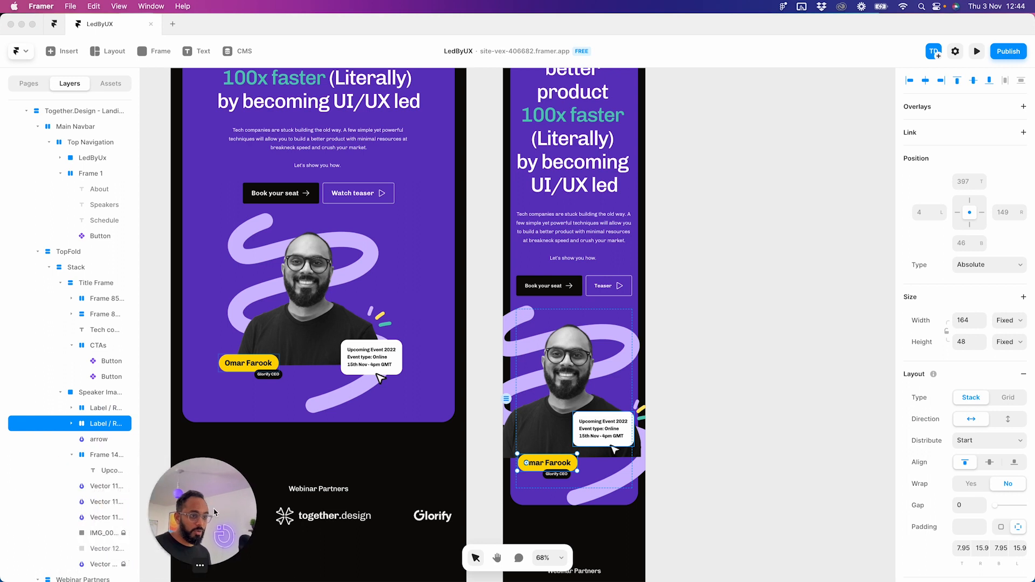
left_click(583, 358)
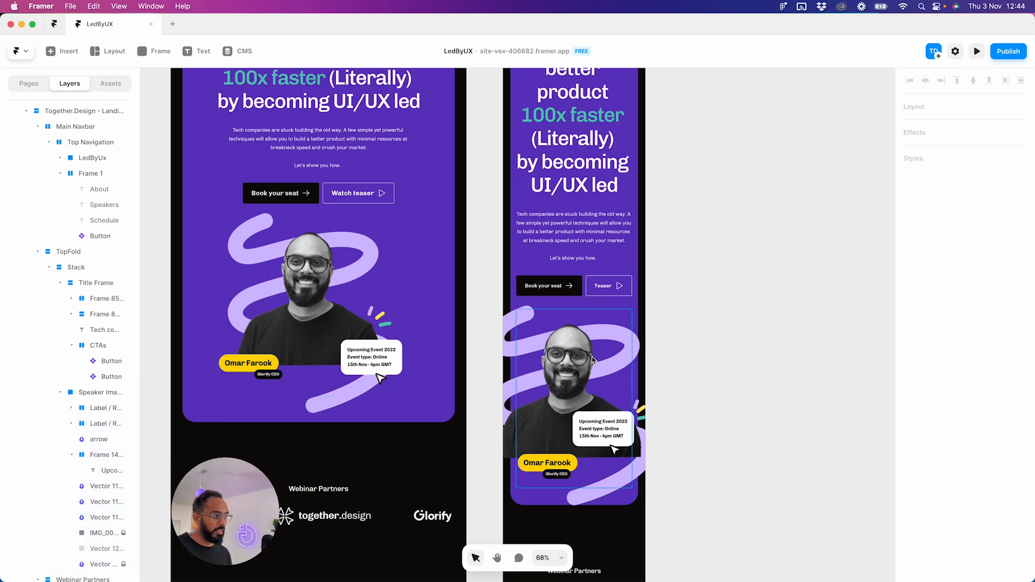
left_click(101, 424)
left_click(99, 457)
left_click(72, 454)
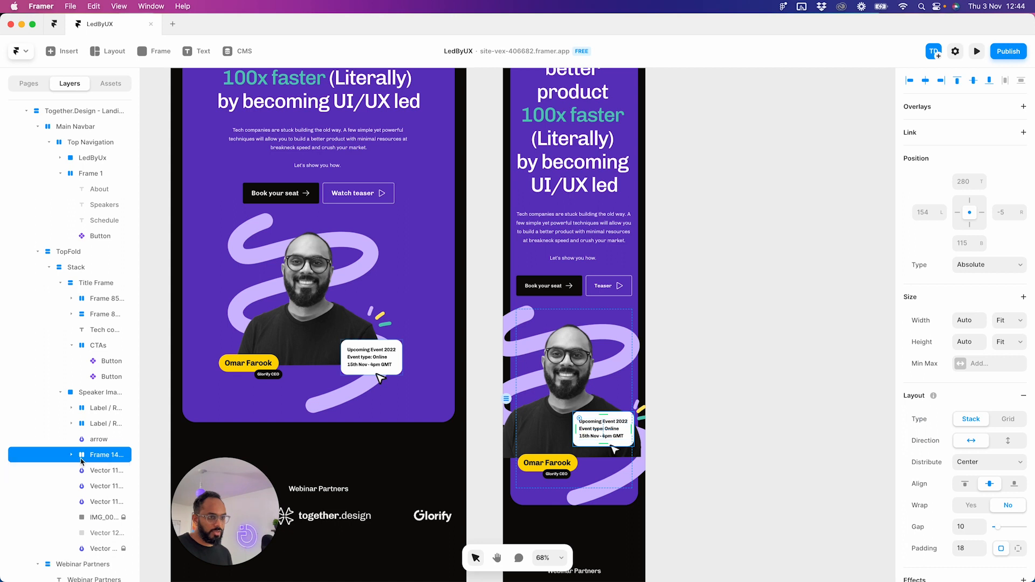
left_click(107, 518)
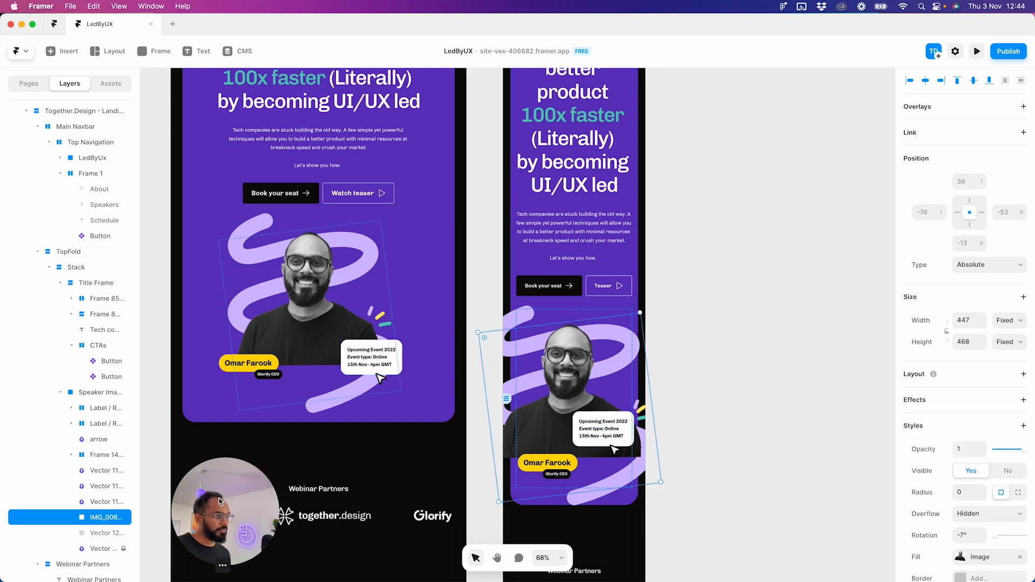
key("shift+Left")
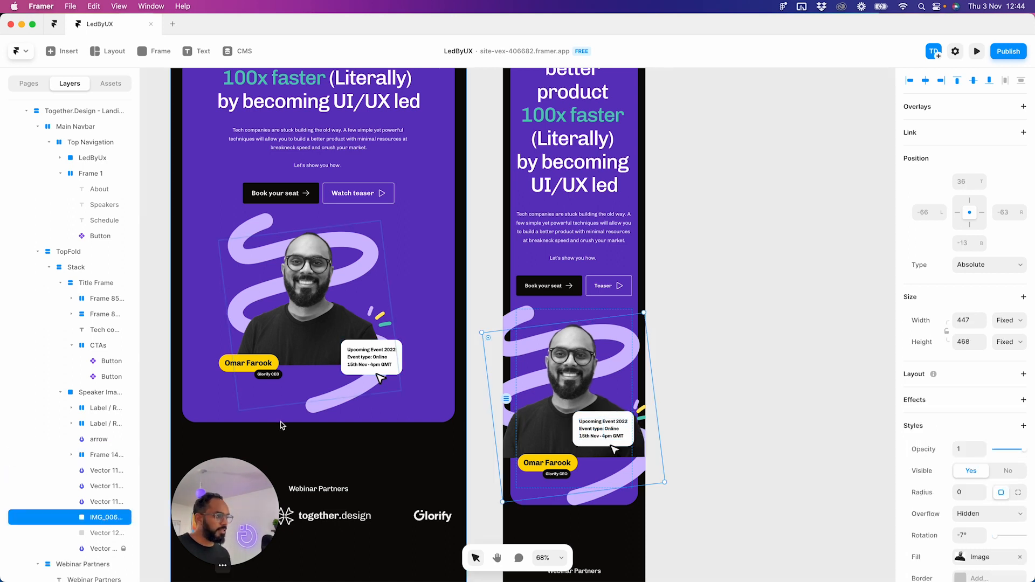
left_click(738, 374)
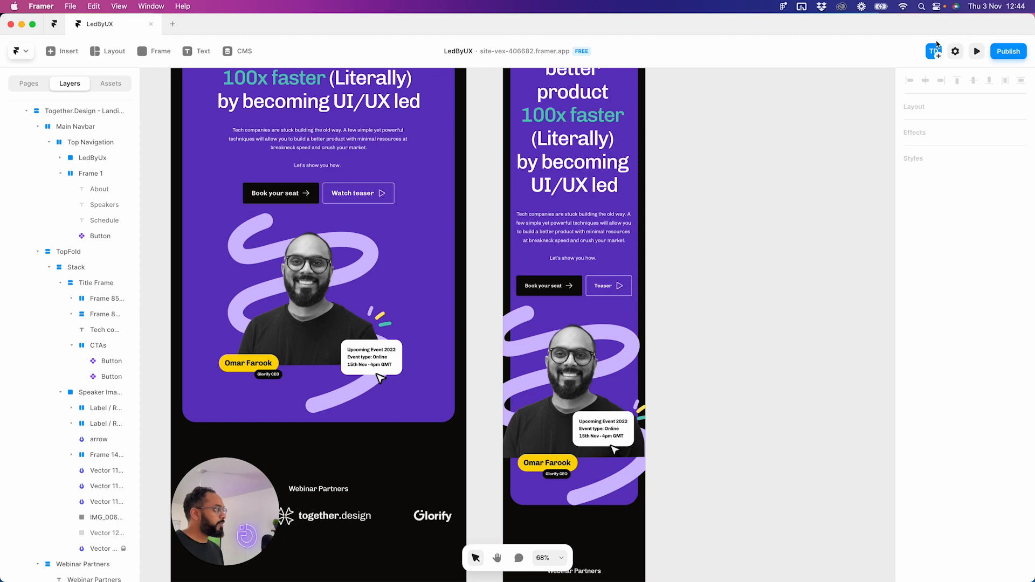
- Preview the page, narrow the responsive viewport to about 718 px wide and examine the hero down to the speaker graphics
left_click(976, 51)
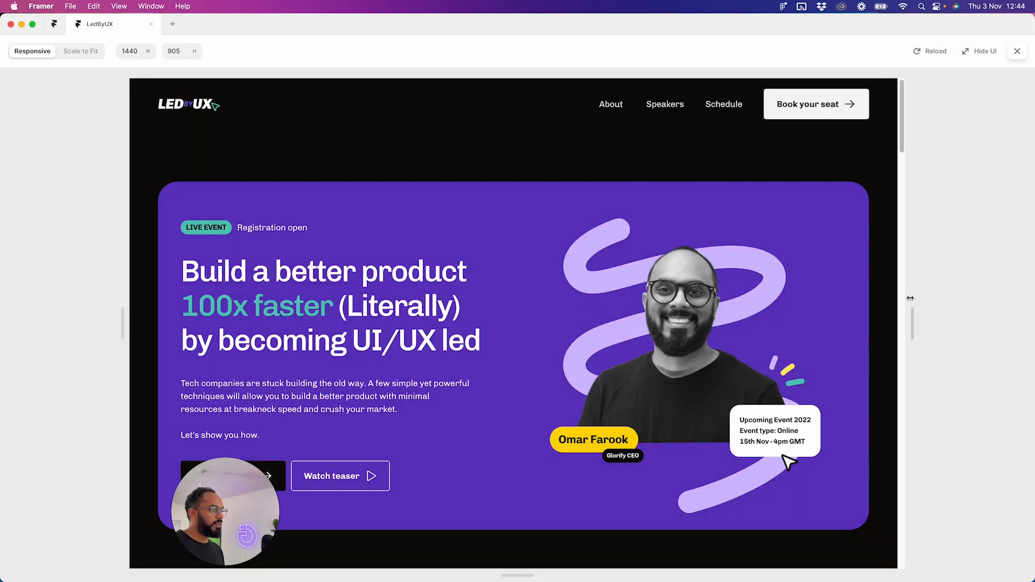
left_click_drag(912, 320, 717, 326)
scroll(684, 329, "down", 5)
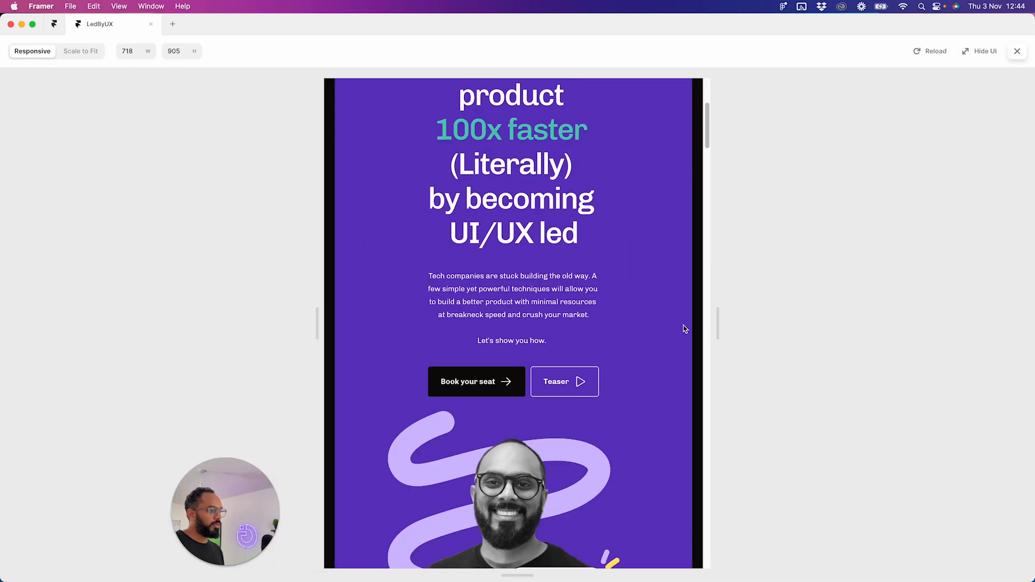
- Examine the hero headline and speaker graphics in the preview while widening the viewport slightly, and close the preview
scroll(687, 325, "up", 4)
scroll(687, 325, "down", 4)
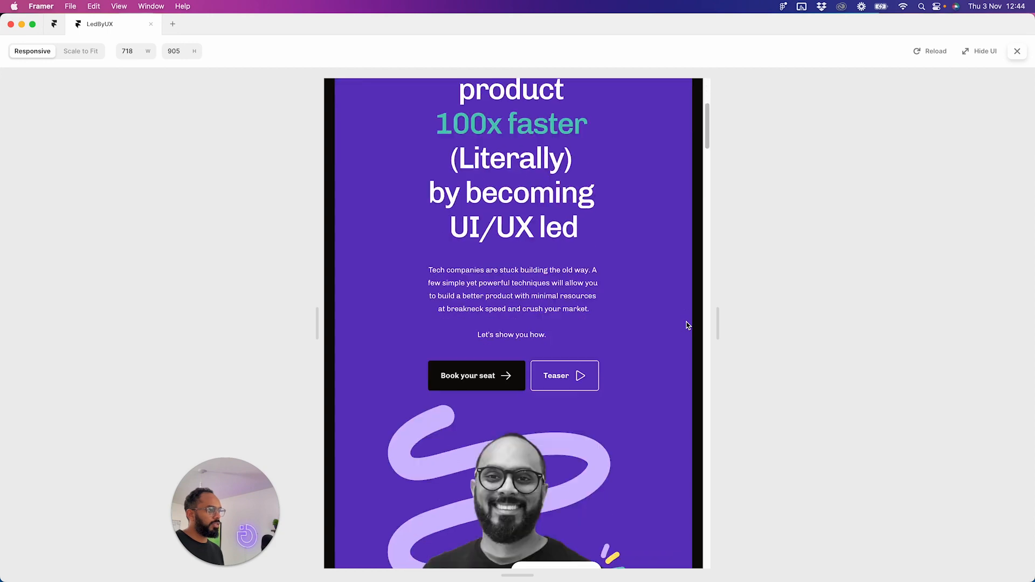
scroll(687, 325, "up", 5)
scroll(698, 330, "down", 6)
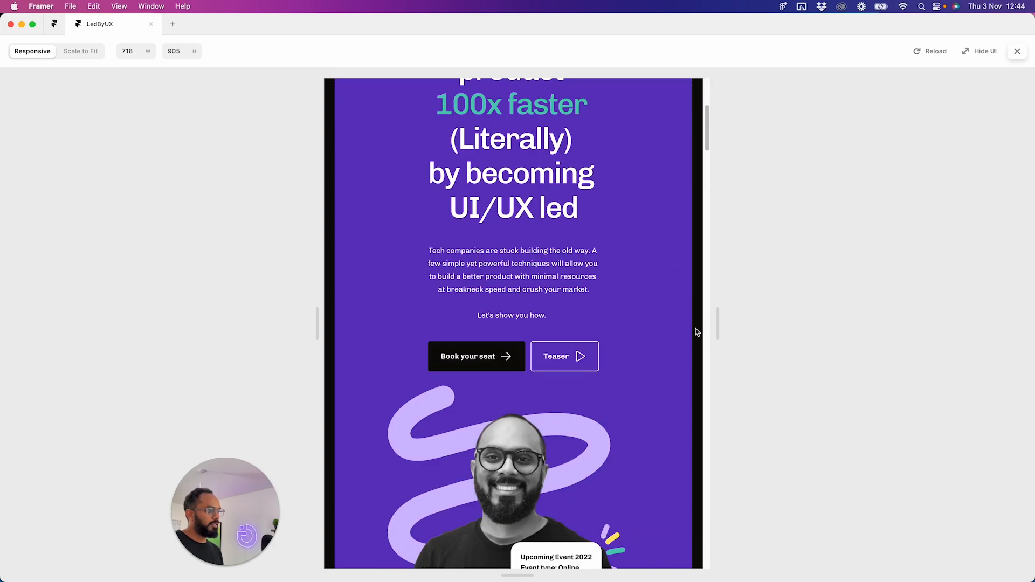
left_click_drag(719, 321, 748, 326)
scroll(573, 318, "up", 5)
left_click(1018, 51)
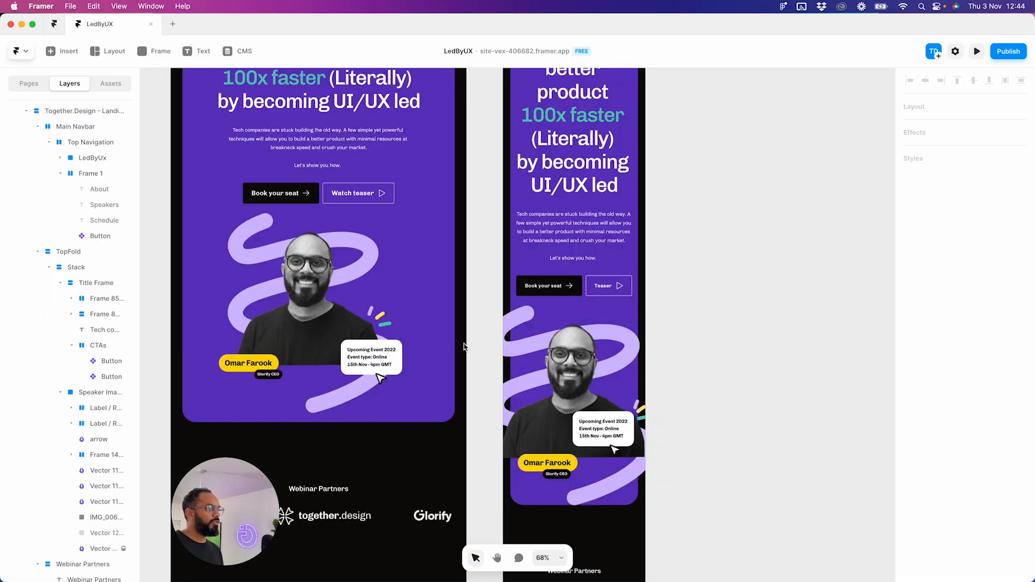
- Select the Phone hero headline and open its Title Large text style for editing from the project's styles
left_click(604, 343)
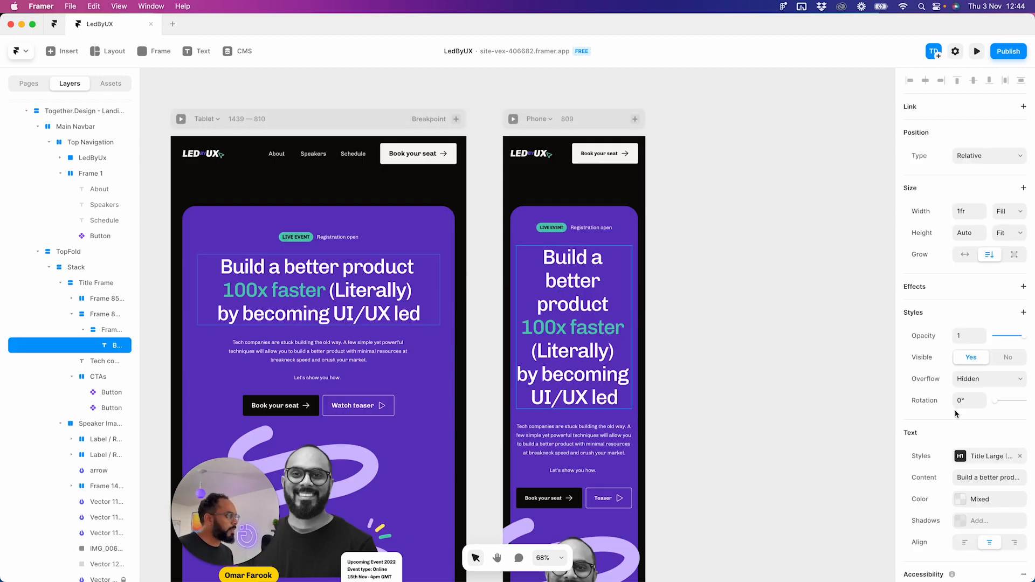
left_click(986, 456)
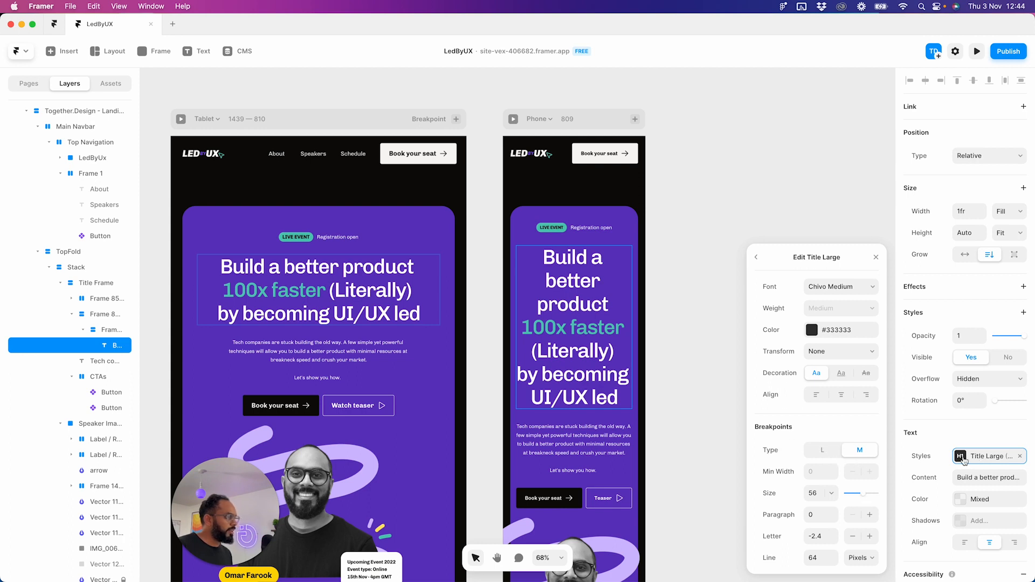
scroll(88, 415, "down", 5)
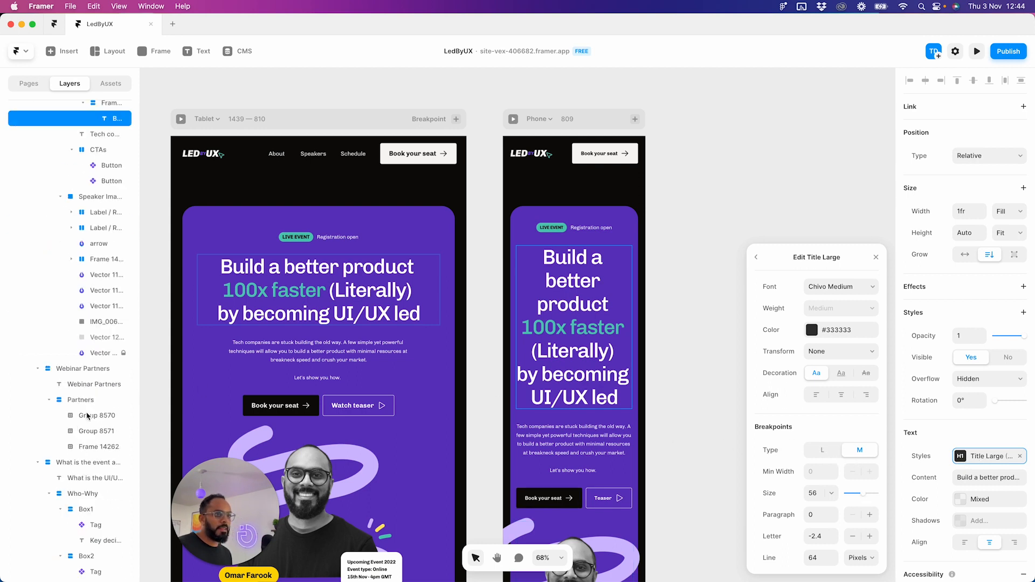
left_click(111, 81)
scroll(65, 350, "down", 1)
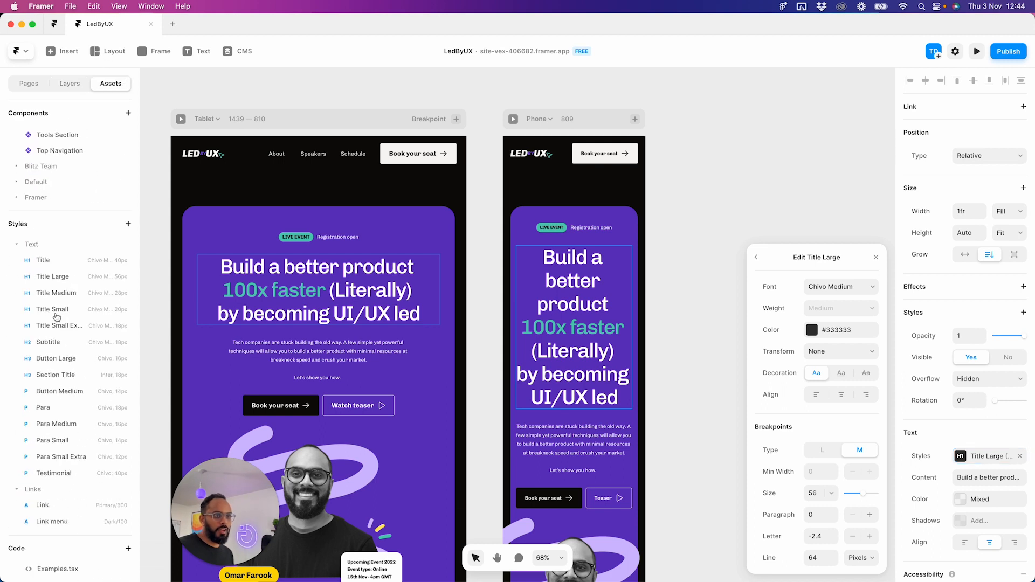
left_click(58, 276)
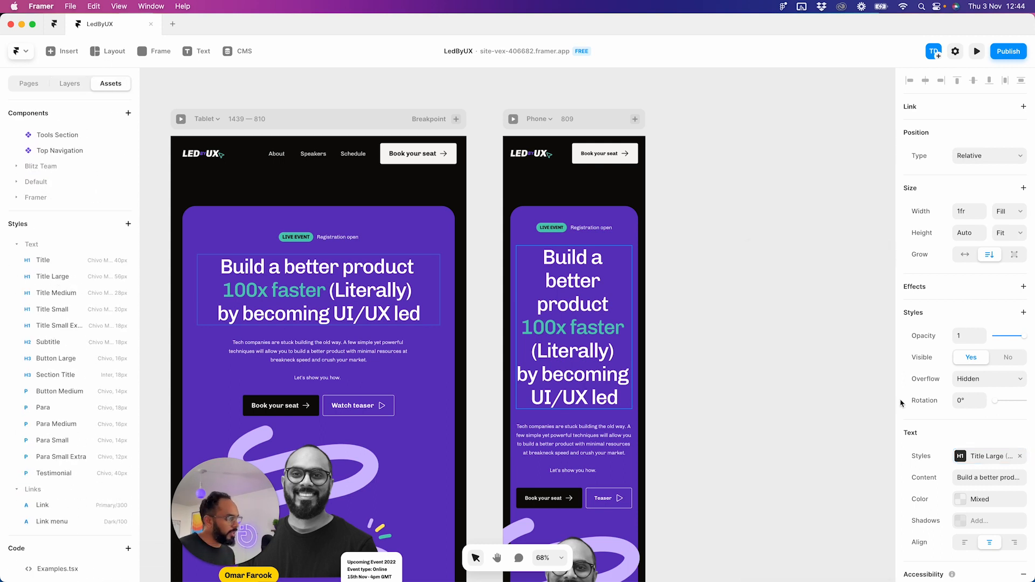
left_click(28, 279)
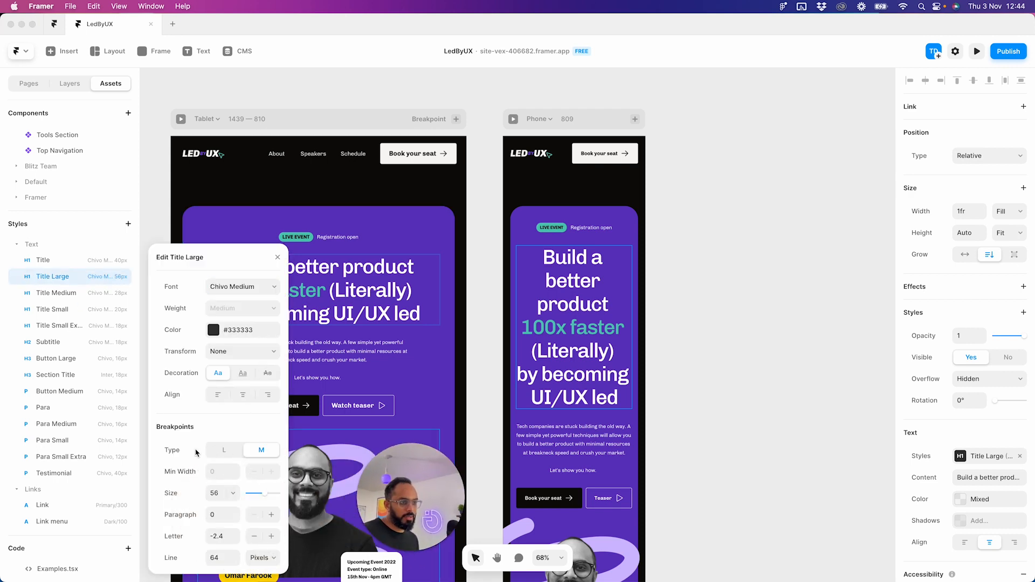
- Compare the breakpoints of the Title Medium style and set the Title Large style's M breakpoint size to 44
left_click(218, 452)
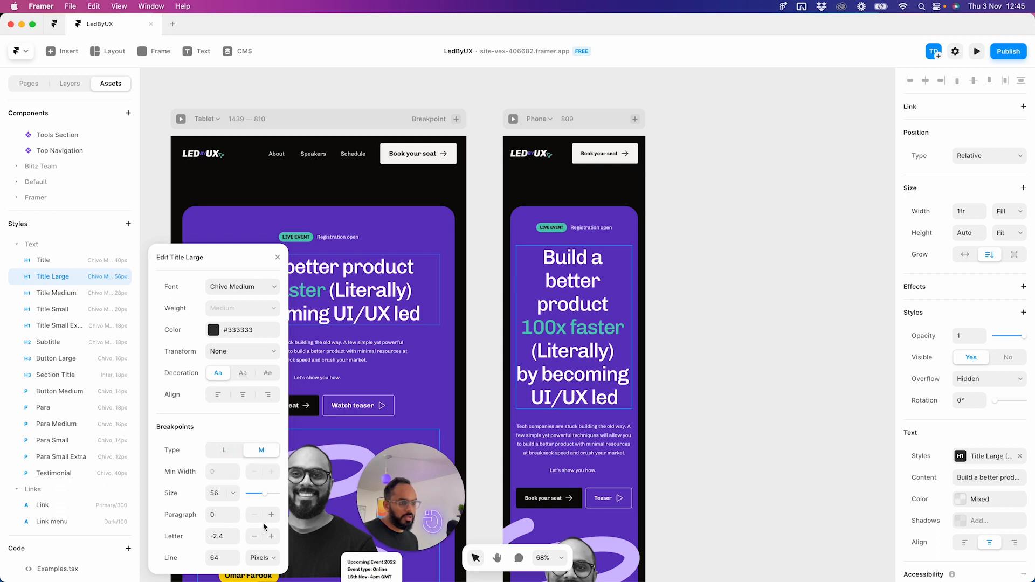
right_click(71, 282)
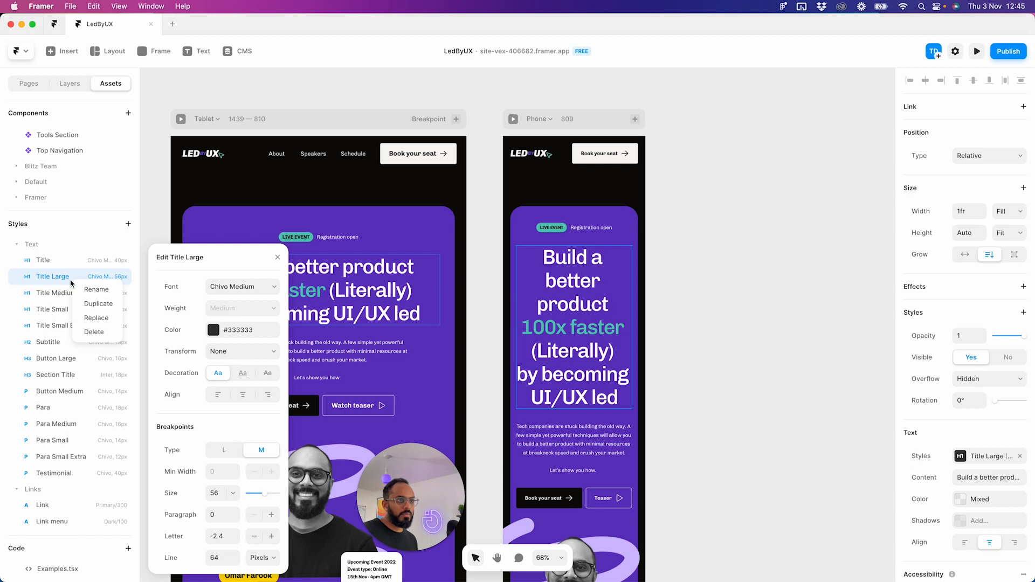
left_click(63, 296)
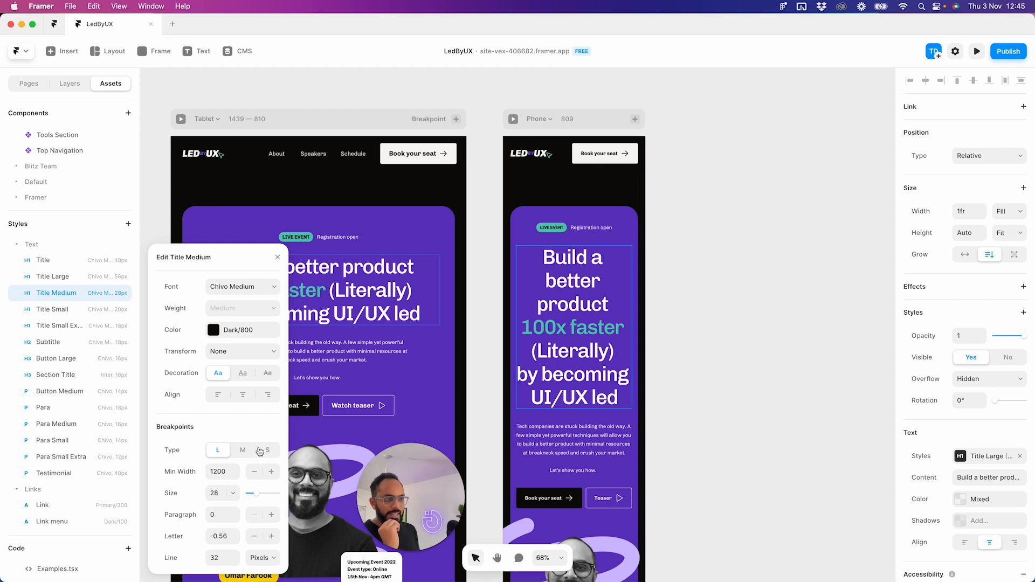
left_click(65, 275)
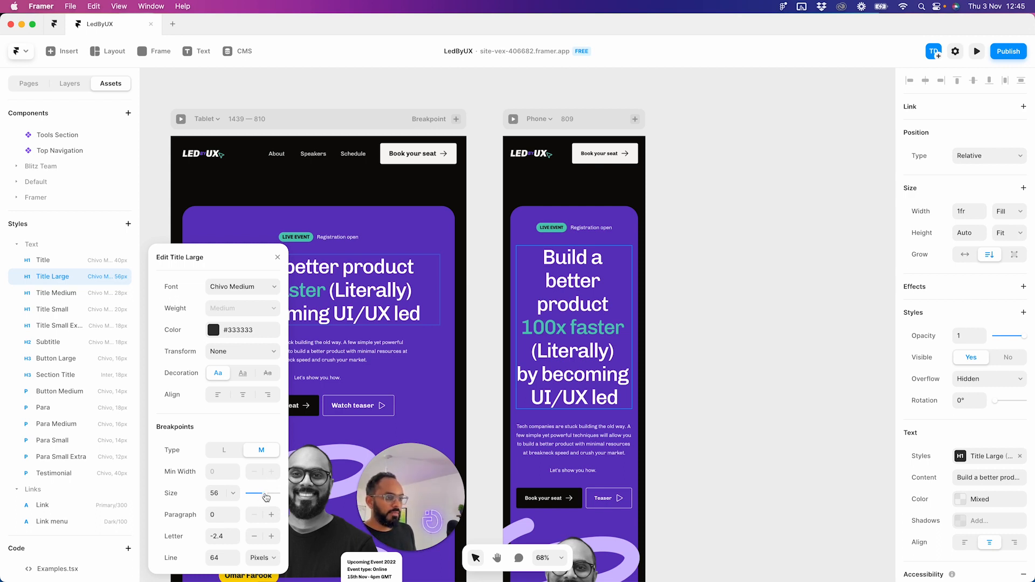
left_click_drag(266, 497, 262, 496)
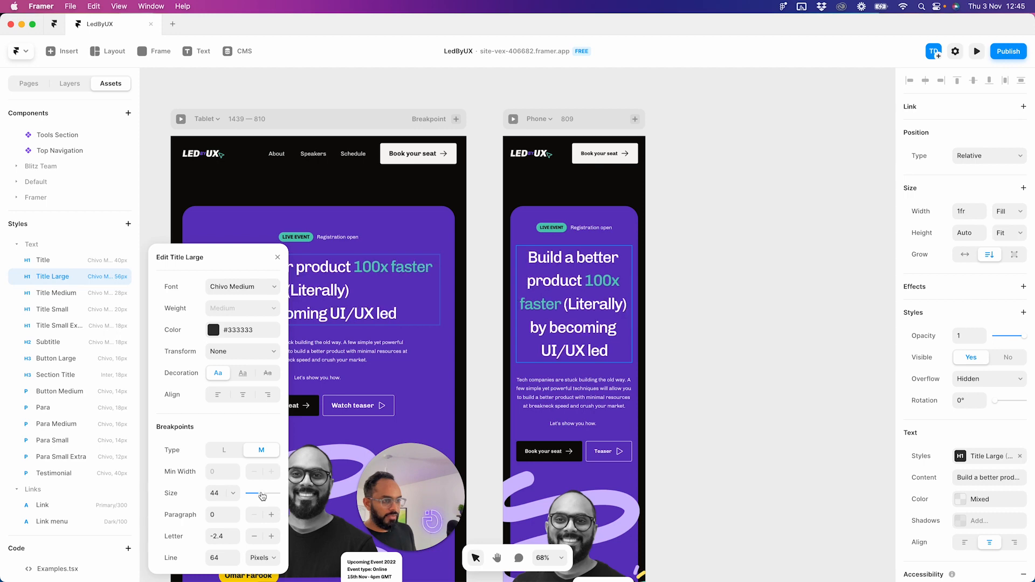
left_click(728, 354)
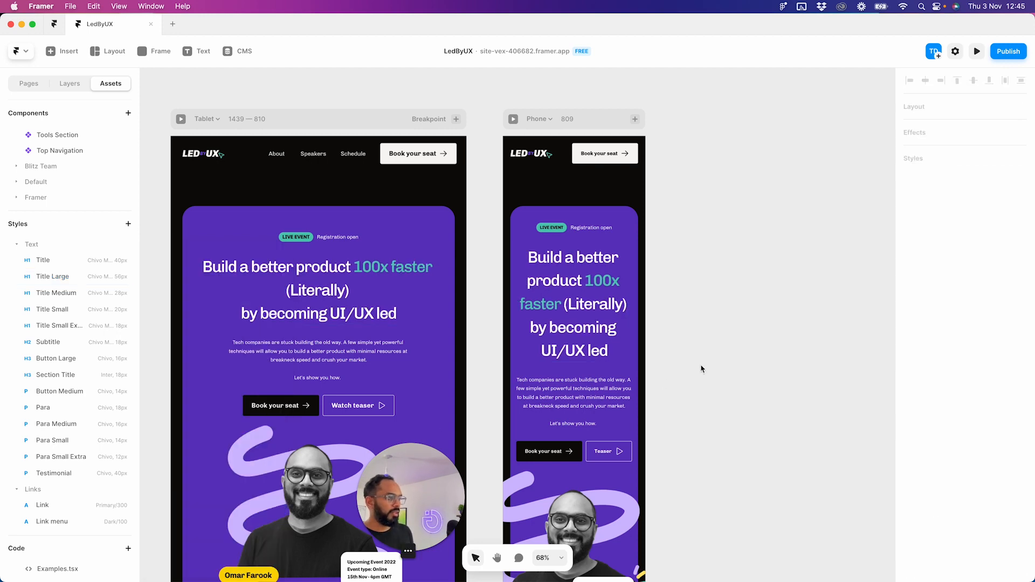
- Remove the line break before "by becoming UI/UX led" in the Tablet hero headline
scroll(700, 368, "down", 3)
left_click(439, 318)
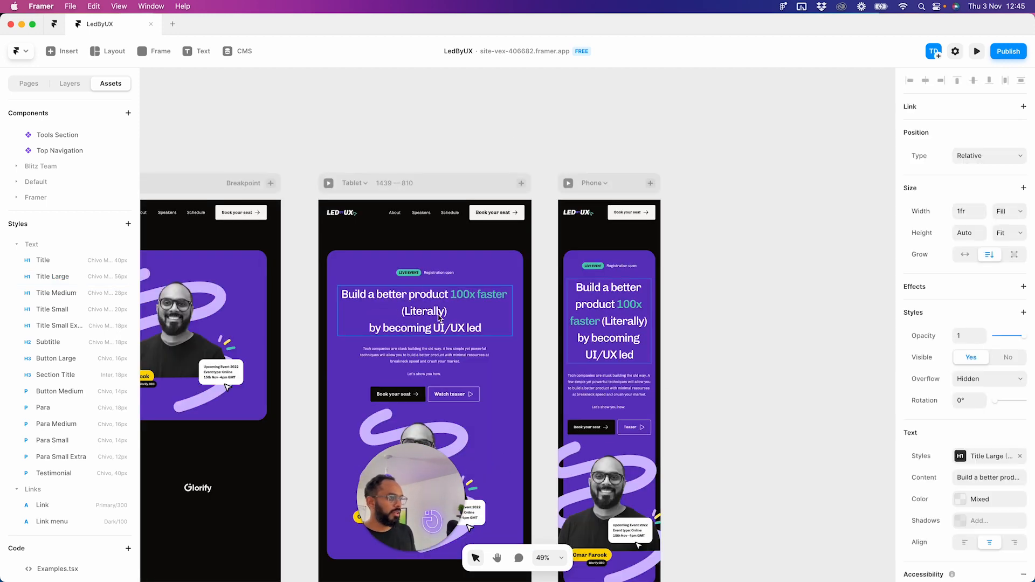
double_click(371, 329)
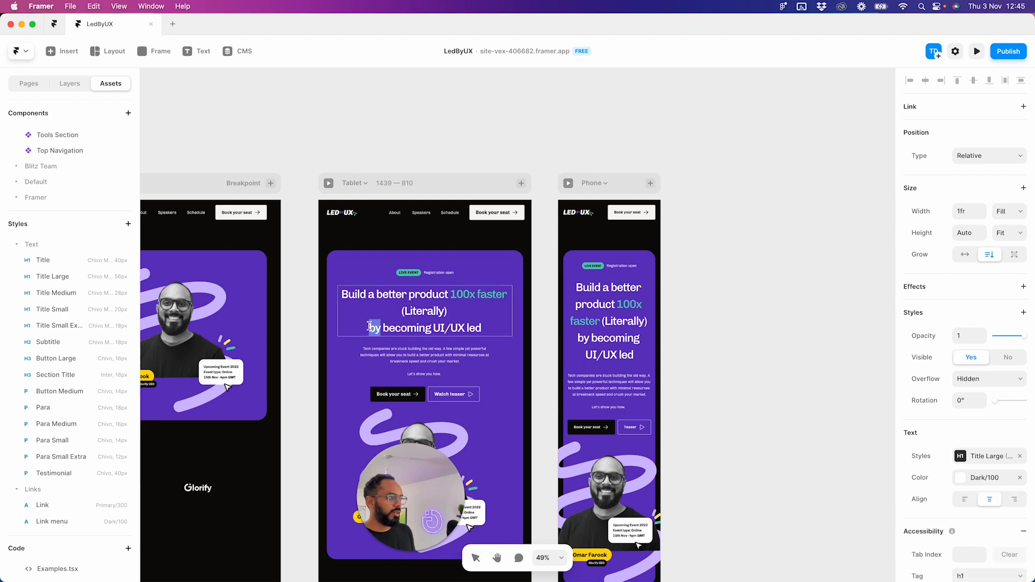
left_click(370, 328)
key("BackSpace")
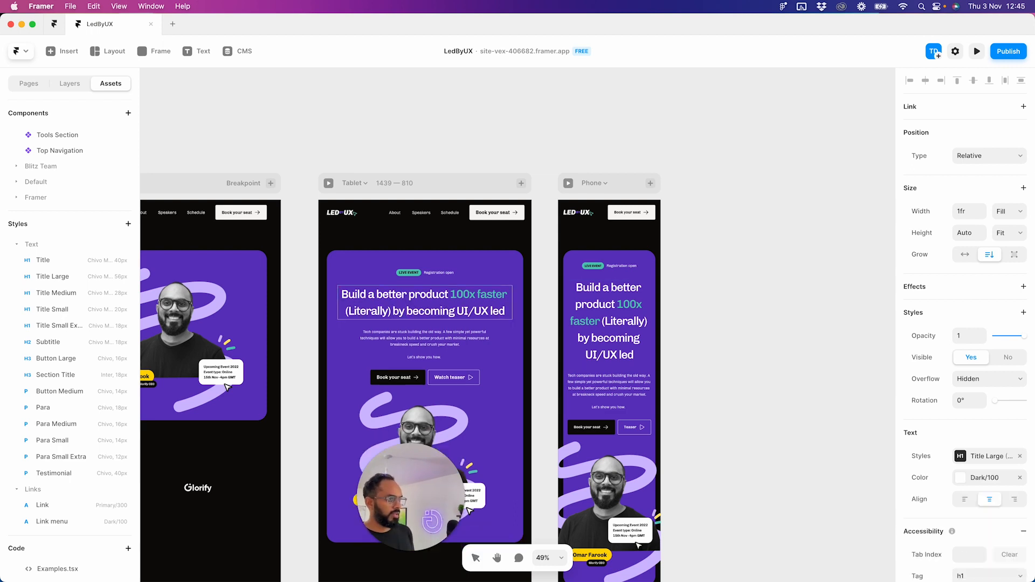
left_click(803, 346)
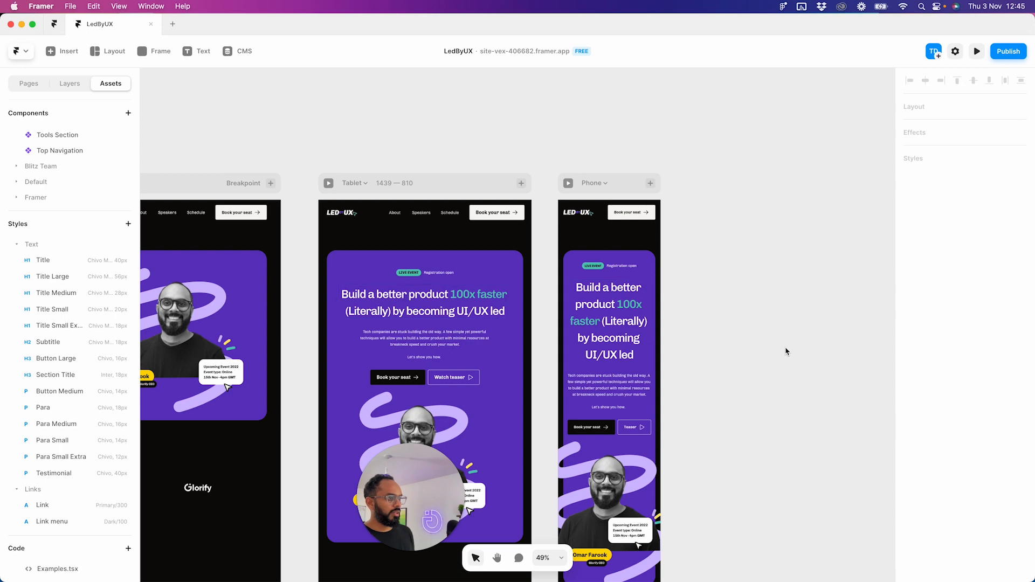
- Preview the page with the viewport widened to about 1180 px and examine the hero's speaker graphics
left_click_drag(659, 399, 841, 278)
scroll(542, 288, "down", 5)
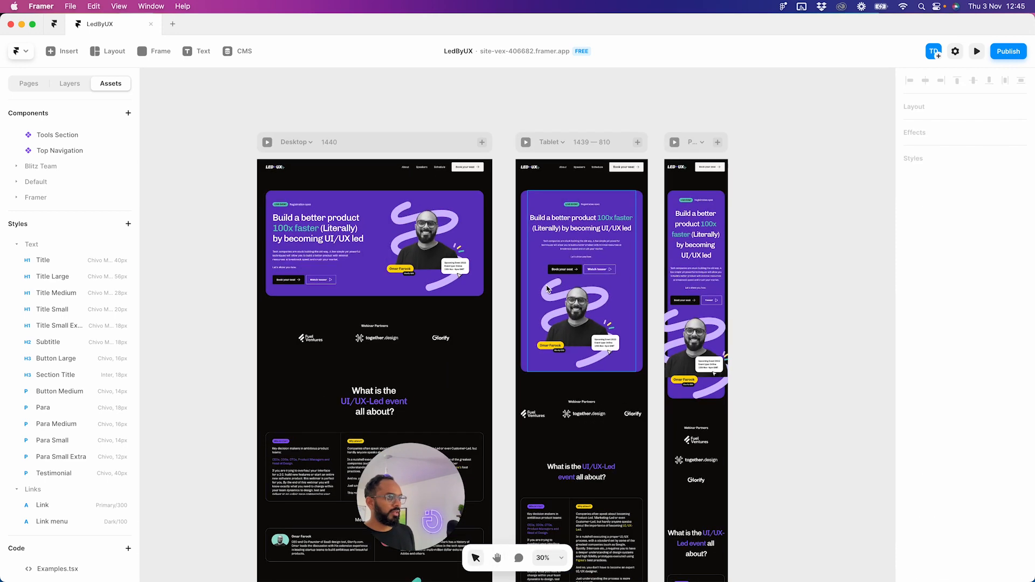
scroll(739, 230, "up", 3)
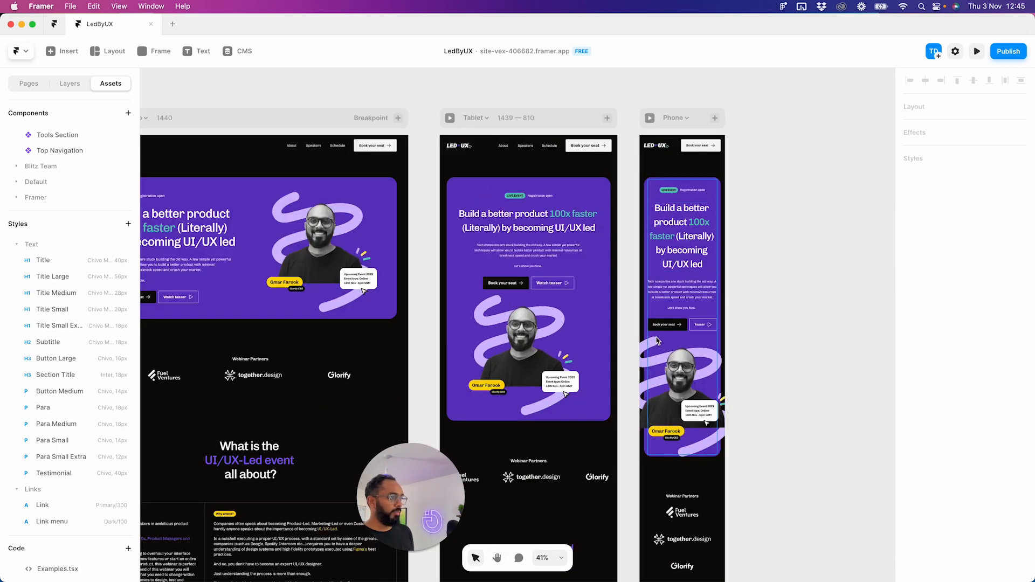
left_click(693, 238)
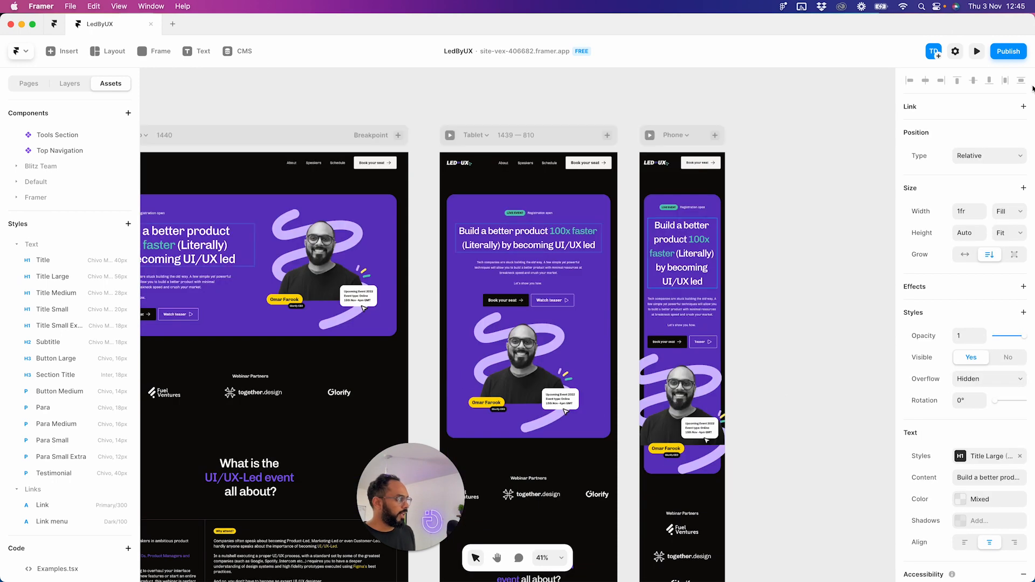
key("super+p")
left_click_drag(625, 326, 842, 323)
scroll(677, 321, "down", 10)
scroll(691, 302, "up", 5)
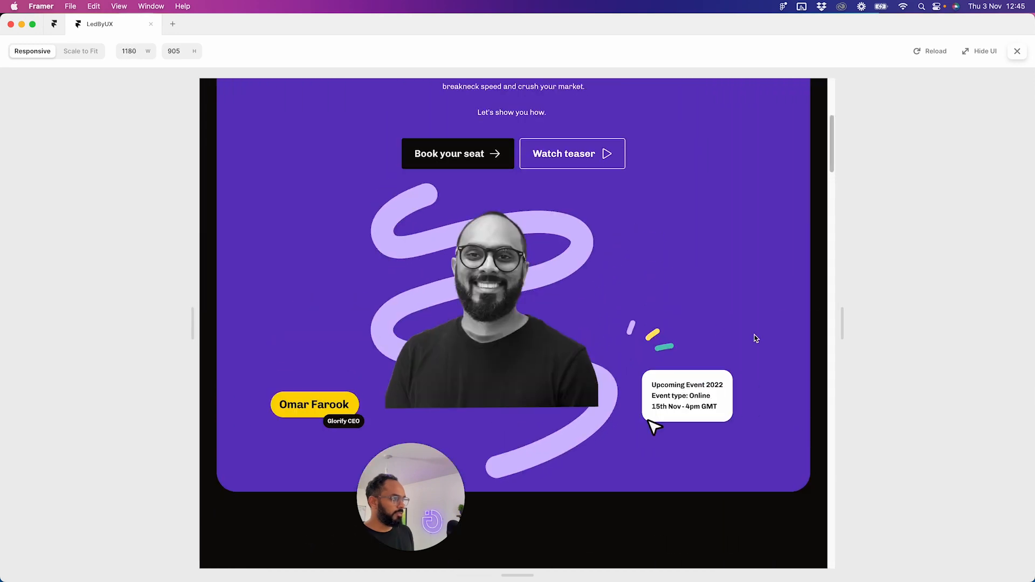
- Check the event card and arrow placement in the preview at about 1304 px and 1298 px wide, and close the preview
left_click_drag(846, 323, 875, 323)
scroll(659, 418, "down", 3)
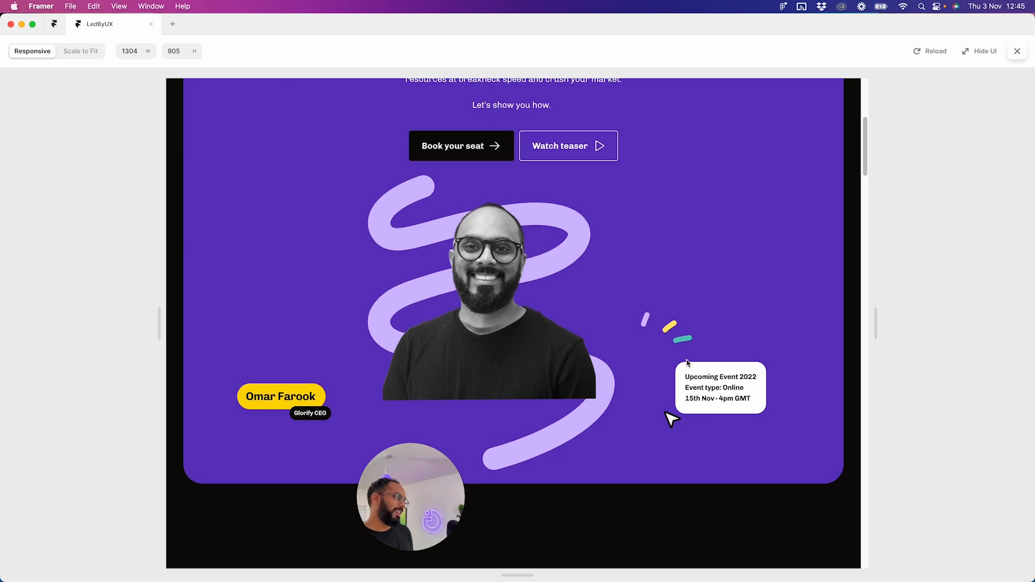
scroll(692, 365, "up", 1)
mouse_move(875, 333)
left_mouse_down()
mouse_move(940, 330)
mouse_move(872, 334)
left_mouse_up()
scroll(755, 365, "up", 1)
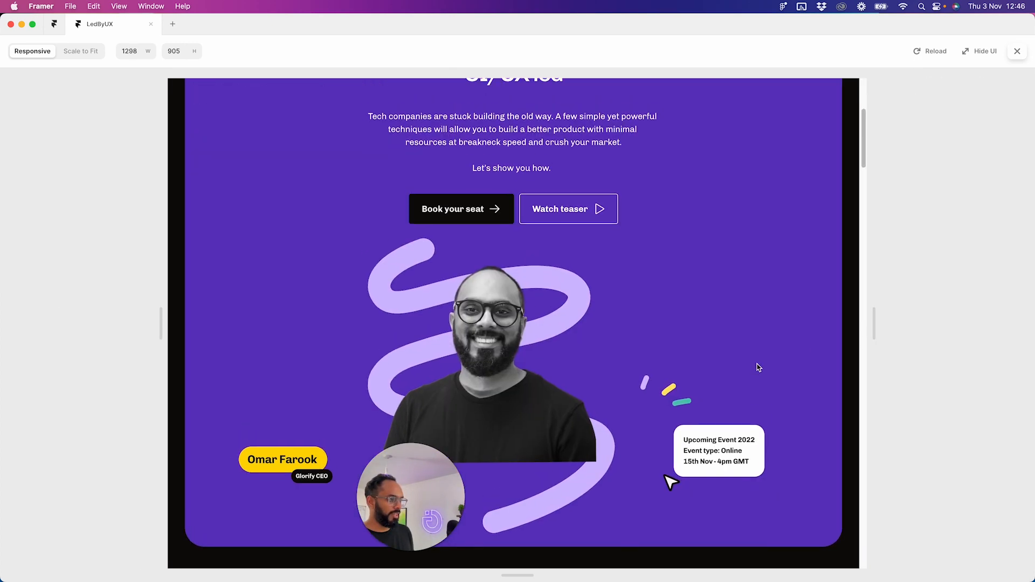
left_click(1016, 56)
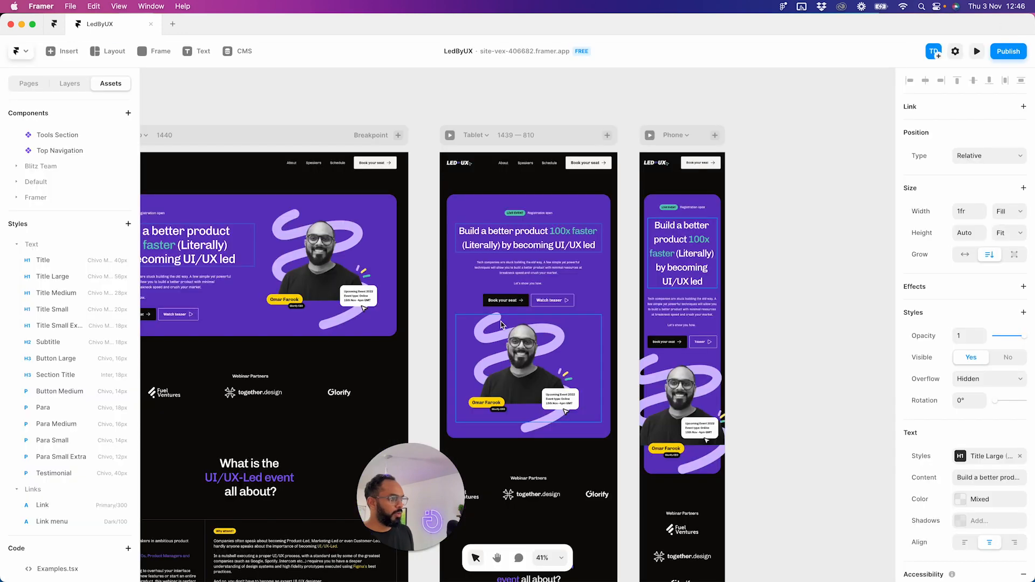
- Wrap the Desktop hero's event card and arrow in a new frame and name it Date
scroll(613, 307, "up", 3)
scroll(621, 284, "right", 1)
scroll(622, 284, "up", 6)
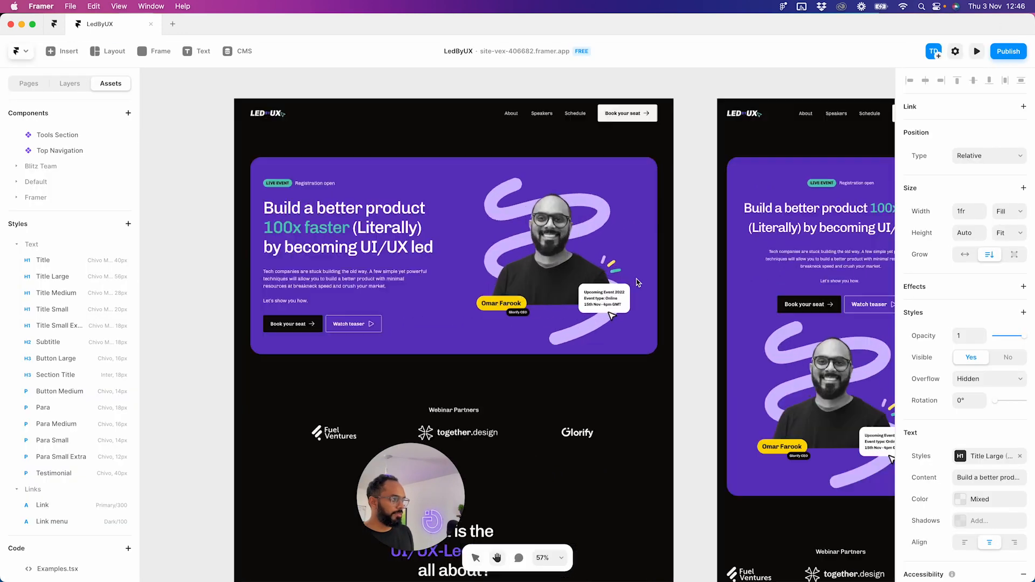
left_click(591, 323)
left_click(581, 364, "shift")
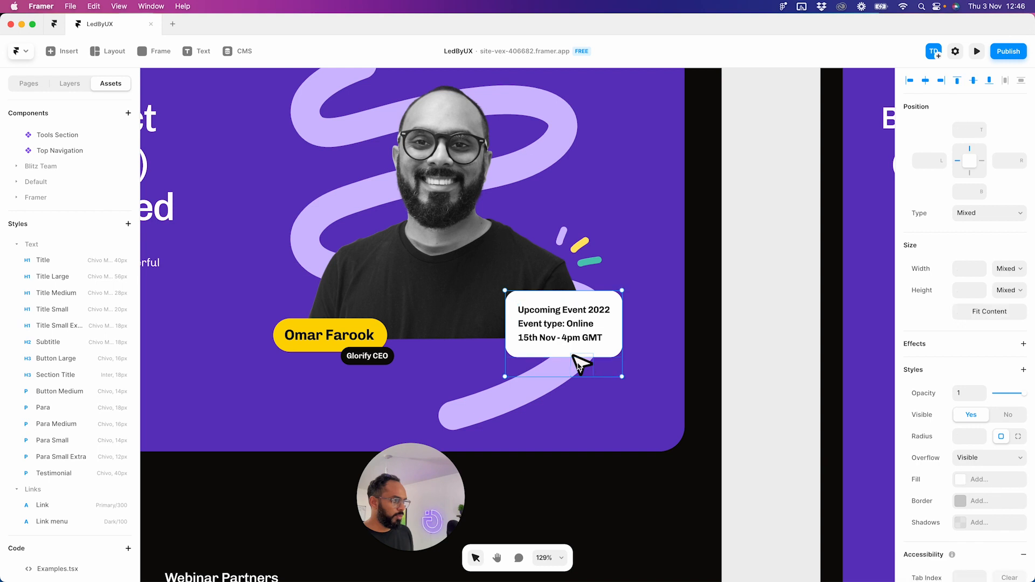
left_click(70, 84)
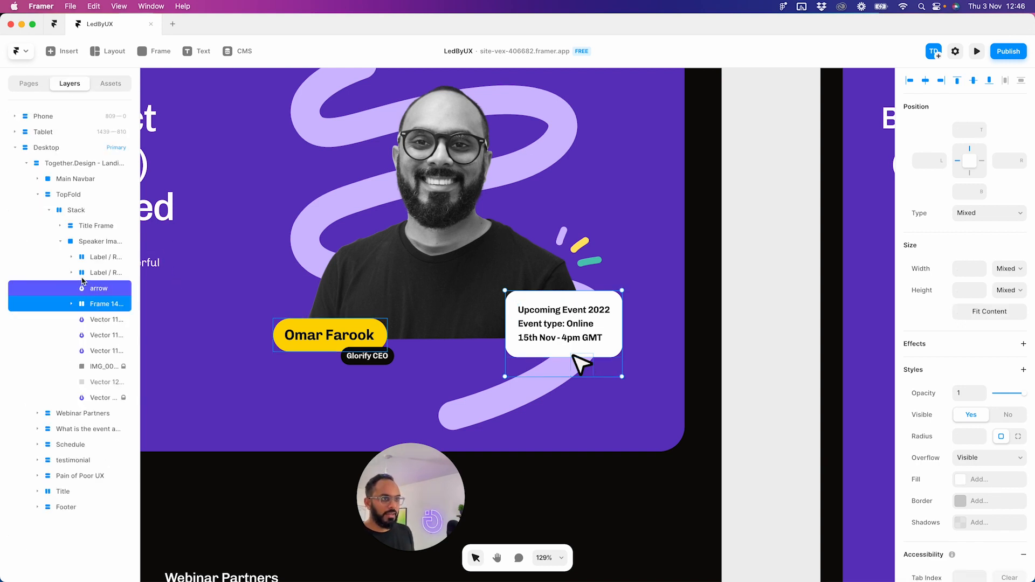
right_click(95, 299)
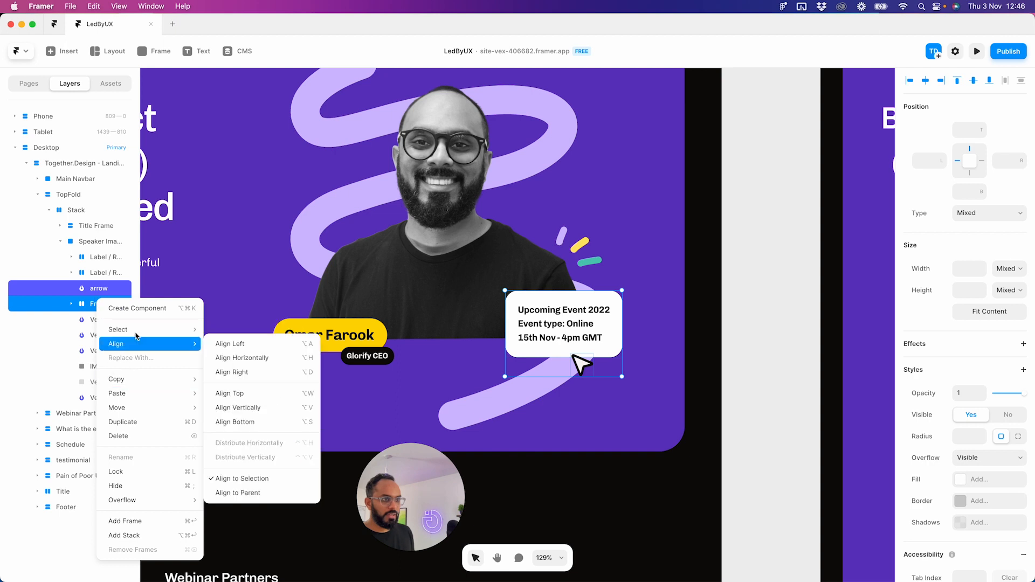
mouse_move(152, 336)
left_click(129, 521)
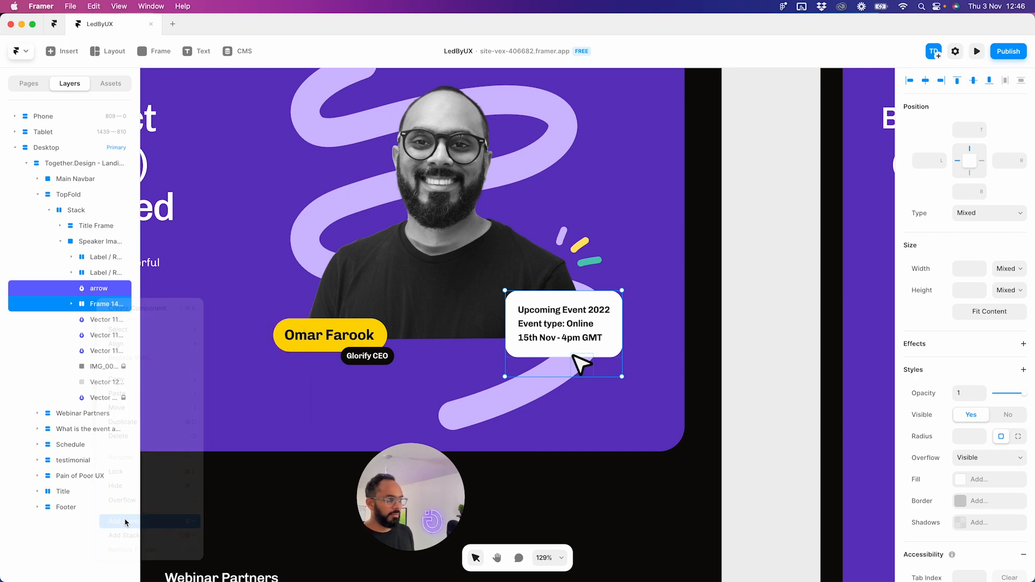
double_click(104, 285)
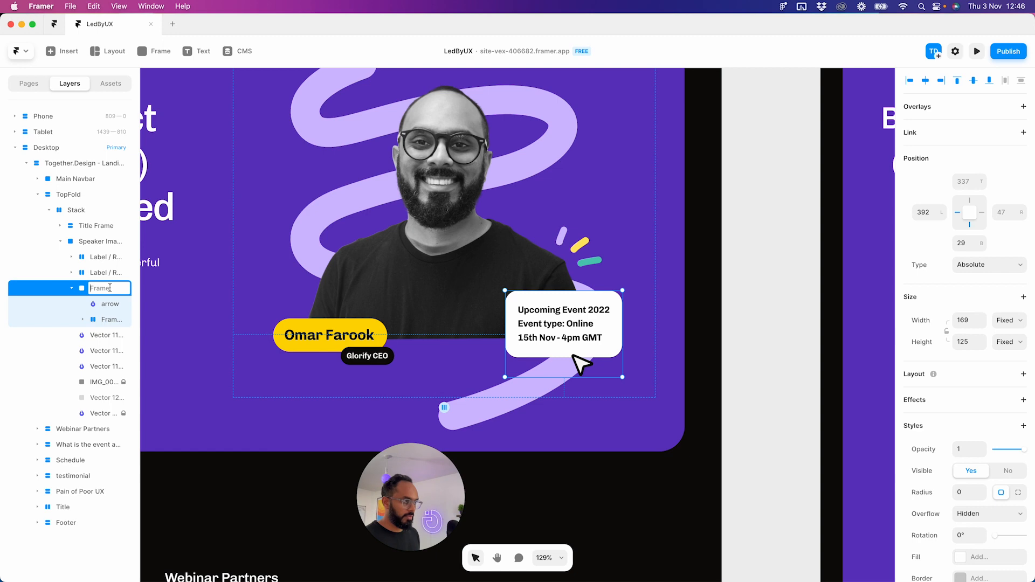
key("Return")
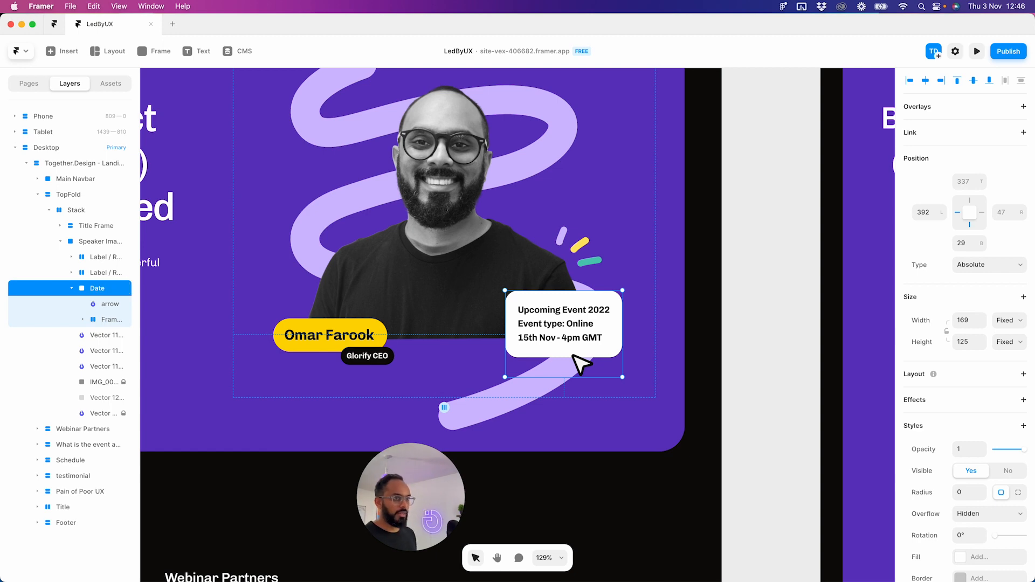
- Compare the hero speaker graphics across the Desktop, Tablet and Phone breakpoints
left_click(721, 309)
scroll(701, 309, "right", 1)
scroll(701, 310, "down", 1)
scroll(701, 309, "down", 10)
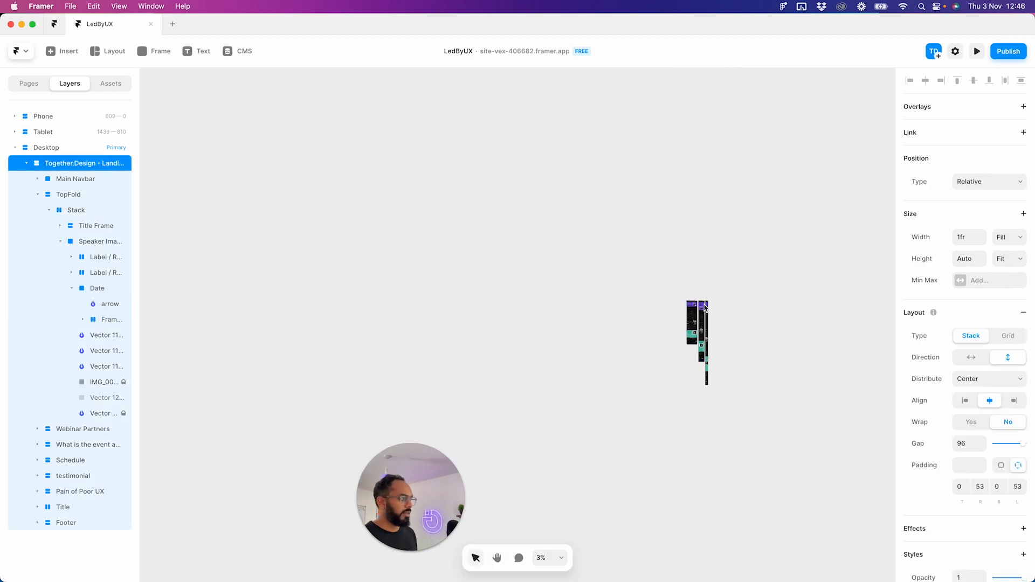
scroll(701, 309, "up", 6)
left_click_drag(737, 306, 647, 305)
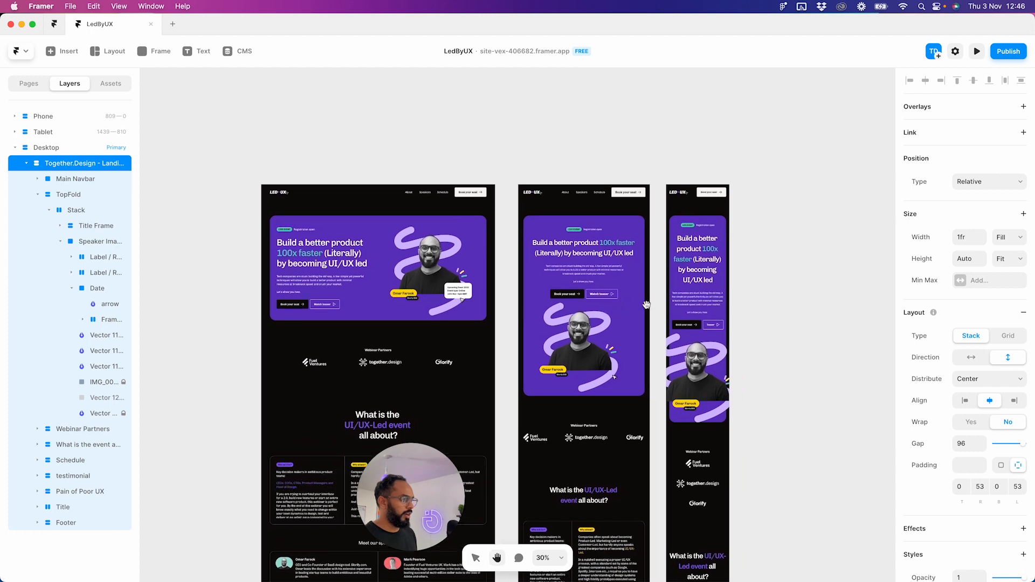
- Inspect the position, size and style settings of the Tablet hero's Date frame and select the event card frame nested inside it
left_click(465, 289)
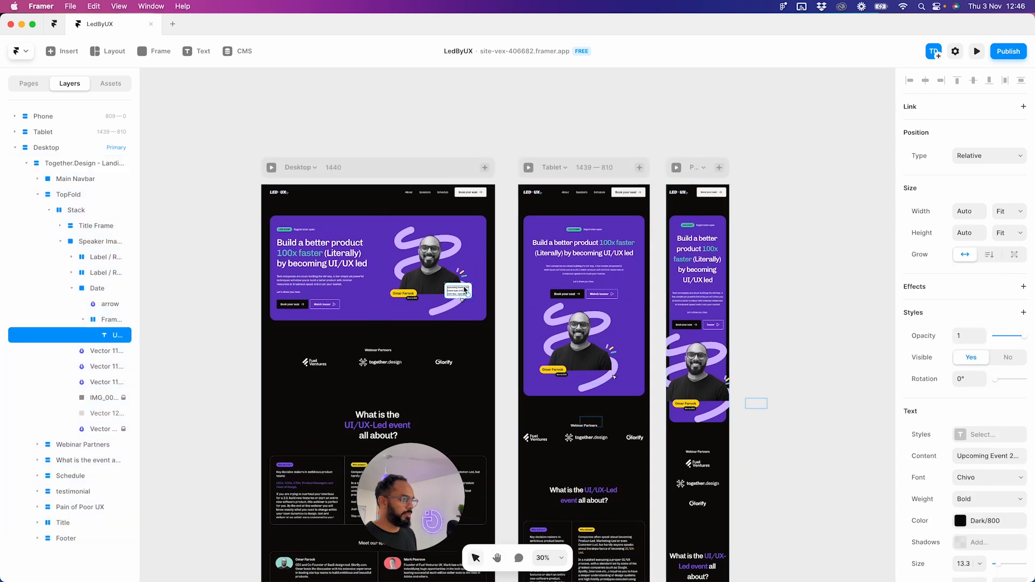
left_click(629, 361)
left_click(98, 275)
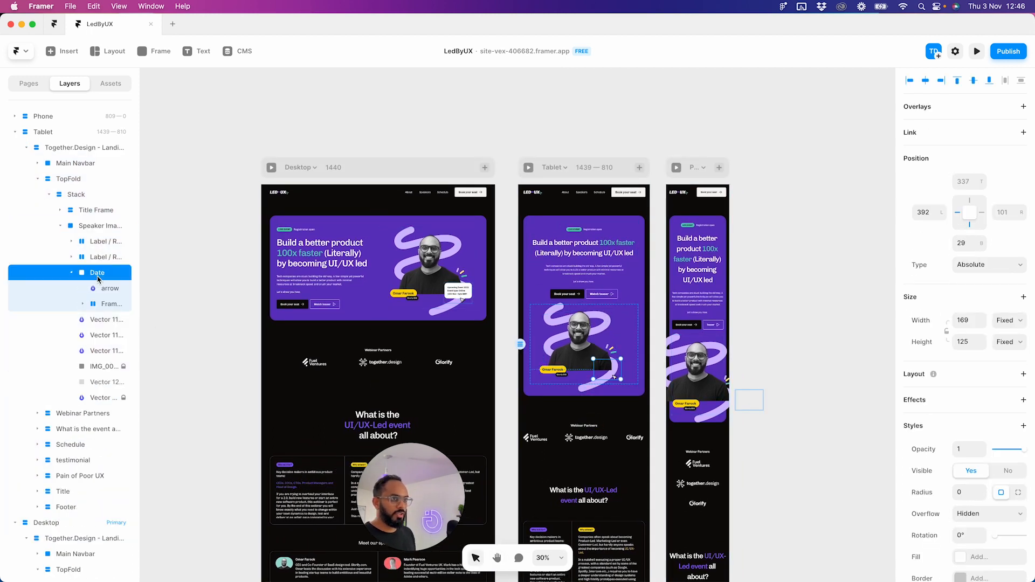
scroll(671, 373, "up", 3)
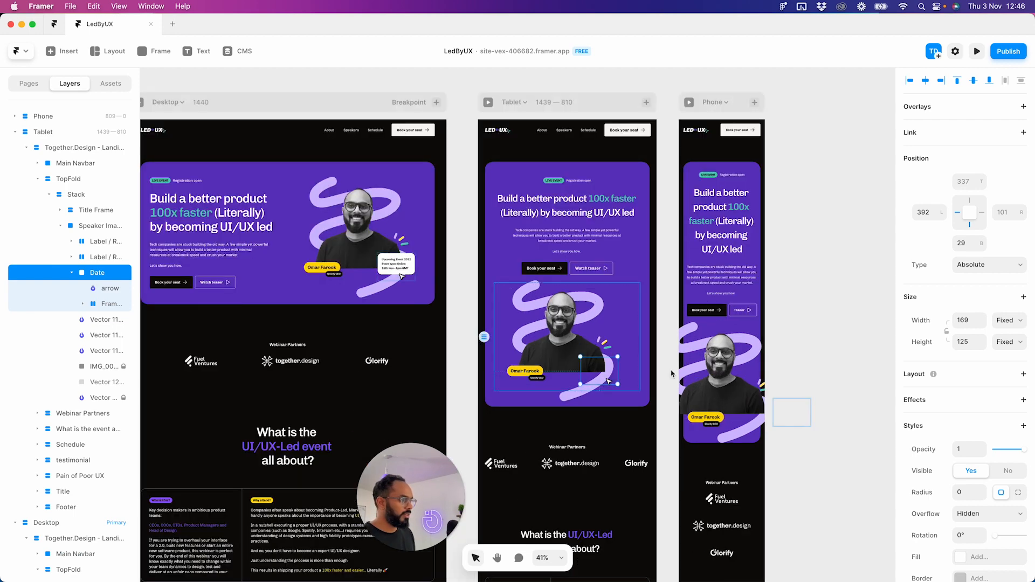
scroll(988, 438, "down", 3)
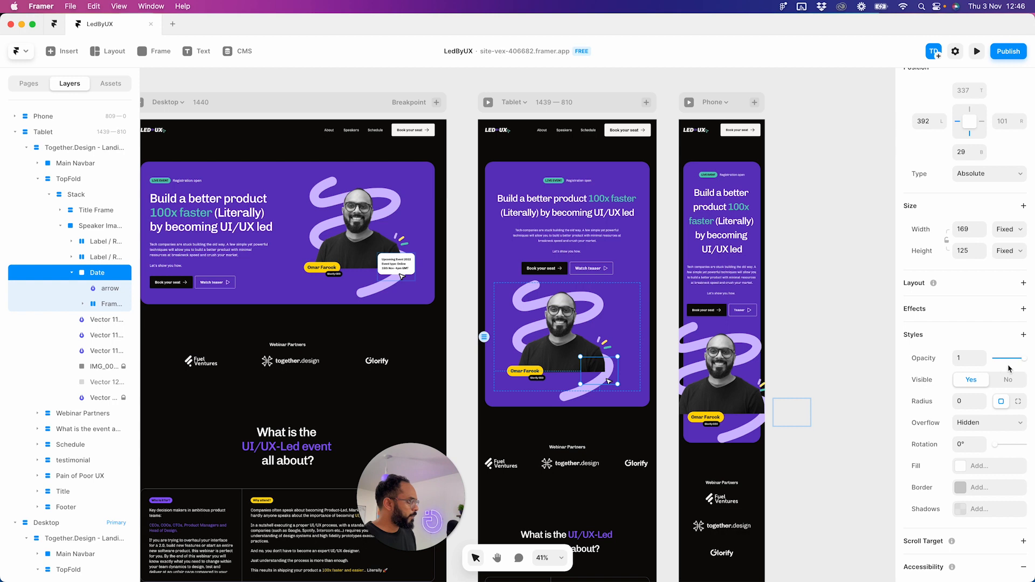
key("shift+Right")
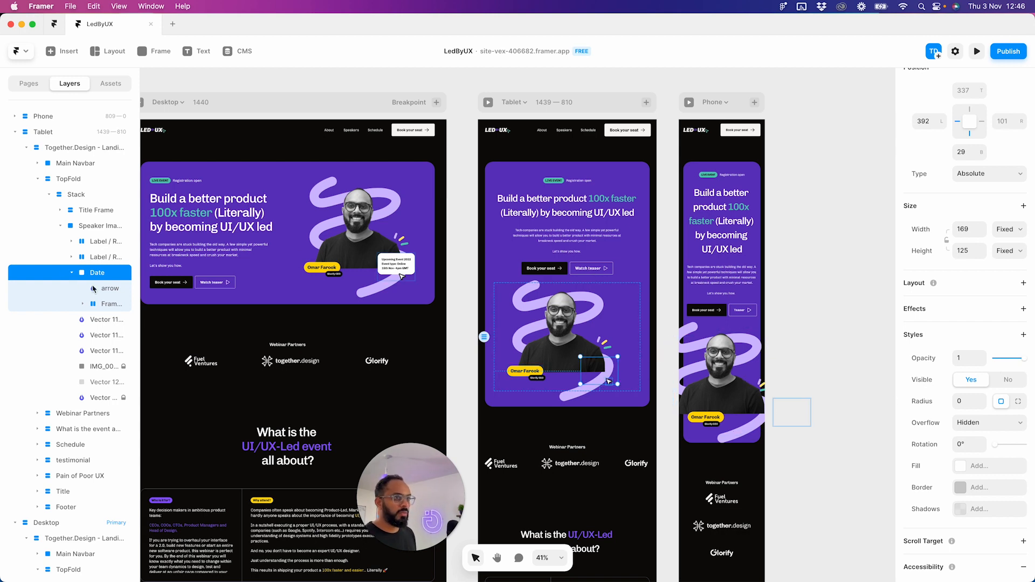
left_click(108, 303)
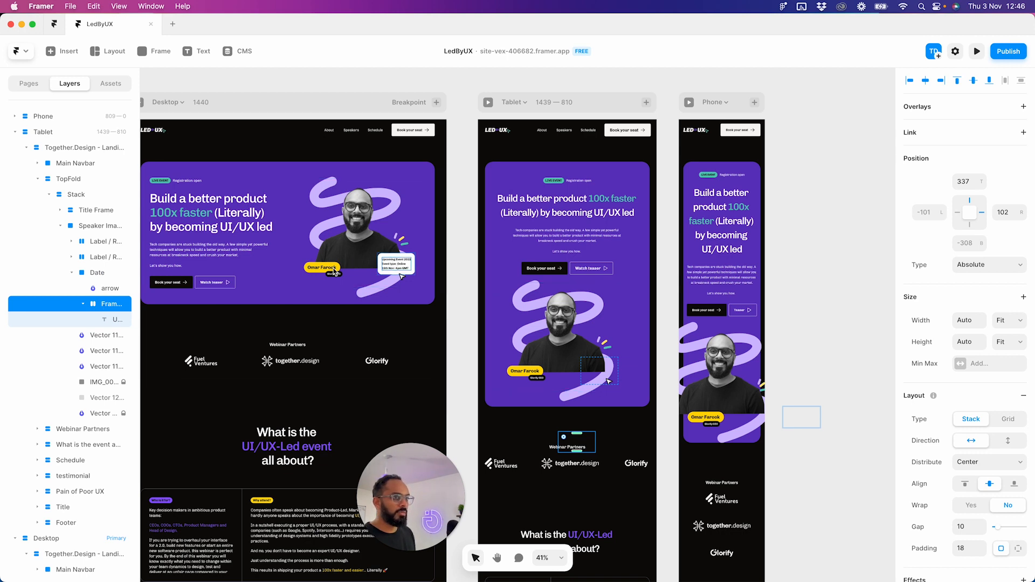
- Reset the overrides on the Date layer of the hero's speaker image in the Tablet breakpoint
left_click(393, 262, "super")
left_click(395, 256, "super")
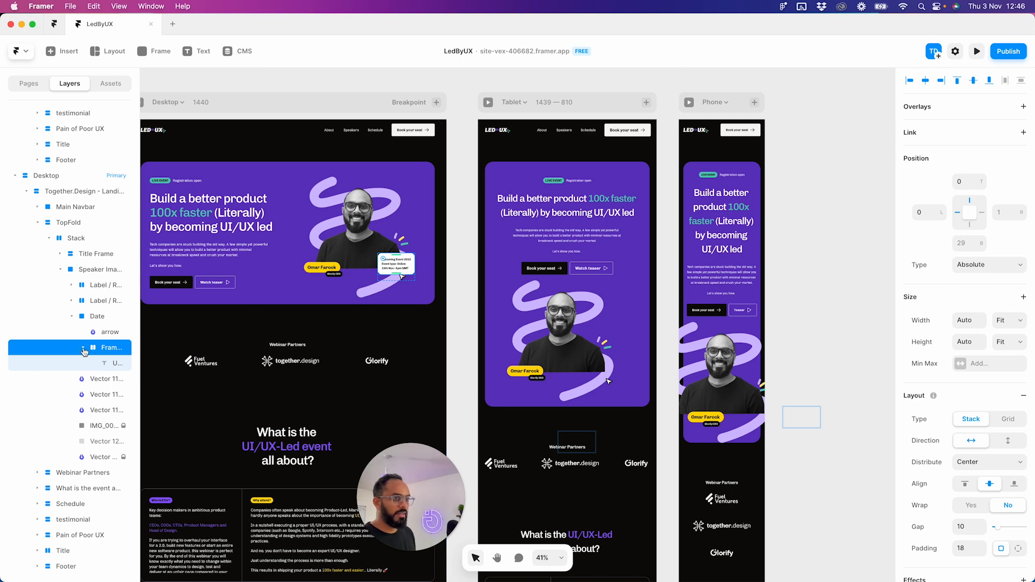
left_click(84, 348)
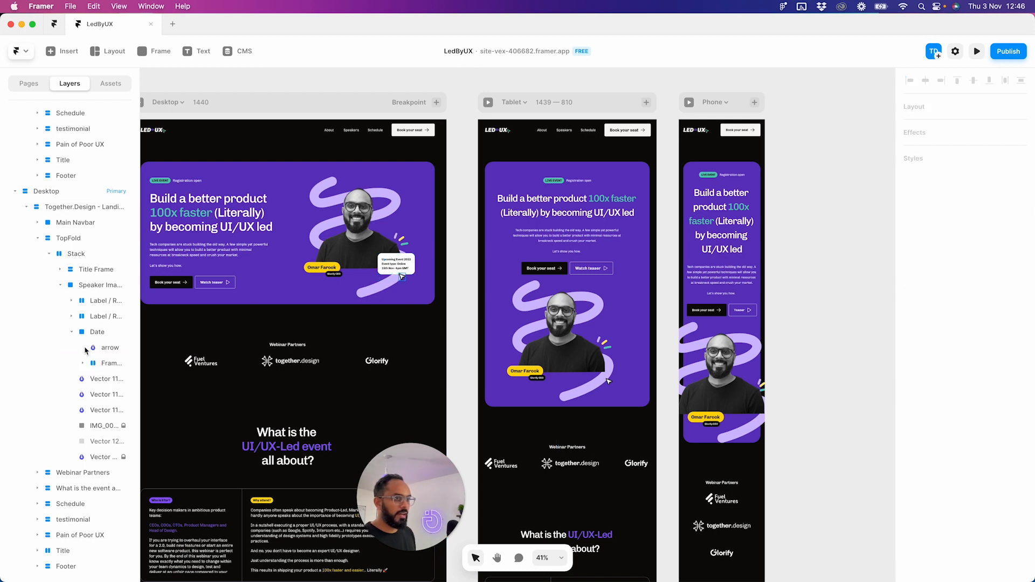
left_click(608, 380, "super")
left_click(100, 272)
right_click(101, 272)
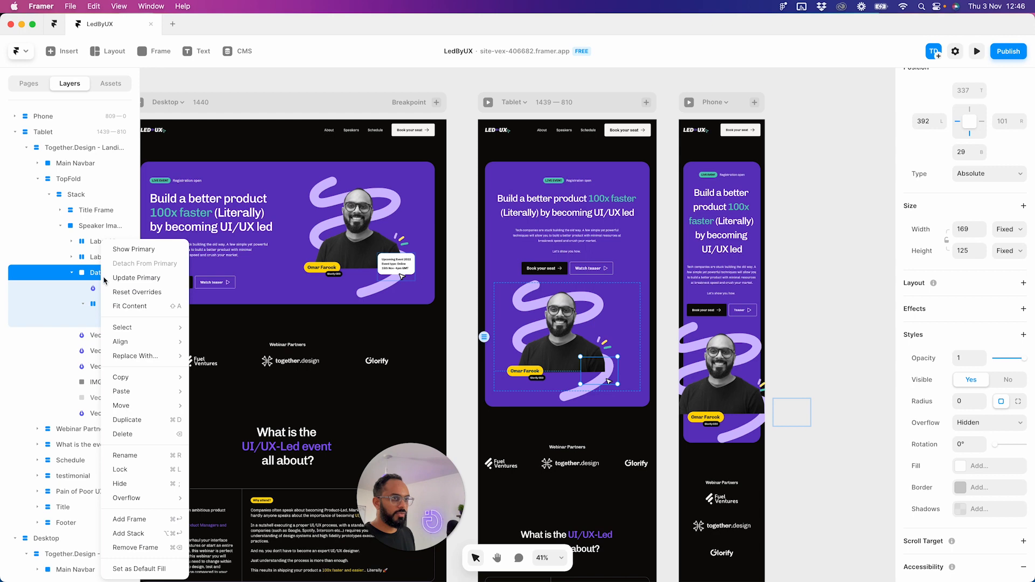
left_click(148, 292)
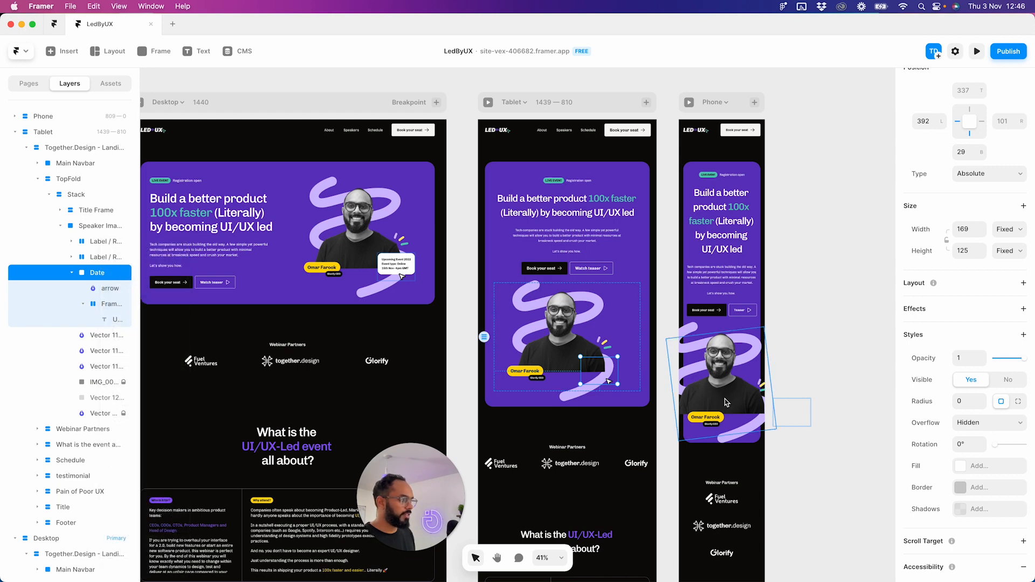
- Reset the overrides on the Tablet Date layer's inner text frame and arrow
right_click(101, 303)
right_click(103, 290)
left_click(138, 327)
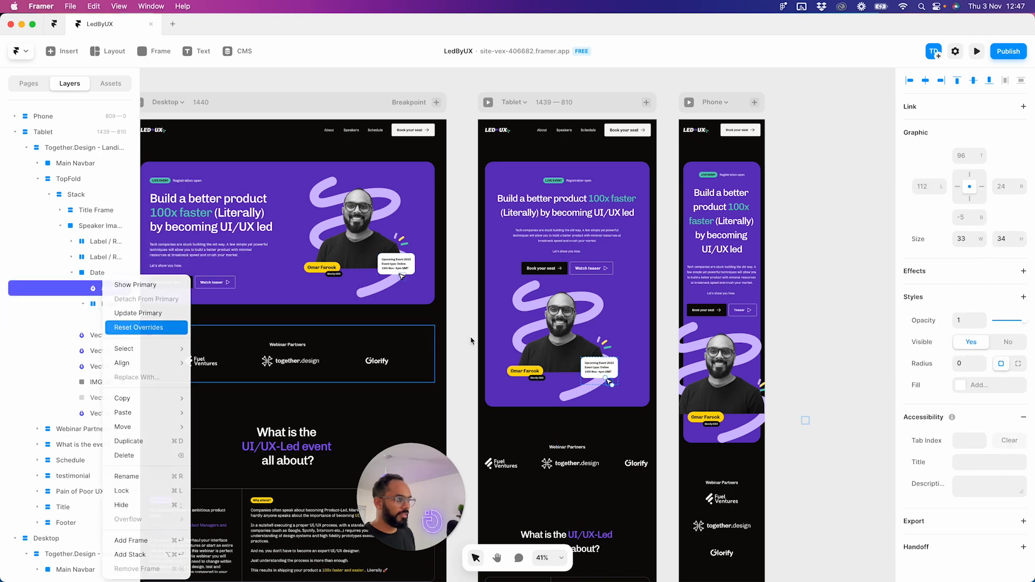
- Reset the overrides on the arrow and the inner text frame of the Date layer in the Phone breakpoint
left_click(806, 422)
left_click(699, 394, "super")
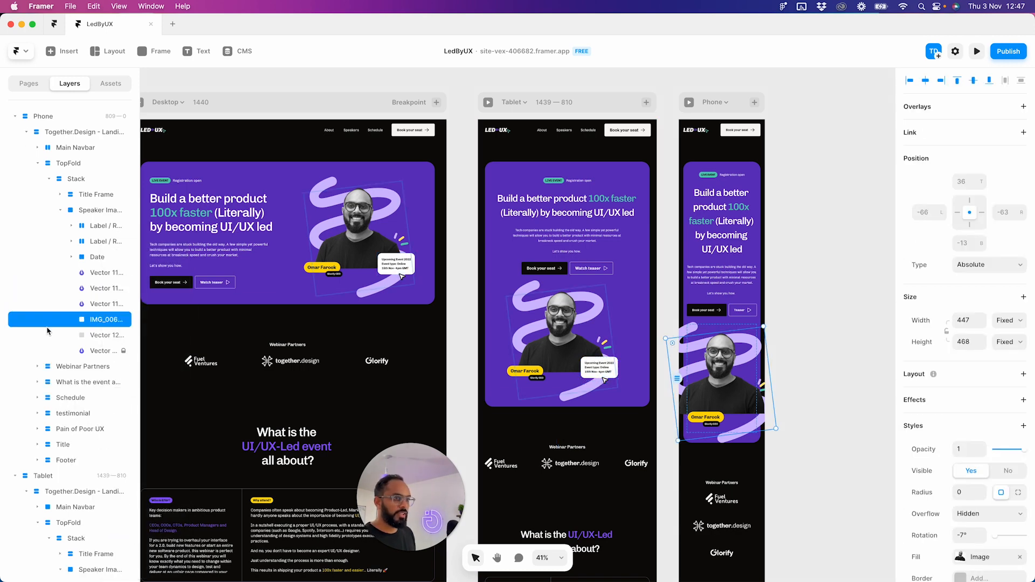
left_click(97, 256)
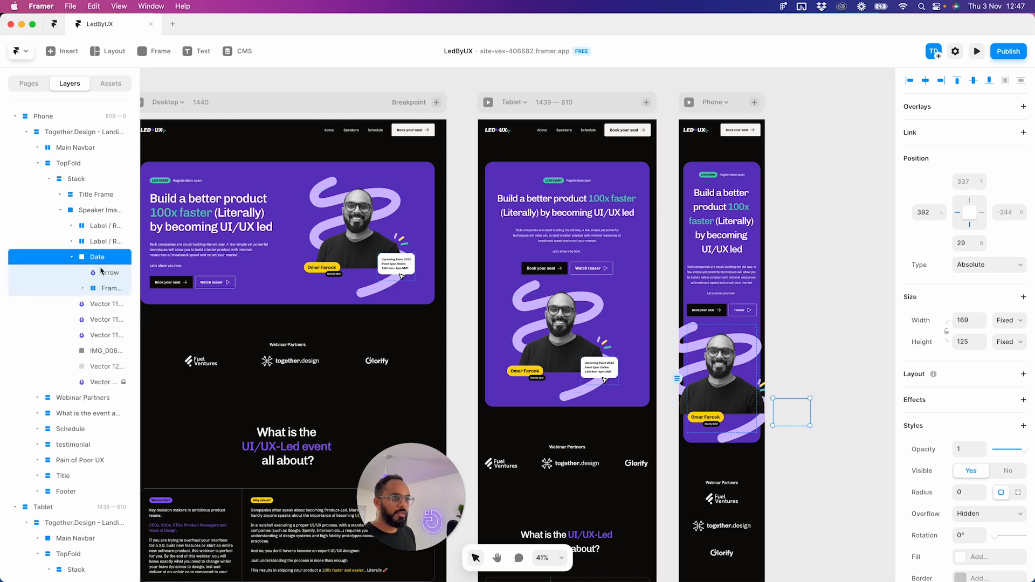
left_click(102, 272)
right_click(103, 274)
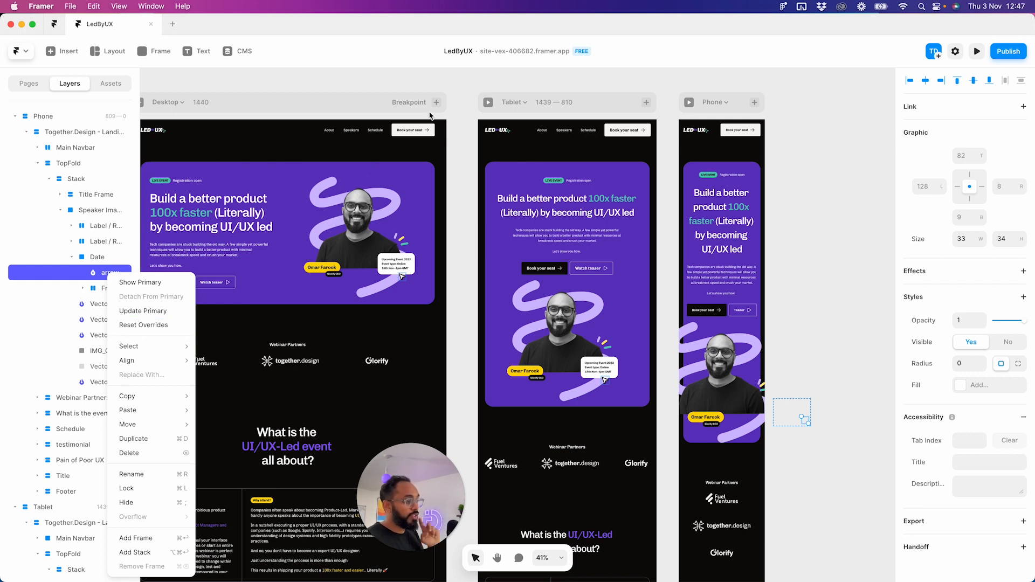
left_click(143, 324)
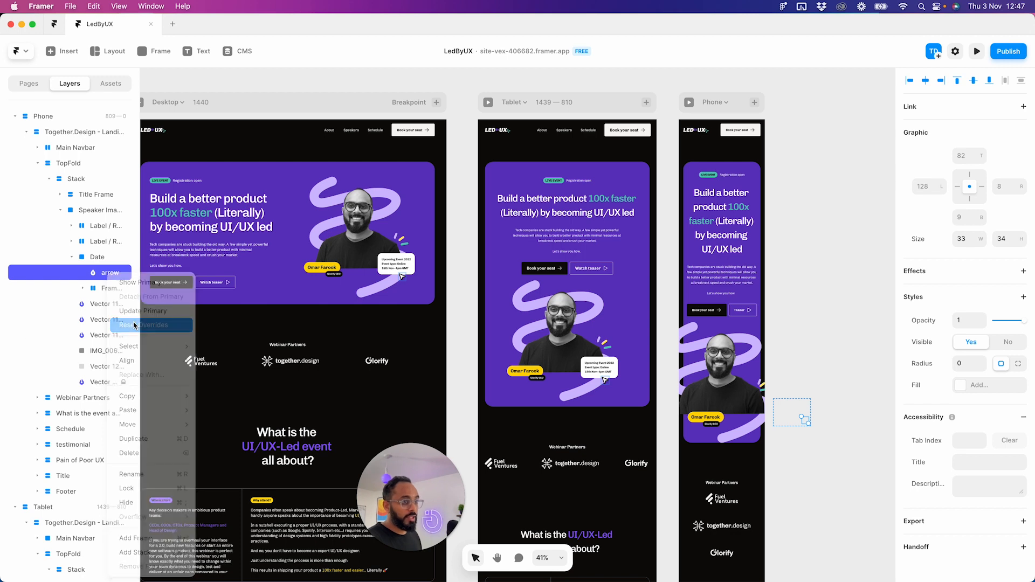
left_click(74, 289)
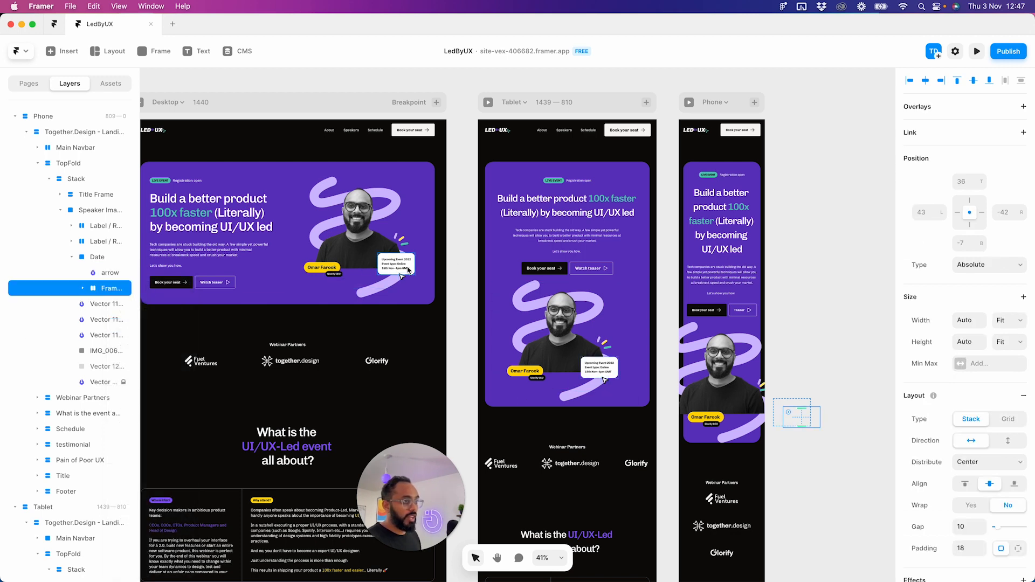
right_click(103, 289)
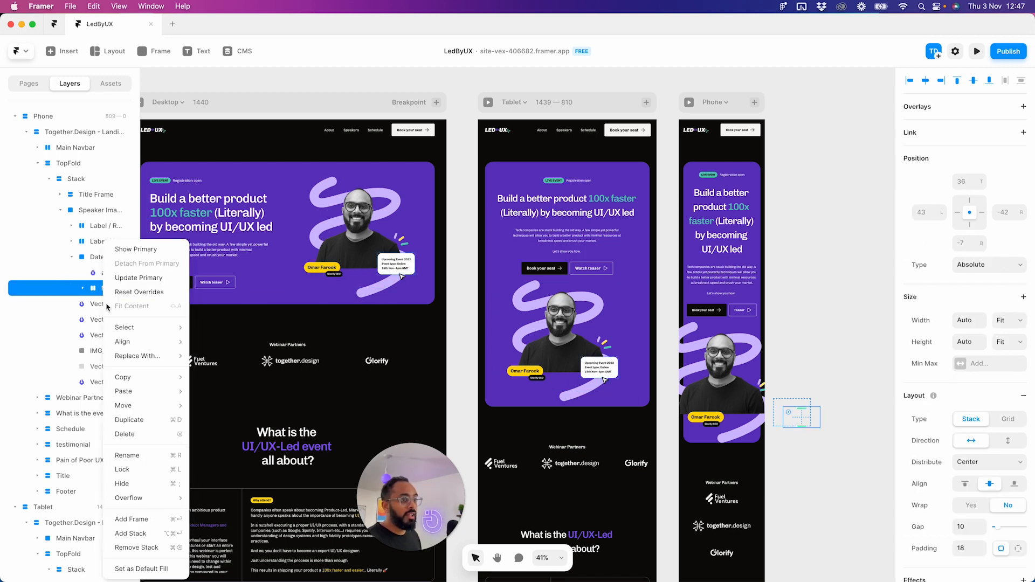
left_click(165, 296)
- Check the Phone breakpoint's Date layer, its arrow and its text frame for remaining overrides
right_click(106, 260)
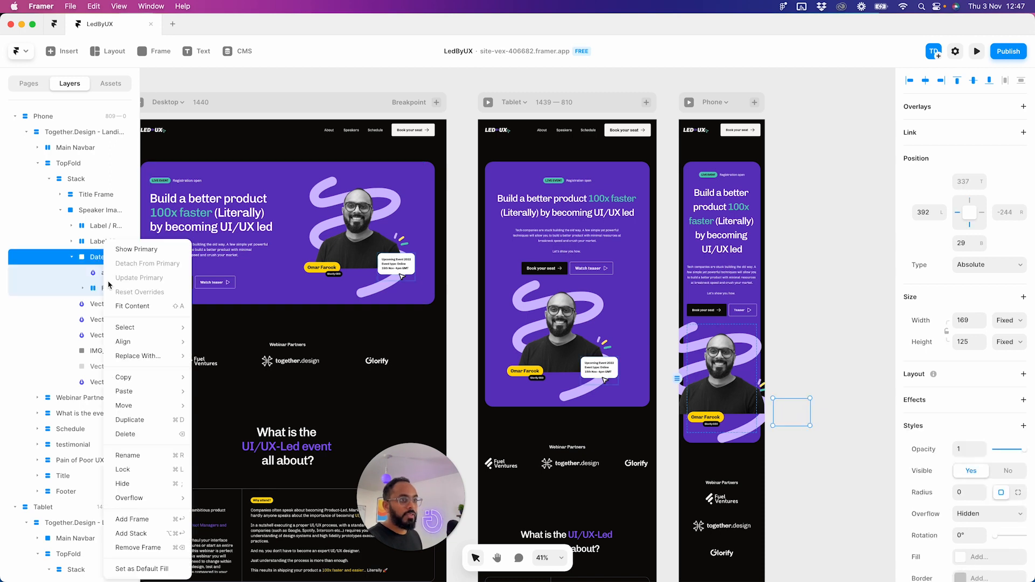
key("Escape")
left_click(108, 273)
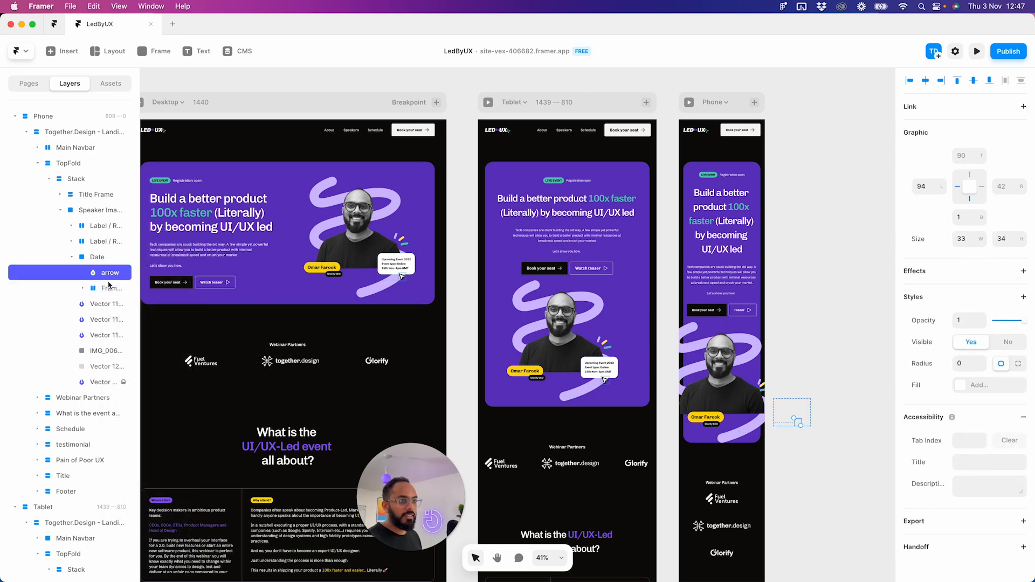
left_click(105, 290)
right_click(106, 290)
- Remove all four edge pins from the Desktop Date layer so it is positioned relative to its centre
left_click(398, 267)
left_click(403, 257)
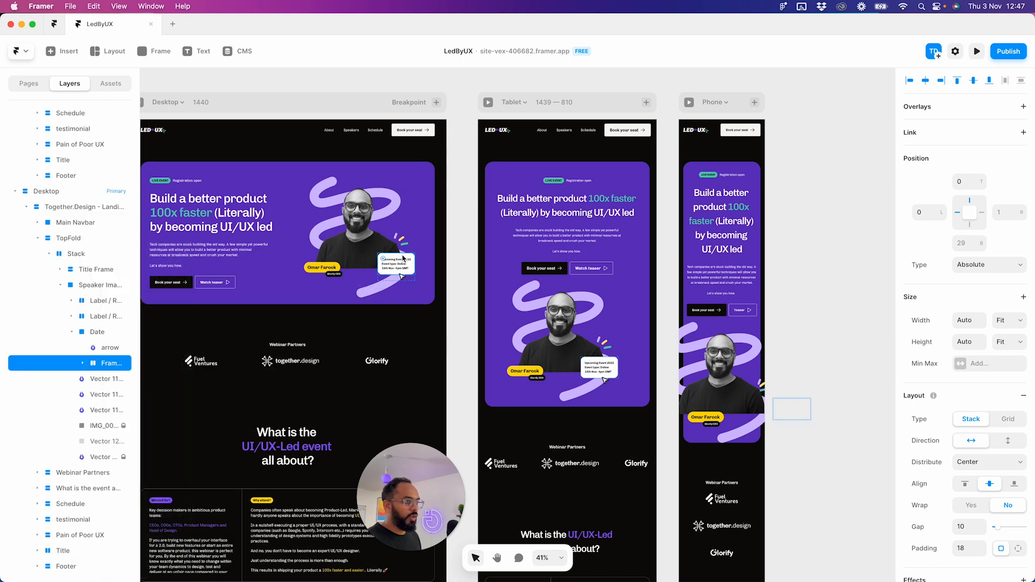
left_click(110, 337)
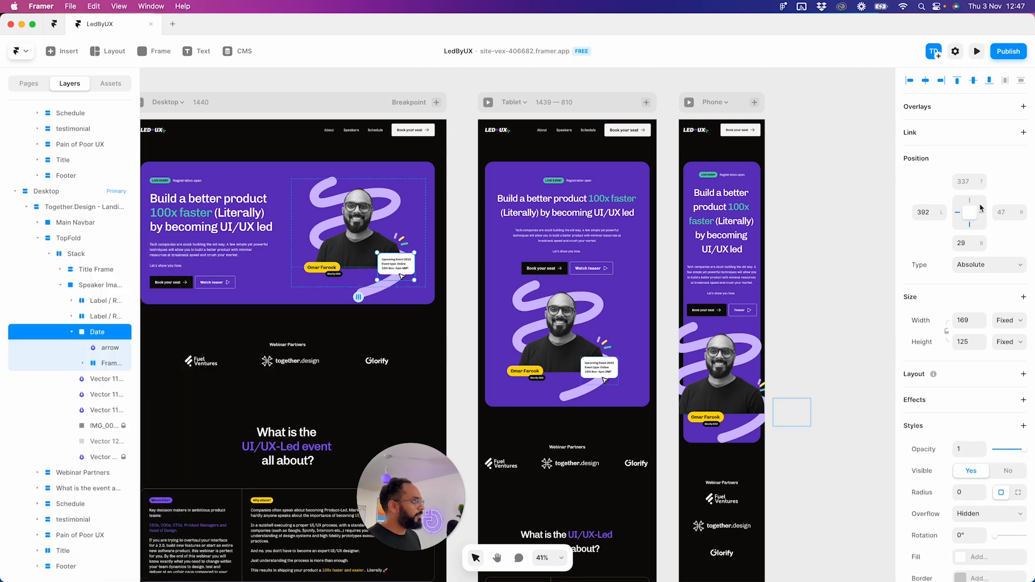
left_click(958, 213)
left_click(970, 224)
left_click(981, 212)
left_click(969, 201)
left_click(971, 216)
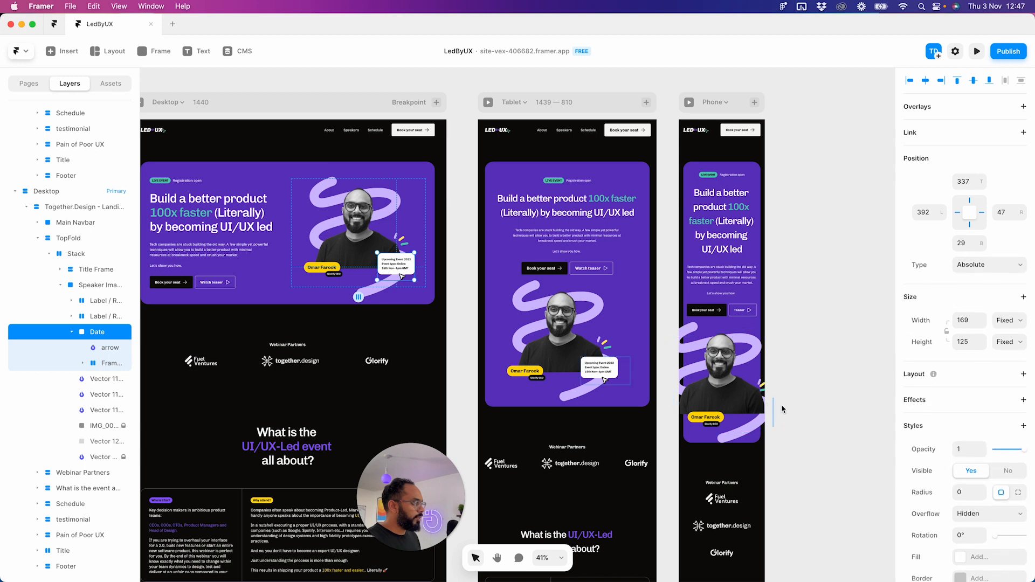
left_click(969, 216)
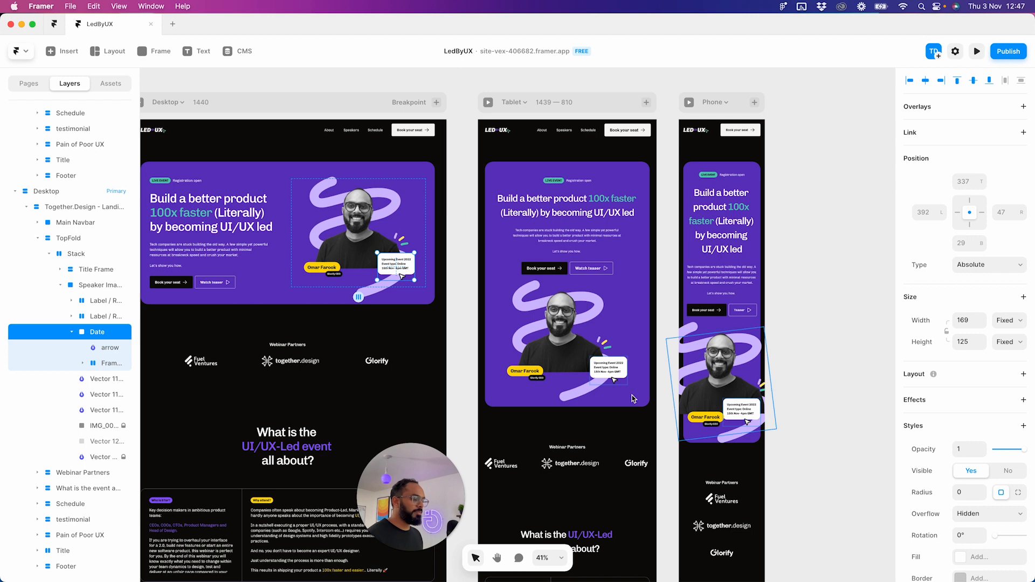
key("space")
left_click_drag(453, 380, 499, 386)
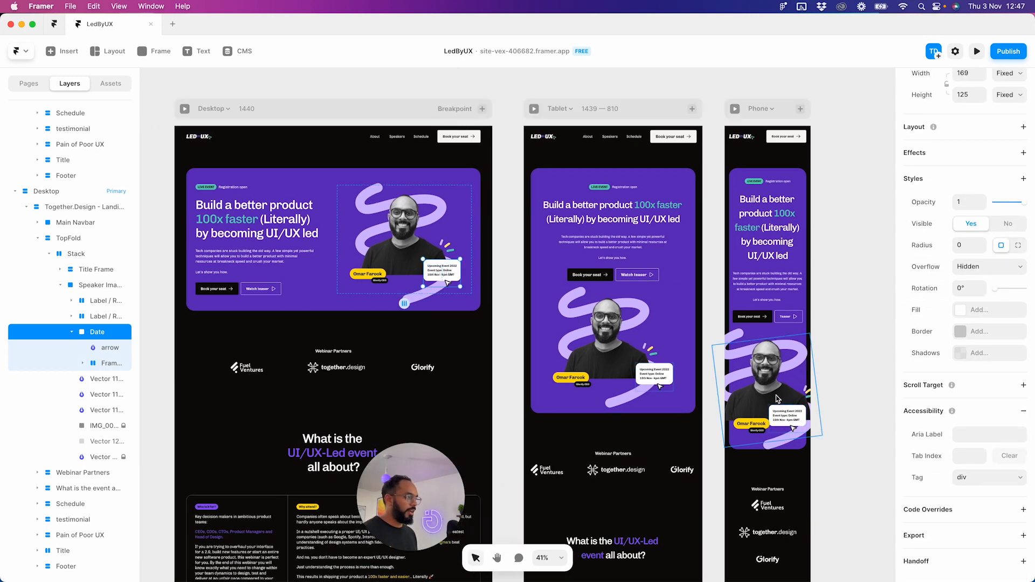
key("super+shift+z")
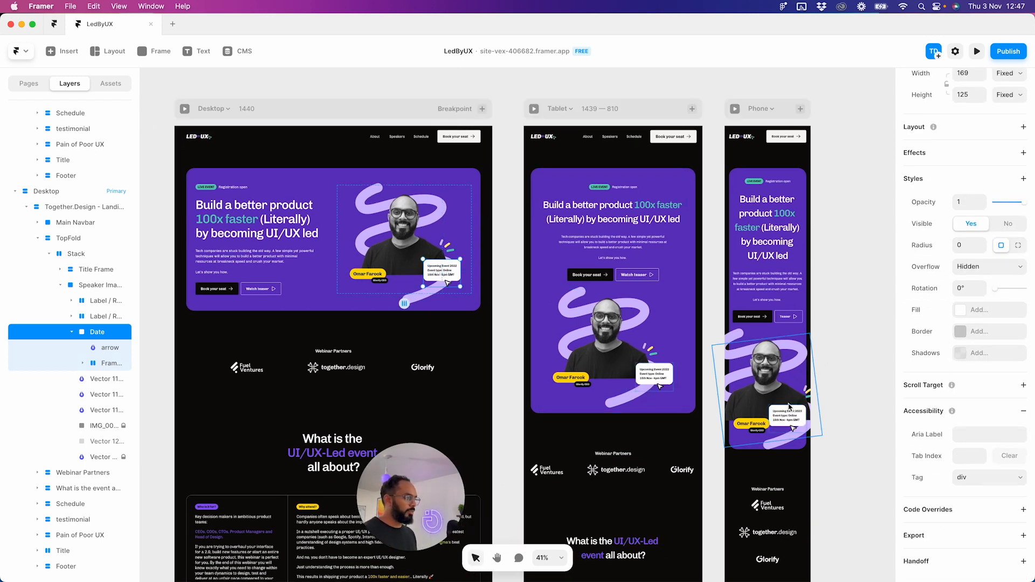
left_click(845, 358)
- Wrap the three small coloured accent strokes beside the Desktop speaker's shoulder in a new frame
scroll(700, 413, "up", 3)
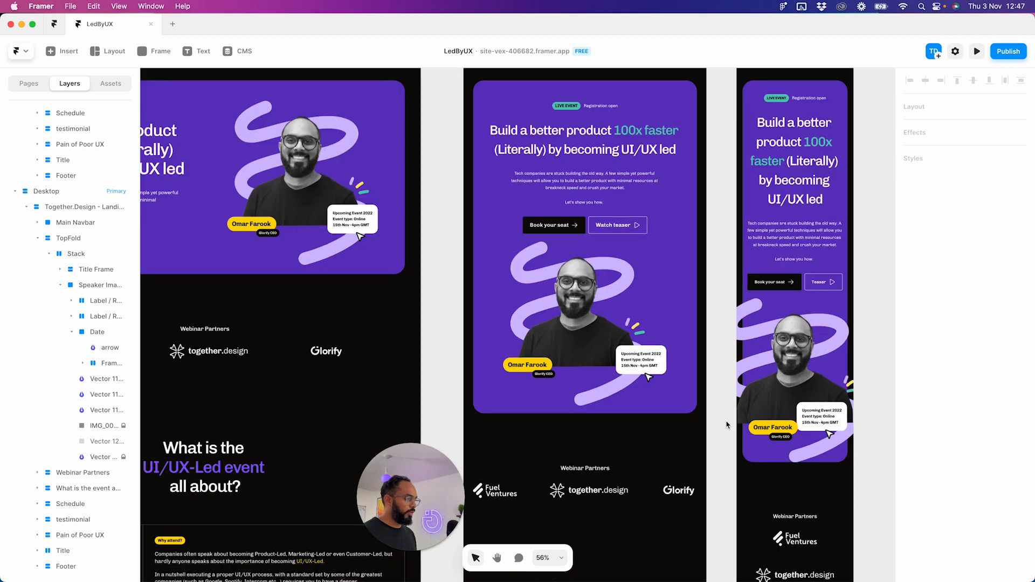
scroll(659, 351, "right", 2)
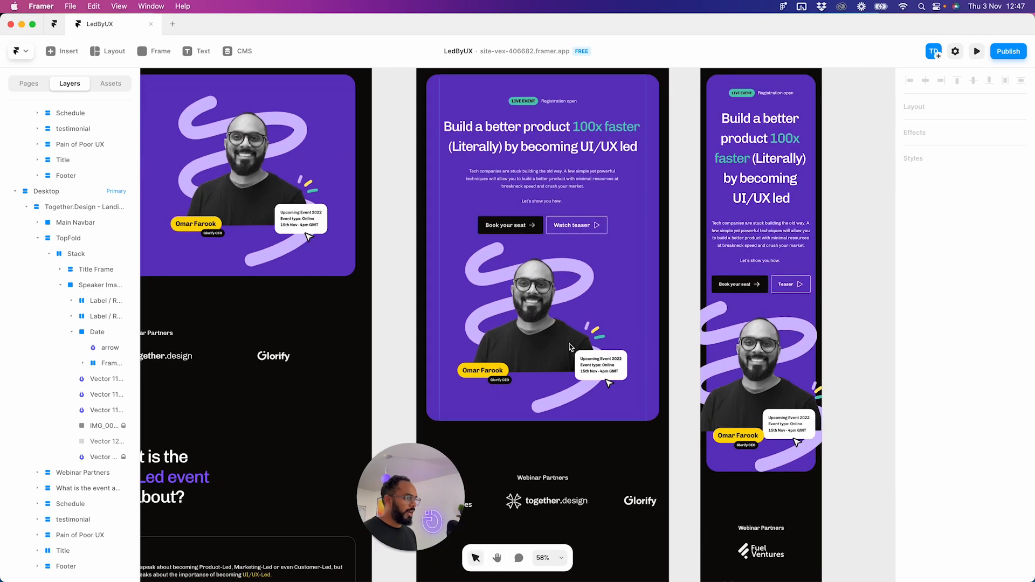
scroll(321, 195, "up", 6)
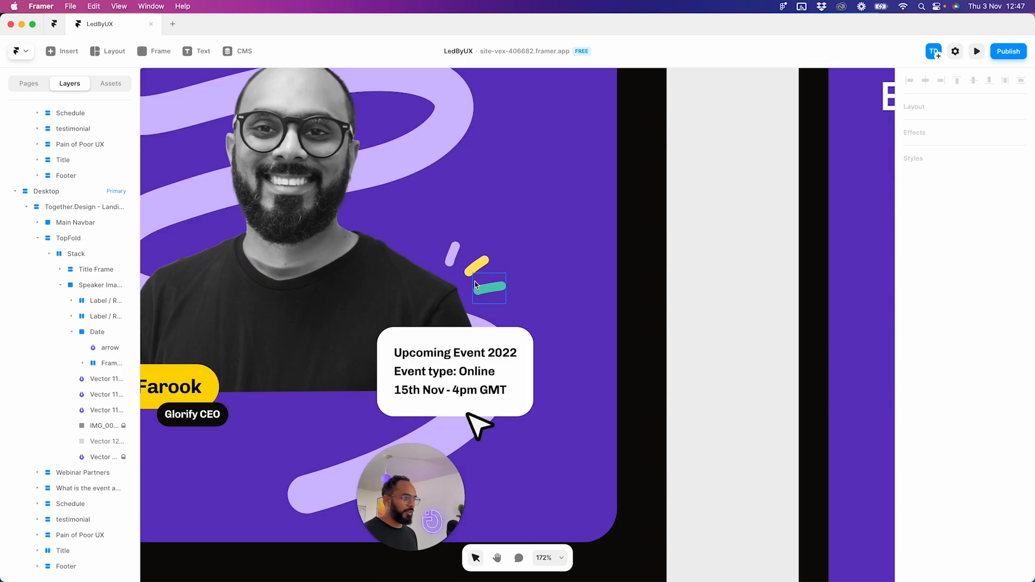
left_click(475, 284)
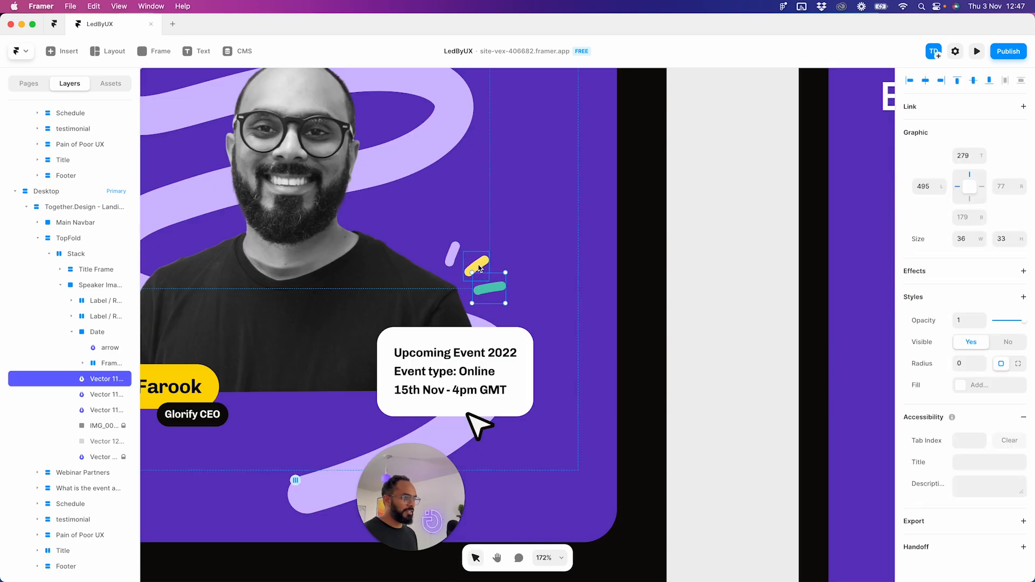
left_click(477, 265, "shift")
left_click(453, 253, "shift")
scroll(488, 307, "down", 3)
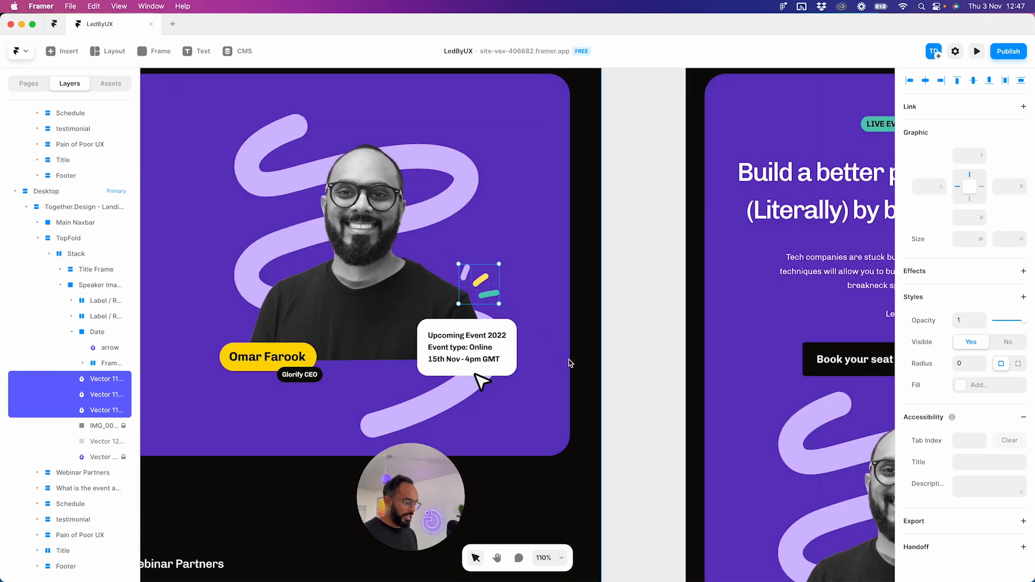
scroll(490, 312, "down", 6)
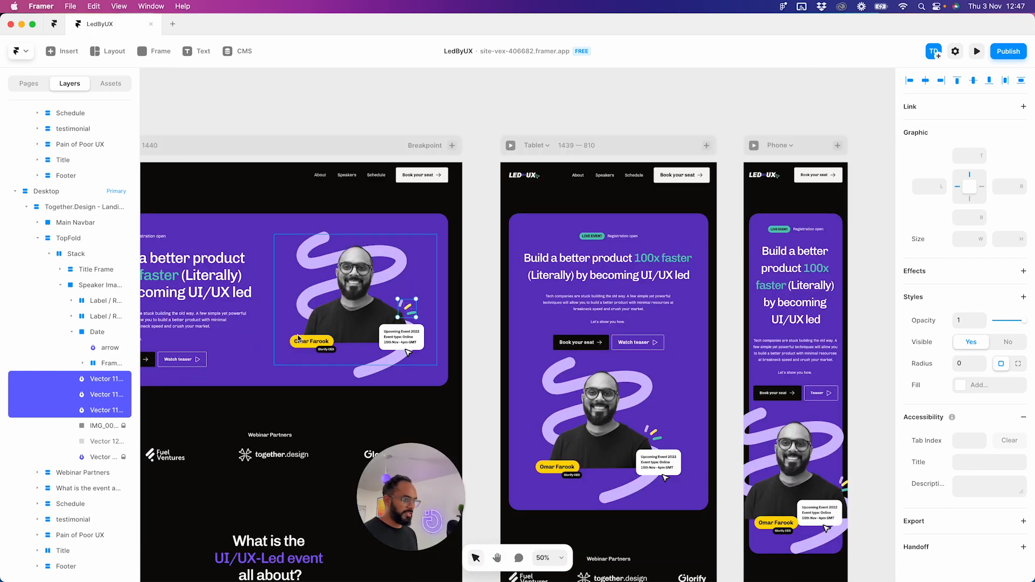
right_click(100, 389)
left_click(129, 518)
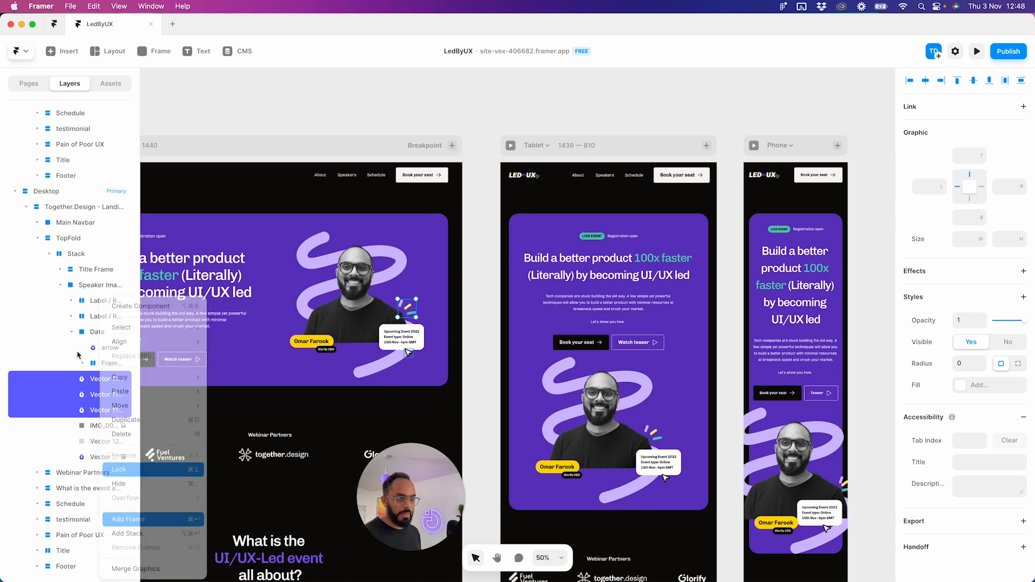
- Rename the new frame around the accent strokes to "Lines"
double_click(99, 380)
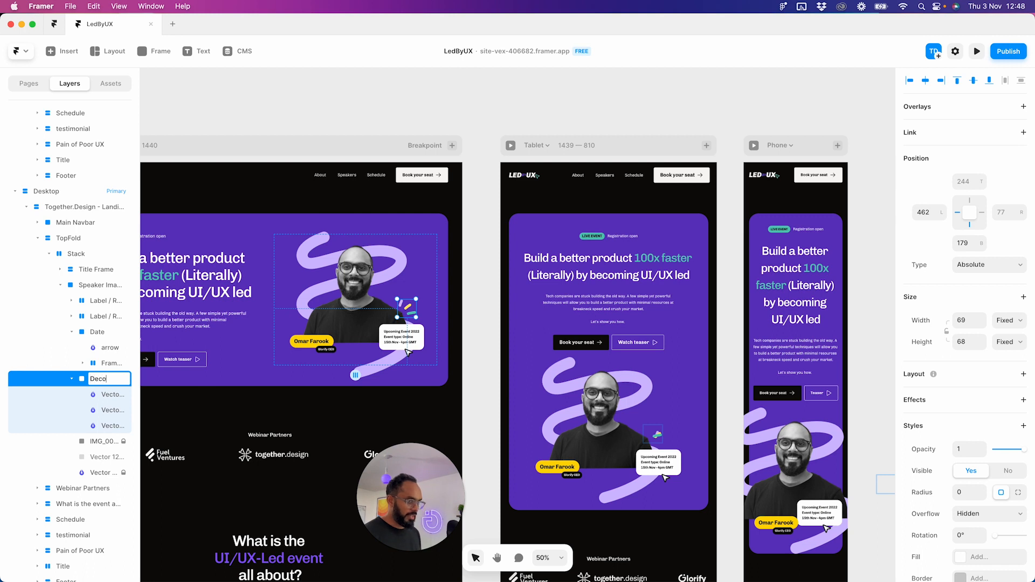
type("Lines")
key("Return")
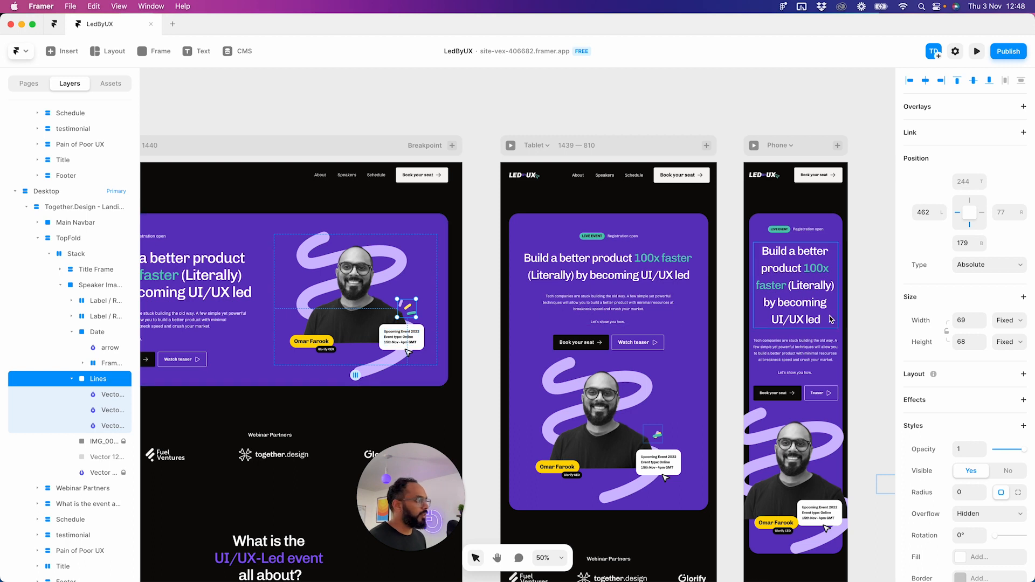
- Reset the overrides on all three vectors inside the Lines frame in the Tablet breakpoint
left_click(653, 439)
right_click(112, 340)
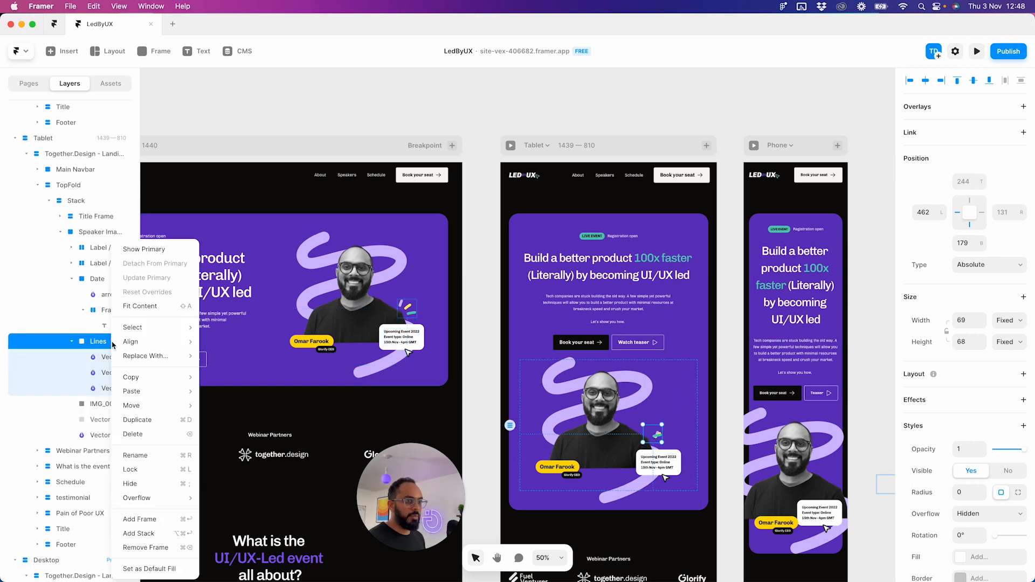
left_click(100, 374)
left_click(106, 359)
left_click(107, 389)
right_click(107, 389)
left_click(98, 376)
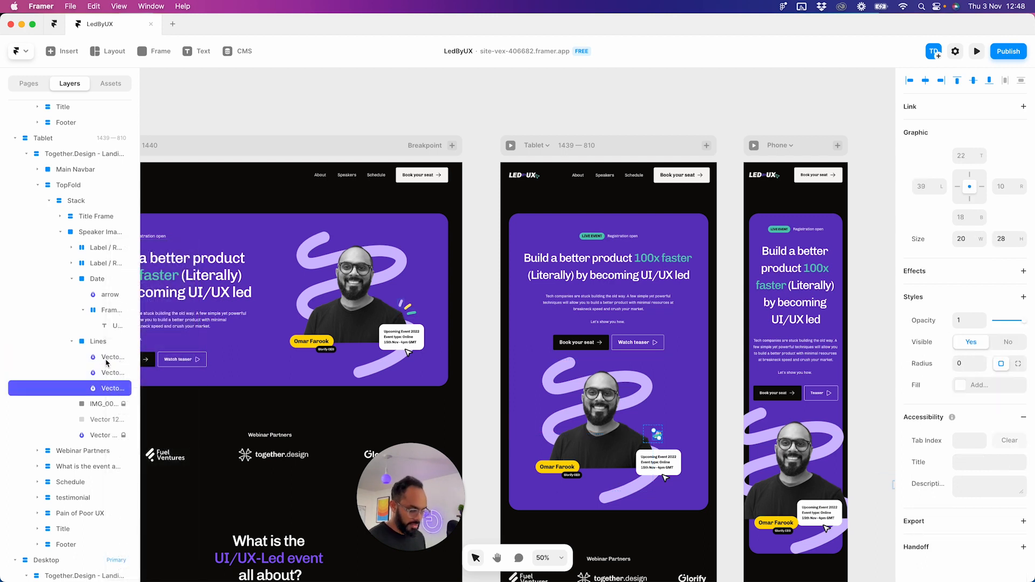
left_click(107, 361, "shift")
right_click(106, 362)
left_click(133, 328)
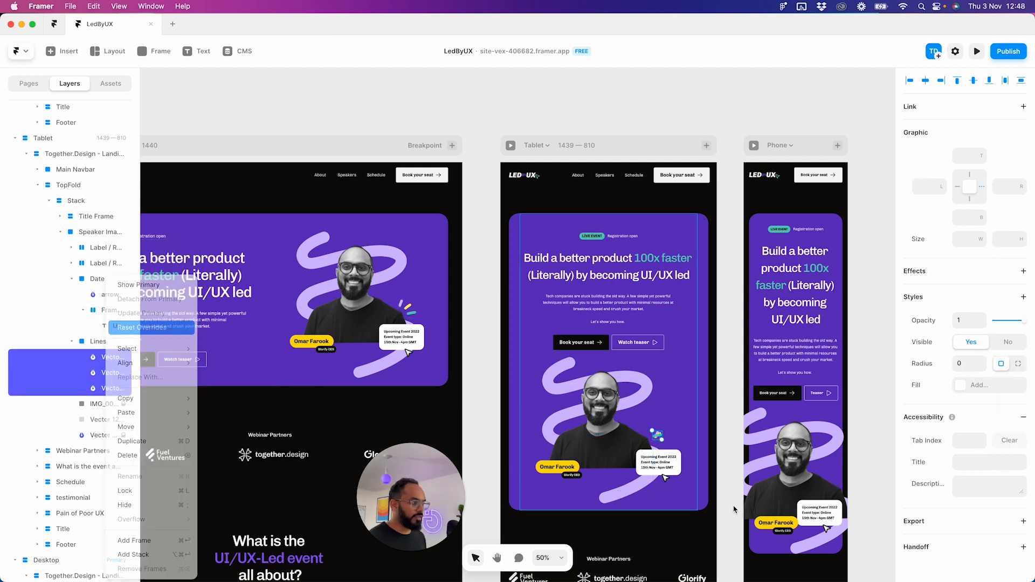
- Reset the overrides on all three vectors inside the Lines frame in the Phone breakpoint
left_click(817, 507)
left_click(124, 320)
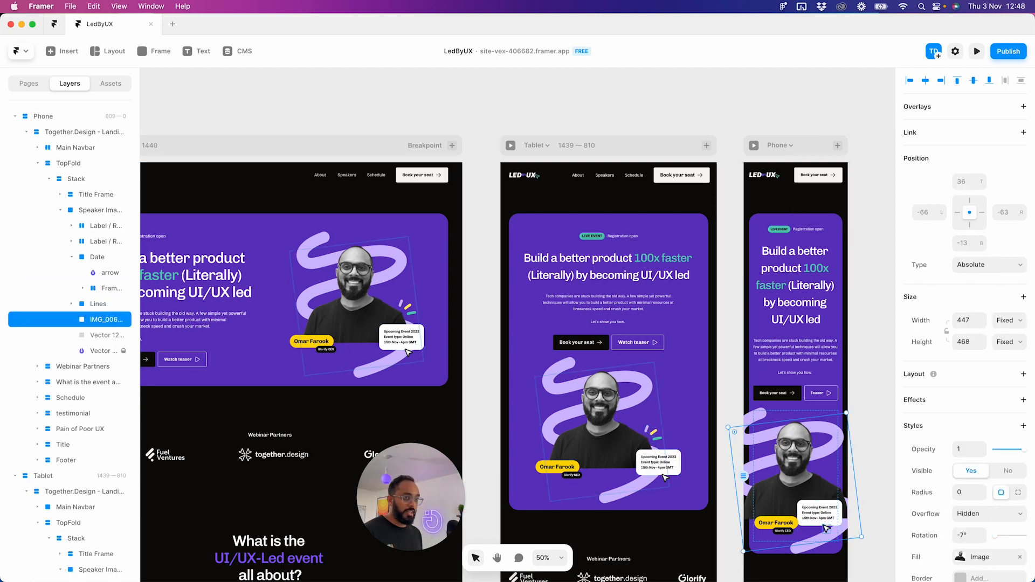
left_click(105, 339)
left_click(68, 306)
left_click(68, 305)
left_click(69, 305)
left_click(108, 319)
left_click(111, 350, "shift")
right_click(111, 350)
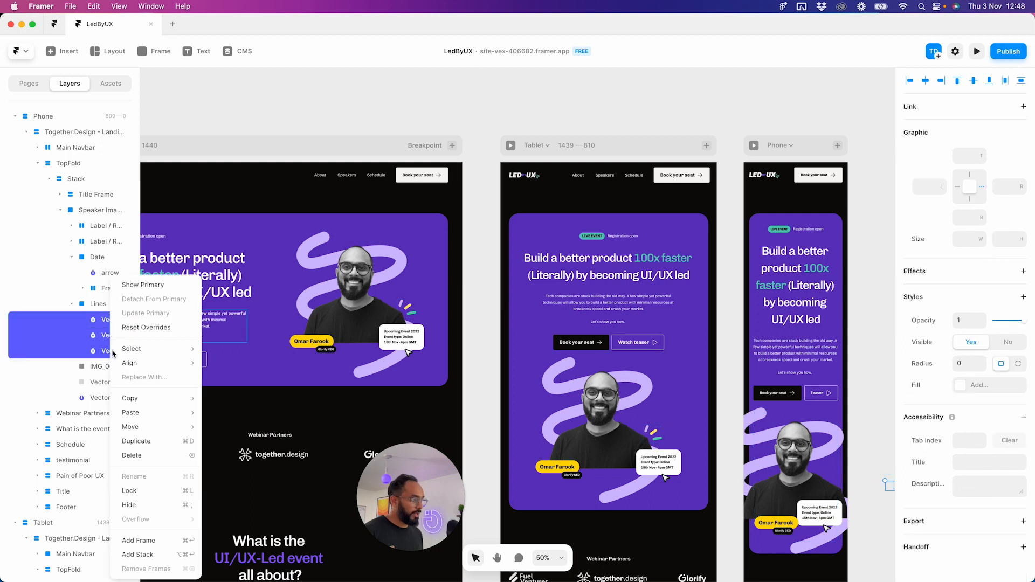
left_click(146, 327)
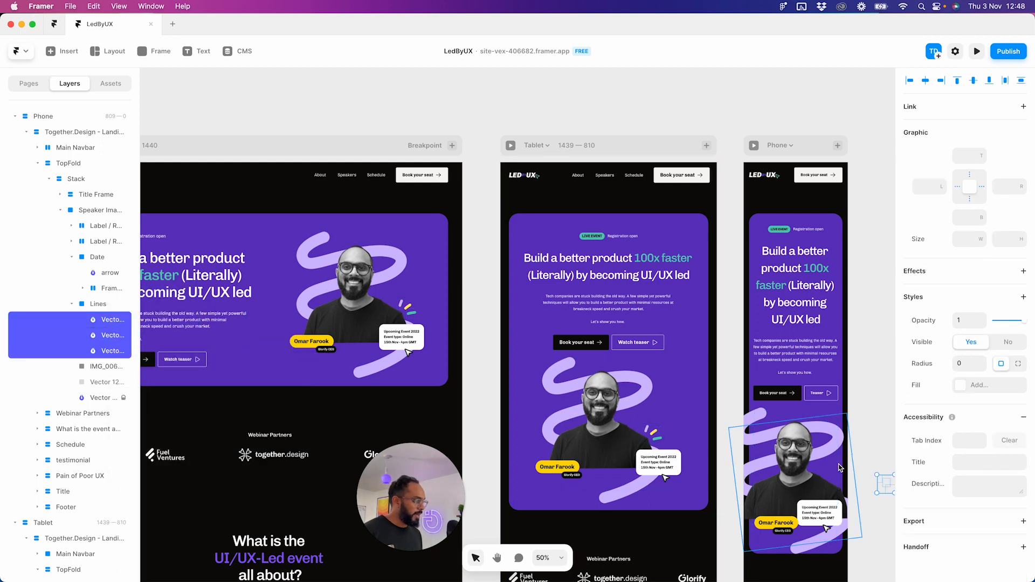
- Pin the Desktop breakpoint's Lines frame to the top and right edges of its speaker image frame only
left_click(115, 303)
right_click(110, 304)
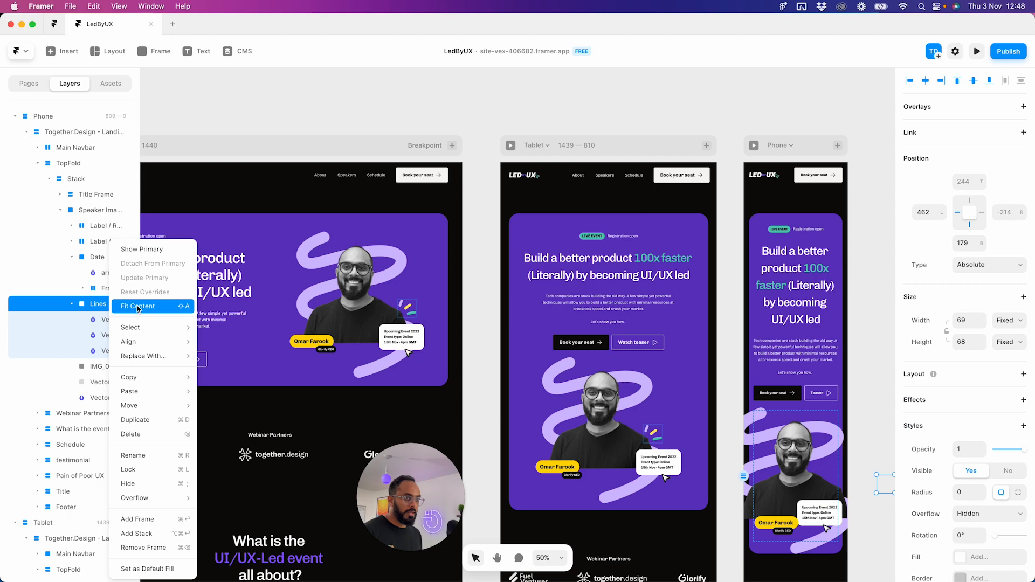
left_click(411, 311, "super")
left_click(443, 307, "super")
left_click(410, 308, "super")
left_click(414, 305, "super")
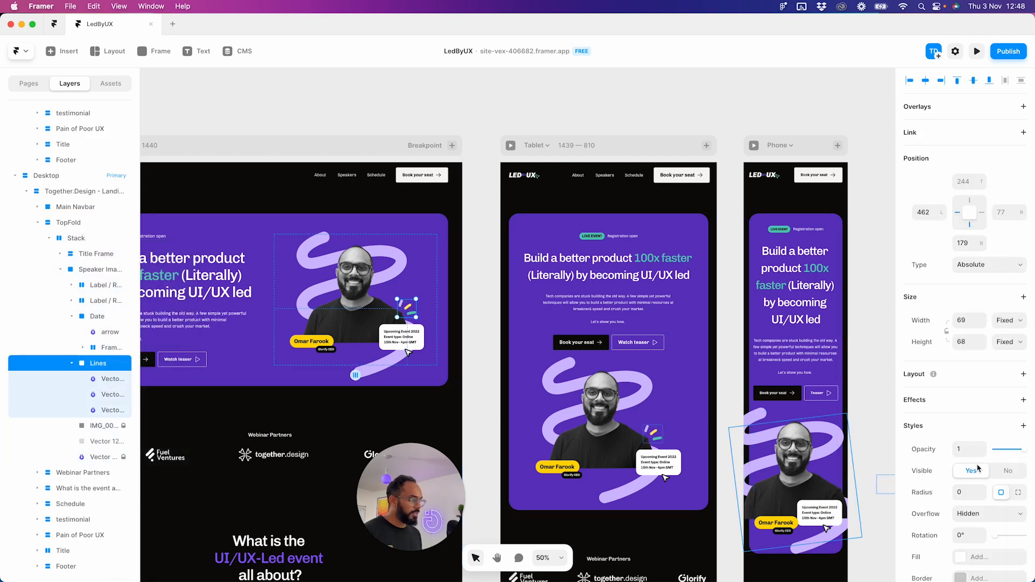
left_click_drag(739, 467, 650, 437)
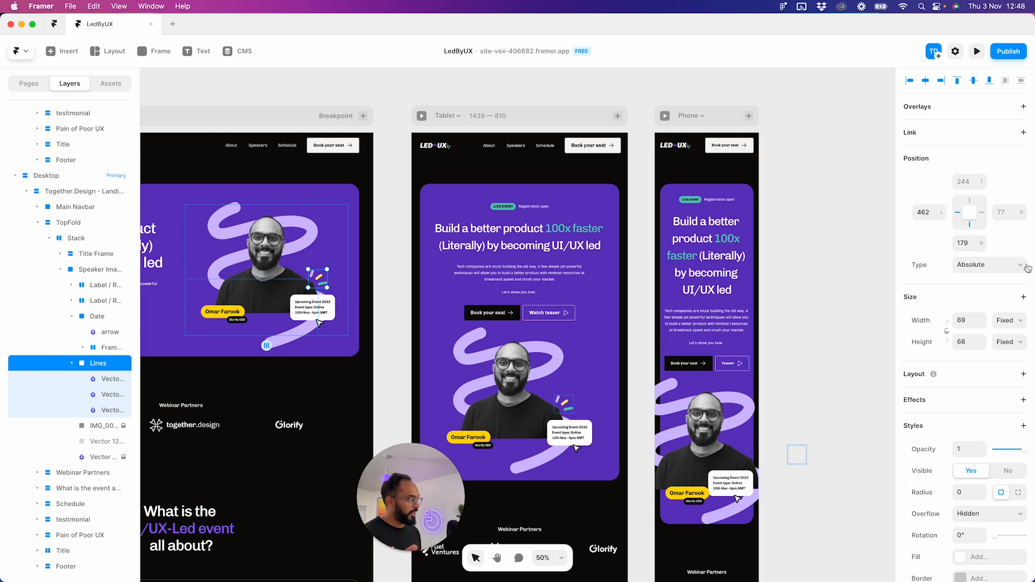
left_click(972, 218)
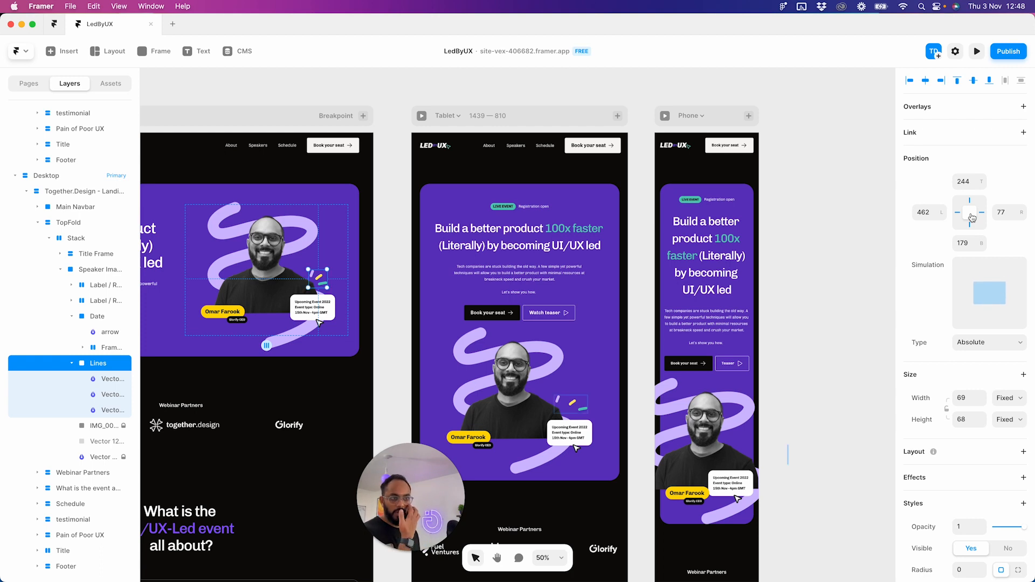
left_click(970, 216)
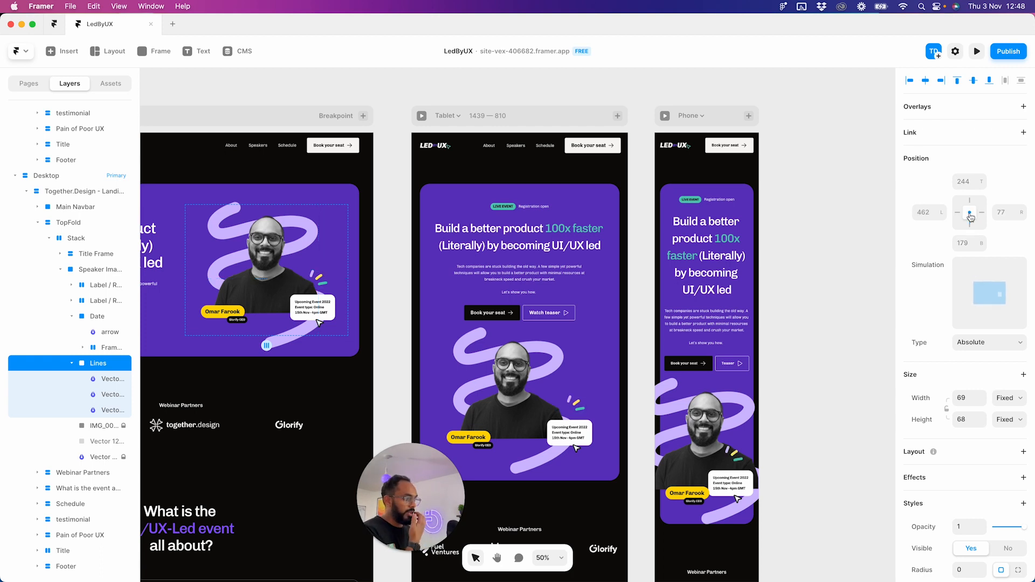
left_click(970, 201)
left_click(983, 214)
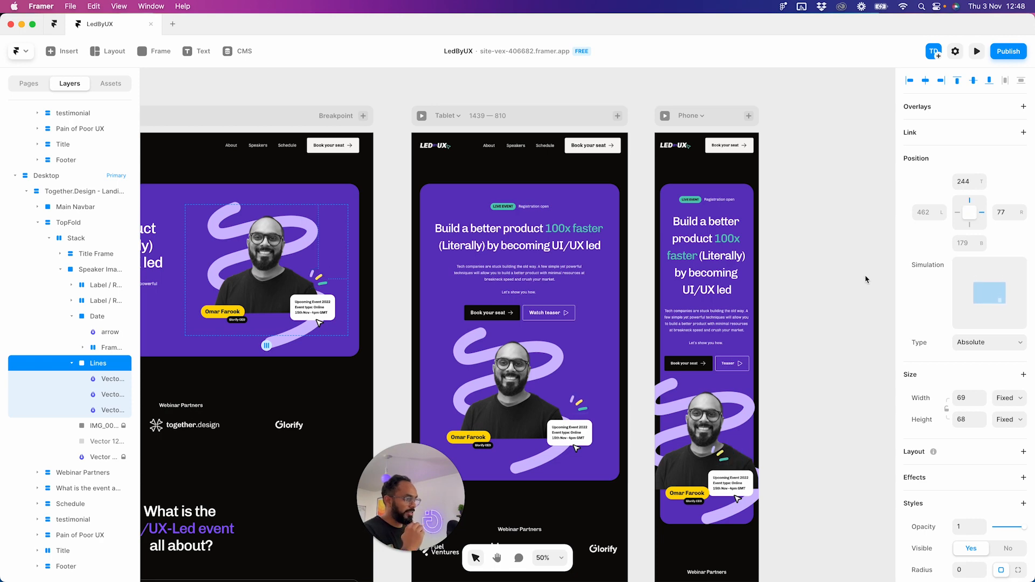
- Shift the Lines frame in the Tablet breakpoint inward to a right offset of 137, beside the speaker's shoulder
scroll(562, 416, "up", 3)
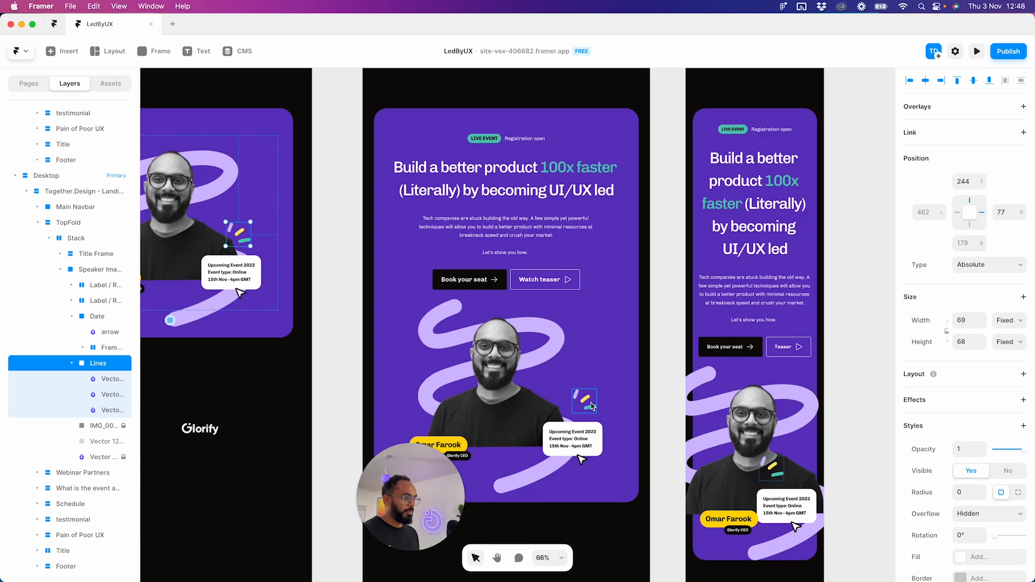
left_click(593, 401)
key("shift+Up")
key("shift+Left")
key("shift+Left")
key("shift+Left")
key("shift+Left")
key("shift+Left")
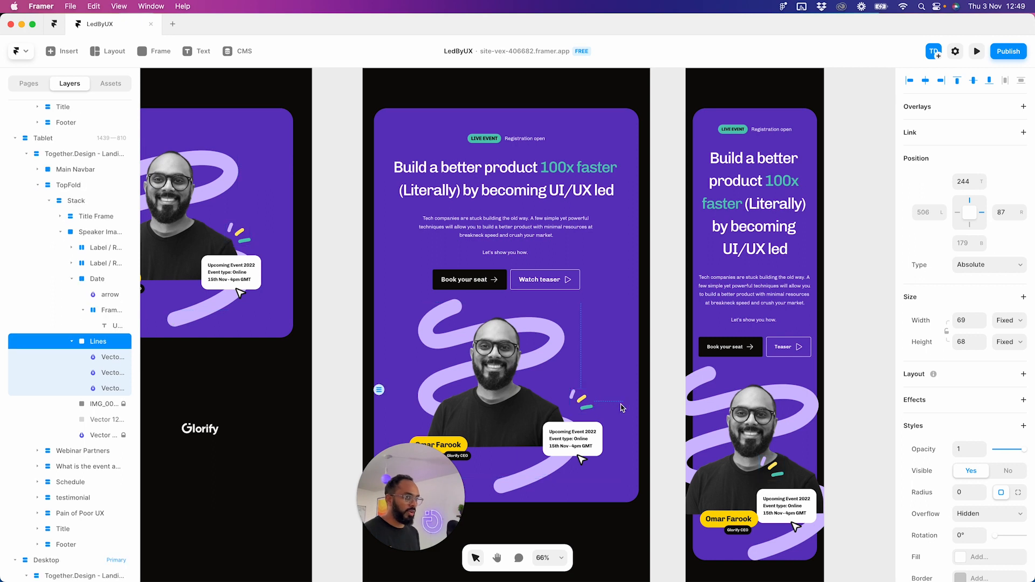
key("shift+Left")
key("shift+Down")
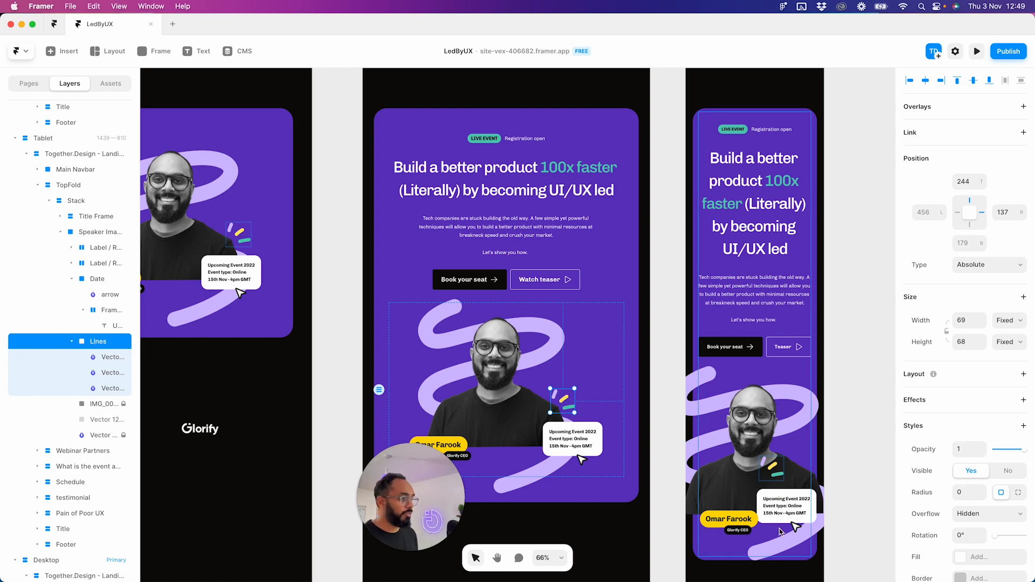
- Reposition the Lines frame in the Phone breakpoint to a top offset of 214 and a right offset of -13
left_click(776, 469)
key("Escape")
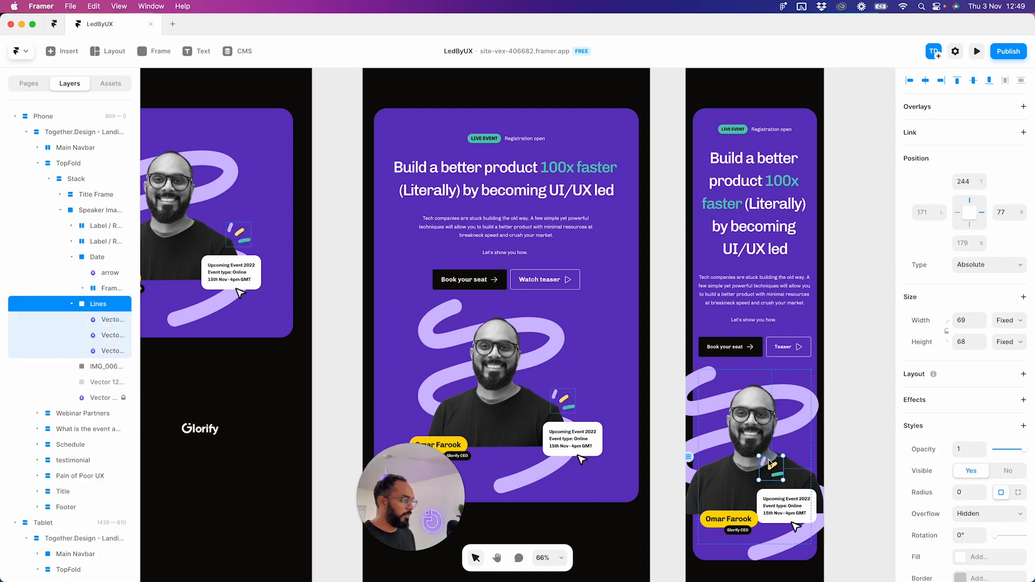
key("shift+Right")
key("shift+Right")
key("shift+Right")
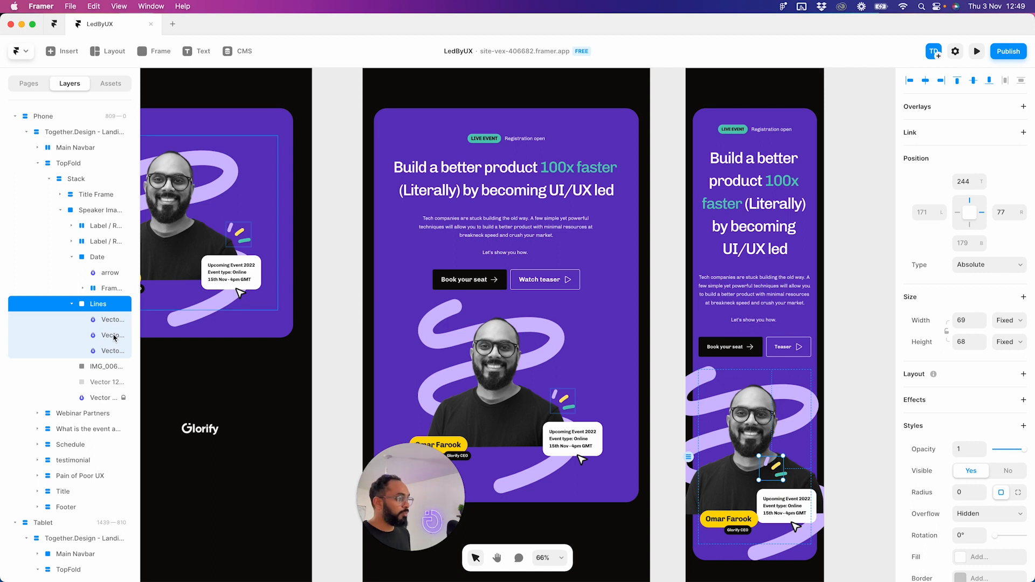
key("shift+Up")
key("shift+Up")
key("shift+Up")
key("shift+Right")
key("shift+Right")
key("shift+Right")
key("shift+Right")
key("shift+Right")
key("shift+Right")
key("shift+Right")
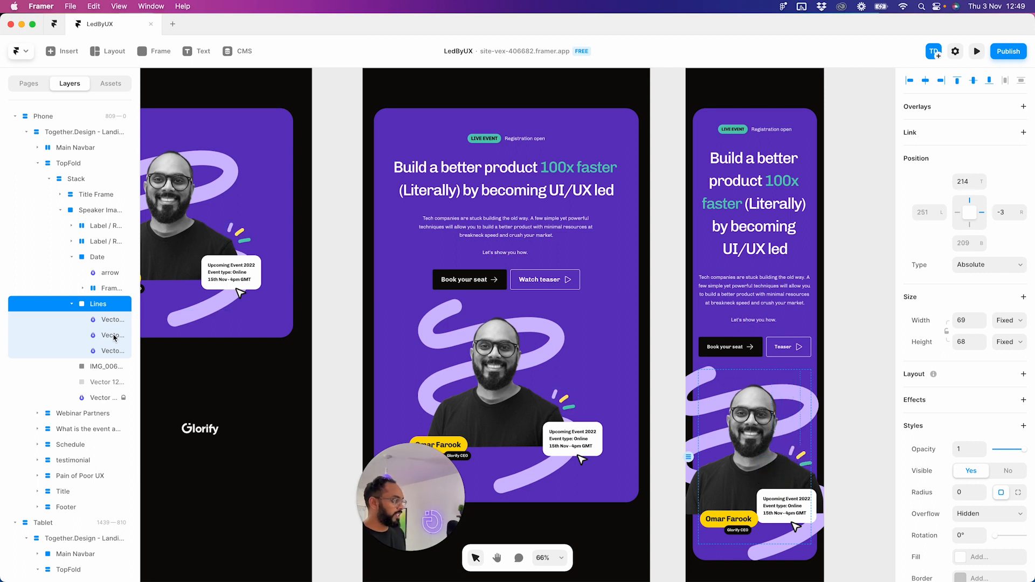
key("shift+Left")
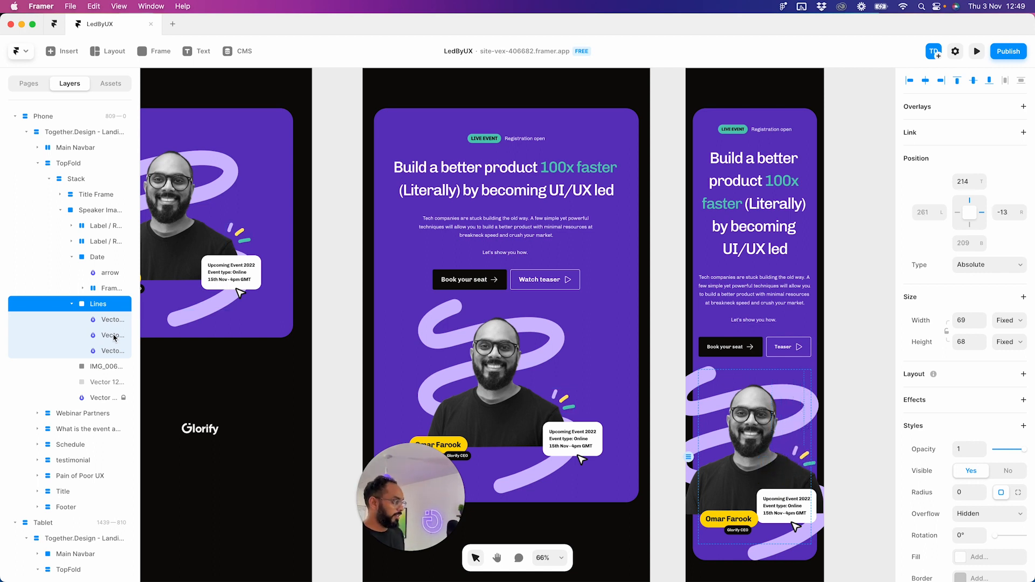
left_click(870, 360)
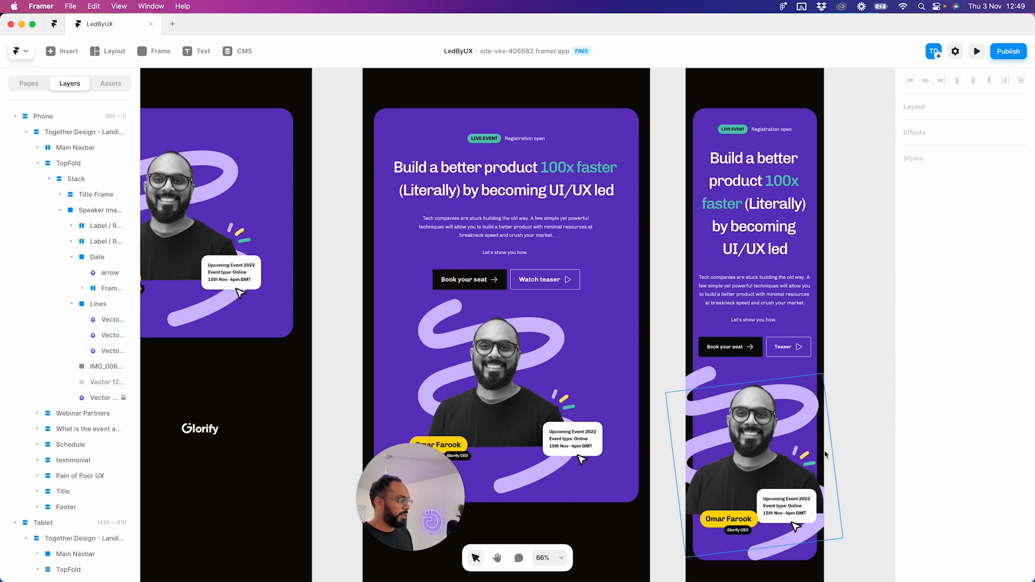
- Raise the whole Date frame in the Phone breakpoint to a top offset of 297, with a right offset of -15
left_click(760, 503)
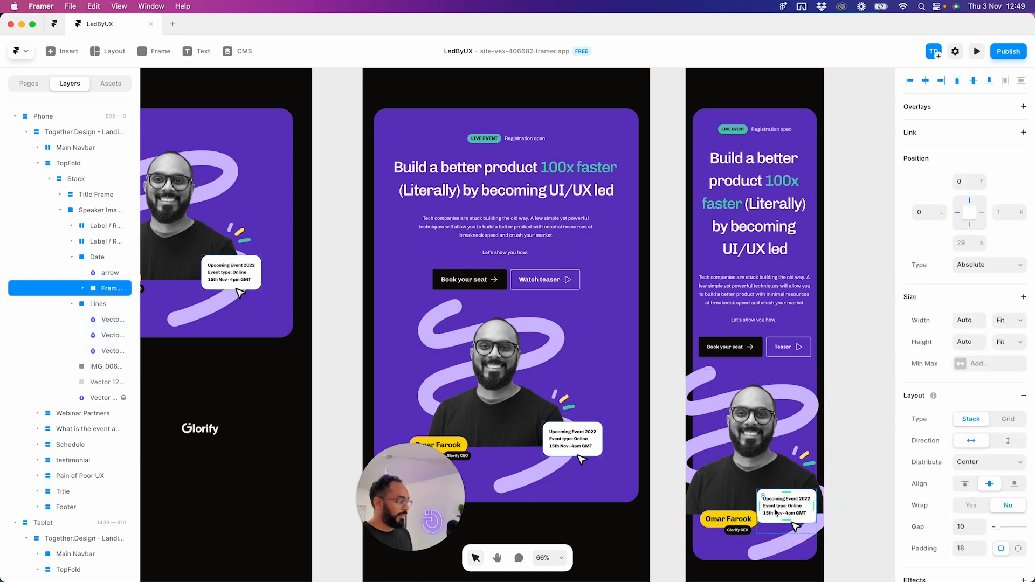
key("shift+Return")
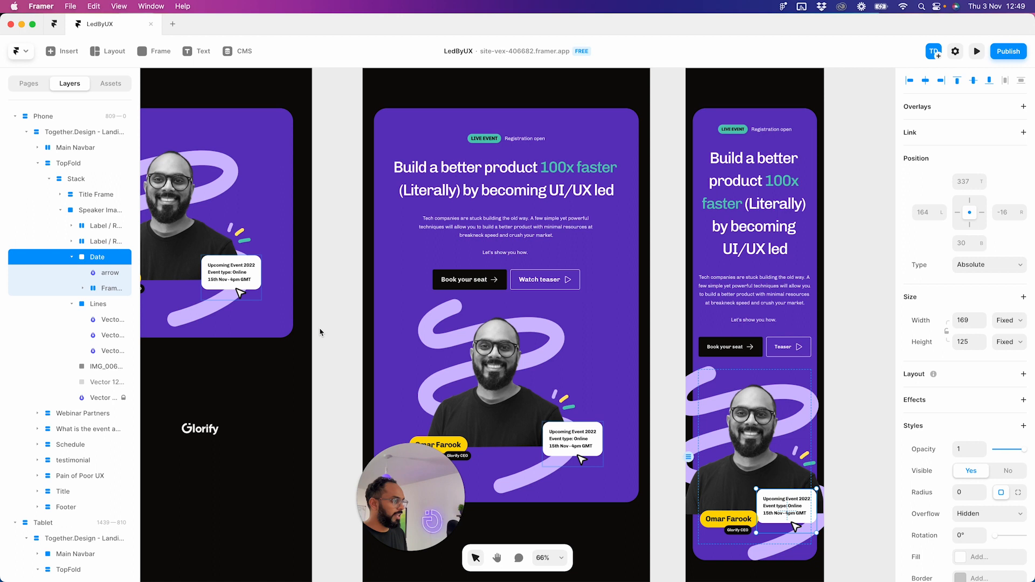
key("shift+Up")
key("shift+Right")
key("shift+Up")
key("shift+Up")
key("shift+Up")
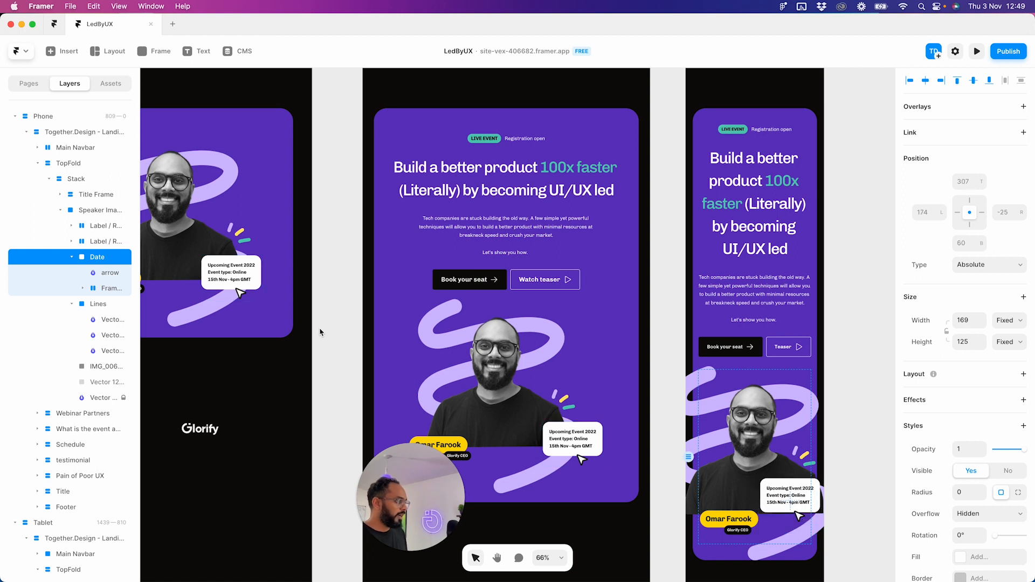
key("shift+Left")
key("shift+Left")
key("shift+Left")
key("shift+Up")
key("shift+Up")
key("shift+Left")
key("shift+Left")
key("shift+Left")
key("shift+Down")
key("shift+Down")
key("shift+Right")
key("shift+Right")
key("shift+Right")
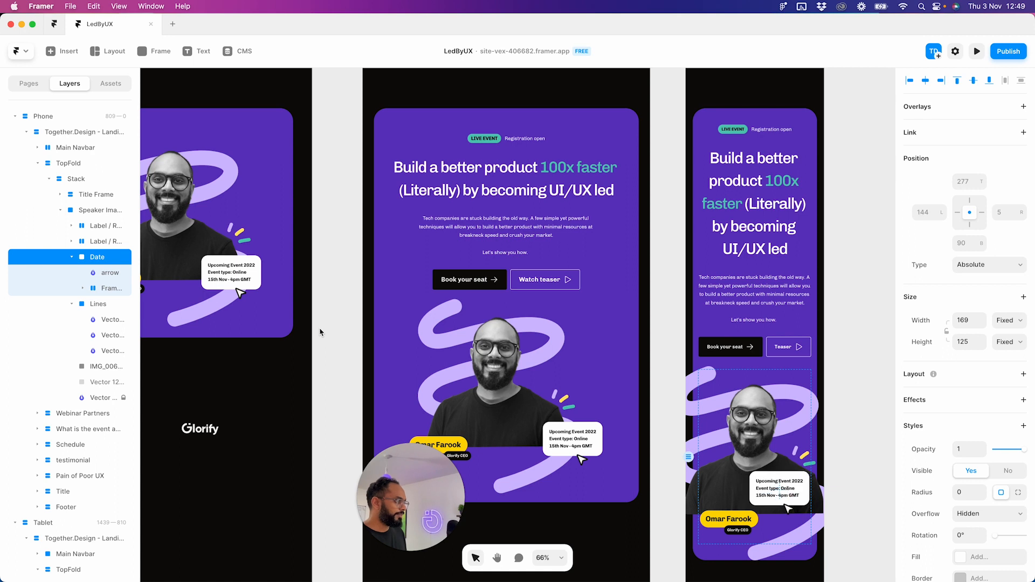
key("shift+Down")
key("shift+Right")
key("shift+Right")
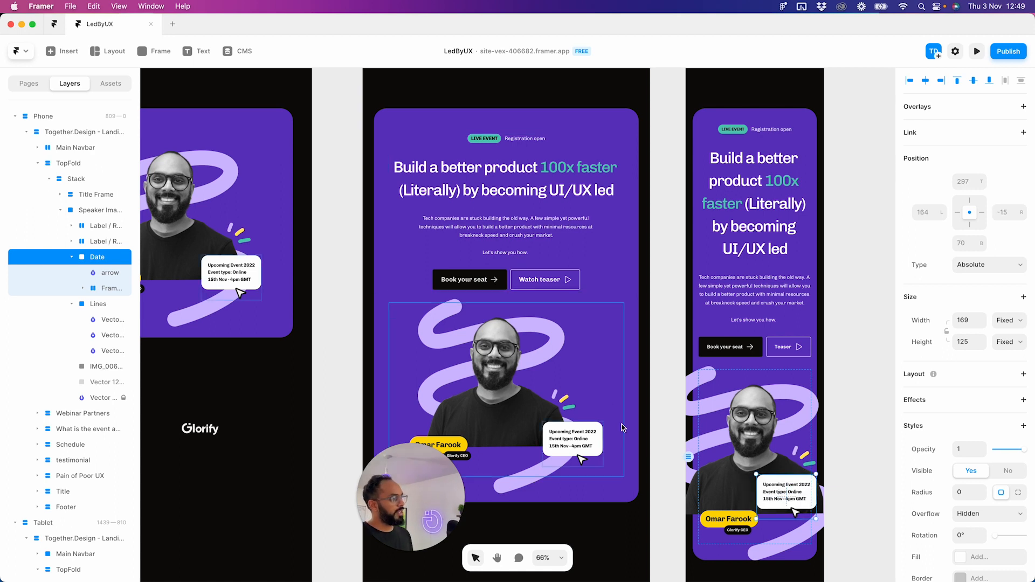
left_click(880, 313)
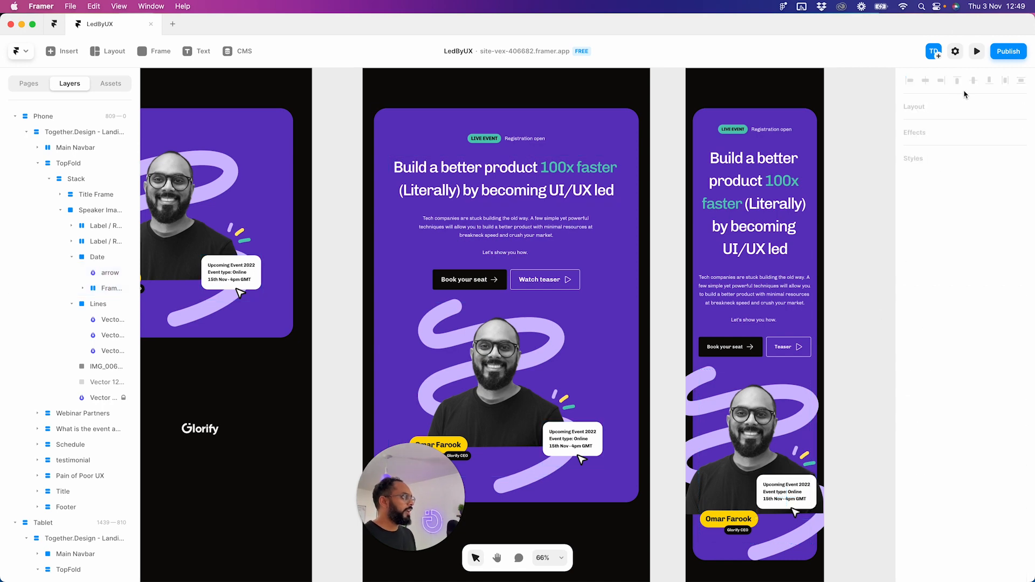
- Preview the page and narrow it from the desktop width to check how the hero's date card and lines respond
left_click(975, 57)
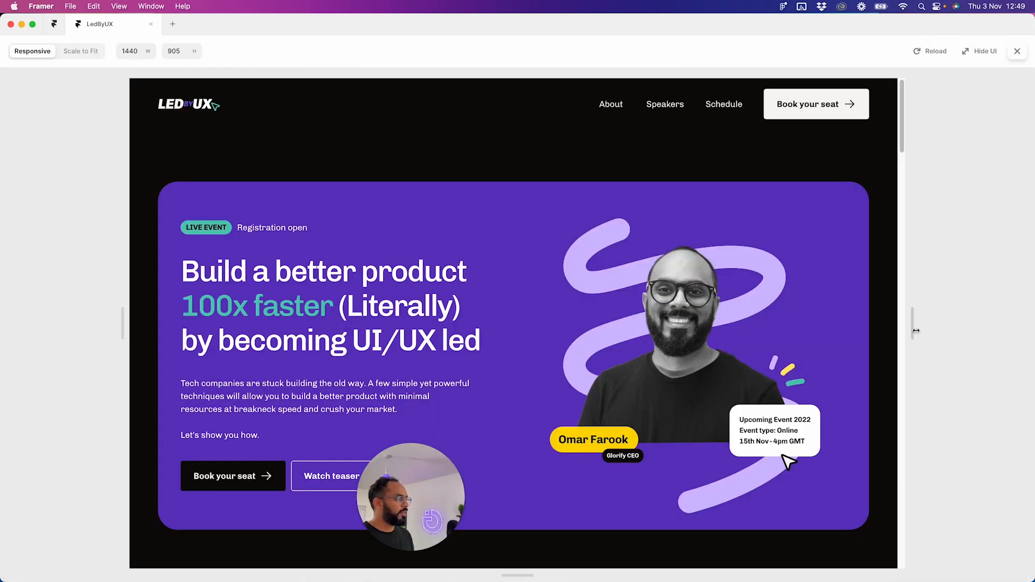
left_click_drag(915, 331, 873, 326)
scroll(672, 365, "down", 5)
scroll(721, 344, "up", 3)
left_click_drag(868, 322, 760, 324)
left_click(1018, 54)
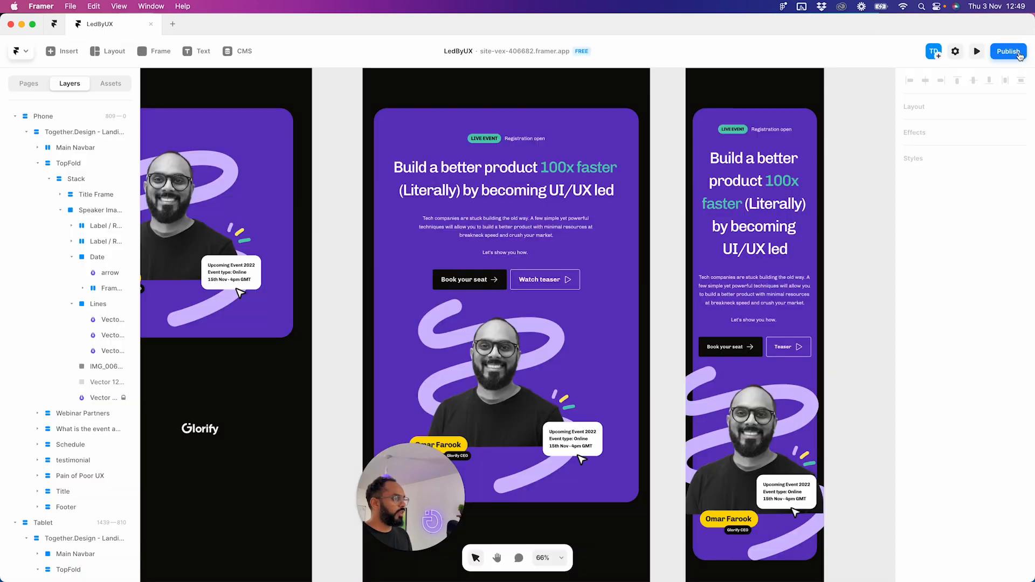
- Change the Tablet breakpoint's Speaker Image frame from Fill to a Fixed width of 662
scroll(285, 301, "left", 2)
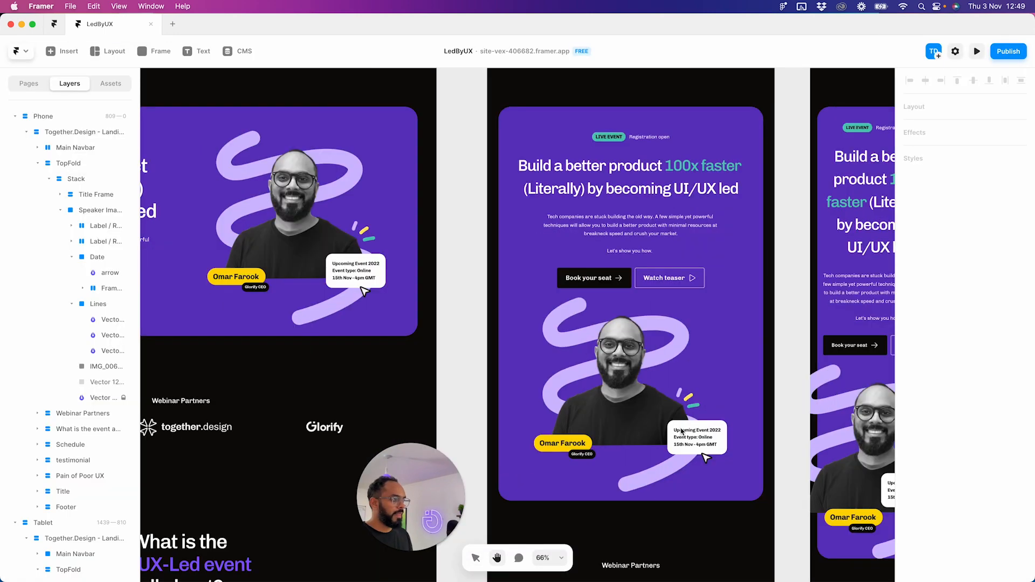
left_click(720, 432)
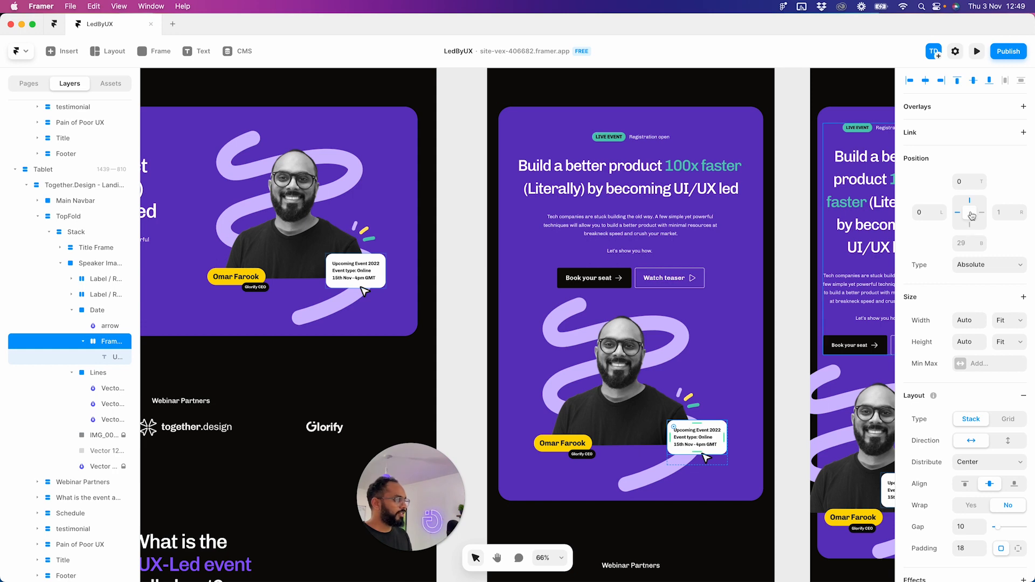
left_click(105, 313)
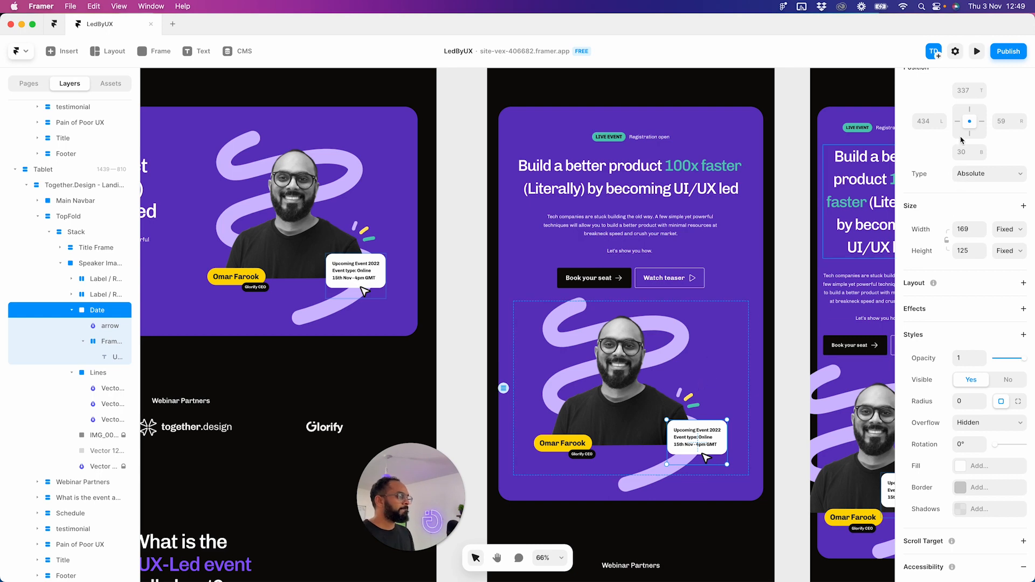
left_click(736, 352)
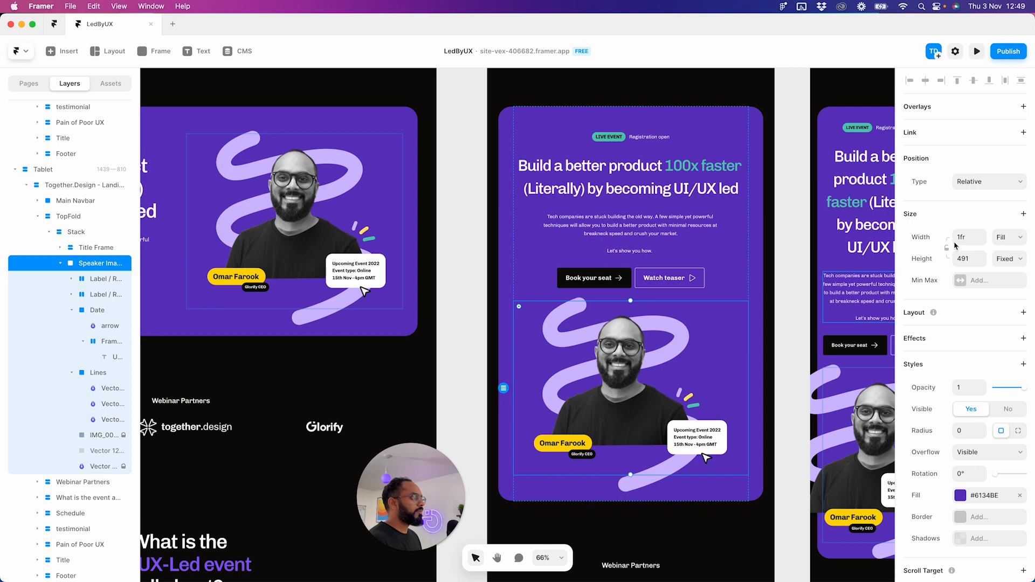
left_click(1005, 241)
left_click(1008, 214)
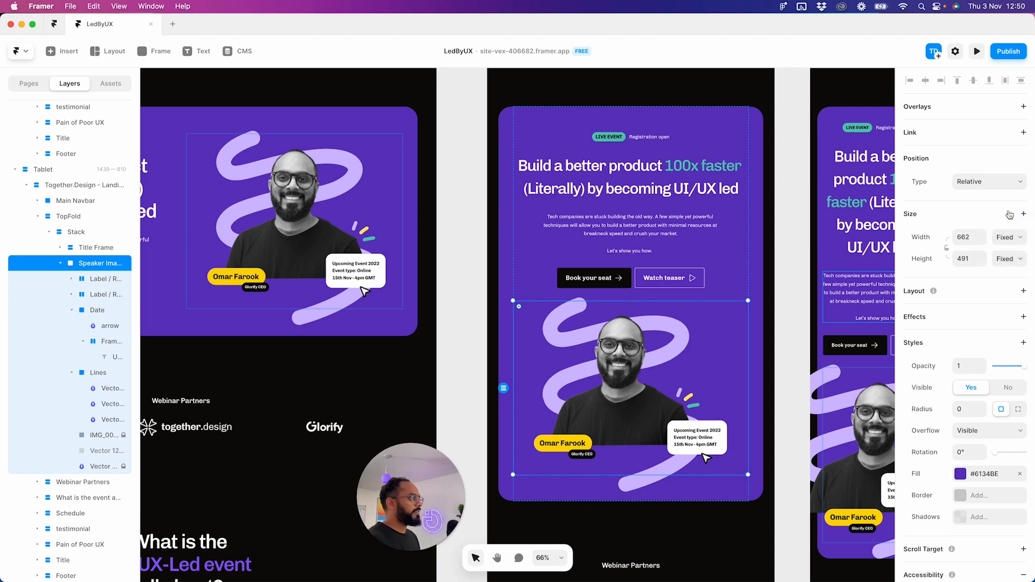
- Preview the Tablet layout and resize it between widths of 1360 and 858 to check the speaker image's alignment
key("super+p")
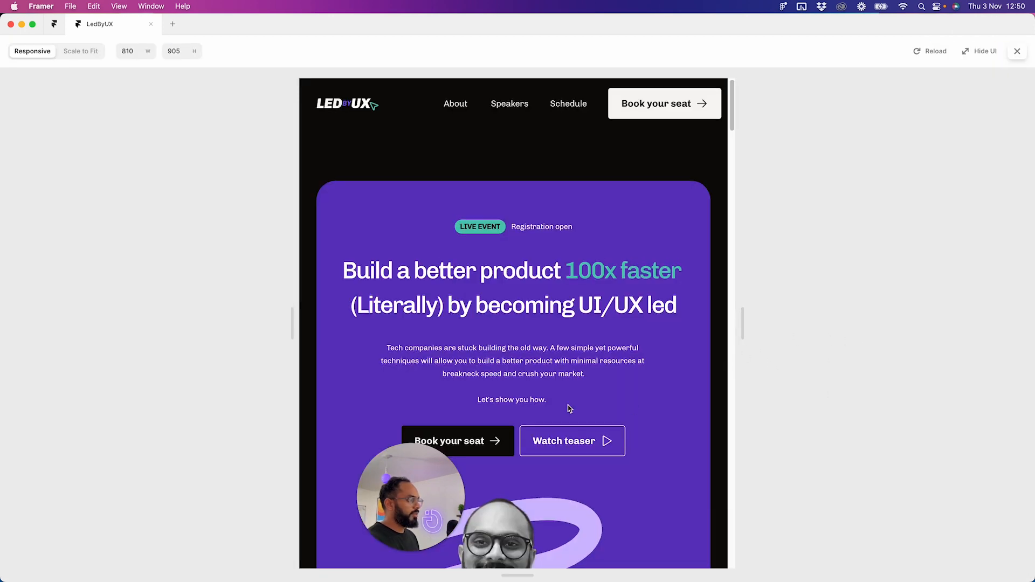
scroll(566, 407, "down", 5)
left_click_drag(749, 330, 890, 325)
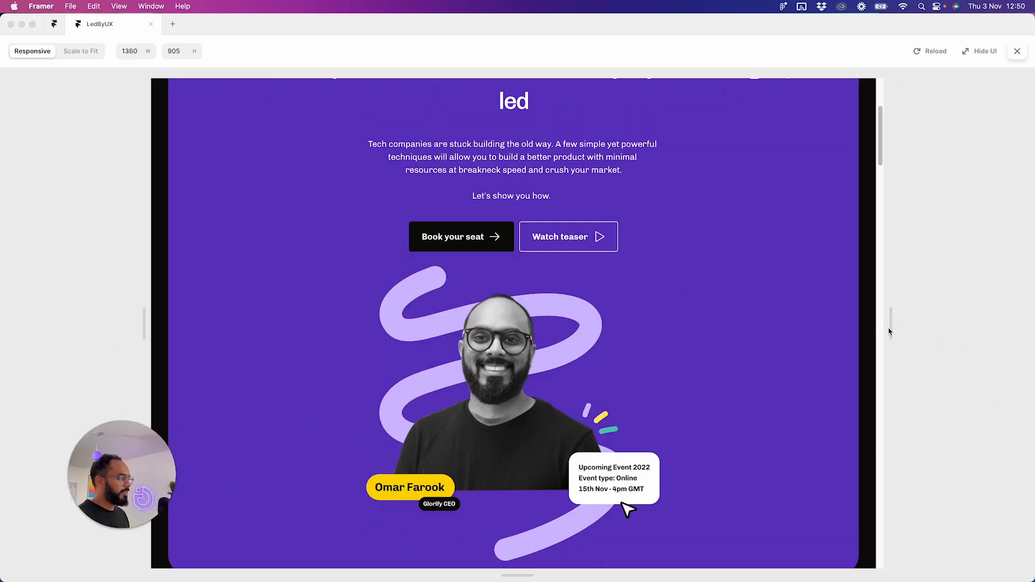
left_click_drag(894, 321, 756, 339)
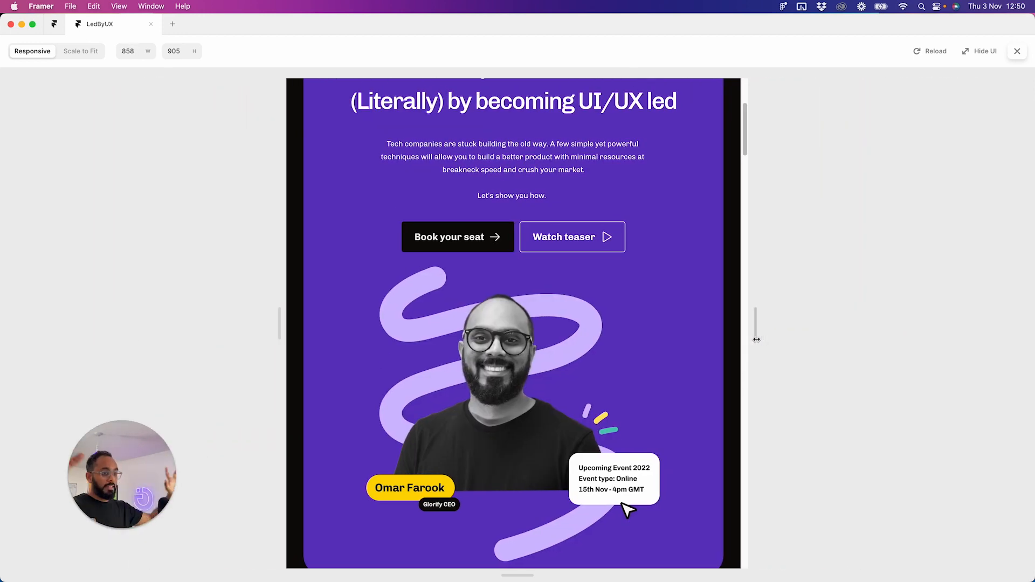
- Narrow the preview to 724 and on to about 324 to check the Phone hero, and close the preview
left_click_drag(756, 340, 718, 337)
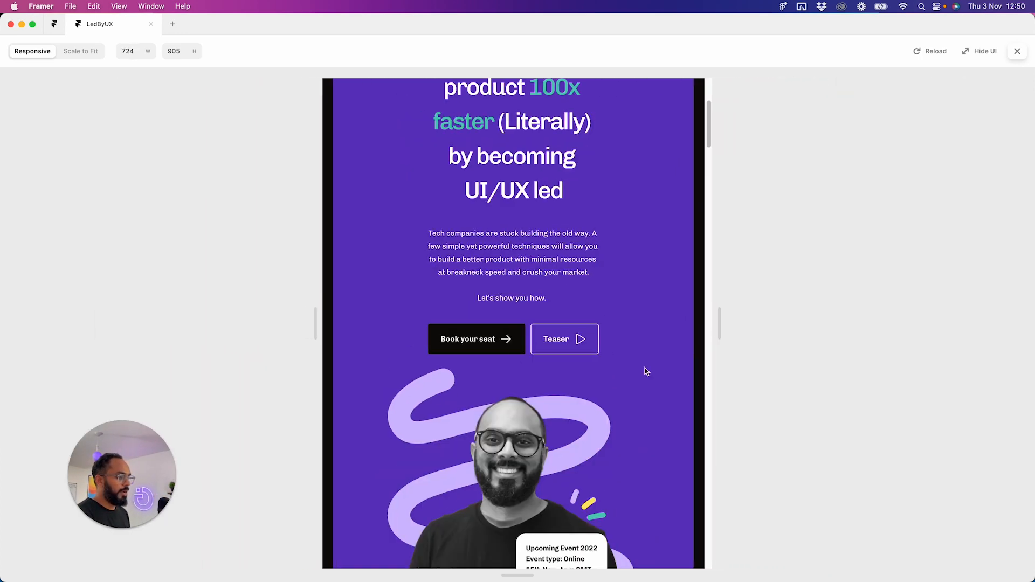
scroll(645, 370, "down", 4)
scroll(668, 362, "up", 1)
left_click_drag(719, 329, 609, 355)
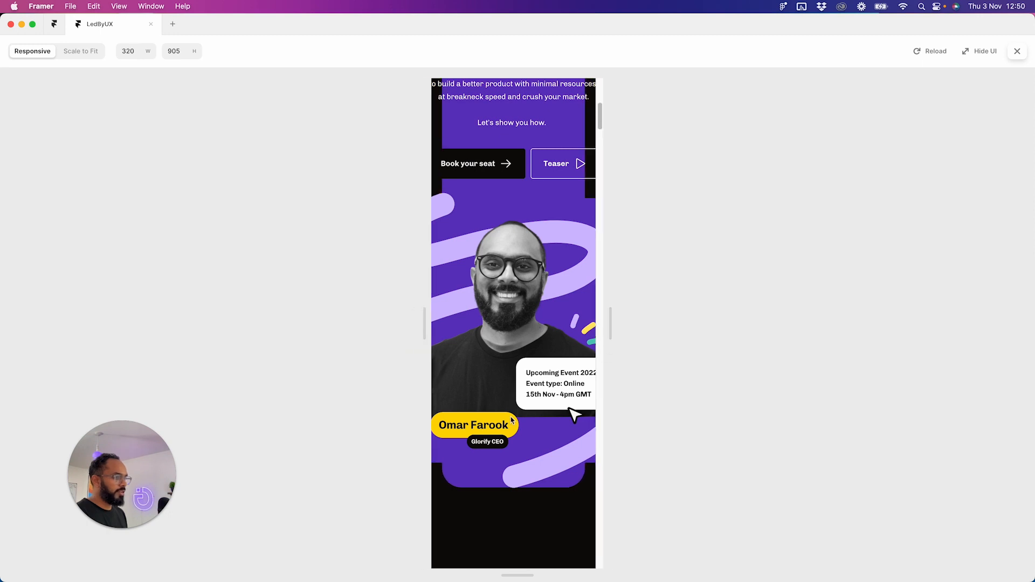
left_click_drag(610, 338, 613, 337)
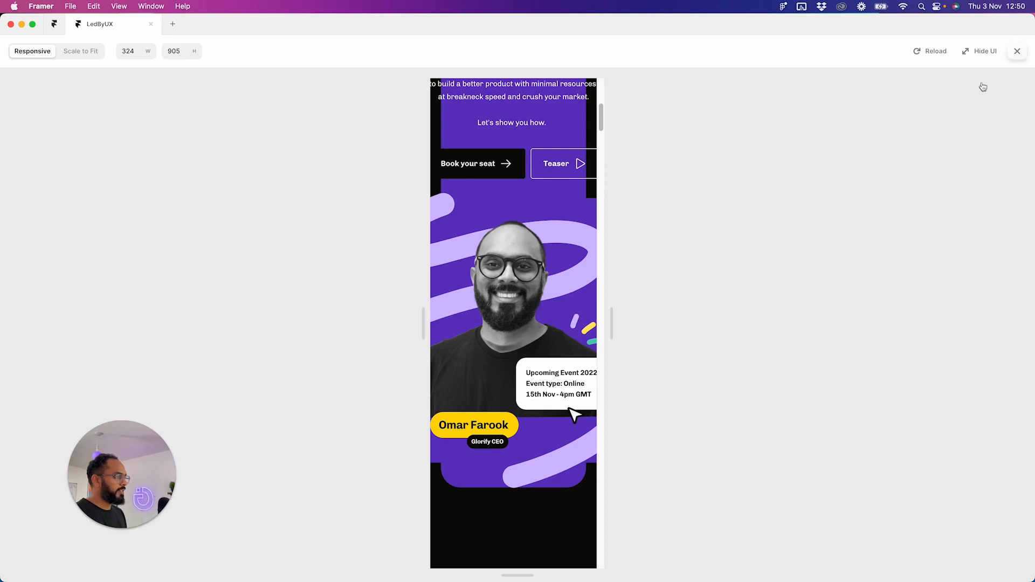
left_click(1017, 51)
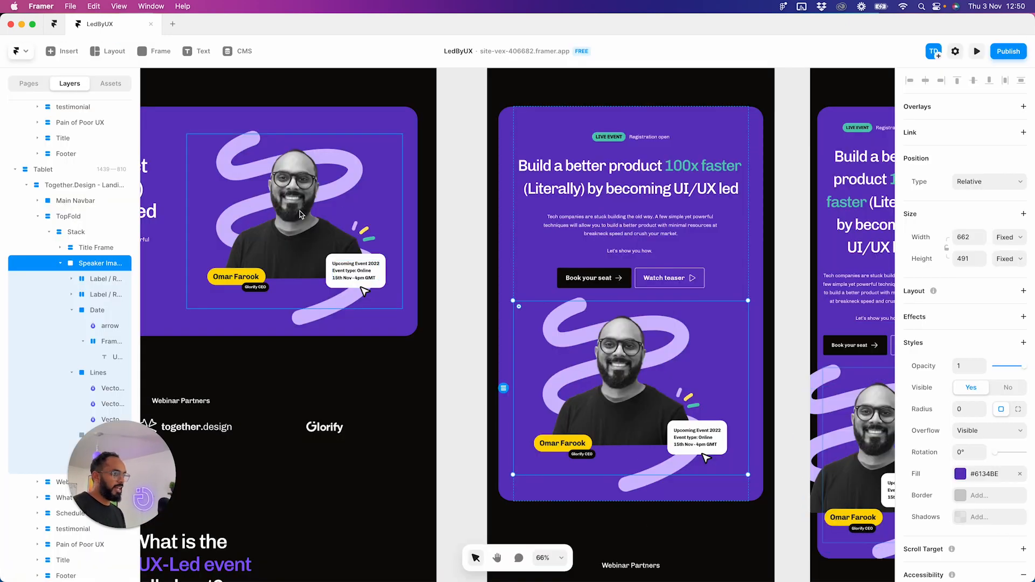
- Remove the fill from the Desktop breakpoint's Speaker Image frame and check the hero in a slightly narrowed preview
left_click(192, 158)
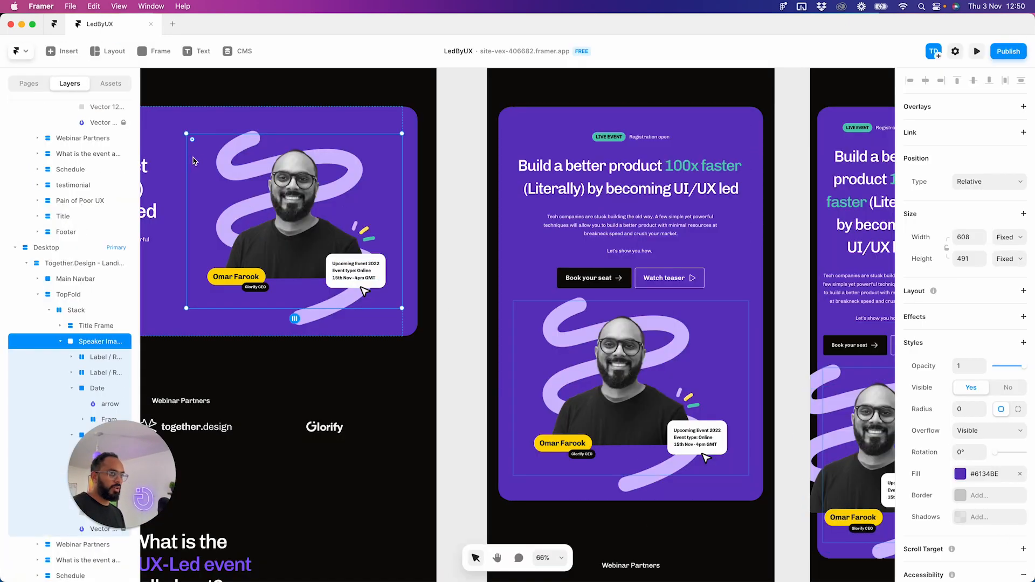
left_click(1019, 475)
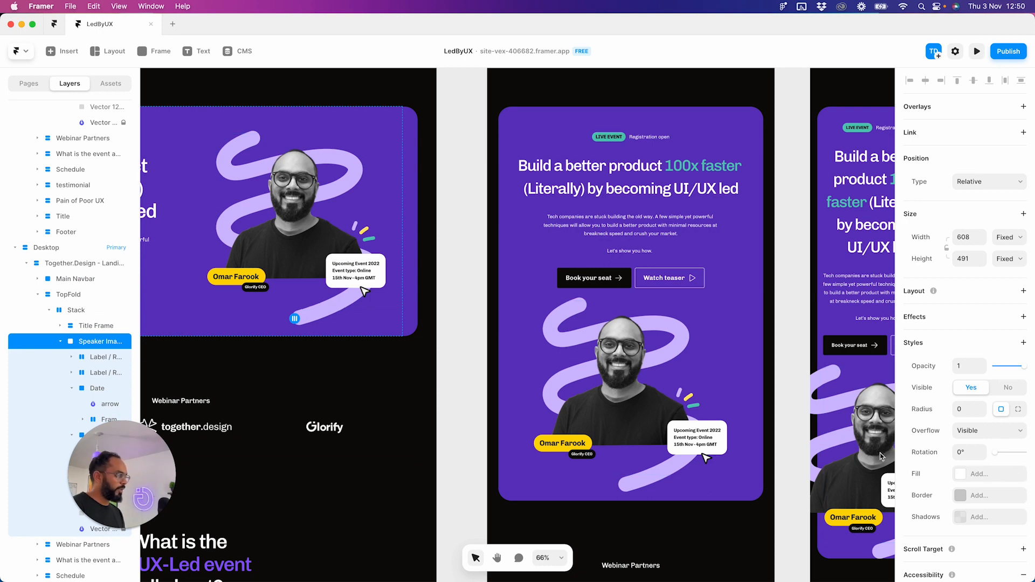
left_click(975, 51)
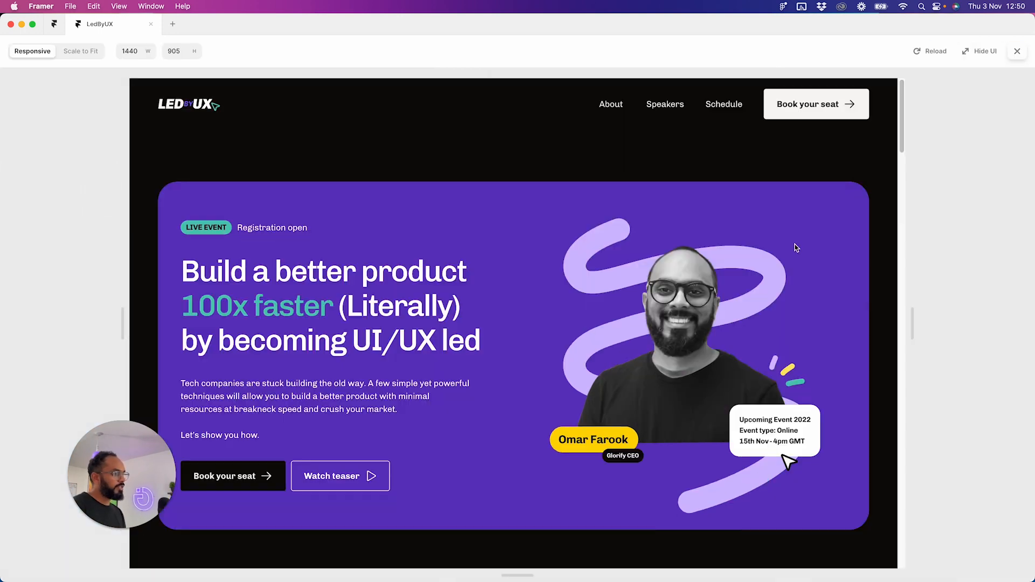
left_click_drag(915, 330, 863, 325)
scroll(644, 358, "down", 8)
key("Escape")
- Examine the spacing around the Webinar Partners section in the Phone breakpoint against the Desktop and Tablet layouts
scroll(563, 304, "down", 10)
scroll(600, 304, "up", 8)
left_click(695, 386)
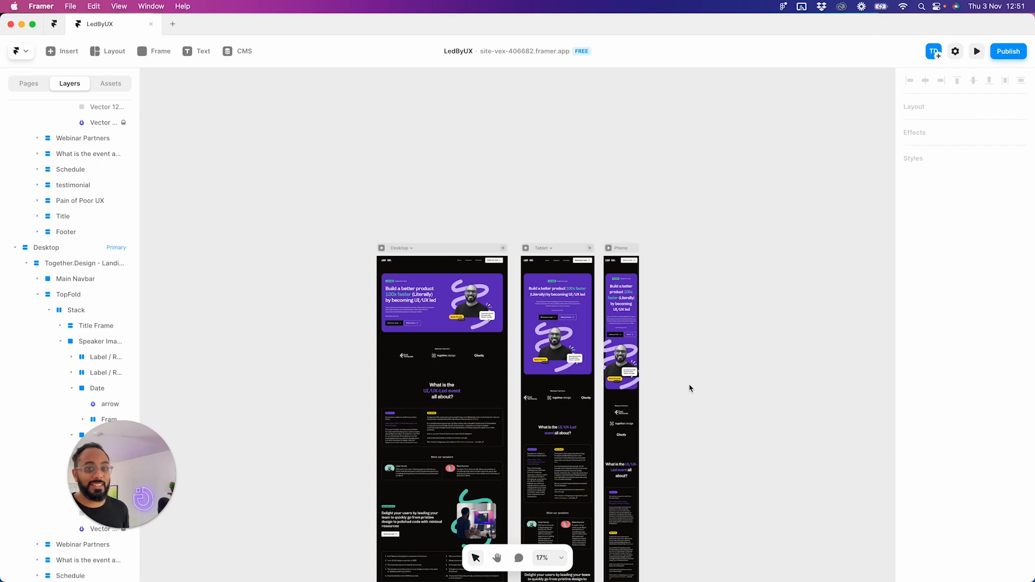
scroll(620, 420, "up", 10)
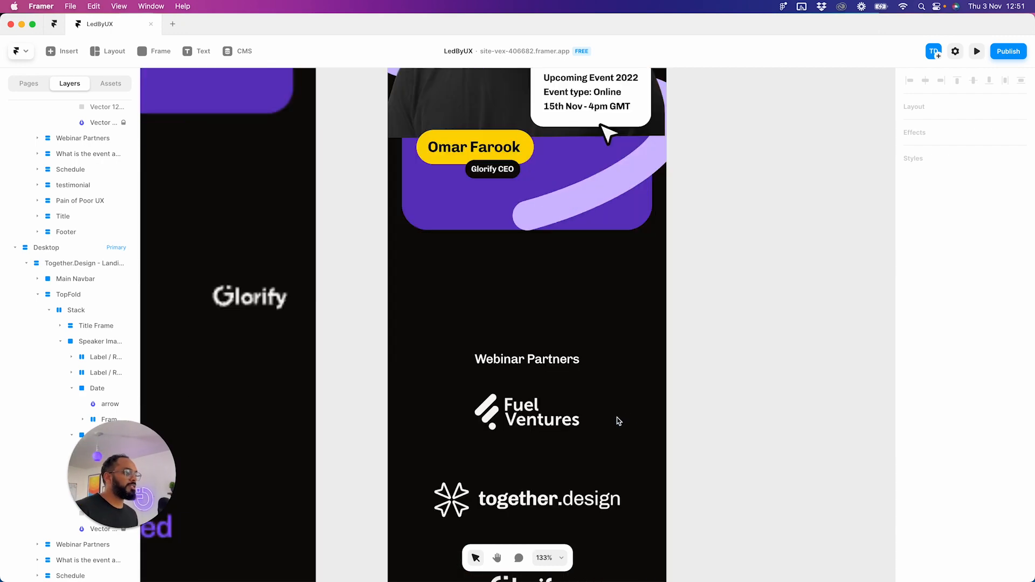
left_click(582, 365)
scroll(586, 369, "down", 2)
left_click(719, 424)
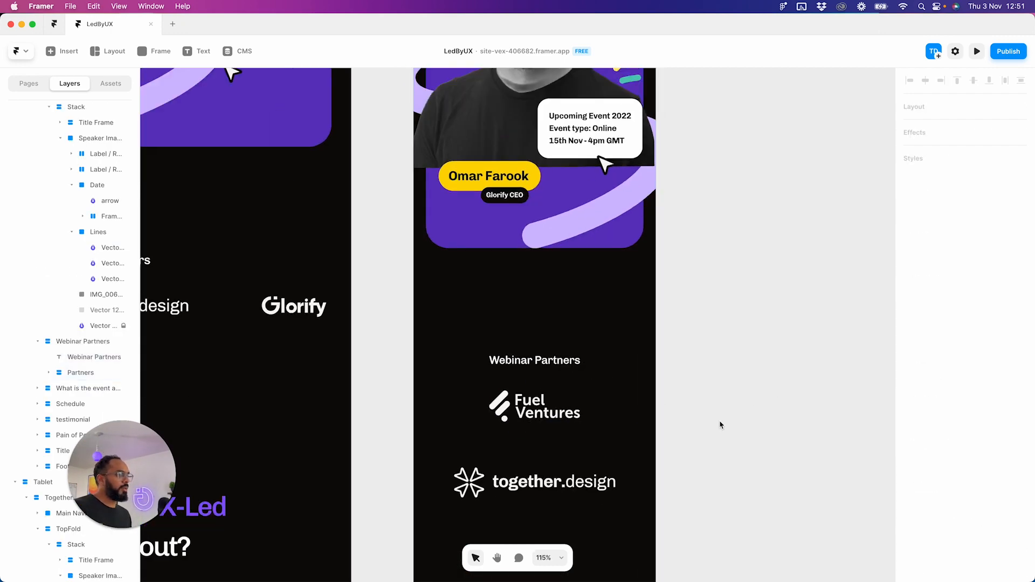
scroll(609, 330, "down", 4)
scroll(629, 407, "down", 10)
scroll(647, 388, "up", 8)
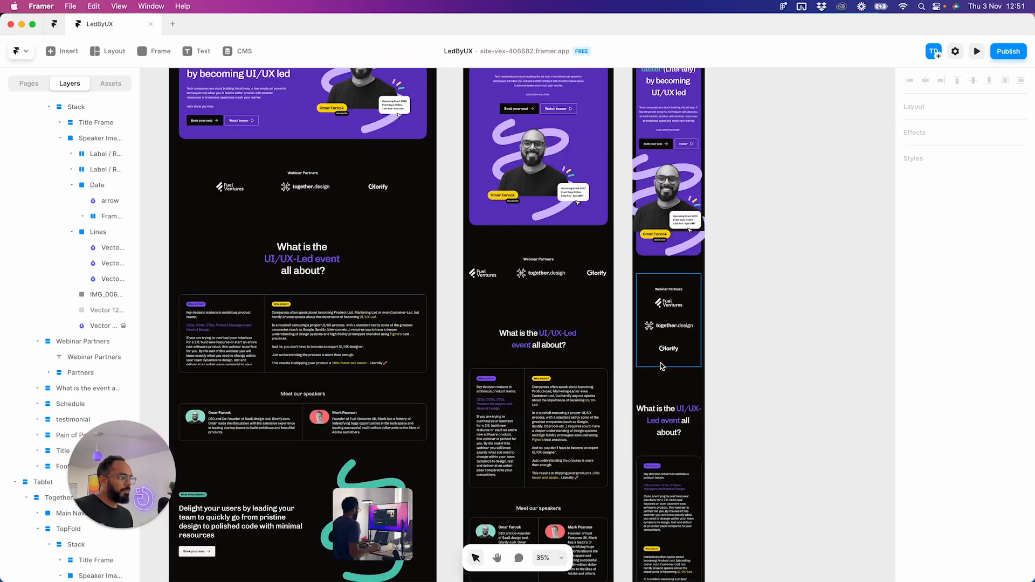
- Set the gap of the "What is the UI/UX-Led event all about?" section in the Phone breakpoint to 36
left_click(668, 403)
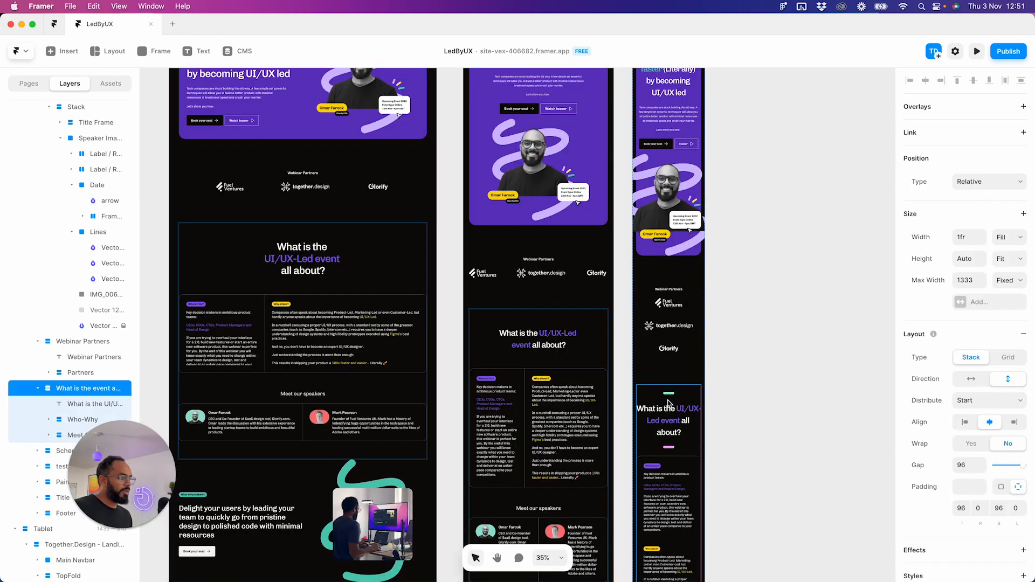
left_click(965, 467)
type("36")
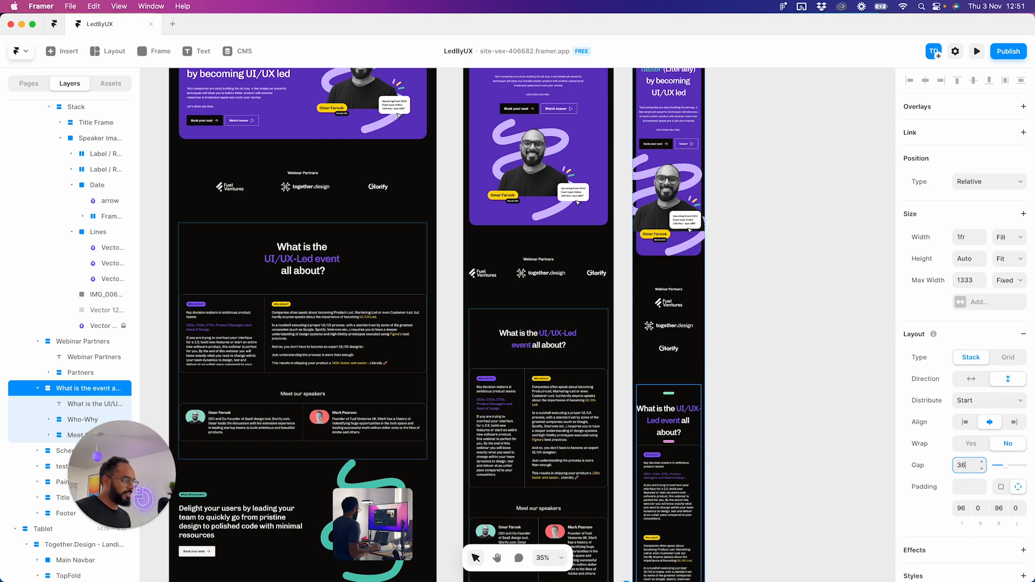
left_click(757, 442)
- Set the gap of the top-level Phone breakpoint frame to 36
scroll(701, 420, "down", 3)
scroll(701, 420, "right", 3)
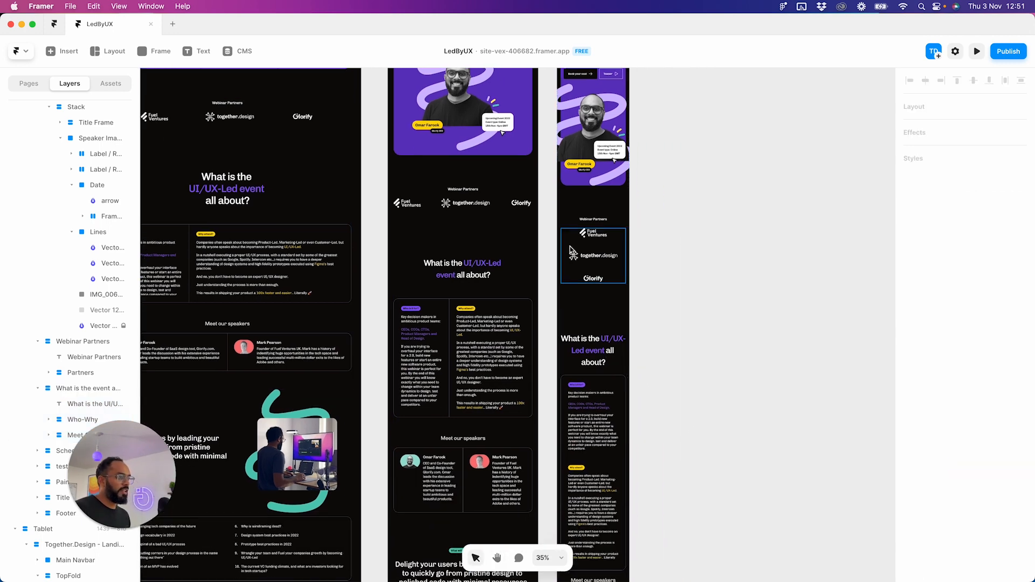
left_click(590, 312)
scroll(591, 311, "up", 4)
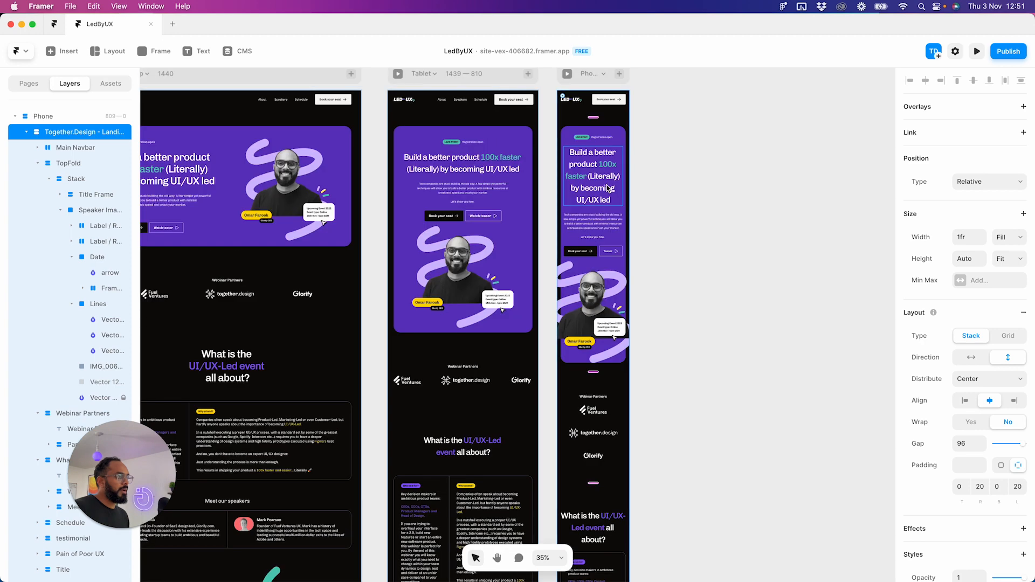
left_click(596, 82)
left_click(960, 266)
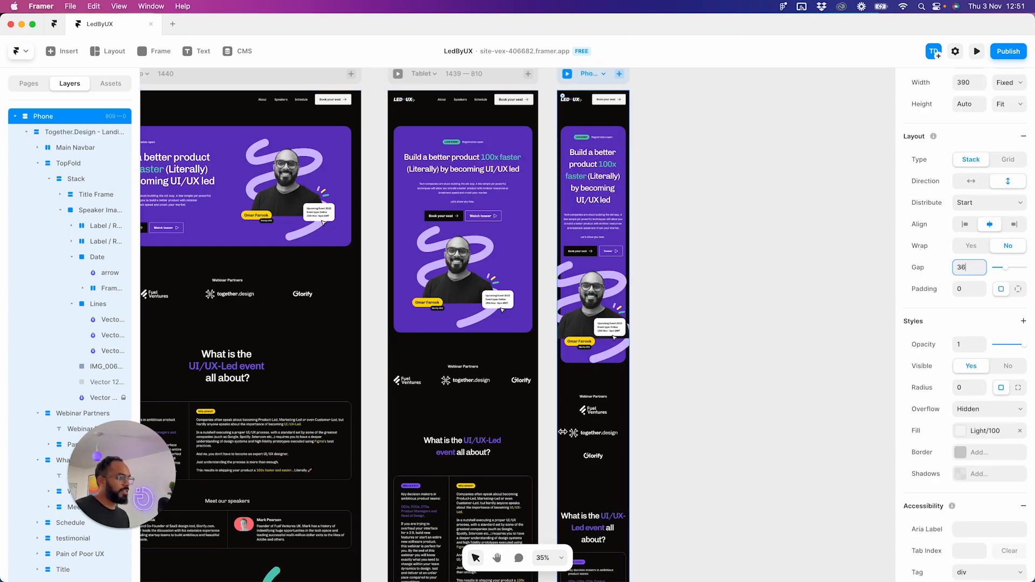
type("96")
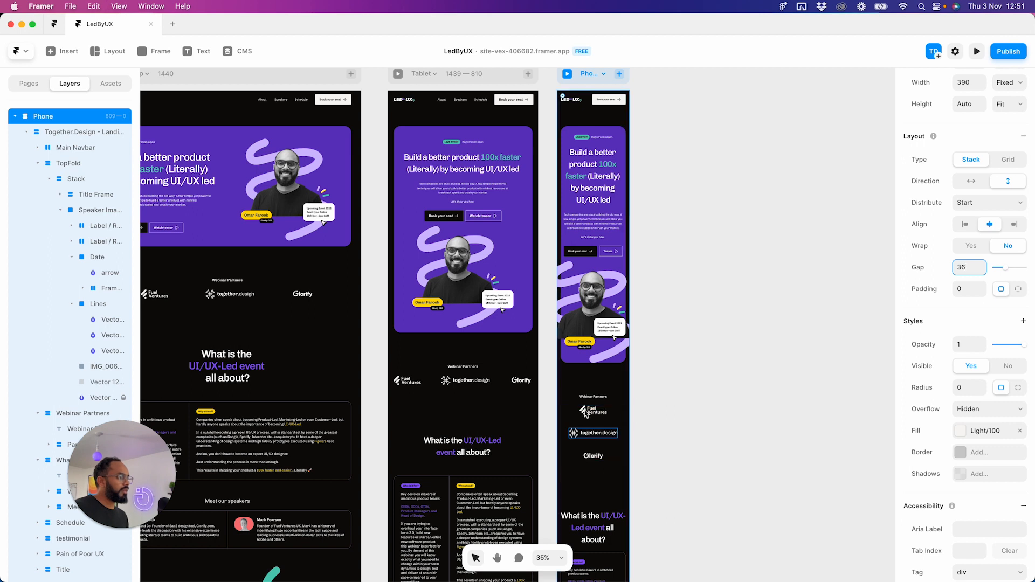
- Set the gap of the Together.Design landing page stack inside the Phone breakpoint to 36
left_click(562, 97)
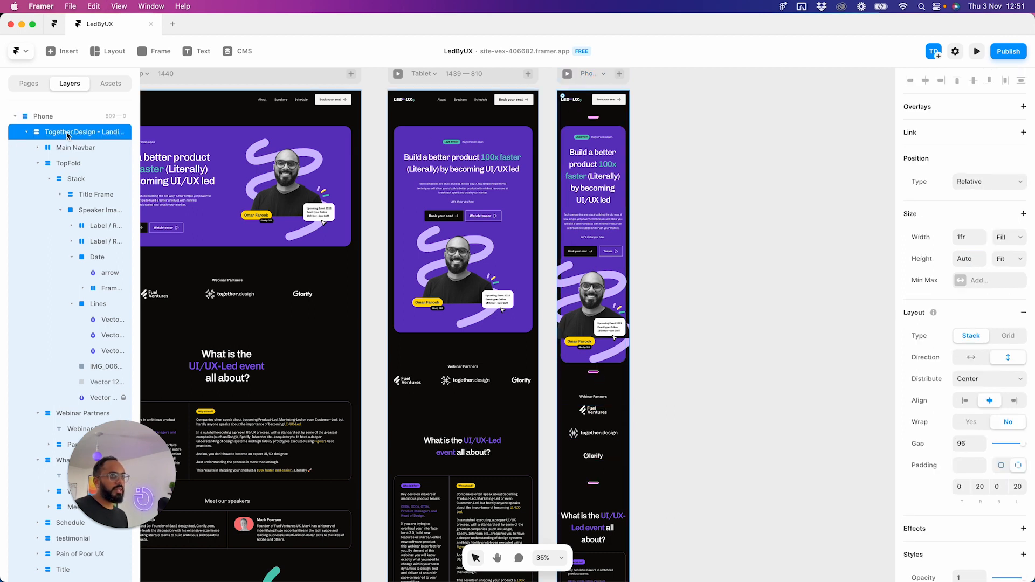
left_click(965, 440)
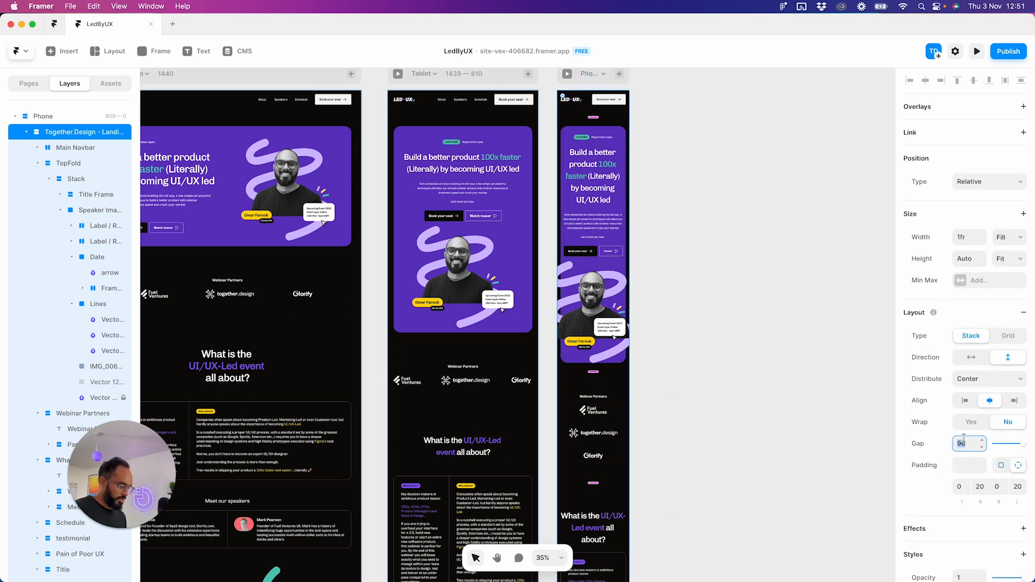
type("36")
key("Return")
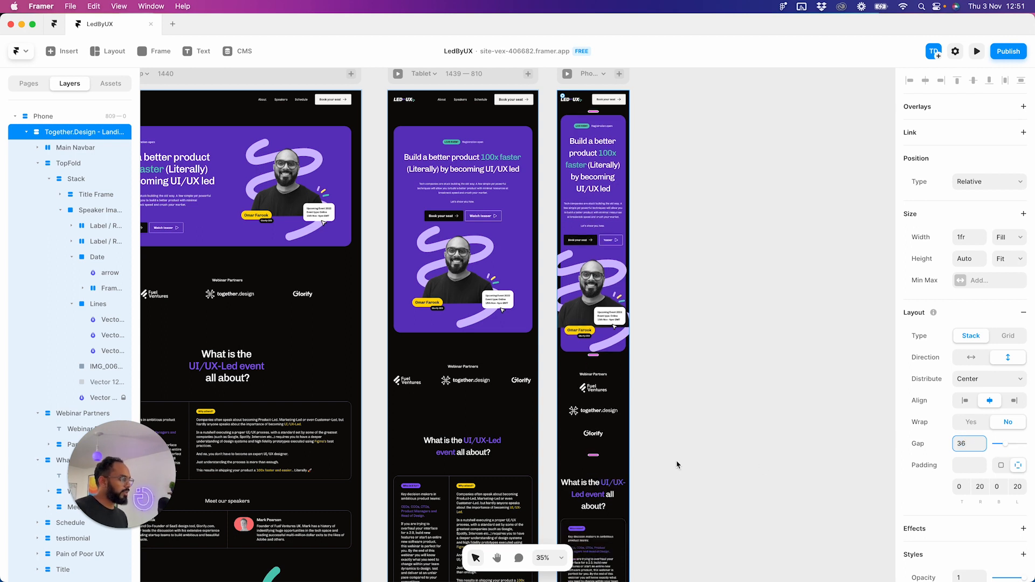
left_click(815, 444)
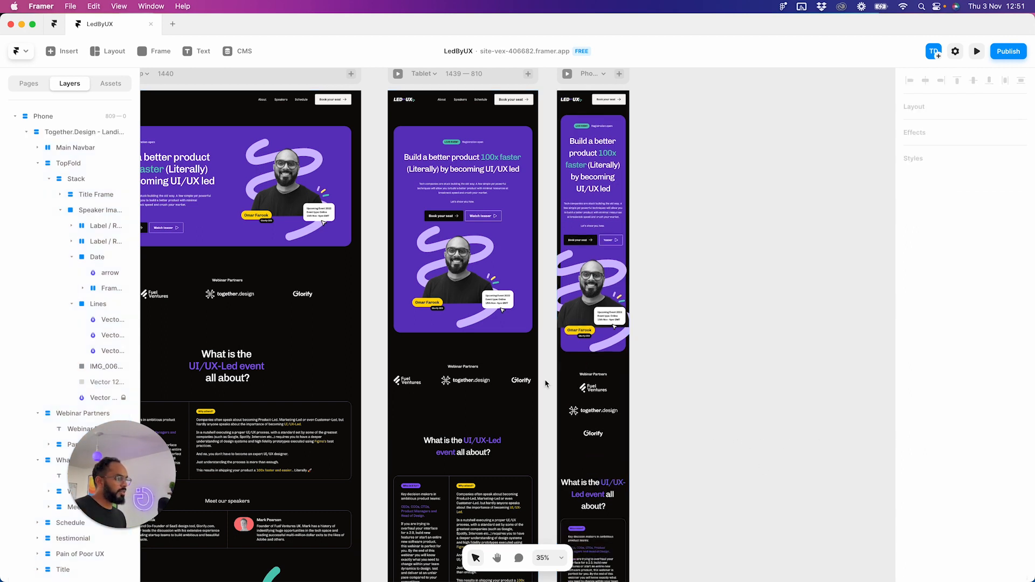
- Set the bottom and top padding of the Phone breakpoint's Webinar Partners section to 0
left_click(597, 448)
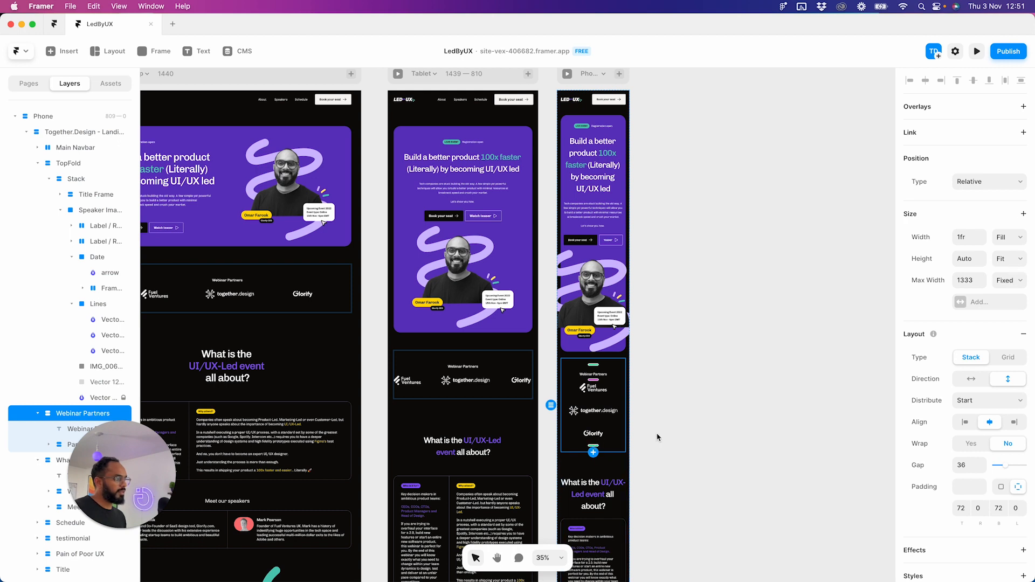
left_click(997, 507)
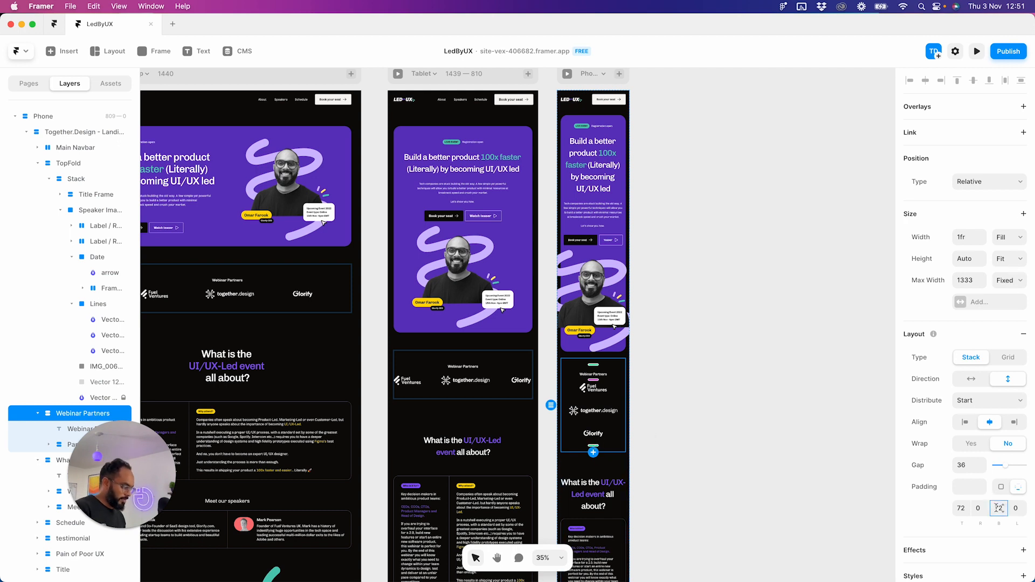
left_click(961, 508)
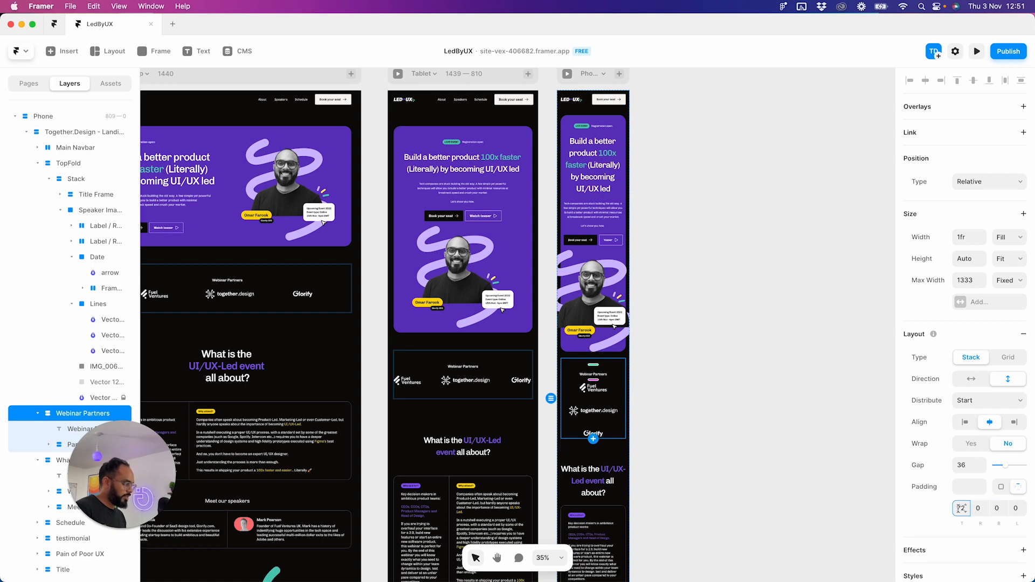
type("9")
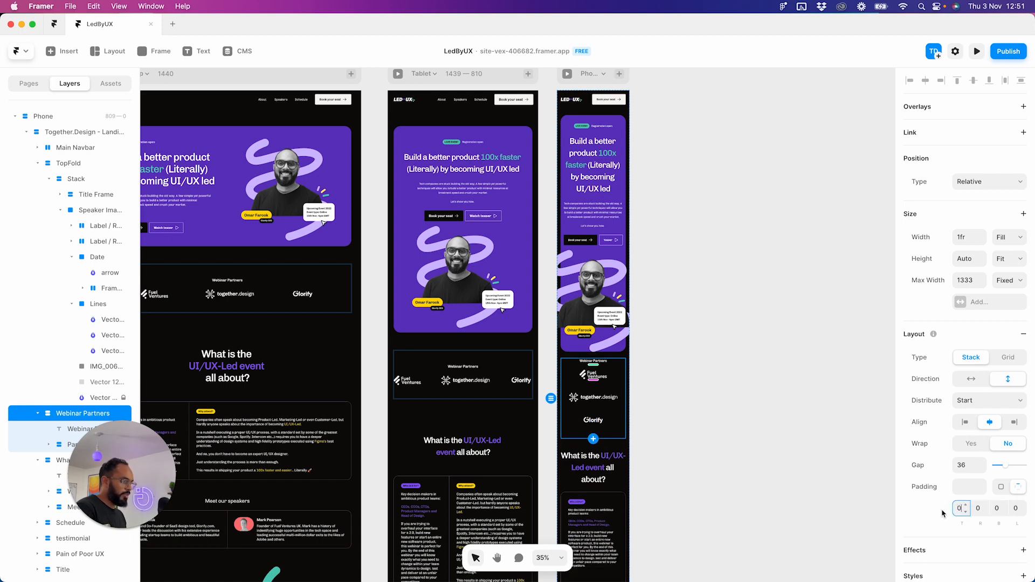
left_click(718, 454)
- Set the top padding of the Phone breakpoint's Webinar Partners section to 36
scroll(595, 415, "up", 3)
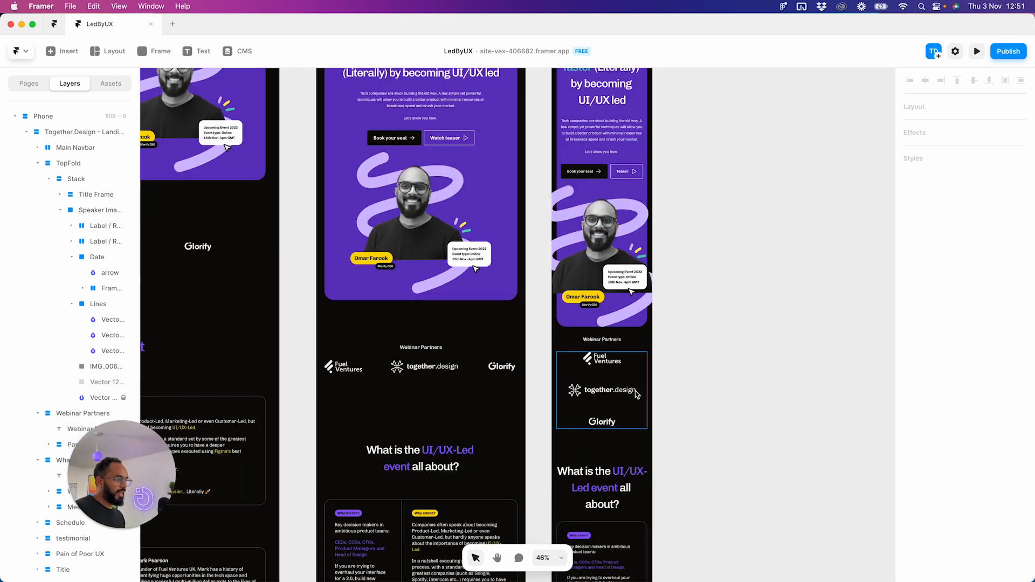
left_click(640, 345)
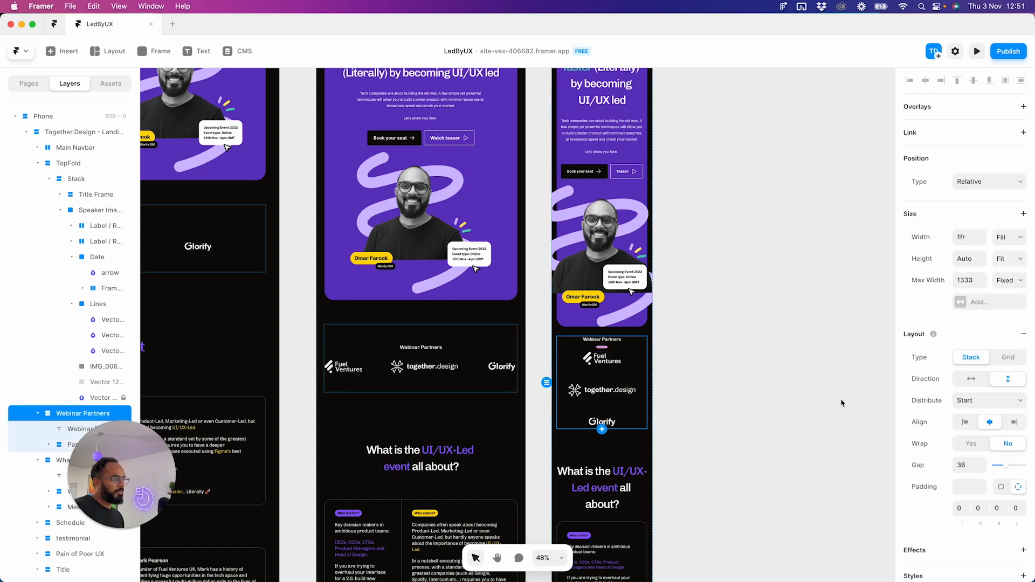
left_click(997, 509)
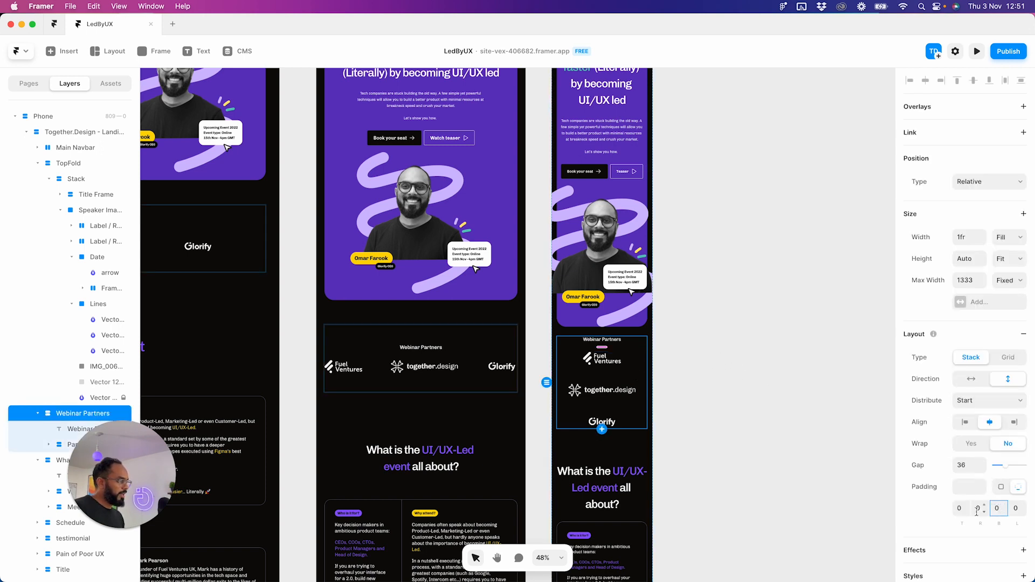
left_click(950, 511)
left_click(958, 508)
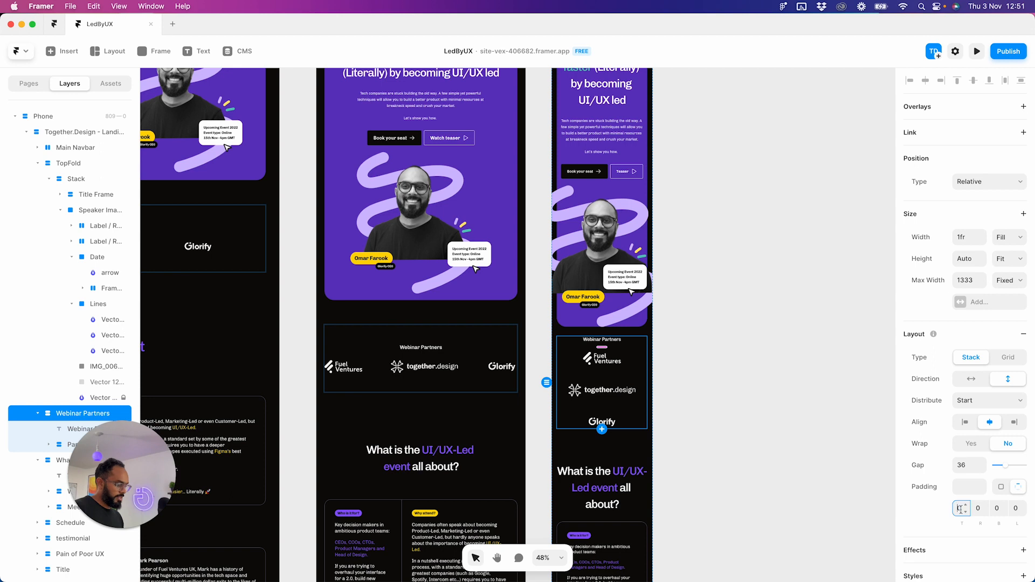
type("36")
key("Return")
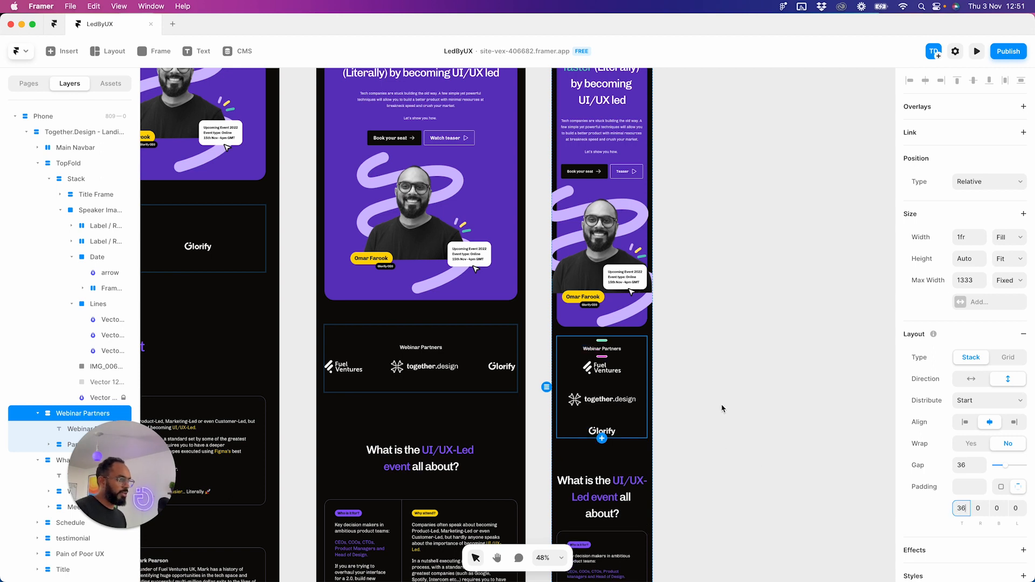
- Set the top padding of the Phone breakpoint's Webinar Partners section to 96
left_click(964, 515)
type("96")
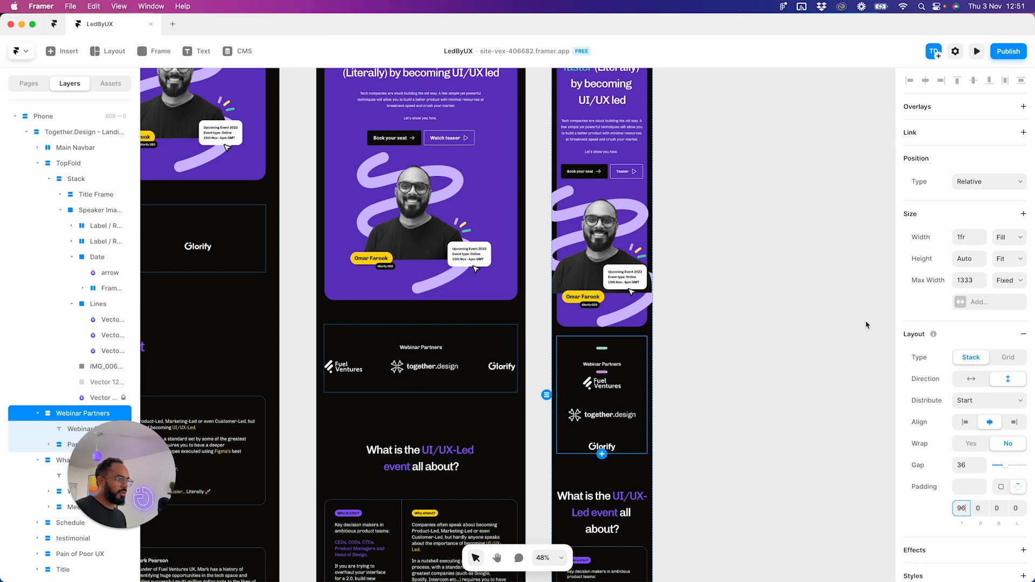
left_click(626, 384)
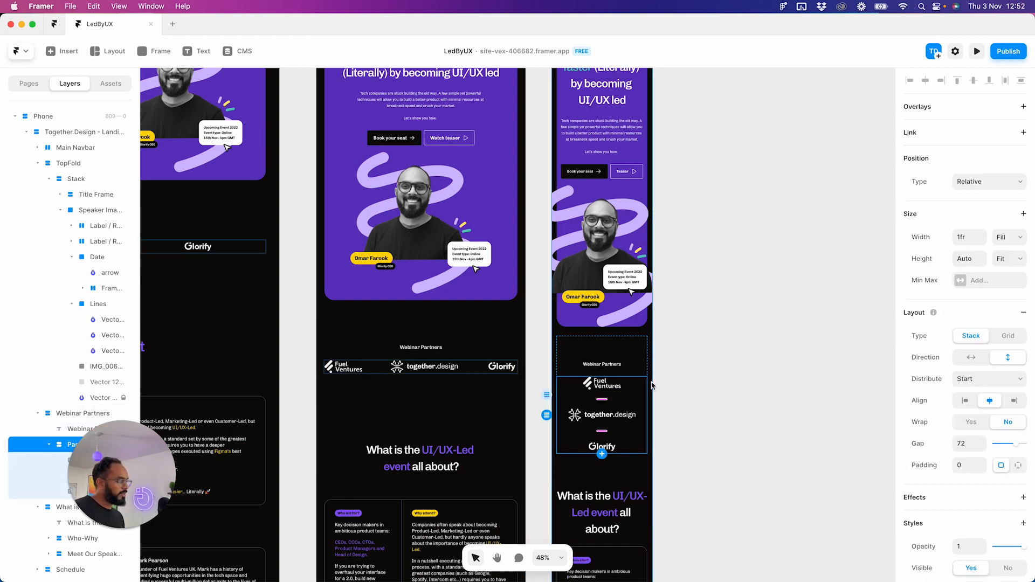
left_click(603, 369)
left_click(691, 348)
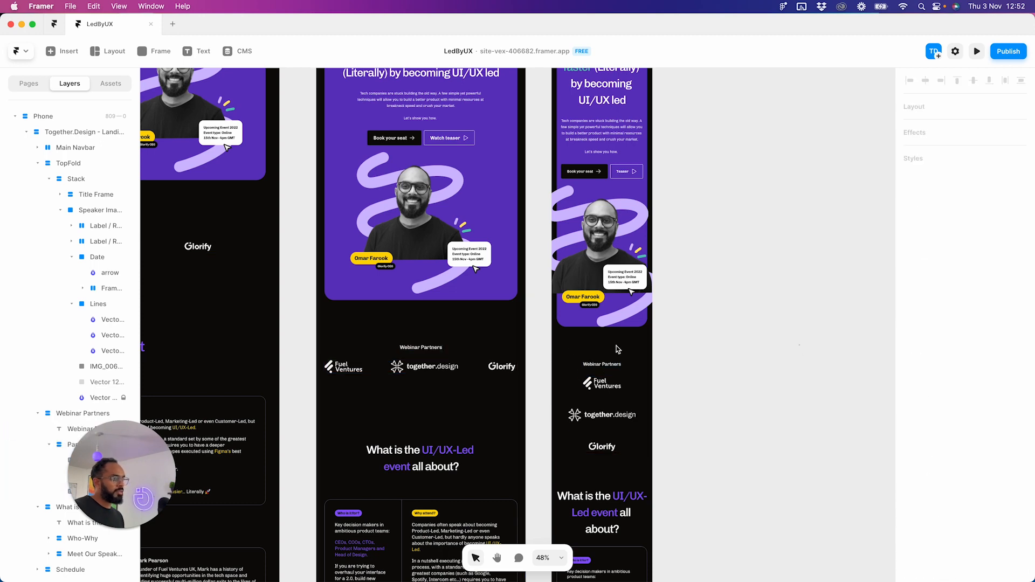
- Change the Desktop "Webinar Partners" title's text color to the shared color Dark/500 and compare it across the breakpoints
key("space")
left_click_drag(565, 350, 850, 344)
left_click_drag(320, 255, 772, 365)
left_click_drag(469, 339, 299, 339)
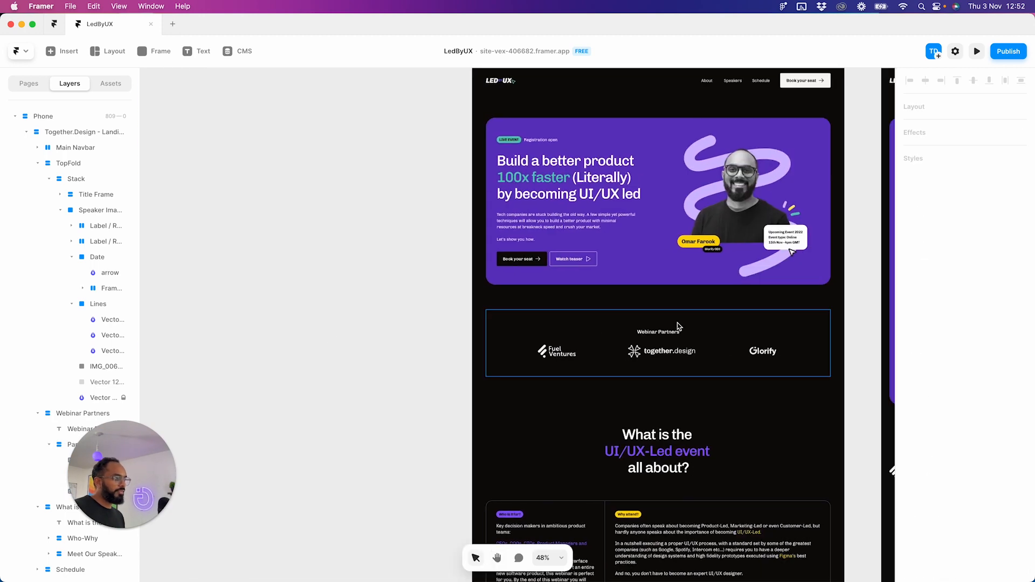
left_click(676, 334)
left_click(985, 500)
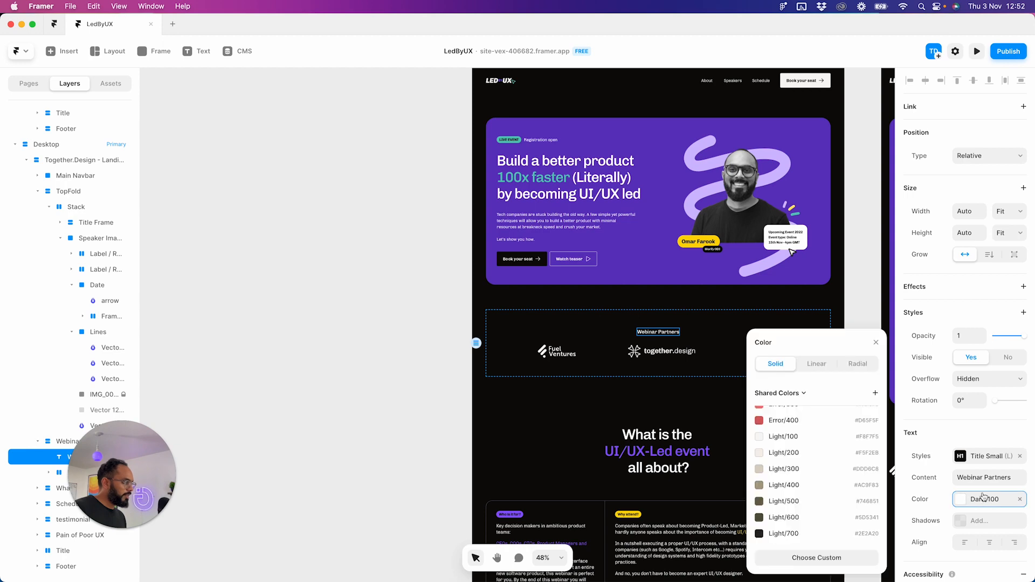
scroll(792, 488, "down", 5)
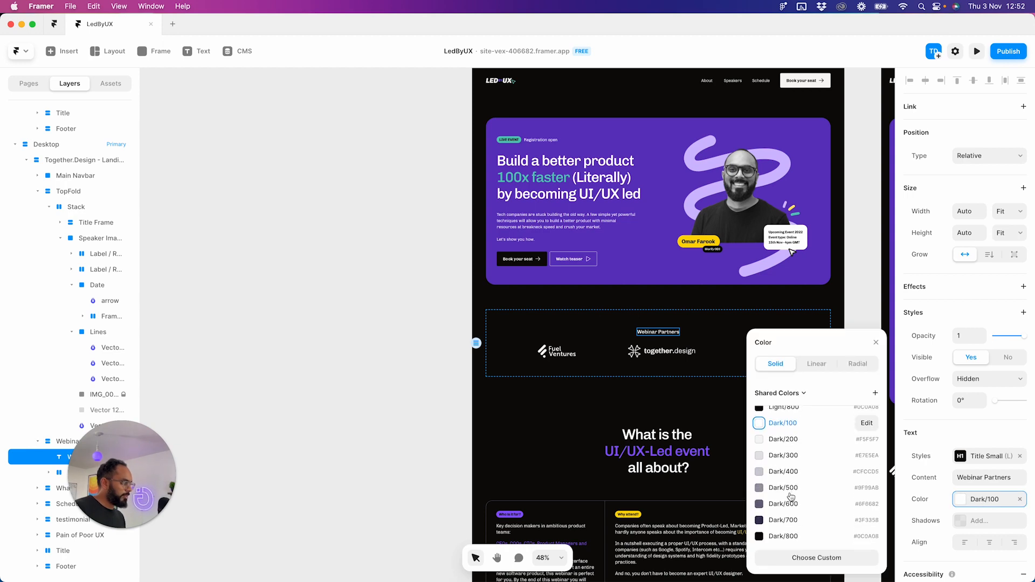
left_click(790, 489)
left_click(429, 430)
scroll(410, 386, "right", 5)
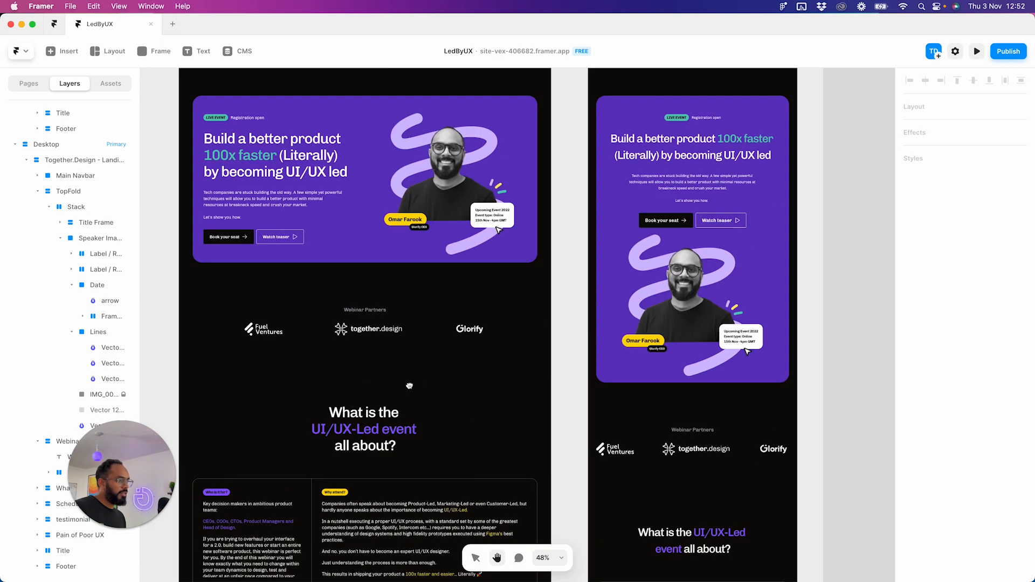
scroll(547, 394, "down", 3)
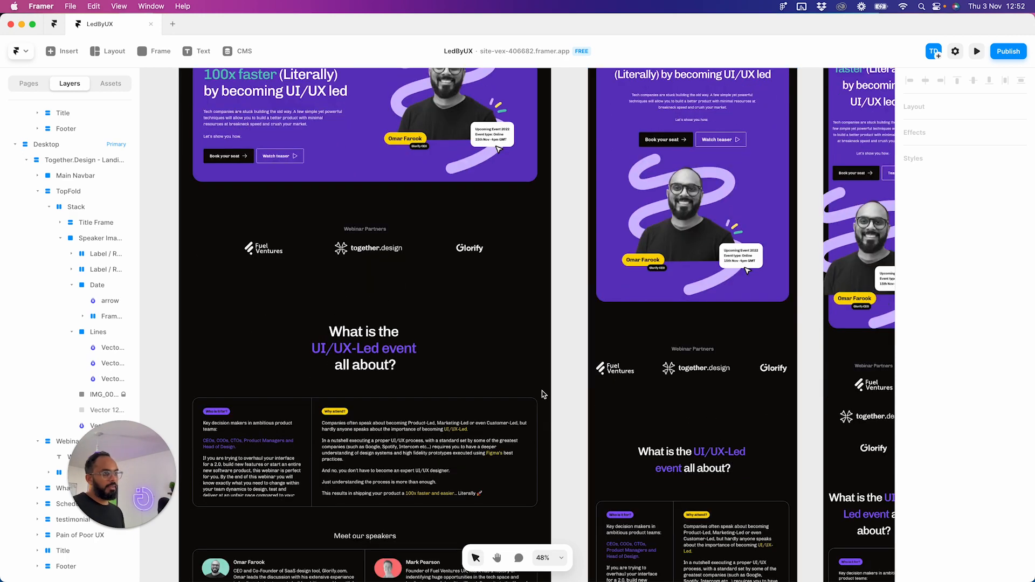
scroll(543, 395, "up", 1)
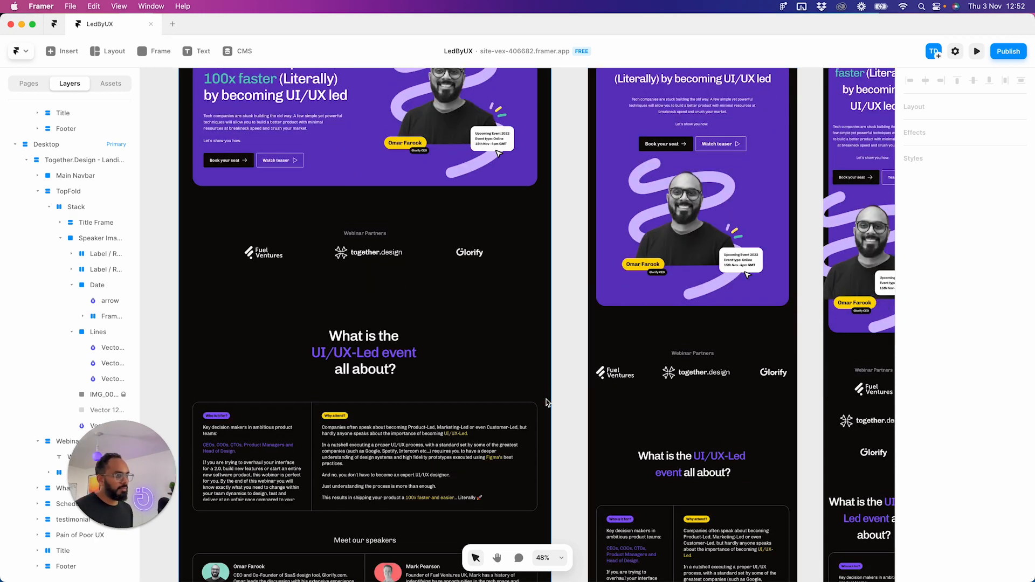
- Try a uniform padding of 0 on the Phone breakpoint's "What is the UI/UX-Led event all about?" section
scroll(546, 405, "up", 3)
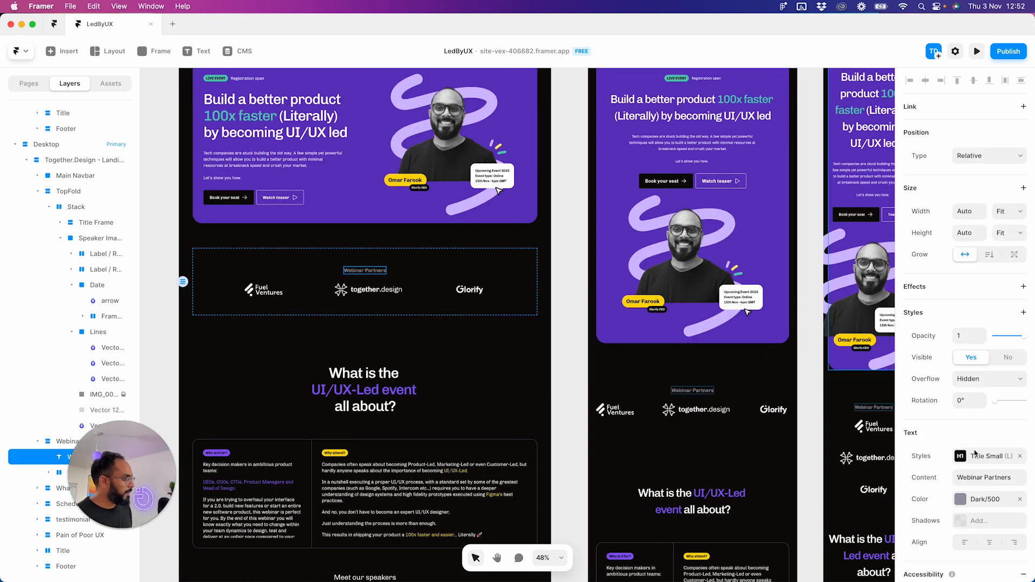
left_click(805, 430)
key("space")
left_click_drag(829, 445, 625, 387)
scroll(683, 405, "down", 1)
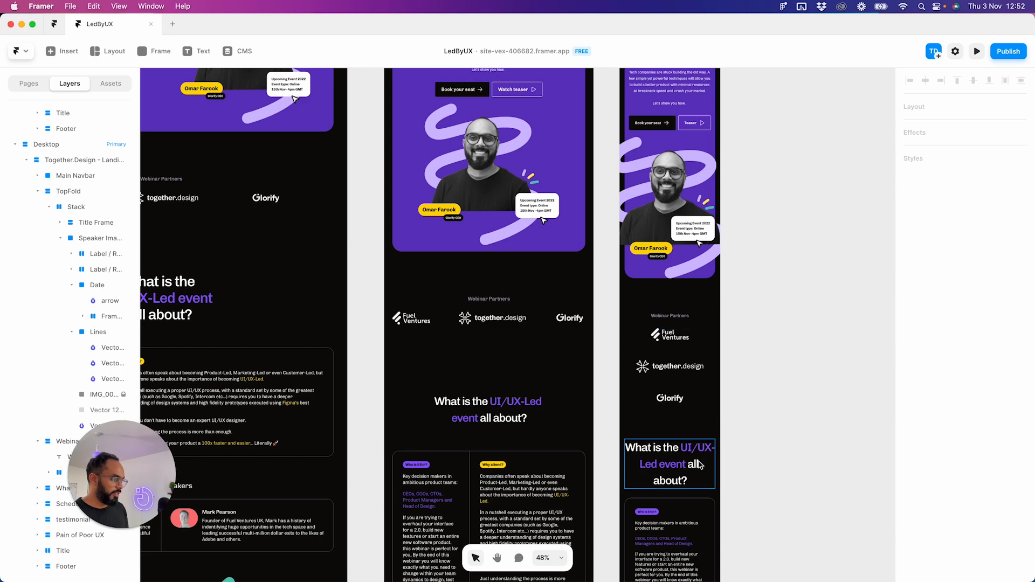
scroll(687, 372, "down", 5)
left_click(688, 238)
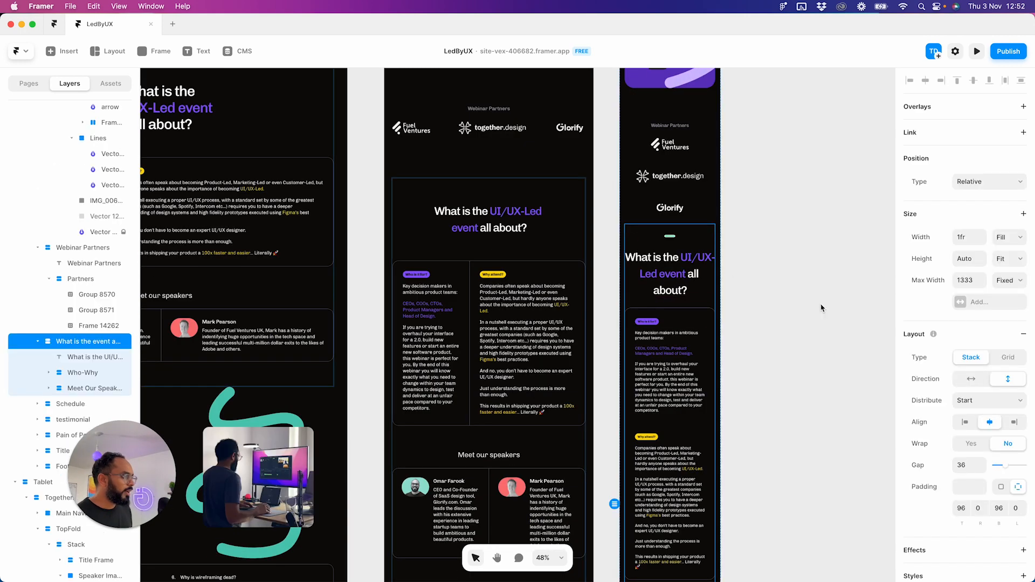
left_click(1002, 487)
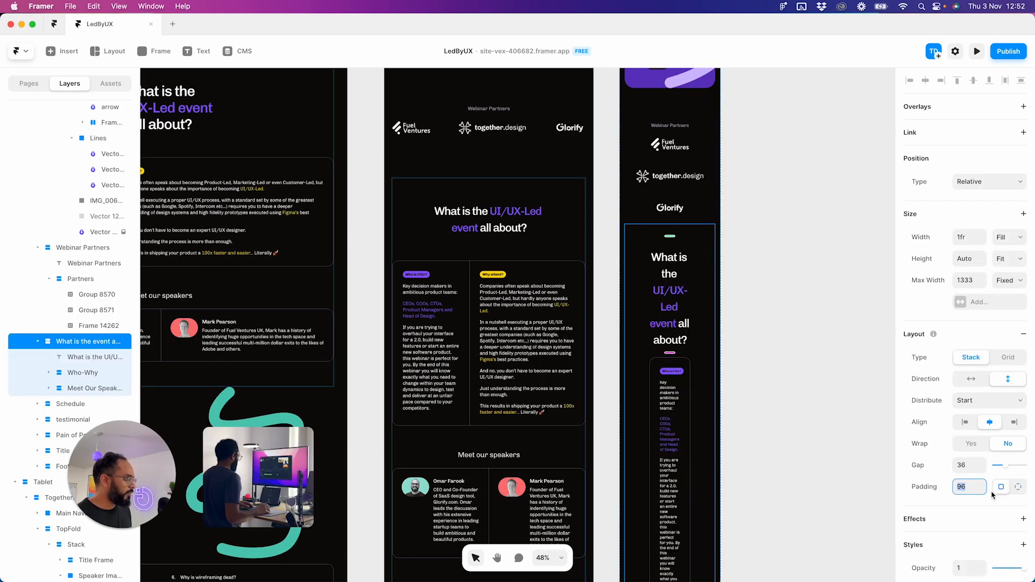
key("Return")
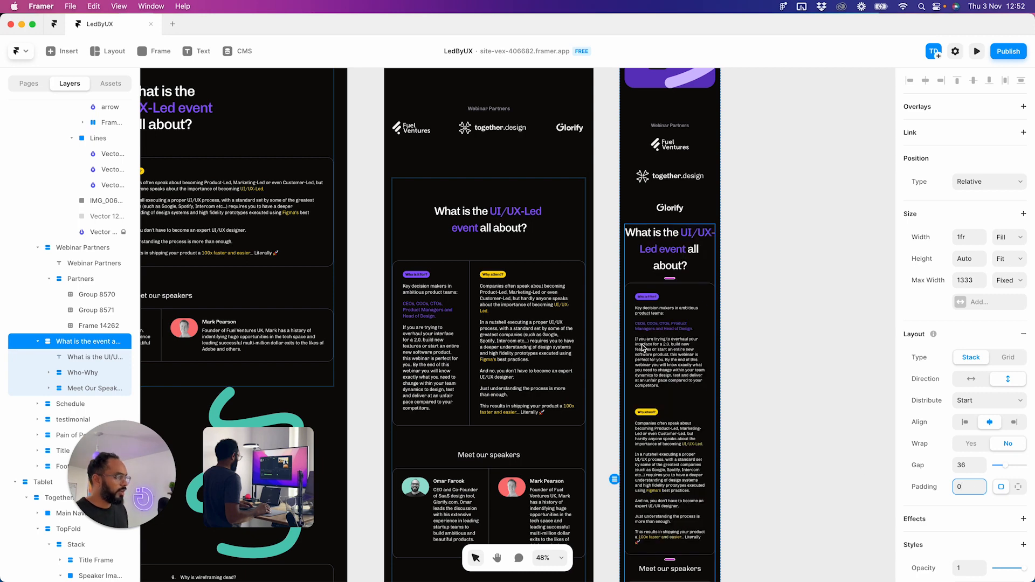
scroll(803, 358, "down", 2)
left_click(804, 359)
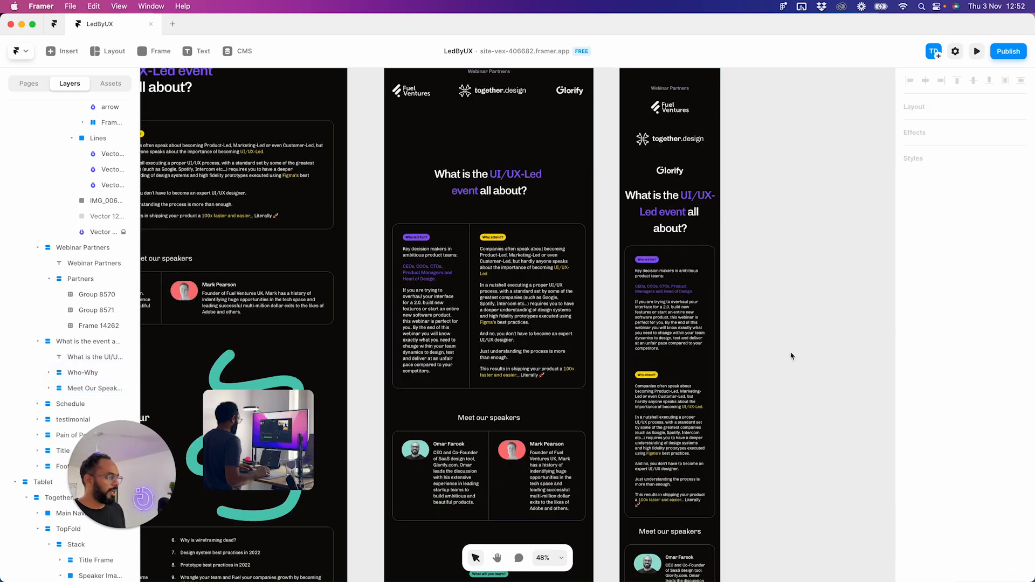
- Narrow the Tablet breakpoint's "What is the UI/UX-Led event all about?" title to a fixed width of 326 so it wraps onto three lines
left_click(677, 201)
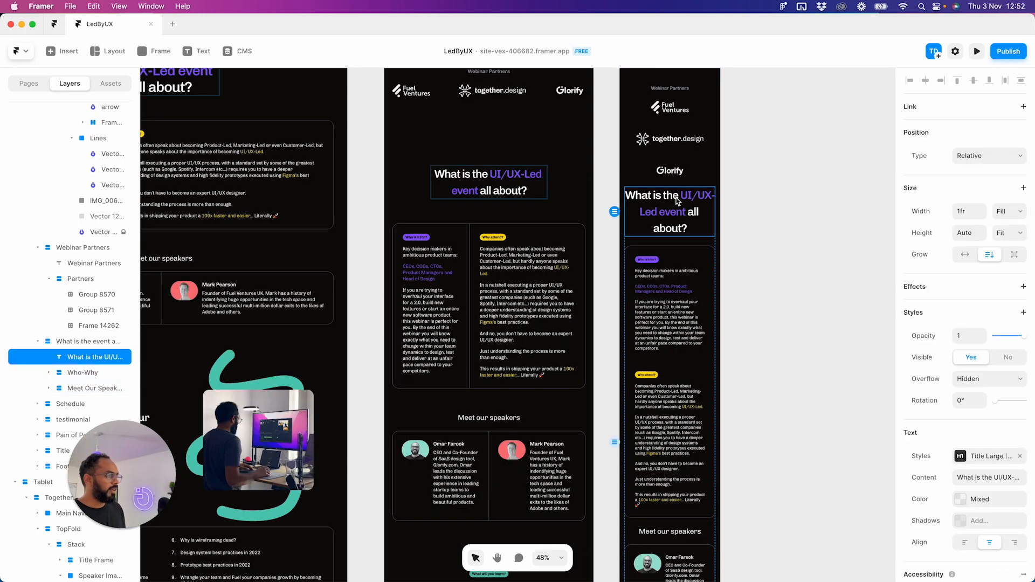
left_click(520, 189)
left_click_drag(547, 183, 531, 186)
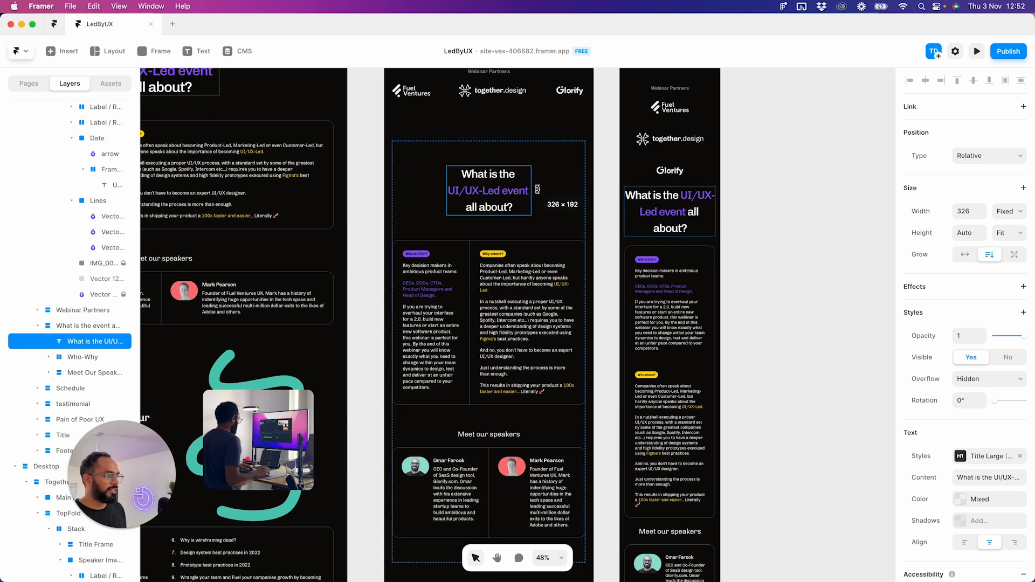
left_click(594, 203)
scroll(763, 291, "up", 5)
scroll(763, 291, "left", 4)
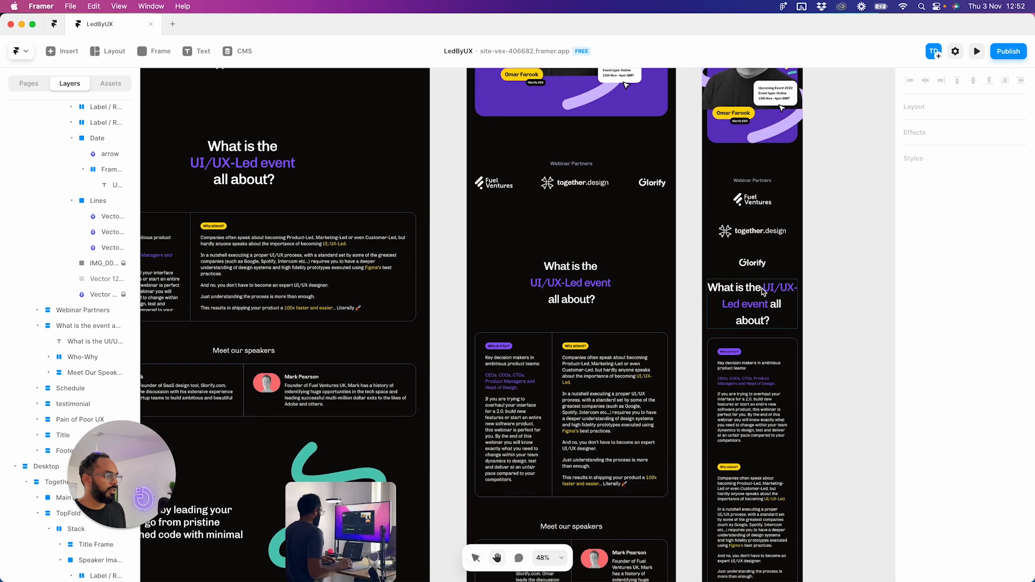
- Give the Phone breakpoint's "What is the UI/UX-Led event all about?" title a fixed width of 322
left_click(762, 289)
double_click(773, 308)
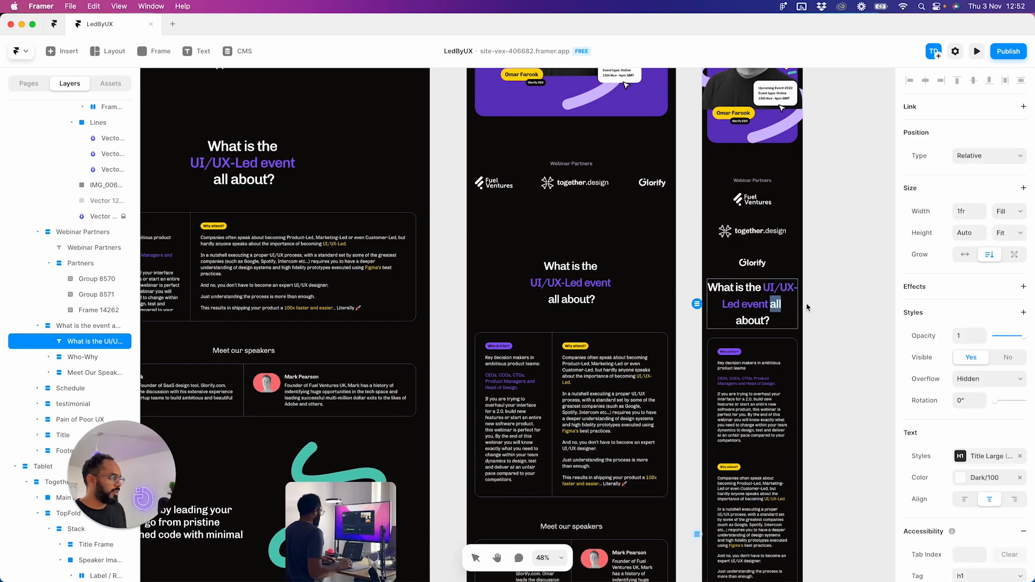
key("Escape")
left_click(1006, 211)
left_click(1007, 196)
left_click_drag(784, 304, 789, 304)
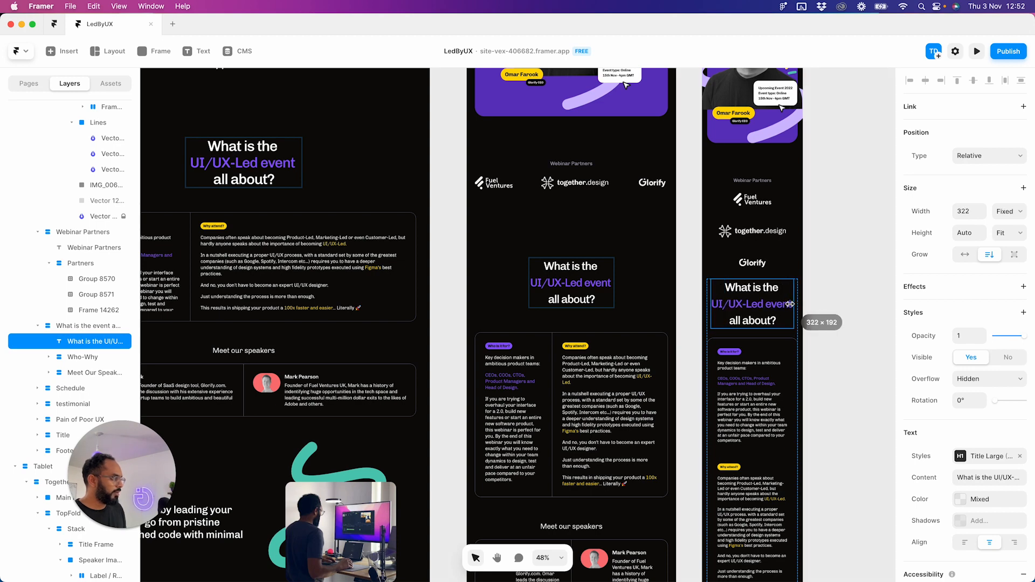
left_click(846, 363)
- Switch the Phone breakpoint's event section back to individual padding of 96 at top and bottom and 0 at the sides
scroll(846, 363, "right", 5)
scroll(846, 363, "down", 2)
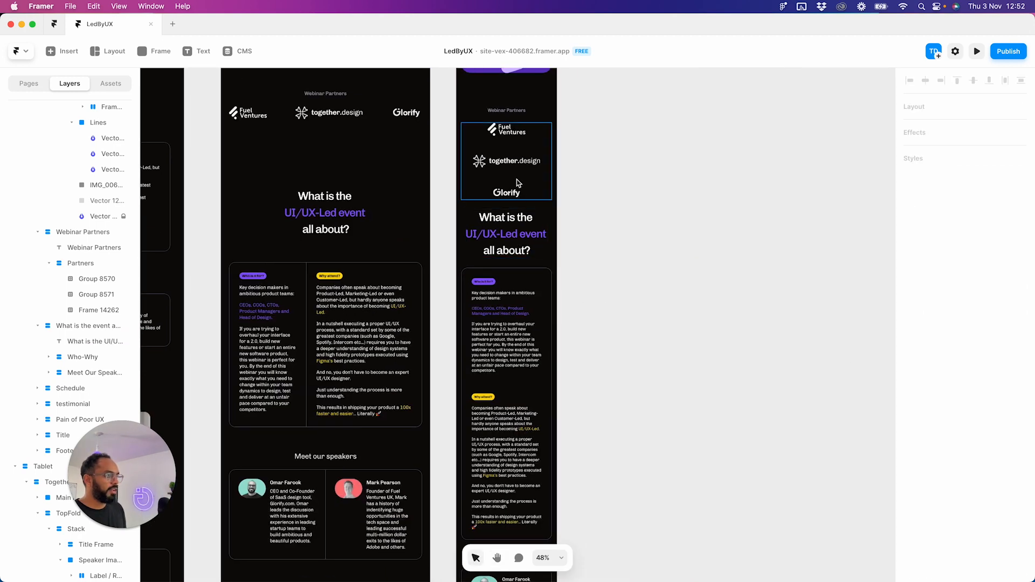
scroll(531, 205, "up", 1)
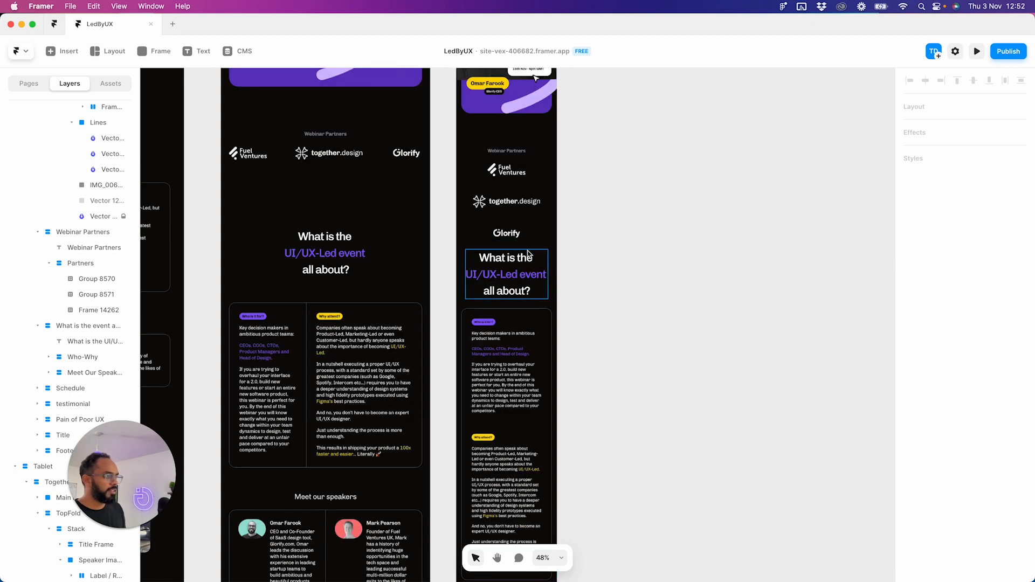
left_click(468, 305)
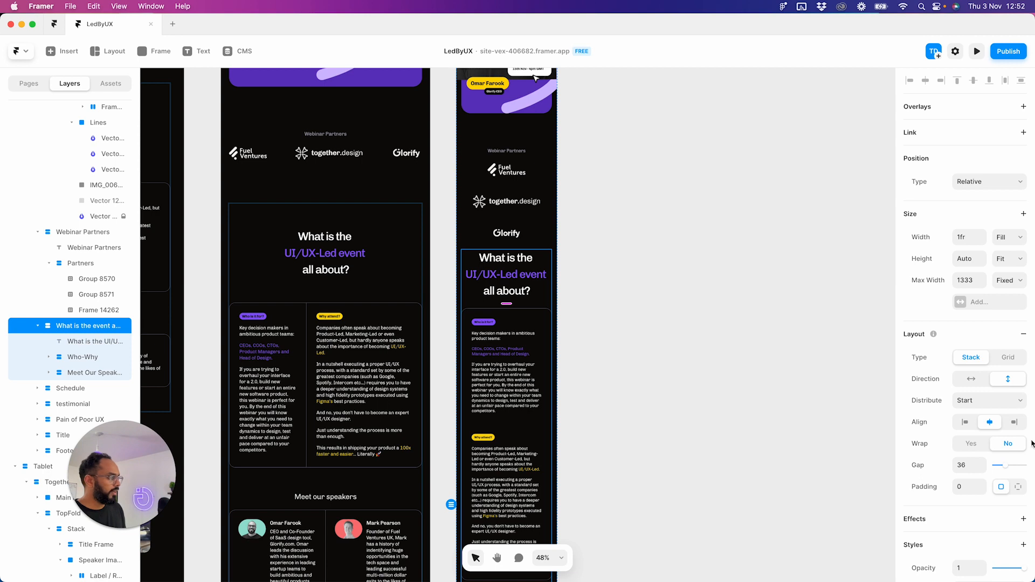
left_click(1018, 487)
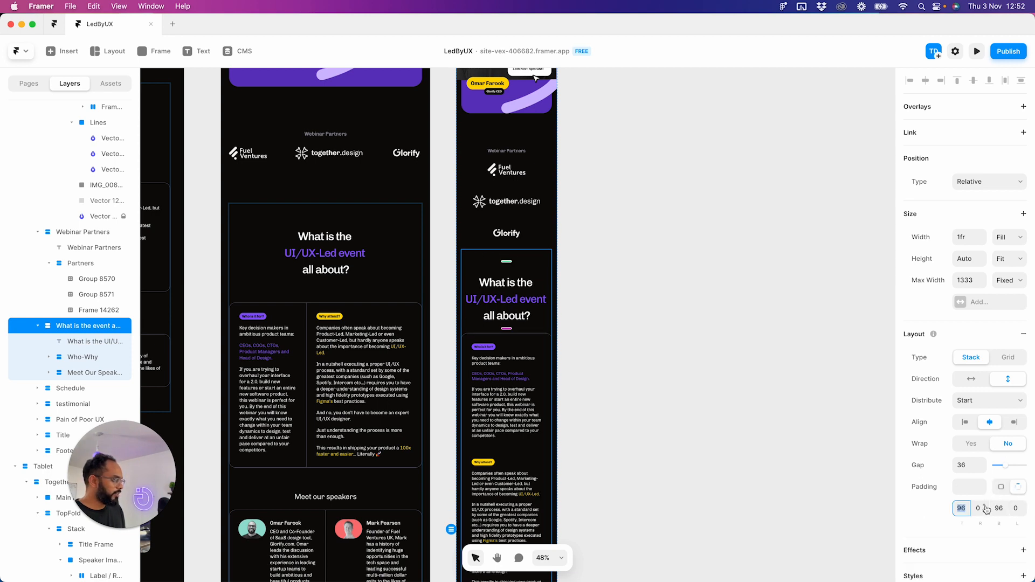
left_click(686, 401)
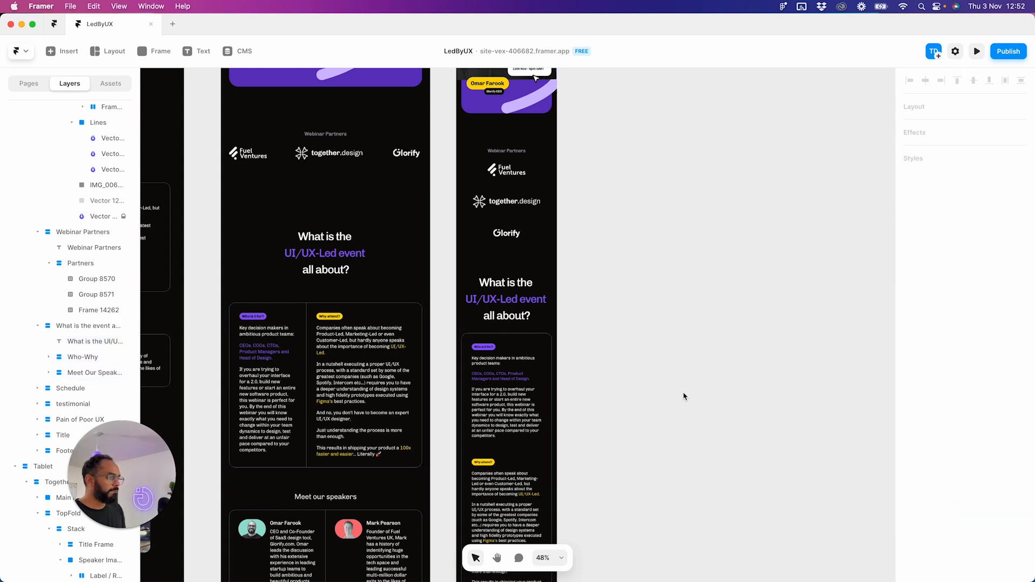
- Review the Phone breakpoint's sections and examine the corner radius settings of its "Why attend?" box
scroll(534, 313, "up", 4)
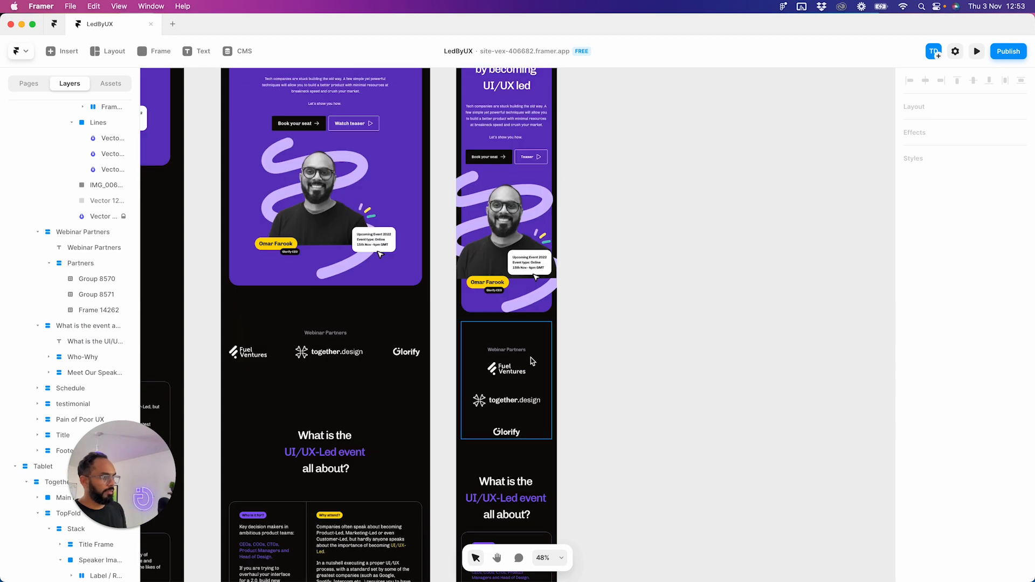
scroll(531, 357, "down", 3)
scroll(507, 388, "down", 5)
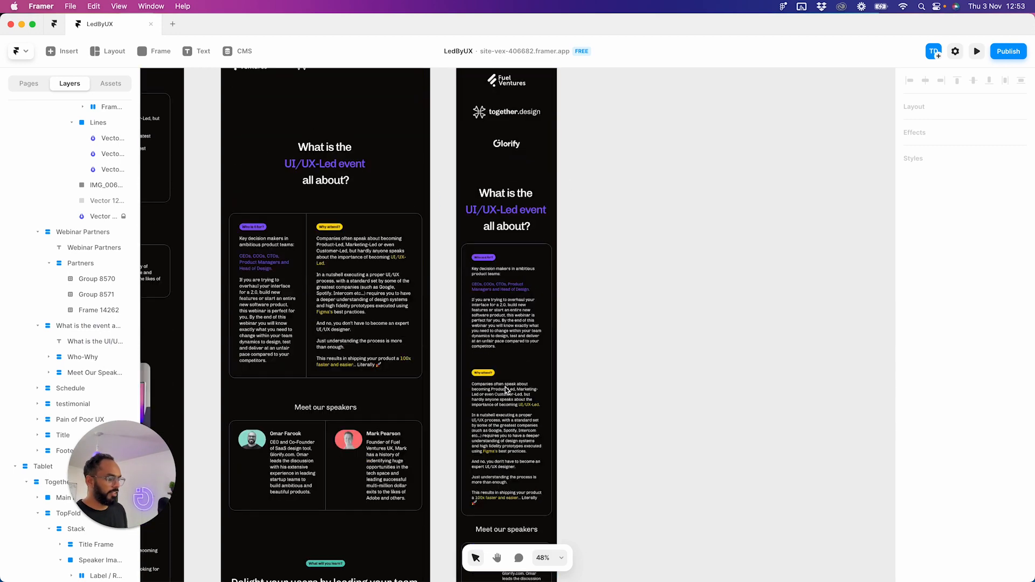
scroll(507, 388, "down", 4)
scroll(501, 366, "up", 5)
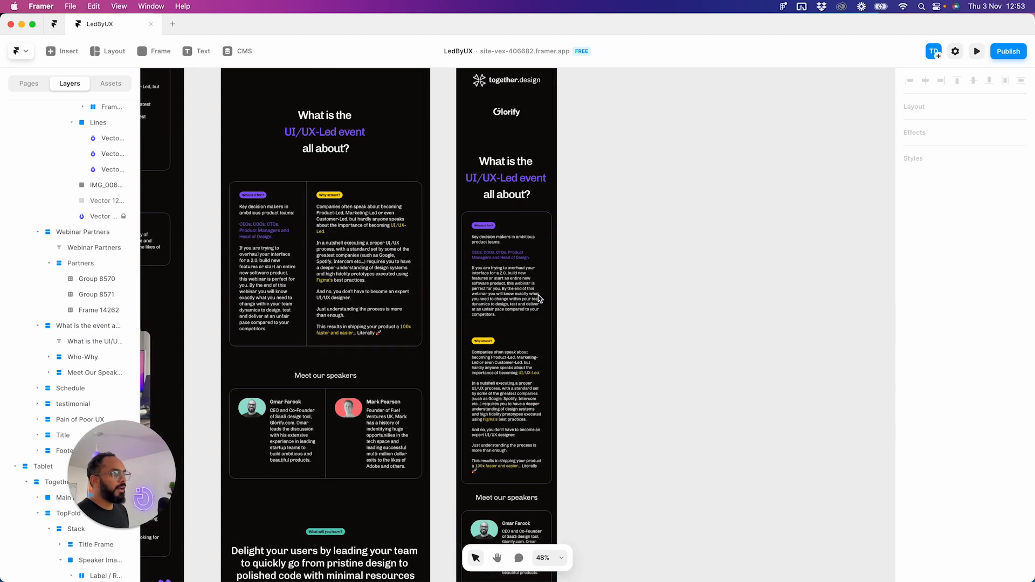
left_click(540, 334)
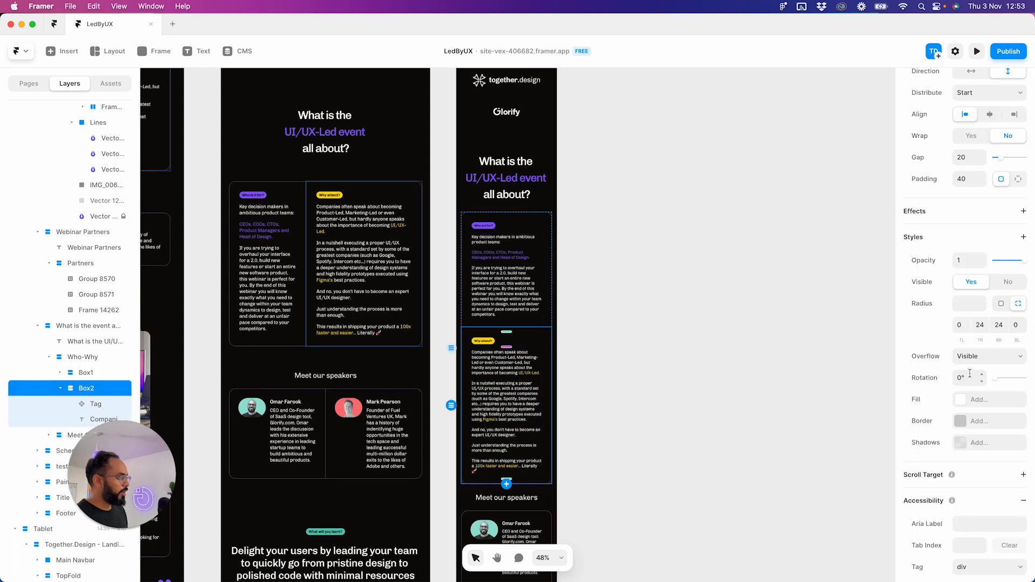
left_click(977, 327)
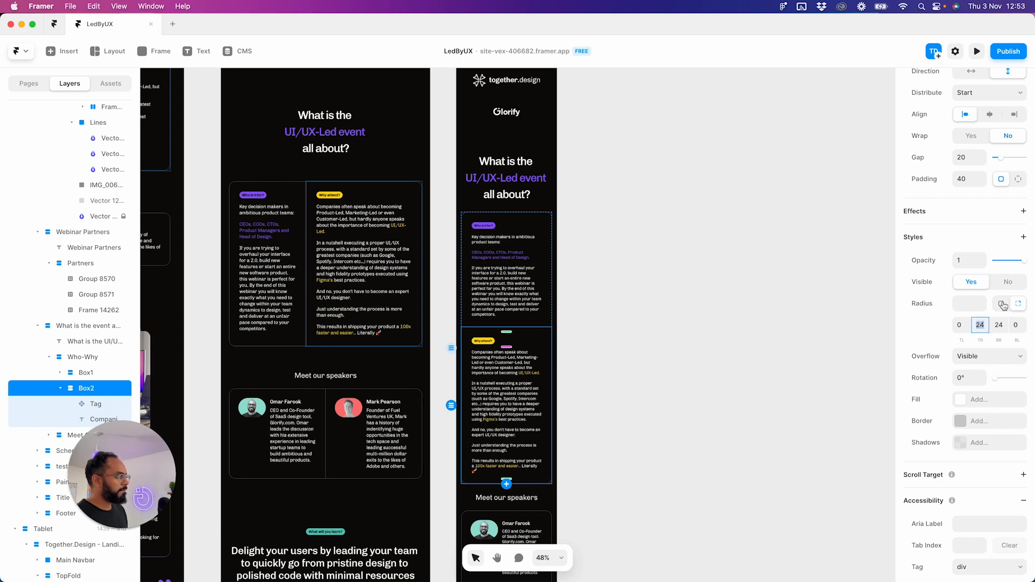
left_click(86, 356)
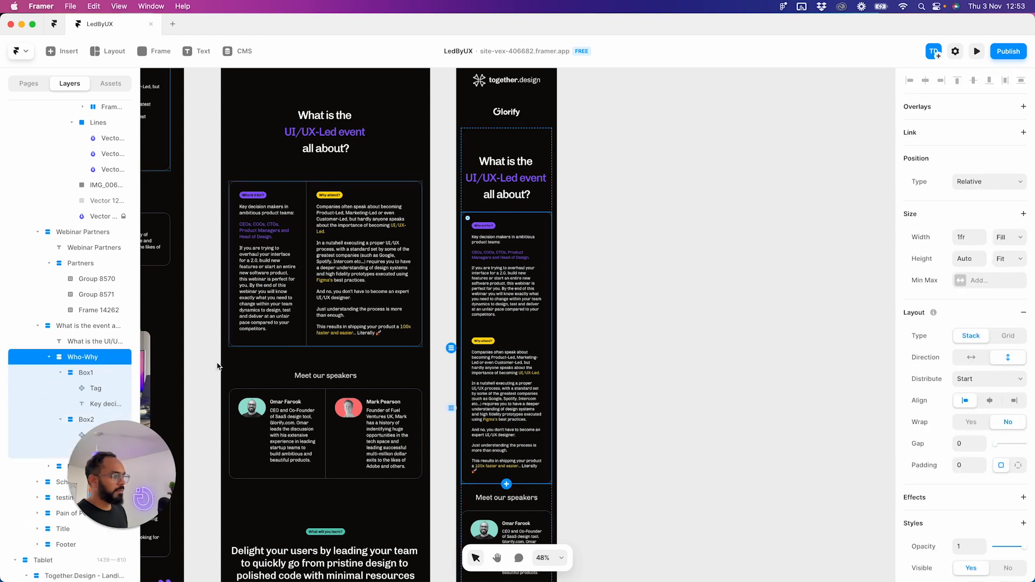
- Set the padding of the Phone breakpoint's "Who is it for?" box to 20
left_click(89, 372)
left_click(966, 467)
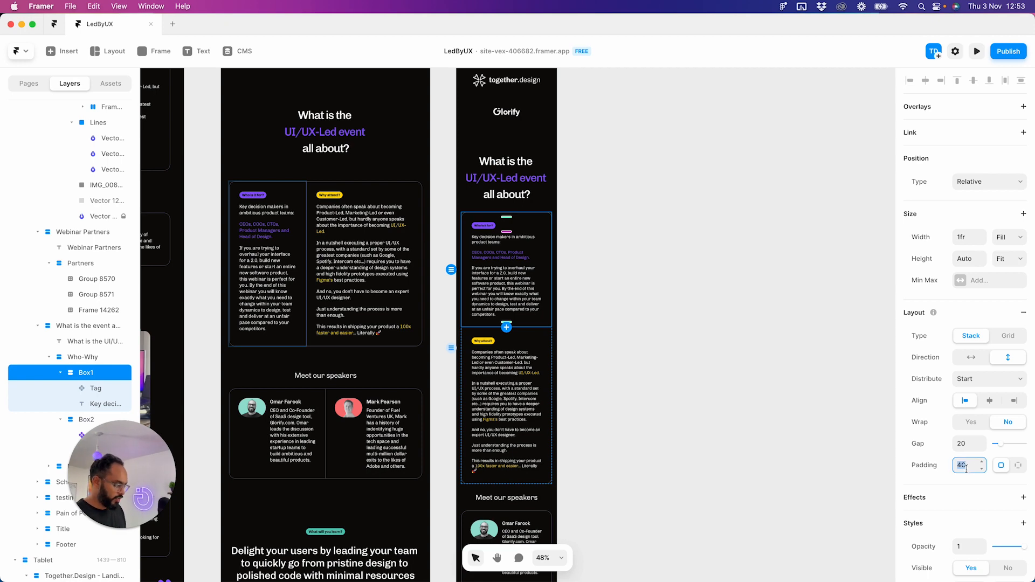
type("20")
key("Return")
scroll(507, 265, "up", 4)
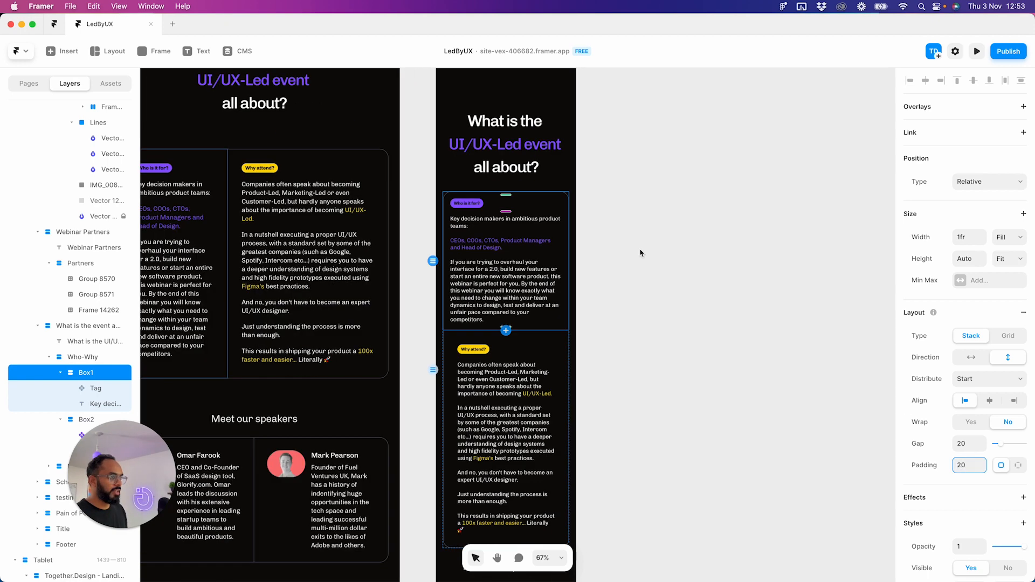
left_click(640, 252)
- Set the padding of the Phone breakpoint's "Why attend?" box to 20
left_click(561, 356)
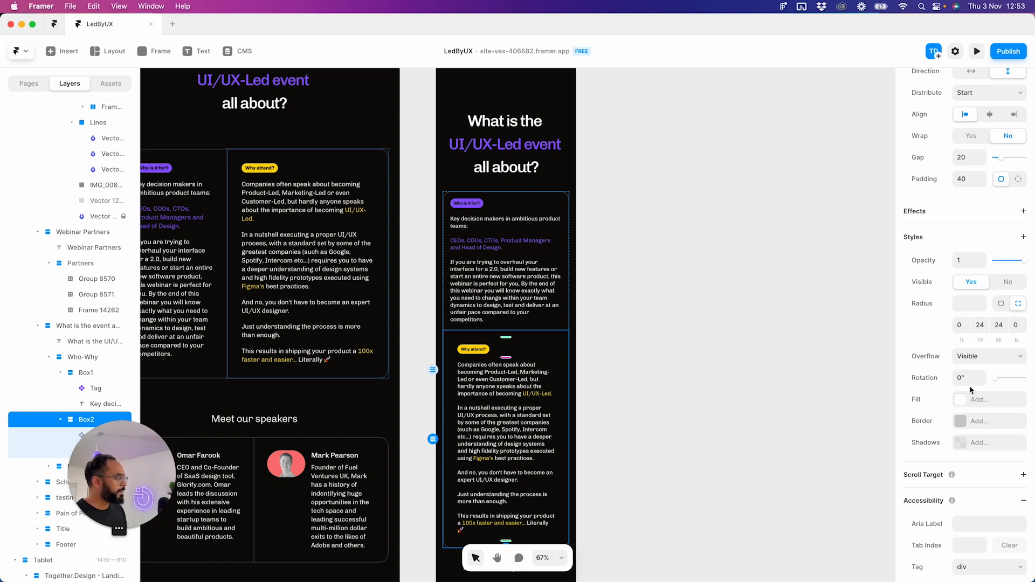
scroll(970, 399, "down", 2)
scroll(978, 399, "up", 5)
left_click(964, 322)
type("20")
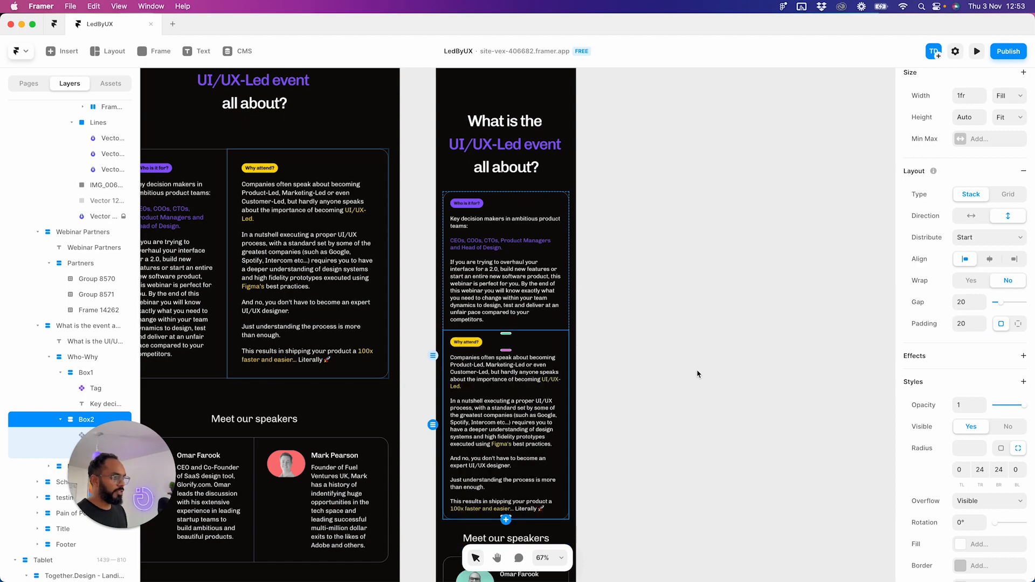
left_click(696, 369)
- Set the padding of the first speaker box under "Meet our speakers" on the Phone breakpoint to 20
scroll(525, 397, "up", 15)
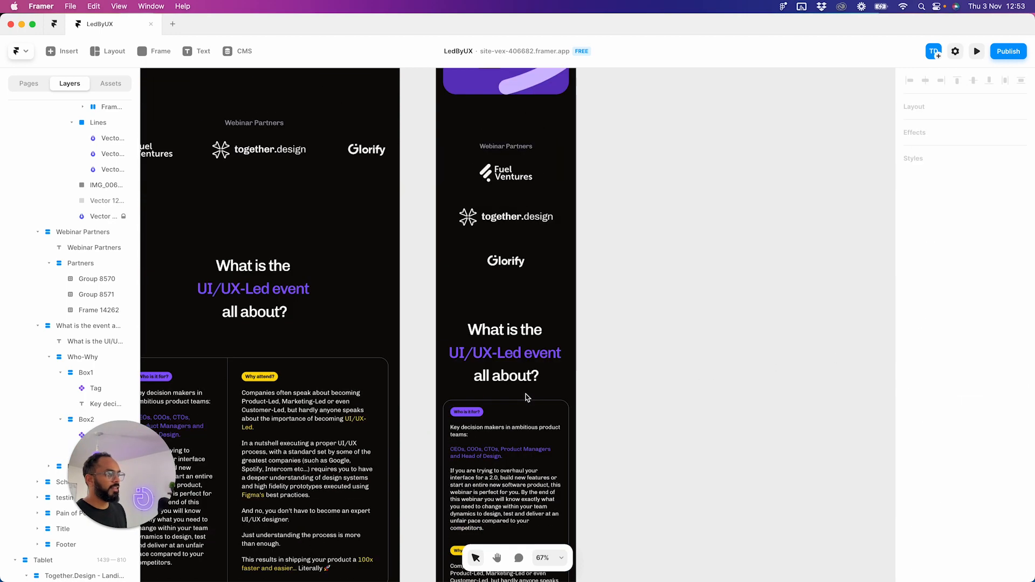
scroll(525, 391, "down", 20)
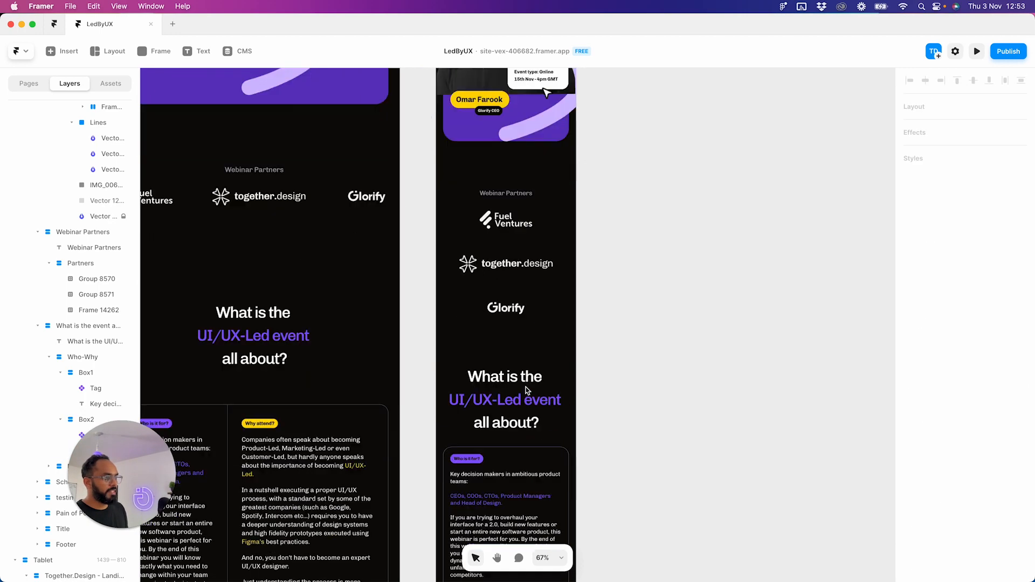
left_click(487, 325)
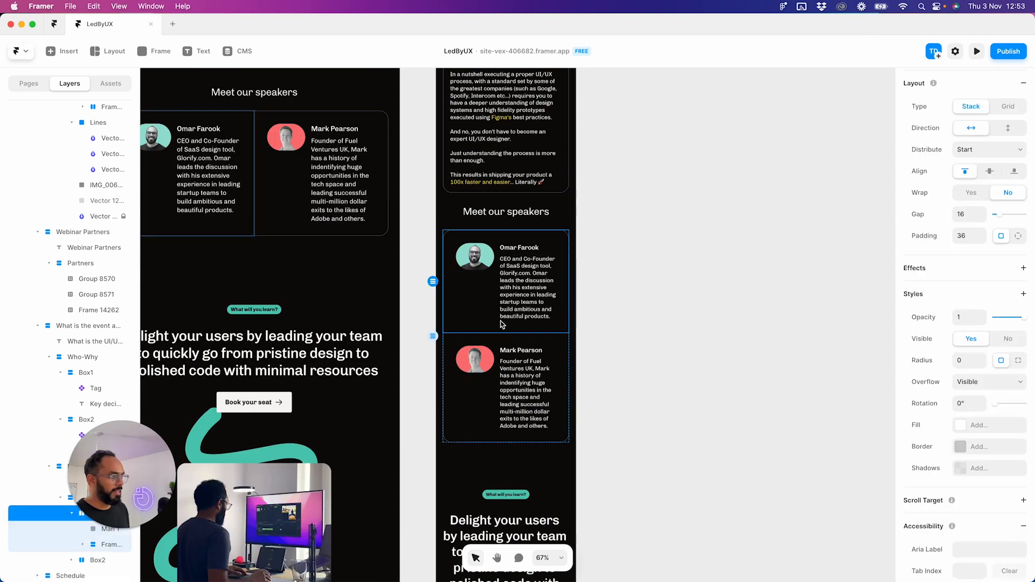
left_click(964, 237)
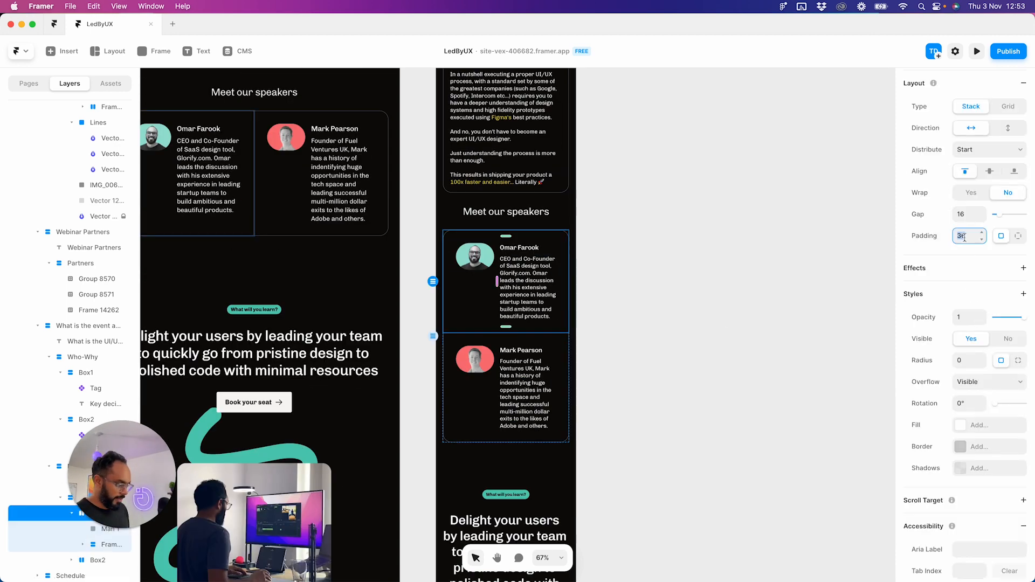
type("20")
key("Return")
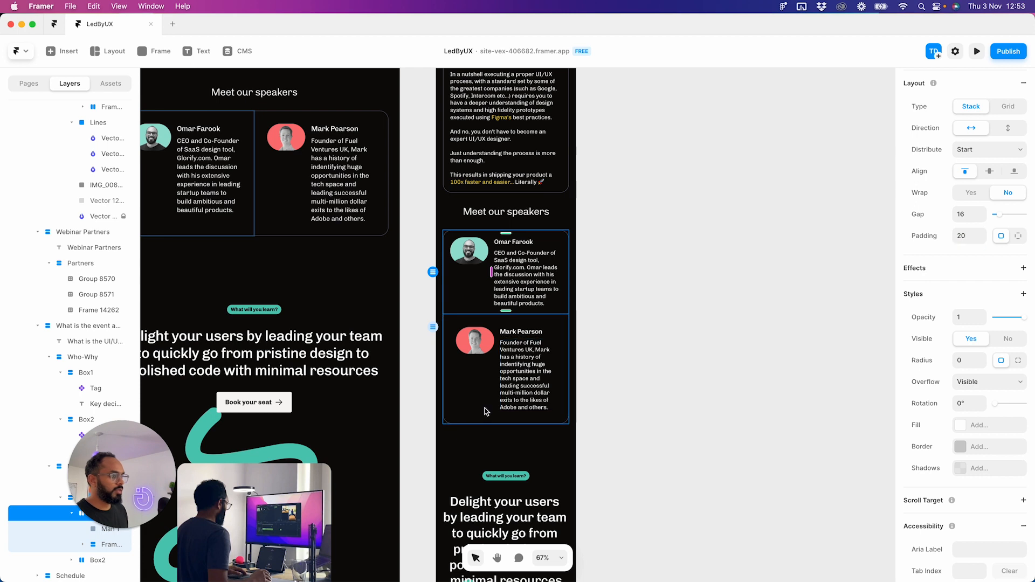
- Set the padding of the second speaker box under "Meet our speakers" on the Phone breakpoint to 20
left_click(487, 411)
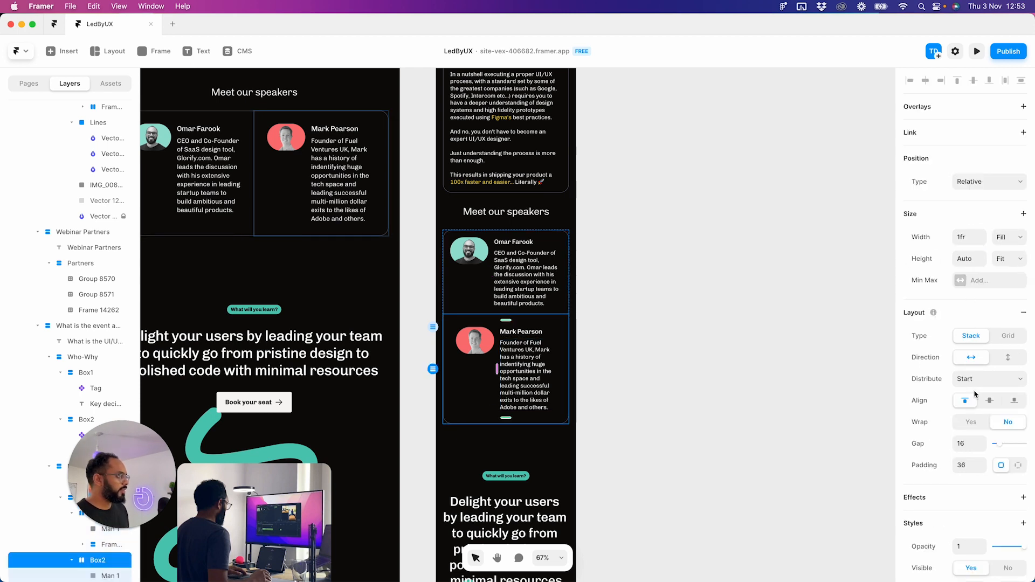
left_click(964, 464)
type("20")
key("Return")
left_click(639, 451)
- Examine the XS breakpoint settings of the Title text style used by the Phone's "Delight your users" heading
scroll(521, 412, "down", 1)
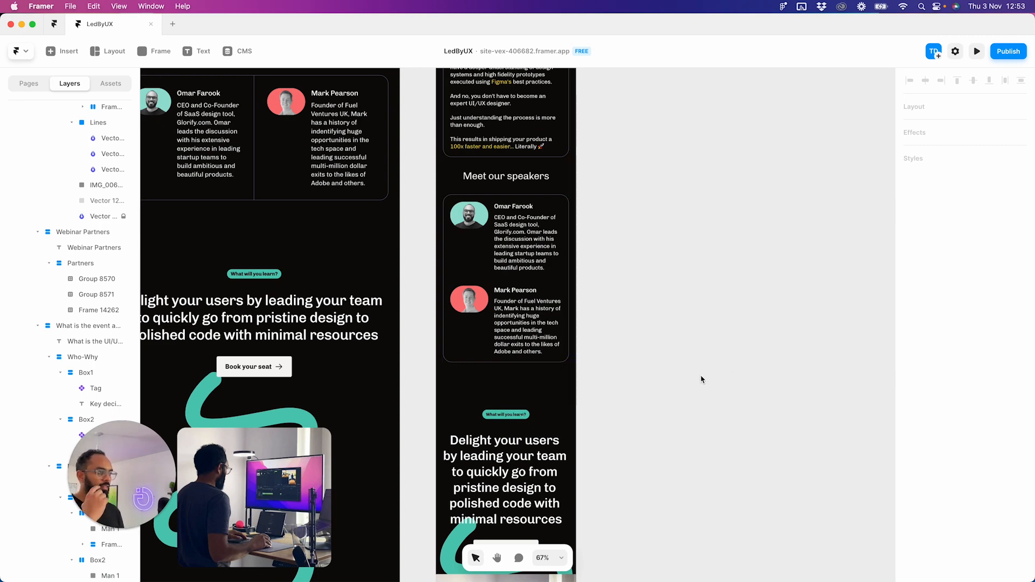
scroll(520, 334, "down", 5)
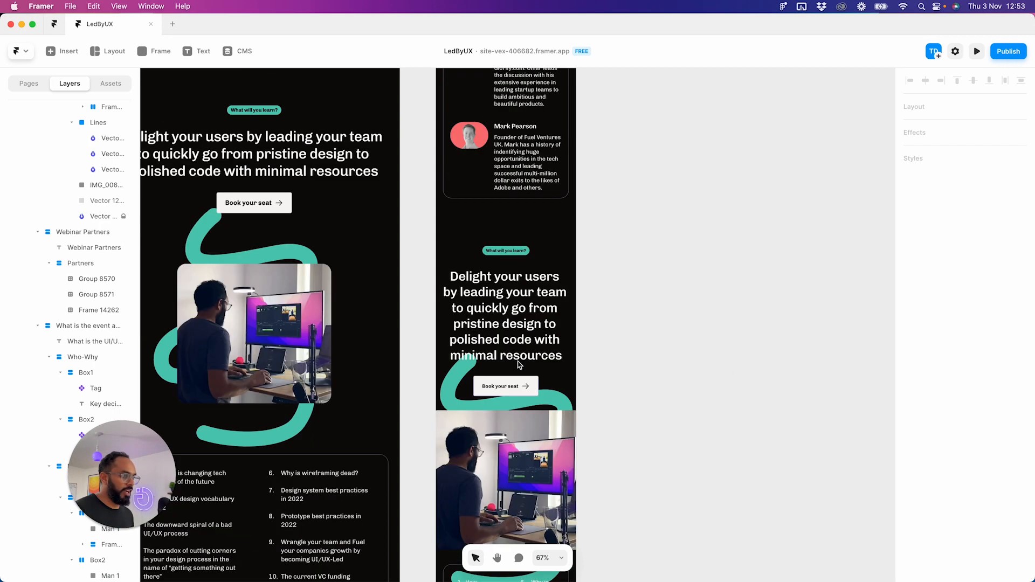
left_click(521, 315)
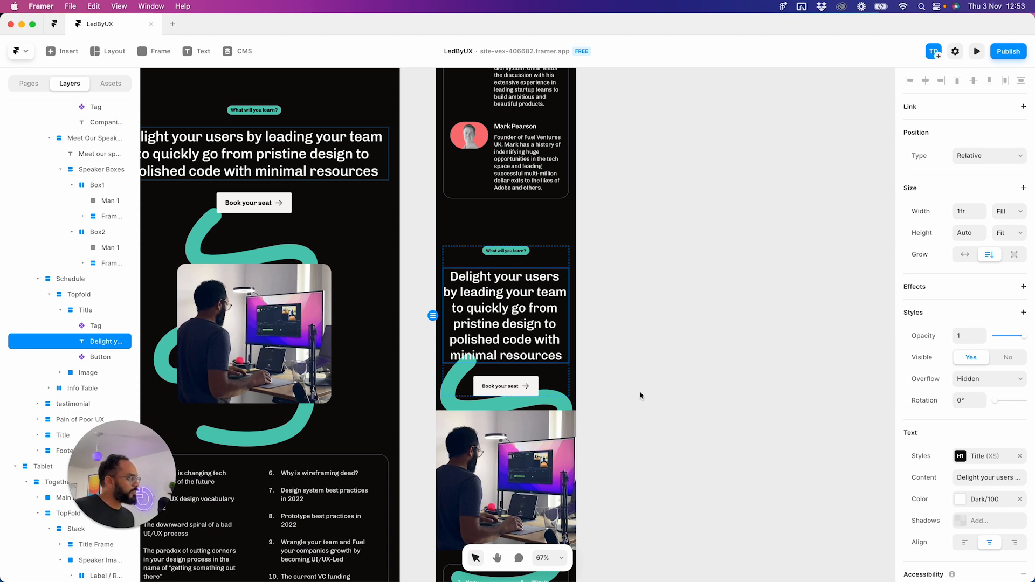
left_click(989, 460)
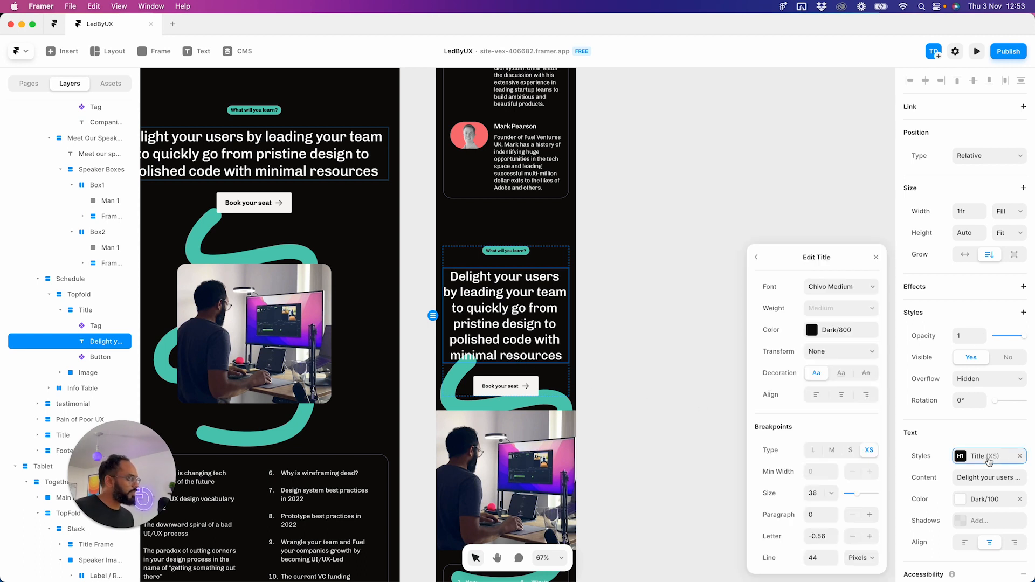
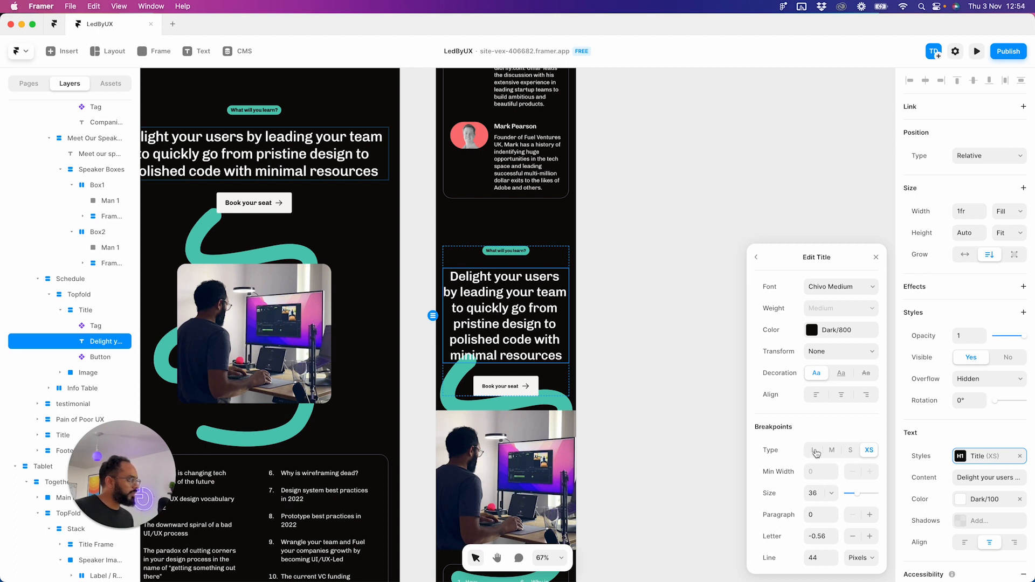
left_click(628, 340)
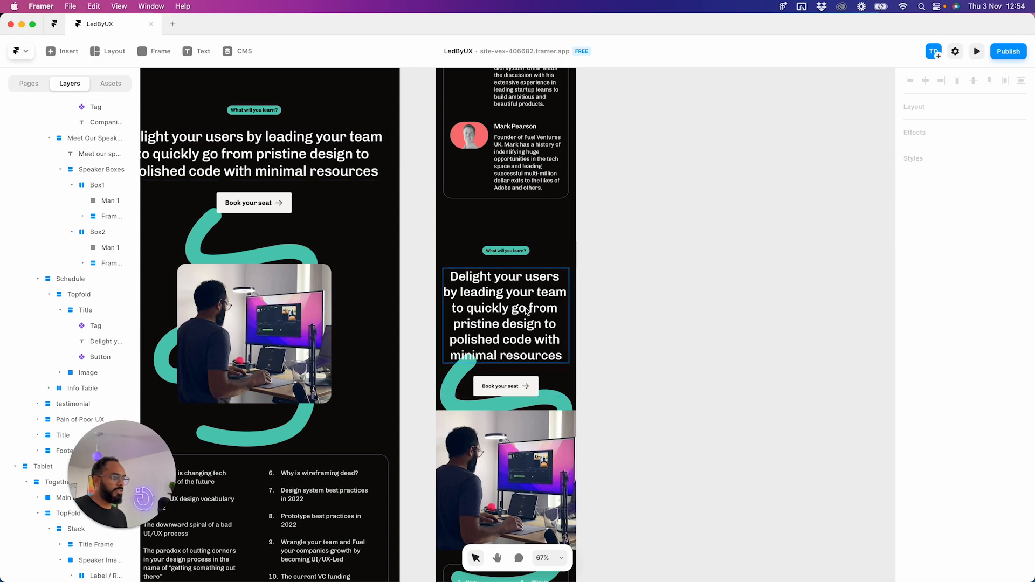
- Examine how the photo, the green vector and the title are nested in the Phone breakpoint's Schedule Topfold stack
scroll(519, 375, "down", 5)
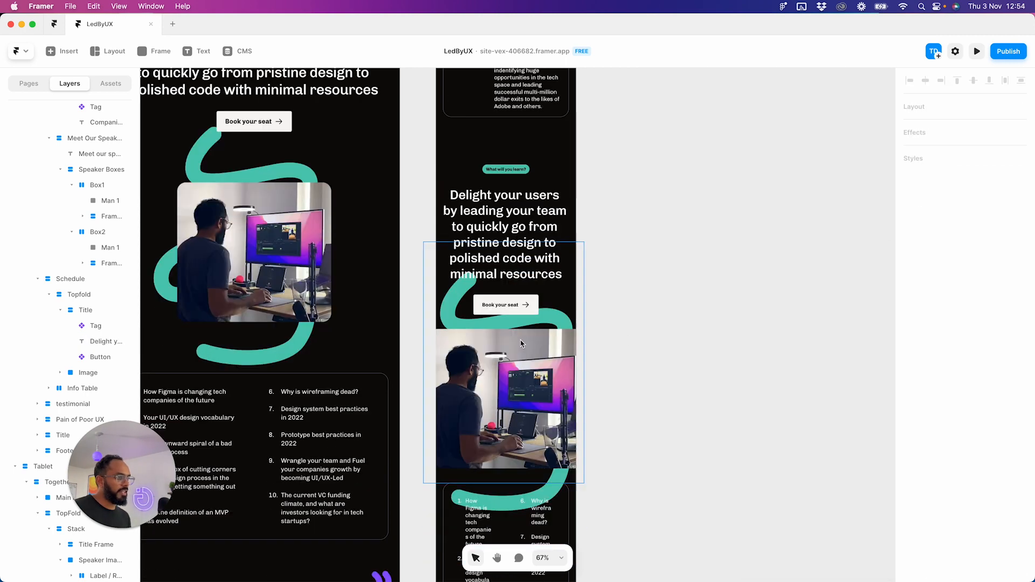
left_click(519, 348)
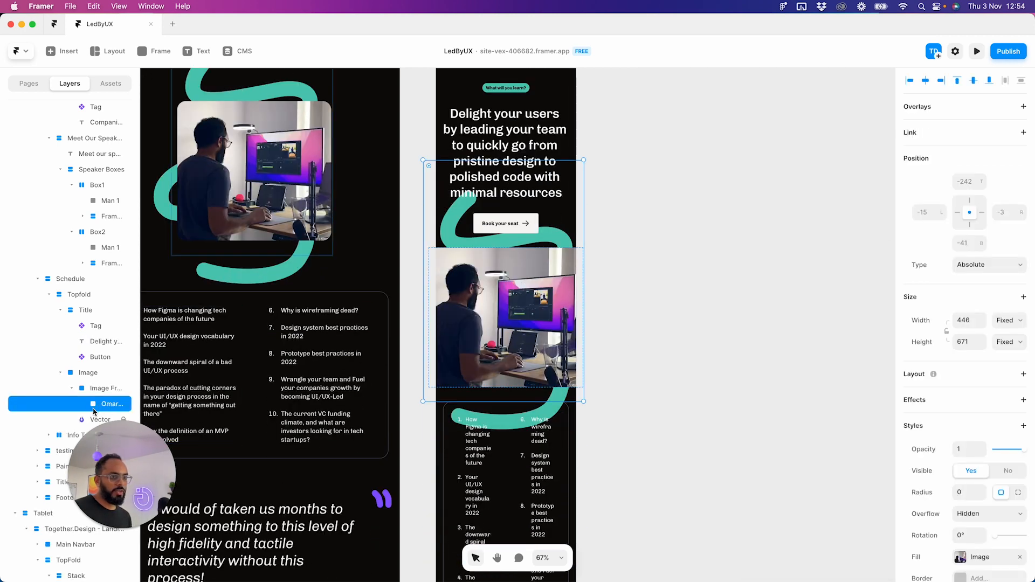
left_click_drag(121, 466, 218, 503)
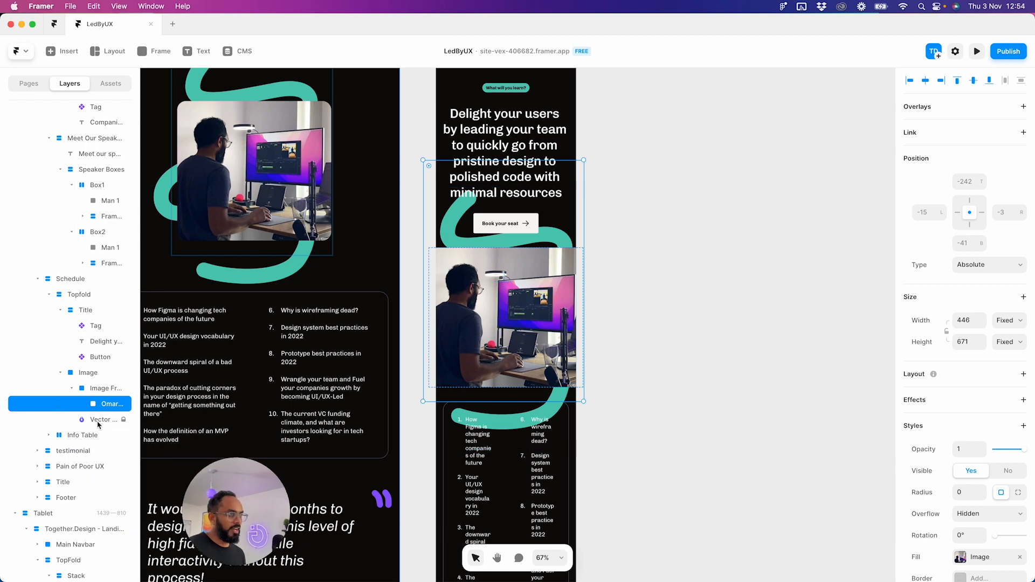
left_click(118, 424)
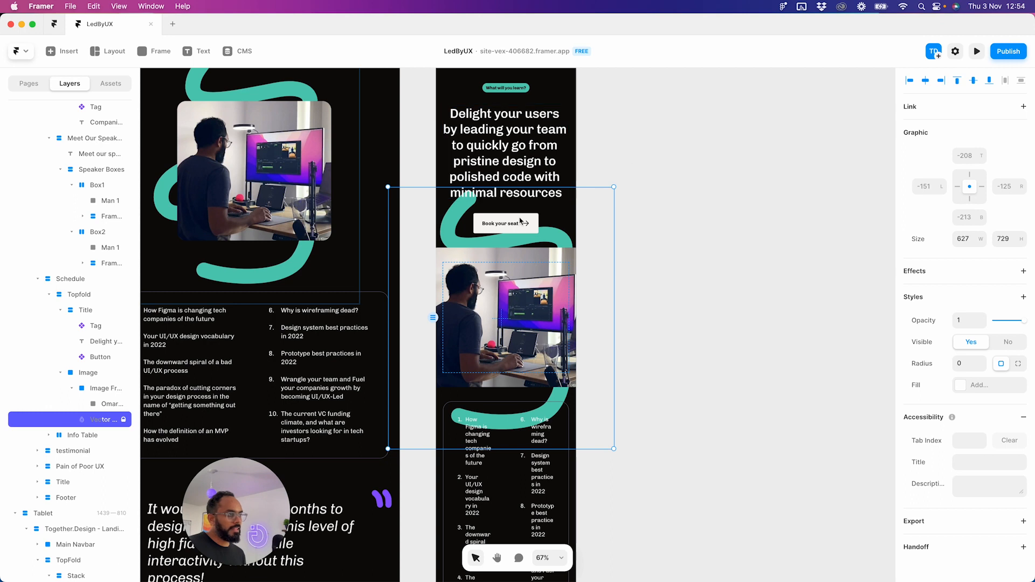
left_click(528, 275)
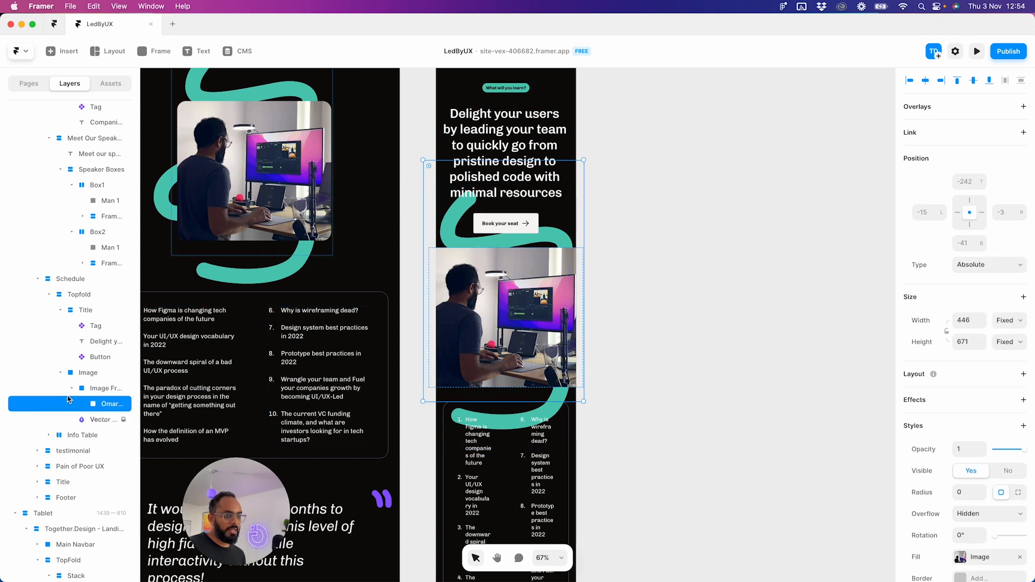
left_click(81, 373)
left_click(60, 373)
left_click(62, 313)
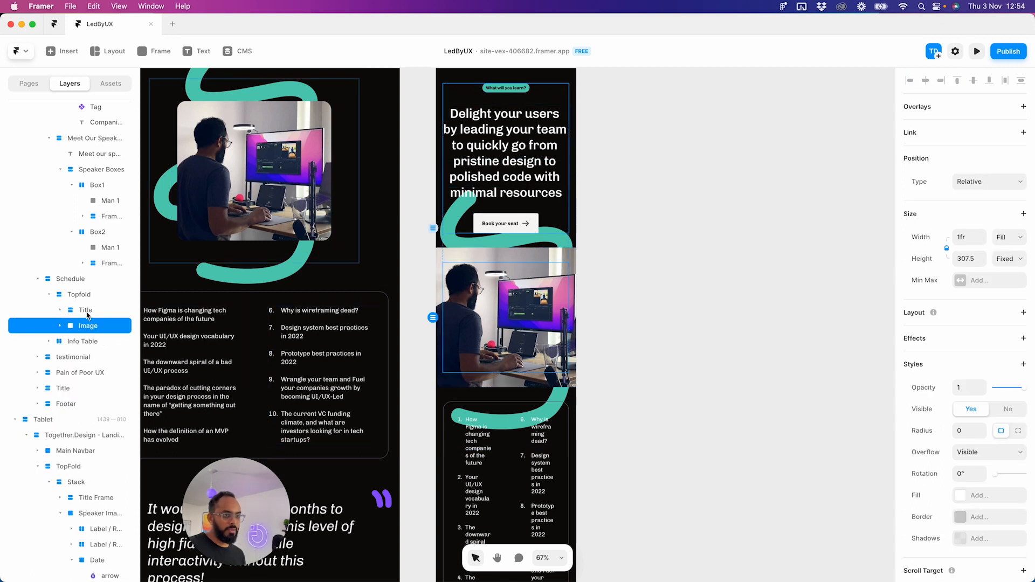
left_click(88, 316)
left_click(87, 326)
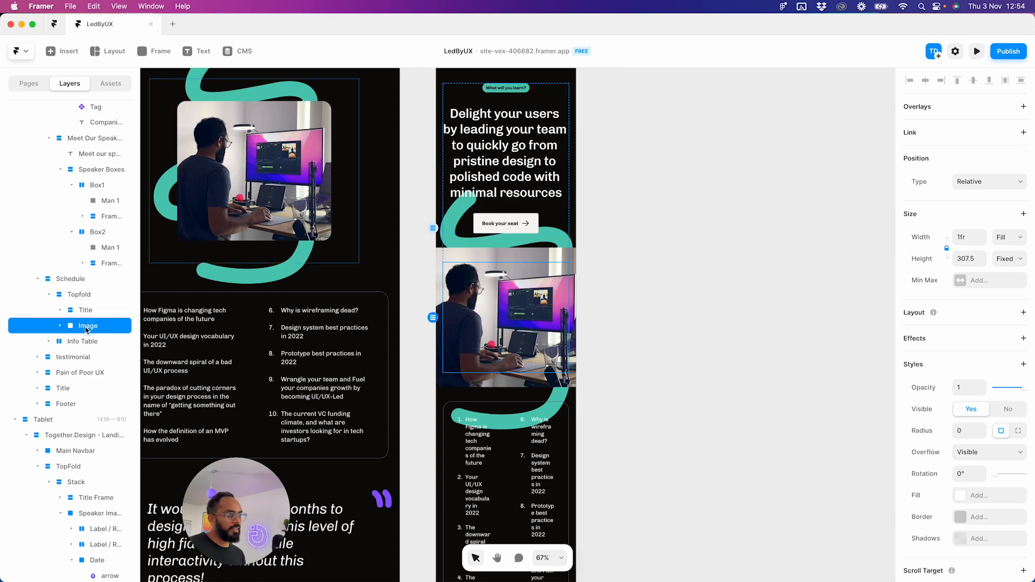
left_click(84, 295)
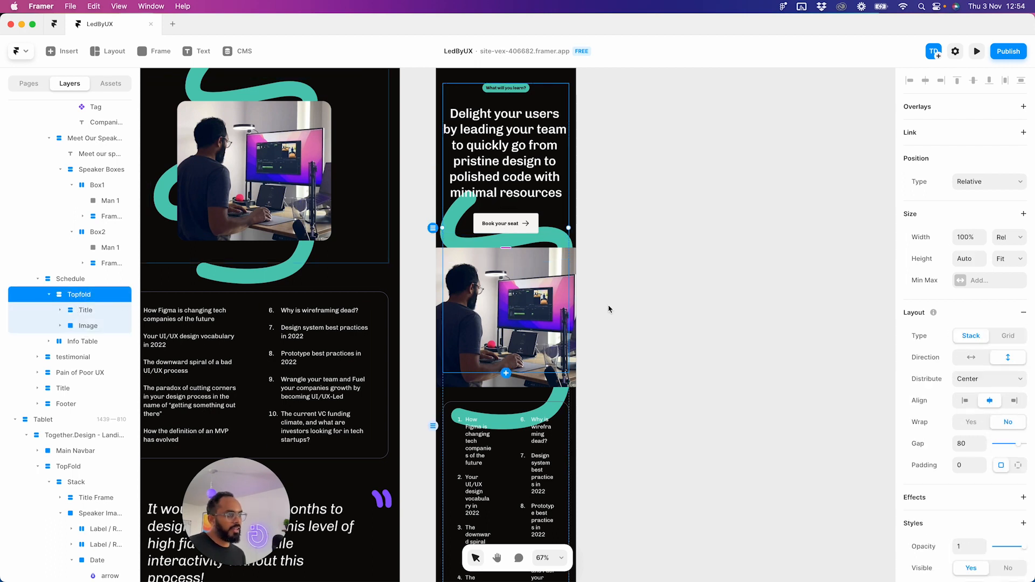
left_click(88, 311)
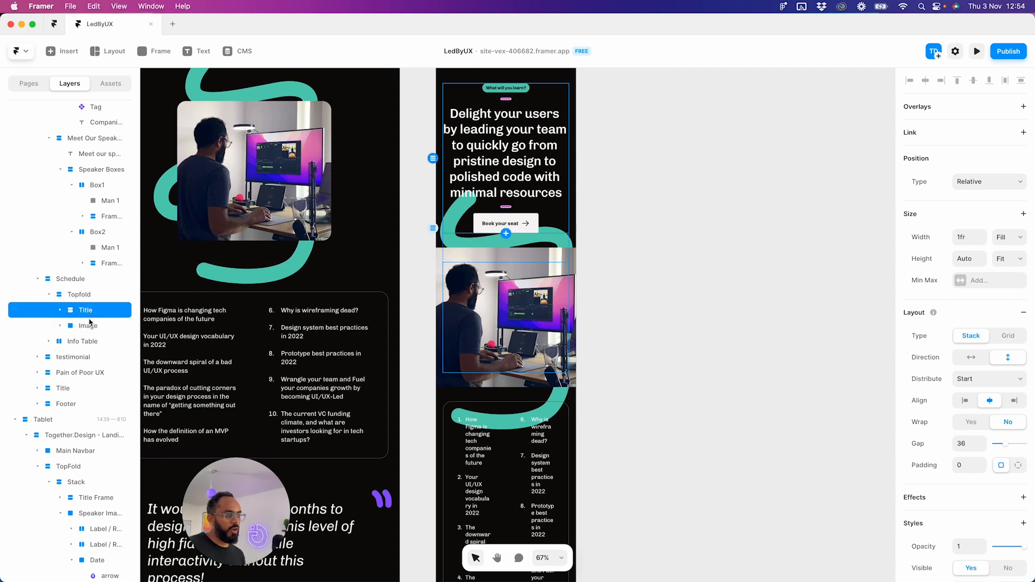
- Try setting the Overflow of the Topfold's Image container to Hidden on the Phone breakpoint, and undo it
left_click(90, 327)
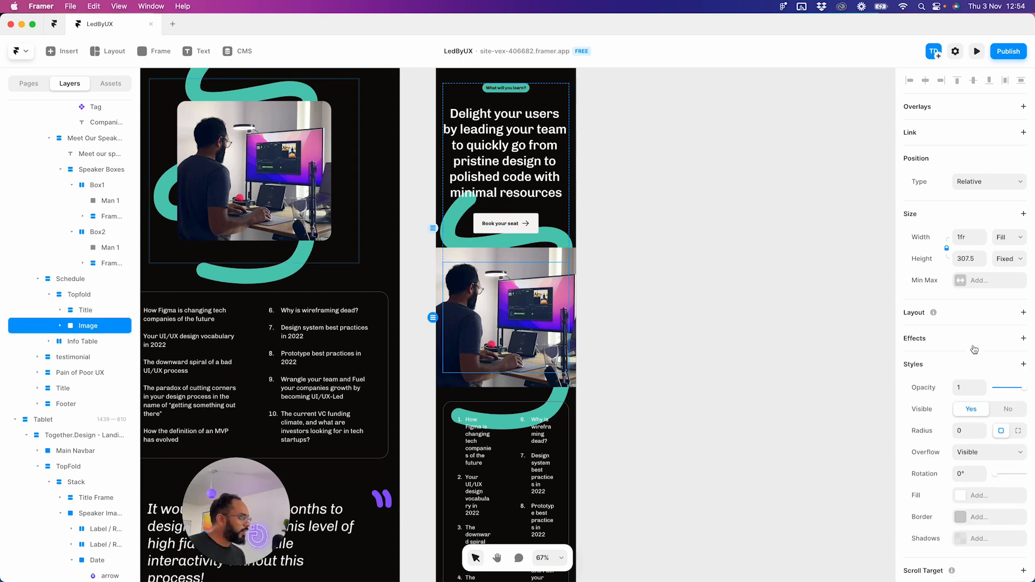
left_click(987, 452)
left_click(978, 443)
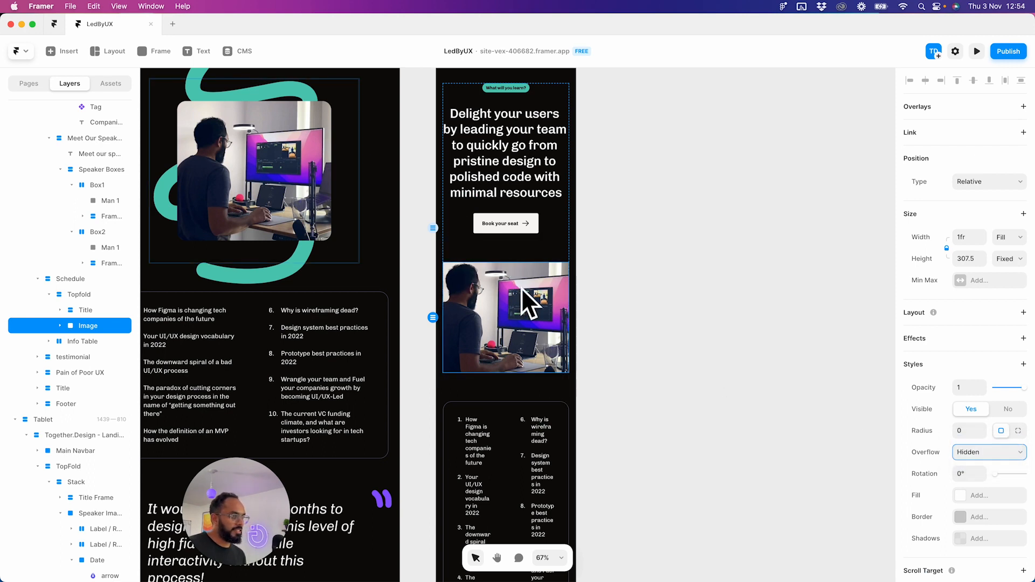
key("super+z")
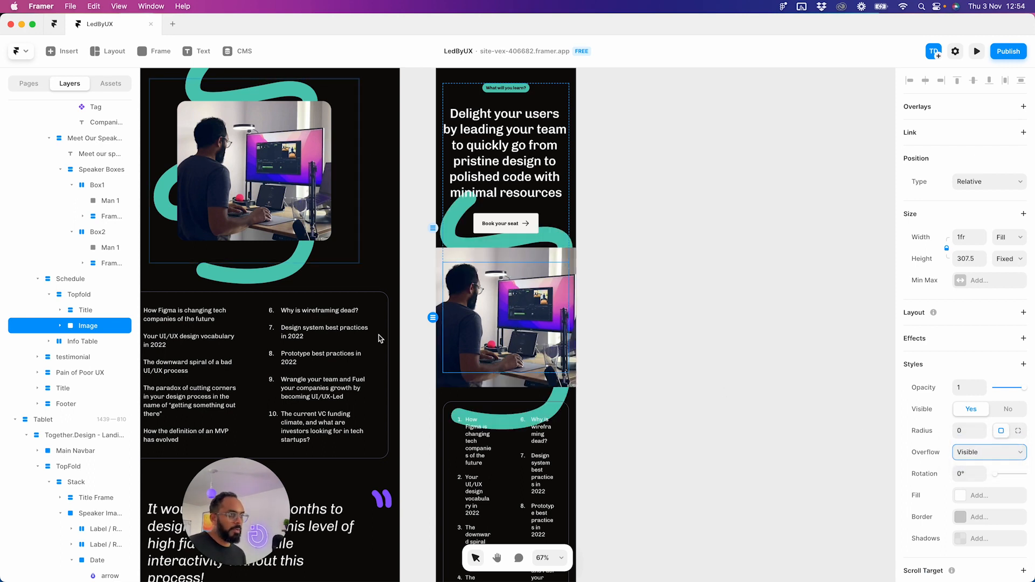
- Shrink the Phone breakpoint's image frame around the desk photo to about 328 by 297, within its container
left_click(61, 327)
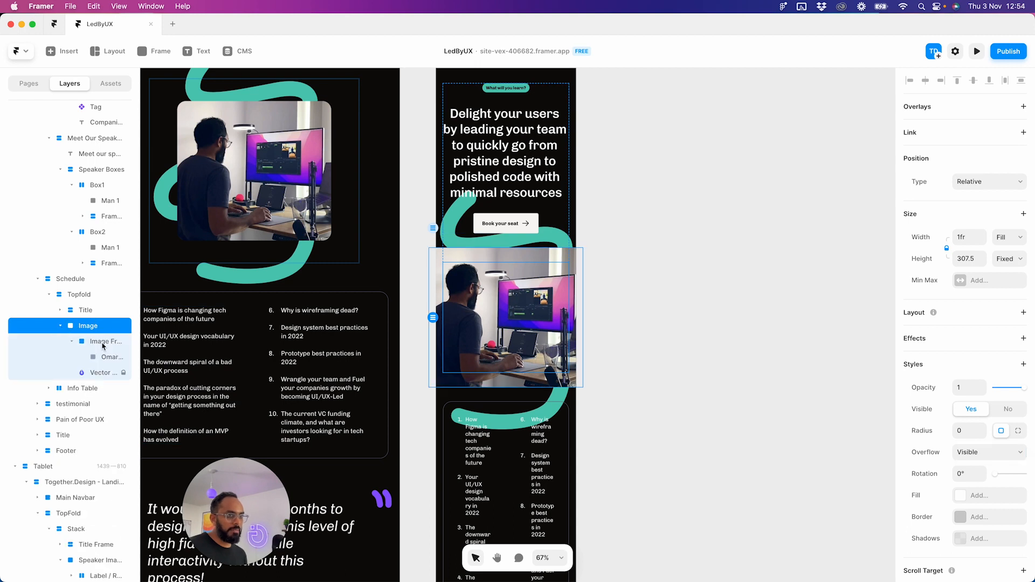
left_click(560, 257)
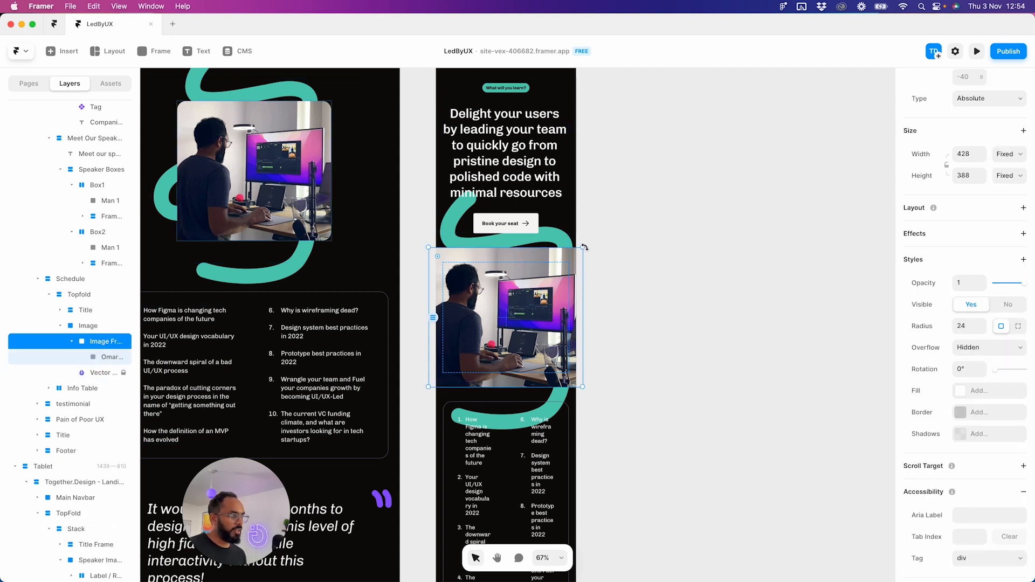
left_click_drag(582, 248, 566, 266)
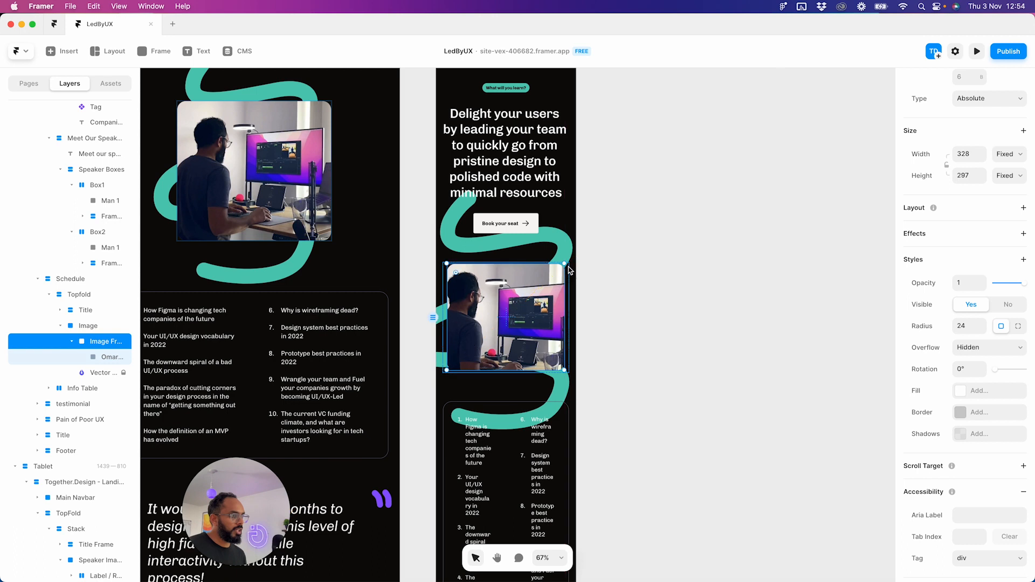
- Try changing the image frame's width to Fit Content on the Phone breakpoint, and undo it
left_click(1015, 154)
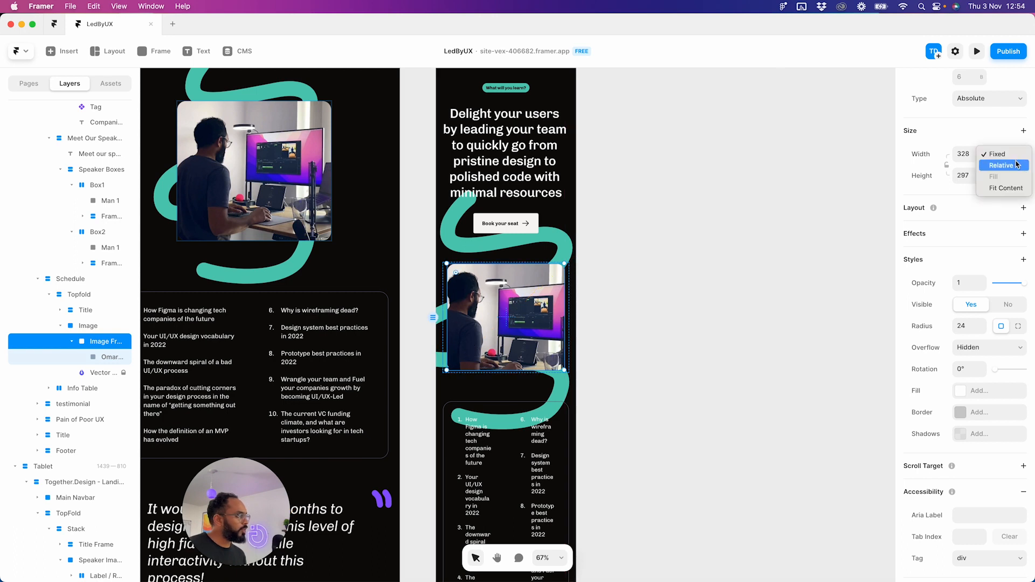
left_click(997, 189)
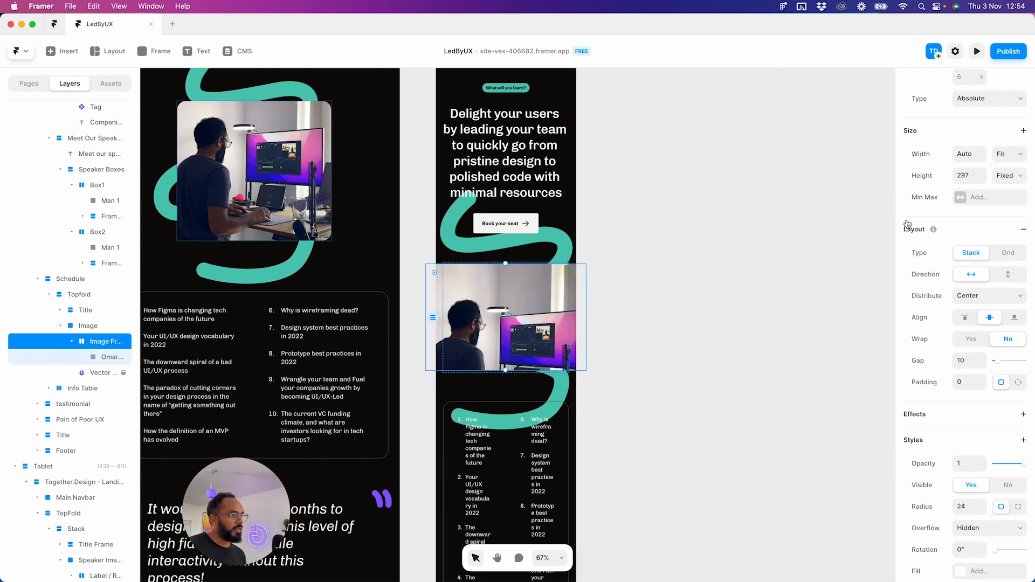
key("super+z")
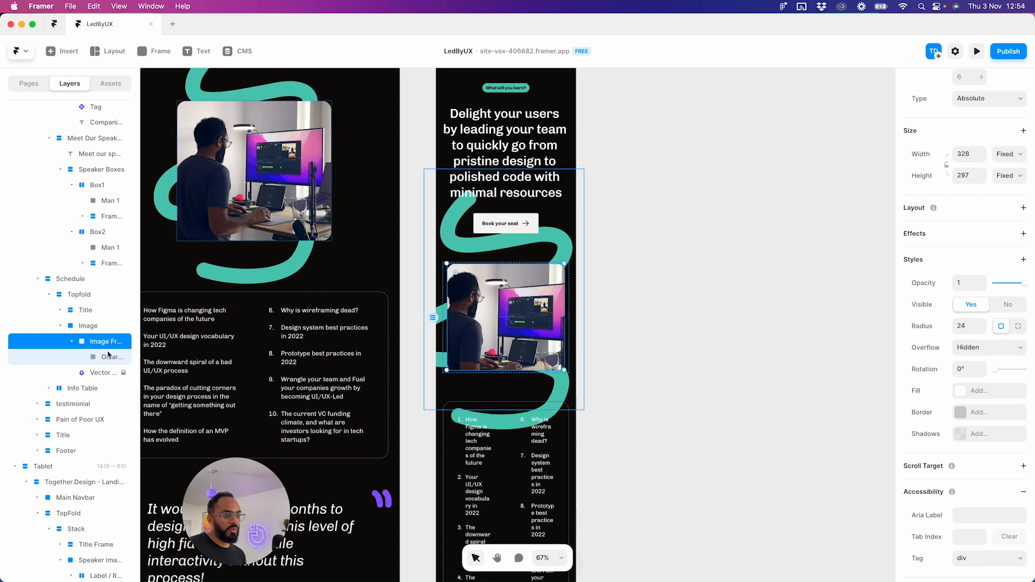
- Add a horizontal Stack layout to the Phone breakpoint's image frame that holds the desk photo
left_click(108, 357)
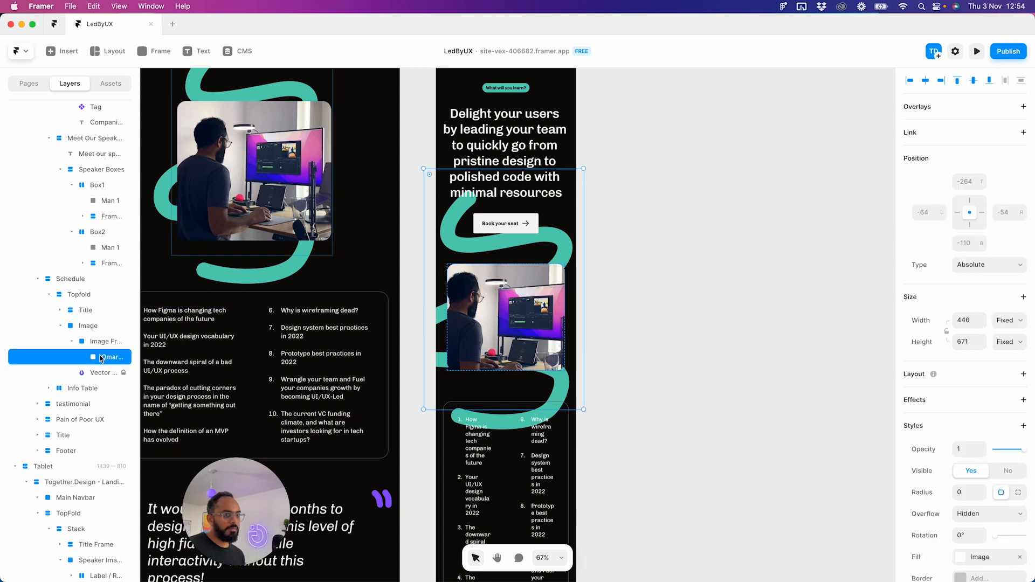
left_click(1003, 322)
left_click(1003, 321)
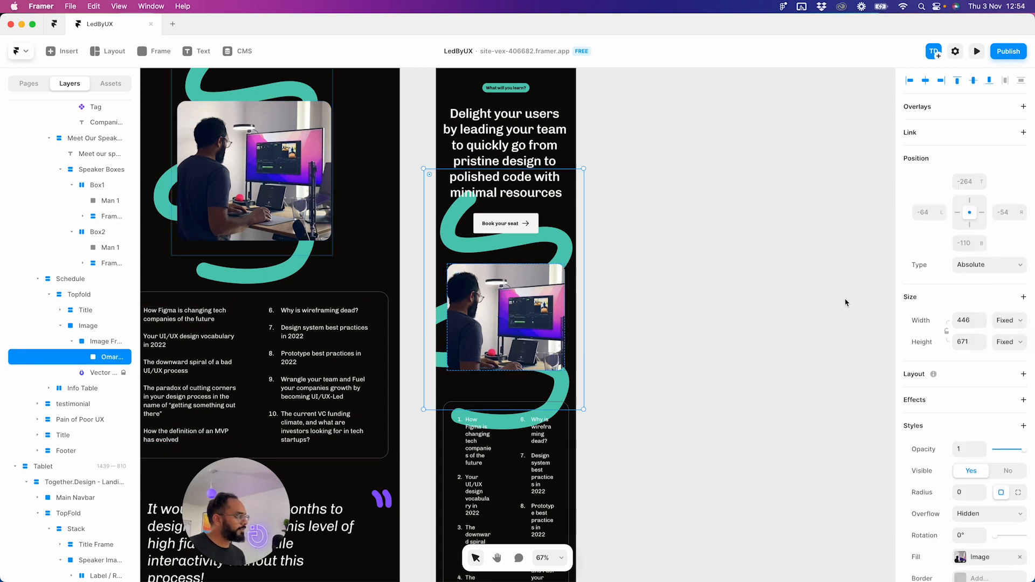
left_click(103, 346)
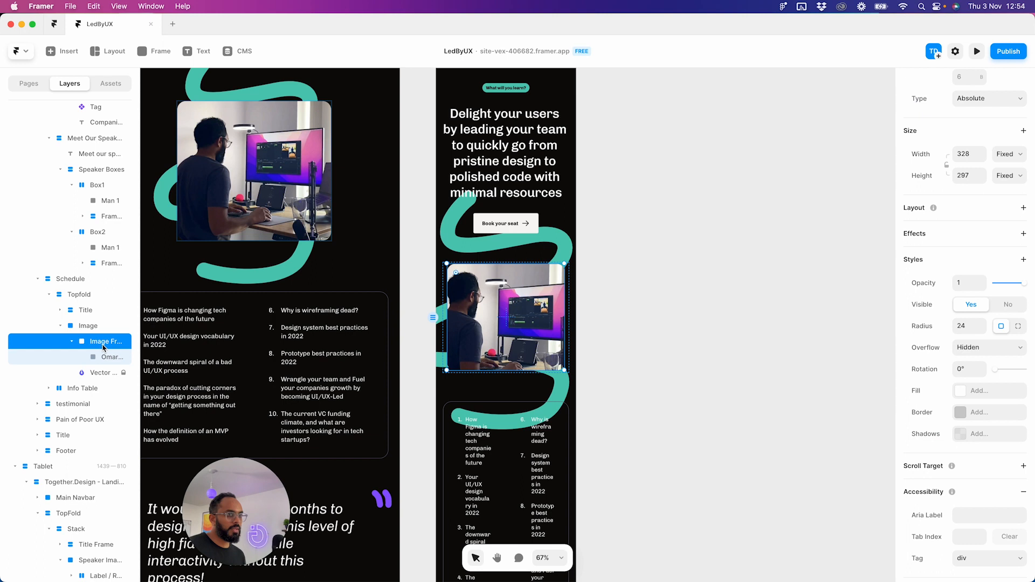
left_click(1023, 208)
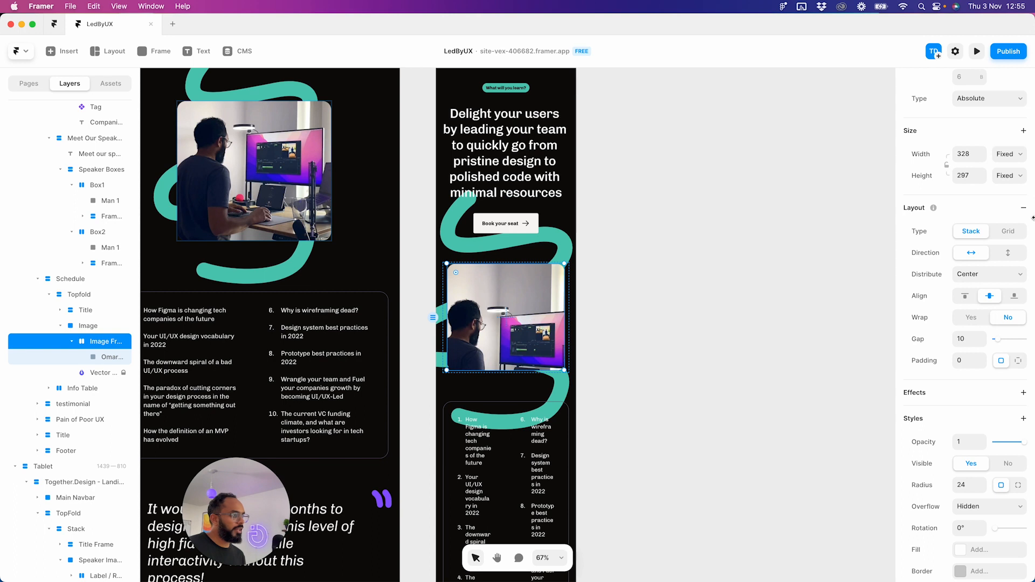
left_click(1008, 154)
left_click(90, 346)
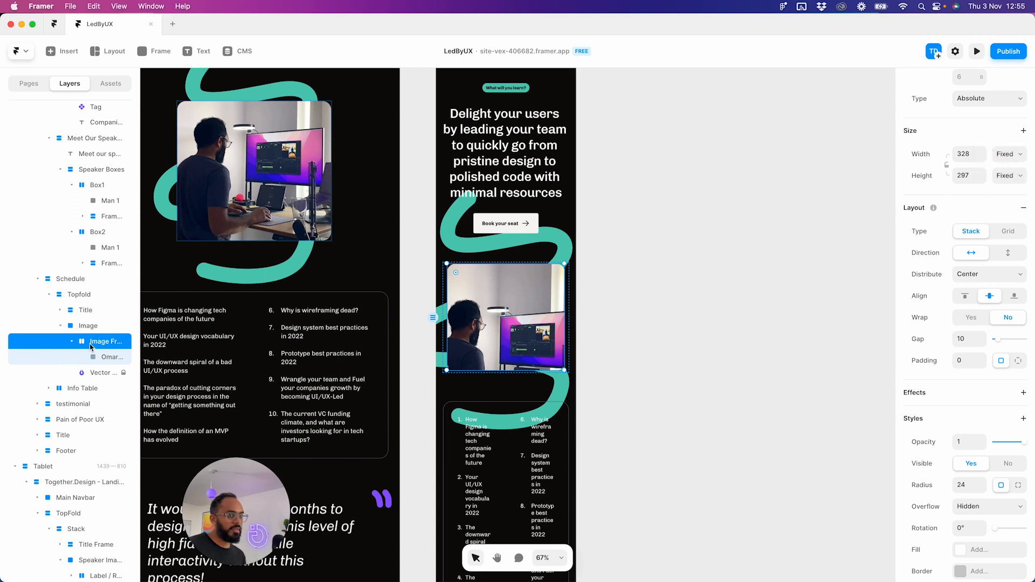
- Set the width of the photo inside the image frame to Fill, and toggle its width-to-height ratio lock
left_click(89, 326)
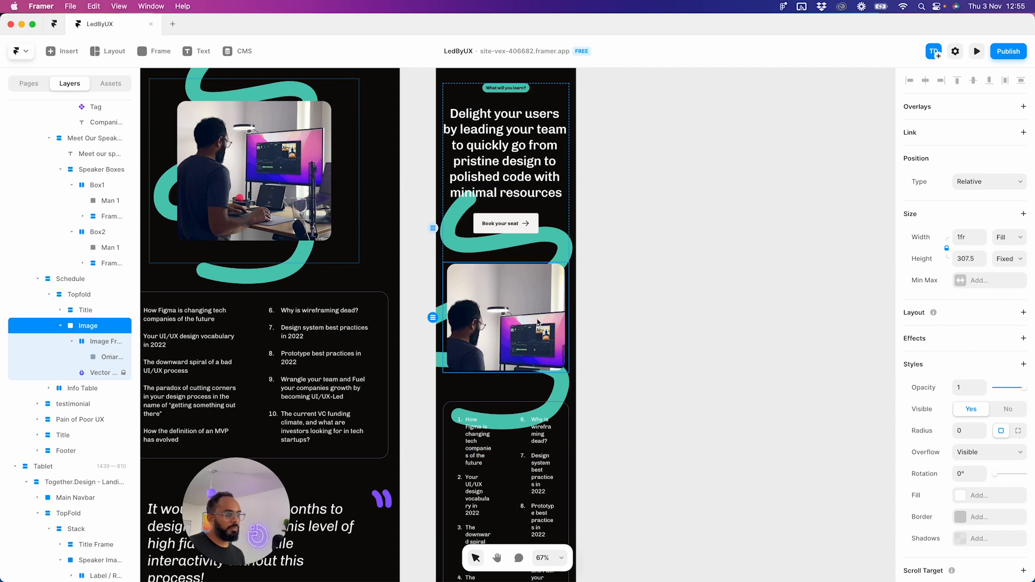
left_click(100, 343)
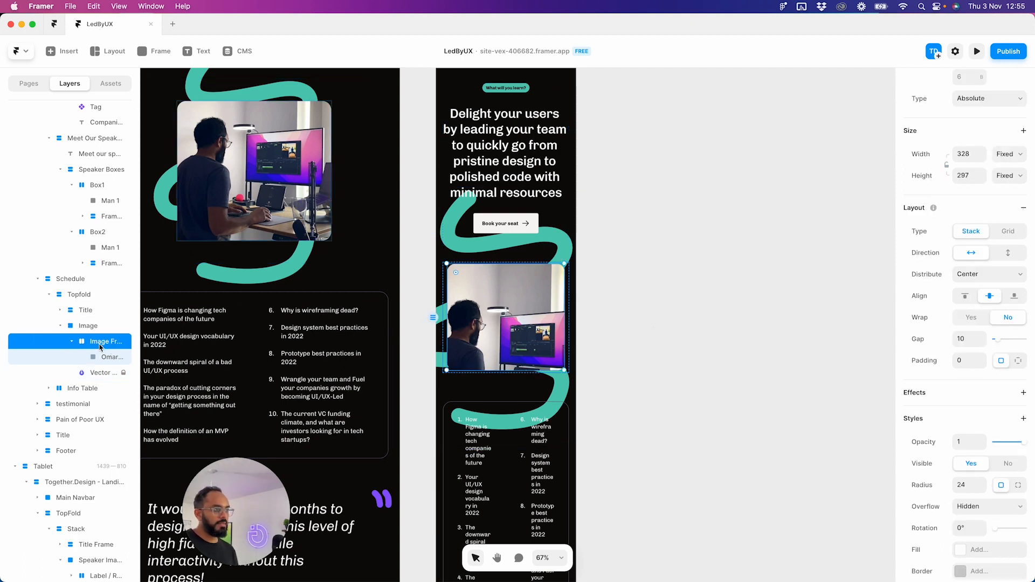
left_click(109, 356)
left_click(1020, 237)
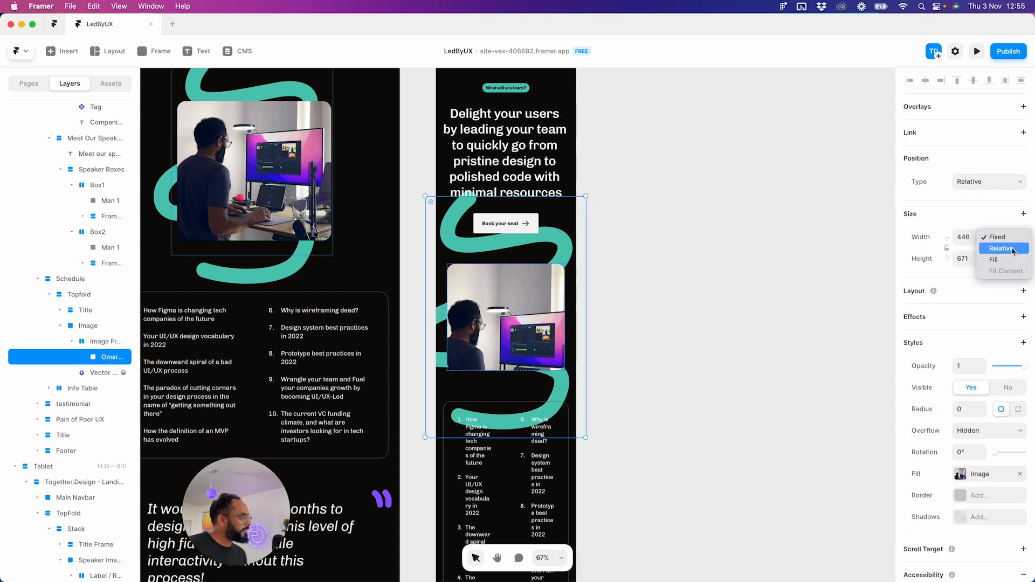
left_click(1006, 259)
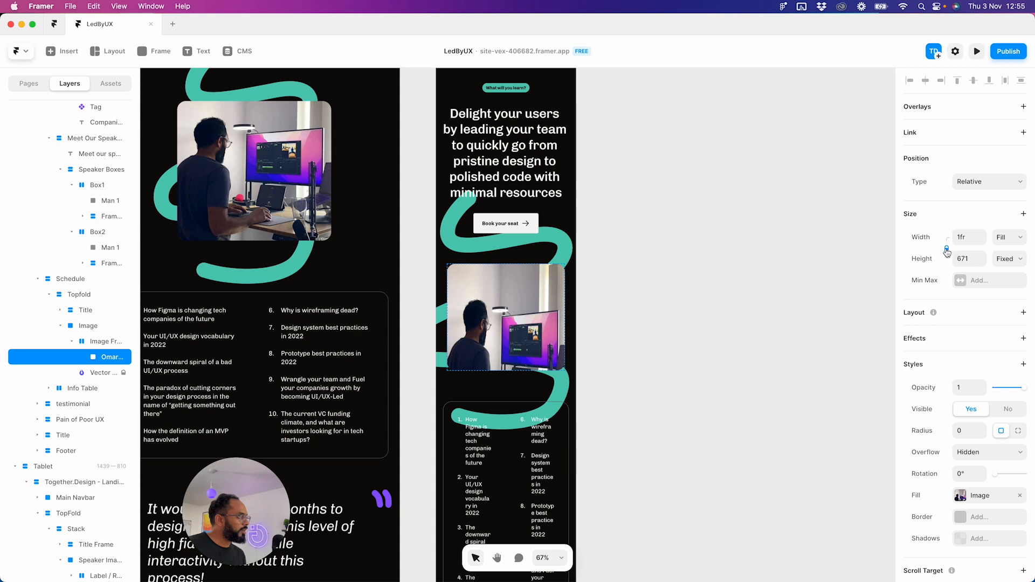
left_click(948, 251)
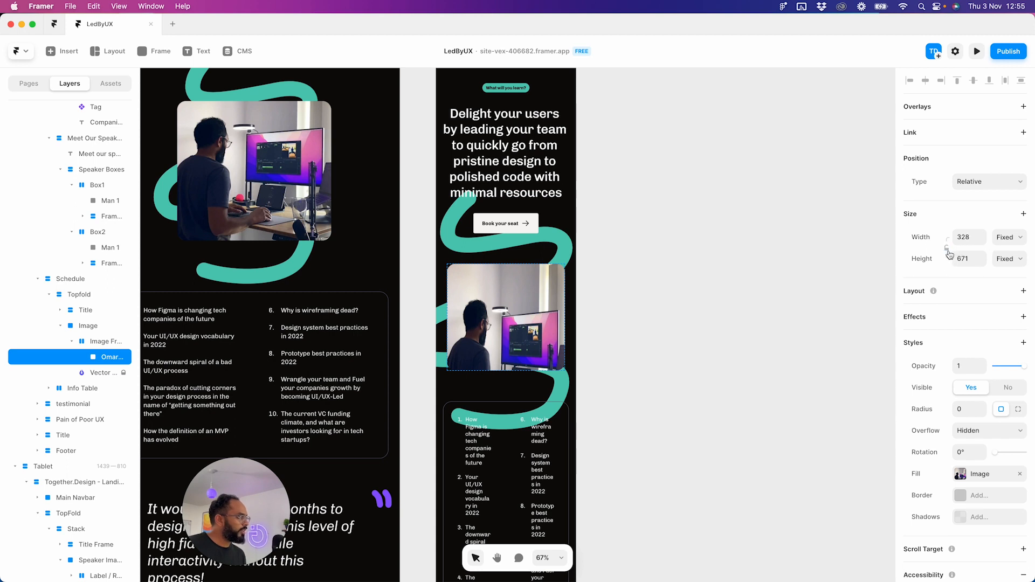
- Undo the photo's sizing changes, the image frame's Stack layout and the frame's resize
left_click(999, 237)
left_click(837, 276)
key("super+z")
key("super+z")
key("super+z")
key("super+z")
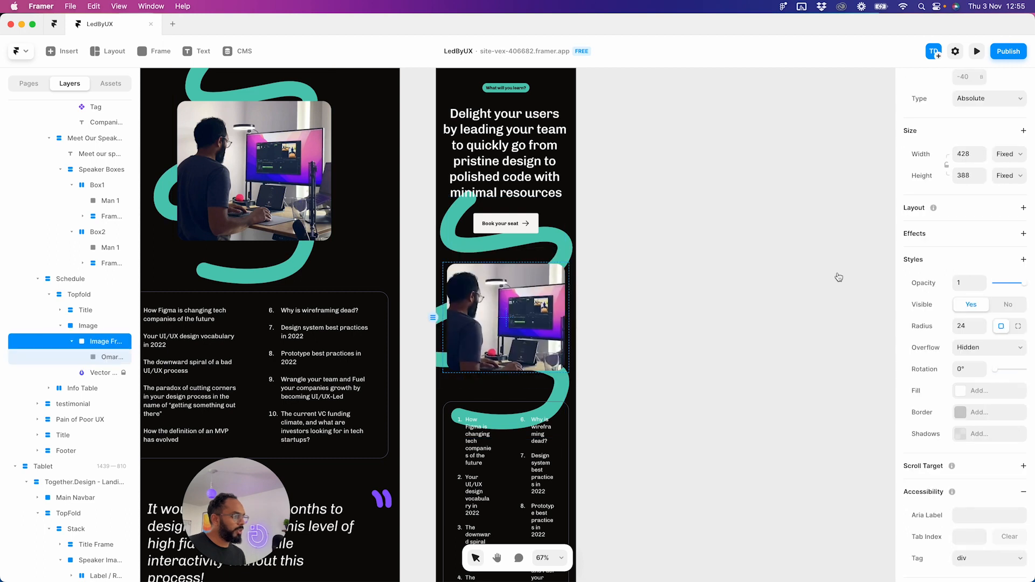
- Set the Phone desk photo's width to Fill with its proportions locked, and change its position type to Absolute
left_click(105, 358)
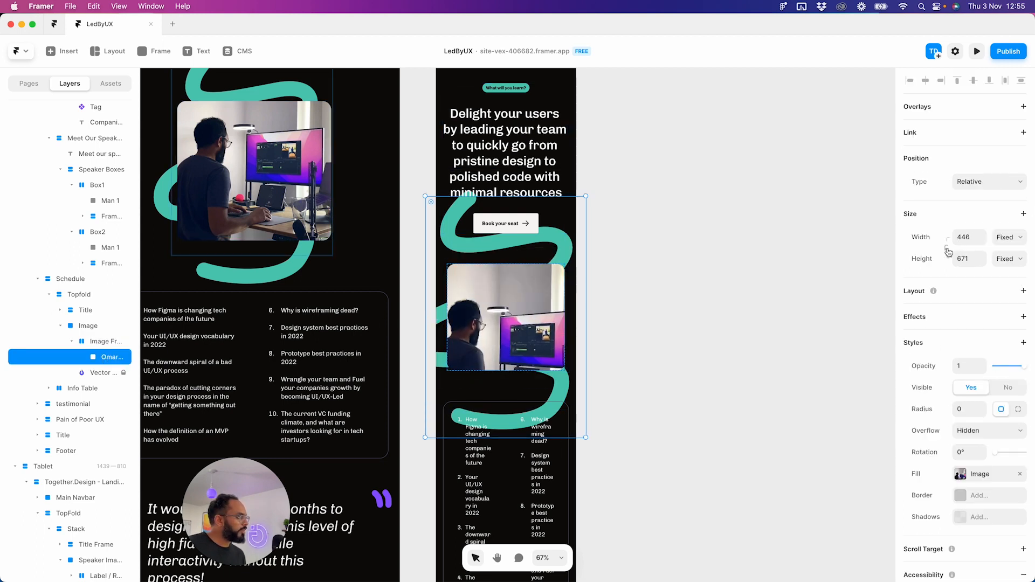
left_click(1006, 237)
left_click(997, 259)
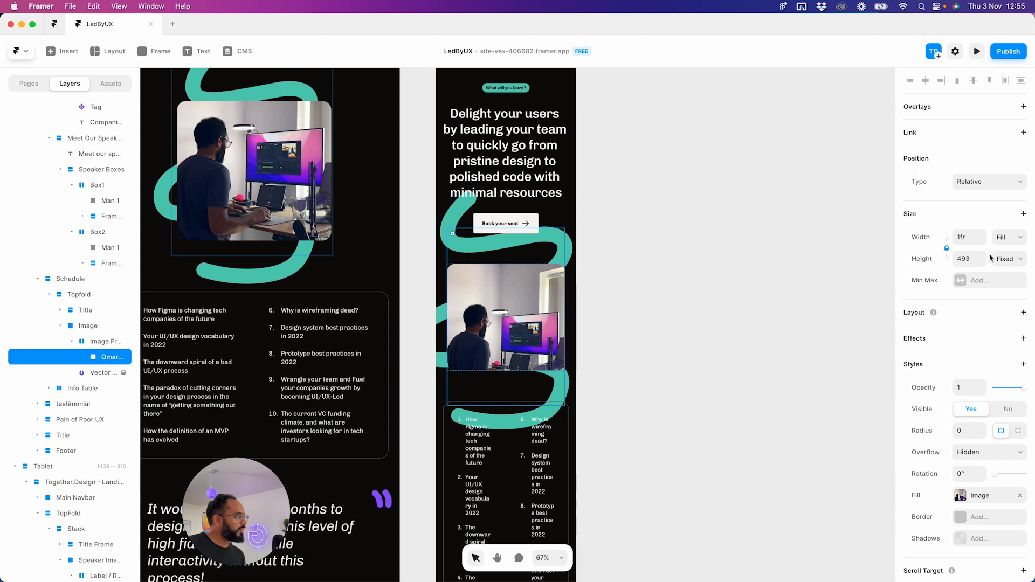
left_click(992, 182)
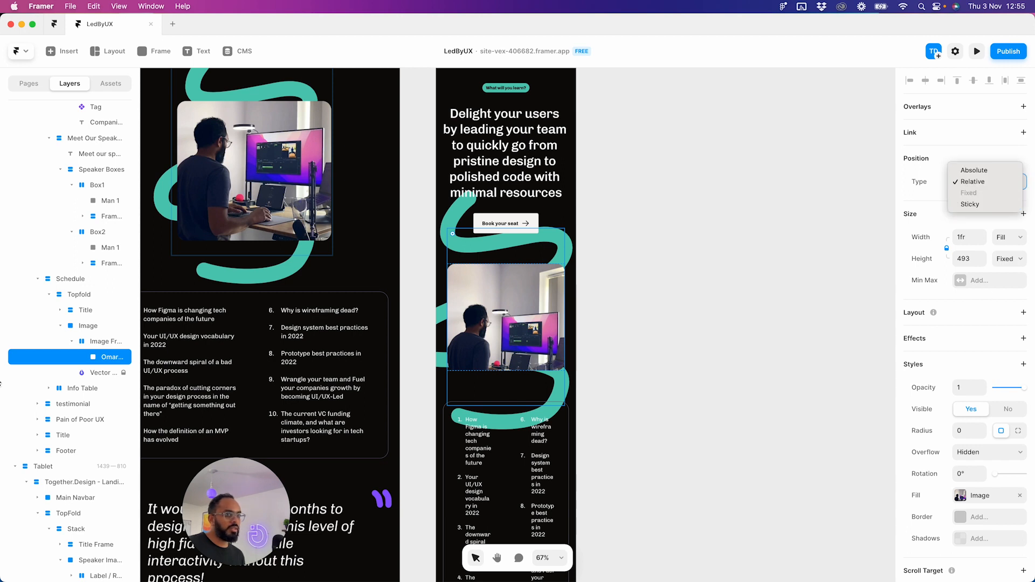
left_click(1001, 170)
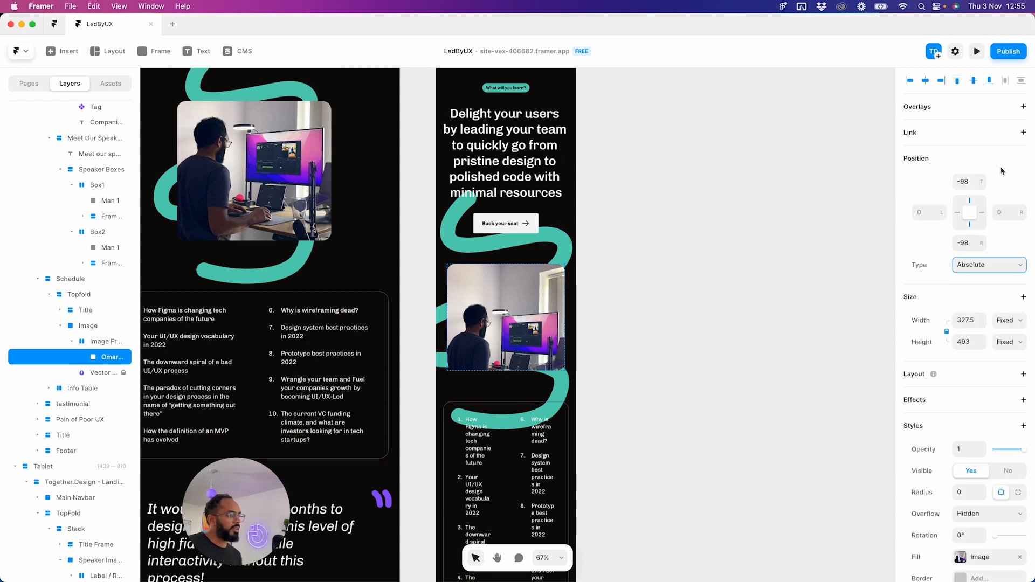
- Unpin the photo's top and bottom edges and move it up within its frame to a top offset of about -176
left_click(928, 215)
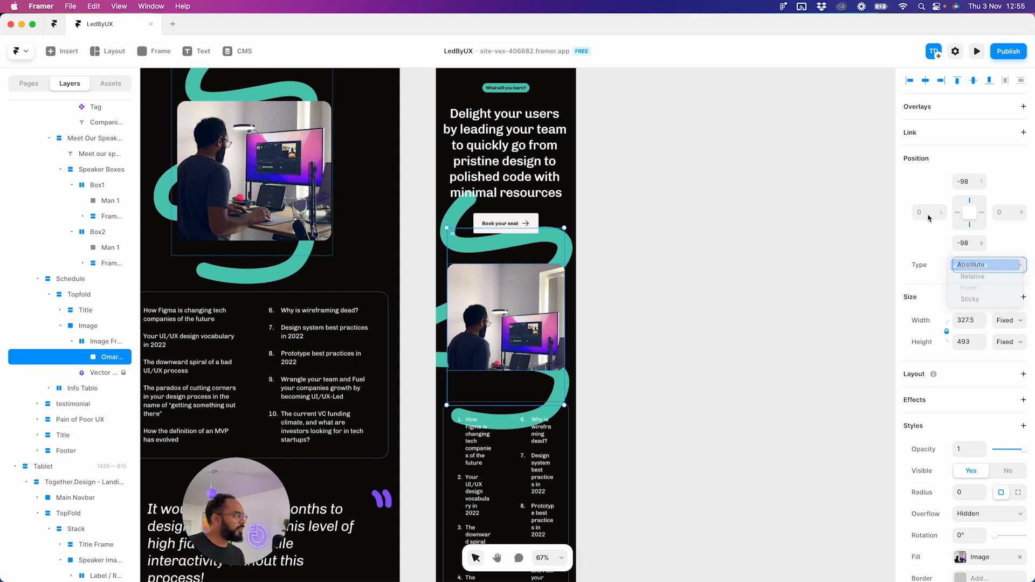
left_click(971, 226)
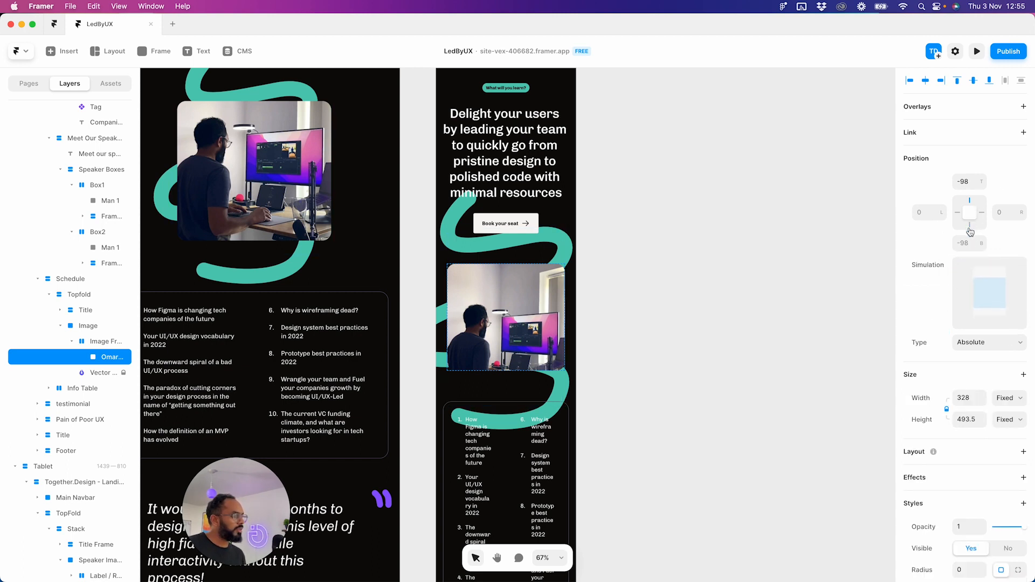
left_click(969, 212)
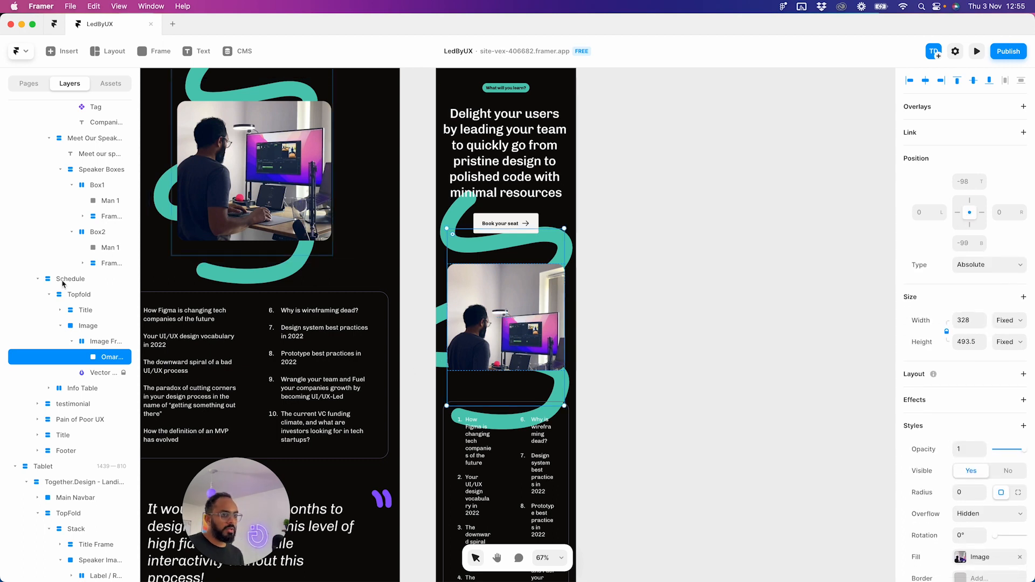
left_click_drag(501, 345, 504, 316)
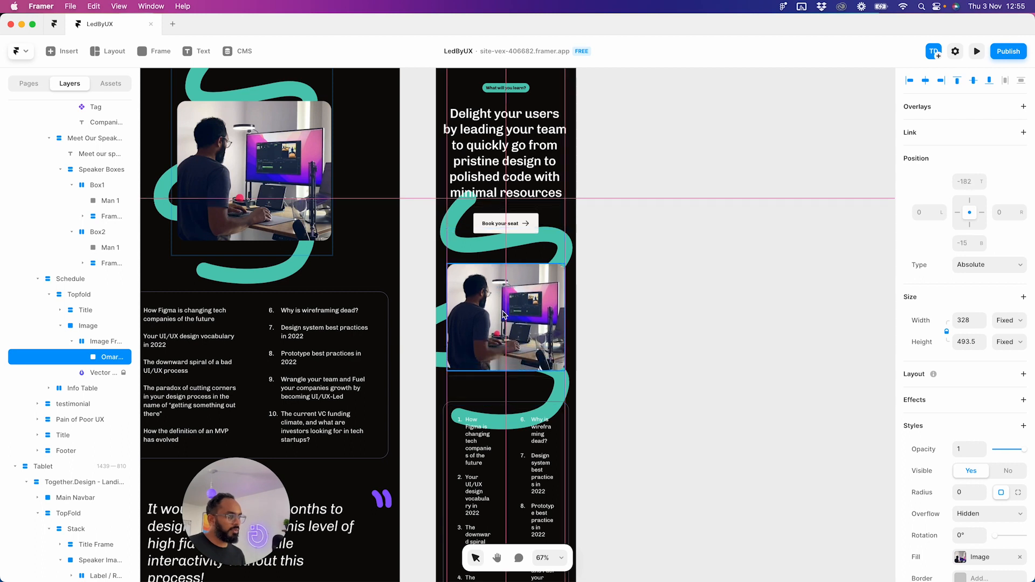
left_click(740, 324)
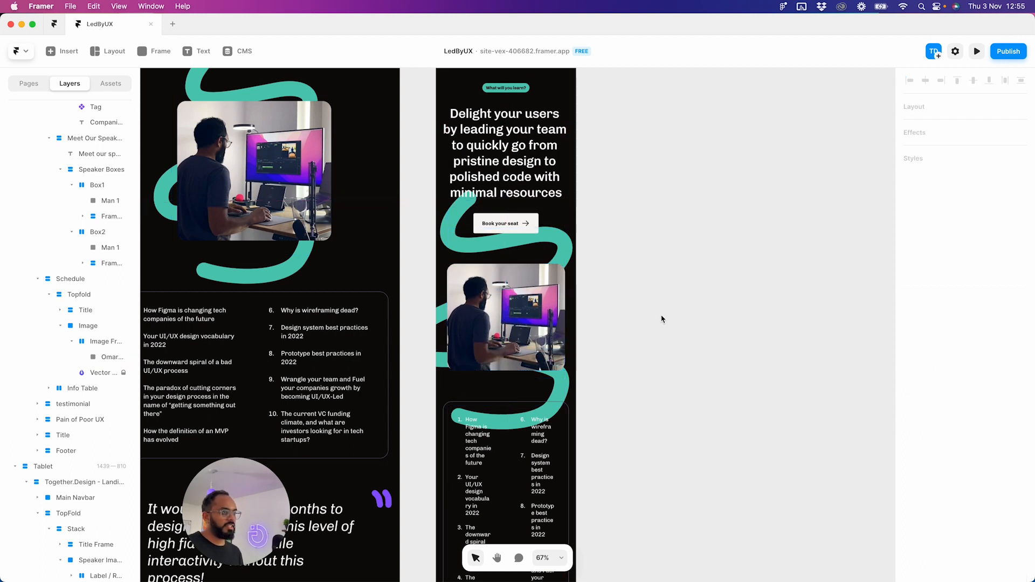
left_click_drag(662, 319, 700, 351)
left_click(483, 290)
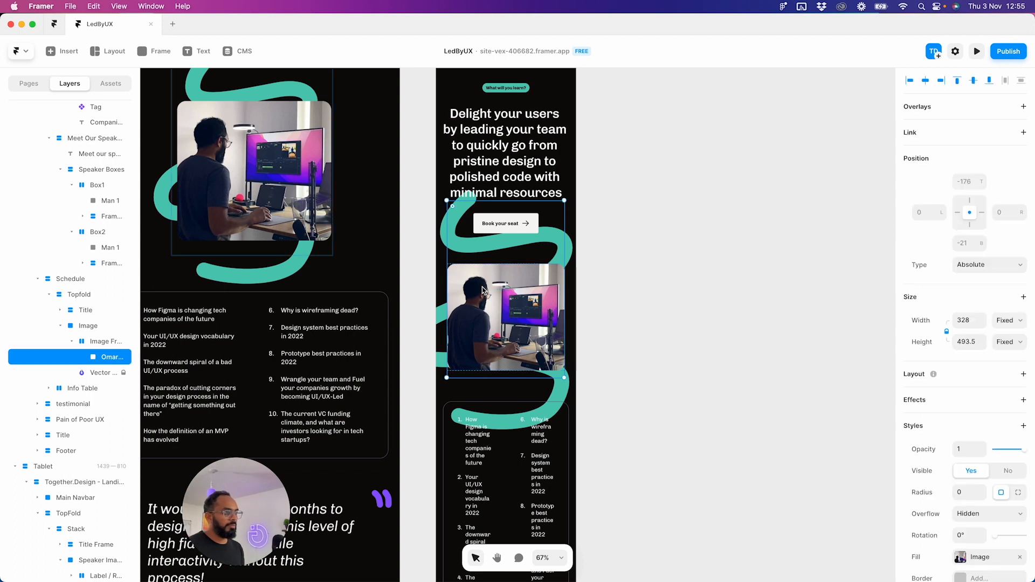
- Check the sizing options of the Phone image frame and compare its Image container with the one on the Tablet breakpoint
left_click(98, 344)
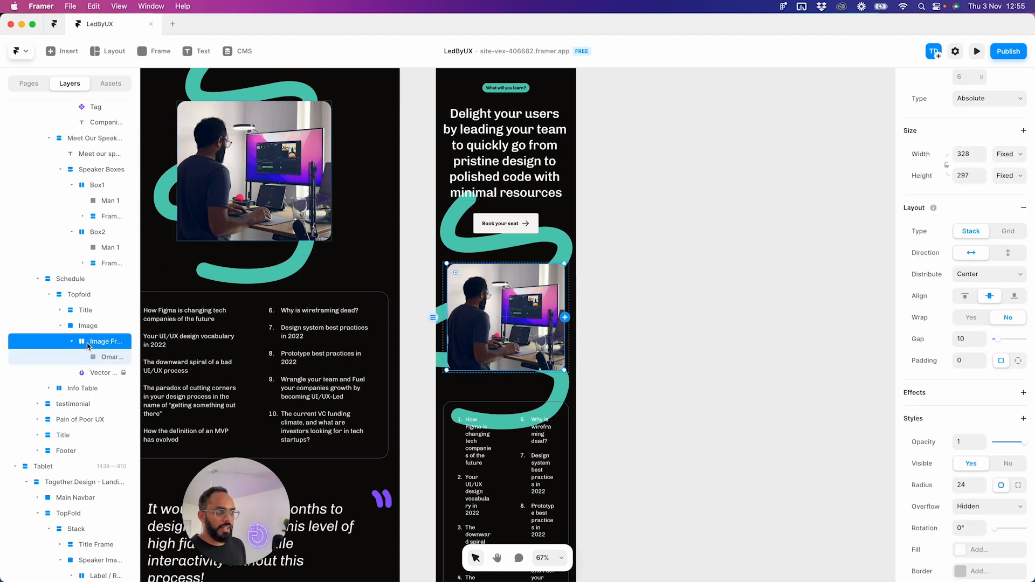
left_click(1020, 156)
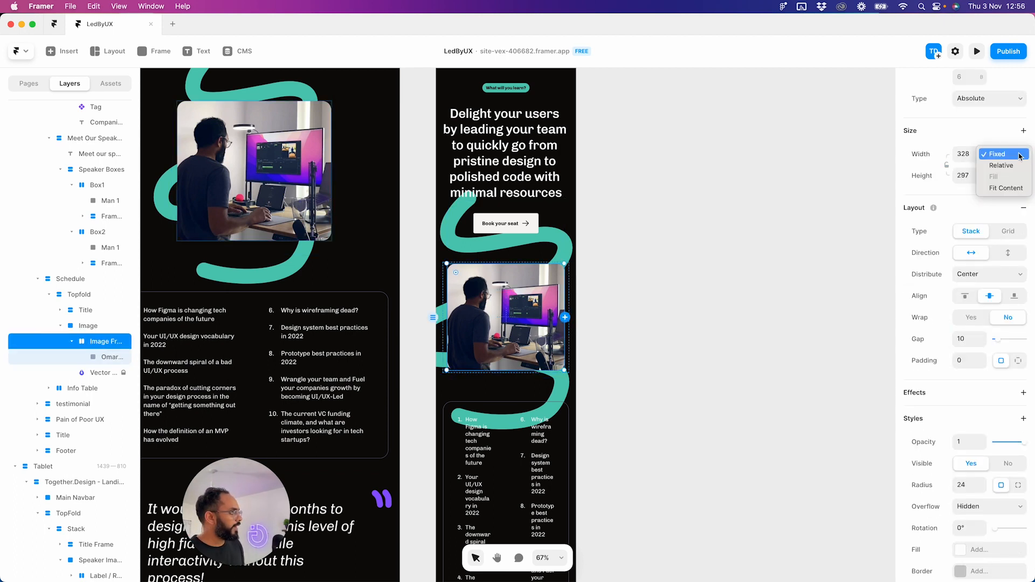
left_click(967, 142)
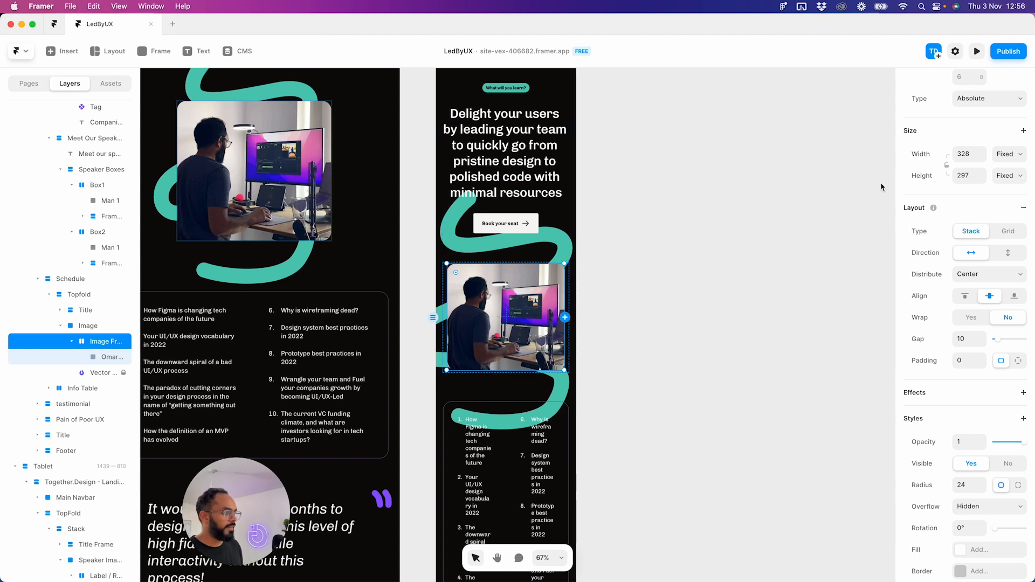
left_click(72, 341)
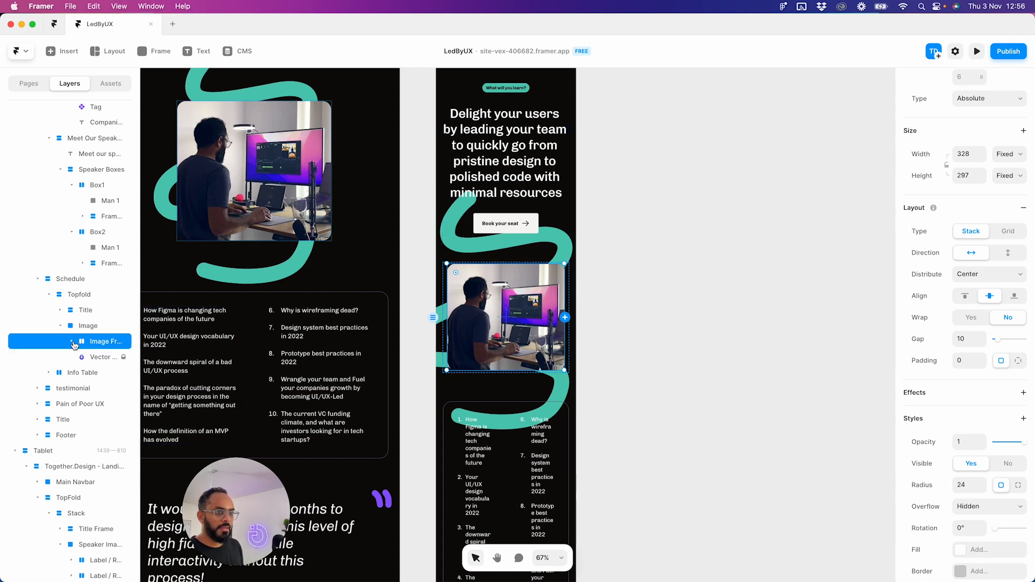
left_click(89, 328)
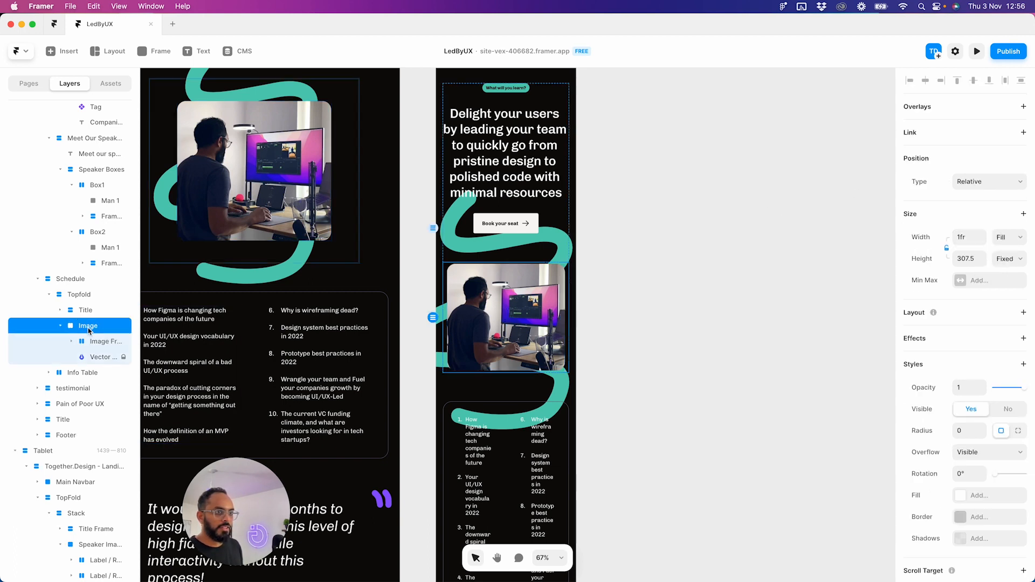
left_click(307, 205)
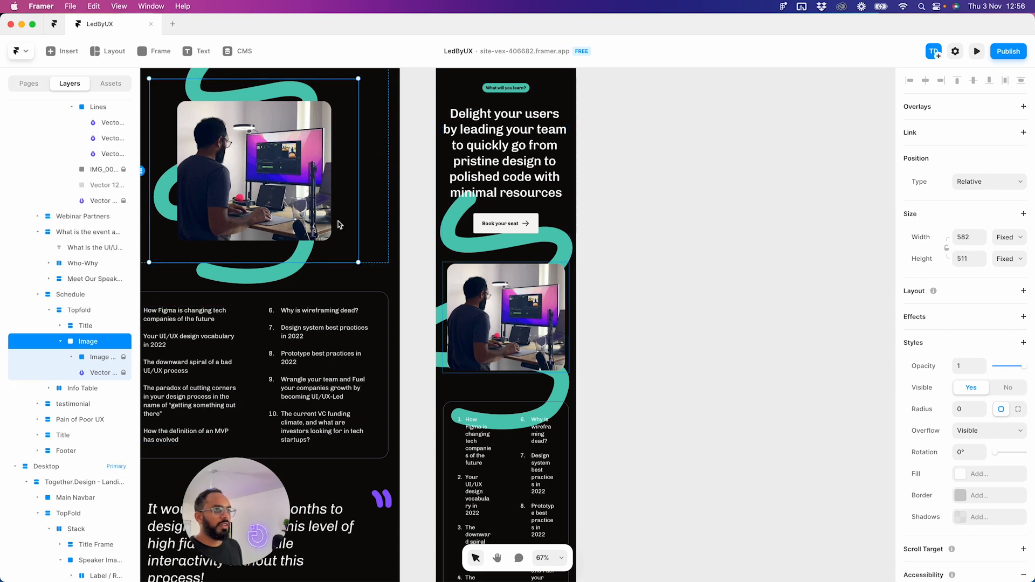
left_click(539, 315)
- Resize the Phone image frame to 350 × 307 so it spans its Image container
left_click(119, 327)
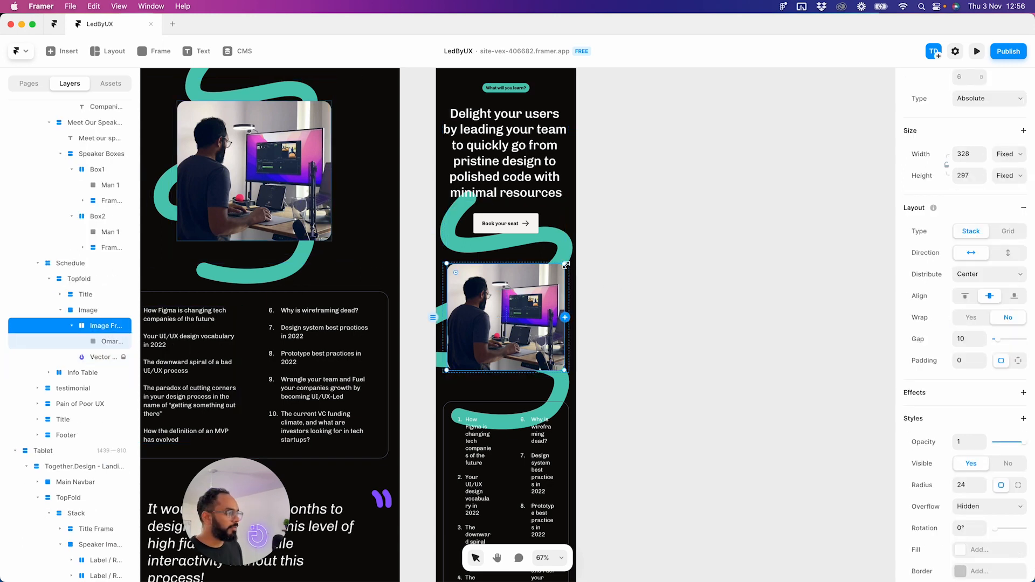
left_click_drag(564, 265, 568, 262)
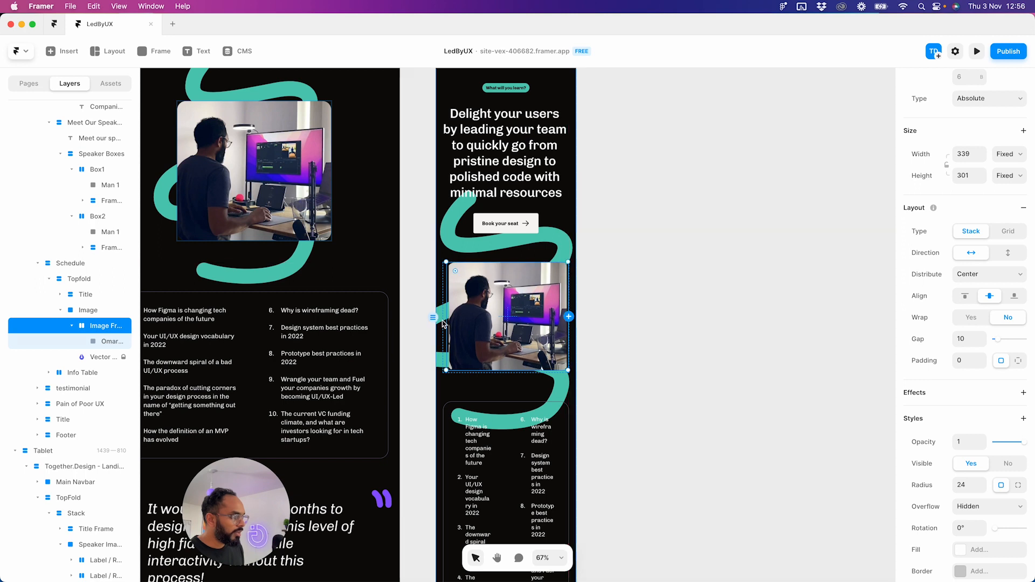
left_click_drag(447, 320, 443, 320)
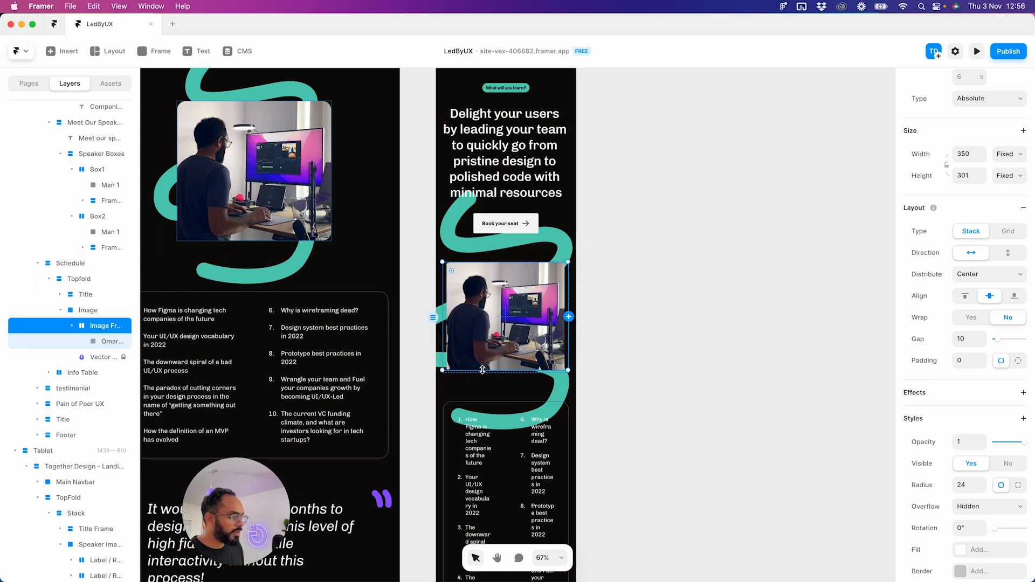
left_click_drag(482, 370, 482, 372)
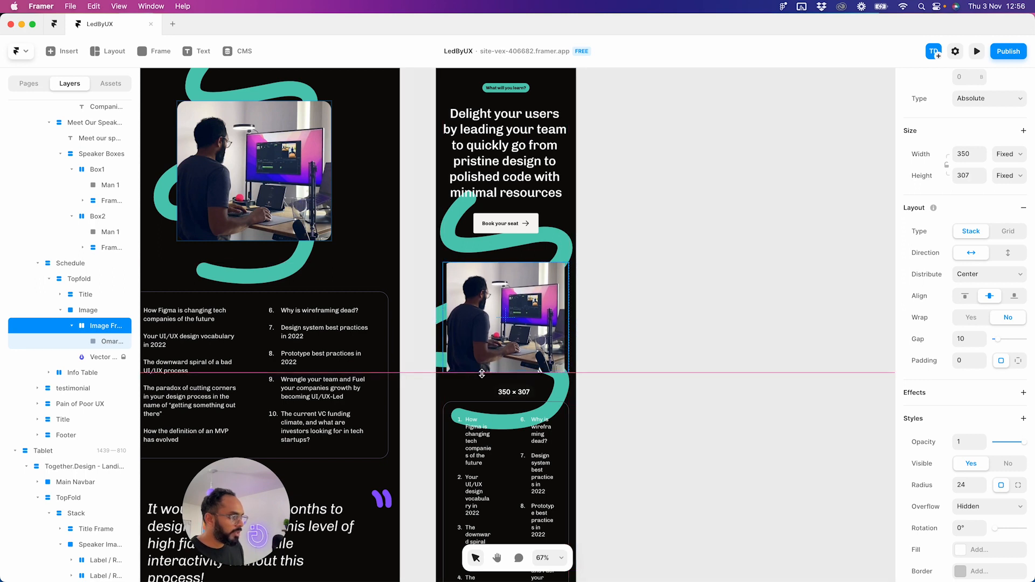
- Enlarge the photo proportionally to about 383 × 576 and reposition it to cover the whole image frame
left_click(109, 341)
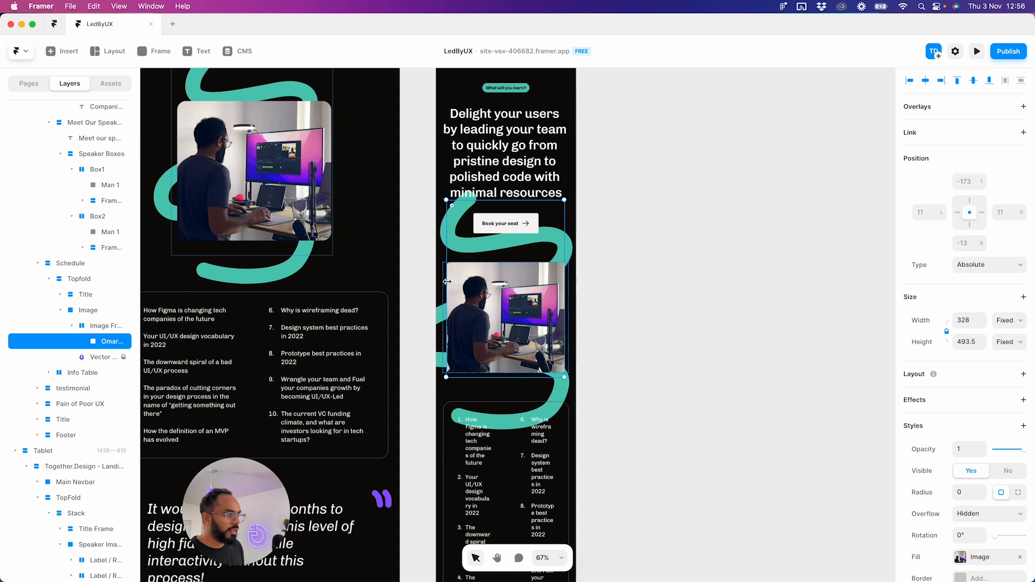
left_click_drag(446, 274, 476, 300)
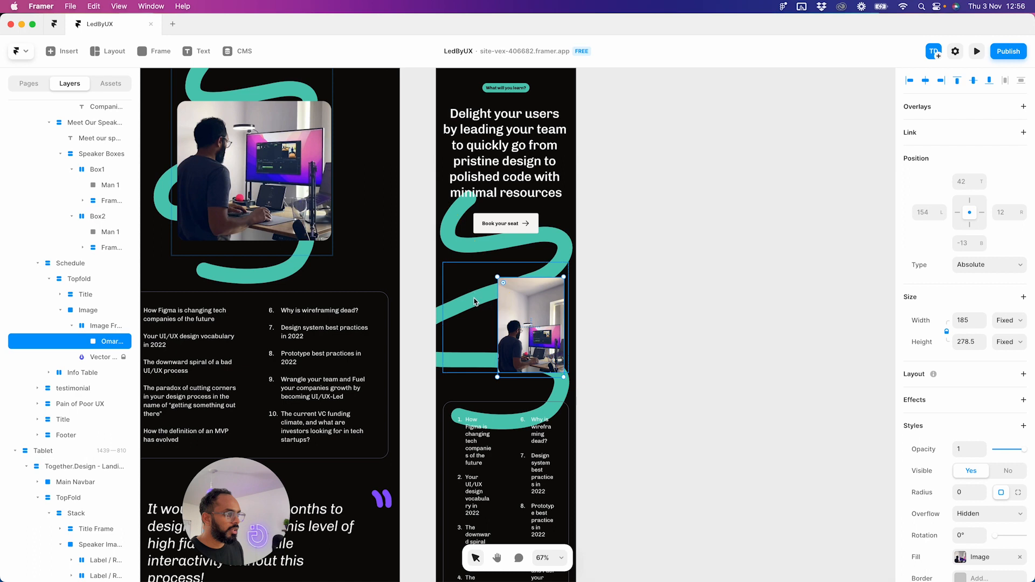
key("super+z")
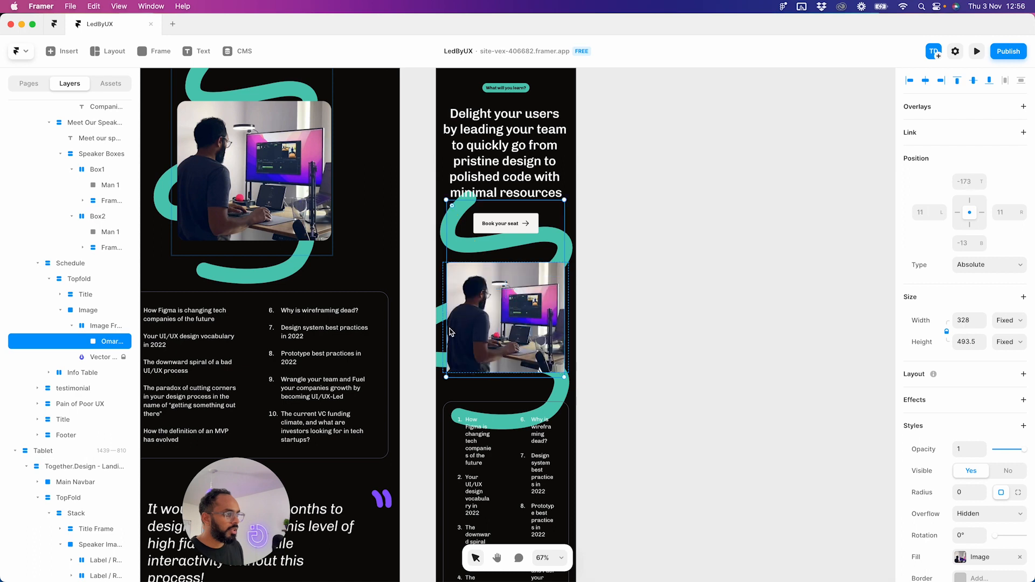
left_click_drag(446, 331, 442, 333)
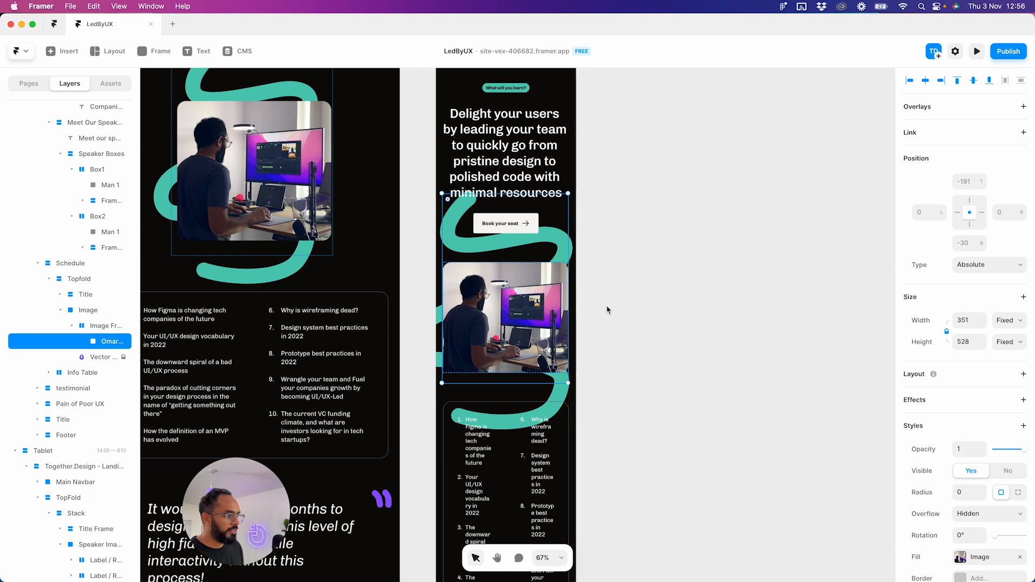
left_click(650, 332)
left_click(504, 309)
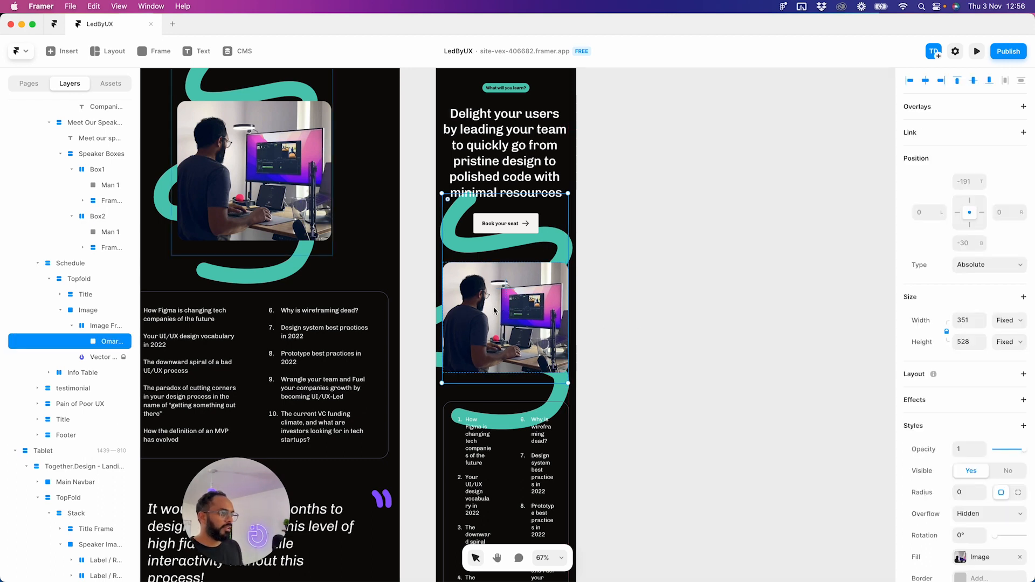
left_click_drag(443, 322, 433, 319)
left_click_drag(510, 308, 511, 309)
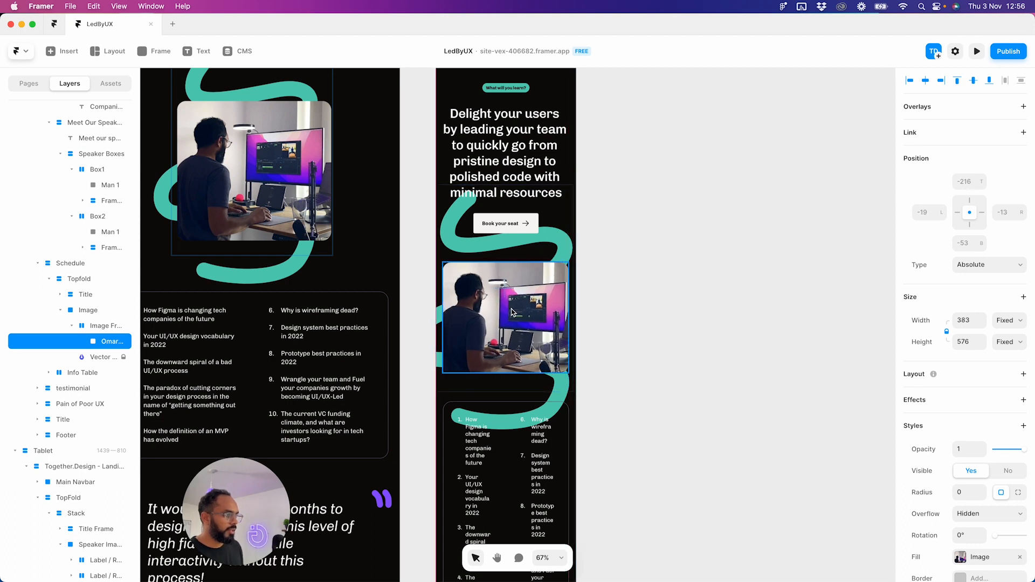
left_click(726, 305)
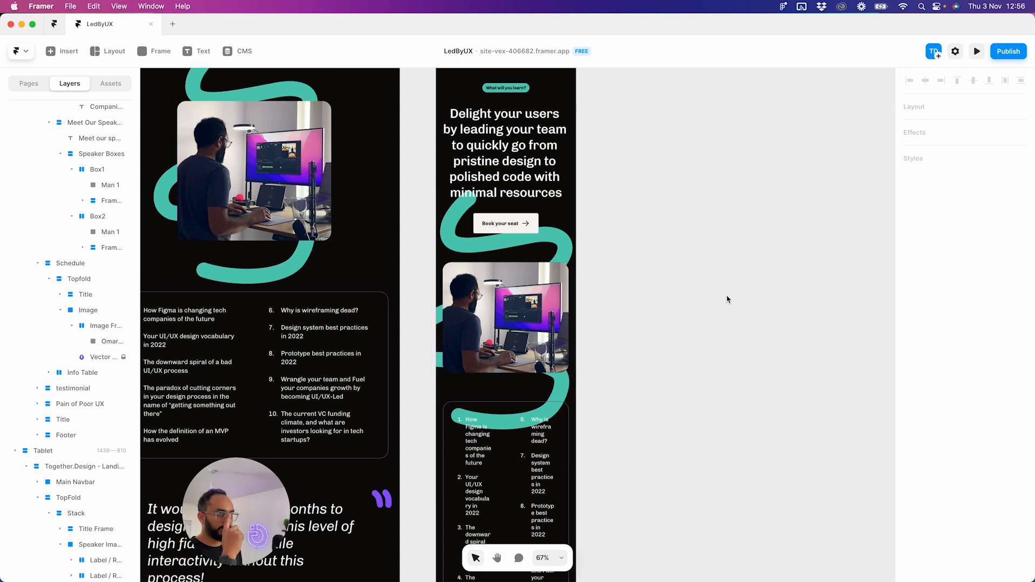
- Unlock the teal squiggle vector behind the Phone photo and shrink it about its centre to roughly 433 × 503
scroll(560, 388, "up", 1)
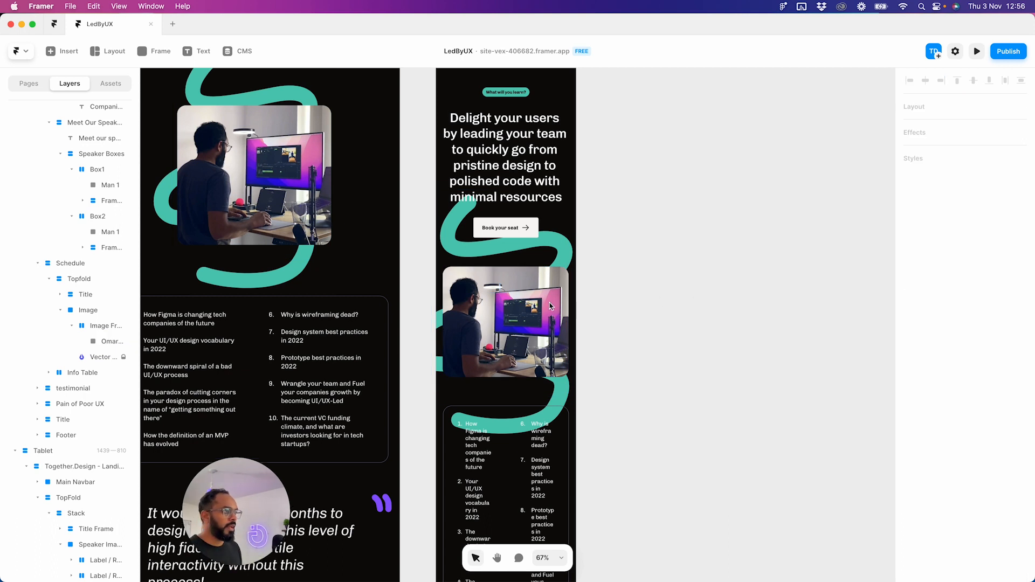
left_click(565, 392)
left_click(565, 243)
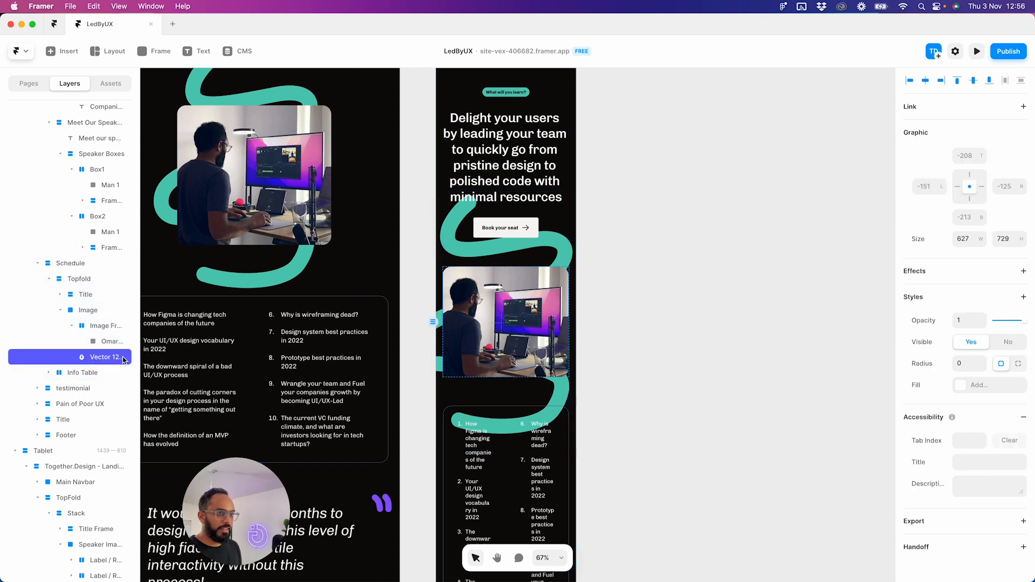
key("alt")
left_click_drag(614, 192, 582, 232)
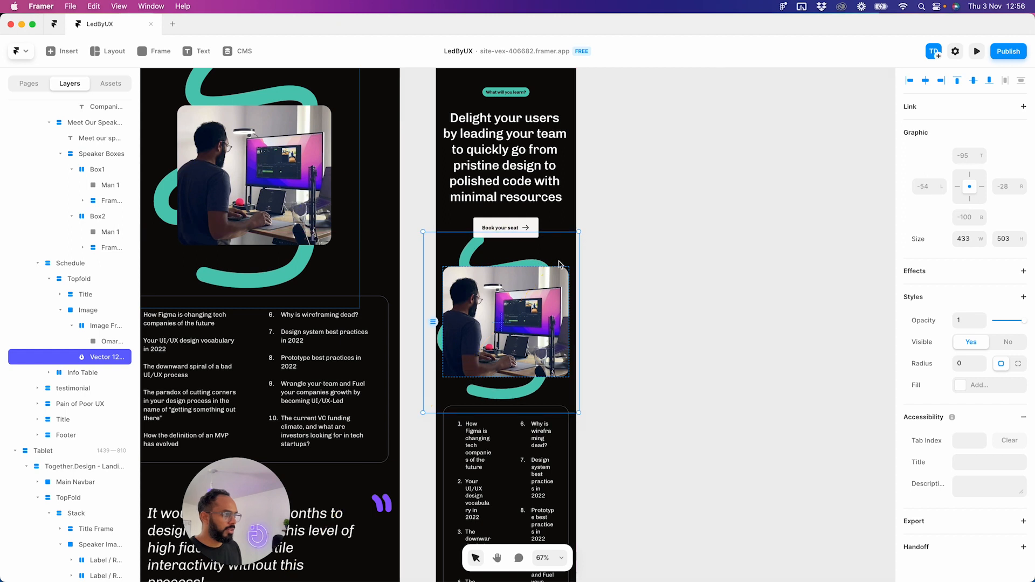
- Undo the teal squiggle's resize and scale it down again to a slightly smaller size behind the photo
left_click(525, 302)
left_click(615, 264)
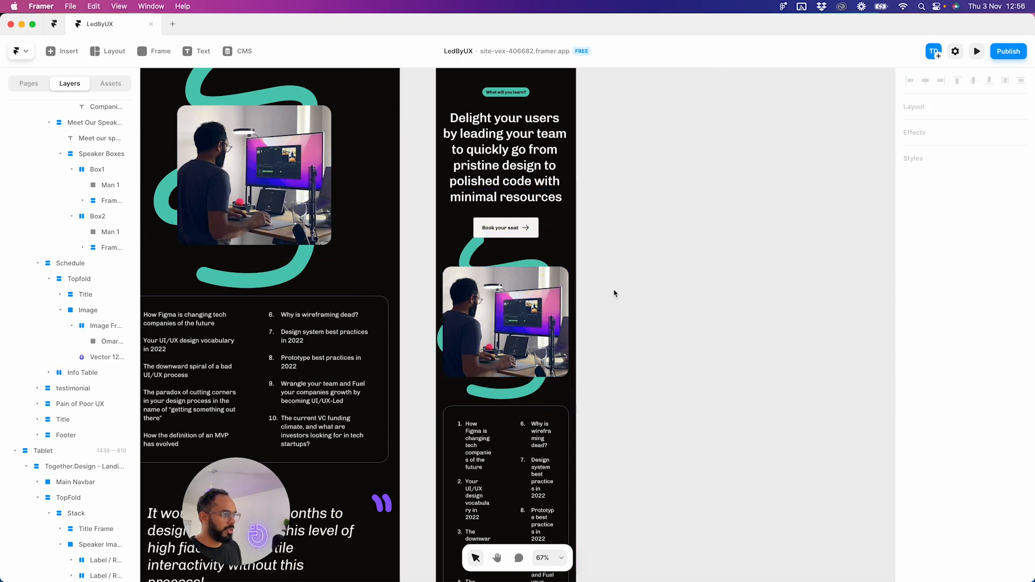
key("super+z")
left_click_drag(613, 191, 574, 238)
double_click(550, 280)
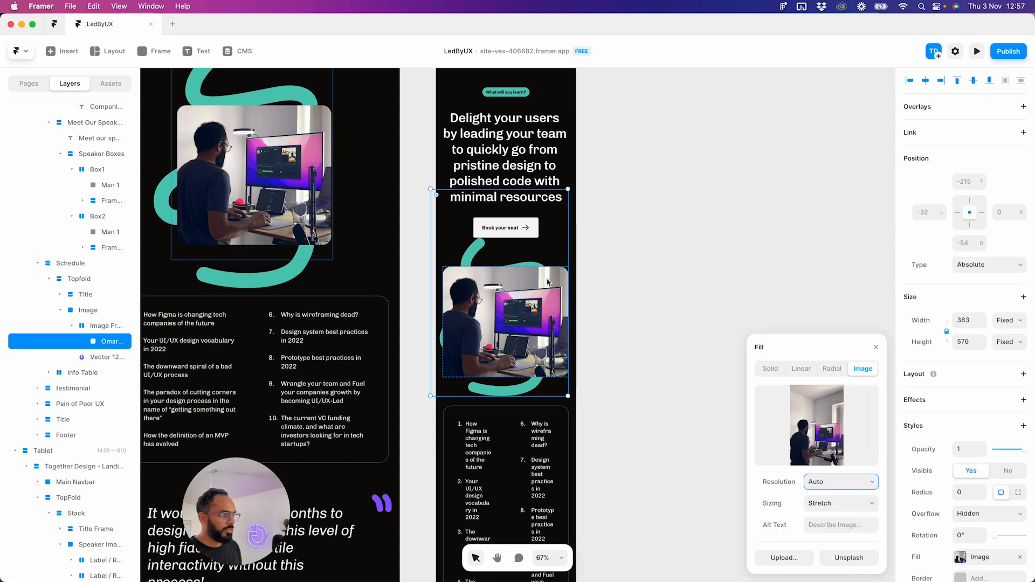
left_click(673, 269)
- Shrink the Phone image frame about its centre to 300 × 263 and align it horizontally centred in its container
left_click(103, 325)
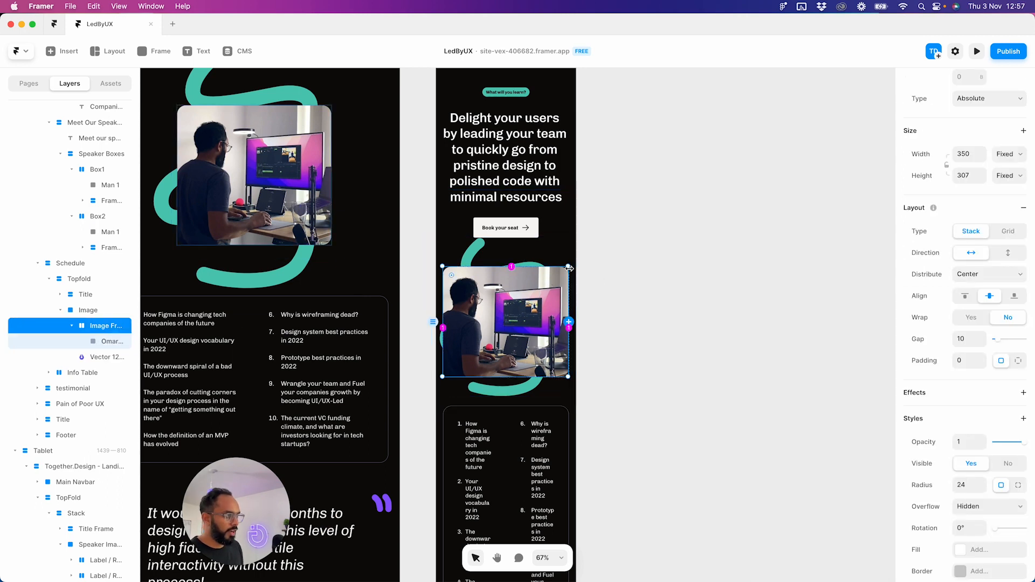
left_click_drag(565, 270, 559, 274)
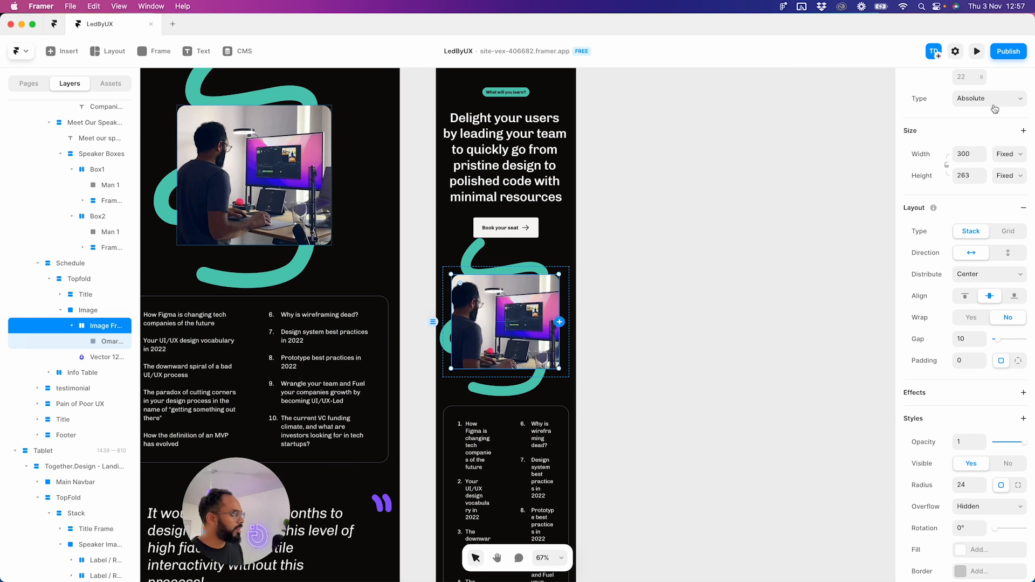
scroll(994, 109, "up", 5)
left_click(926, 81)
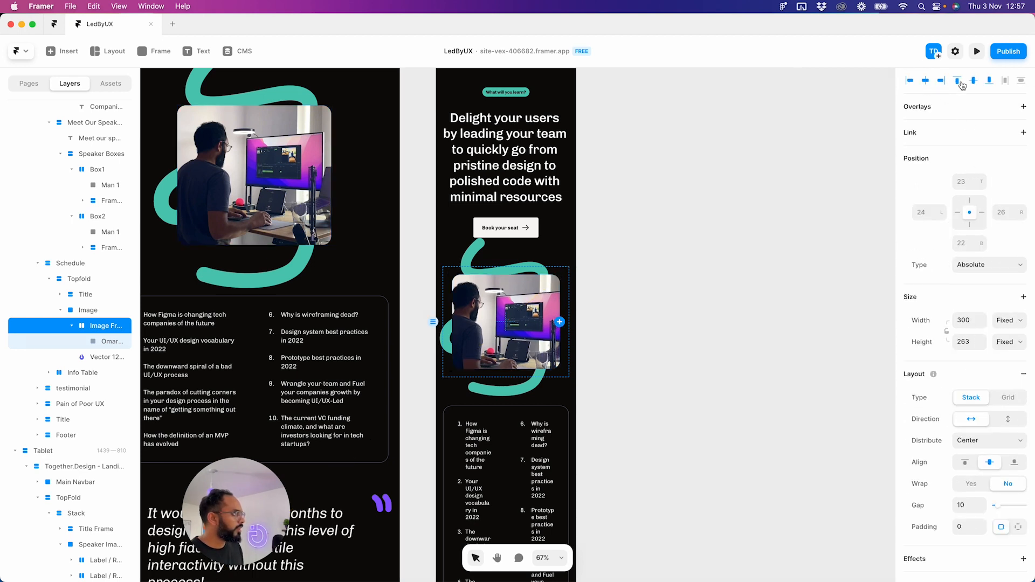
- Centre the Phone image frame vertically in its container and shrink it about its centre to 270 × 237
left_click(972, 83)
left_click_drag(559, 274, 555, 278)
left_click(641, 279)
- Shrink the teal squiggle vector behind the Phone photo about its centre to 393 × 457
left_click(535, 271)
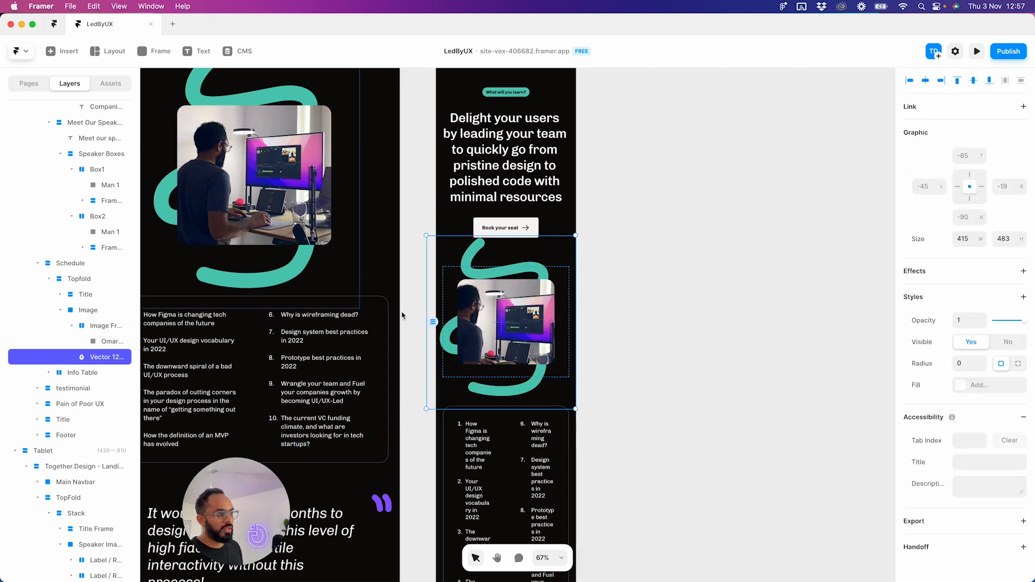
left_click_drag(575, 234, 573, 240)
left_click(687, 255)
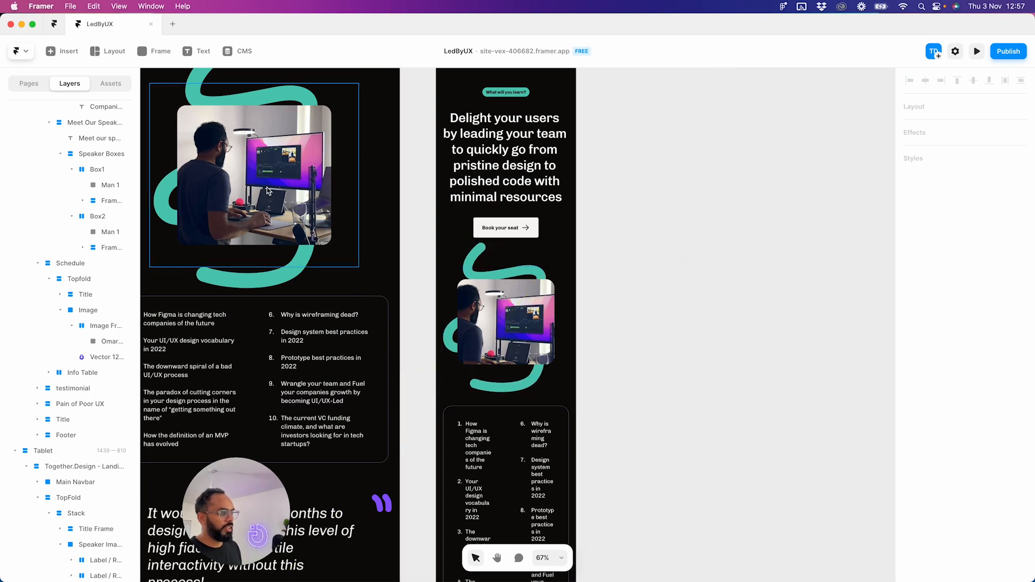
- Lock the squiggle vector layer in the Phone Schedule section's Image container
left_click(347, 216)
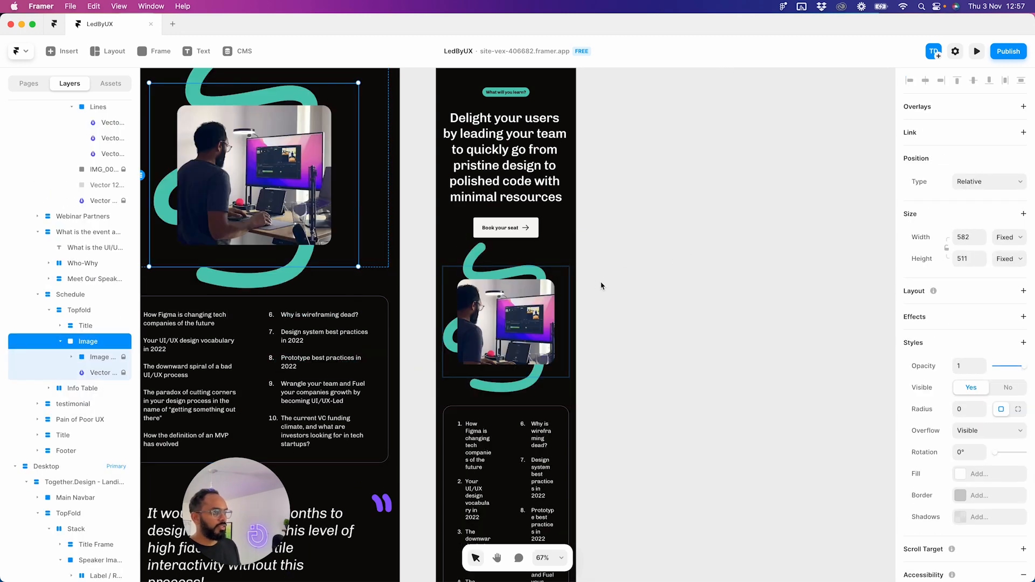
left_click(644, 284)
left_click_drag(595, 232, 758, 363)
left_click_drag(671, 288, 779, 393)
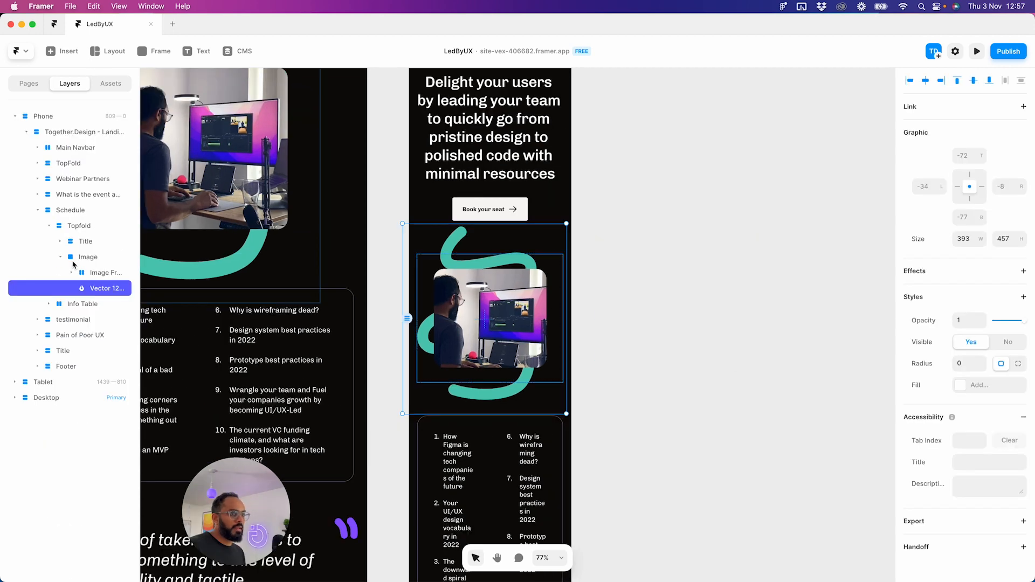
right_click(100, 289)
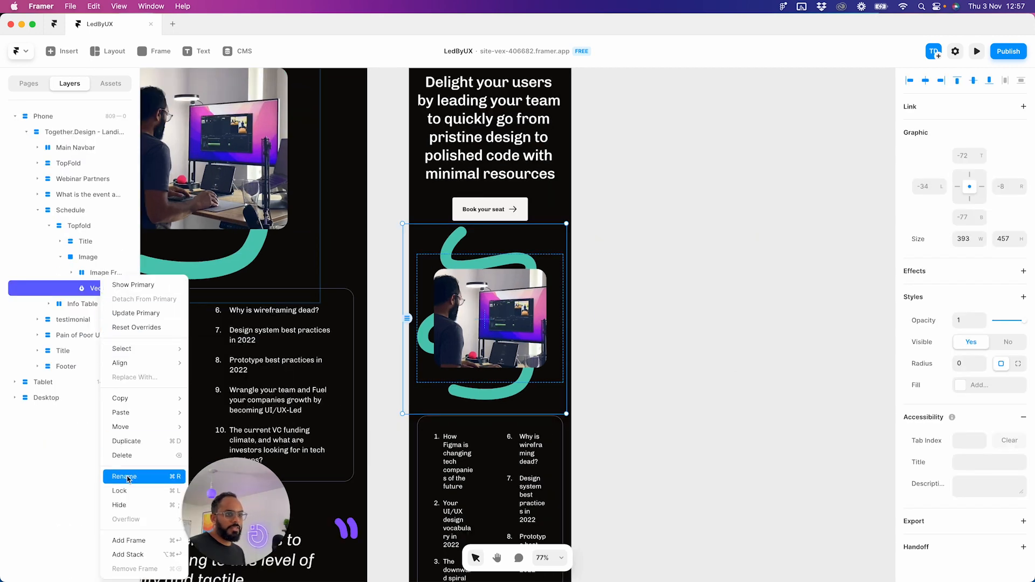
left_click(135, 493)
- Scale the photo inside the Phone image frame down proportionally to about 295 × 444, keeping the frame fully covered
left_click(93, 271)
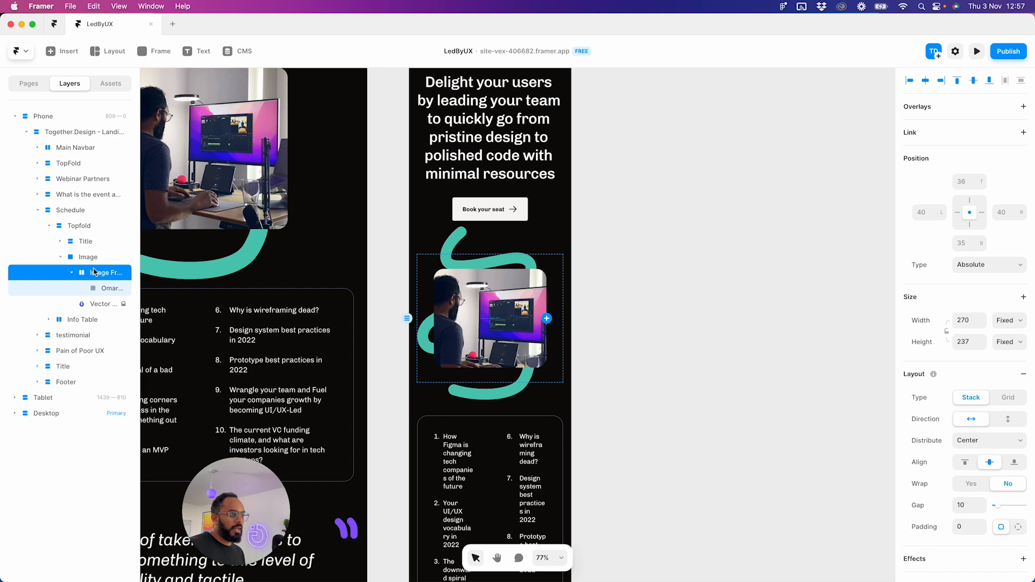
left_click(96, 288)
right_click(98, 287)
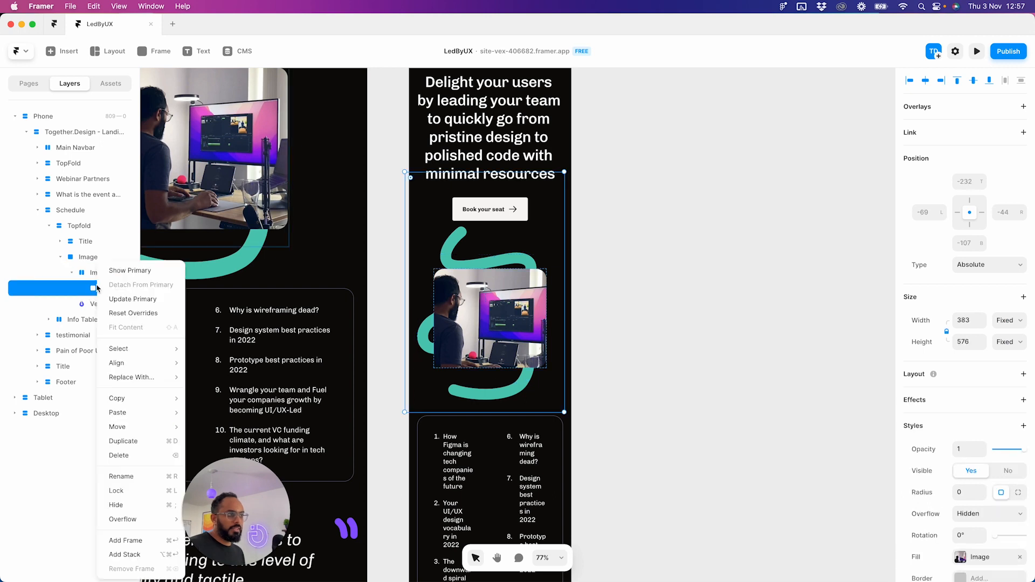
left_click(737, 222)
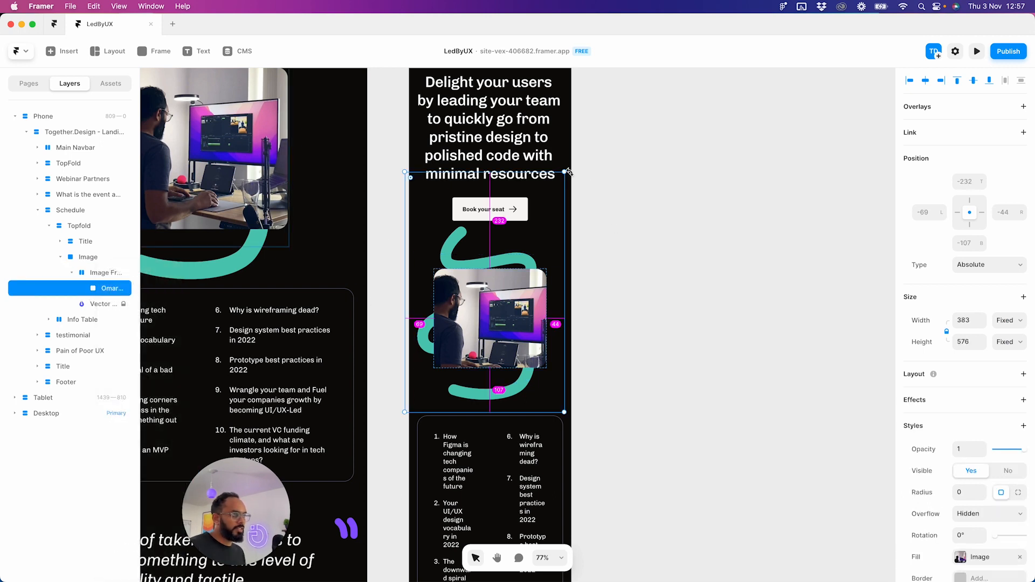
left_click_drag(564, 171, 547, 195)
left_click(599, 219)
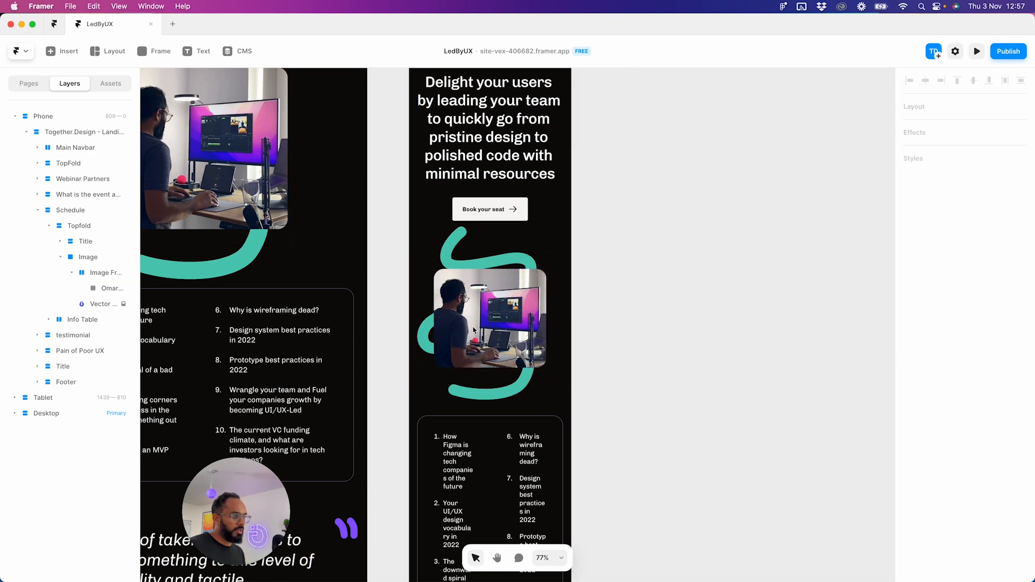
- Lock the photo layer inside the Phone image frame
left_click(108, 288)
right_click(105, 288)
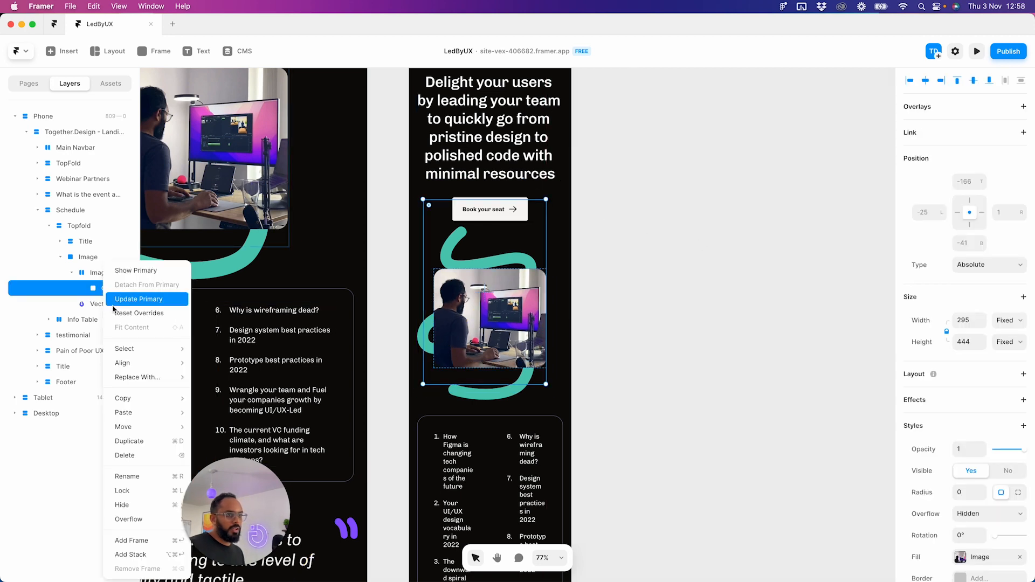
left_click(134, 490)
left_click(677, 381)
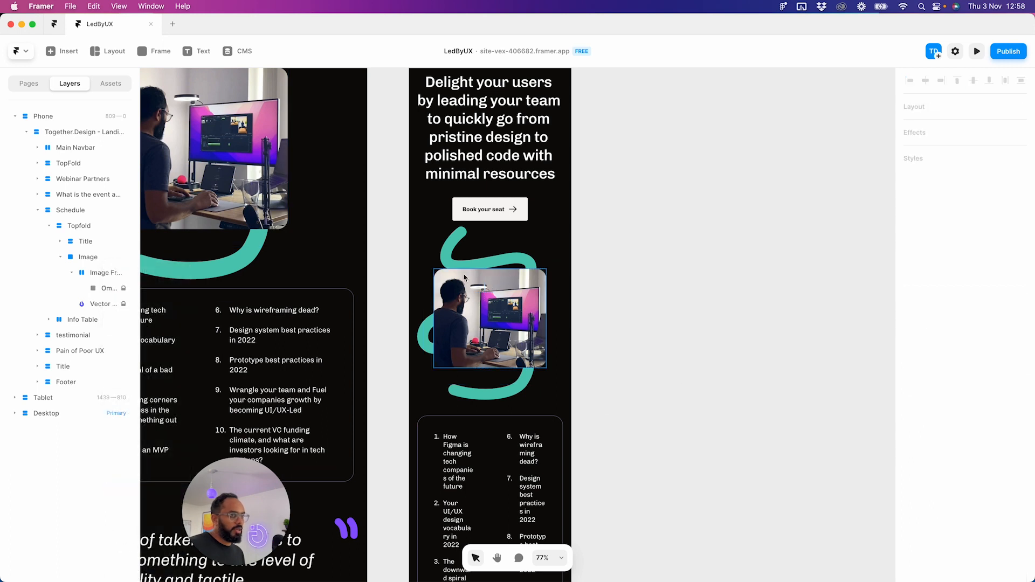
- Try Hidden overflow on the Phone Schedule section's Image container, and restore it to Visible
left_click(87, 273)
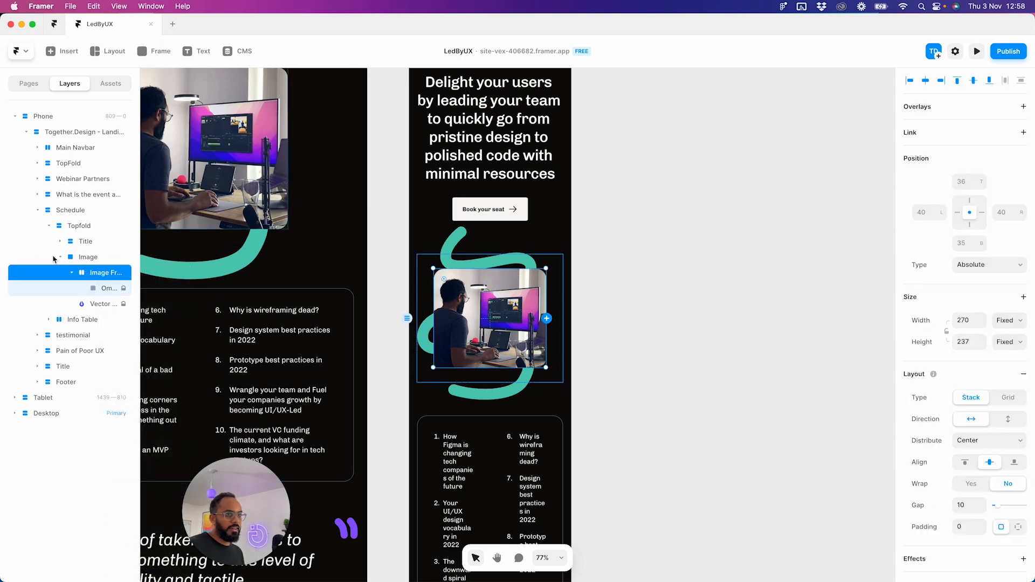
left_click(81, 257)
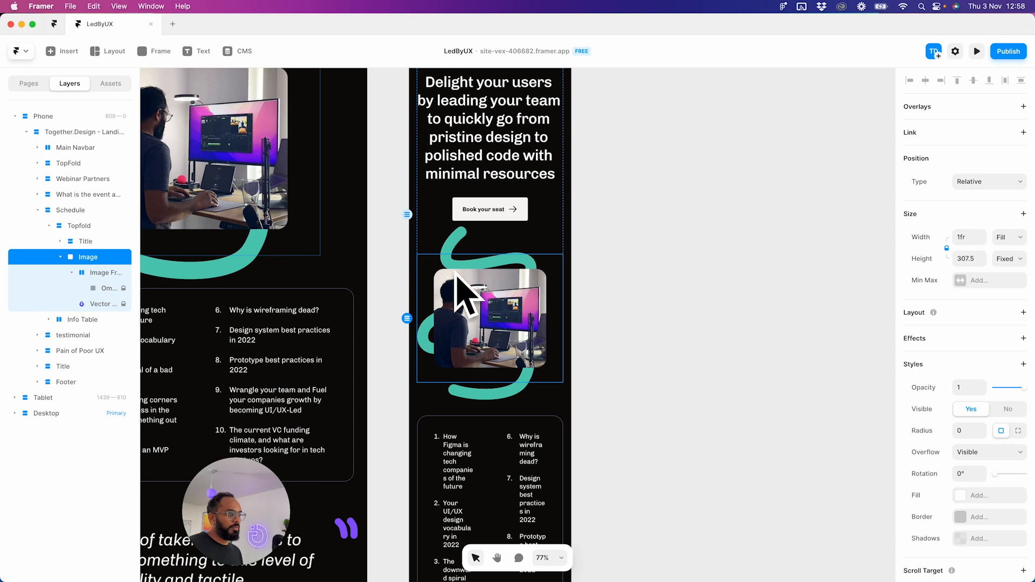
left_click(998, 453)
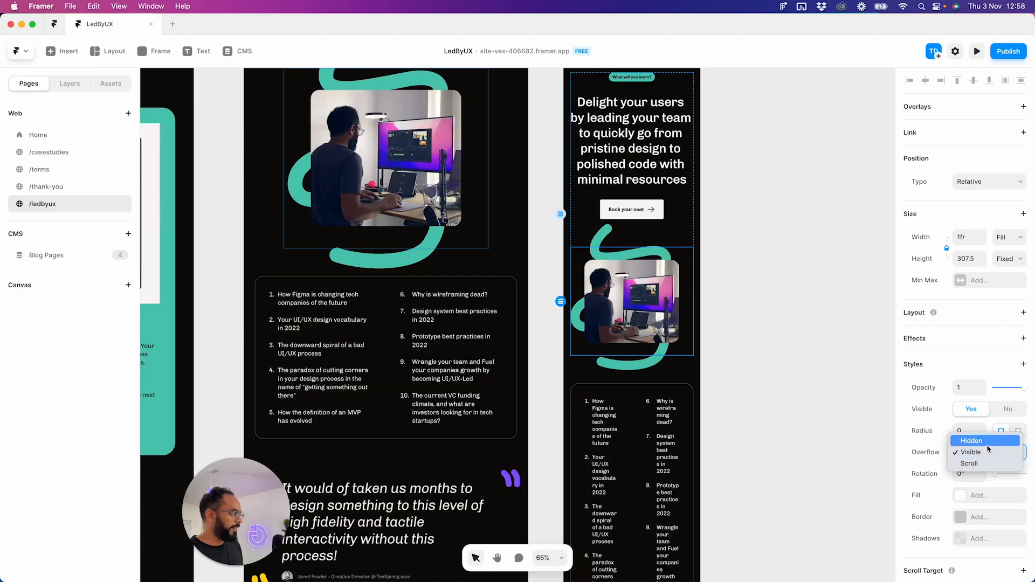
left_click(984, 441)
scroll(790, 367, "up", 2)
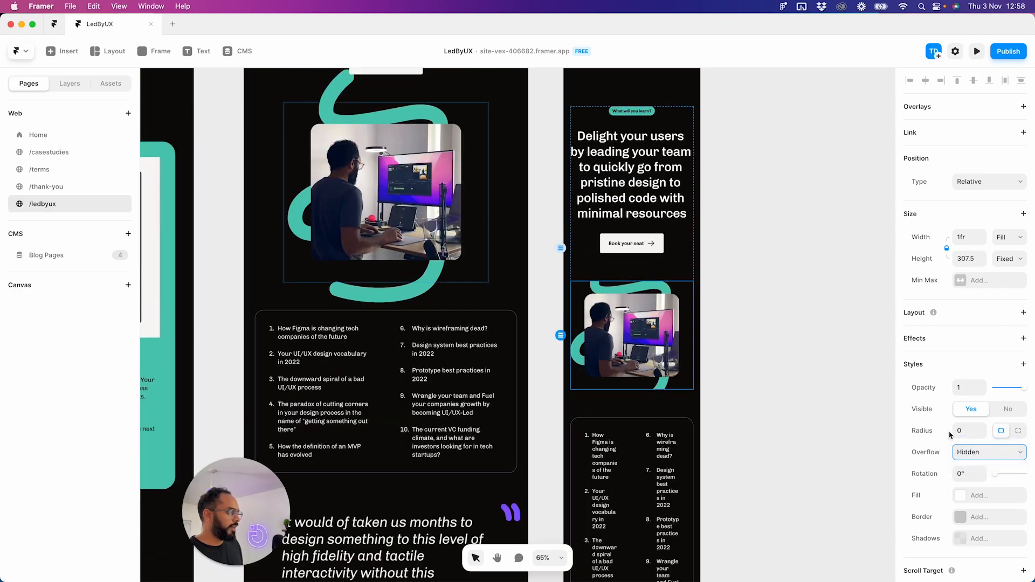
left_click(972, 453)
left_click(970, 463)
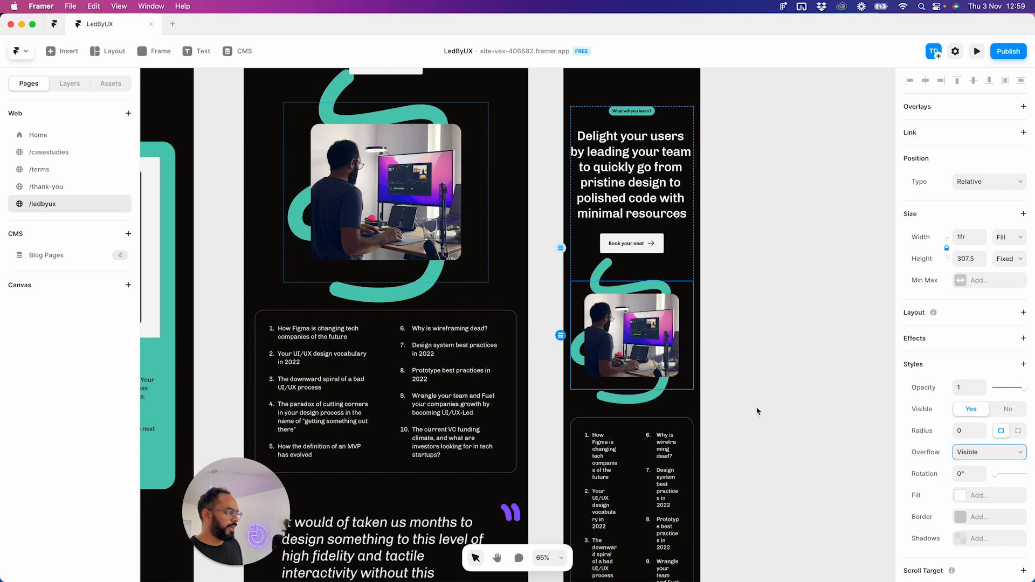
left_click(755, 405)
- Set the padding of the first column in the Phone Schedule info table to 0
scroll(684, 422, "down", 1)
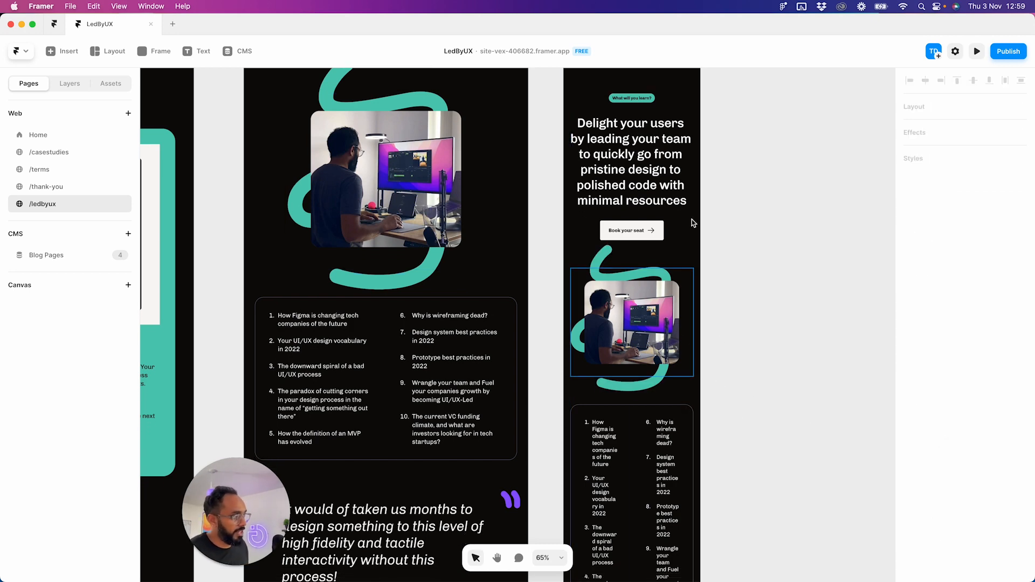
scroll(681, 273, "up", 9)
scroll(643, 404, "down", 14)
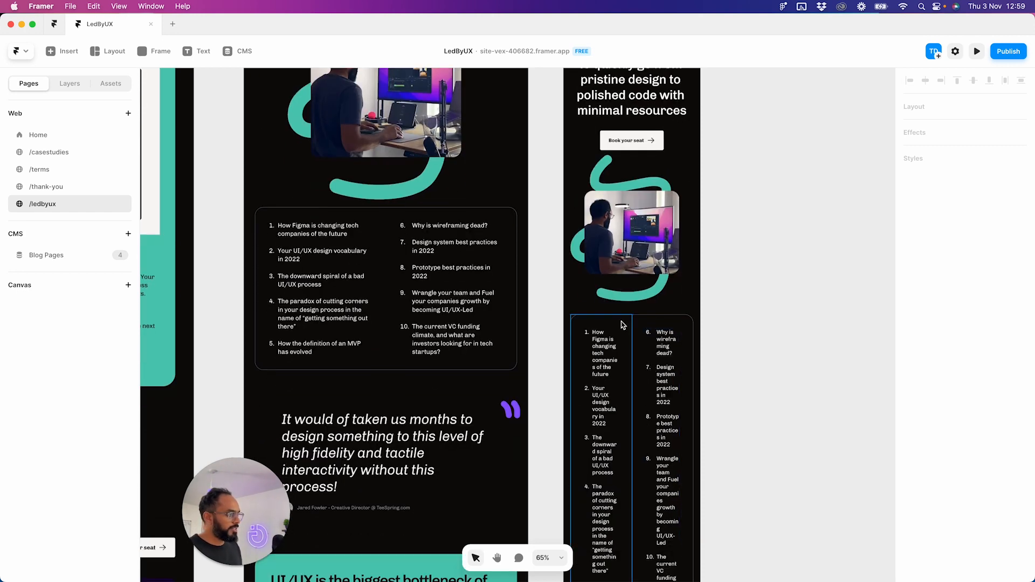
scroll(624, 334, "down", 10)
left_click(624, 483)
scroll(624, 483, "up", 17)
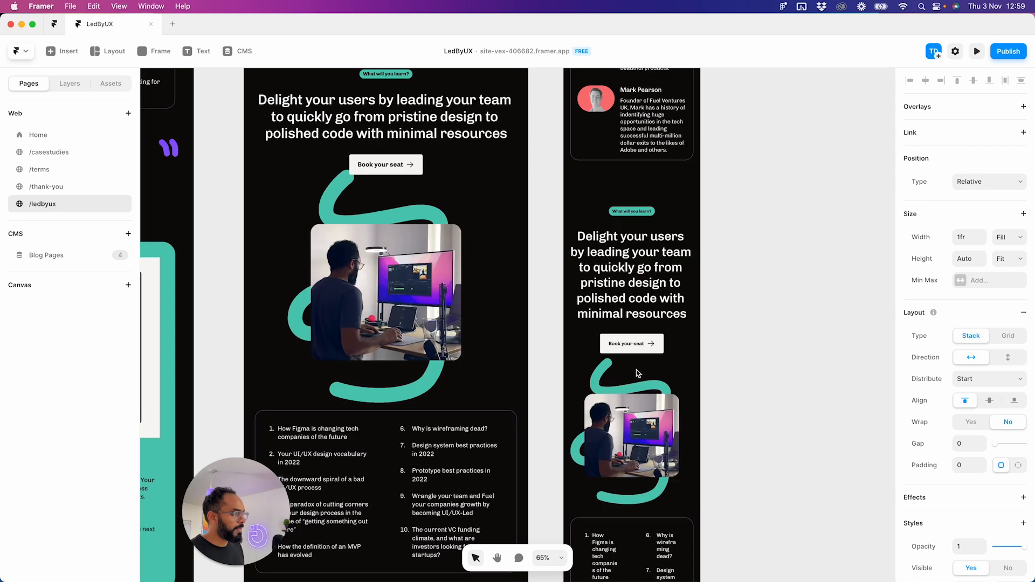
scroll(668, 437, "down", 20)
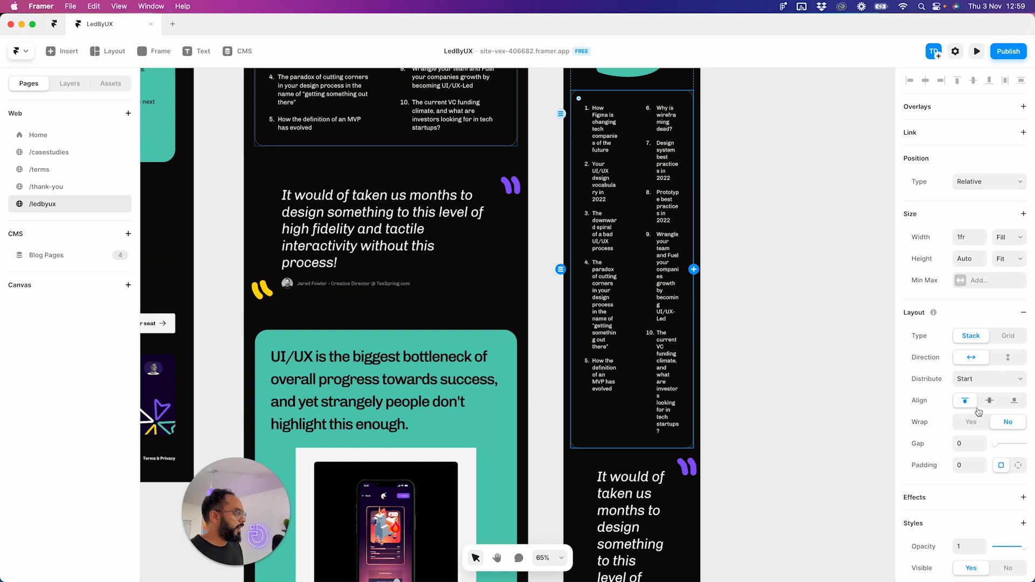
left_click(607, 292)
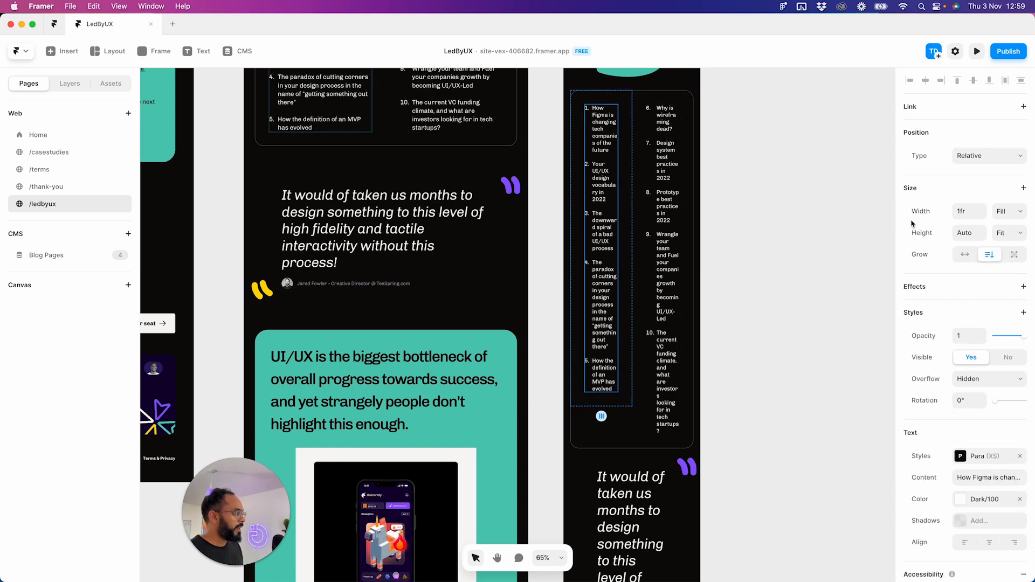
left_click(602, 405)
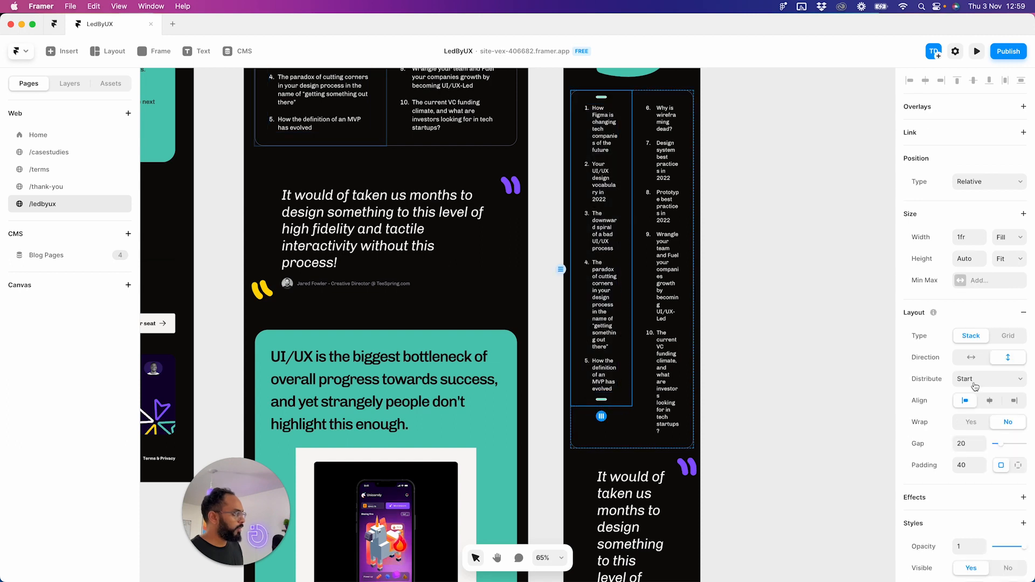
left_click(969, 464)
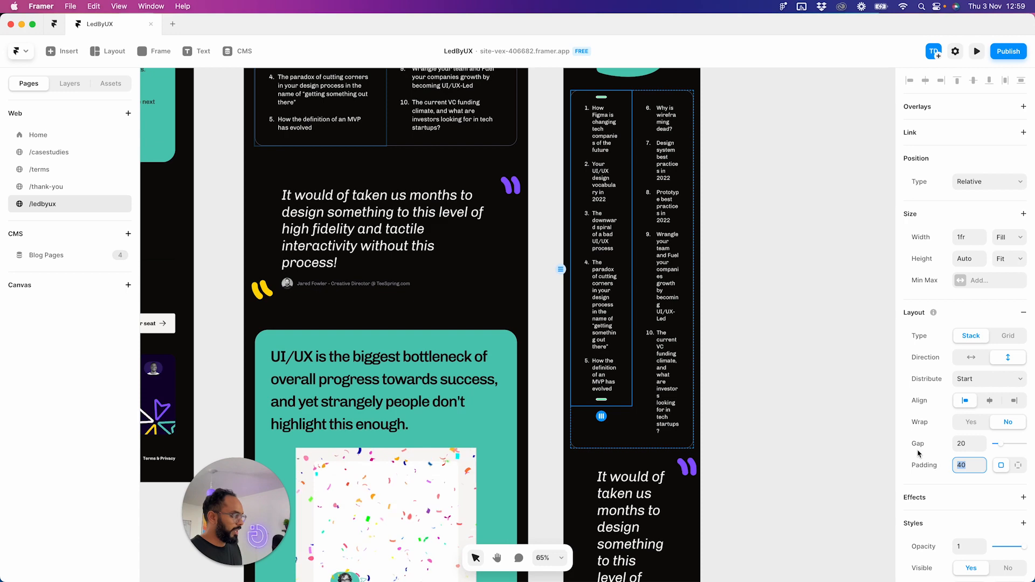
type("0")
left_click(668, 287)
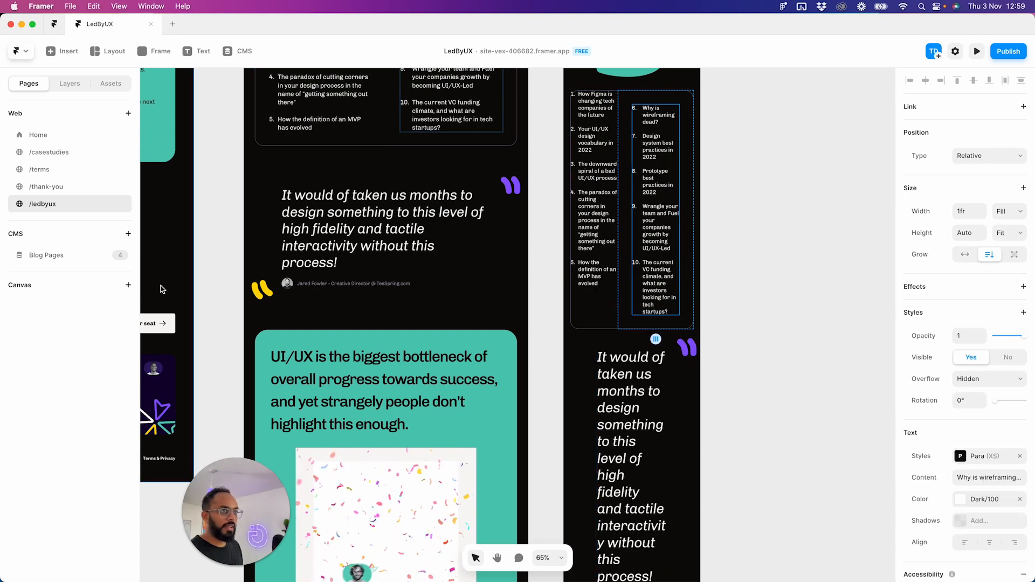
- Set the padding of Column2 in the Phone Schedule info table to 0
left_click(70, 83)
left_click(92, 272)
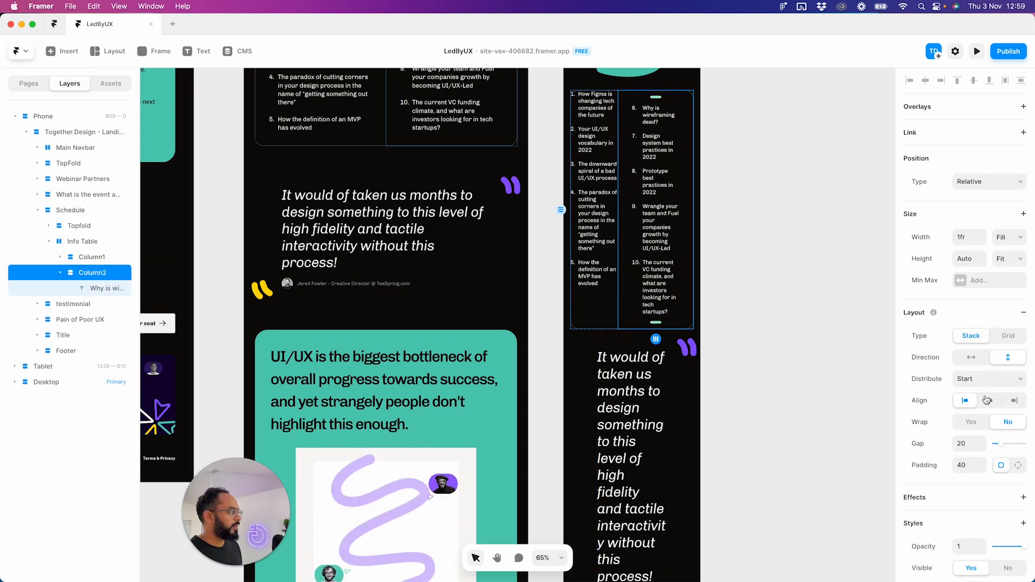
left_click(958, 465)
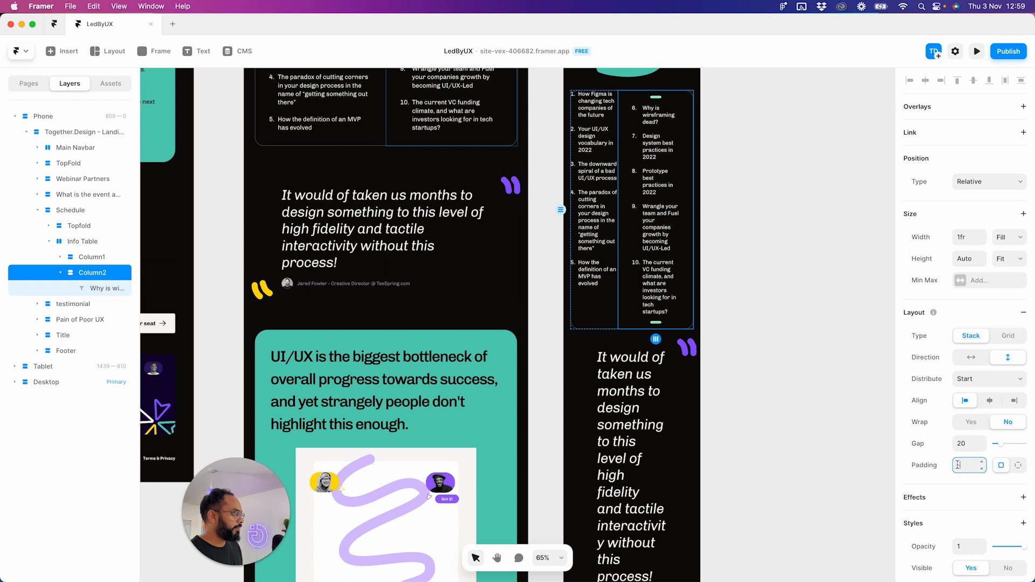
left_click(842, 367)
left_click(664, 237)
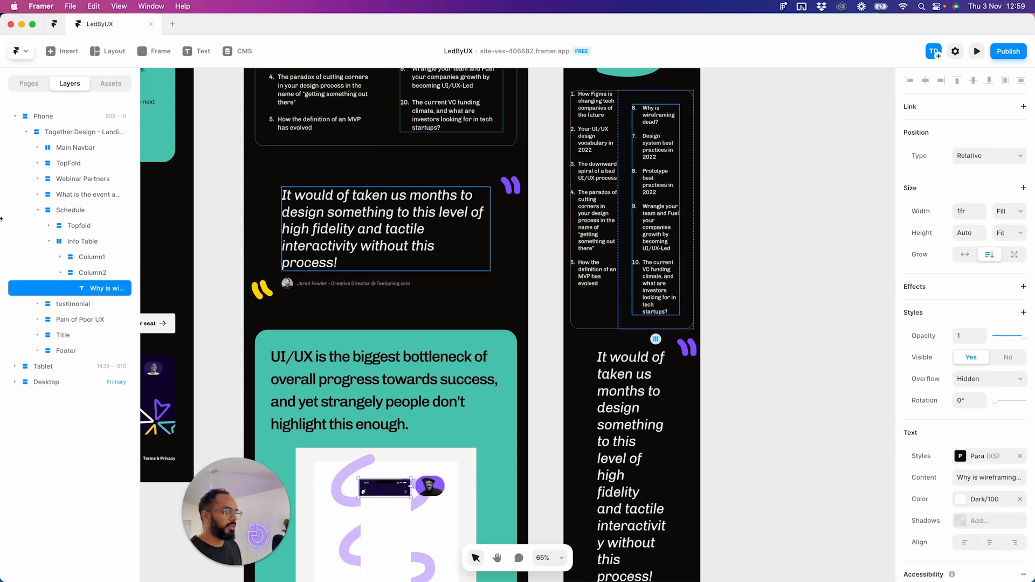
left_click(92, 272)
left_click(963, 464)
type("0")
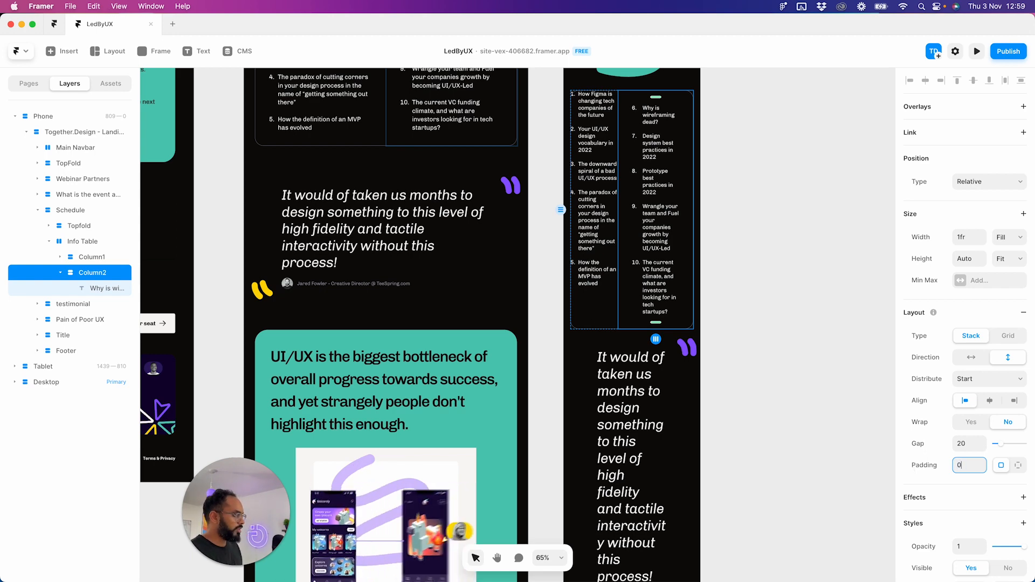
key("Return")
scroll(762, 238, "up", 2)
left_click(727, 218)
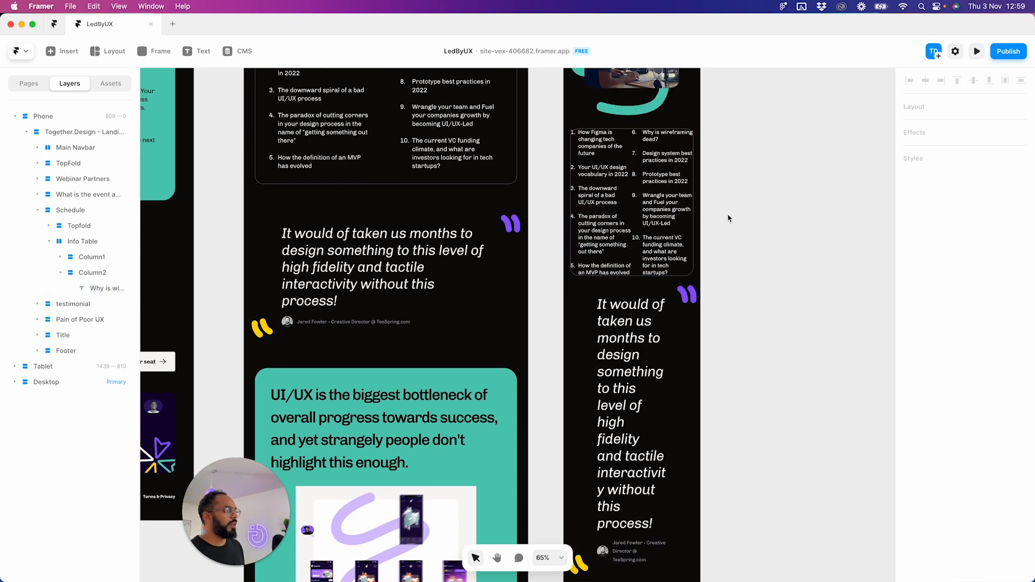
- Set the padding of the whole Phone Info Table stack to 20
scroll(727, 219, "up", 5)
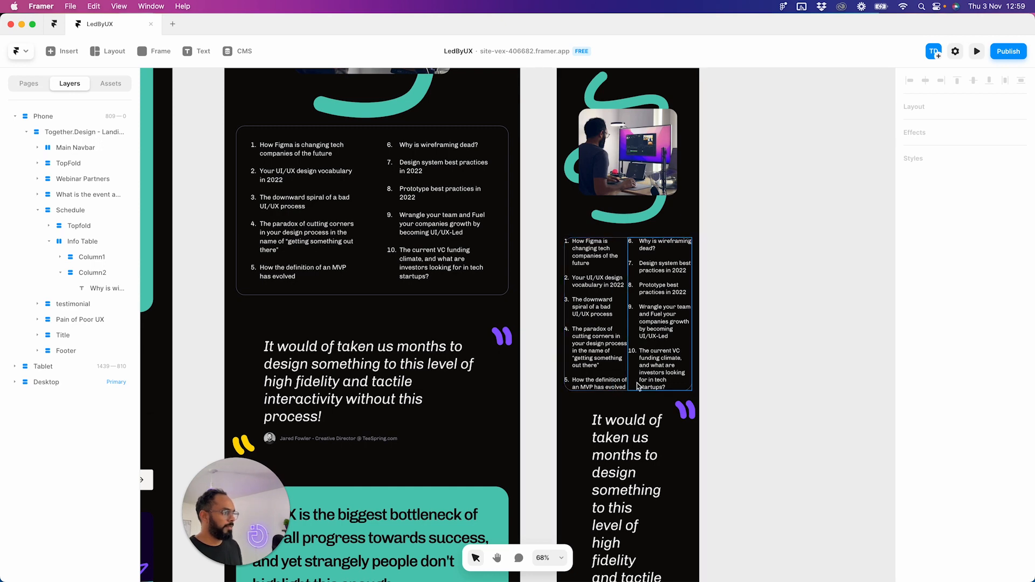
scroll(642, 250, "up", 4)
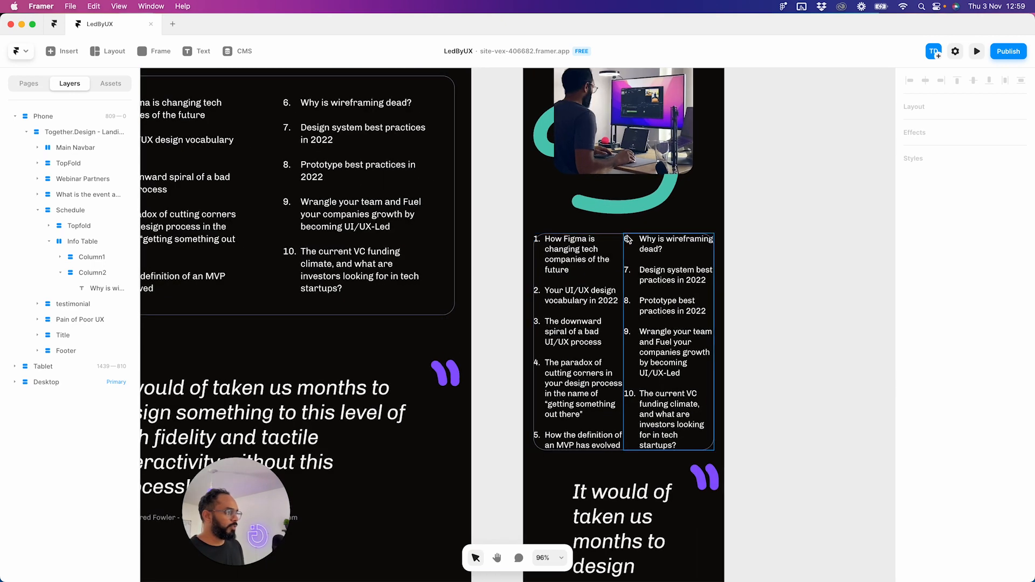
left_click(627, 237)
left_click(93, 273)
left_click(96, 257)
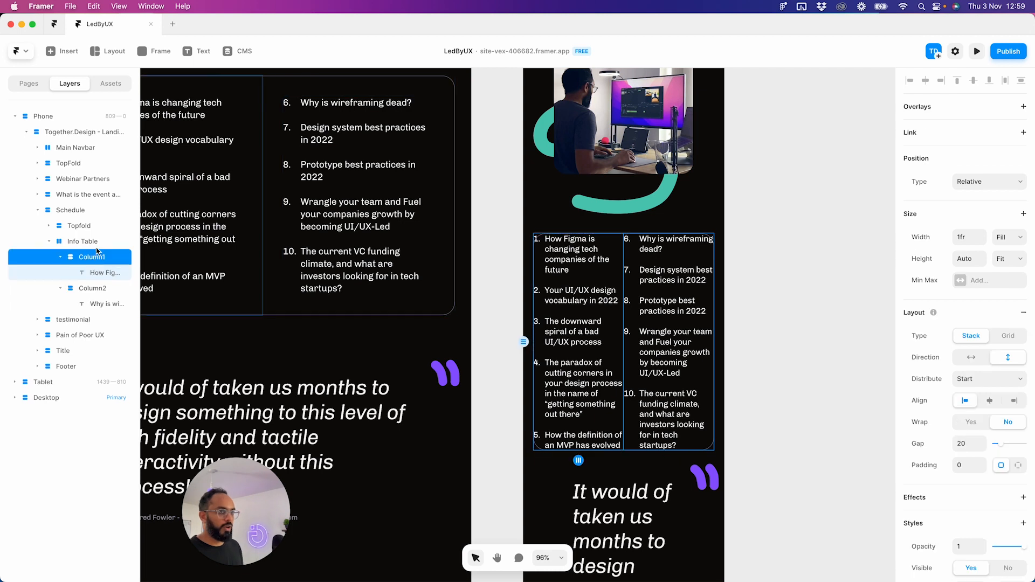
left_click(99, 241)
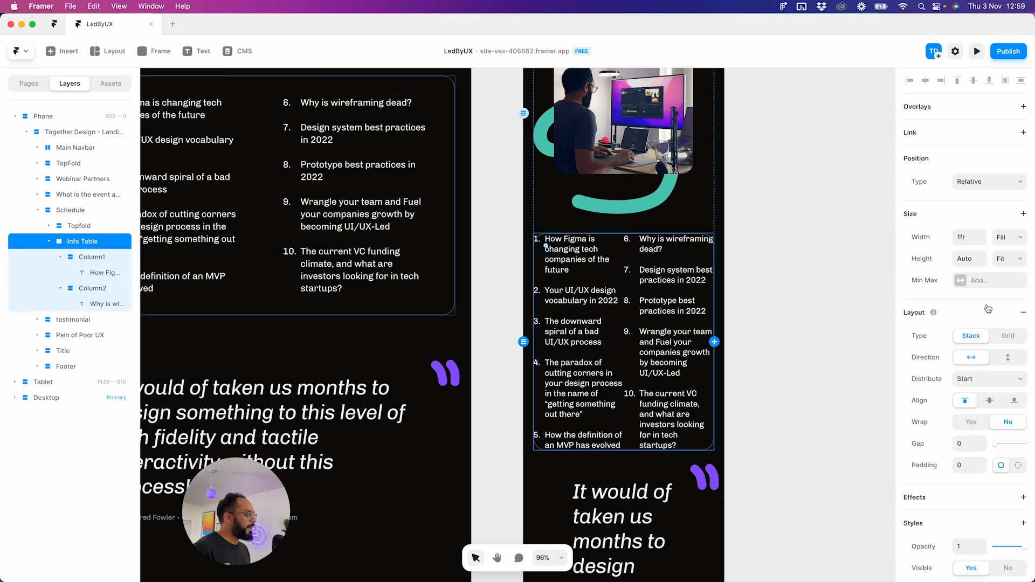
left_click(959, 464)
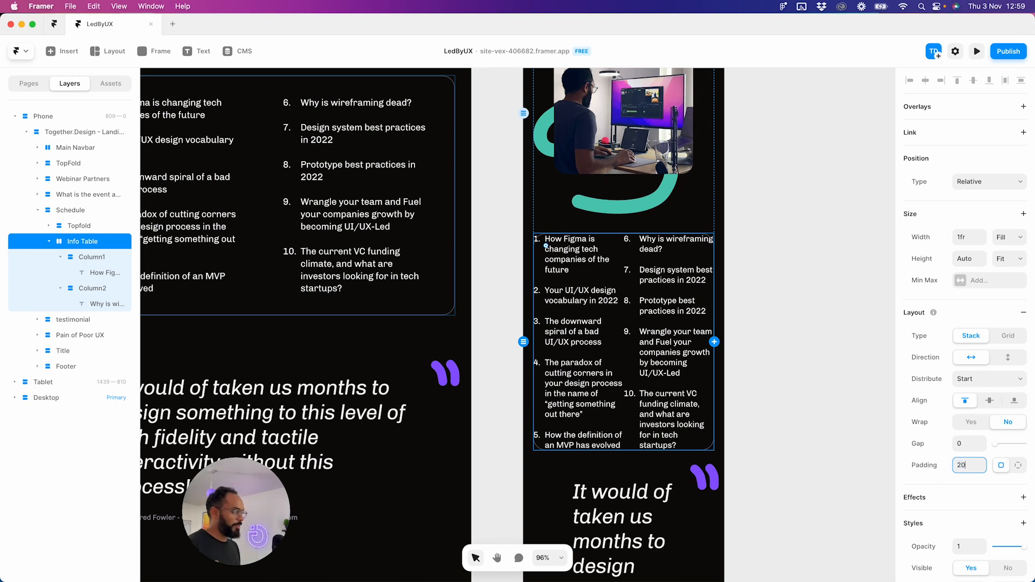
key("Return")
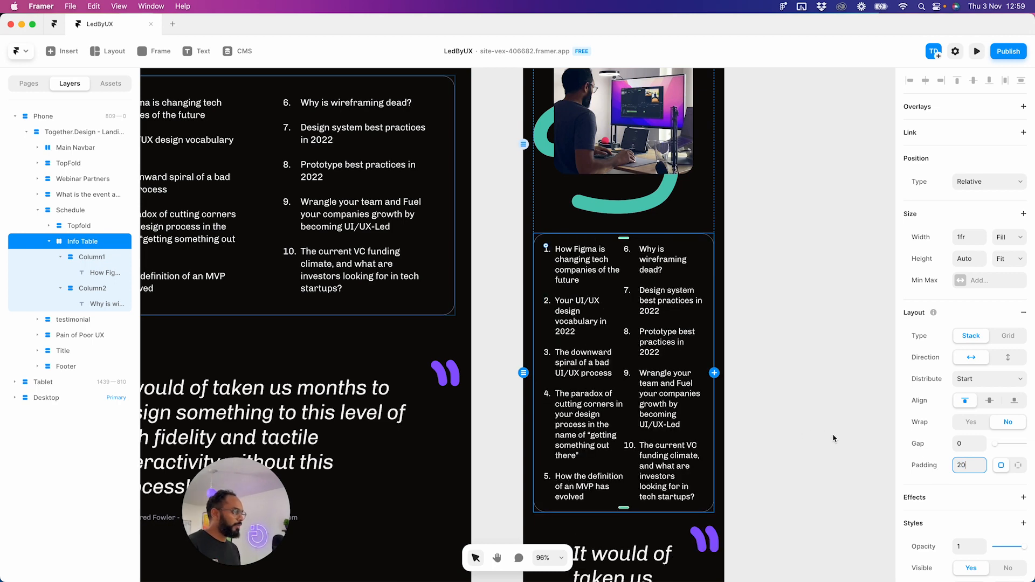
- Set the gap between the two columns of the Phone Info Table stack to 20
left_click(797, 435)
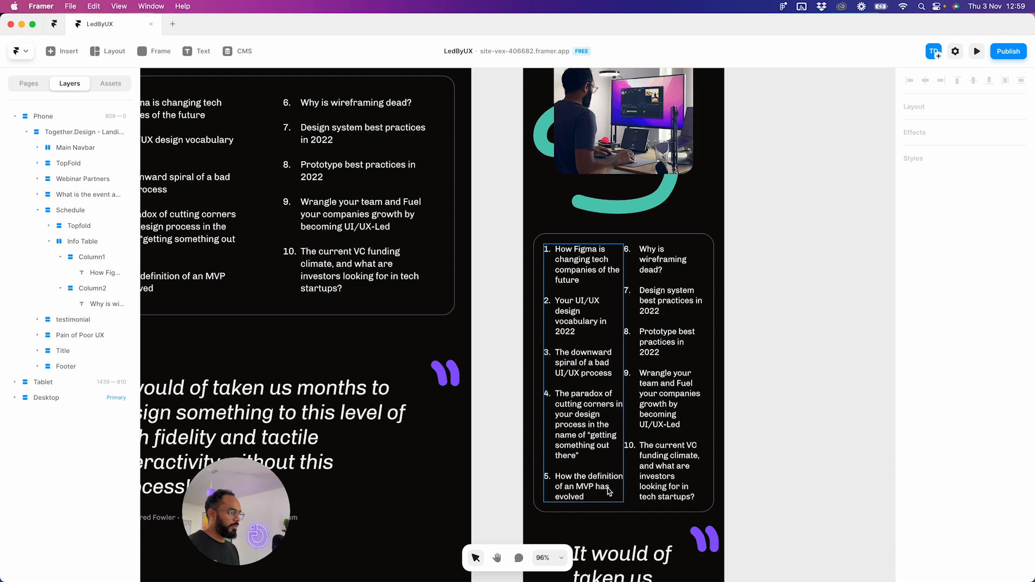
left_click(607, 510)
left_click(964, 445)
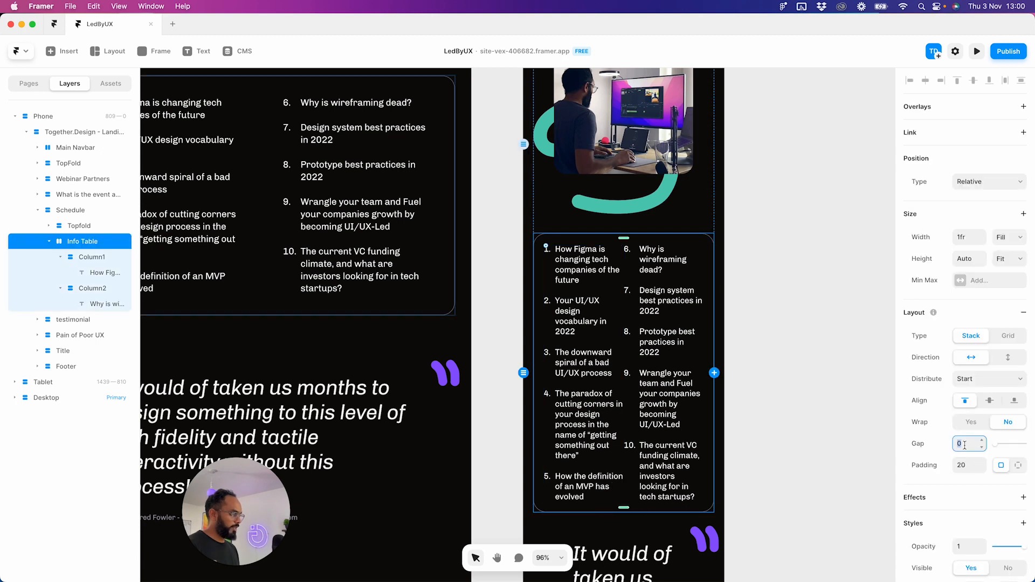
type("20")
key("Return")
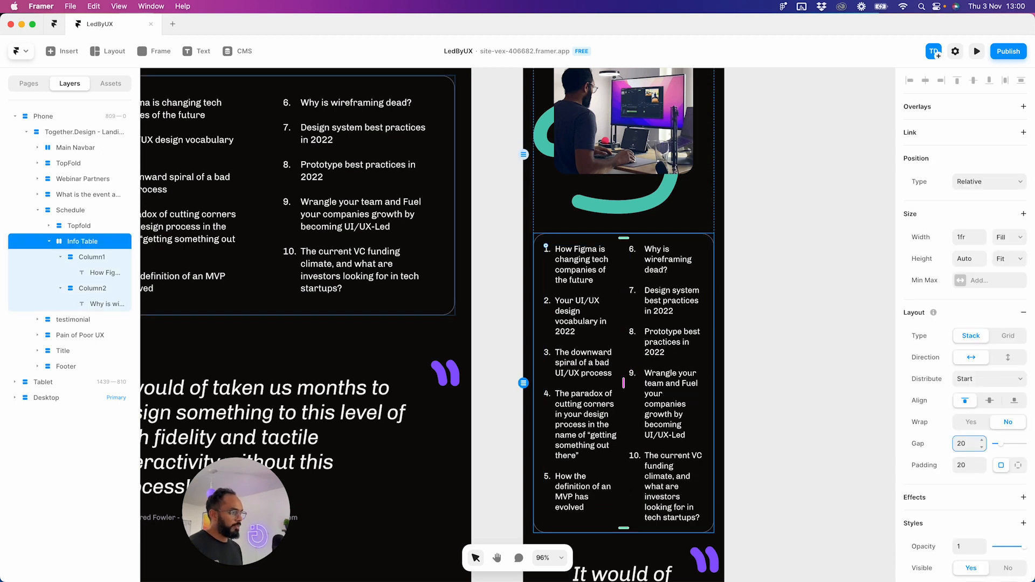
left_click(839, 364)
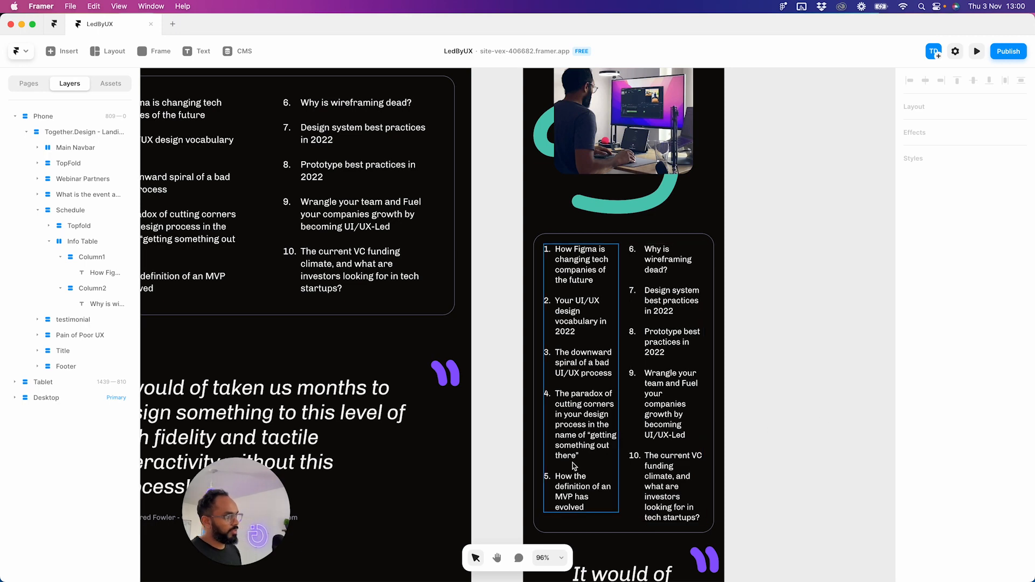
- Set the Para text style's size to 14 at the XS breakpoint, and check the style of the second column's list
scroll(859, 386, "down", 3)
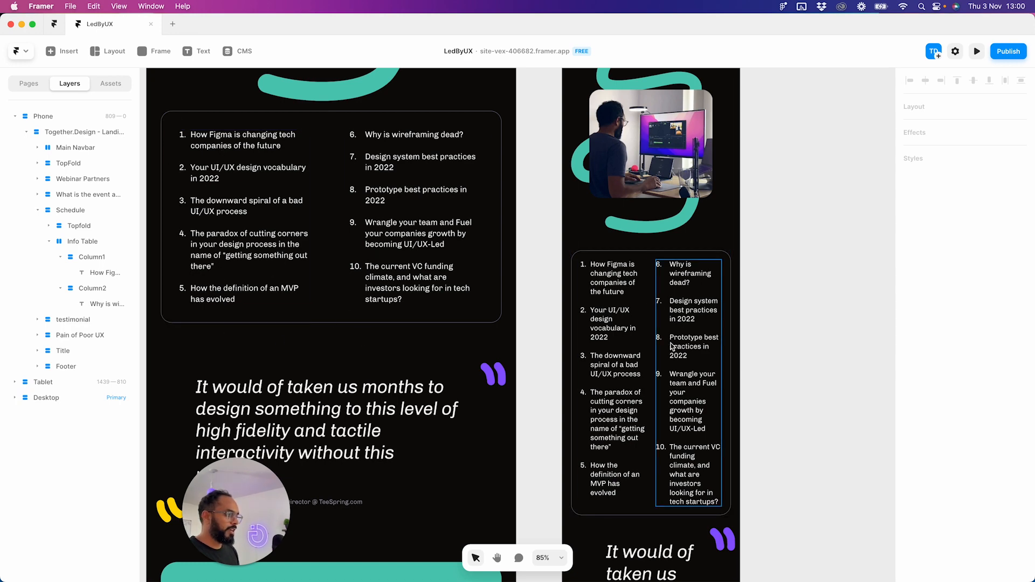
scroll(695, 447, "up", 3)
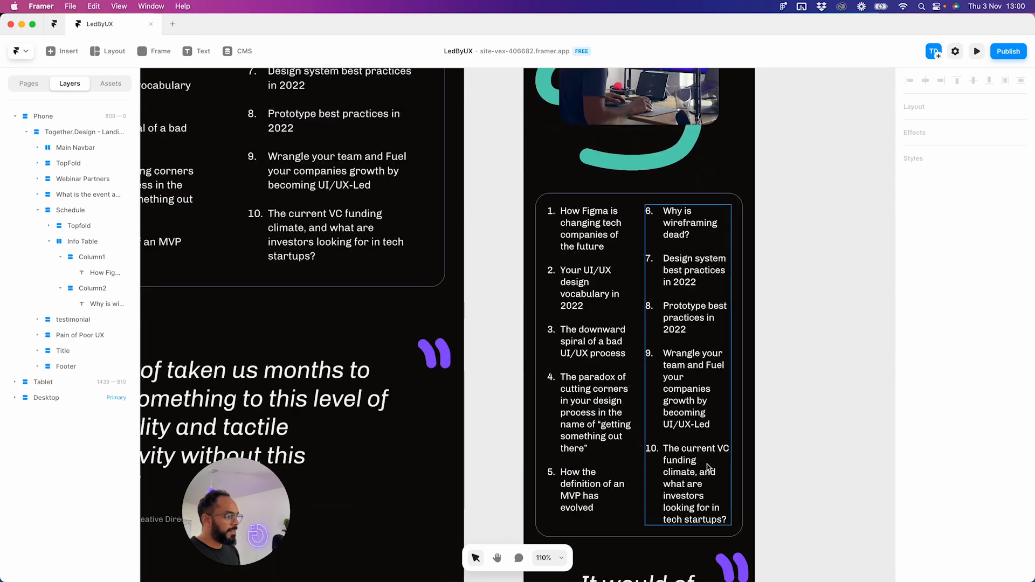
scroll(803, 407, "down", 3)
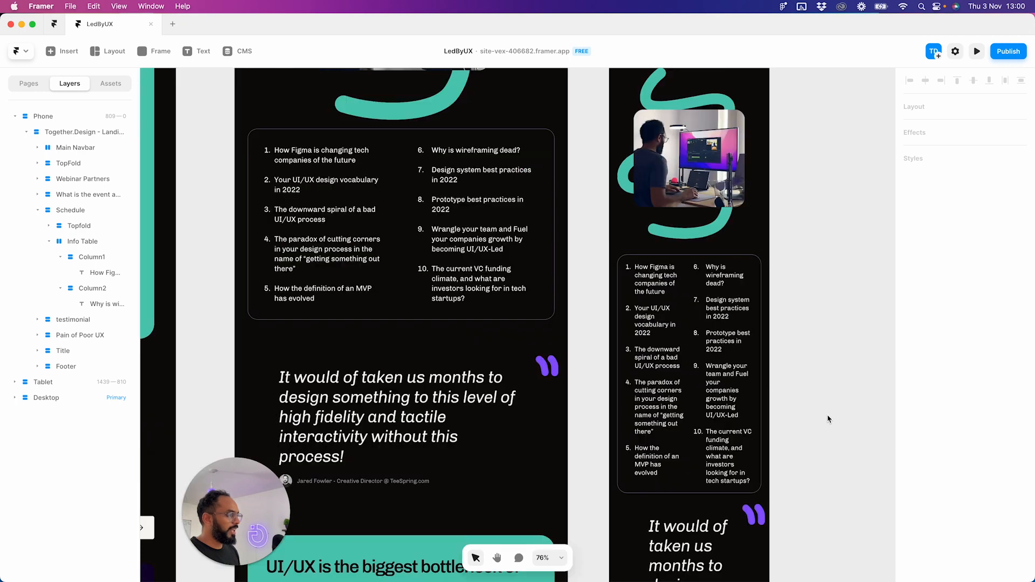
scroll(826, 419, "down", 3)
left_click(537, 365)
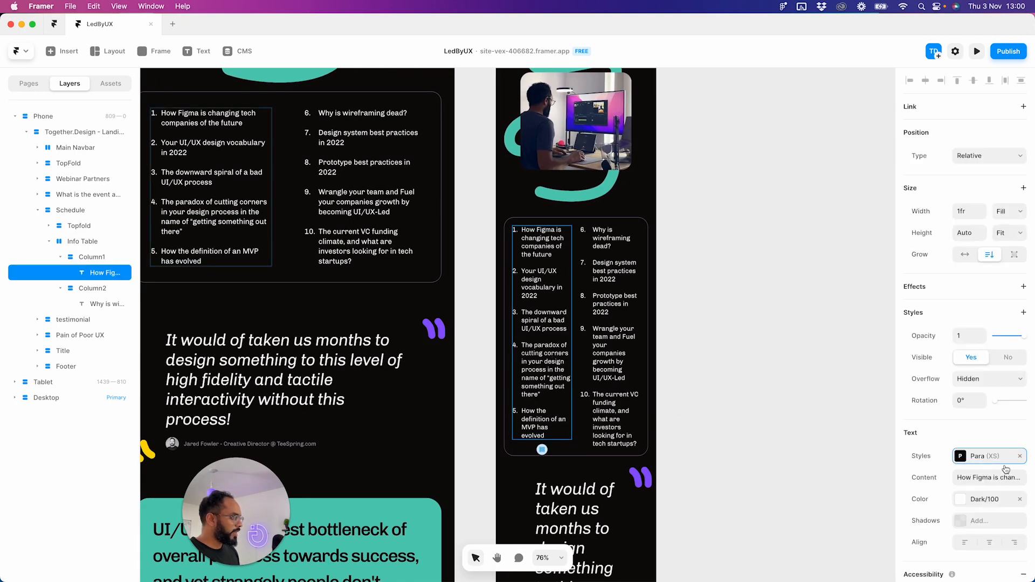
left_click(986, 458)
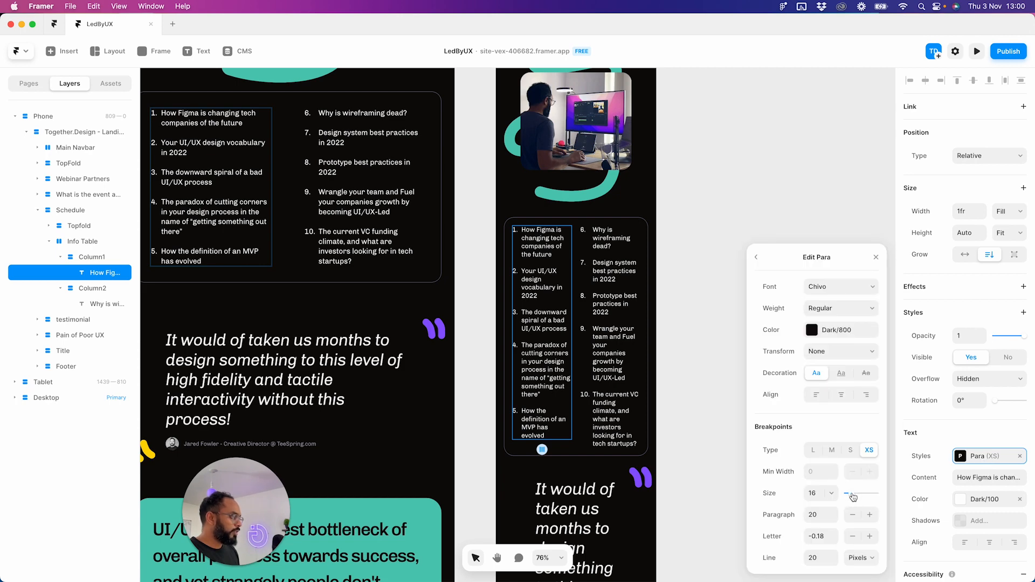
left_click_drag(853, 497, 851, 496)
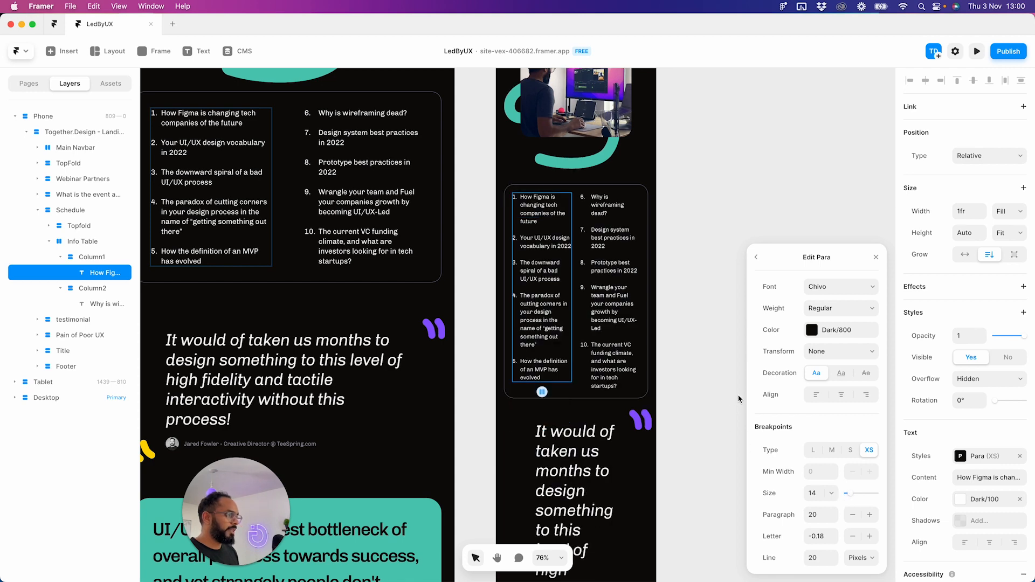
left_click(709, 370)
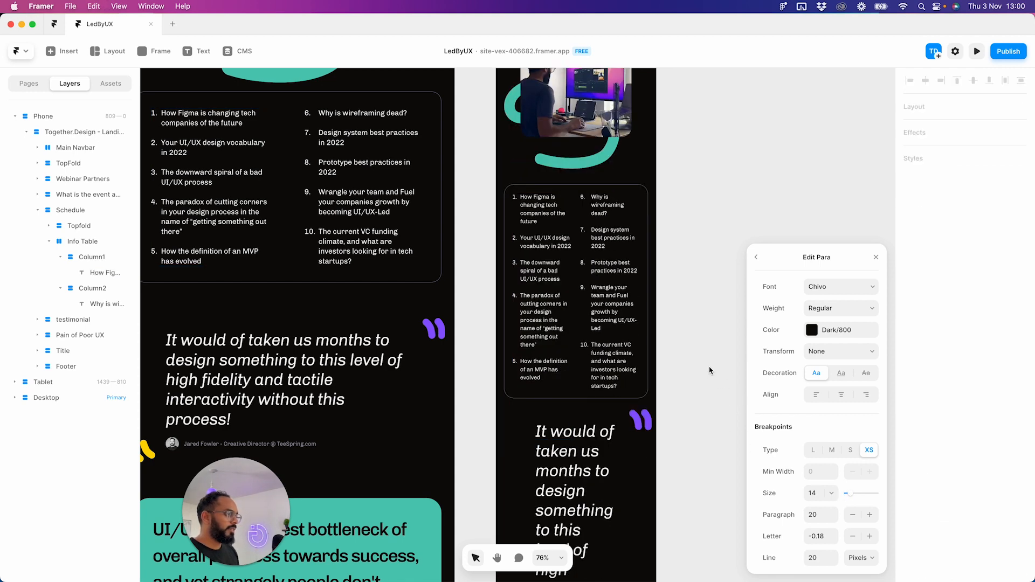
left_click(592, 287)
left_click(998, 463)
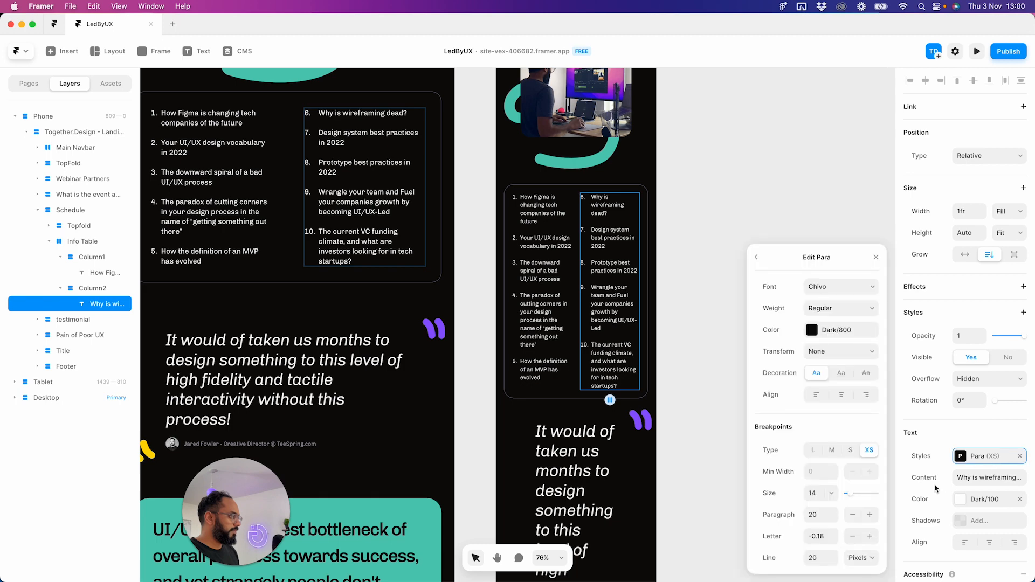
left_click(788, 212)
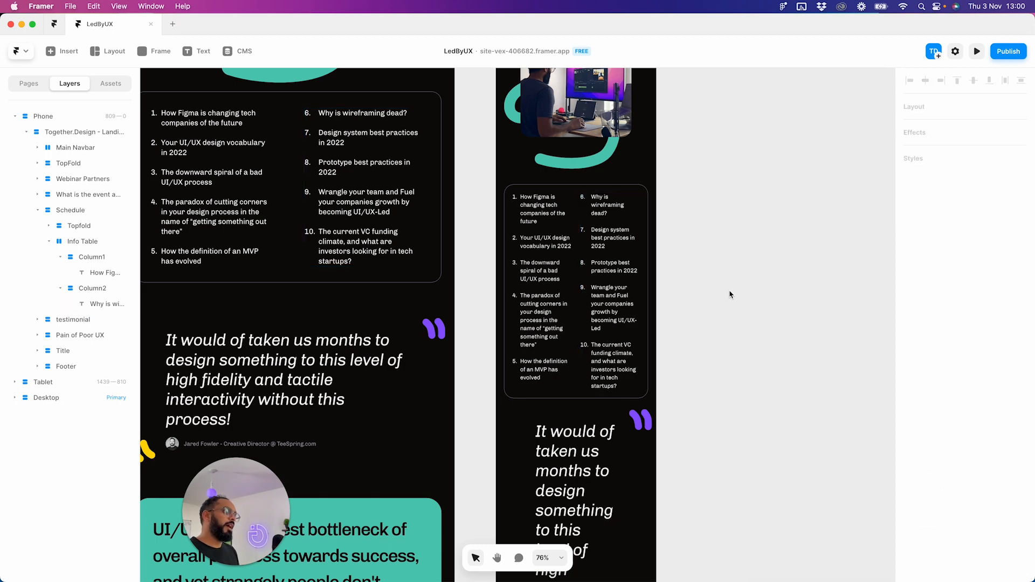
- Review the Phone layout from the event description to the footer, including the Schedule info table and the testimonial
scroll(618, 407, "up", 6)
scroll(619, 407, "up", 10)
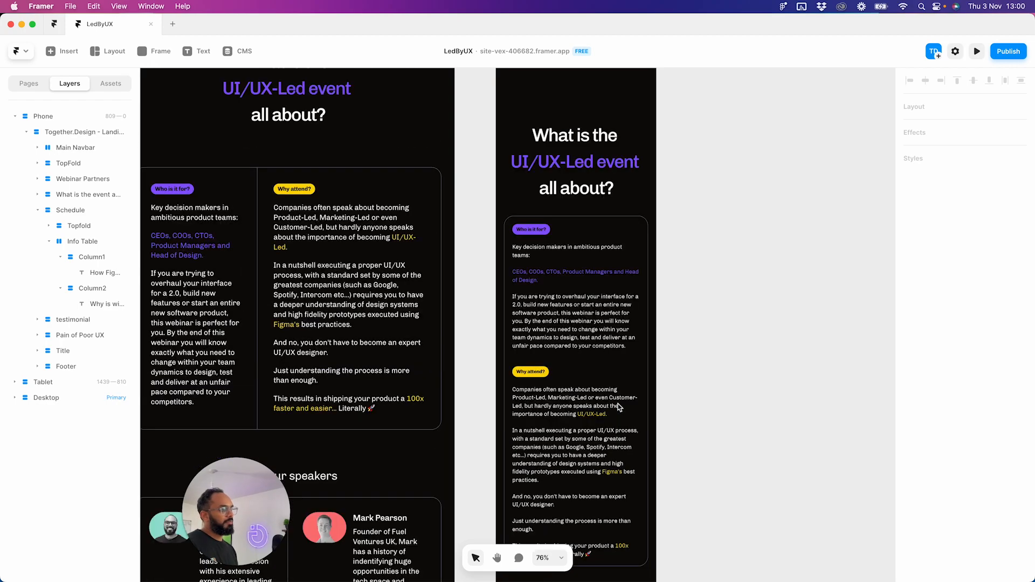
scroll(618, 408, "down", 20)
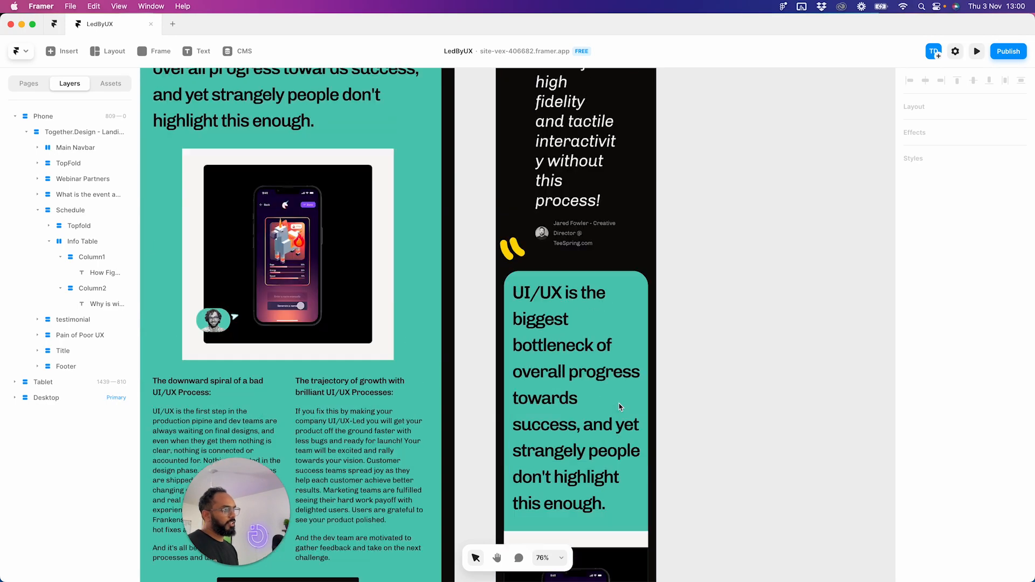
scroll(619, 407, "down", 20)
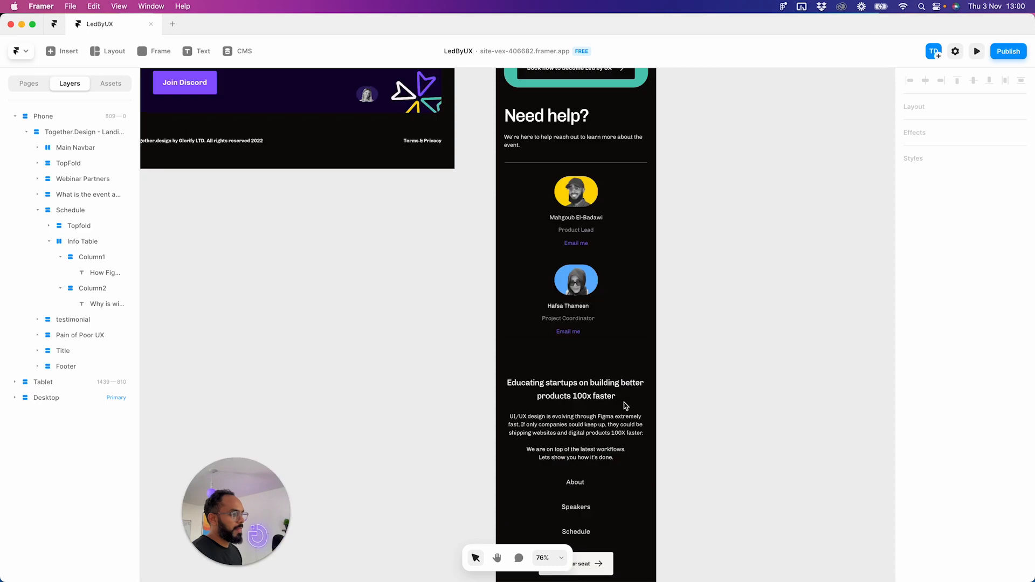
scroll(625, 405, "down", 5)
scroll(625, 405, "up", 20)
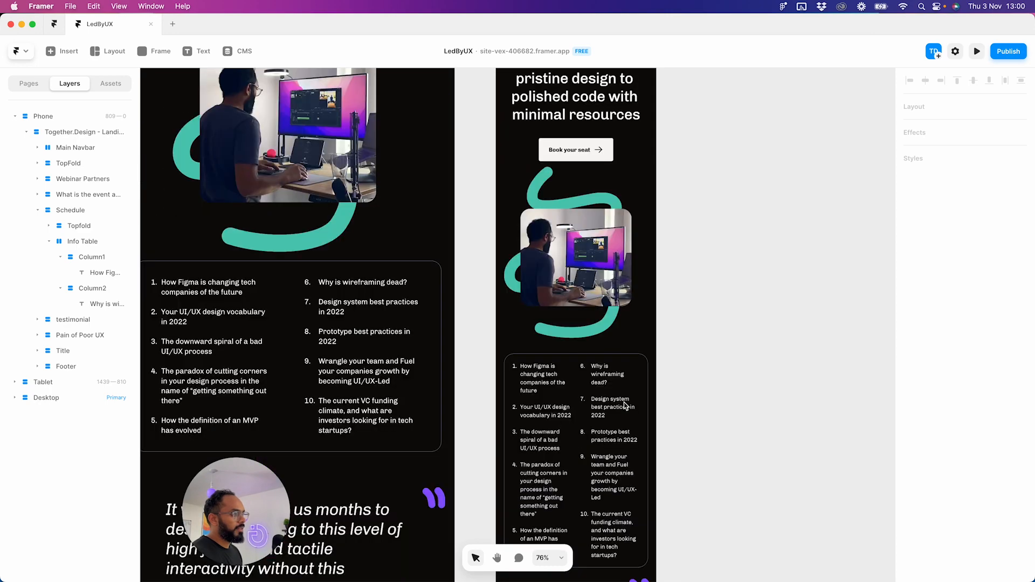
scroll(625, 405, "down", 2)
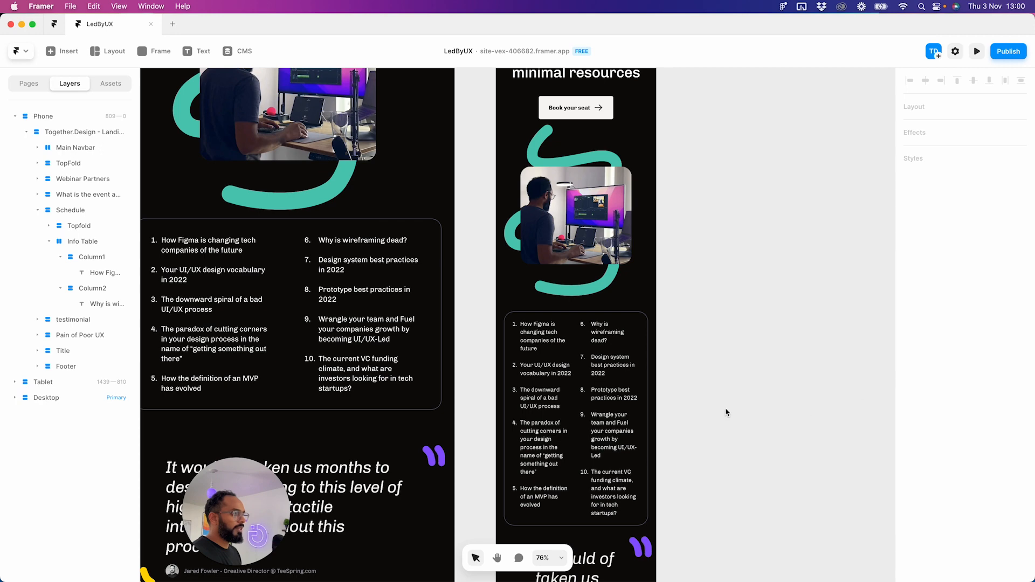
scroll(771, 404, "down", 3)
scroll(803, 397, "up", 5)
scroll(766, 402, "down", 1)
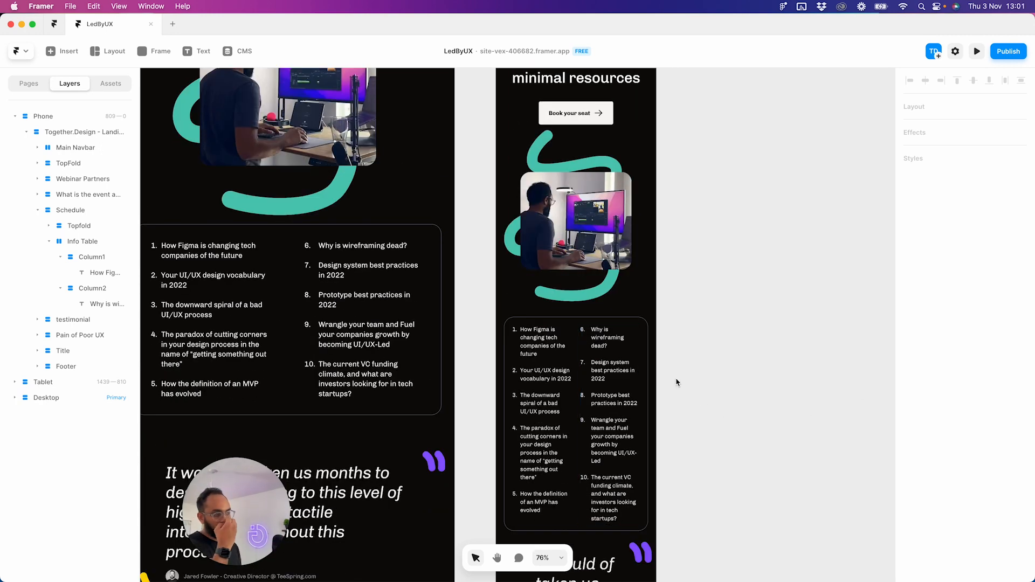
scroll(577, 348, "down", 7)
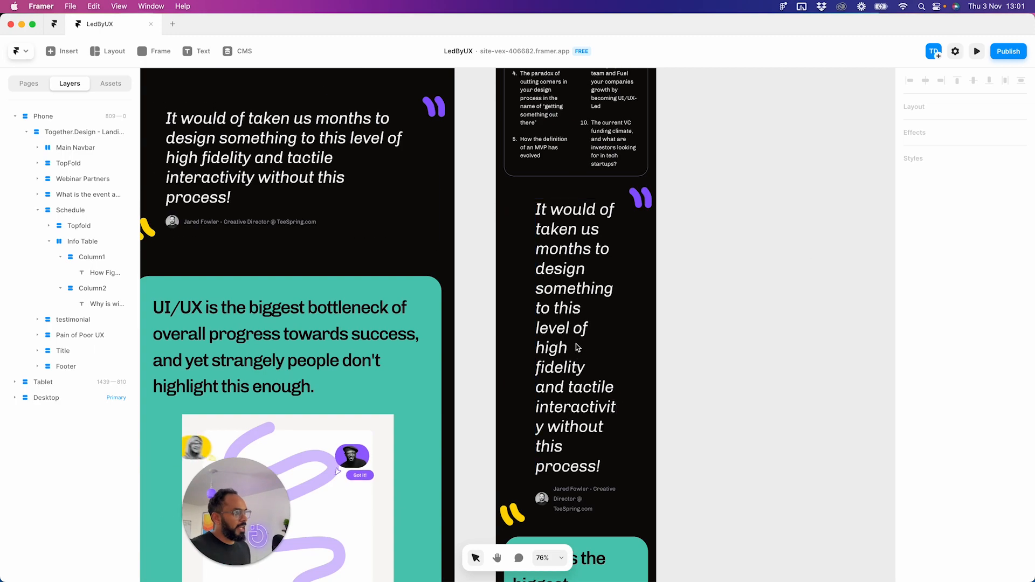
scroll(577, 349, "up", 3)
- Compare the Phone testimonial quote with the Home page's Phone testimonial, inspecting its stack layout and quote text properties
left_click(582, 414)
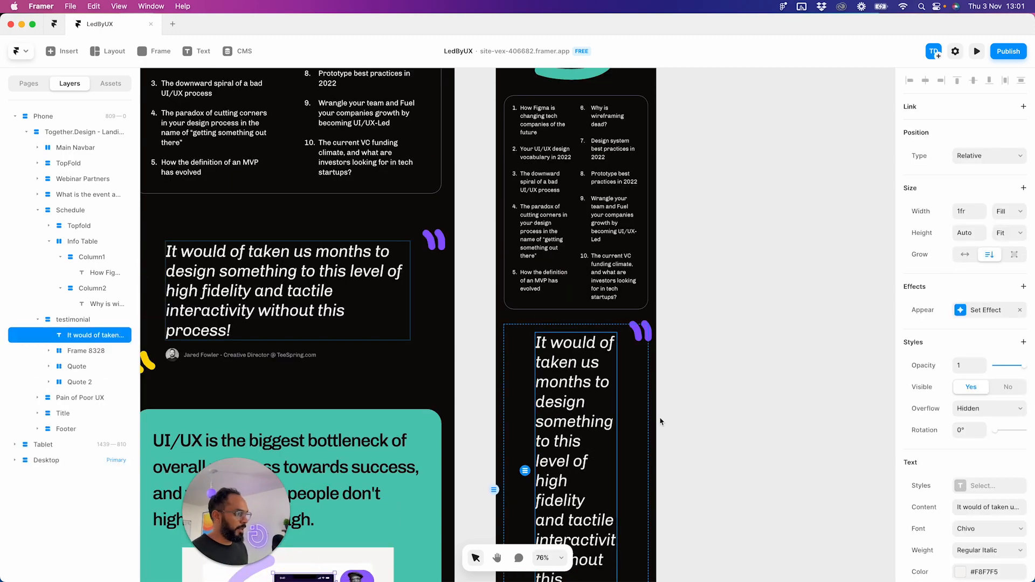
scroll(636, 413, "down", 4)
scroll(575, 405, "up", 1)
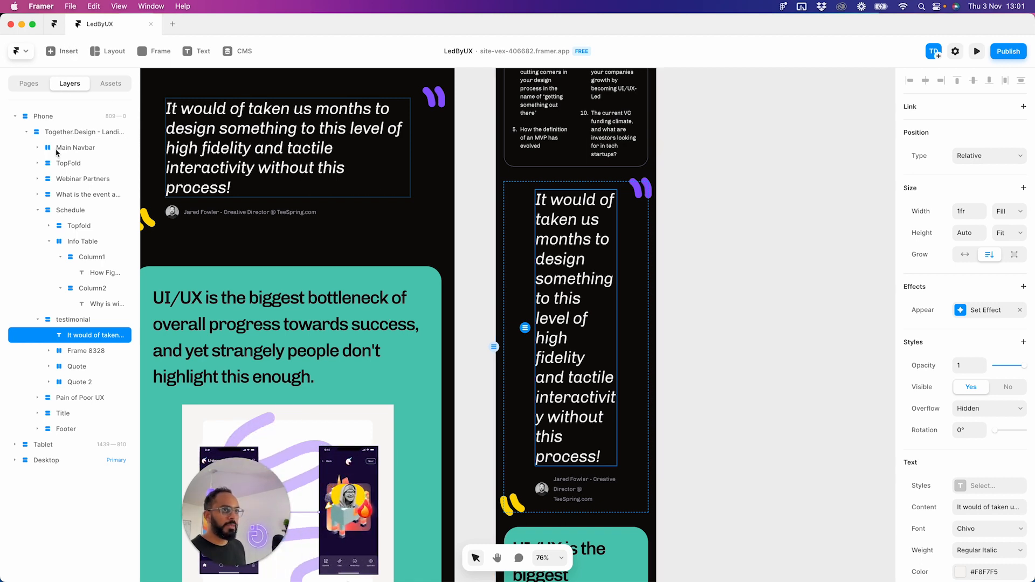
left_click(28, 83)
left_click(49, 135)
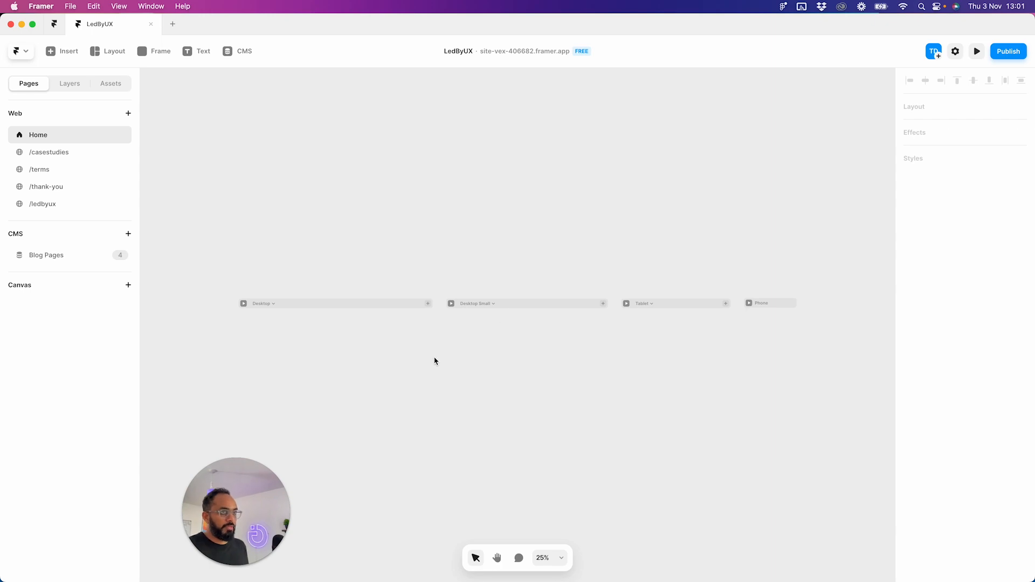
scroll(533, 278, "down", 7)
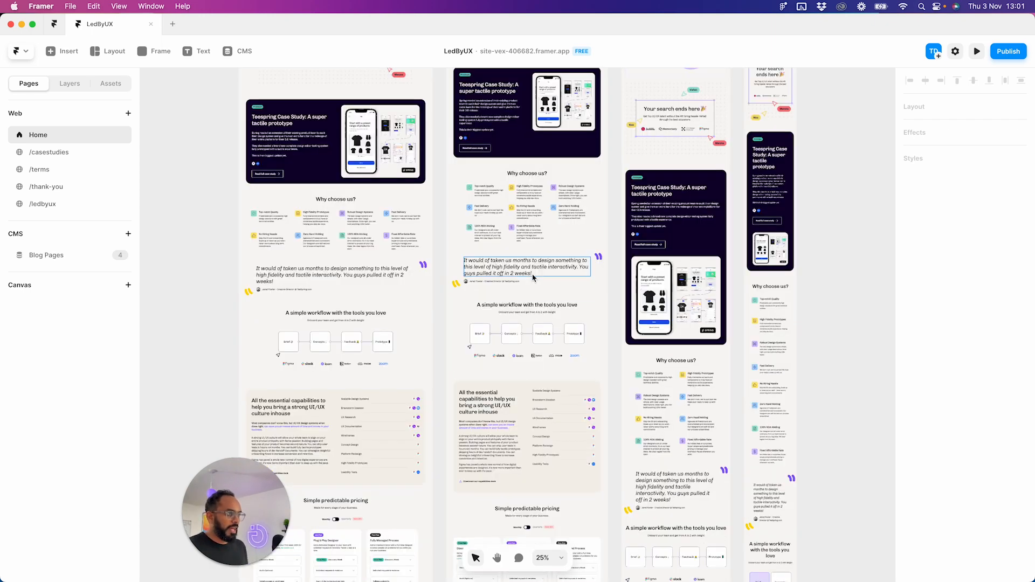
scroll(690, 396, "down", 2)
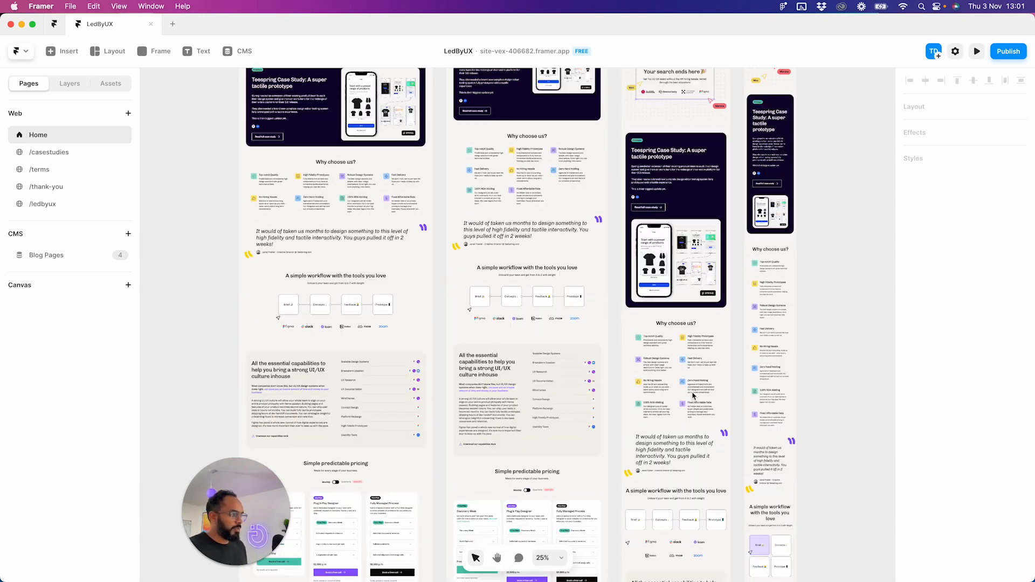
left_click(775, 491)
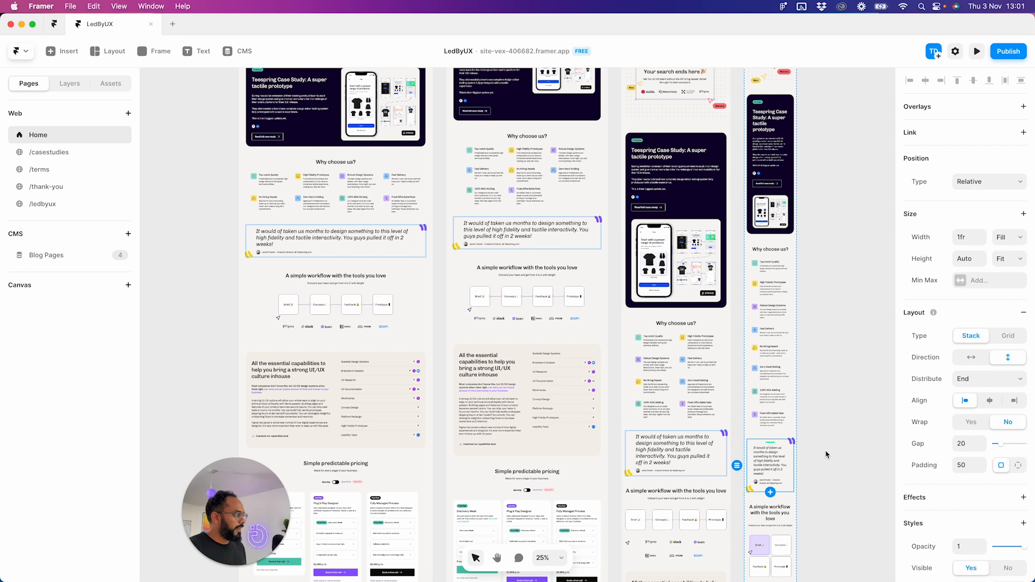
scroll(825, 454, "down", 5)
left_click(774, 331)
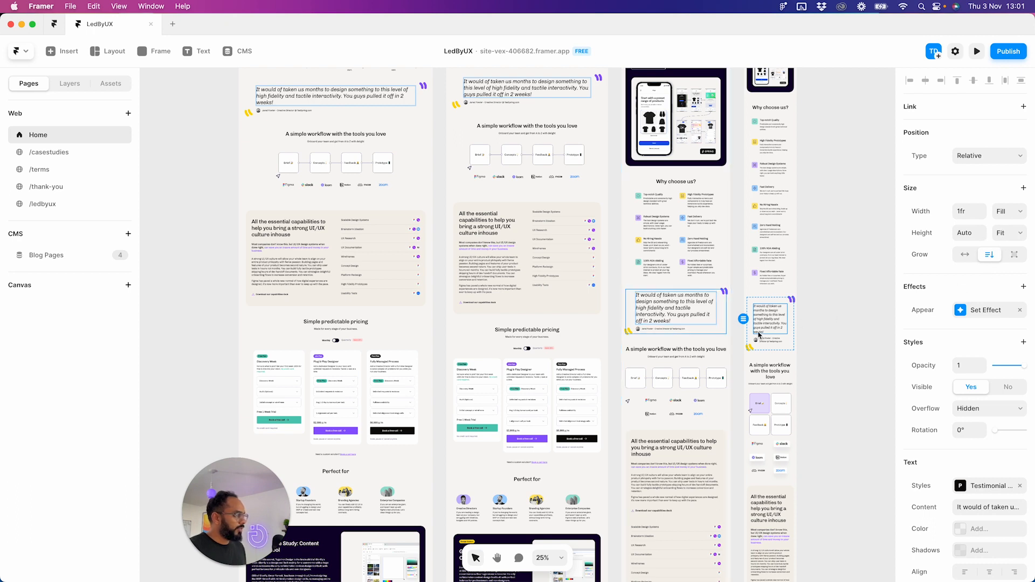
key("Escape")
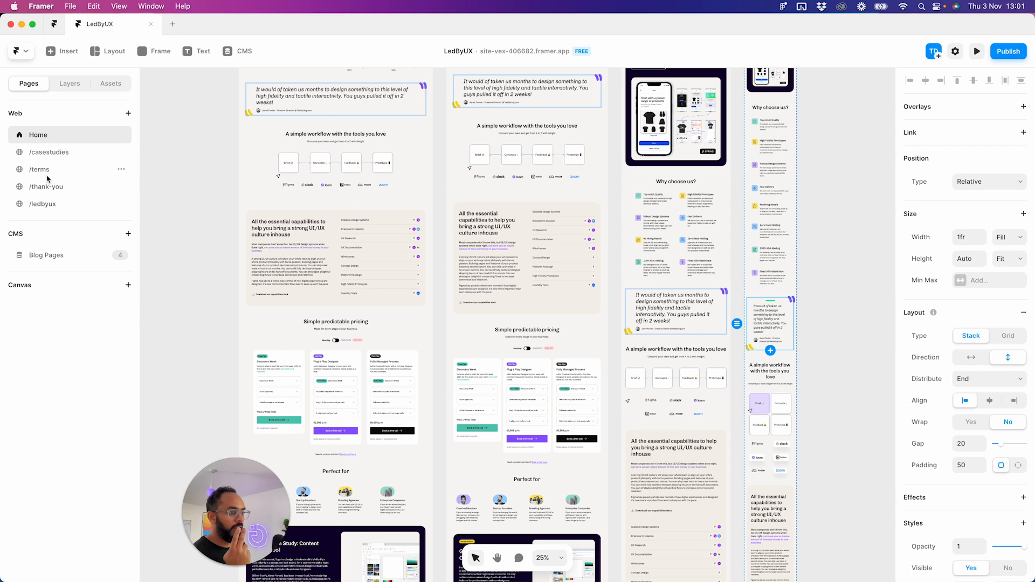
- Return to the /ledbyux page and inspect the quote text in the Tablet testimonial
left_click(52, 205)
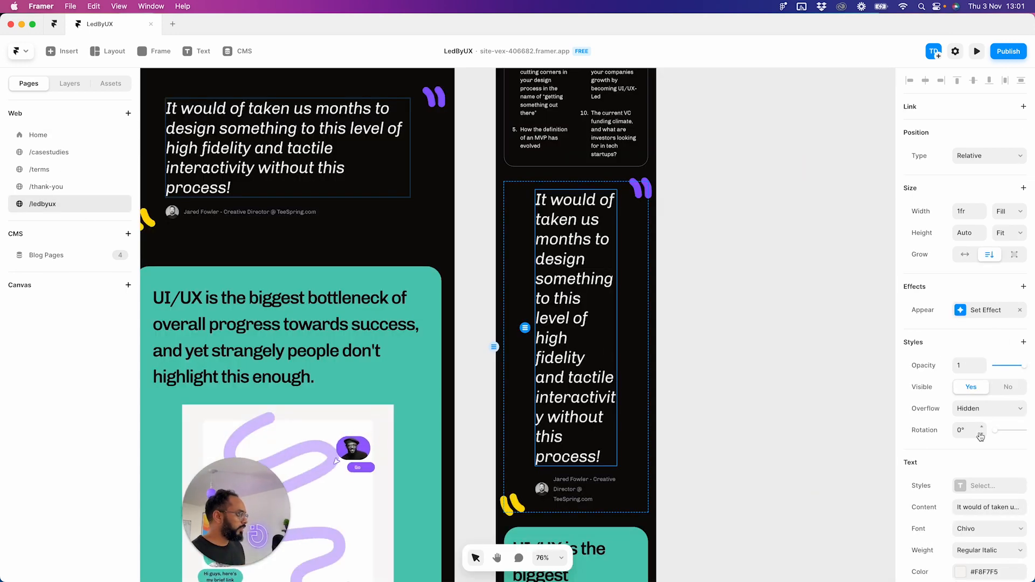
scroll(977, 425, "down", 1)
left_click(670, 259)
left_click_drag(321, 174, 648, 330)
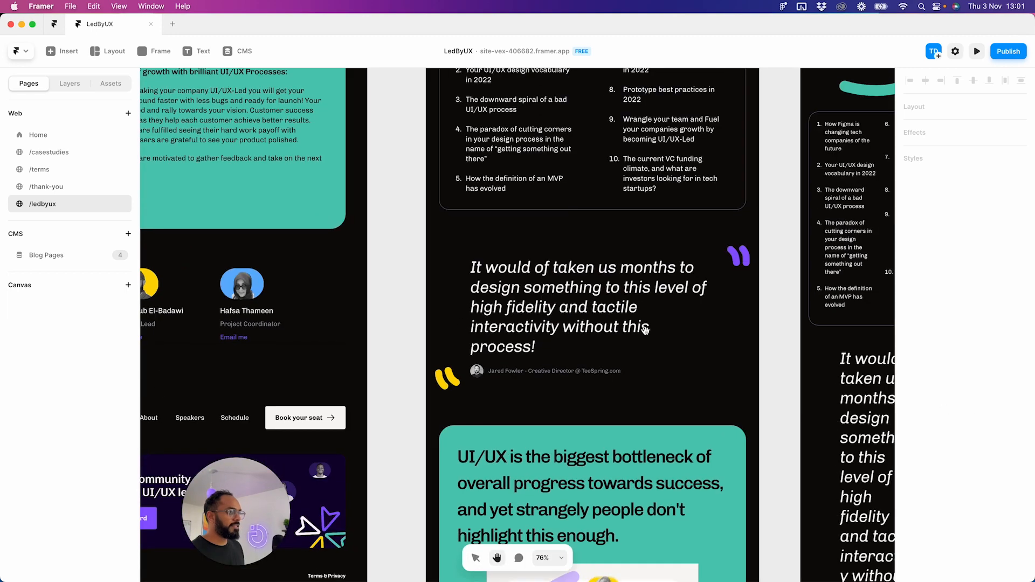
left_click_drag(297, 308, 613, 319)
scroll(530, 316, "down", 3)
left_click(776, 318)
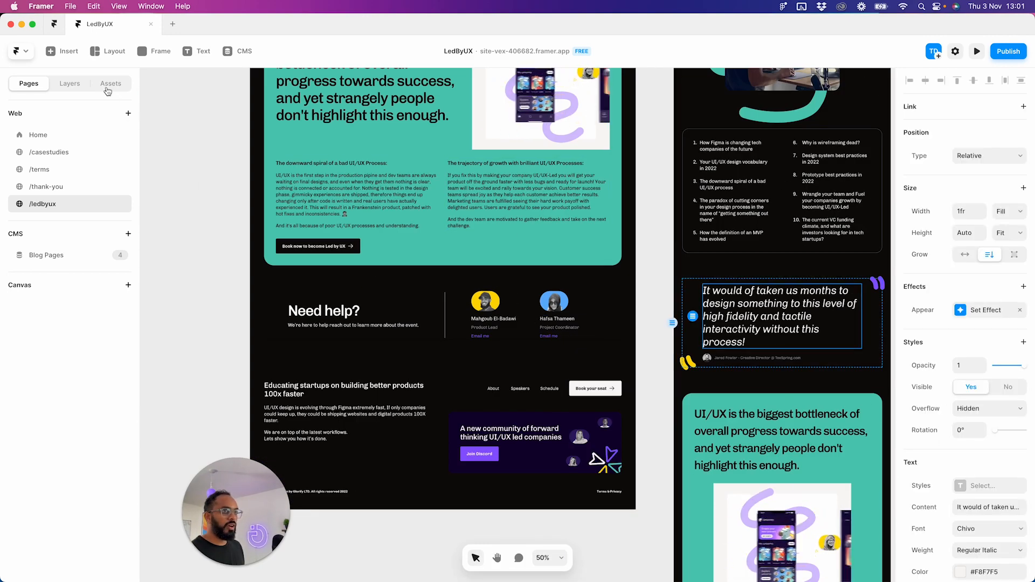
- Examine the Home page's Testimonial text style and its XS breakpoint settings, and return to the /ledbyux page
left_click(52, 135)
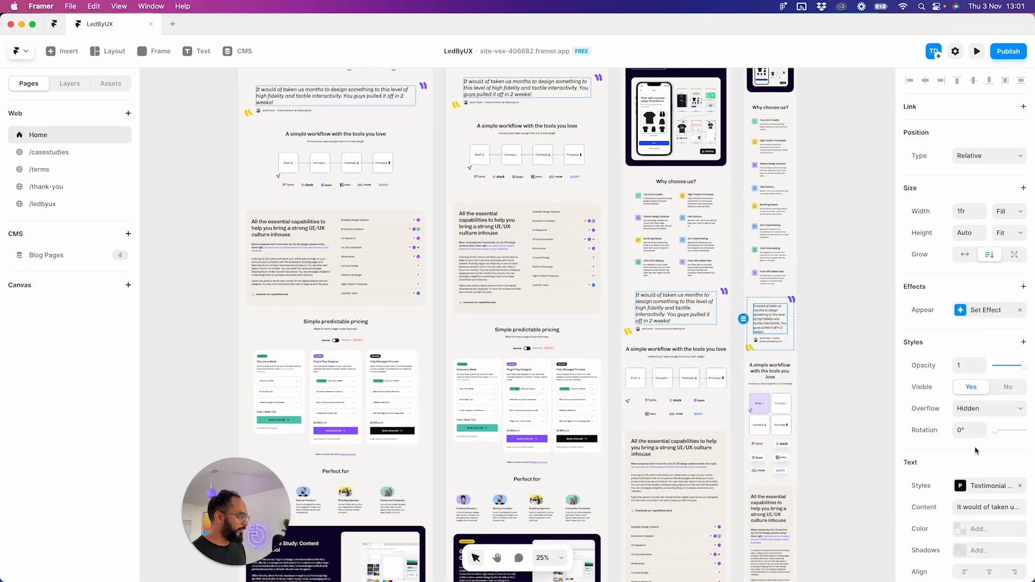
scroll(978, 458, "down", 1)
left_click(984, 473)
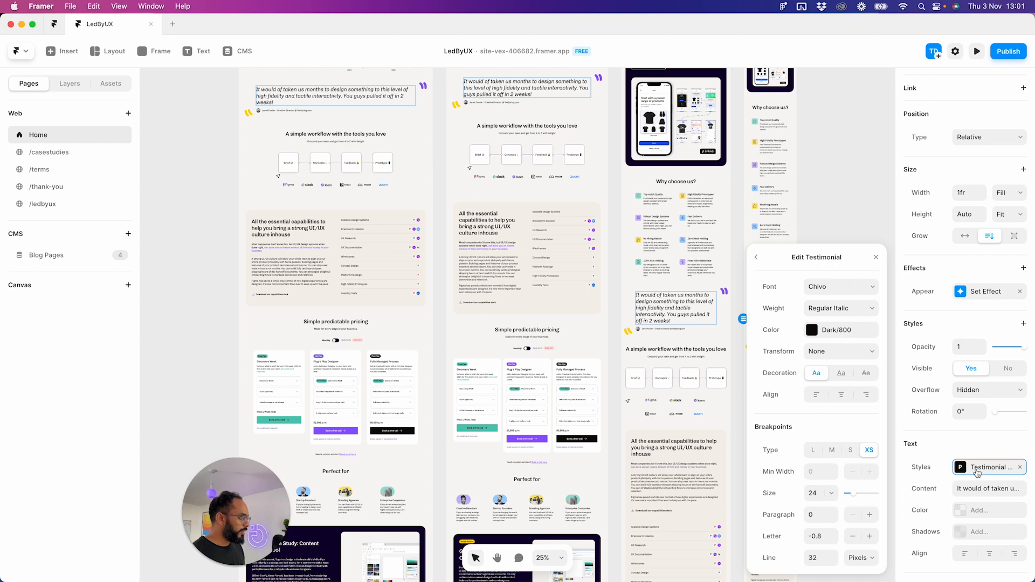
left_click(829, 217)
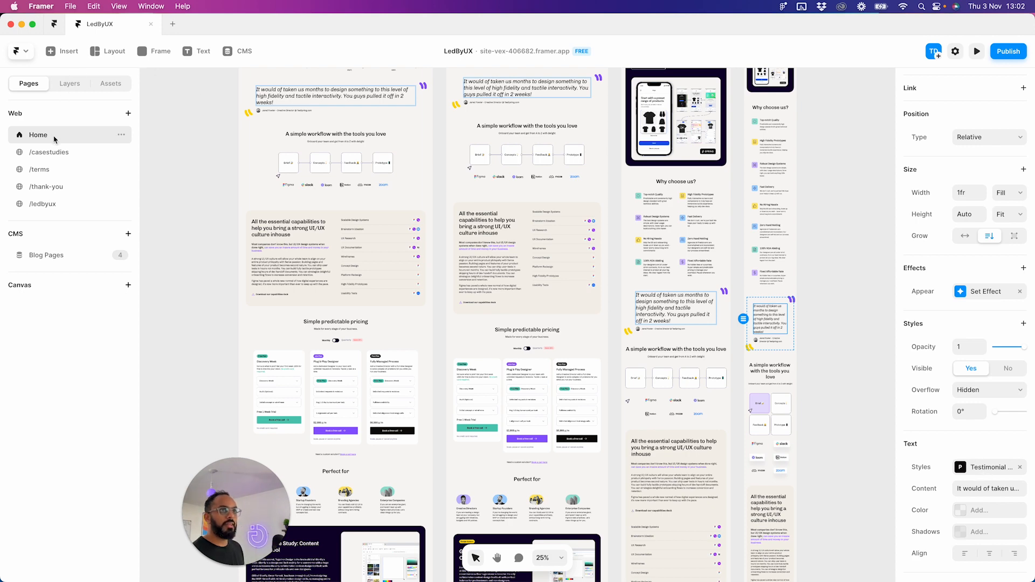
left_click(54, 205)
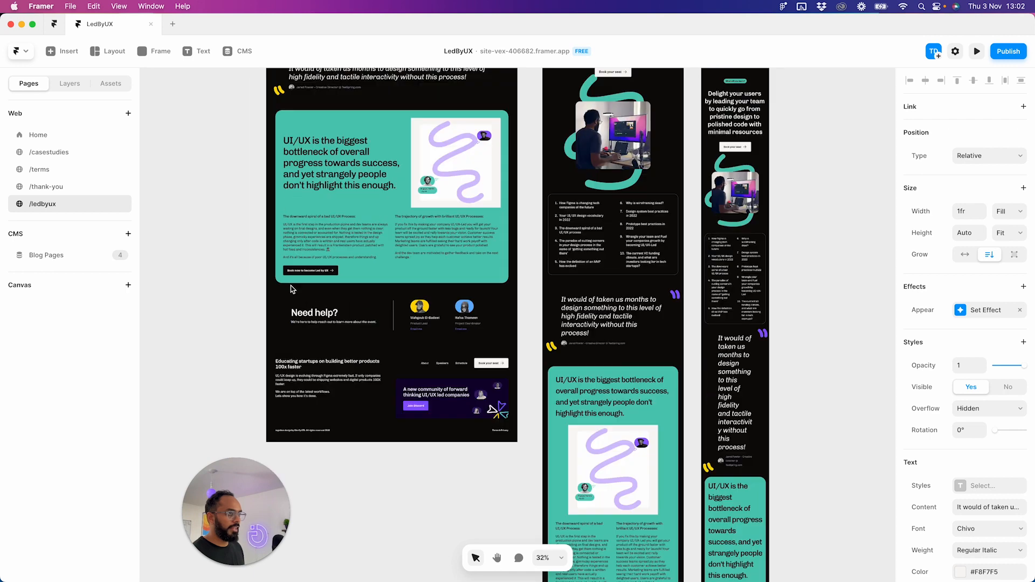
- Apply the Testimonial text style to the quote in the Desktop testimonial
scroll(292, 289, "up", 4)
left_click(406, 216)
left_click(990, 486)
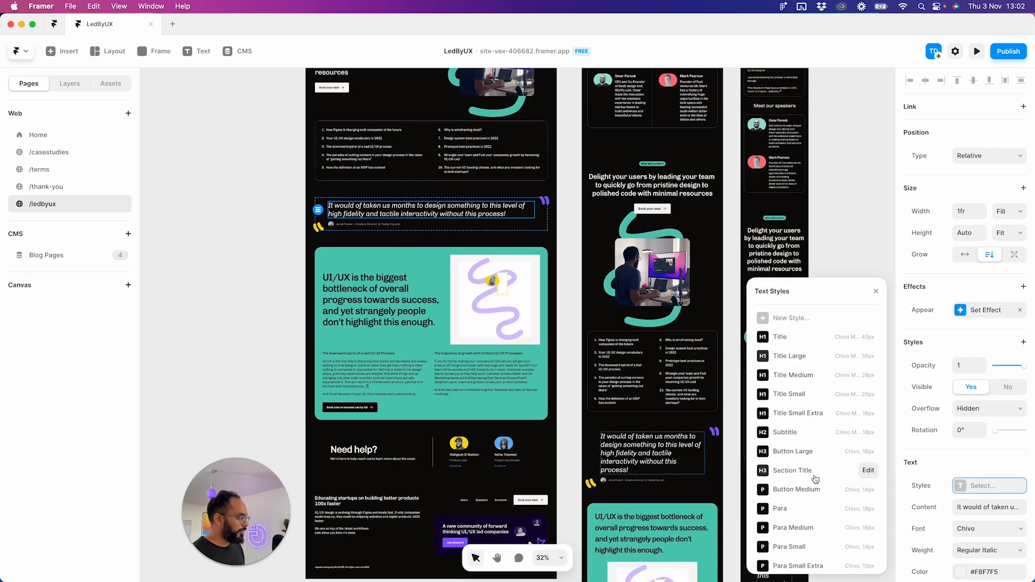
left_click(790, 558)
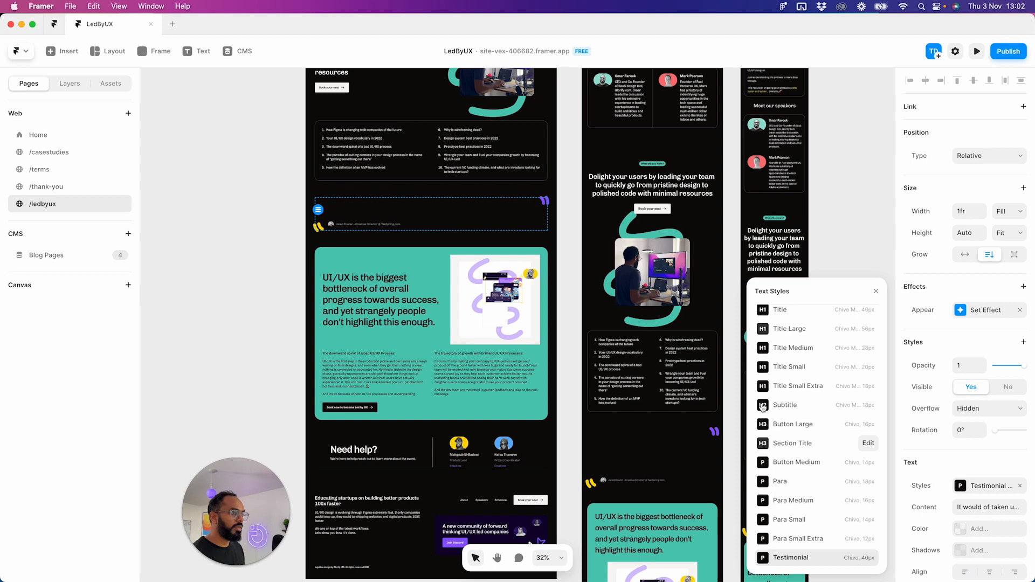
- Set the testimonial quote's text colour to the shared colour Dark/100
left_click(970, 529)
scroll(799, 464, "down", 10)
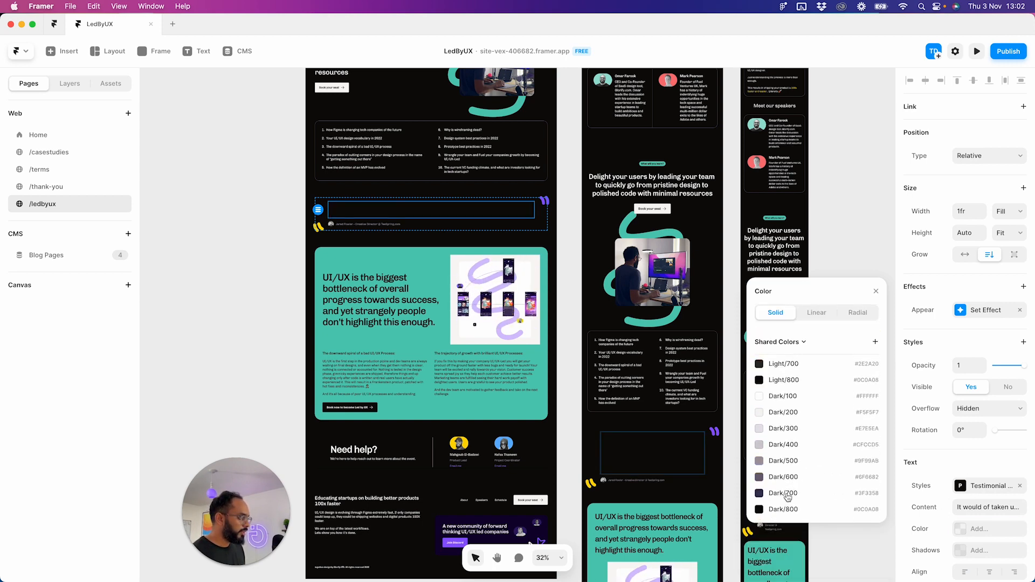
left_click(784, 508)
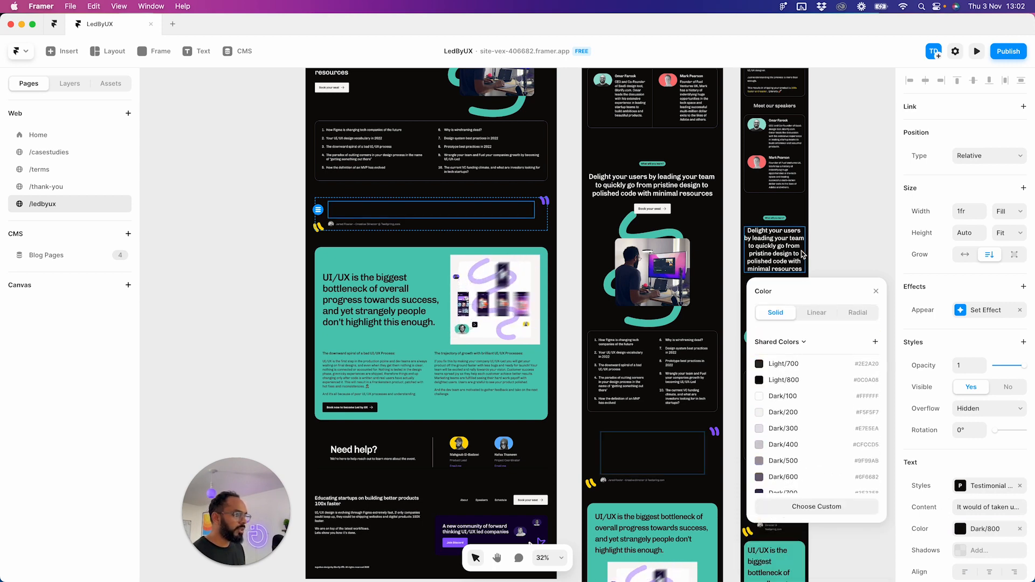
left_click(784, 395)
left_click(884, 237)
- Compare the Phone testimonial stack's padding with the Home page's Phone testimonial, and return to the /ledbyux page
scroll(804, 261, "down", 5)
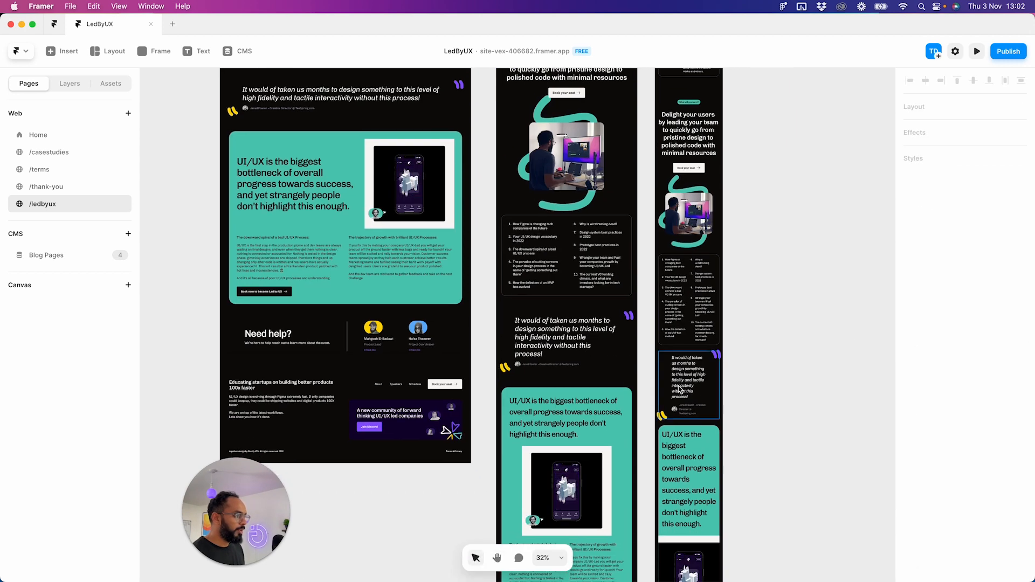
scroll(691, 371, "up", 5, "ctrl")
left_click(691, 372)
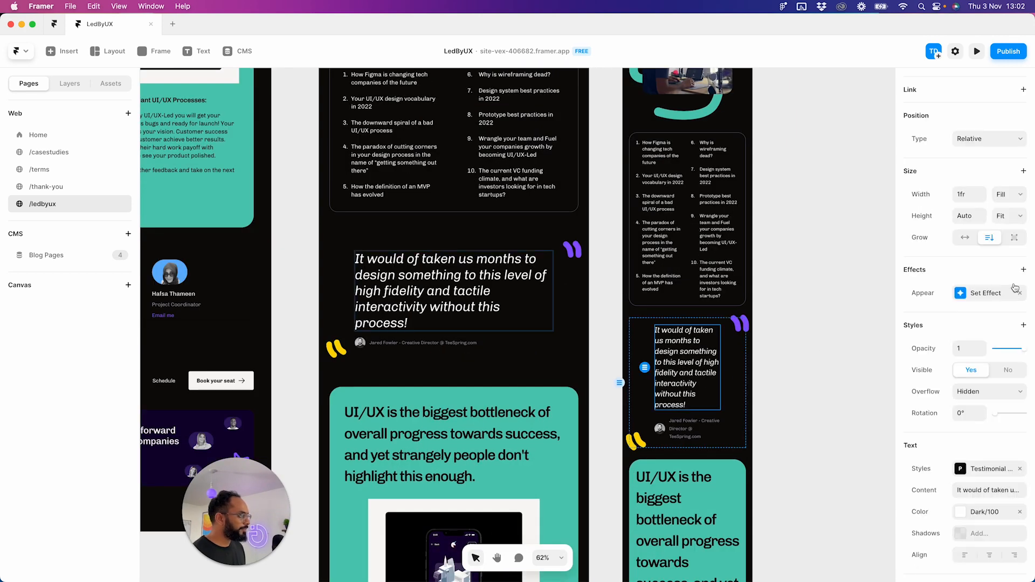
left_click(733, 410)
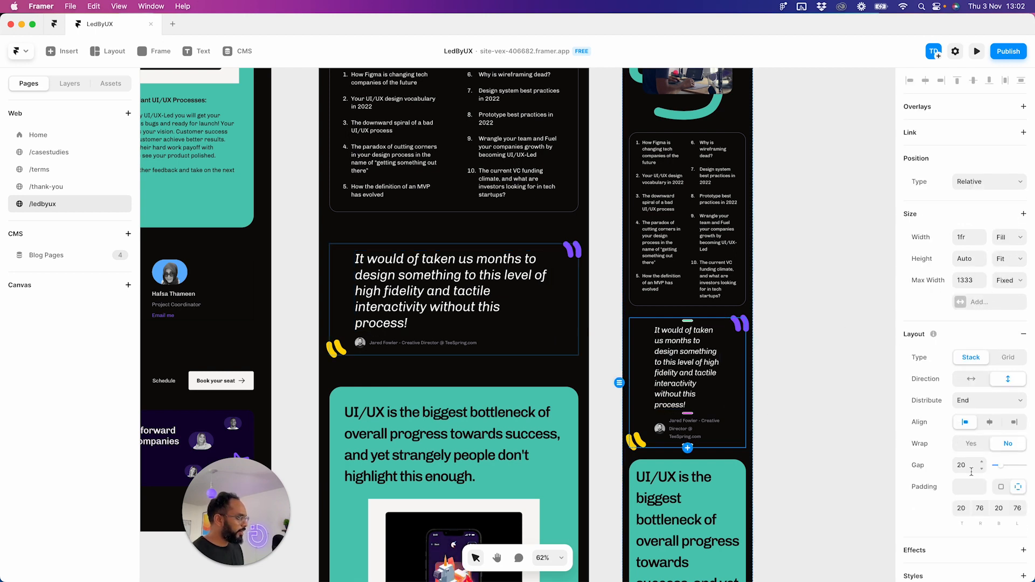
left_click(980, 509)
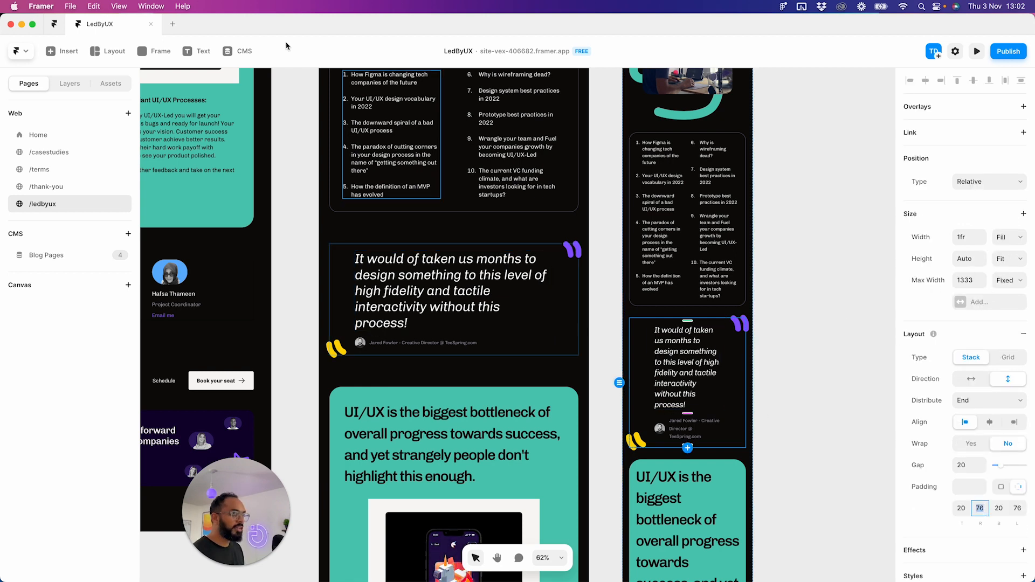
left_click(37, 135)
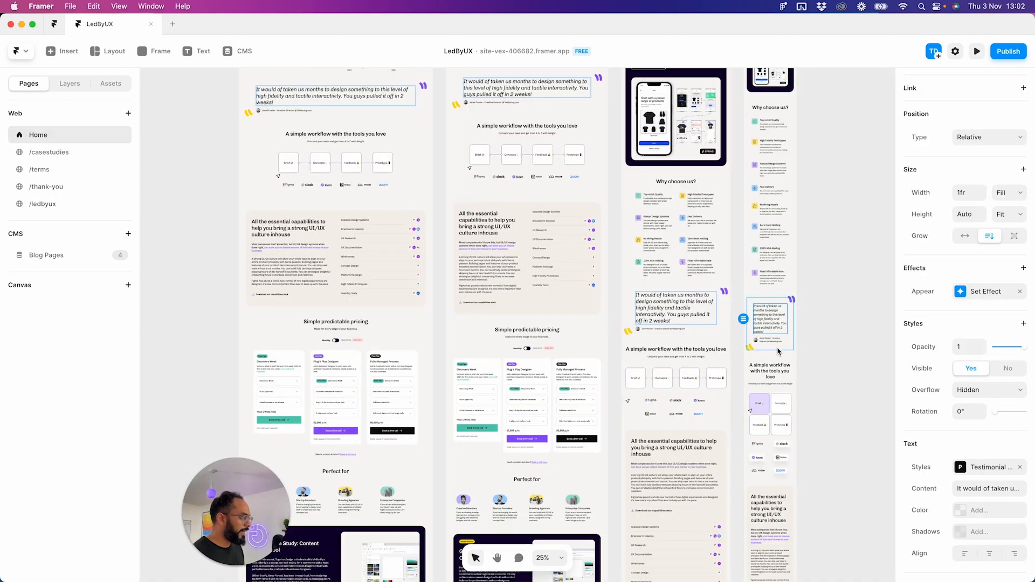
left_click(778, 349)
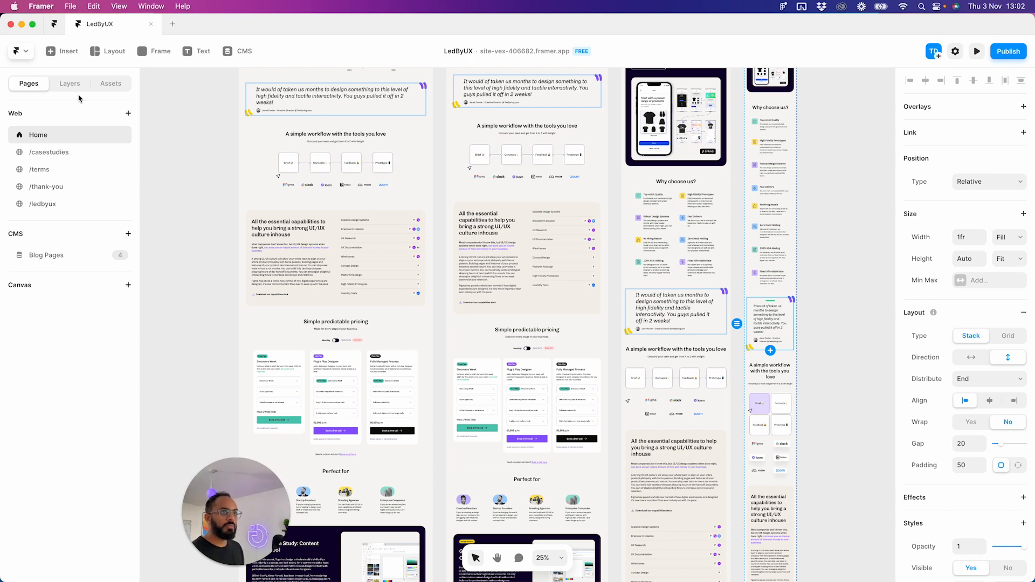
left_click(48, 203)
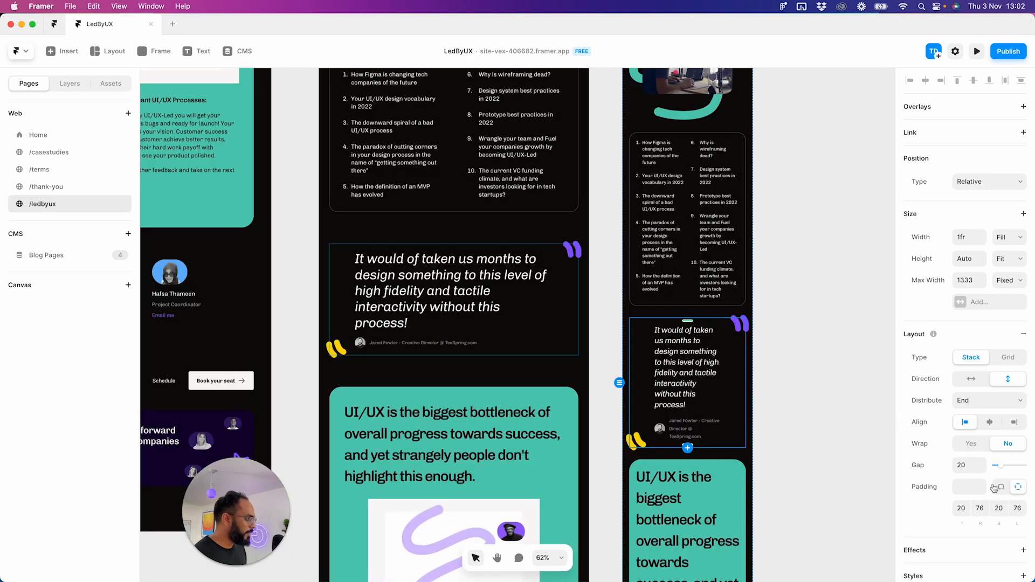
- Set a uniform padding of 50 on the Phone testimonial stack
left_click(1001, 488)
type("50")
key("Return")
left_click(791, 342)
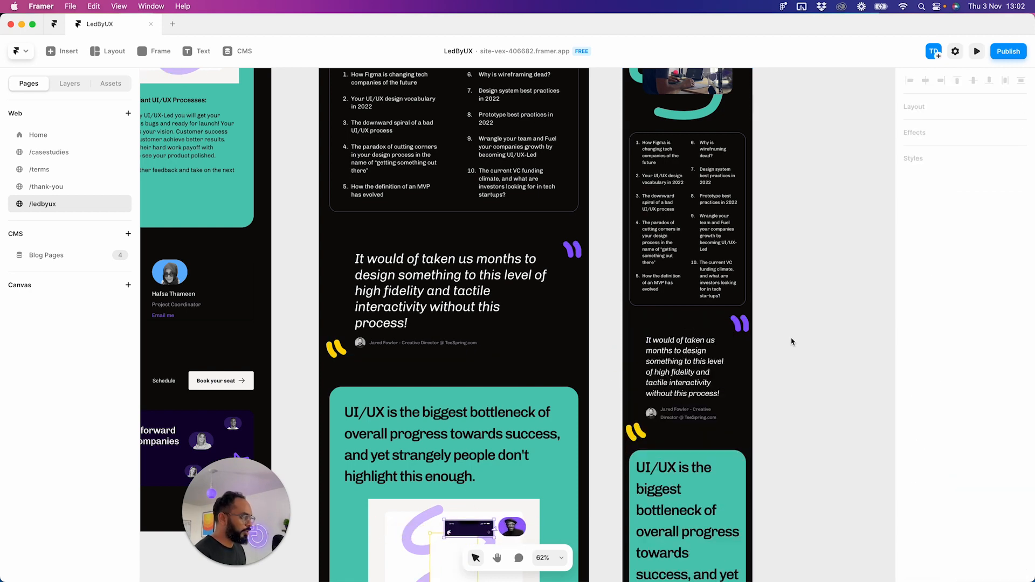
- Inspect the Phone heading "UI/UX is the biggest bottleneck" and the M breakpoint settings of its Title Large style
scroll(808, 370, "down", 1)
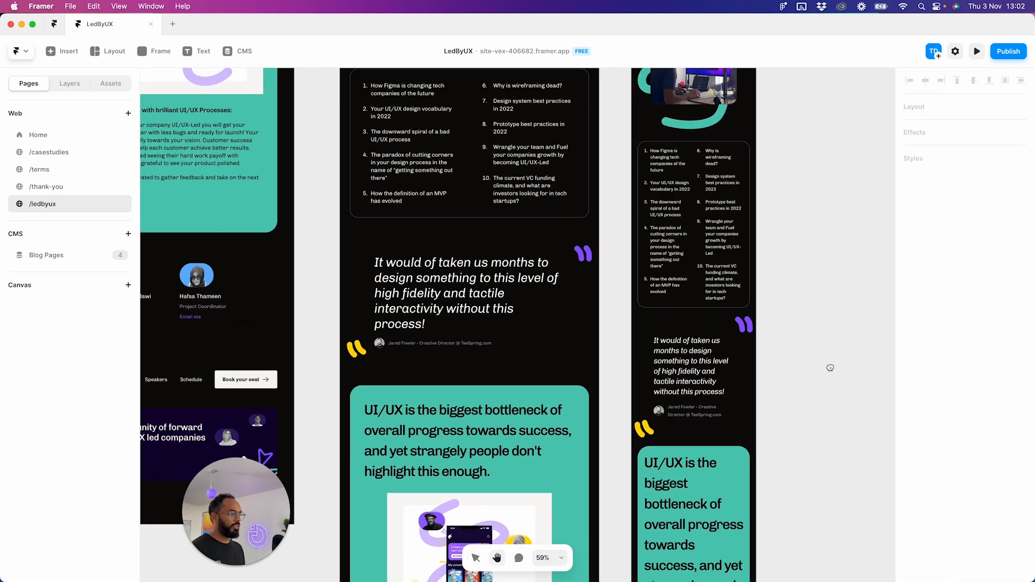
scroll(811, 345, "down", 3)
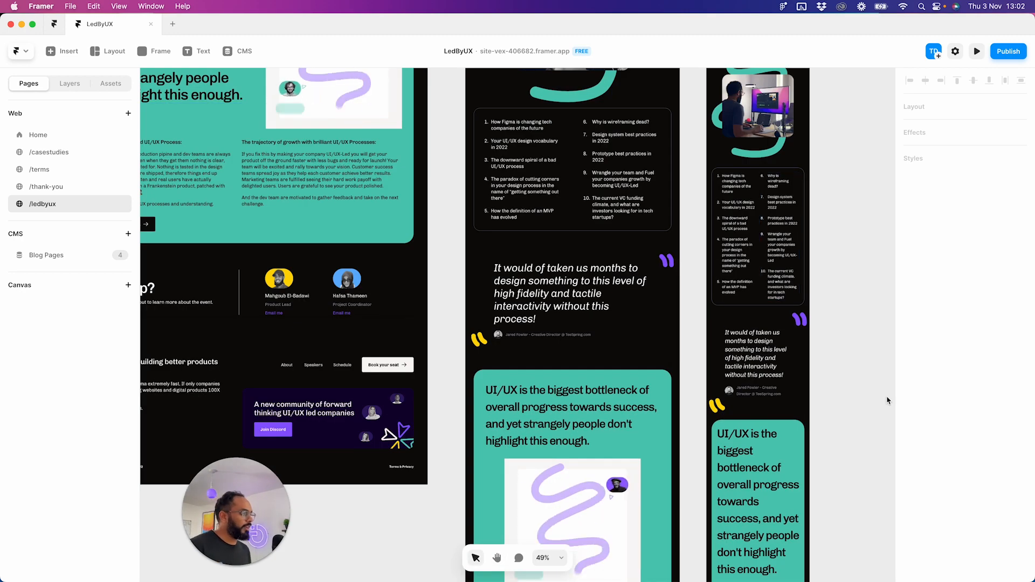
left_click_drag(889, 398, 670, 300)
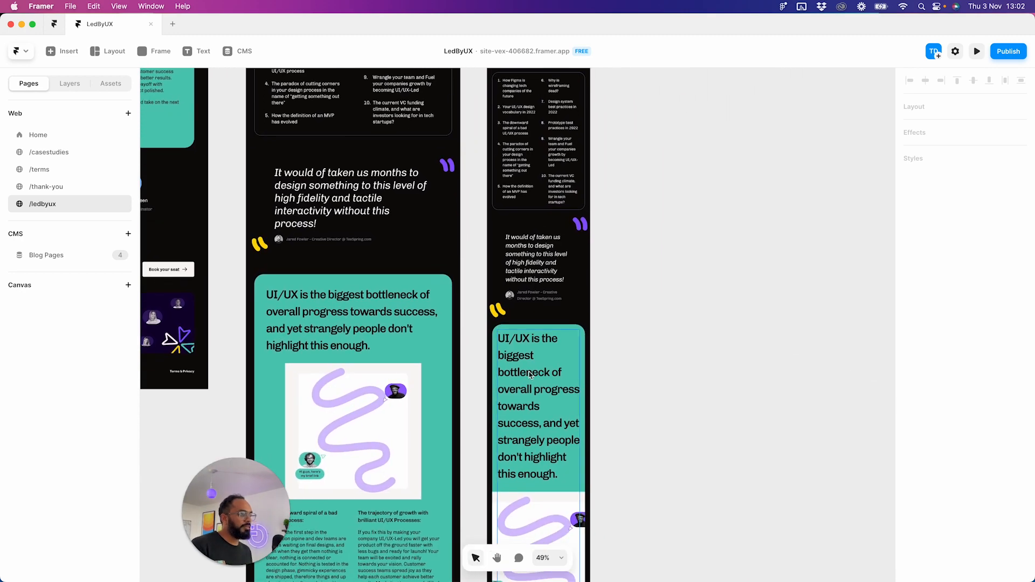
scroll(529, 375, "up", 2)
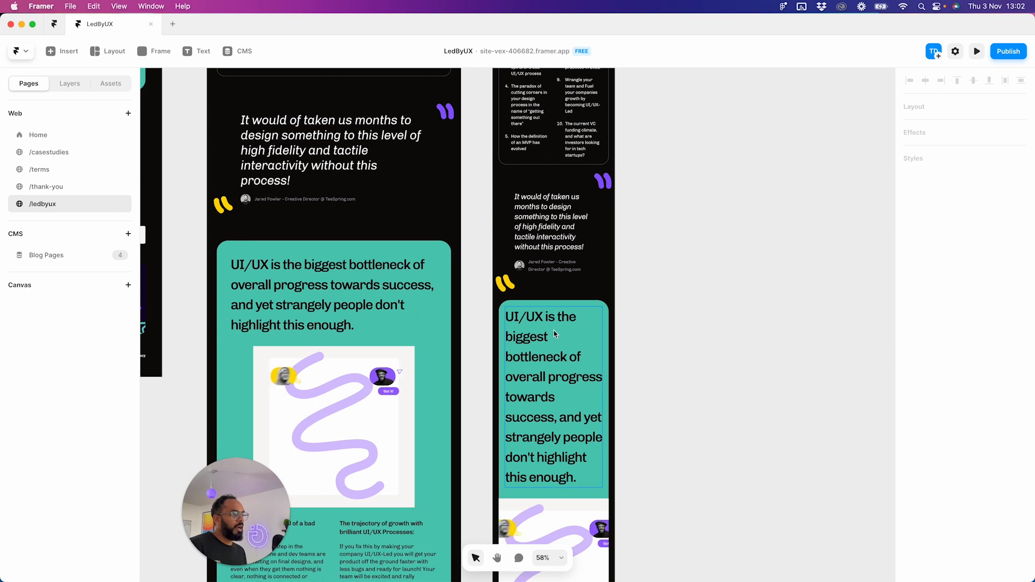
left_click(556, 335)
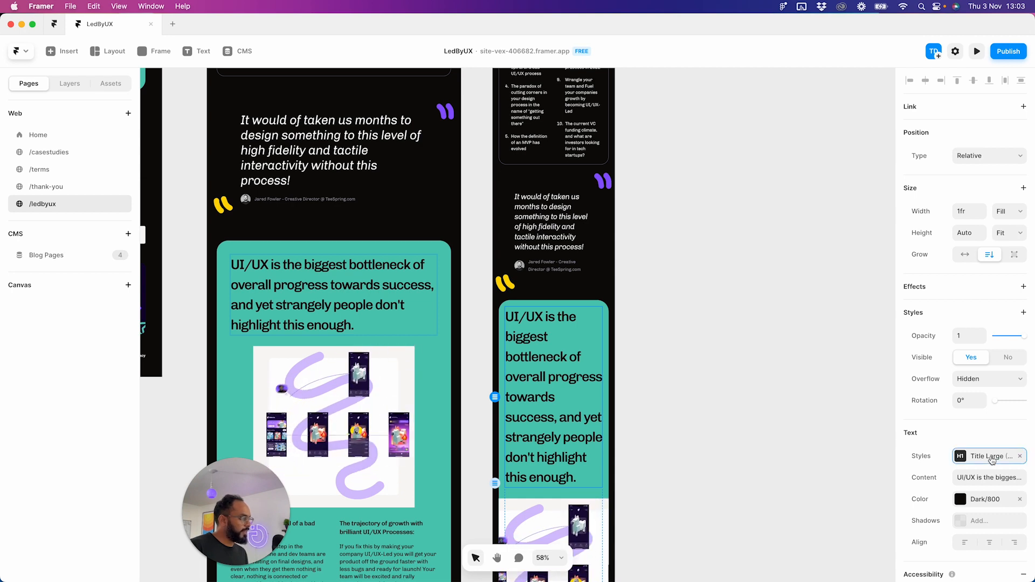
left_click(991, 460)
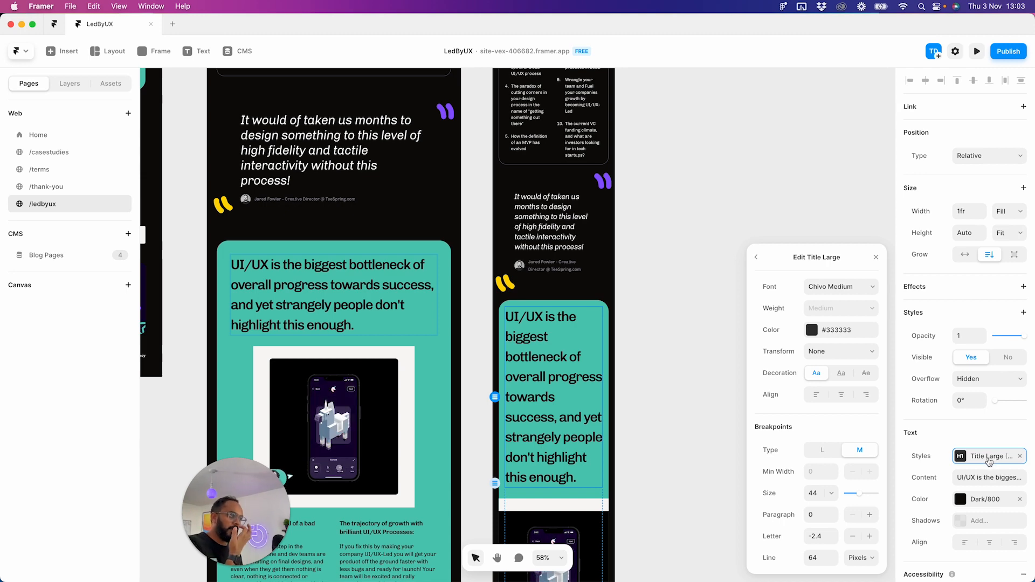
left_click(623, 478)
scroll(620, 478, "down", 5)
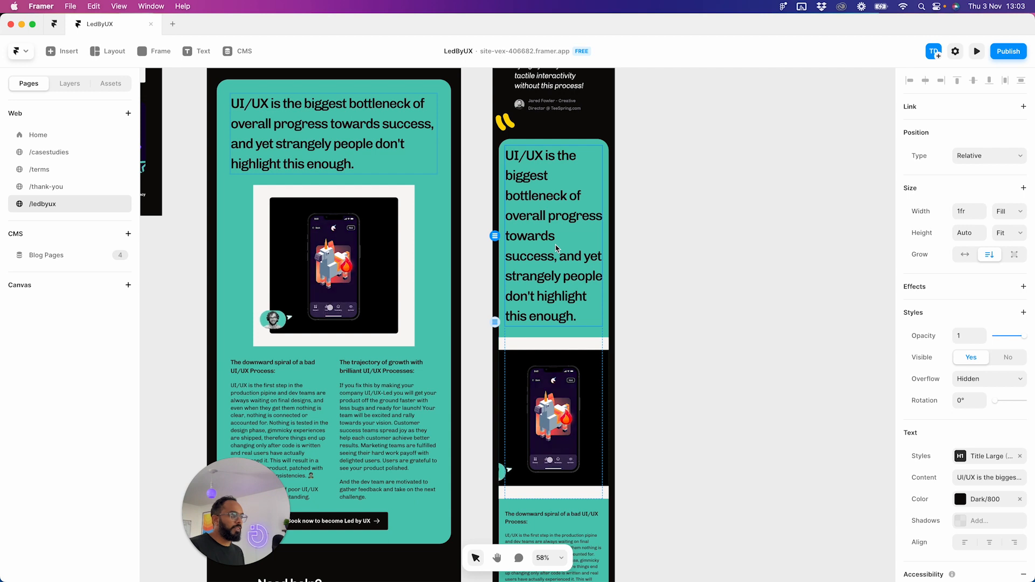
- Reduce the Title Large style's line height to 56 pixels at the M breakpoint
left_click(992, 457)
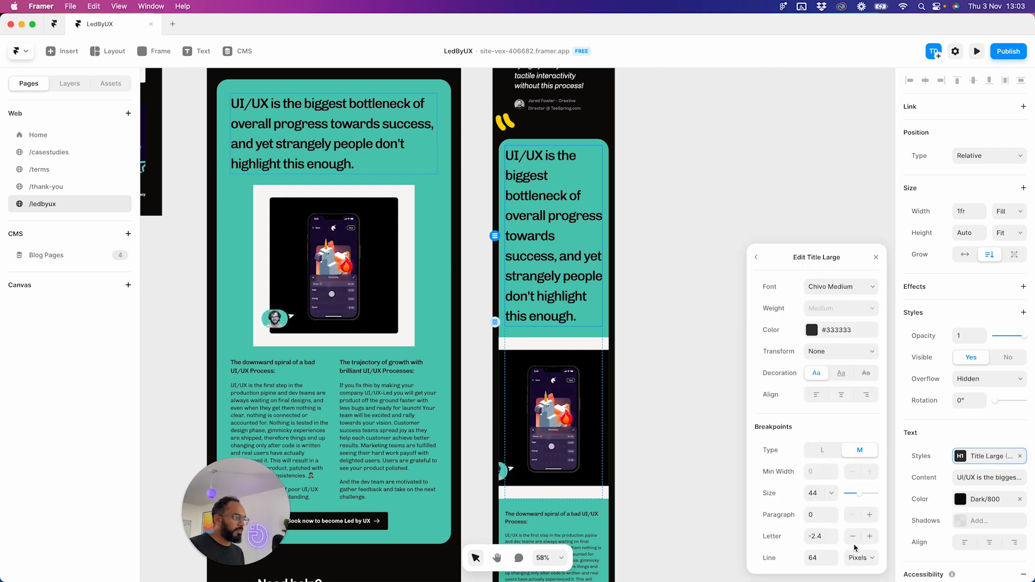
left_click(833, 562)
left_click(834, 562)
left_click(834, 562)
left_click(834, 563)
left_click(834, 563)
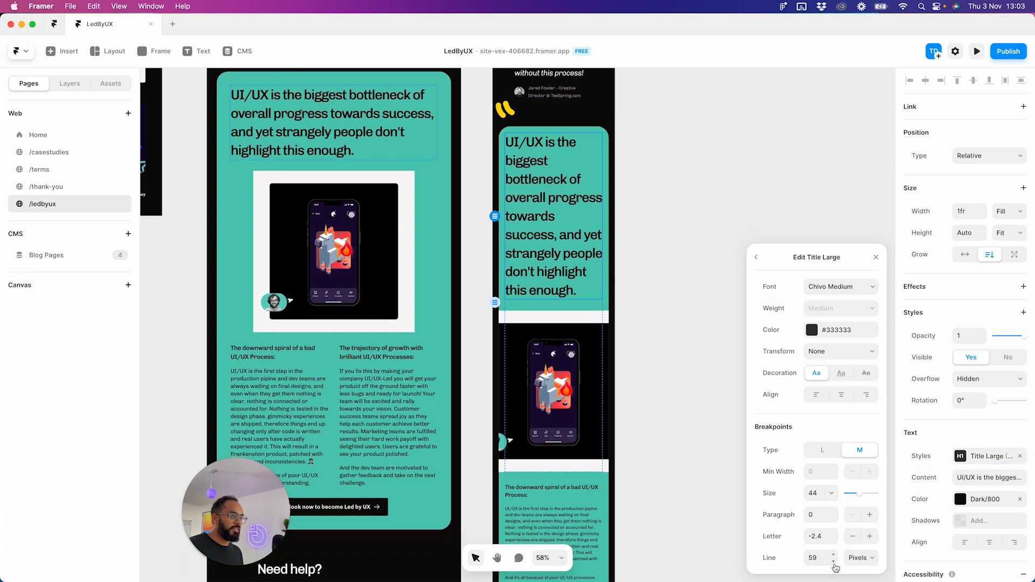
left_click(835, 563)
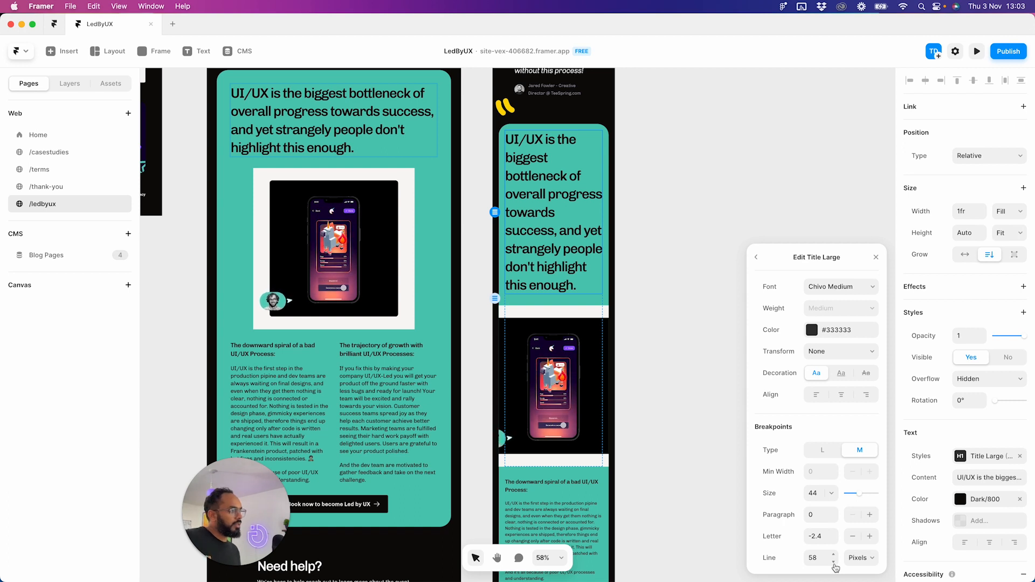
left_click(834, 562)
left_click(833, 555)
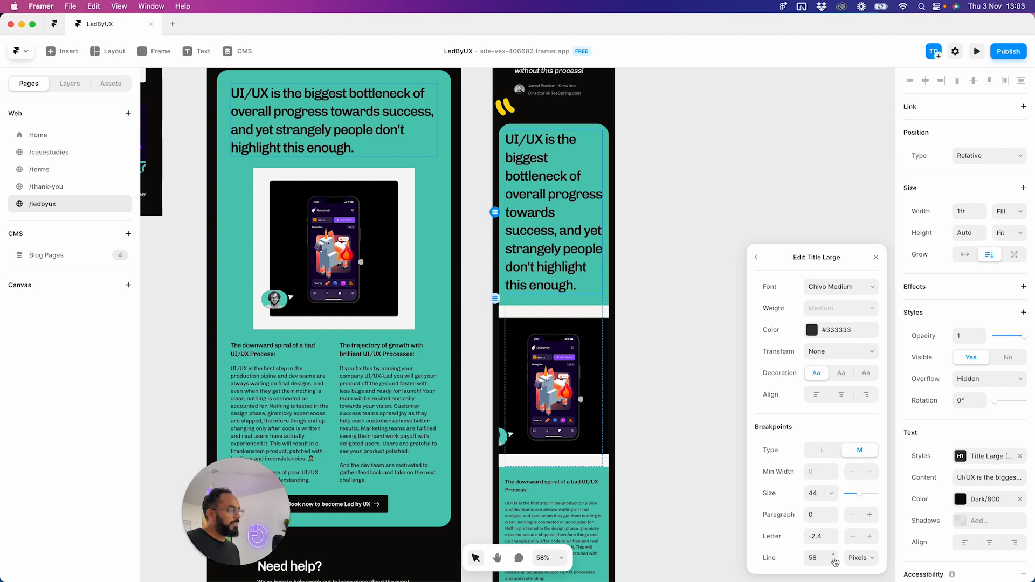
left_click(834, 562)
left_click(834, 562)
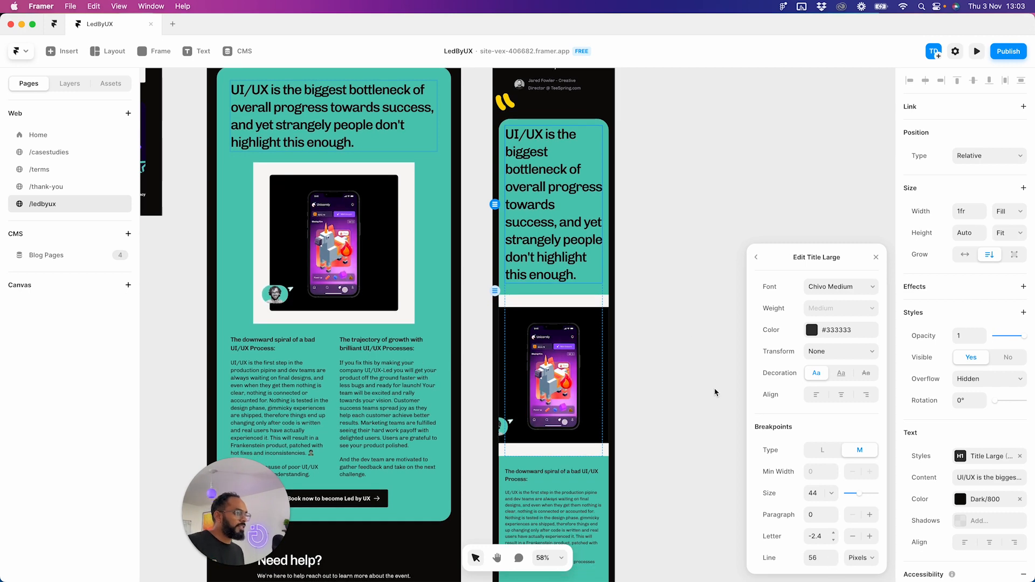
left_click(689, 303)
- Set the width of the Phone layout's Video stack in the Pain of Poor UX section to Fill
scroll(695, 312, "up", 5)
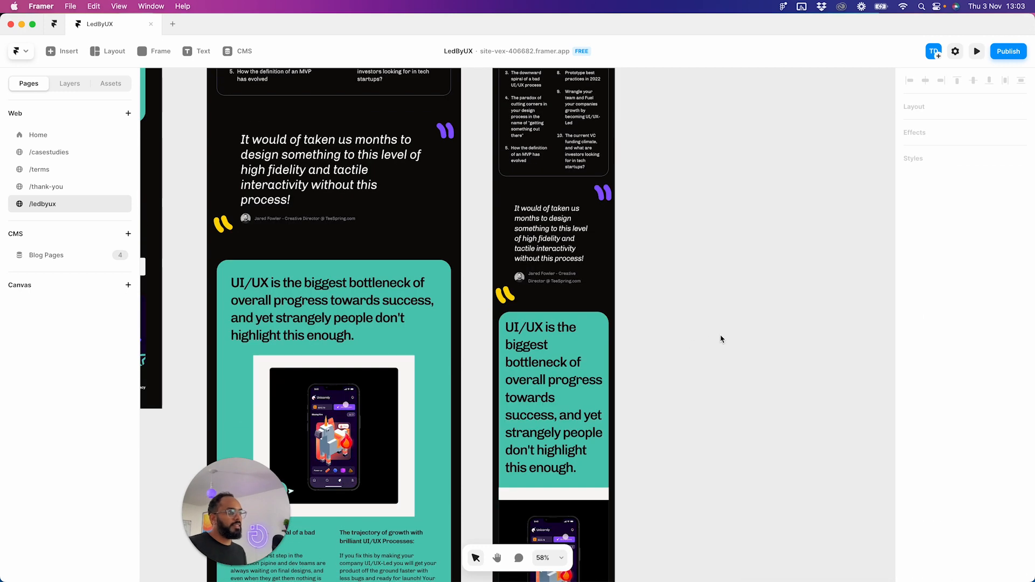
scroll(714, 382, "down", 2)
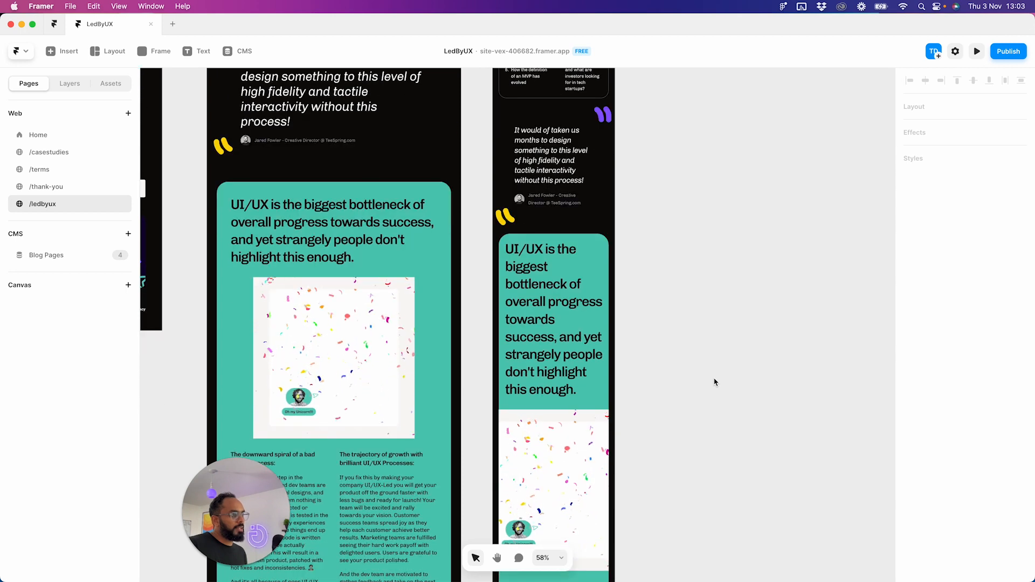
scroll(714, 381, "down", 5)
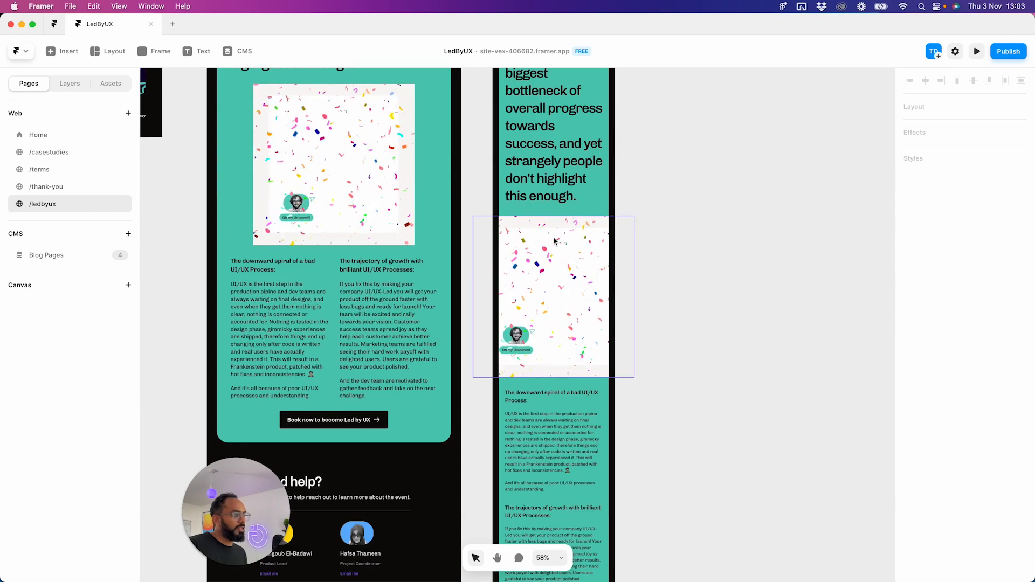
left_click(554, 241)
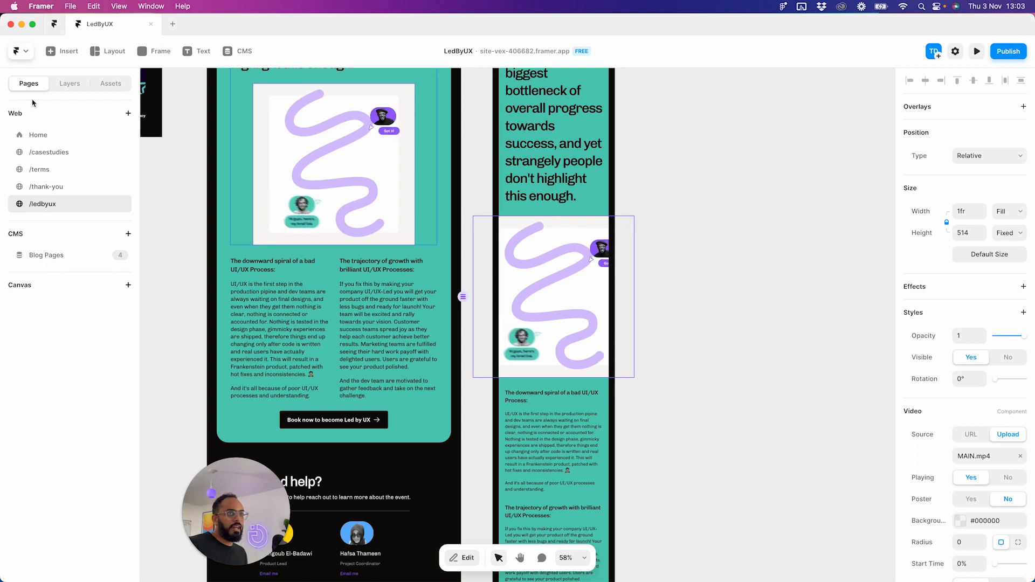
left_click(69, 83)
key("Escape")
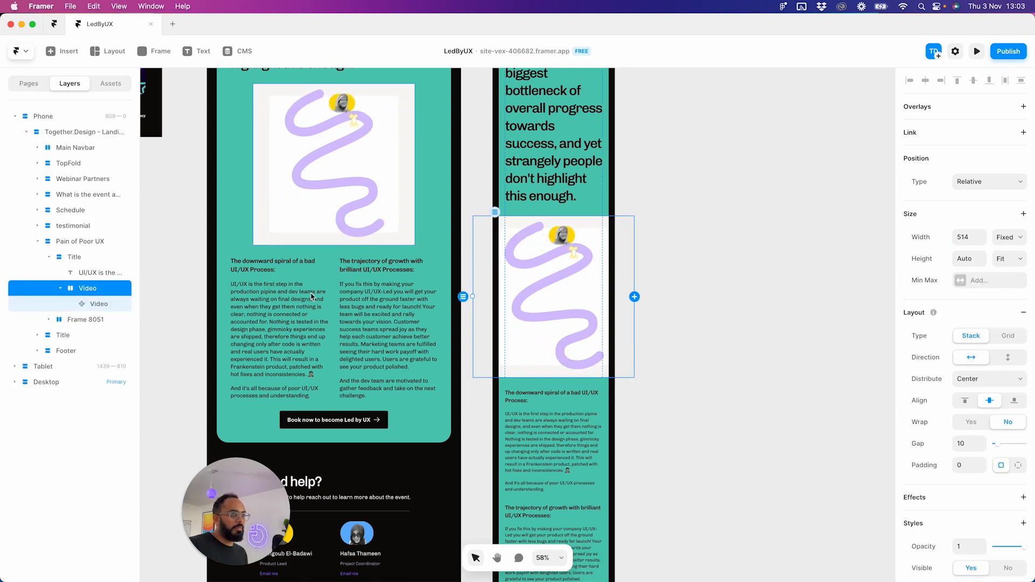
left_click(1008, 237)
left_click(1003, 260)
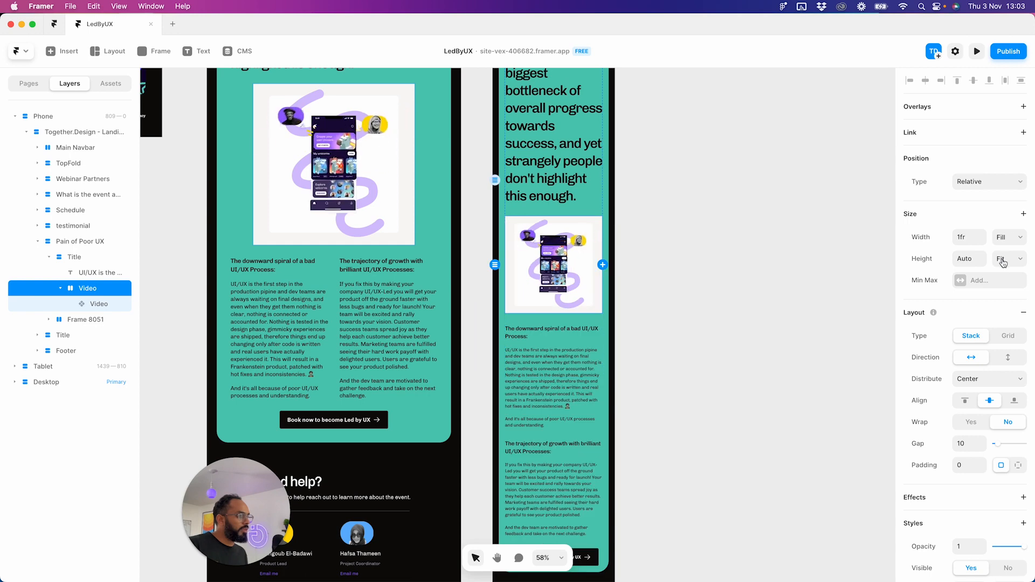
- Review the Phone layout's Pain of Poor UX section, inspecting the two text blocks beneath the video
scroll(671, 286, "up", 2)
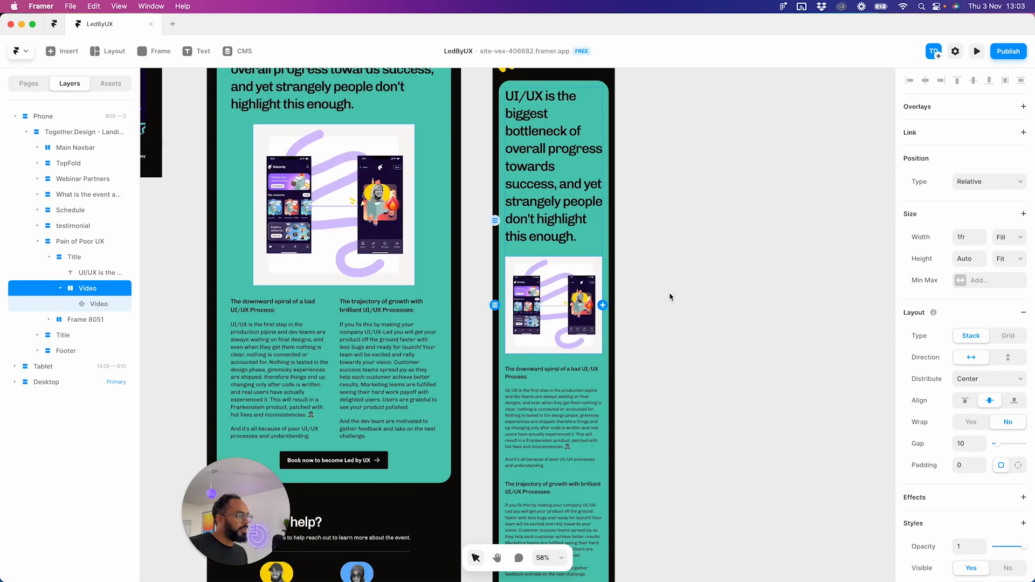
scroll(674, 291, "up", 2)
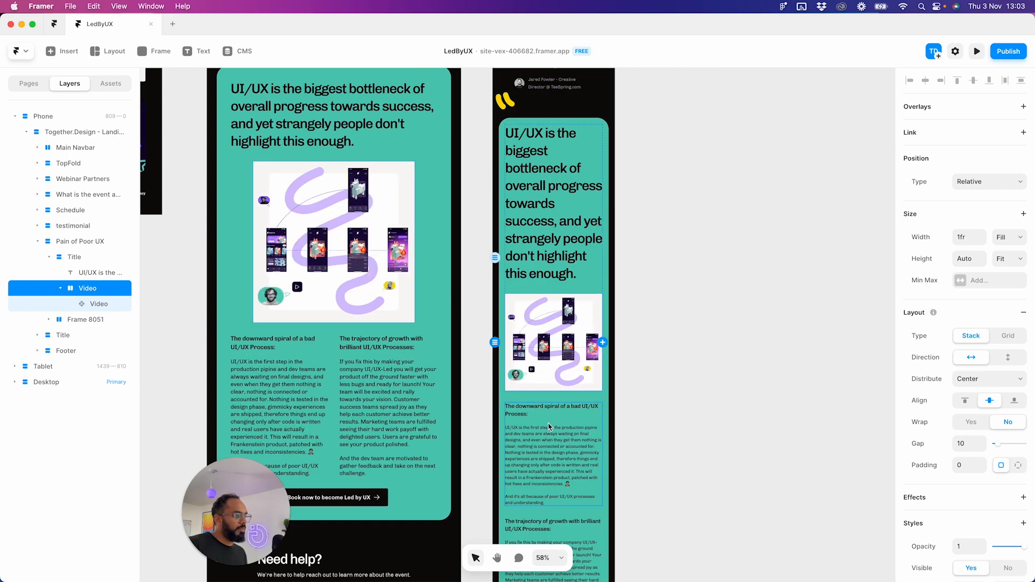
left_click(523, 424)
scroll(568, 414, "down", 7)
left_click(568, 414)
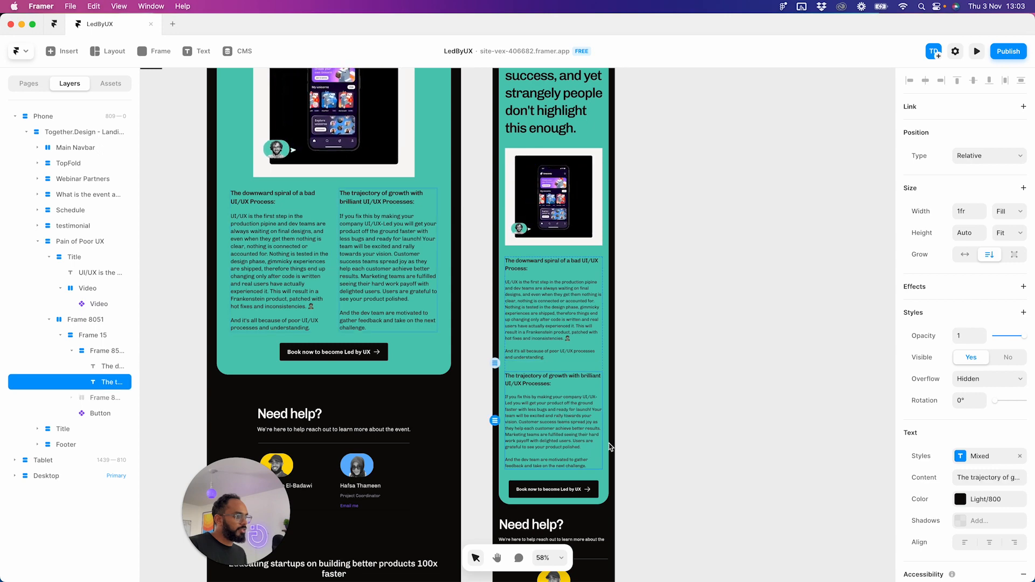
scroll(624, 415, "up", 9)
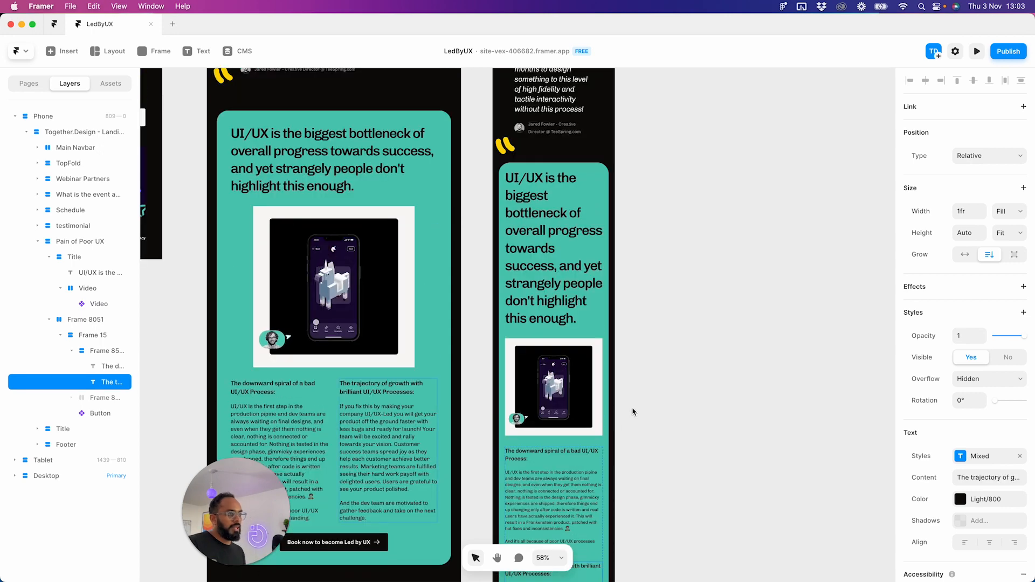
scroll(633, 412, "down", 20)
scroll(587, 355, "up", 9)
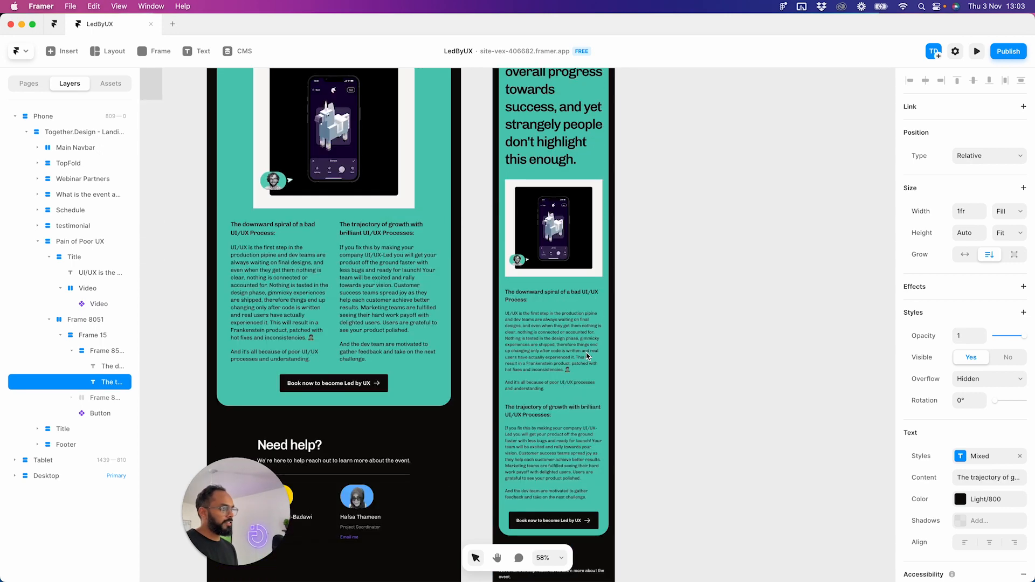
- Center-align the "Need help?" heading and the description text beneath it in the Phone layout
scroll(587, 356, "up", 9)
scroll(574, 301, "down", 20)
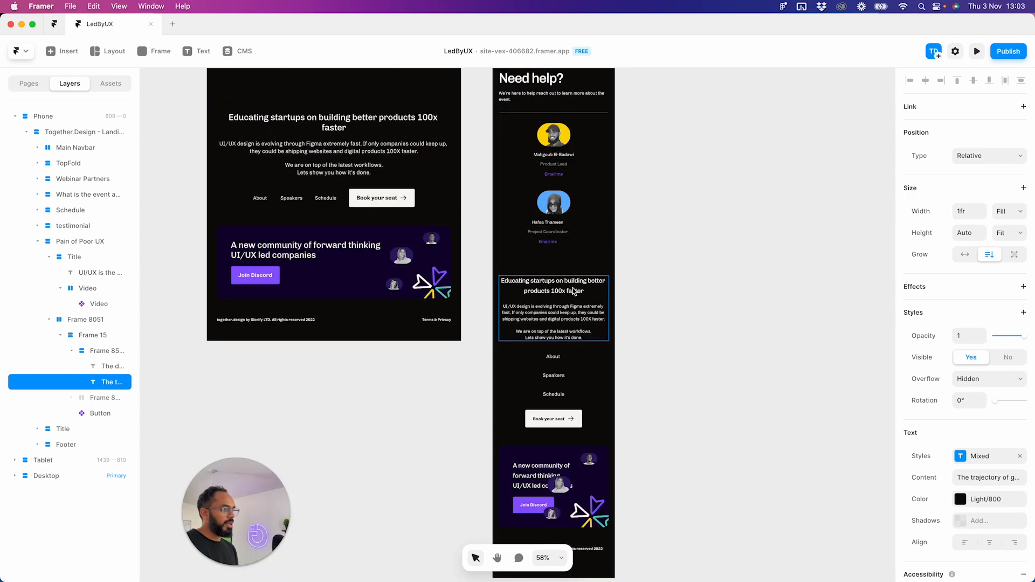
scroll(574, 300, "up", 4)
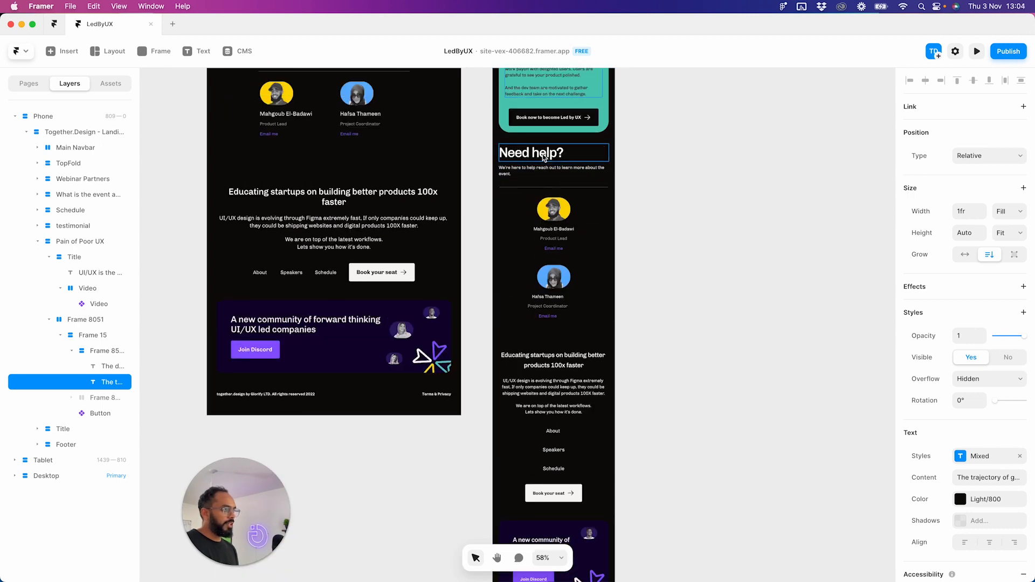
left_click(575, 170)
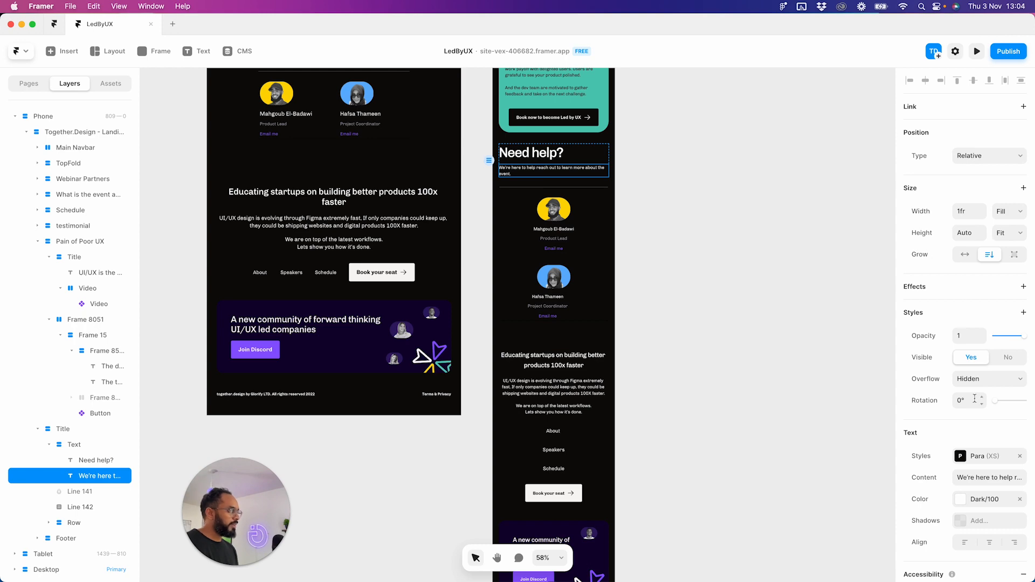
scroll(537, 361, "up", 4)
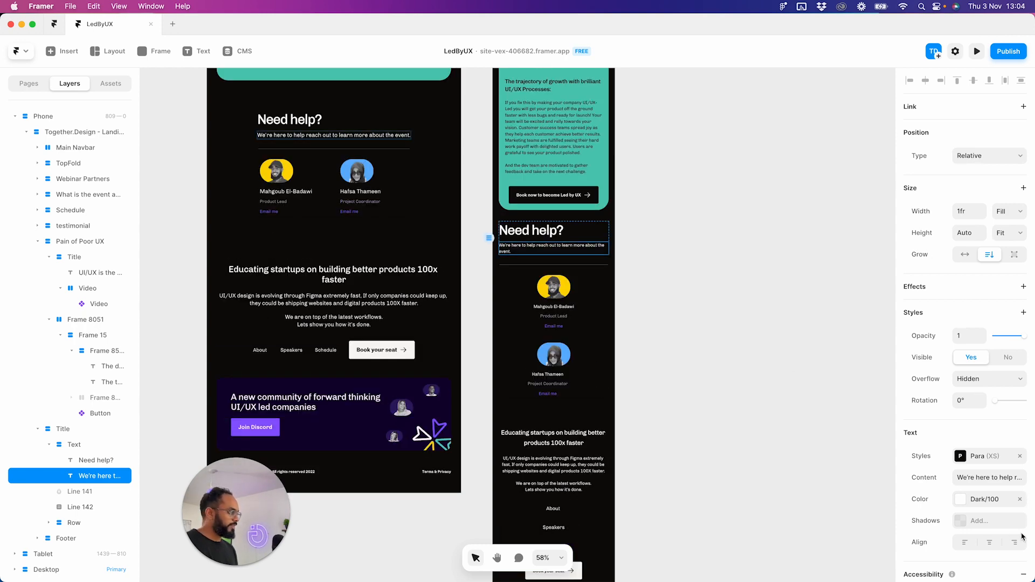
left_click(989, 543)
left_click(543, 235)
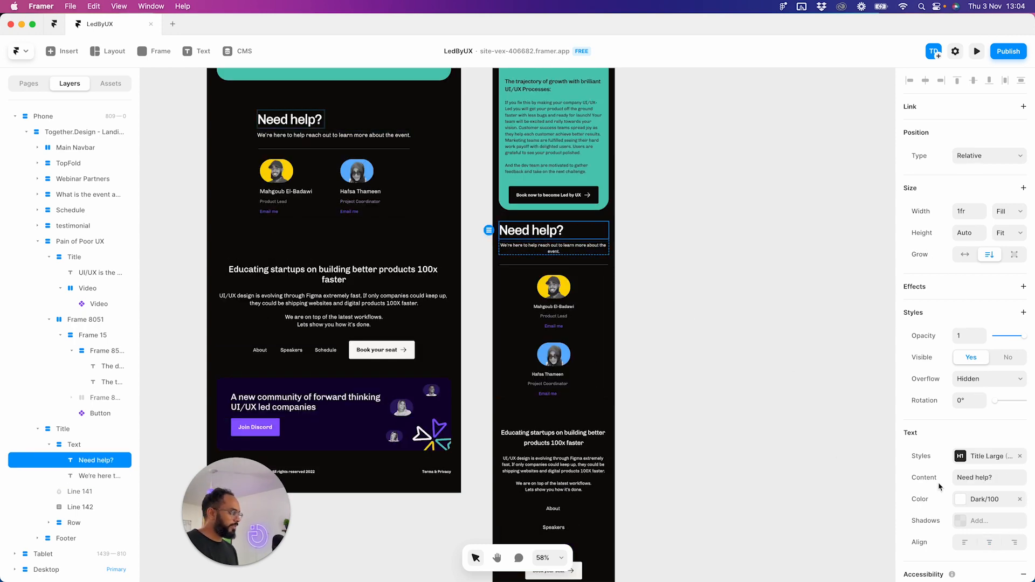
left_click(991, 544)
left_click(755, 395)
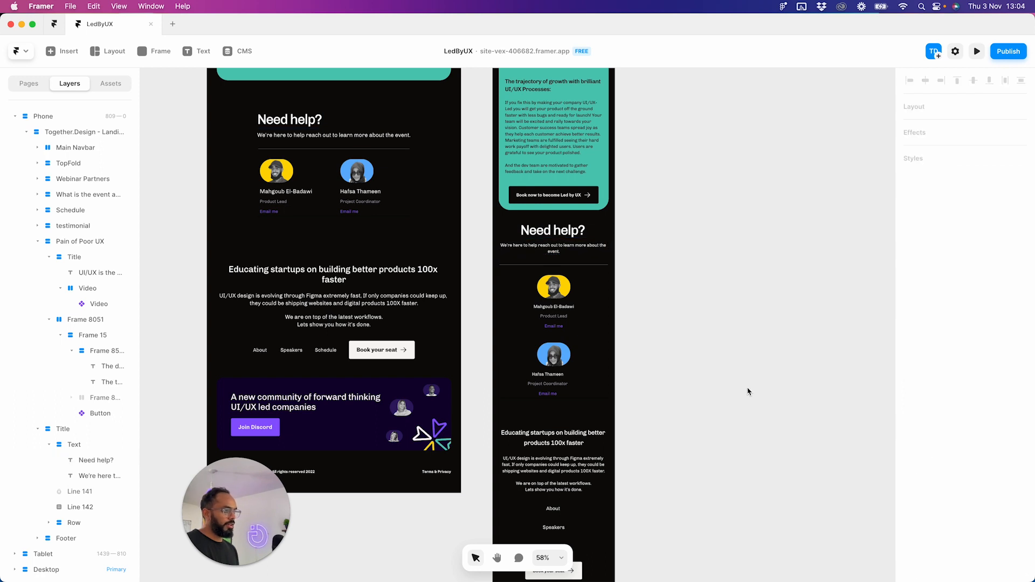
- Set the right padding of the second helper's text stack to 0 in the Phone layout's Need help section
left_click(553, 384)
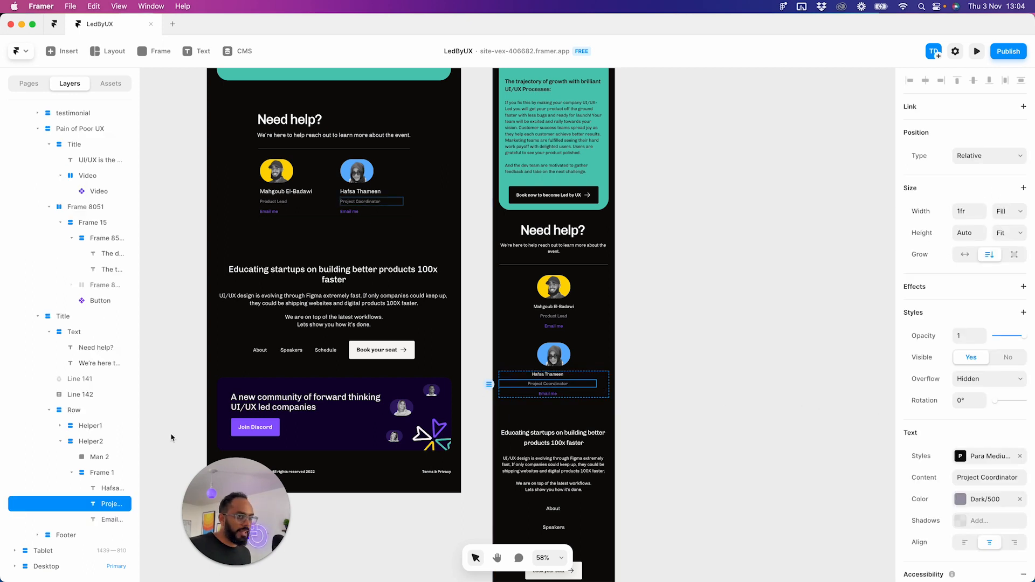
left_click(663, 412)
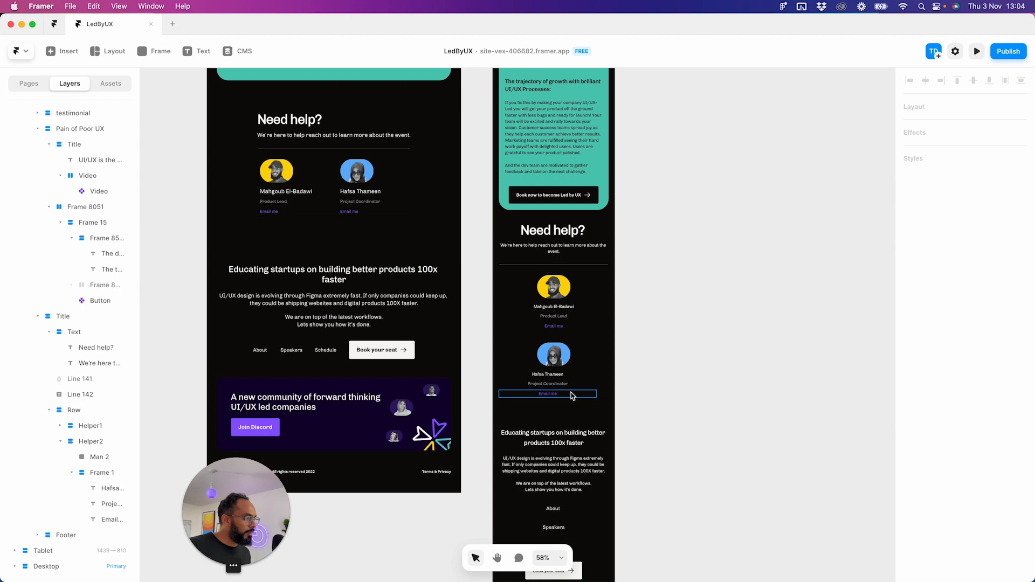
left_click(600, 395)
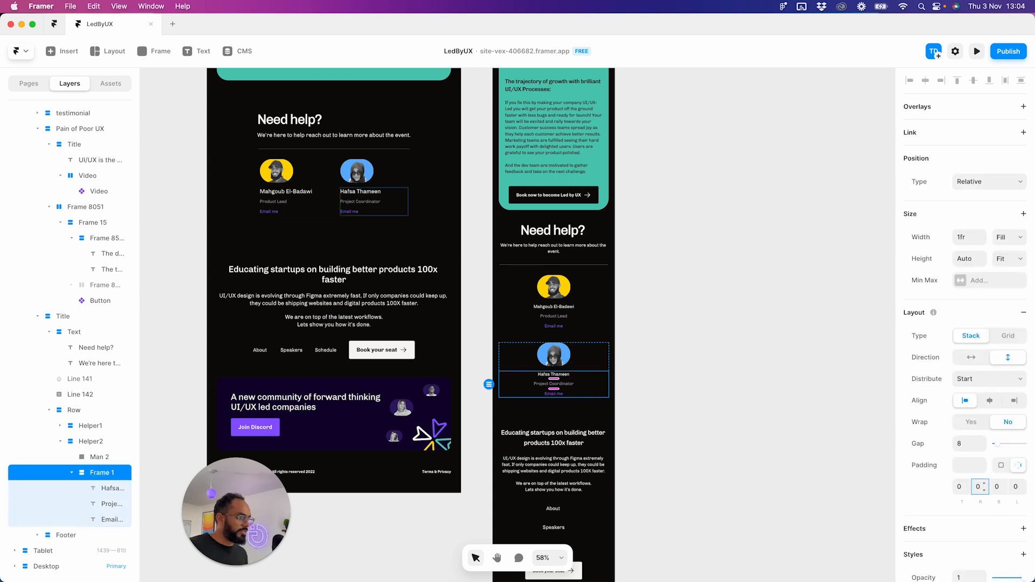
left_click(668, 429)
- Examine the community banner in the Phone layout's footer and review the sections above it
scroll(593, 399, "down", 2)
scroll(587, 396, "down", 2)
scroll(588, 366, "down", 3)
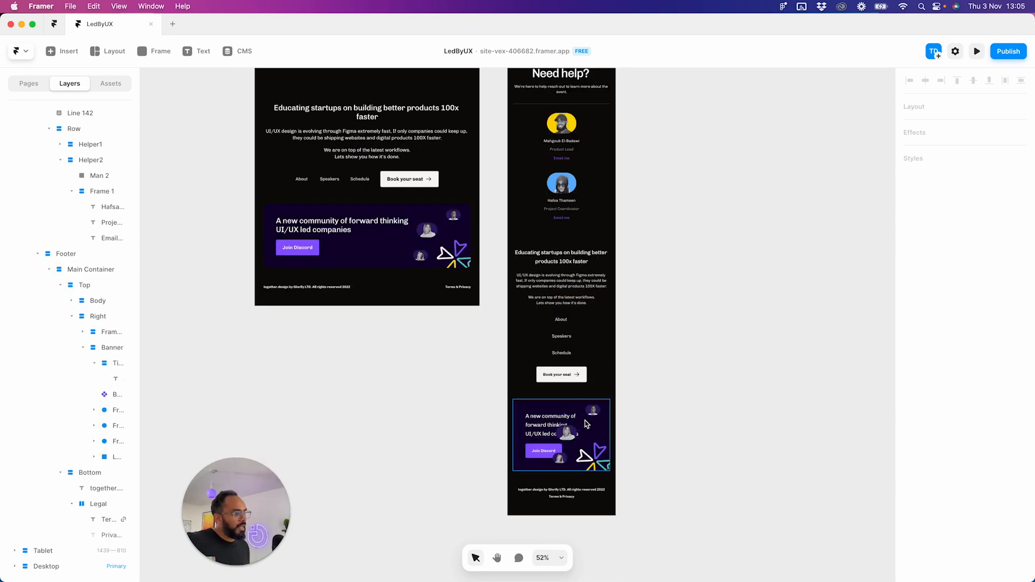
left_click(587, 424)
scroll(582, 377, "up", 15)
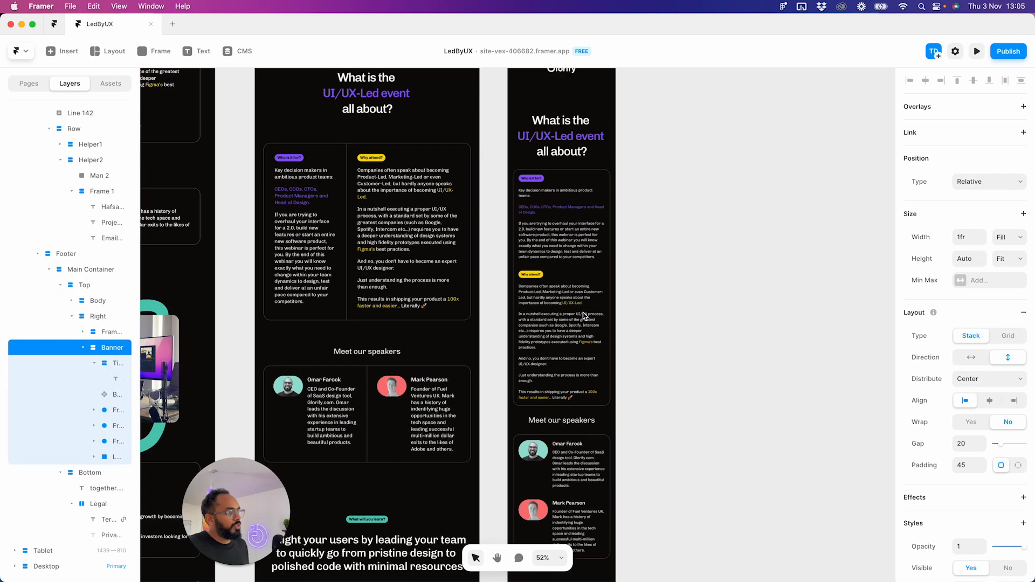
scroll(577, 324, "down", 20)
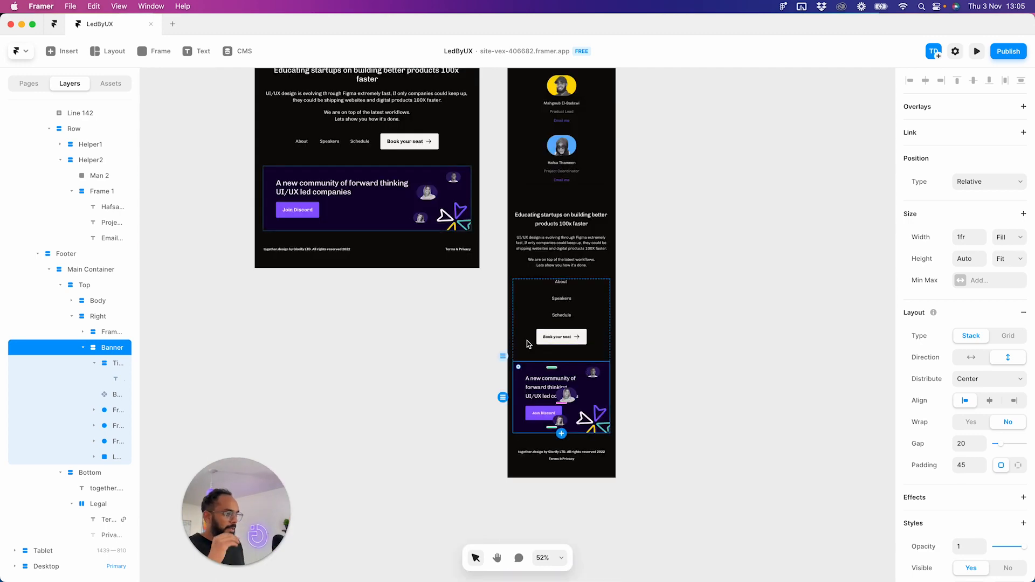
- Open the Home page's Footer component and examine how the banner is built in its Mobile variant
left_click(29, 84)
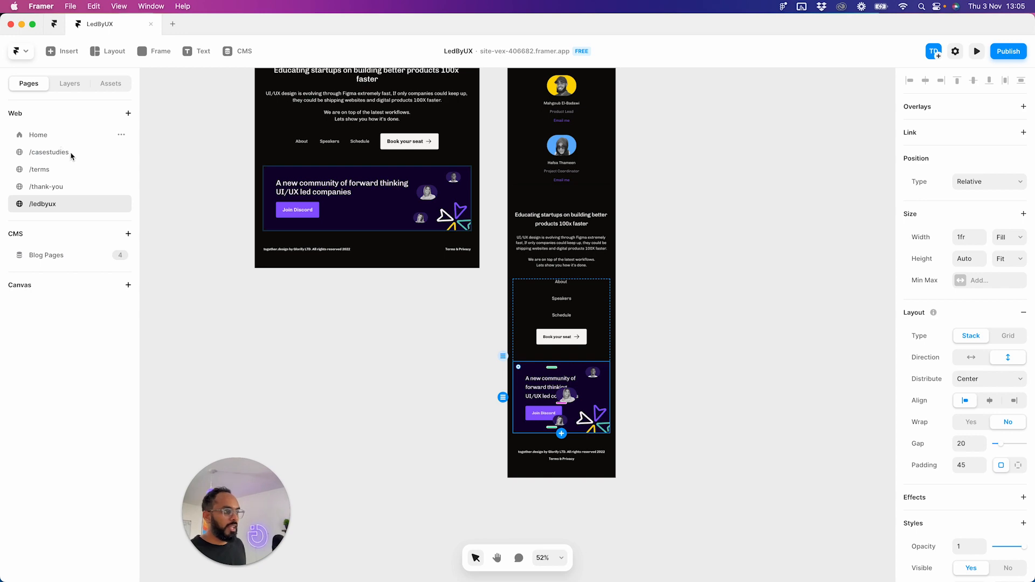
left_click(60, 139)
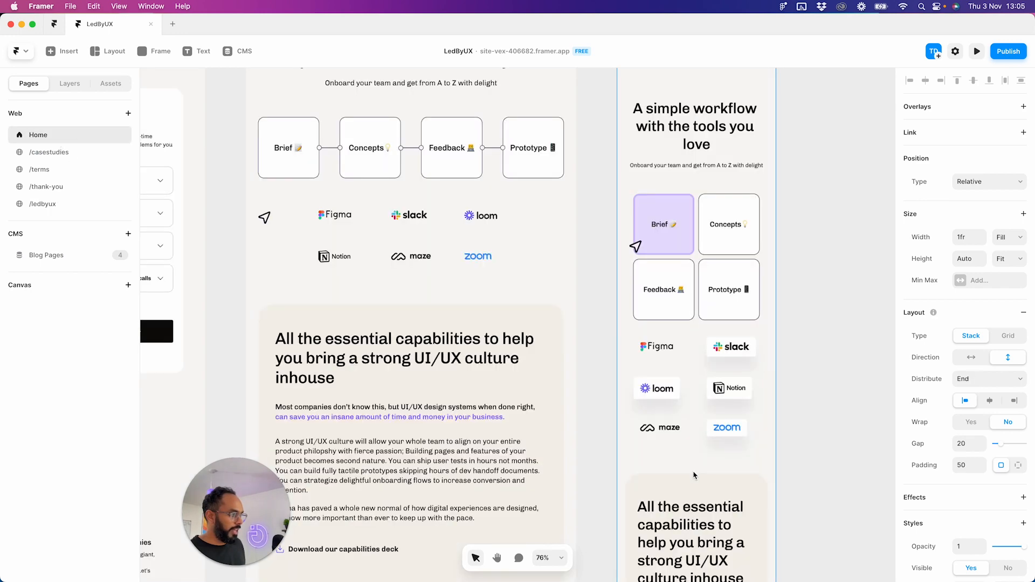
scroll(693, 475, "down", 20)
scroll(694, 475, "down", 10)
scroll(694, 475, "up", 10)
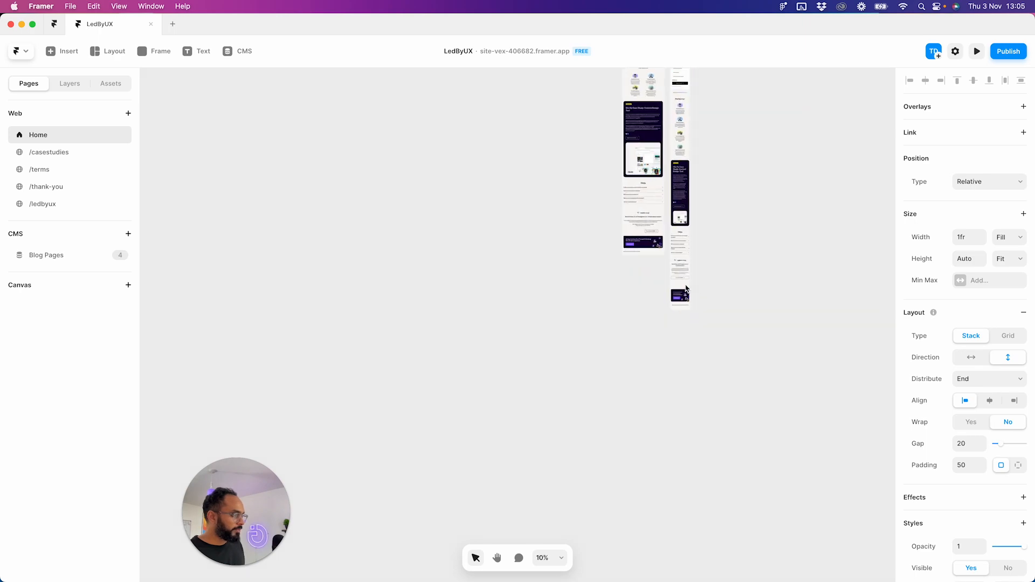
scroll(687, 290, "up", 10)
double_click(658, 366)
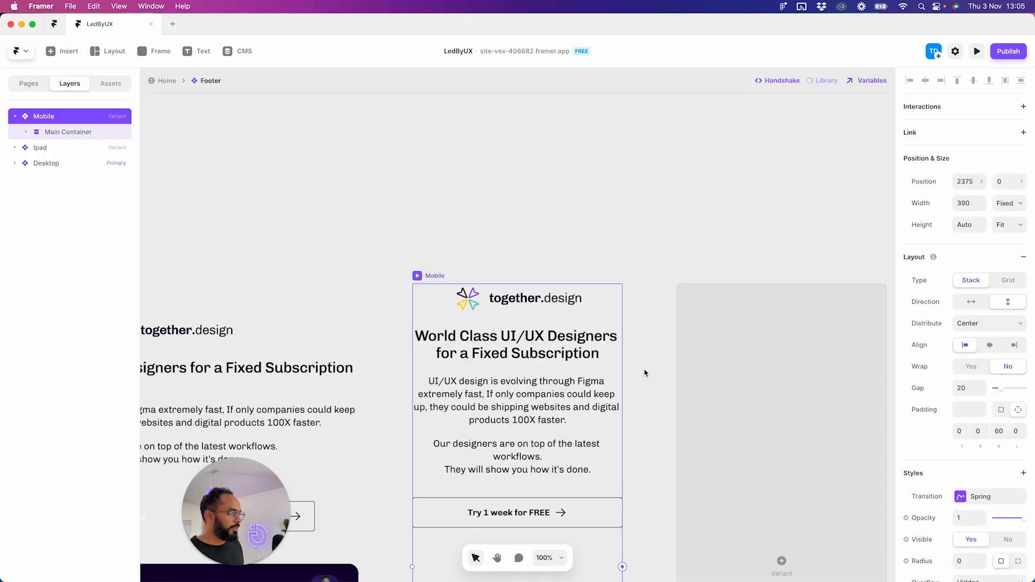
scroll(644, 370, "down", 7)
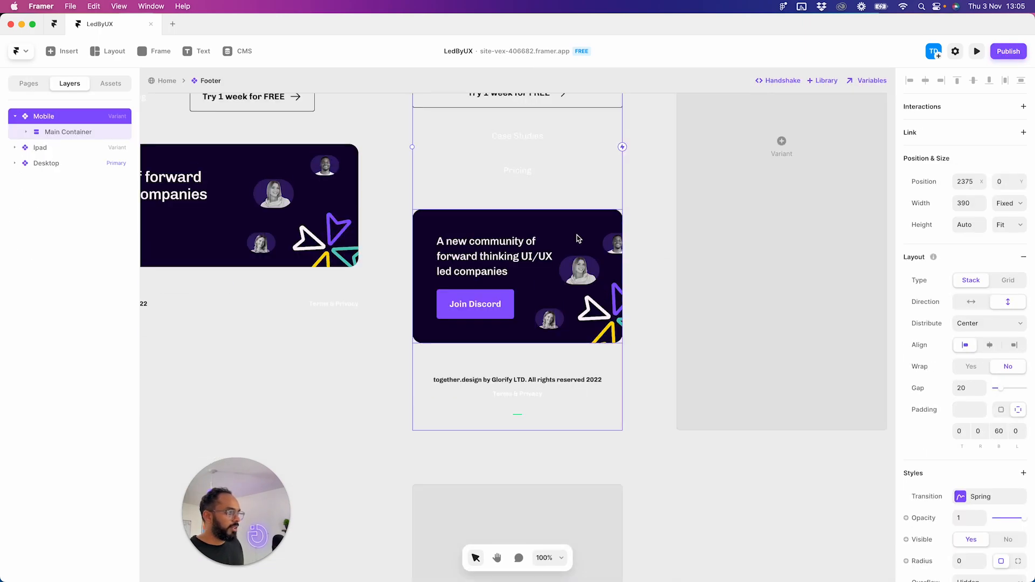
left_click(578, 238)
scroll(578, 241, "down", 5)
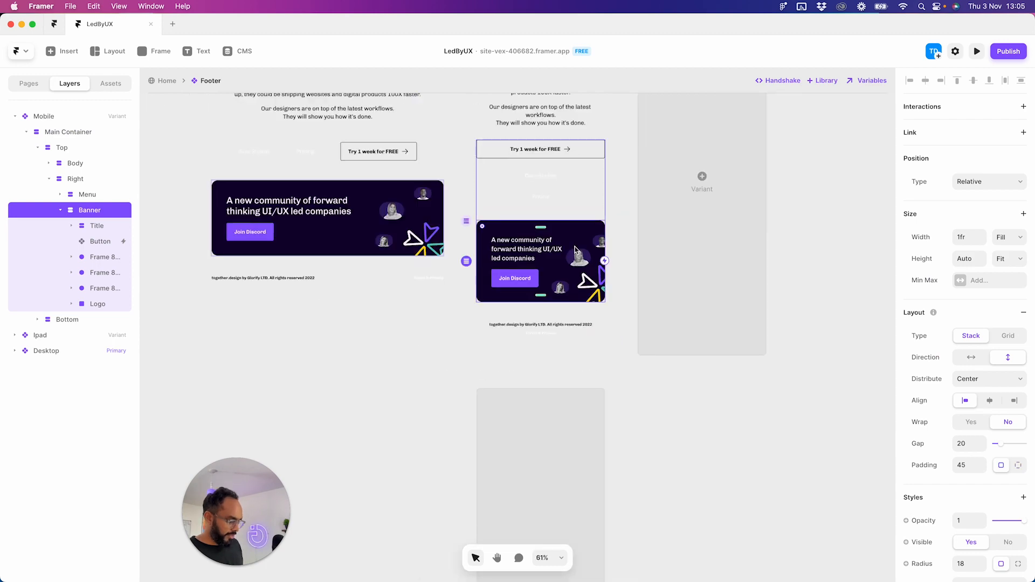
scroll(575, 247, "up", 3)
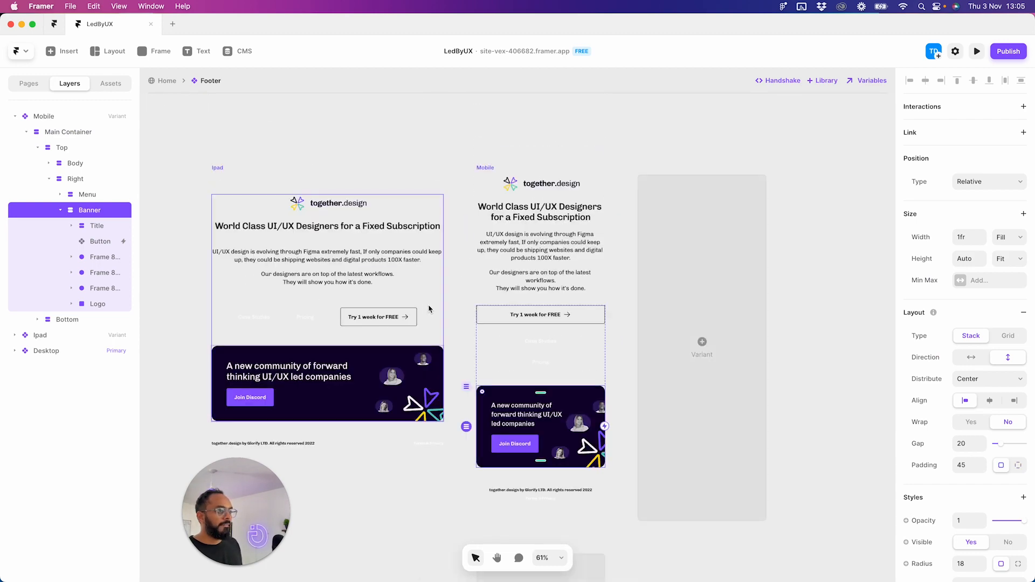
- Return to the /ledbyux page and compare the footers of its Desktop, Tablet and Phone layouts
left_click(162, 81)
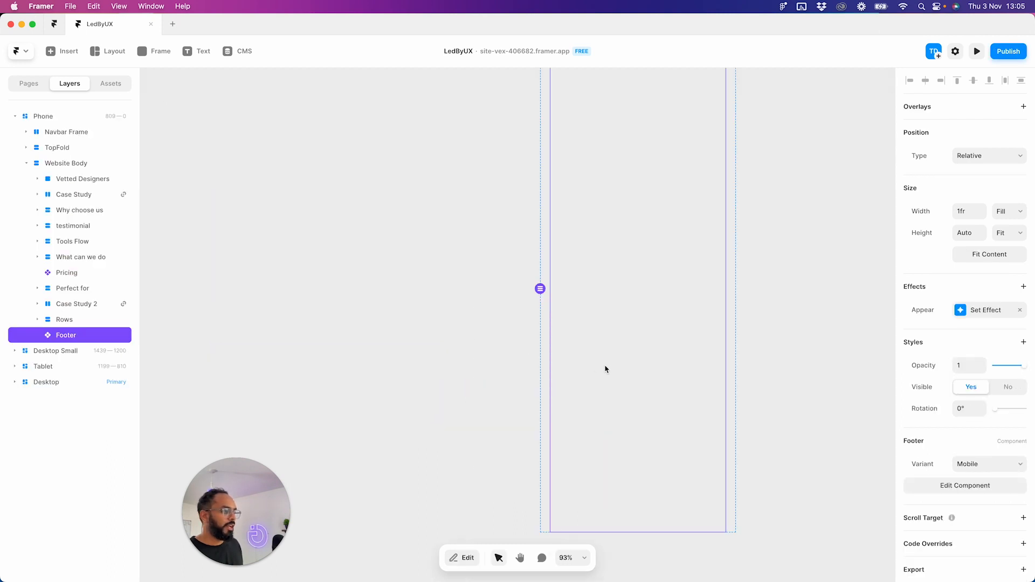
left_click(30, 84)
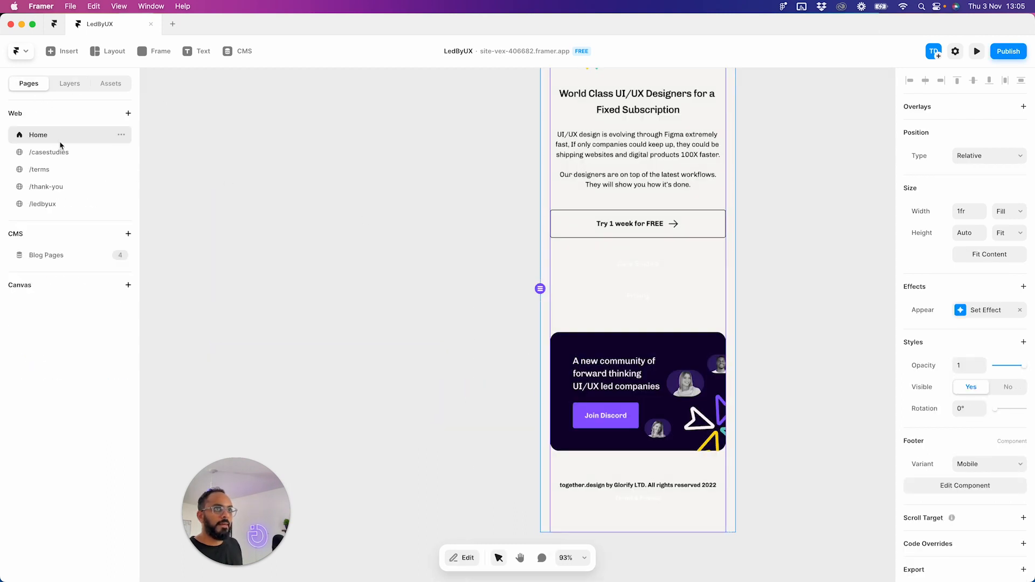
left_click(45, 205)
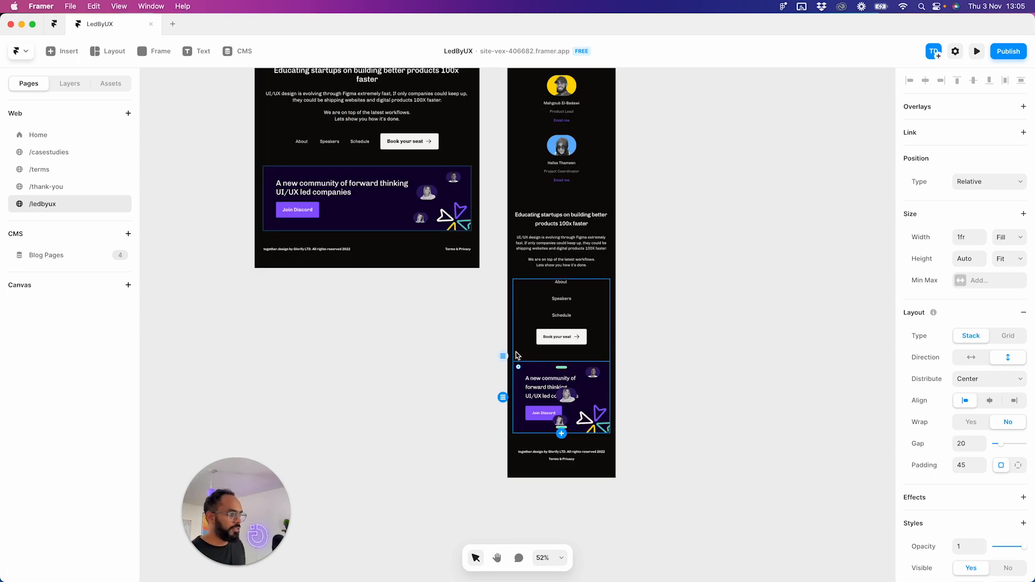
left_click(356, 375)
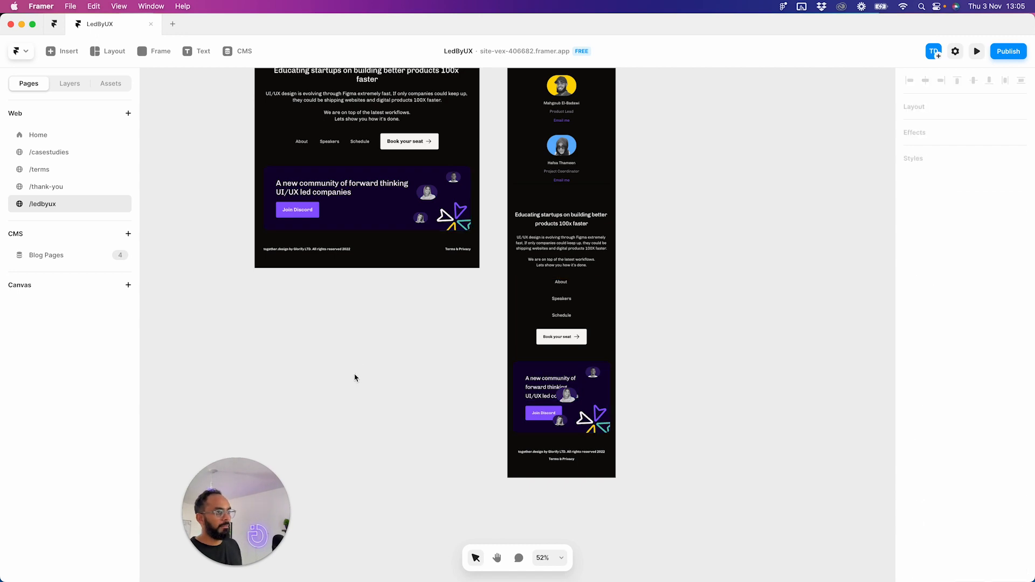
key("space")
left_click_drag(279, 339, 543, 433)
scroll(540, 414, "down", 4)
scroll(544, 412, "up", 5)
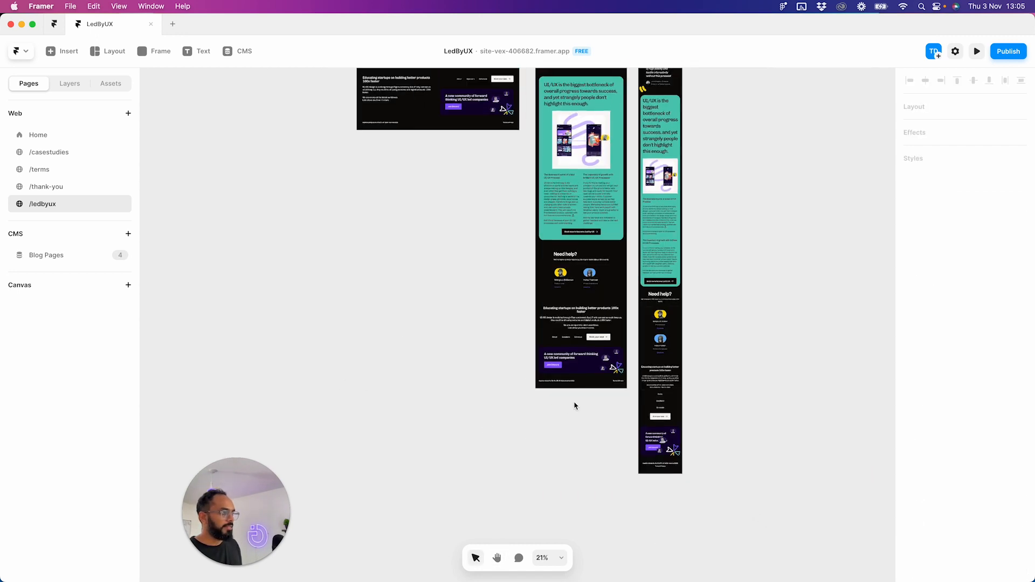
scroll(575, 404, "down", 3)
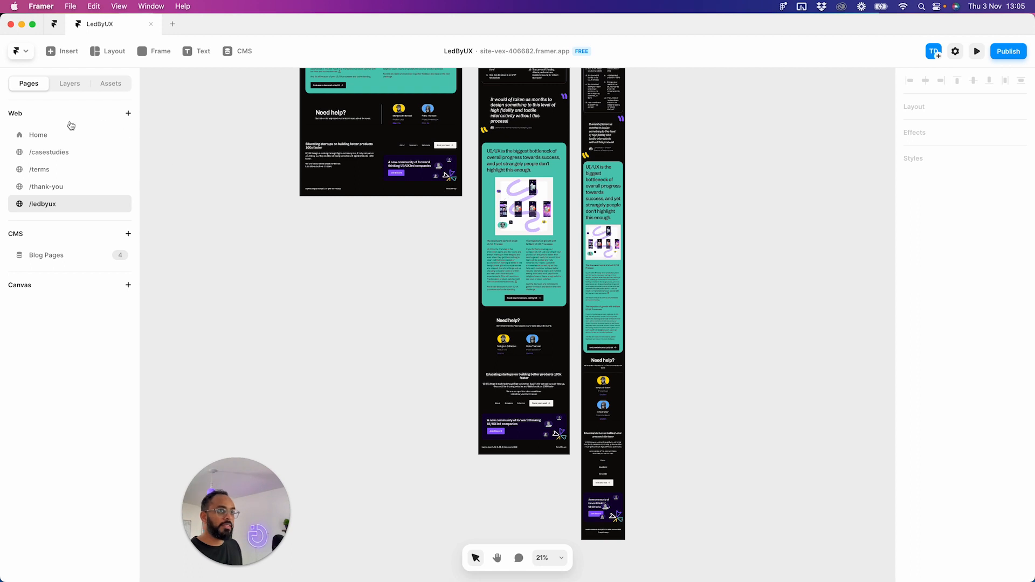
- Copy the Mobile variant from the Home page's Footer component and go back to the /ledbyux page
left_click(58, 135)
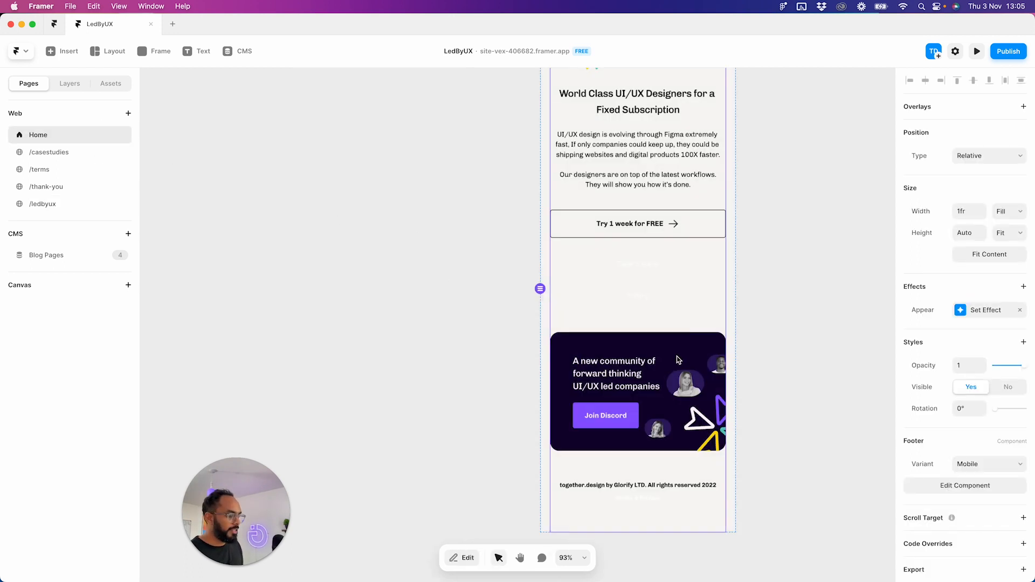
left_click(965, 485)
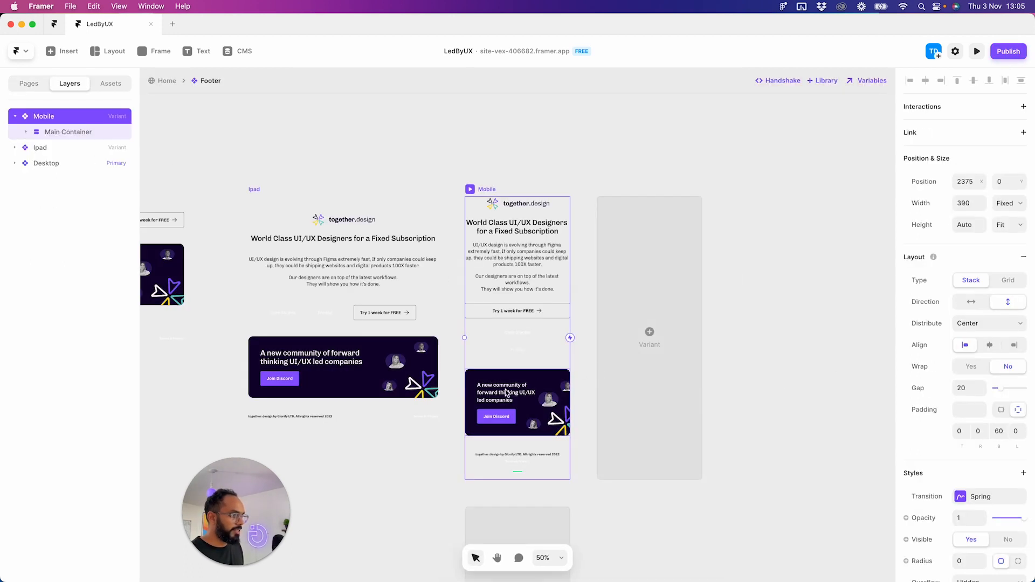
left_click(511, 378)
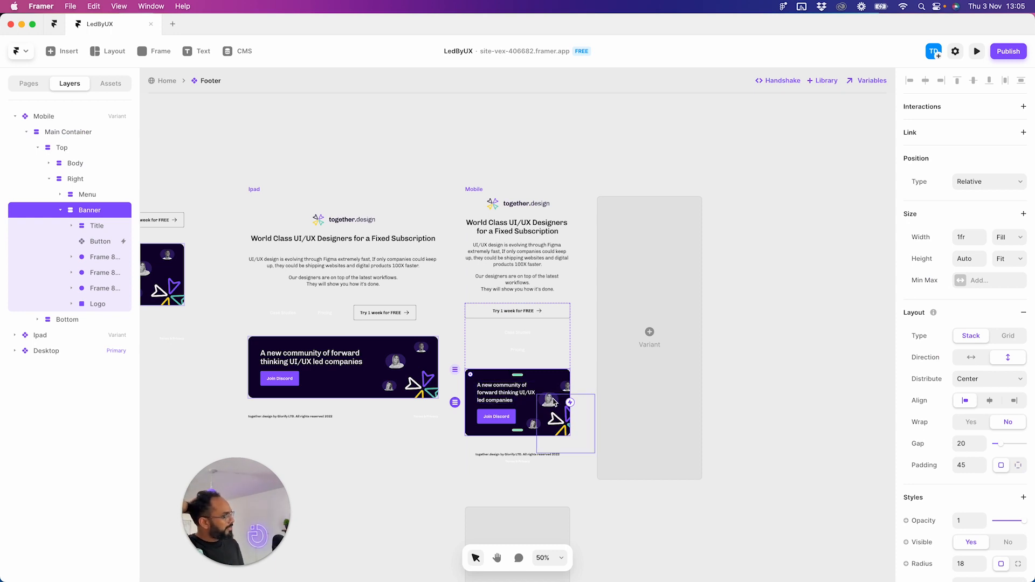
left_click(182, 254)
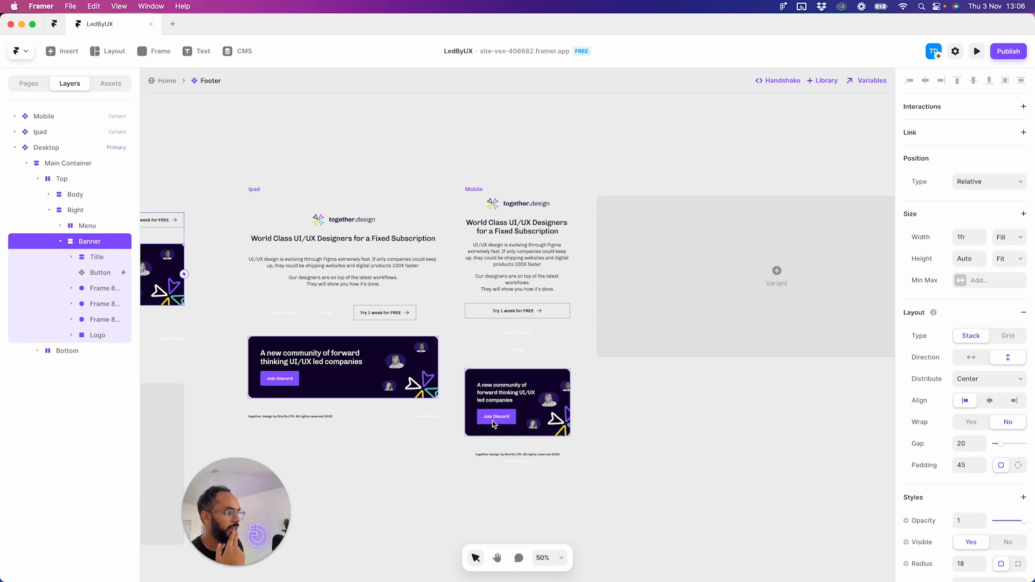
left_click(550, 381)
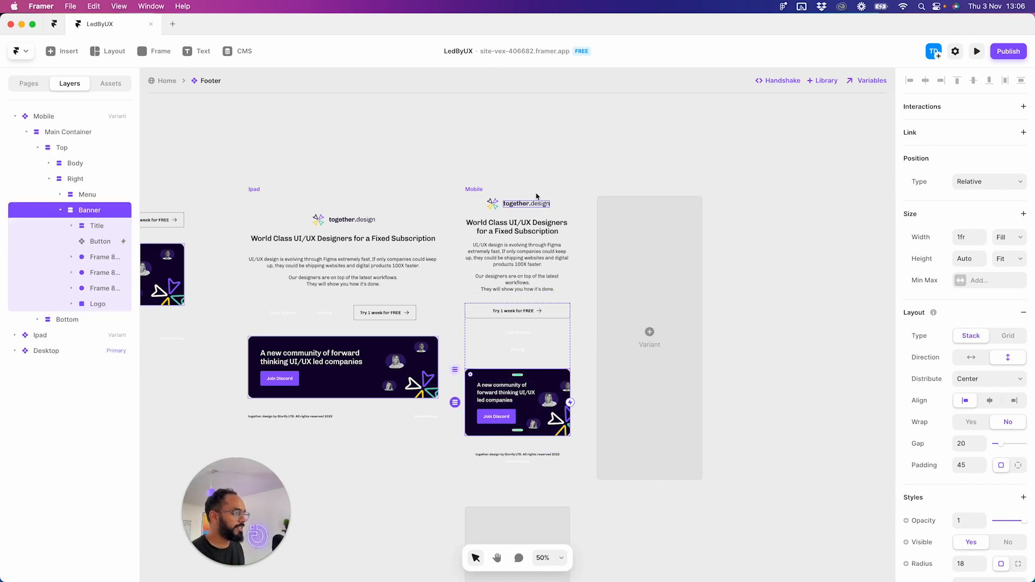
left_click(475, 190)
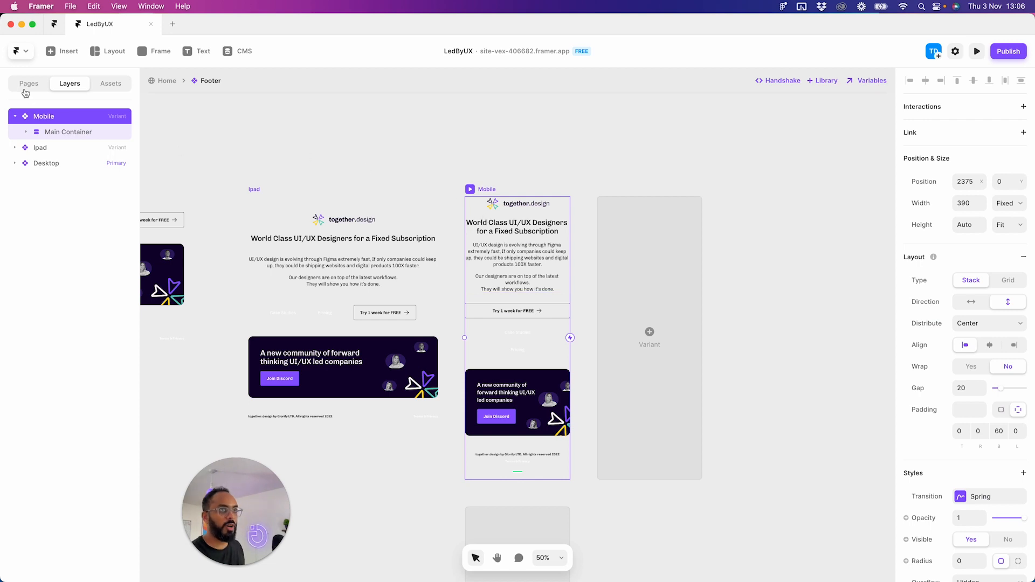
left_click(27, 85)
left_click(43, 202)
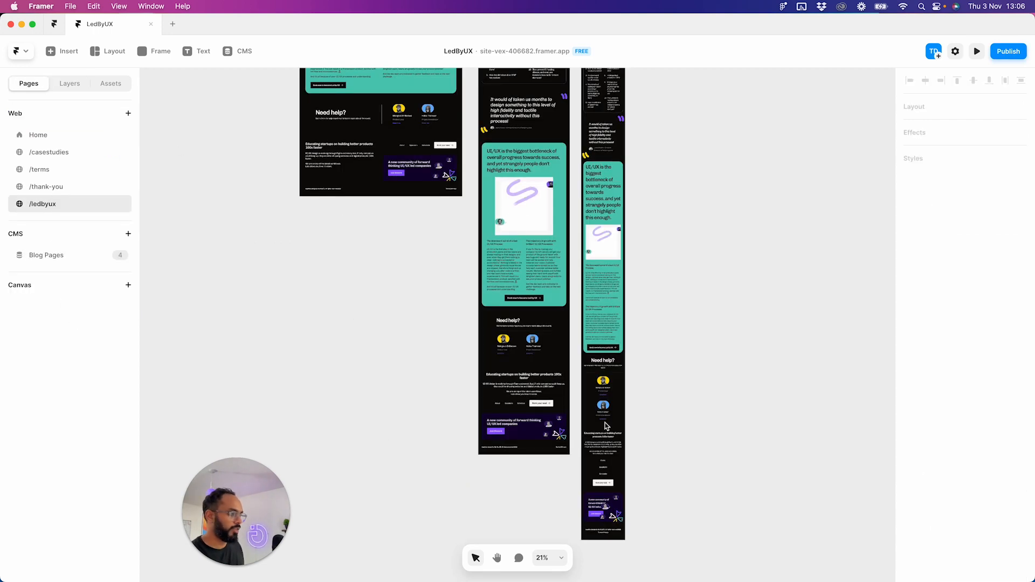
- Place the copied Mobile footer on the empty canvas beside the Phone layout, undoing the misplaced pastes
left_click_drag(527, 347, 687, 483)
scroll(626, 512, "up", 3)
key("super+z")
key("super+z")
key("super+z")
key("super+shift+z")
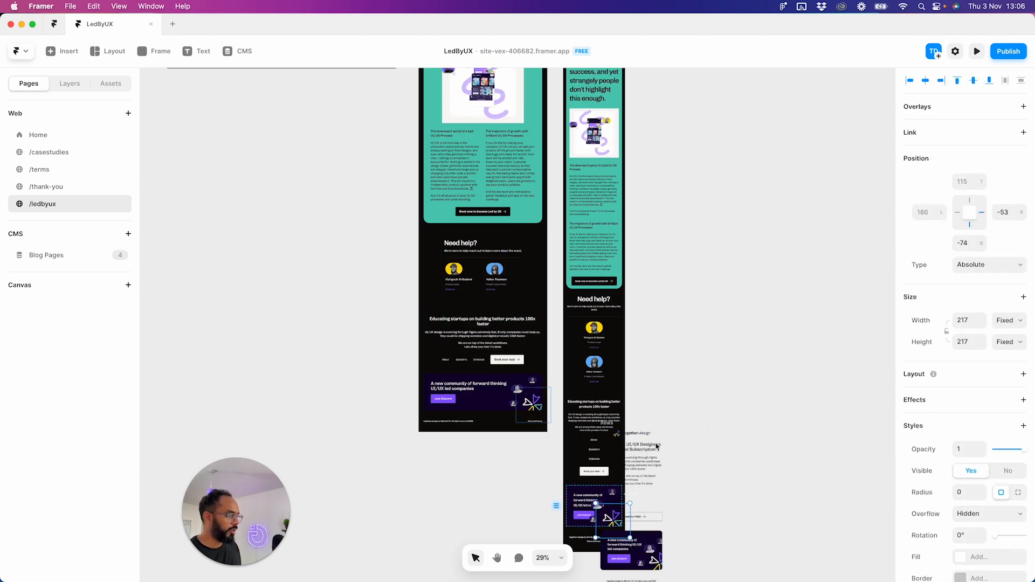
key("super+z")
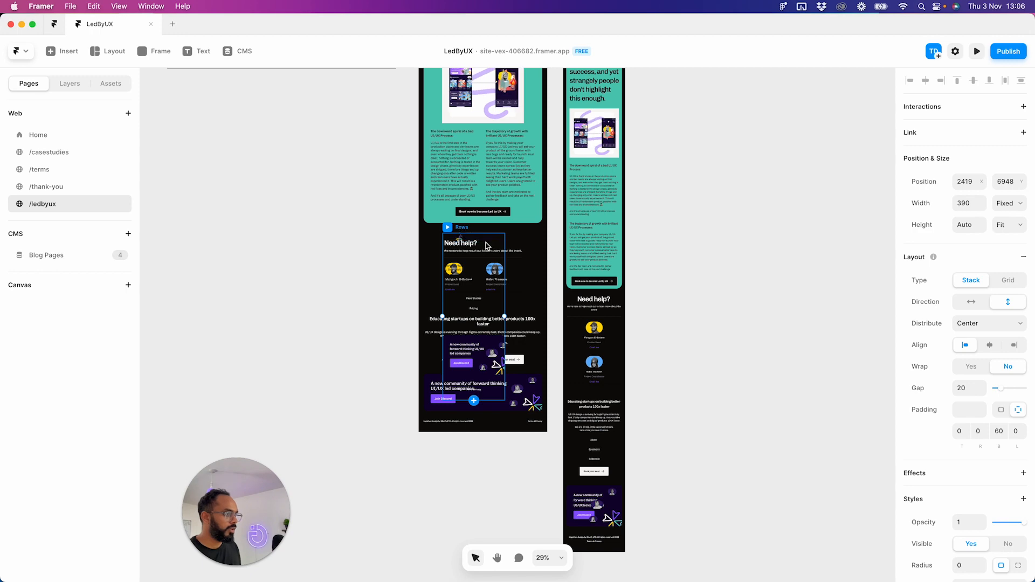
key("super+shift+z")
scroll(656, 539, "down", 3)
scroll(672, 420, "up", 10)
scroll(672, 420, "right", 3)
scroll(558, 465, "down", 6)
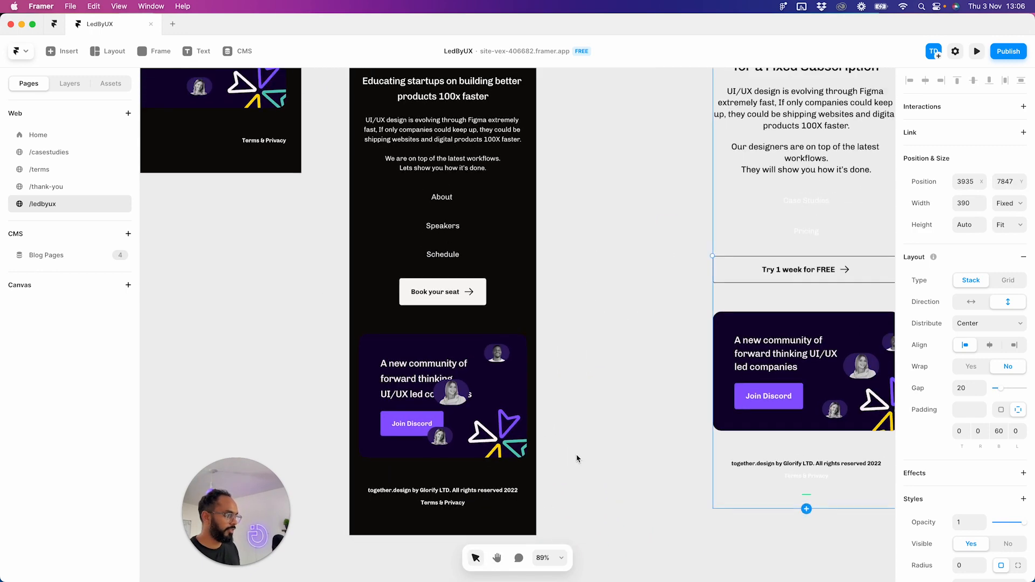
- Move the three avatars and the logo graphic in the Phone footer banner further right, using the copied Mobile footer as reference
left_click(516, 405)
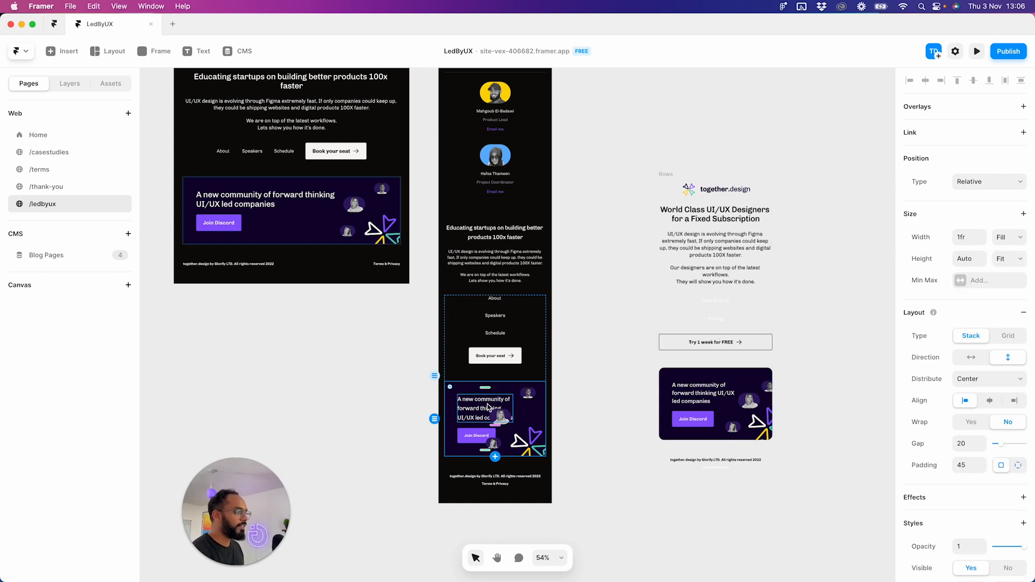
left_click(701, 402)
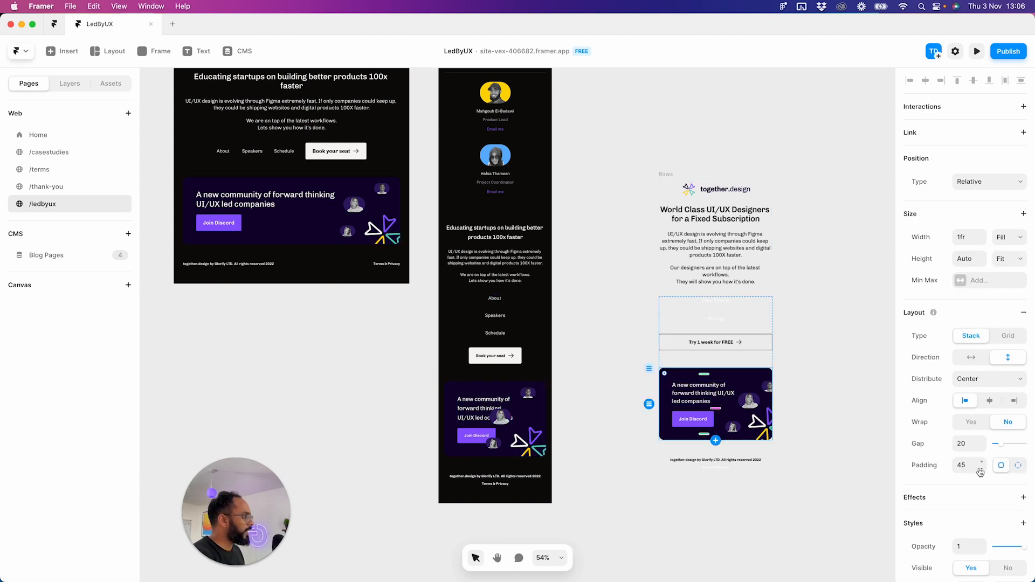
left_click(460, 390)
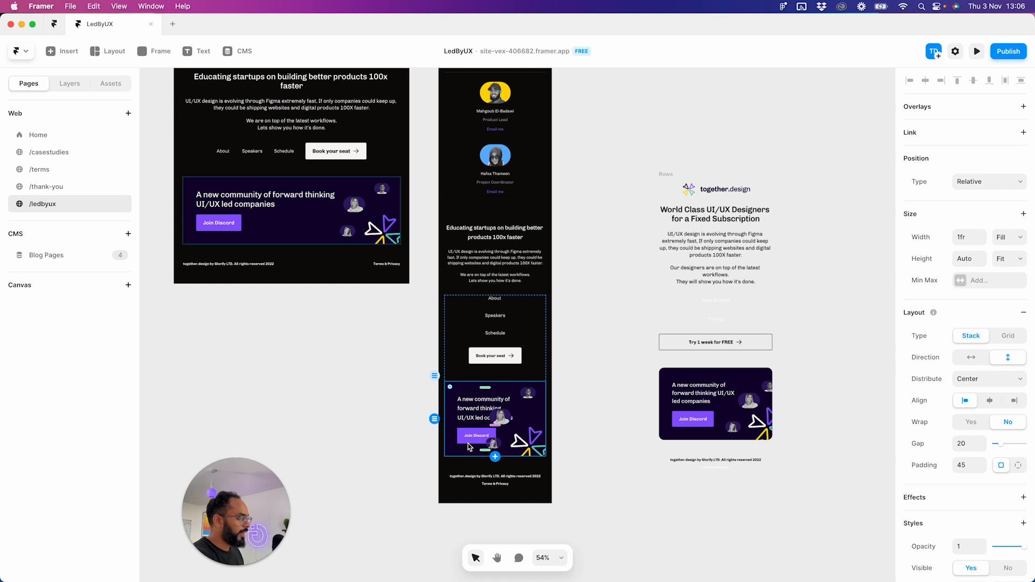
left_click(503, 417)
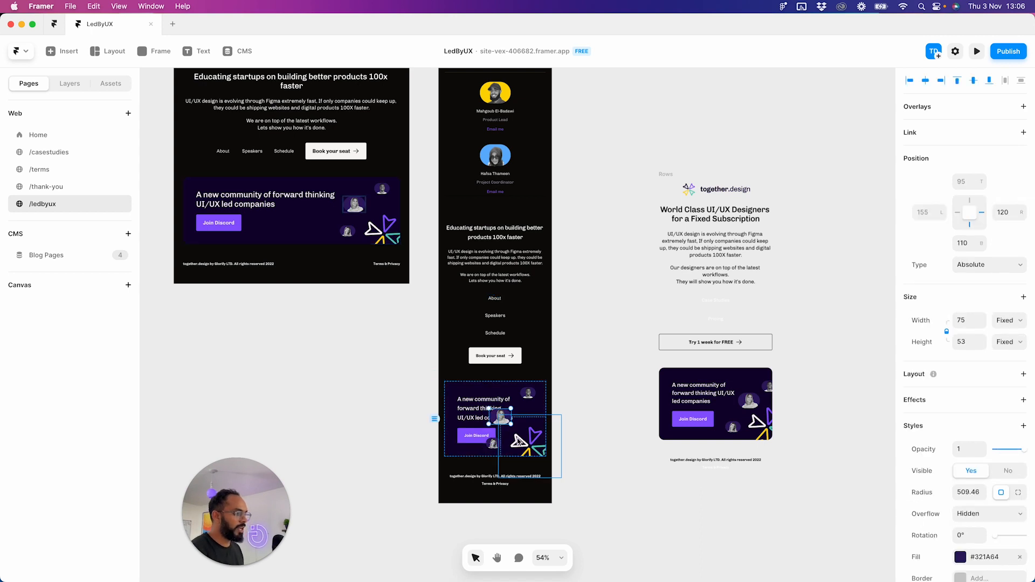
left_click(527, 451, "shift")
left_click(492, 443, "shift")
left_click(529, 396, "shift")
key("shift+Right")
key("shift+Right")
key("shift+Right")
key("shift+Right")
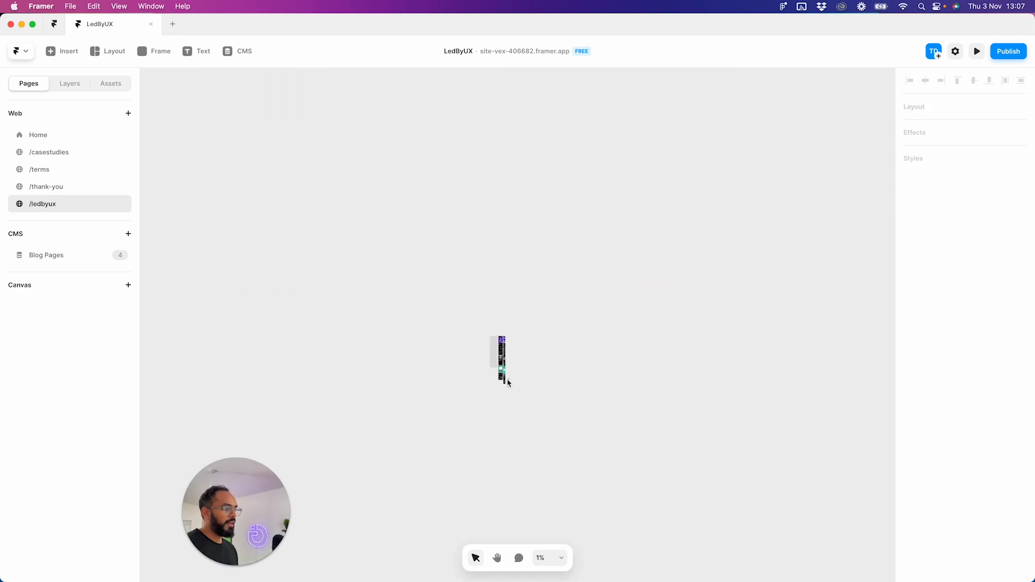
- Delete the copied Mobile footer from the empty canvas beside the Phone layout
scroll(507, 377, "up", 5)
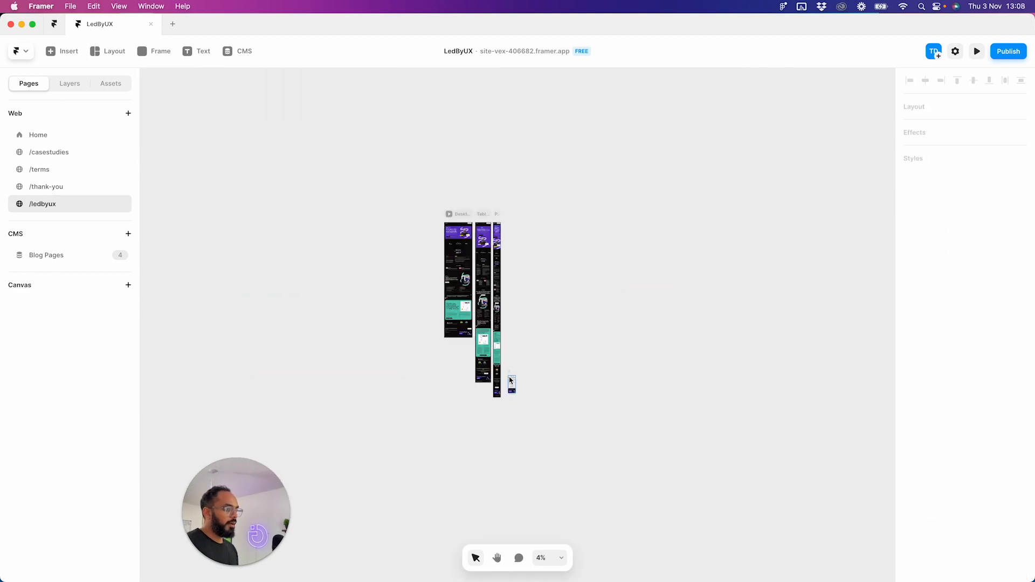
left_click(510, 376)
key("Delete")
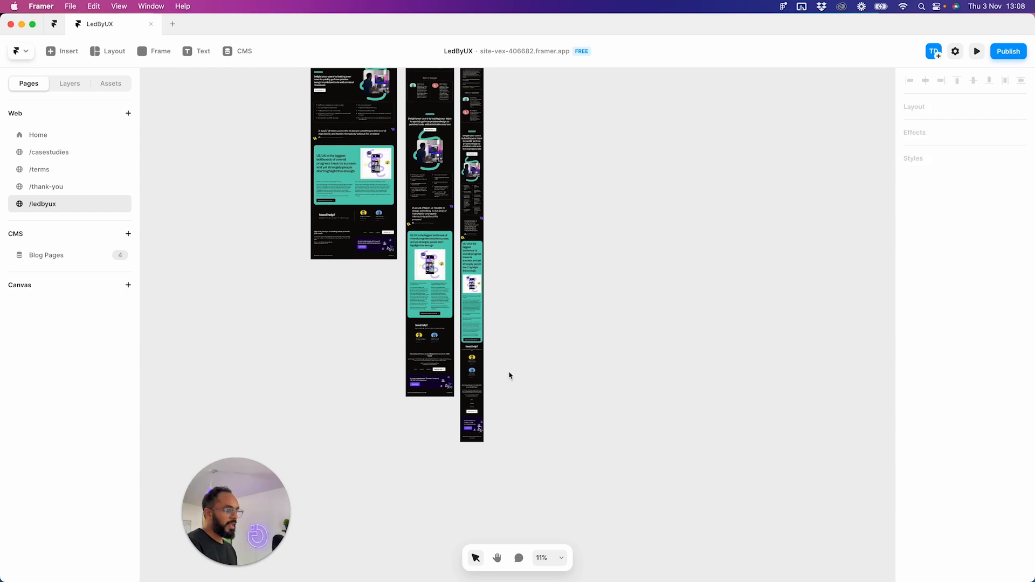
- Remove the top padding from the Desktop layout's "What is the UI/UX-Led event all about?" section
scroll(508, 305, "up", 10)
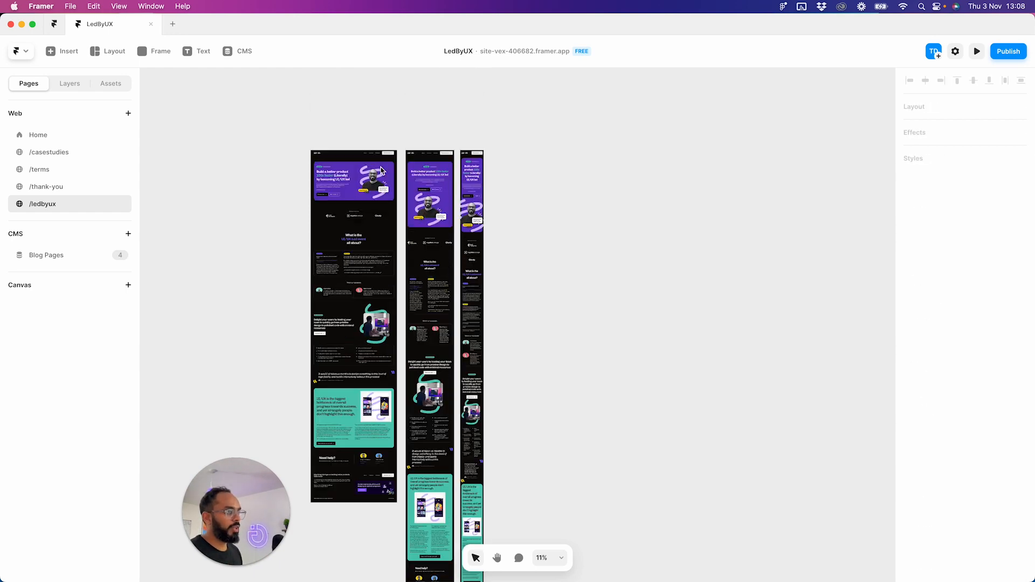
scroll(319, 316, "up", 5)
scroll(417, 247, "down", 7)
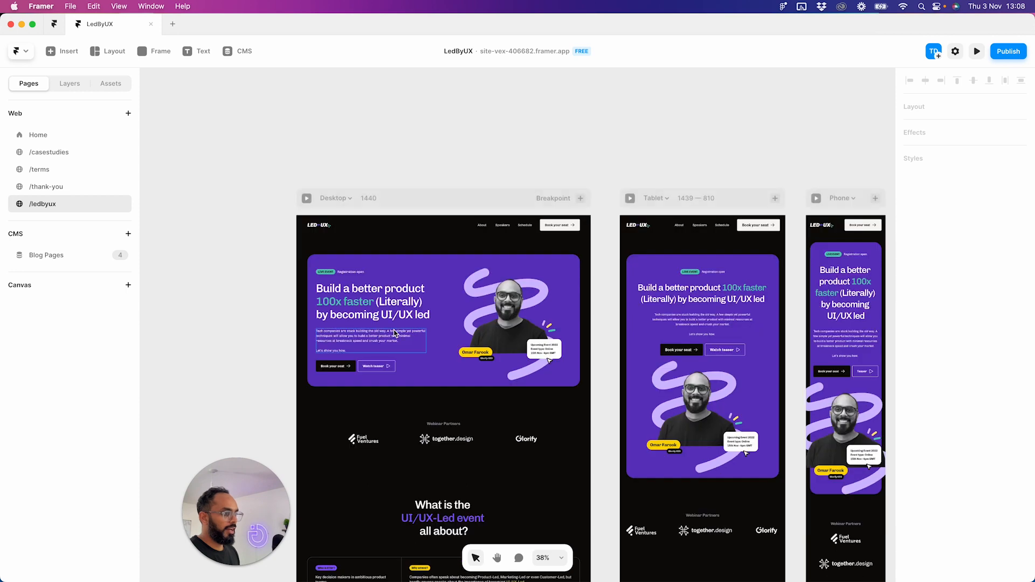
scroll(418, 247, "up", 2)
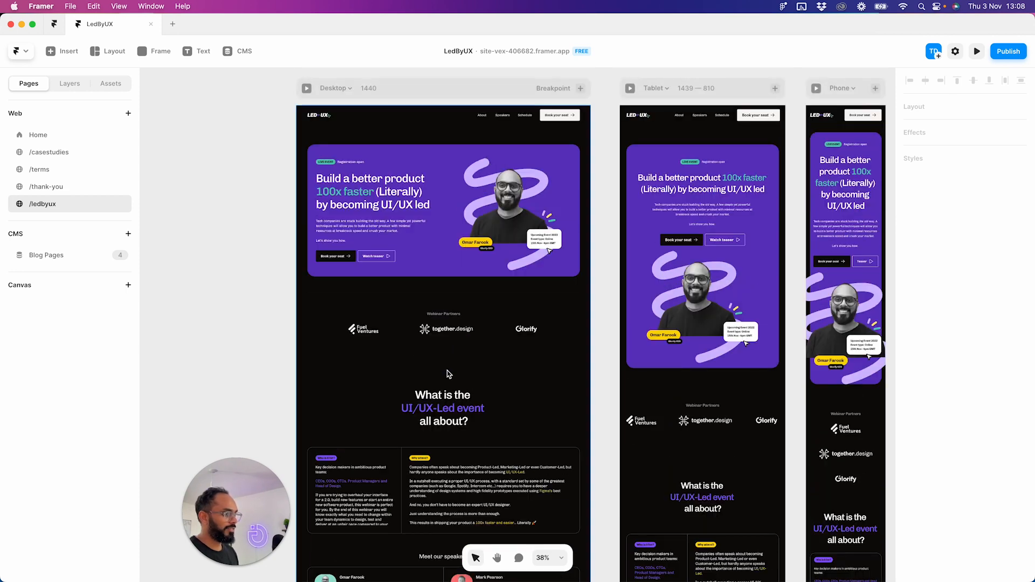
left_click(446, 375)
left_click(360, 367)
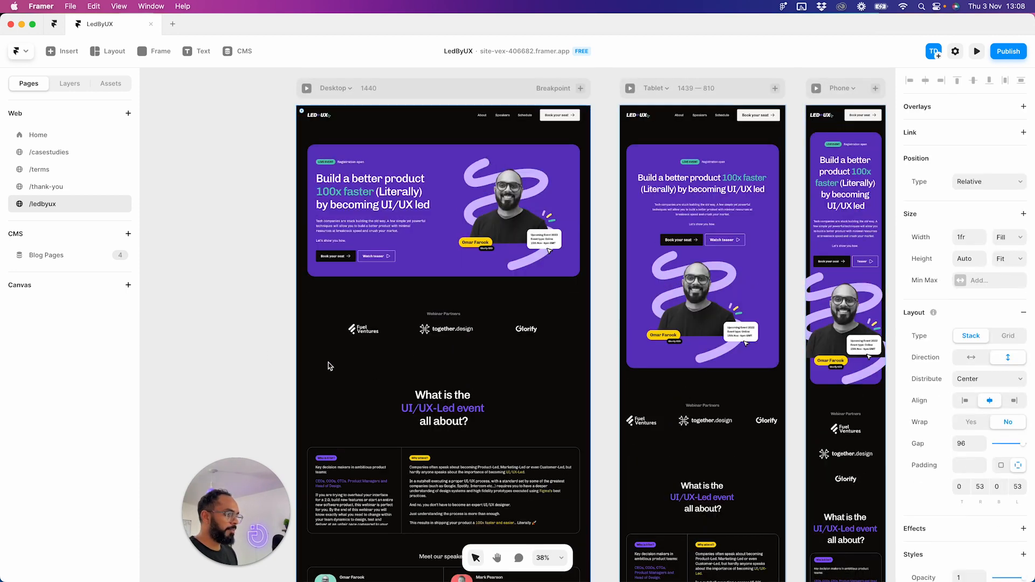
left_click(242, 347)
left_click(458, 374)
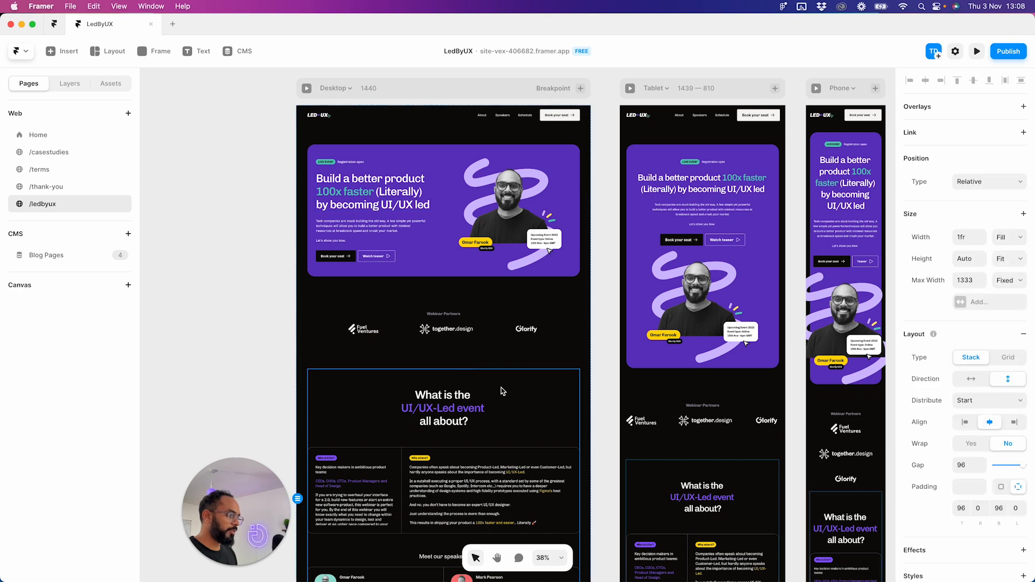
left_click_drag(964, 511, 961, 509)
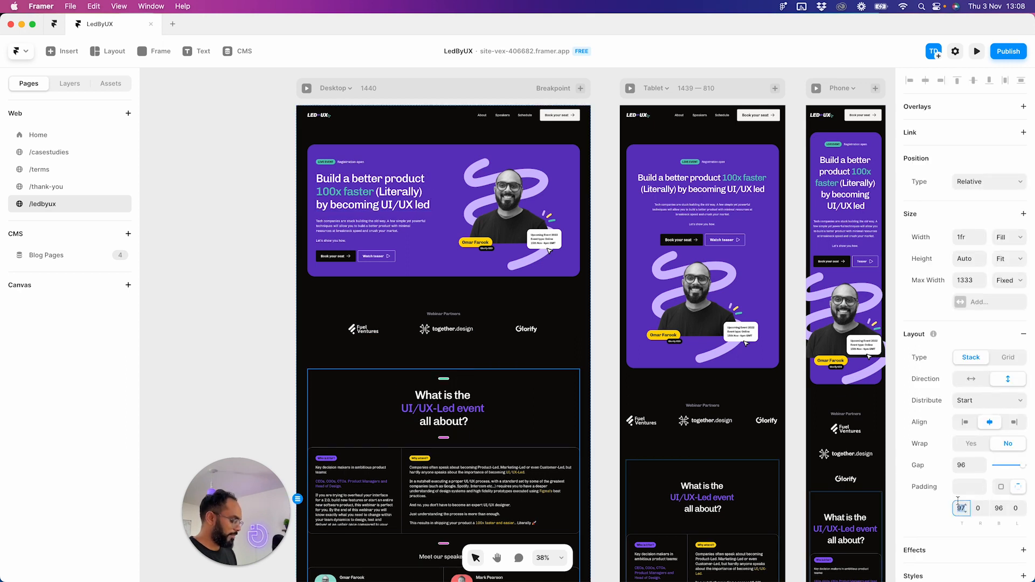
key("Return")
left_click(261, 377)
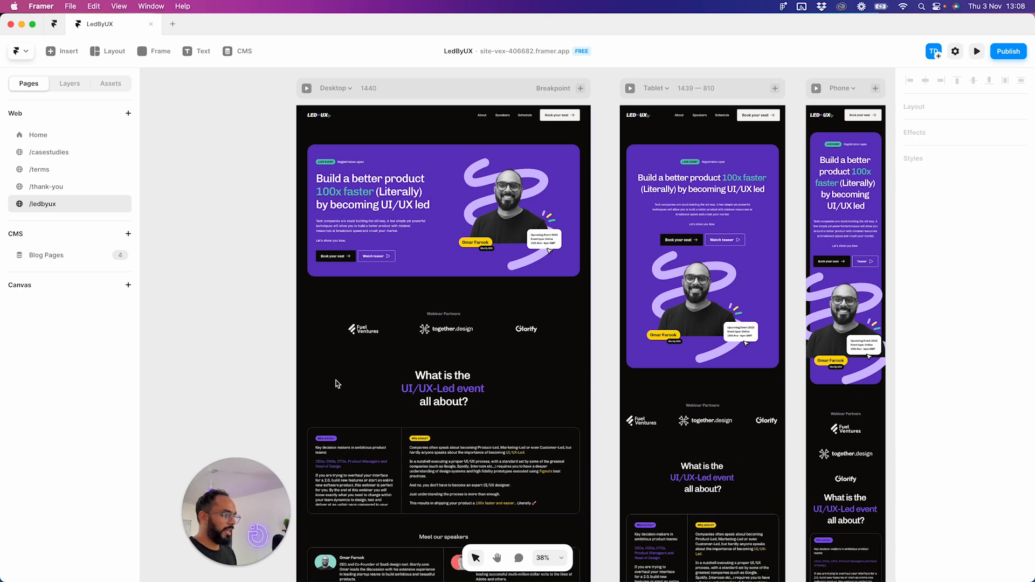
- Set the top padding of the Phone layout's "What is the UI/UX-Led event all about?" section to 96
scroll(785, 423, "down", 1)
scroll(700, 425, "right", 5)
scroll(700, 426, "down", 2)
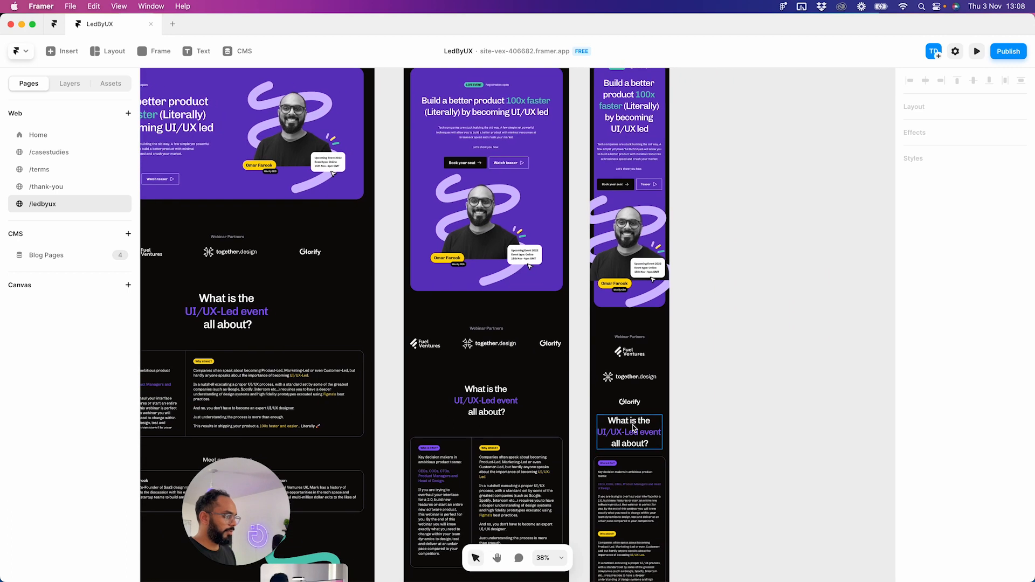
left_click(666, 451)
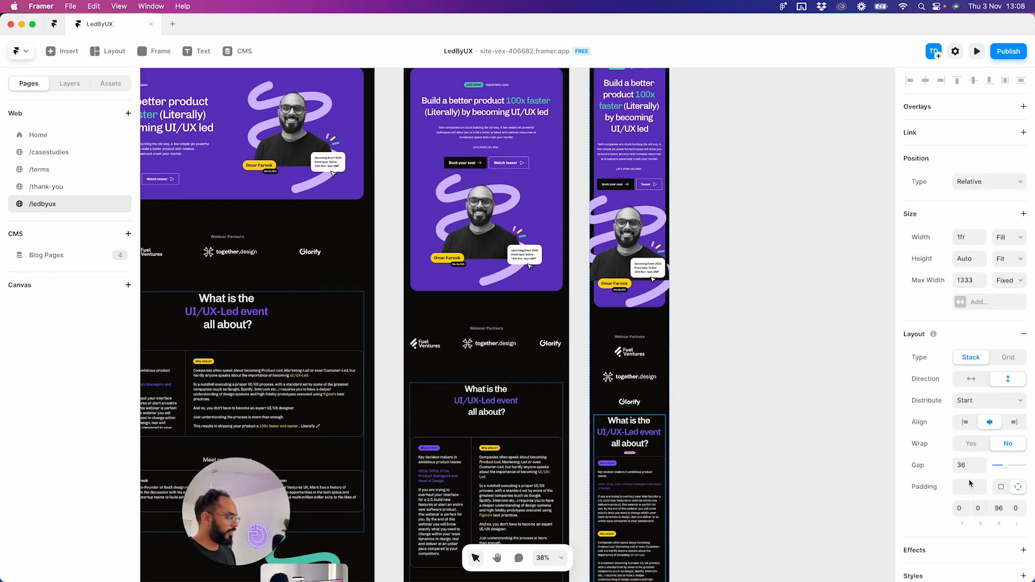
left_click(961, 508)
type("96")
key("Return")
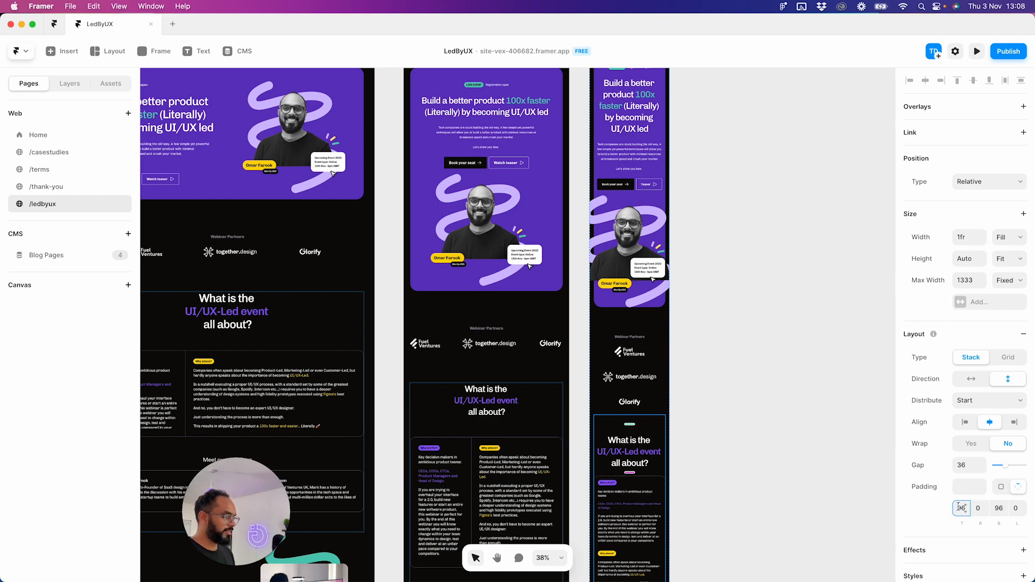
left_click(711, 412)
- Give the Phone section containing the numbered topics list per-side padding of 0 top, 0 right, 96 bottom and 0 left
scroll(710, 387, "down", 2)
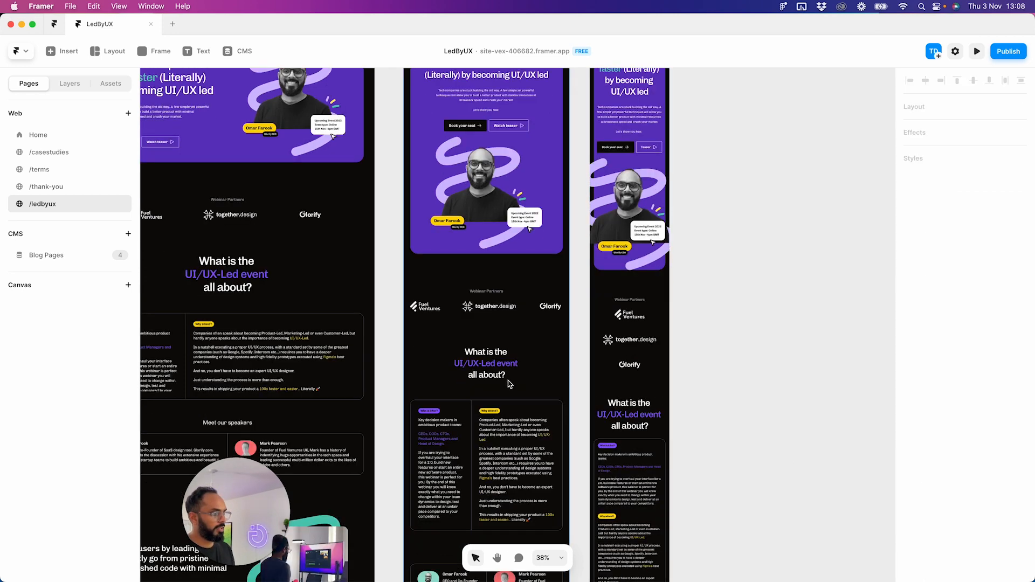
scroll(712, 447, "down", 2)
scroll(712, 447, "down", 10)
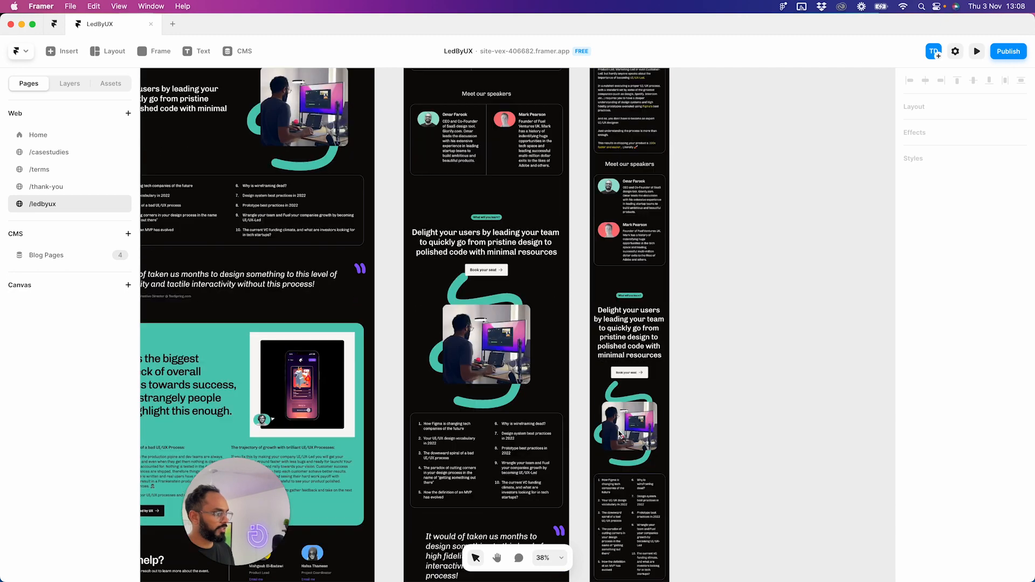
scroll(652, 412, "down", 1)
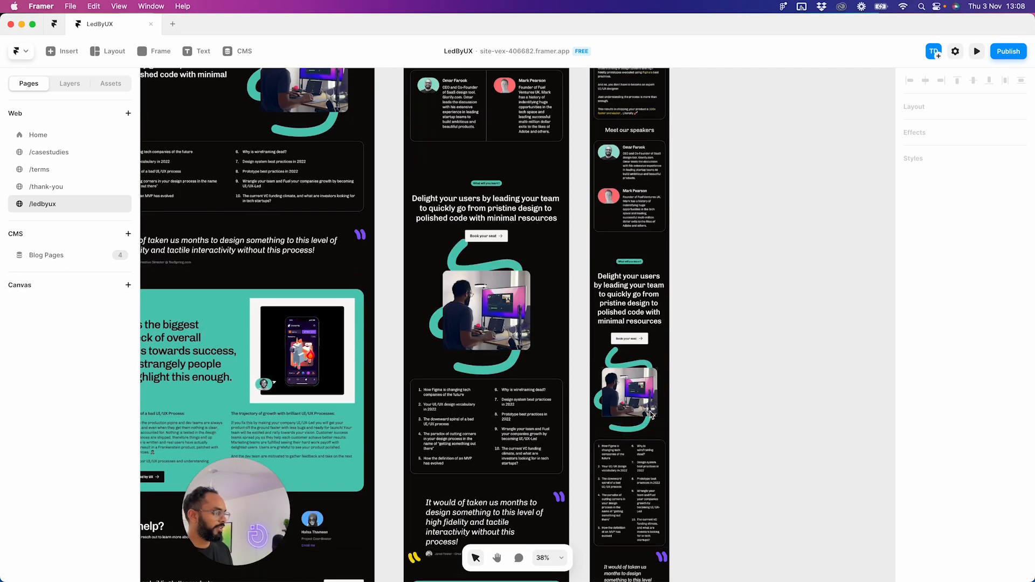
scroll(647, 445, "down", 6)
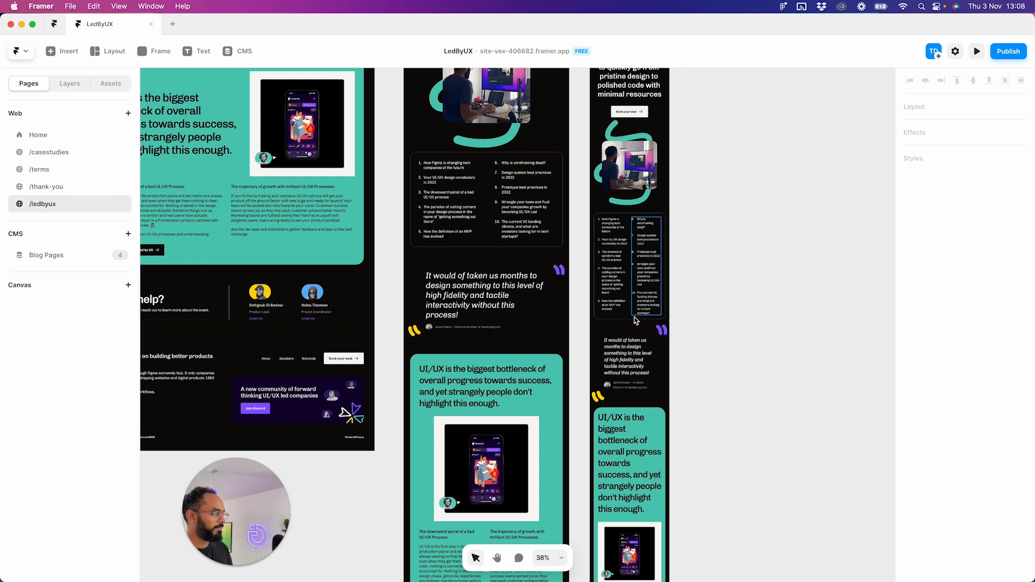
left_click(614, 235)
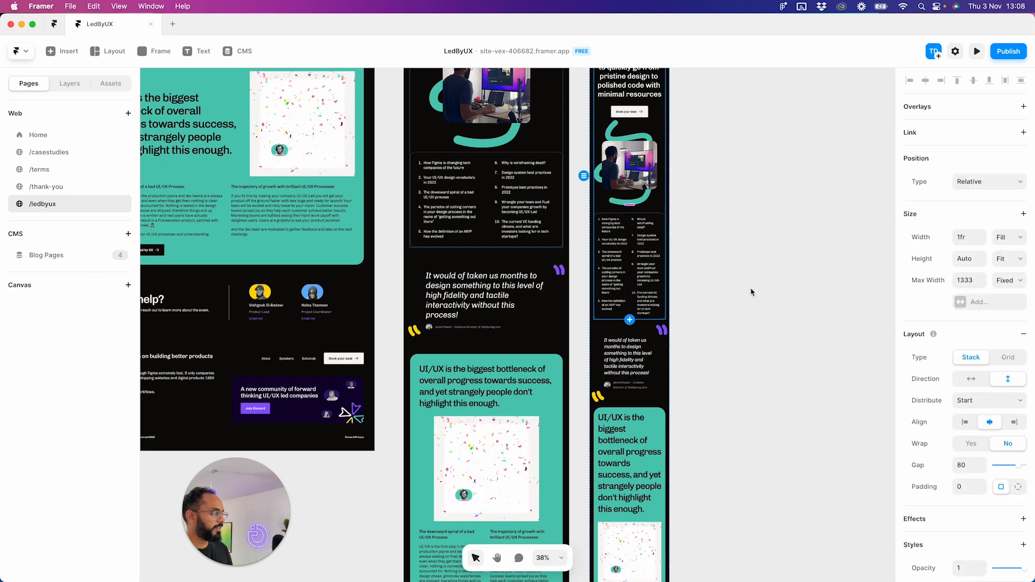
scroll(997, 495, "down", 2)
left_click(1017, 401)
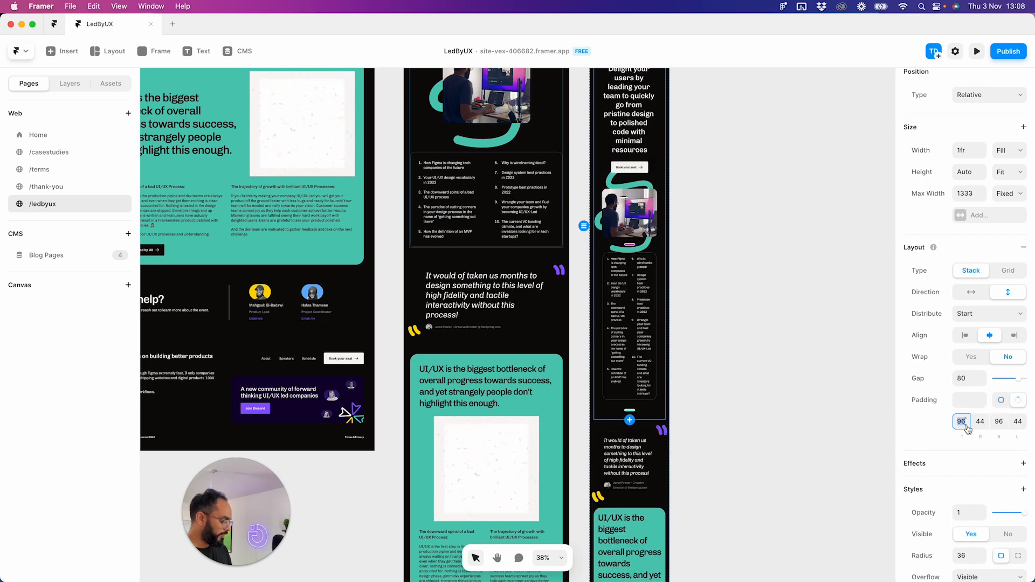
type("0")
left_click(983, 419)
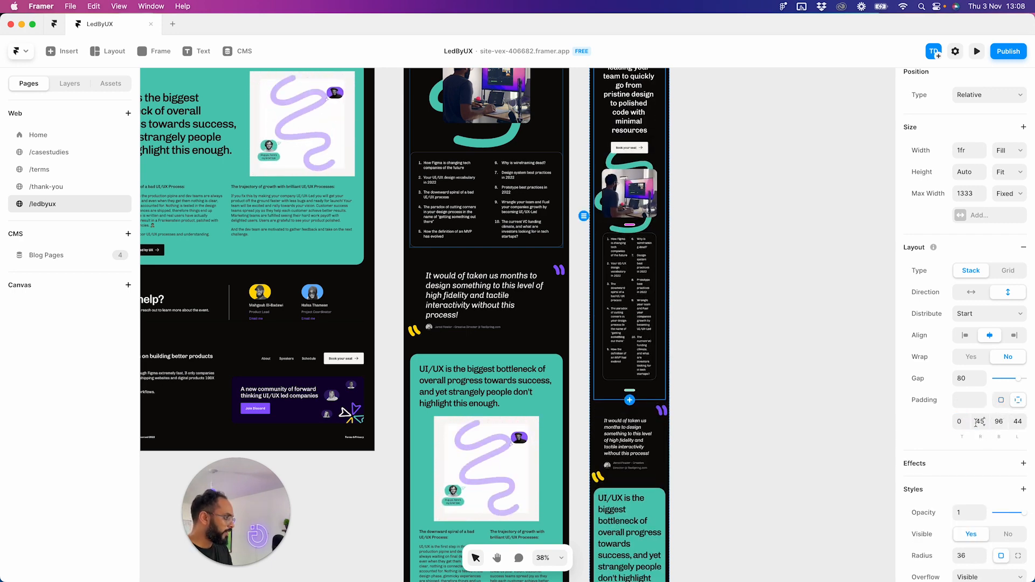
left_click(1017, 422)
type("0")
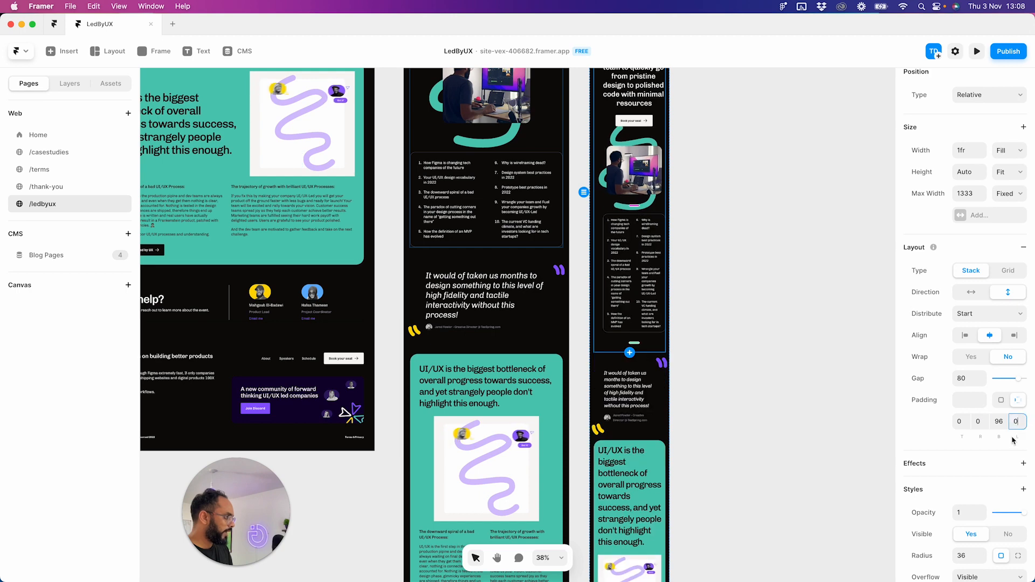
left_click(996, 447)
left_click(683, 364)
- Set the top and bottom padding of the Phone layout's Pain of Poor UX section to 36, with 20 on both sides
scroll(623, 460, "down", 4)
left_click(667, 291)
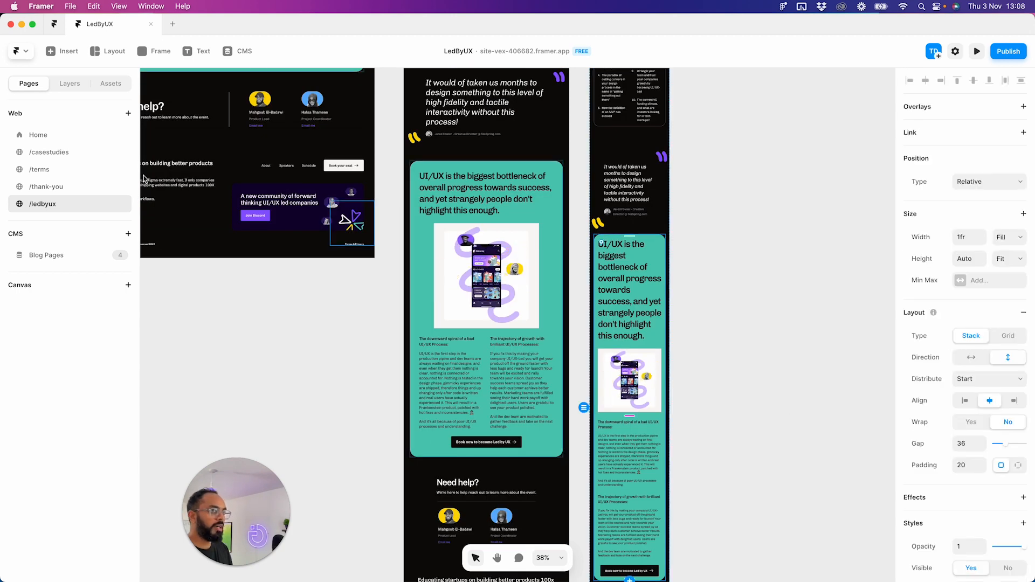
left_click(64, 83)
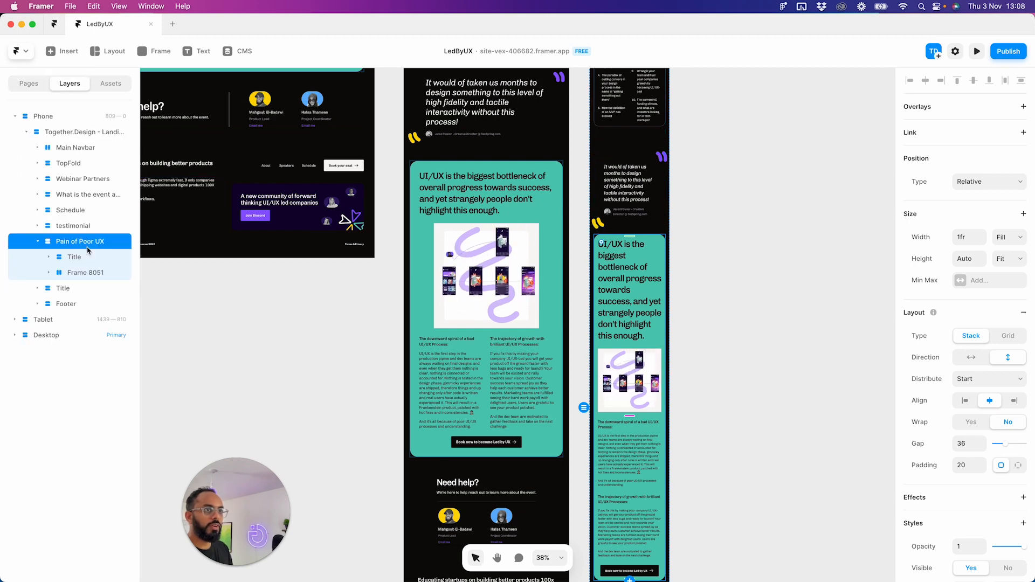
scroll(717, 447, "down", 1)
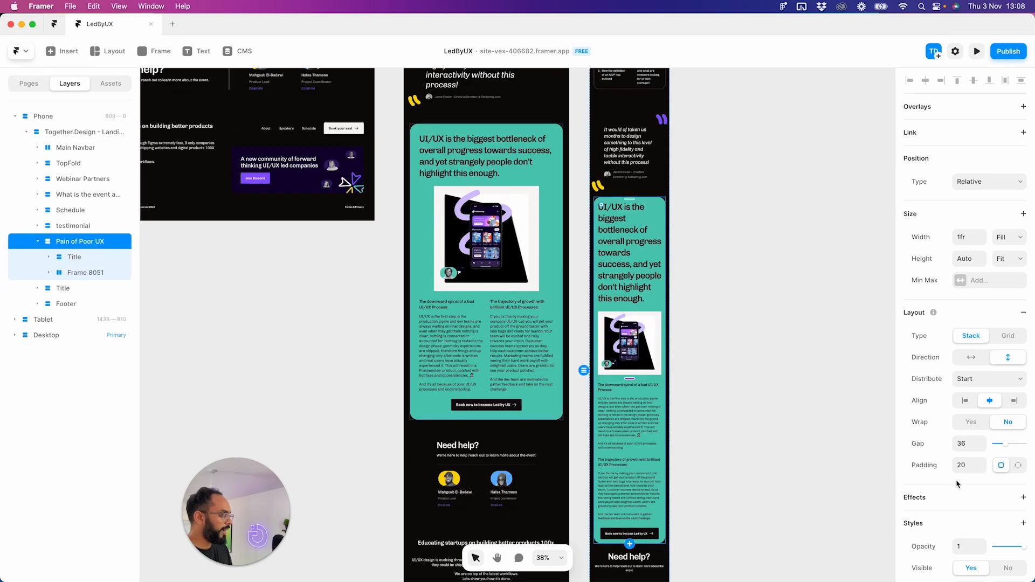
left_click(1018, 465)
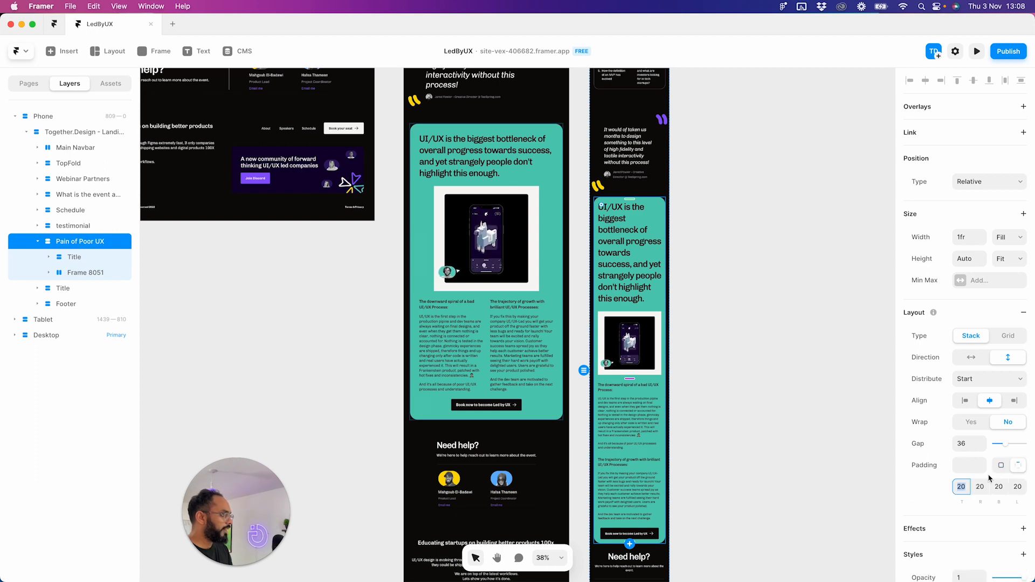
left_click_drag(981, 488, 978, 487)
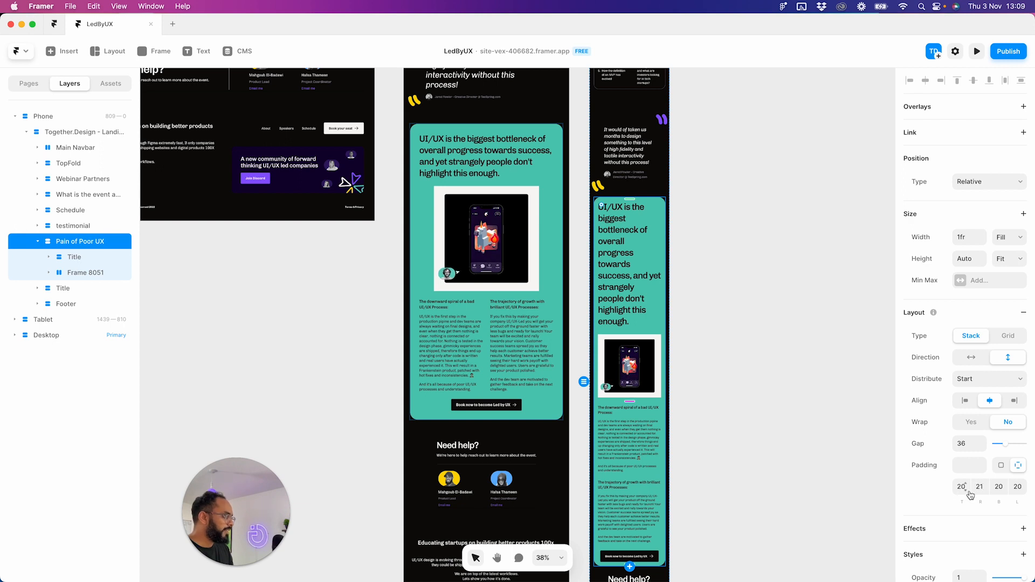
key("super+z")
left_click(964, 490)
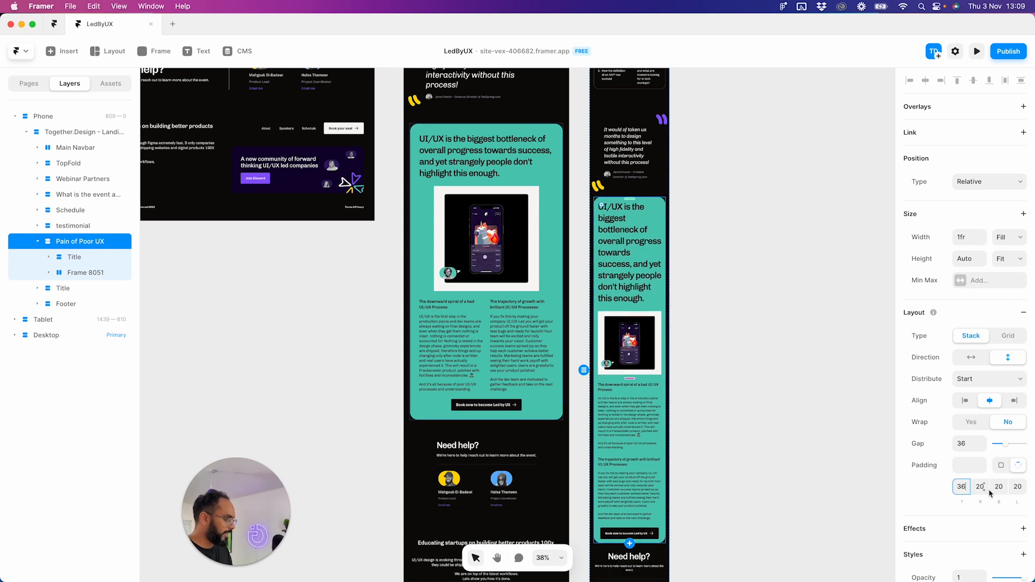
type("36")
key("Return")
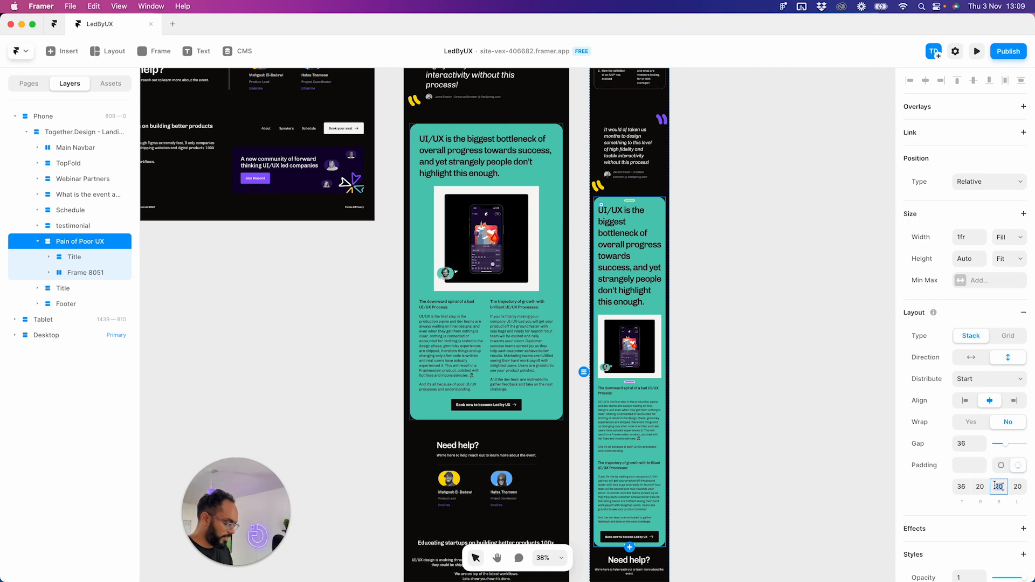
key("Return")
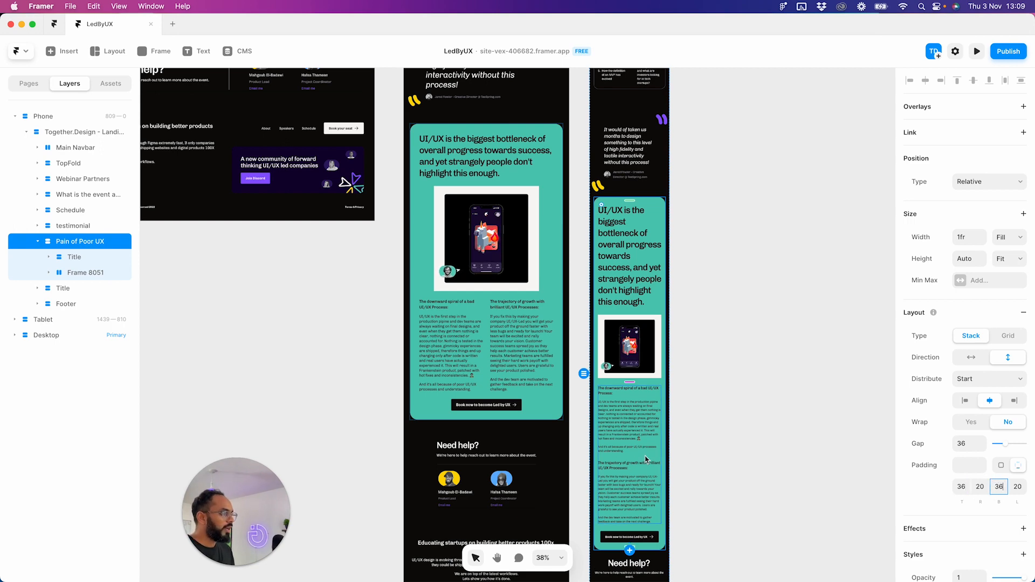
left_click(728, 386)
- Select the testimonial section in the Phone layout
left_click(633, 175)
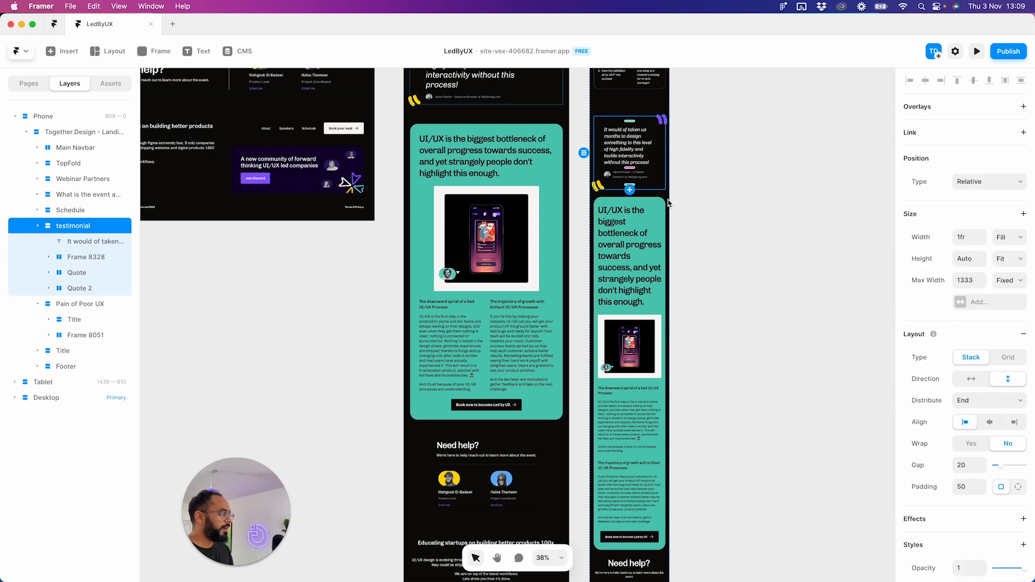
- Set the gap between the sections of the main landing page stack in the Phone layout to 44
left_click(646, 201)
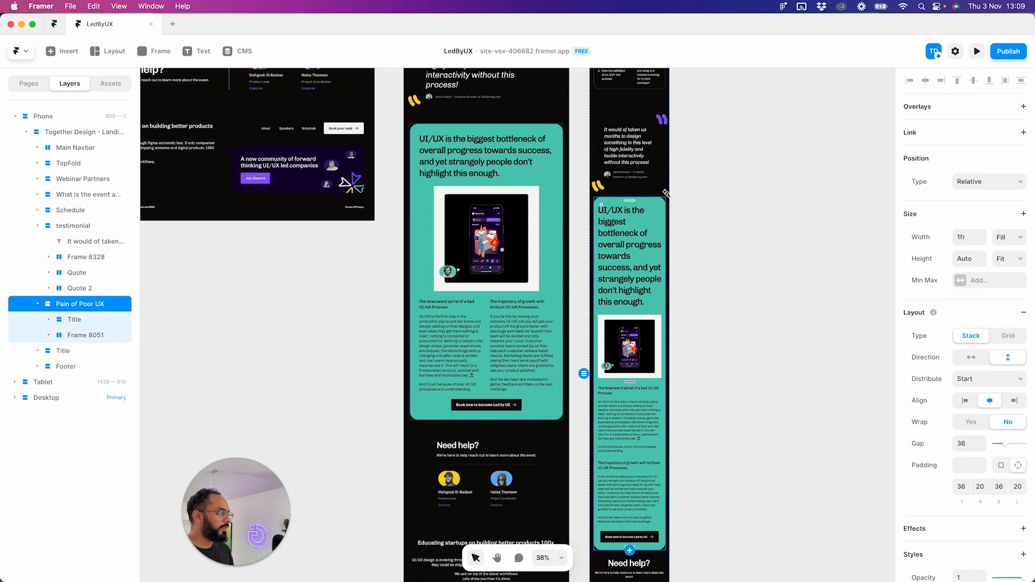
left_click(656, 194)
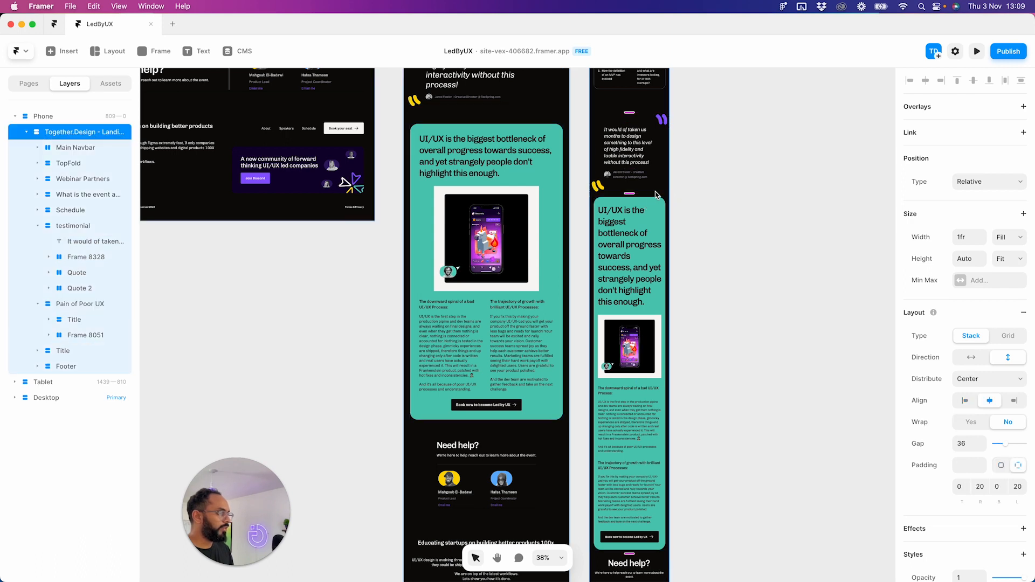
left_click_drag(629, 196, 631, 201)
scroll(653, 201, "up", 15)
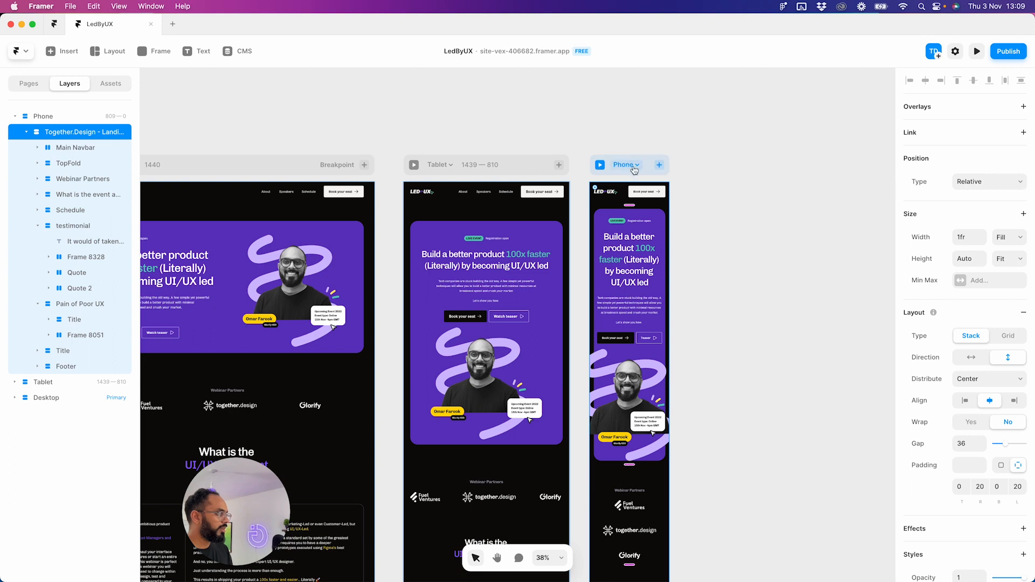
left_click(634, 170)
left_click(19, 131)
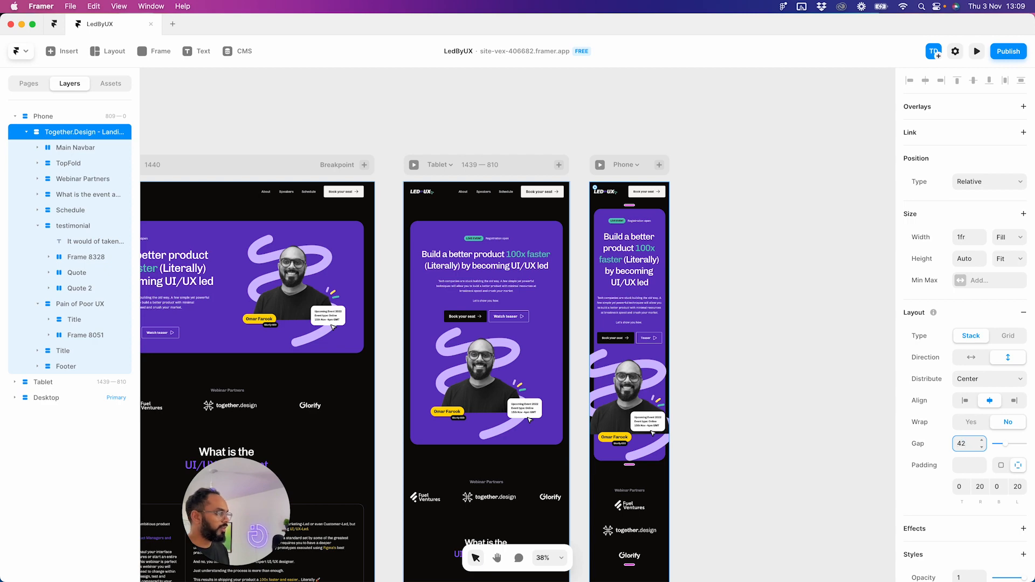
type("44")
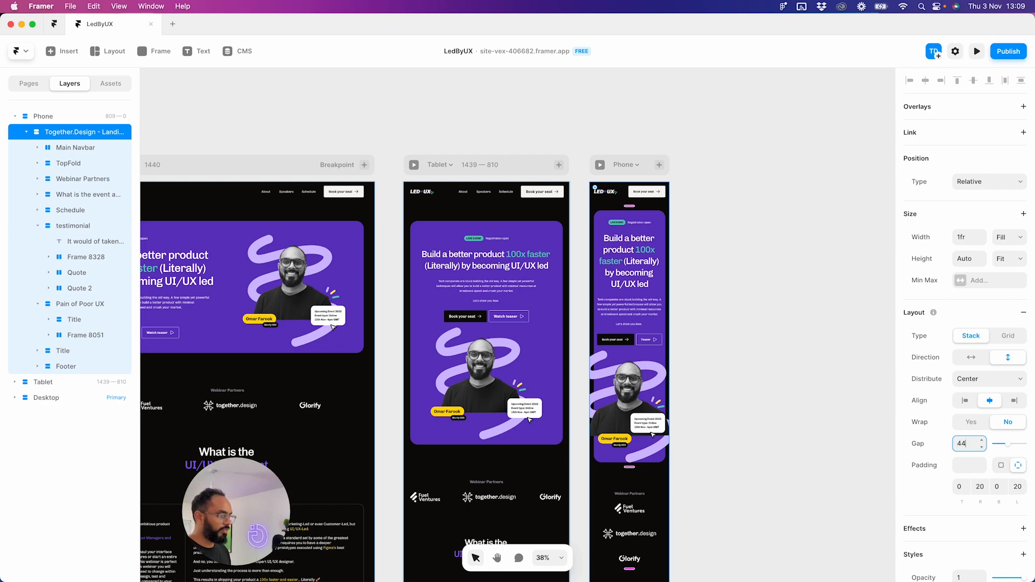
scroll(774, 374, "down", 10)
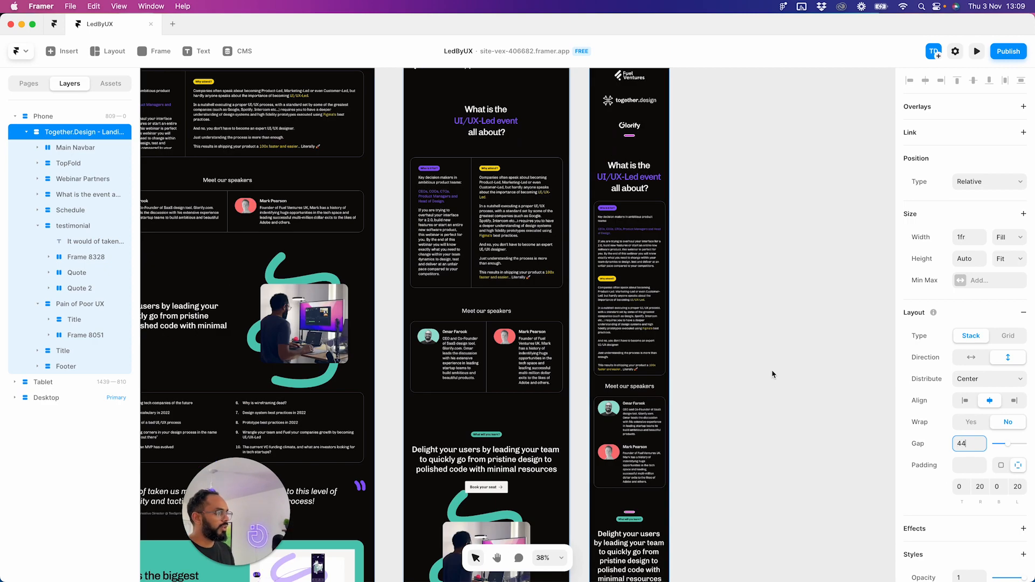
left_click(749, 383)
- Remove the space beneath the phone Schedule section by setting its bottom padding to 0
scroll(746, 386, "up", 2)
scroll(744, 387, "down", 5)
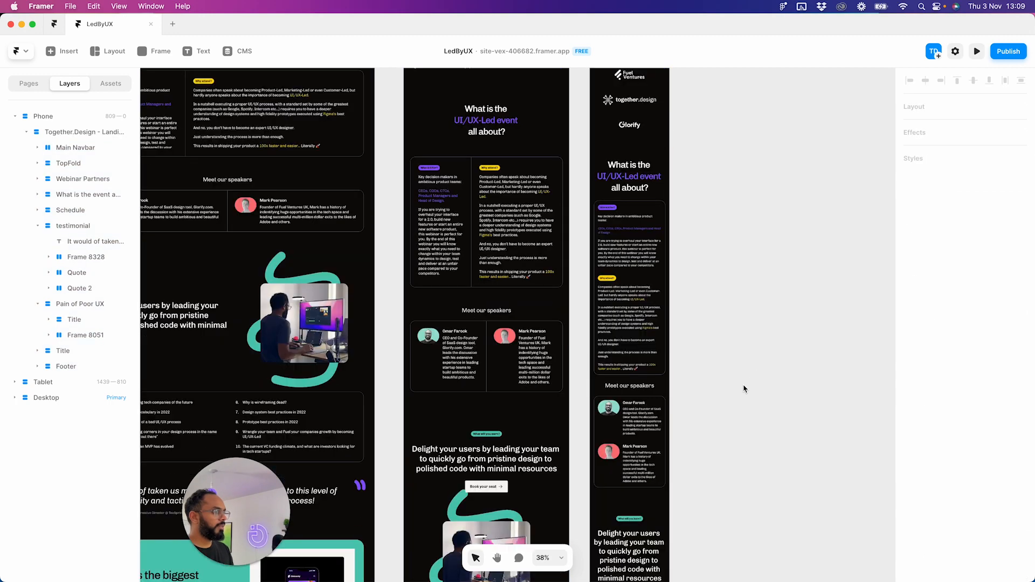
scroll(699, 334, "up", 3)
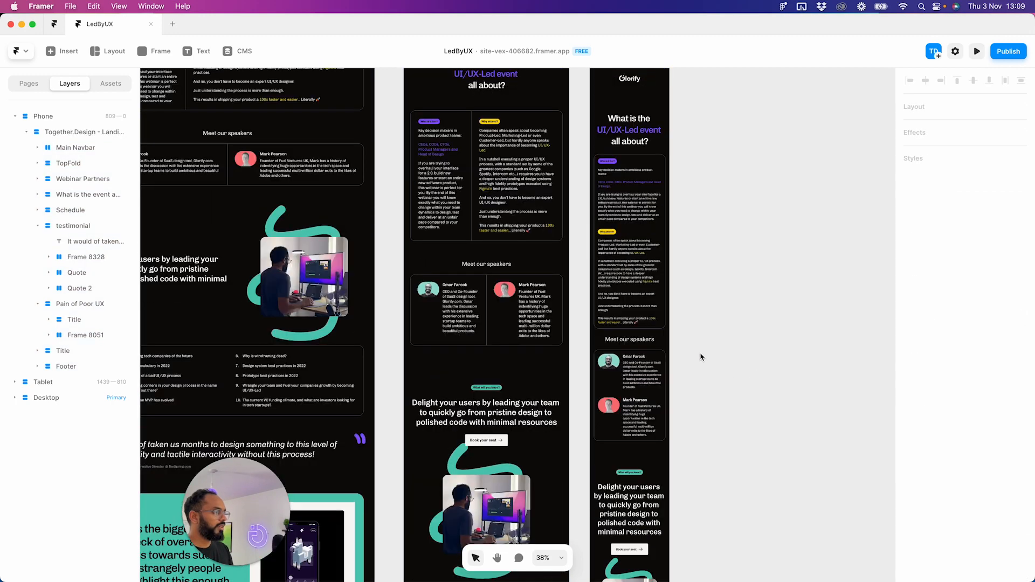
scroll(713, 358, "down", 4)
scroll(714, 359, "down", 8)
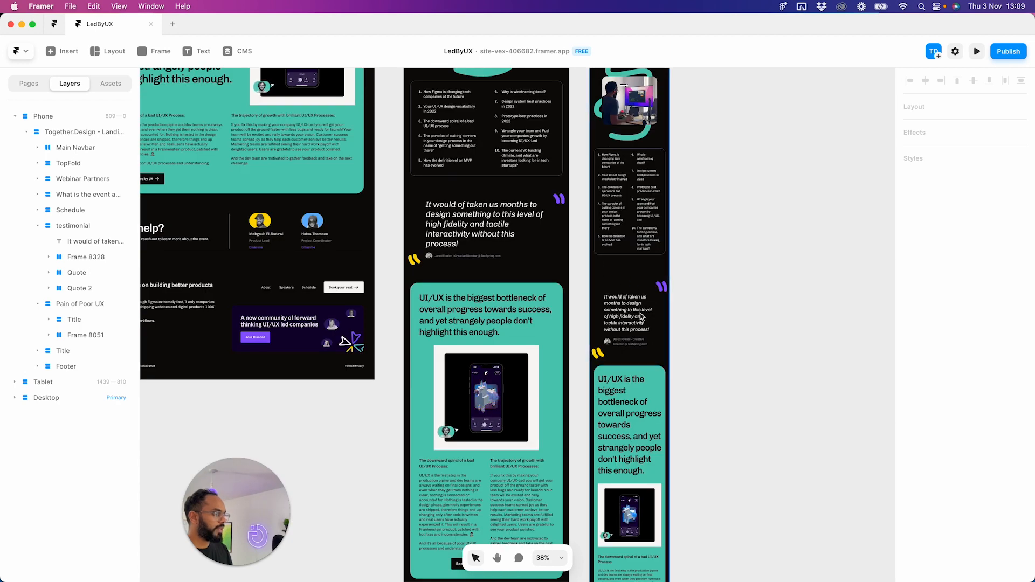
left_click(636, 270)
left_click(998, 421)
type("0")
left_click(765, 354)
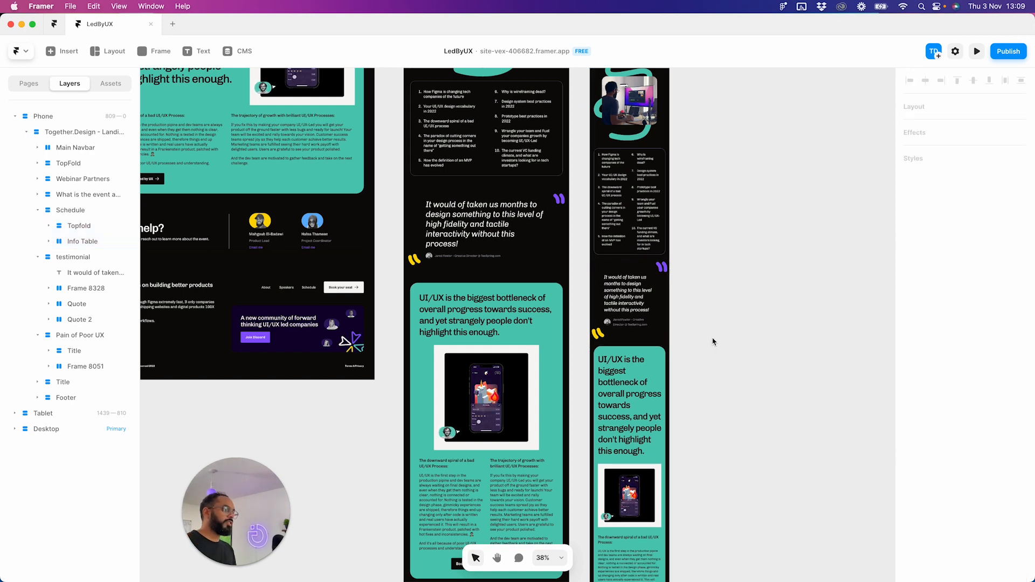
left_click(661, 267)
scroll(660, 267, "up", 1)
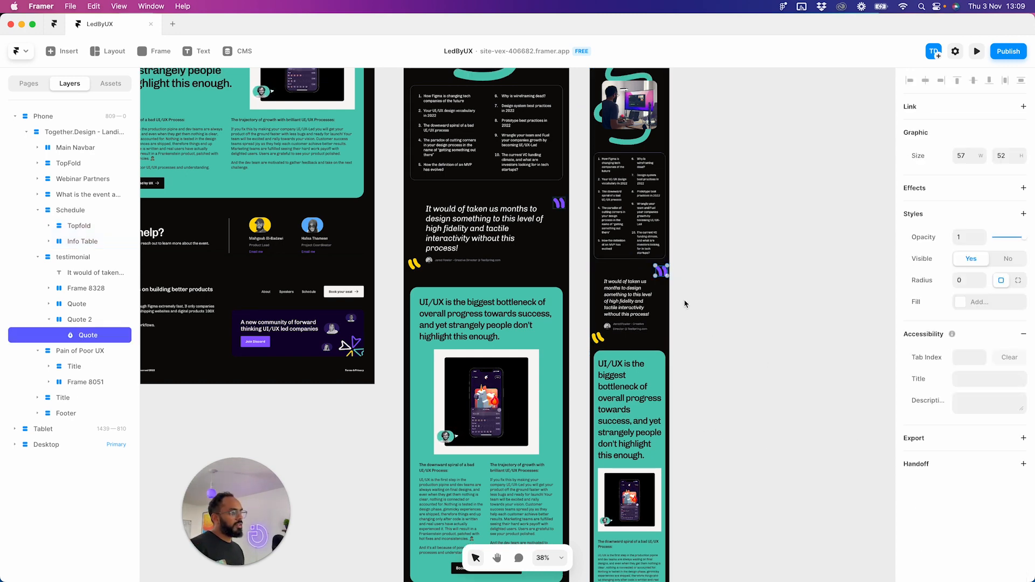
left_click(698, 392)
- Give the phone "Need help?" section individual side padding, with left and right at 0 and extra space on top
scroll(698, 393, "down", 10)
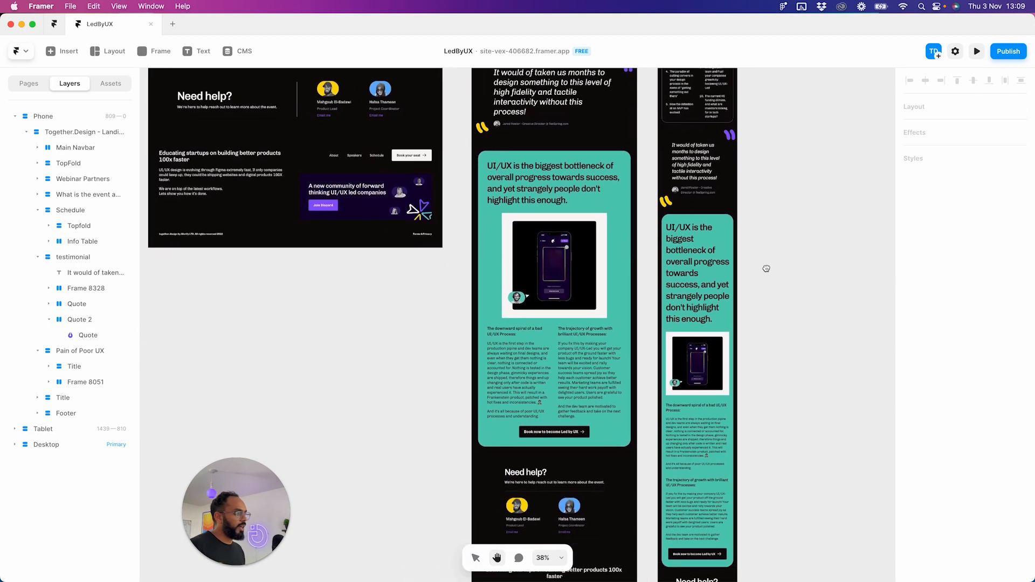
scroll(756, 278, "down", 10)
scroll(762, 280, "up", 15)
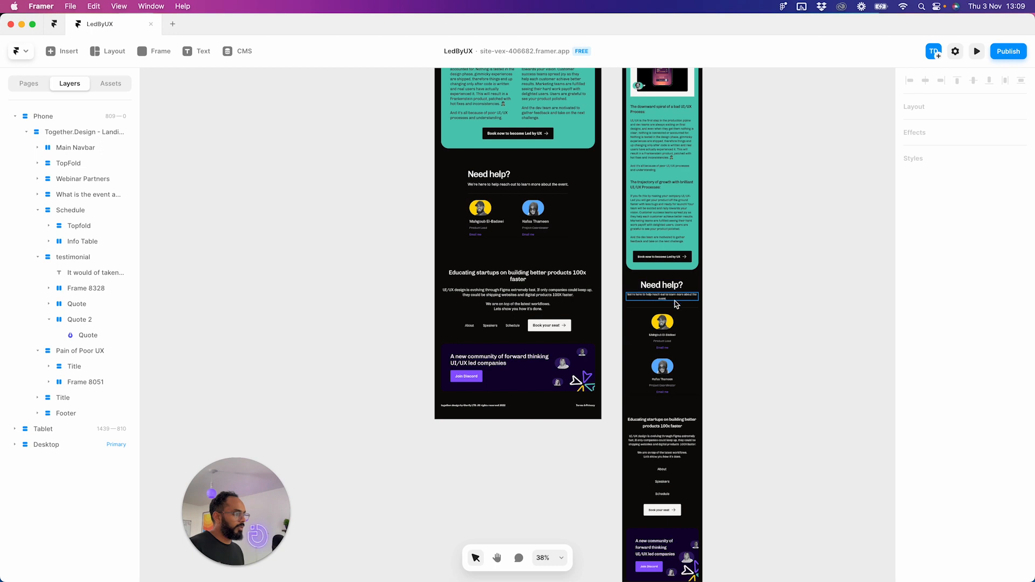
left_click(684, 316)
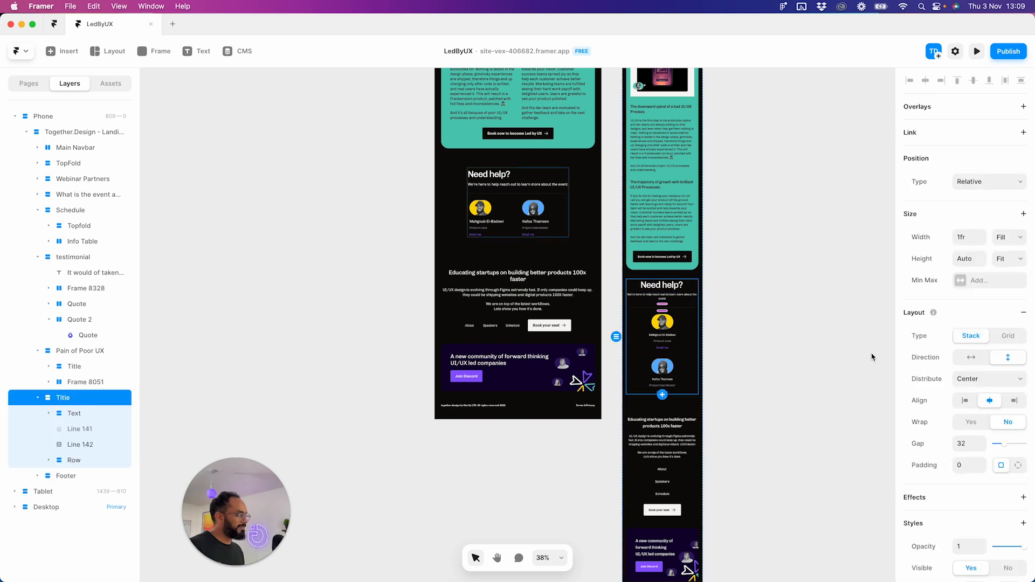
left_click(1016, 467)
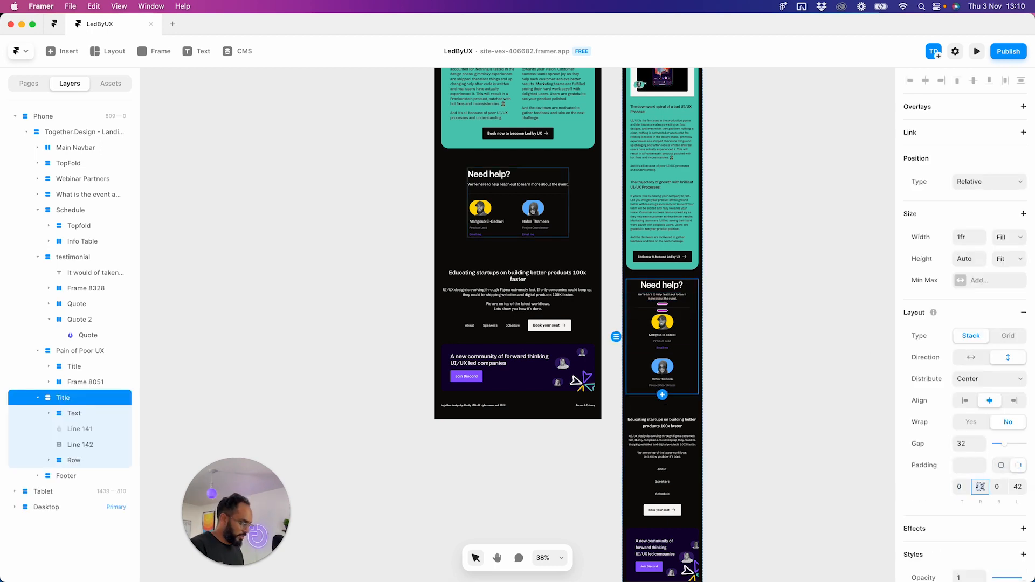
type("0")
left_click(1015, 486)
type("0")
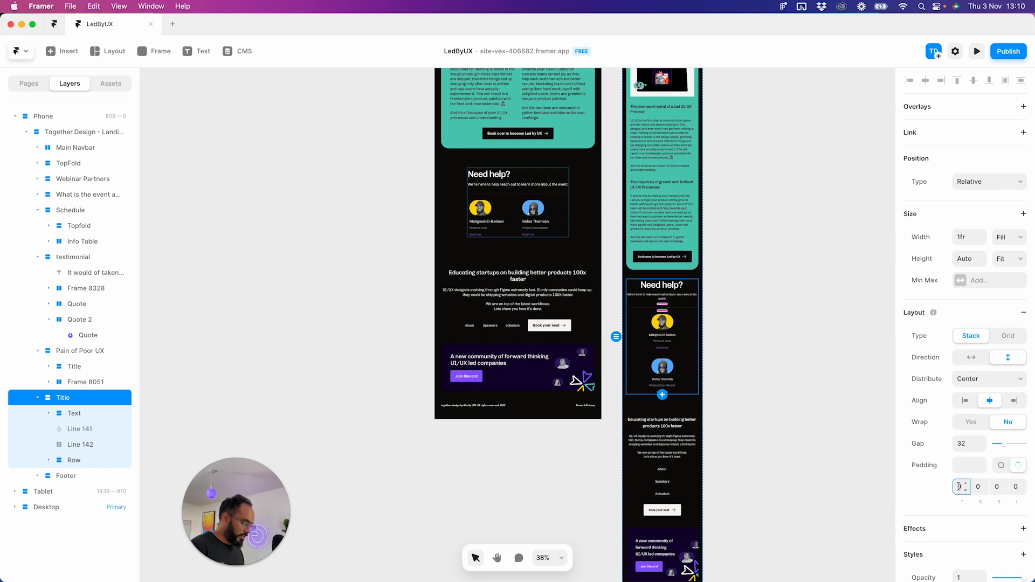
left_click(770, 348)
- Switch the phone testimonial section to individual side padding and set both its left and right padding to 50
scroll(676, 374, "down", 1)
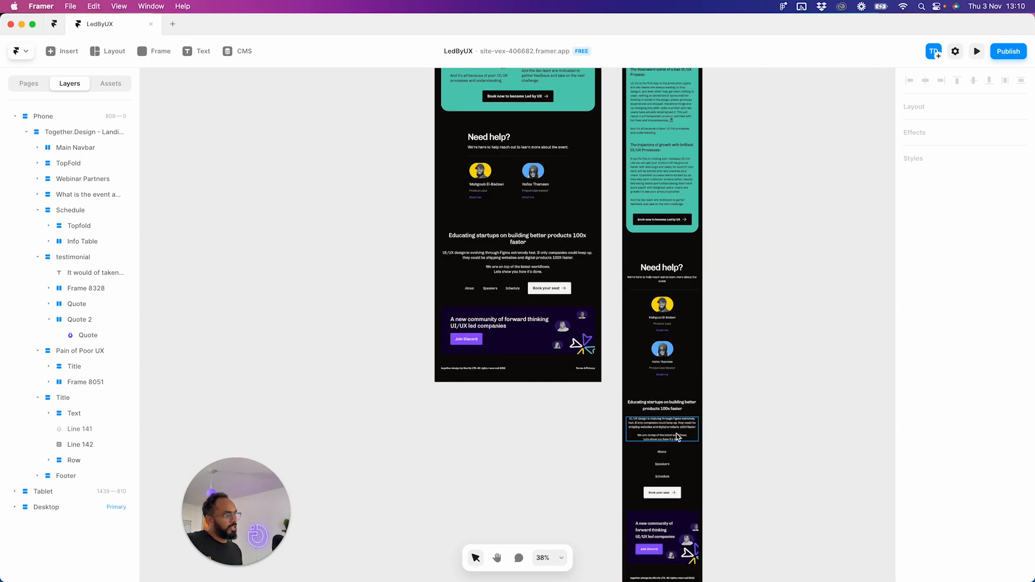
scroll(678, 444, "down", 1)
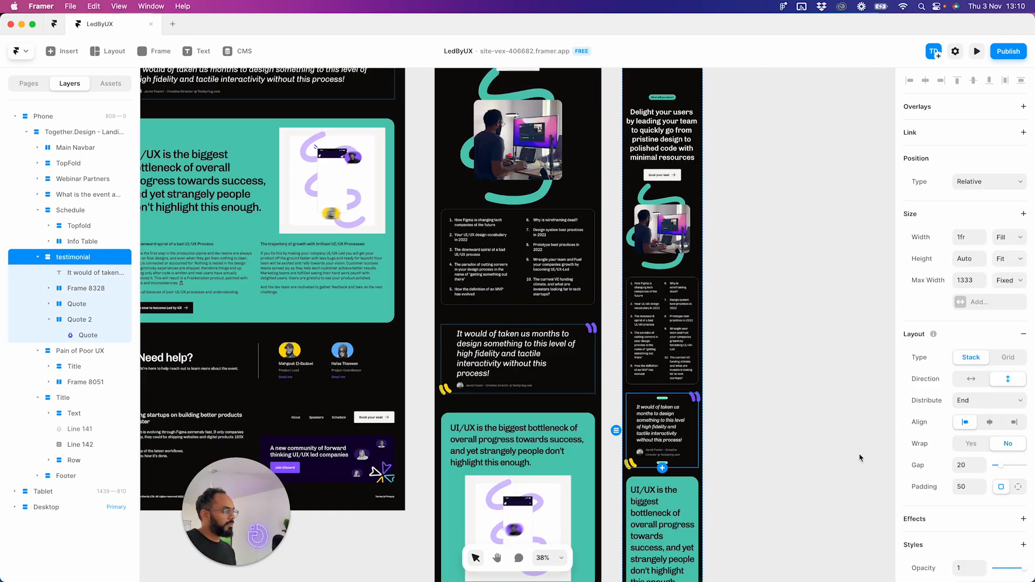
left_click(1017, 486)
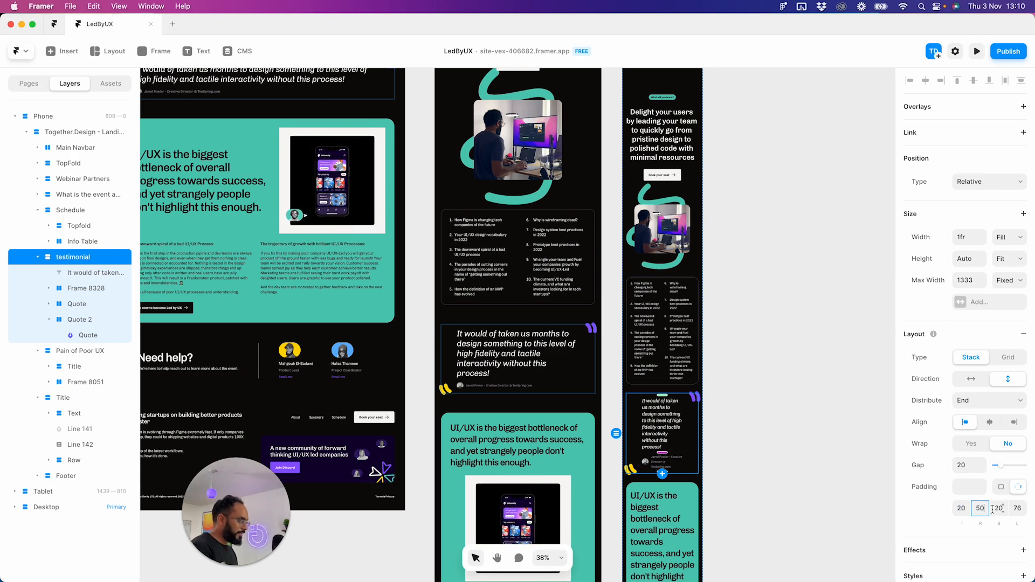
type("50")
left_click(1017, 508)
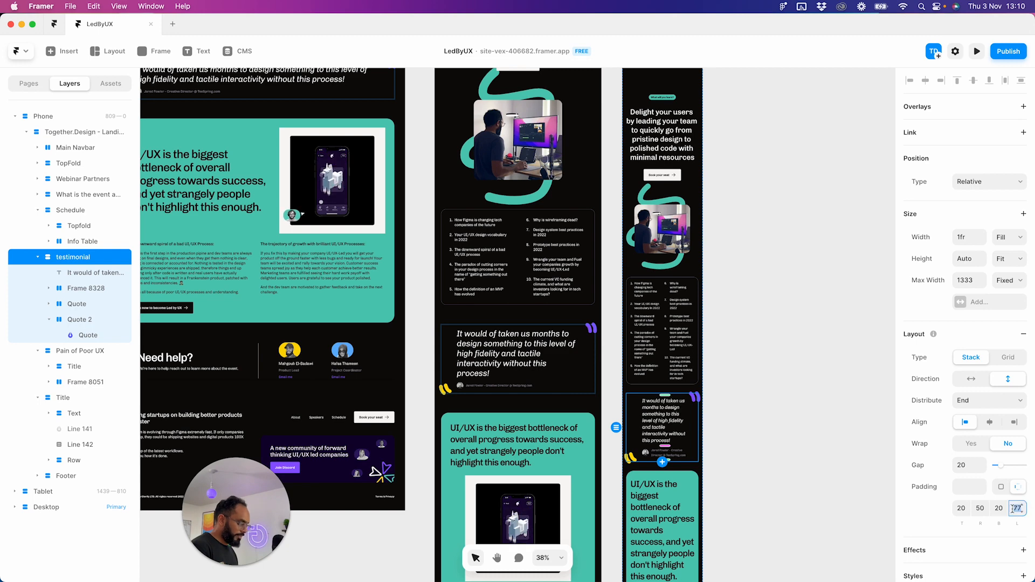
type("50")
key("Return")
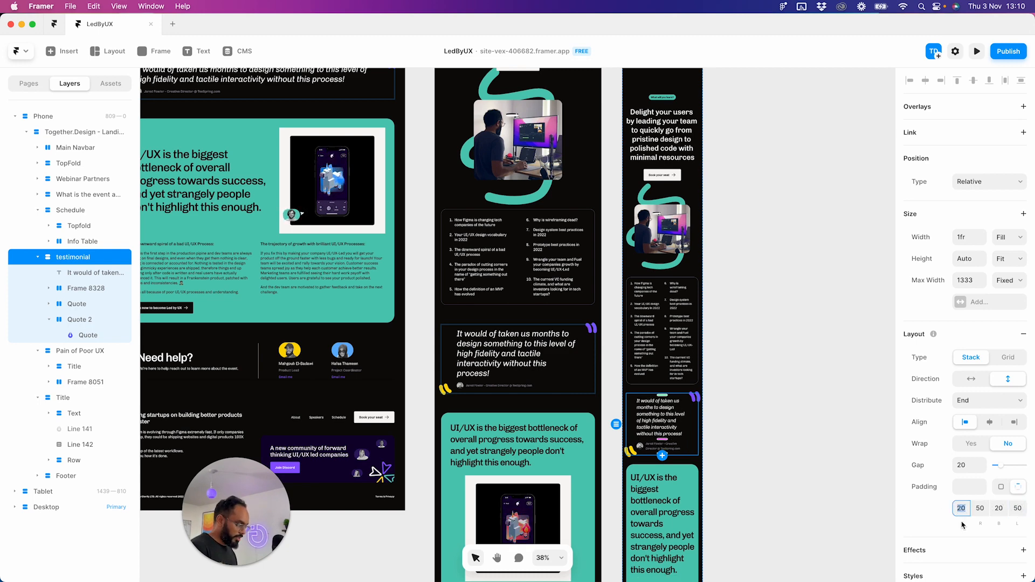
- Set the top and bottom padding of the phone testimonial section to 96
type("96")
left_click(992, 509)
type("96")
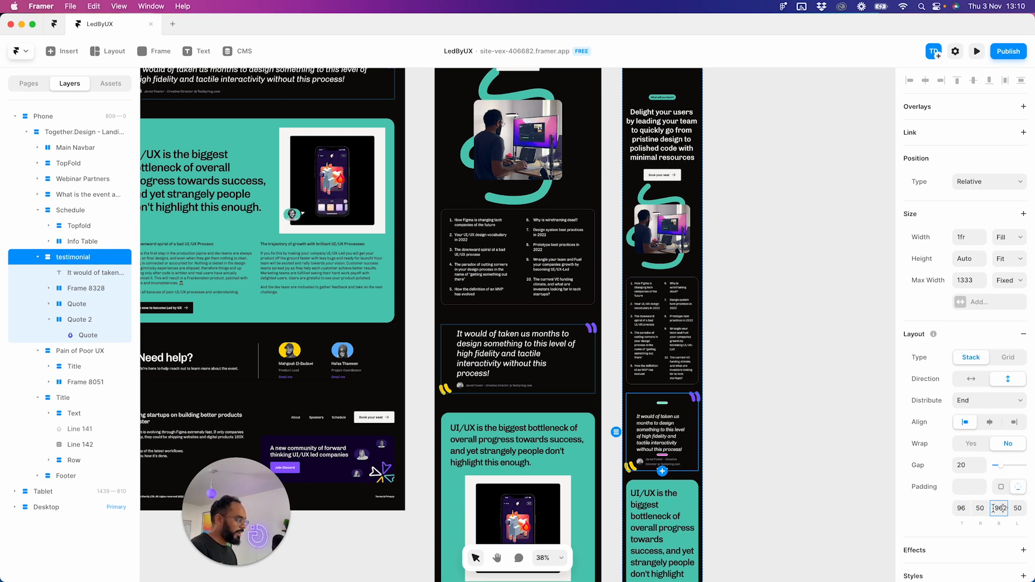
key("Delete")
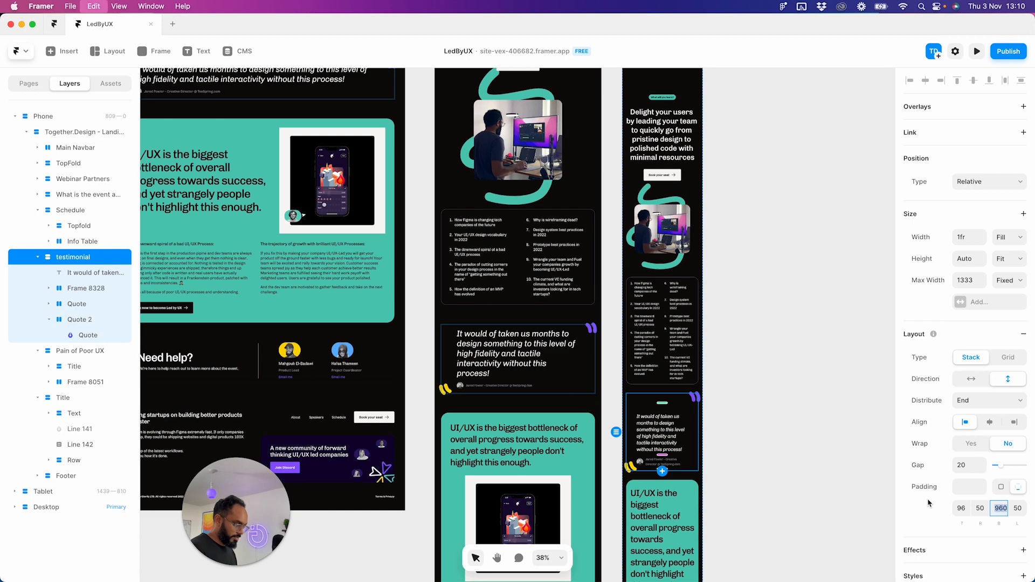
type("6")
key("Return")
left_click(797, 450)
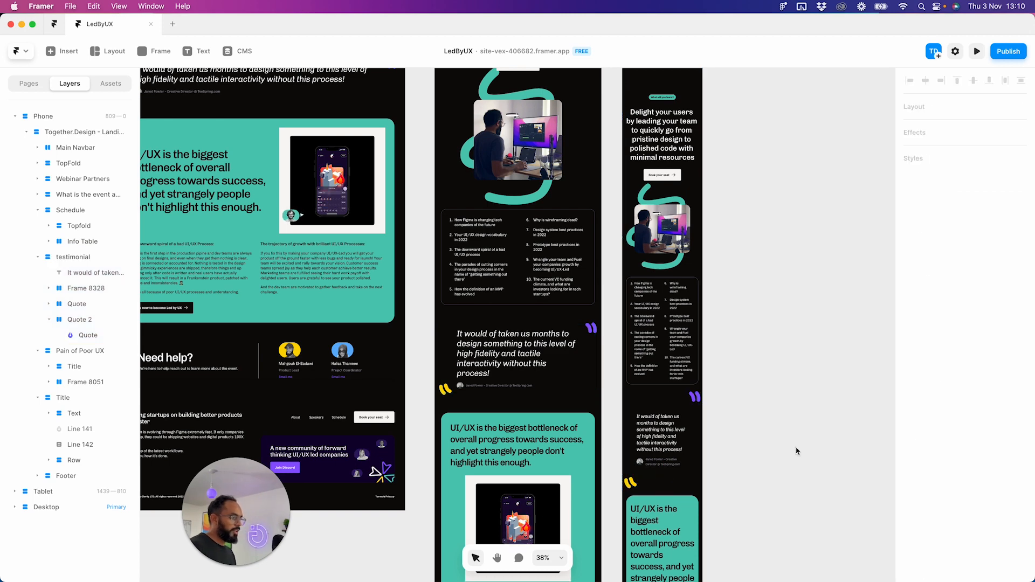
- Move the yellow quote mark's frame in the phone testimonial up to a bottom offset of 40
scroll(656, 472, "up", 3)
scroll(657, 473, "up", 3)
left_click(615, 489)
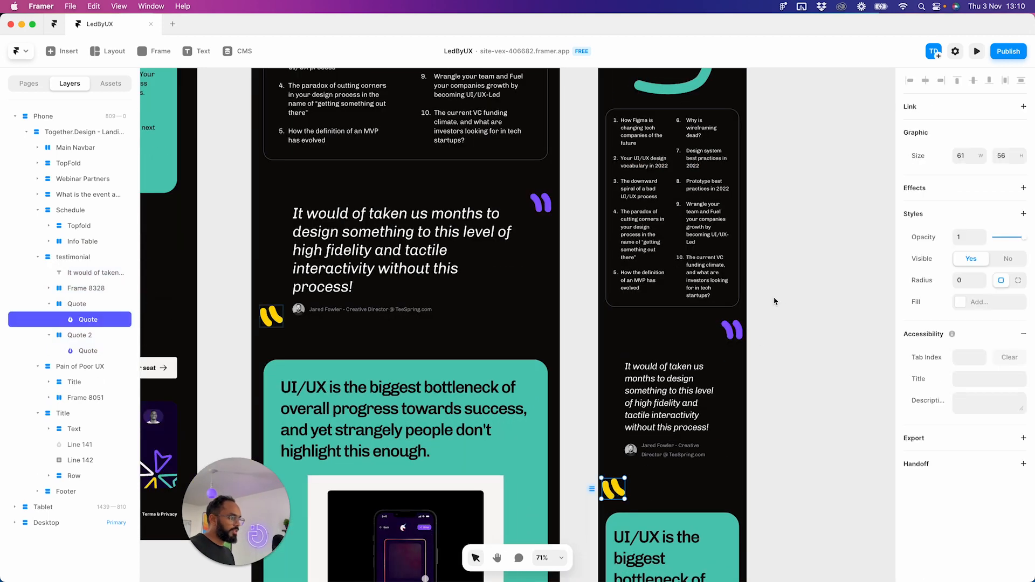
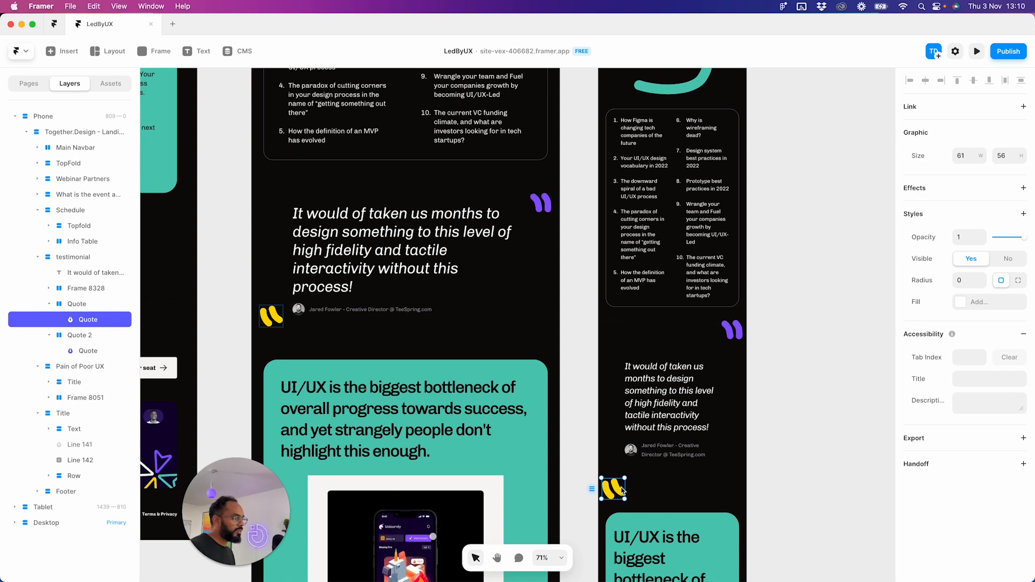
left_click_drag(623, 490, 632, 486)
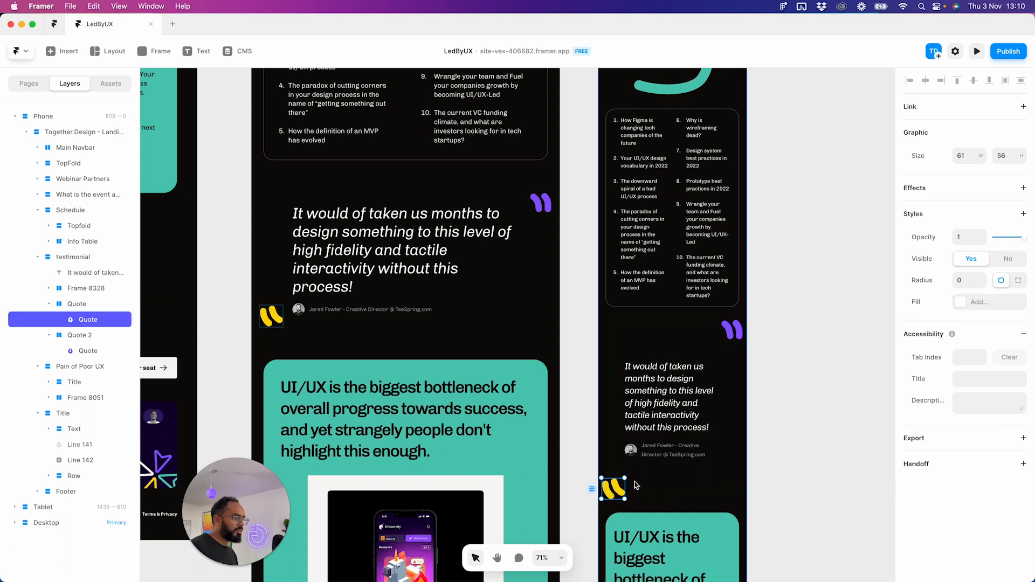
left_click(81, 309)
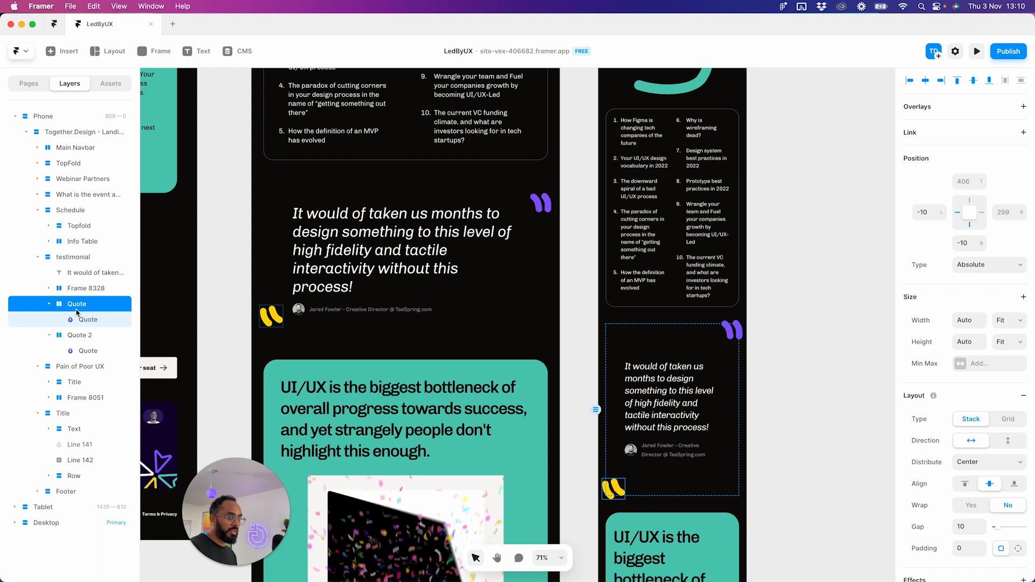
key("shift+Up")
key("shift+Up")
key("shift+Up")
key("shift+Up")
key("shift+Up")
key("shift+Up")
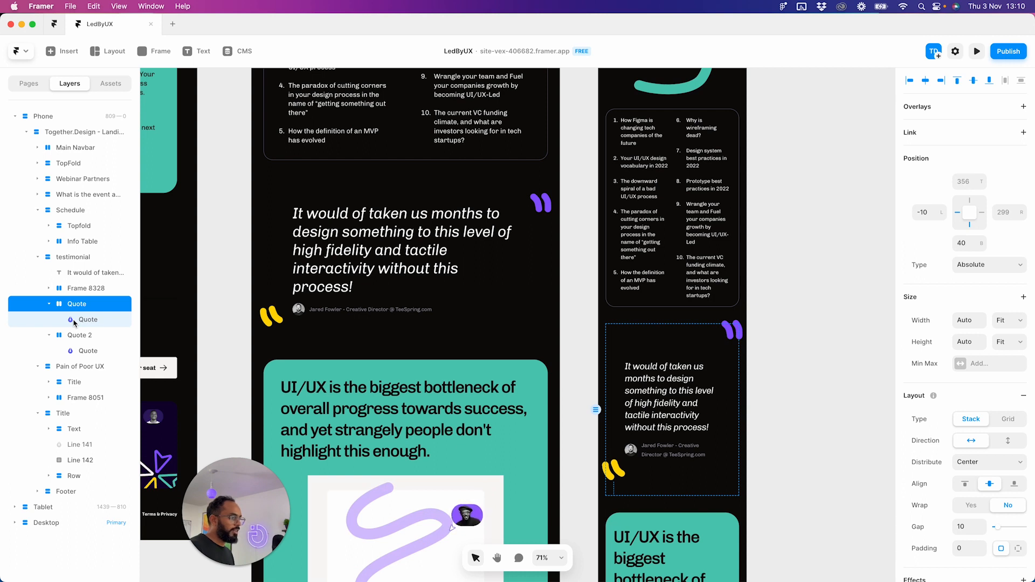
- Move the purple quote mark's frame in the phone testimonial down to a top offset of 70
left_click(738, 326)
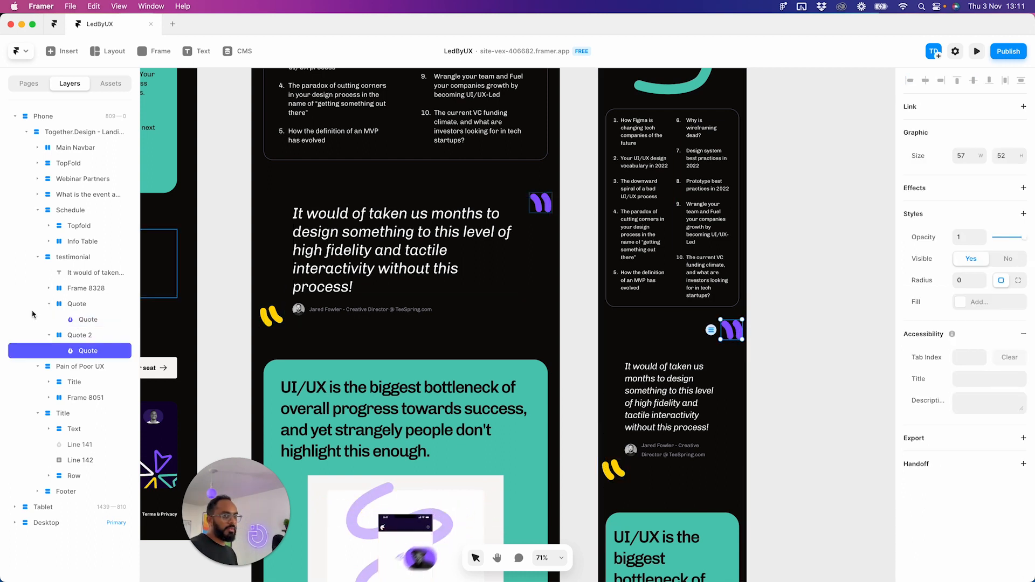
left_click(100, 336)
key("shift+Down")
key("shift+Down")
key("shift+Down")
key("shift+Right")
key("shift+Down")
key("shift+Down")
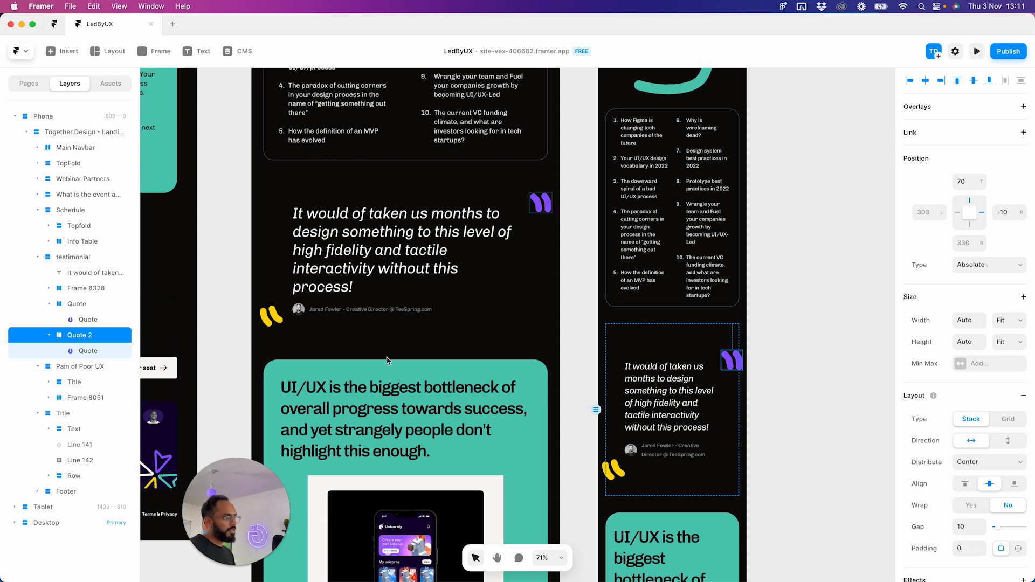
left_click(819, 334)
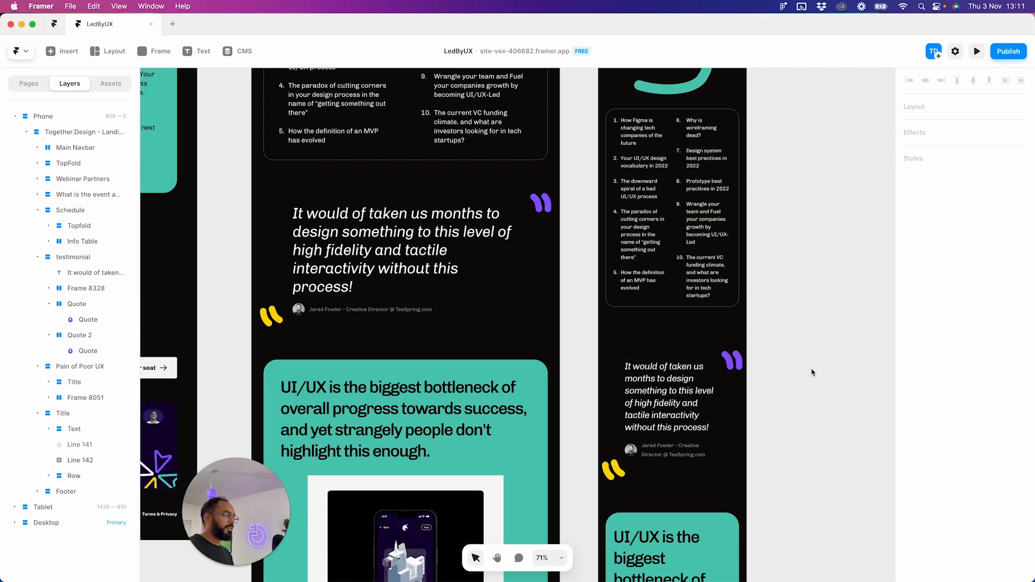
scroll(820, 350, "down", 15)
scroll(819, 372, "up", 10)
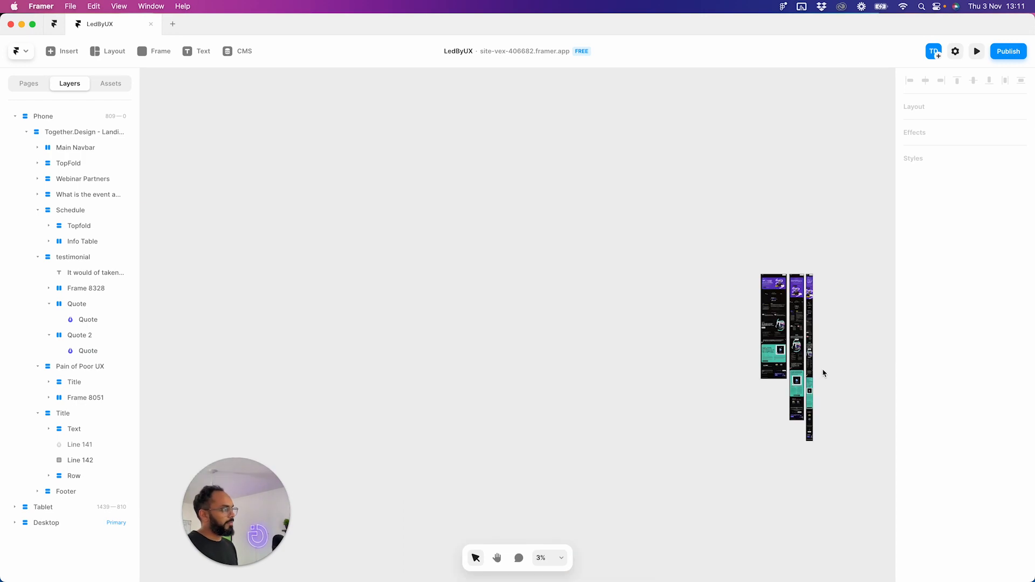
scroll(803, 352, "down", 8)
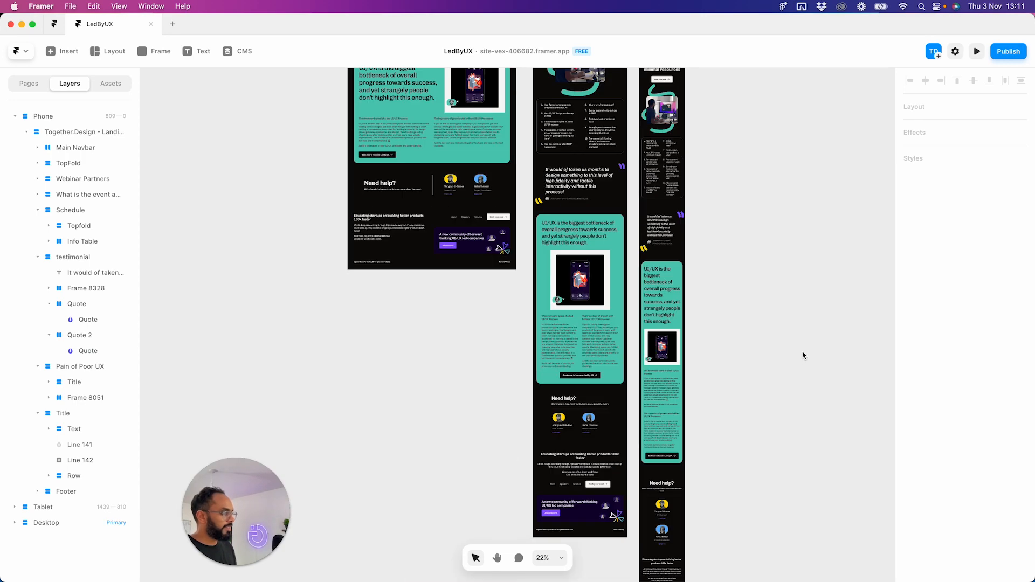
scroll(803, 354, "up", 20)
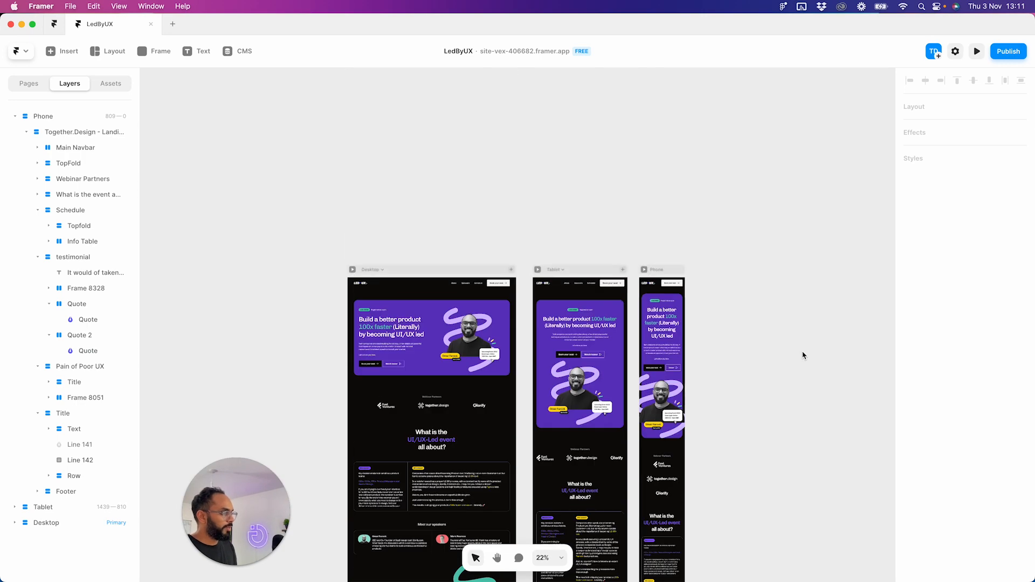
- Look over the desktop, tablet and phone layouts side by side on the canvas, from the hero down to the footer
scroll(765, 355, "down", 5)
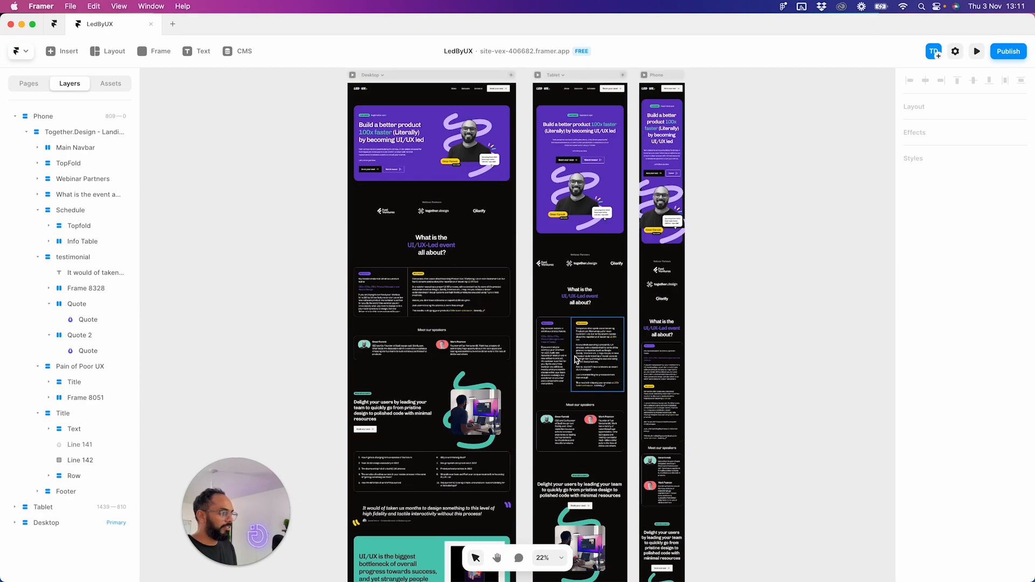
scroll(576, 359, "up", 3)
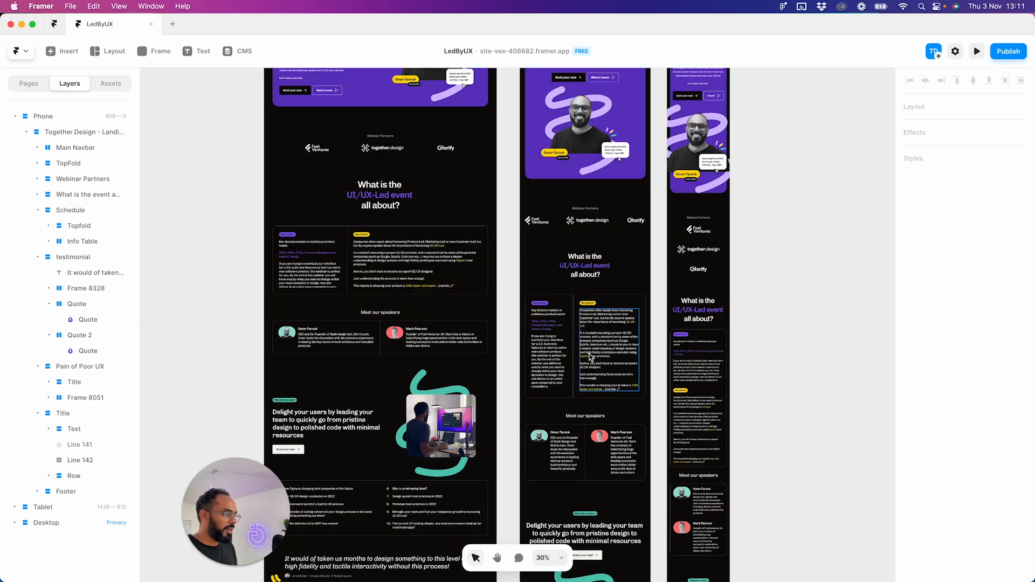
scroll(590, 357, "down", 10)
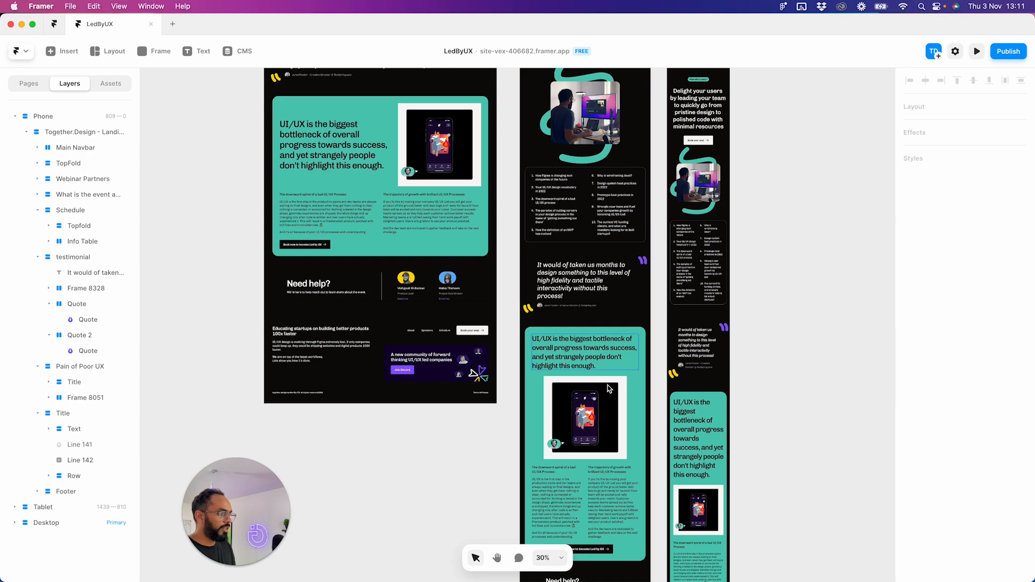
scroll(607, 377, "down", 9)
scroll(607, 397, "up", 13)
scroll(609, 397, "up", 10)
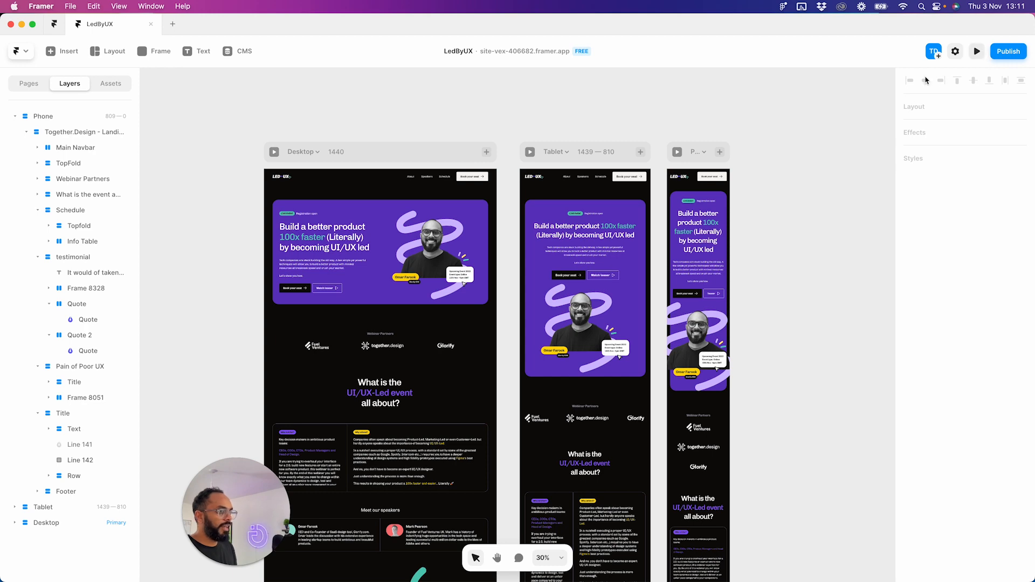
scroll(401, 421, "down", 5)
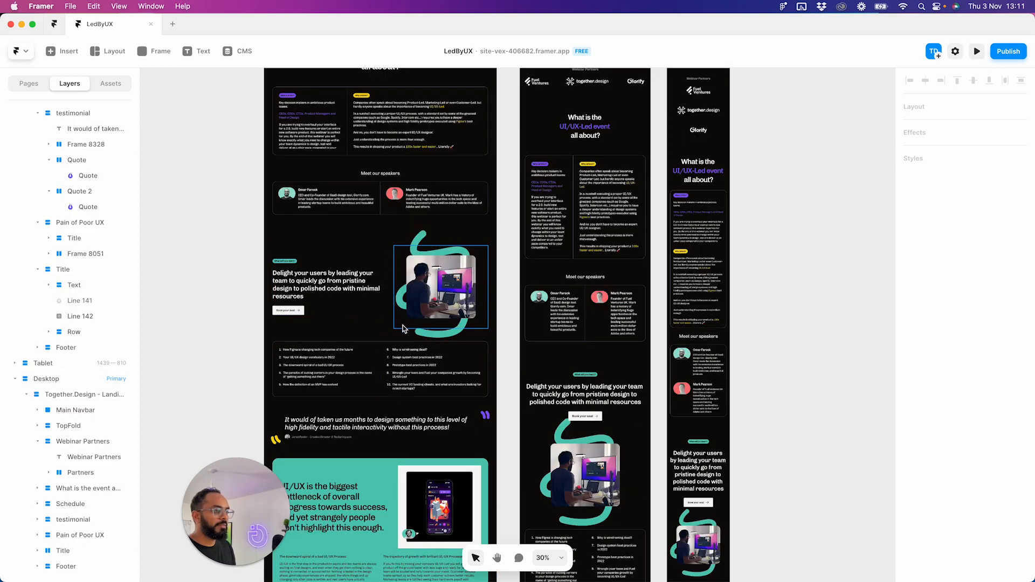
scroll(410, 398, "down", 1)
scroll(411, 399, "down", 3)
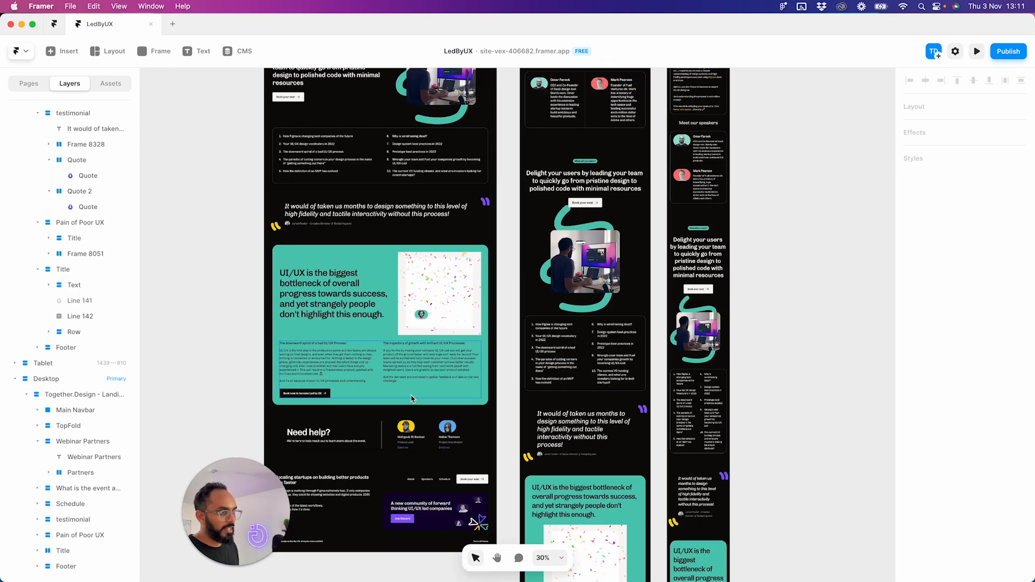
scroll(434, 408, "up", 3)
scroll(434, 408, "up", 7)
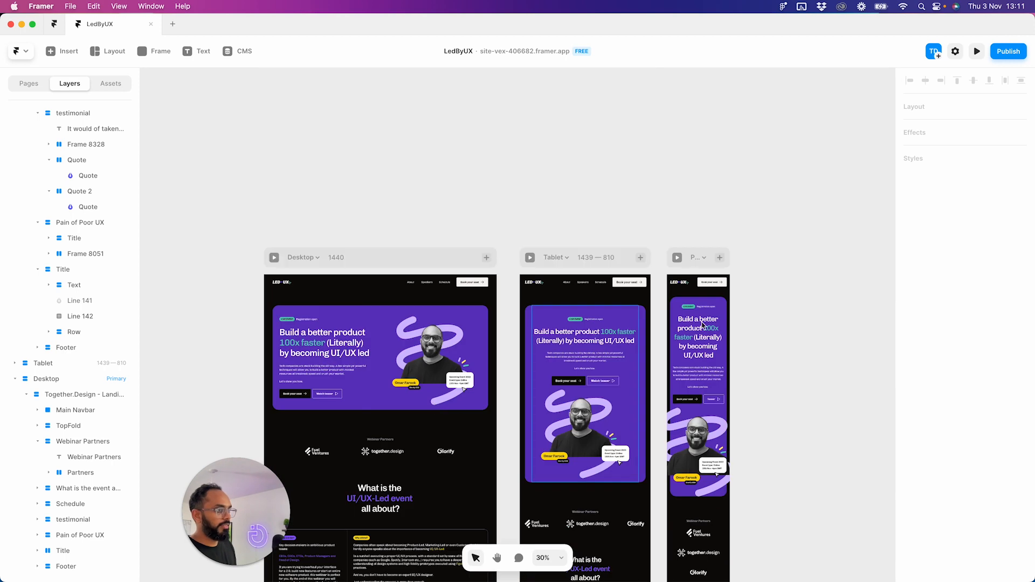
- Open the landing page preview and examine the 1440-wide desktop layout from the hero to the lower sections and back
key("super+p")
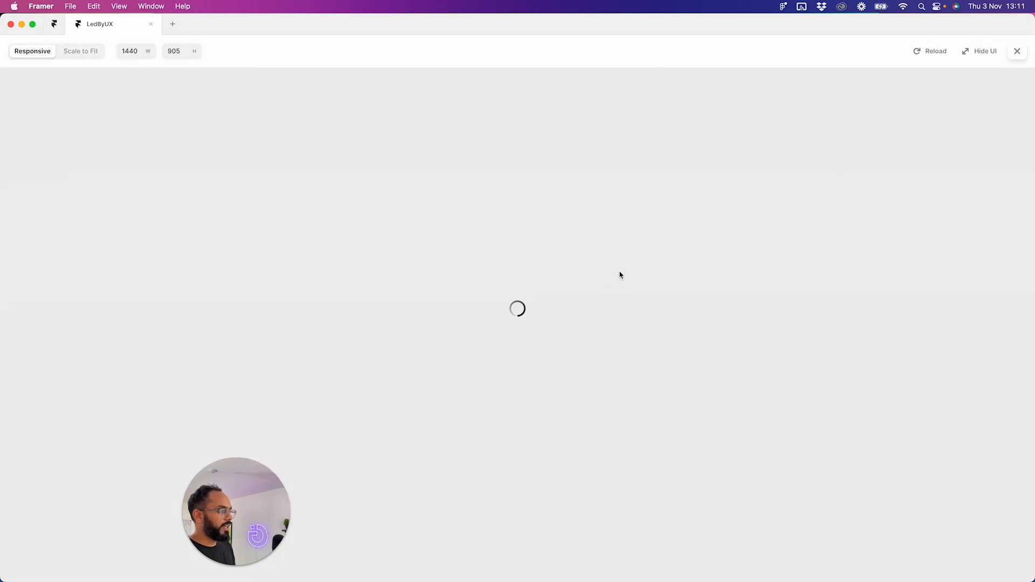
scroll(704, 284, "down", 10)
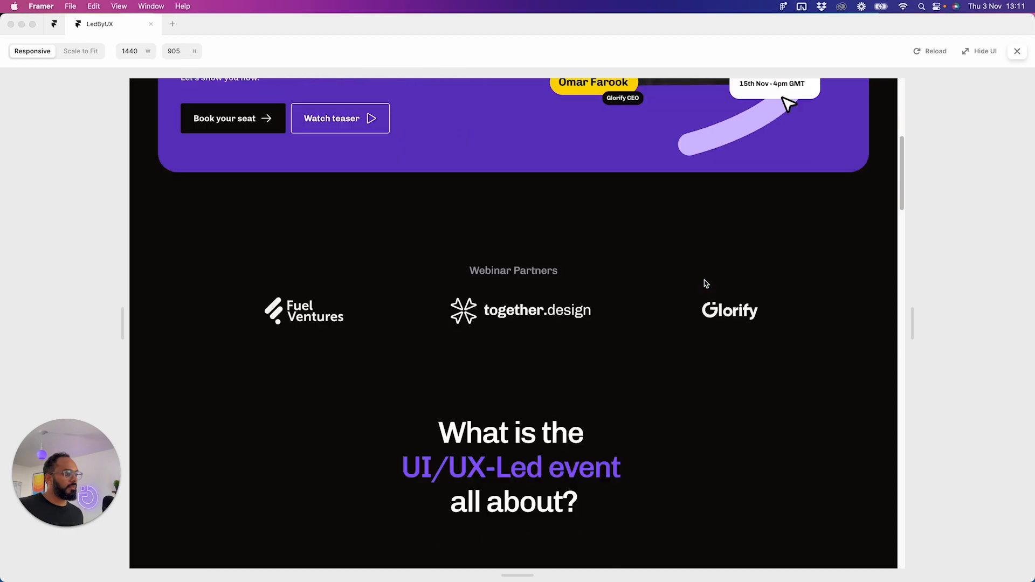
scroll(704, 284, "down", 15)
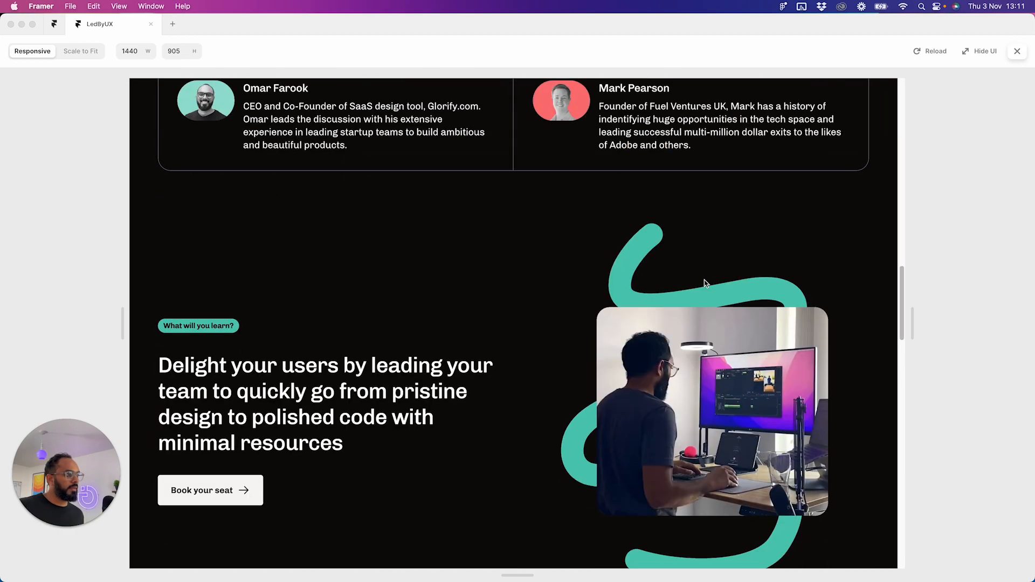
scroll(704, 284, "down", 13)
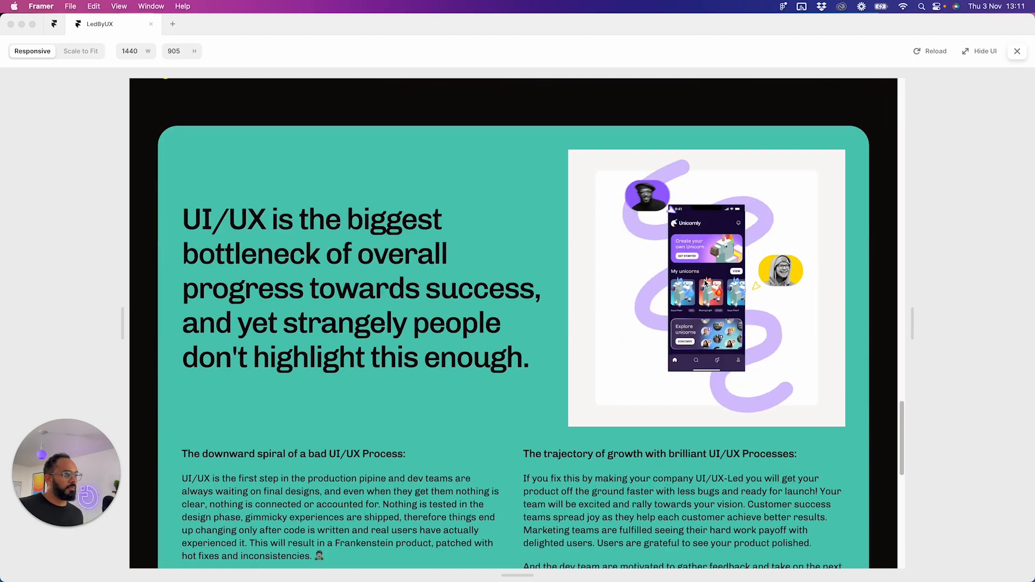
scroll(620, 288, "up", 4)
scroll(562, 300, "down", 10)
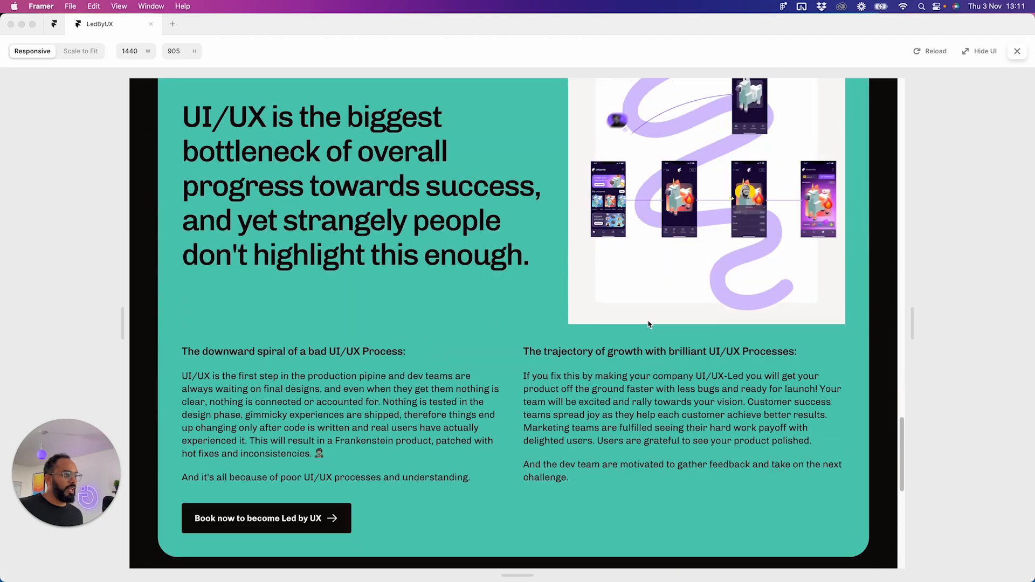
scroll(649, 324, "down", 5)
scroll(644, 328, "up", 20)
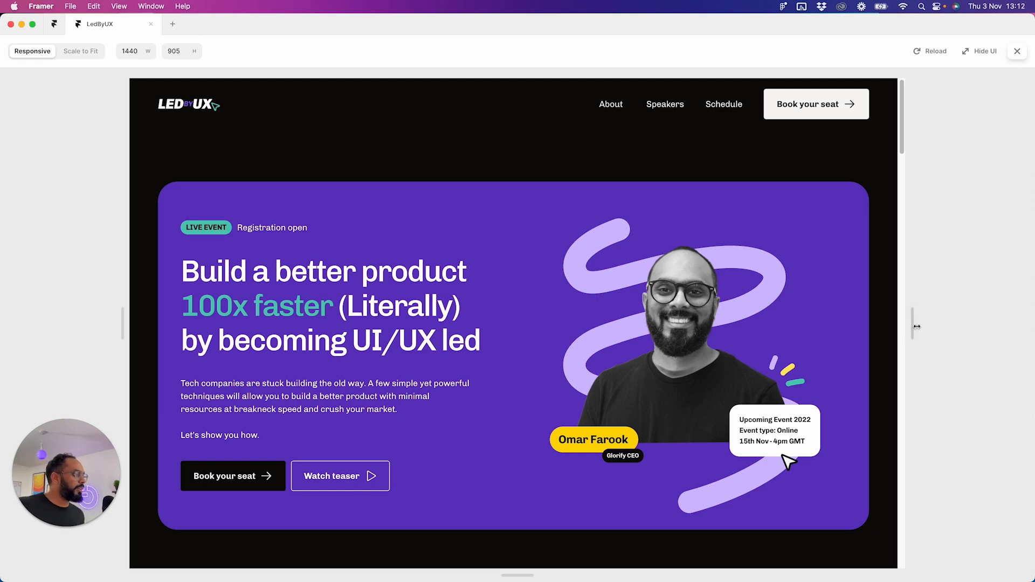
- Narrow the responsive preview to about 1156 wide and examine the tablet layout down to the footer
left_click_drag(941, 321, 837, 323)
scroll(663, 307, "down", 15)
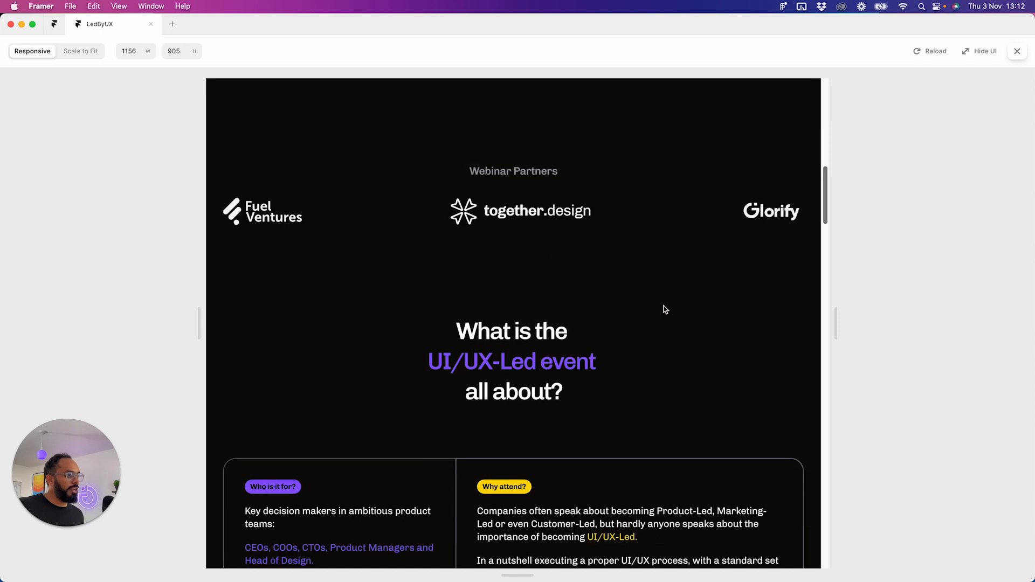
scroll(664, 308, "down", 20)
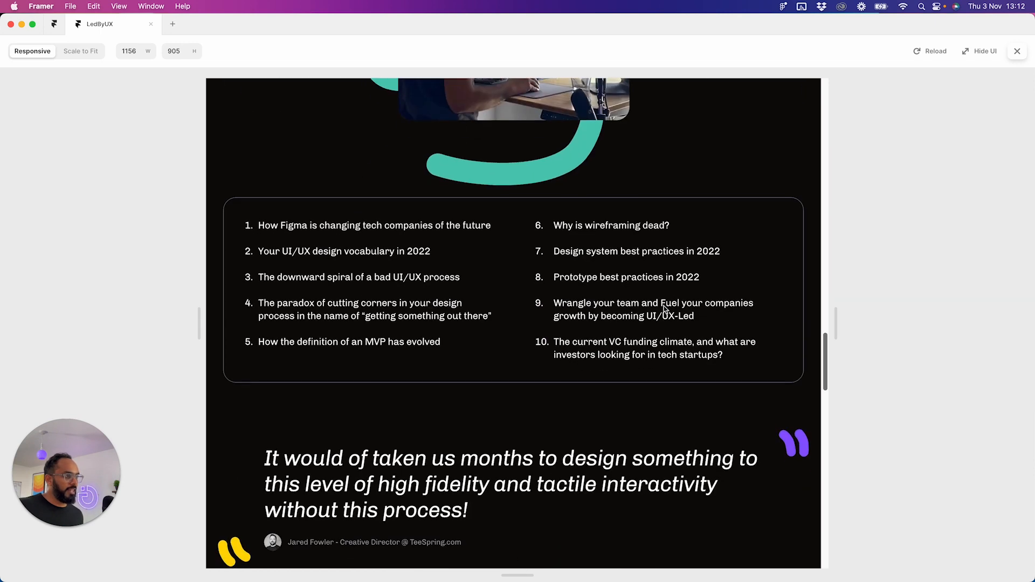
scroll(664, 309, "down", 20)
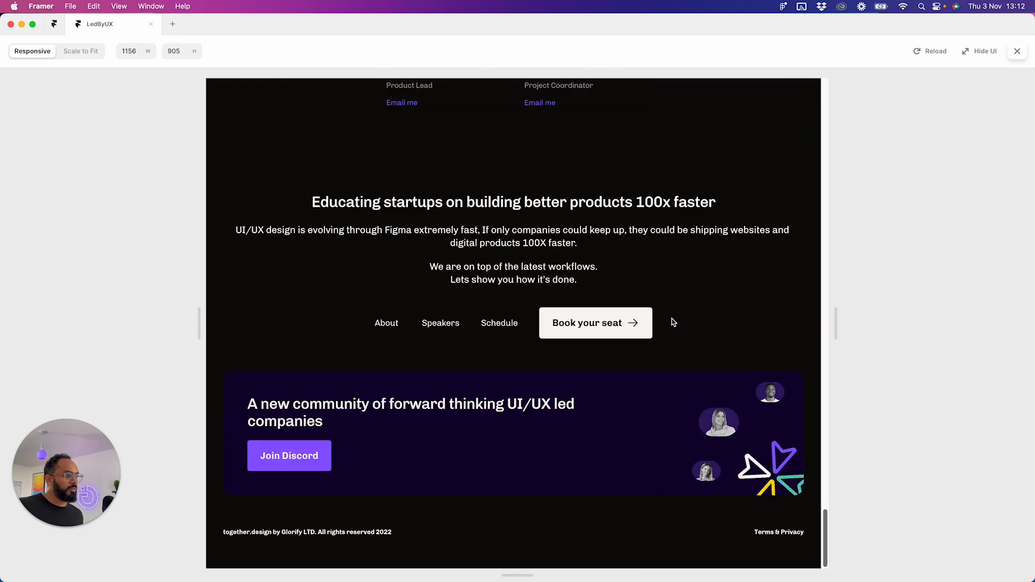
scroll(690, 331, "up", 6)
scroll(704, 342, "down", 7)
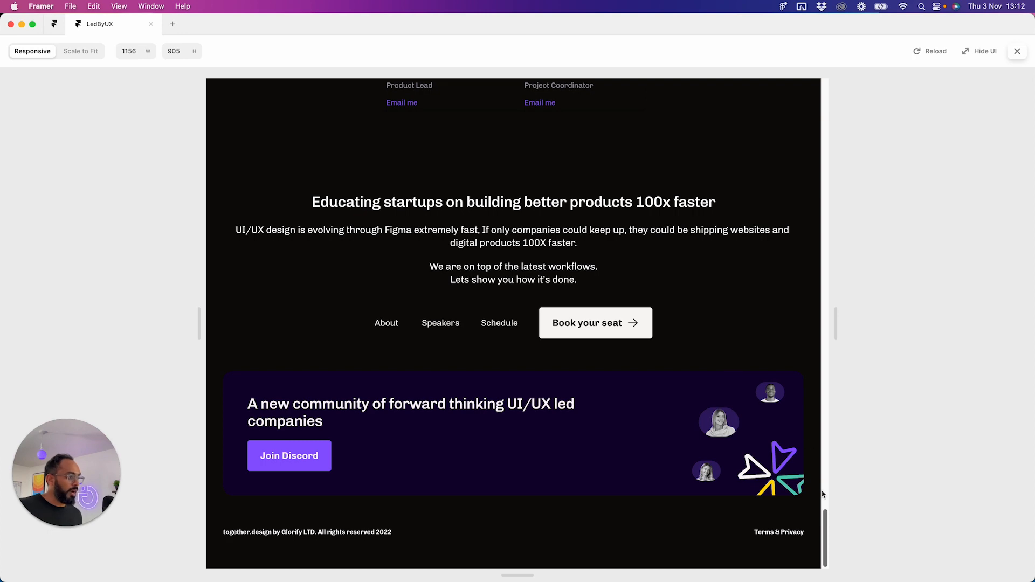
- Narrow the responsive preview to about 756 wide and examine the phone layout's spacing around the schedule section's desk photo
left_click_drag(836, 336, 730, 346)
scroll(595, 409, "up", 20)
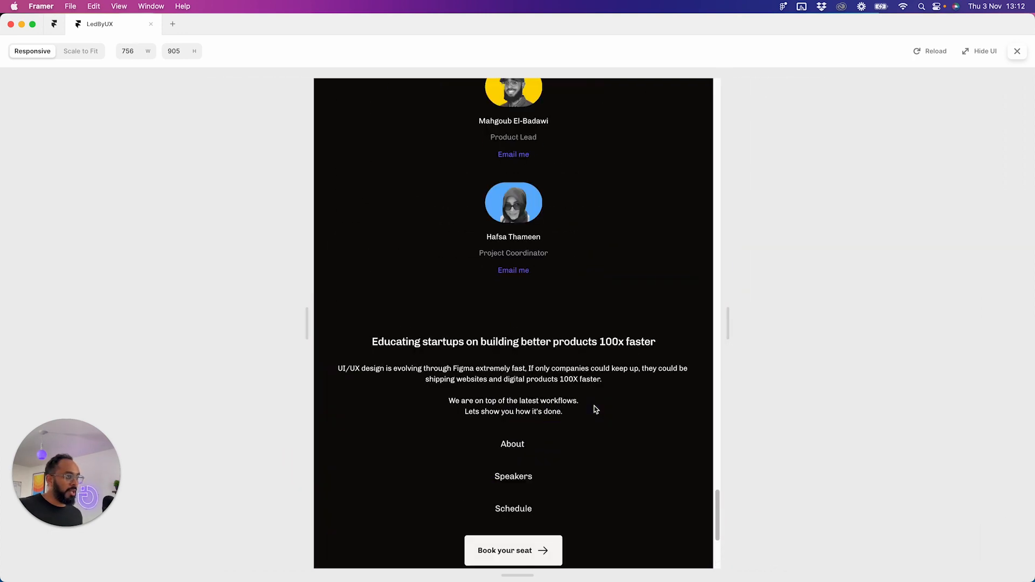
scroll(594, 410, "up", 12)
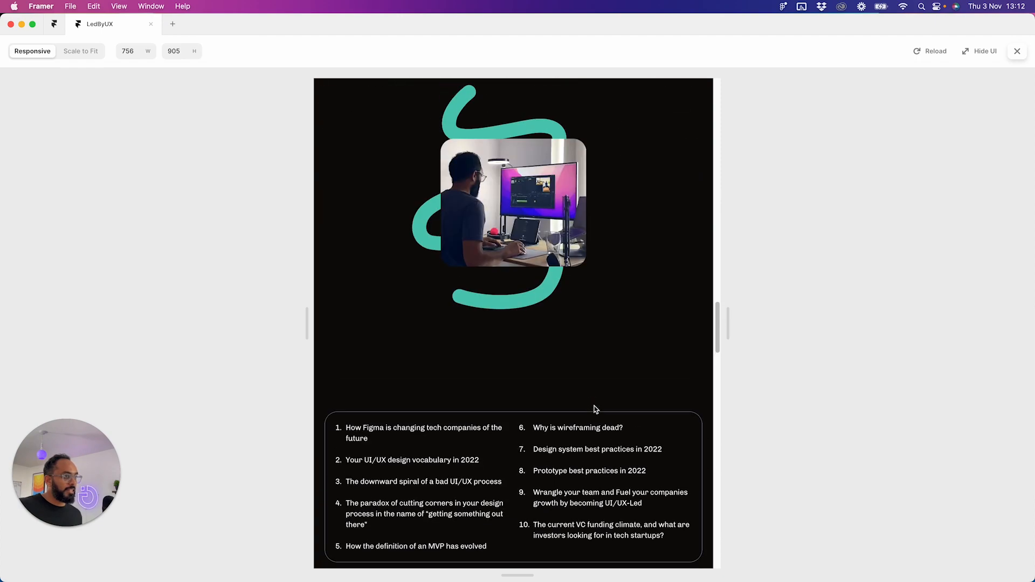
scroll(595, 410, "down", 4)
scroll(595, 409, "up", 3)
scroll(595, 409, "down", 5)
scroll(544, 287, "up", 4)
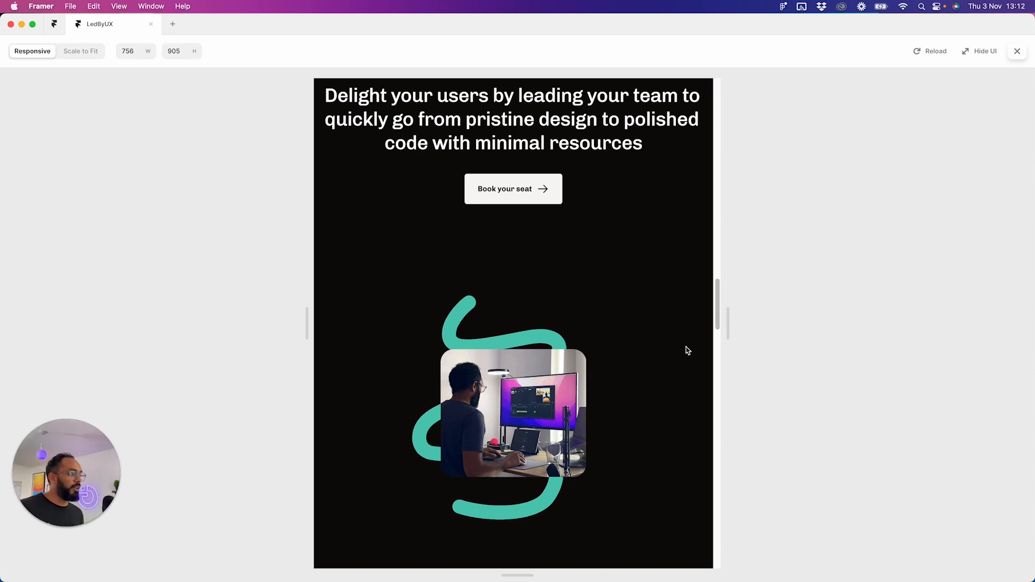
- Examine the hero, the event description boxes and the speaker boxes in the 756-wide preview, and close the preview
scroll(688, 351, "up", 10)
scroll(658, 376, "up", 15)
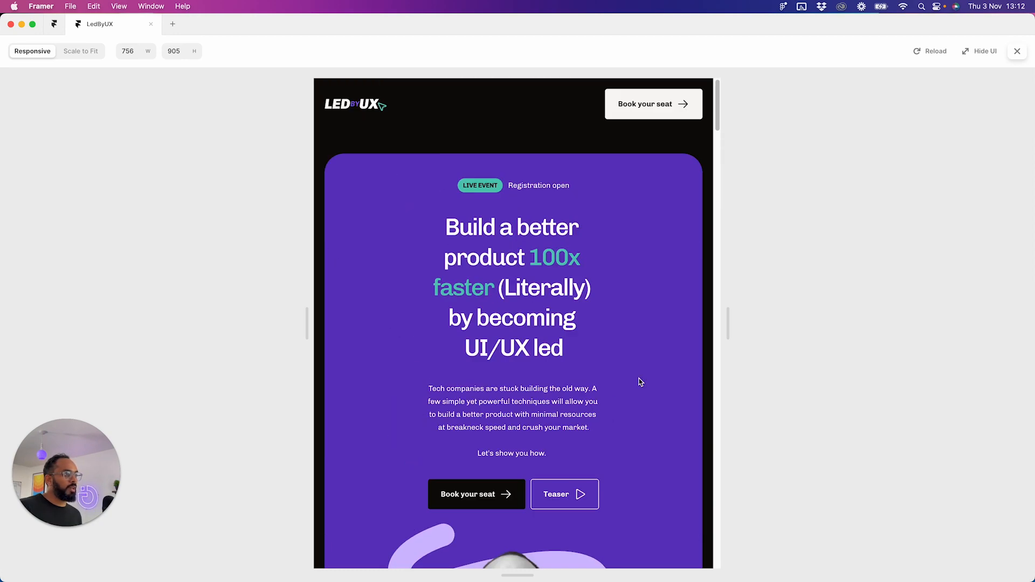
scroll(640, 382, "down", 12)
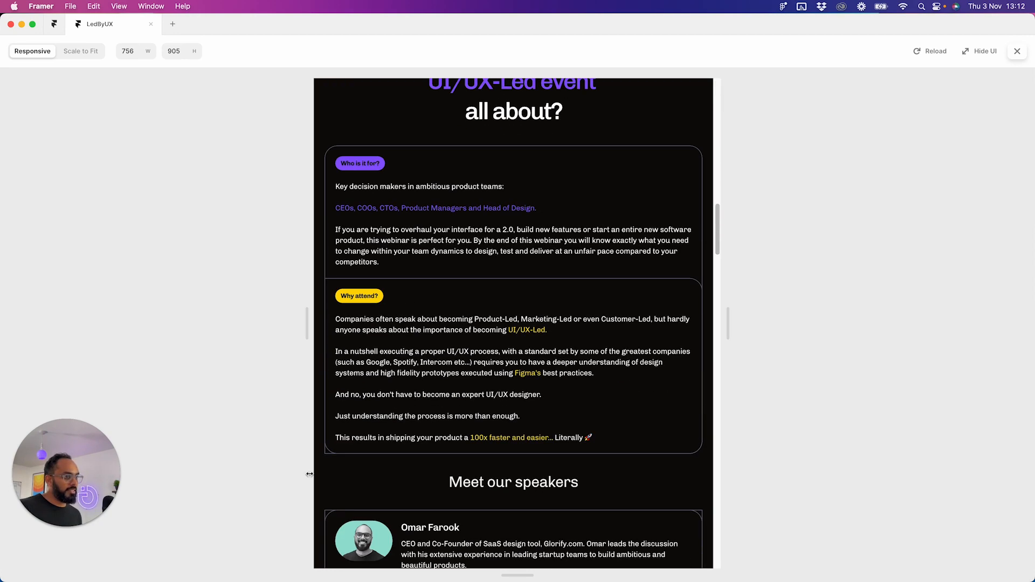
scroll(431, 449, "down", 1)
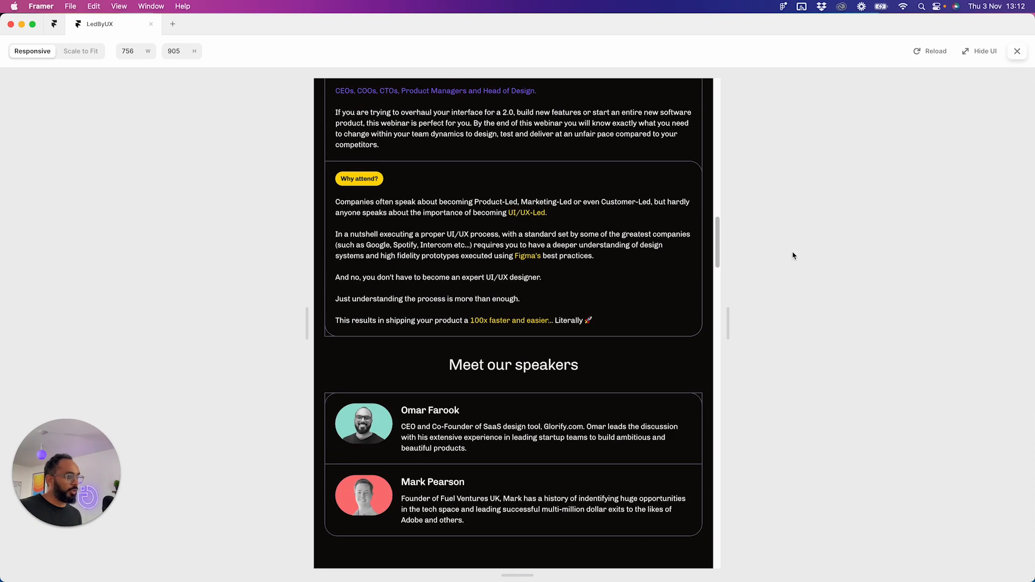
left_click(1019, 53)
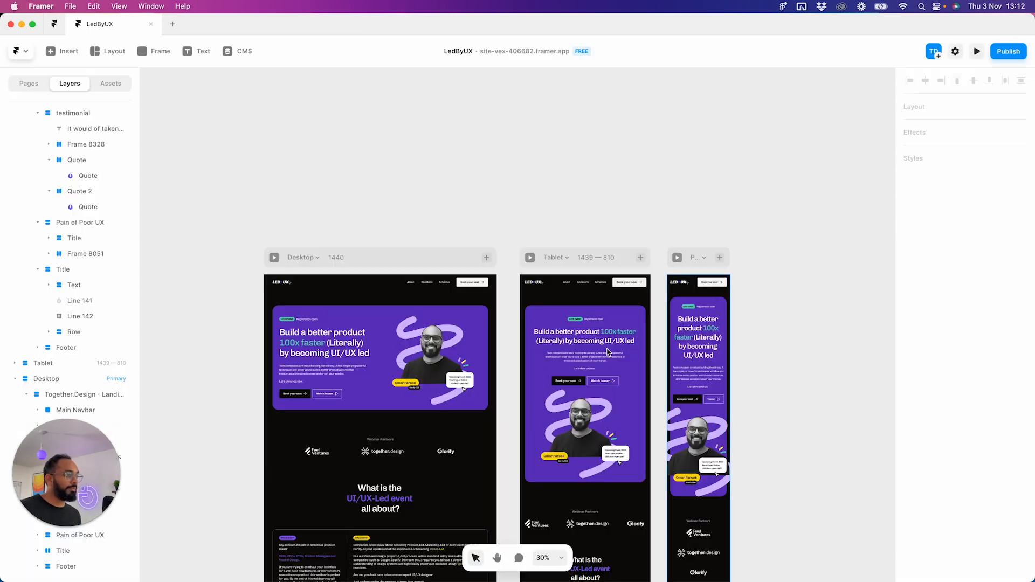
- Inspect the radius, border and overflow settings of Box1 and Box2 in the phone breakpoint's Who-Why stack
scroll(734, 396, "down", 10)
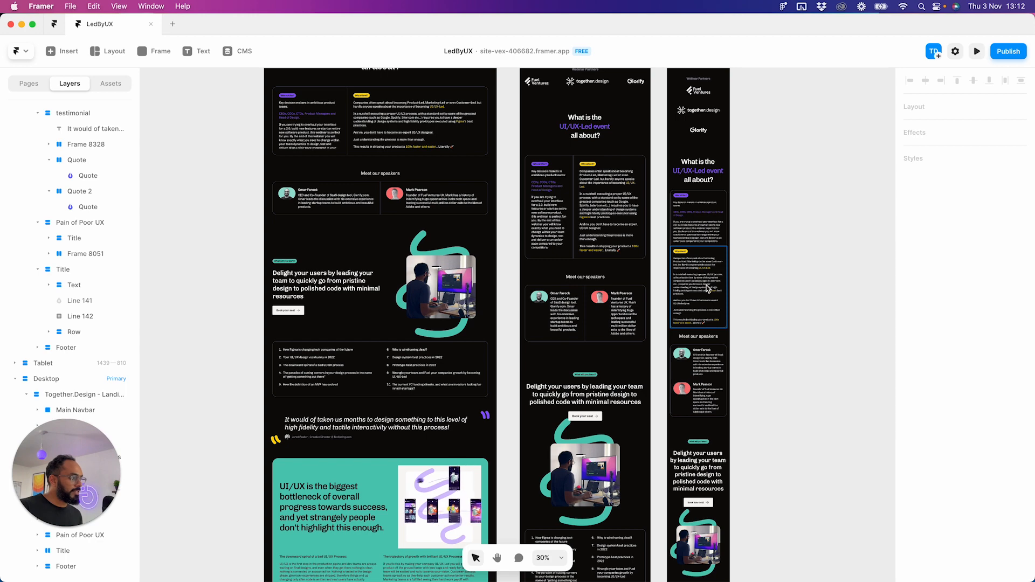
left_click(711, 301)
scroll(711, 300, "up", 3)
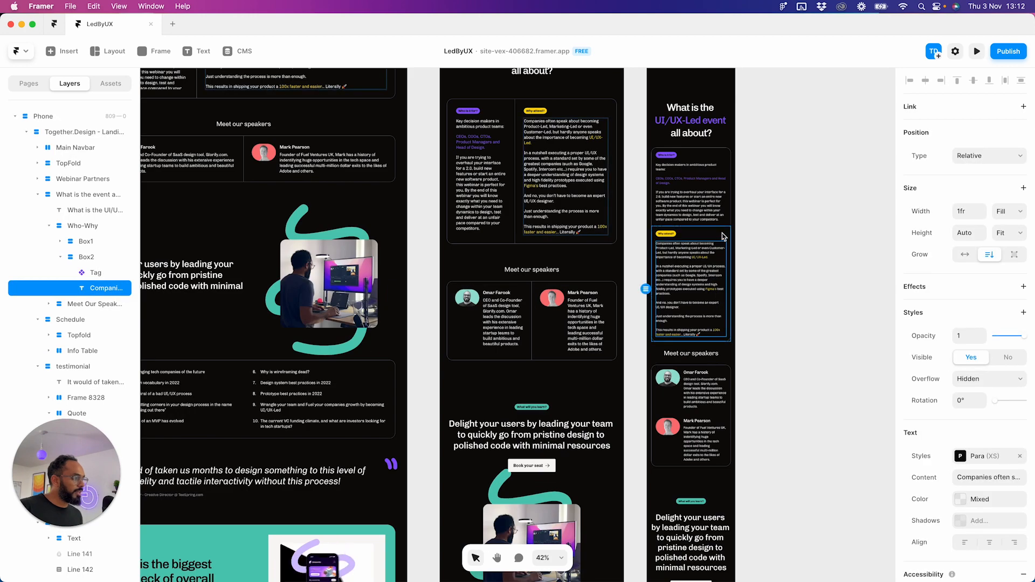
key("Escape")
scroll(771, 293, "up", 3)
scroll(998, 505, "down", 2)
scroll(1000, 509, "down", 5)
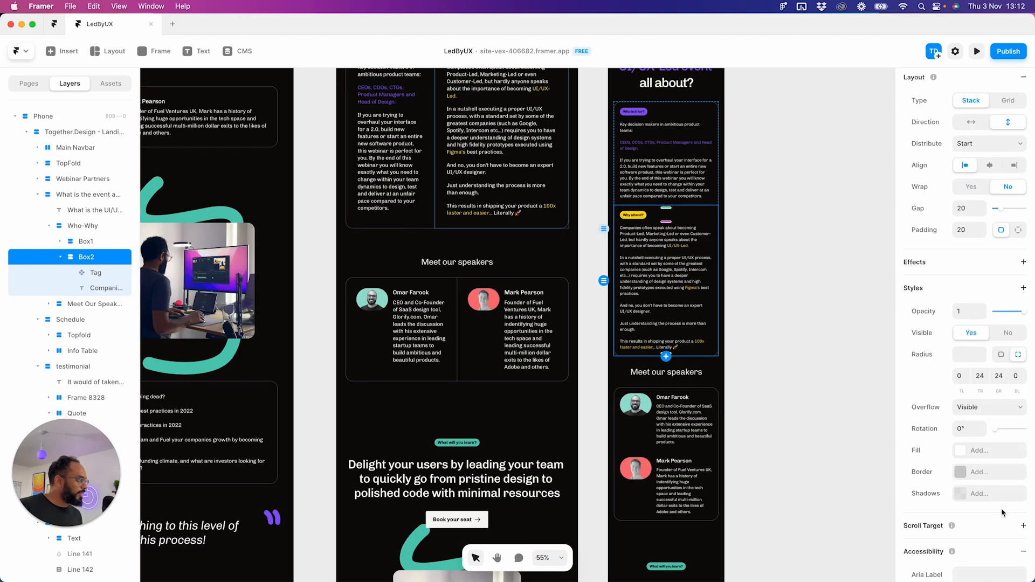
left_click(703, 203)
scroll(999, 504, "down", 5)
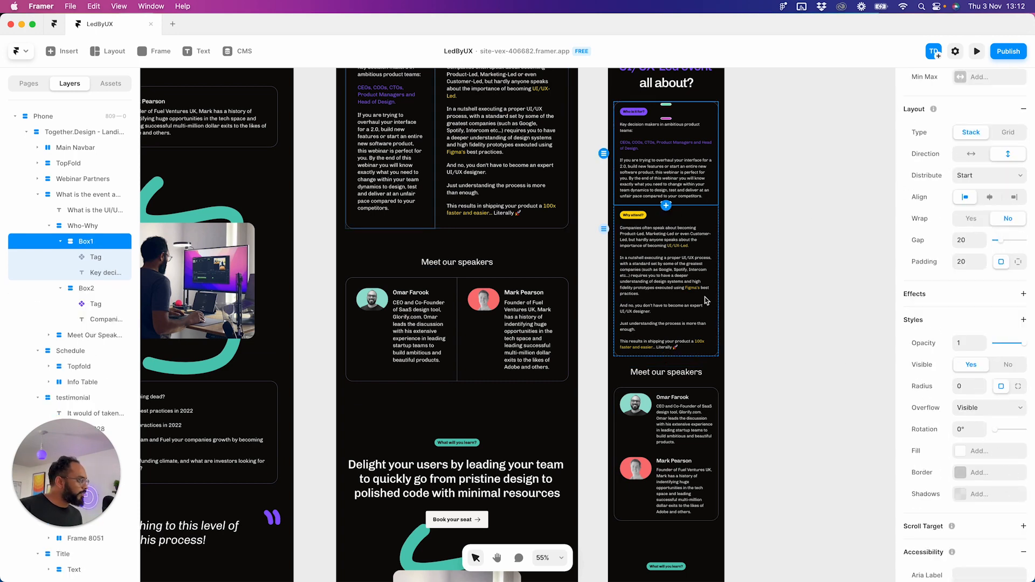
left_click(87, 290)
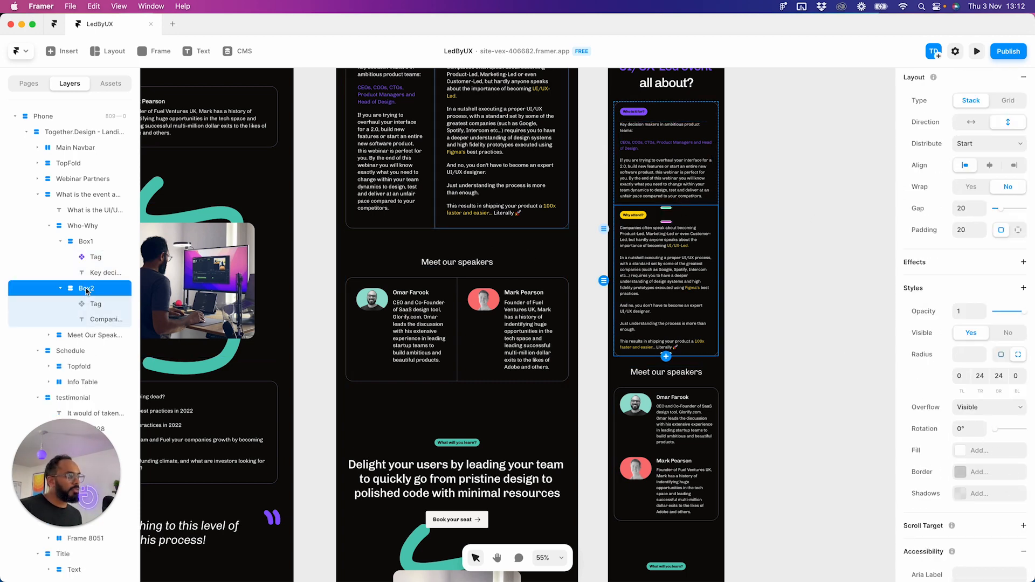
- Inspect the radius and border settings of both speaker boxes and the second box's text frame in the phone breakpoint
left_click(664, 454)
scroll(943, 378, "down", 5)
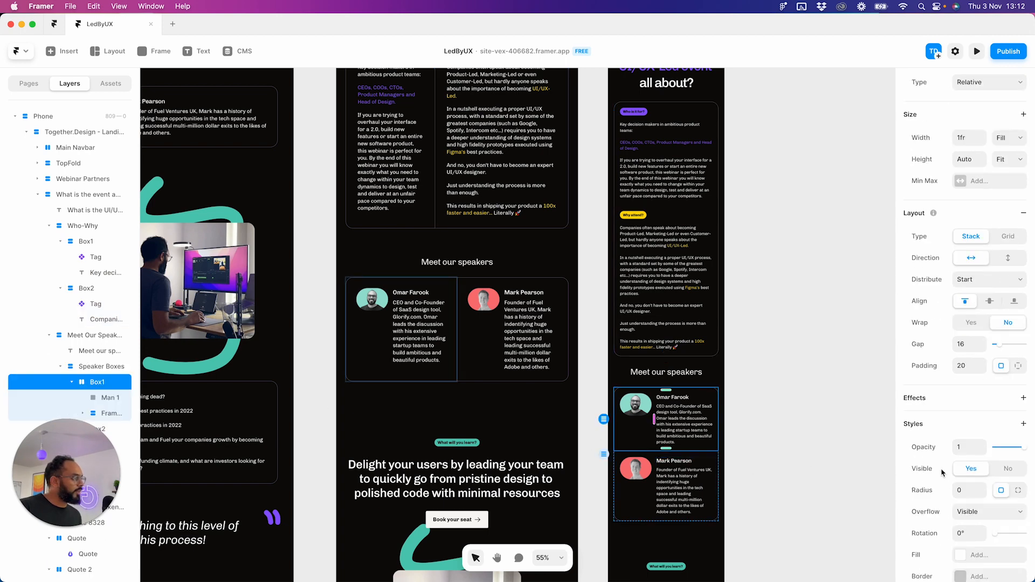
left_click(660, 462)
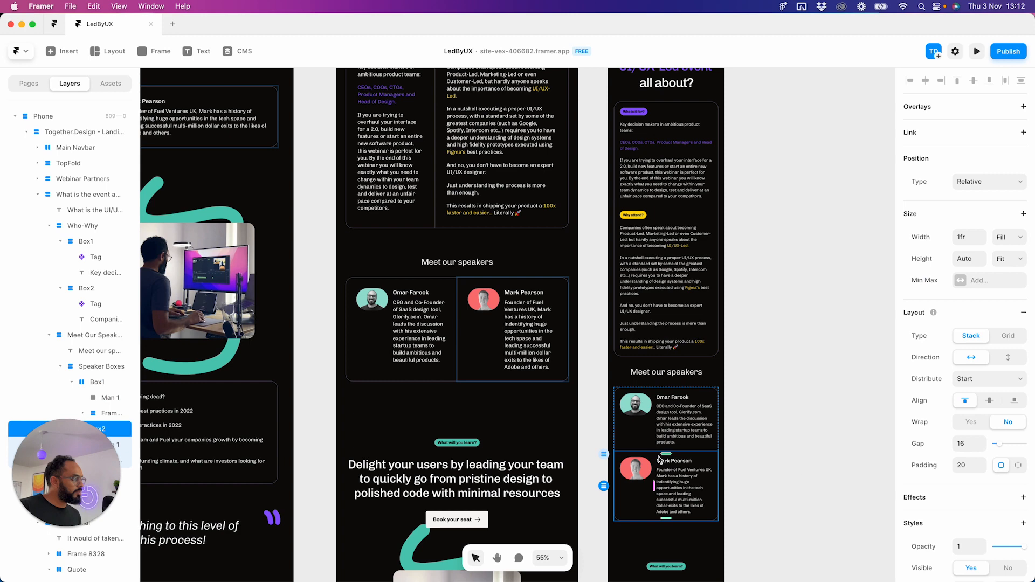
scroll(970, 378, "down", 6)
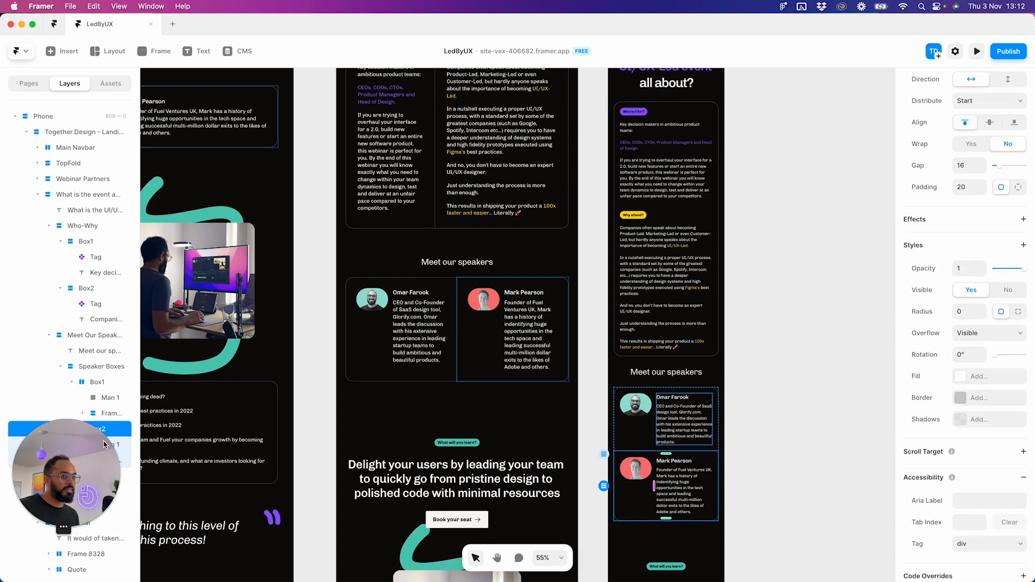
left_click_drag(76, 484, 75, 522)
left_click(109, 460)
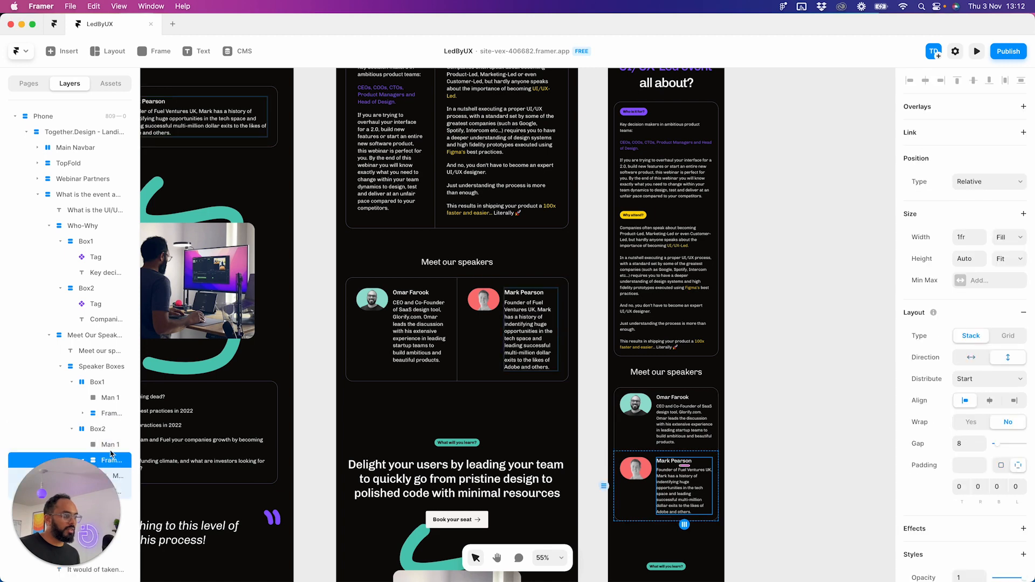
- Inspect the radius and border settings of the Speaker Boxes stack in the phone breakpoint
left_click(100, 369)
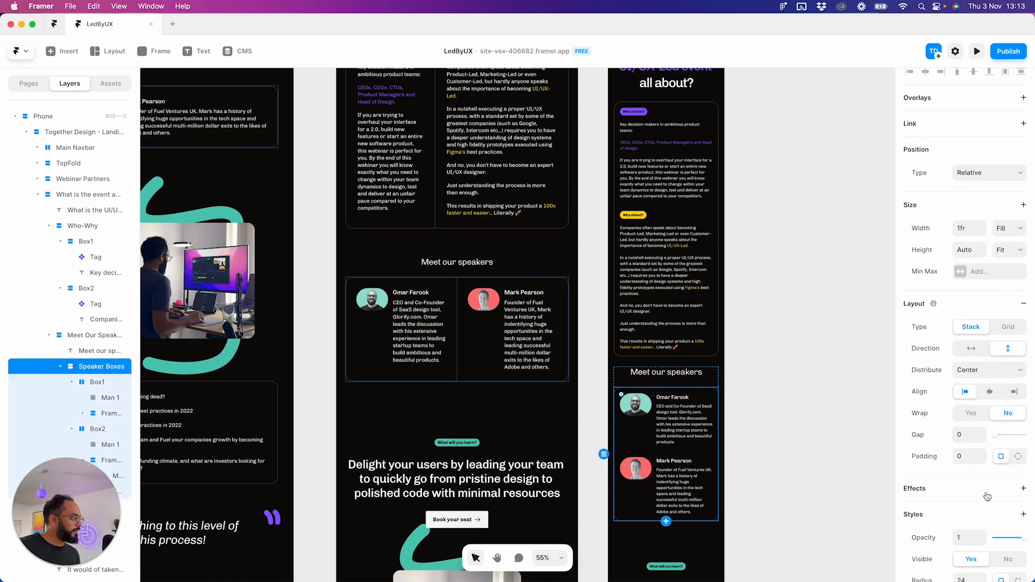
scroll(1007, 400, "down", 5)
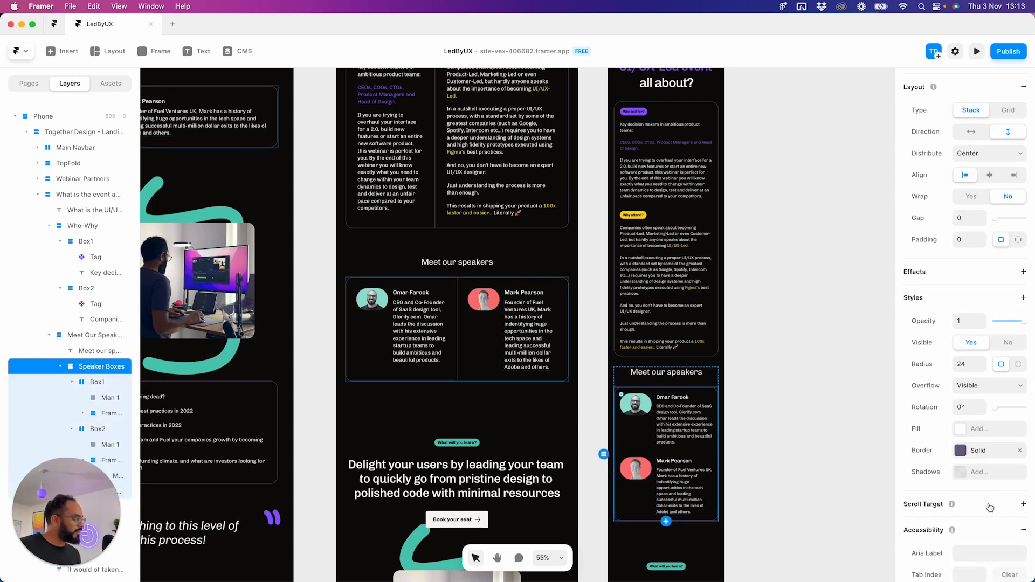
left_click(978, 450)
left_click(836, 356)
- Examine the seam between the two event description boxes up close and inspect the style settings of Box1 and the Who-Why stack's border
scroll(655, 334, "up", 2)
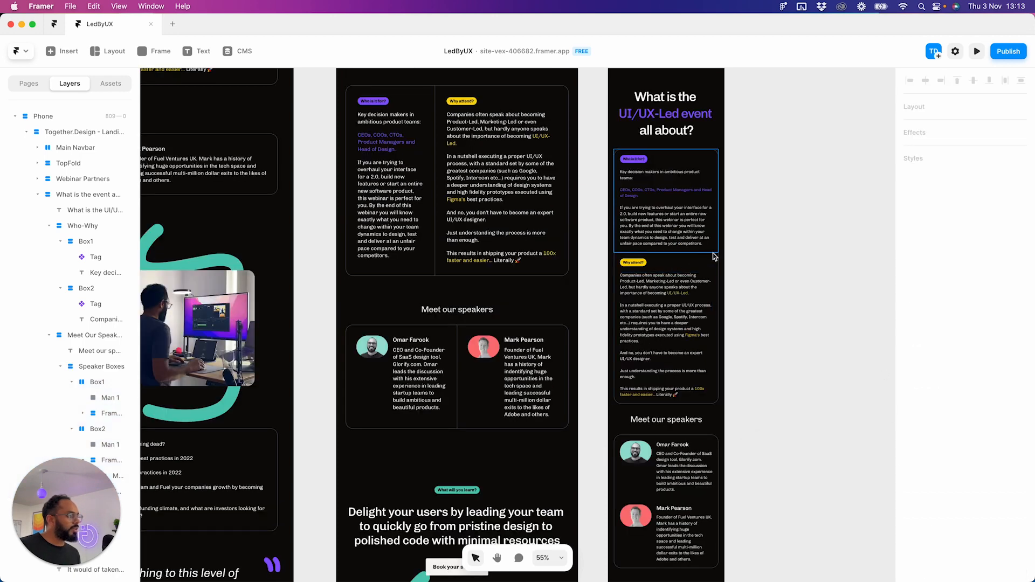
left_click(619, 251)
left_click(617, 258)
left_click(873, 354)
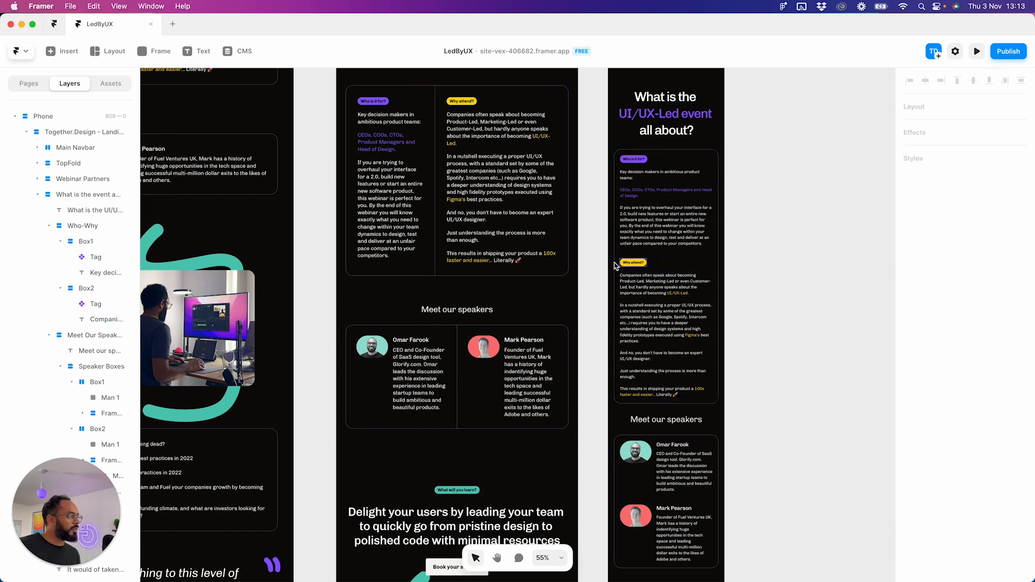
scroll(615, 257, "up", 5)
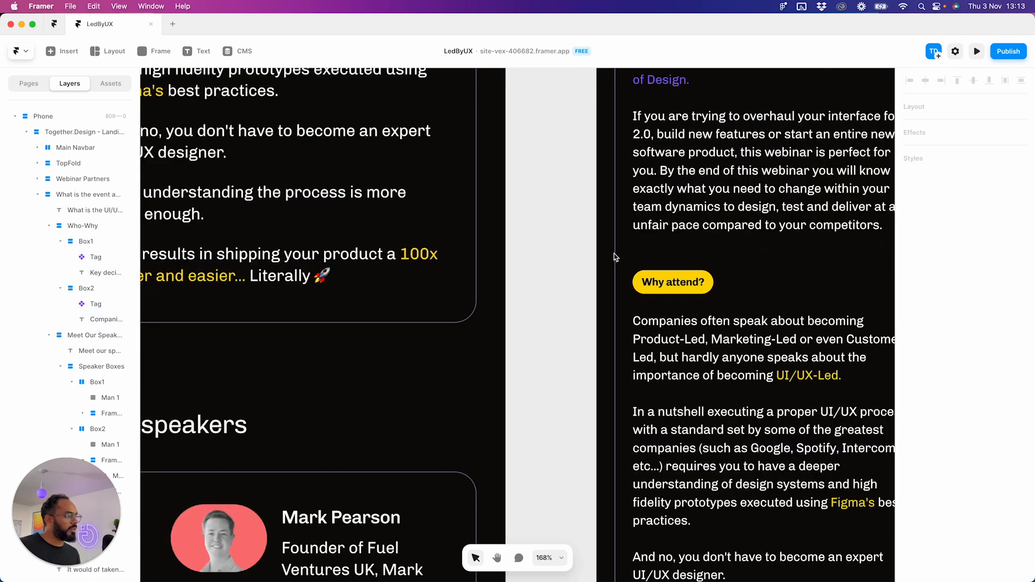
left_click(627, 251)
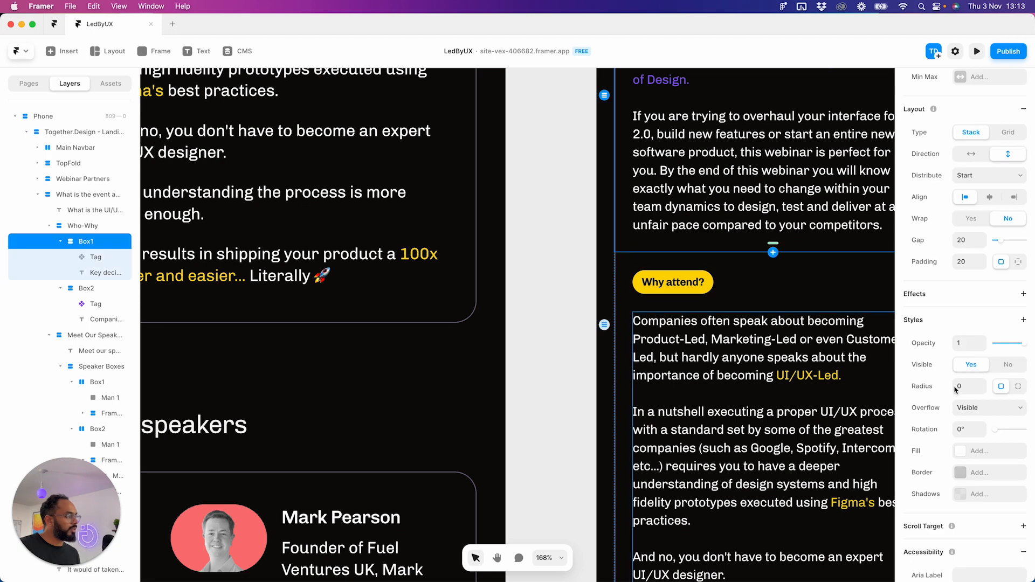
left_click(60, 228)
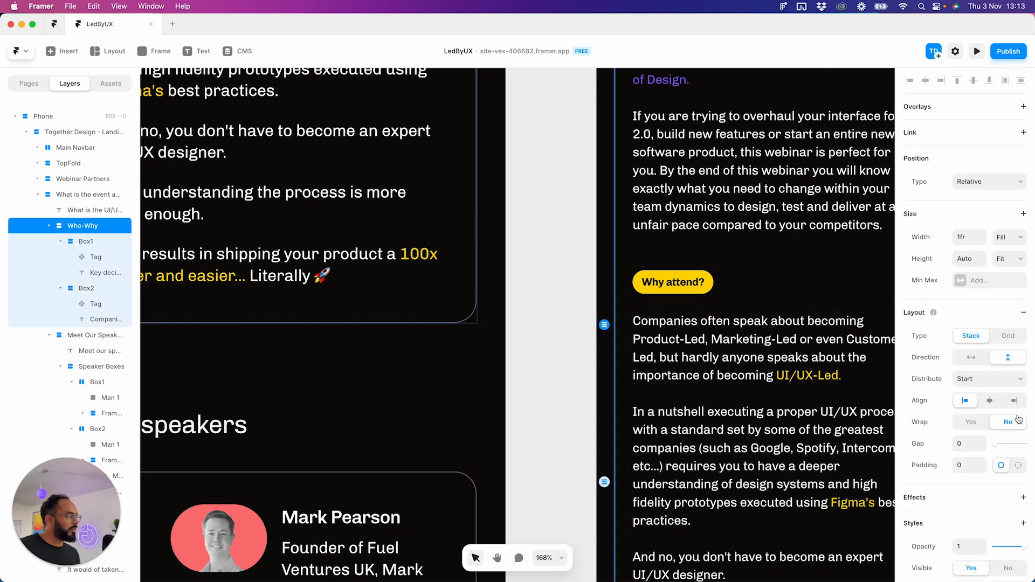
scroll(986, 454, "down", 5)
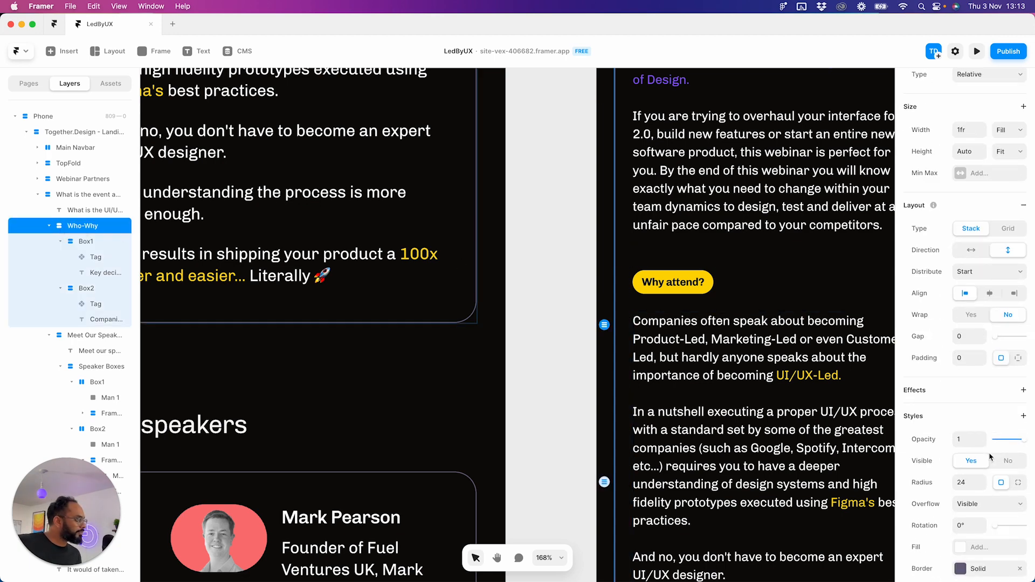
left_click(976, 551)
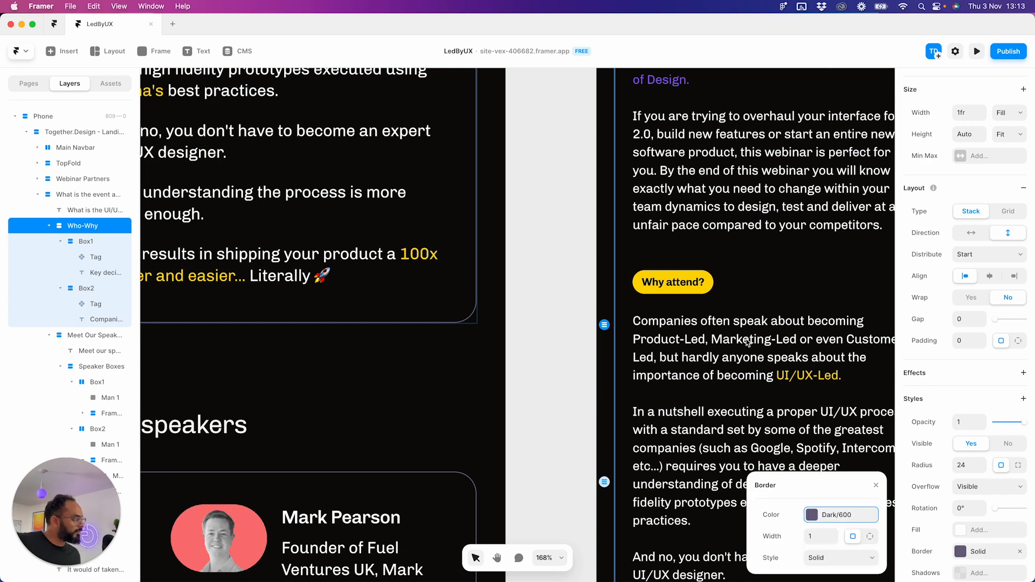
- Preview the phone layout at 390 wide, examine the boxes' borders and the sections down to the footer, and close the preview
left_click(976, 51)
scroll(560, 376, "down", 2)
scroll(563, 375, "down", 20)
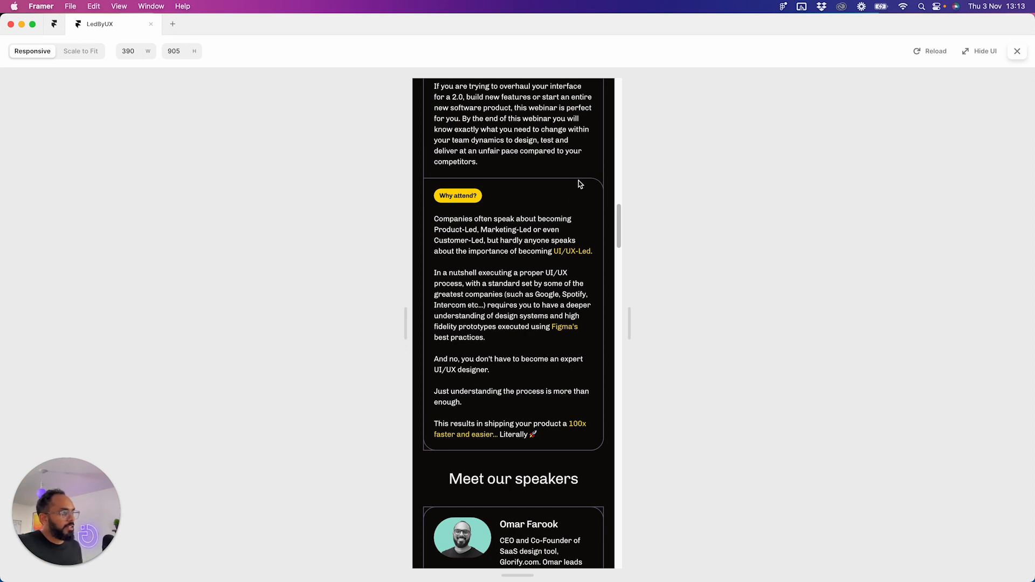
scroll(558, 358, "down", 8)
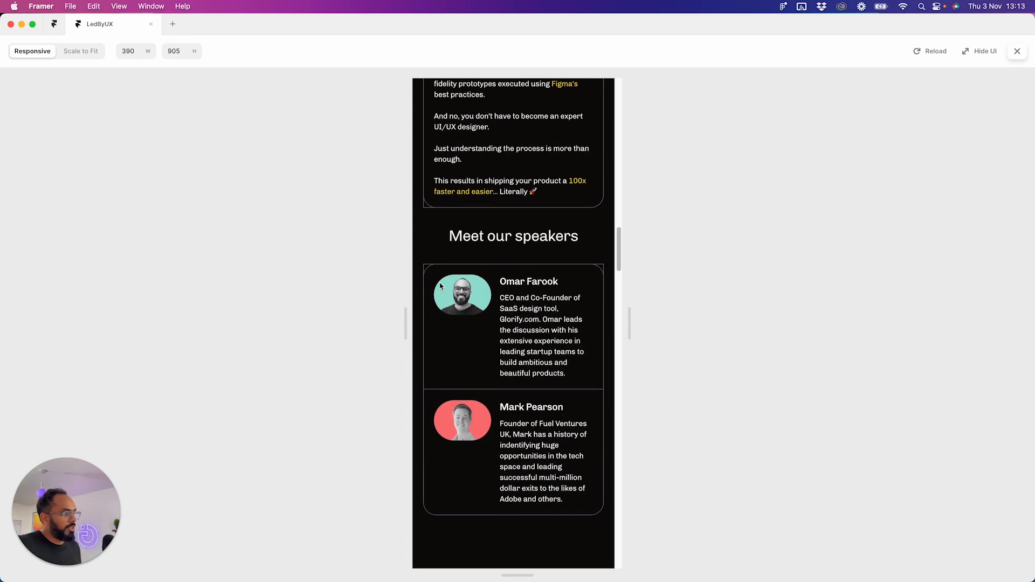
scroll(558, 376, "down", 20)
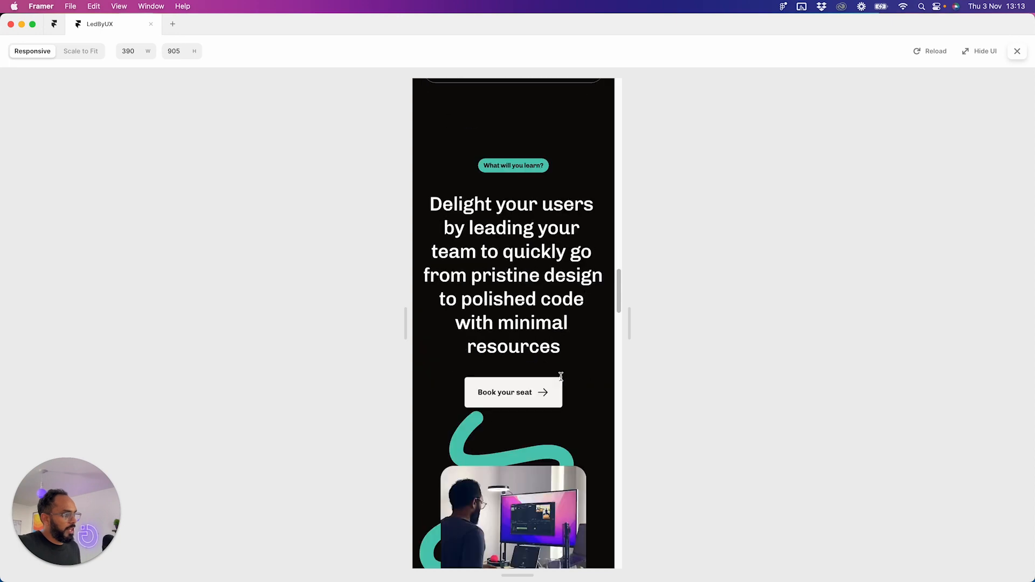
scroll(560, 375, "down", 15)
scroll(560, 367, "up", 12)
scroll(547, 311, "down", 20)
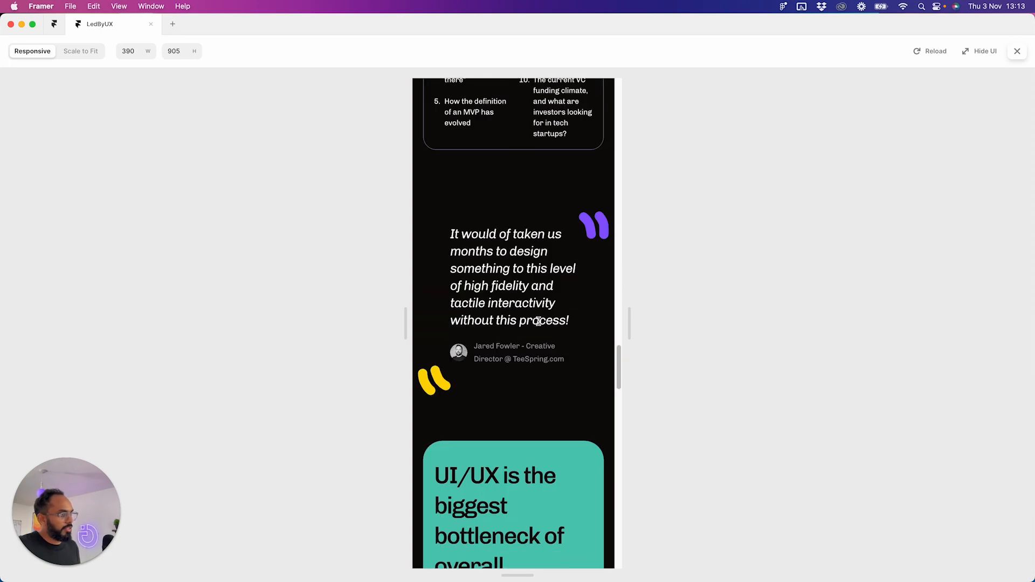
scroll(539, 325, "down", 20)
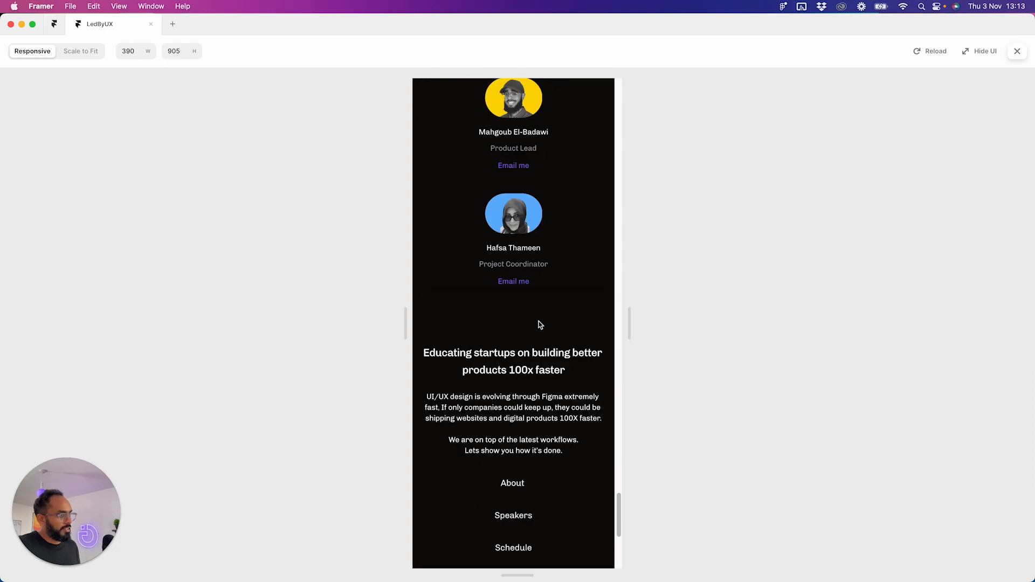
left_click(1018, 51)
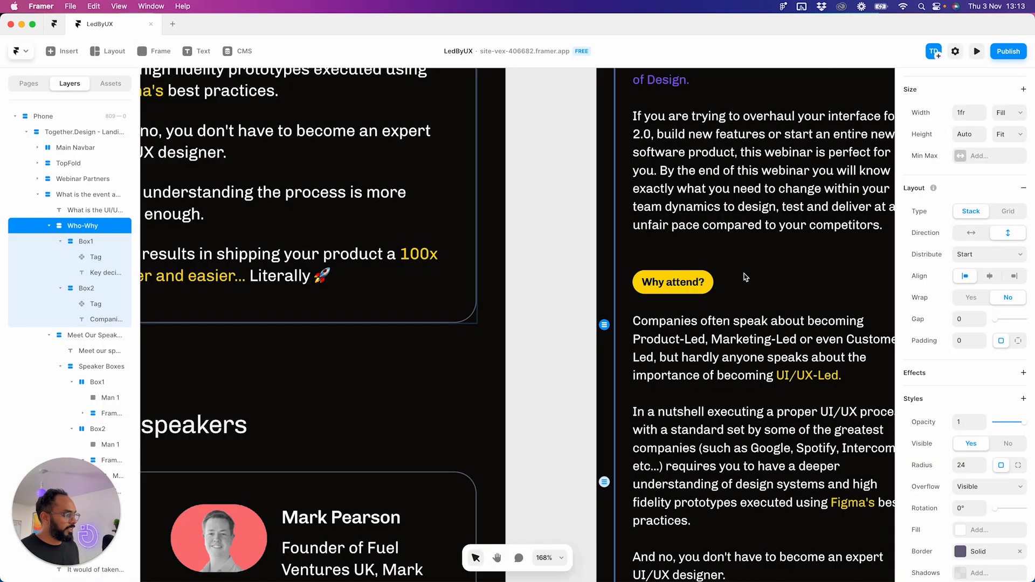
- Select the phone breakpoint's "Who is it for?" box, re-check the event description boxes' borders in the 390-wide preview, and close it
left_click(563, 275)
scroll(566, 273, "down", 10)
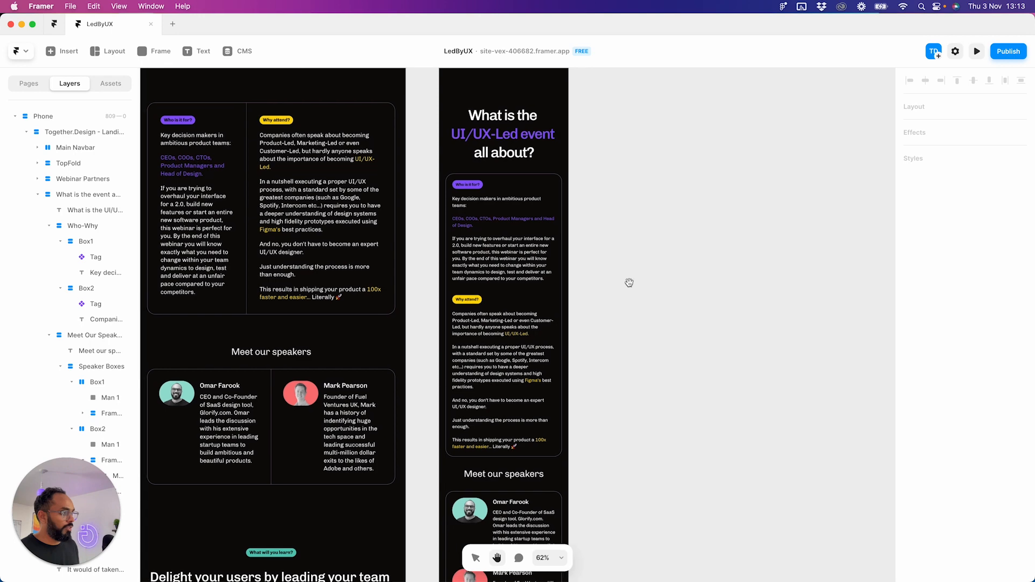
left_click(533, 286)
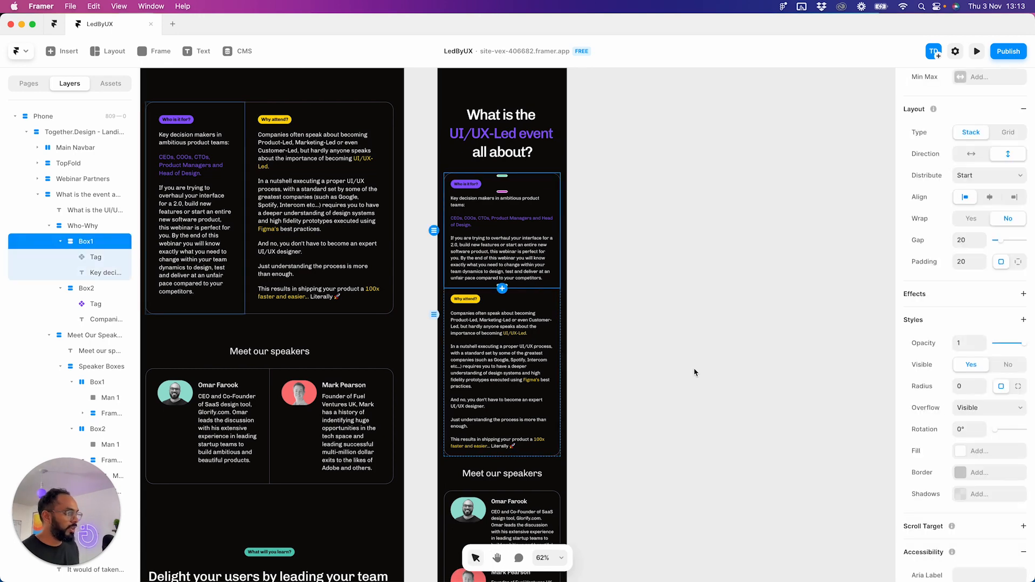
scroll(549, 435, "down", 2)
left_click(976, 51)
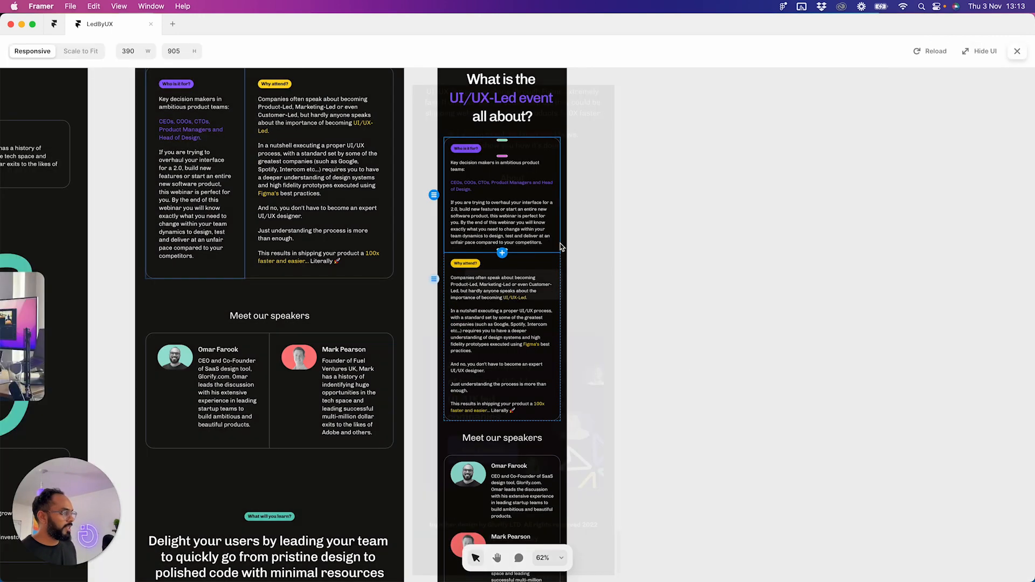
scroll(534, 269, "down", 15)
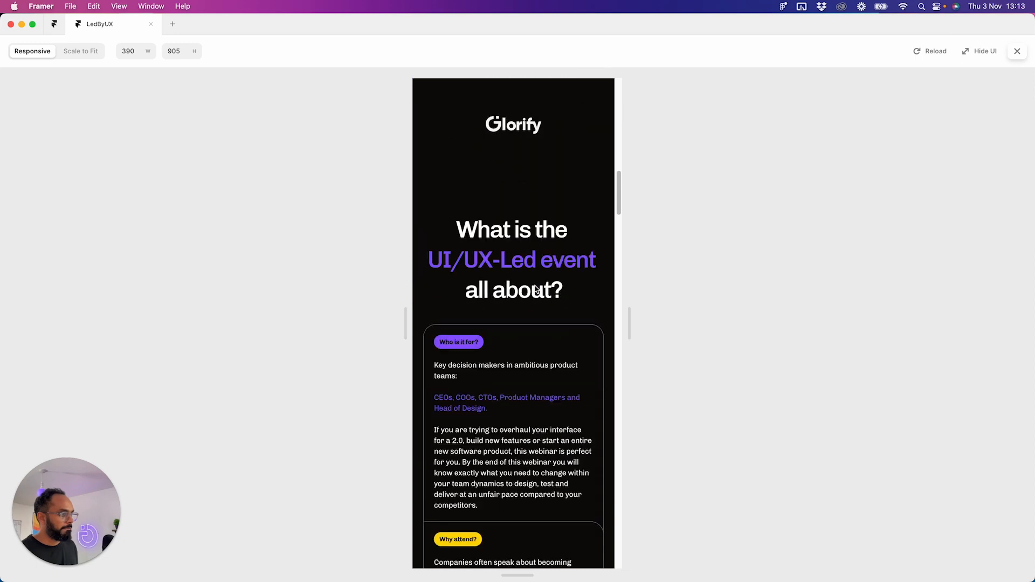
scroll(534, 294, "down", 3)
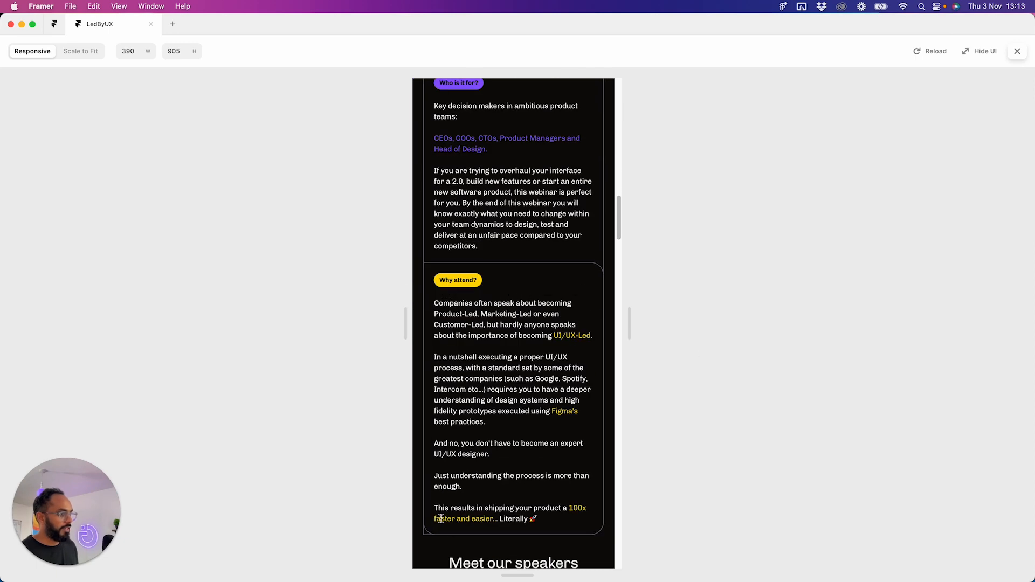
key("Escape")
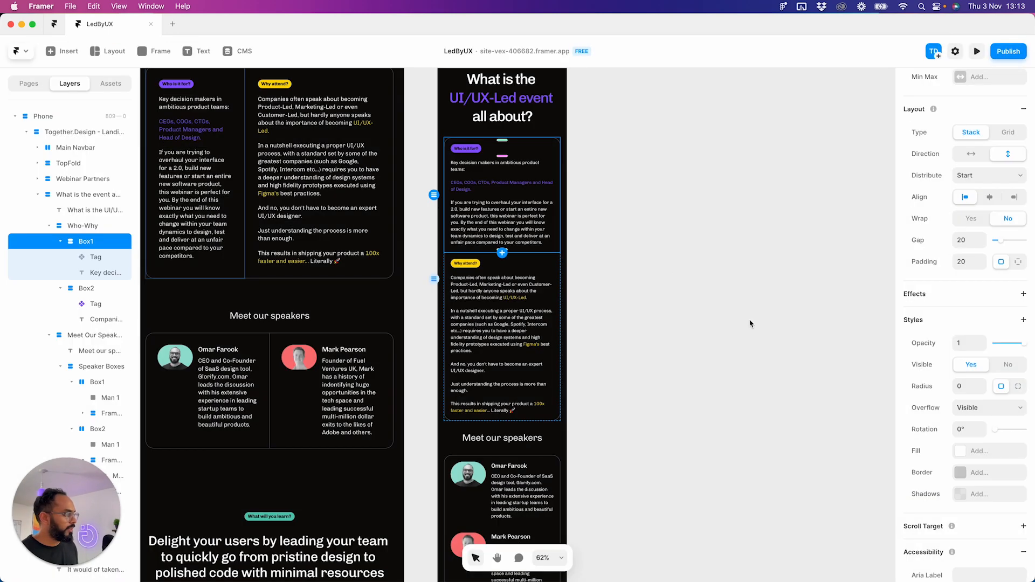
- Compare the radius, overflow and border settings of Box2, Box1 and their parent Who-Why stack in the phone breakpoint
left_click(85, 287)
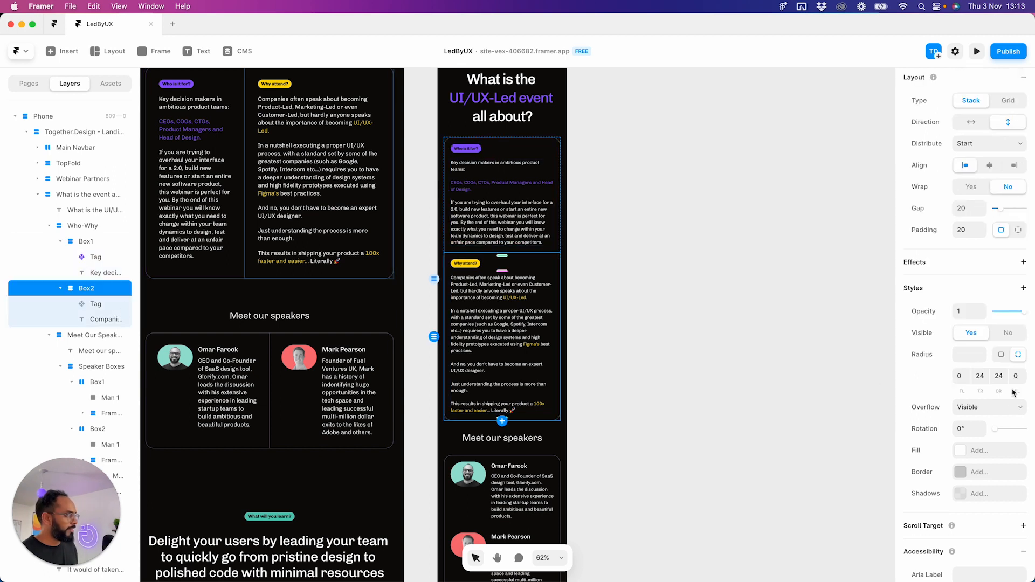
scroll(1009, 393, "down", 5)
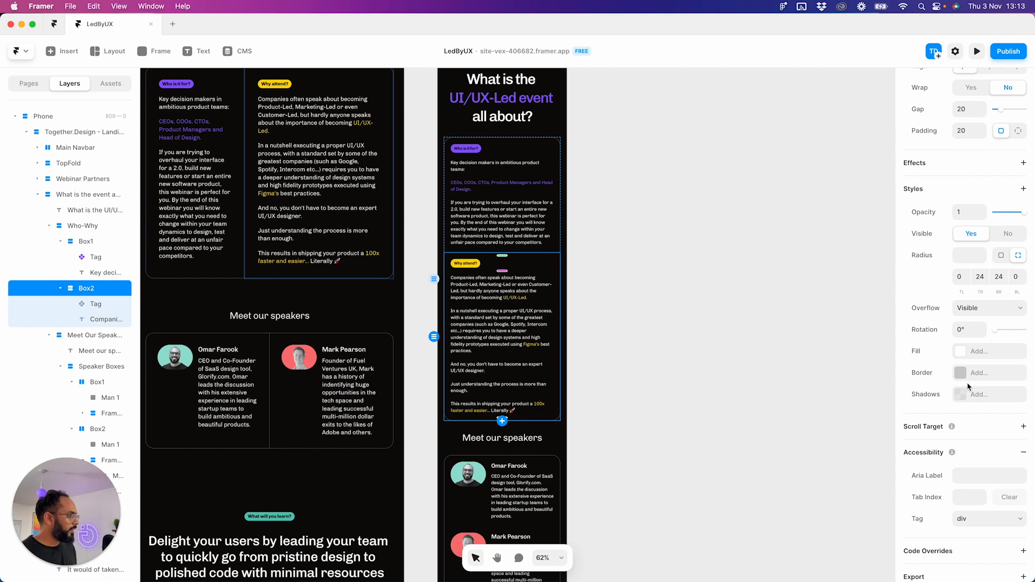
scroll(979, 386, "down", 1)
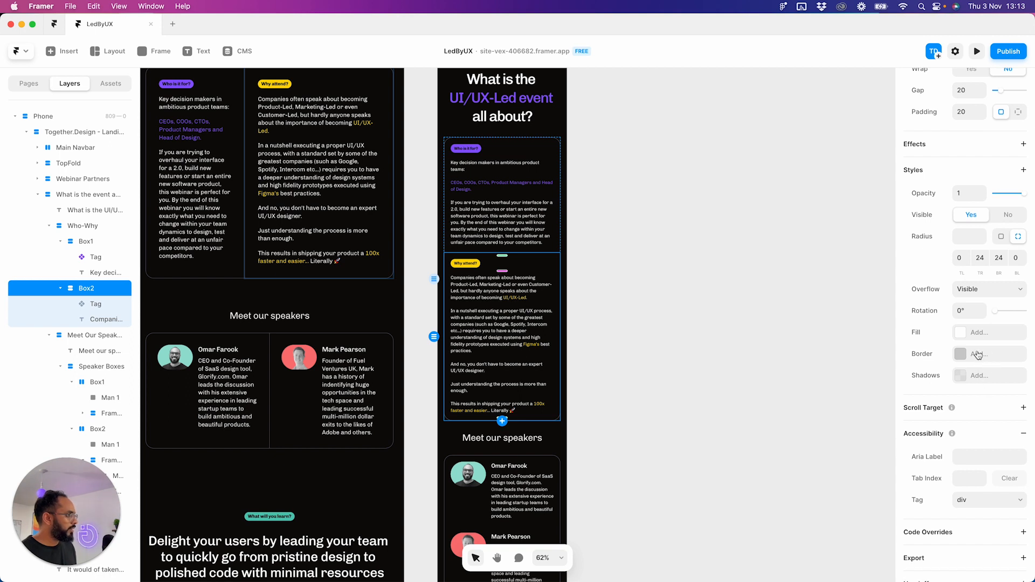
left_click(92, 243)
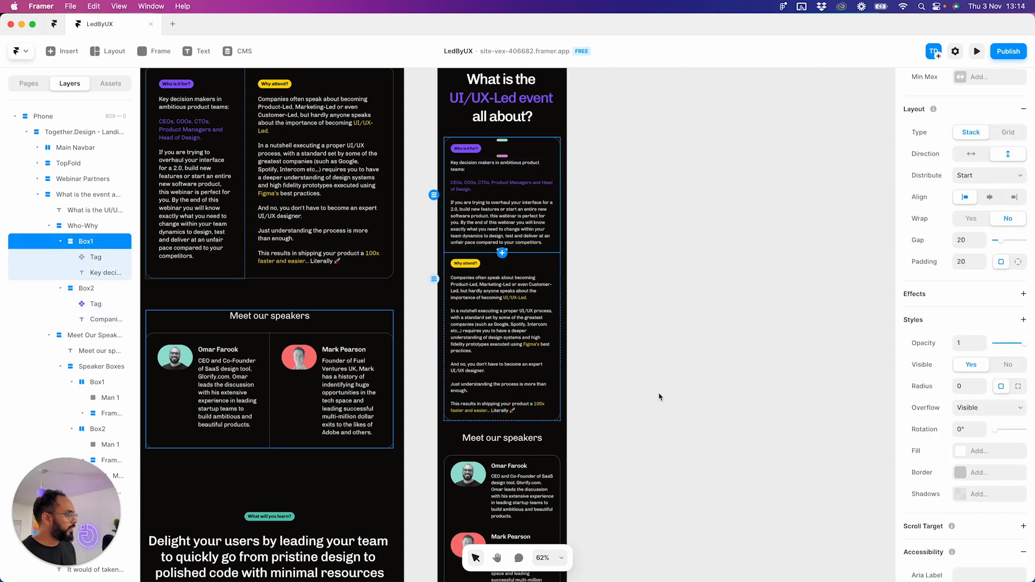
scroll(945, 420, "down", 5)
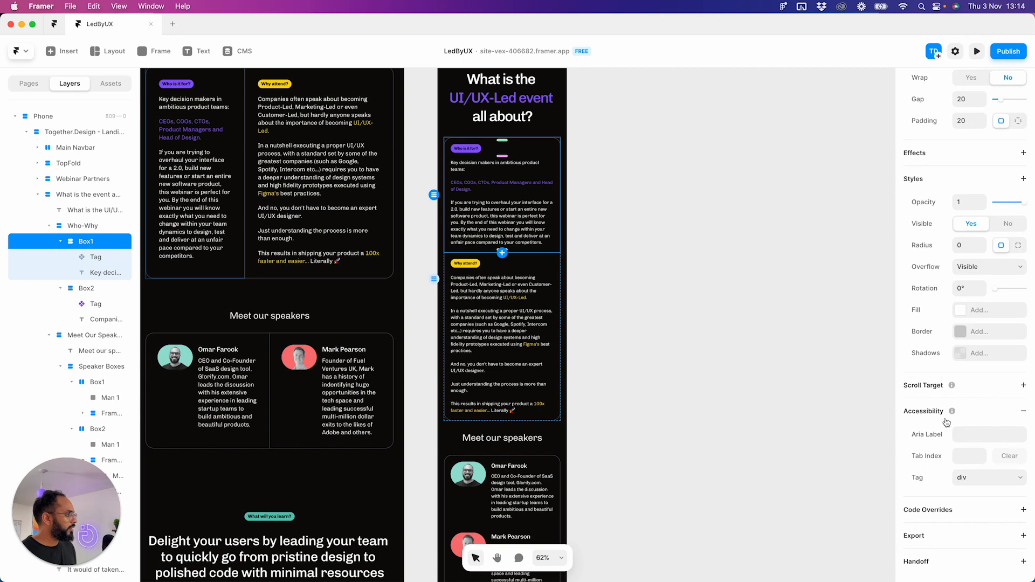
left_click(86, 228)
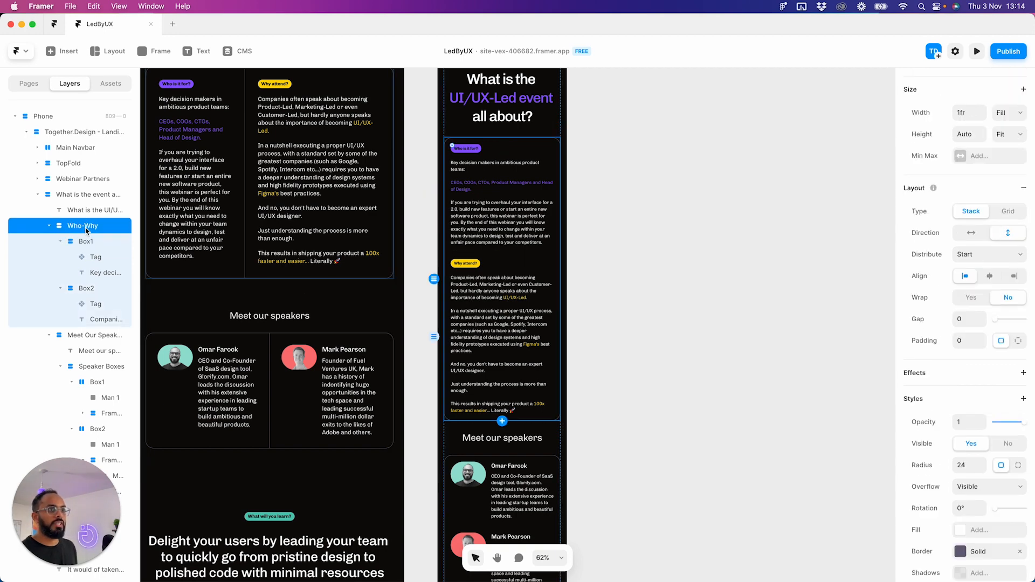
scroll(932, 410, "down", 4)
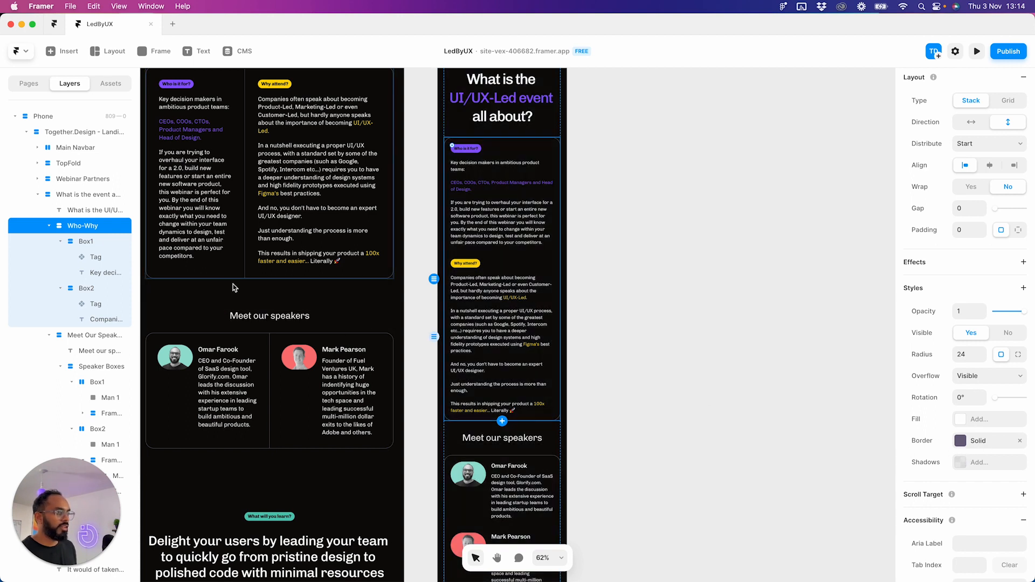
- Add a 1-wide solid border in #222222 to Box2 of the phone breakpoint's Who-Why stack
left_click(93, 291)
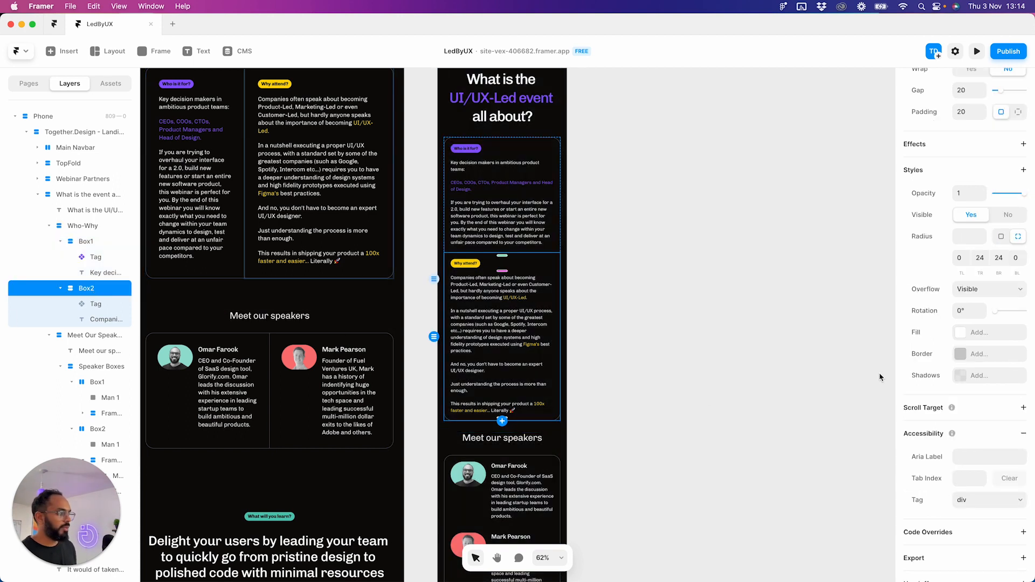
left_click(960, 356)
left_click(816, 385)
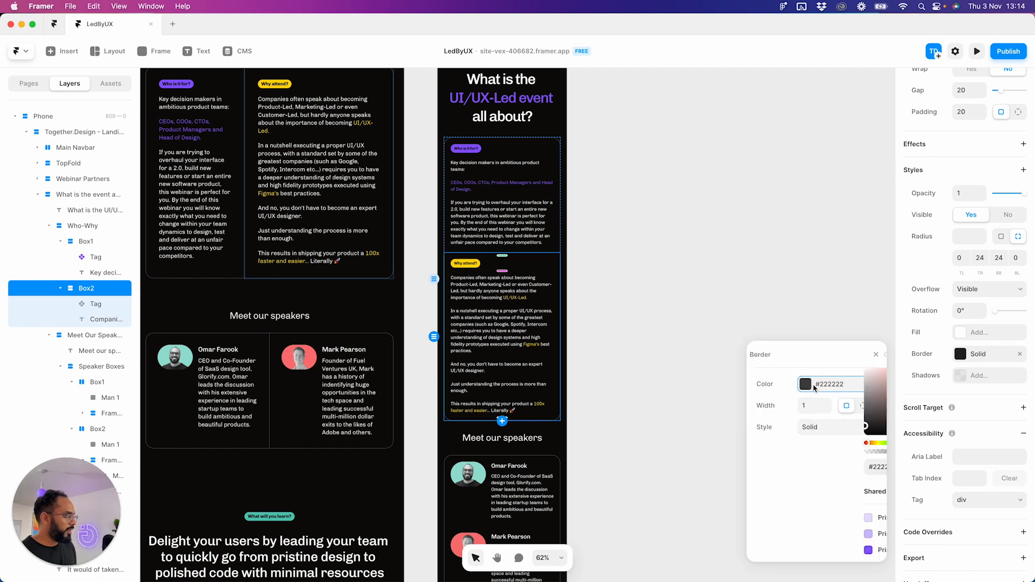
left_click(651, 286)
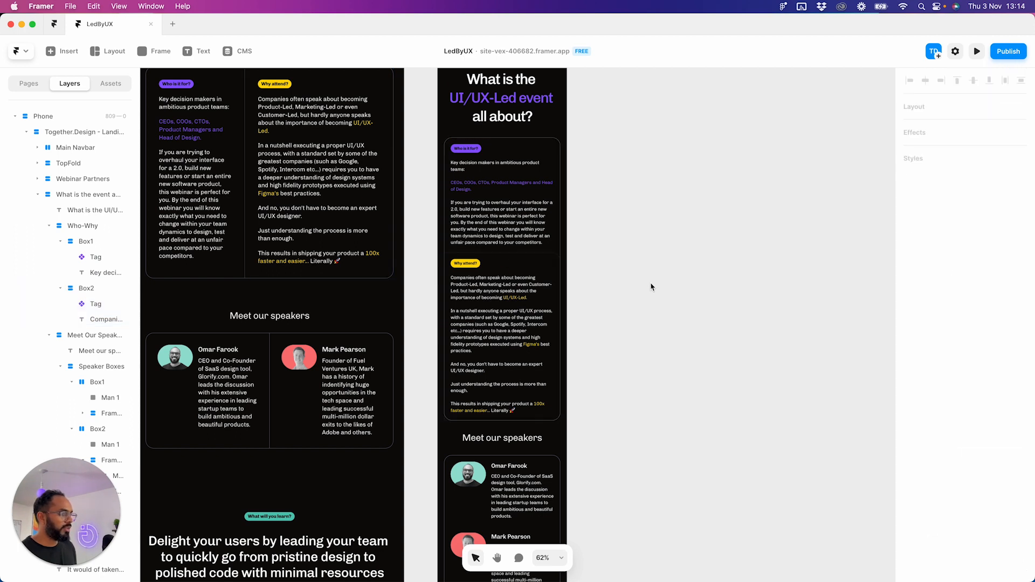
- Undo the last border change and give Box2 of the phone's Who-Why stack a solid Dark/600 border with width 0
key("super+z")
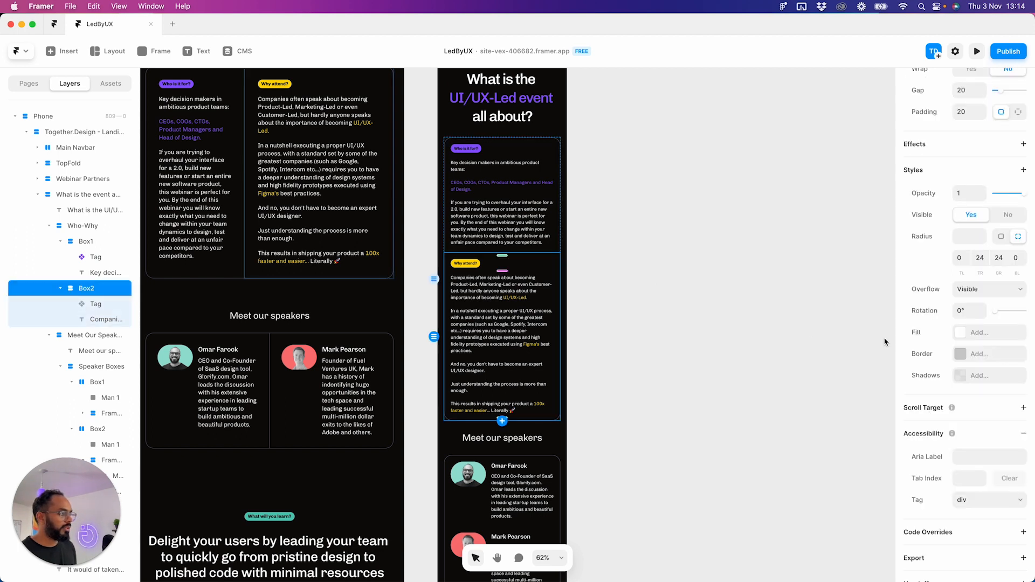
left_click(973, 356)
left_click(816, 405)
type("0")
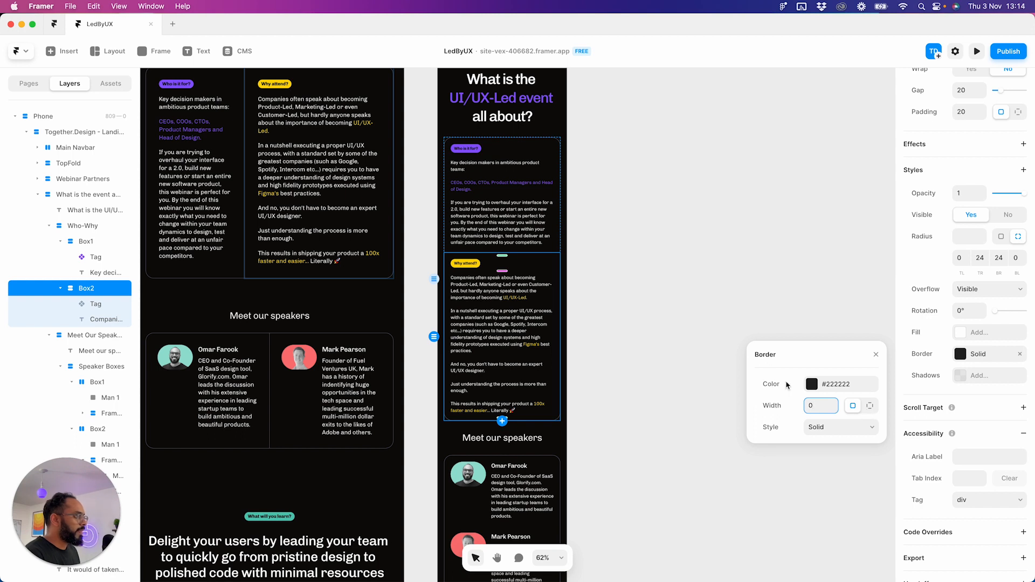
left_click(803, 385)
scroll(803, 488, "down", 3)
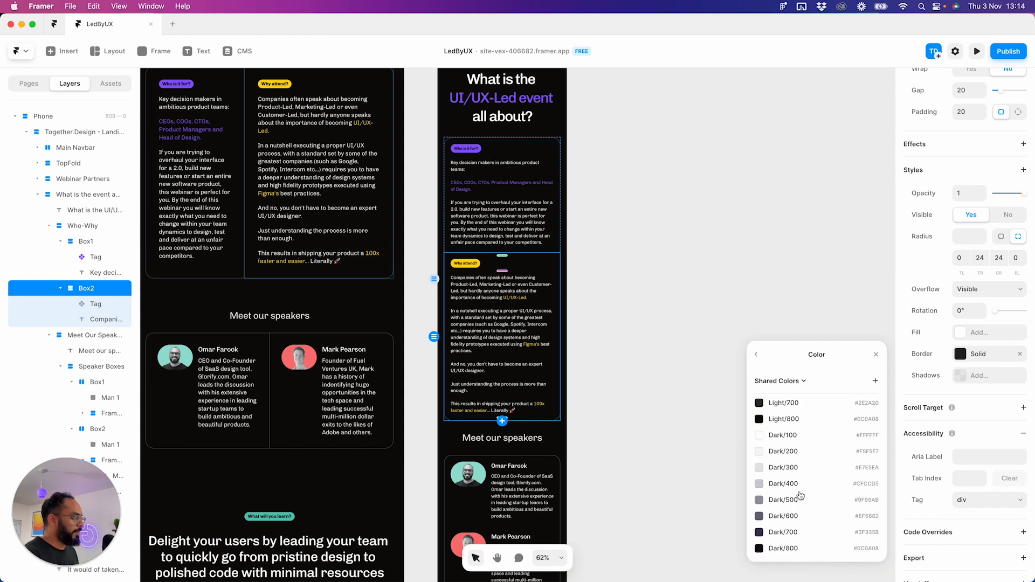
left_click(800, 516)
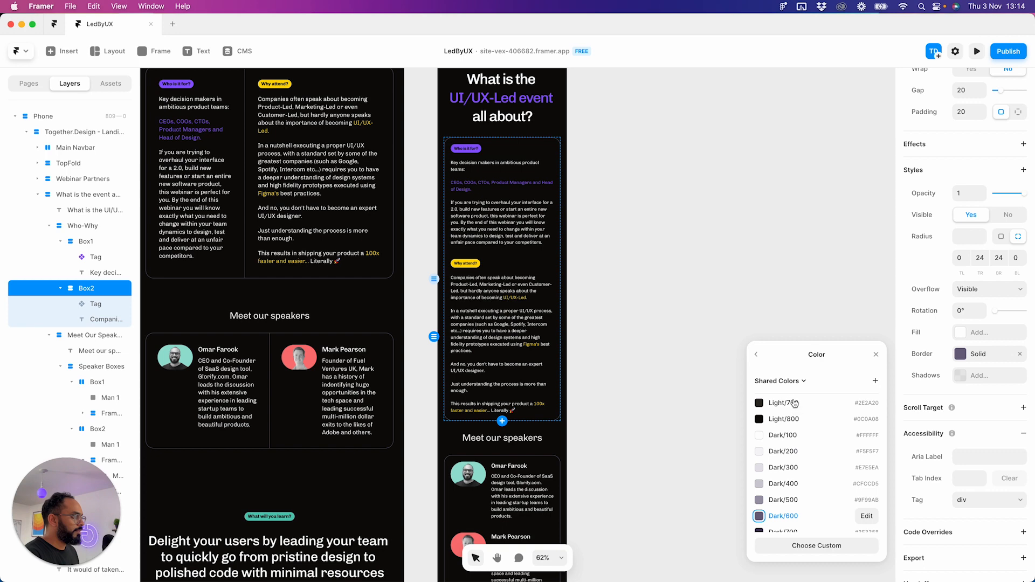
left_click(755, 355)
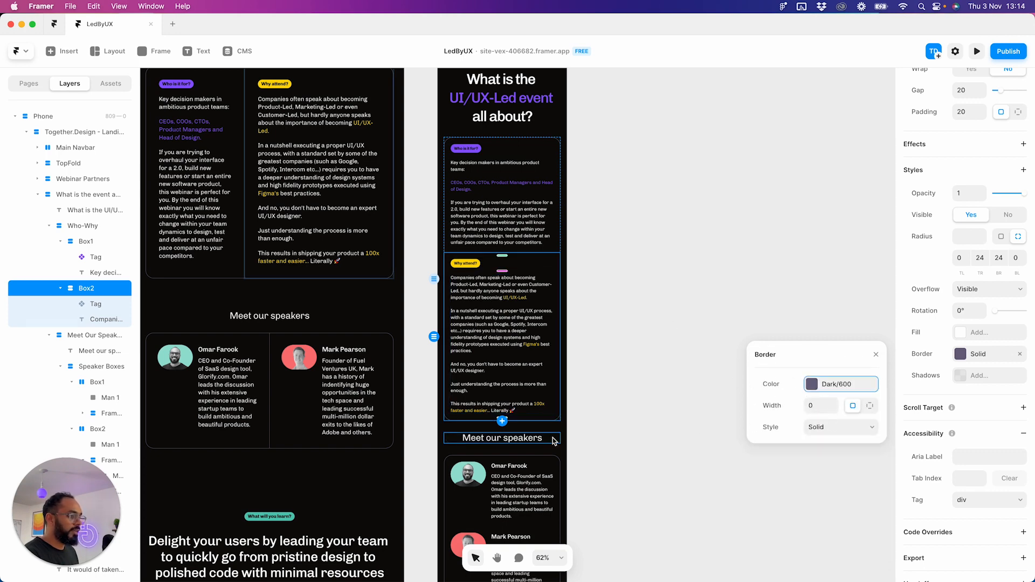
- Select the first speaker box, preview the page at 390 wide to compare the event and speaker boxes' borders, and close the preview
scroll(555, 440, "down", 3)
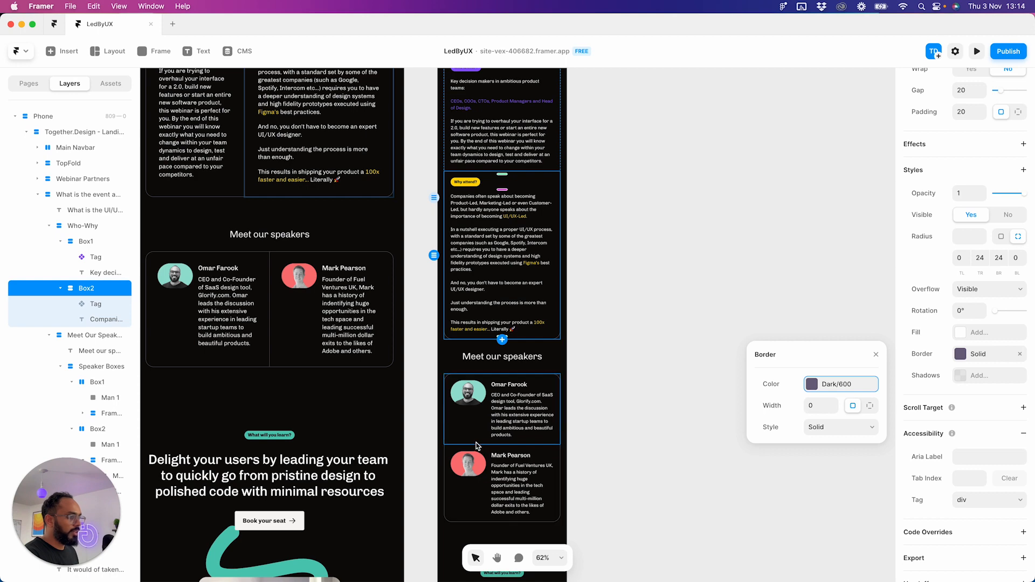
left_click(475, 445)
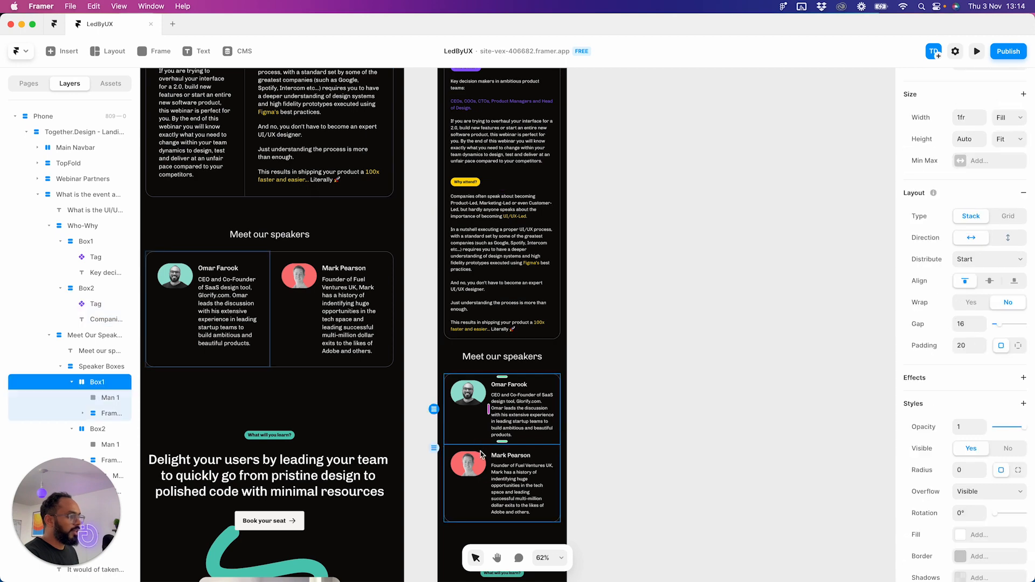
left_click(977, 52)
scroll(588, 347, "down", 15)
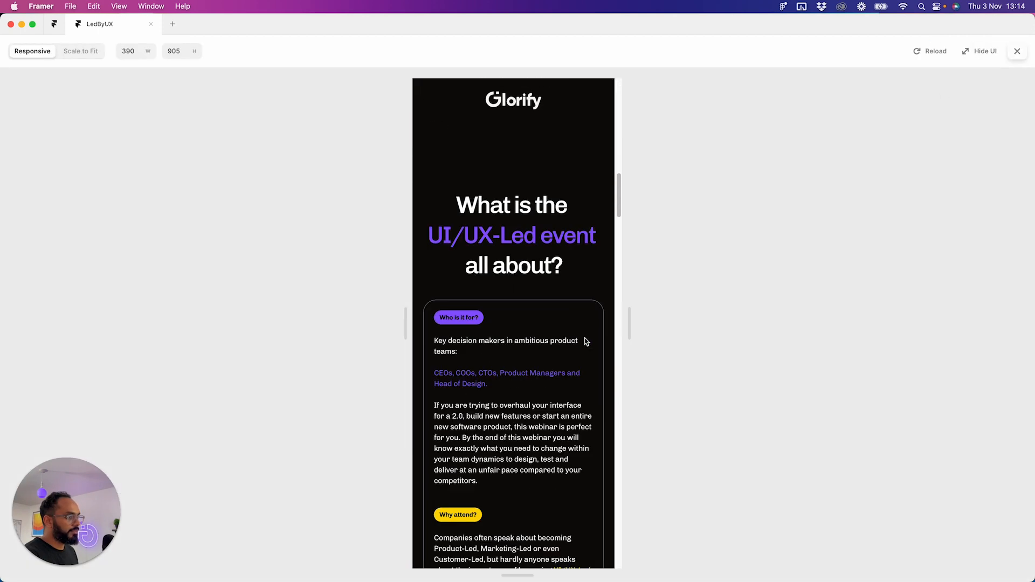
scroll(495, 308, "down", 10)
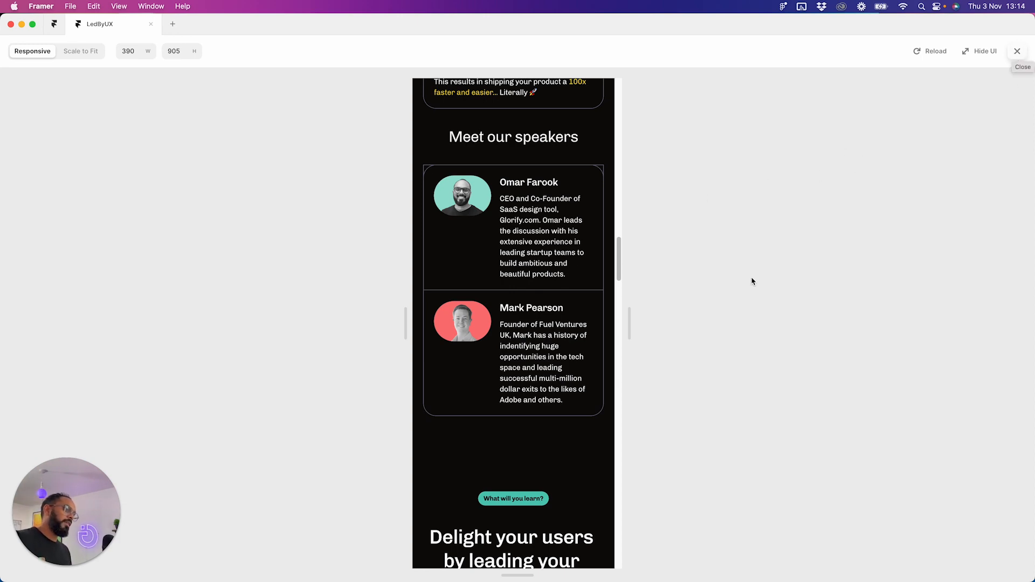
scroll(458, 390, "up", 12)
scroll(472, 389, "down", 10)
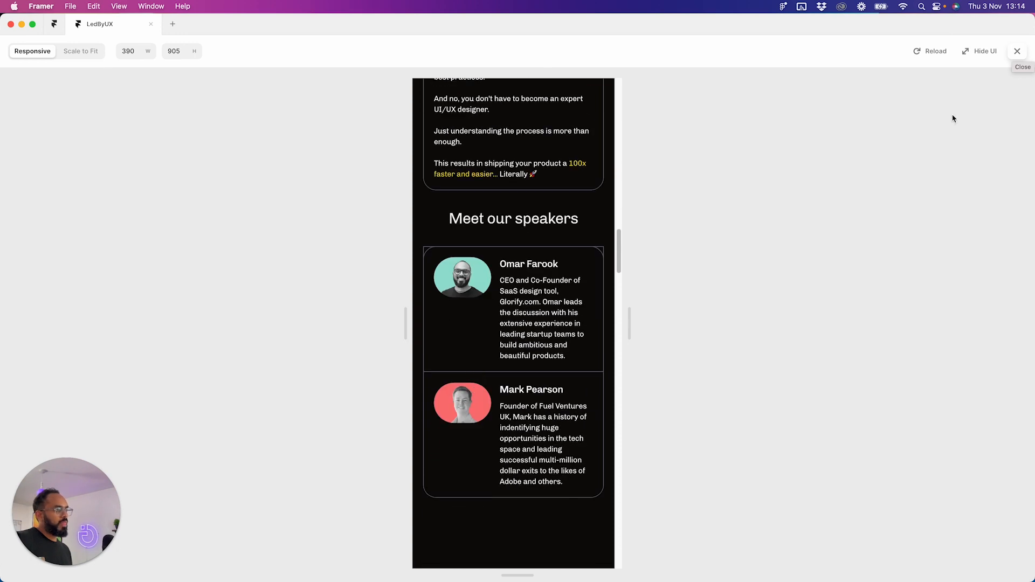
left_click(1017, 51)
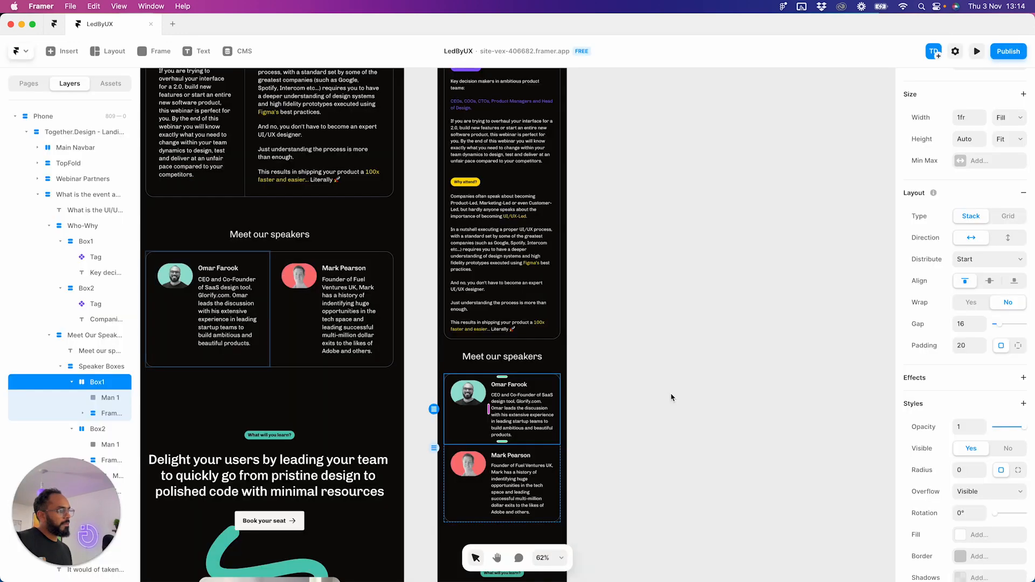
- Give Box1 of the phone's Speaker Boxes a solid Dark/600 border with a uniform width of 0
scroll(1005, 473, "down", 5)
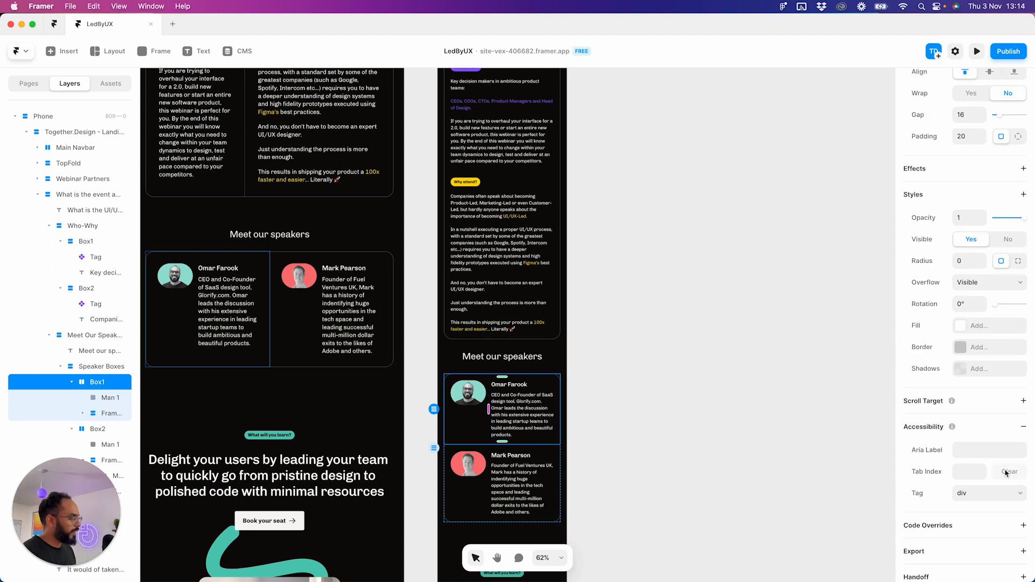
left_click(990, 347)
left_click(830, 378)
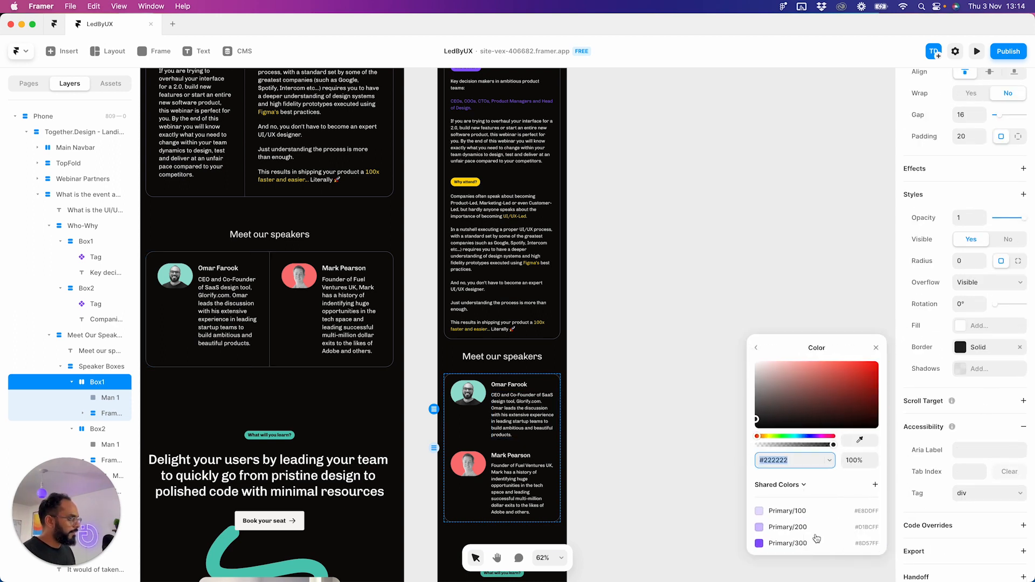
scroll(817, 525, "down", 3)
scroll(806, 520, "down", 8)
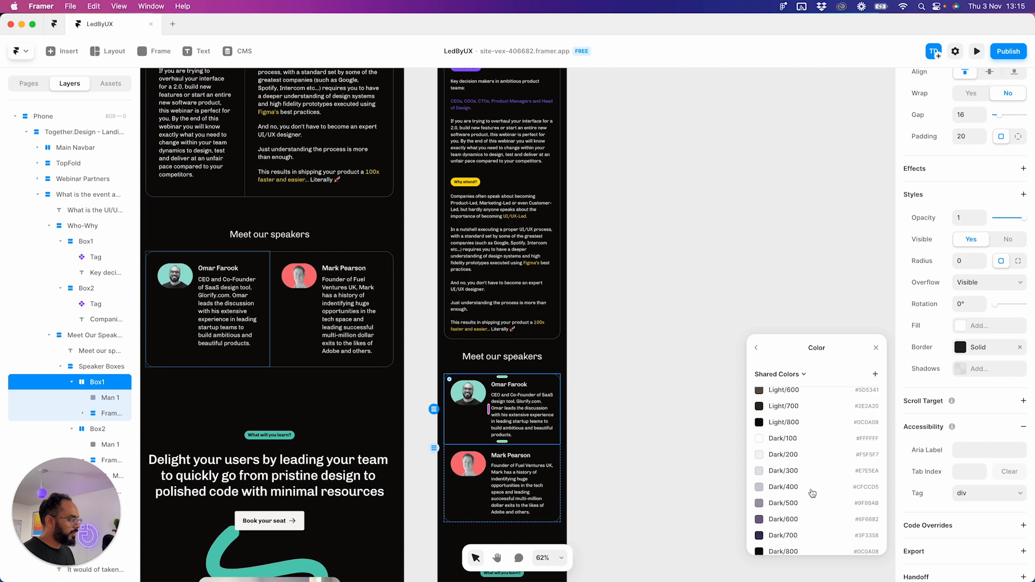
left_click(785, 509)
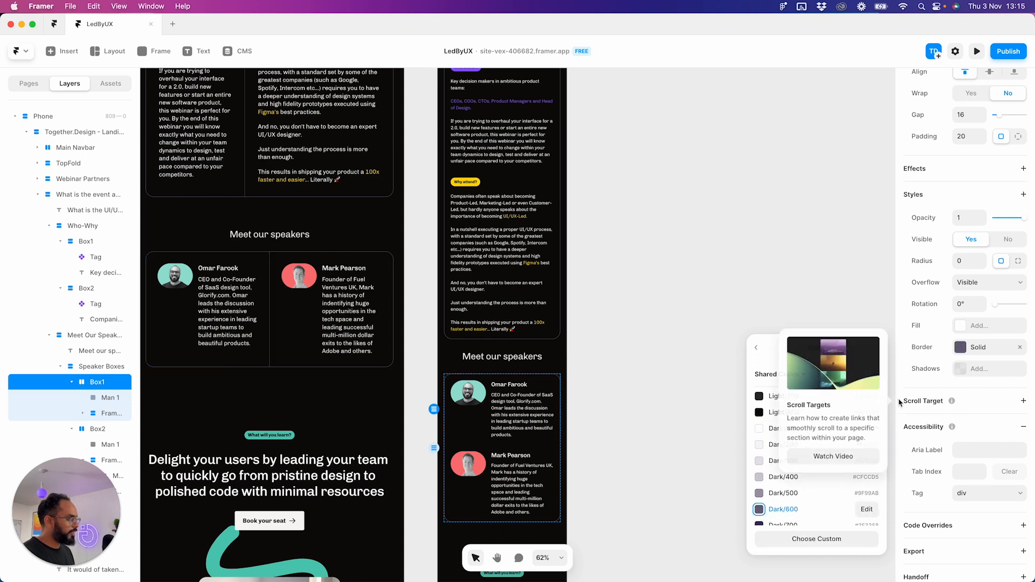
left_click(756, 348)
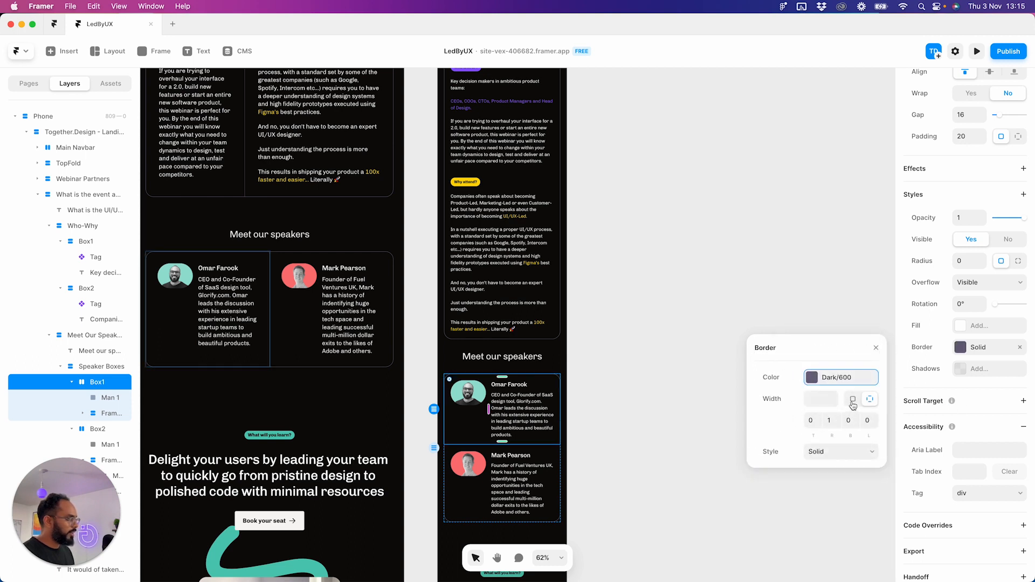
left_click(851, 401)
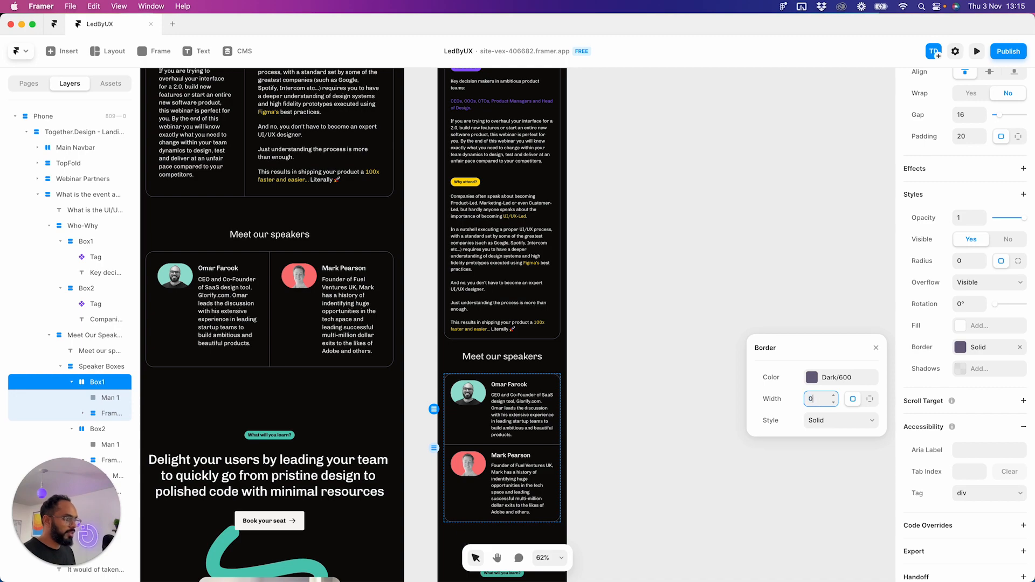
left_click(649, 441)
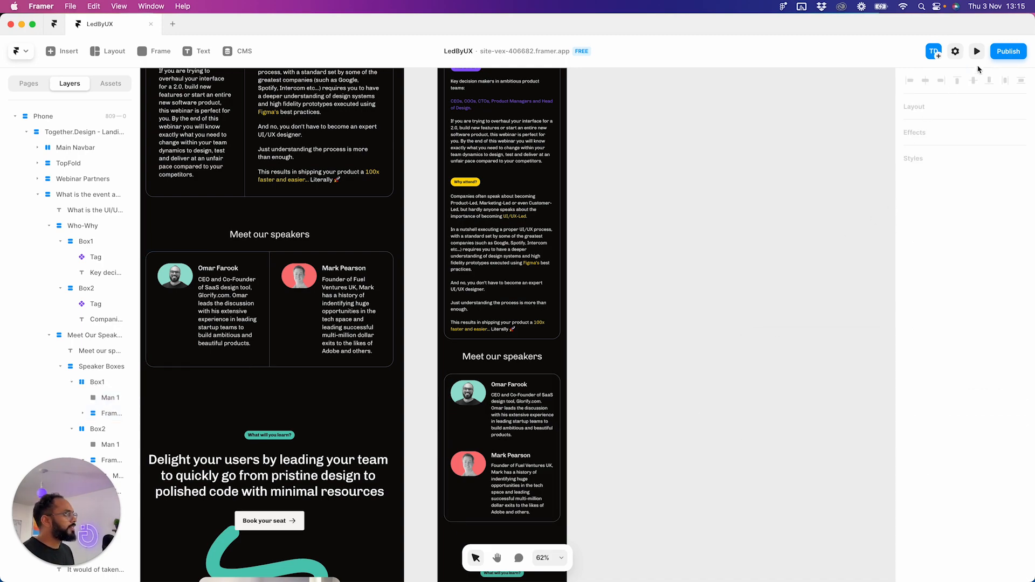
- Preview the page narrowed to 340 wide, examine the borders of the event description and speaker boxes, and close the preview
key("super+p")
scroll(561, 355, "down", 10)
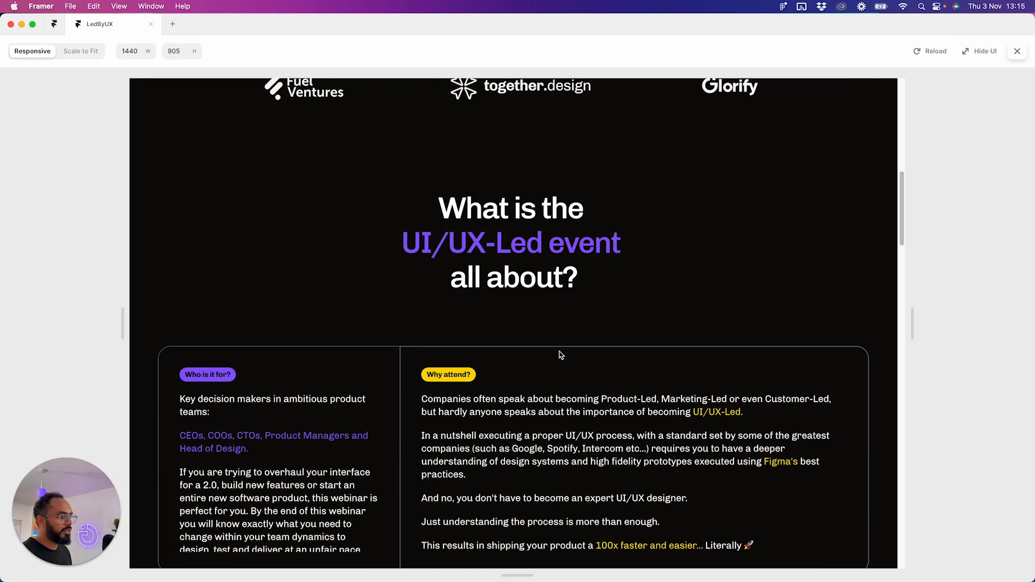
left_click_drag(911, 326, 620, 341)
scroll(574, 360, "down", 15)
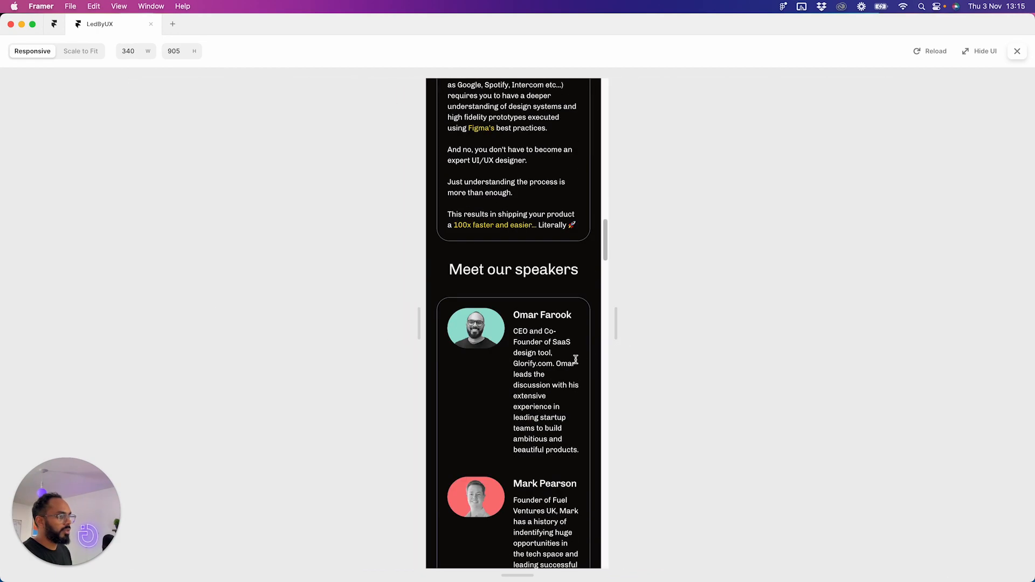
scroll(577, 363, "up", 15)
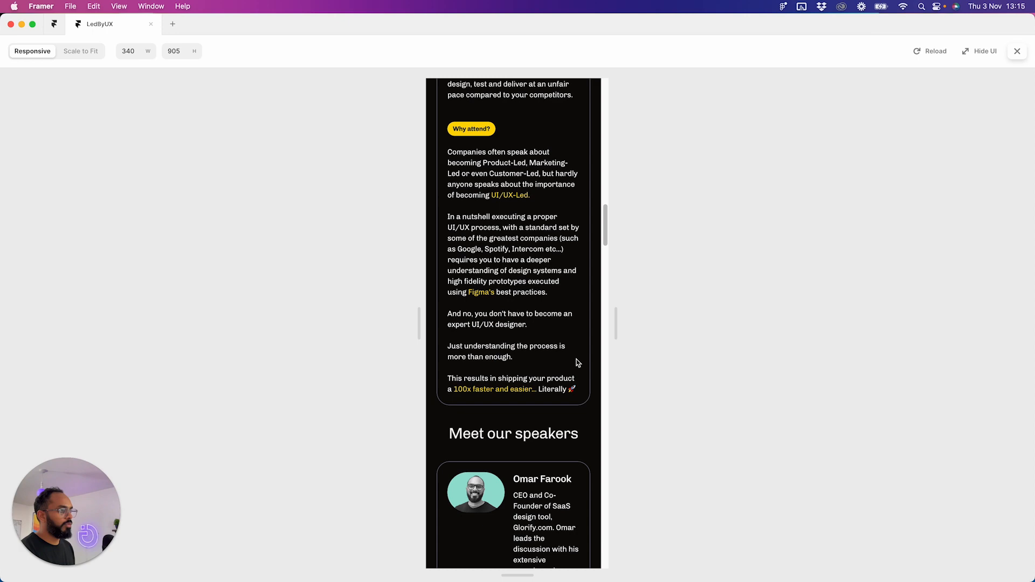
scroll(577, 363, "down", 10)
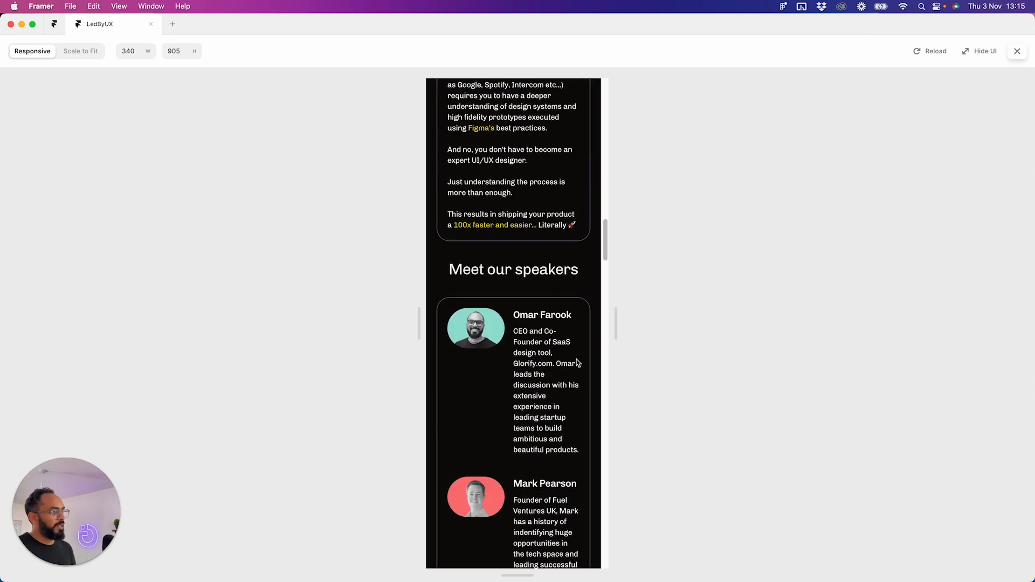
left_click(1015, 52)
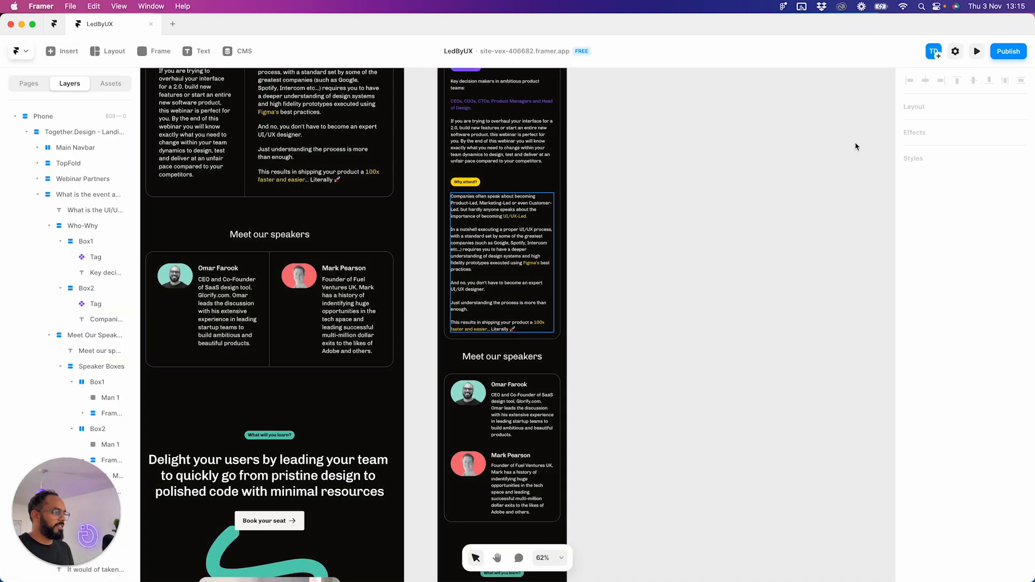
- Switch the first speaker box's border to individual side widths, with 0 on the right and 1 on the bottom
left_click(519, 431)
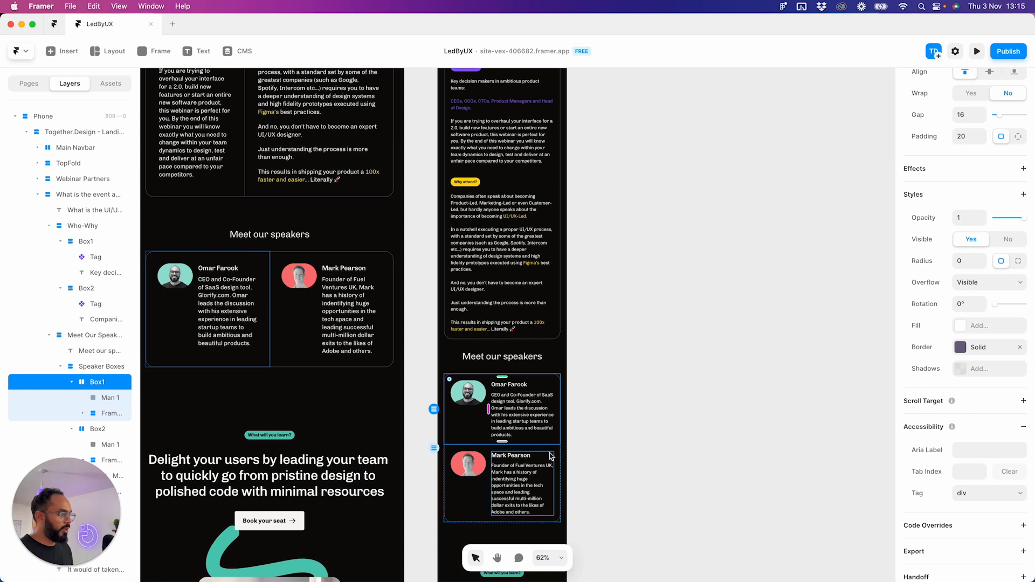
left_click(1003, 350)
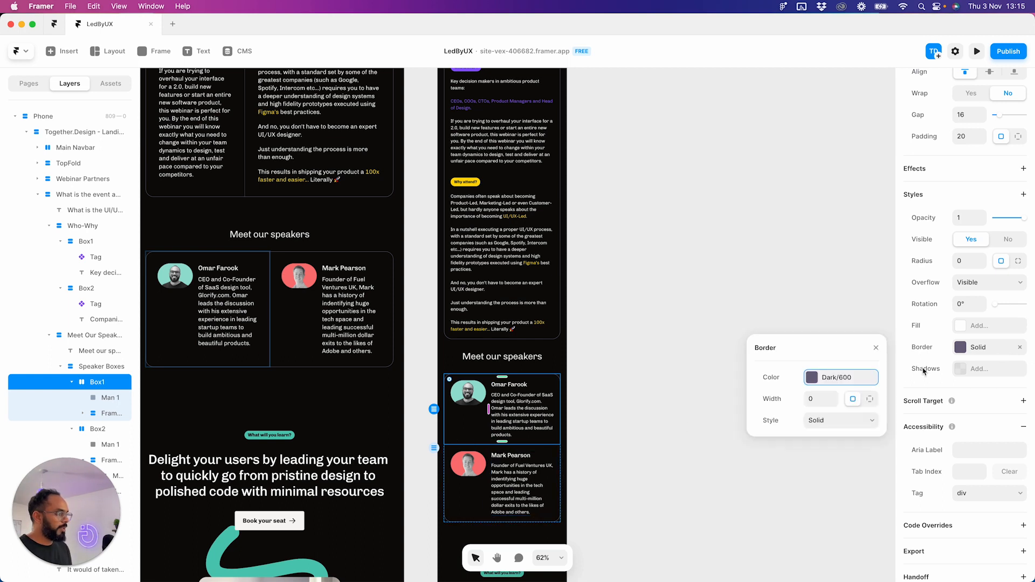
left_click(870, 399)
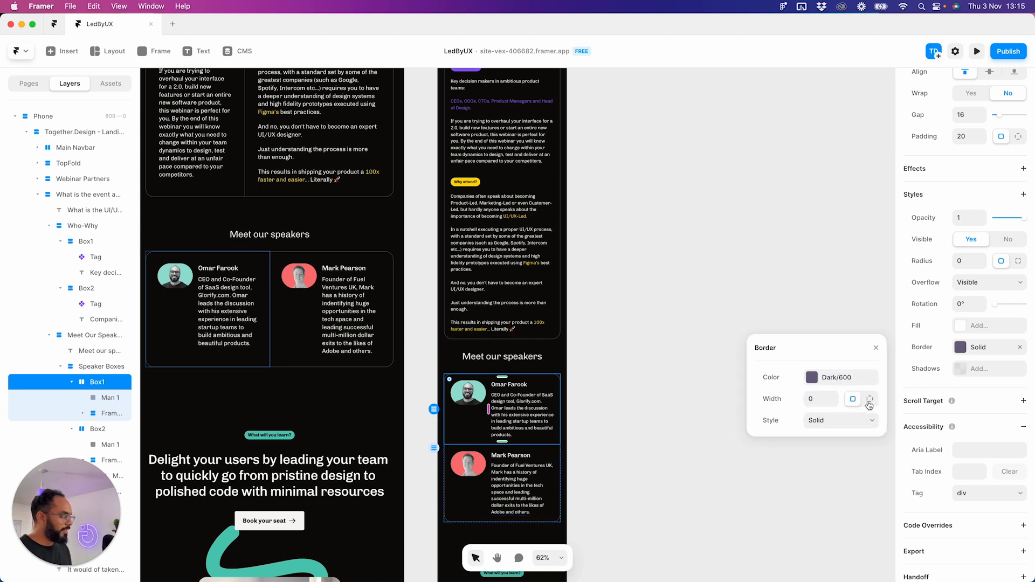
left_click(835, 425)
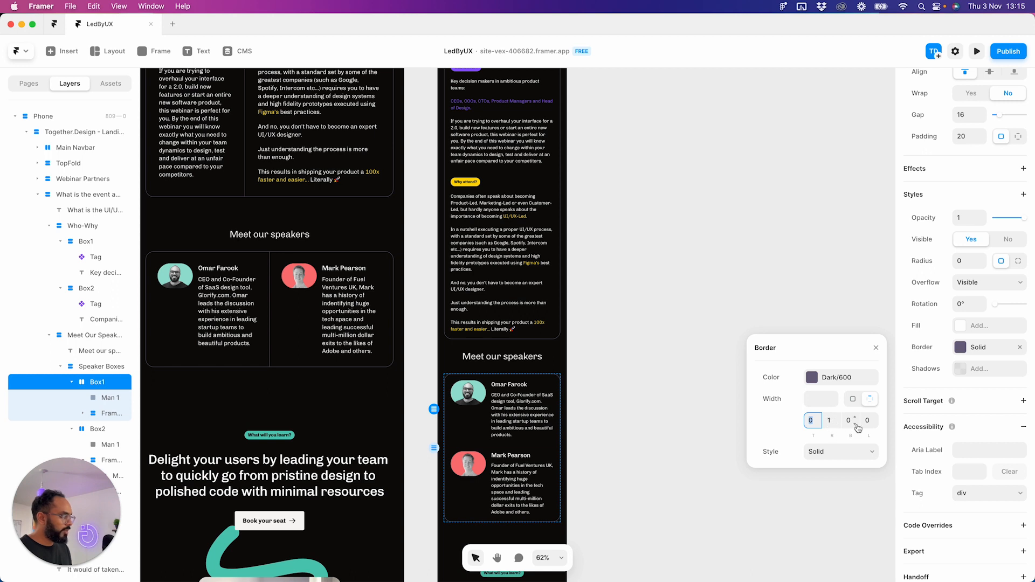
left_click(828, 421)
type("0")
left_click(849, 422)
type("1")
left_click(620, 451)
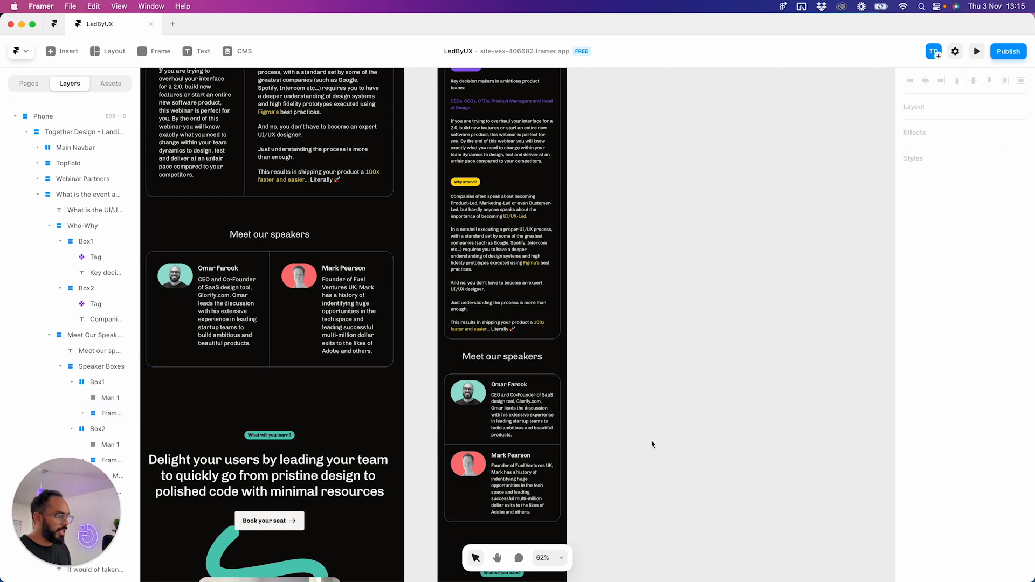
- Switch the border of Box2 in the phone's Who-Why stack to individual side widths, with 1 on top and 0 on the right
scroll(598, 413, "up", 5)
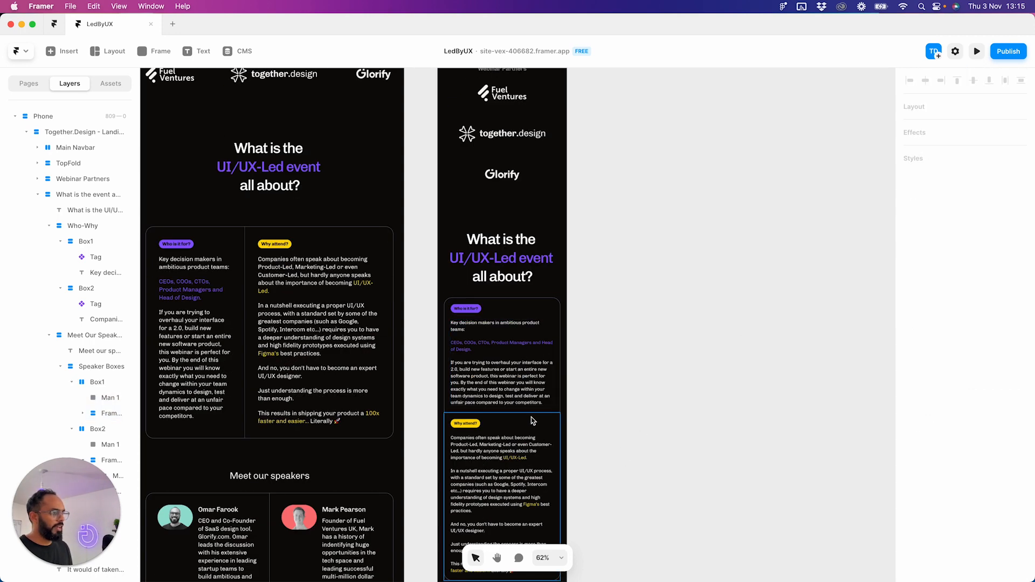
left_click(557, 305)
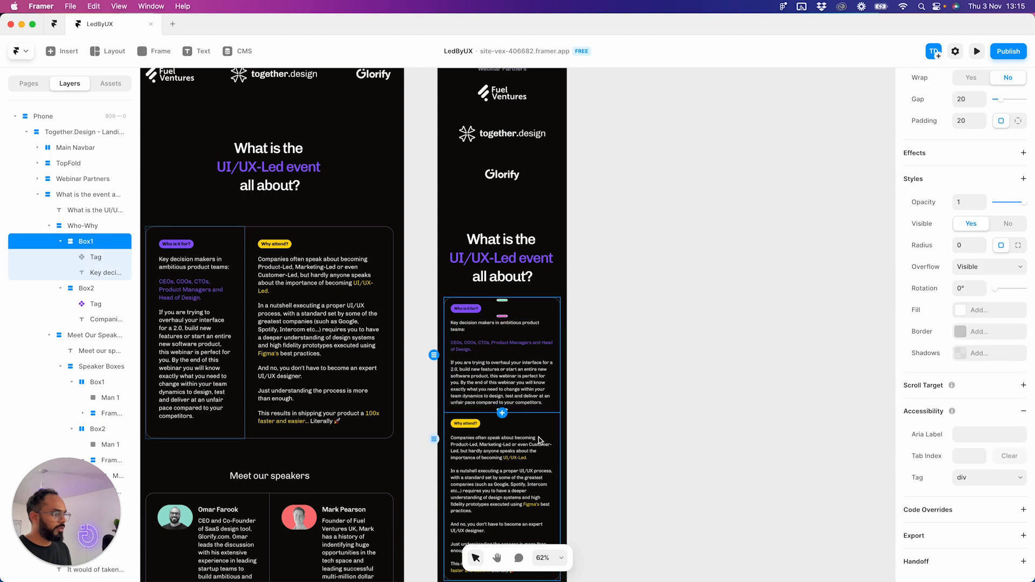
left_click(547, 429)
left_click(984, 356)
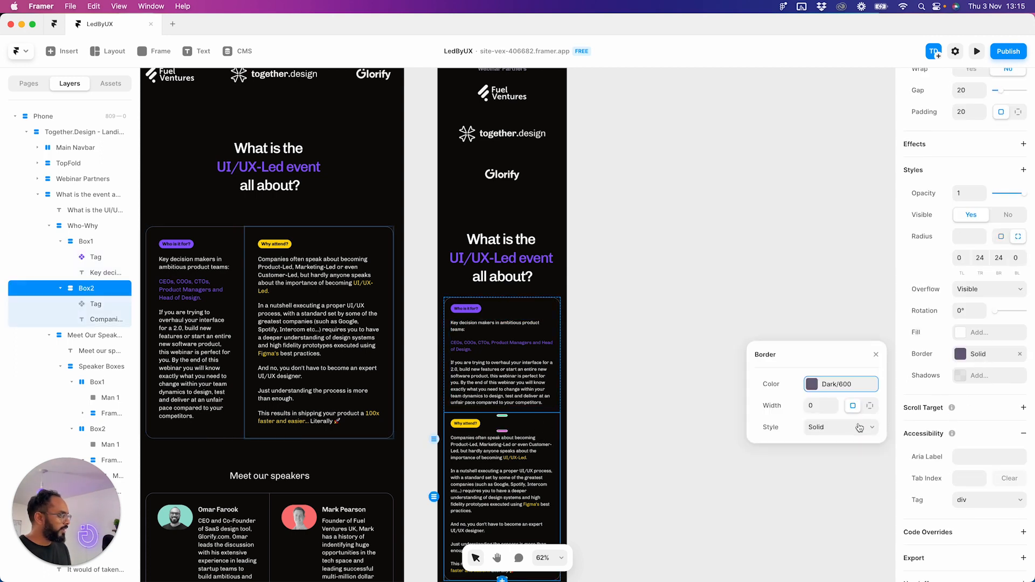
left_click(869, 406)
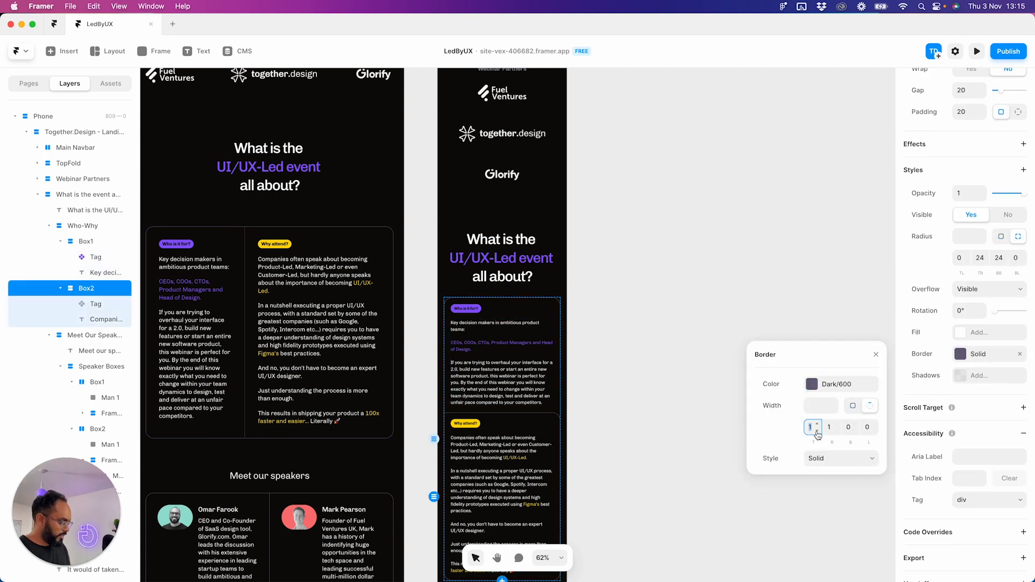
left_click(828, 427)
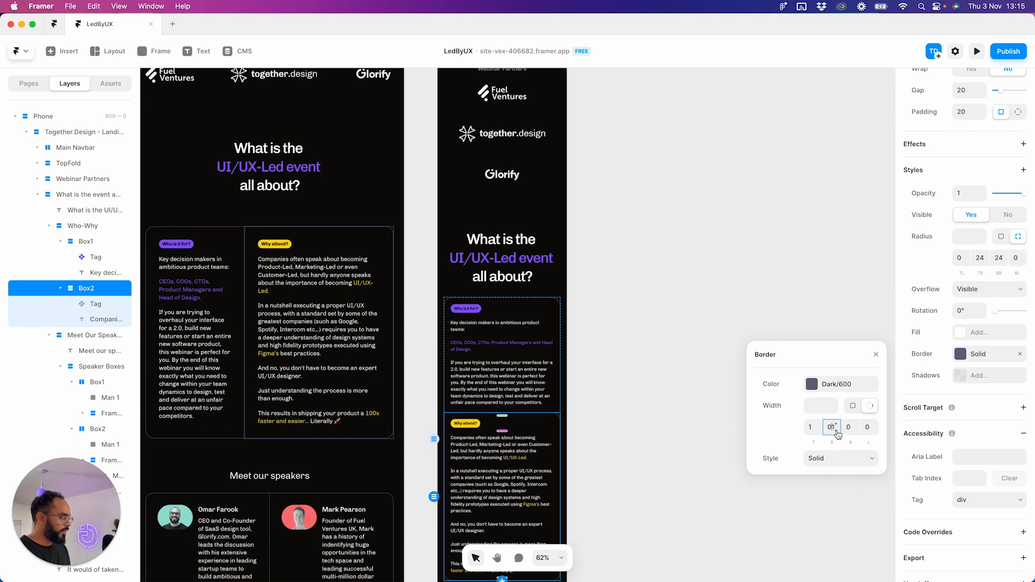
left_click(846, 297)
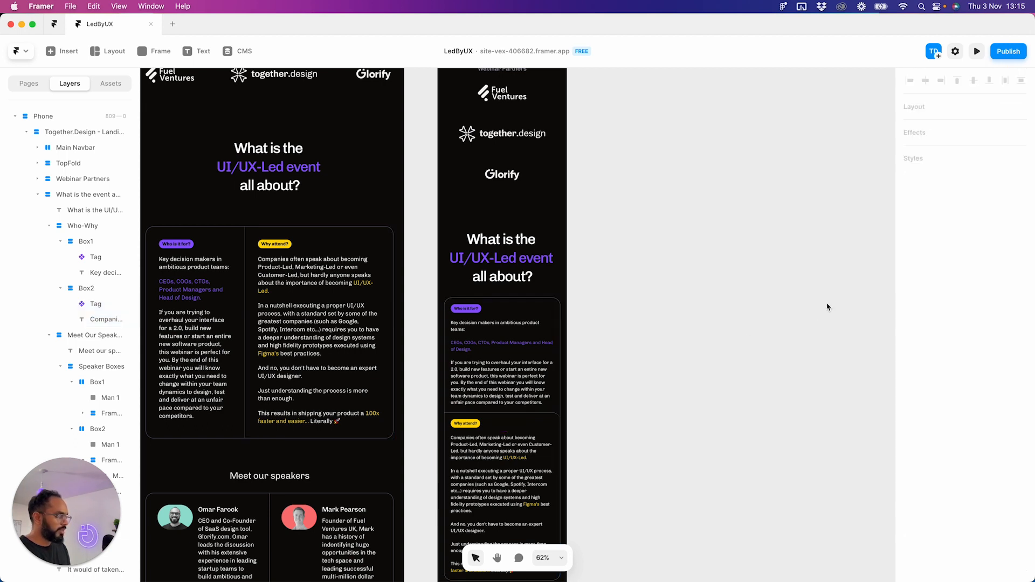
left_click(530, 429)
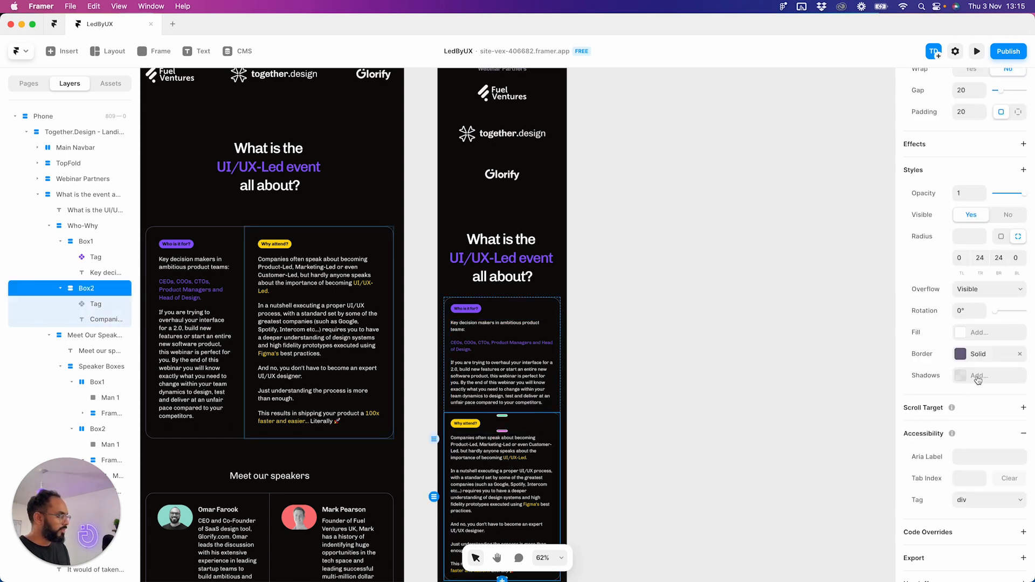
- Switch Box2 in the phone's Who-Why stack to a uniform corner radius of 24
left_click(978, 356)
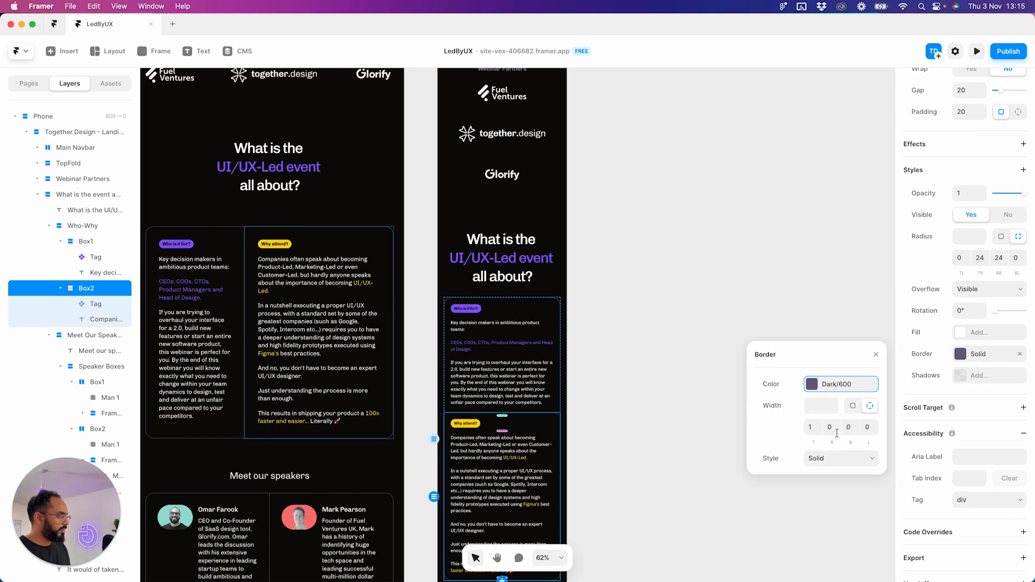
left_click(915, 271)
left_click(1000, 238)
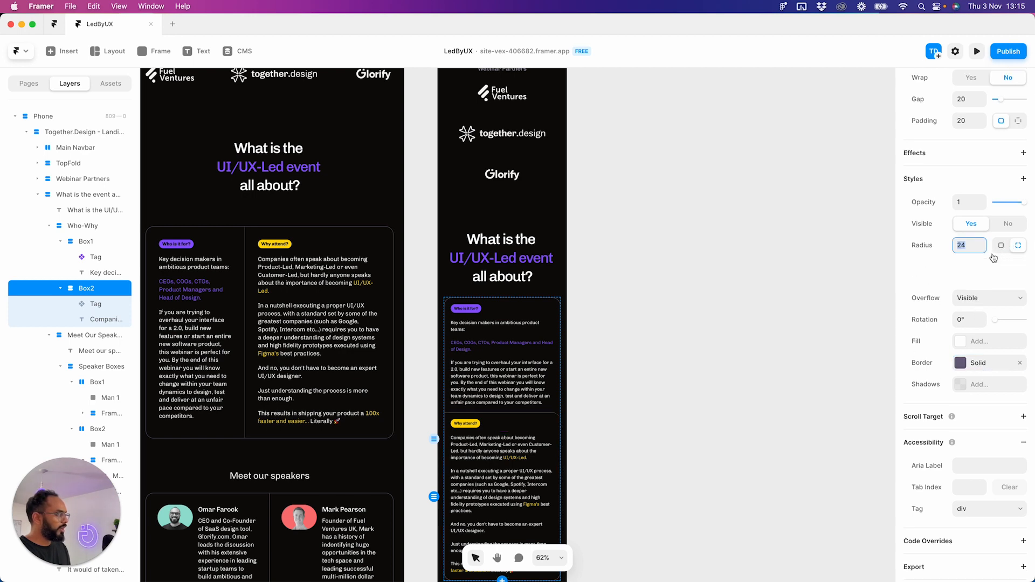
left_click(877, 266)
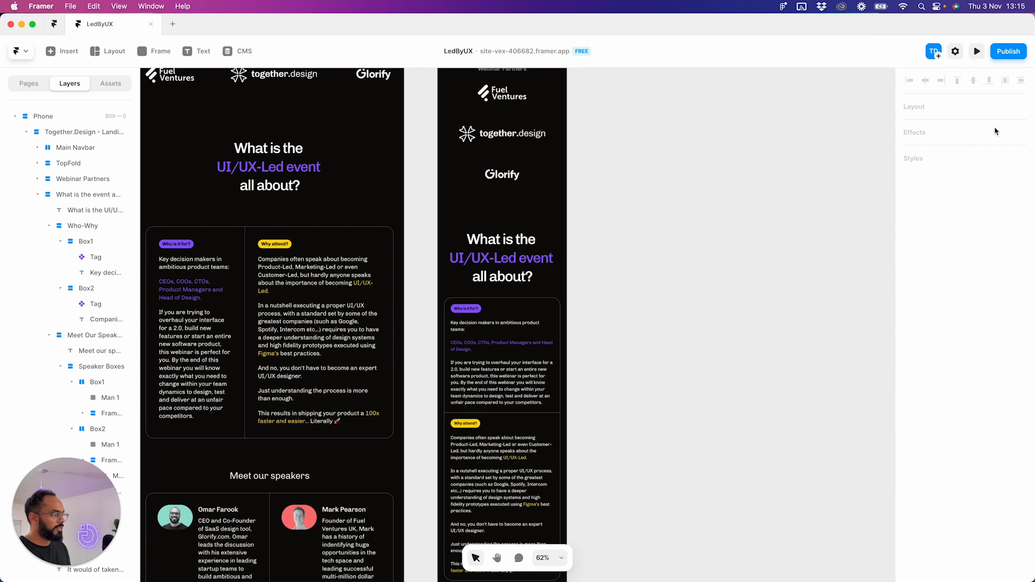
- Preview the page at 1440 wide and narrowed to 708, examining the borders and dividers of the event description and speaker boxes
left_click(976, 52)
scroll(745, 254, "down", 10)
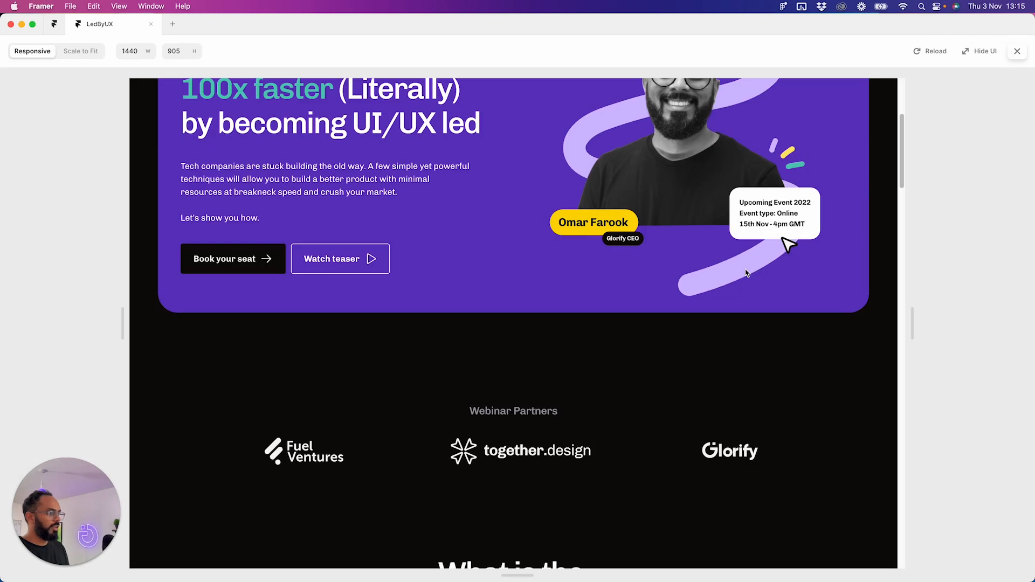
scroll(747, 274, "up", 1)
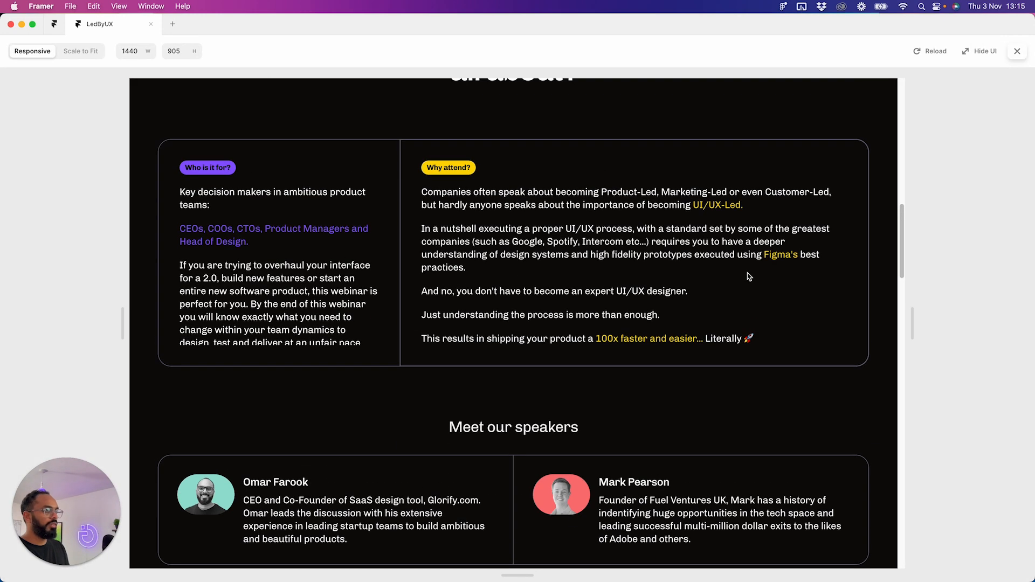
scroll(748, 276, "down", 10)
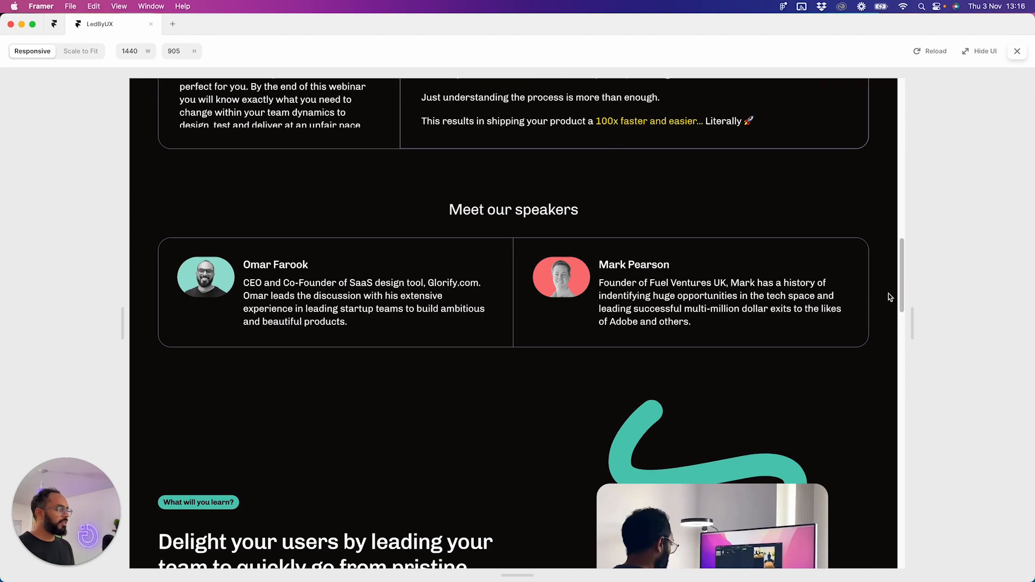
left_click_drag(912, 326, 716, 331)
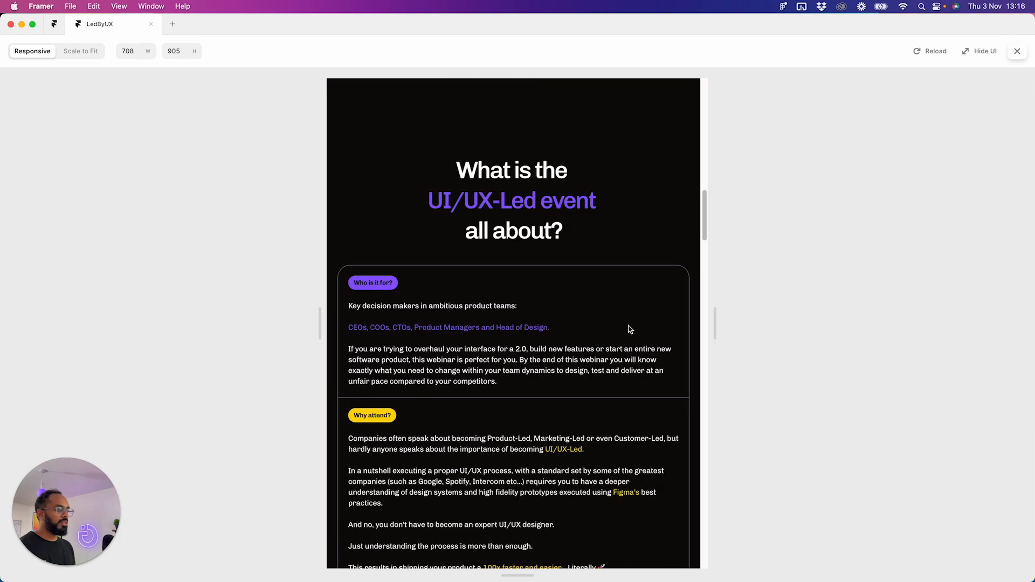
scroll(579, 321, "down", 10)
scroll(580, 320, "down", 10)
scroll(582, 320, "up", 5)
- Widen the preview to 1212, review the page from the event description boxes up to the hero section, and close the preview
left_click_drag(714, 334, 851, 331)
scroll(606, 296, "up", 10)
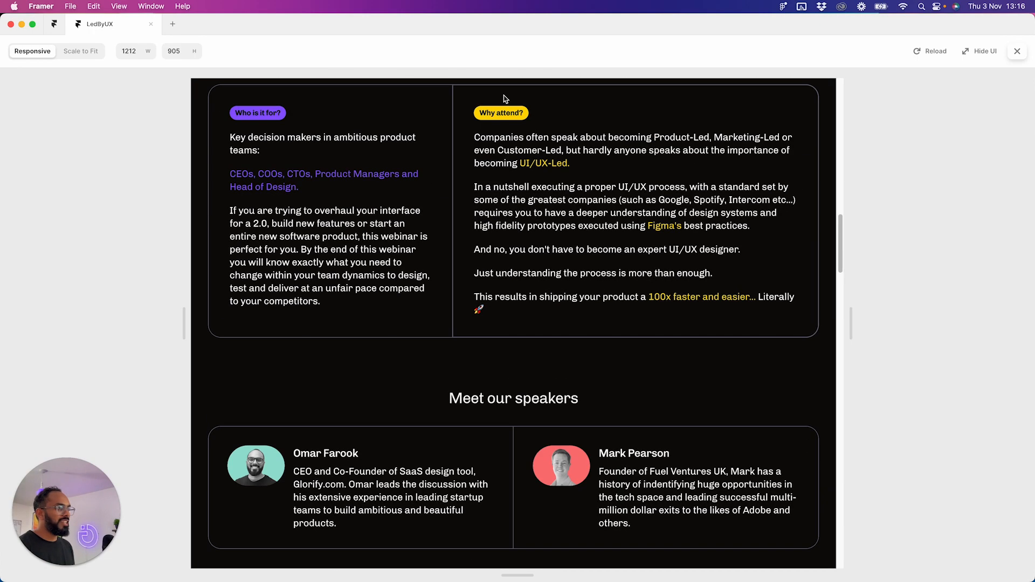
scroll(505, 99, "up", 10)
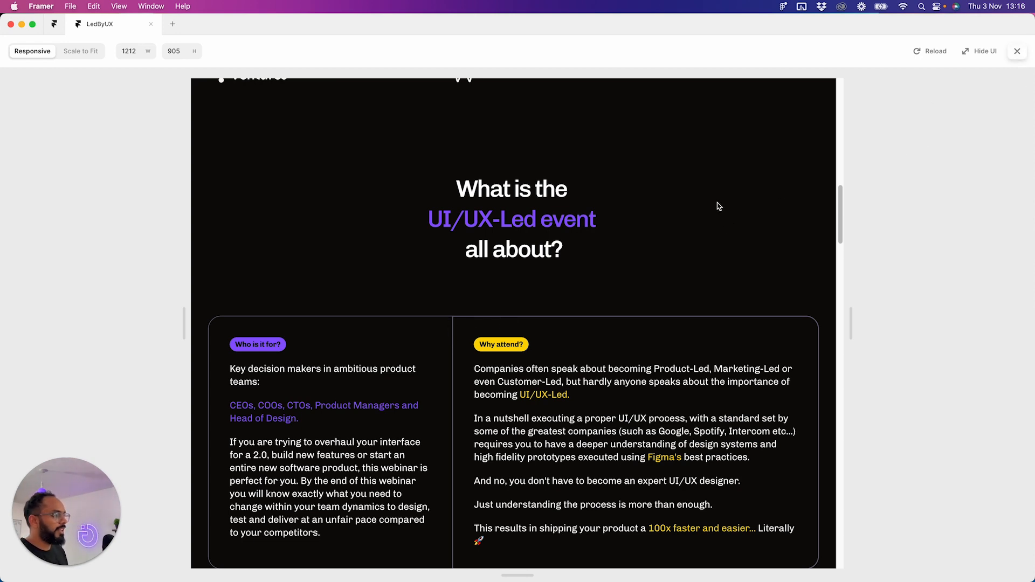
scroll(738, 202, "up", 15)
scroll(698, 201, "down", 3)
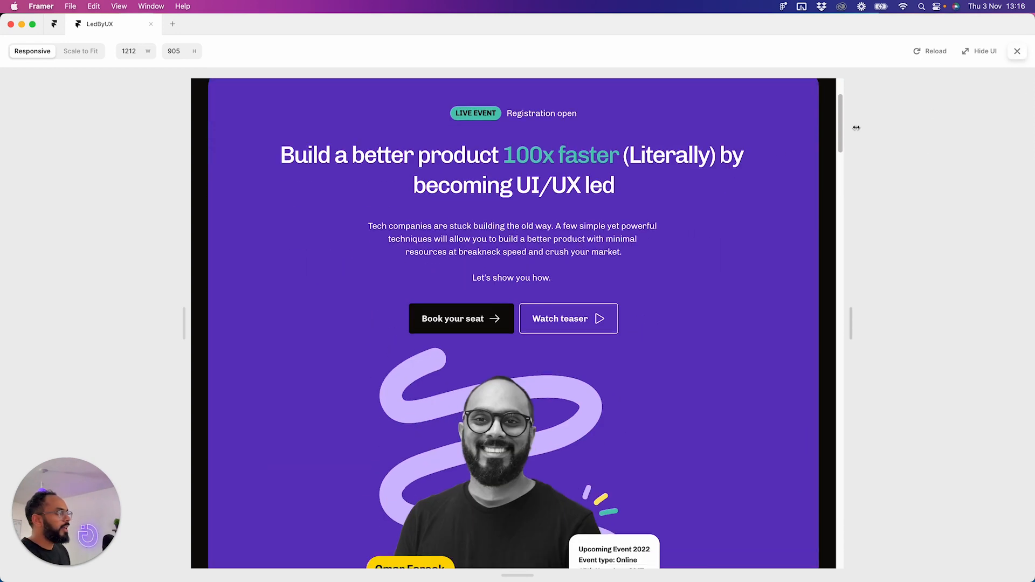
left_click(1019, 51)
- Examine the desktop event description boxes' border lines up close on the canvas and in the 1440-wide preview, and close the preview
scroll(415, 280, "left", 5)
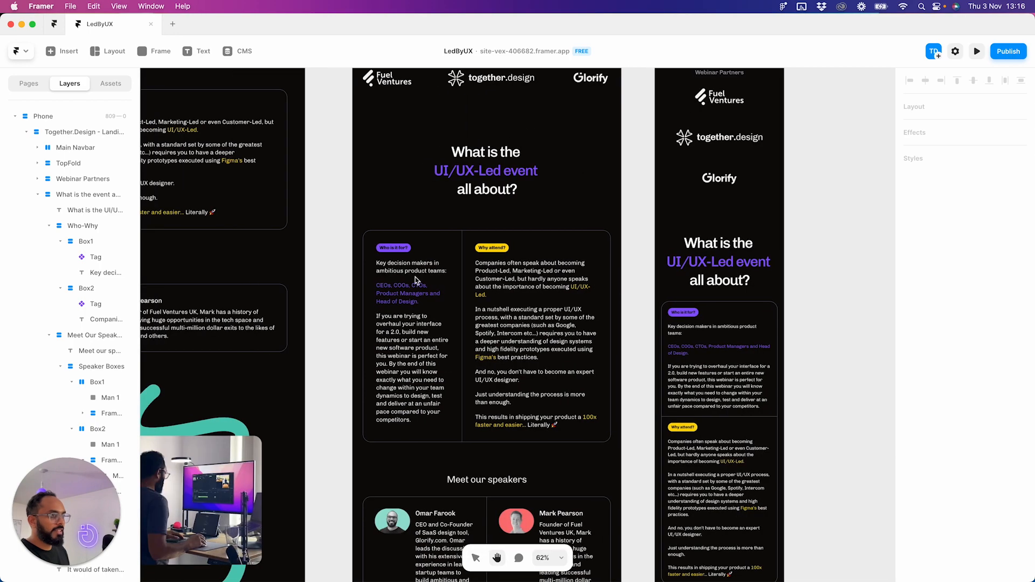
scroll(415, 280, "up", 10)
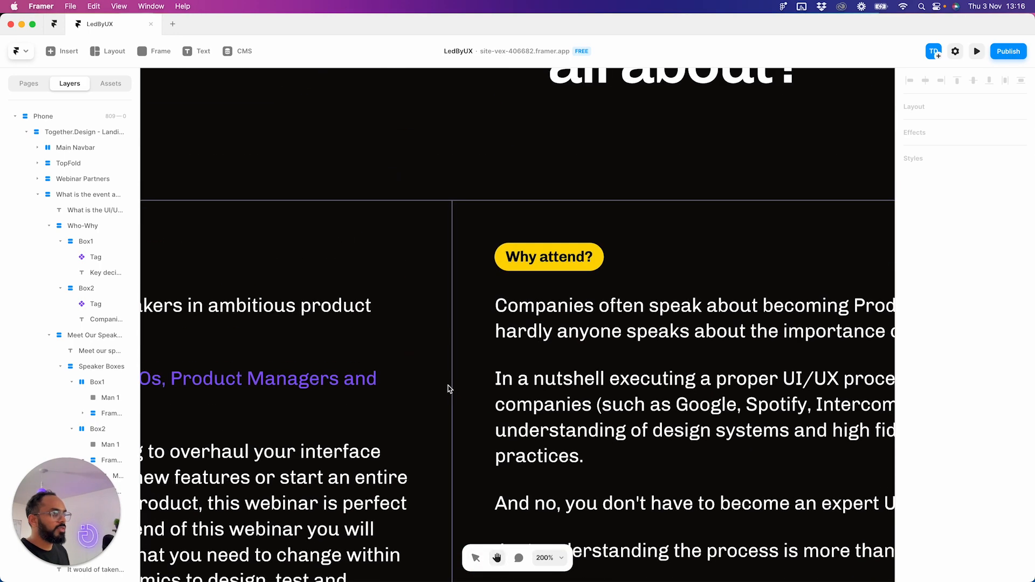
scroll(667, 166, "down", 5)
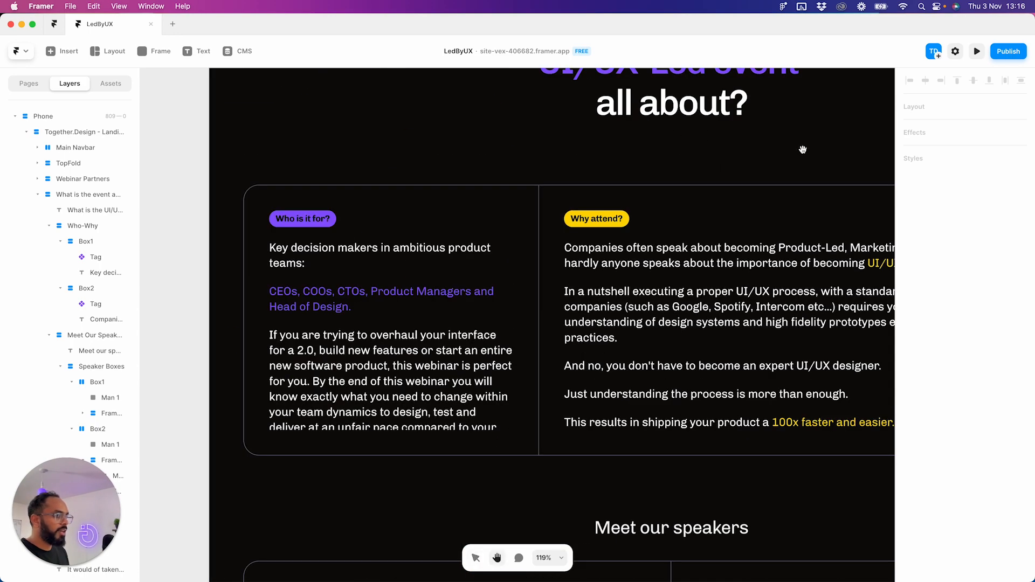
scroll(802, 149, "down", 3)
left_click(976, 50)
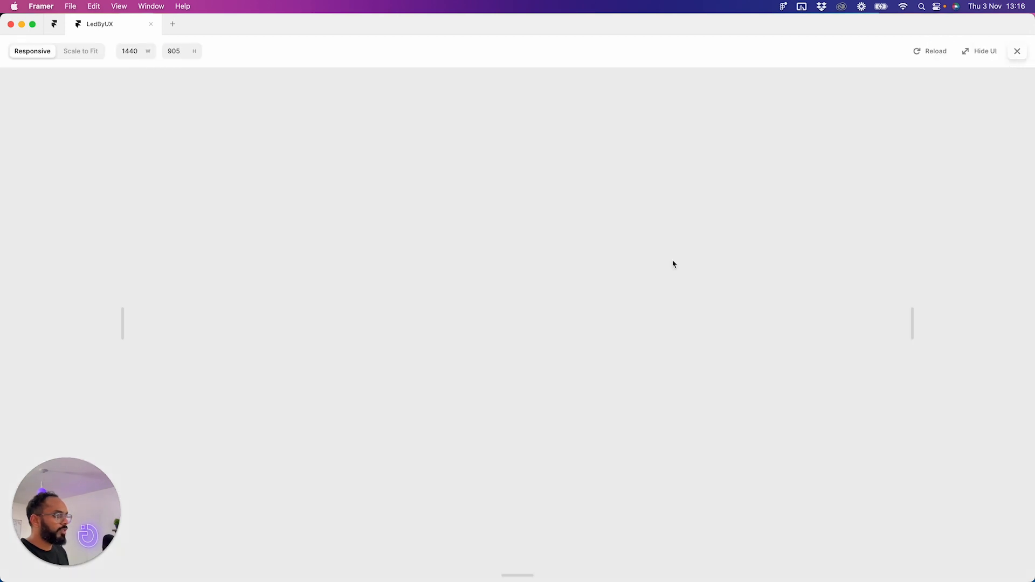
scroll(686, 353, "down", 10)
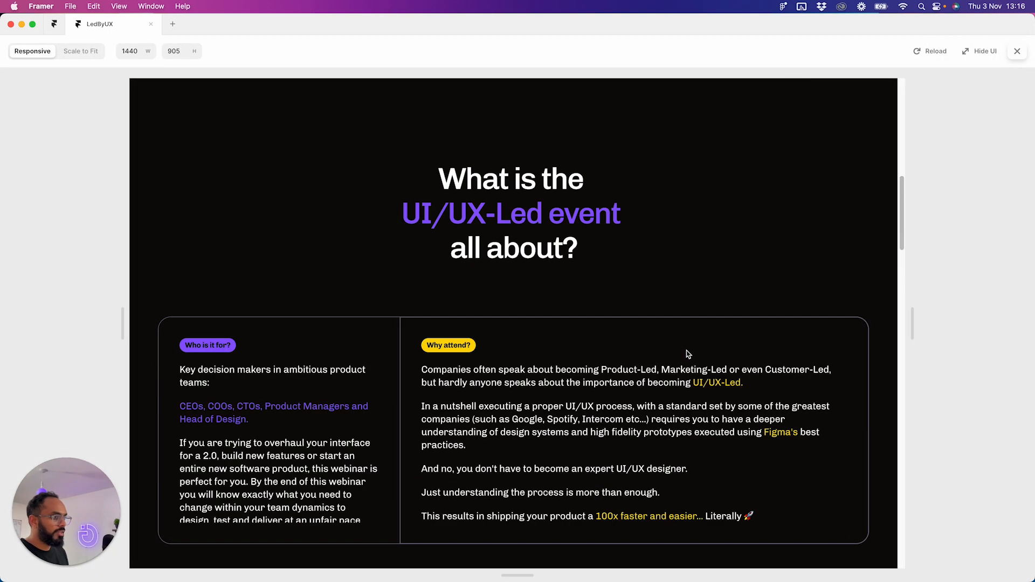
scroll(810, 280, "up", 10)
scroll(788, 282, "down", 8)
scroll(790, 282, "down", 1)
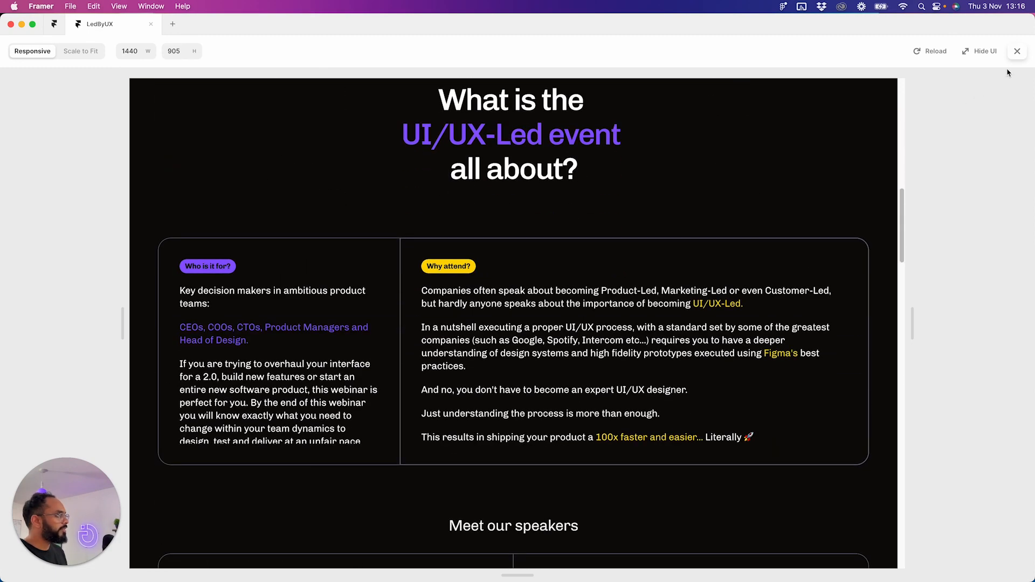
left_click(1017, 52)
- Set the border of Box2 in the desktop's Who-Why stack to 0 on the top, right and bottom sides
left_click(583, 172)
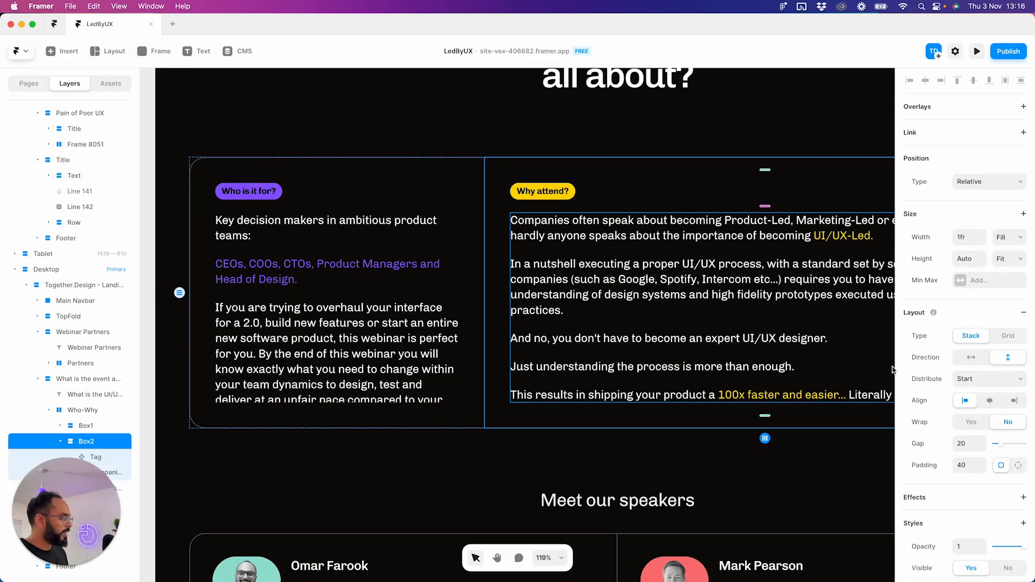
scroll(984, 431, "down", 3)
scroll(988, 462, "down", 6)
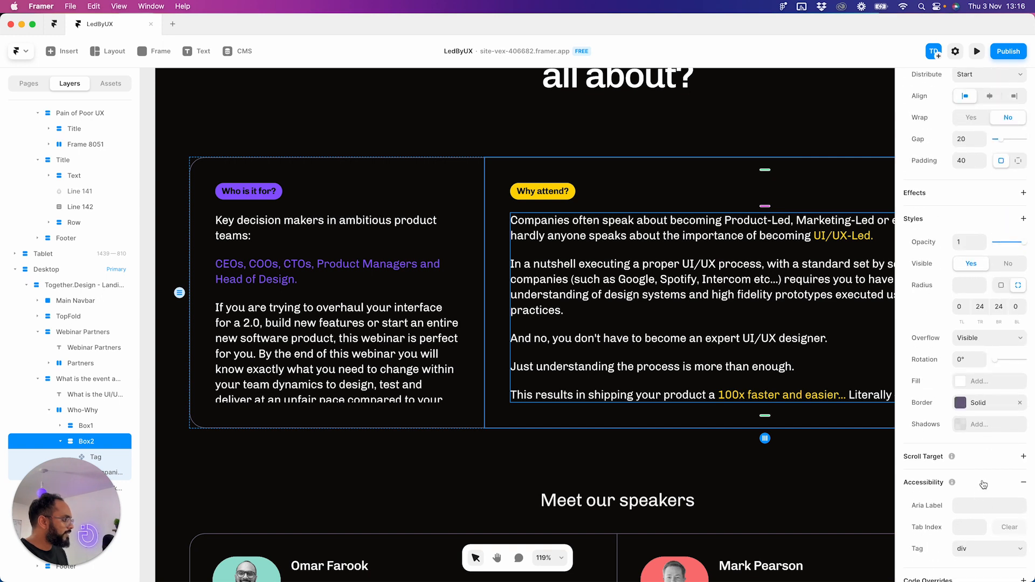
left_click(988, 412)
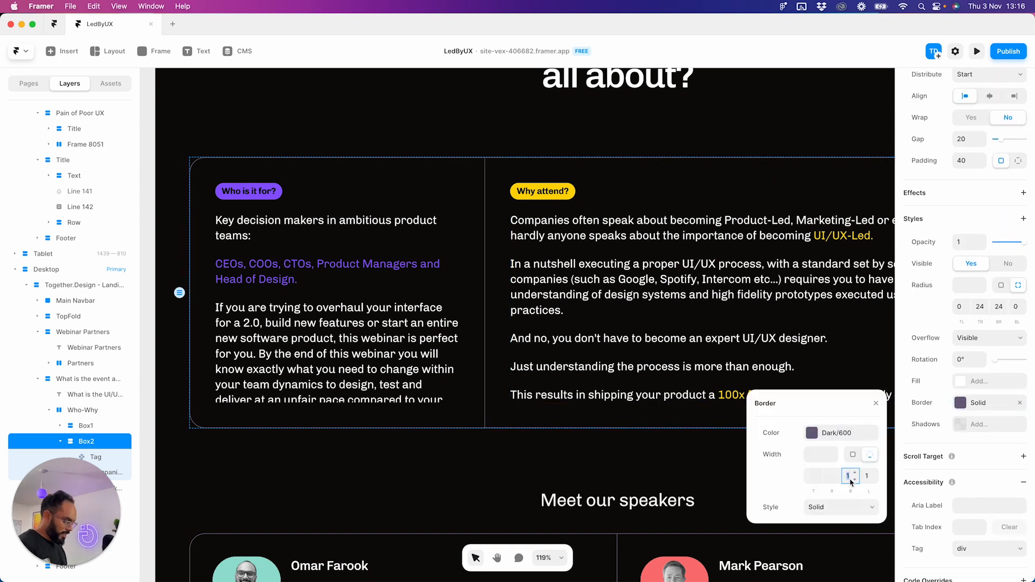
type("0")
left_click(834, 476)
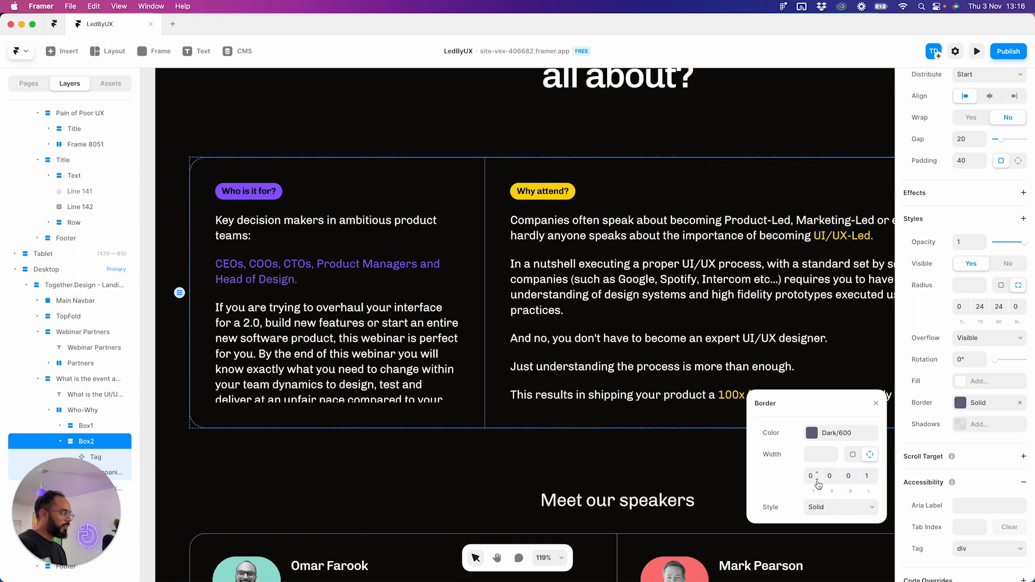
left_click(541, 457)
left_click(528, 418)
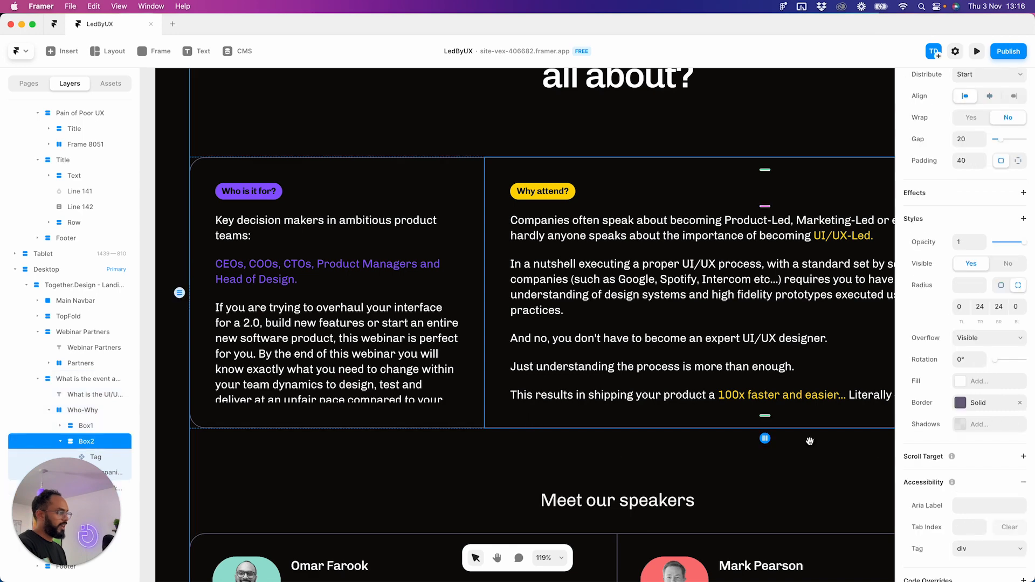
- Check the border settings of the desktop's Who-Why stack and its Box1
left_click(86, 411)
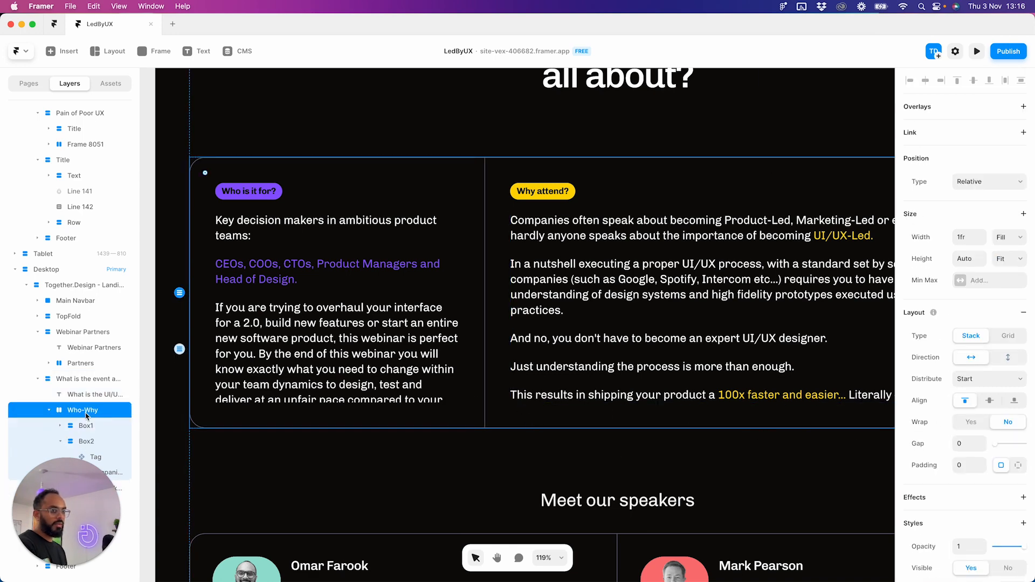
left_click(85, 425)
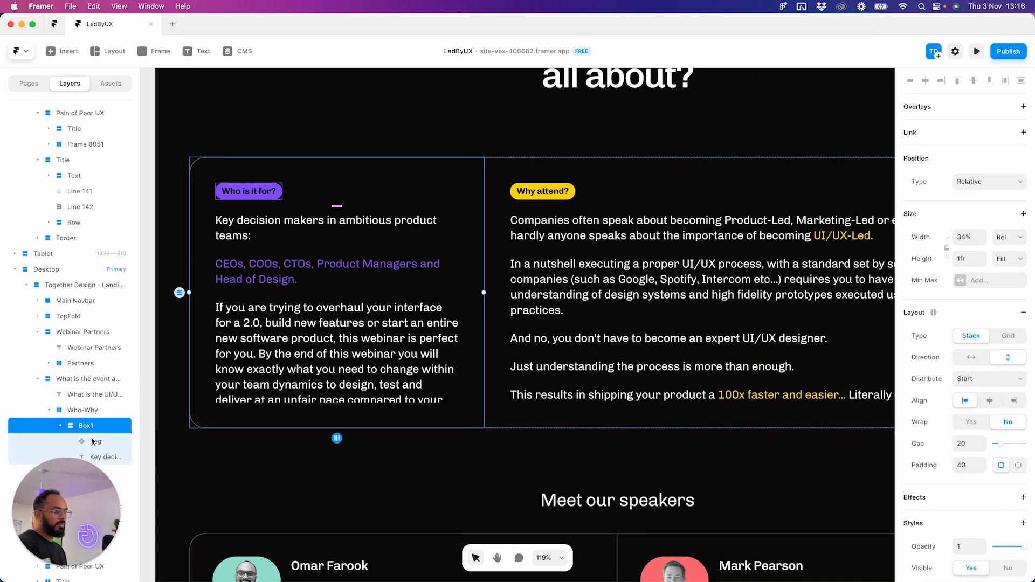
scroll(948, 456, "down", 8)
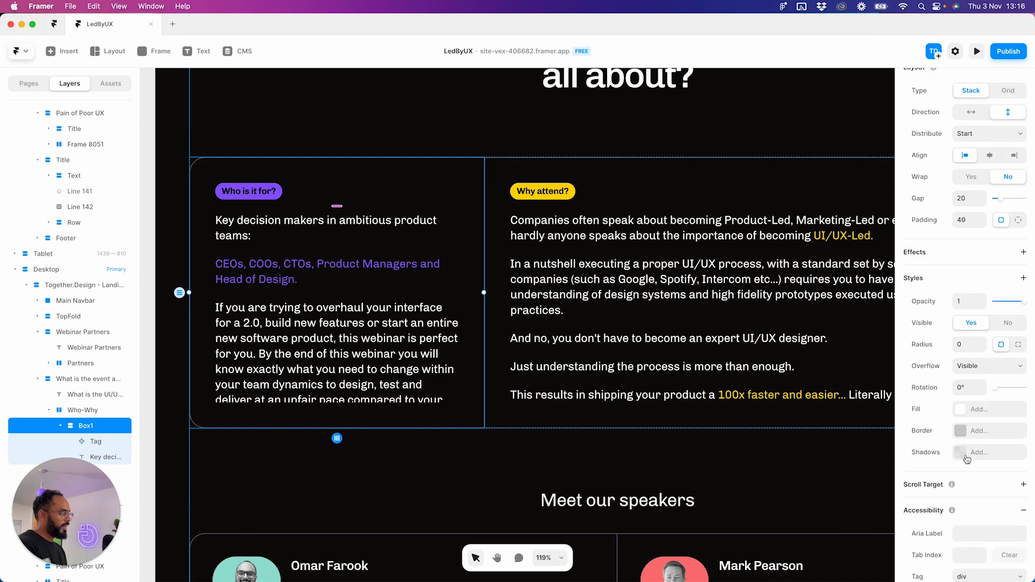
left_click(650, 433)
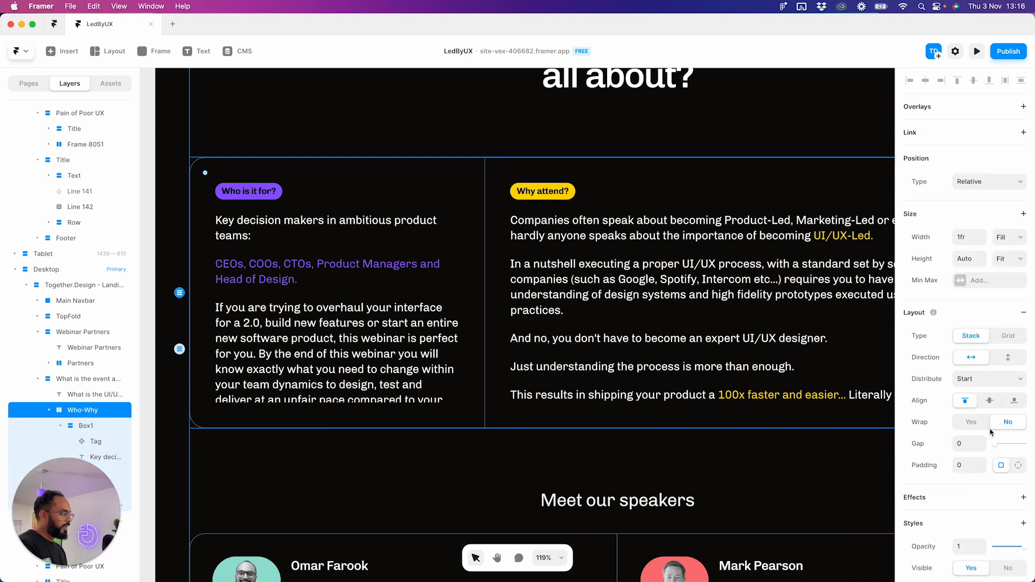
scroll(990, 431, "down", 5)
left_click(970, 475)
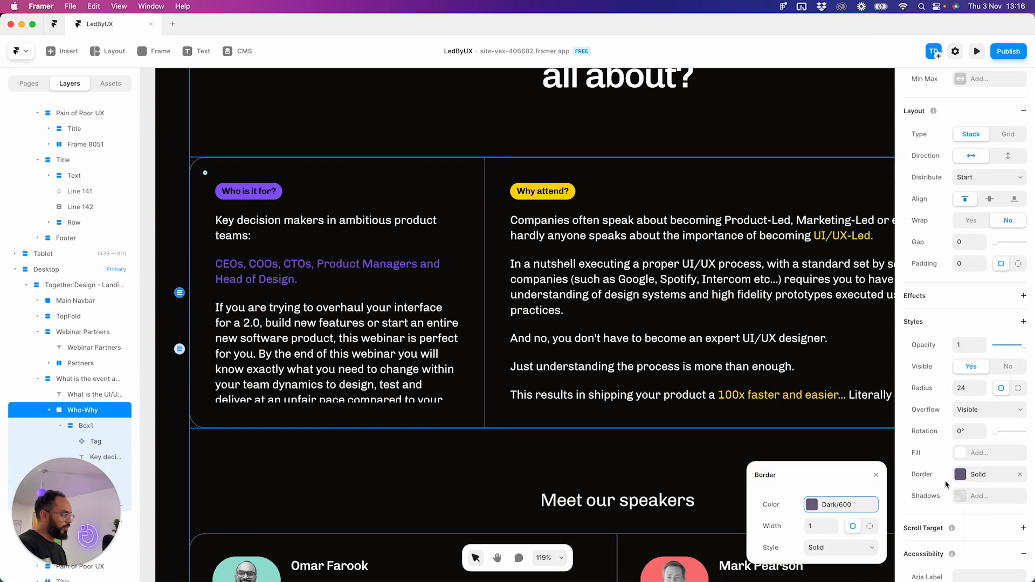
- Preview the page at 1440 wide, examine the event description boxes and the sections down to the numbered topics list, and close the preview
left_click(976, 51)
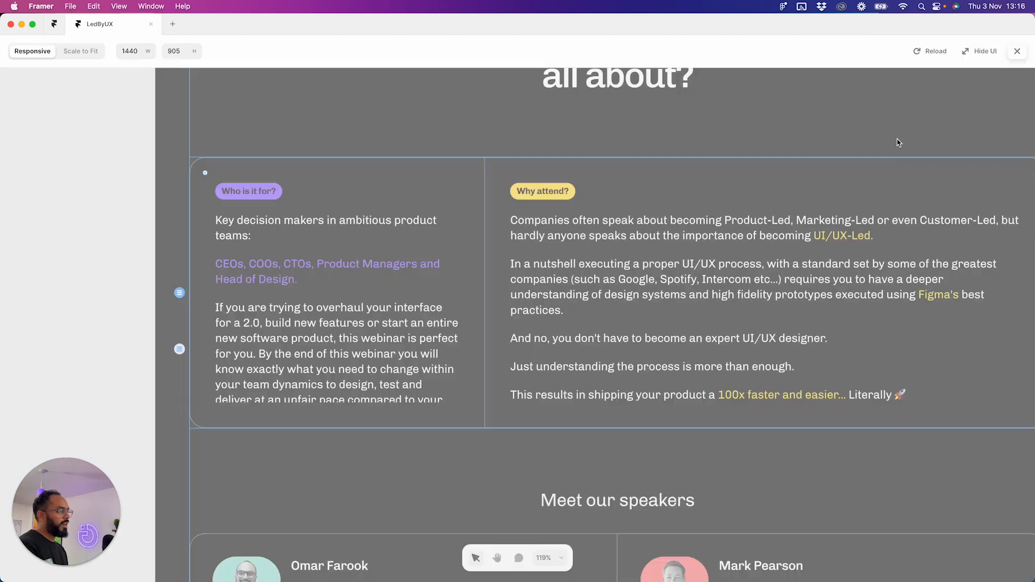
scroll(602, 337, "down", 15)
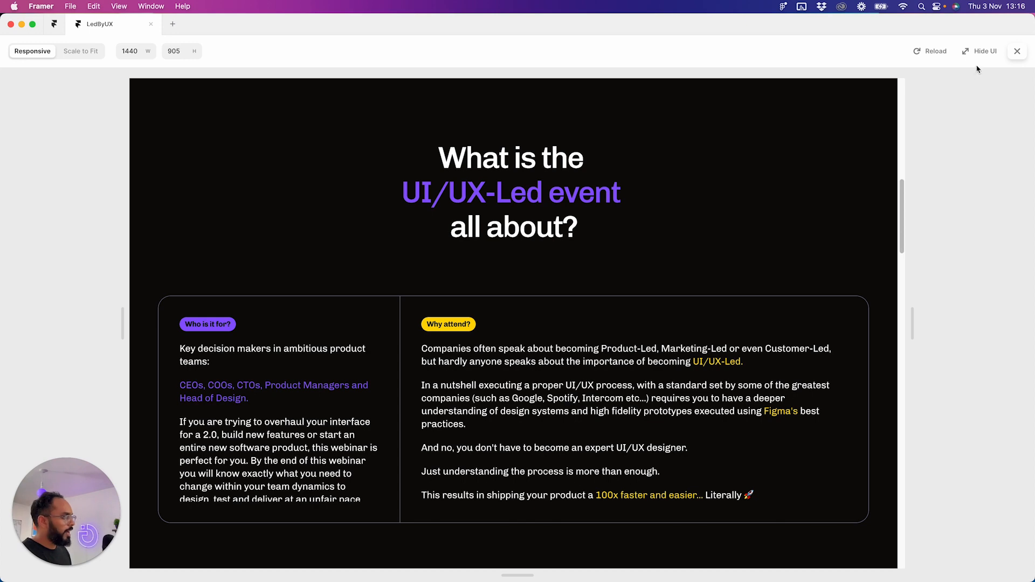
left_click(1016, 53)
scroll(683, 282, "down", 3)
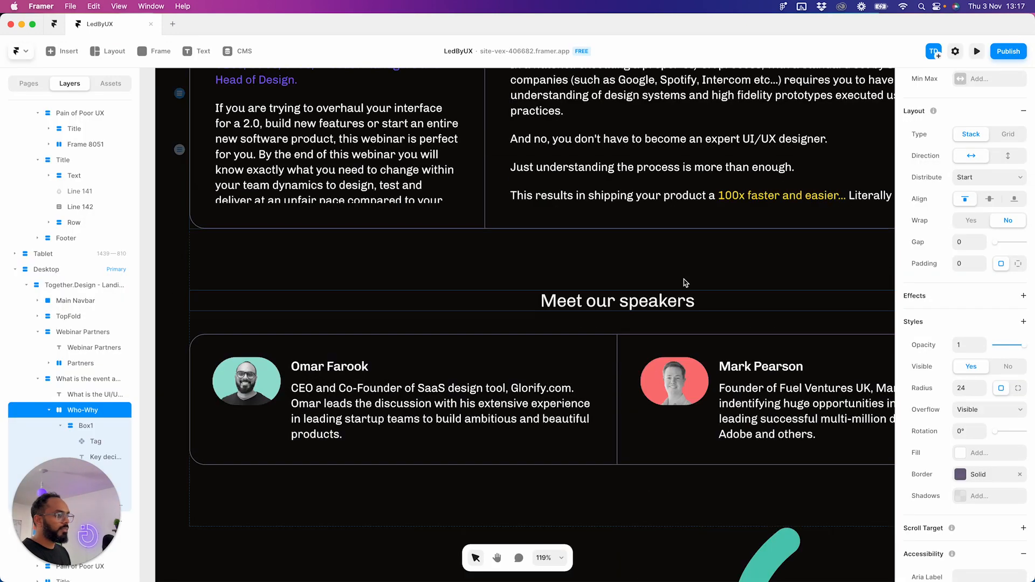
left_click(977, 53)
scroll(599, 372, "down", 20)
scroll(600, 372, "down", 10)
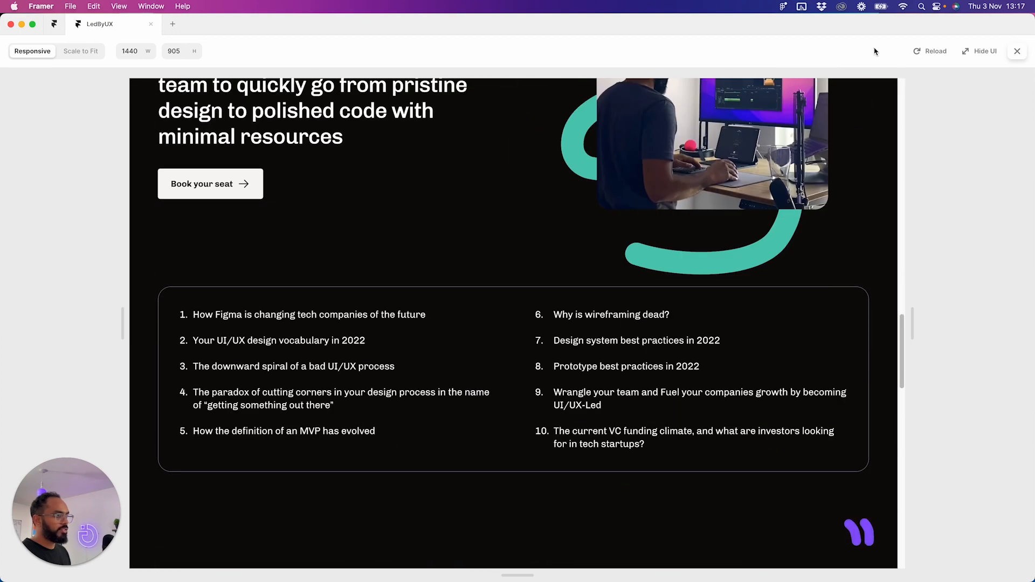
left_click(1017, 52)
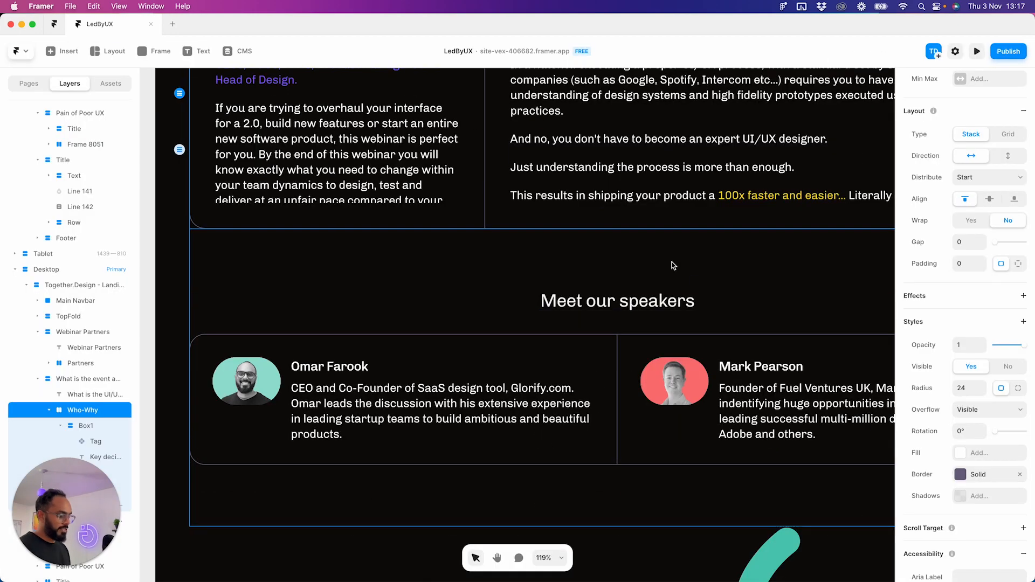
- Preview the page narrowed to 990 and 702 wide, examining the layout and borders of the event description boxes
scroll(672, 264, "down", 10)
left_click(977, 51)
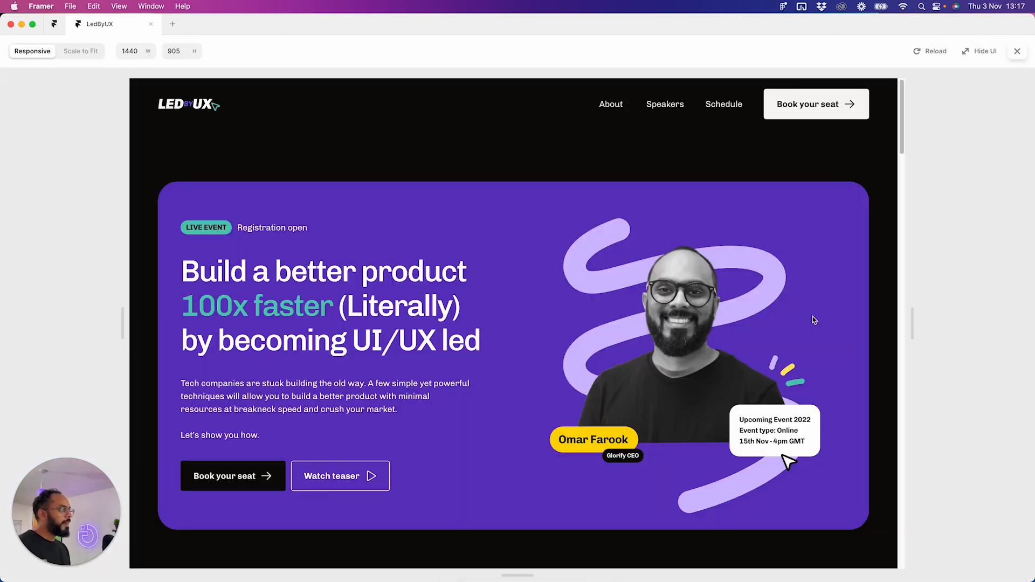
left_click_drag(914, 321, 791, 321)
scroll(603, 315, "down", 15)
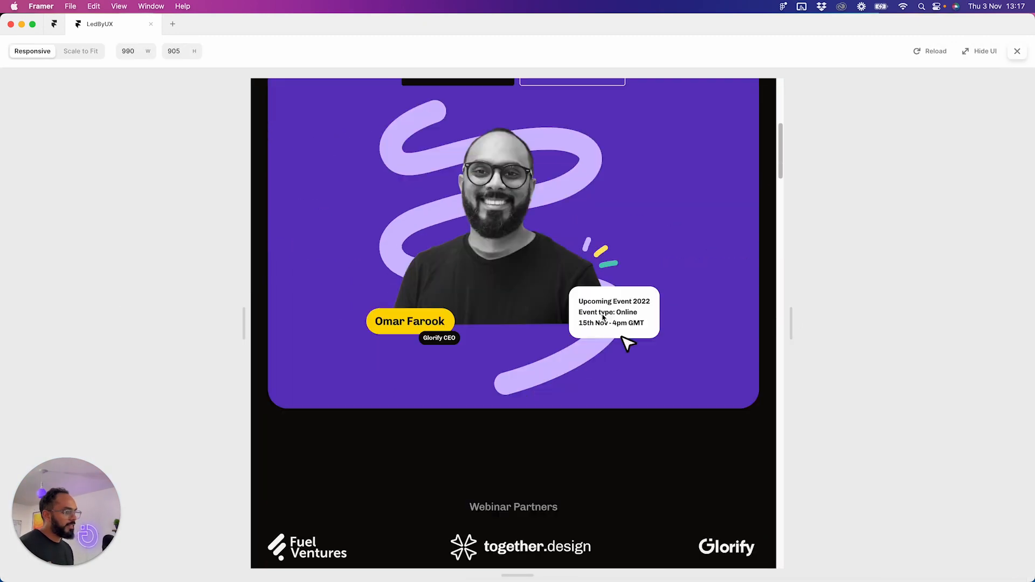
scroll(606, 308, "up", 3)
scroll(588, 414, "down", 10)
scroll(596, 393, "up", 20)
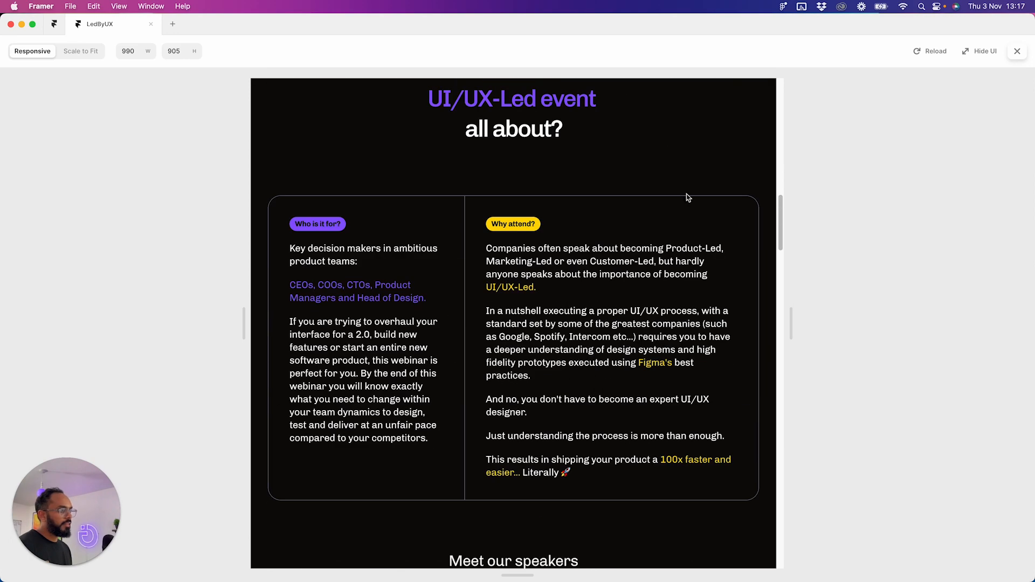
left_click_drag(791, 322, 711, 322)
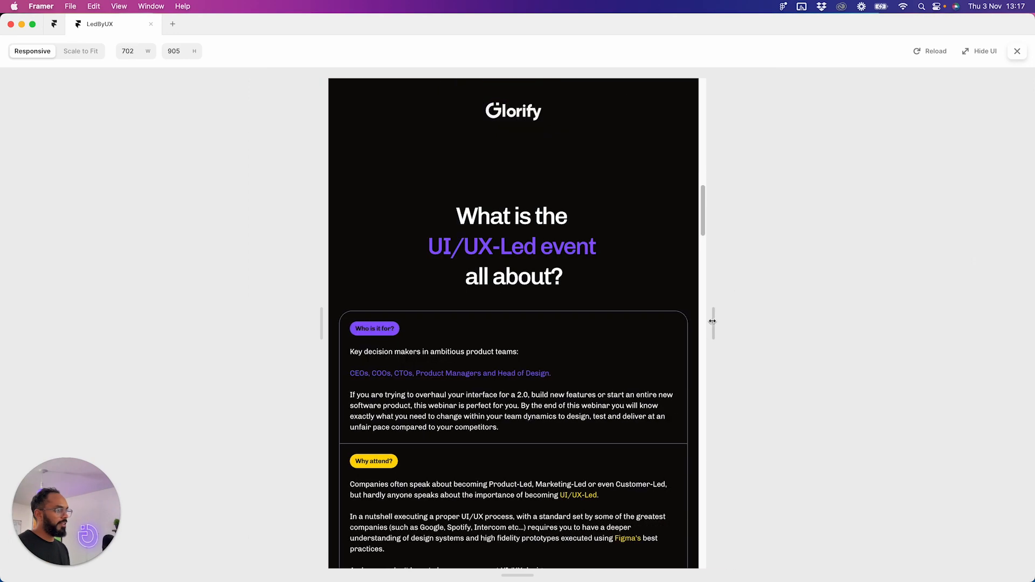
- Preview the page narrowed to 690 and 458 wide, examine the speakers section and the UI/UX bottleneck card, and close the preview
scroll(564, 294, "down", 9)
scroll(620, 307, "down", 5)
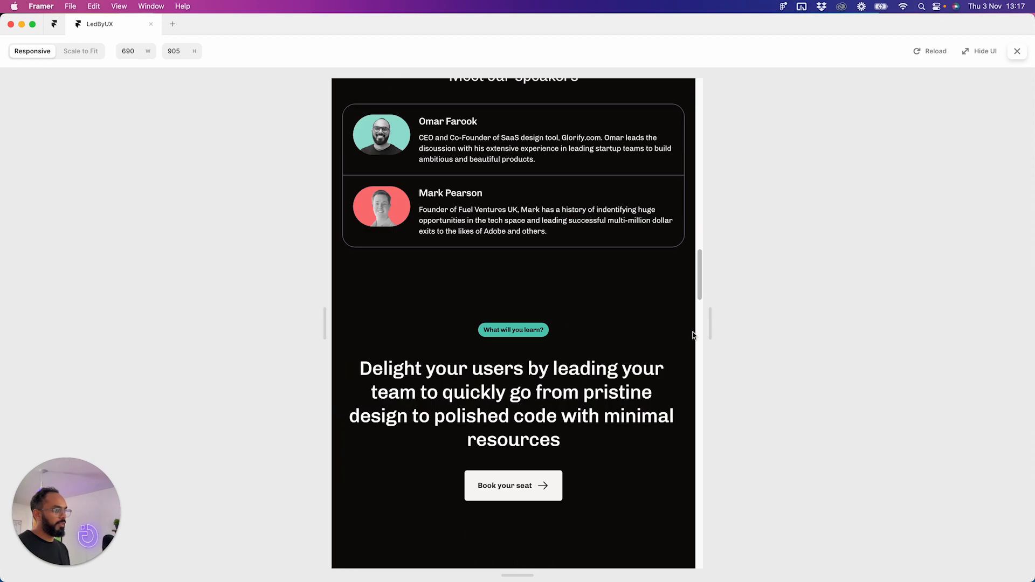
left_click_drag(714, 335, 648, 333)
scroll(495, 299, "down", 20)
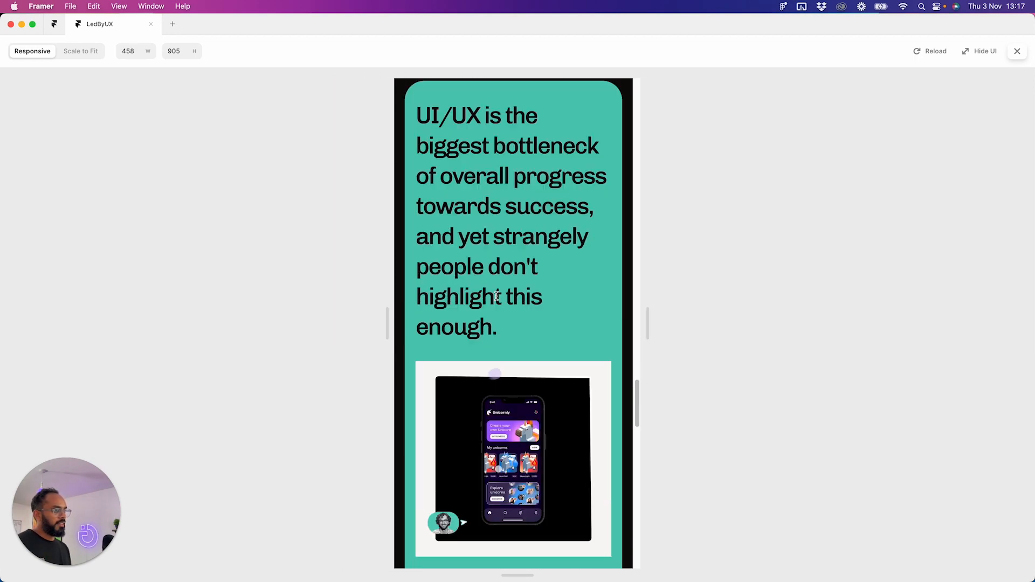
scroll(496, 296, "down", 10)
left_click(1017, 52)
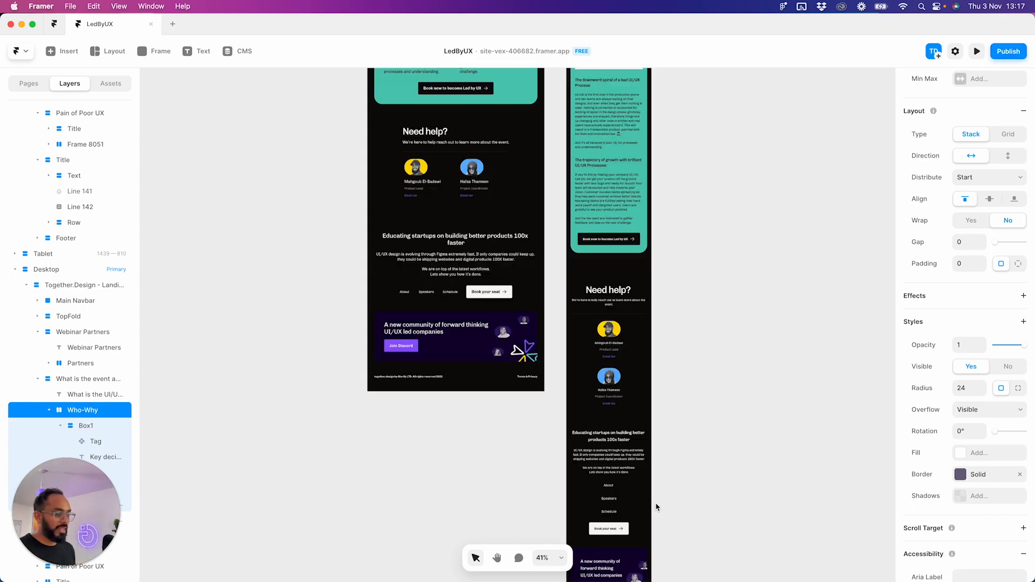
- Examine the phone breakpoint's top area, including its navbar button and the two call-to-action buttons in the hero section
scroll(625, 474, "up", 15)
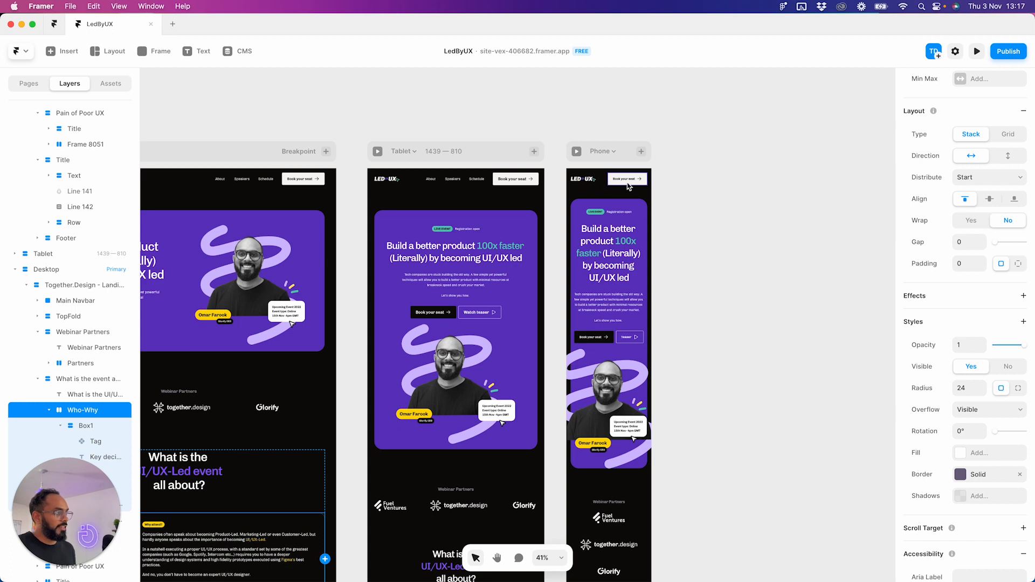
left_click(626, 181)
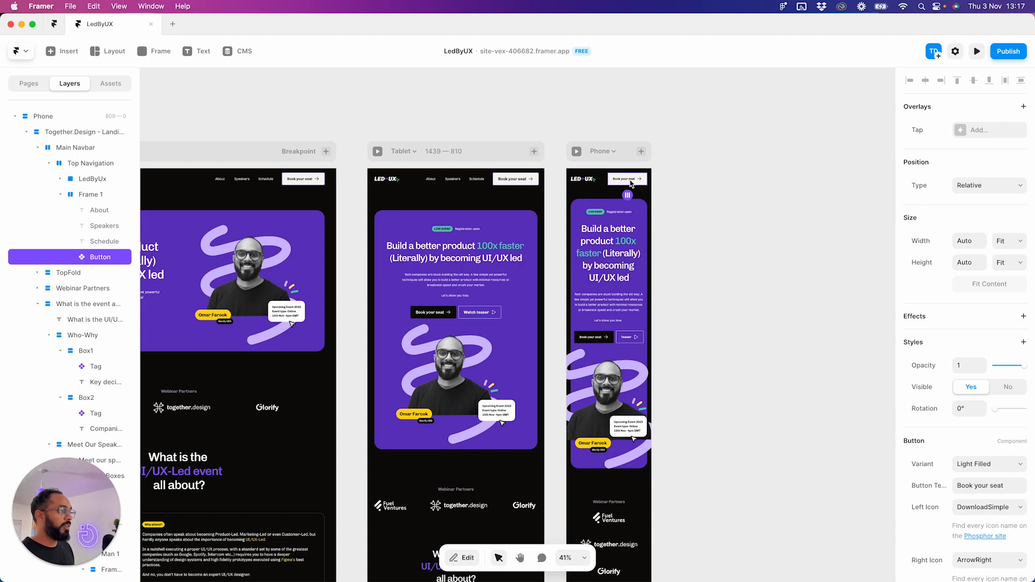
left_click(661, 228)
scroll(658, 194, "down", 3)
scroll(658, 194, "up", 3)
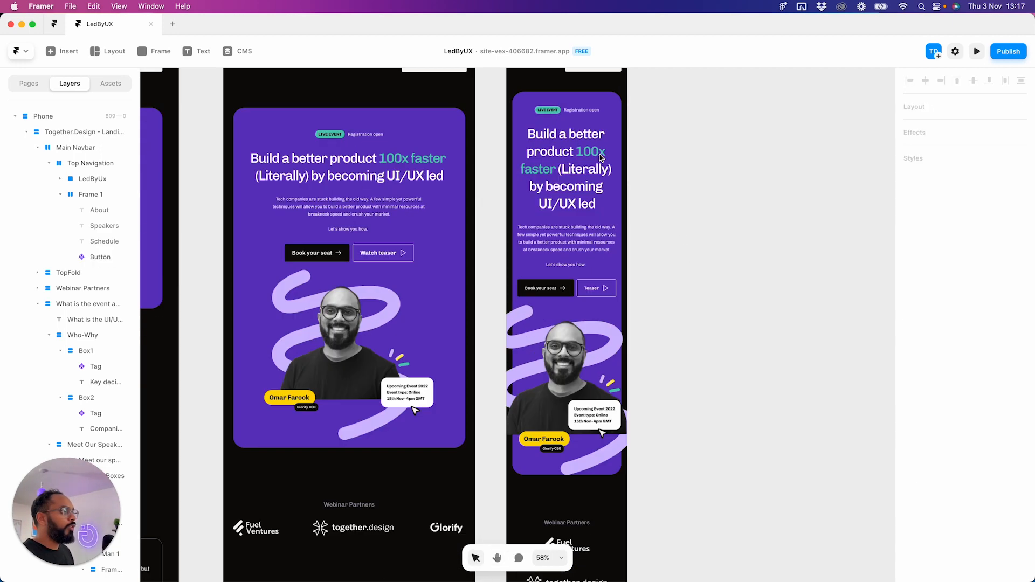
left_click(613, 294)
left_click(666, 293)
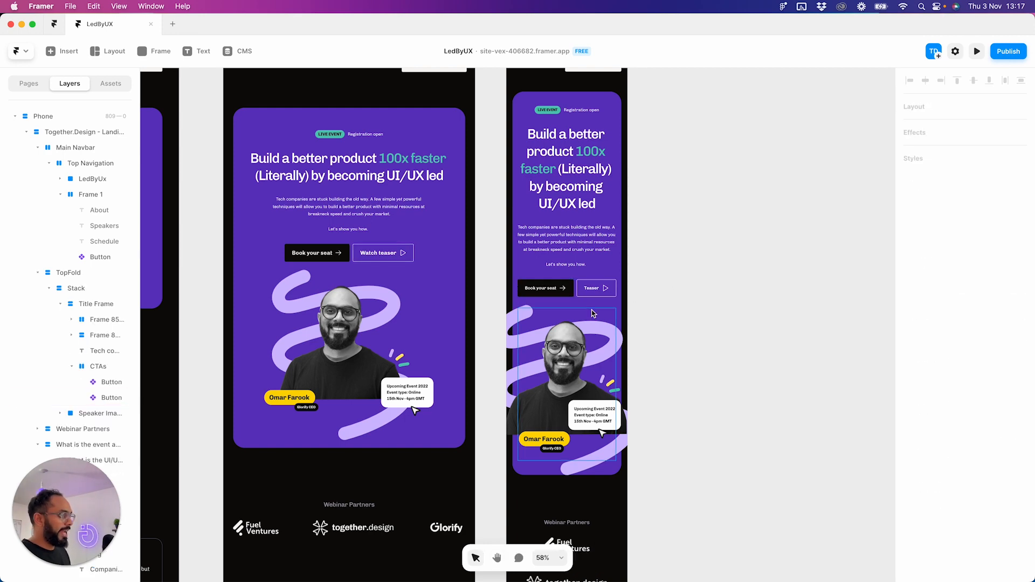
scroll(593, 314, "down", 3)
scroll(590, 302, "up", 8)
key("space")
mouse_move(299, 221)
left_mouse_down()
mouse_move(894, 159)
mouse_move(376, 312)
mouse_move(296, 228)
left_mouse_up()
key("space")
left_click_drag(316, 268, 585, 214)
left_click(530, 229)
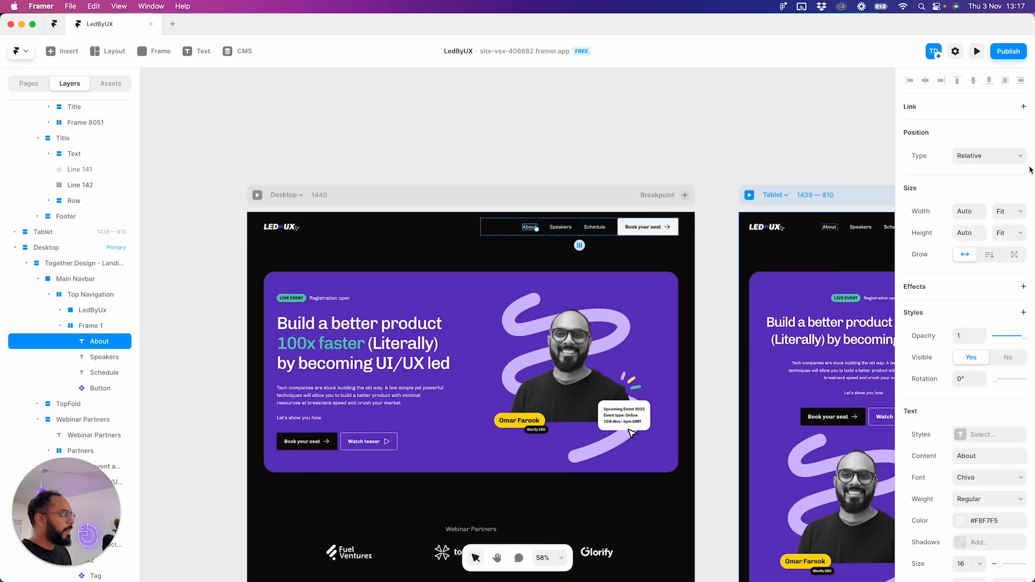
left_click(995, 158)
left_click(995, 157)
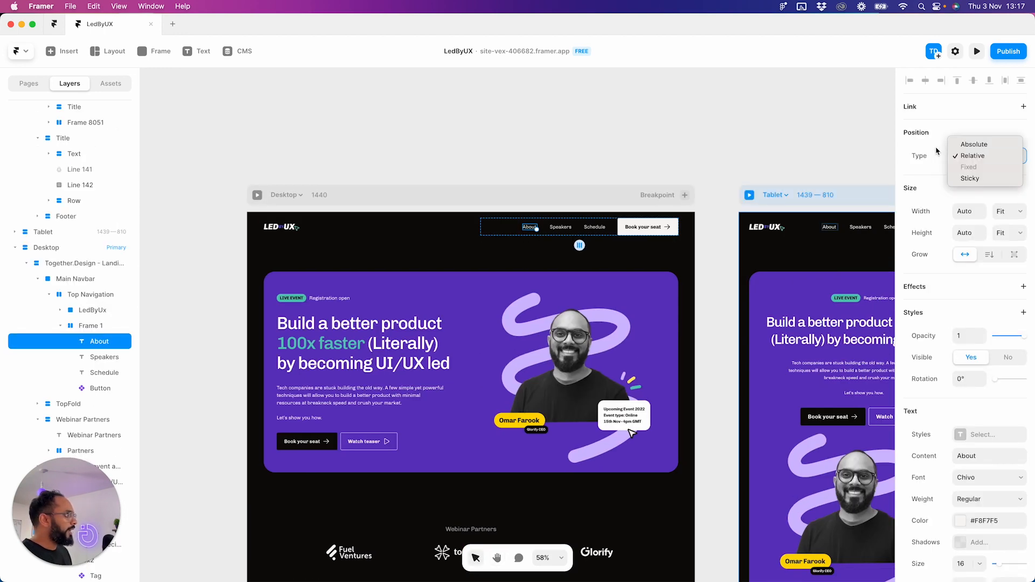
left_click(1023, 108)
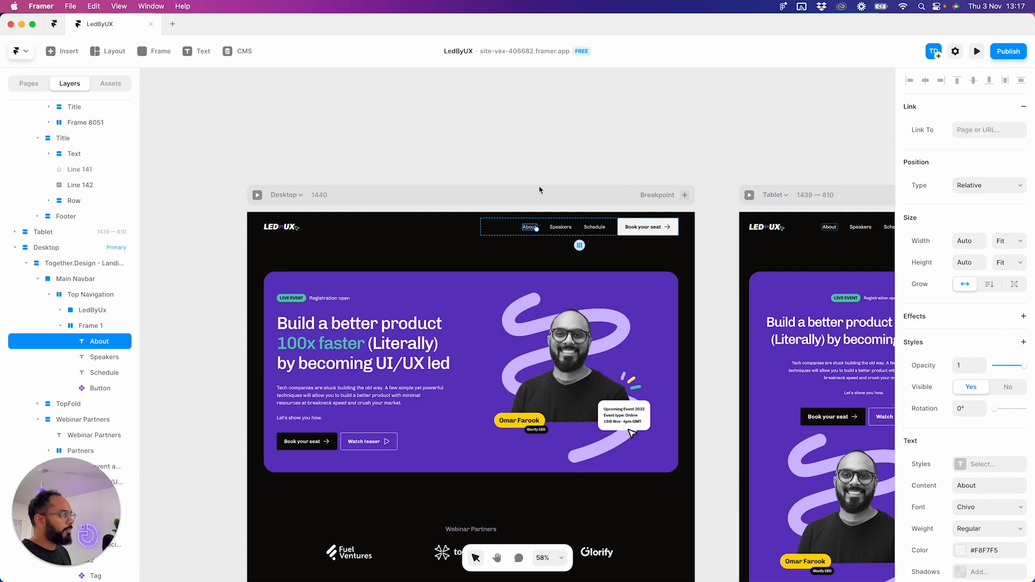
left_click(480, 162)
- Check the position, size and layout settings of the desktop's Top Navigation stack
left_click_drag(707, 140, 527, 157)
scroll(527, 158, "down", 1)
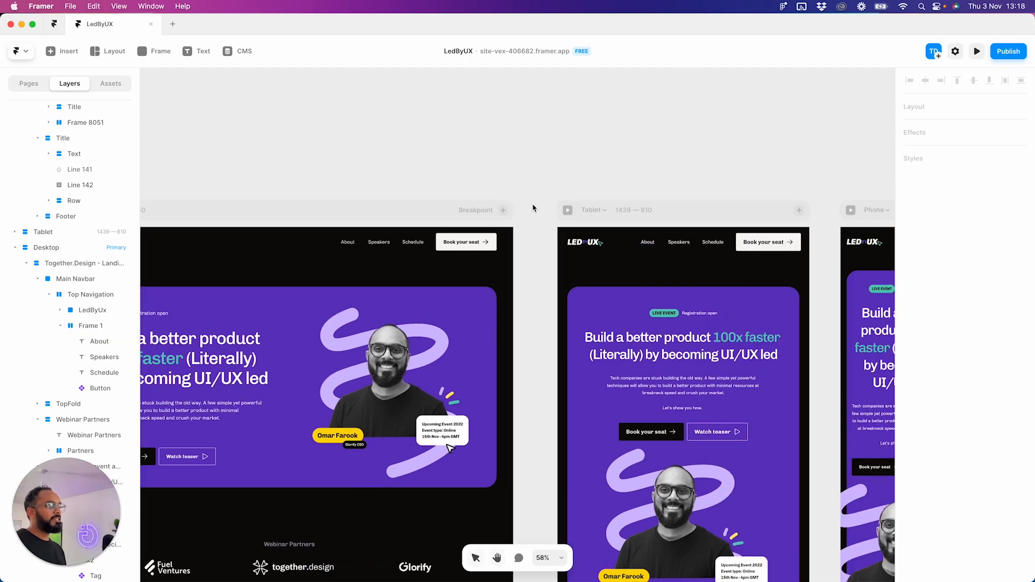
left_click(326, 237)
left_click(284, 242)
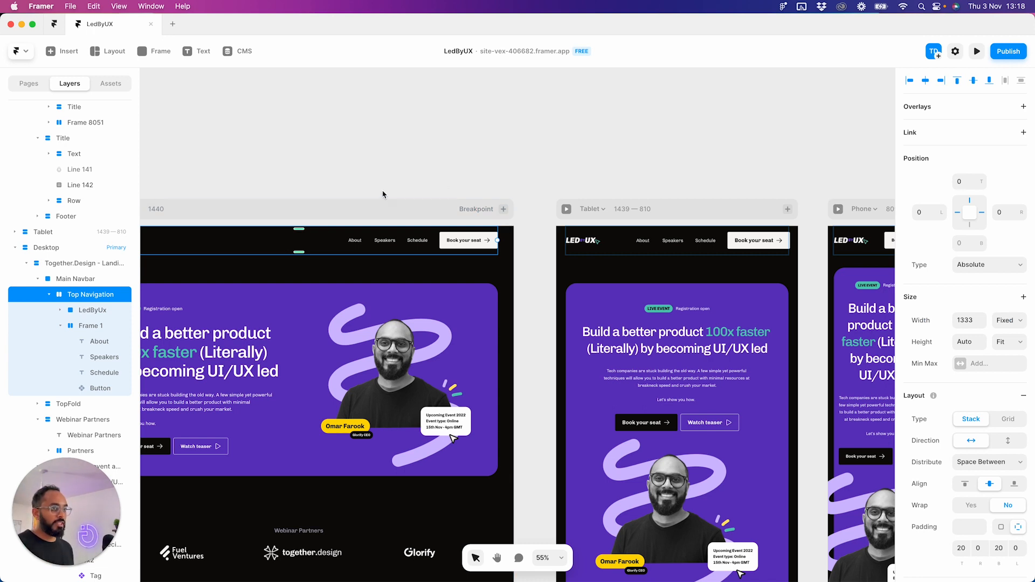
scroll(647, 161, "down", 4)
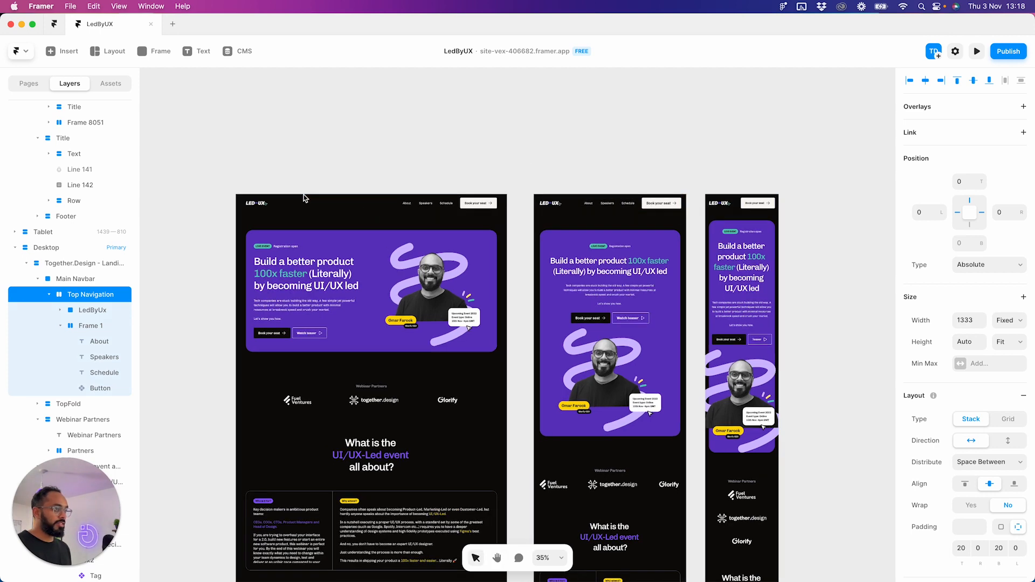
scroll(402, 203, "up", 3)
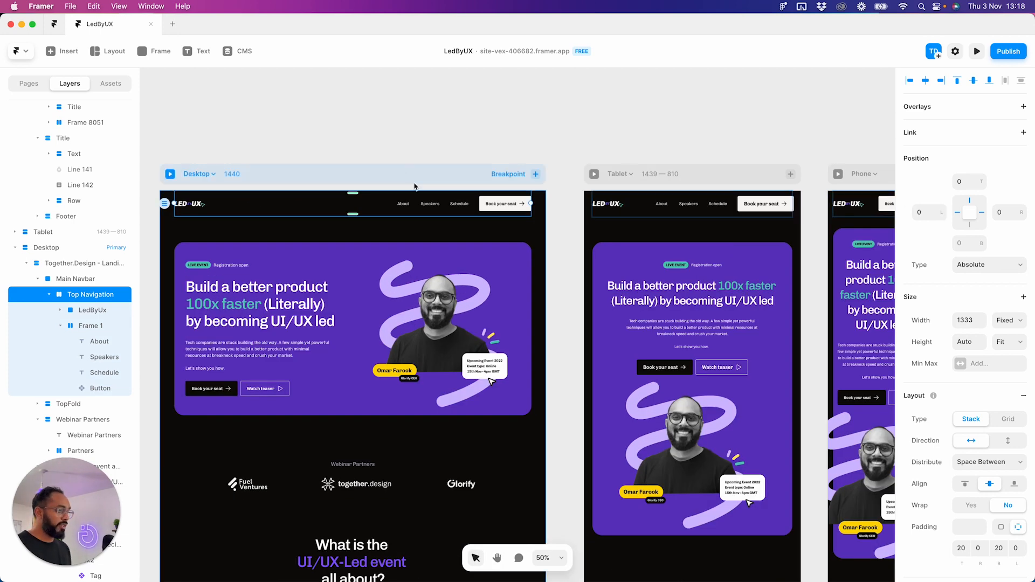
- Add a link to the desktop navbar's About text, point it to the /ledbyux page and check the link suggestions
left_click(404, 204)
left_click(407, 205)
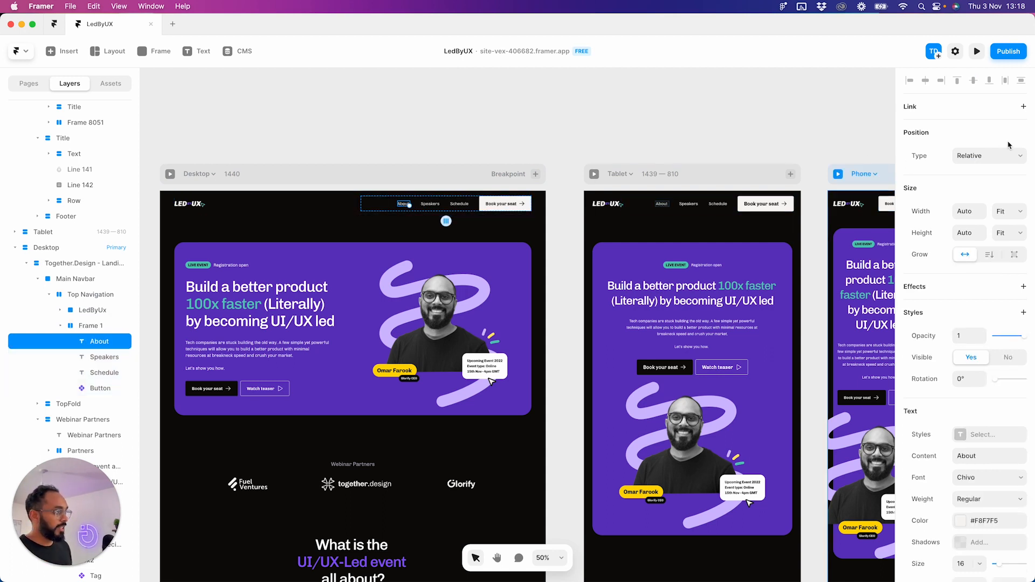
left_click(1023, 107)
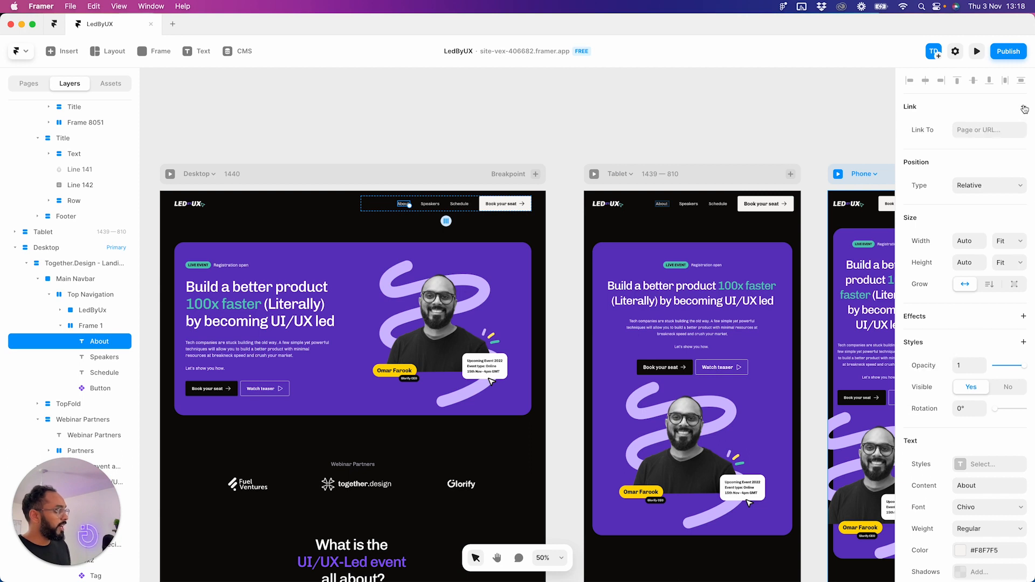
left_click(983, 129)
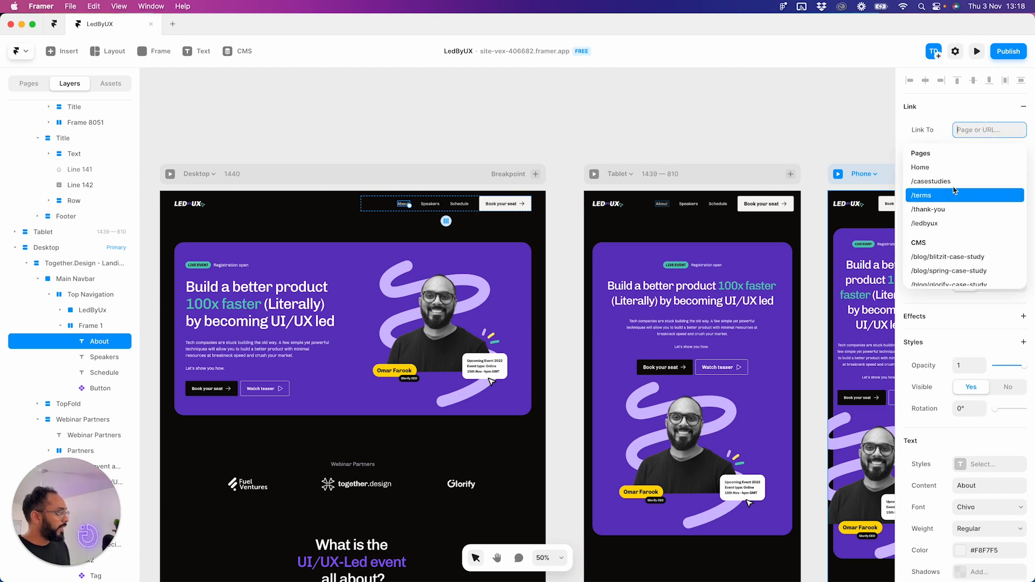
scroll(952, 236, "down", 1)
scroll(952, 235, "down", 1)
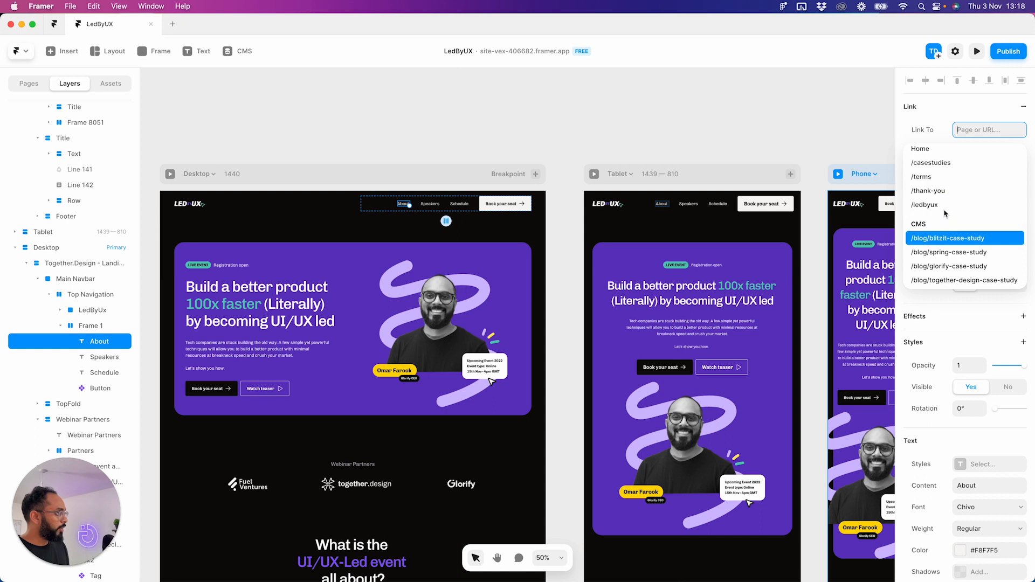
left_click(953, 210)
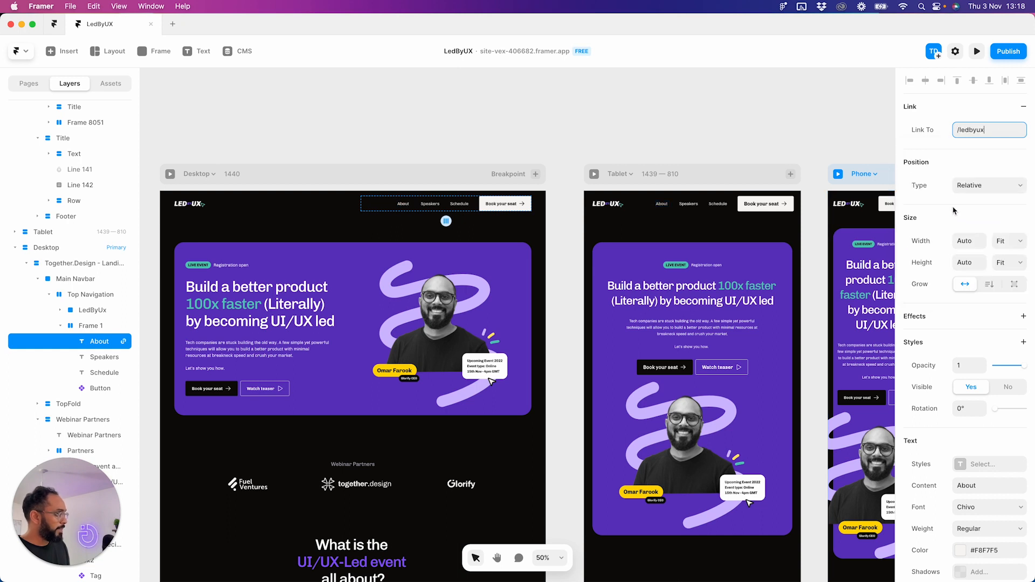
left_click(982, 131)
left_click(938, 170)
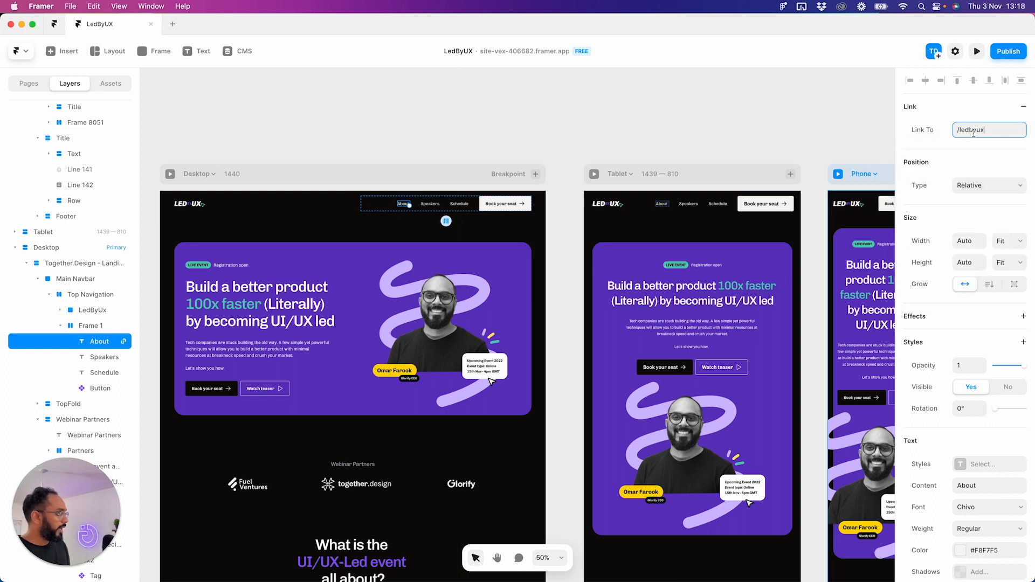
left_click(1000, 127)
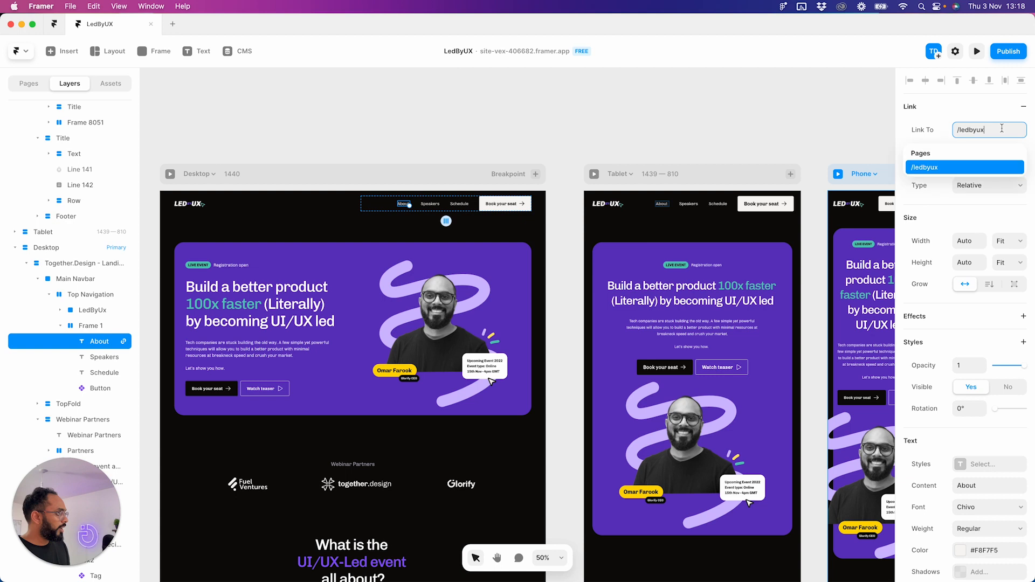
- Clear the About text's link, try linking it to /ledbyux again, and remove the link
left_click(1024, 106)
left_click(1021, 108)
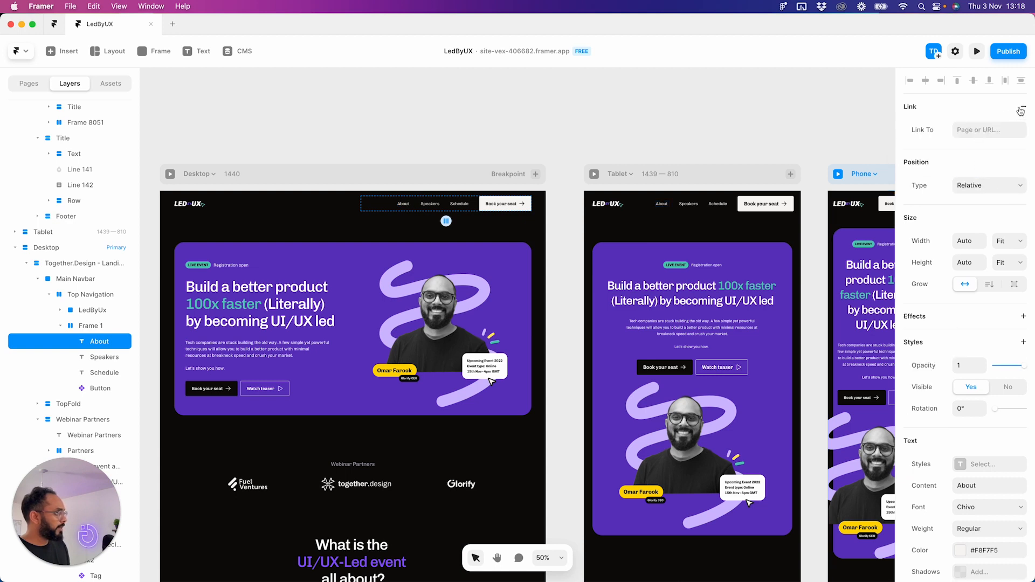
left_click(971, 131)
scroll(967, 233, "down", 1)
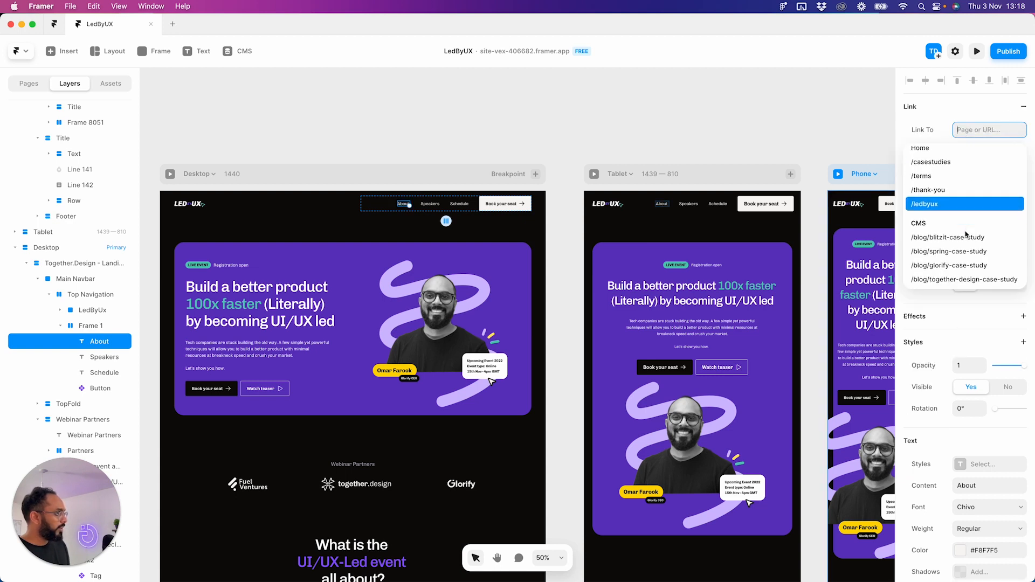
scroll(966, 235, "up", 1)
left_click(959, 223)
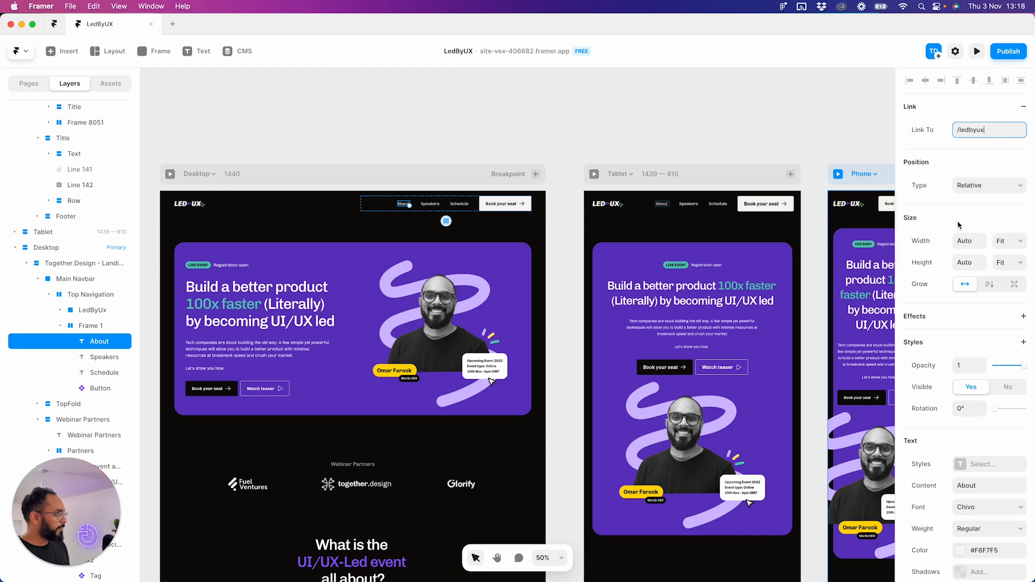
left_click(1023, 107)
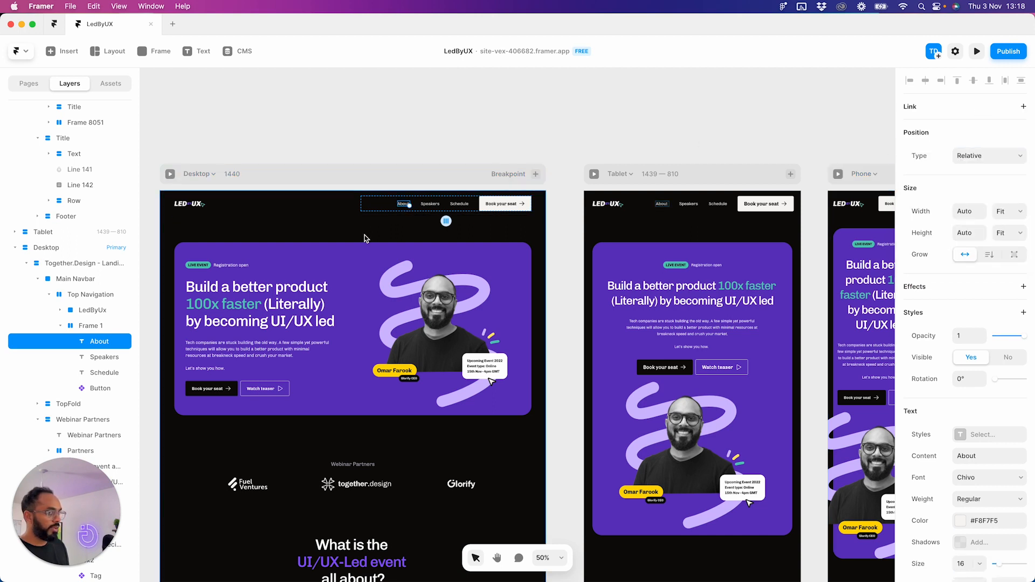
scroll(991, 281, "down", 10)
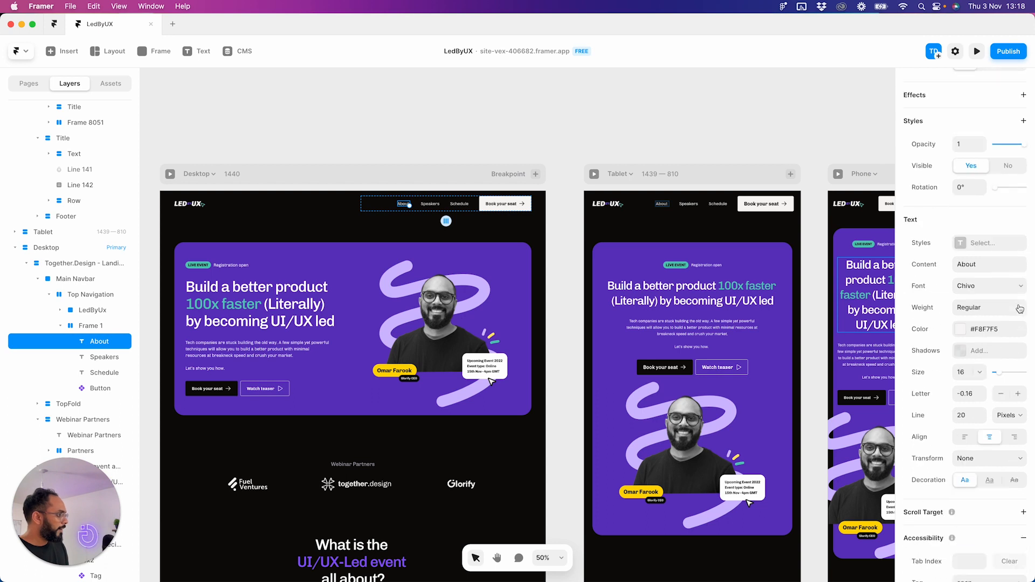
left_click(1023, 407)
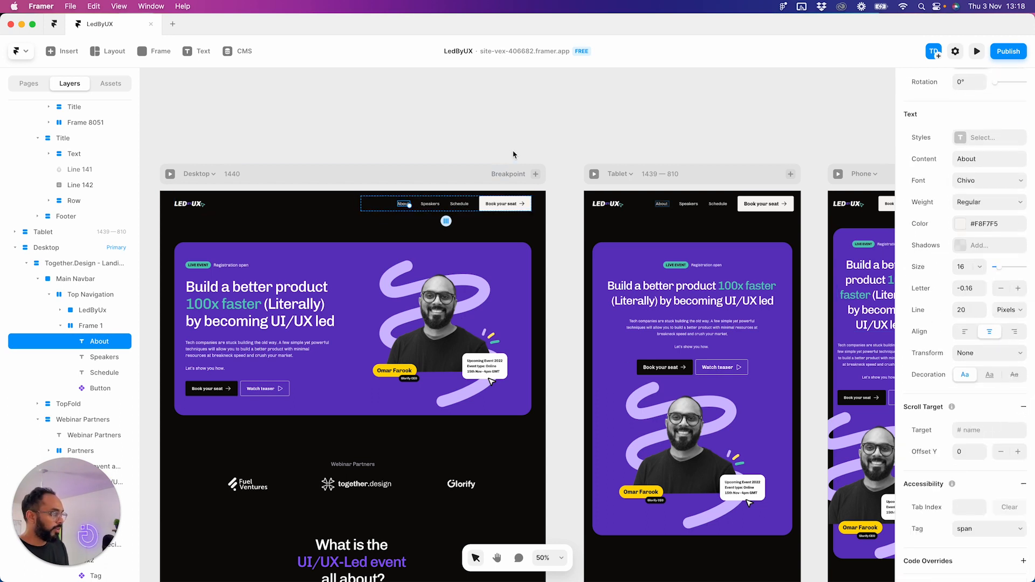
left_click(533, 163)
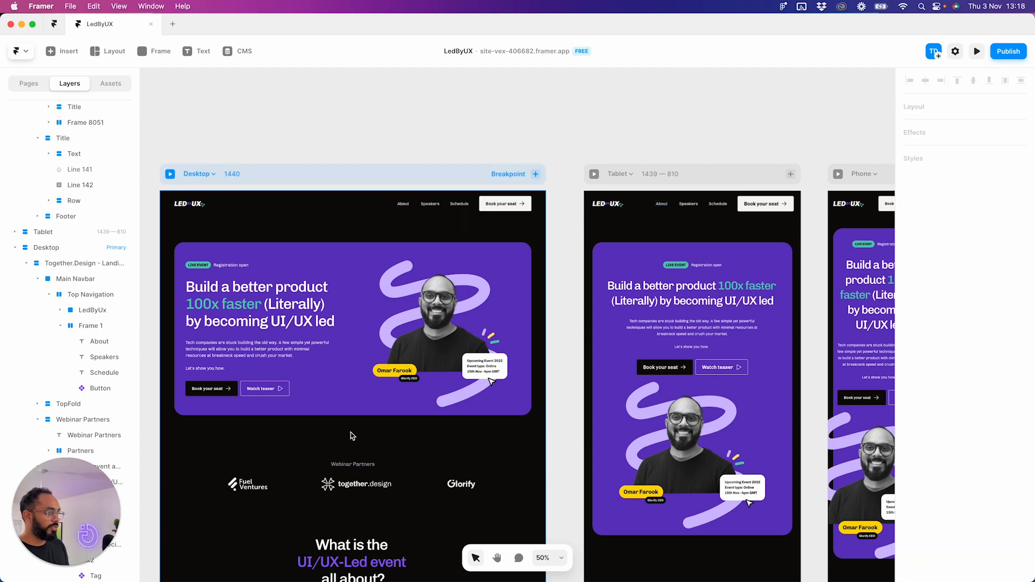
- Add a scroll target named "about" to the desktop section headed "What is the UI/UX-Led event all about?"
scroll(351, 434, "down", 5)
left_click(436, 402)
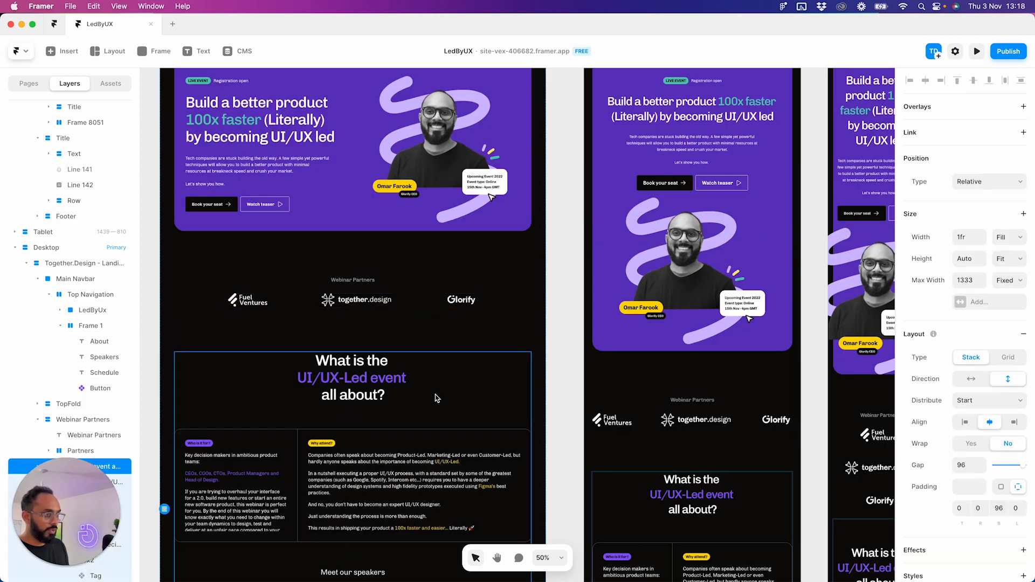
scroll(439, 402, "down", 5)
scroll(540, 331, "up", 5)
scroll(482, 280, "down", 5)
scroll(994, 435, "down", 1)
scroll(994, 435, "down", 6)
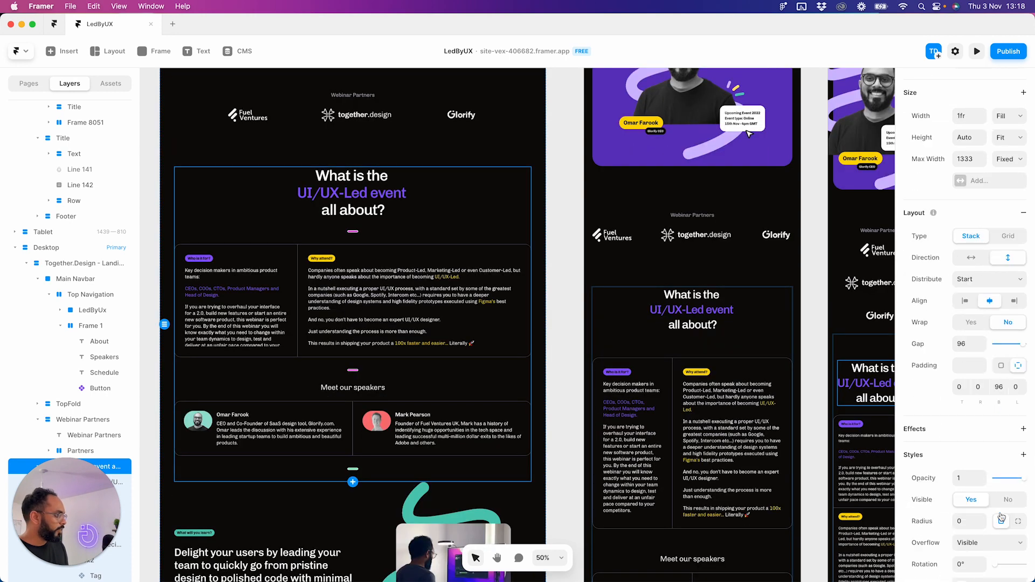
left_click(1022, 438)
left_click(981, 388)
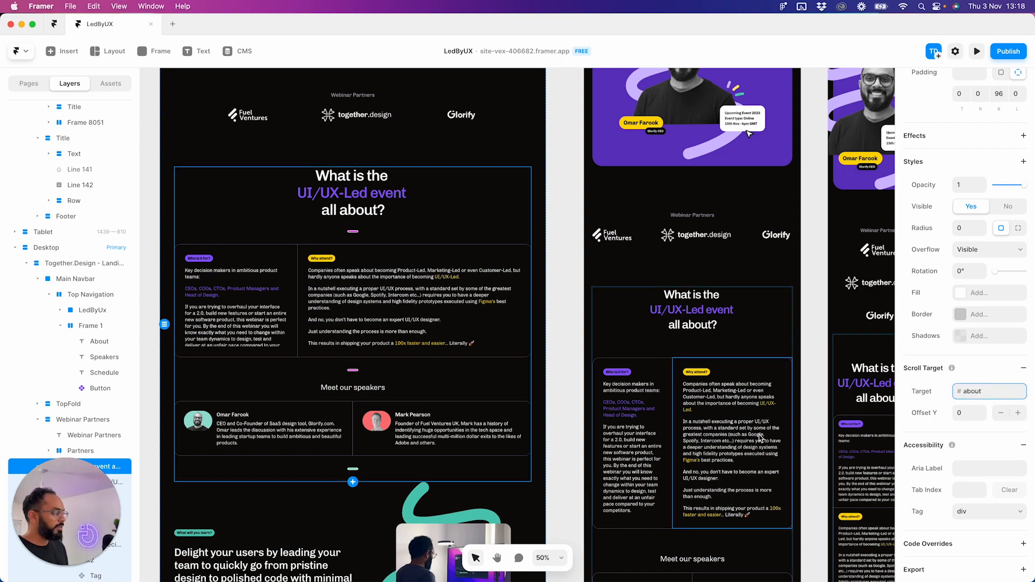
- Examine the desktop page's sections for further scroll targets, selecting the navbar's Speakers text and locating the "Meet our speakers" section
scroll(361, 302, "down", 8)
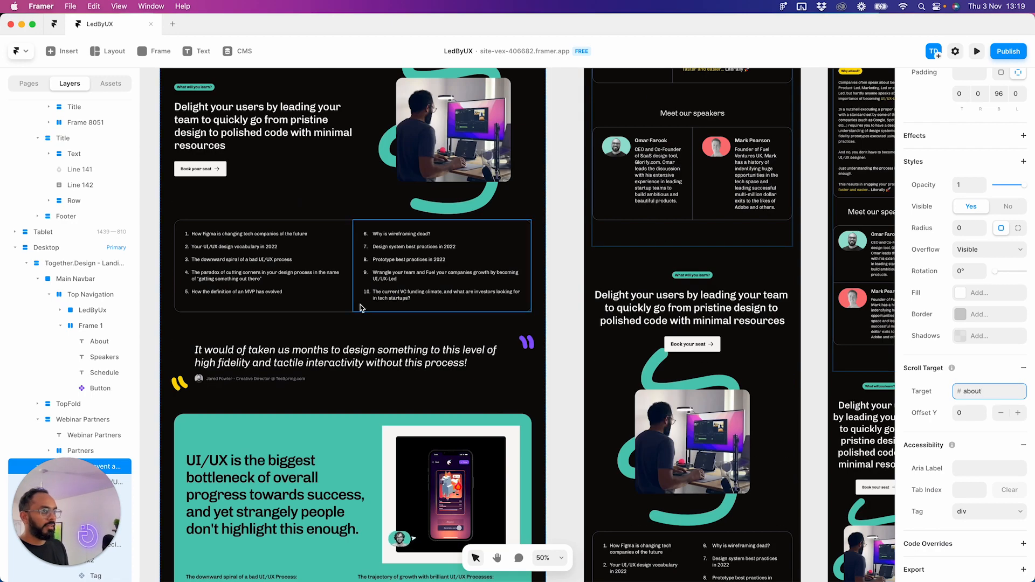
scroll(372, 324, "up", 20)
scroll(418, 360, "down", 10)
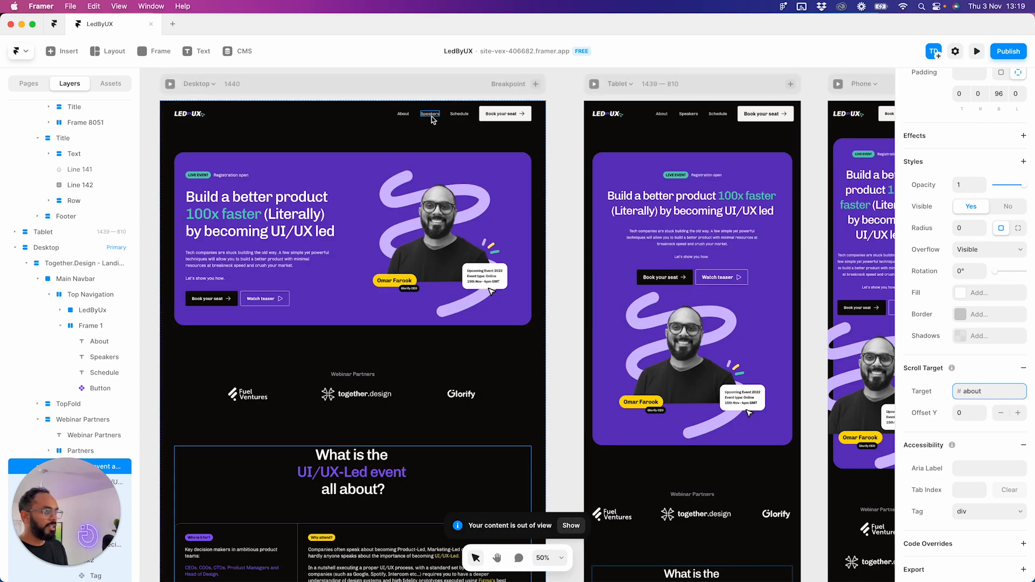
left_click(430, 113)
scroll(457, 262, "down", 3)
scroll(457, 263, "down", 1)
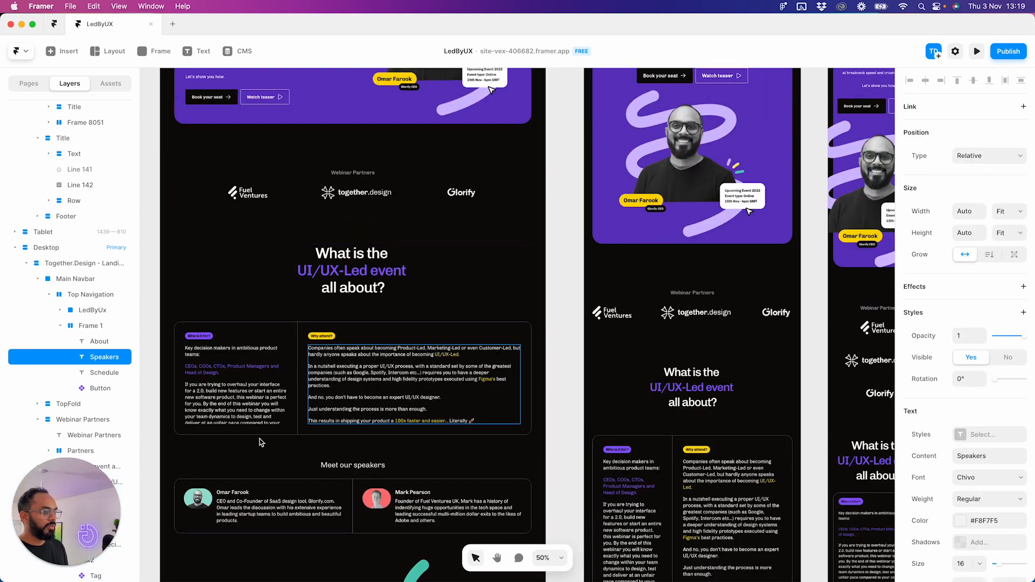
scroll(420, 314, "up", 5)
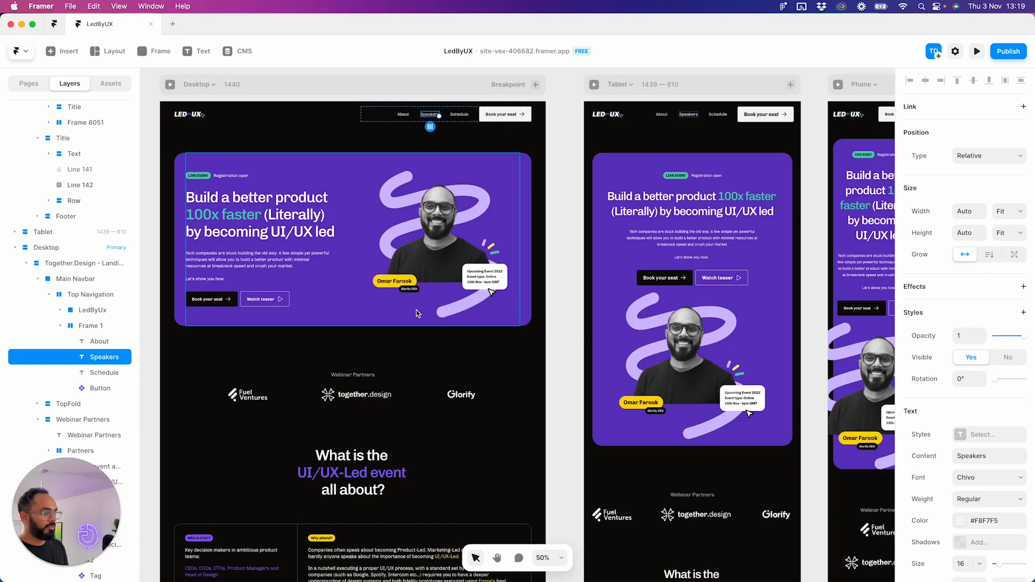
- Remove the "about" scroll target from the desktop section headed "What is the UI/UX-Led event all about?"
scroll(416, 318, "down", 9)
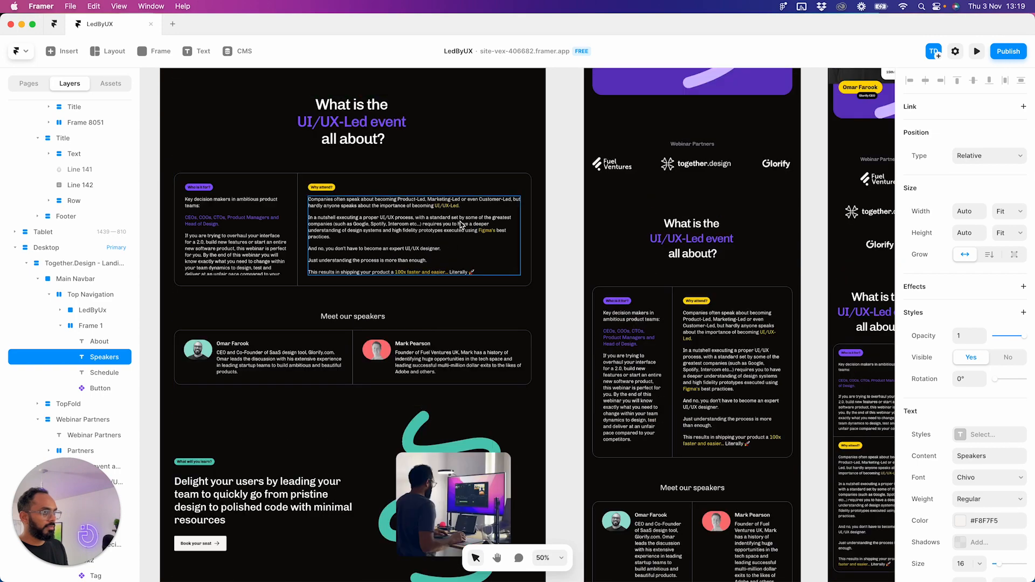
left_click(453, 306)
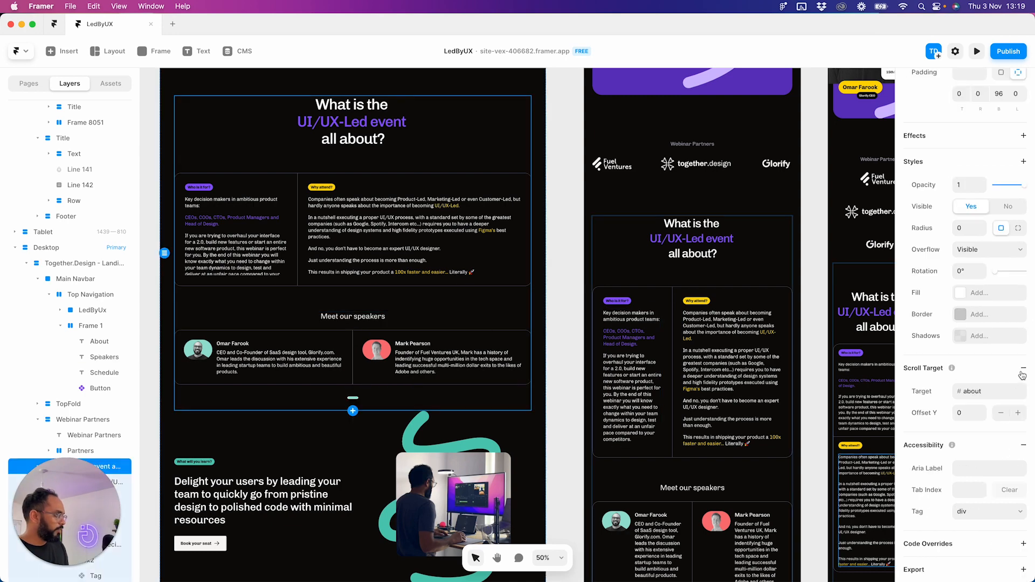
left_click(1021, 371)
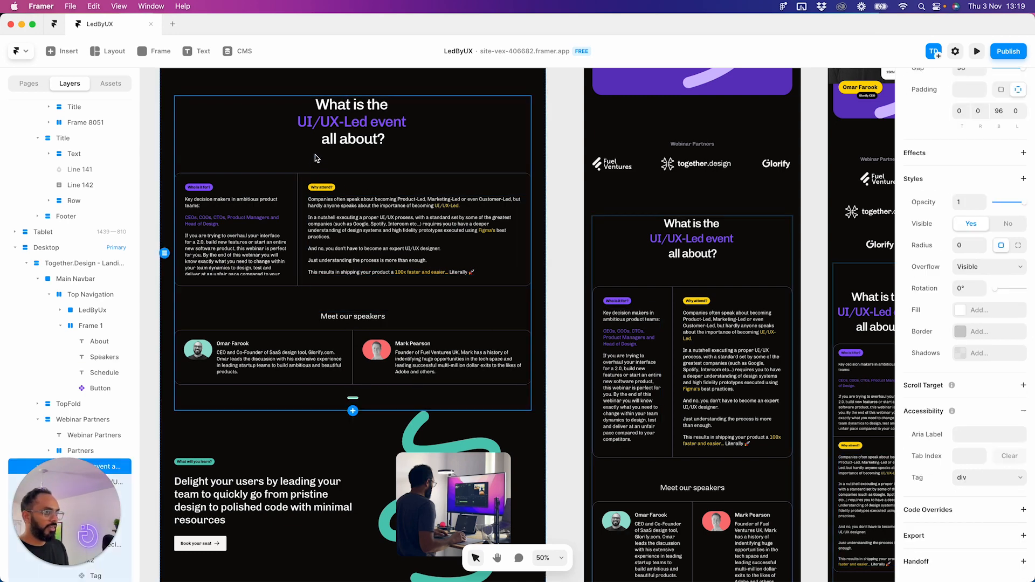
- Add a scroll target named "about" to the desktop Who-Why stack containing both description boxes
left_click(310, 281, "super")
scroll(75, 431, "down", 1)
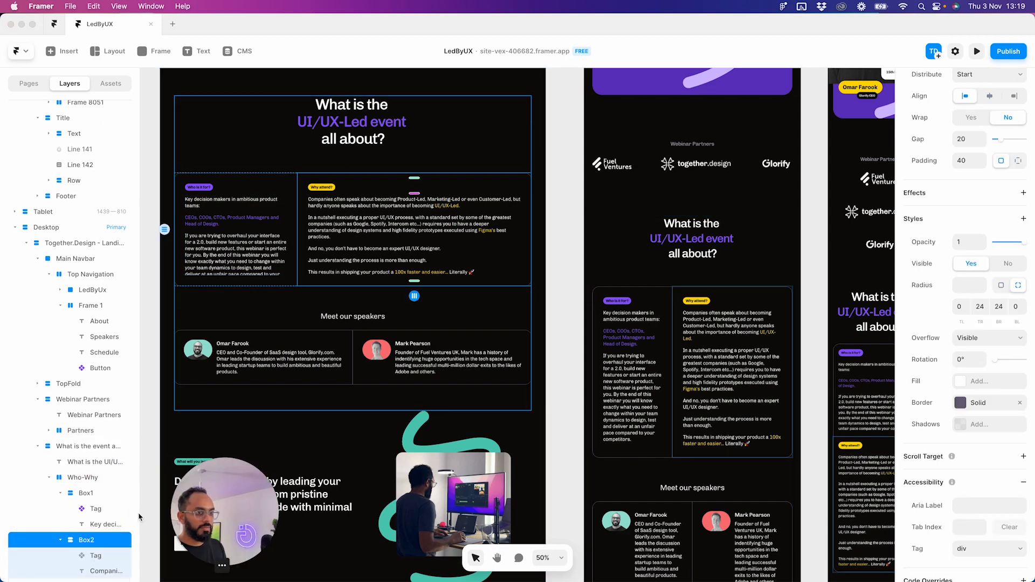
left_click(81, 477)
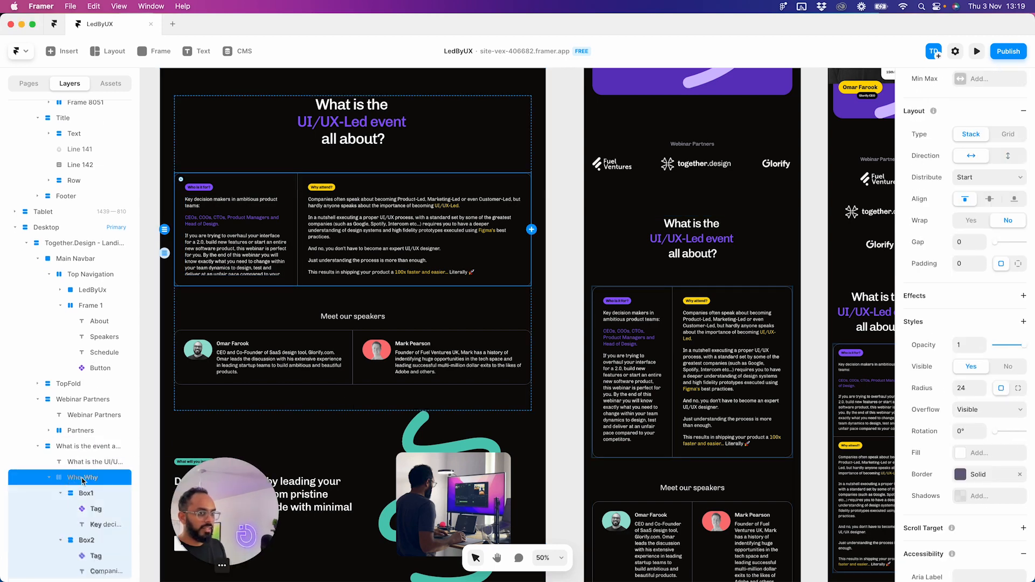
scroll(989, 421, "down", 3)
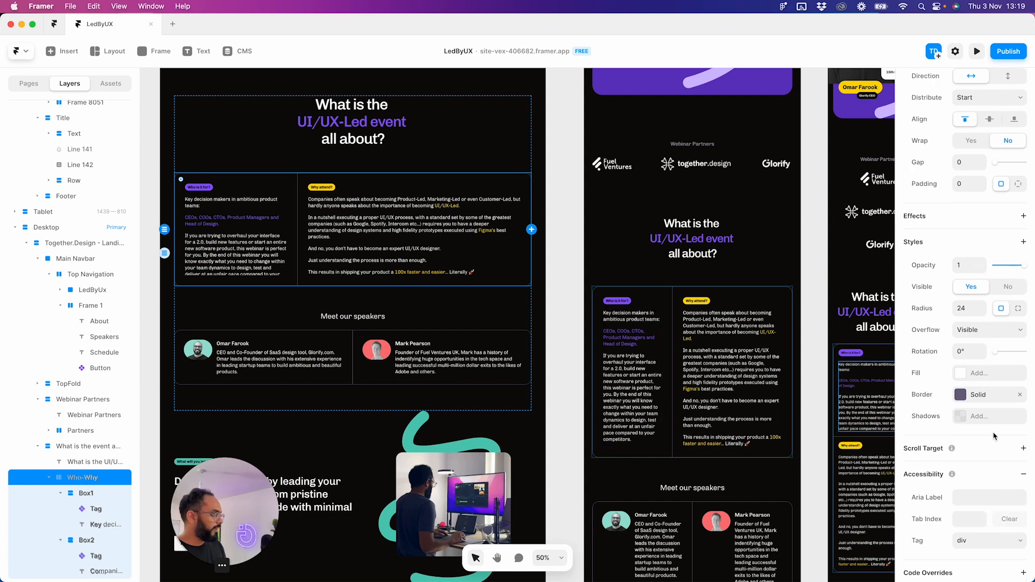
left_click(1023, 449)
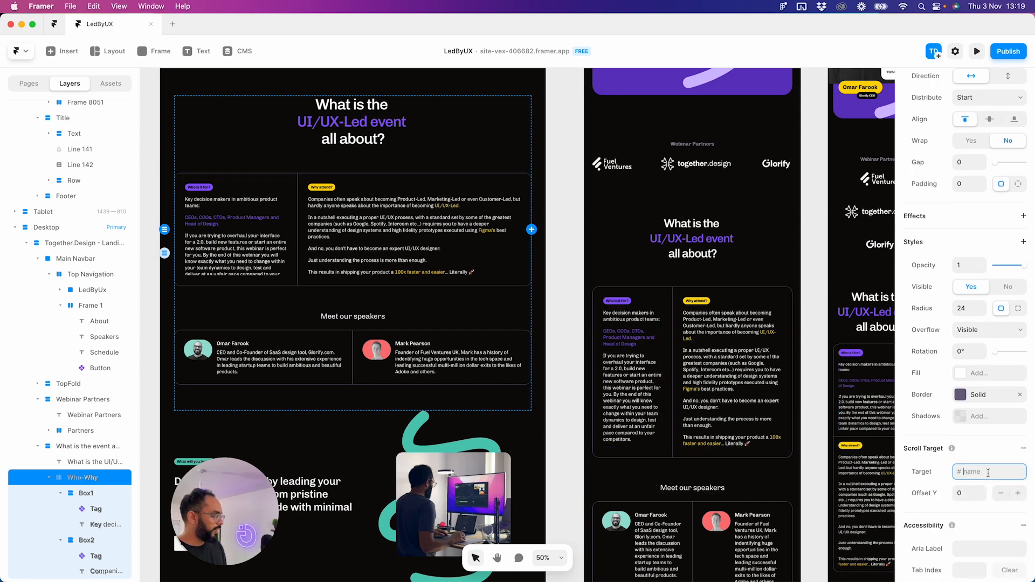
key("Return")
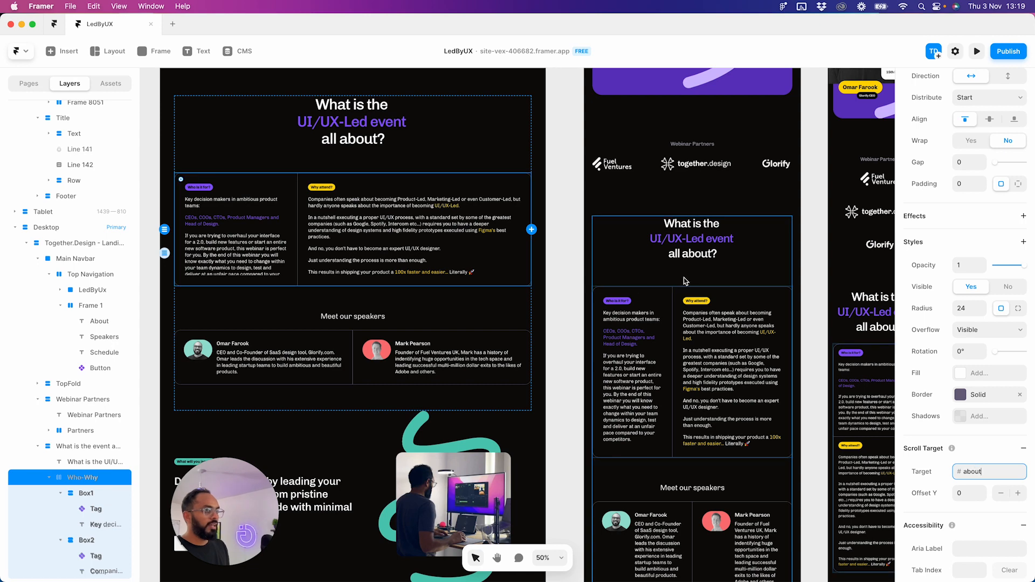
- Add a scroll target named "speakers" to the desktop "Meet our speakers" stack
left_click(380, 330)
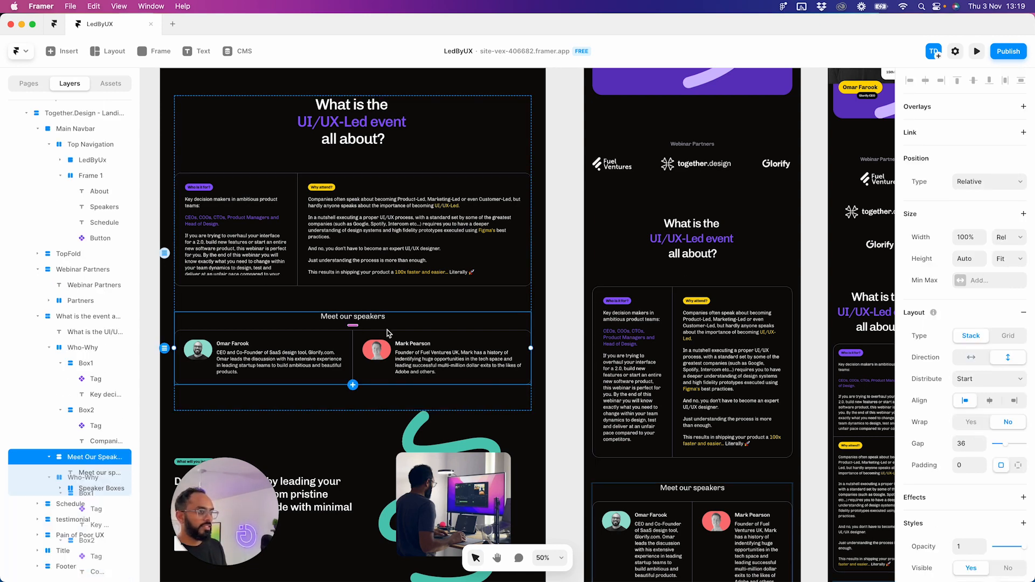
scroll(1011, 438, "down", 5)
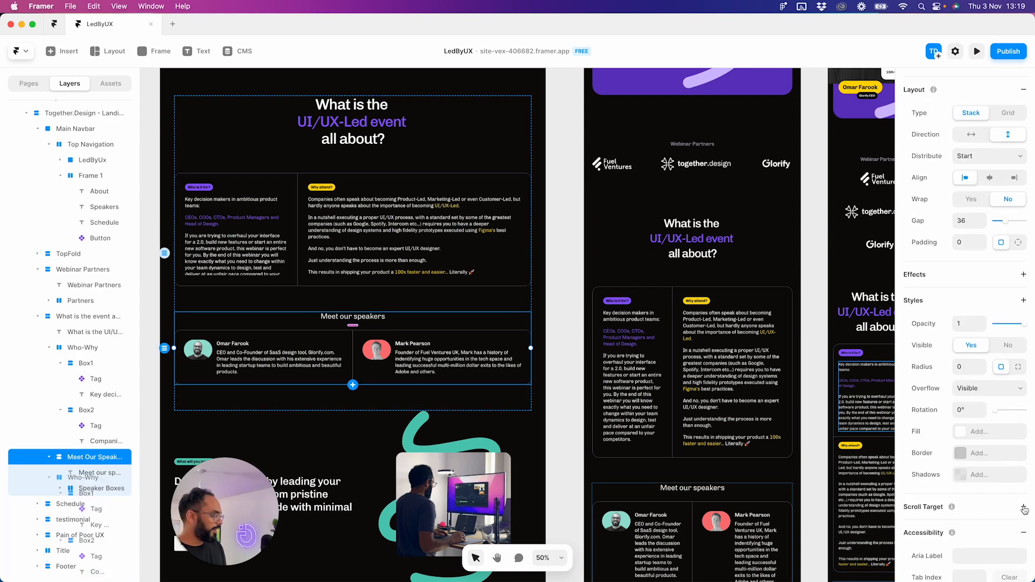
left_click(1023, 508)
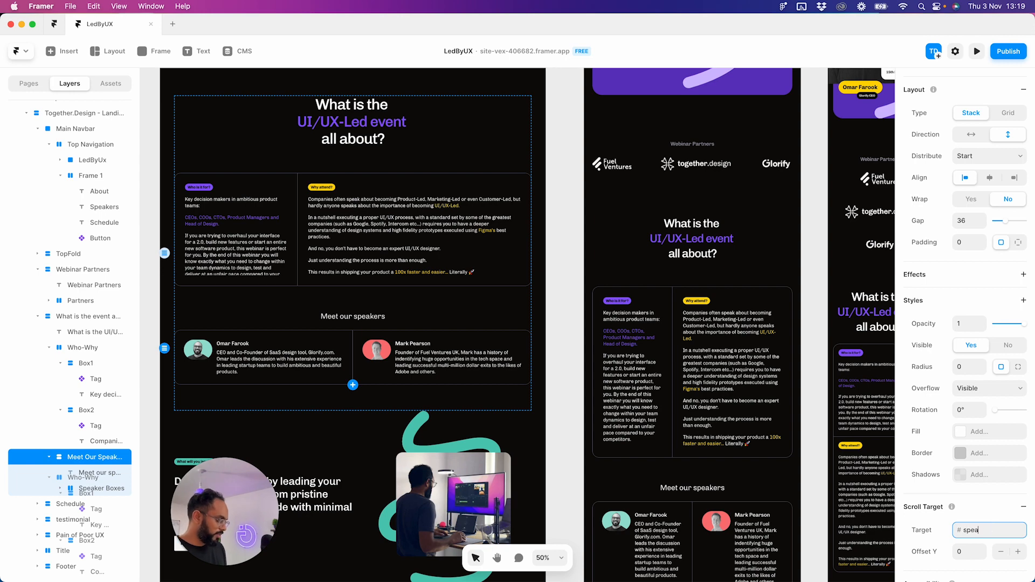
- Change the desktop navbar's Schedule text to "Topics"
scroll(397, 318, "up", 9)
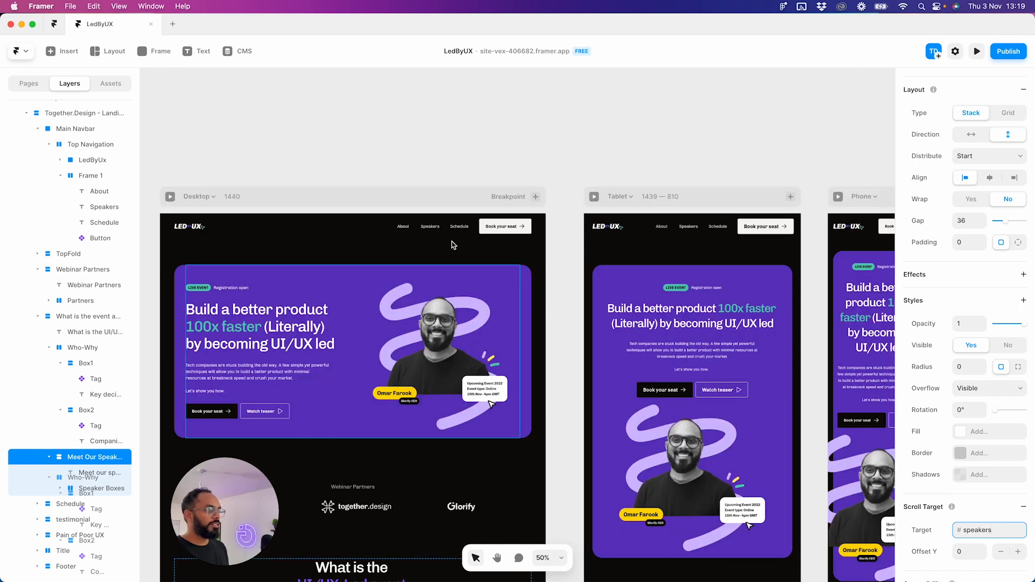
scroll(554, 315, "down", 8)
scroll(551, 307, "up", 9)
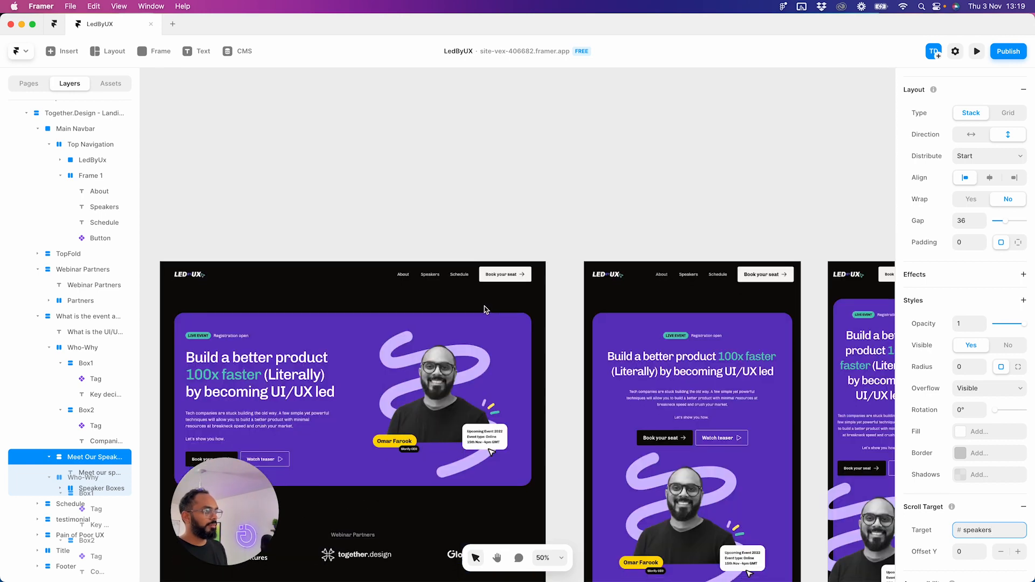
scroll(485, 302, "down", 8)
scroll(485, 328, "up", 2)
scroll(483, 327, "up", 10)
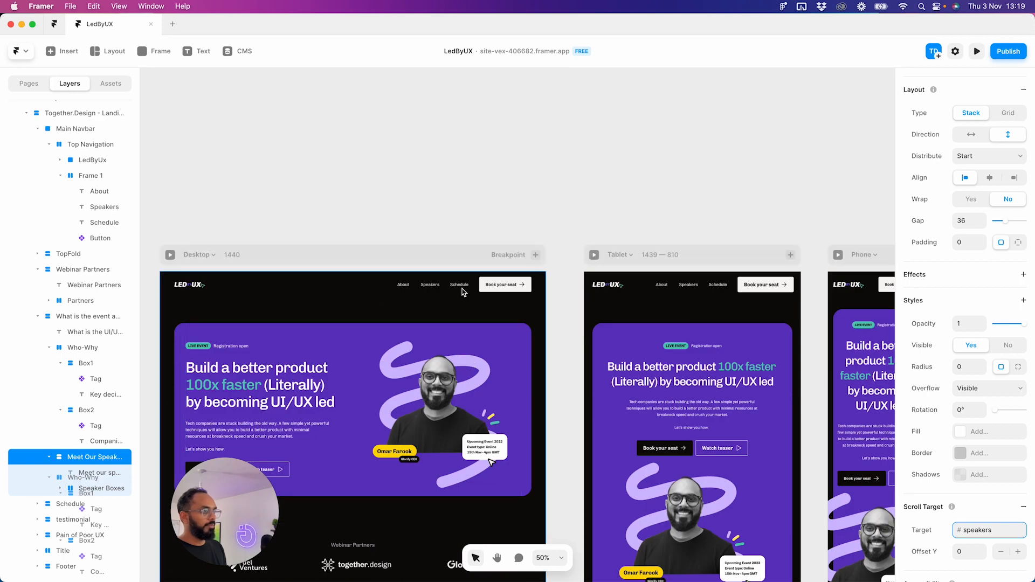
left_click(459, 286)
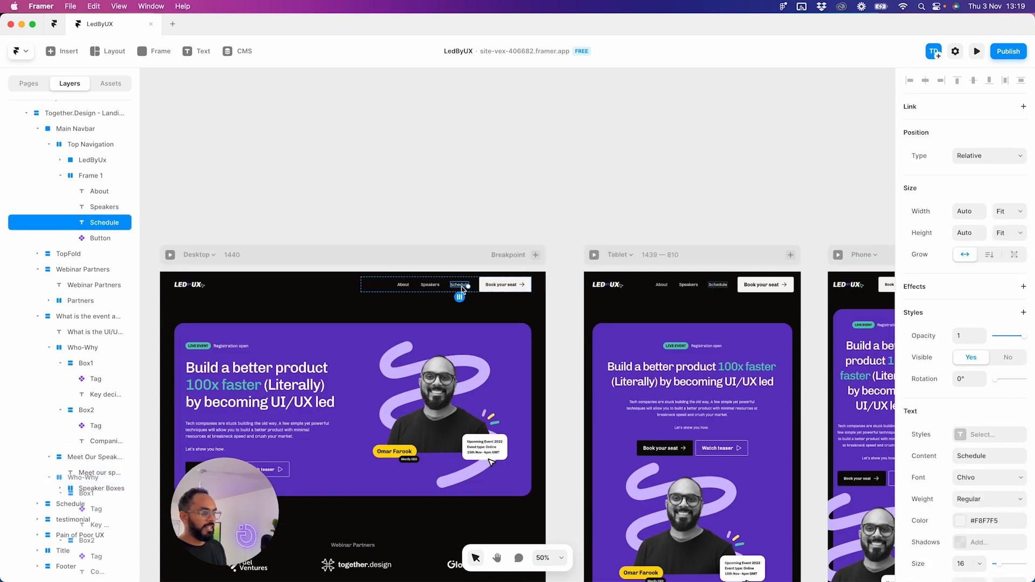
double_click(460, 286)
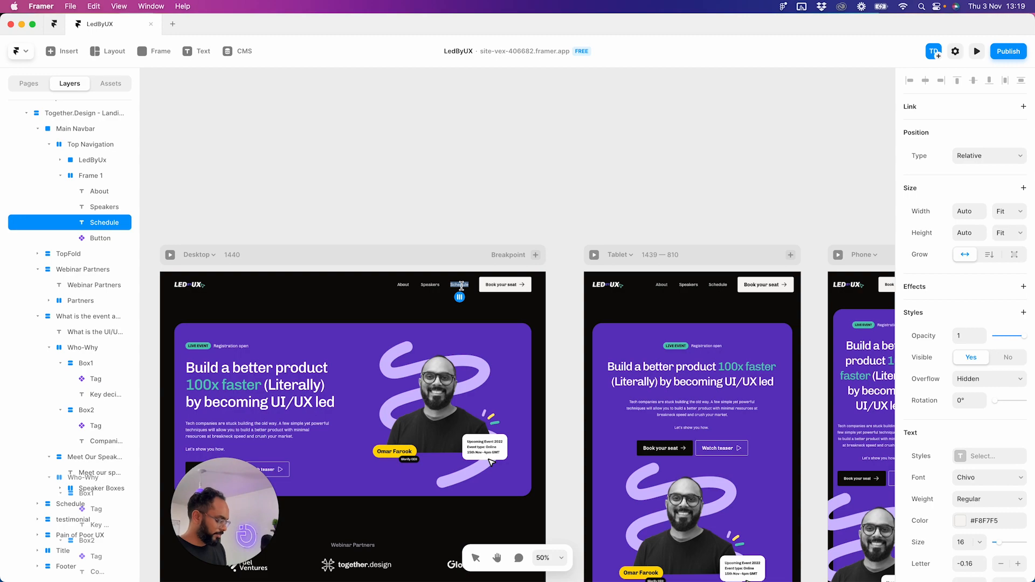
key("BackSpace")
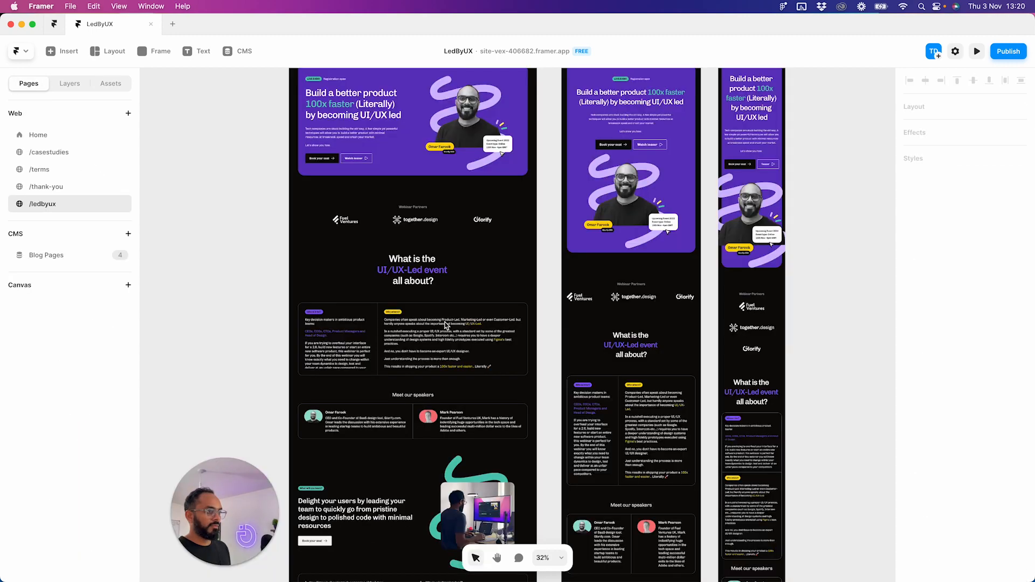
- Add a scroll target named "topics" to the desktop section headed "Delight your users by leading your team"
scroll(434, 356, "down", 5)
scroll(401, 409, "down", 1)
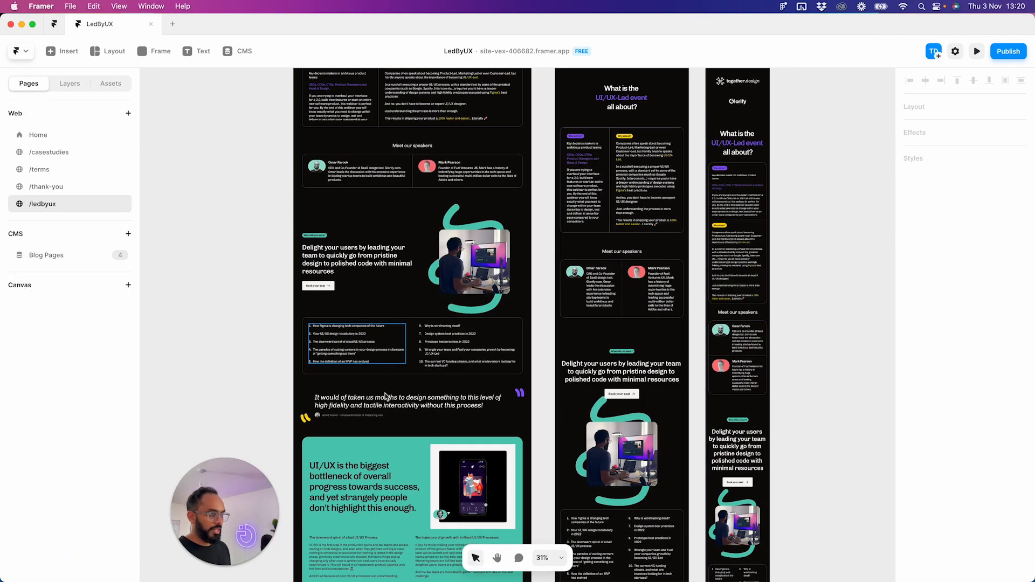
scroll(388, 416, "down", 4)
scroll(389, 417, "up", 4)
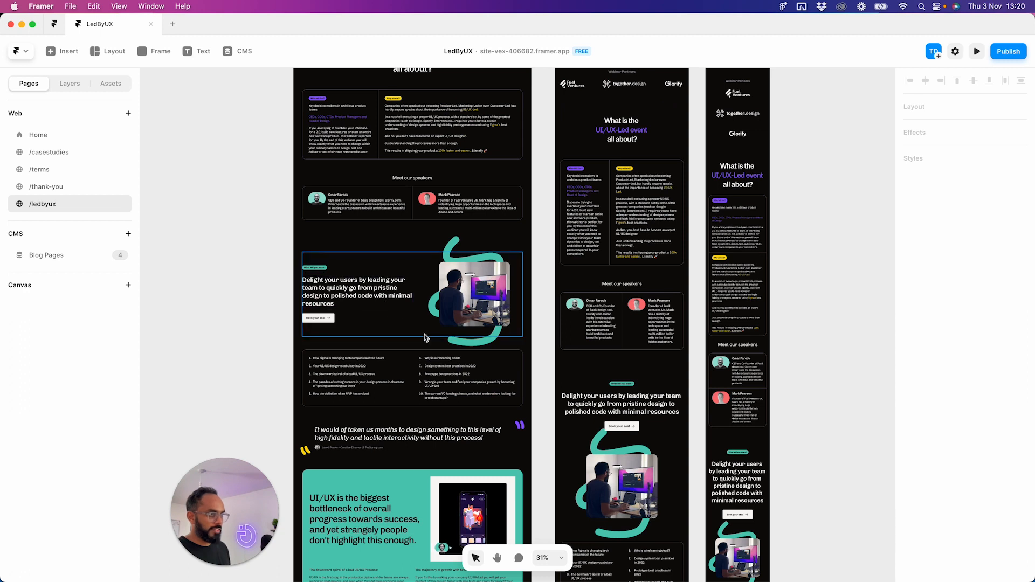
left_click(422, 351)
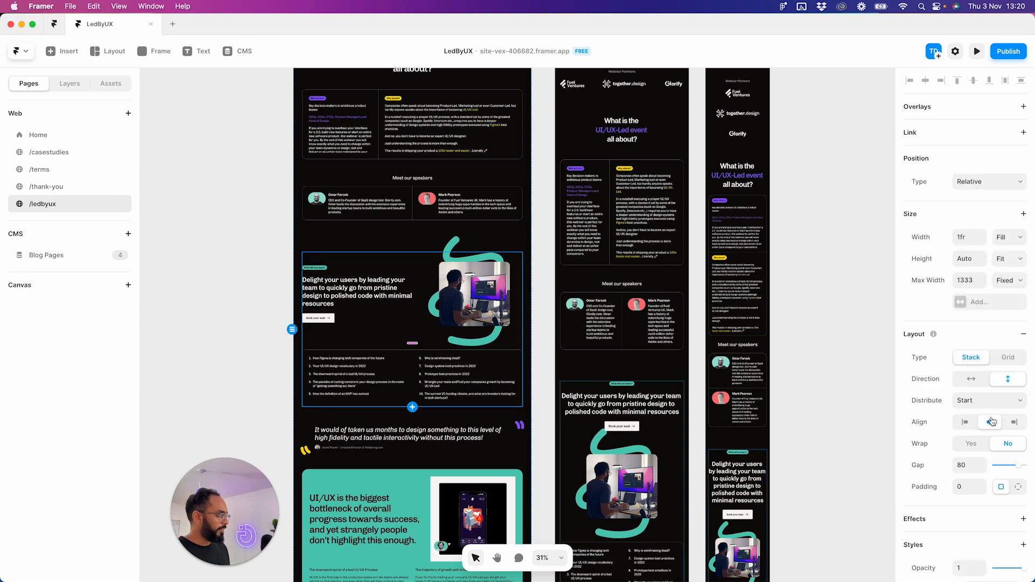
scroll(998, 504, "down", 8)
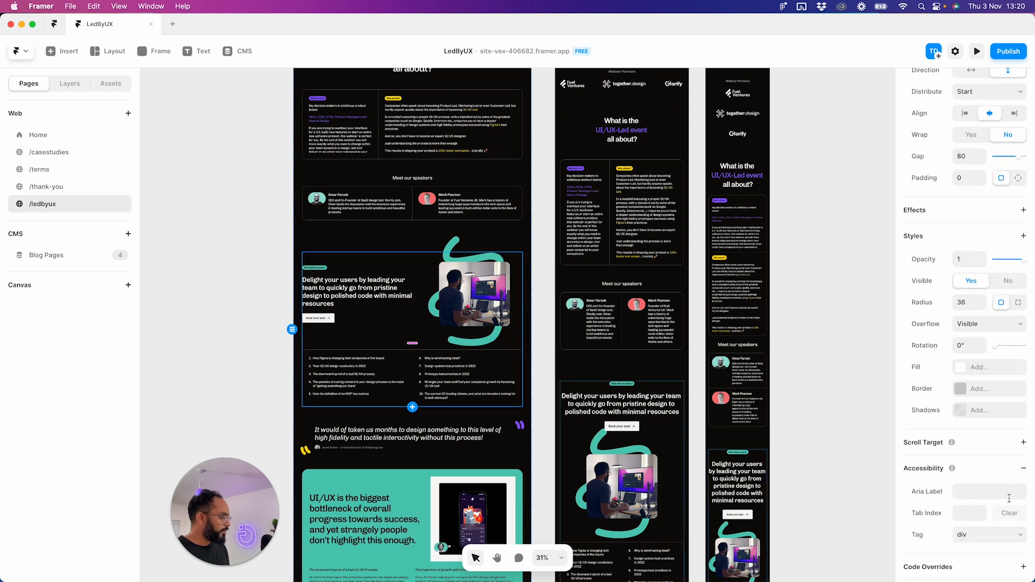
left_click(1023, 443)
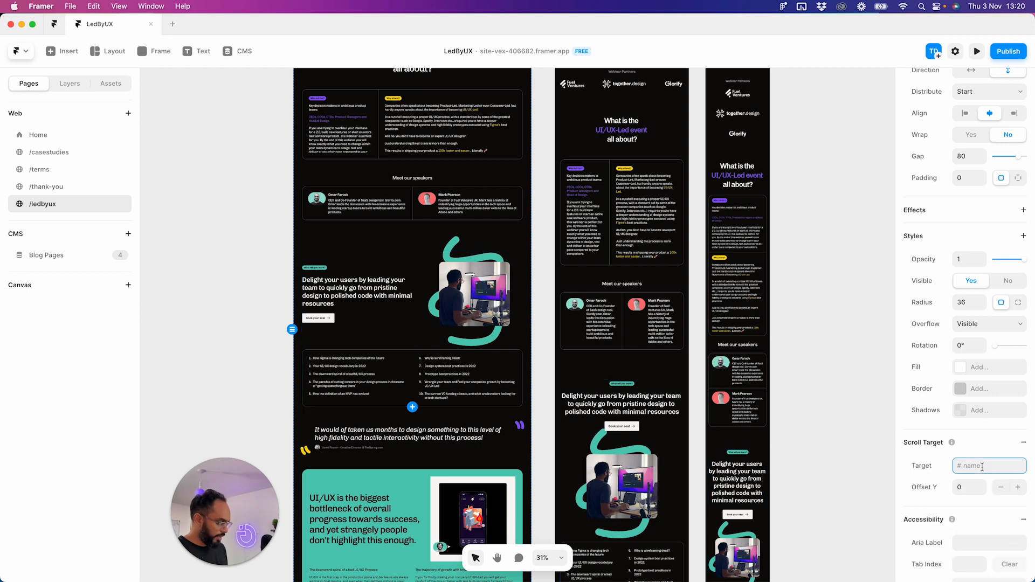
type("topics")
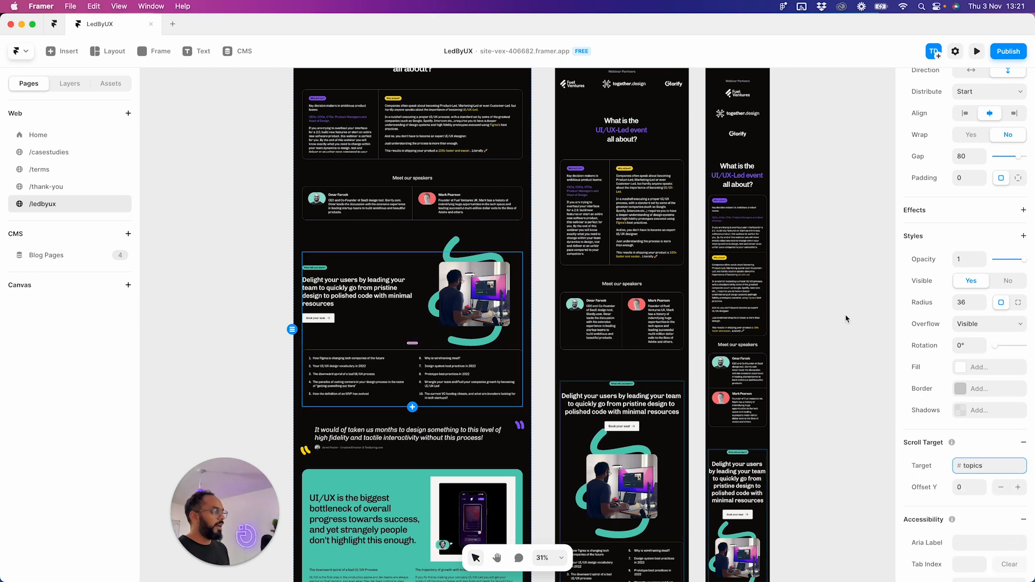
left_click(854, 334)
- Link the desktop navbar's About text to the /ledbyux page with #about as its scroll target
scroll(413, 309, "up", 4)
scroll(412, 309, "up", 5)
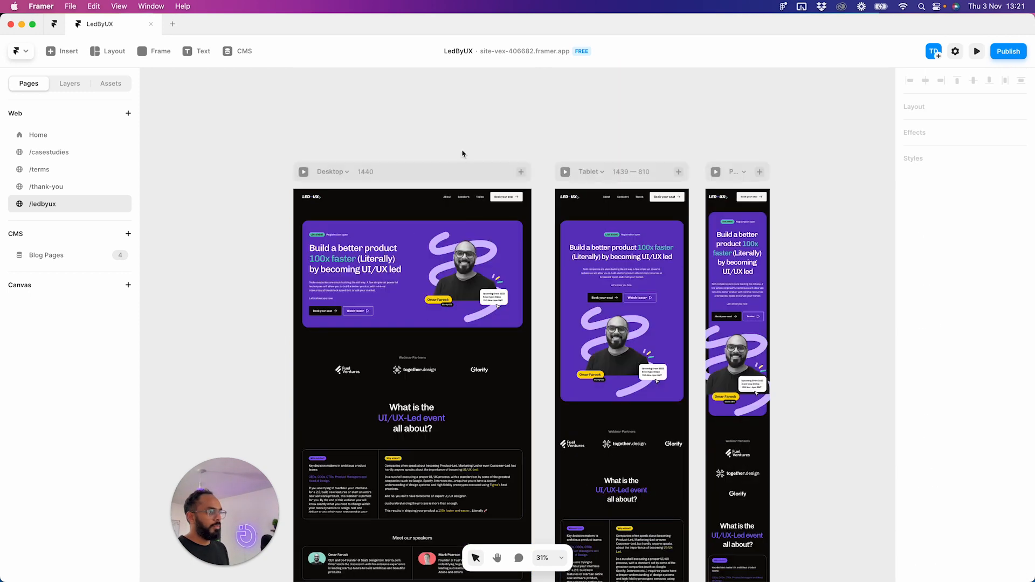
left_click(454, 198)
scroll(453, 200, "up", 3)
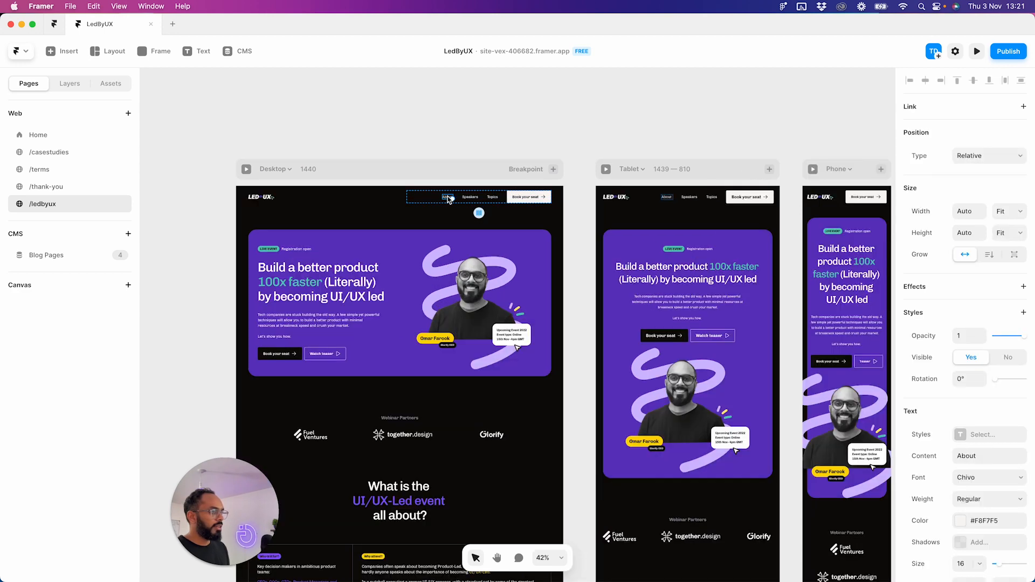
scroll(447, 203, "up", 10)
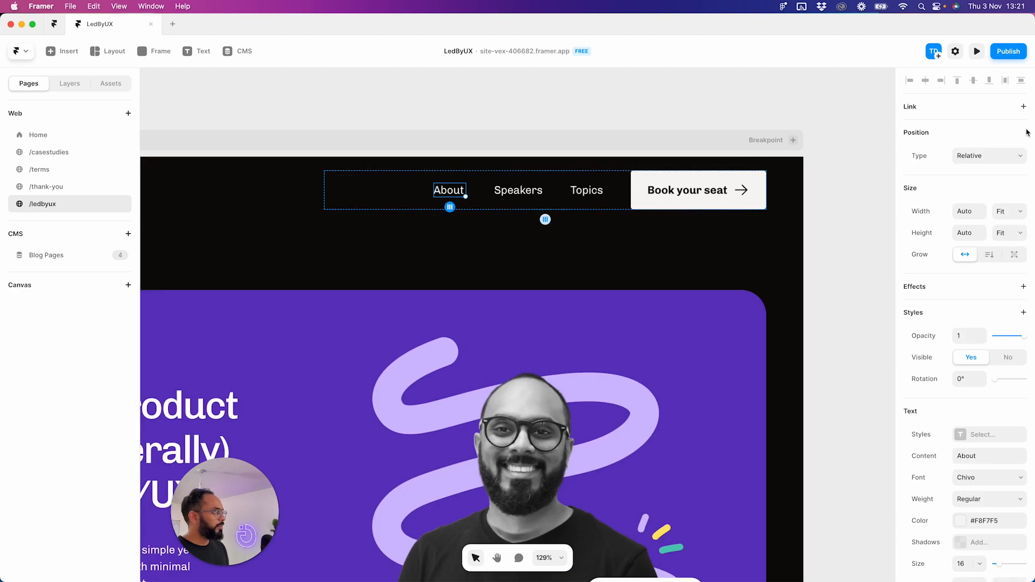
left_click(1023, 107)
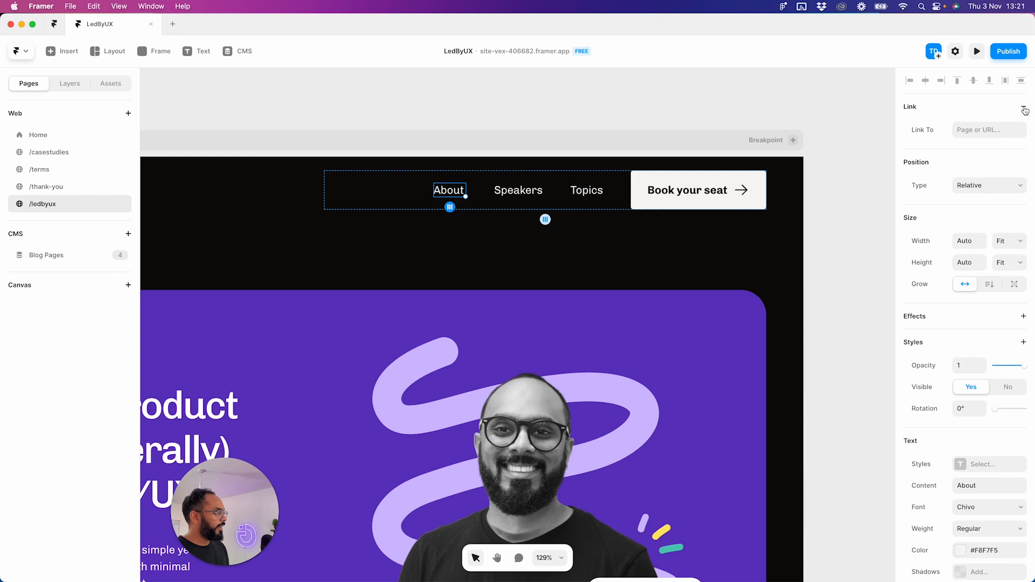
left_click(973, 130)
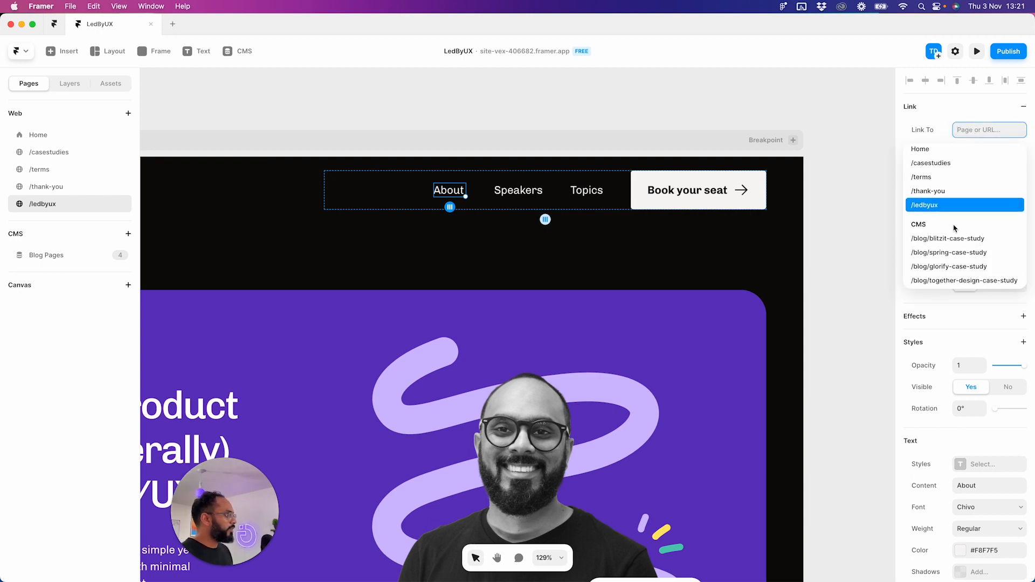
scroll(954, 228, "up", 1)
left_click(945, 227)
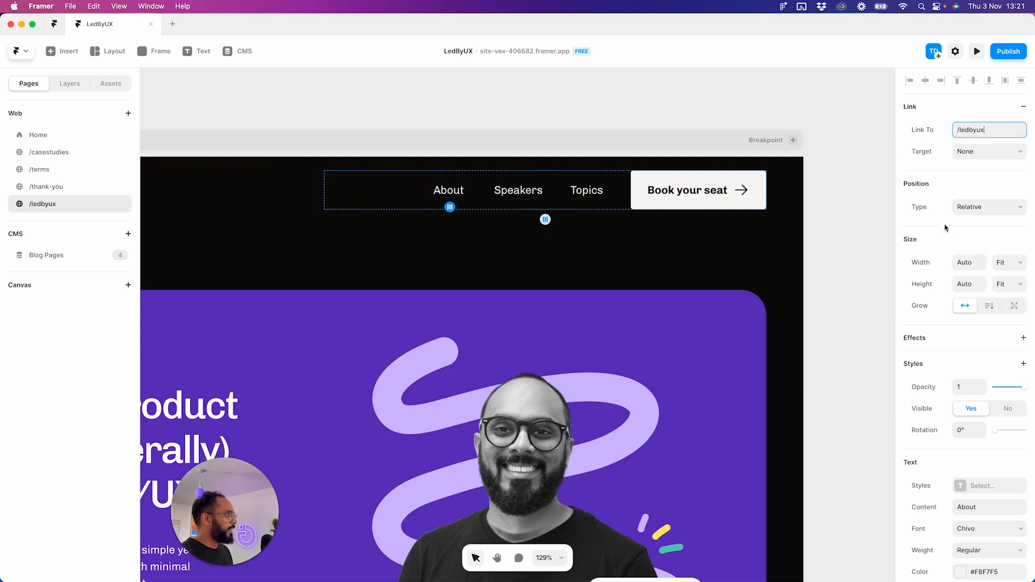
left_click(971, 155)
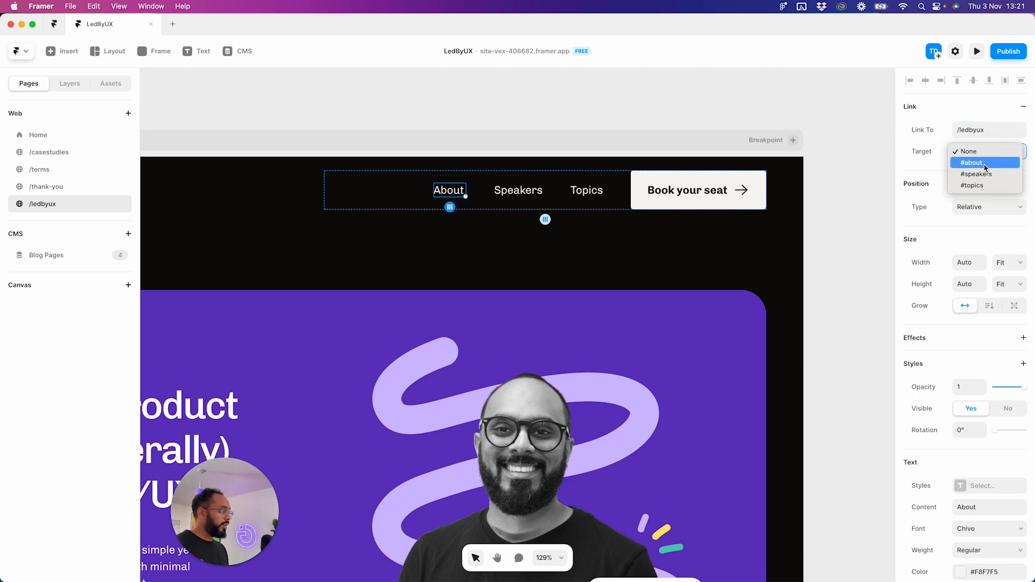
left_click(971, 163)
- Link the desktop navbar's Speakers text to the /ledbyux page with #speakers as its scroll target
left_click(525, 194)
left_click(981, 156)
left_click(1021, 109)
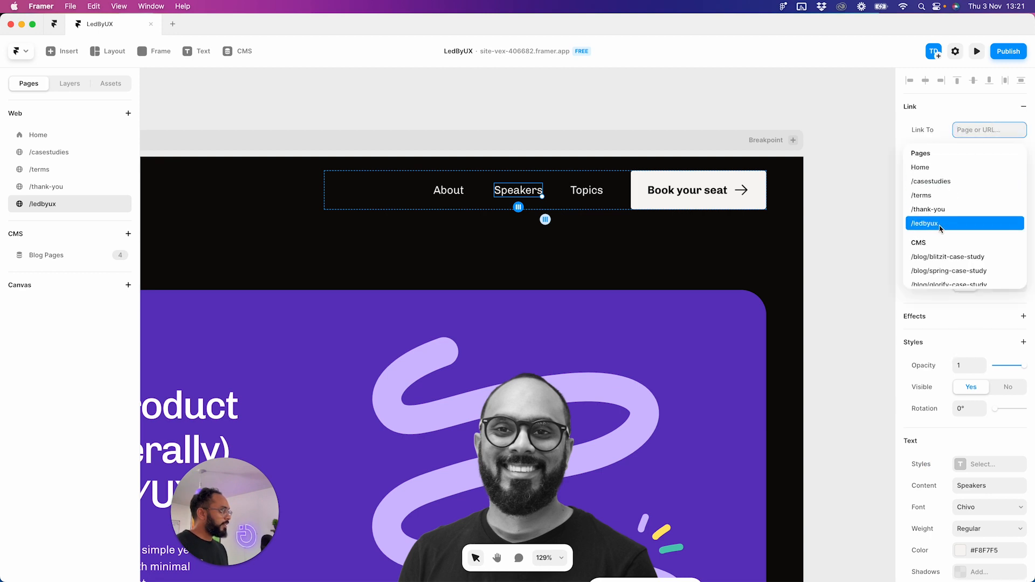
left_click(939, 228)
left_click(985, 153)
left_click(986, 179)
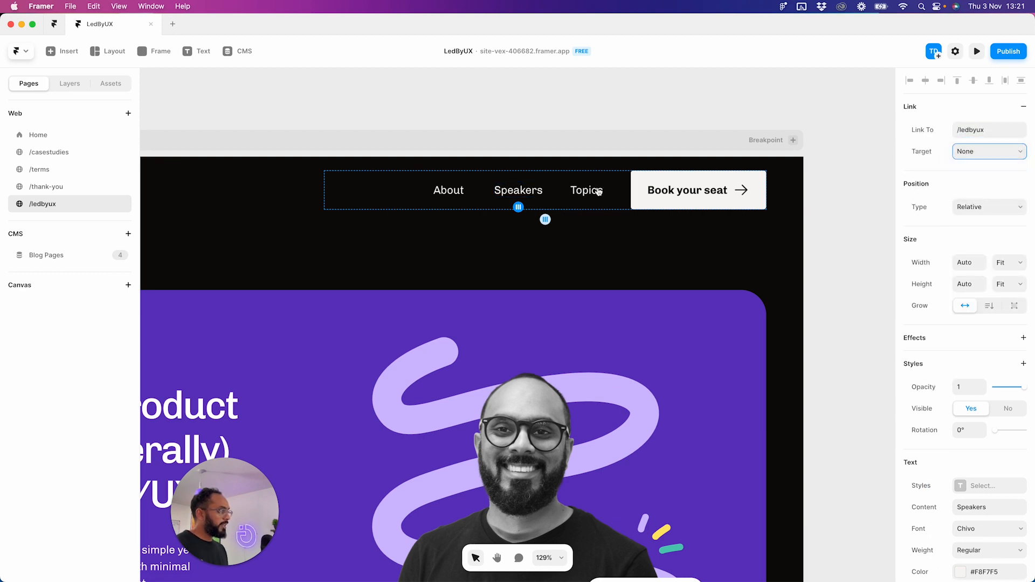
- Link the desktop navbar's Topics text to the /ledbyux page with #topics as its scroll target
left_click(600, 195)
left_click(1023, 106)
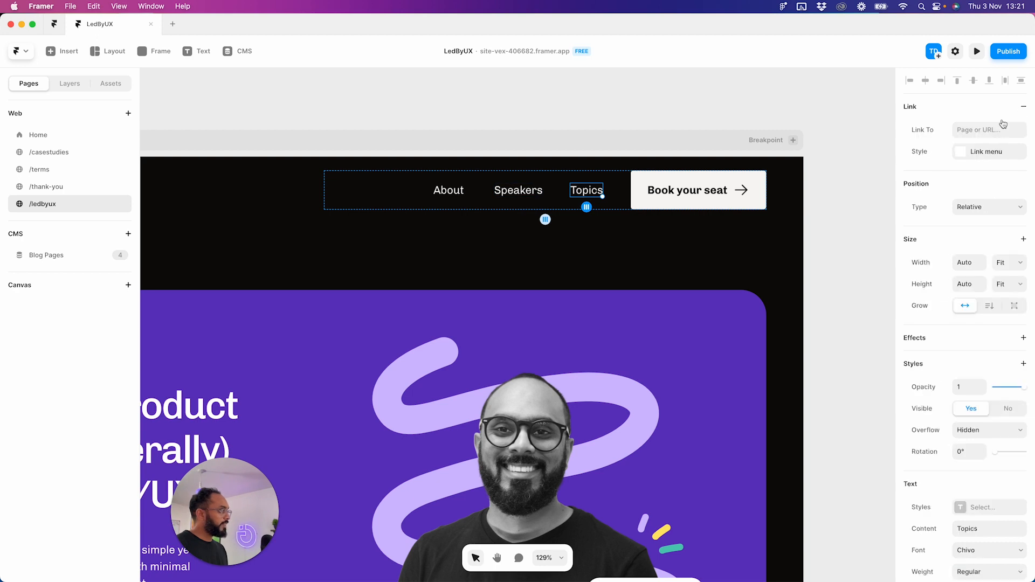
left_click(986, 132)
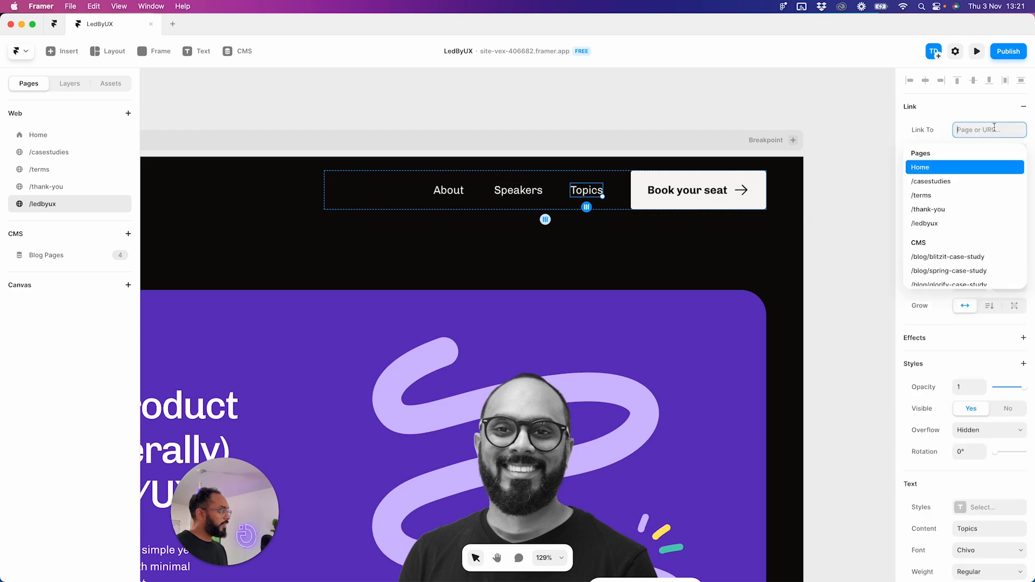
left_click(946, 225)
left_click(986, 152)
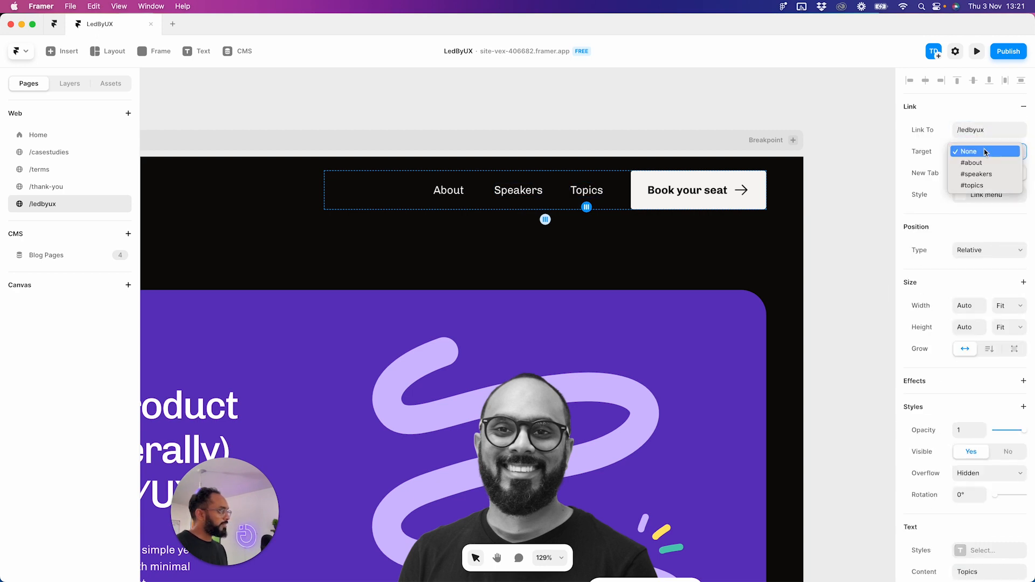
left_click(992, 185)
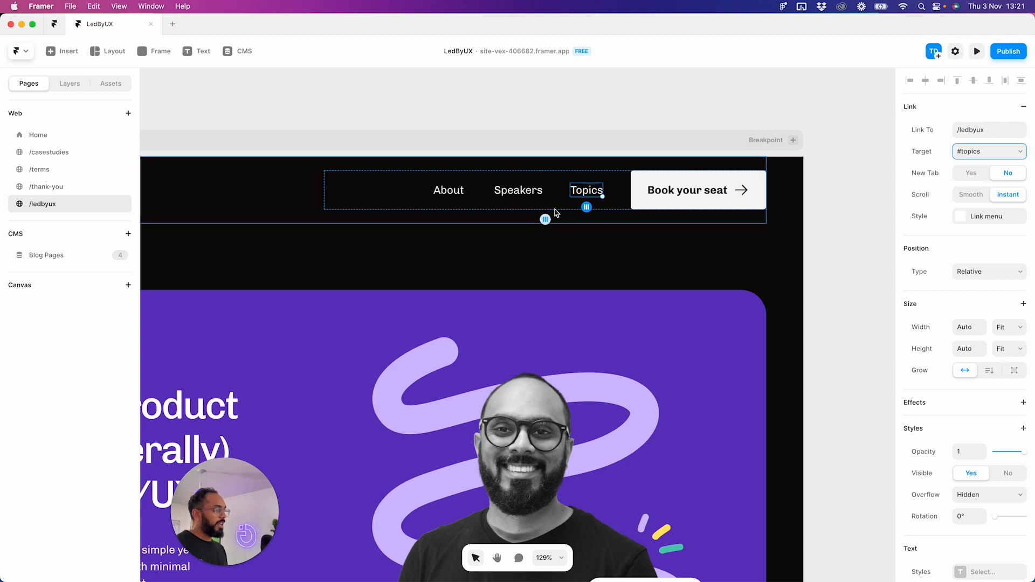
- Check the link settings of the desktop navbar's About, Speakers and Topics texts against their layers
left_click(69, 85)
left_click(517, 190)
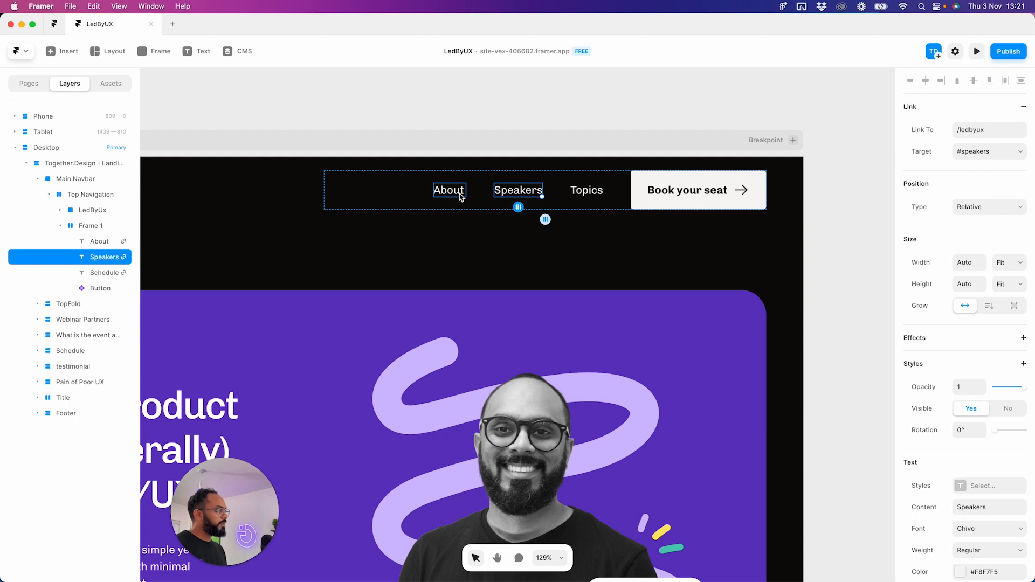
left_click(439, 197)
left_click(516, 193)
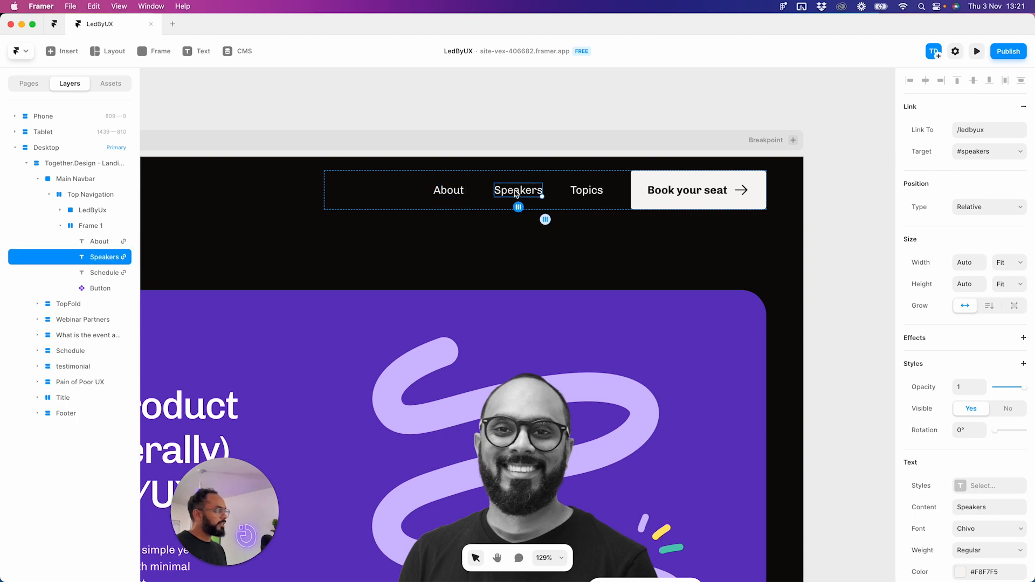
left_click(588, 195)
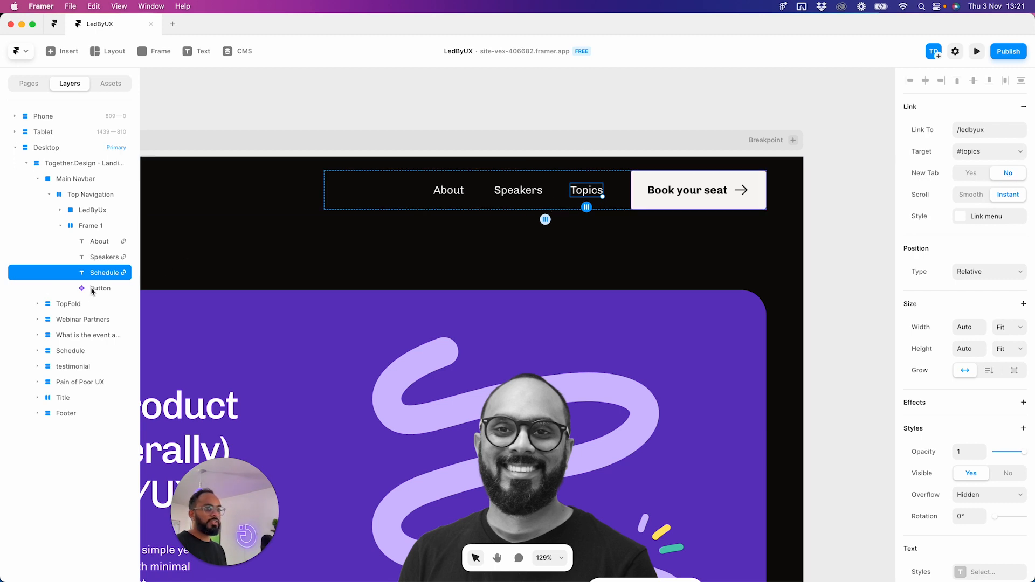
left_click(103, 260)
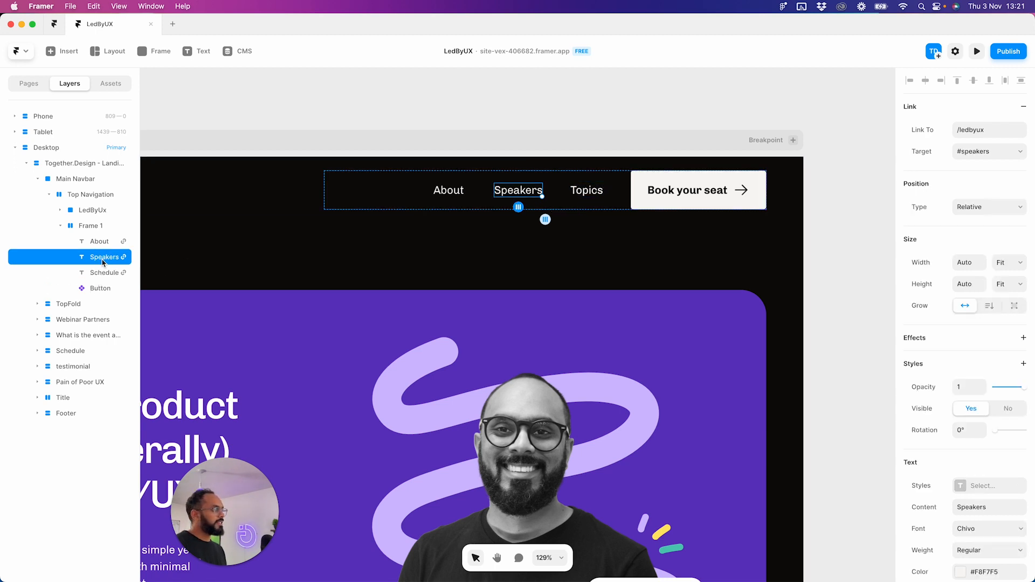
- Remove the link from the desktop navbar's Topics text and recreate it to /ledbyux with #topics as scroll target
left_click(87, 273)
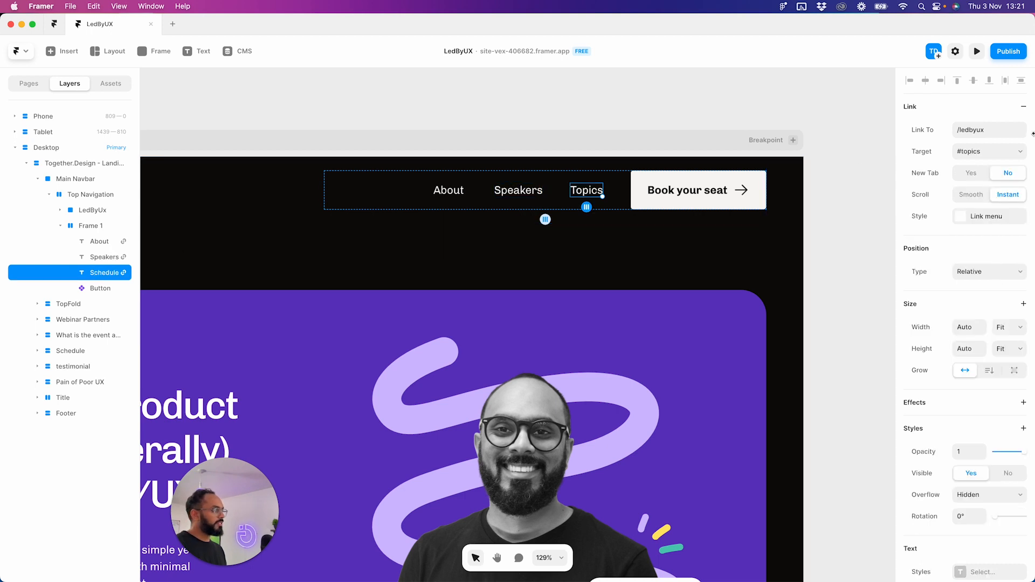
left_click(1023, 107)
left_click(1024, 107)
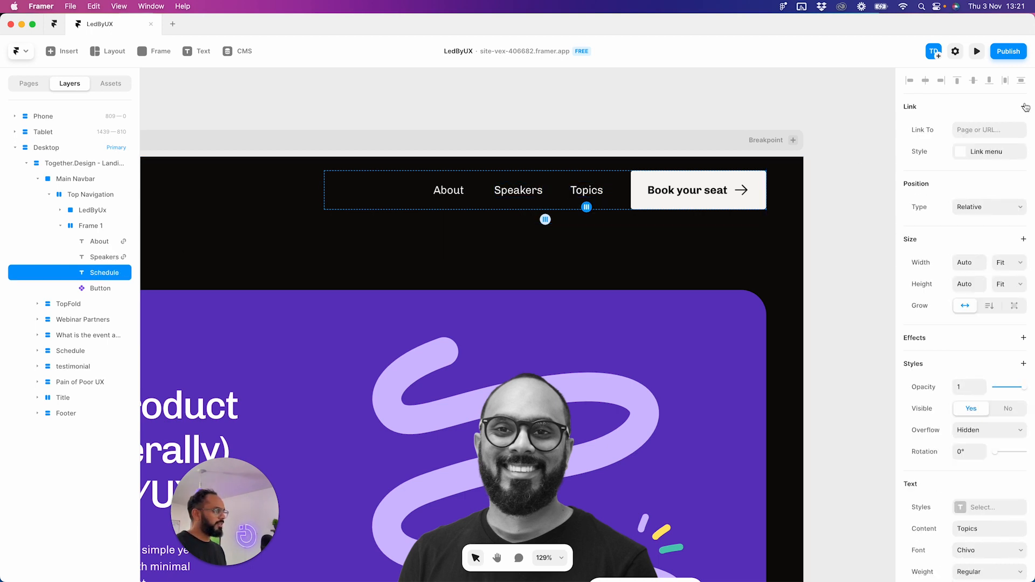
left_click(996, 131)
left_click(950, 215)
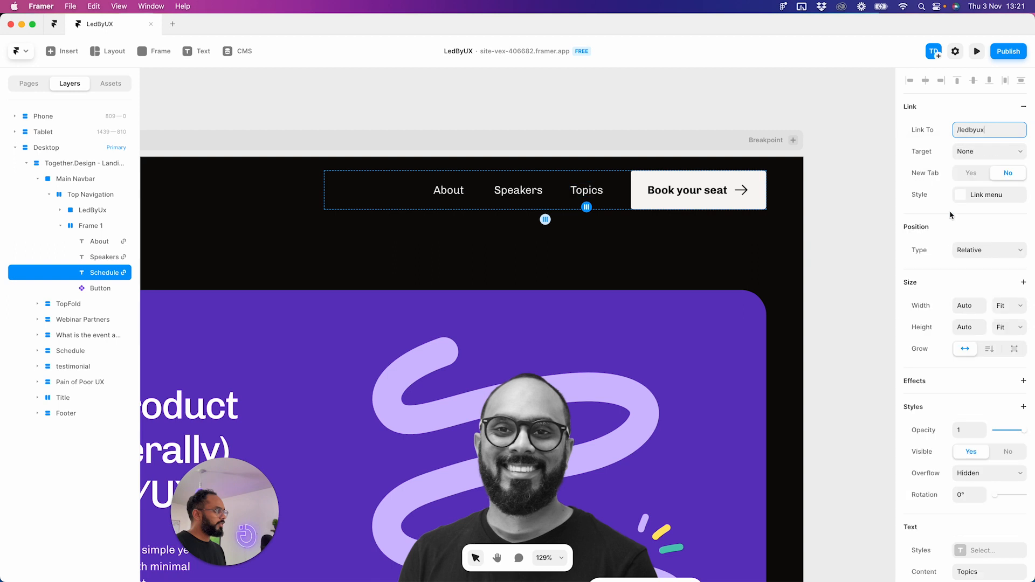
left_click(989, 151)
left_click(973, 185)
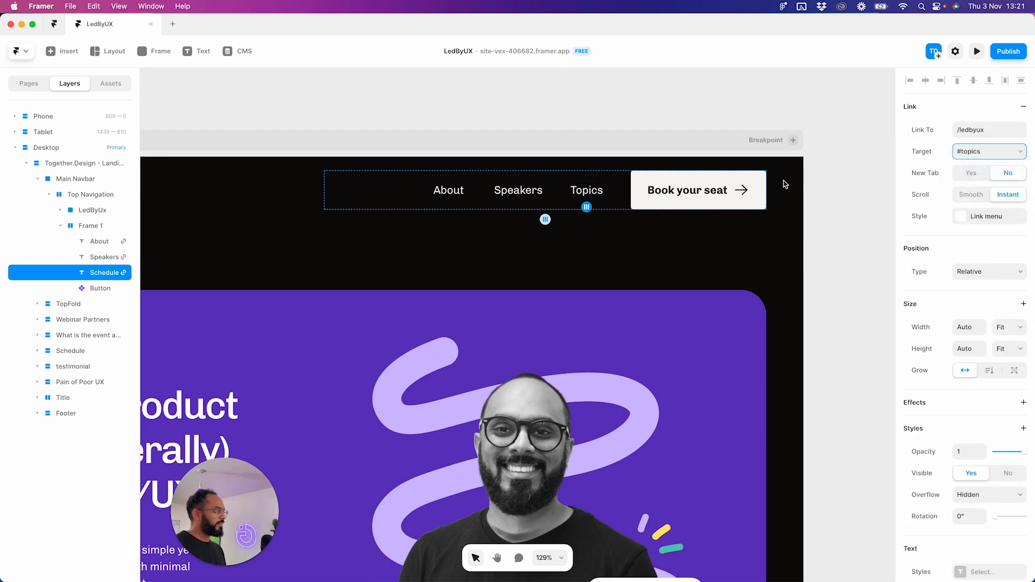
- Publish the update to site-vex-406682.framer.app and open the live site
left_click(448, 190)
left_click(1008, 51)
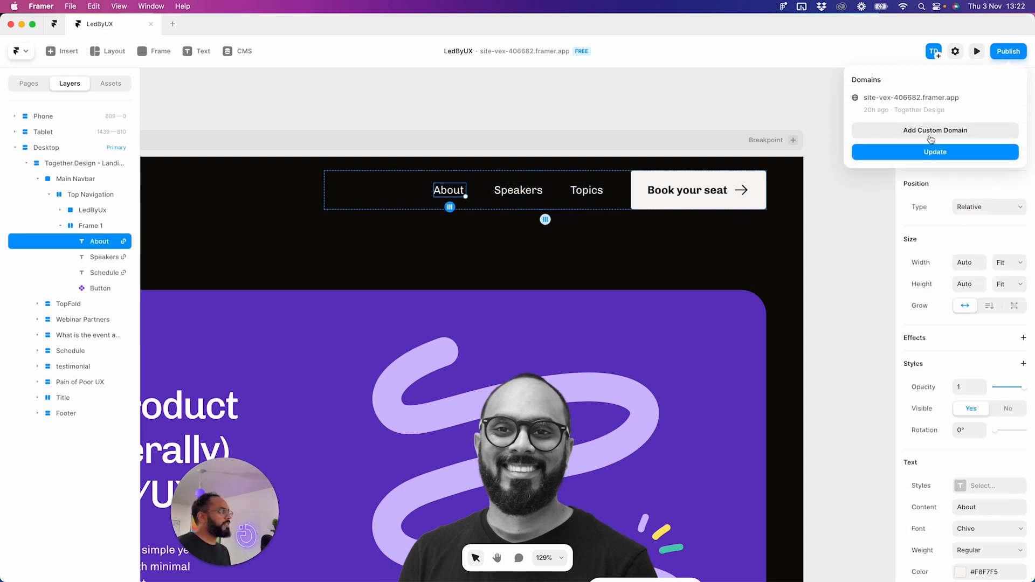
left_click(927, 151)
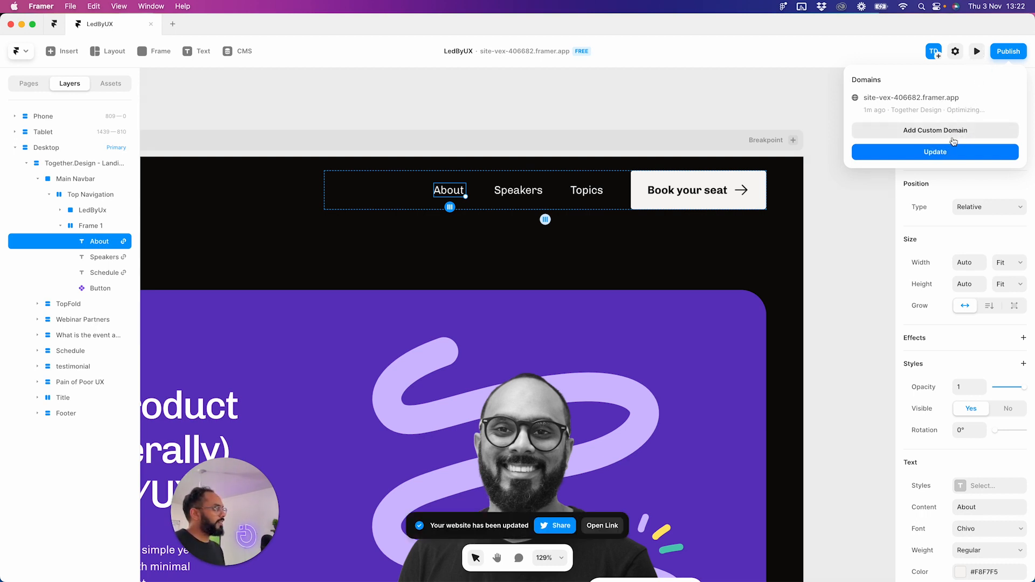
left_click(935, 99)
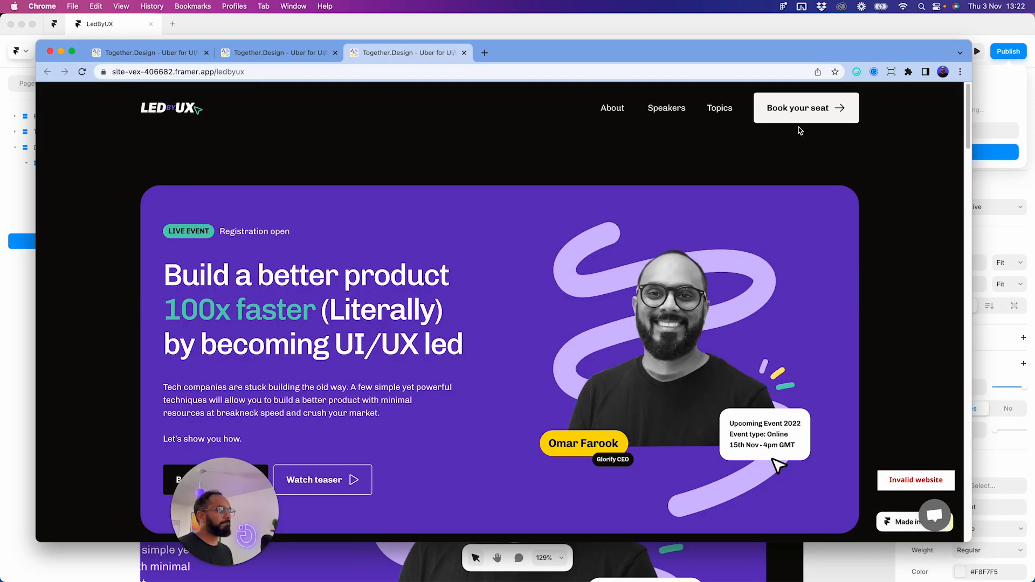
- Review the live page's section widths on a very wide layout by maximizing the browser window and zooming out the page
scroll(799, 131, "down", 1)
scroll(799, 130, "down", 20)
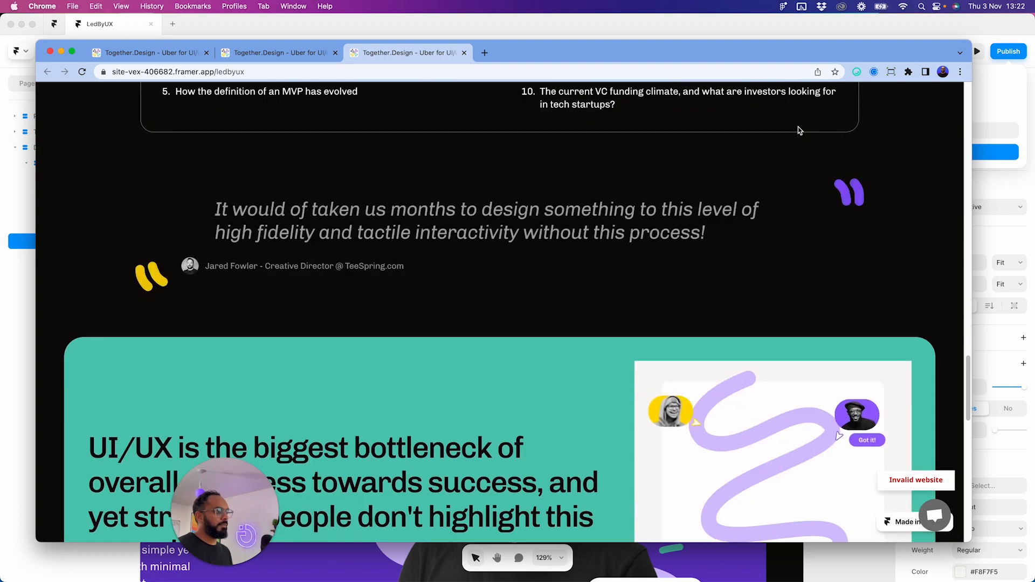
scroll(799, 131, "down", 10)
double_click(808, 58)
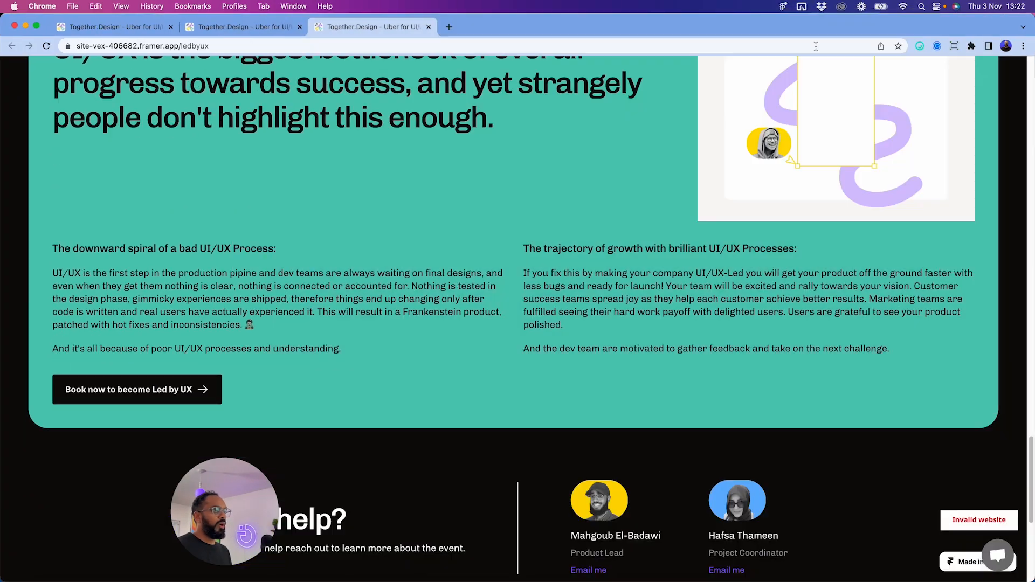
scroll(676, 204, "up", 10)
key("super+minus")
key("super+minus")
key("super+minus")
key("super+minus")
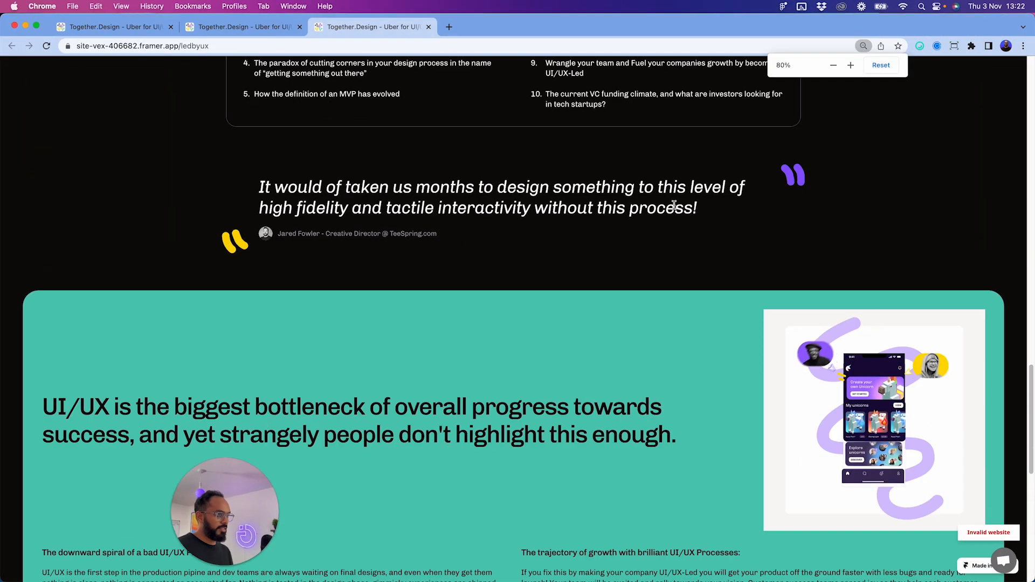
scroll(668, 332, "down", 2)
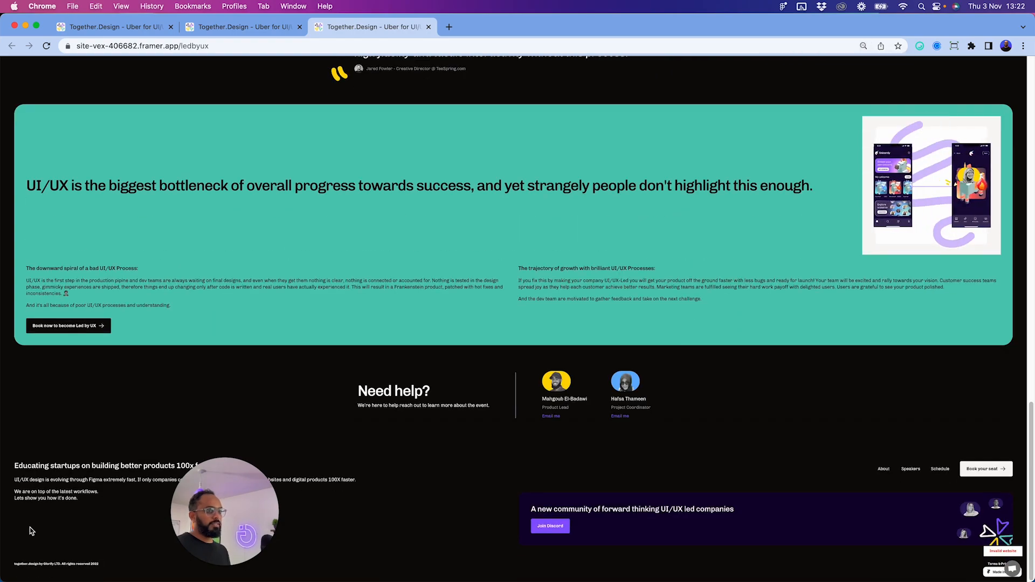
scroll(666, 339, "up", 5)
scroll(467, 351, "up", 10)
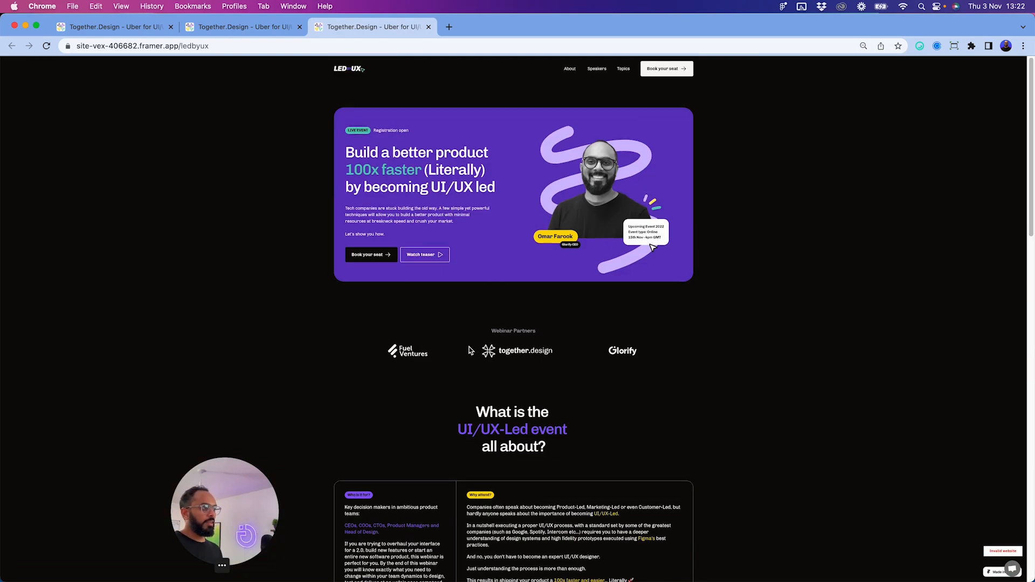
scroll(471, 351, "down", 15)
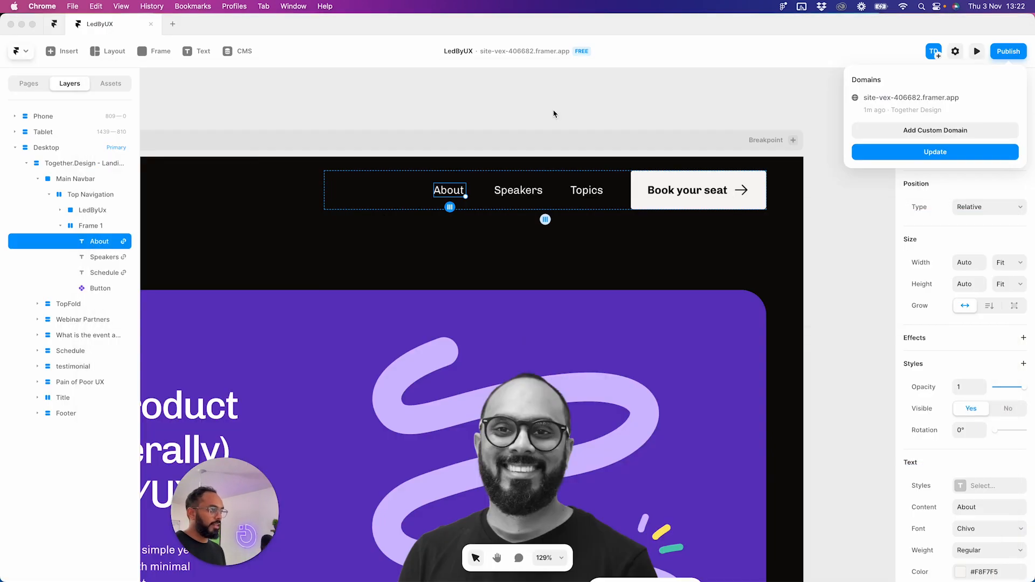
- Give the desktop "Pain of Poor UX" section a fixed maximum width of 1333
key("Escape")
key("Escape")
key("Escape")
scroll(554, 115, "down", 5)
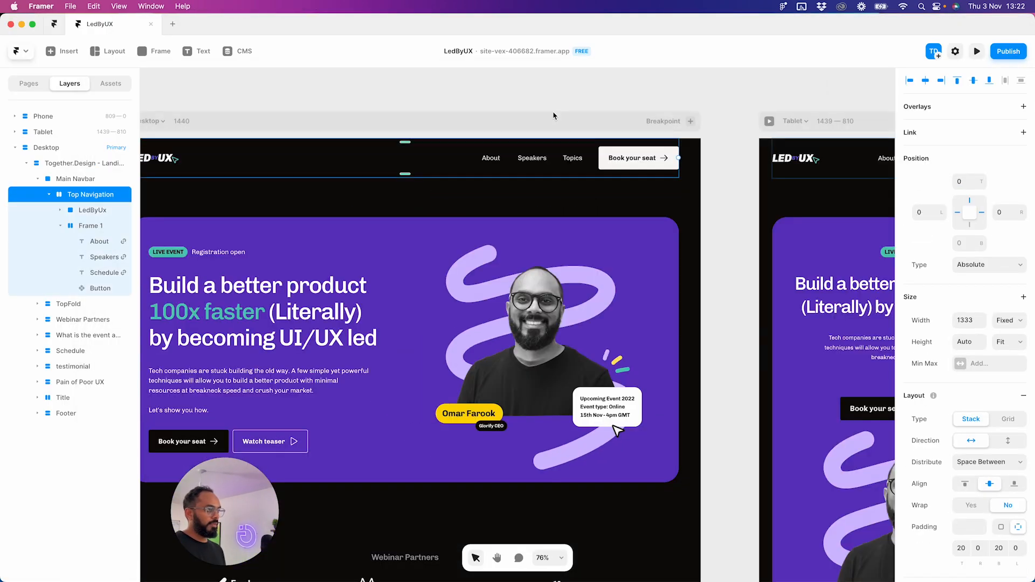
scroll(552, 116, "down", 10)
scroll(553, 114, "up", 10)
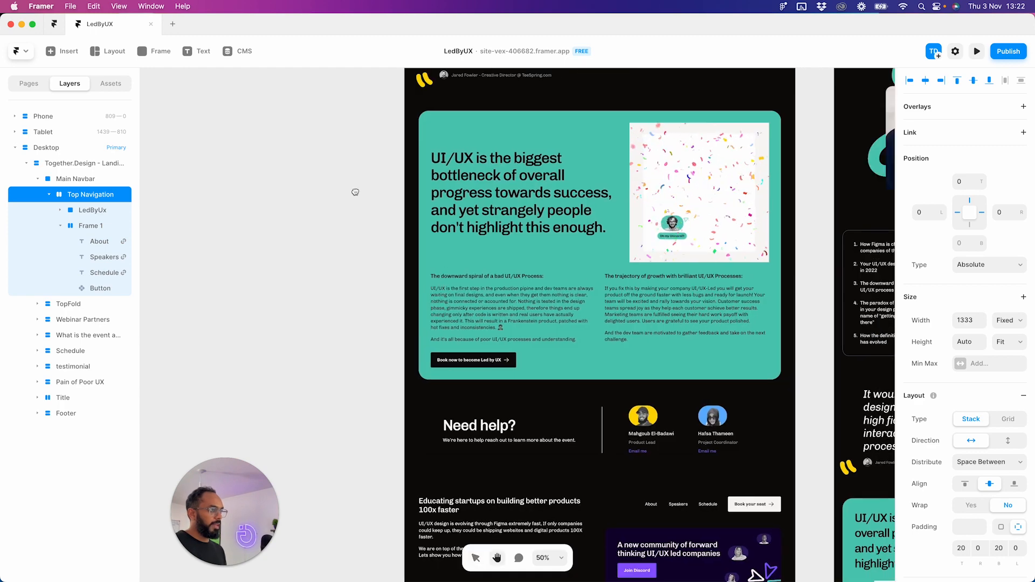
left_click_drag(355, 192, 319, 218)
left_click(446, 145)
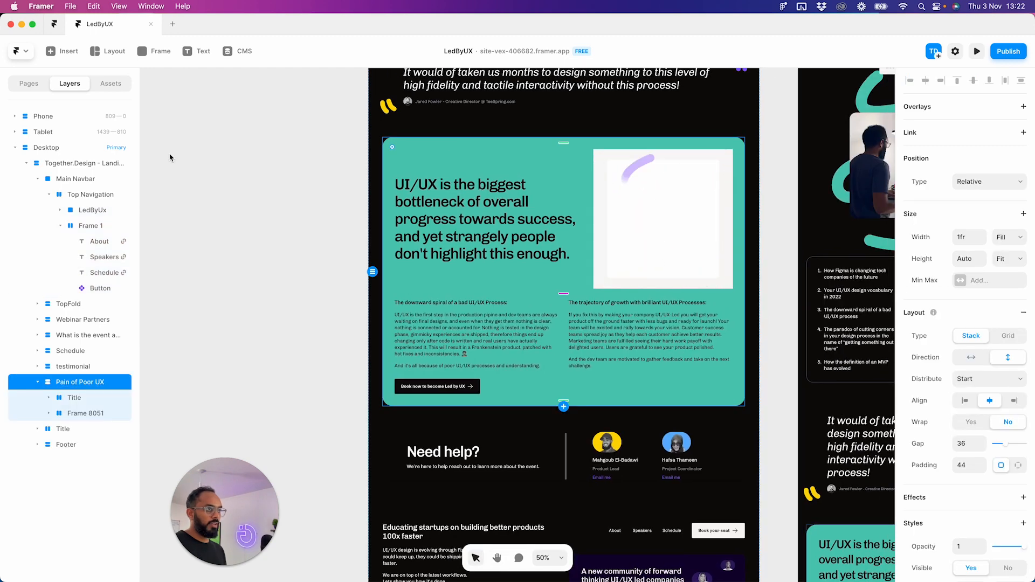
left_click(984, 280)
left_click(1003, 287)
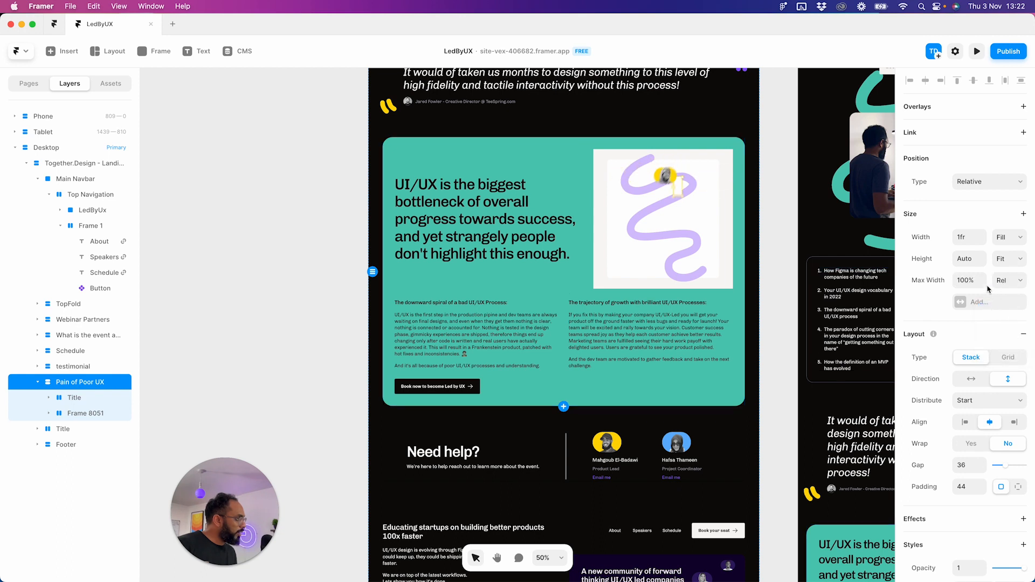
left_click(1005, 280)
left_click(1004, 291)
left_click(962, 280)
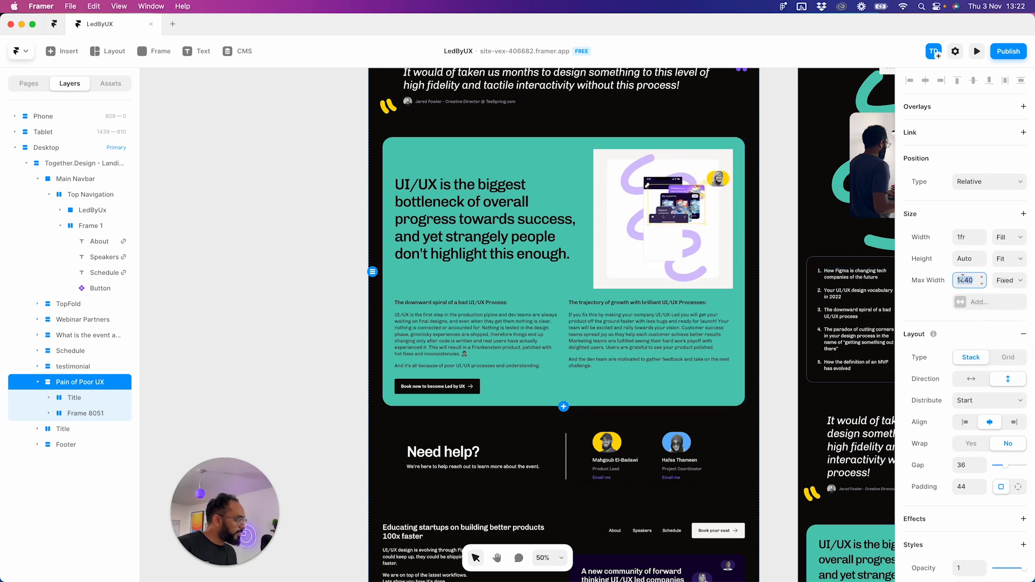
type("1344")
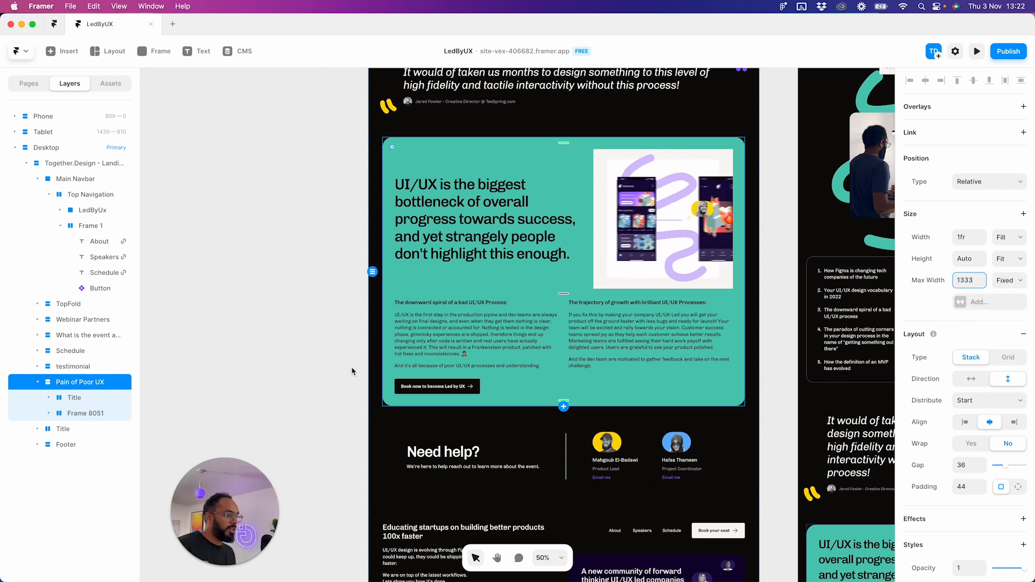
left_click(354, 370)
- Give the desktop Footer section a fixed maximum width of 1333
scroll(456, 436, "down", 2)
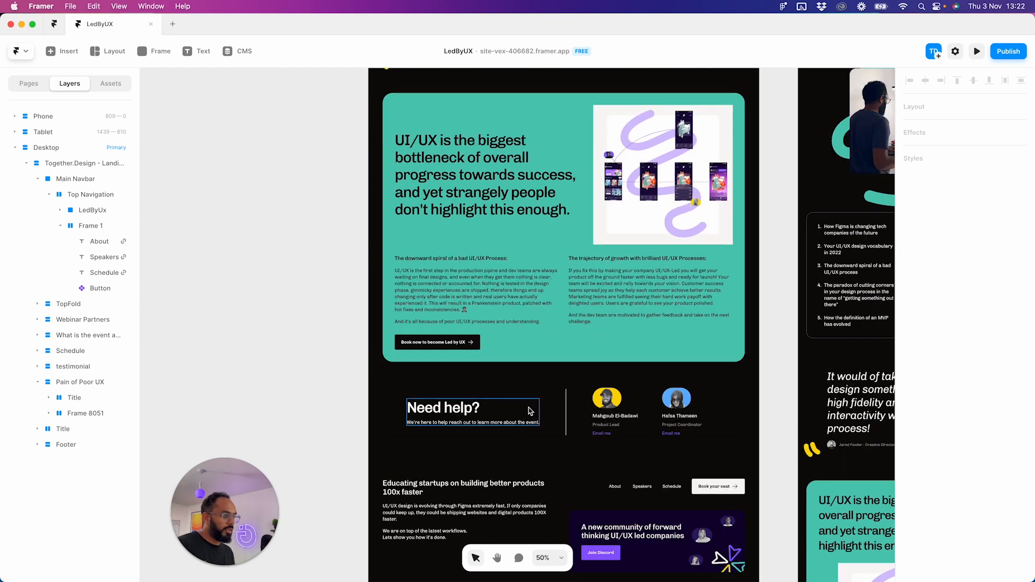
left_click(531, 477)
left_click(974, 280)
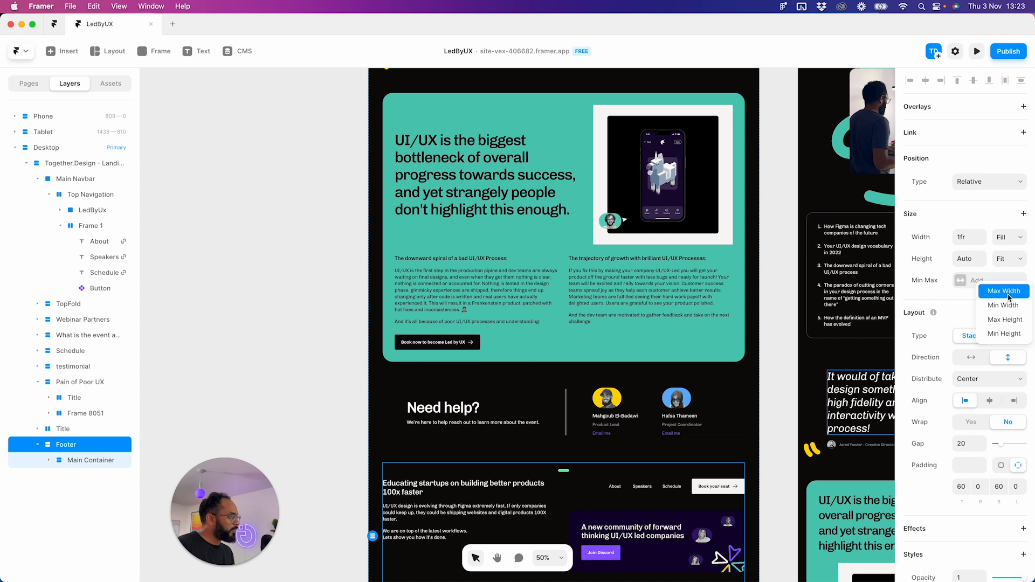
left_click(1004, 291)
left_click(1009, 280)
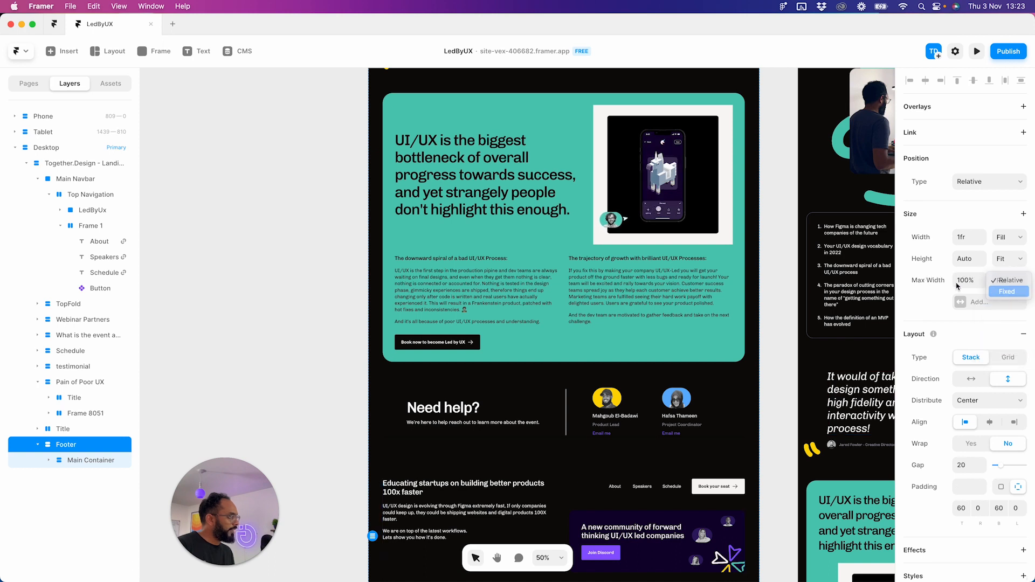
left_click(1007, 275)
left_click(969, 280)
type("1333")
left_click(261, 409)
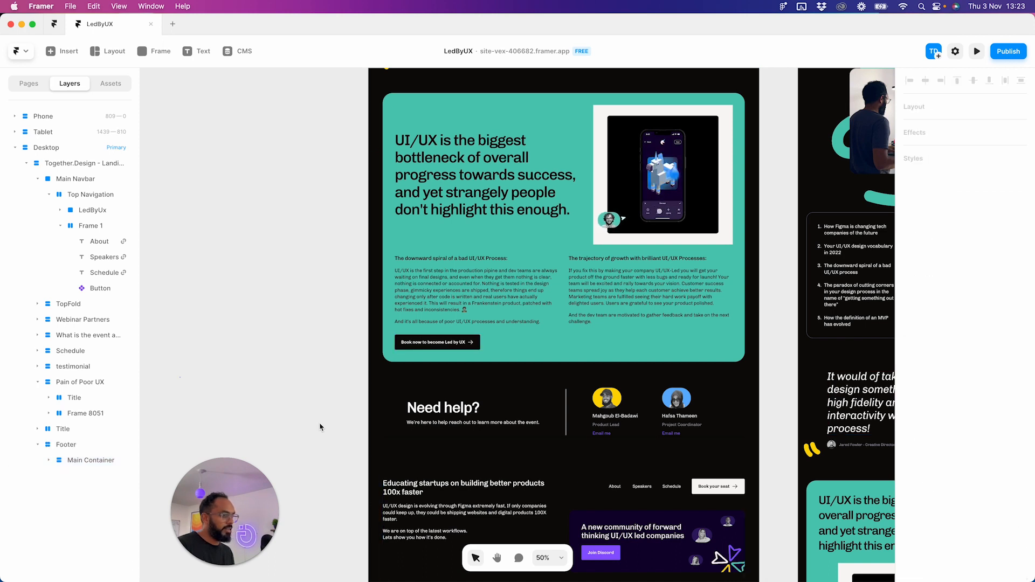
- Give the desktop "Need help?" section a fixed maximum width of 1333
left_click(547, 426)
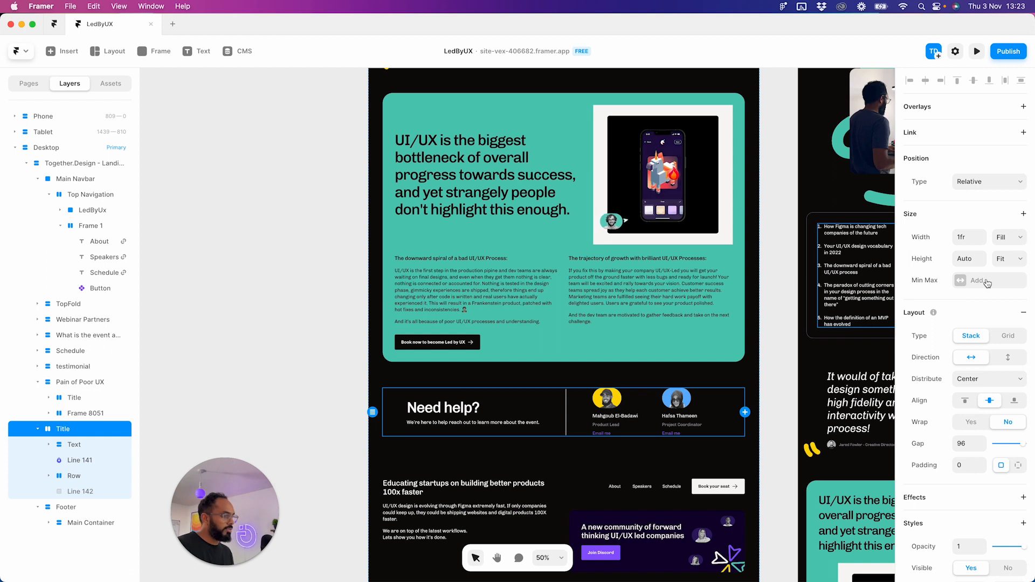
left_click(987, 281)
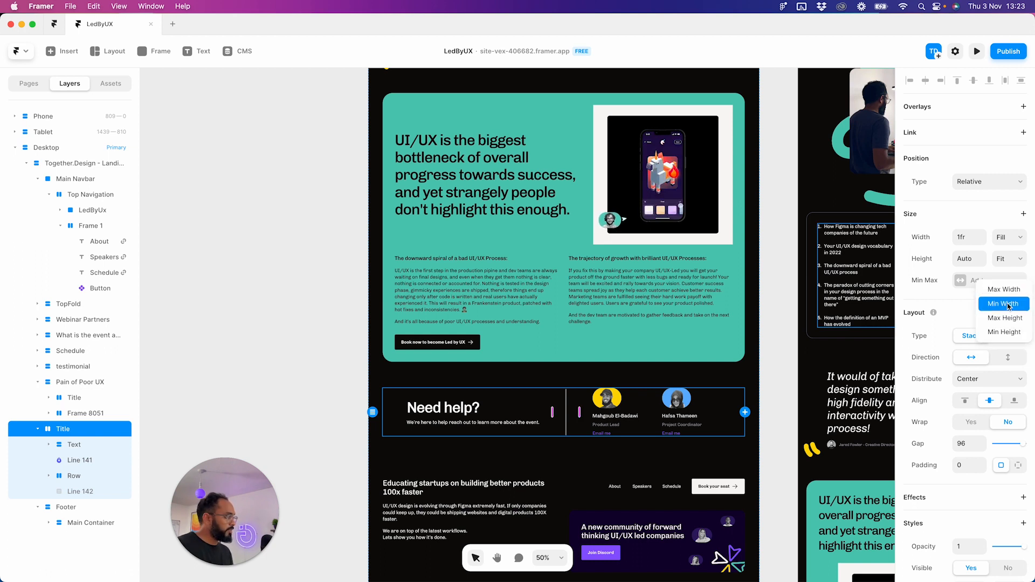
left_click(1019, 290)
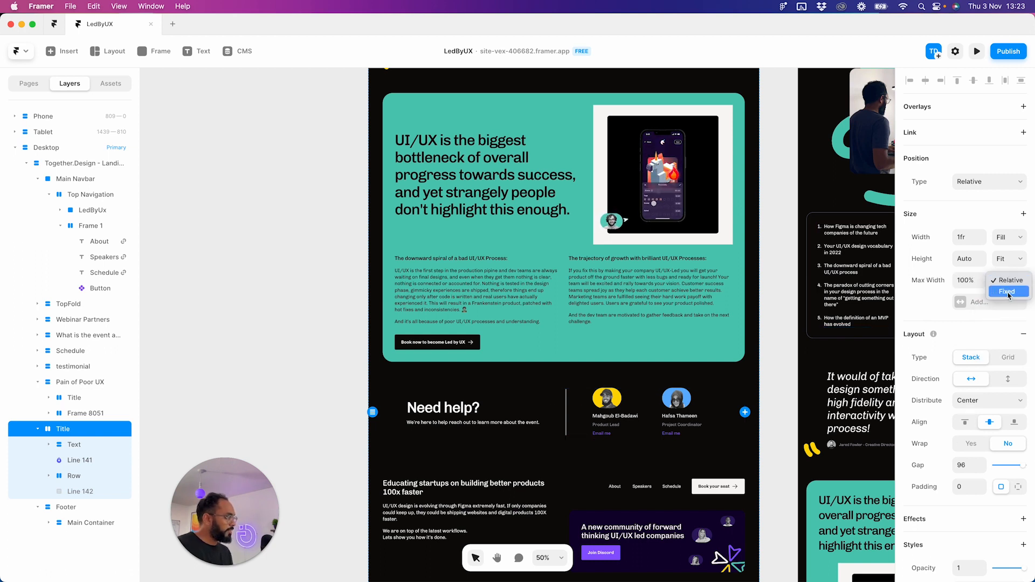
type("1333")
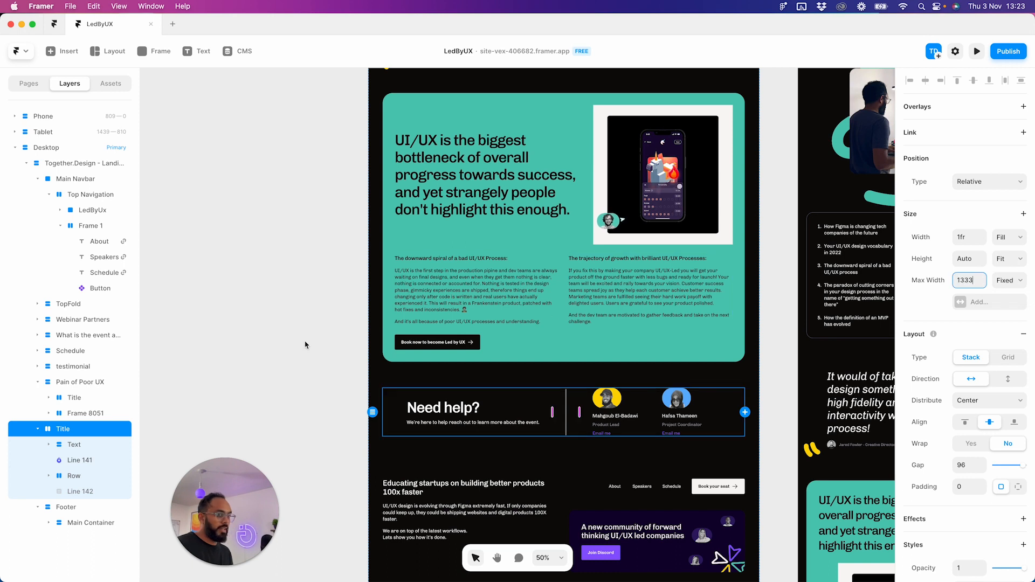
- Publish the updated site and open its live version at site-vex-406682.framer.app
left_click(304, 343)
left_click(1008, 51)
left_click(934, 156)
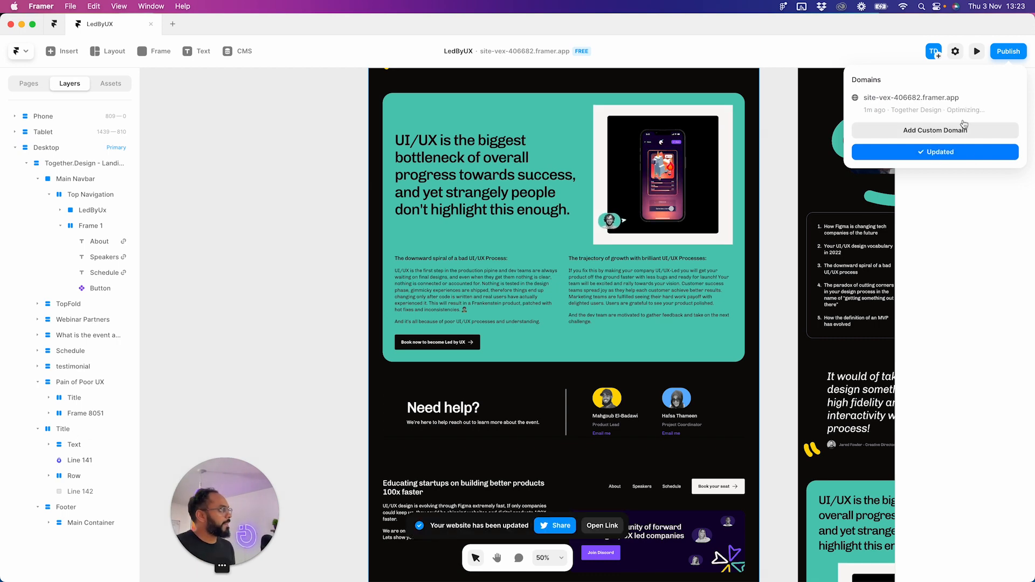
left_click(947, 99)
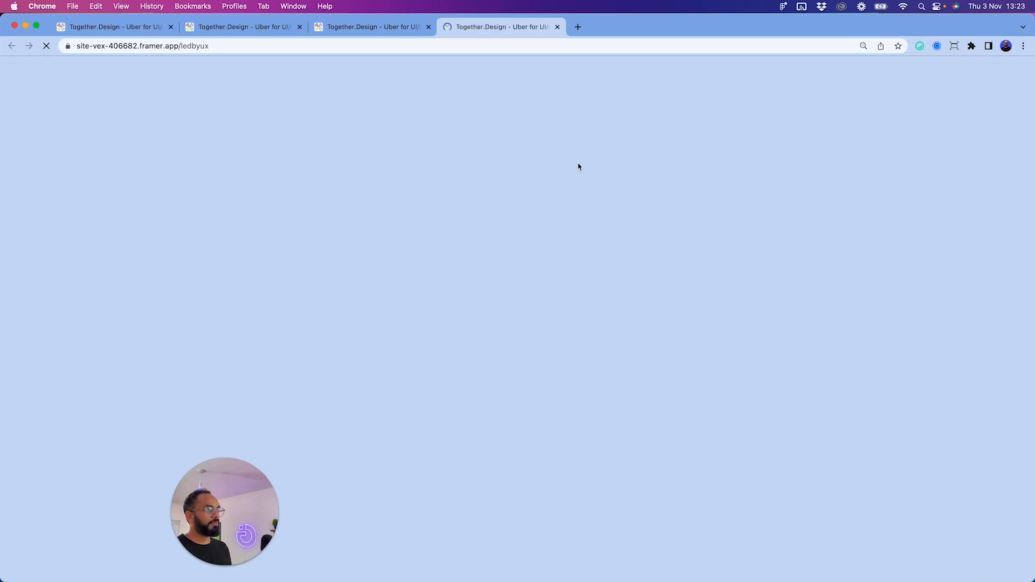
- Review the section widths on the live page and test the navbar's About and Speakers links
scroll(573, 276, "down", 4)
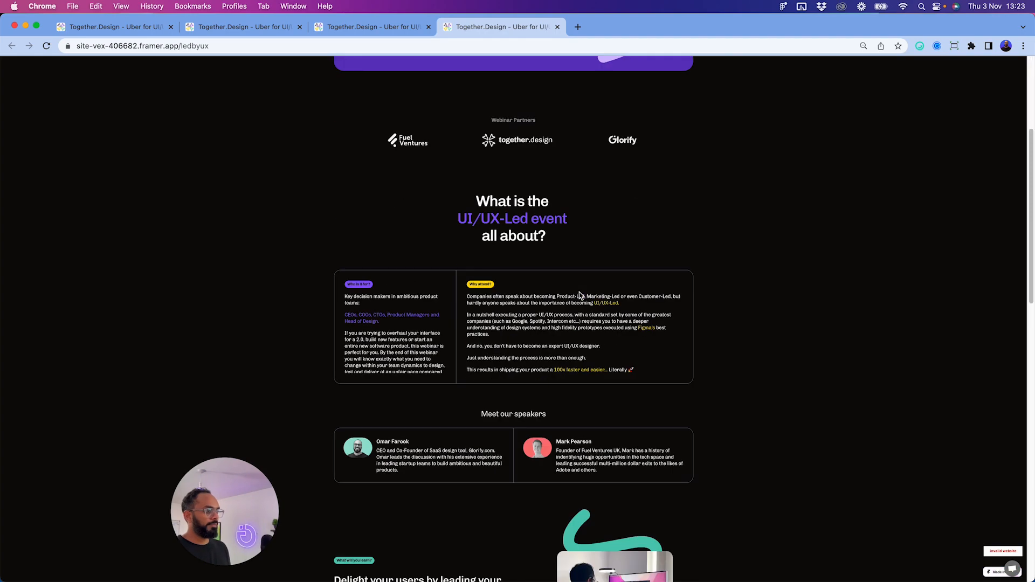
scroll(580, 294, "down", 15)
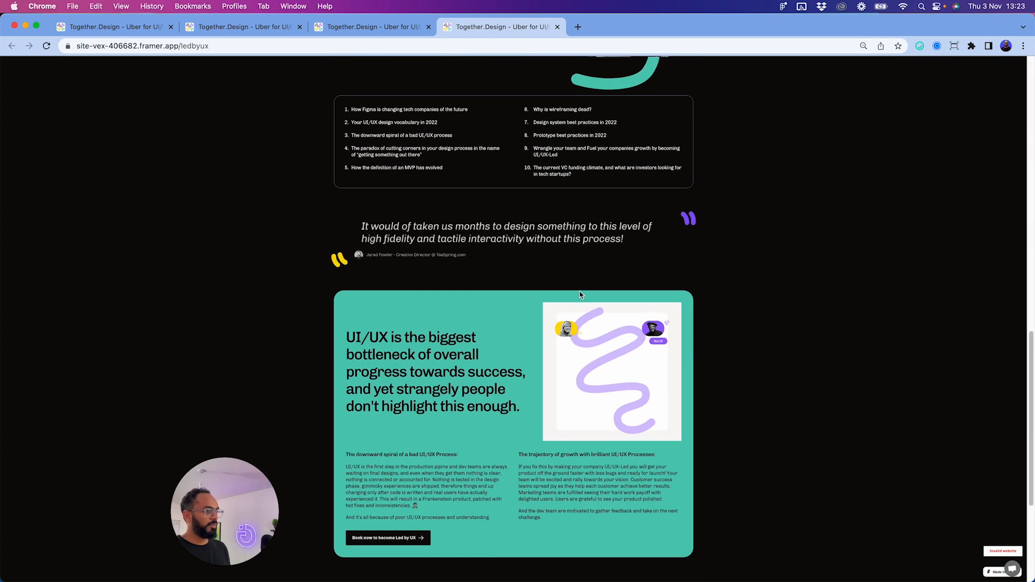
scroll(593, 294, "up", 20)
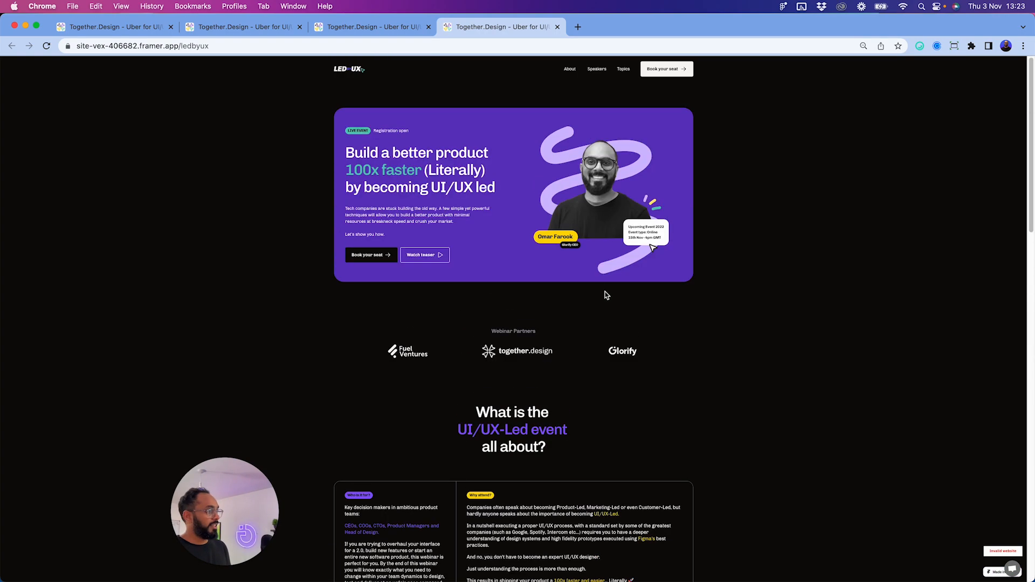
left_click(570, 69)
scroll(595, 145, "up", 8)
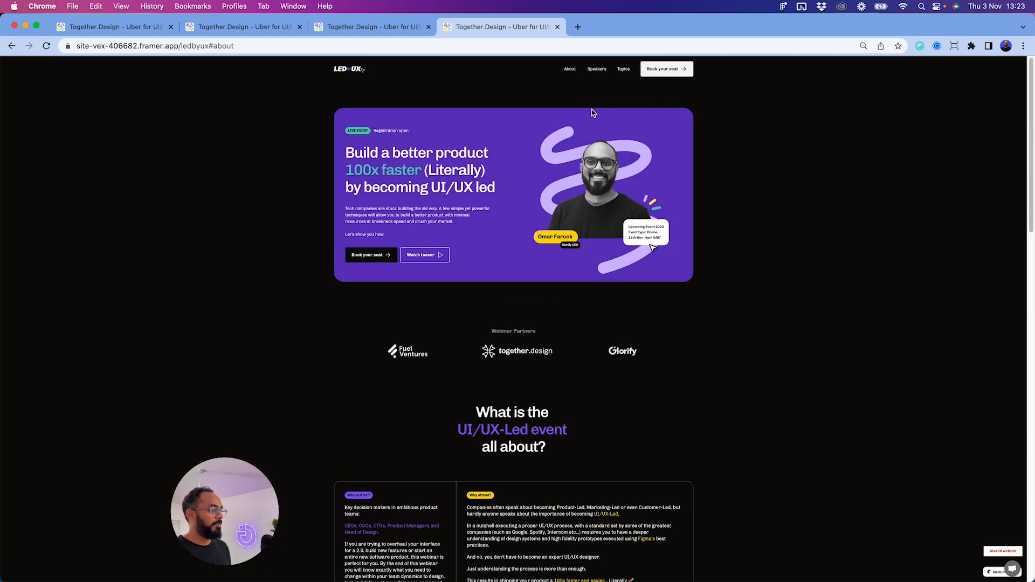
left_click(597, 69)
scroll(588, 74, "up", 8)
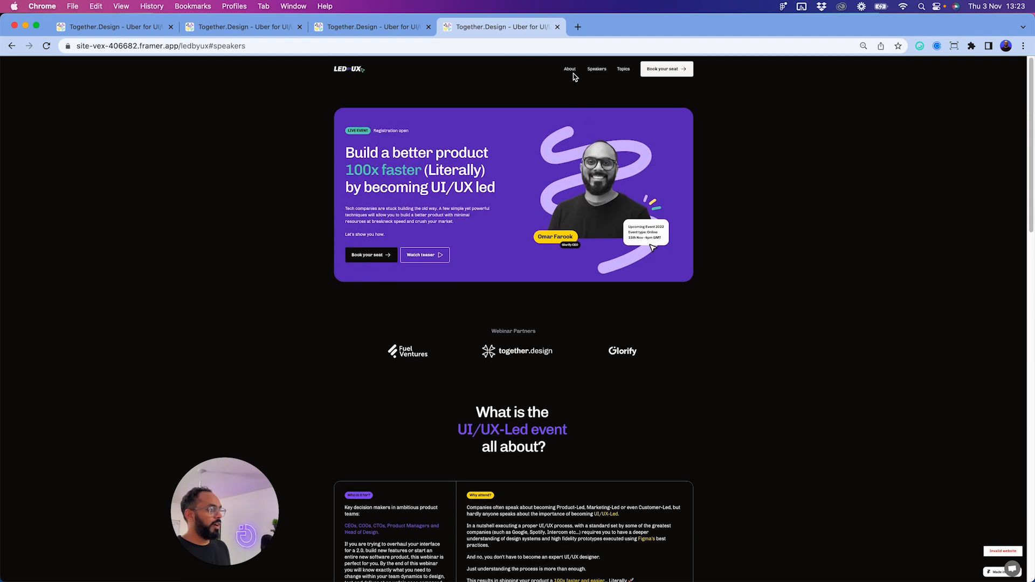
left_click(568, 69)
scroll(564, 106, "up", 8)
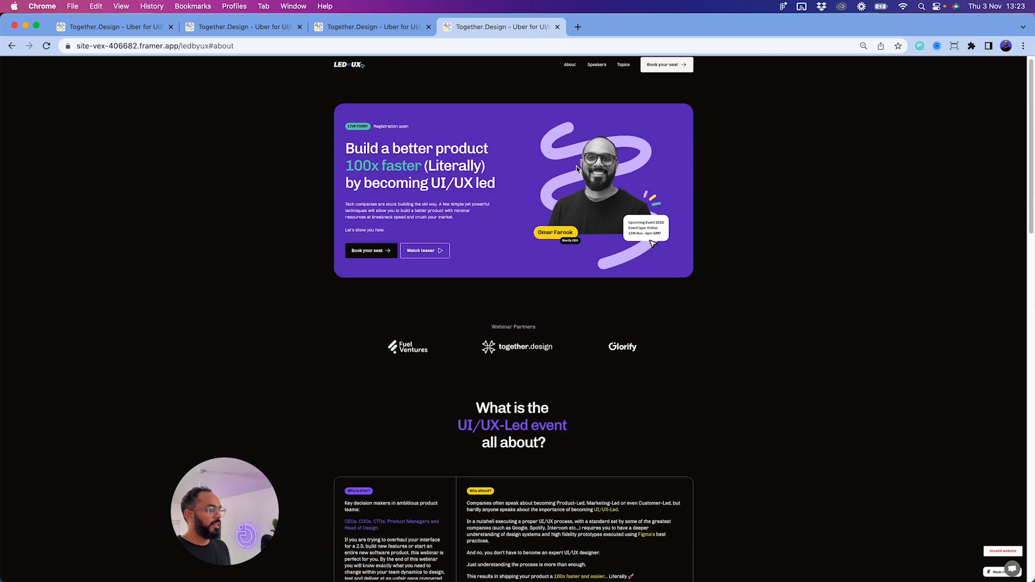
left_click(568, 69)
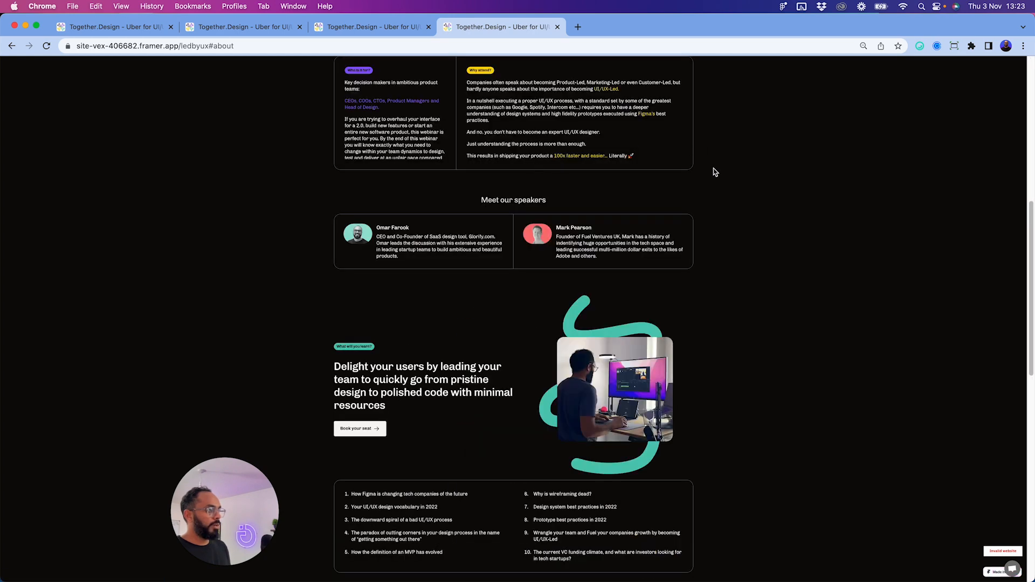
- Zoom the live page back in to the browser's default level
left_click(1023, 46)
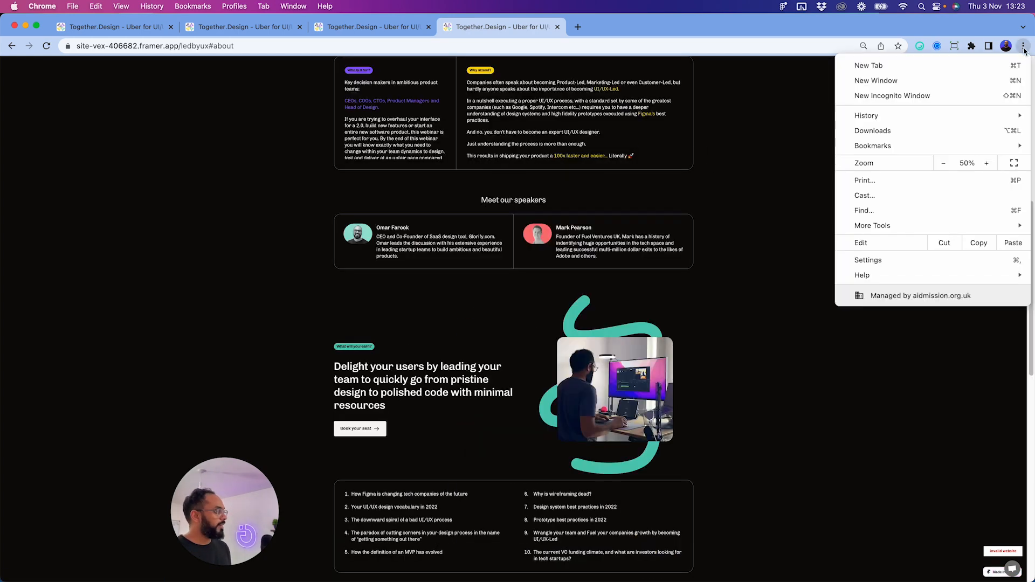
left_click(988, 163)
left_click(988, 162)
left_click(987, 163)
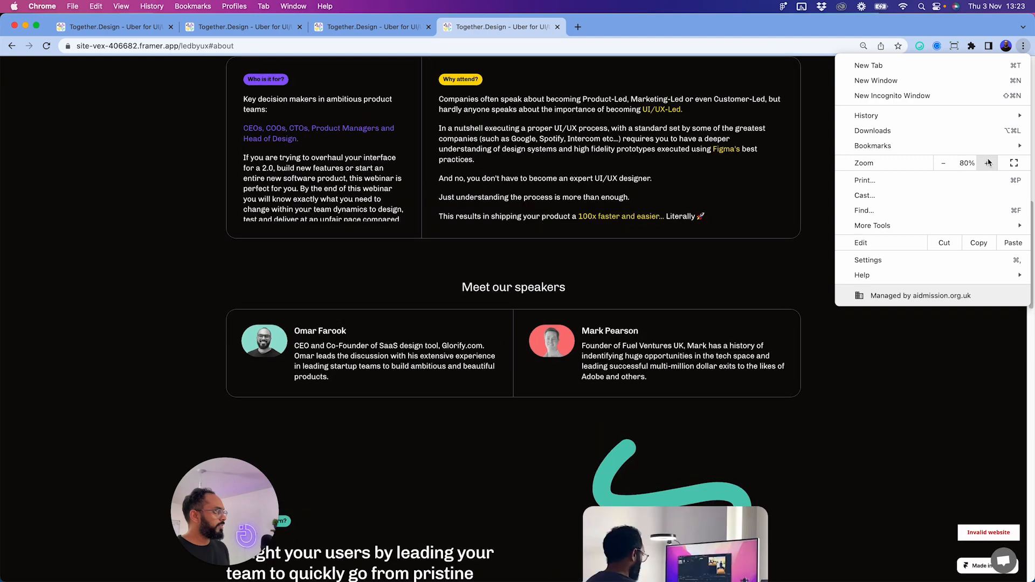
left_click(988, 163)
left_click(988, 163)
left_click(712, 226)
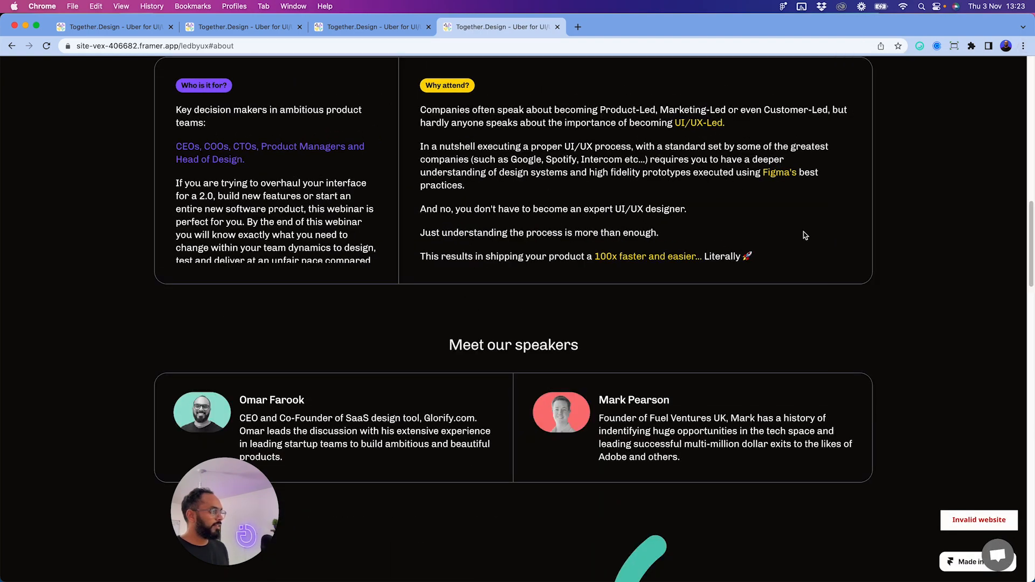
- Test the navbar's About, Speakers and Topics links on the live page at normal zoom
scroll(785, 212, "up", 10)
left_click(622, 84)
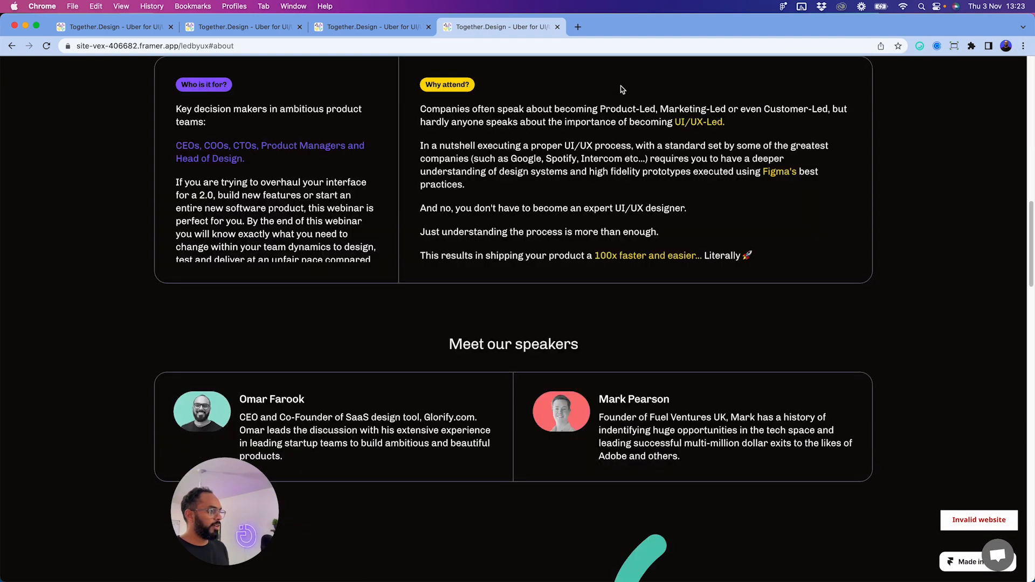
scroll(600, 151, "up", 10)
scroll(717, 90, "up", 1)
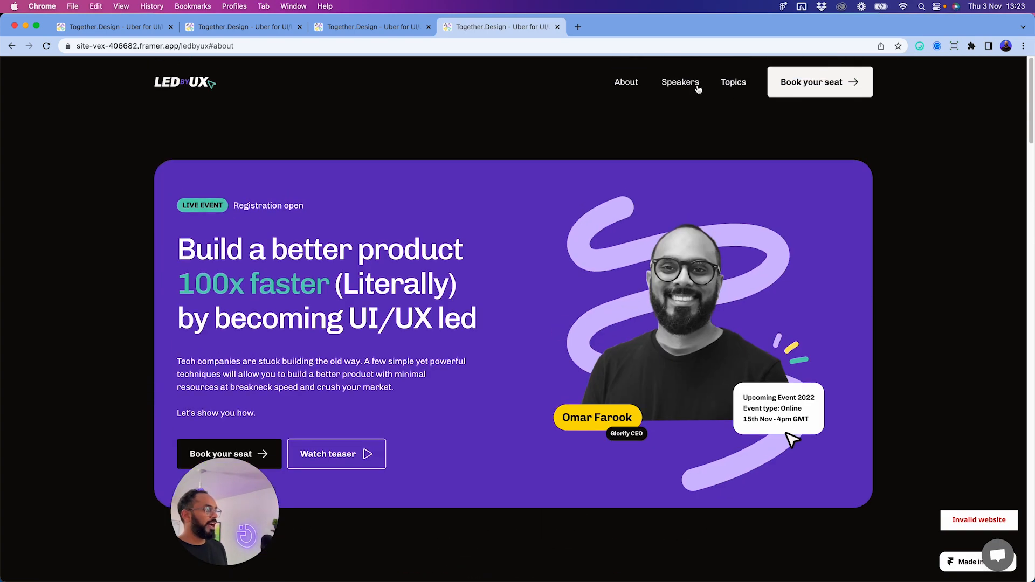
left_click(683, 83)
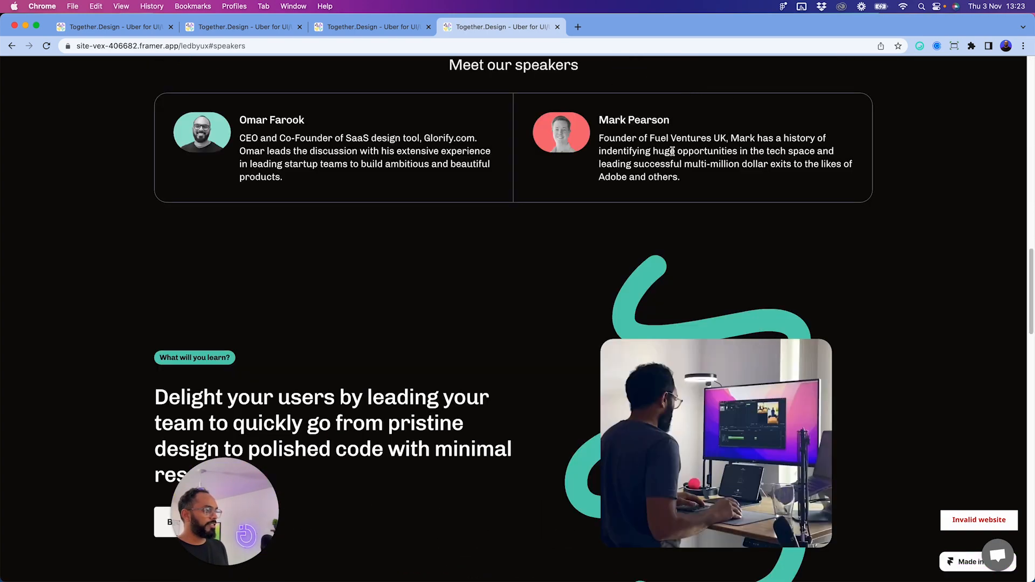
scroll(725, 176, "up", 10)
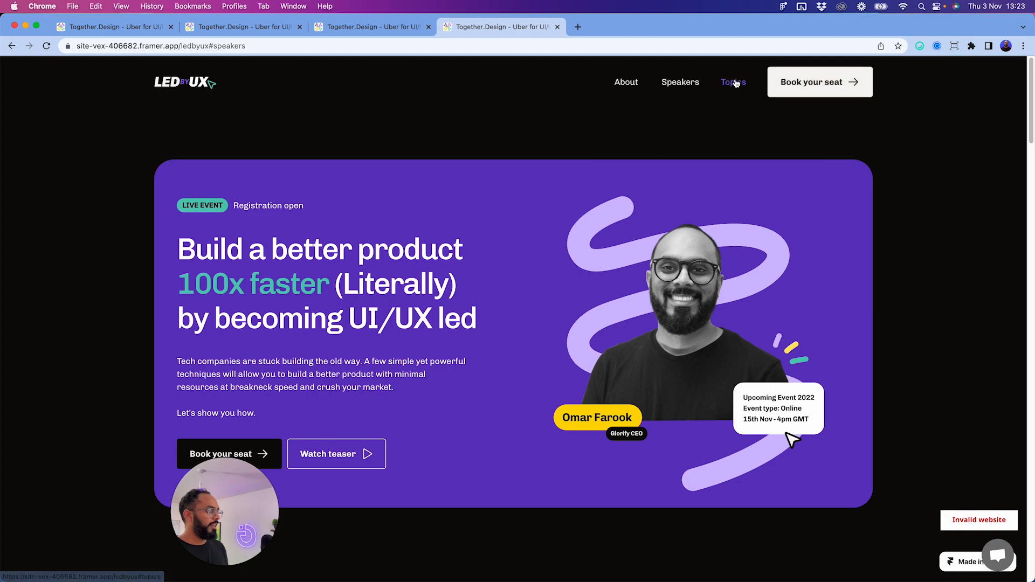
left_click(725, 82)
left_click(733, 69)
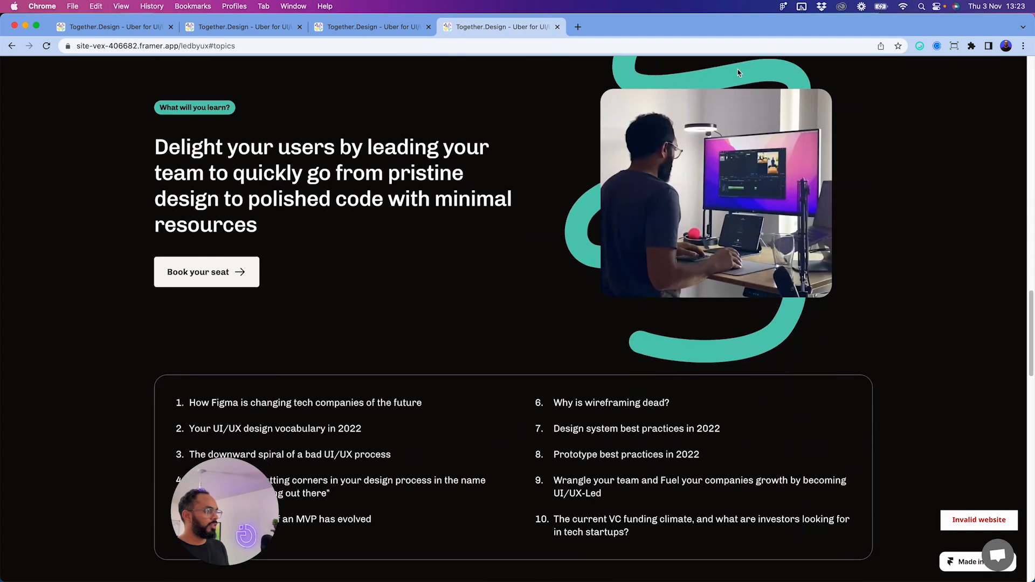
- Examine the live page's lower sections from the topics list down to the footer
left_click_drag(234, 522, 92, 512)
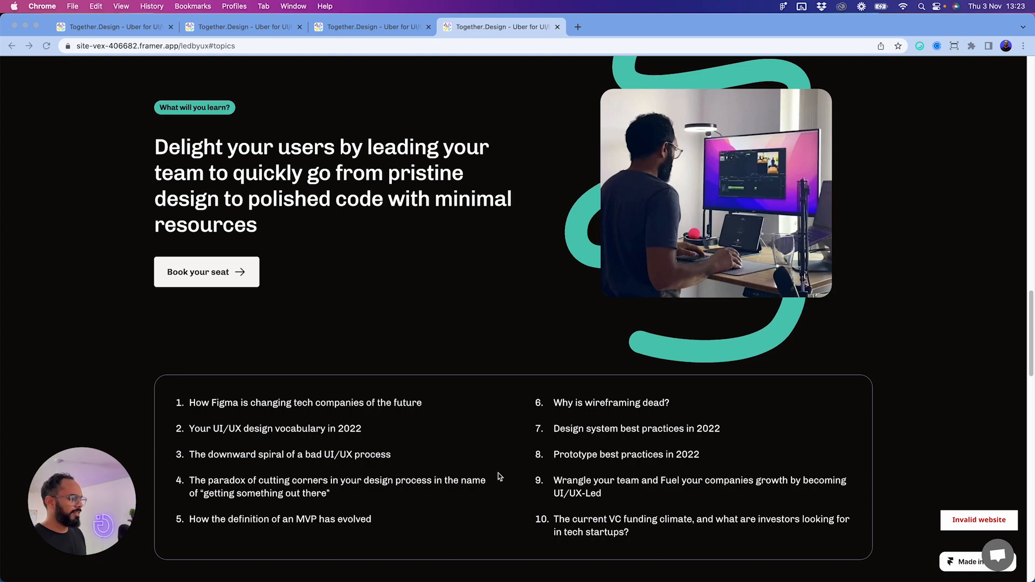
scroll(555, 450, "down", 10)
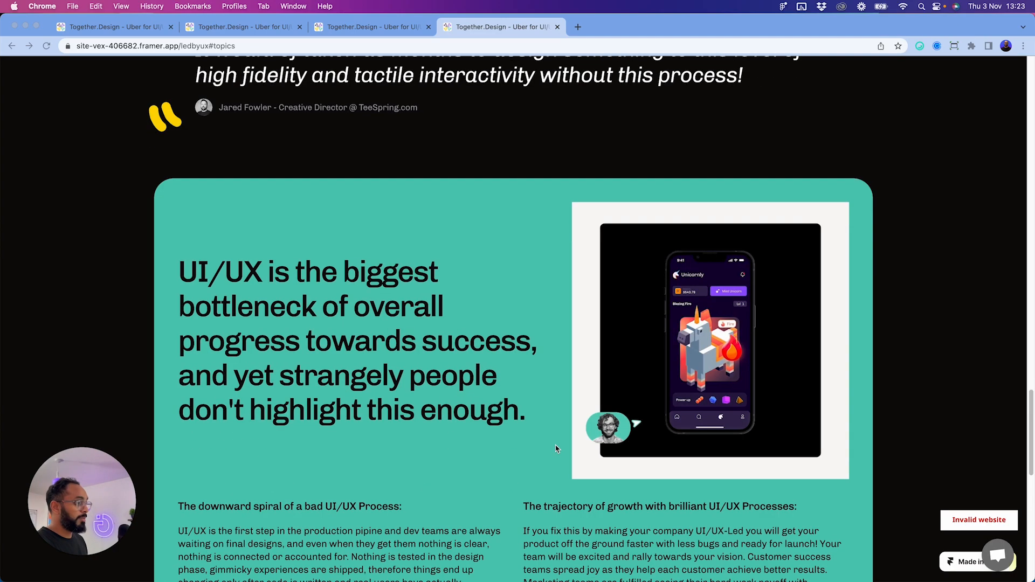
scroll(555, 449, "down", 10)
scroll(574, 409, "up", 10)
scroll(573, 412, "down", 7)
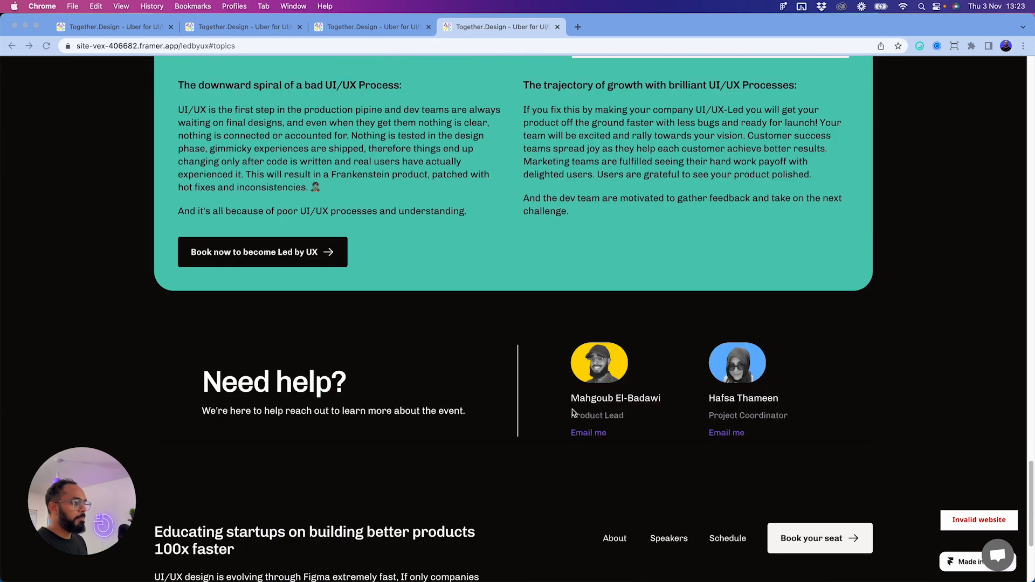
scroll(573, 413, "down", 4)
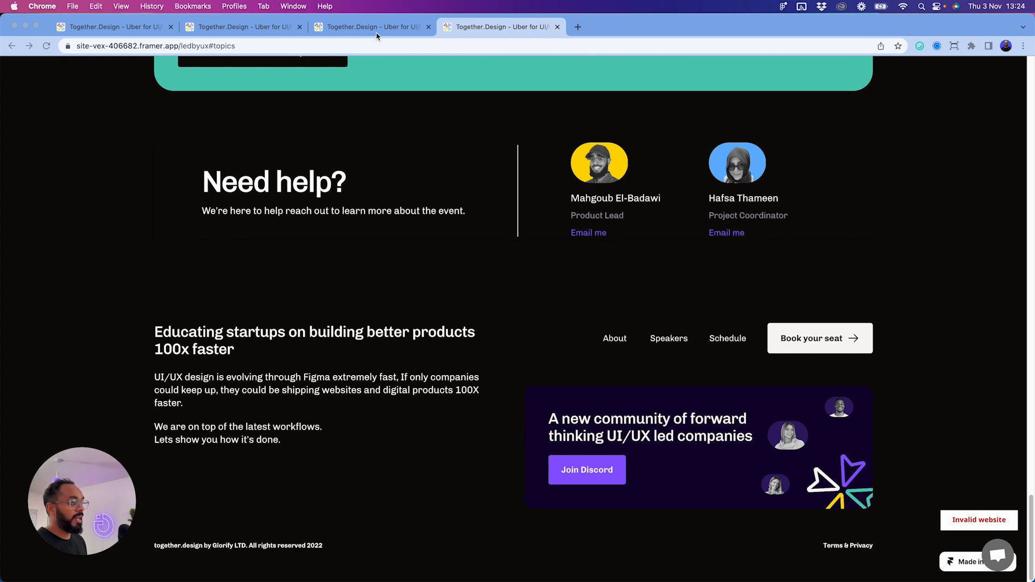
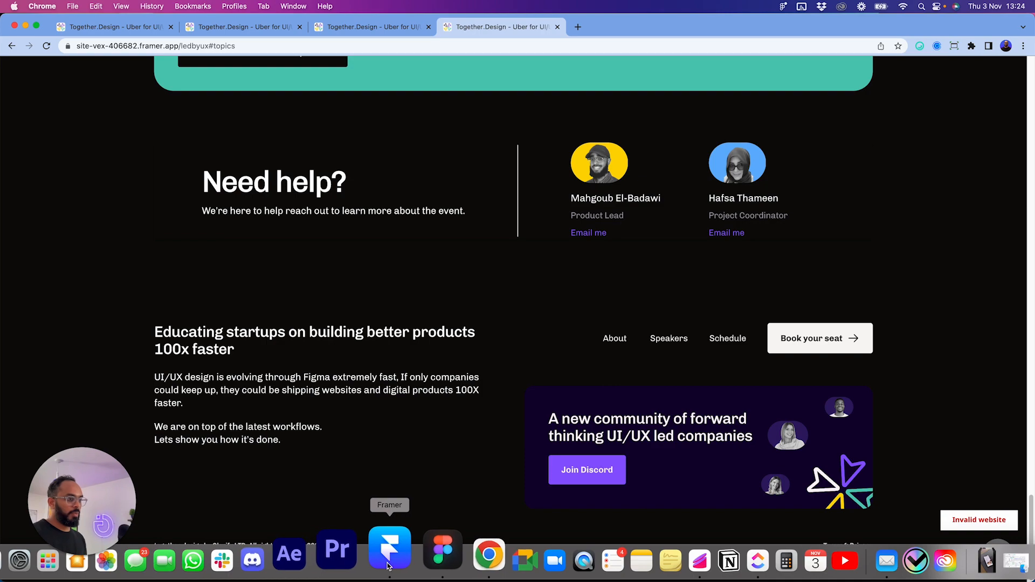
- Switch to Framer and link the desktop footer's "About" item to the #about target on the /ledbyux page
left_click(388, 558)
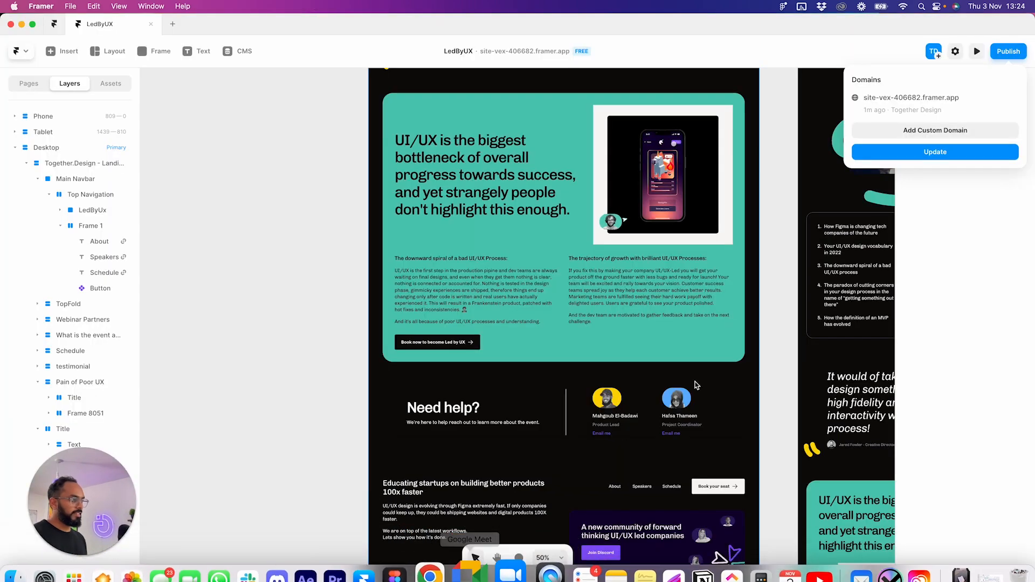
left_click(153, 151)
scroll(610, 199, "up", 15)
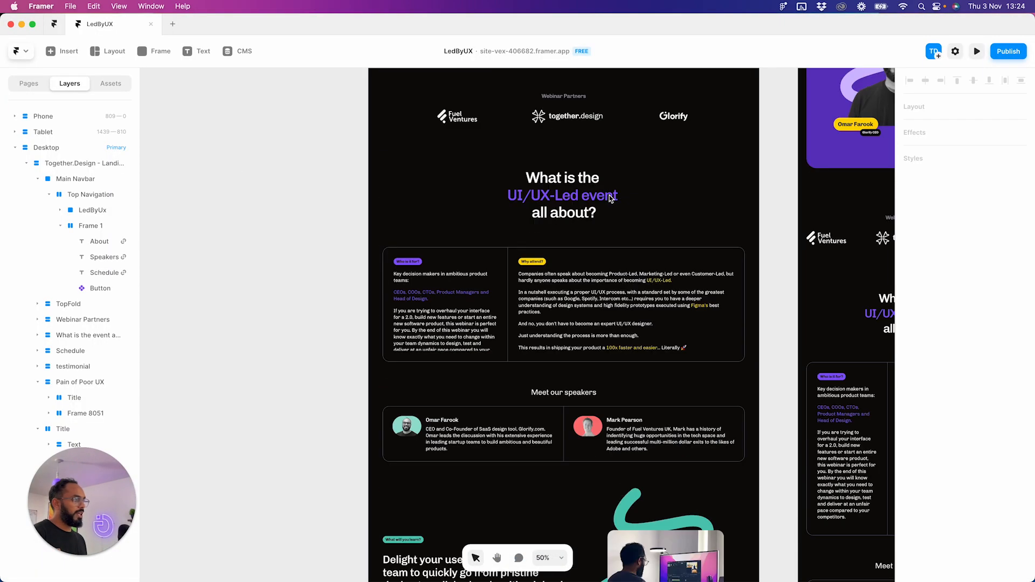
scroll(611, 198, "up", 10)
scroll(662, 252, "down", 20)
scroll(618, 337, "up", 10)
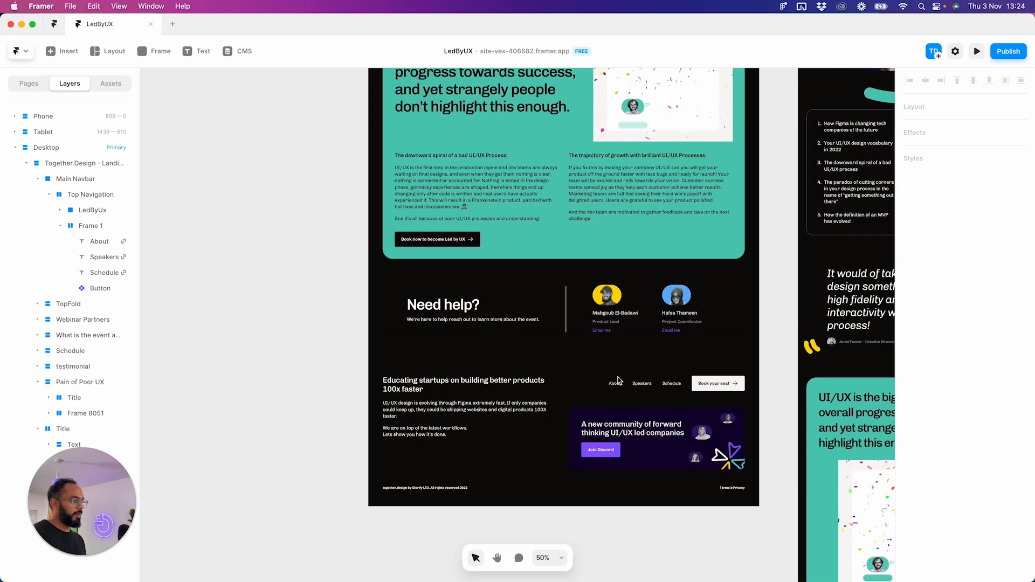
left_click(615, 383)
left_click(991, 156)
left_click(990, 157)
left_click(1023, 106)
left_click(982, 130)
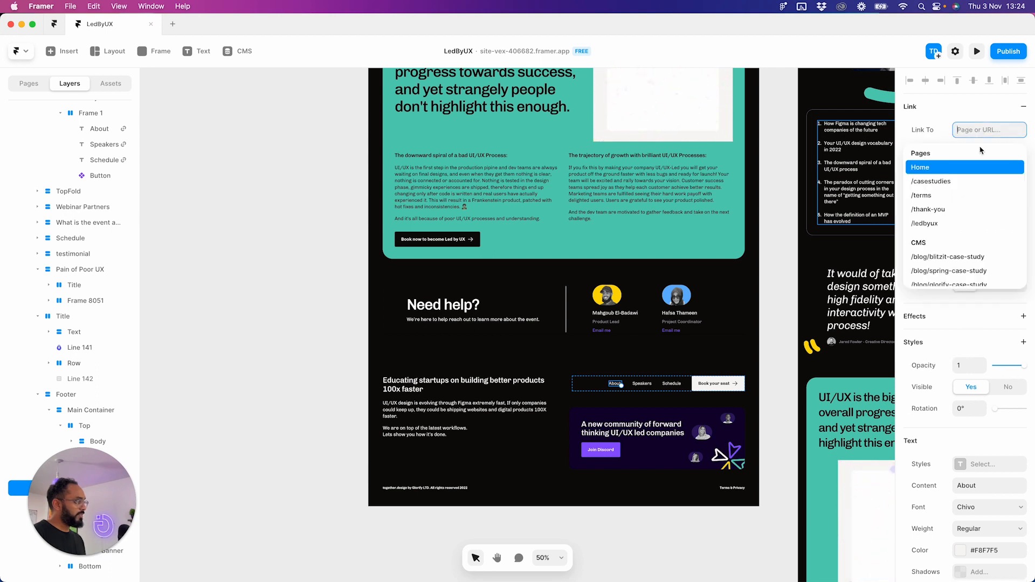
left_click(981, 223)
left_click(982, 151)
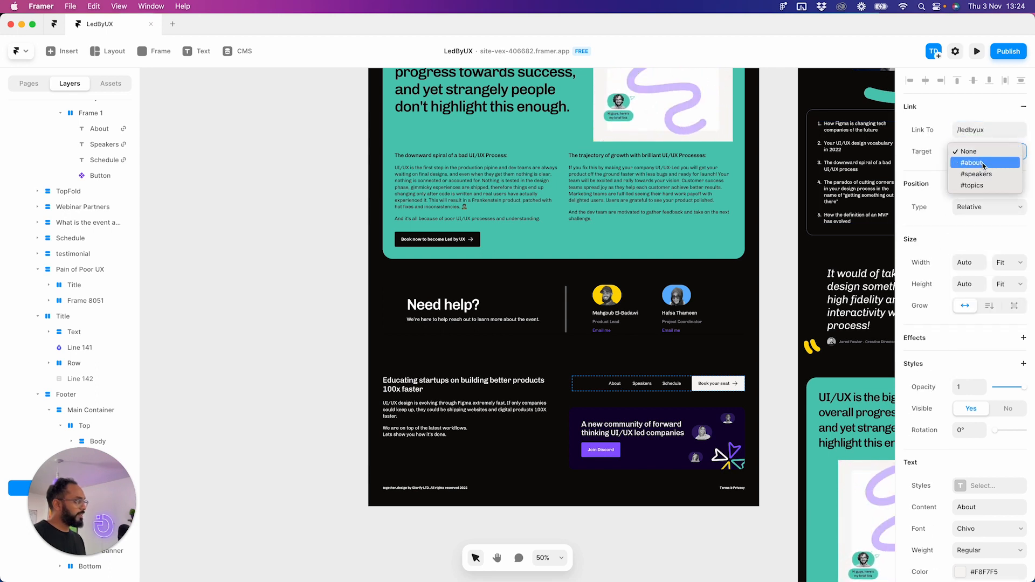
left_click(982, 163)
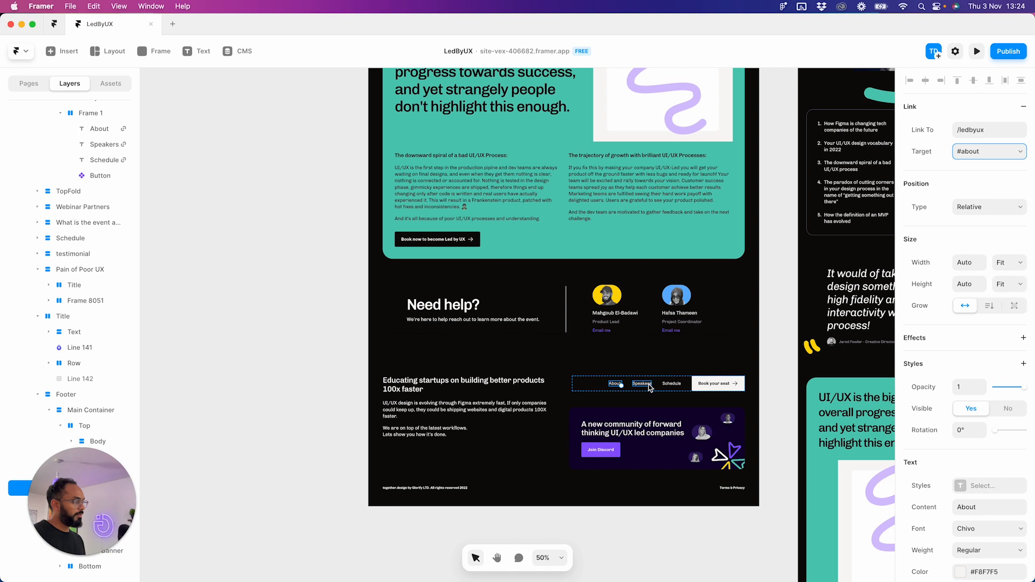
- Link the desktop footer's "Speakers" item to the #speakers target on the /ledbyux page
left_click(646, 384)
left_click(995, 164)
left_click(995, 163)
left_click(1022, 107)
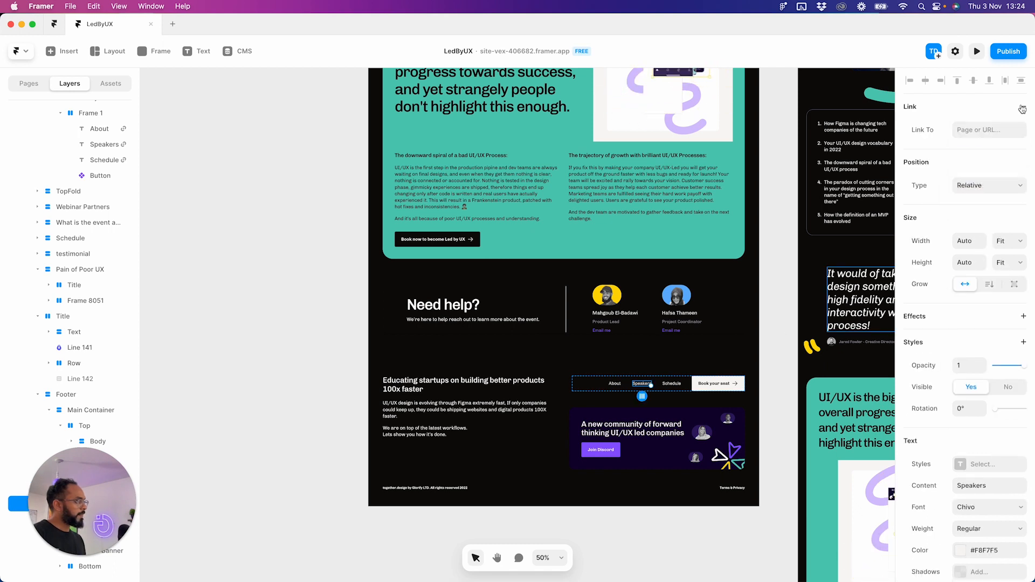
left_click(984, 130)
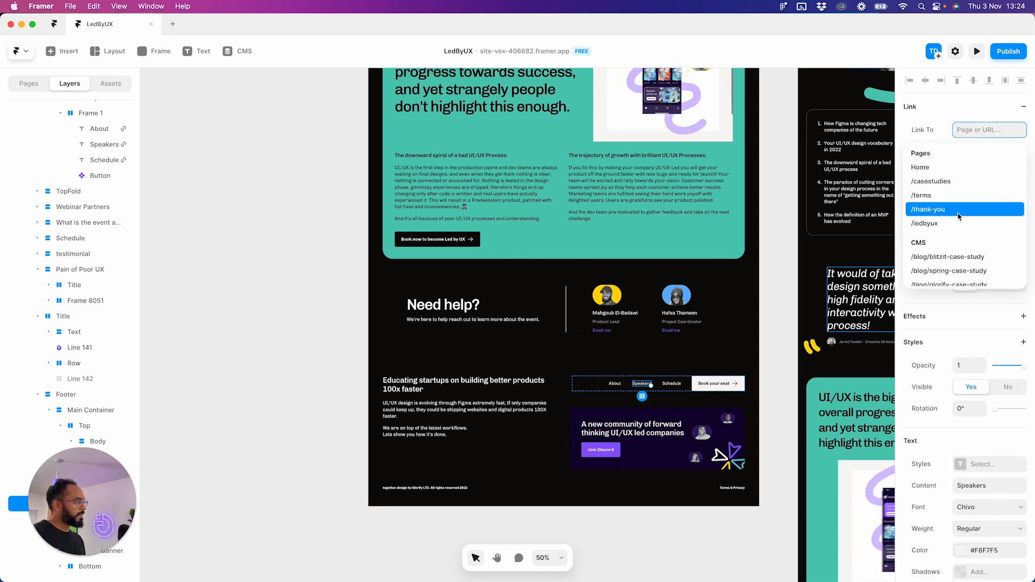
left_click(955, 223)
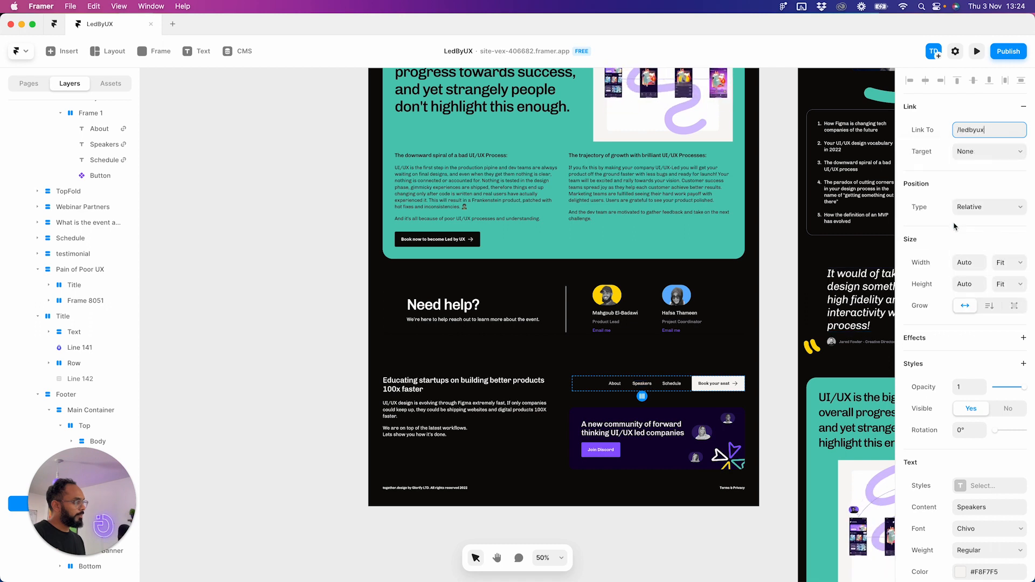
left_click(990, 154)
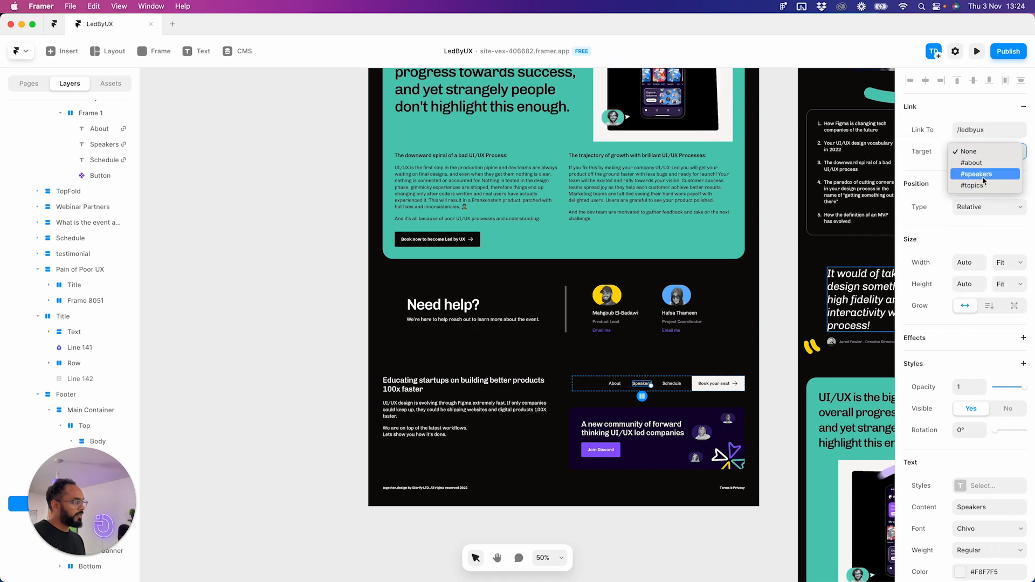
left_click(982, 177)
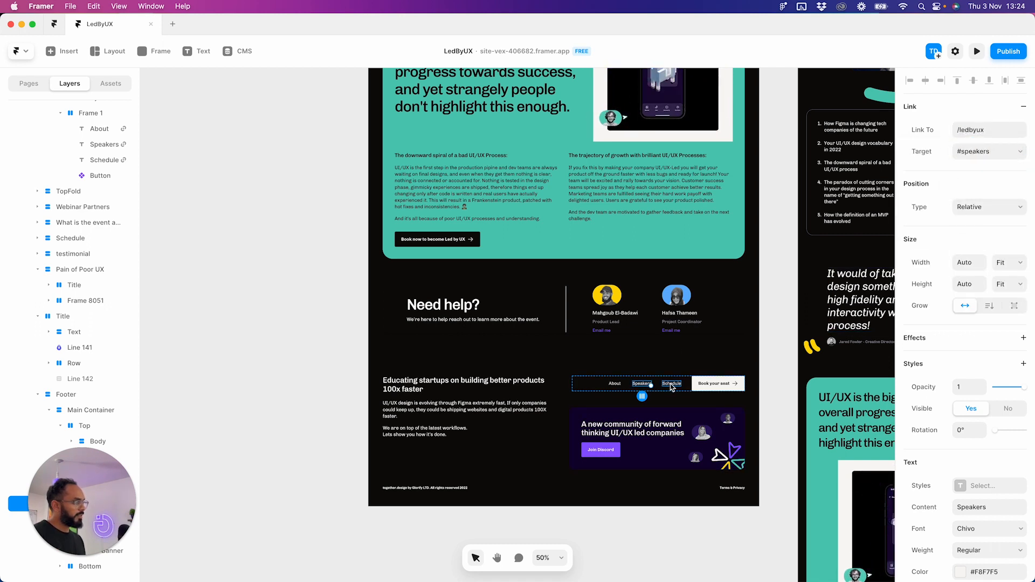
- Change the text of the desktop footer's "Schedule" item to "Topics"
left_click(671, 383)
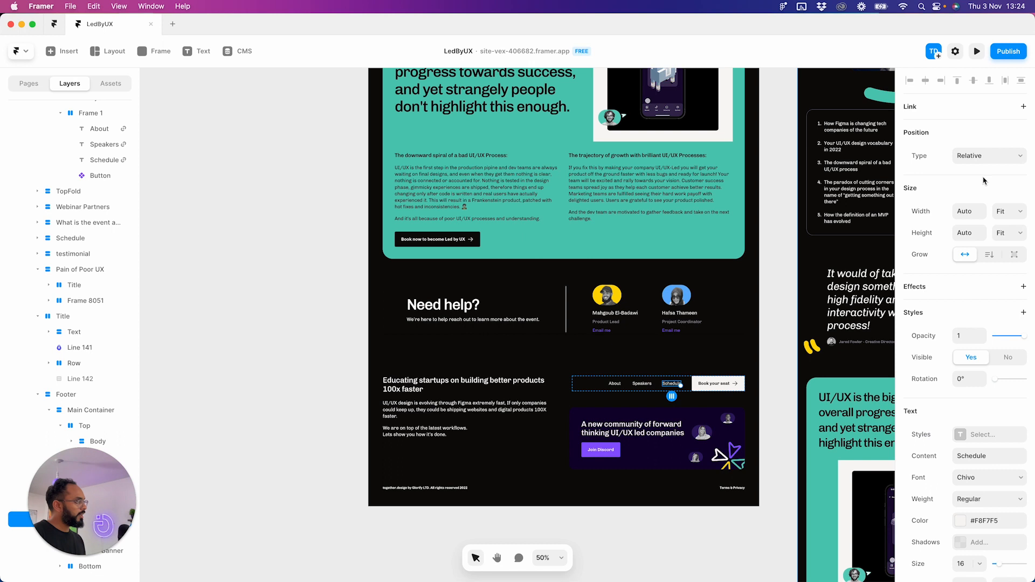
double_click(670, 385)
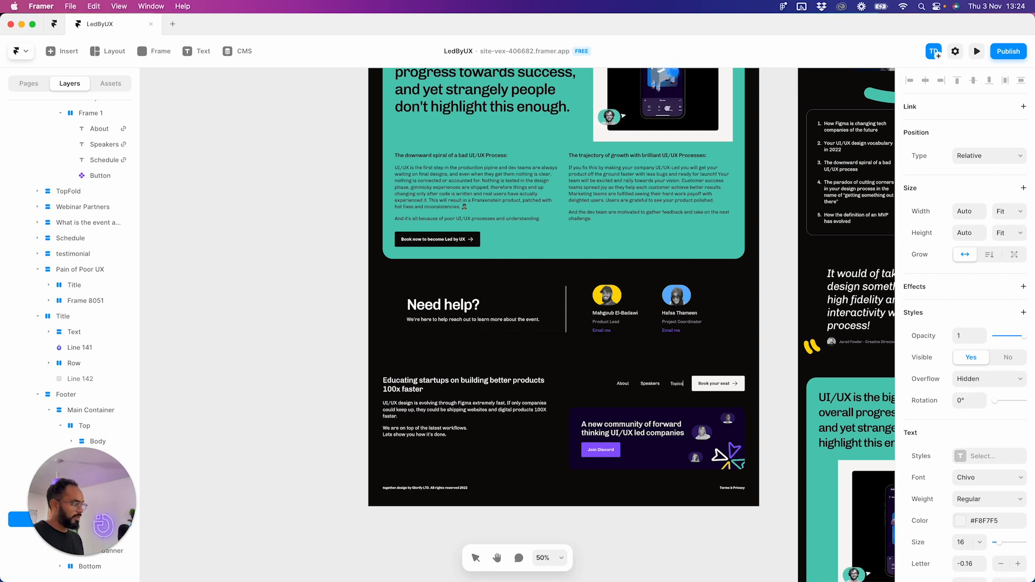
- Link the desktop footer's "Topics" item to the #topics target on the /ledbyux page and deselect it
left_click(1024, 107)
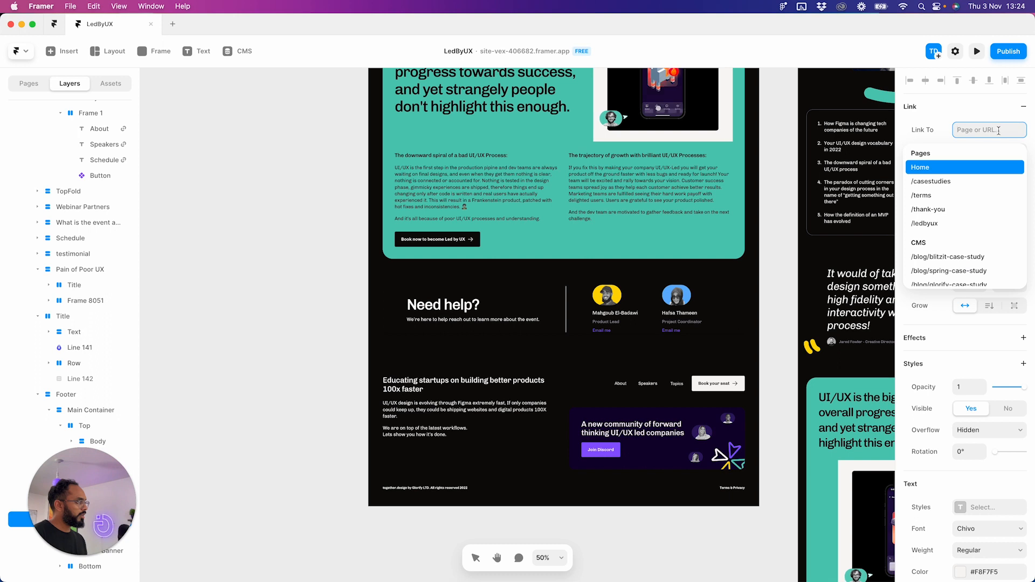
left_click(983, 178)
left_click(989, 132)
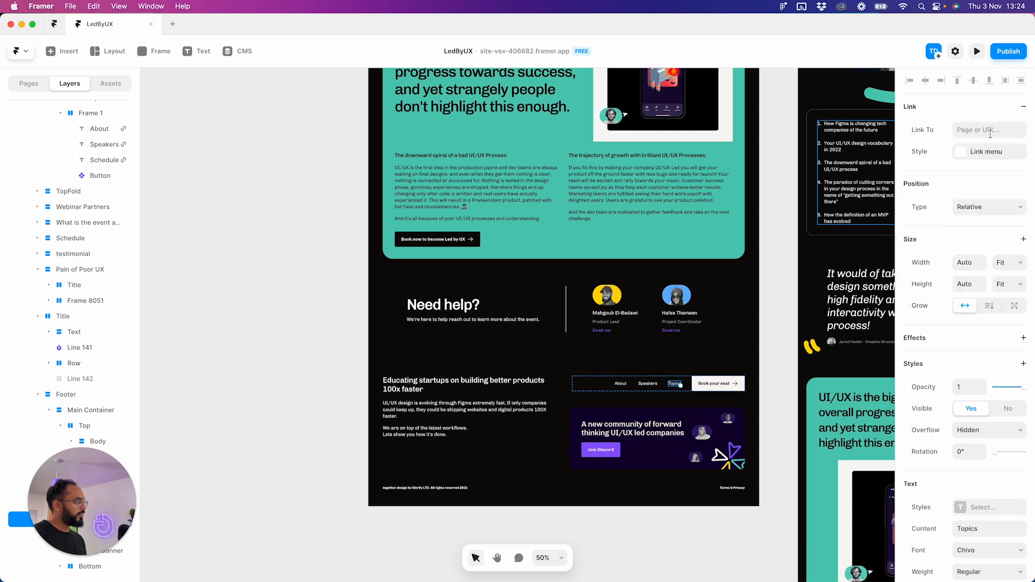
left_click(940, 226)
left_click(980, 152)
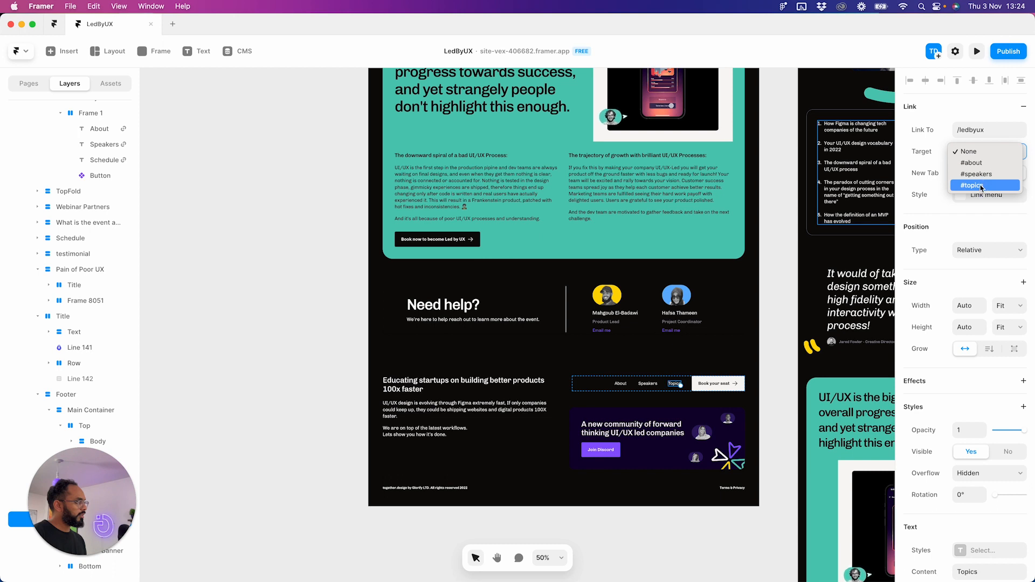
left_click(981, 185)
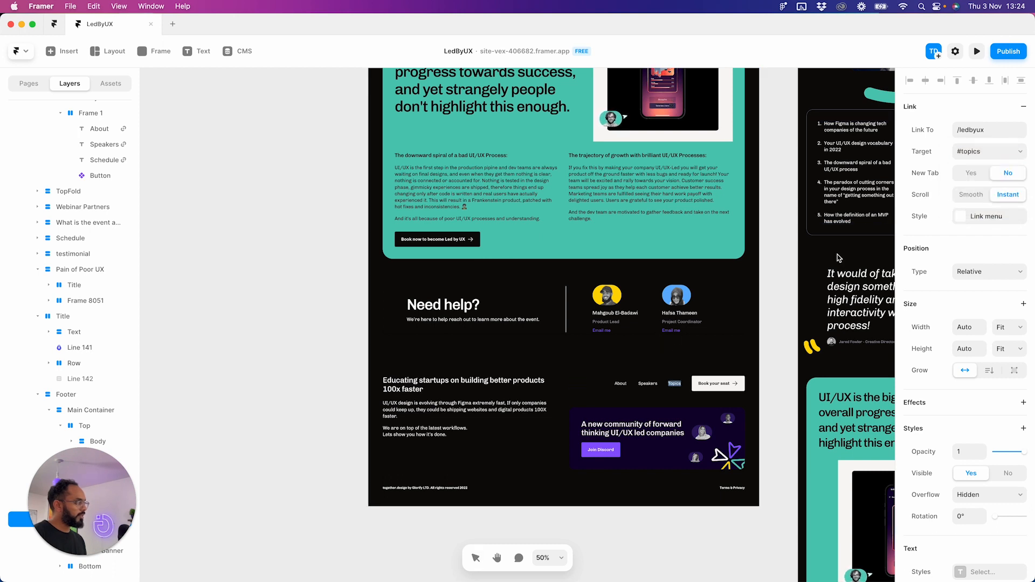
left_click(1022, 109)
left_click(713, 353)
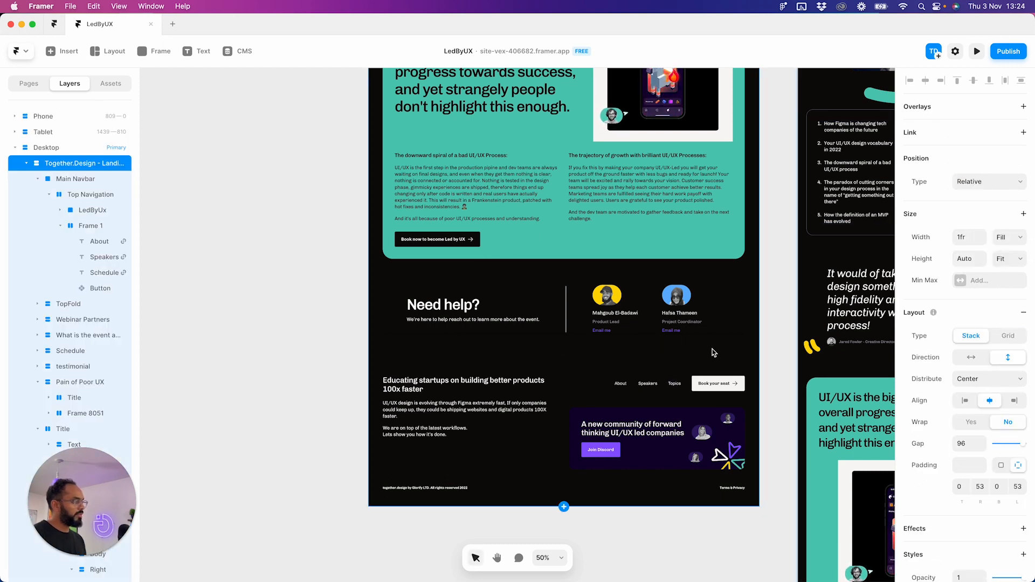
- Examine the desktop page's Webinar Partners and "What is the event about" sections and their nested layers to locate the about target
scroll(695, 346, "up", 15)
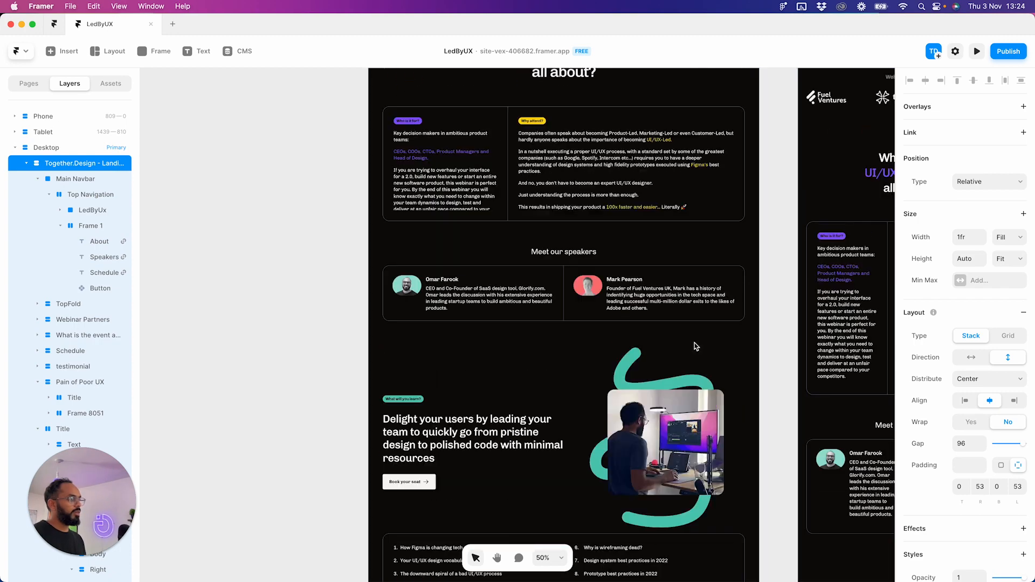
scroll(594, 289, "up", 8)
scroll(648, 285, "down", 3)
scroll(924, 200, "down", 1)
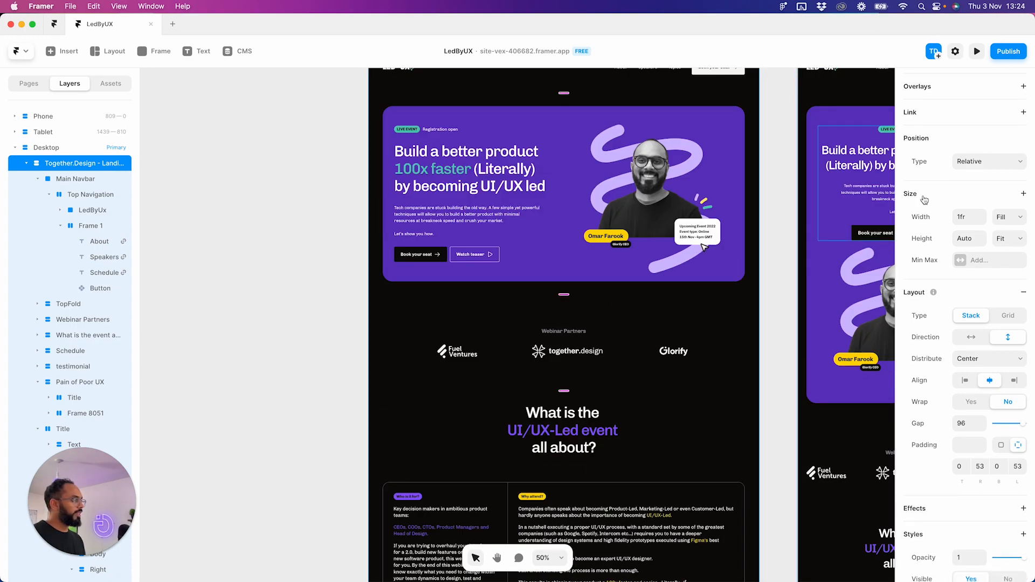
scroll(625, 353, "down", 3)
left_click(603, 185)
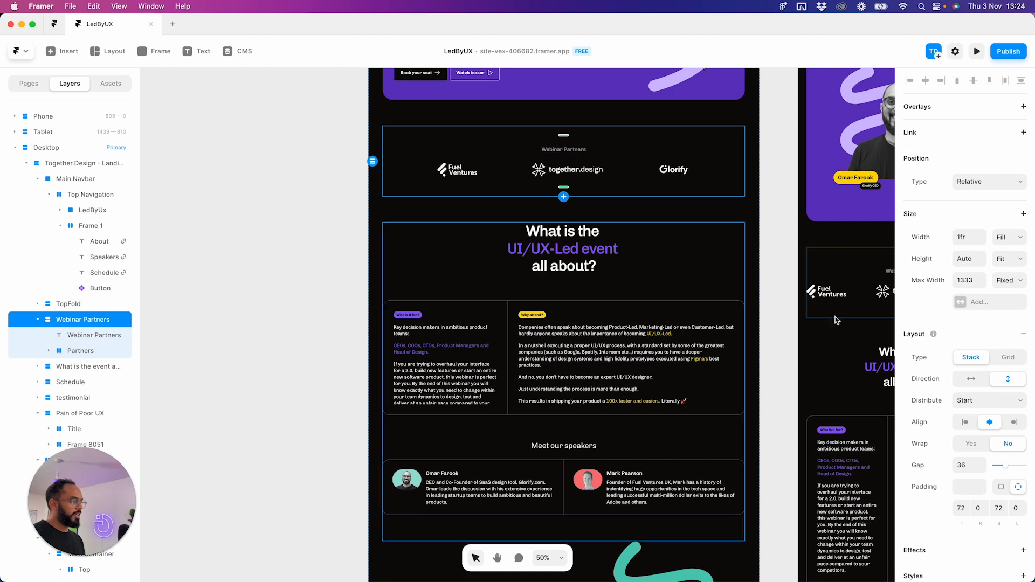
left_click(614, 278)
left_click(655, 287)
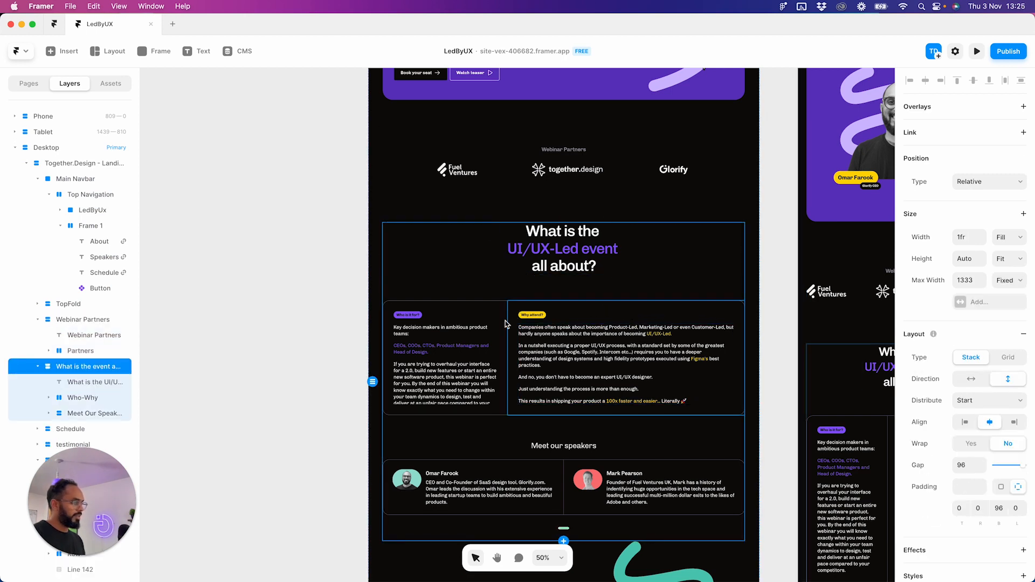
left_click(83, 354)
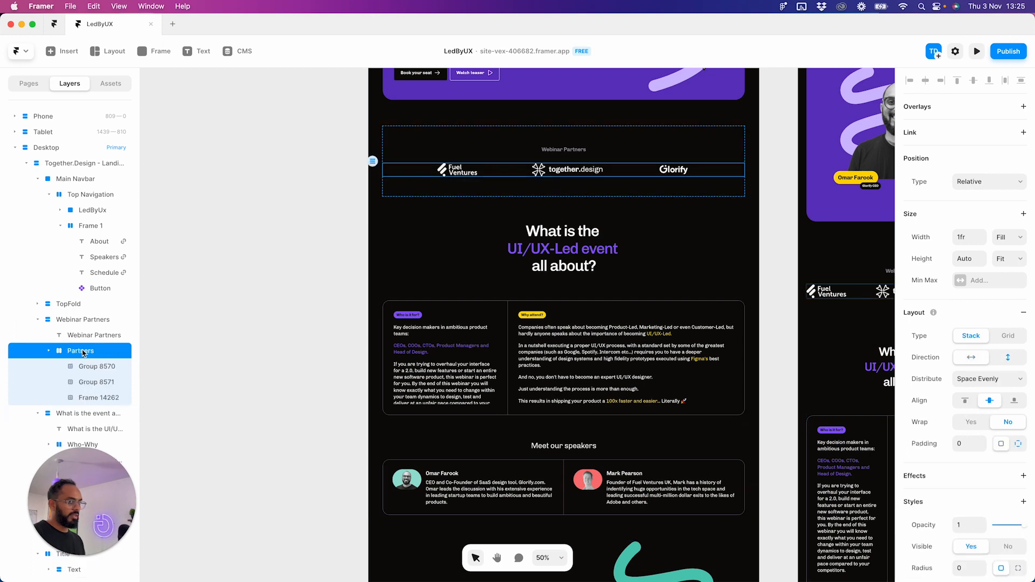
left_click(83, 369)
left_click(53, 352)
left_click(49, 351)
left_click(67, 367)
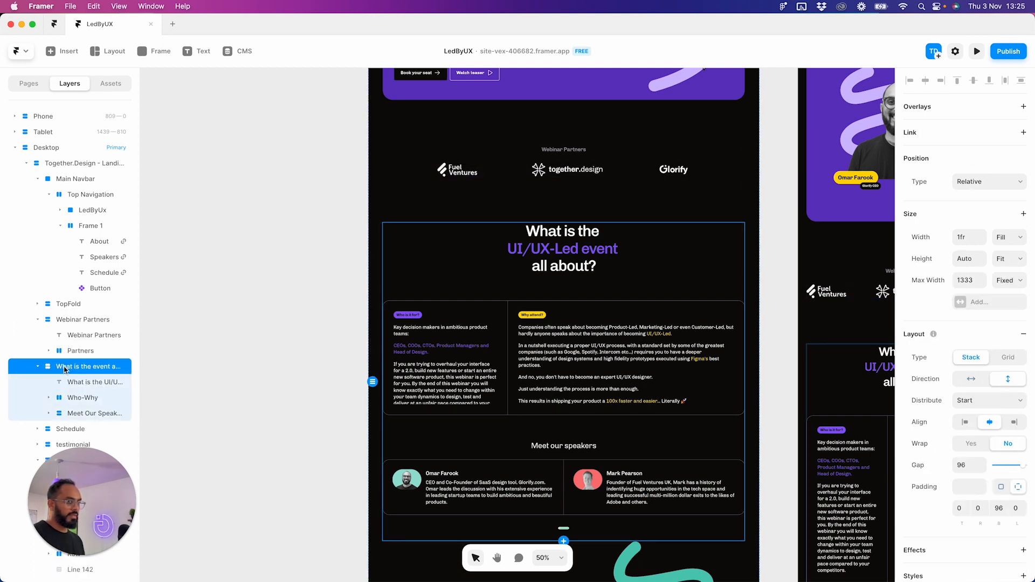
left_click(38, 368)
left_click(36, 369)
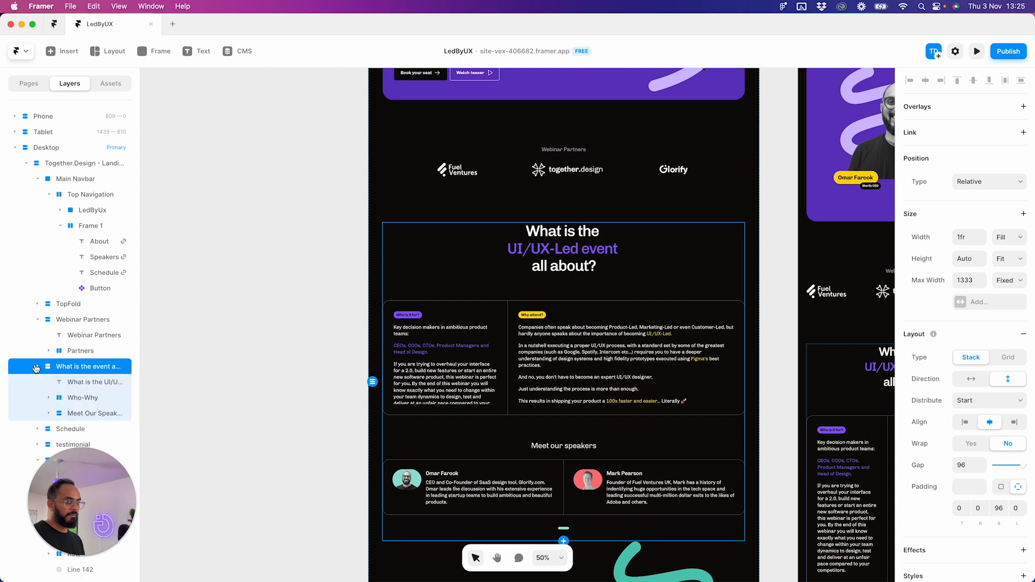
- Set the Offset Y of the Who-Why frame's #about scroll target to 1000
left_click(76, 397)
scroll(976, 481, "down", 10)
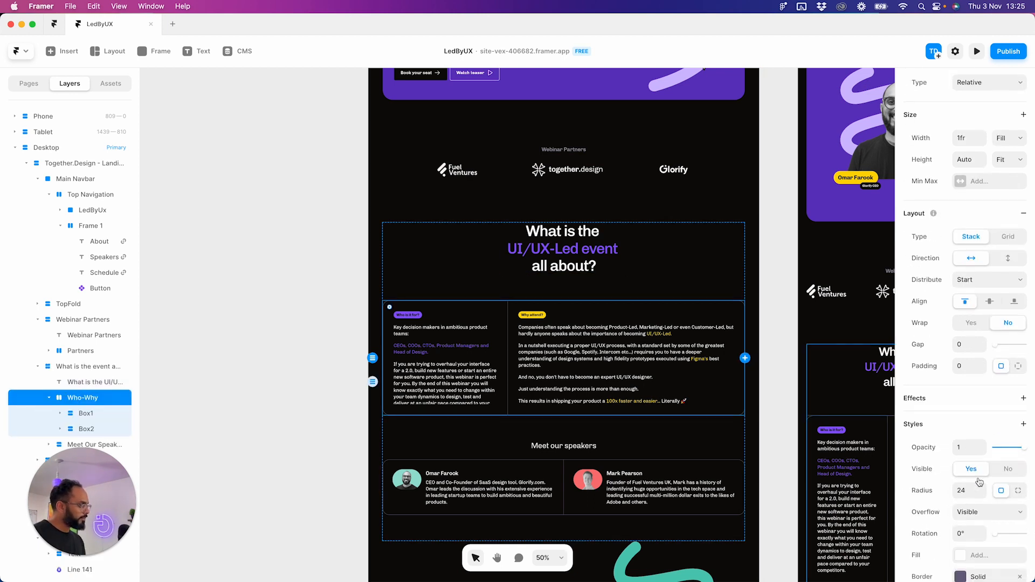
scroll(991, 512, "down", 5)
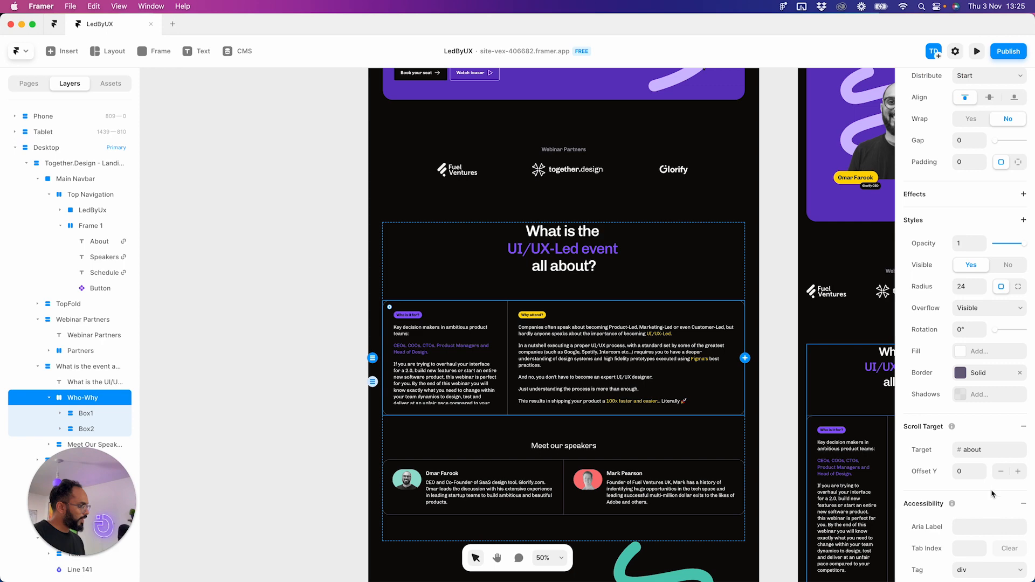
left_click(969, 472)
type("1000")
key("Return")
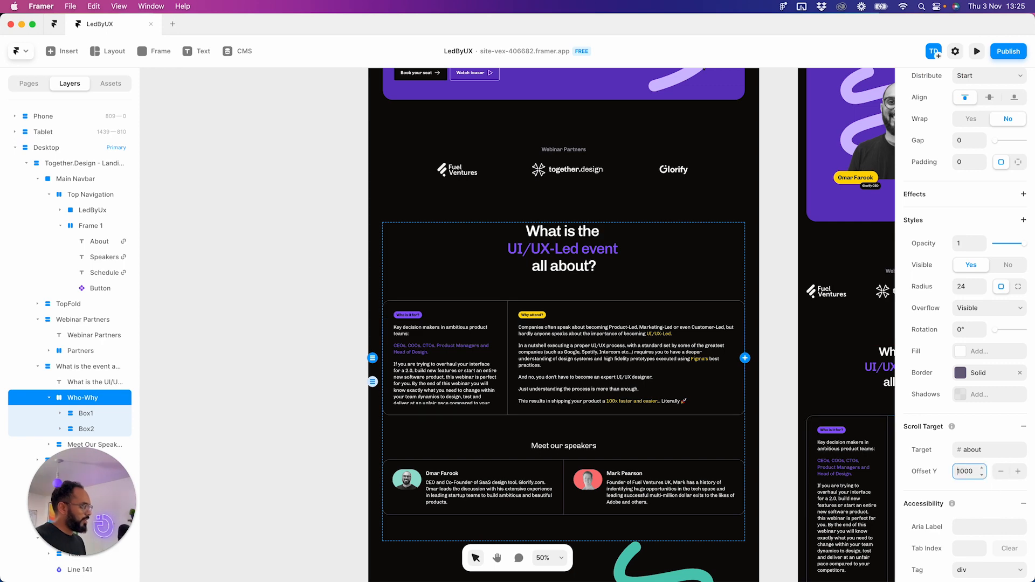
- Preview the page, test where the navbar's "About" link scrolls, and return to the canvas
left_click(975, 53)
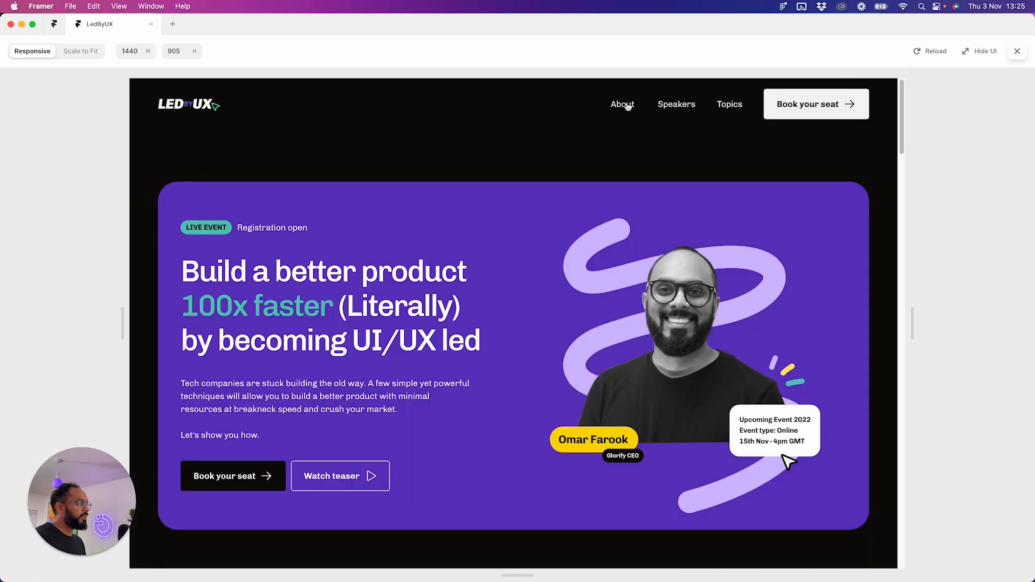
left_click(627, 105)
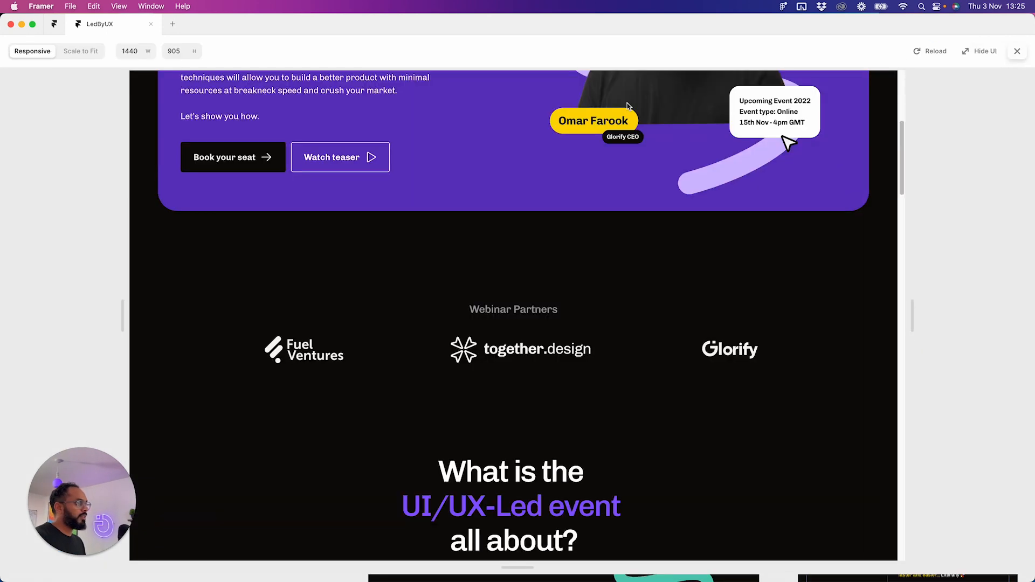
left_click(1017, 51)
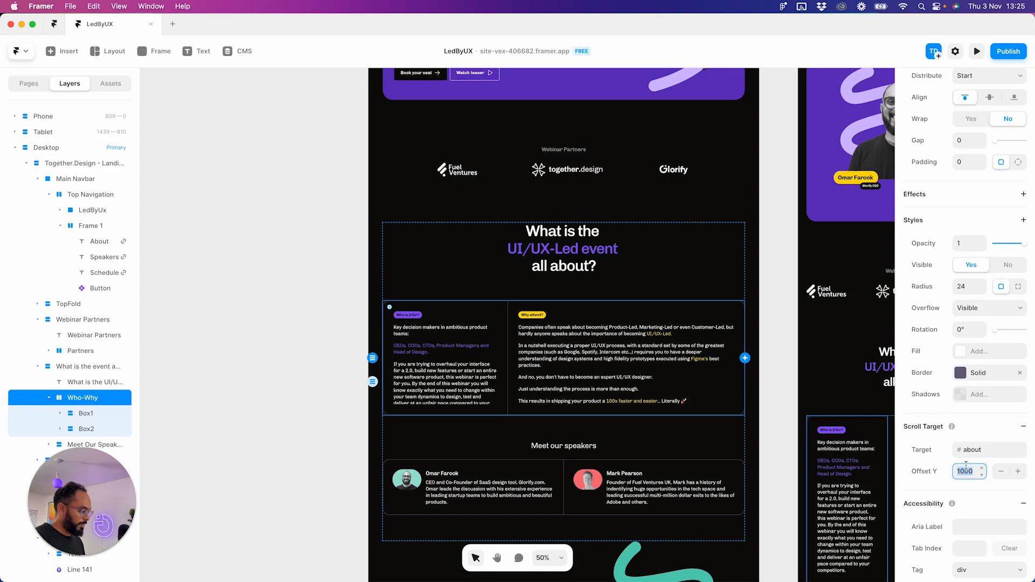
- Set the #about scroll target's Offset Y to 500 and test the navbar's "About" link in the preview
left_click(976, 51)
left_click(629, 106)
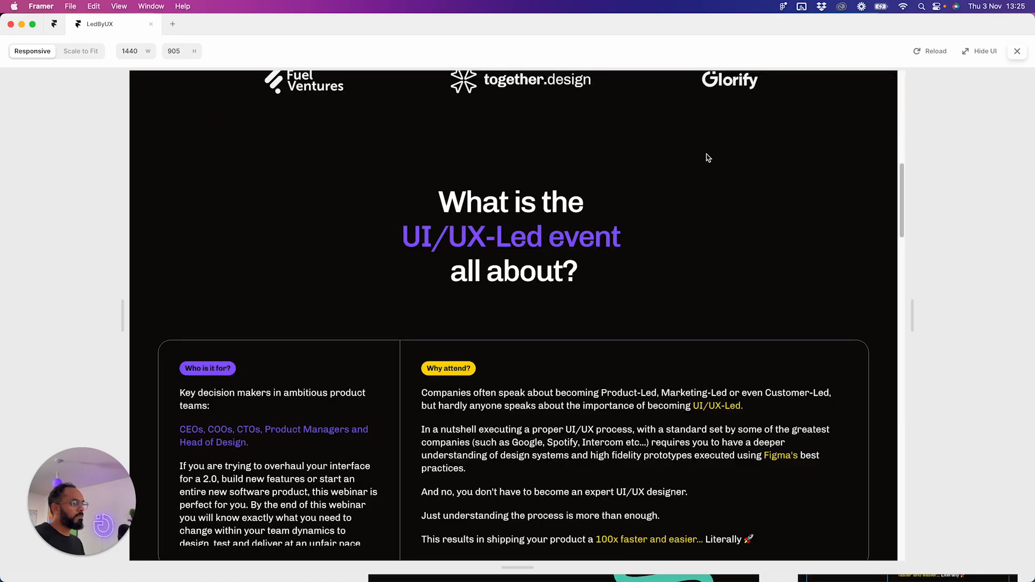
left_click(1017, 51)
- Open the Offset Y of the desktop Meet Our Speakers frame's #speakers scroll target for editing
scroll(679, 141, "up", 10)
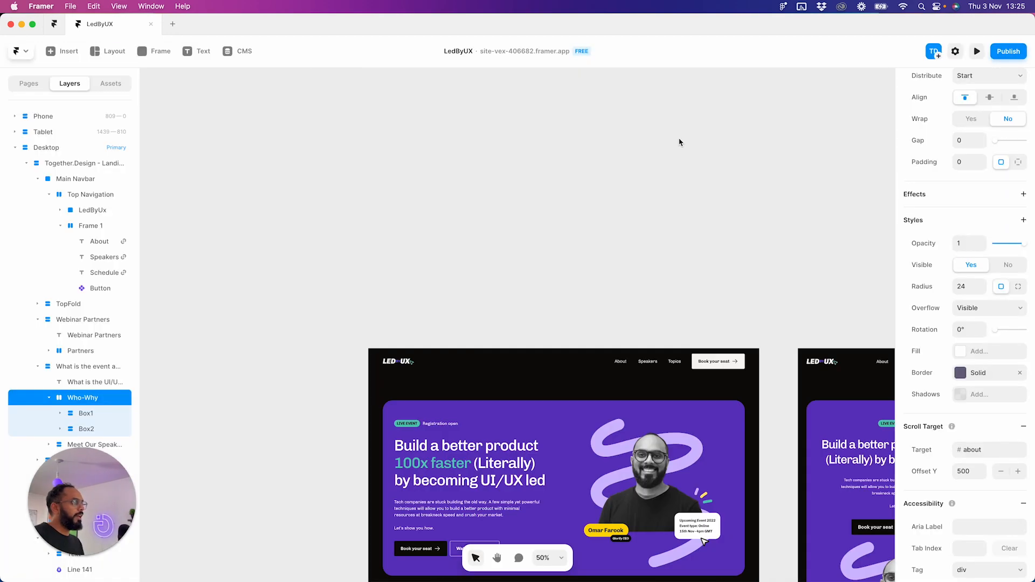
scroll(674, 272, "down", 4)
scroll(593, 259, "down", 15)
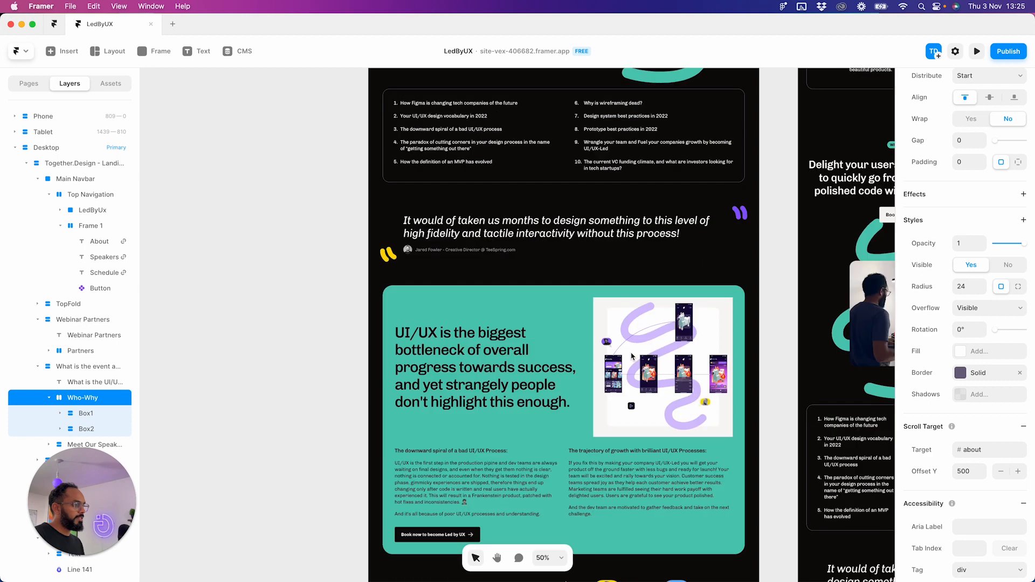
scroll(559, 309, "up", 4)
scroll(500, 419, "up", 5)
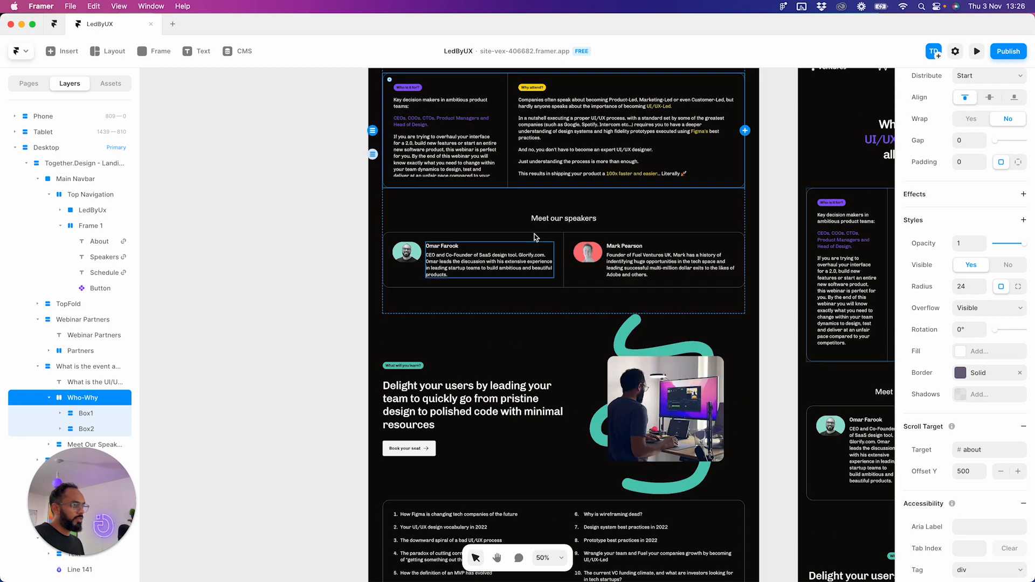
left_click(550, 227)
scroll(1002, 483, "down", 5)
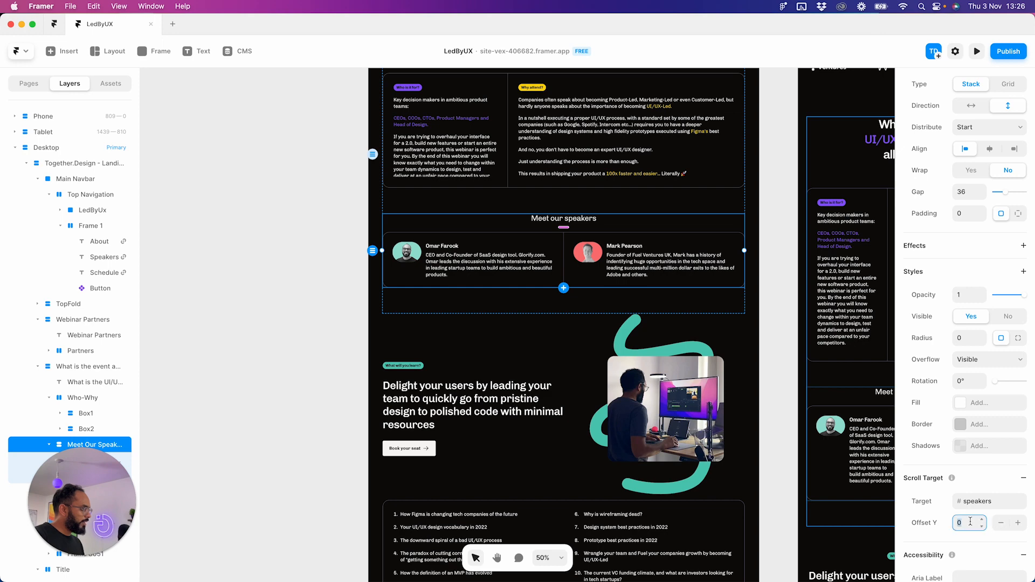
left_click(240, 279)
- Preview the page and test where the navbar's "Speakers" link scrolls
key("super+p")
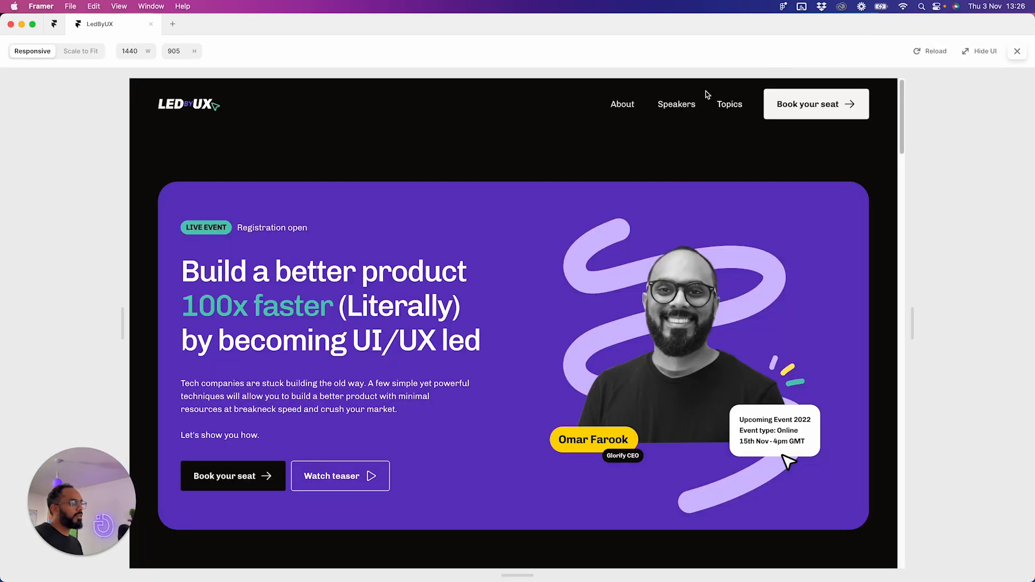
left_click(680, 106)
scroll(618, 320, "up", 15)
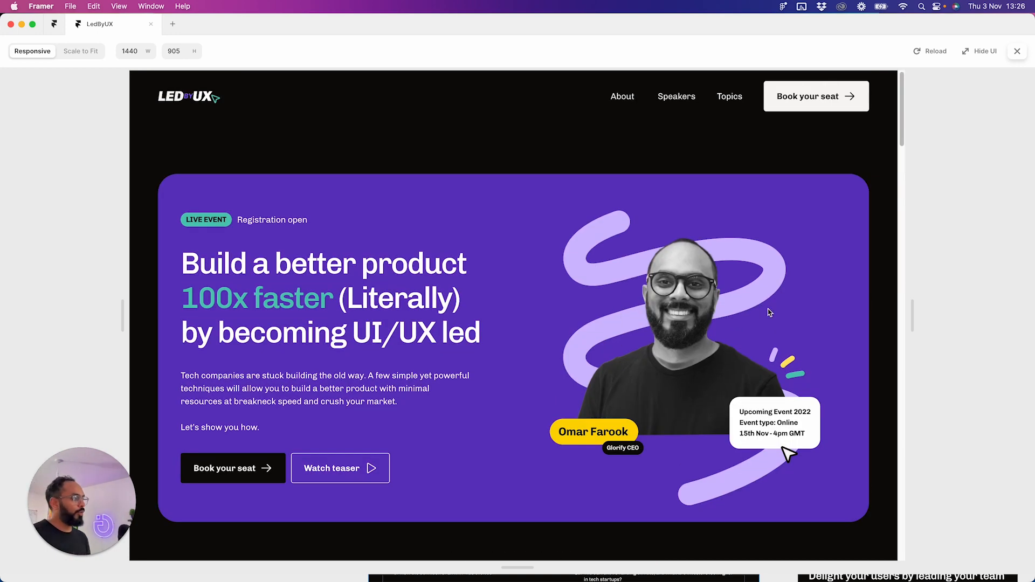
- Widen the preview to 1870 and examine the page from the hero down to the footer
left_click_drag(911, 309, 1026, 311)
scroll(768, 286, "down", 15)
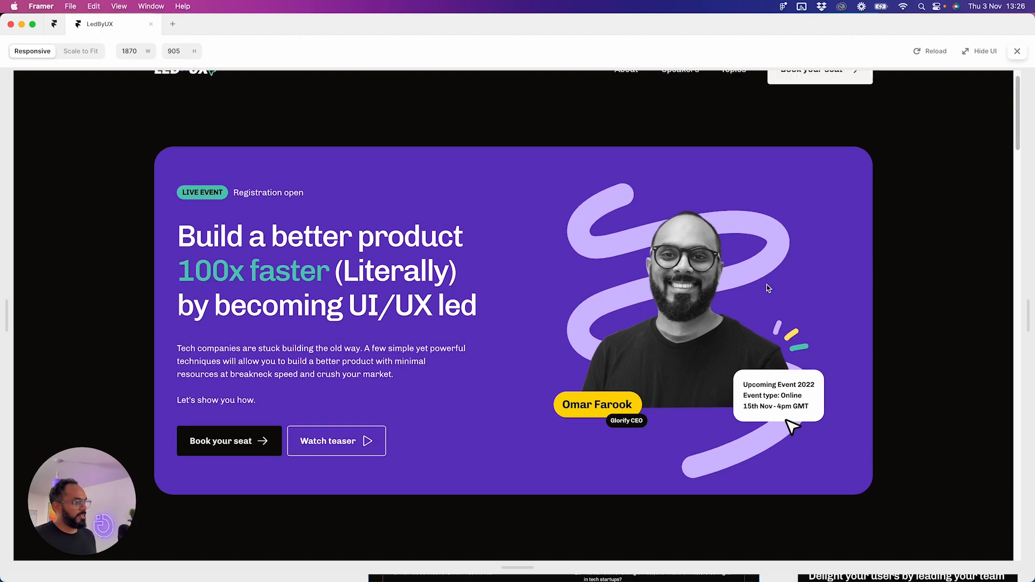
scroll(771, 283, "down", 20)
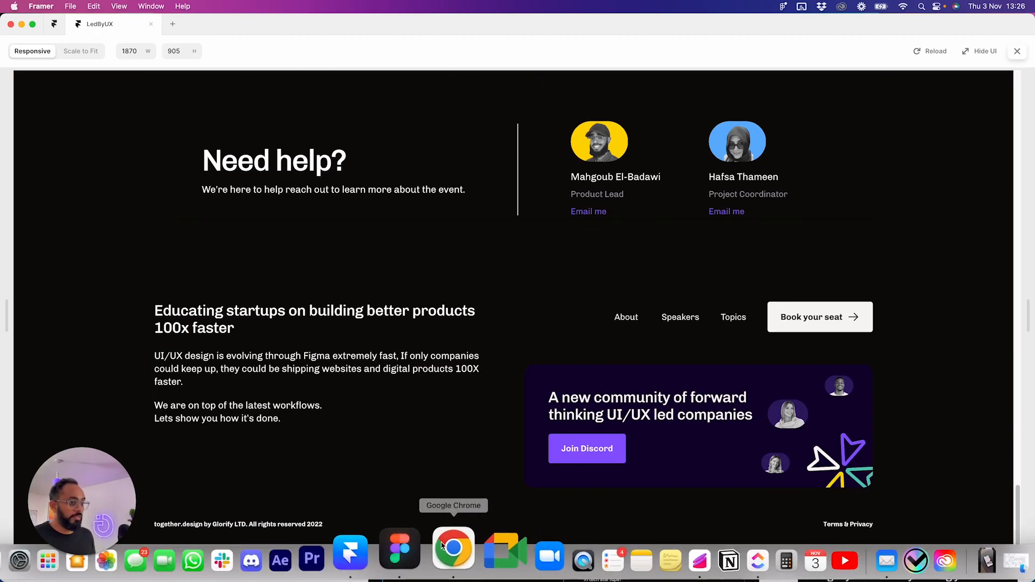
- Switch to the live /ledbyux page in Chrome and narrow the browser window to phone width
right_click(450, 550)
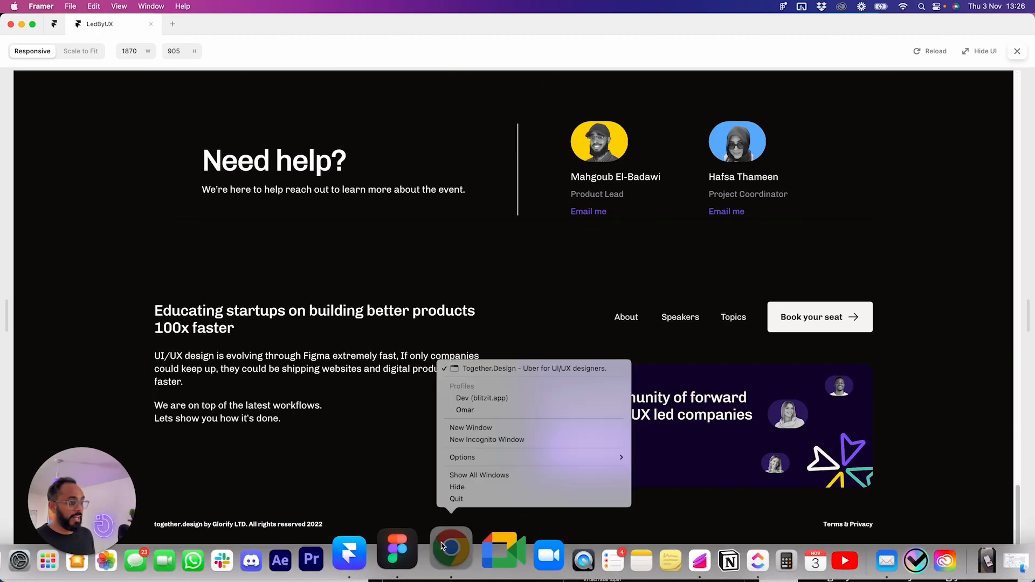
left_click(512, 368)
scroll(684, 317, "up", 20)
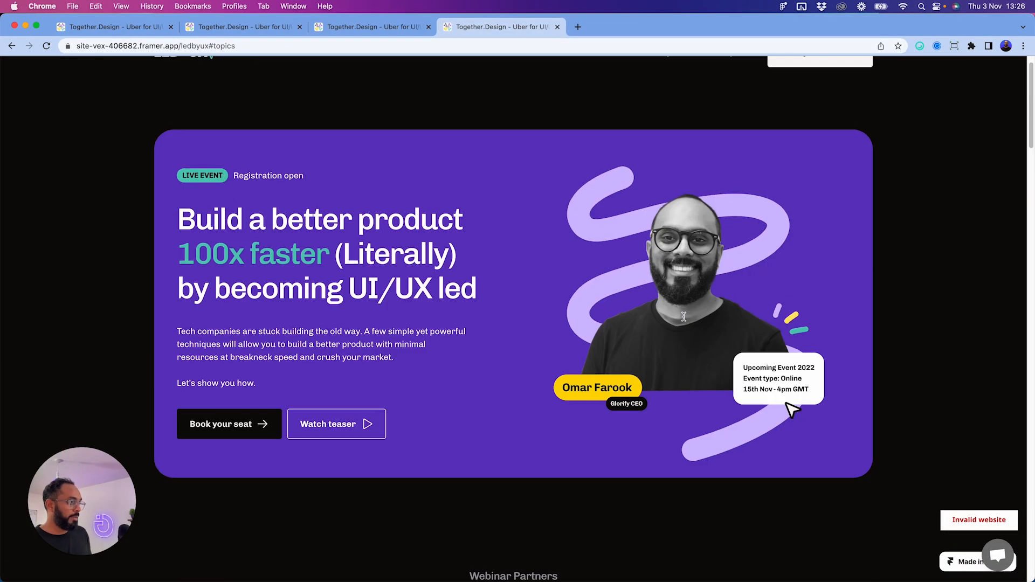
scroll(684, 317, "up", 2)
left_click_drag(1031, 231, 620, 239)
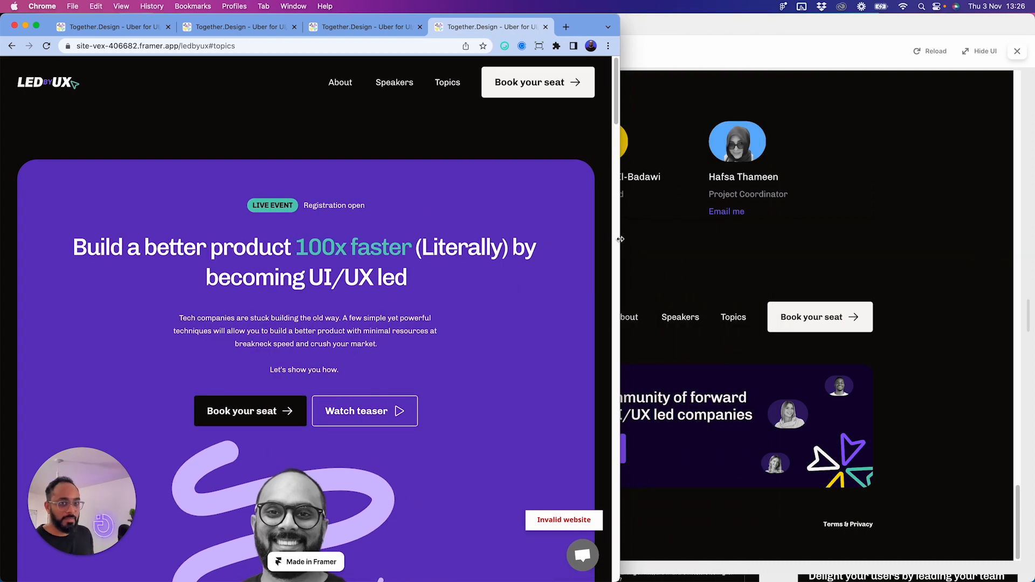
left_click_drag(620, 239, 306, 239)
- Examine the live page's phone layout from the hero through the partners and event sections to the topics list
scroll(194, 225, "down", 10)
scroll(195, 225, "down", 5)
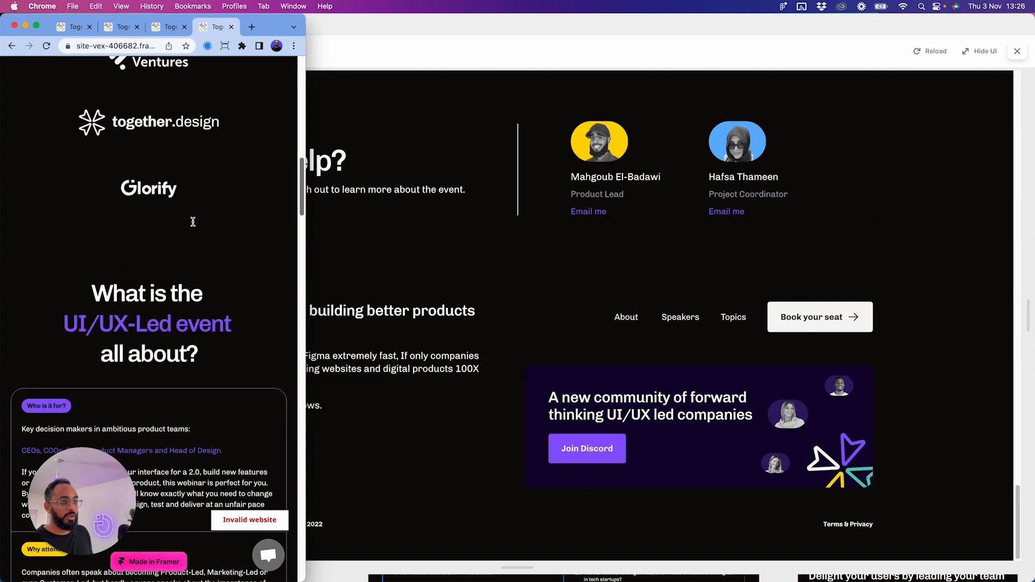
scroll(194, 224, "up", 15)
scroll(193, 221, "down", 3)
scroll(193, 222, "up", 3)
scroll(193, 221, "down", 15)
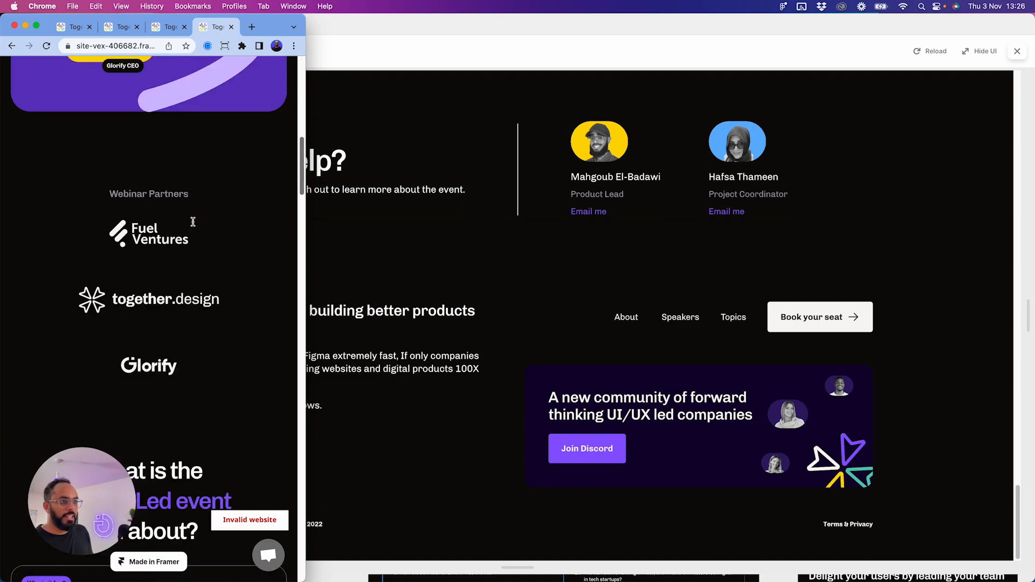
scroll(194, 224, "down", 10)
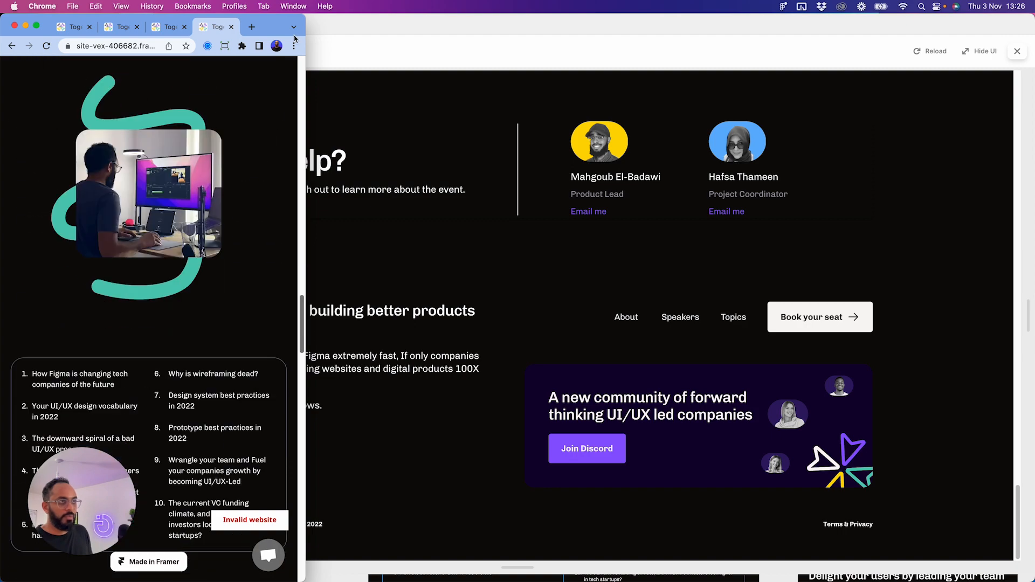
- Move the browser window clear of the screen edge, narrow it further, and inspect the phone layout down to the footer links
left_click_drag(272, 31, 474, 37)
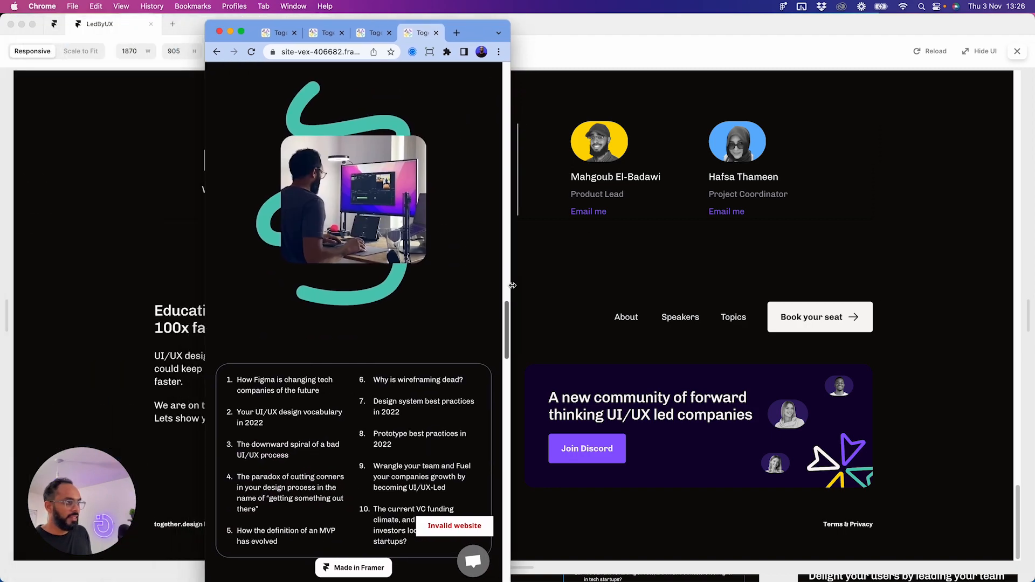
left_click_drag(512, 285, 473, 285)
scroll(349, 261, "down", 5)
scroll(348, 261, "down", 15)
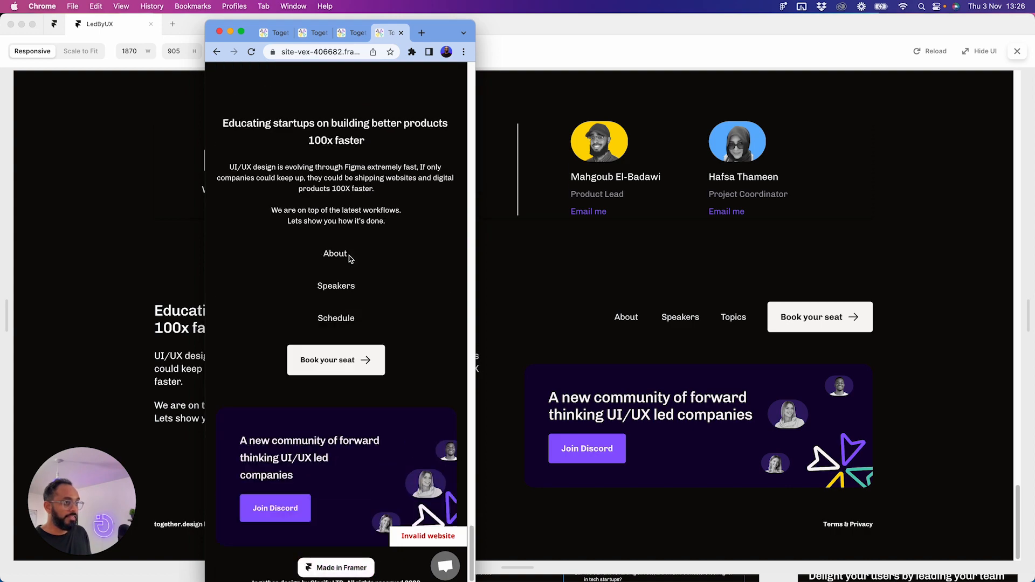
- Return to Framer, preview the page narrowed to 734 wide, and check the spacing around the desk photo in the learning section
scroll(349, 259, "up", 15)
left_click_drag(483, 292, 608, 292)
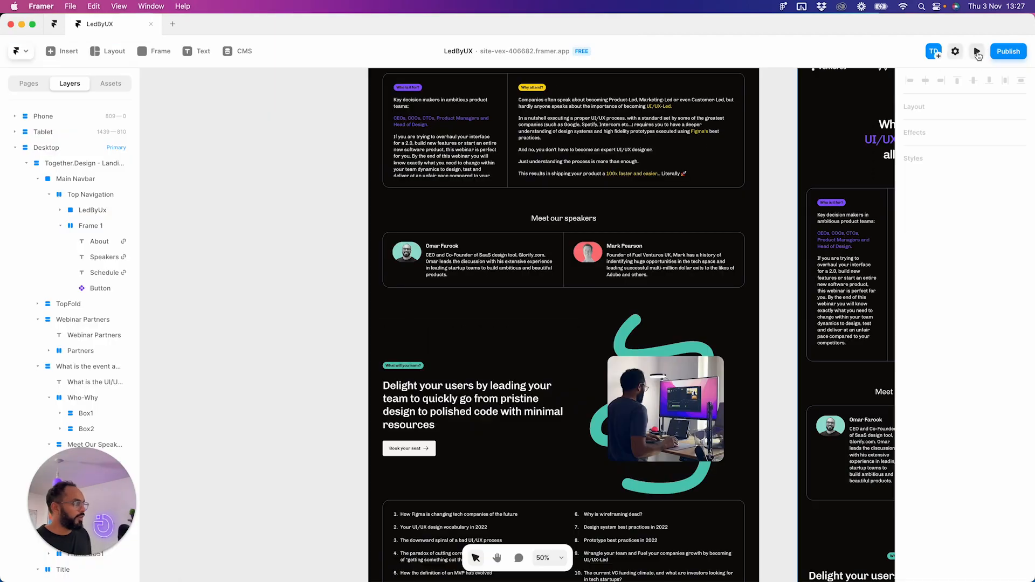
left_click(976, 51)
scroll(849, 273, "down", 10)
left_click_drag(916, 322, 722, 330)
scroll(615, 310, "down", 10)
scroll(619, 304, "up", 10)
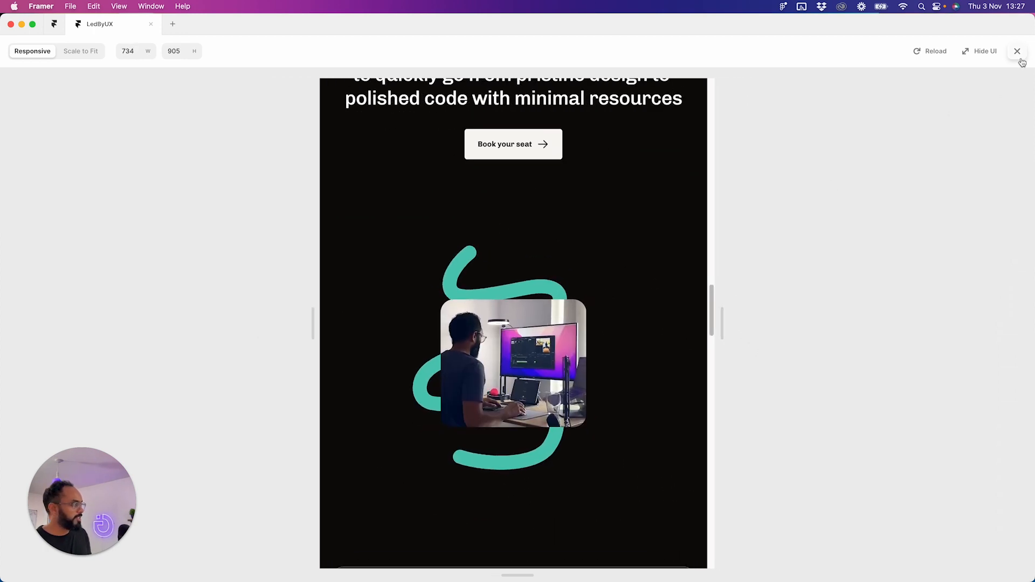
left_click(1017, 52)
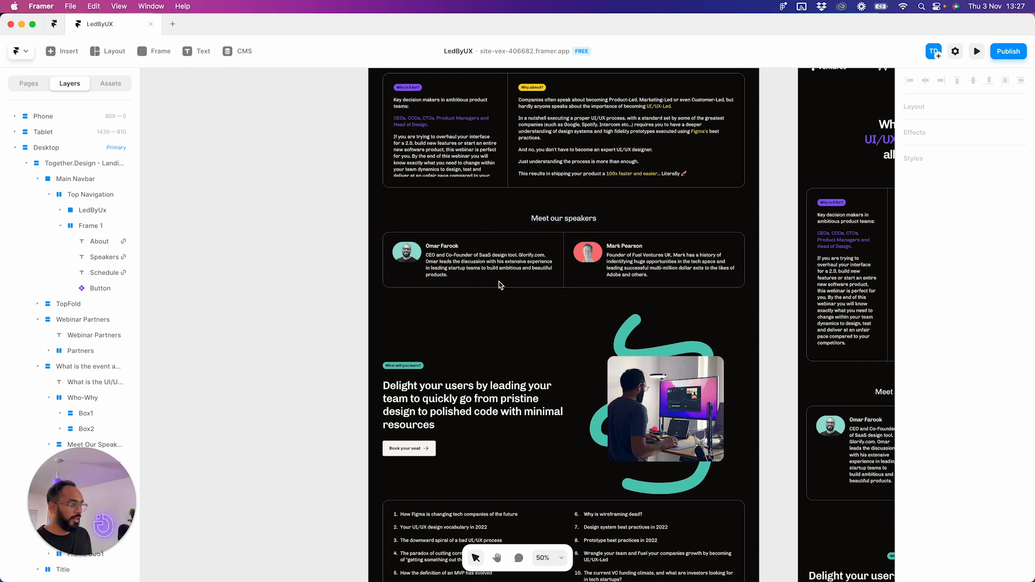
- In the phone layout, set the Image frame in the Schedule section's top fold to a Fixed width of 350
left_click_drag(738, 277, 548, 273)
scroll(757, 277, "down", 5)
left_click_drag(751, 340, 471, 208)
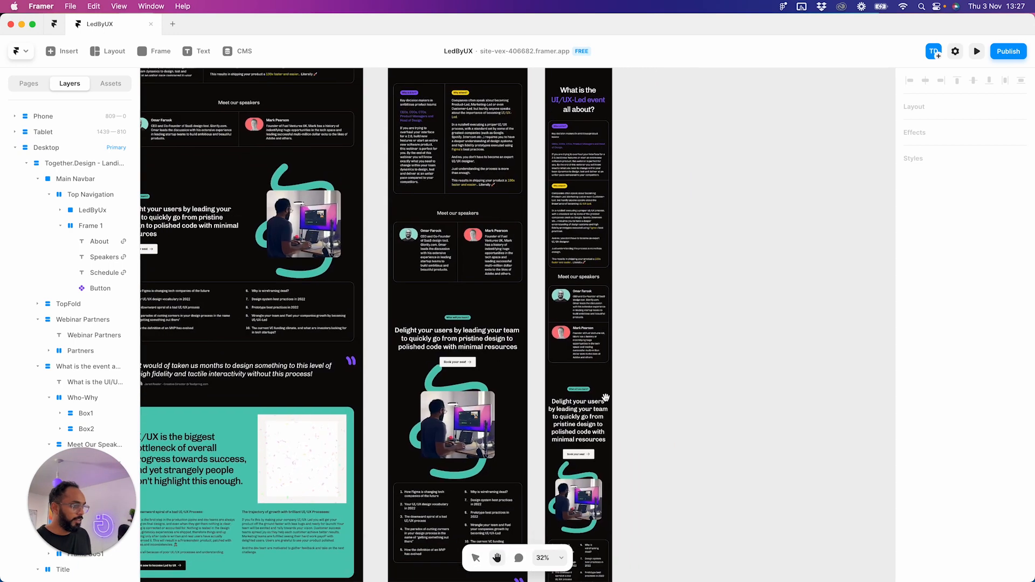
scroll(592, 499, "up", 3)
left_click(600, 487)
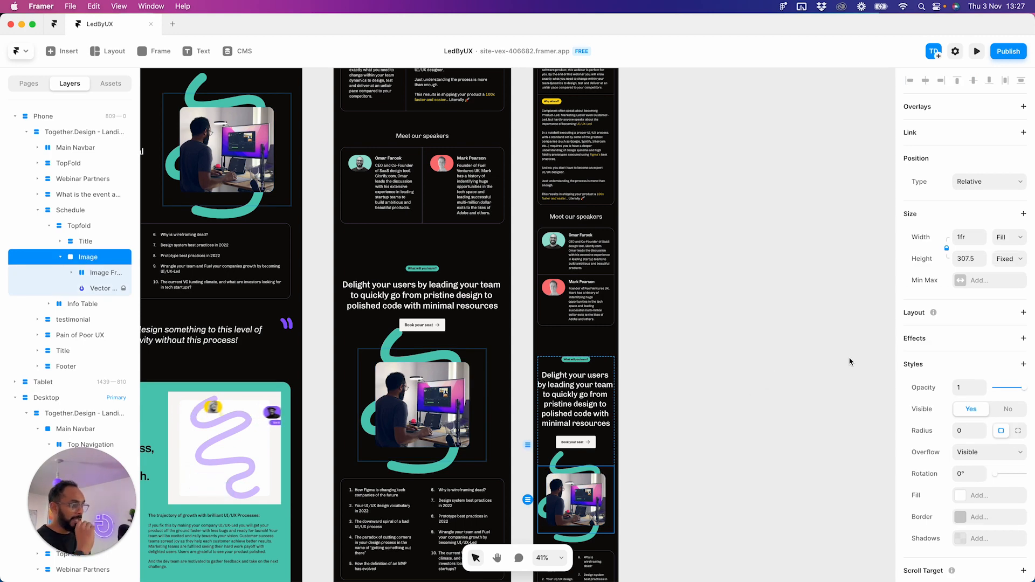
scroll(654, 437, "down", 2)
left_click(1022, 239)
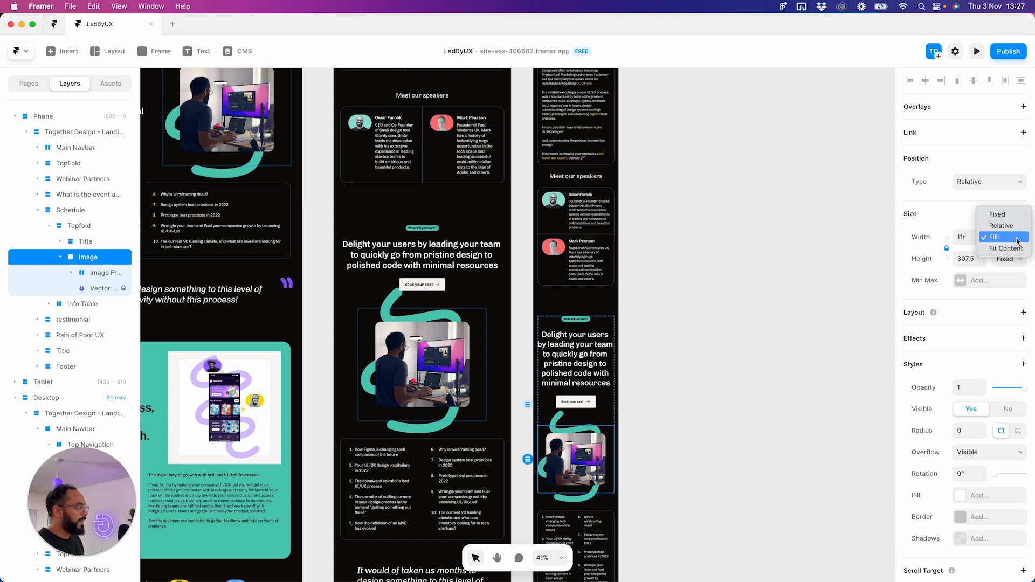
left_click(1012, 216)
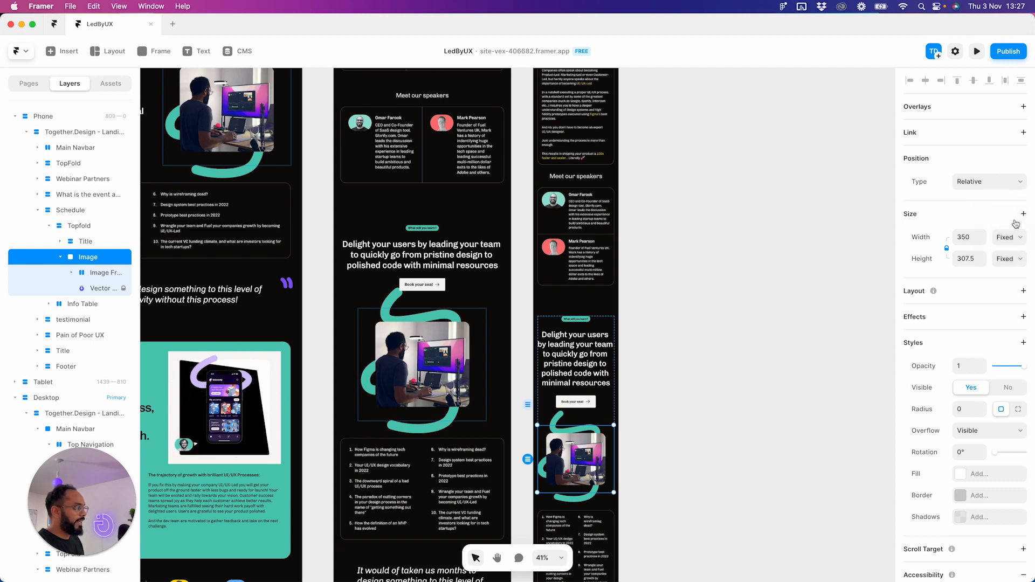
- Preview the phone layout at 390 wide, narrow it to 320, and check how the desk photo section fits
left_click(977, 52)
scroll(587, 305, "down", 10)
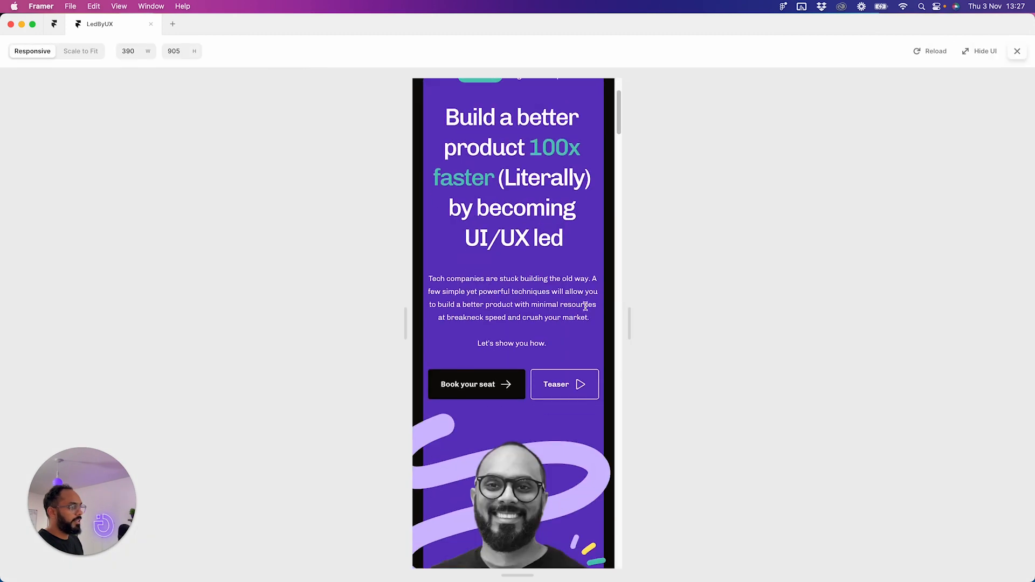
scroll(585, 305, "down", 20)
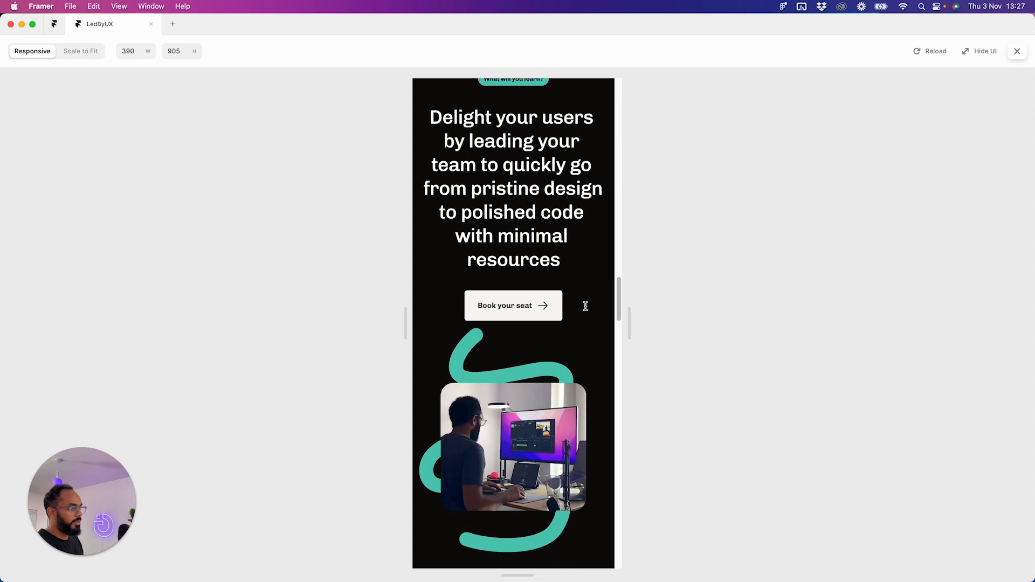
left_click_drag(628, 326, 598, 328)
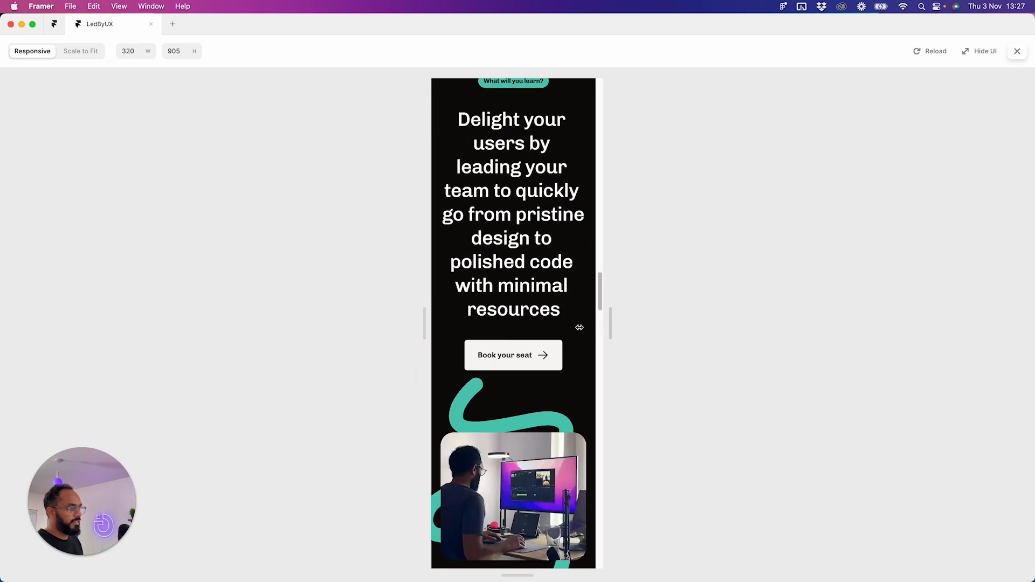
scroll(530, 329, "down", 4)
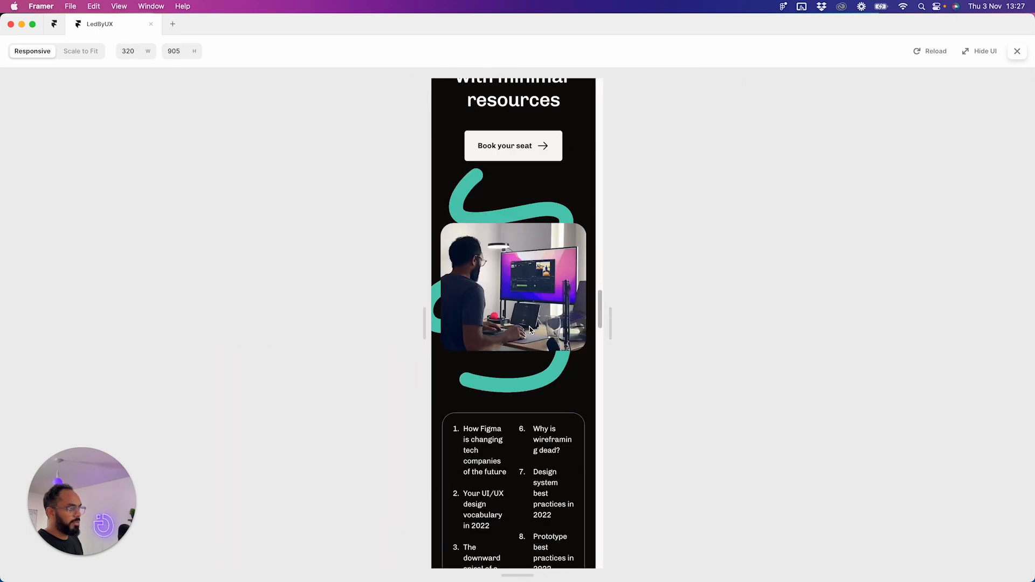
left_click(1017, 52)
- Publish the updated site and open its site-vex-406682.framer.app link in Chrome
left_click(1011, 55)
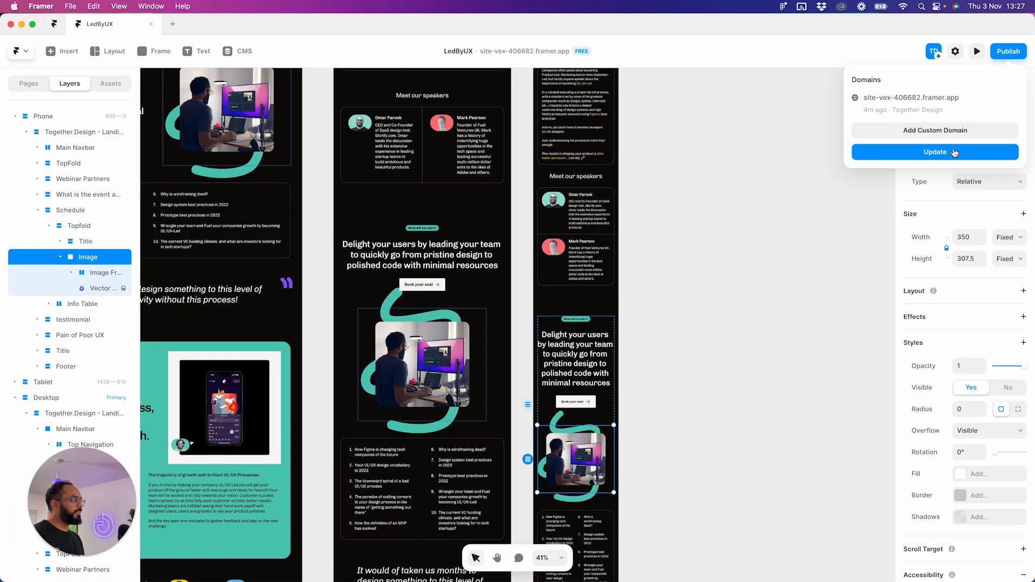
left_click(953, 153)
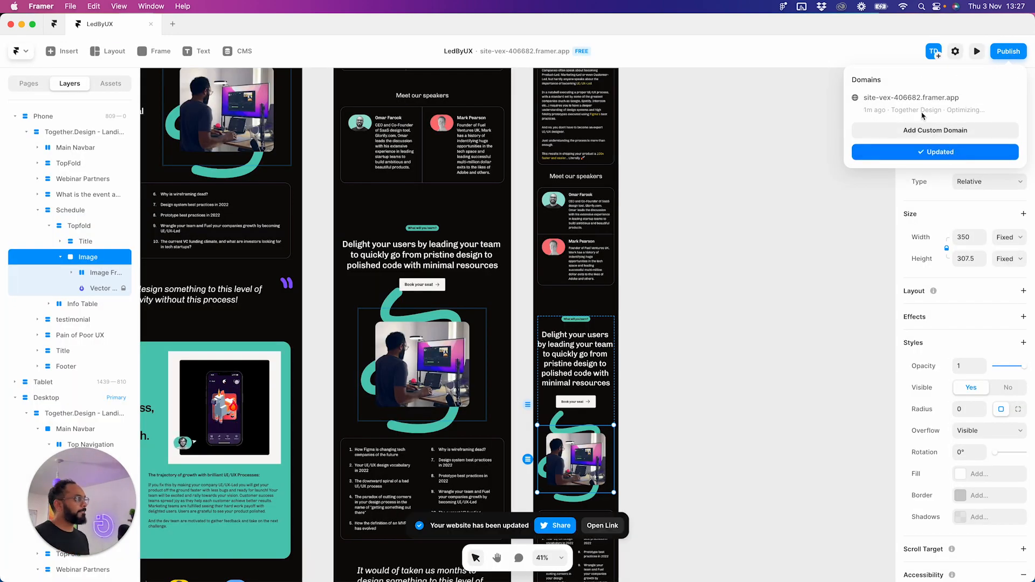
left_click(933, 99)
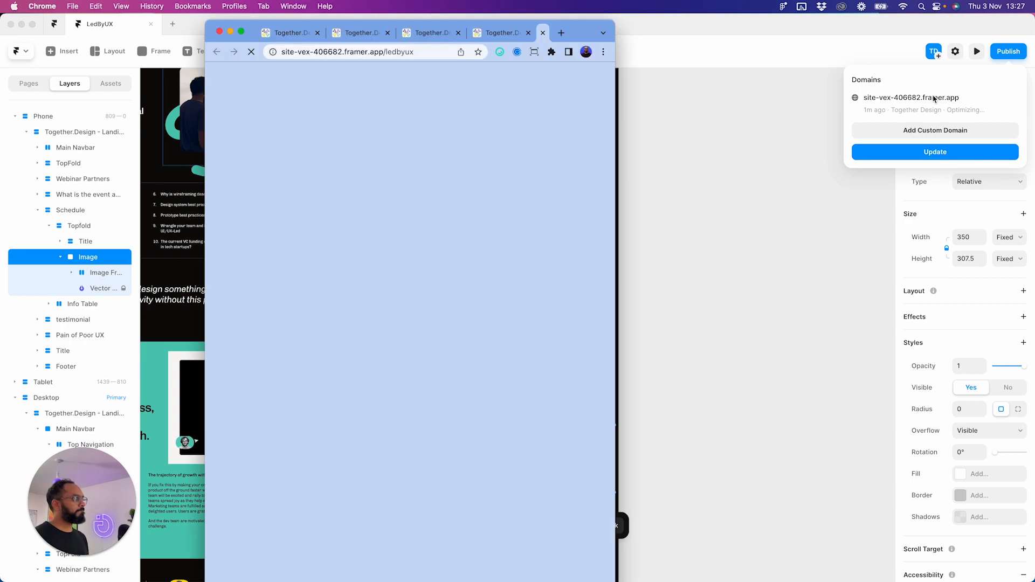
- Maximise the browser window and examine the live page's desktop layout from the hero to the UI/UX bottleneck section and back
double_click(581, 36)
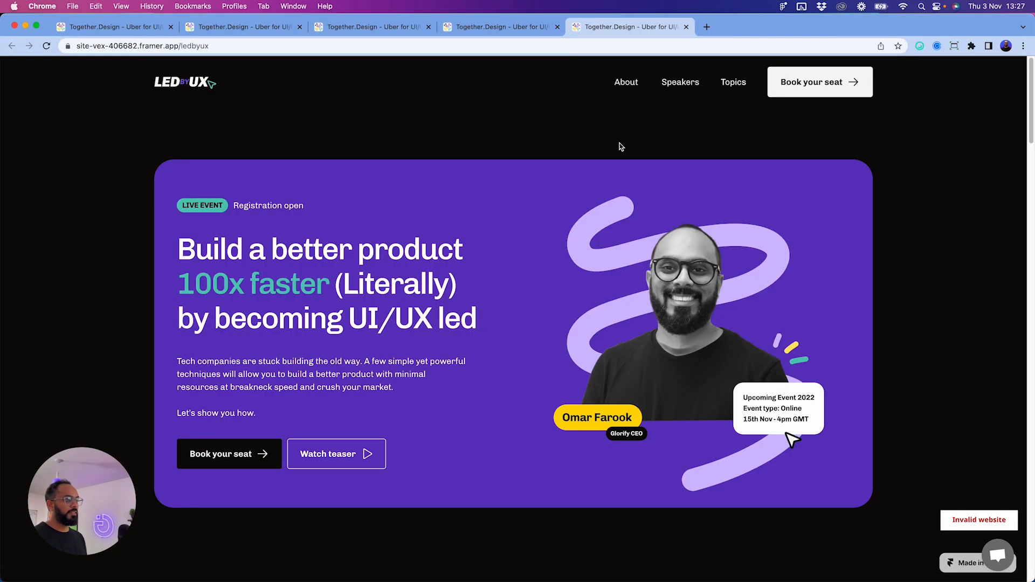
scroll(621, 147, "down", 15)
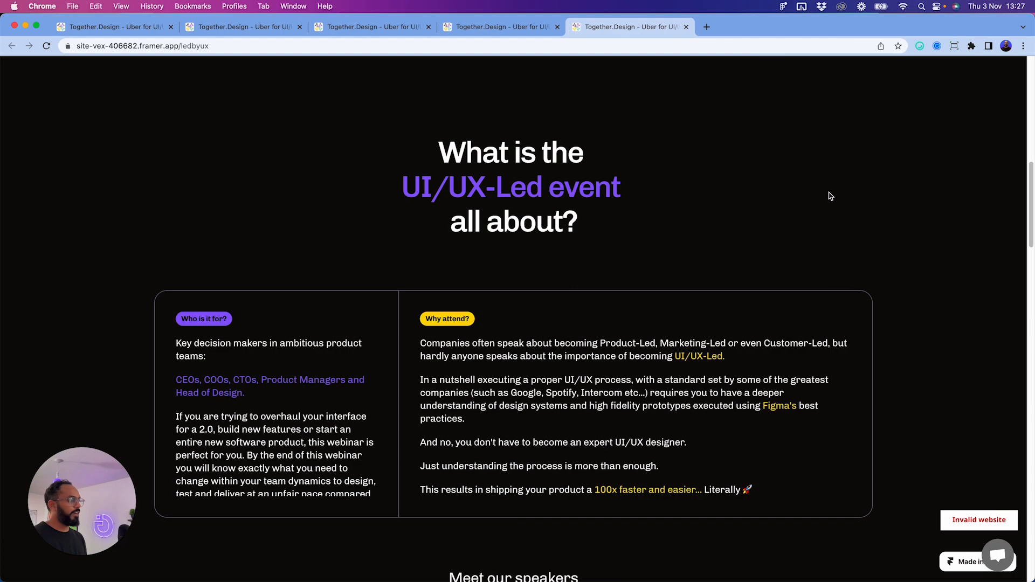
scroll(828, 199, "down", 20)
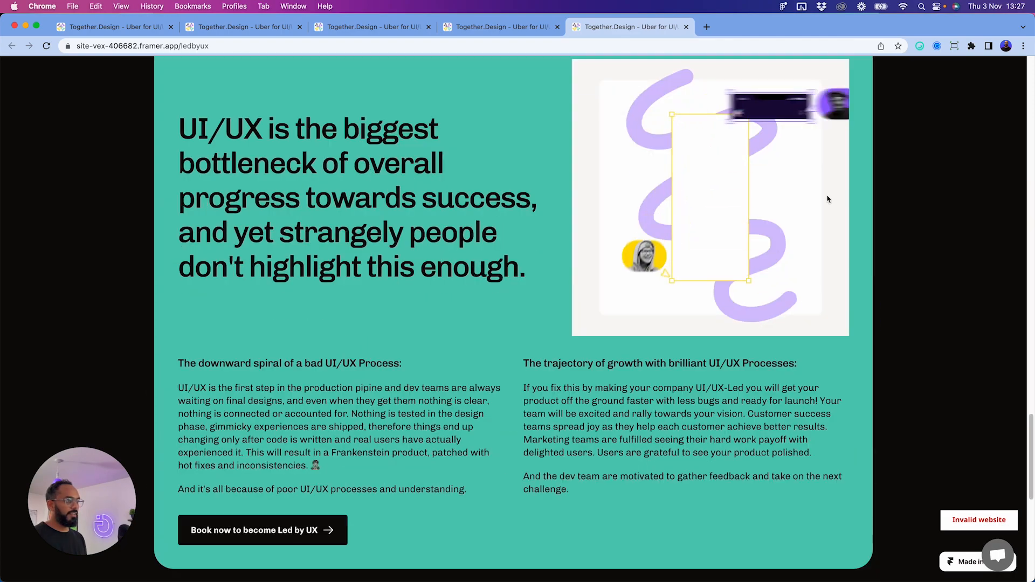
scroll(829, 204, "up", 20)
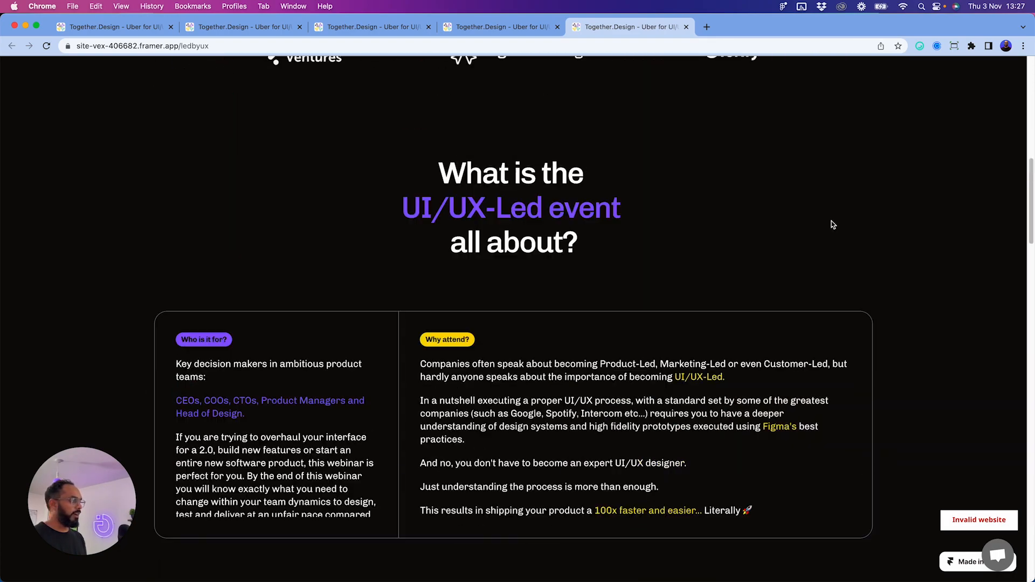
scroll(831, 225, "up", 1)
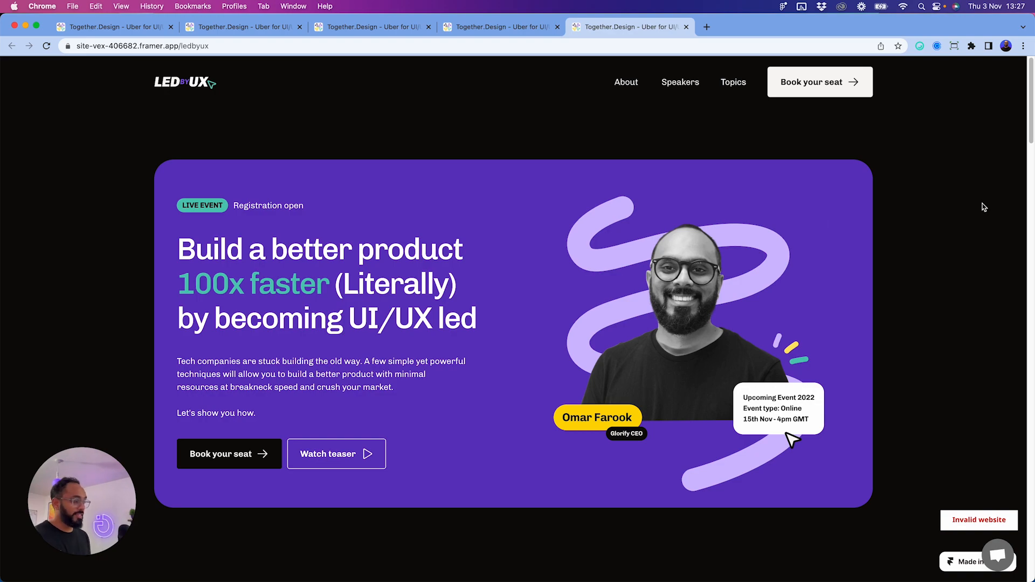
- Narrow the browser window to tablet width and examine the live page's layout down to the footer and back to the hero
left_click_drag(1032, 202, 714, 205)
scroll(521, 229, "down", 20)
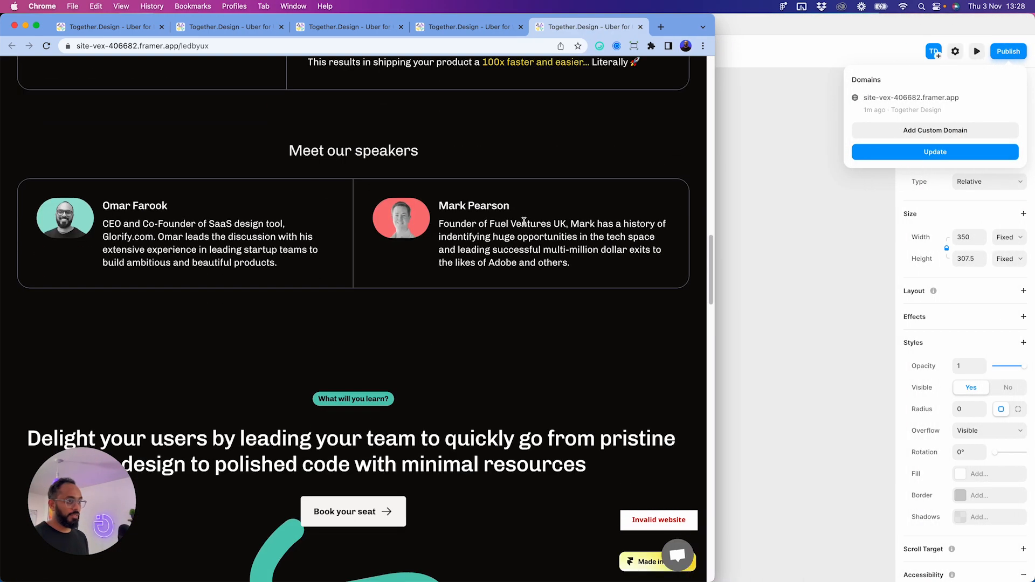
scroll(527, 225, "down", 10)
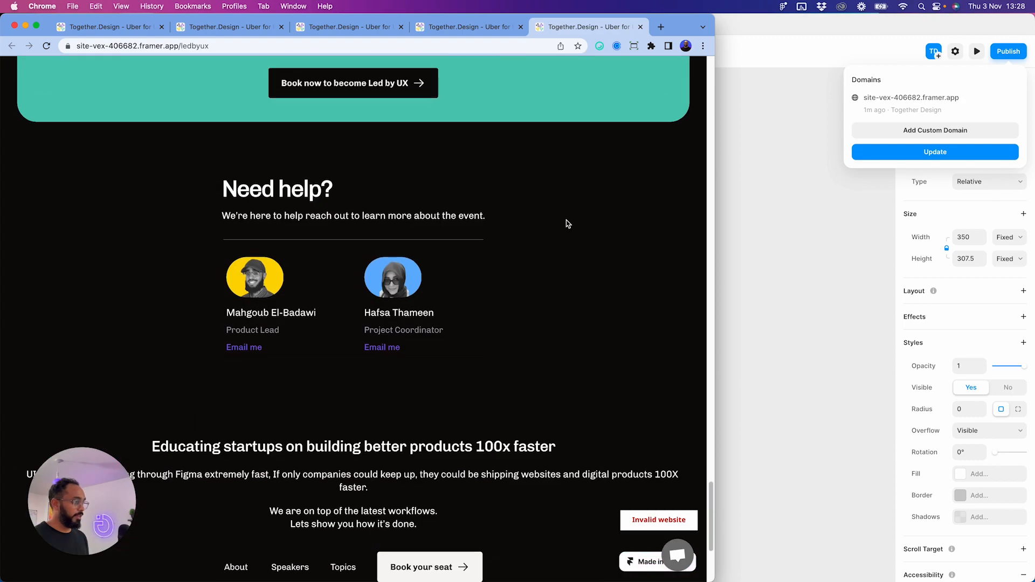
scroll(566, 224, "up", 20)
scroll(566, 224, "up", 8)
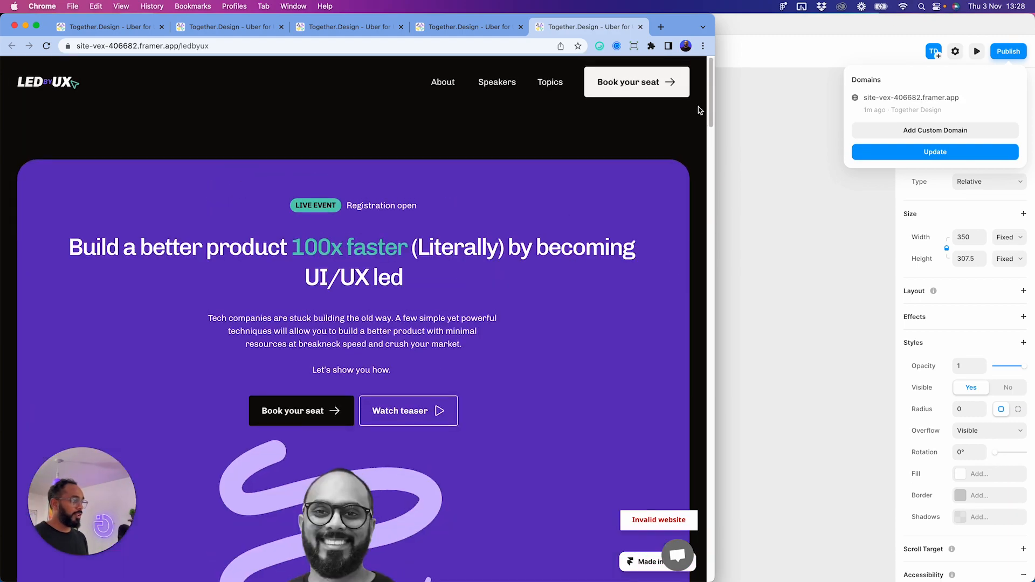
- Resize the browser window to the 390 × 844 iPhone 13 preset, minimise the windows behind it, and move it nearer the screen centre
left_click(633, 46)
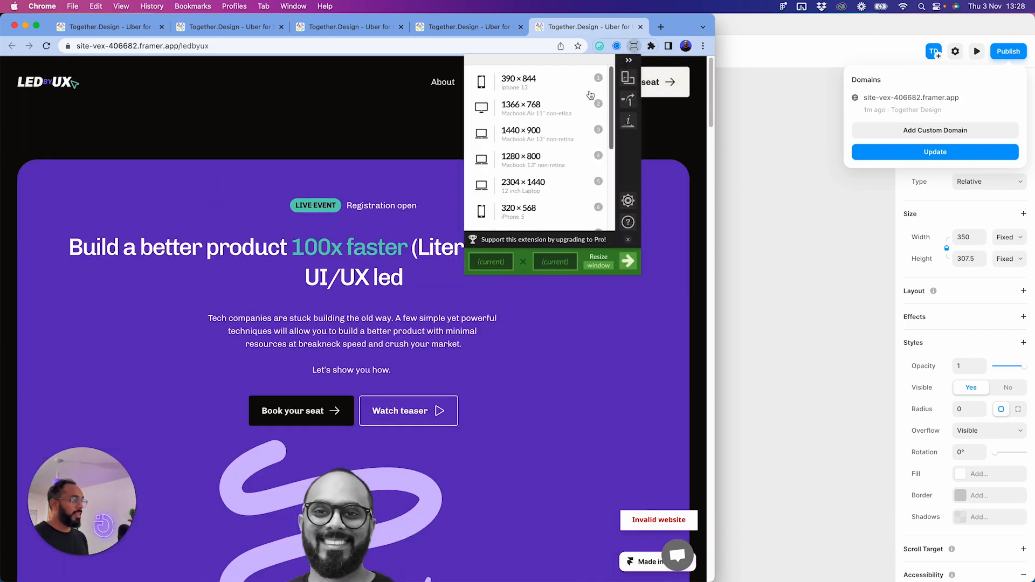
left_click(539, 90)
scroll(622, 199, "down", 15)
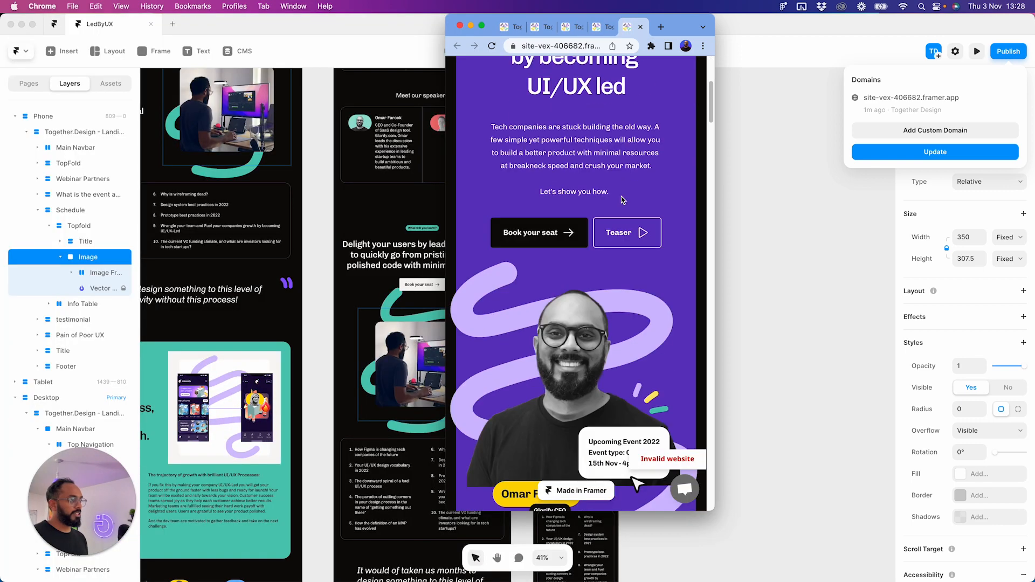
left_click(23, 24)
left_click(22, 24)
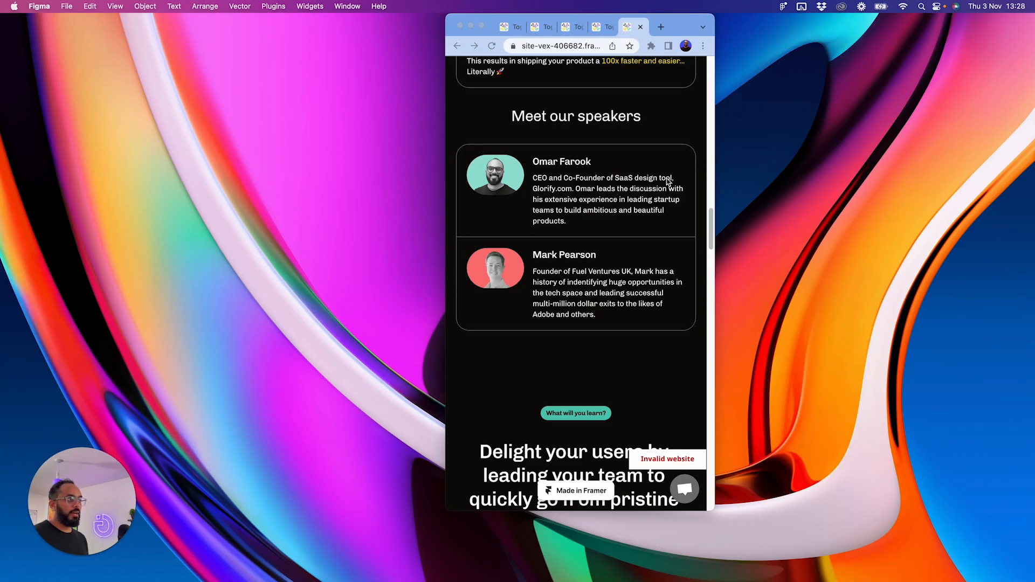
left_click_drag(684, 31, 570, 58)
- Examine the live phone layout from the learning section's desk photo down to the Need help contacts
scroll(481, 252, "down", 3)
scroll(481, 252, "down", 20)
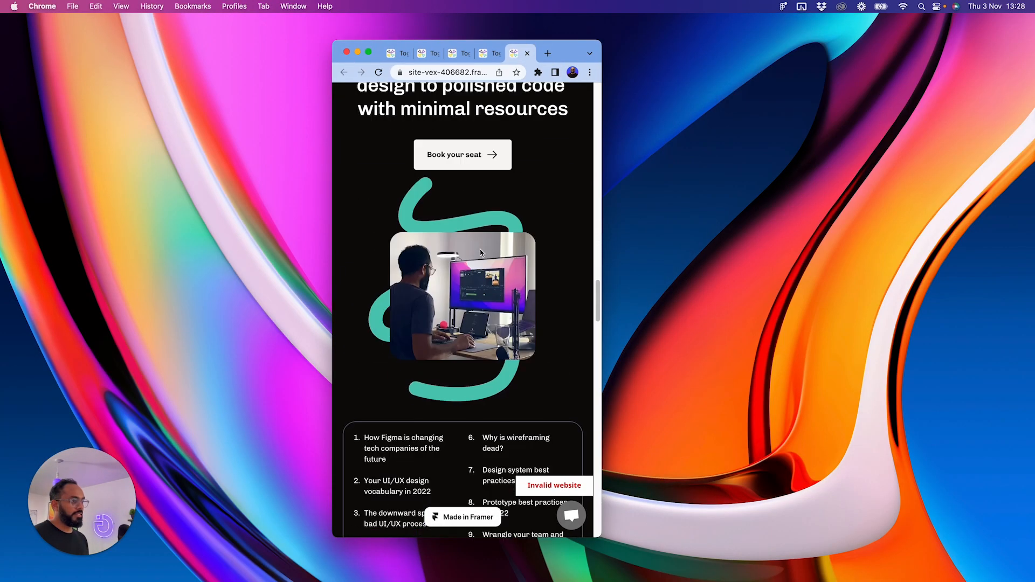
scroll(531, 105, "down", 15)
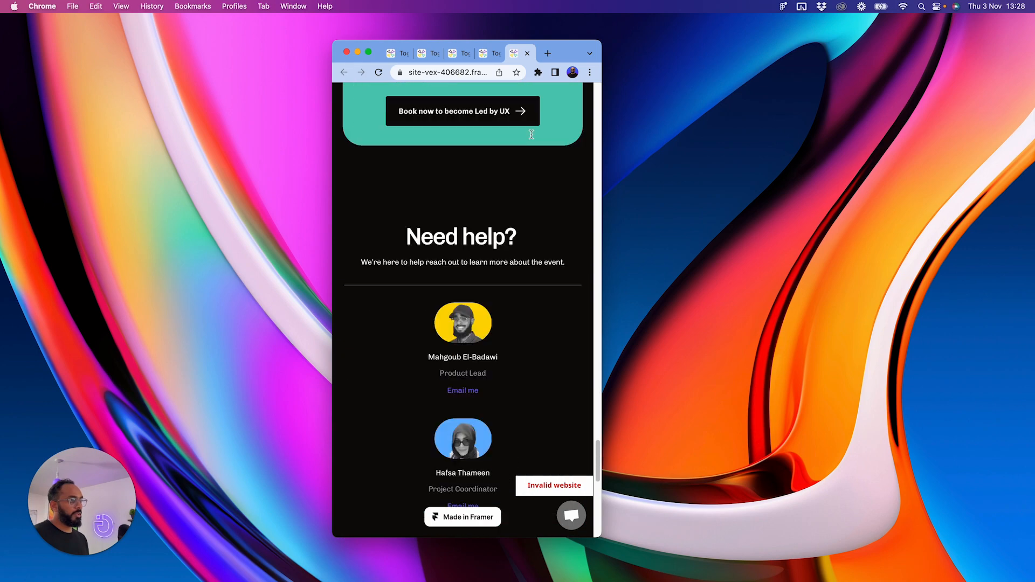
- Widen the browser window, resize it to the 1440 × 900 Macbook Air 13" preset, and examine the desktop layout from footer to hero
left_click(537, 72)
left_click(538, 72)
left_click(555, 72)
left_click(555, 72)
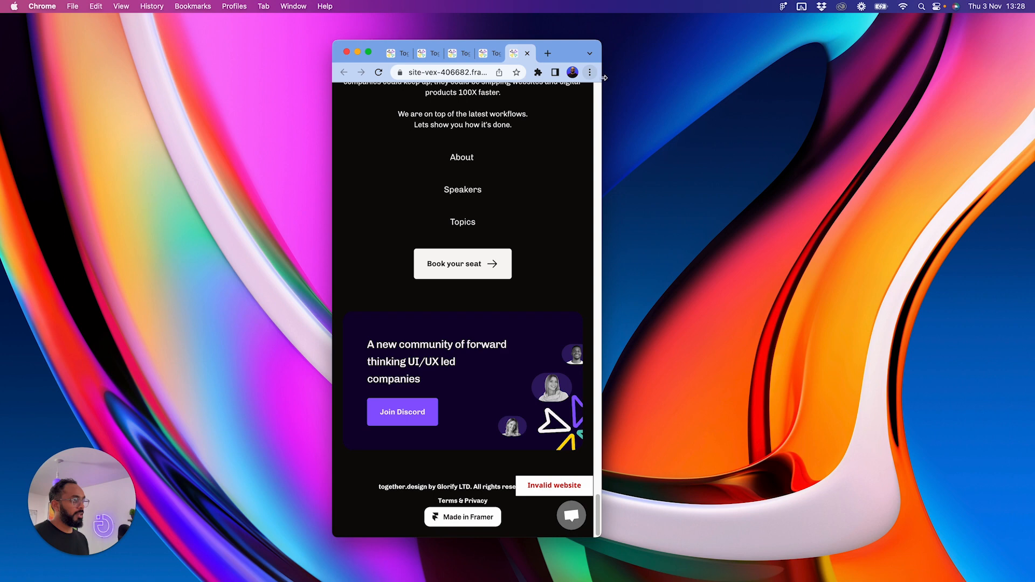
left_click_drag(601, 79, 788, 79)
left_click(706, 73)
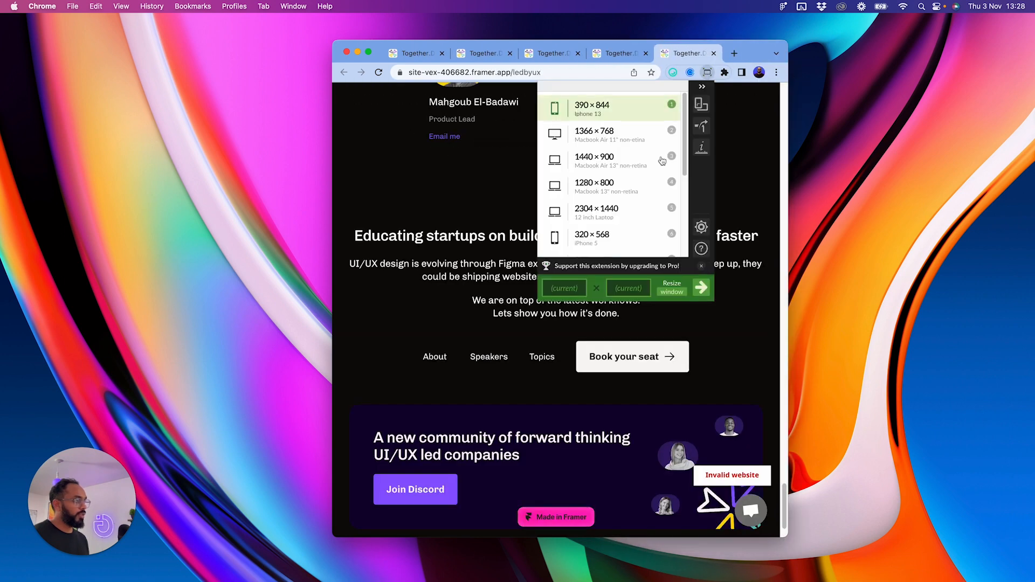
left_click(700, 227)
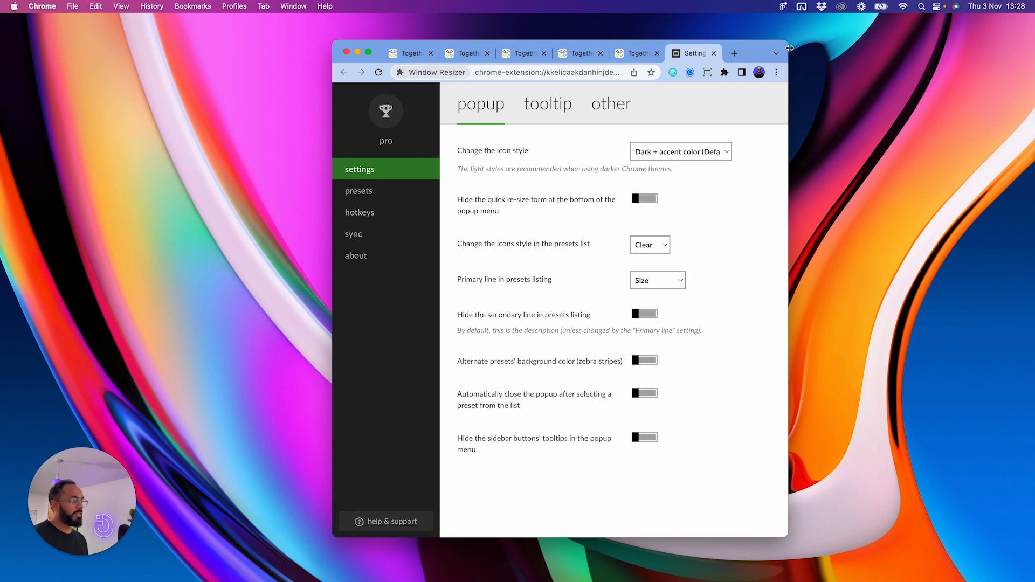
left_click(713, 53)
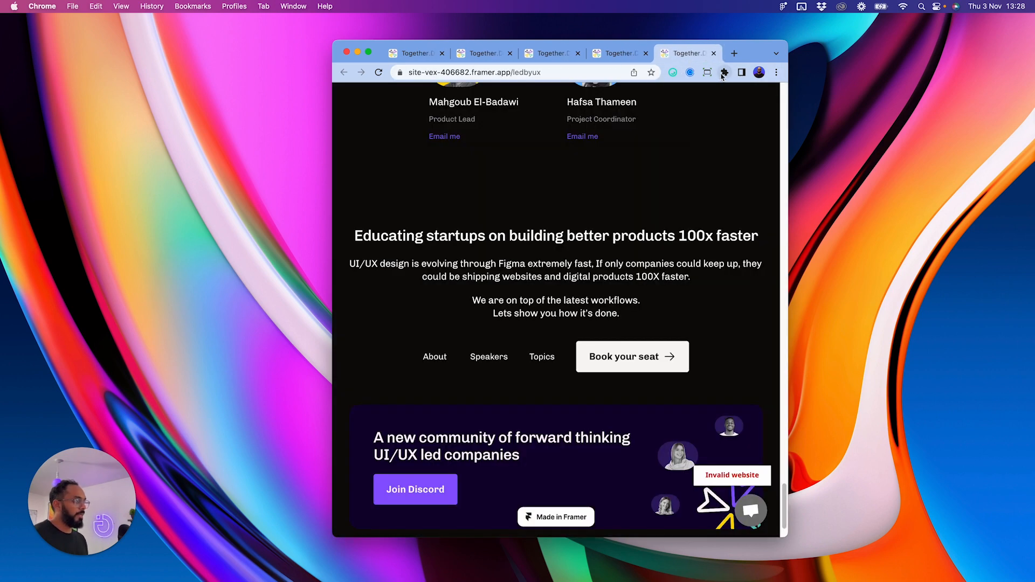
left_click(707, 73)
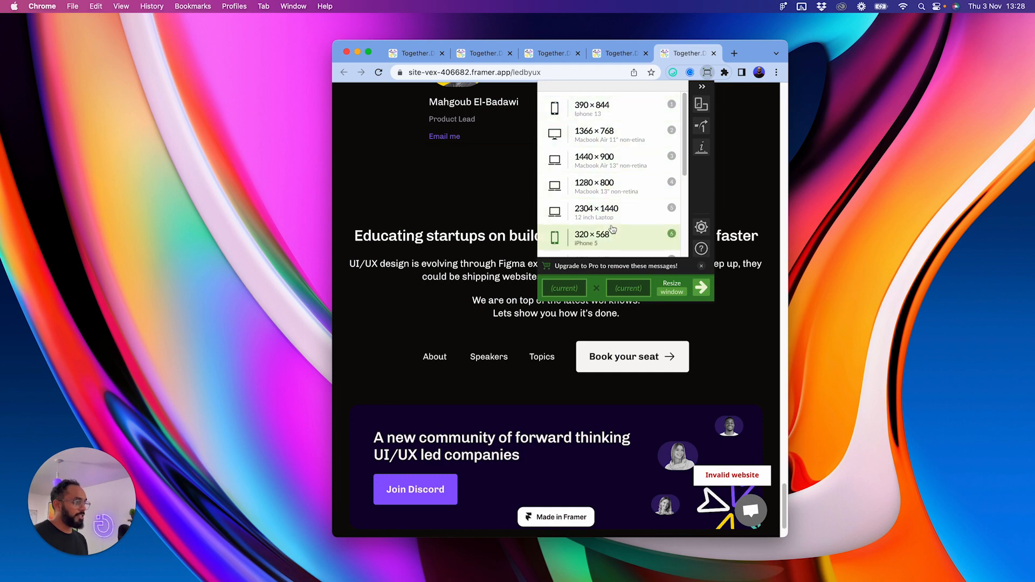
left_click(611, 156)
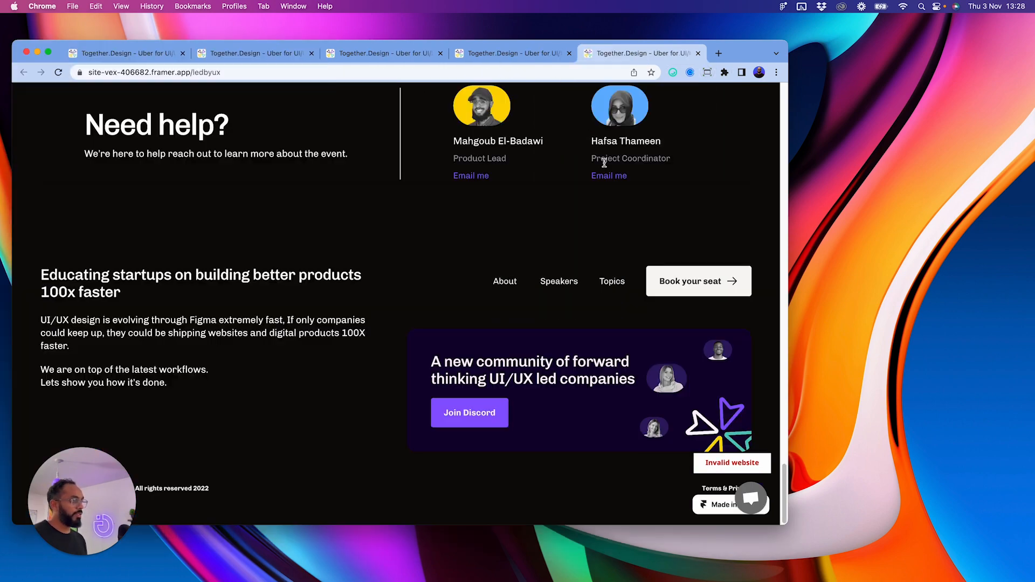
scroll(591, 224, "up", 15)
scroll(668, 147, "up", 10)
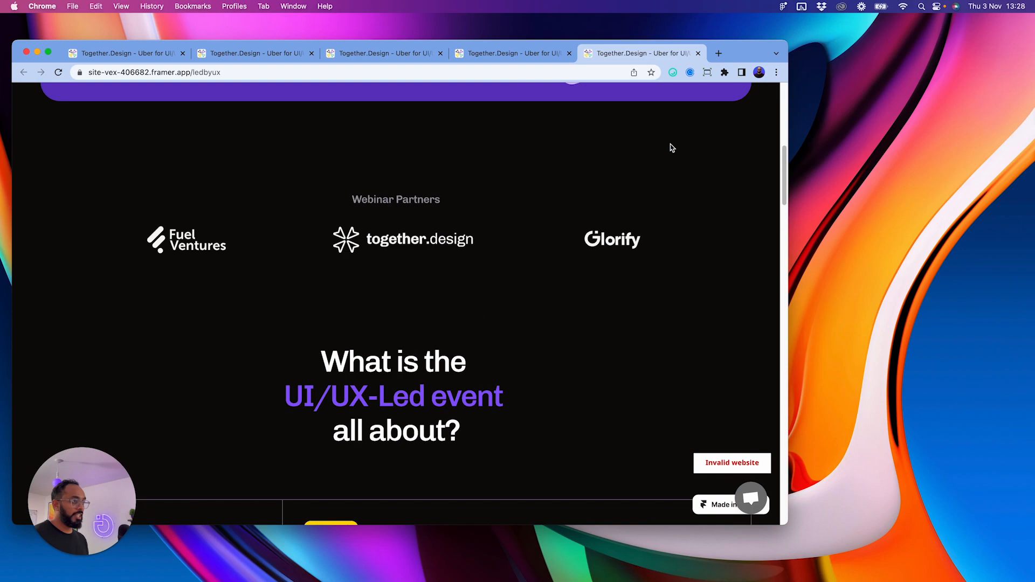
- Resize the browser window to the 1024 × 768 iPad preset and examine the tablet layout from the hero down to the footer text
left_click(707, 72)
scroll(638, 203, "down", 3)
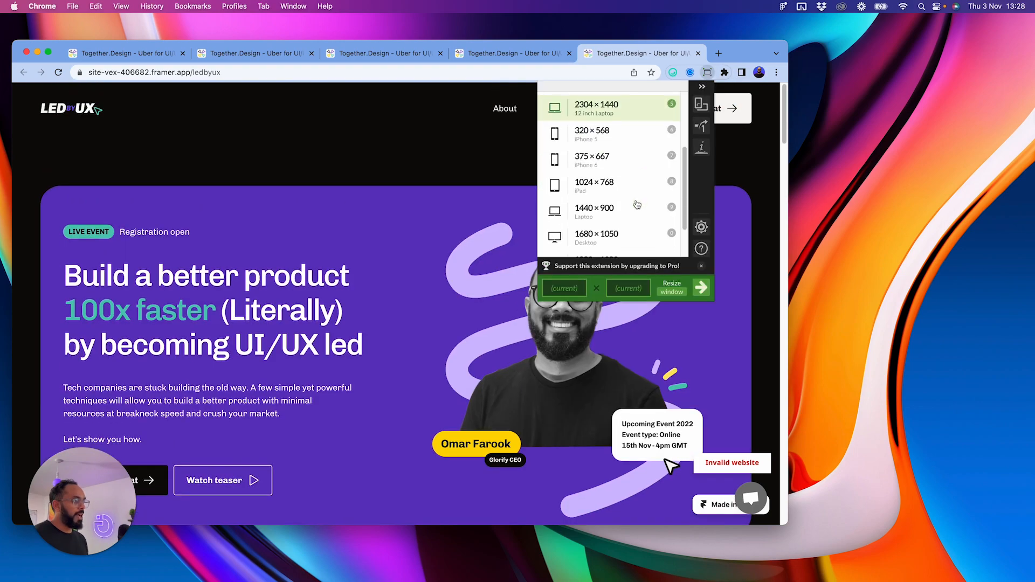
left_click(622, 184)
scroll(638, 200, "up", 4)
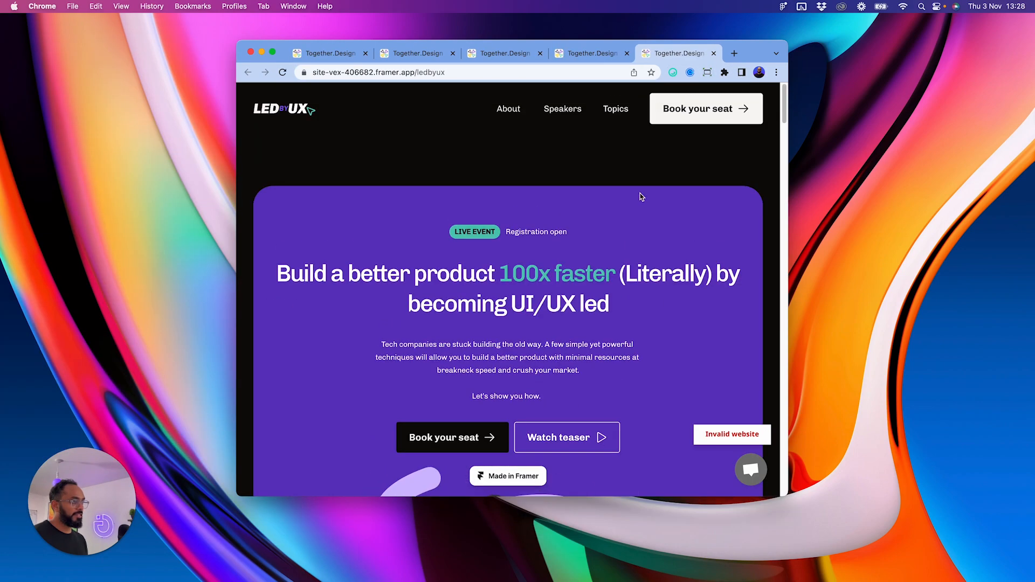
scroll(639, 196, "down", 15)
scroll(640, 195, "down", 5)
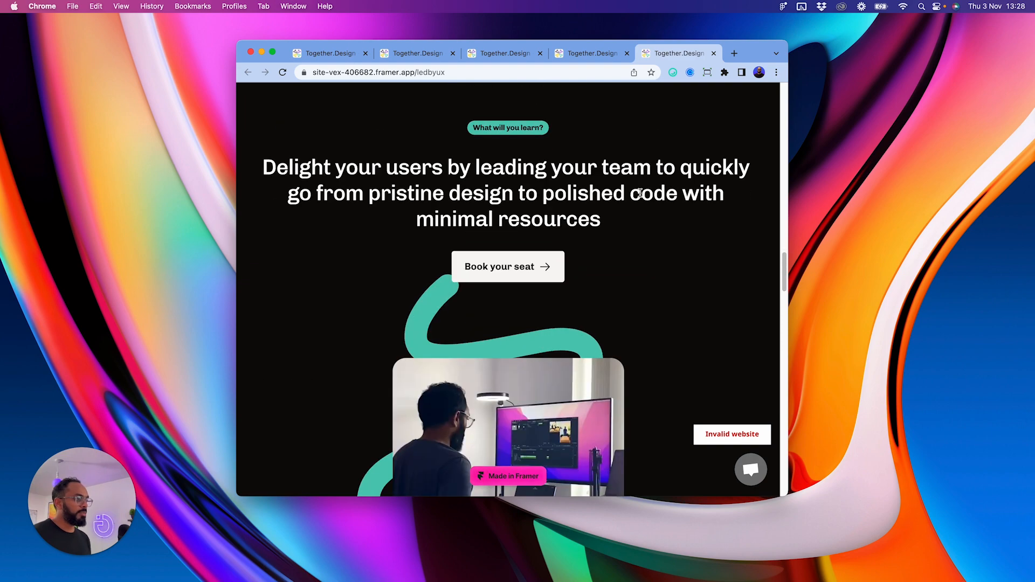
scroll(640, 193, "down", 8)
scroll(640, 193, "down", 15)
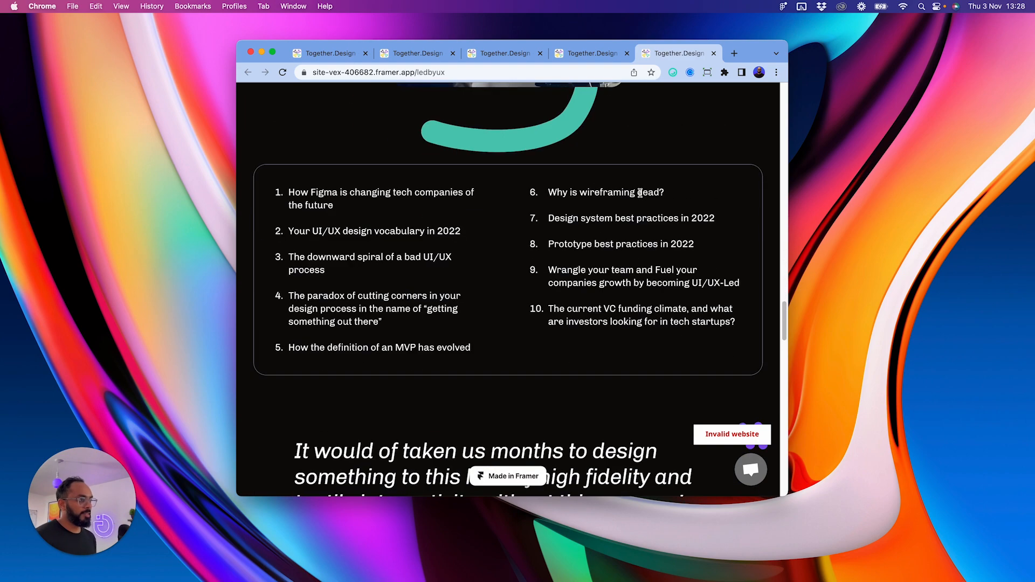
scroll(639, 193, "down", 12)
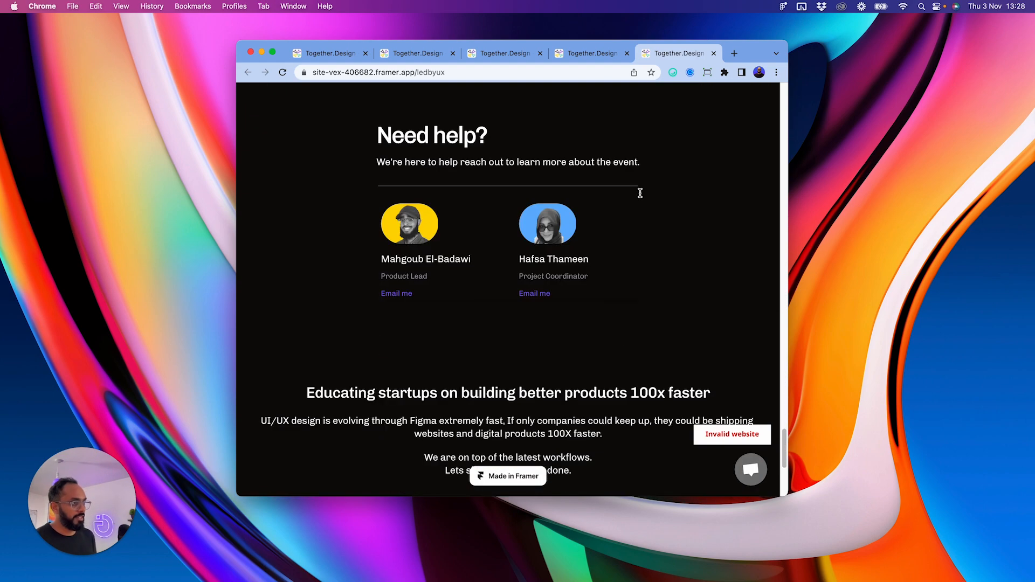